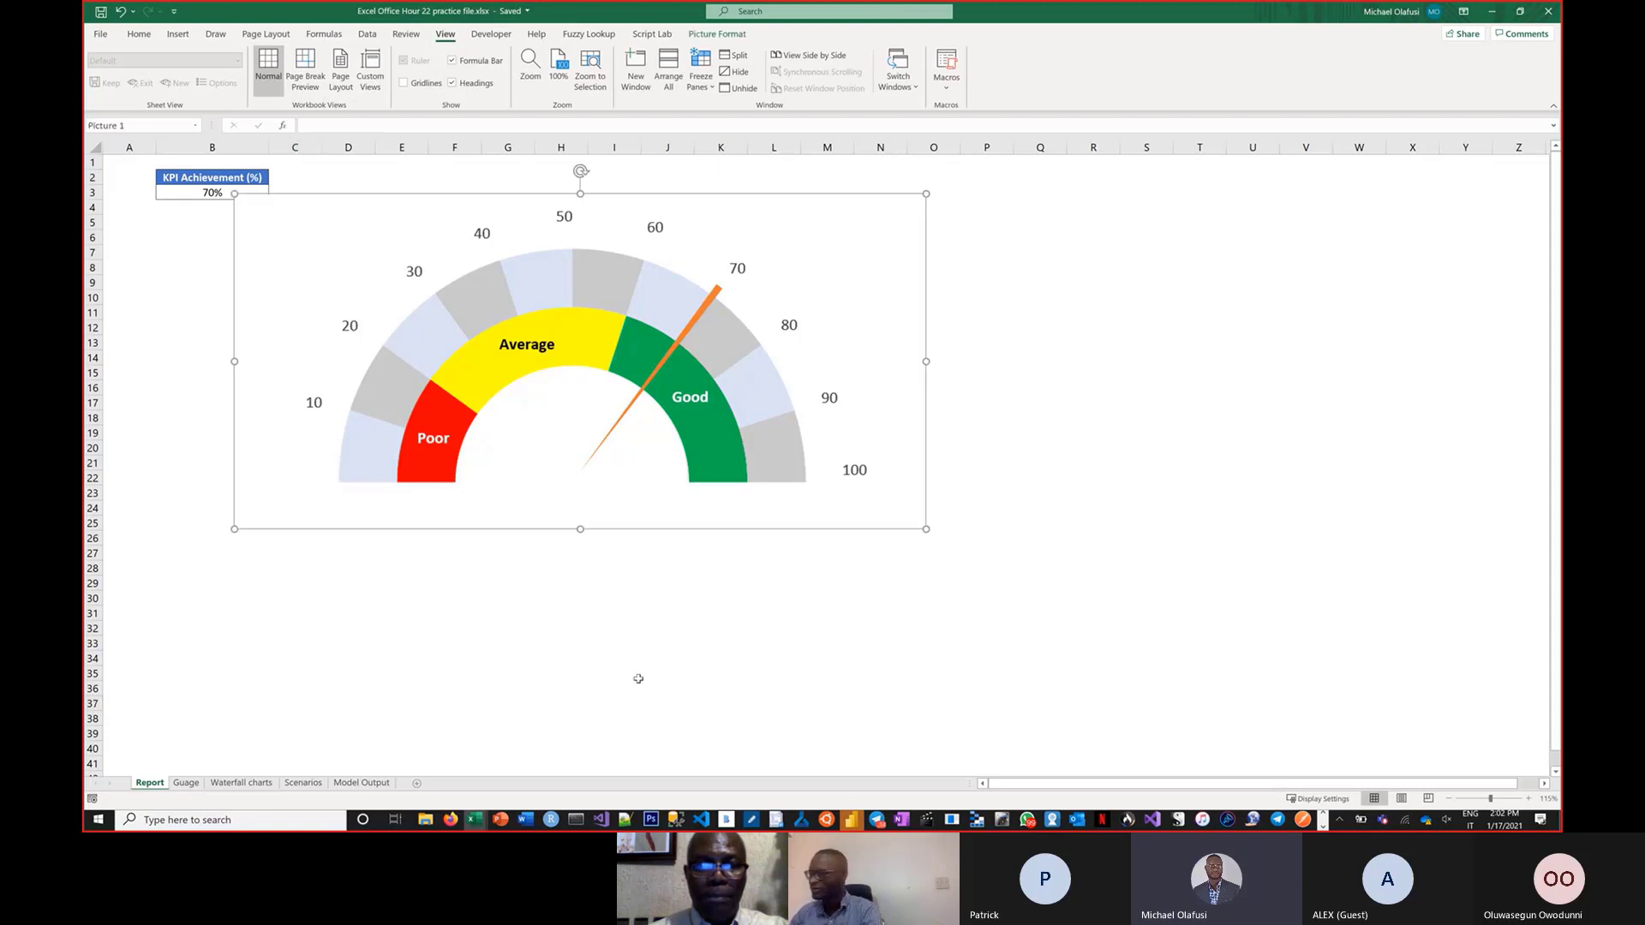
Find the Windows display resolution settings and set the size of text, apps and other items to 250% (Recommended)
left_click(1557, 824)
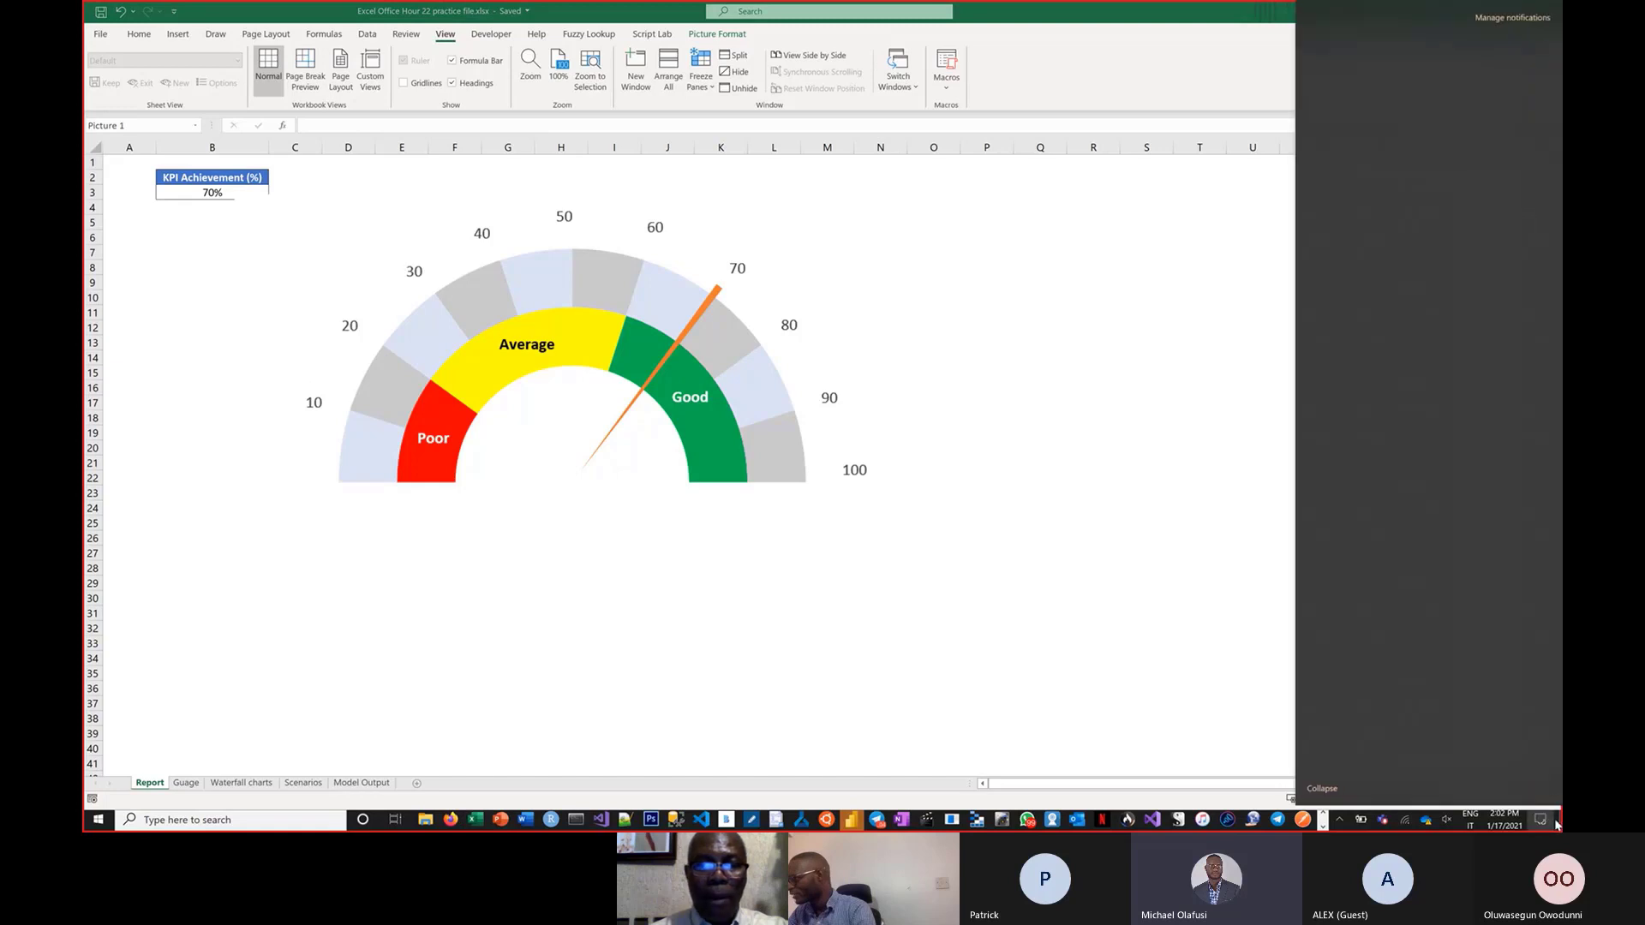
left_click(299, 820)
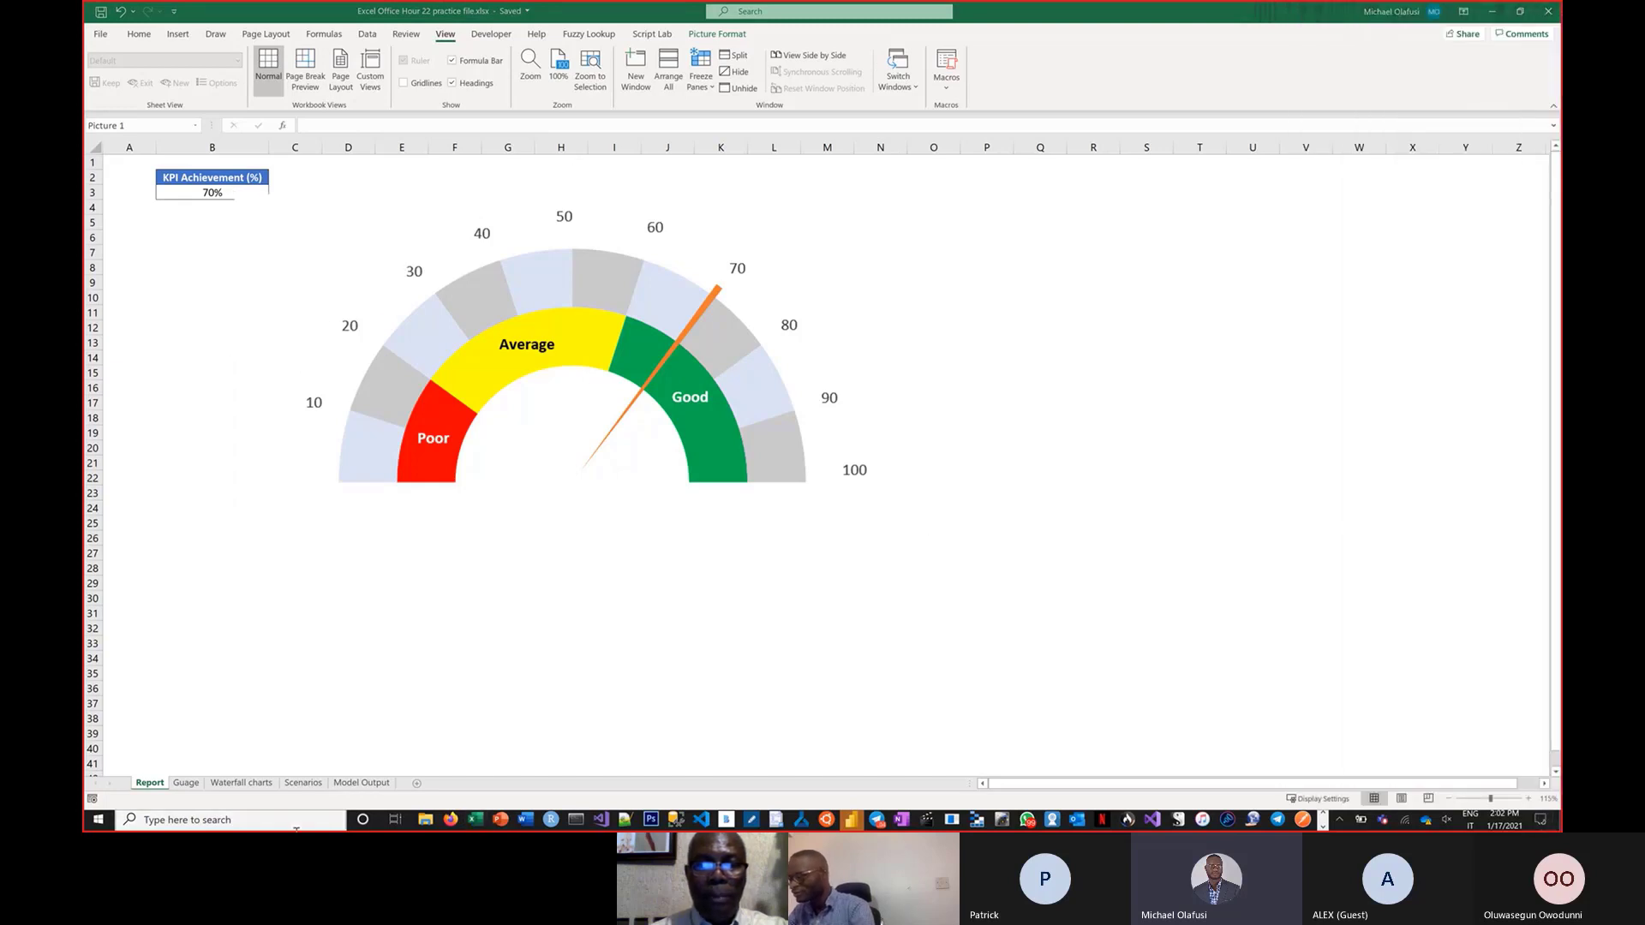
type("screen re")
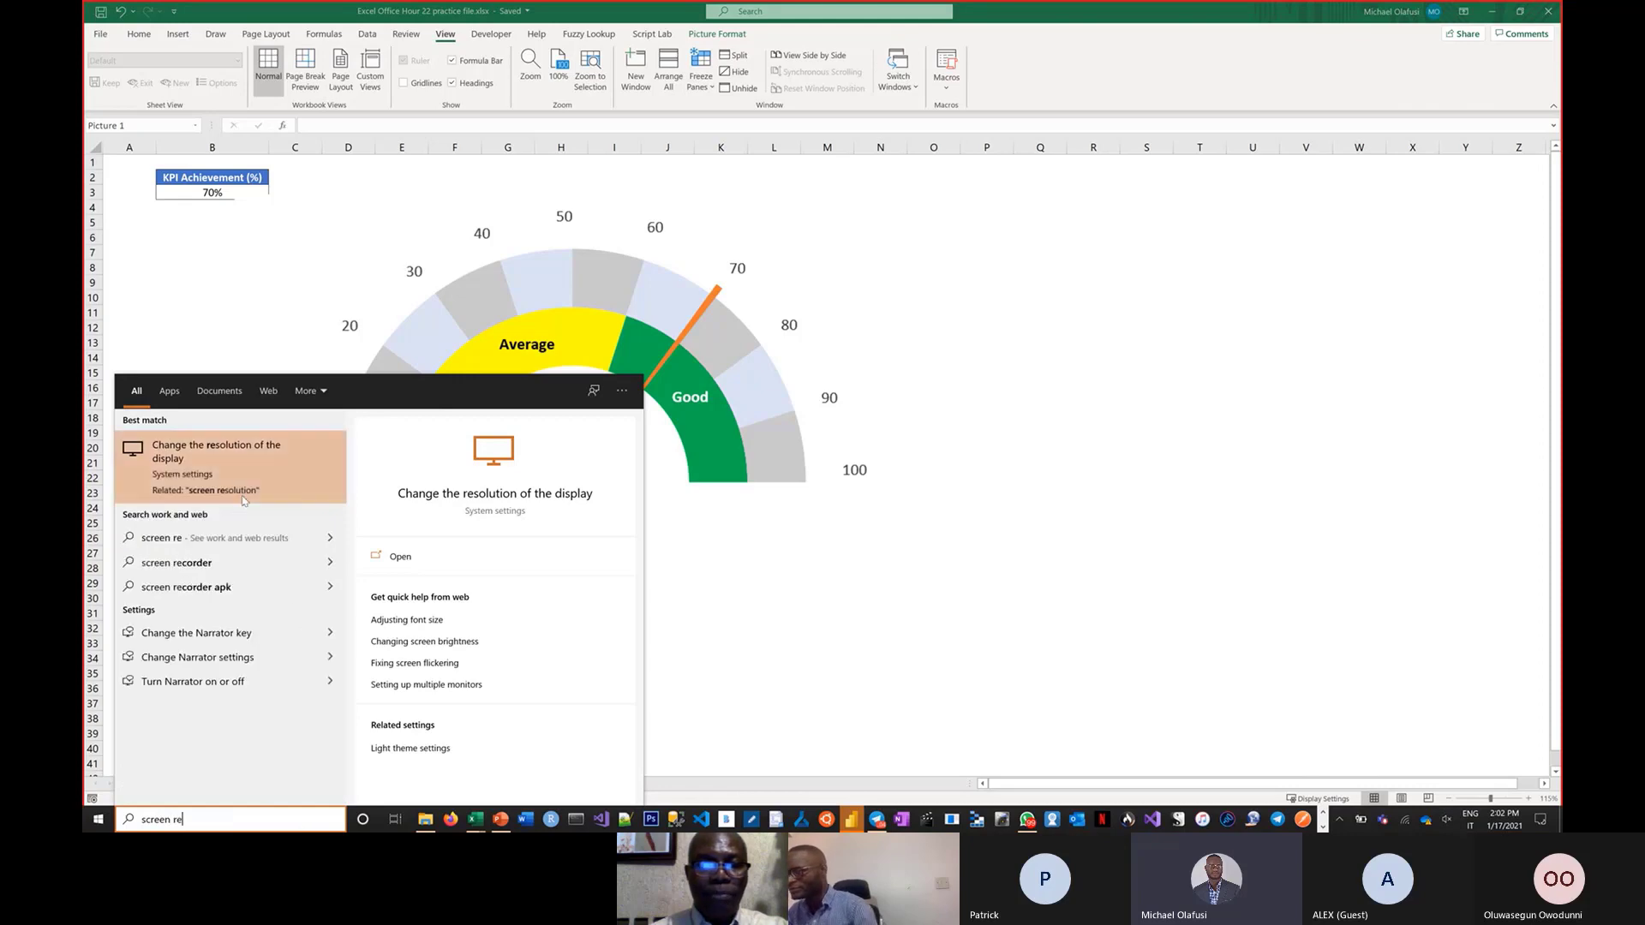
left_click(427, 459)
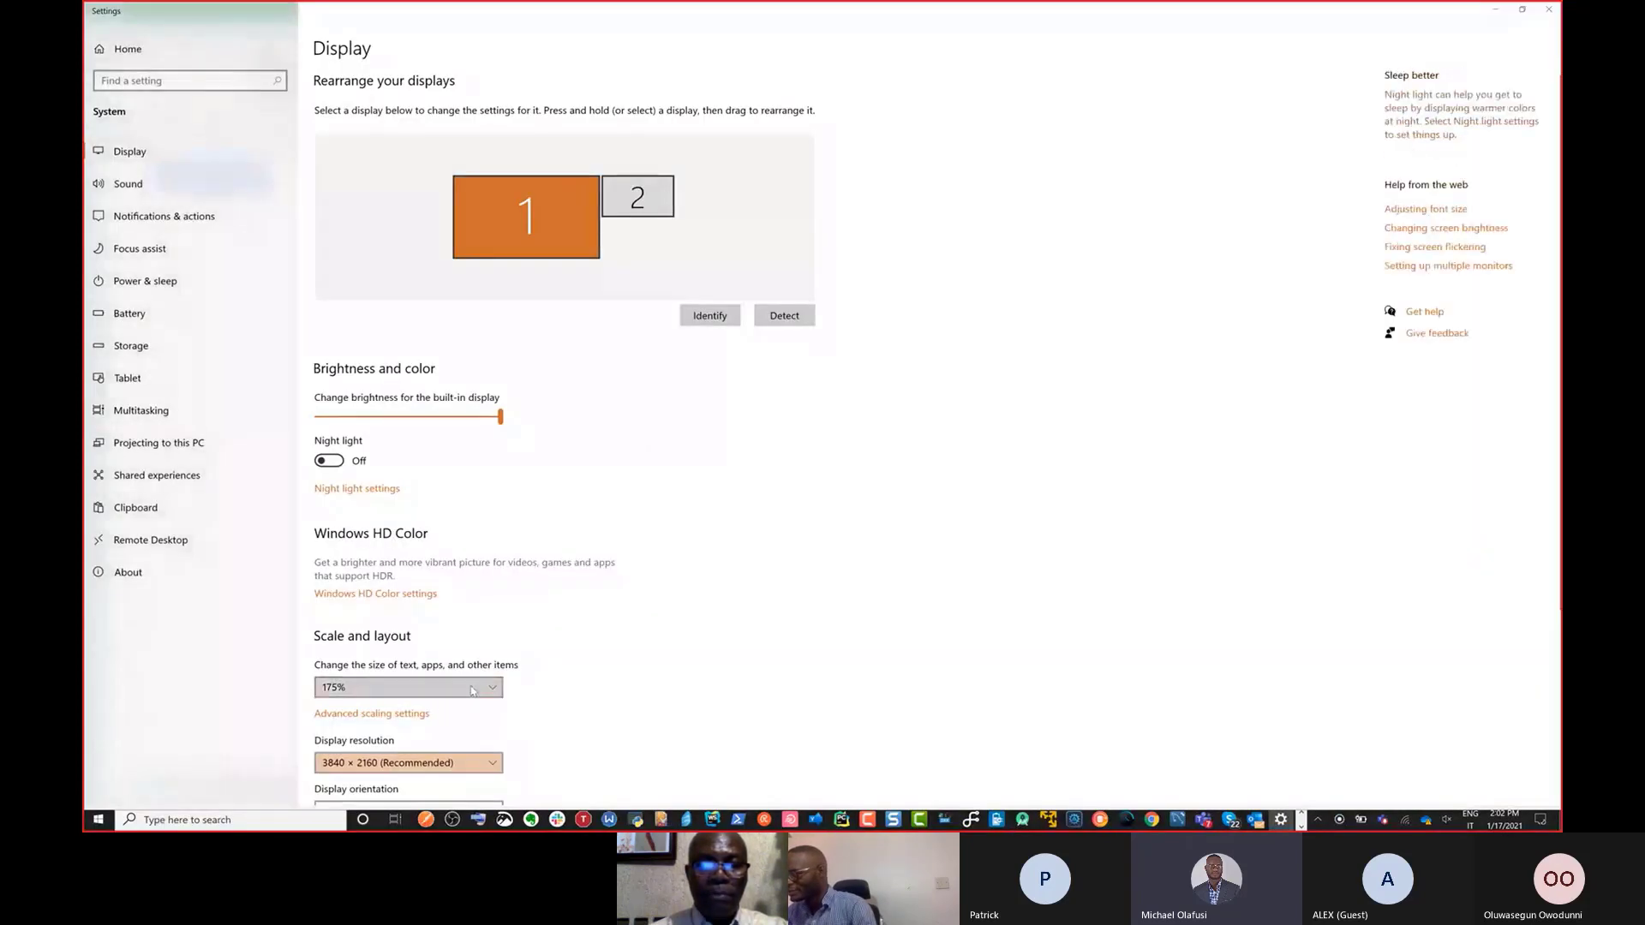
left_click(397, 687)
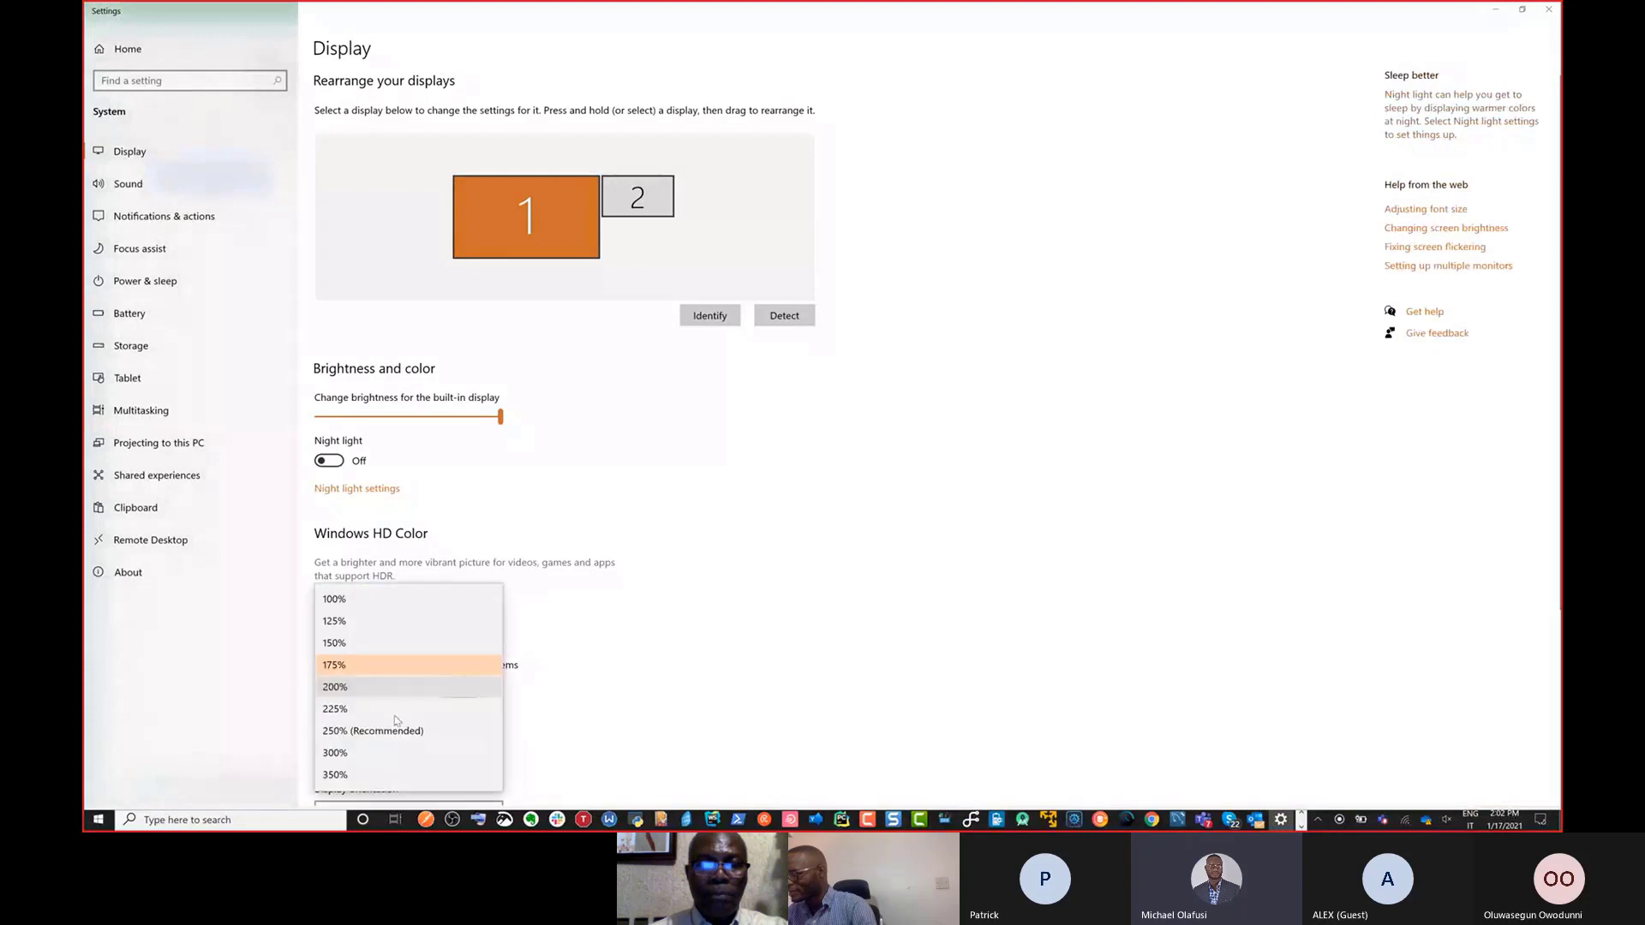
left_click(342, 730)
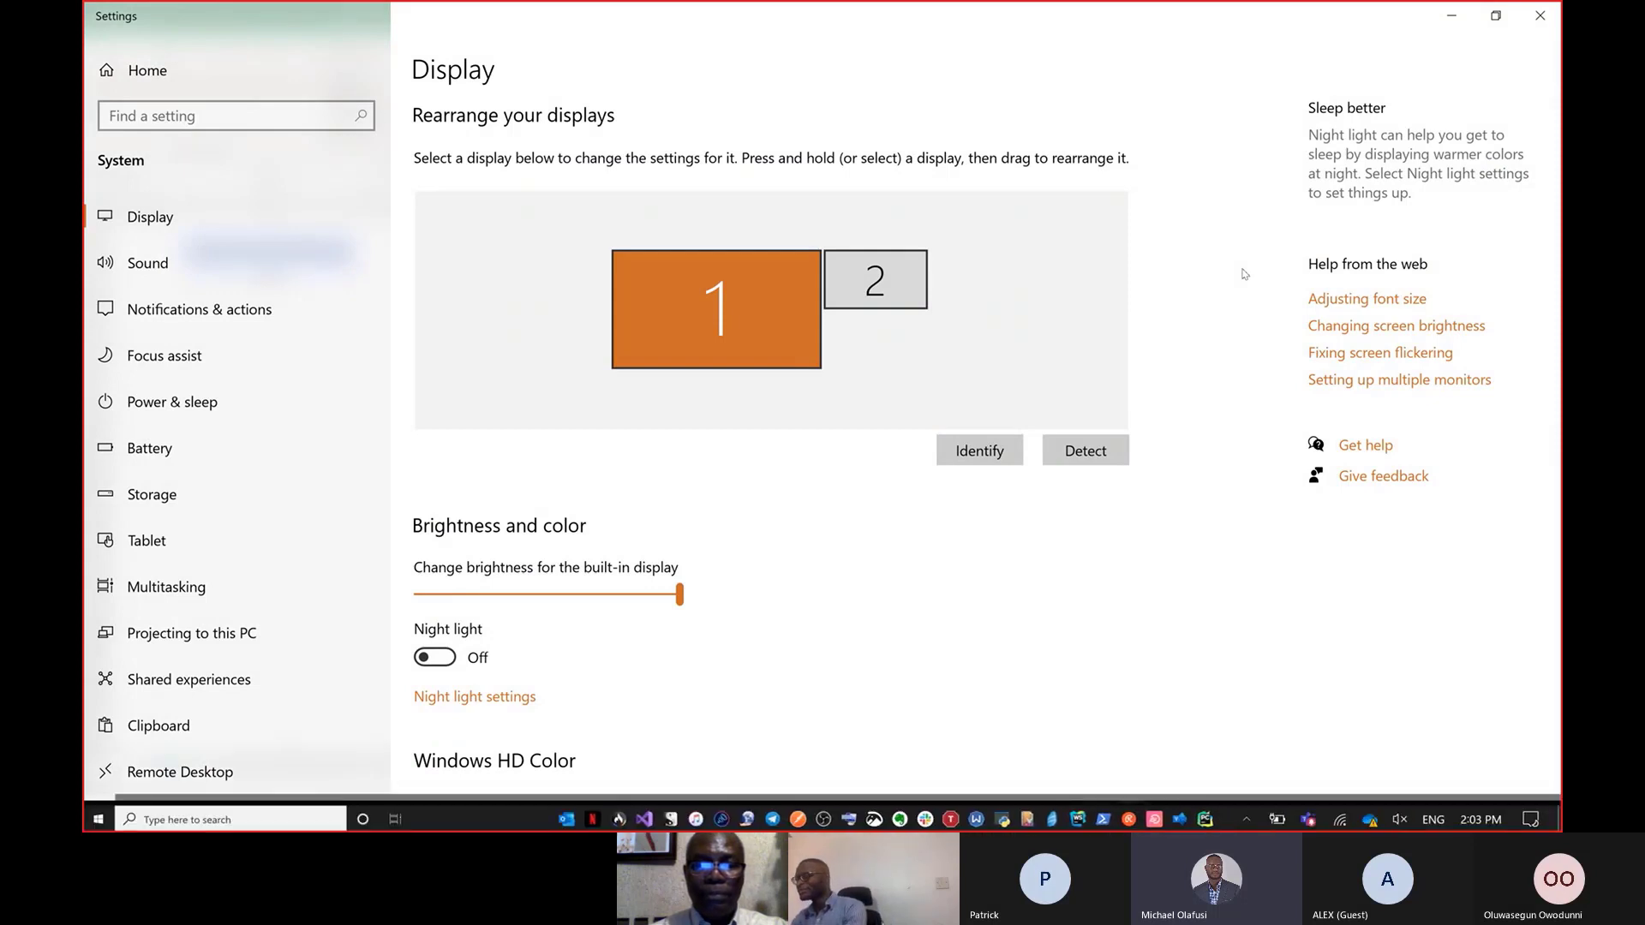
Switch back to Excel and move the gauge picture on the Report sheet clear of the KPI Achievement cells
key("alt+Tab")
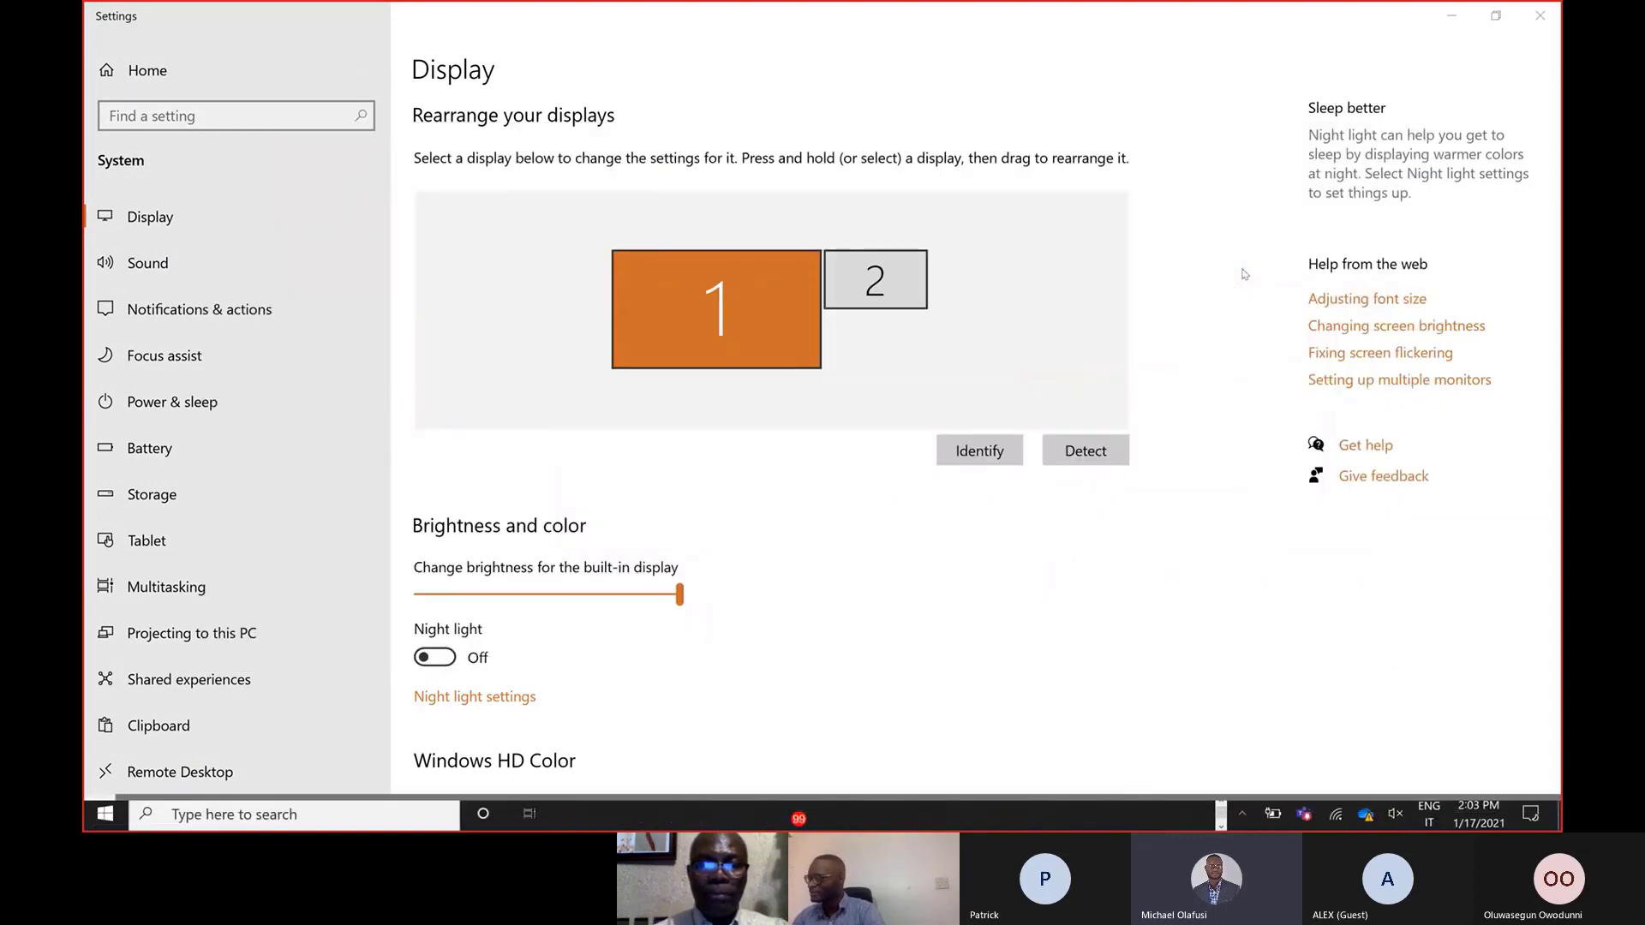
key("alt+Tab")
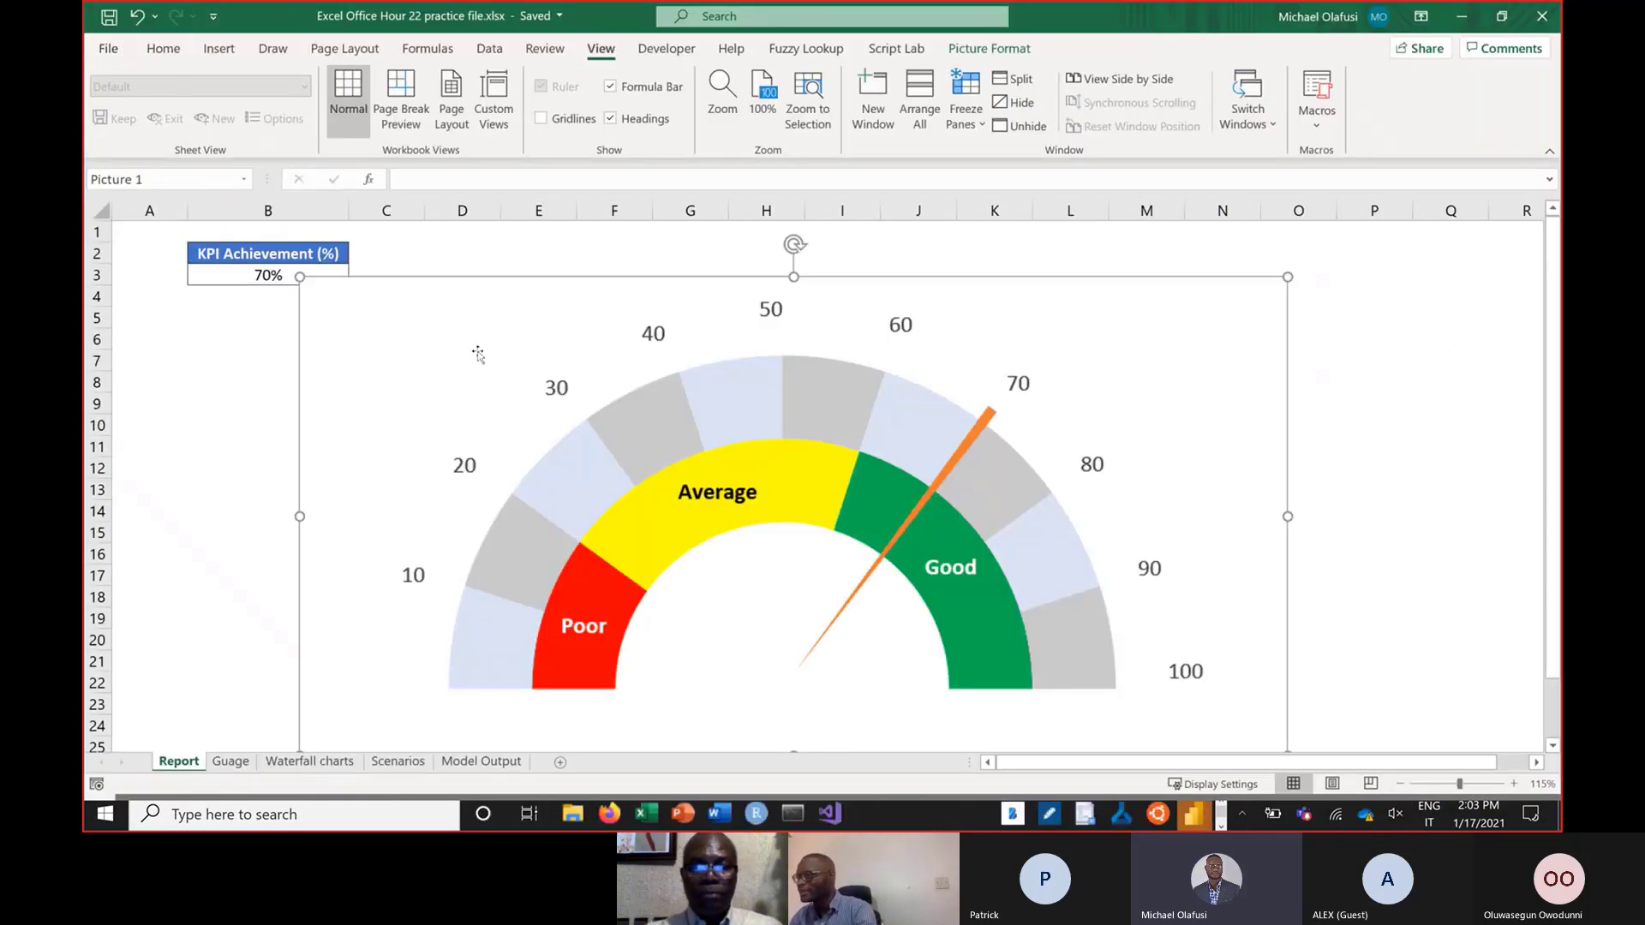
left_click(164, 49)
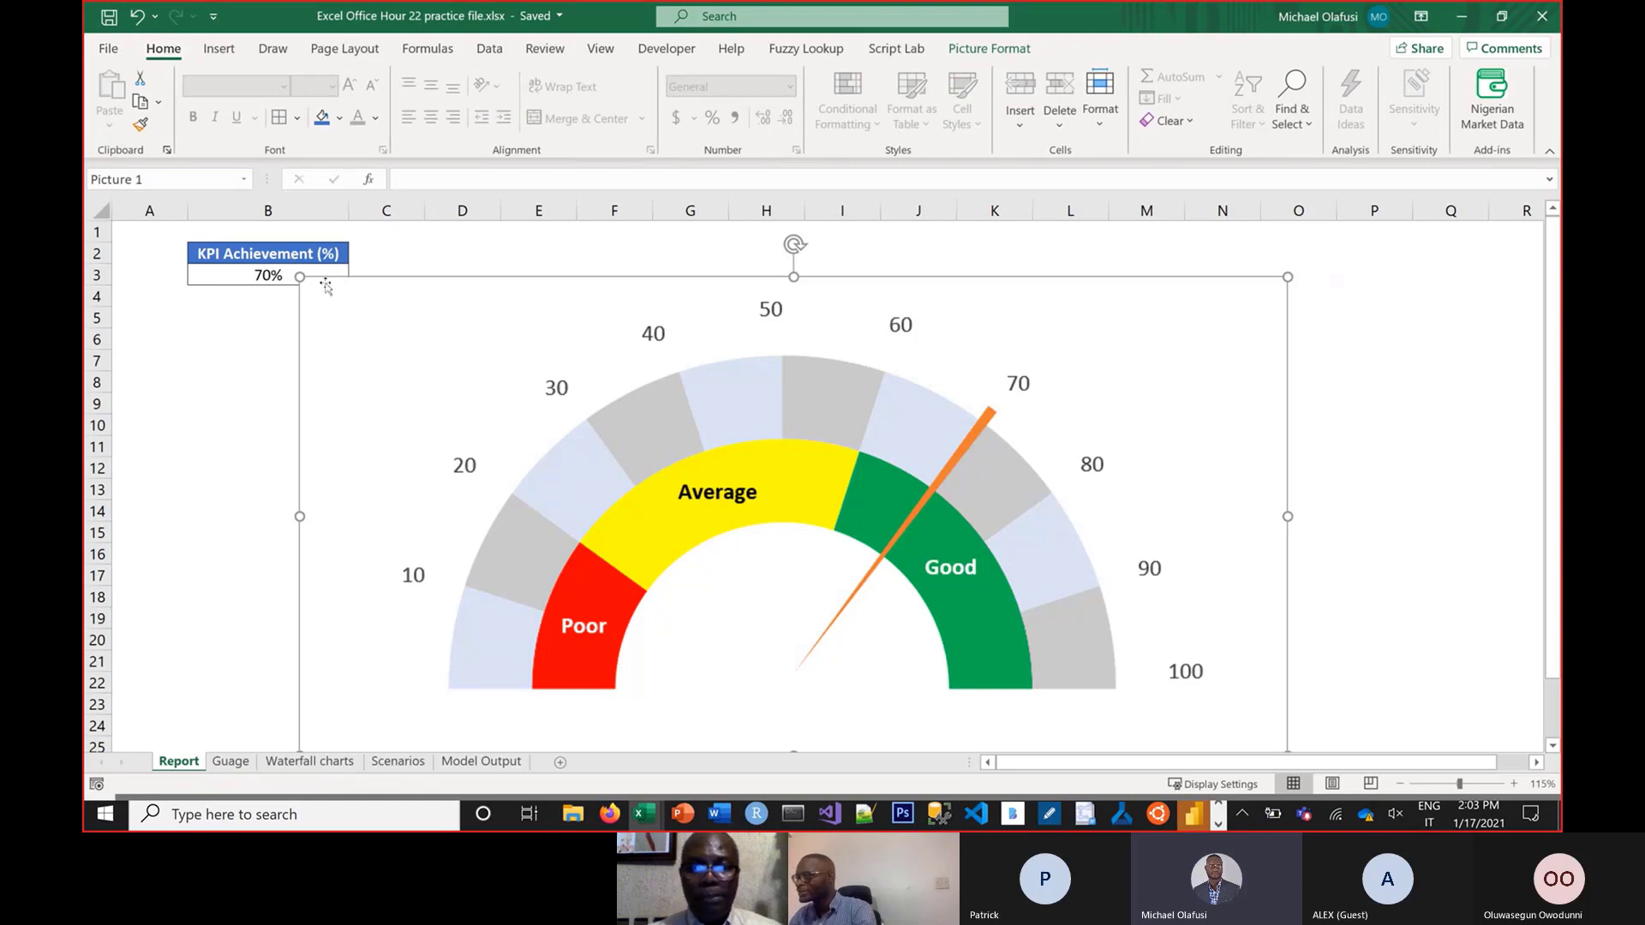
left_click_drag(313, 297, 422, 275)
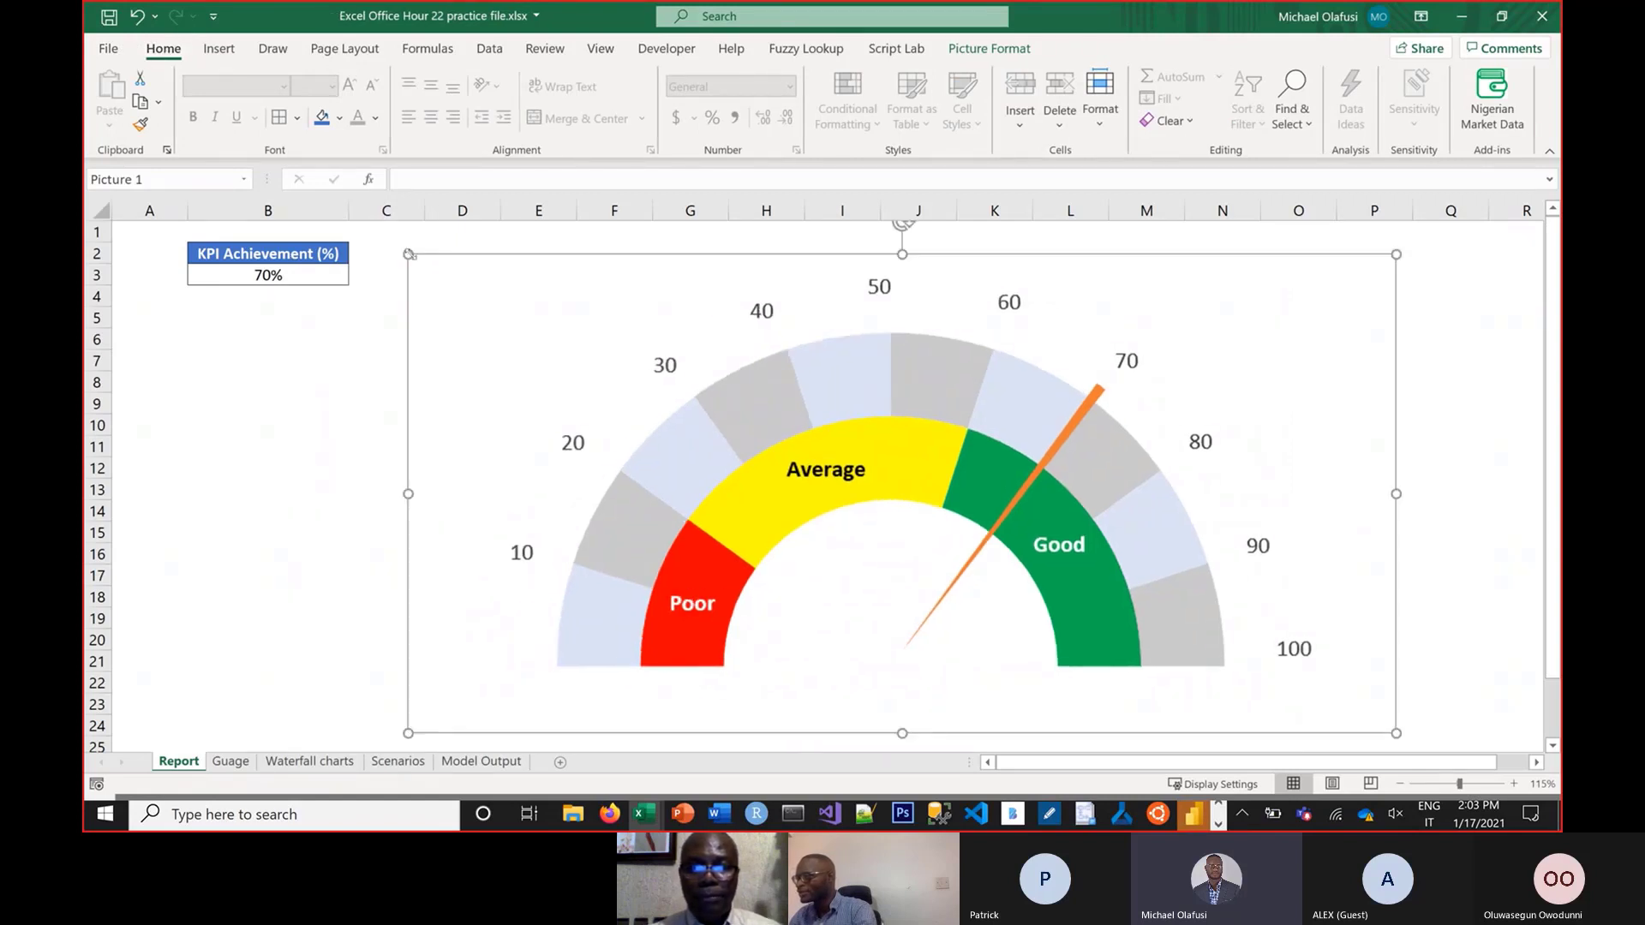
left_click(256, 505)
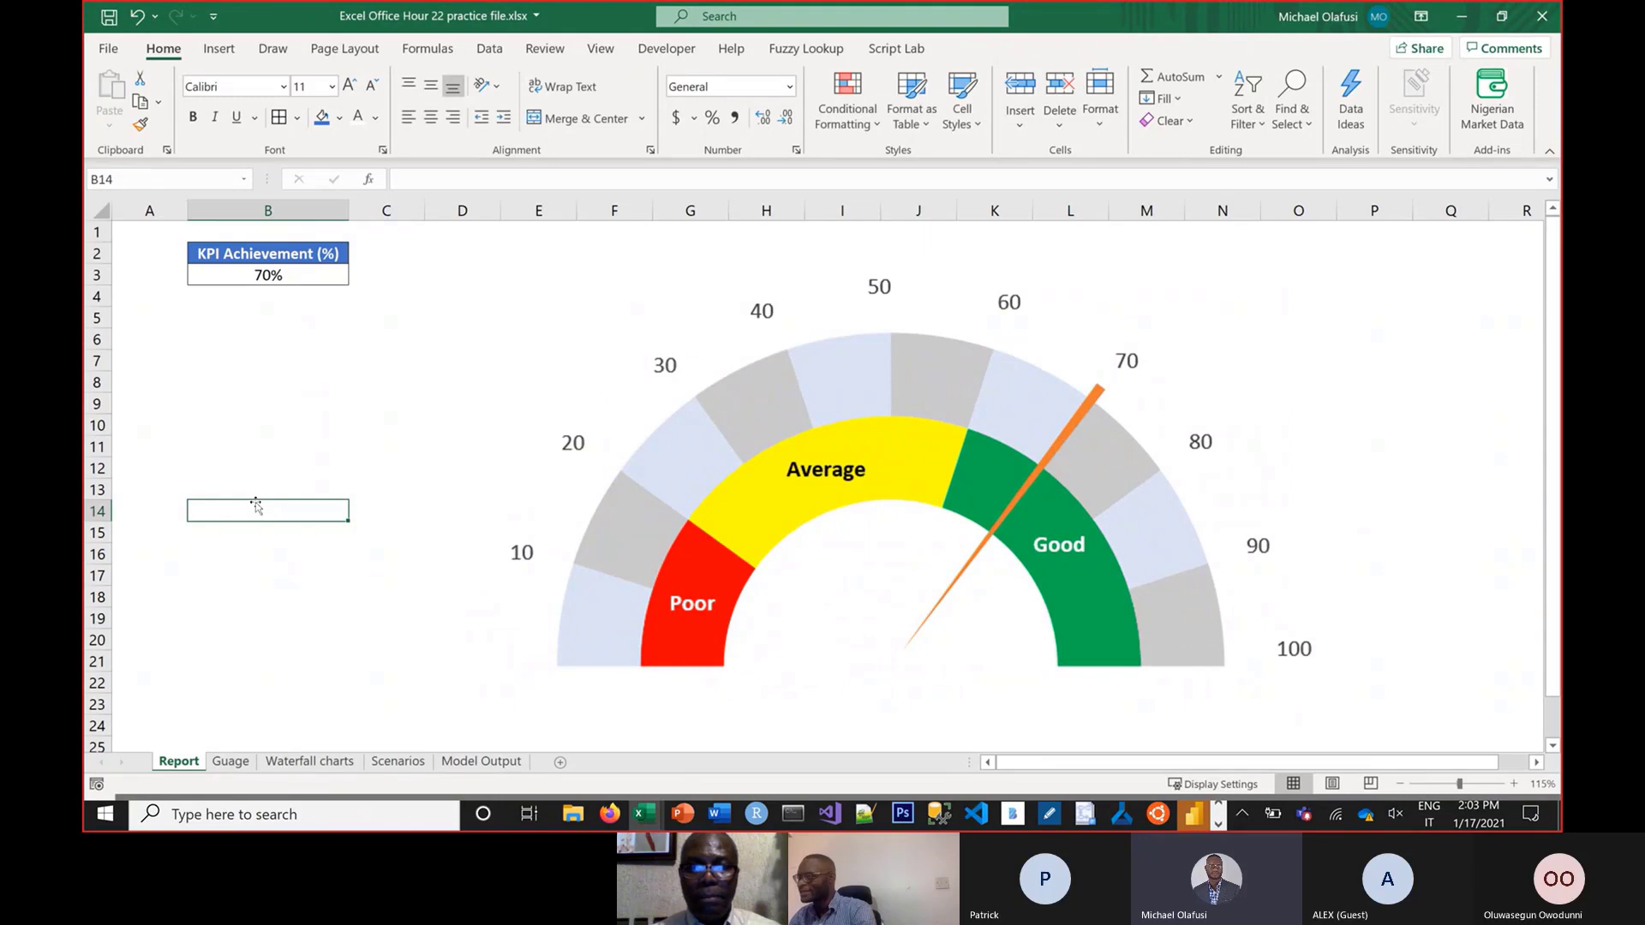
left_click(218, 48)
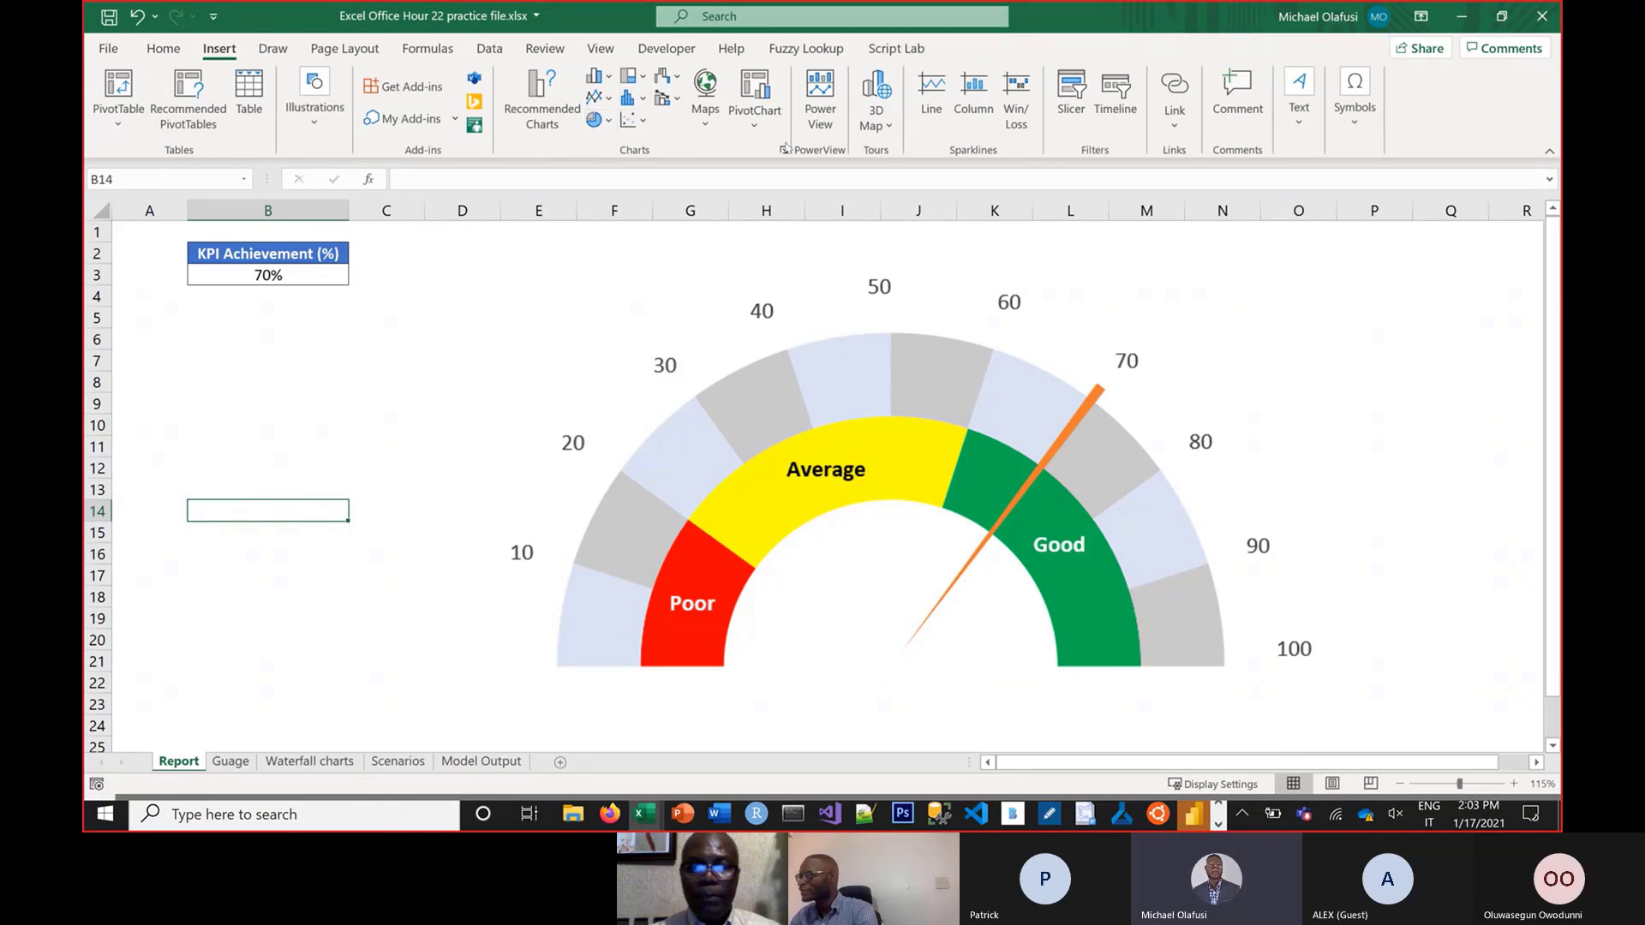
left_click(783, 148)
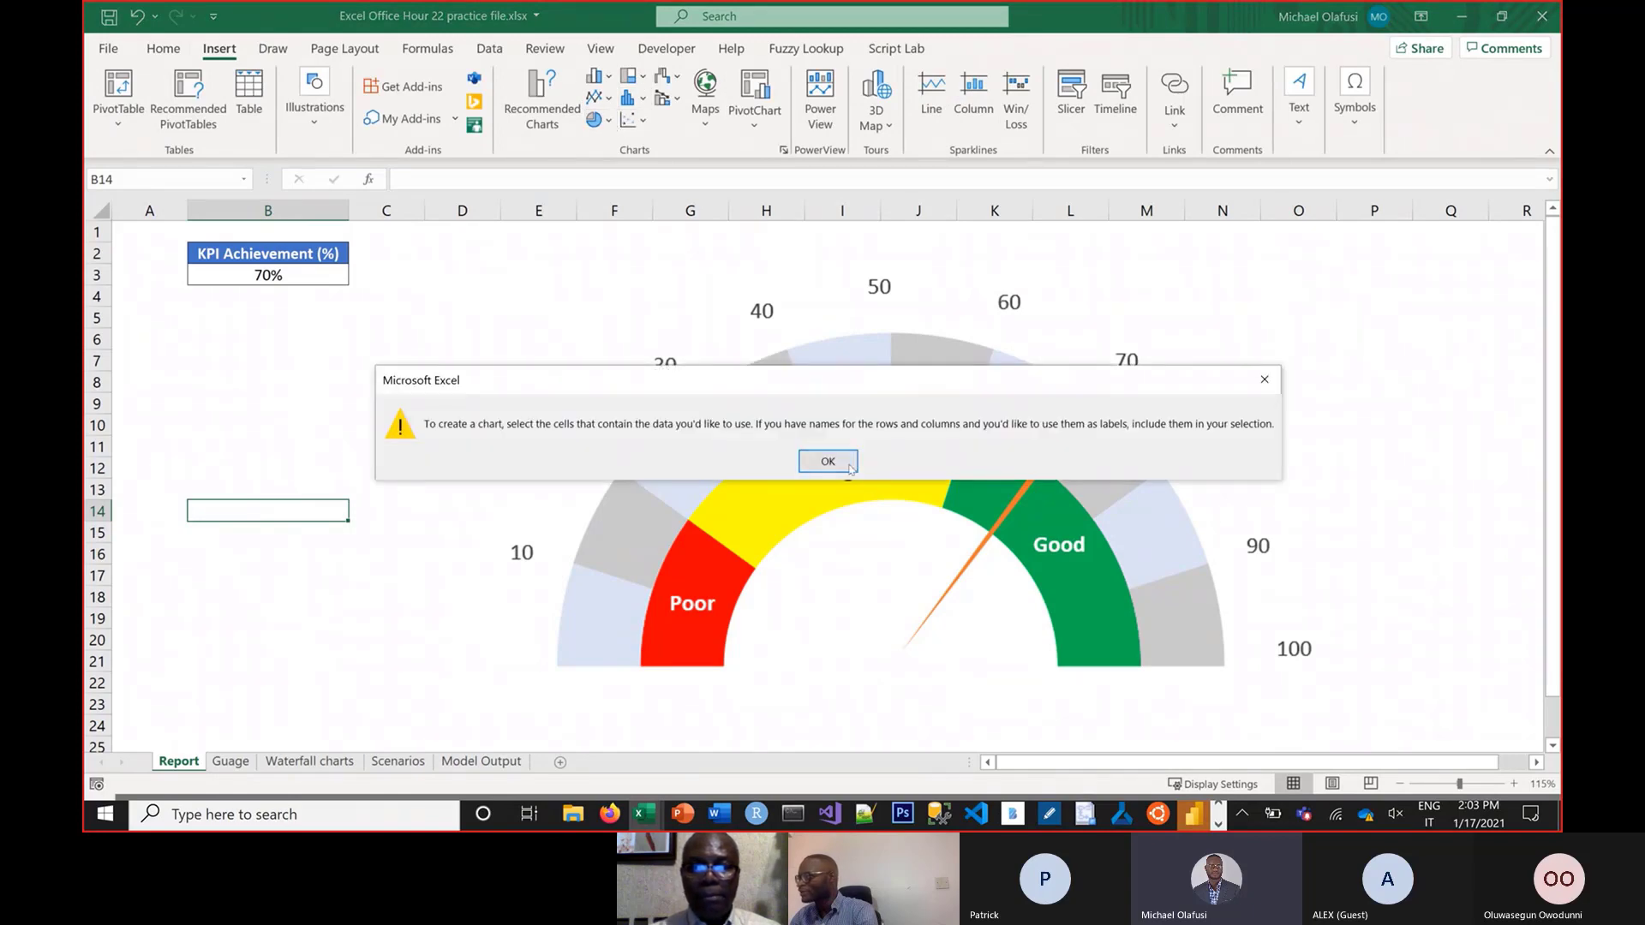
left_click(827, 460)
Open the full chart gallery for the KPI Achievement cells B2:B3 and examine the Column, Line, Pie, Bar and Area types
left_click_drag(248, 255, 246, 269)
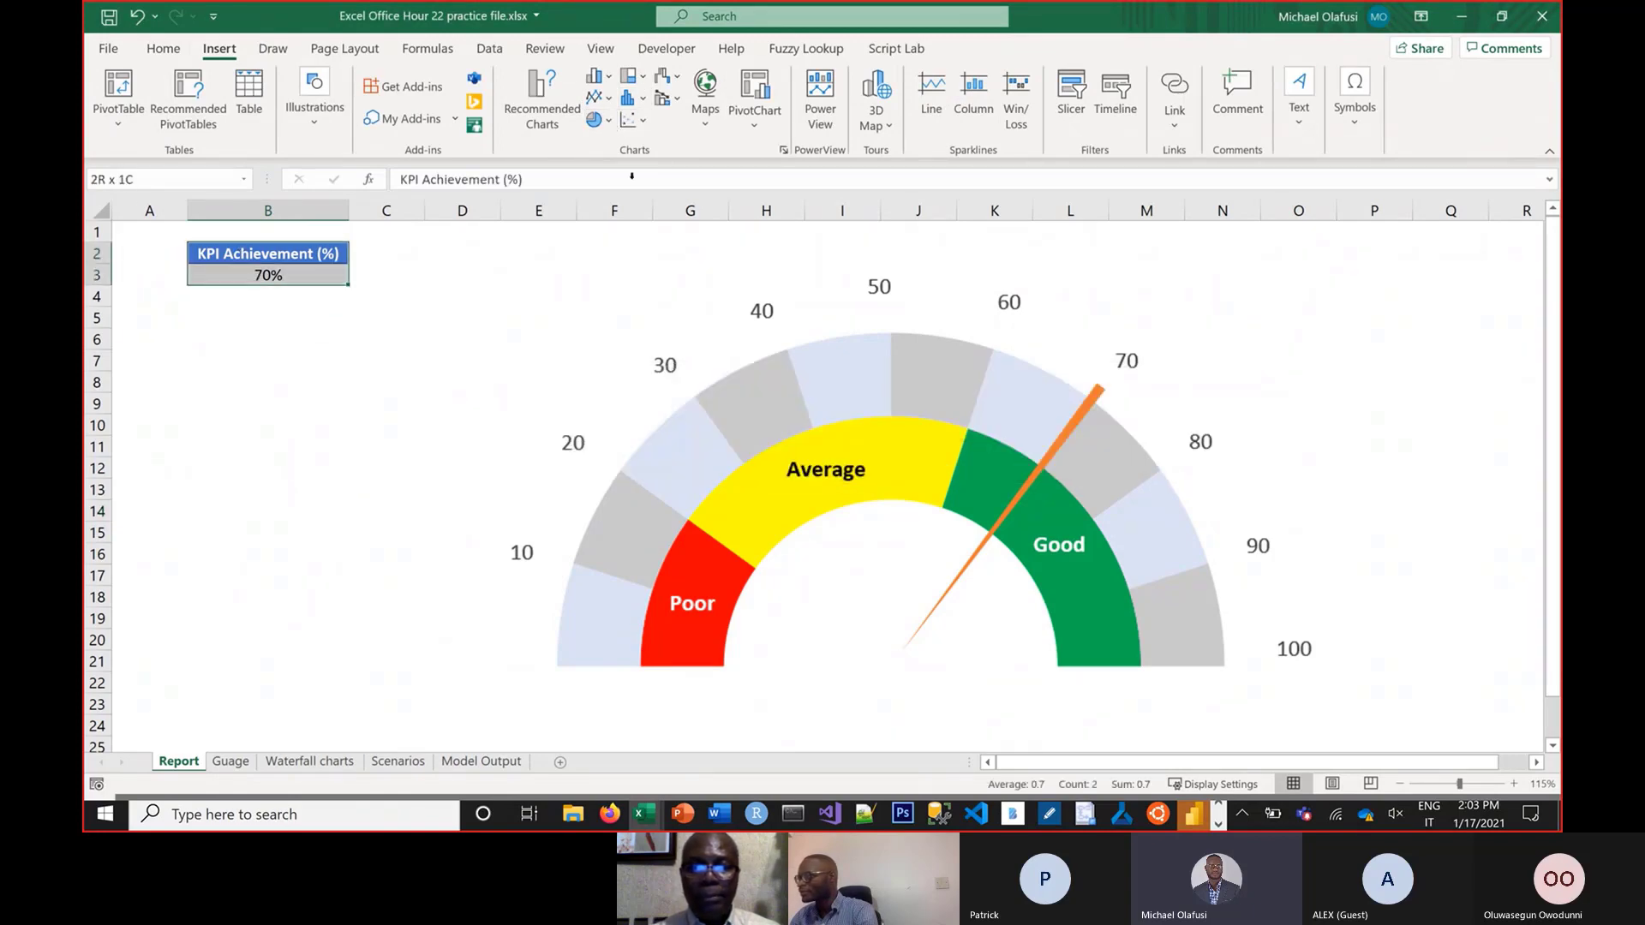
left_click(783, 150)
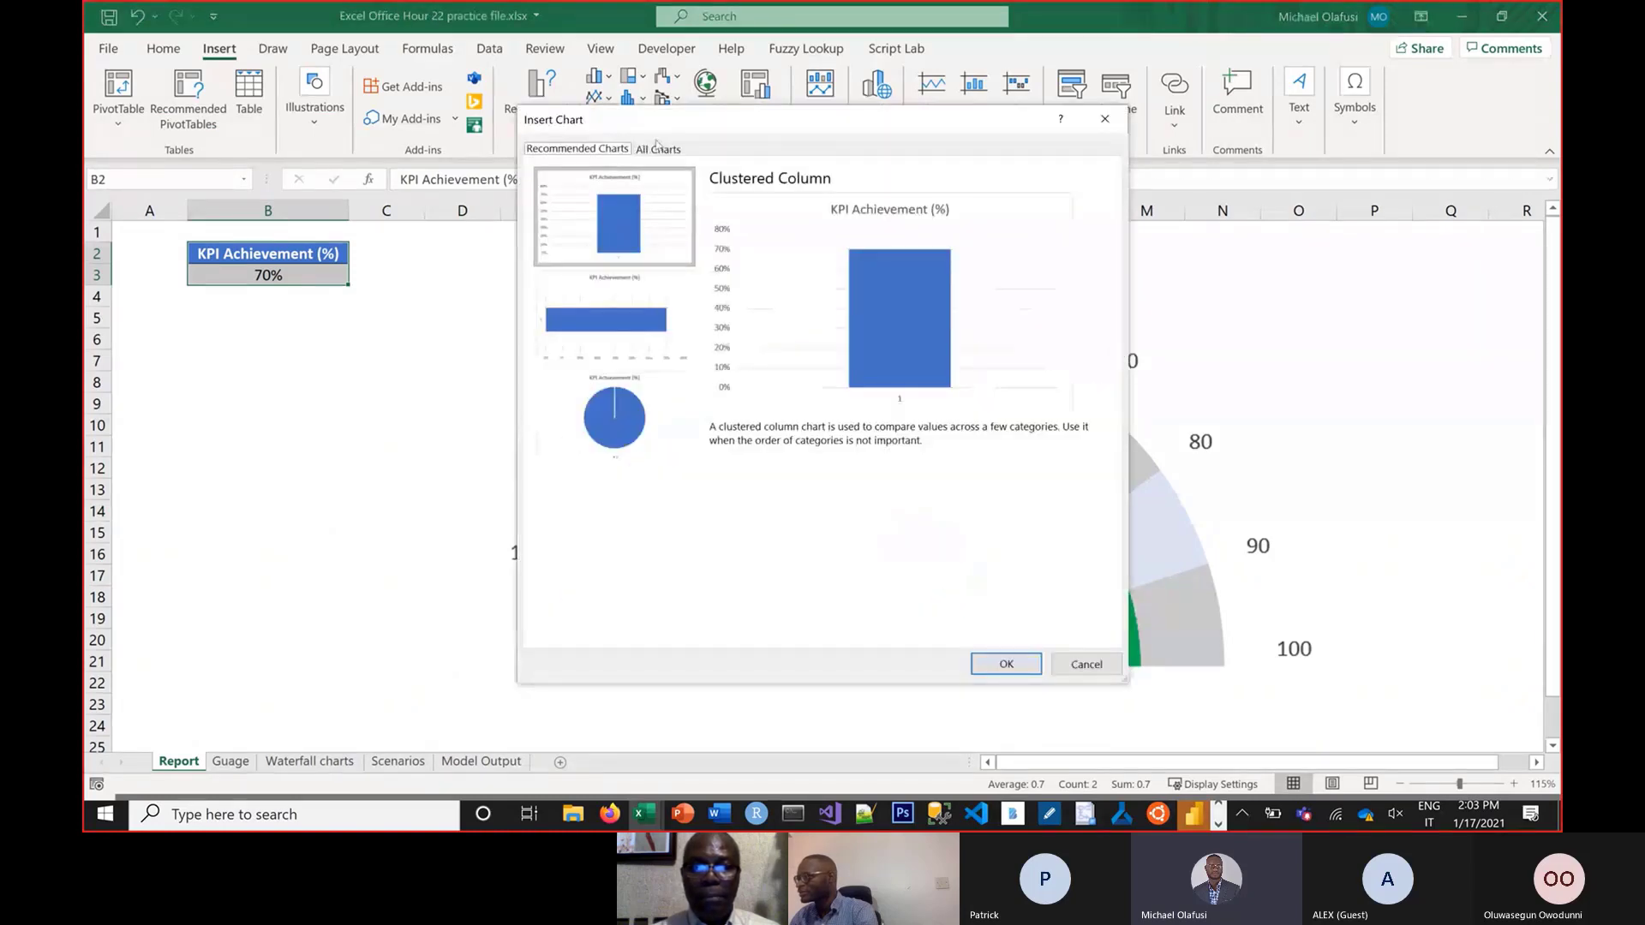
left_click(656, 149)
left_click(581, 222)
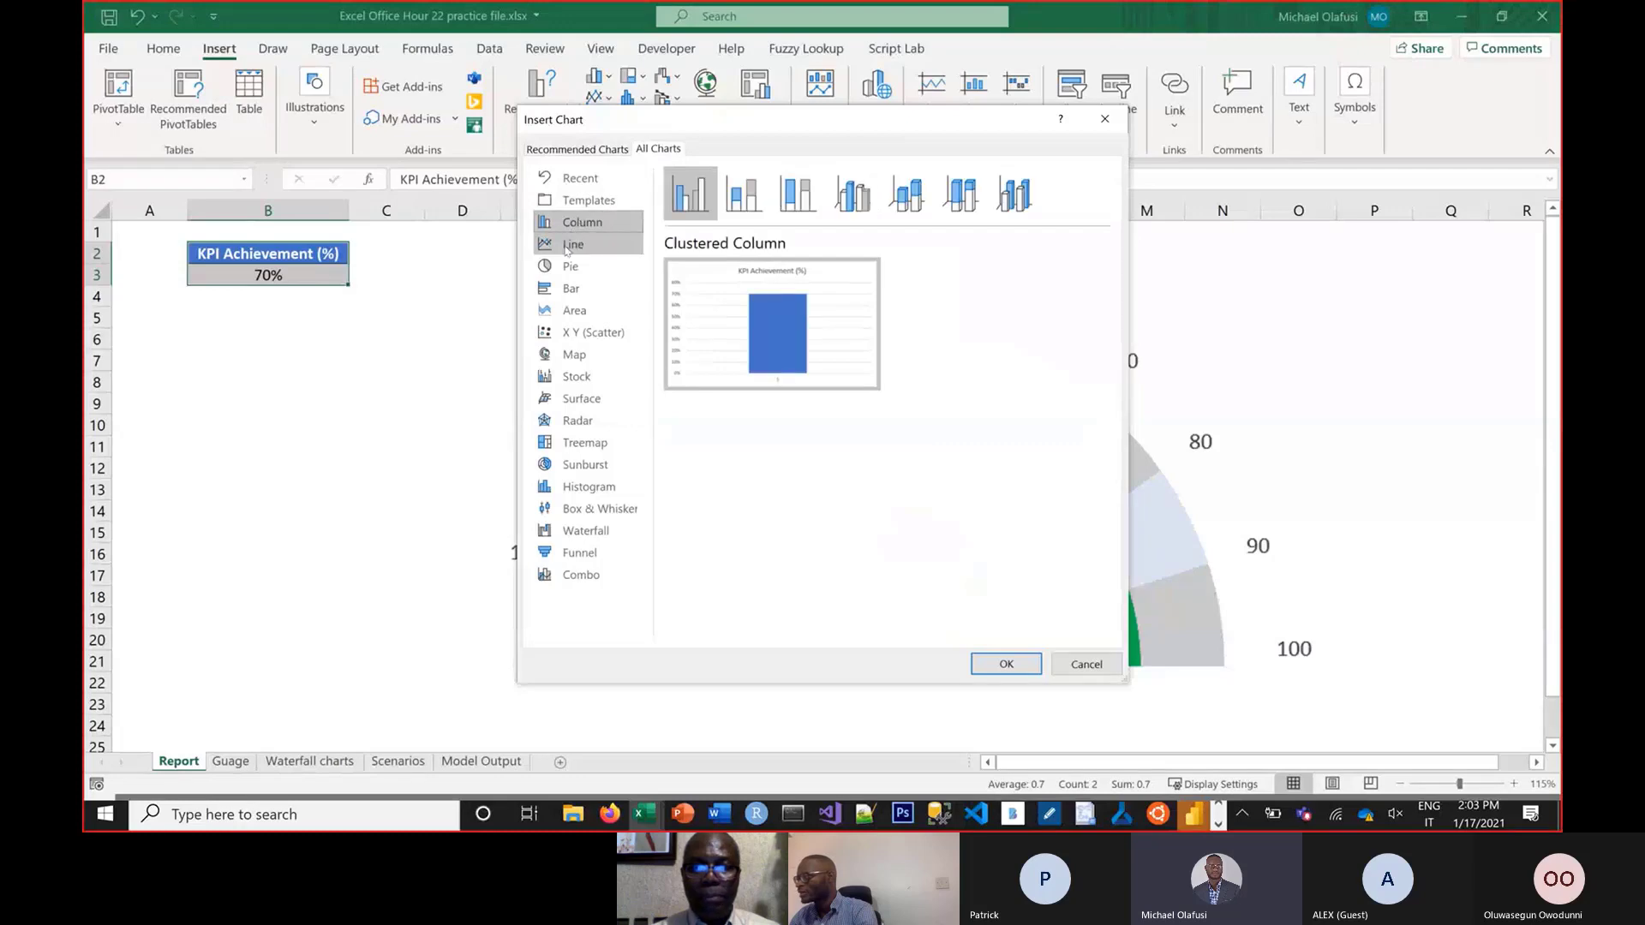
left_click(567, 246)
left_click(569, 267)
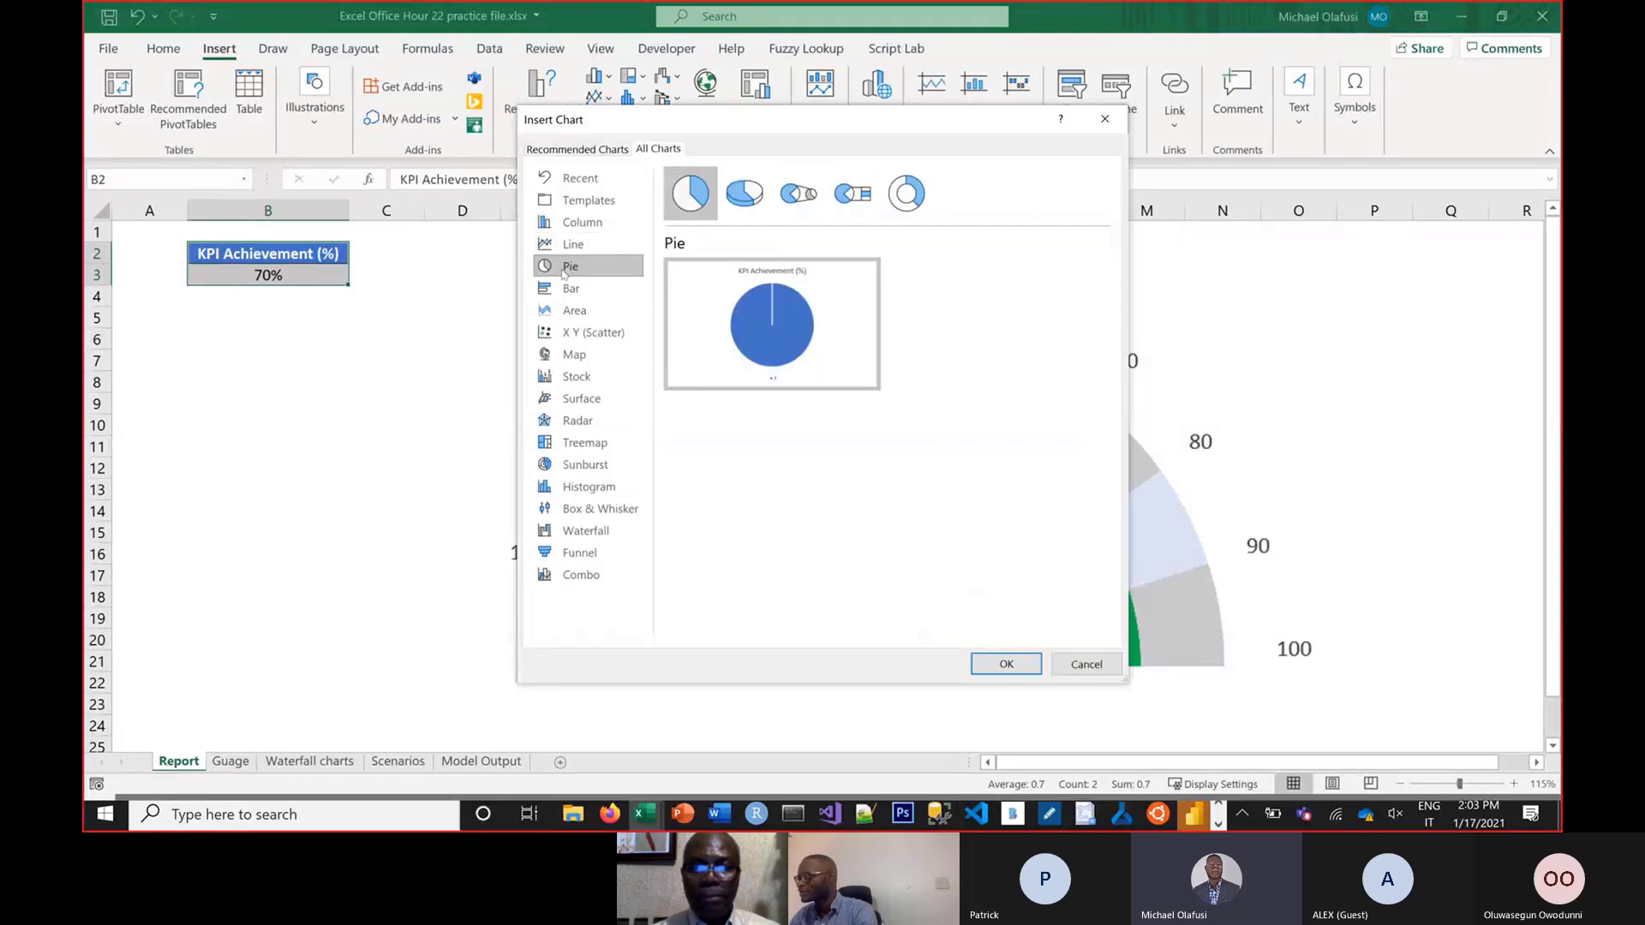
left_click(567, 289)
left_click(572, 310)
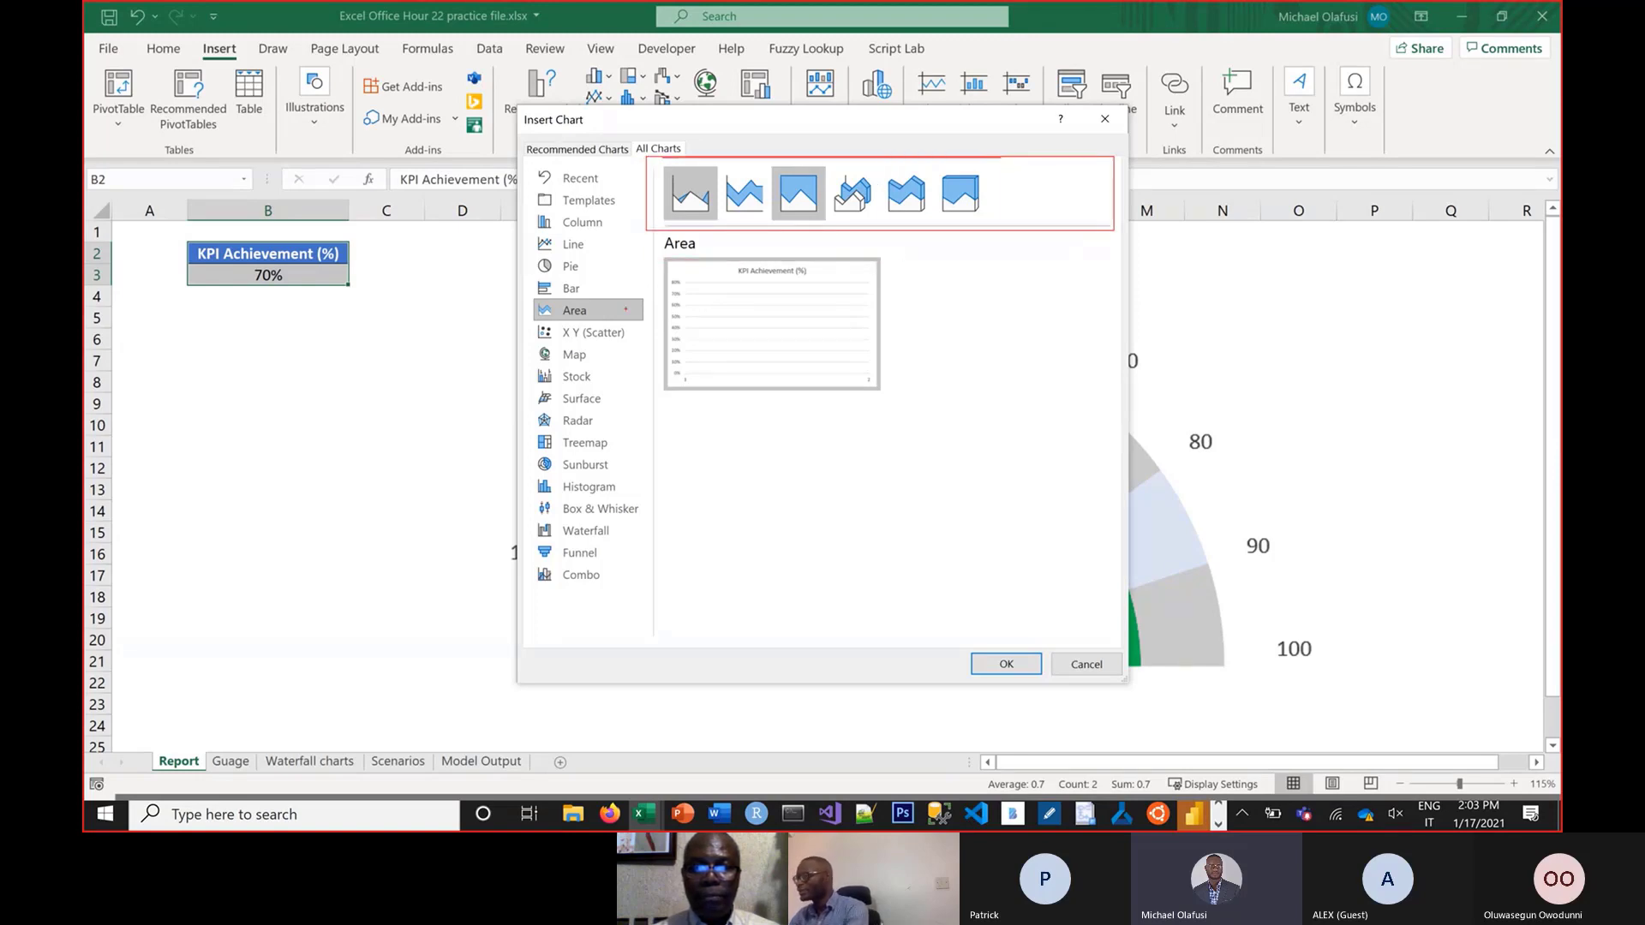
Examine the remaining chart types from X Y (Scatter) through Funnel, and close the gallery without inserting a chart
left_click(586, 332)
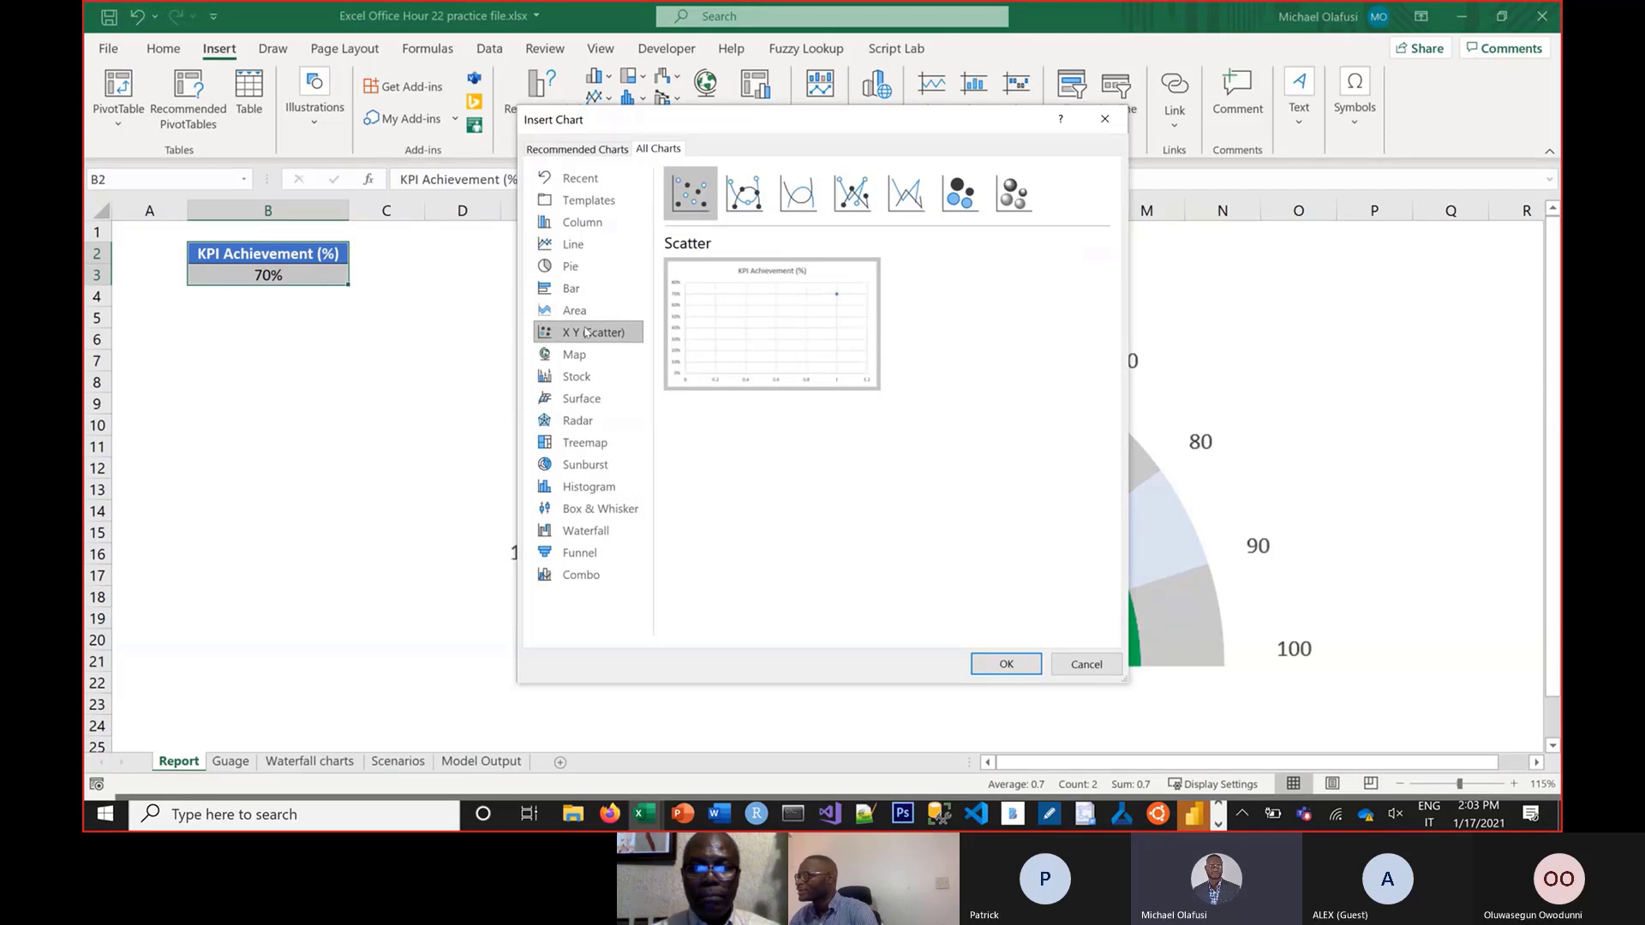
left_click(581, 356)
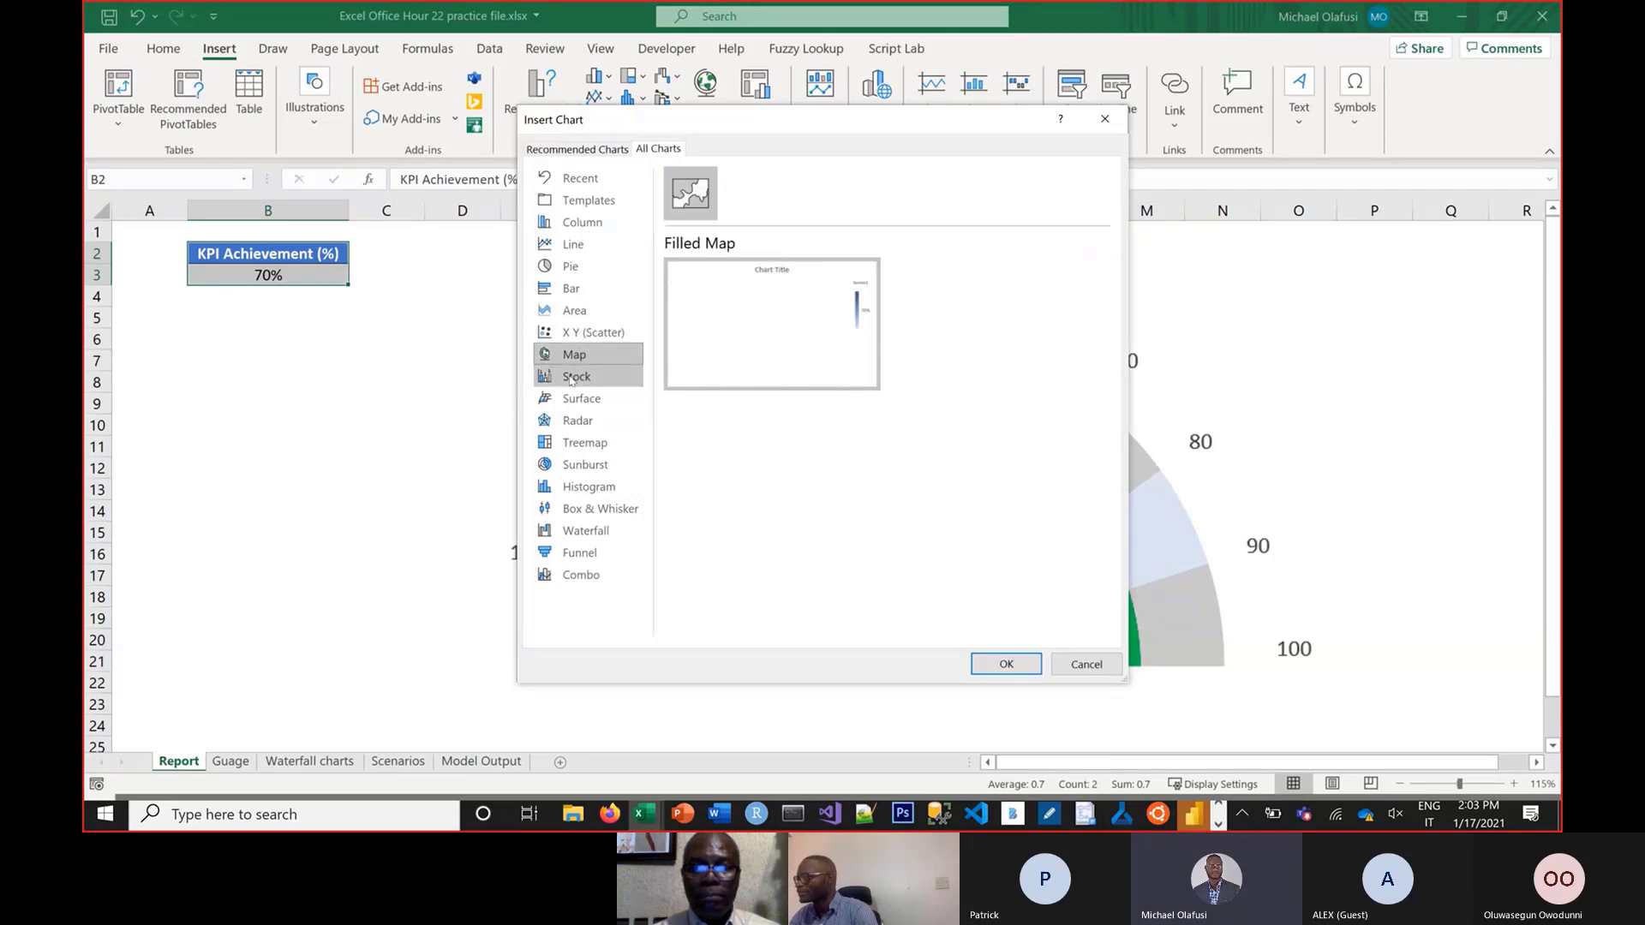
left_click(574, 377)
left_click(570, 400)
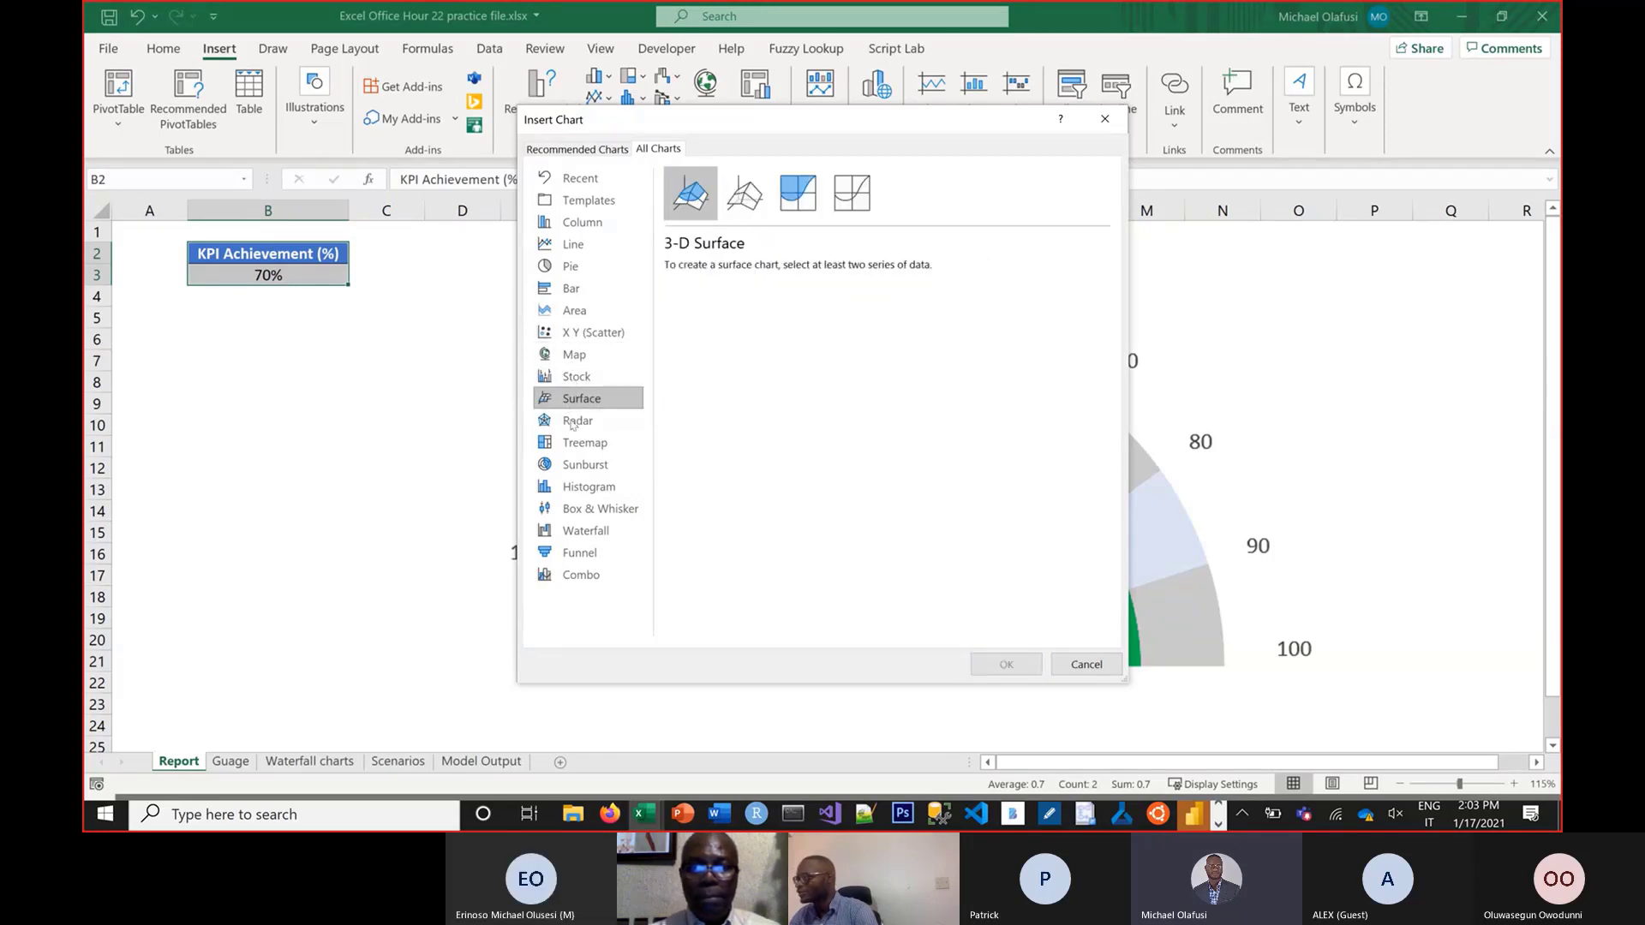
left_click(572, 423)
left_click(573, 444)
left_click(569, 465)
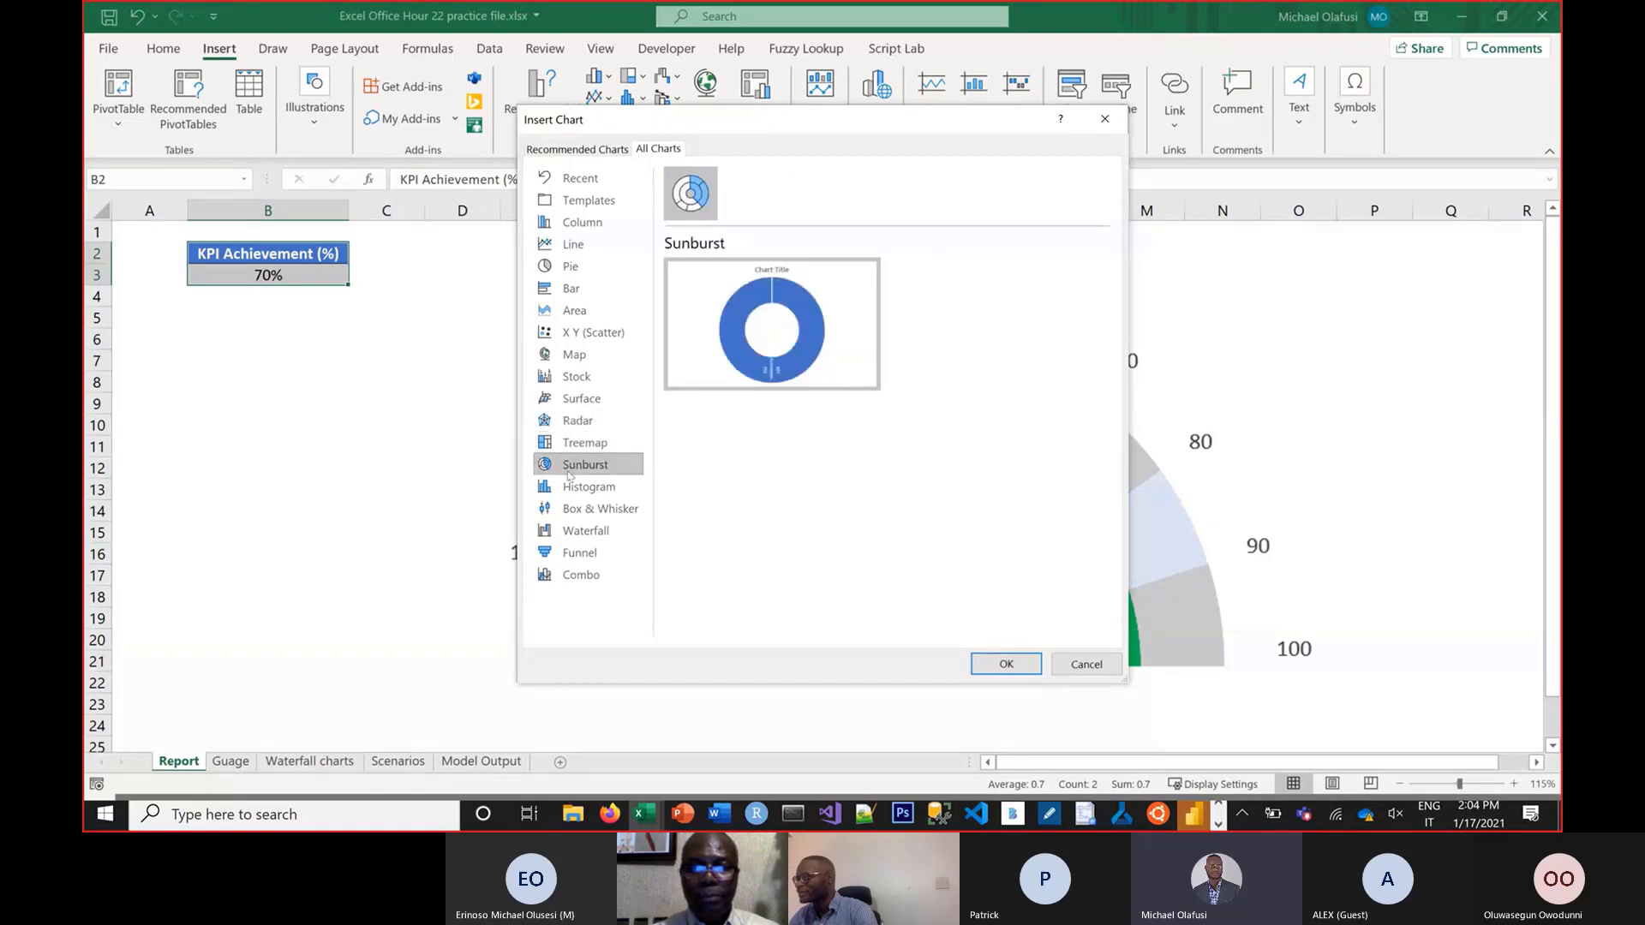
left_click(568, 488)
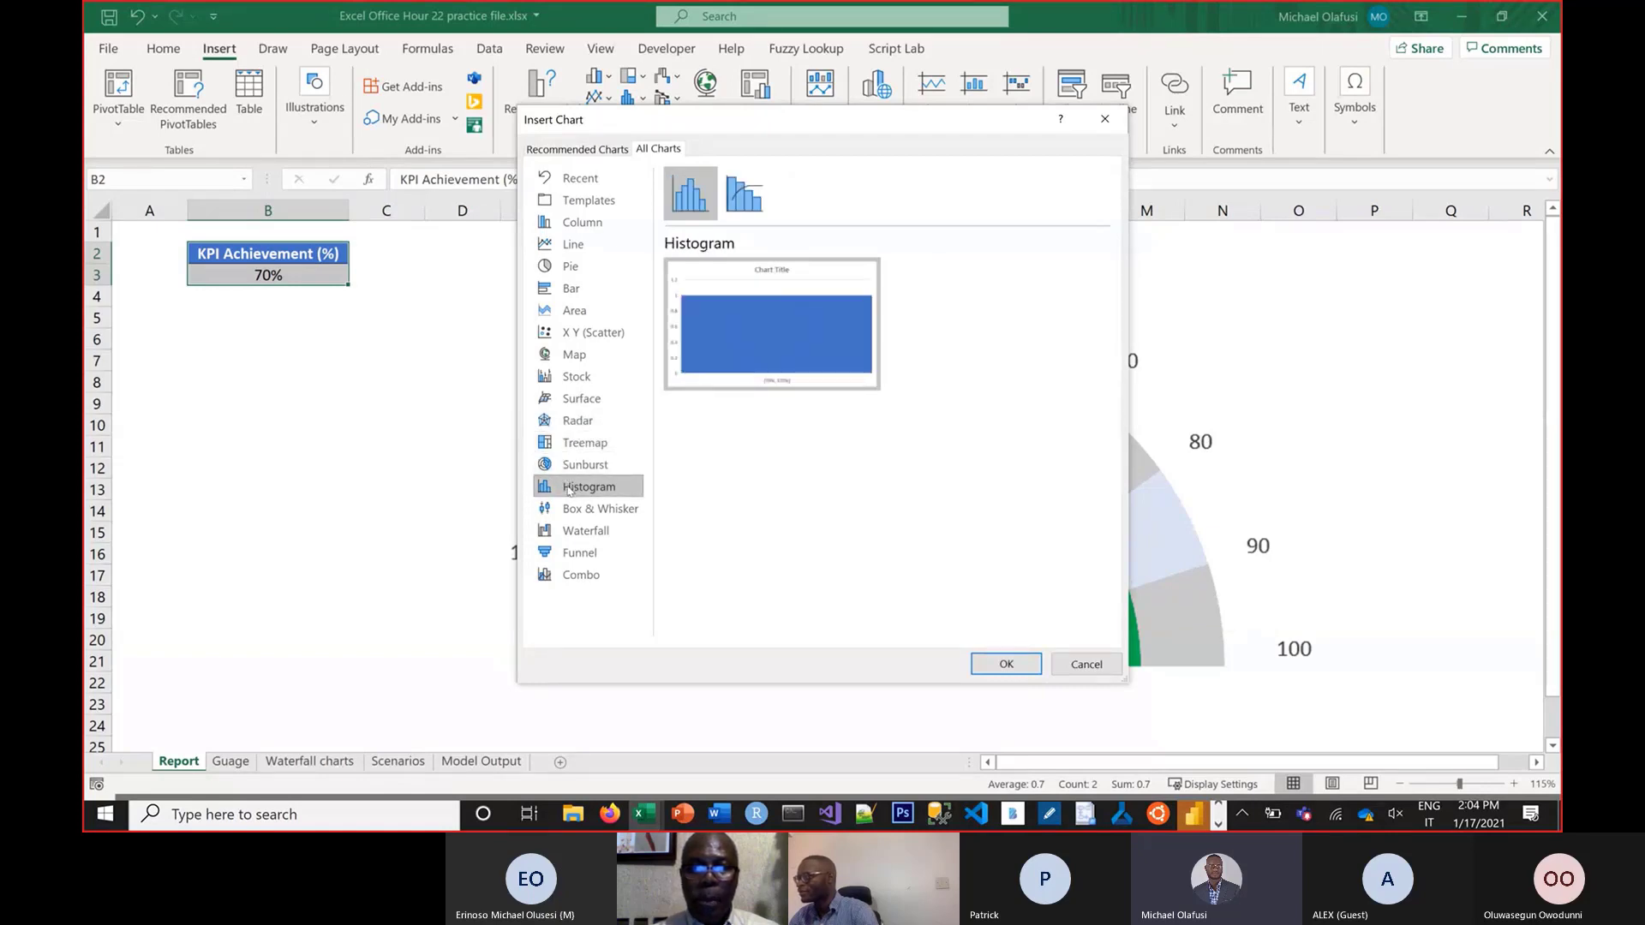
left_click(574, 510)
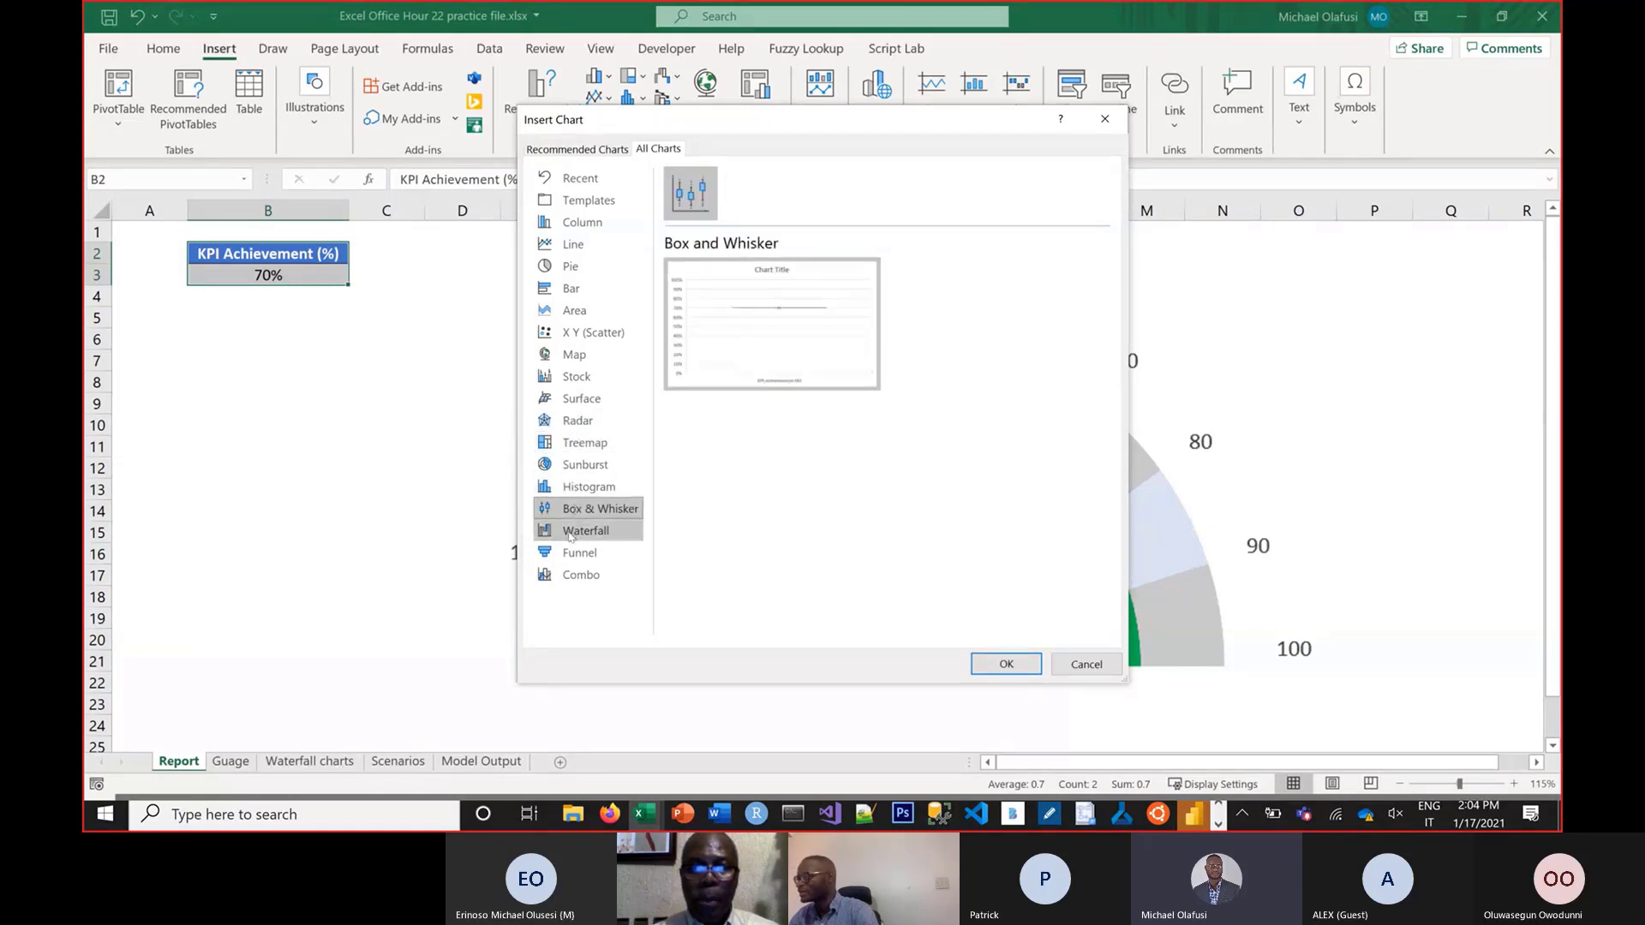
left_click(575, 532)
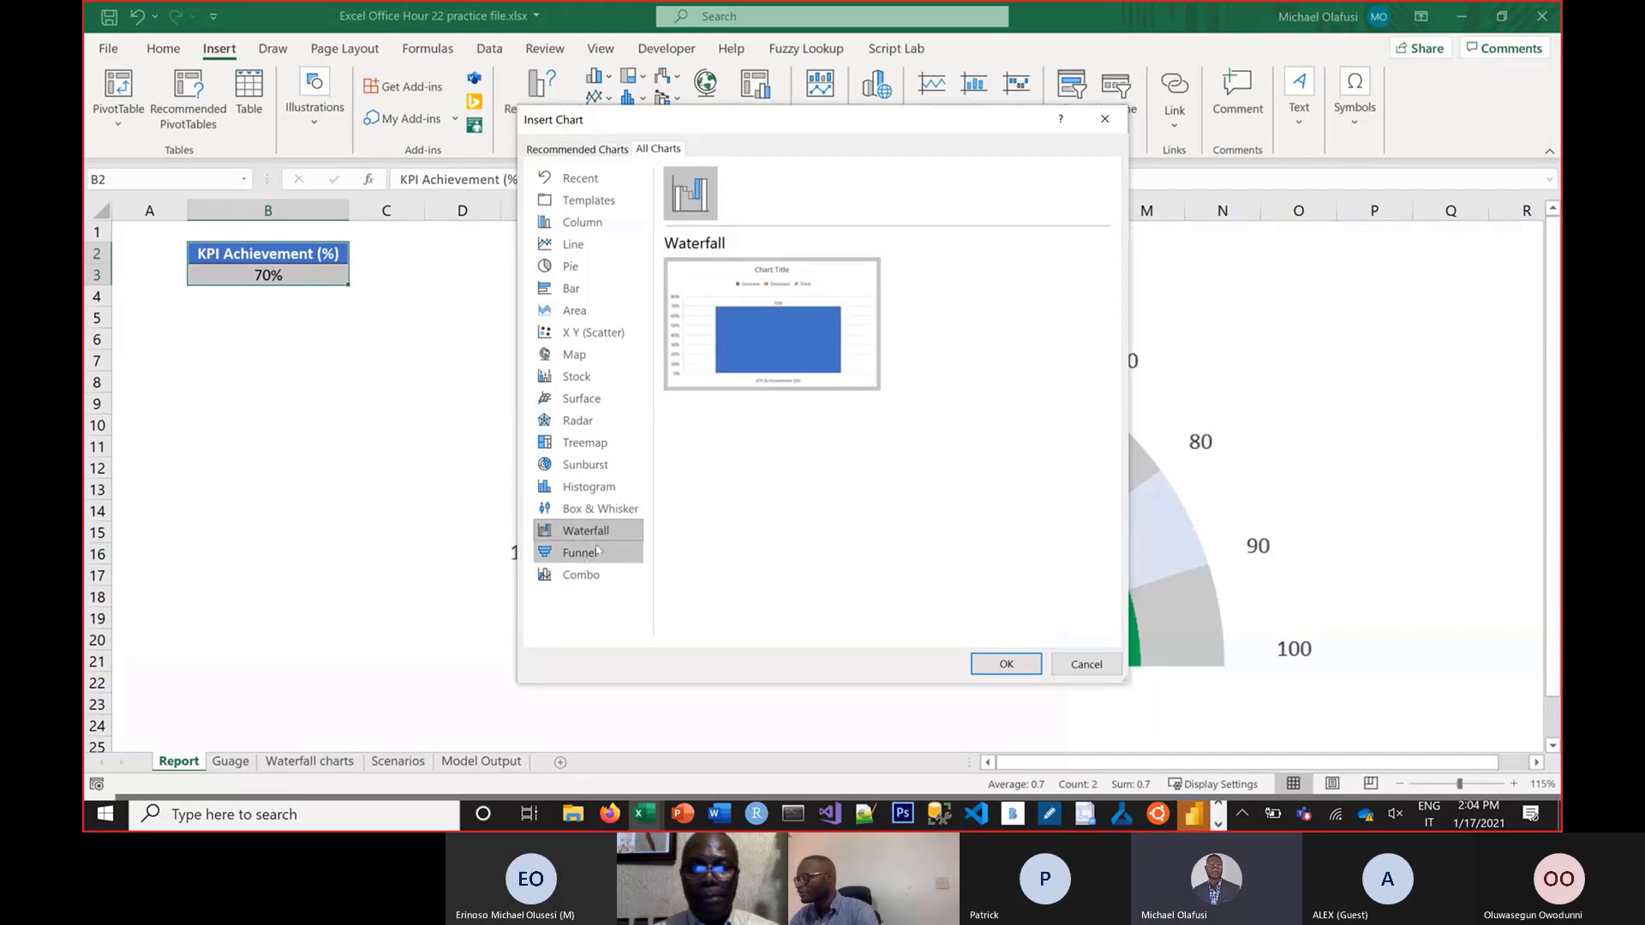
left_click(598, 550)
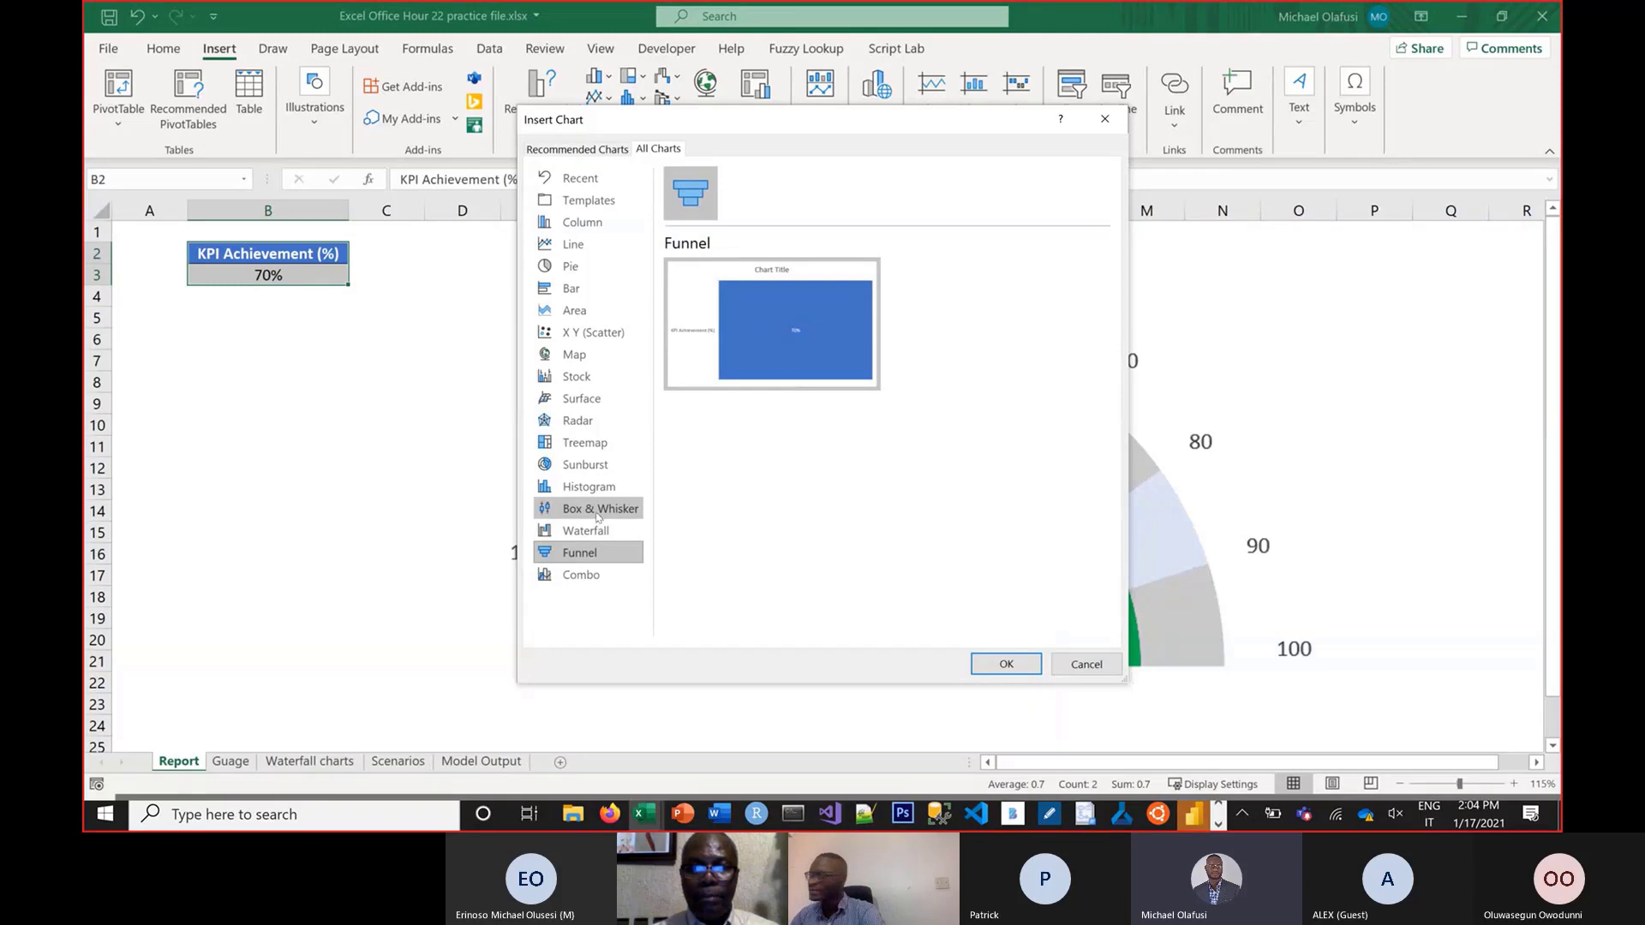
left_click(1102, 120)
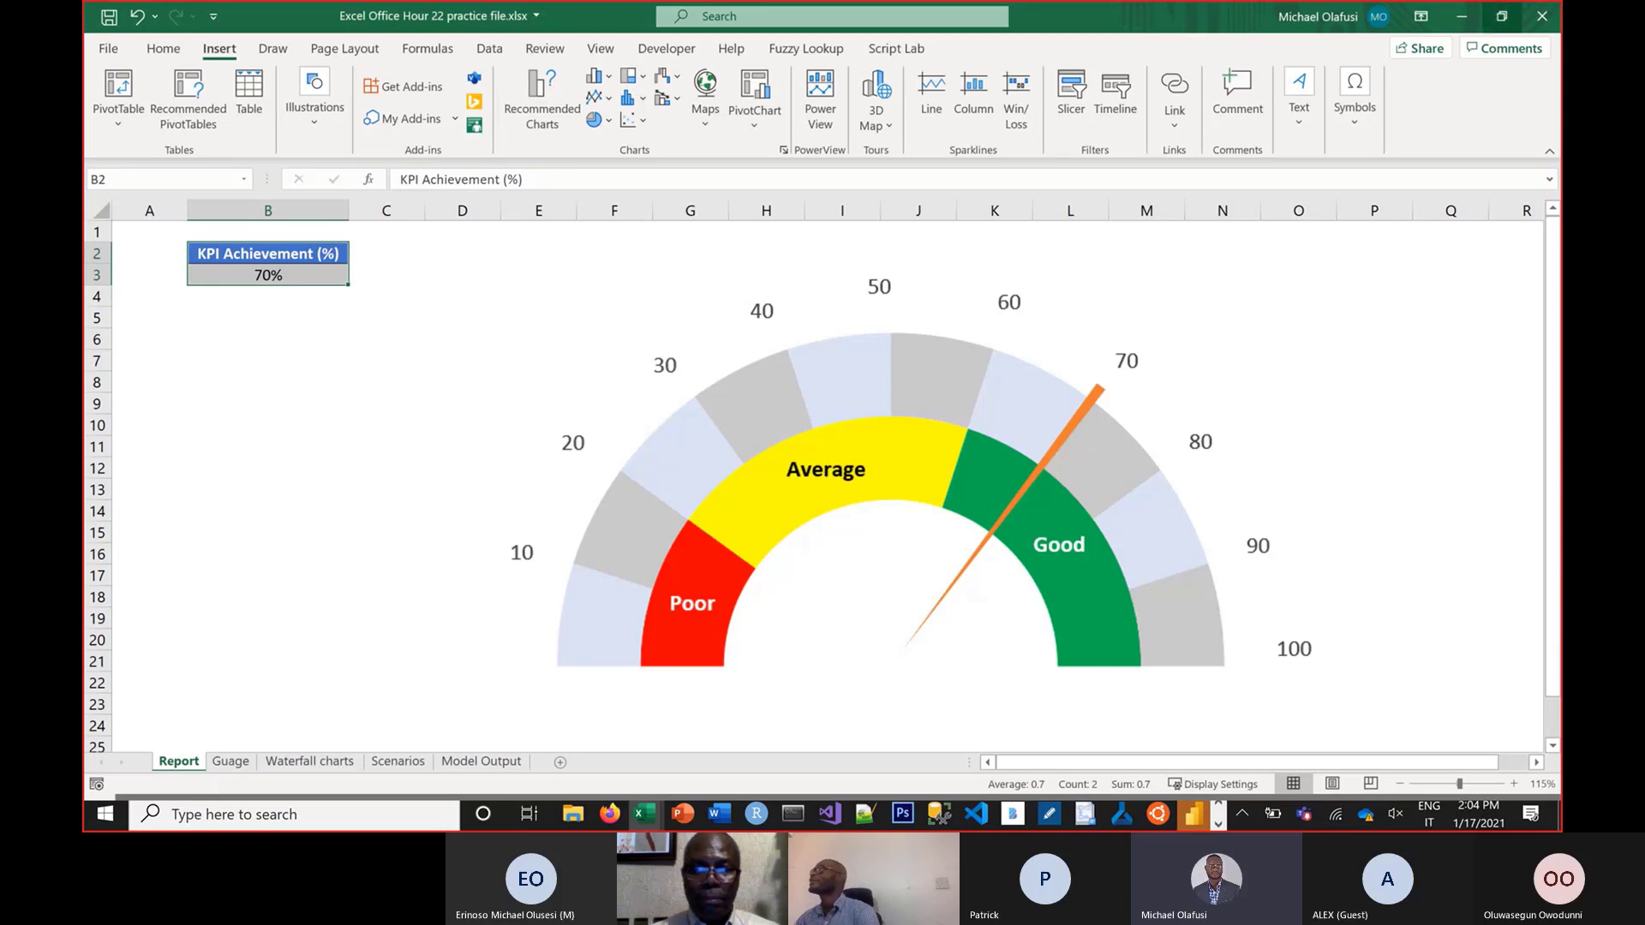
Switch to the Financial Modeling Office Hour meeting in Microsoft Teams and open its meeting chat
left_click(1218, 824)
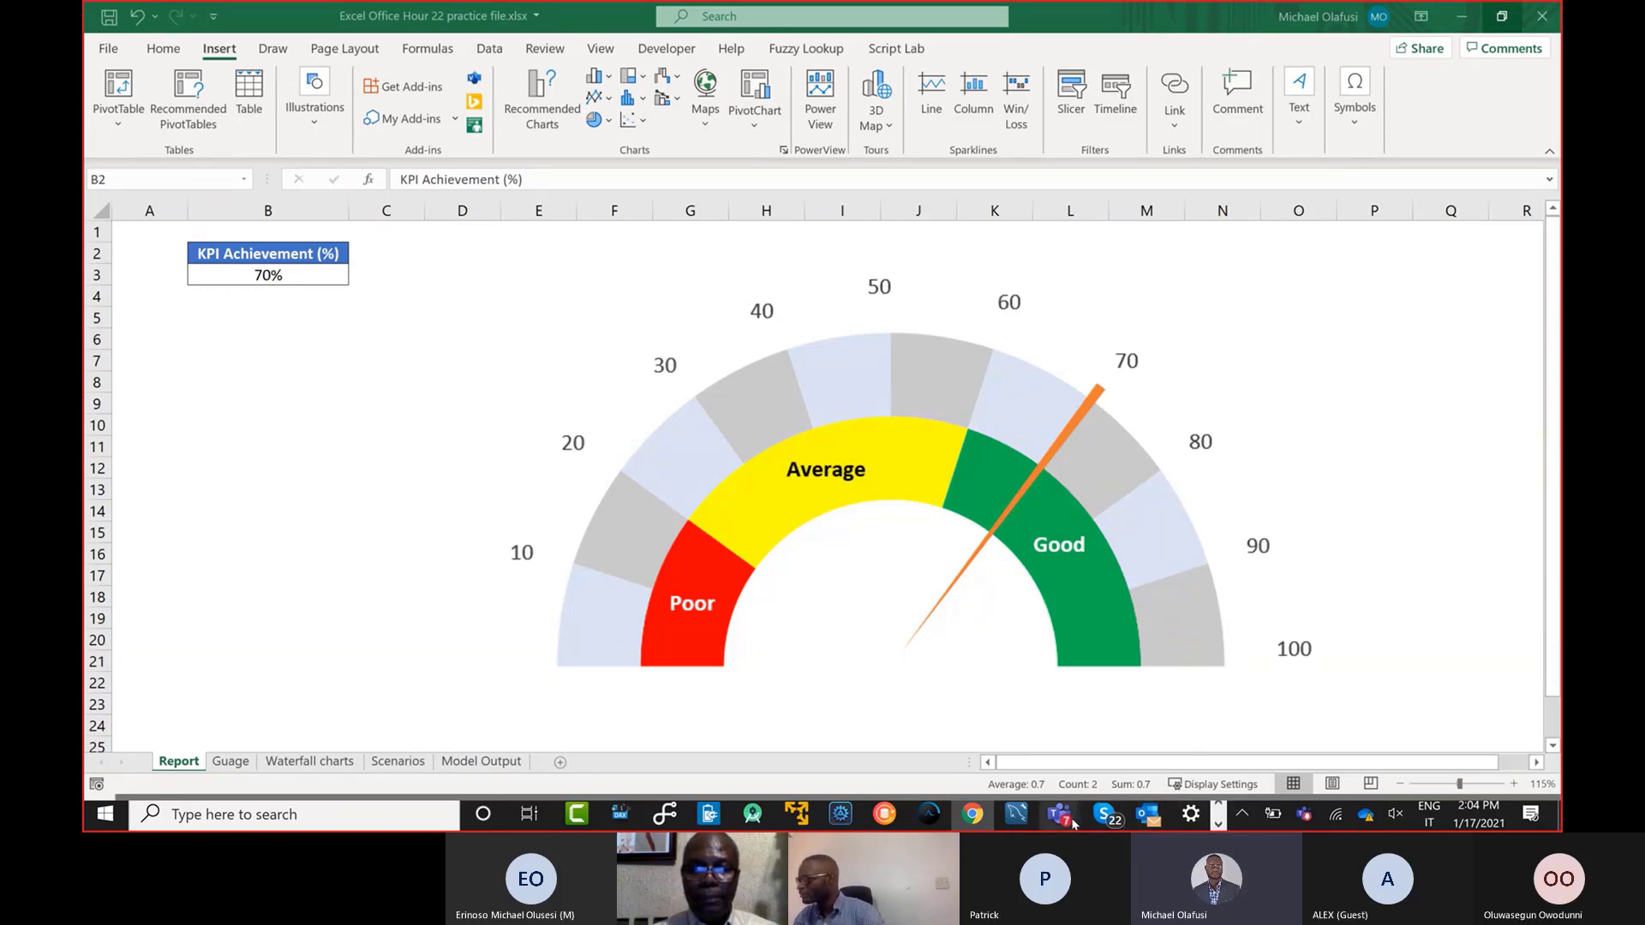
mouse_move(1073, 824)
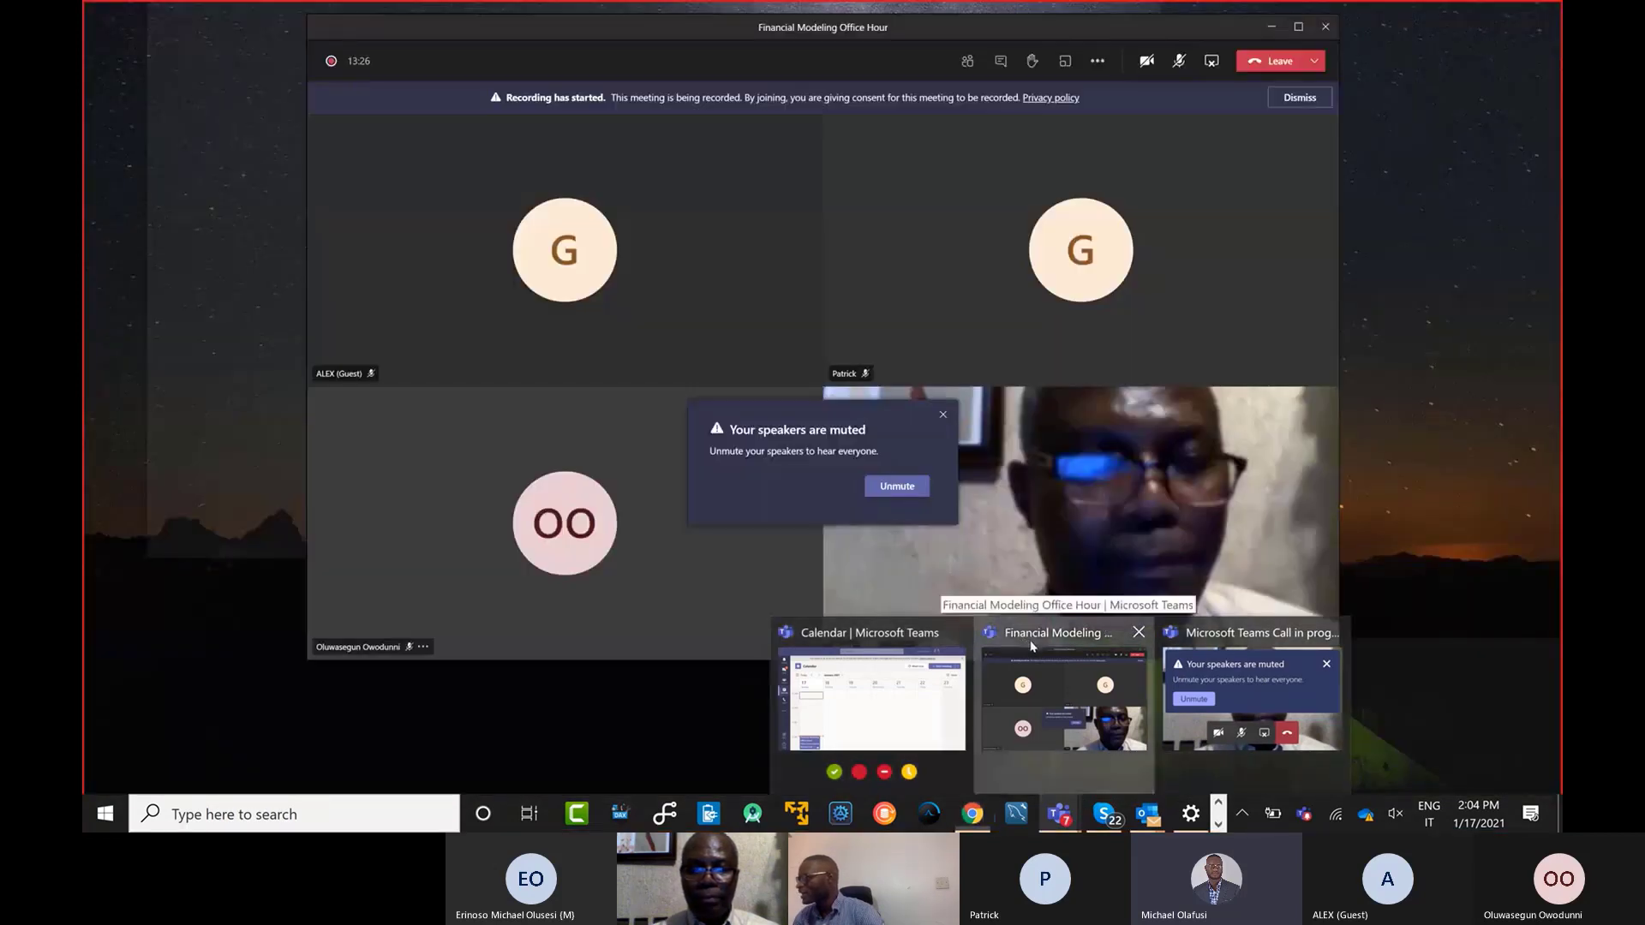
left_click(1031, 645)
left_click(850, 79)
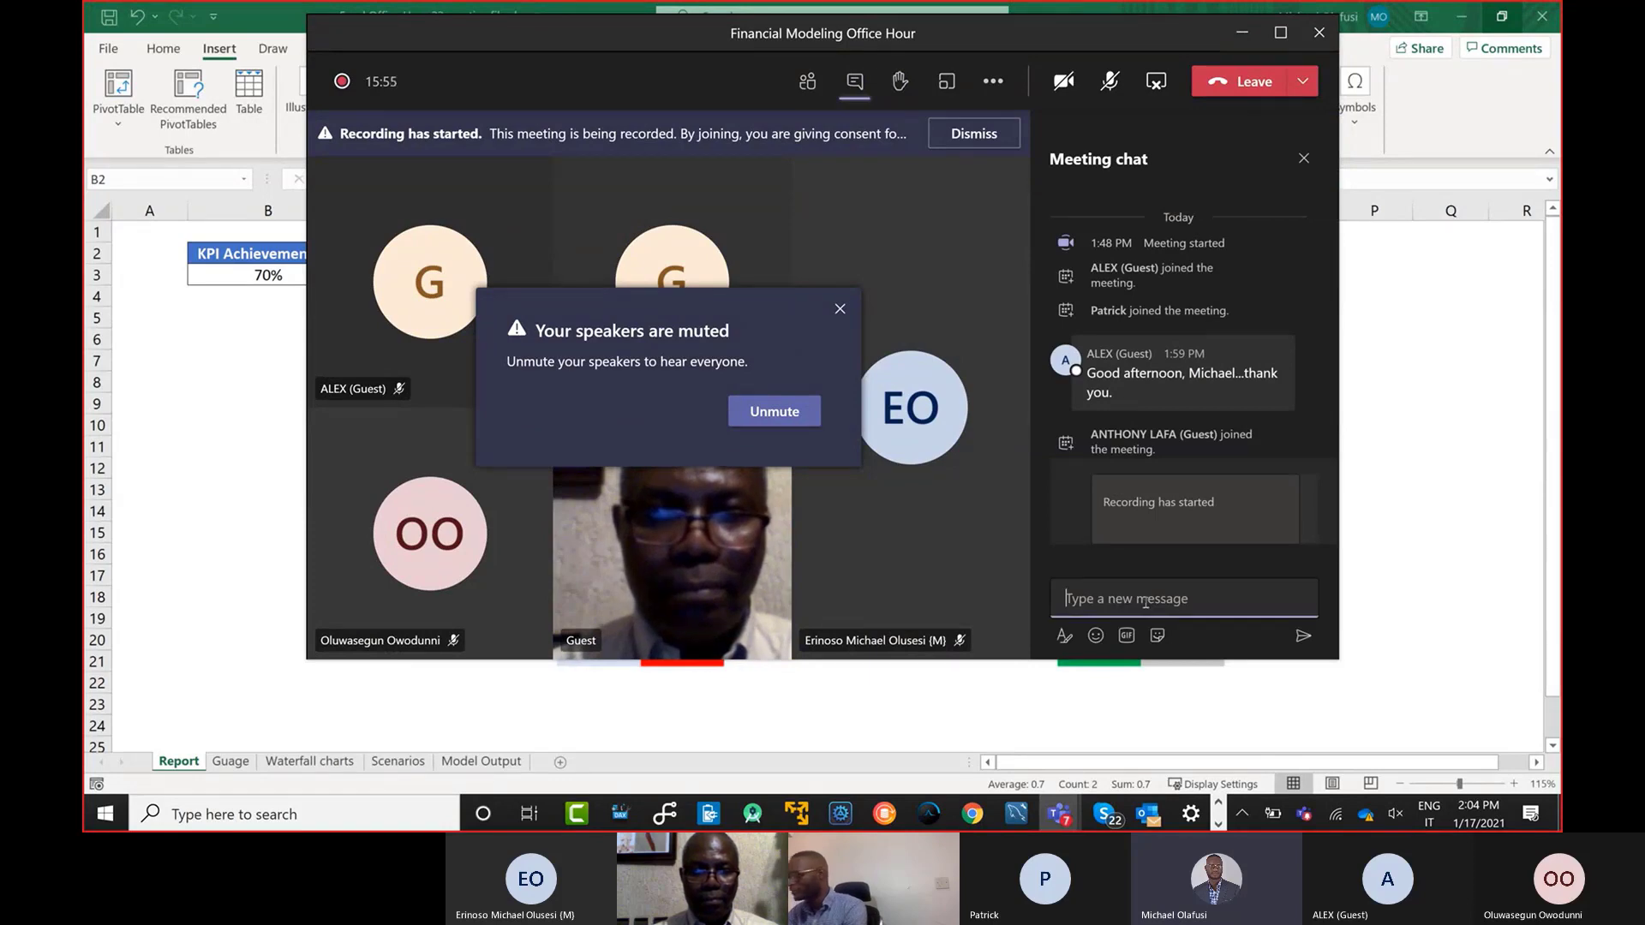
type("This ")
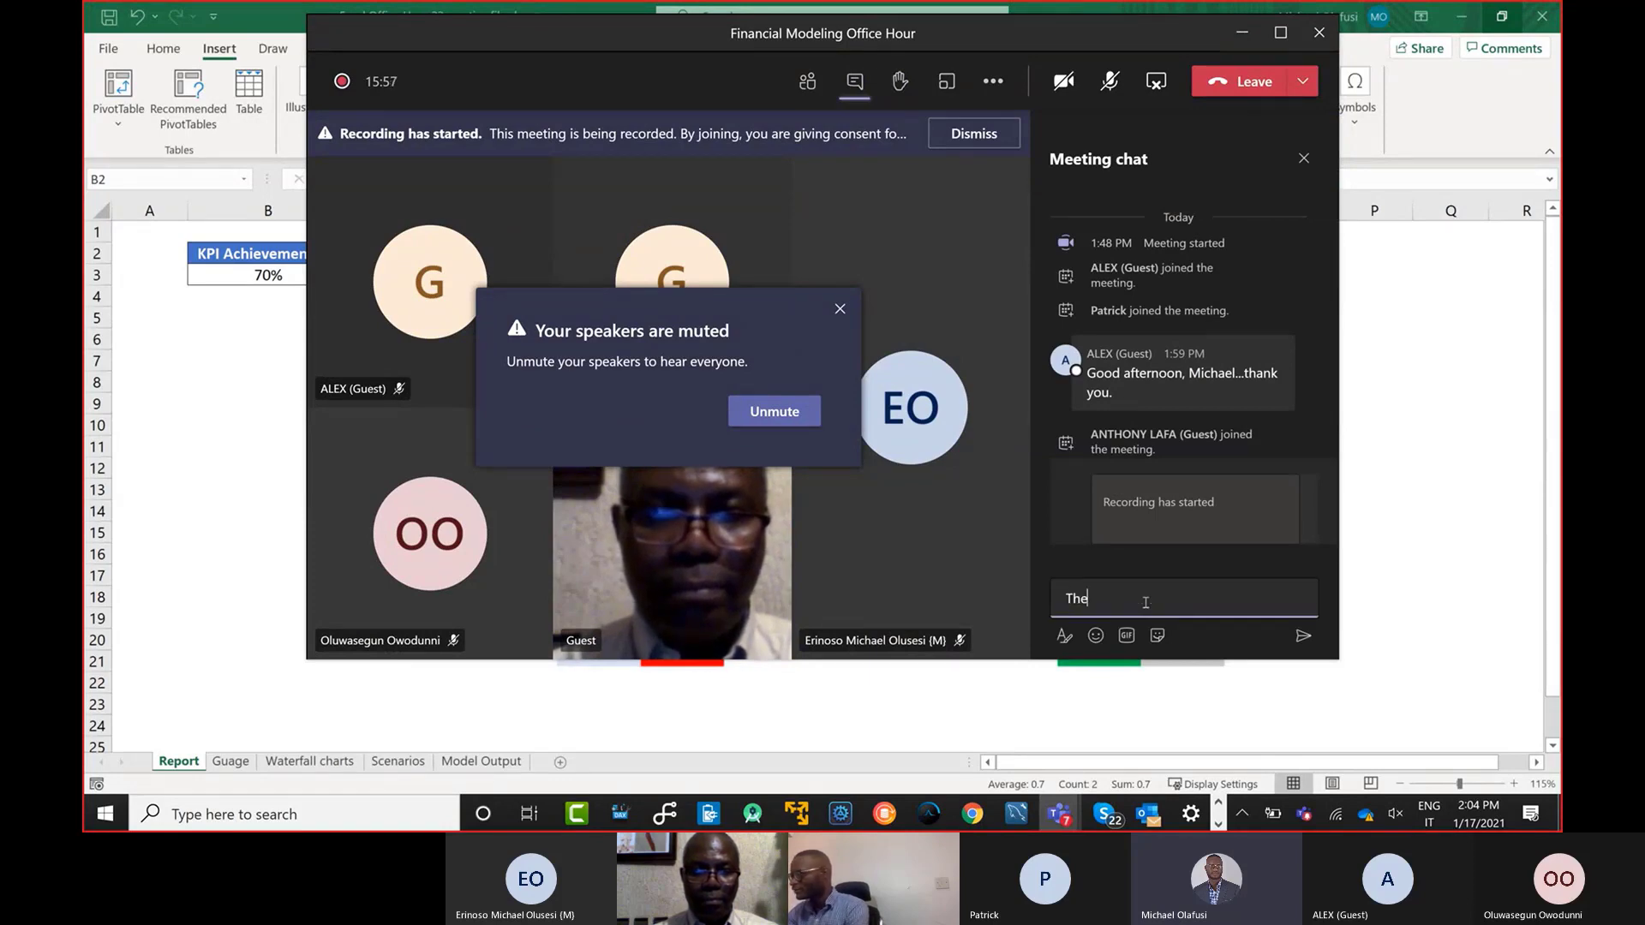
type("blog post ")
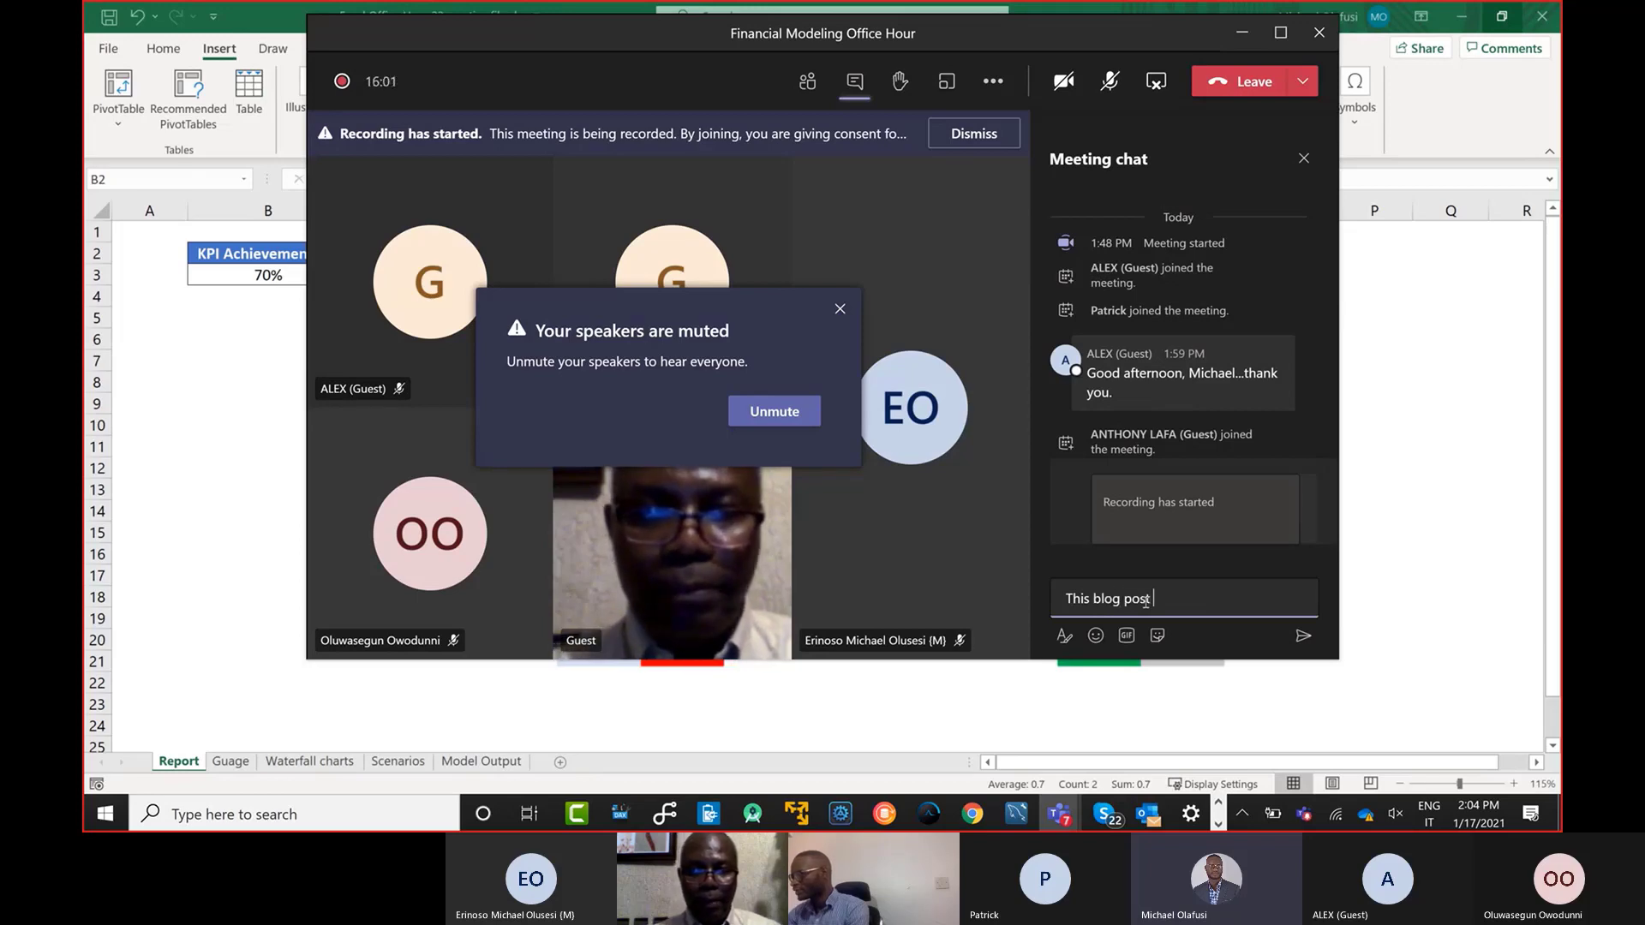
type("helped a lot with the versi")
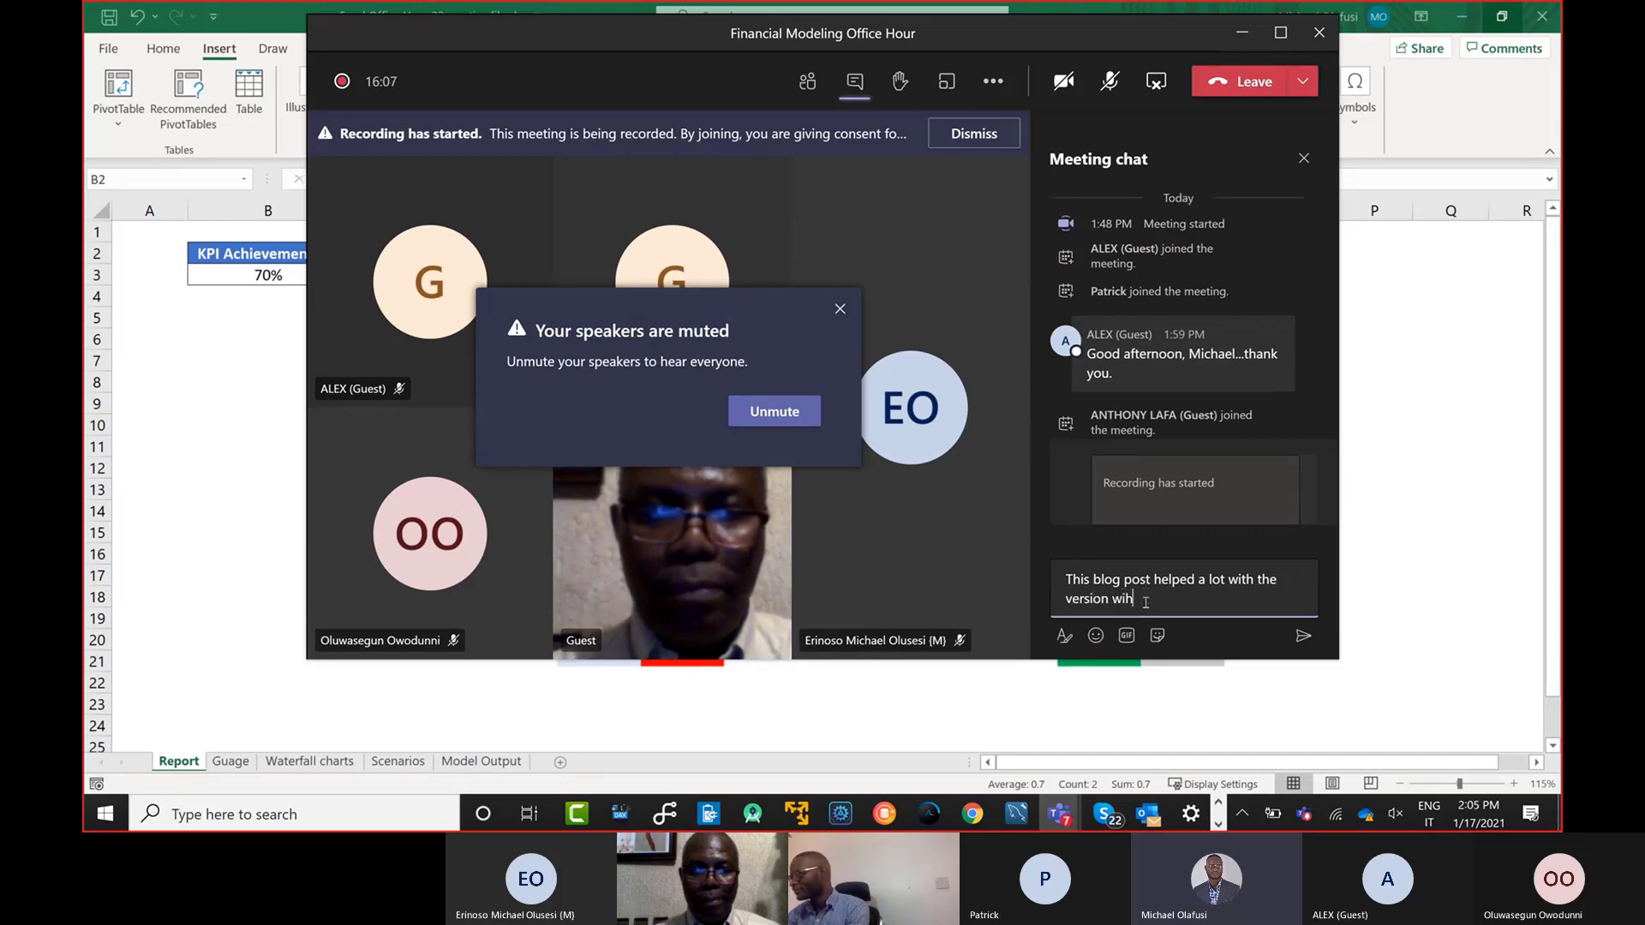
type("on with the vers")
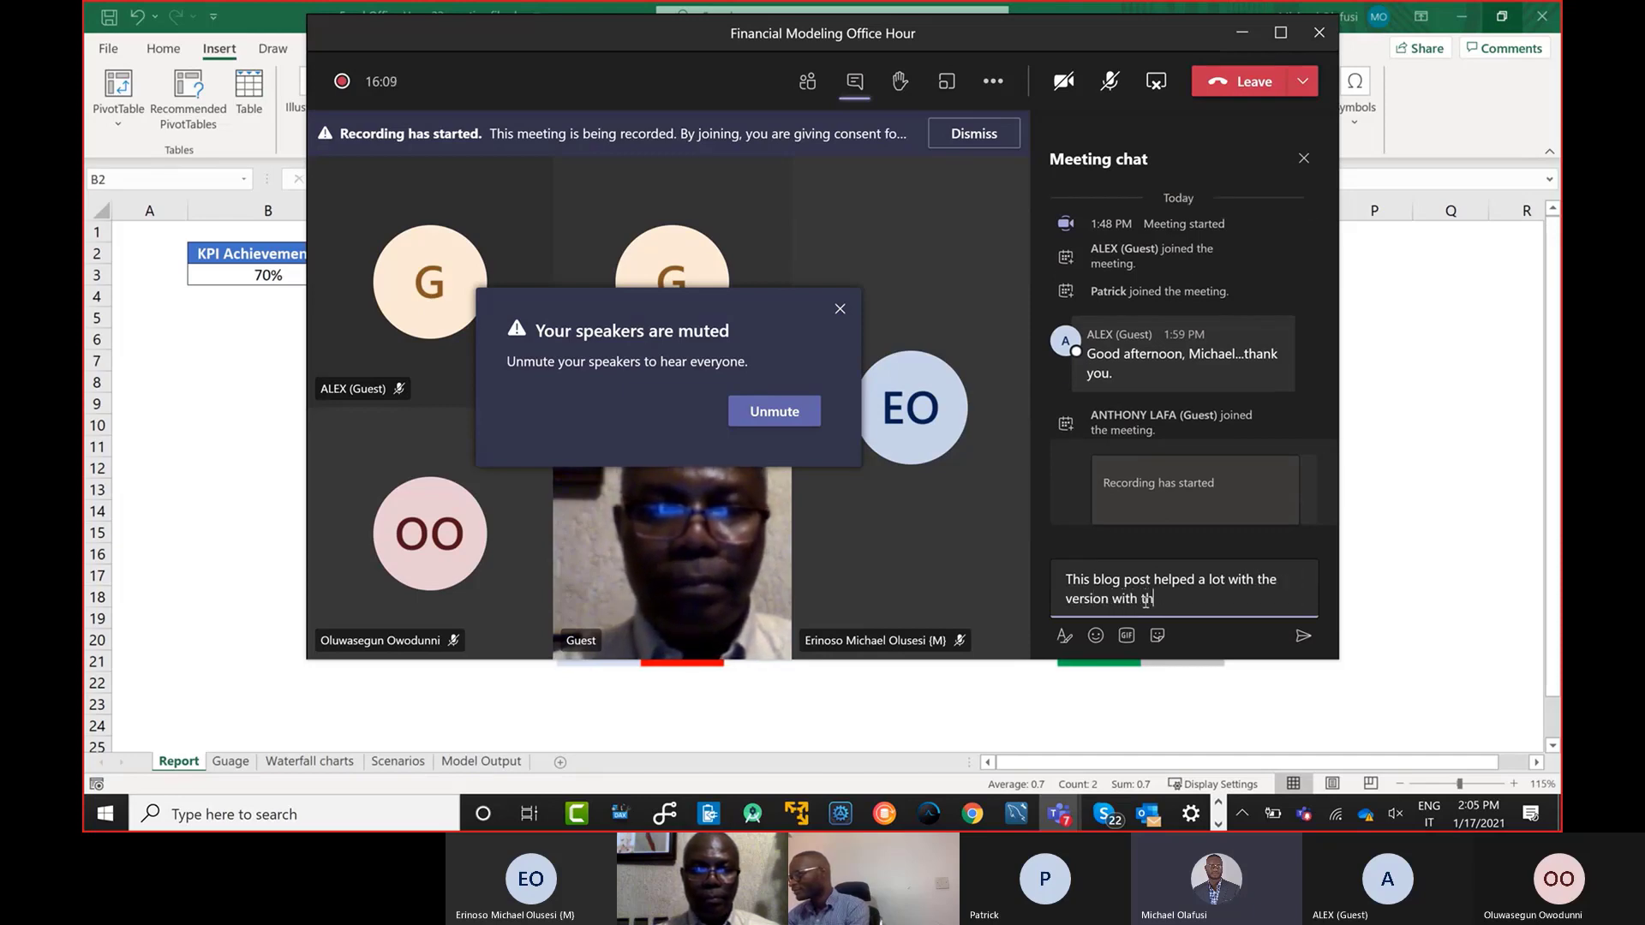
type("ion I will demo")
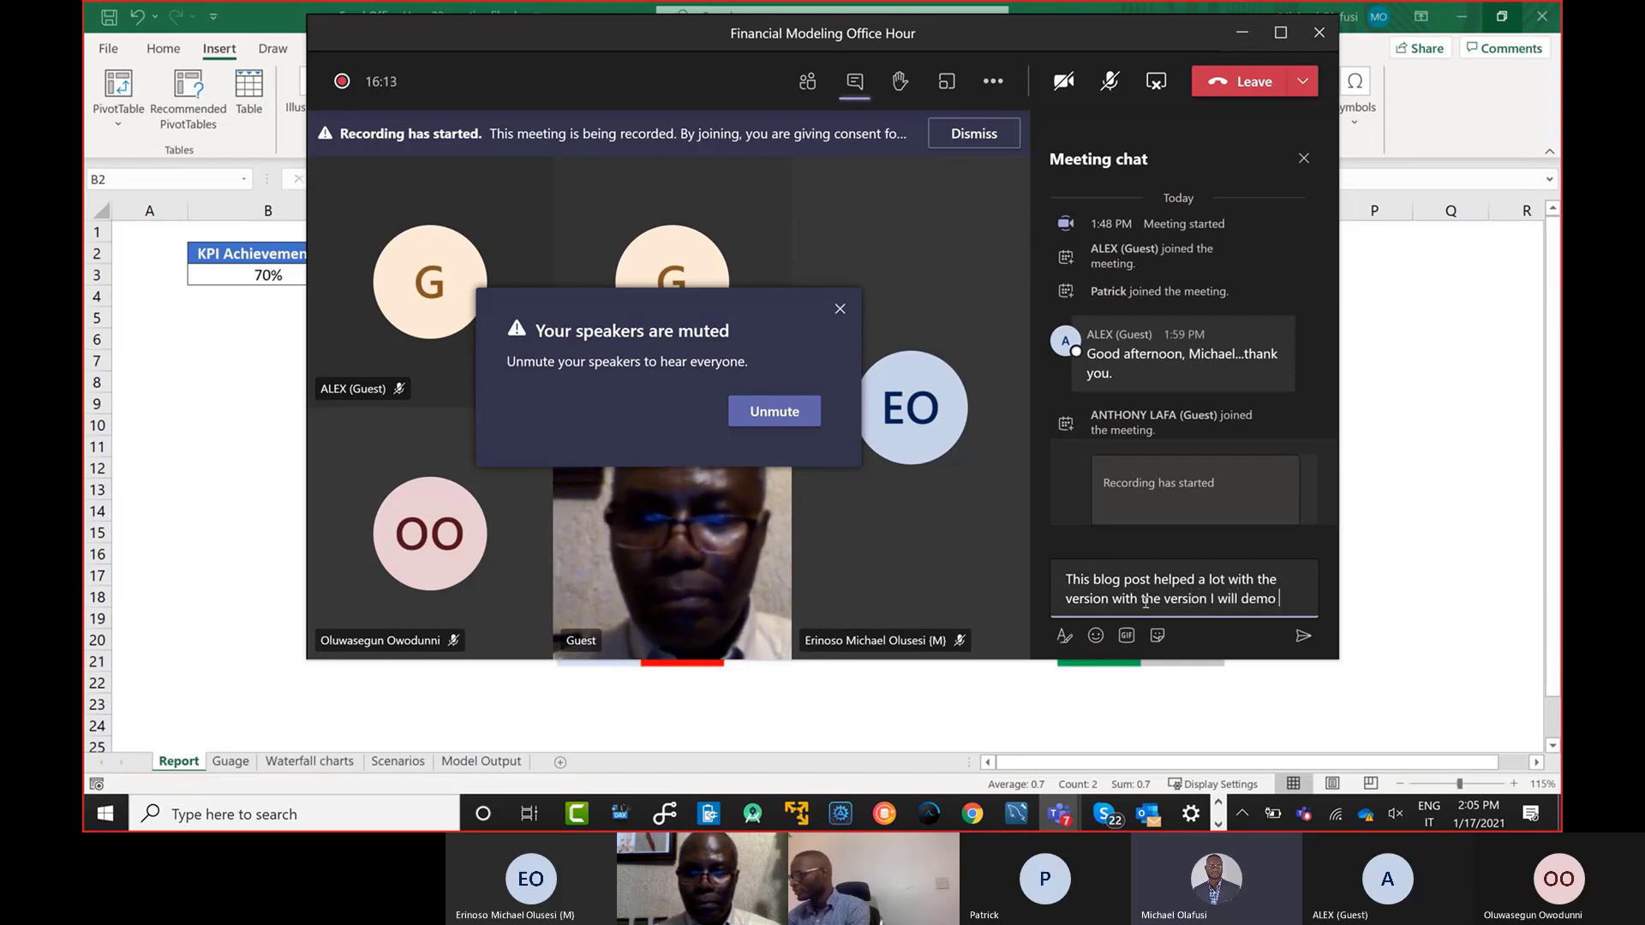
type("https://excelchamps.com/blog/speedometer/")
key("Return")
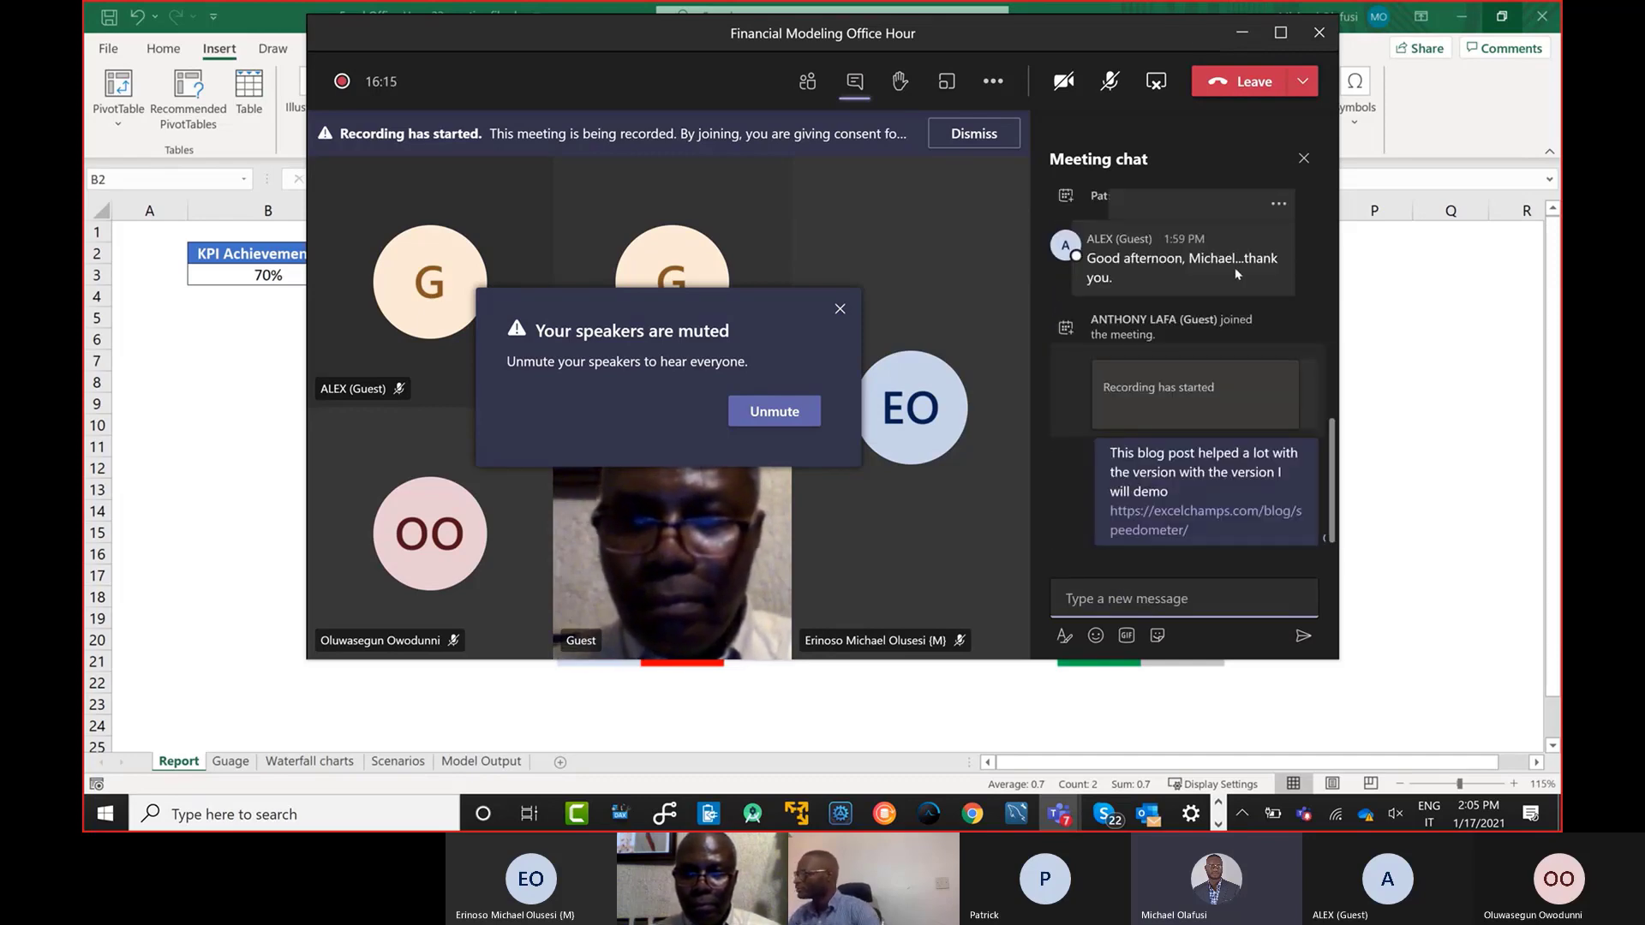
Switch back to Excel and examine the gauge picture on the Report sheet, with a brief look at the Guage sheet
left_click(1241, 33)
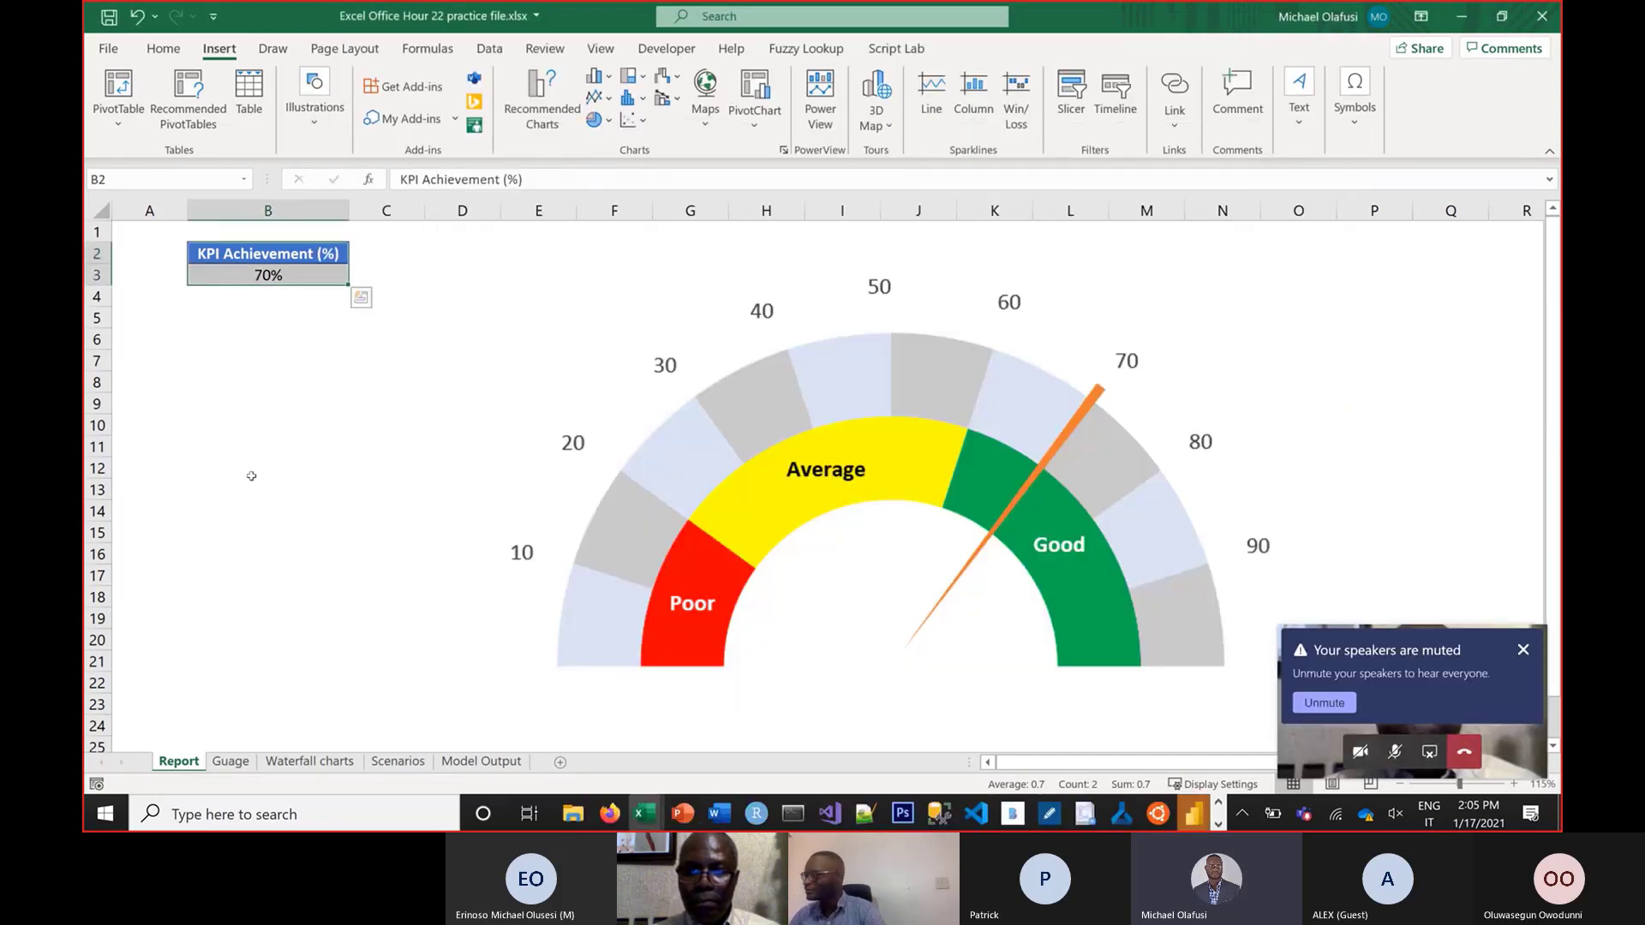
left_click(282, 424)
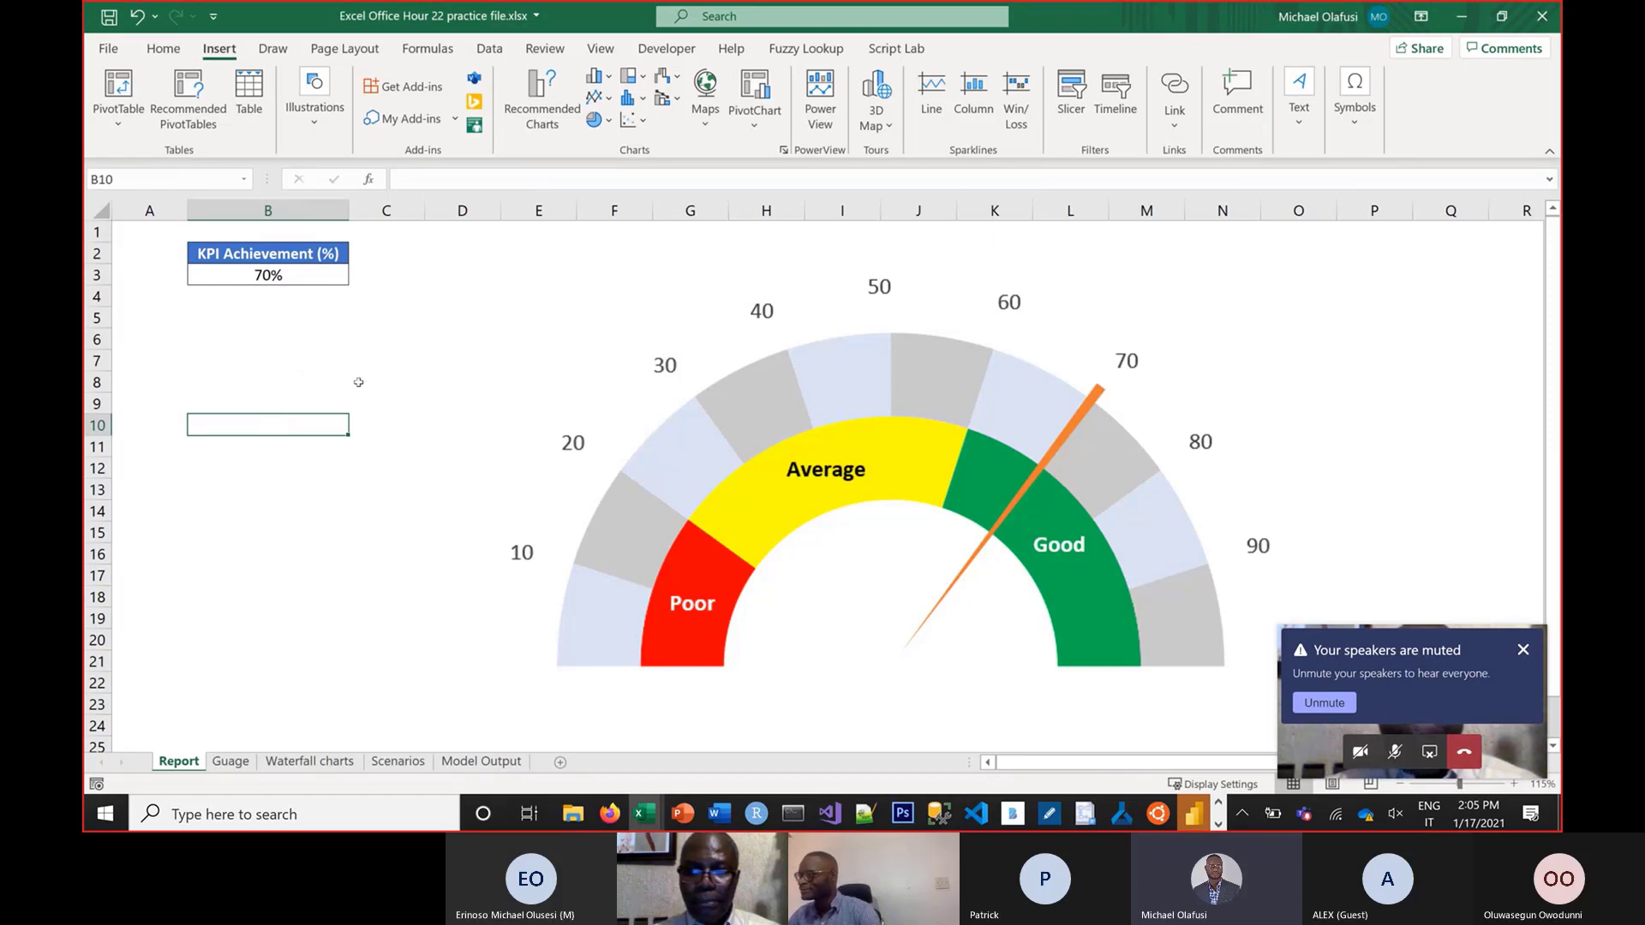
left_click(601, 378)
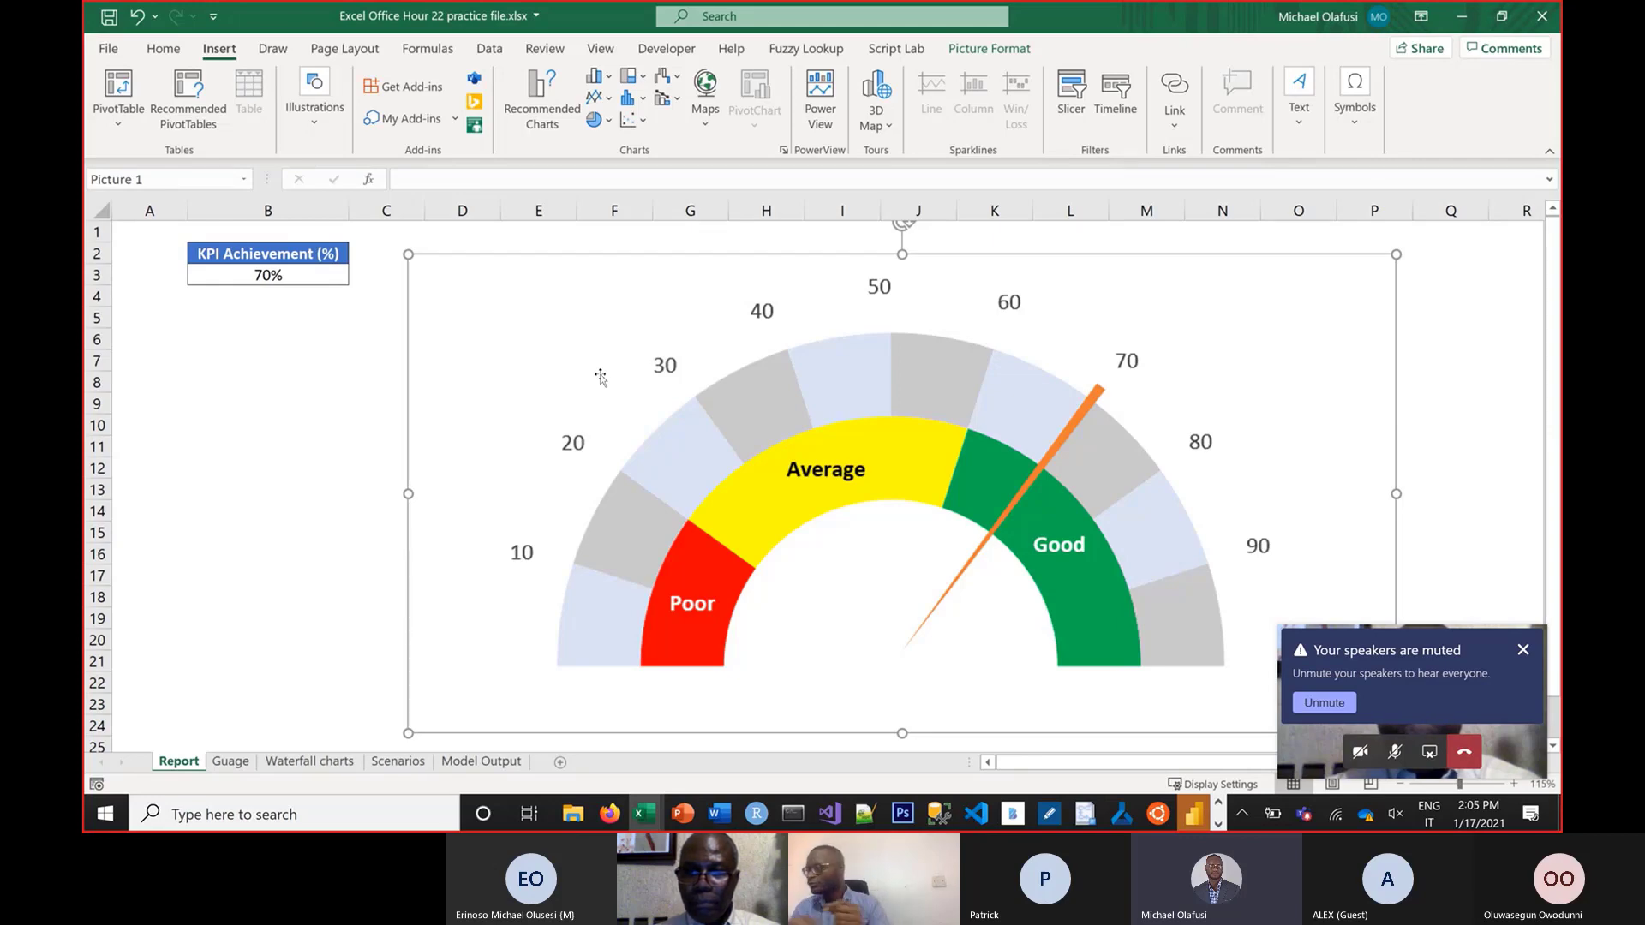
left_click(224, 760)
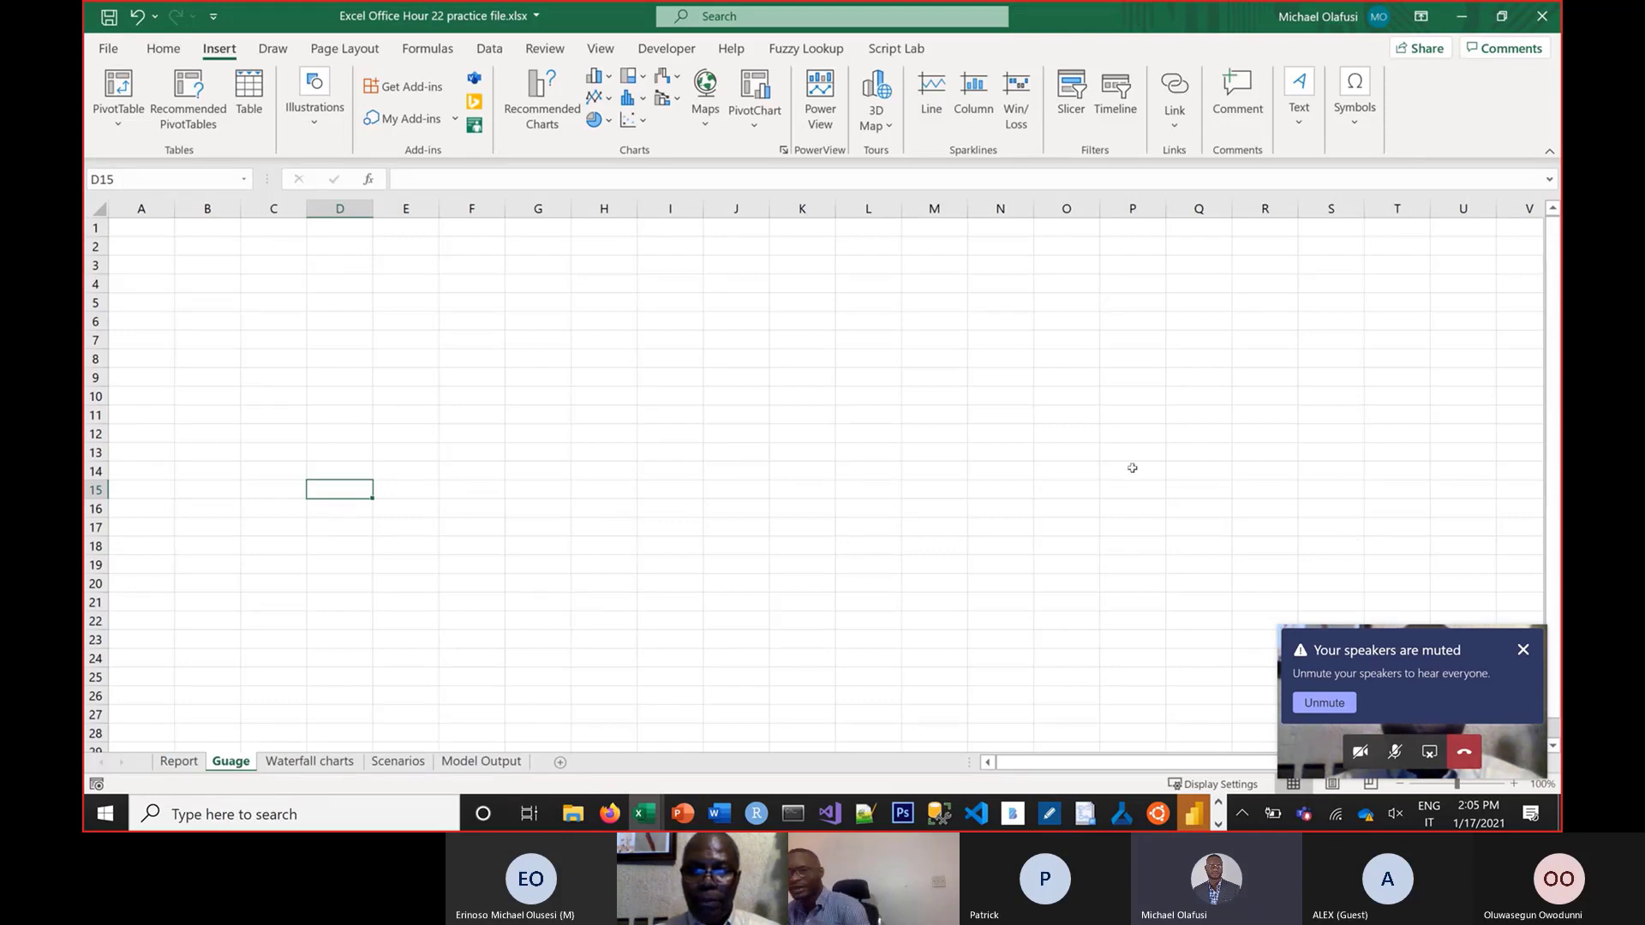
left_click(173, 764)
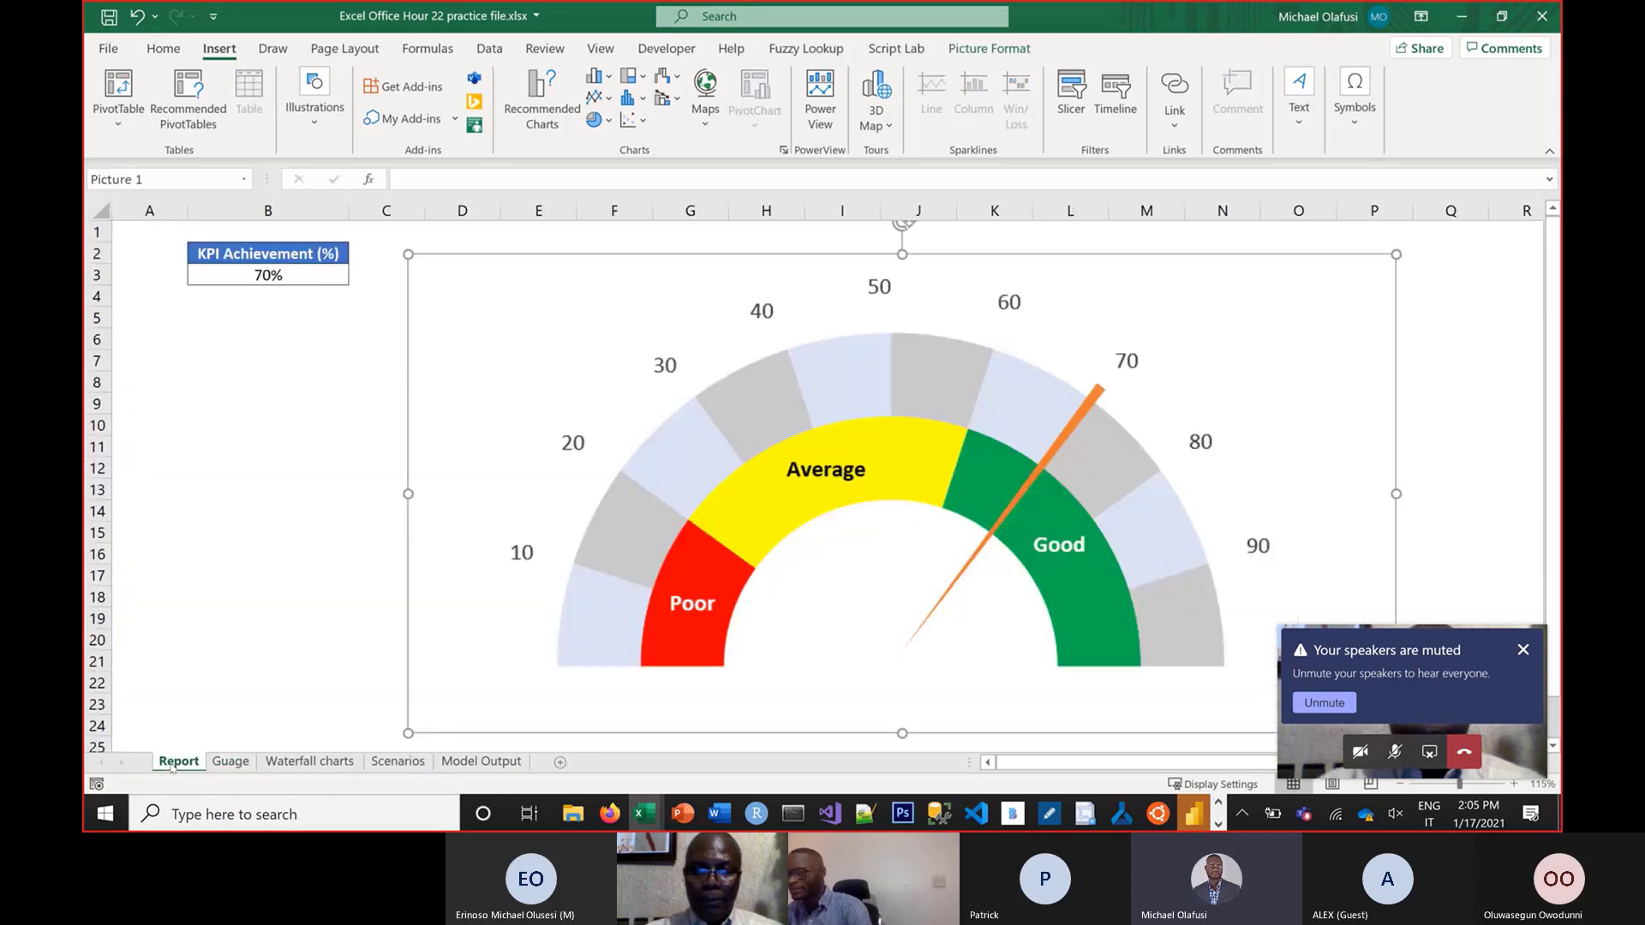
left_click(257, 420)
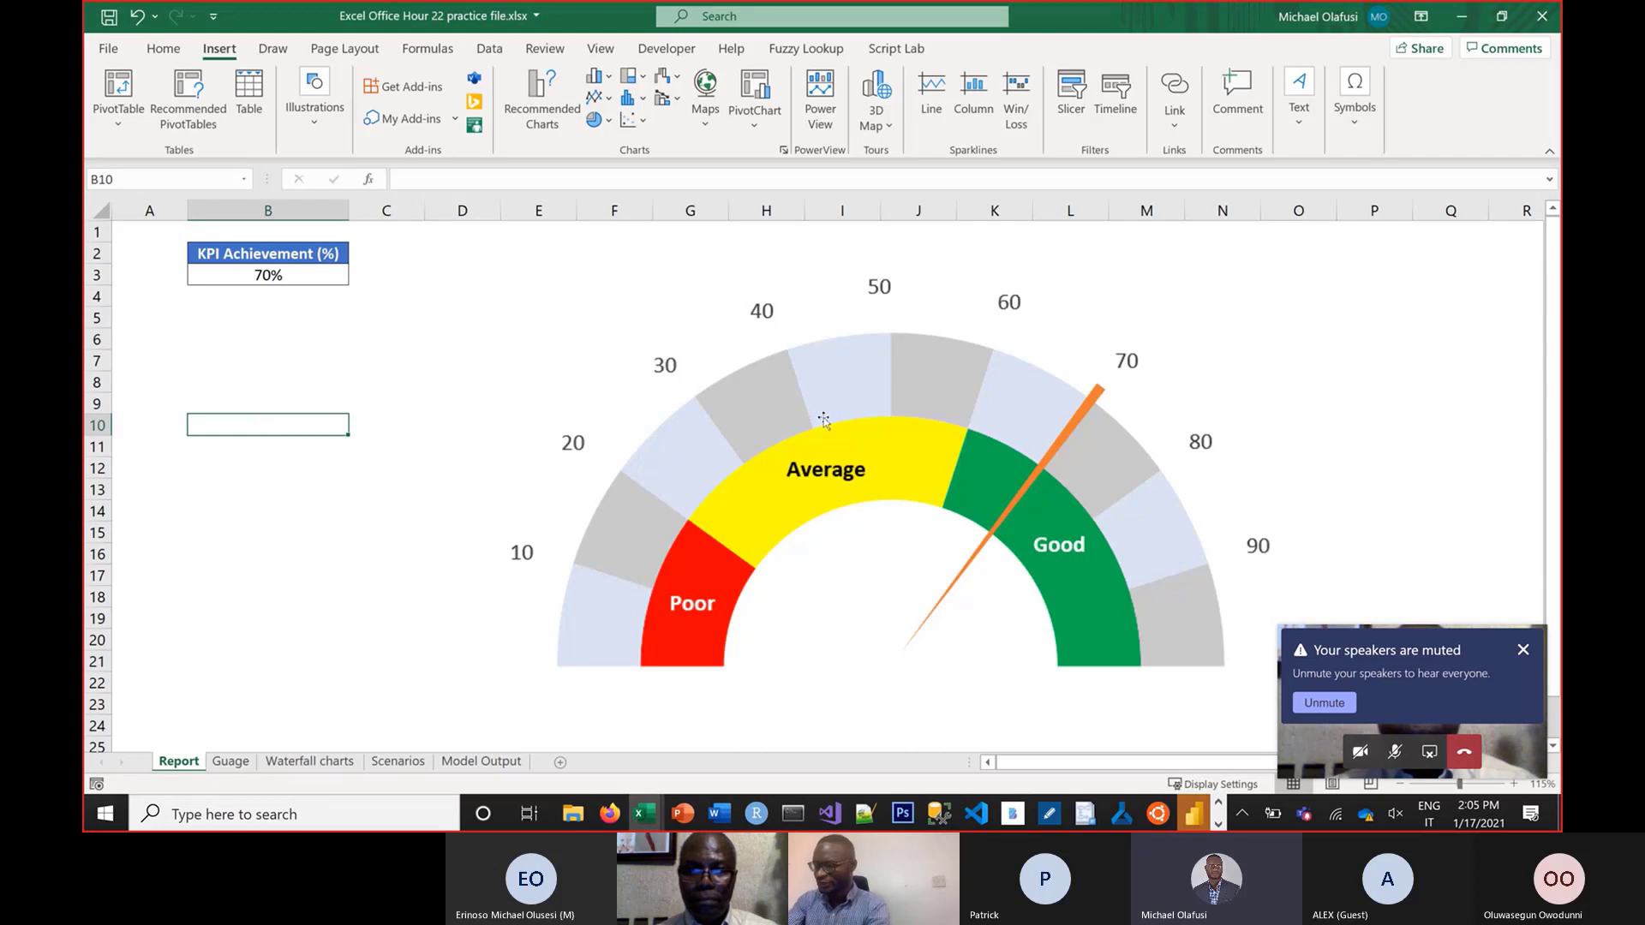
key("ctrl+w")
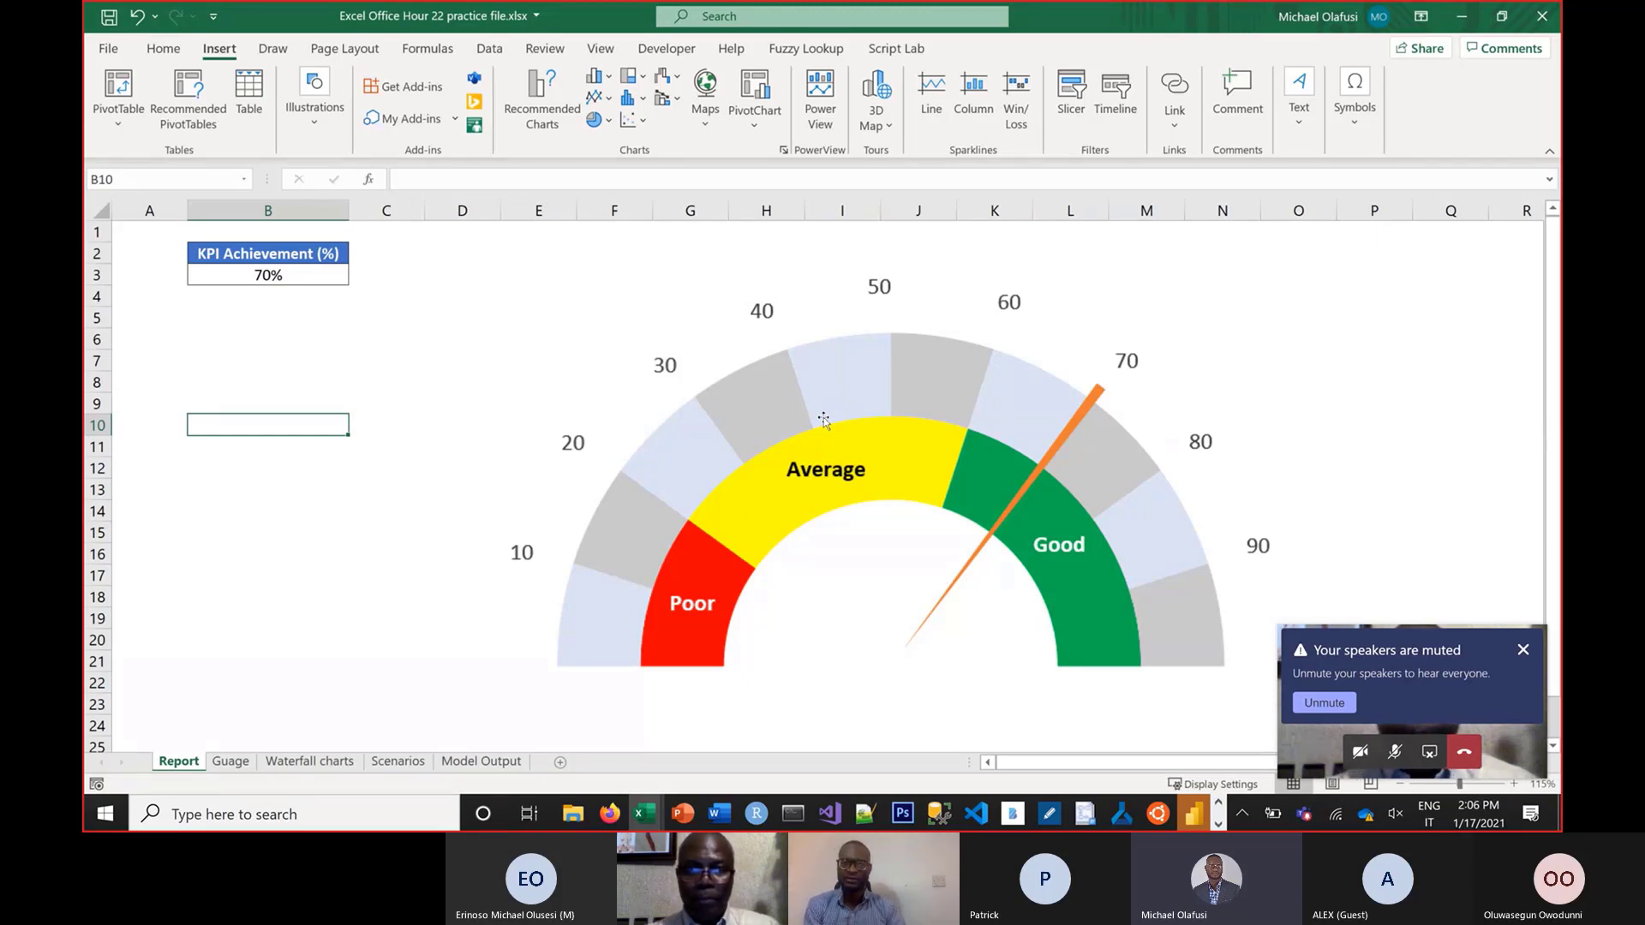
On the Guage sheet, enter the heading "We need 3 components:" in cell A1
left_click(230, 761)
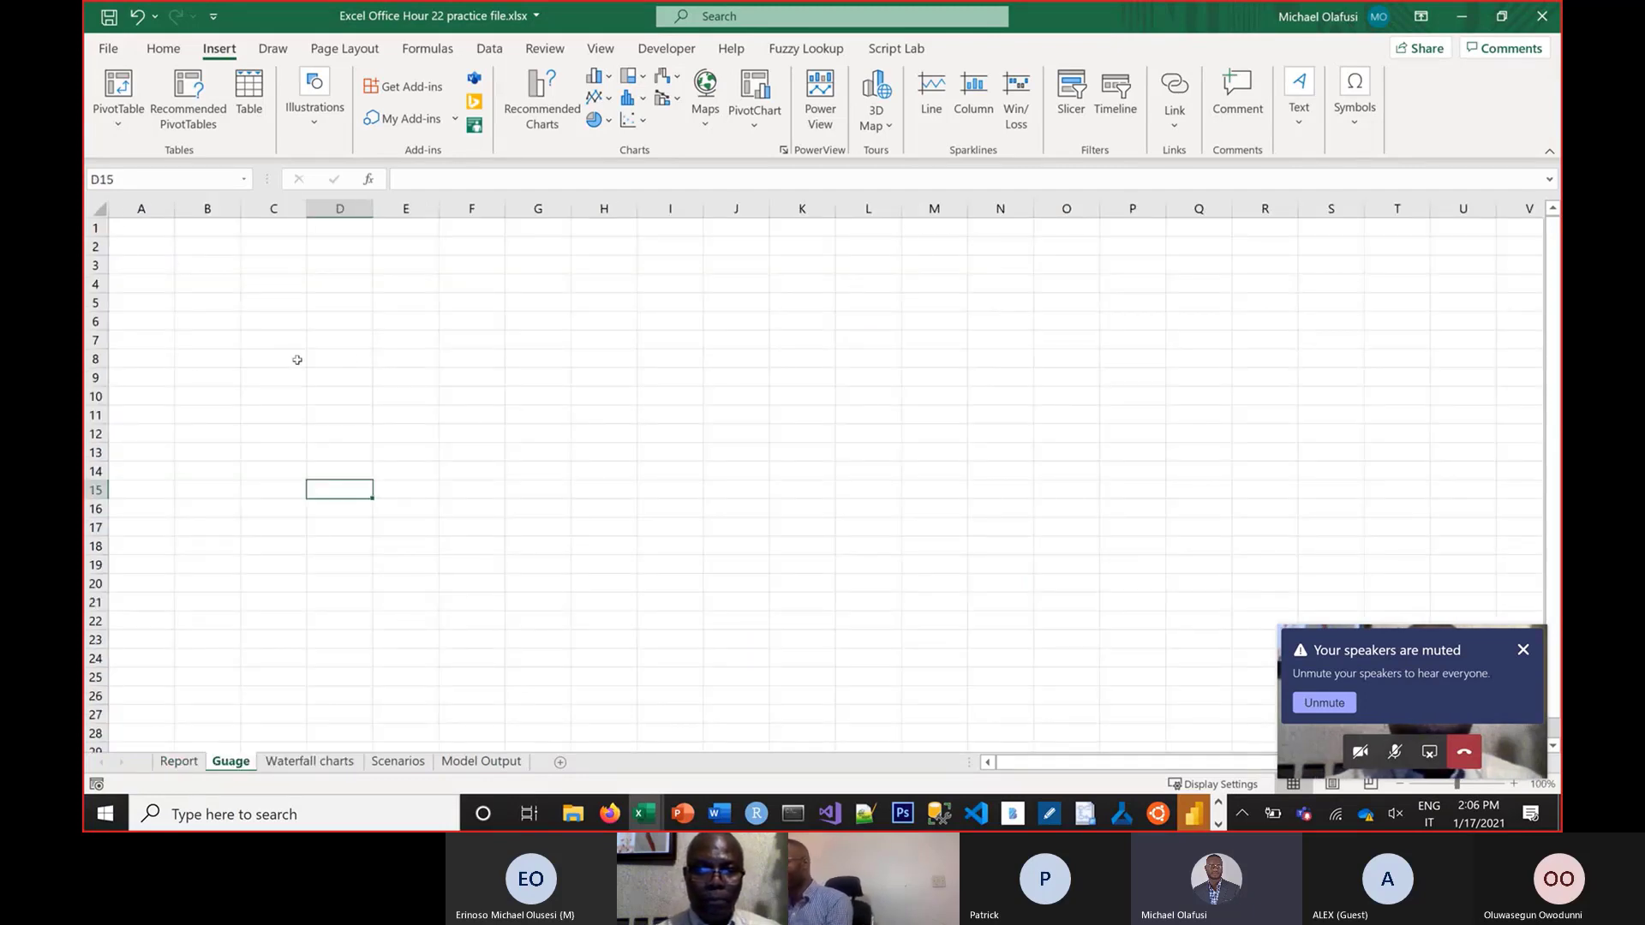
left_click(140, 234)
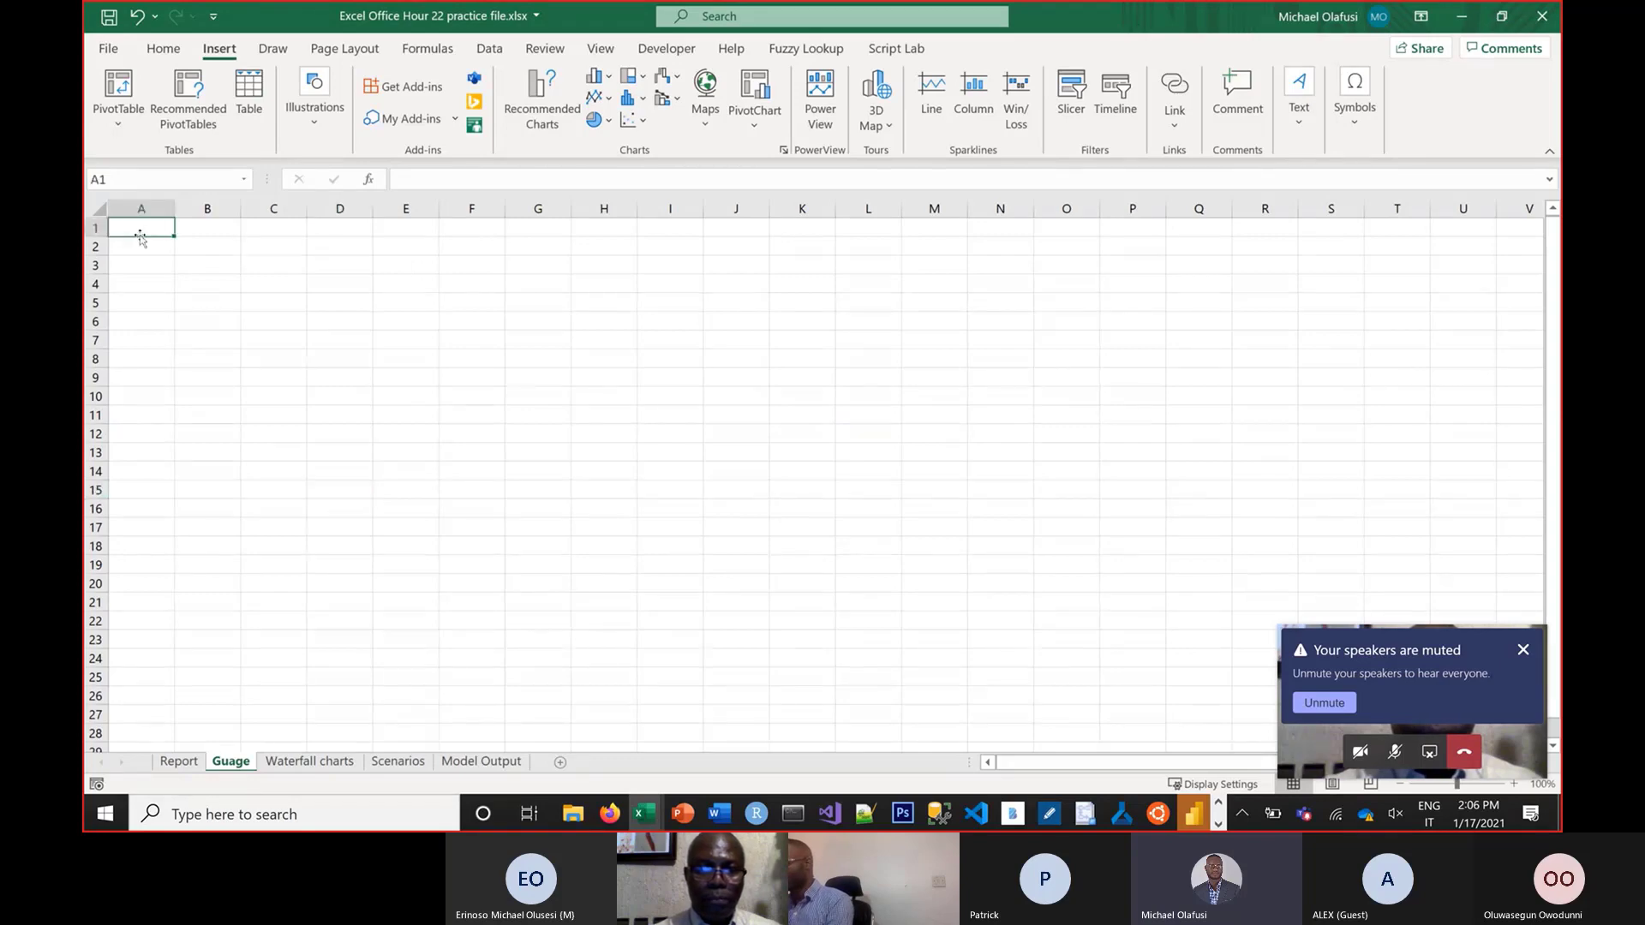
type("We need t")
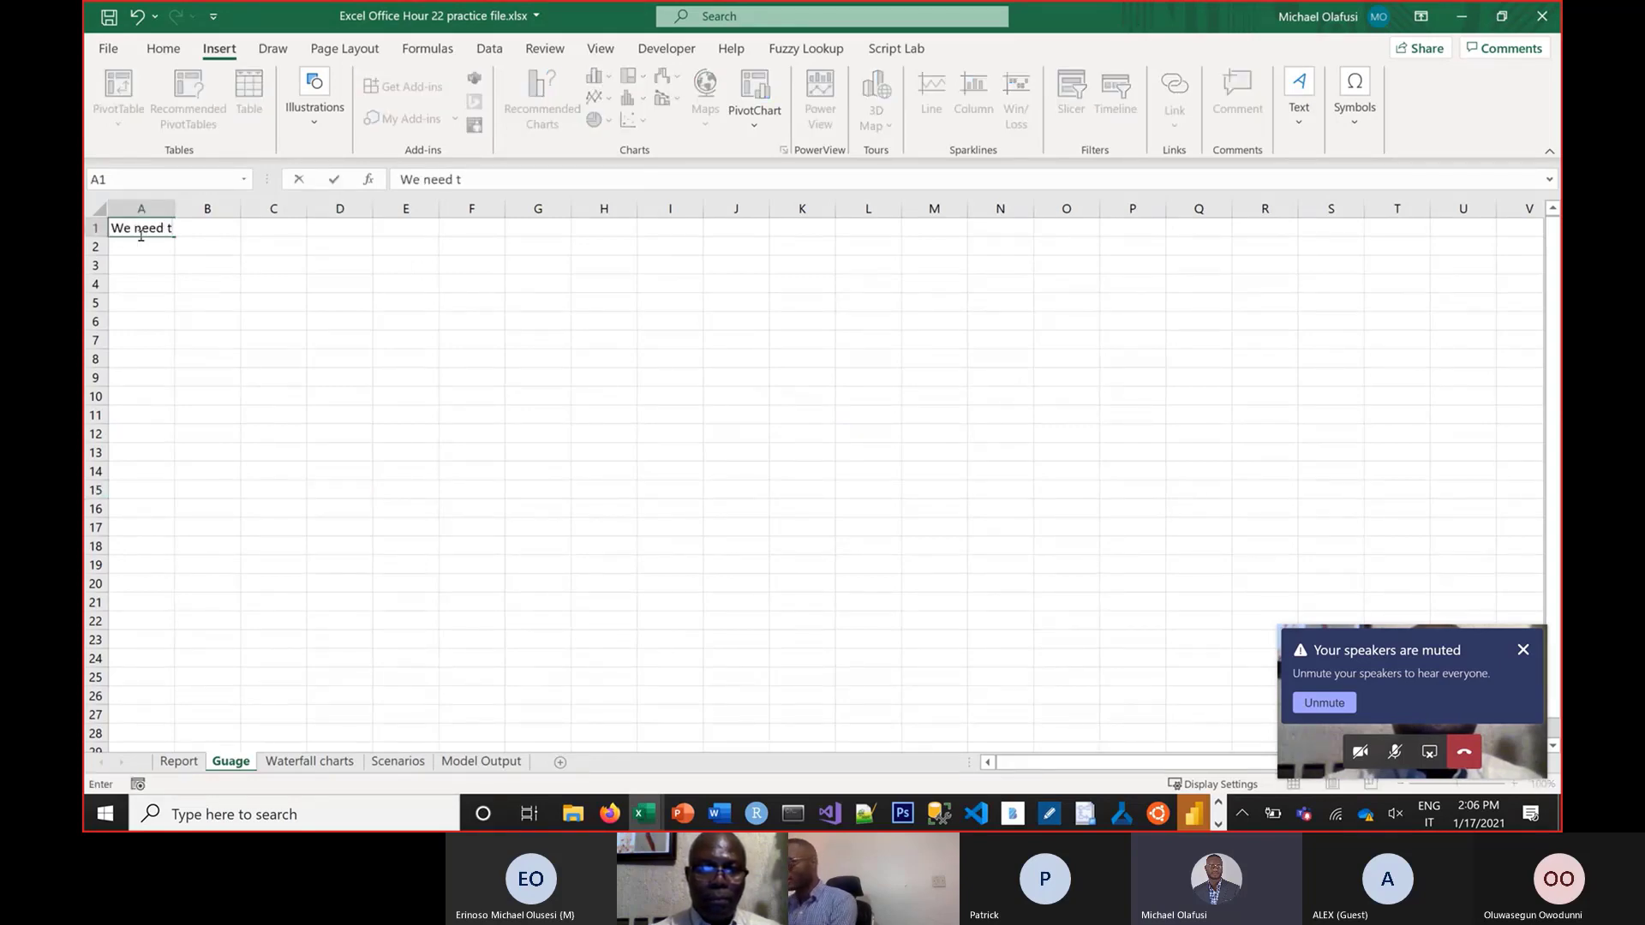
key("BackSpace")
type("3 components:")
key("Return")
Enter the start of the first component, "1. Doughnut chart that will show the", in cell A2
type("1.")
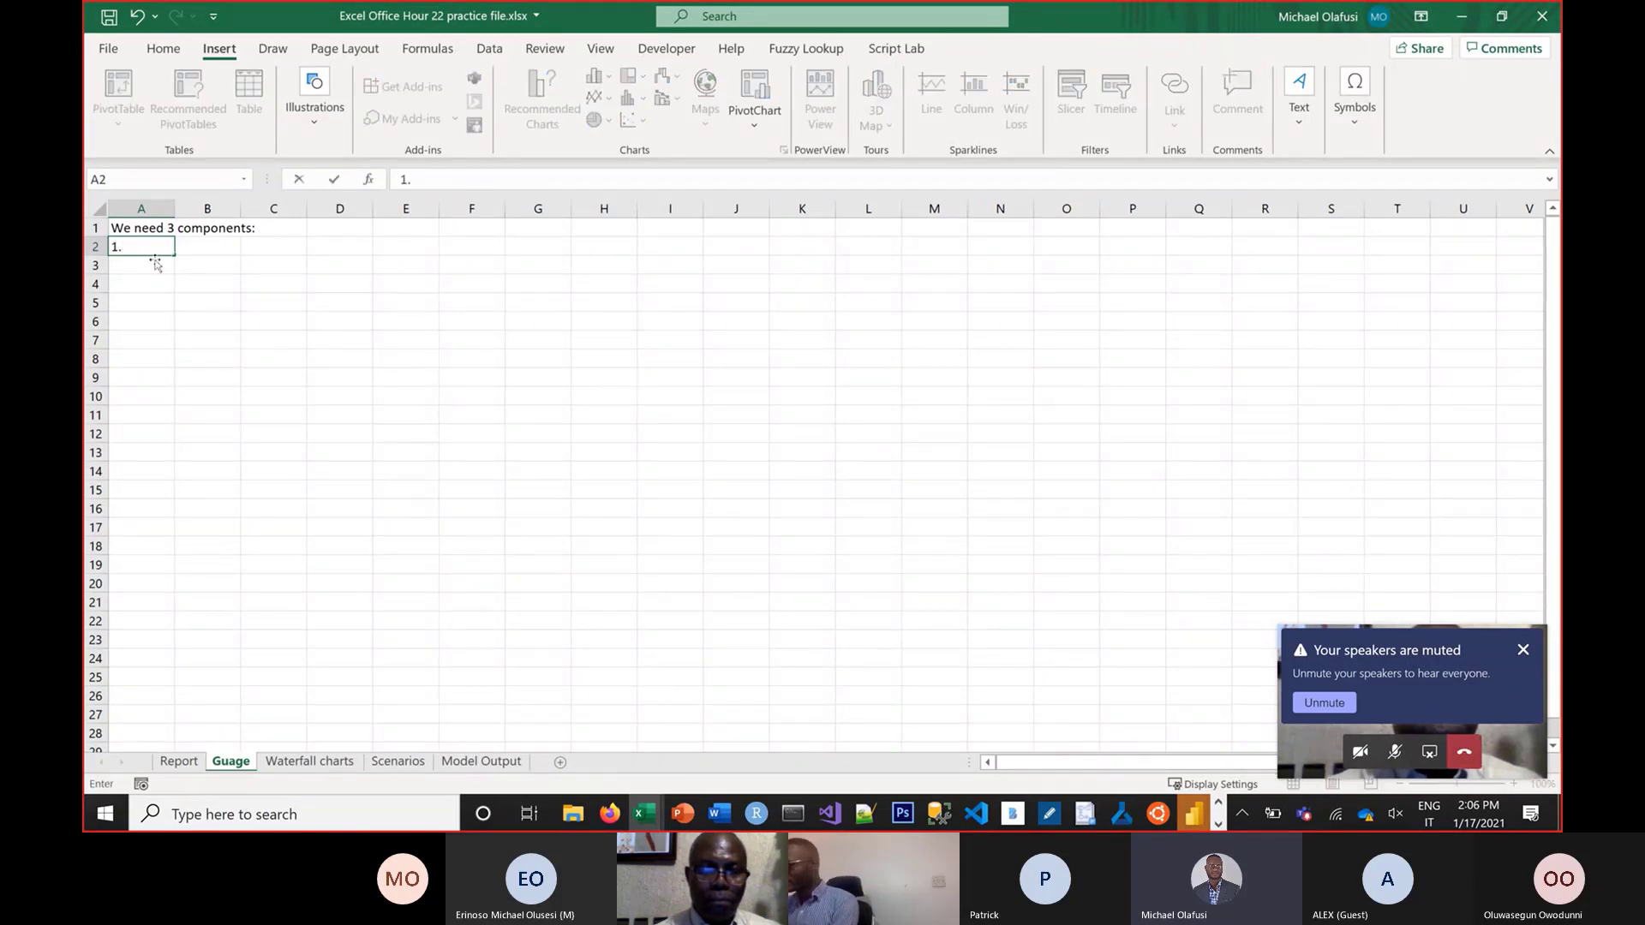
type(" Doughn")
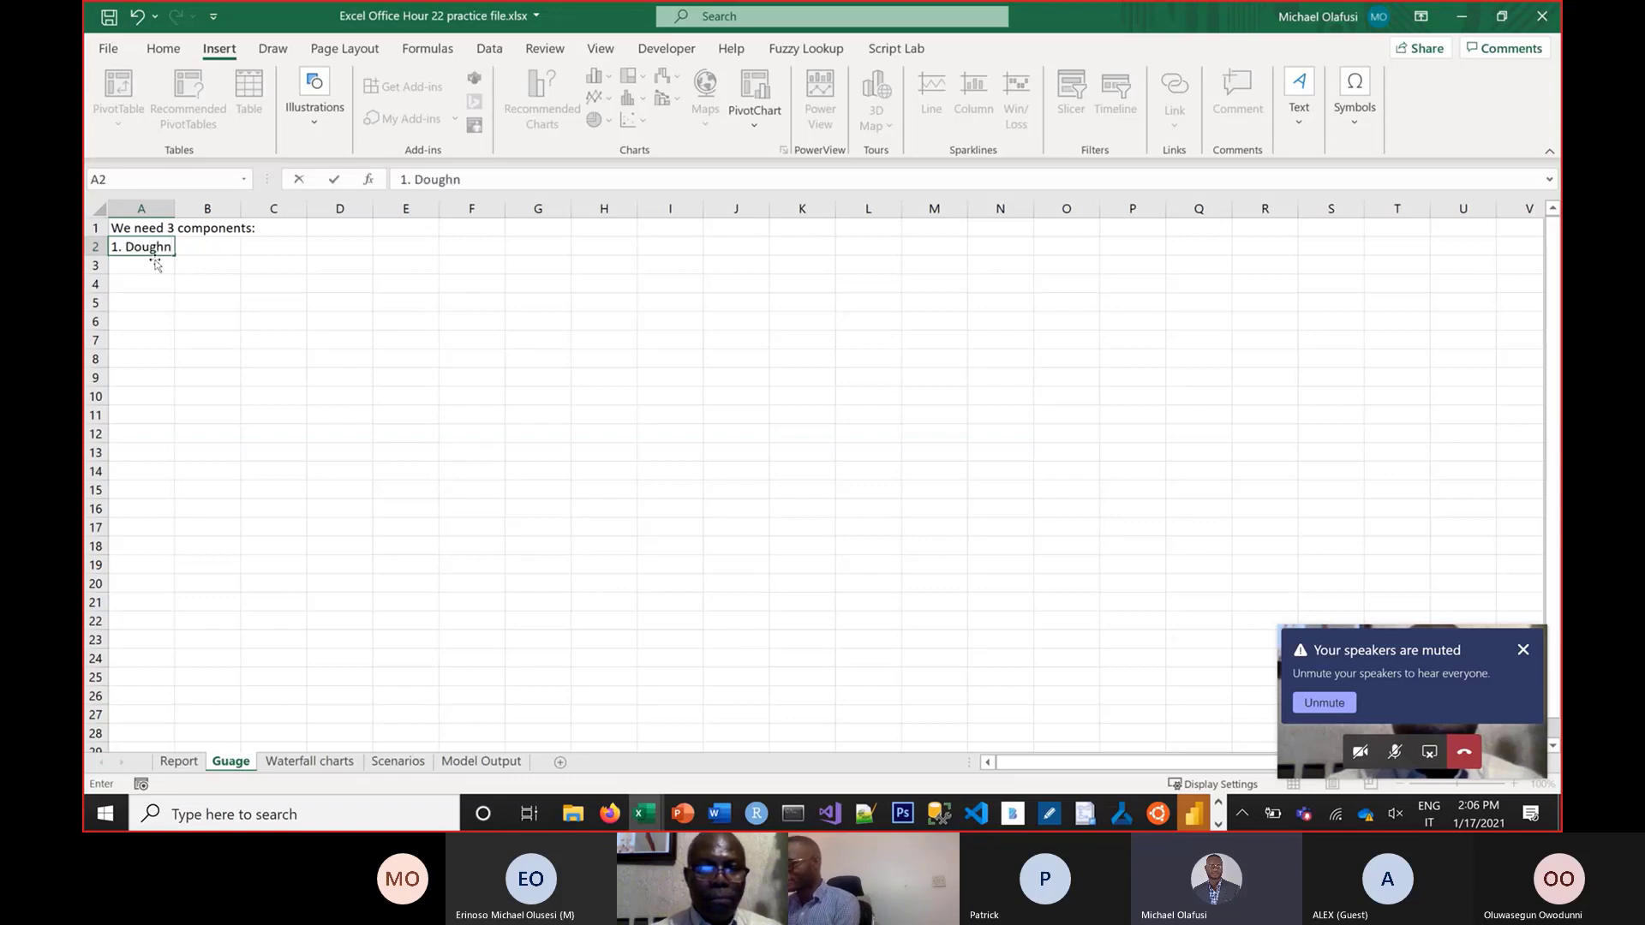
type("ut chart th")
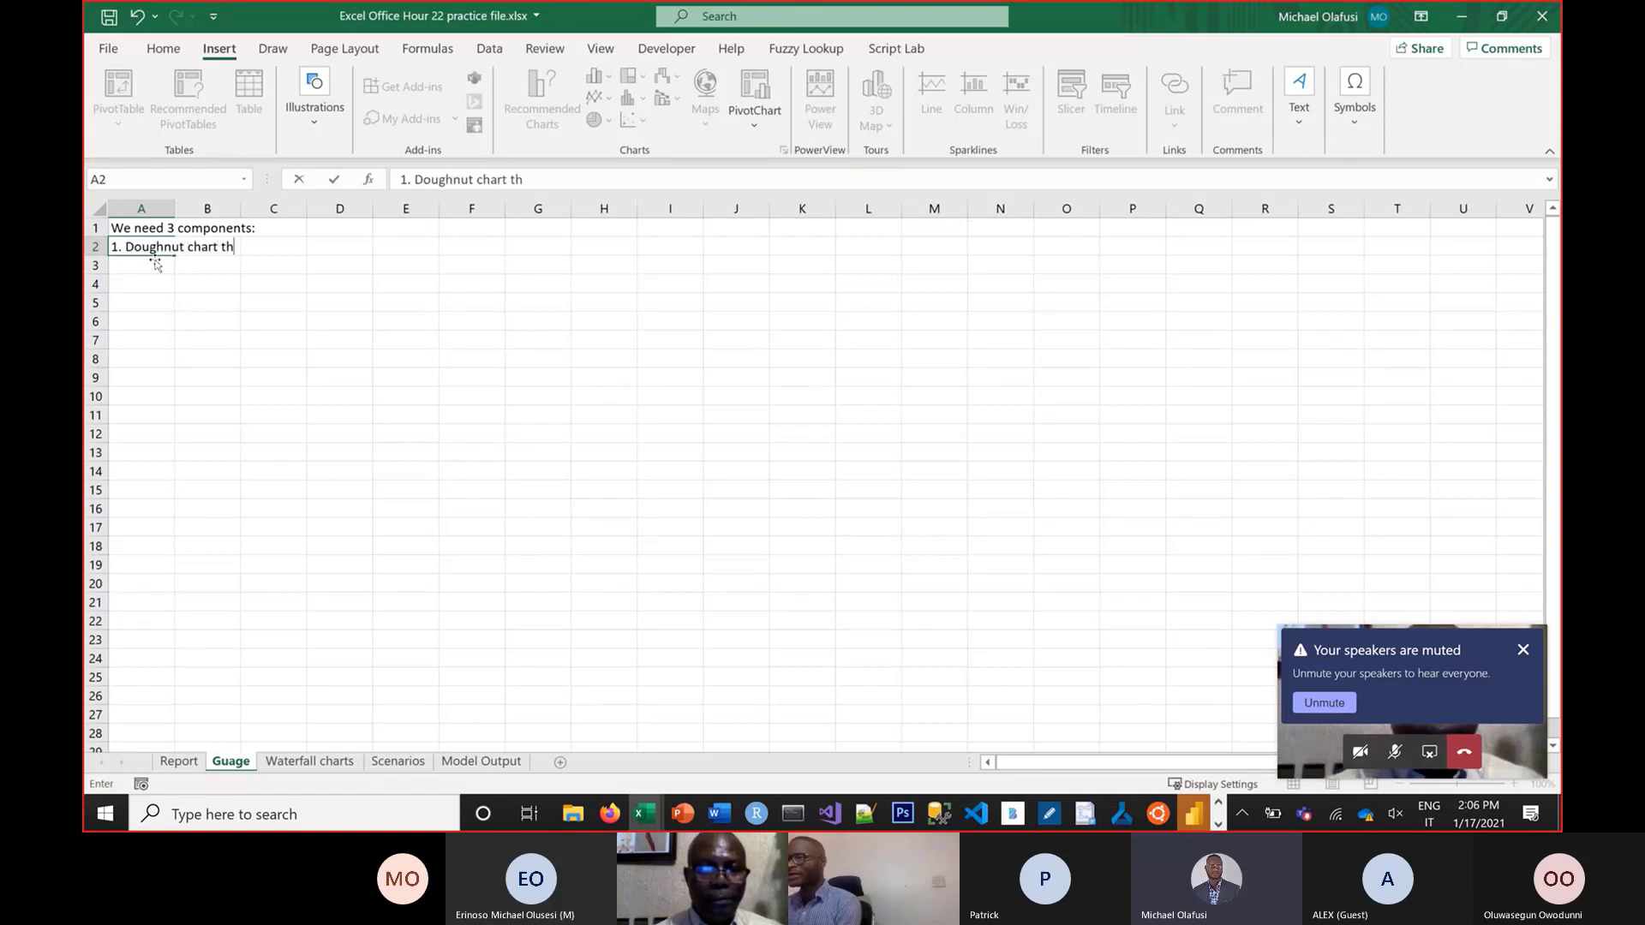
type("at will sh")
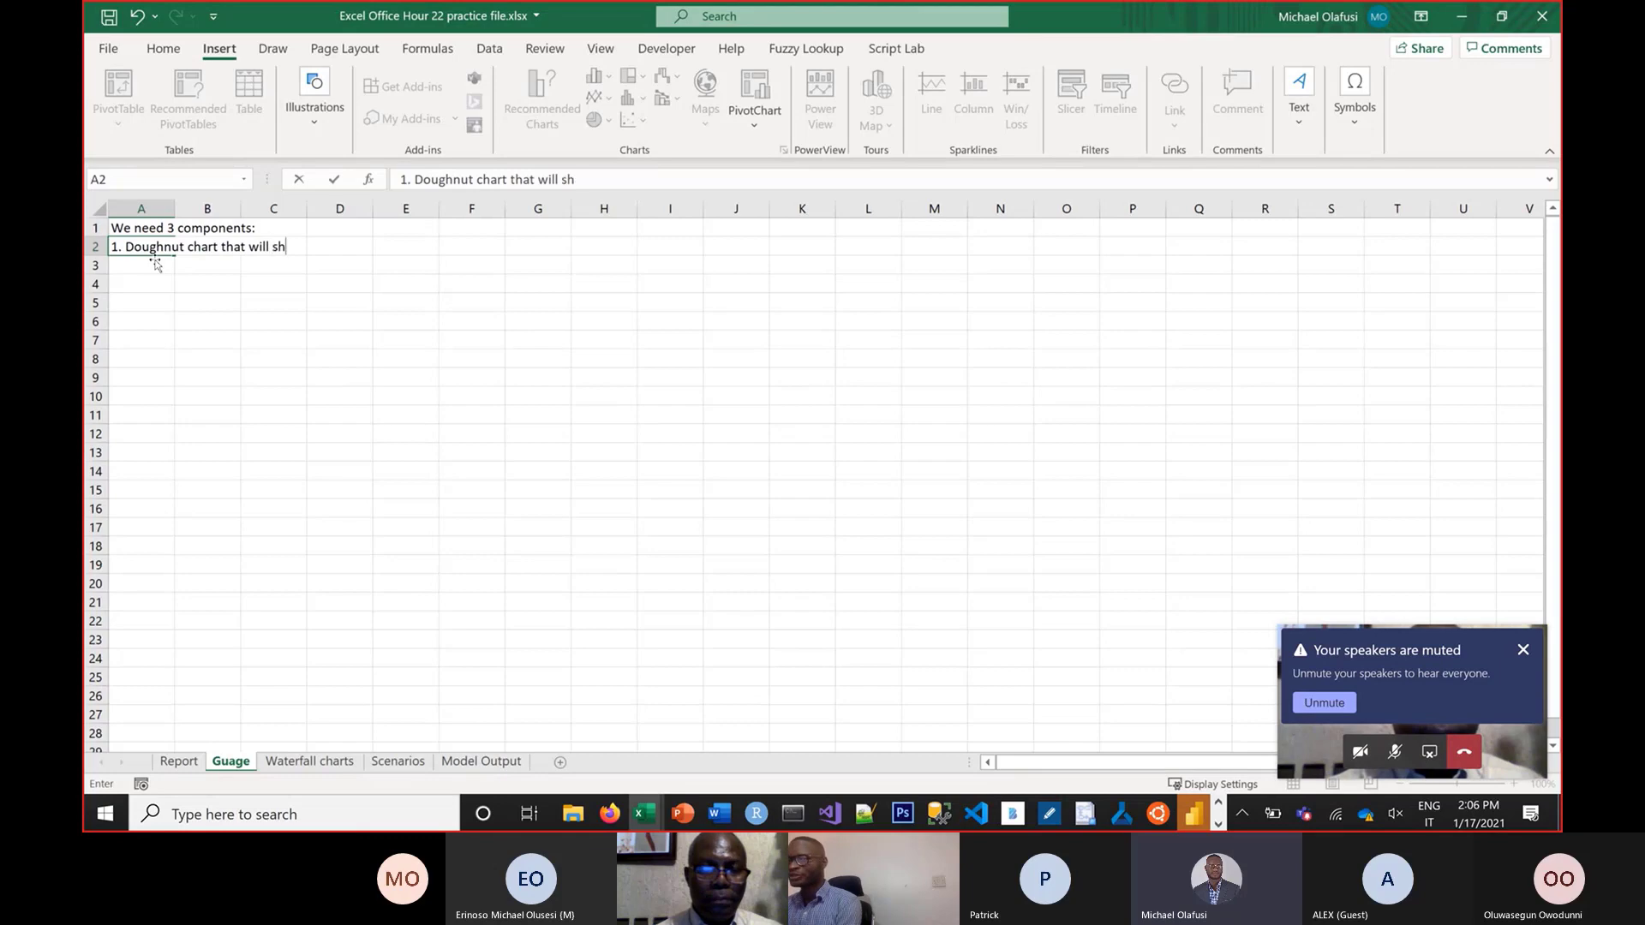
type("ow the")
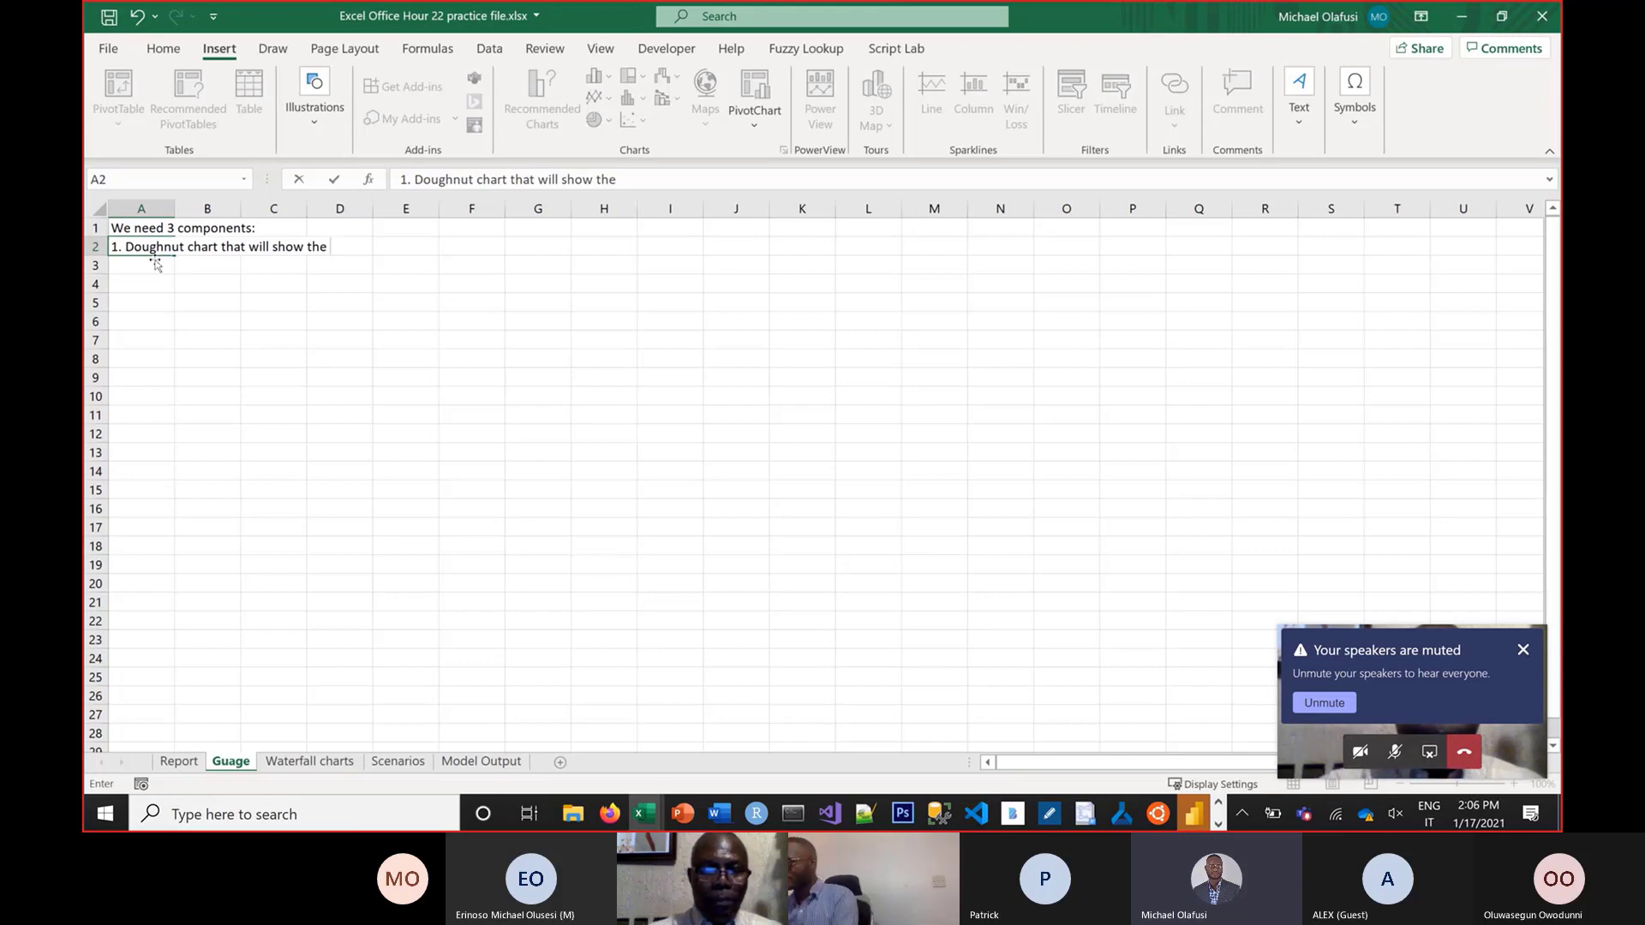
key("Return")
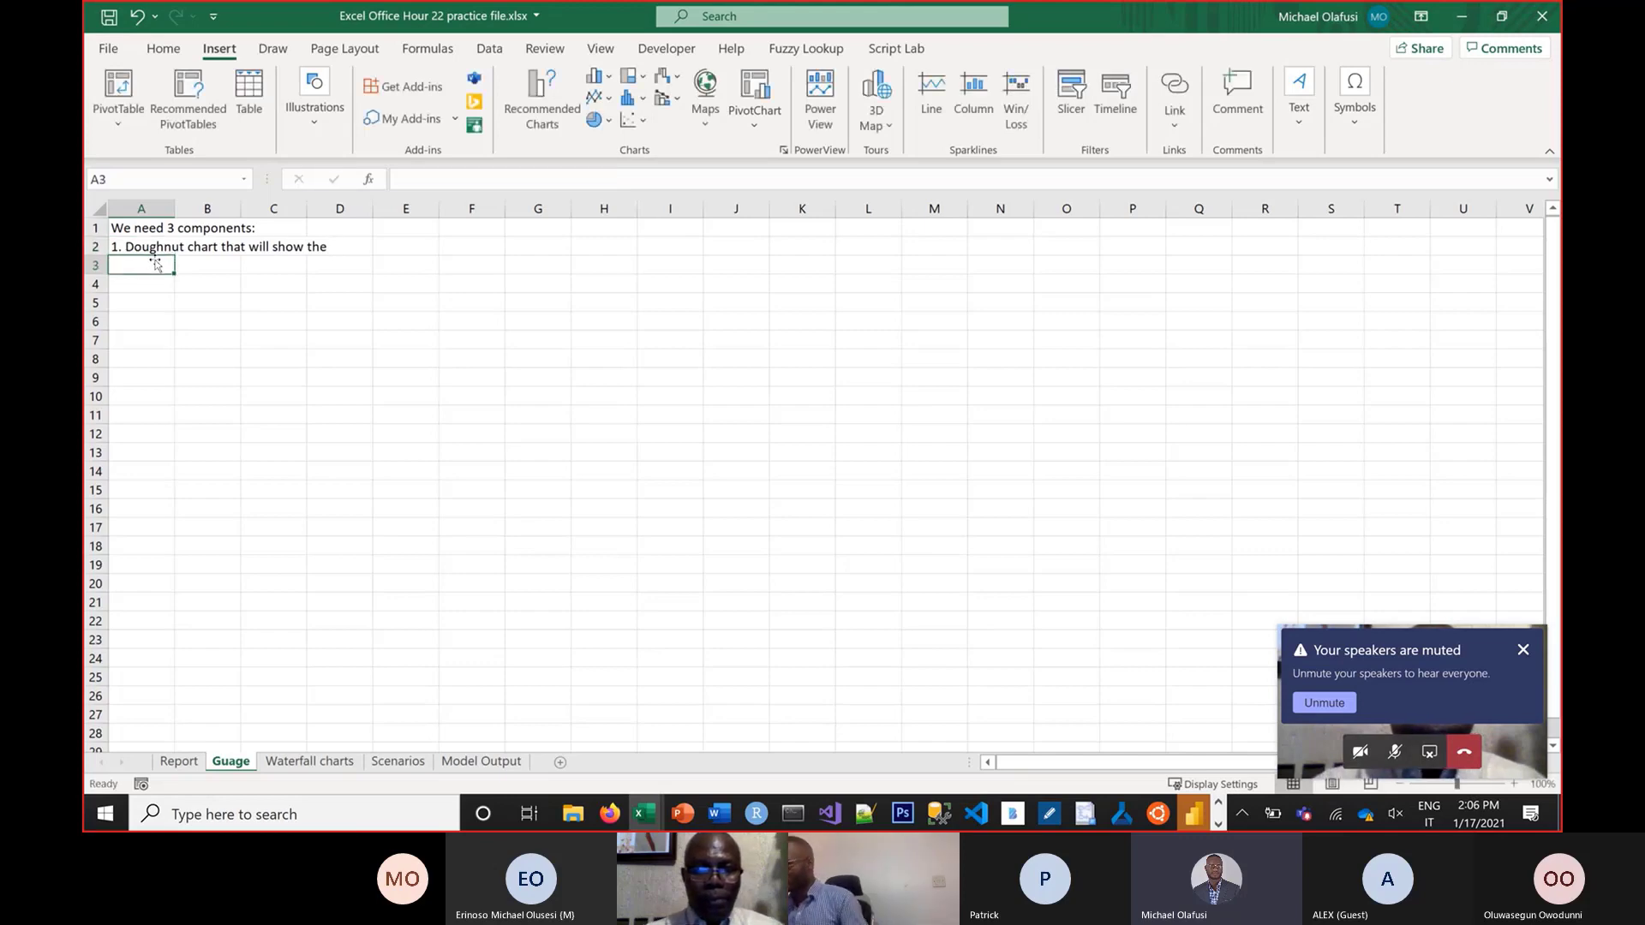
Show the Report sheet and clear the muted-speakers notice and floating meeting window that cover it
left_click(177, 762)
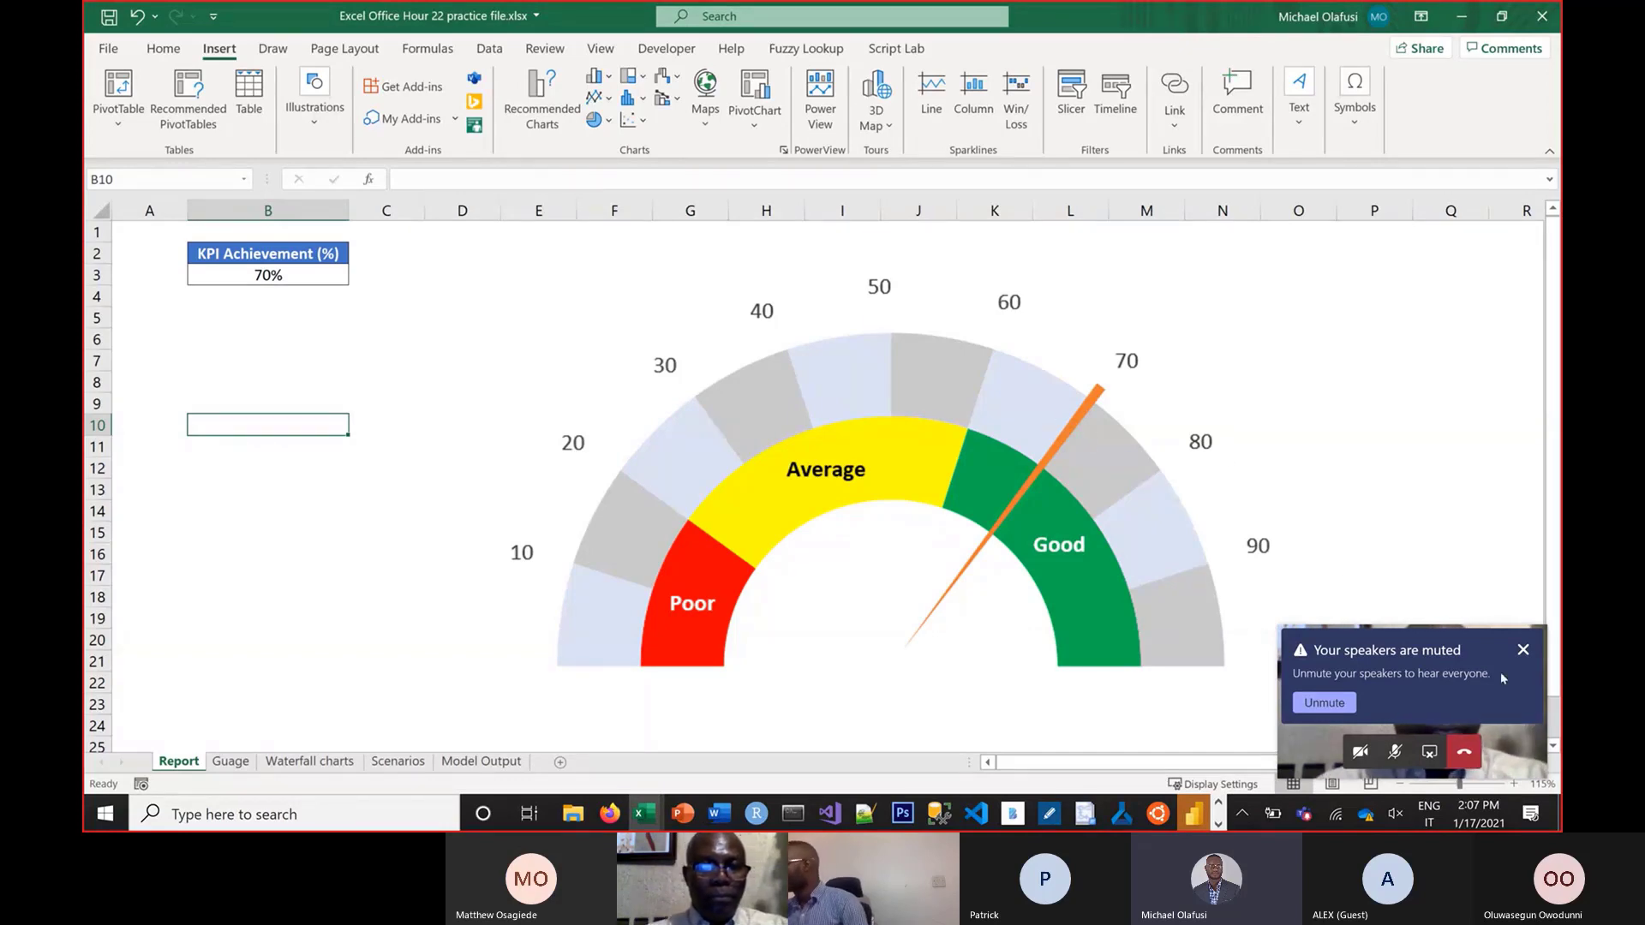
left_click(1523, 650)
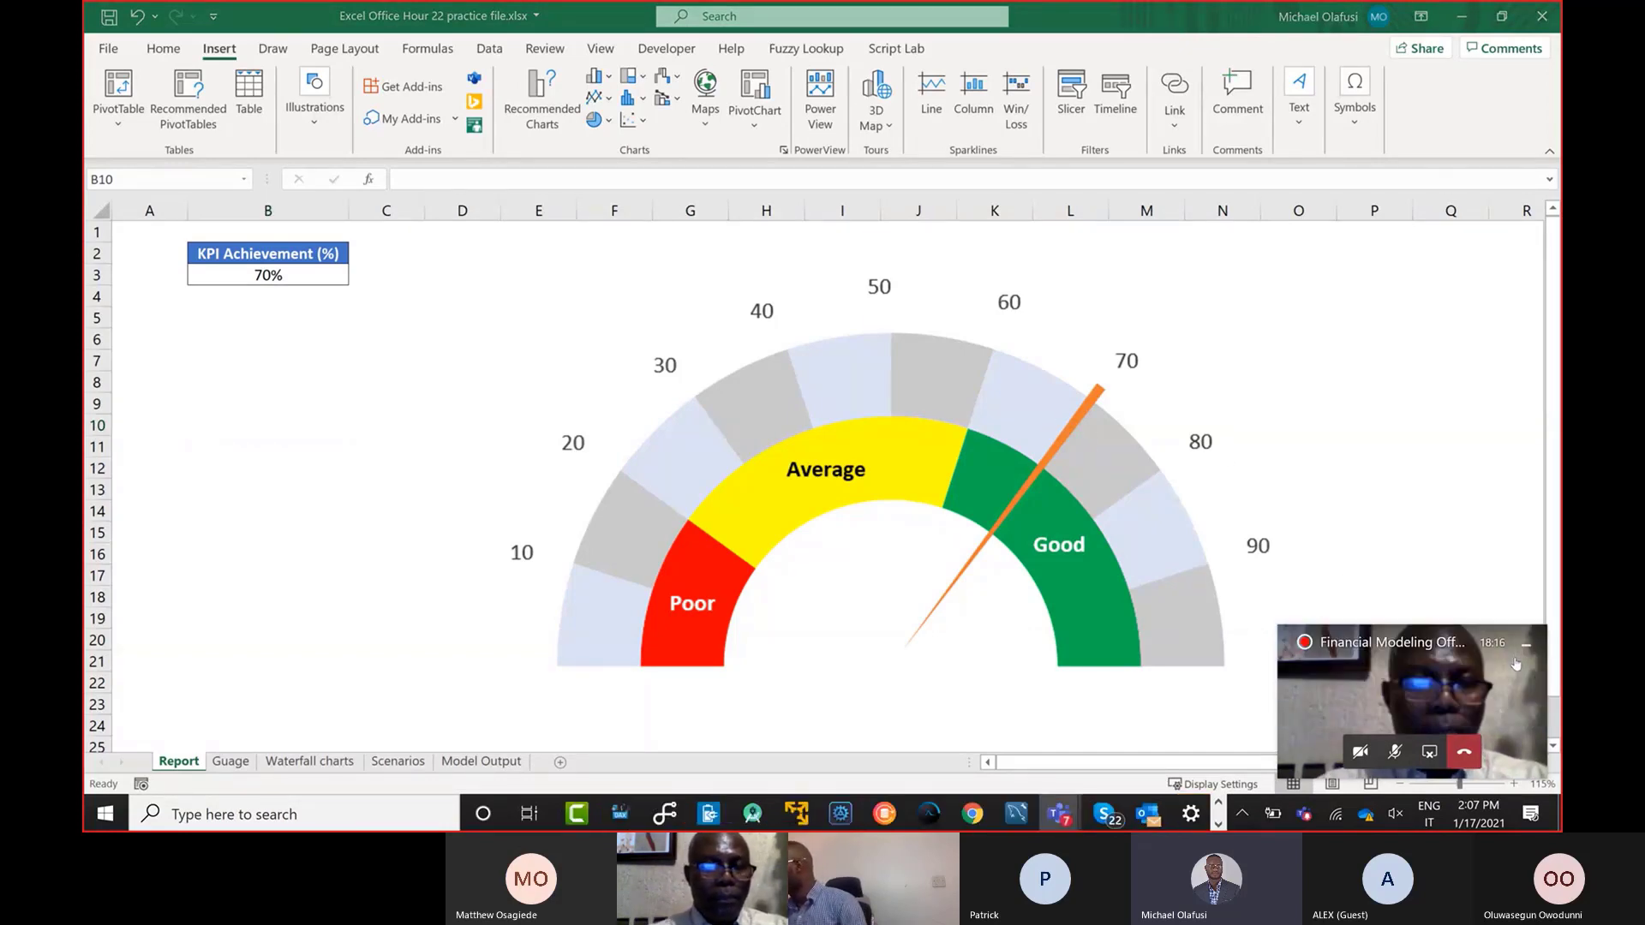
left_click(1526, 644)
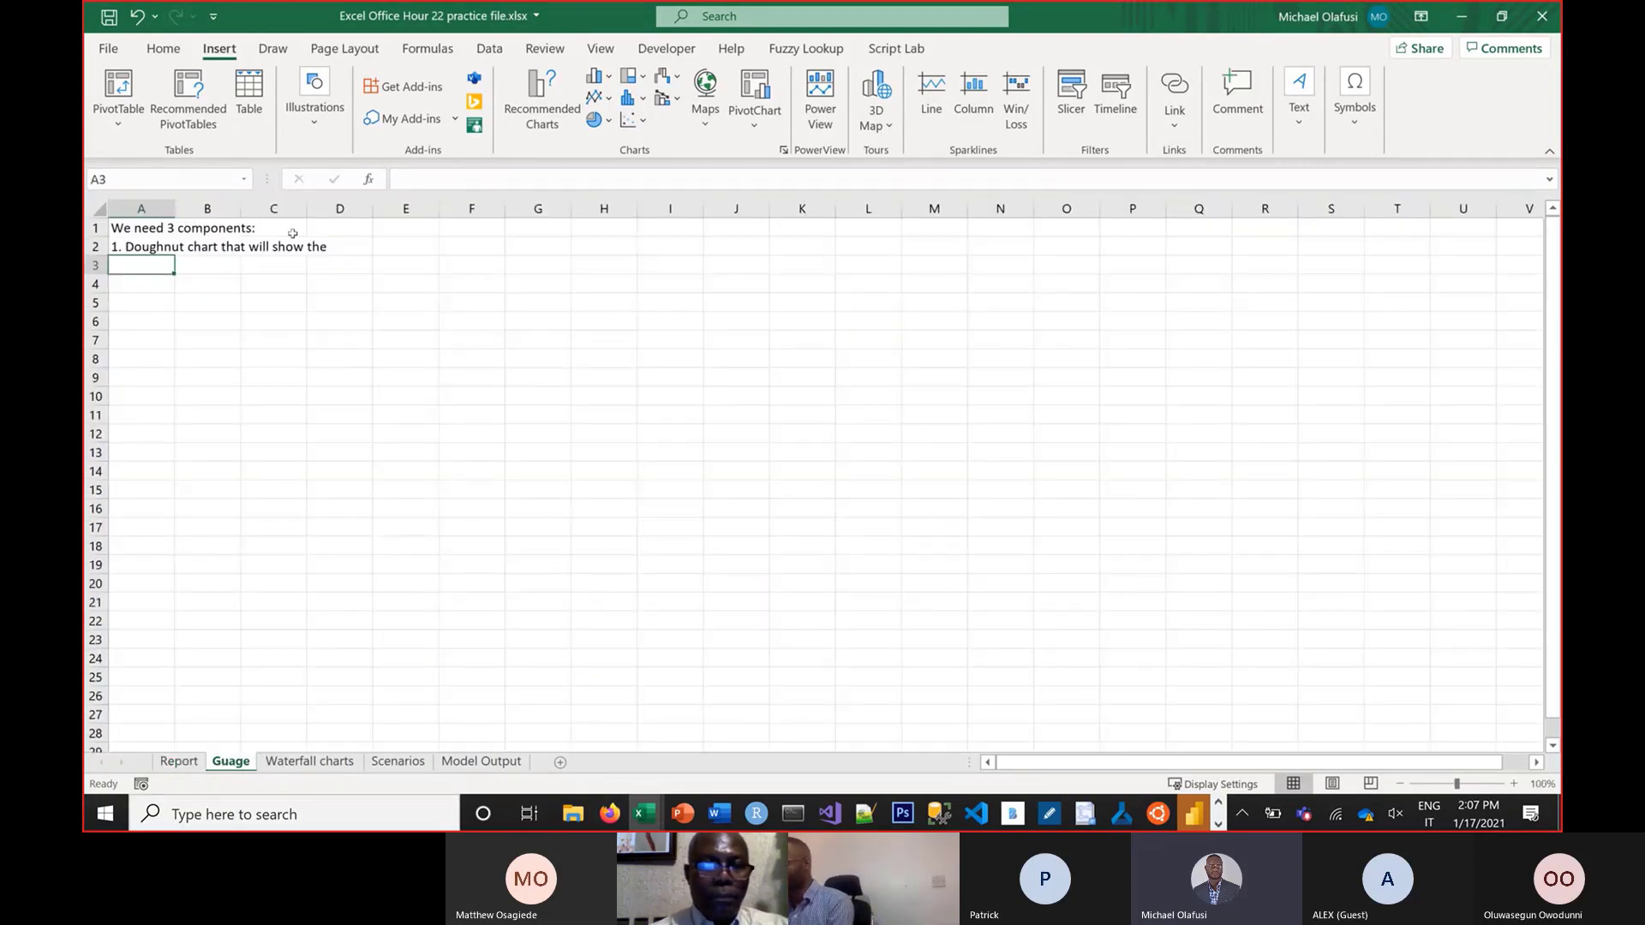
Complete the first component in cell A2 of the Guage sheet as "1. Doughnut chart that will show the uniform scale"
left_click(151, 249)
type("the")
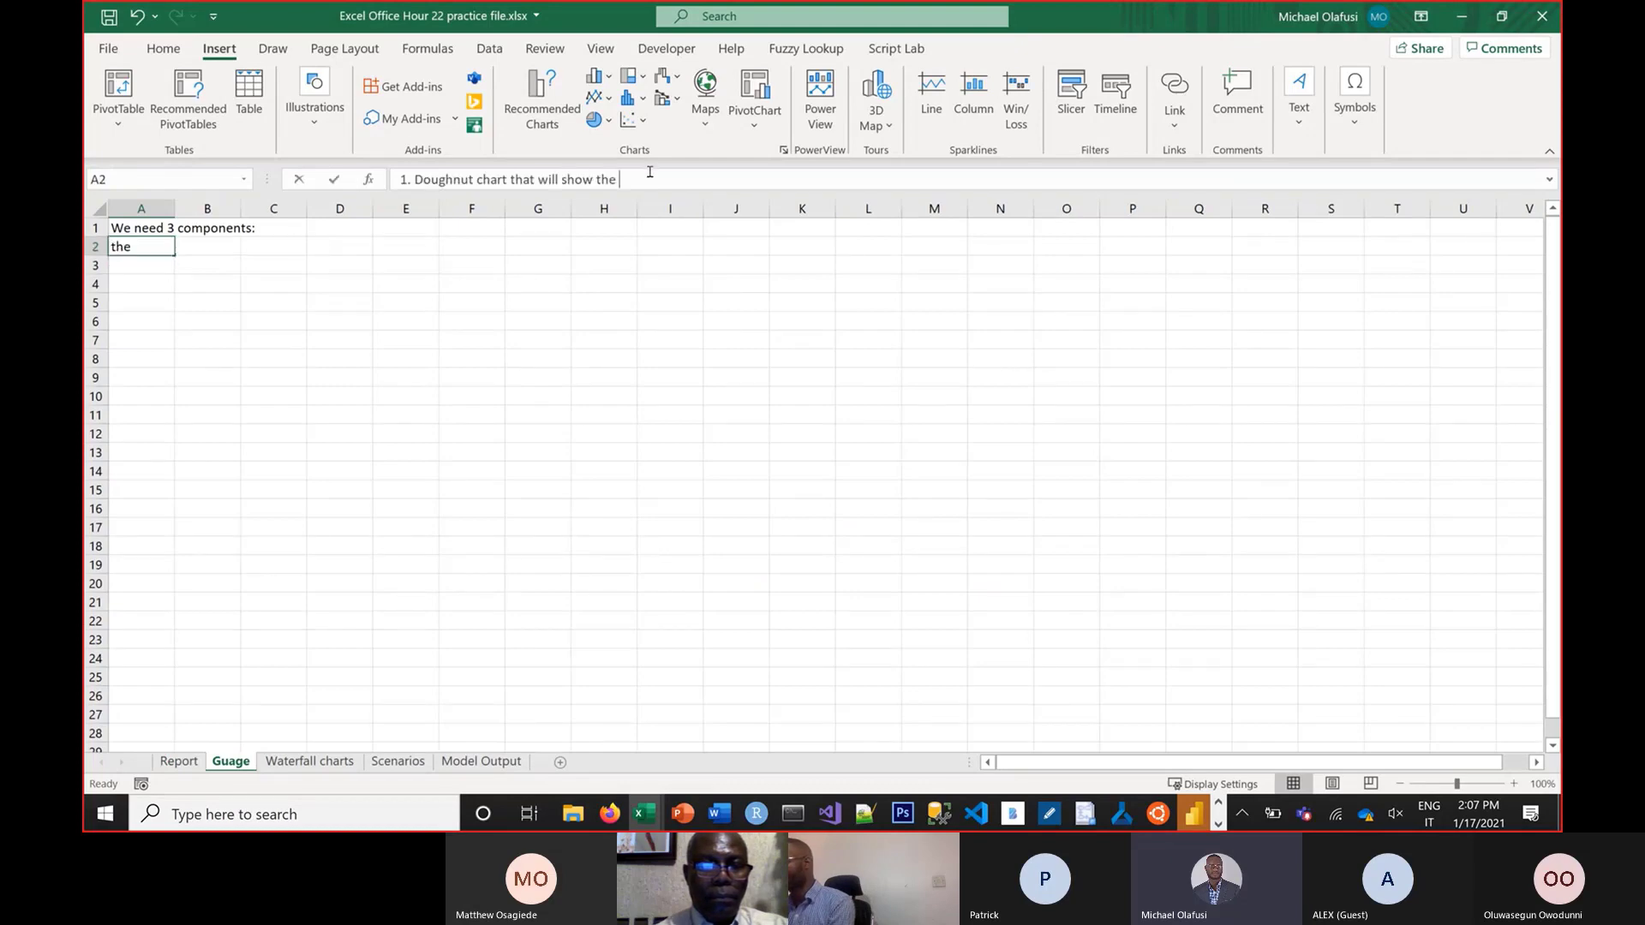
type(" un")
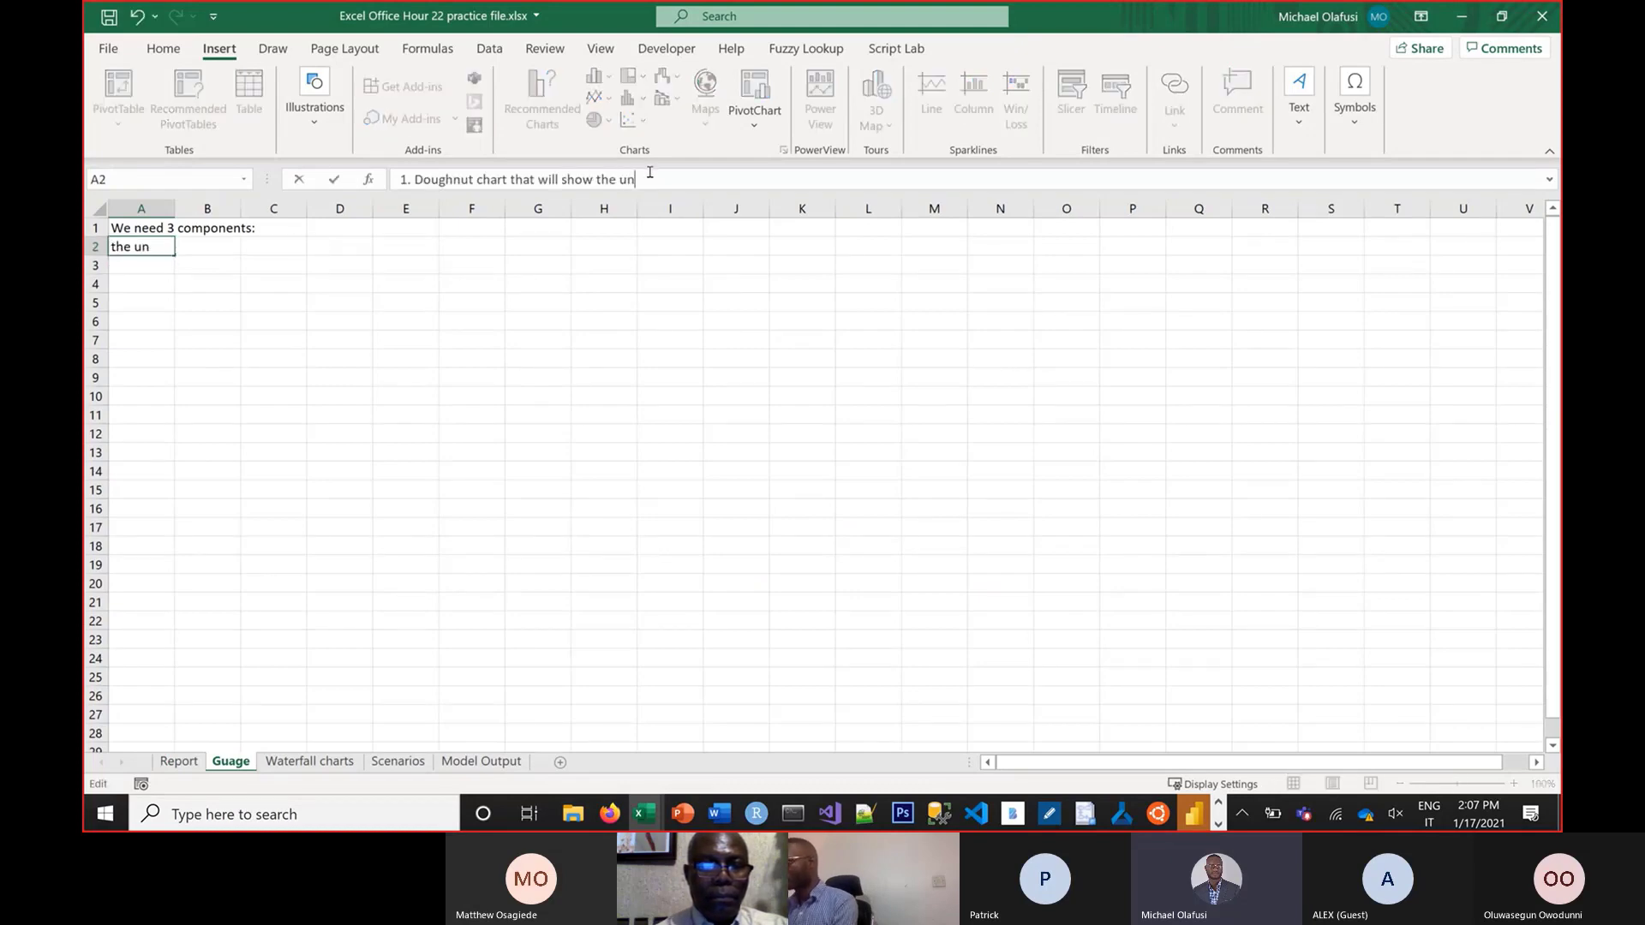
type("ifrpm")
key("BackSpace")
key("BackSpace")
type("orm")
key("BackSpace")
key("BackSpace")
key("BackSpace")
key("BackSpace")
key("BackSpace")
type("form scale")
key("Return")
Enter the second component, "2. Doughnut chart for the KPI performance scale", in cell A3 of the Guage sheet
type("2")
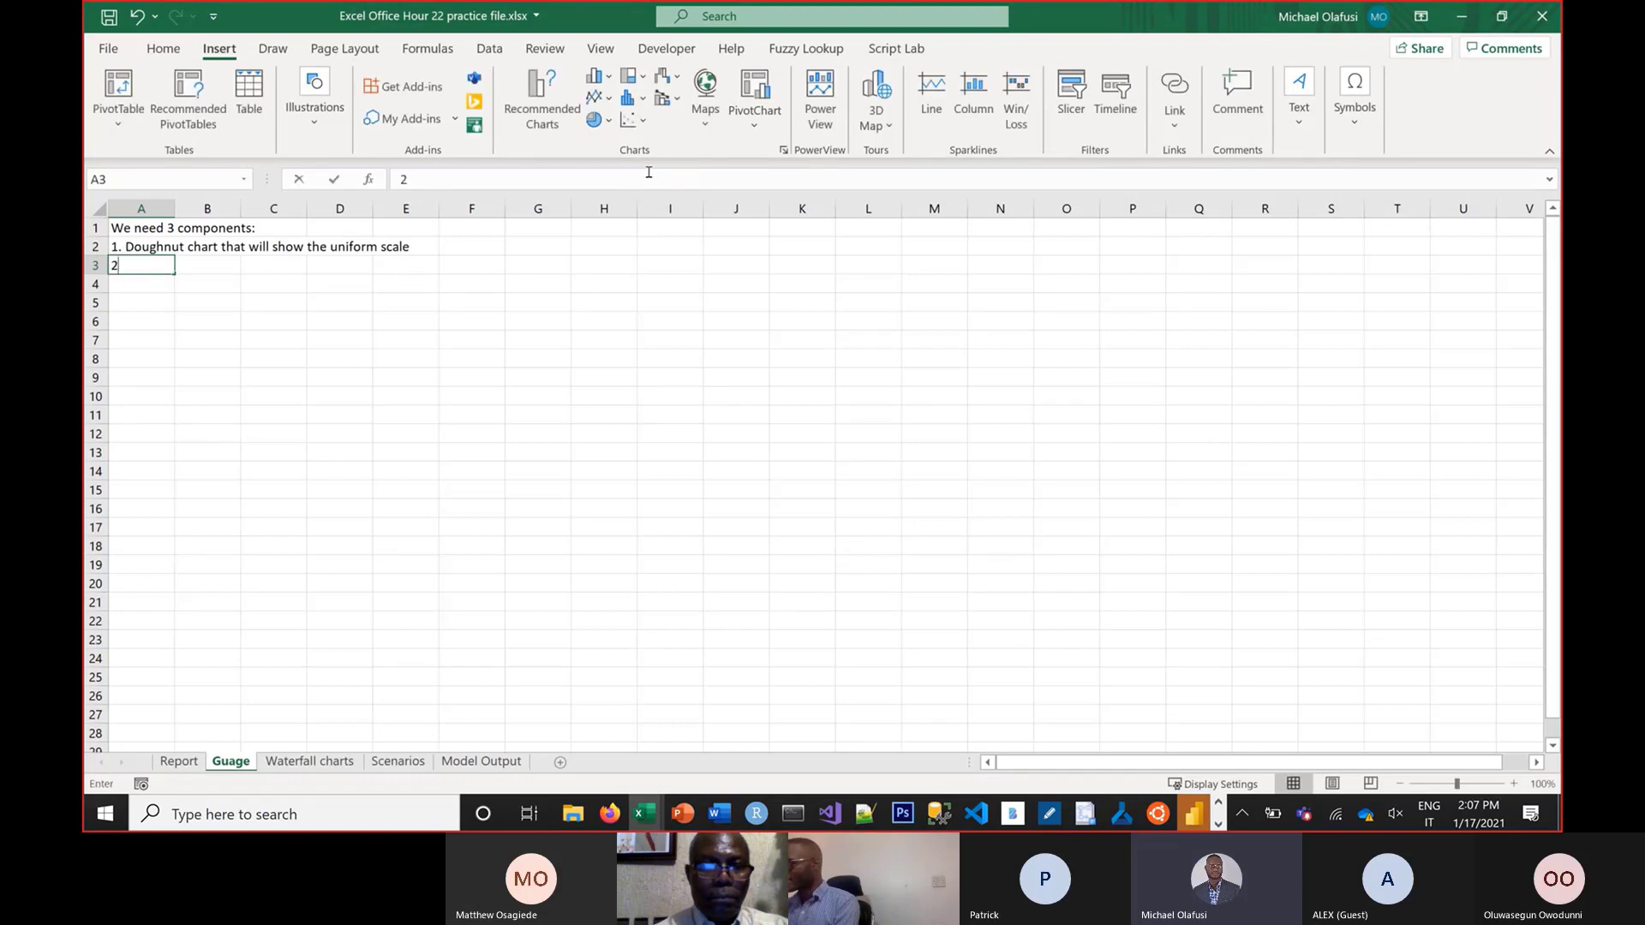
type(". DOughn")
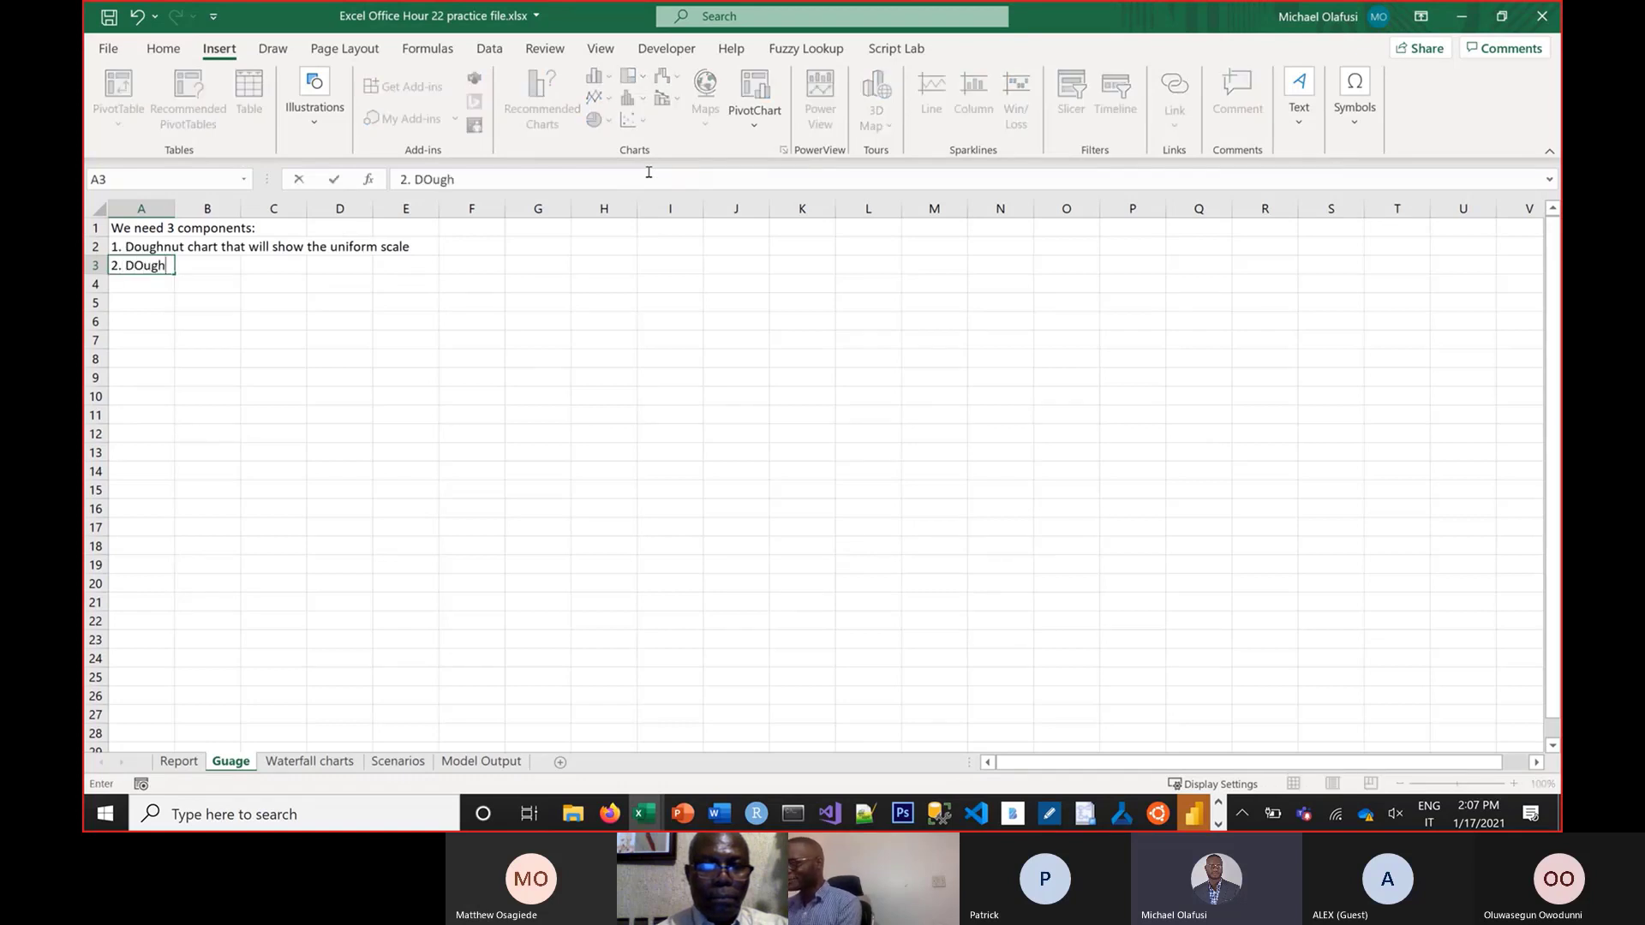
key("BackSpace")
key("BackSpace")
key("BackSpace")
key("BackSpace")
key("BackSpace")
type("oughn")
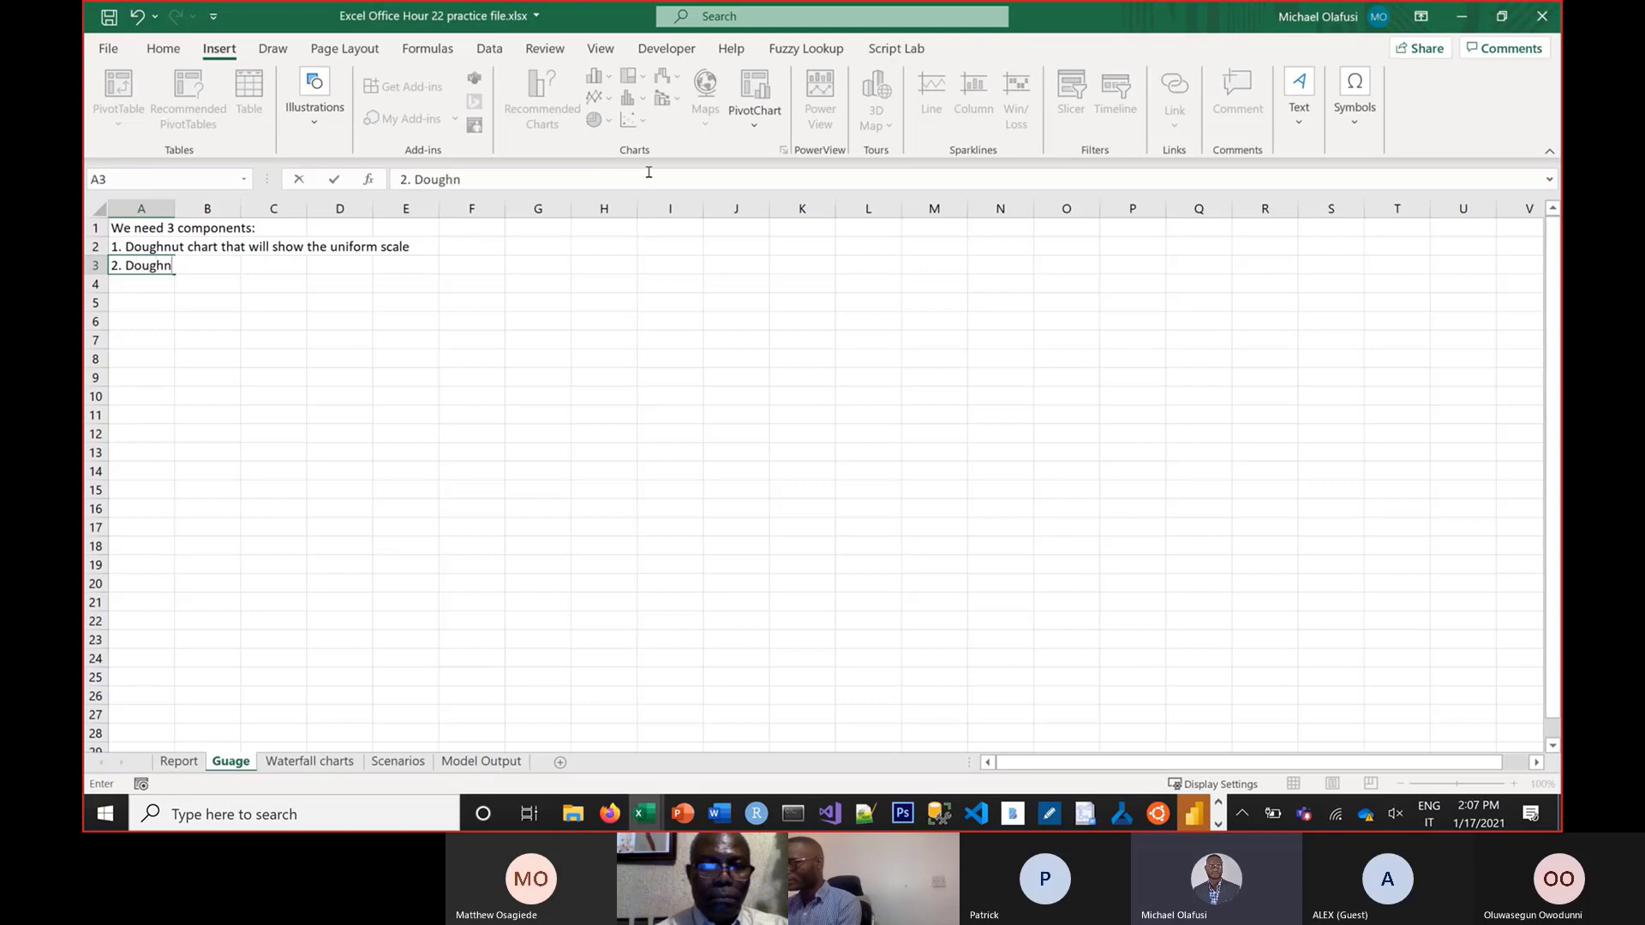
type("ut chart for t")
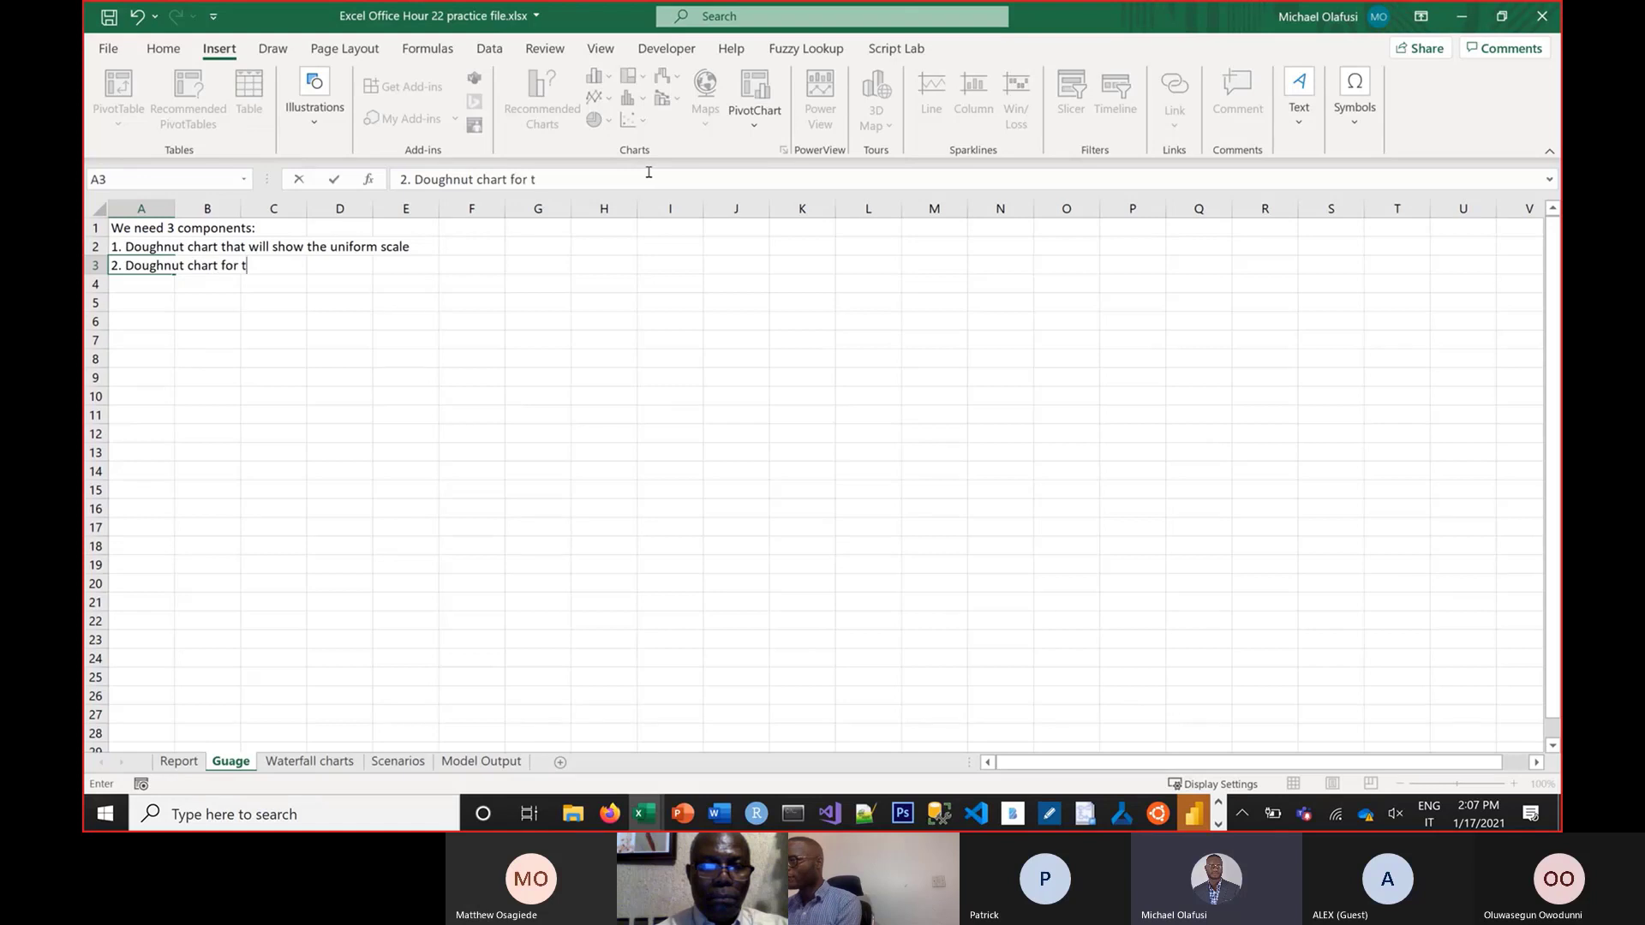
type("he the")
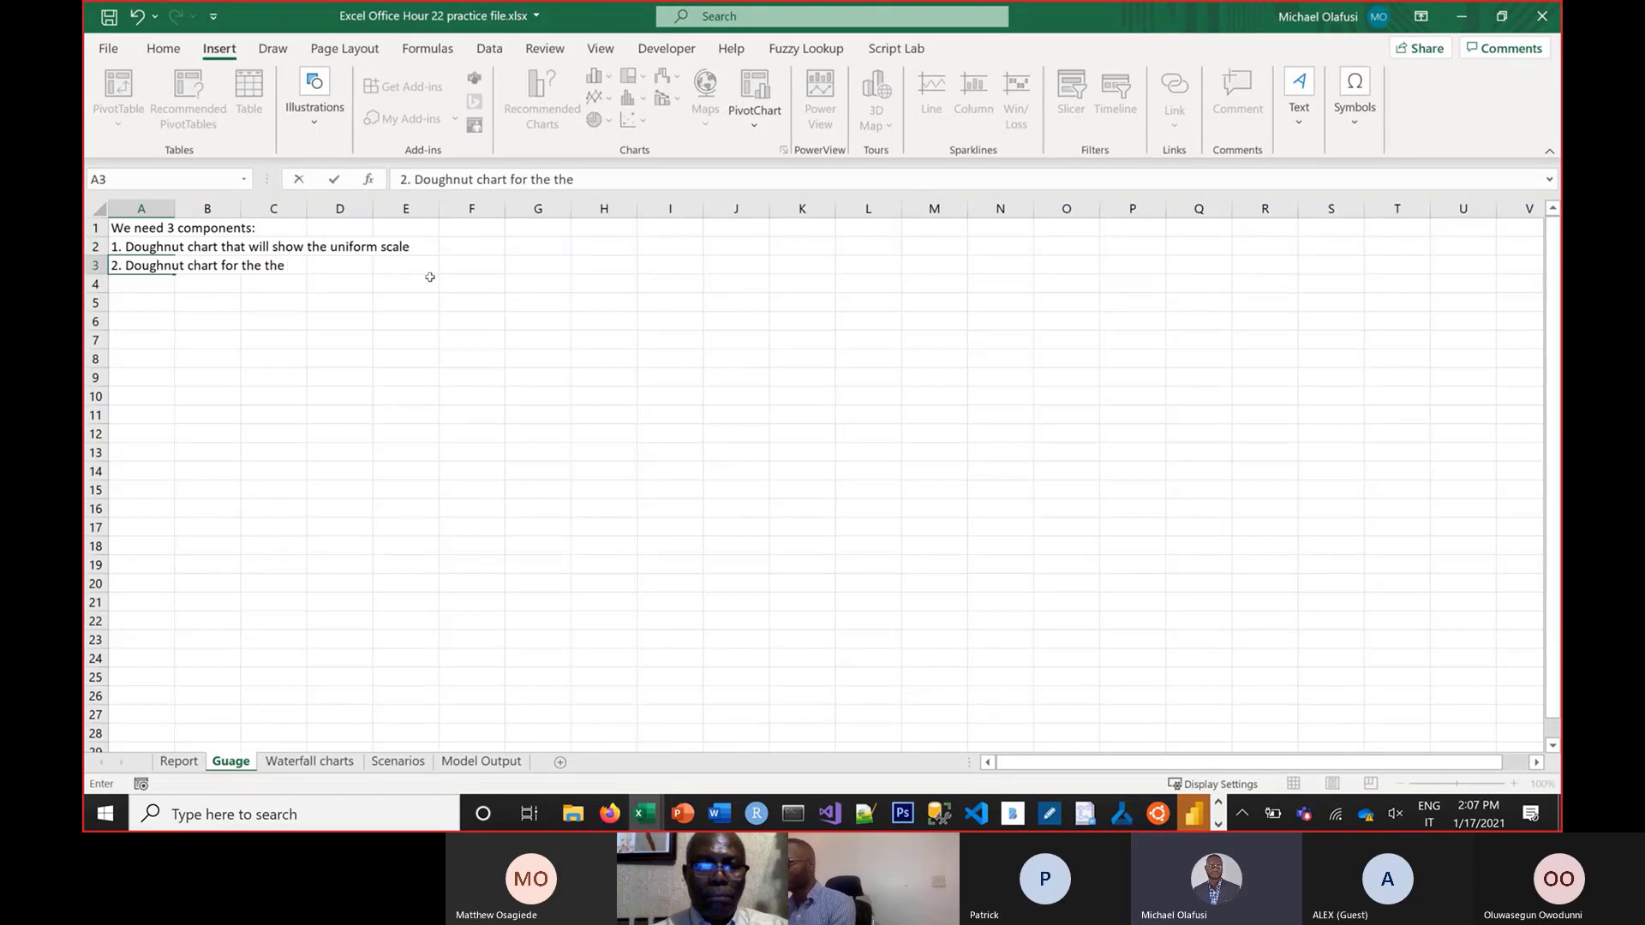
key("BackSpace")
key("BackSpace")
key("BackSpace")
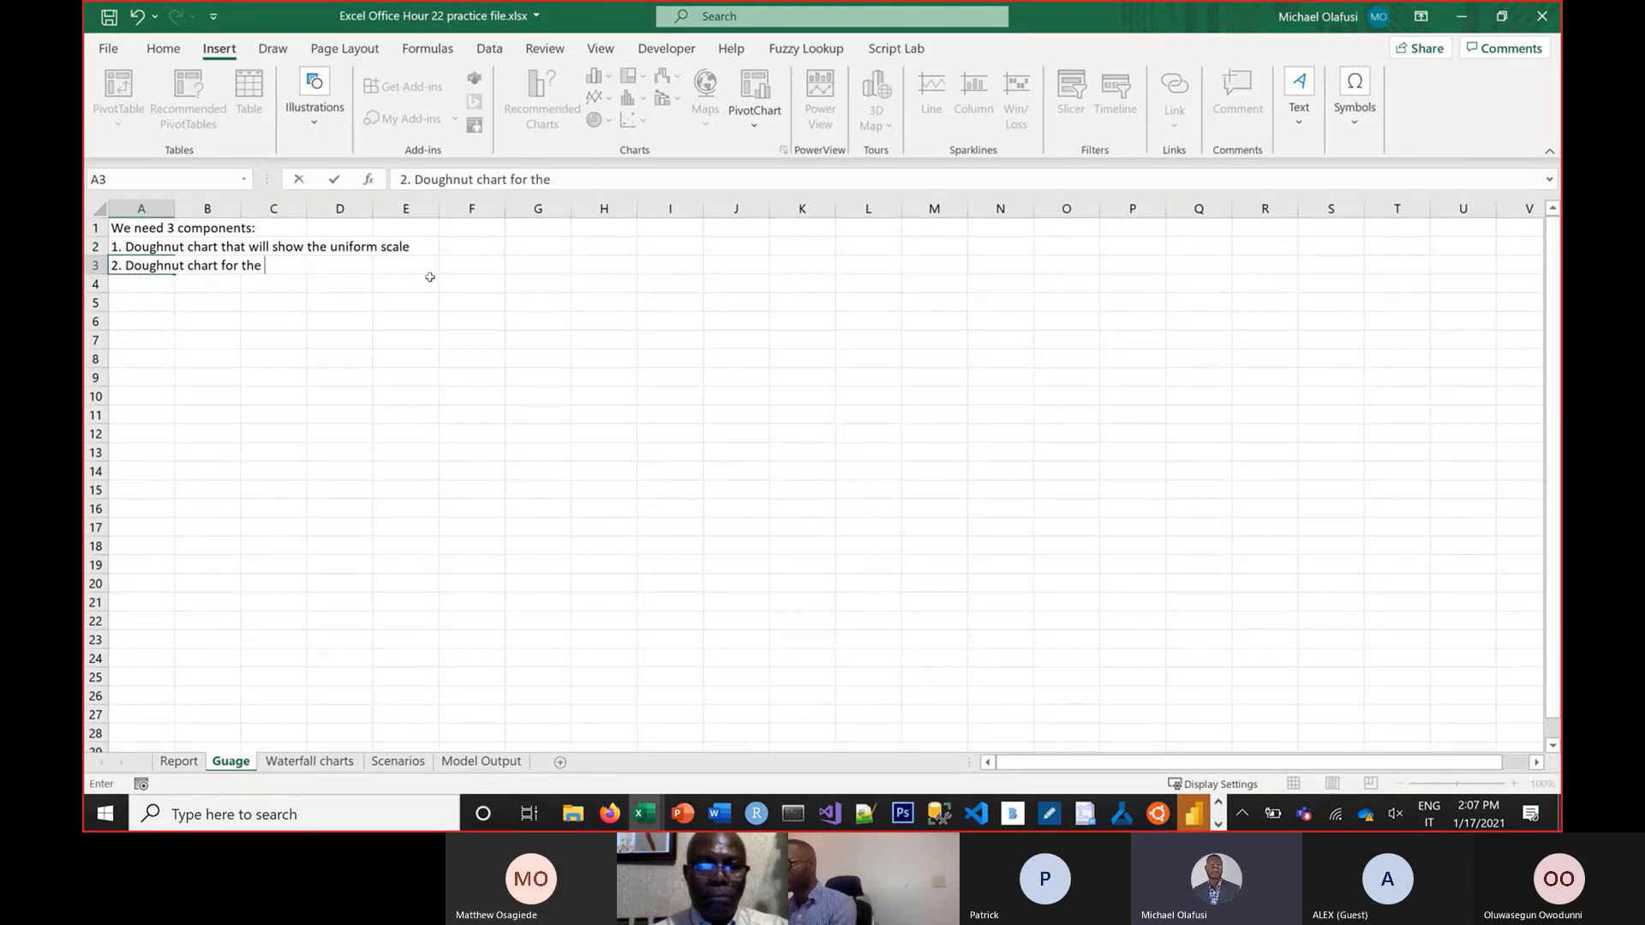
type("KPI p")
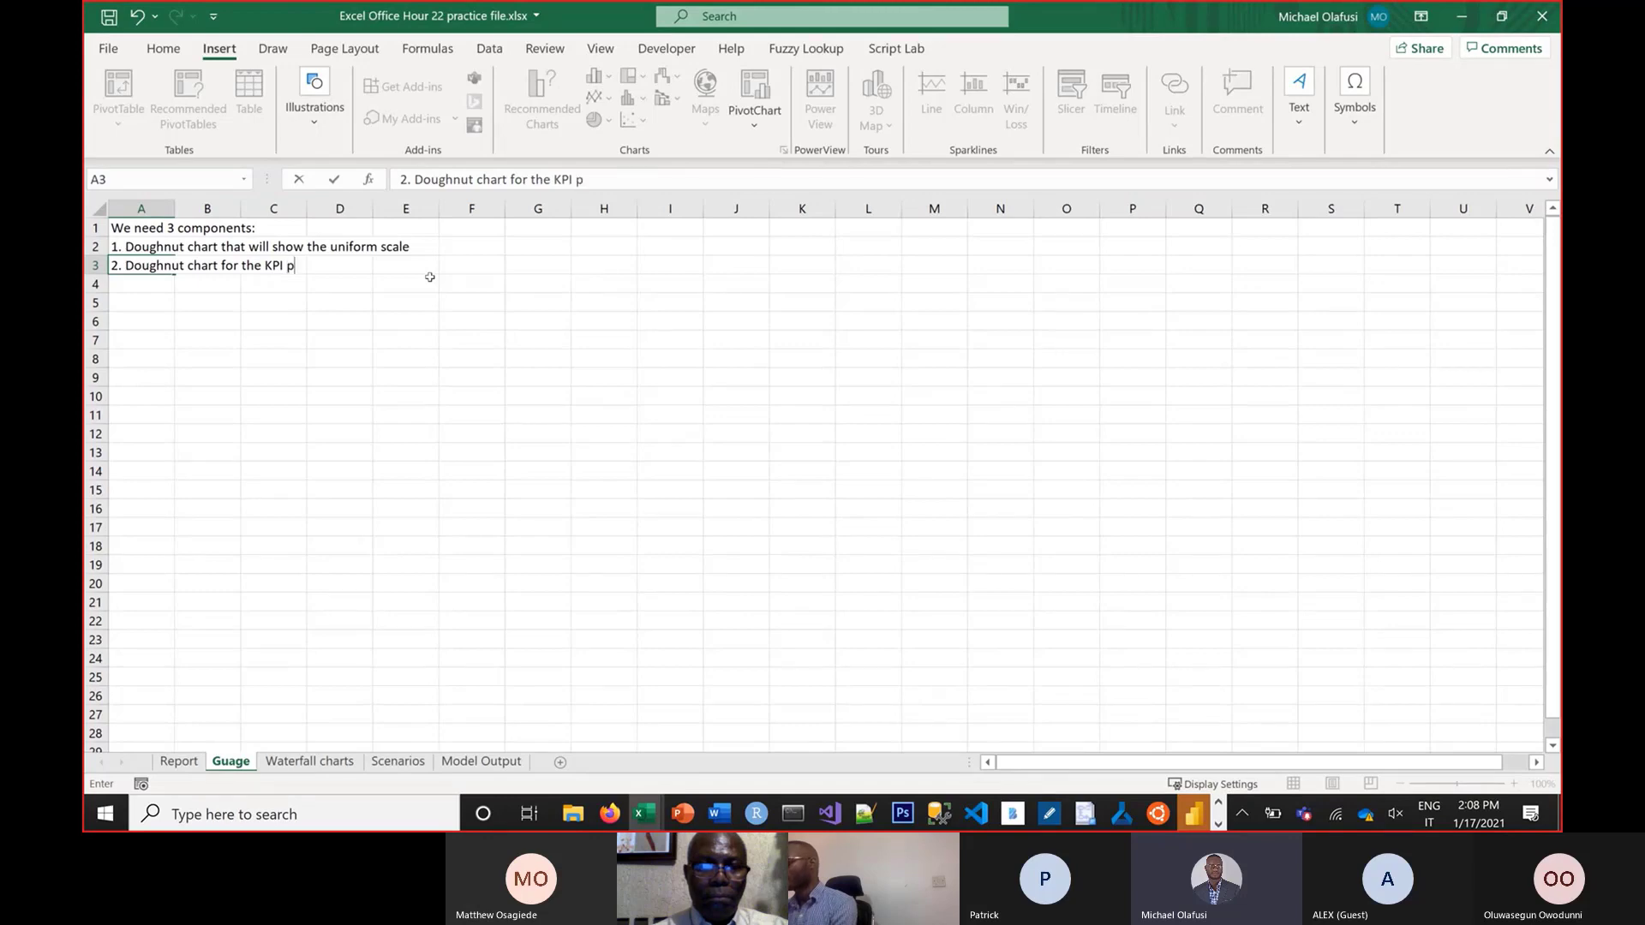
type("erformanc")
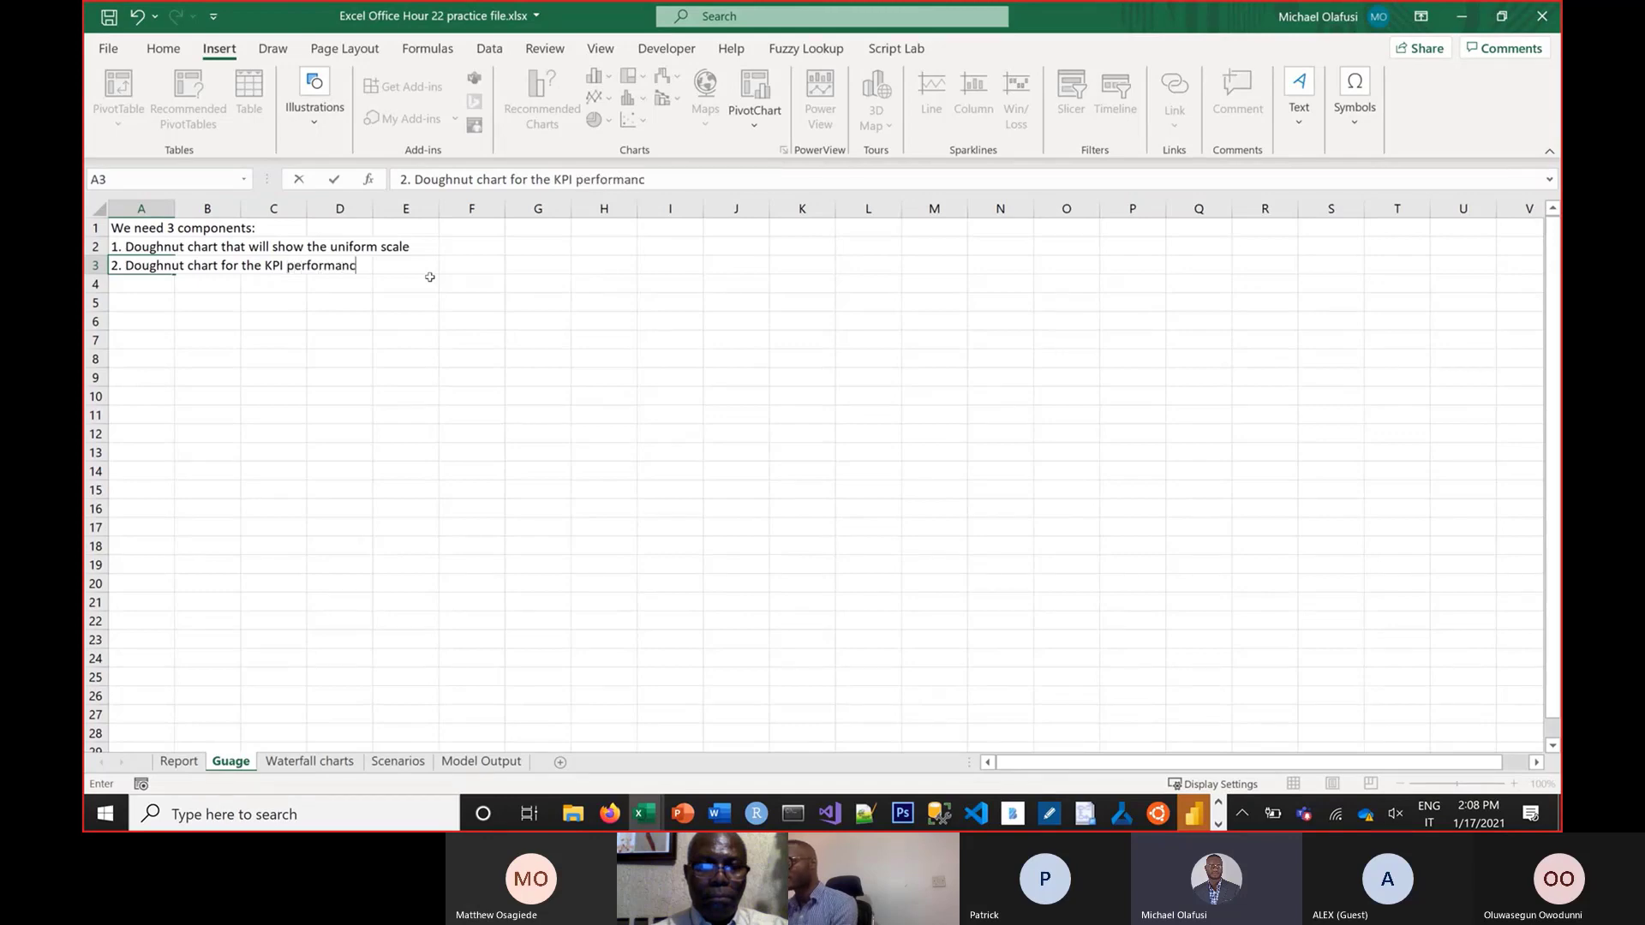
type("e ")
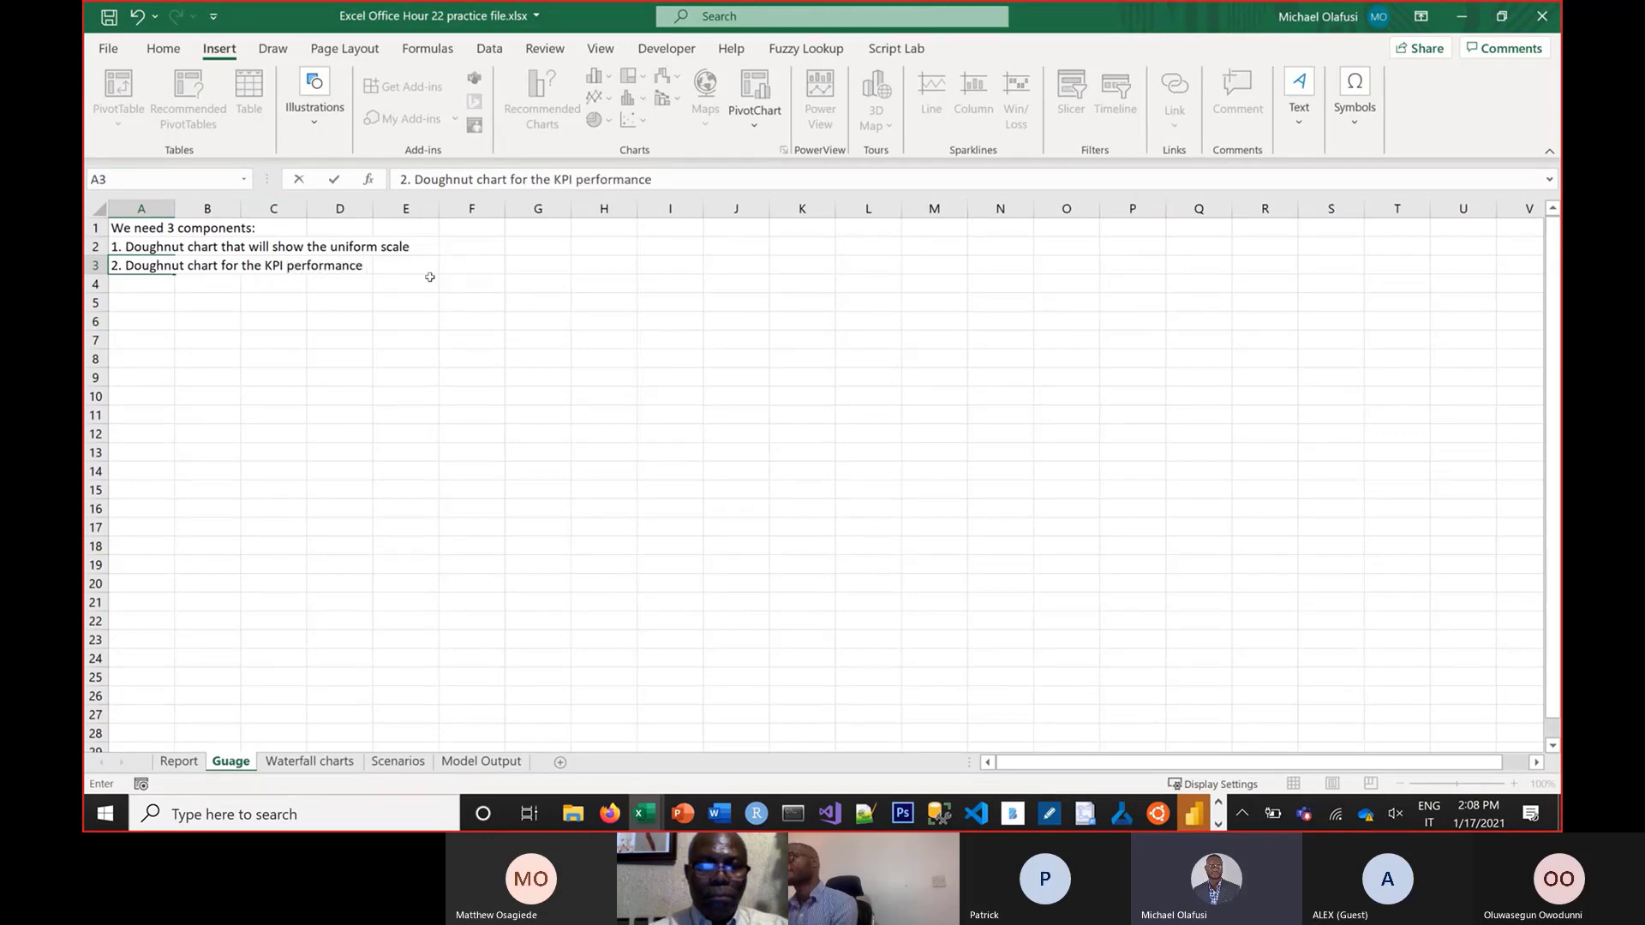
type("scale")
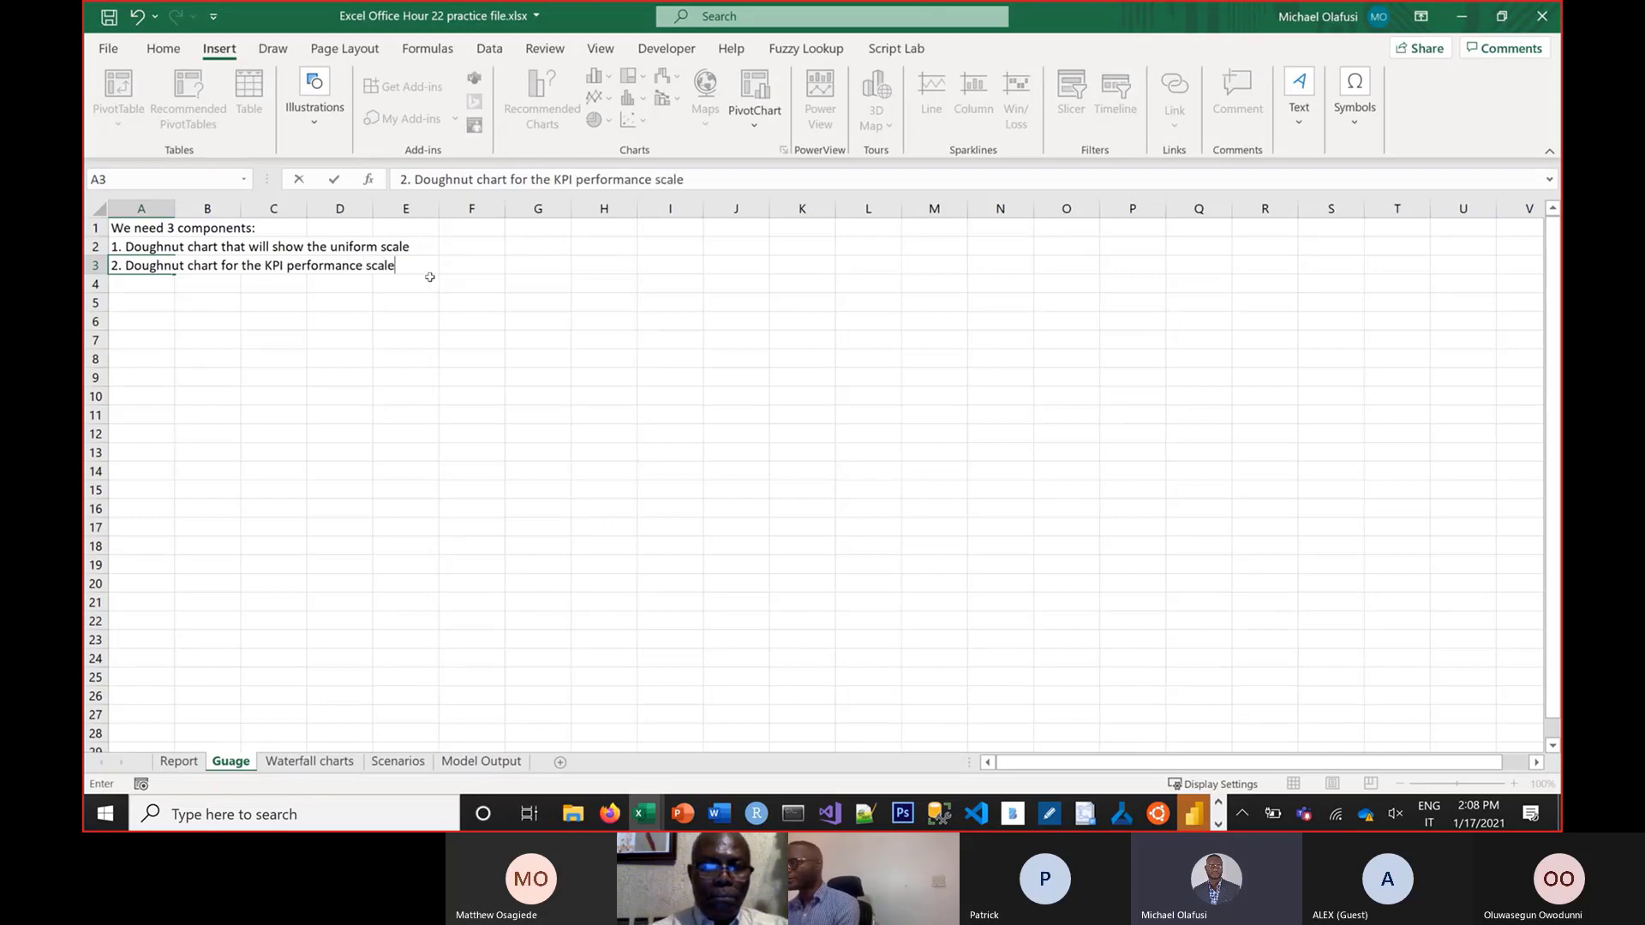
key("Return")
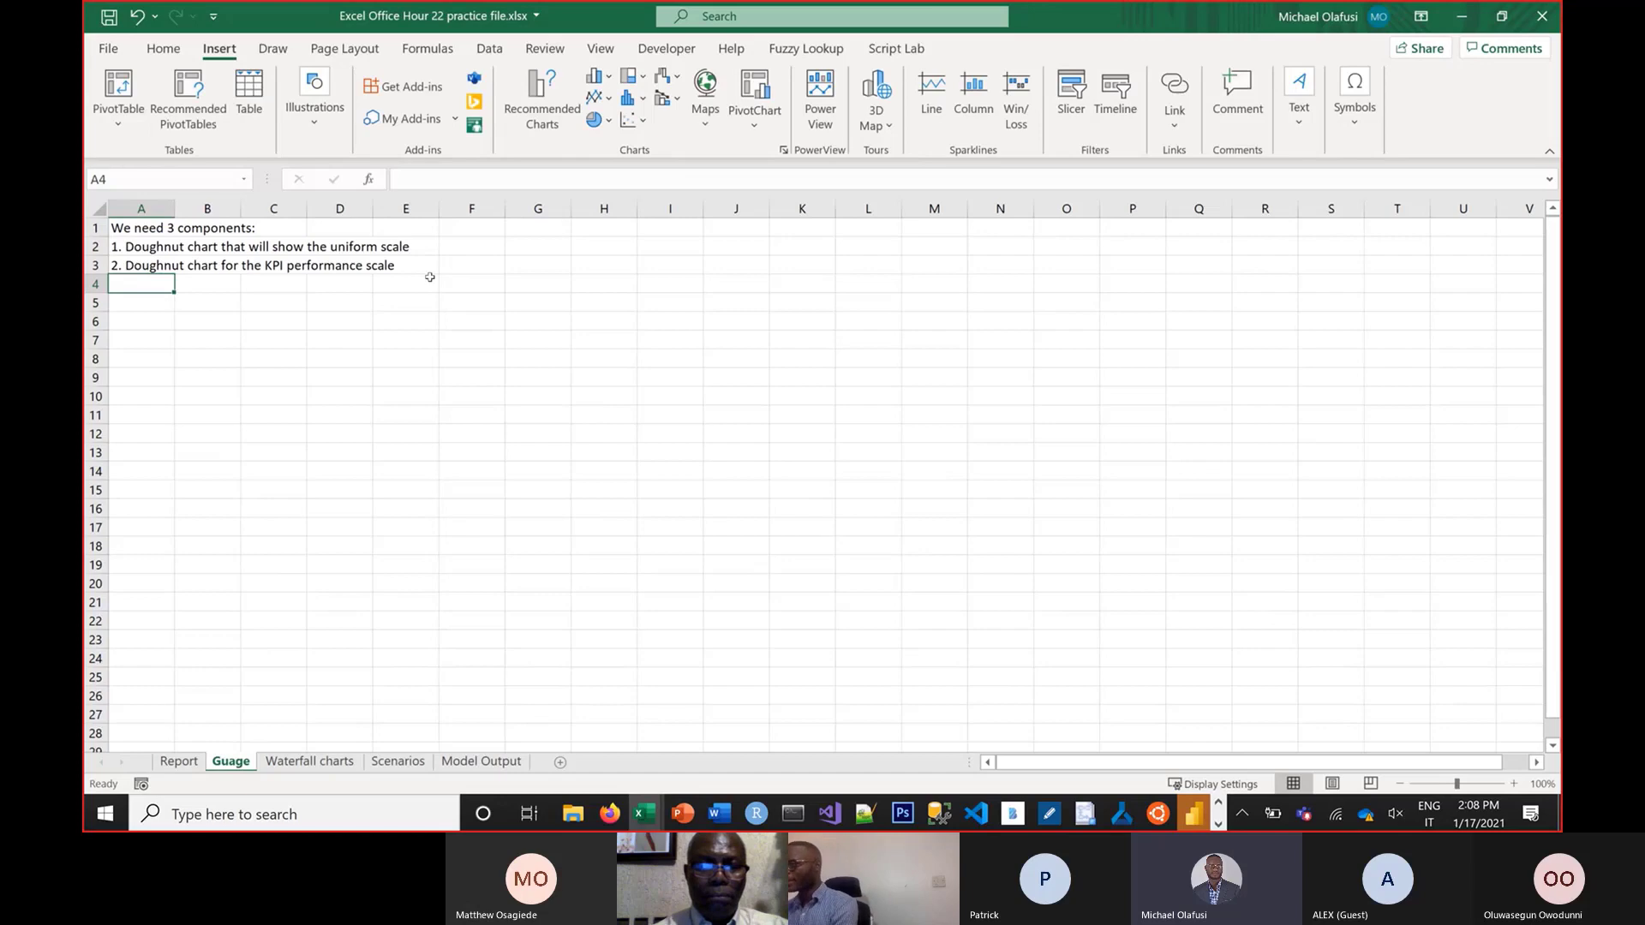
Enter the third component, "3. Pie chart to show the pointer", in cell A4
type("3.")
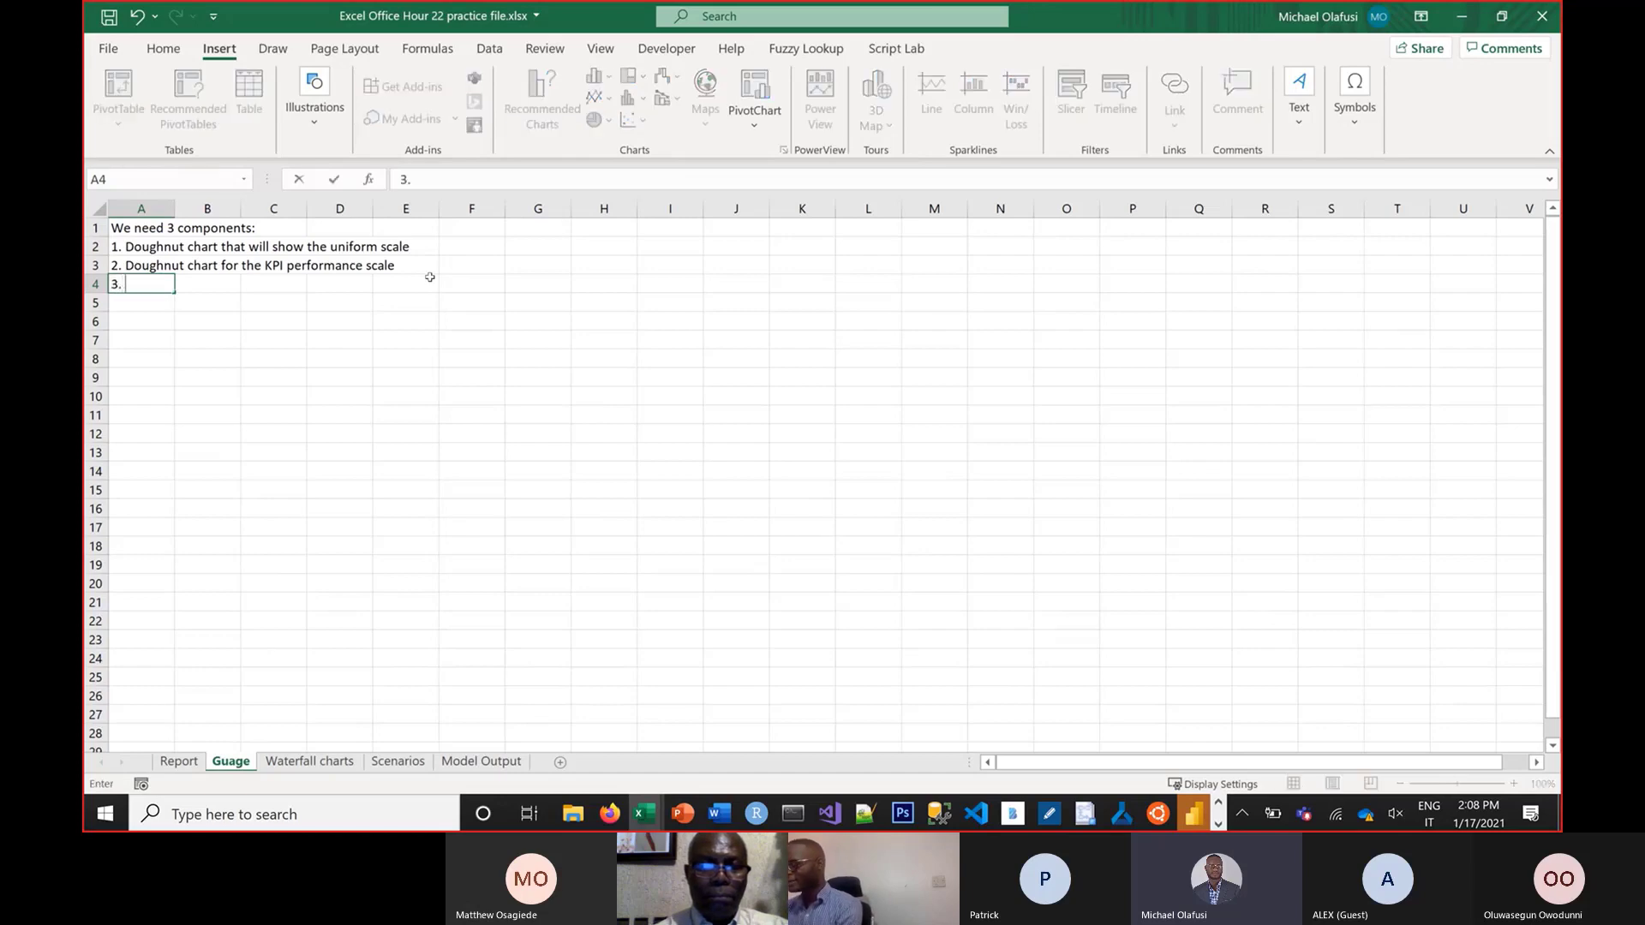
type(" Pie cha")
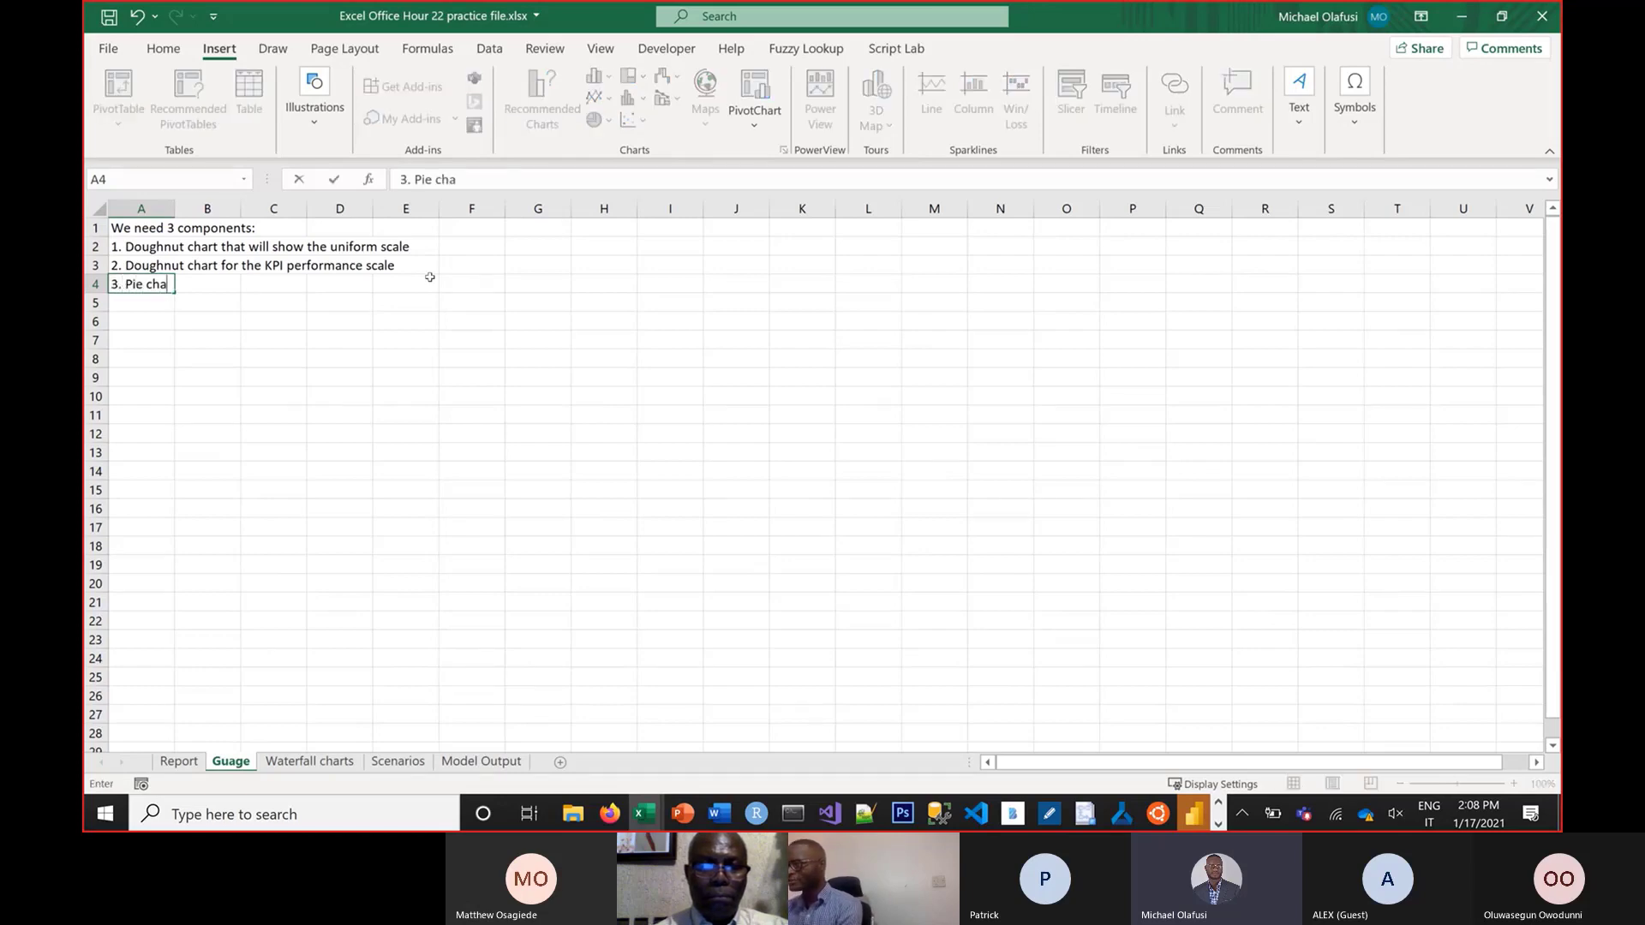
type("rt t o show the pointer")
key("Return")
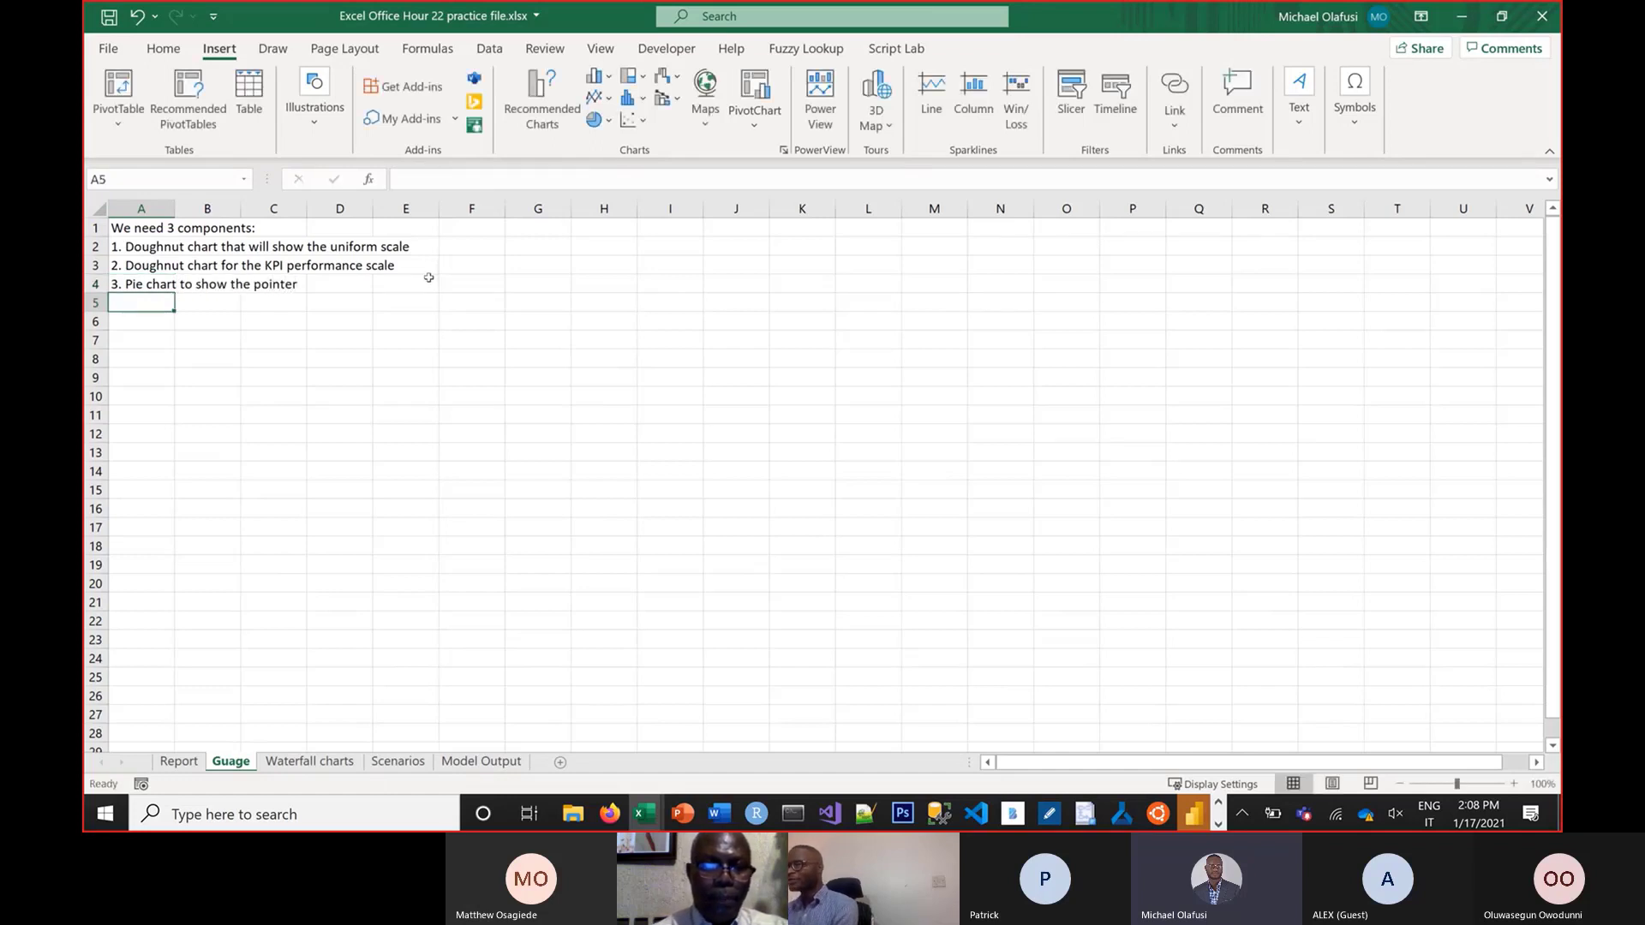
After viewing the gauge on the Report sheet, enter "1. Doughnut" in A6 and "Scale" in A7 of the Guage sheet
left_click(179, 761)
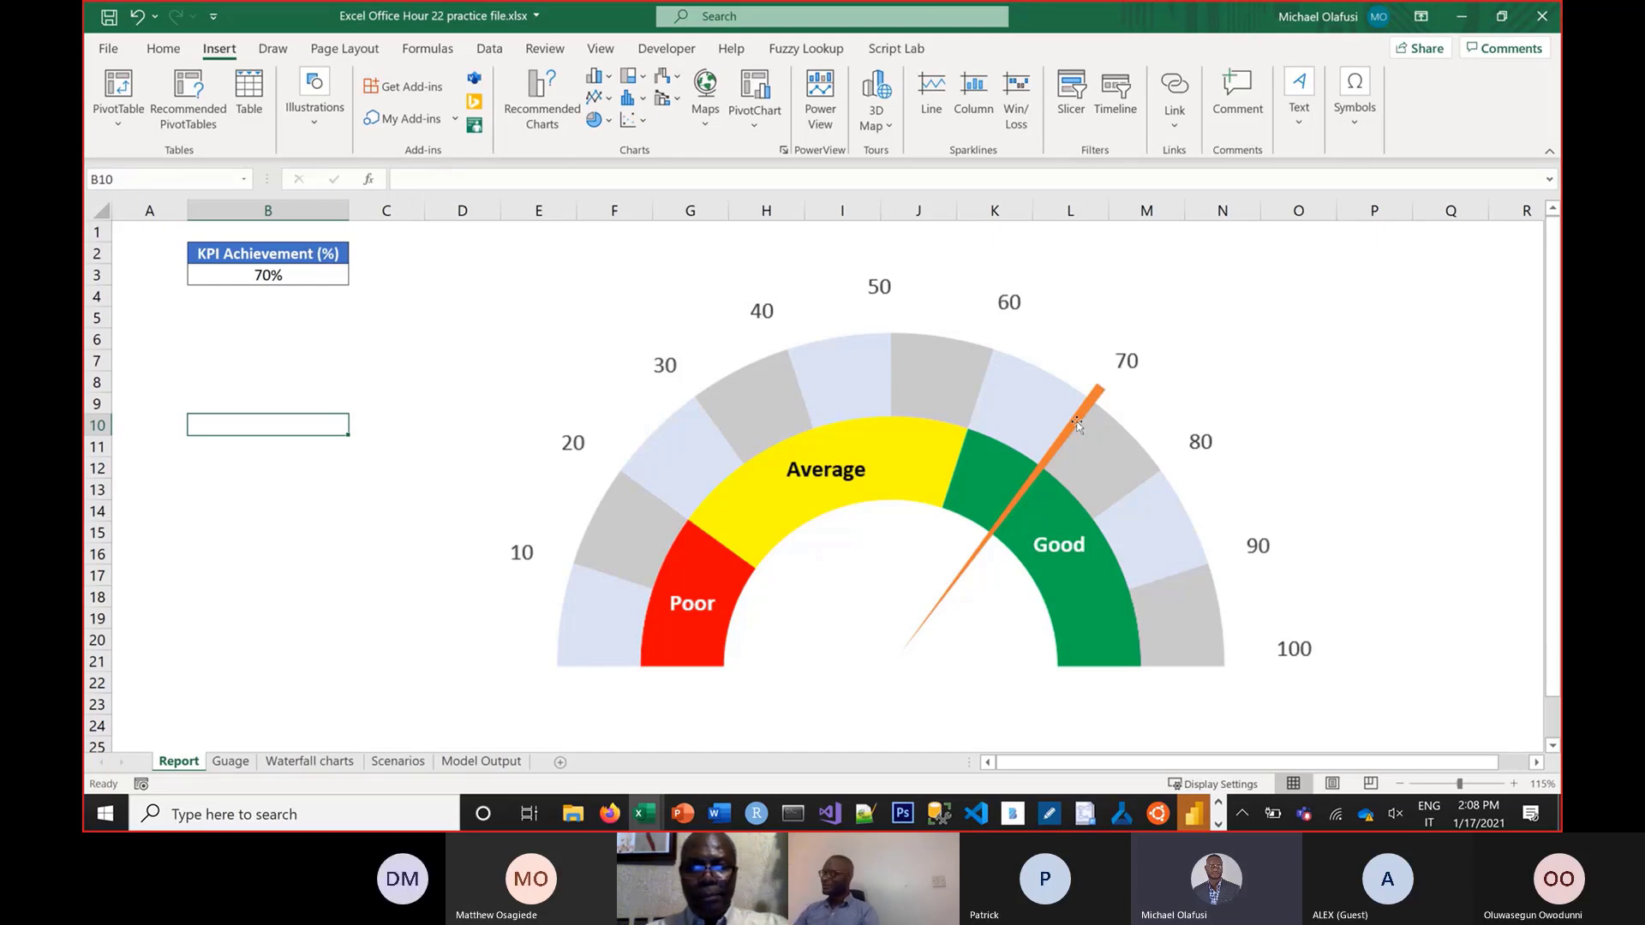
left_click(236, 763)
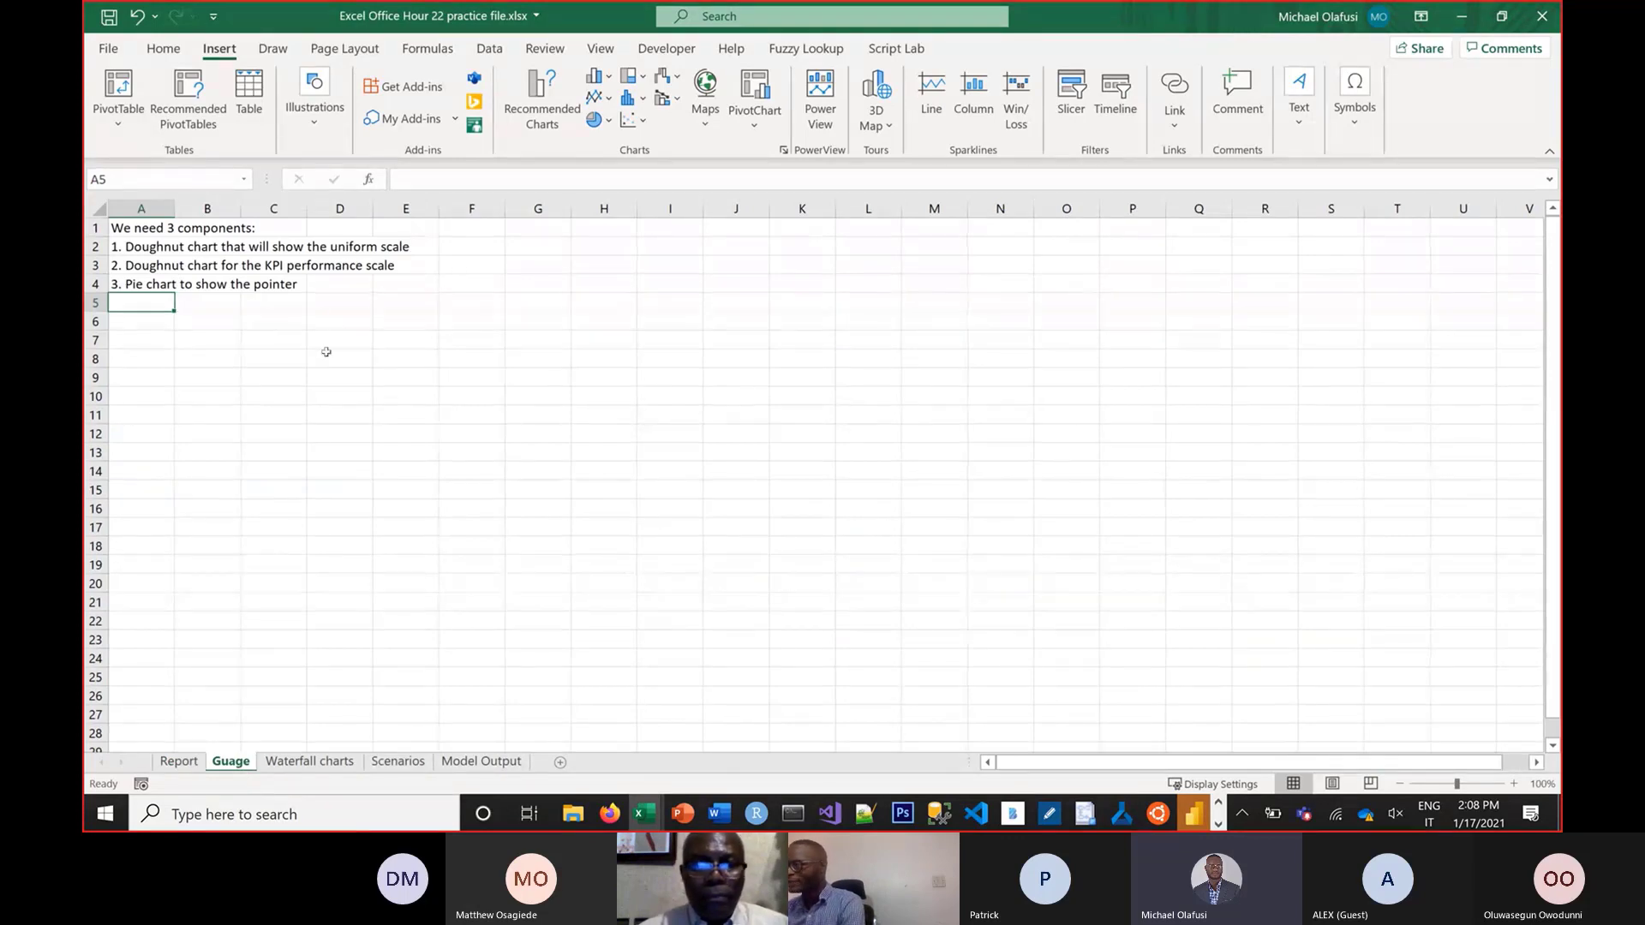
left_click(135, 324)
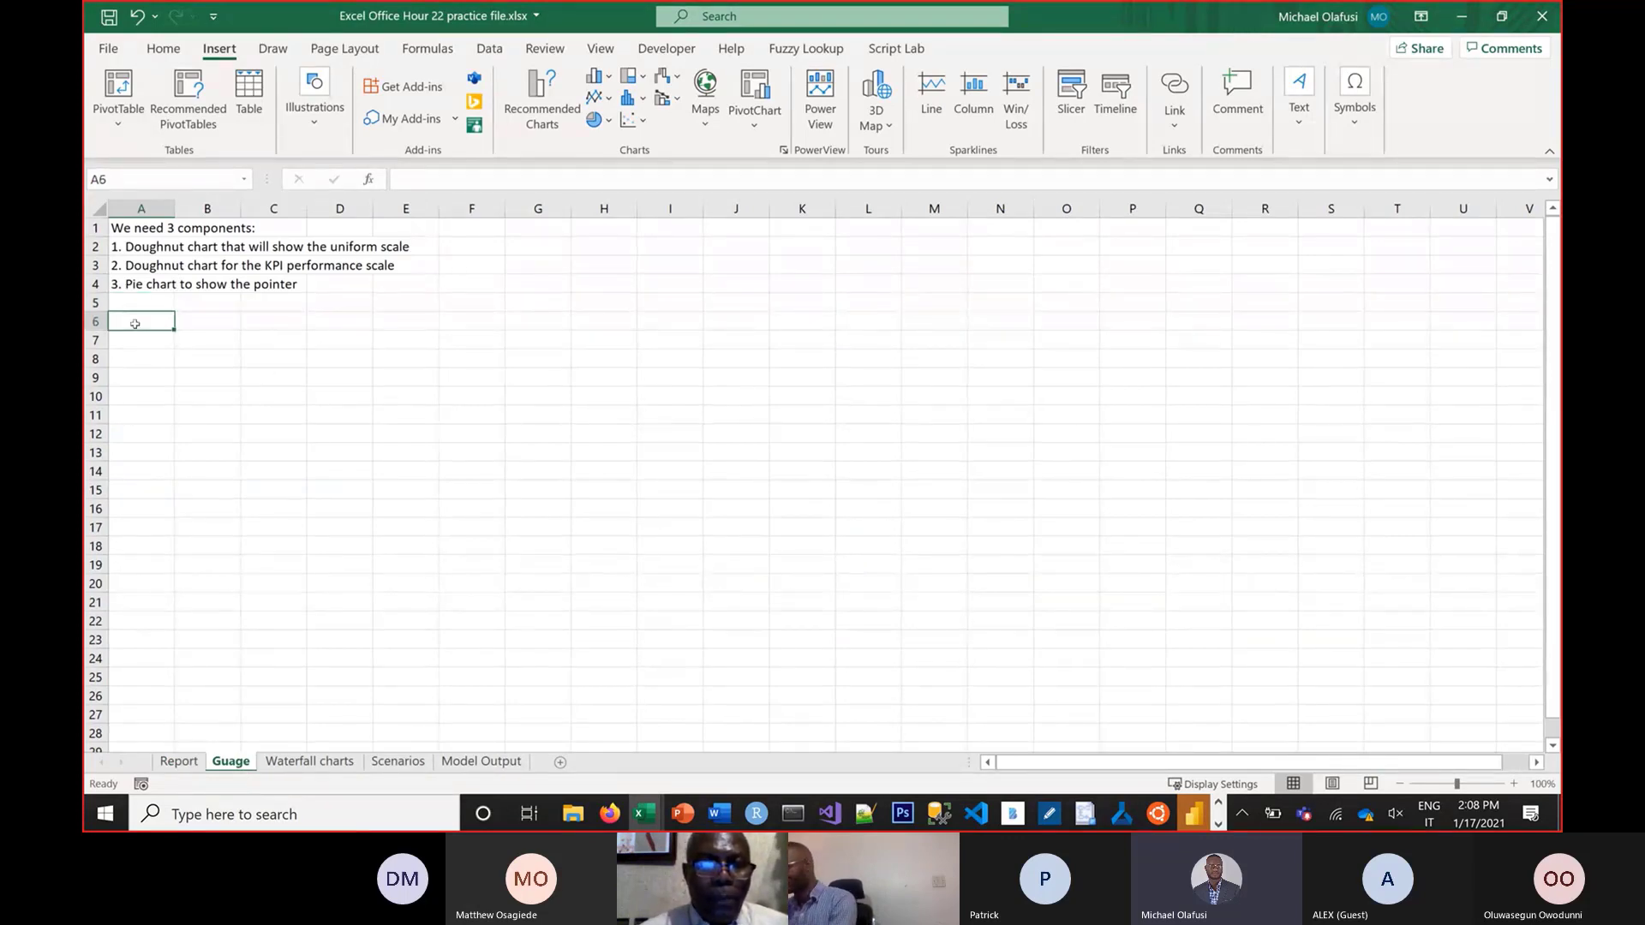
type("1. ")
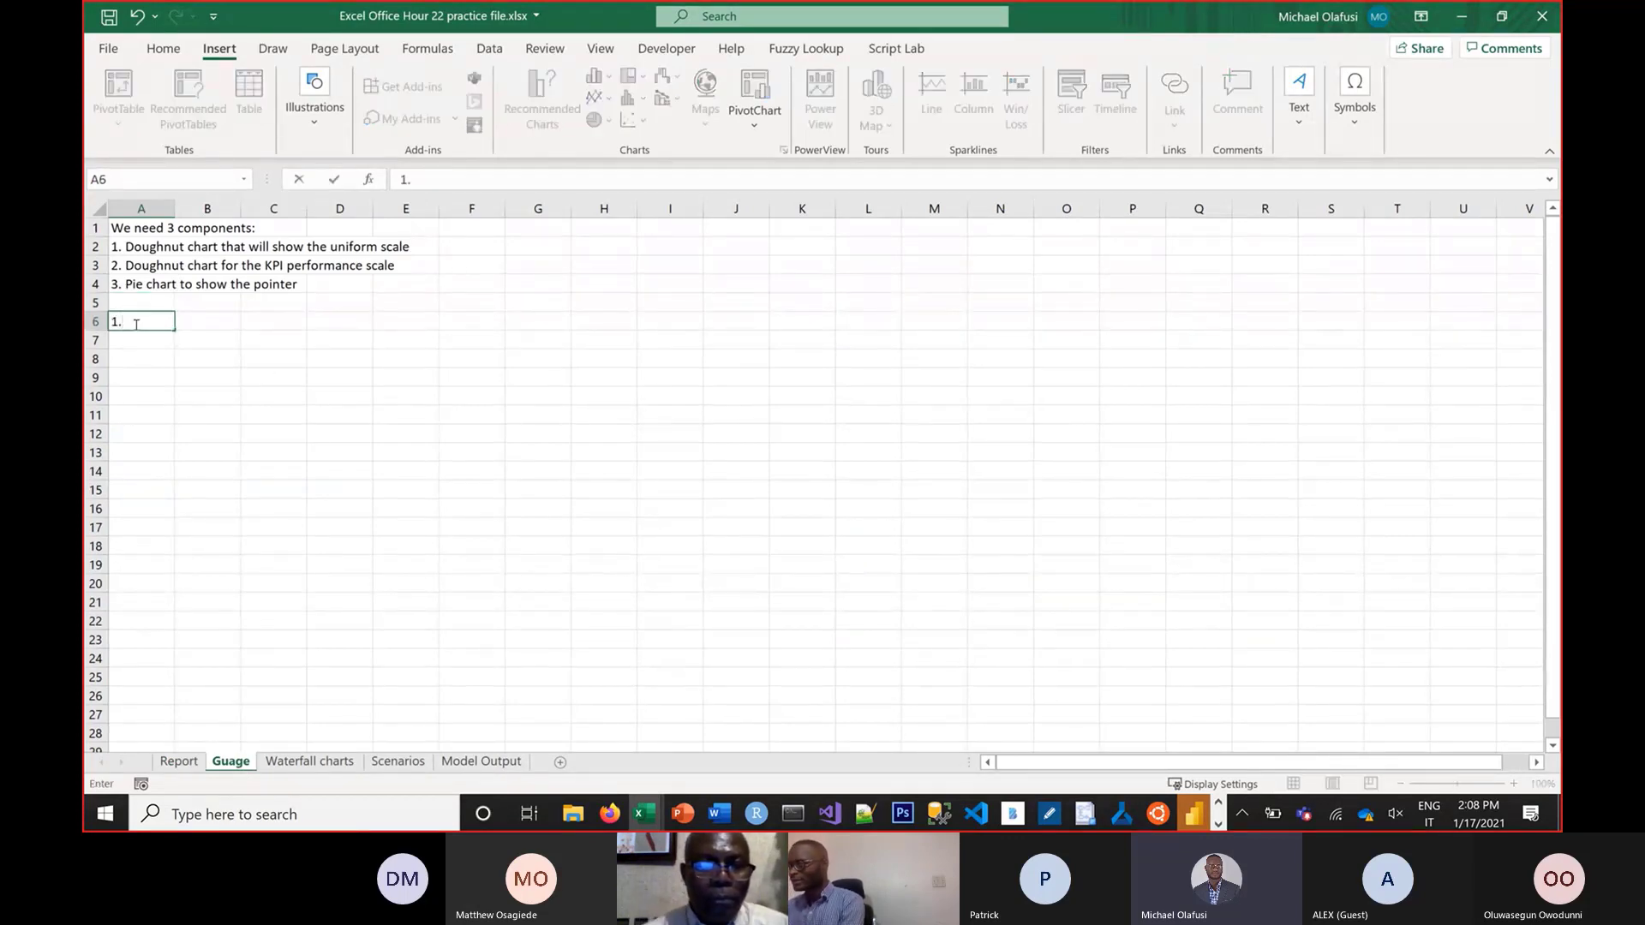
type("Doughnut")
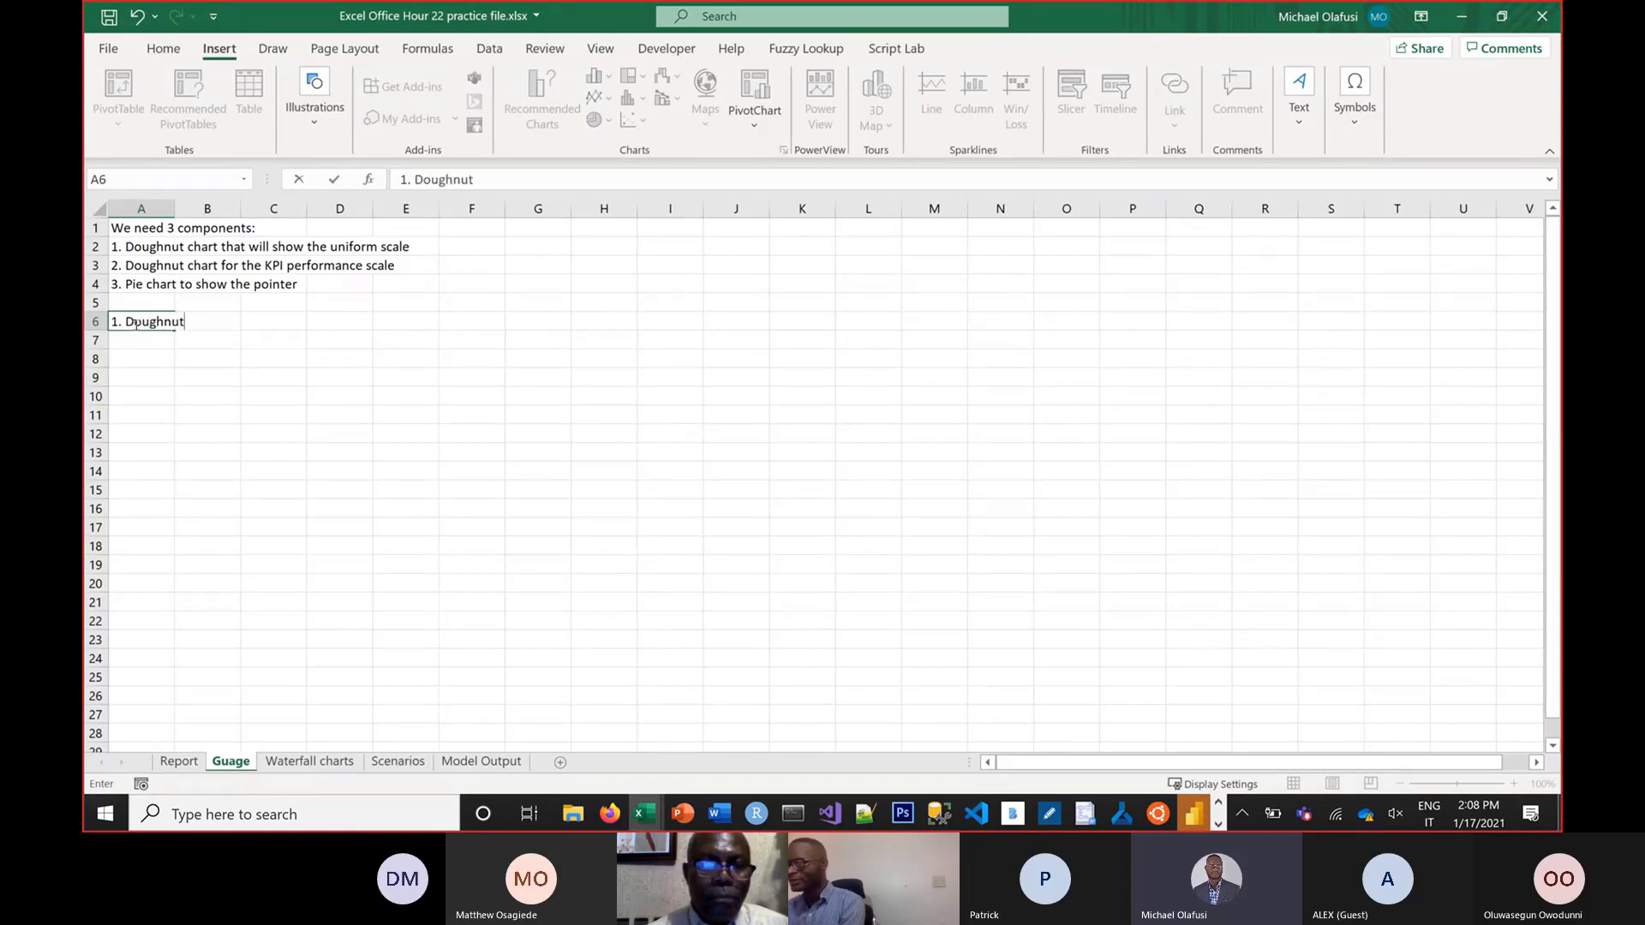
key("Return")
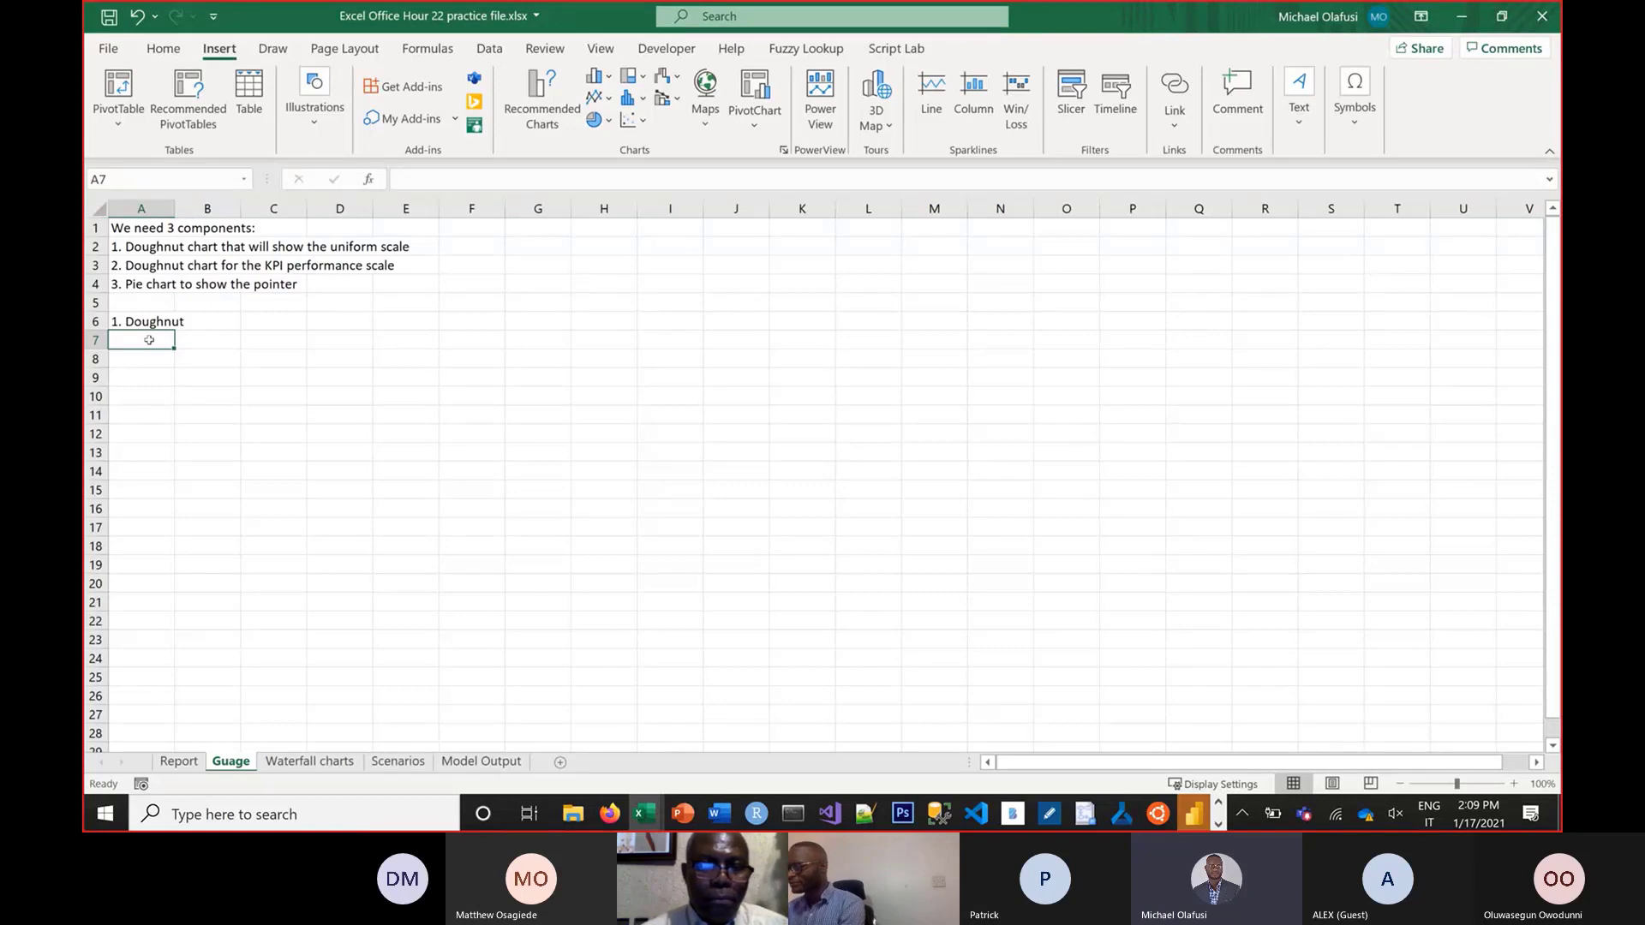
type("Scale")
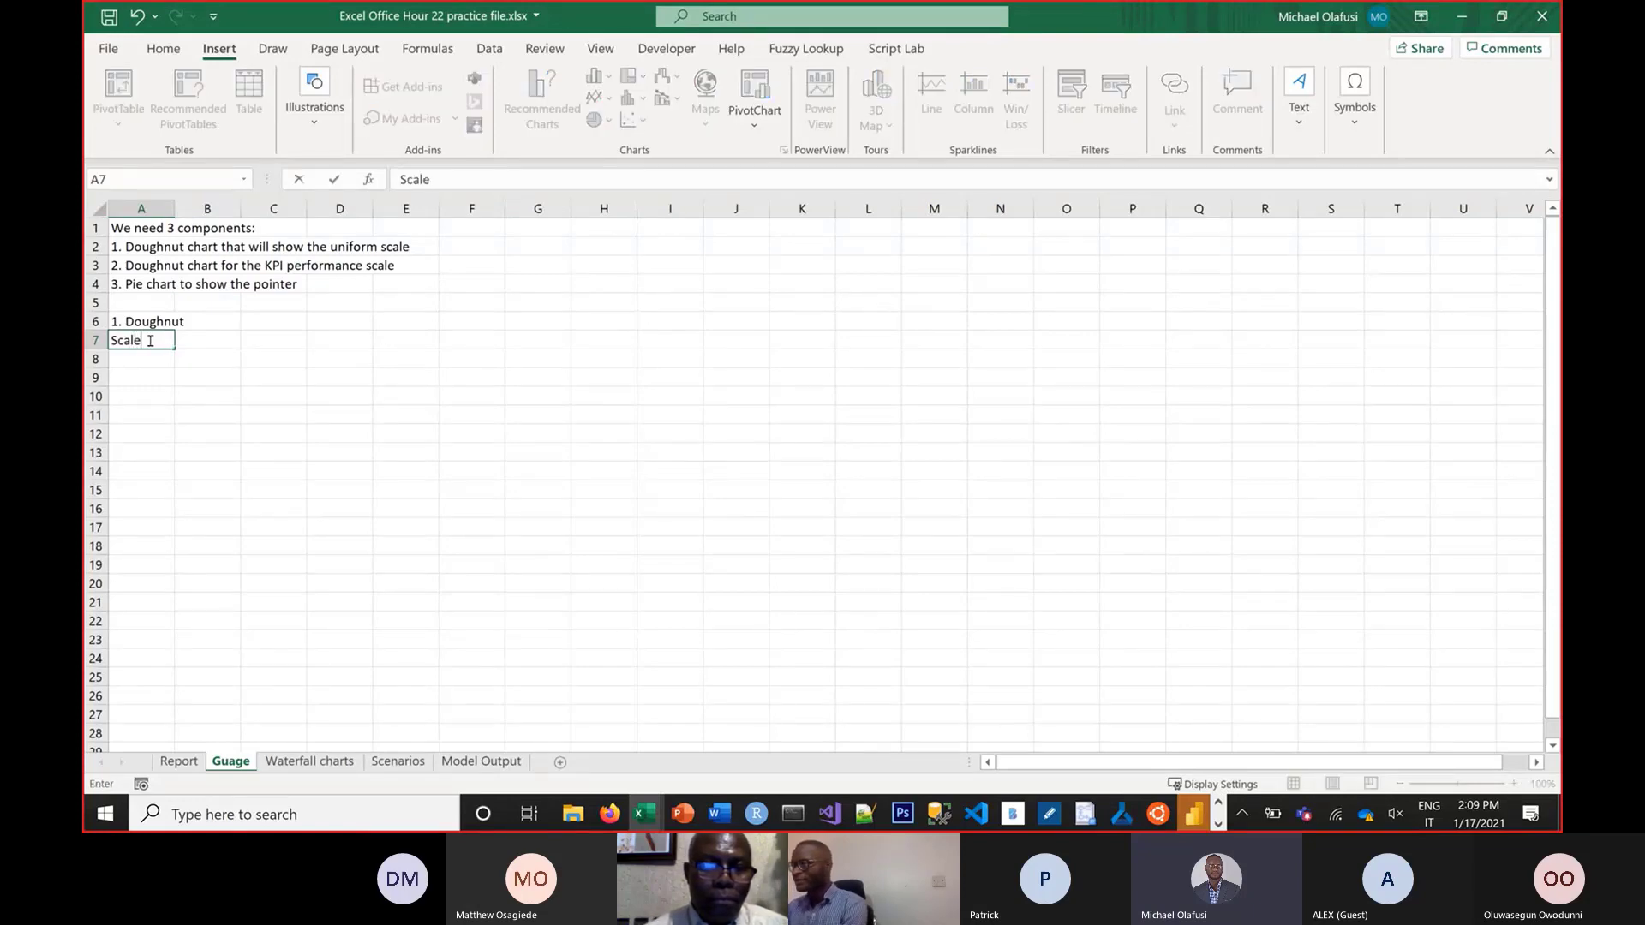
key("Return")
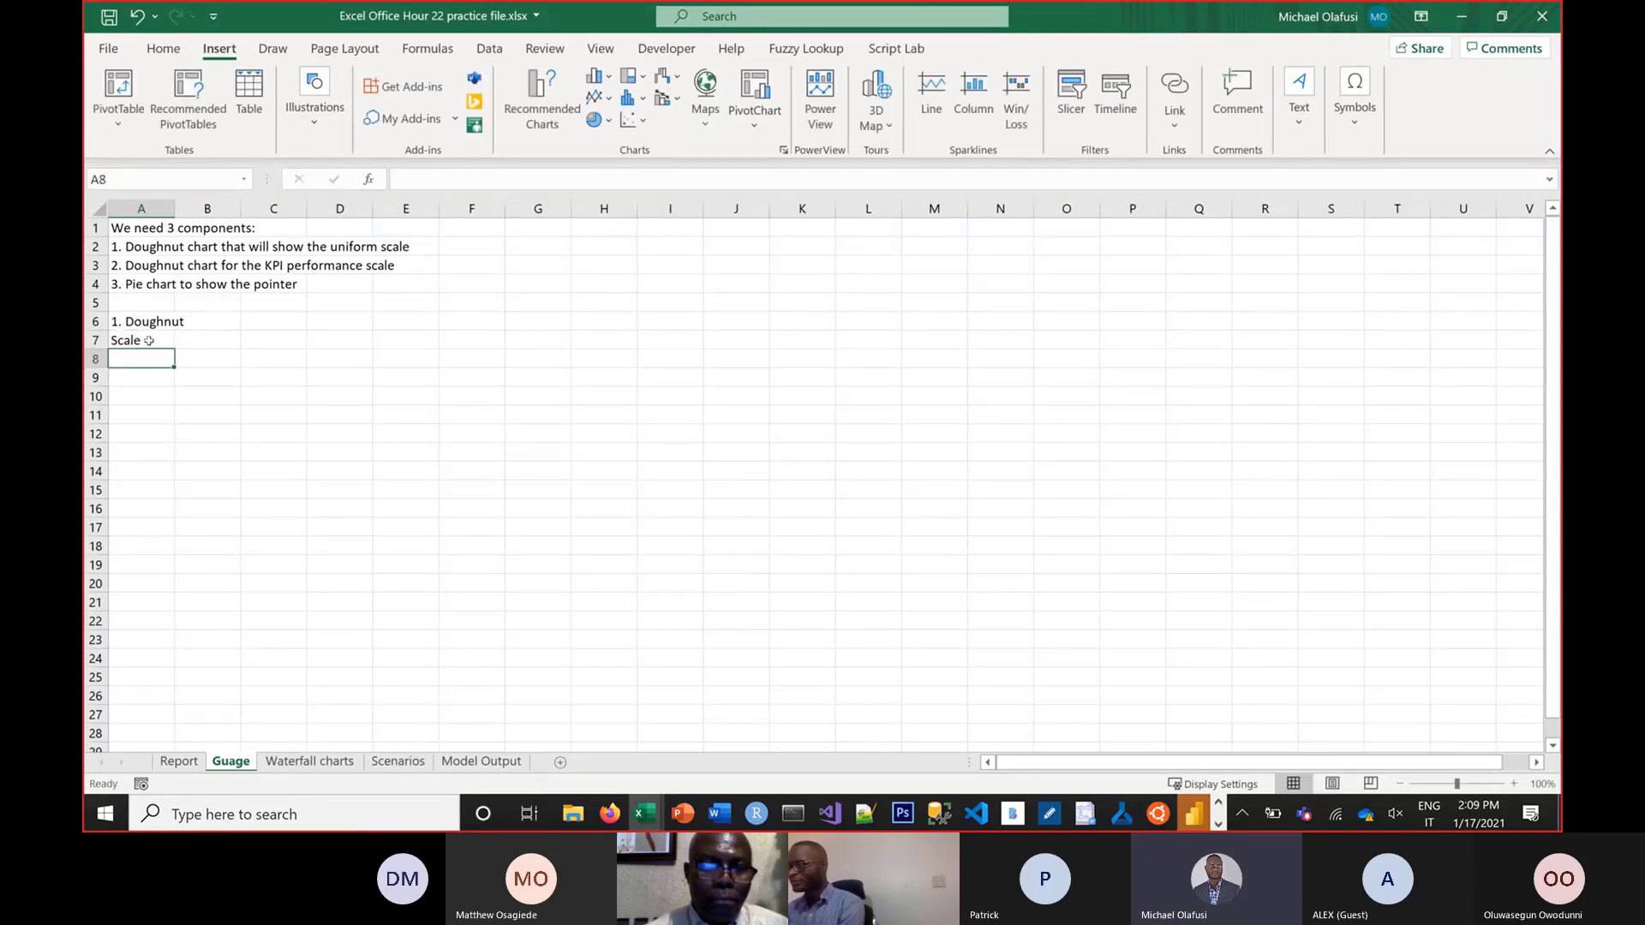
Fill cells A8 to A17 under the Scale heading with the value 10
type("10")
key("ctrl+Return")
key("Return")
type("10")
key("Return")
left_click_drag(160, 360, 167, 378)
left_click_drag(180, 433, 181, 535)
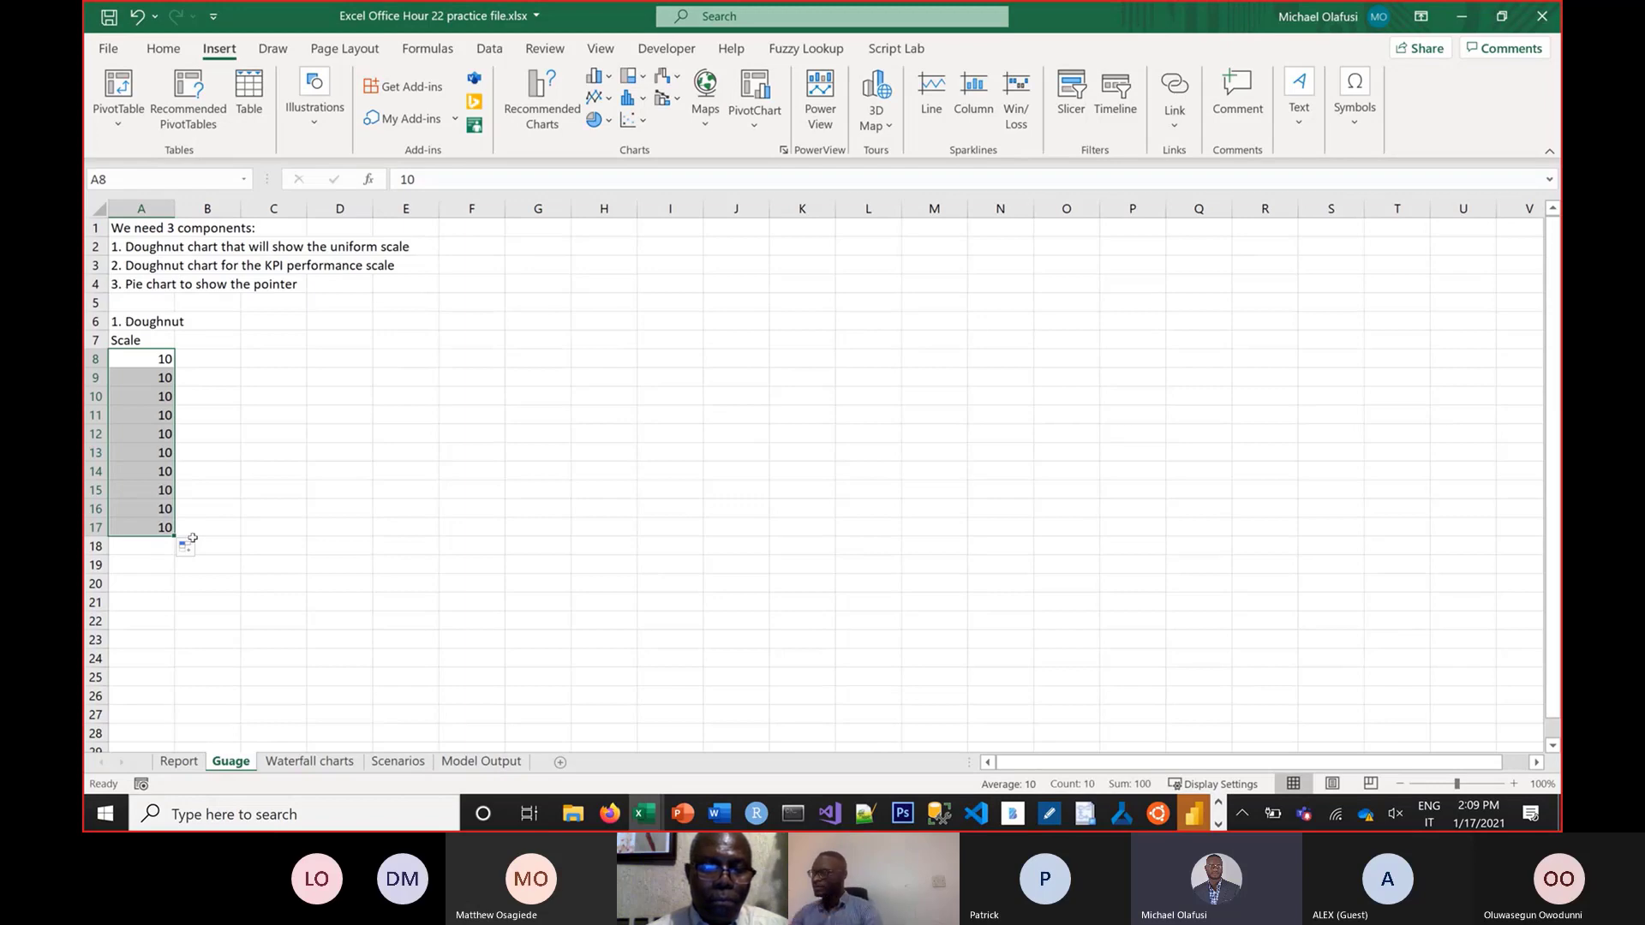
Insert a doughnut chart from the Scale heading and its values in A7:A17
left_click_drag(155, 341, 156, 526)
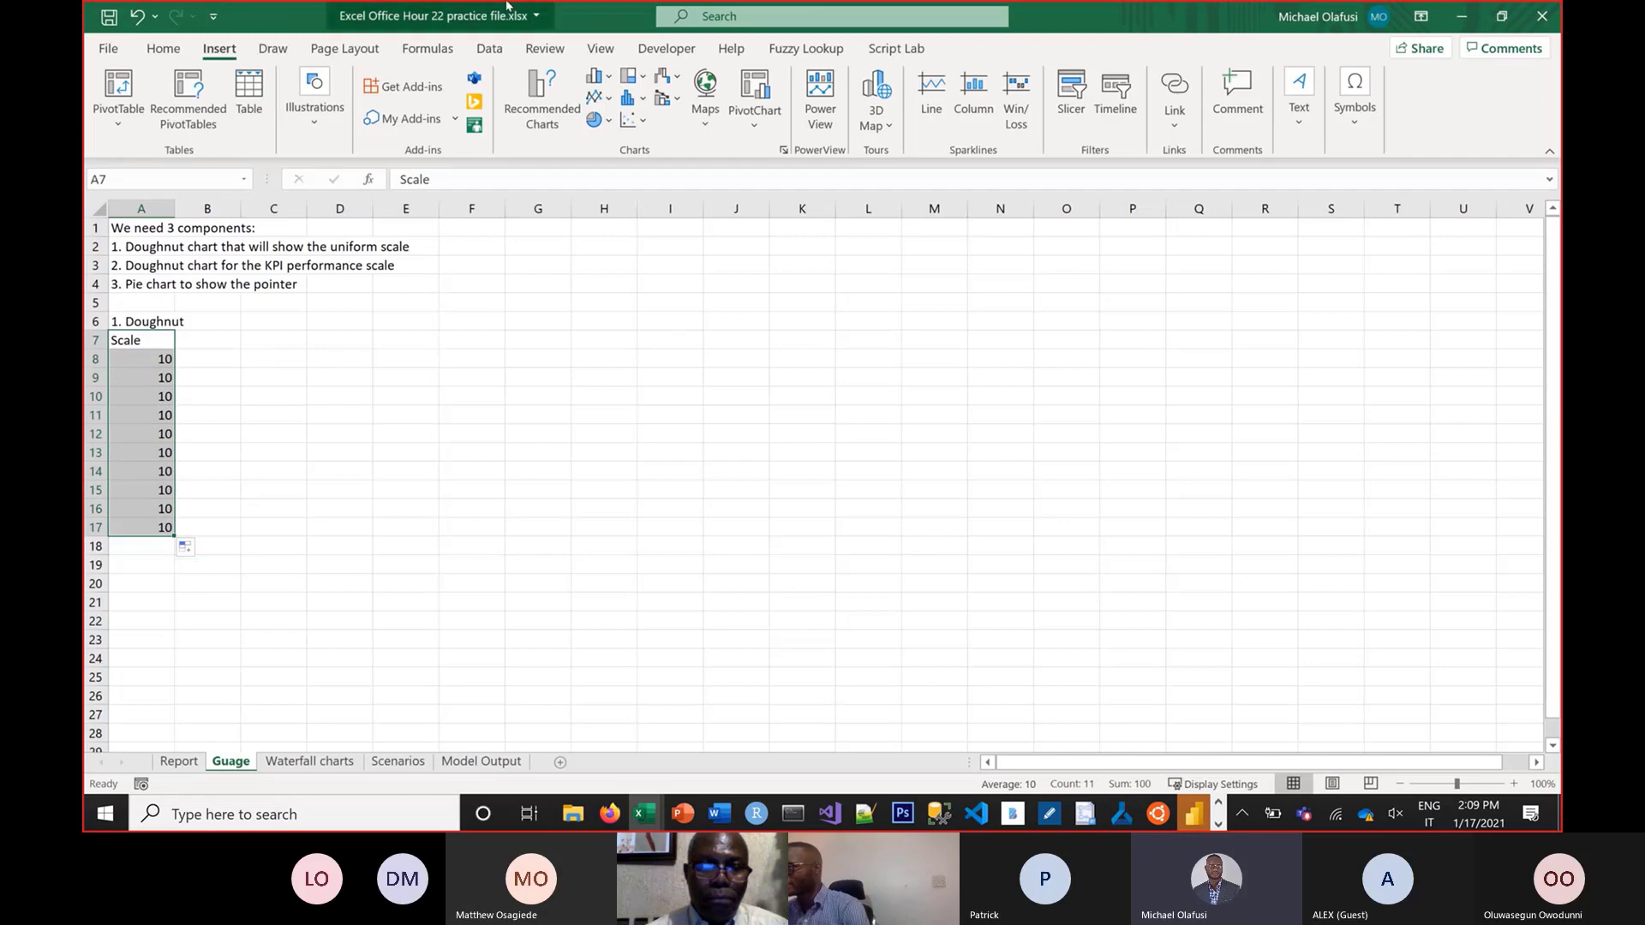
left_click(607, 125)
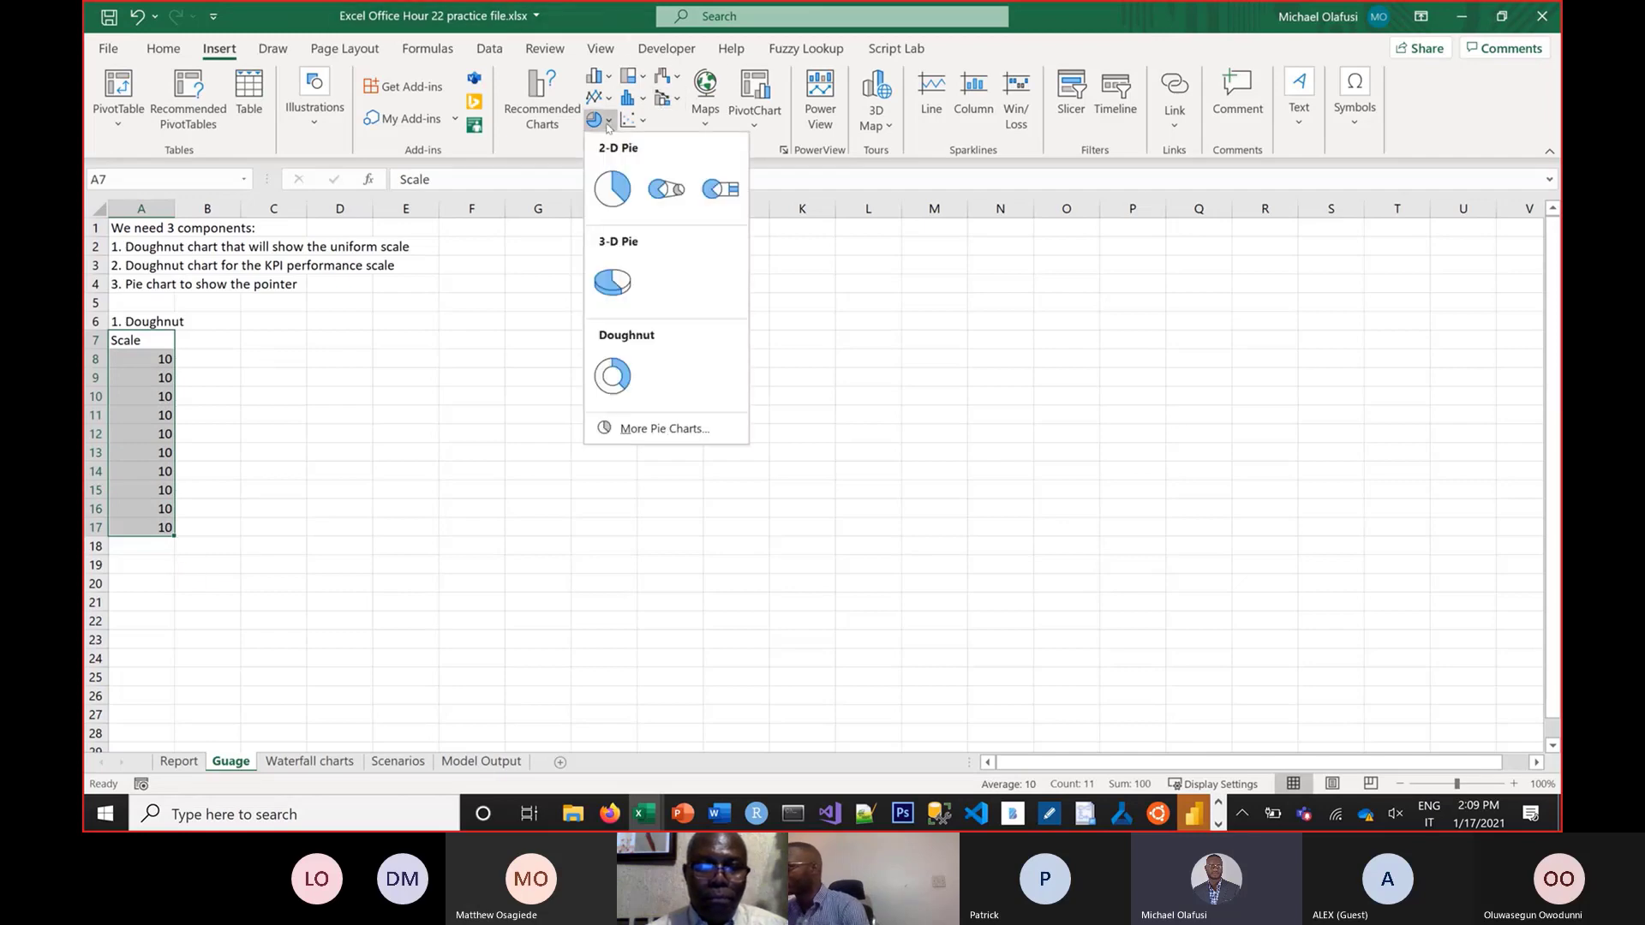
left_click(612, 375)
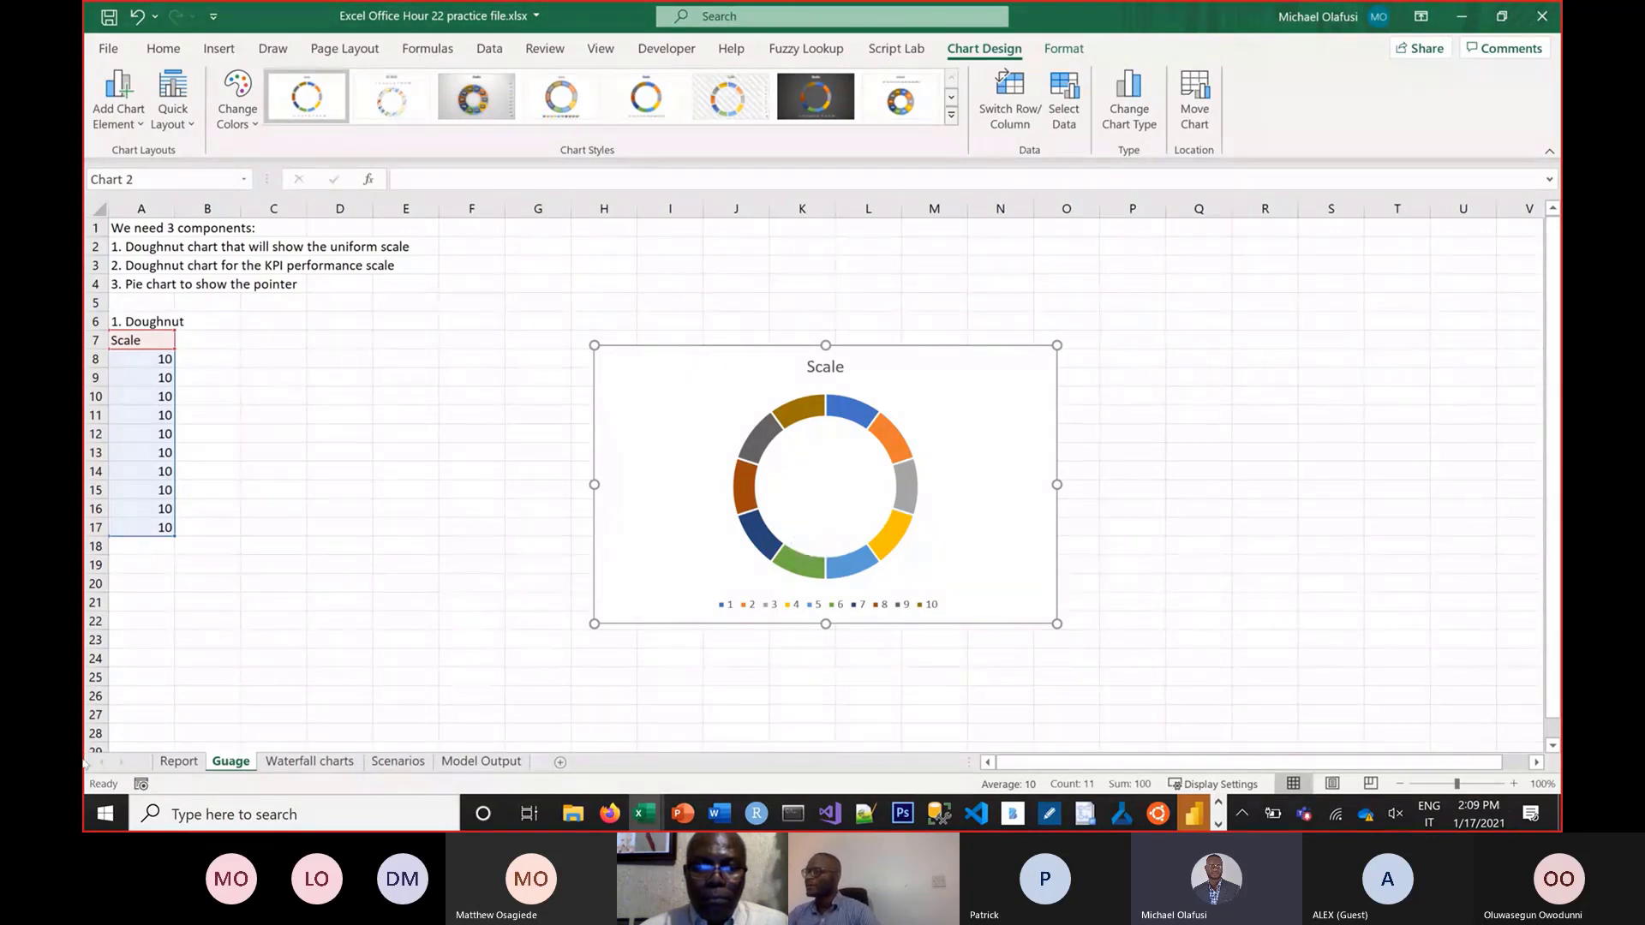
left_click(178, 761)
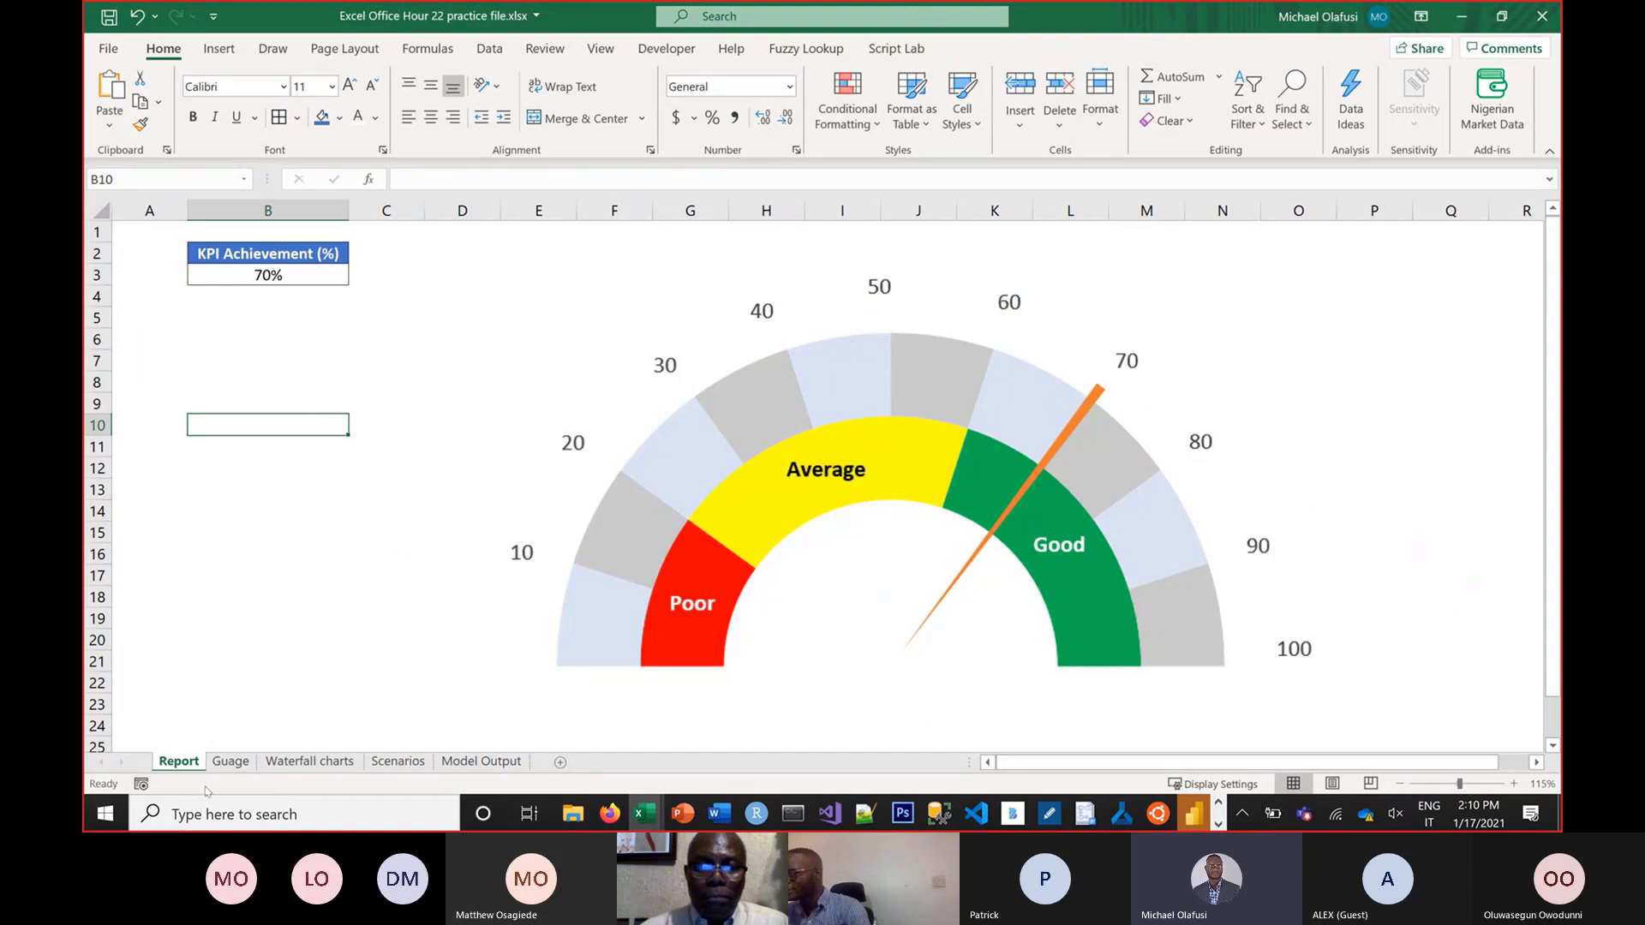
left_click(245, 767)
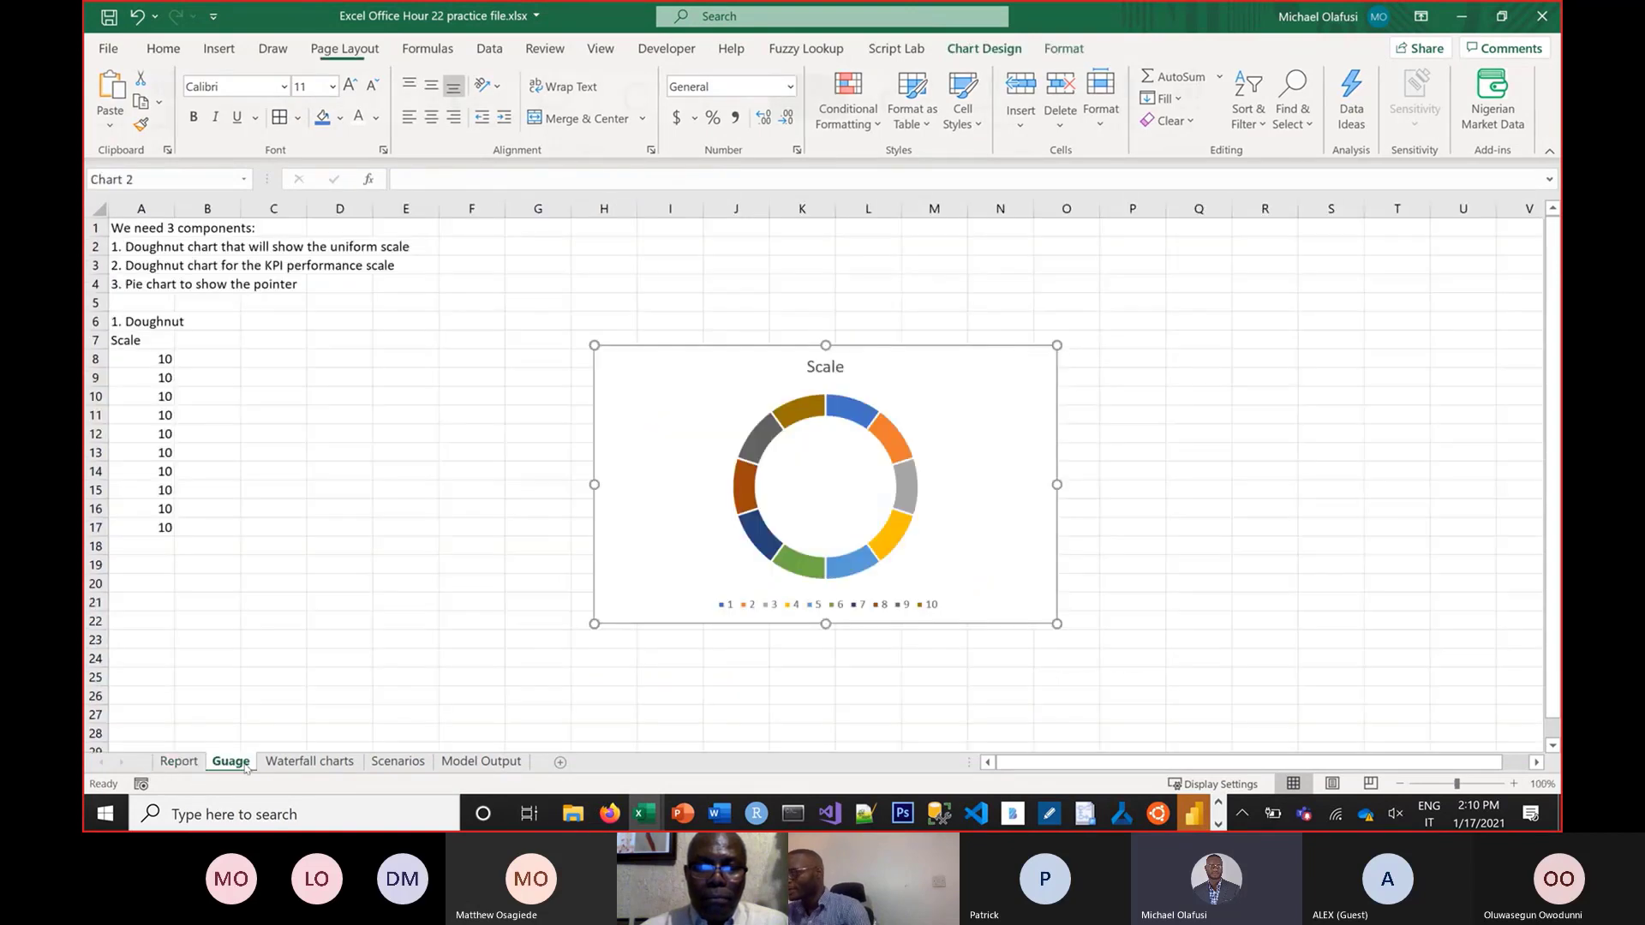
left_click(156, 545)
type("100")
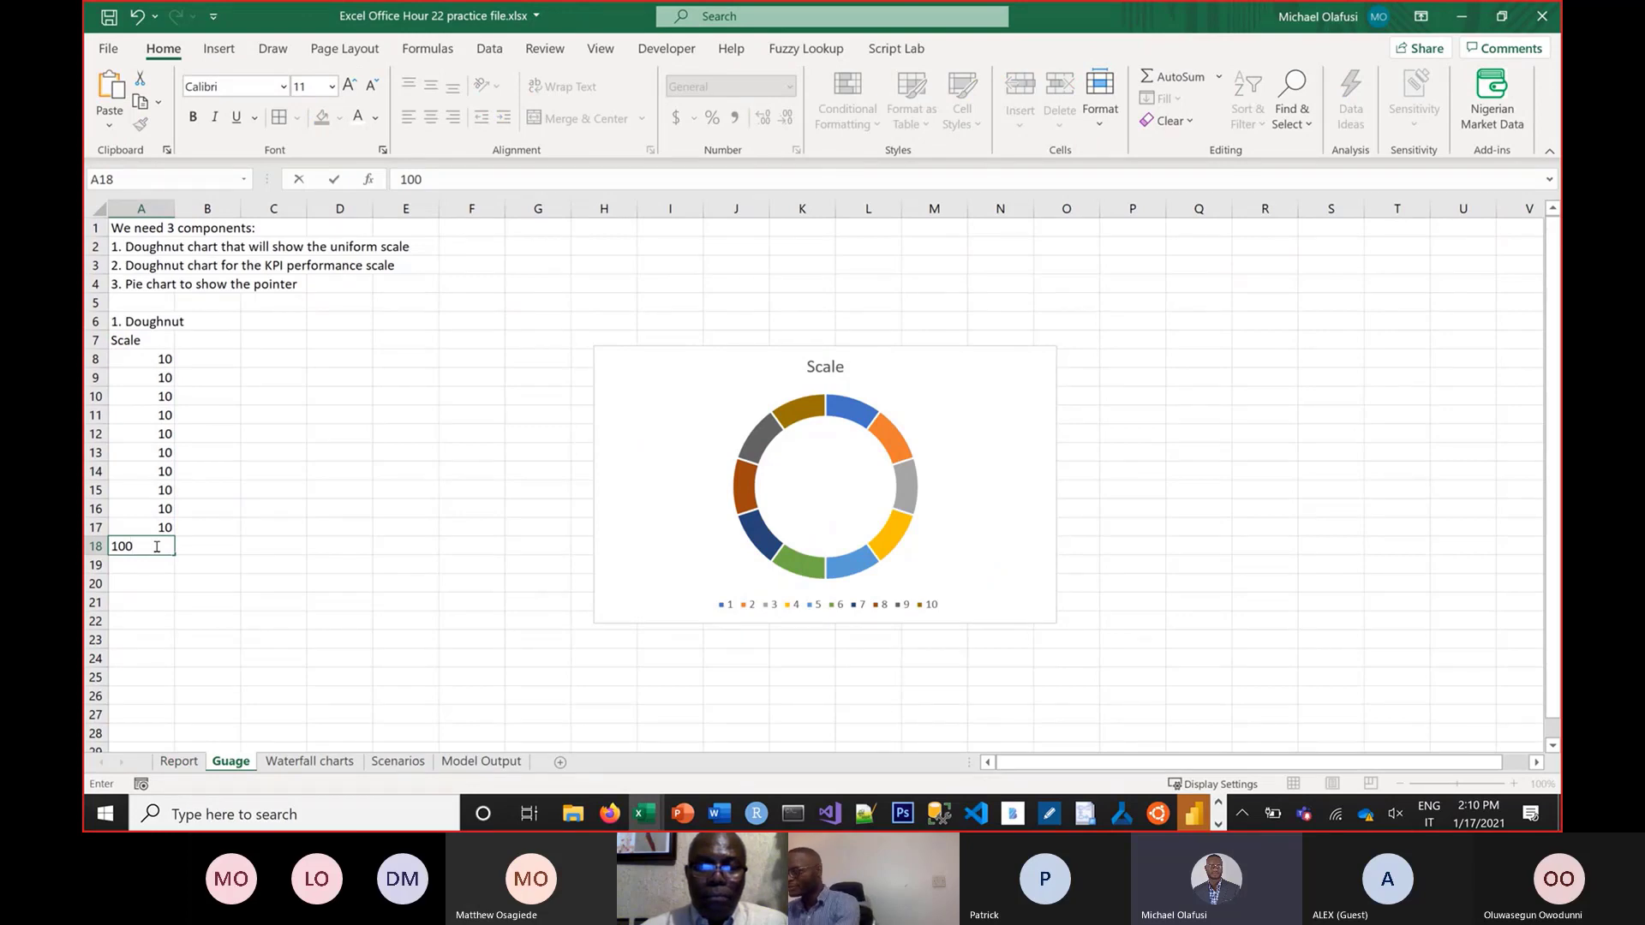
key("Escape")
Total the ten scale values in cell A18 with the formula =SUM(A8:A17)
left_click_drag(140, 358, 161, 527)
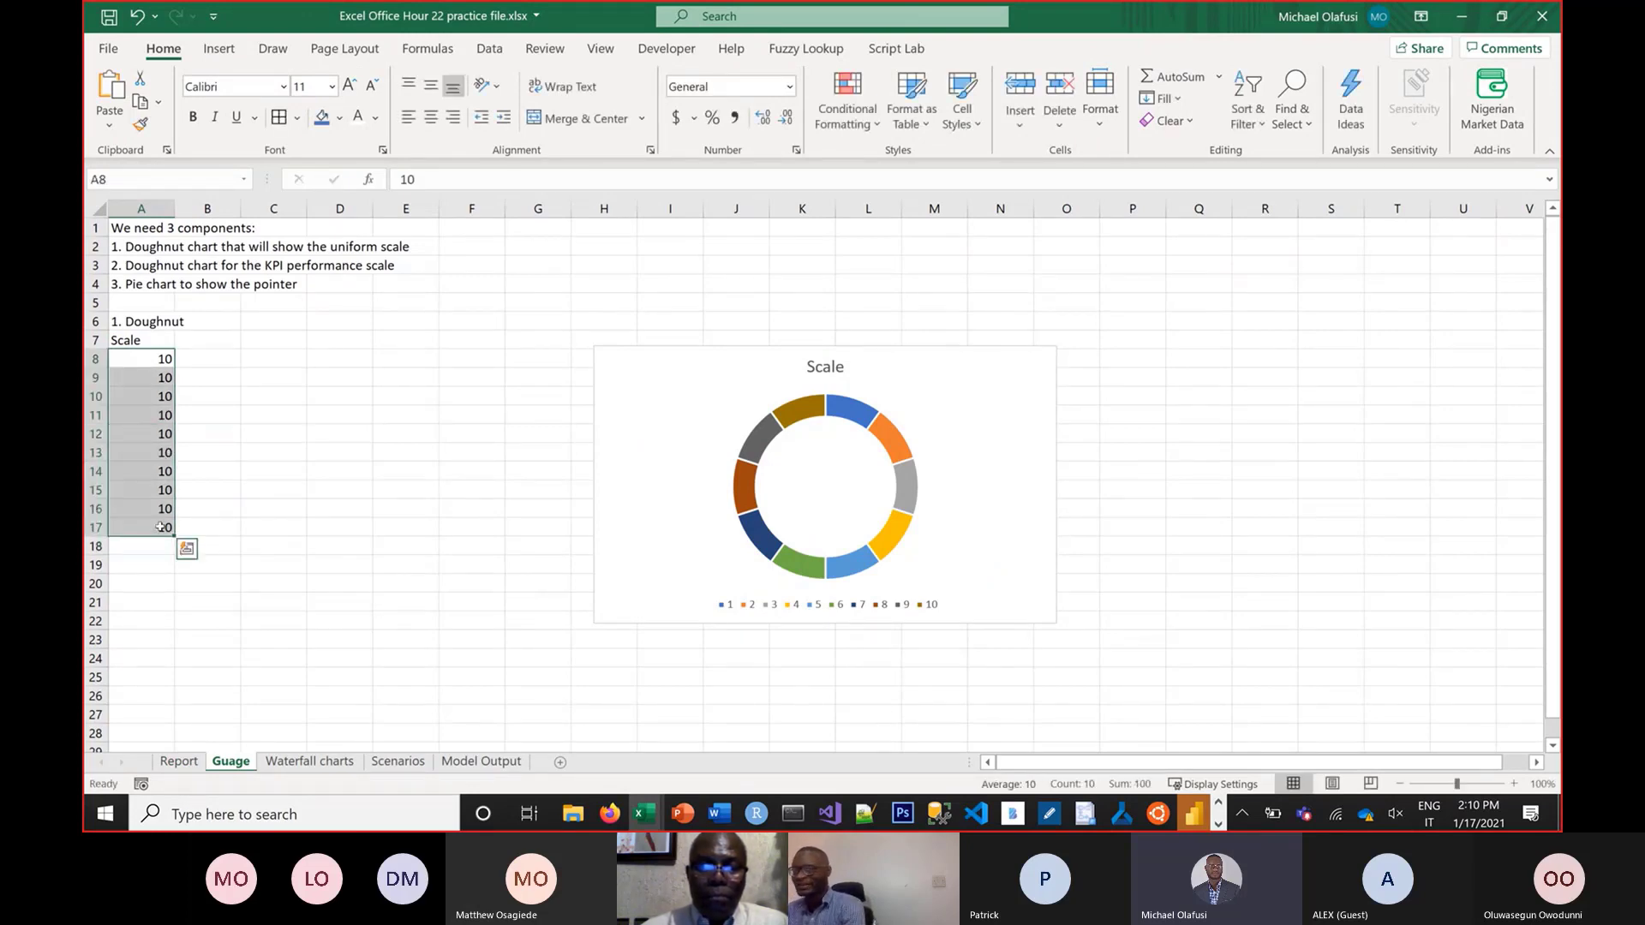
left_click(154, 378)
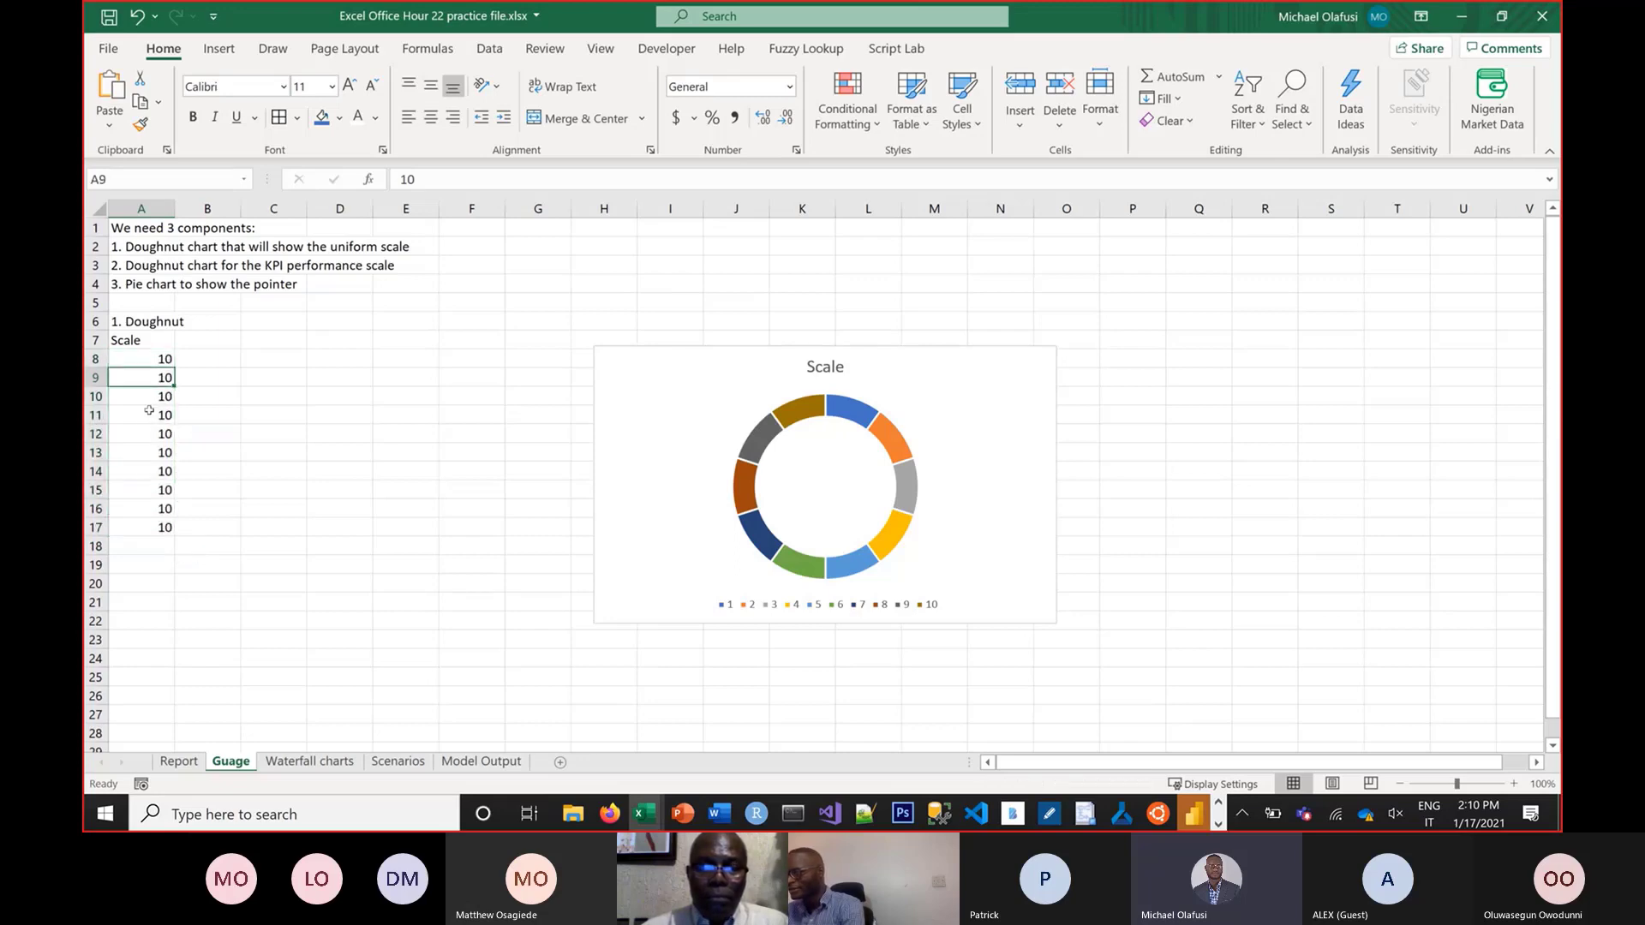
left_click_drag(150, 525, 158, 371)
left_click(142, 547)
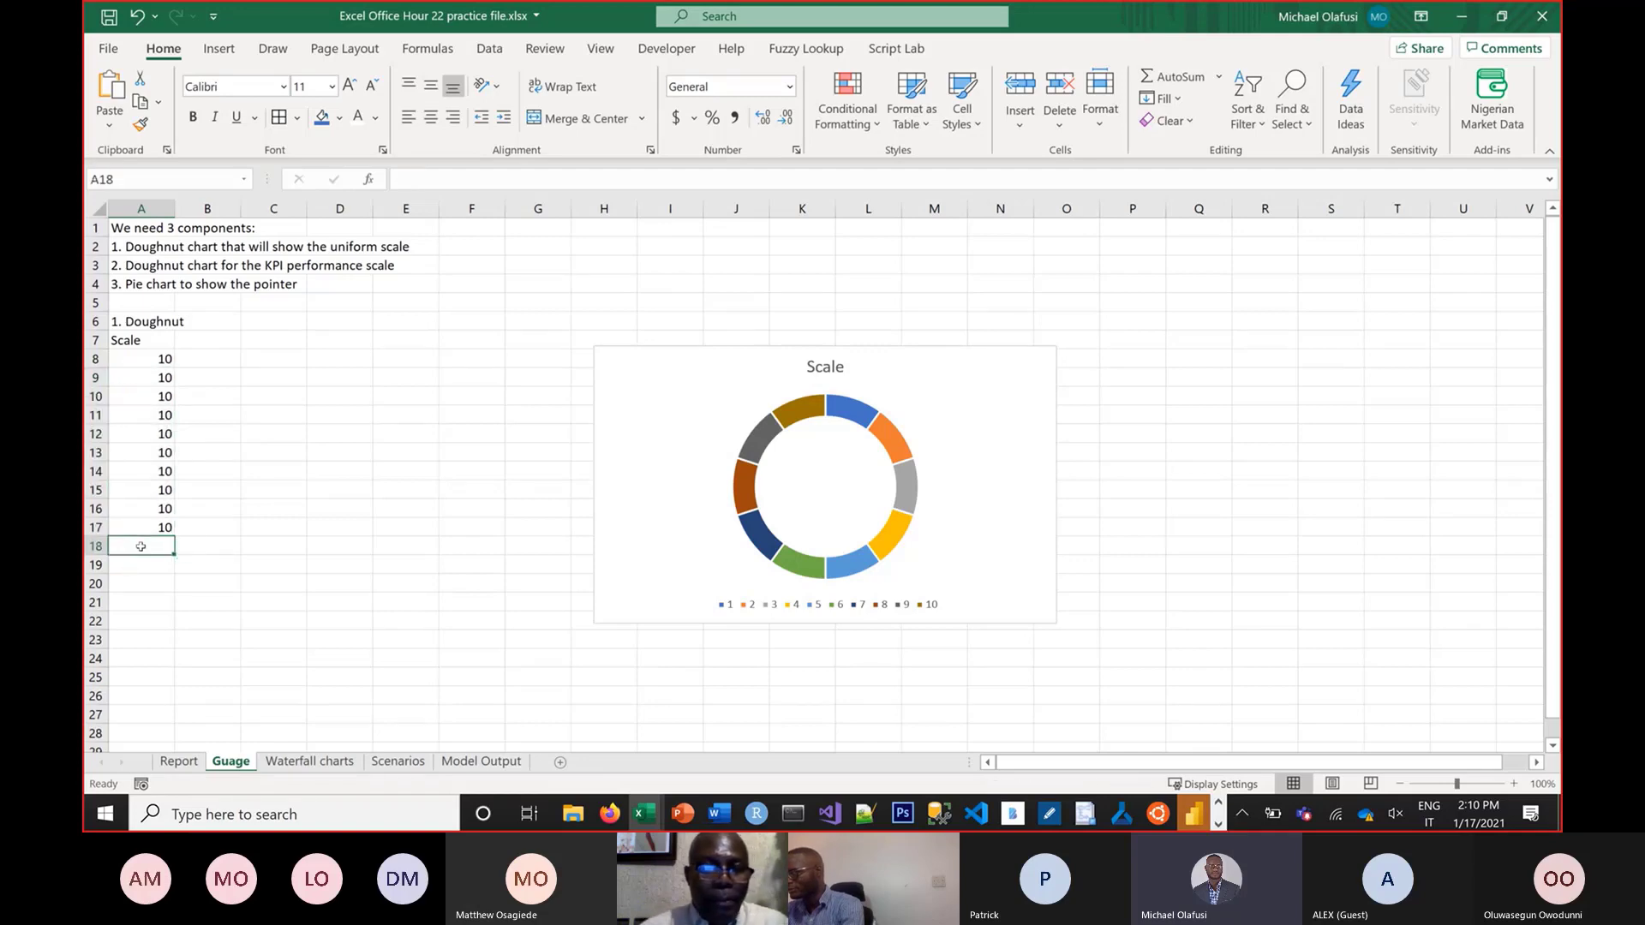
type("=sum(")
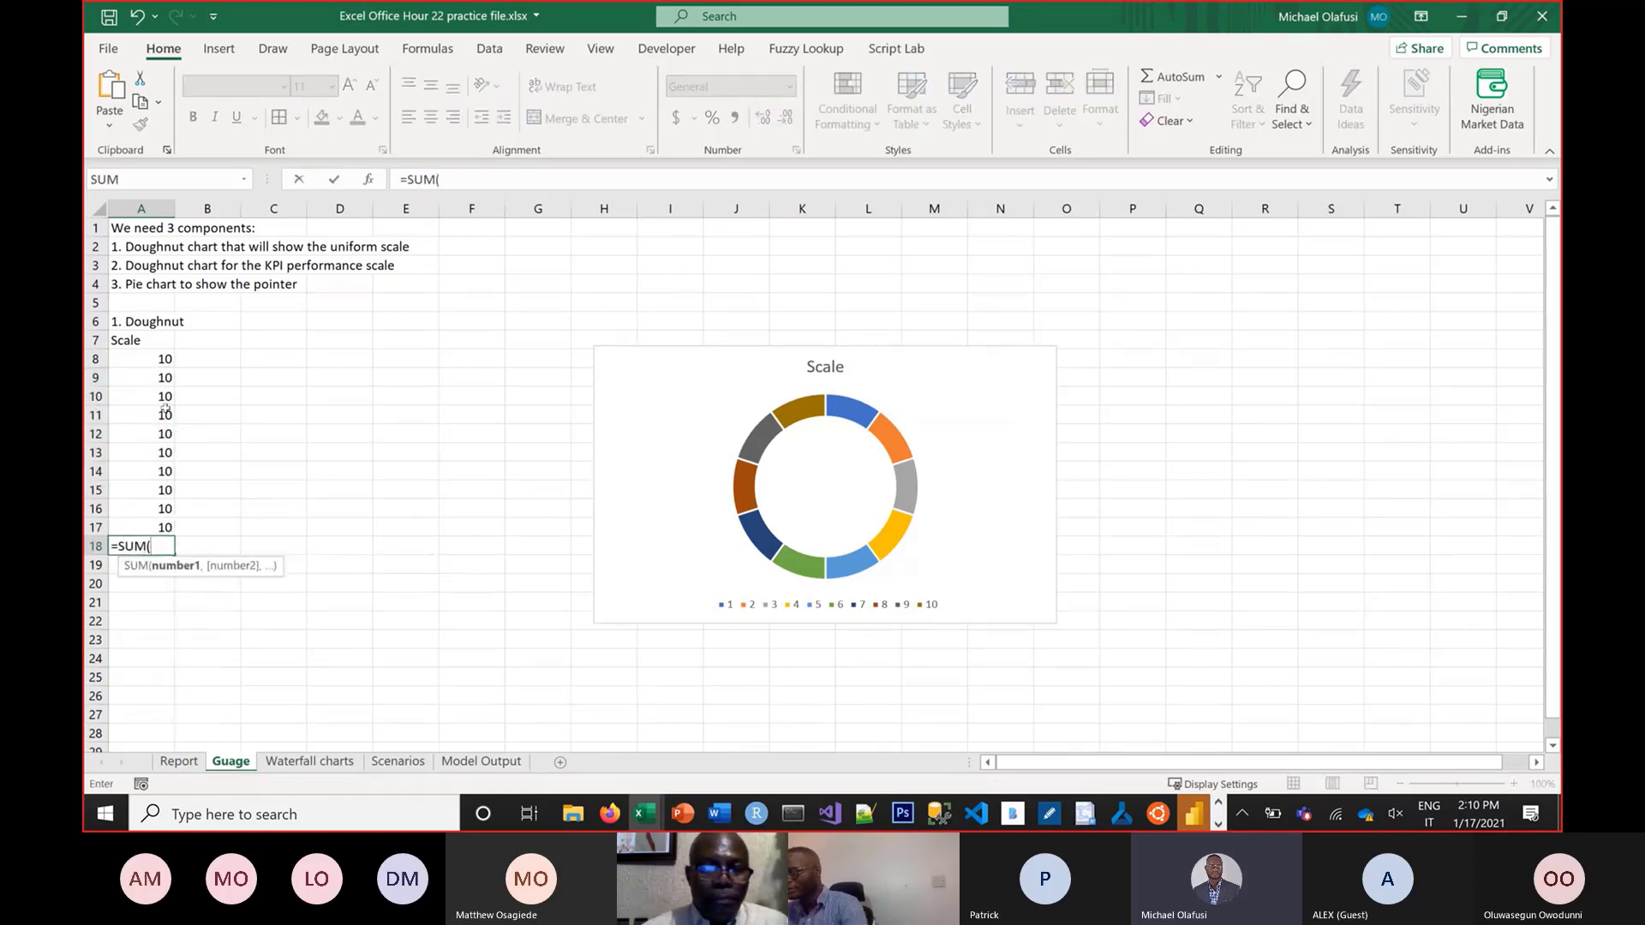
left_click_drag(164, 359, 149, 528)
key("Return")
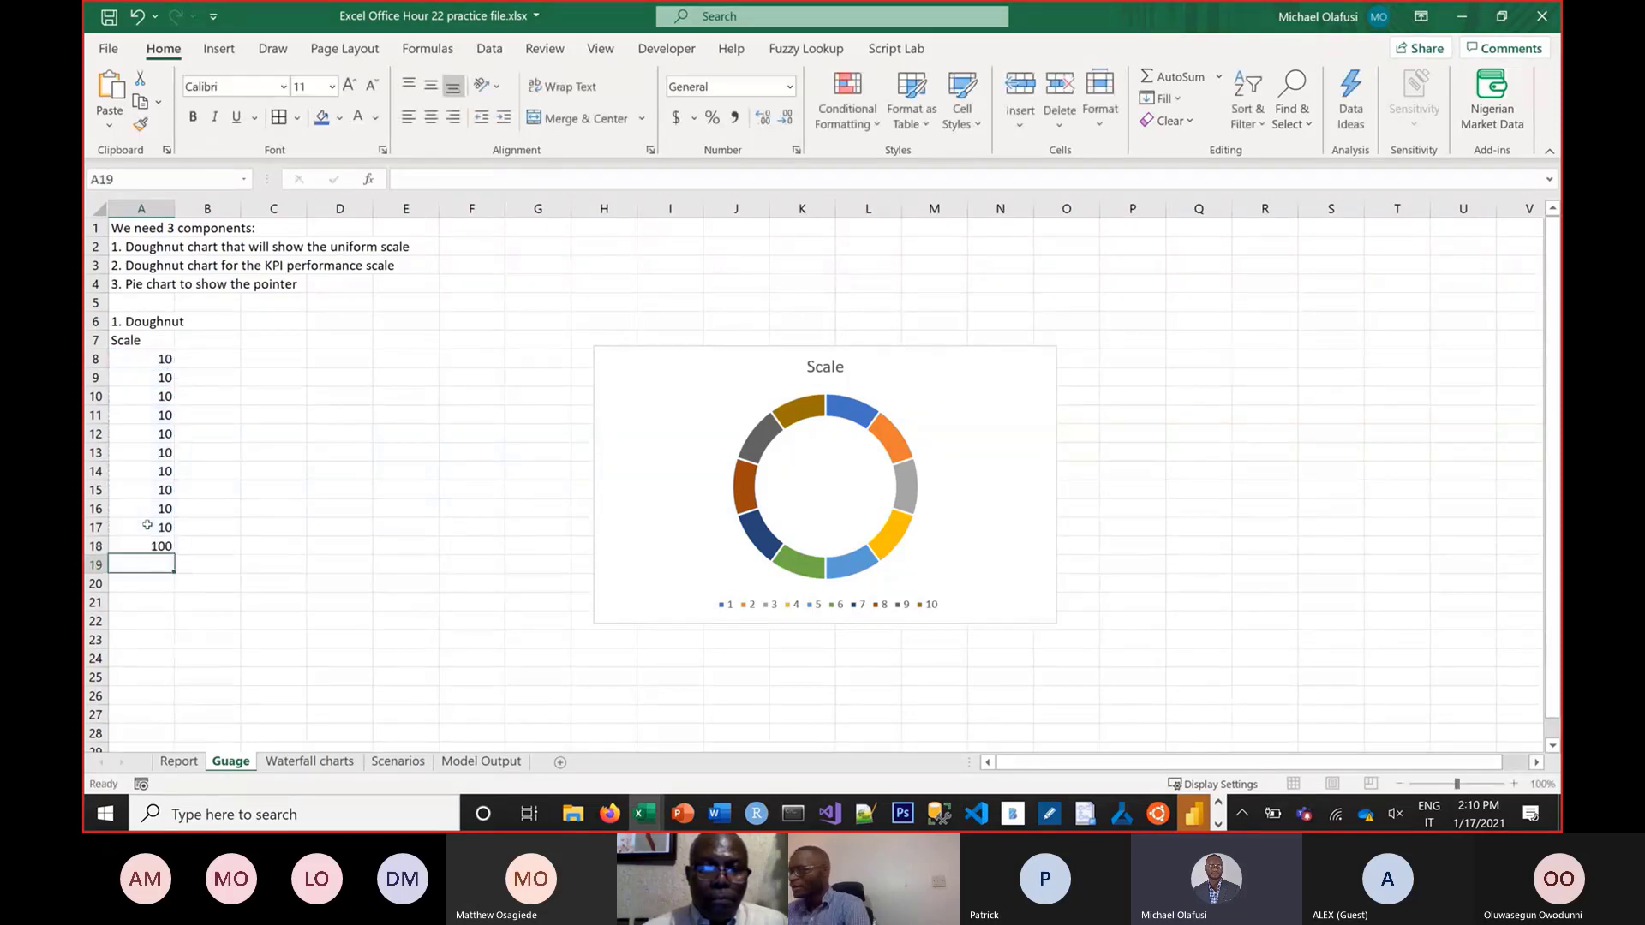
left_click(152, 549)
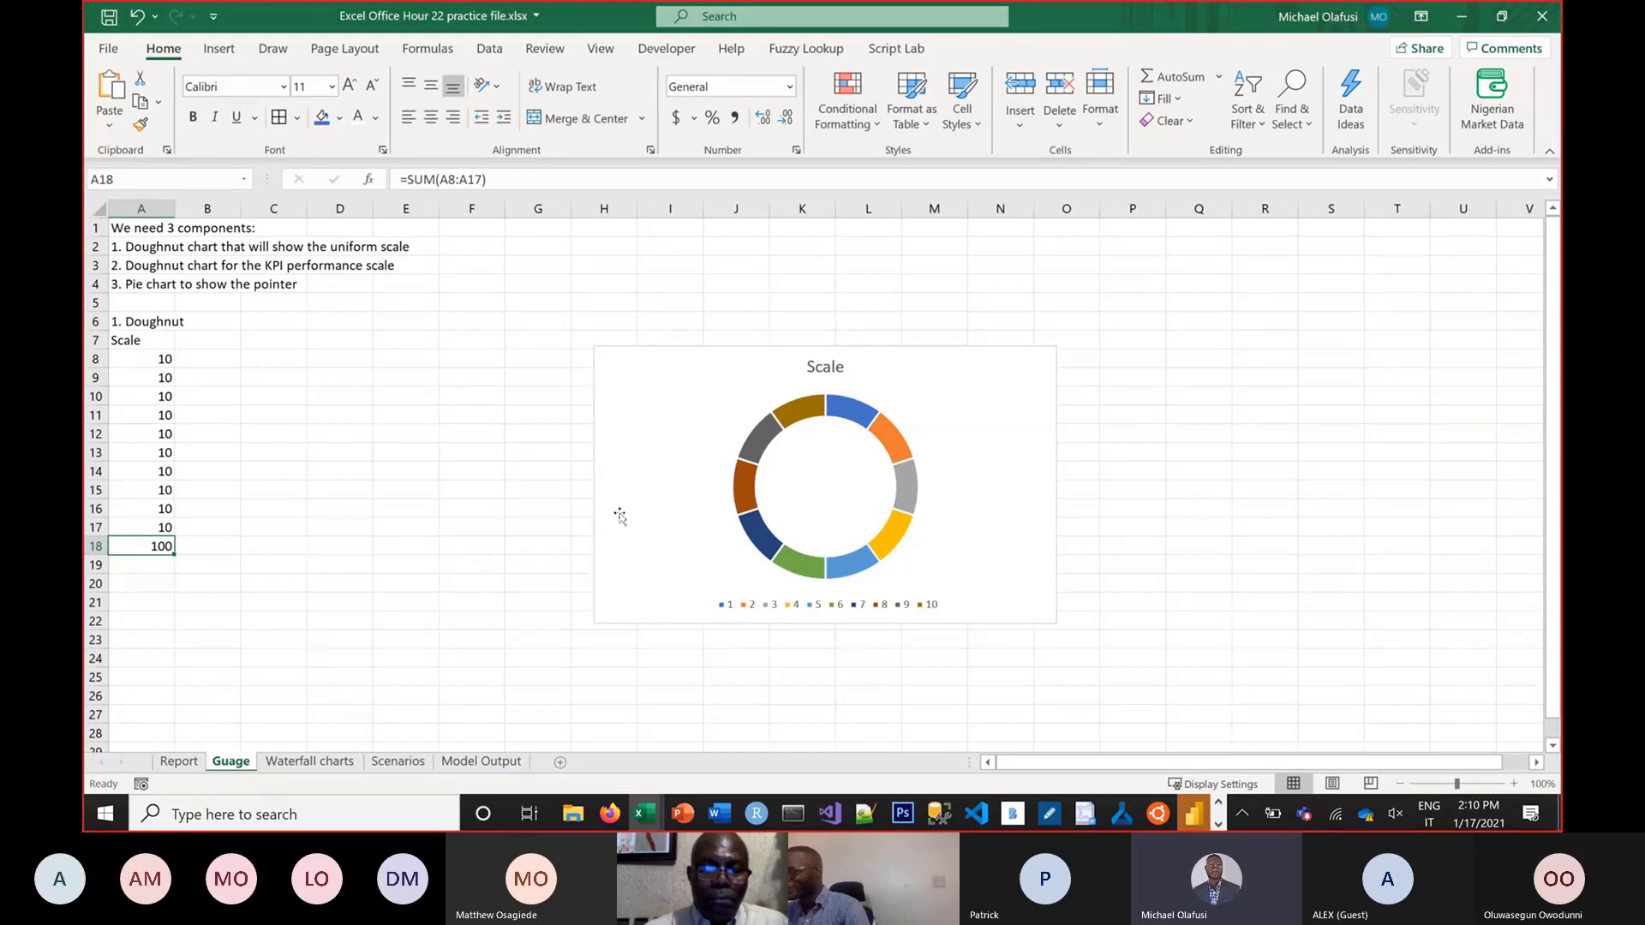
Extend the doughnut chart's data range to include the total in cell A18
left_click(724, 384)
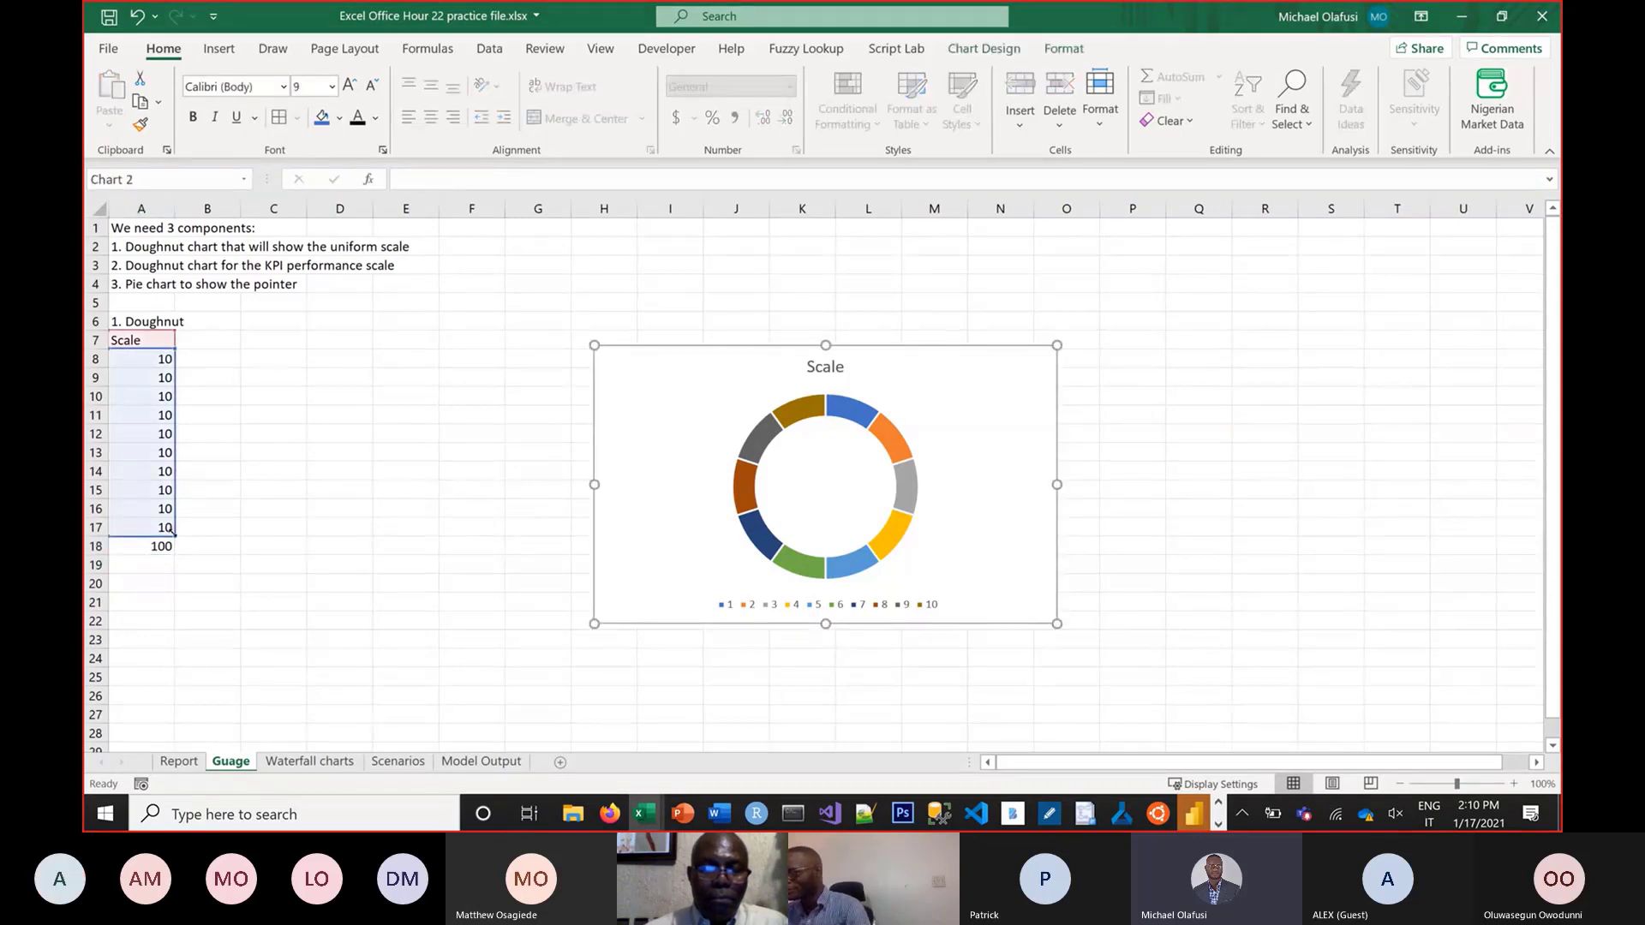
left_click_drag(175, 551, 175, 555)
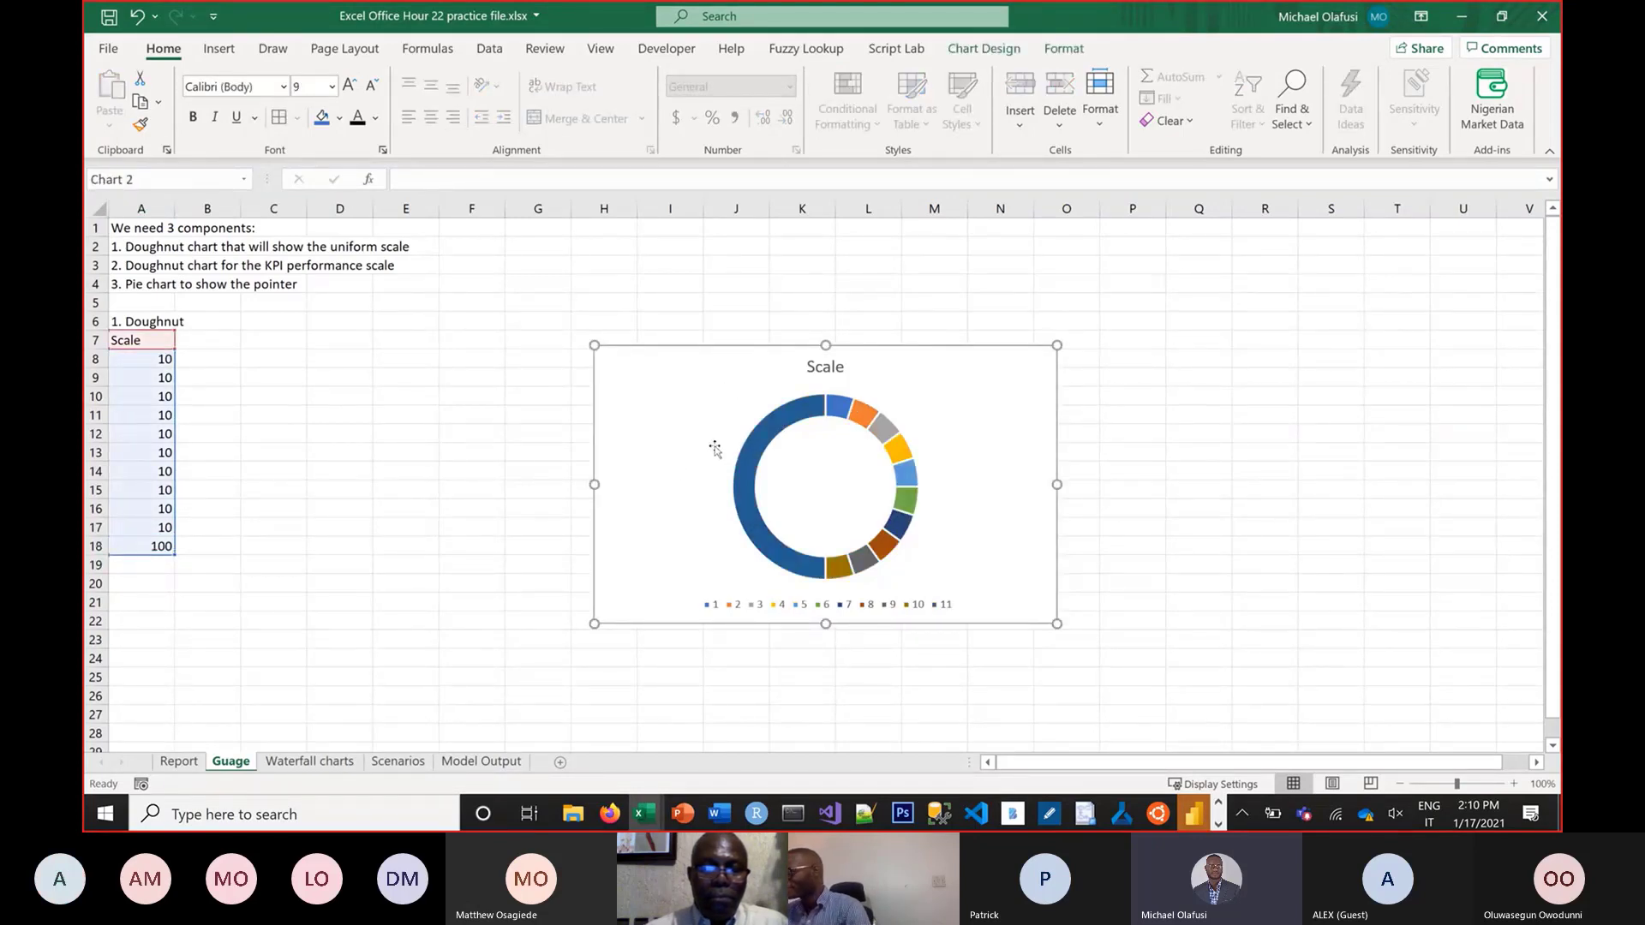
mouse_move(823, 563)
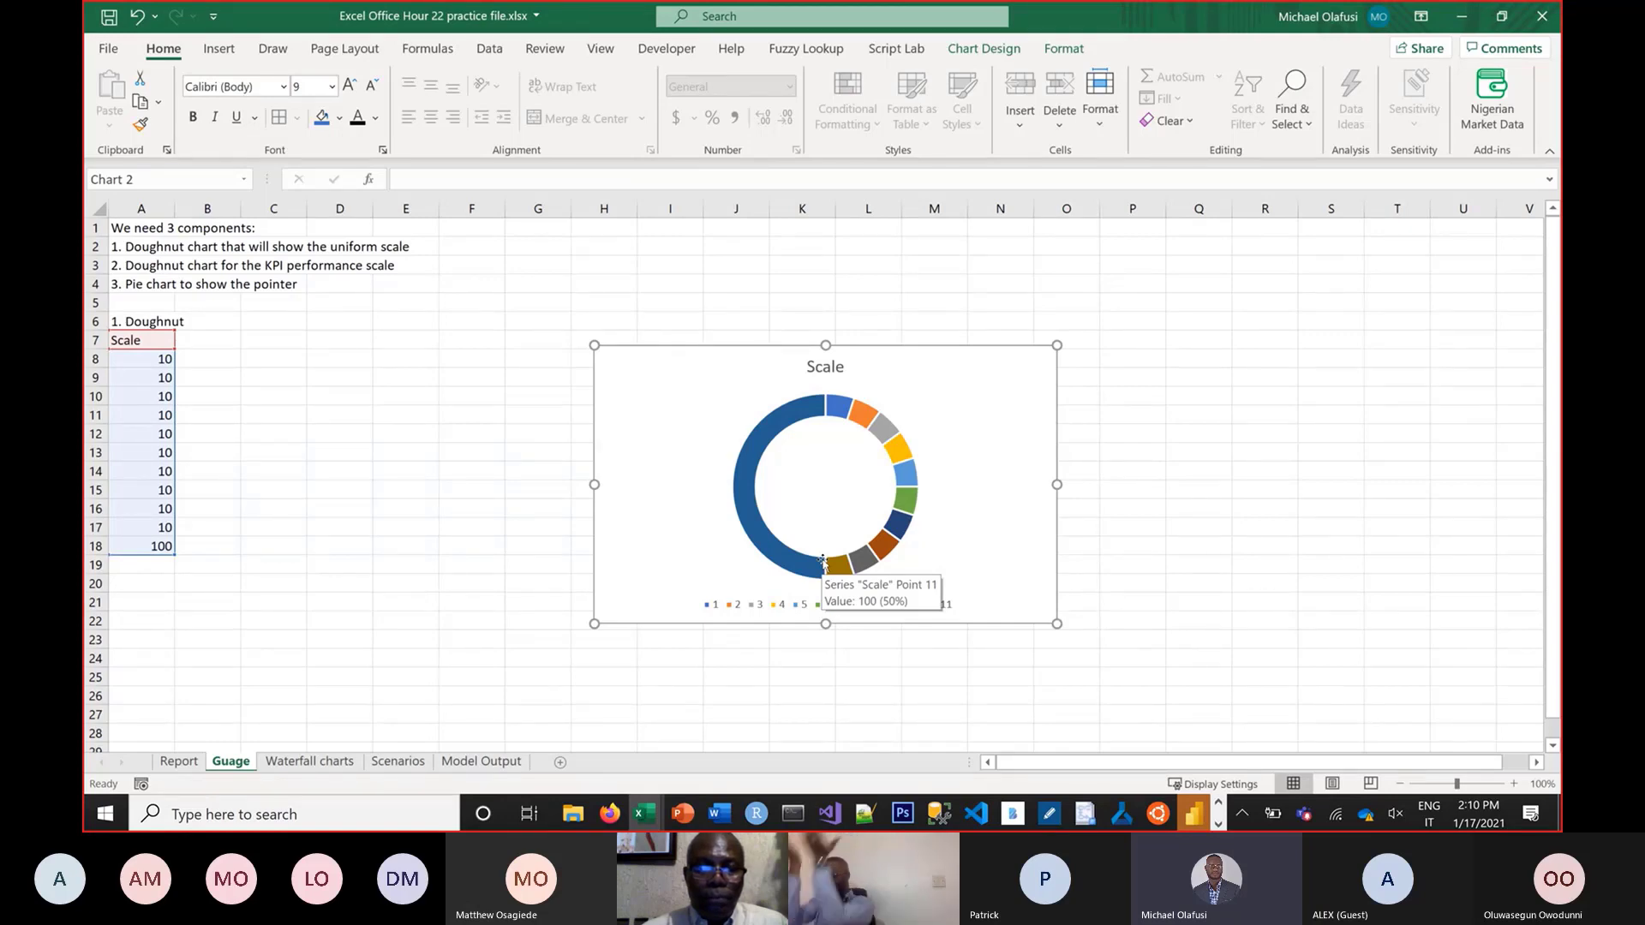
Set the angle of first slice of the Scale doughnut series to 270°
right_click(864, 415)
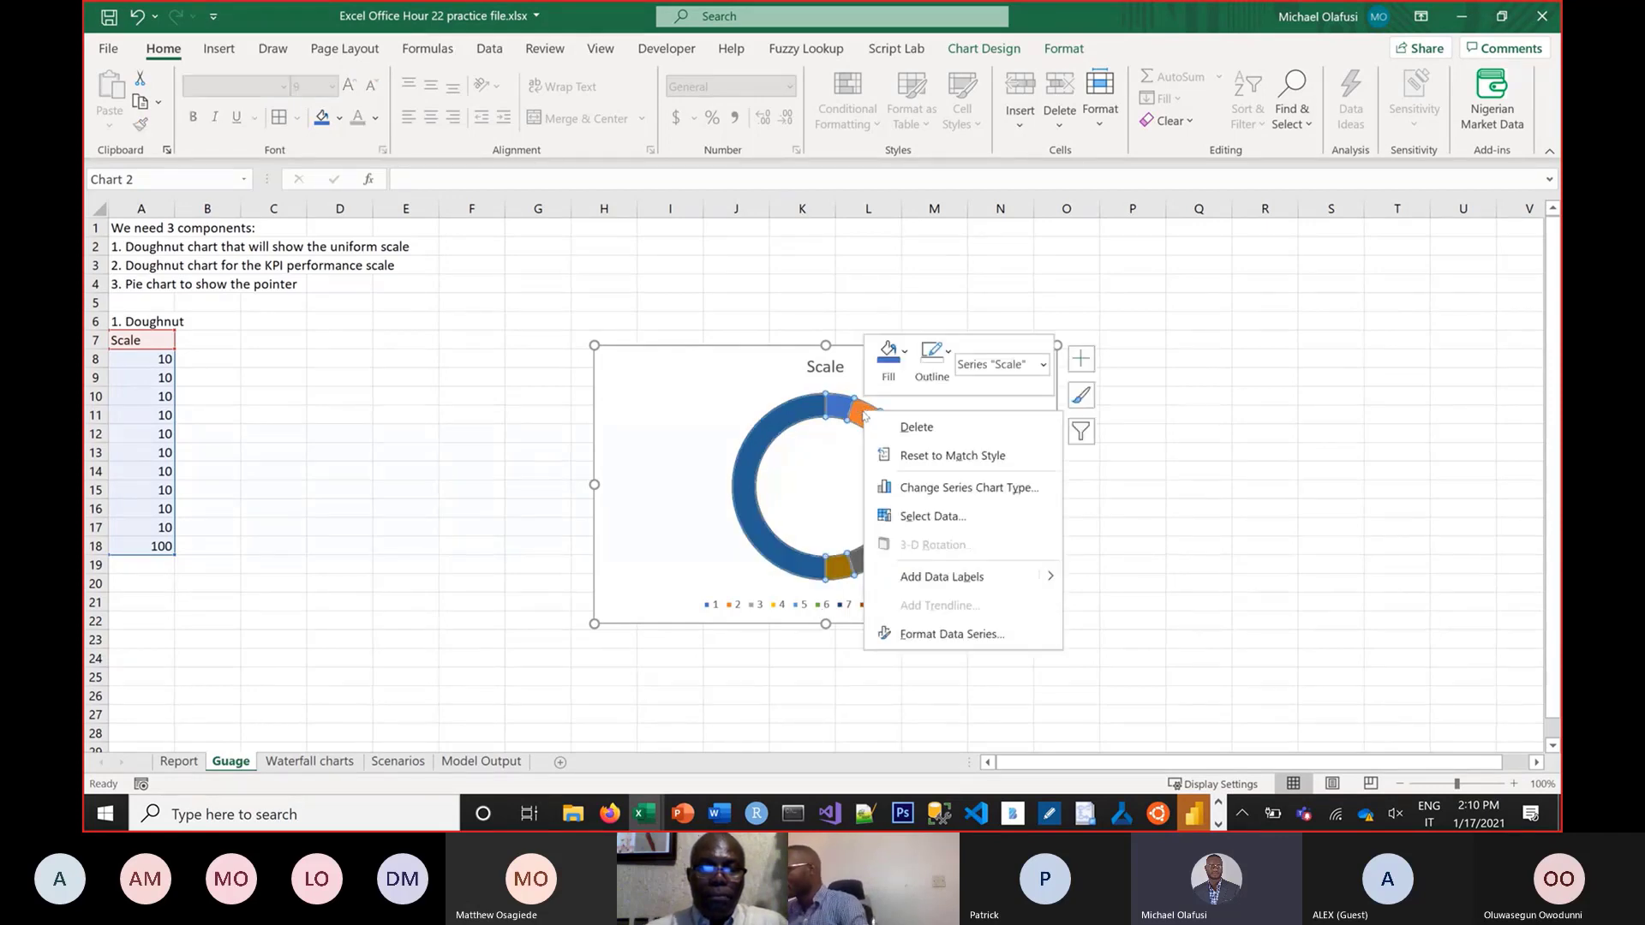
left_click(965, 644)
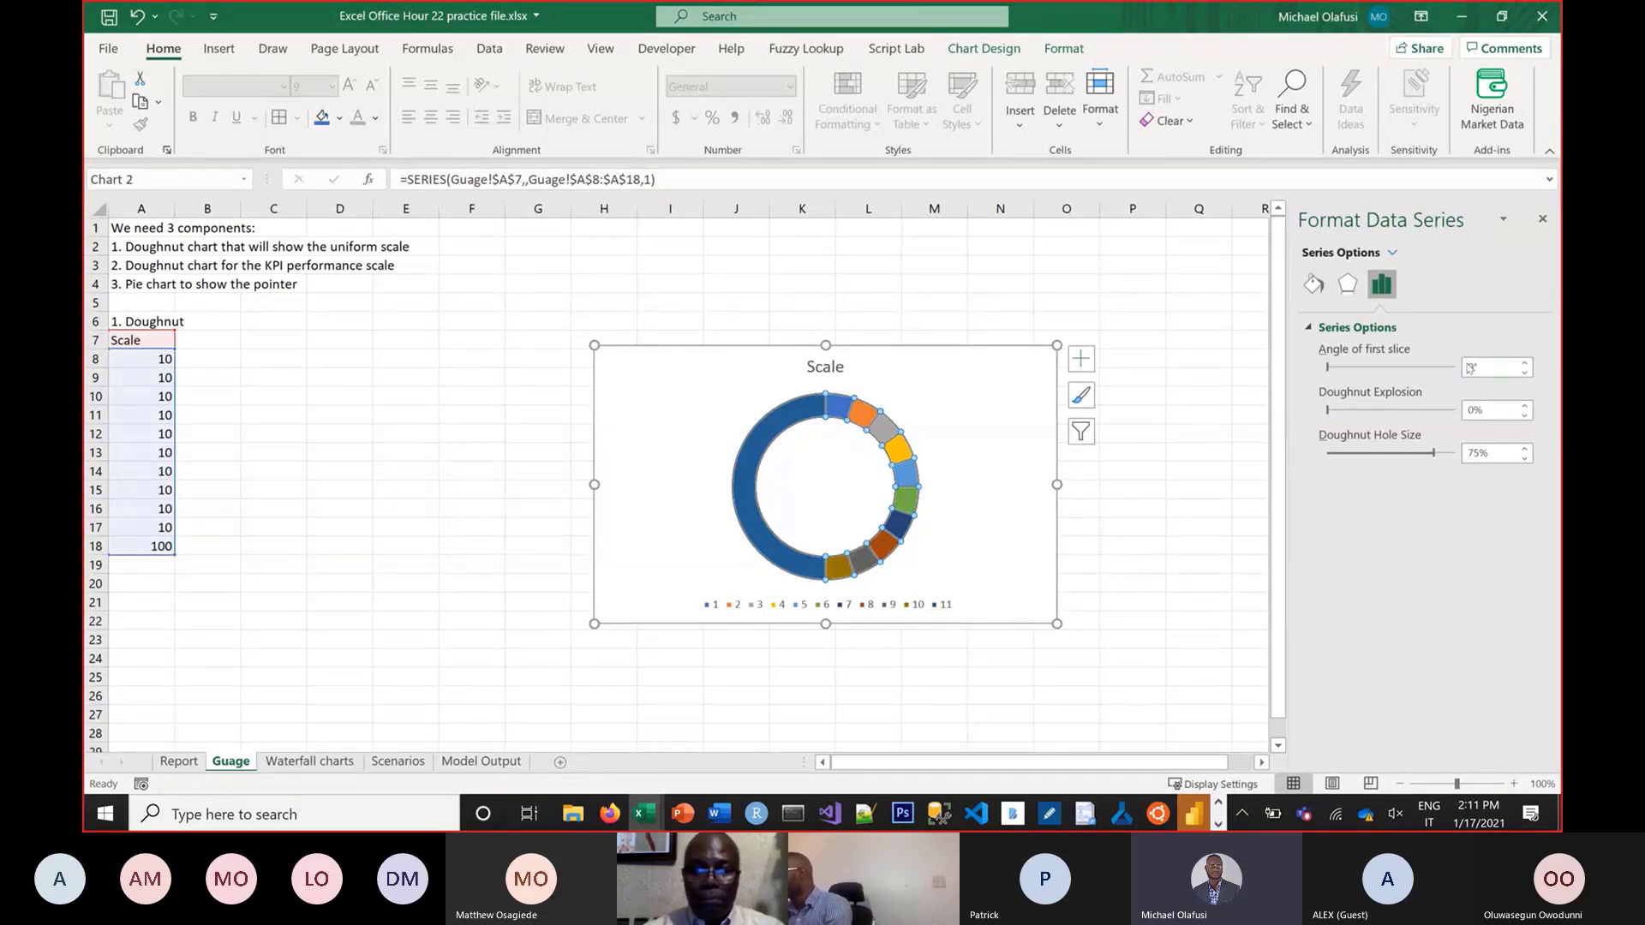
left_click(1471, 370)
type("27")
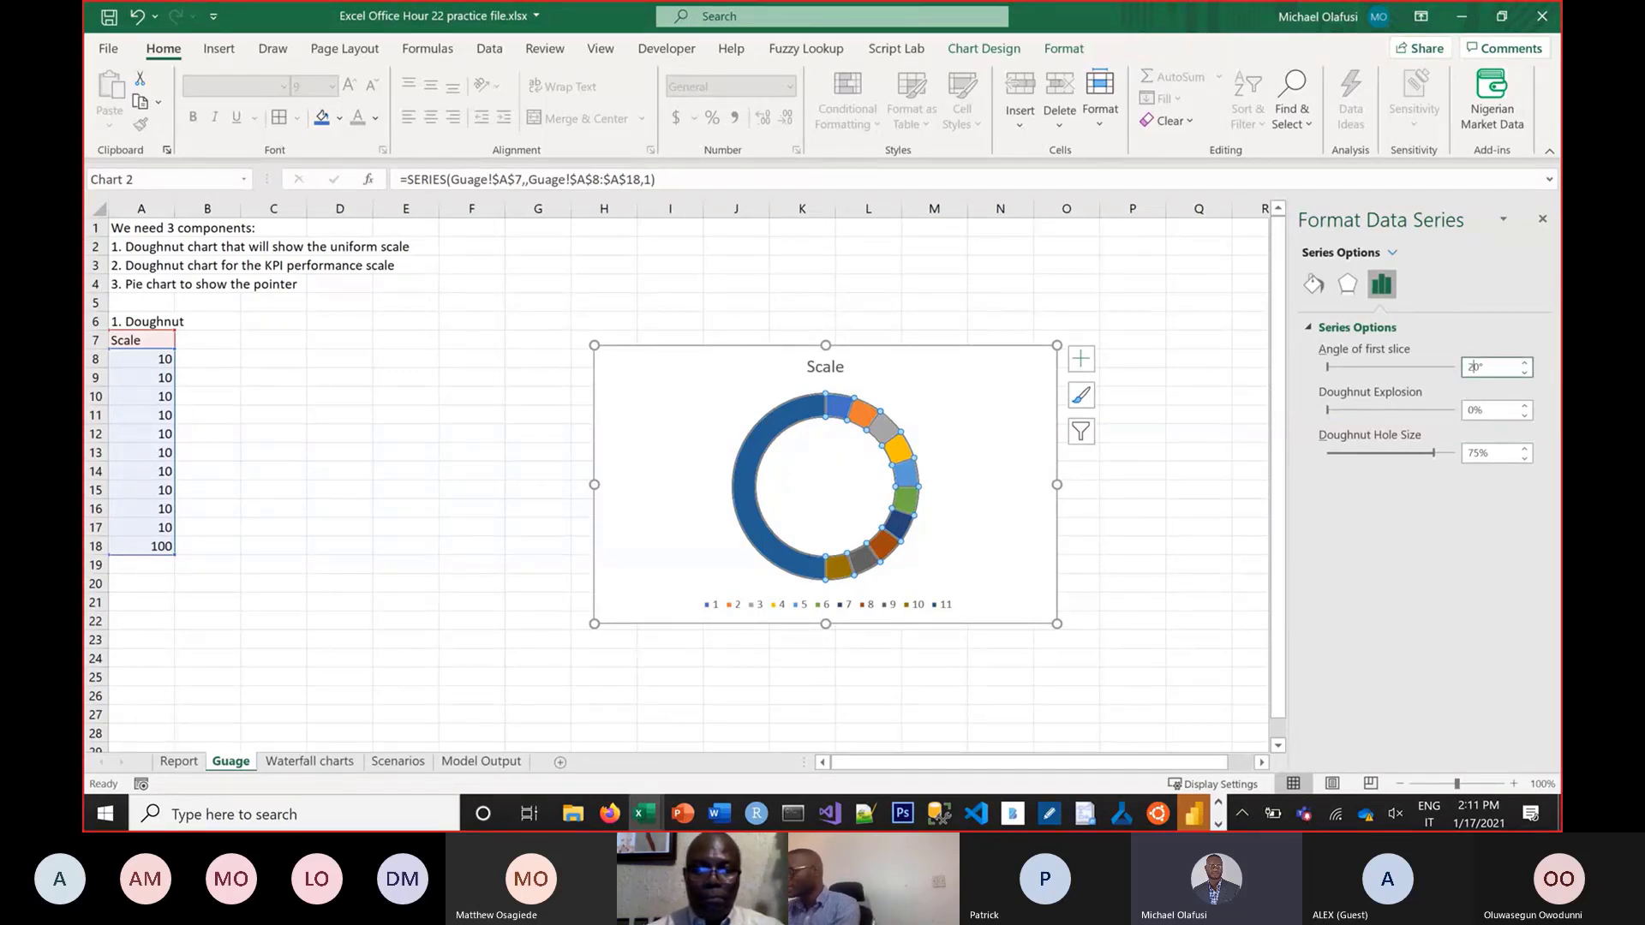
key("Return")
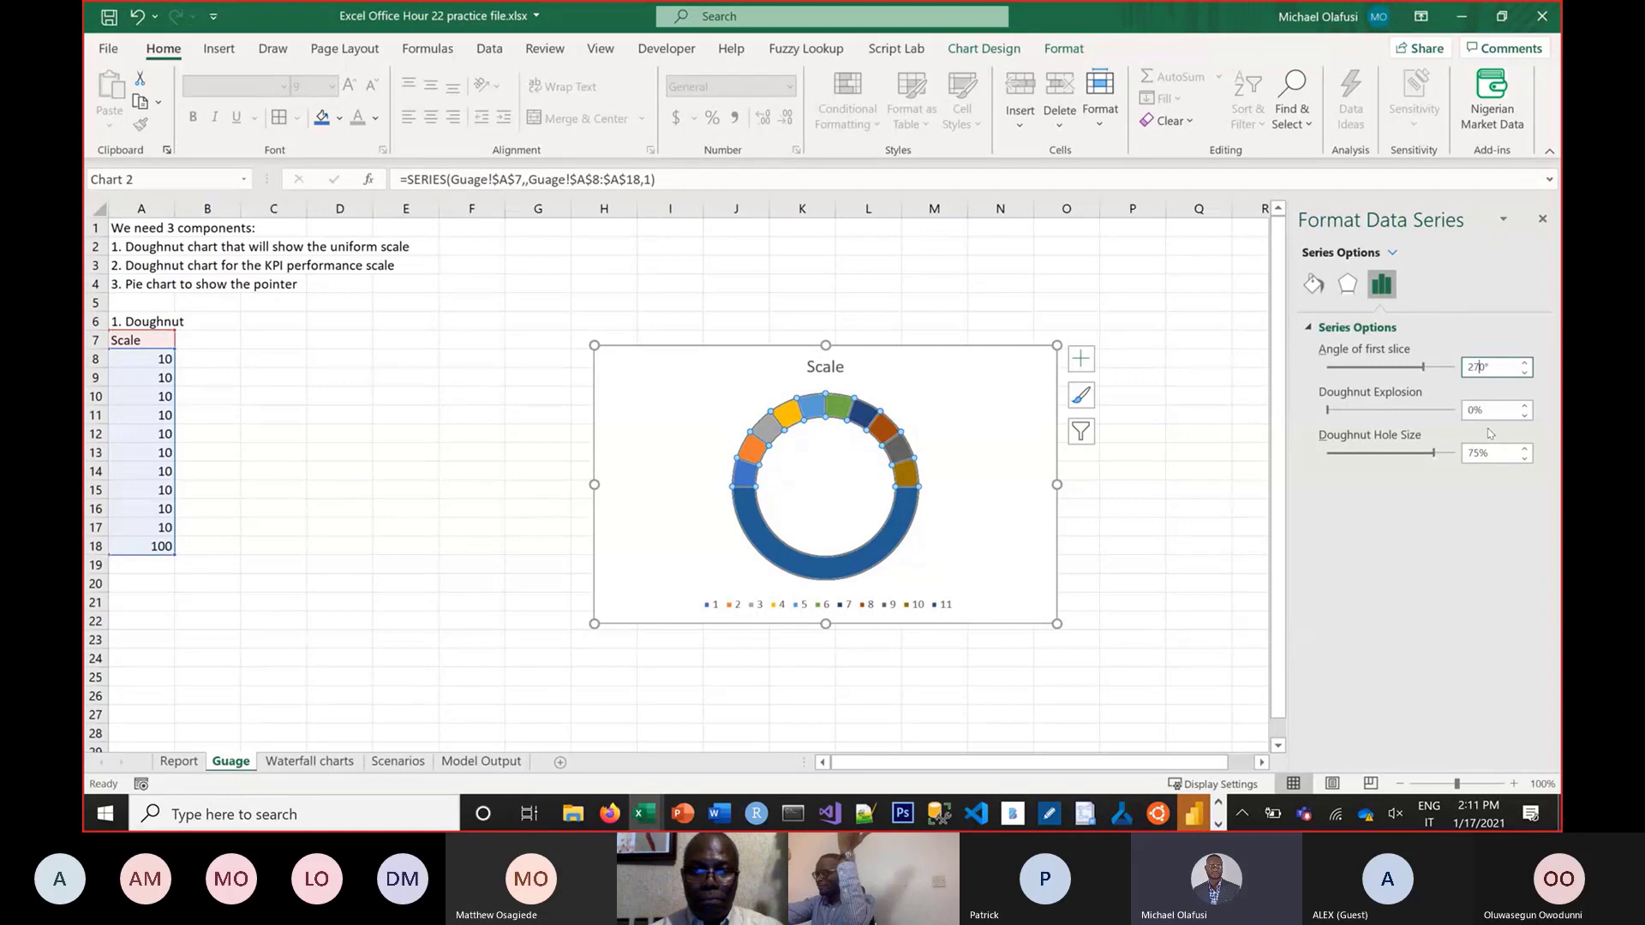
left_click(1169, 564)
left_click(999, 538)
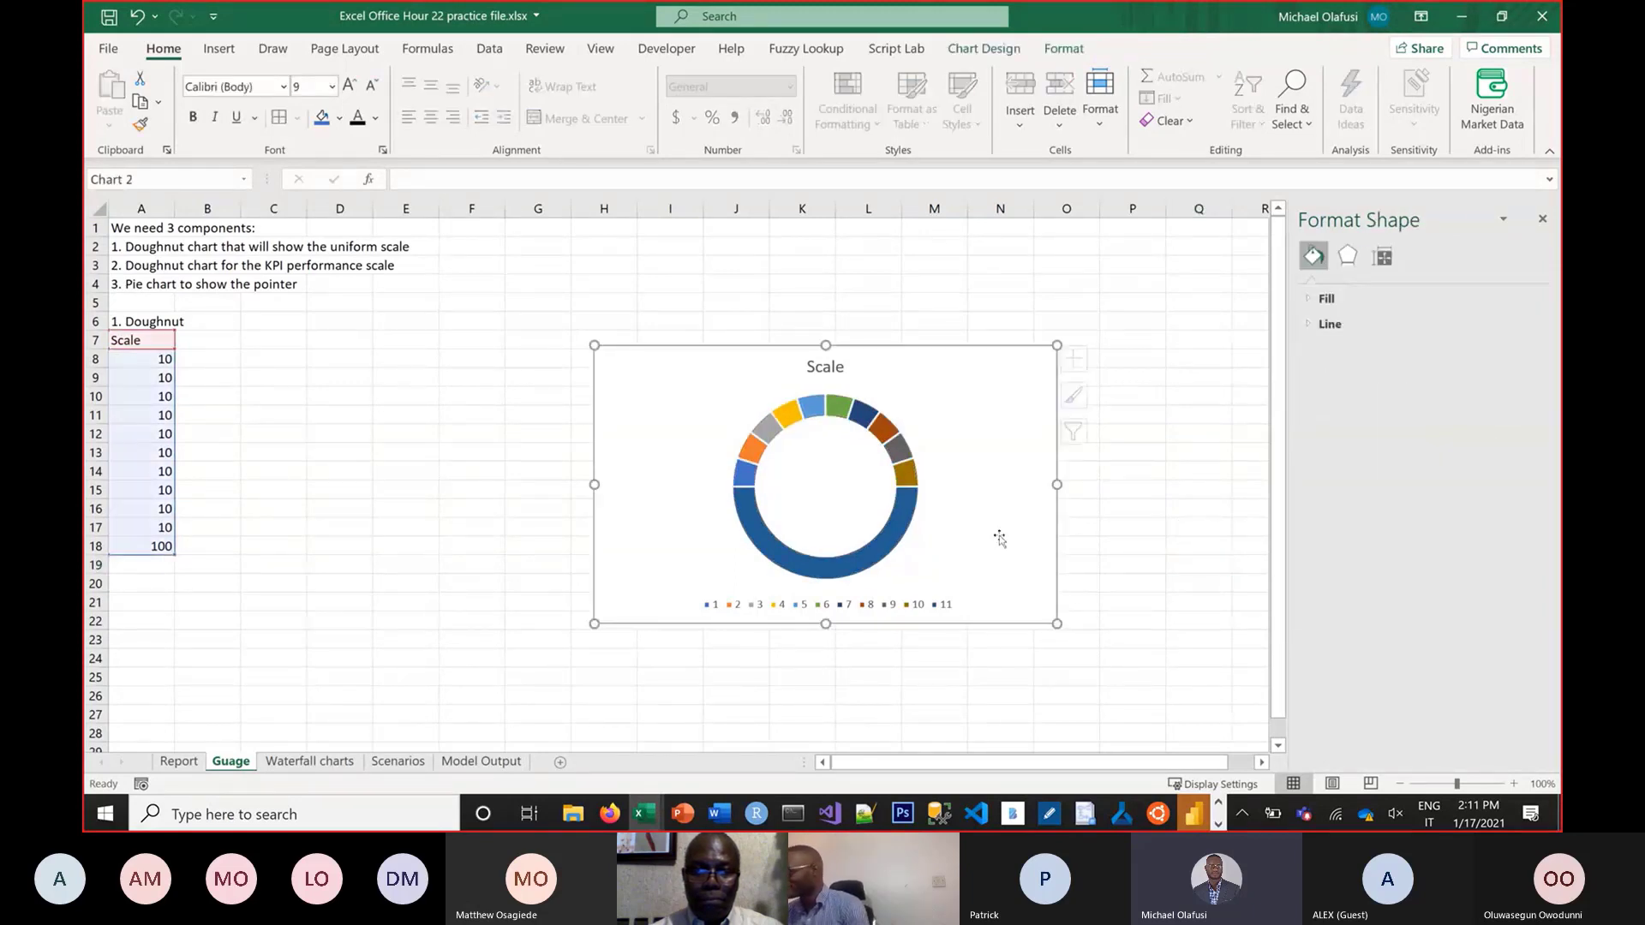
Remove the outline from the whole Scale doughnut series
right_click(900, 455)
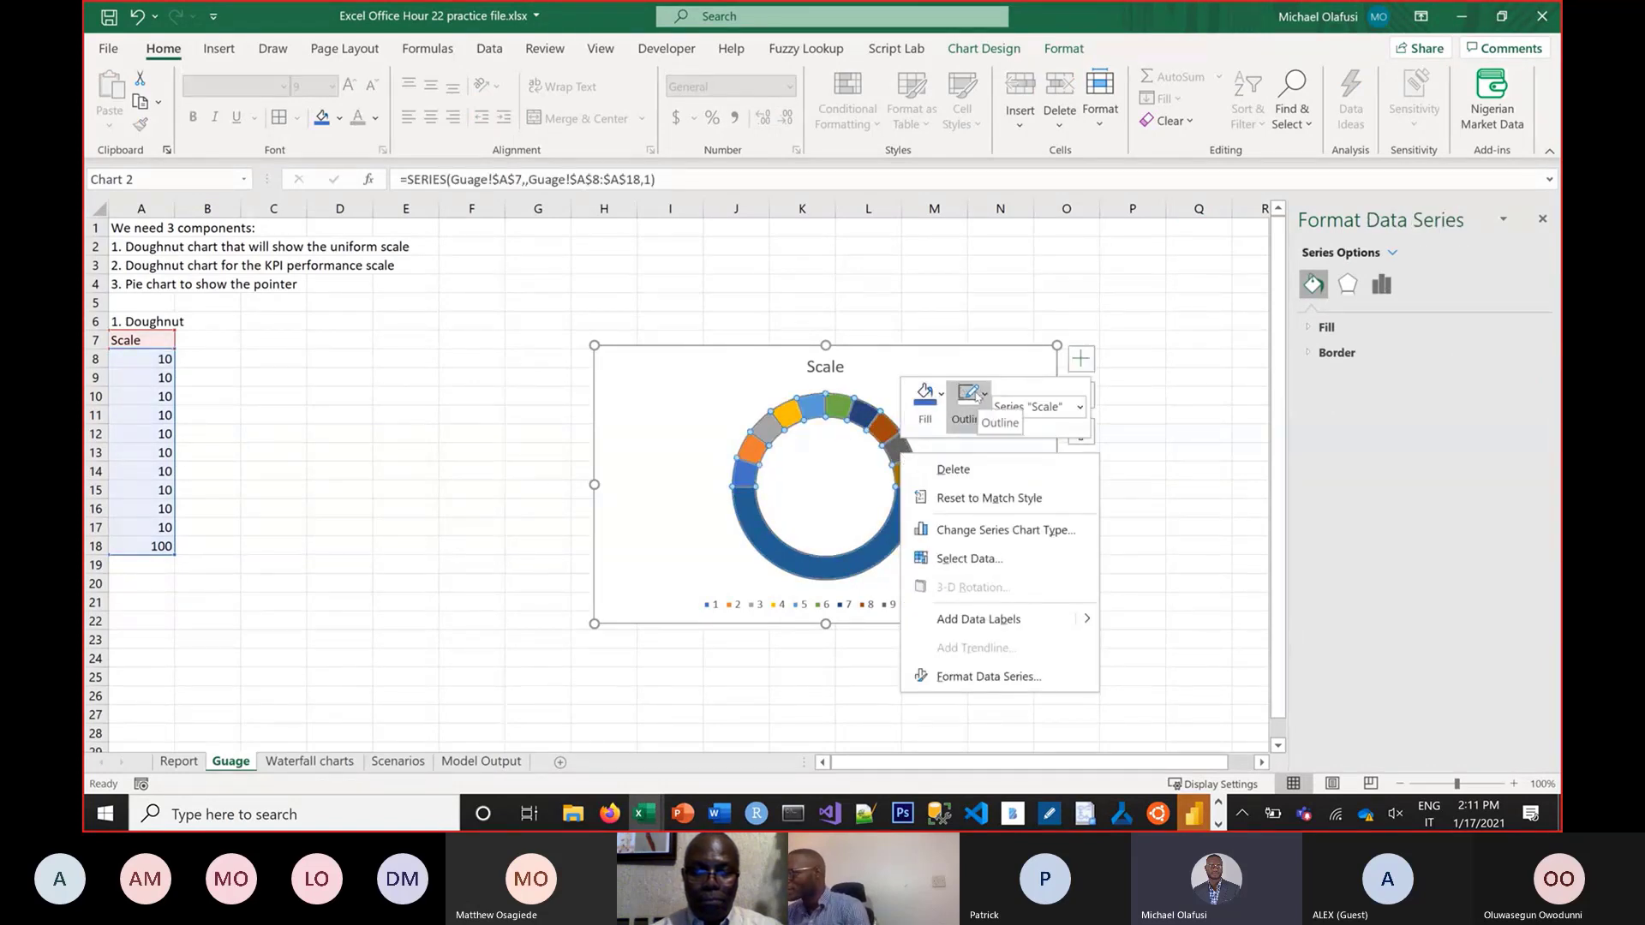
left_click(976, 396)
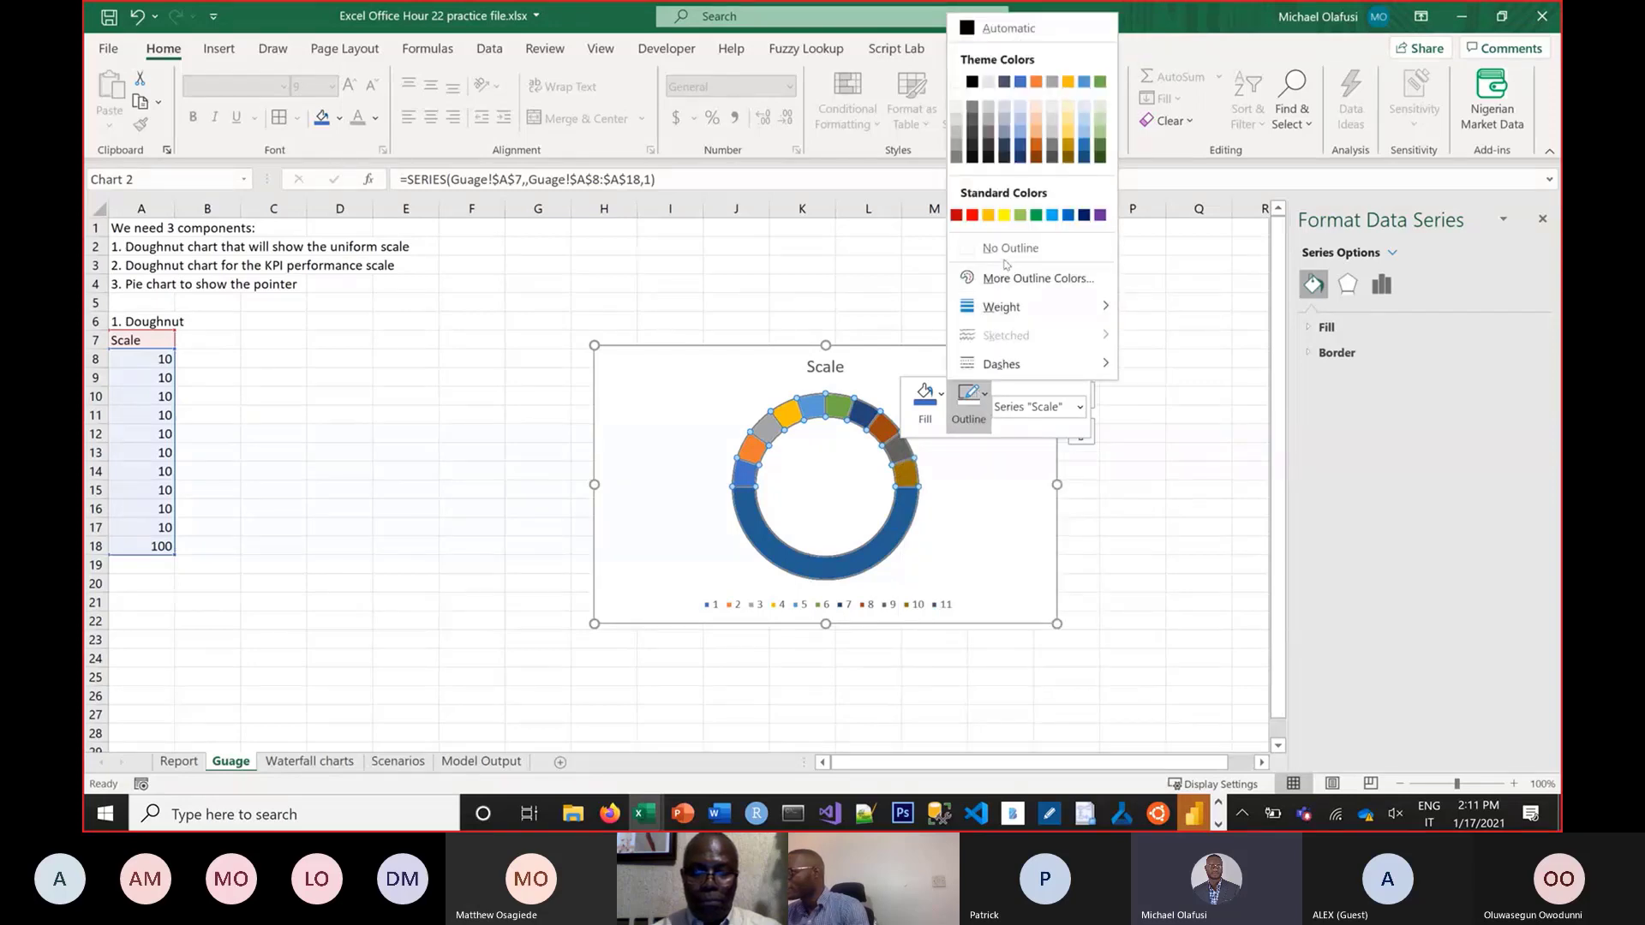
left_click(1006, 249)
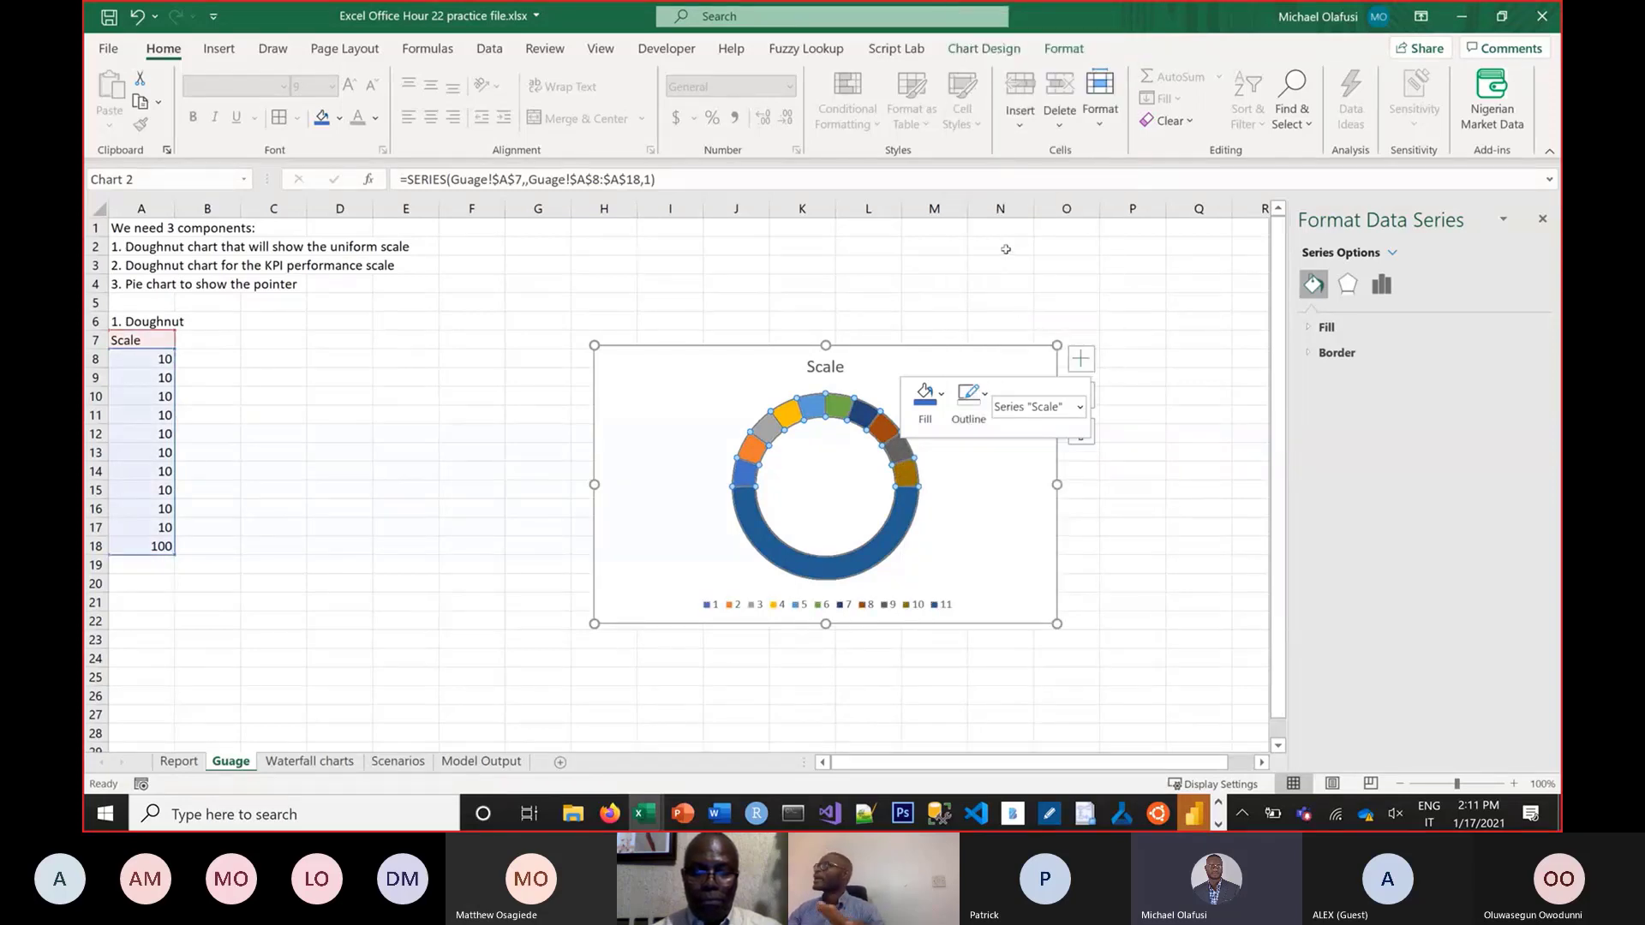
left_click(1008, 529)
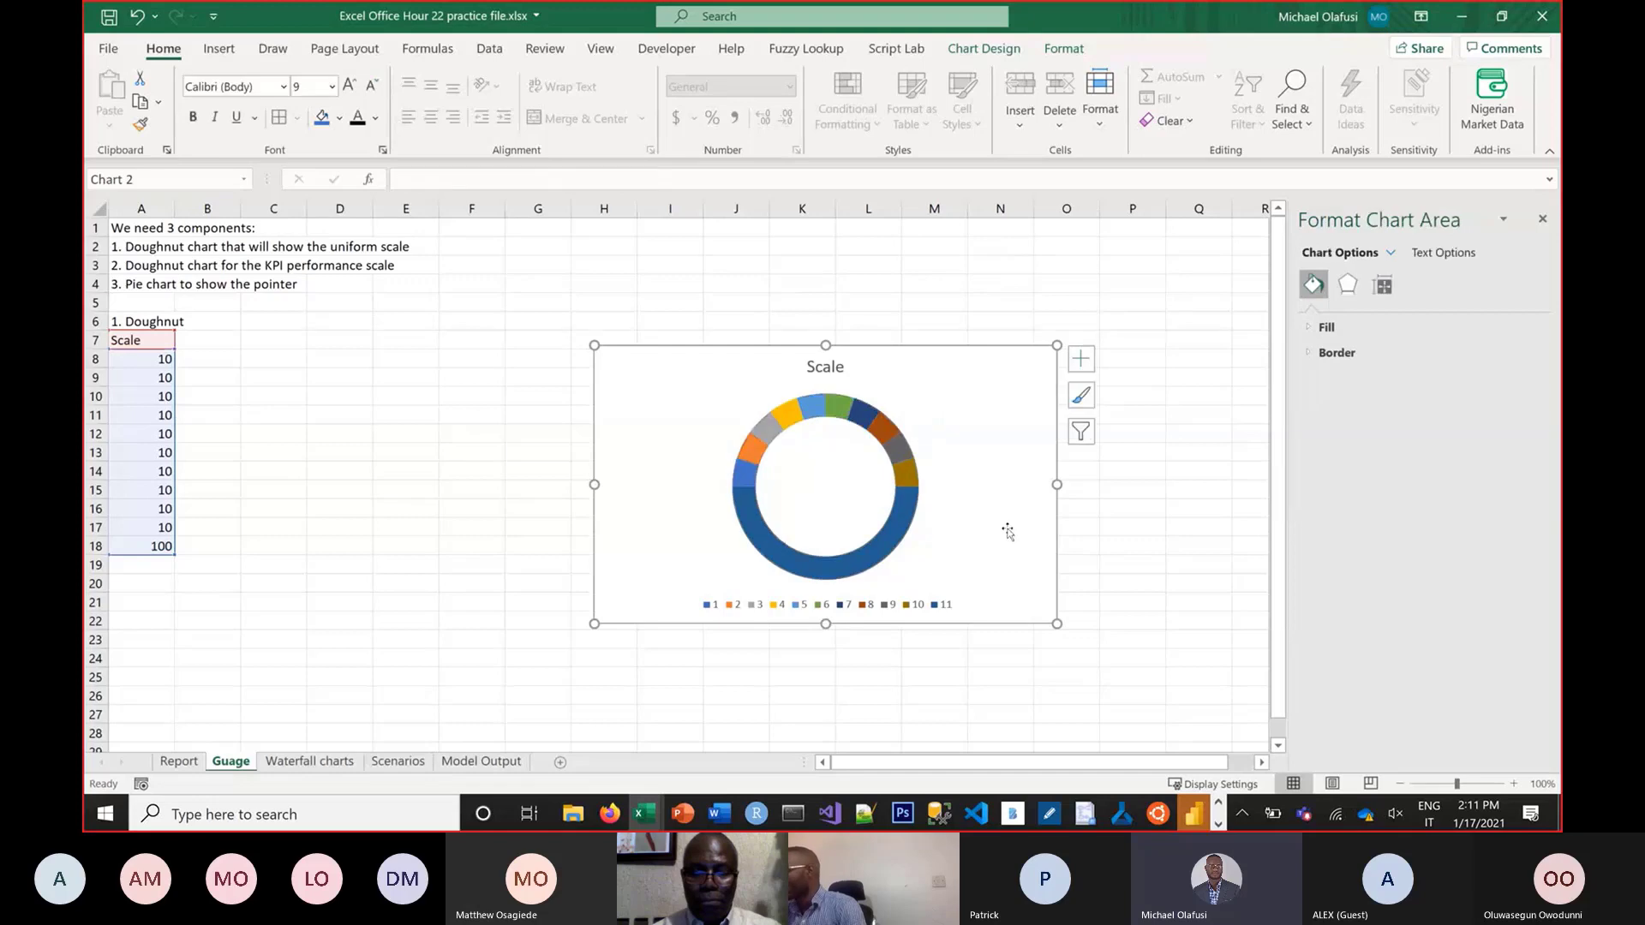
Set the large lower slice for the 100 total to No Fill, leaving only the upper half ring
left_click(904, 518)
left_click(904, 519)
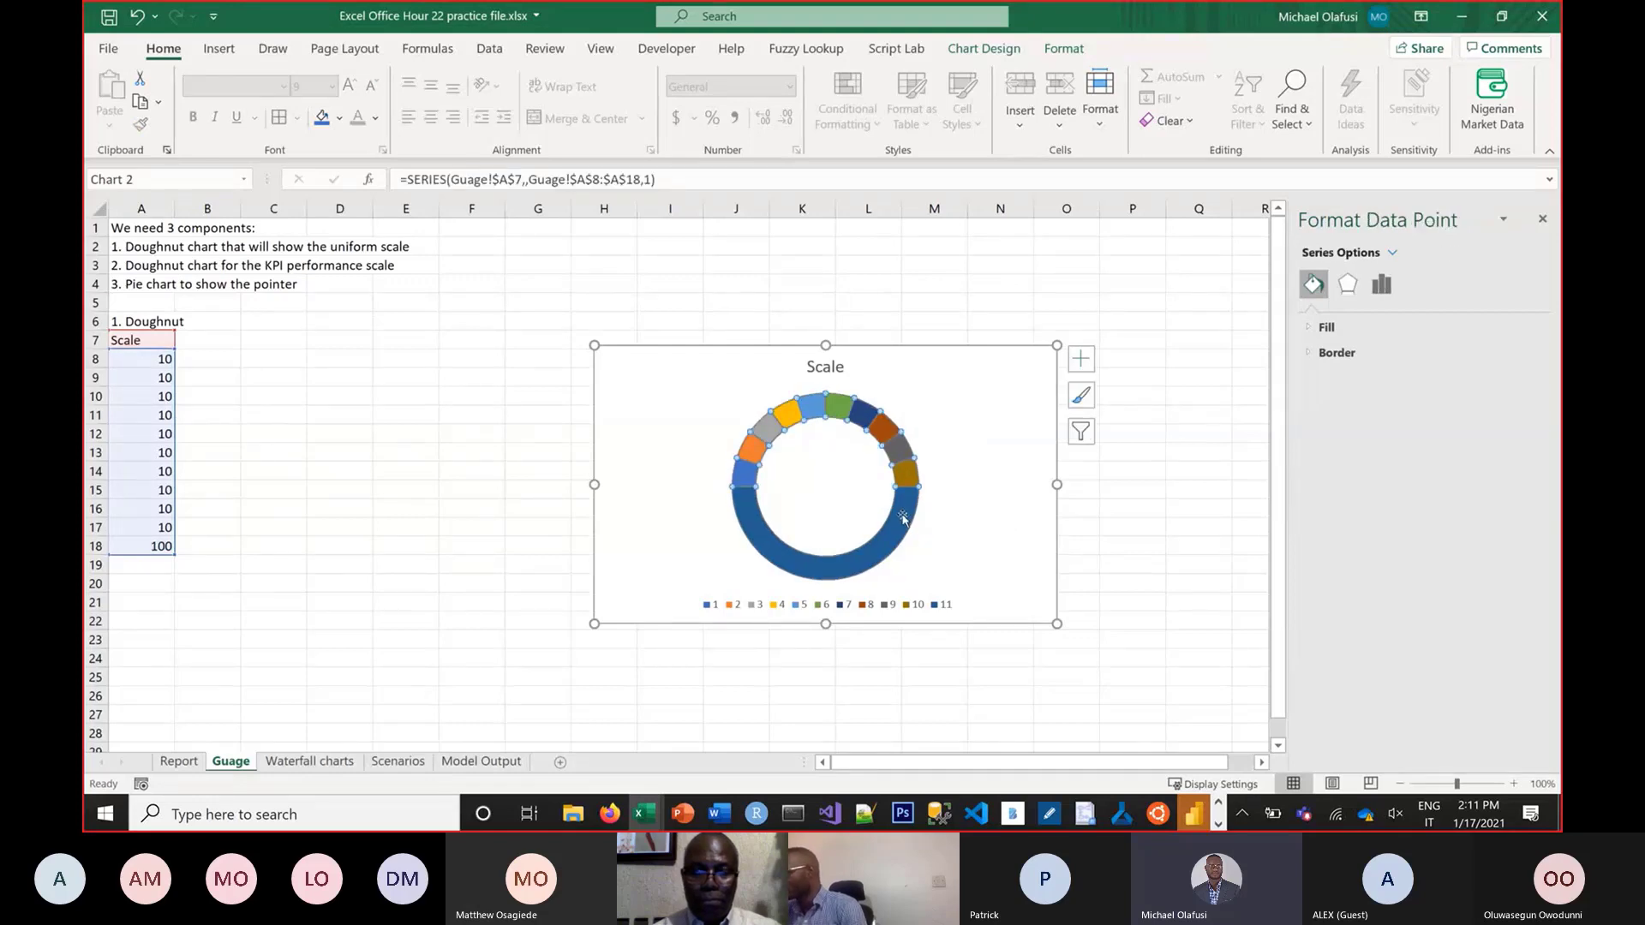
right_click(902, 520)
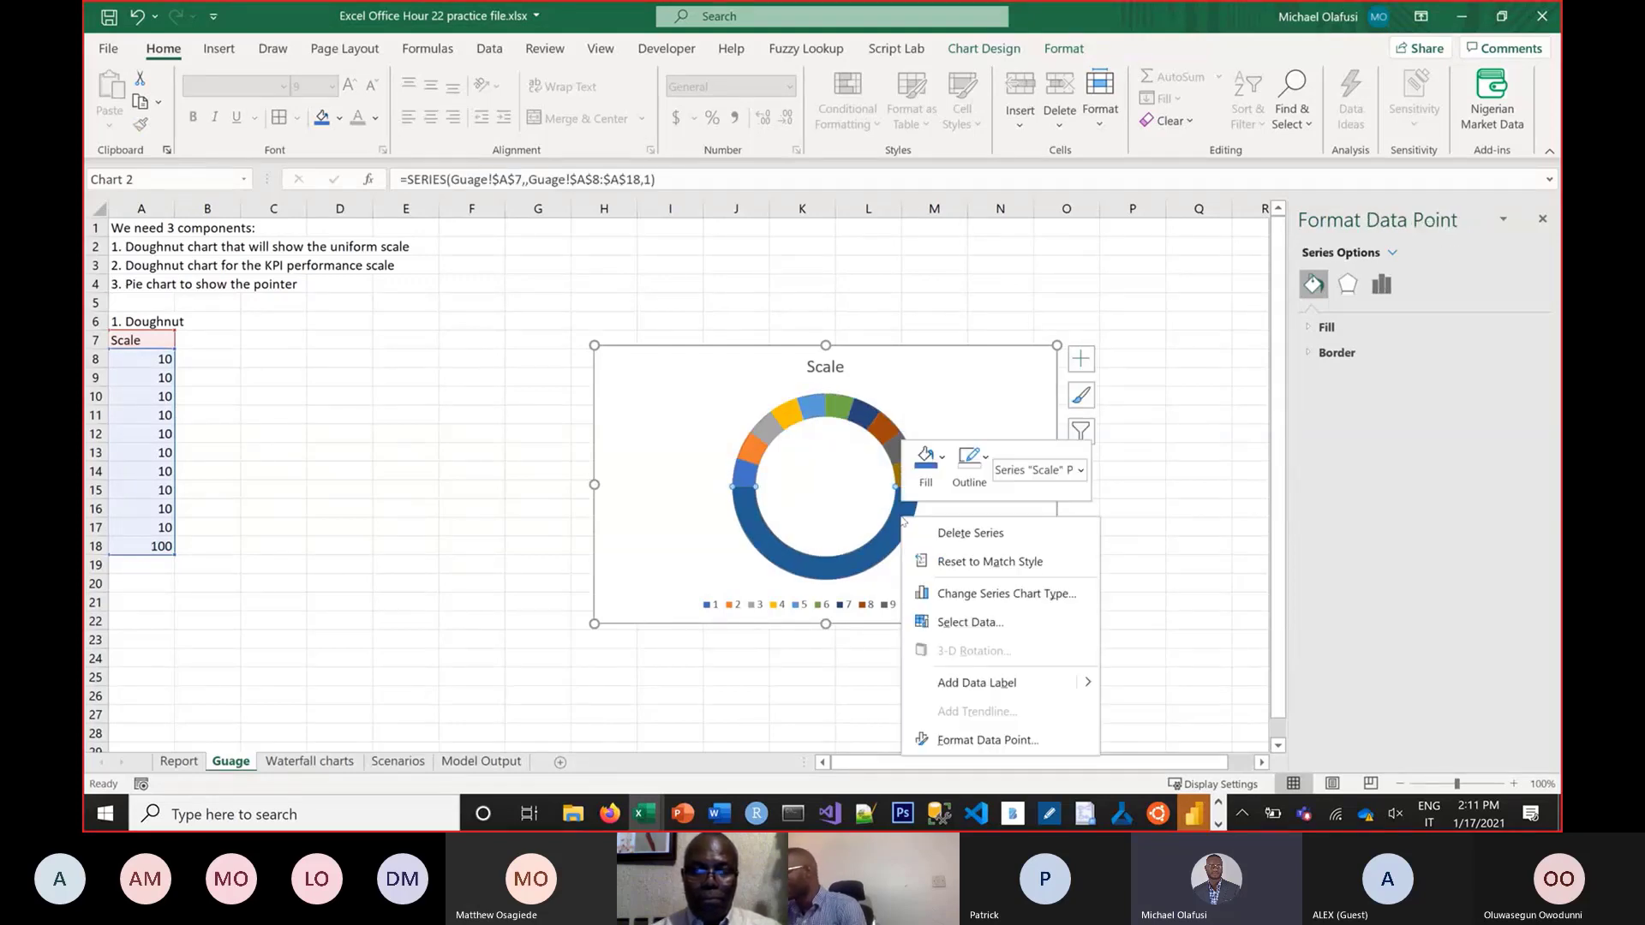
left_click(969, 463)
left_click(938, 479)
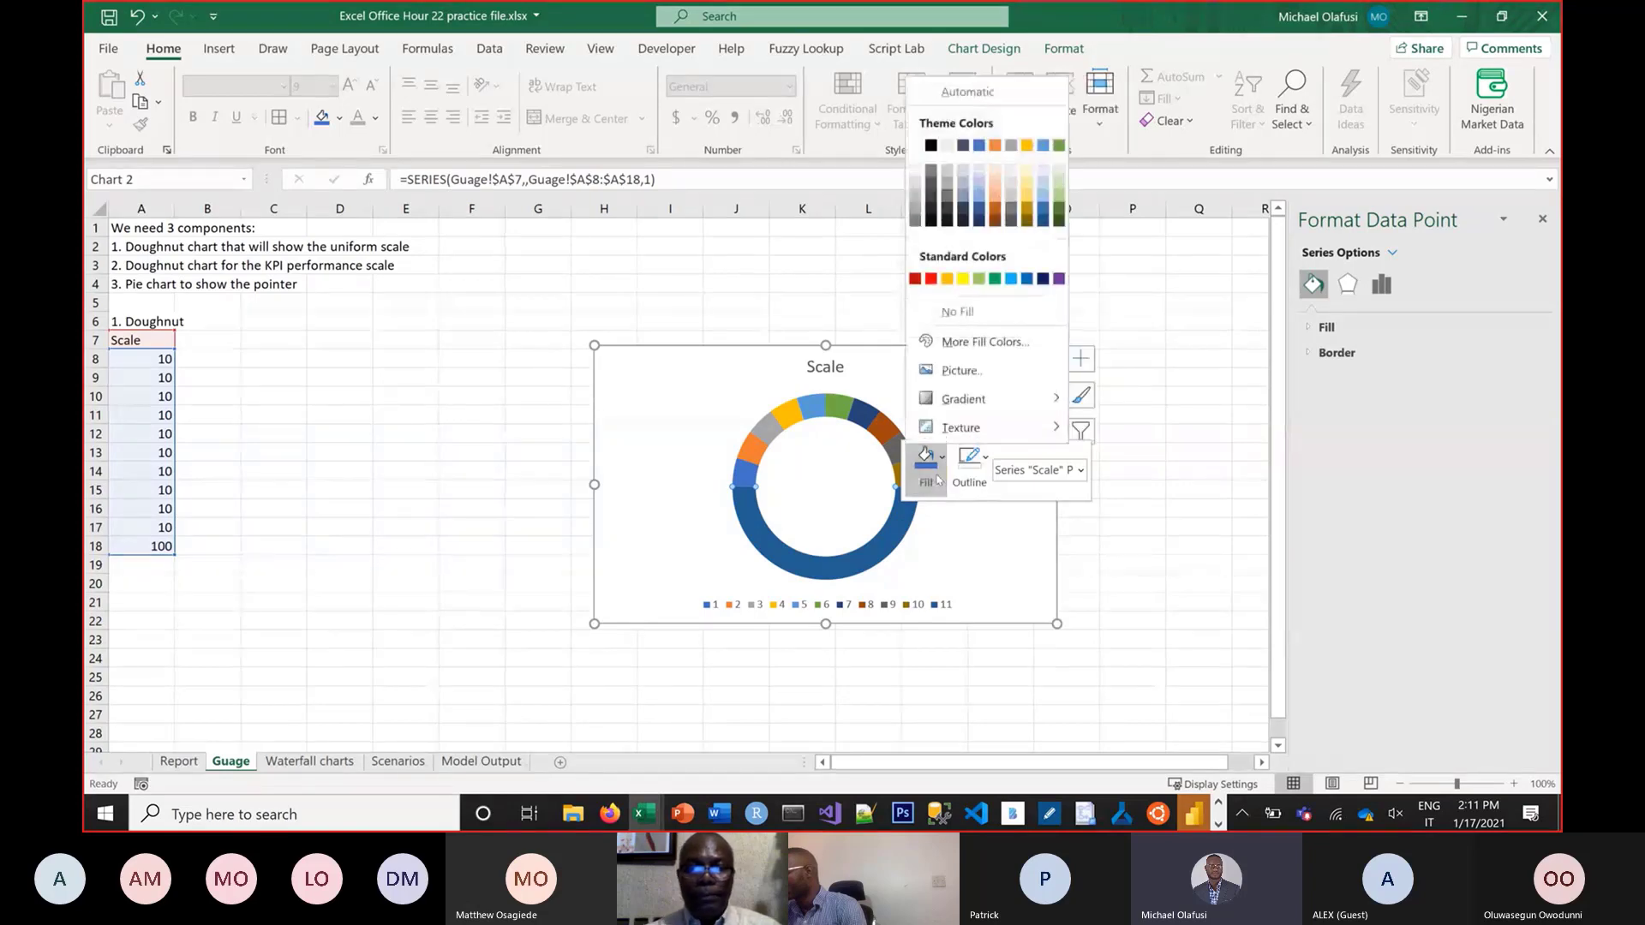
left_click(957, 311)
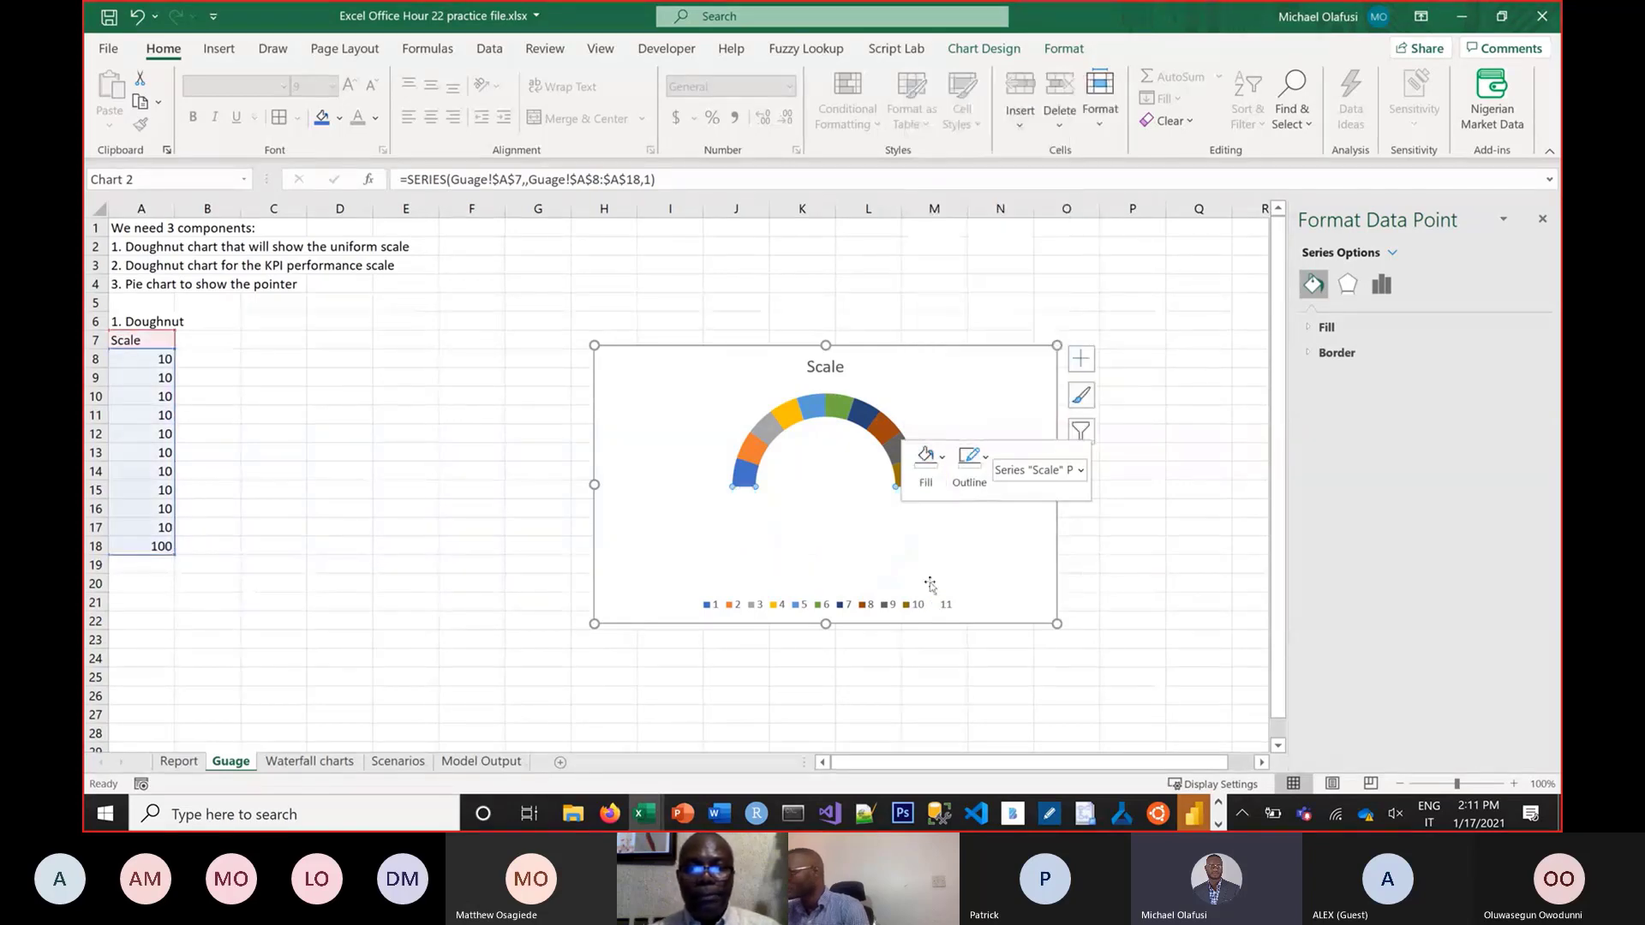
left_click(1111, 606)
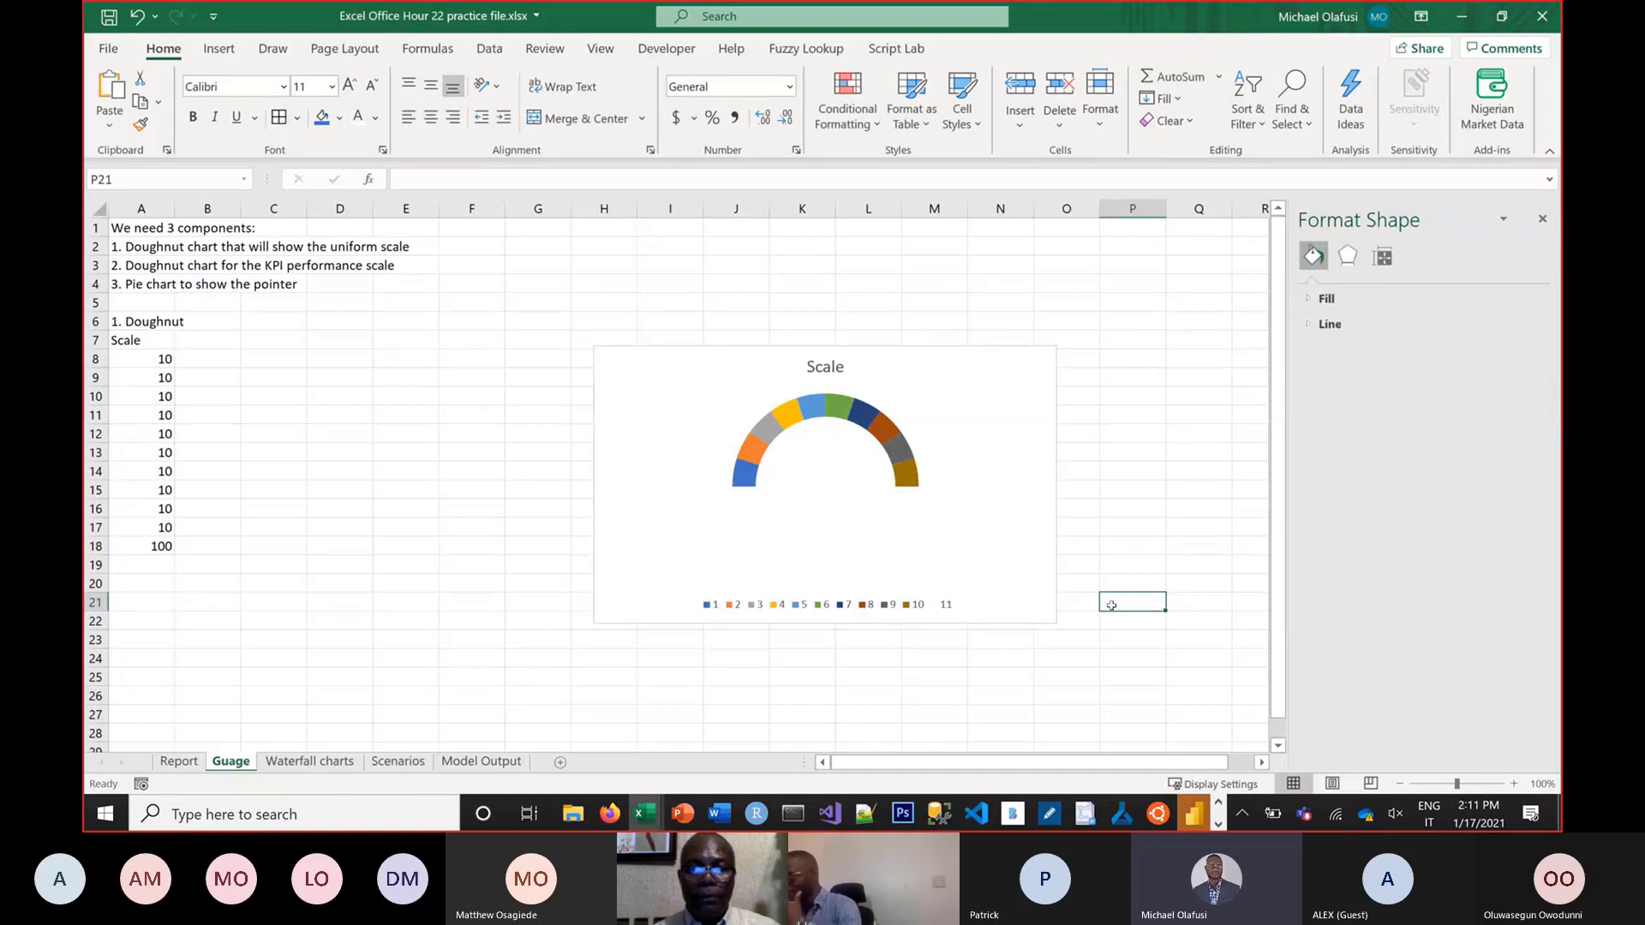
After checking the finished gauge's colours on the Report sheet, fill the first slice of the Scale doughnut with the lightest blue theme tint
left_click(744, 475)
left_click(746, 476)
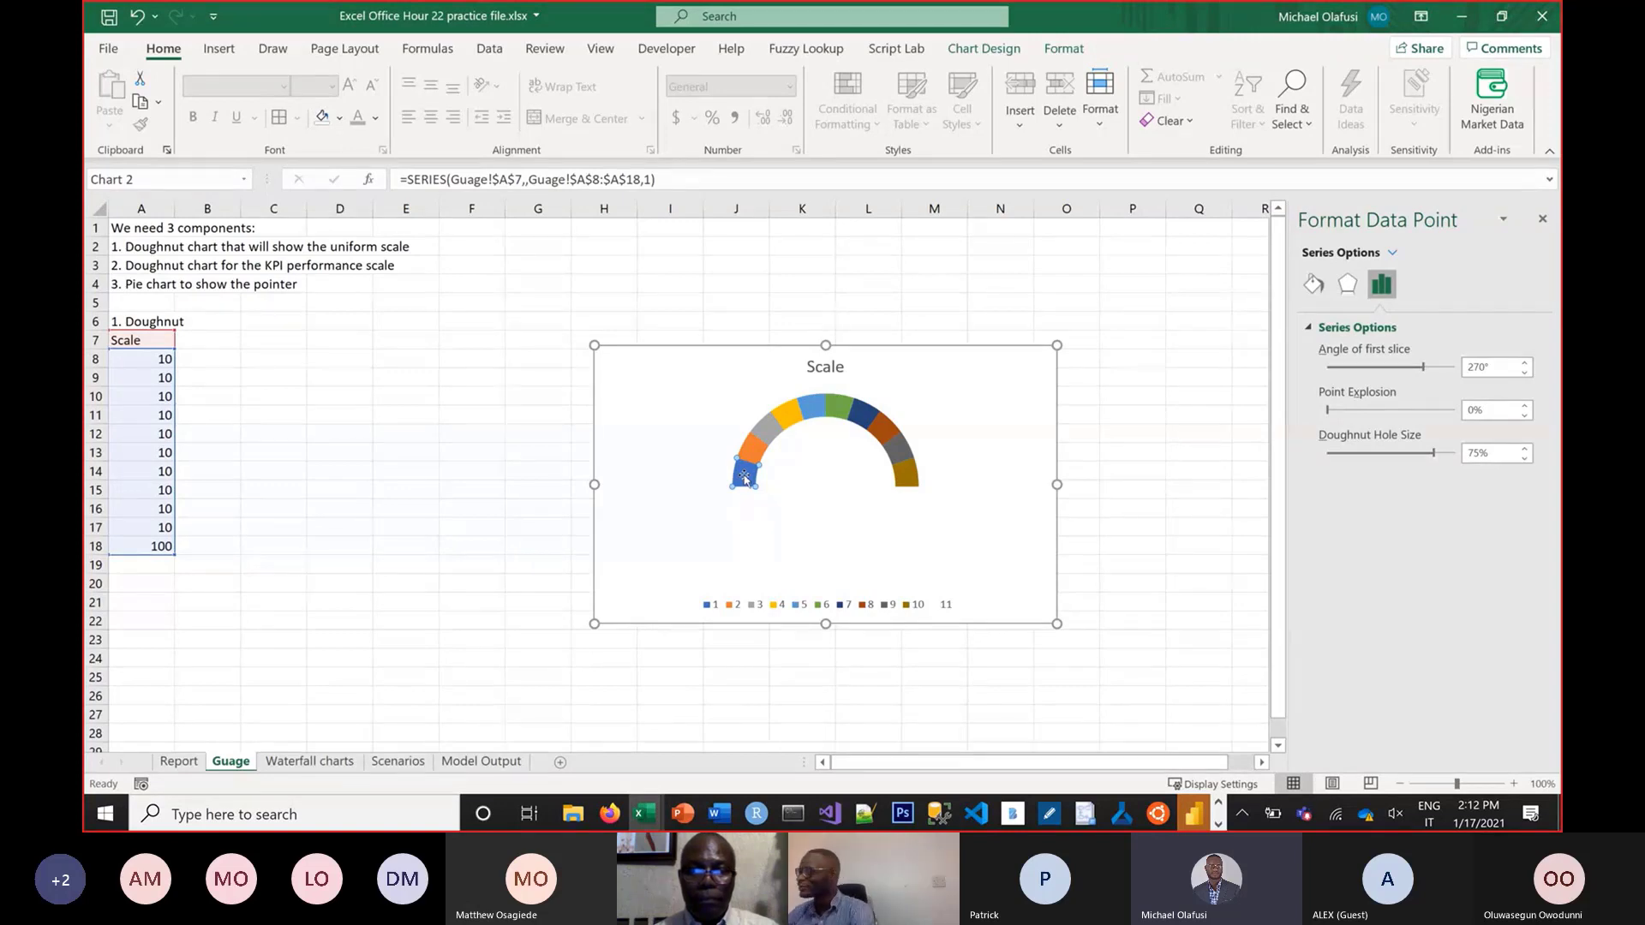
left_click(176, 761)
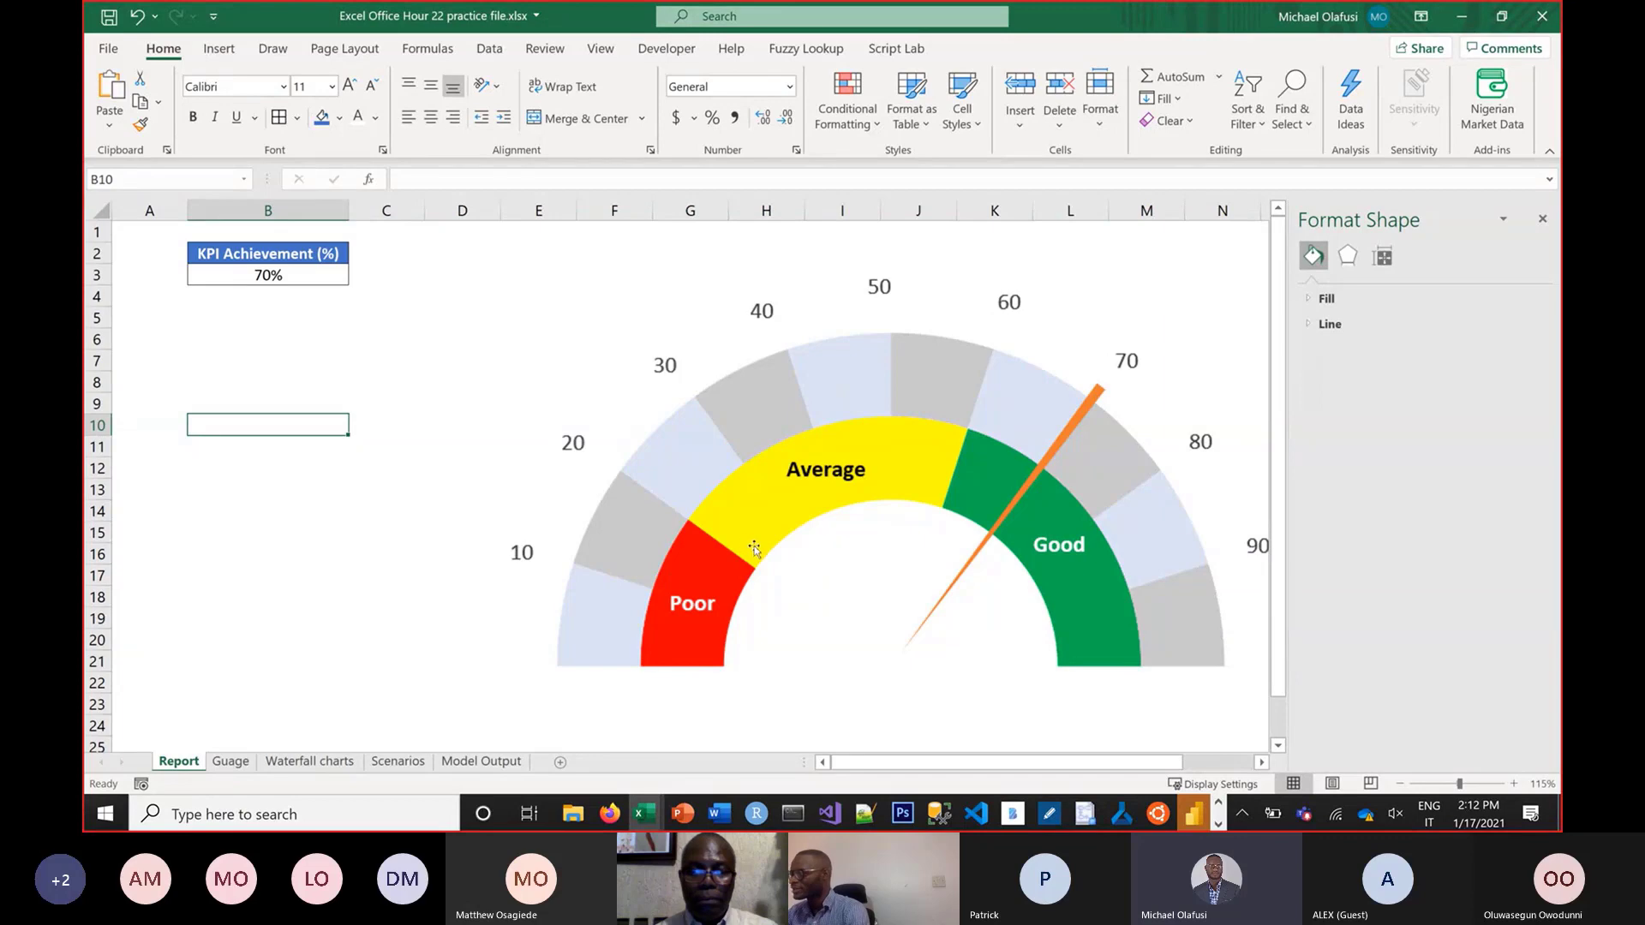
left_click(231, 760)
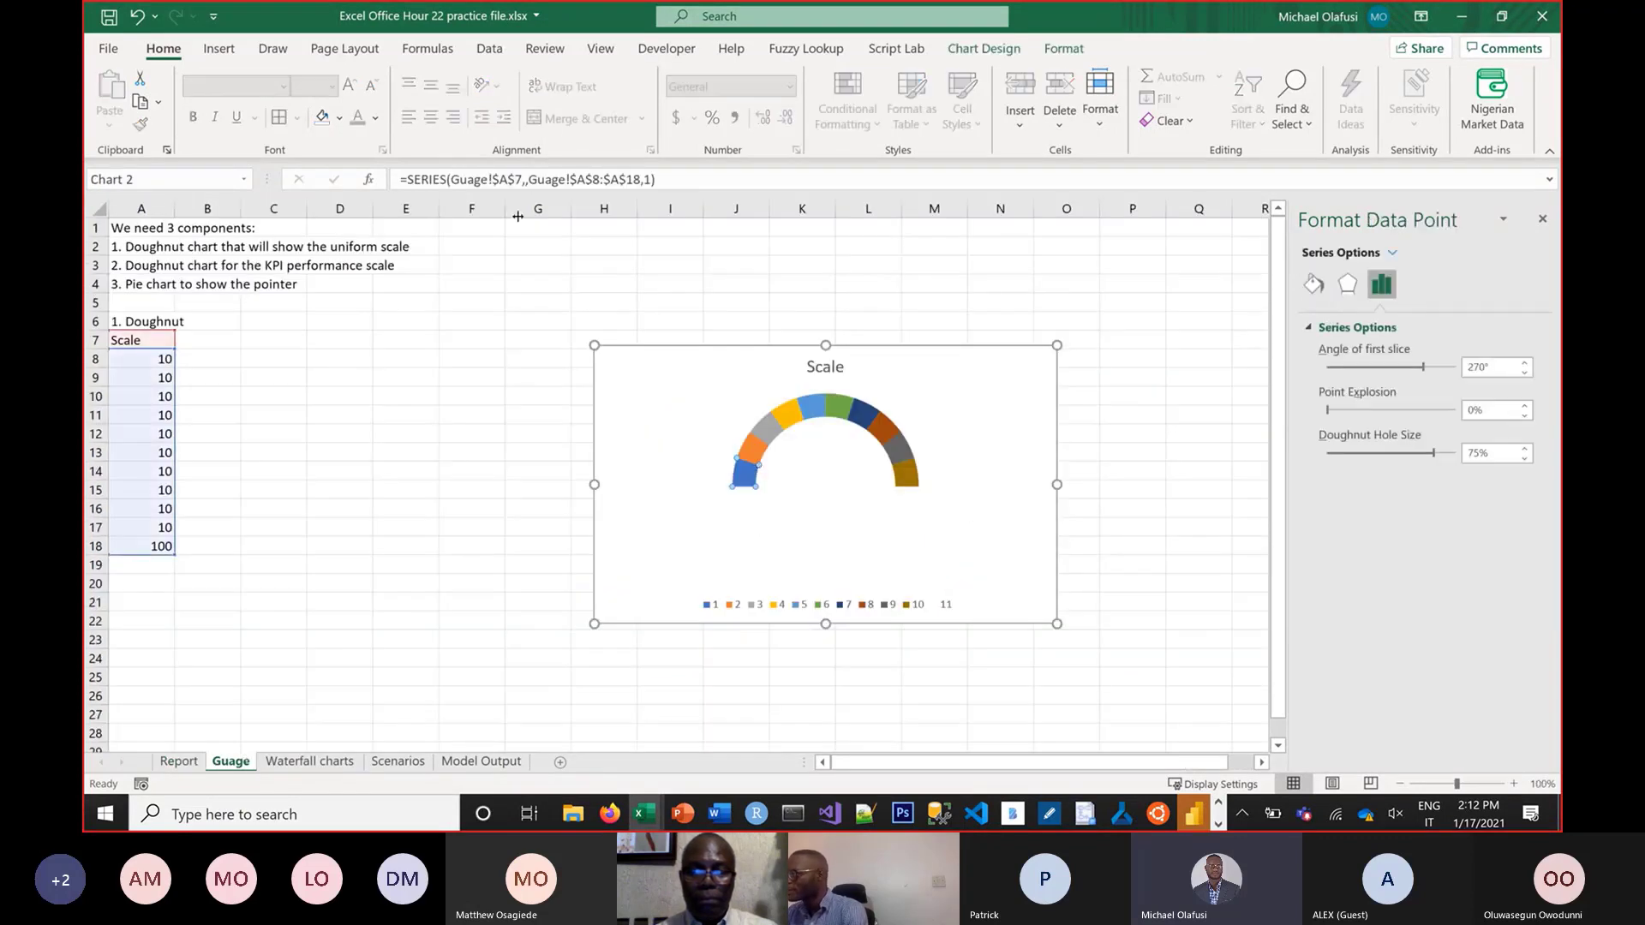
left_click(1002, 52)
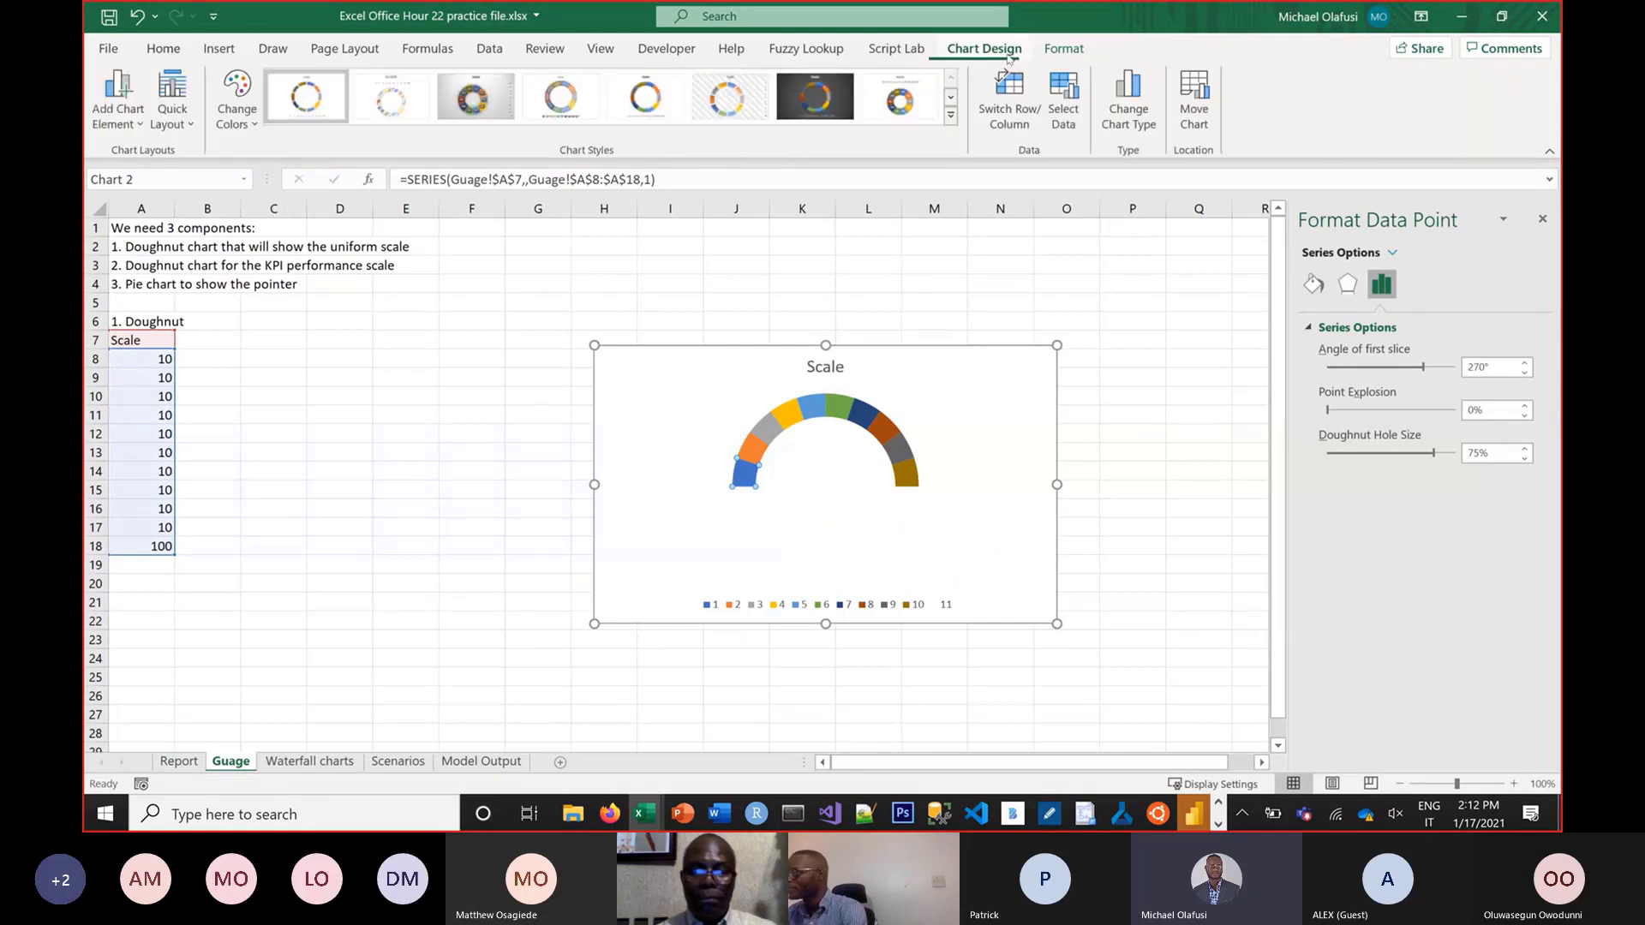
left_click(1066, 49)
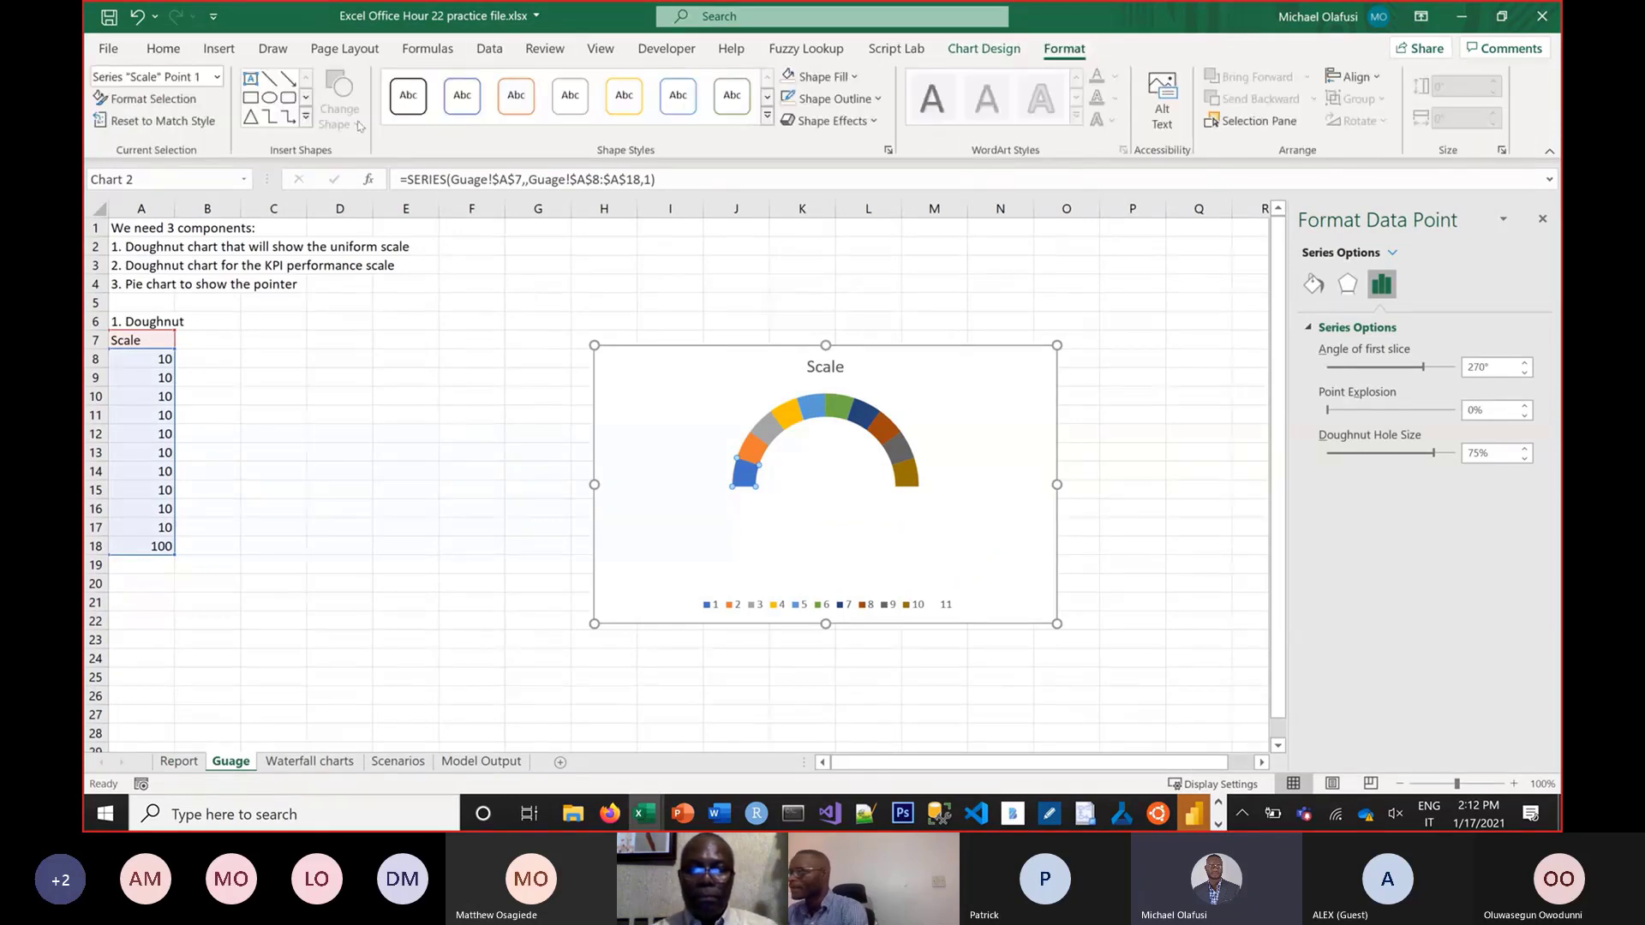
left_click(803, 81)
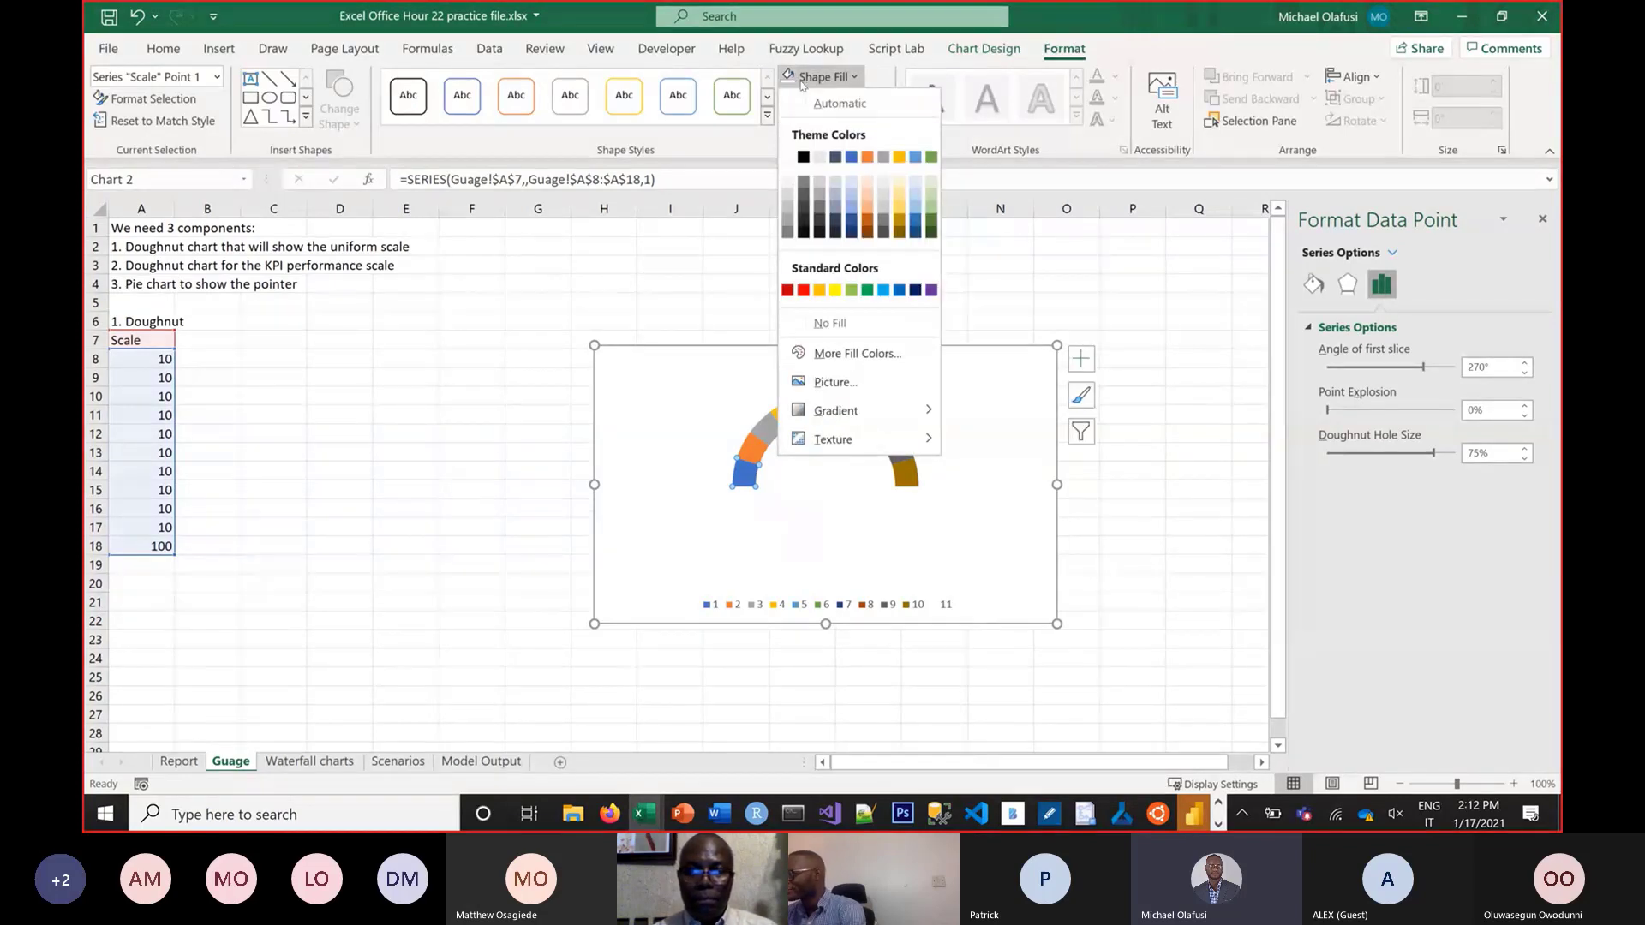
left_click(851, 181)
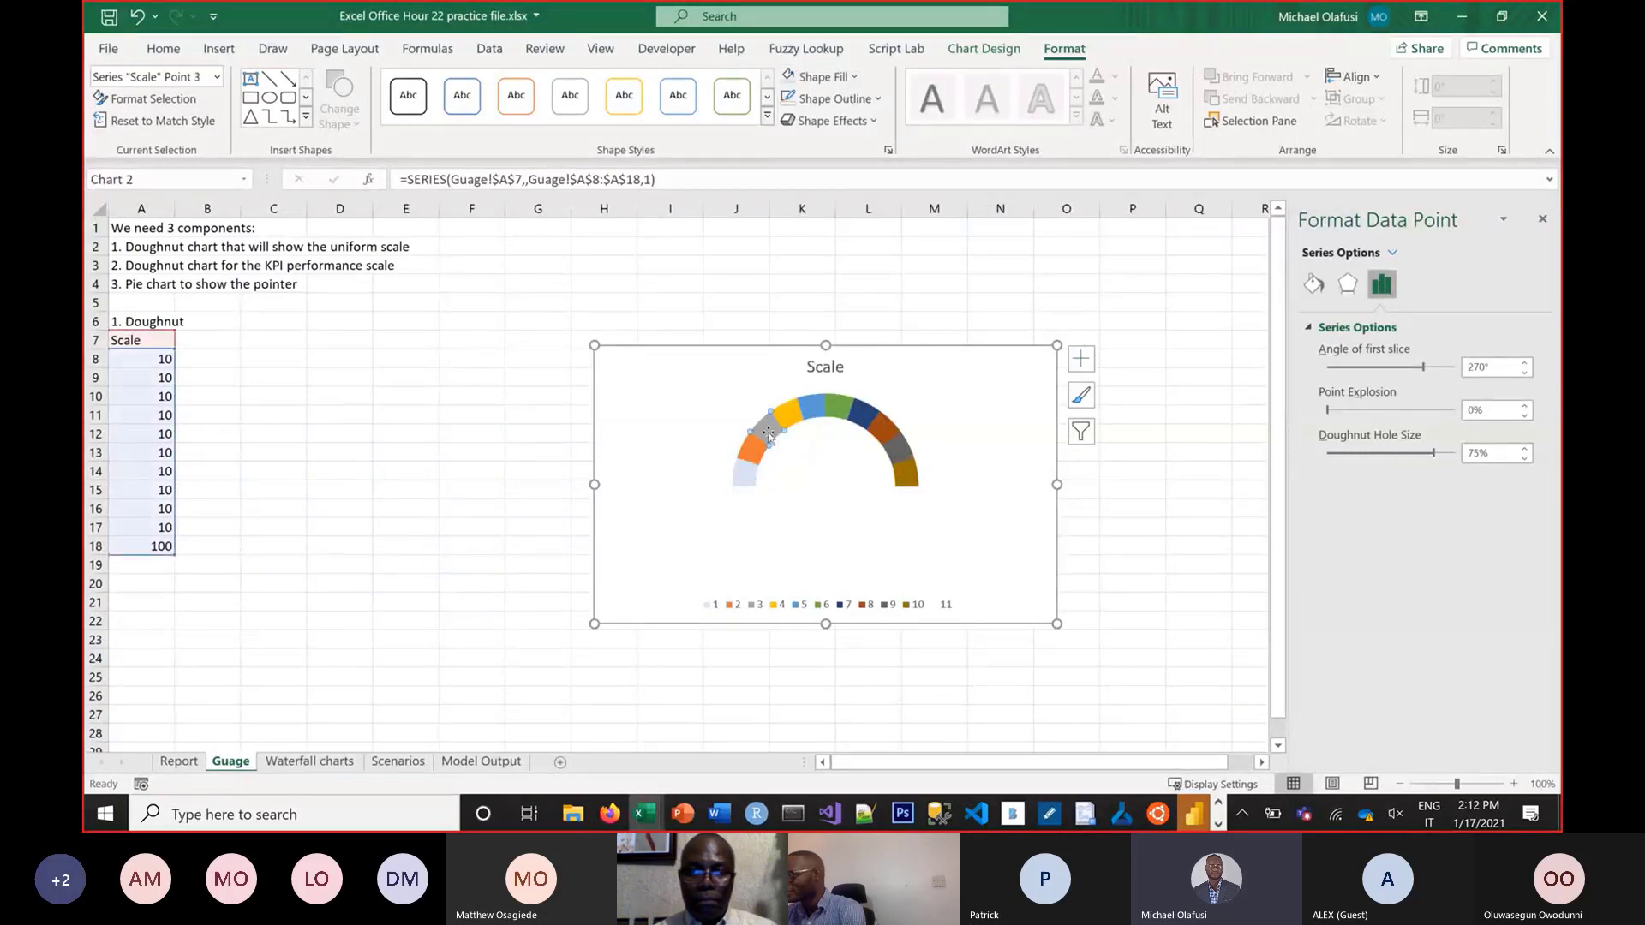
Apply the same light blue fill to slices 3, 5, 7 and 9 of the Scale doughnut
left_click(814, 76)
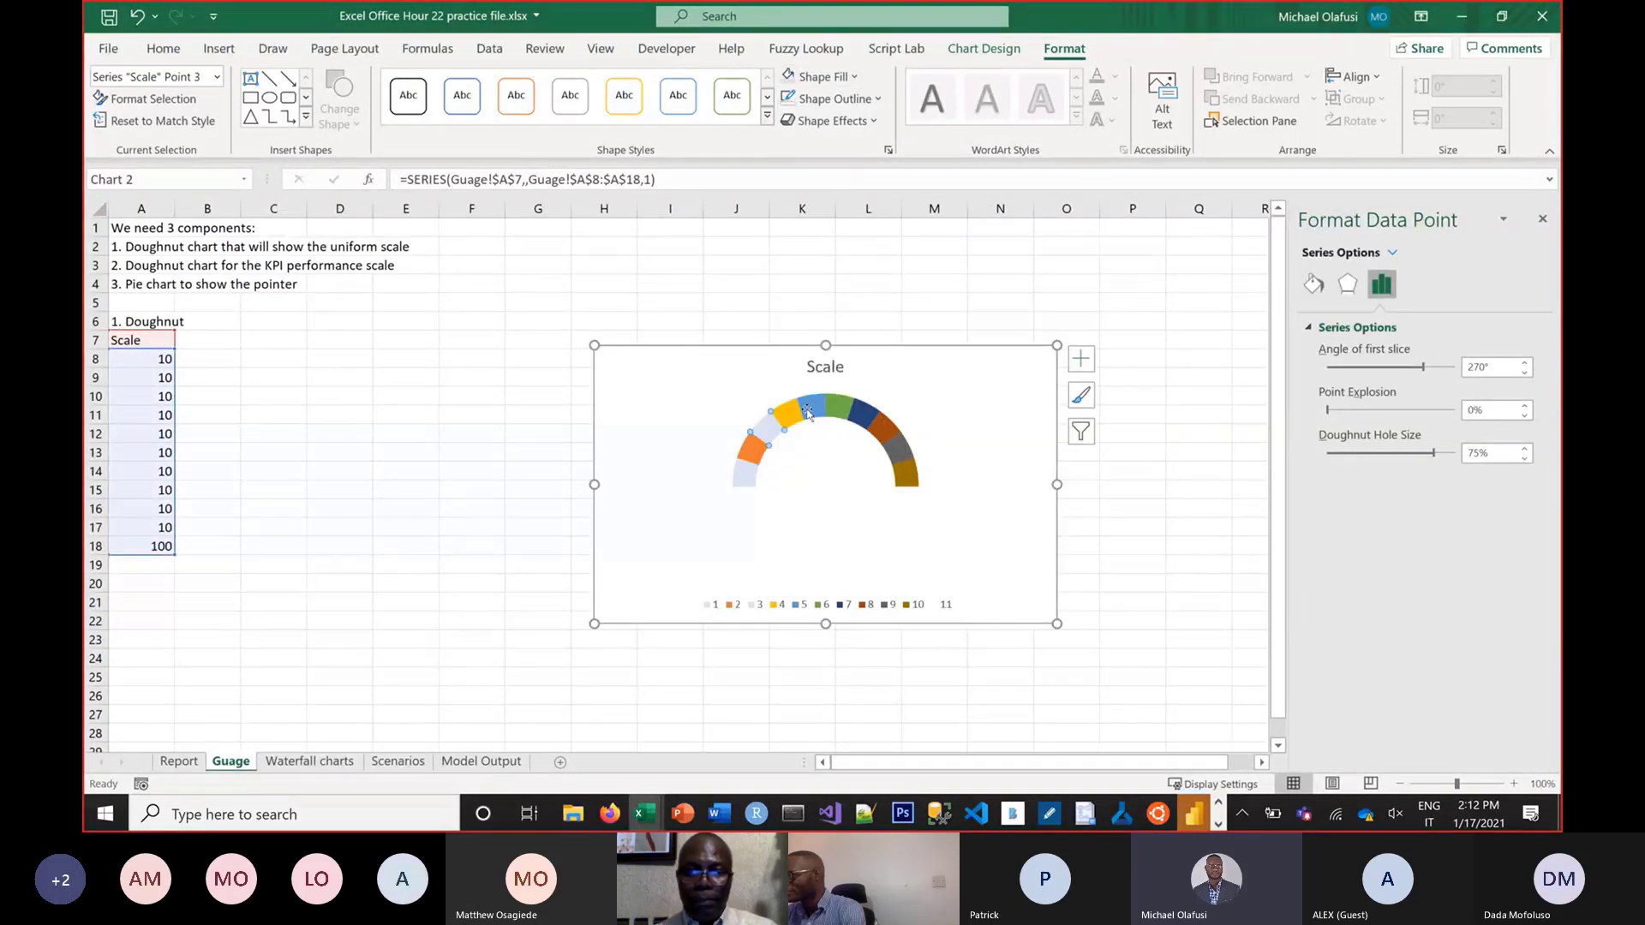
left_click(808, 409)
left_click(814, 77)
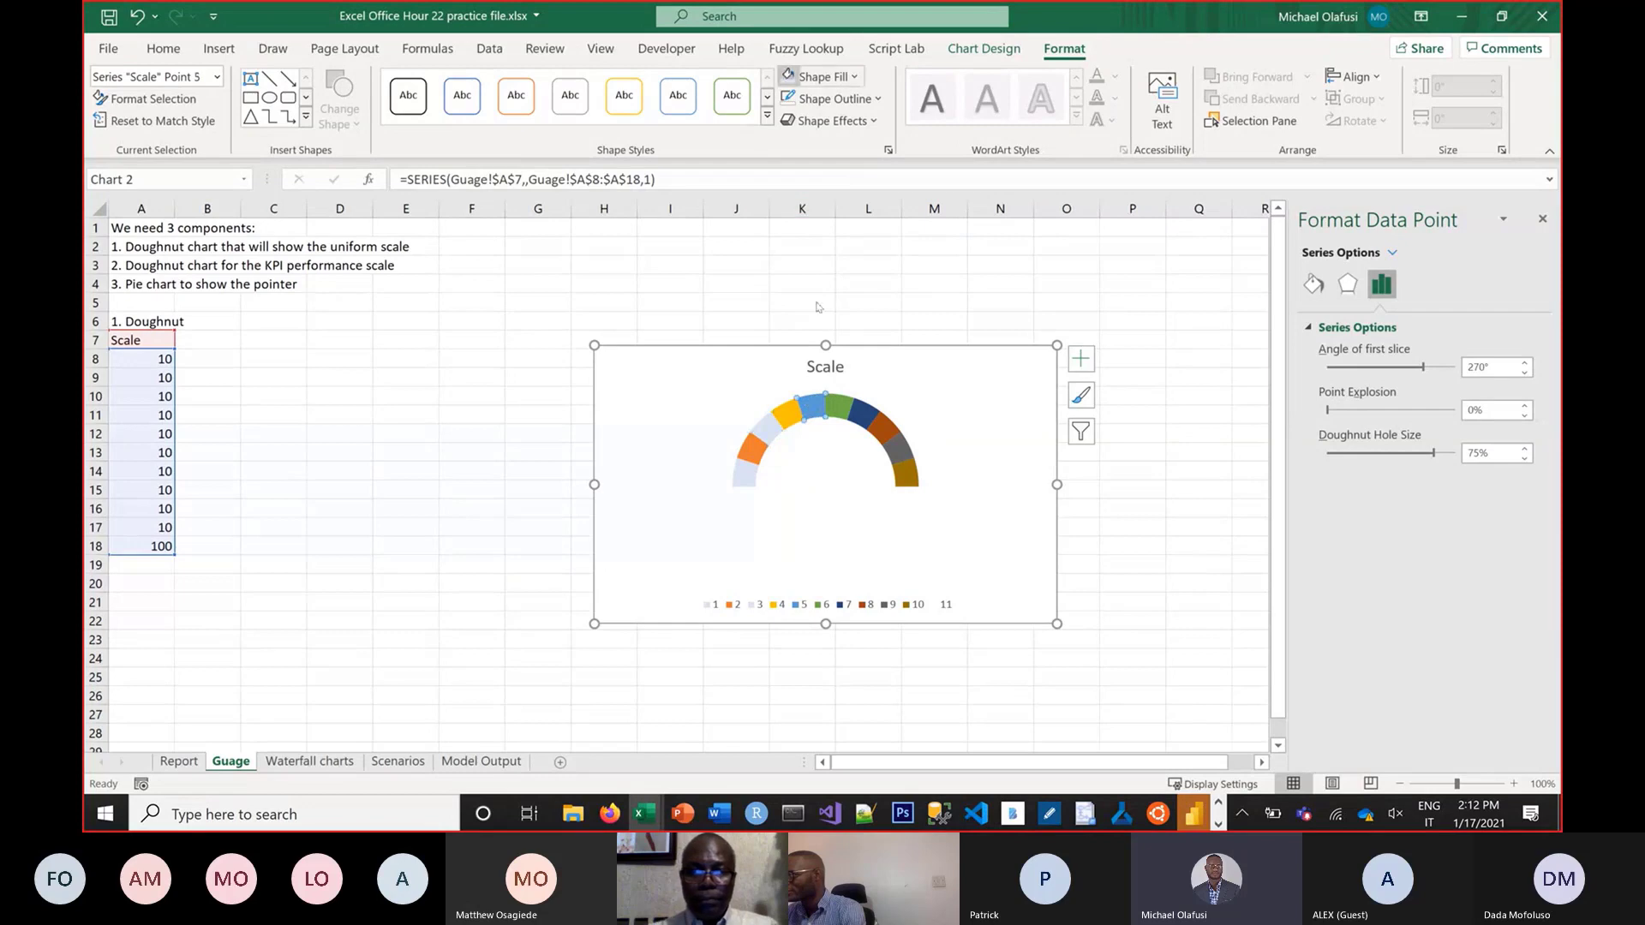
left_click(860, 416)
left_click(789, 76)
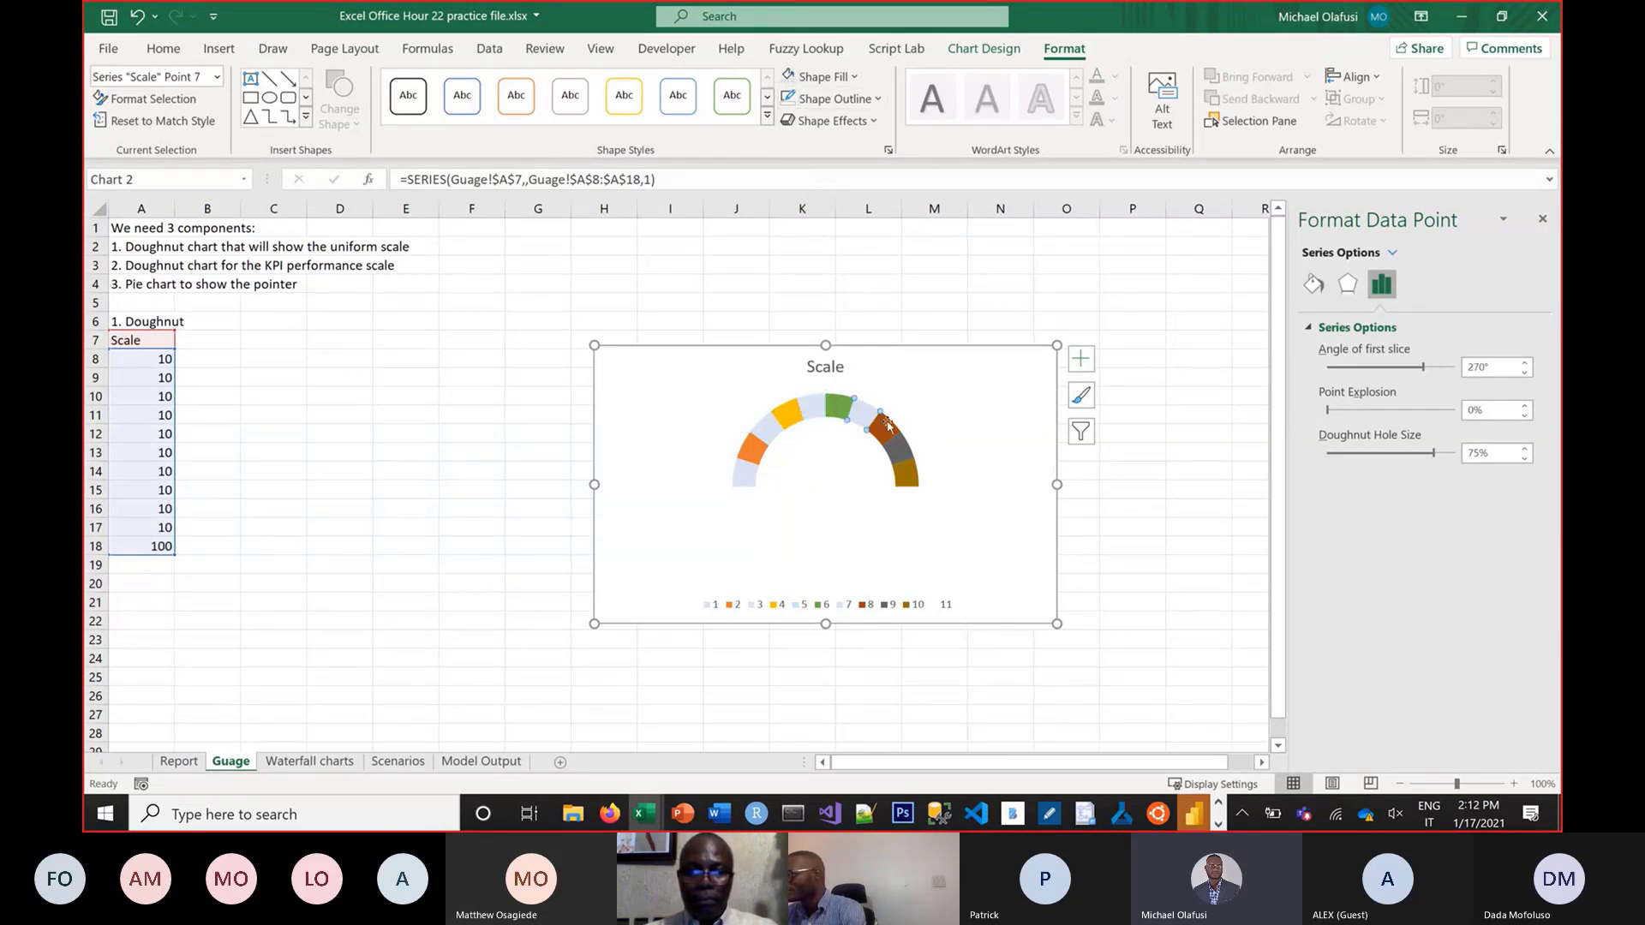
left_click(789, 76)
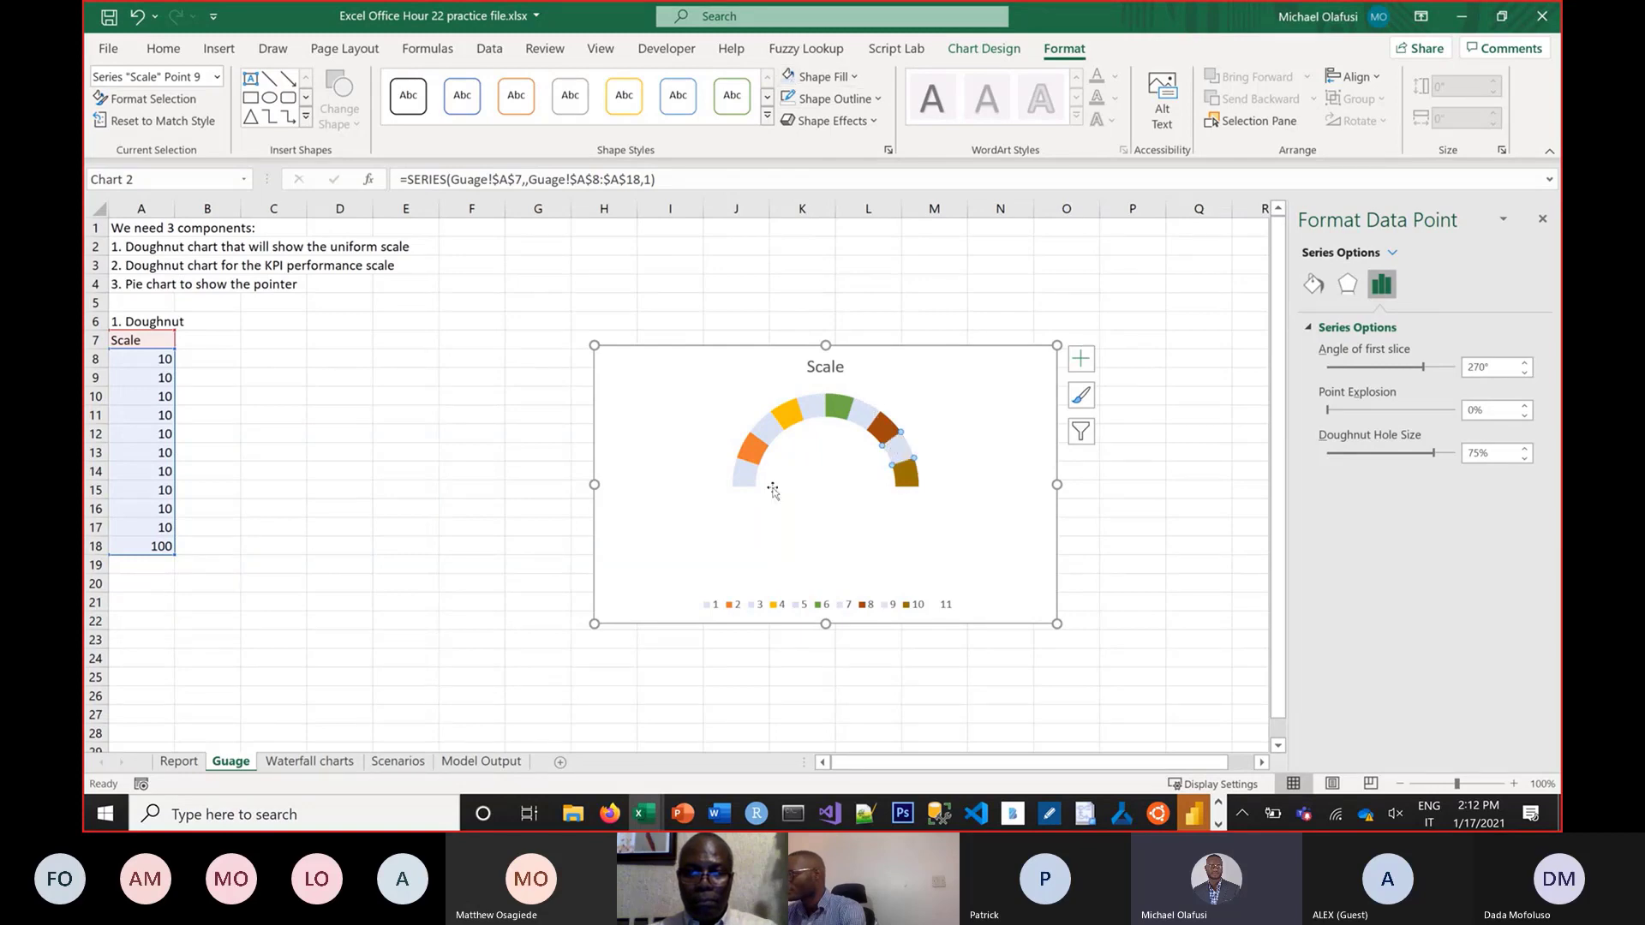
Fill slices 2, 4, 6, 8 and 10 of the Scale doughnut with a lighter tint of Gray, Accent 3
left_click(845, 79)
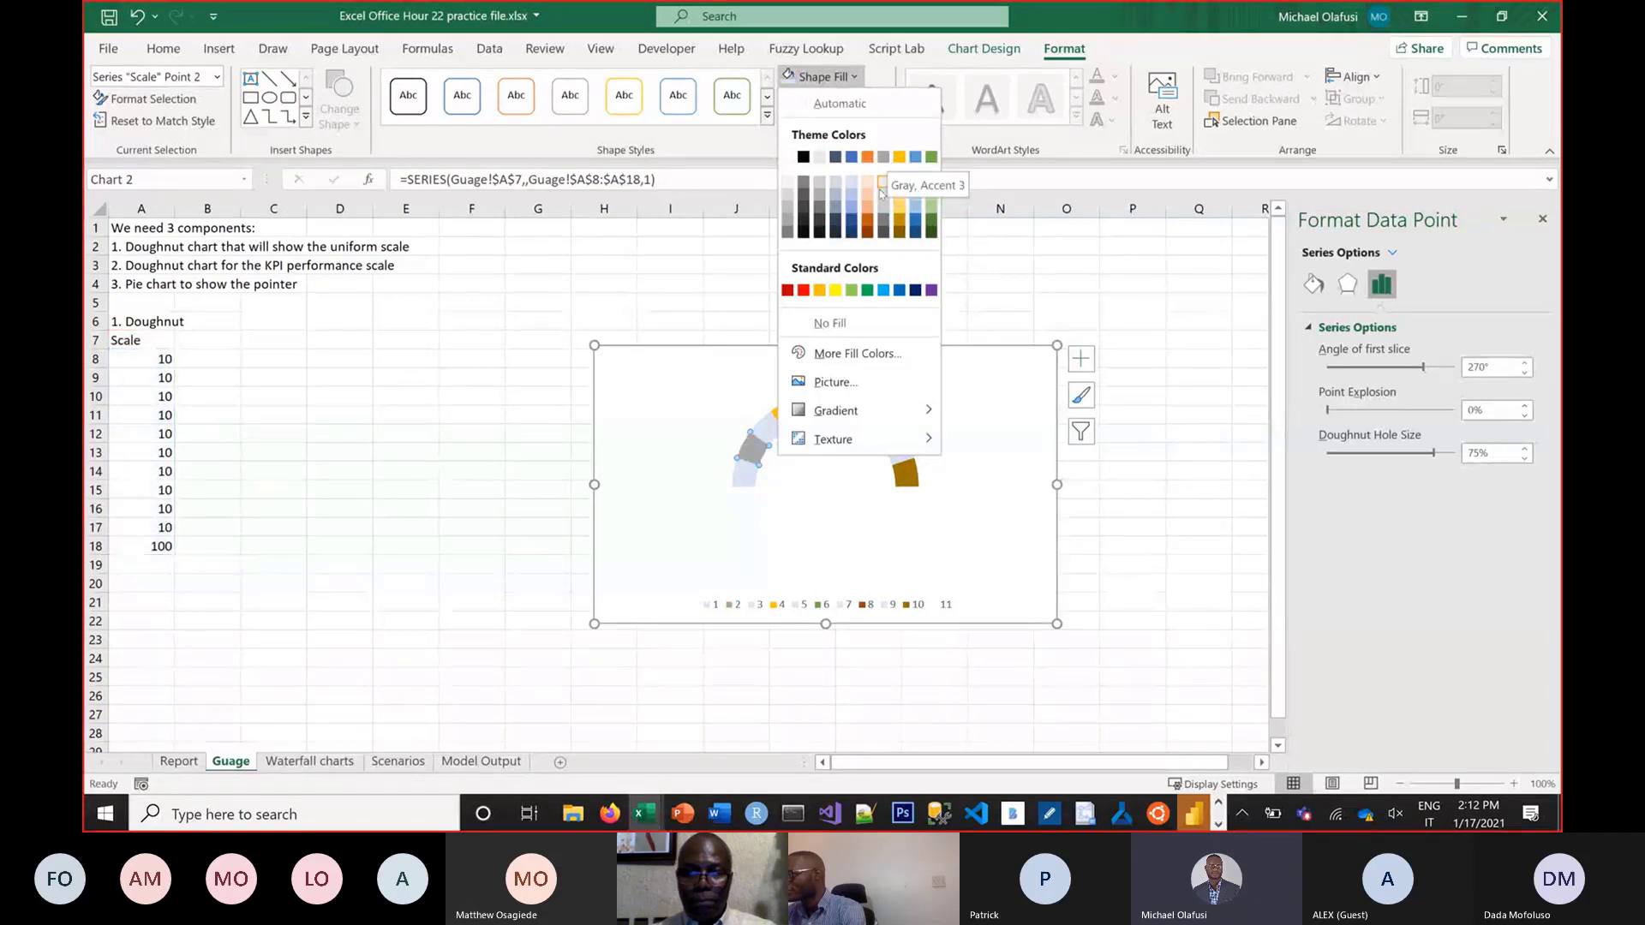
left_click(883, 206)
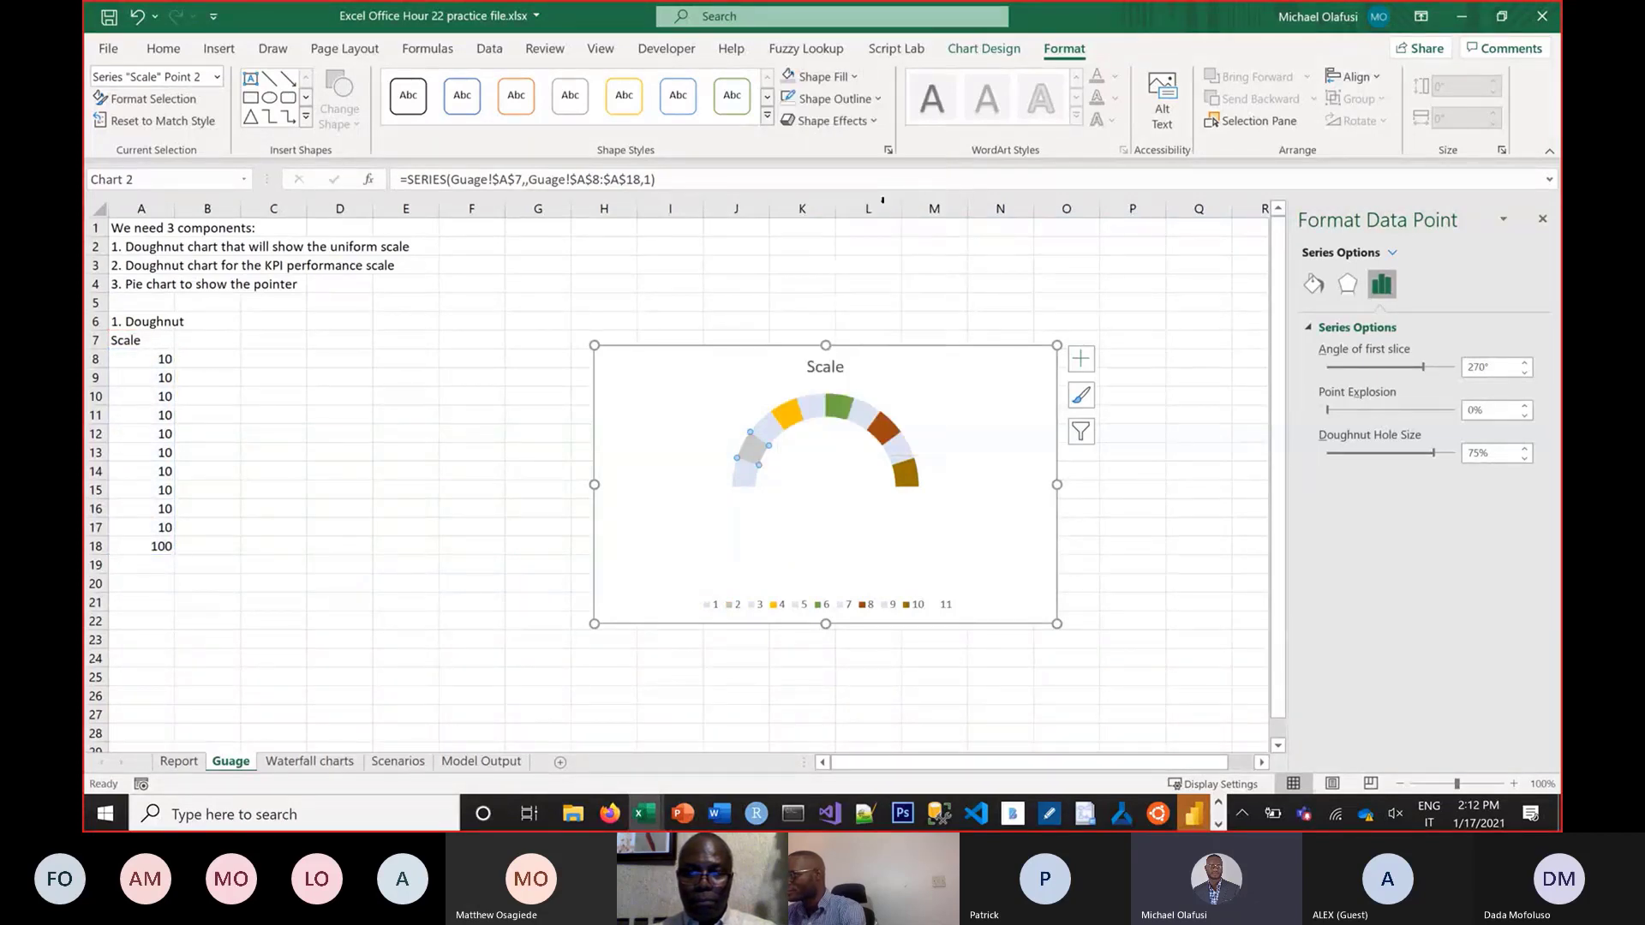
left_click(795, 413)
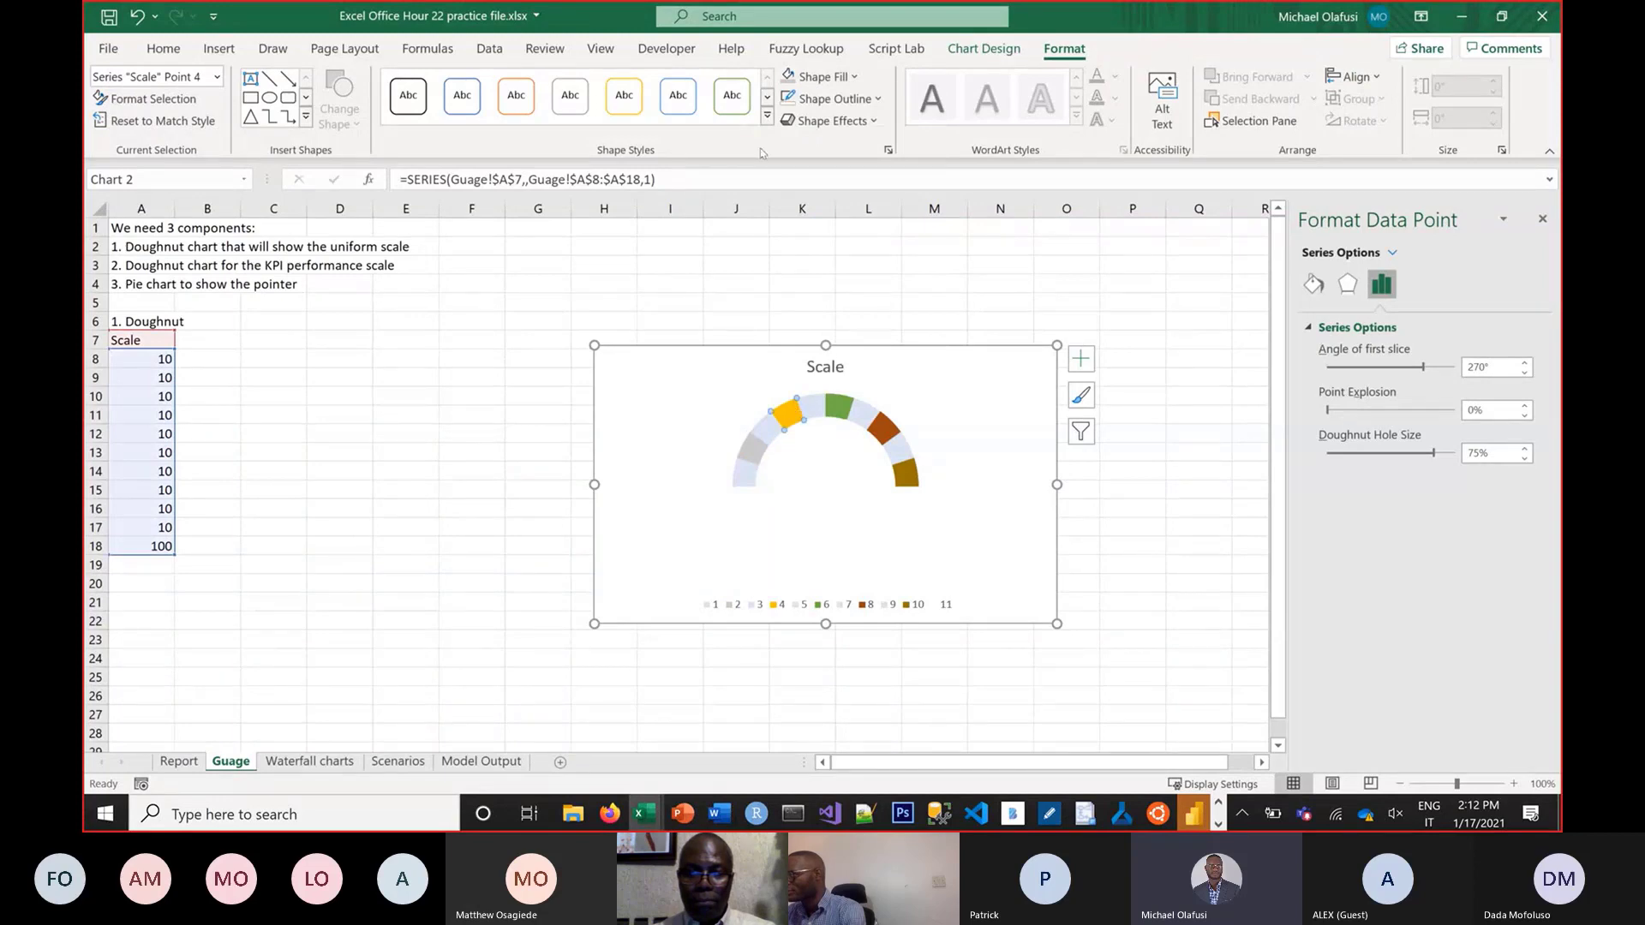
left_click(792, 77)
left_click(792, 76)
left_click(880, 431)
left_click(792, 76)
left_click(909, 475)
left_click(793, 76)
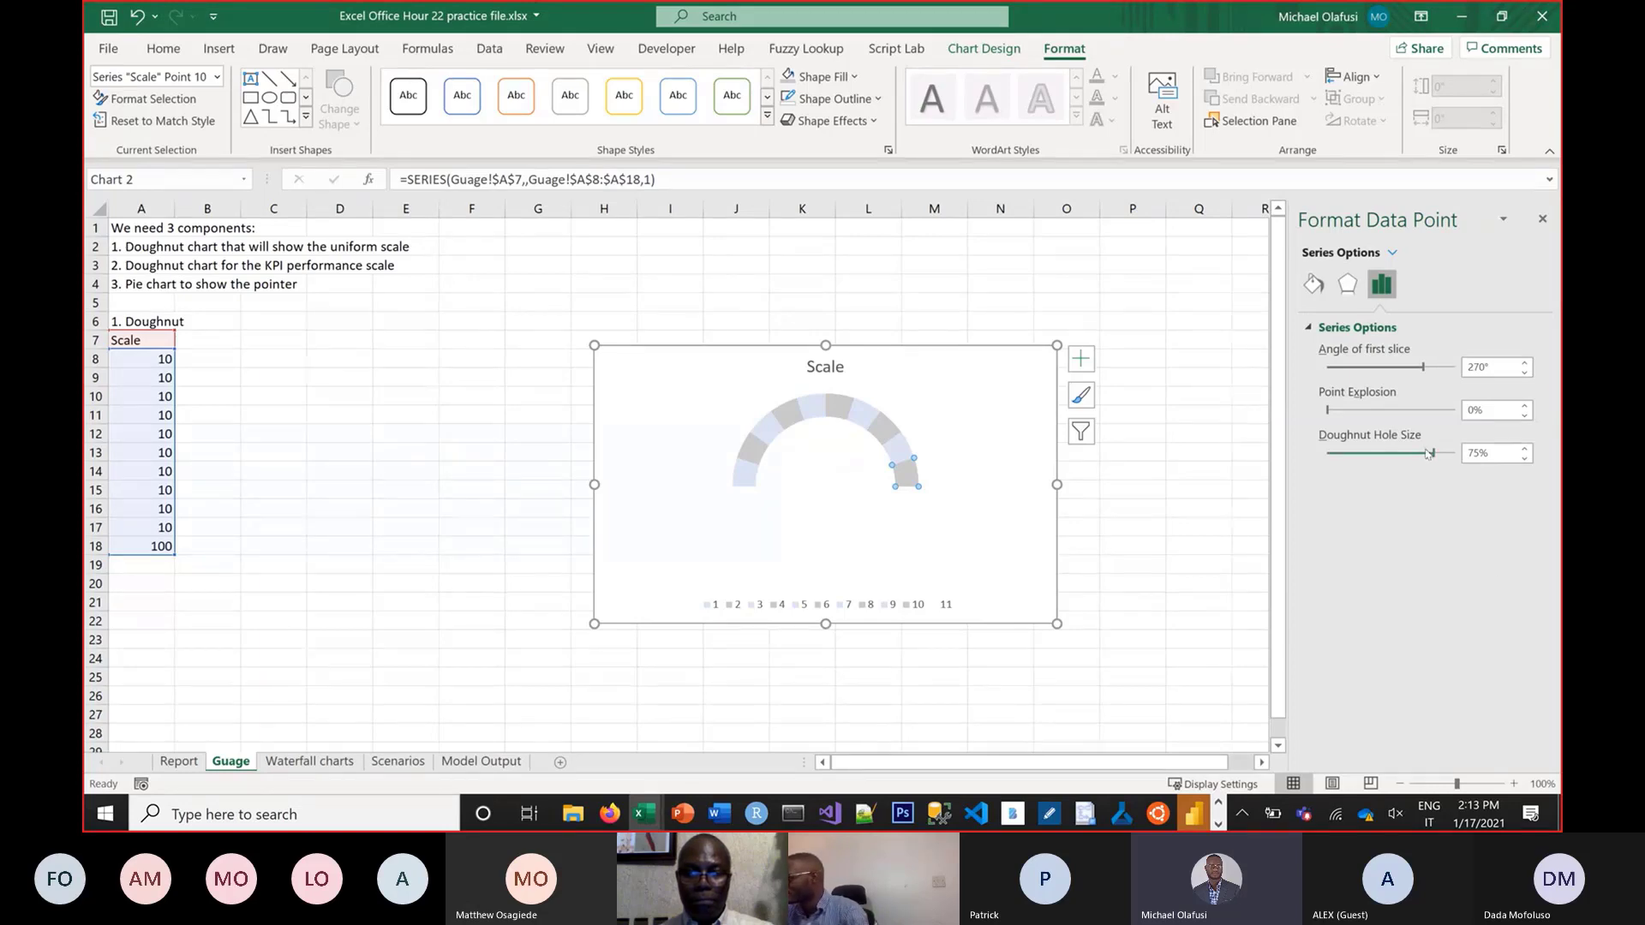
Thicken the scale ring by setting the doughnut hole size to 68%, and deselect the chart
left_click_drag(1432, 452, 1422, 456)
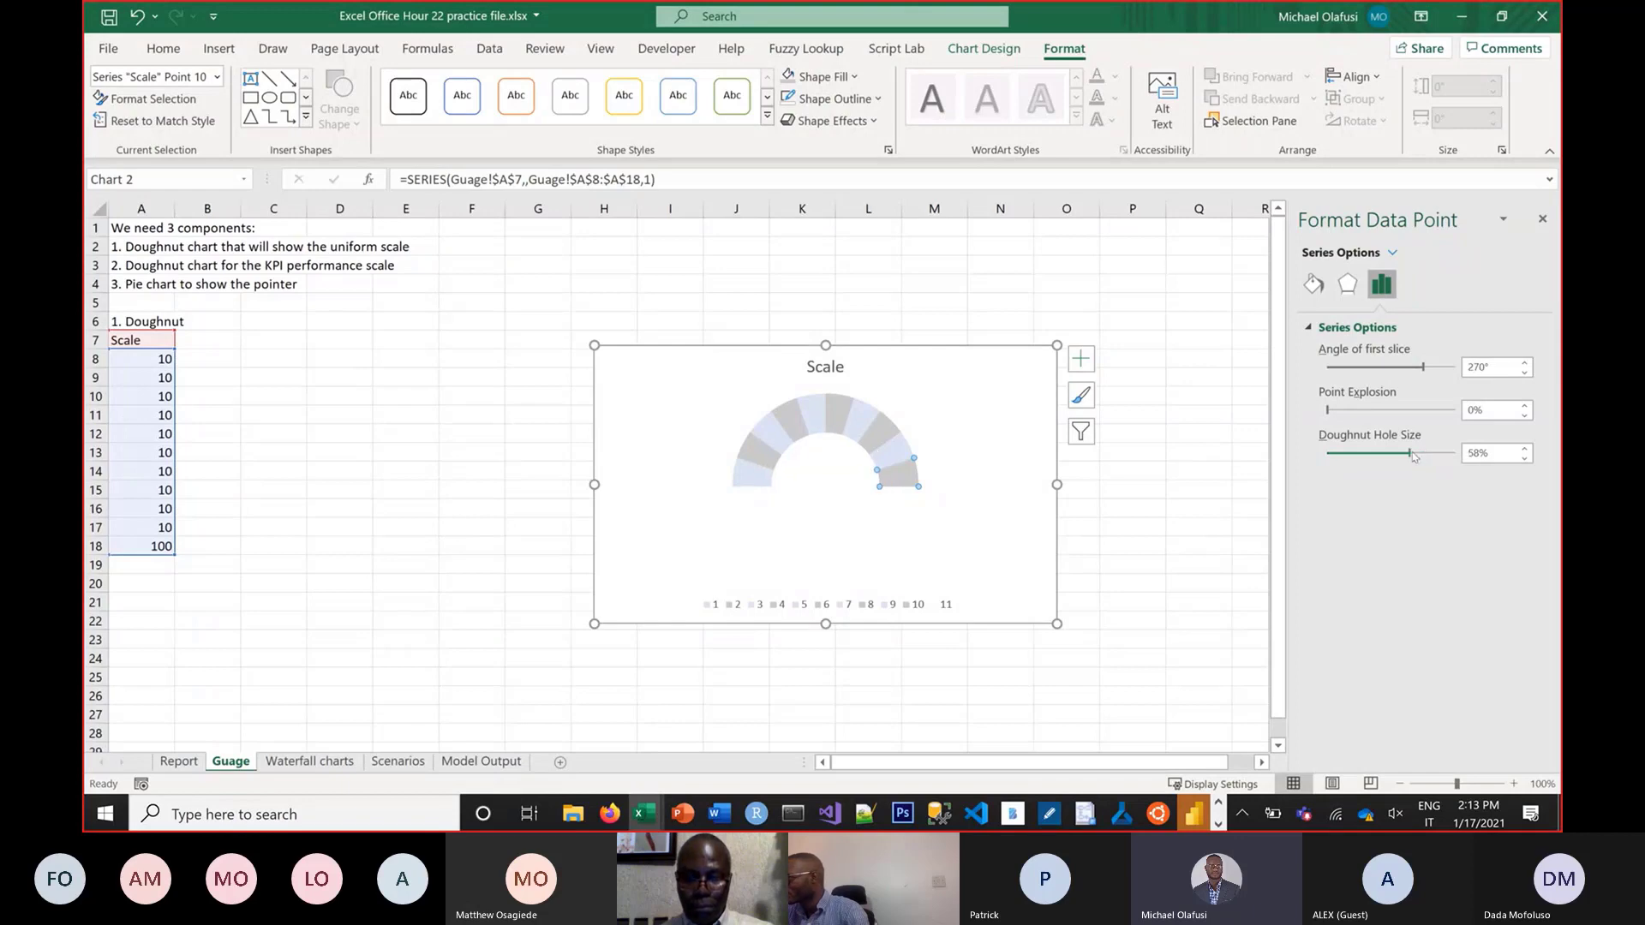
left_click_drag(1413, 455, 1424, 455)
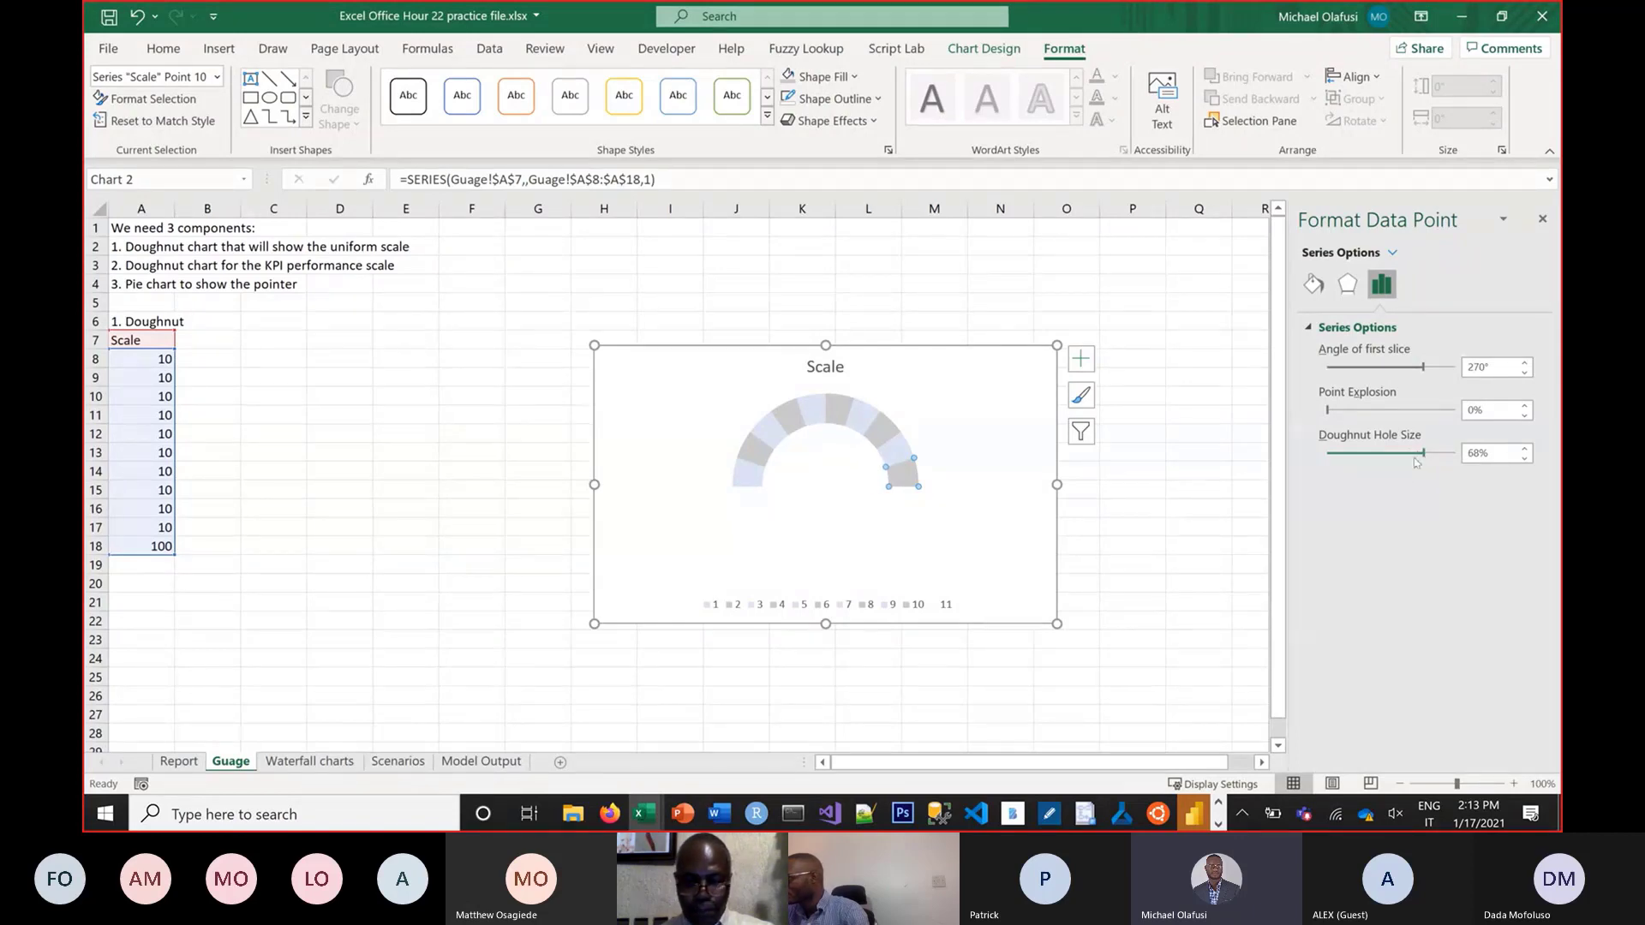
left_click(981, 613)
left_click(1131, 545)
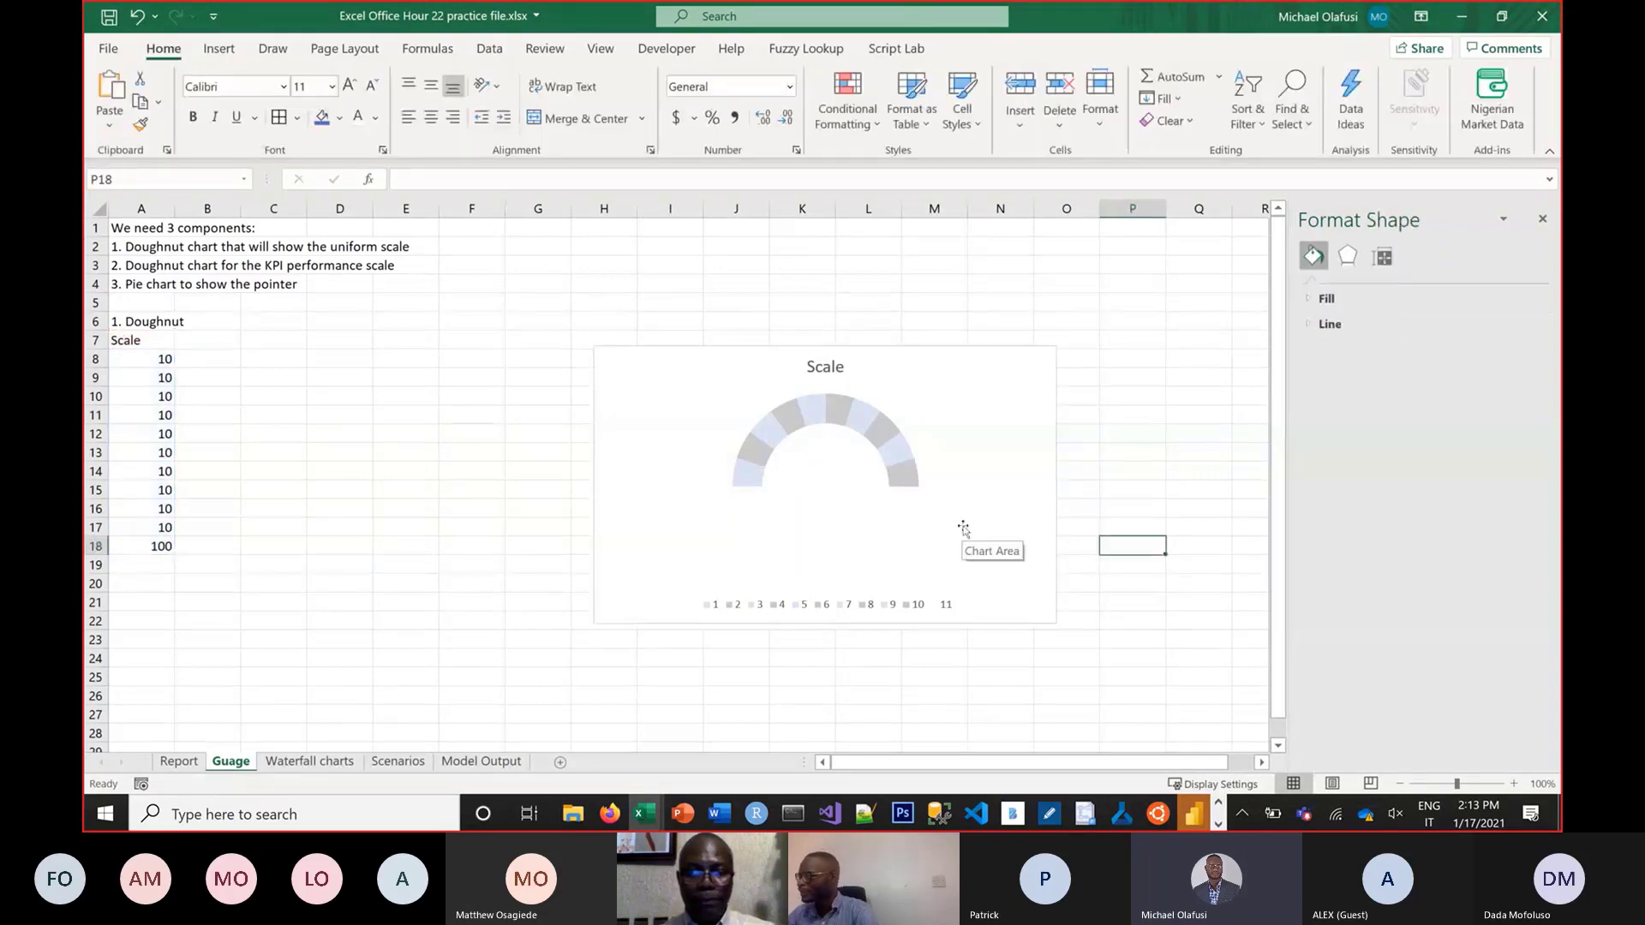
left_click(904, 456)
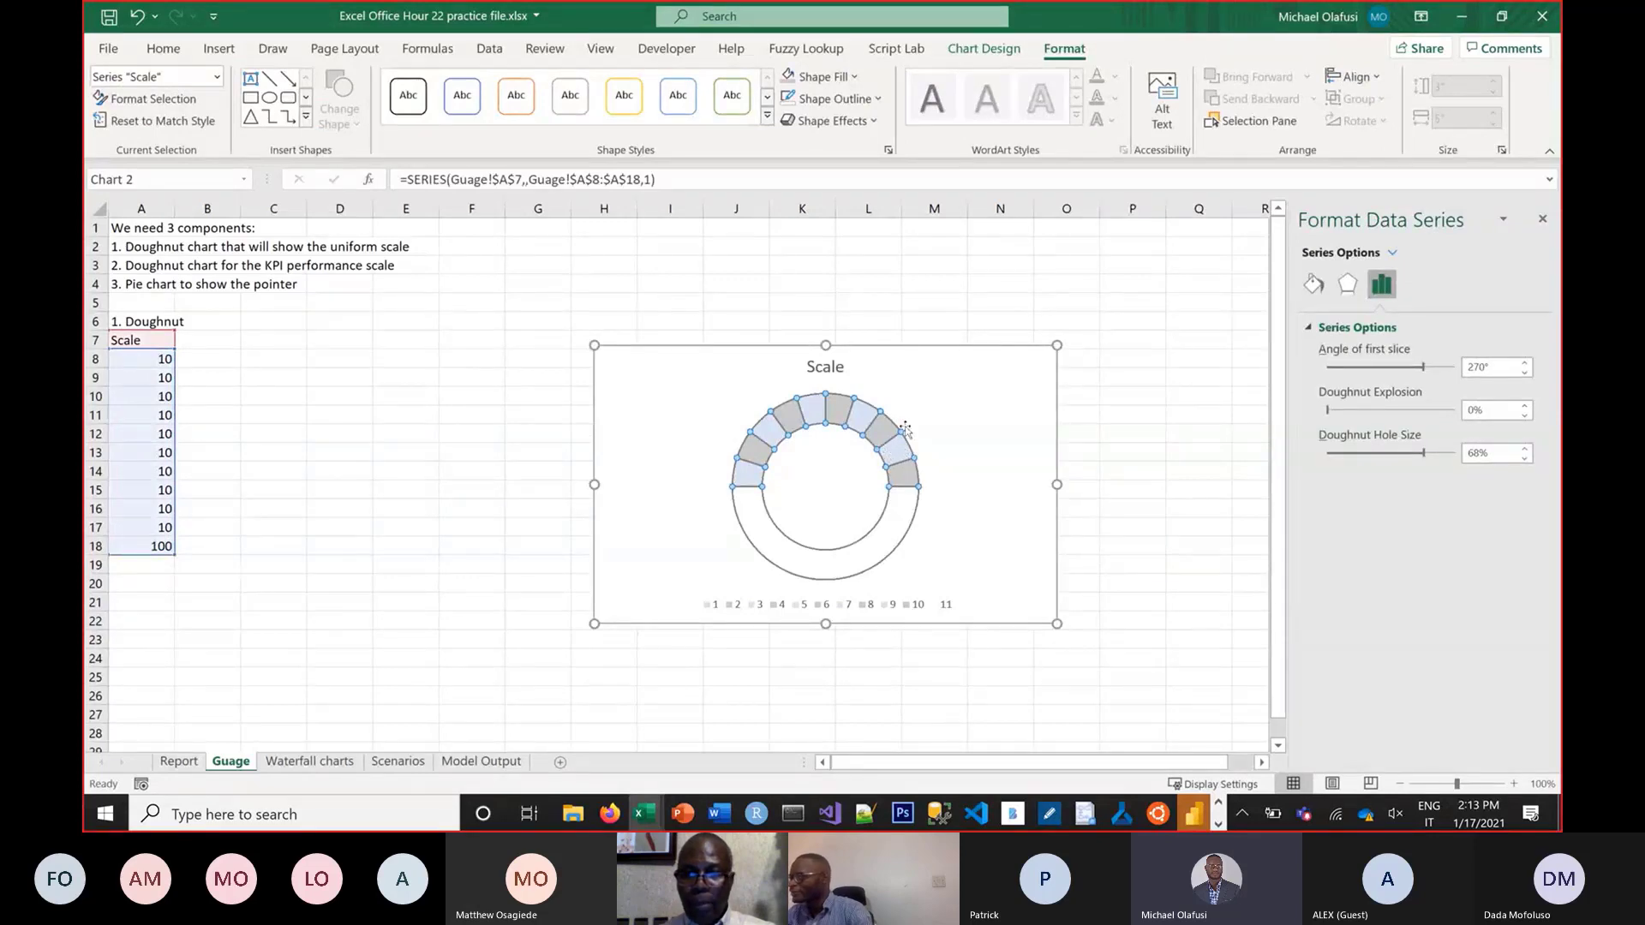
mouse_move(916, 482)
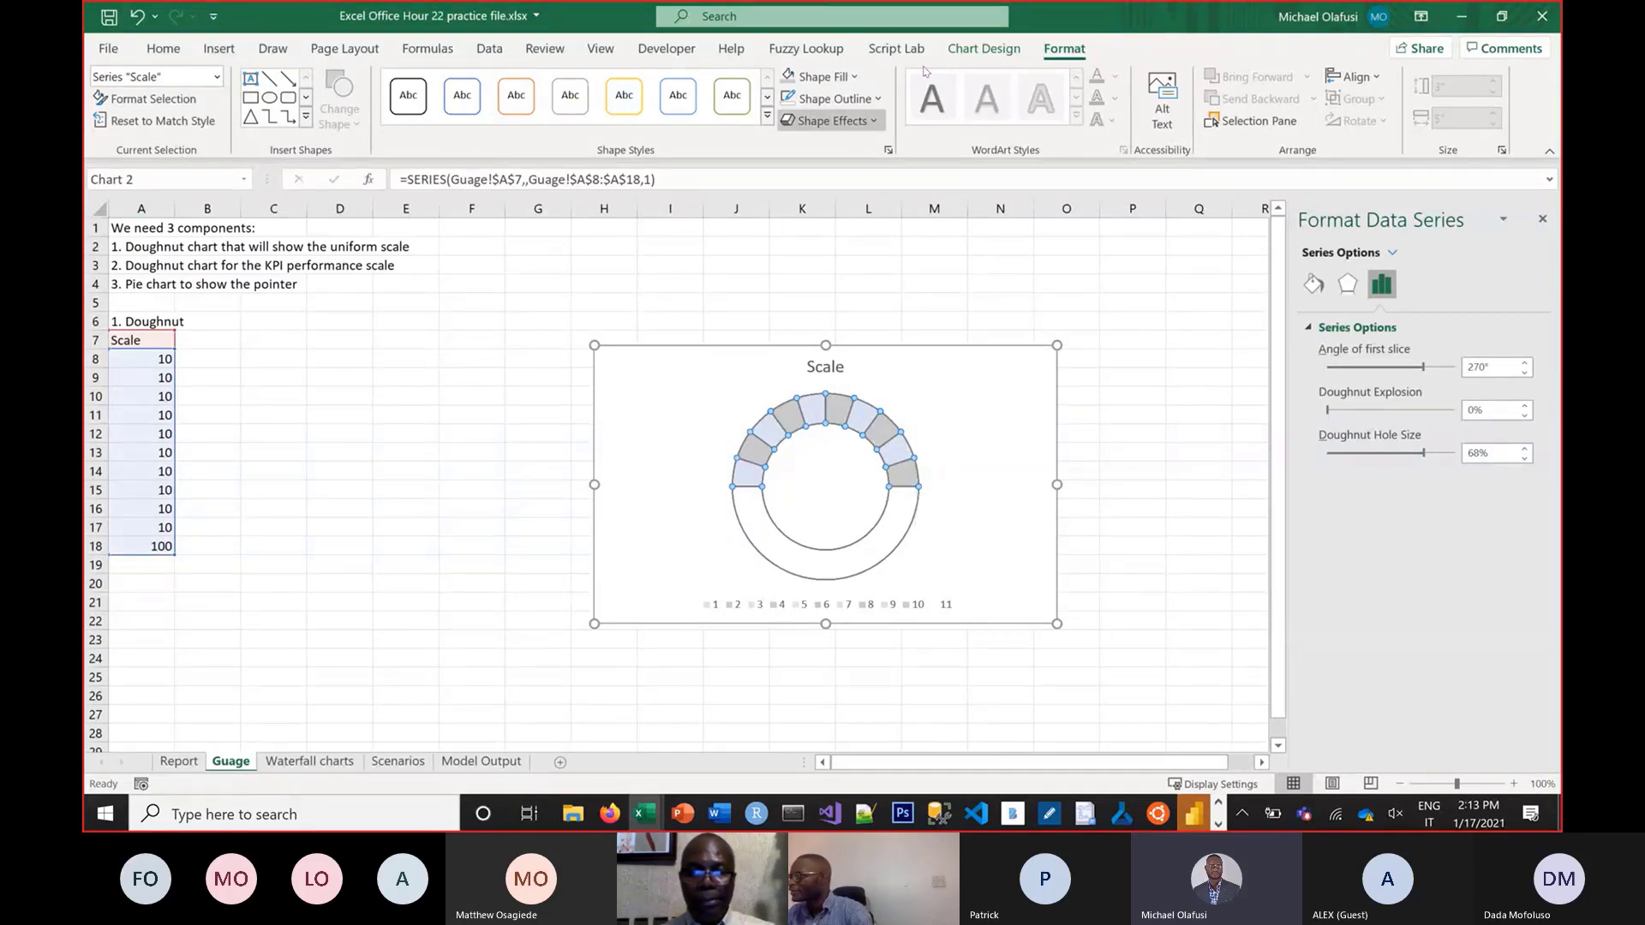
left_click(1177, 377)
left_click(988, 394)
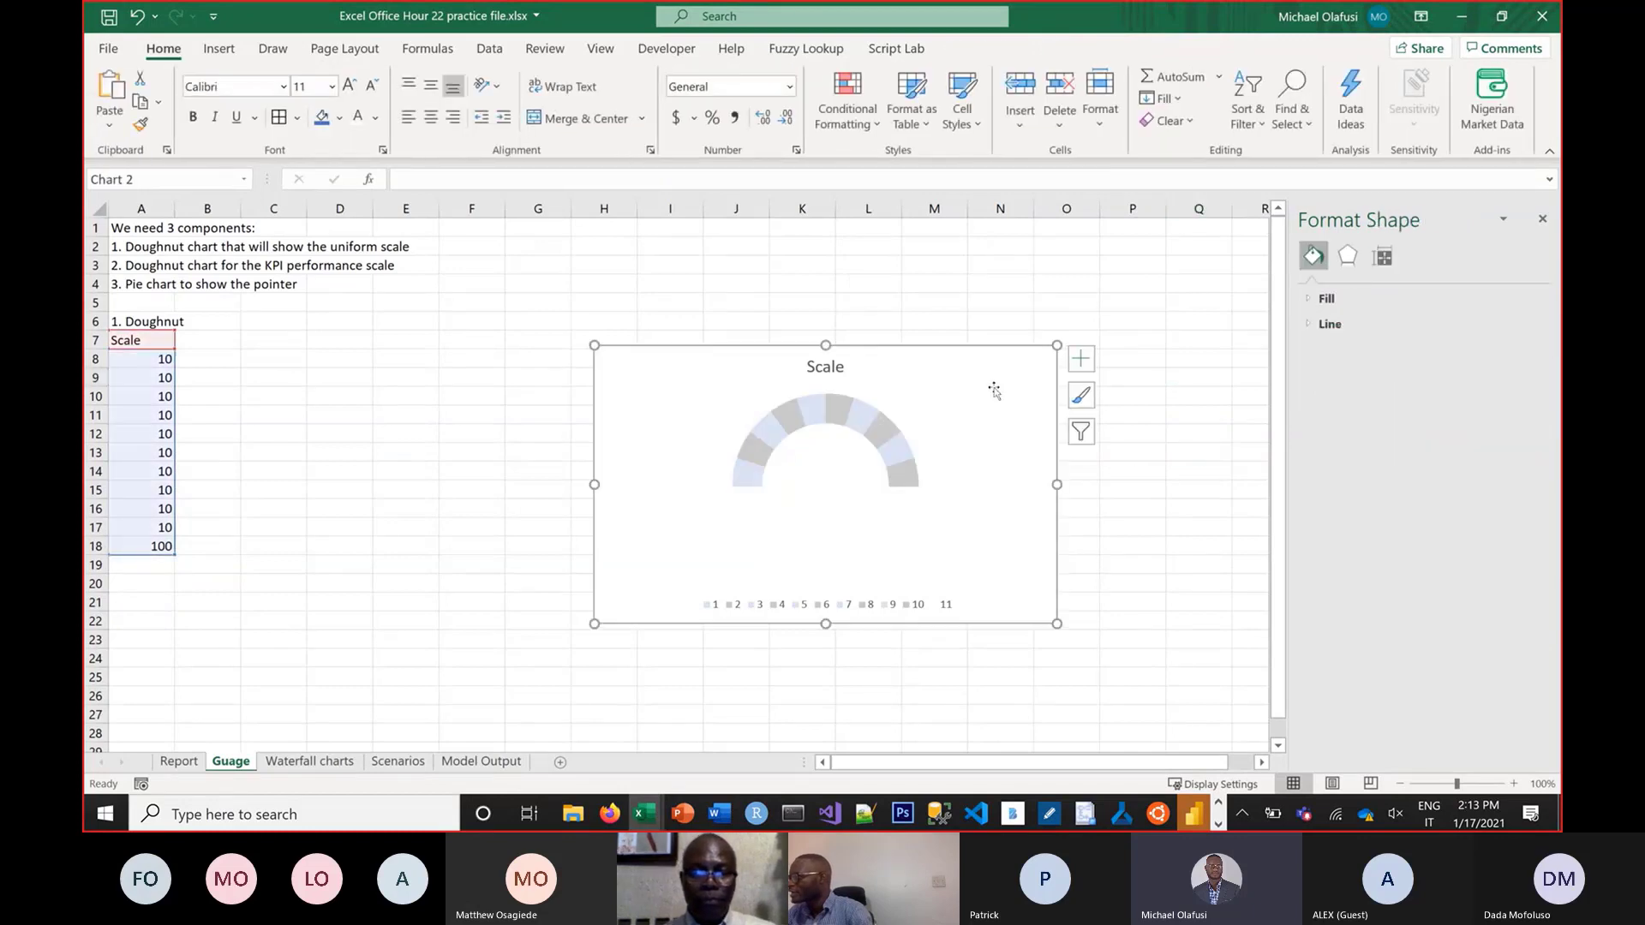
left_click(1143, 393)
left_click(1029, 409)
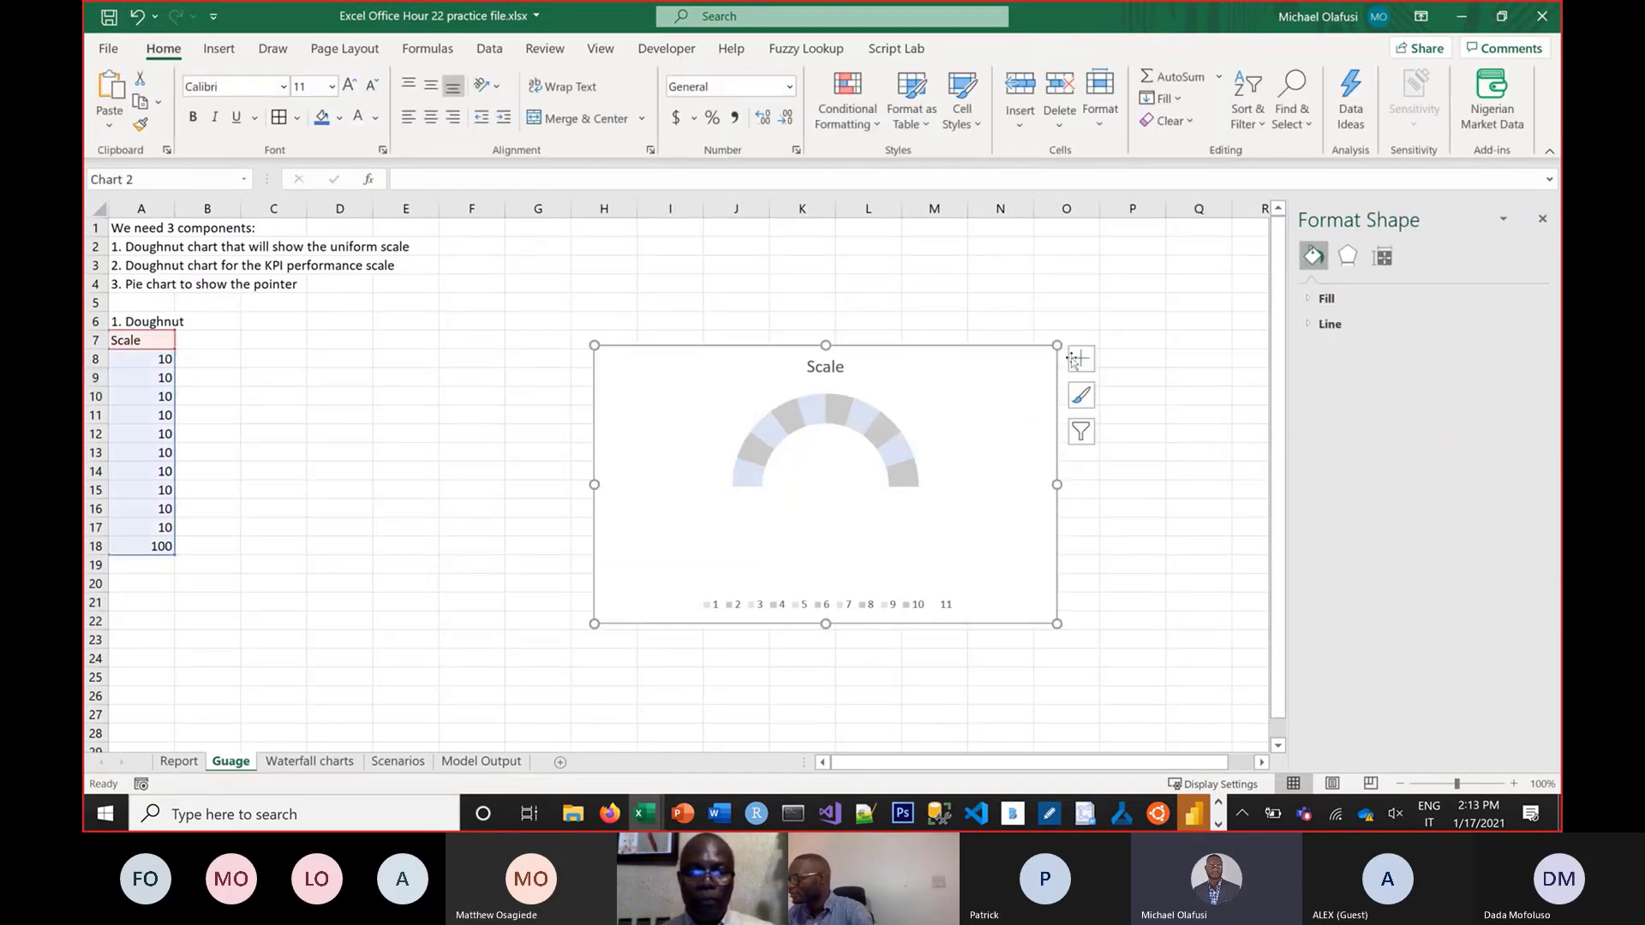
left_click(1073, 357)
left_click(1046, 383)
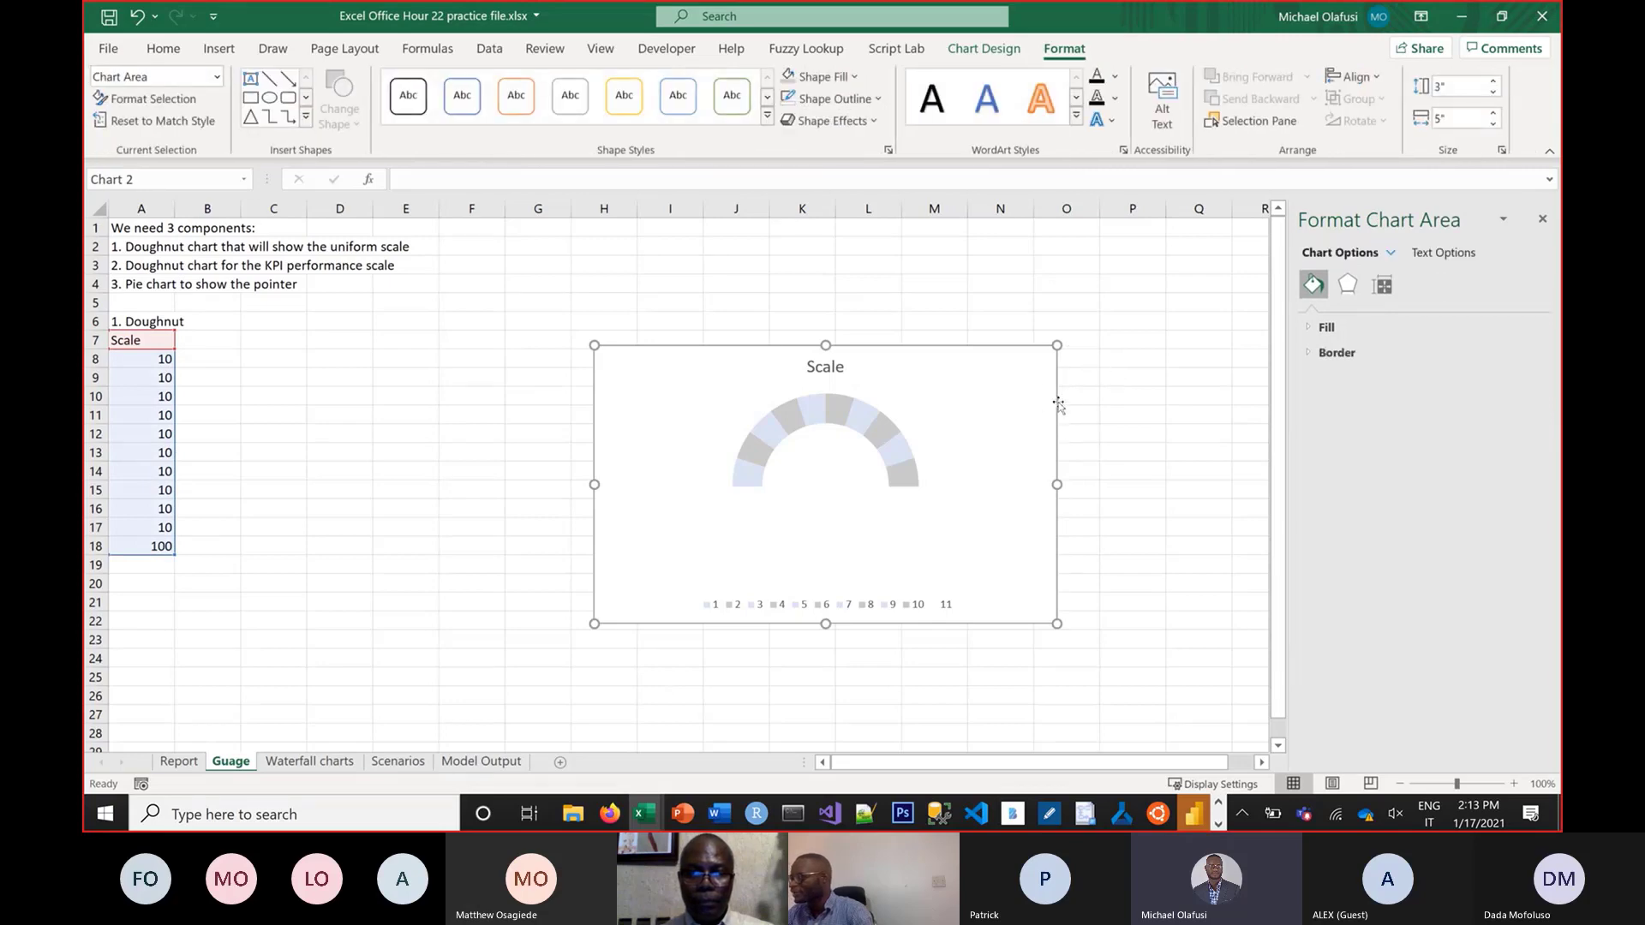
left_click(1118, 396)
left_click(1025, 382)
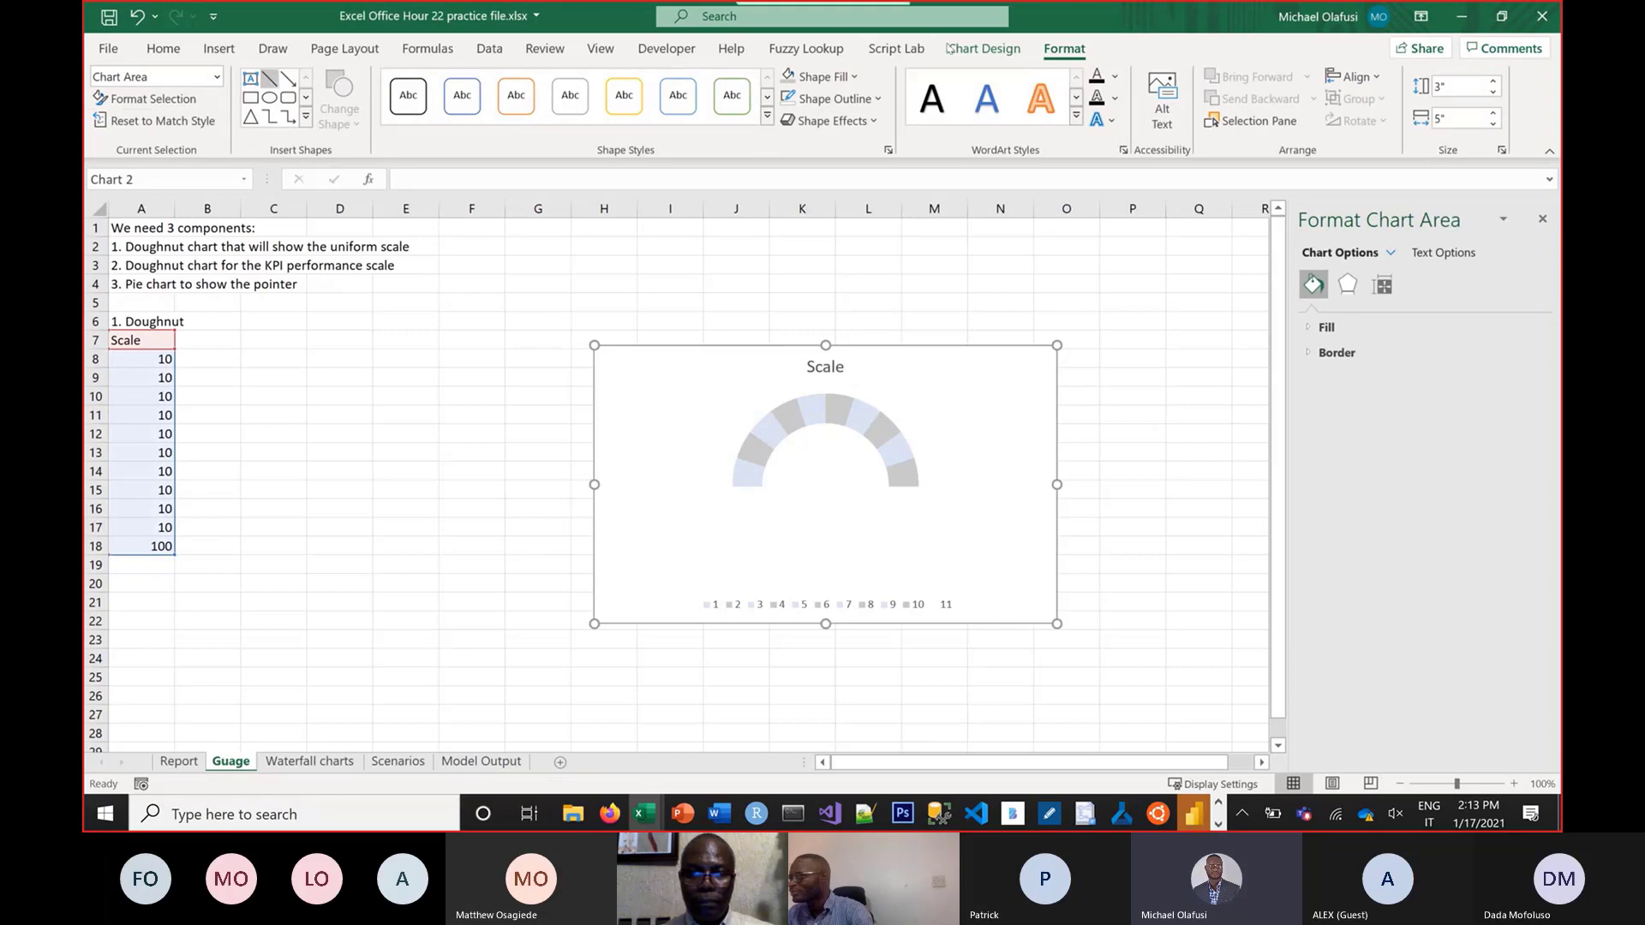
Add data labels to the Scale doughnut and expand their label content options
left_click(985, 49)
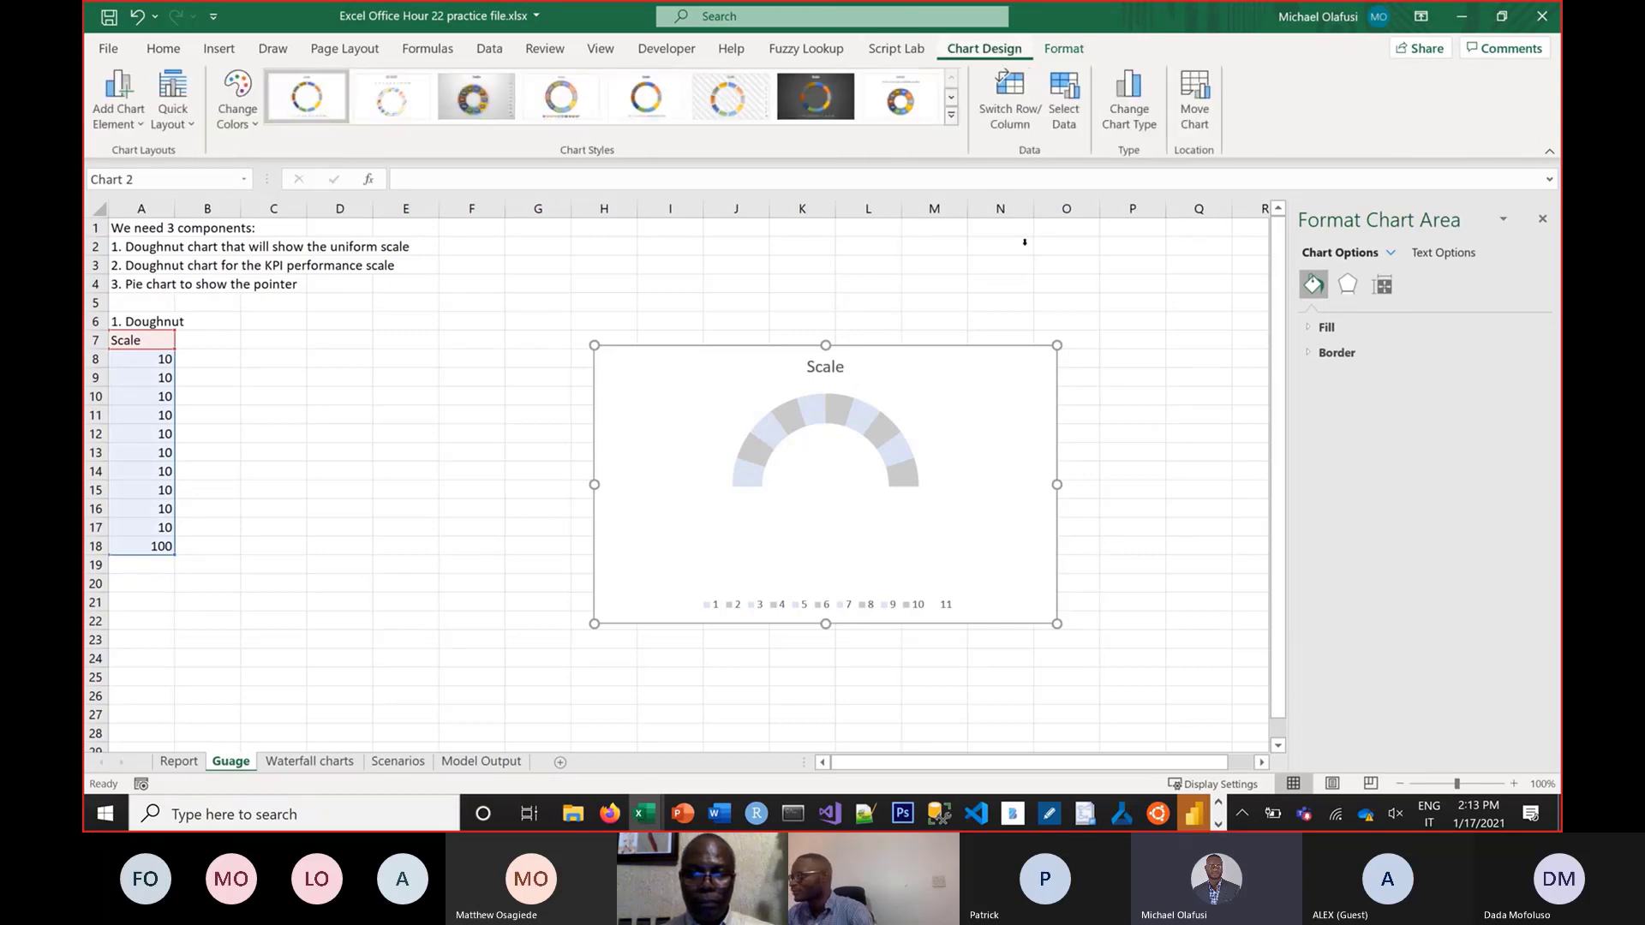
left_click(1097, 370)
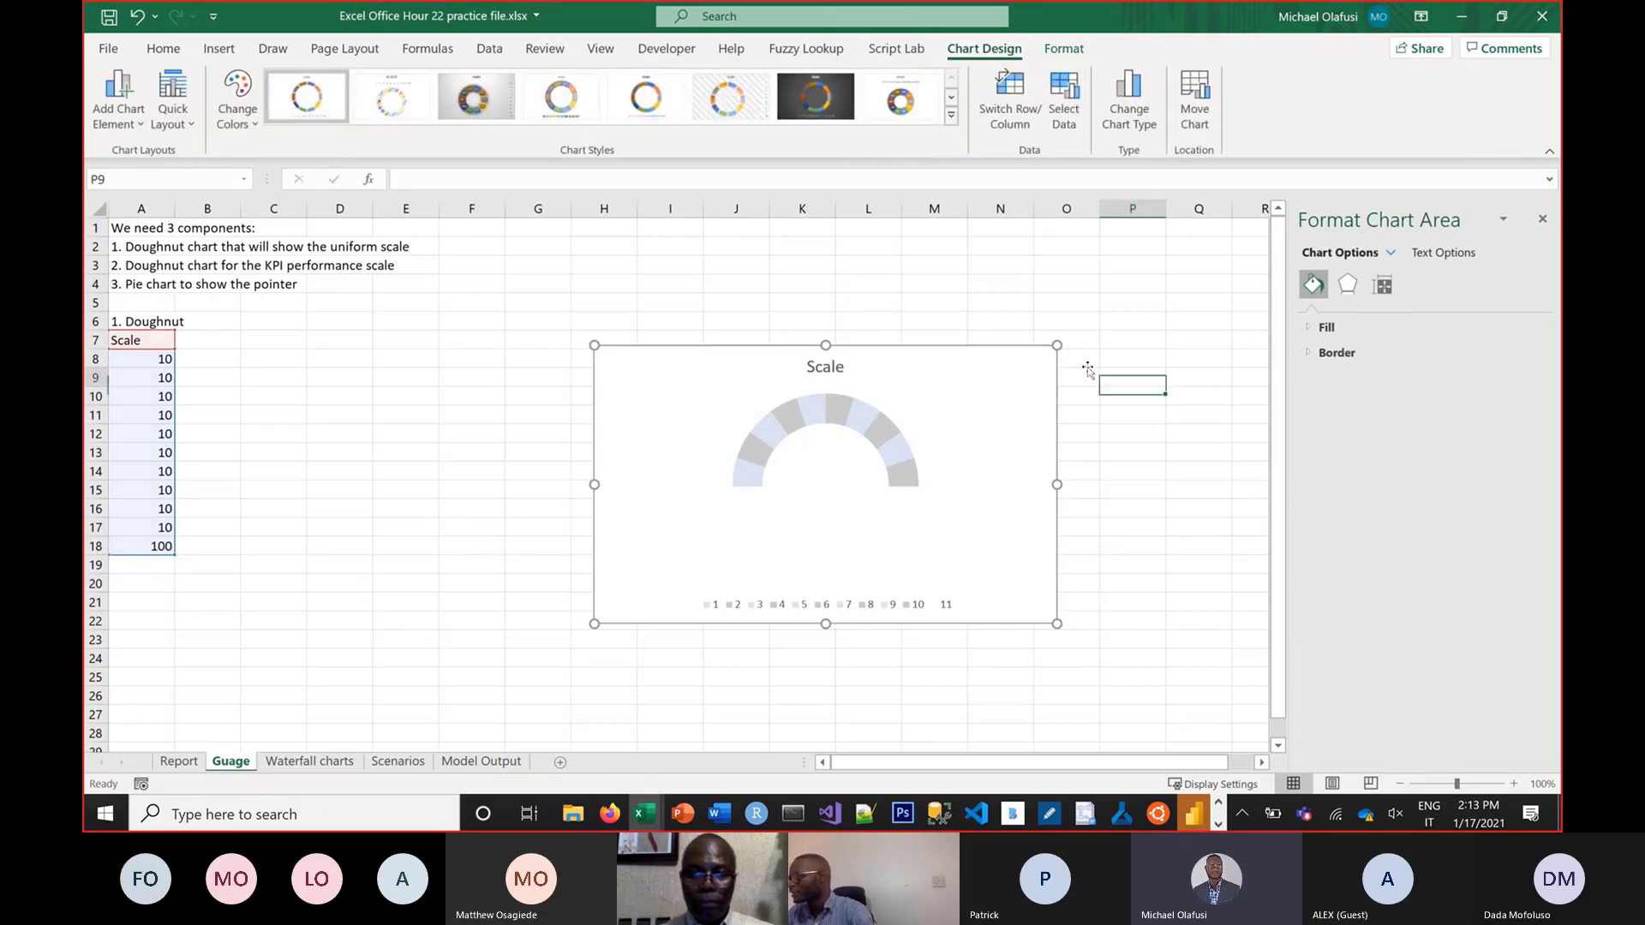
left_click(1050, 377)
left_click_drag(1113, 375, 1078, 377)
left_click(1039, 392)
left_click(139, 124)
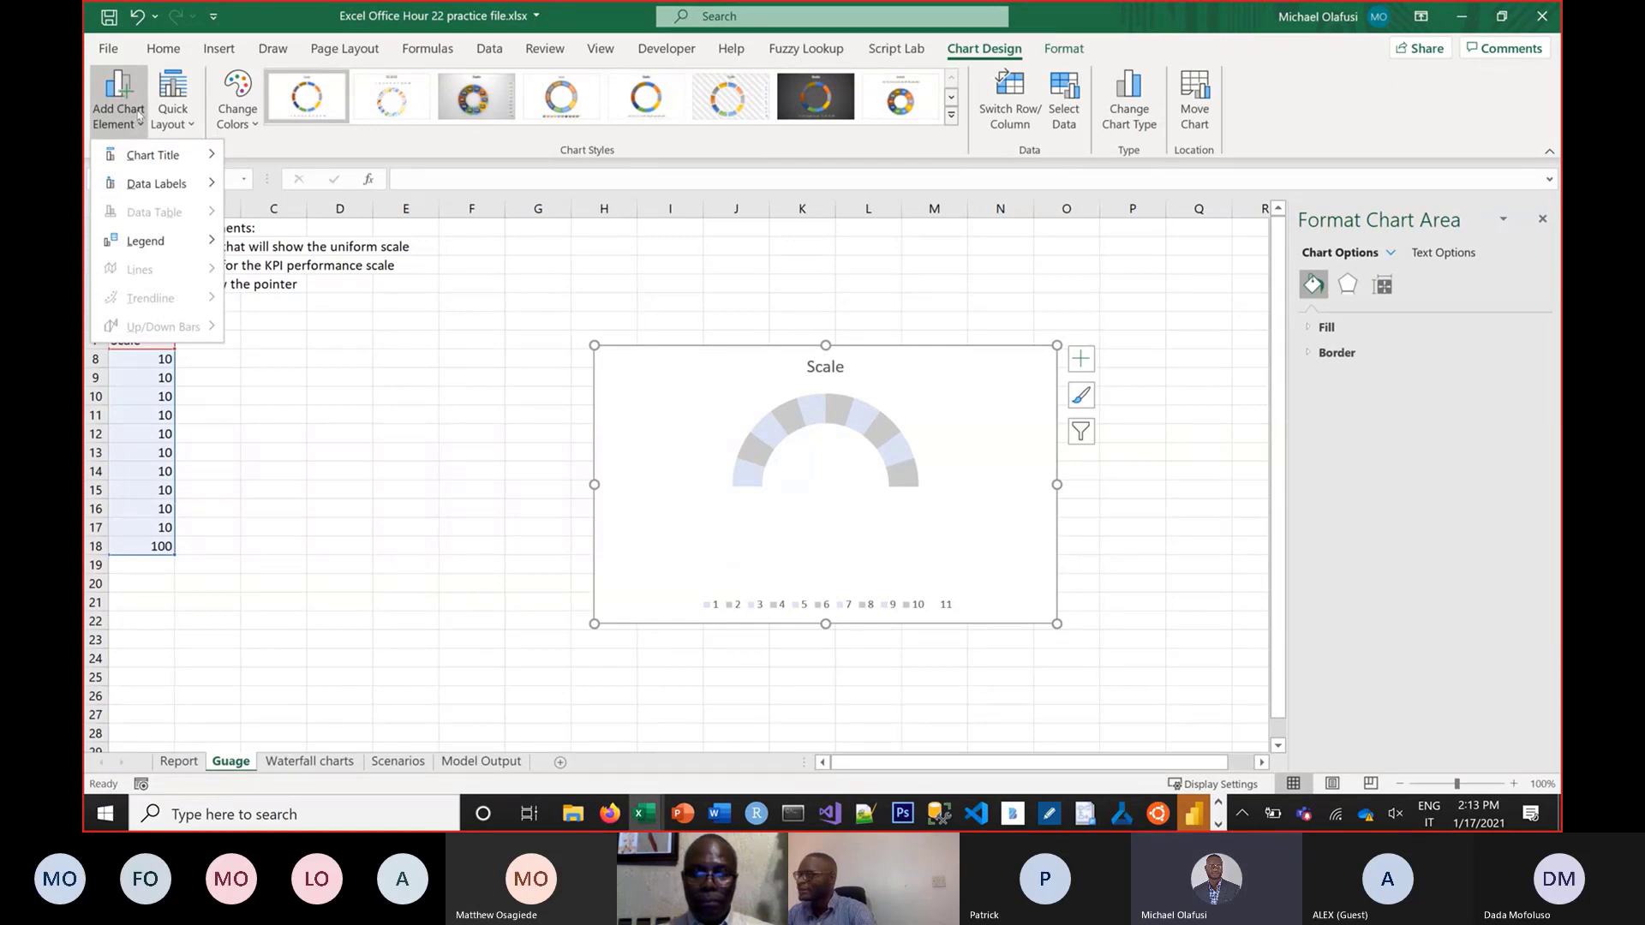
mouse_move(159, 190)
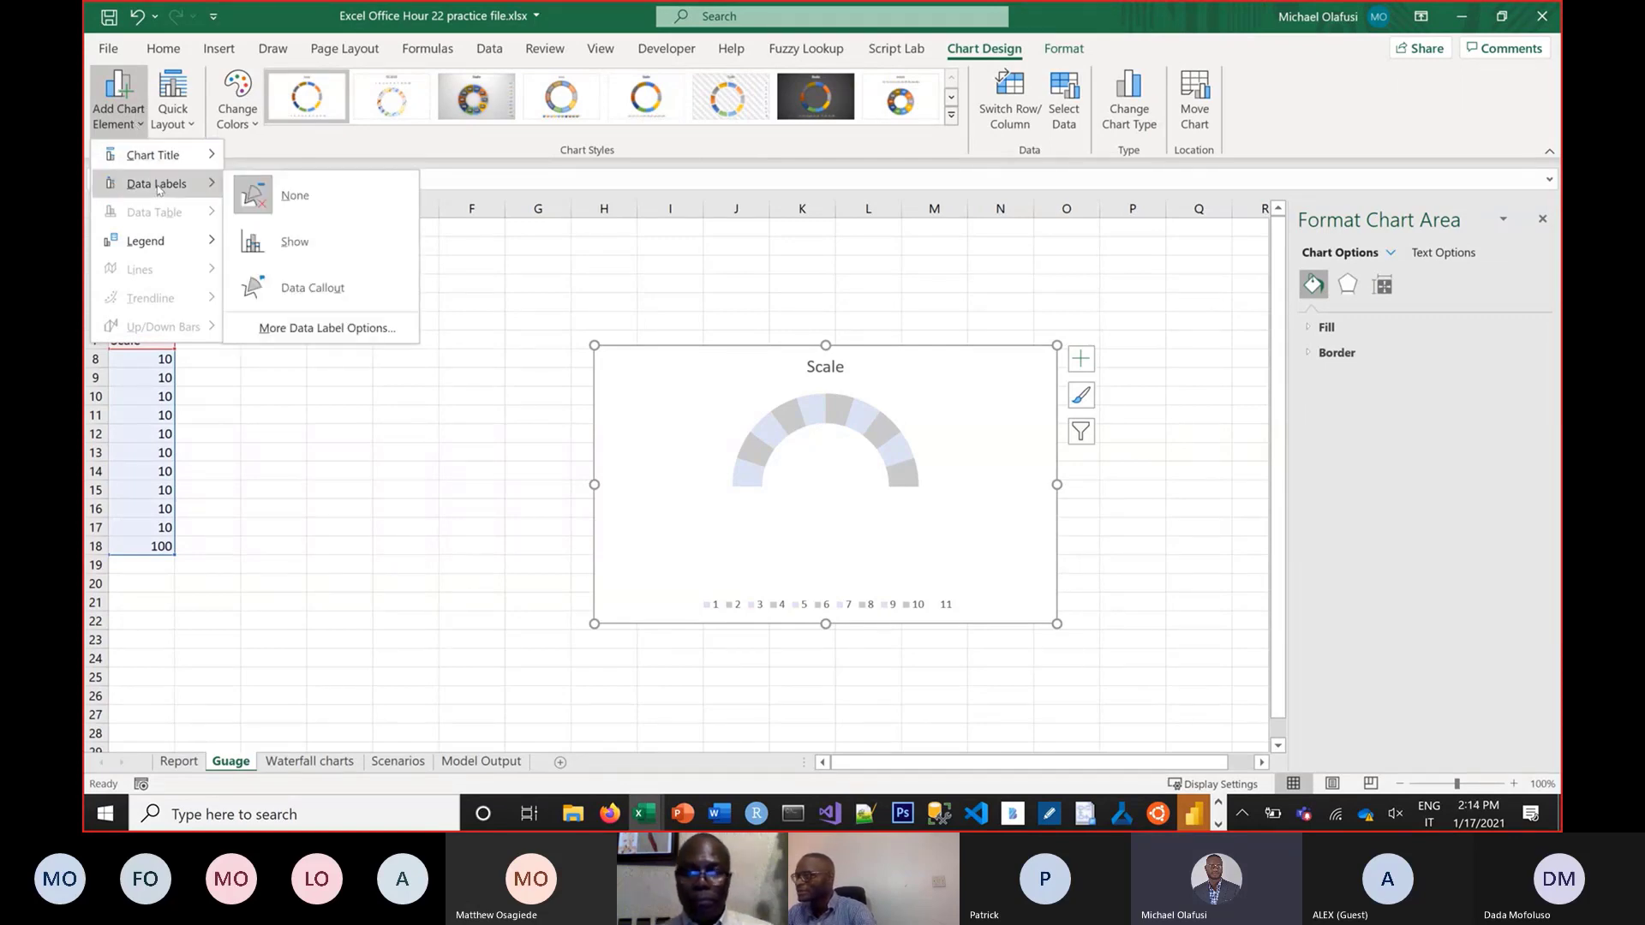
left_click(324, 331)
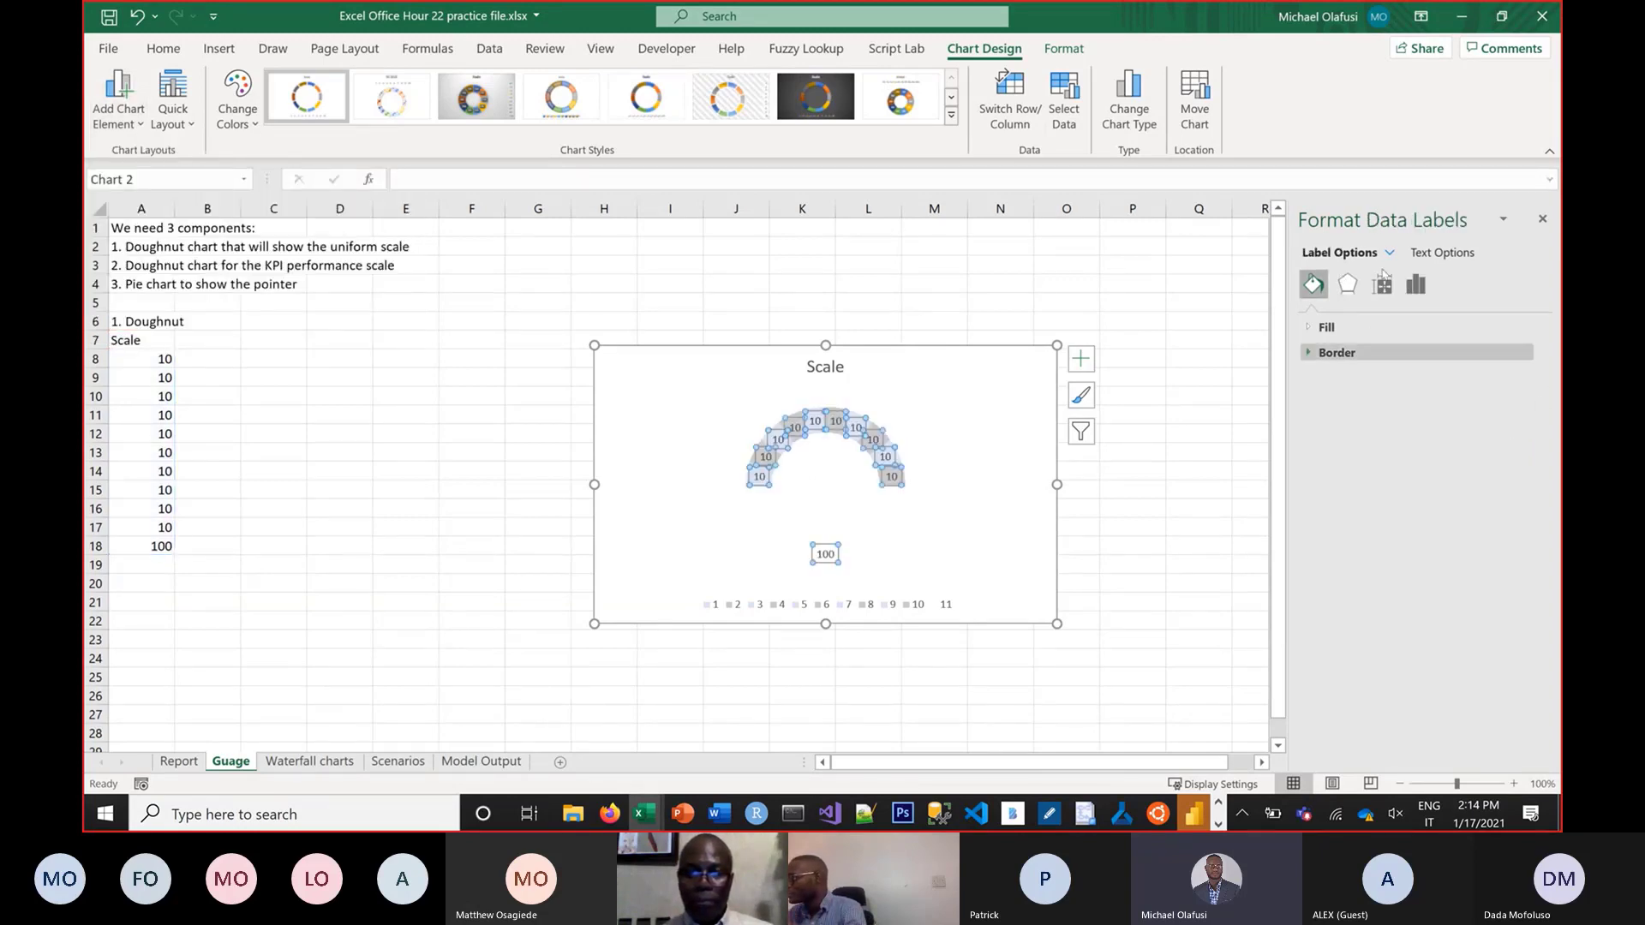
left_click(1415, 284)
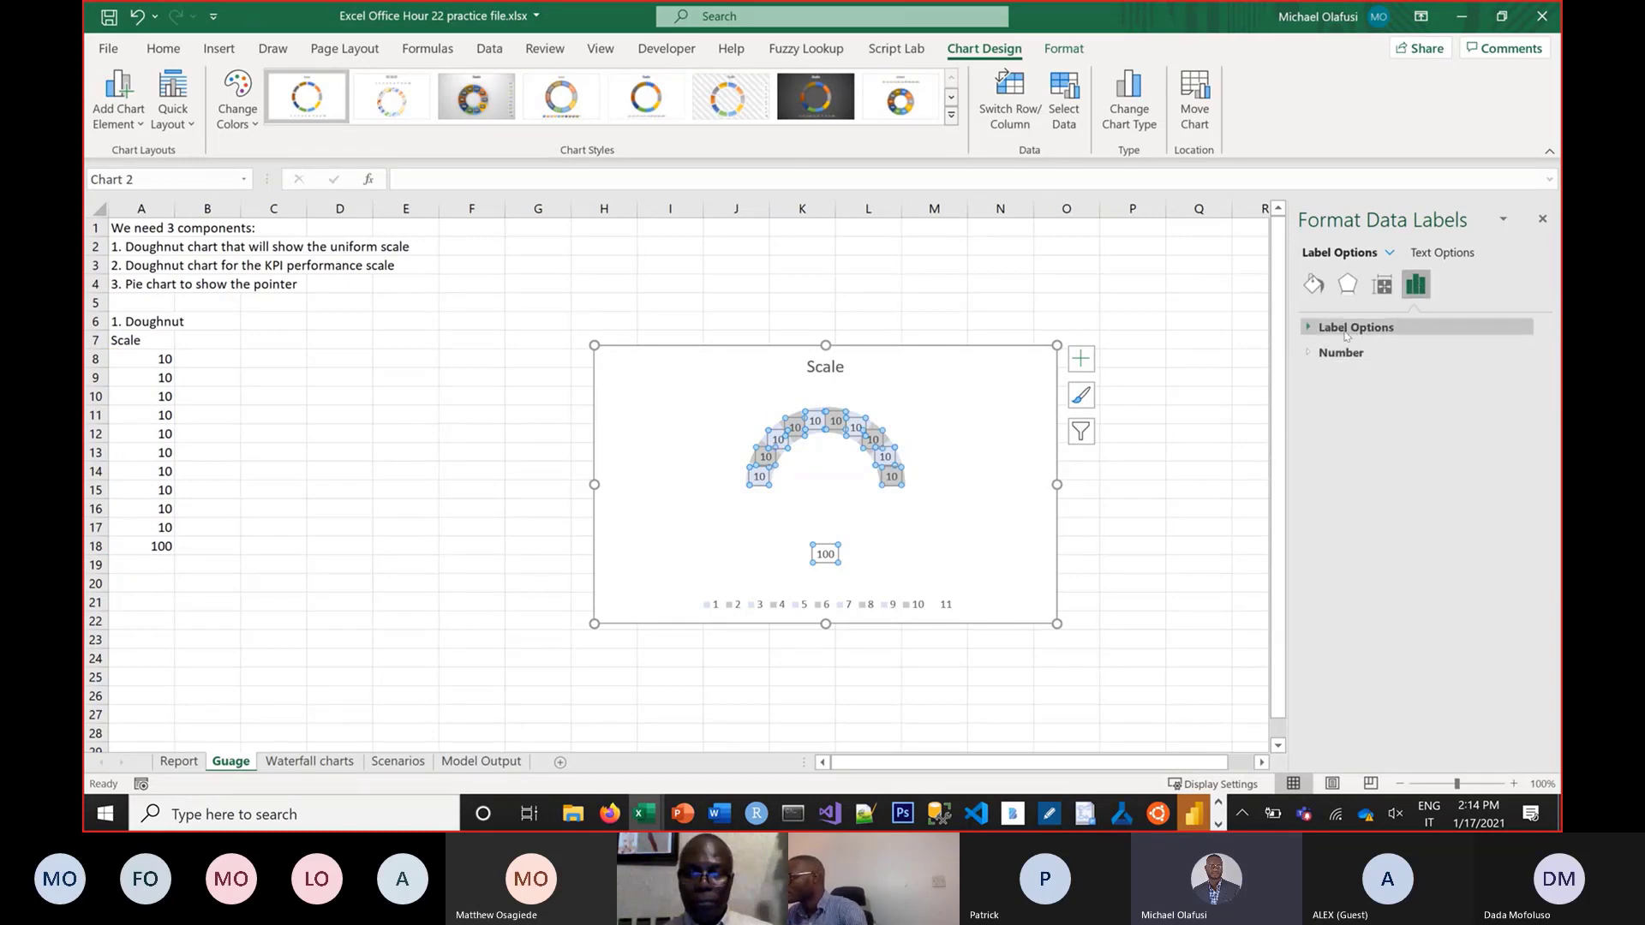
left_click(1347, 330)
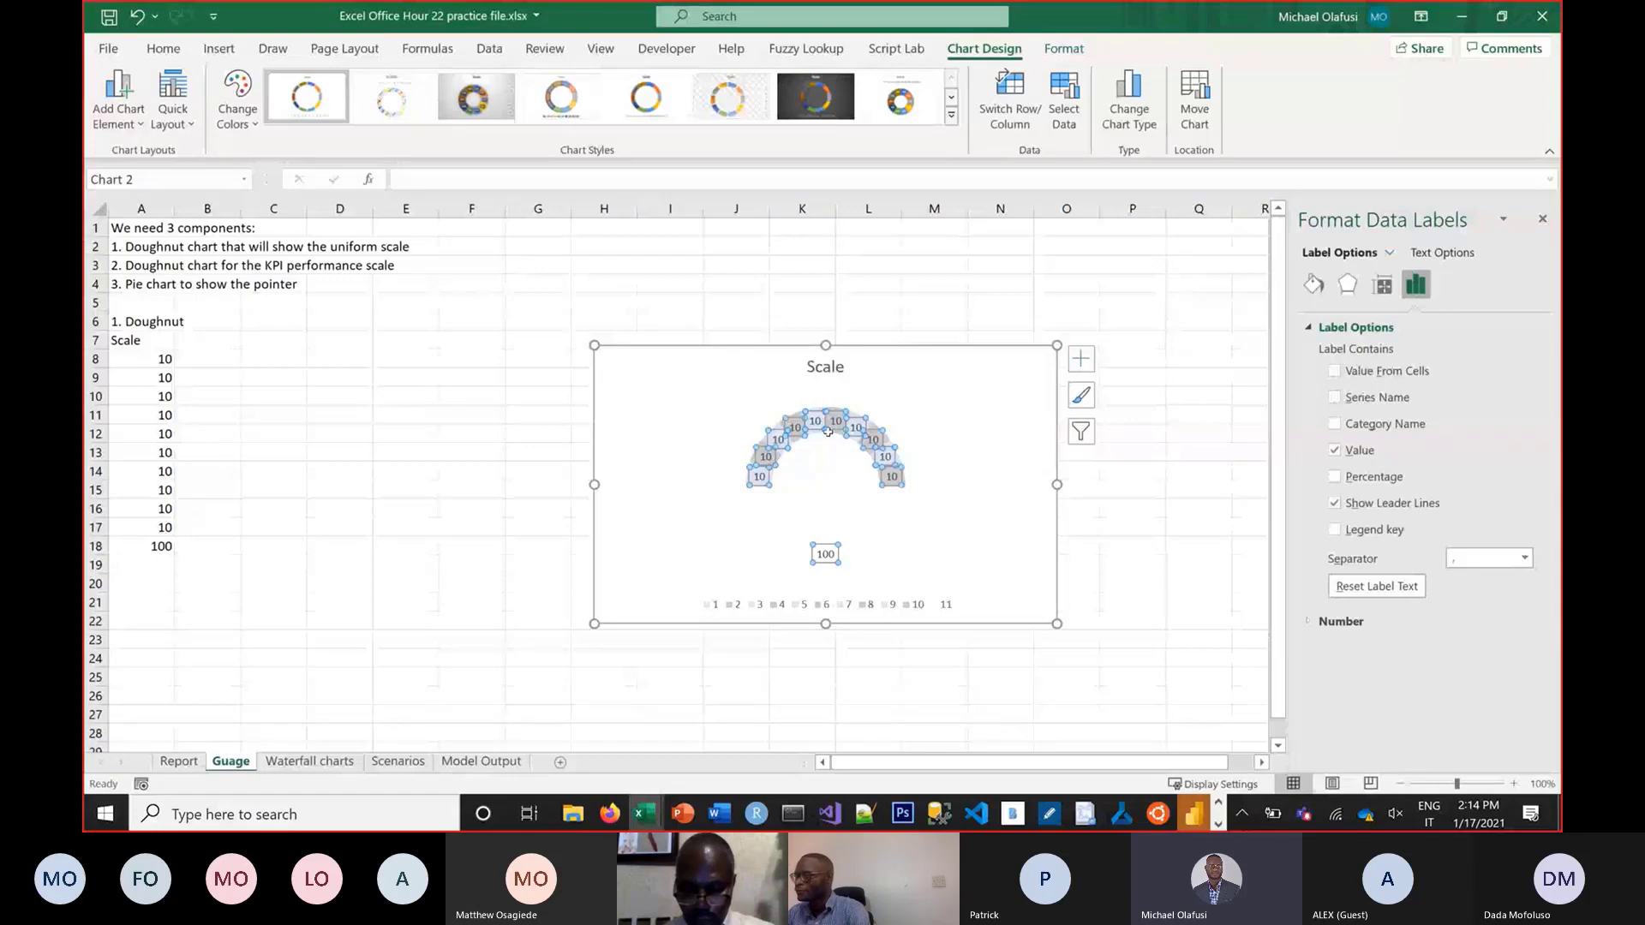
Enter the heading "Label" in cell B7, beside the Scale heading
left_click(214, 340)
type("L")
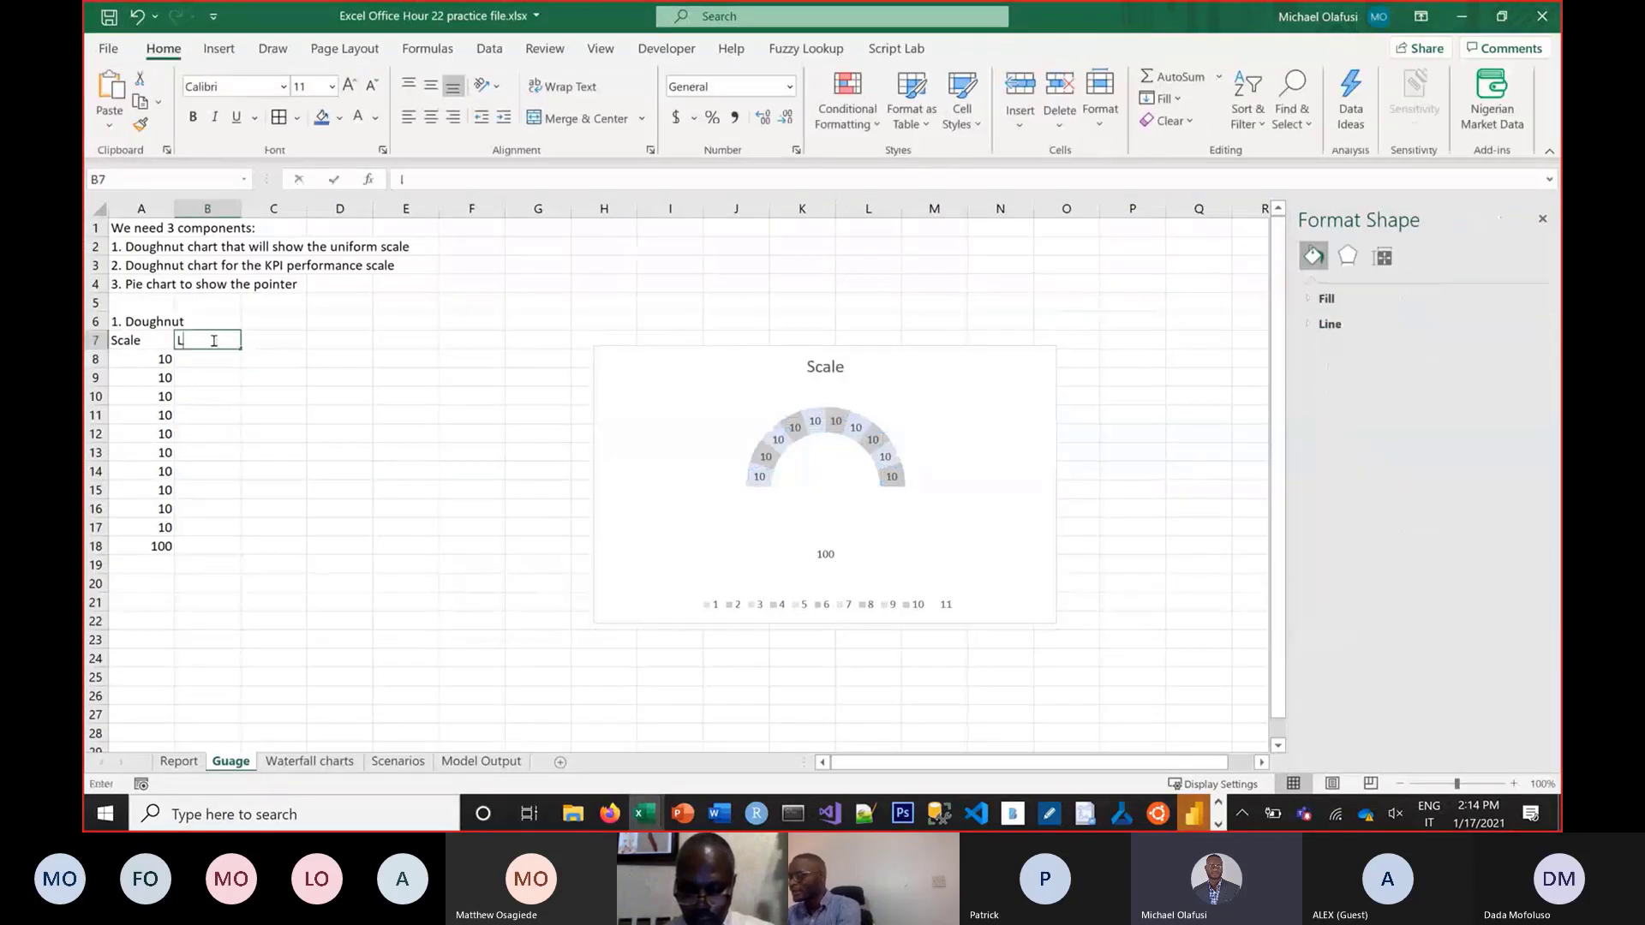
type("abel")
key("Return")
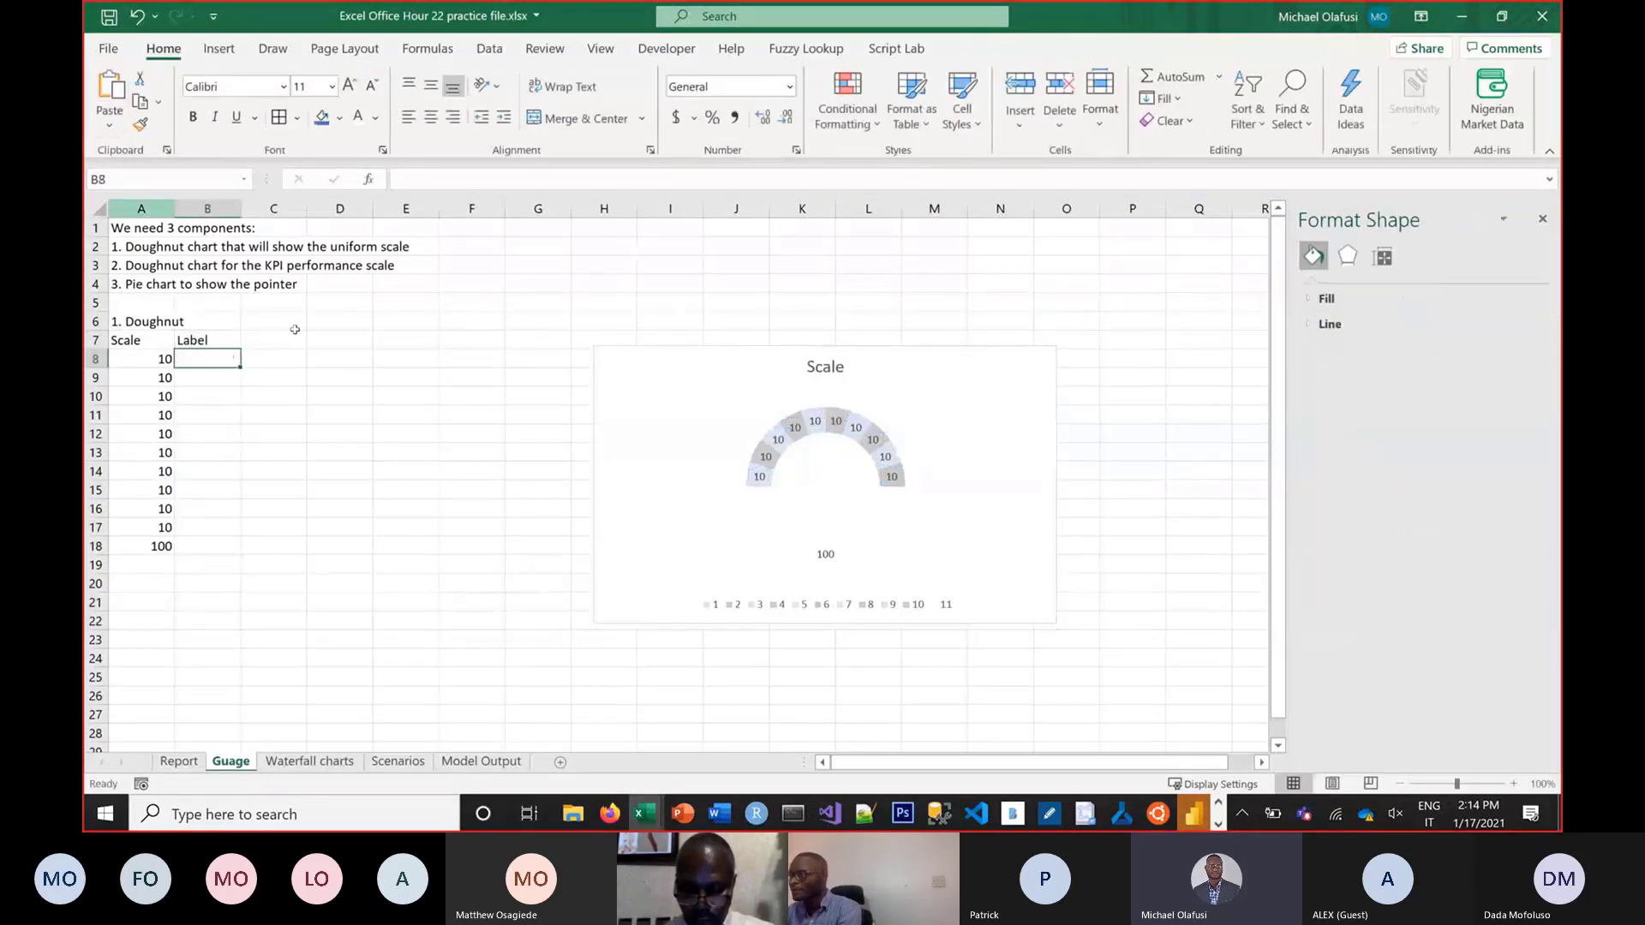
Enter the running total =SUM($A$8:A8) in B8 and fill it down to B17
type("=")
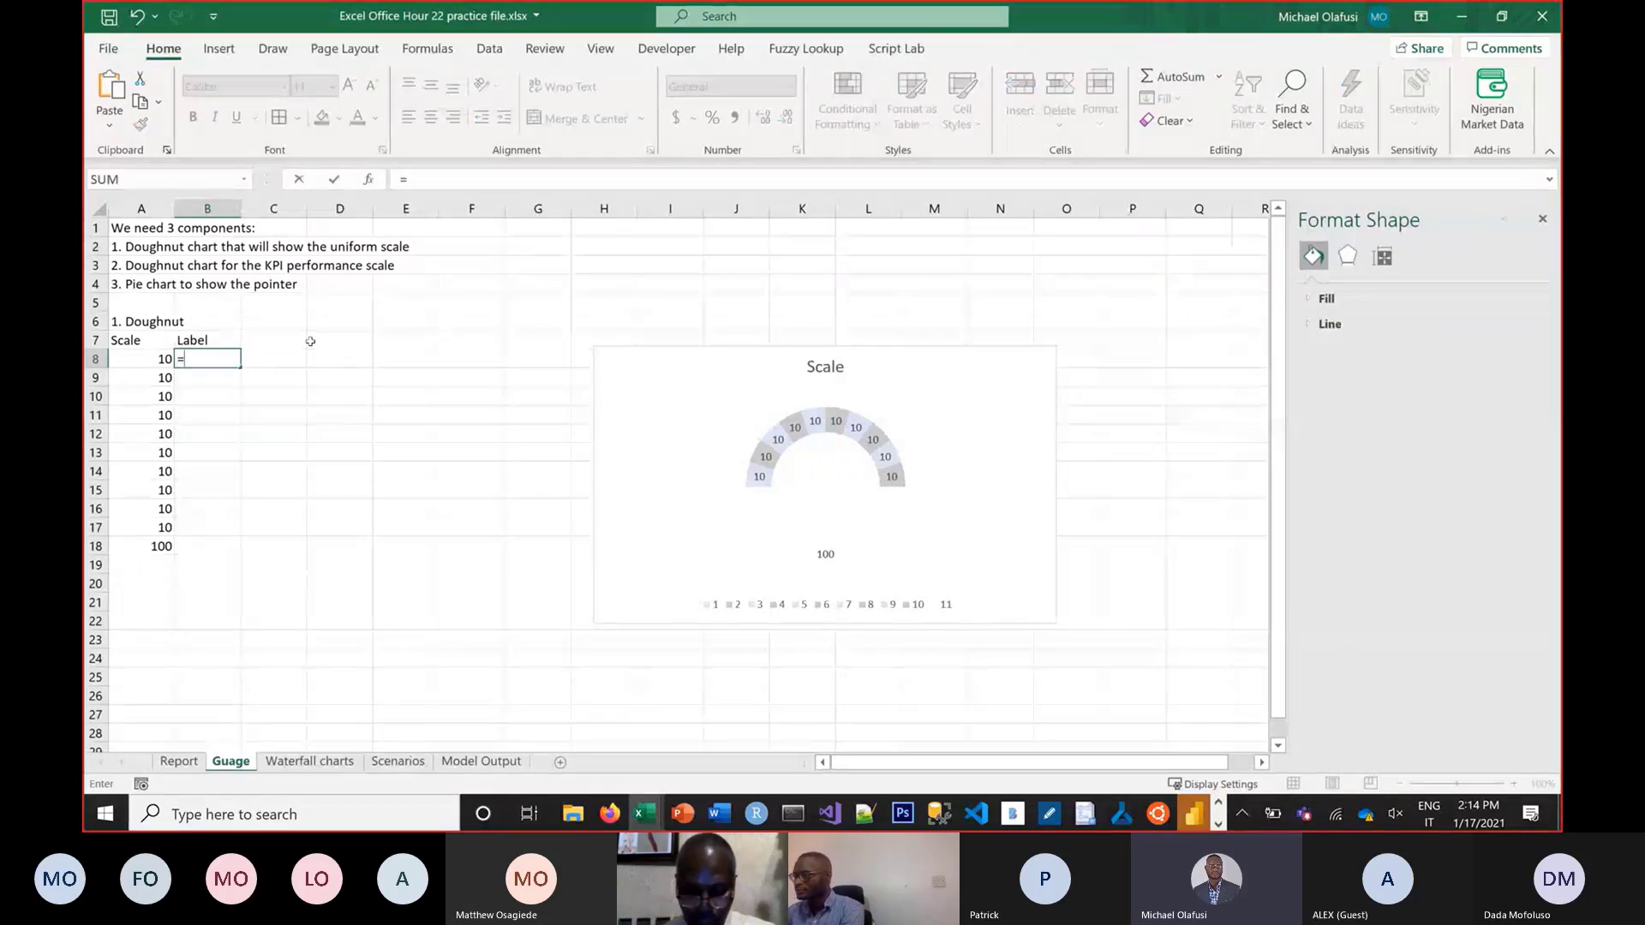
type("SUM(")
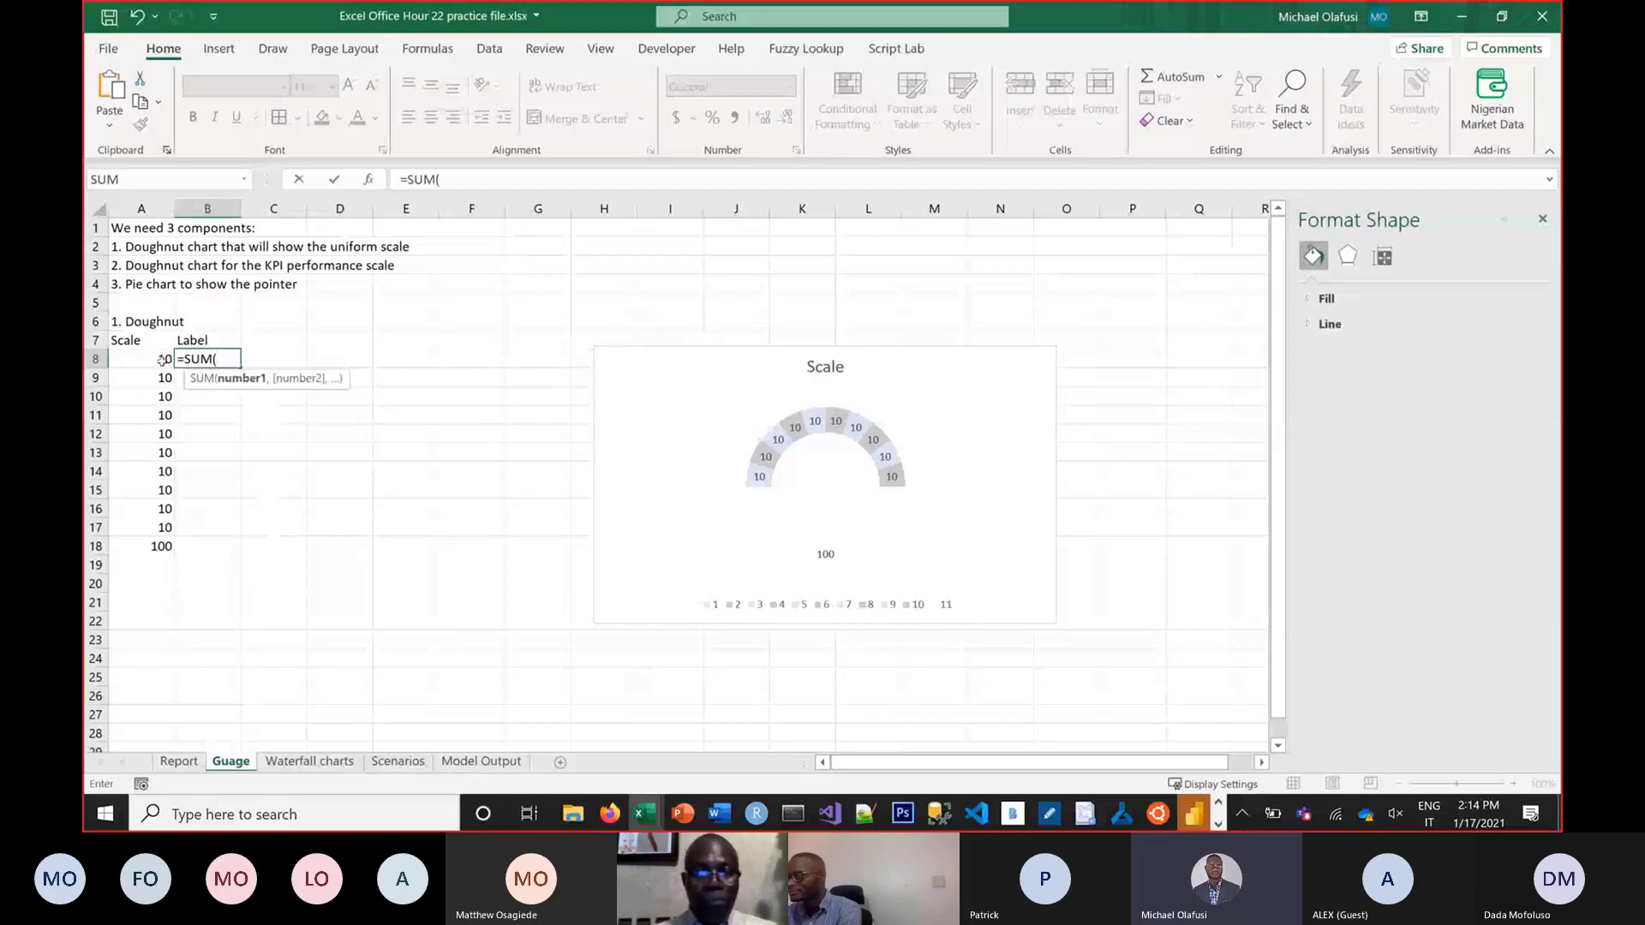
left_click(160, 359)
type(":A()")
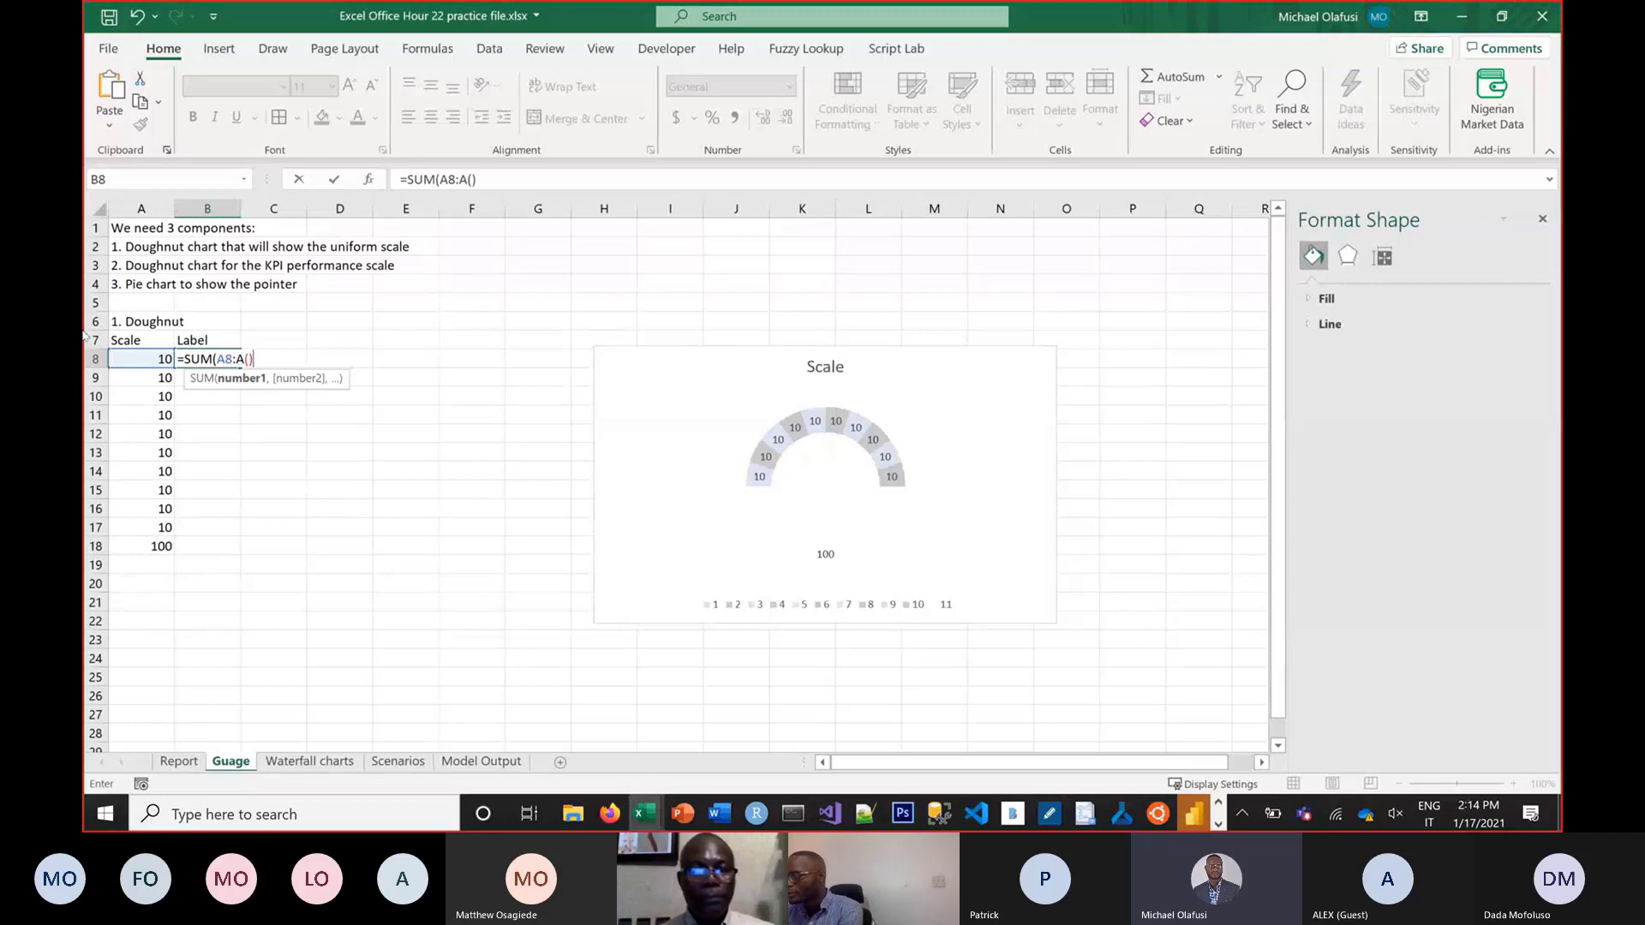
key("BackSpace")
key("BackSpace")
type("8)")
left_click(248, 358)
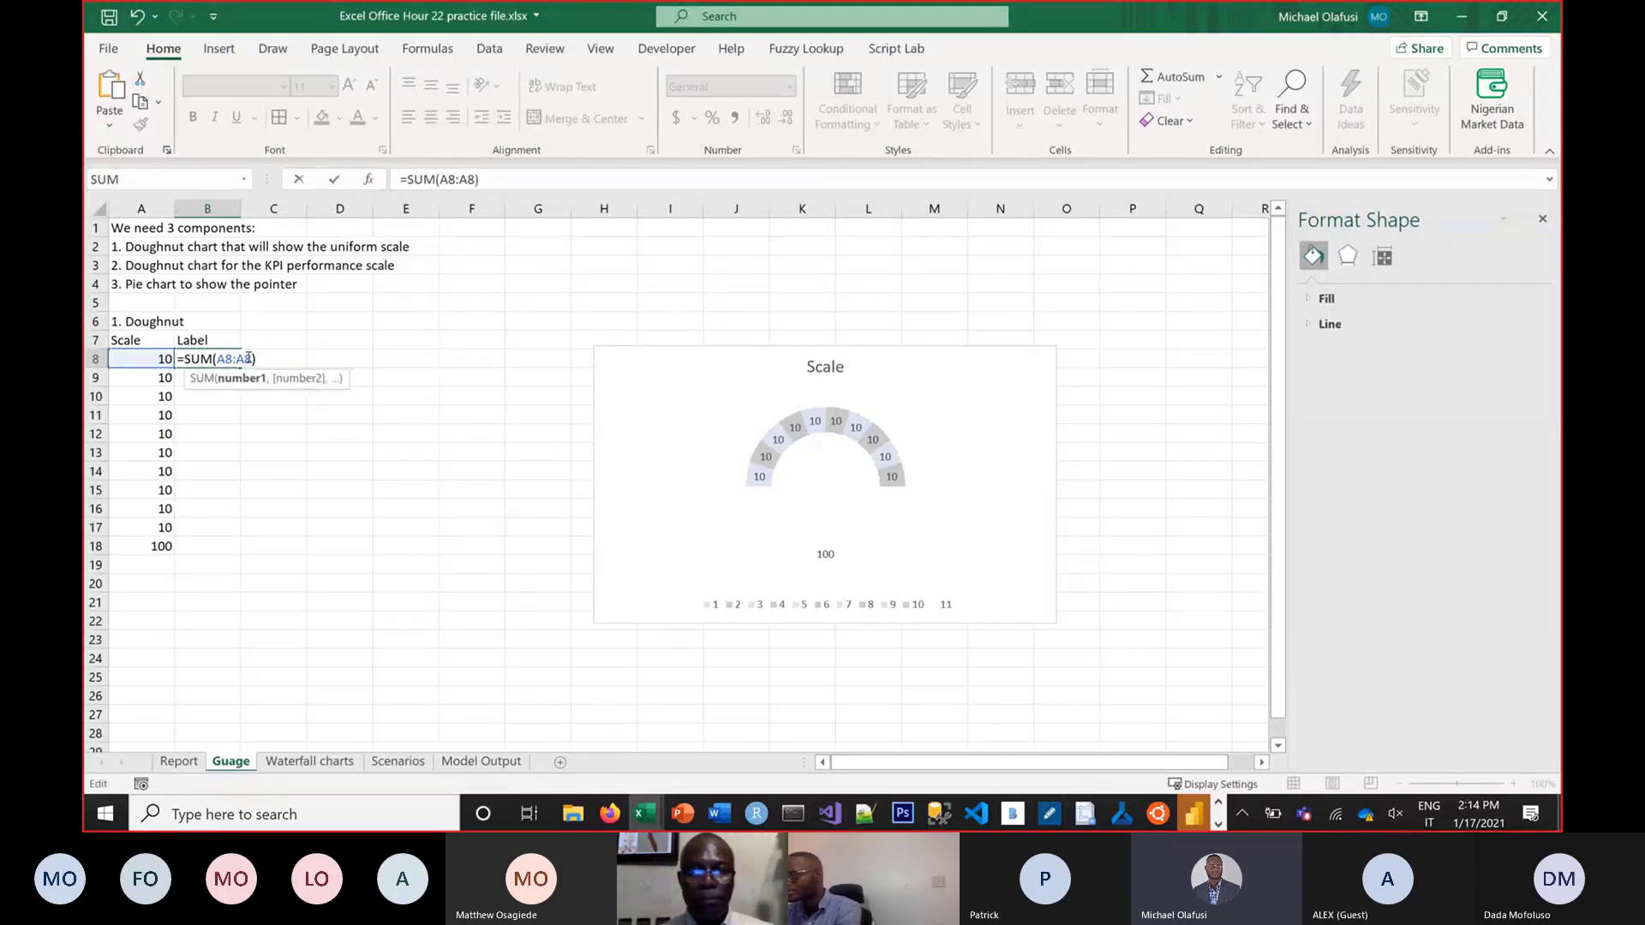
key("F4")
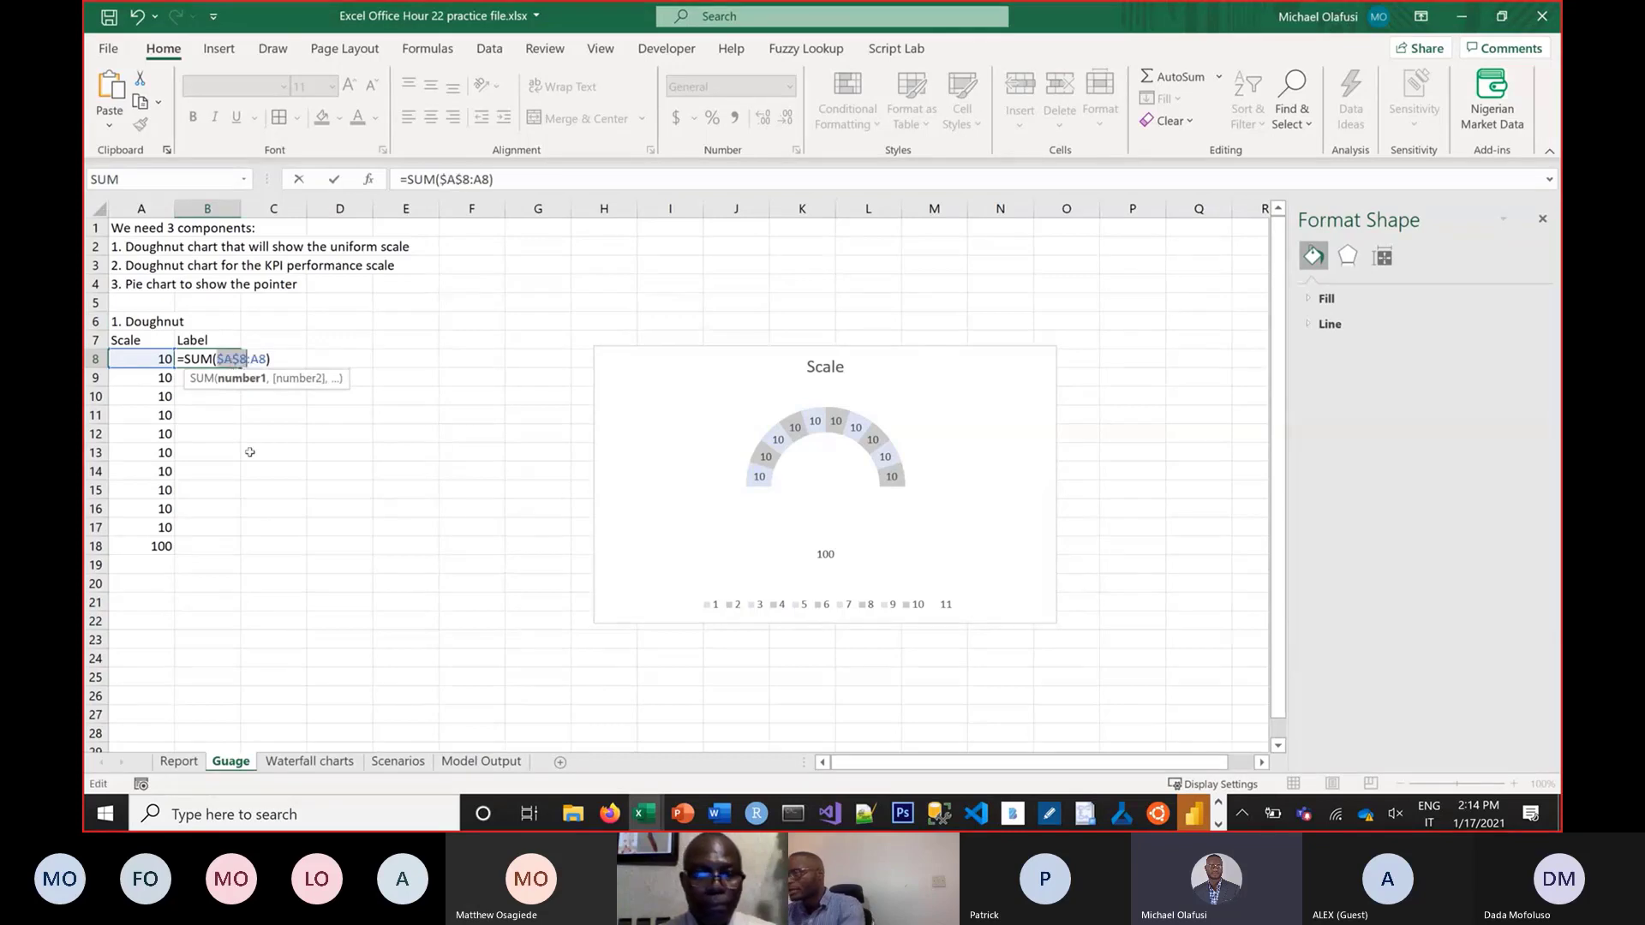
key("Return")
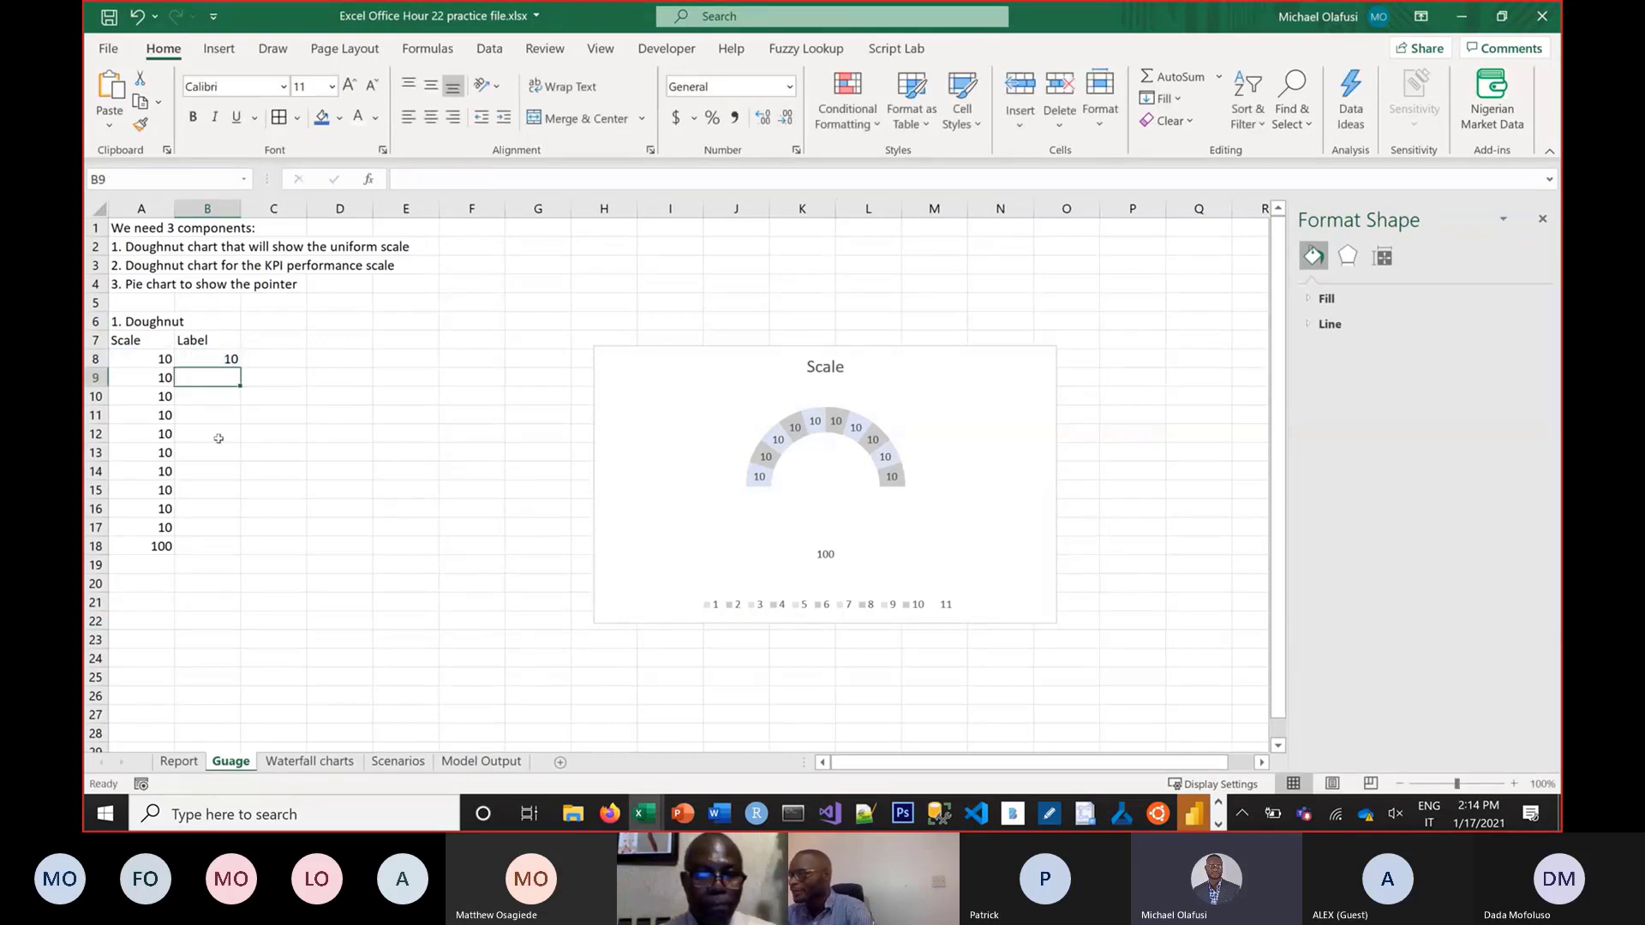
left_click(211, 358)
double_click(241, 367)
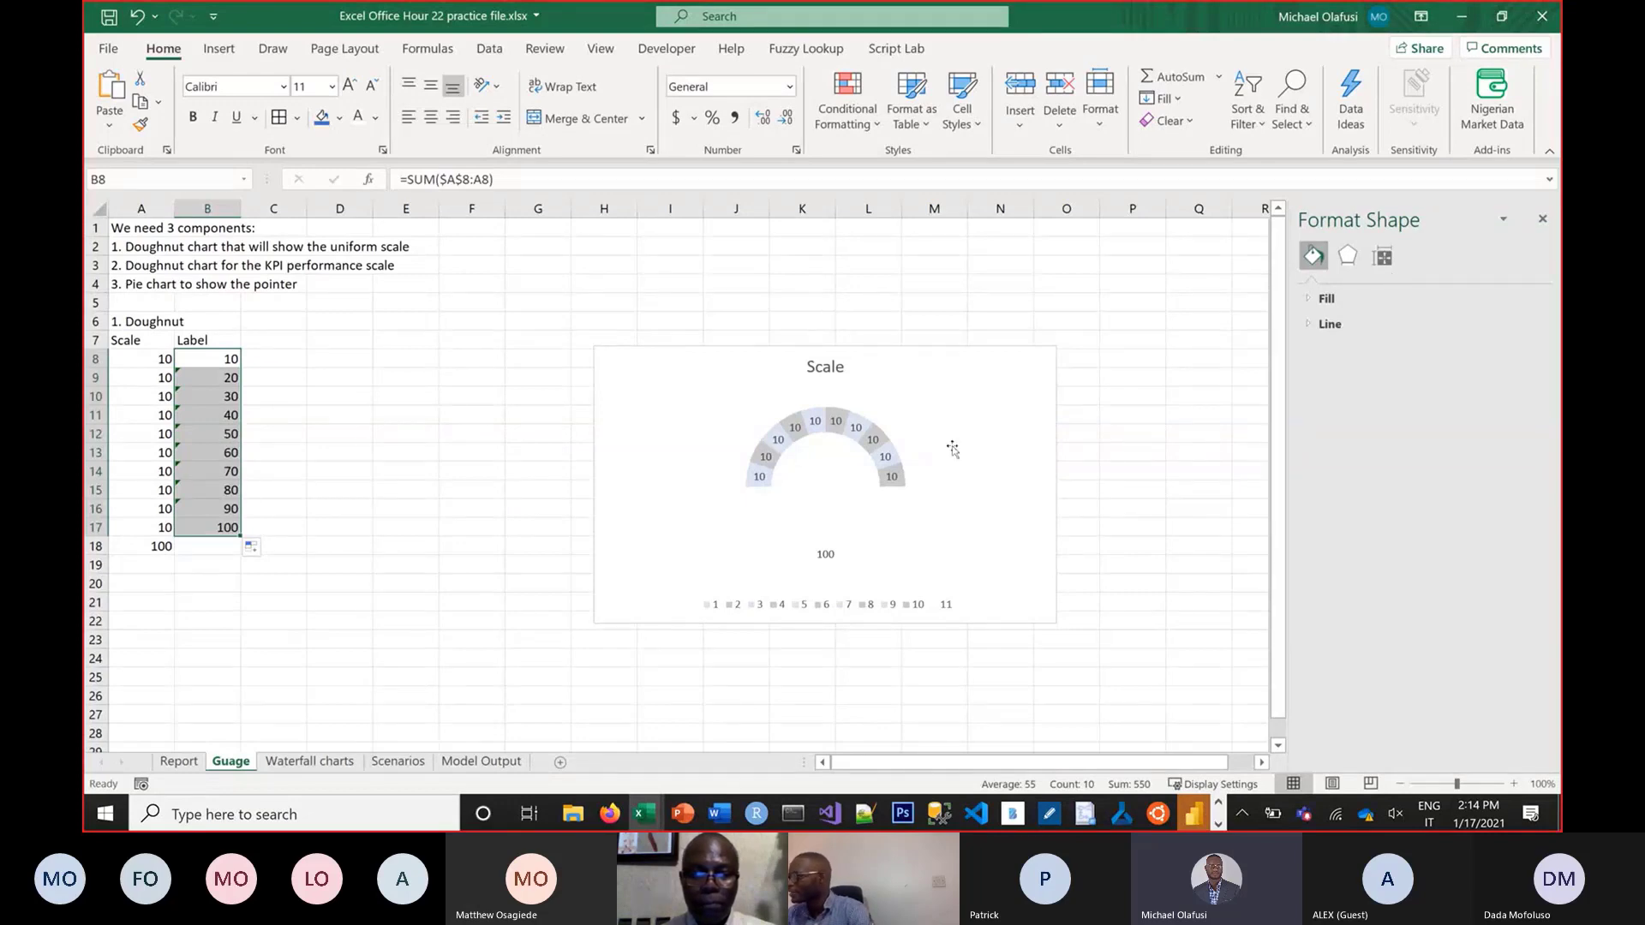
Enlarge the Scale chart to start near column F and span about rows 2 to 26
left_click(889, 465)
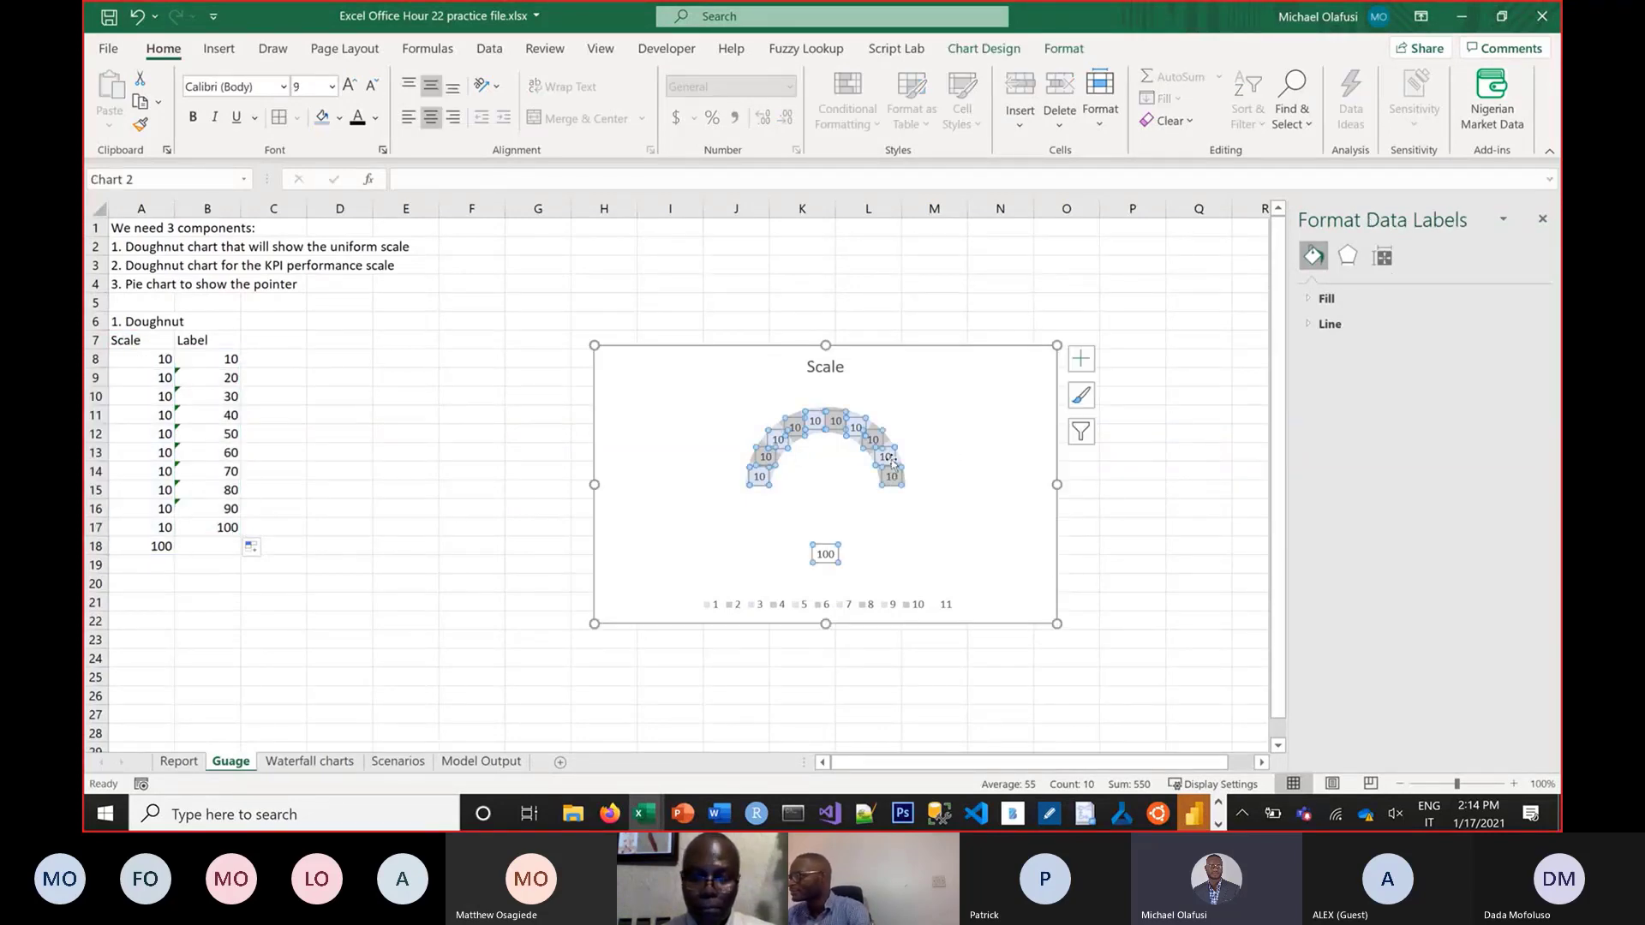
left_click_drag(595, 345, 429, 233)
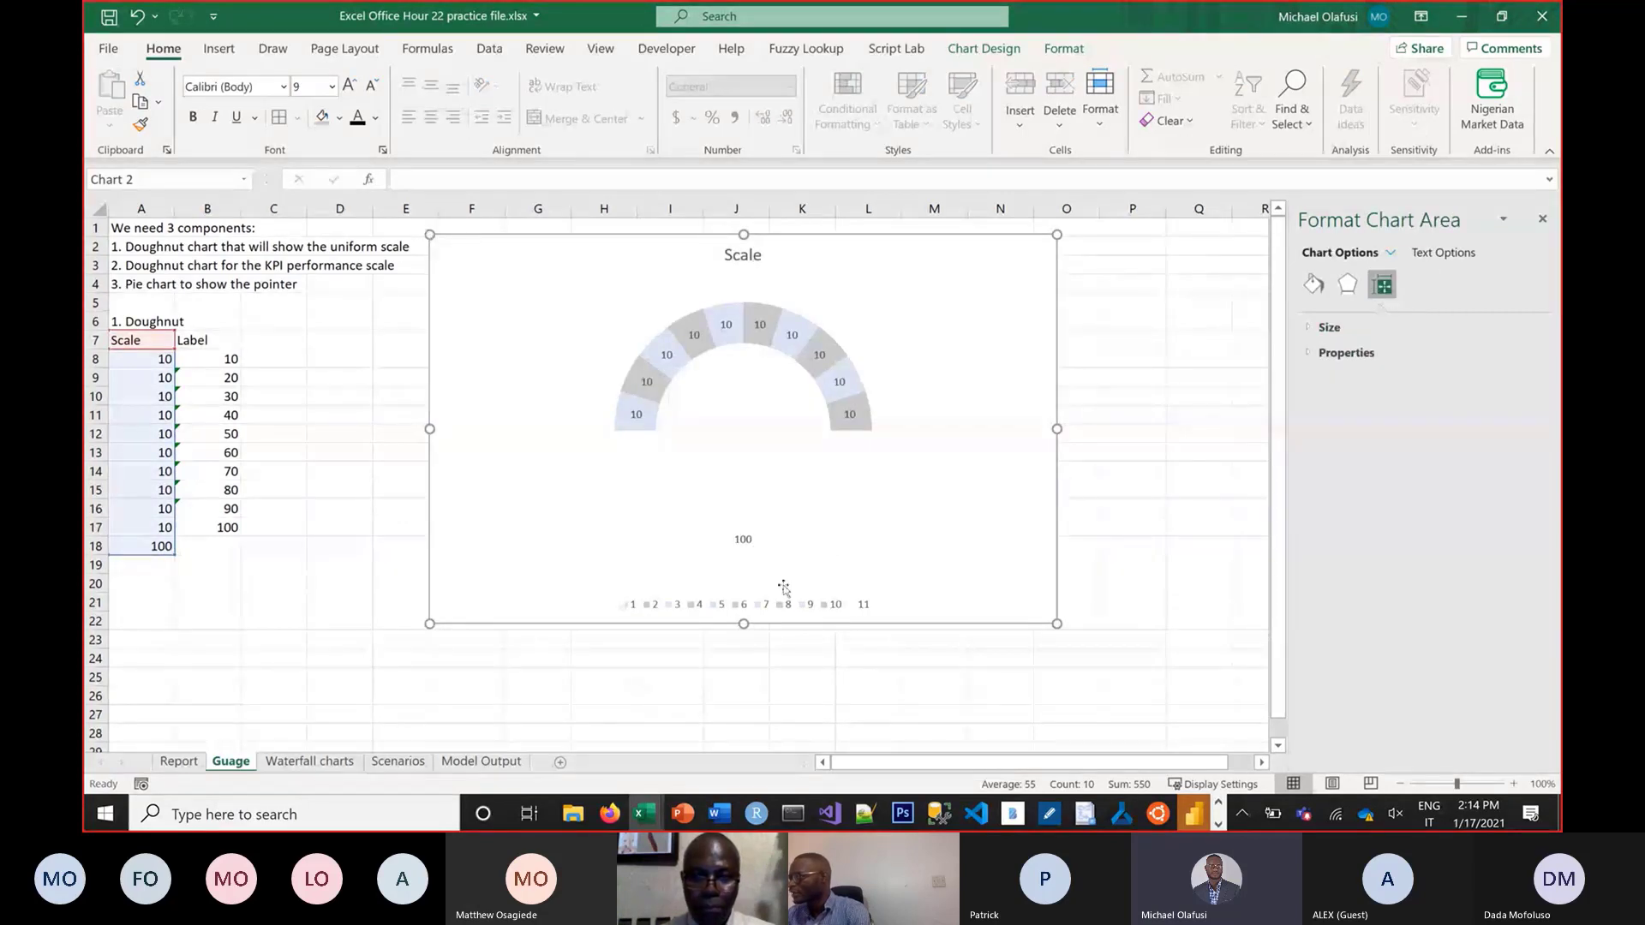
left_click_drag(743, 623, 744, 699)
Make the Scale data labels take their text from cells B8:B17 and stop showing the slice values
left_click(864, 408)
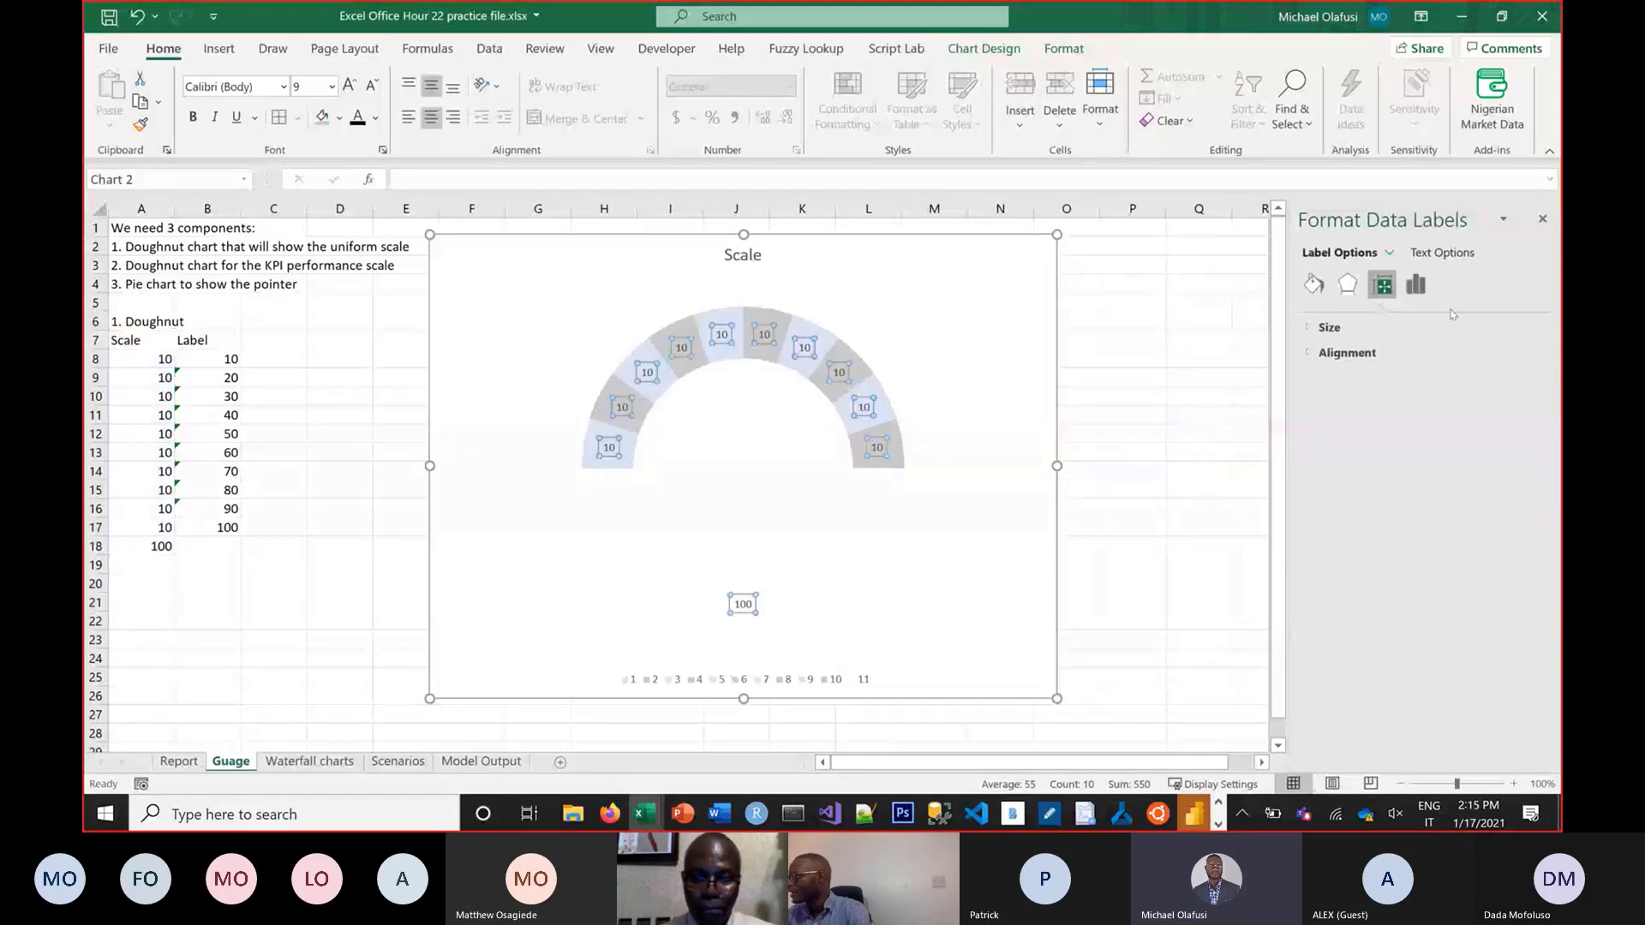
left_click(1416, 284)
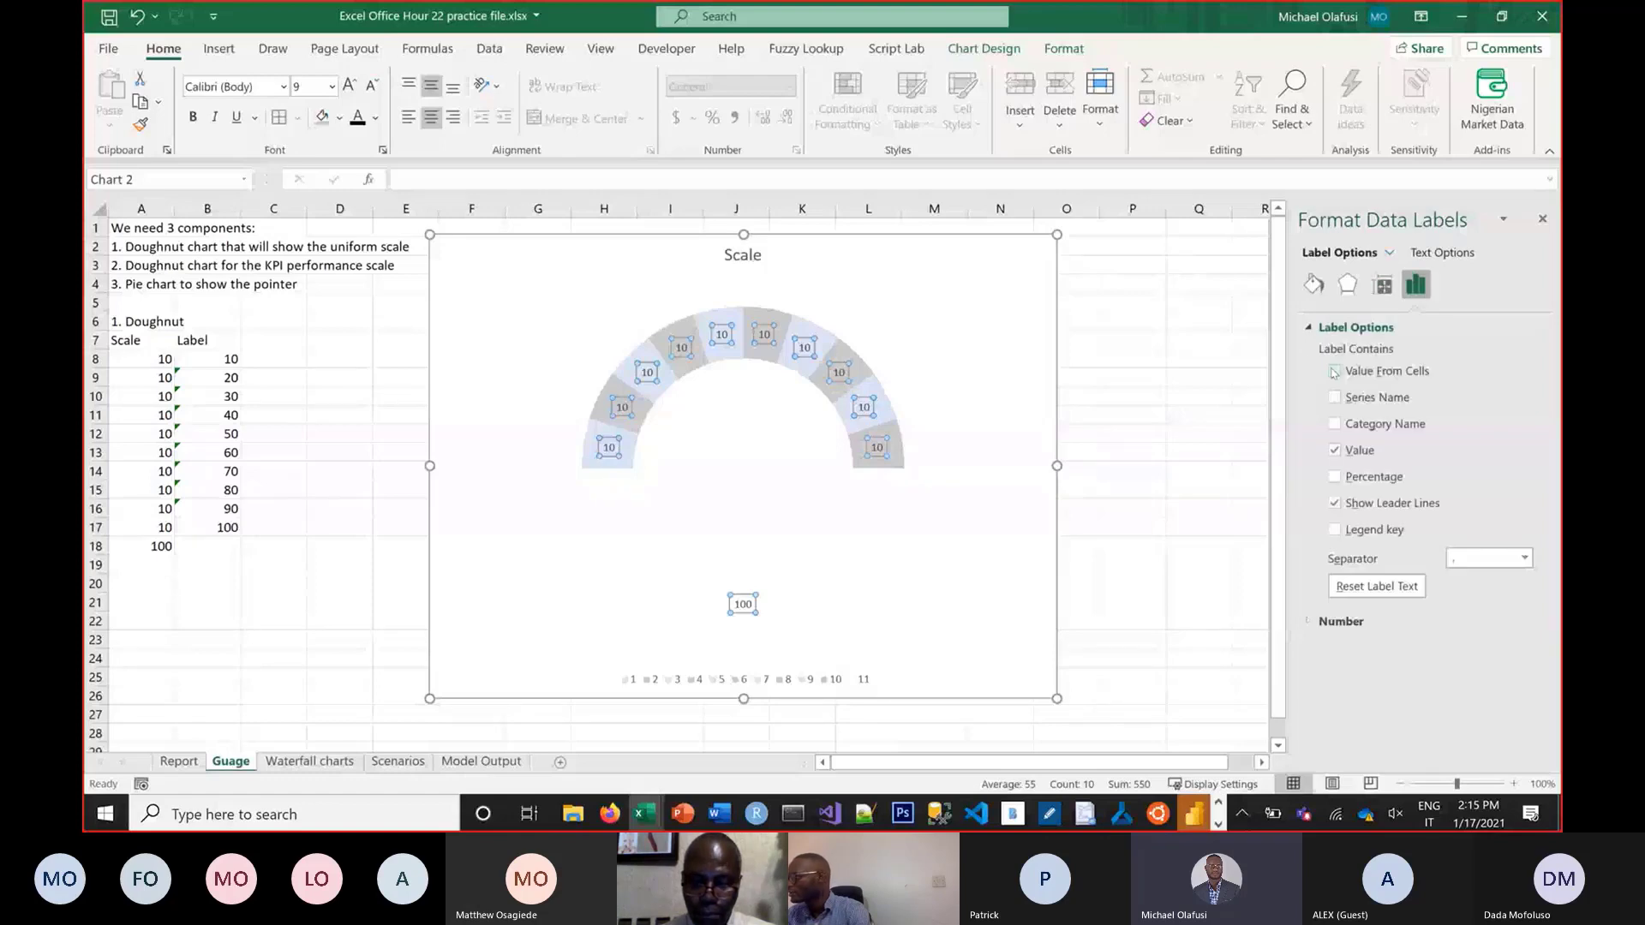
left_click(1334, 373)
left_click_drag(230, 357, 216, 530)
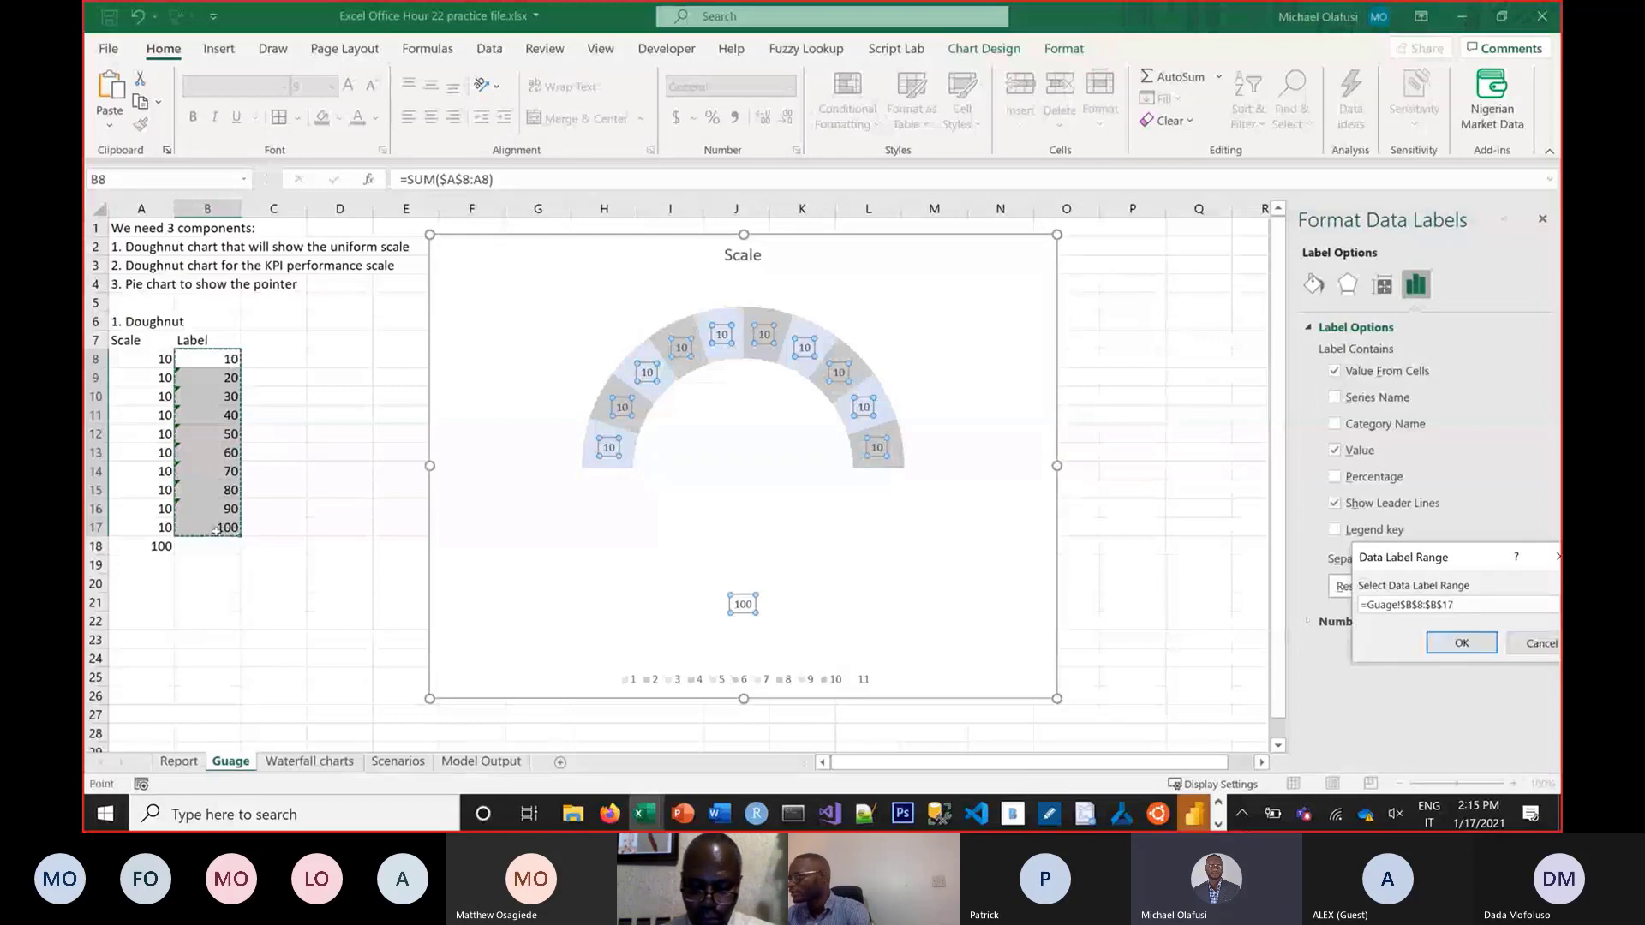
left_click(1472, 644)
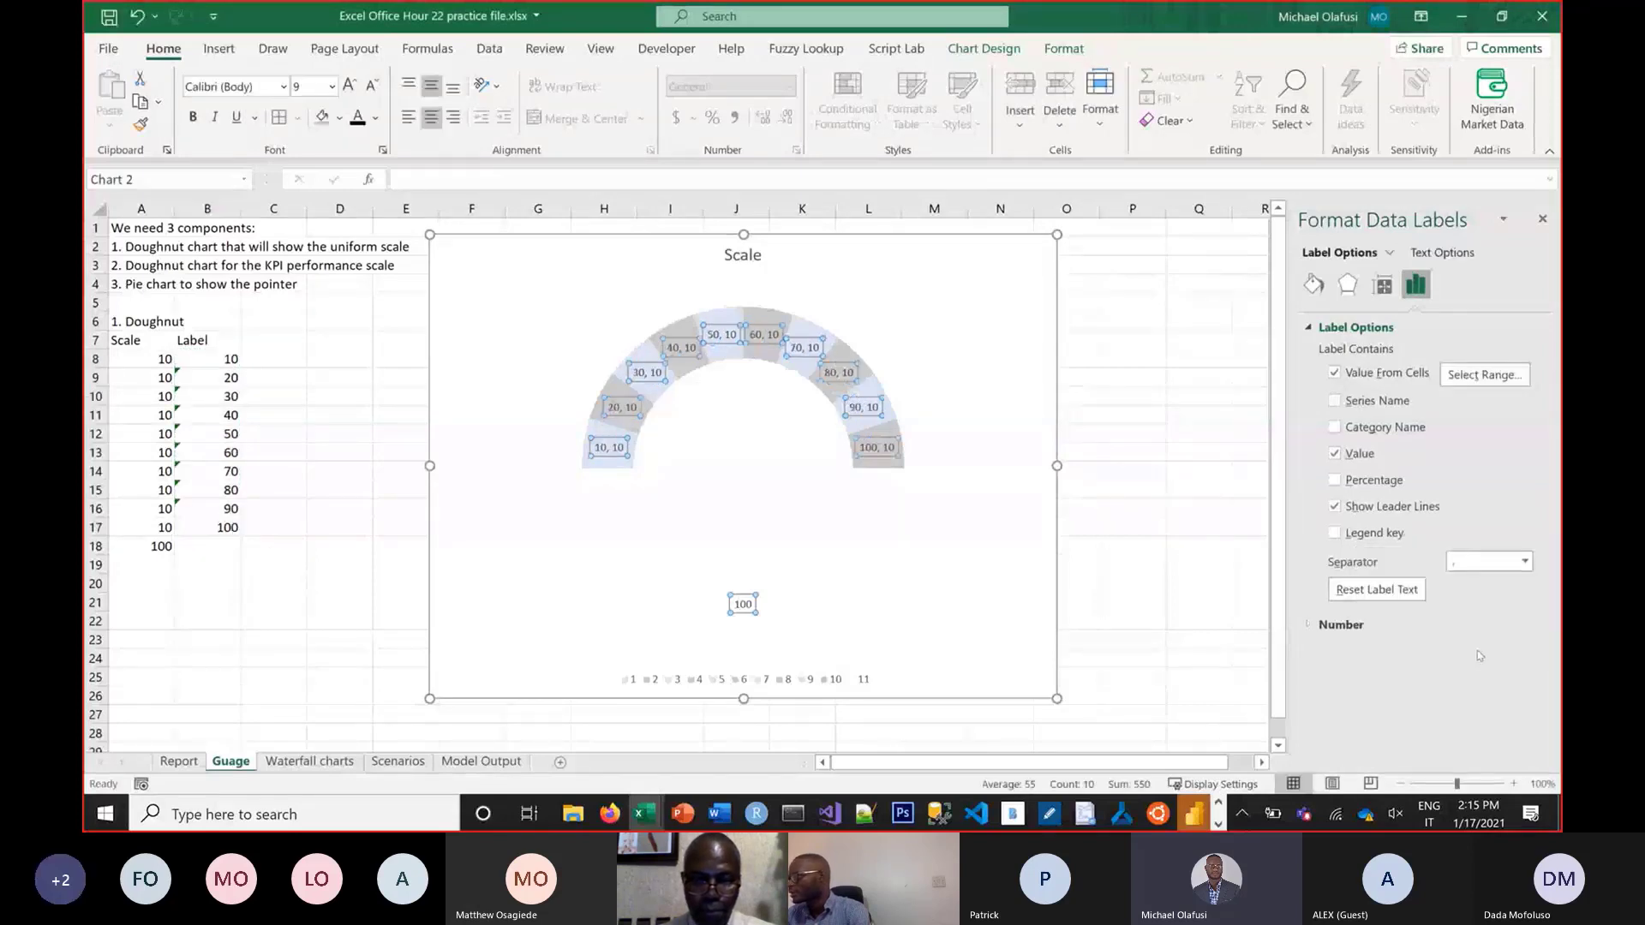
left_click(1335, 454)
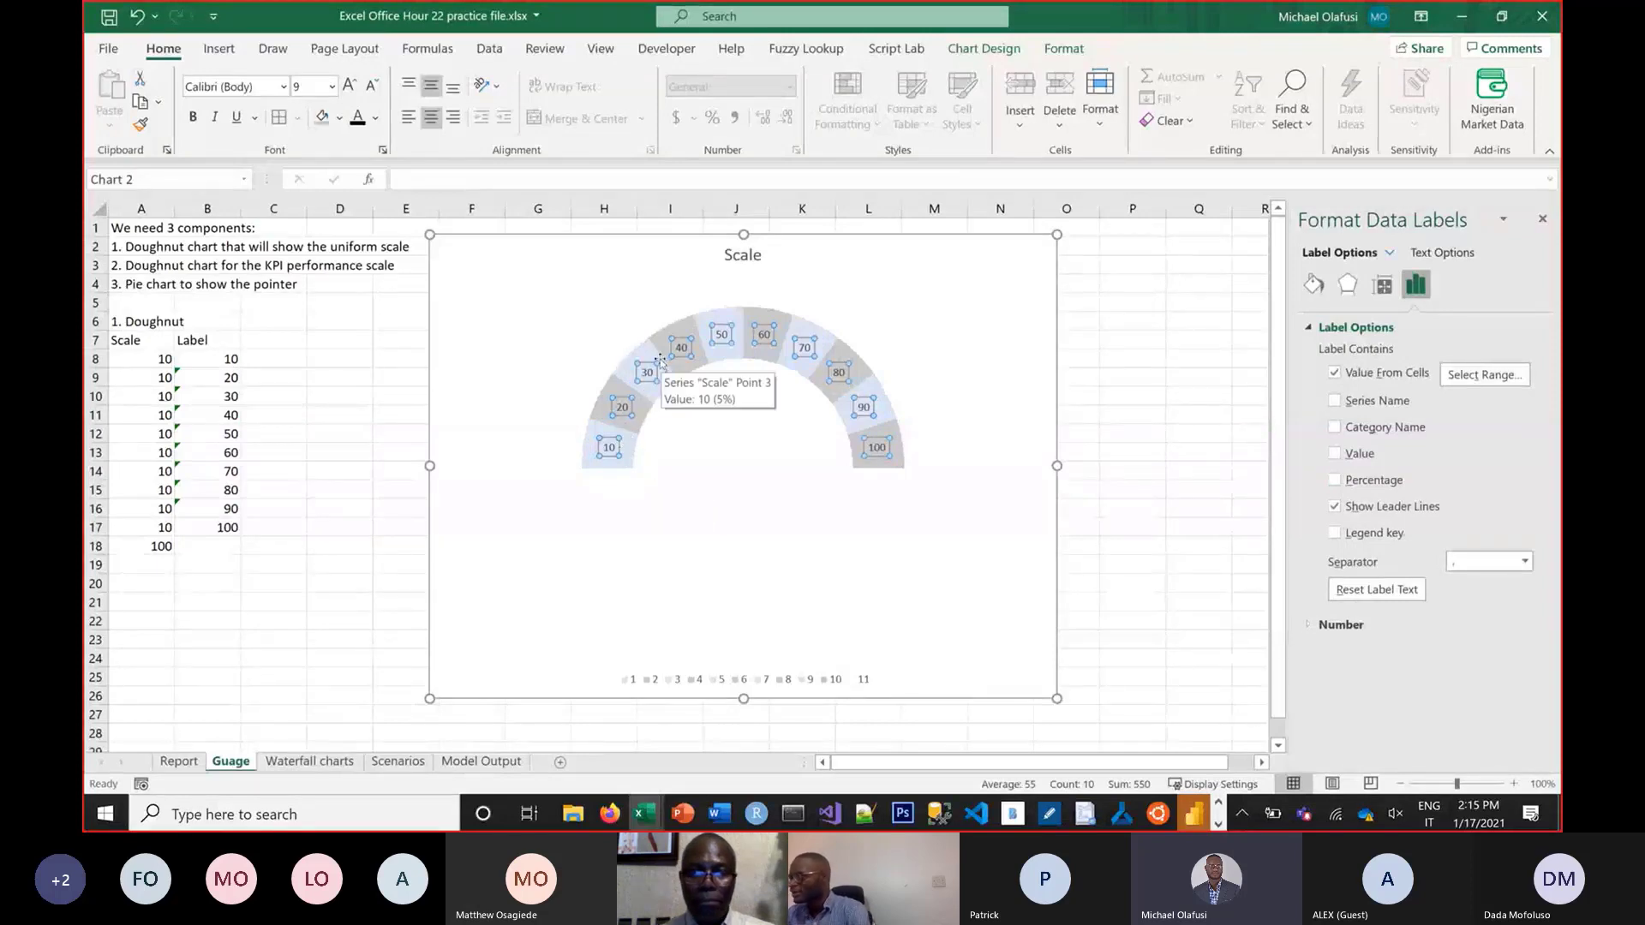
left_click(951, 480)
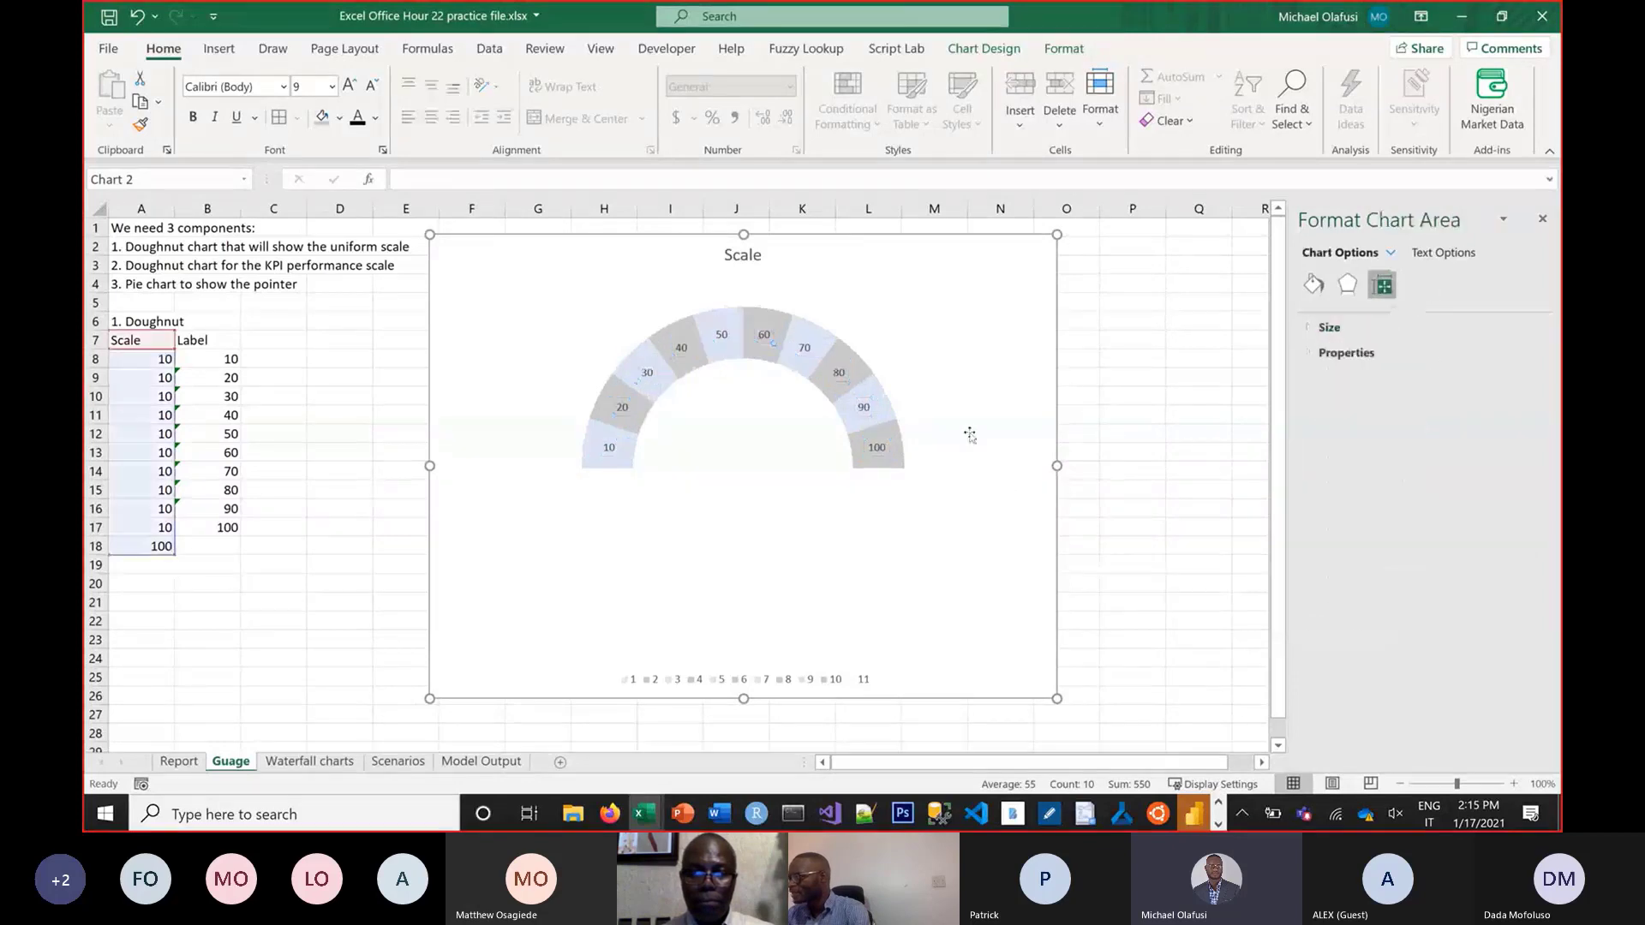
Move the Scale data labels 10 through 50 off the half-ring, placing each just outside its own segment
left_click(617, 450)
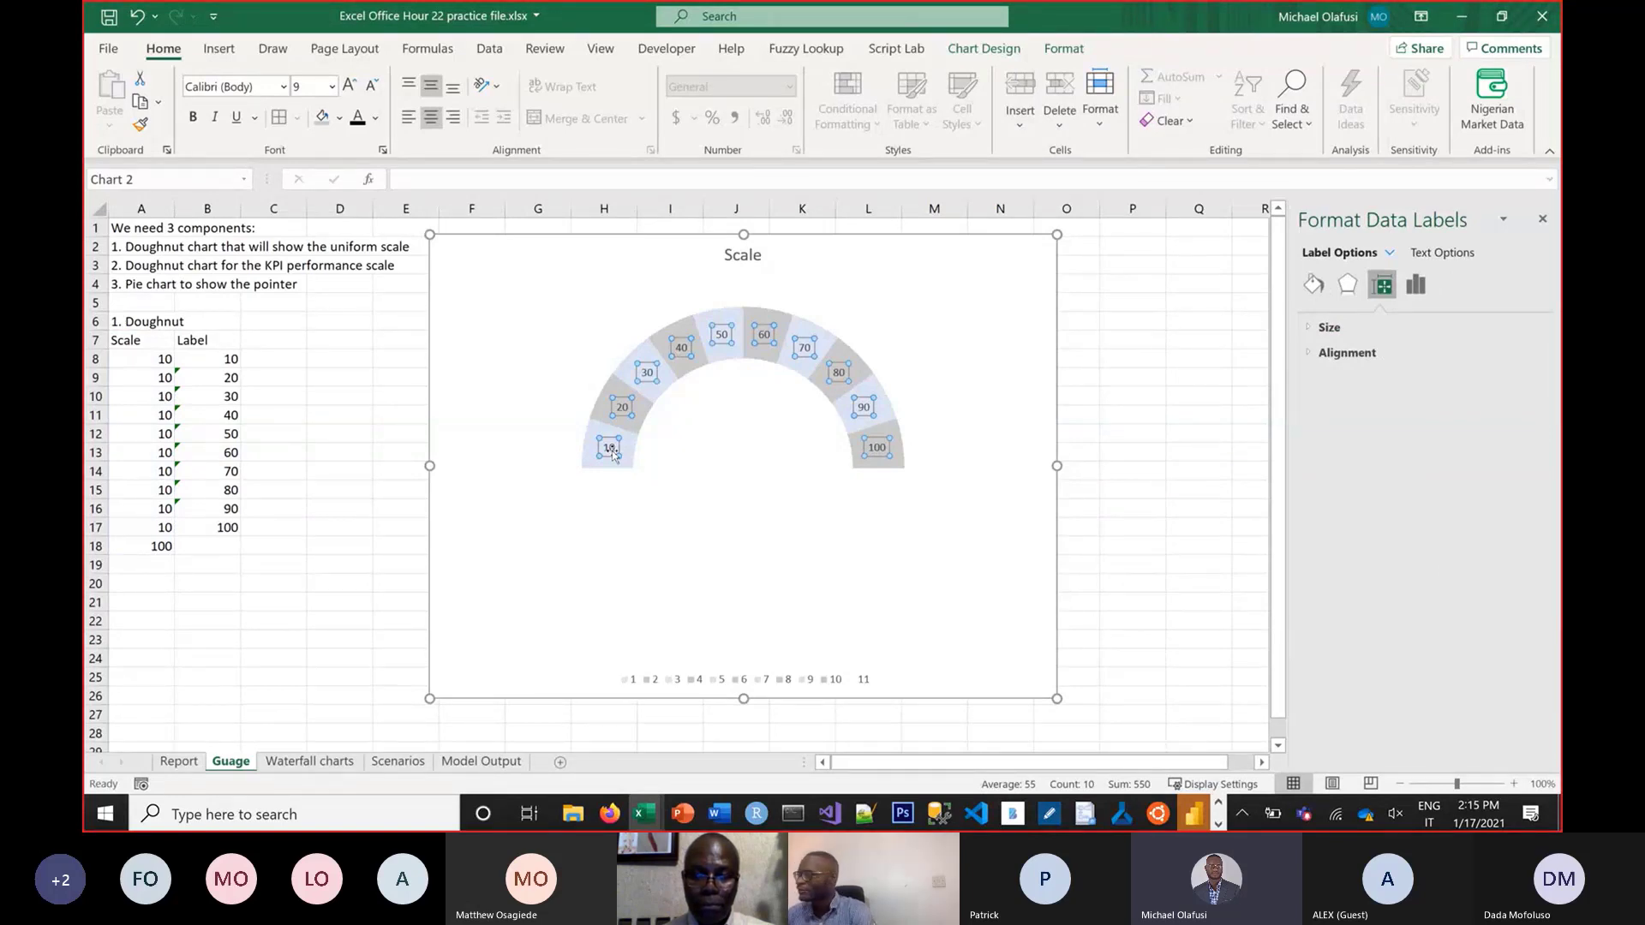
left_click(555, 465)
left_click(607, 453)
left_click(608, 449)
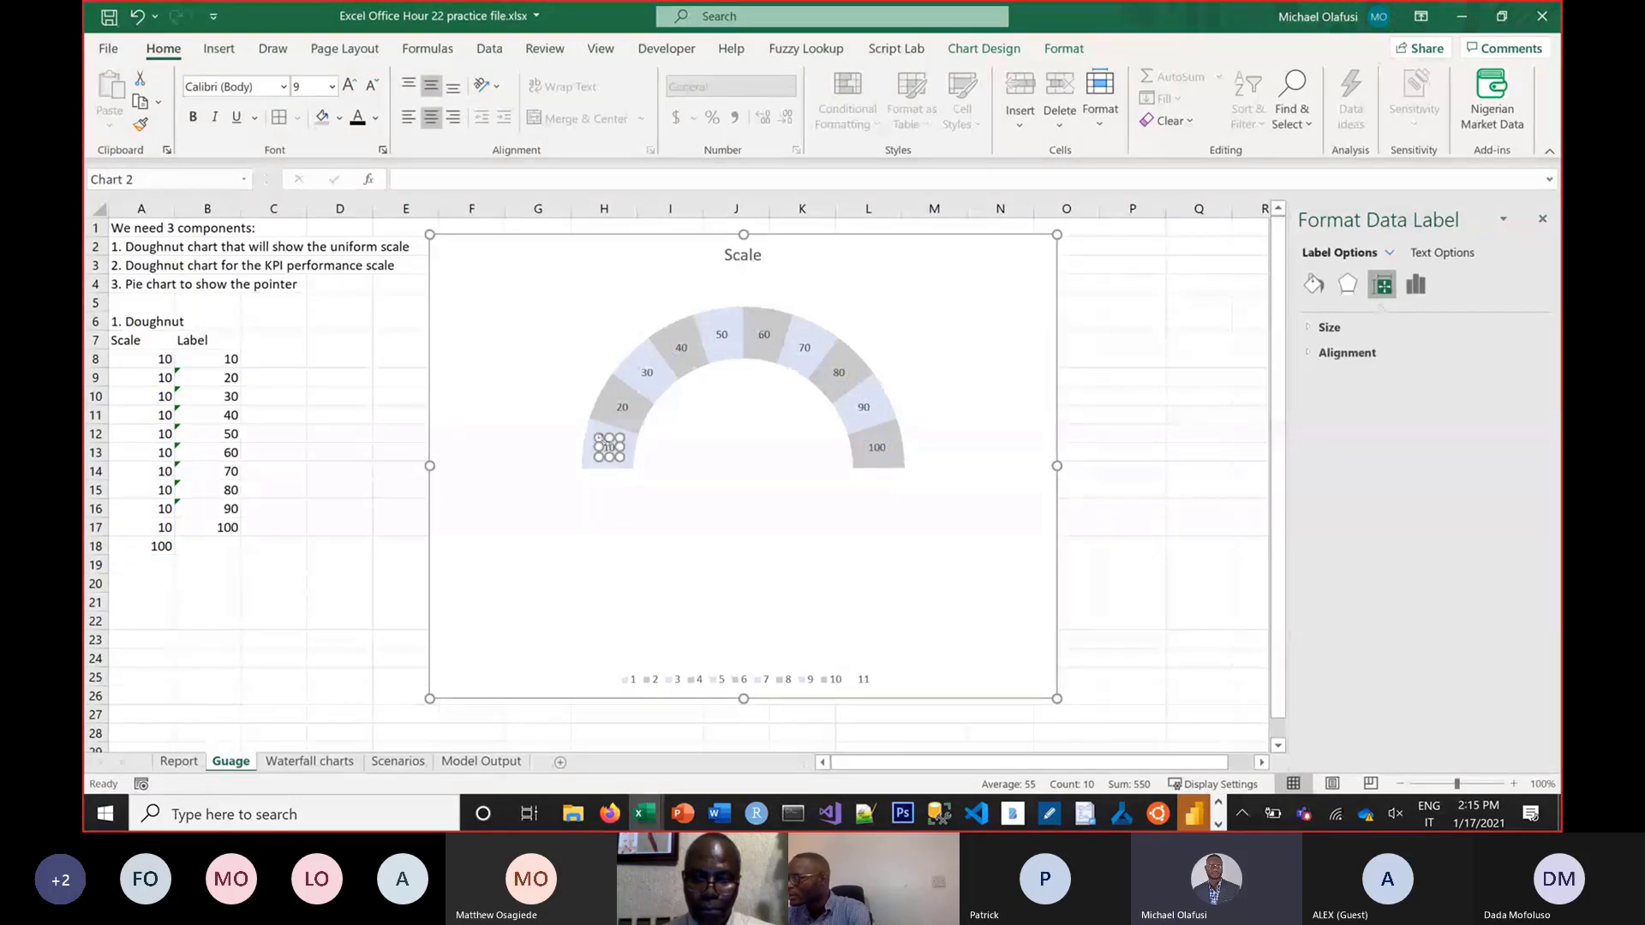
left_click(621, 409)
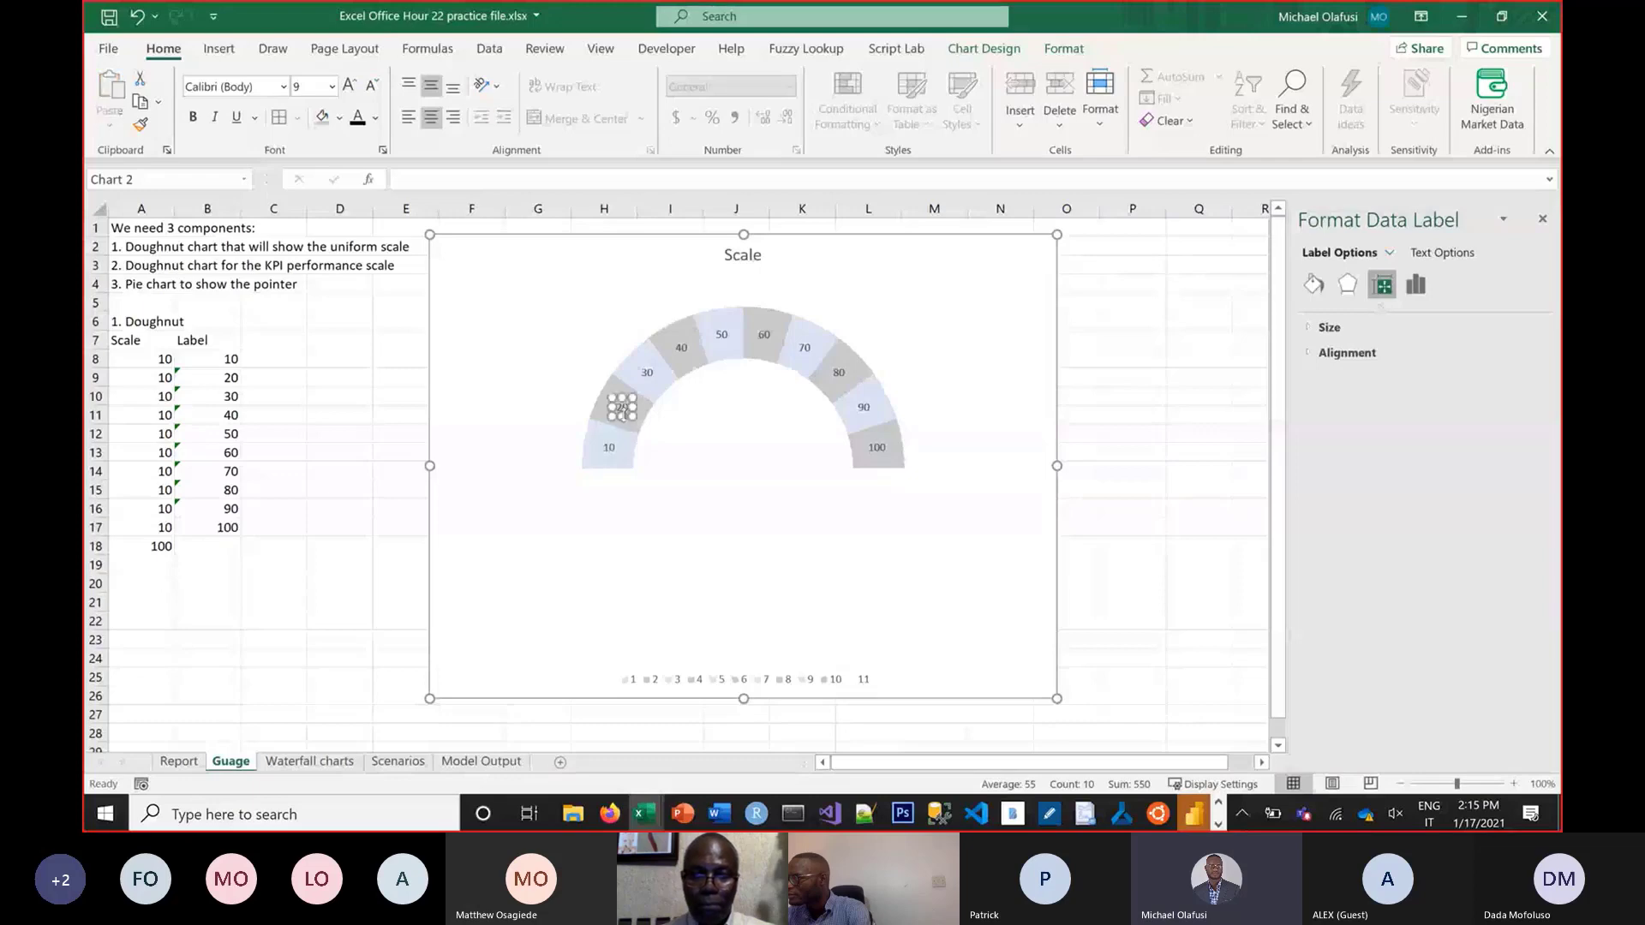
left_click(610, 449)
left_click_drag(608, 448, 677, 302)
left_click(623, 408)
left_click(647, 372)
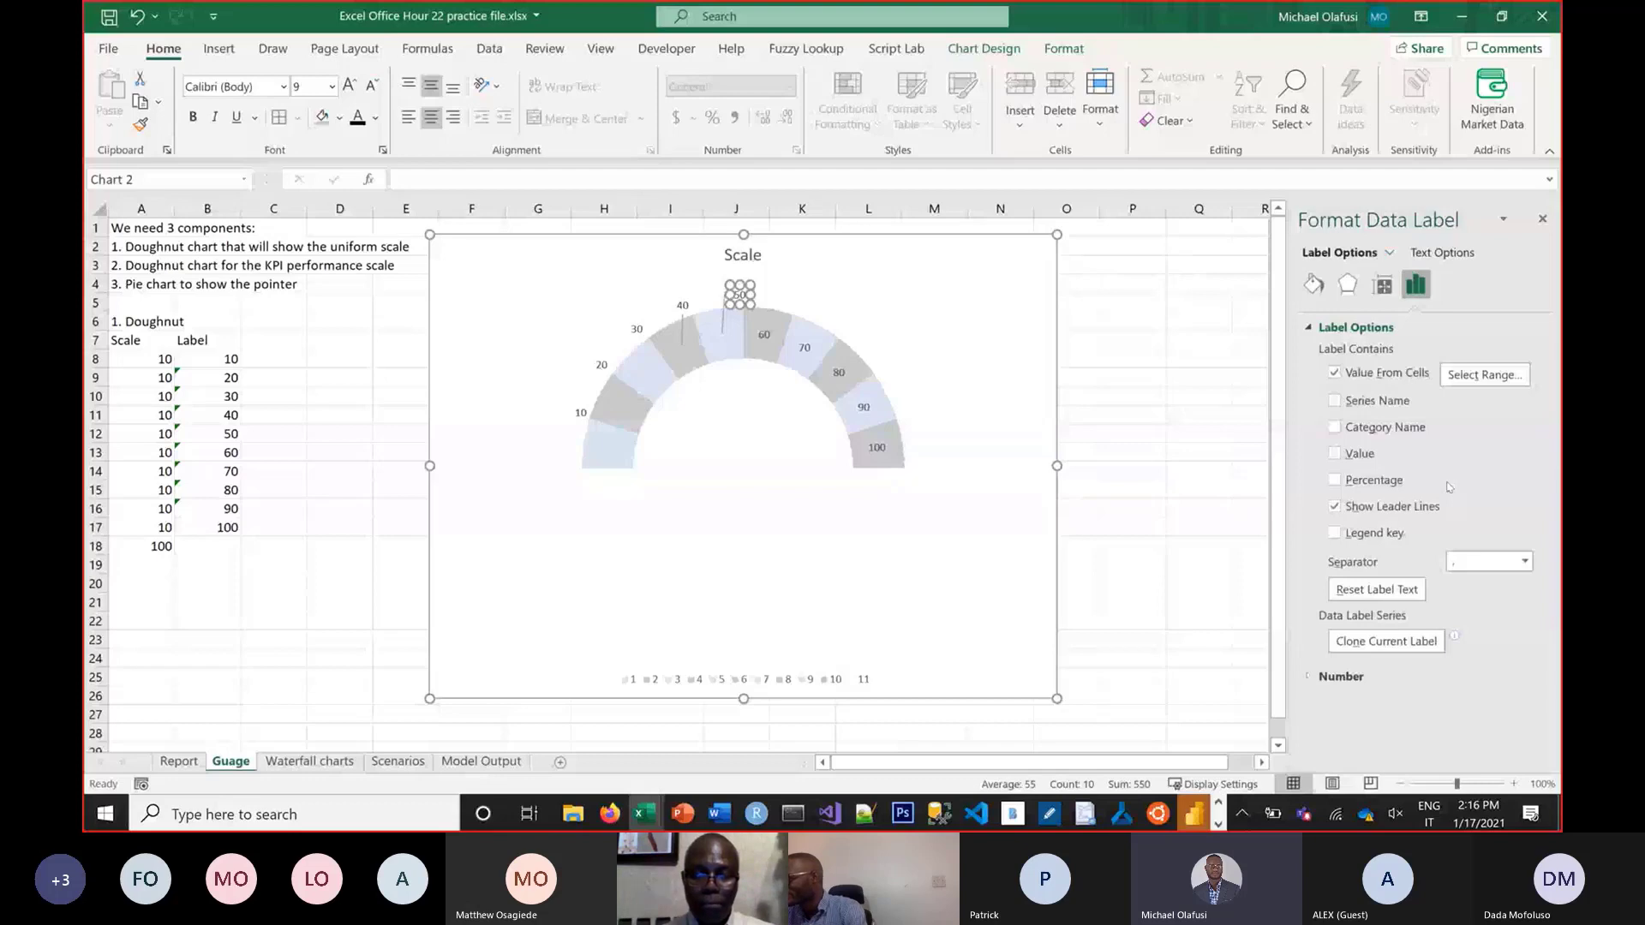
Move the Scale data labels 60 through 100 to just outside their segments and deselect the chart
left_click(806, 347)
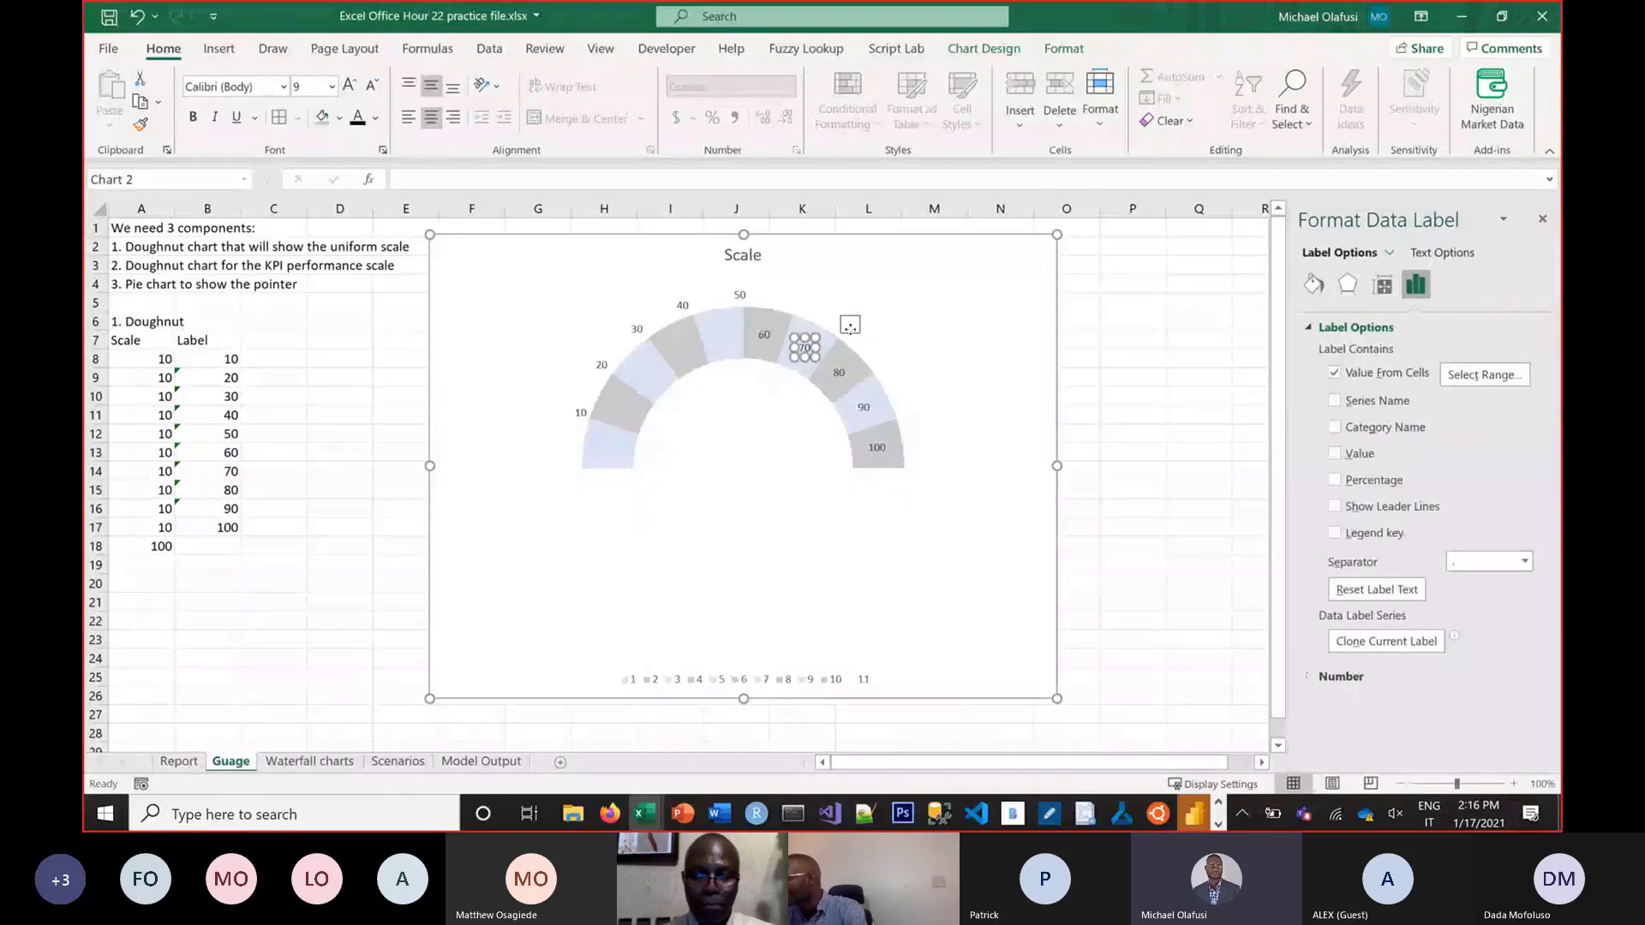
left_click_drag(847, 331, 802, 302)
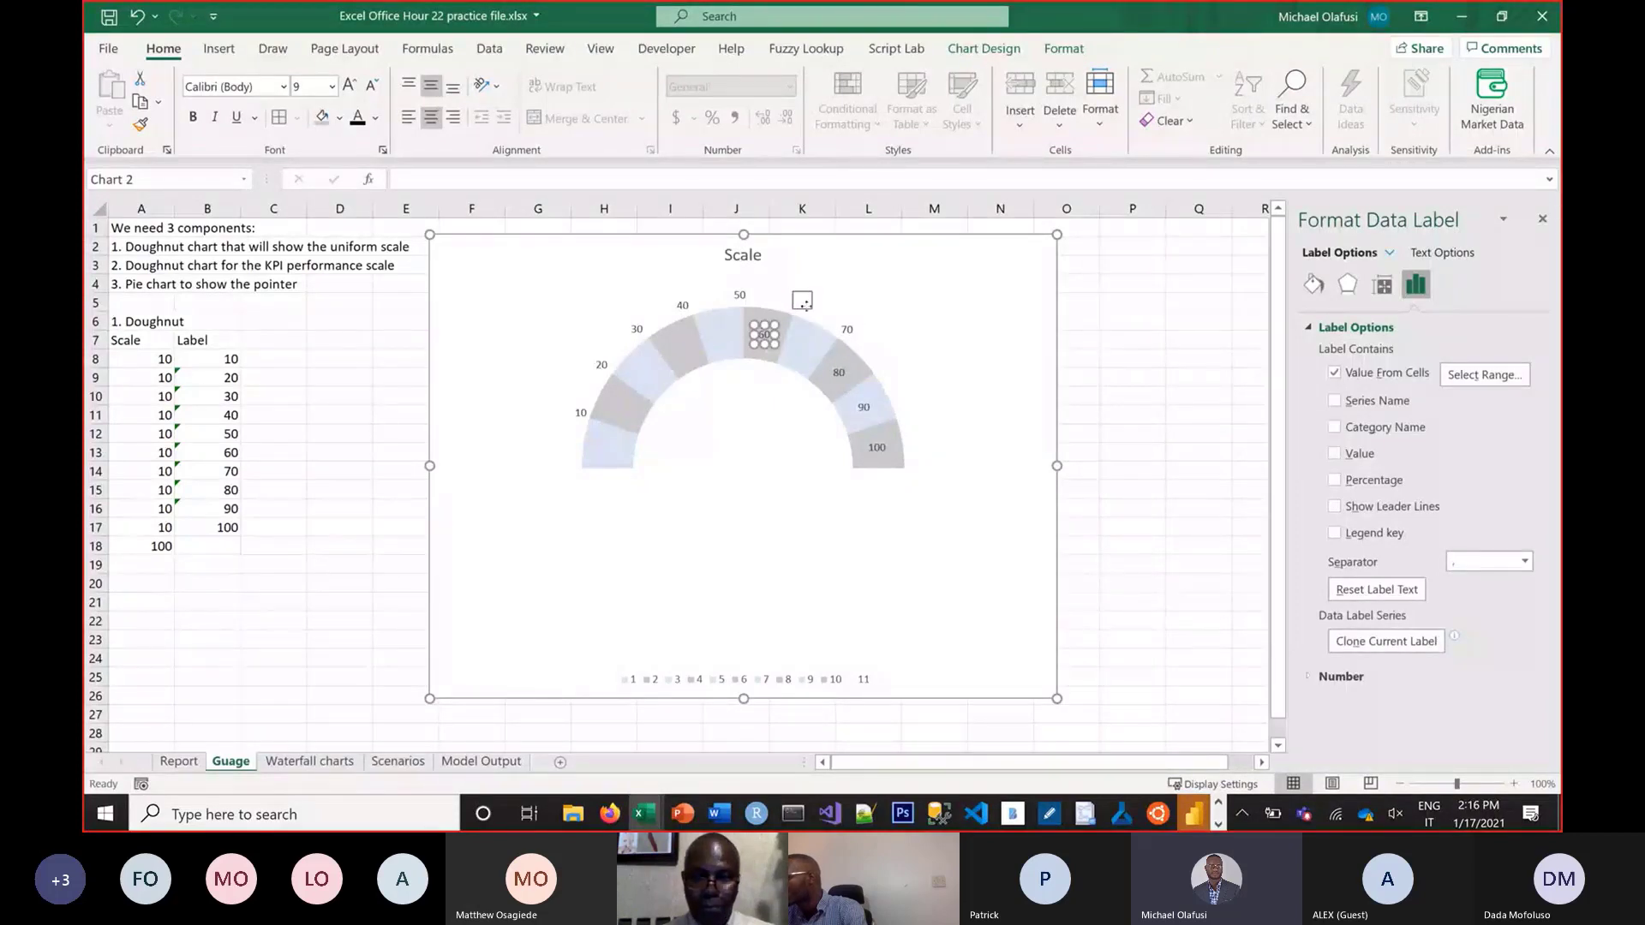
left_click_drag(803, 302, 803, 302)
left_click_drag(863, 408, 928, 467)
left_click(978, 444)
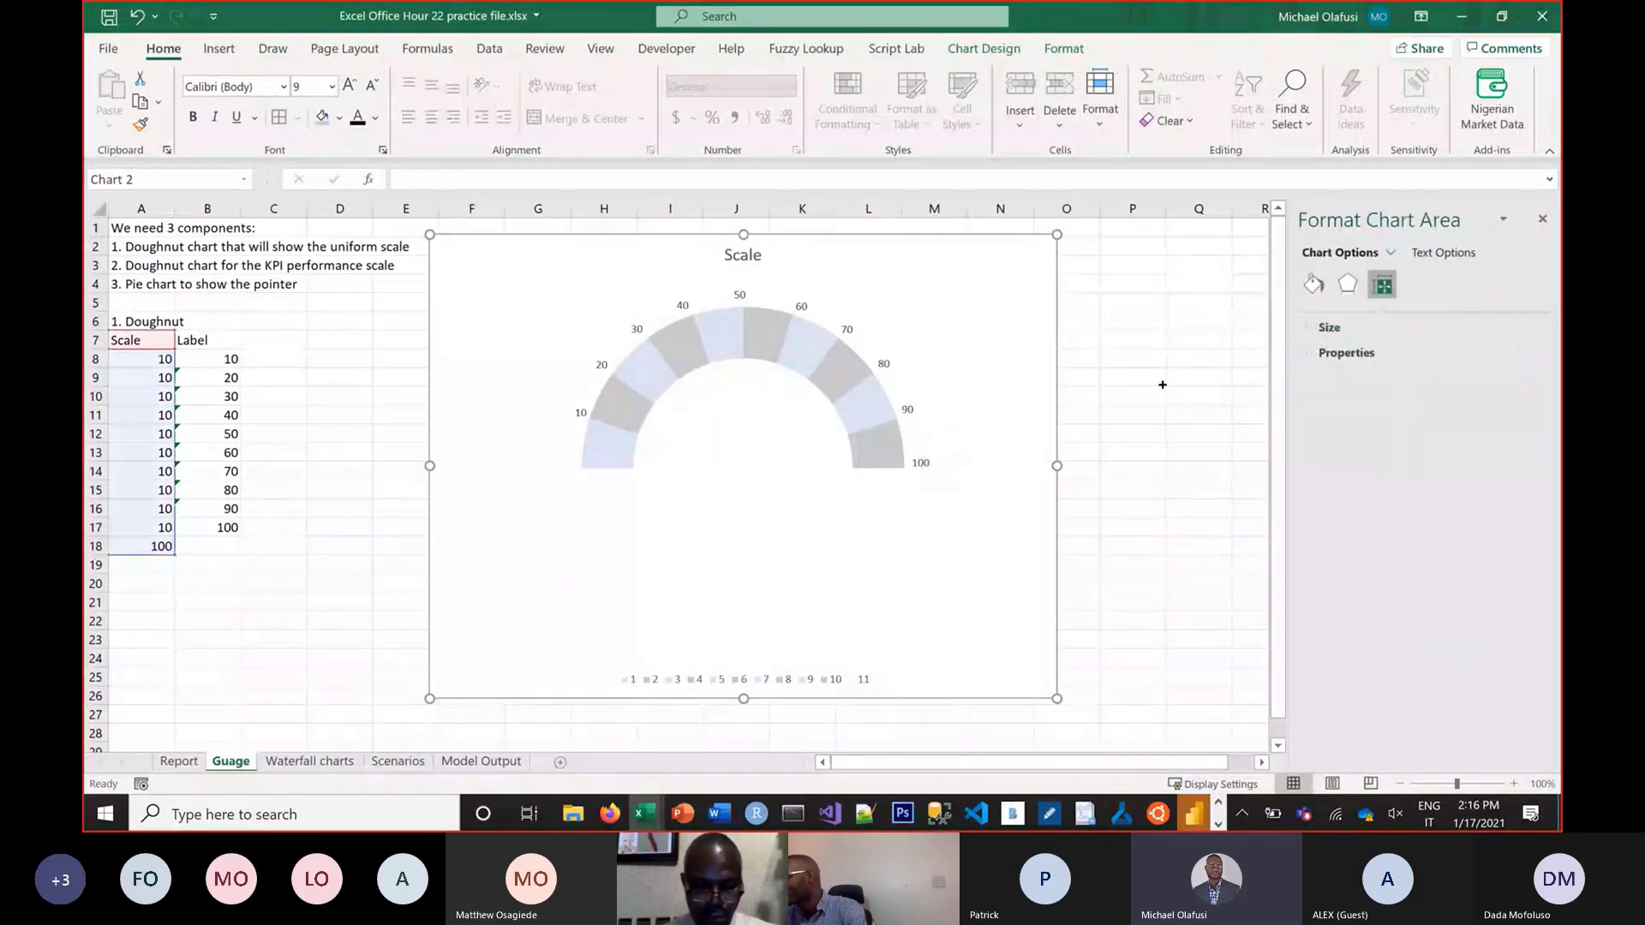
left_click_drag(1088, 378, 1163, 384)
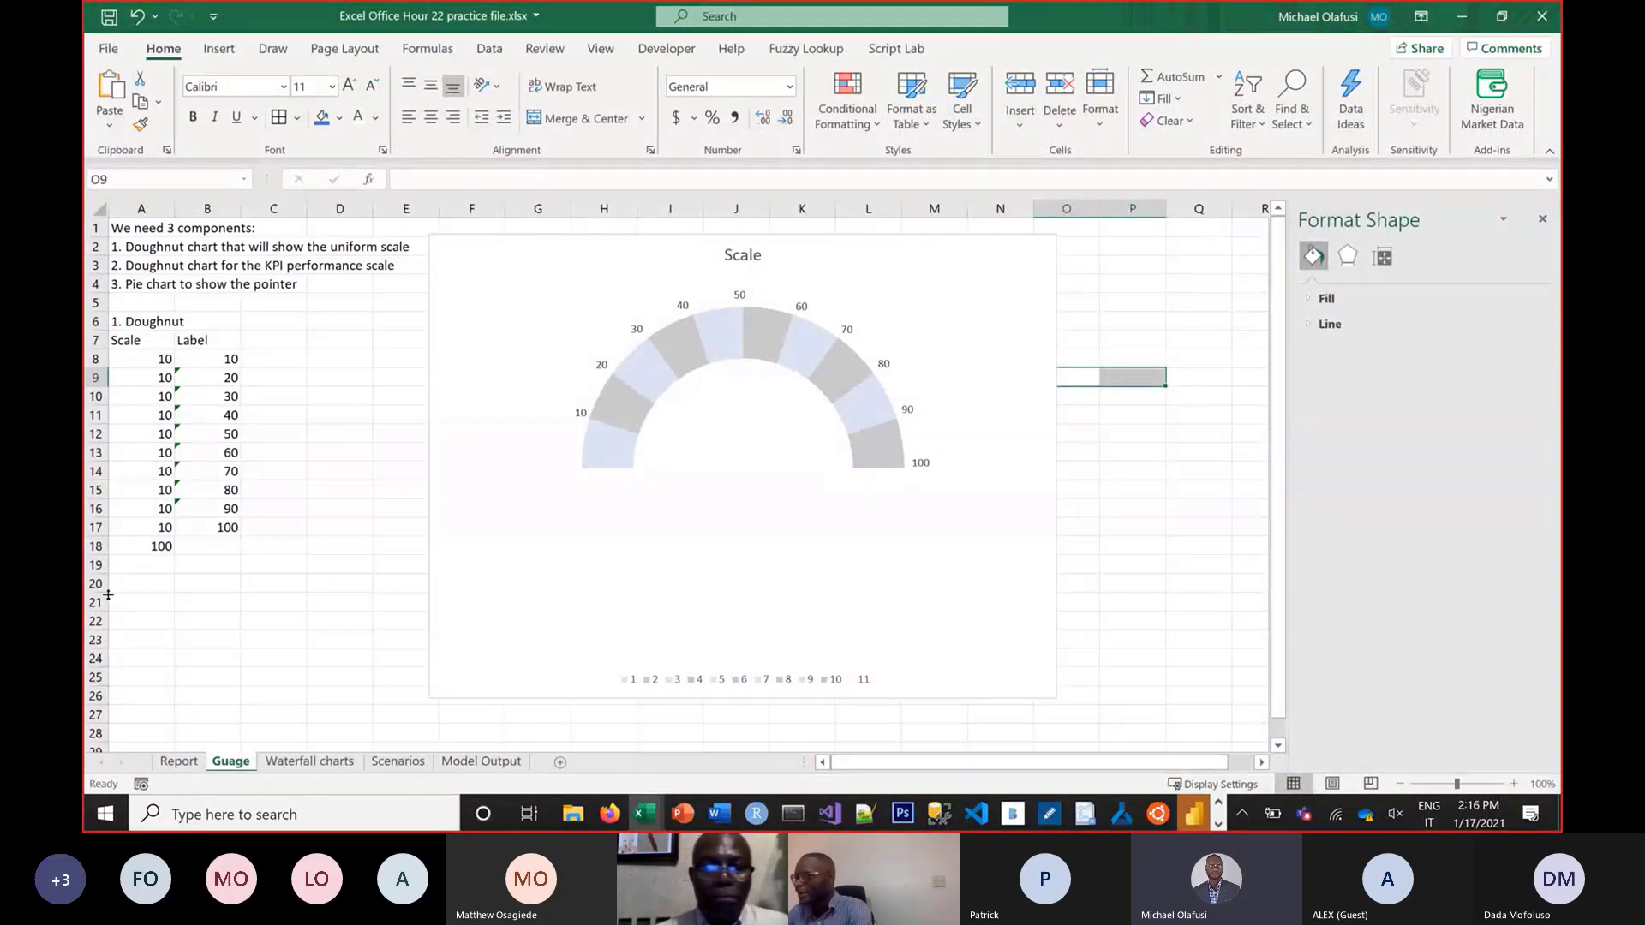
Enter the section title "2. Doughnut" in cell A20 and the heading "KPI Scale" in A21
left_click(134, 591)
type("2")
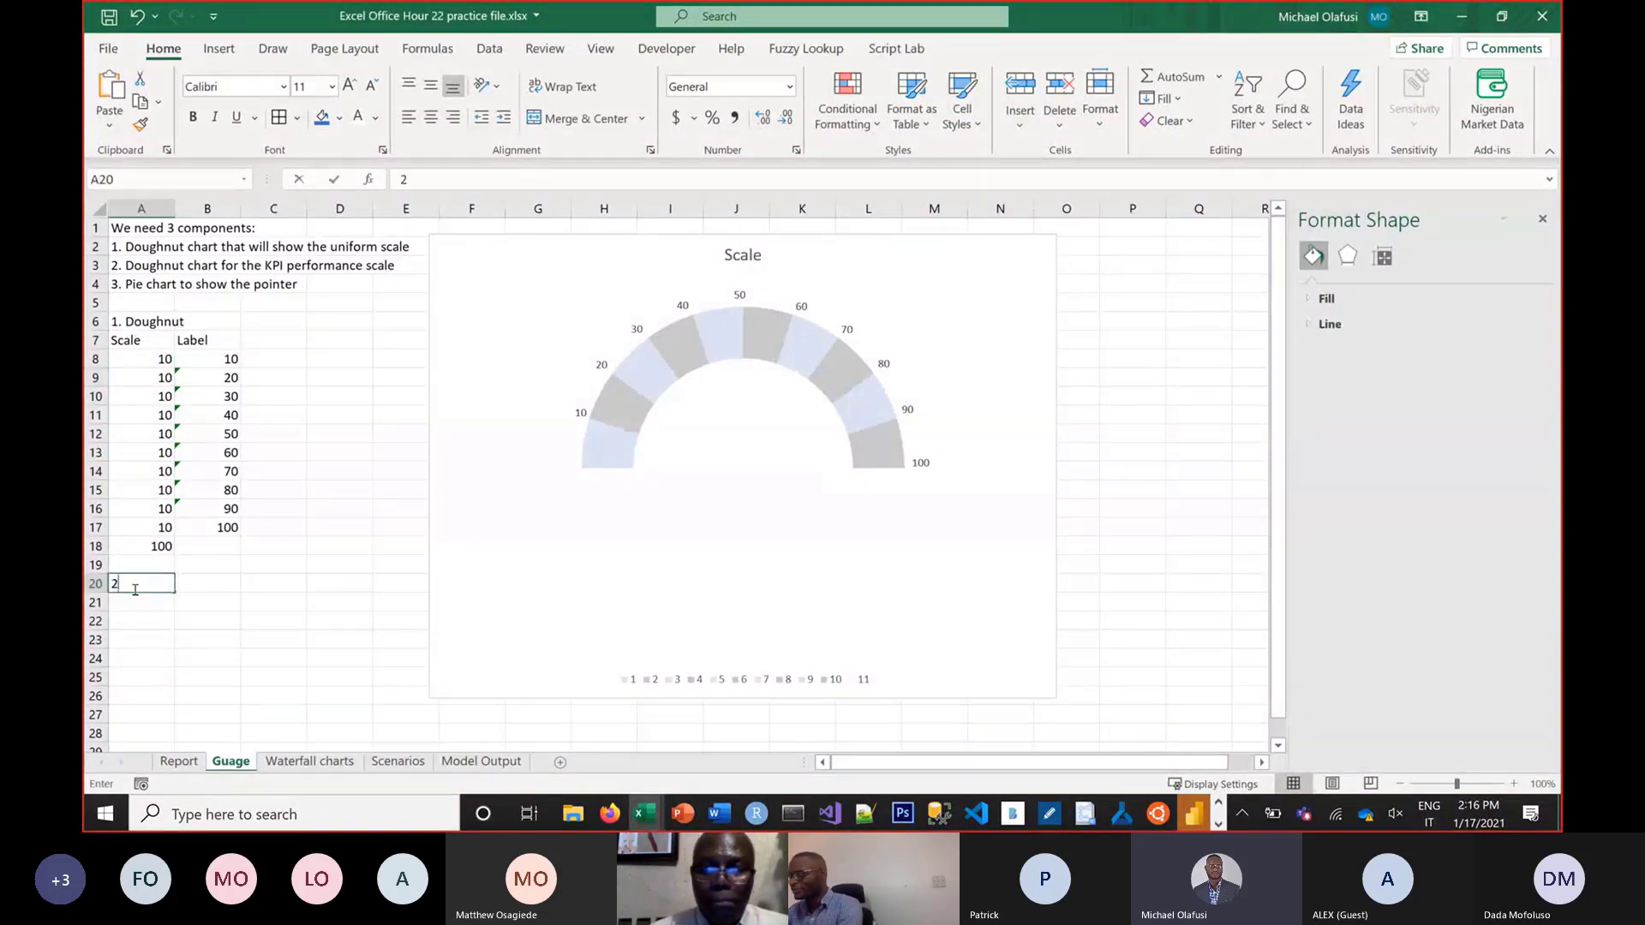
type(". D")
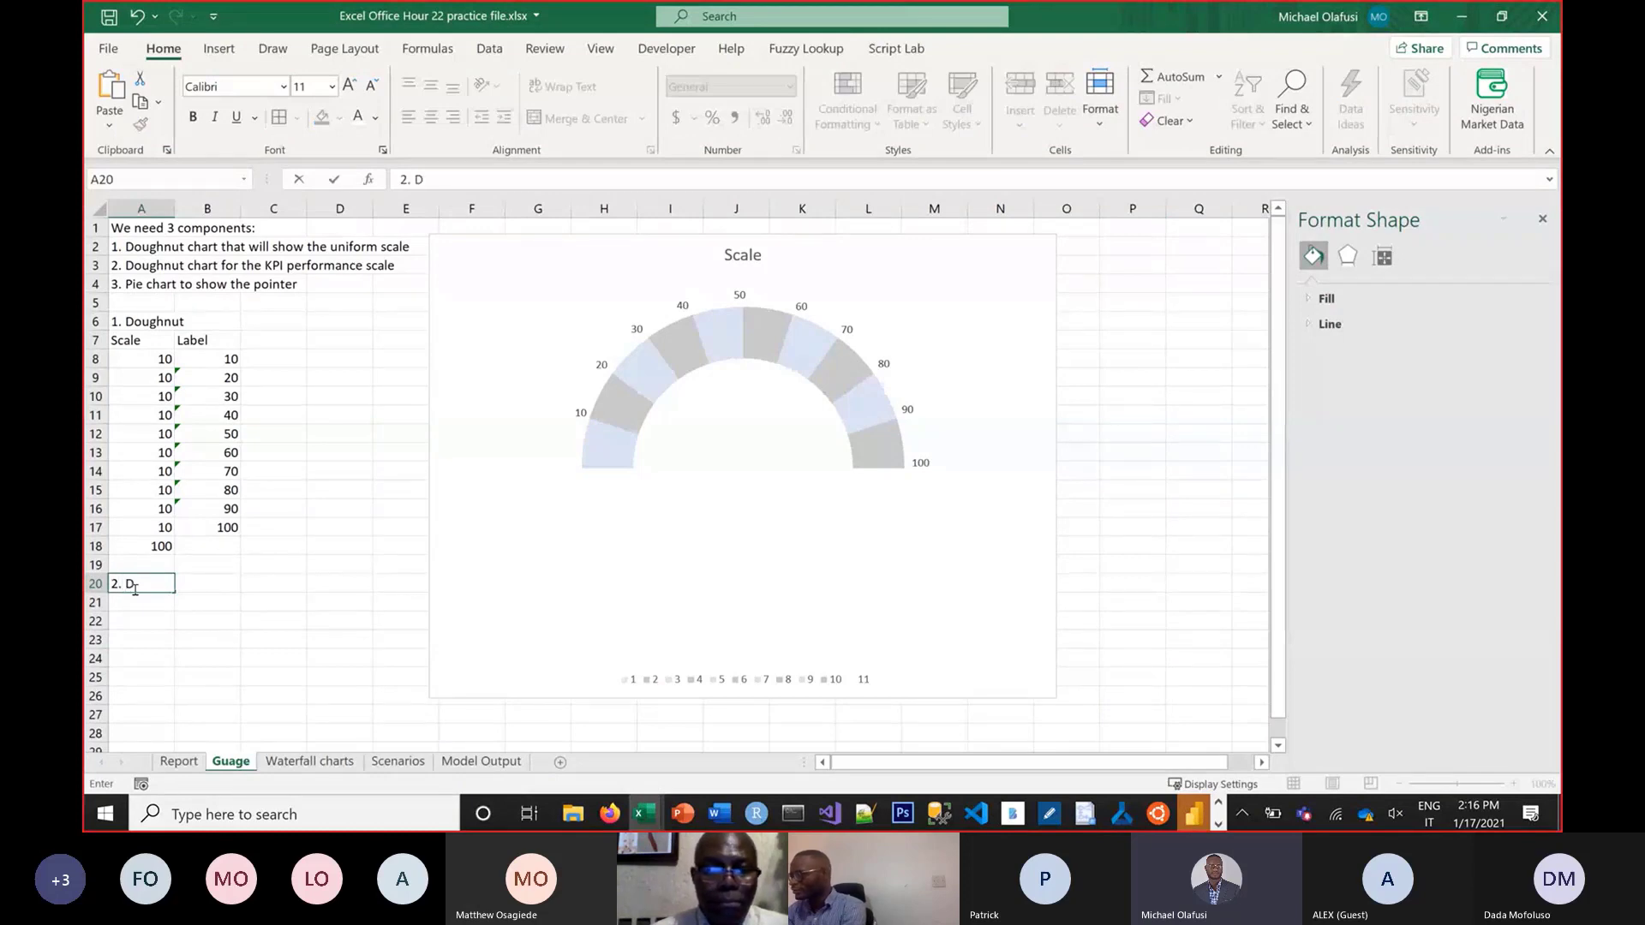
type("oughnut")
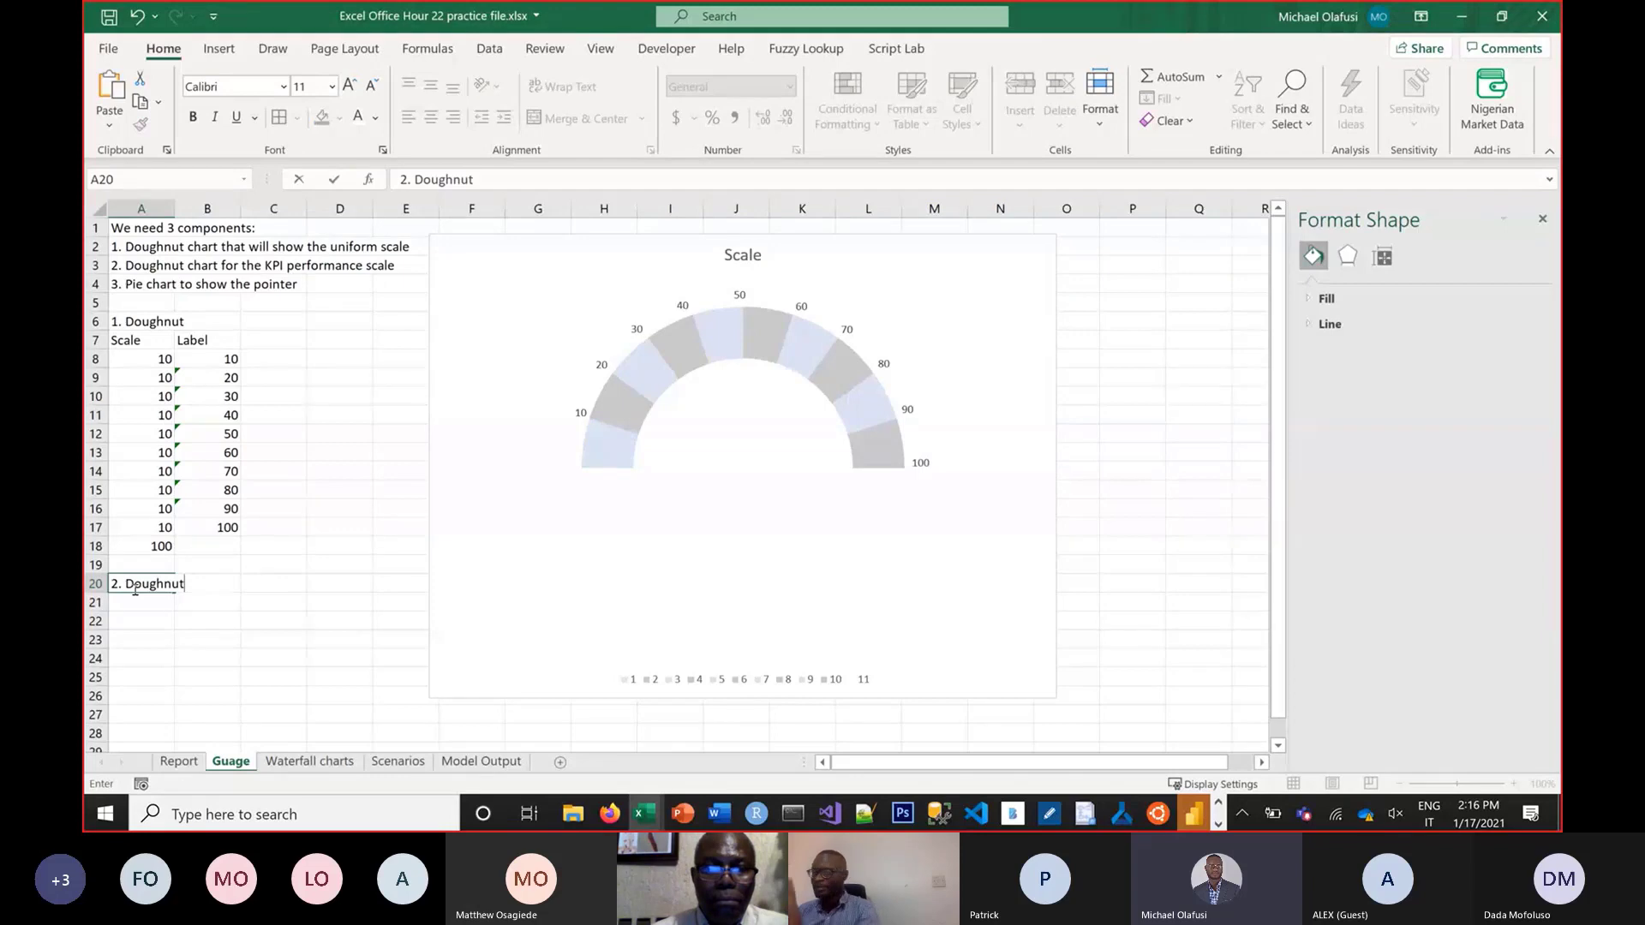
key("Return")
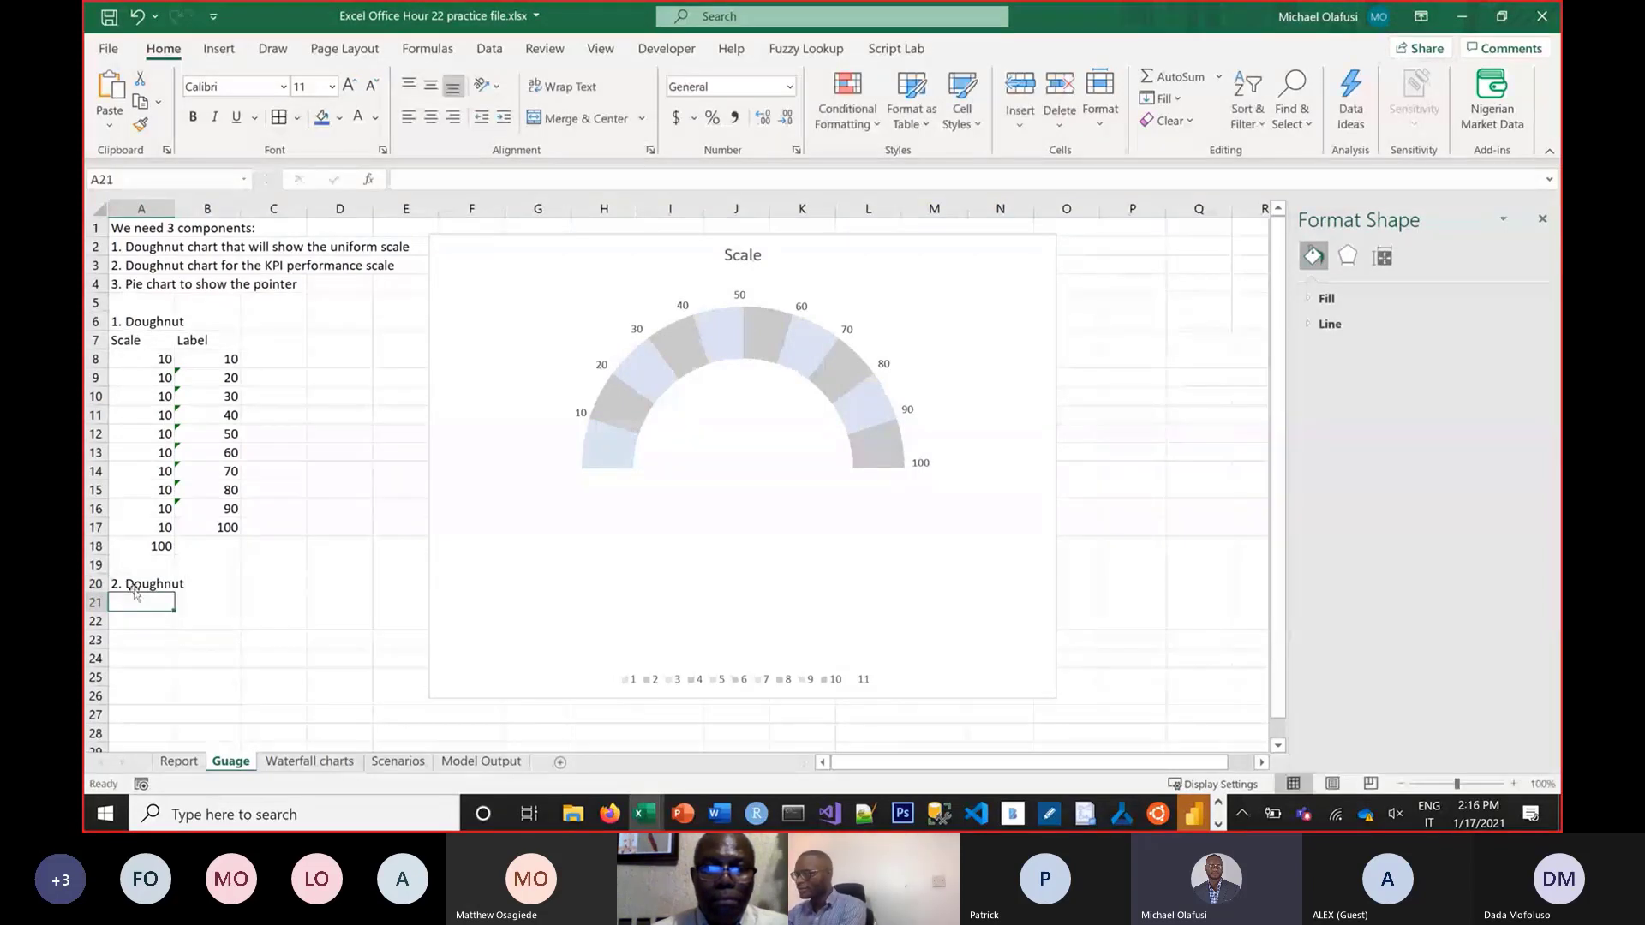
type("KPI Scale")
key("Return")
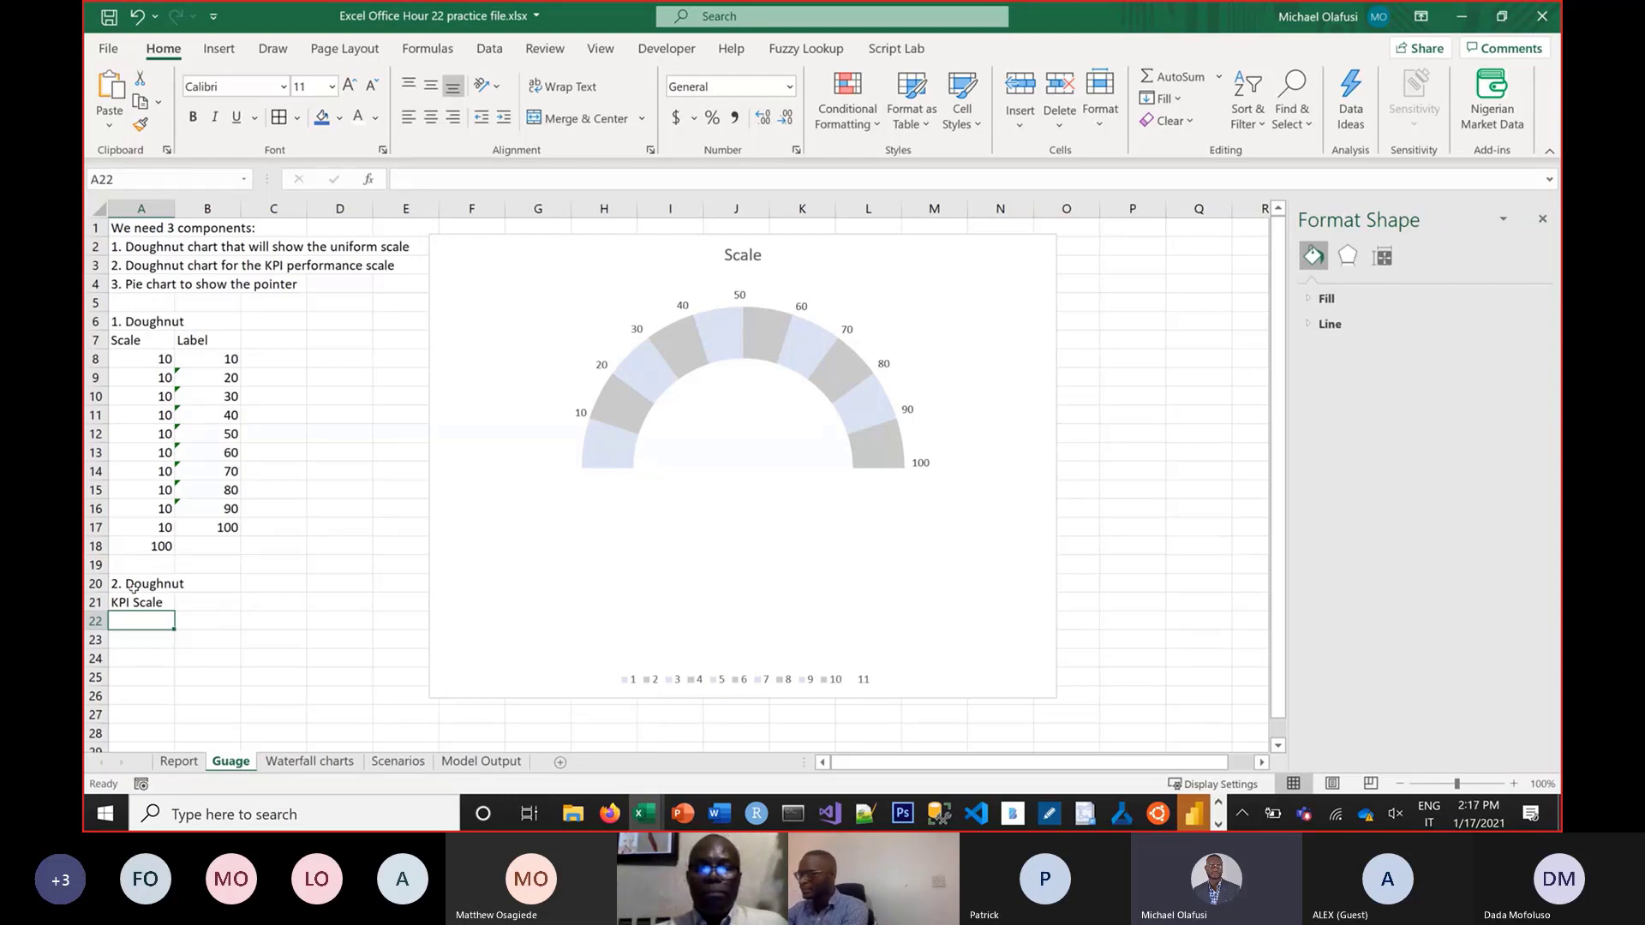
Under KPI Scale, enter 30 with the label "Bad" in row 22 and 60 with the label "Average" in row 23
type("30")
key("Tab")
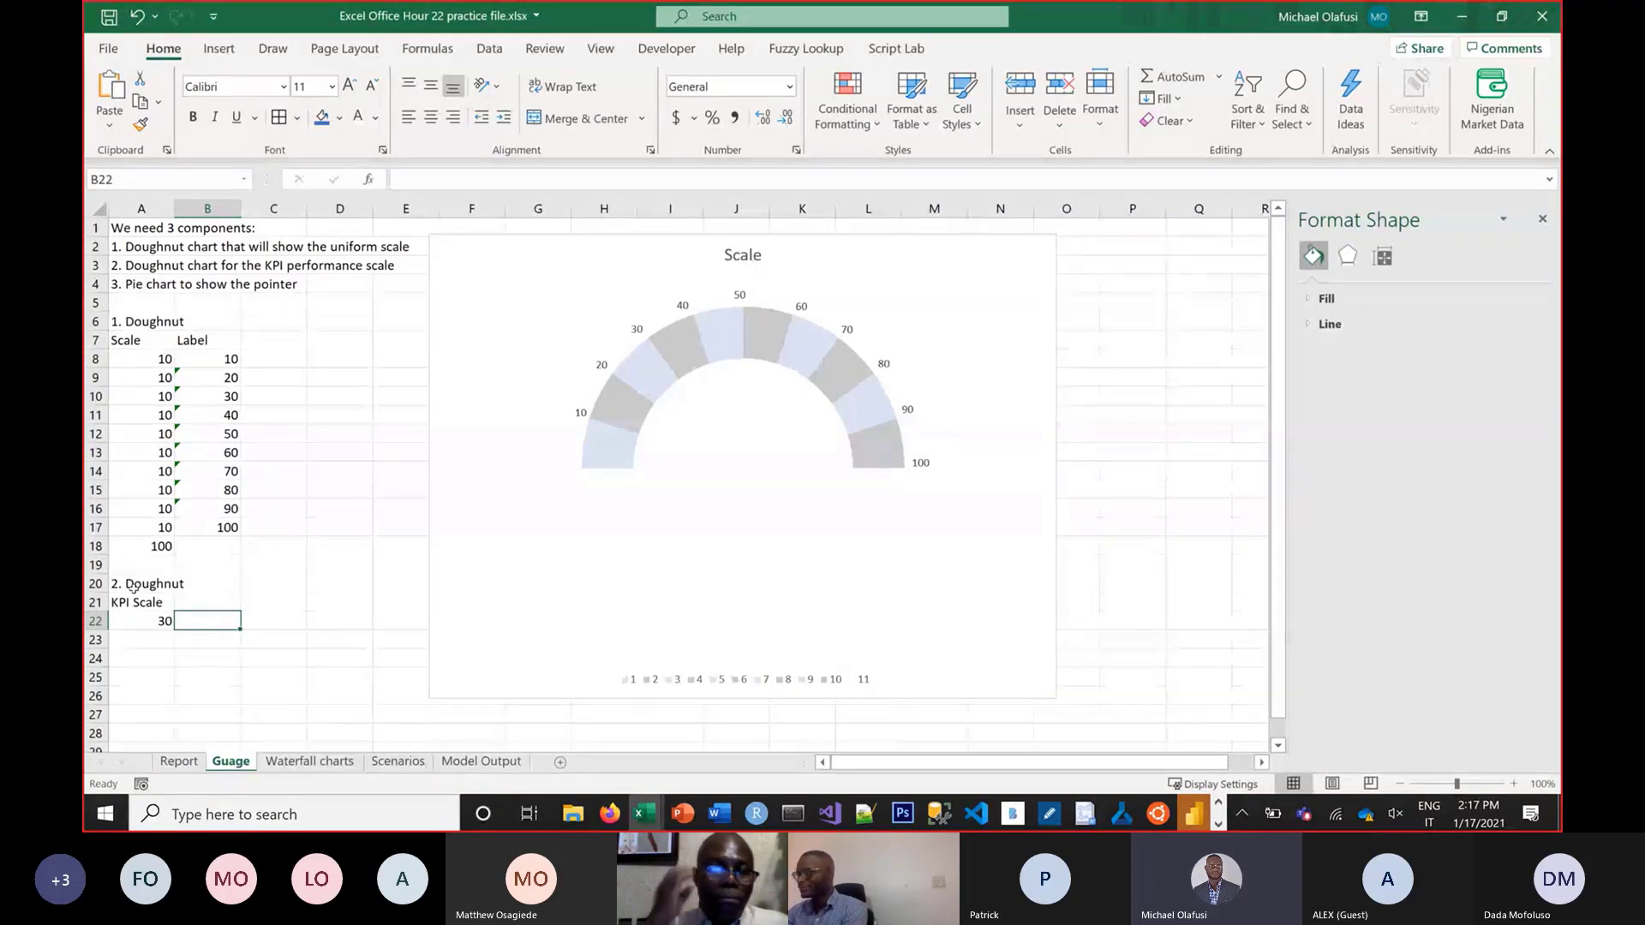
type("Bad")
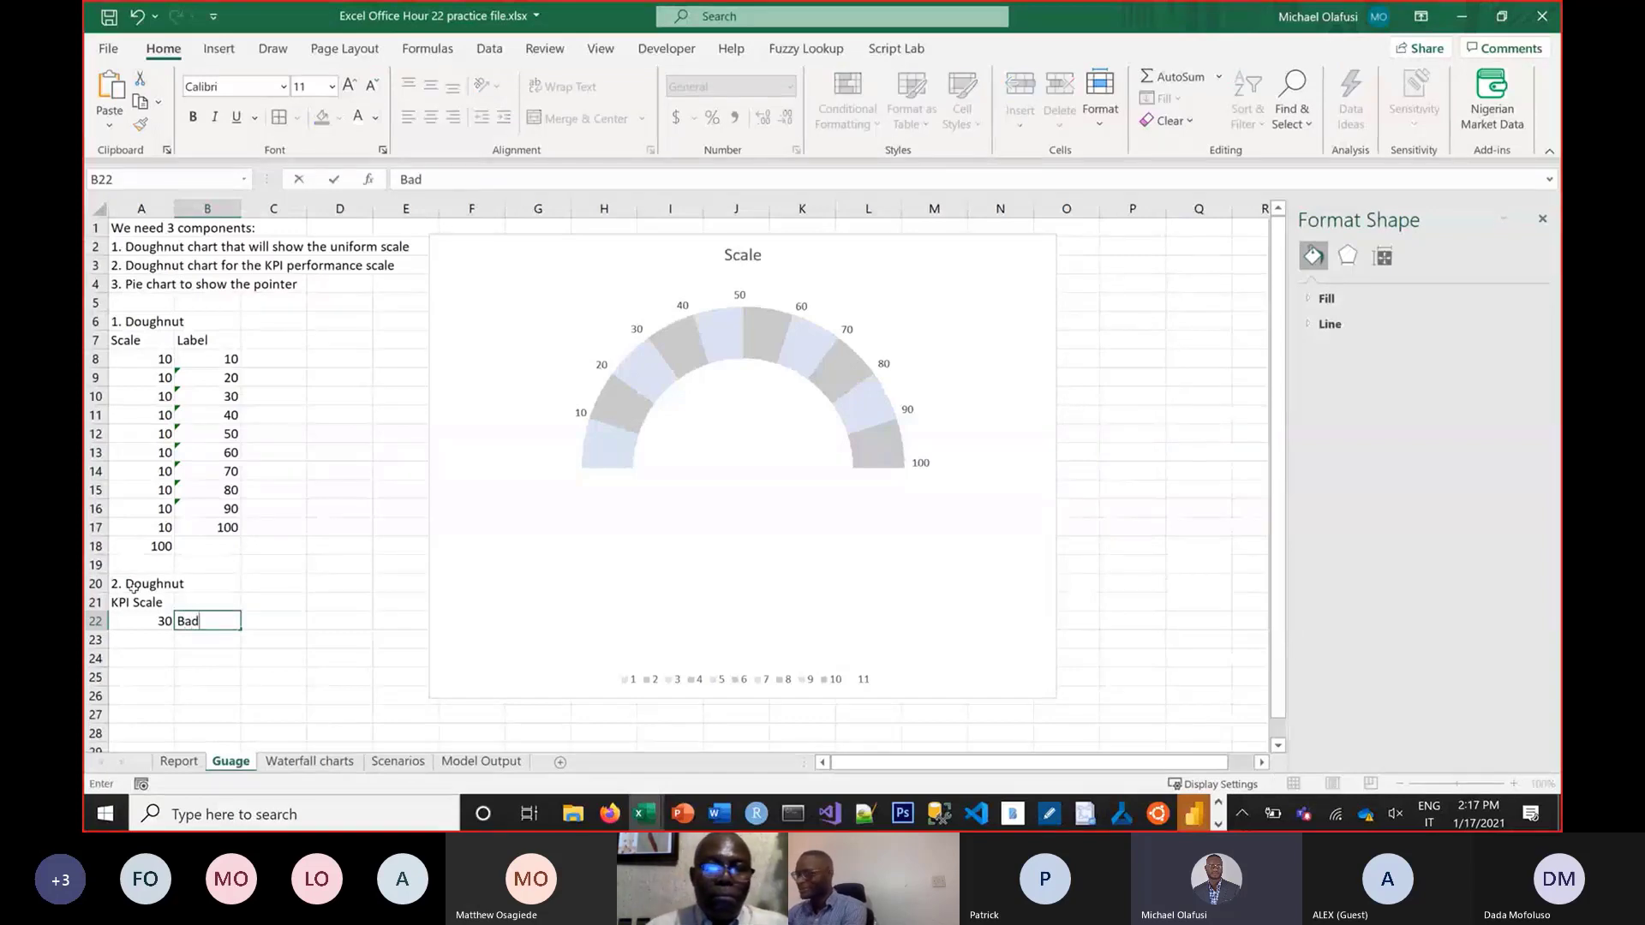
key("Return")
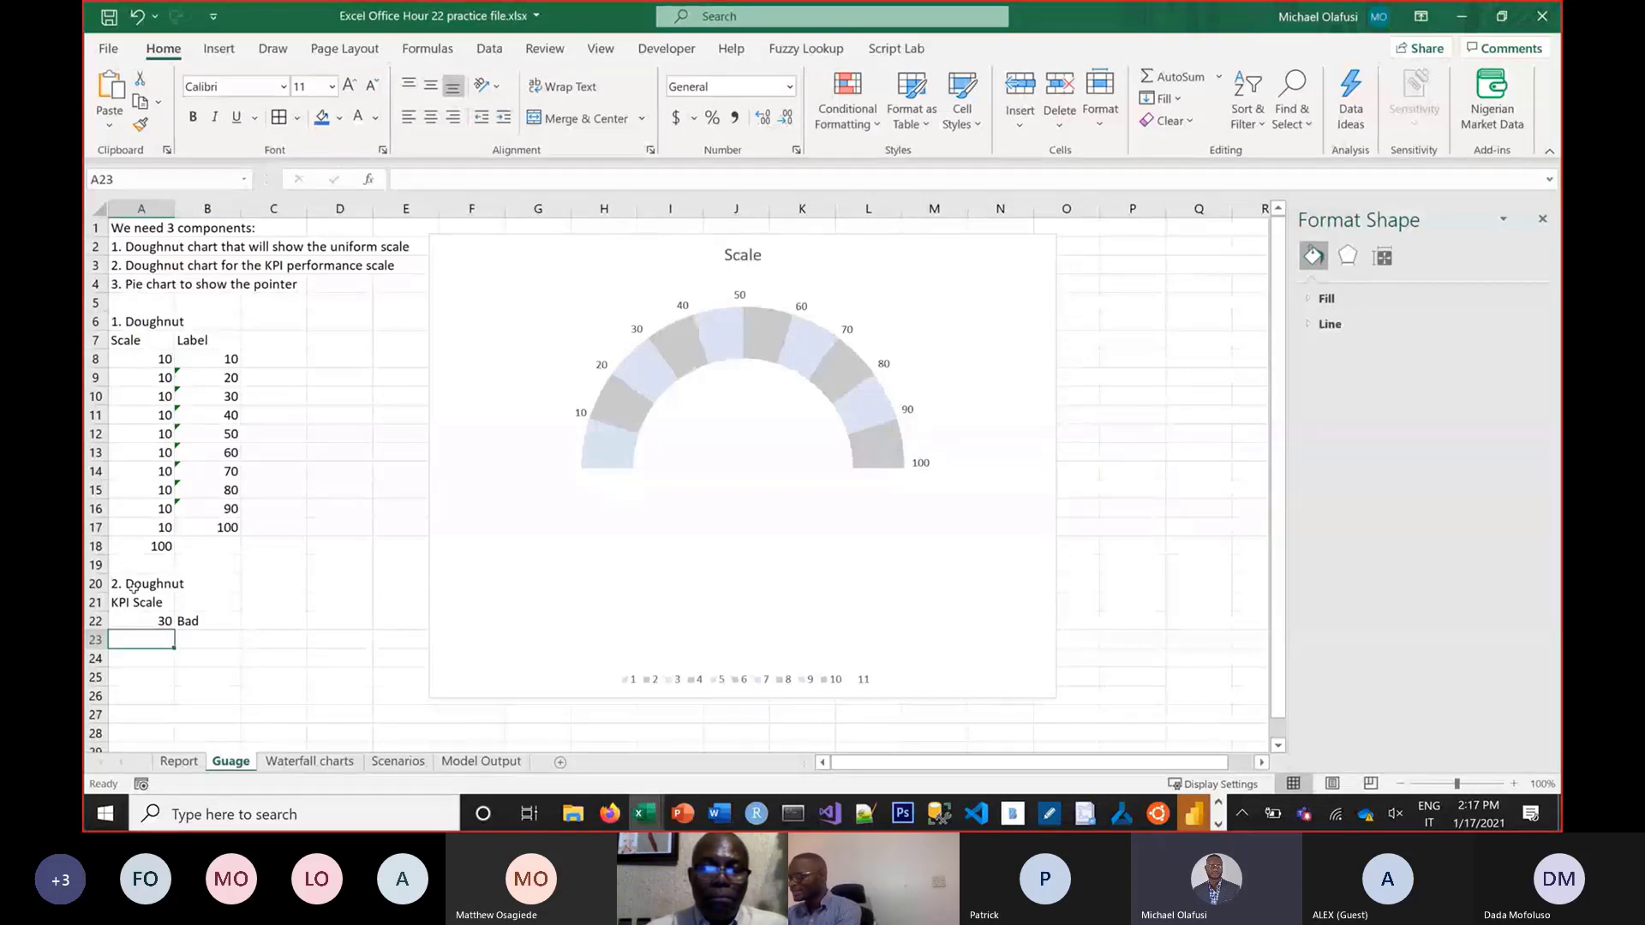
type("60")
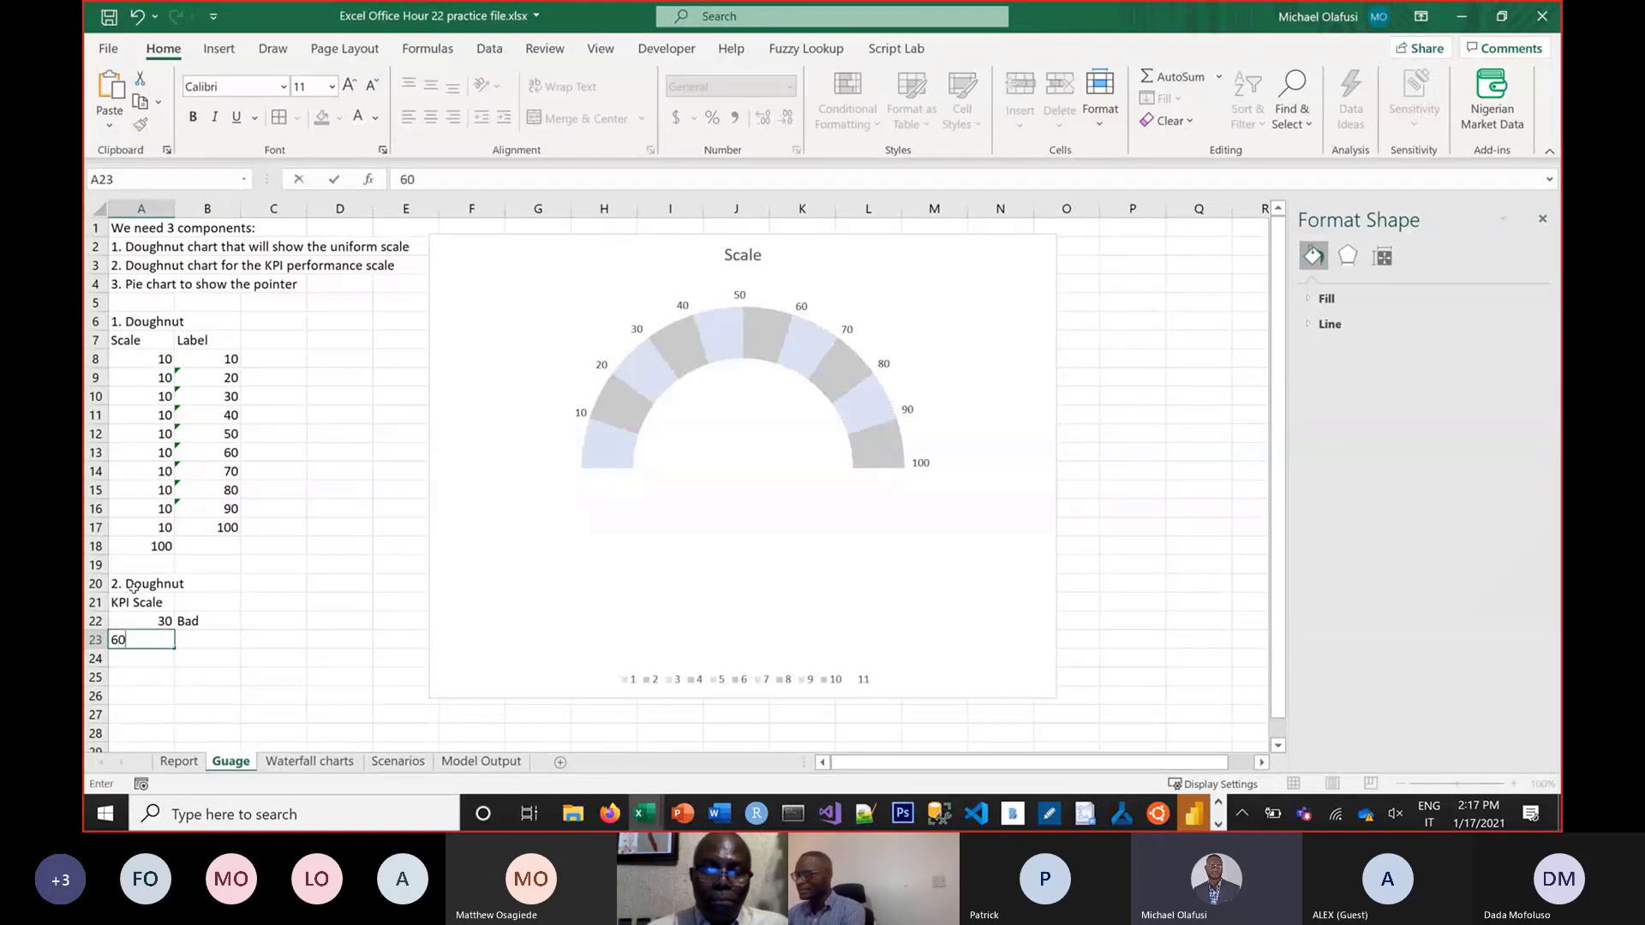
key("Return")
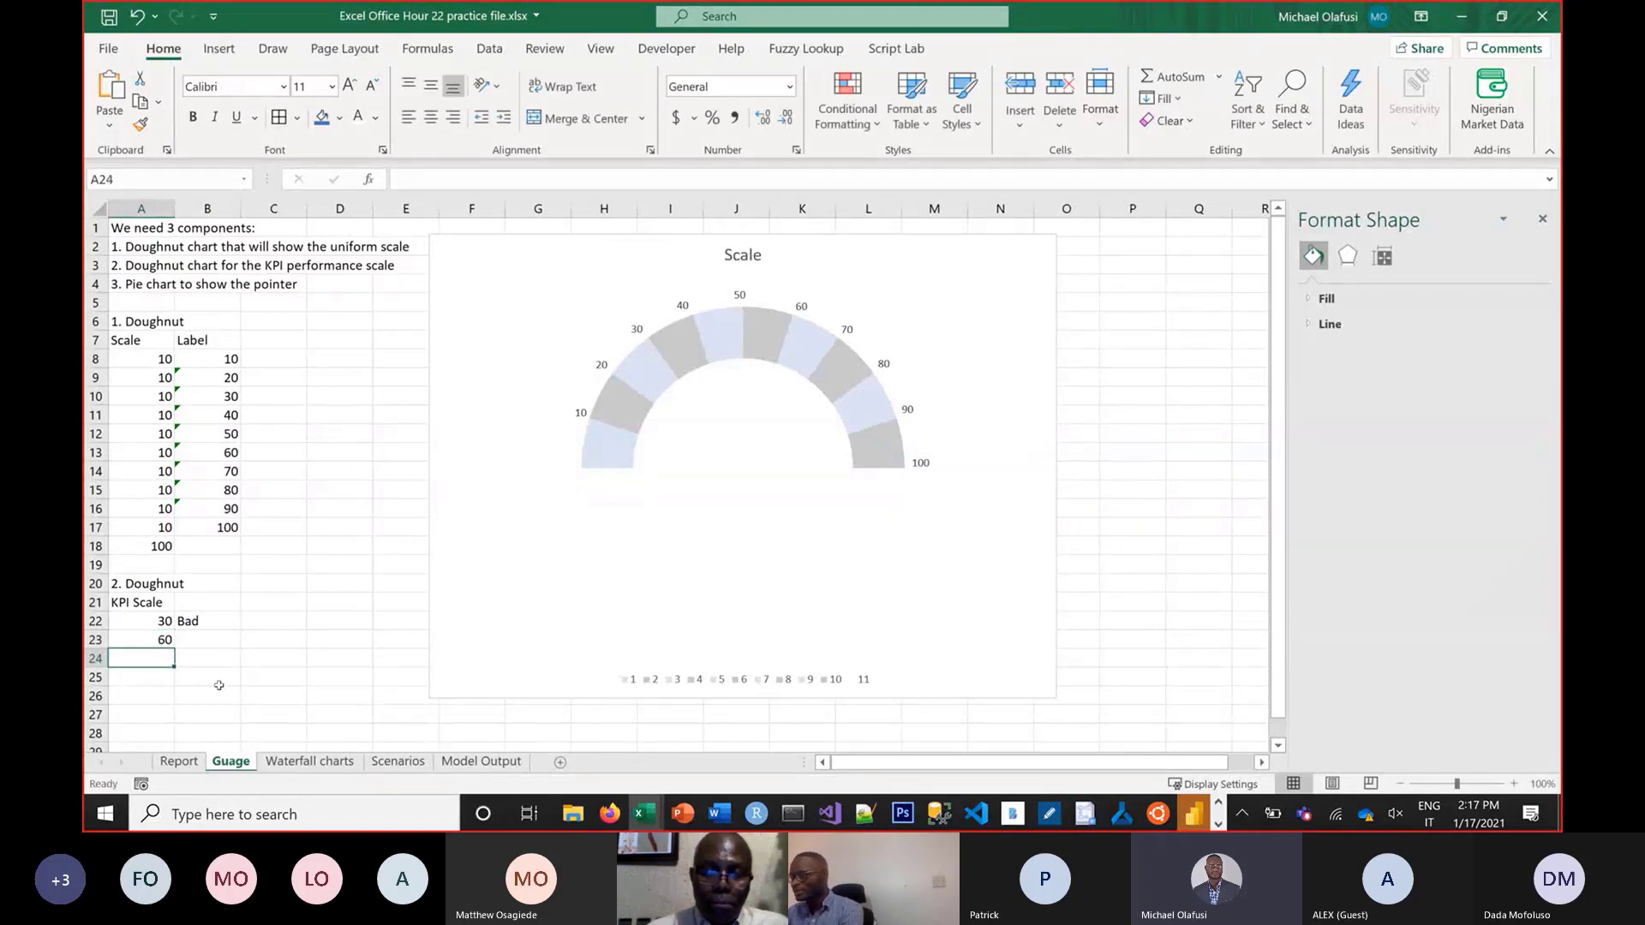
left_click(226, 635)
type("A")
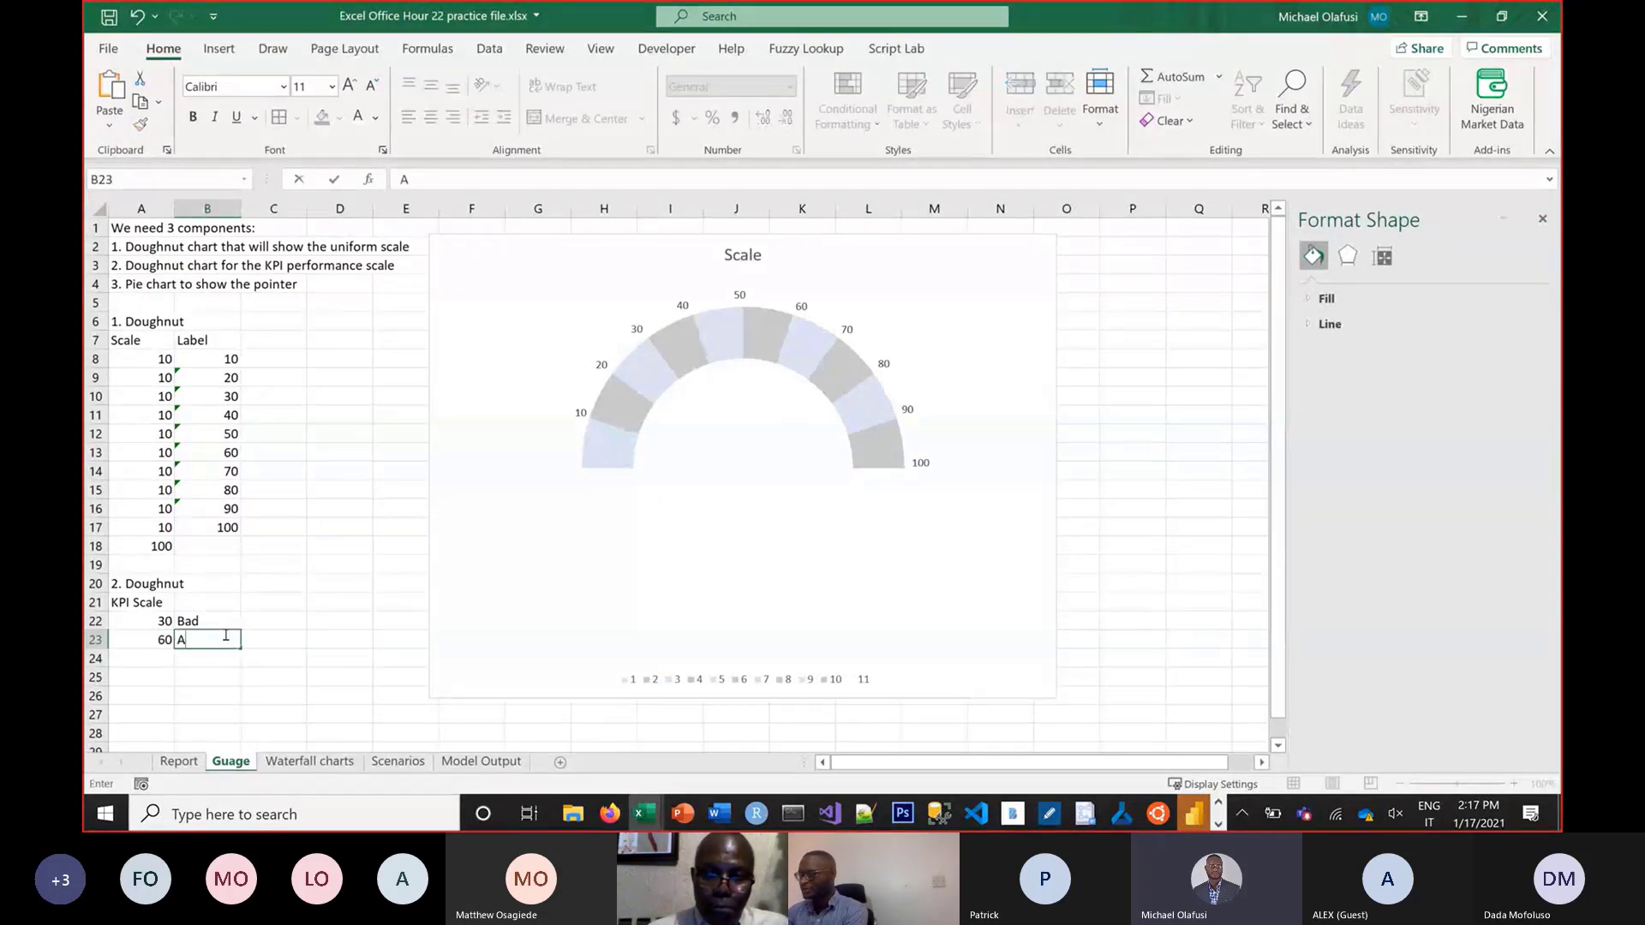
type("verage")
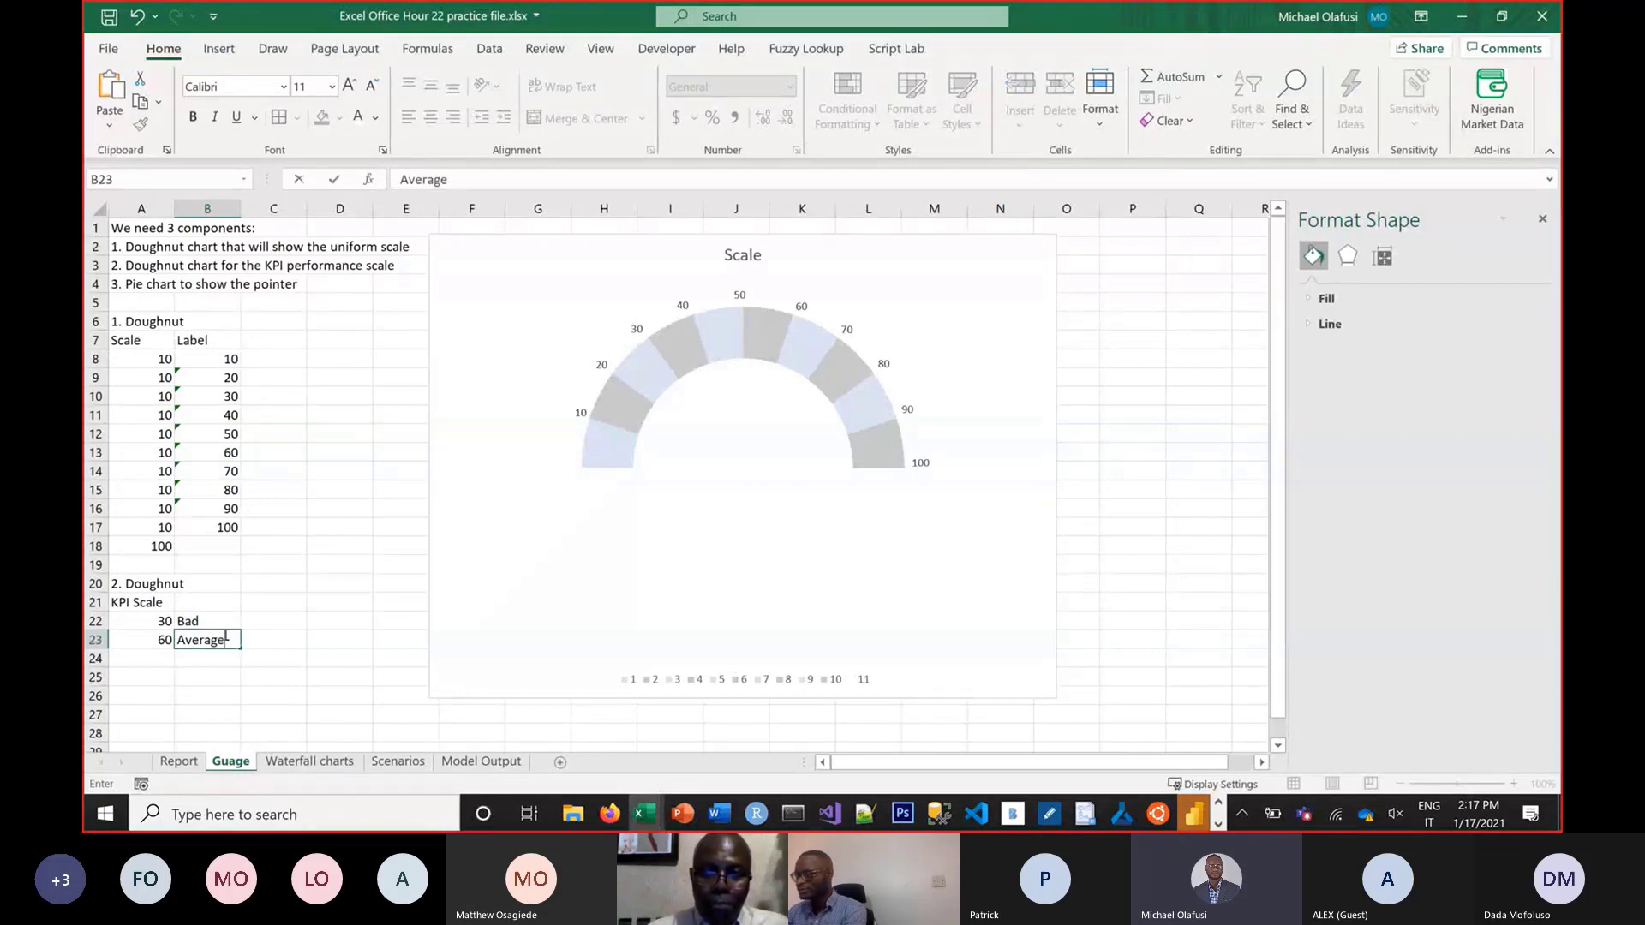
key("Return")
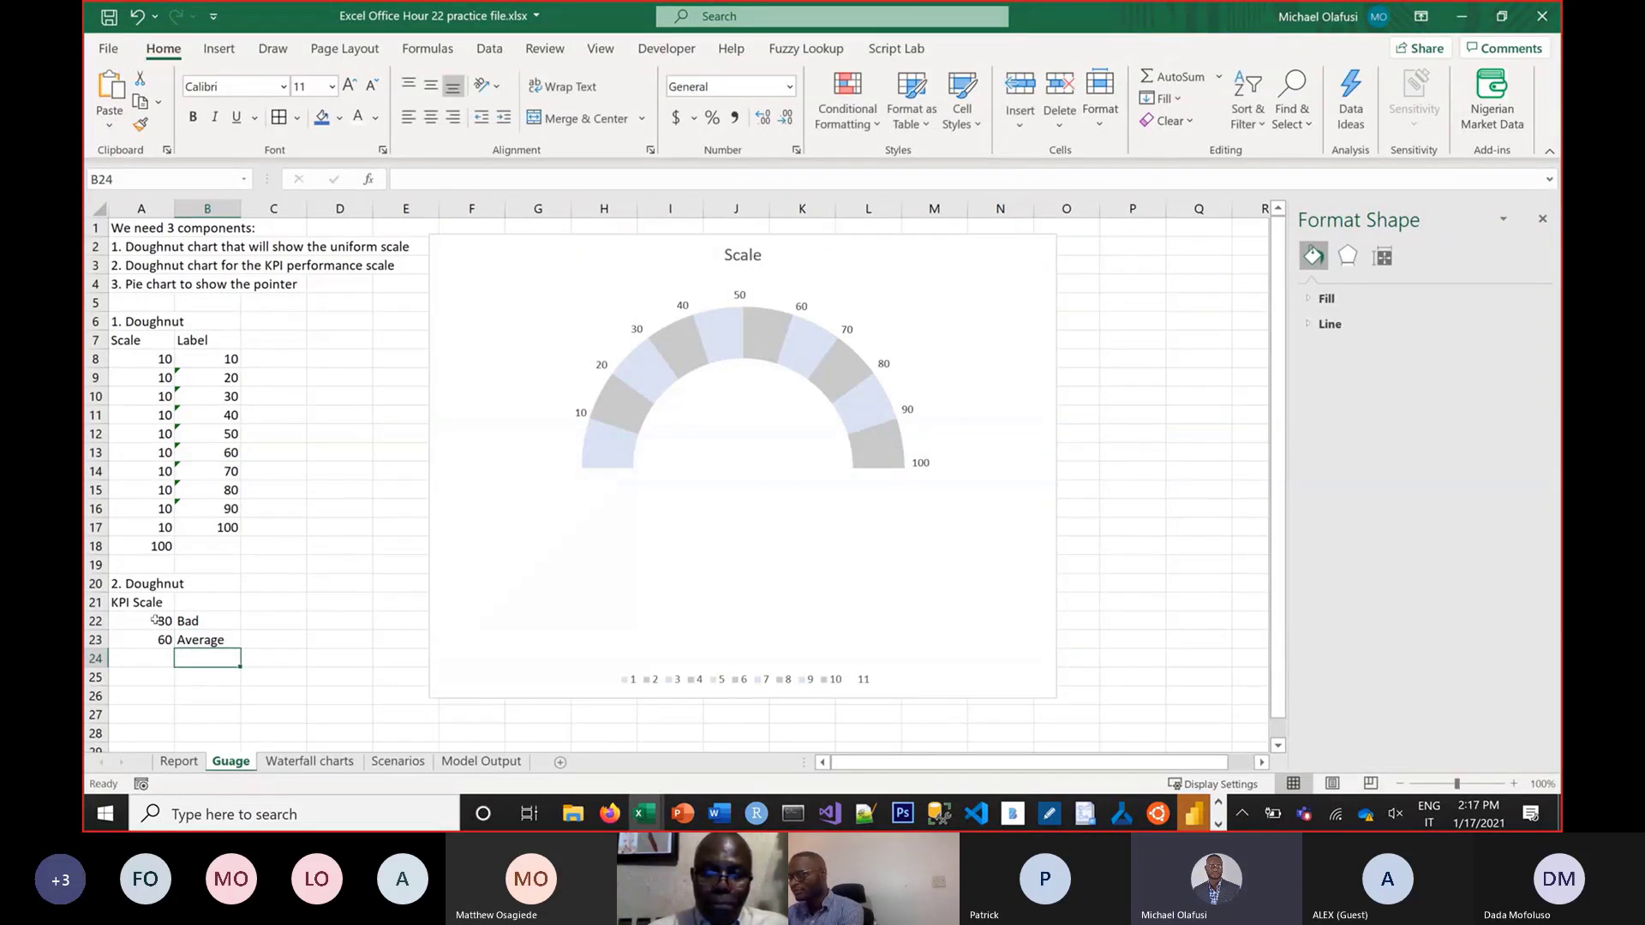
Set the Bad band in A22 to 40 and the Average band in A23 to 30
left_click(155, 619)
type("40")
key("Return")
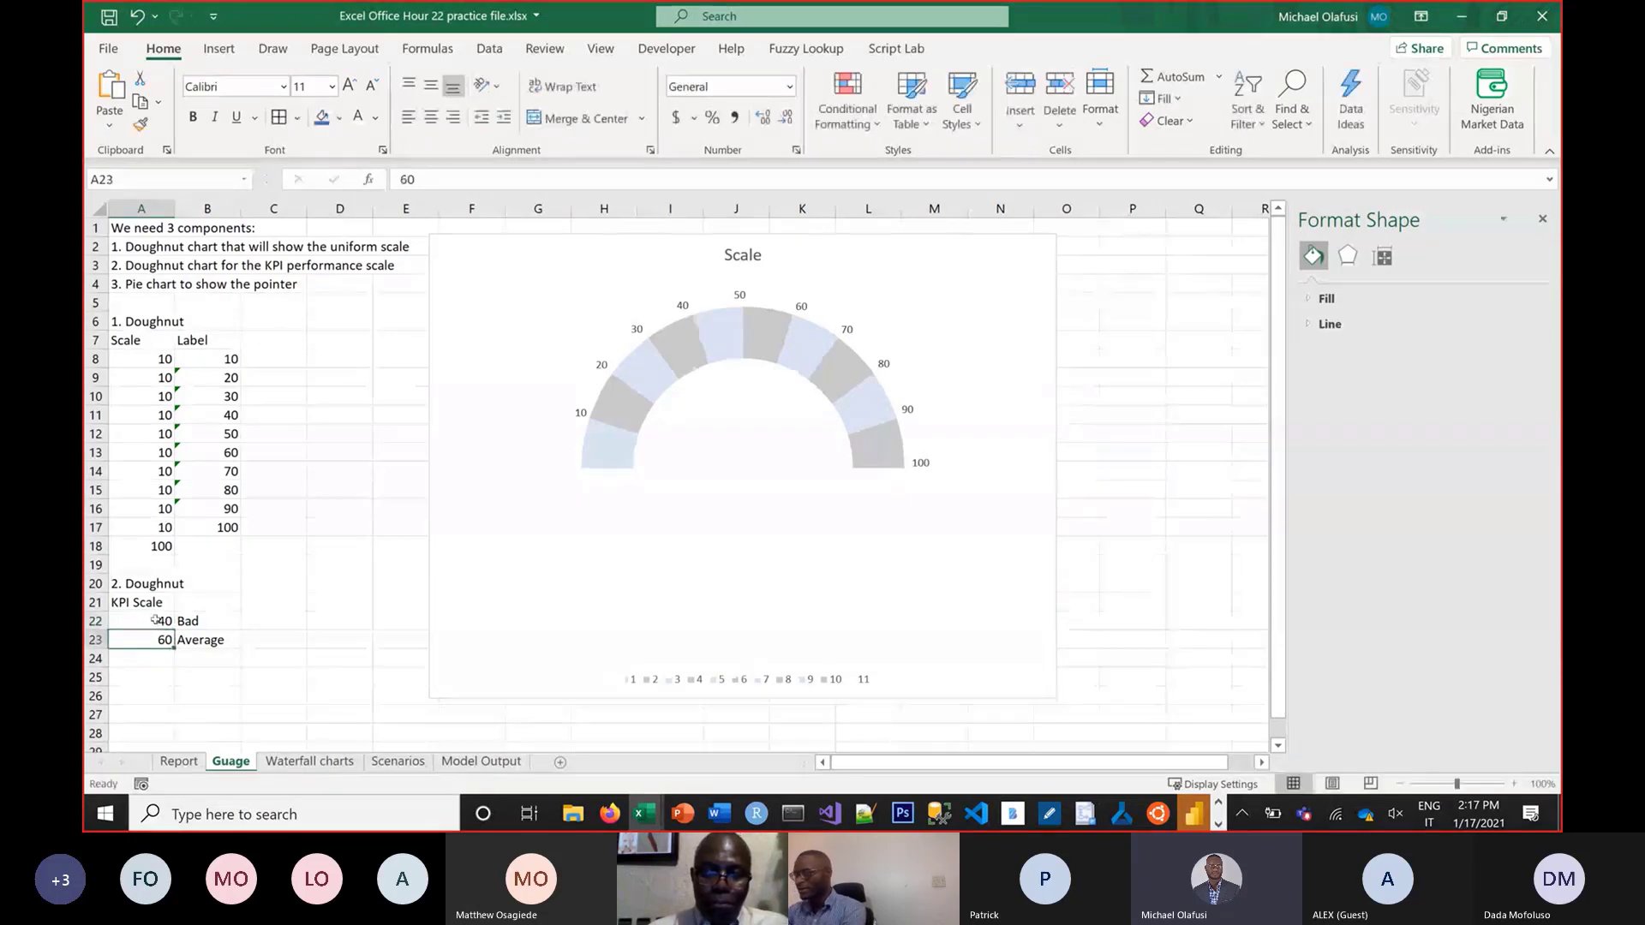
type("6")
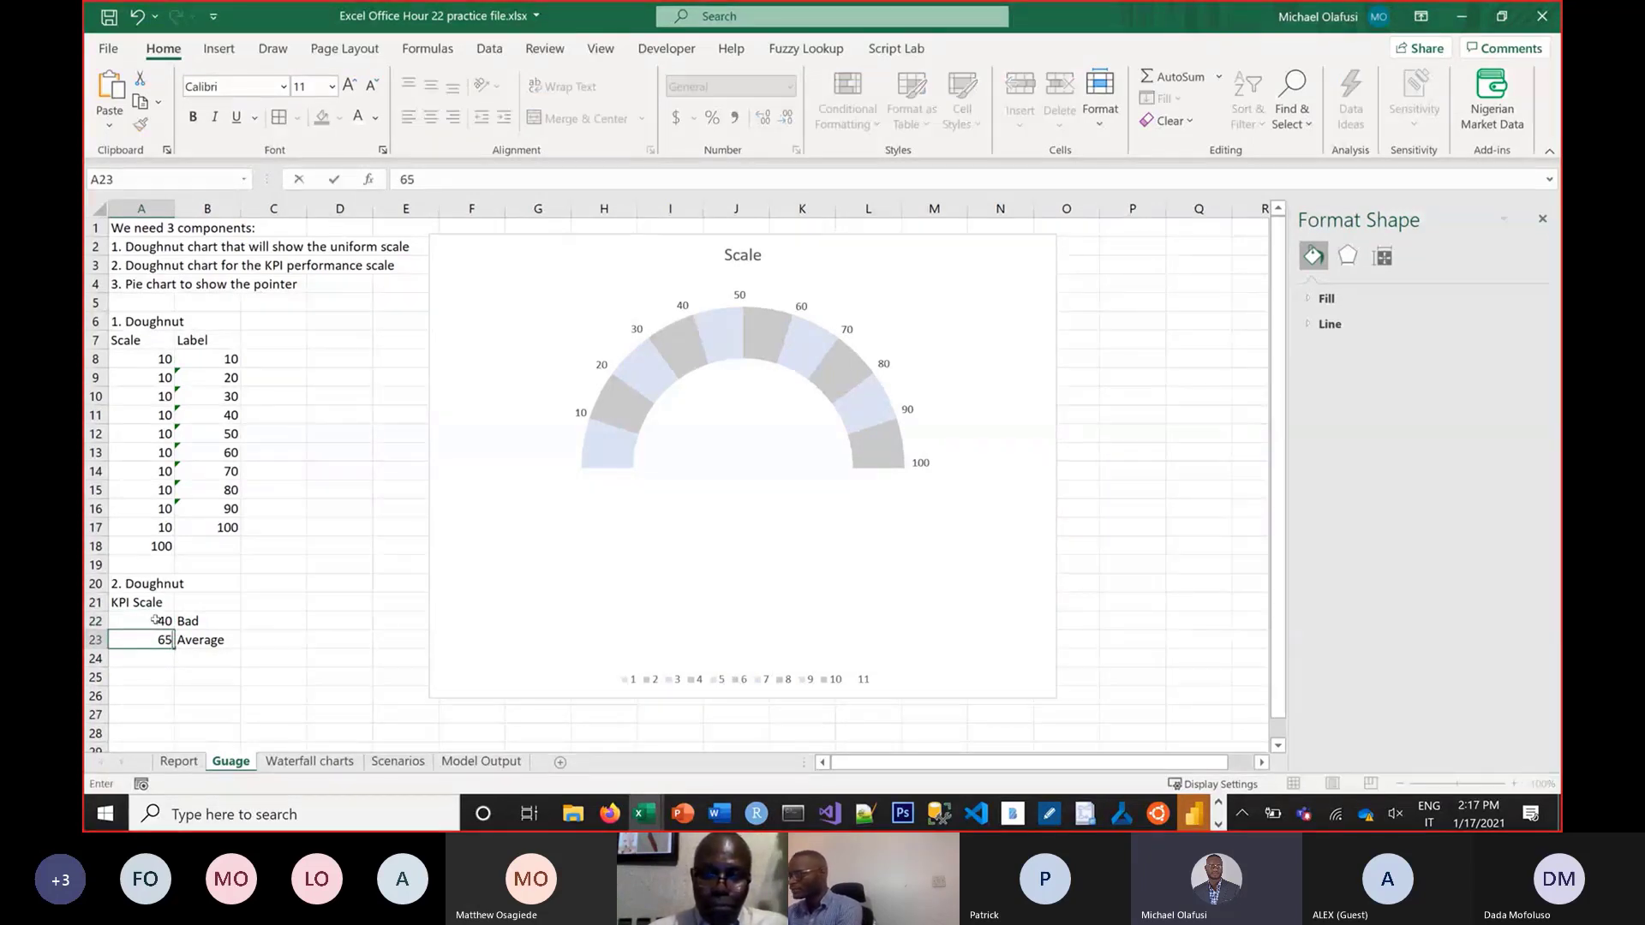
type("0")
key("Return")
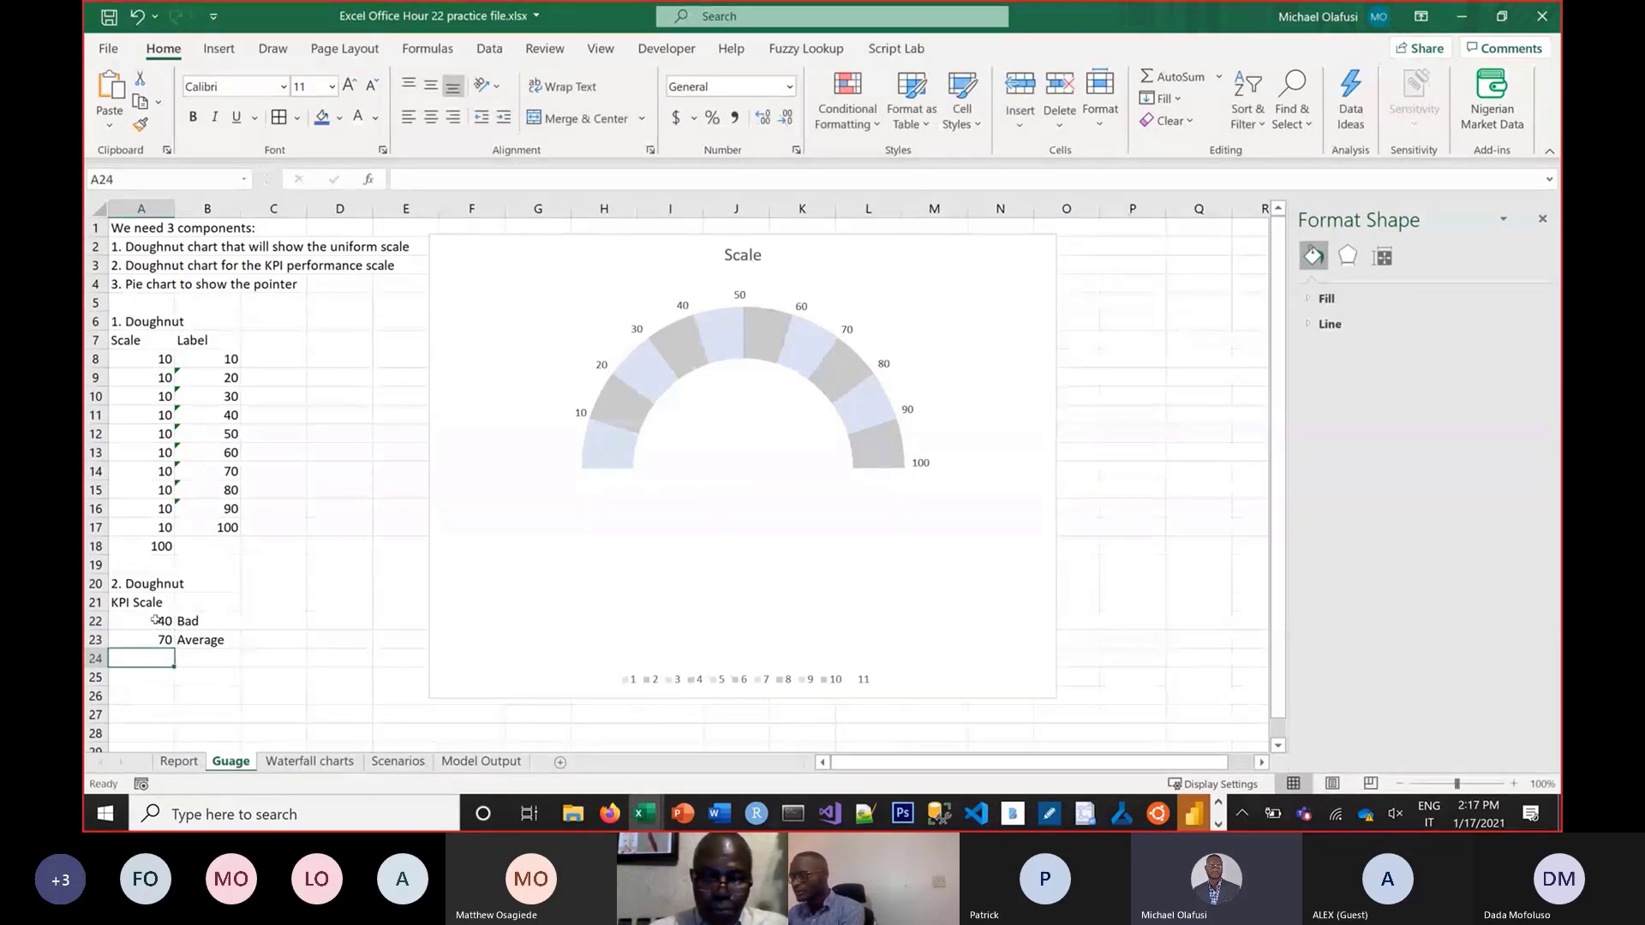
left_click(159, 639)
type("30")
key("Return")
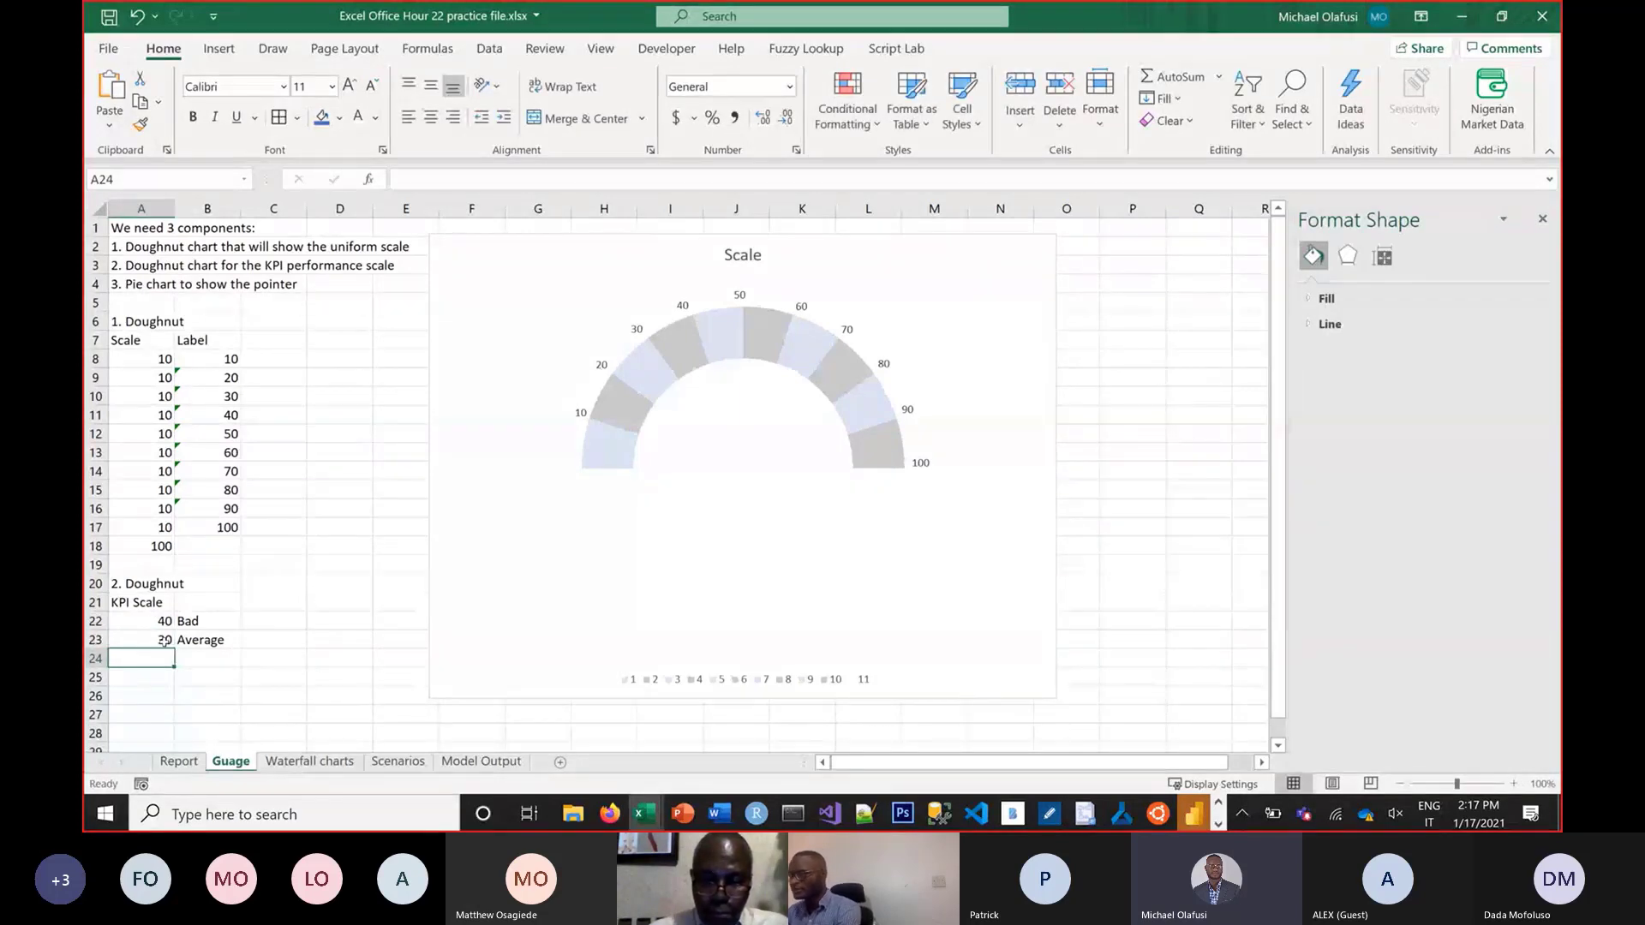
Add a third KPI band in row 24 with the value 30 and the label "Good"
type("30")
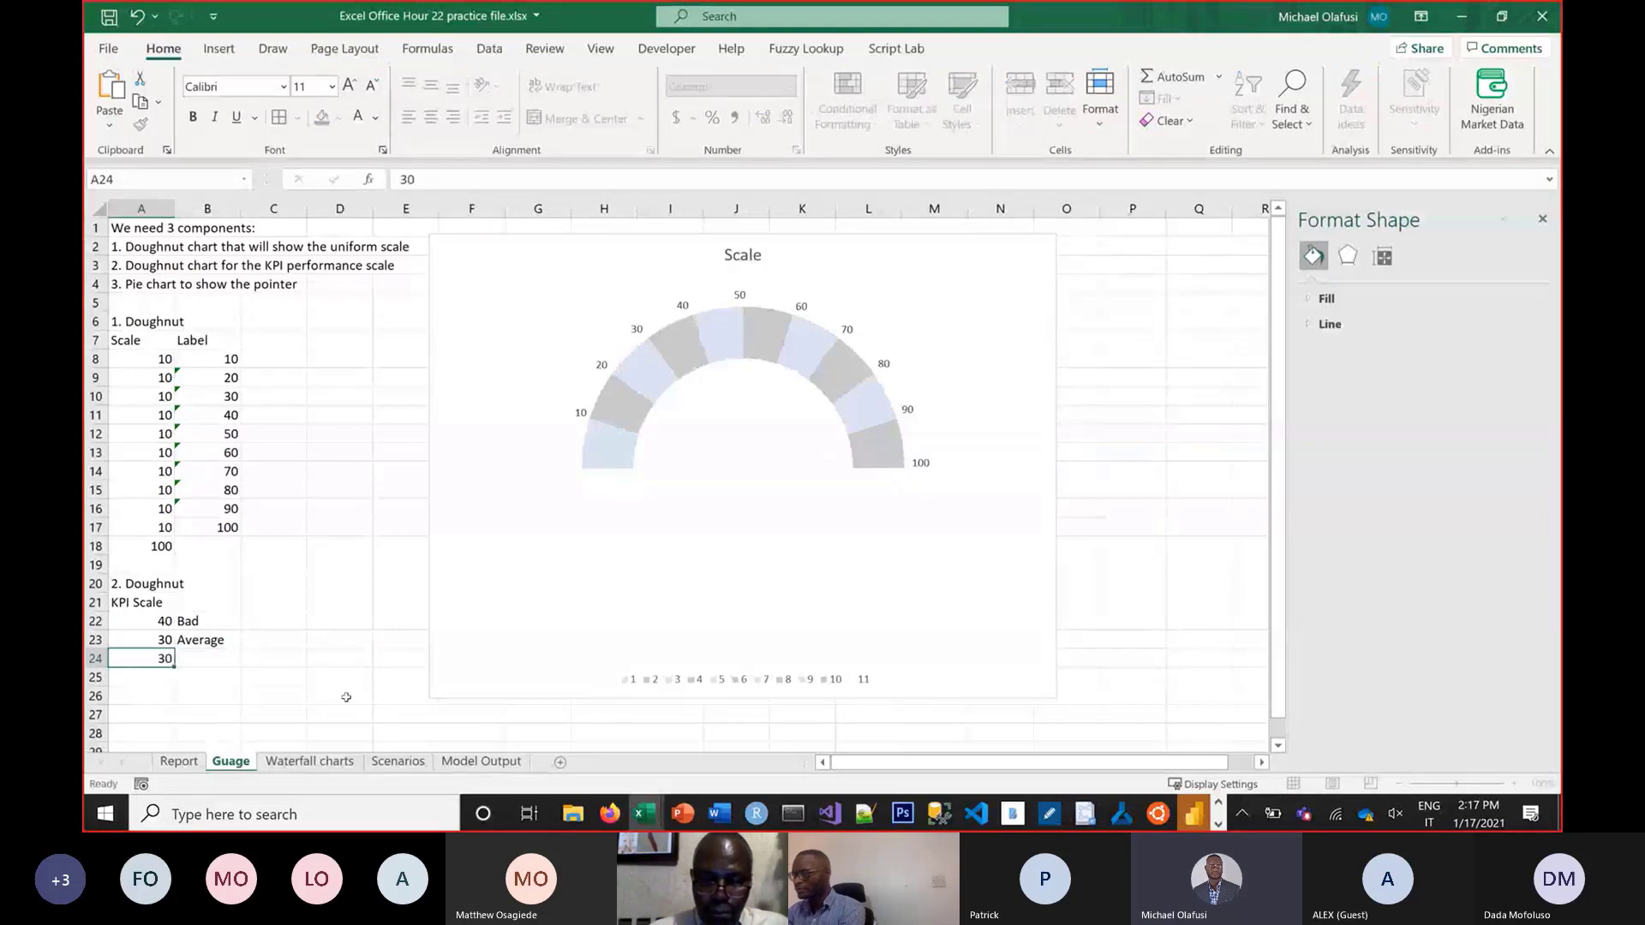
key("Tab")
type("Good")
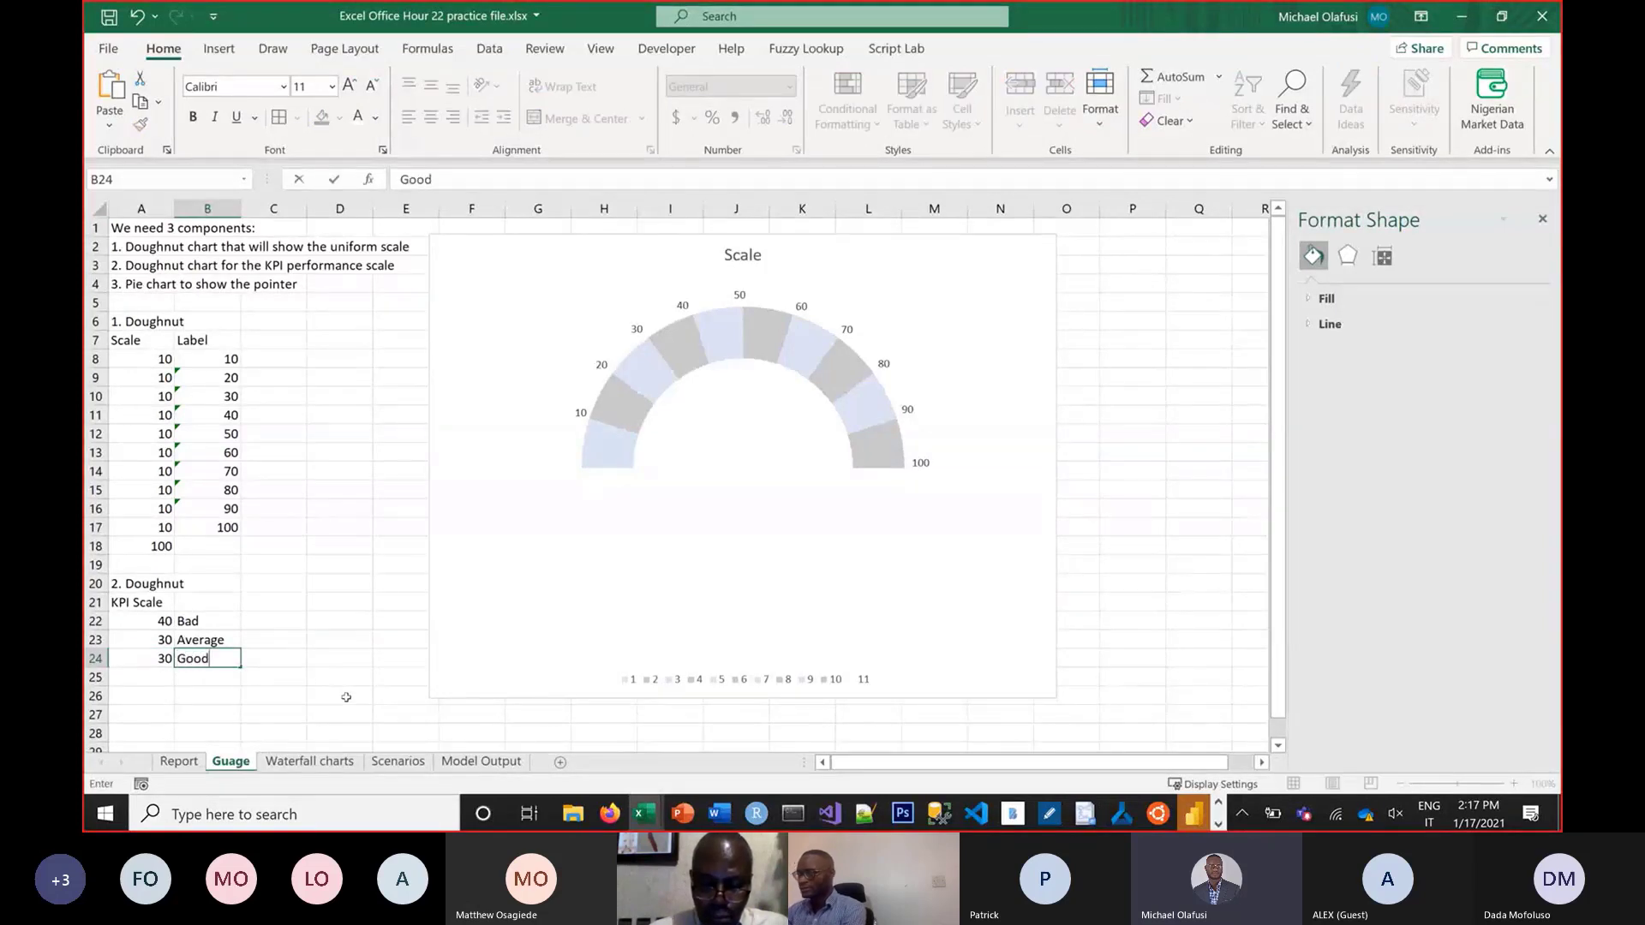
key("Return")
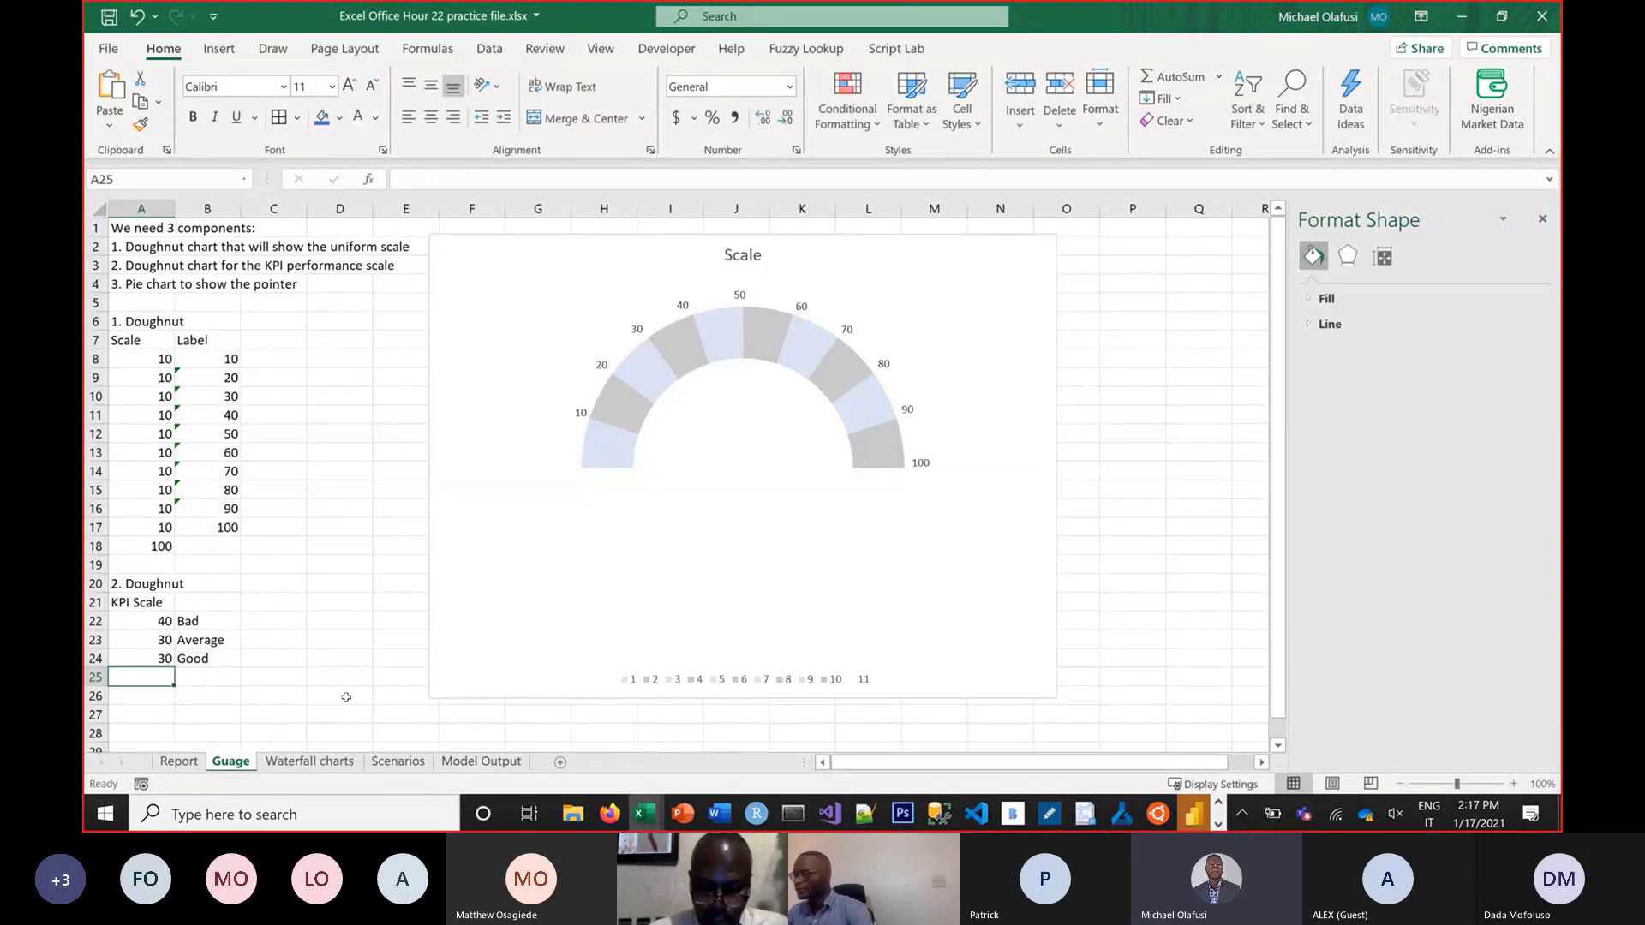
Add a second series to the Scale chart, named from A21 (KPI Scale) with its values taken from A22:A24
left_click(193, 600)
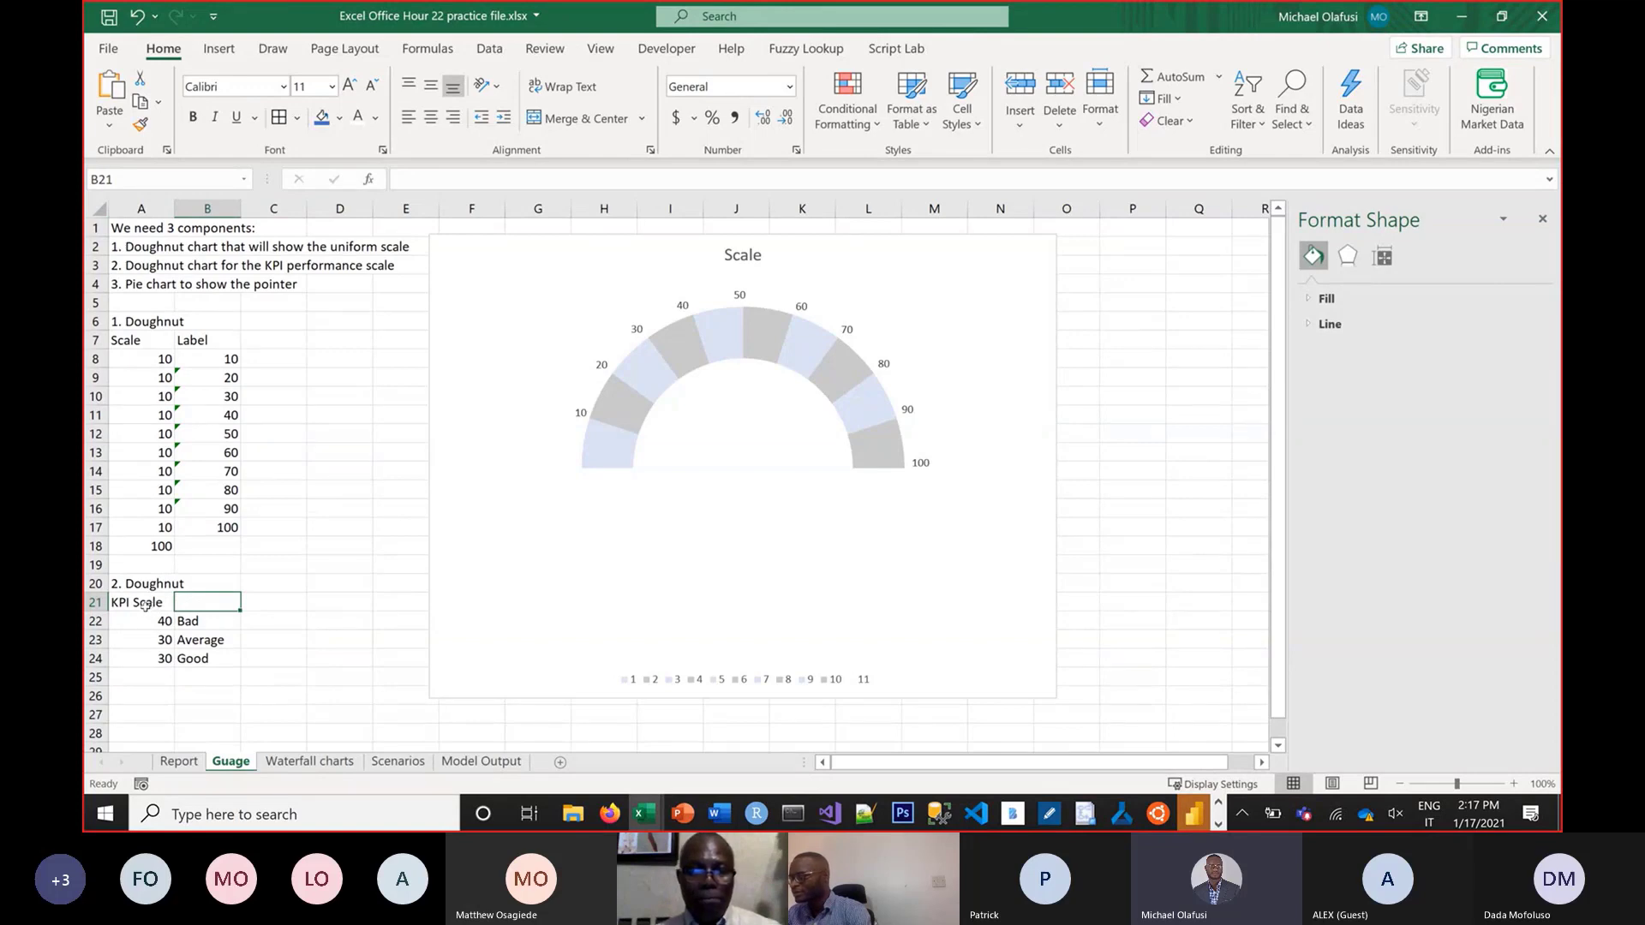
left_click_drag(141, 605, 146, 660)
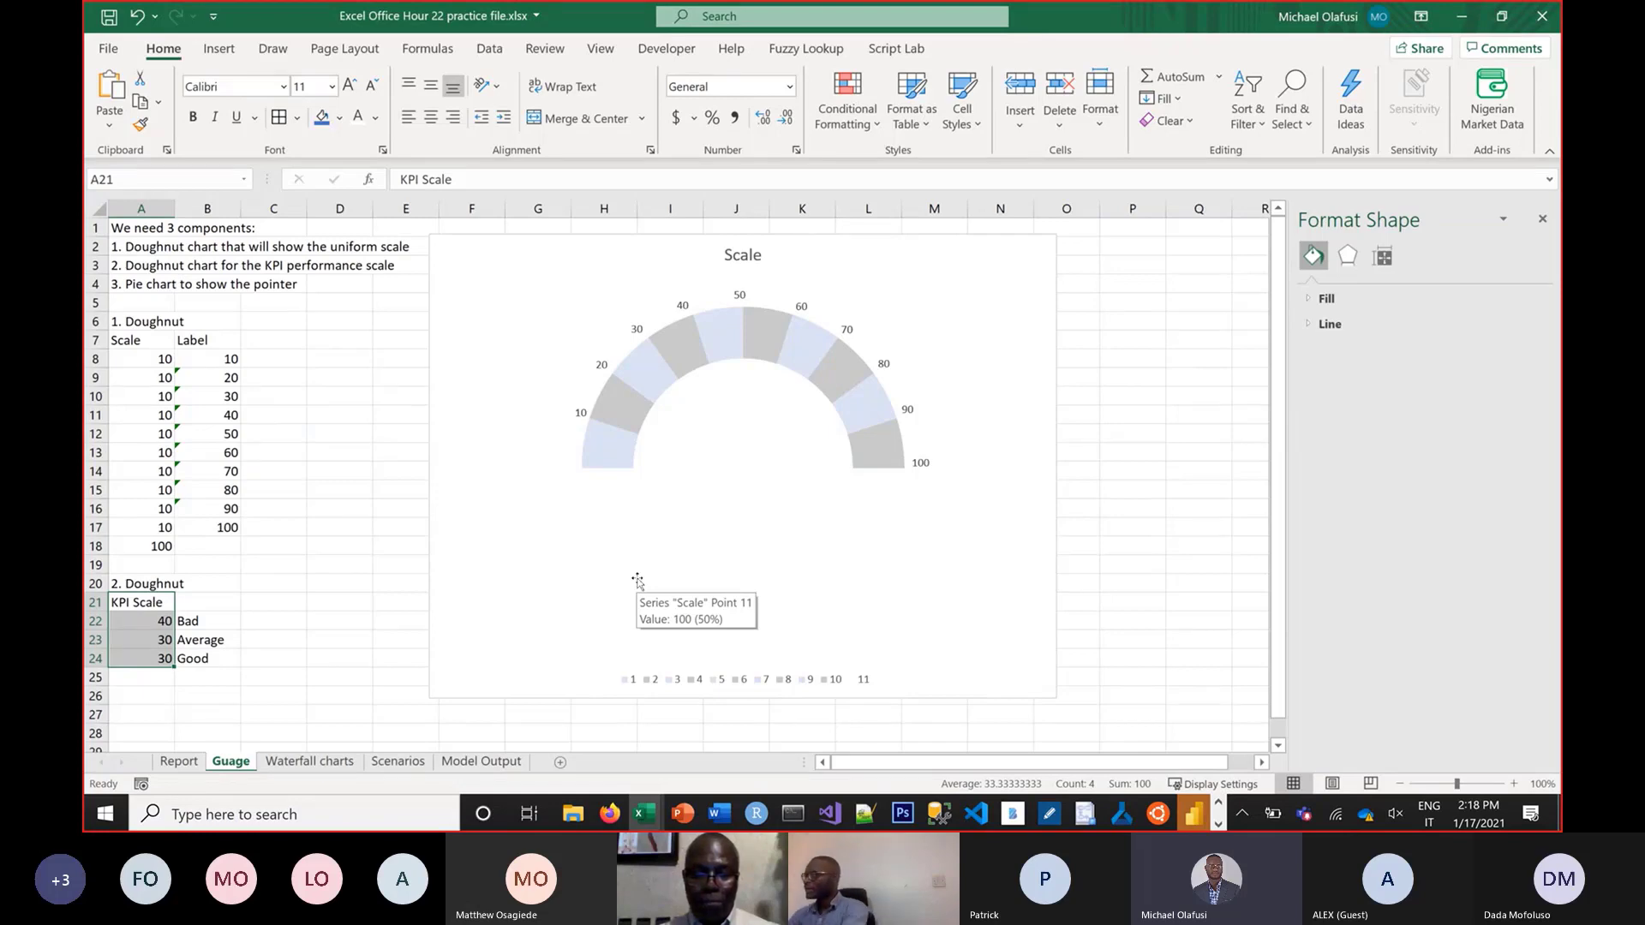
left_click(552, 276)
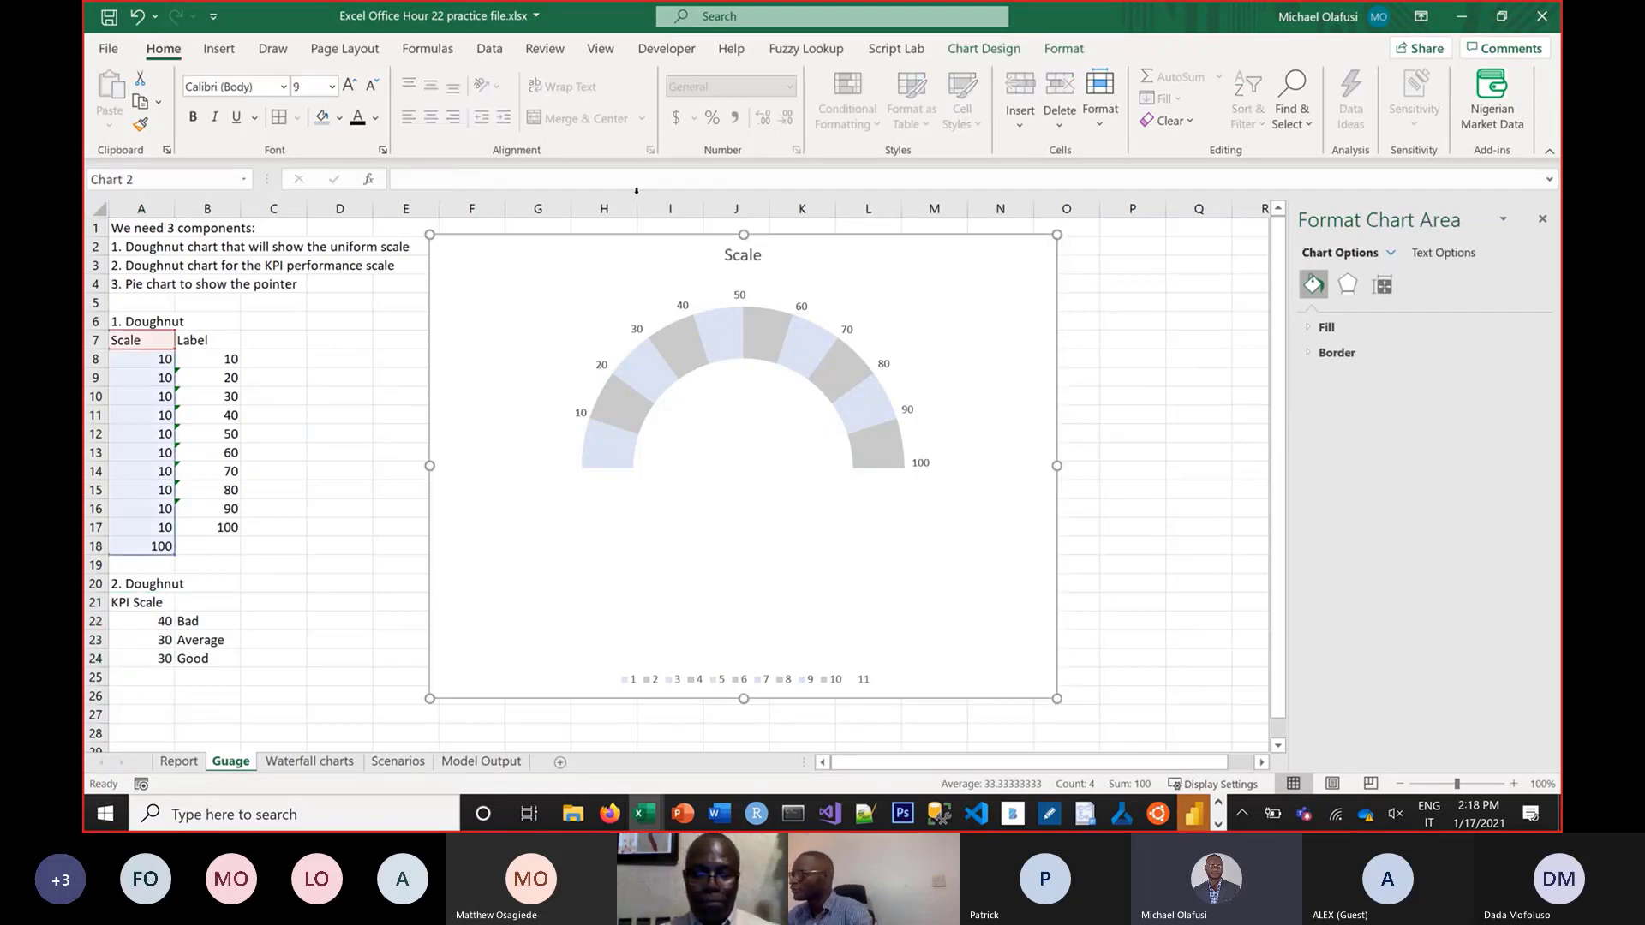
left_click(985, 49)
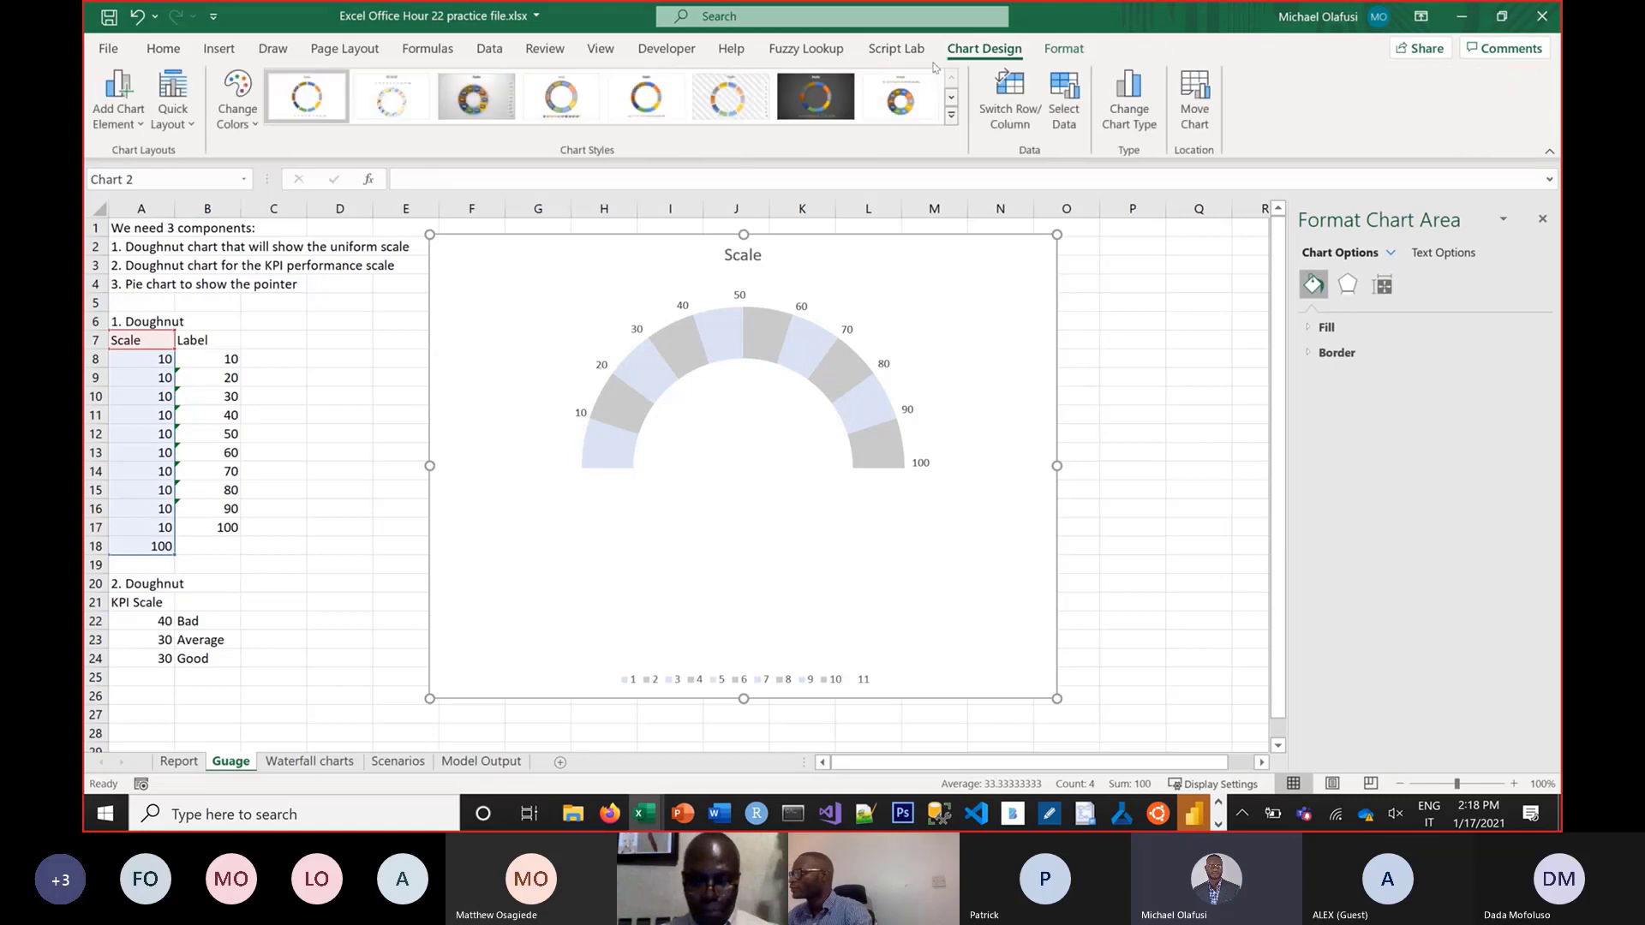
left_click(1065, 110)
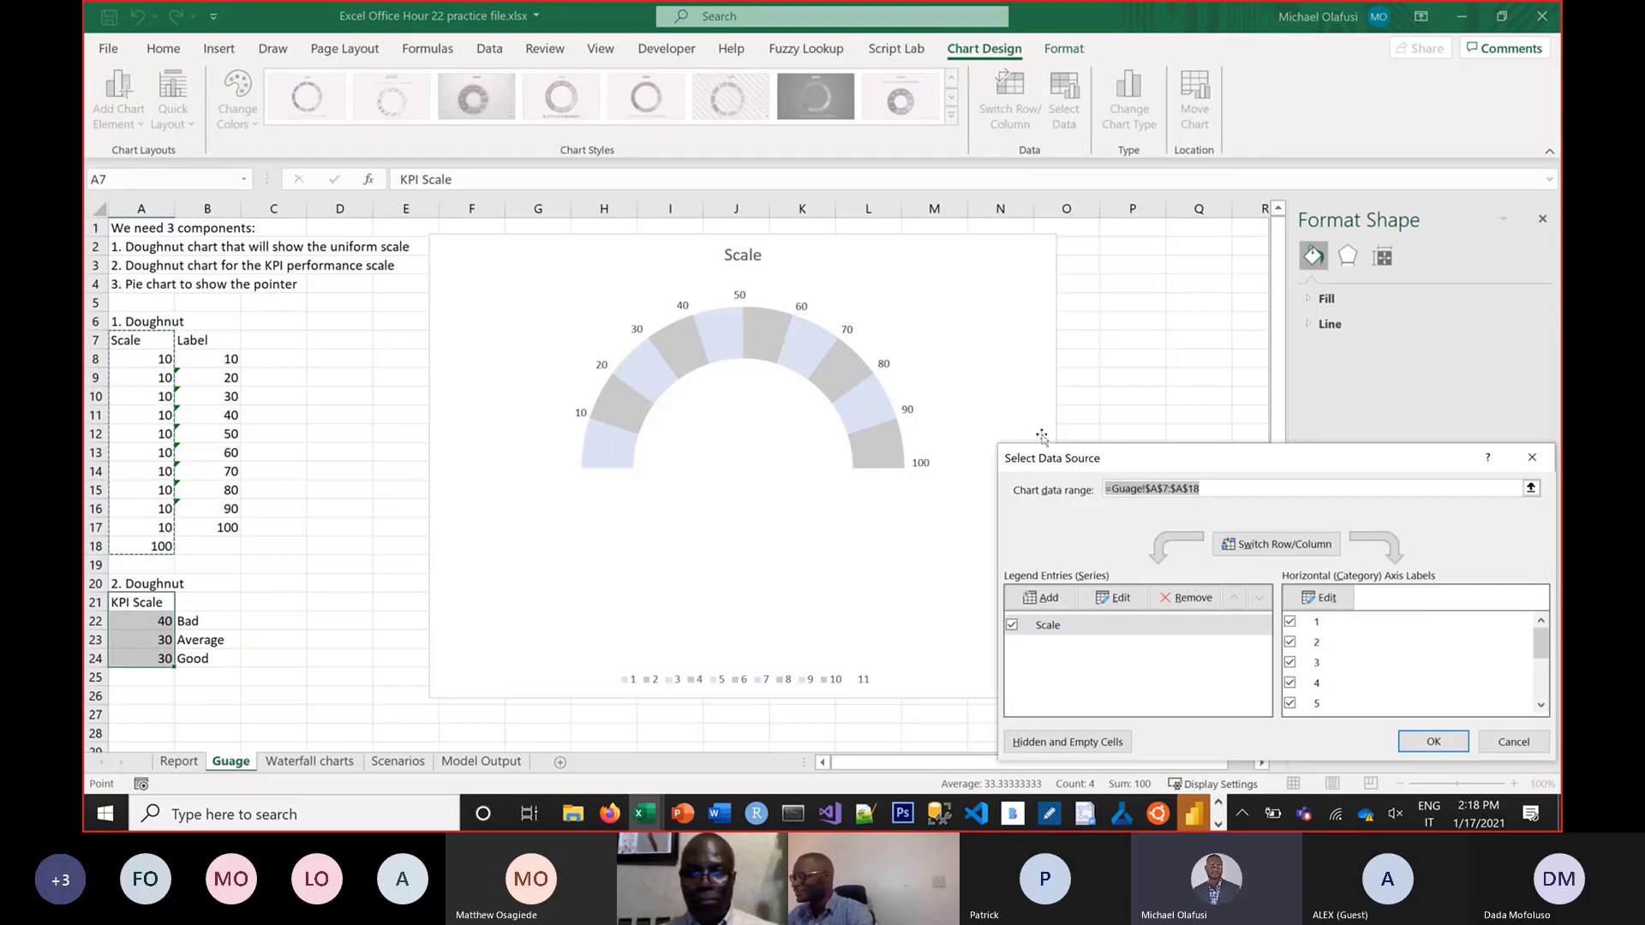
left_click_drag(1042, 437, 1013, 293)
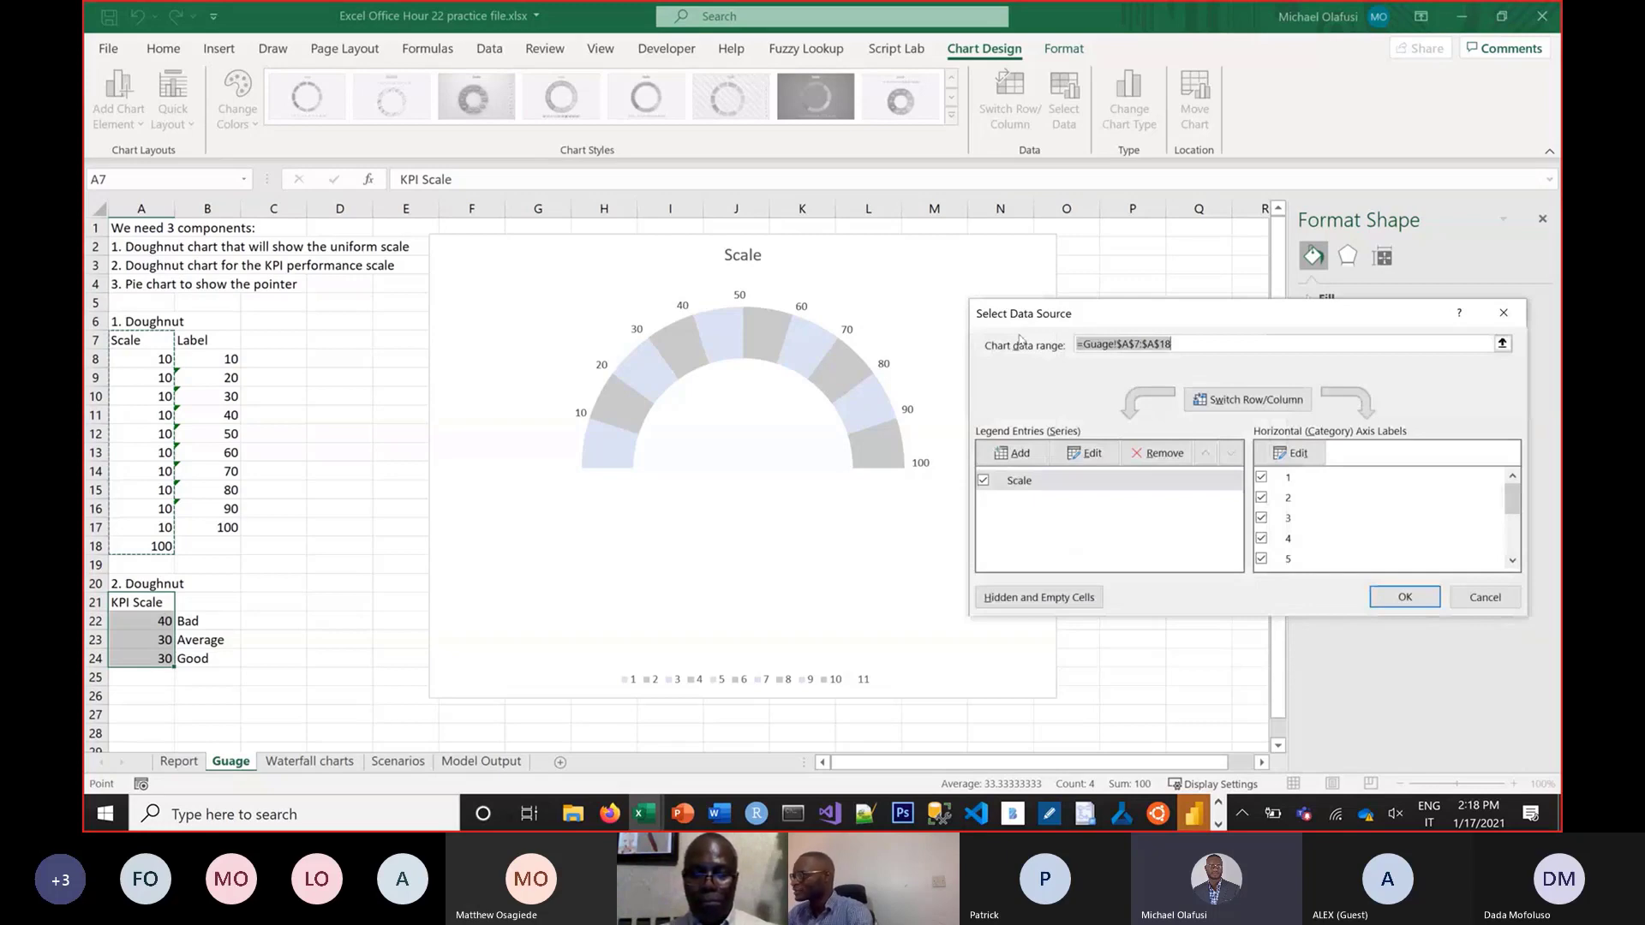
left_click(1025, 453)
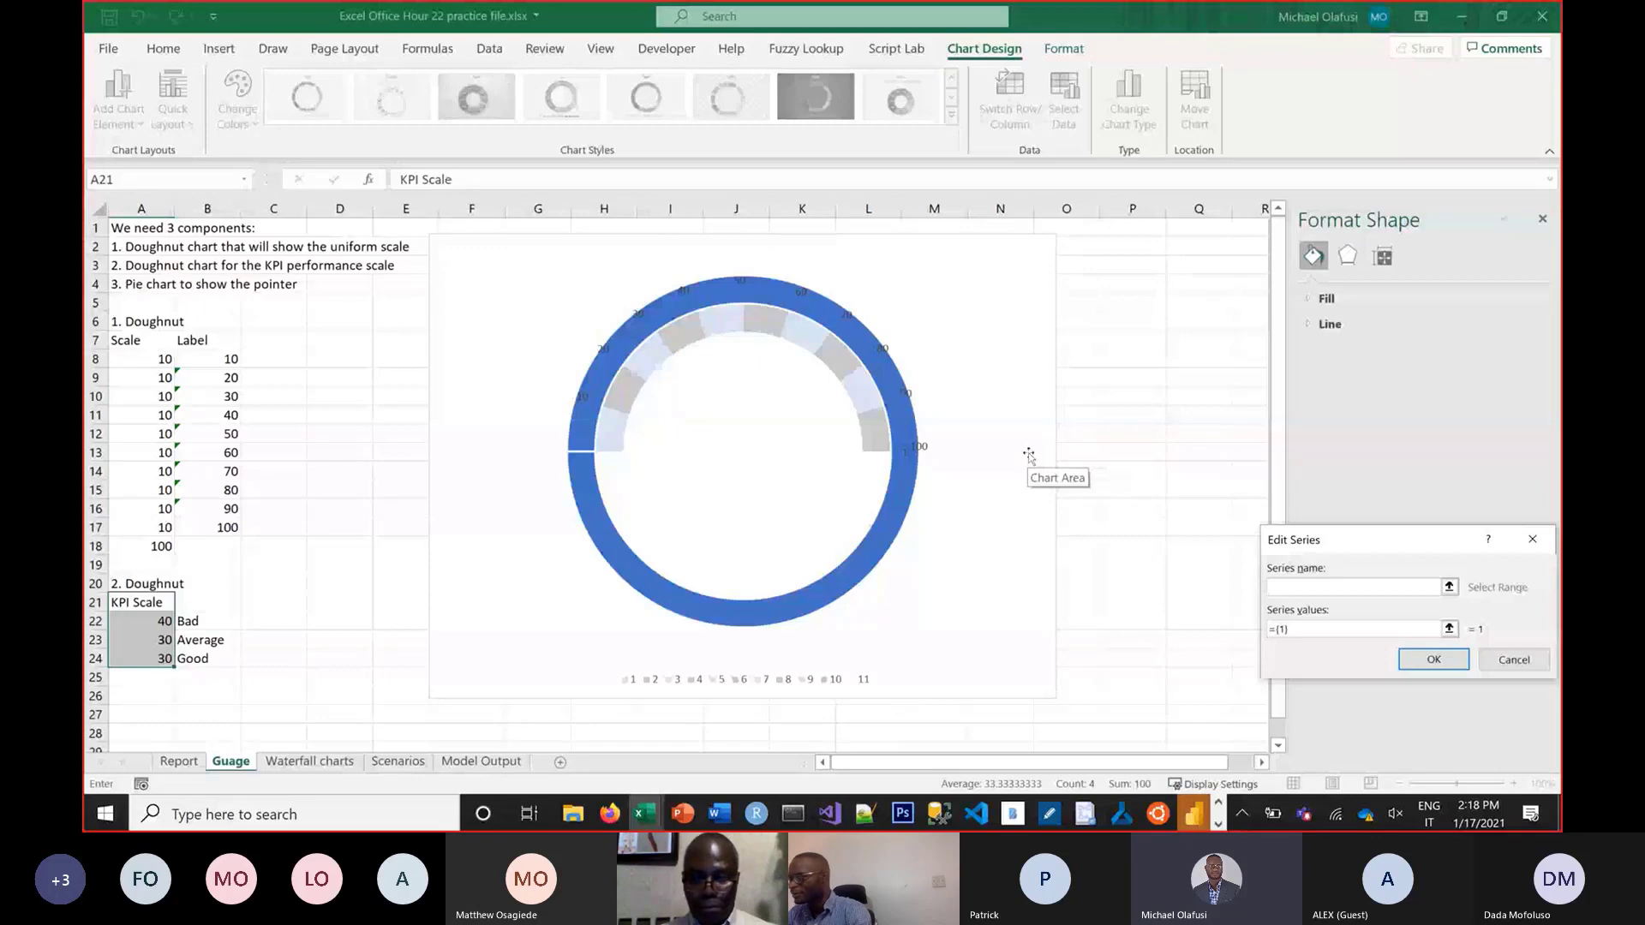
left_click(132, 609)
left_click_drag(1304, 630, 1228, 616)
key("BackSpace")
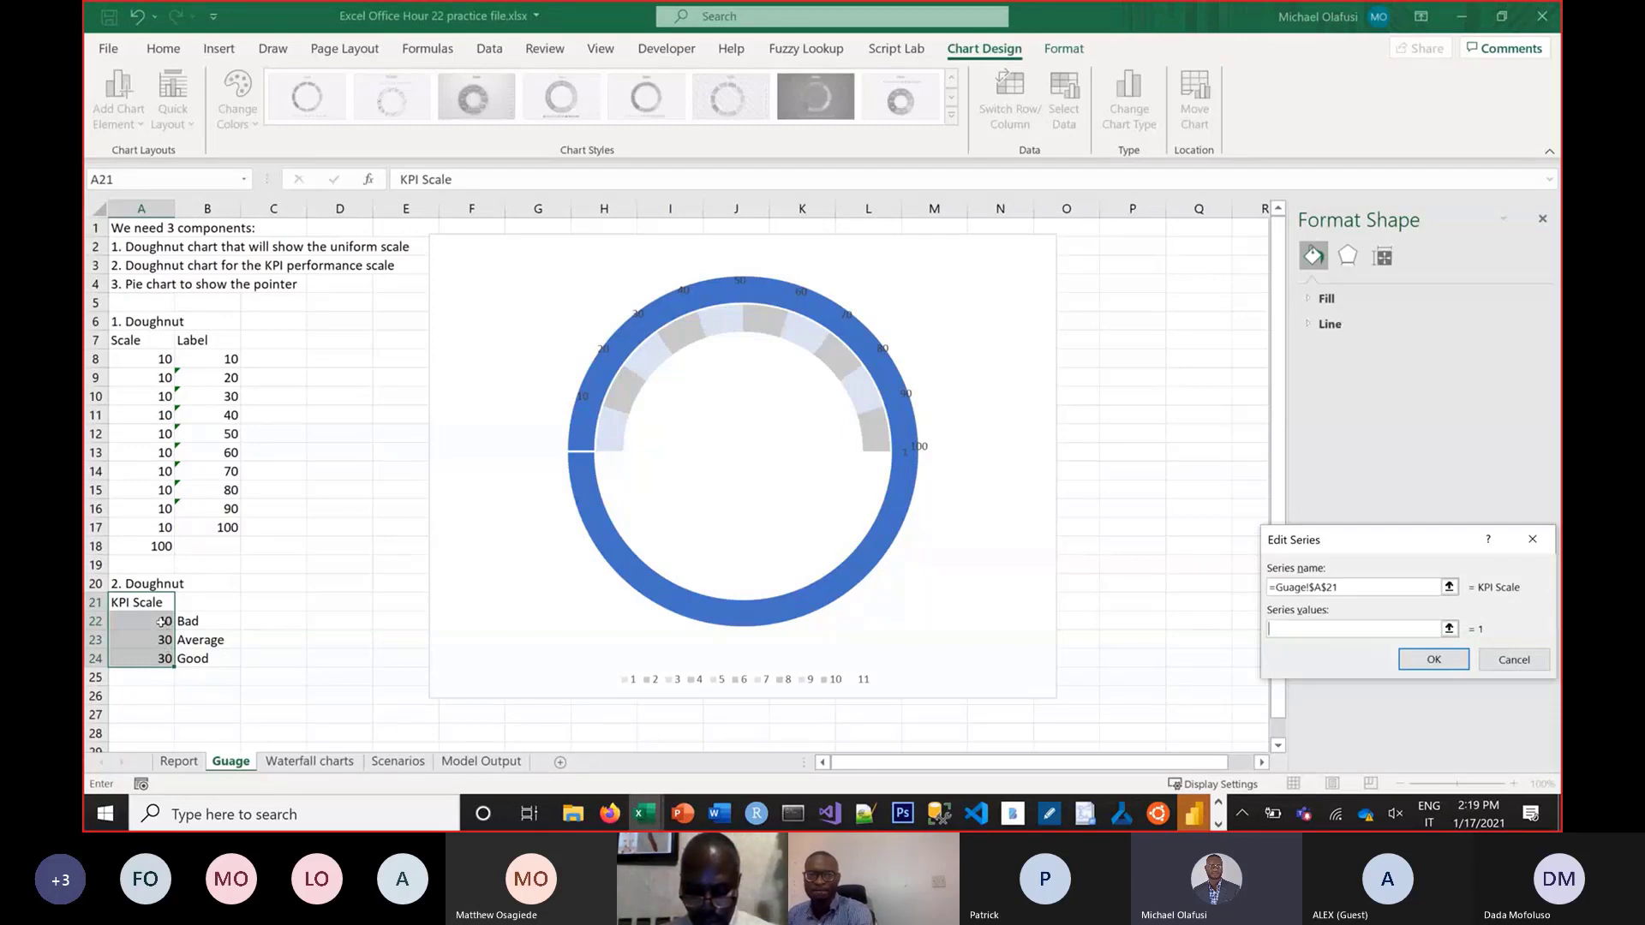
left_click_drag(161, 621, 147, 653)
key("Return")
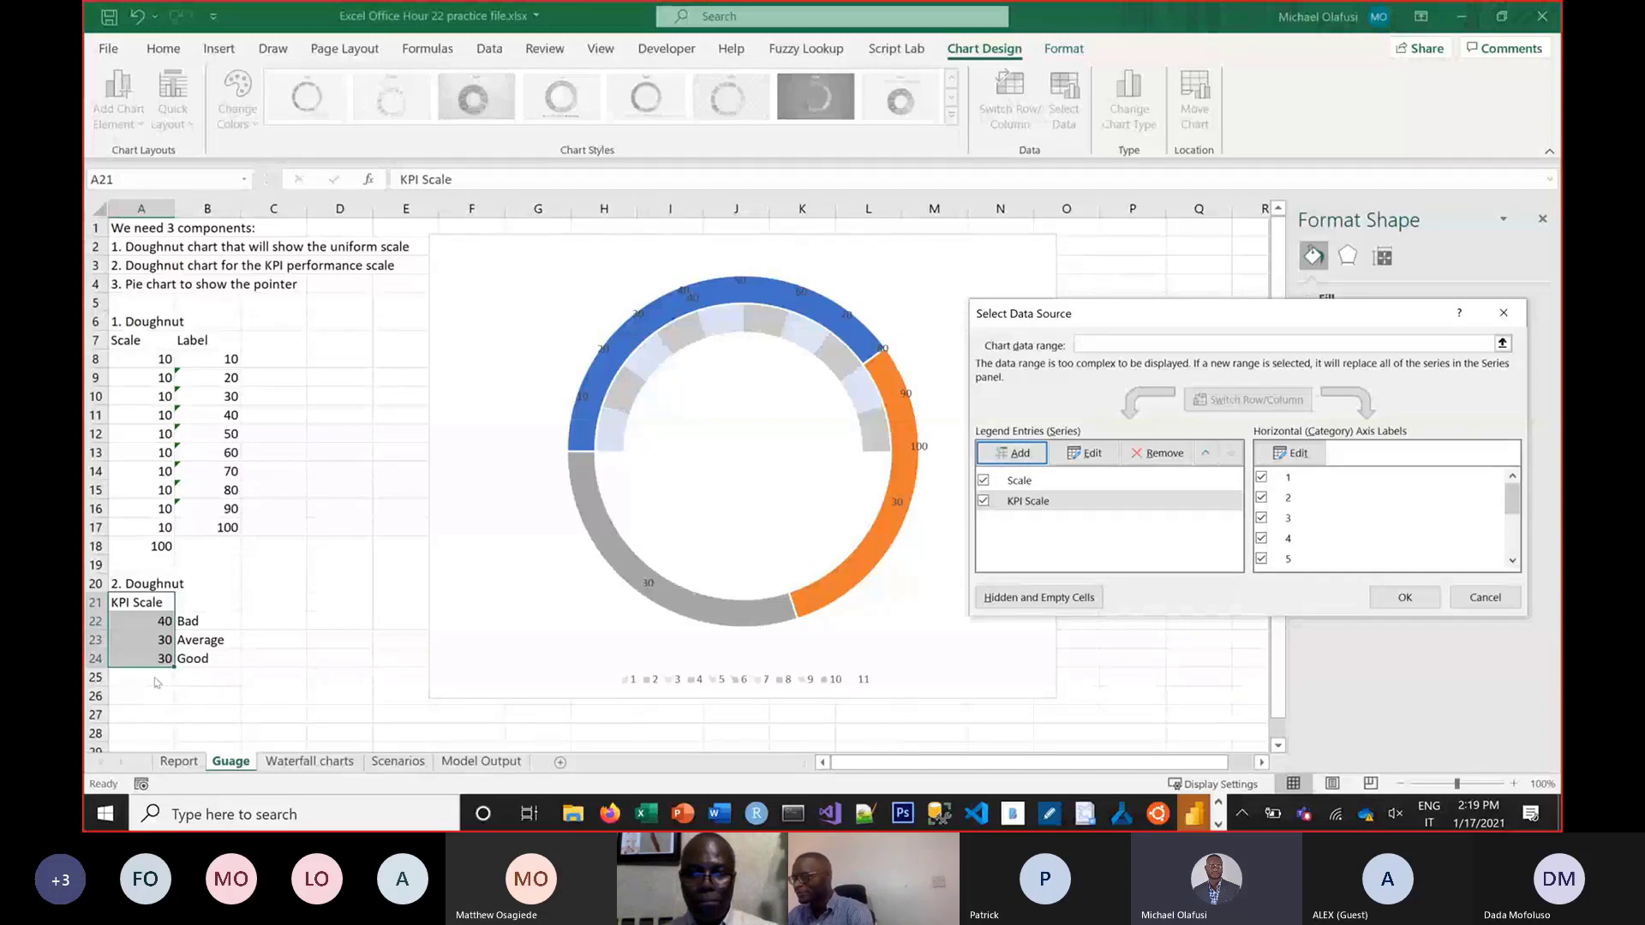
left_click(1405, 597)
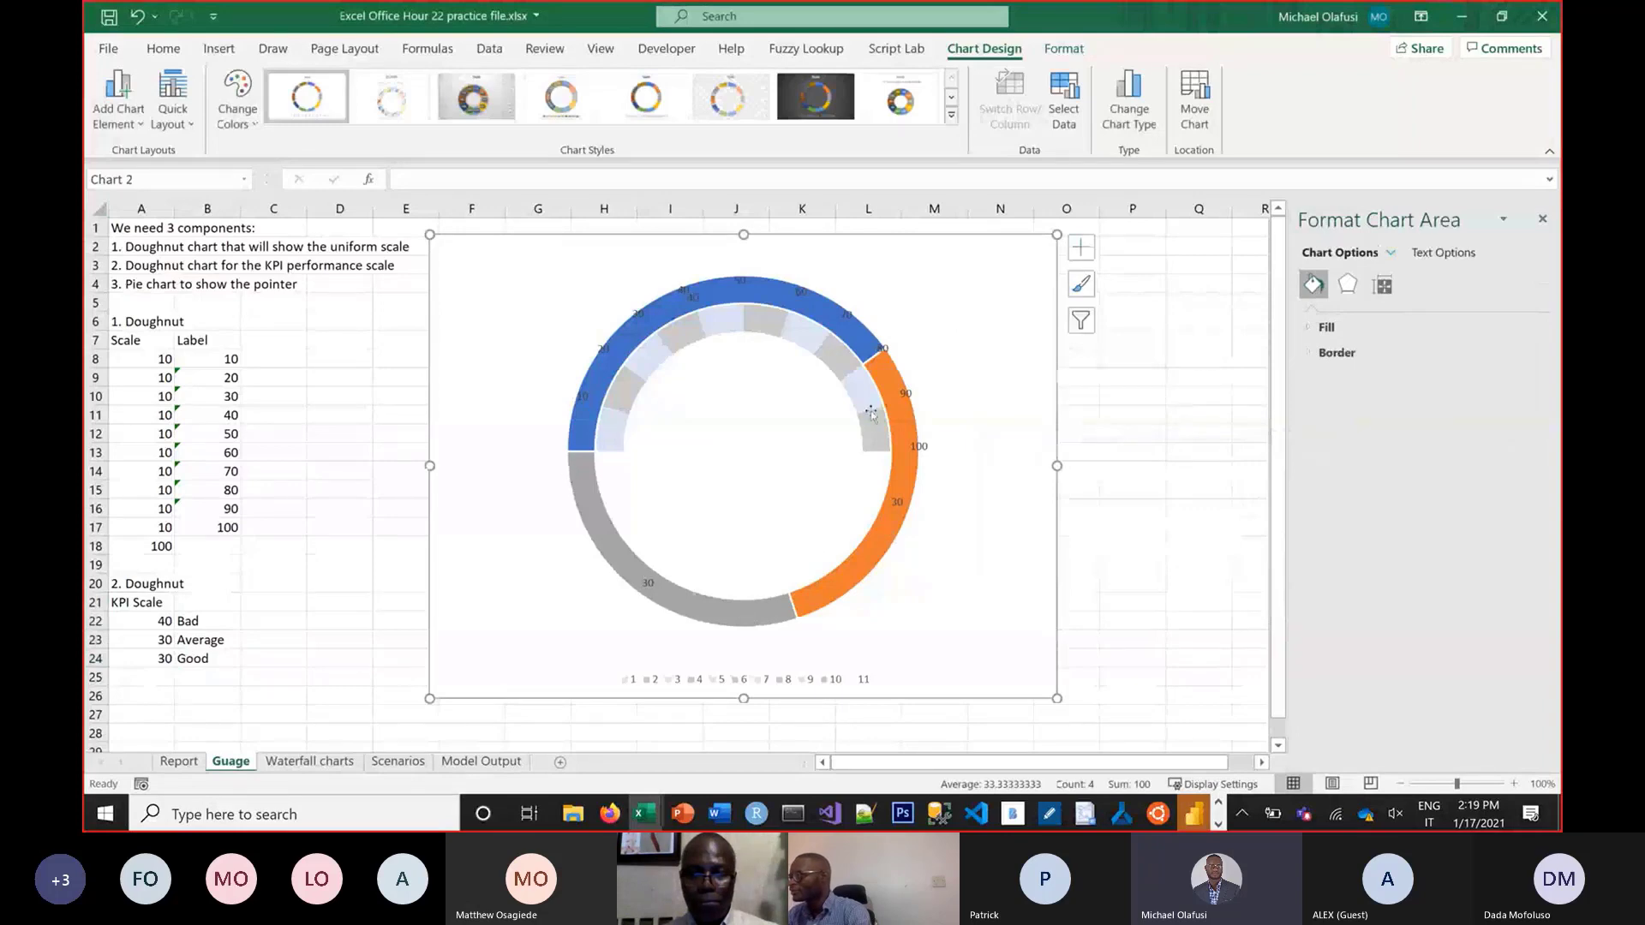
Enter 100 in A25 below the KPI bands and extend the KPI Scale series' value range to A22:A25
left_click(657, 325)
left_click(663, 319)
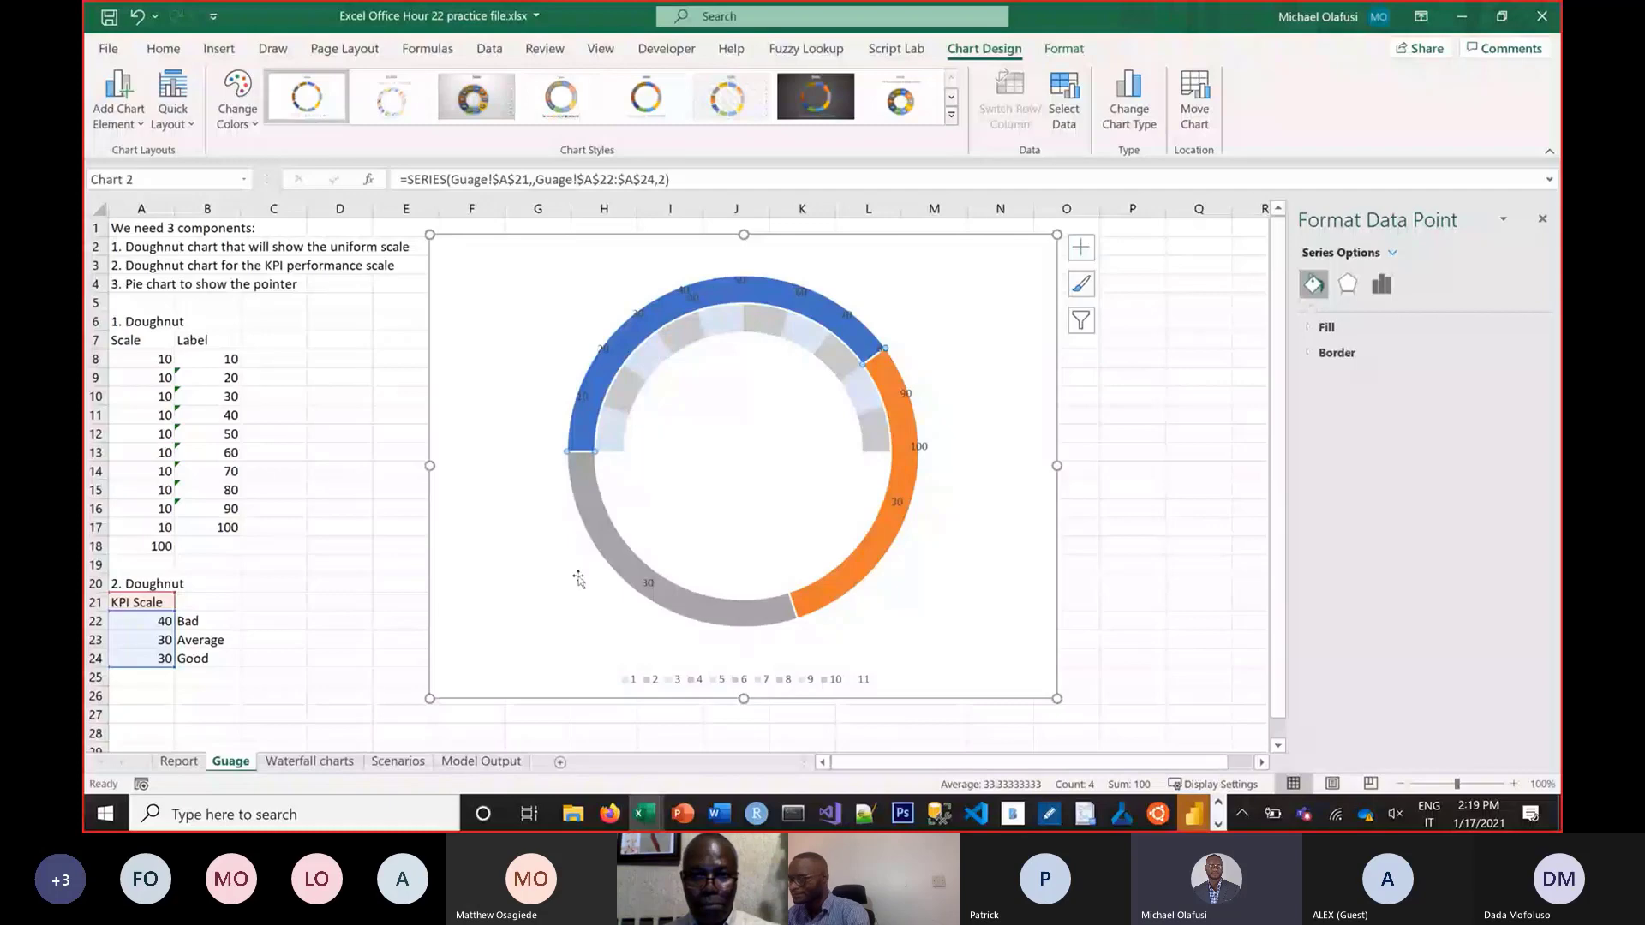
left_click(155, 673)
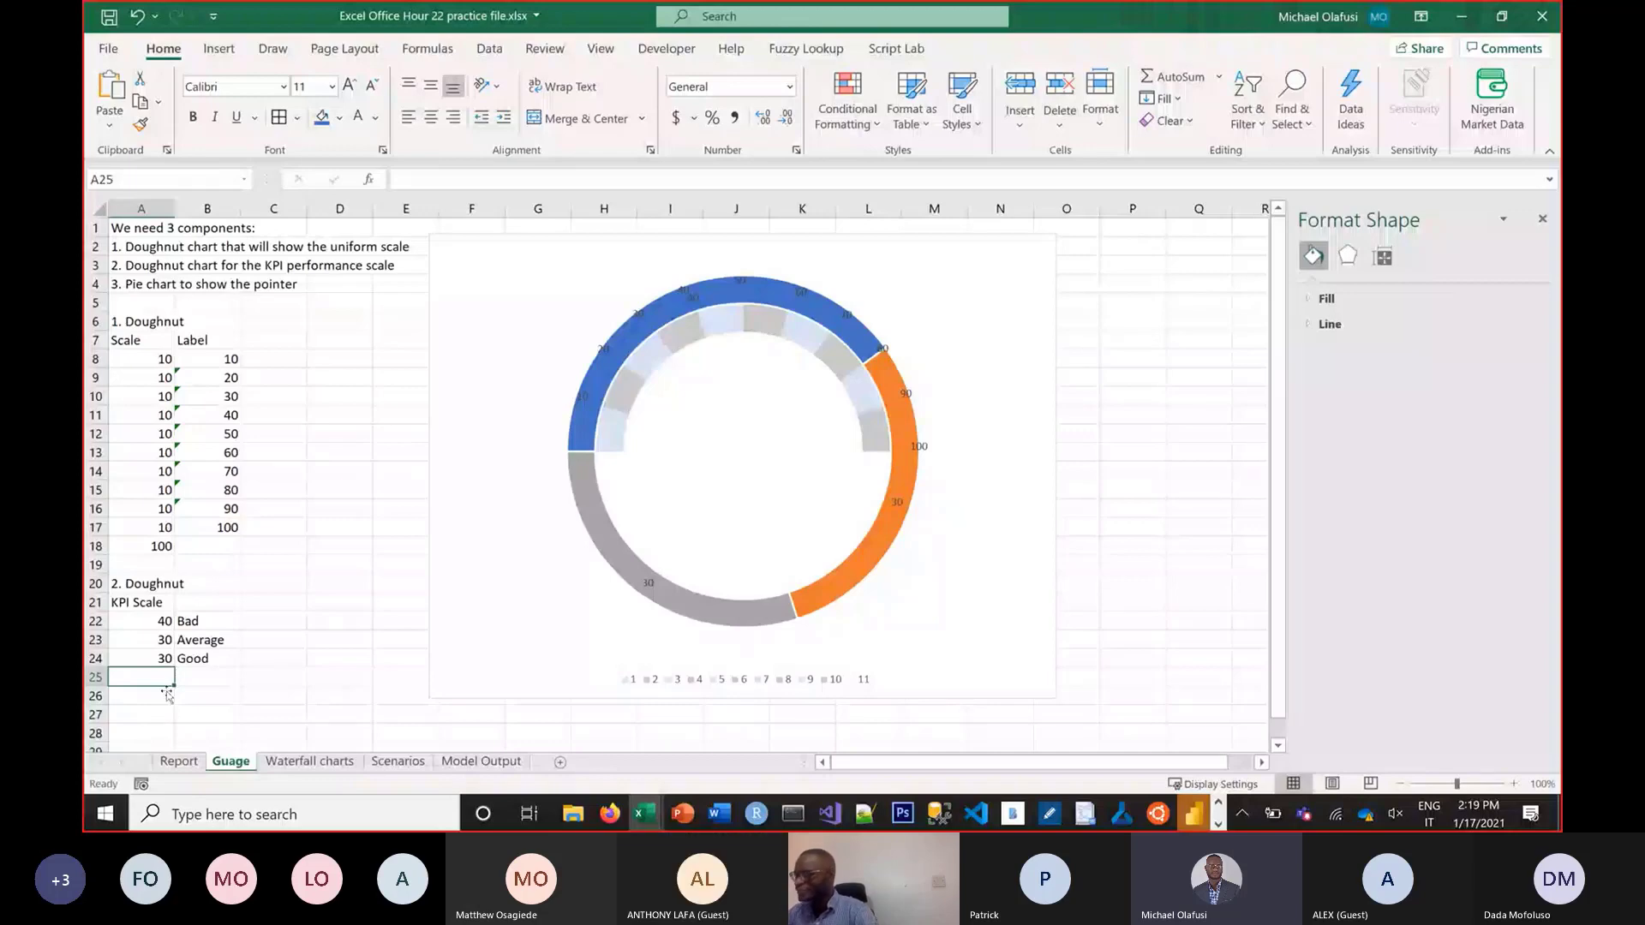
type("100")
key("Up")
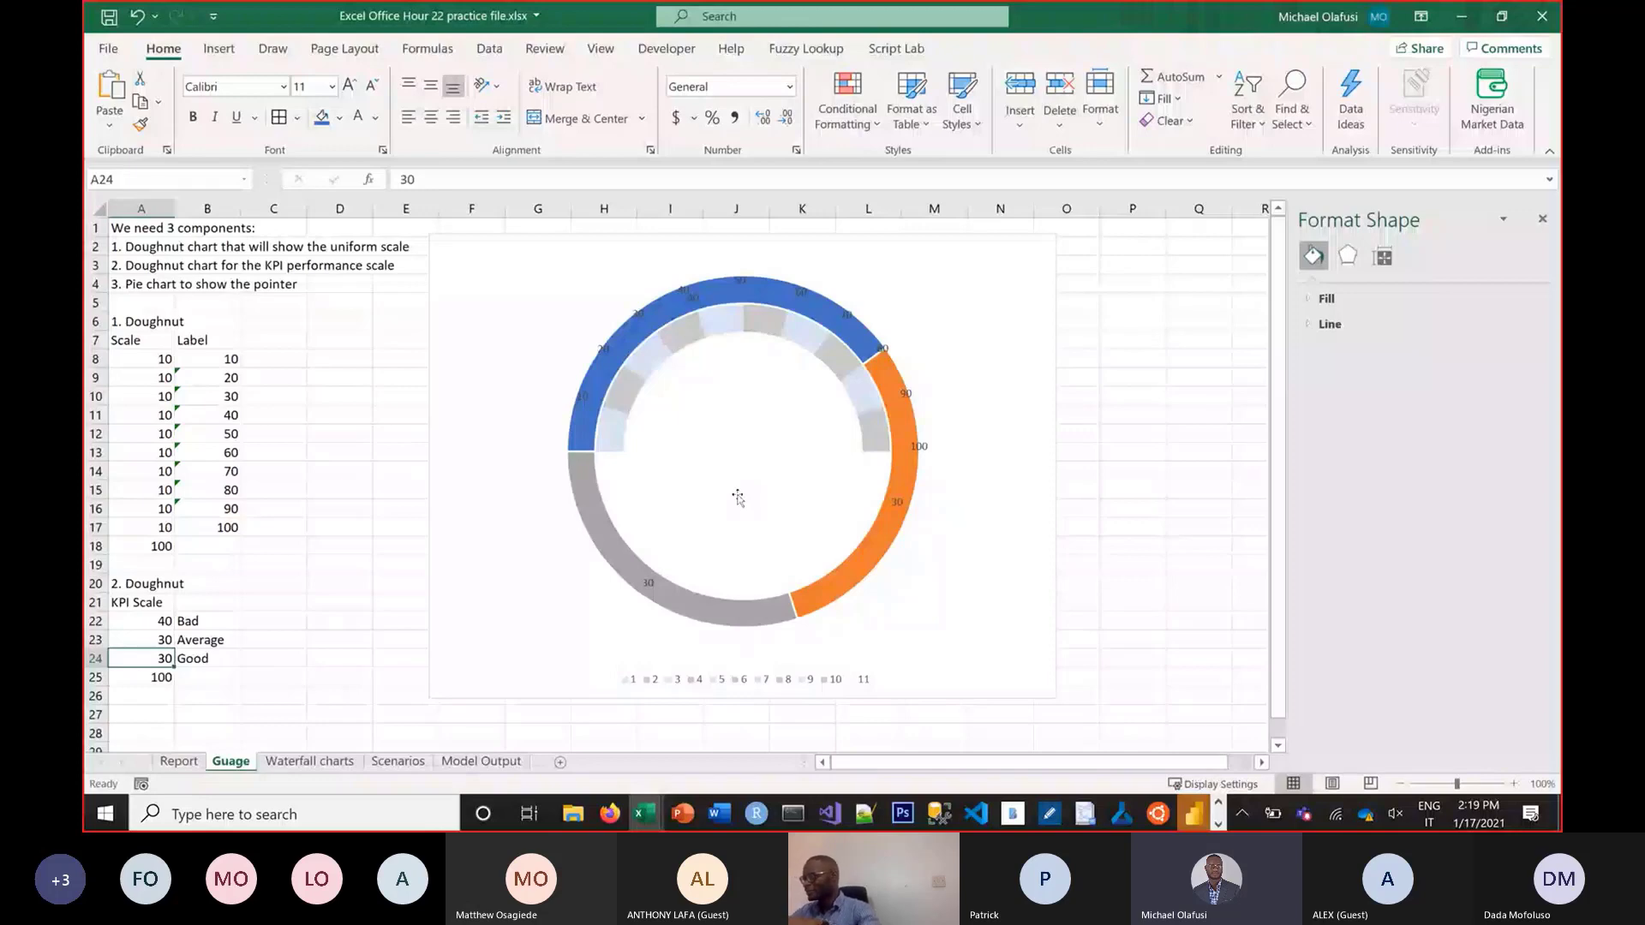
left_click(603, 536)
left_click_drag(175, 668, 176, 687)
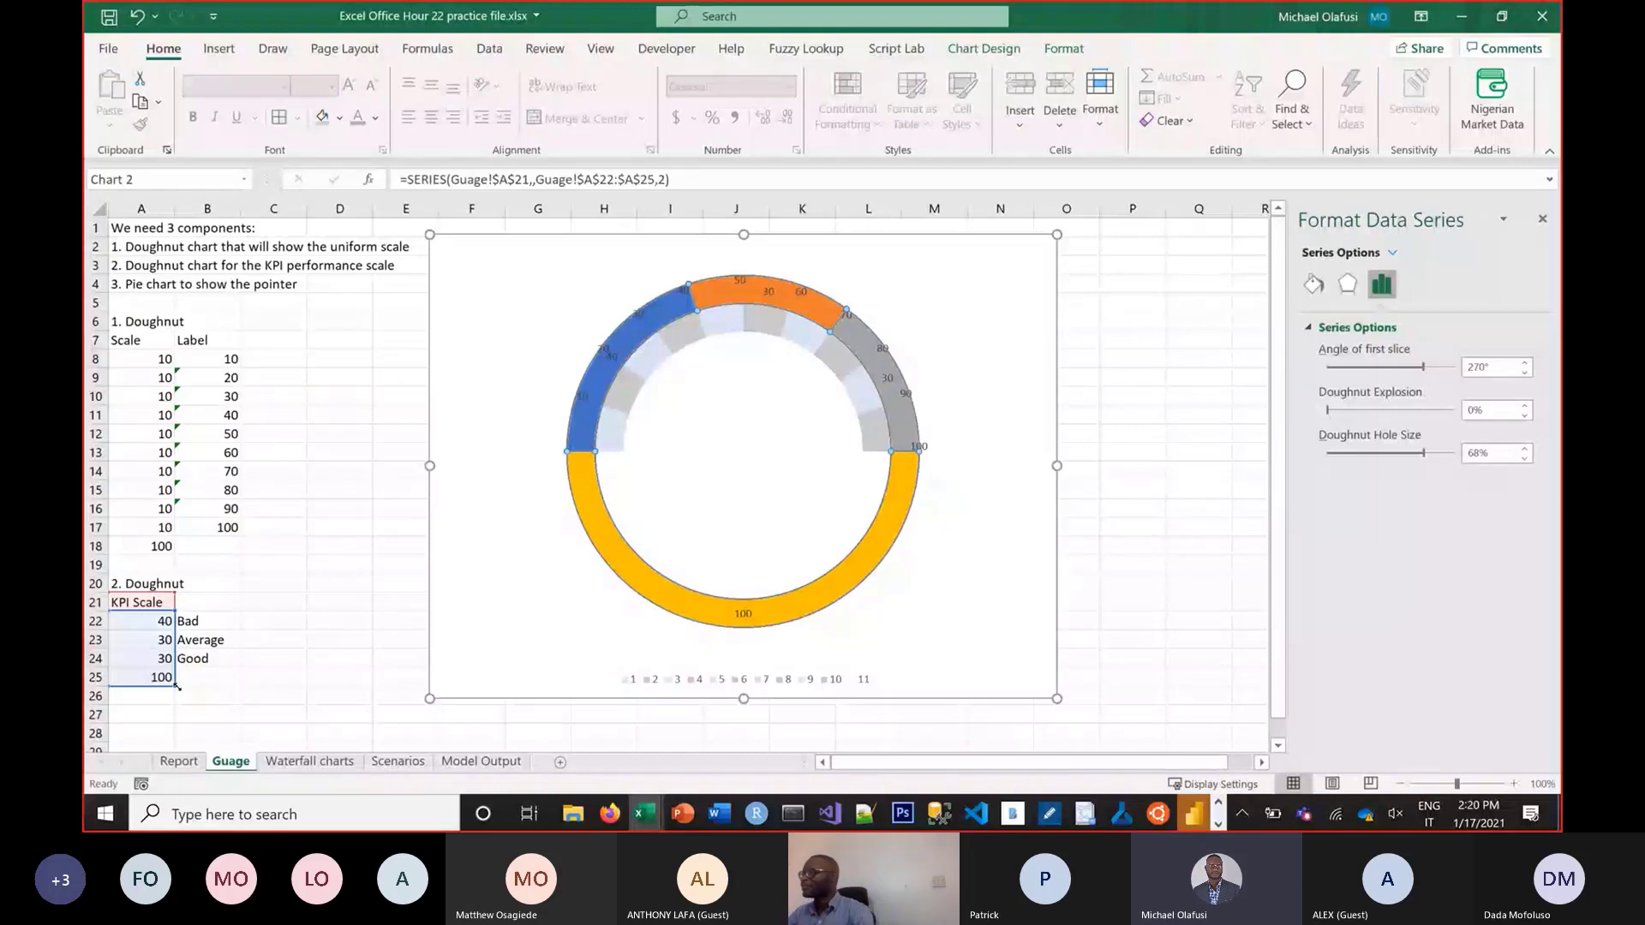
Set the lower-half slice of the KPI Scale ring to no fill
left_click(598, 513)
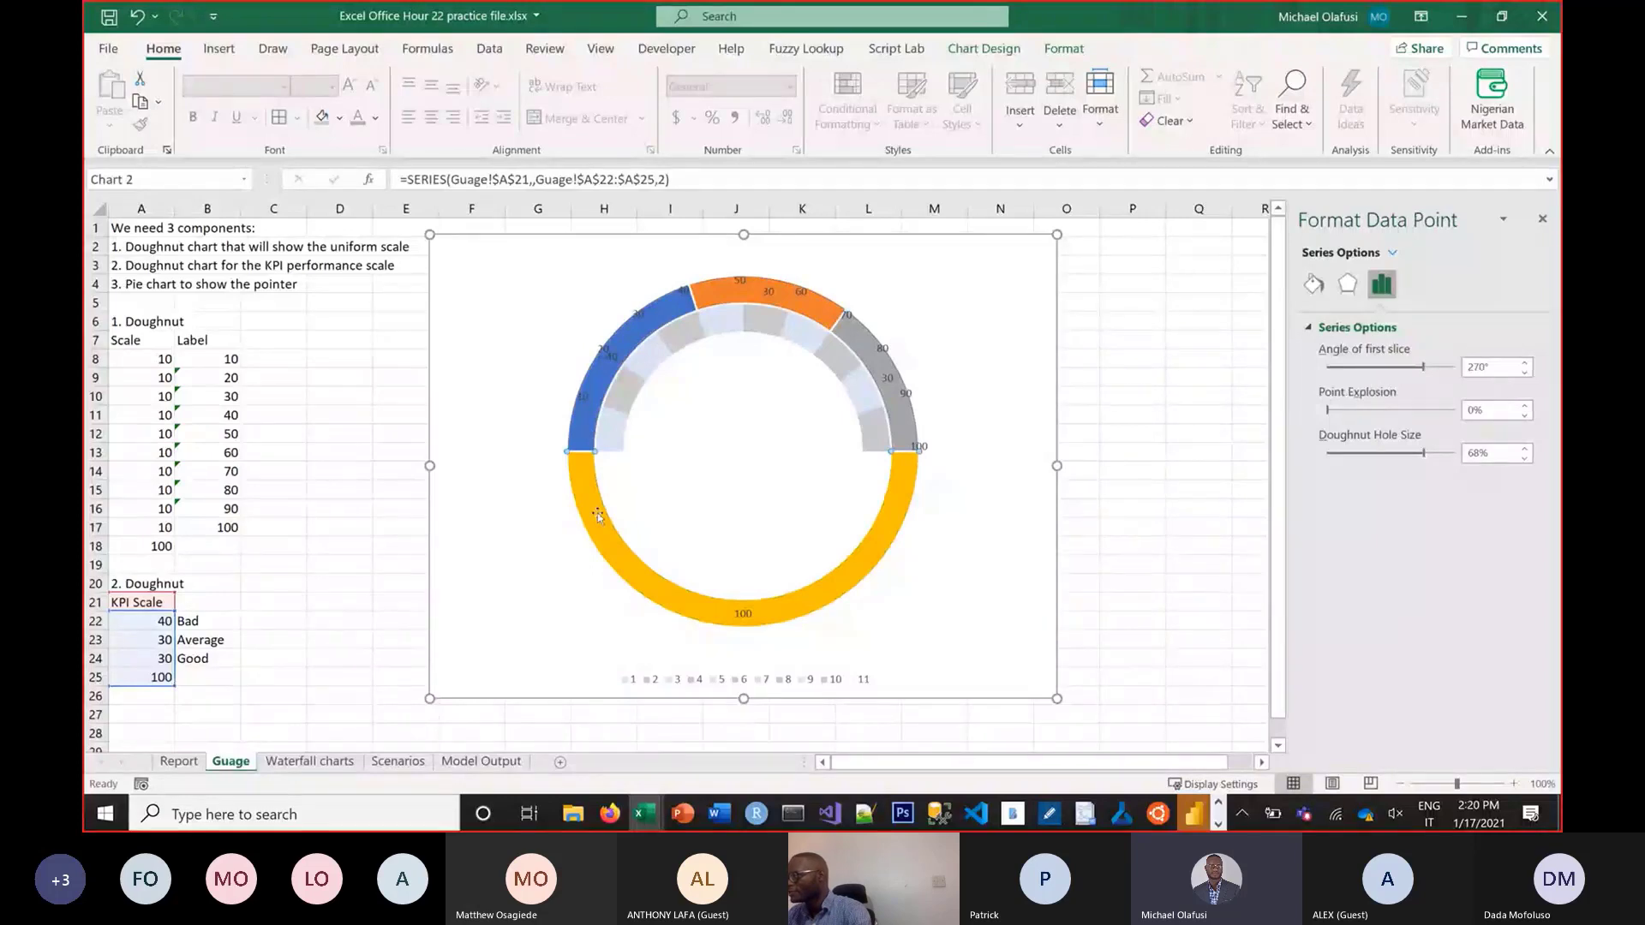
right_click(598, 512)
left_click(622, 458)
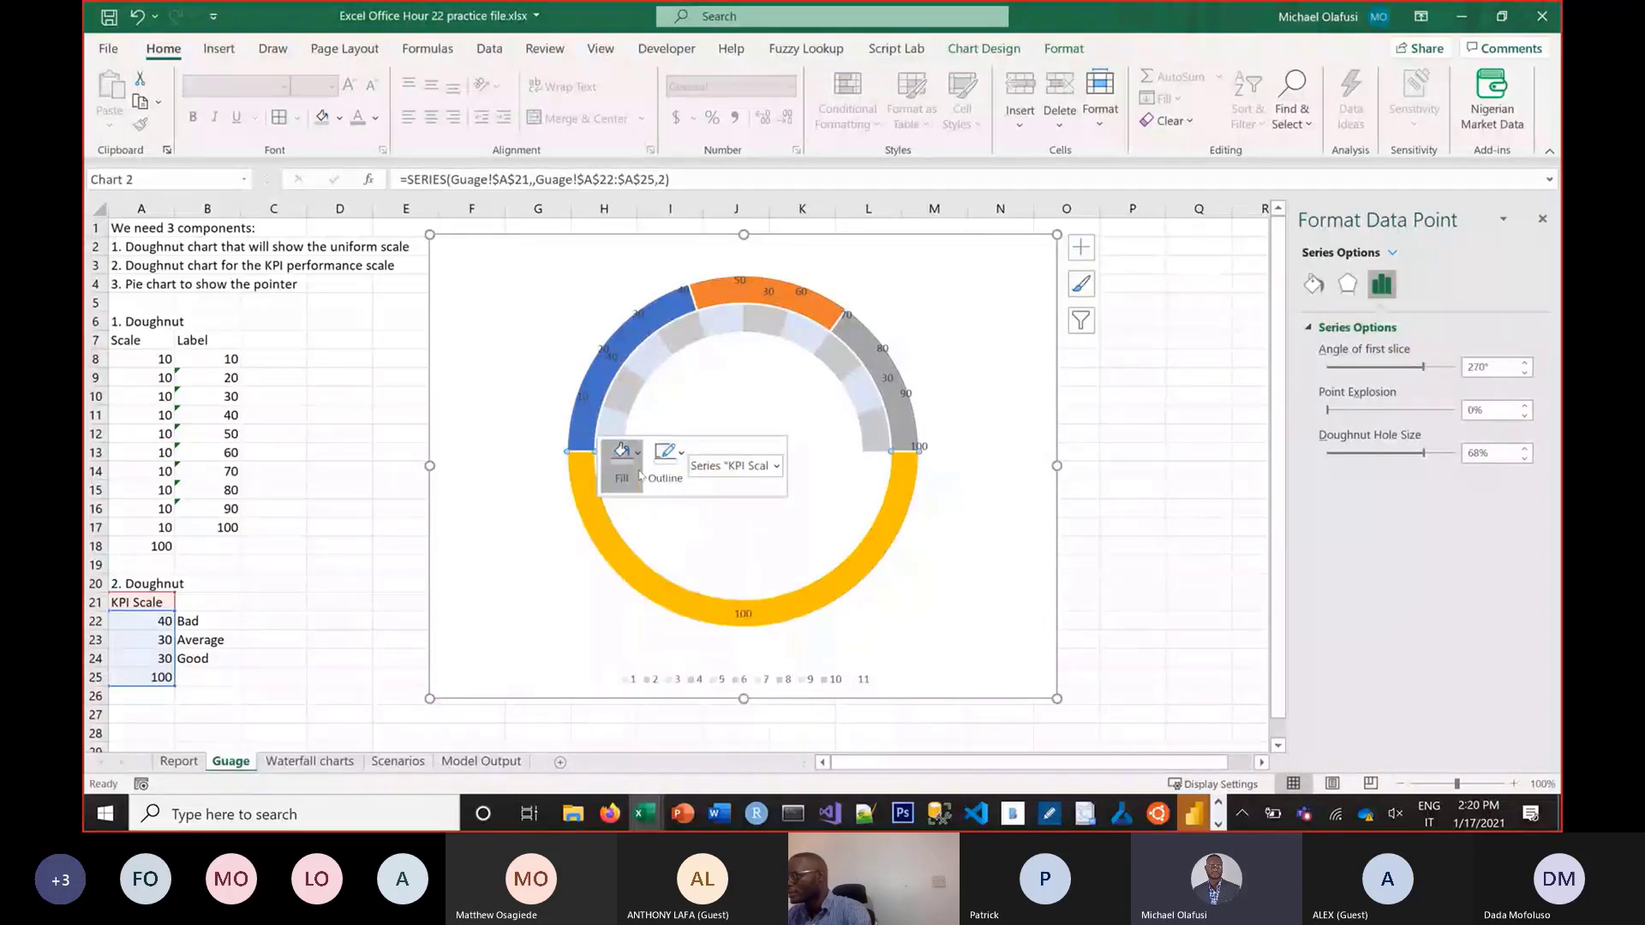
left_click(656, 307)
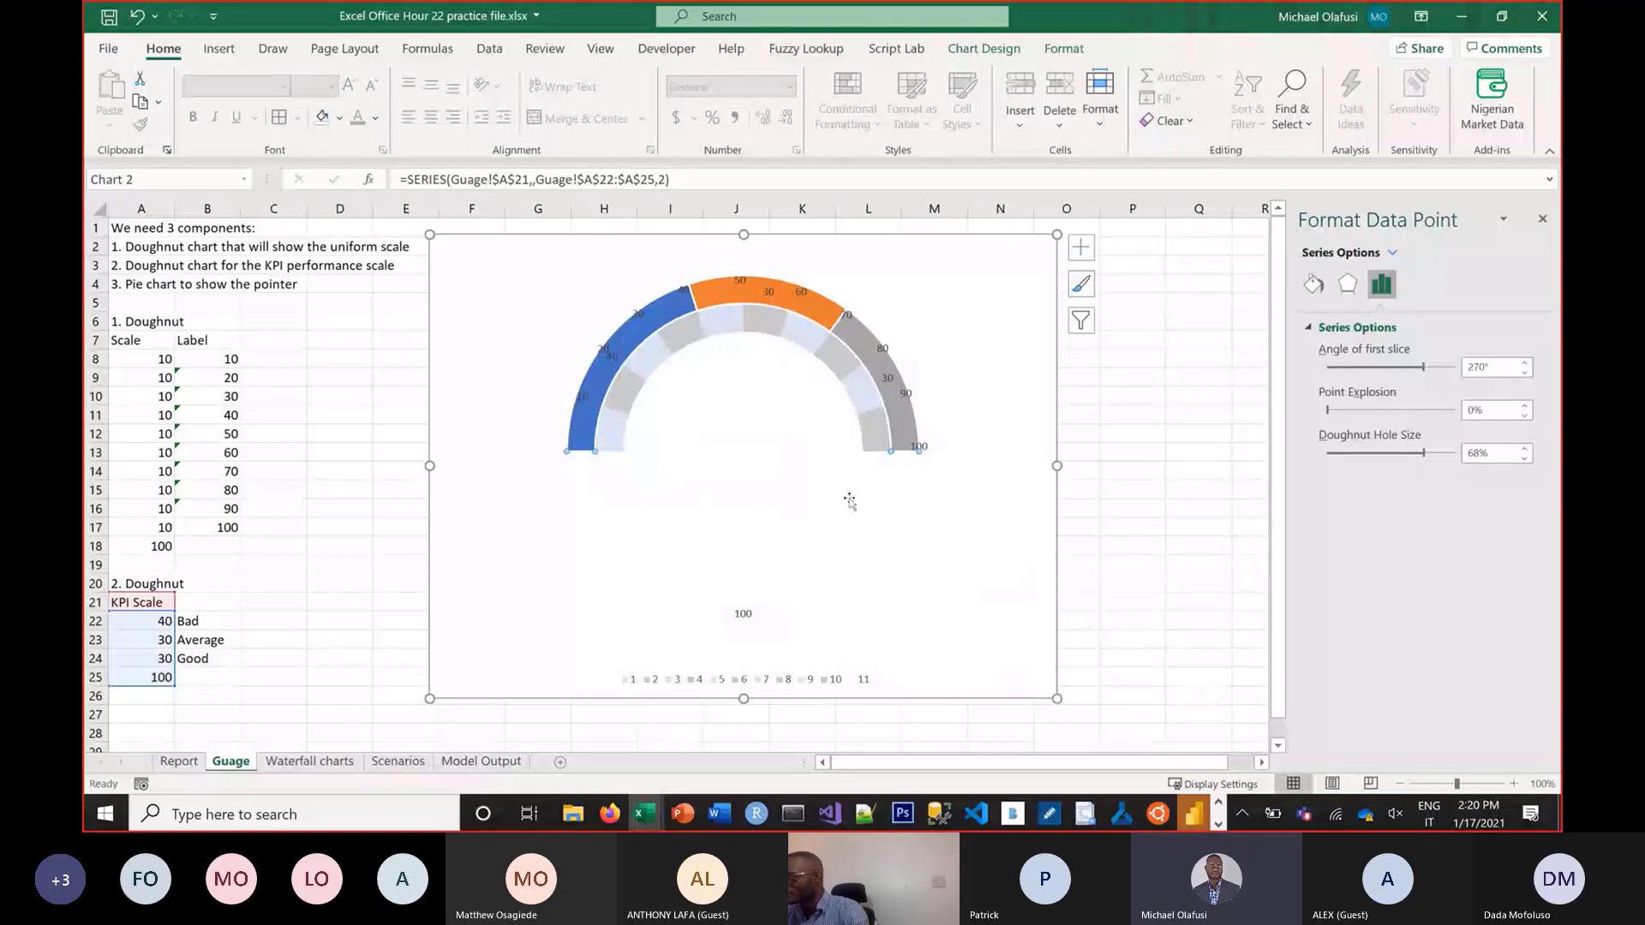
left_click(957, 345)
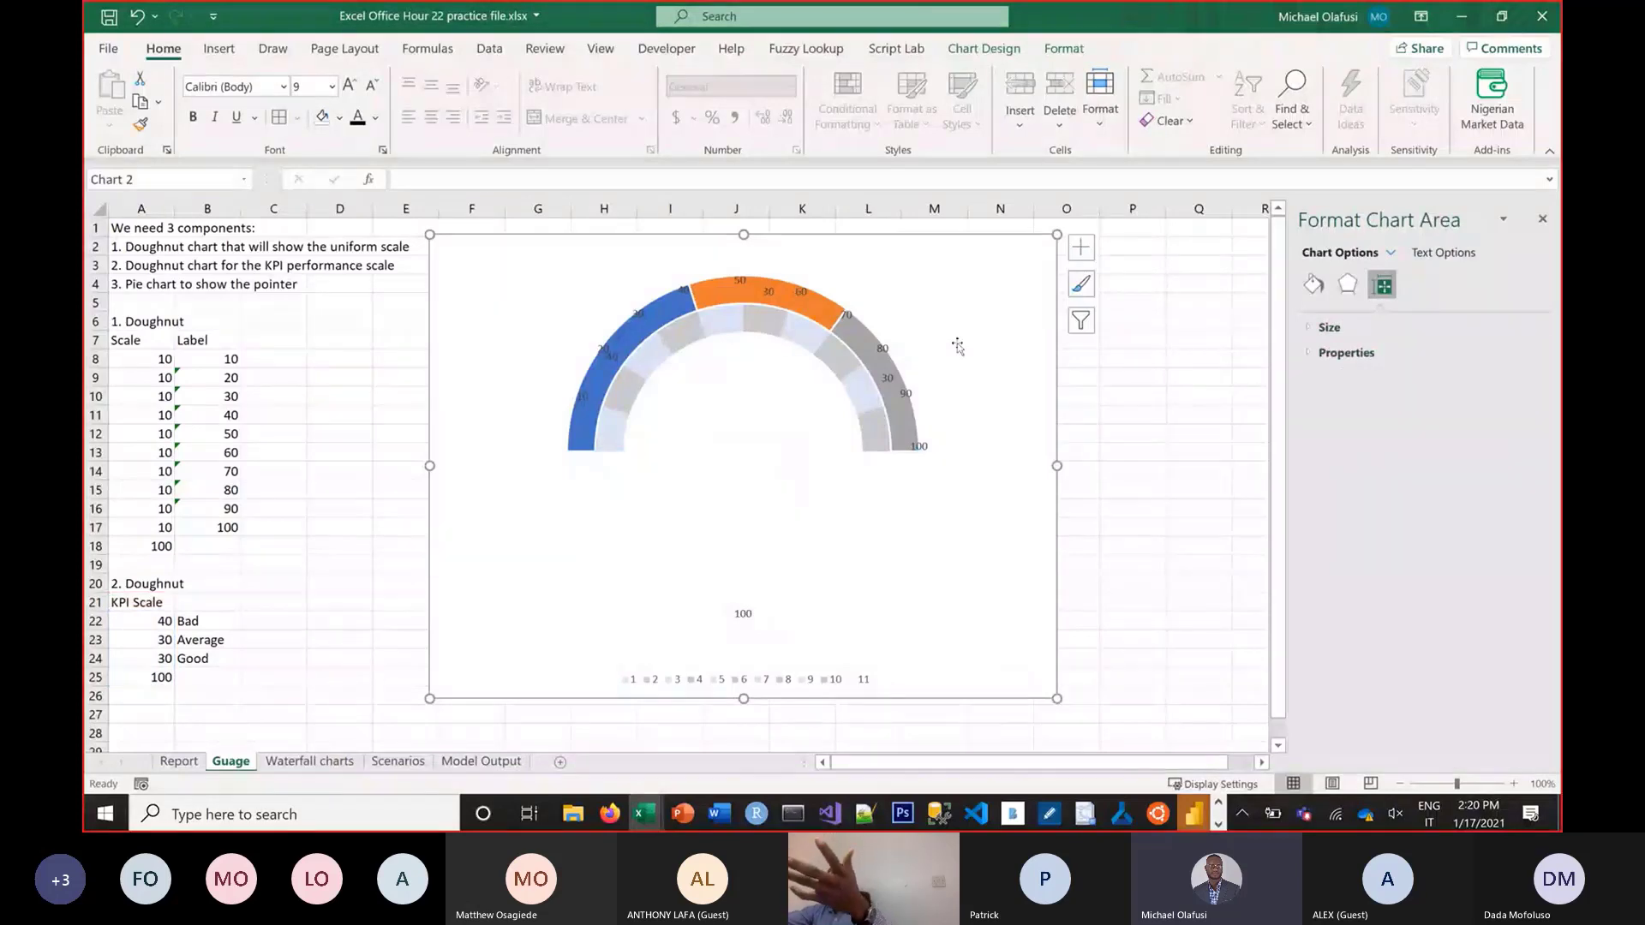
Compare with the finished gauge on the Report sheet and move KPI Scale ahead of Scale in the Guage chart's series order
left_click(179, 762)
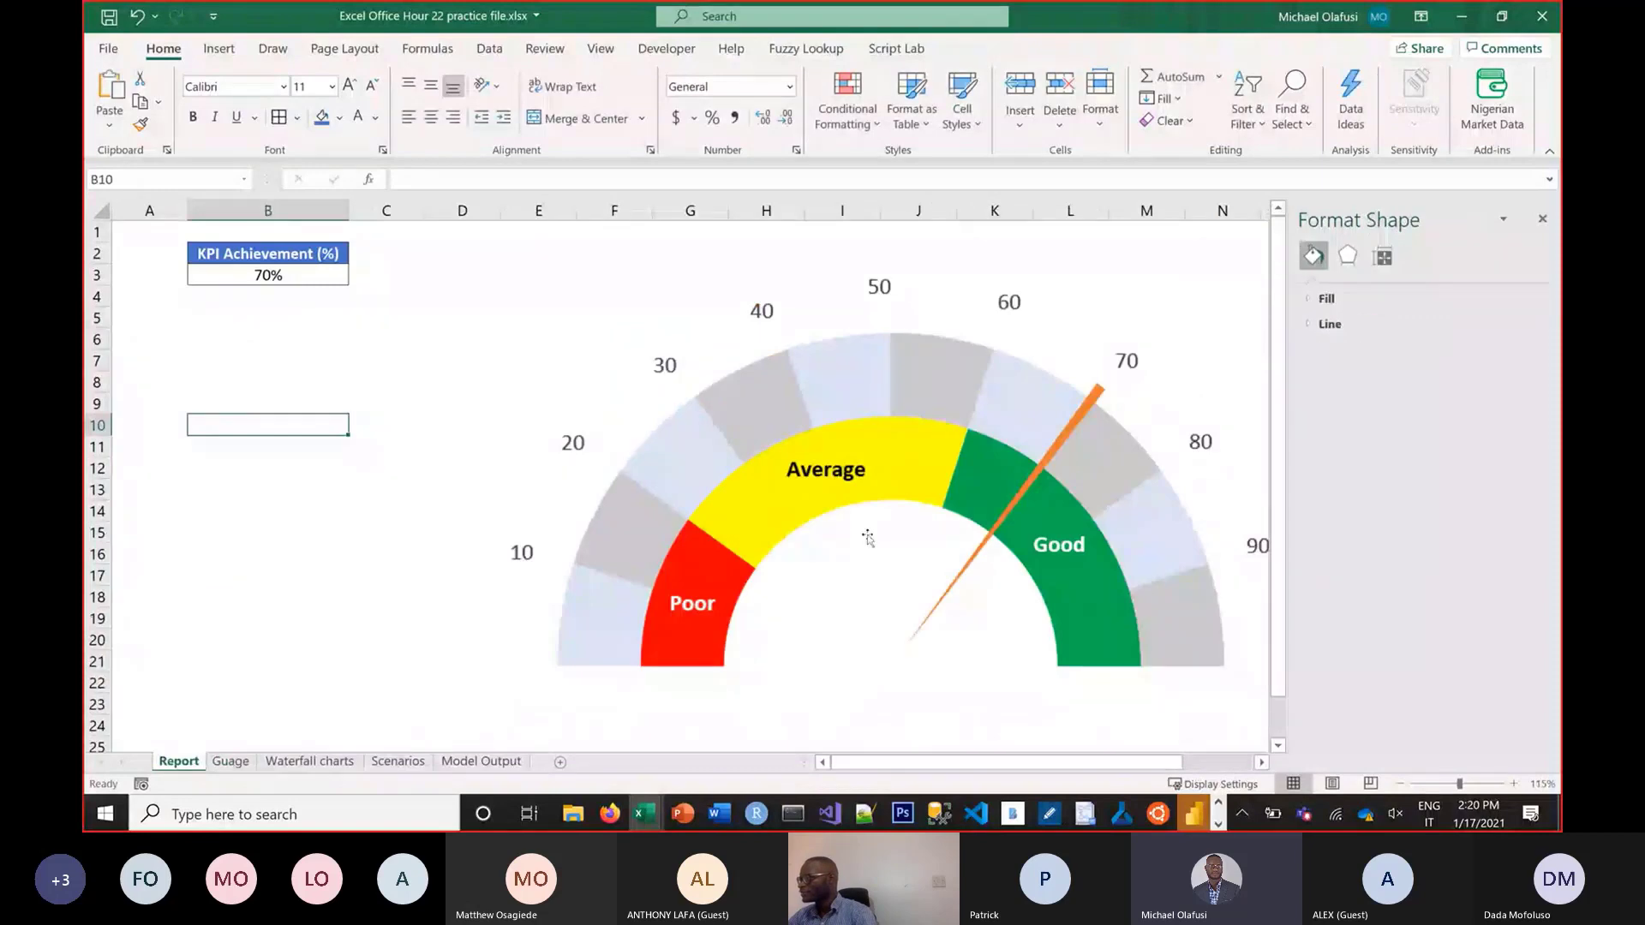
key("ctrl+Page_Down")
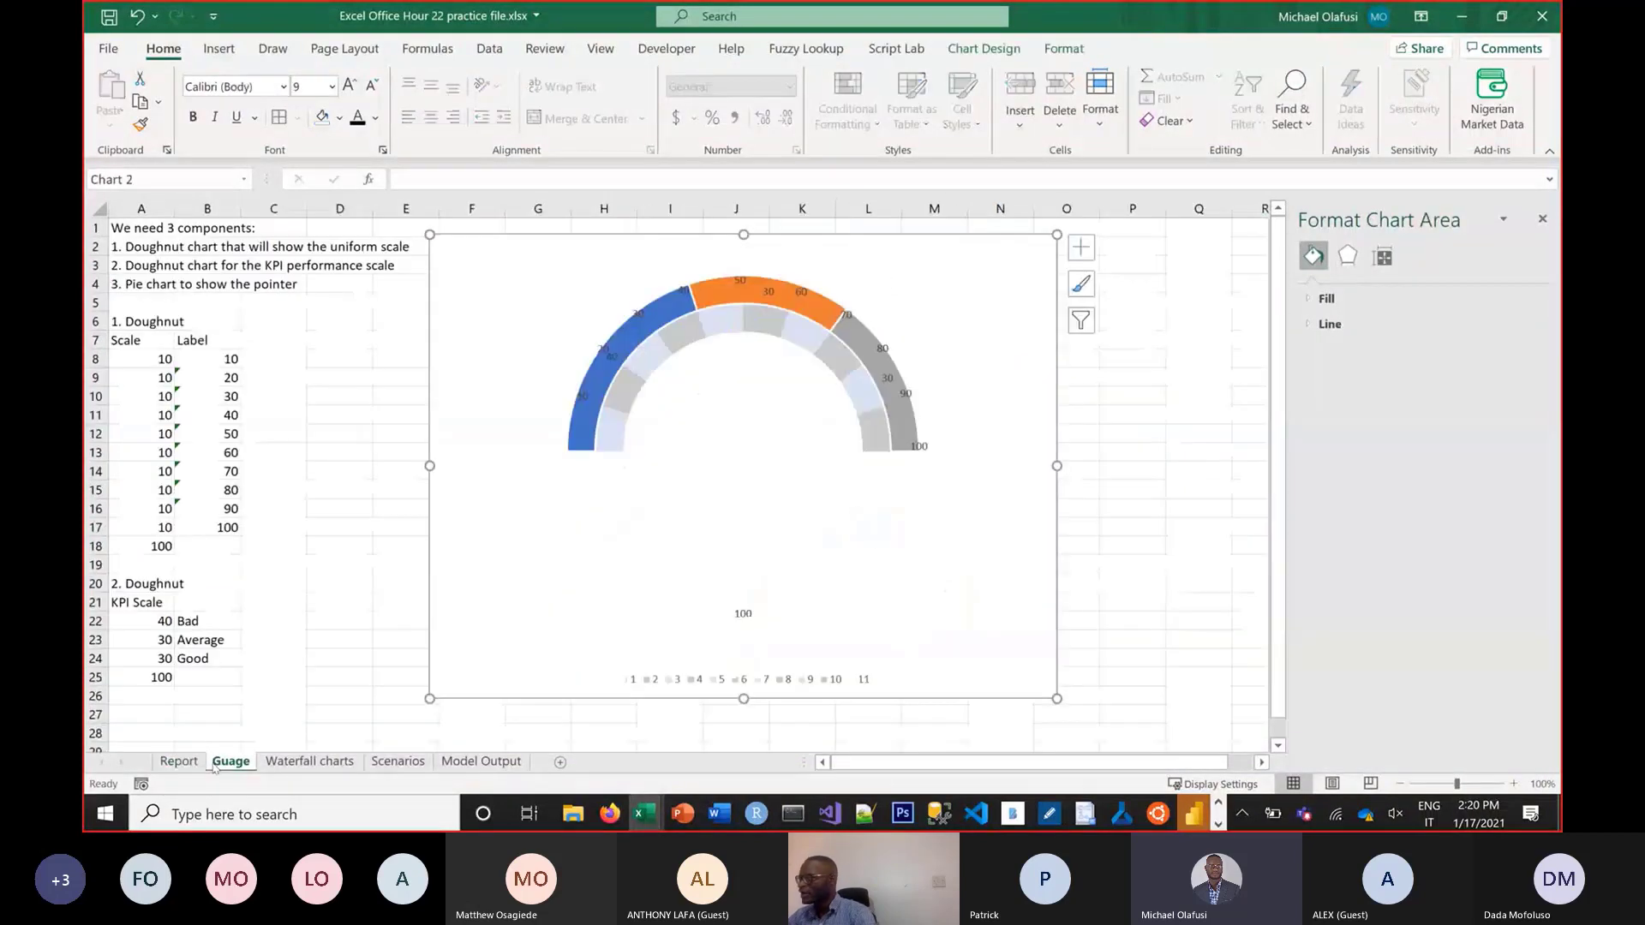
left_click(838, 463)
left_click(994, 330)
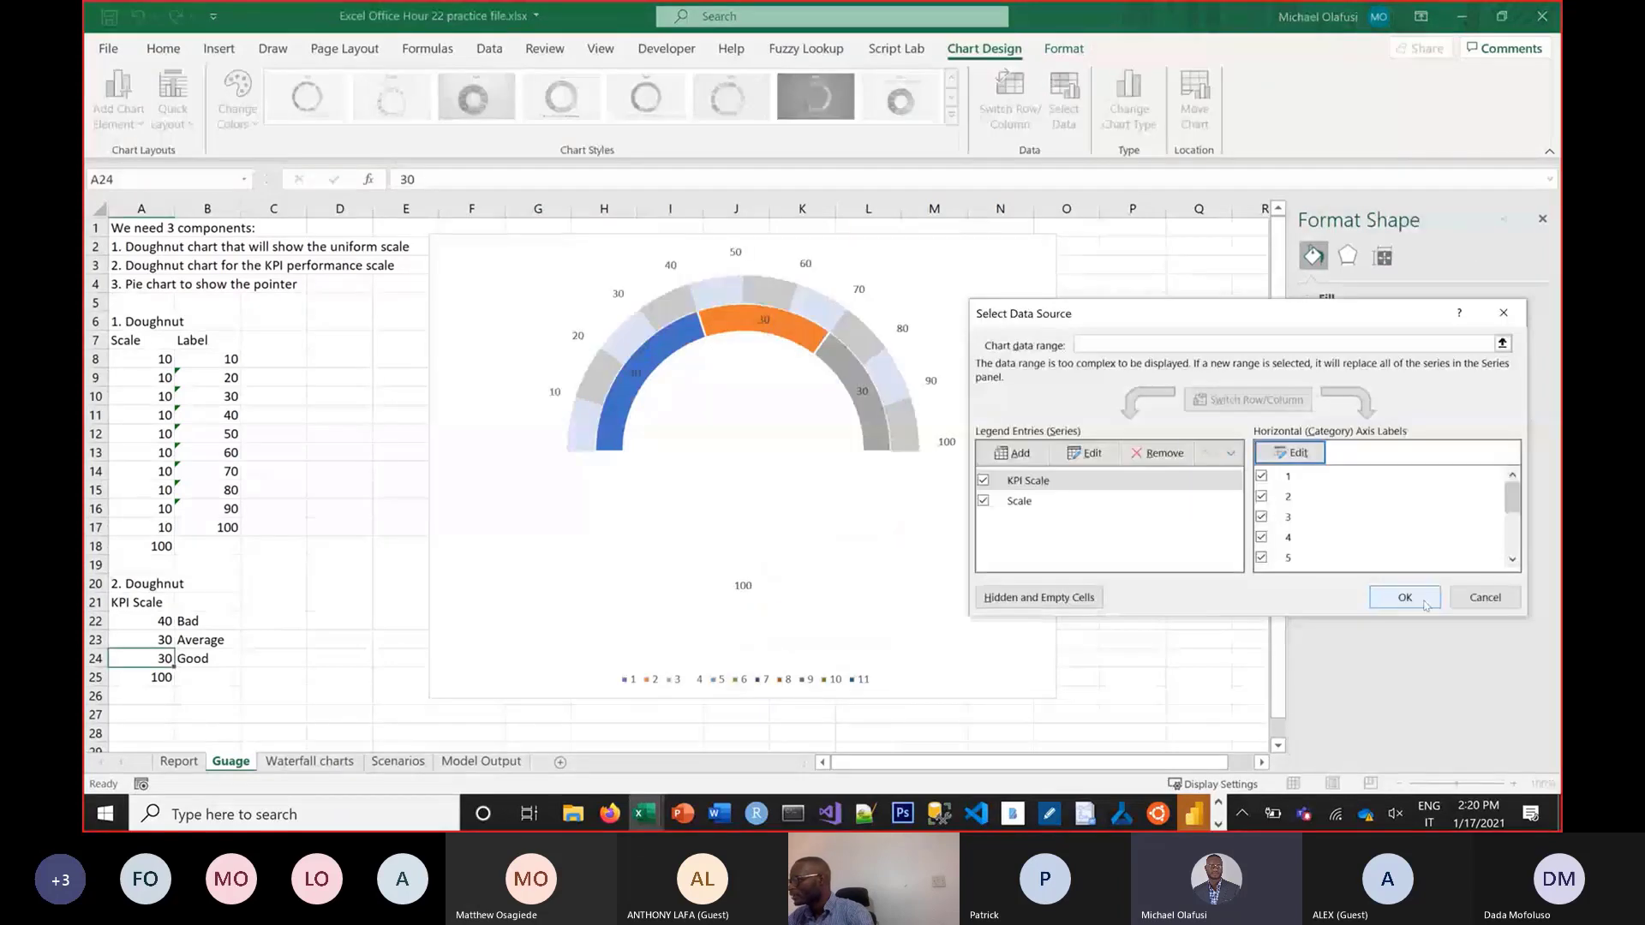
left_click(1413, 595)
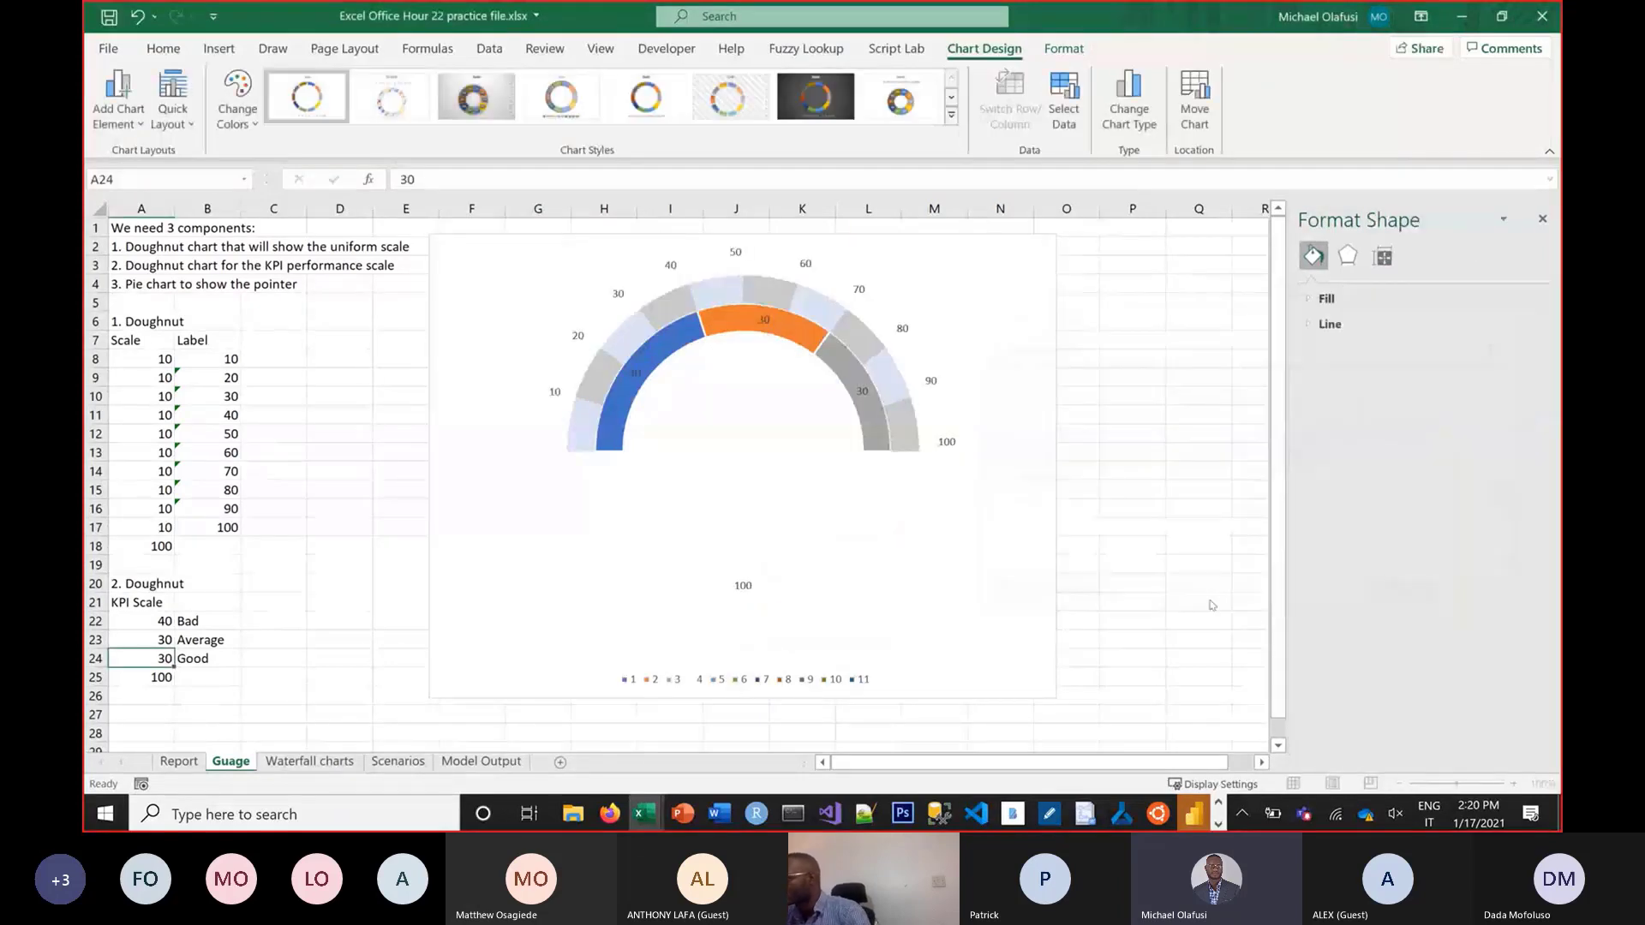
Move the 10 to 100 data labels individually closer to the outer edge of the Scale ring
left_click(557, 392)
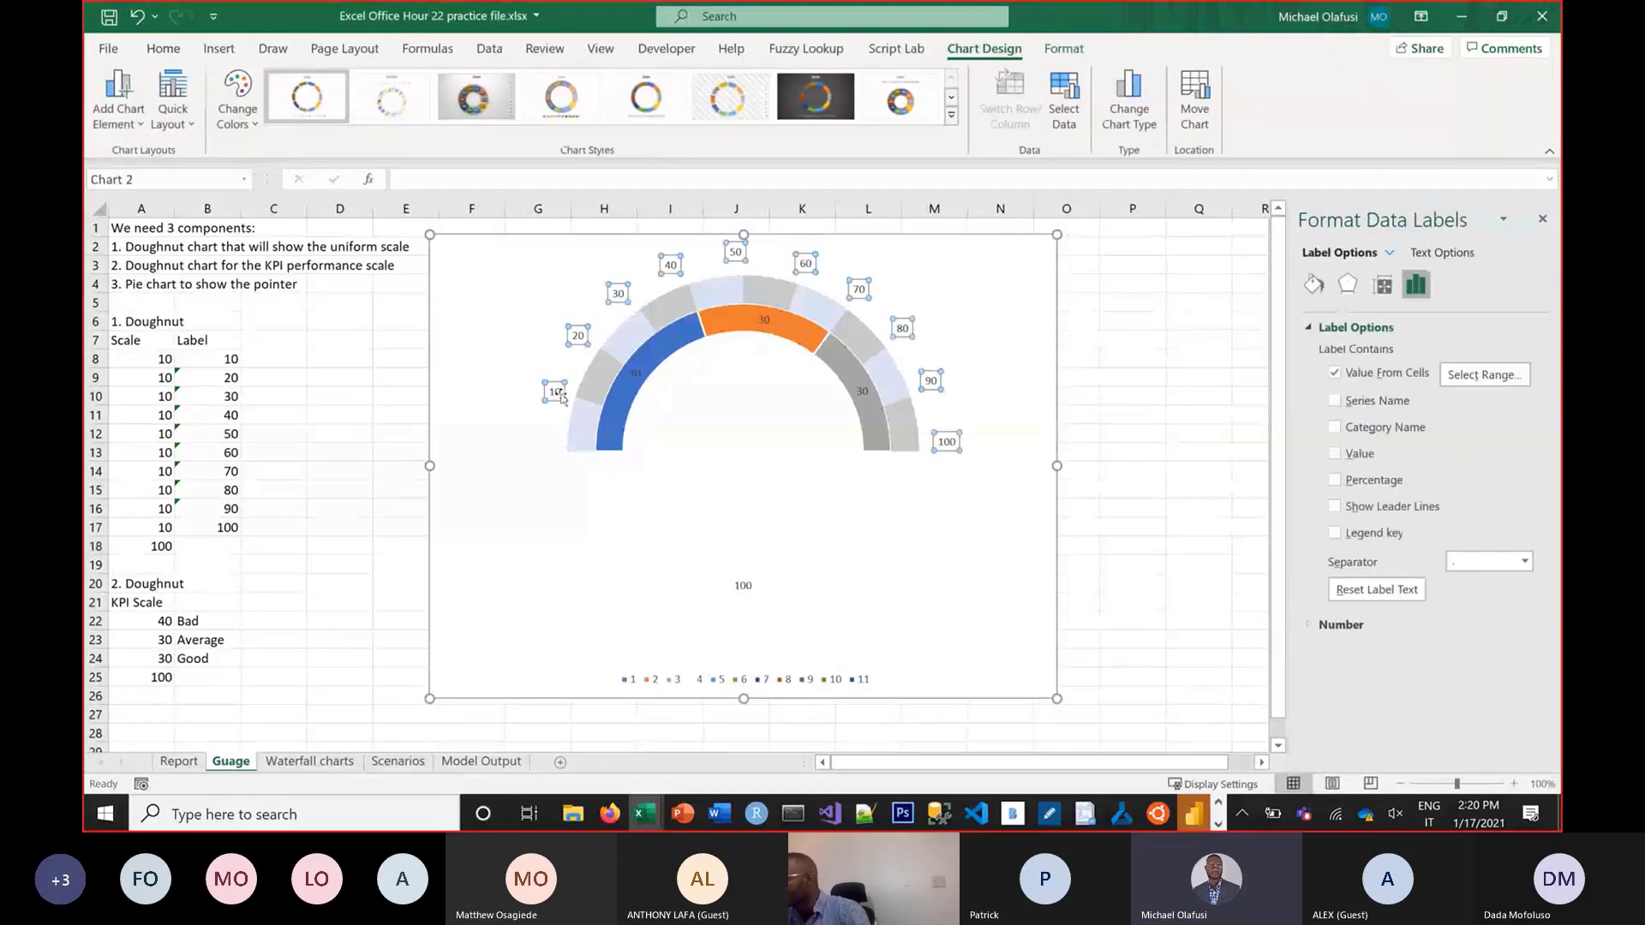
left_click(563, 398)
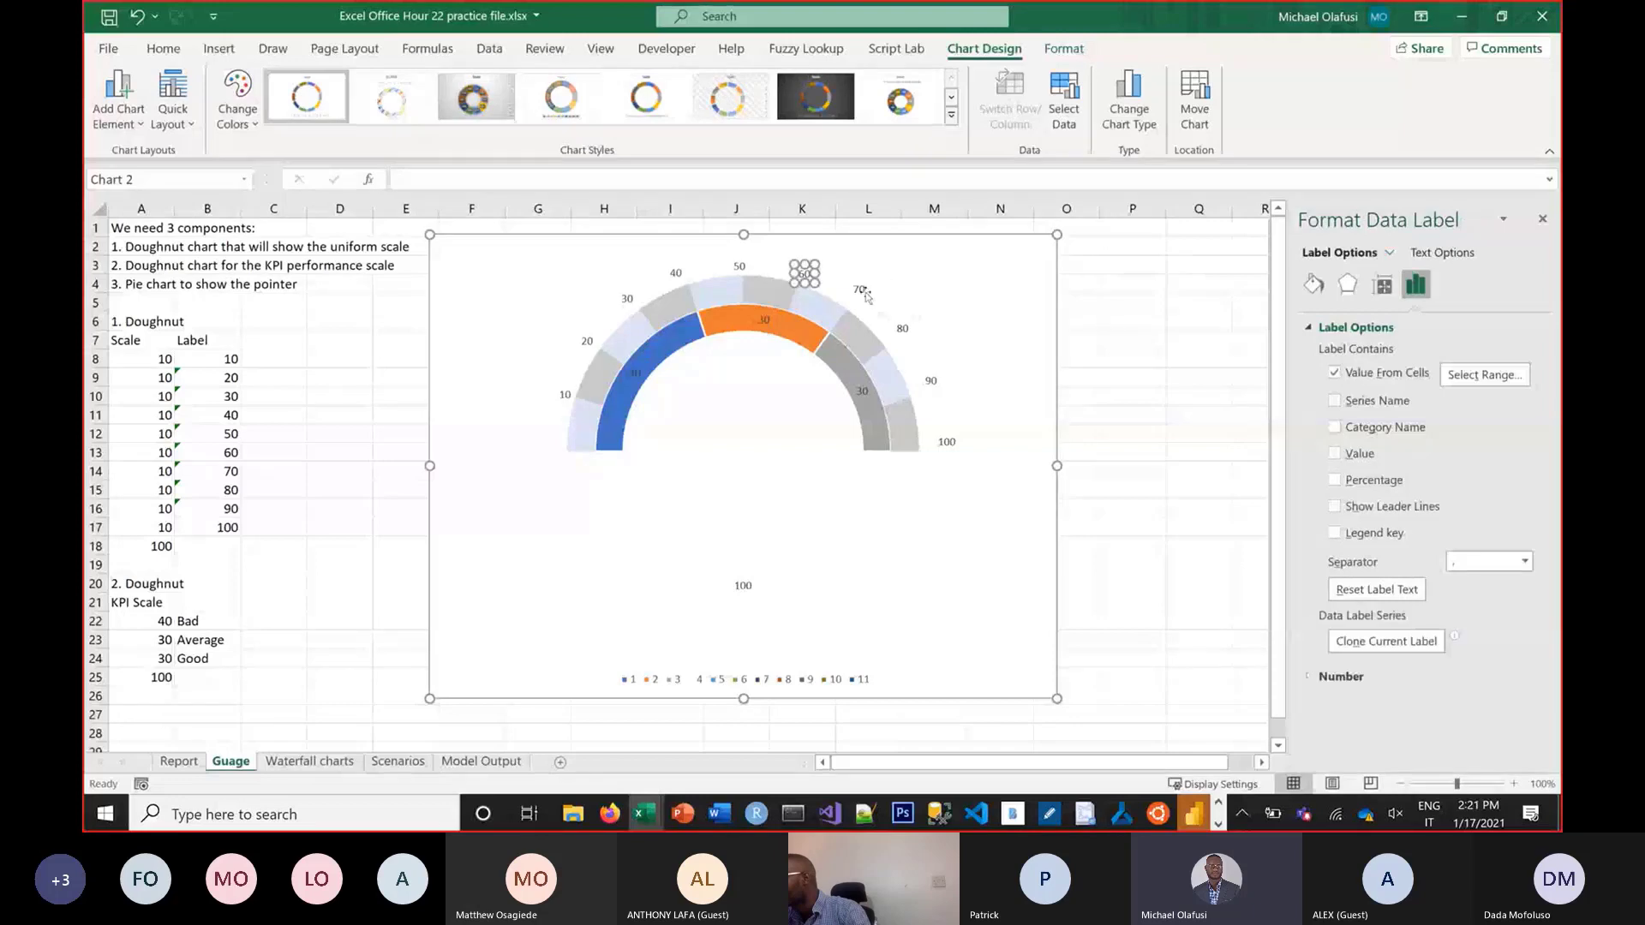
left_click_drag(861, 290, 849, 303)
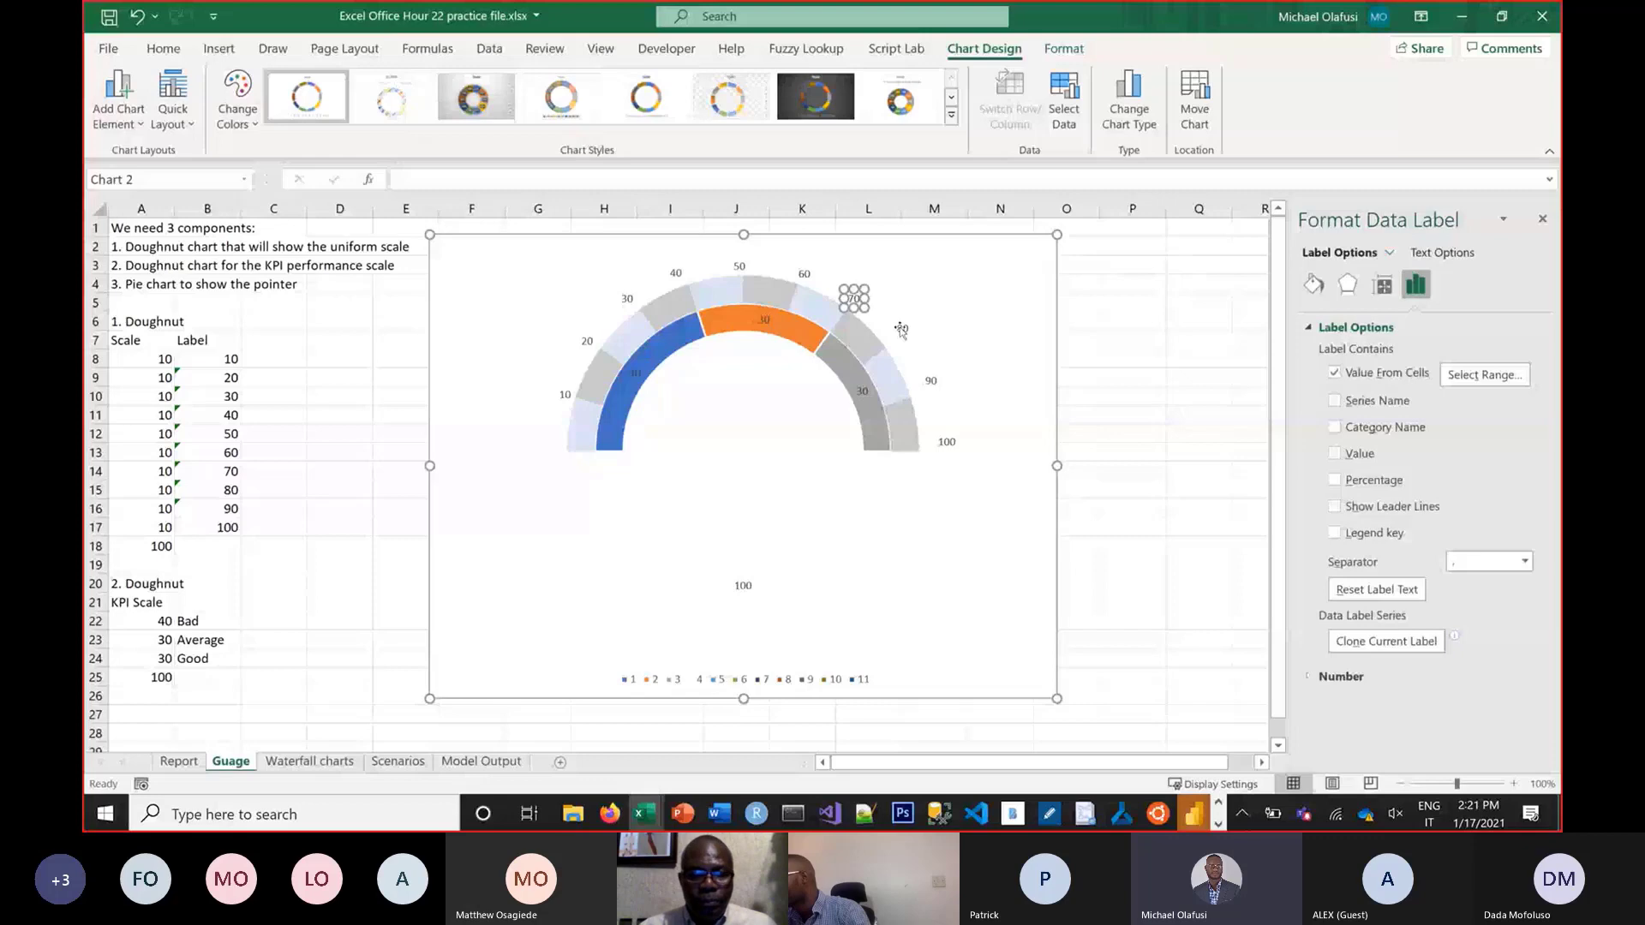
left_click_drag(902, 330, 893, 341)
left_click(931, 381)
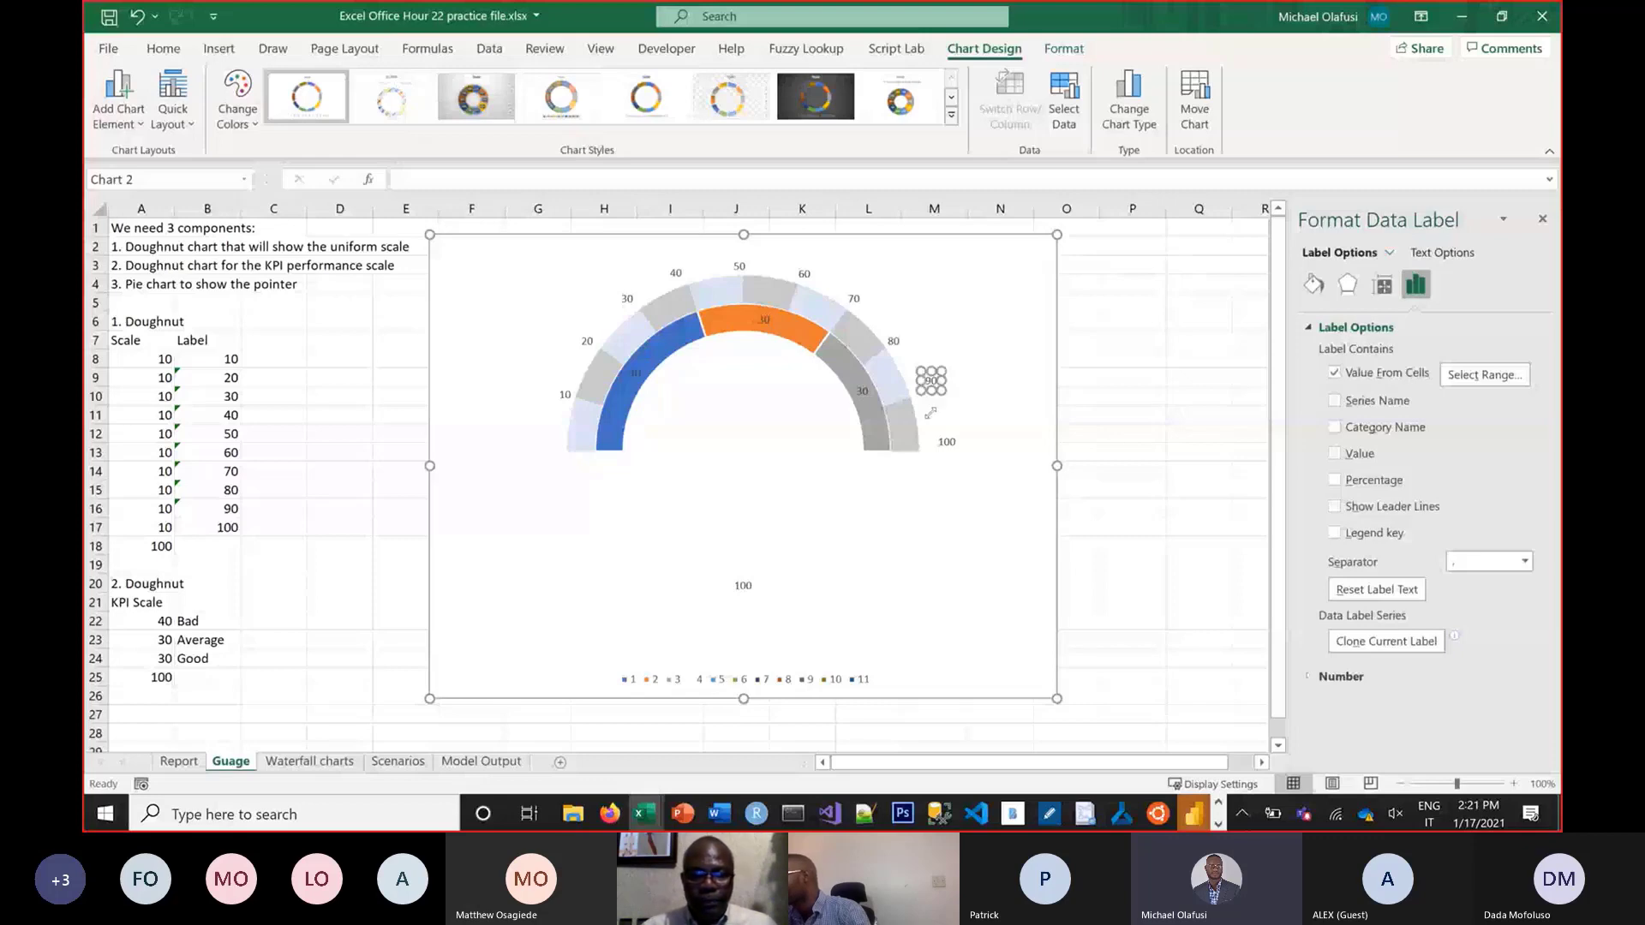
left_click_drag(931, 383, 919, 394)
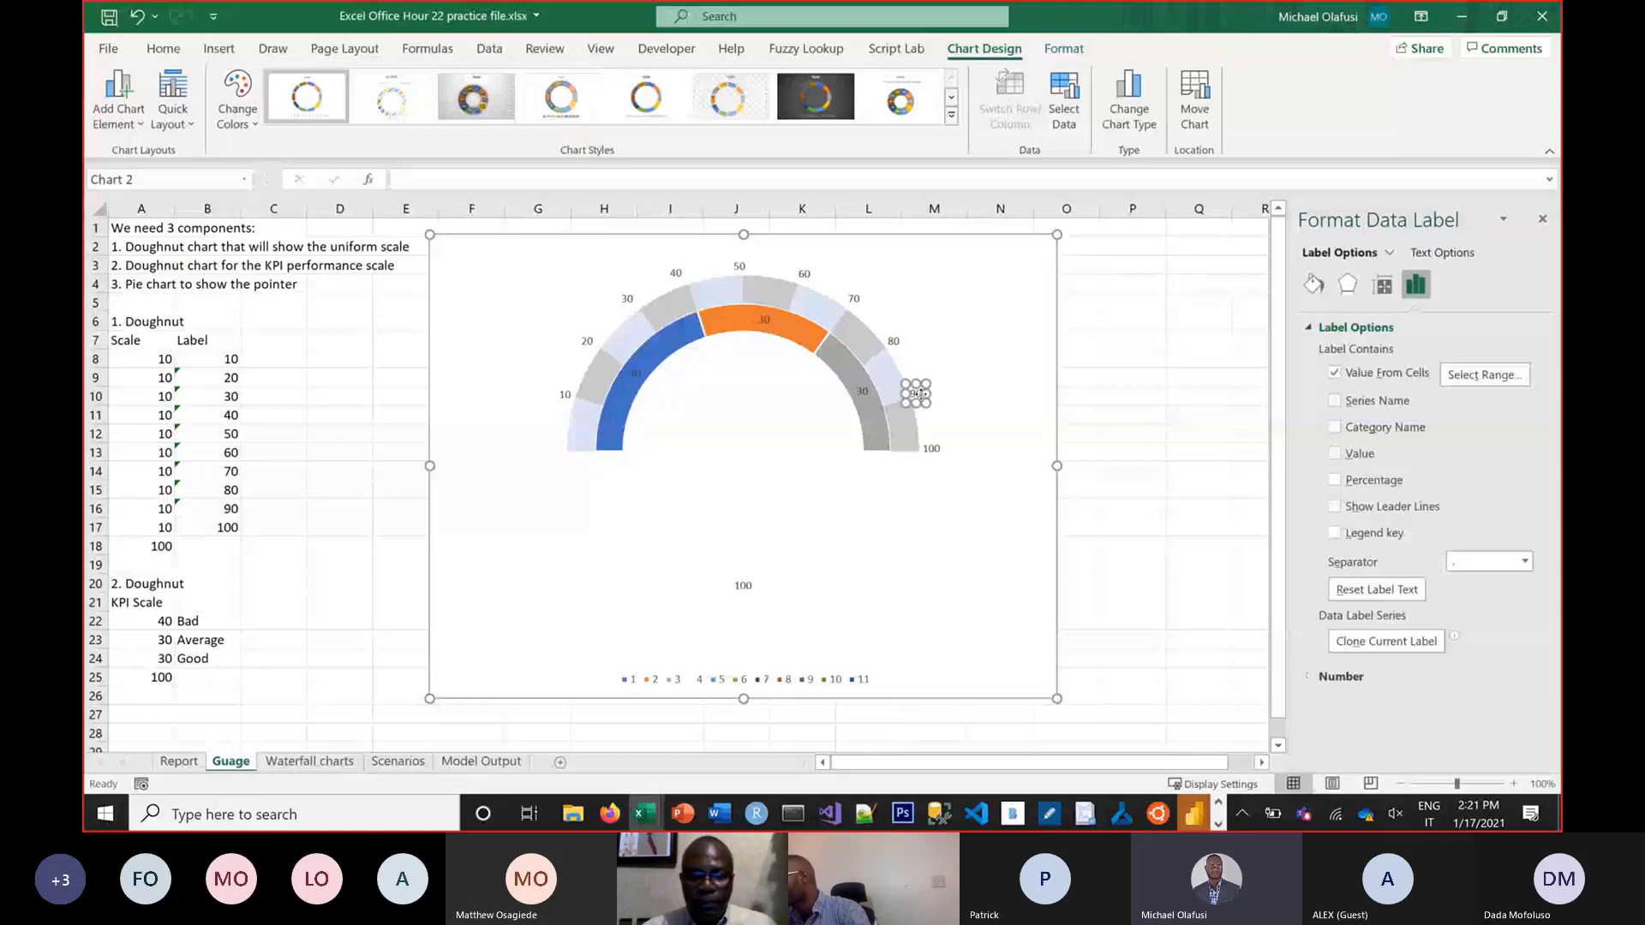
left_click(1118, 391)
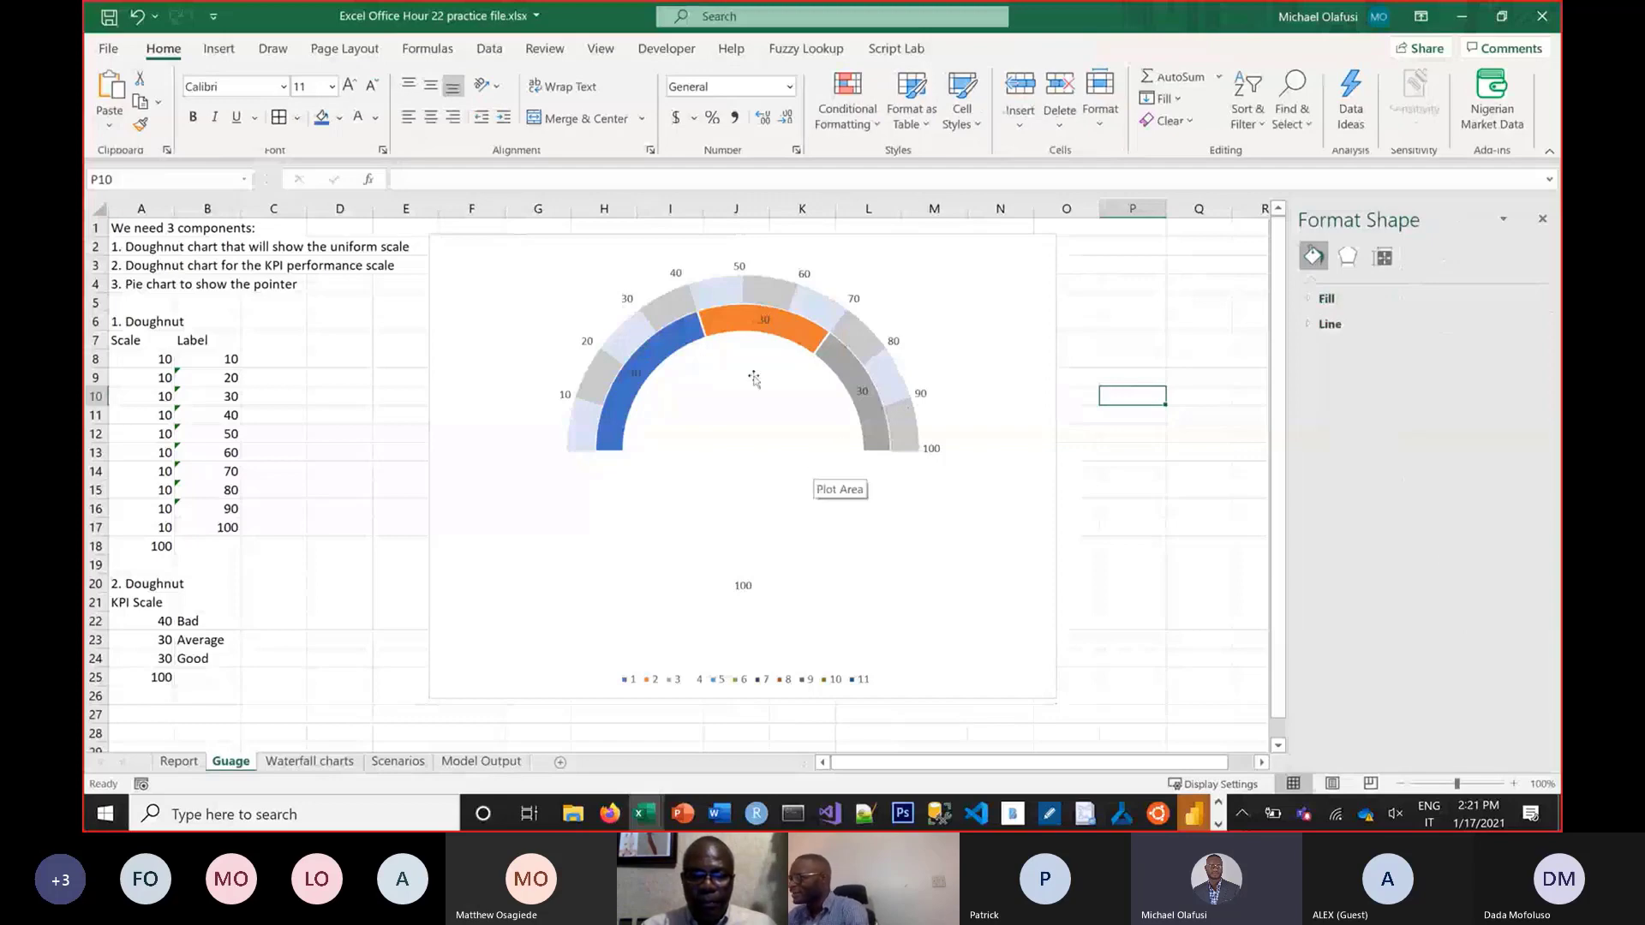
Fill the Bad slice of the inner KPI Scale ring with red
left_click(688, 342)
left_click(688, 342)
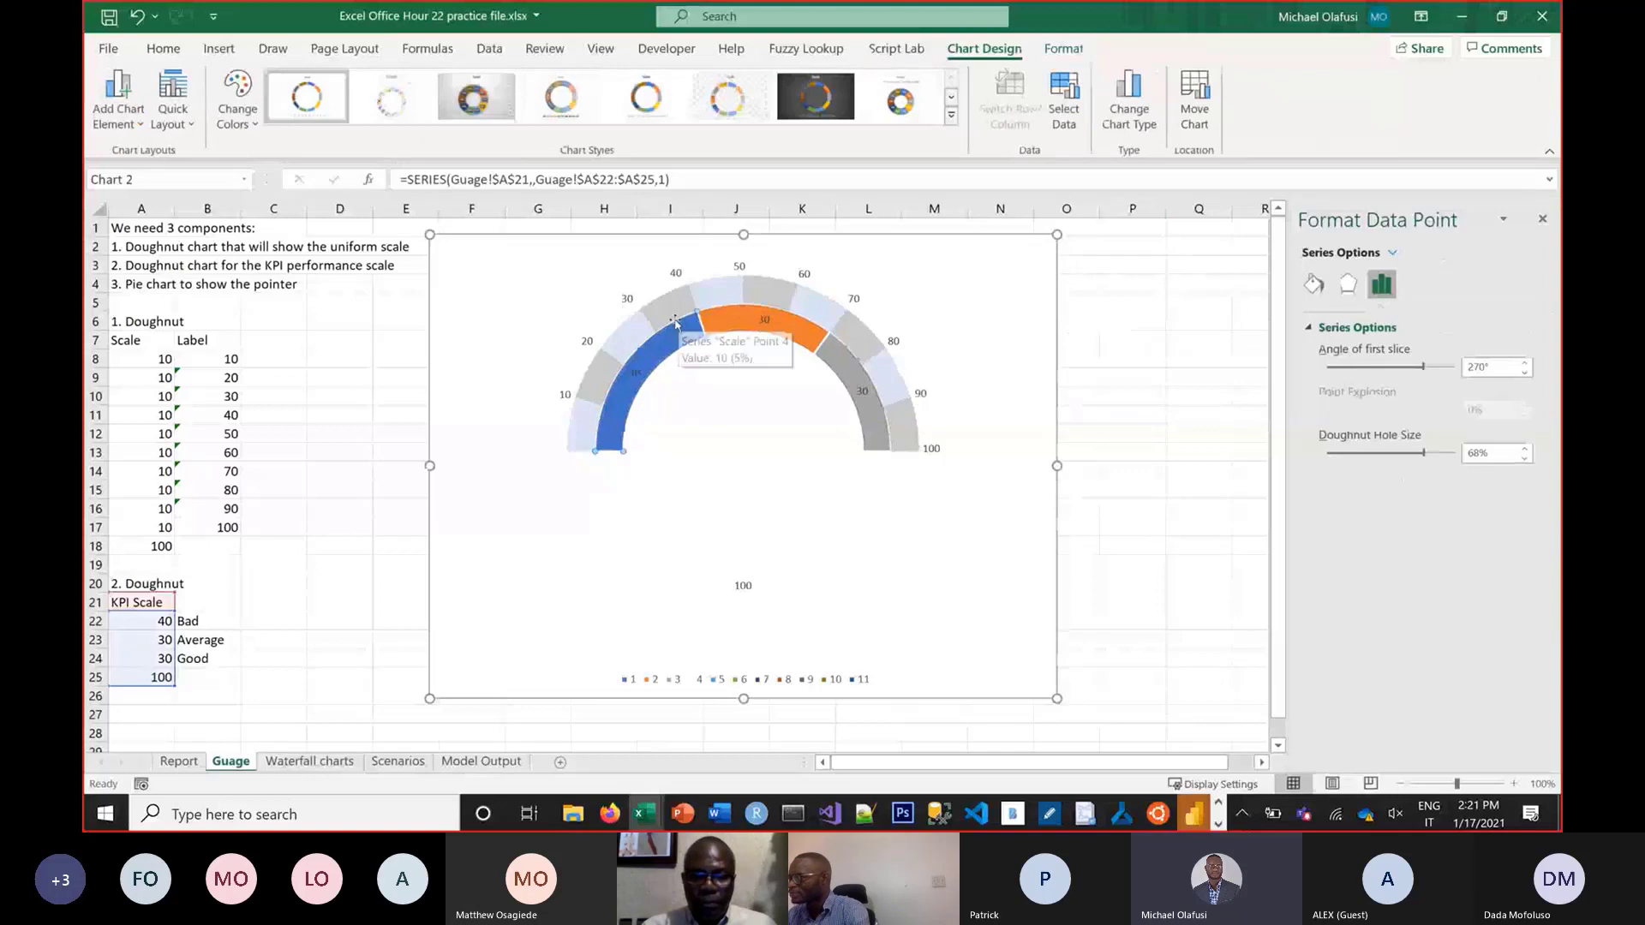
left_click(1065, 48)
left_click(853, 77)
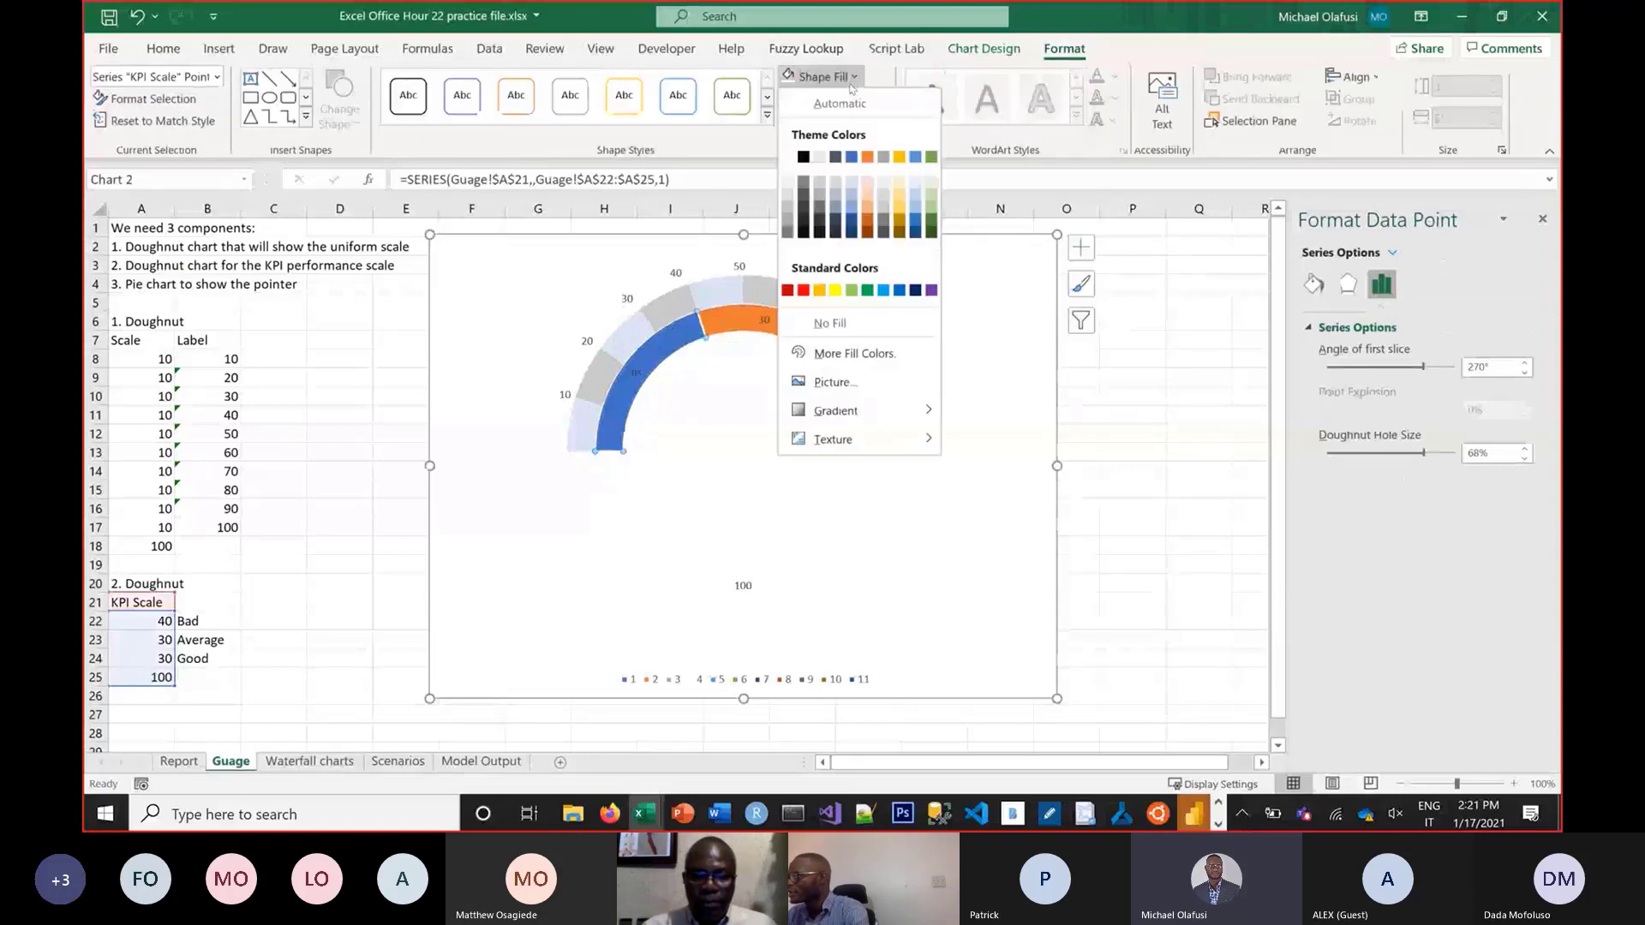
left_click(806, 290)
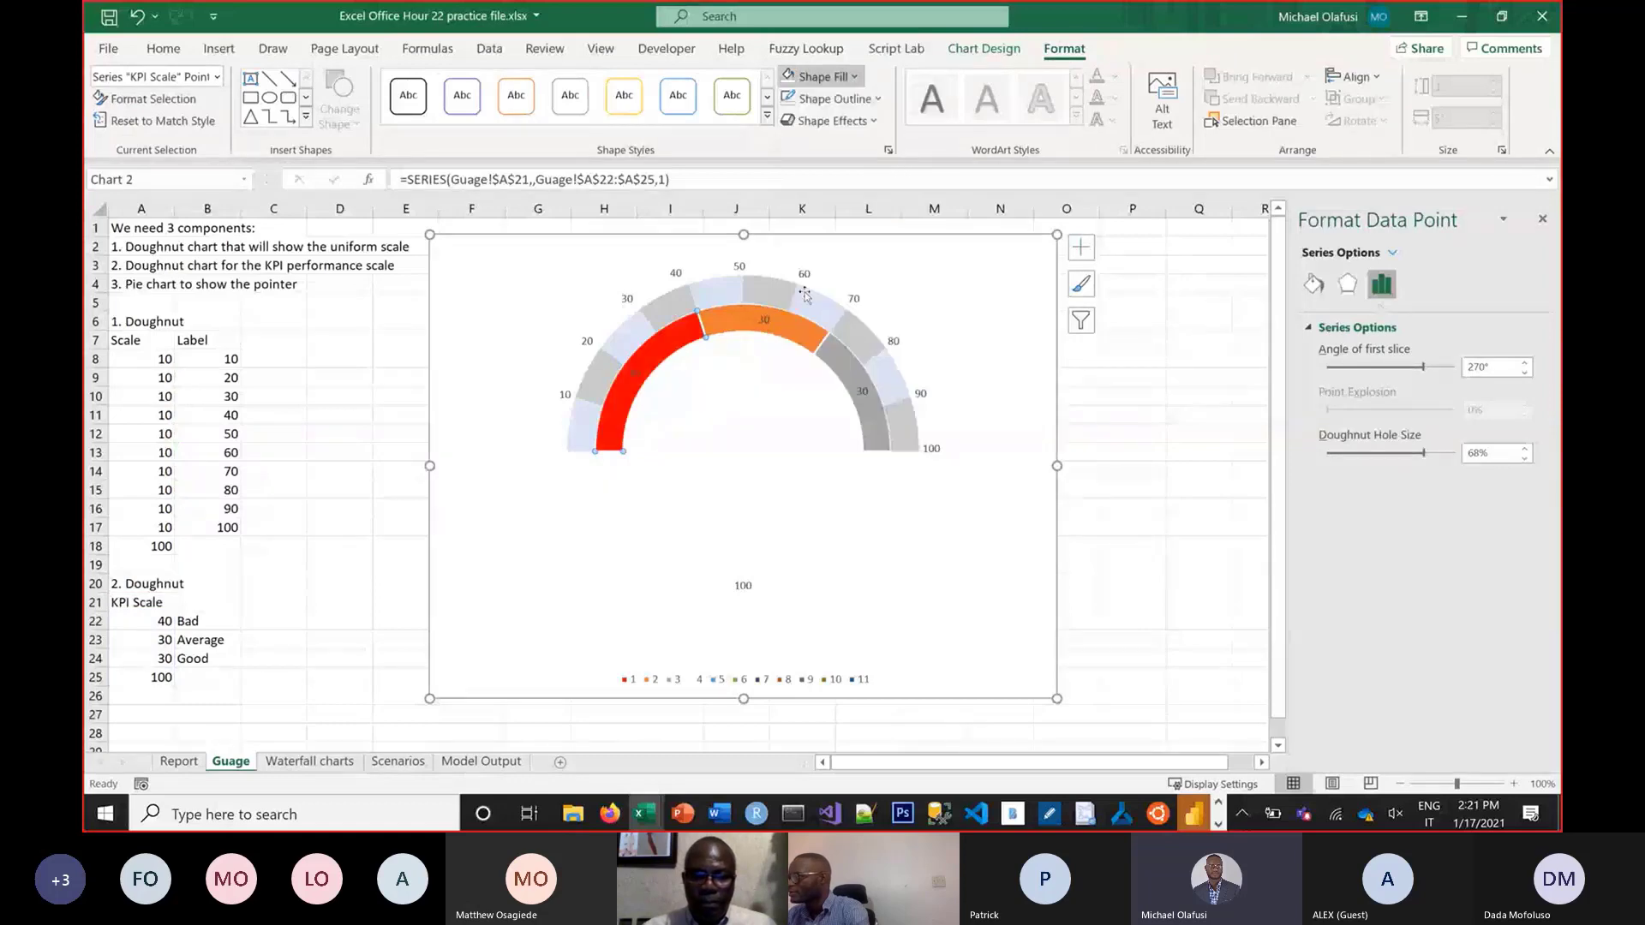
Fill the Average slice of the KPI Scale ring with yellow and the Good slice with green
left_click(778, 322)
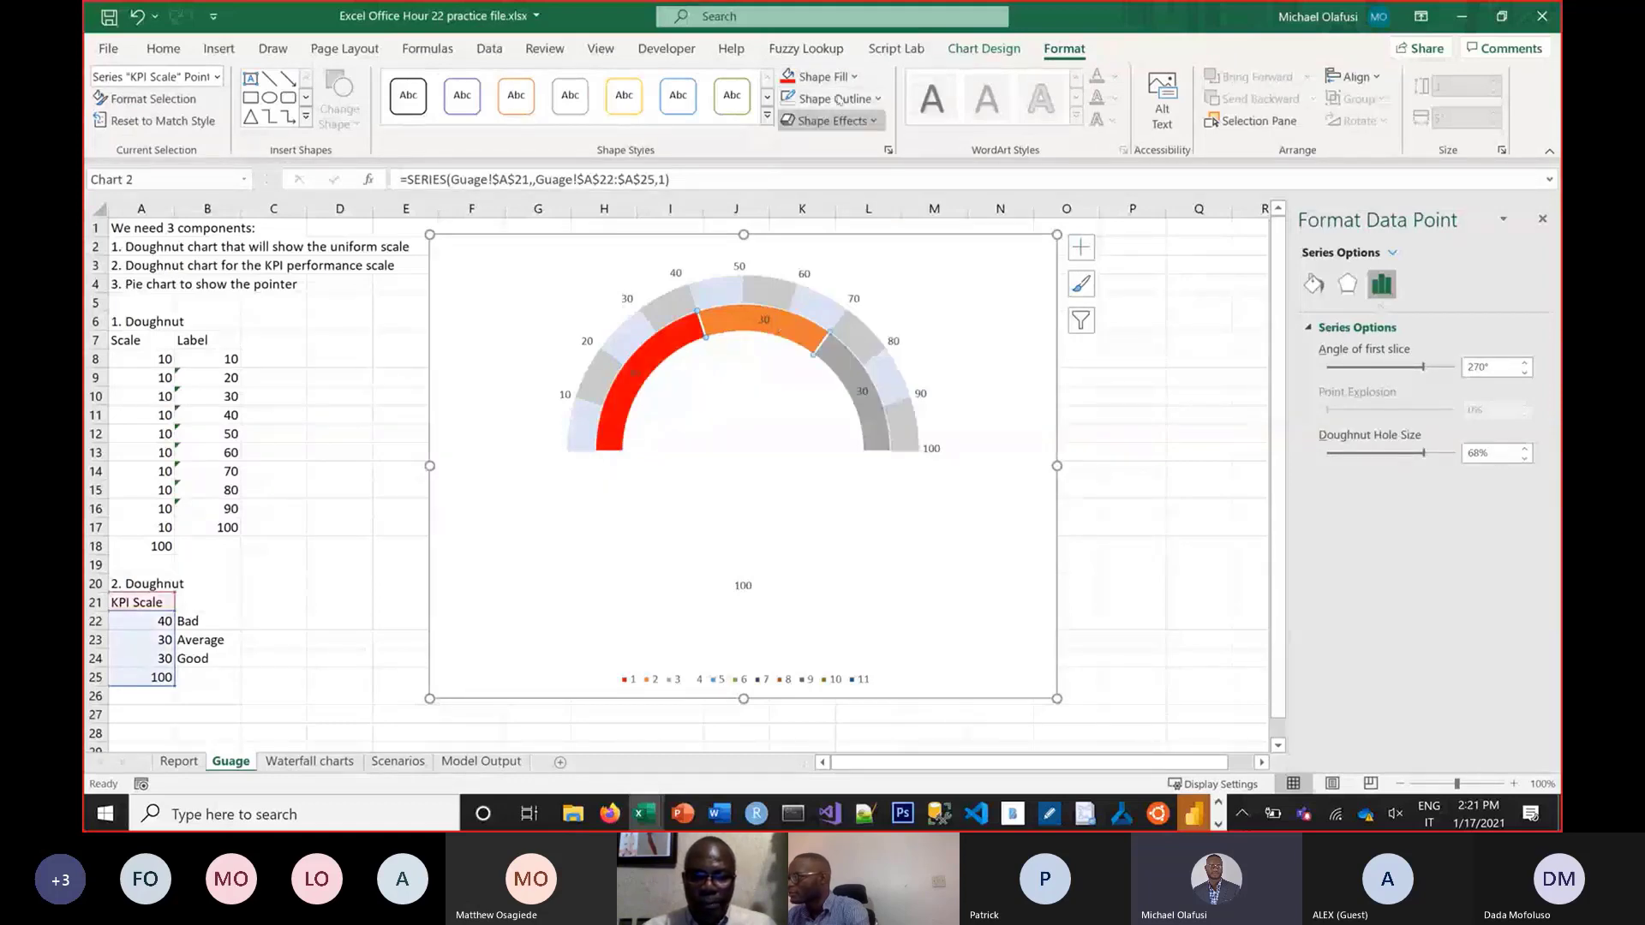
left_click(822, 76)
left_click(844, 183)
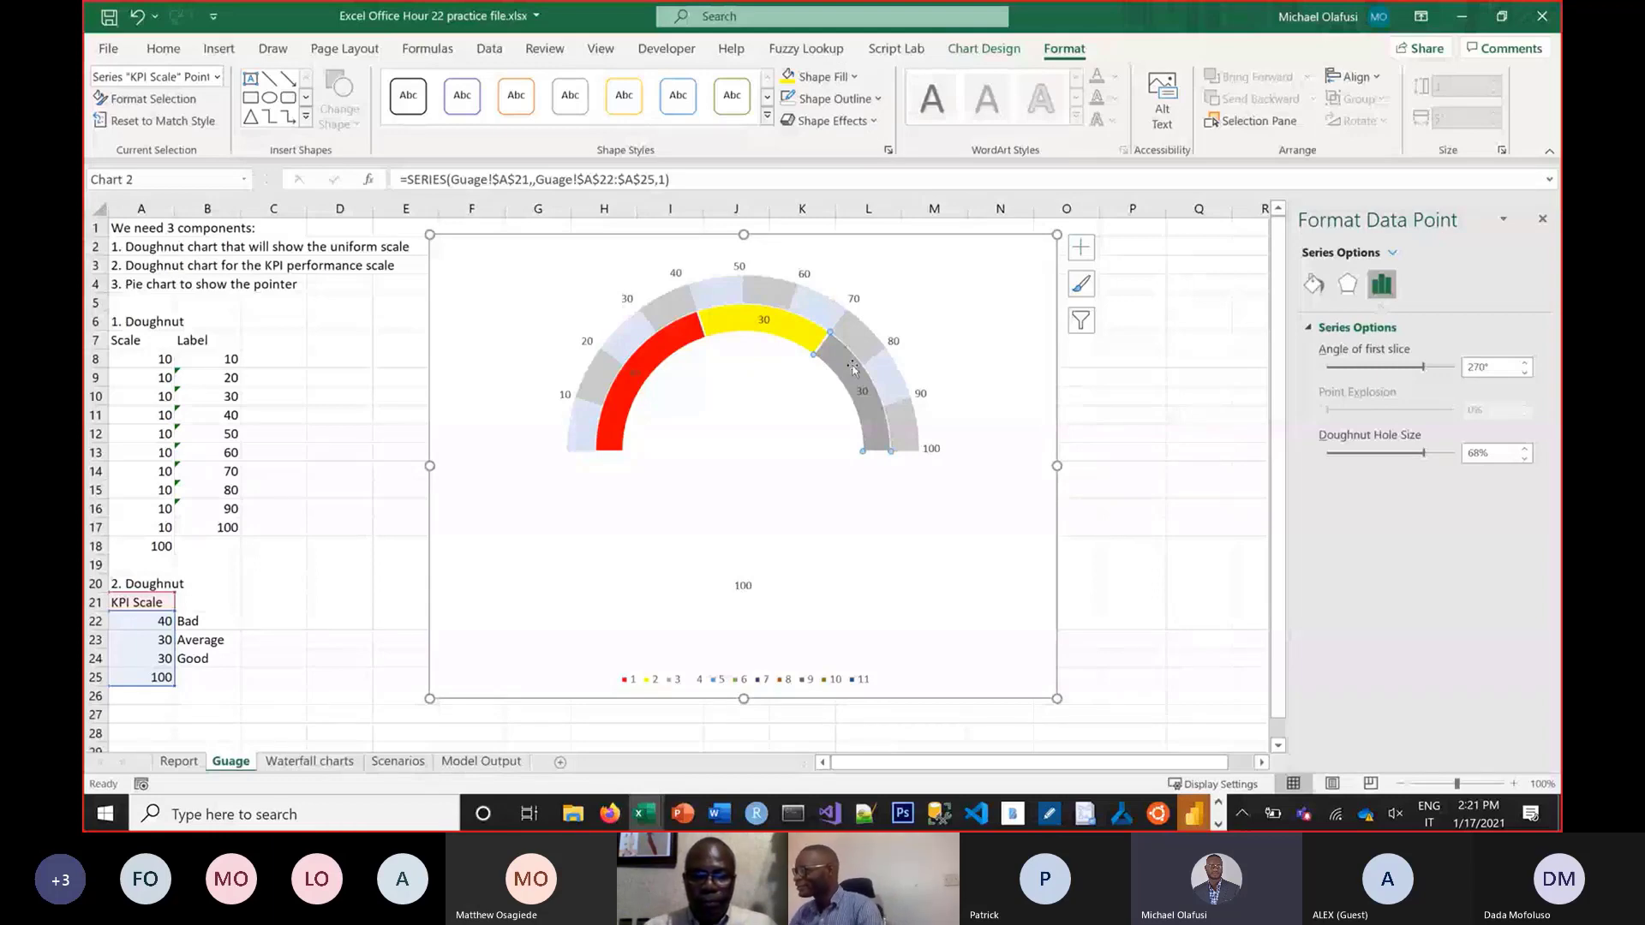
left_click(841, 85)
left_click(873, 237)
Add the text from cells B22:B24 to the KPI Scale ring's data labels
left_click(862, 391)
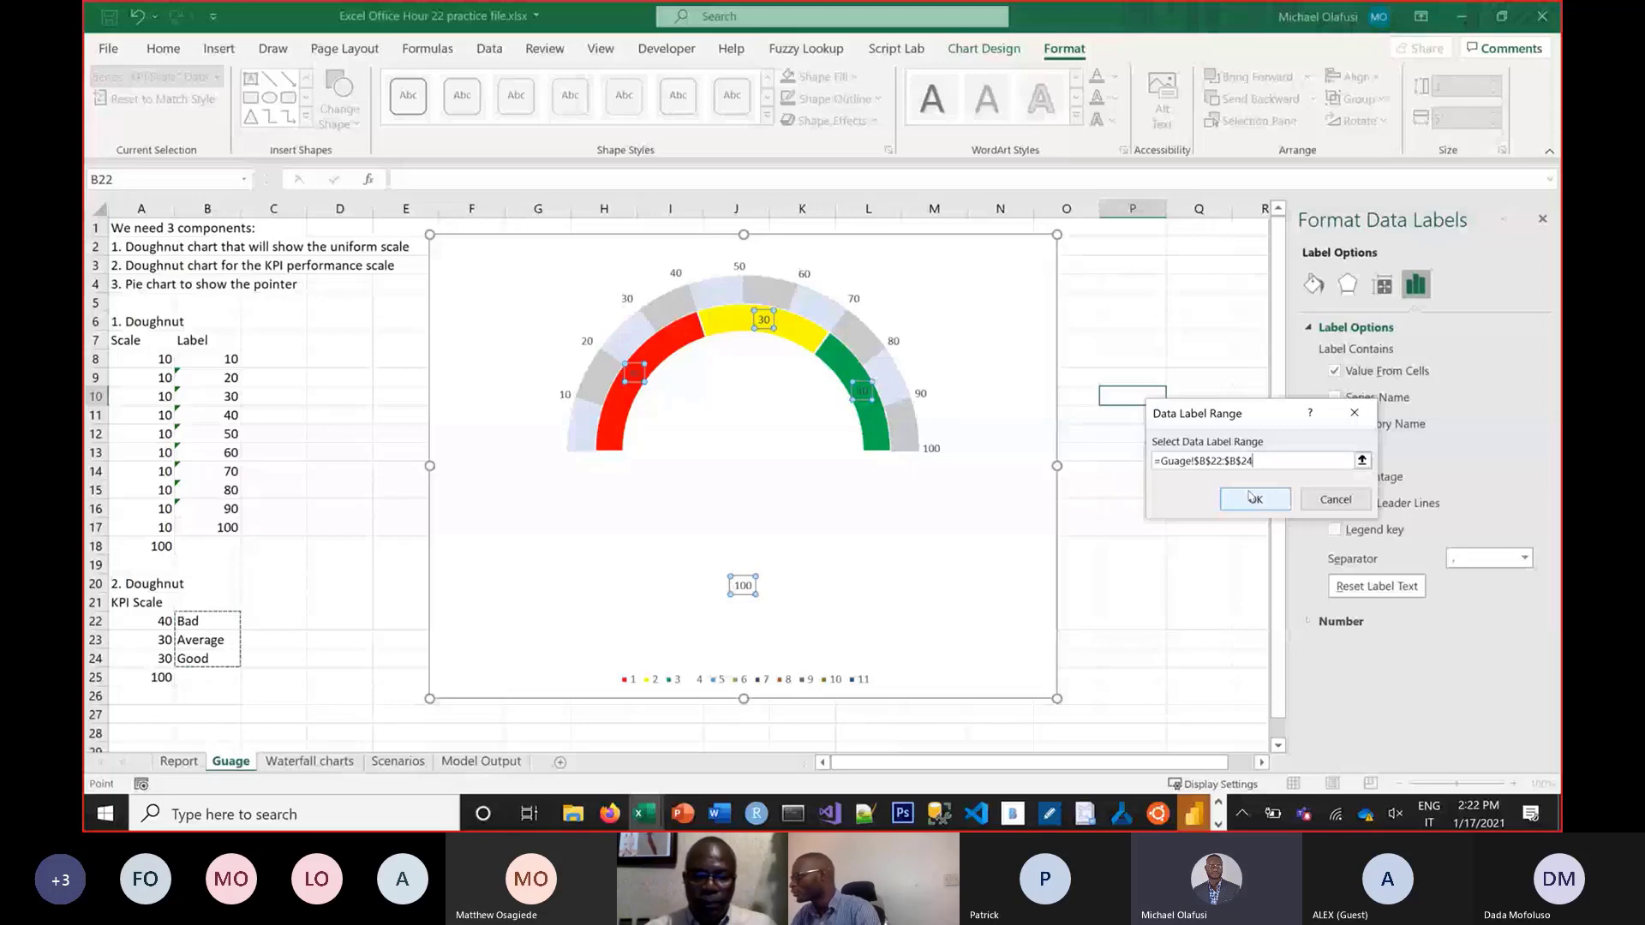
left_click(1253, 499)
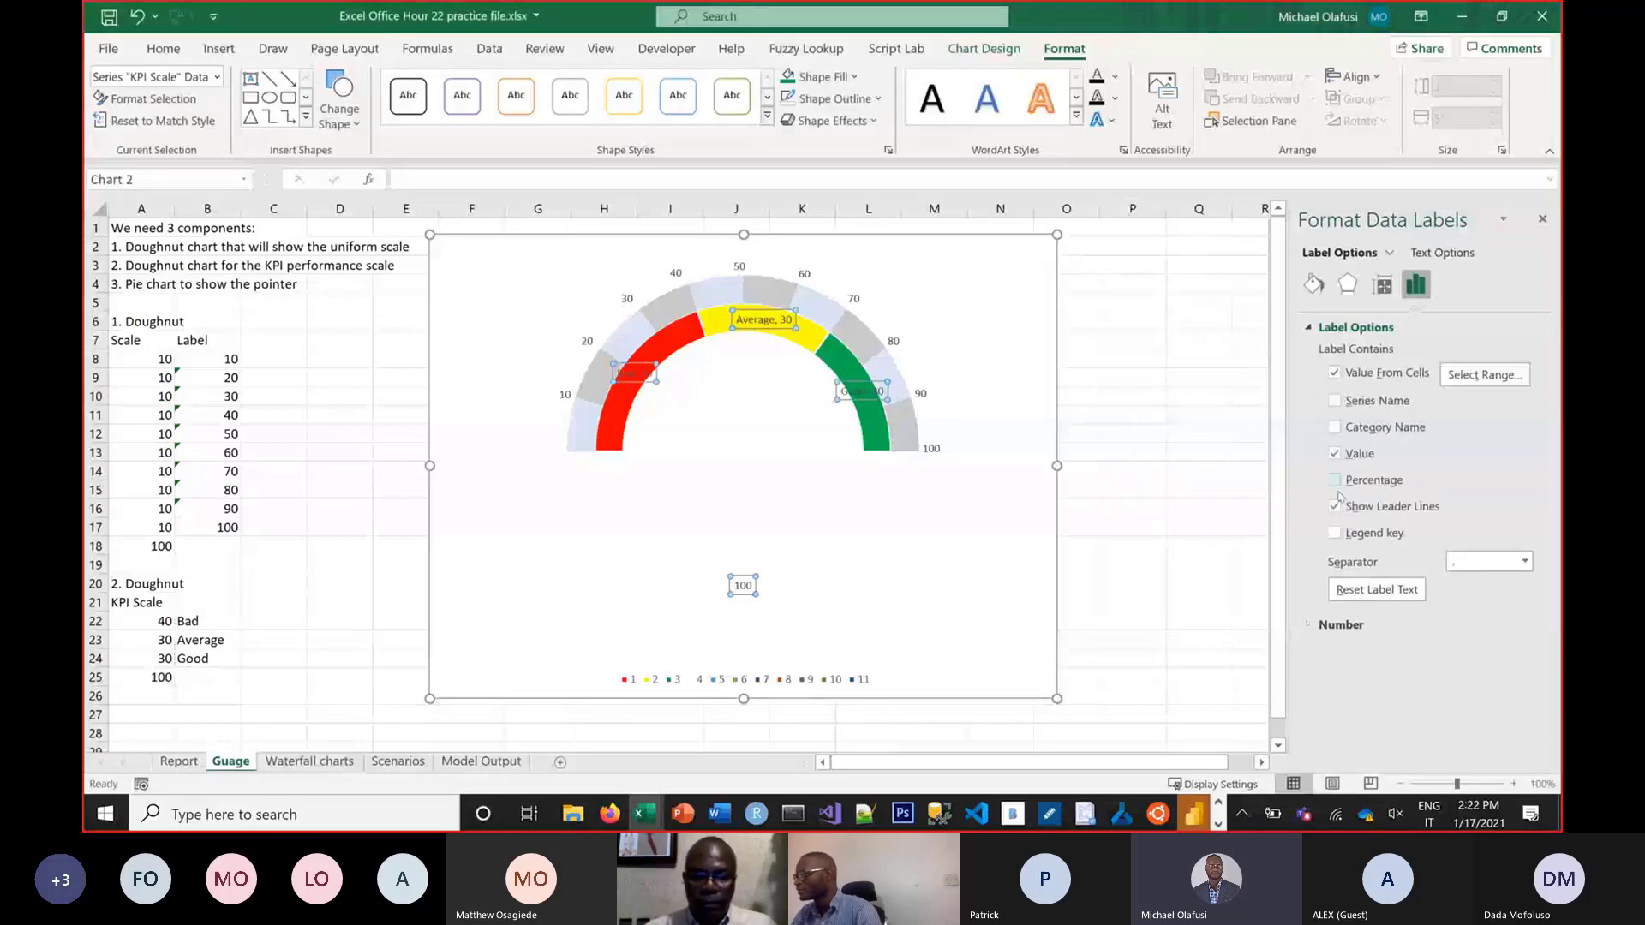
Remove the numeric values from the KPI Scale ring's data labels and make the labels bold, with white text for Bad and Good
left_click(1334, 453)
left_click(1196, 452)
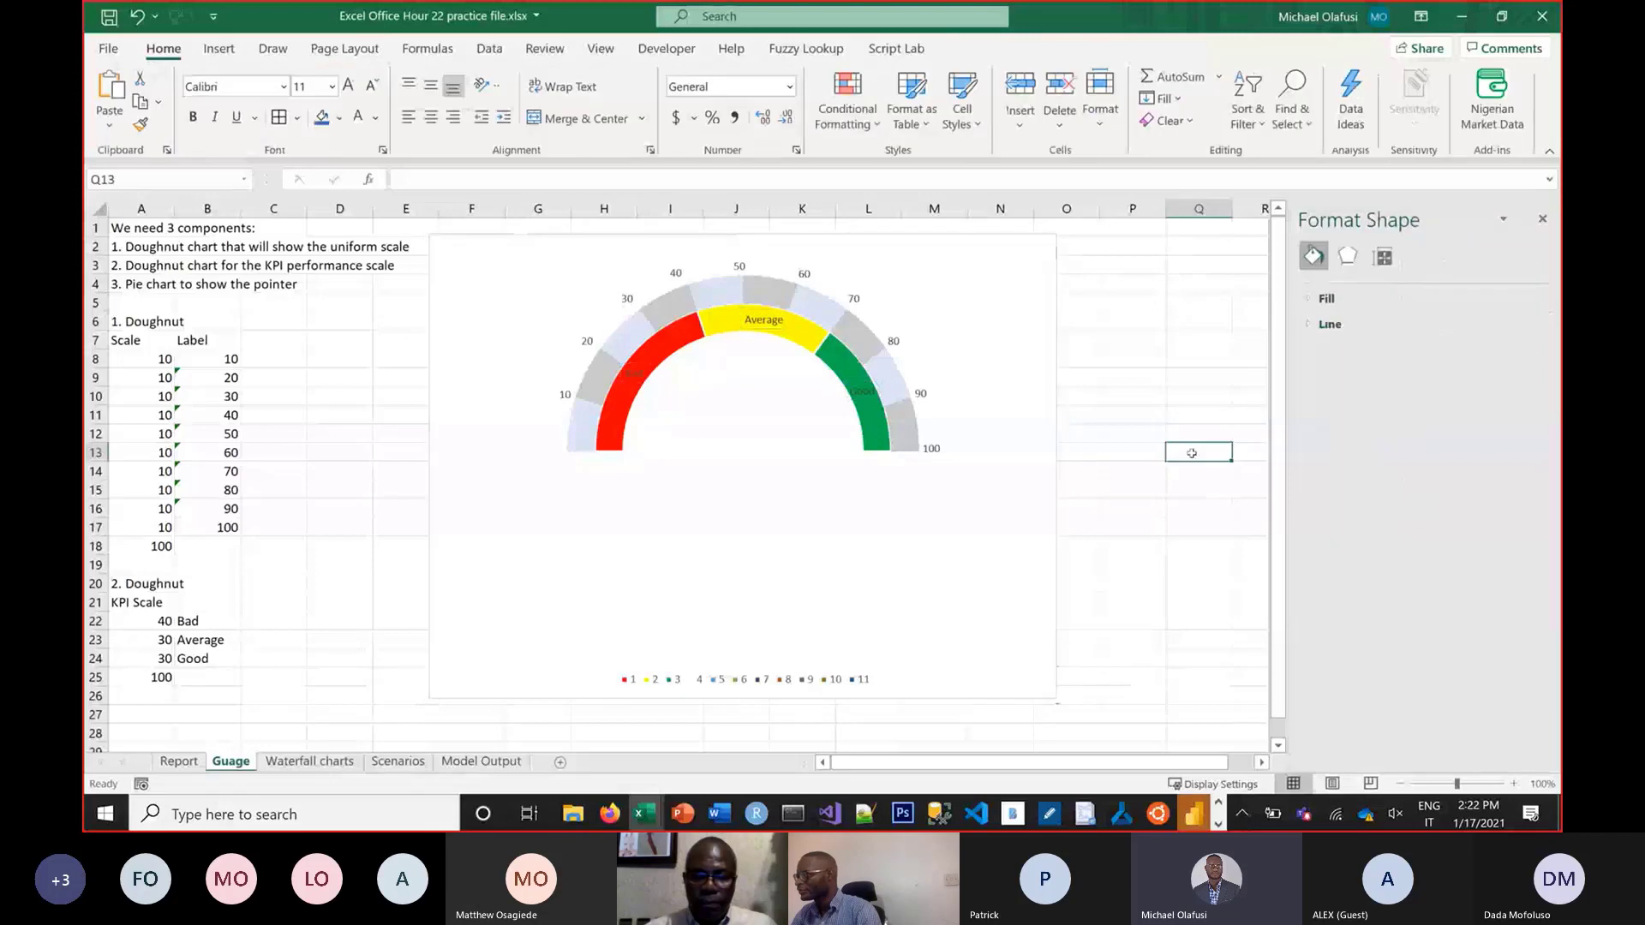
left_click(767, 327)
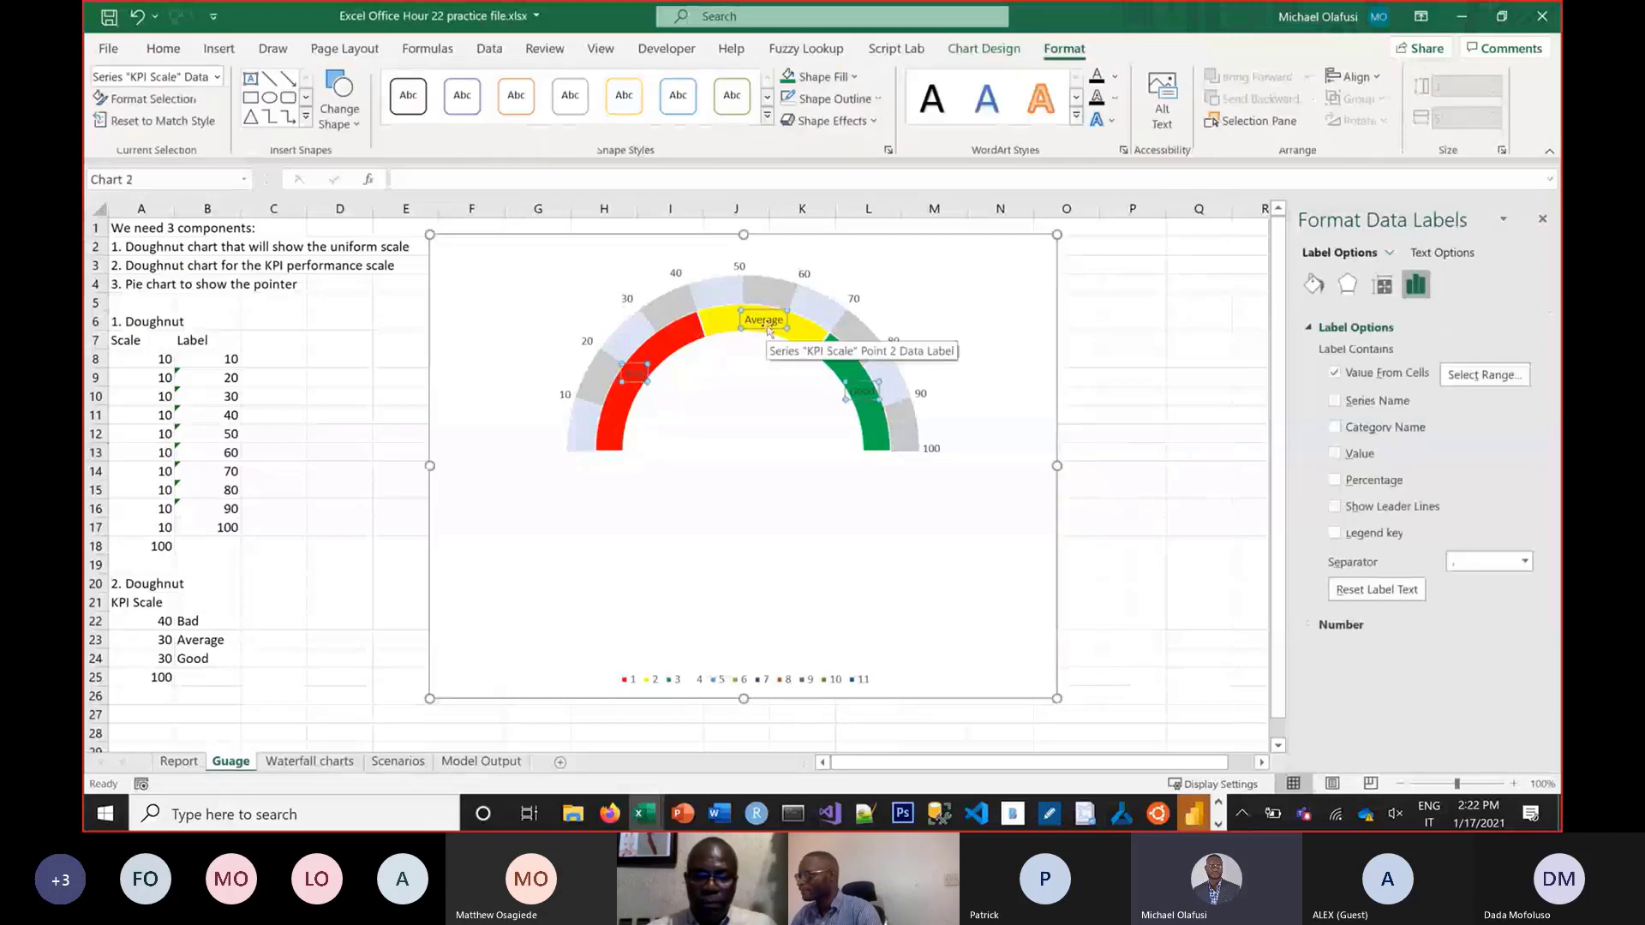
left_click(634, 377)
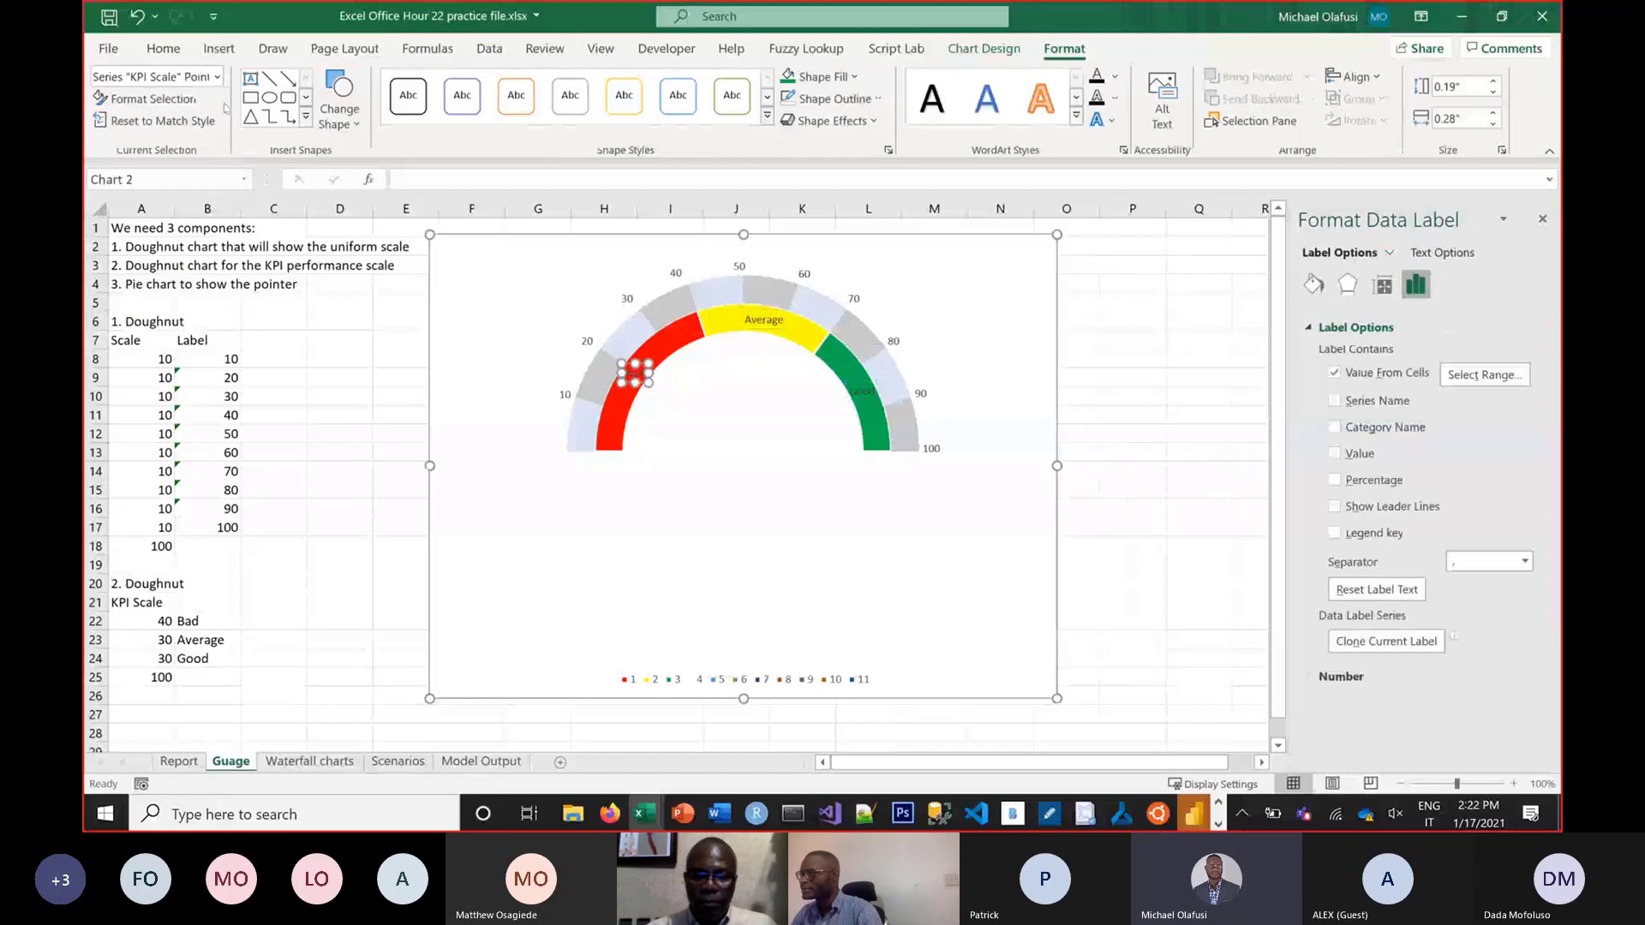
left_click(162, 48)
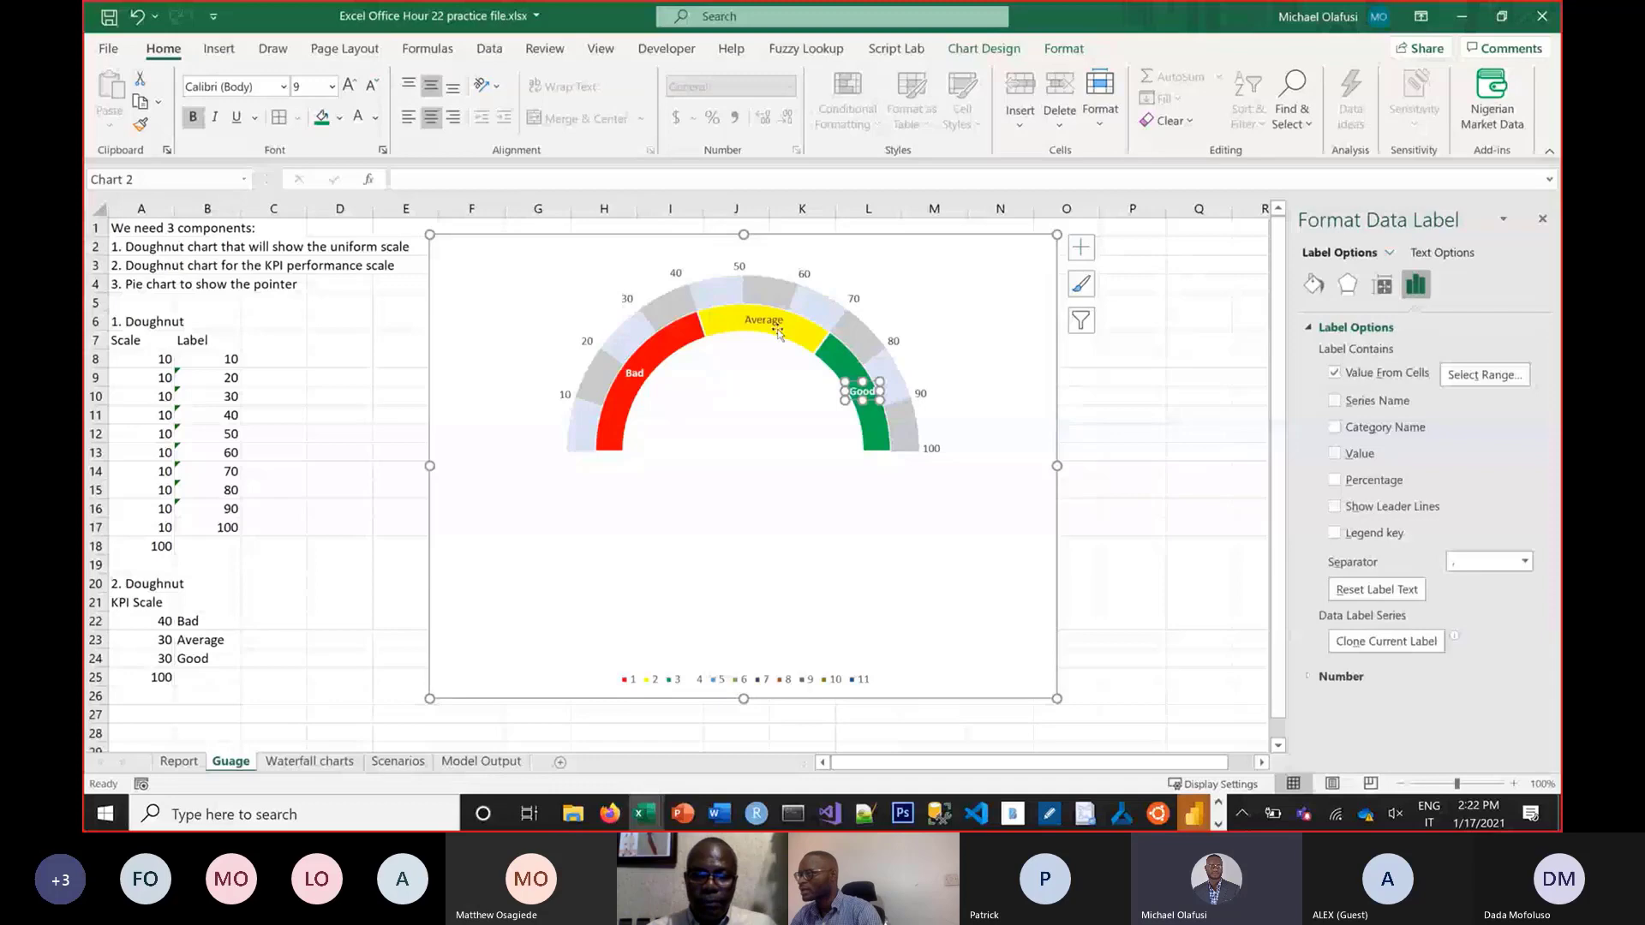
left_click(778, 332)
key("ctrl+b")
left_click(1249, 433)
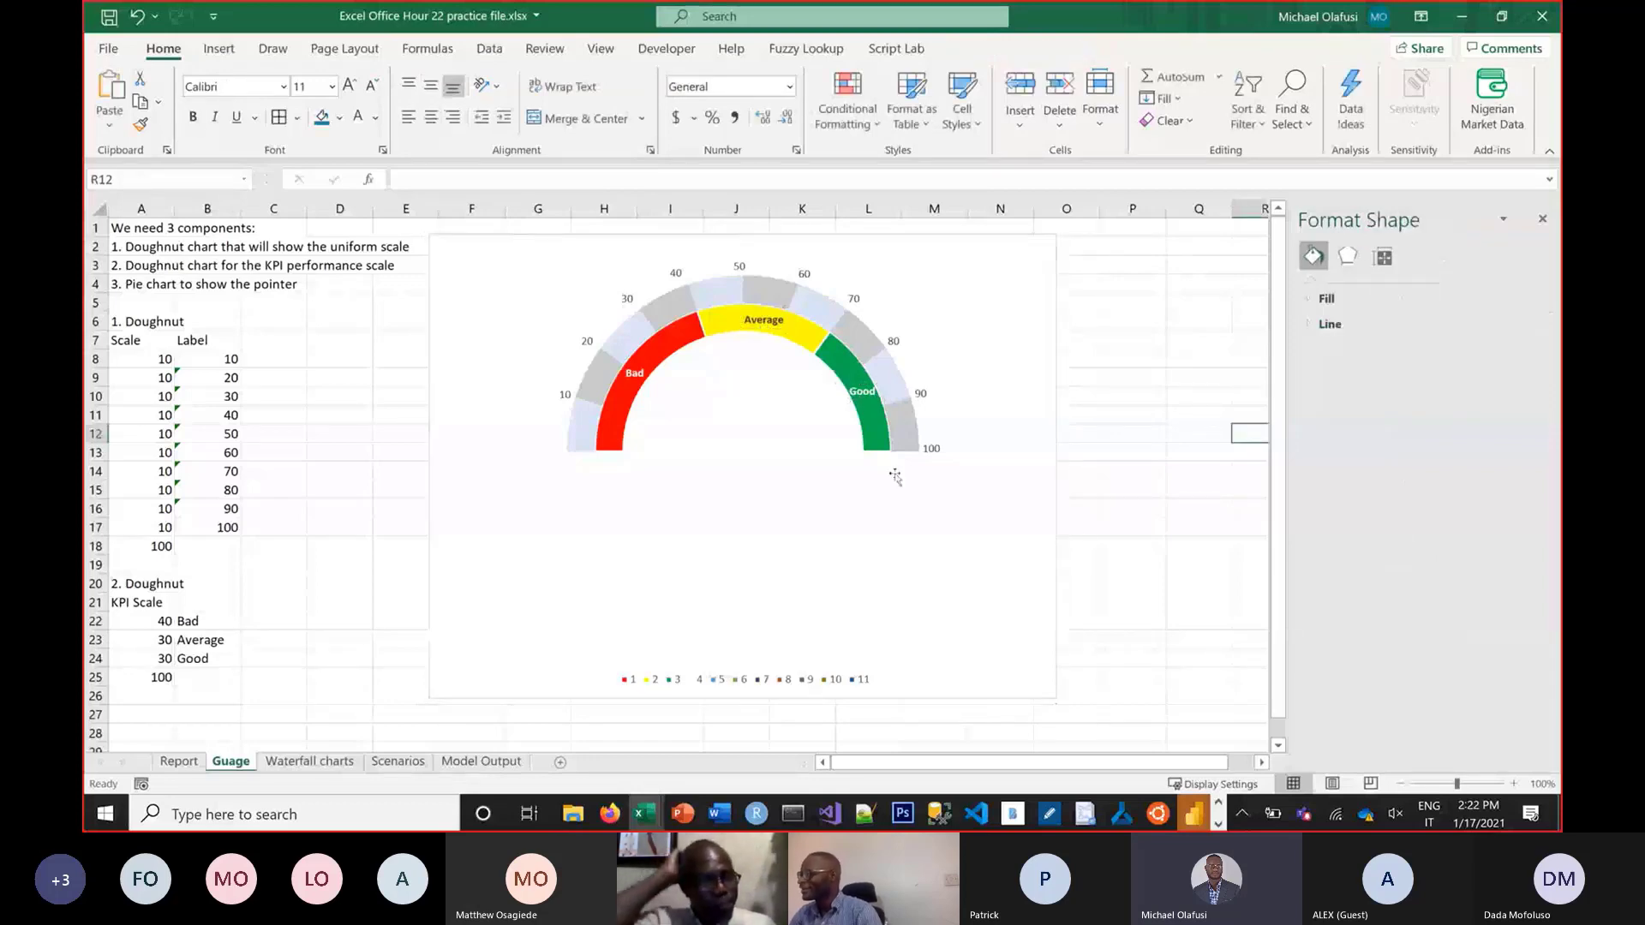
Set the doughnut hole size of the KPI Scale ring to 58%
double_click(868, 422)
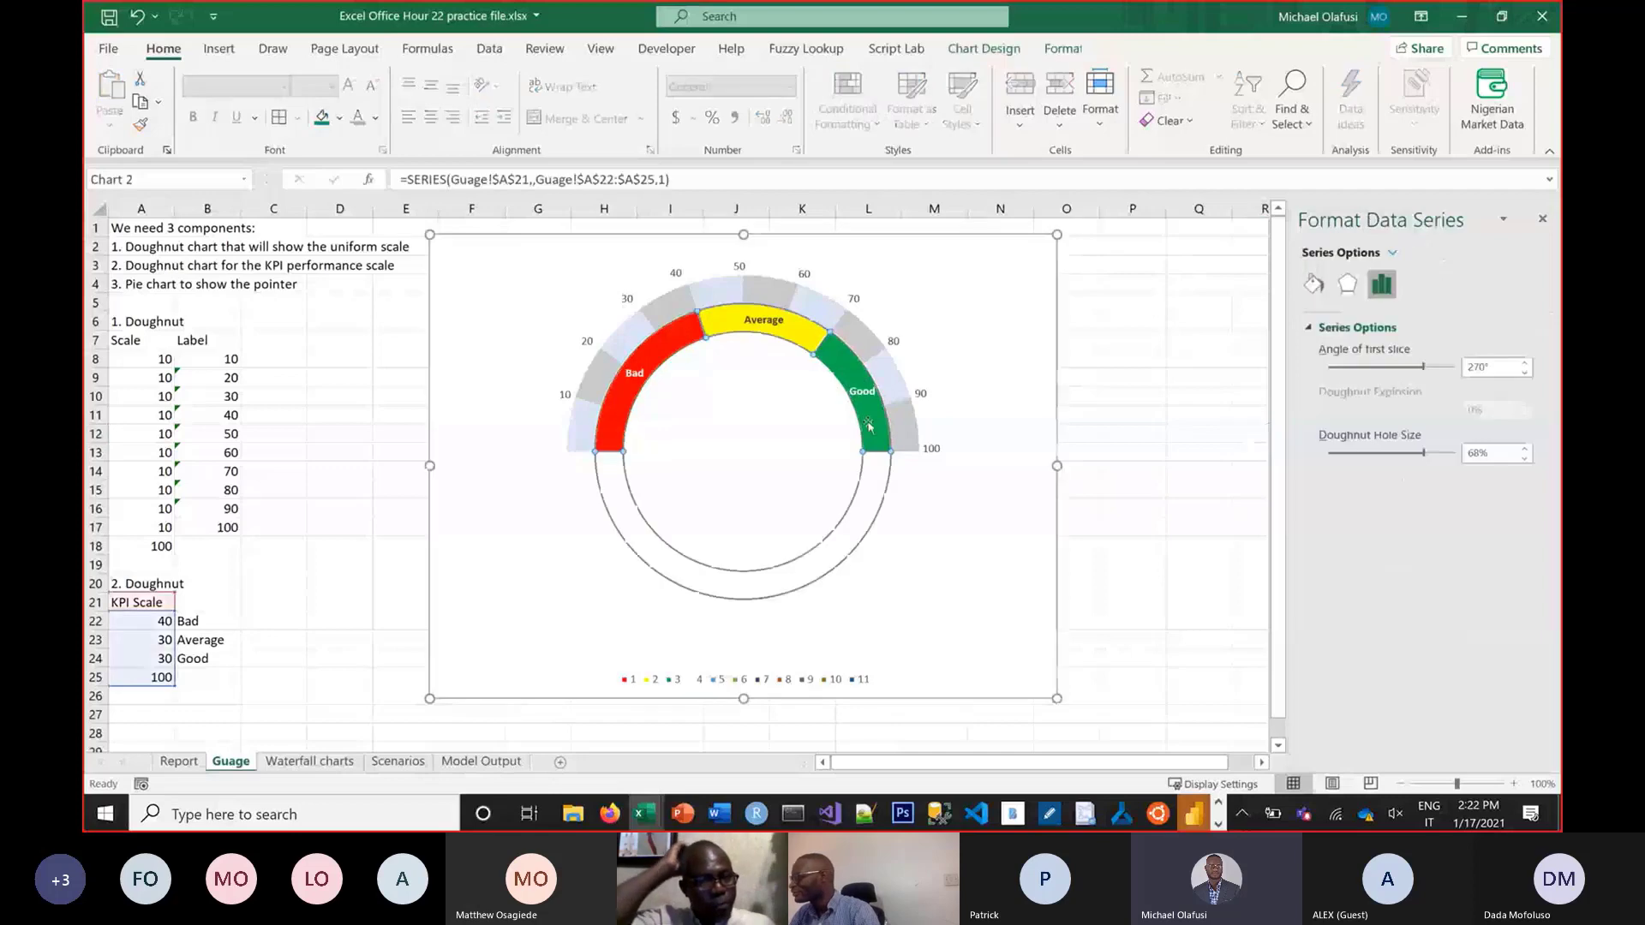
left_click(1421, 455)
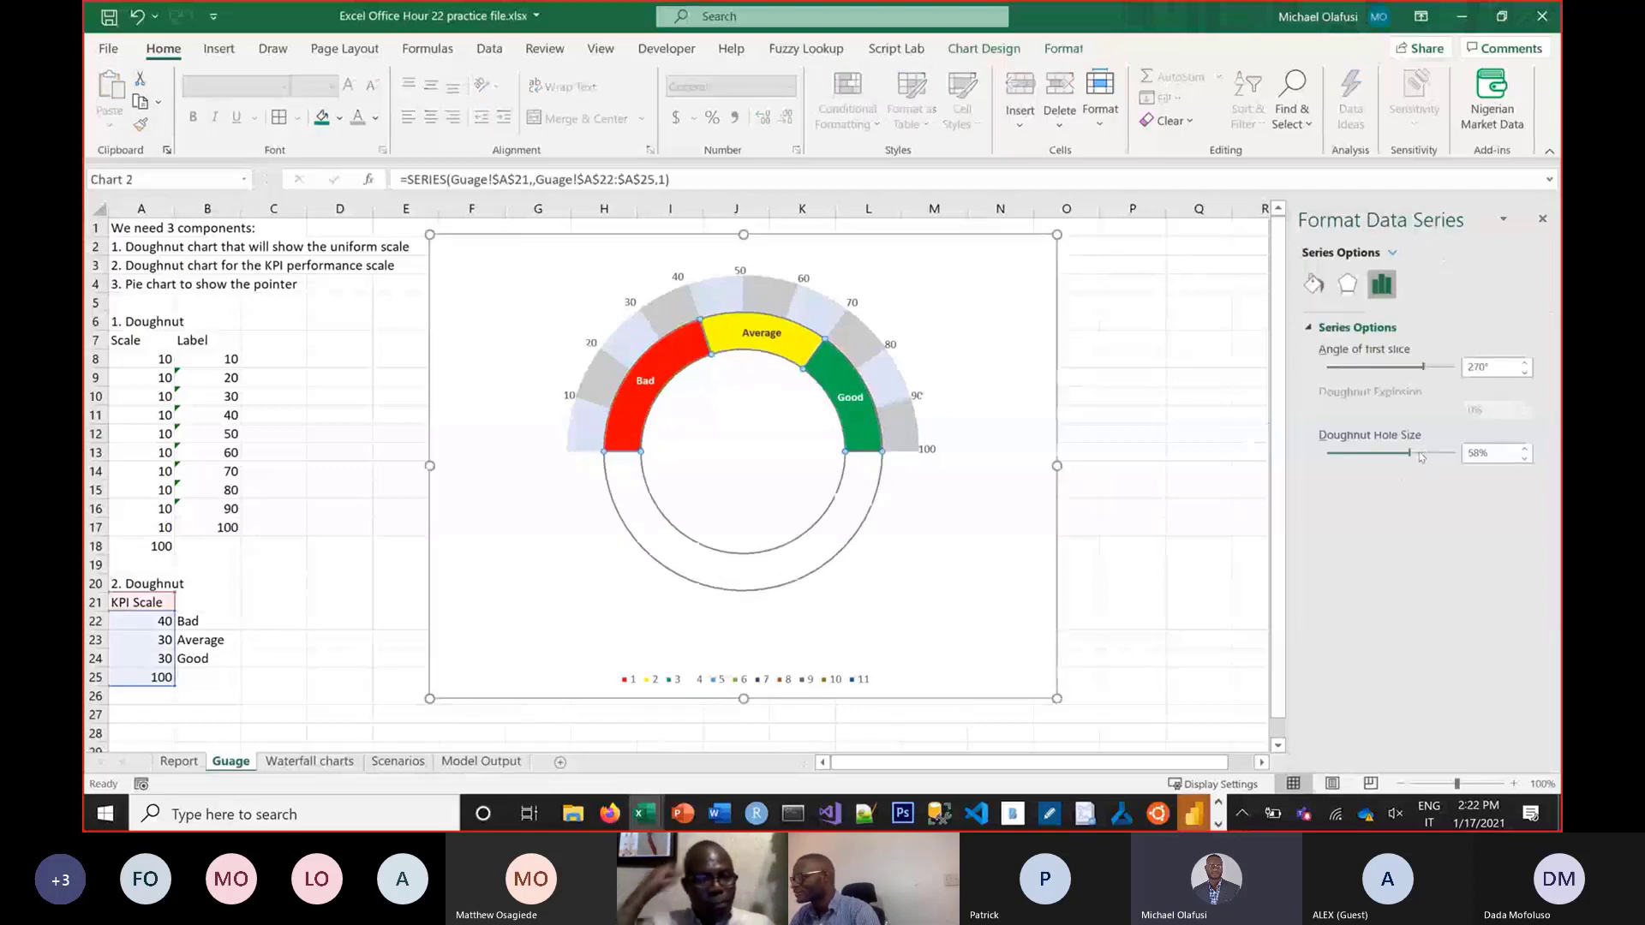
left_click(1146, 457)
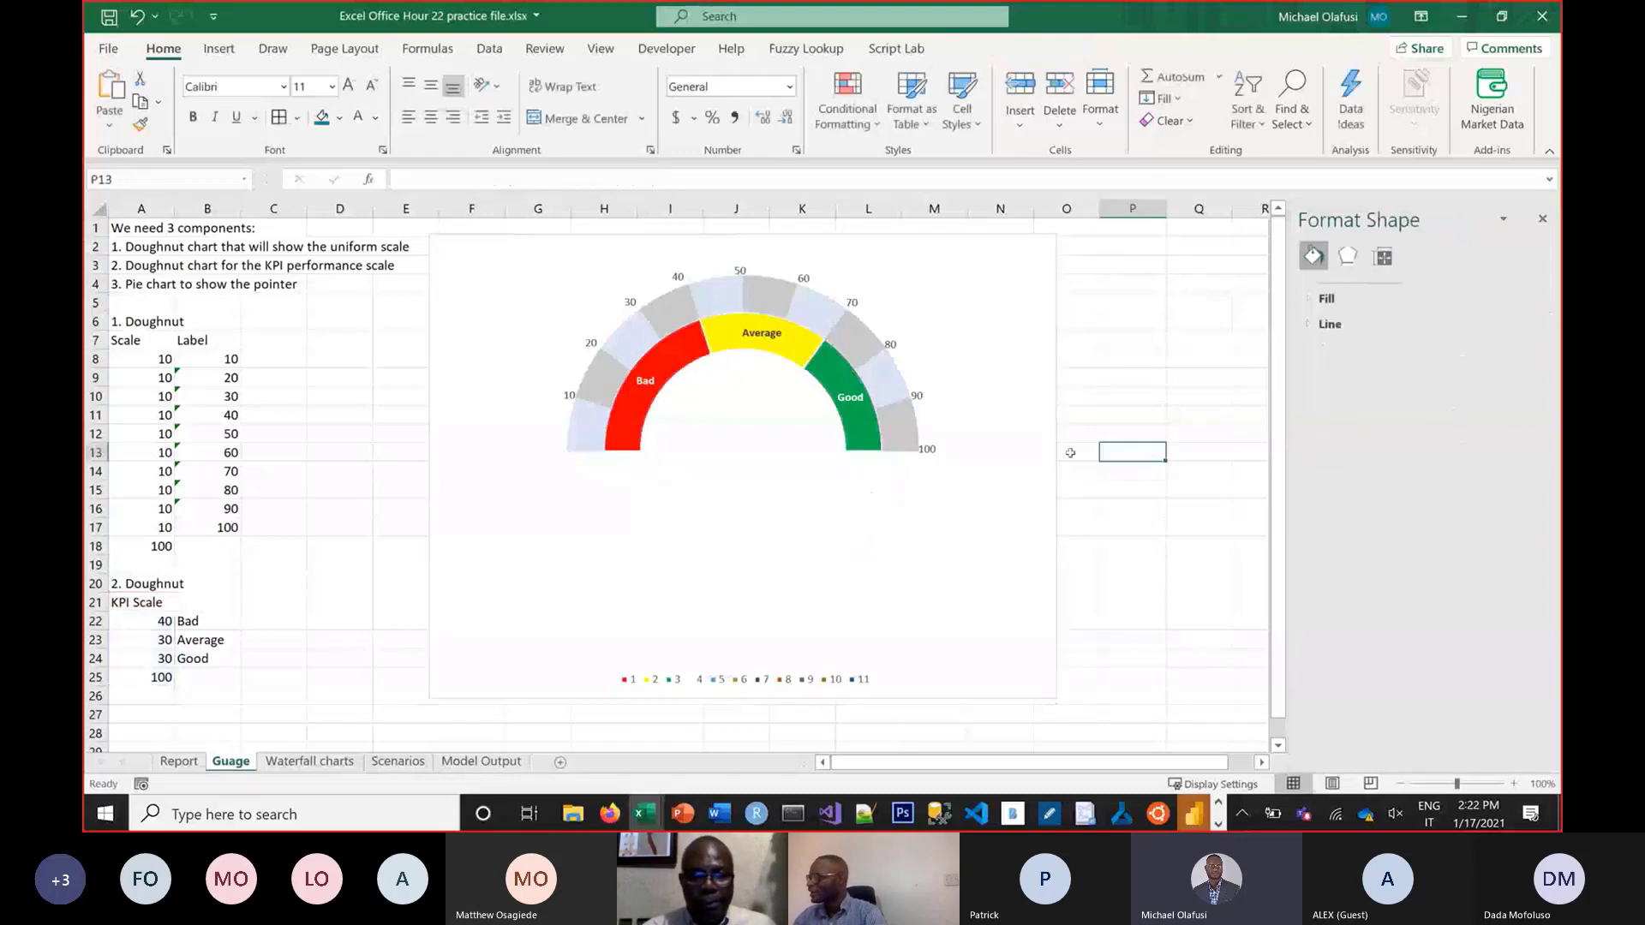
Remove the outline of the KPI Scale ring and delete the chart's legend
left_click(821, 369)
right_click(822, 368)
left_click(889, 313)
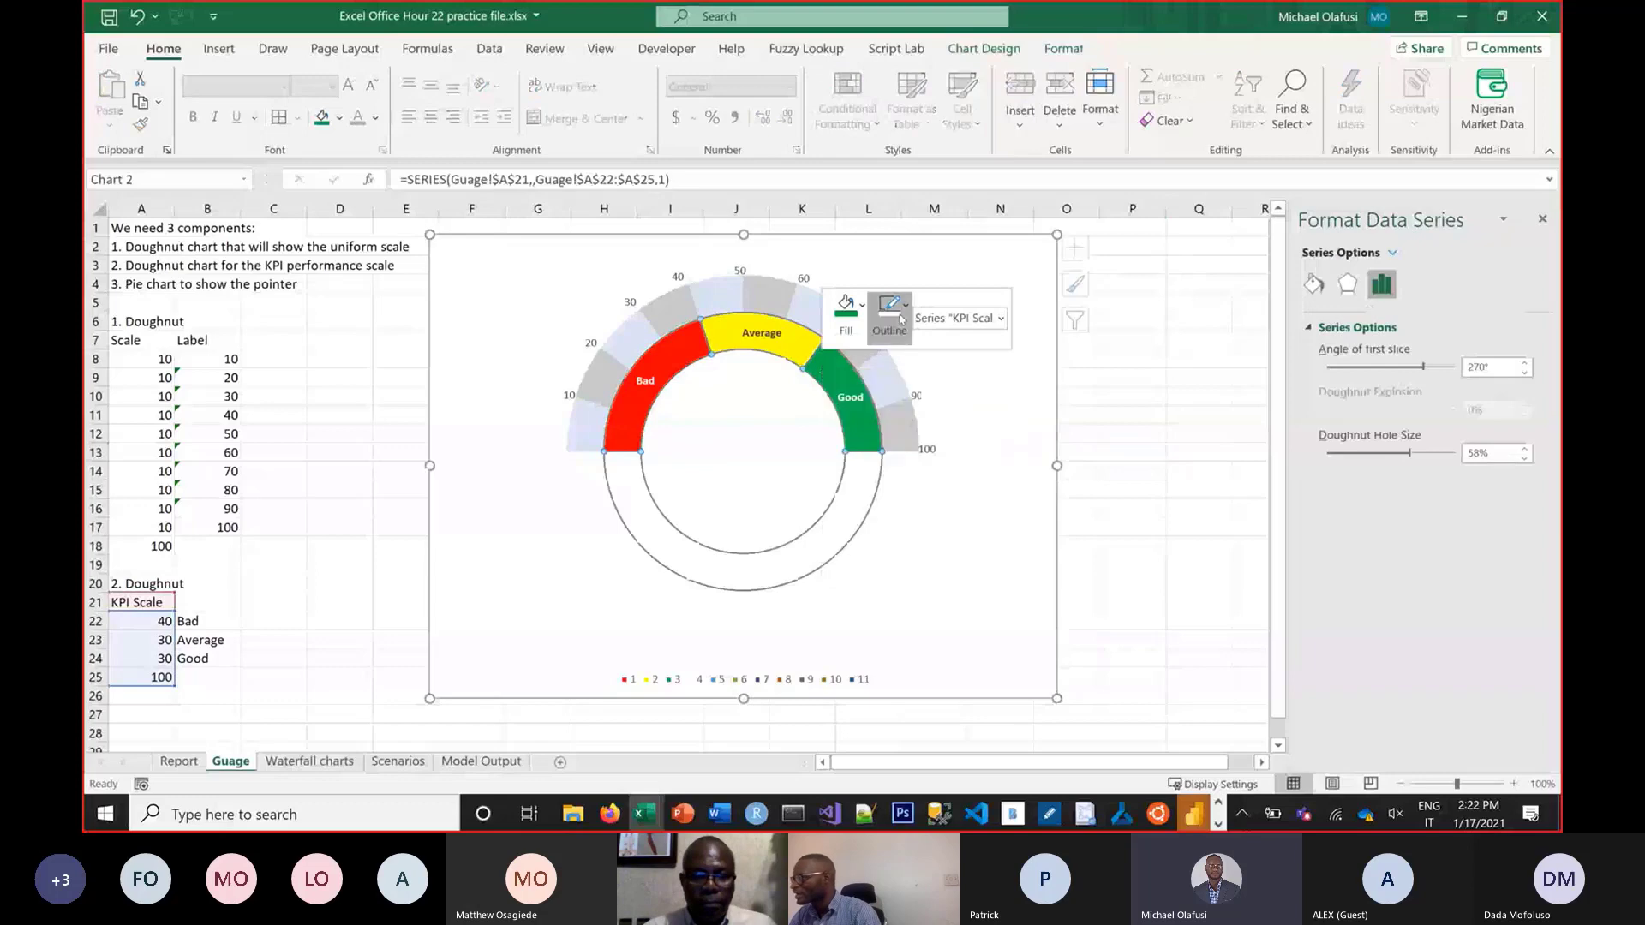
left_click(930, 581)
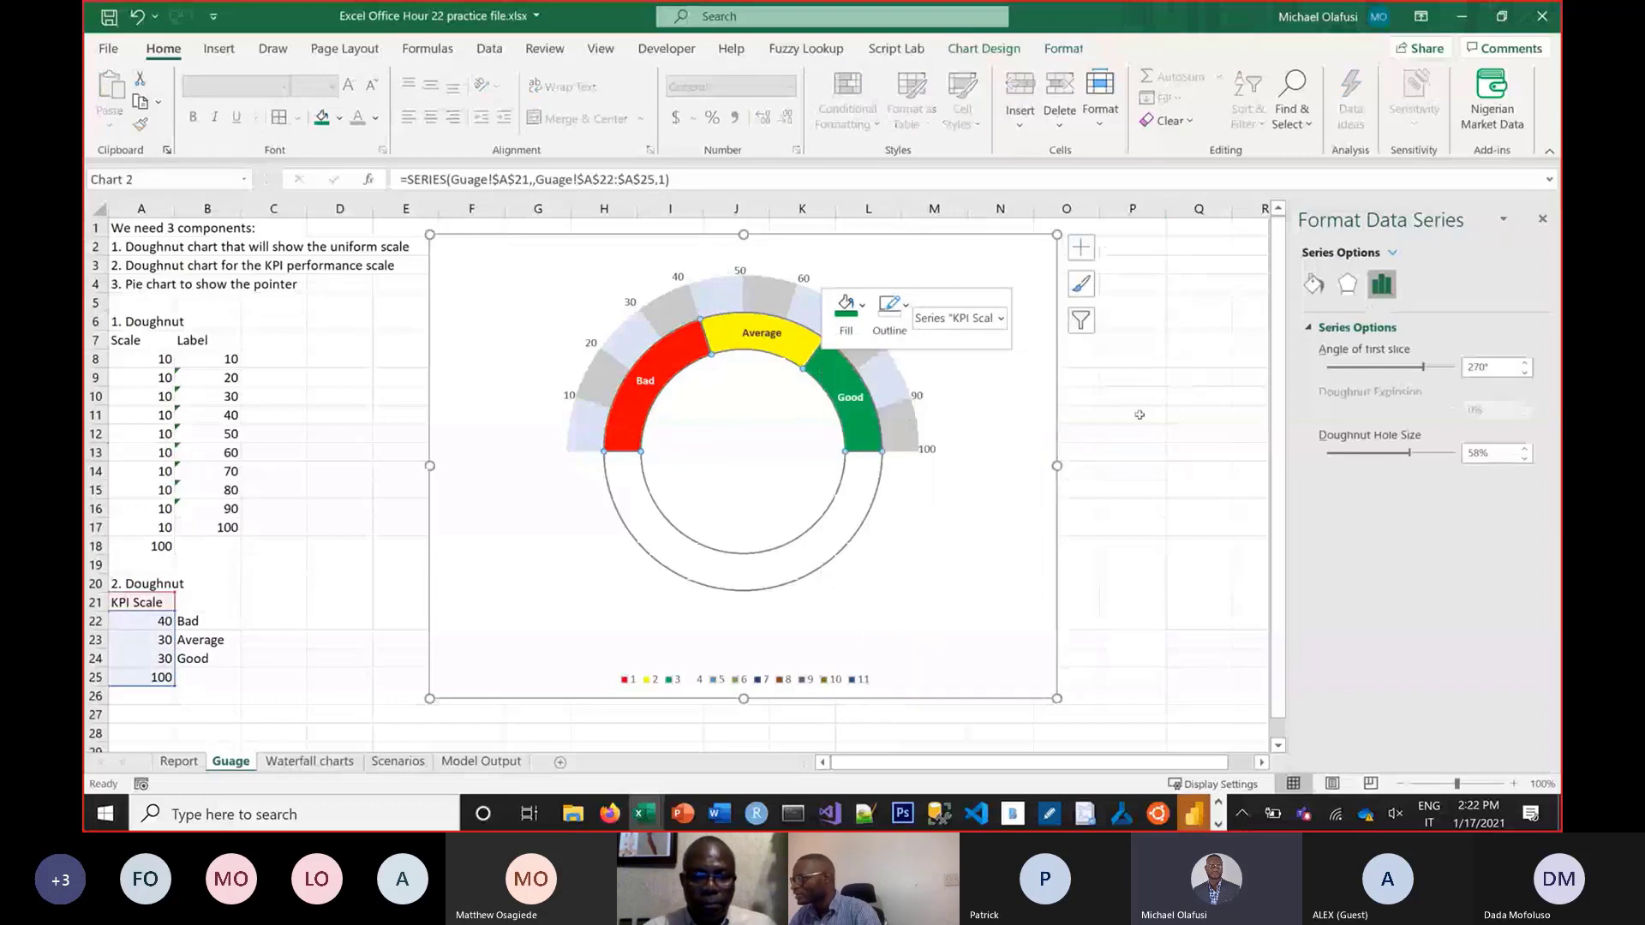
left_click(1153, 403)
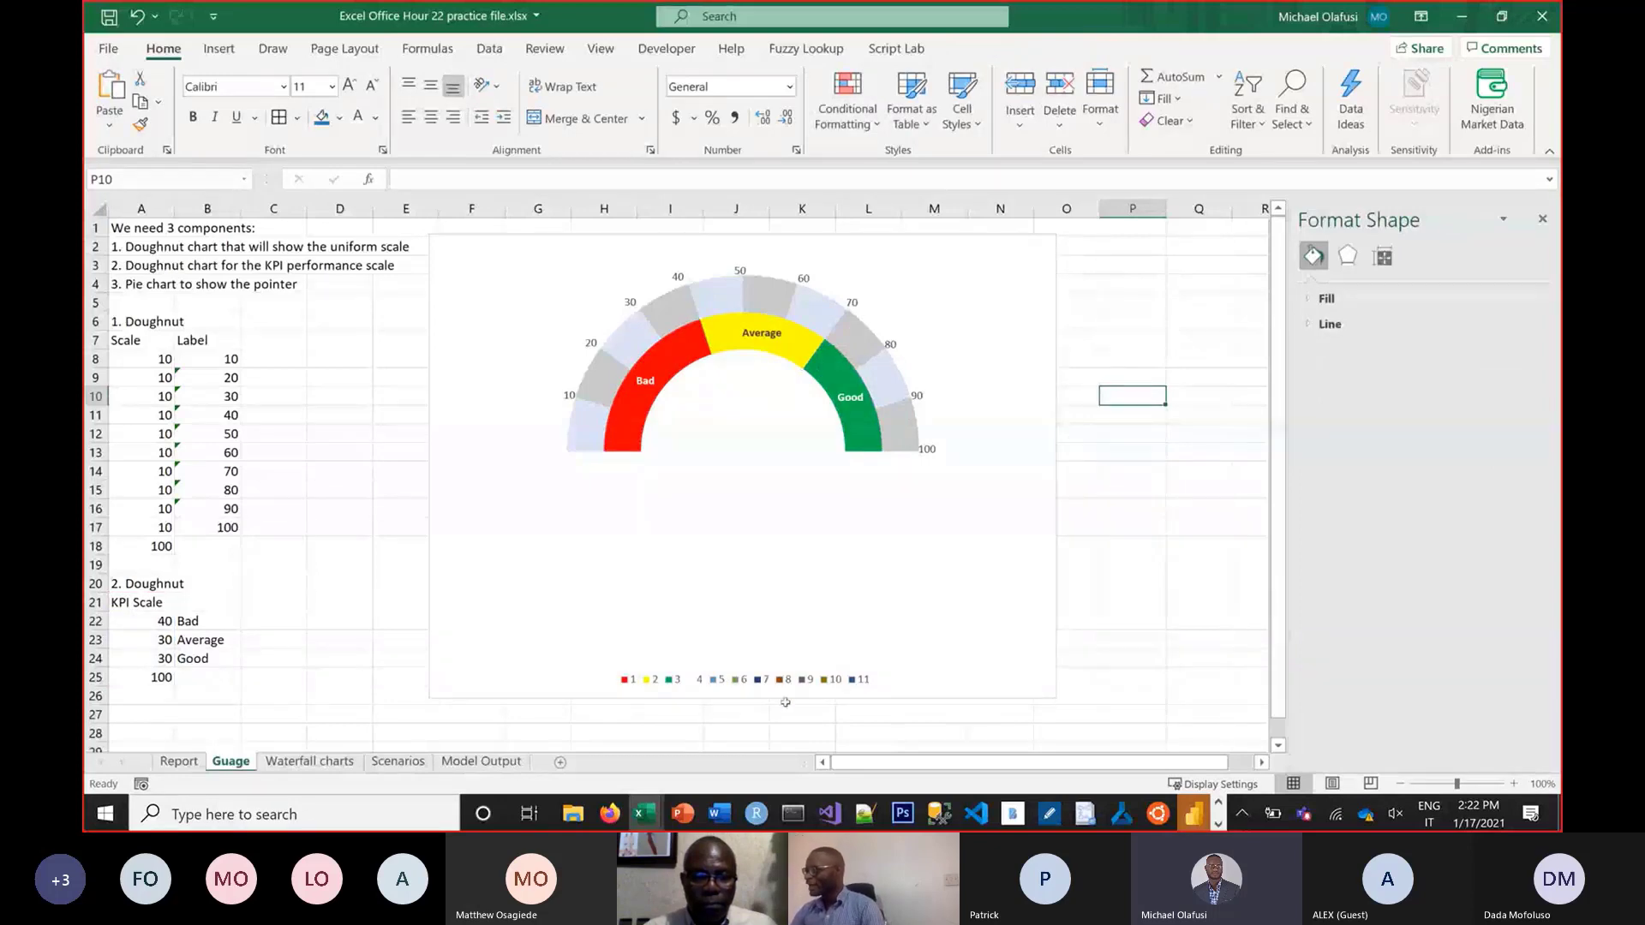
left_click(801, 680)
key("Delete")
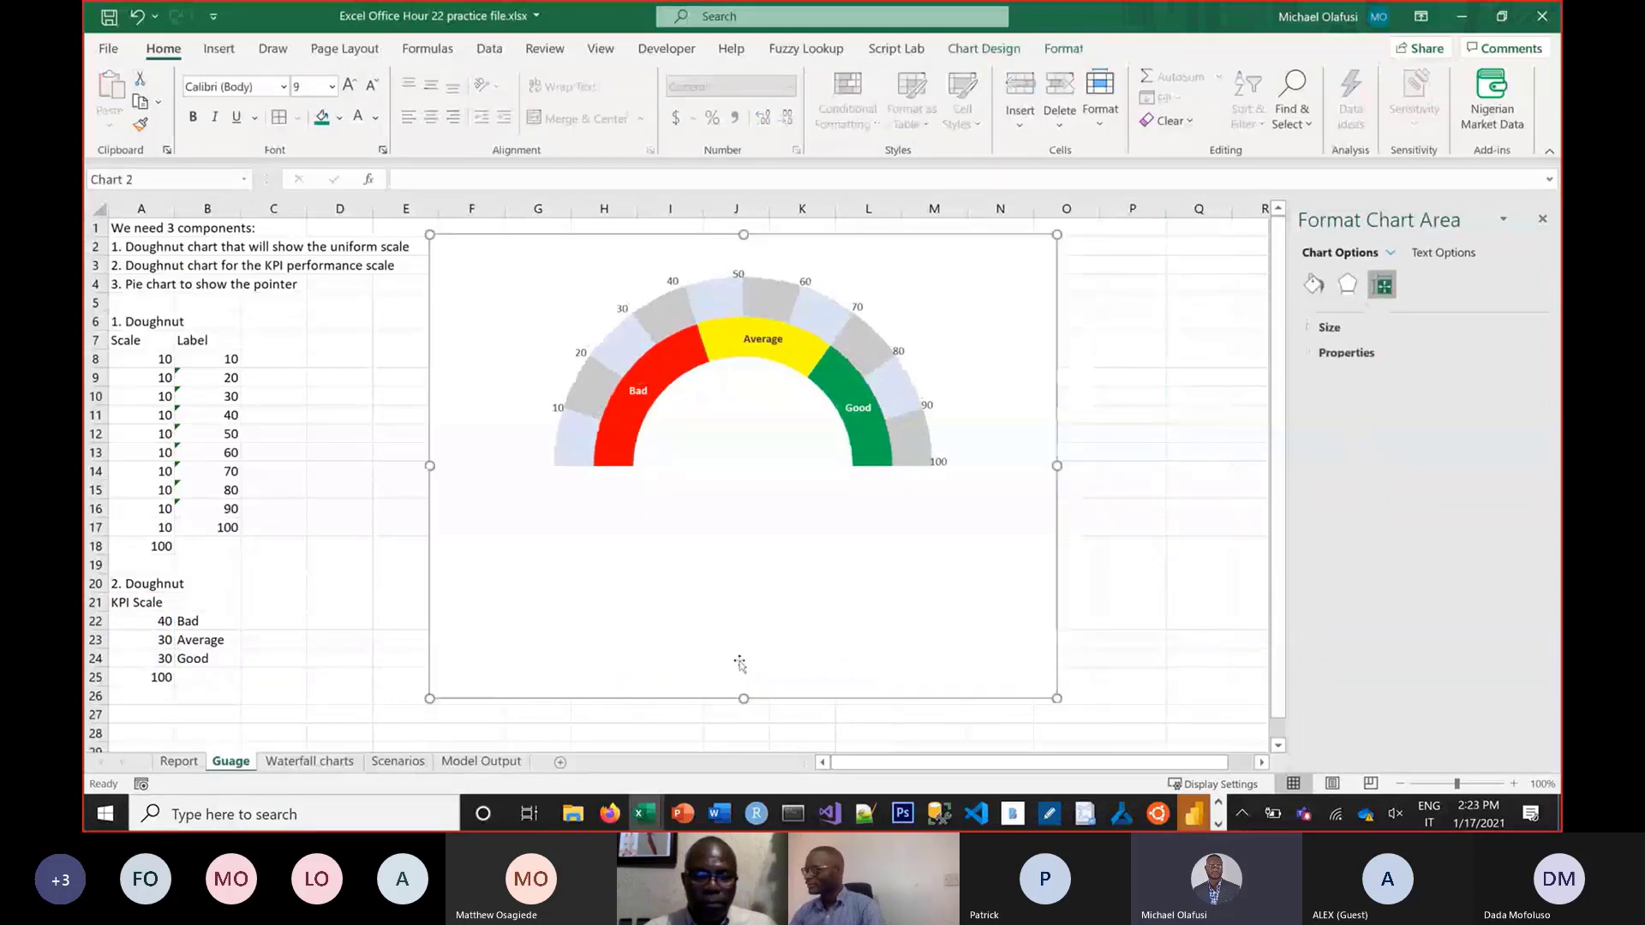
left_click(126, 248)
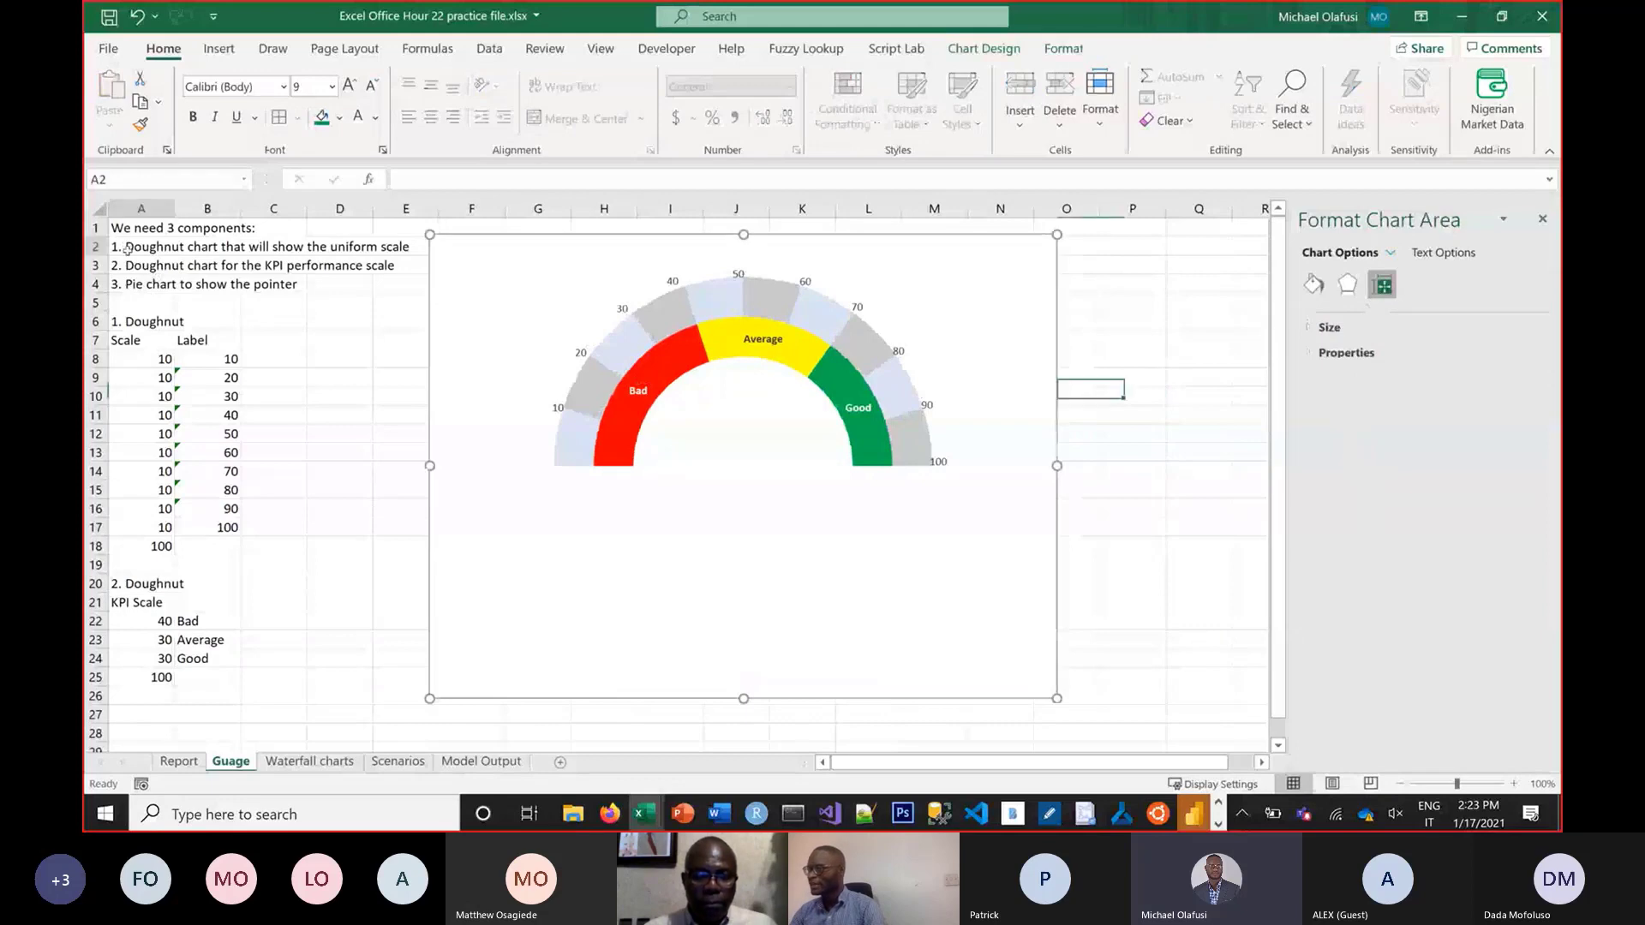
left_click_drag(126, 248, 148, 284)
left_click(148, 252)
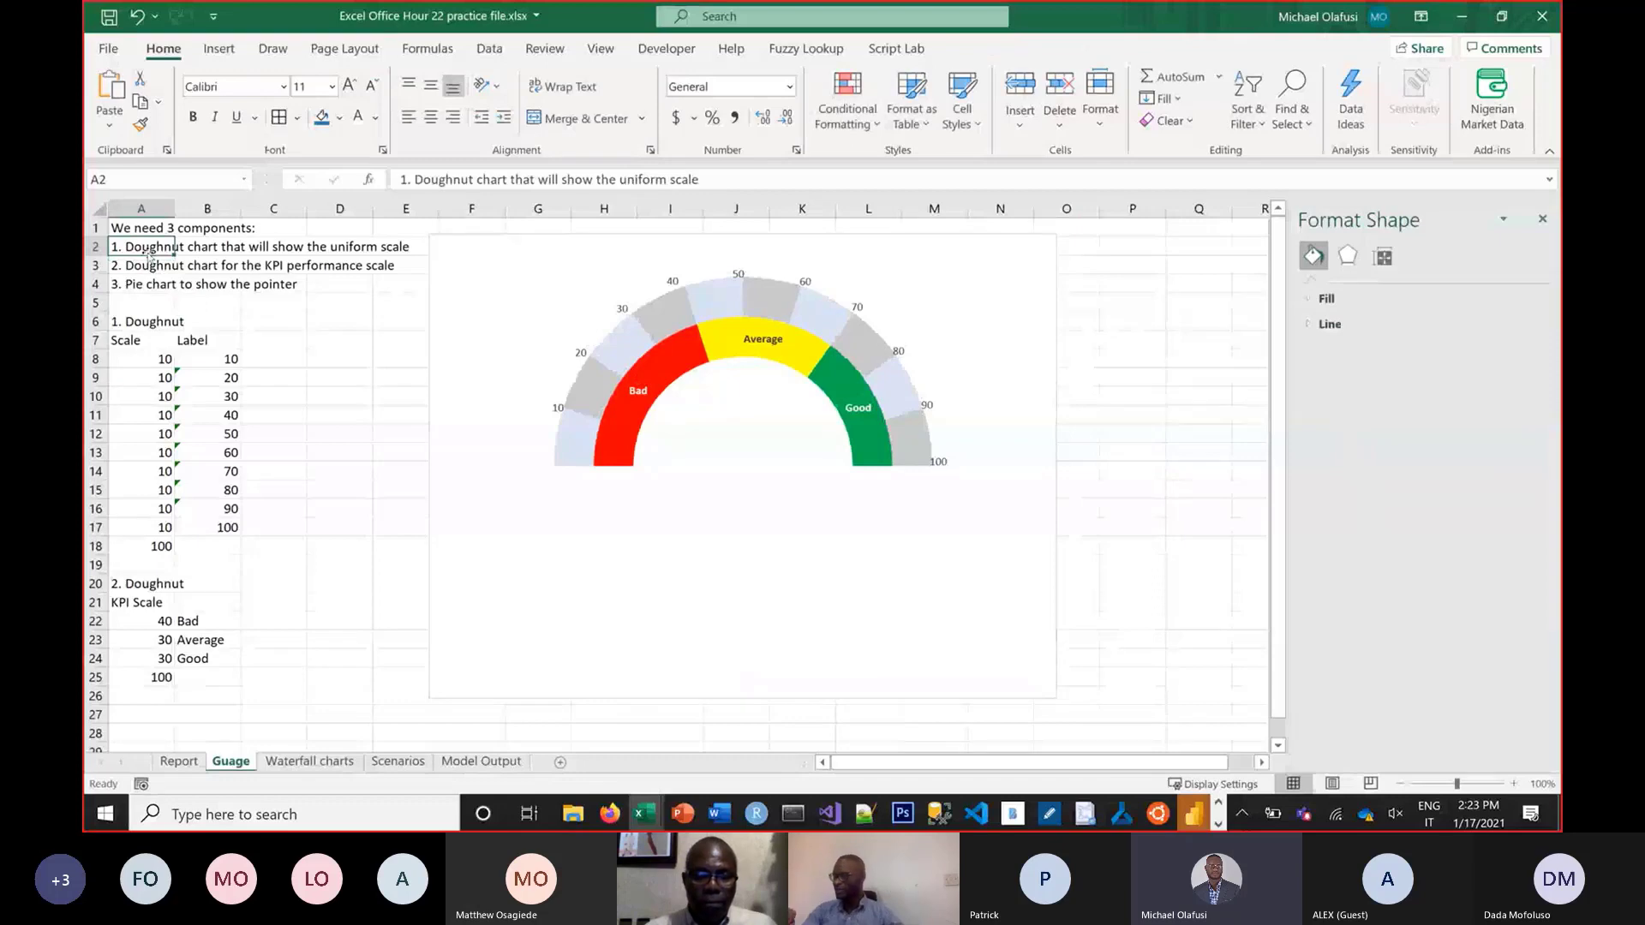
left_click(141, 265)
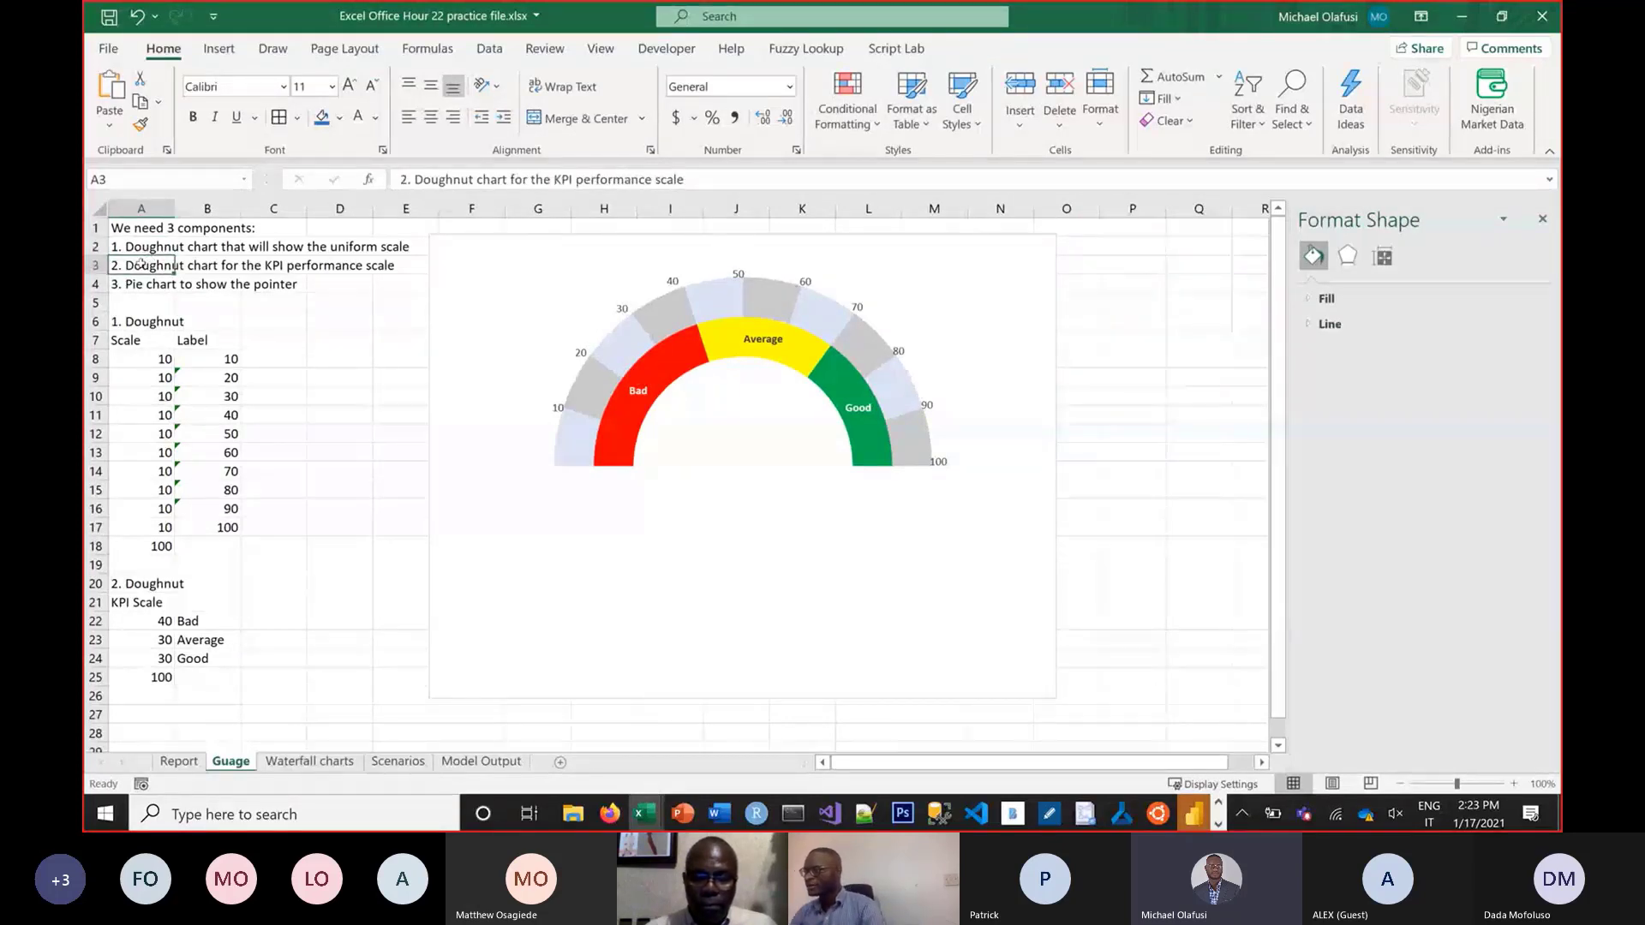
left_click(119, 284)
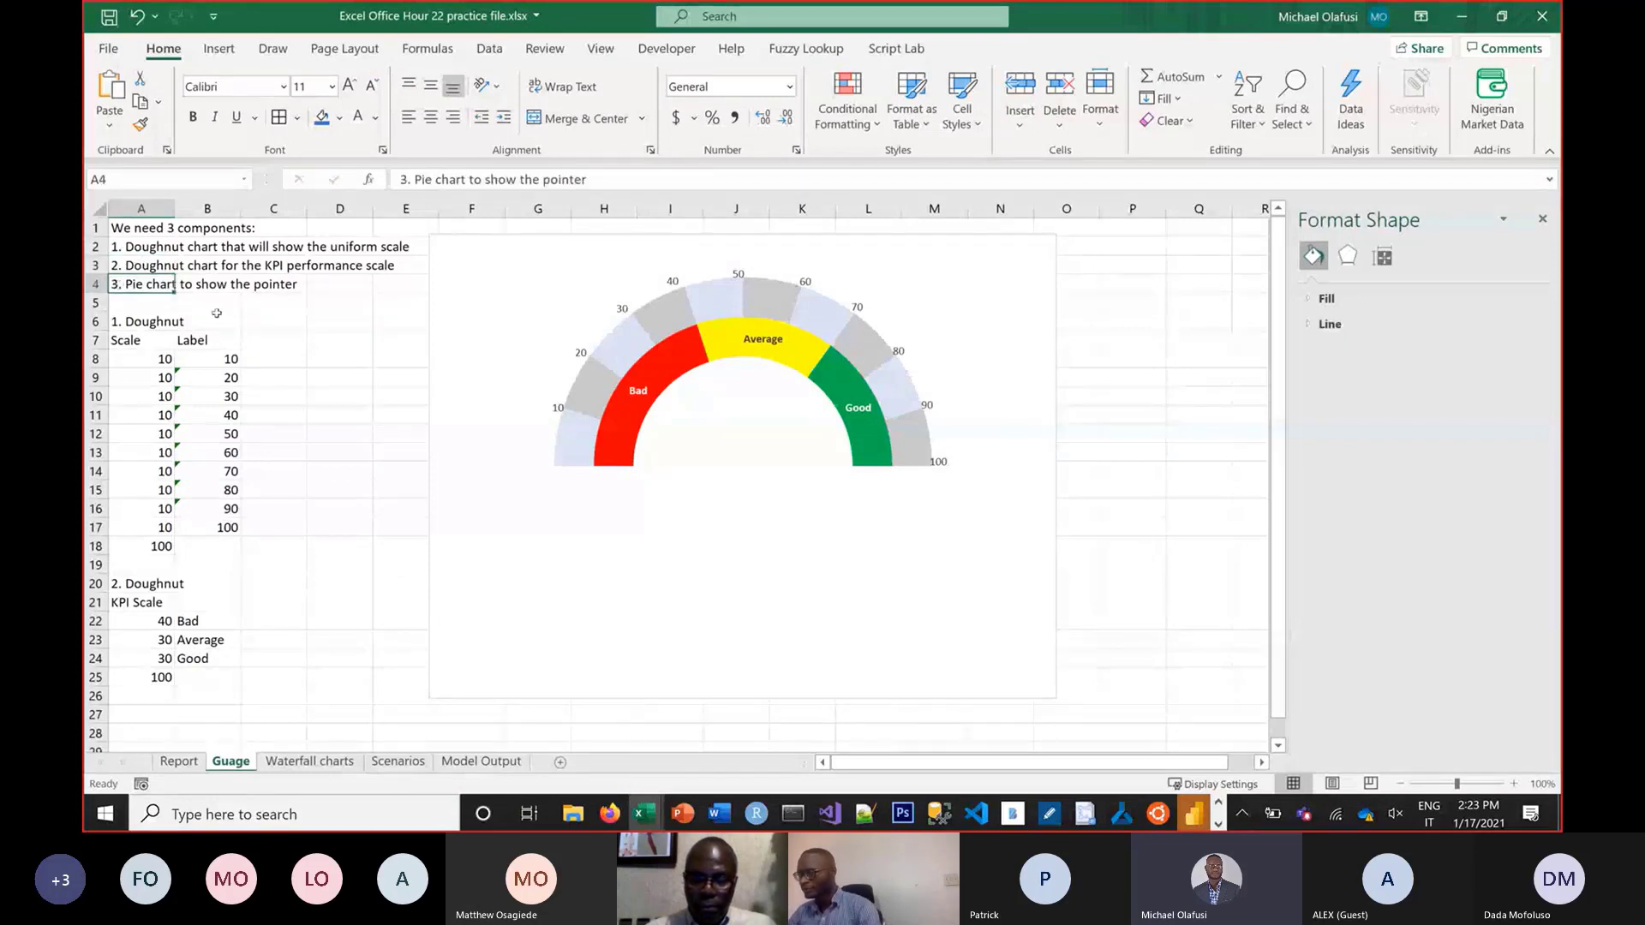
Enter the section heading "3. Pie Chart" in cell A27
left_click(144, 715)
type("3.")
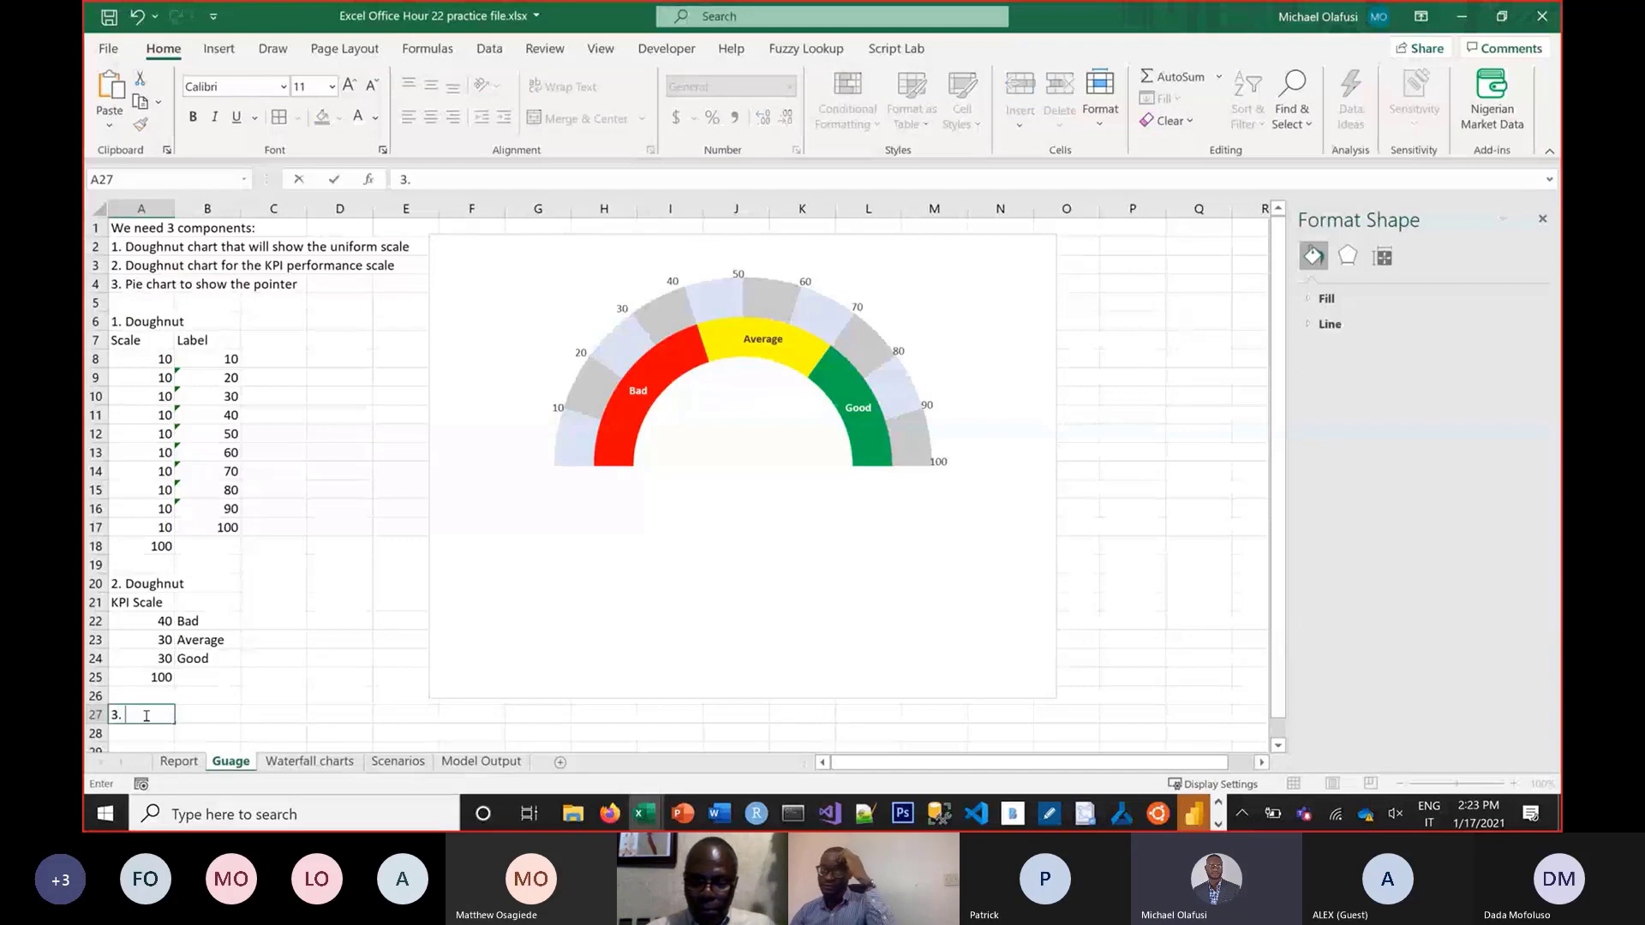
type(" Pie Chart")
key("Return")
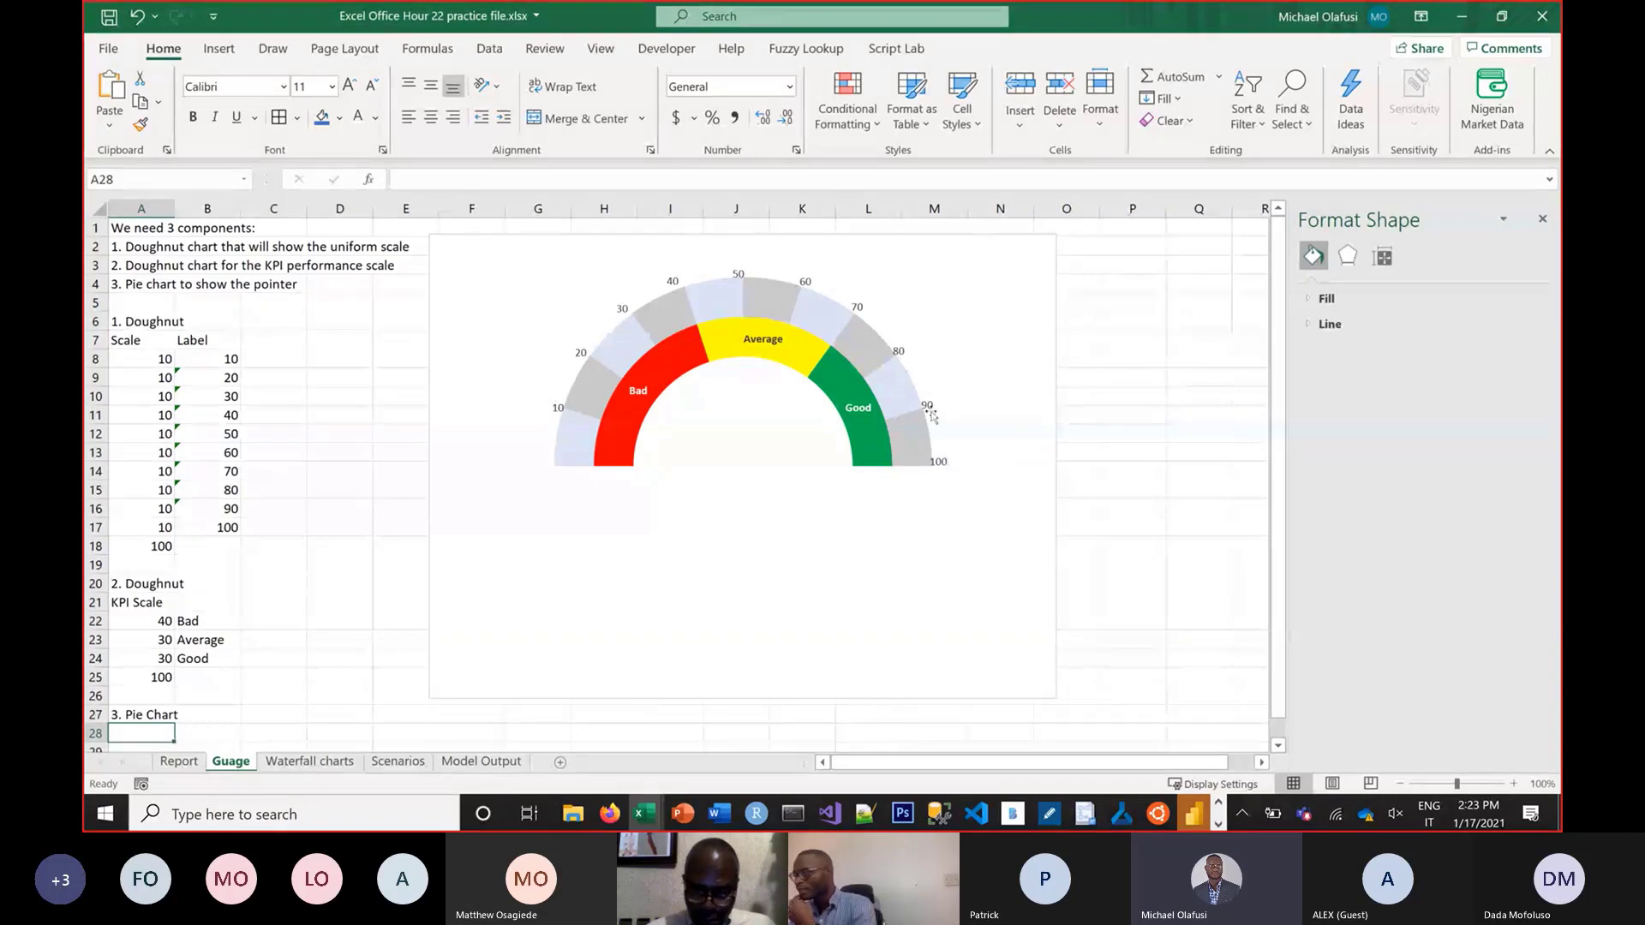
Enter the row labels Achievement, Thickness and Remainder in A28:A30 and widen column A to fit them
left_click_drag(161, 549, 144, 361)
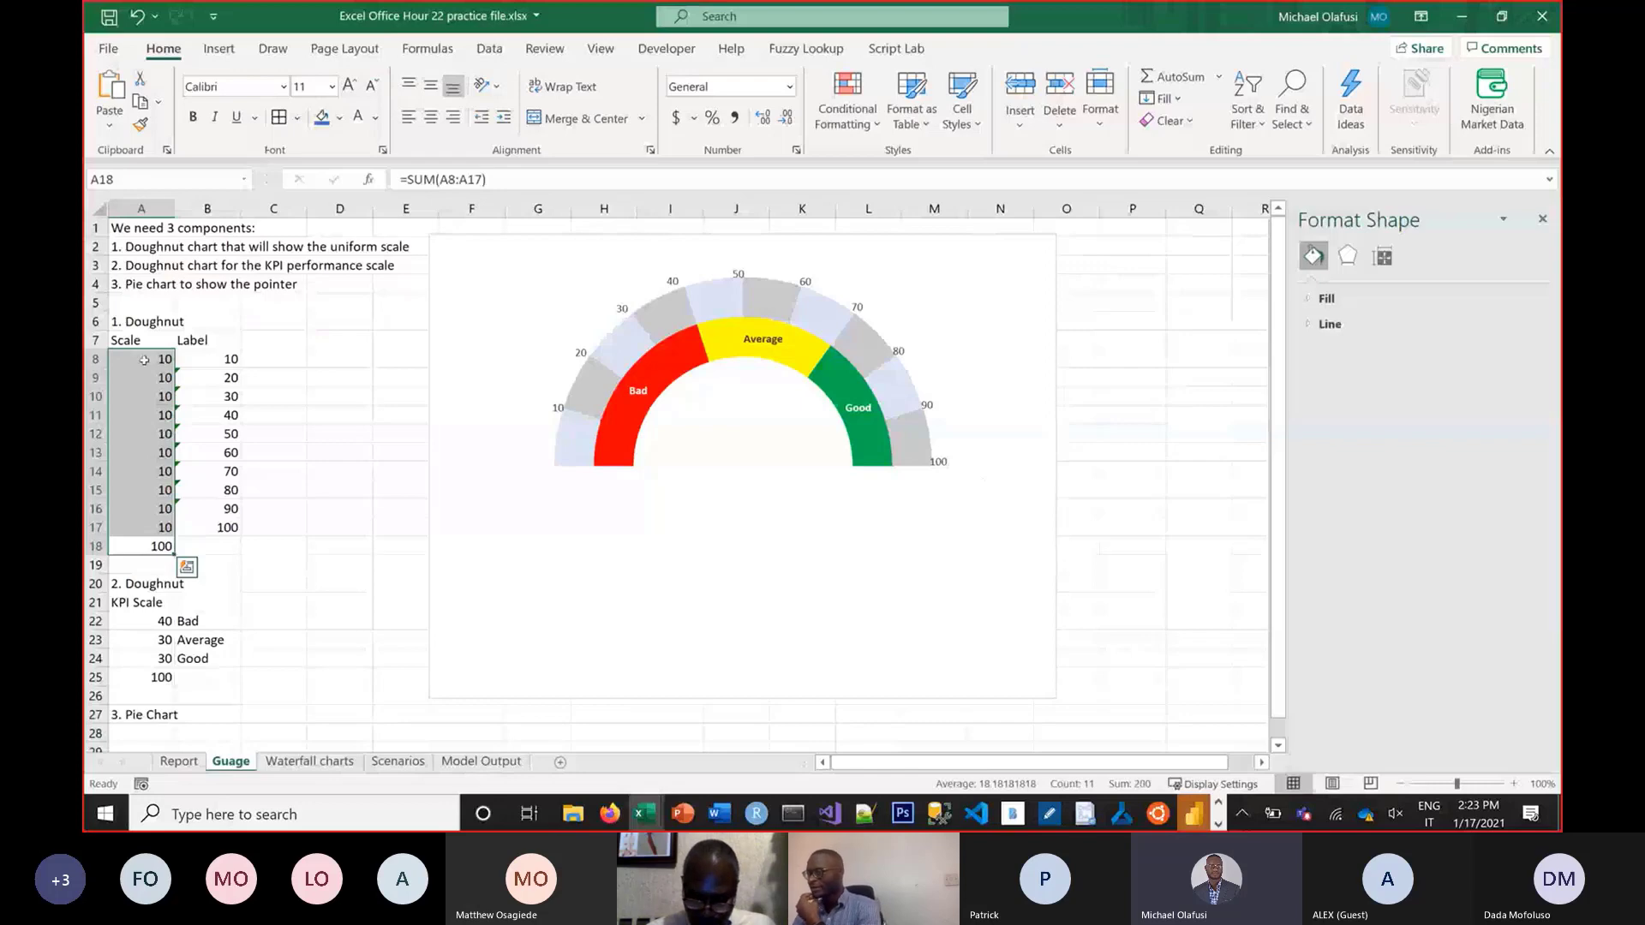
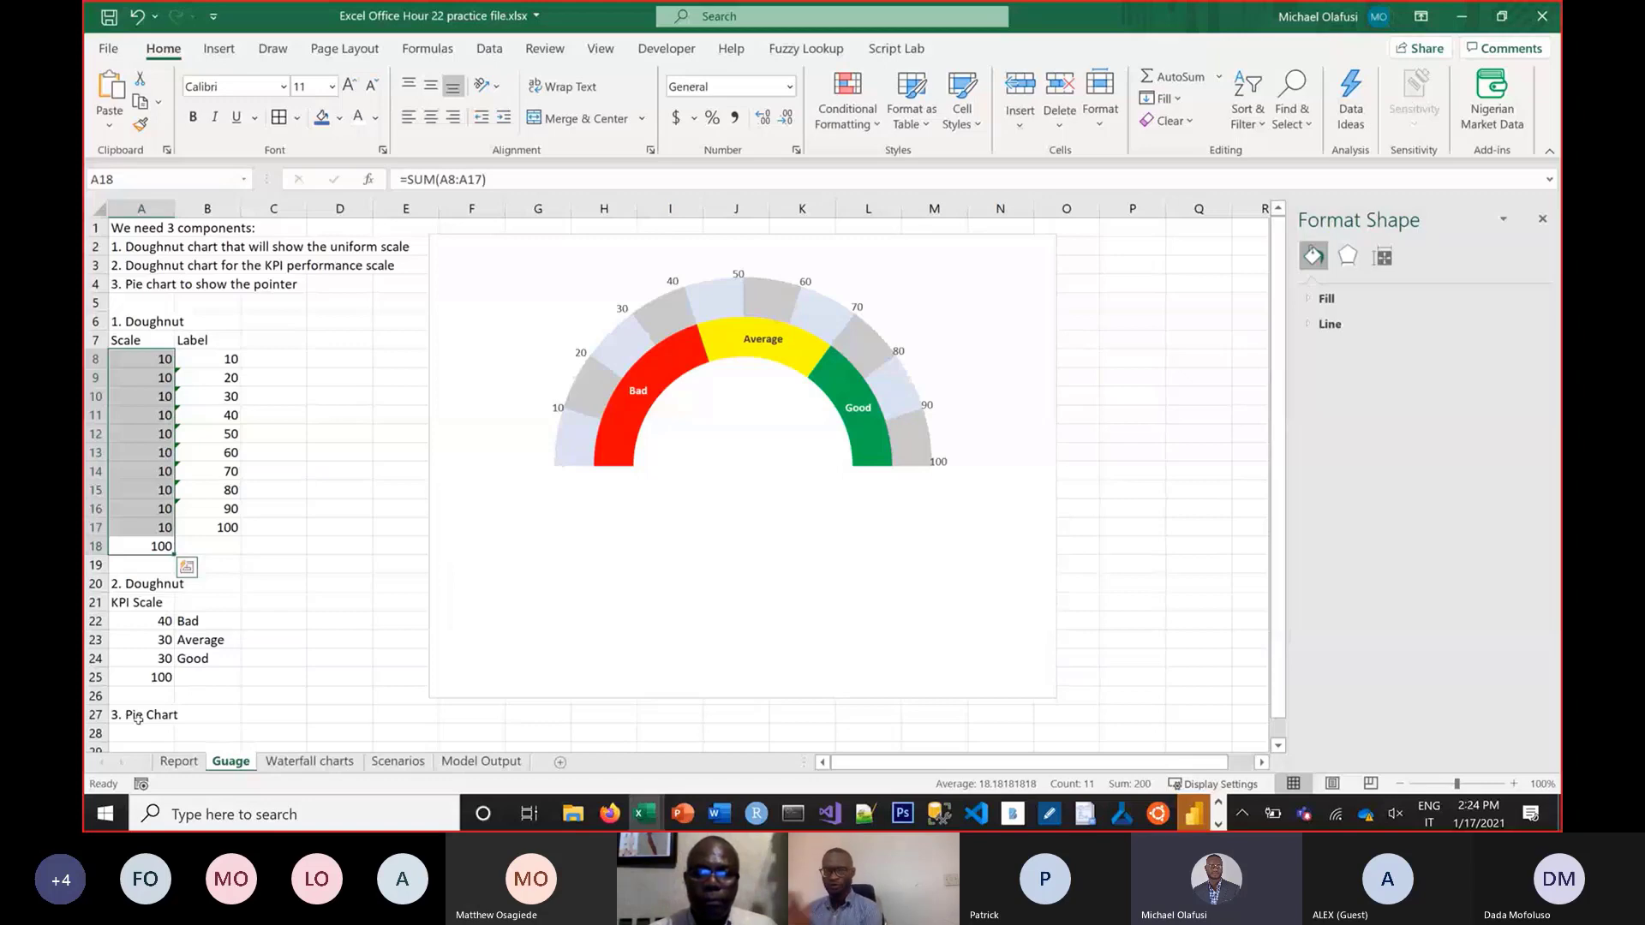
scroll(138, 719, "down", 1)
left_click(135, 683)
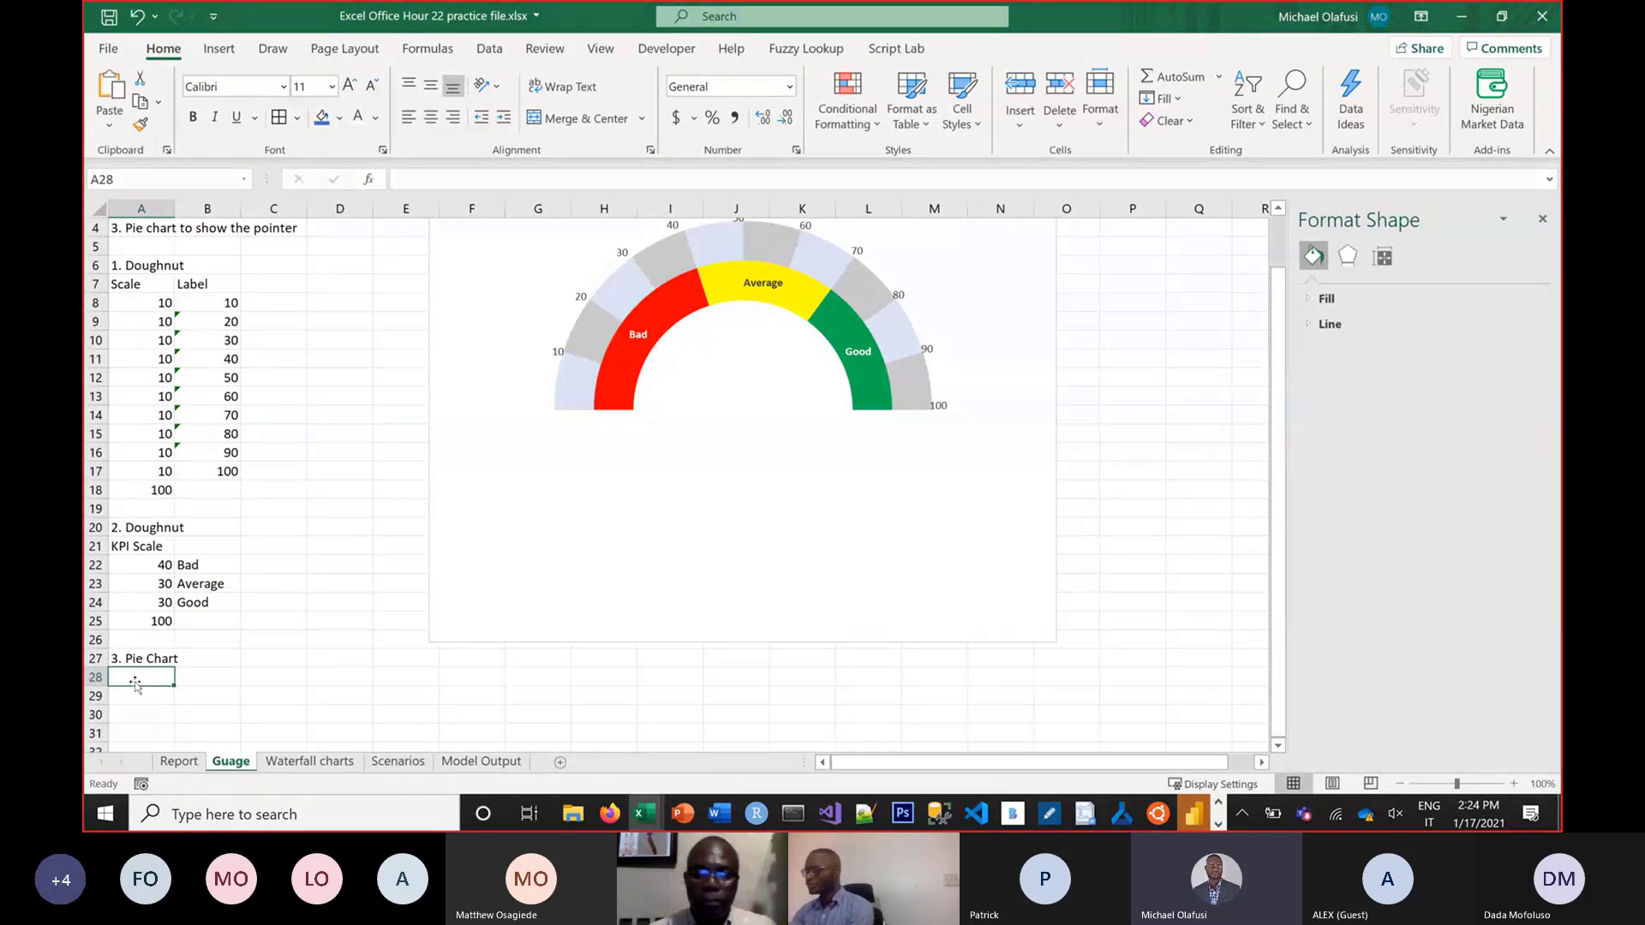
type("A")
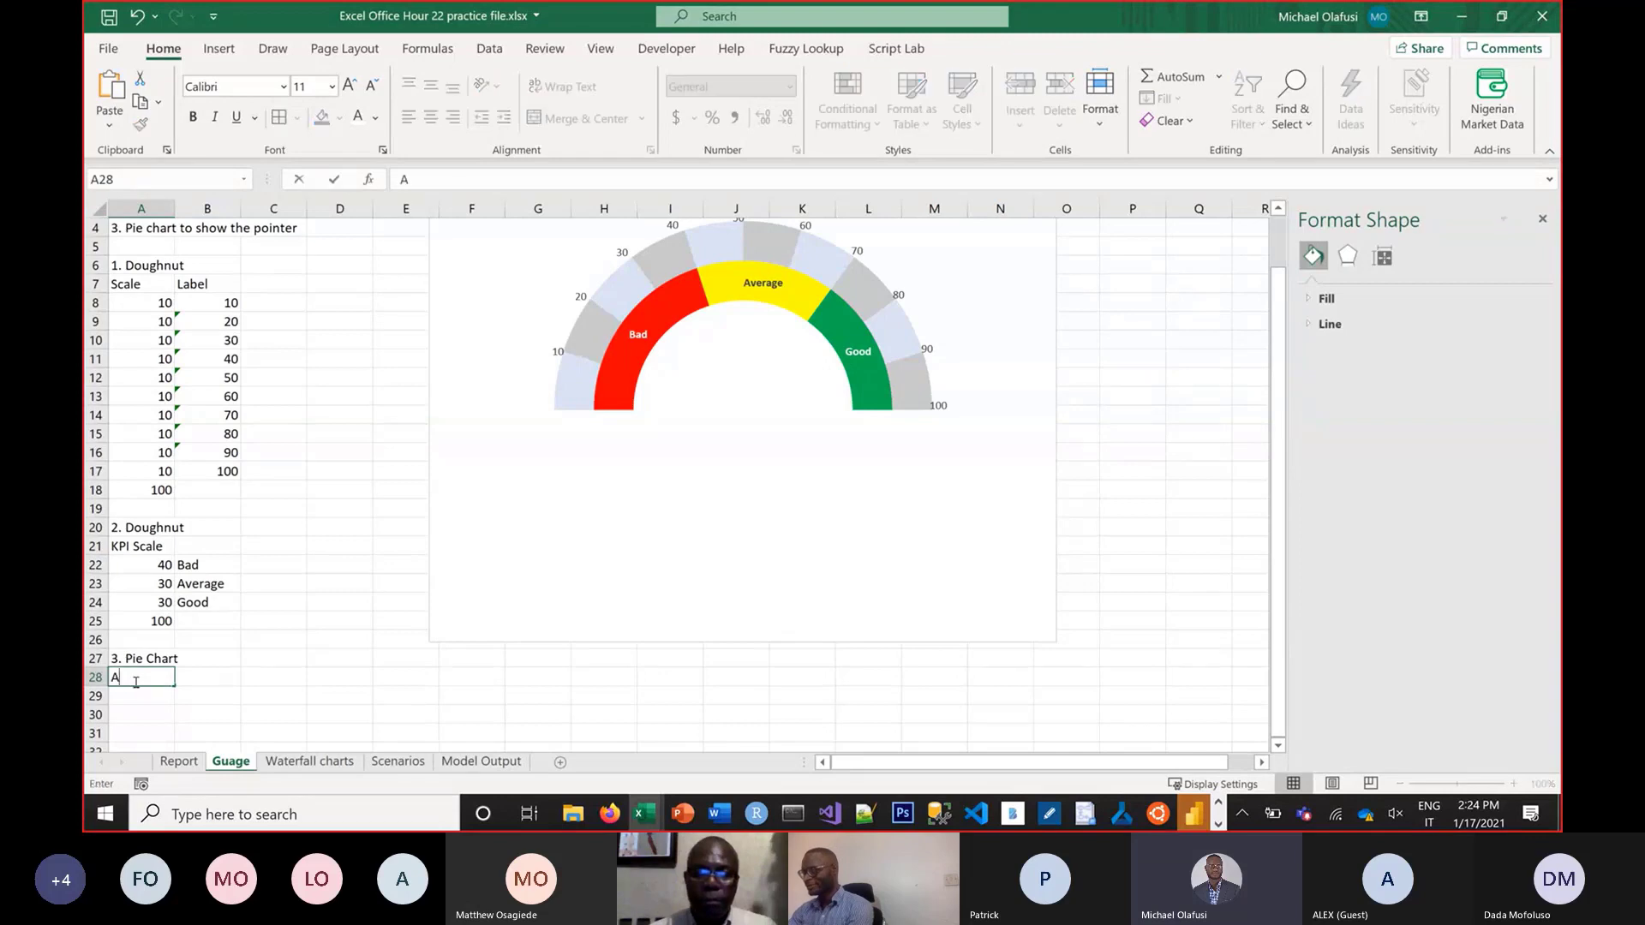
type("chievement")
key("Return")
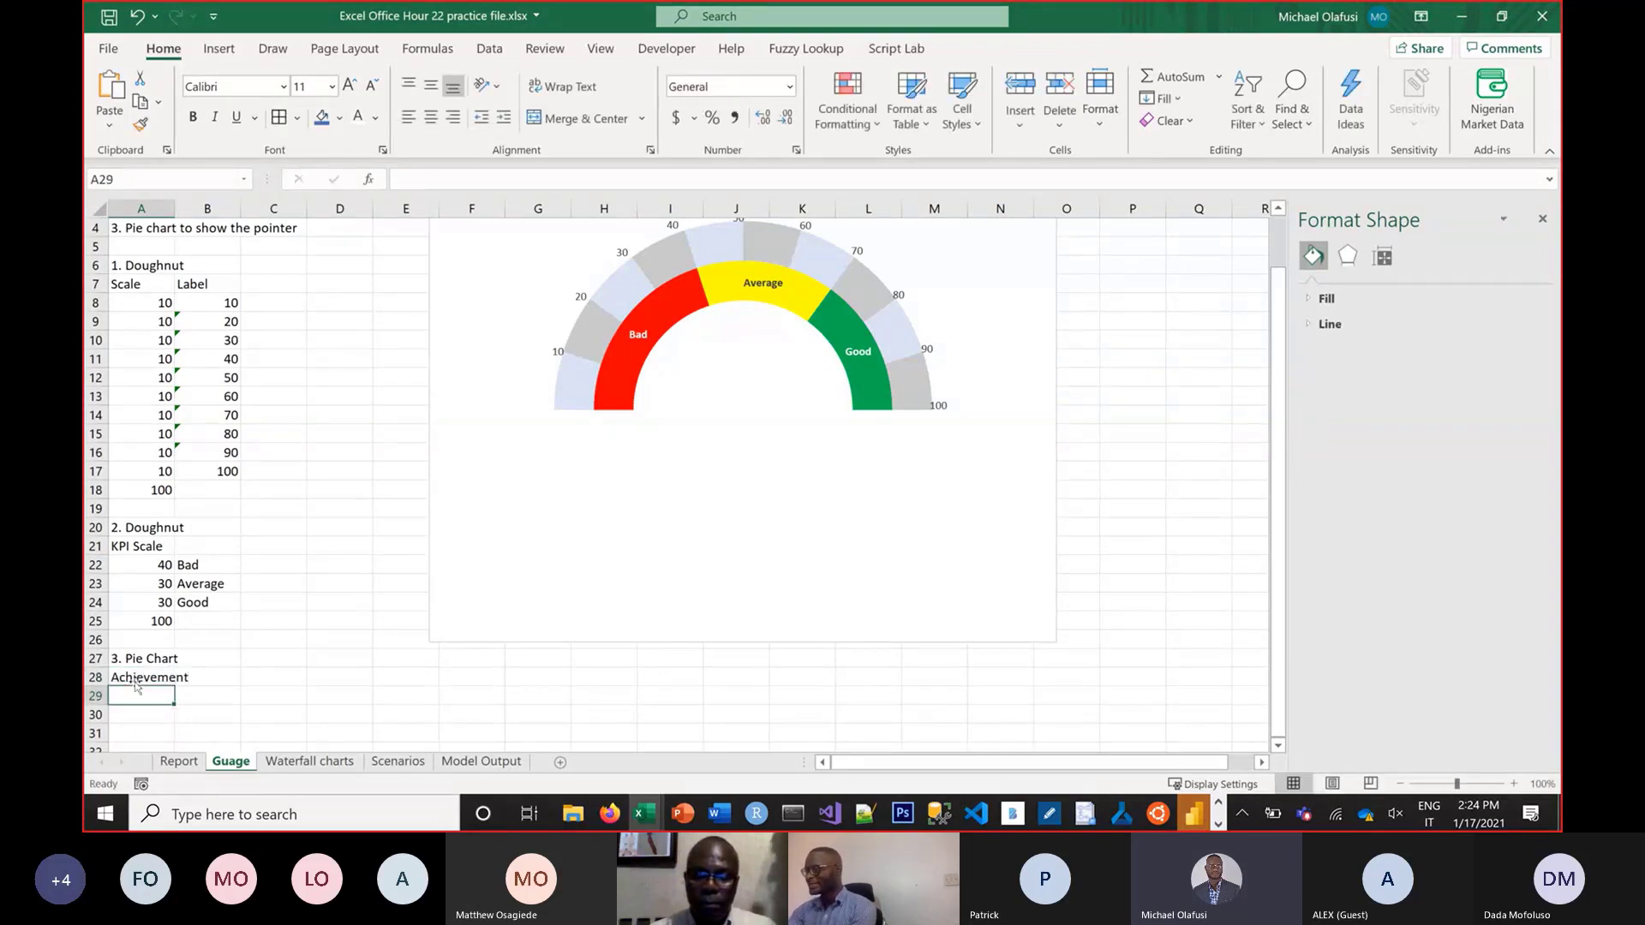
type("Thick")
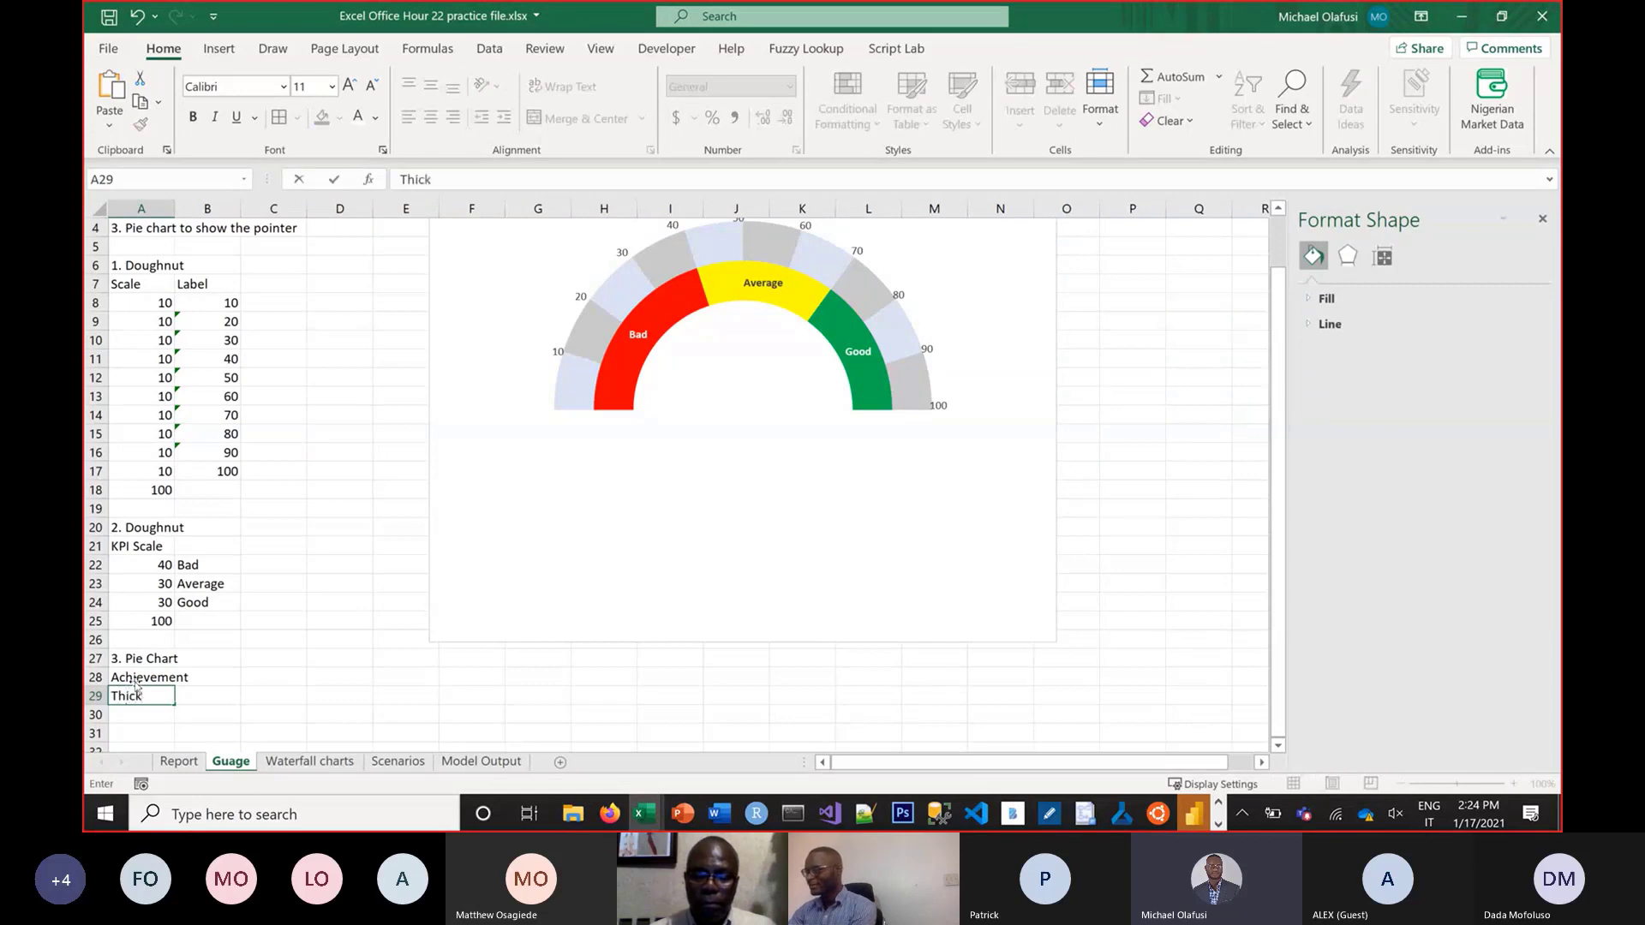
type("ness")
key("ctrl+Return")
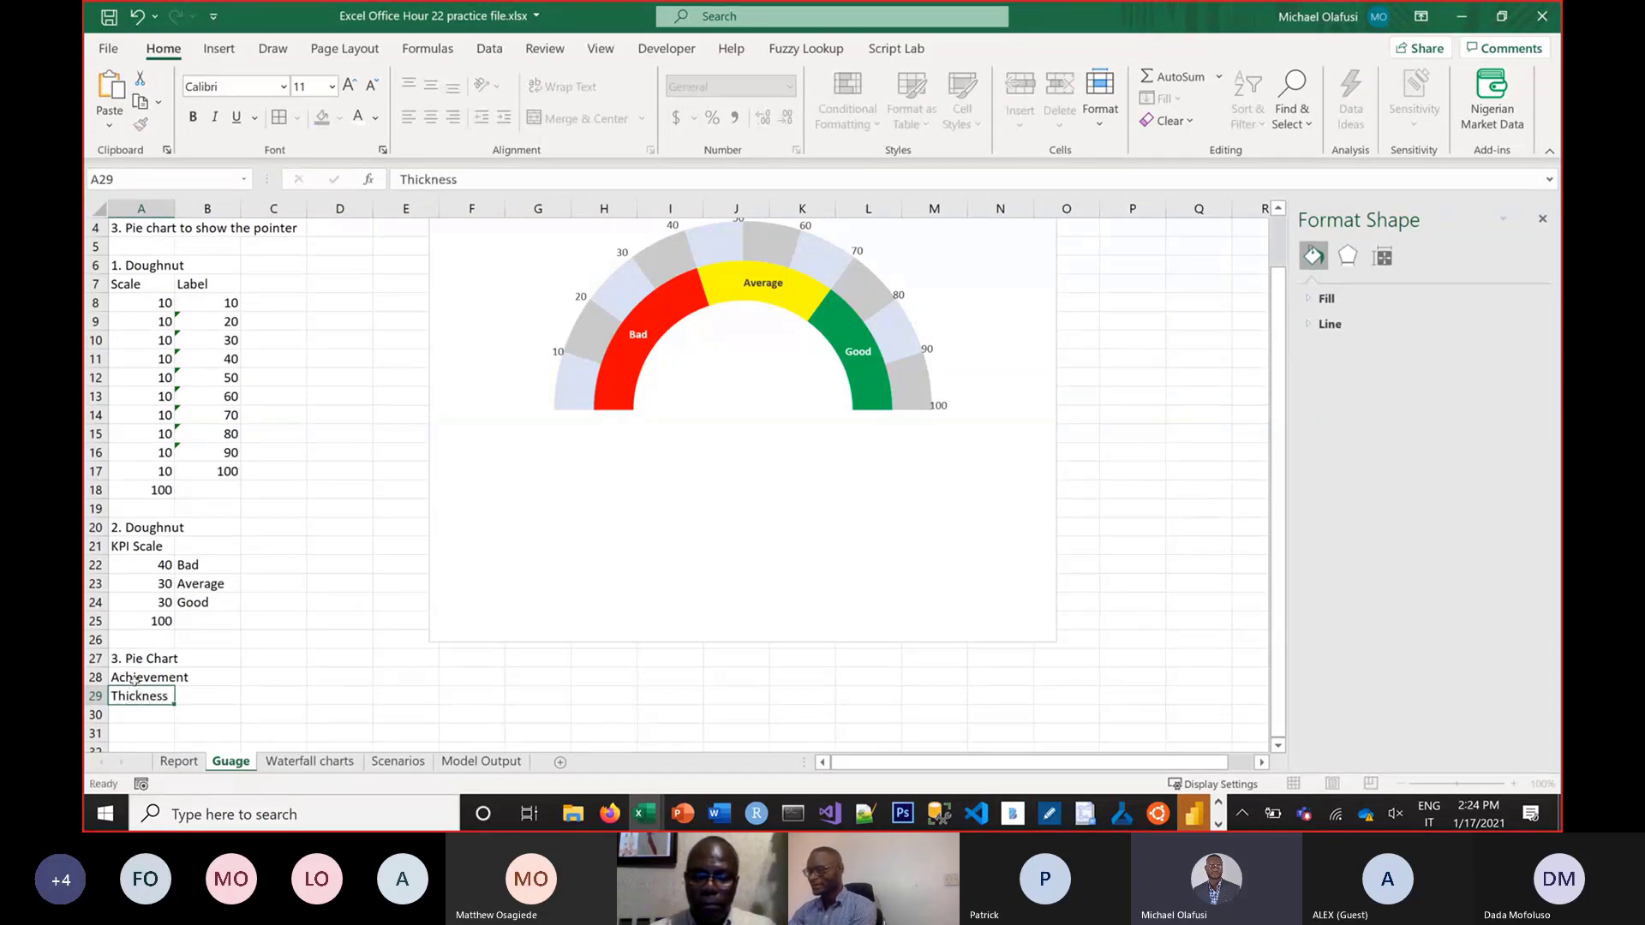
key("Down")
type("Re")
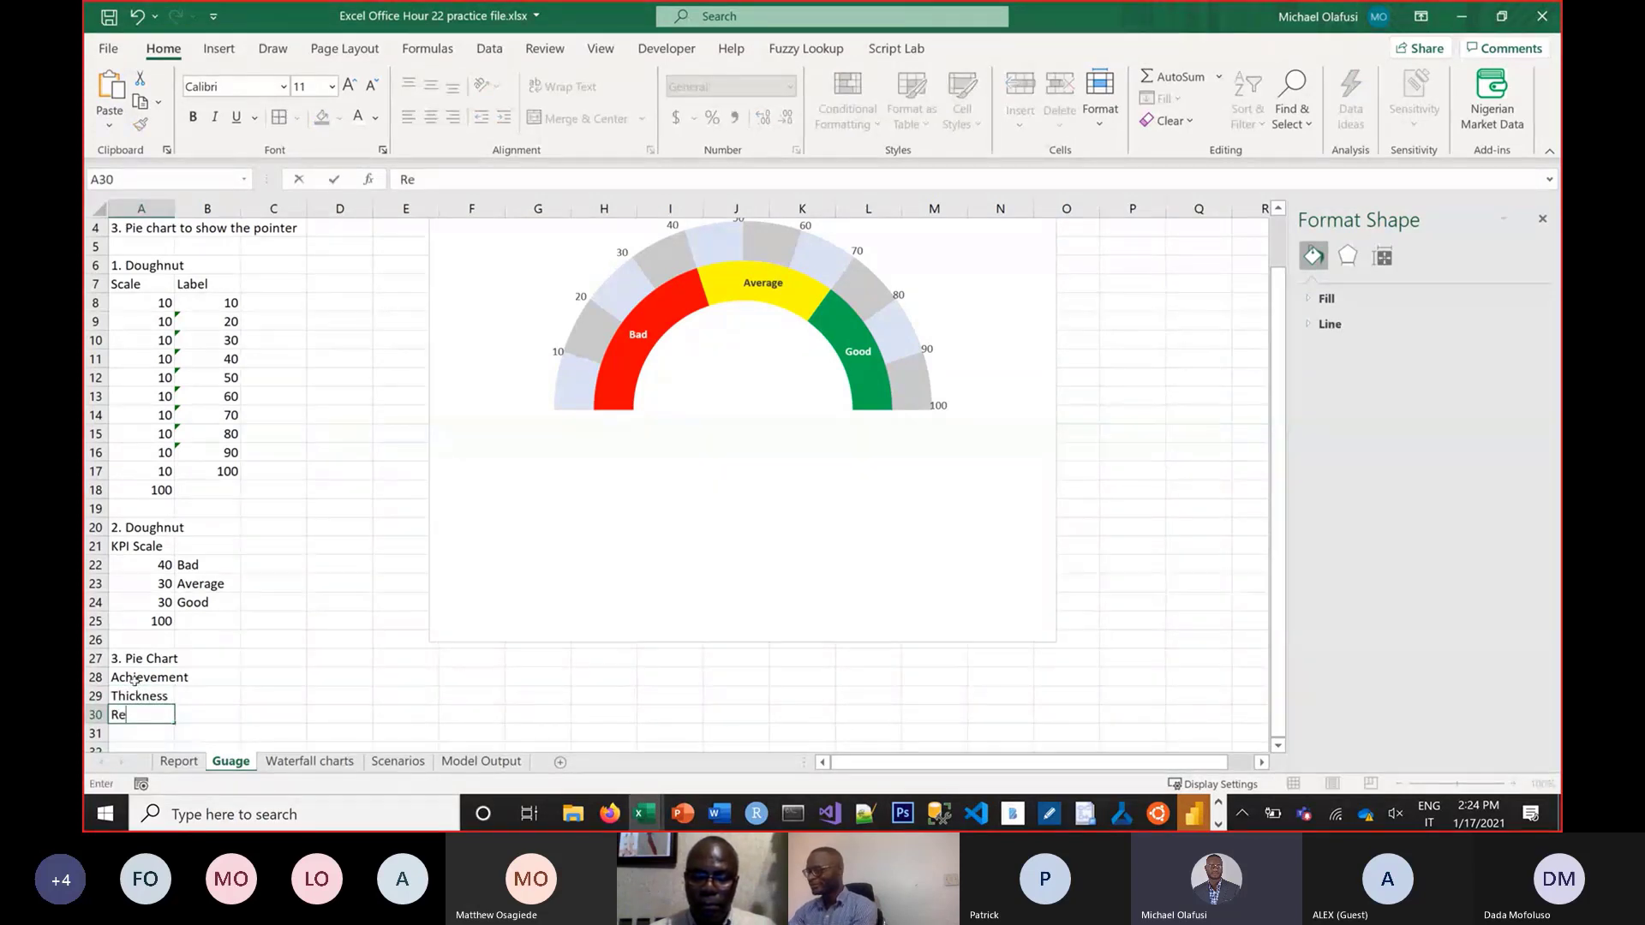
type("main")
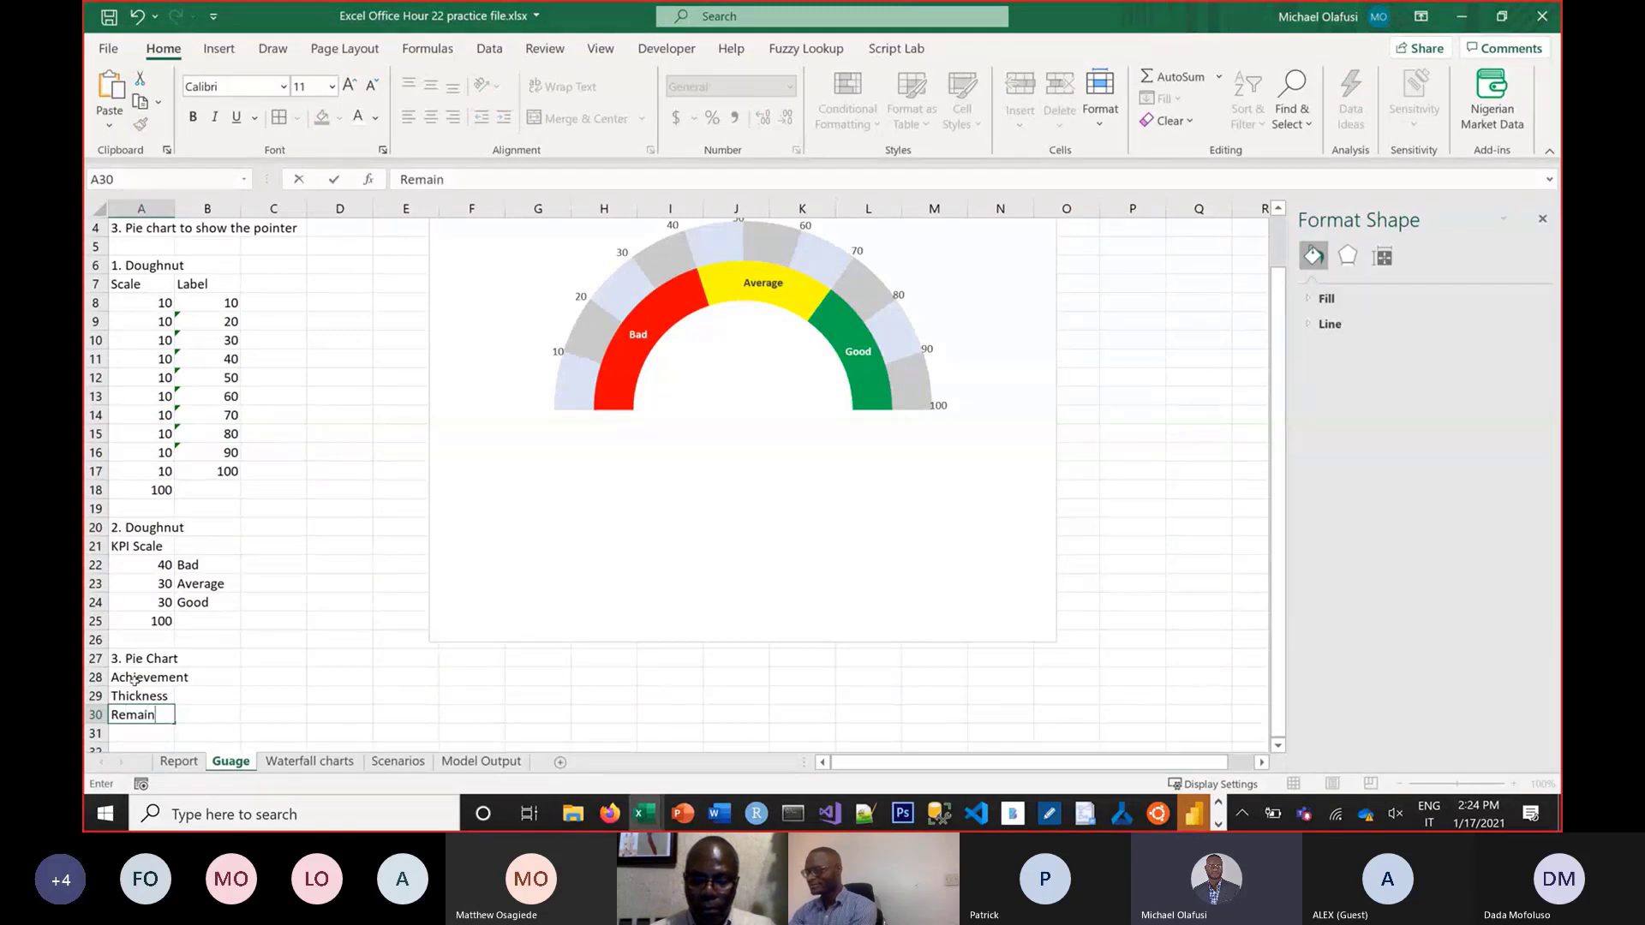
type("der")
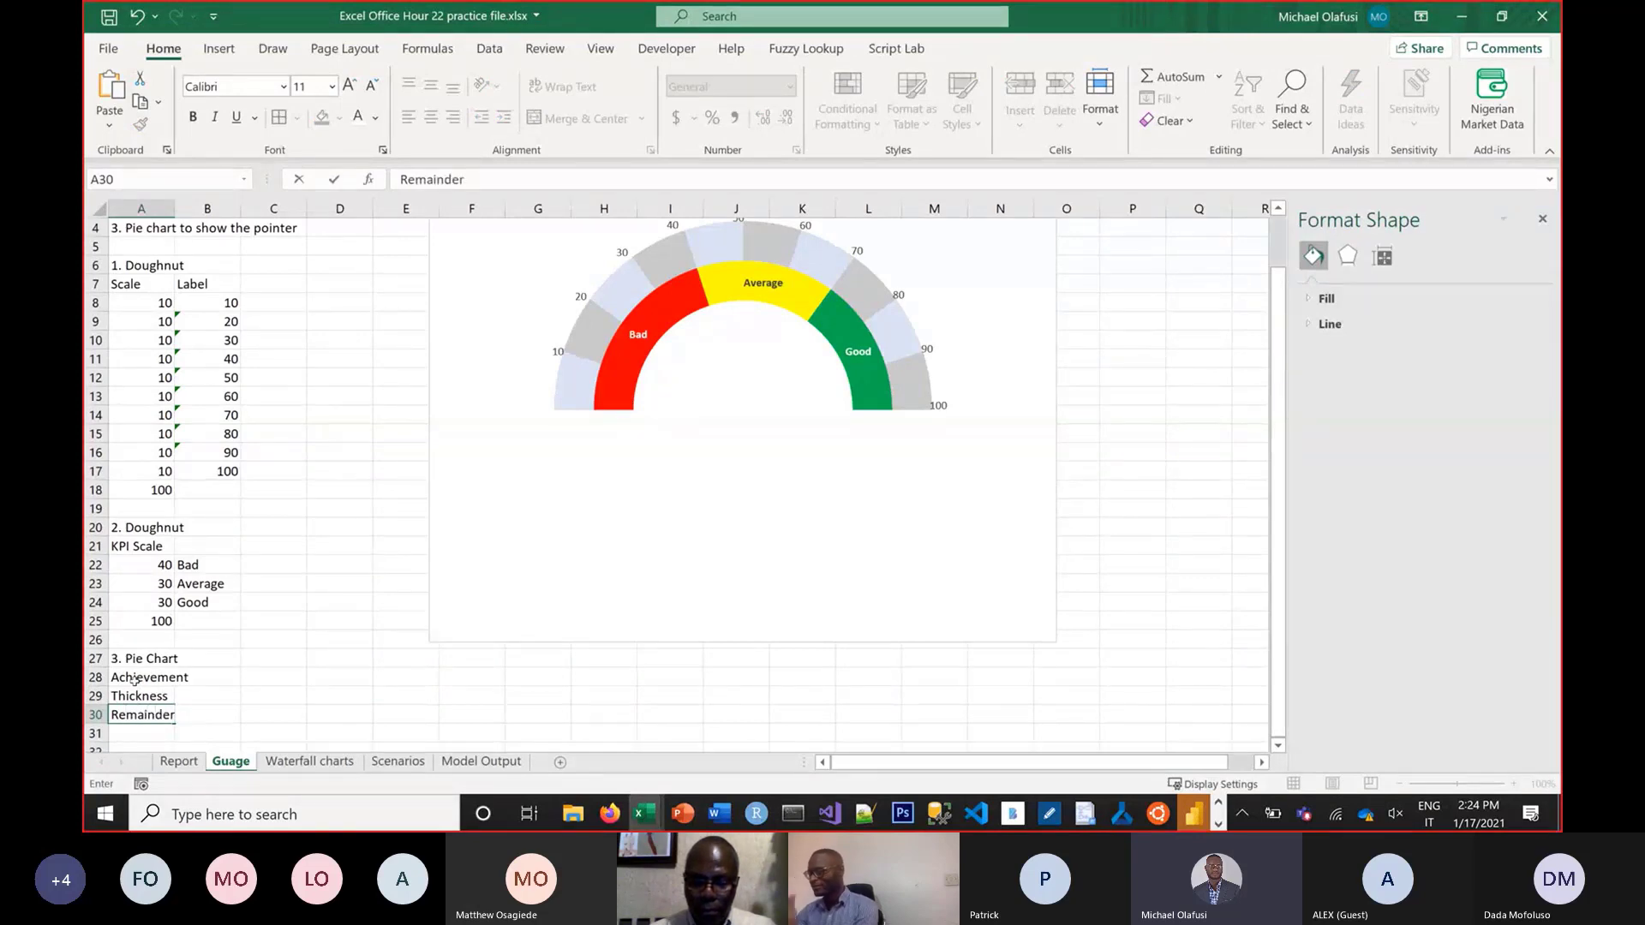
key("Return")
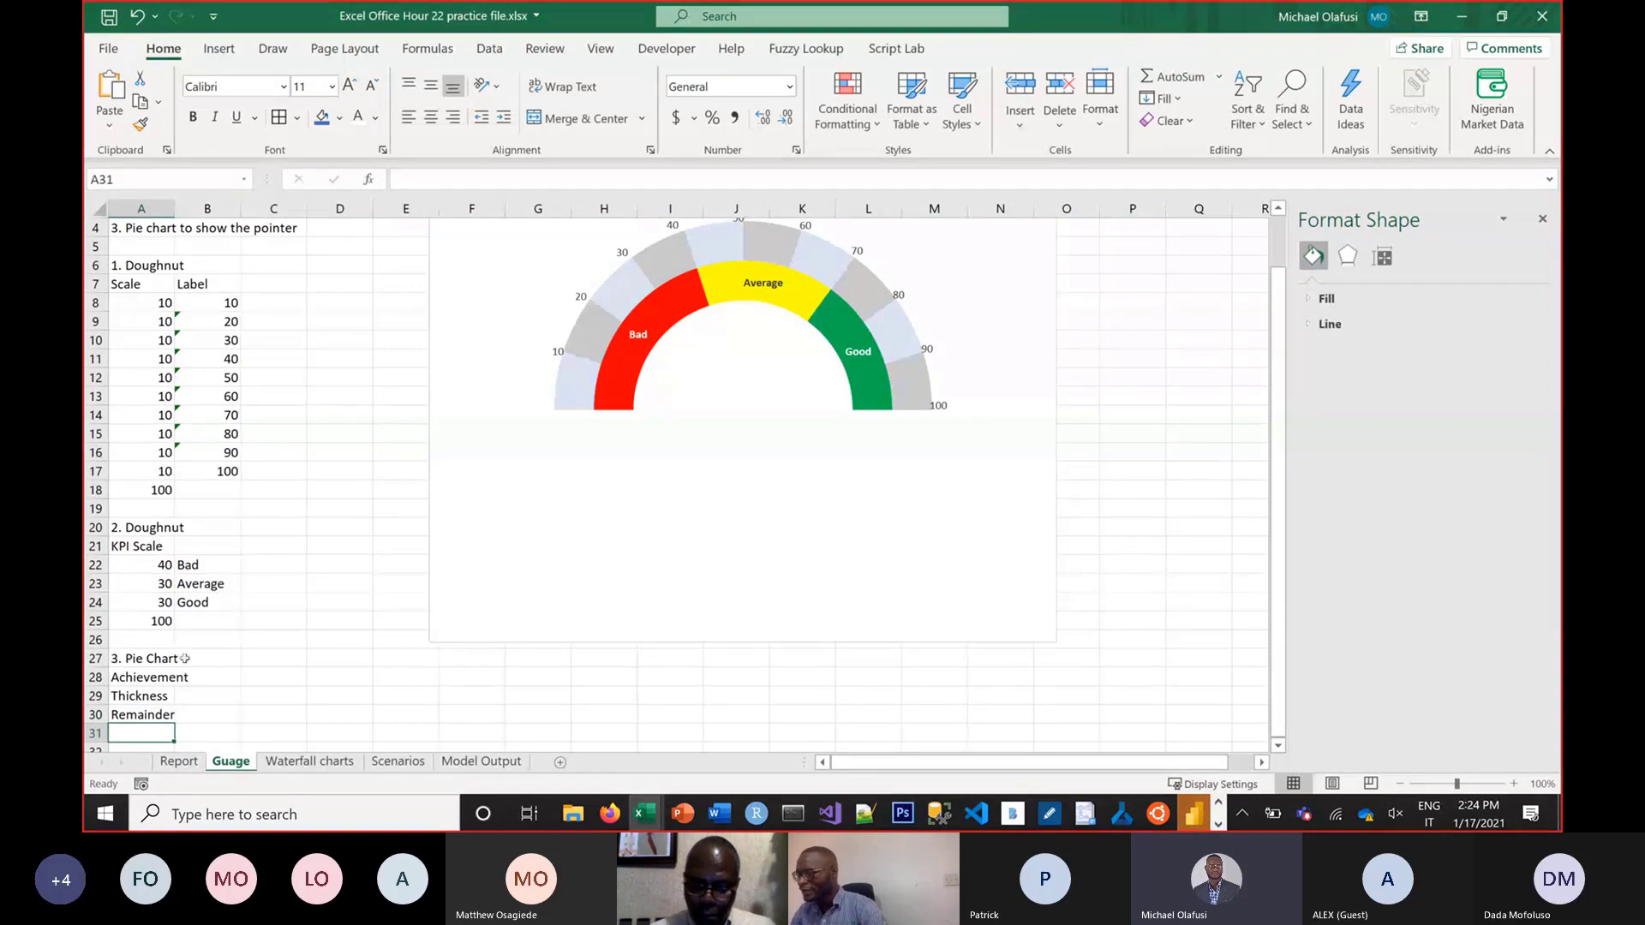
left_click_drag(174, 210, 197, 213)
Link the Achievement value in B28 to the KPI achievement on the Report sheet with the formula =Report!B3*100
left_click(206, 676)
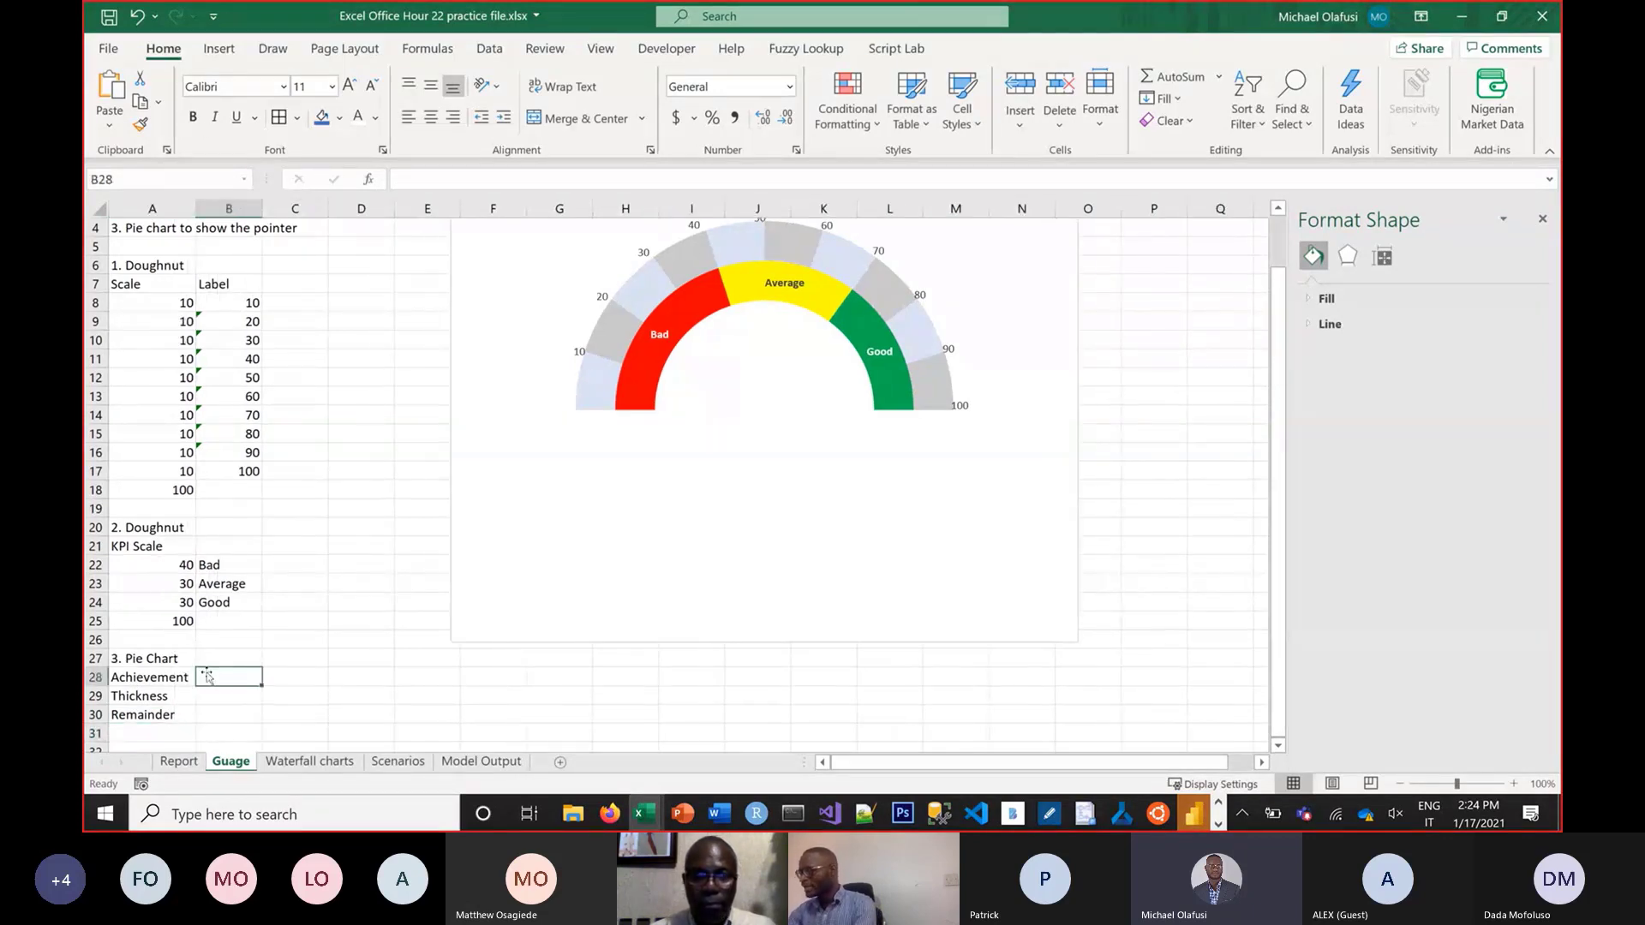
type("=")
left_click(178, 761)
left_click(281, 275)
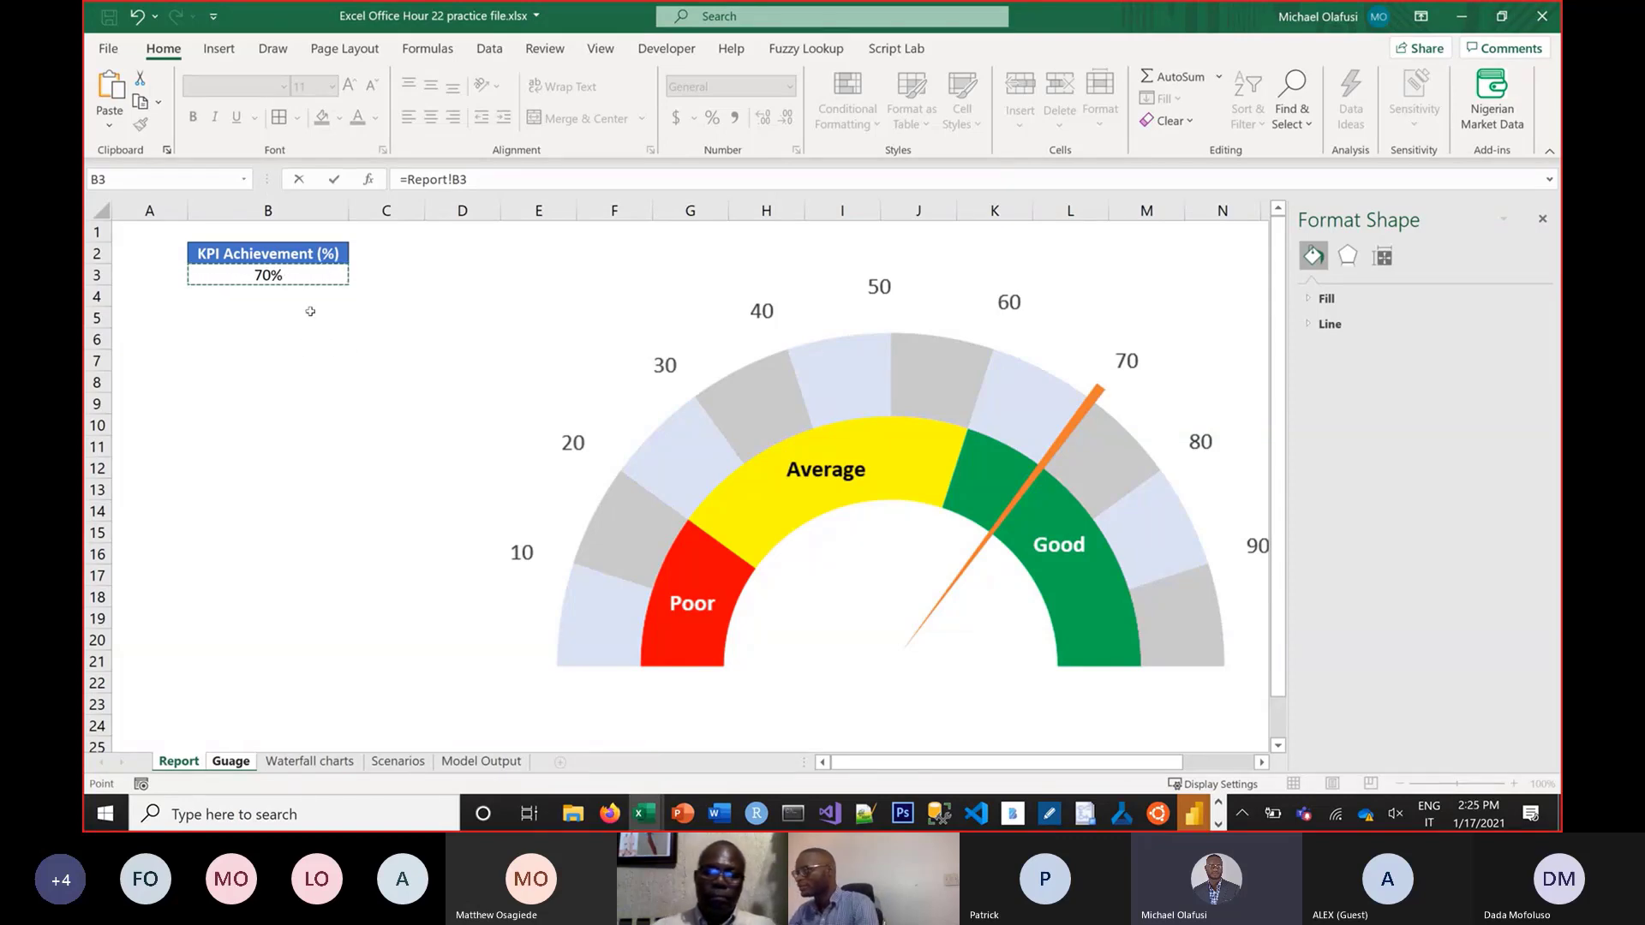
left_click(496, 184)
type("*100")
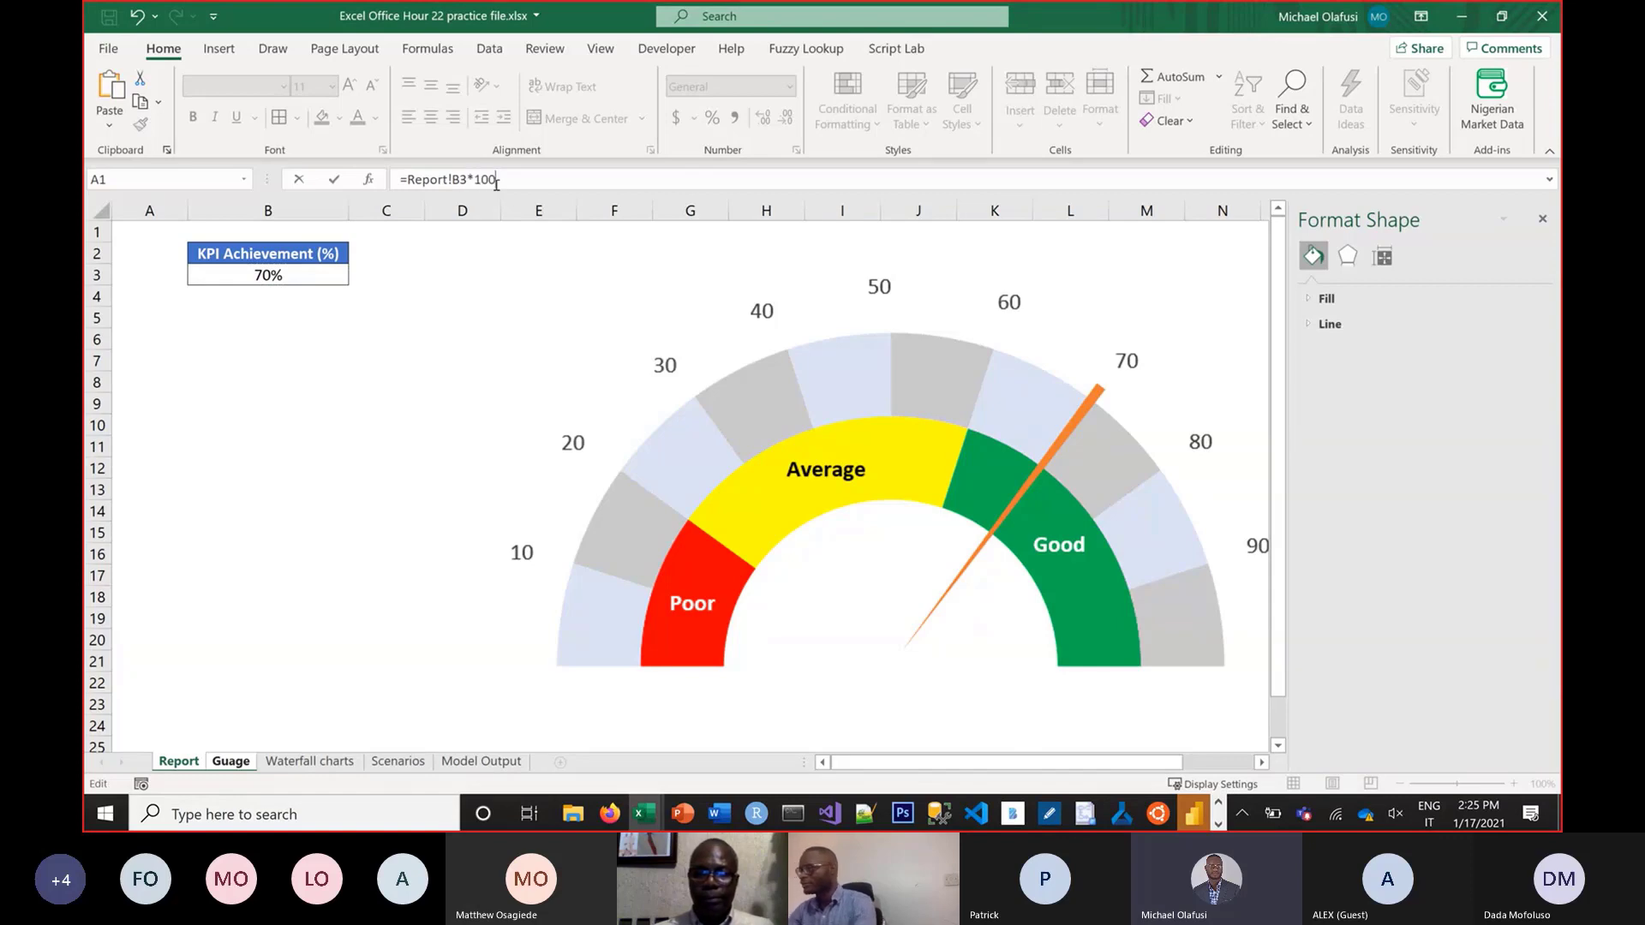
key("Return")
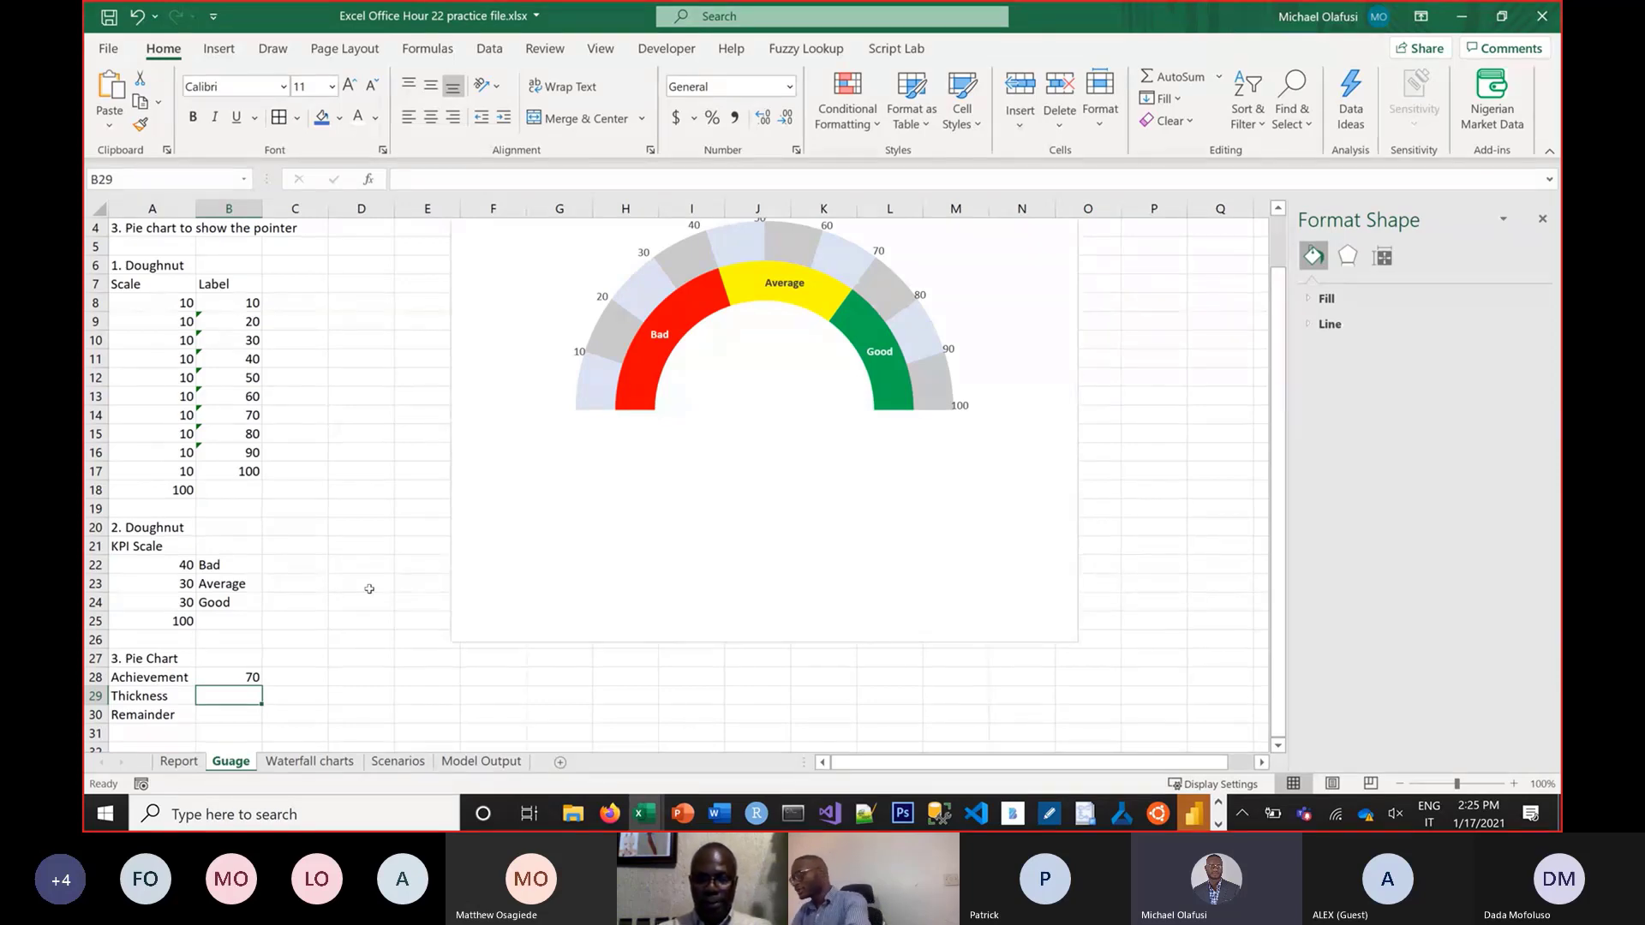
Enter a Thickness of 1 in B29 and calculate the Remainder in B30 with the formula =200-(B28+B29)
type("1")
key("Return")
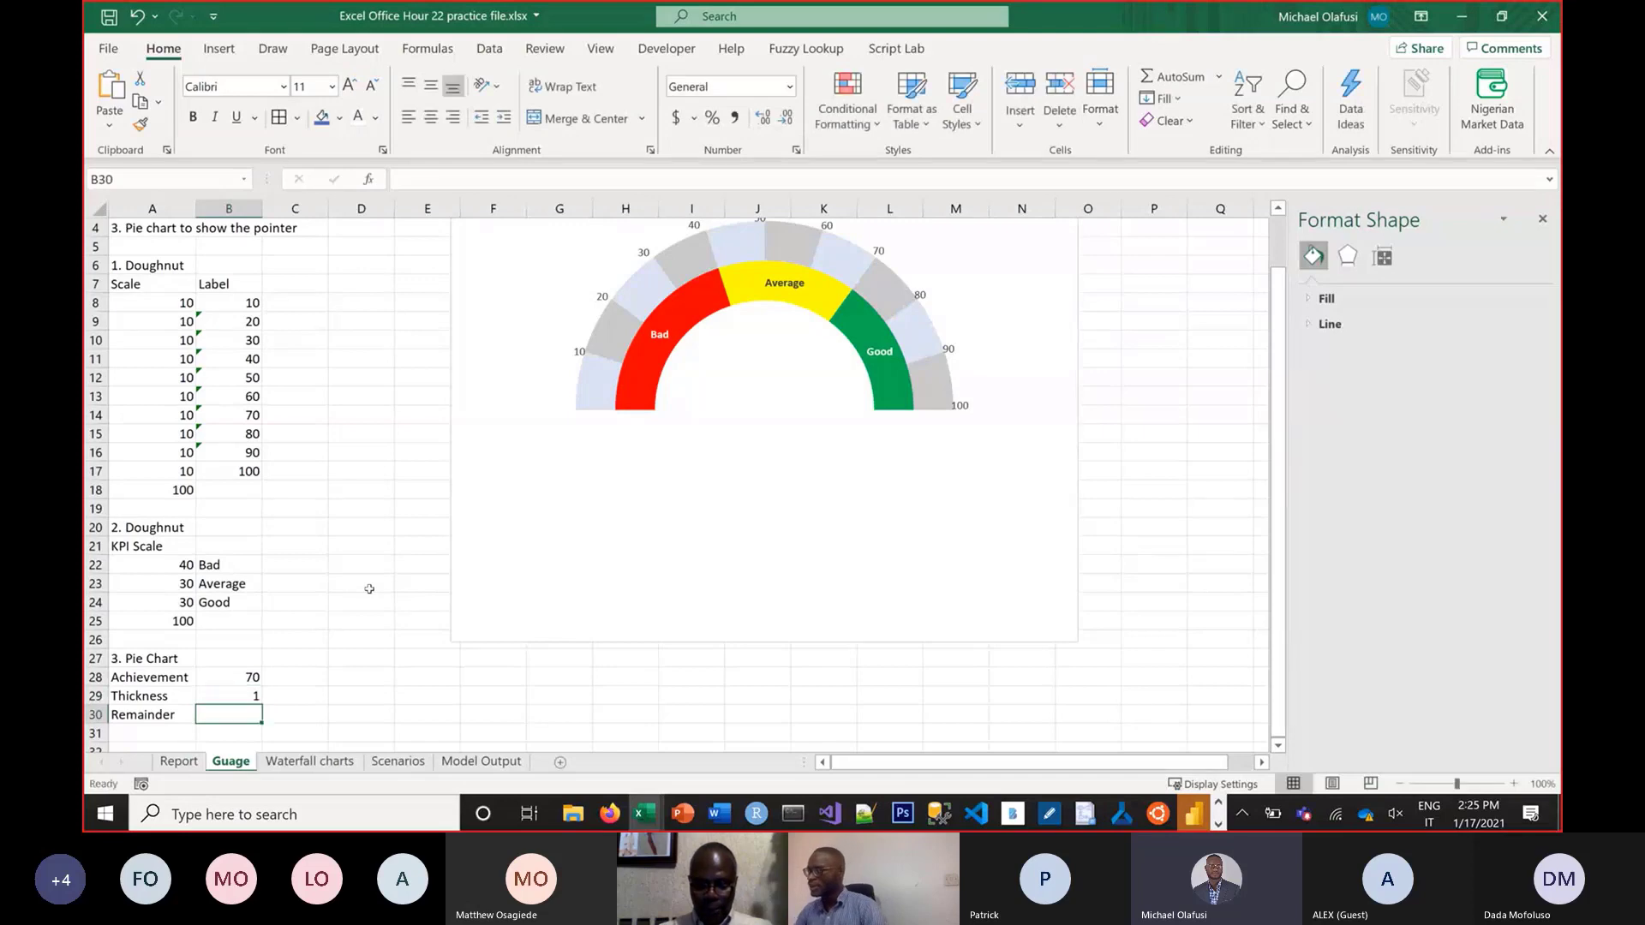
type("=200-")
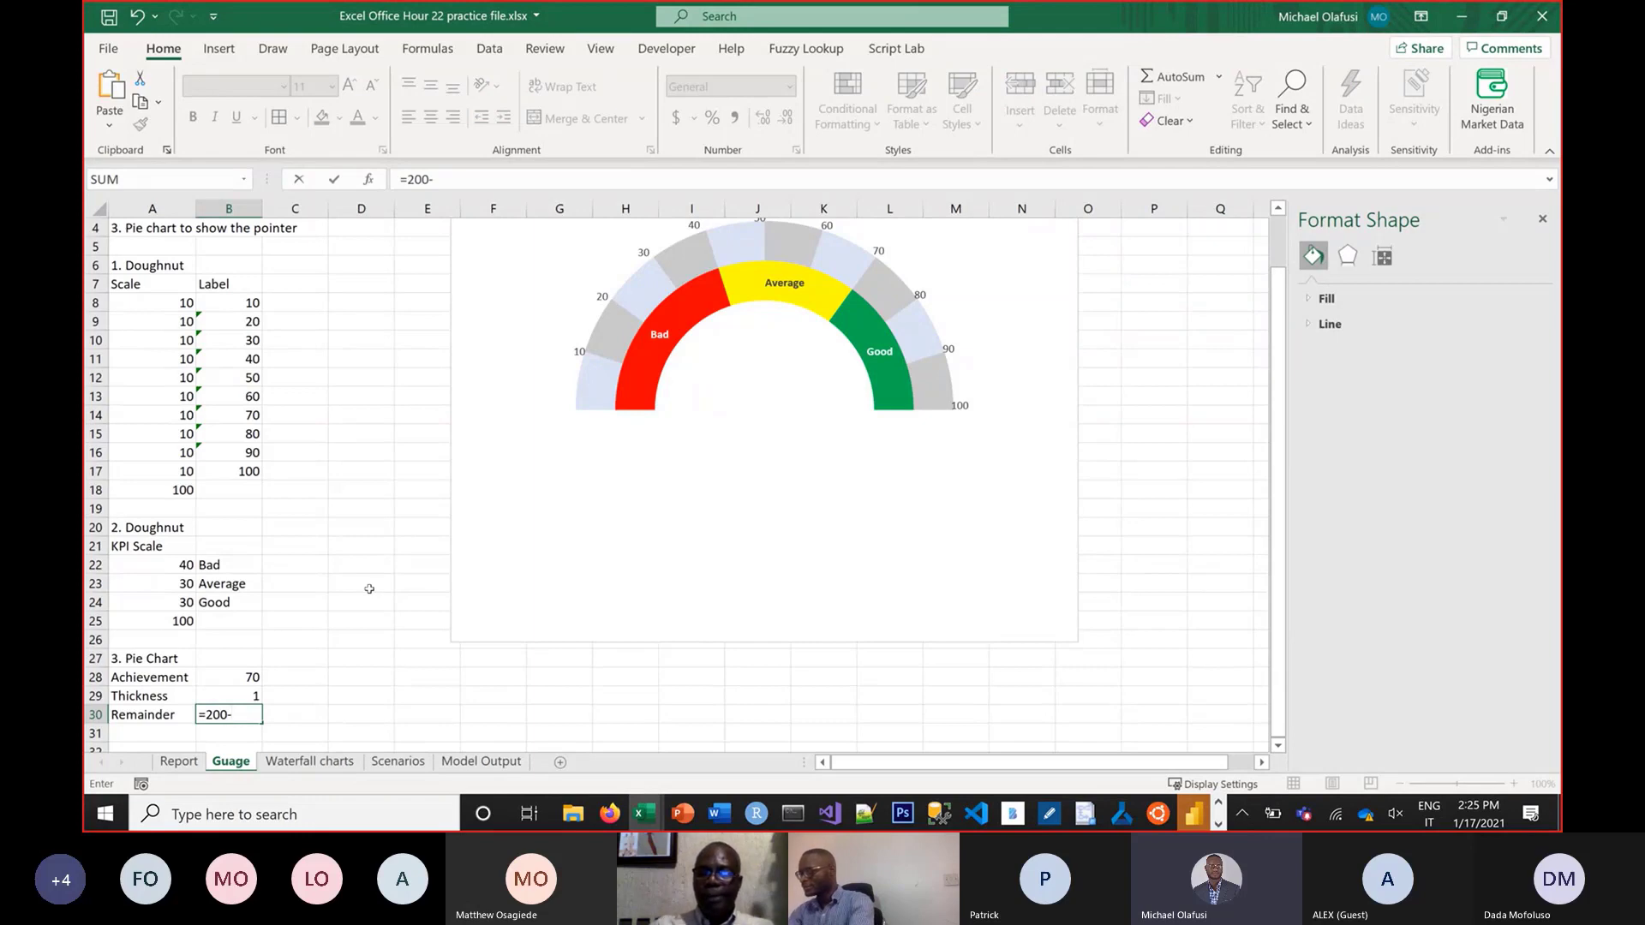
type("(")
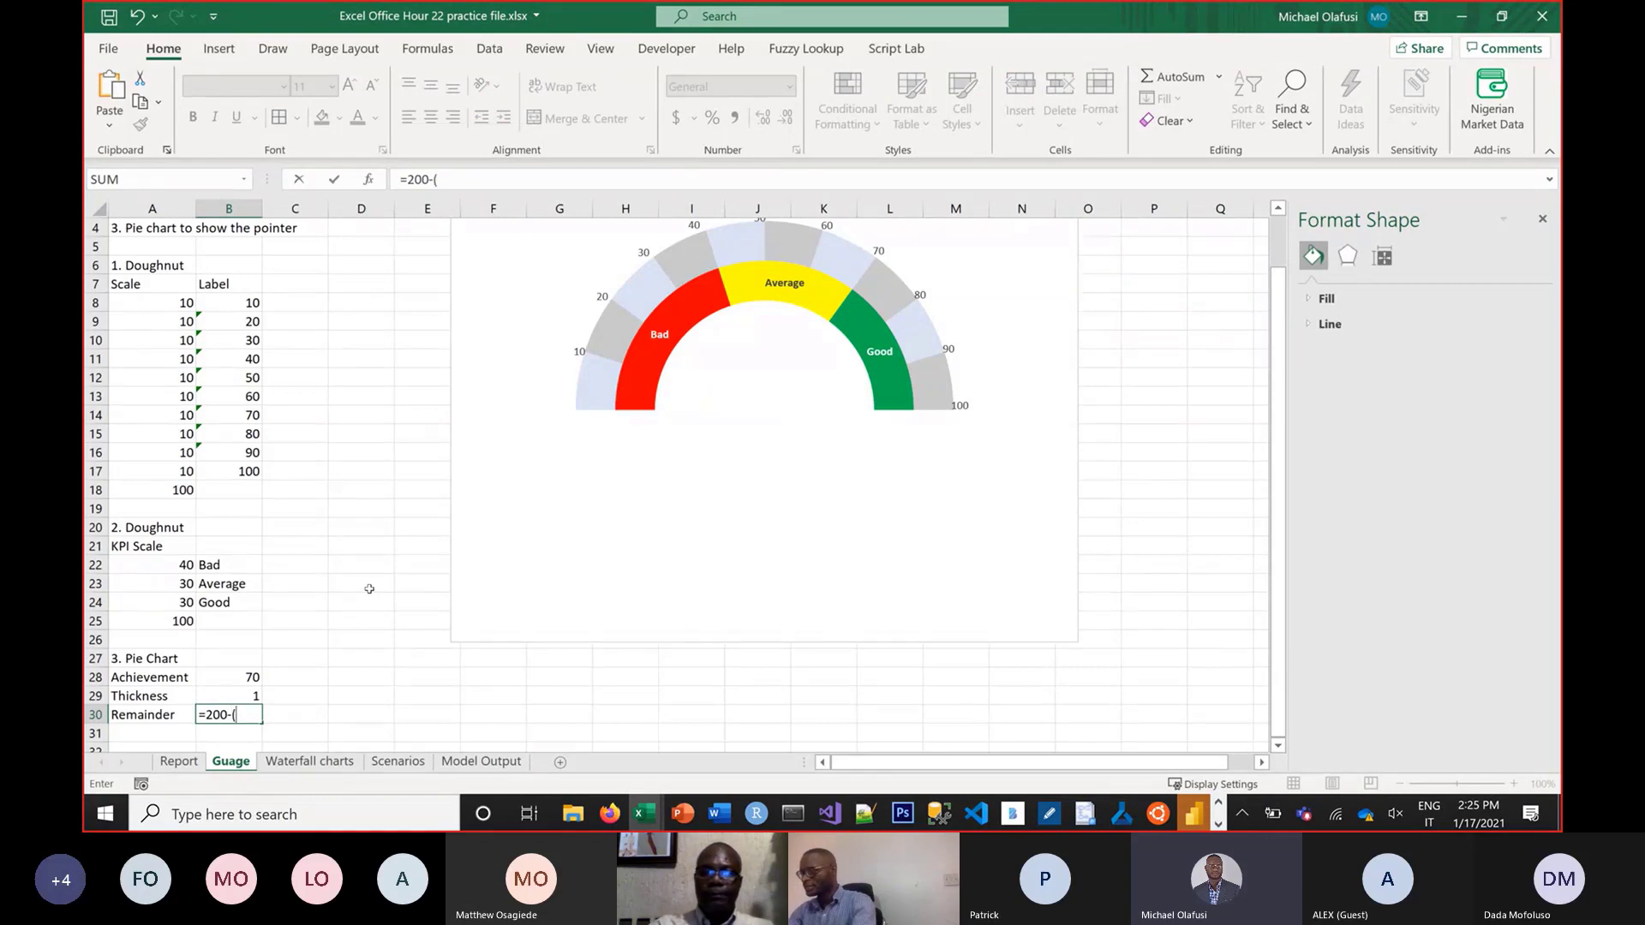
left_click(241, 677)
type("+")
left_click(230, 697)
key("Return")
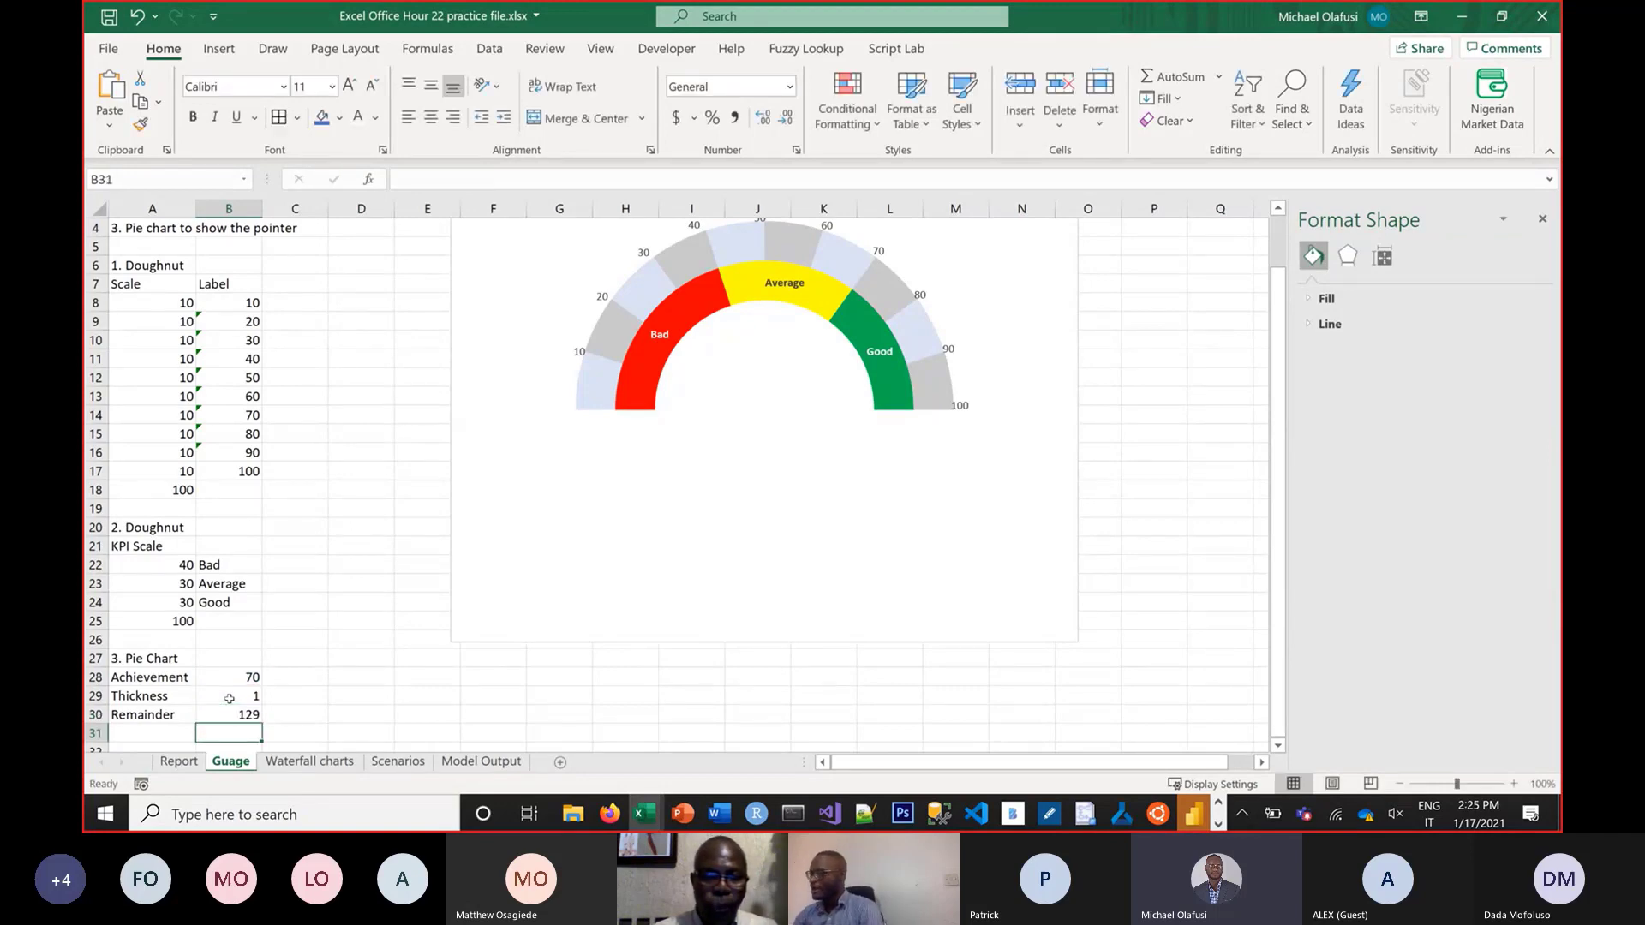
left_click_drag(155, 677, 236, 721)
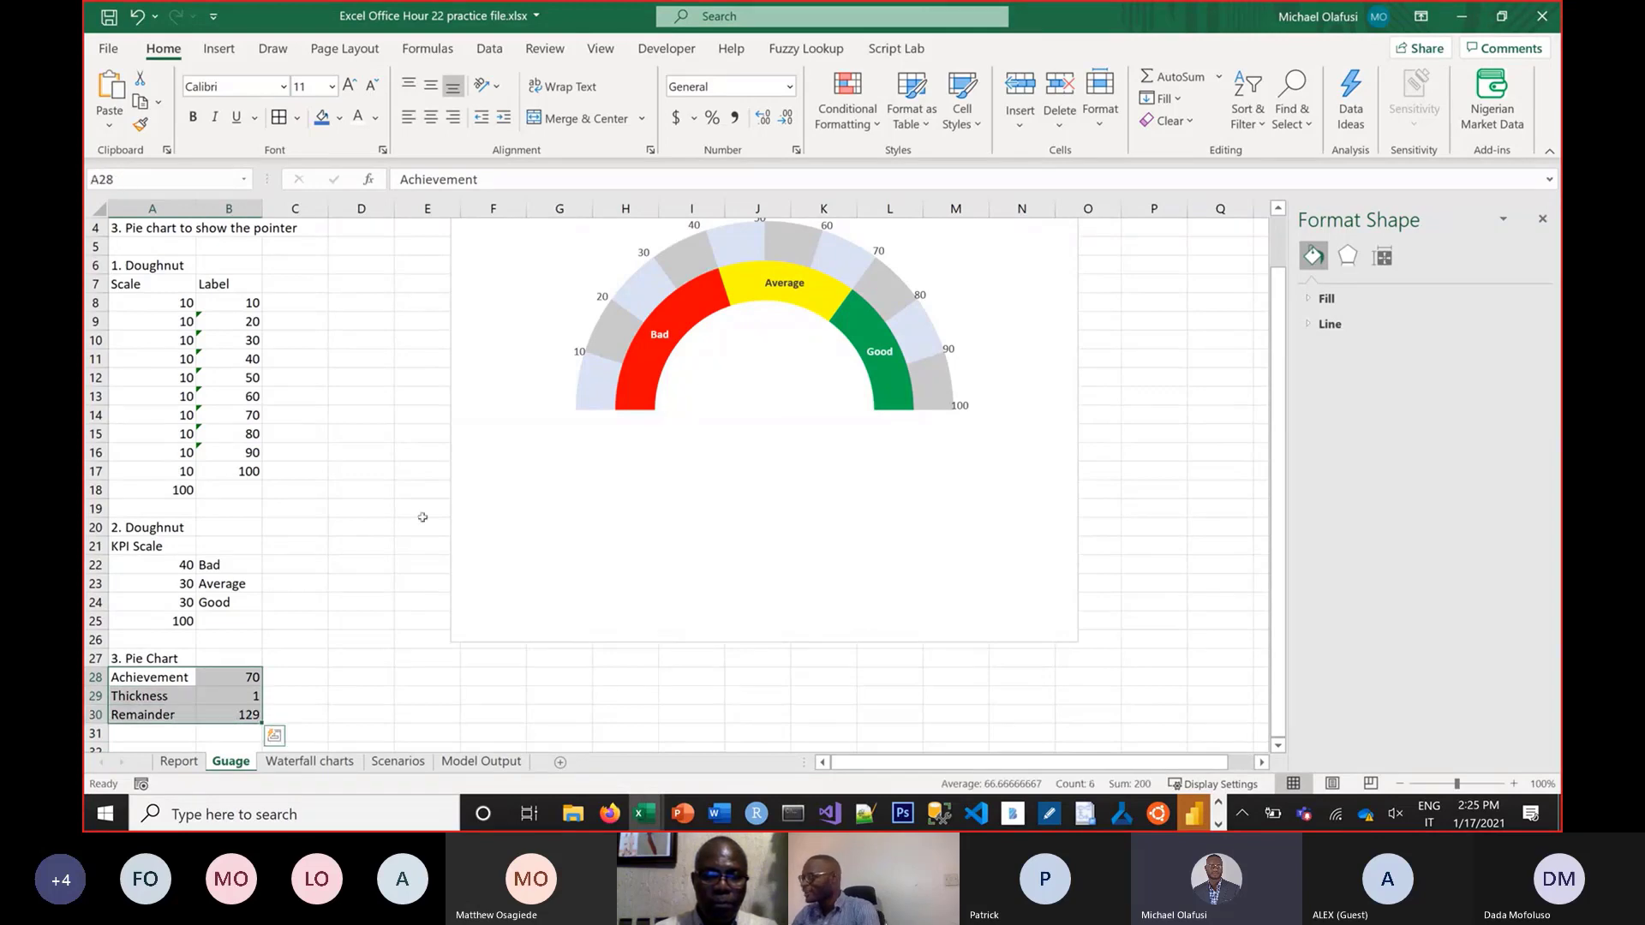
left_click(769, 460)
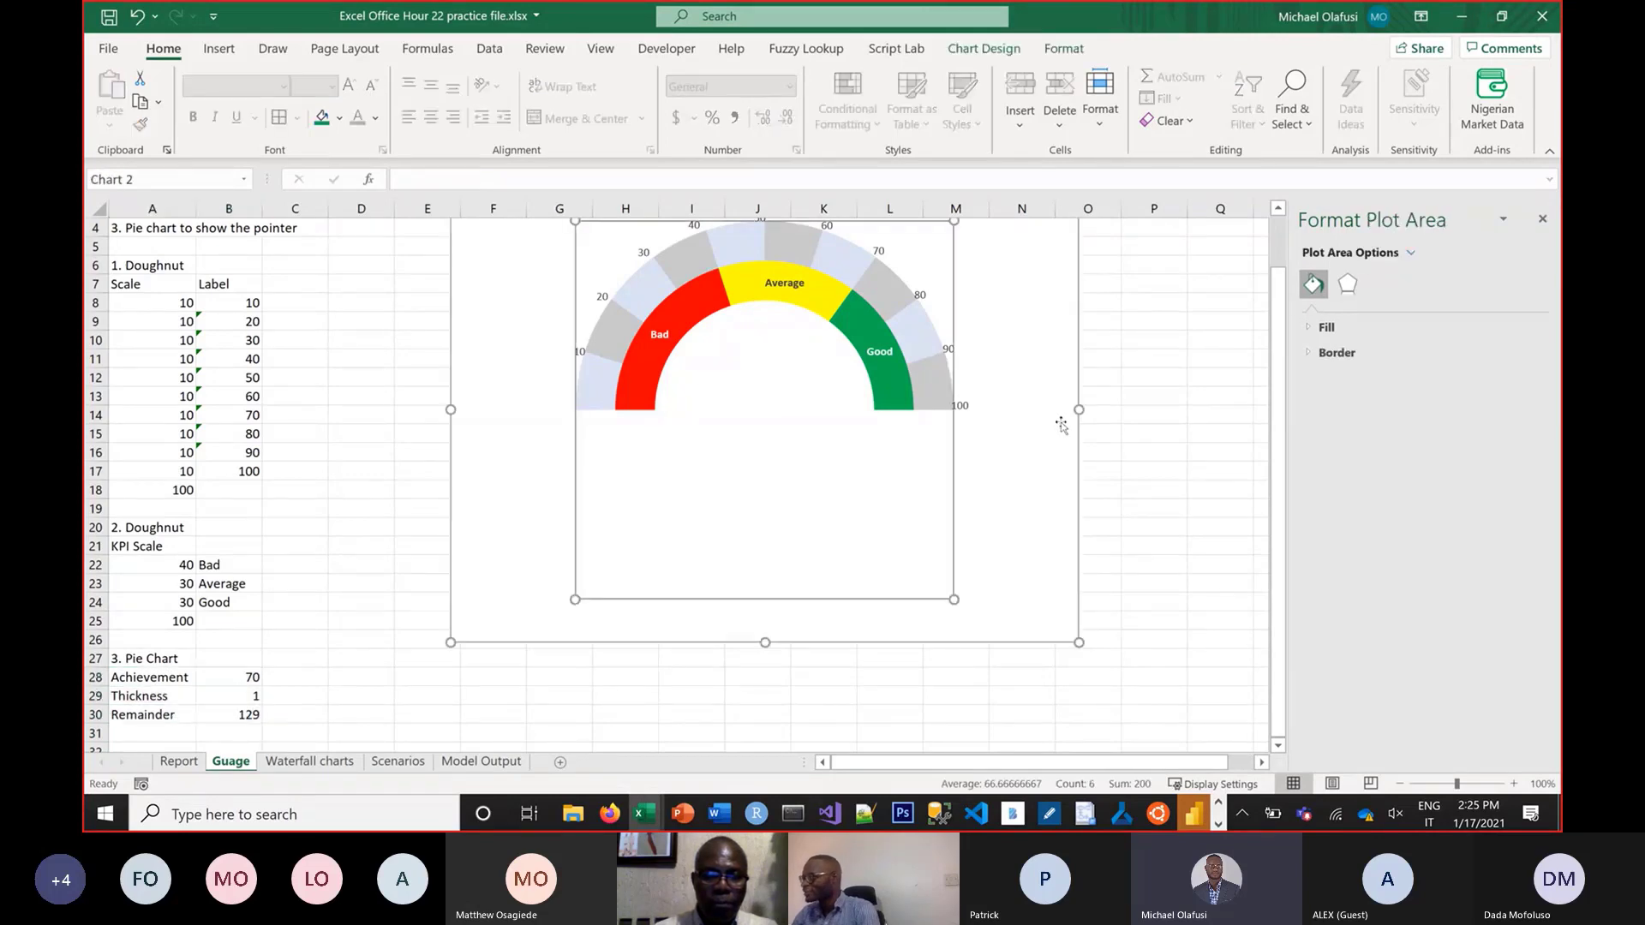
left_click(1139, 392)
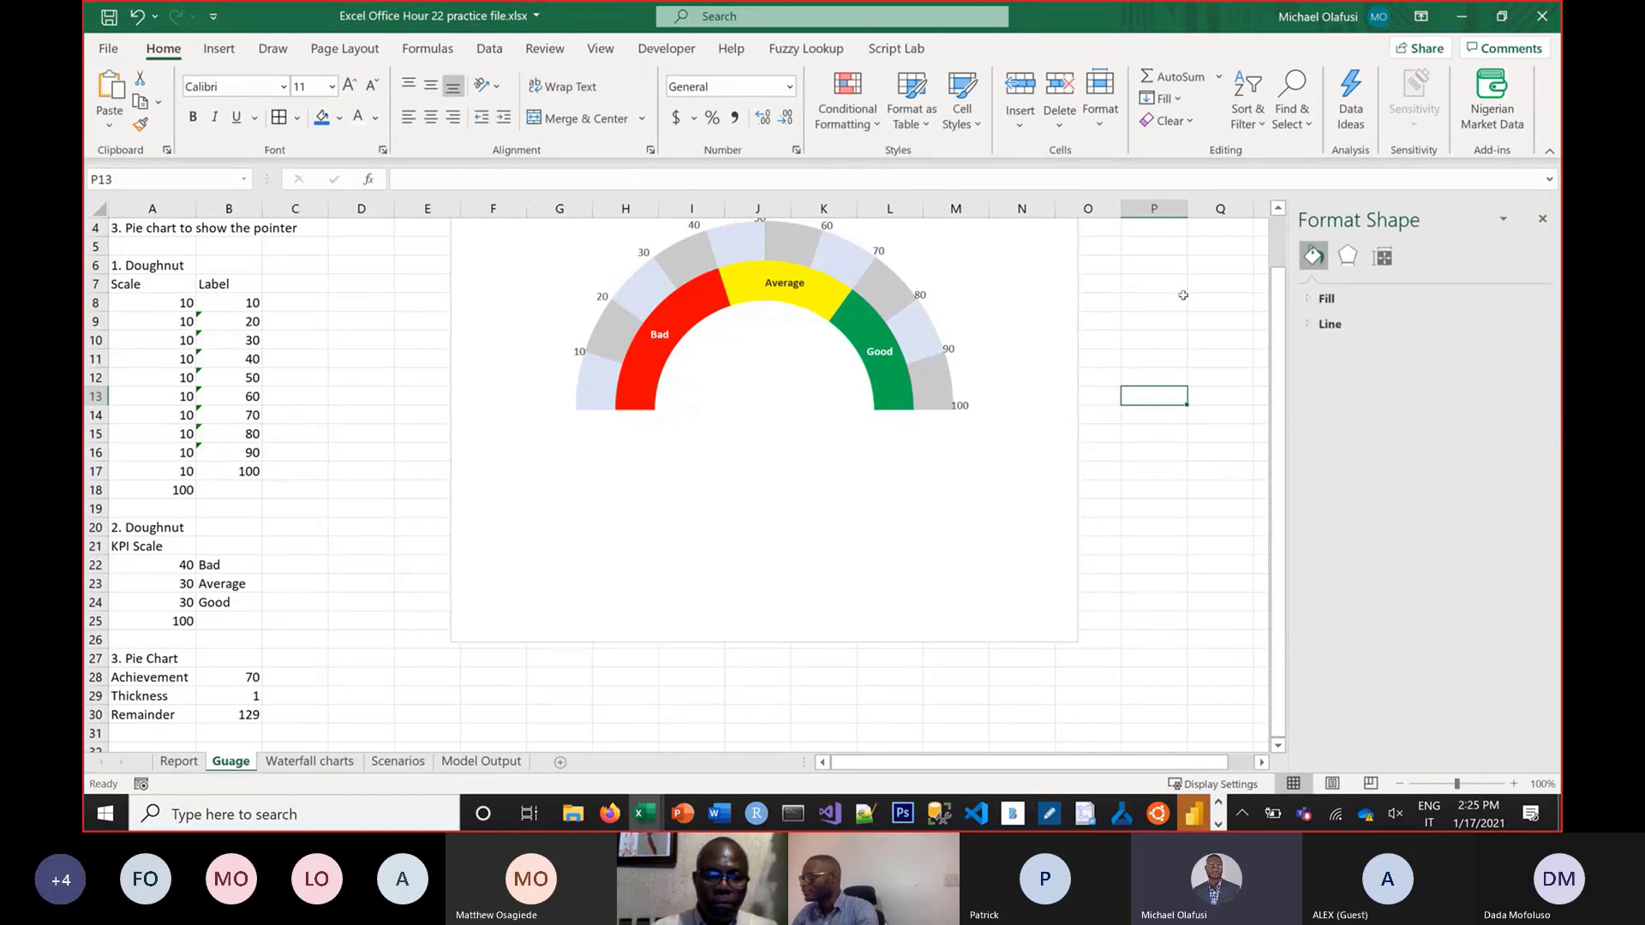
Open the gauge chart's data source settings and start adding a new data series
scroll(1183, 295, "down", 1)
left_click(917, 286)
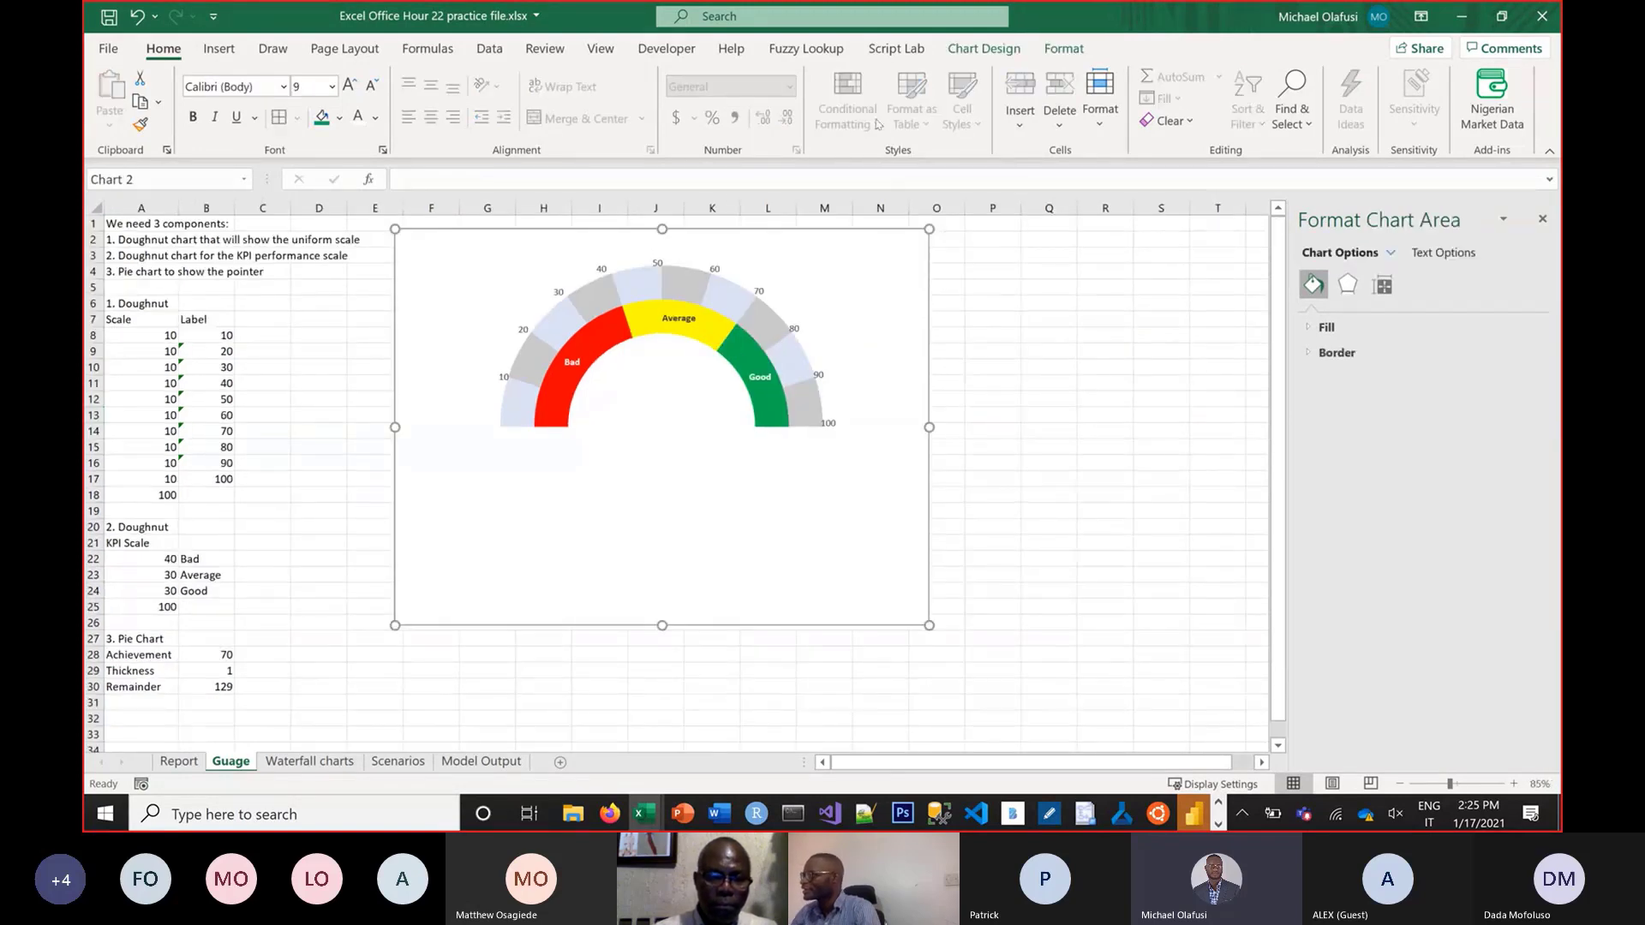
left_click(984, 48)
left_click(1062, 103)
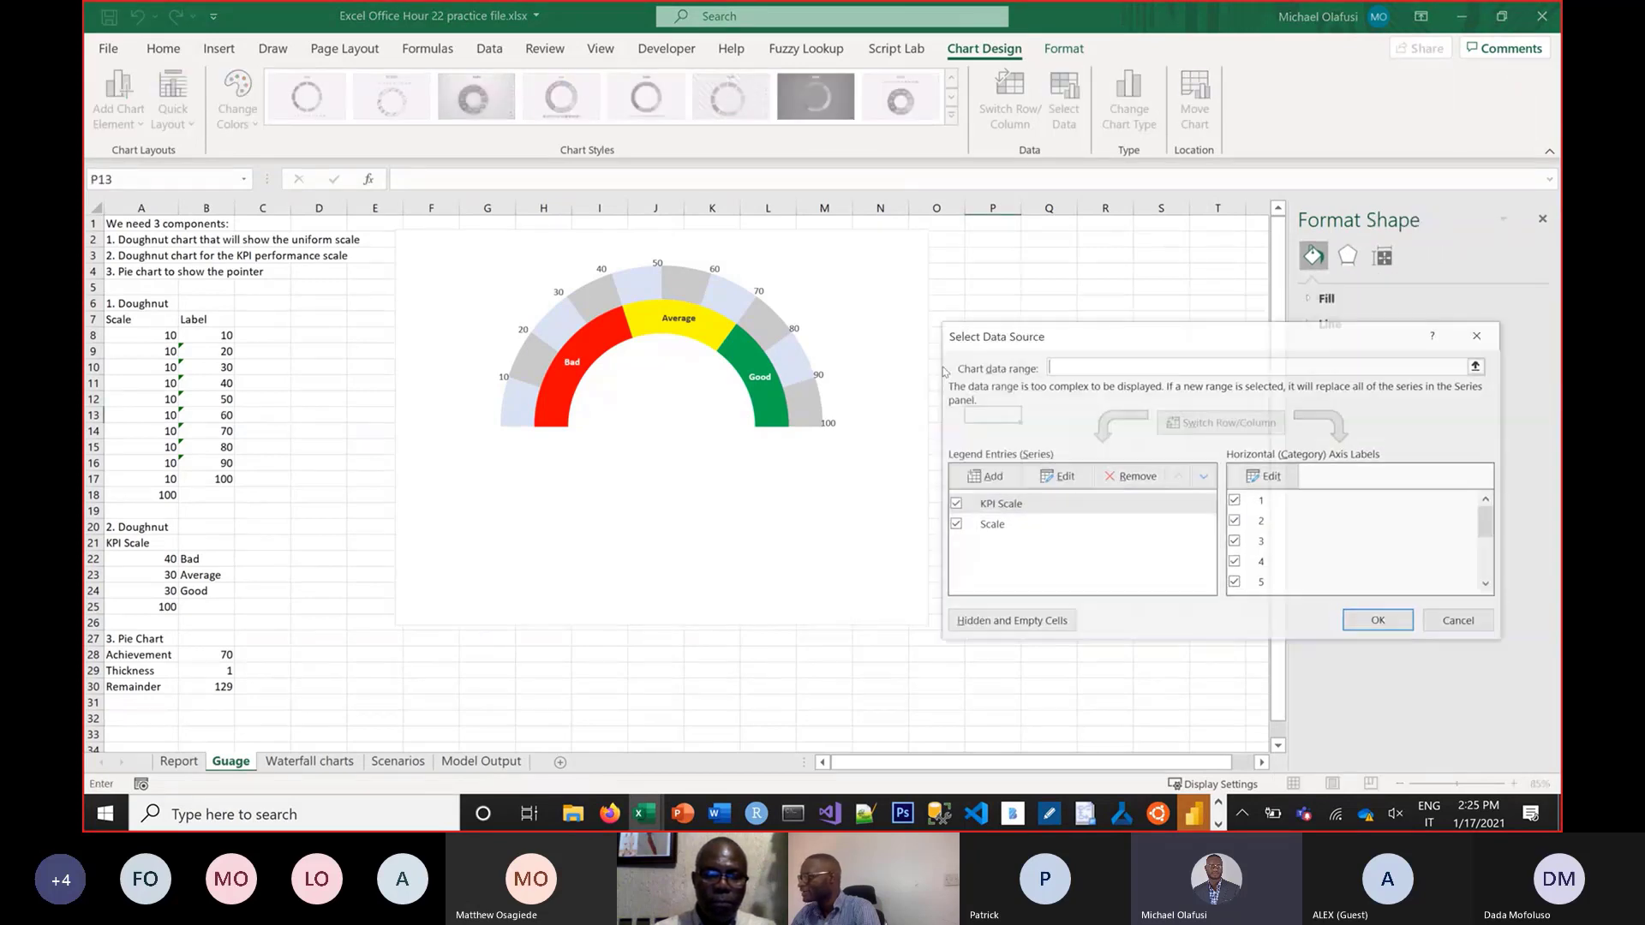
left_click_drag(1017, 337, 882, 401)
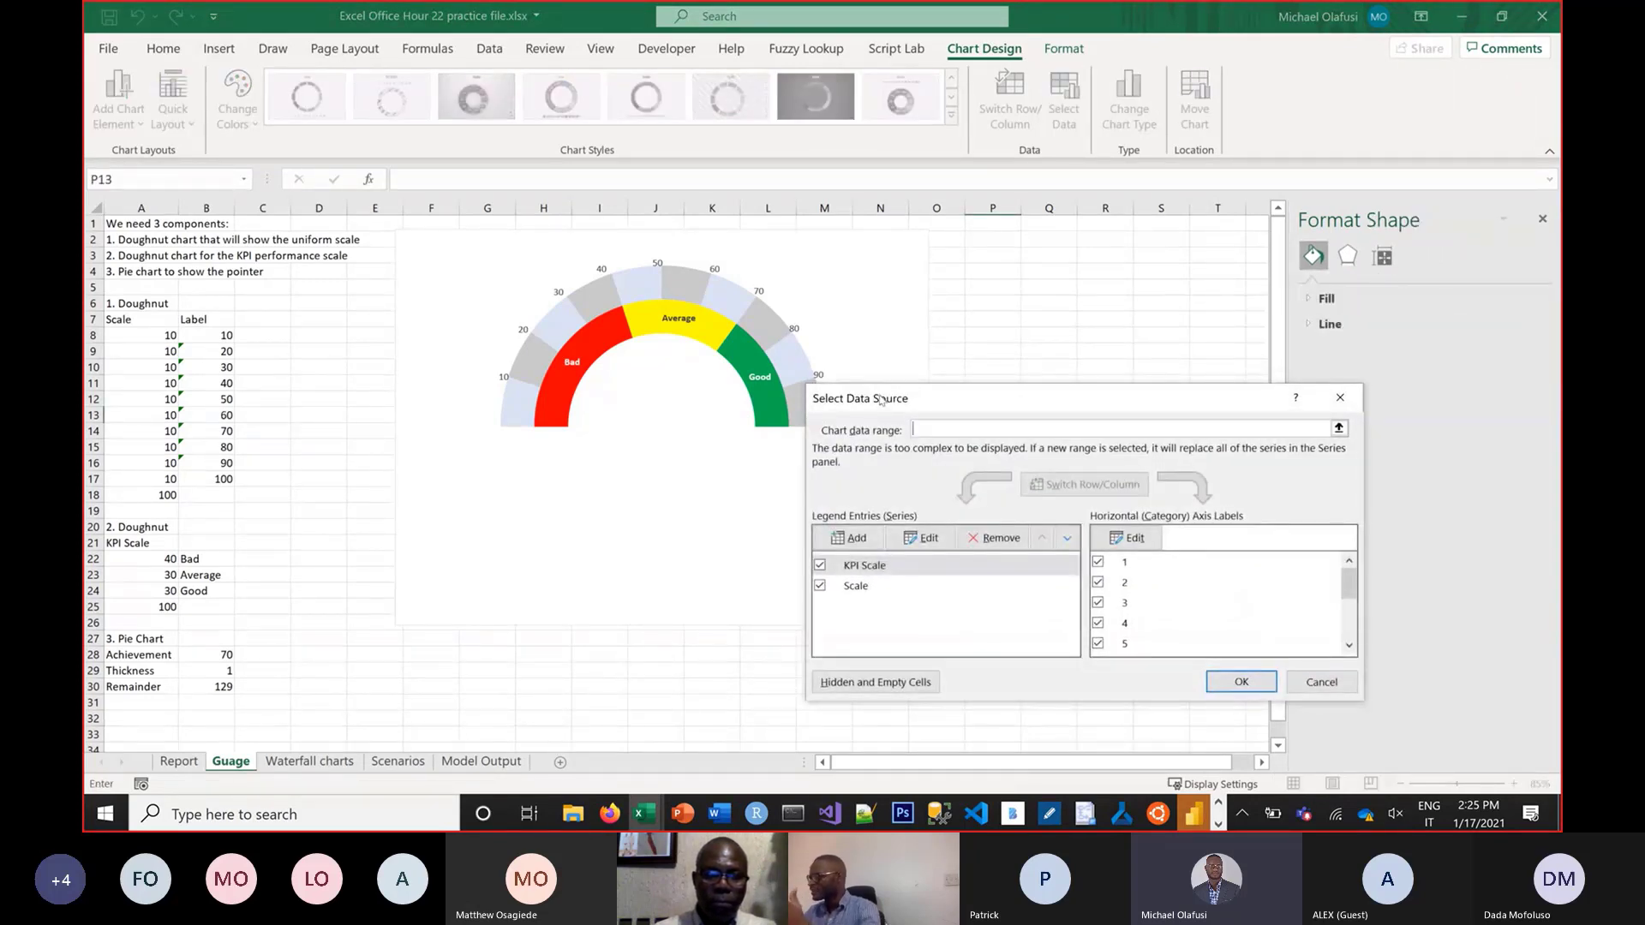
left_click(865, 542)
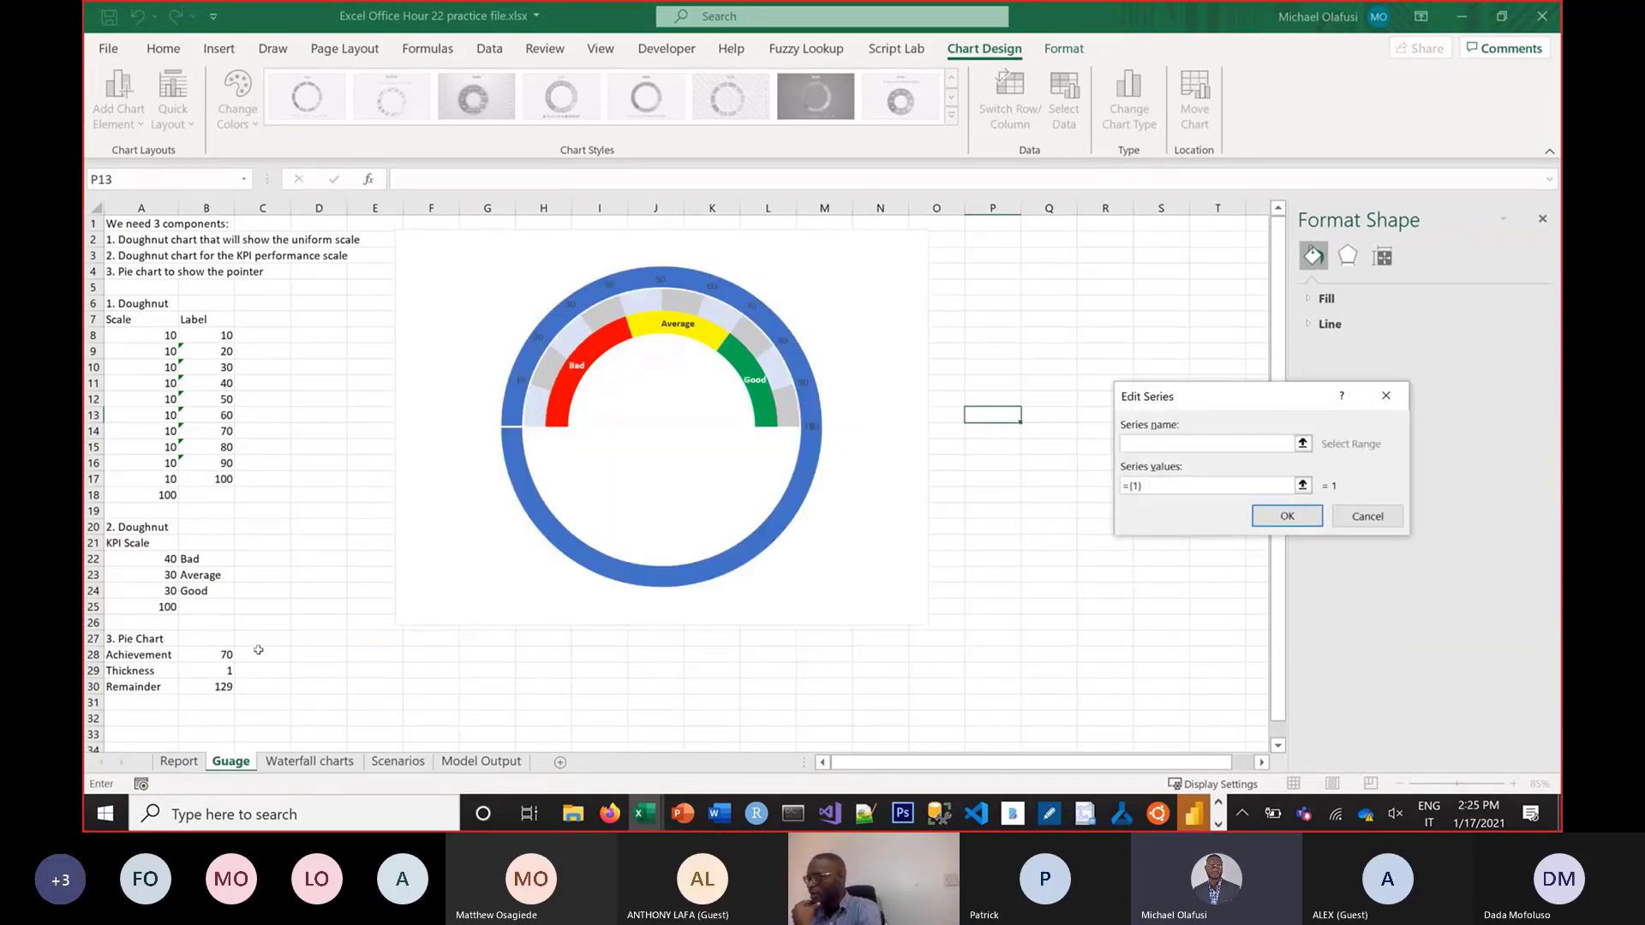
left_click_drag(147, 655, 223, 685)
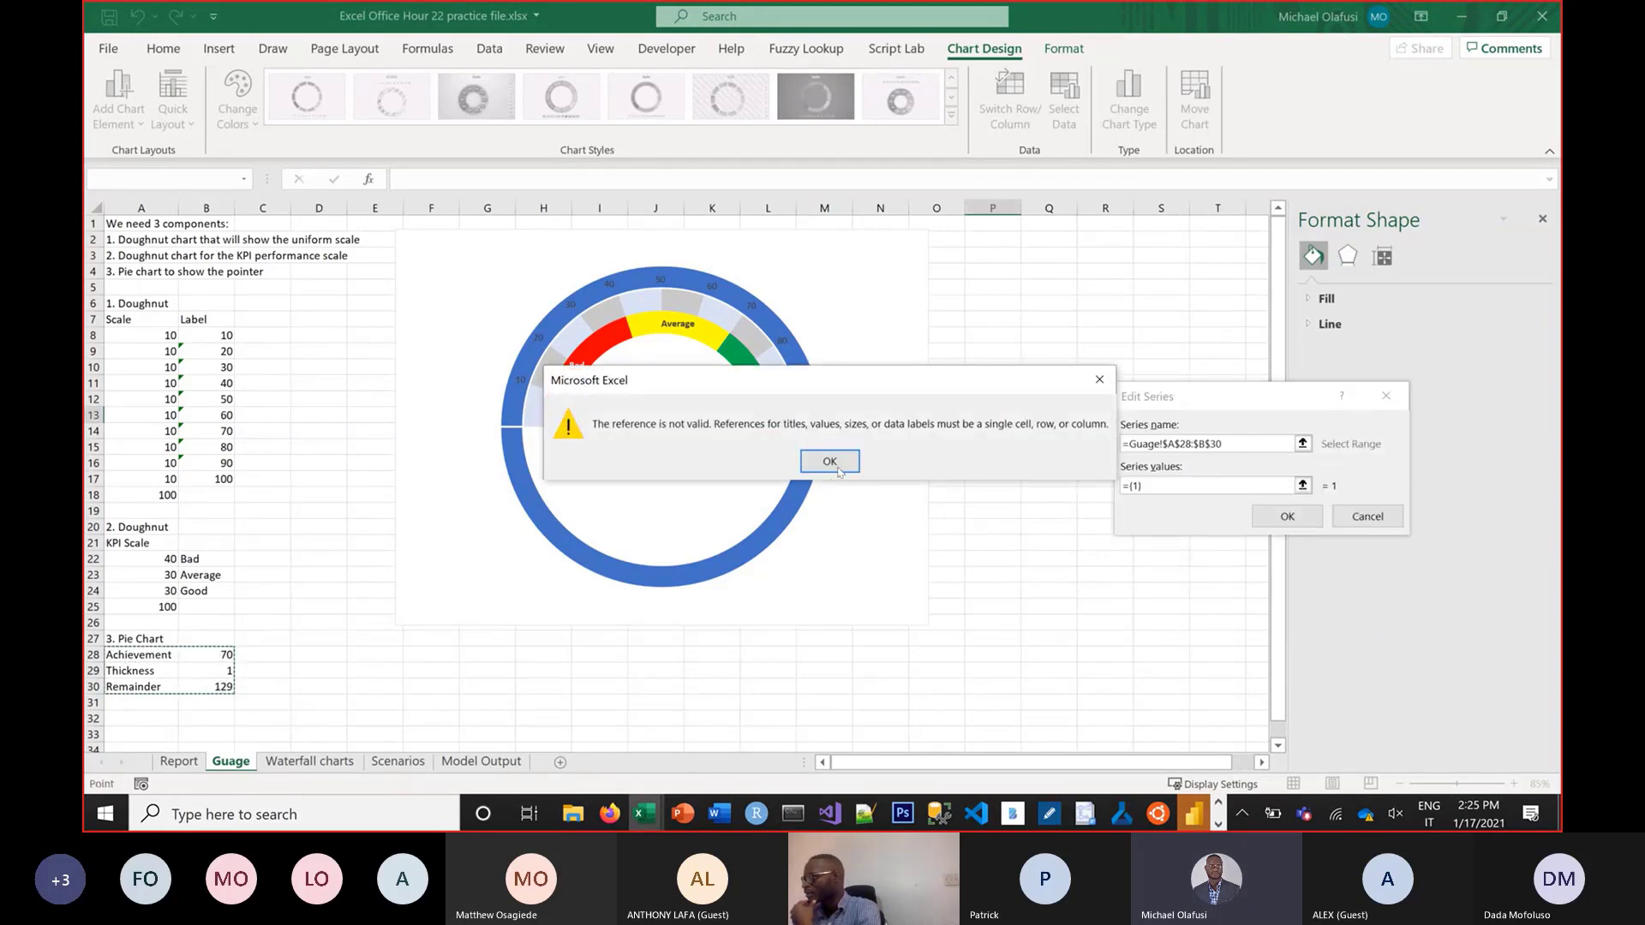
left_click(829, 462)
key("BackSpace")
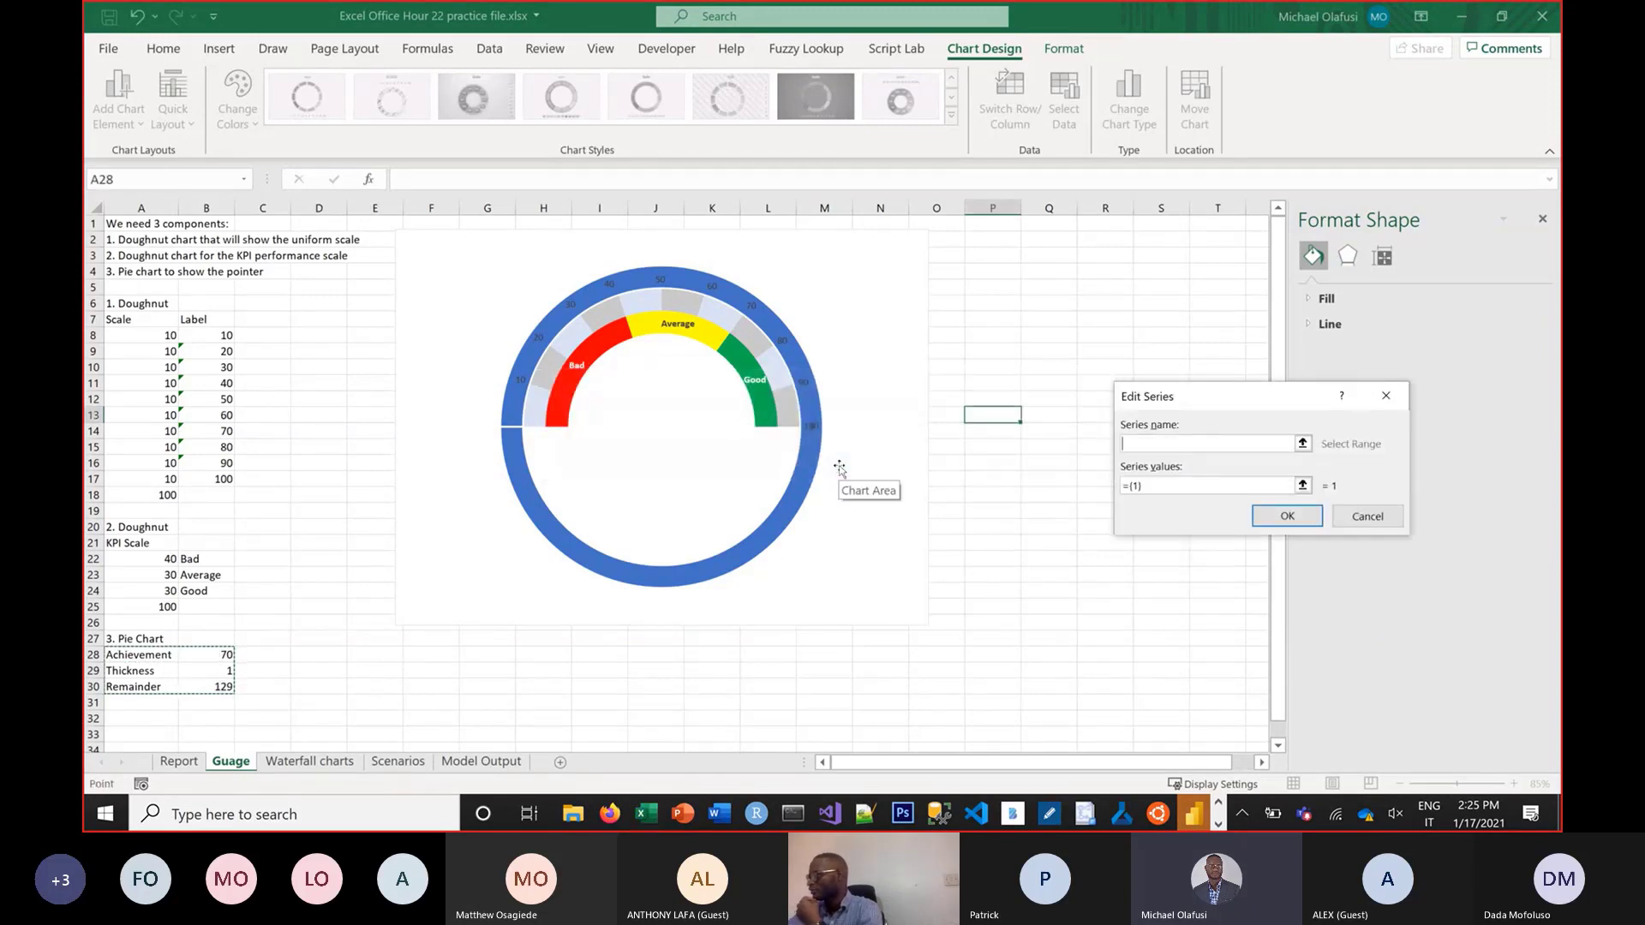
Name the new series from cell A28, take its values from B28:B30 and apply the changed data source
left_click(128, 655)
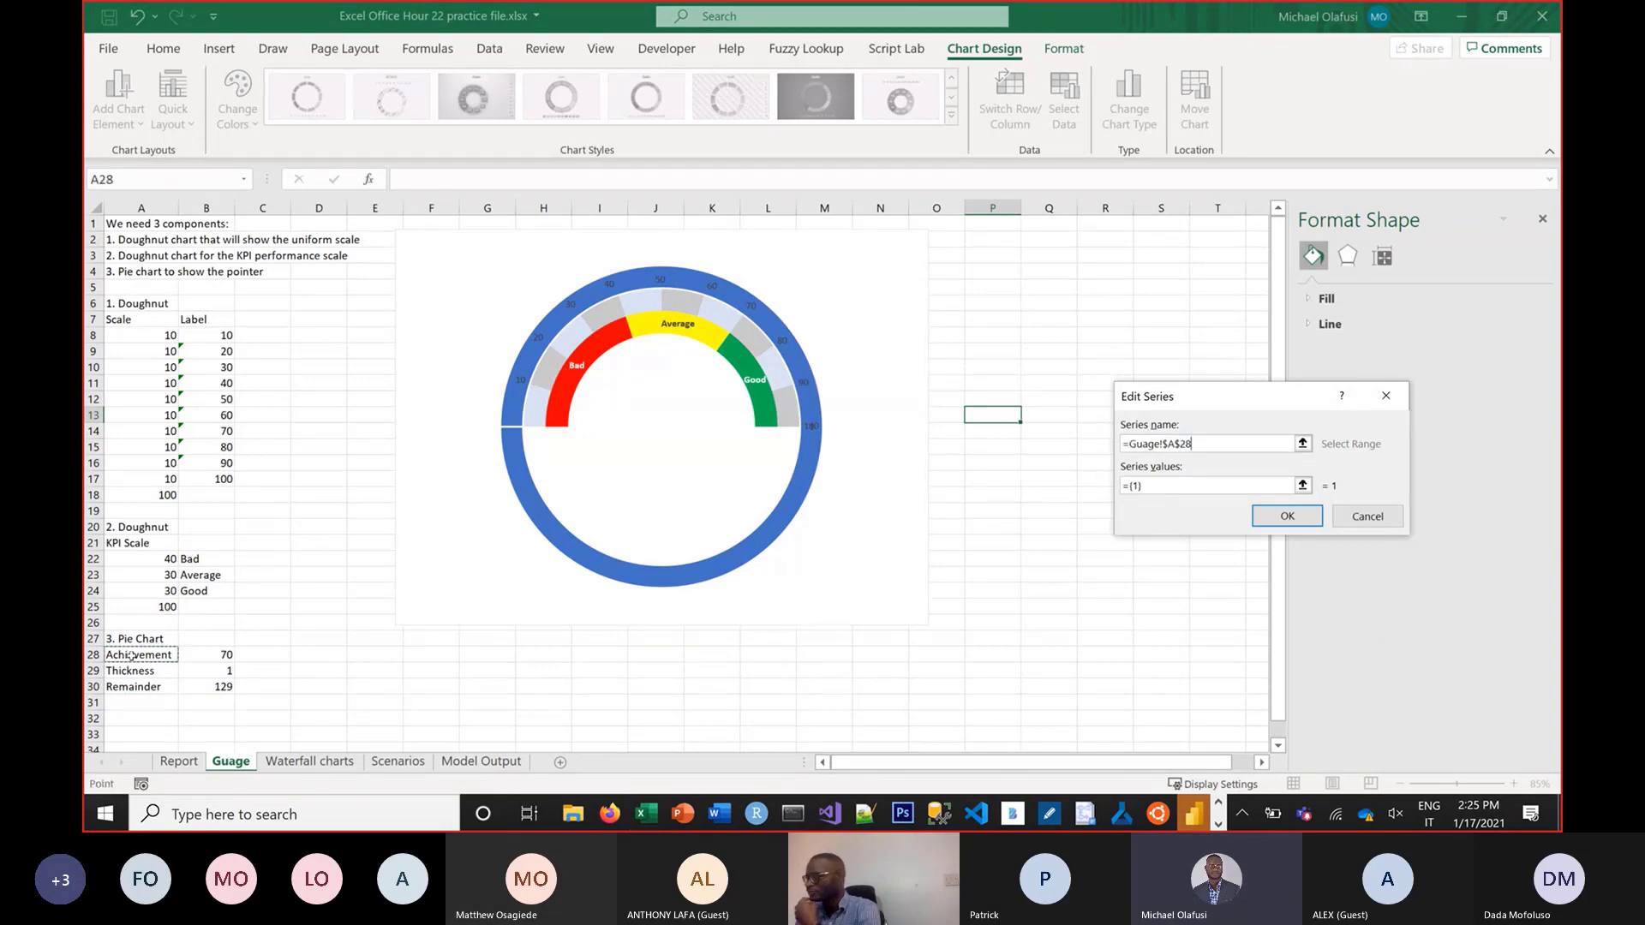
left_click_drag(1166, 490, 1091, 491)
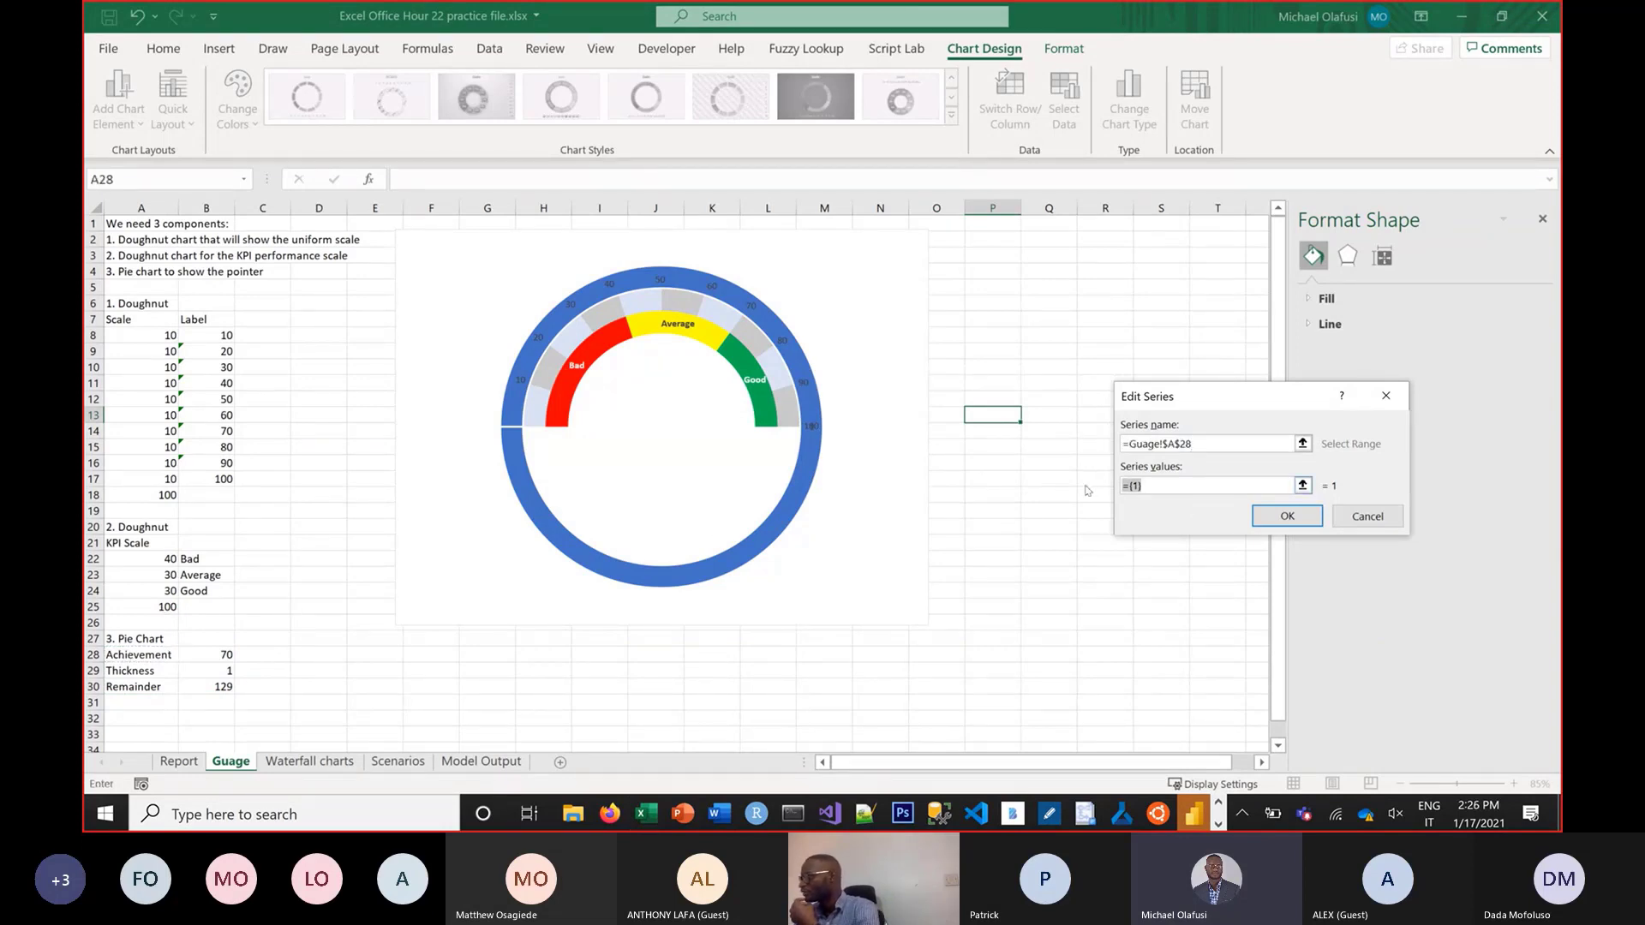
key("BackSpace")
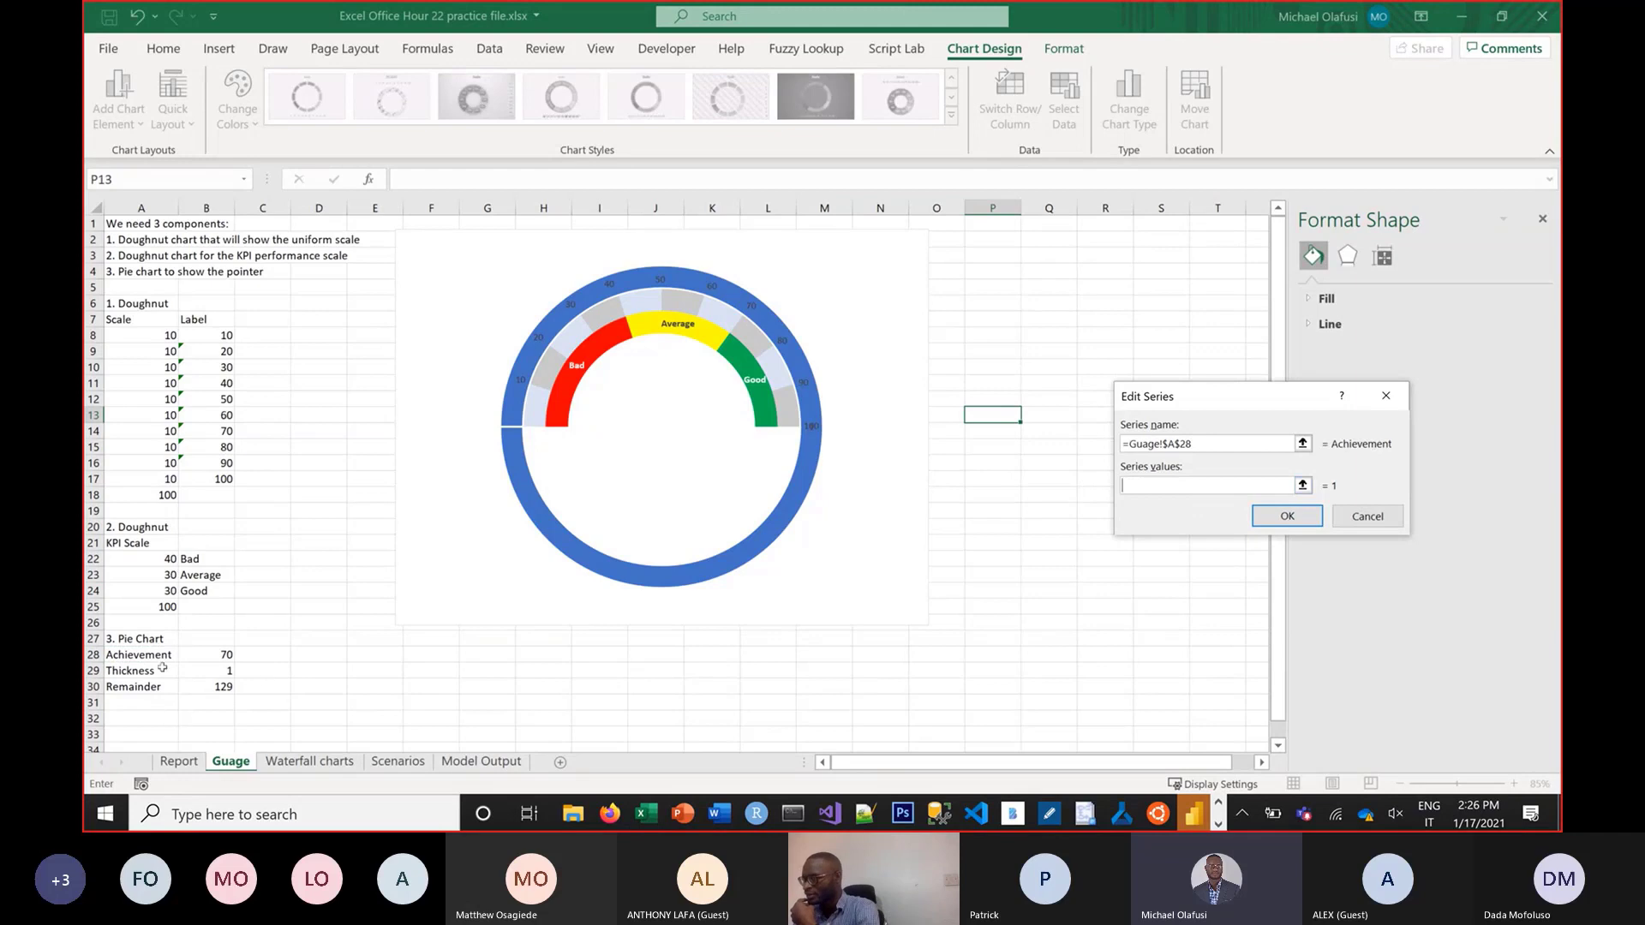
left_click_drag(199, 652, 227, 691)
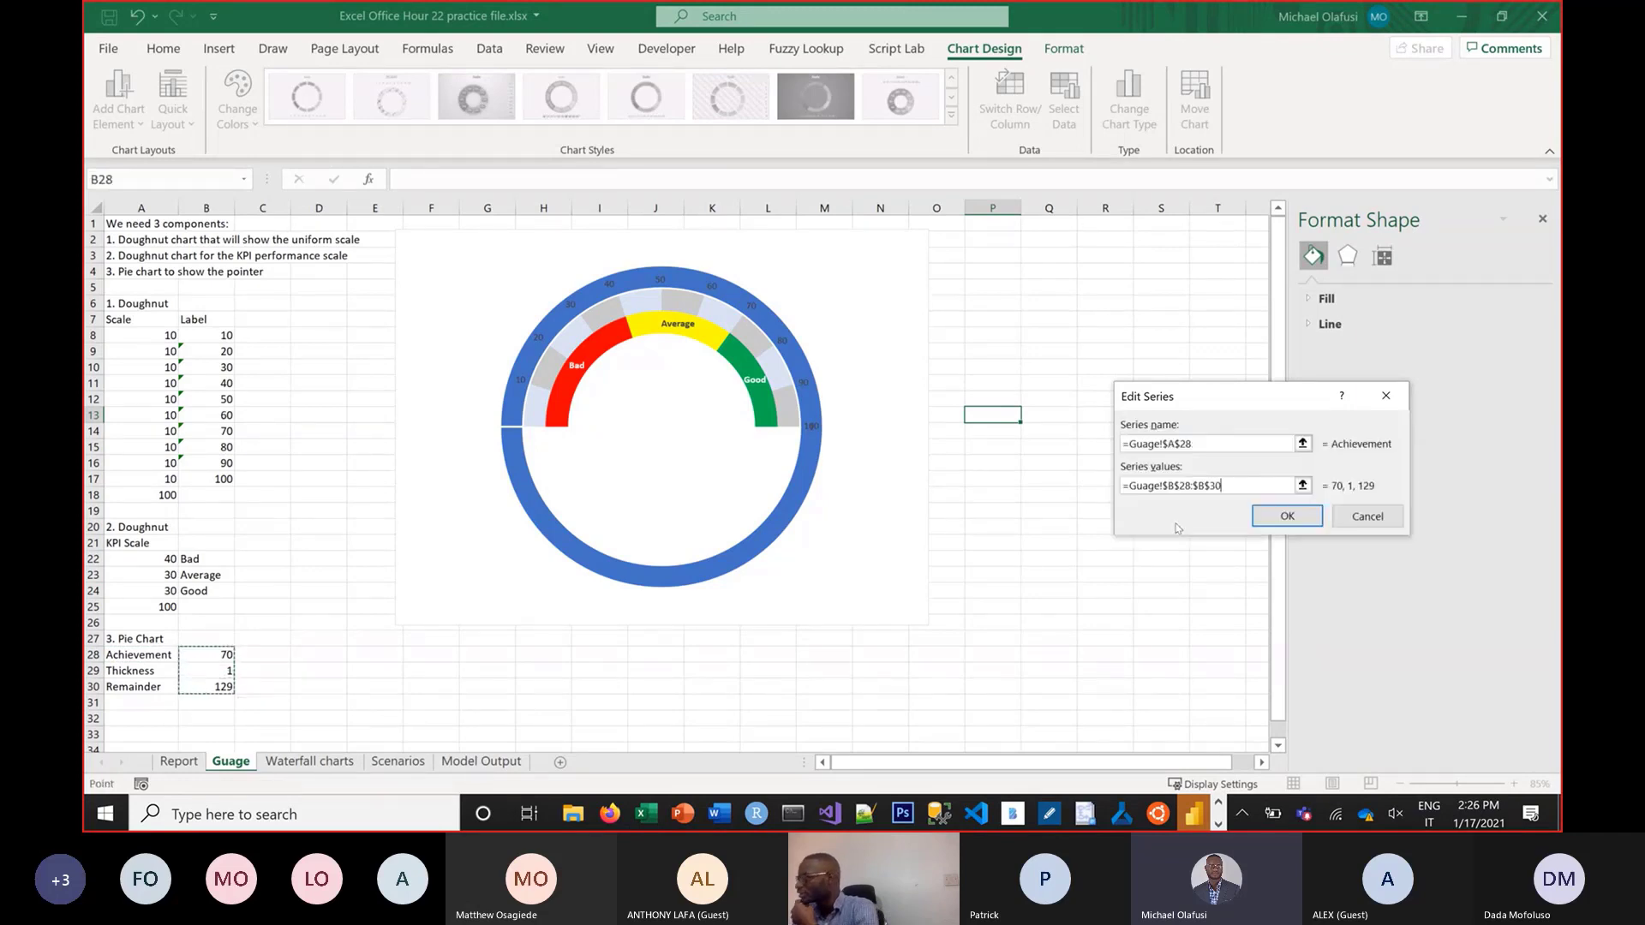
left_click(1287, 516)
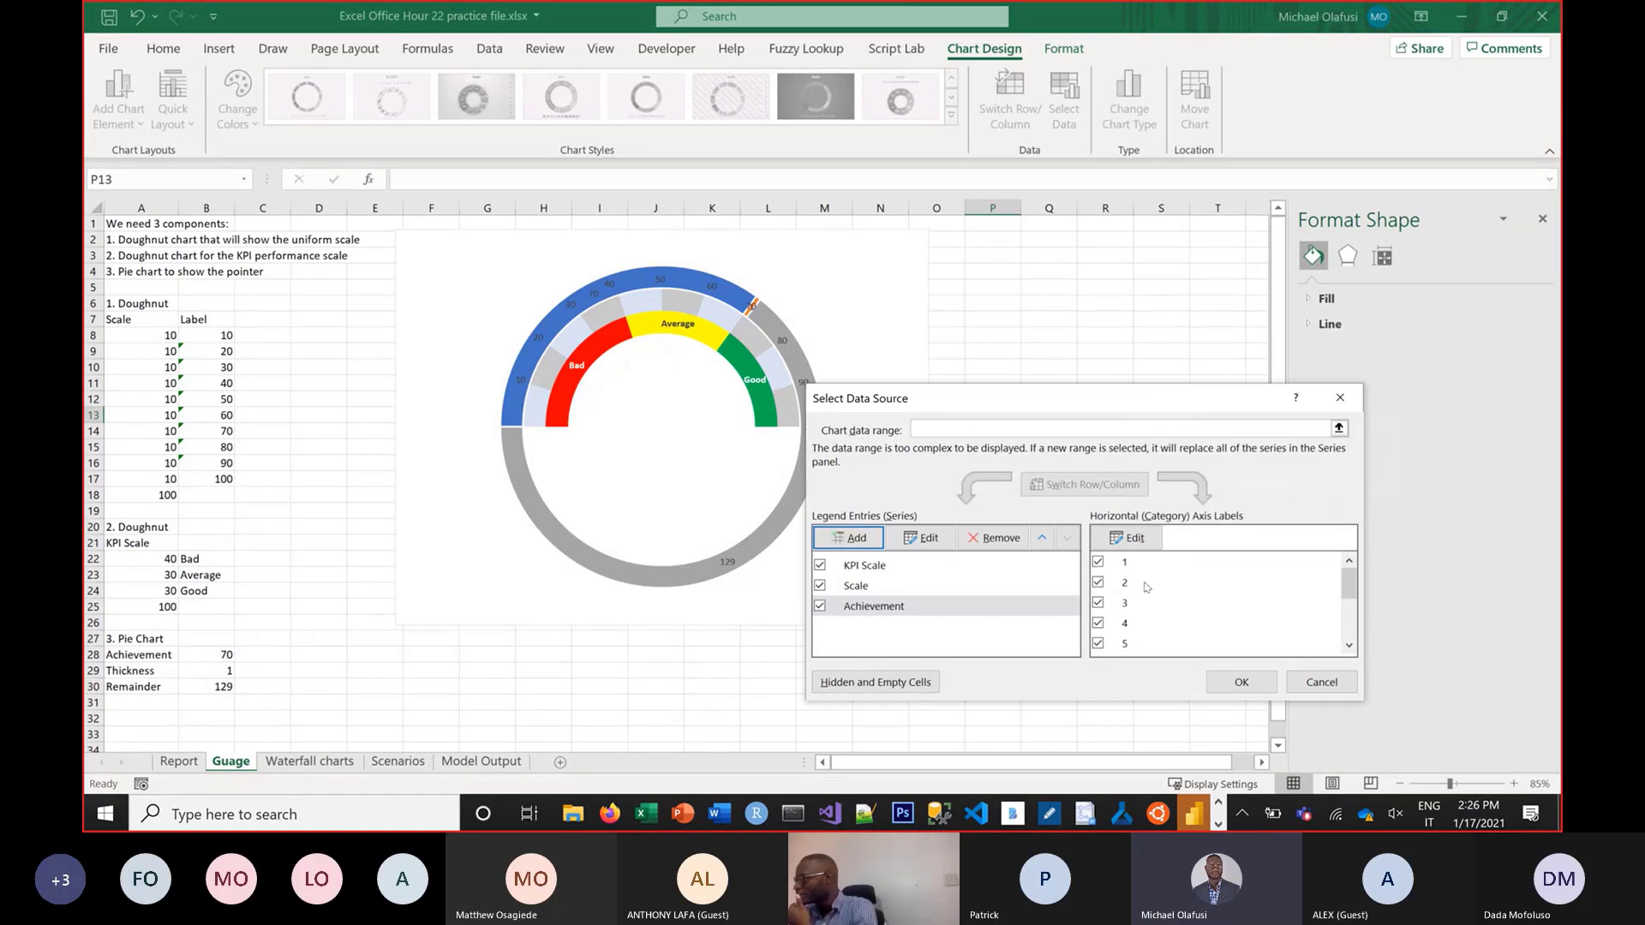
left_click(1241, 681)
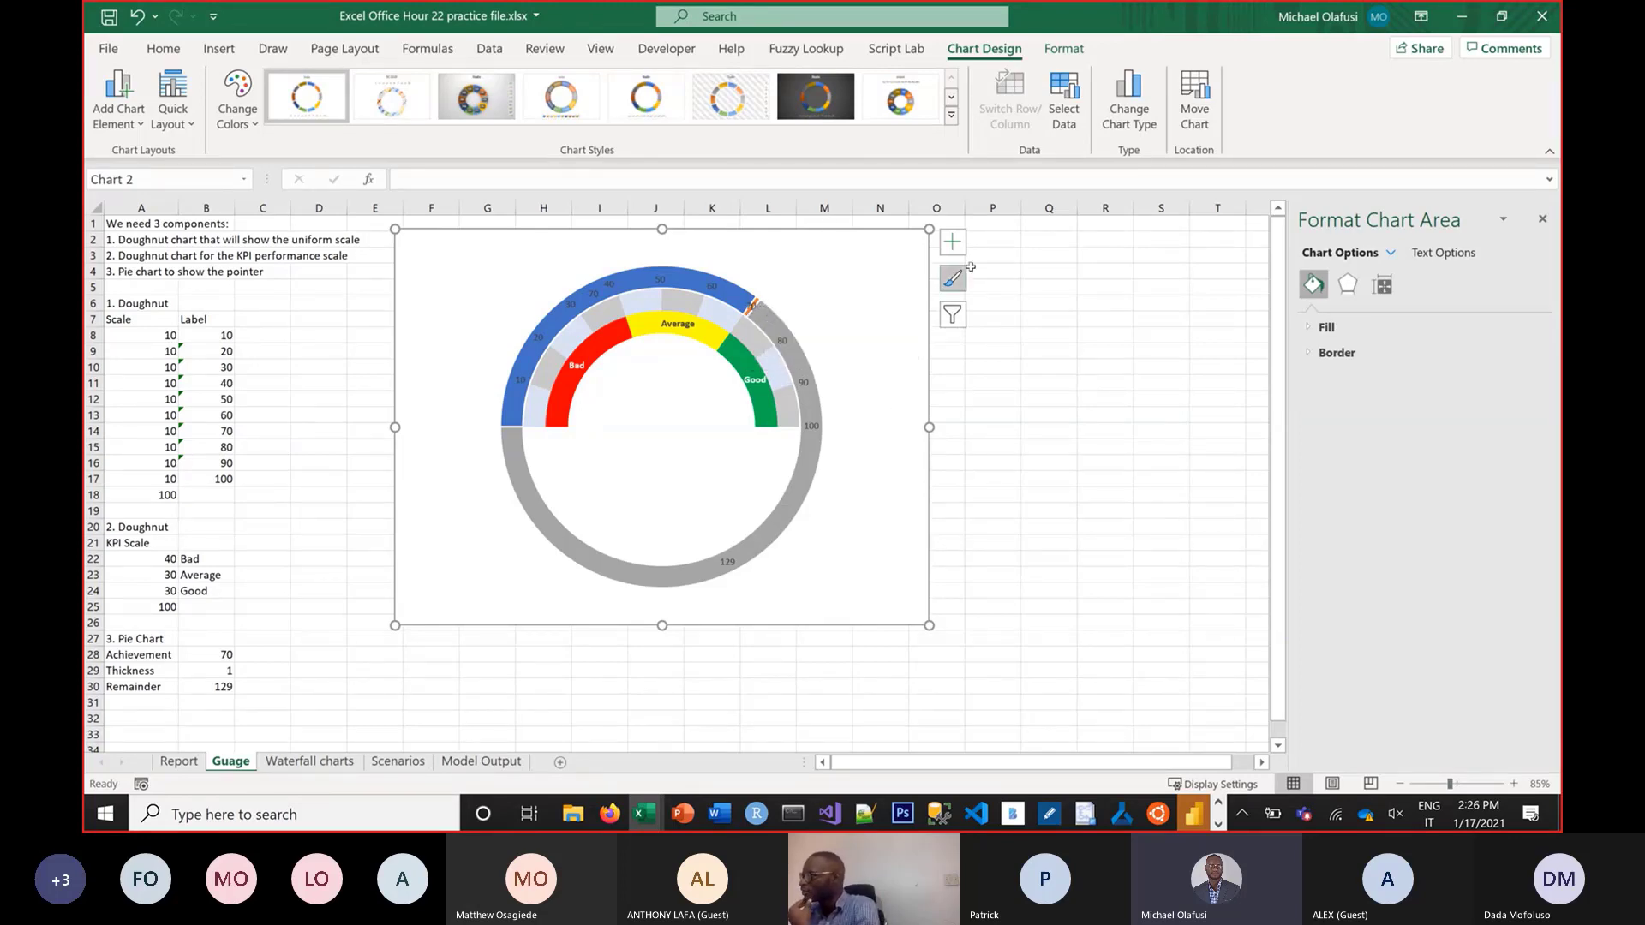
Change the chart type of the Achievement series from Doughnut to Pie in the combination chart
left_click(804, 500)
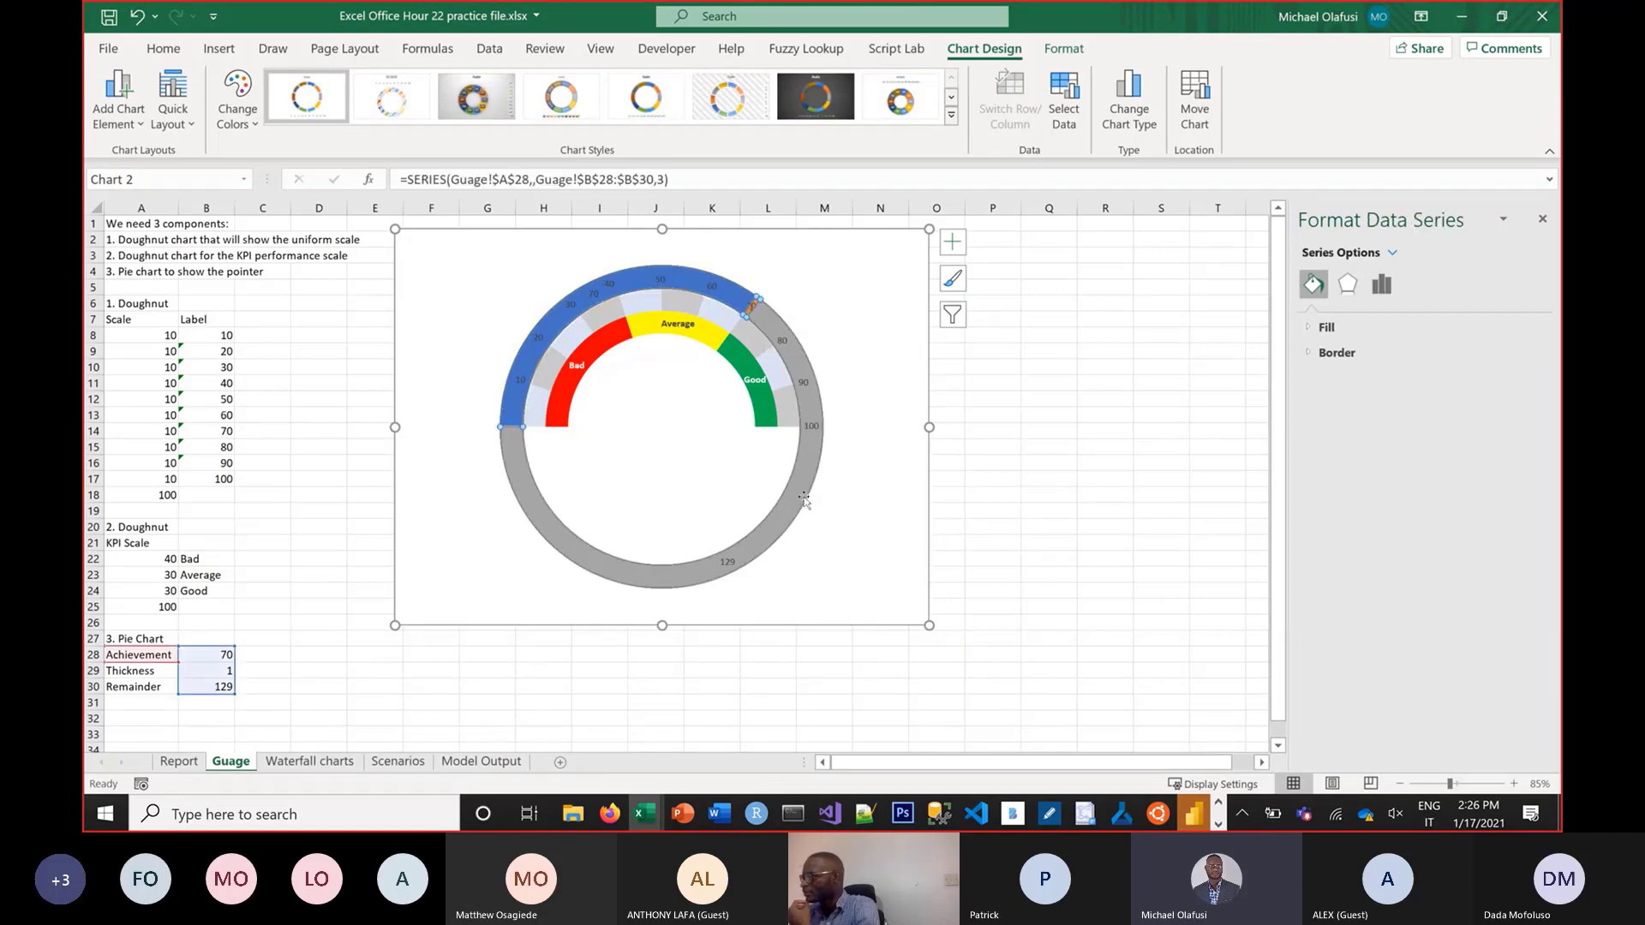
right_click(804, 501)
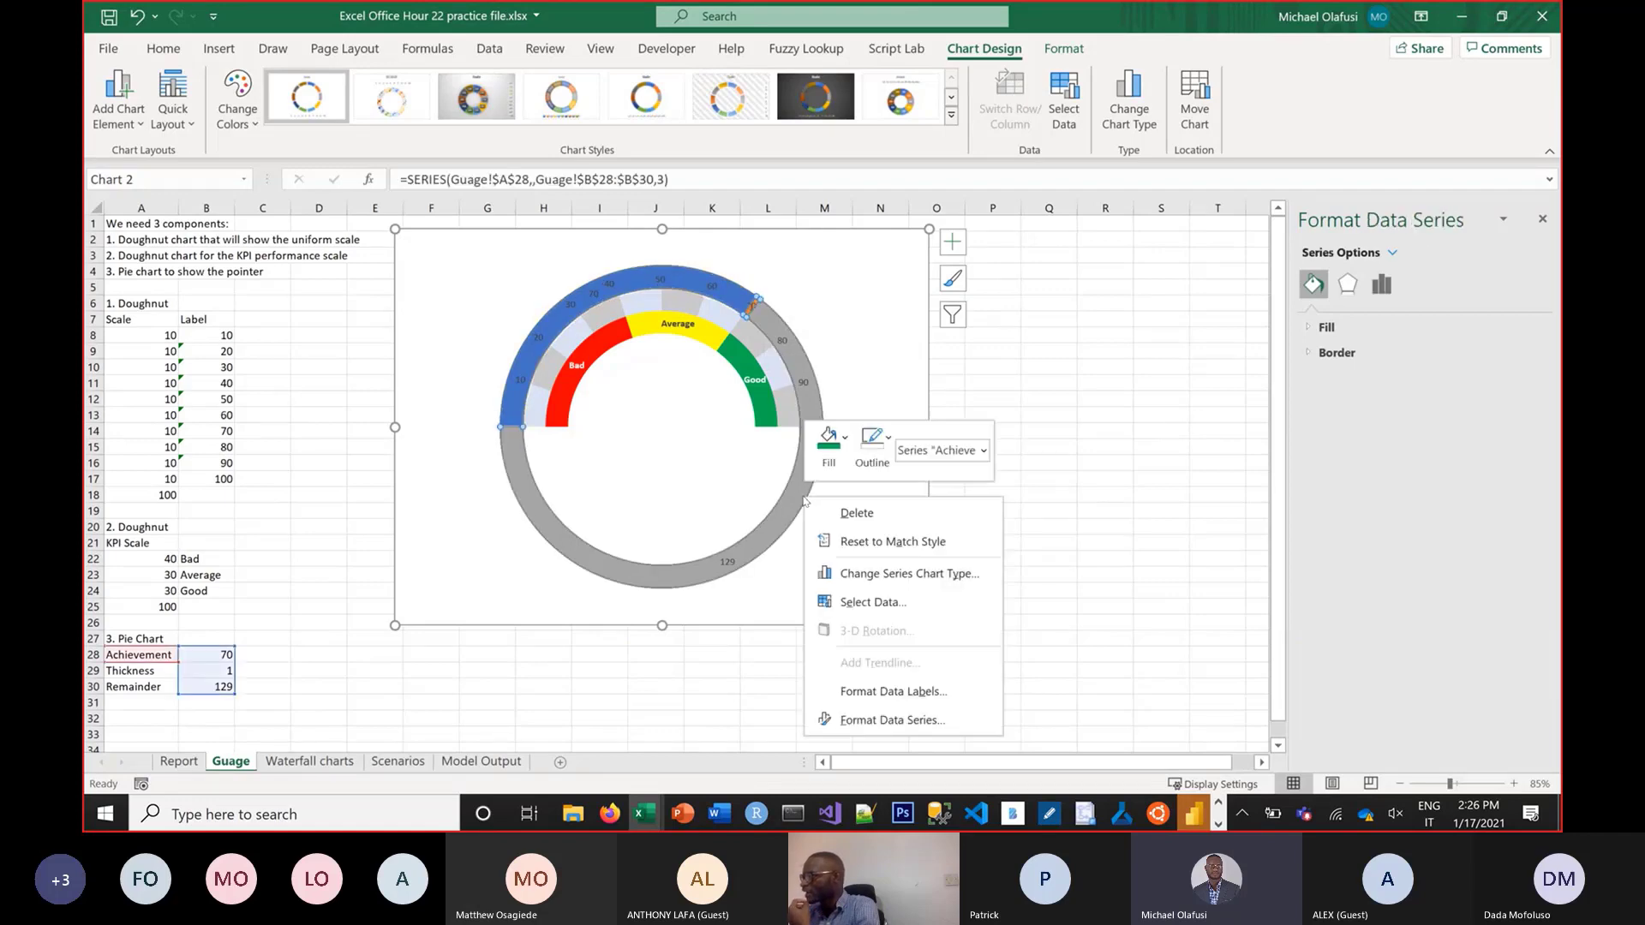
left_click(866, 576)
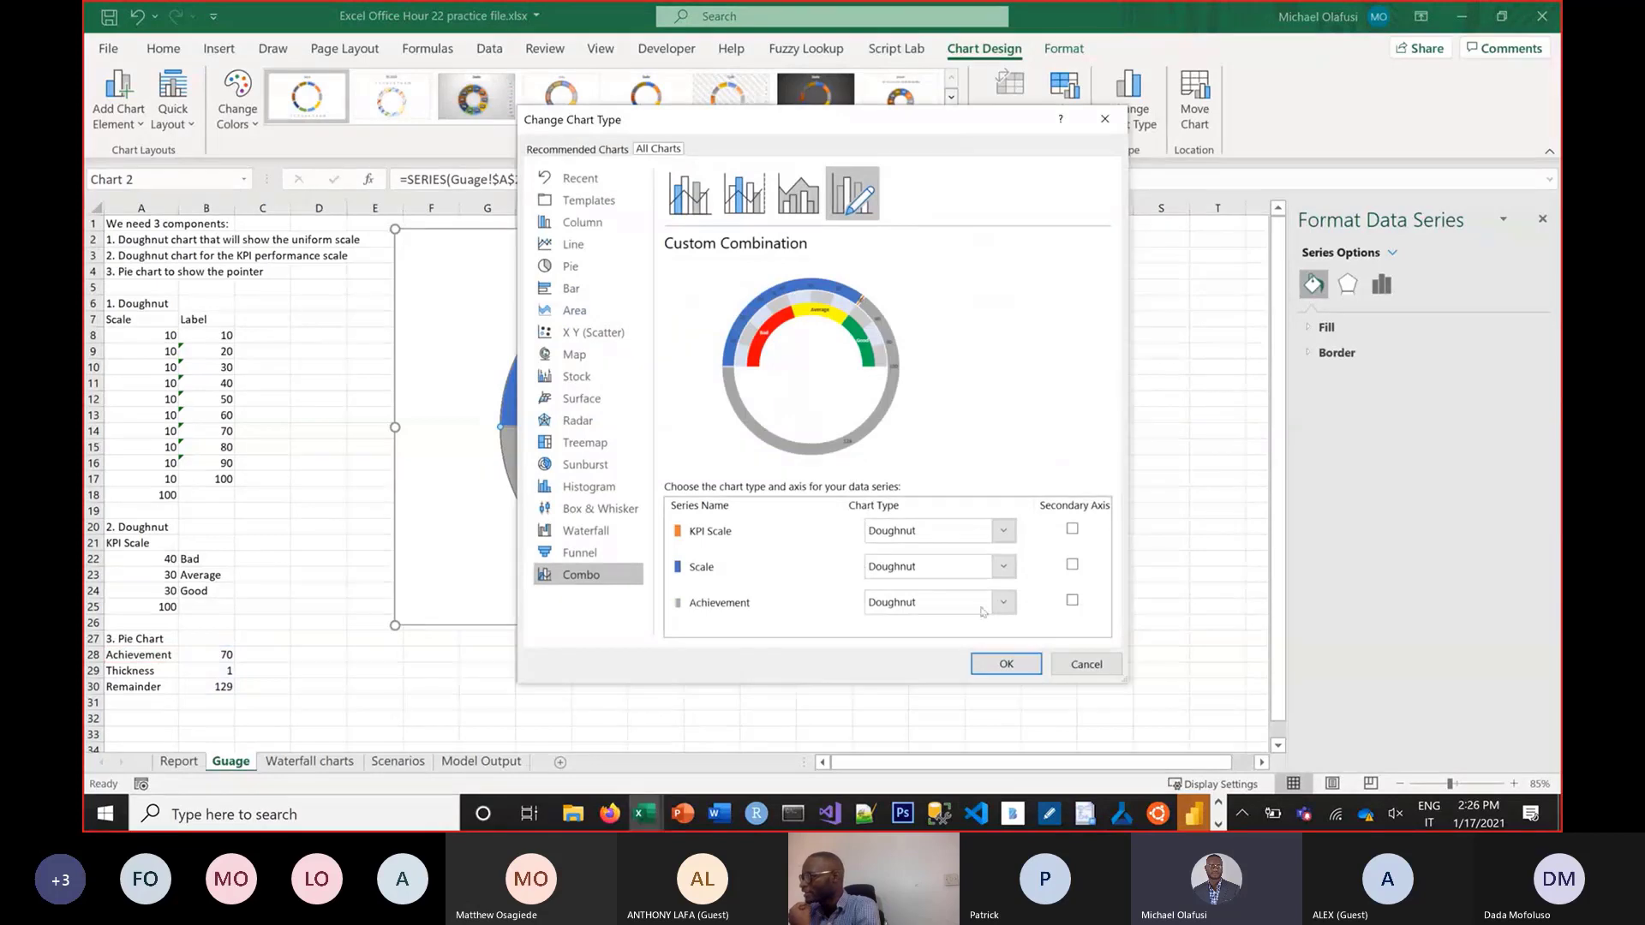
left_click(1001, 603)
left_click(898, 569)
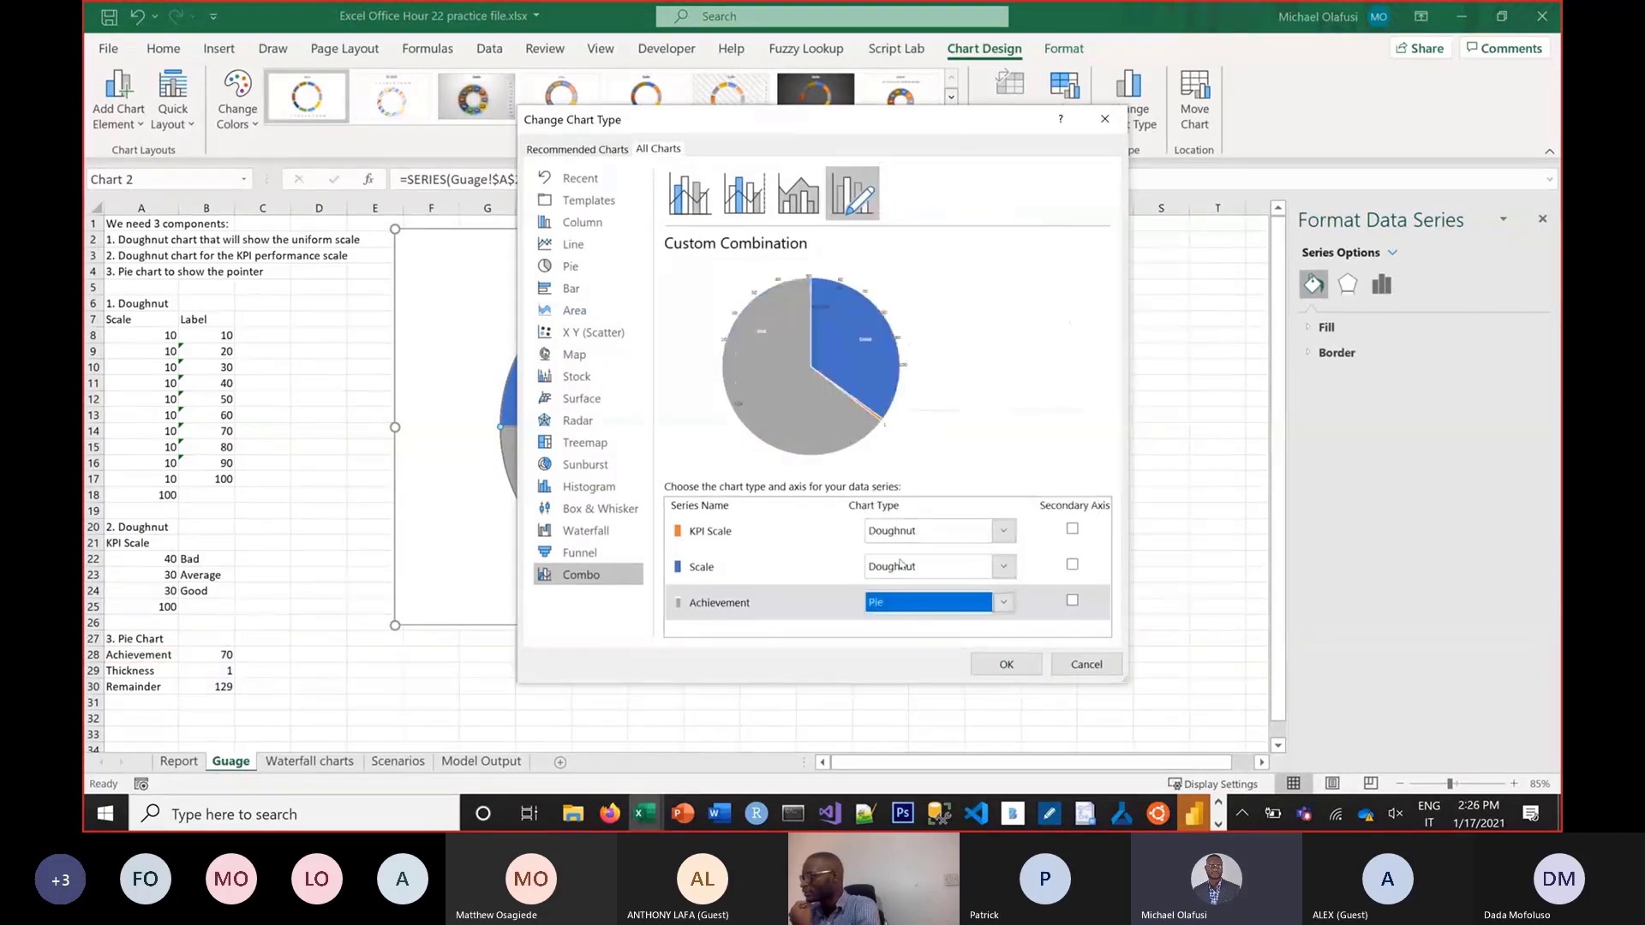
left_click(1028, 667)
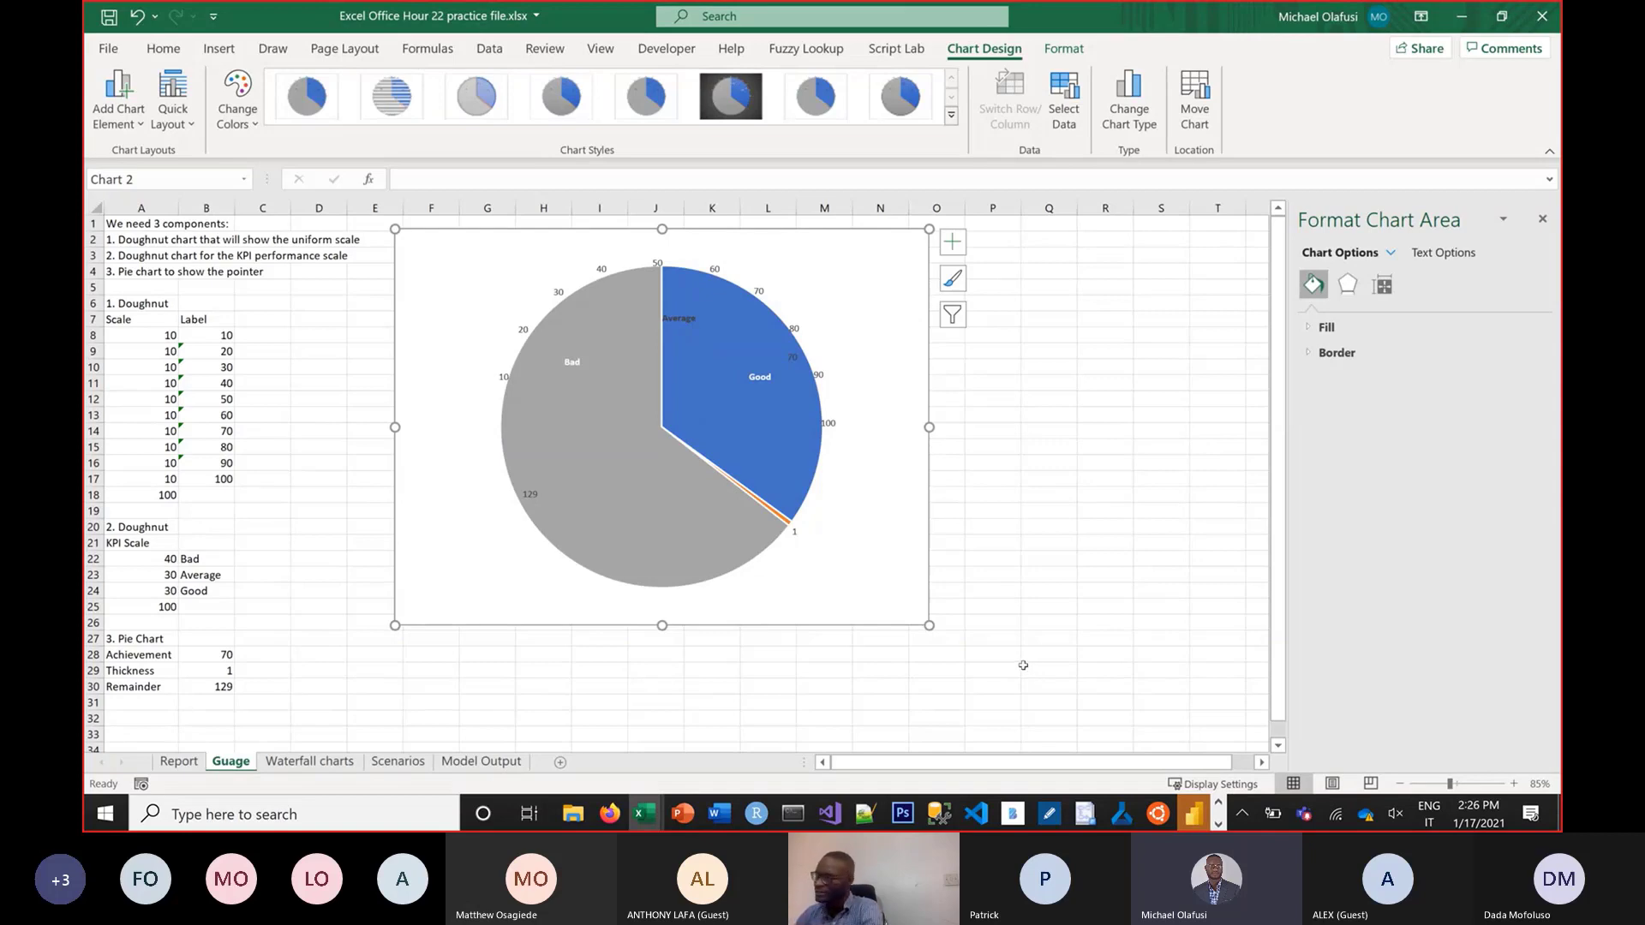
Set the angle of the first slice of the Achievement pie to 270°
left_click(713, 528)
left_click(1381, 285)
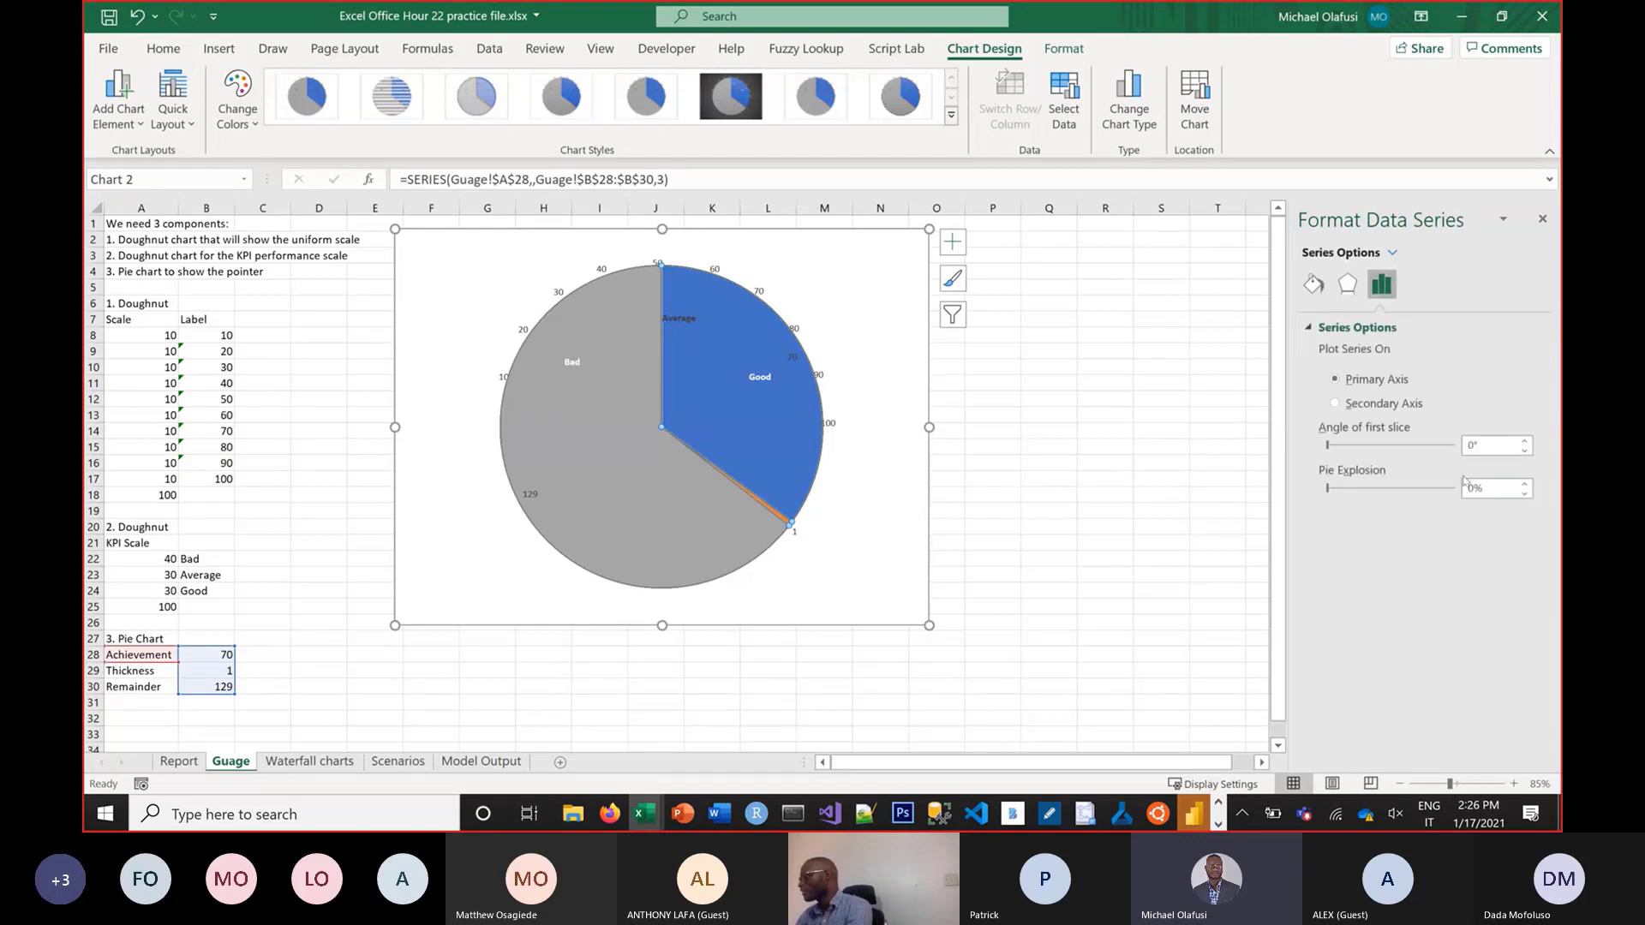
left_click(1467, 446)
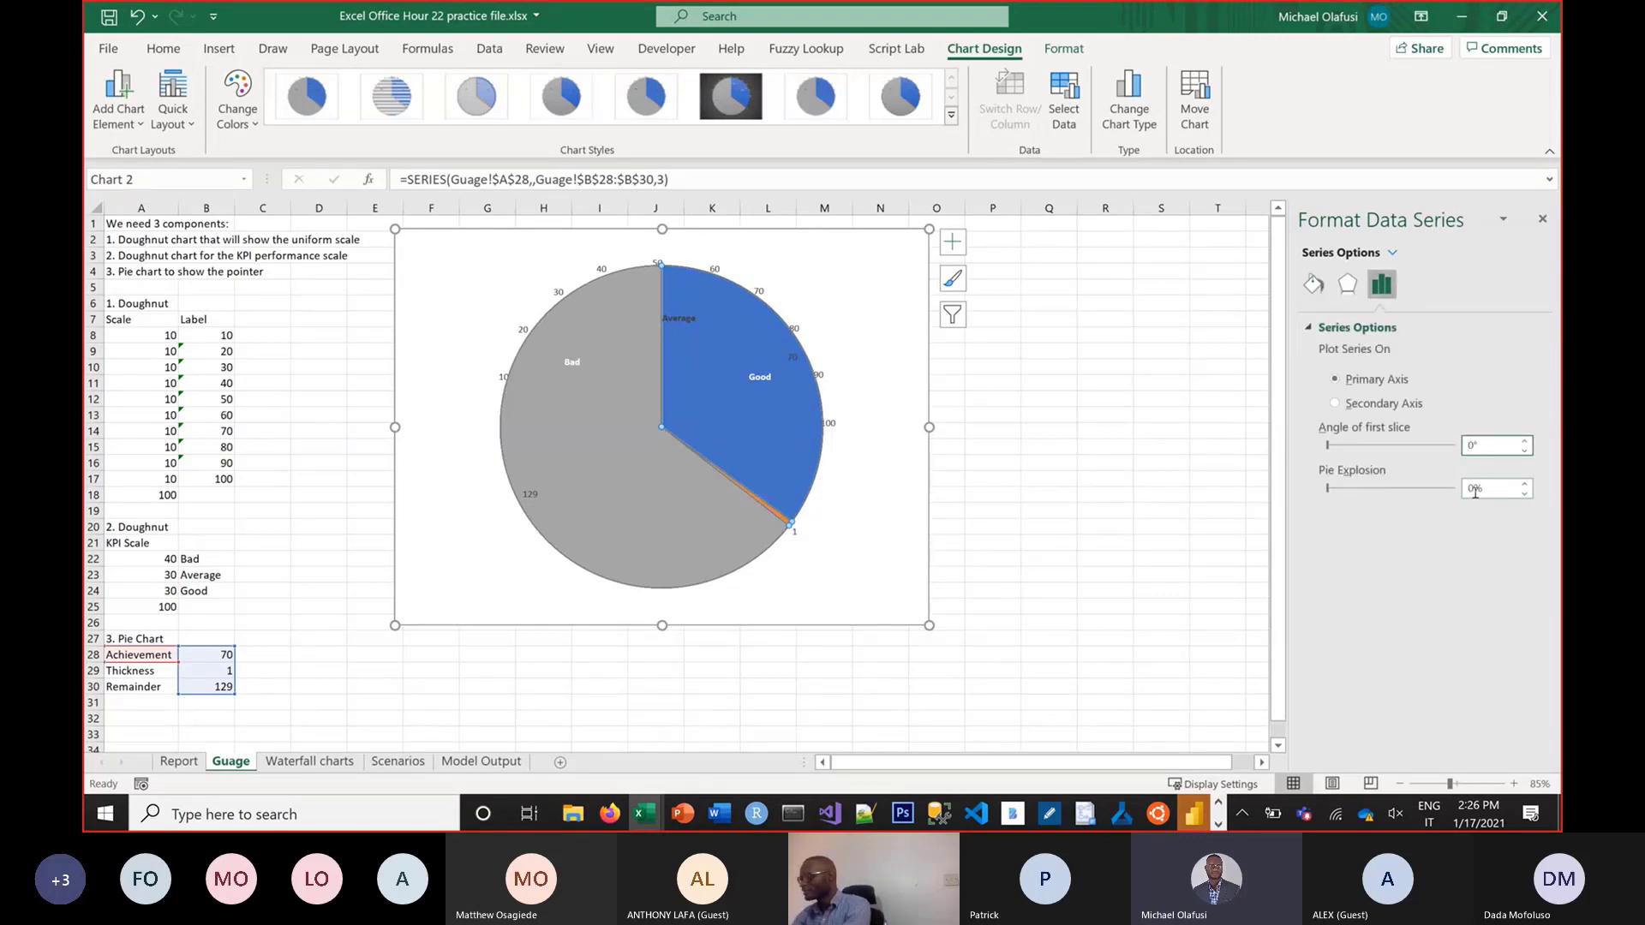
type("27")
key("Return")
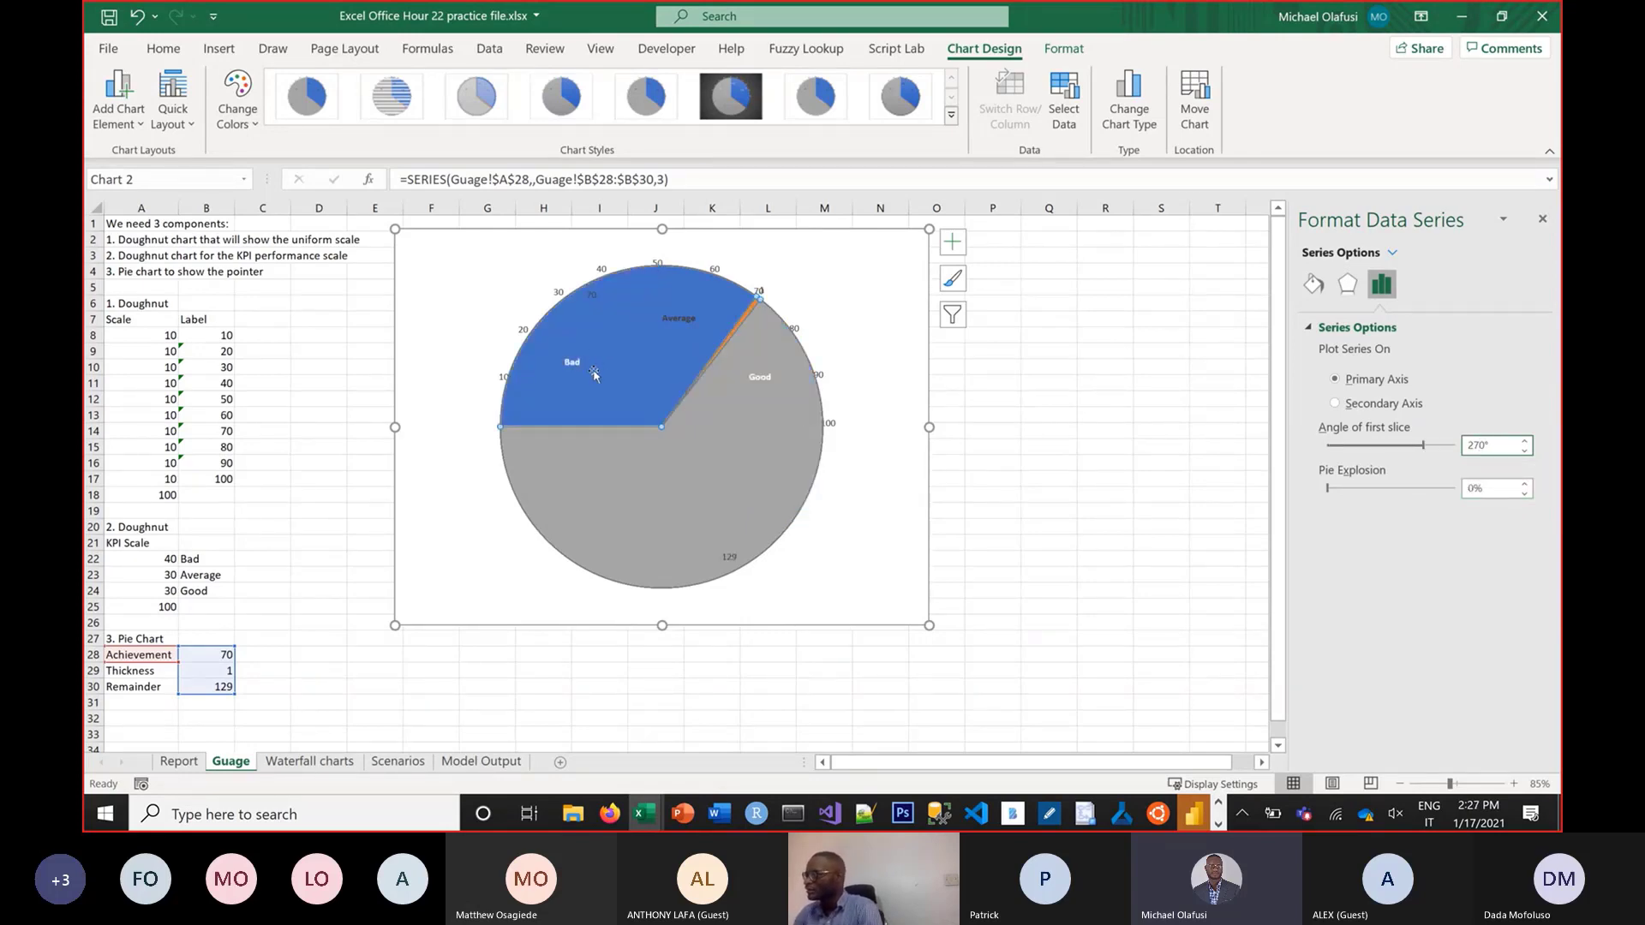
Remove the fill from the pie's Achievement and Remainder slices, keeping only the thin Thickness slice filled
left_click(594, 375)
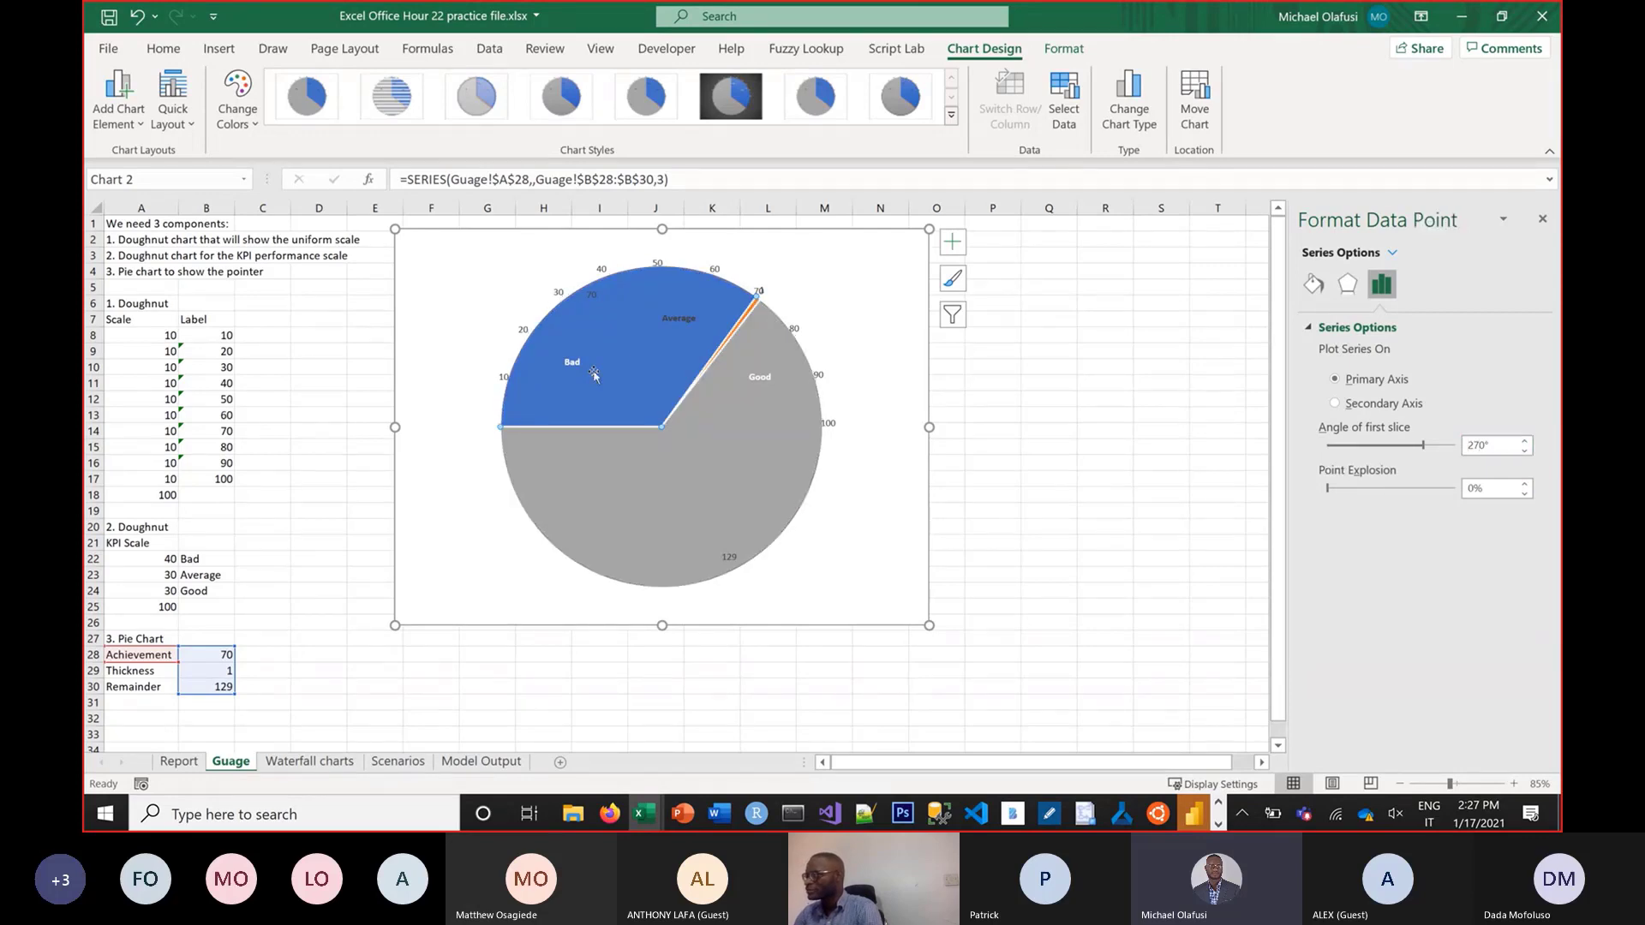
right_click(594, 374)
left_click(621, 322)
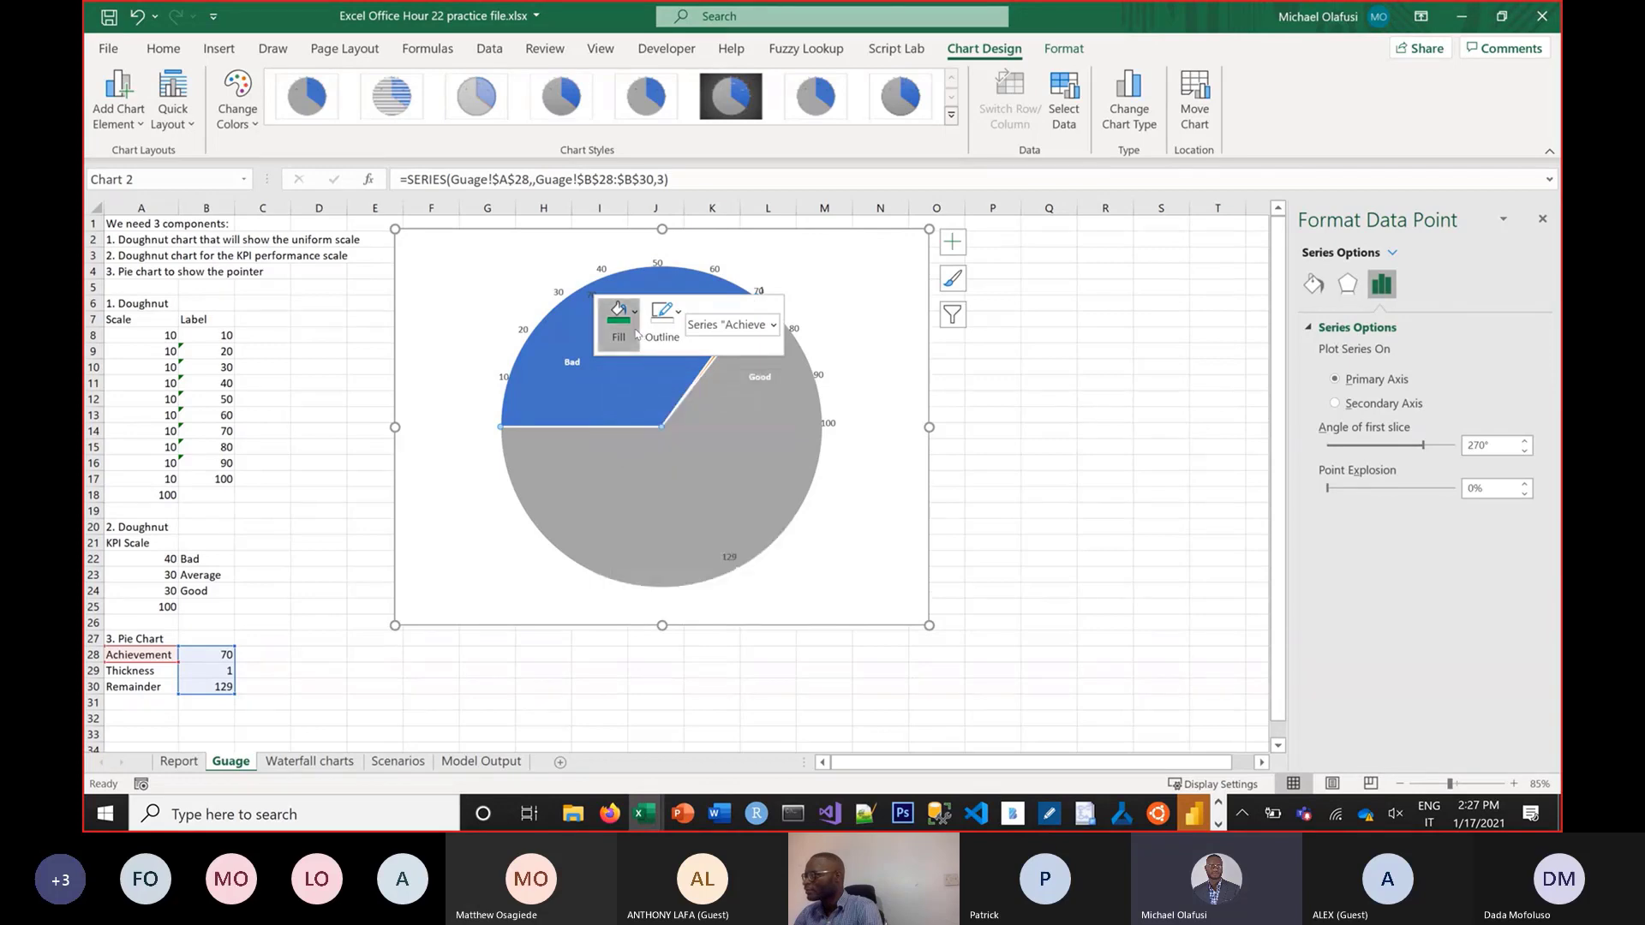
left_click(650, 588)
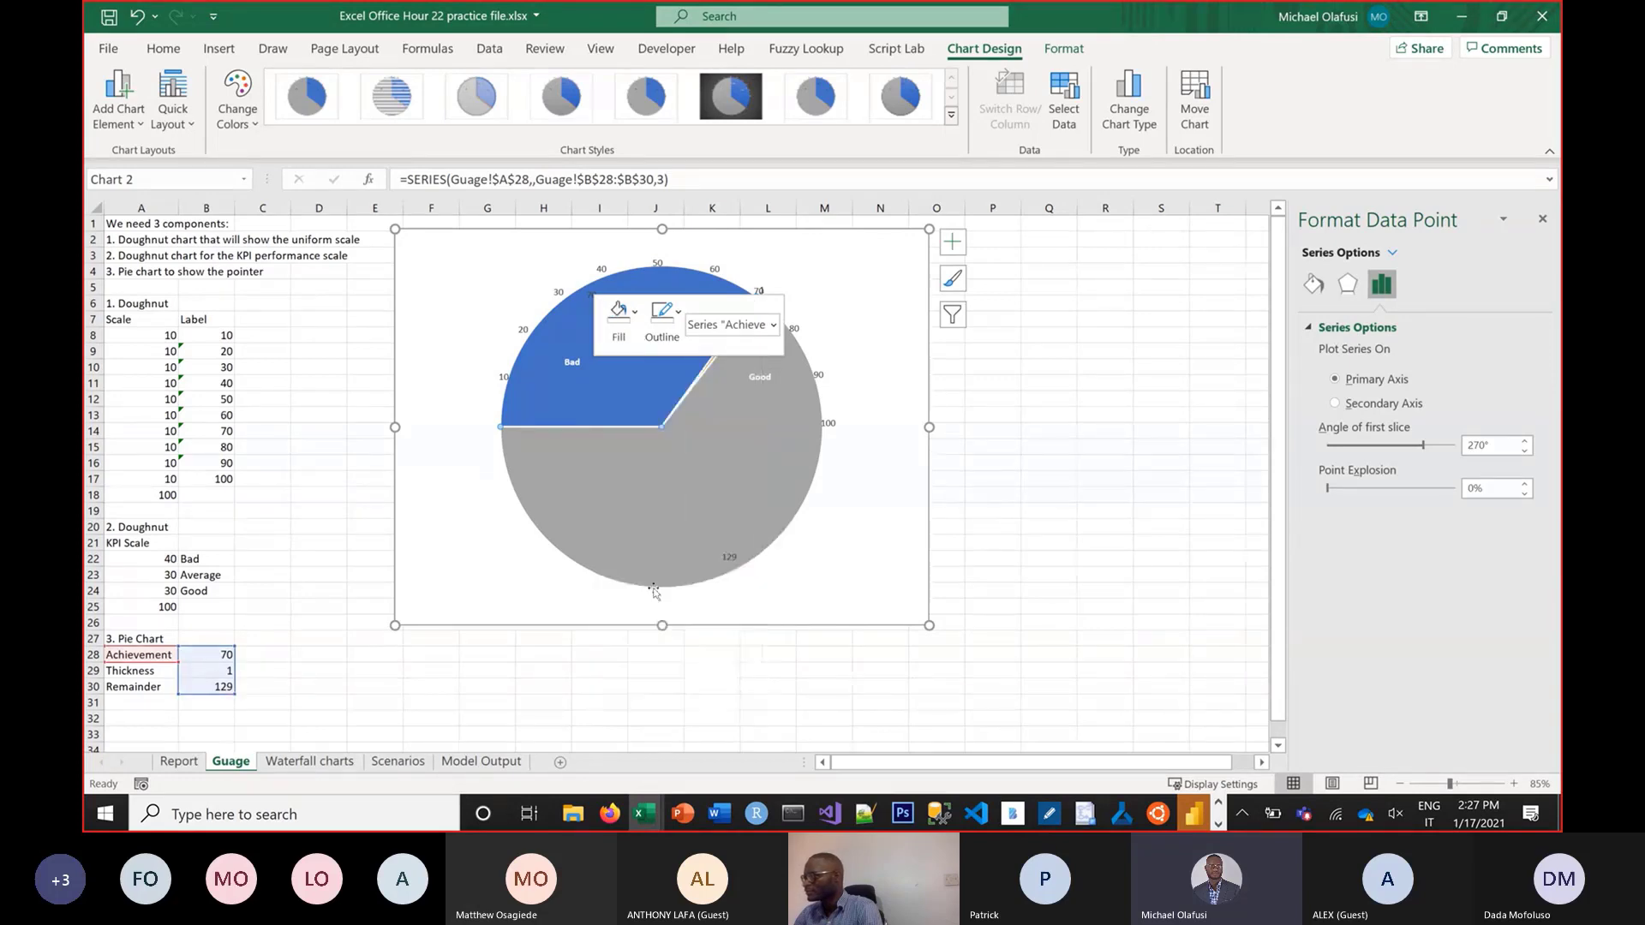
right_click(626, 468)
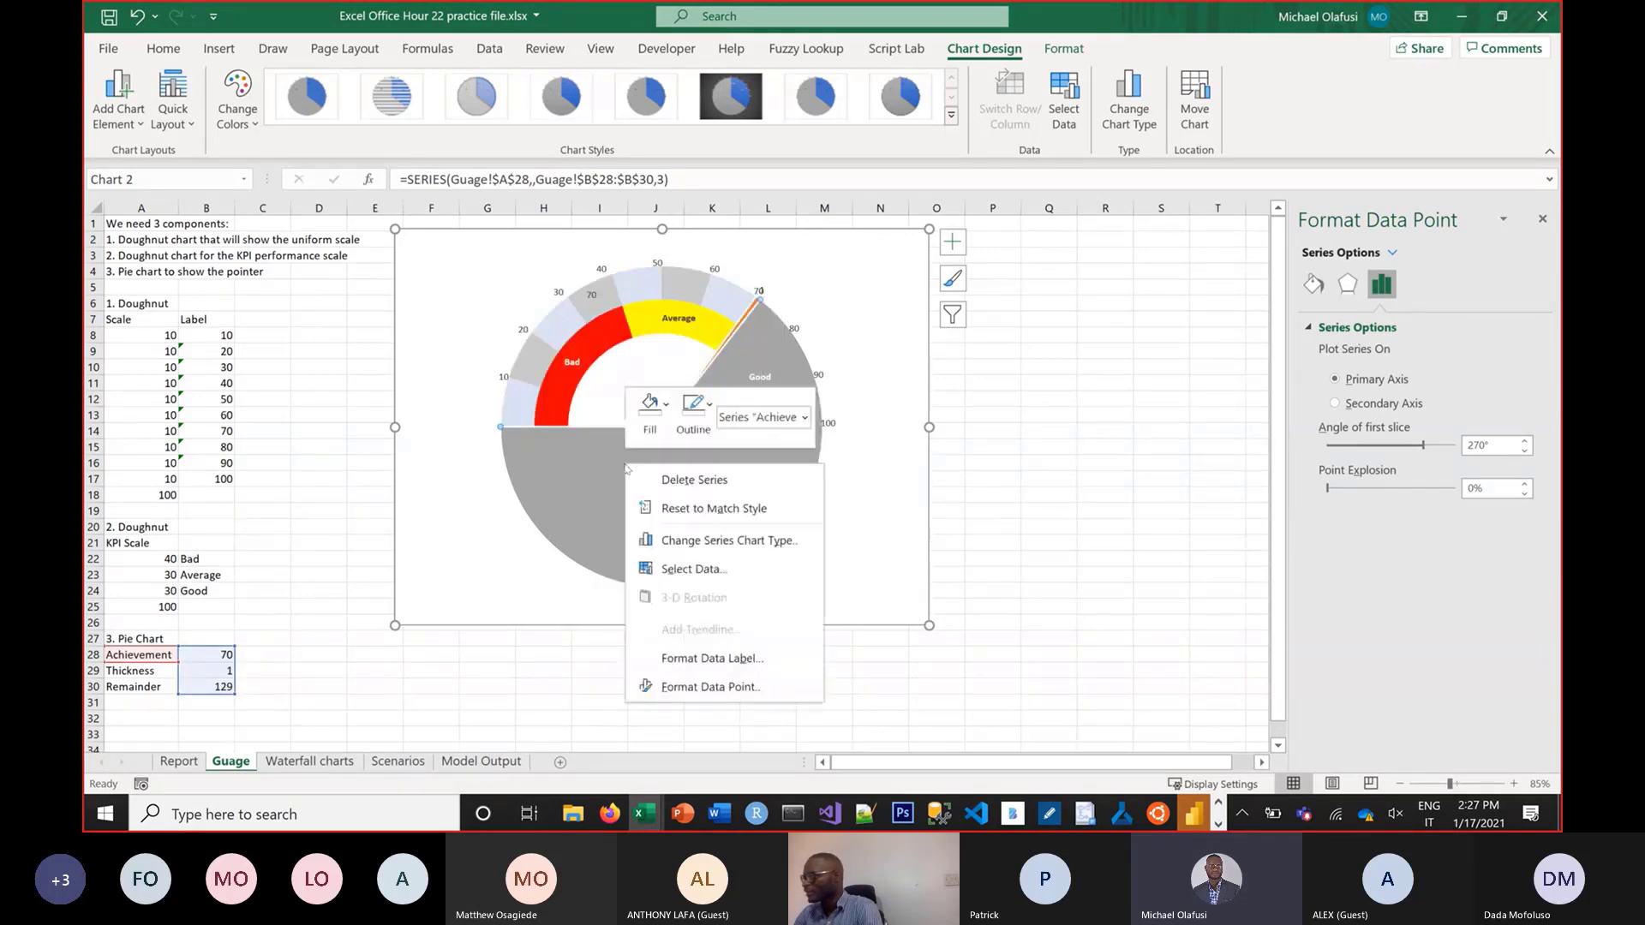
left_click(657, 434)
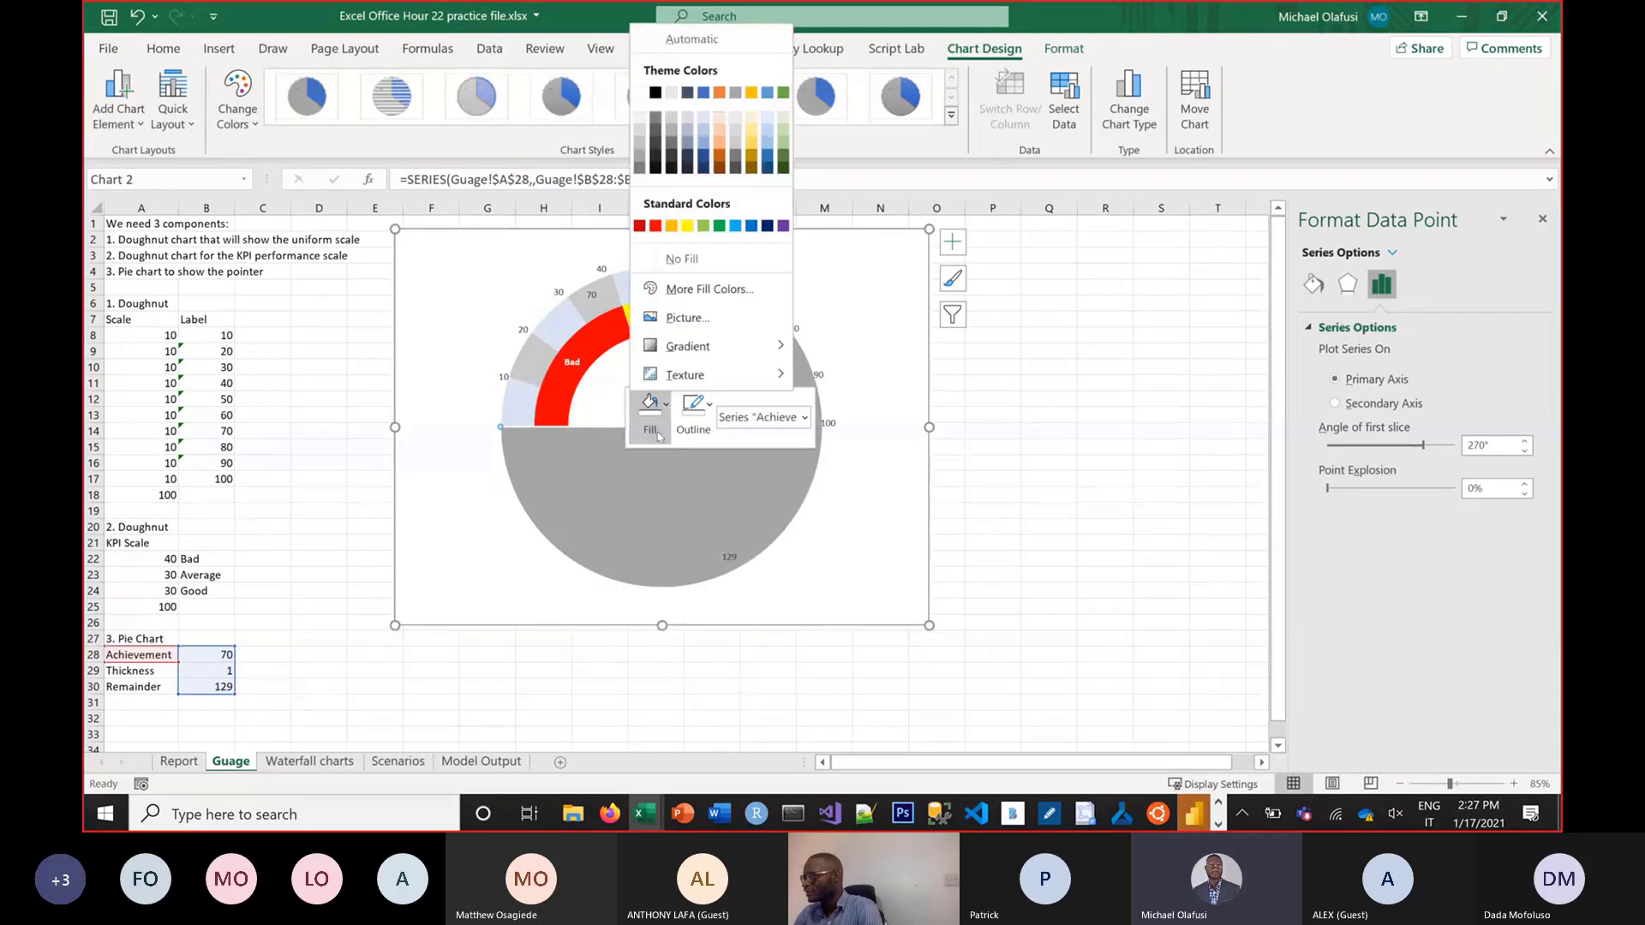
left_click(682, 259)
left_click(1034, 414)
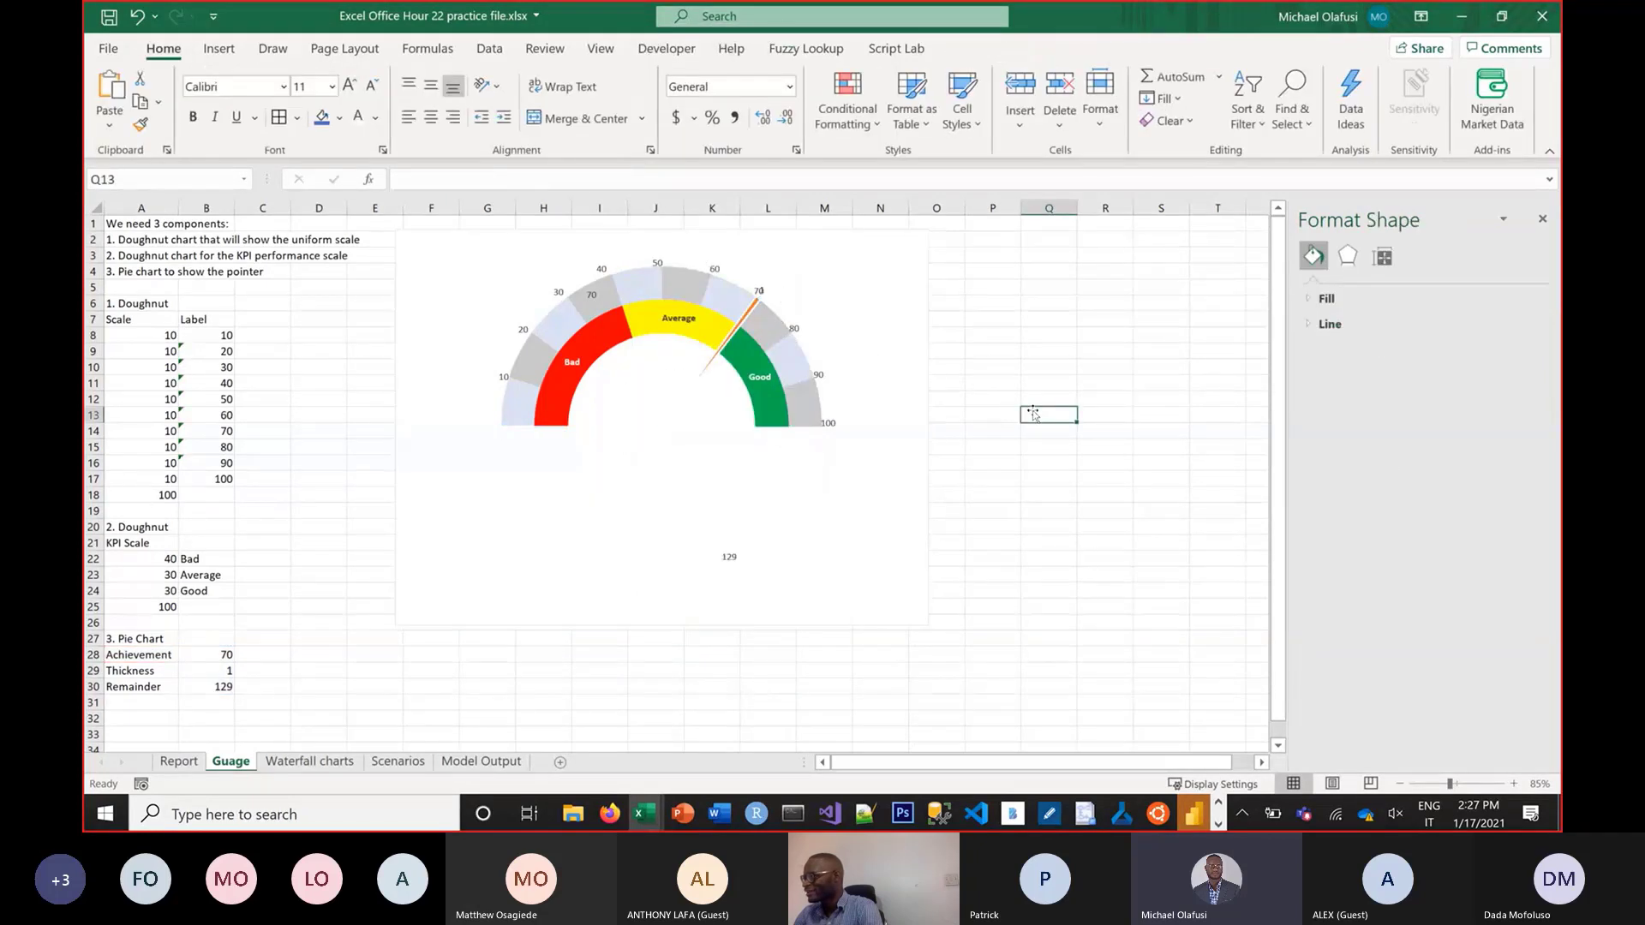
Remove the outline from the Achievement pie series
left_click(706, 380)
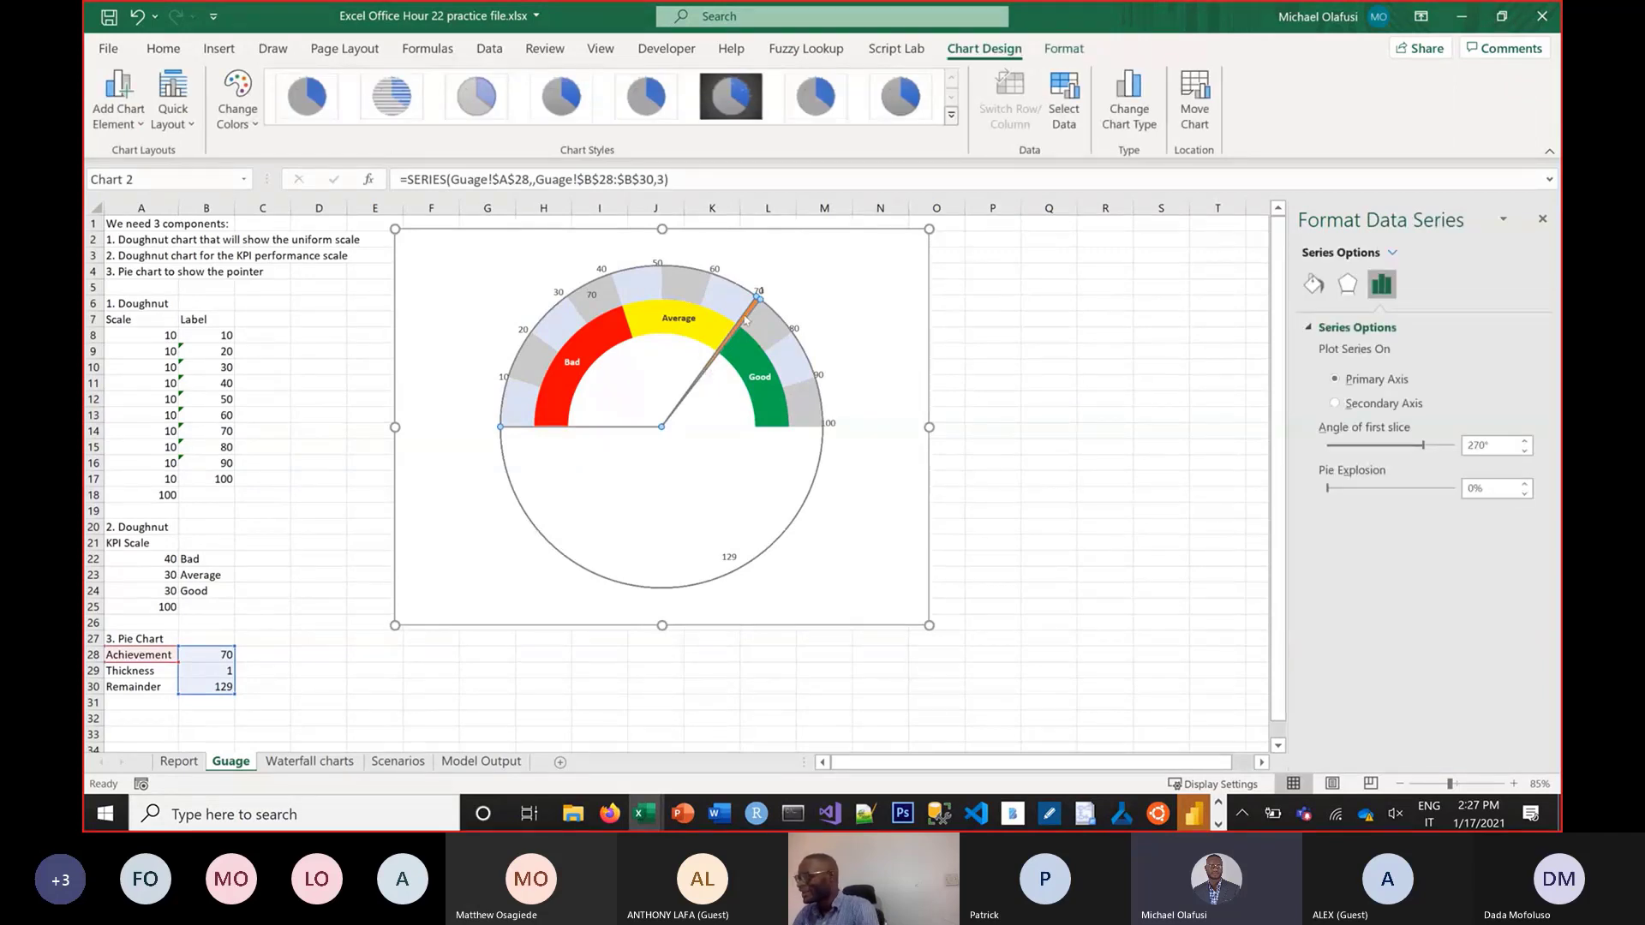
right_click(745, 320)
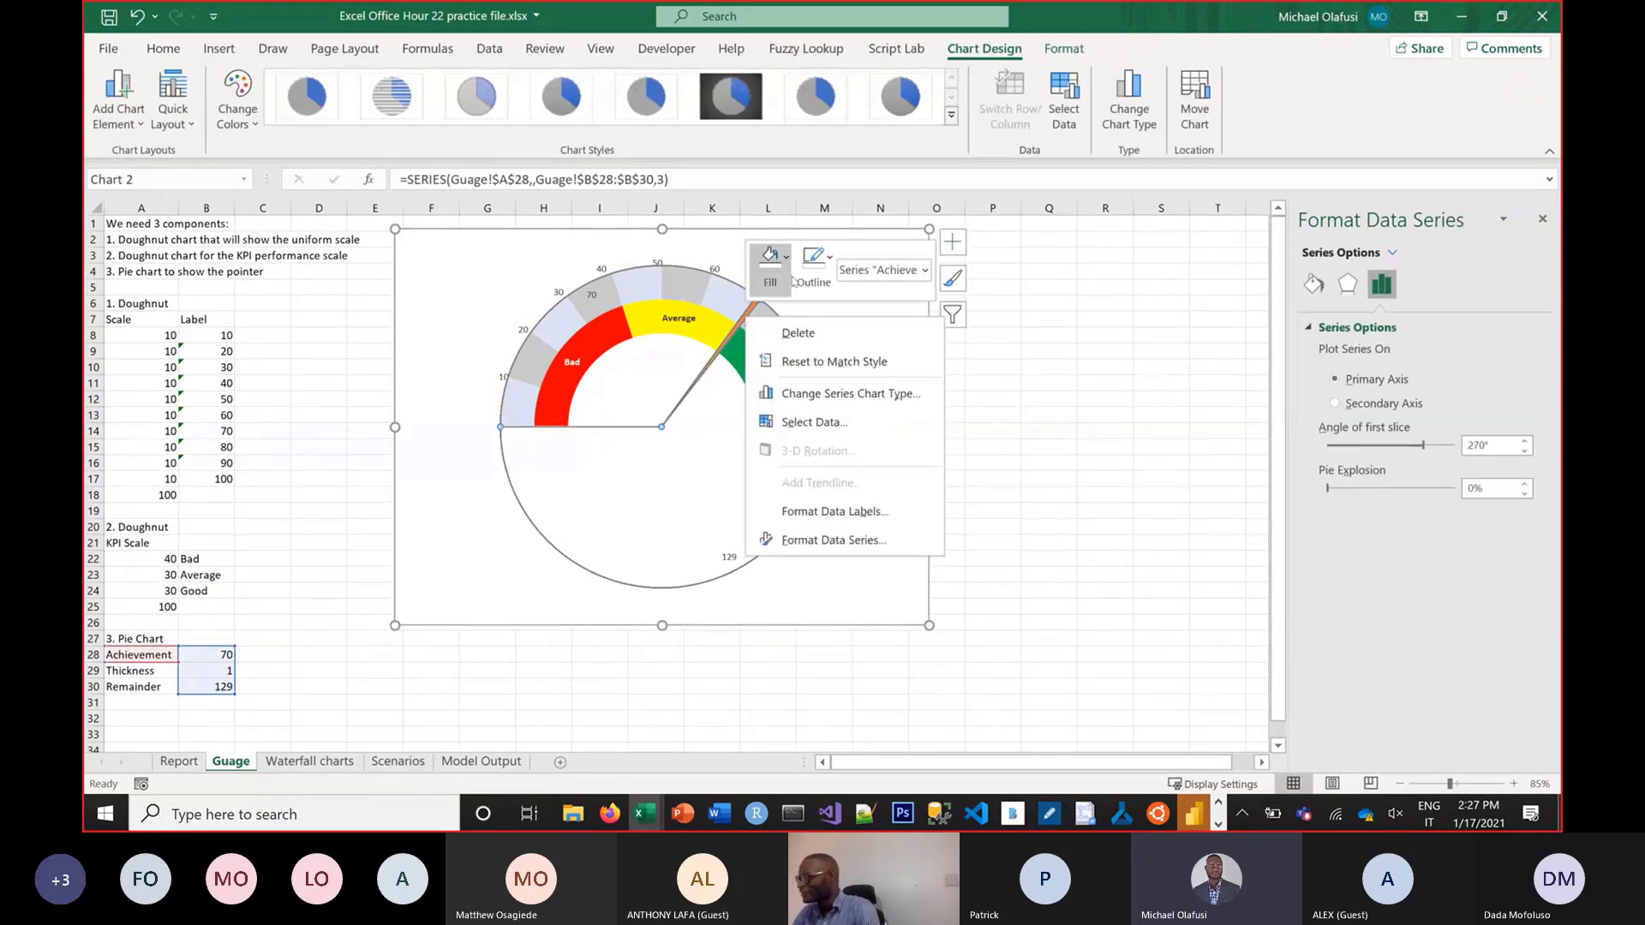
left_click(813, 261)
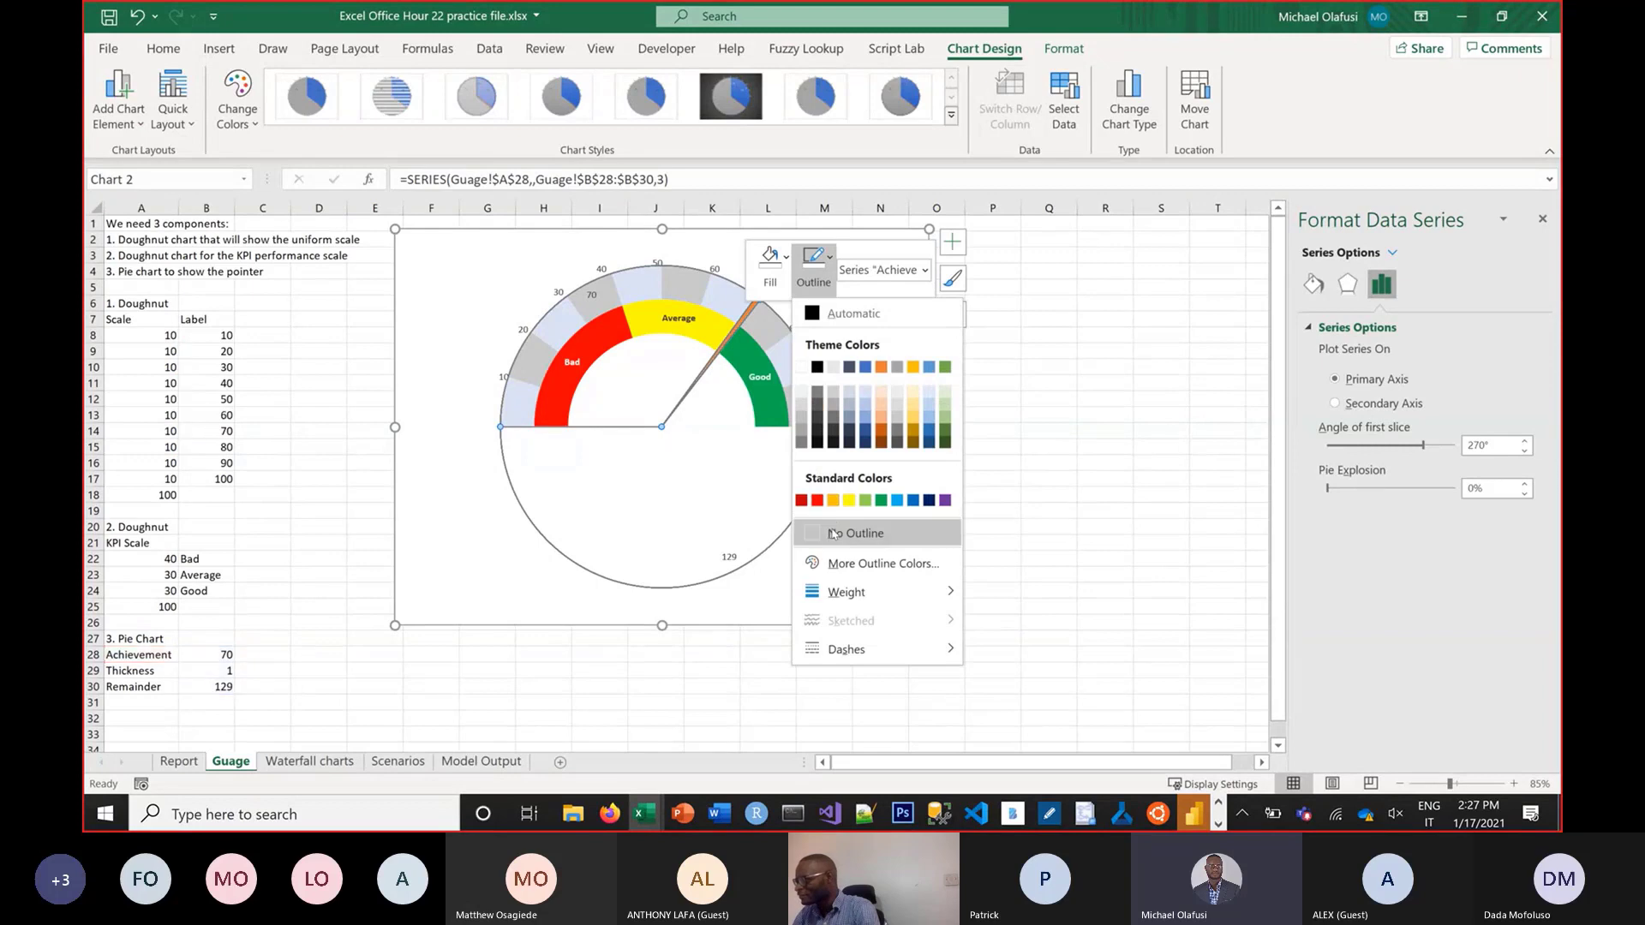
left_click(852, 533)
left_click(1075, 467)
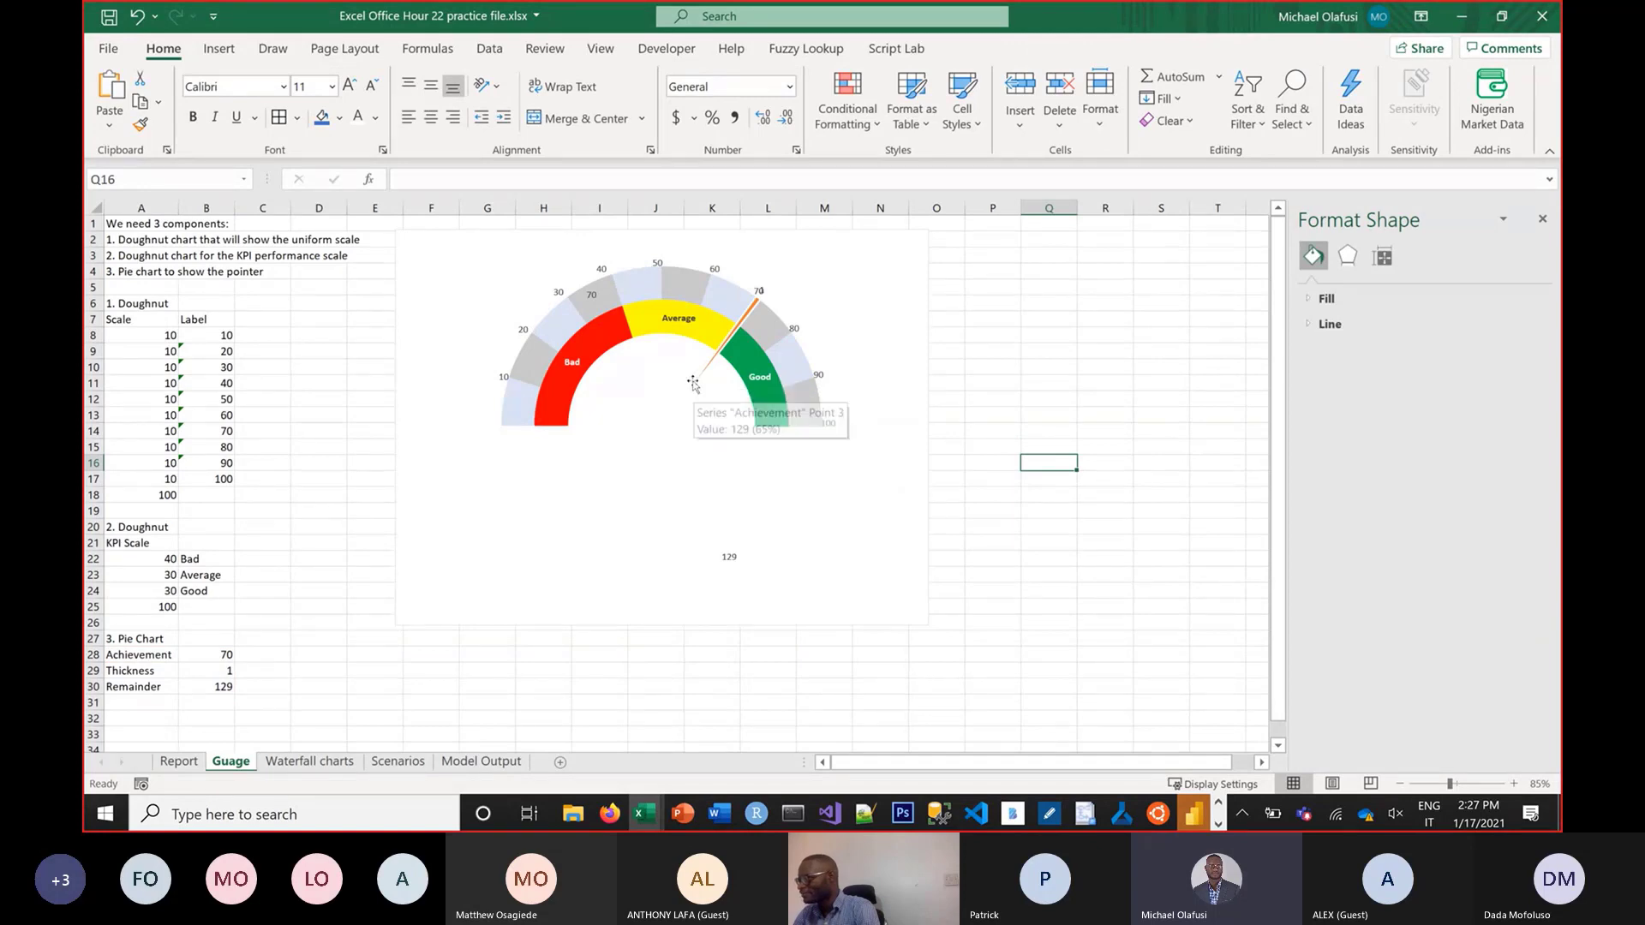
left_click(713, 364)
right_click(714, 351)
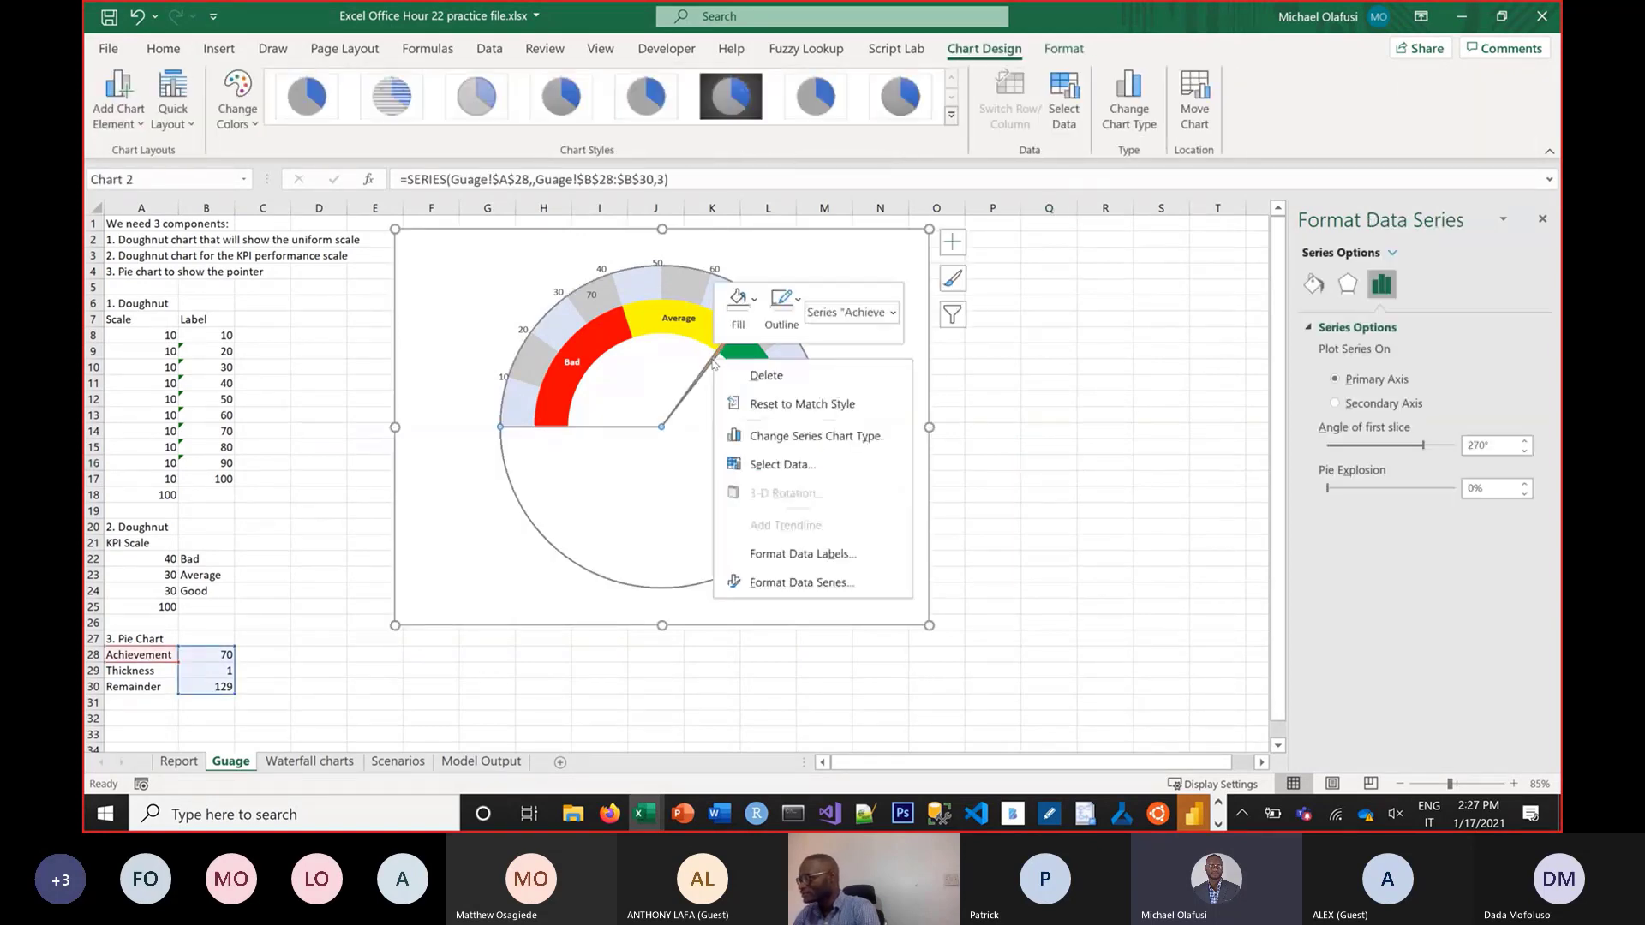
left_click(781, 304)
left_click(822, 575)
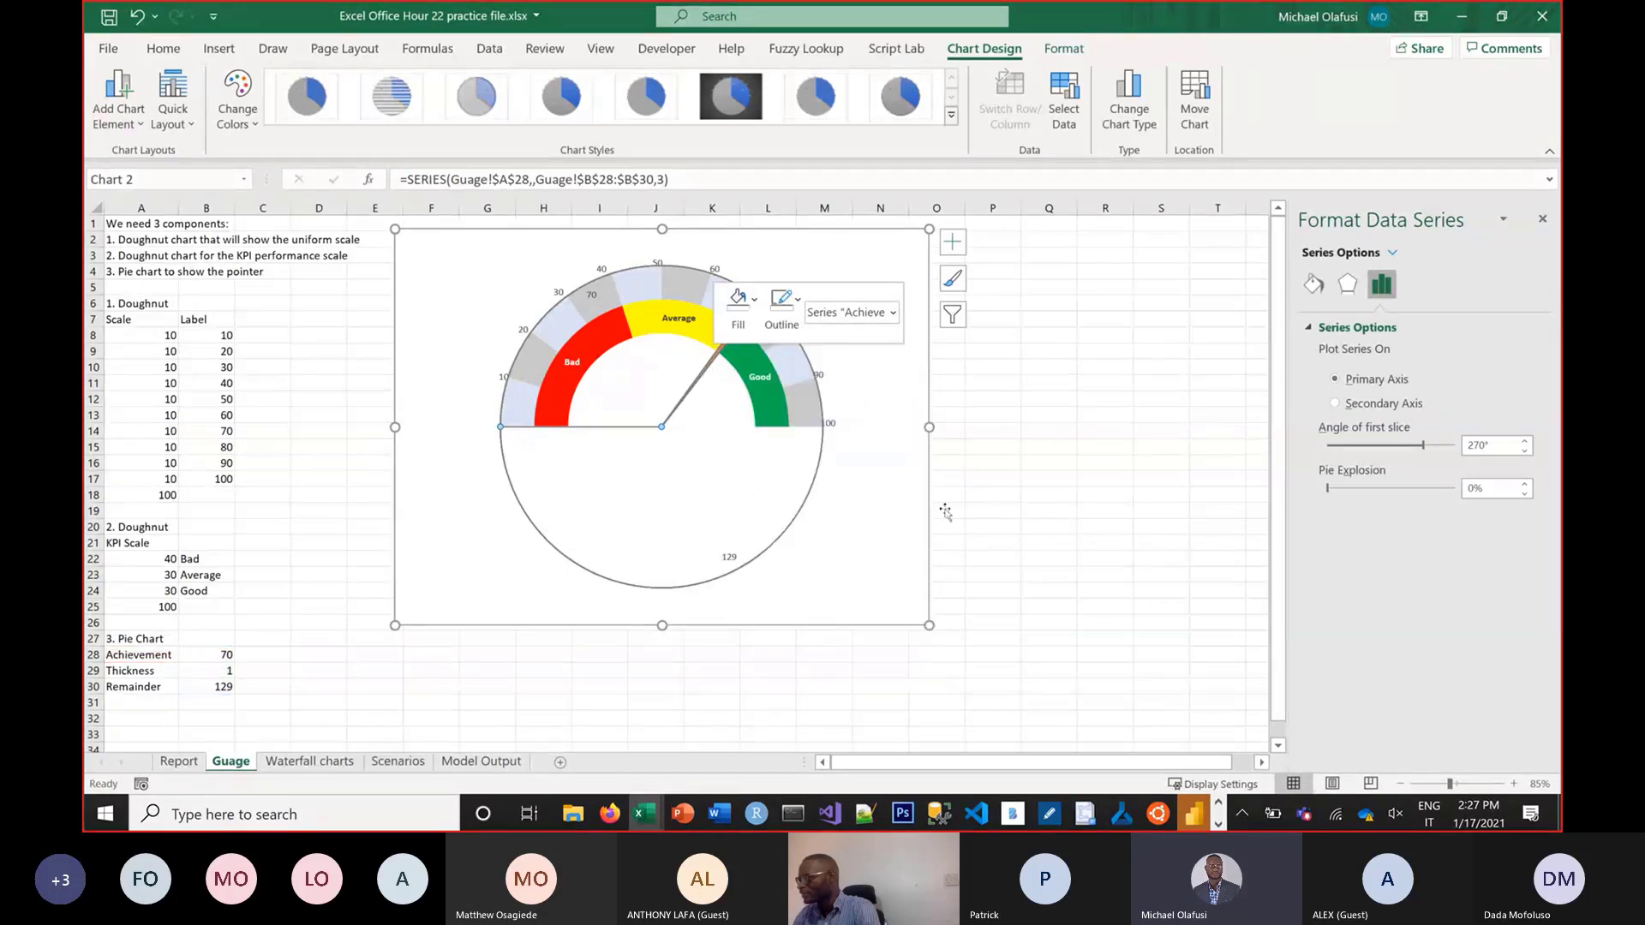
left_click(1094, 461)
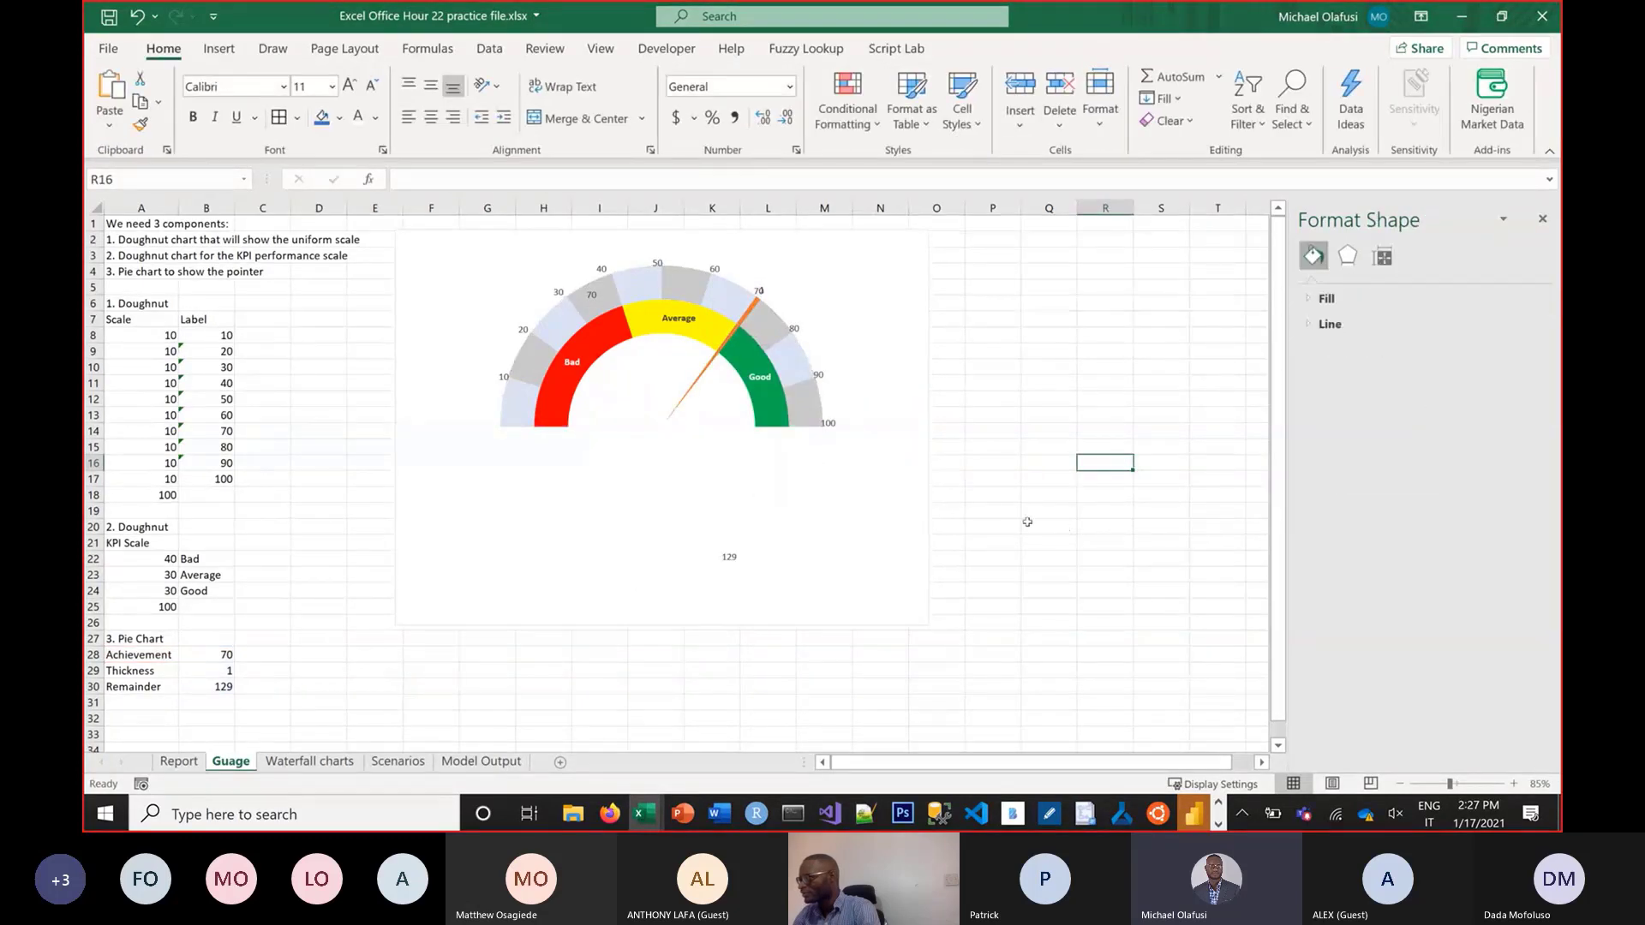
Set the point explosion of the pie's thin pointer slice to 5%
left_click(751, 319)
left_click(752, 305)
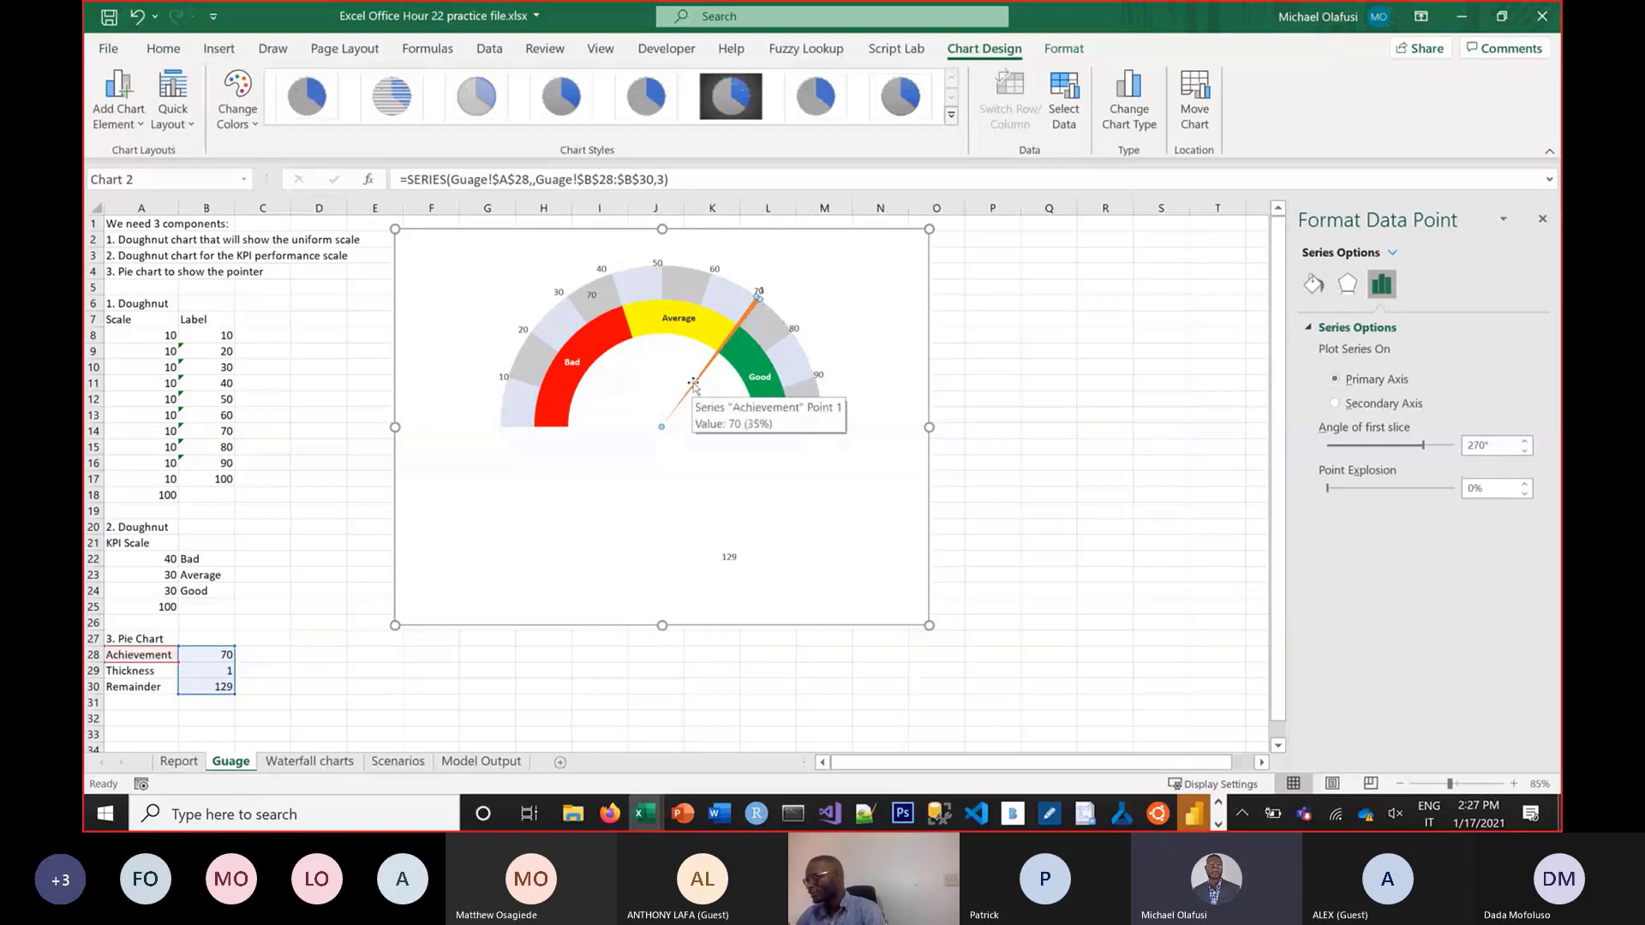
left_click(1010, 335)
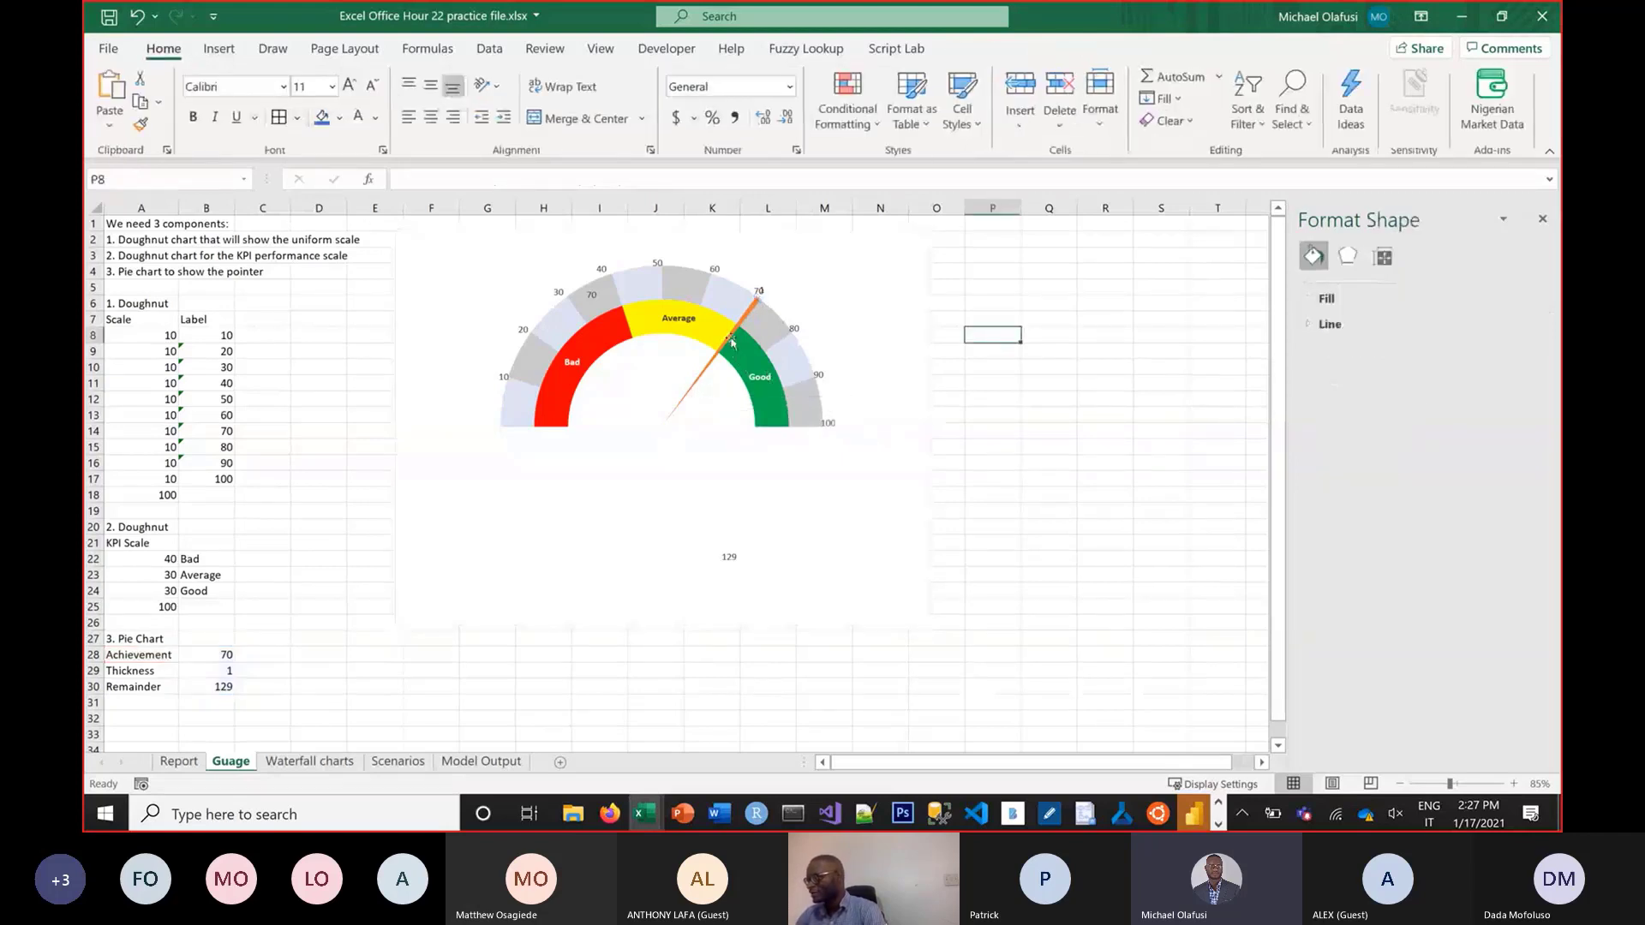
left_click(731, 342)
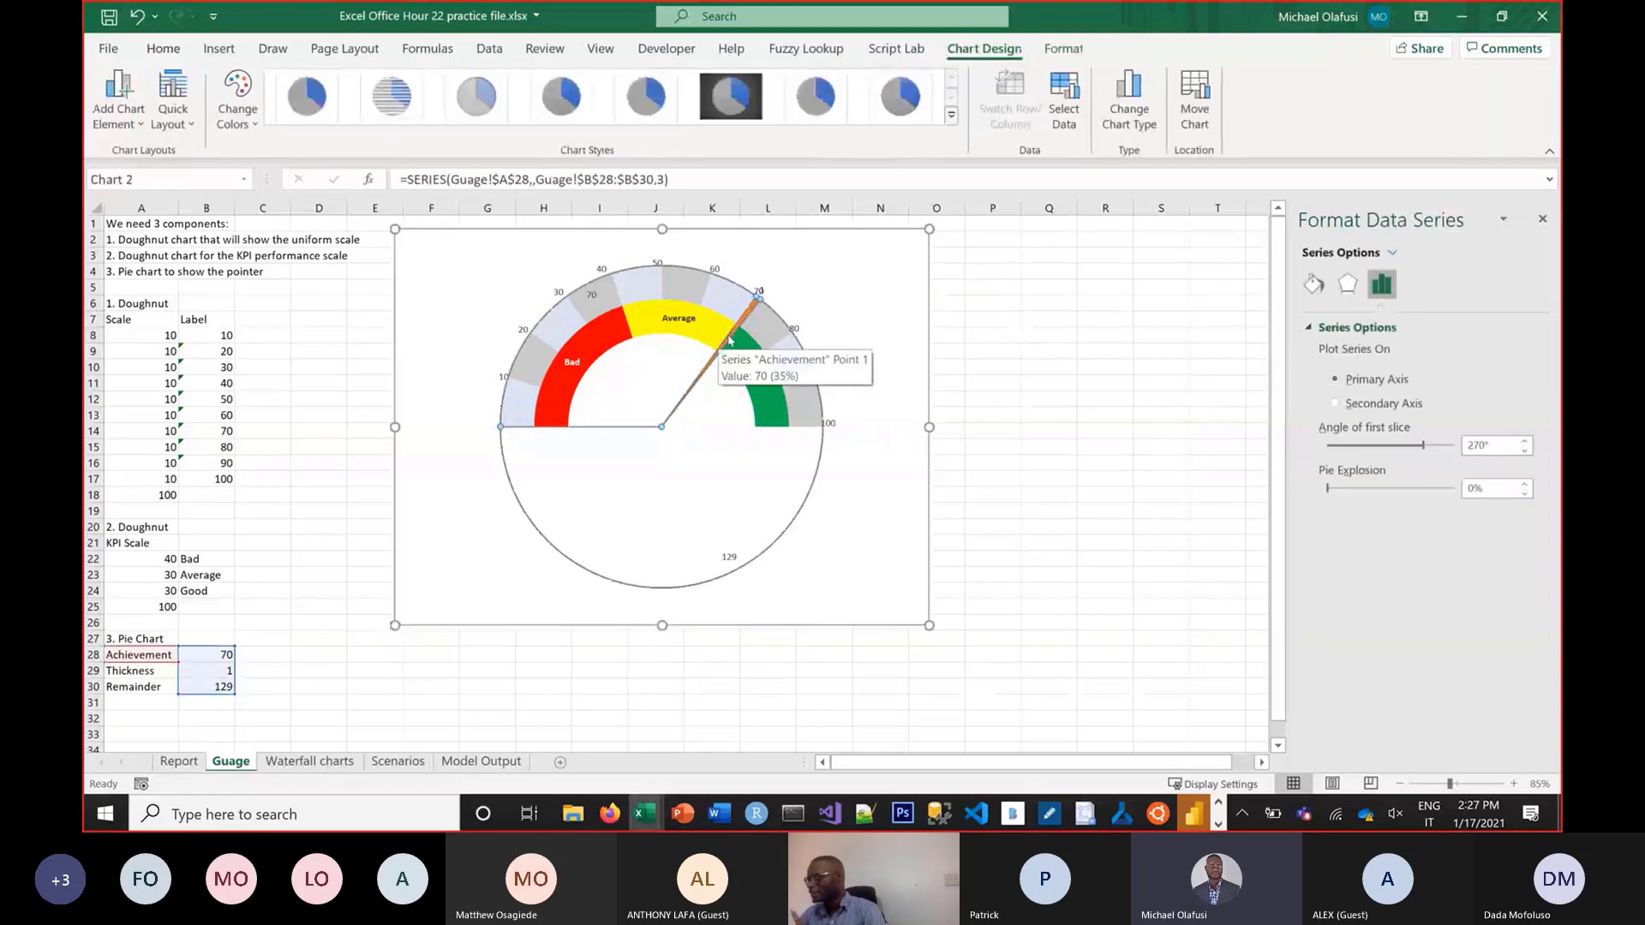
left_click(730, 341)
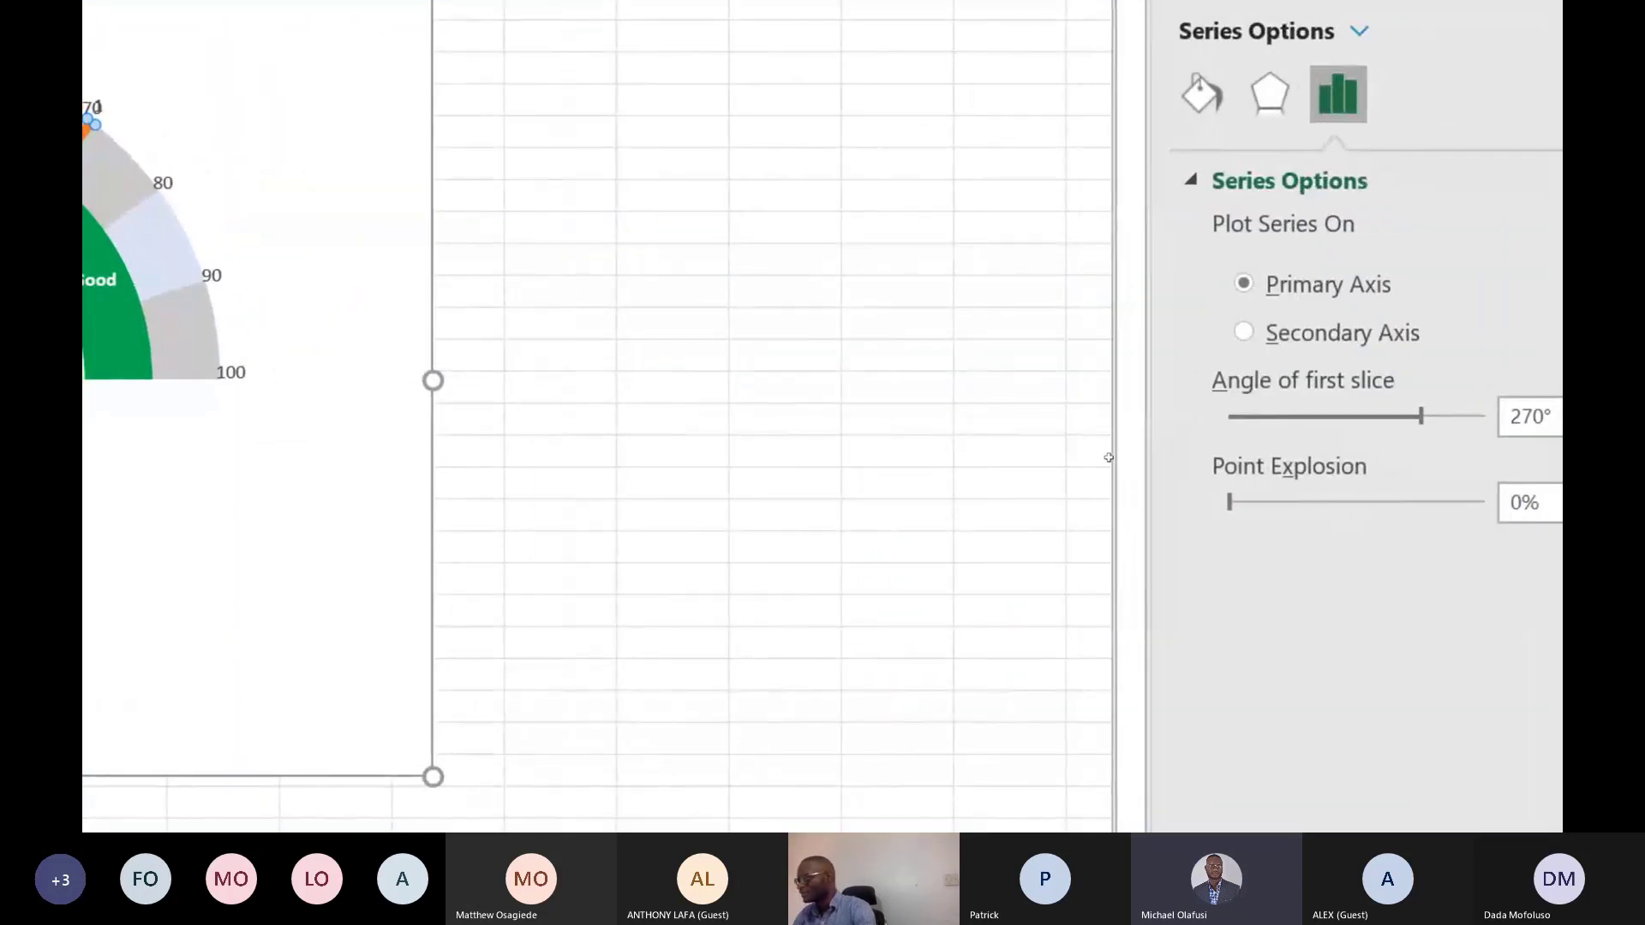
scroll(790, 439, "down", 2)
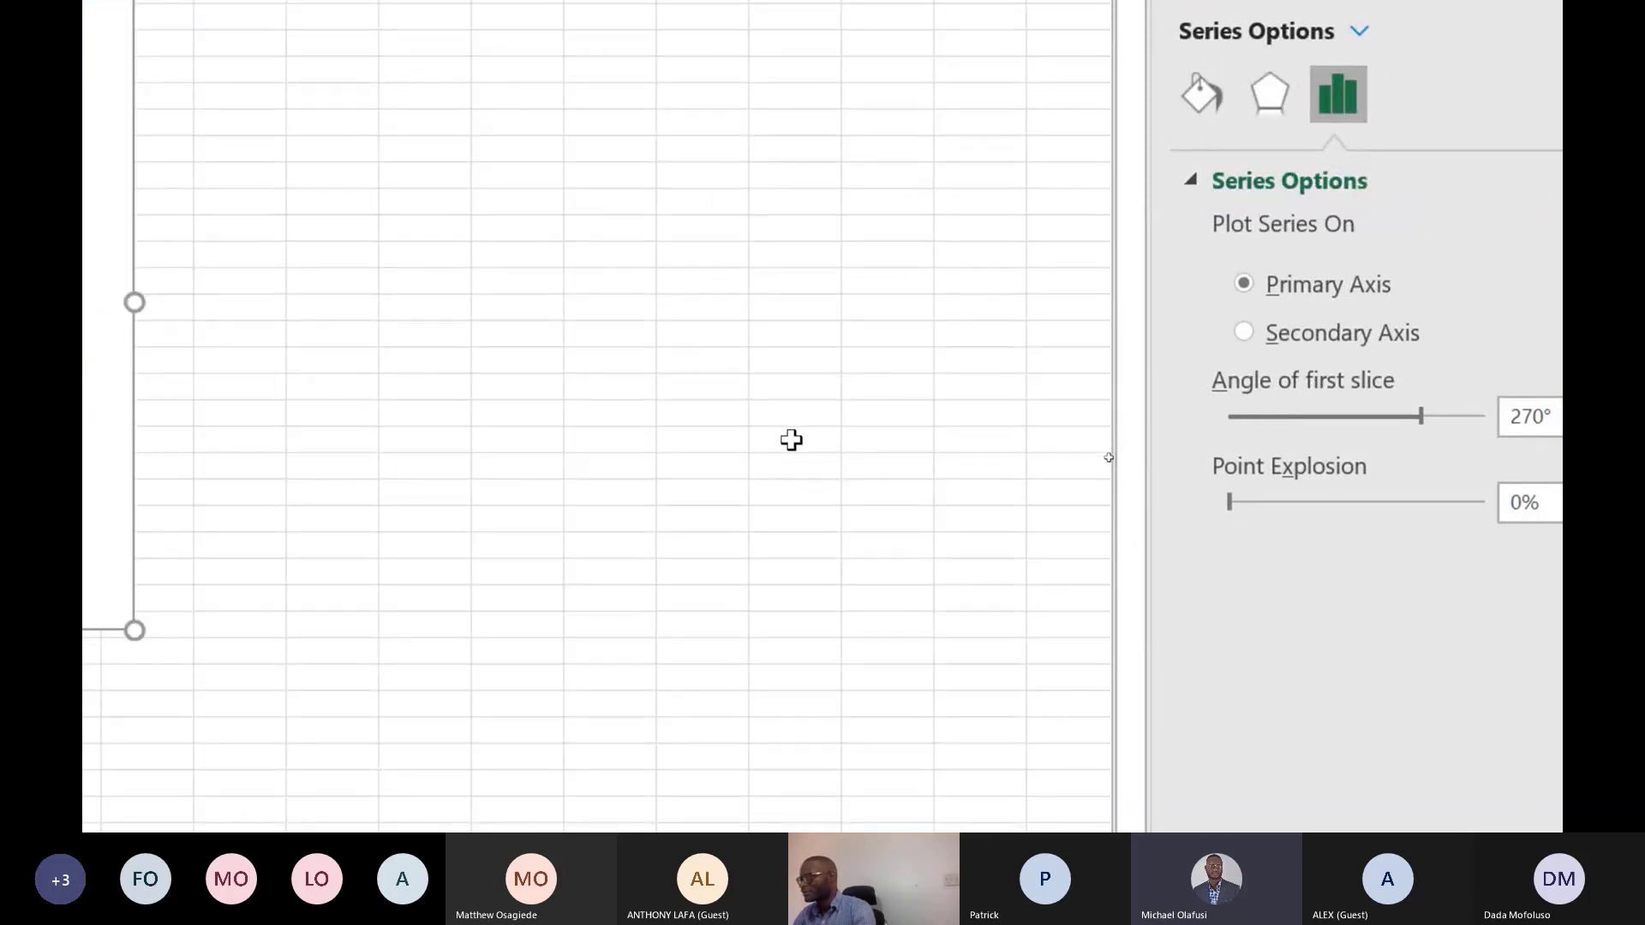
scroll(791, 439, "up", 2)
scroll(791, 439, "up", 1)
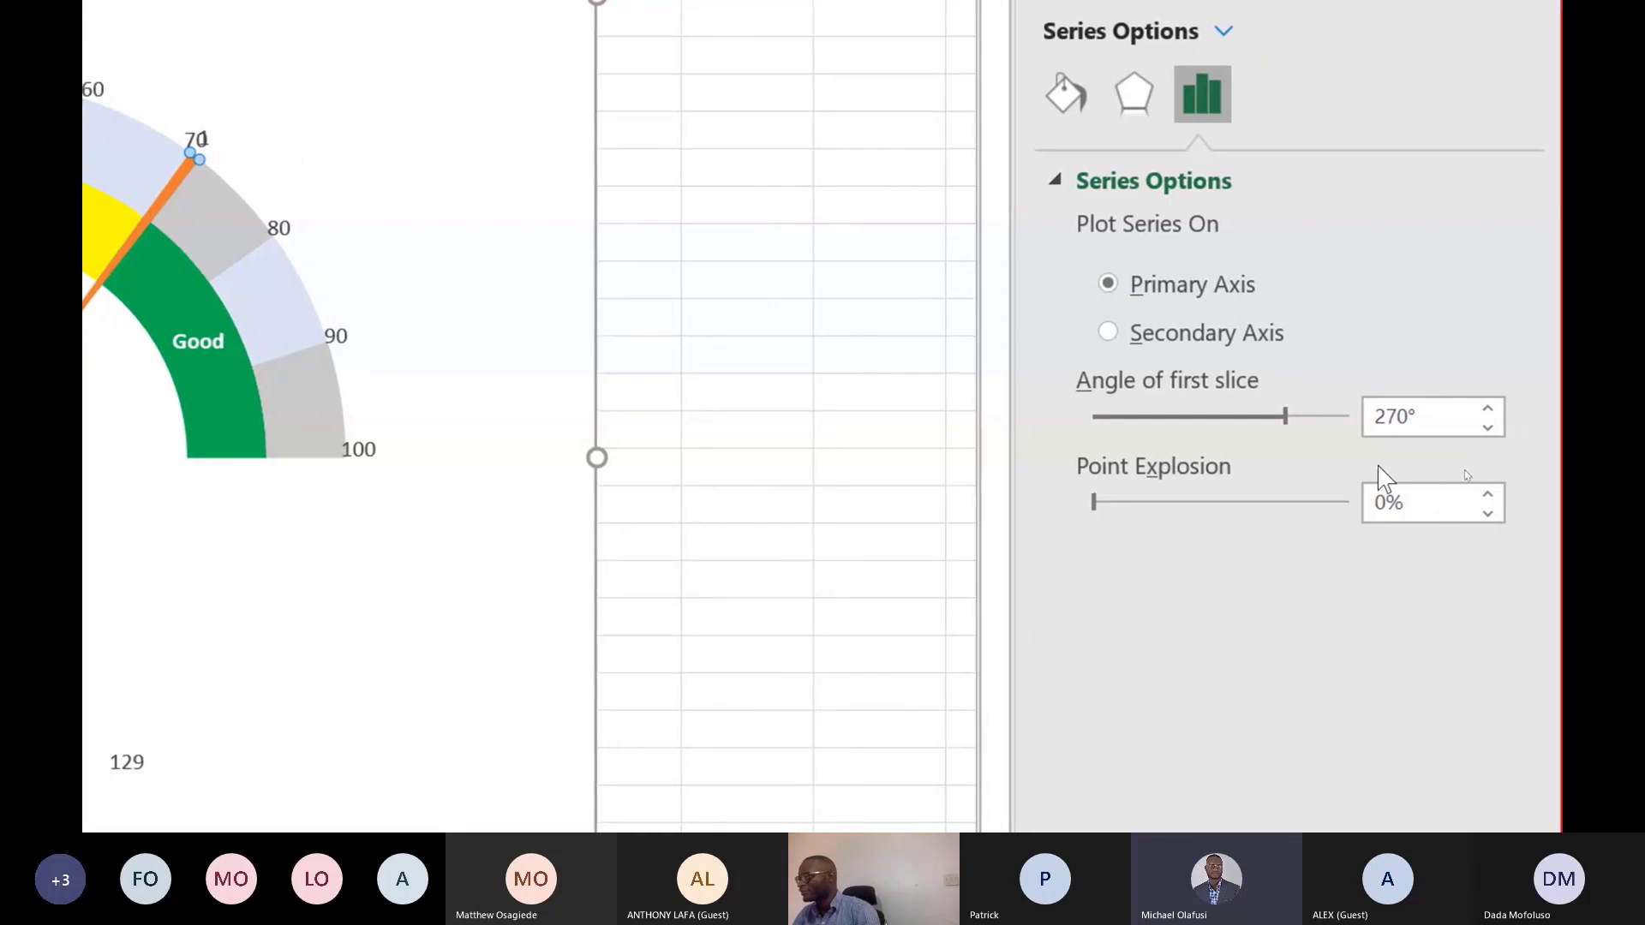
scroll(883, 485, "up", 1)
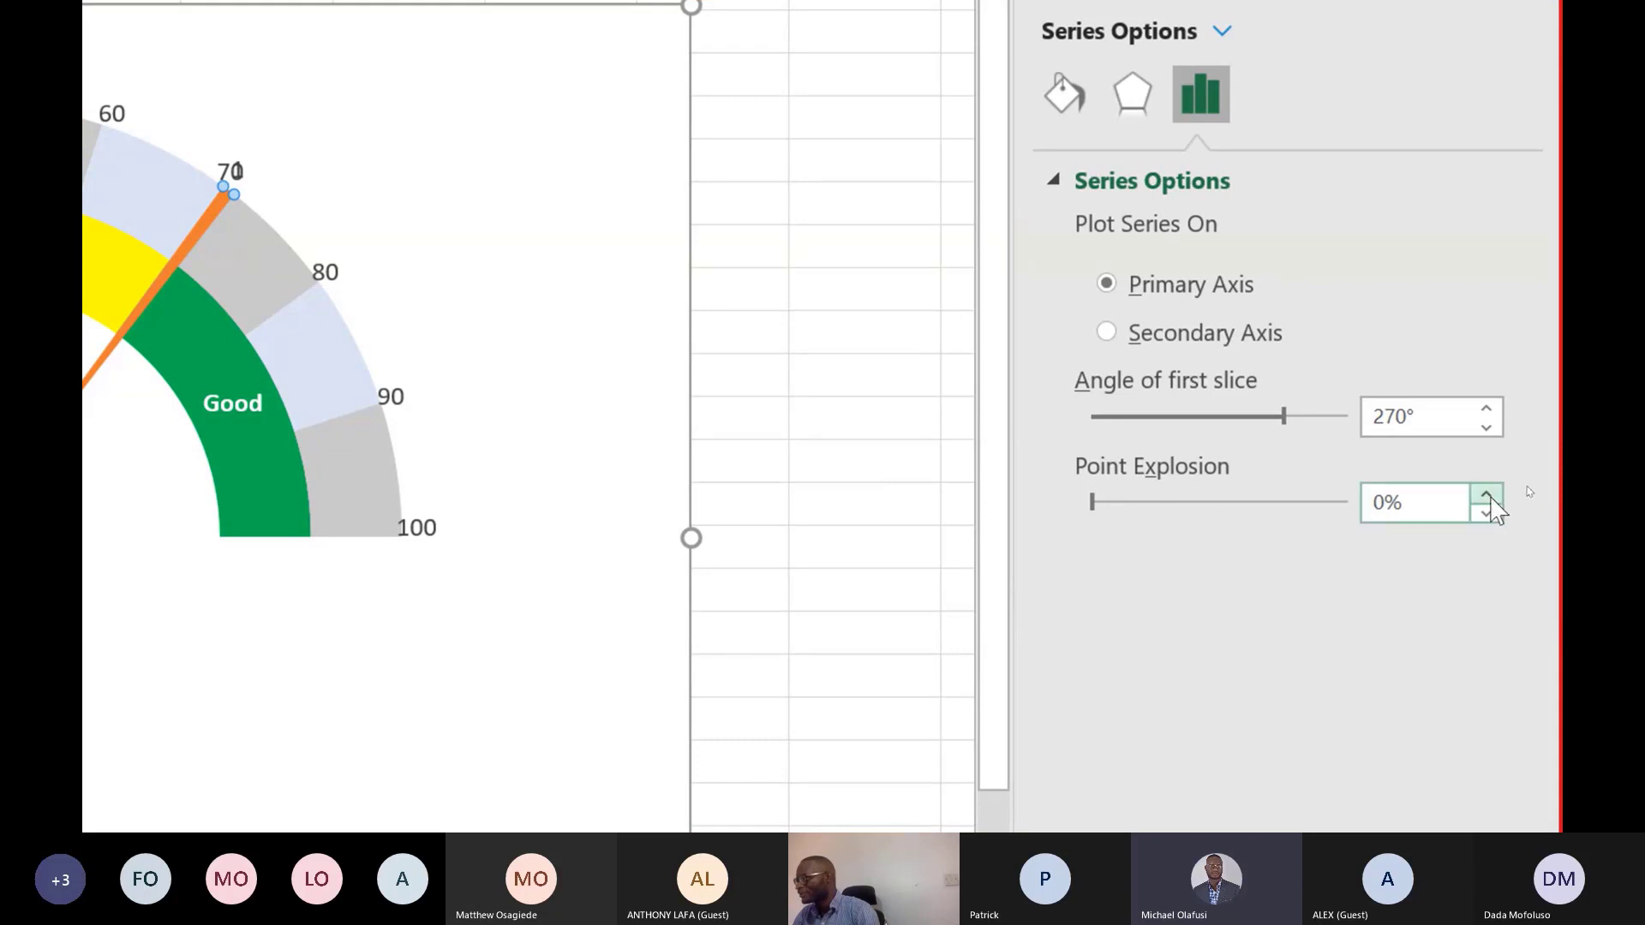
left_click(1489, 495)
left_click(1488, 495)
left_click(1488, 496)
left_click(1488, 495)
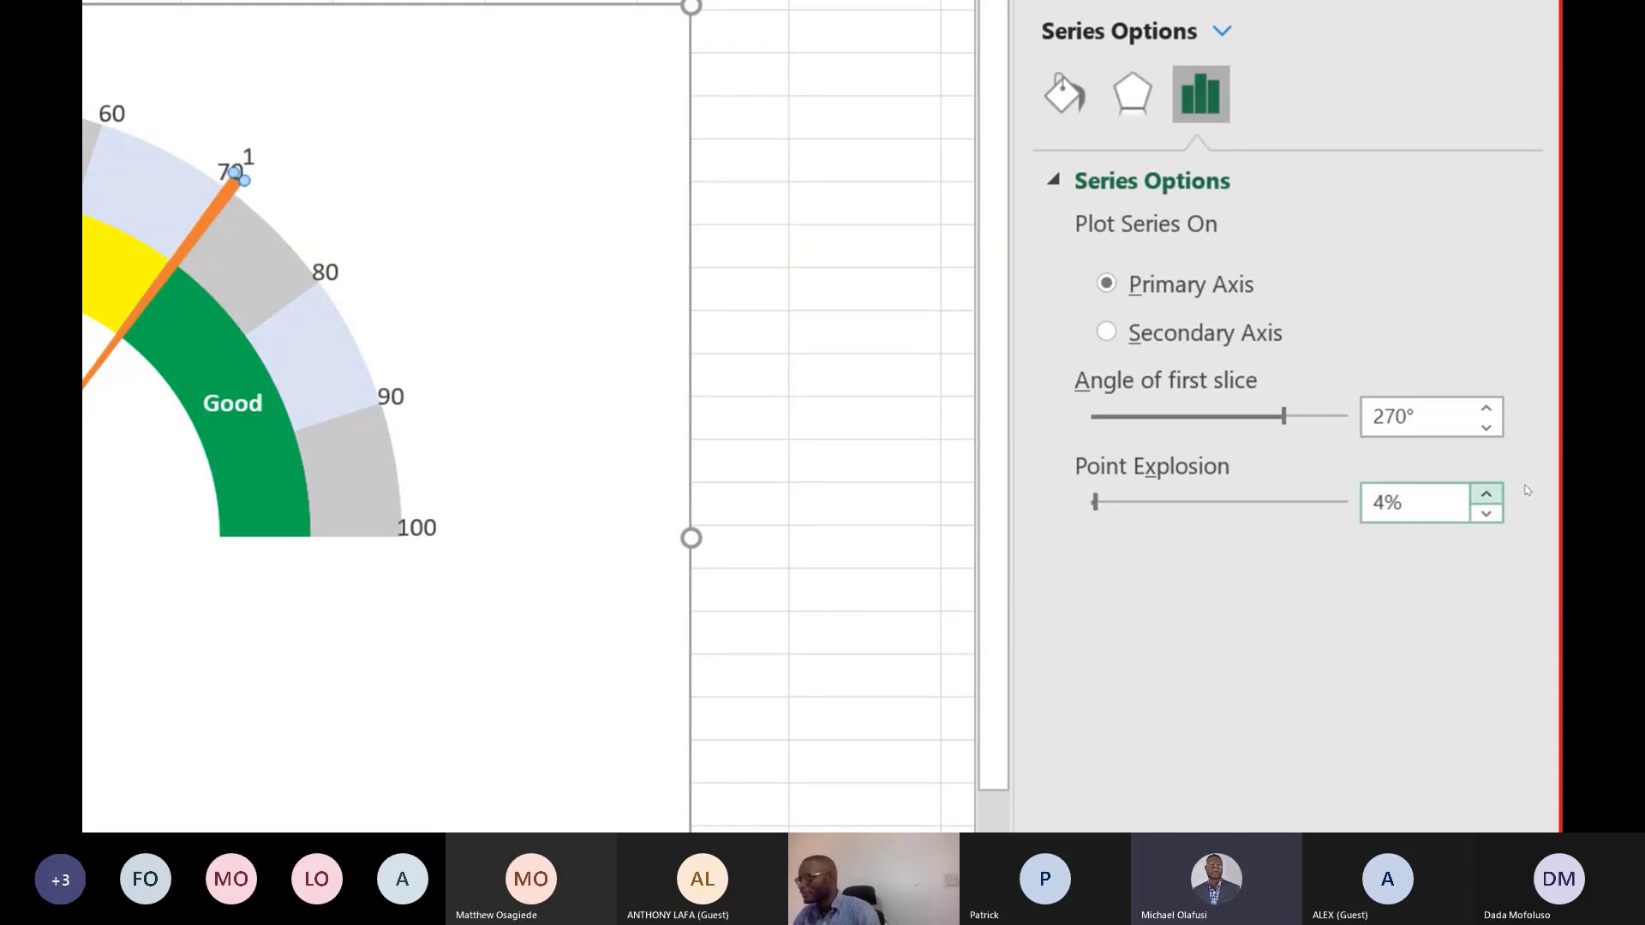
left_click(1487, 494)
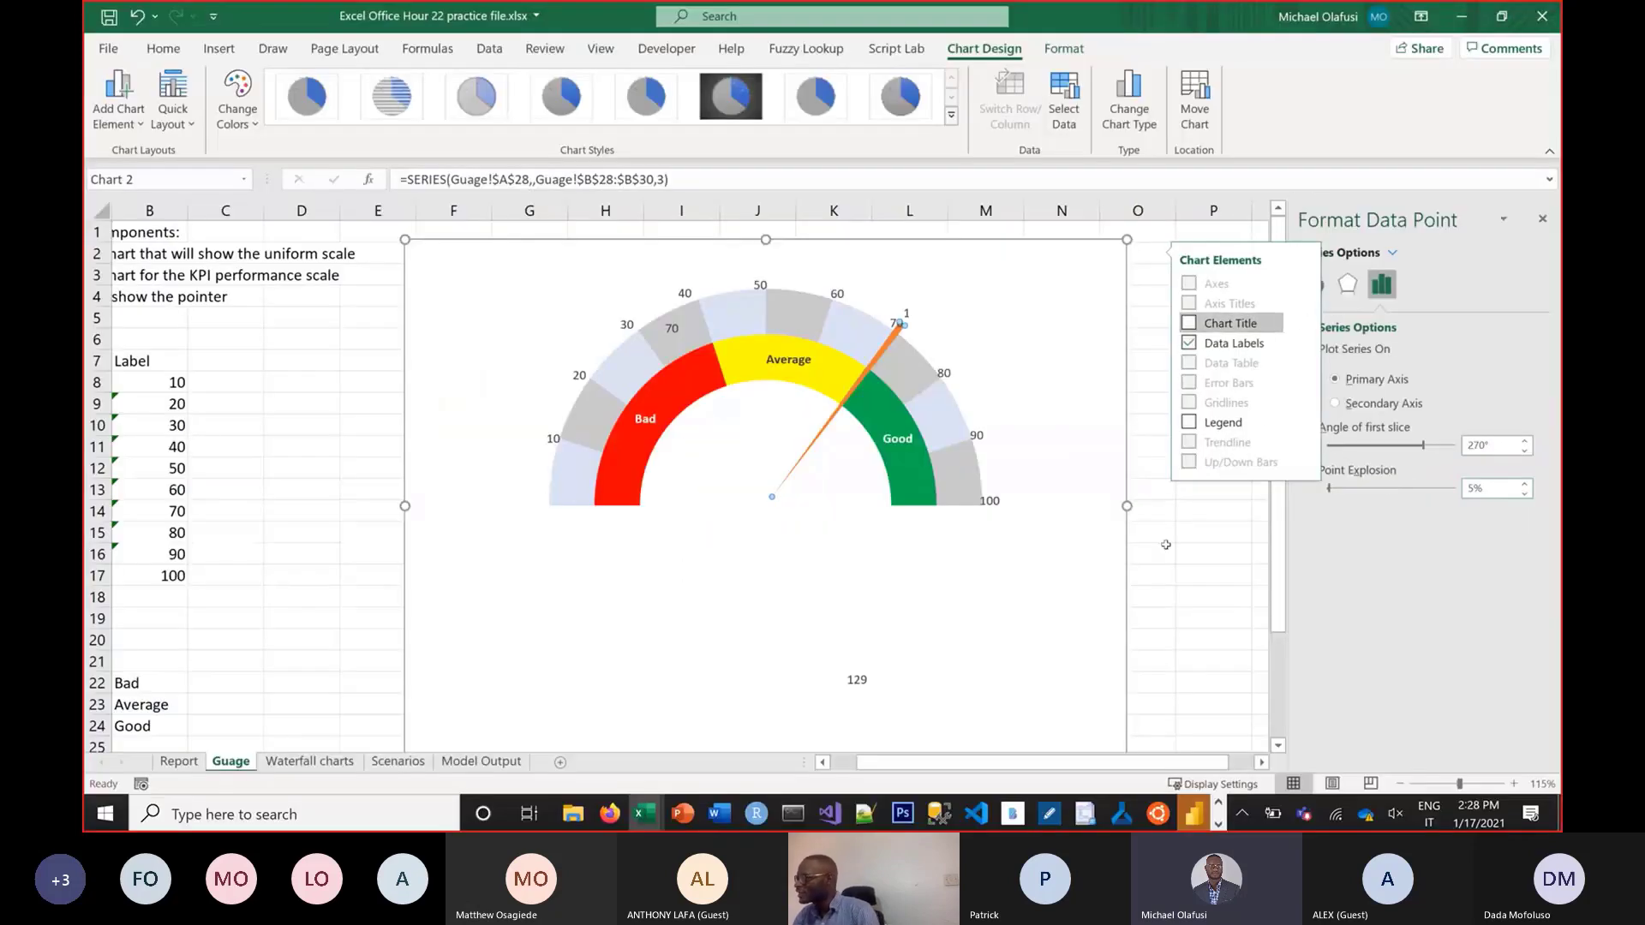
left_click(771, 624)
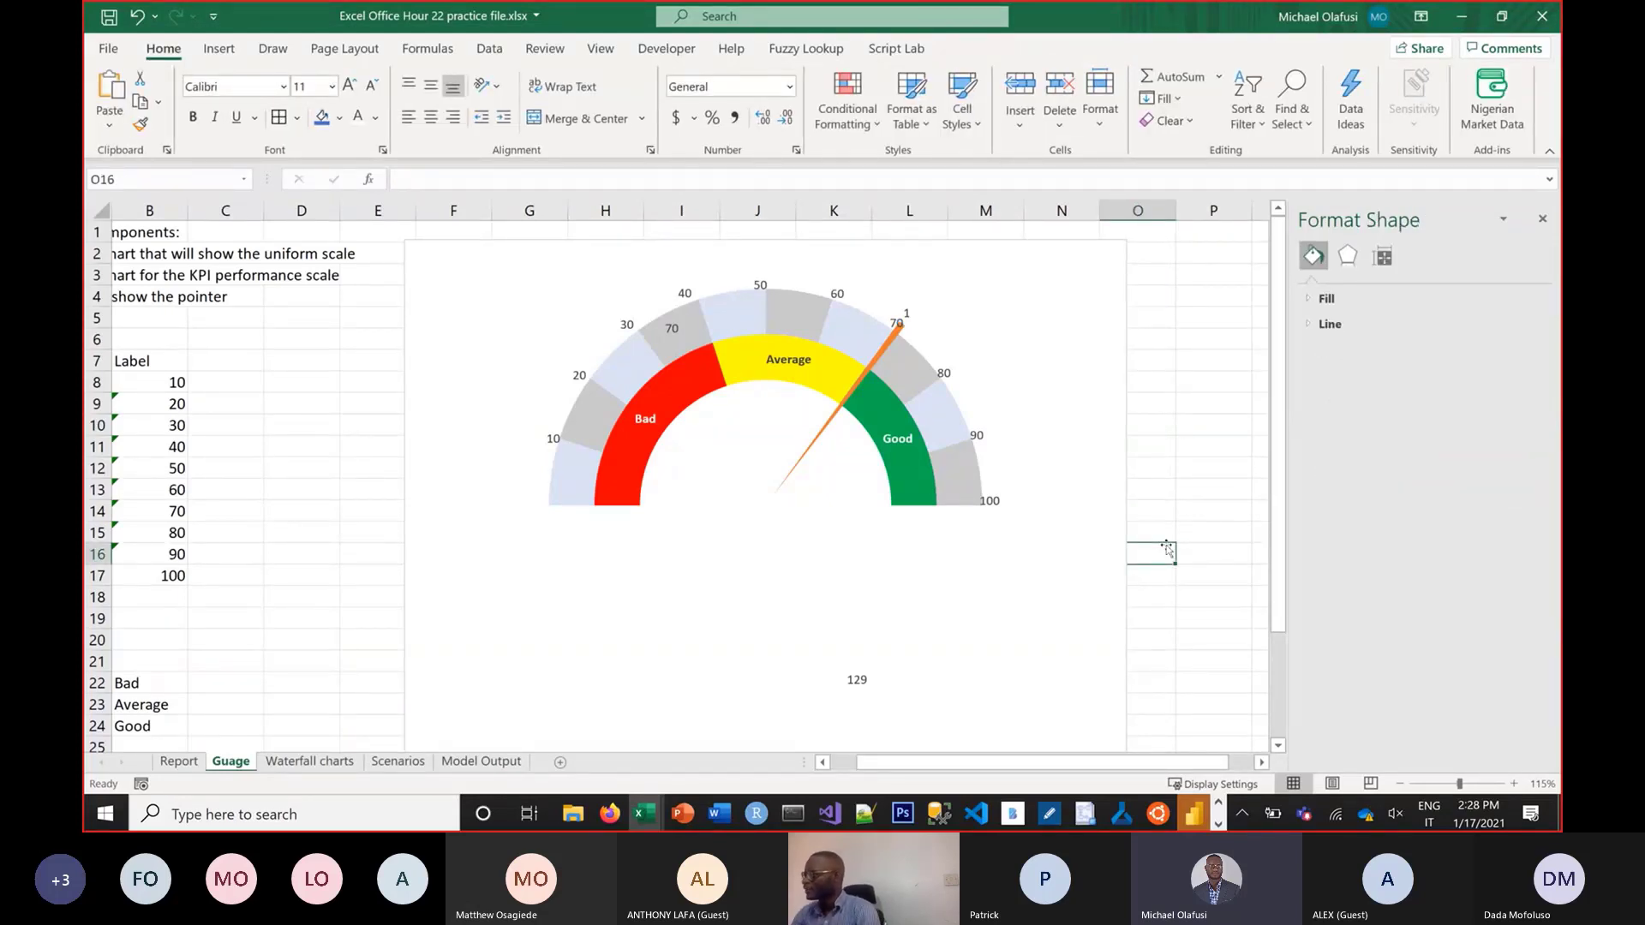
Delete the data labels of the Achievement pie series
mouse_move(899, 419)
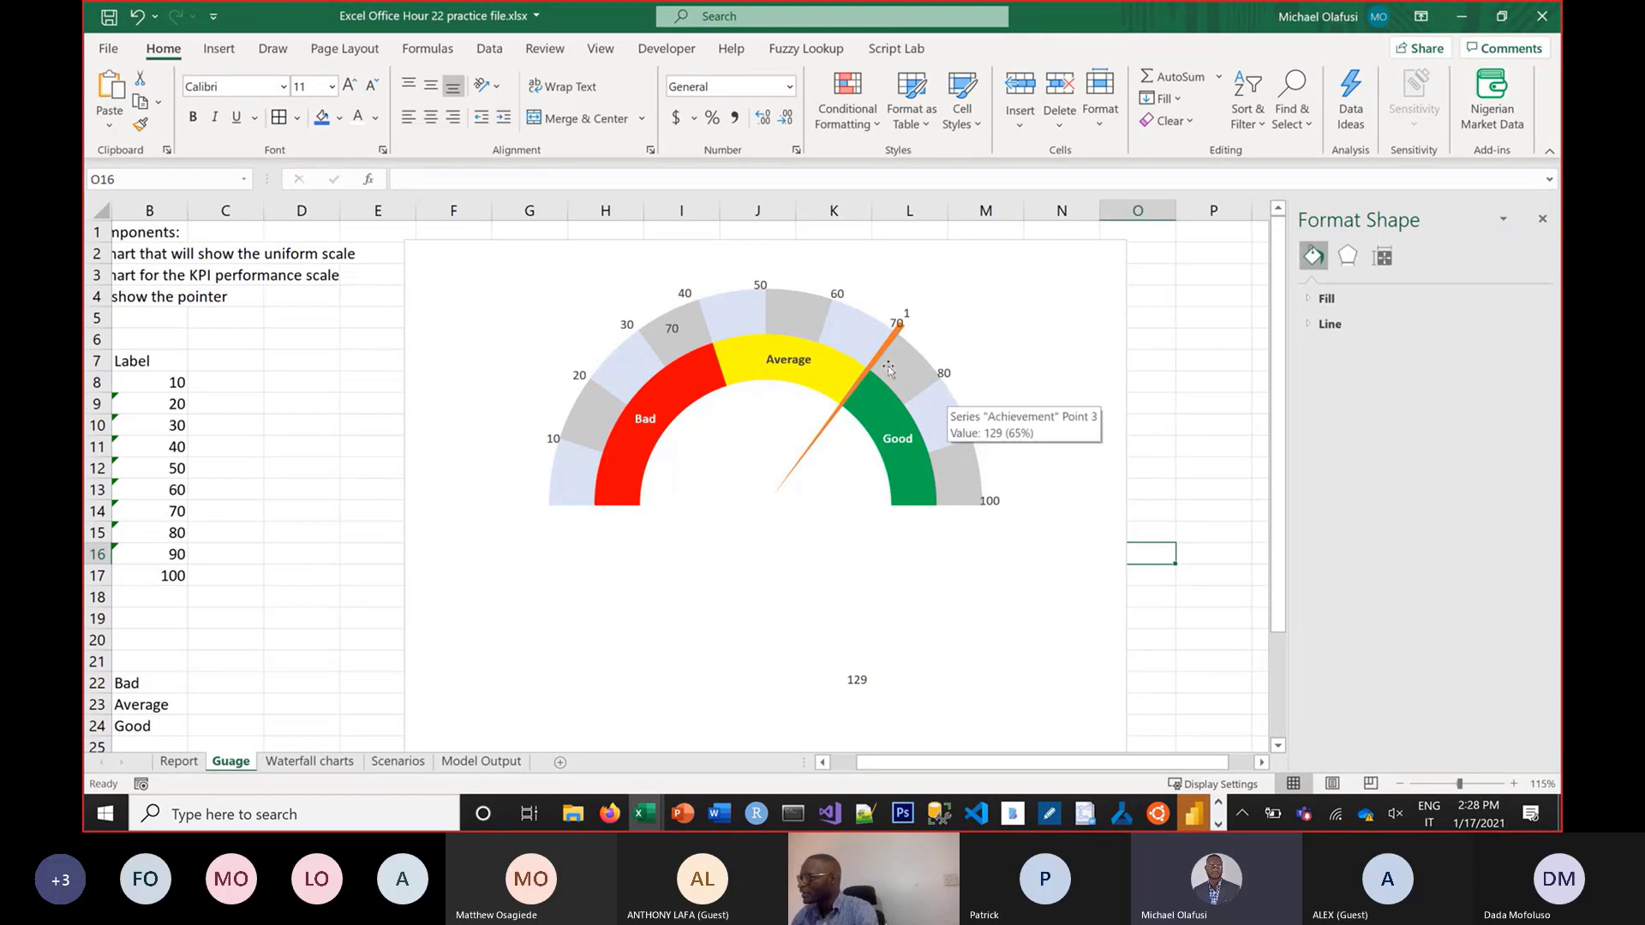
left_click(910, 315)
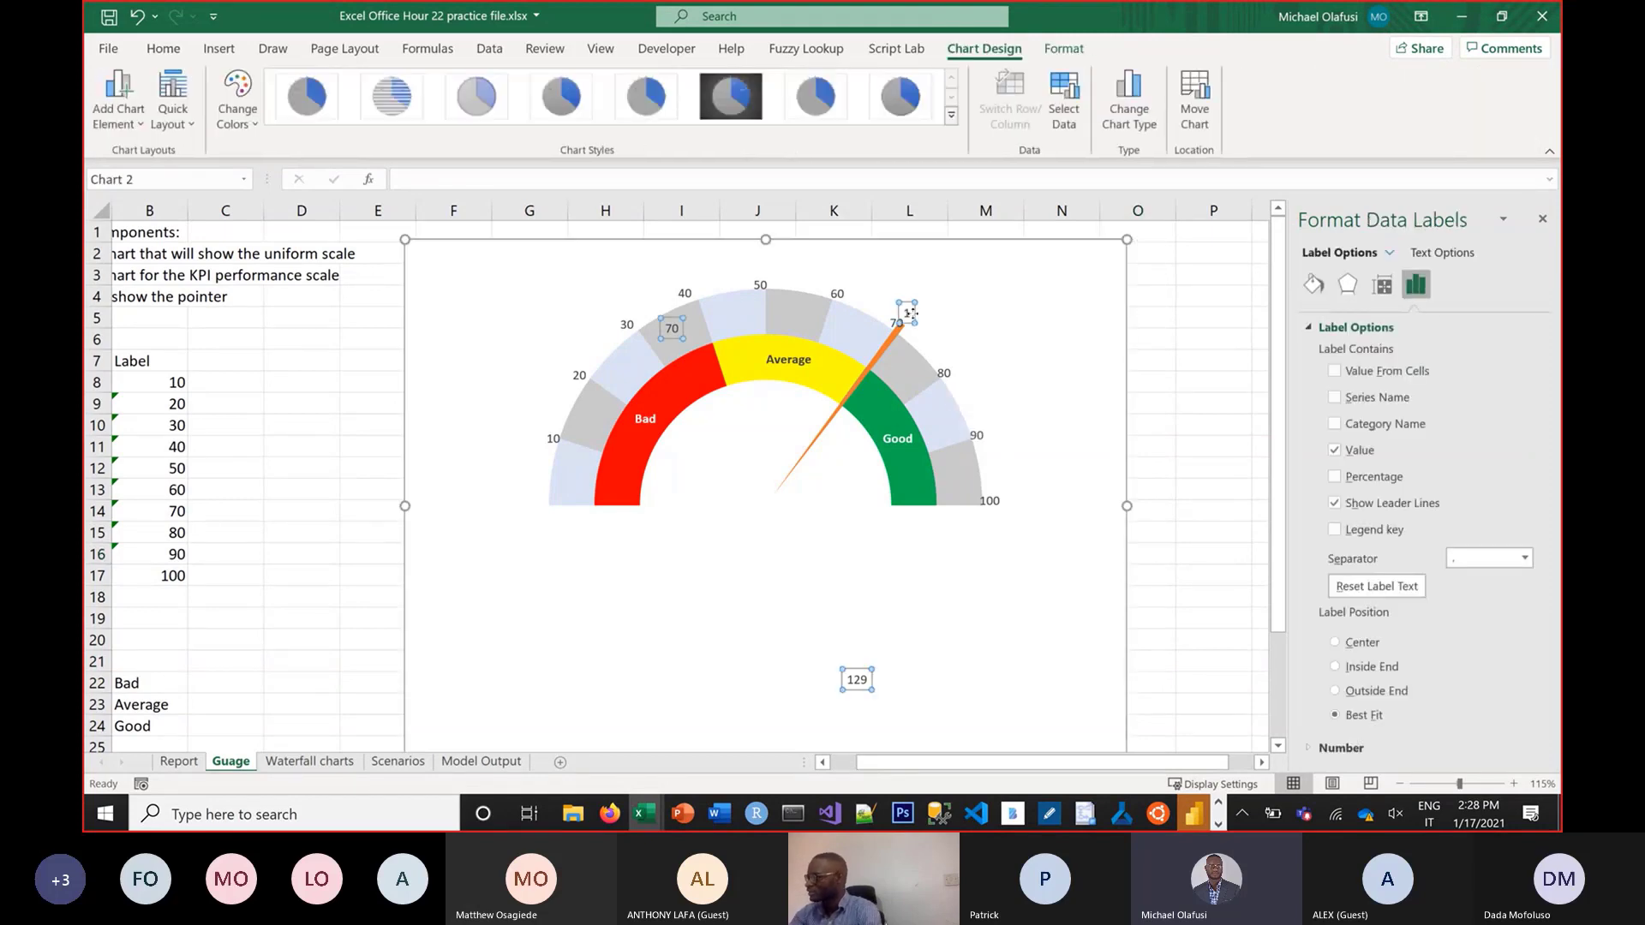
key("Delete")
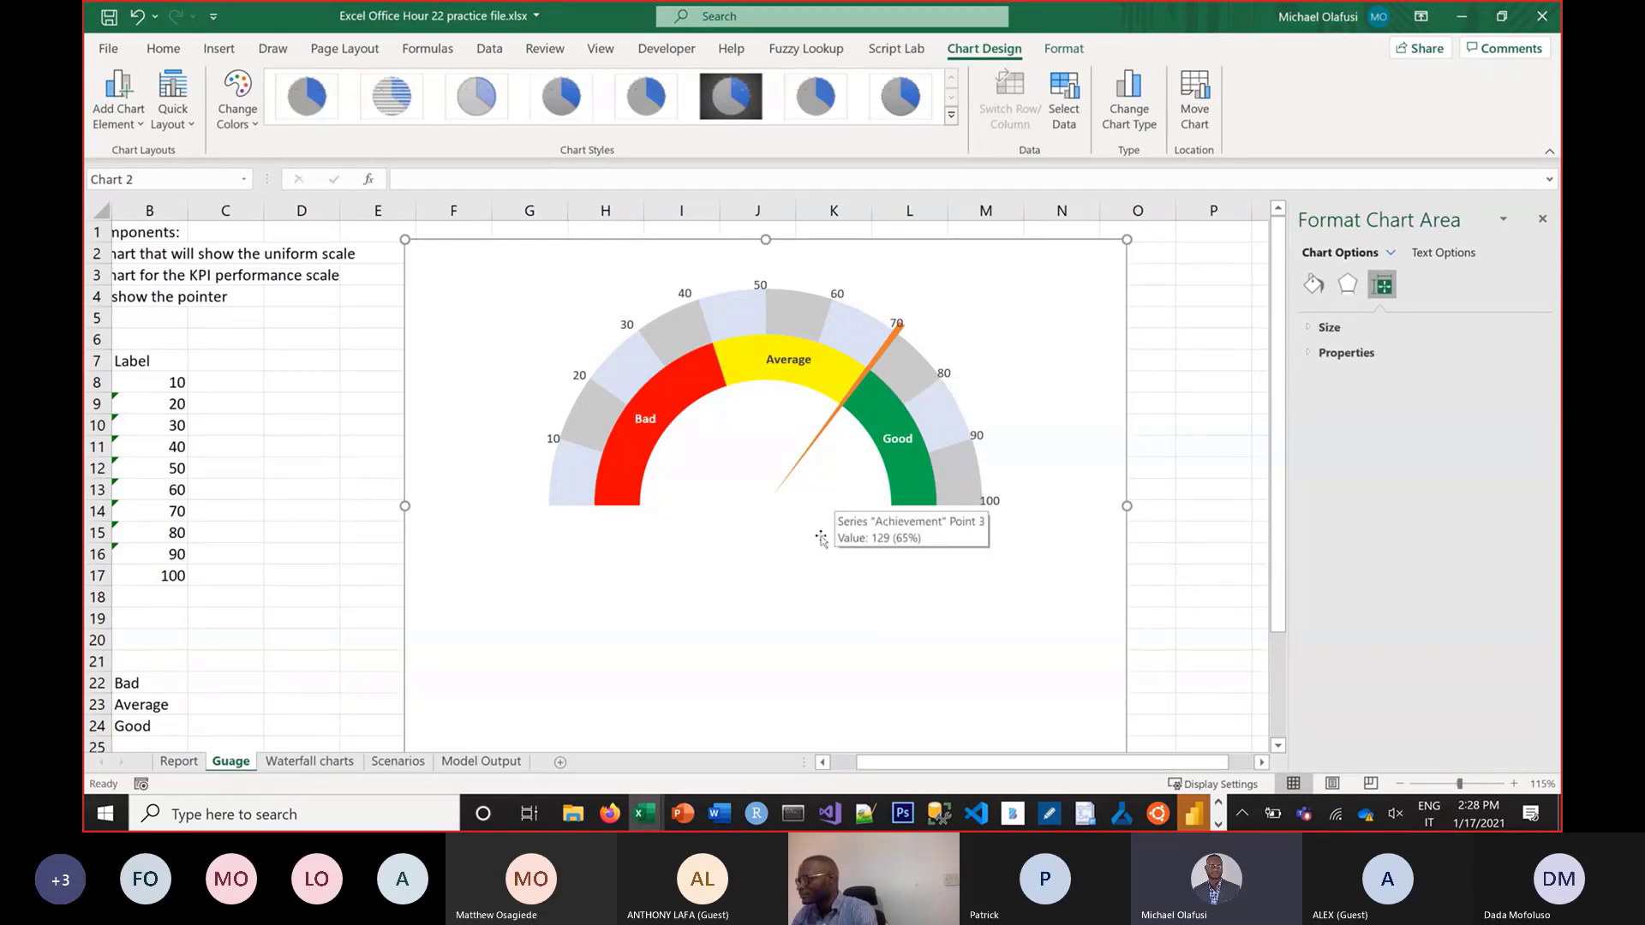
left_click(1152, 532)
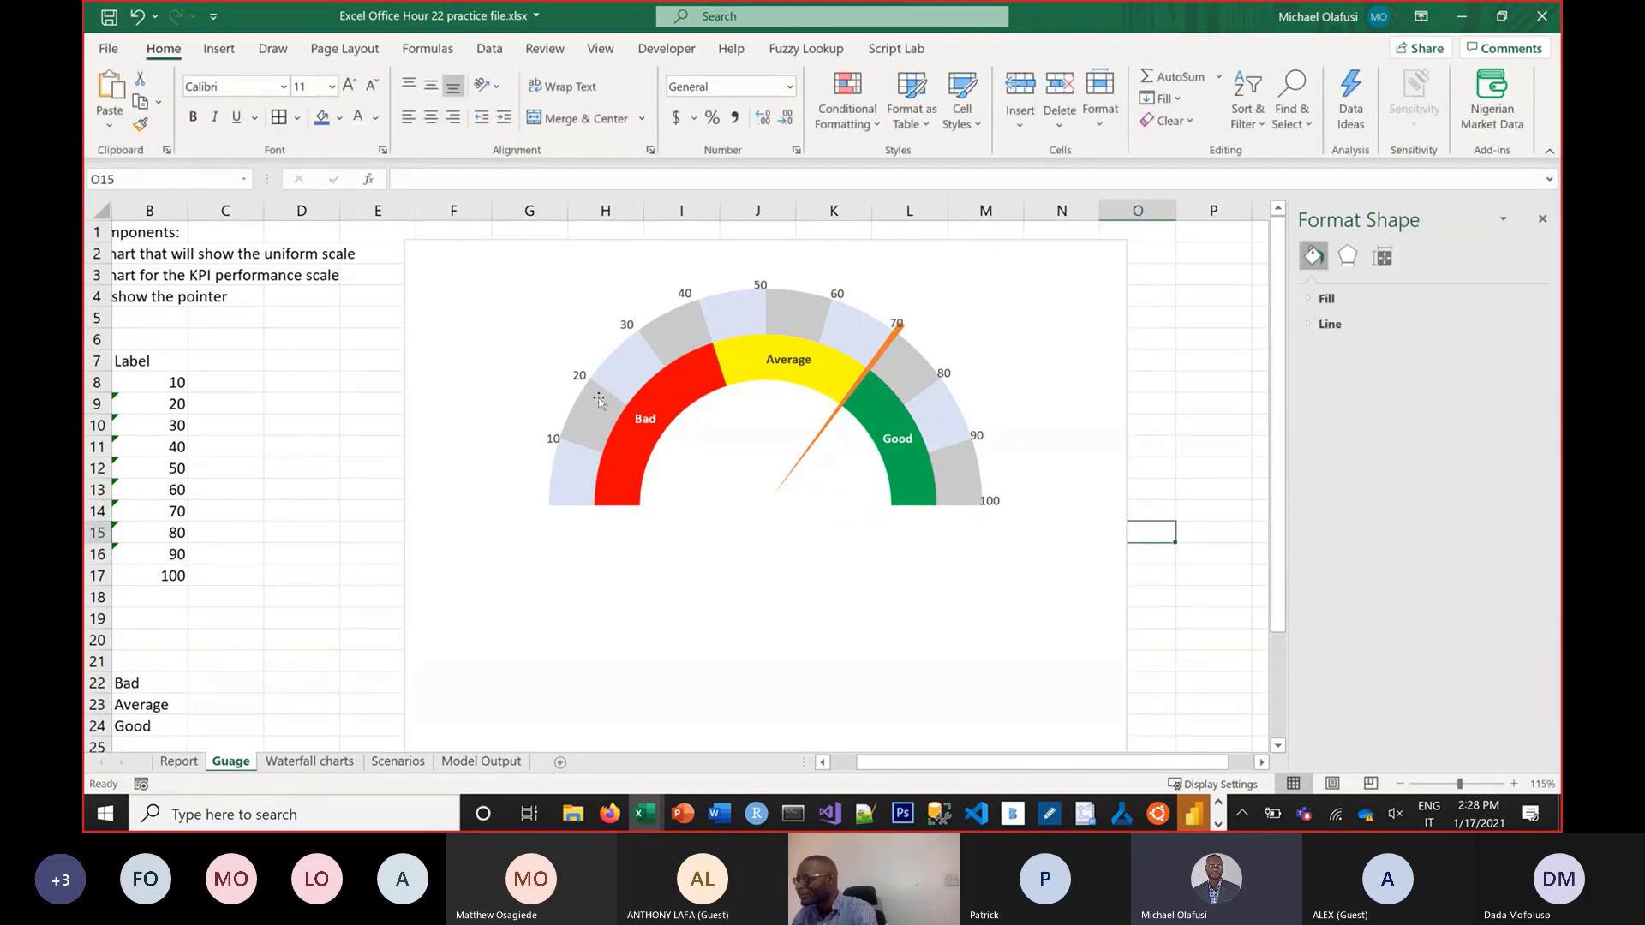
Move the outer scale labels 10, 50, 60, 70, 80, 90 and 100 slightly outward, away from the doughnut ring
left_click(555, 438)
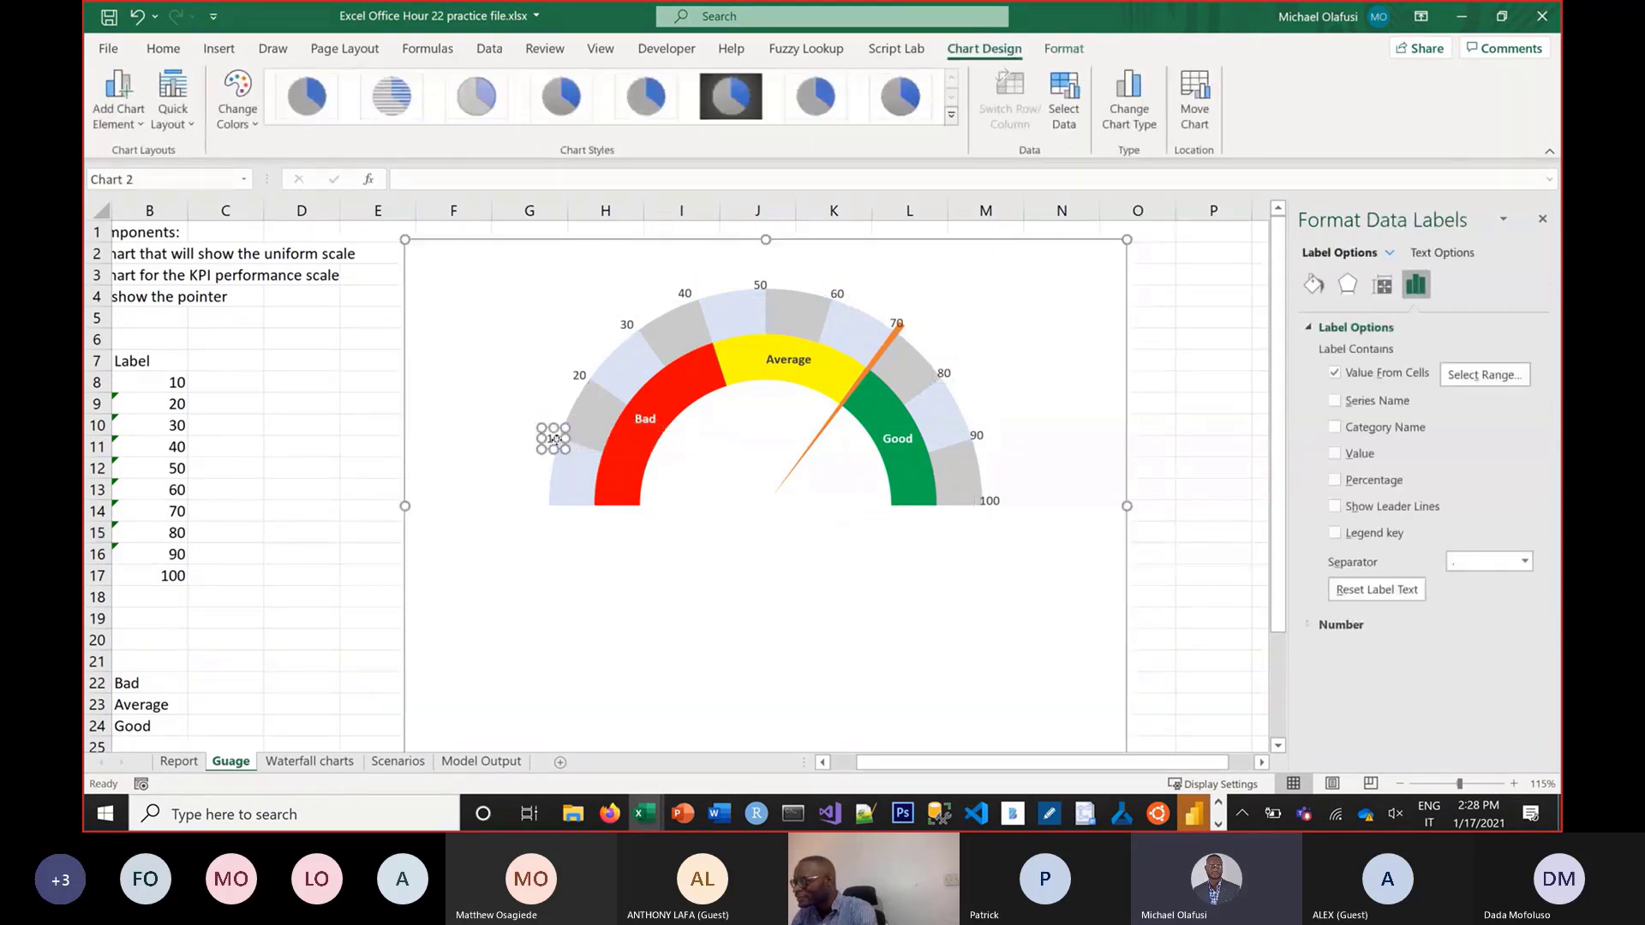
left_click(553, 439)
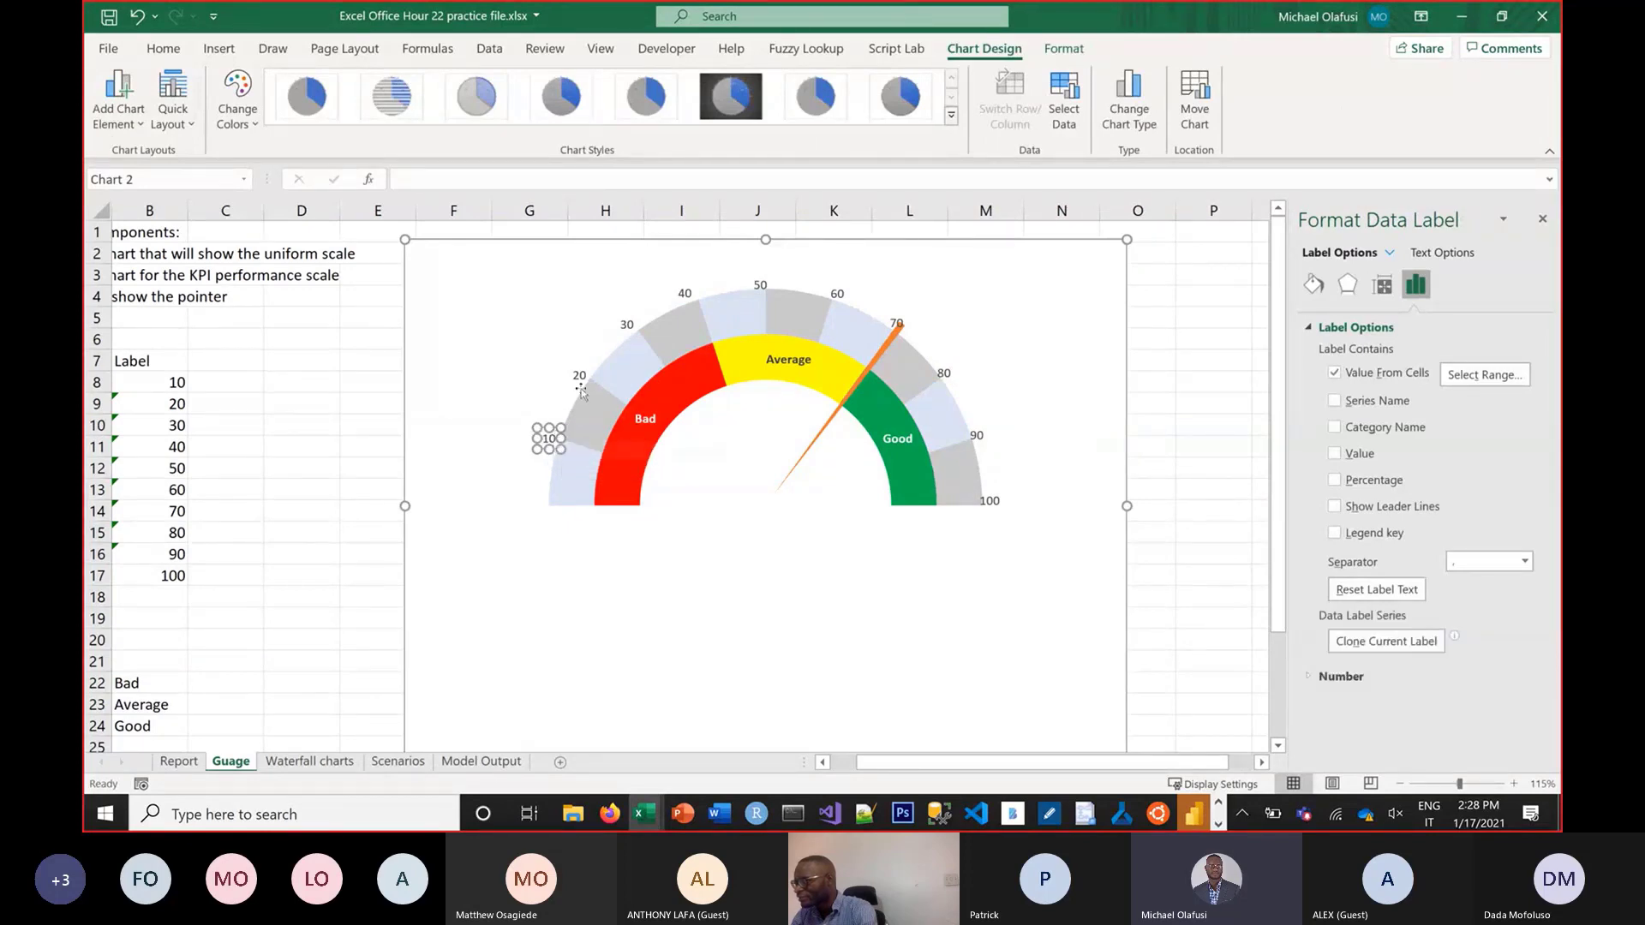
left_click(762, 289)
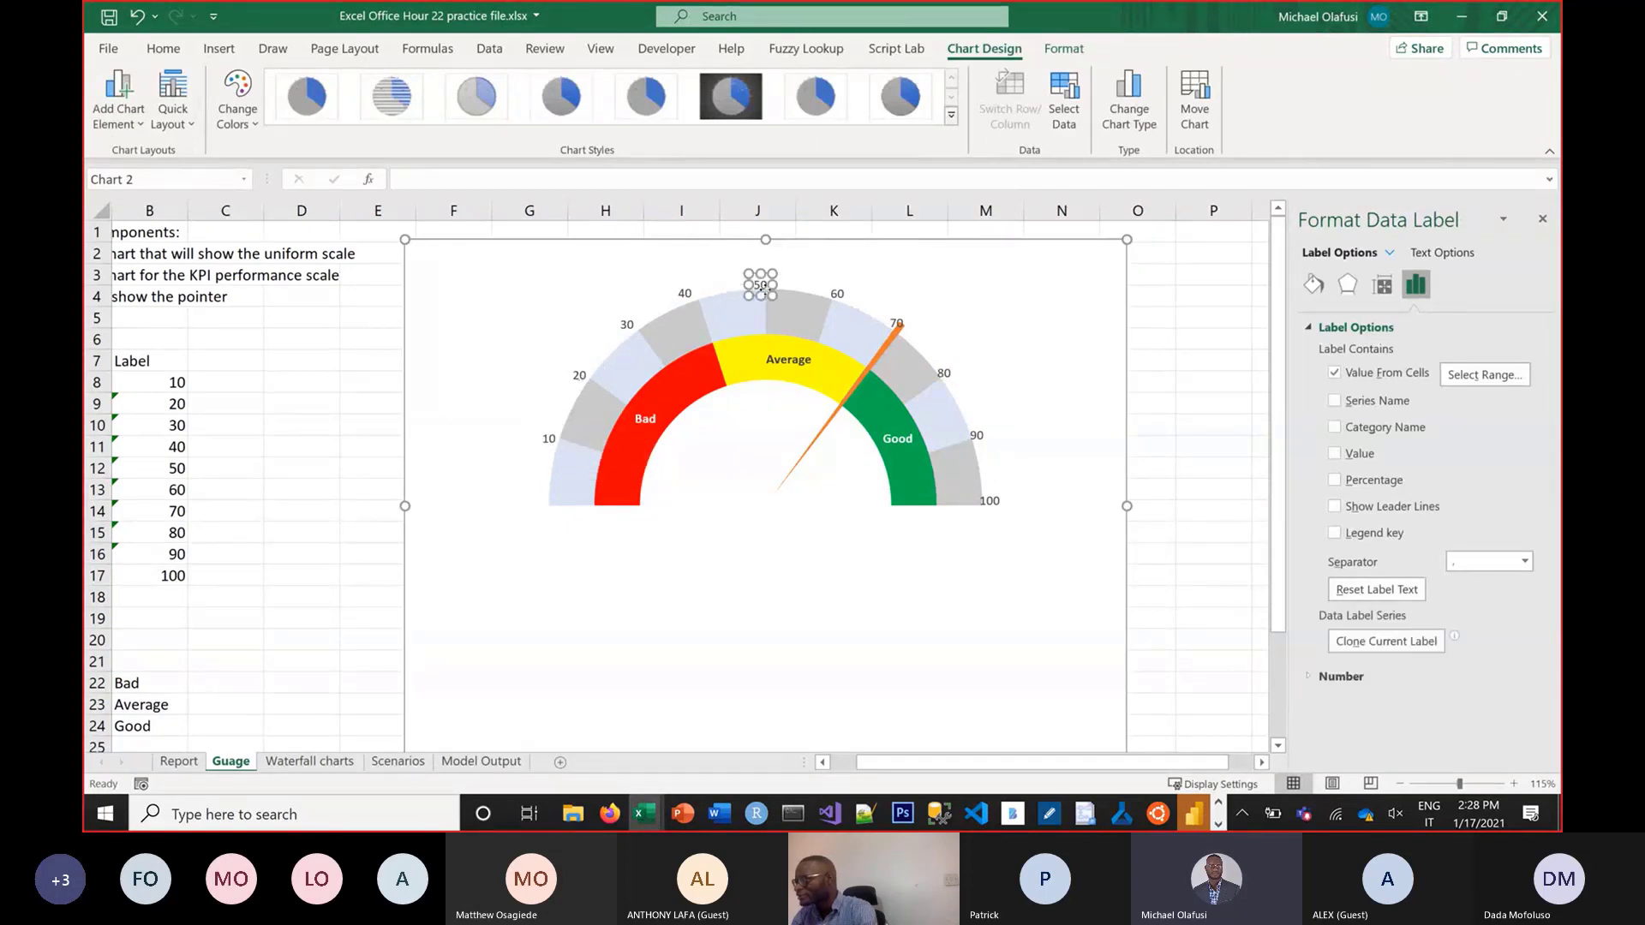
left_click(838, 294)
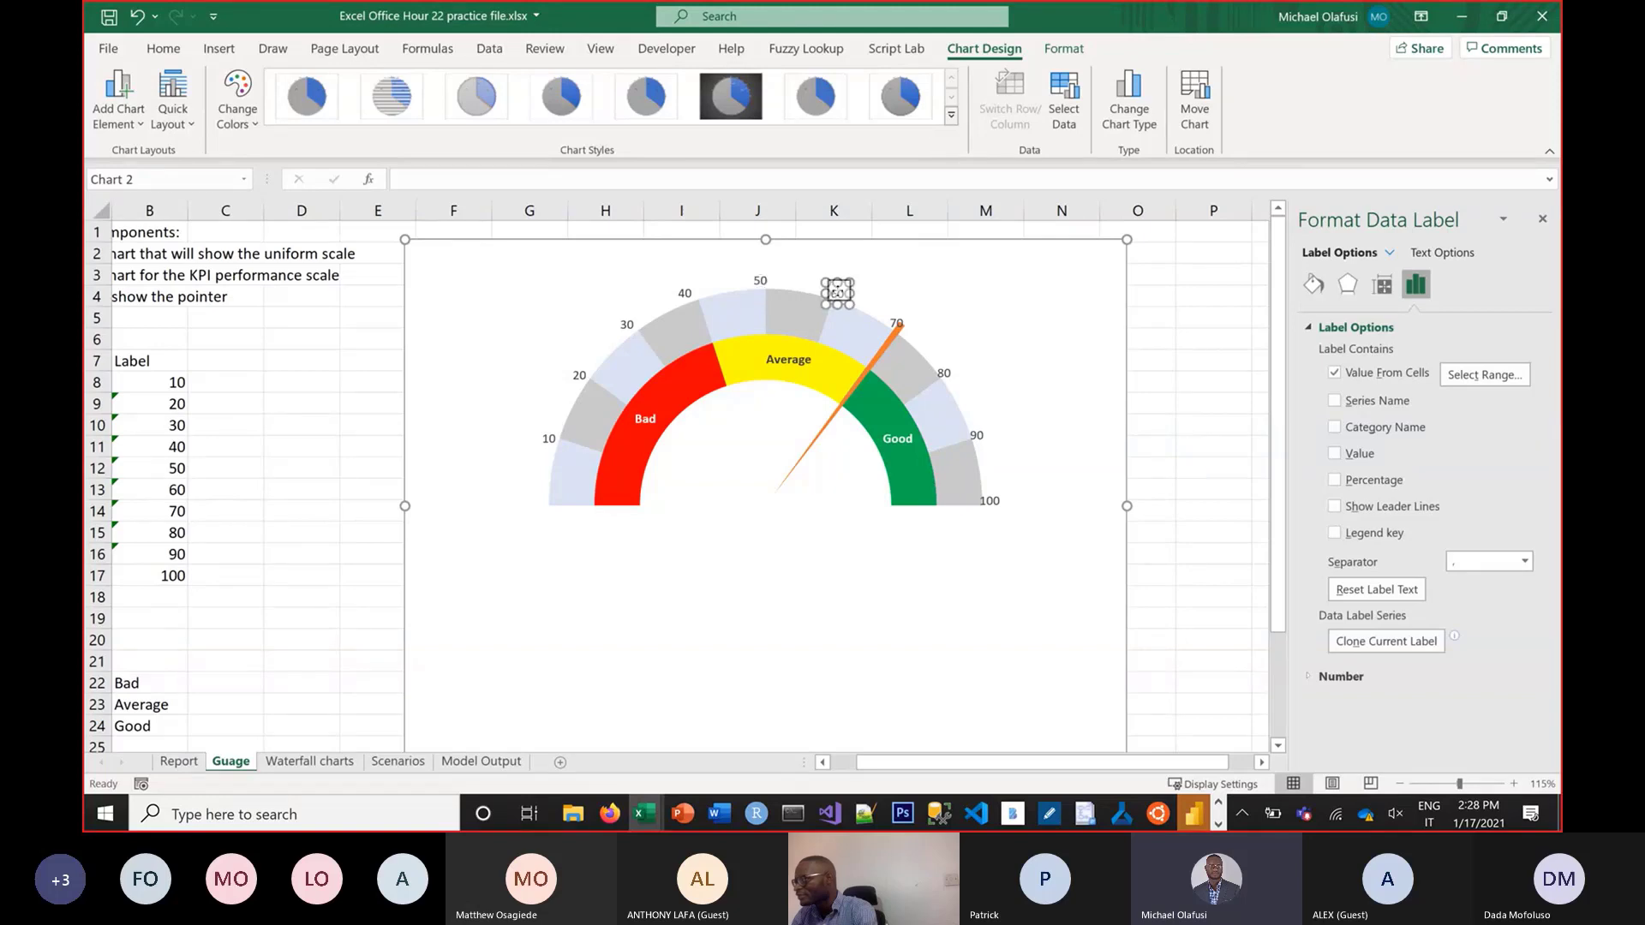
left_click(904, 320)
left_click_drag(906, 320, 906, 319)
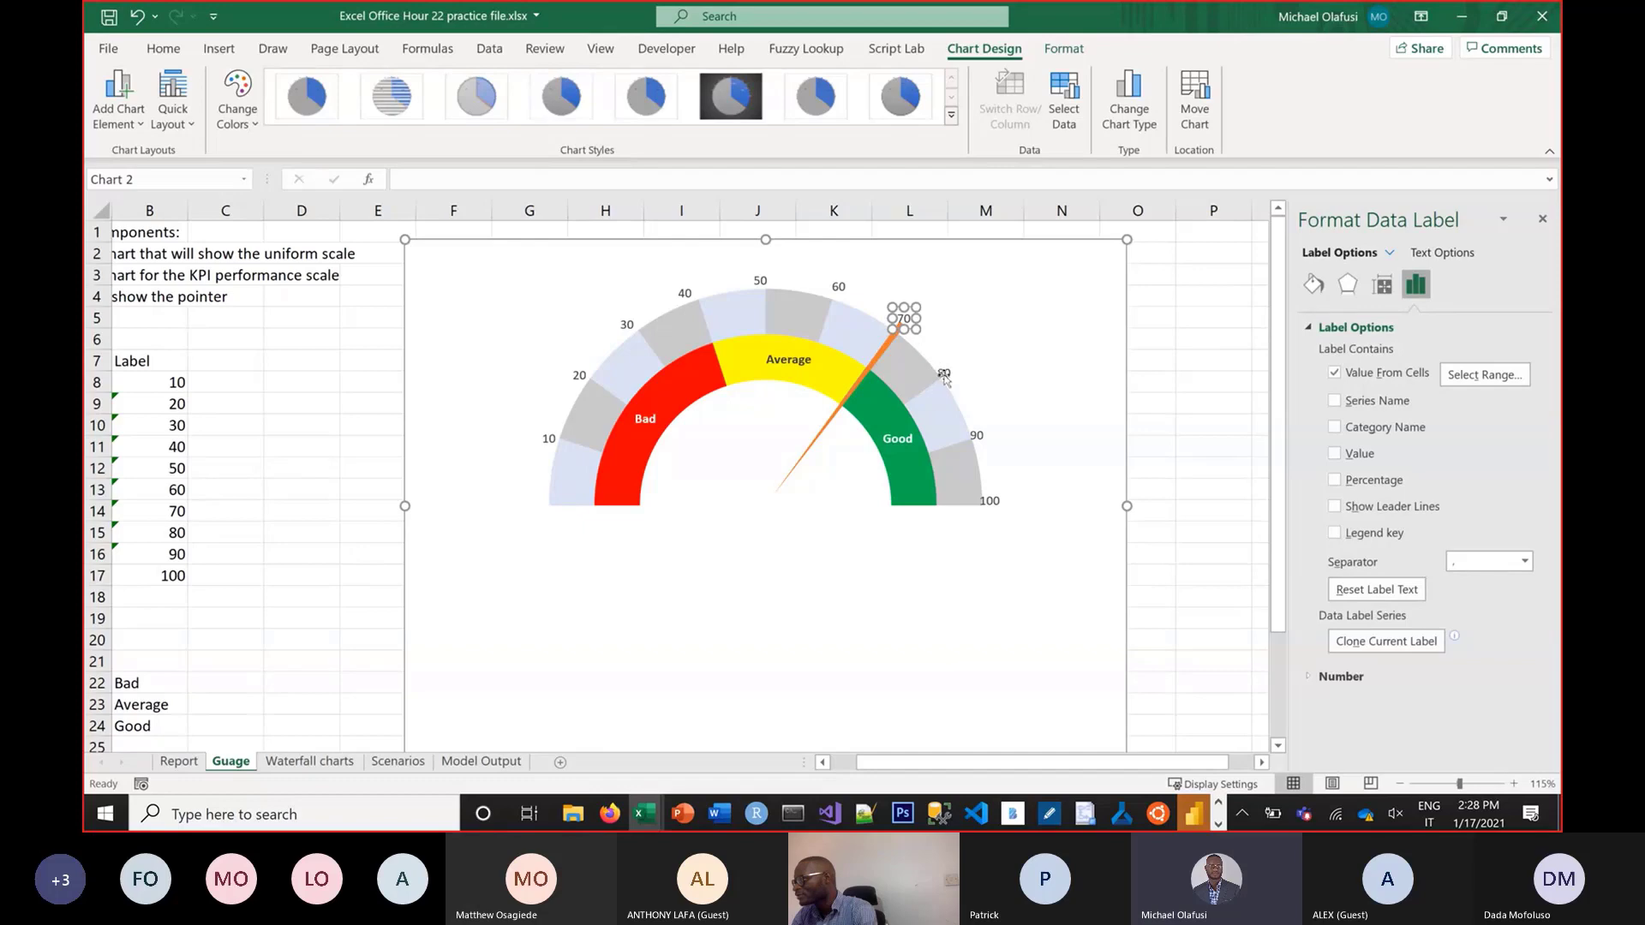
left_click(944, 377)
left_click_drag(944, 376, 947, 369)
left_click_drag(979, 437, 983, 432)
left_click_drag(994, 505, 997, 500)
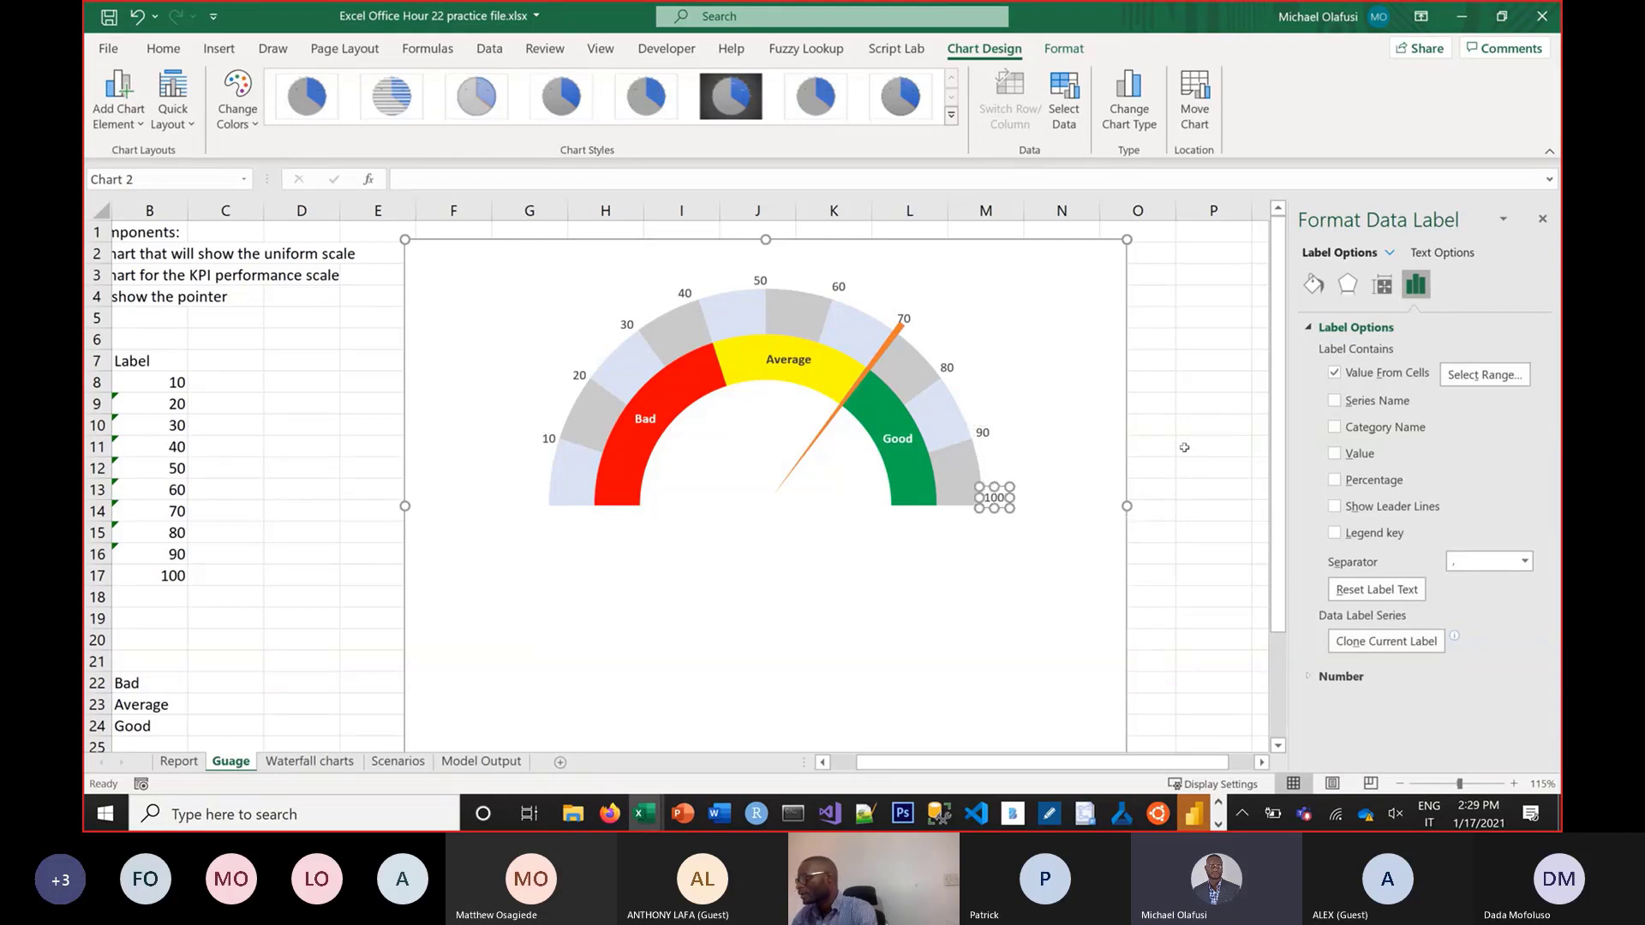
left_click(1185, 448)
Remove the outline from the gauge's chart area
scroll(1182, 373, "down", 1)
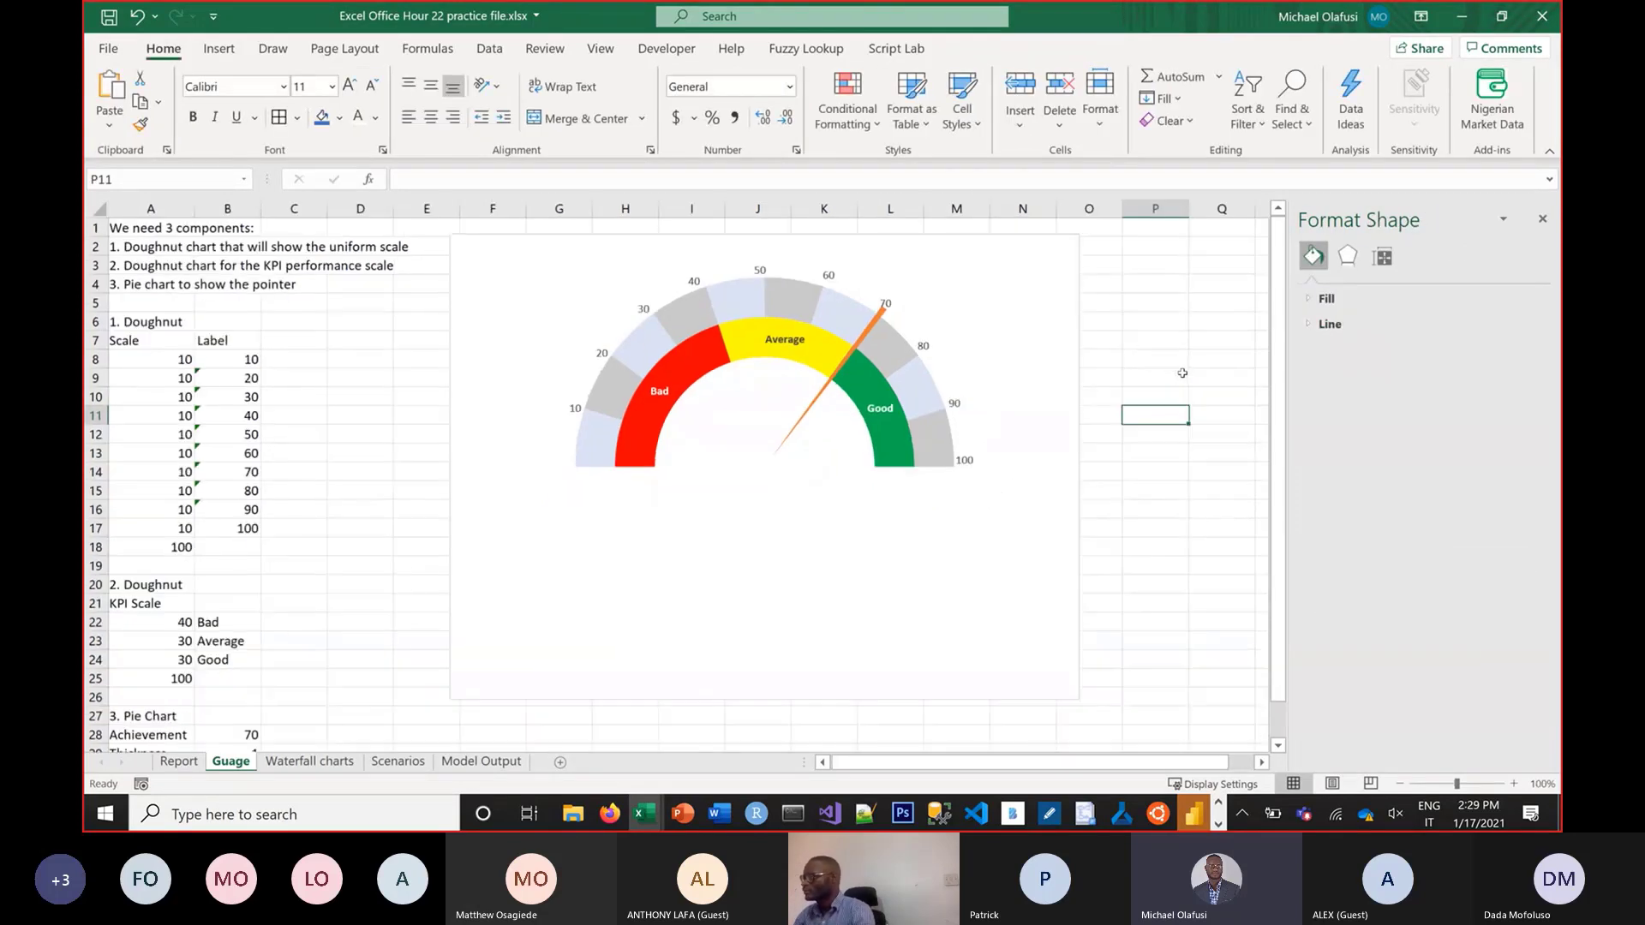
scroll(1182, 373, "down", 1)
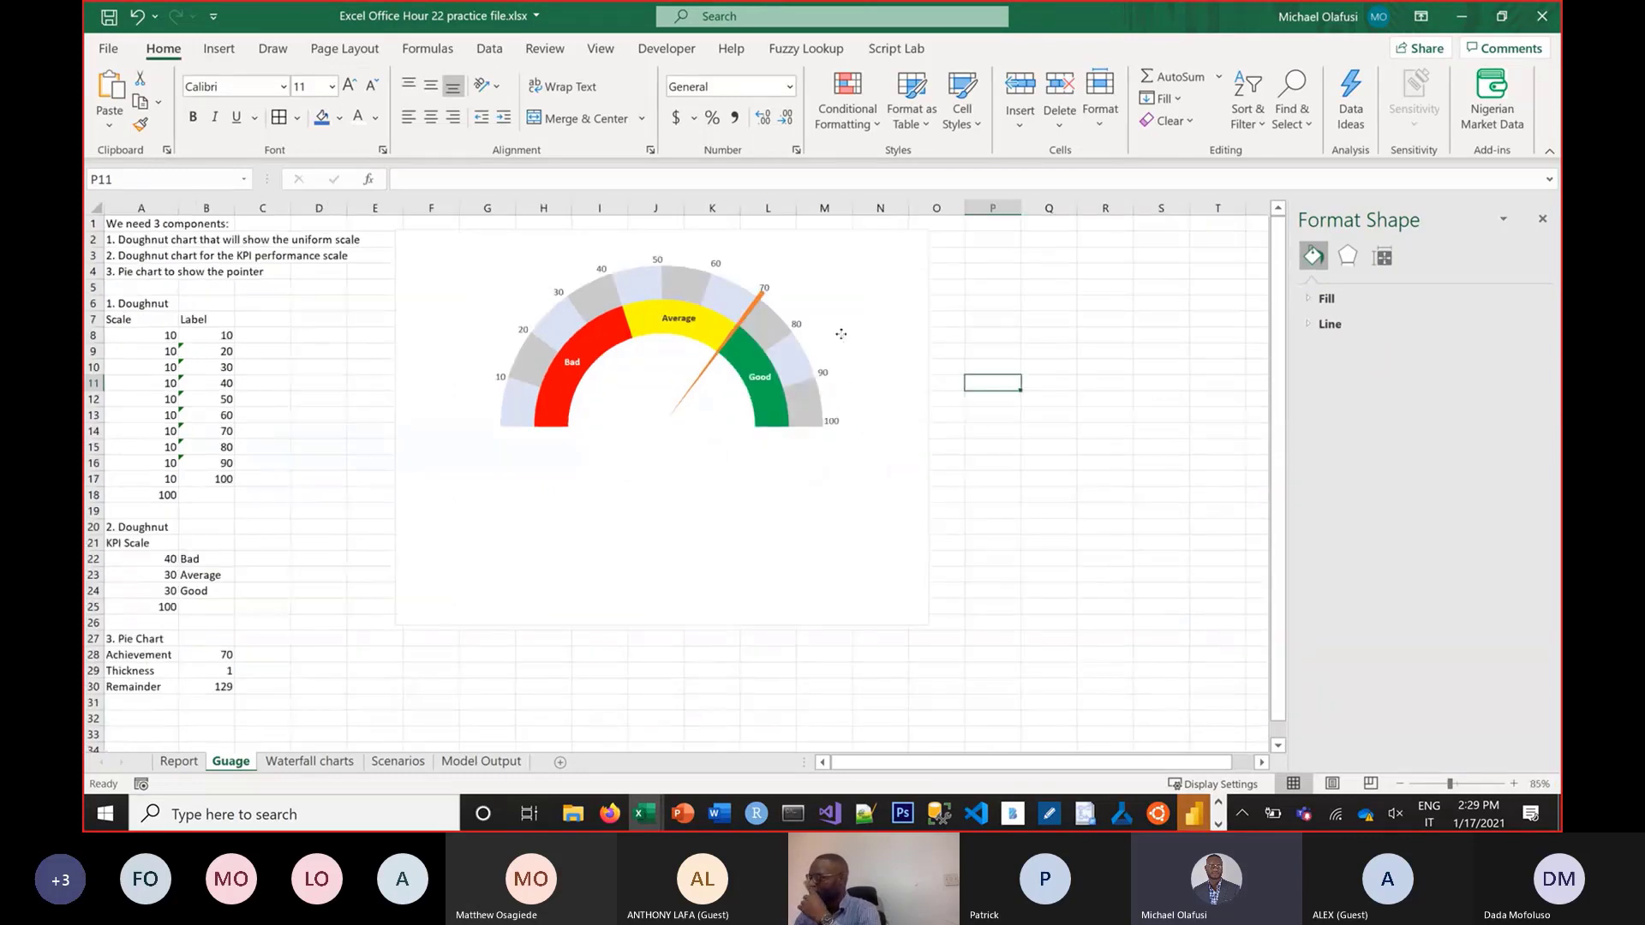
left_click(841, 334)
right_click(883, 218)
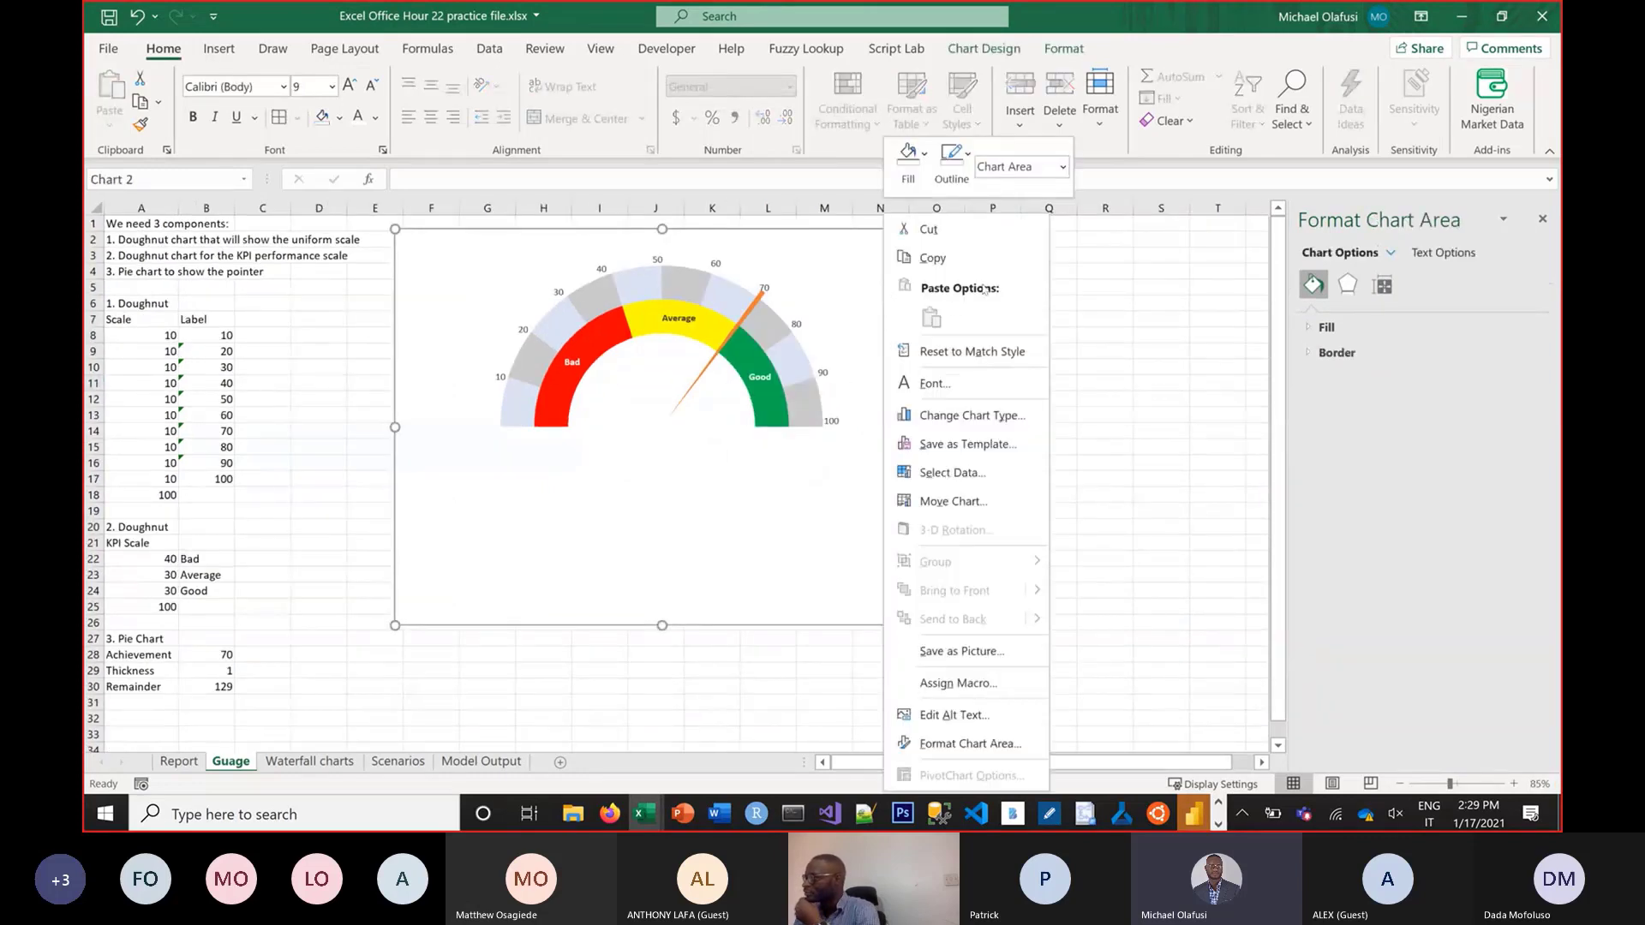
left_click(962, 166)
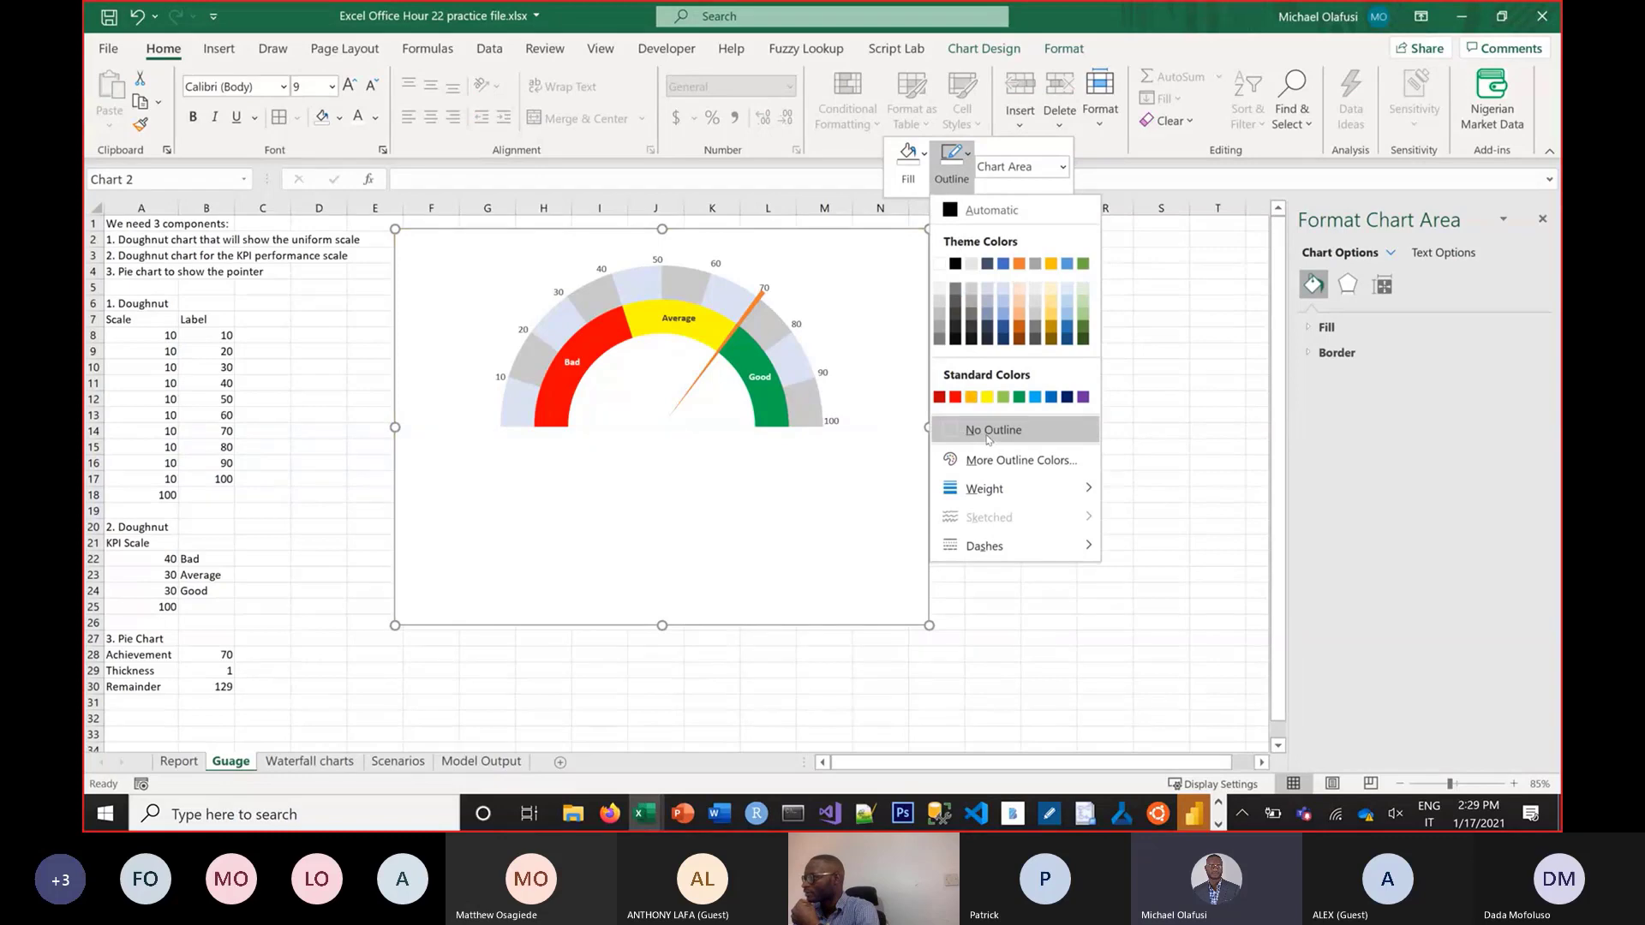
Remove the outline from the gauge chart's chart area on the Guage sheet
left_click(990, 430)
left_click(1048, 430)
left_click(819, 498)
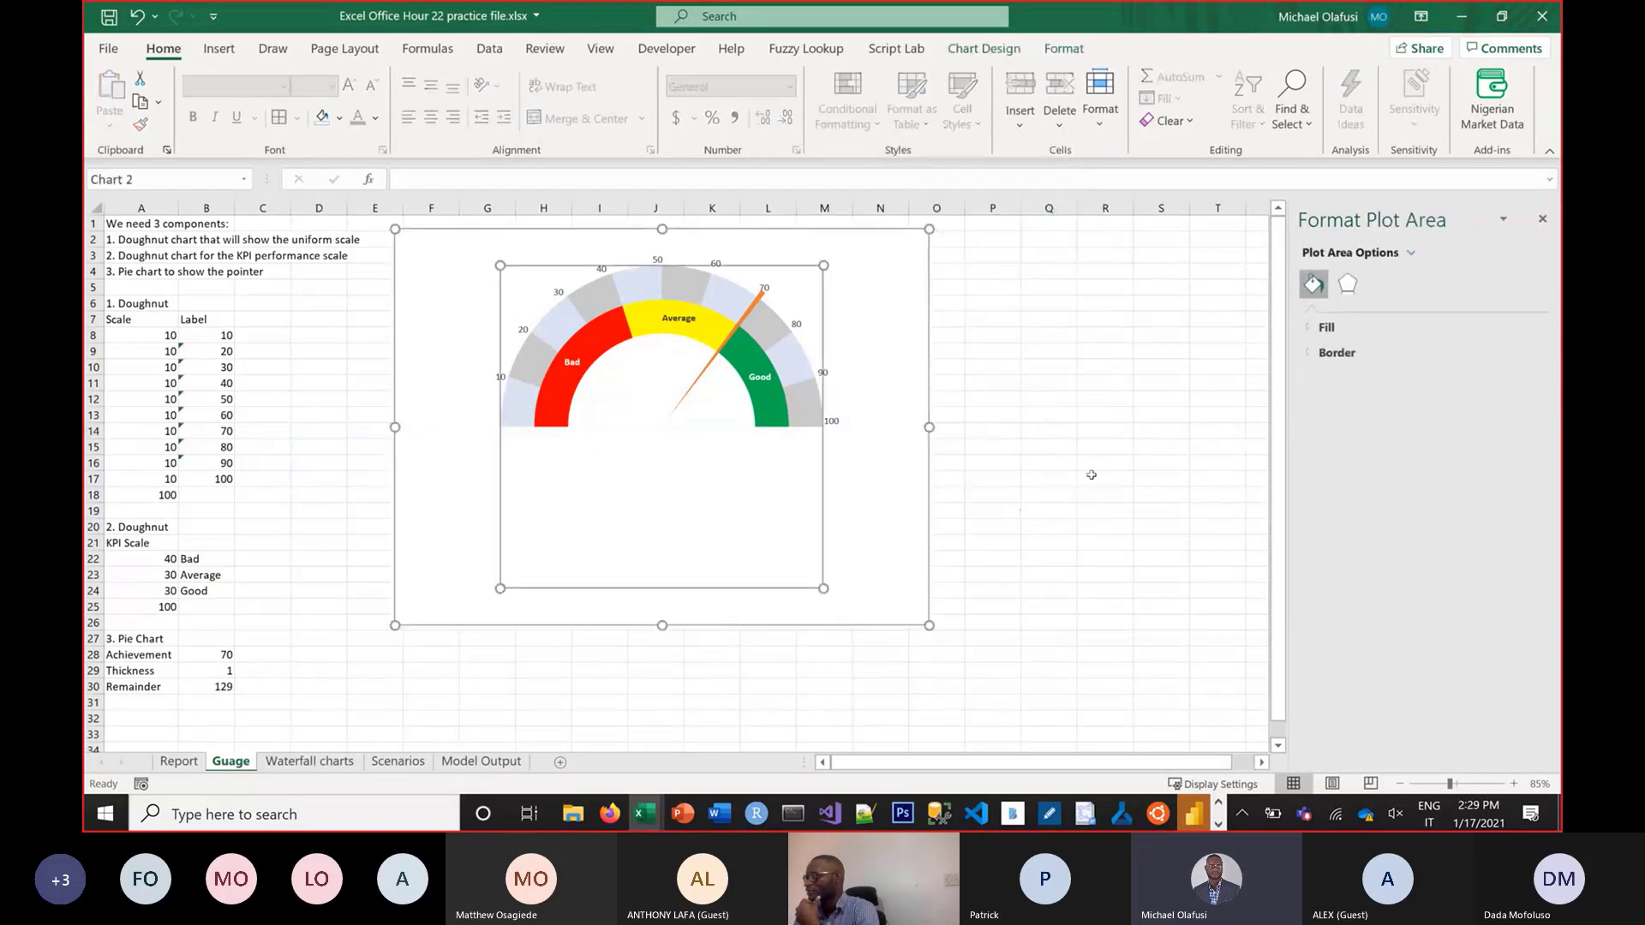
left_click(1067, 494)
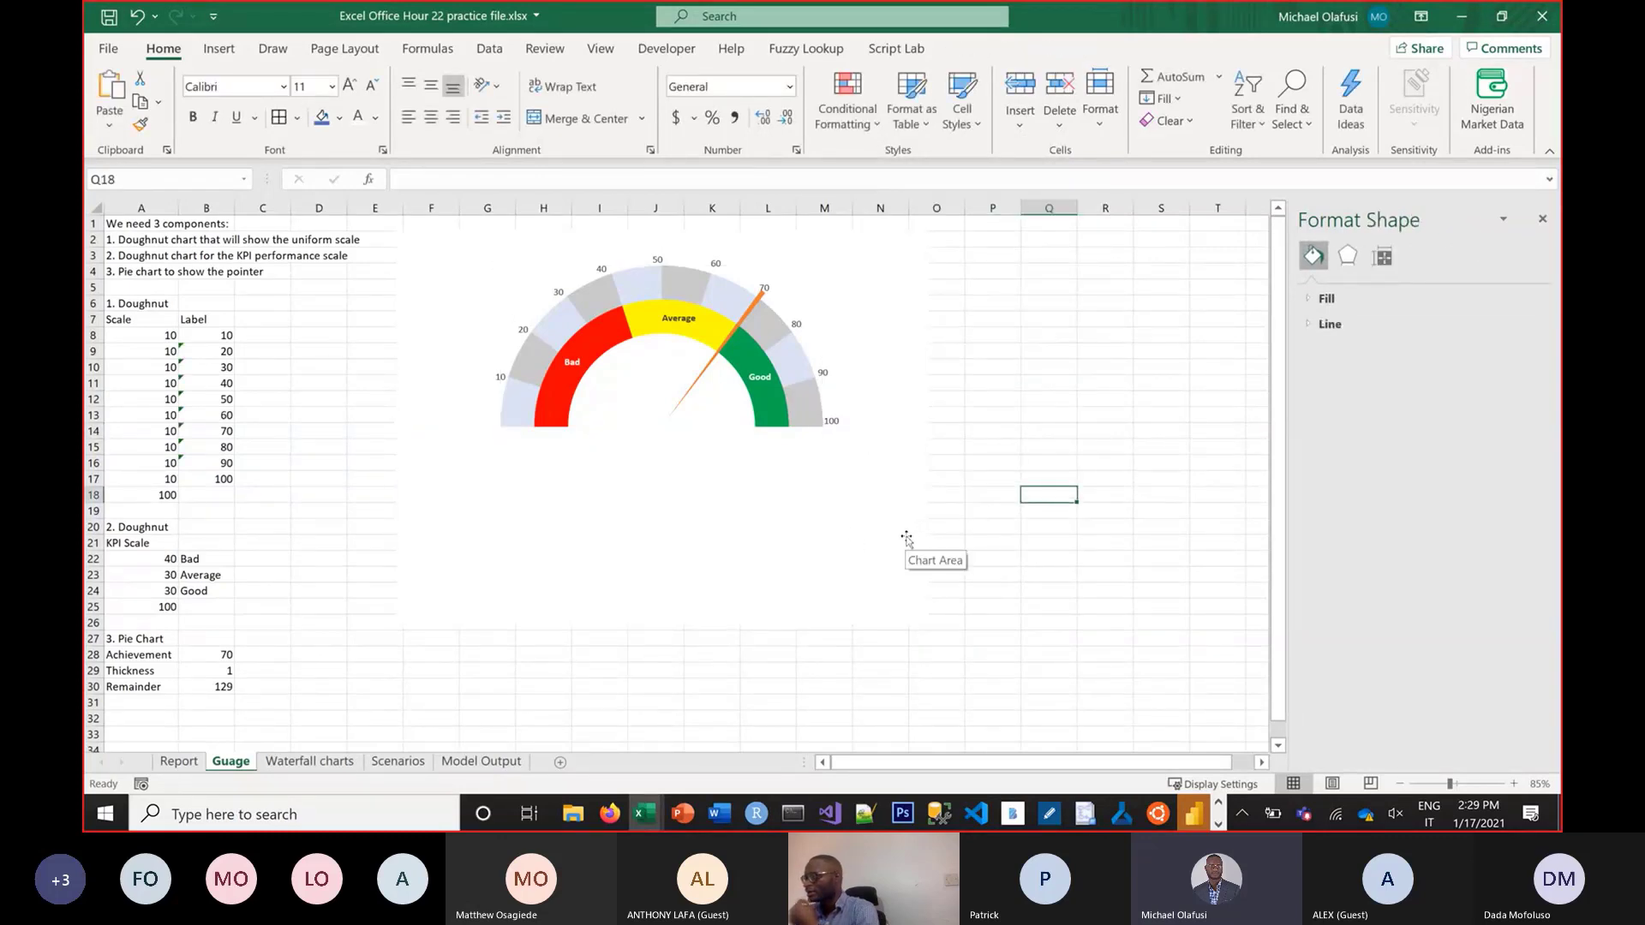
Cut the gauge chart and paste it near the top of the Report sheet, moving the old gauge picture out of the way
left_click(907, 538)
key("Delete")
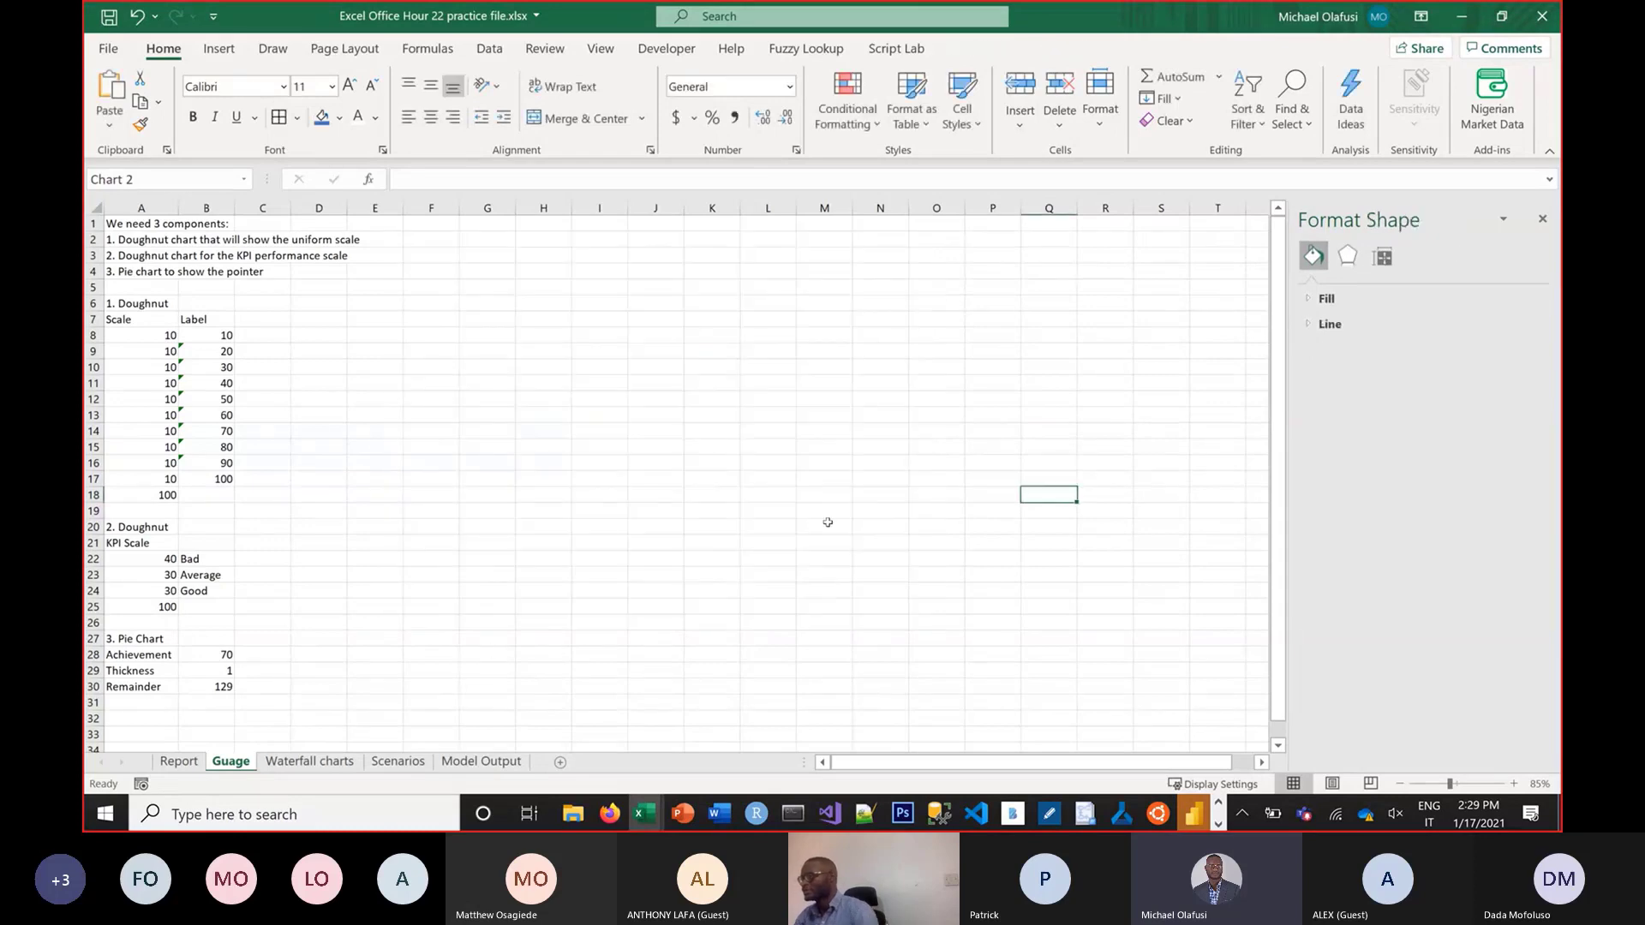
left_click(174, 758)
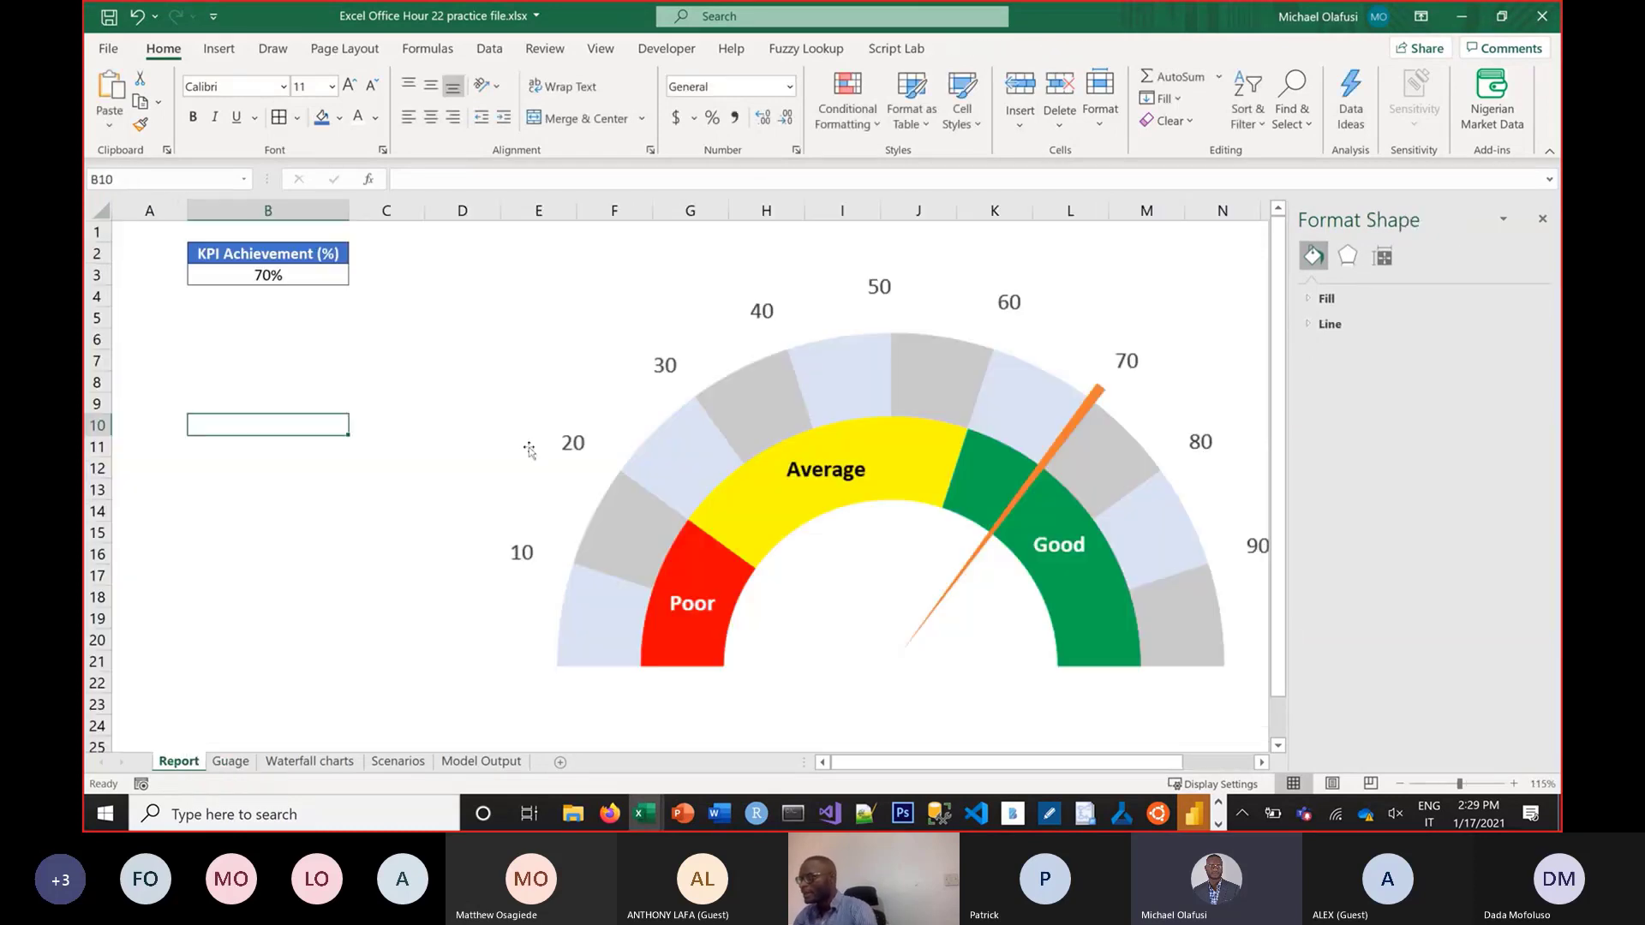
left_click_drag(583, 353, 1016, 561)
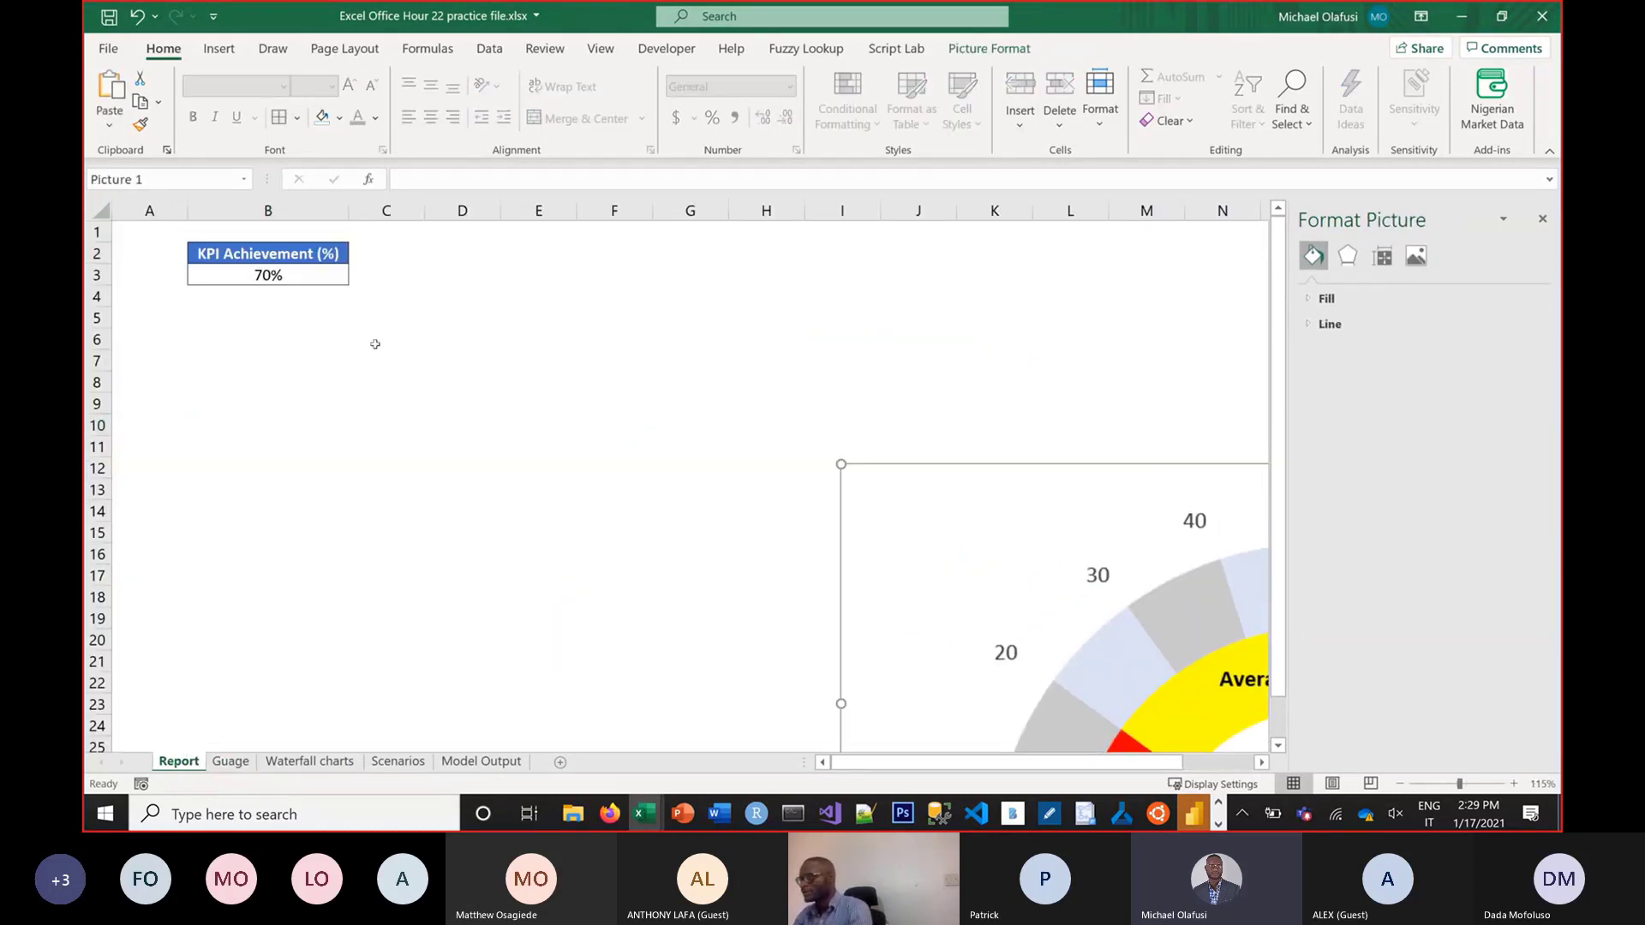
left_click(313, 353)
key("ctrl+v")
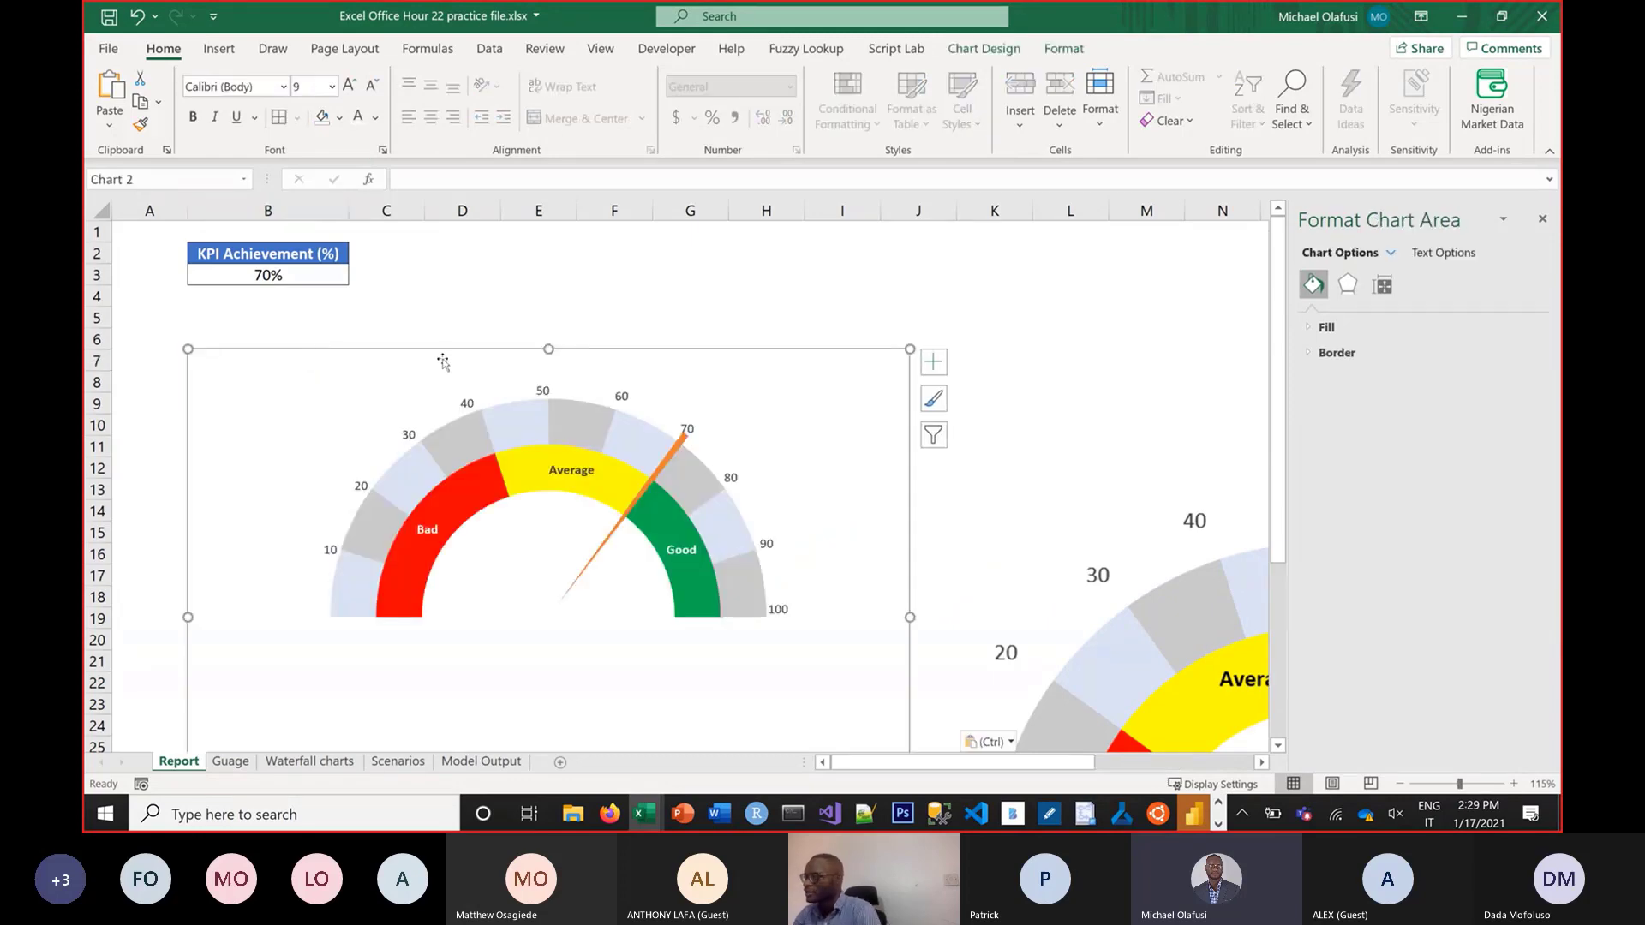
left_click_drag(311, 299, 286, 251)
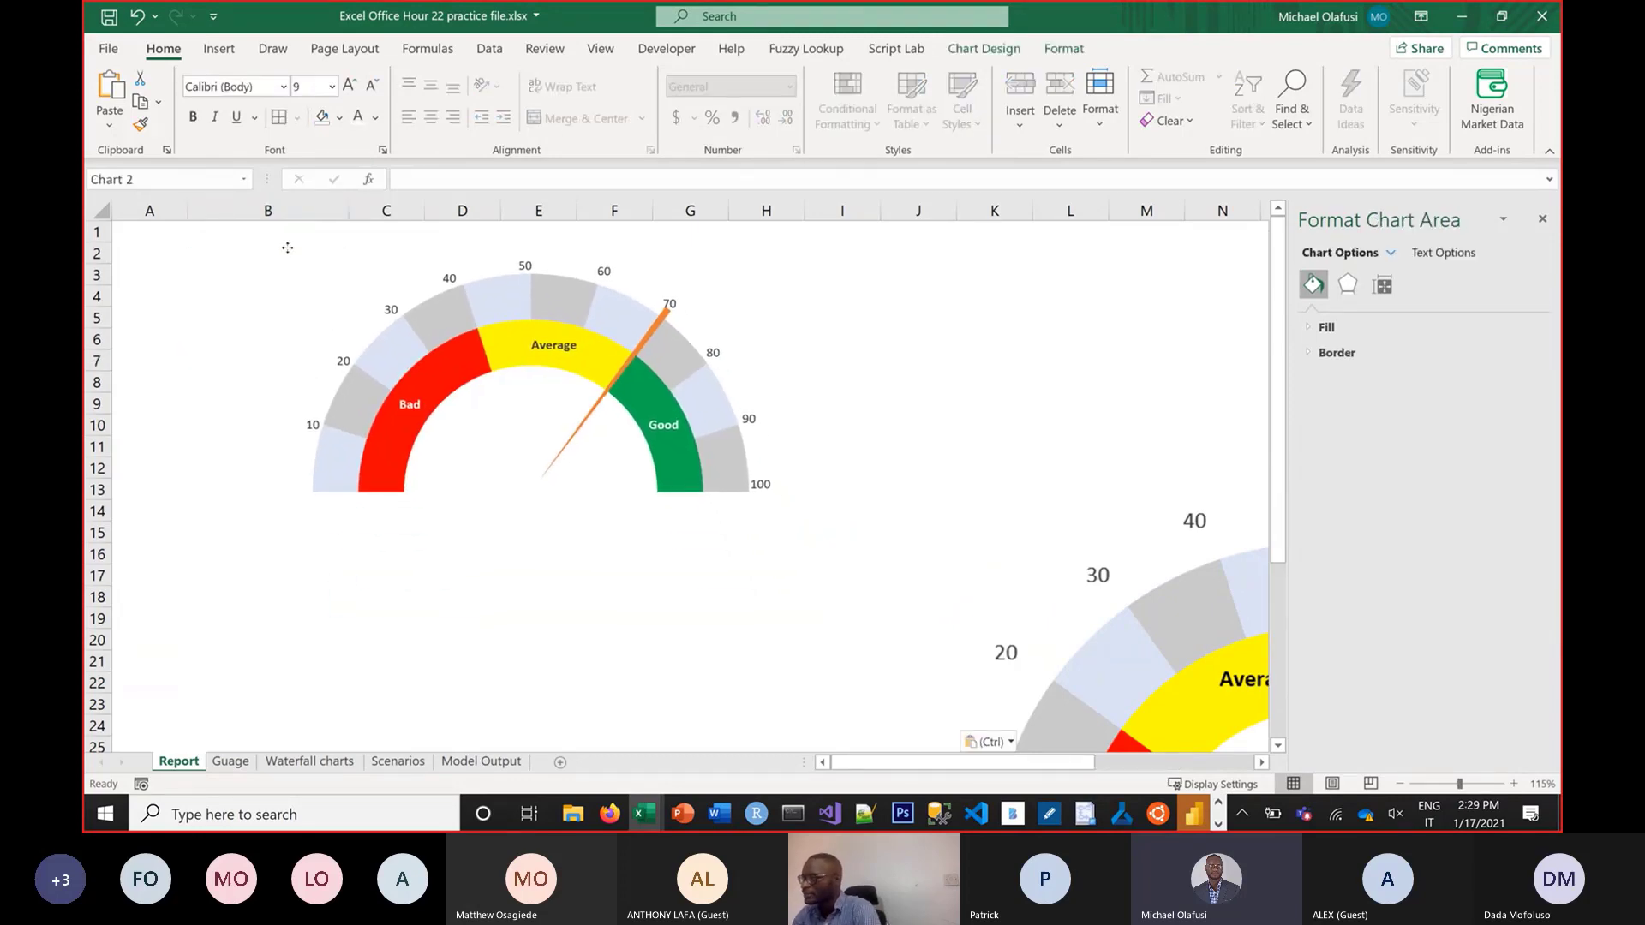
Set the pasted gauge chart's area to No Fill so the KPI Achievement cells show through
right_click(253, 383)
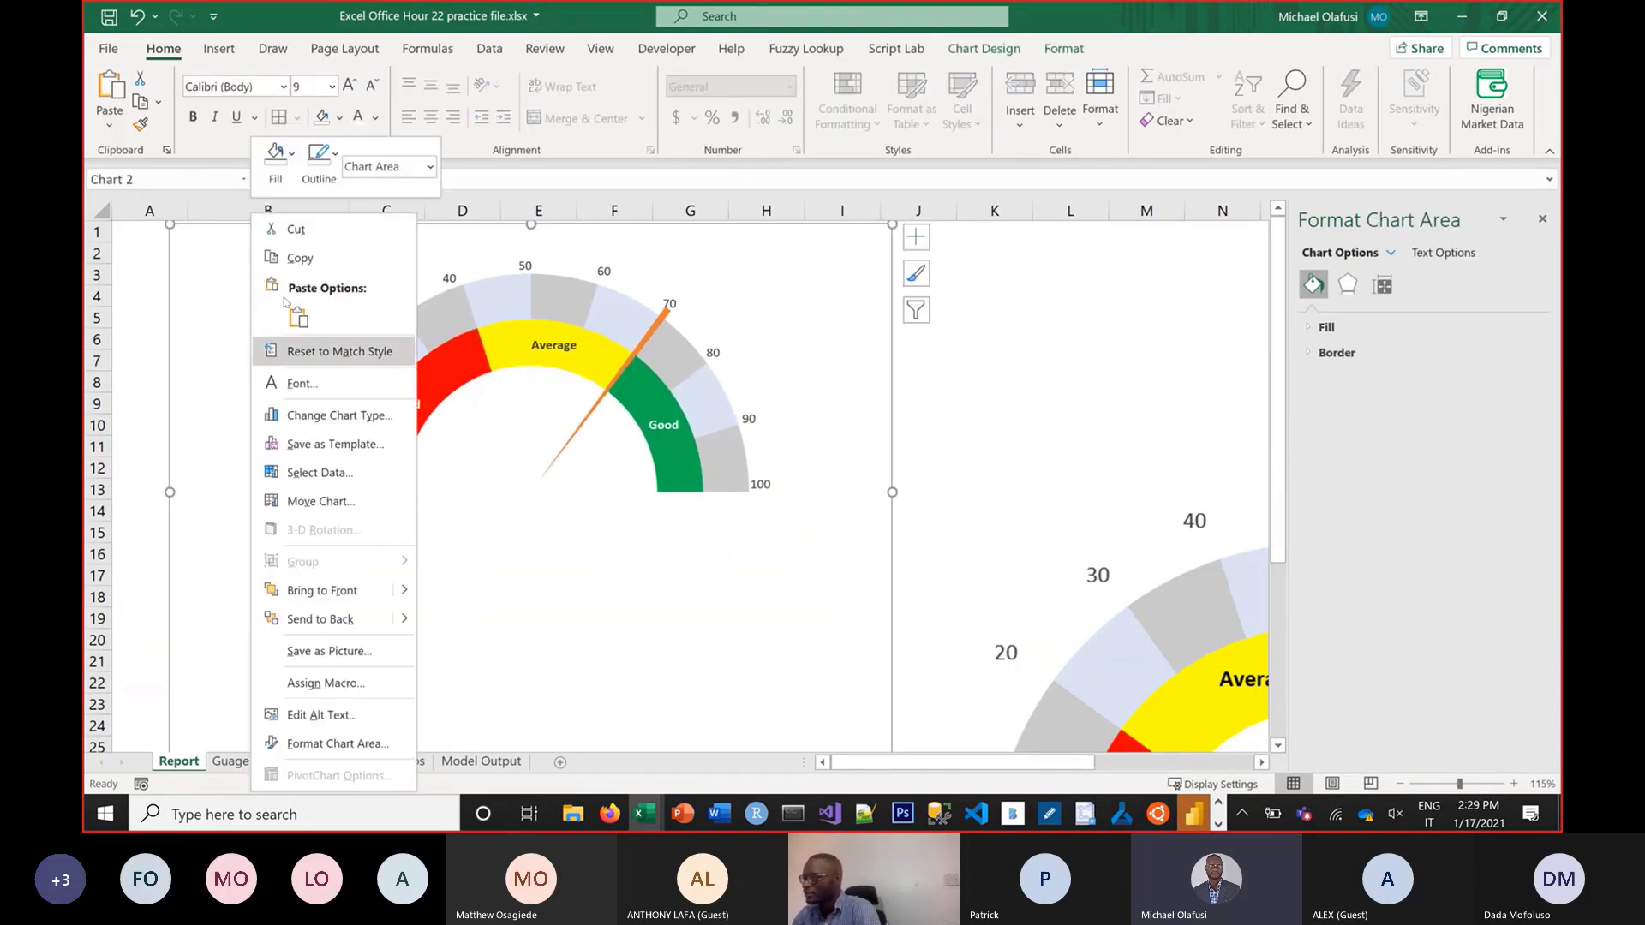
left_click(278, 161)
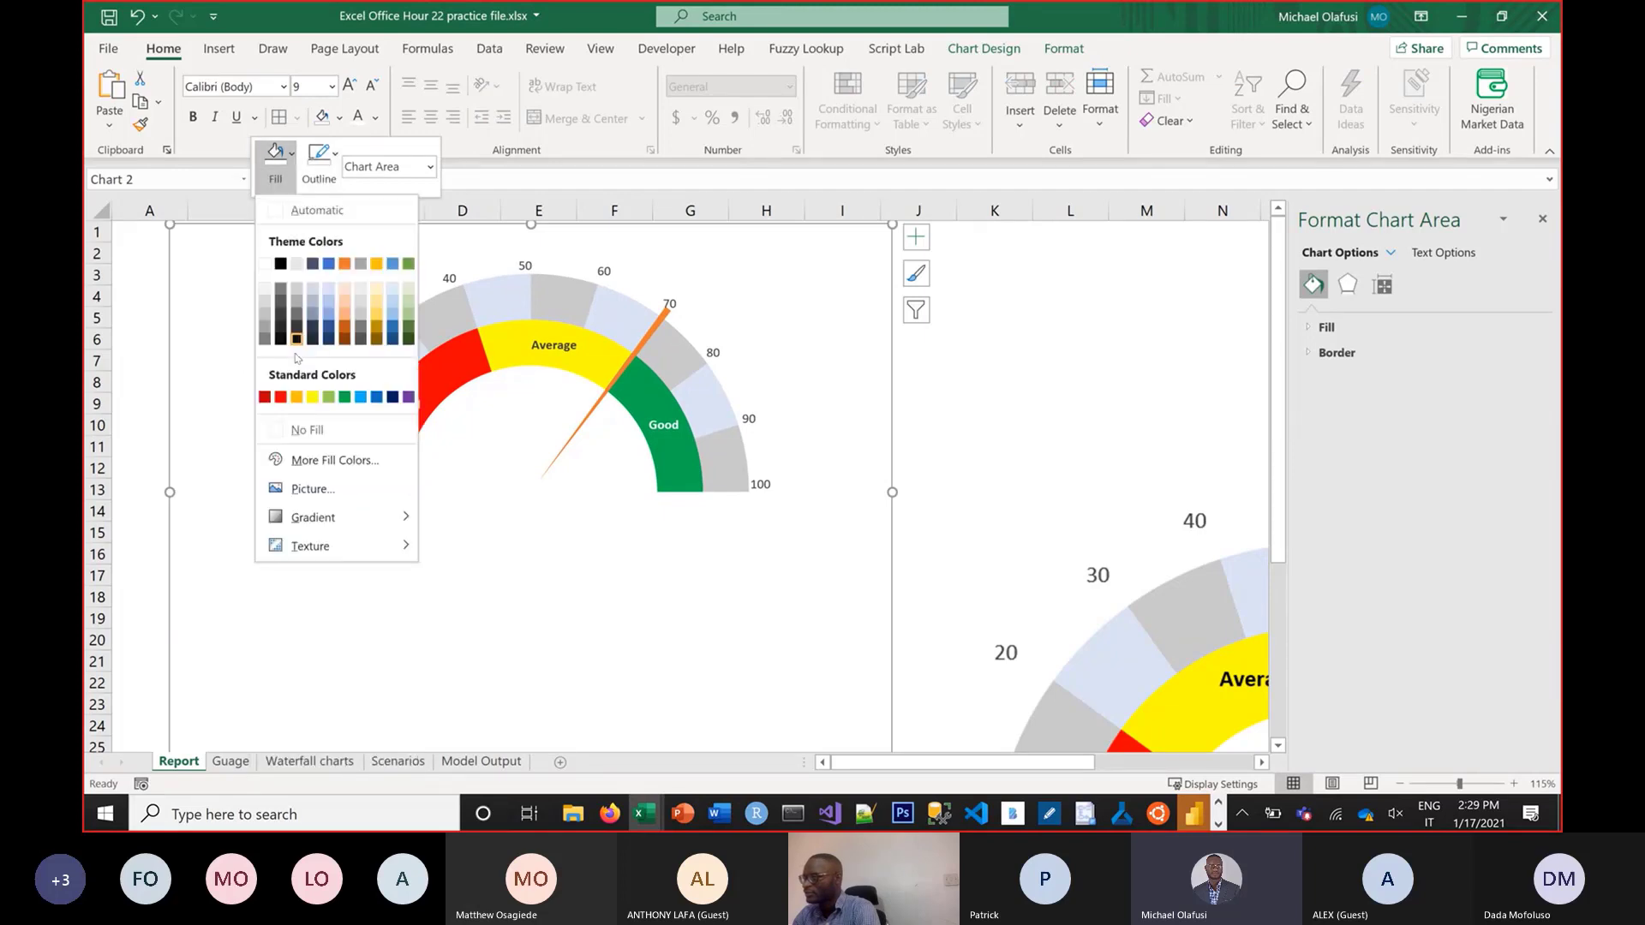
left_click(307, 430)
left_click(1006, 320)
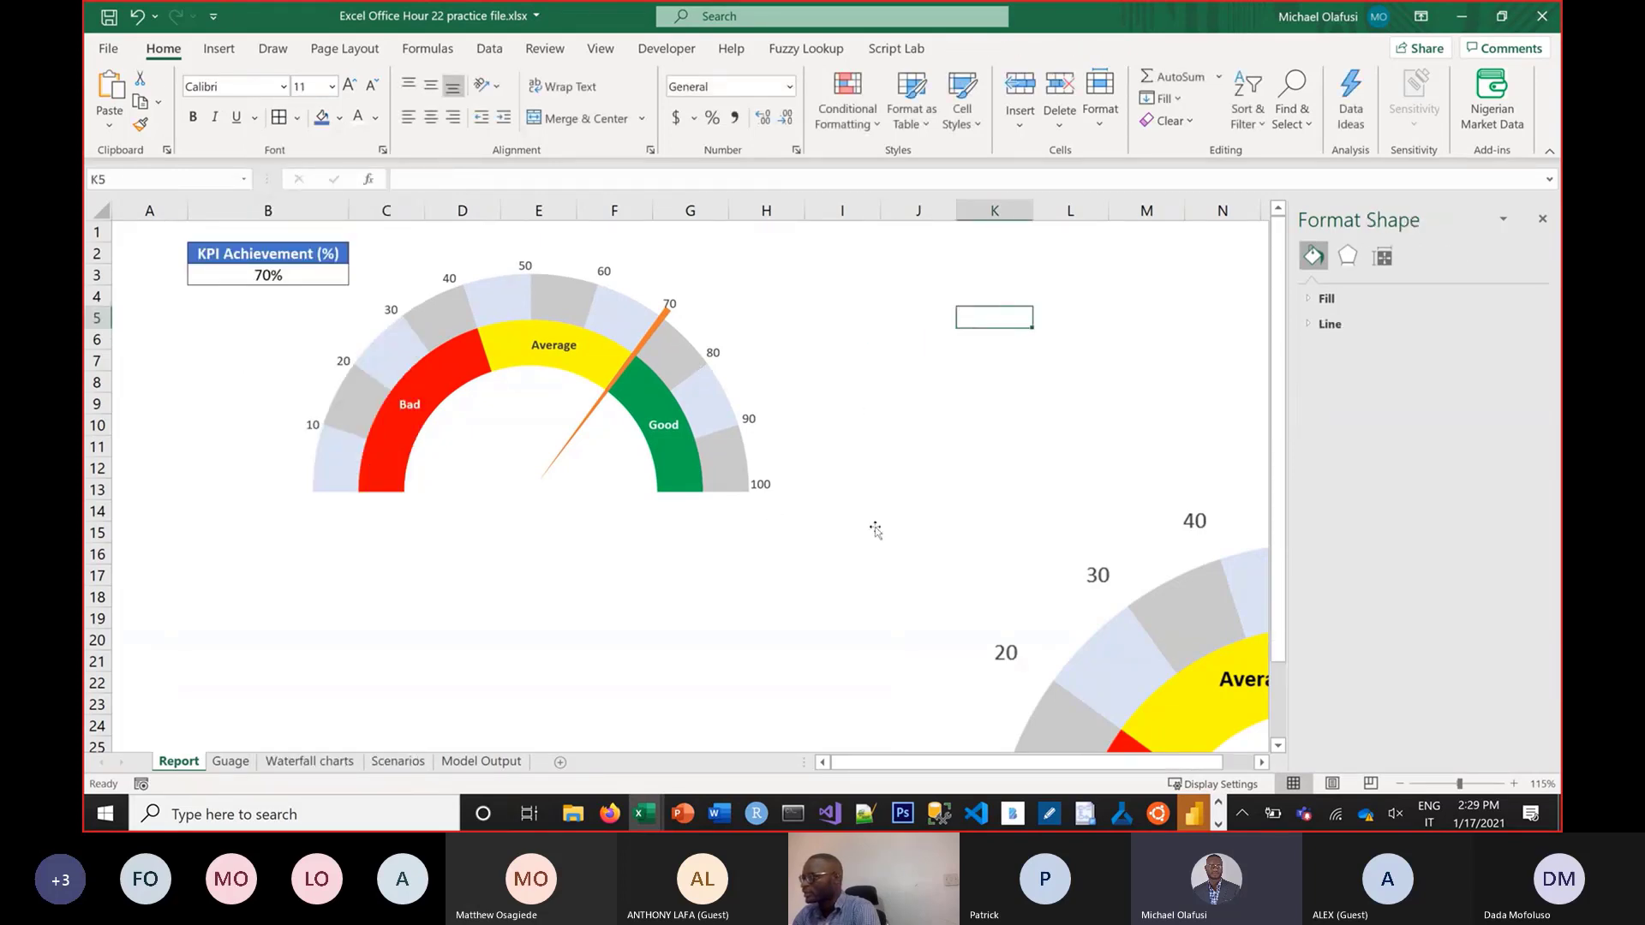
Move the gauge chart rightward until it clears part of the KPI Achievement value in cell B3
left_click(283, 289)
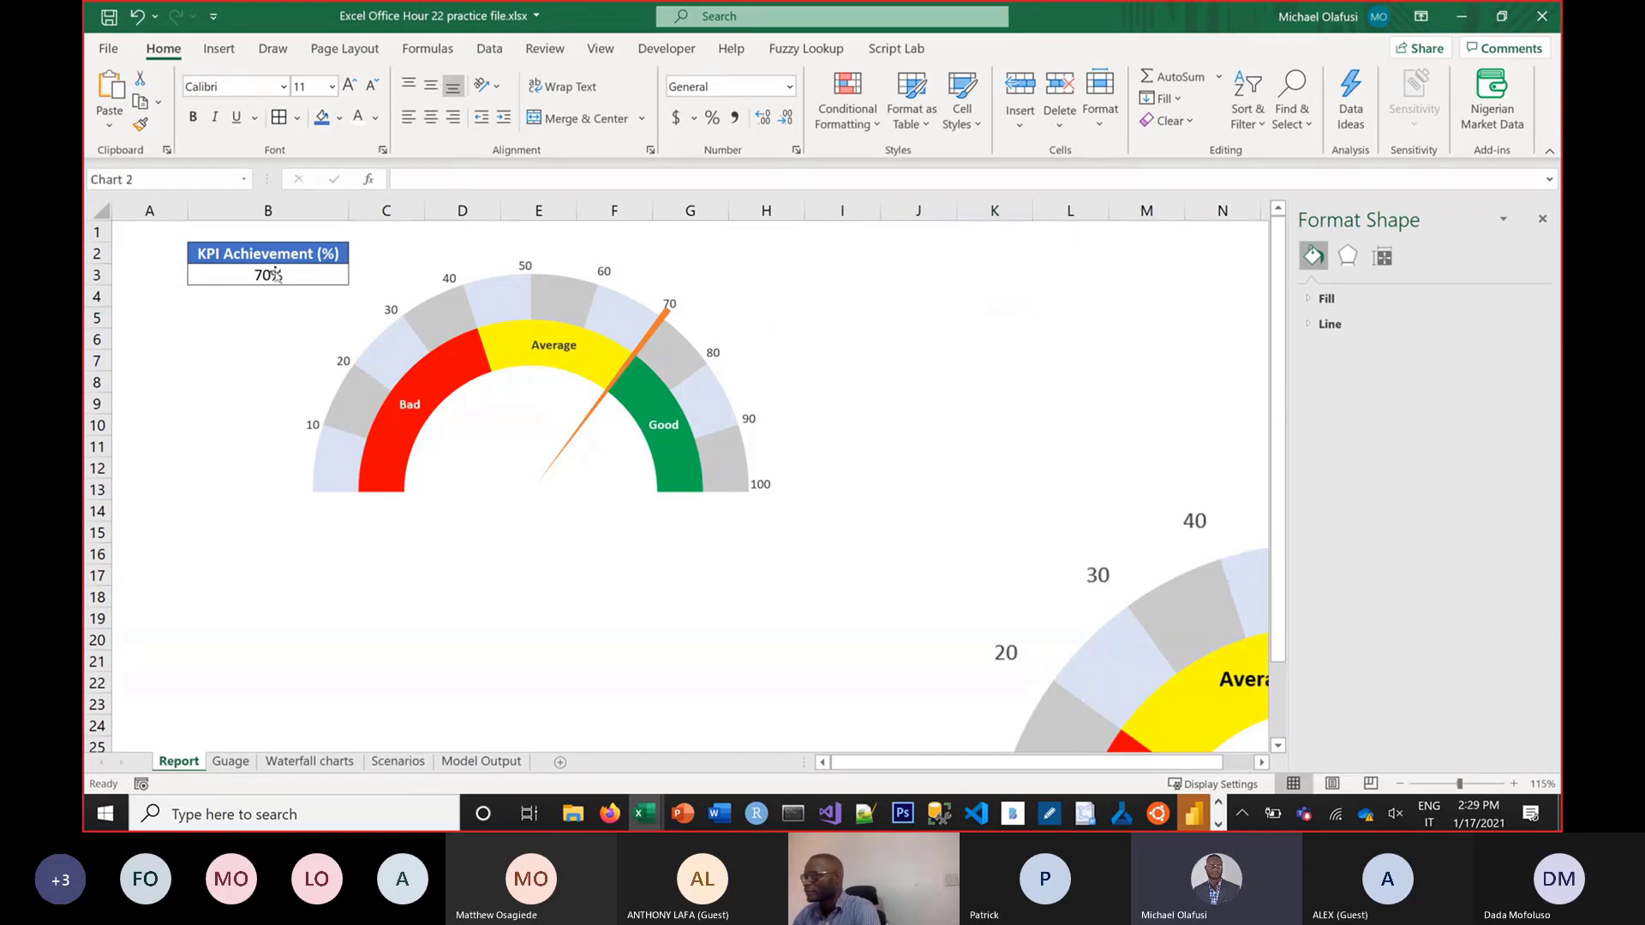
left_click(139, 340)
left_click(214, 276)
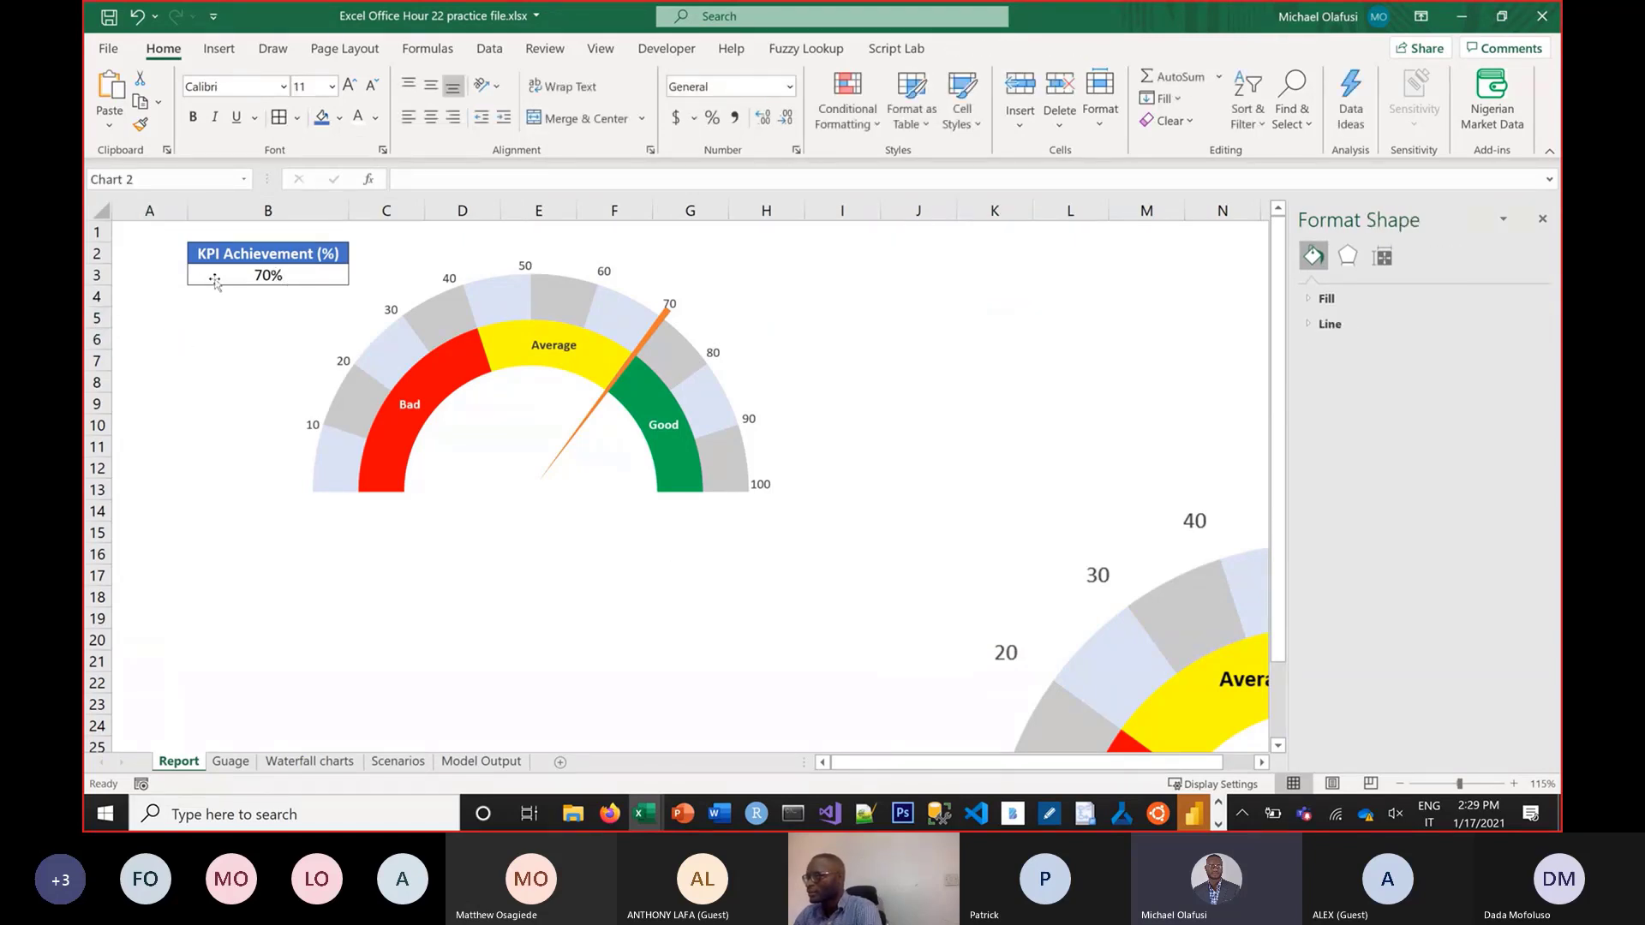
right_click(229, 350)
left_click(197, 418)
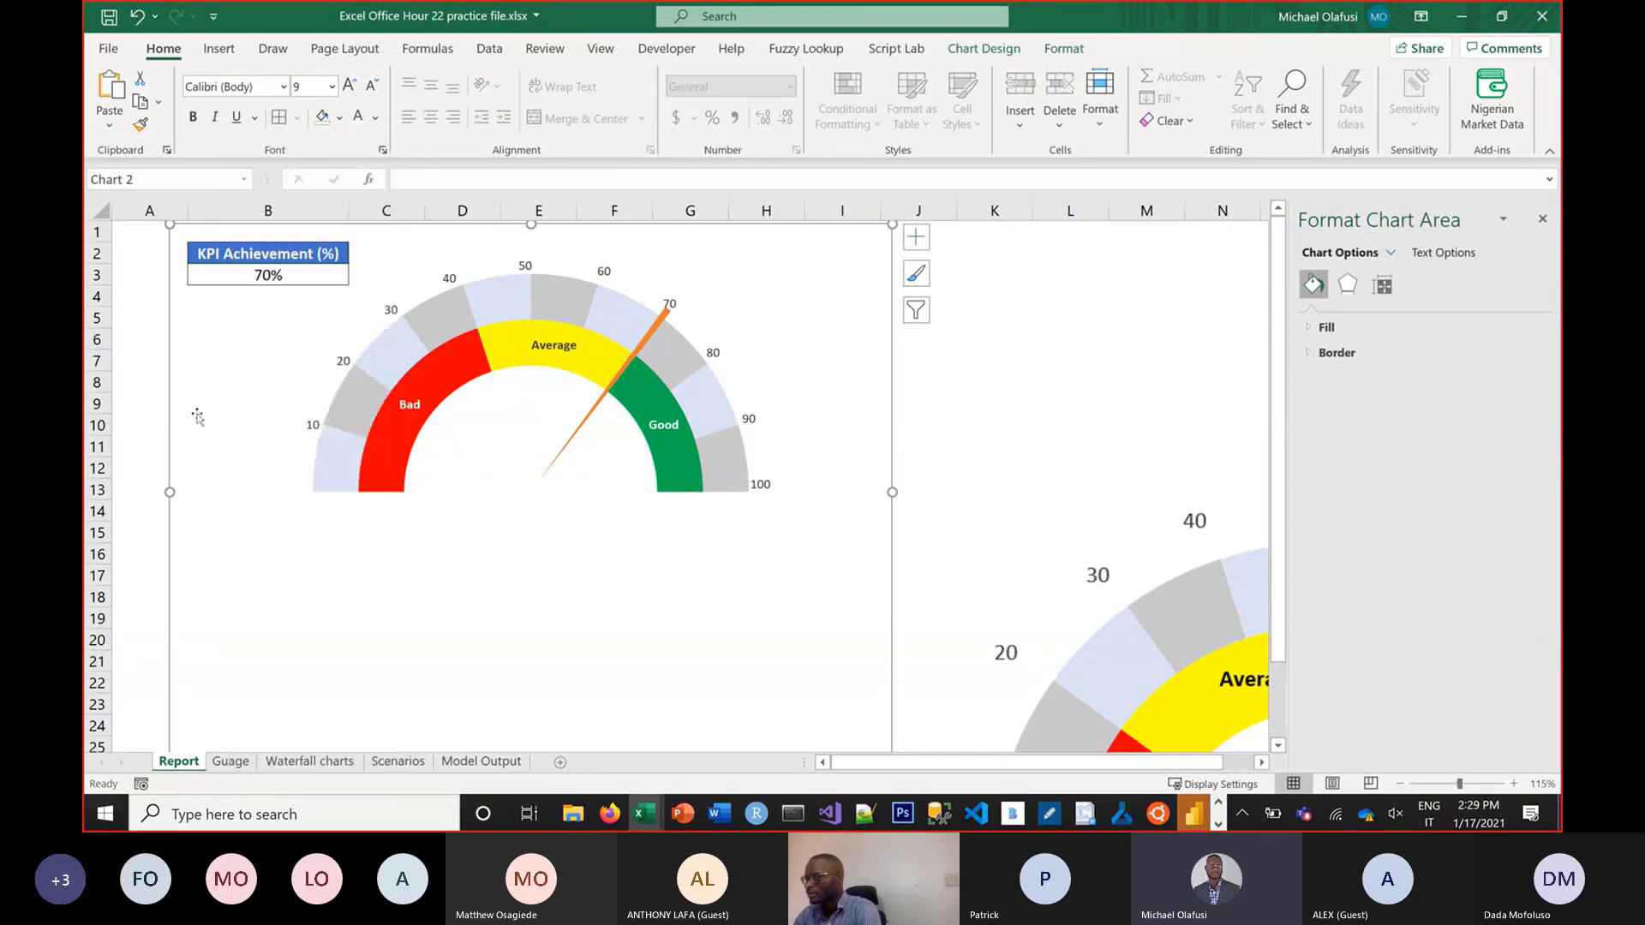
left_click(199, 413)
left_click(267, 279)
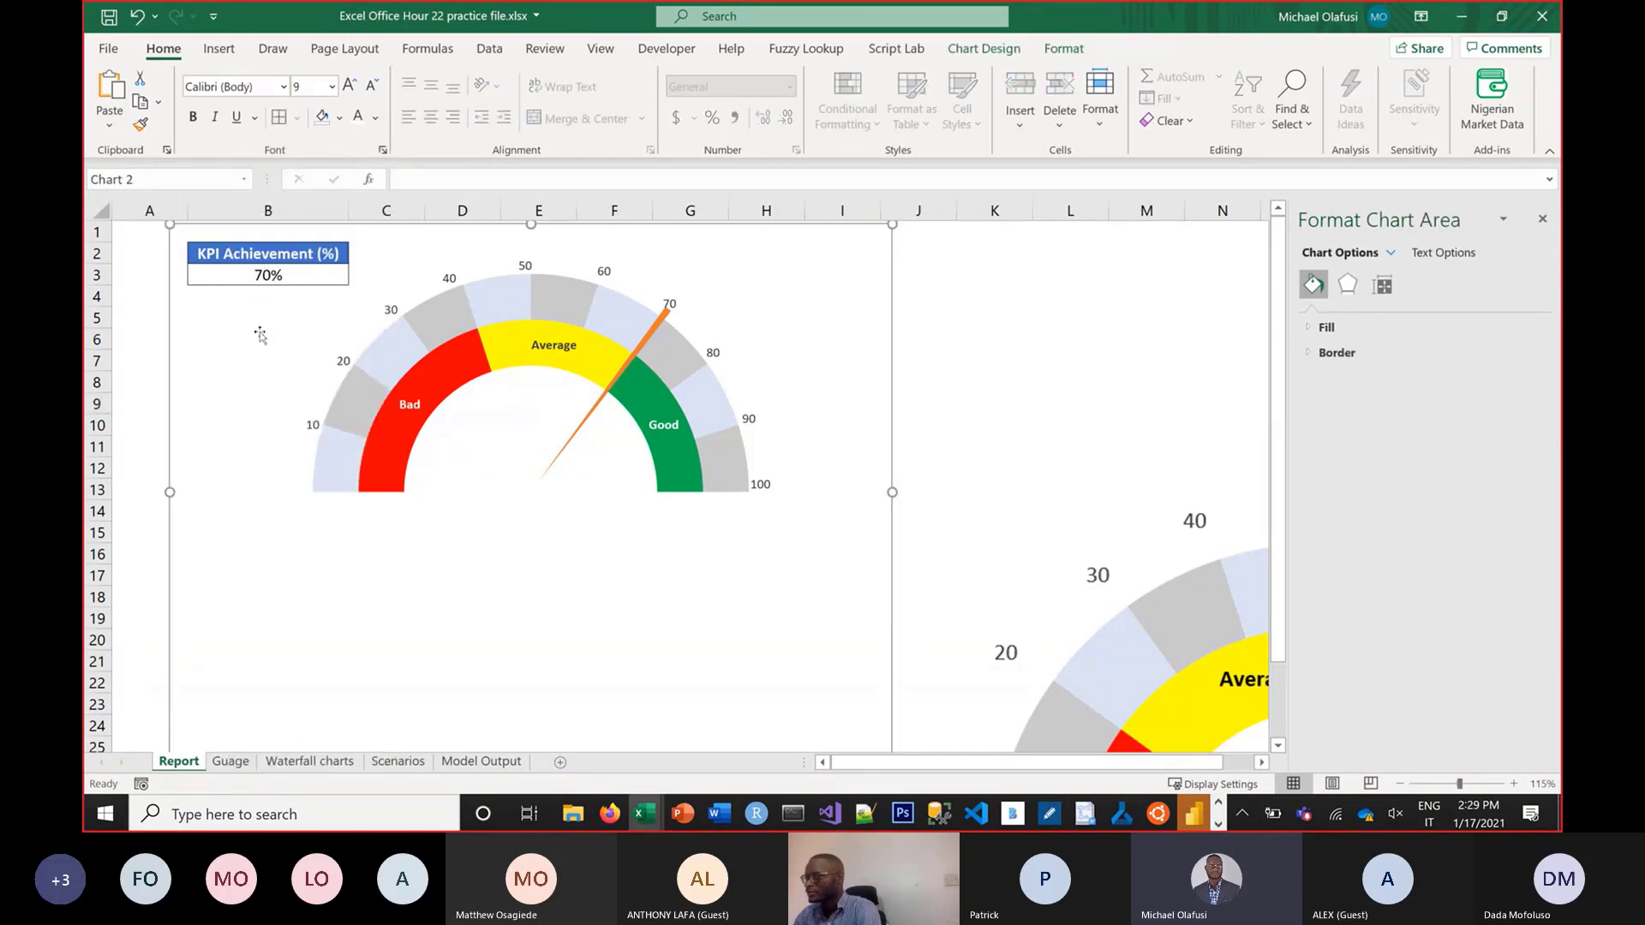
left_click_drag(254, 346, 358, 343)
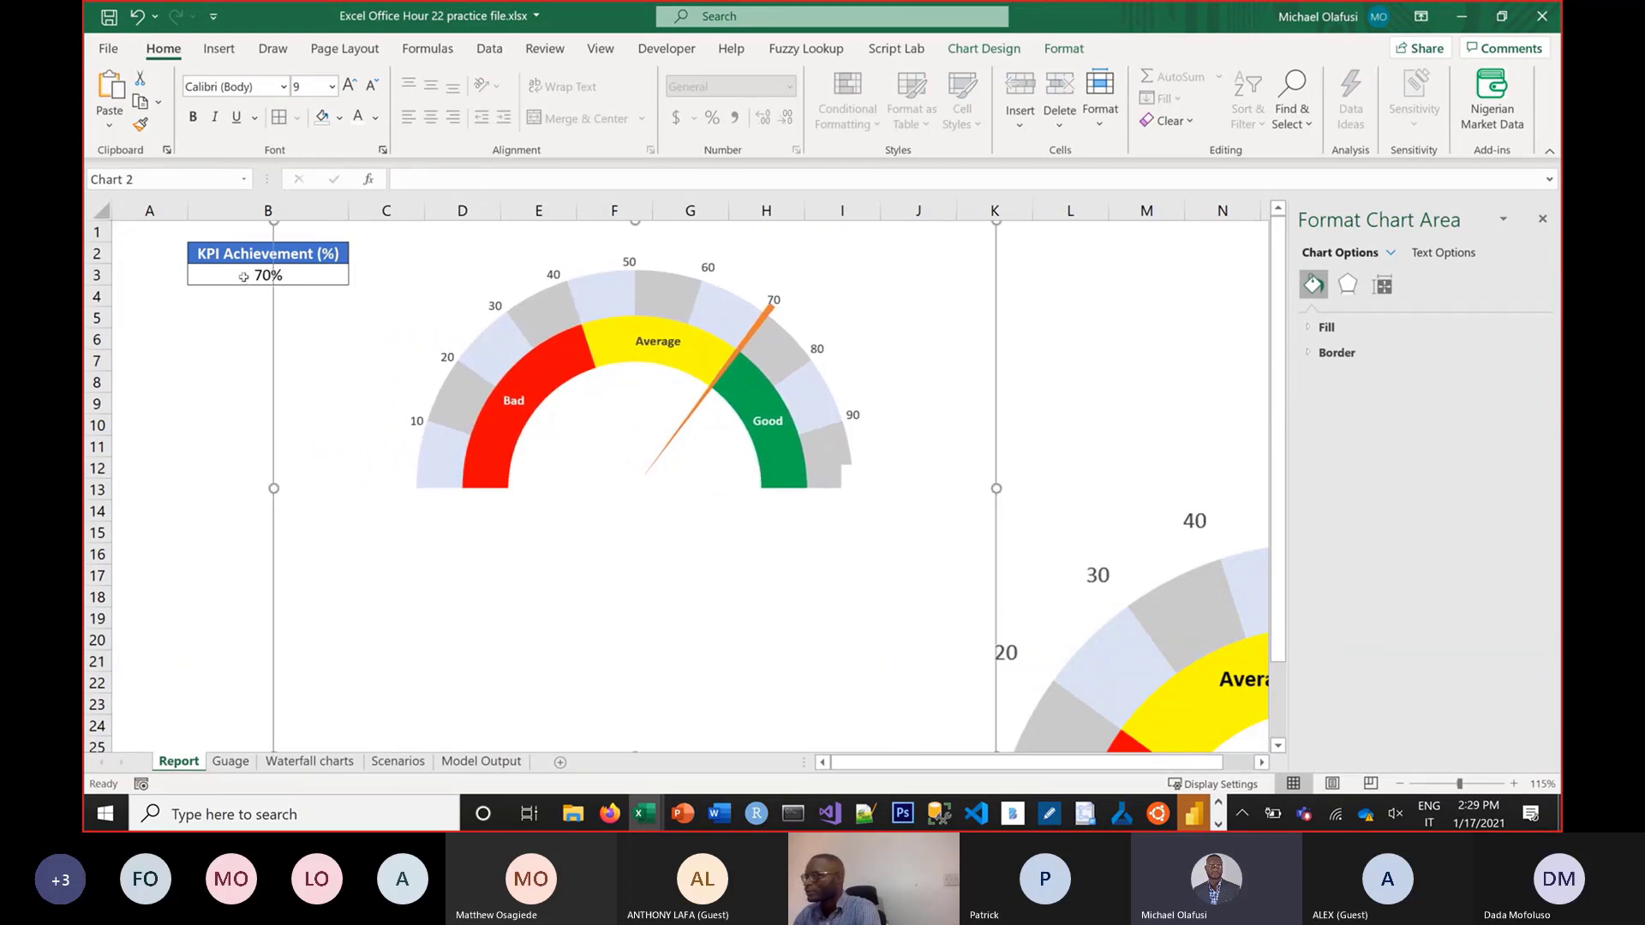
Test the gauge pointer by setting the KPI Achievement in cell B3 to 65% and finally to 45%
left_click(244, 277)
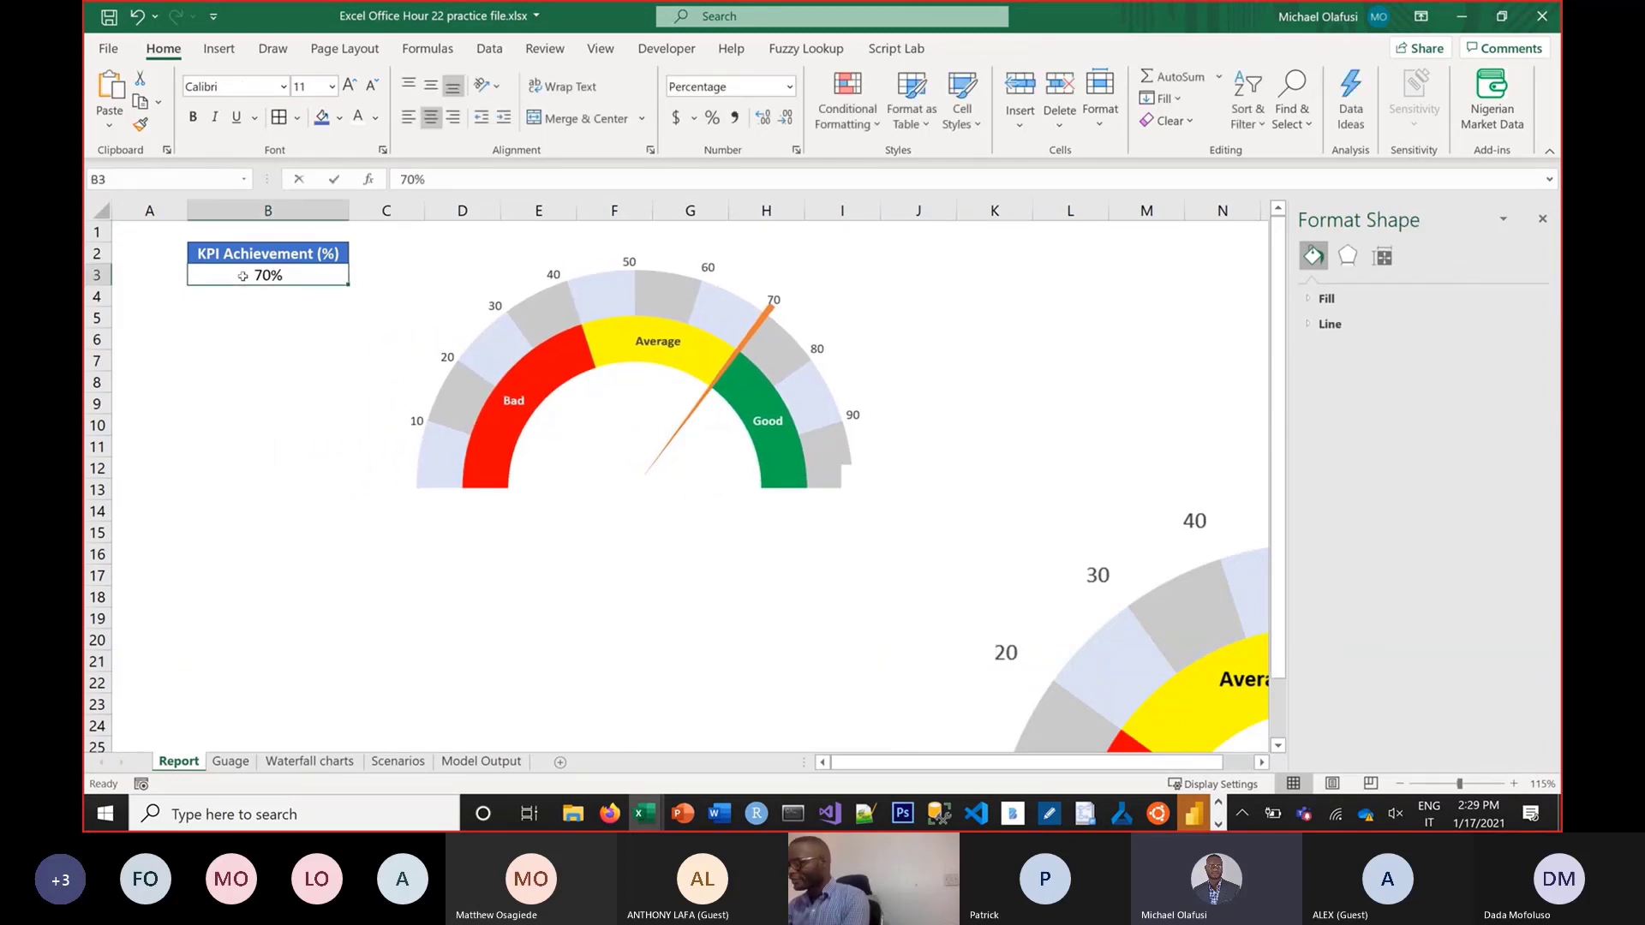
type("65")
key("Return")
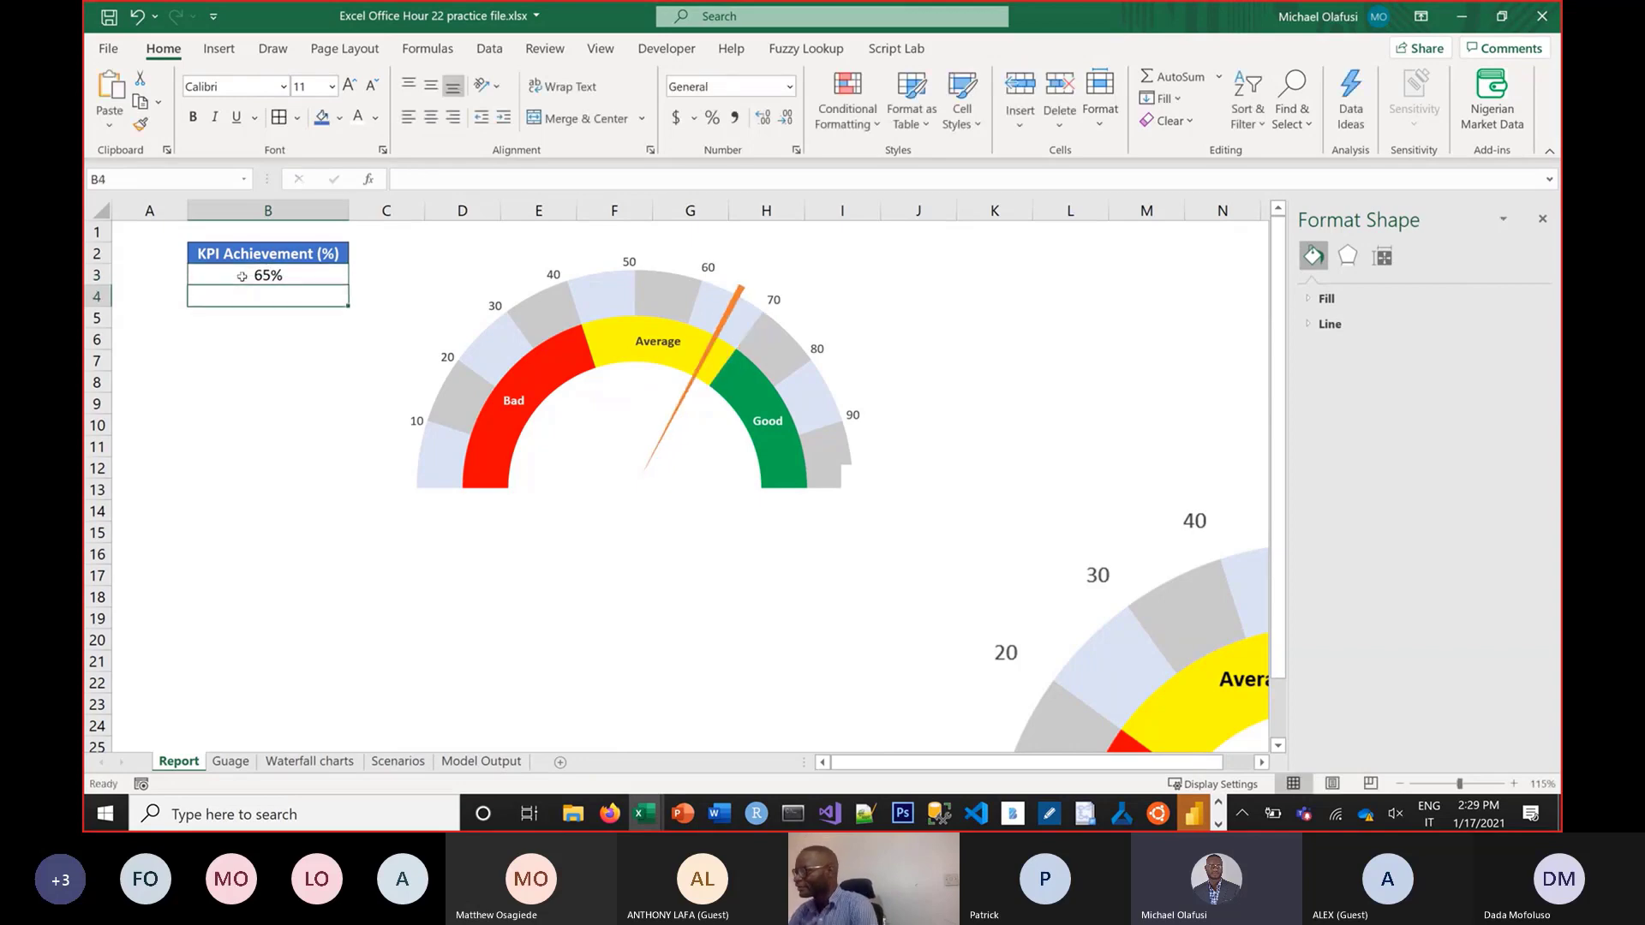
left_click(241, 276)
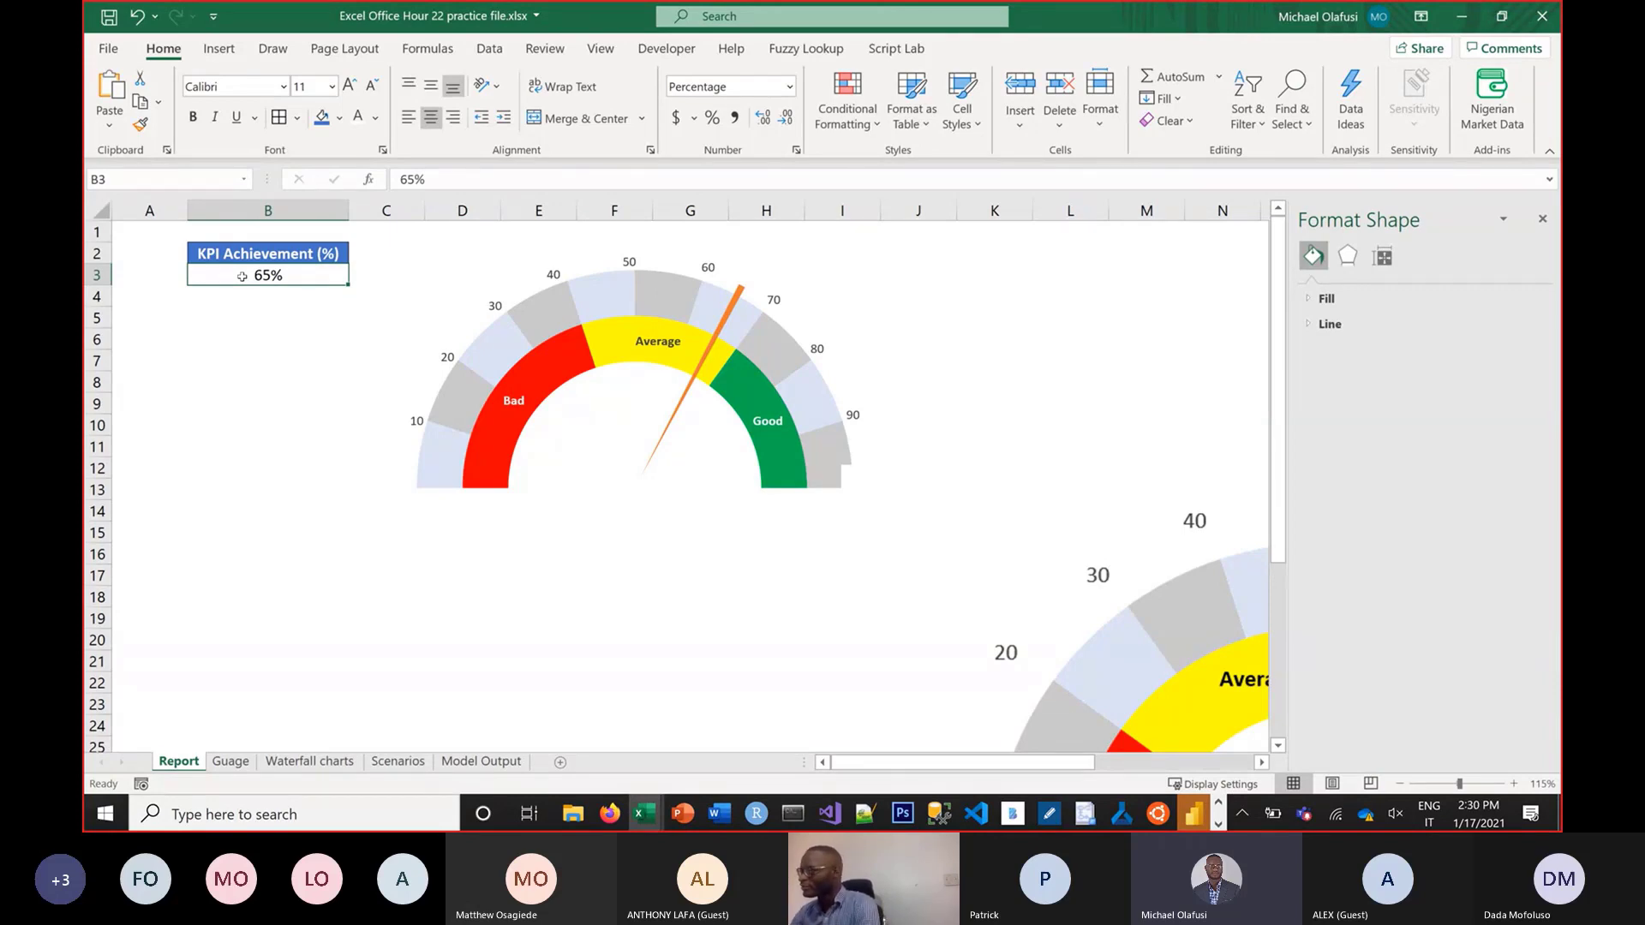
type("45")
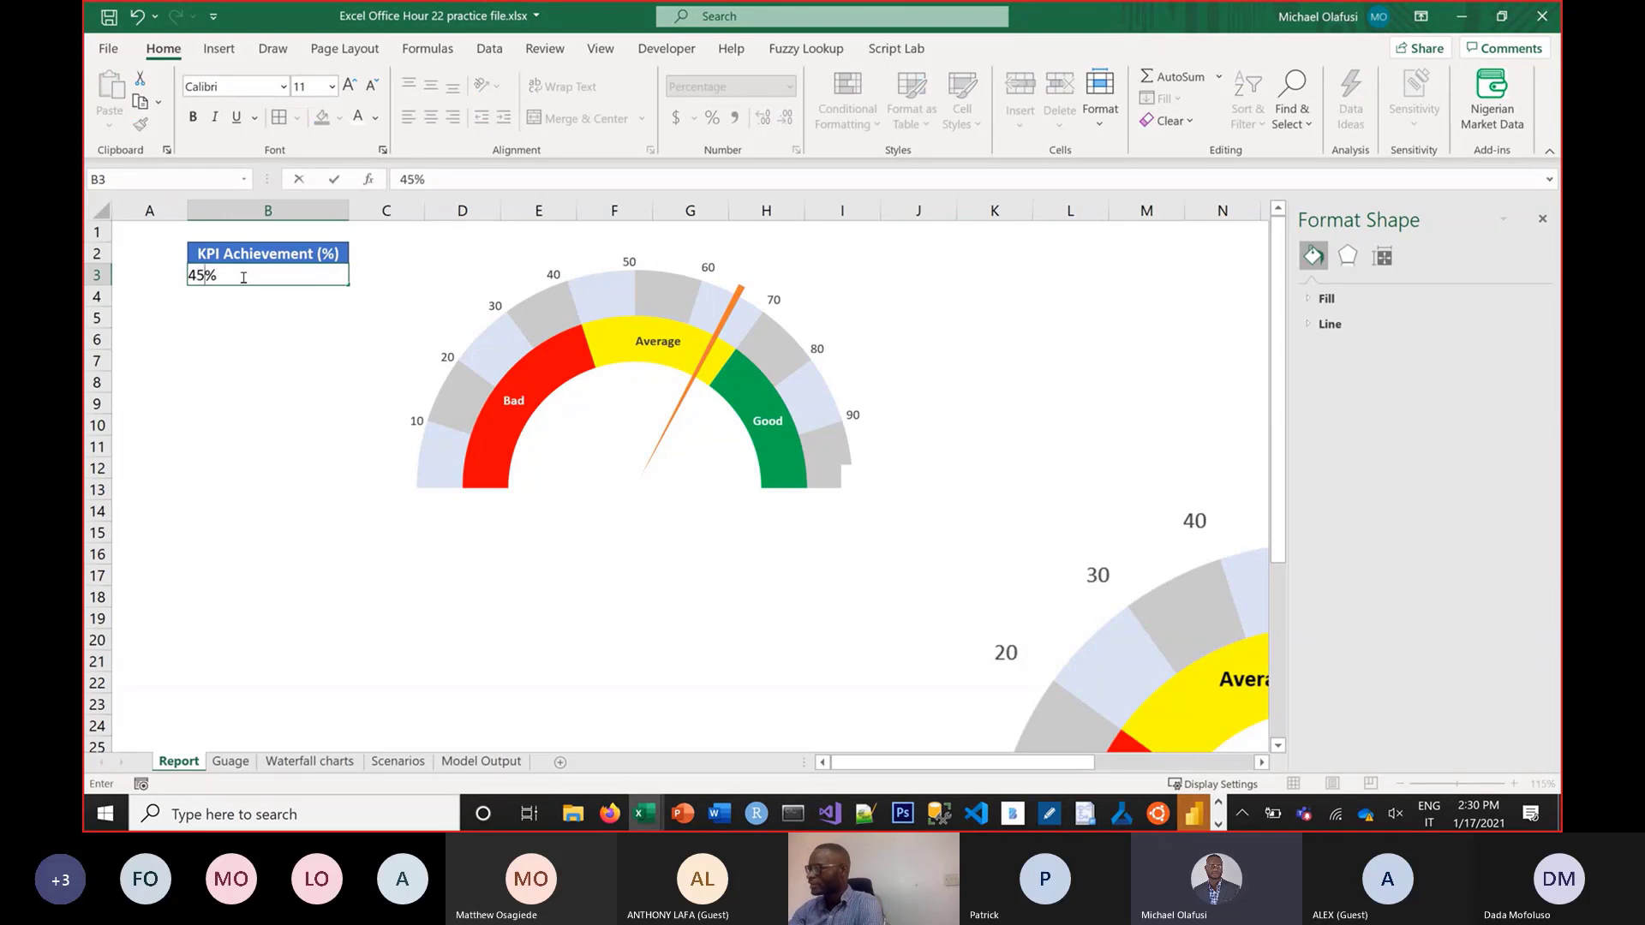
key("Return")
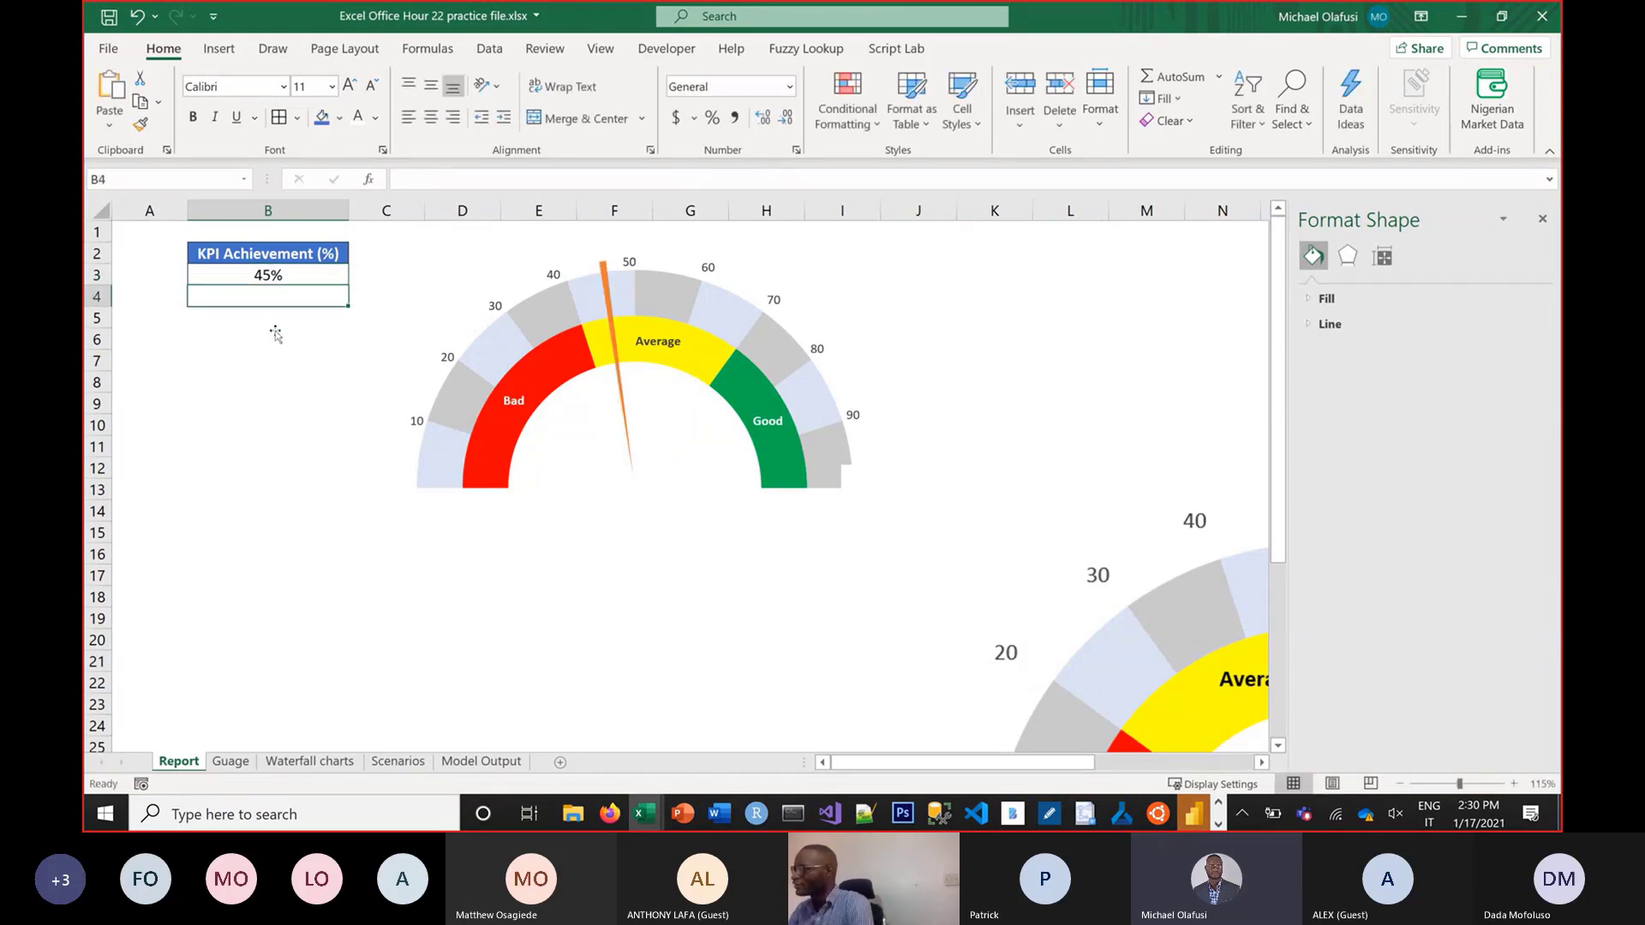
Delete the old gauge picture overlapping the chart on the Report sheet
left_click(903, 506)
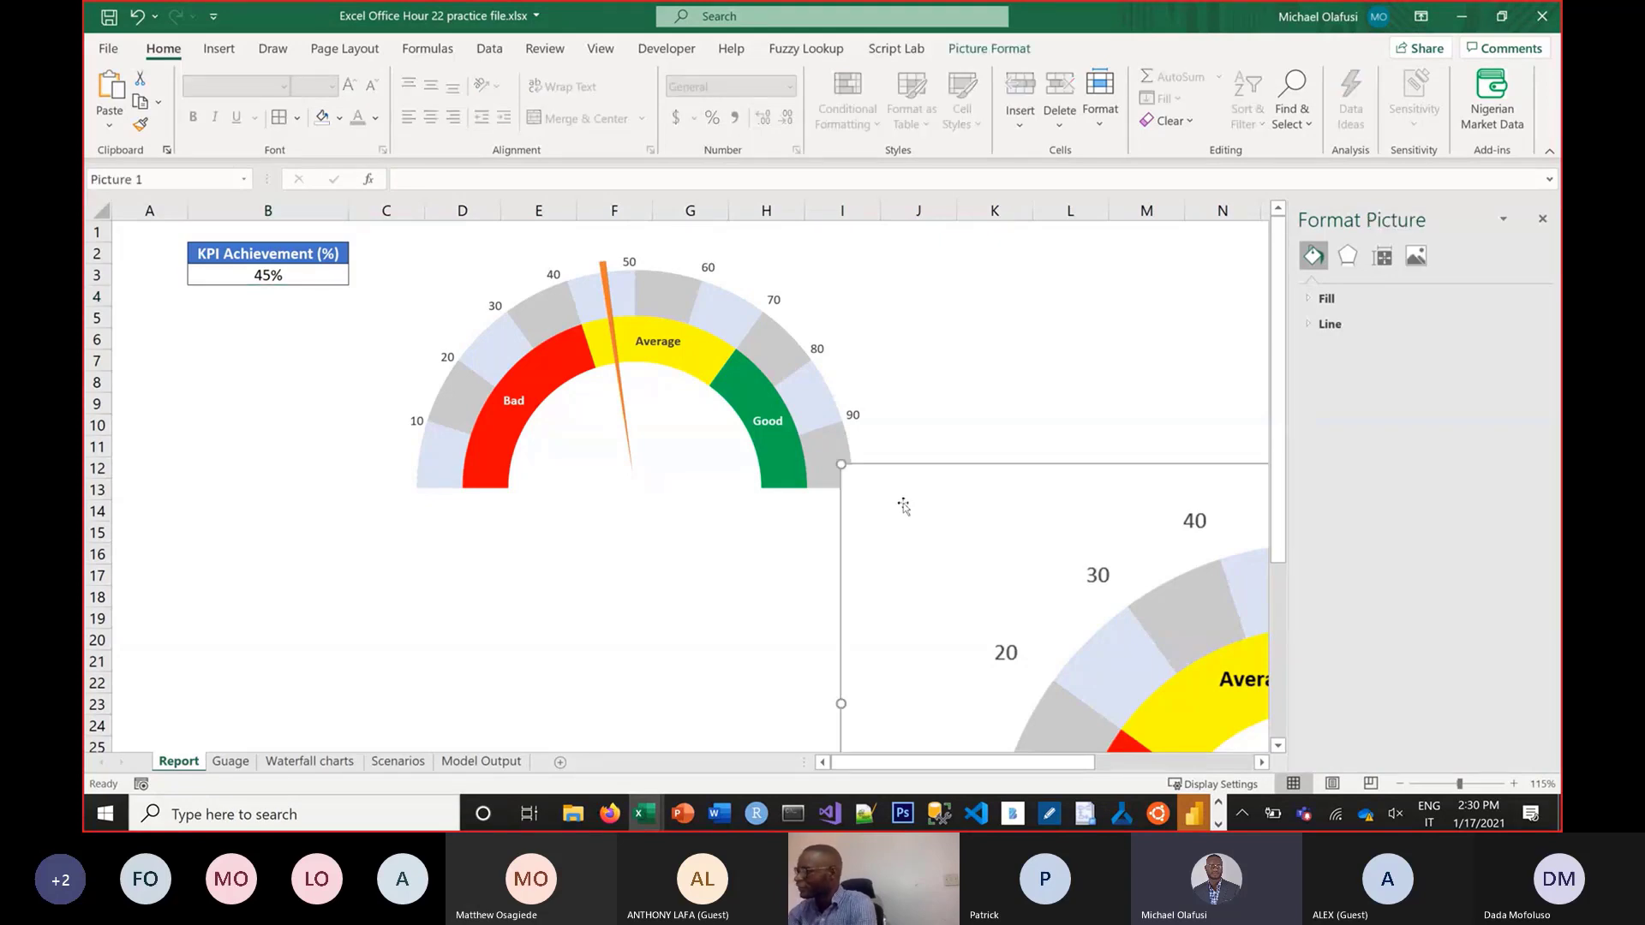
key("Delete")
left_click(751, 660)
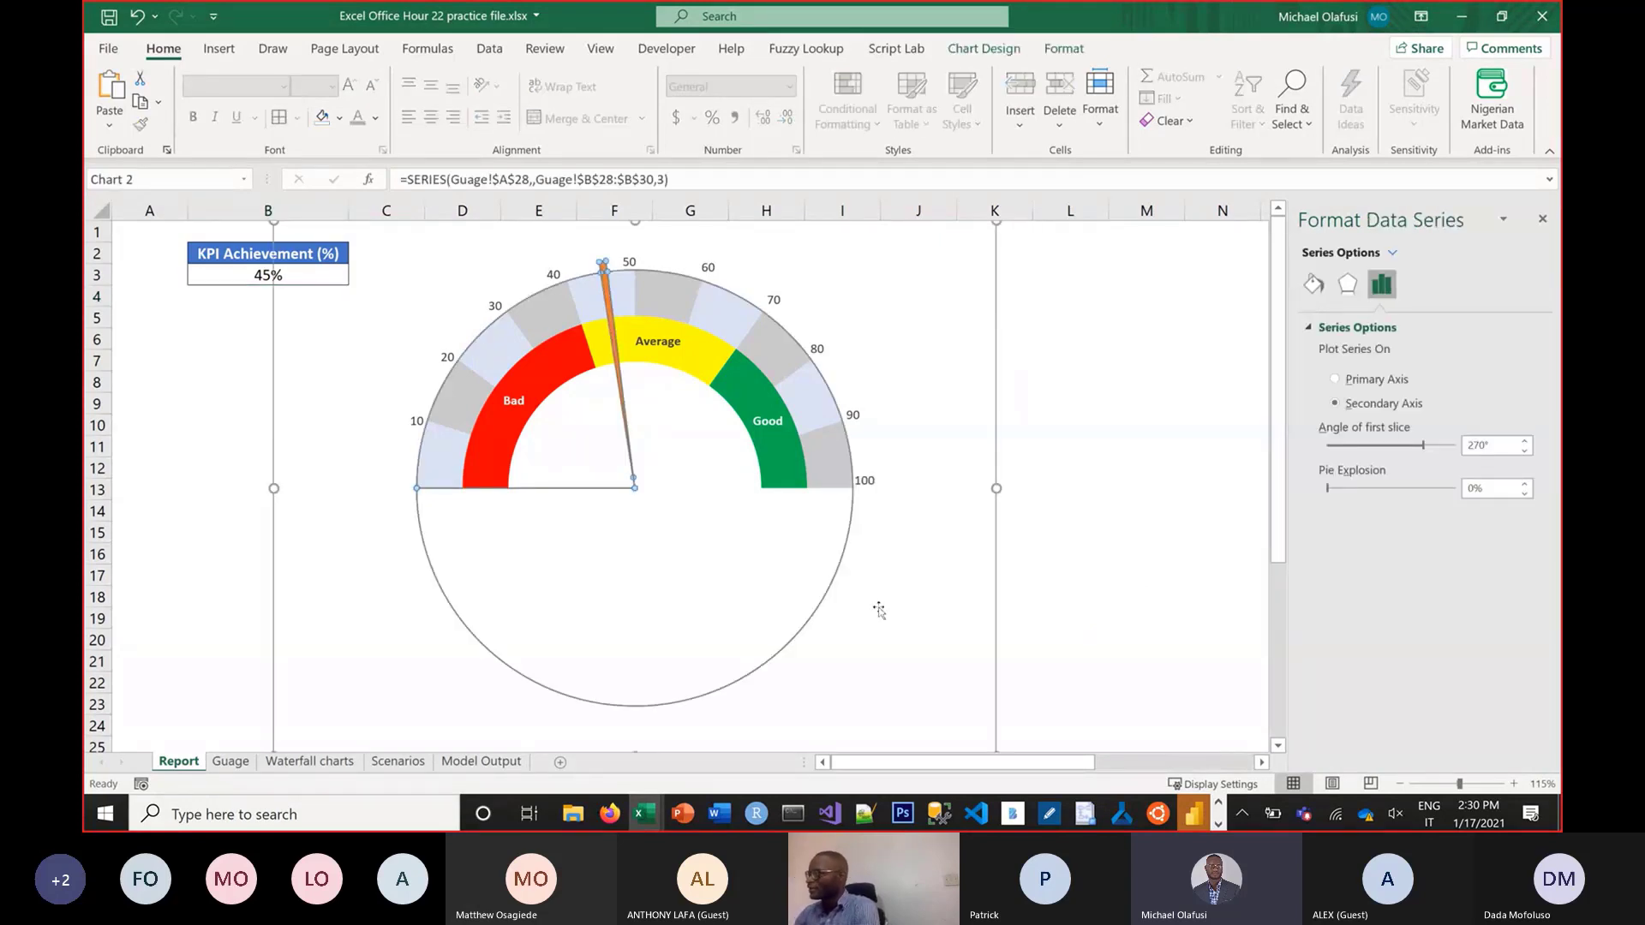
left_click(1054, 531)
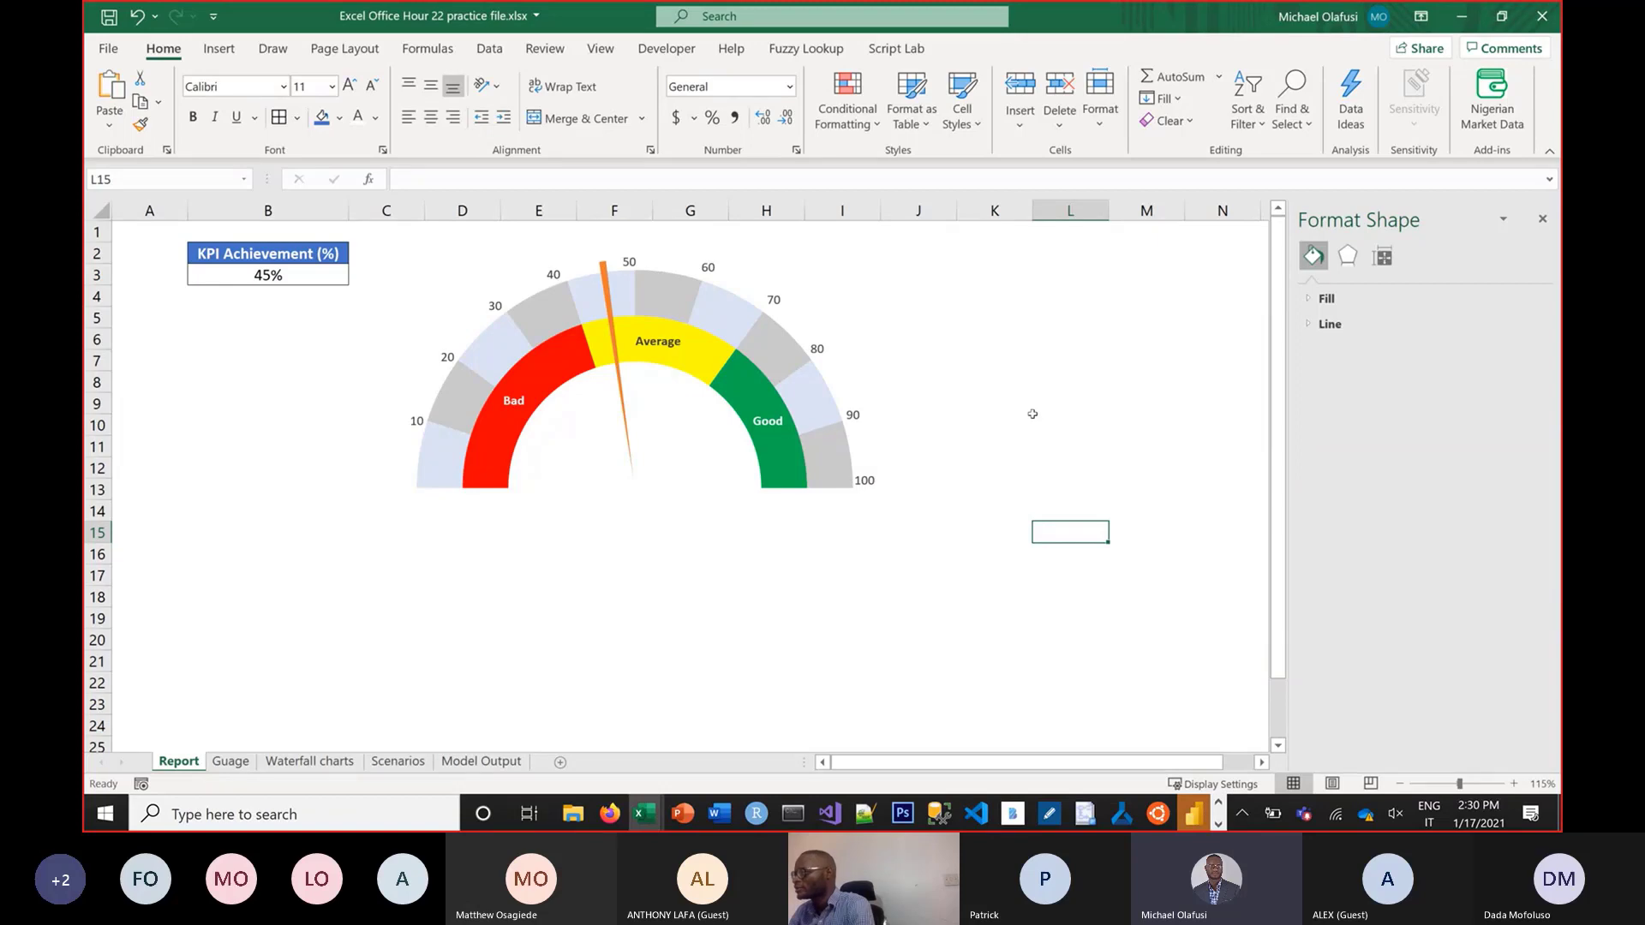
left_click(793, 573)
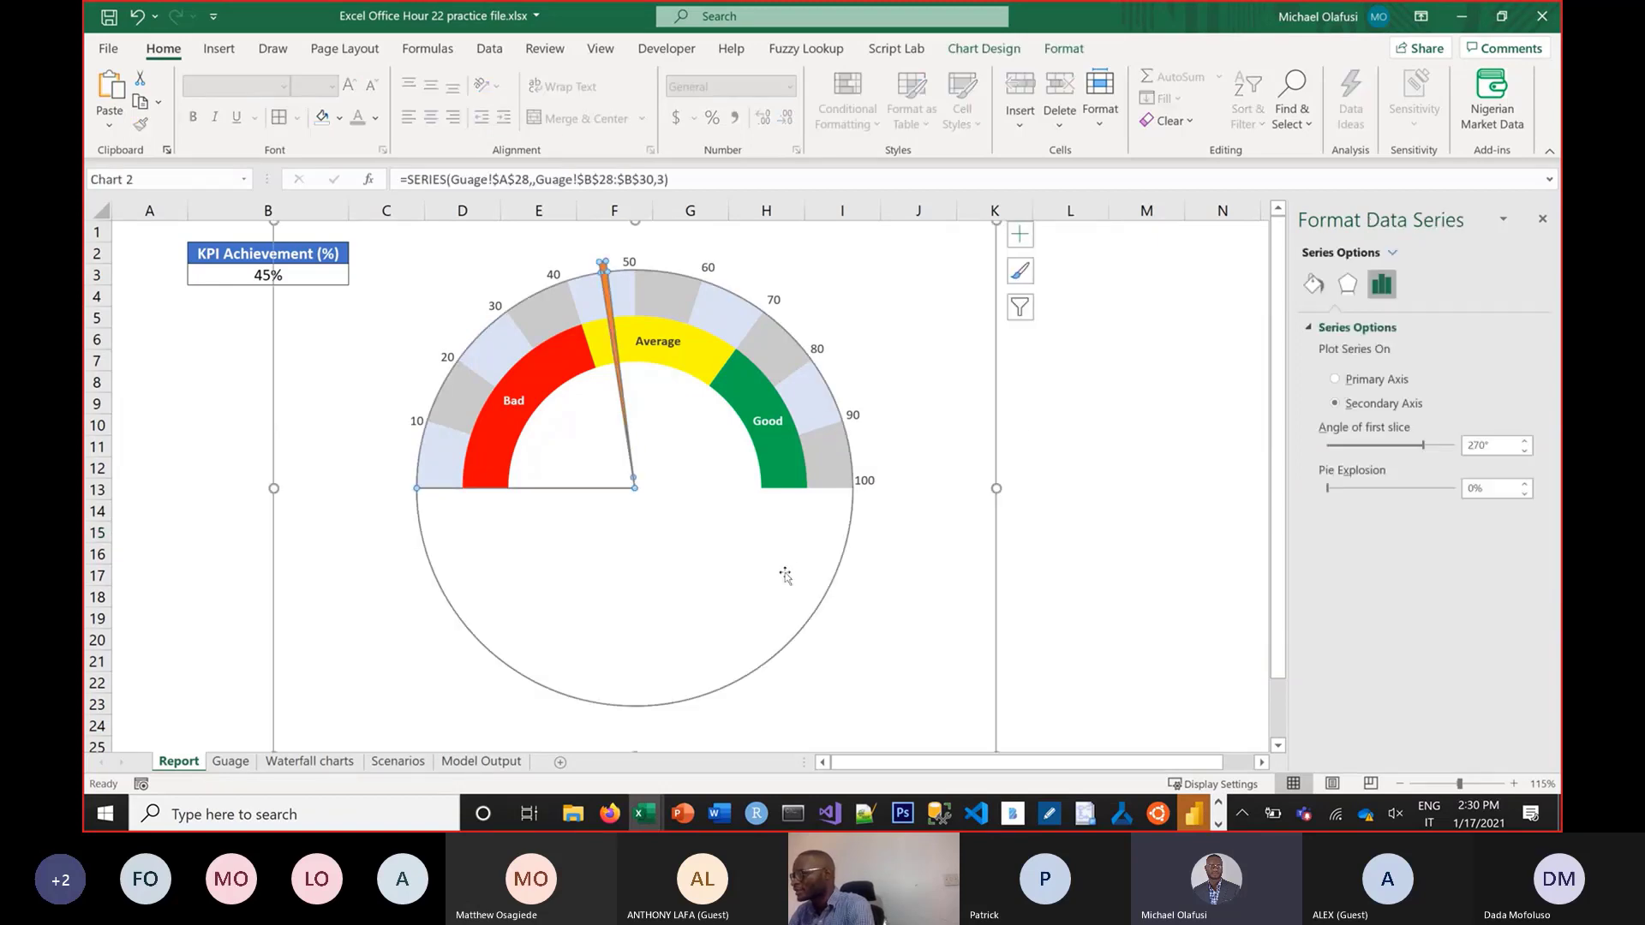
left_click(1136, 427)
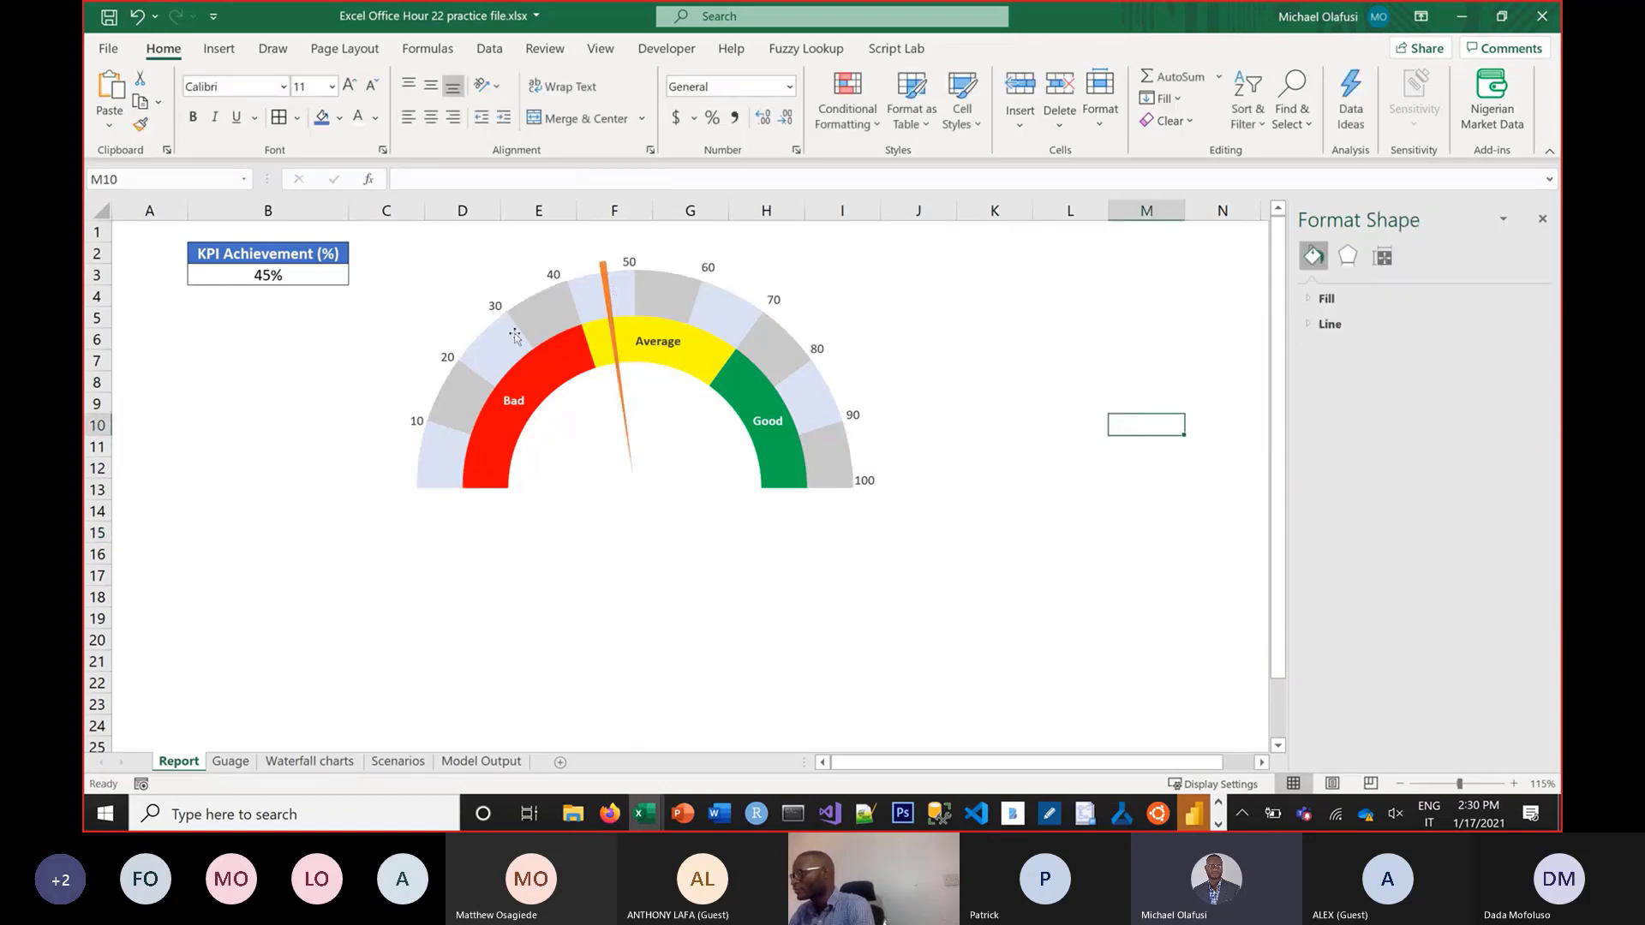
Cut the gauge chart from the Report sheet and paste it back onto the Guage sheet beside the data tables
left_click(406, 596)
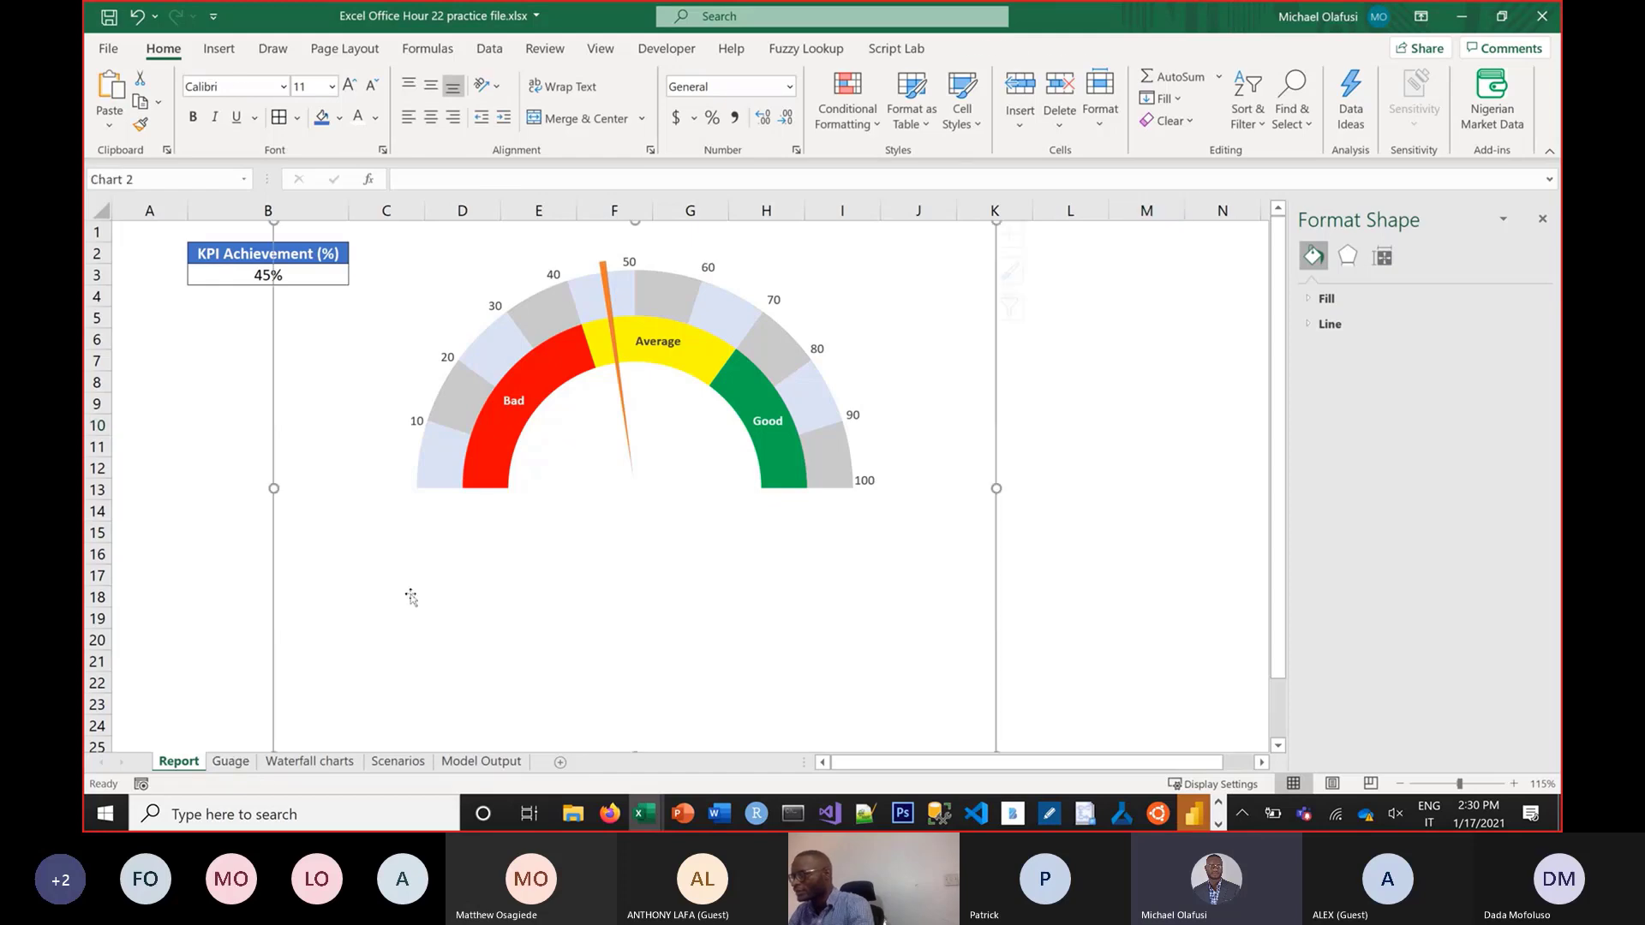
key("Delete")
left_click(230, 762)
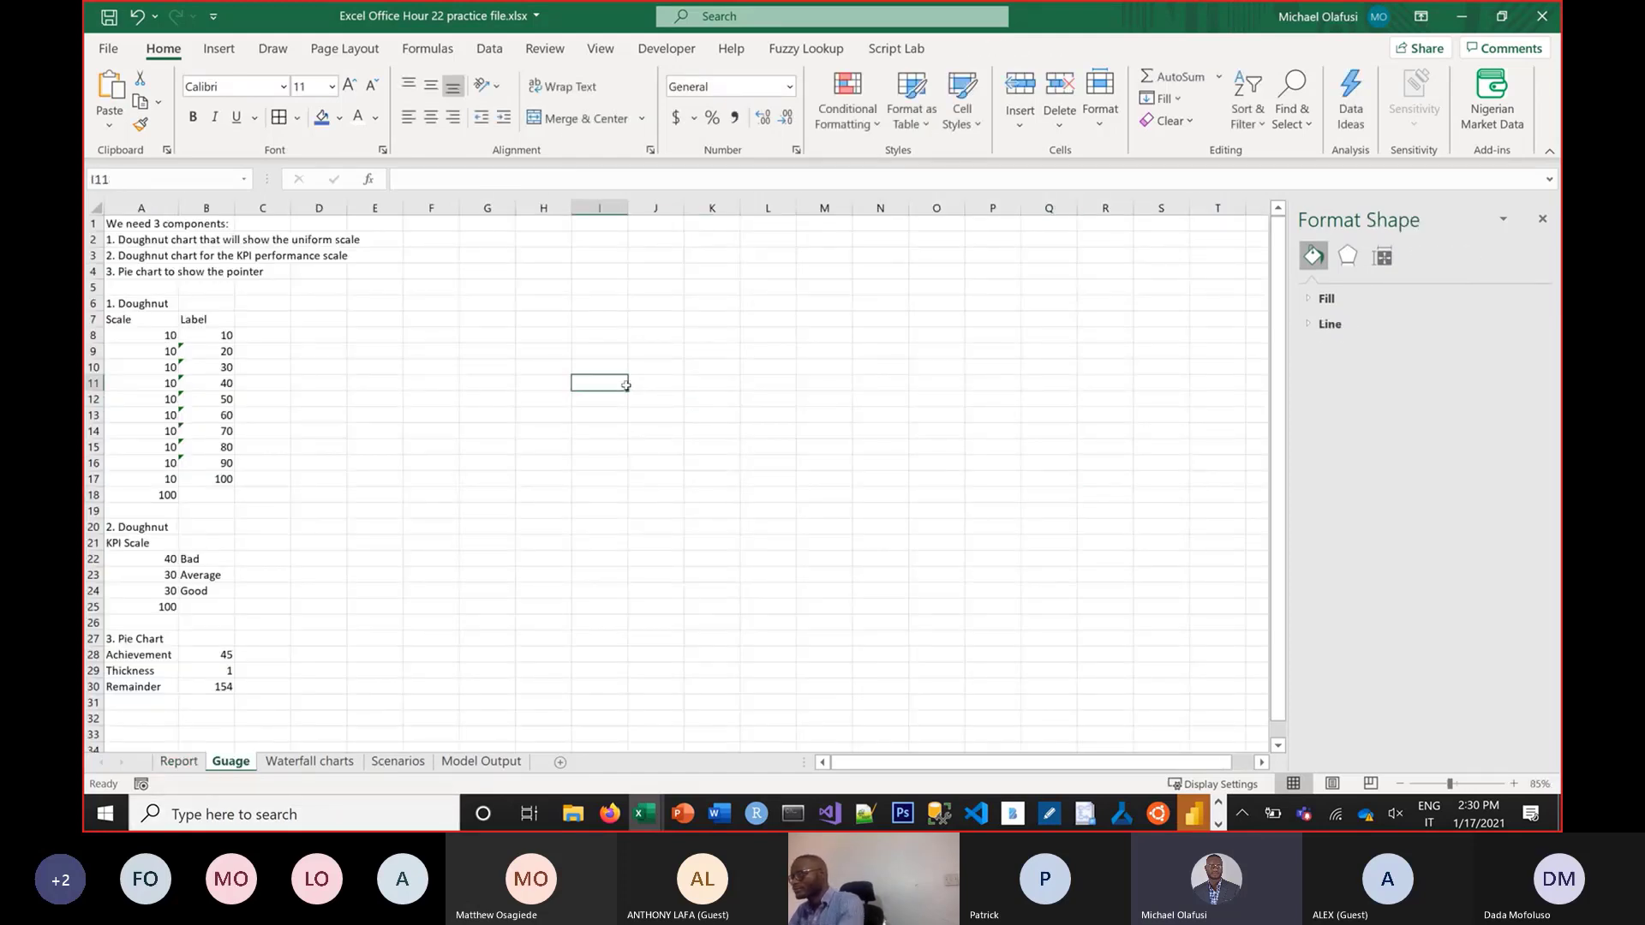
key("ctrl+v")
left_click(488, 511)
left_click(487, 591)
left_click_drag(715, 408, 671, 372)
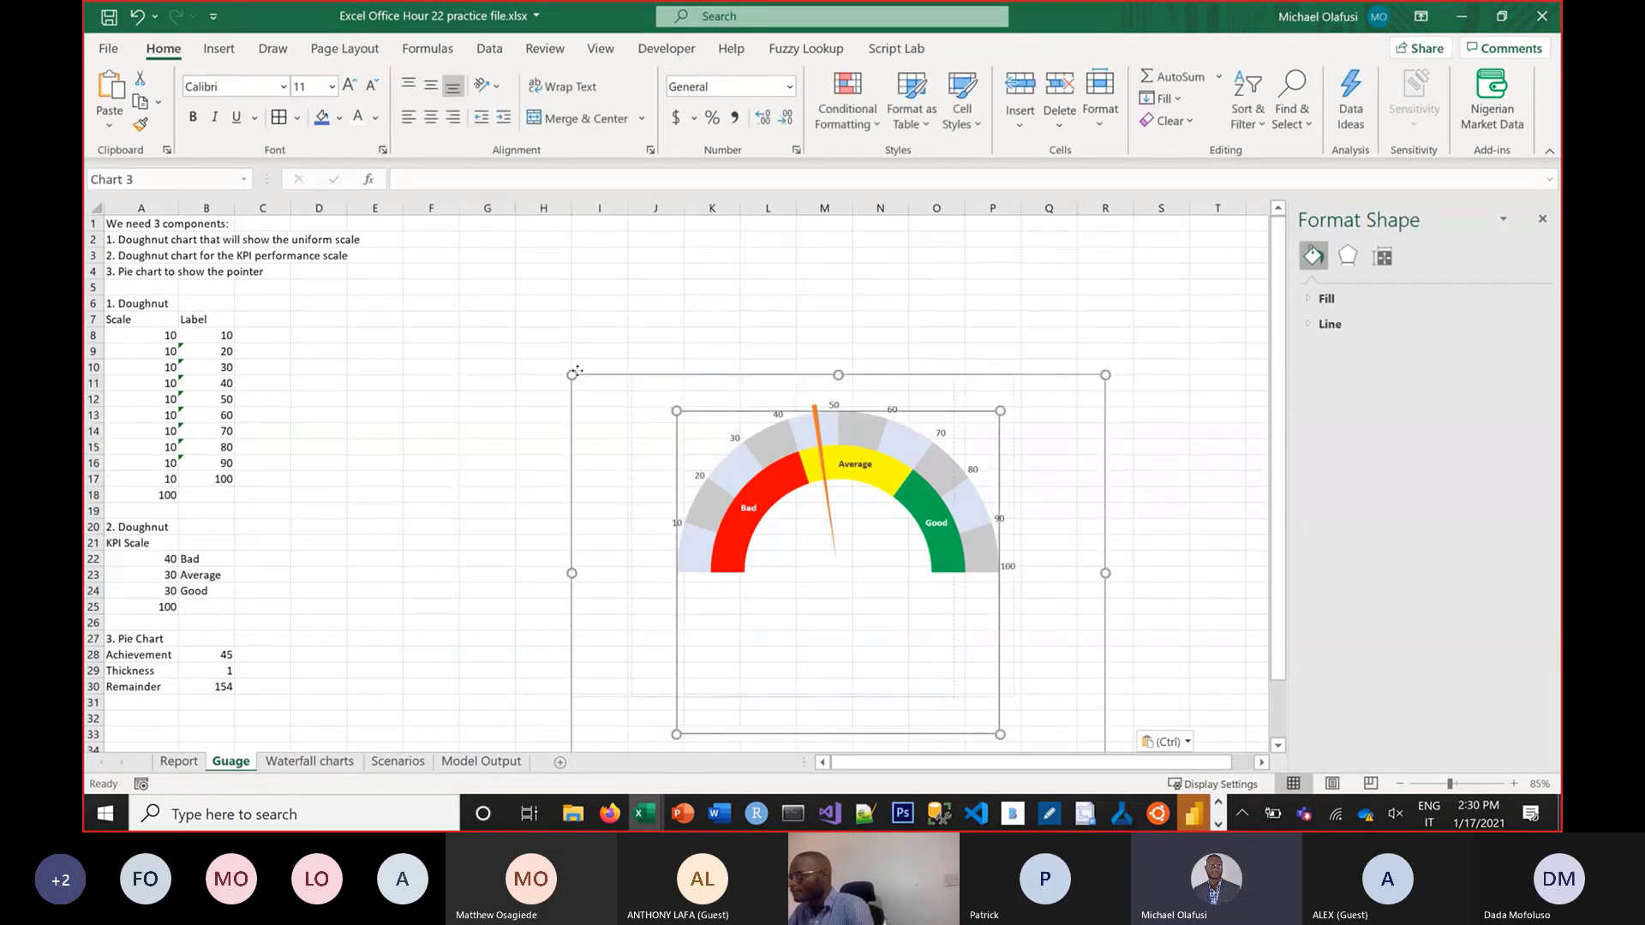
left_click(440, 402)
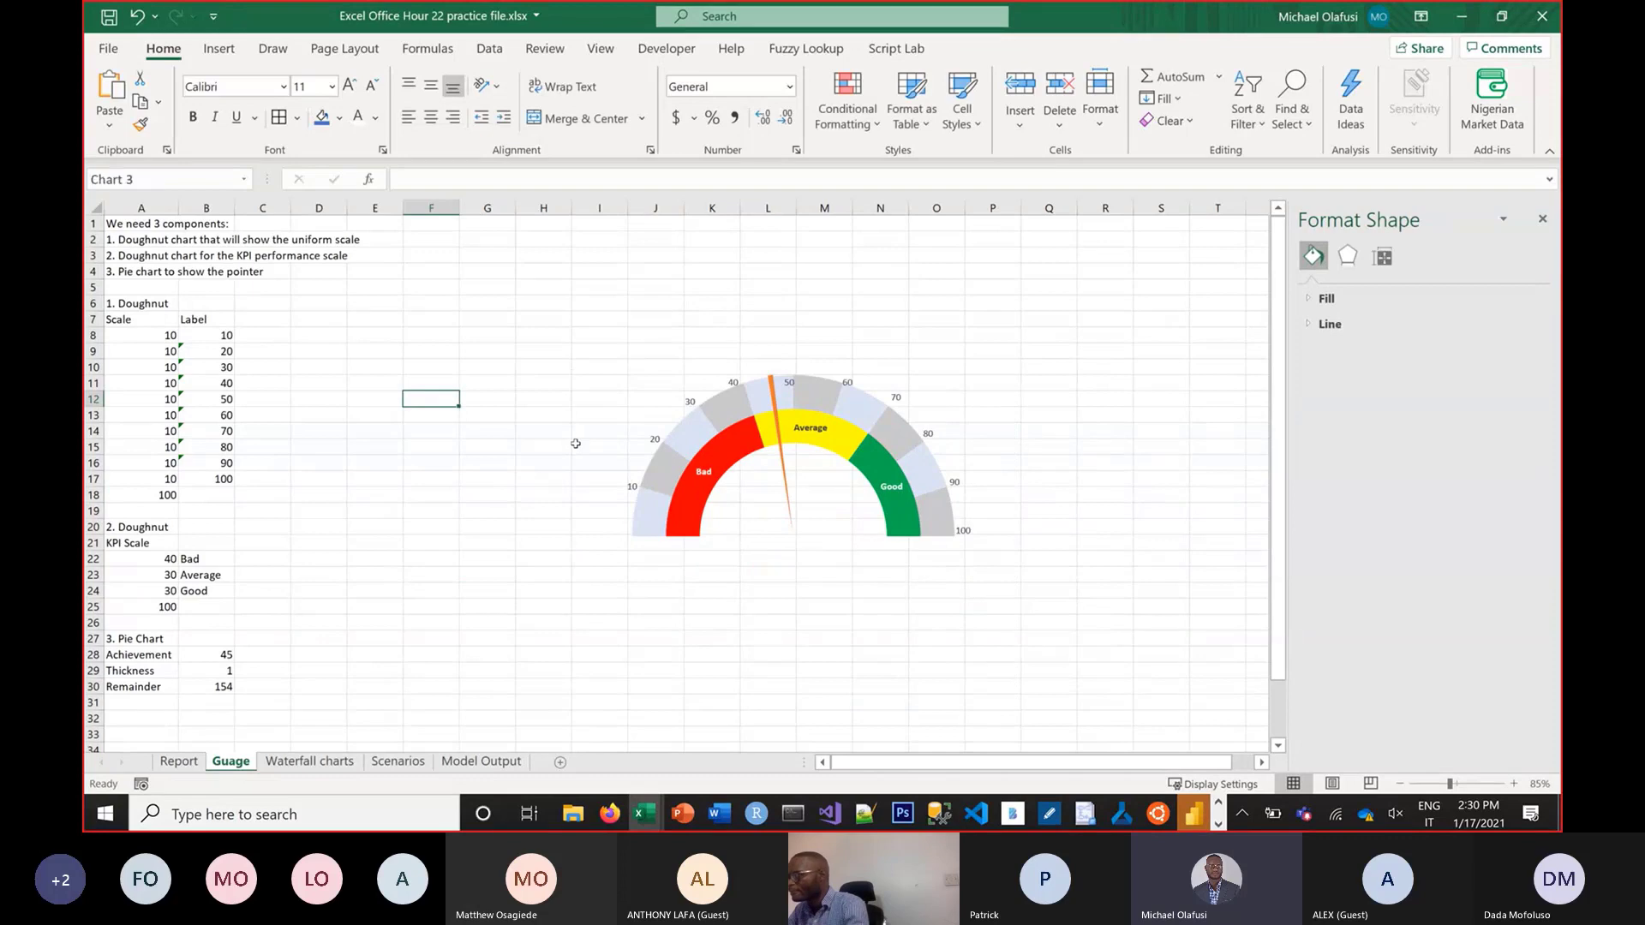
key("ctrl+z")
Move the whole gauge chart up and closer to the data tables, with its upper corner near cell G5
left_click(1087, 404)
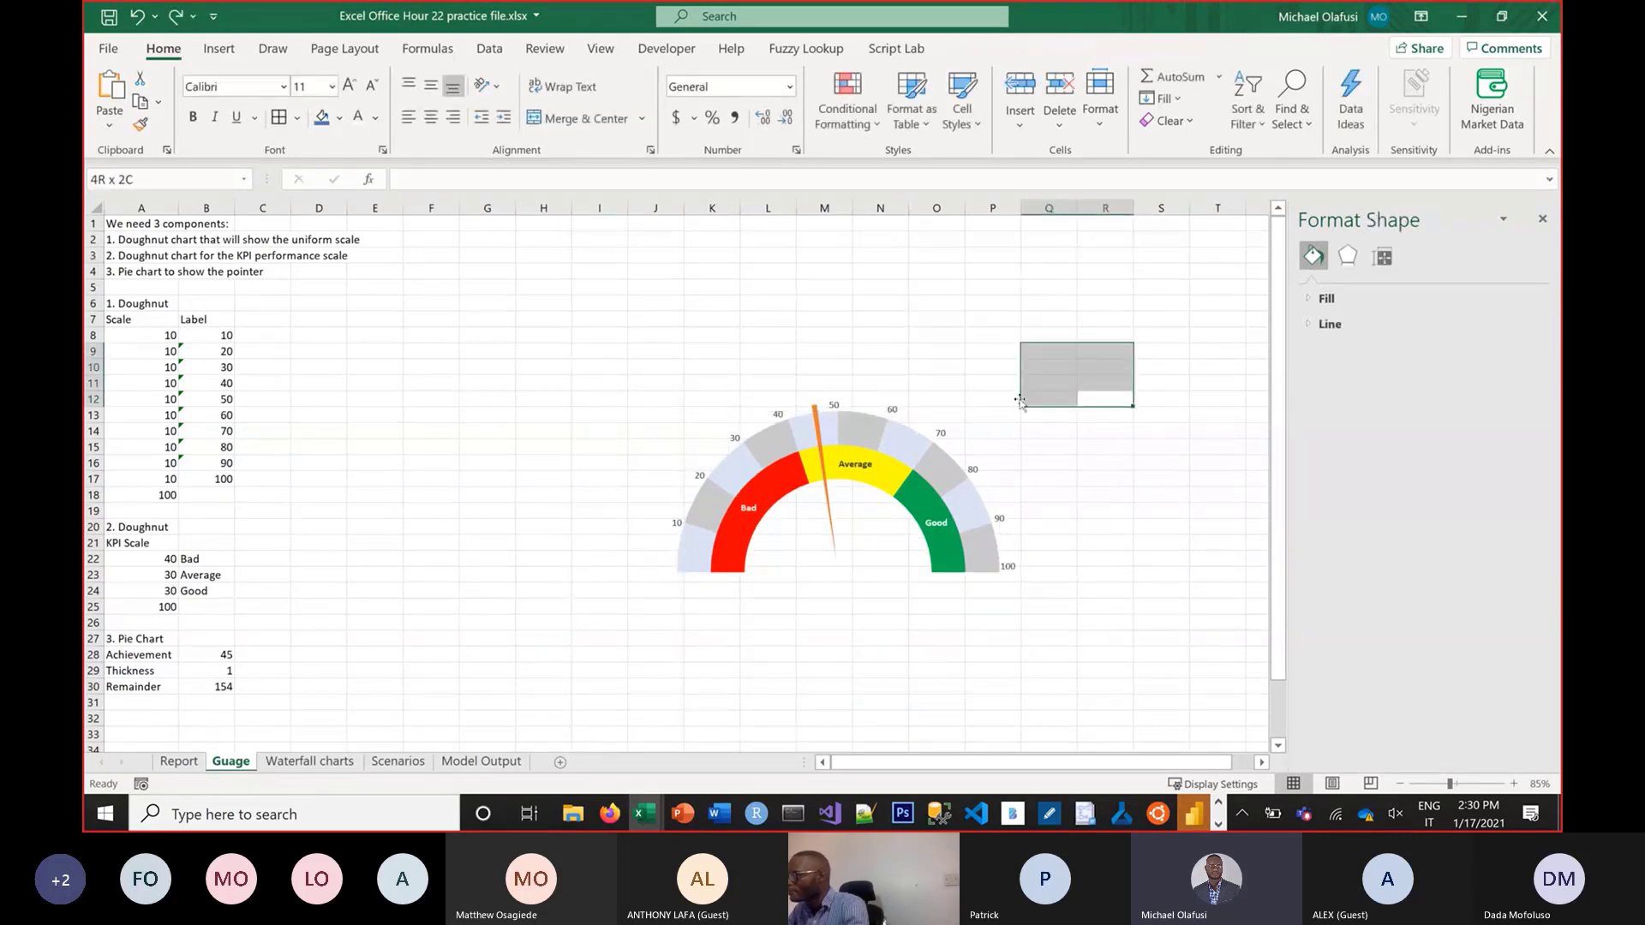
left_click(936, 495)
left_click(829, 428)
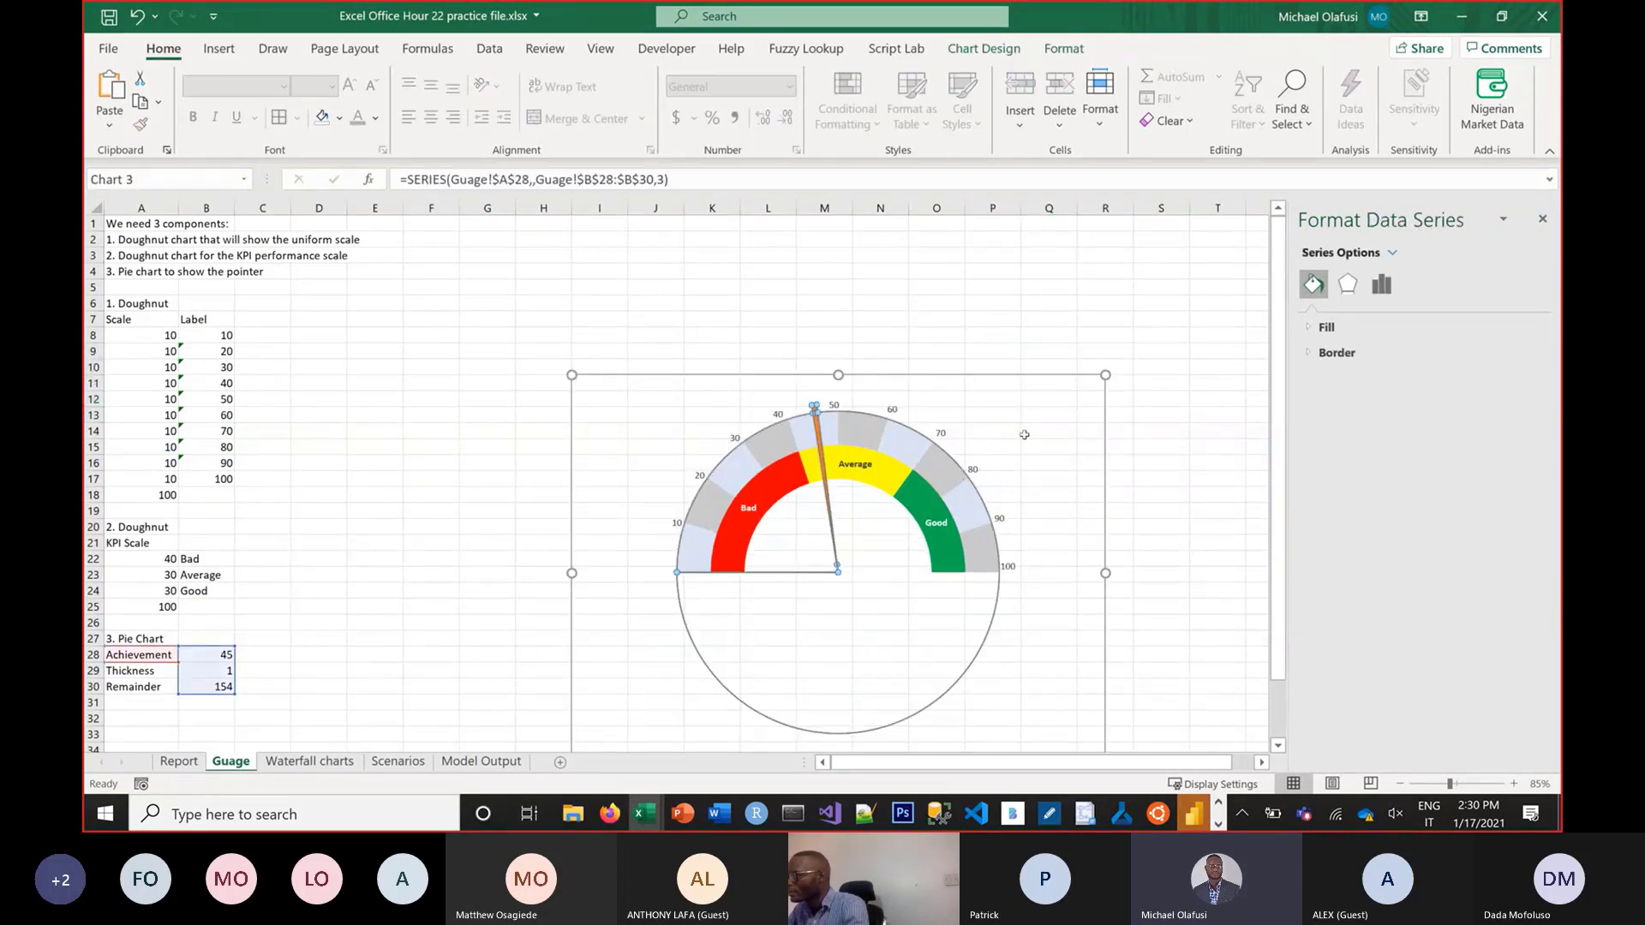
left_click(1049, 431)
left_click(981, 412)
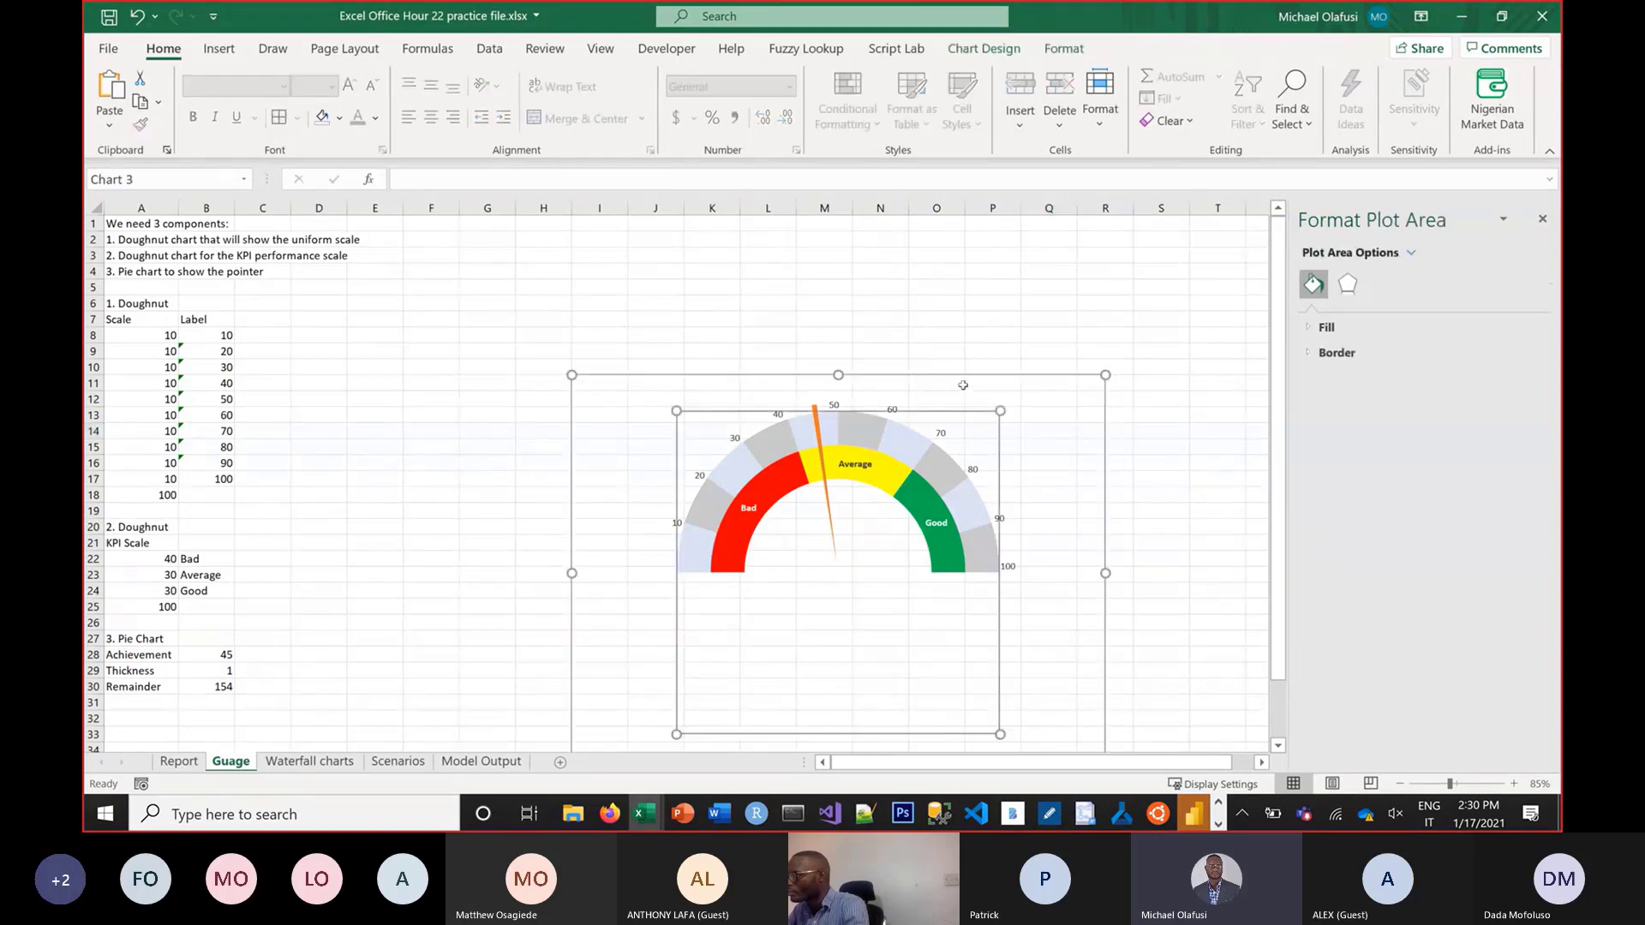
left_click(963, 385)
left_click(934, 436)
left_click_drag(1082, 377, 995, 294)
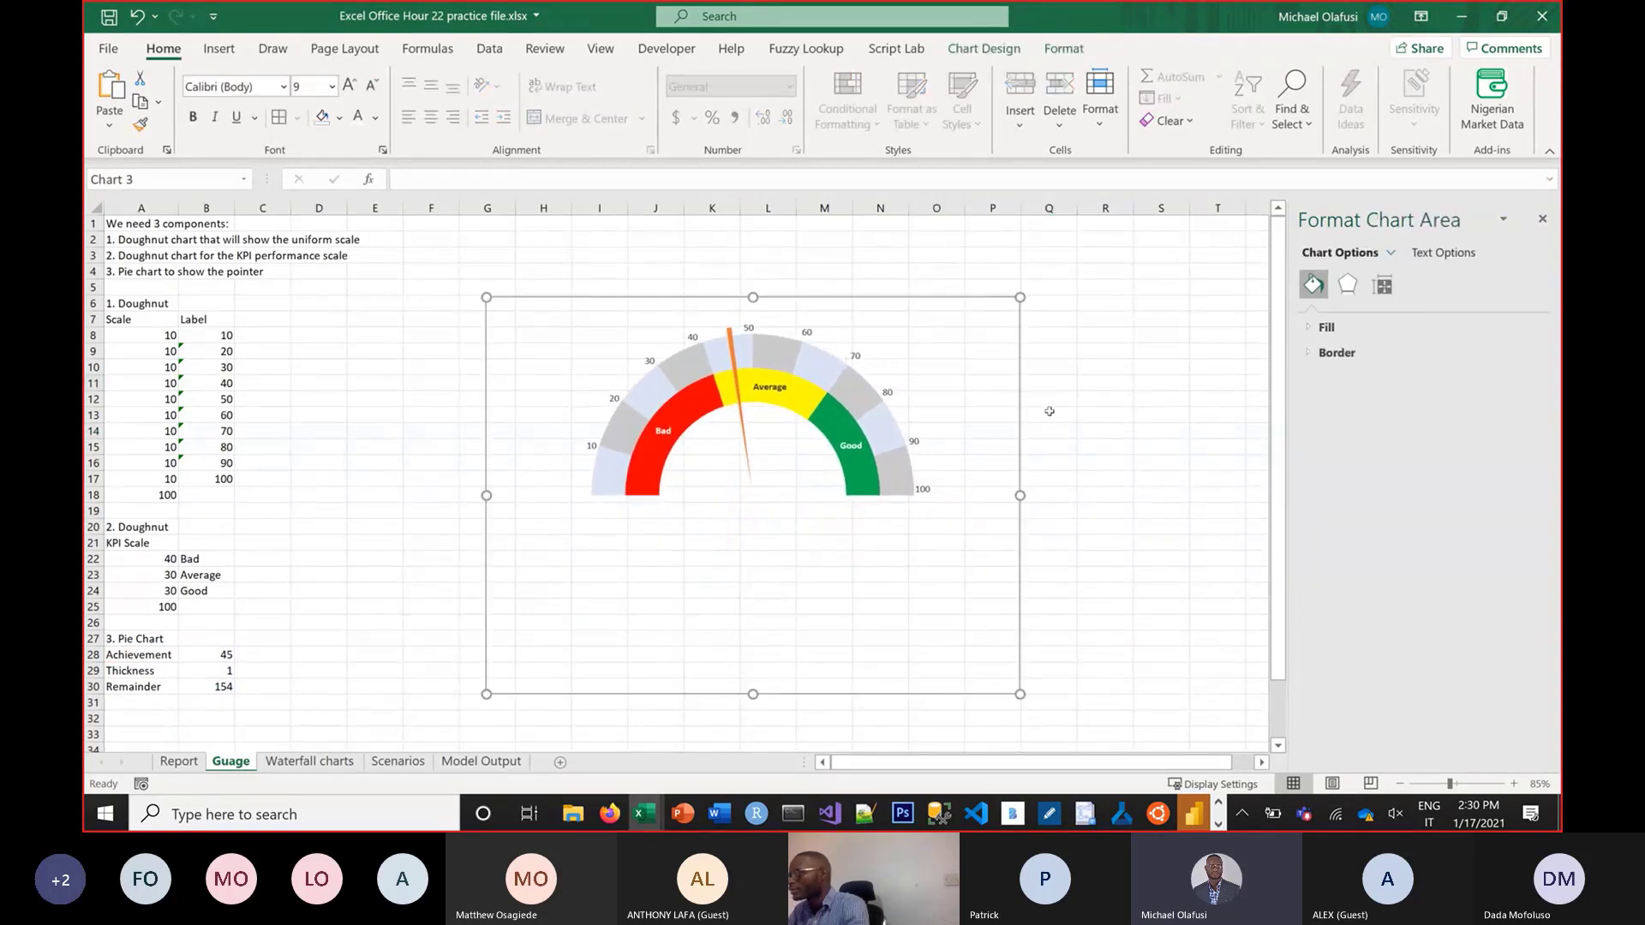
left_click(1052, 411)
Hide the gridlines on the Guage sheet
left_click(220, 48)
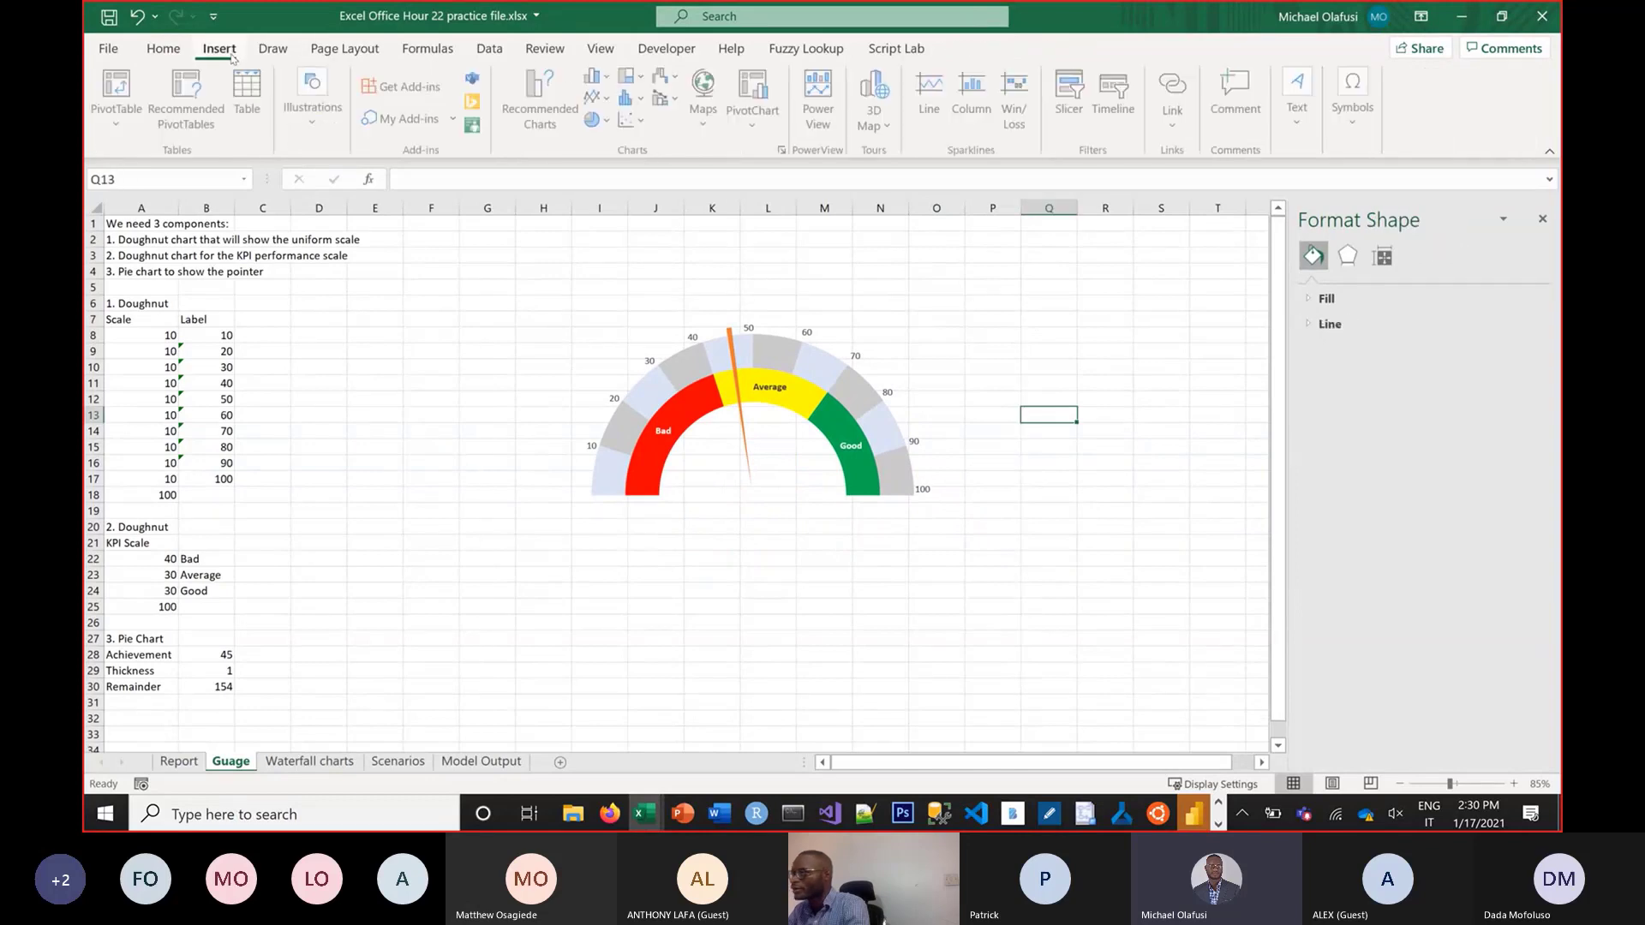
left_click(583, 55)
left_click(540, 119)
left_click(991, 287)
left_click(1131, 370)
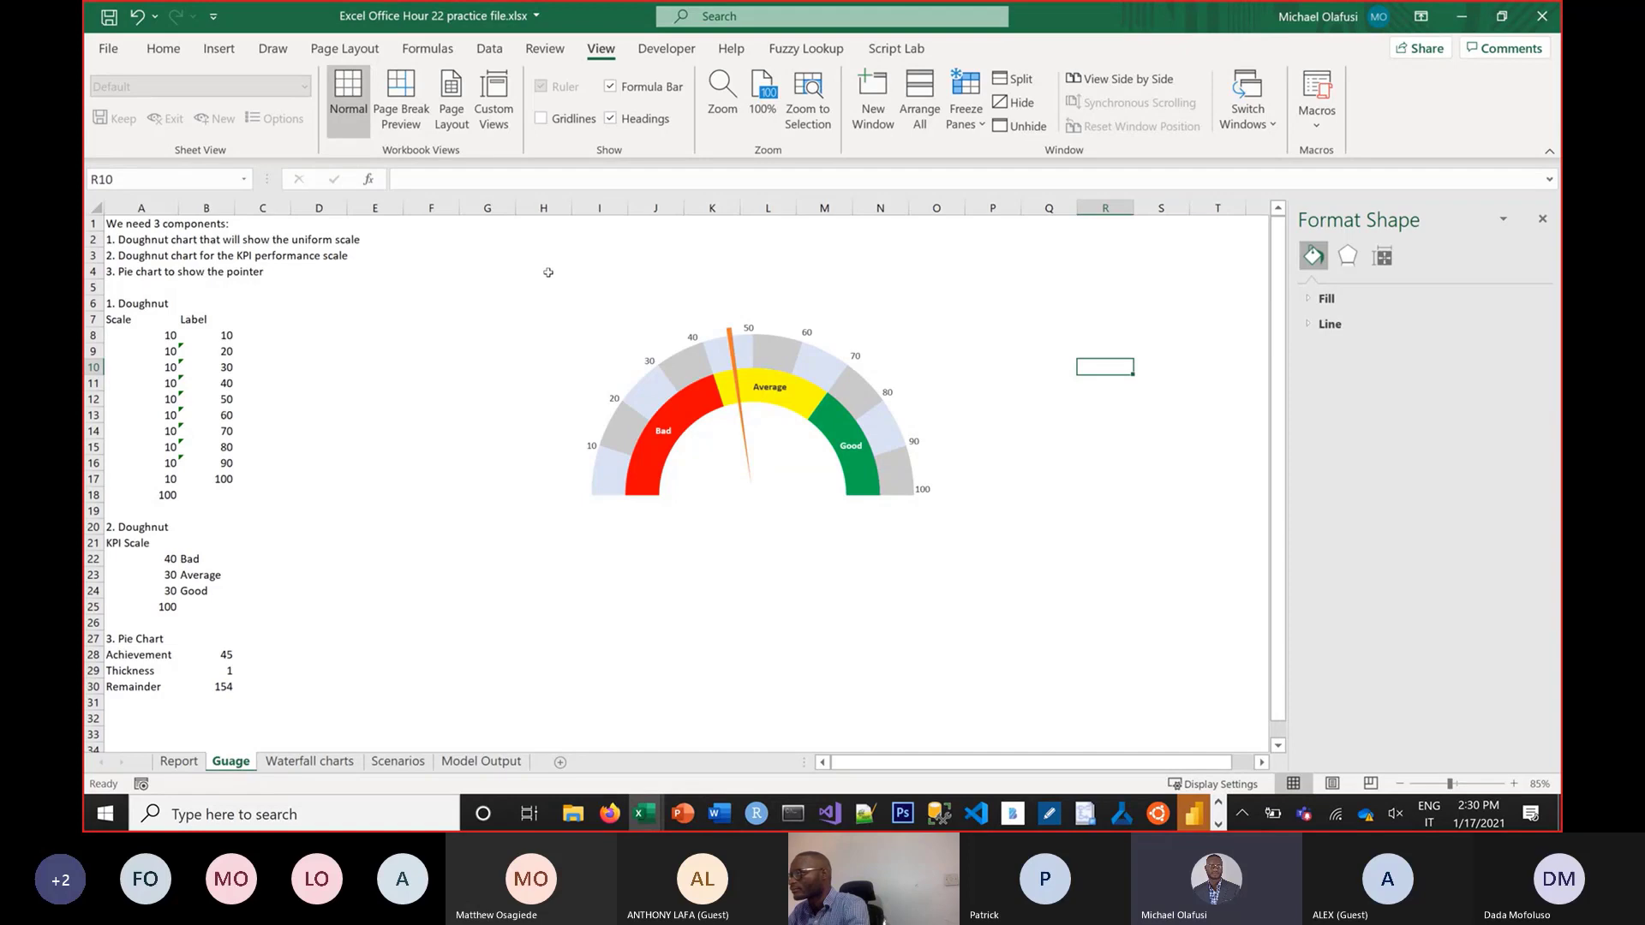
Select the whole gauge chart on the Guage sheet, not just its plot area, and copy it
left_click(894, 357)
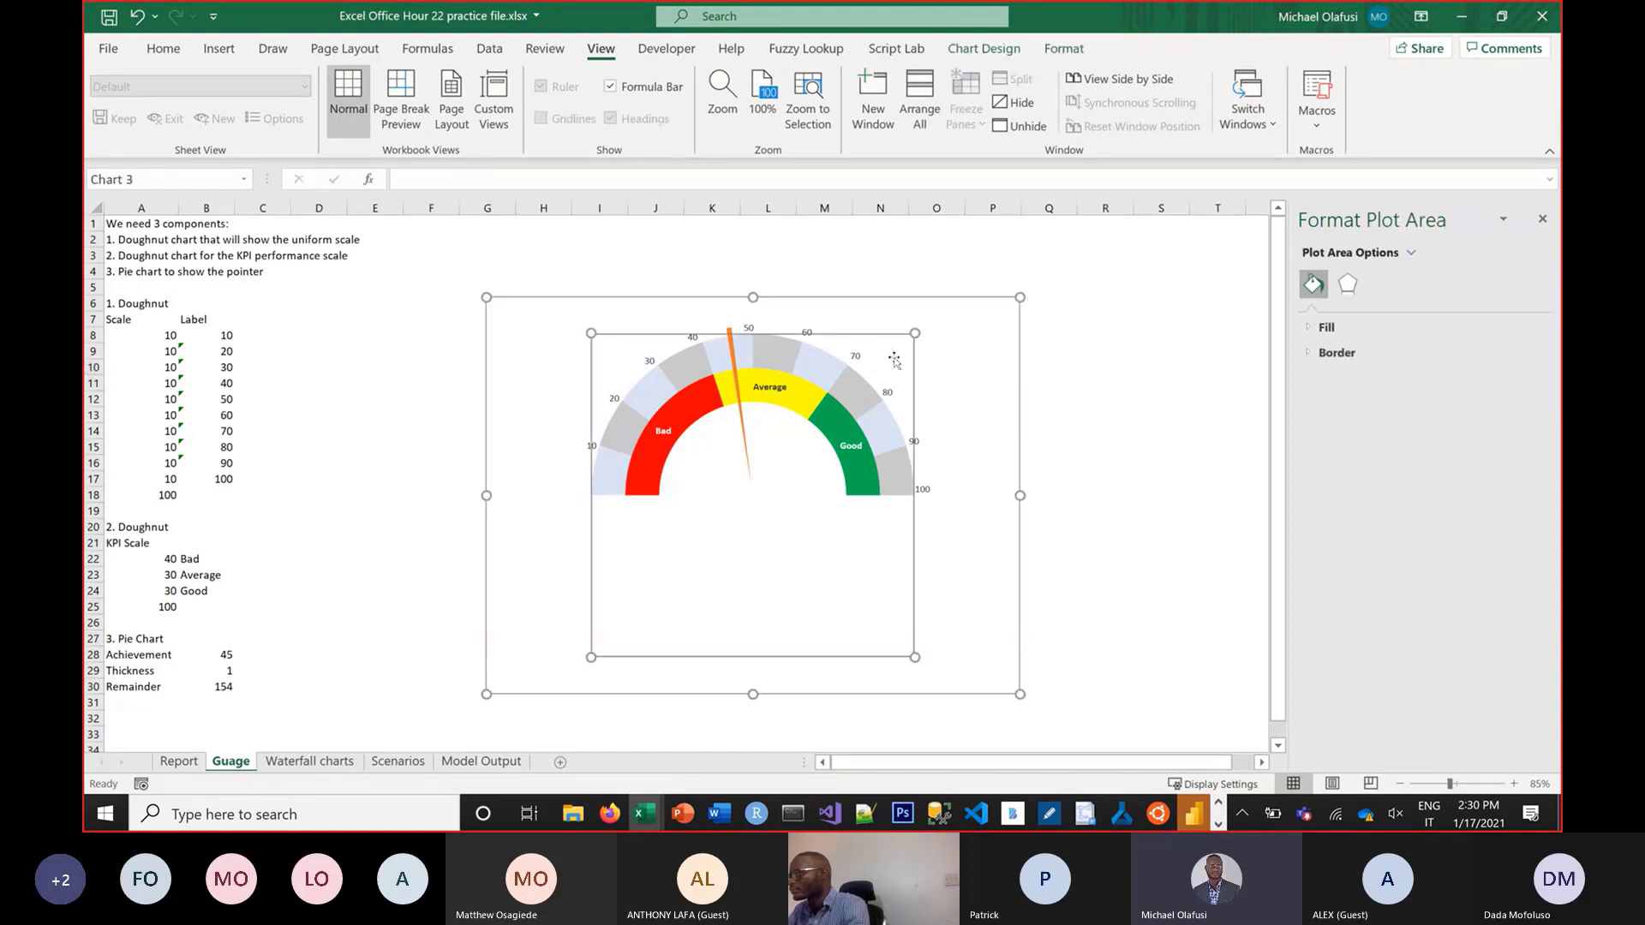
left_click(972, 331)
left_click(901, 379)
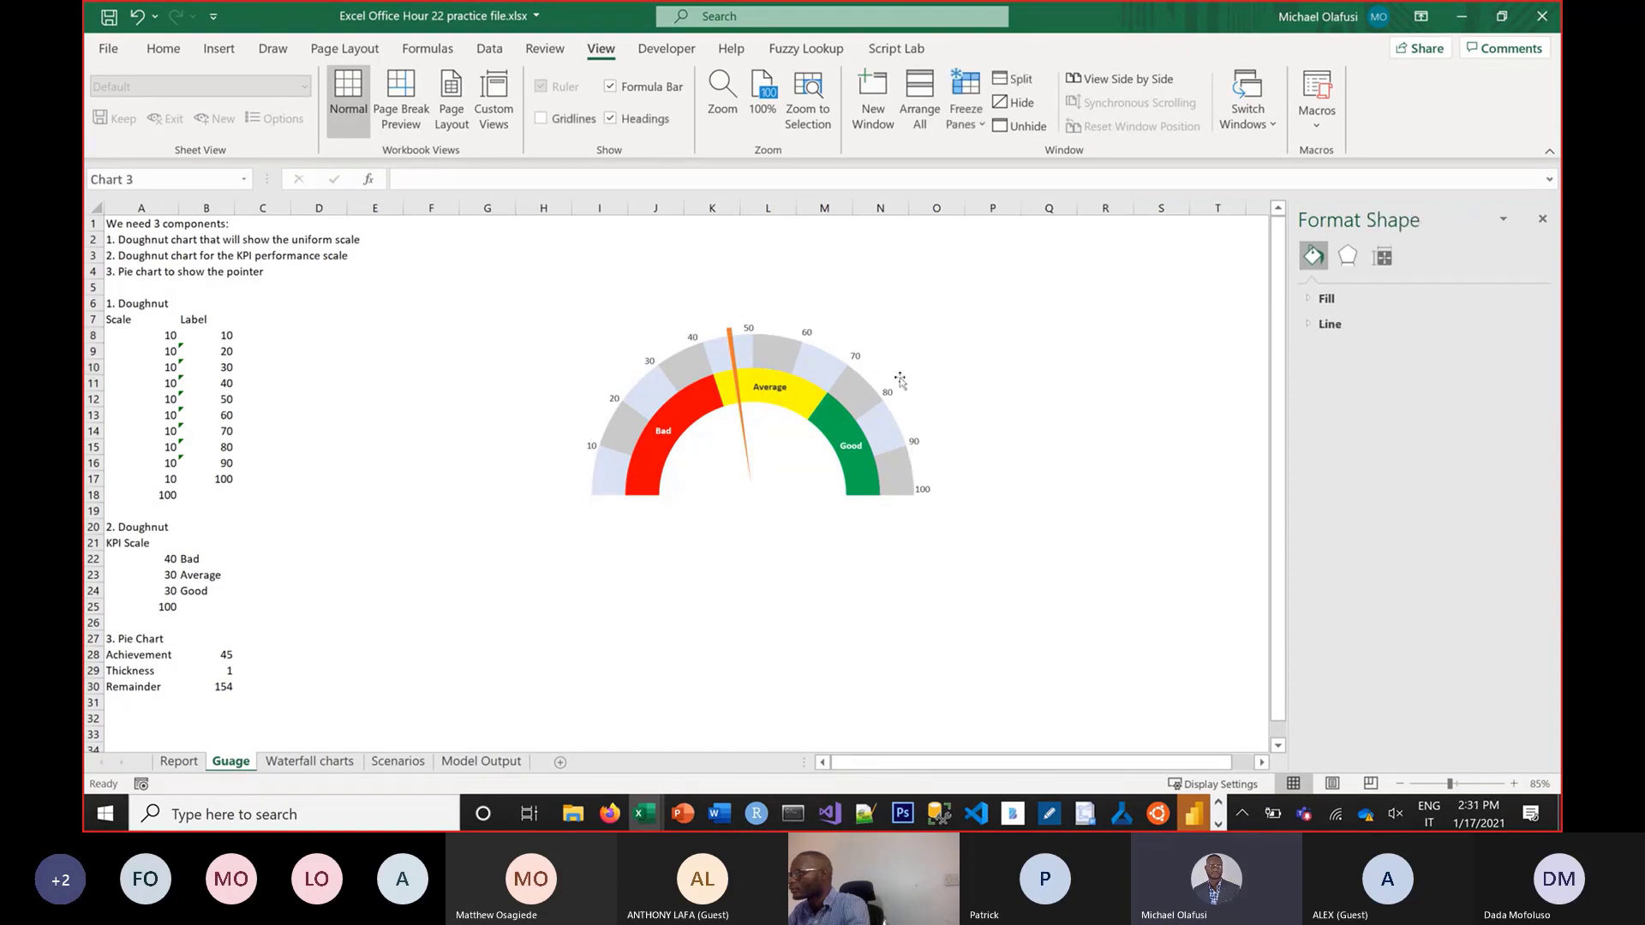
left_click(922, 318)
left_click(856, 374)
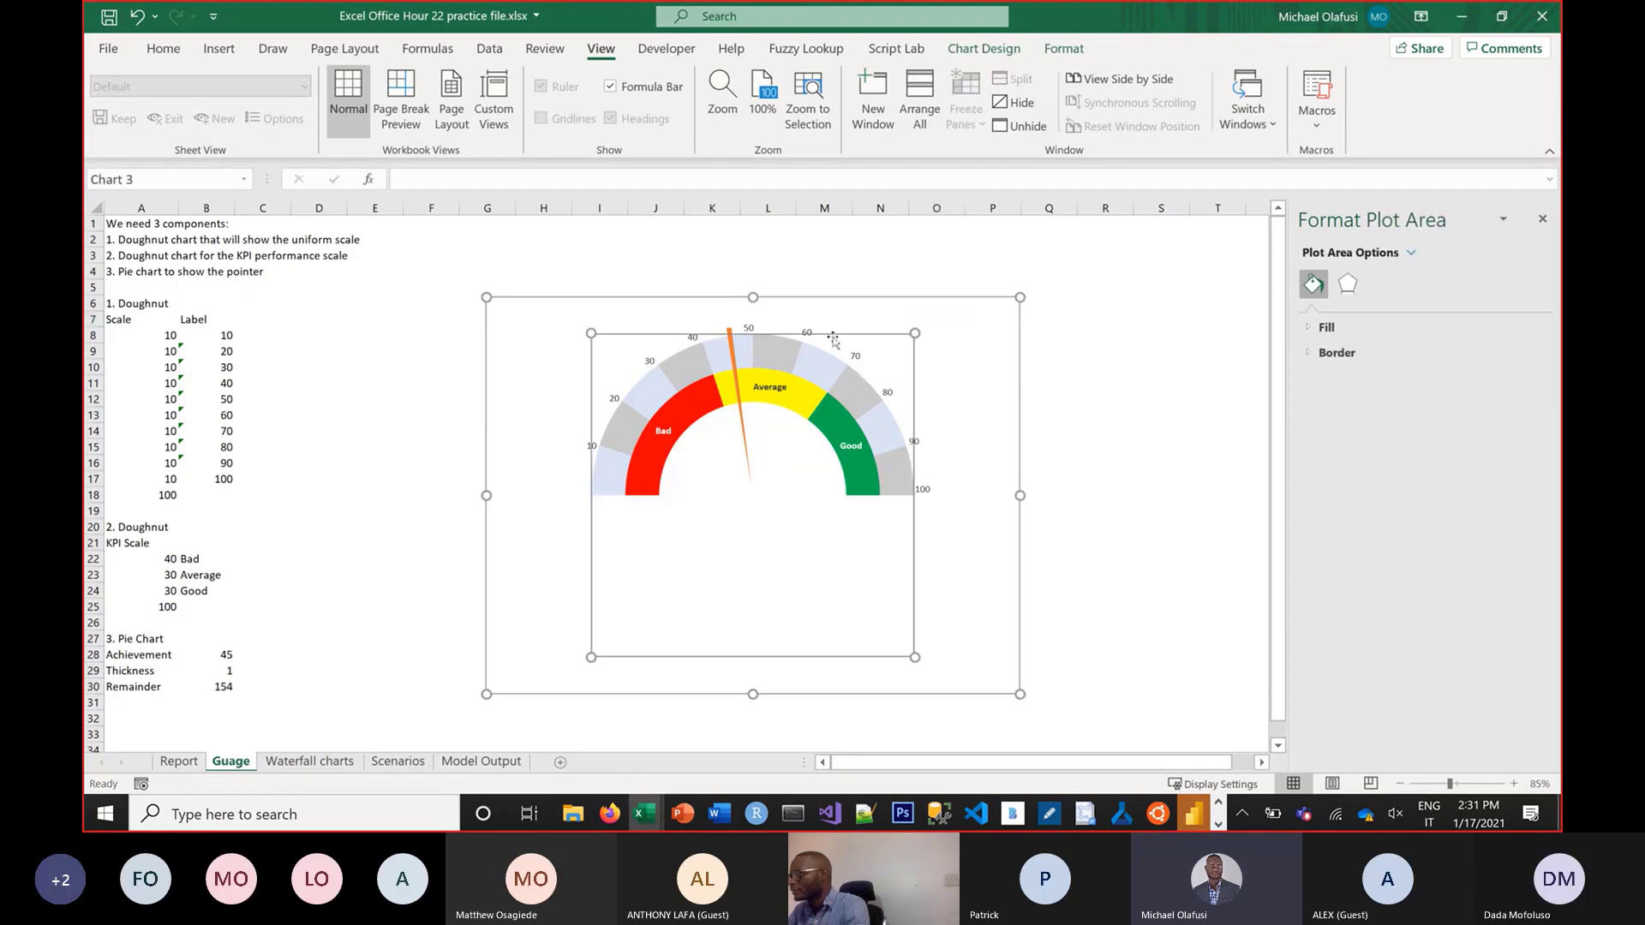
left_click(831, 297)
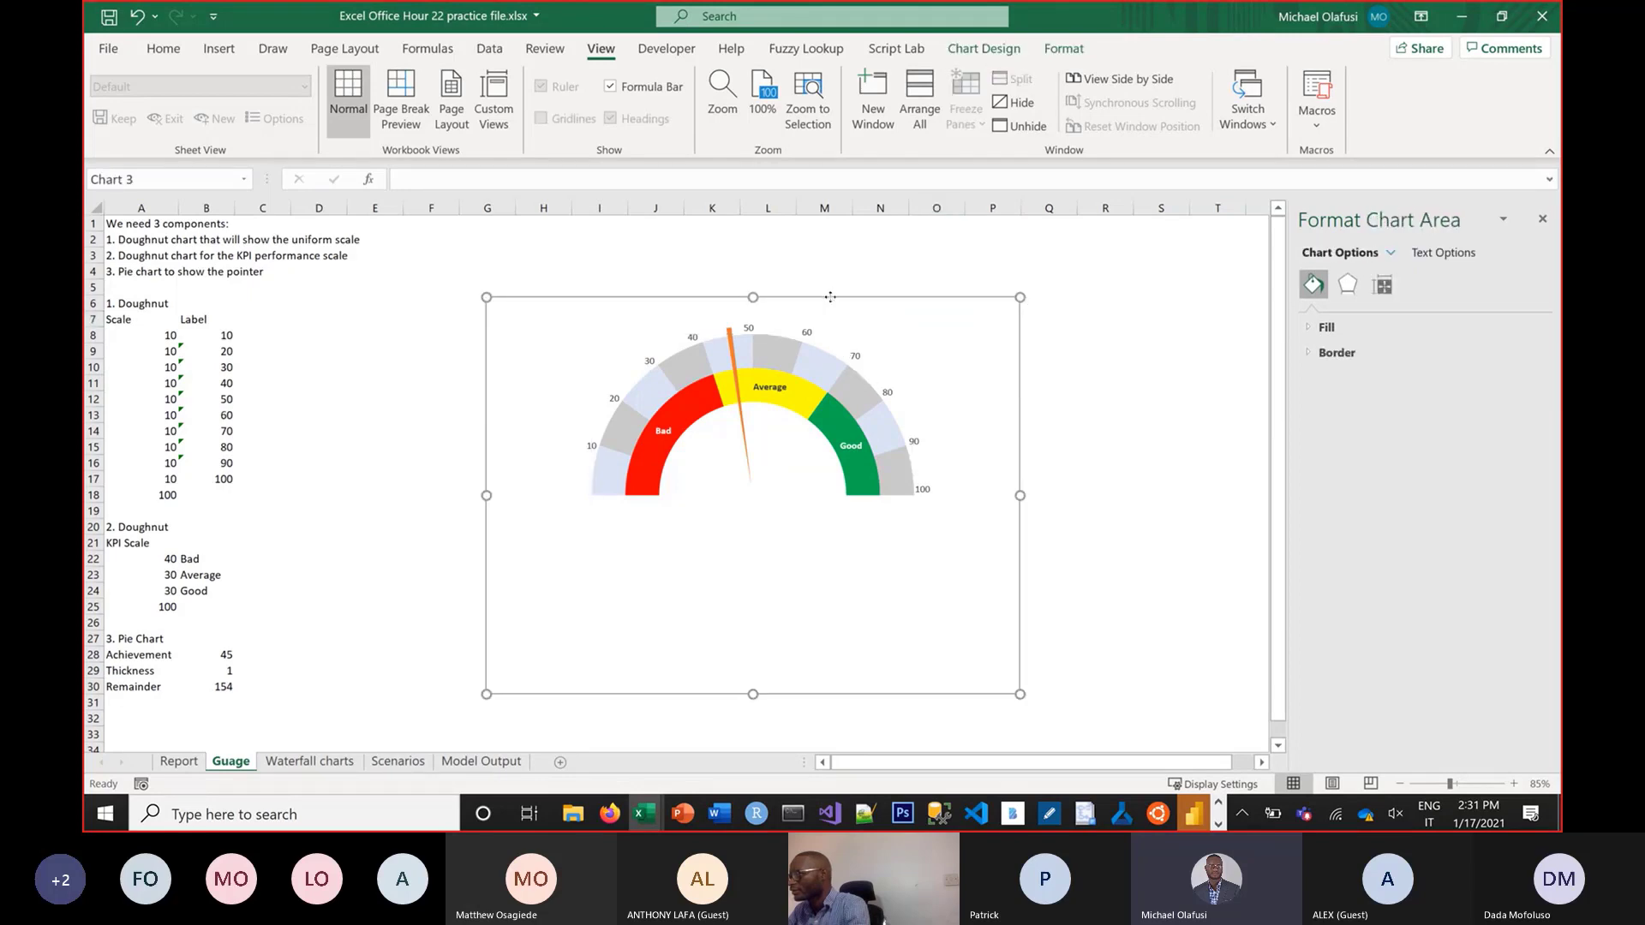
right_click(830, 297)
left_click(879, 258)
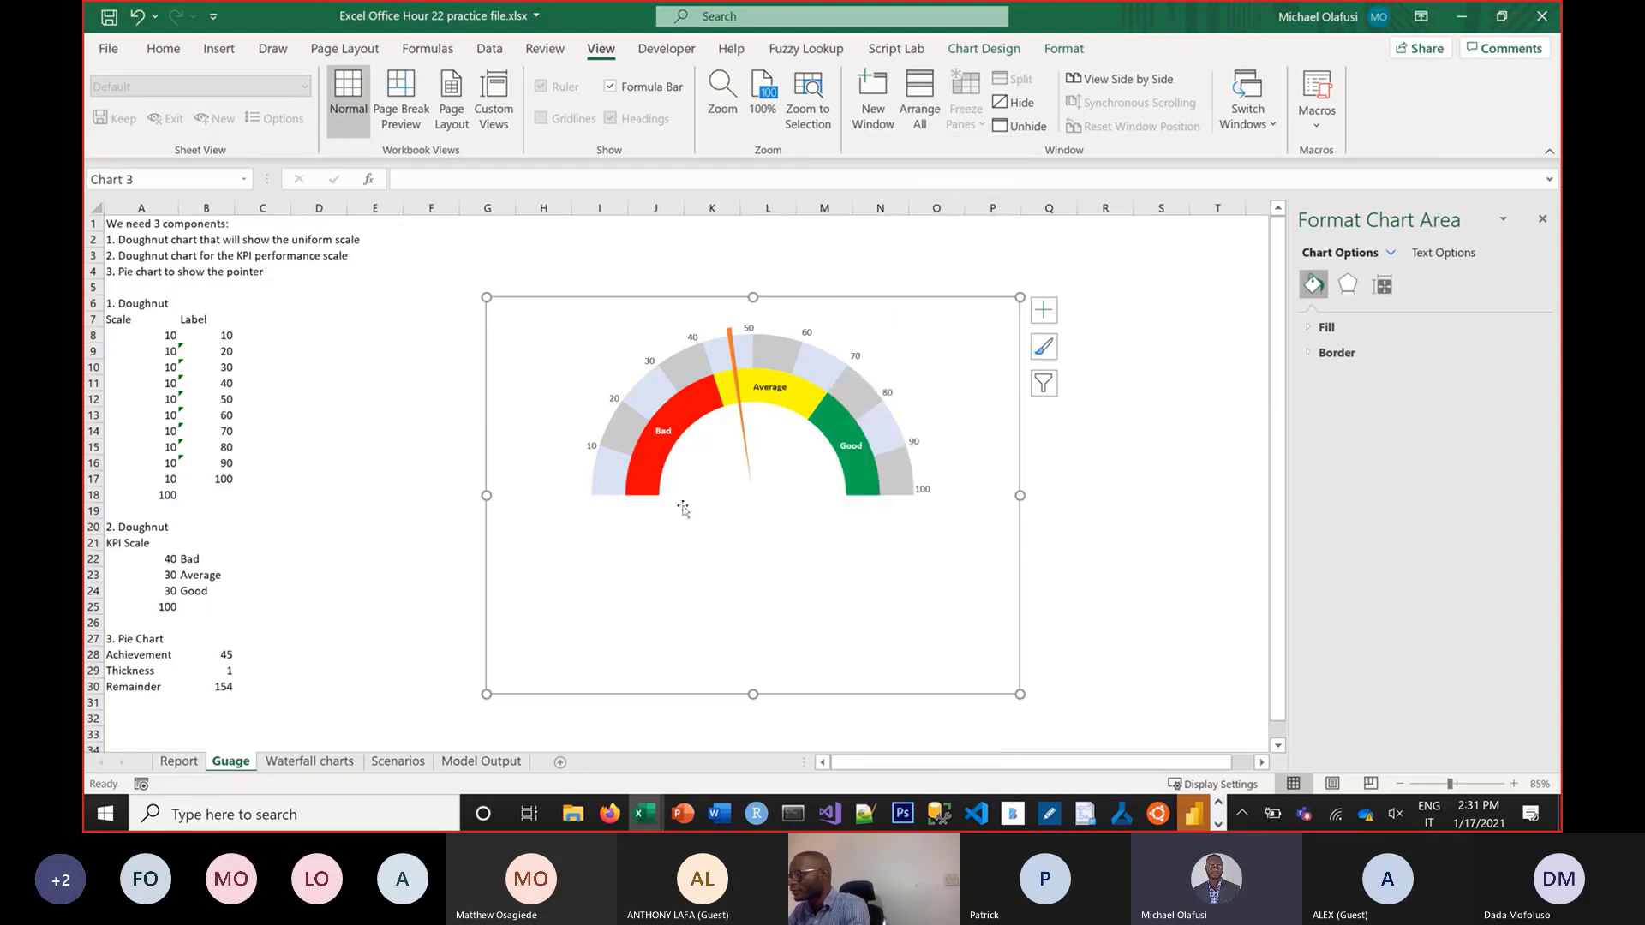
Check the Paste Special formats offered for the copied gauge chart at cell E4 of the Report sheet
left_click(180, 760)
left_click(533, 295)
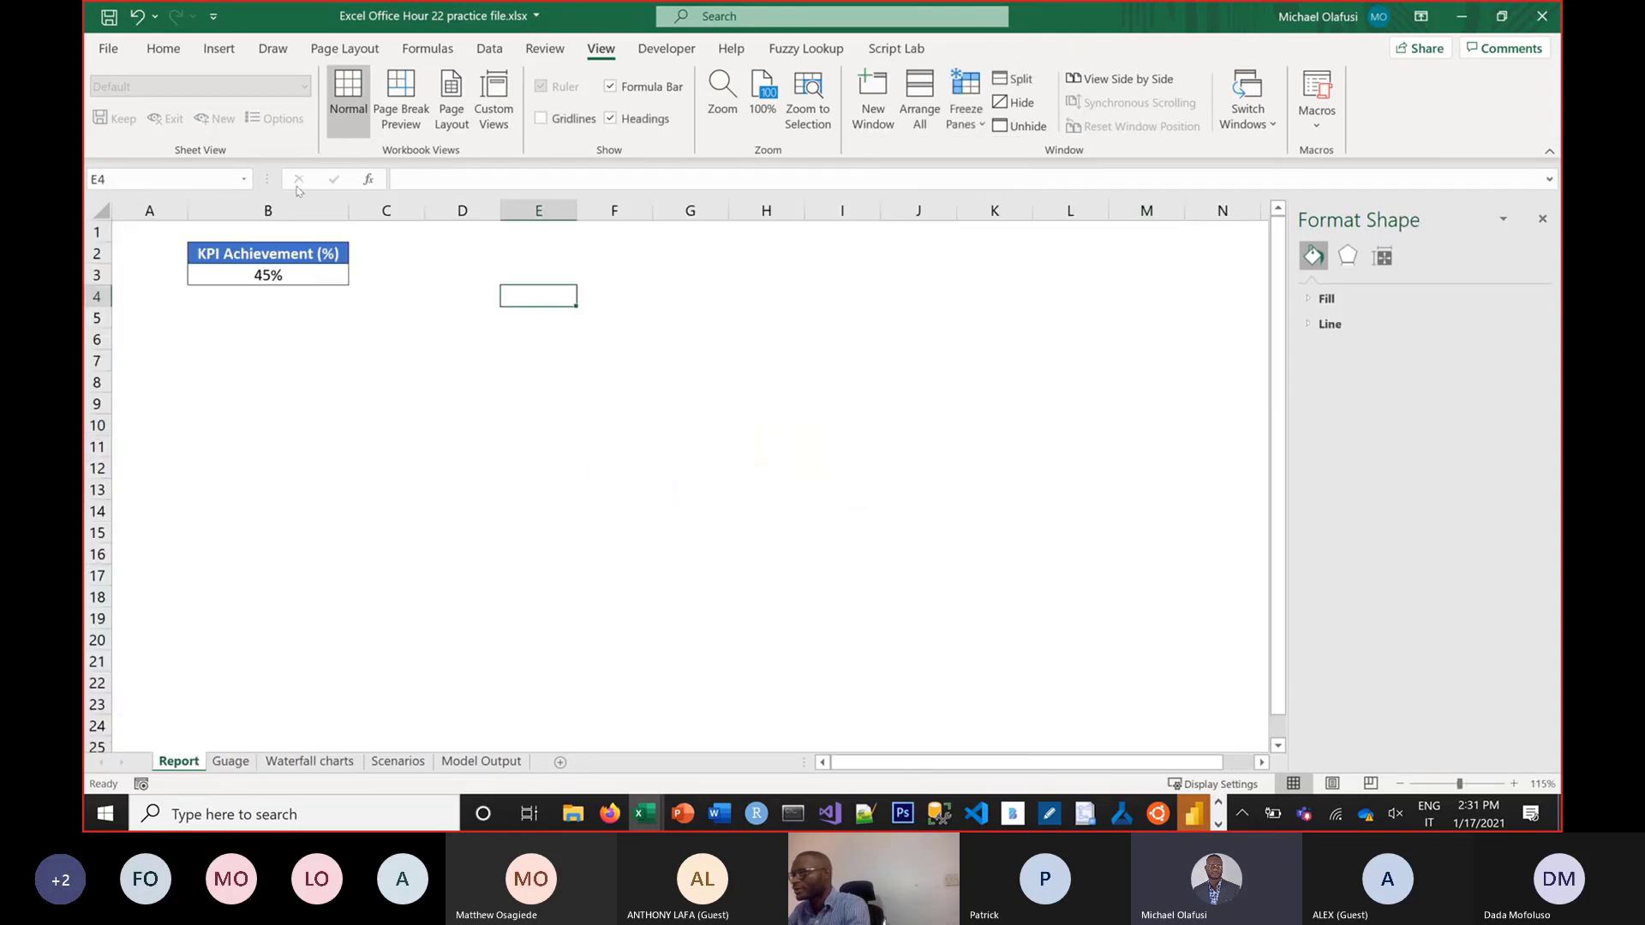
left_click(120, 50)
left_click(128, 60)
left_click(109, 127)
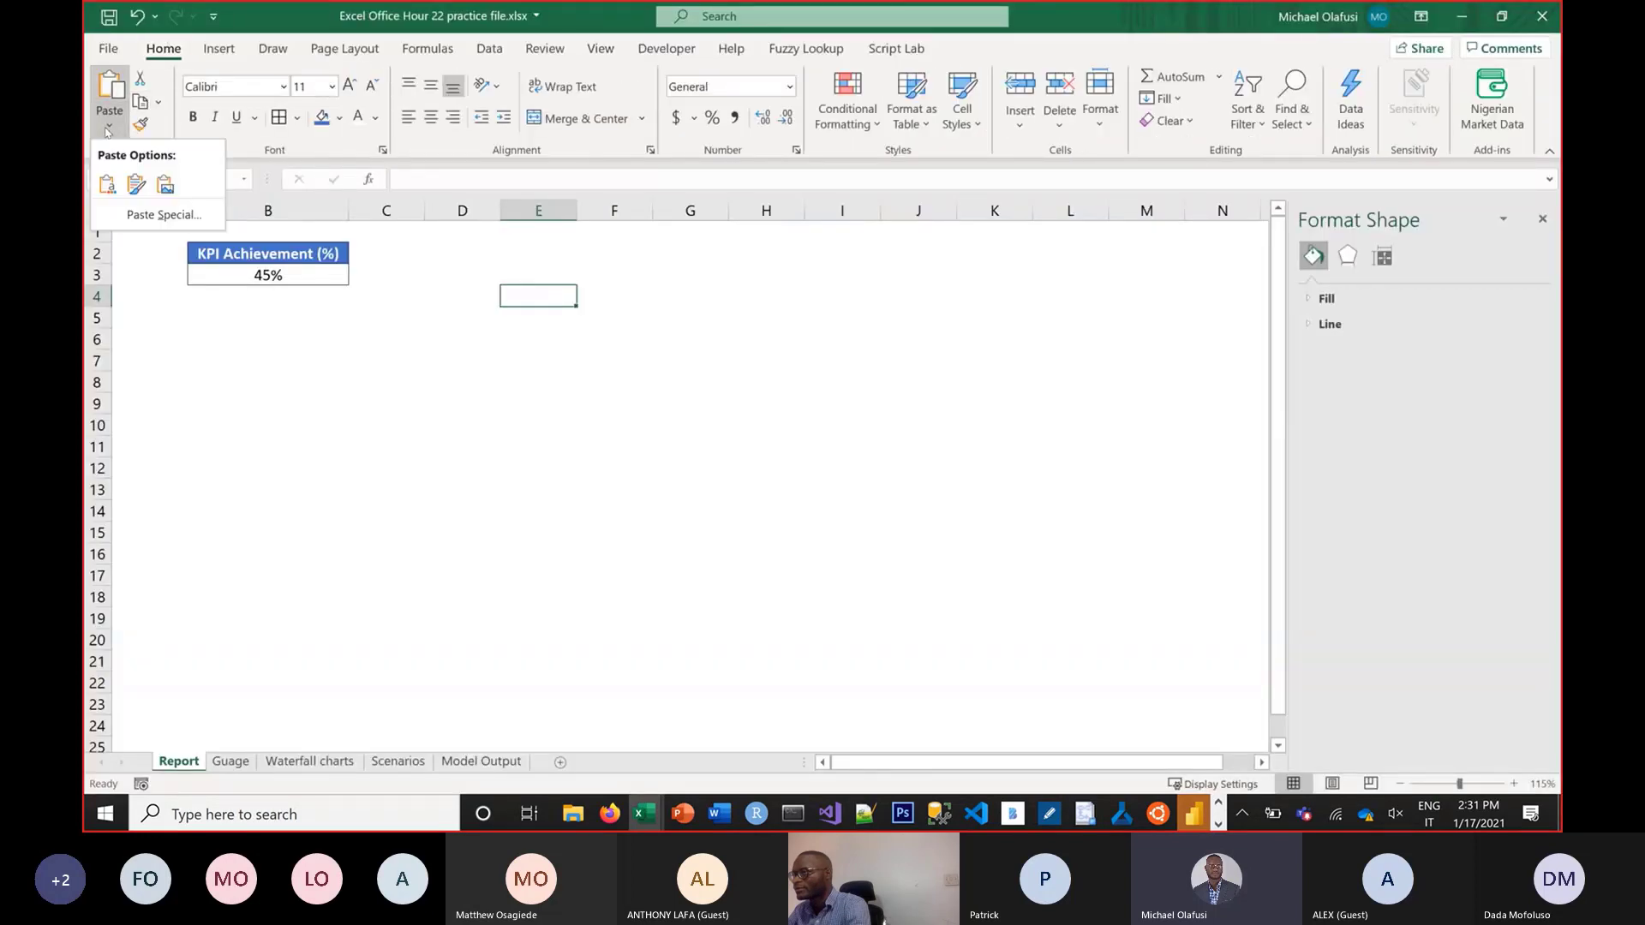
left_click(135, 214)
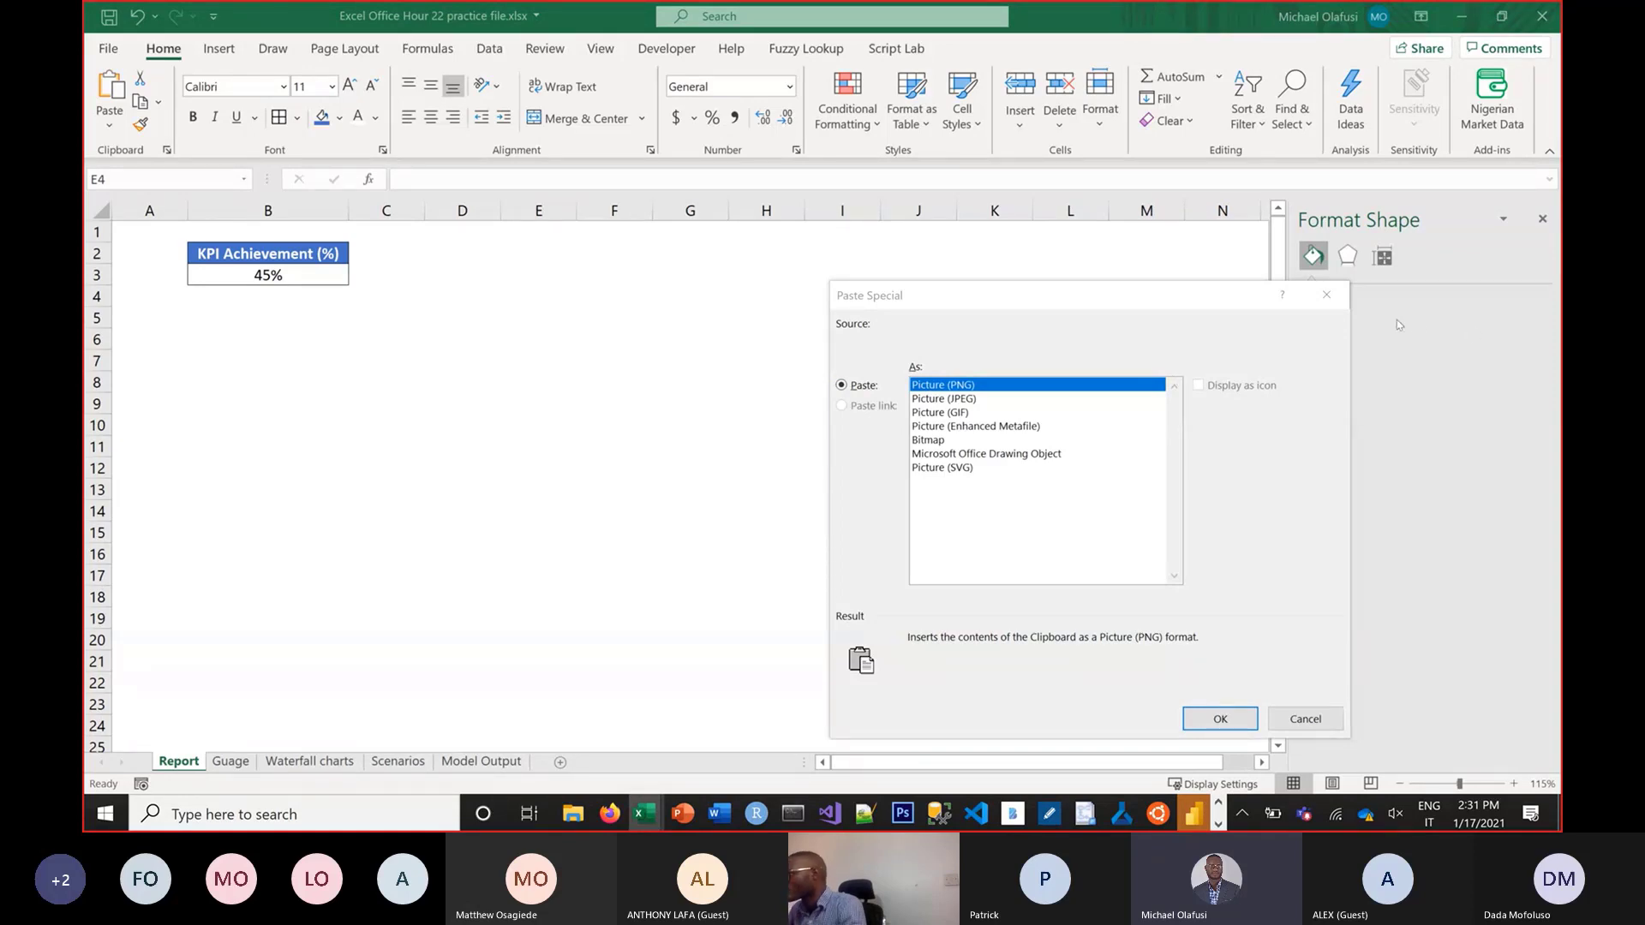
left_click(1328, 297)
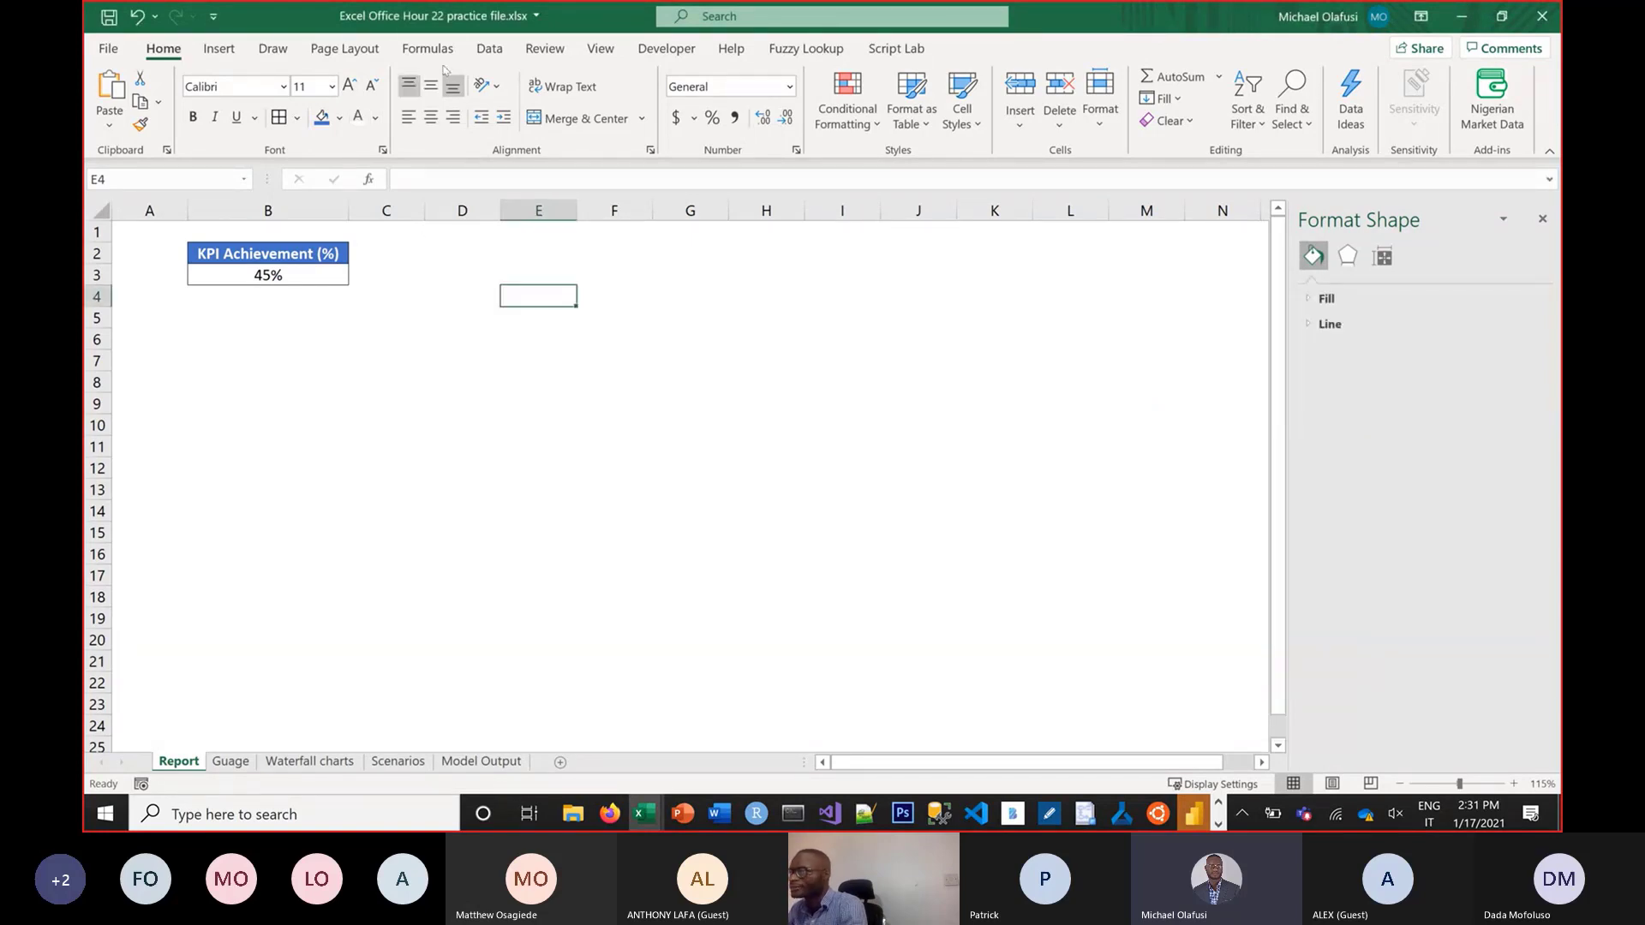
left_click(220, 48)
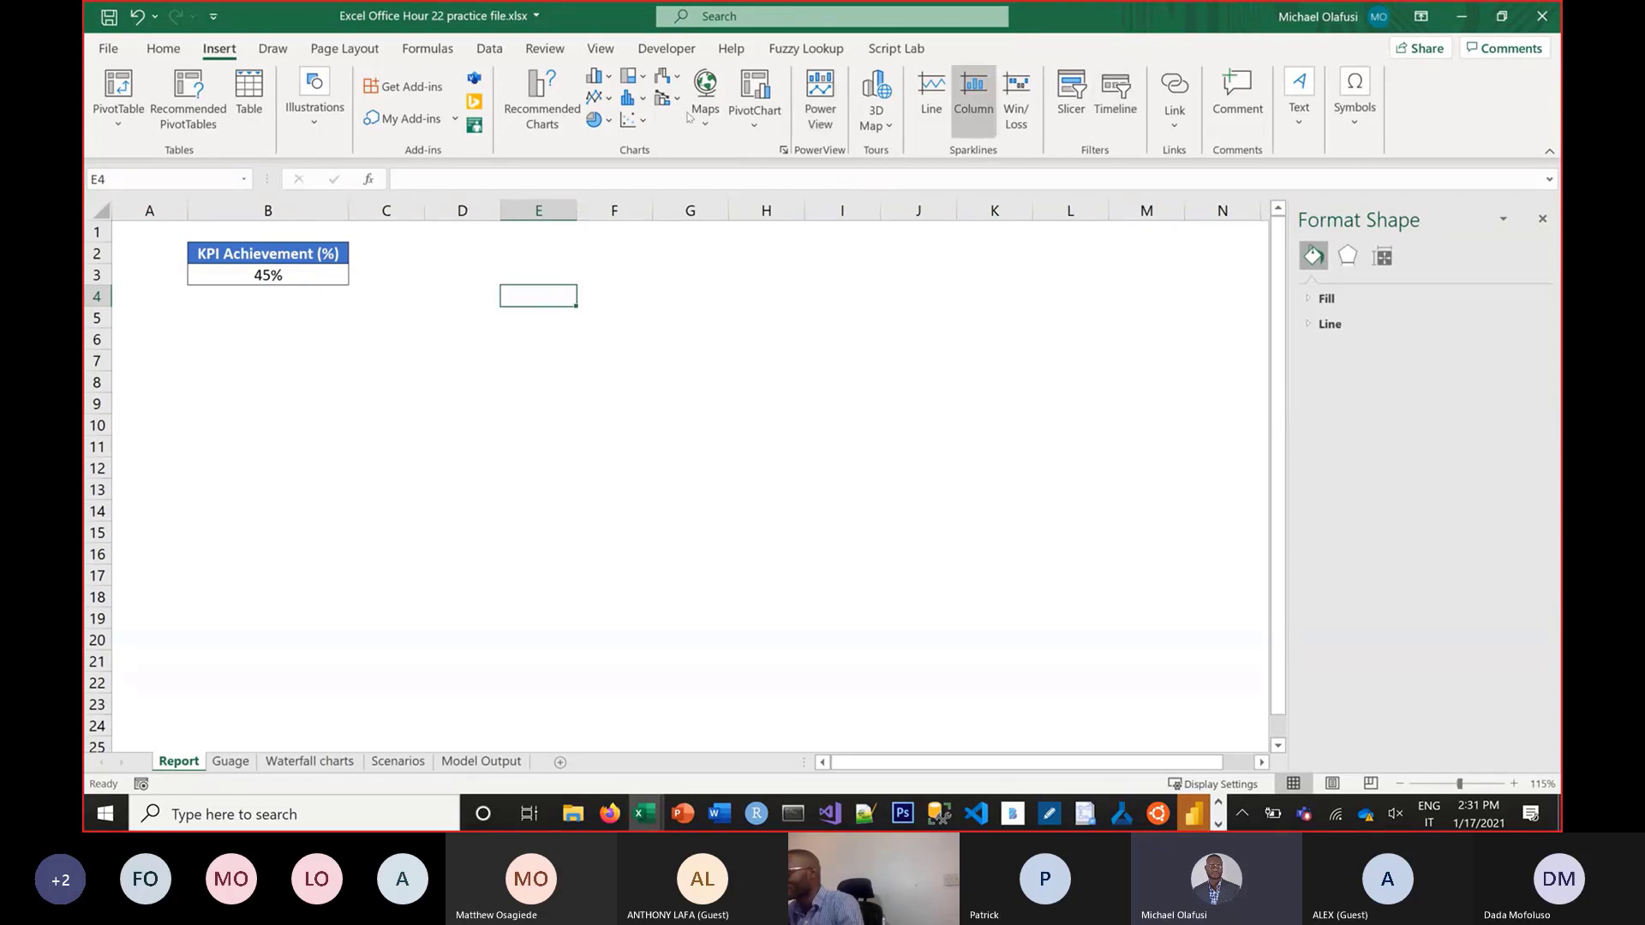
left_click(600, 50)
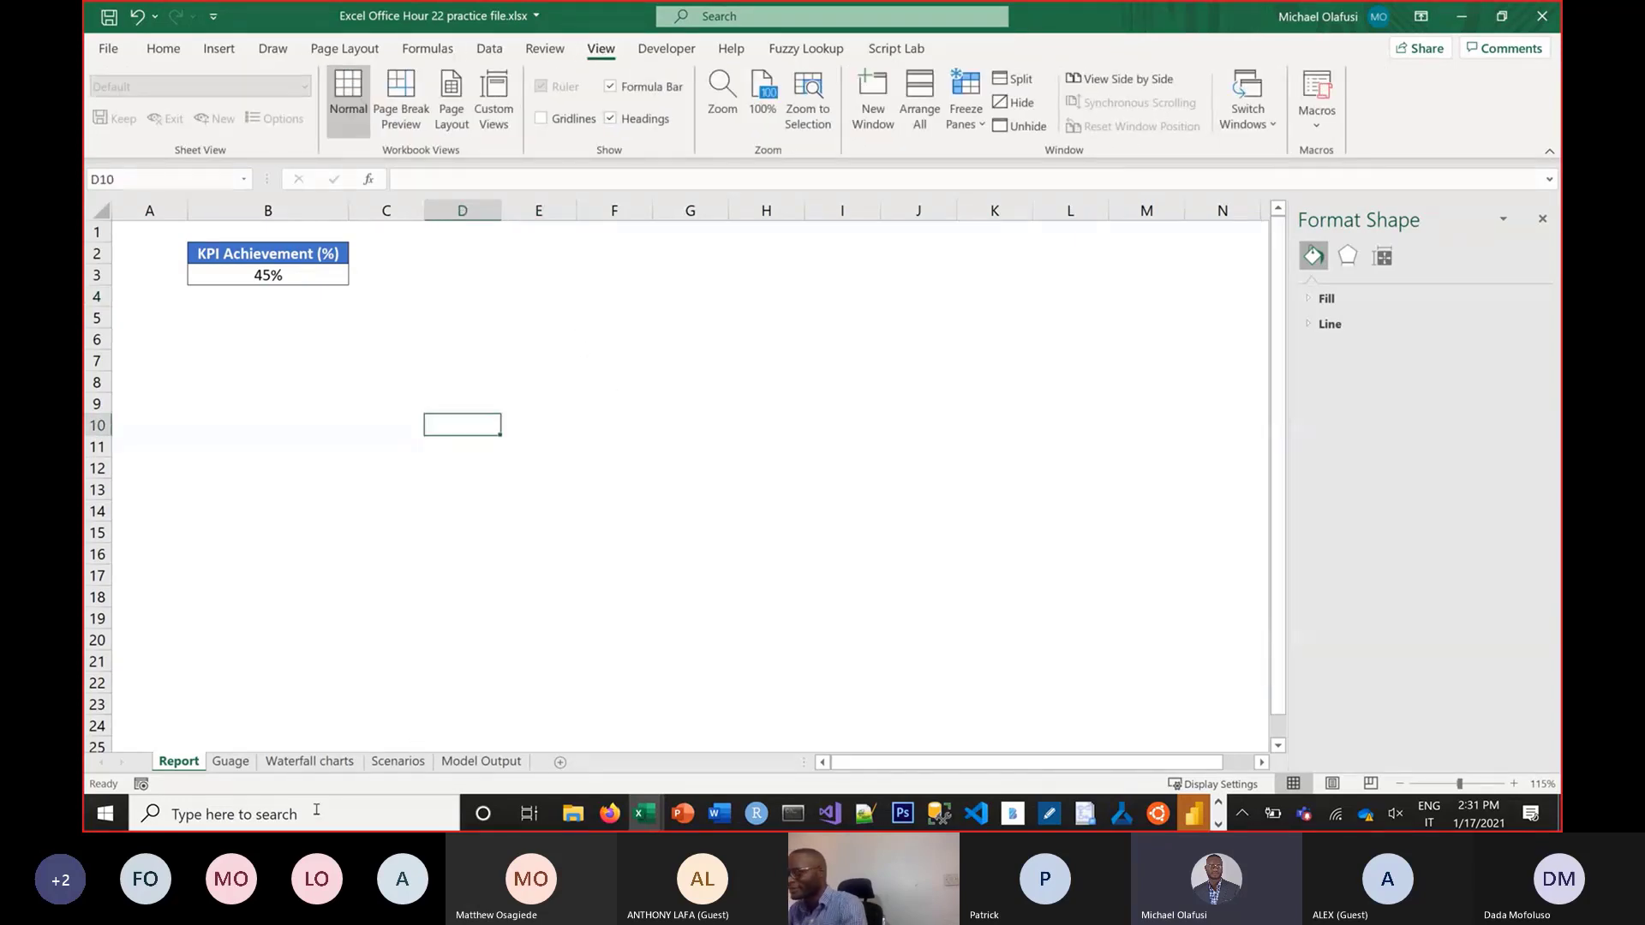
Copy the gauge chart on the Guage sheet and paste it as a picture at cell R7
left_click(231, 761)
left_click(1153, 428)
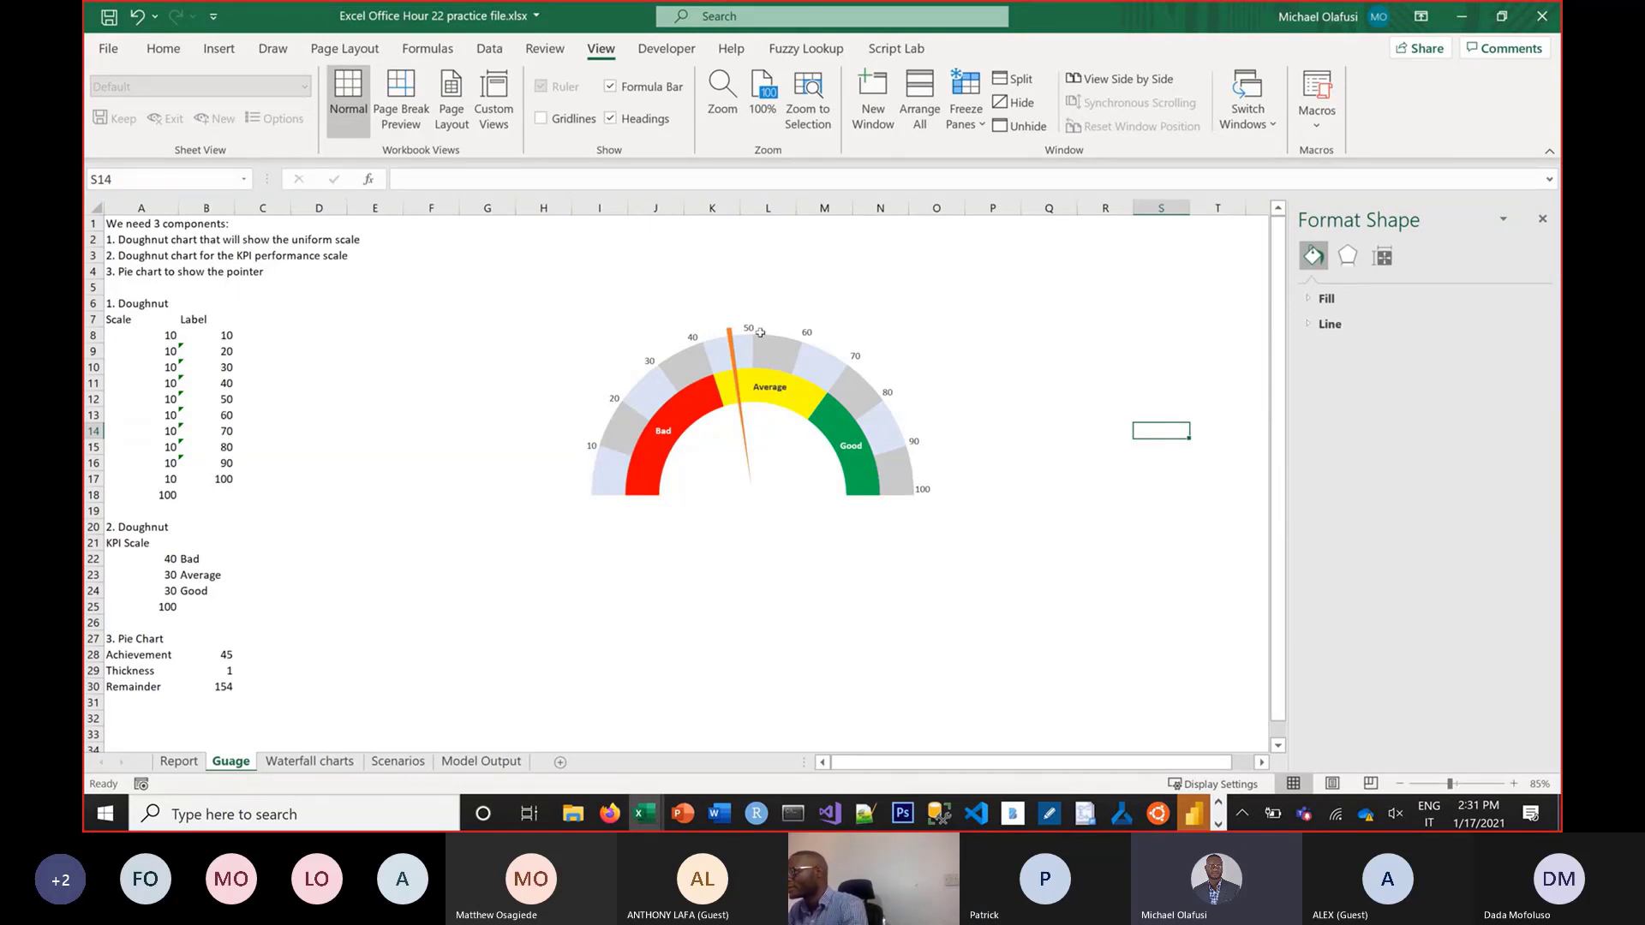
left_click(858, 420)
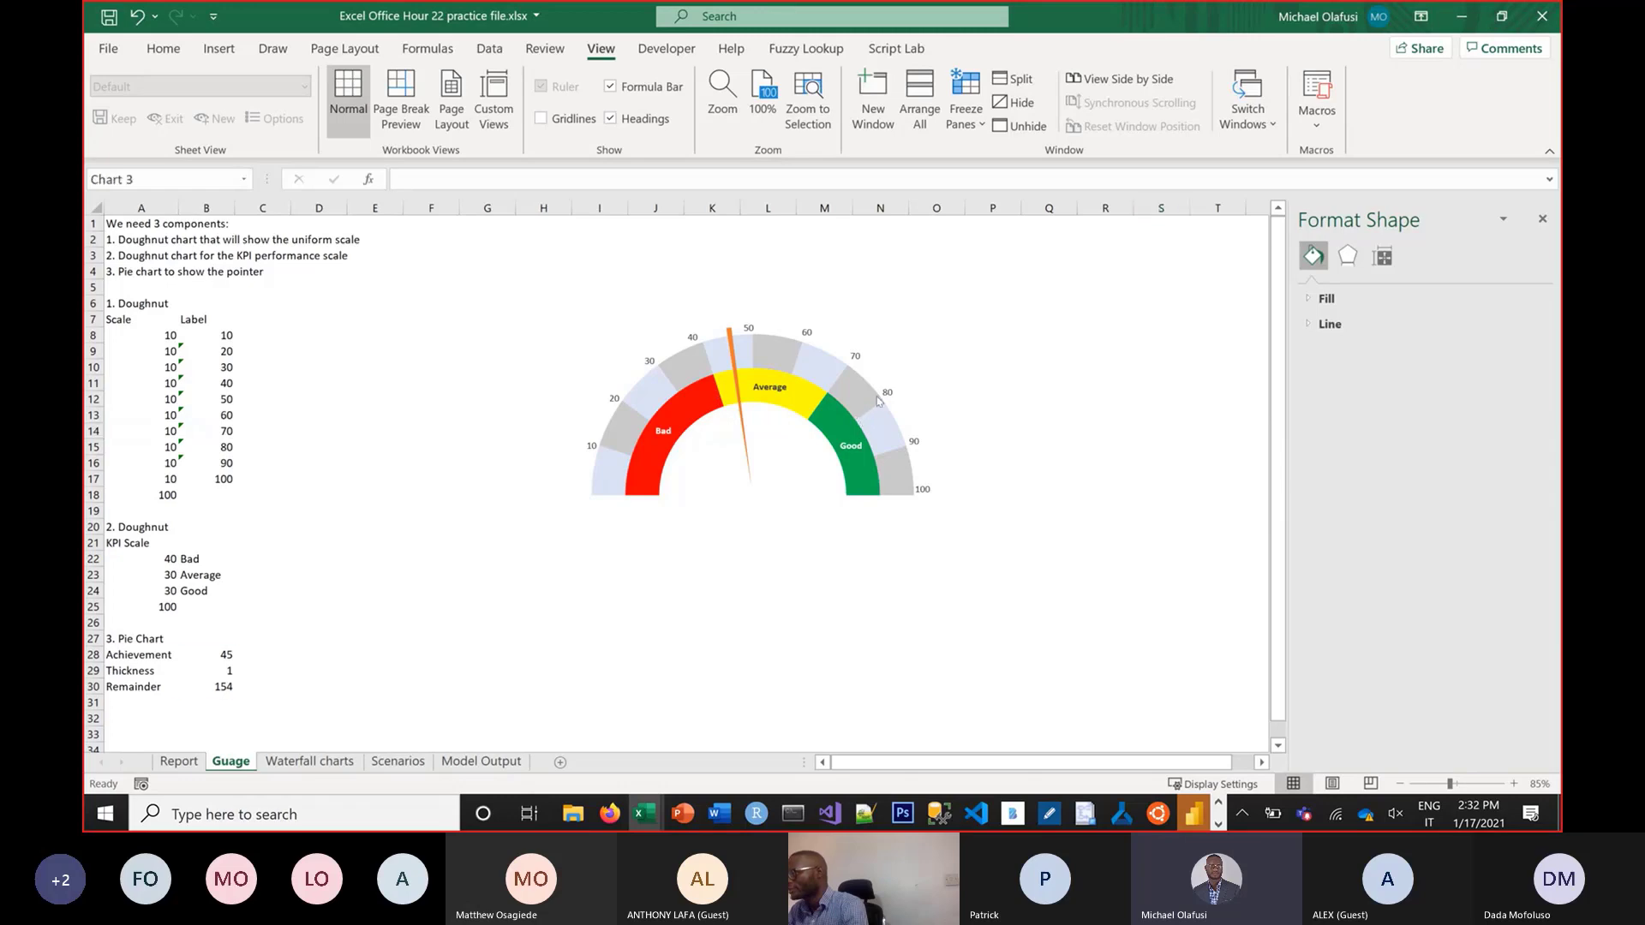
left_click(908, 310)
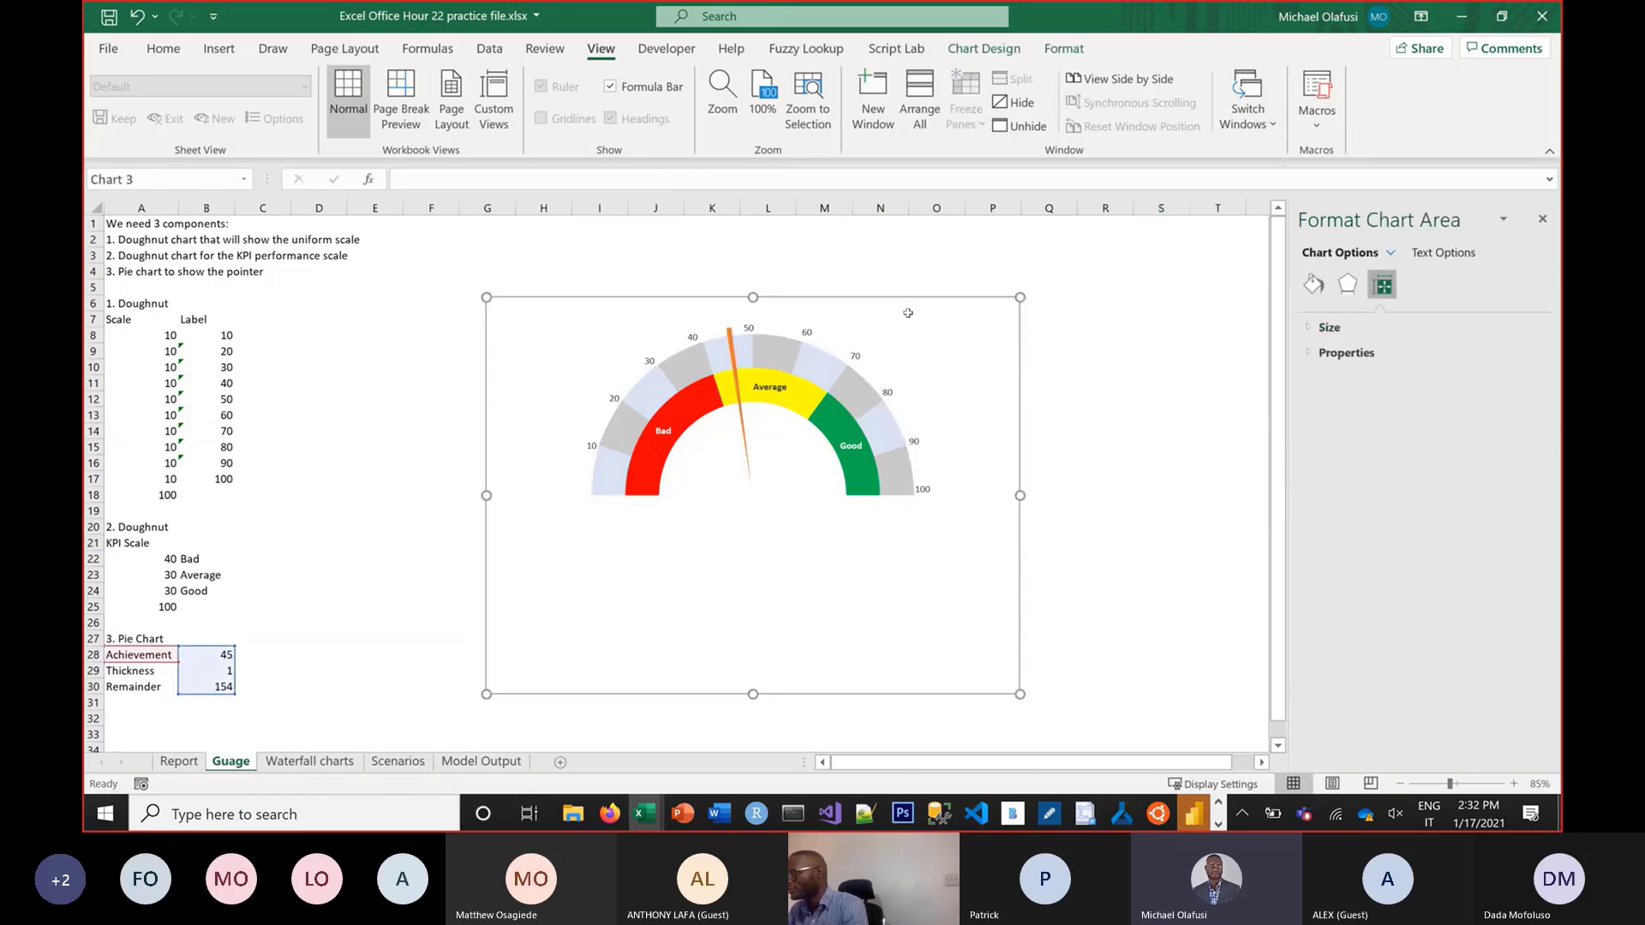
left_click(1124, 318)
key("ctrl+v")
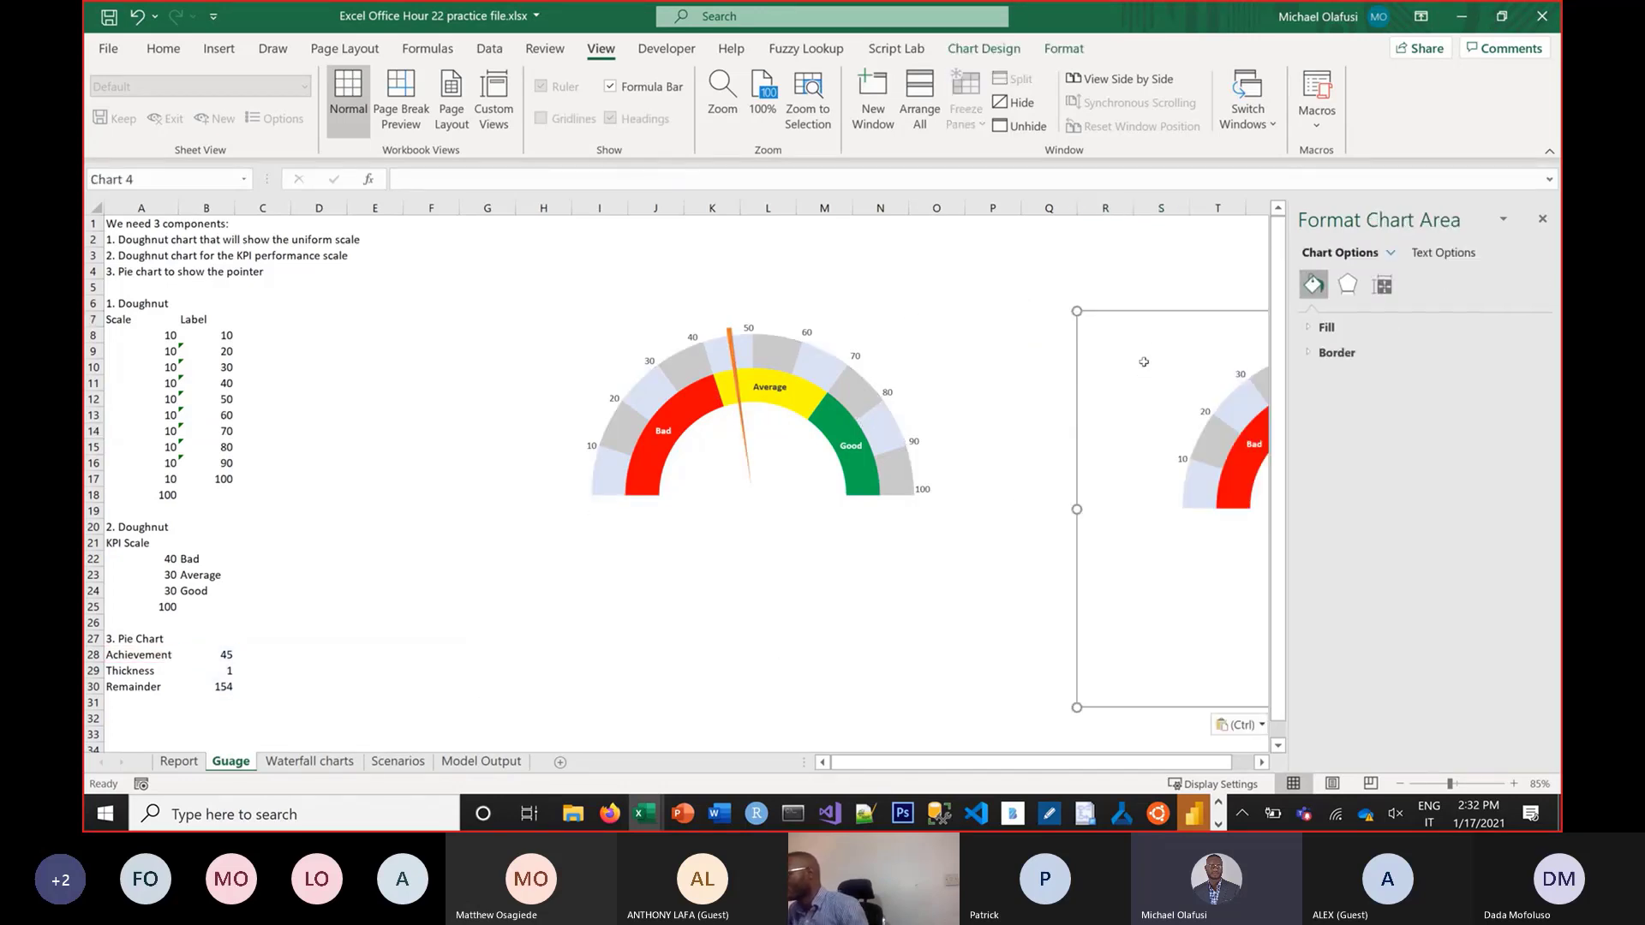
left_click(1254, 725)
left_click(1284, 699)
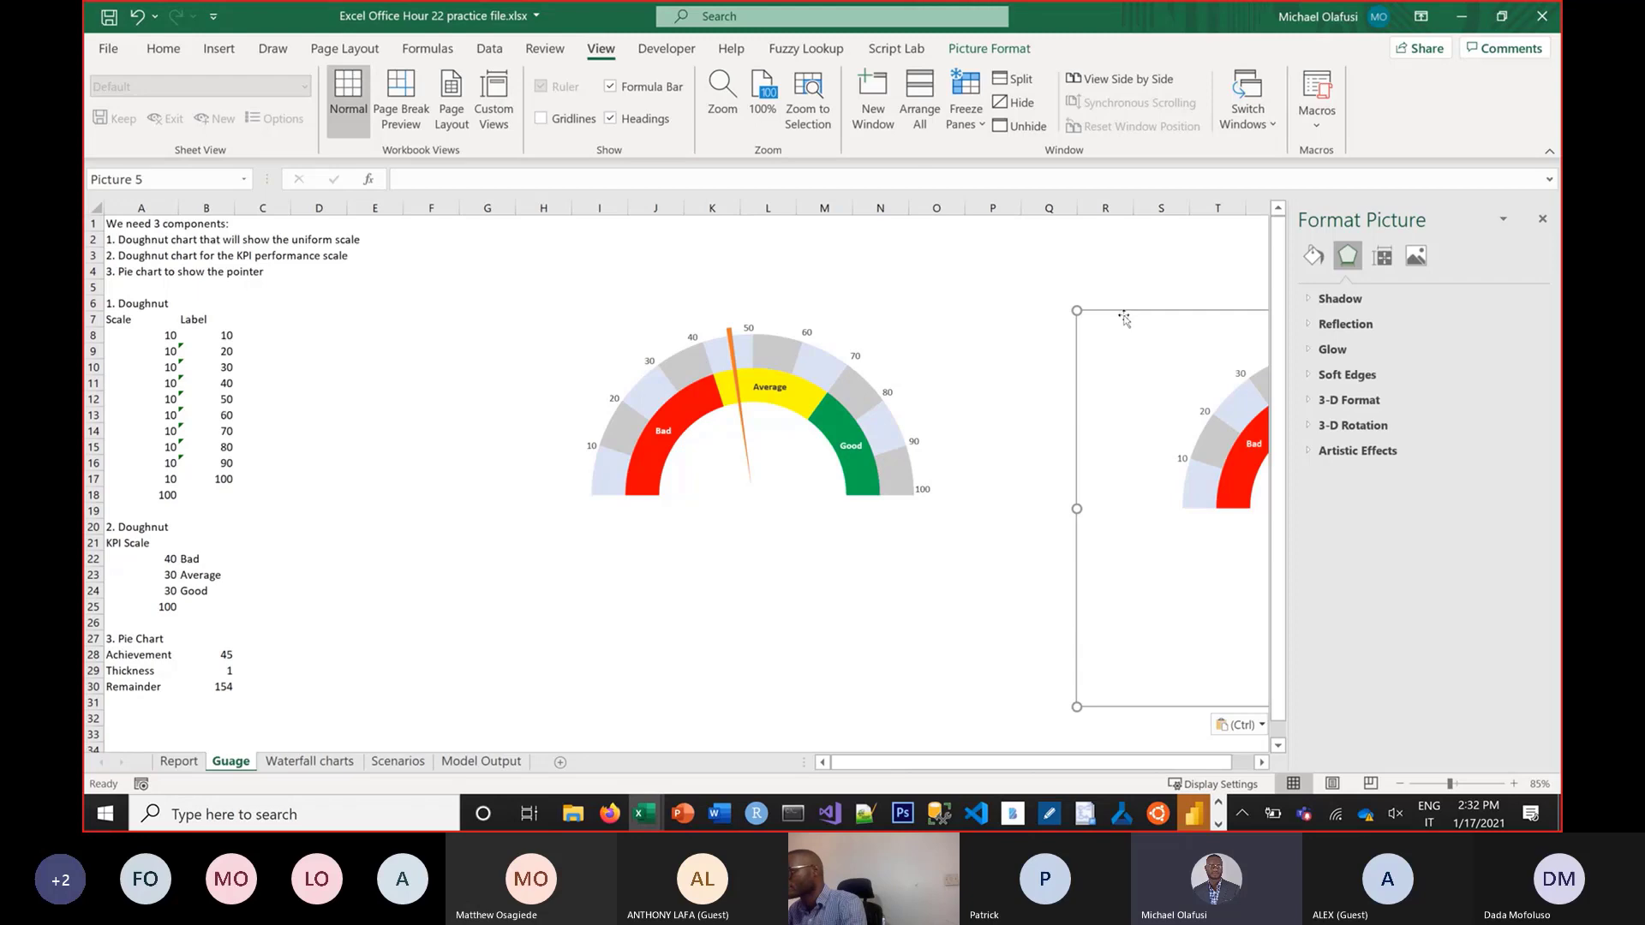
Link the pasted picture to the cells behind the gauge with =$G$5:$O$20 and move the picture closer to the chart
left_click(472, 181)
type("=")
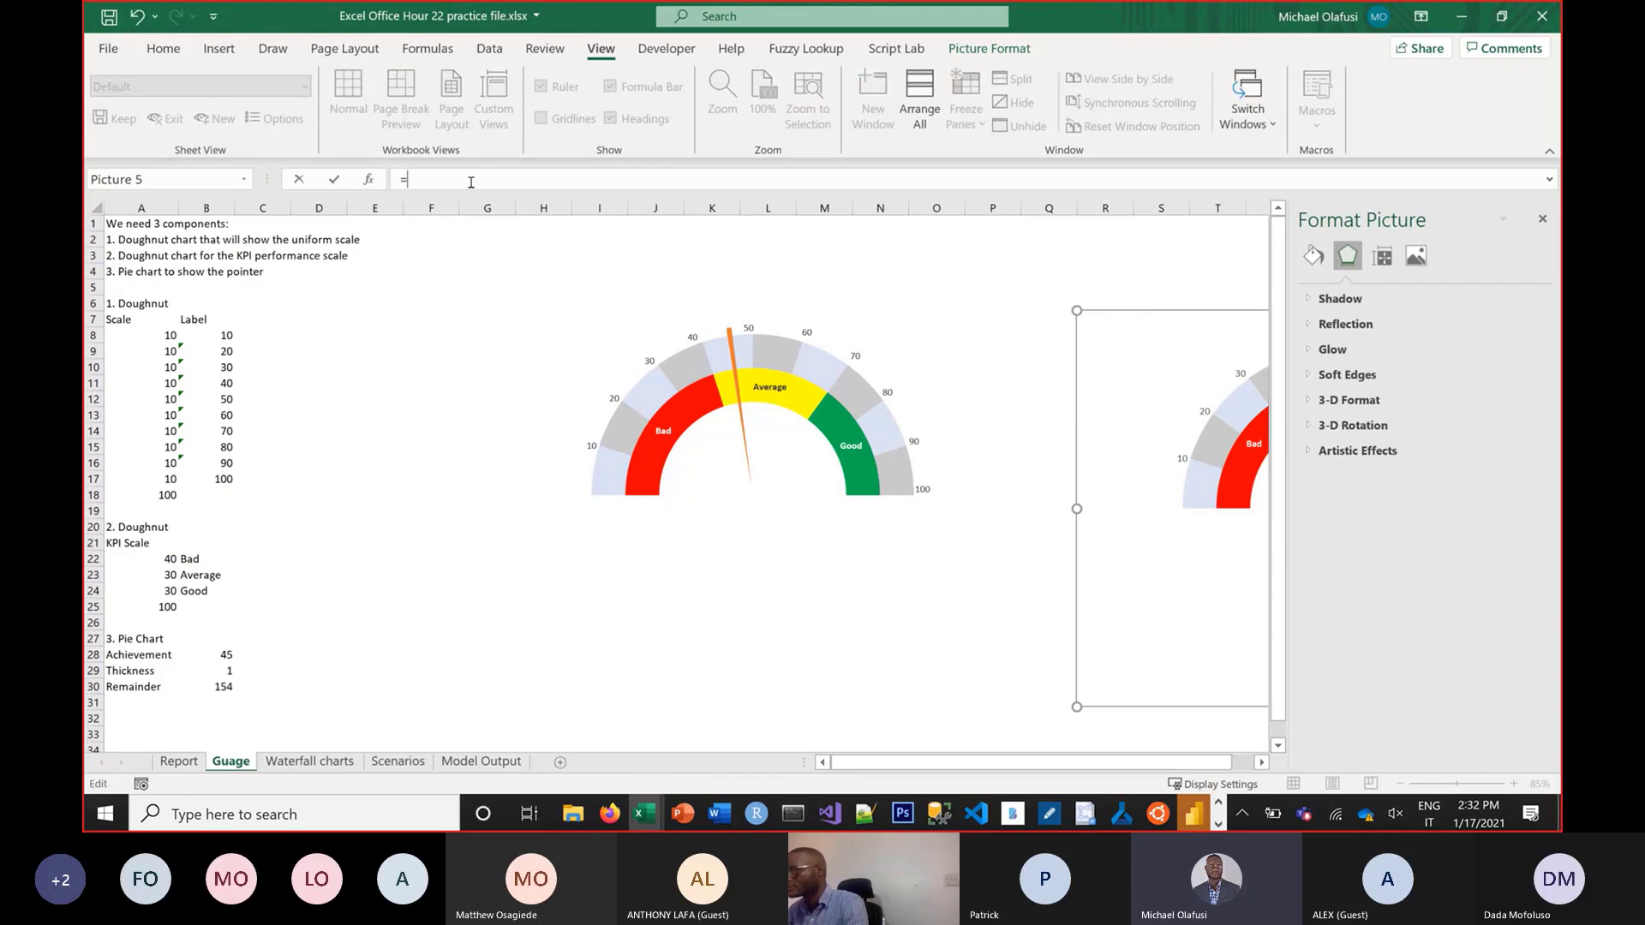
left_click(661, 367)
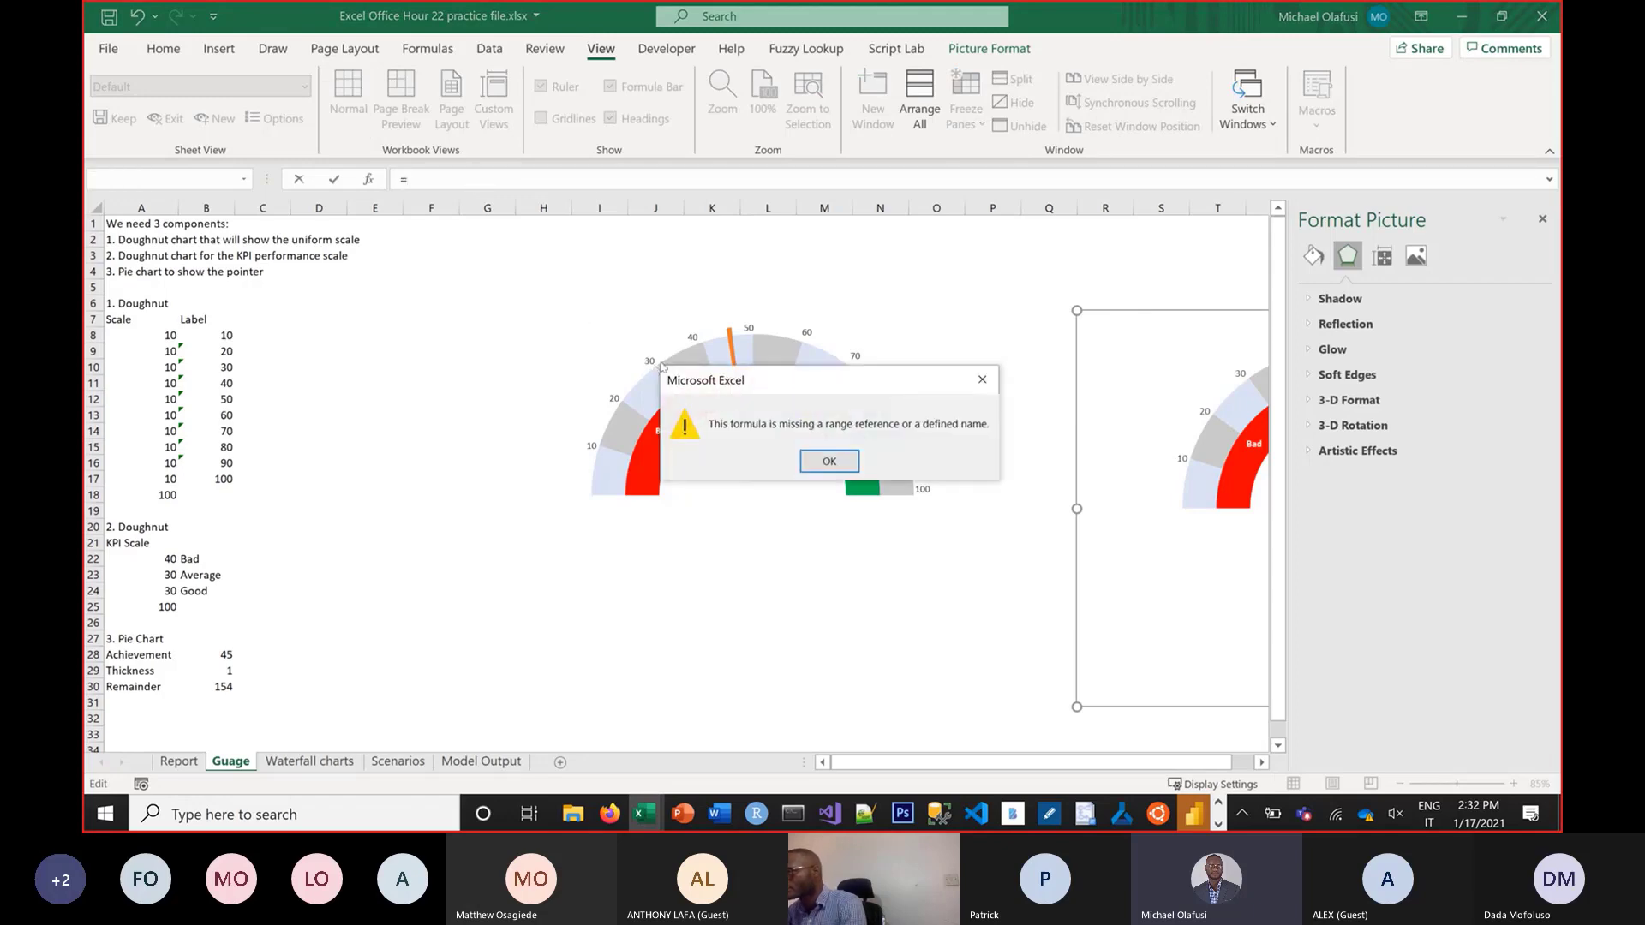
left_click(852, 465)
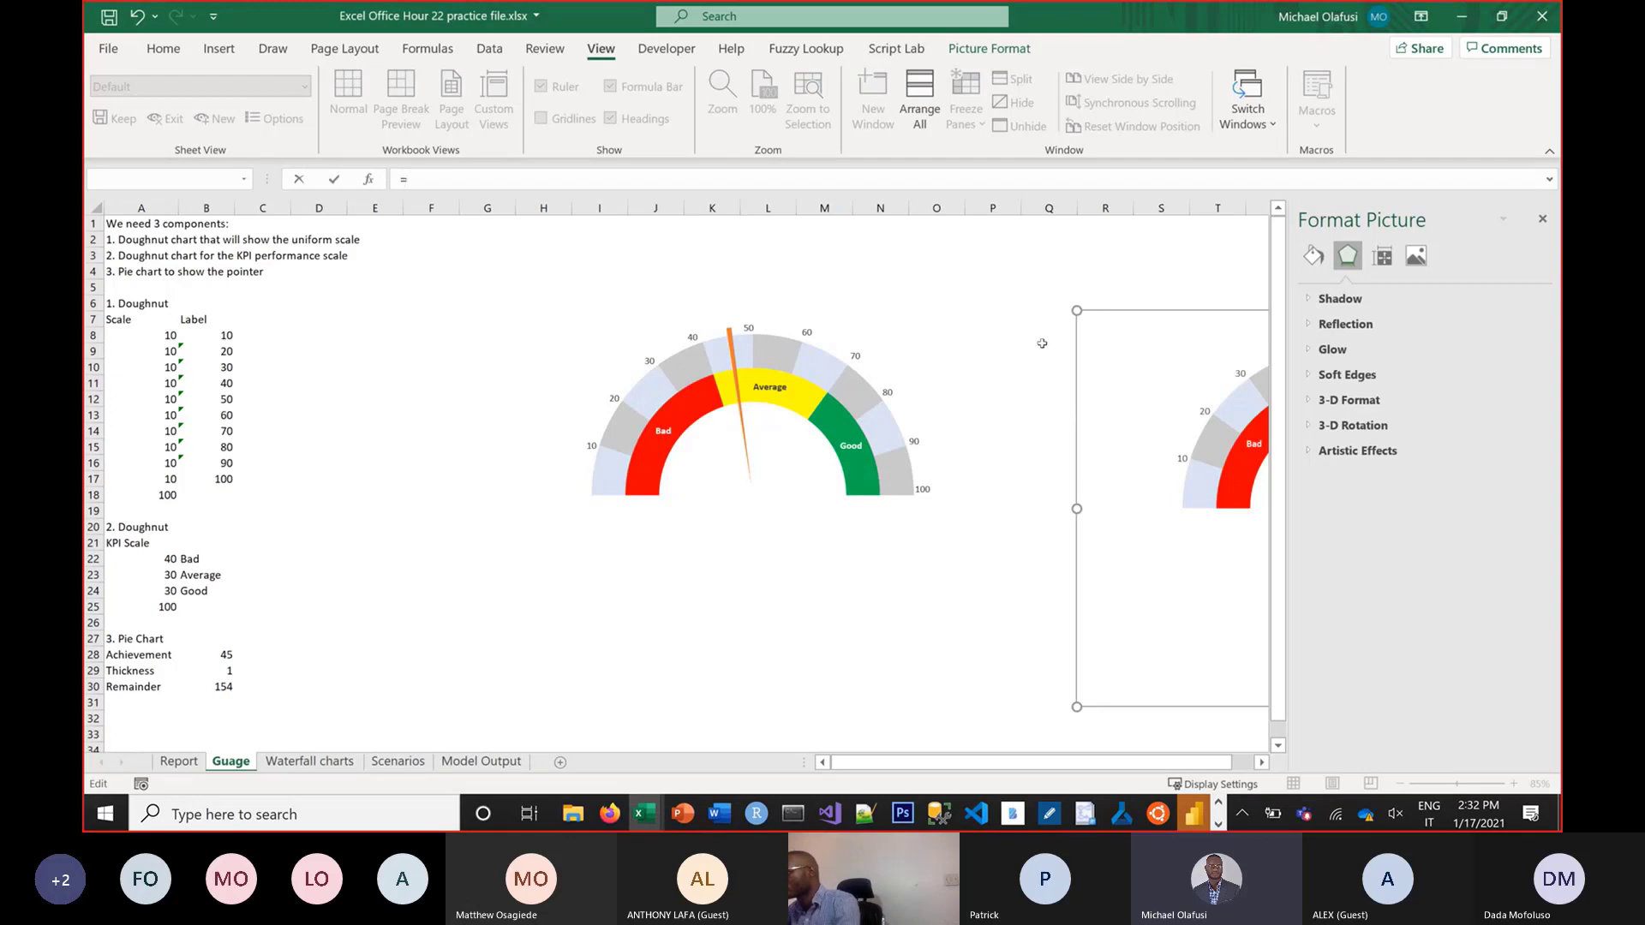
left_click_drag(831, 364, 962, 527)
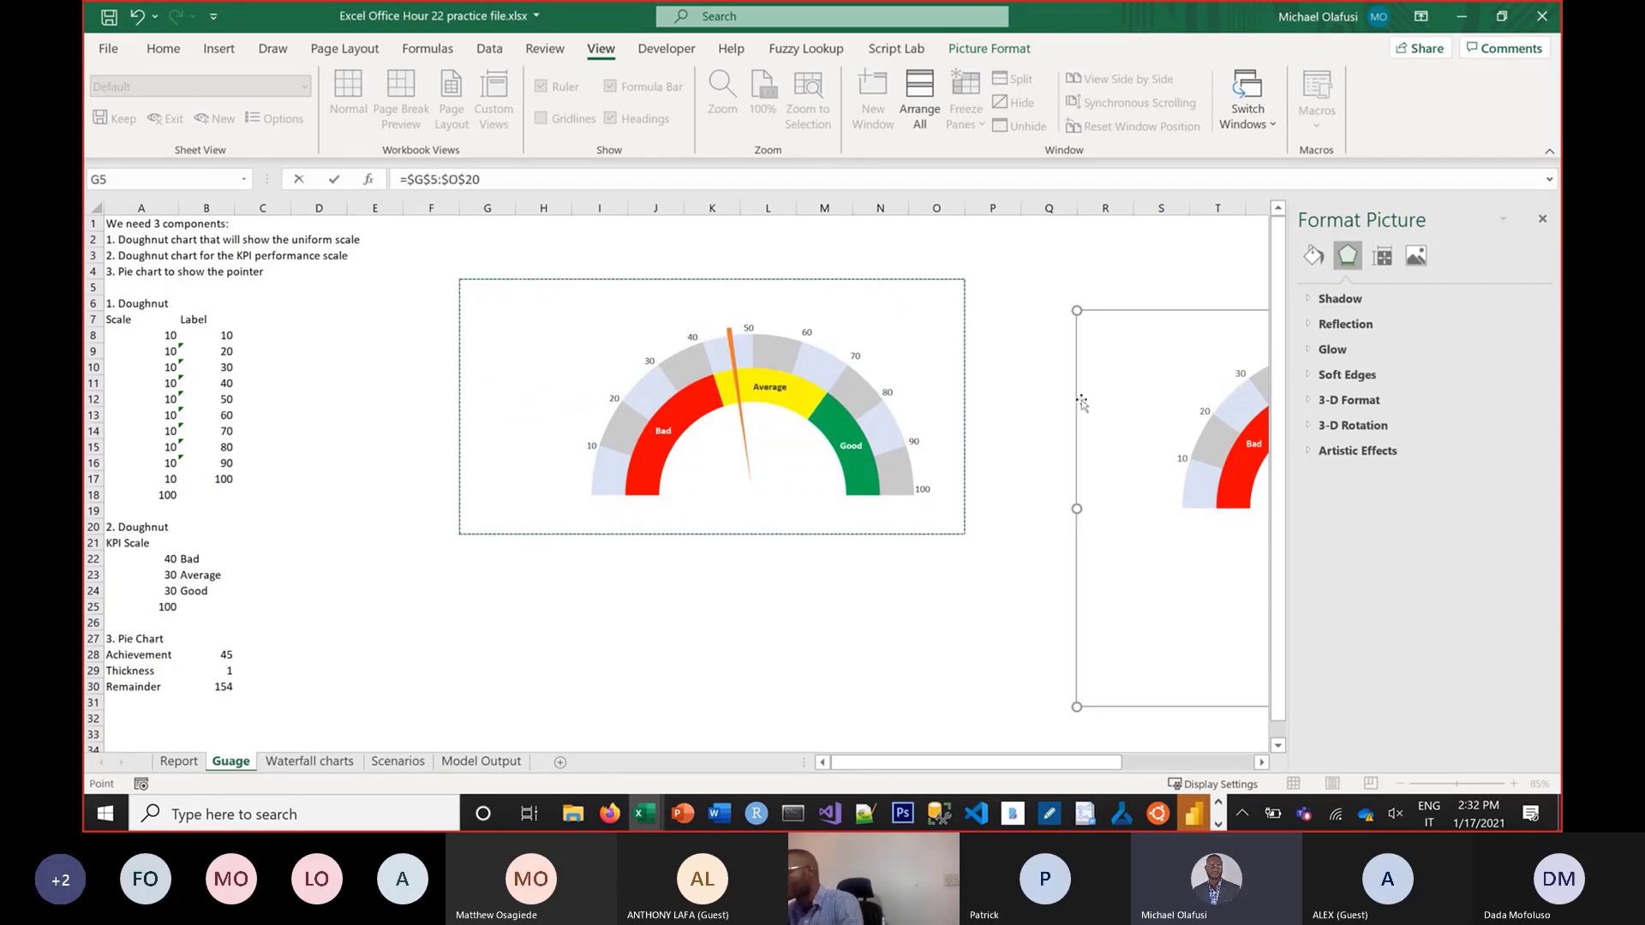
key("Return")
left_click_drag(1110, 311, 900, 307)
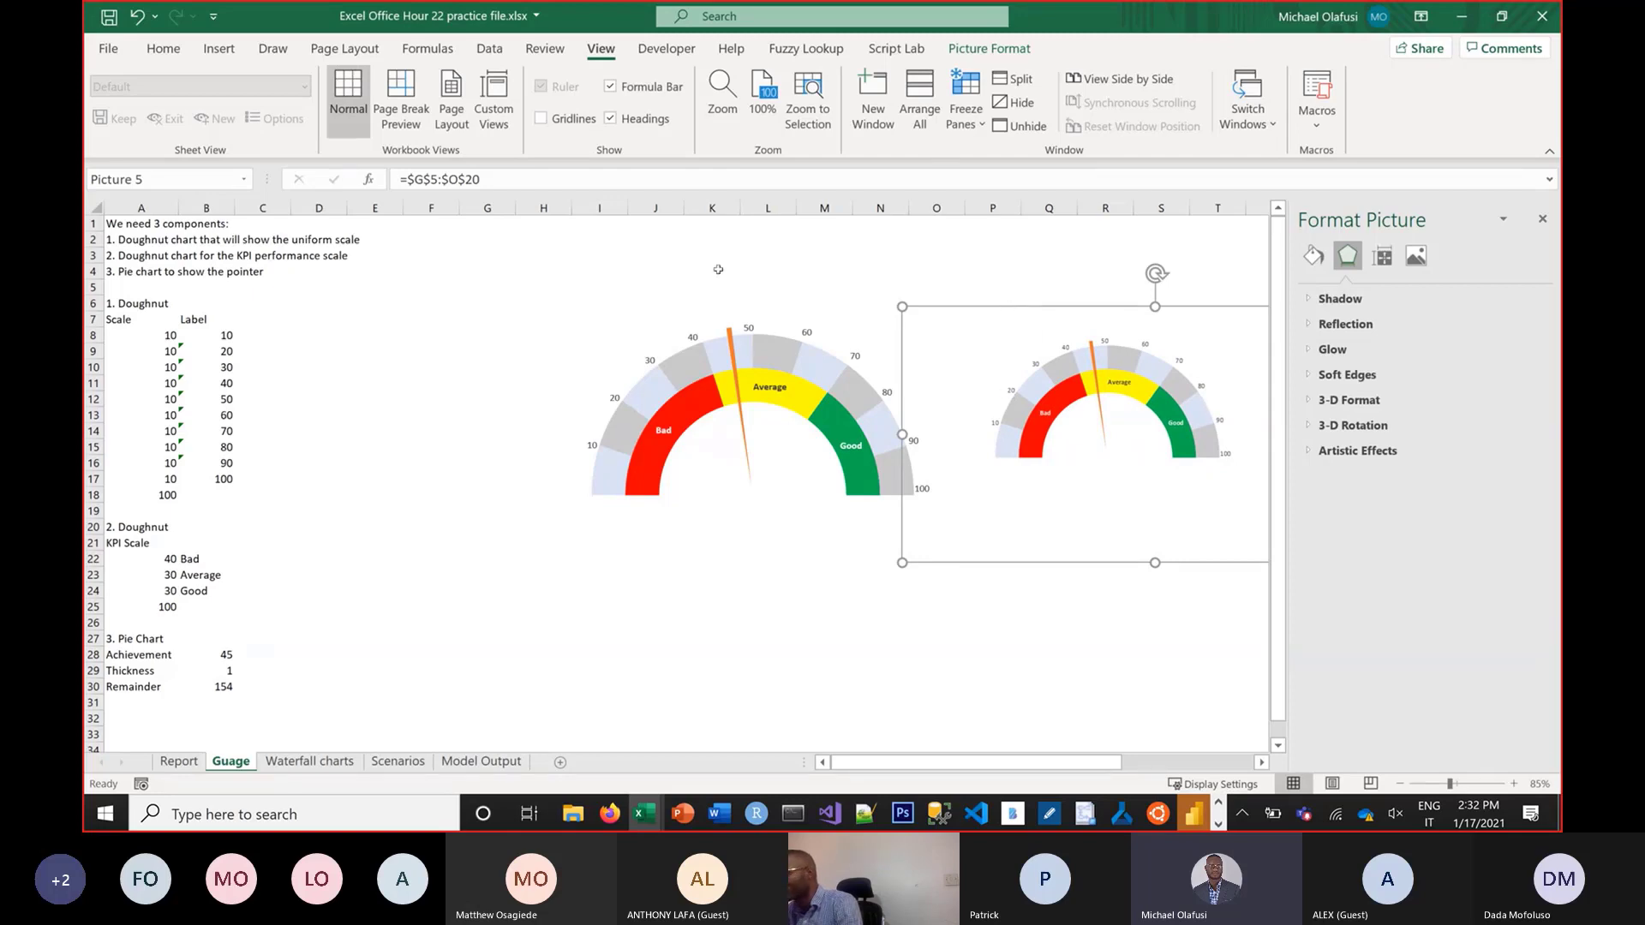
Shorten the picture's linked range to =$G$5:$O$17
left_click(502, 175)
key("BackSpace")
key("BackSpace")
type("18")
key("Return")
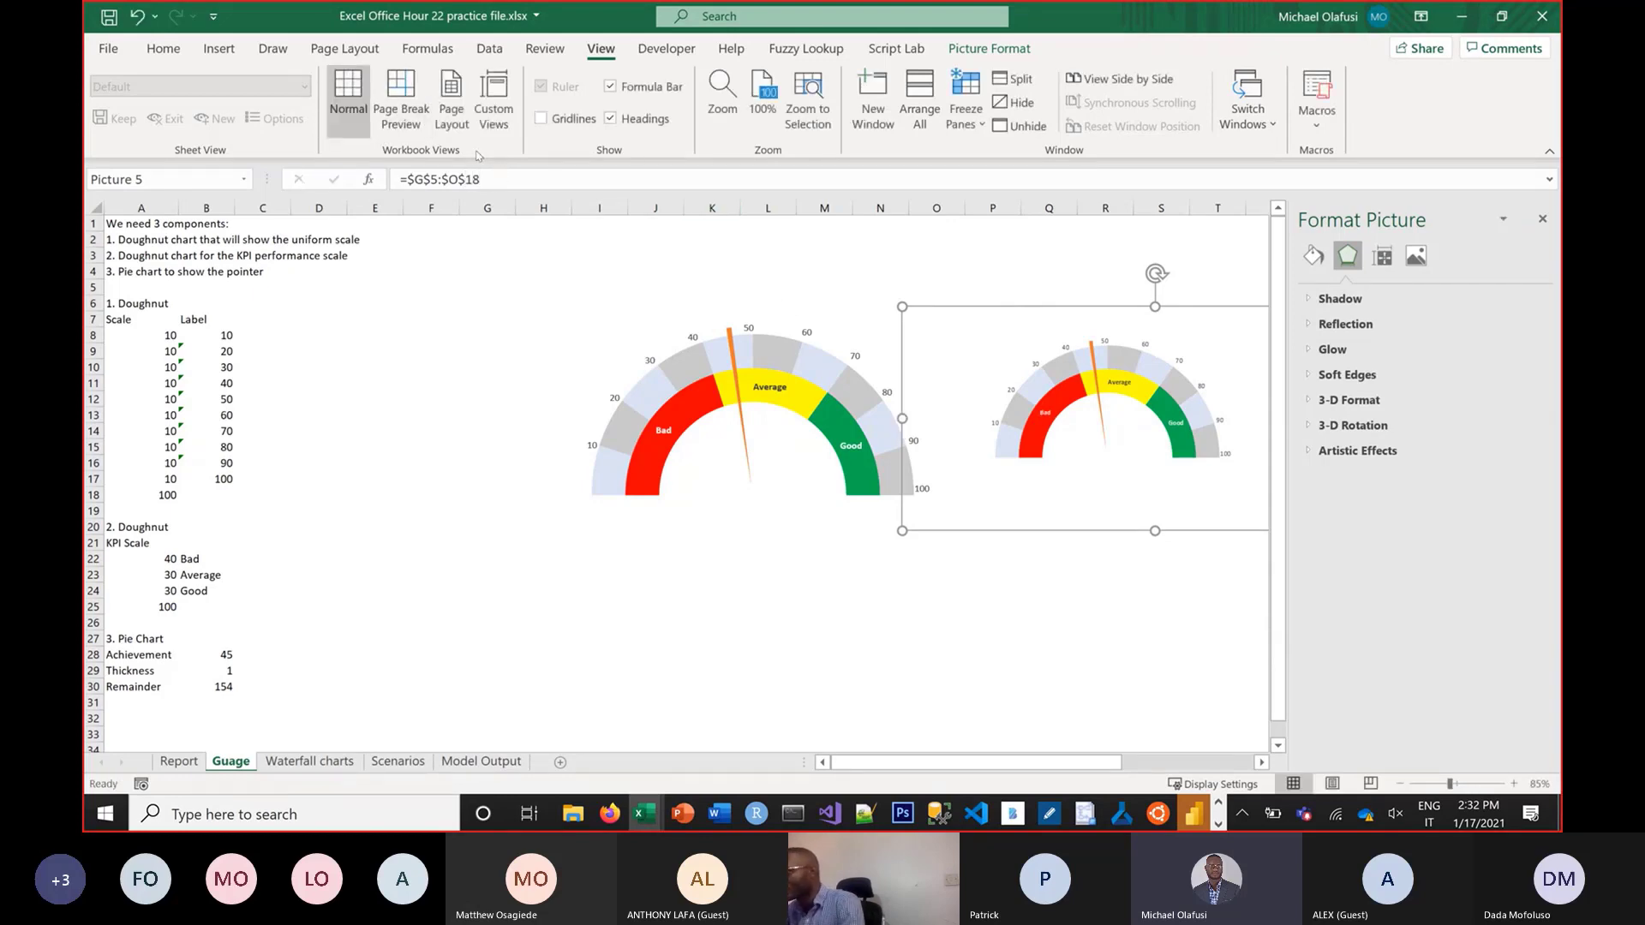
left_click(495, 173)
key("BackSpace")
type("7")
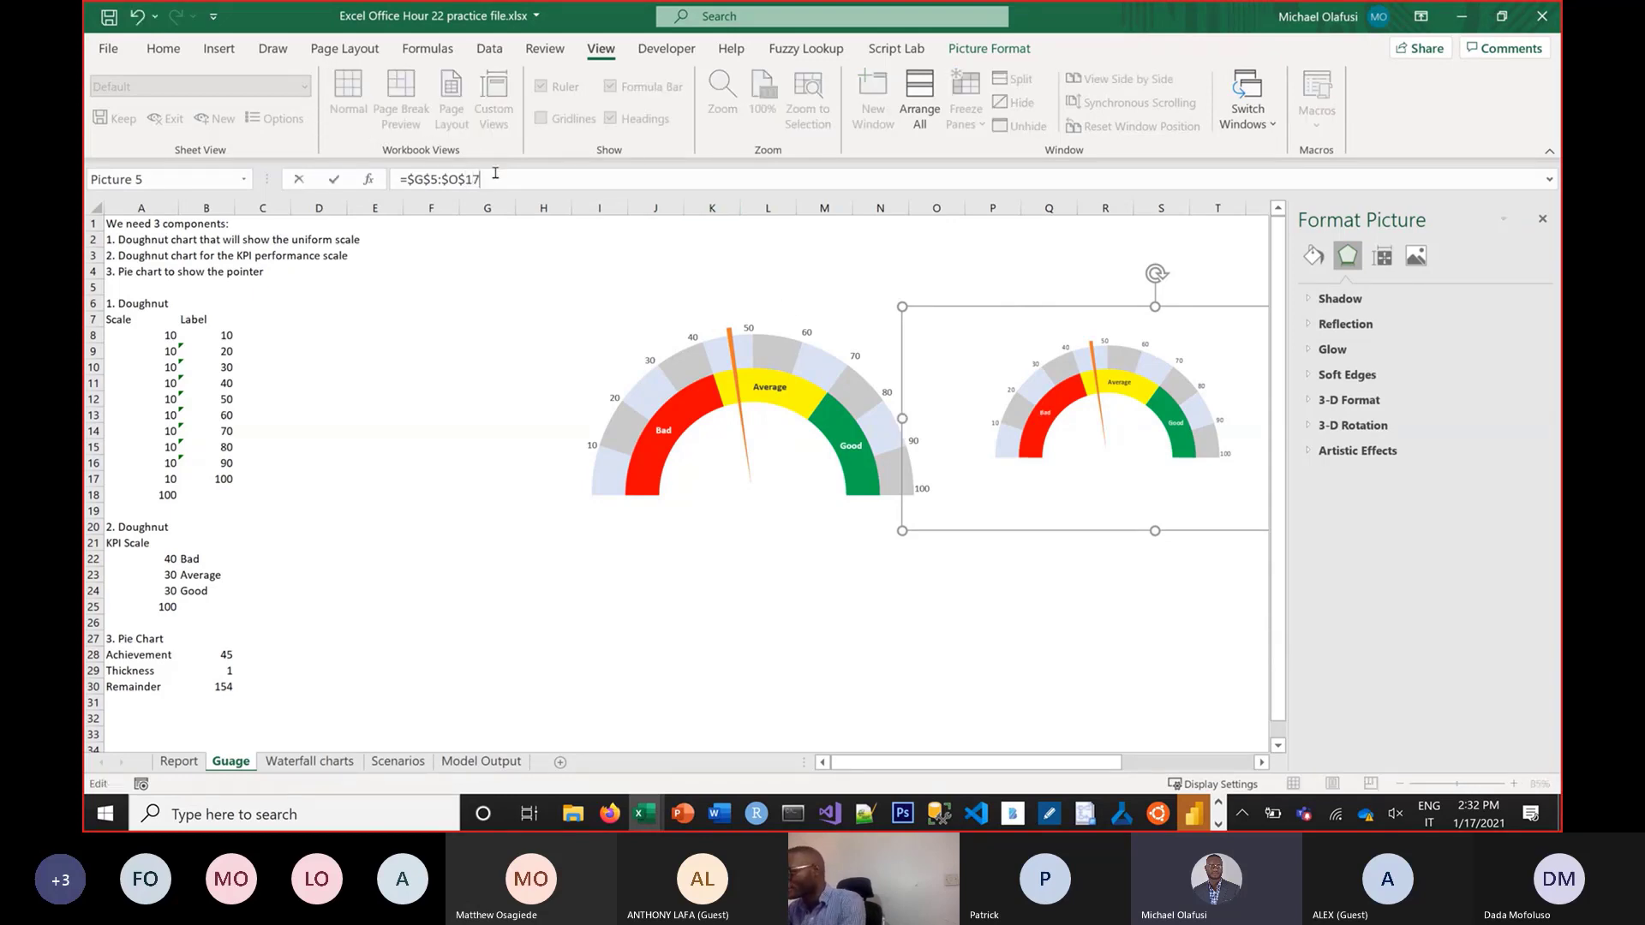
key("Return")
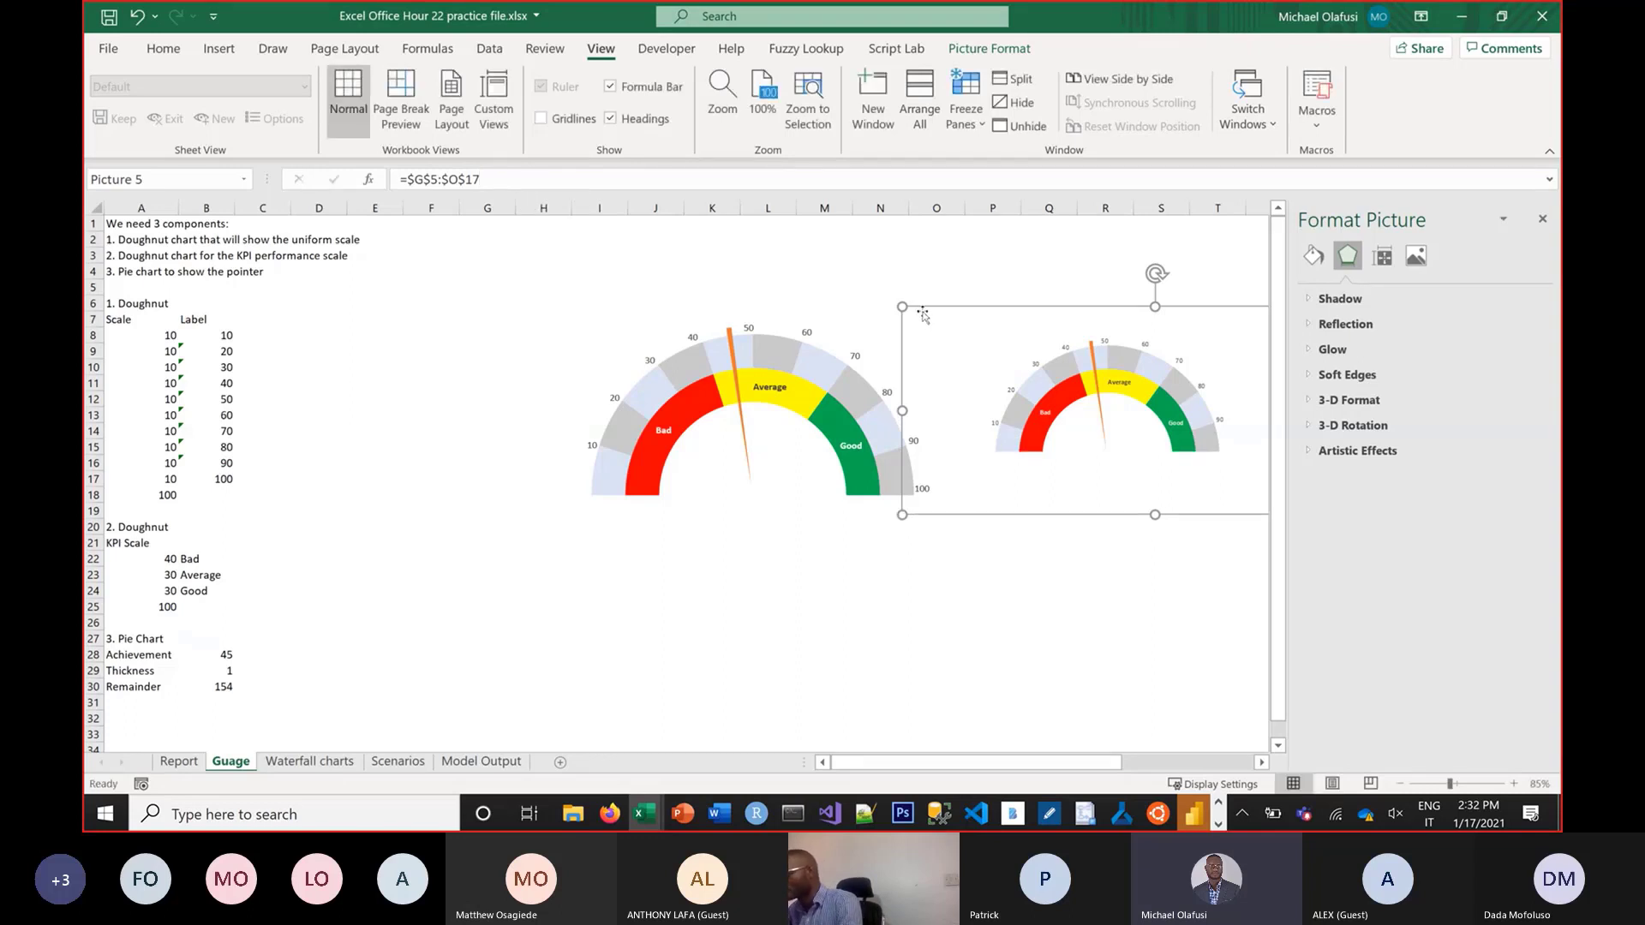
Cut the linked gauge picture from the Guage sheet and paste it at cell D6 of the Report sheet
key("Delete")
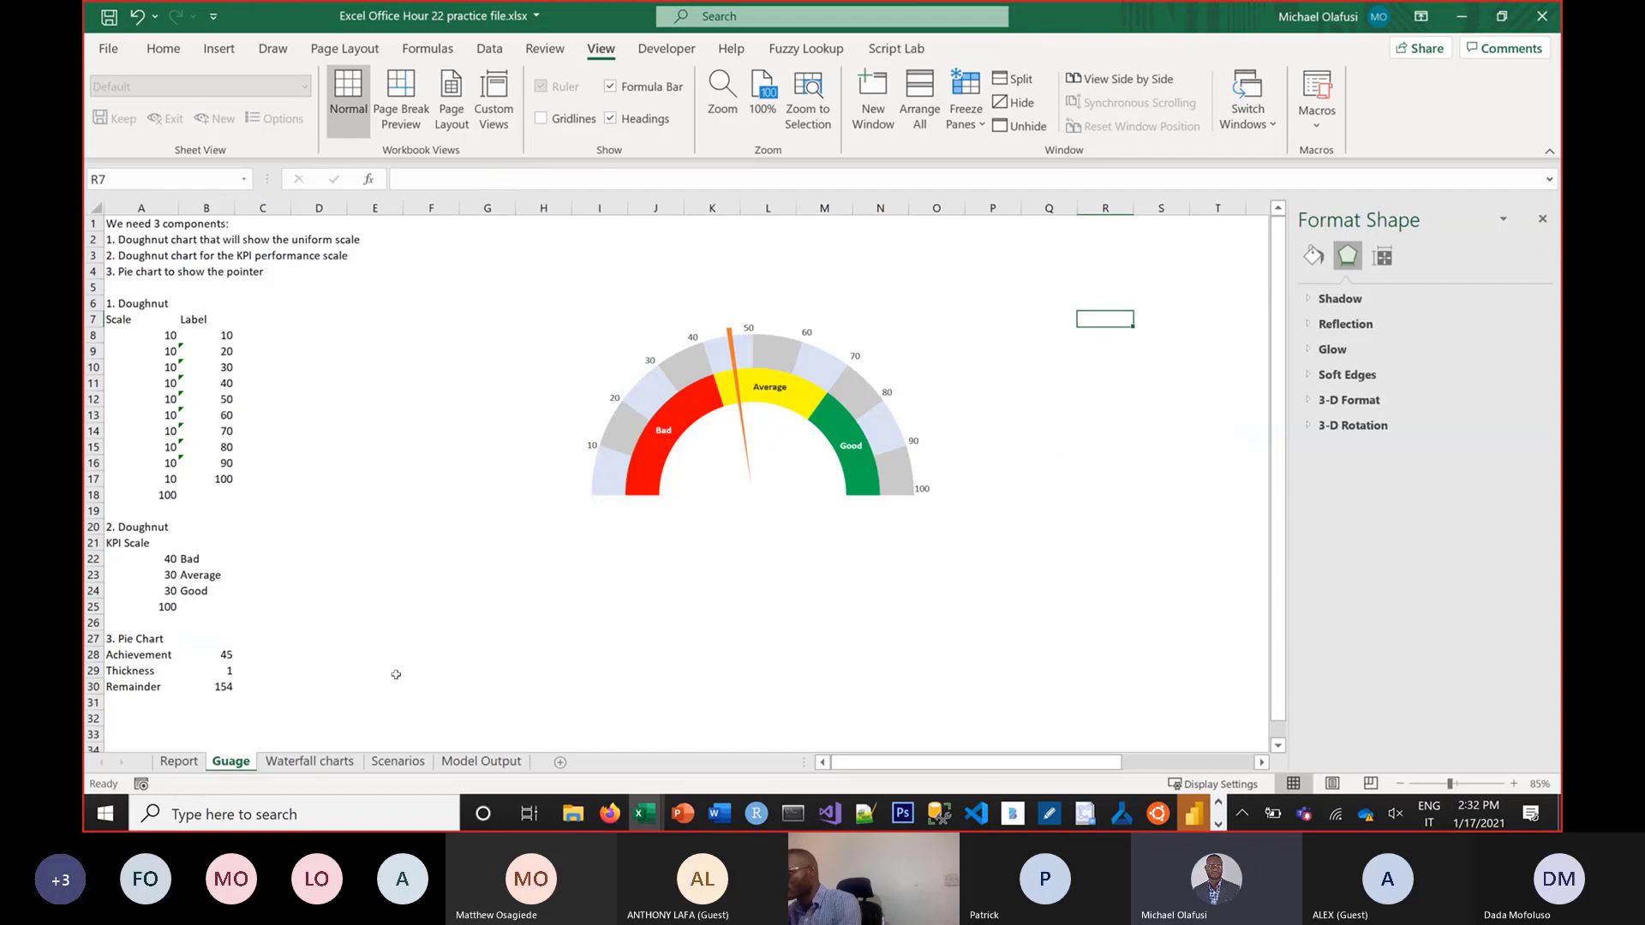
left_click(179, 761)
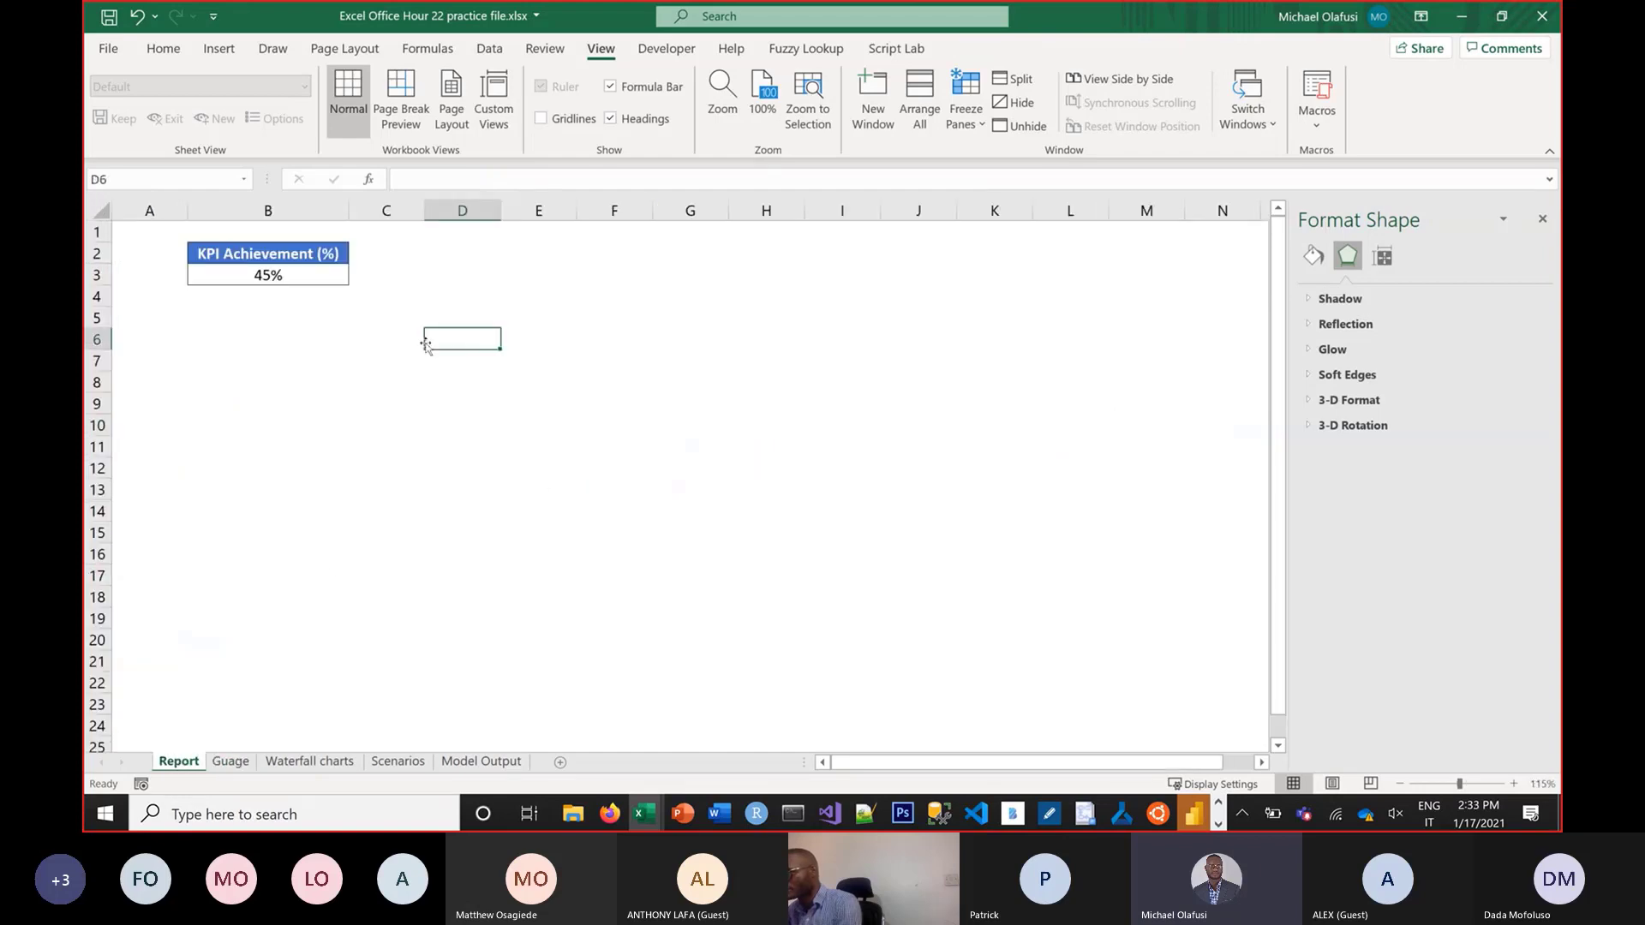
key("ctrl+v")
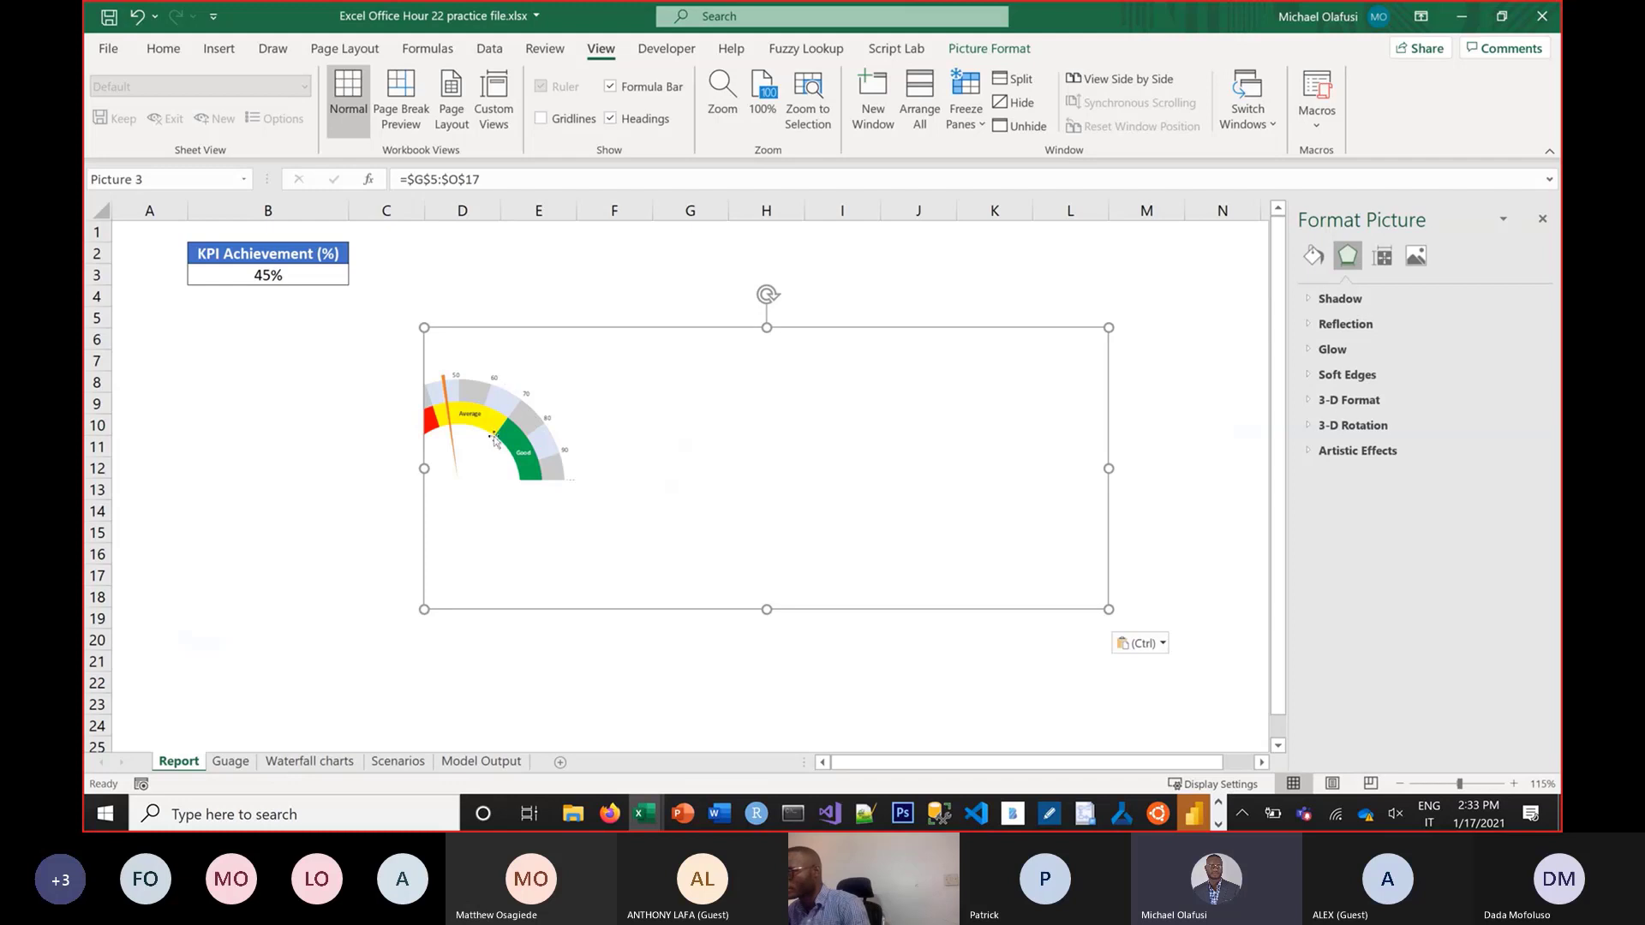
Undo a trial widening of the pasted picture, delete the picture from the Report sheet and return to the Guage sheet
left_click_drag(426, 470, 333, 478)
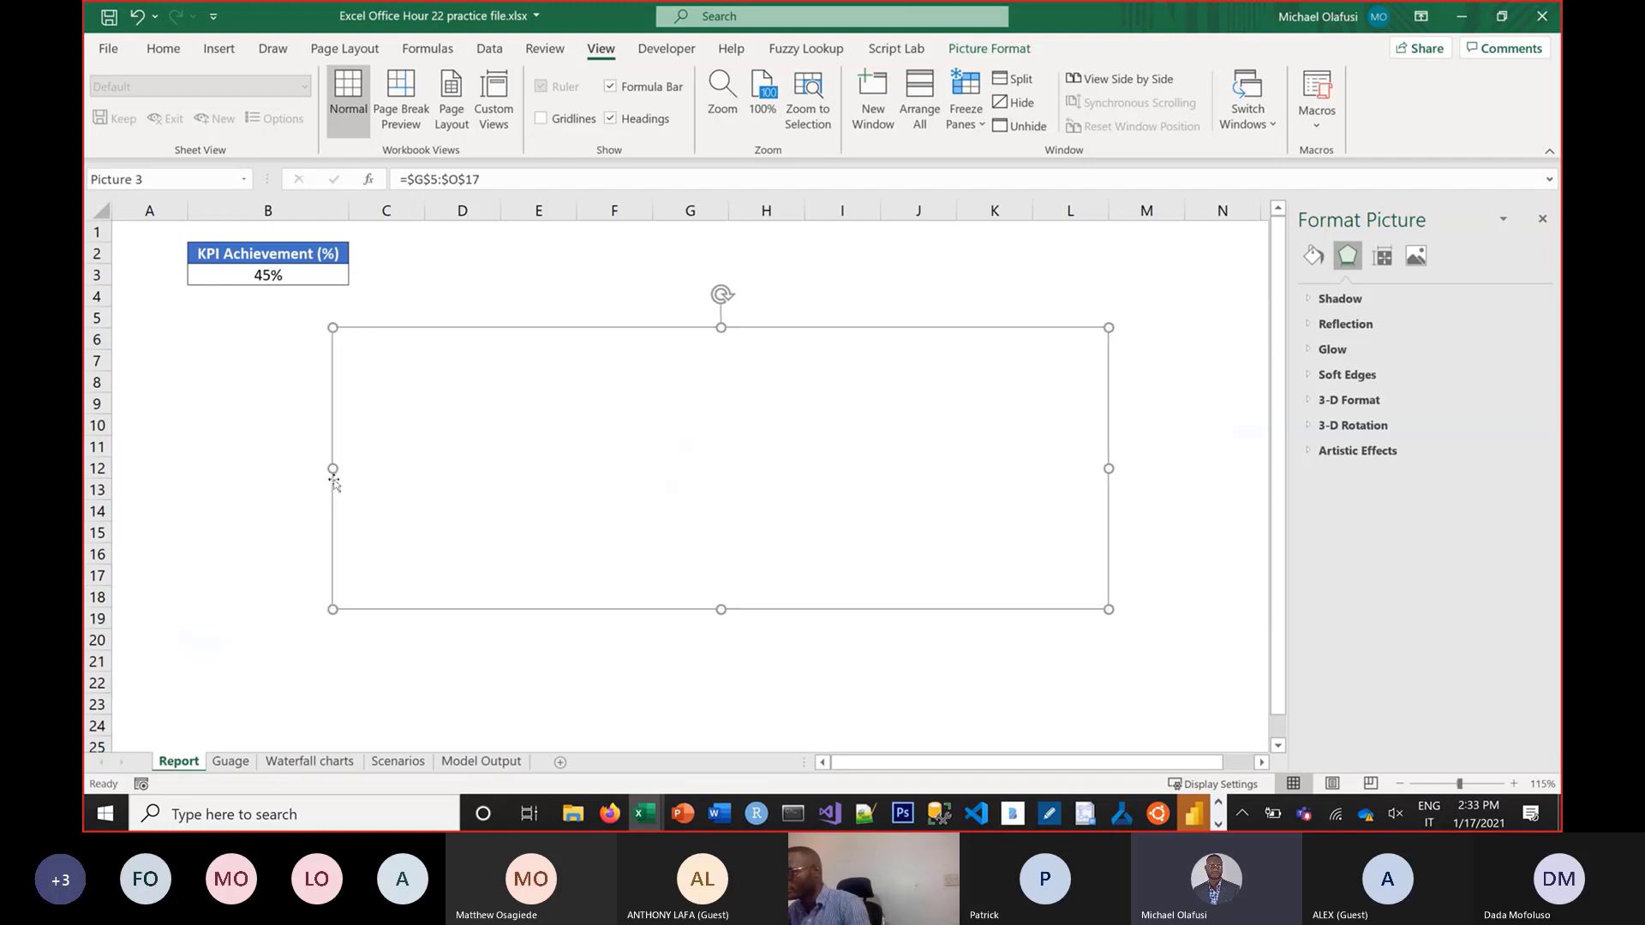
key("ctrl+z")
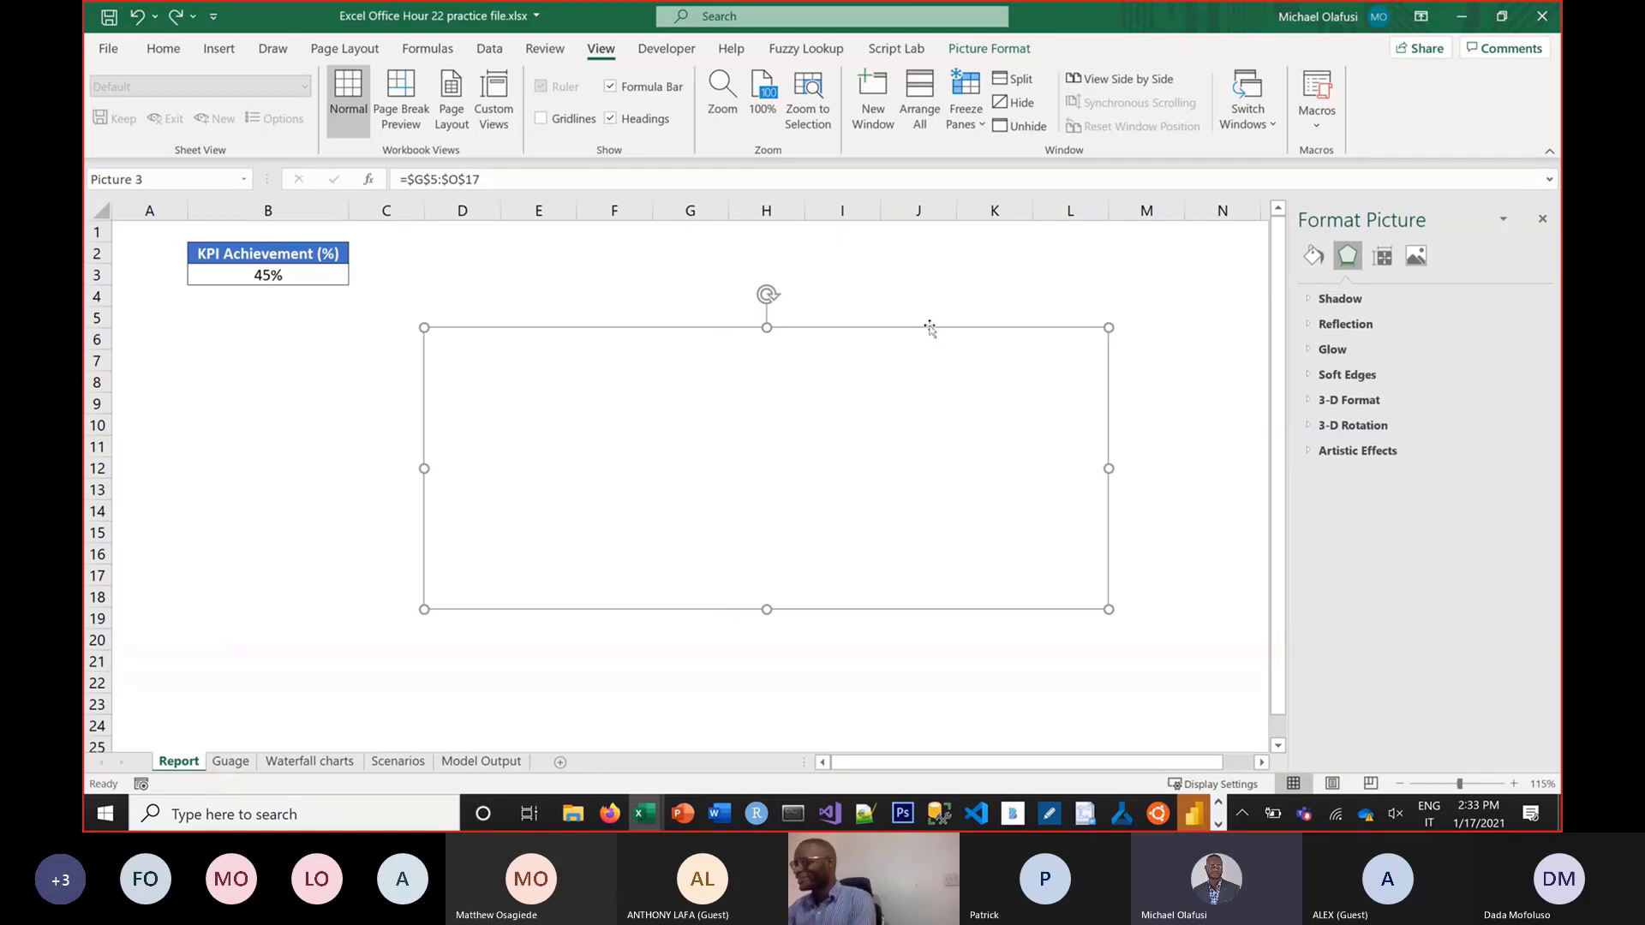
key("Delete")
left_click(230, 762)
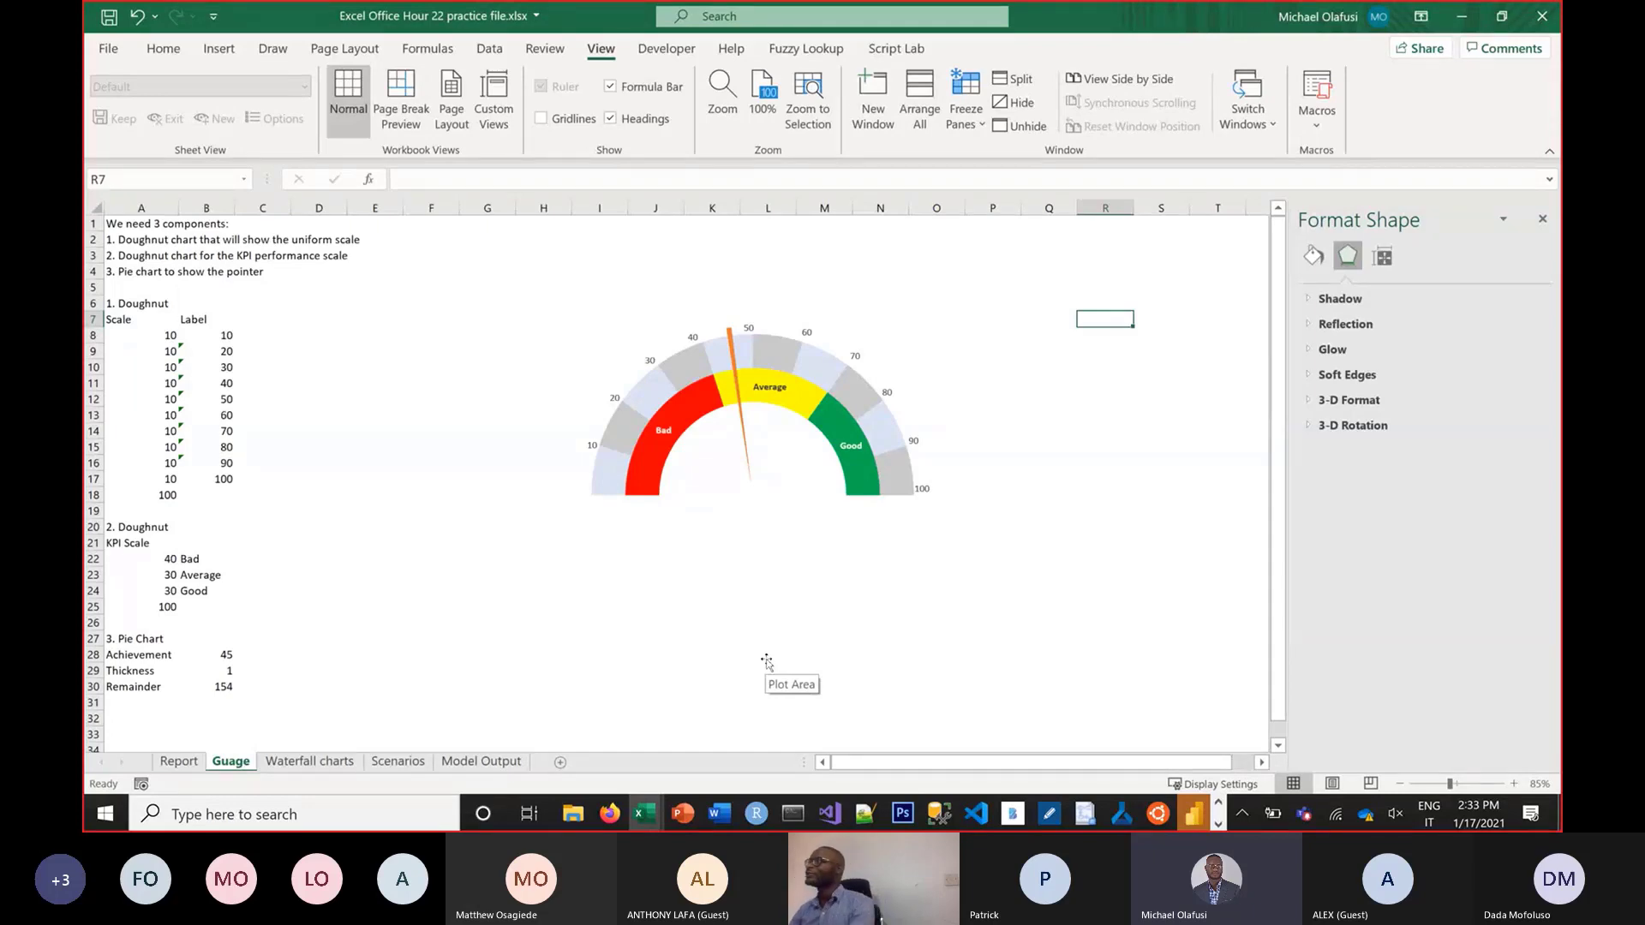
key("alt+Tab")
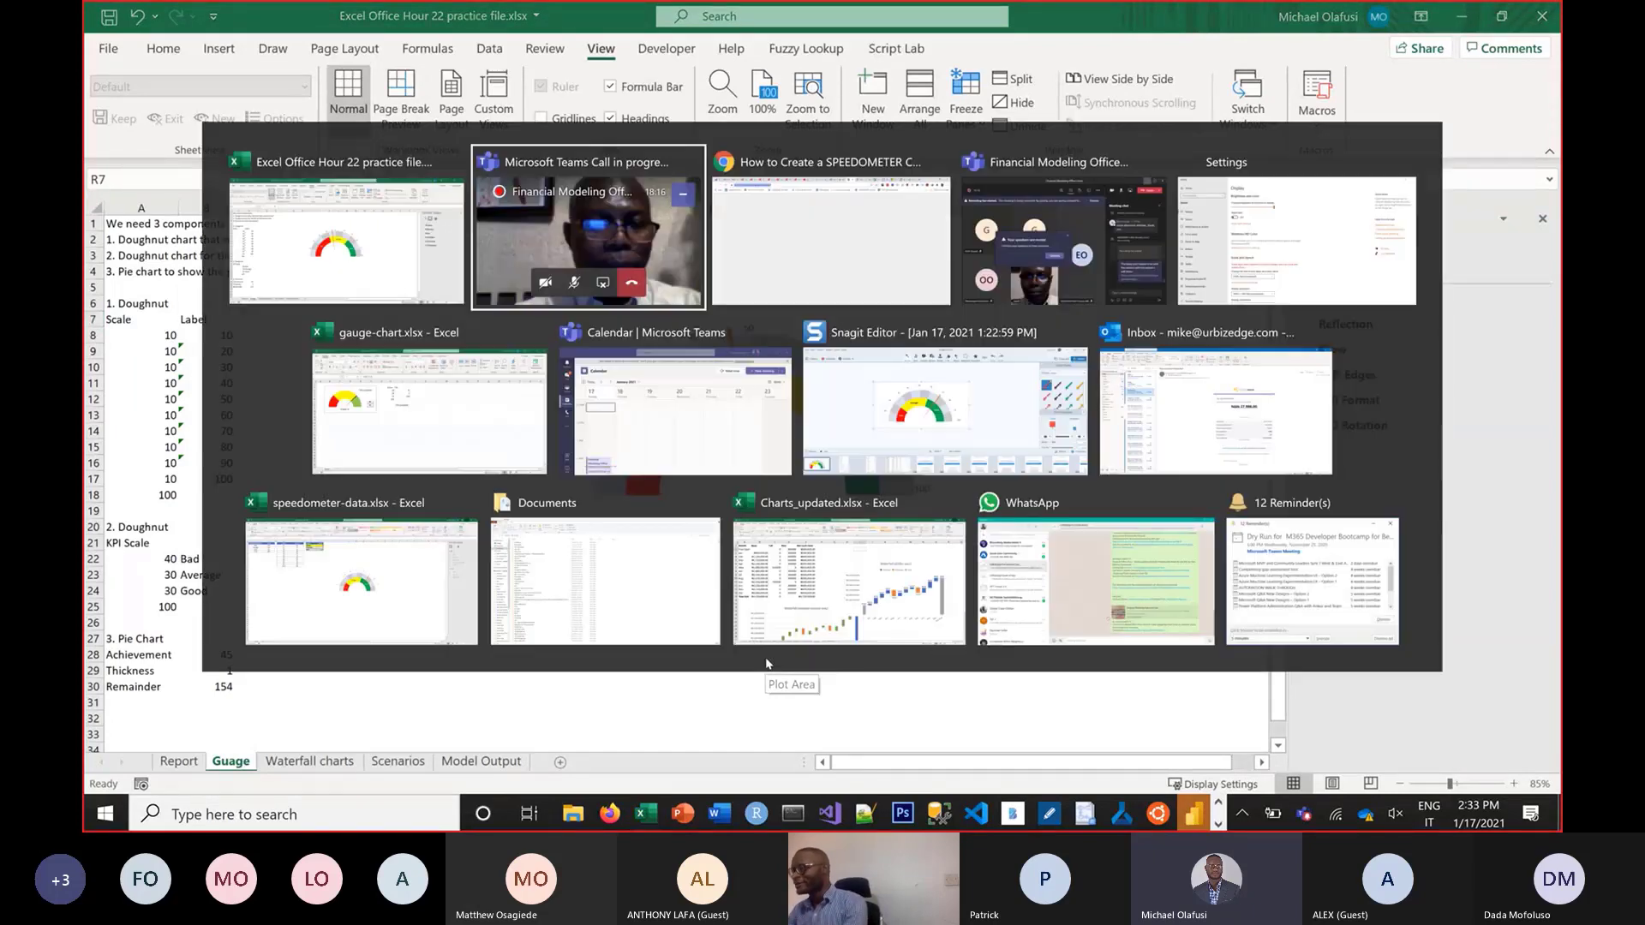
key("Tab")
key("Tab")
key("Tab")
key("Tab")
key("Tab")
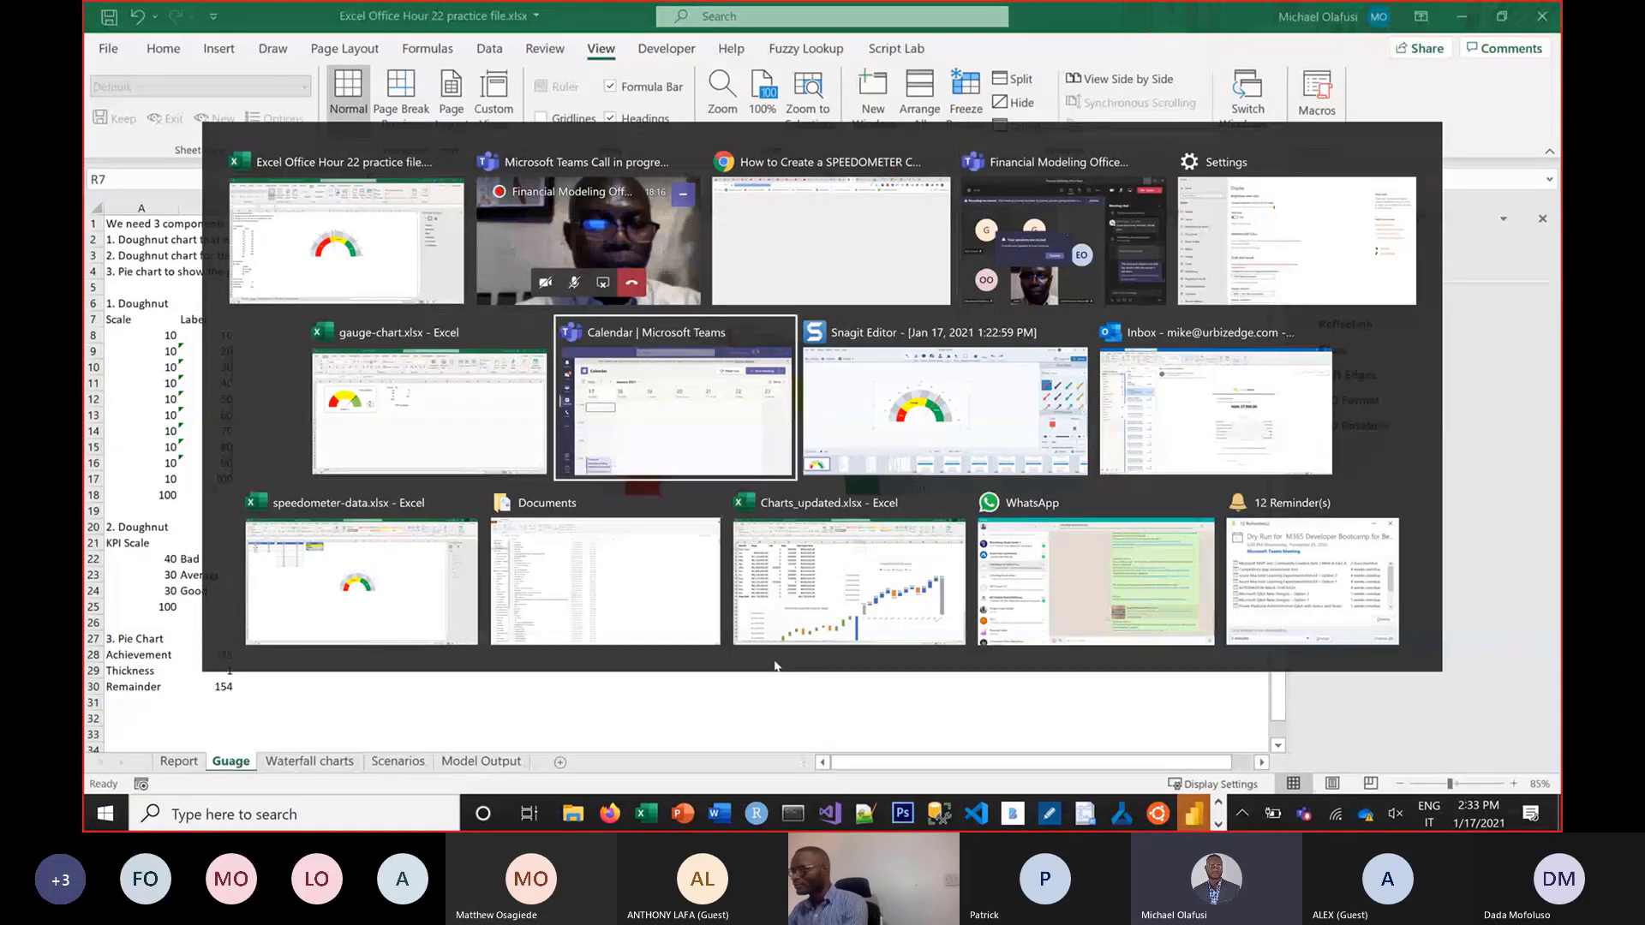
key("Escape")
View the Waterfall charts sheet and switch to the excelchamps.com speedometer tutorial in Chrome
key("ctrl+Page_Down")
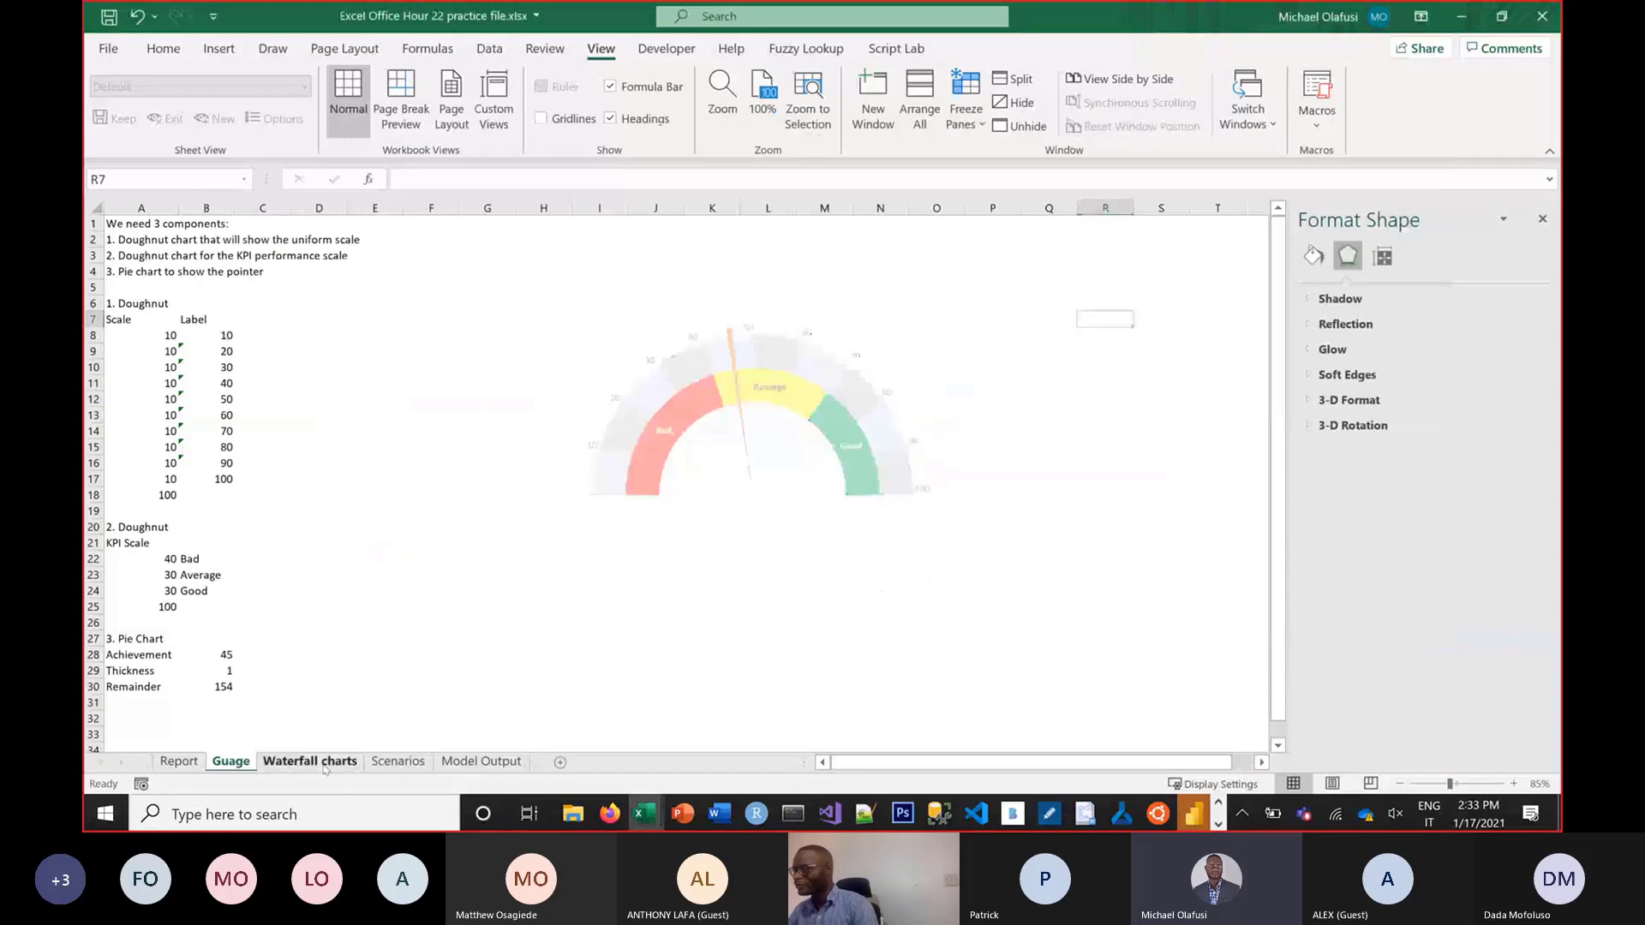
left_click(386, 473)
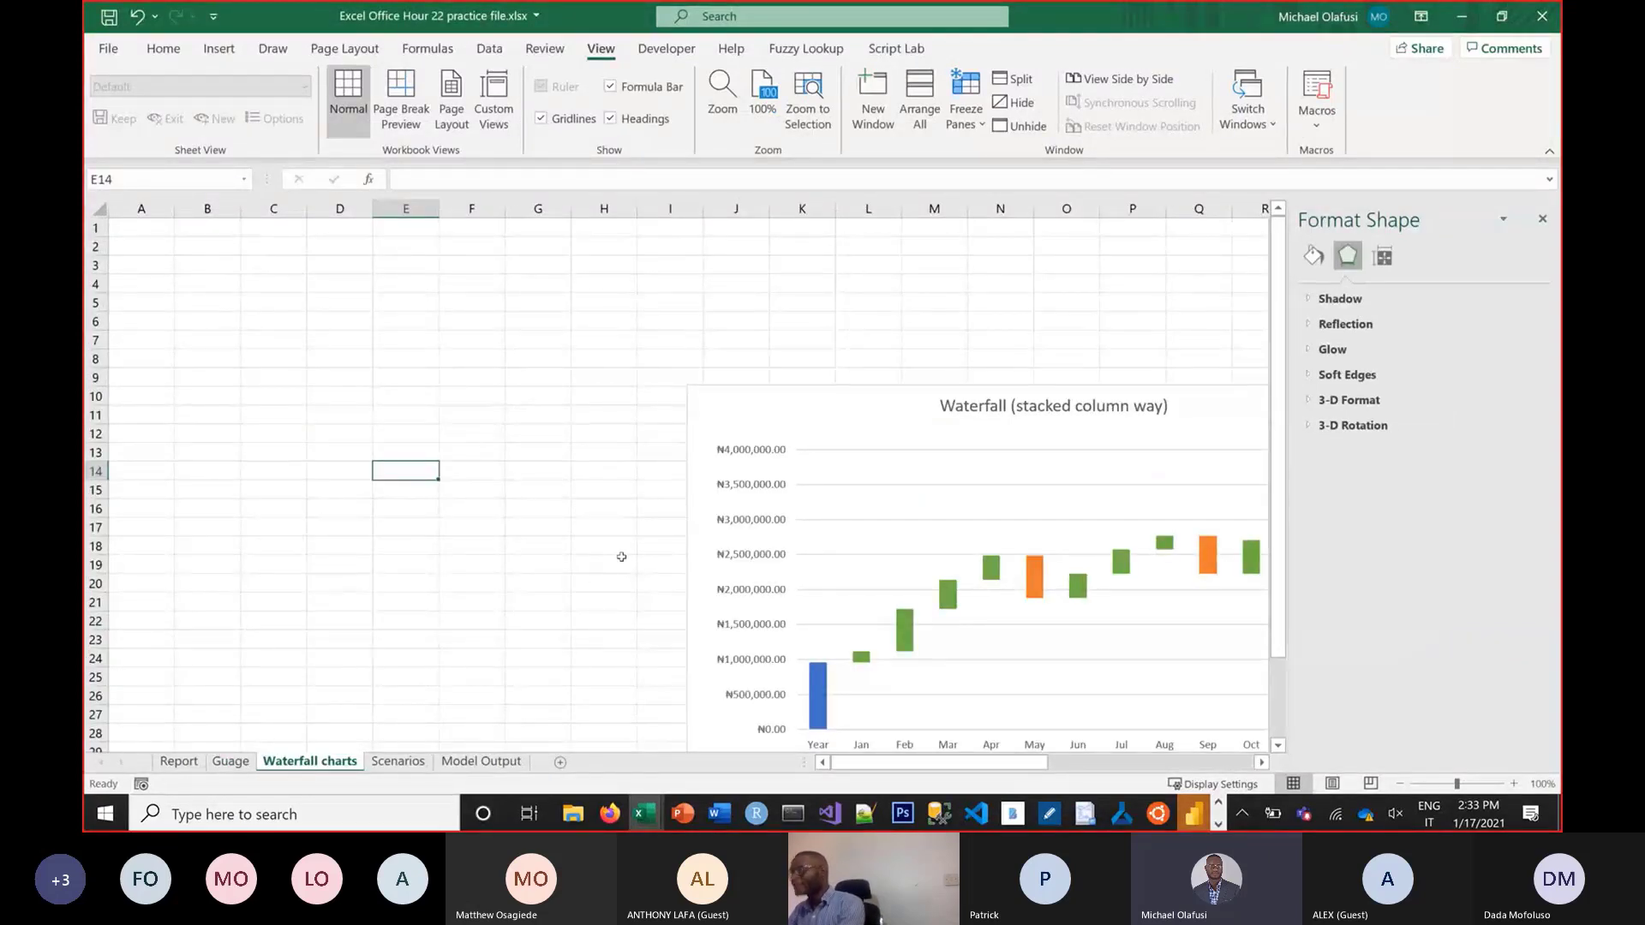
key("alt+Tab")
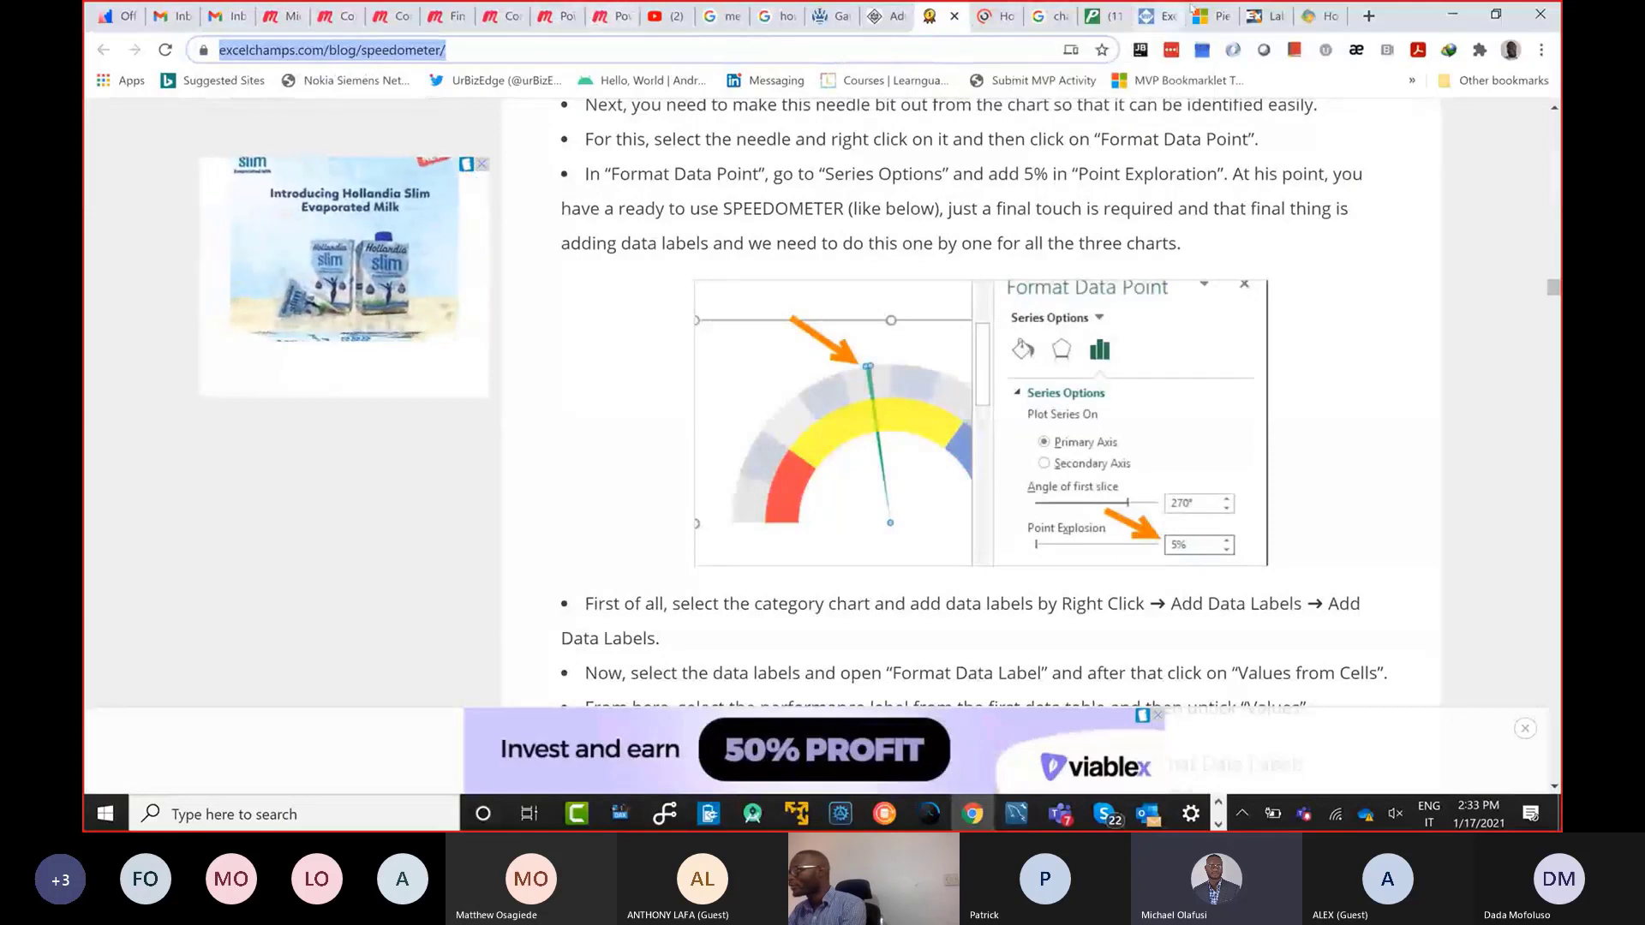
Switch to the Mentimeter presentation and advance from the agenda slide to the gauge chart poll question
left_click(124, 16)
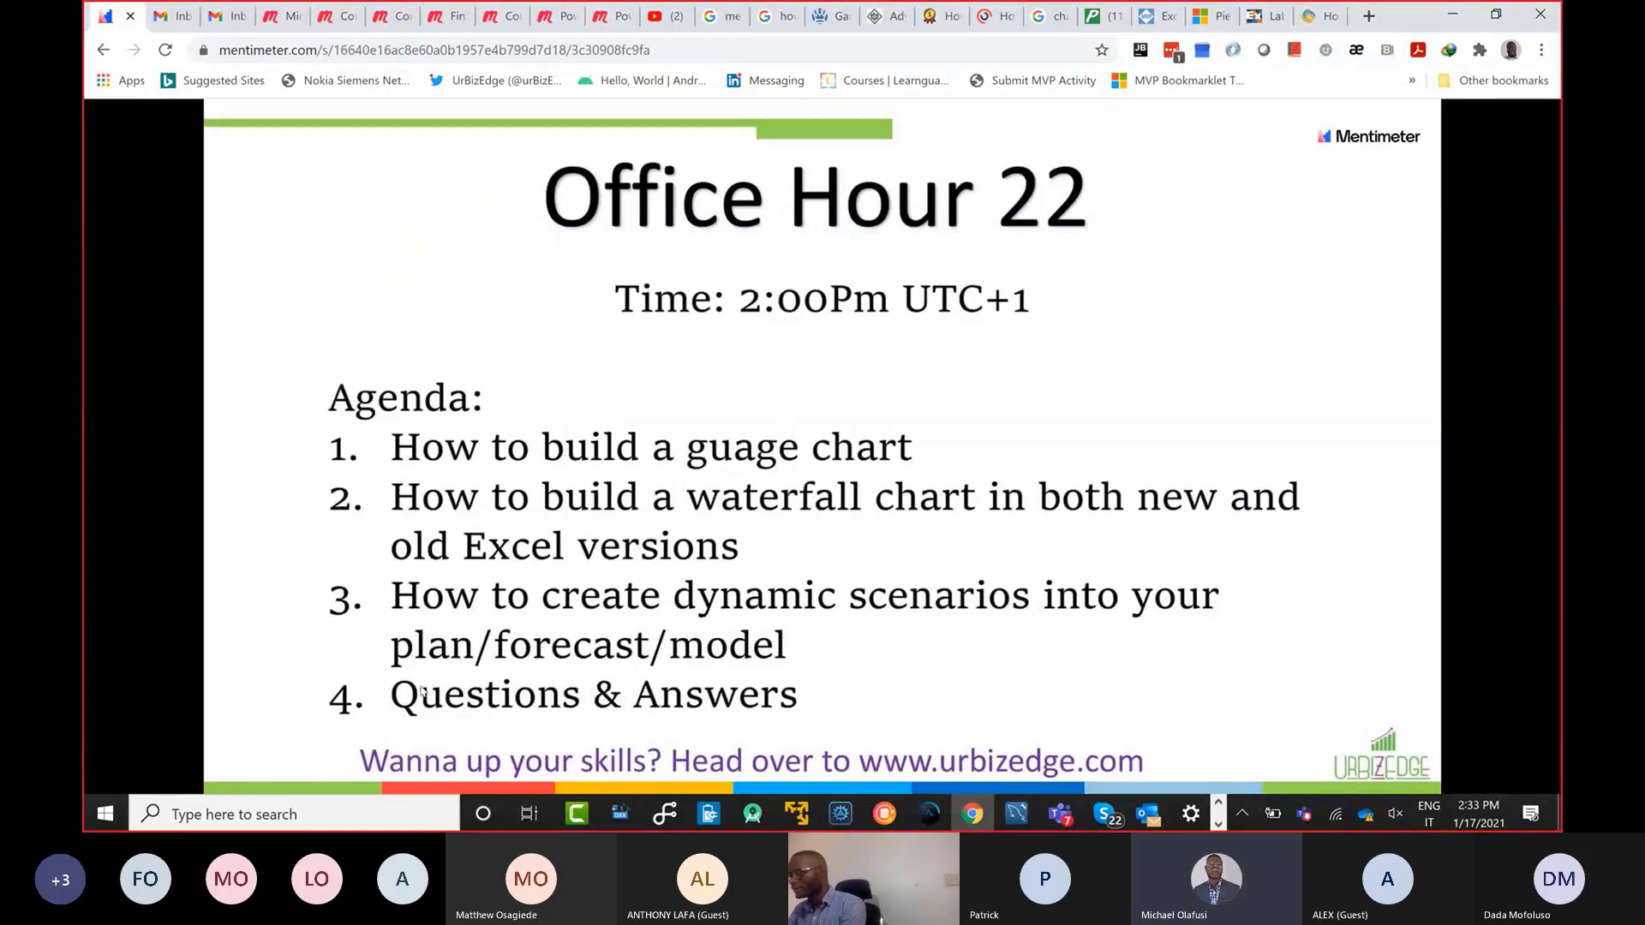
left_click(638, 749)
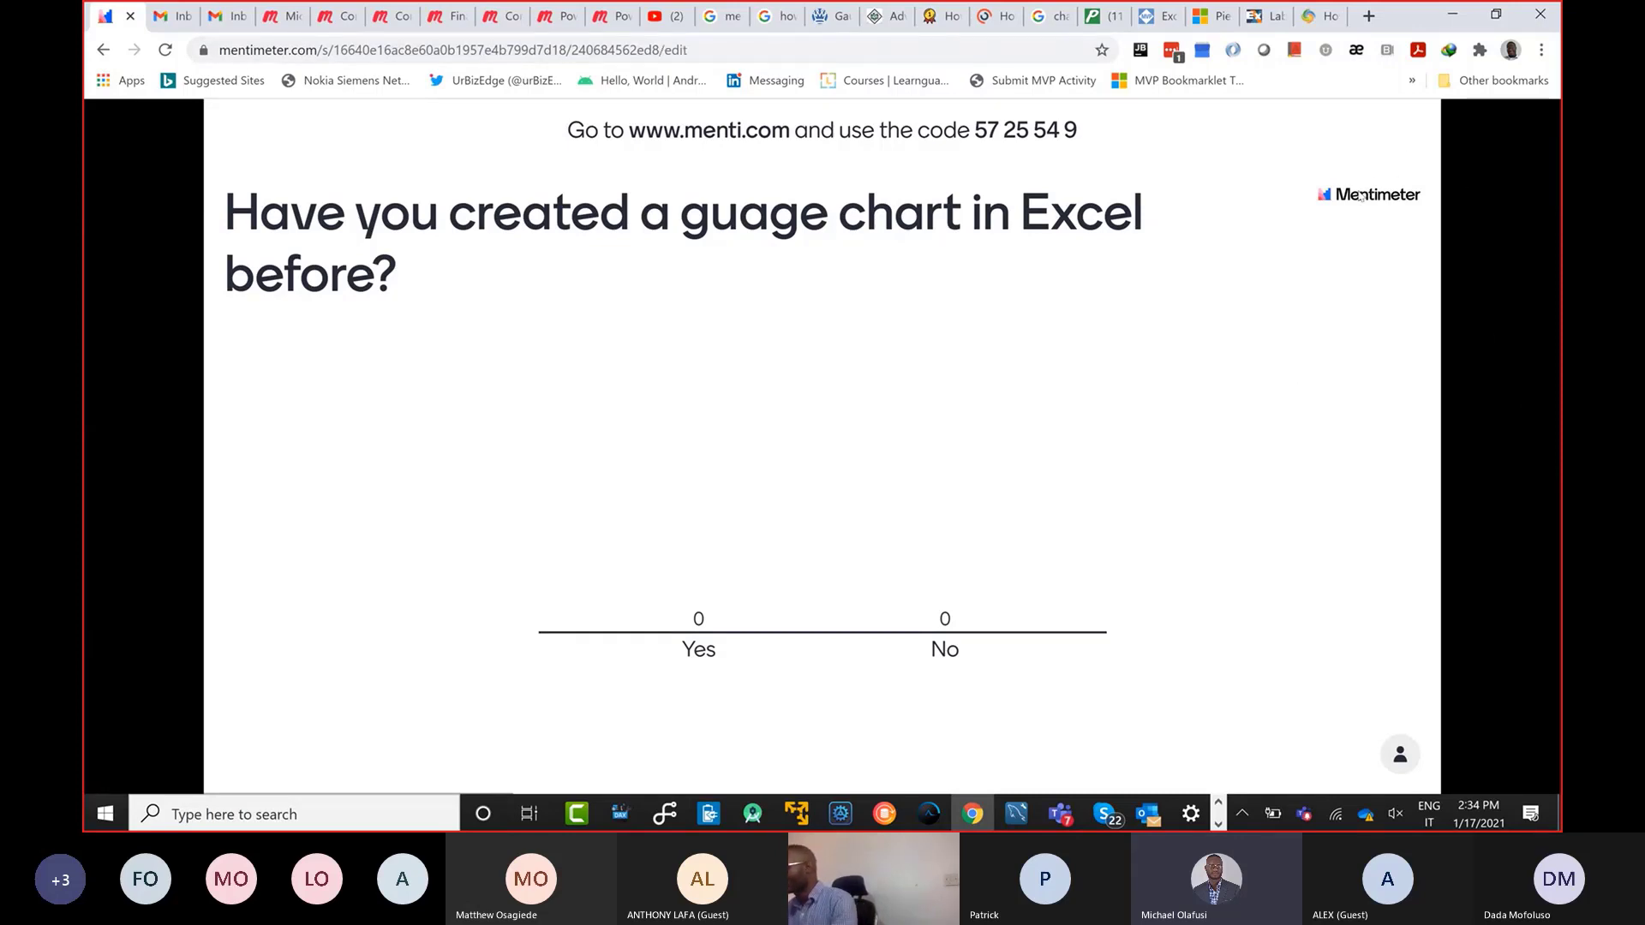
Exit the presentation to copy its voting link from the Share dialog, and present the gauge chart poll full screen again
key("Escape")
left_click(1377, 127)
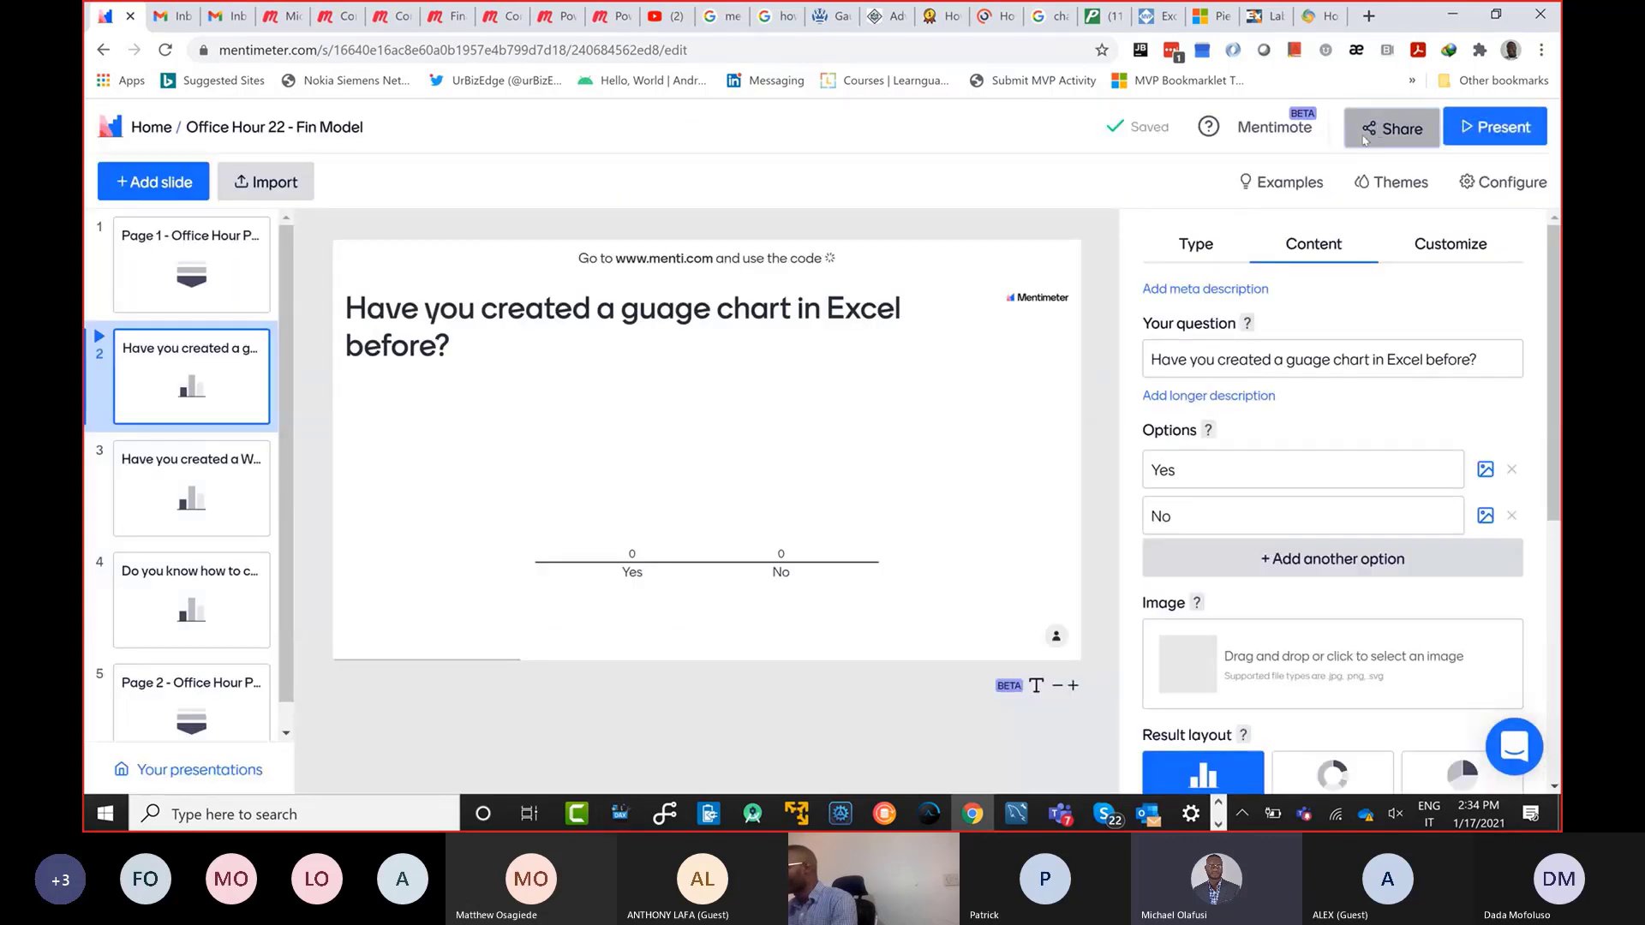
left_click(622, 631)
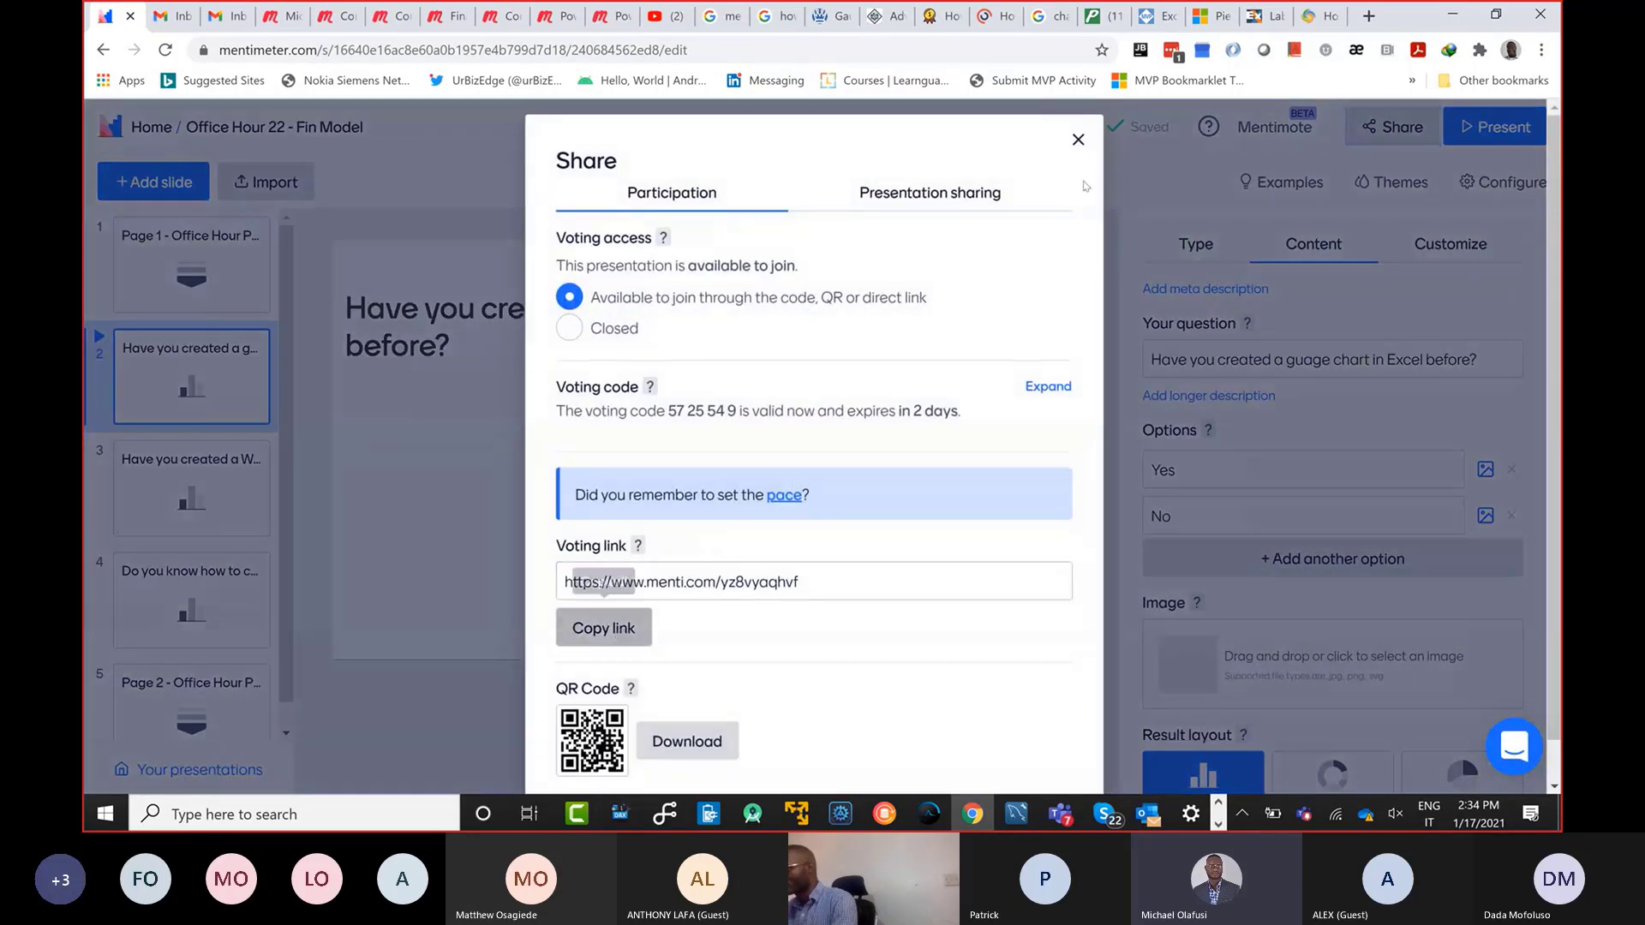
left_click(1078, 139)
left_click(1473, 135)
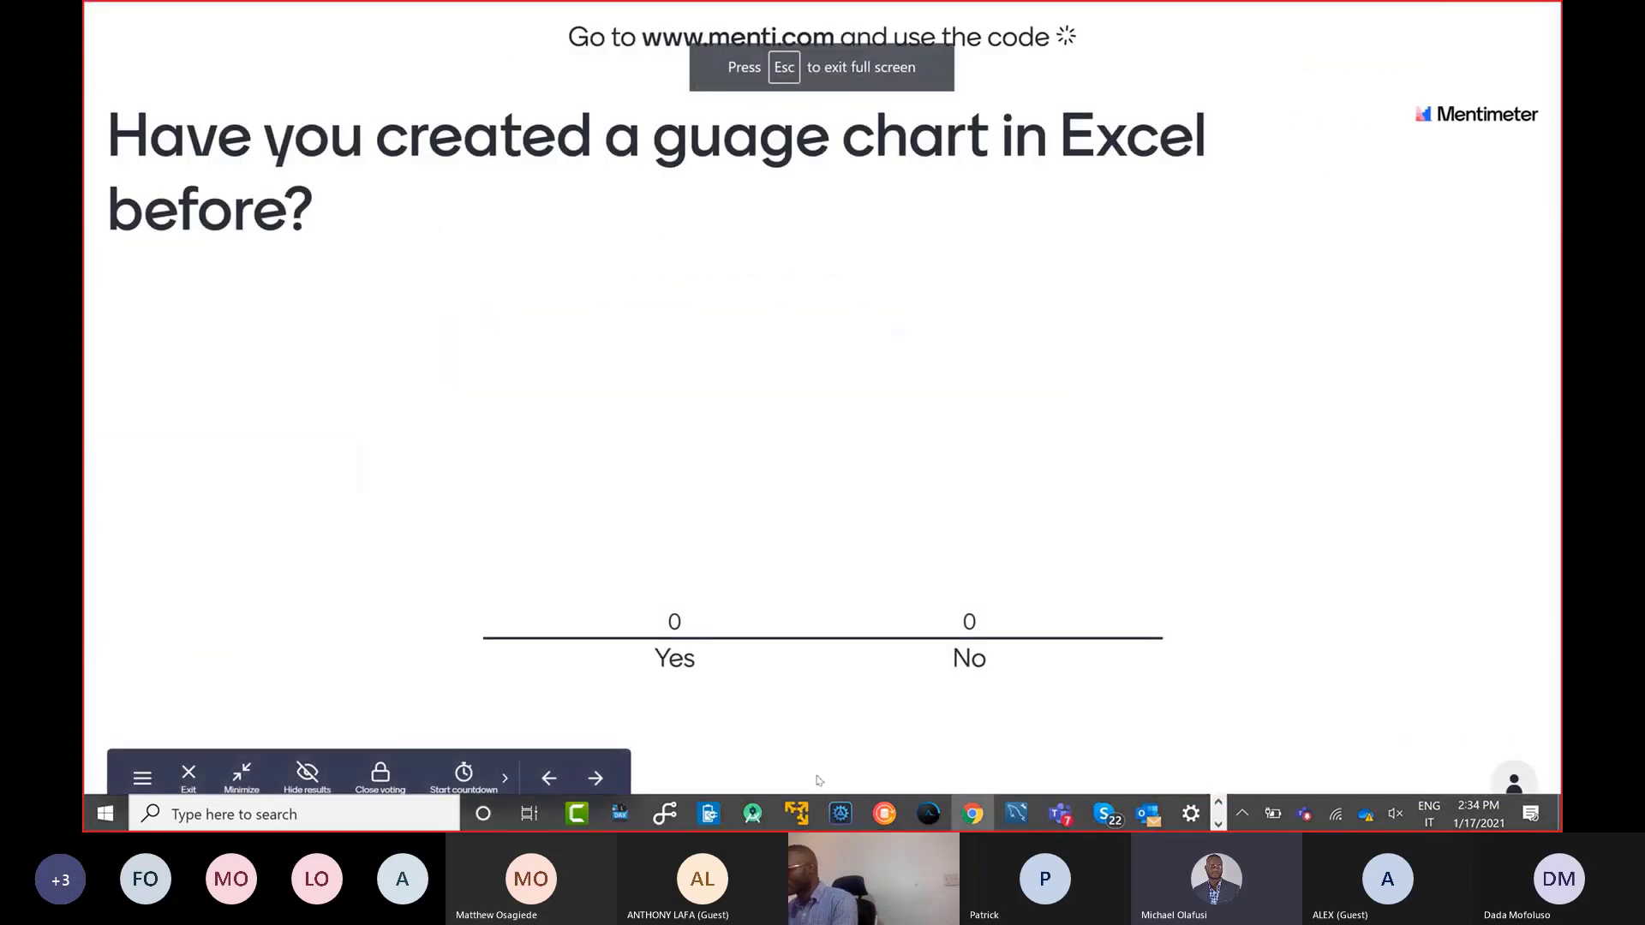
Send the copied voting link in the Teams meeting chat and return to an unobstructed view of the poll slide
key("alt+Tab")
key("alt+Tab")
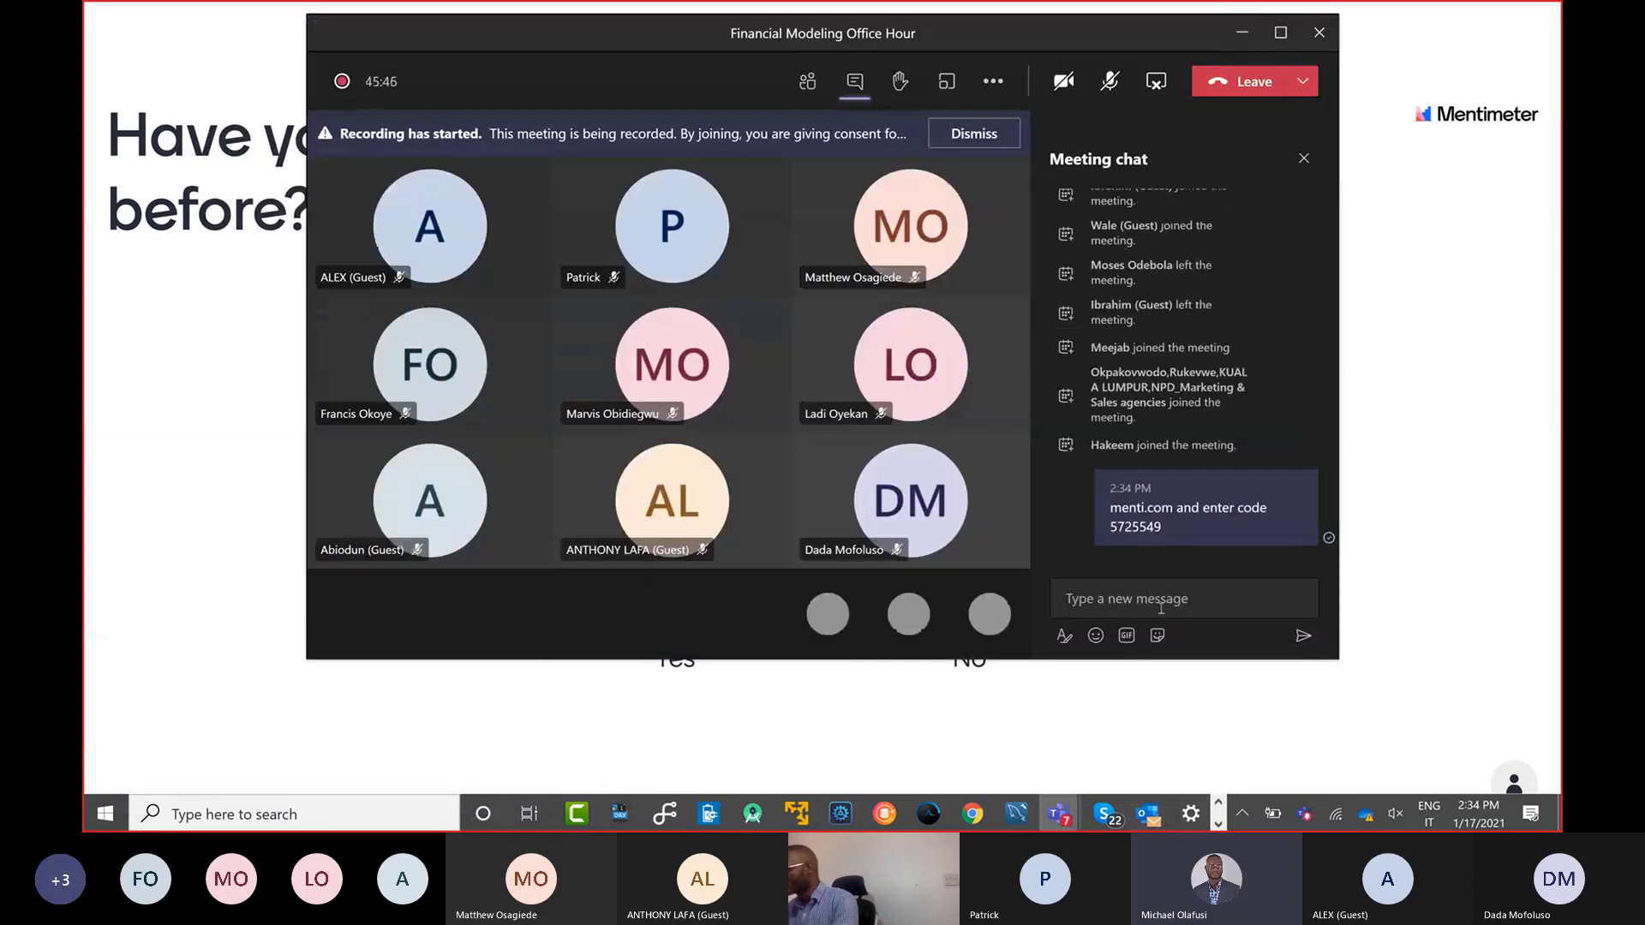
left_click(1159, 610)
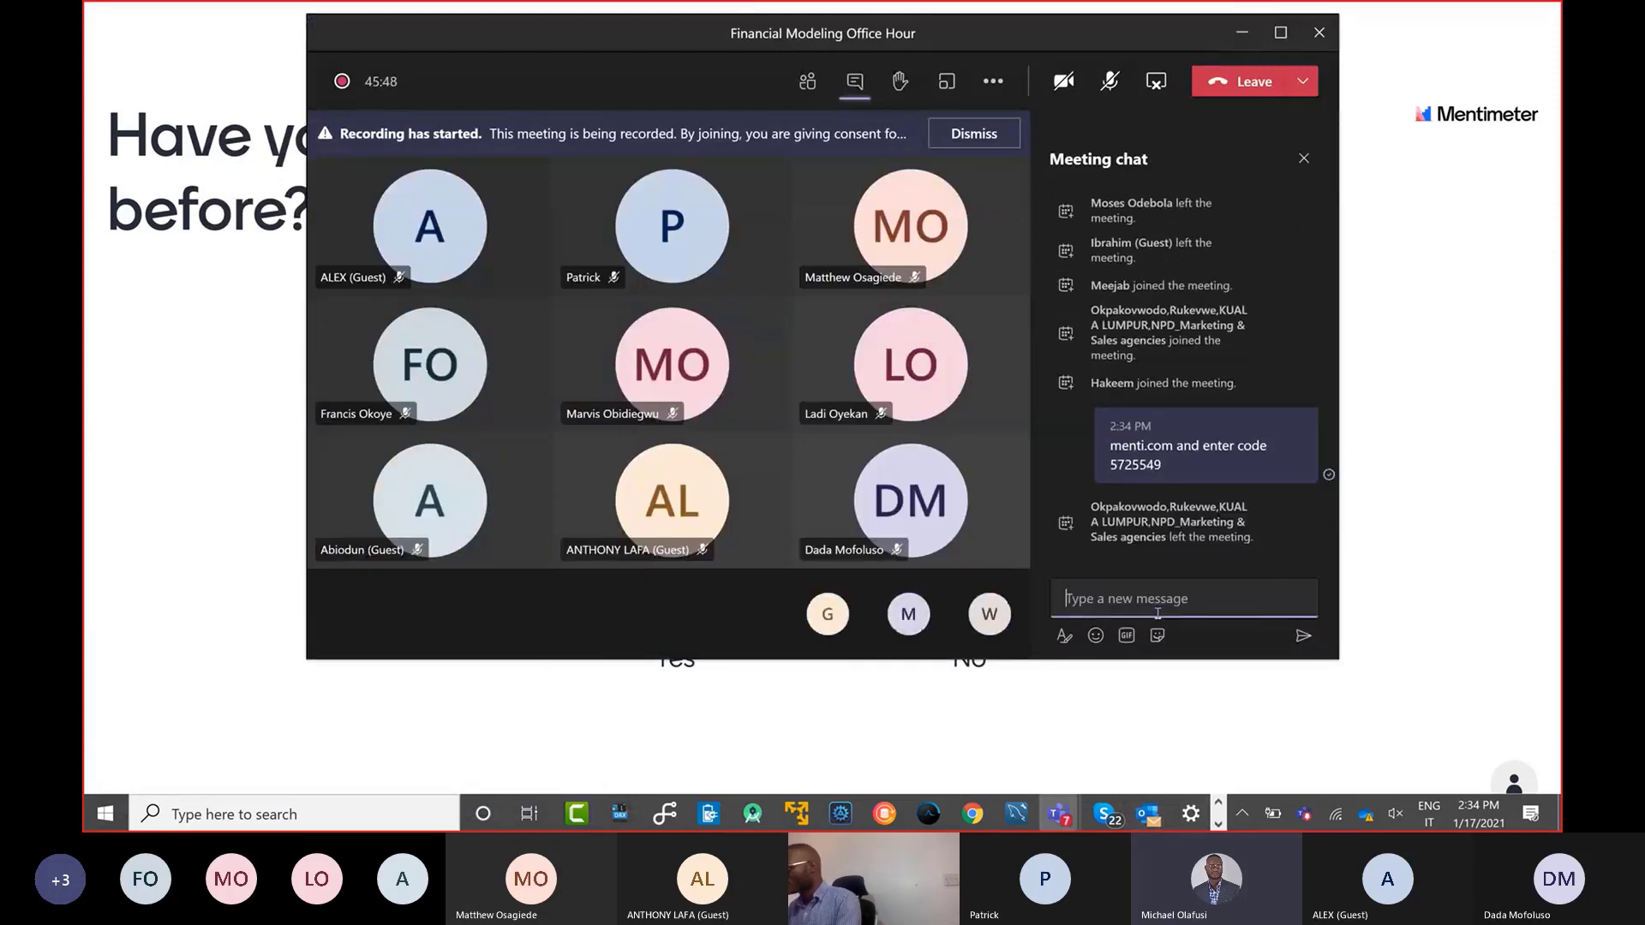
key("ctrl+v")
key("Return")
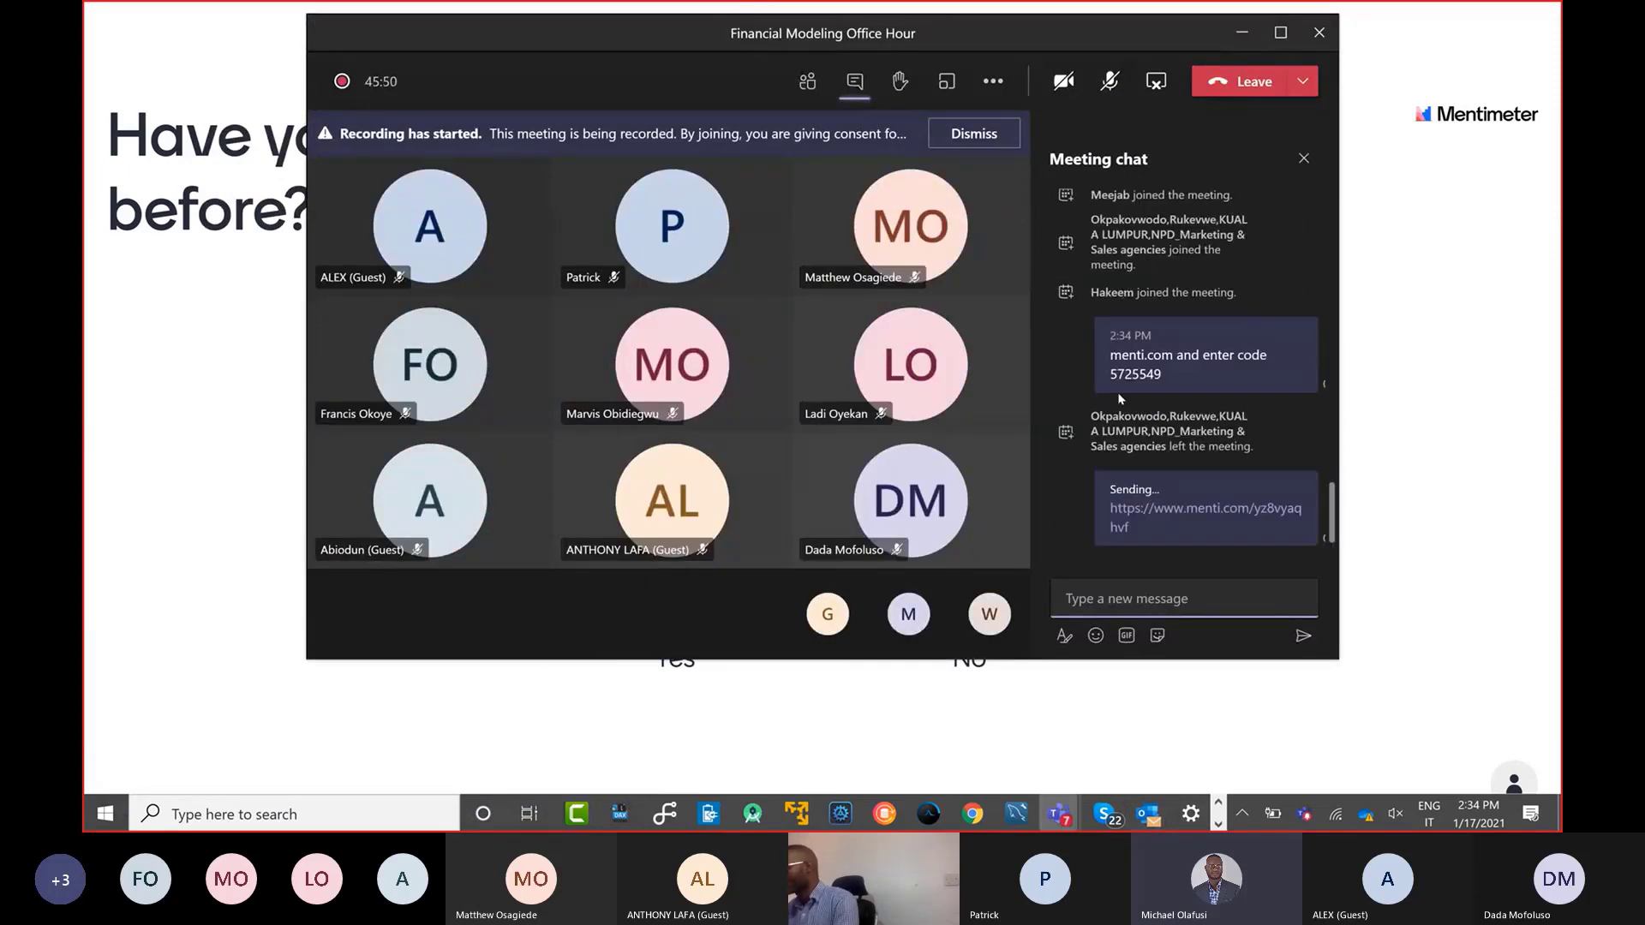
left_click(1255, 45)
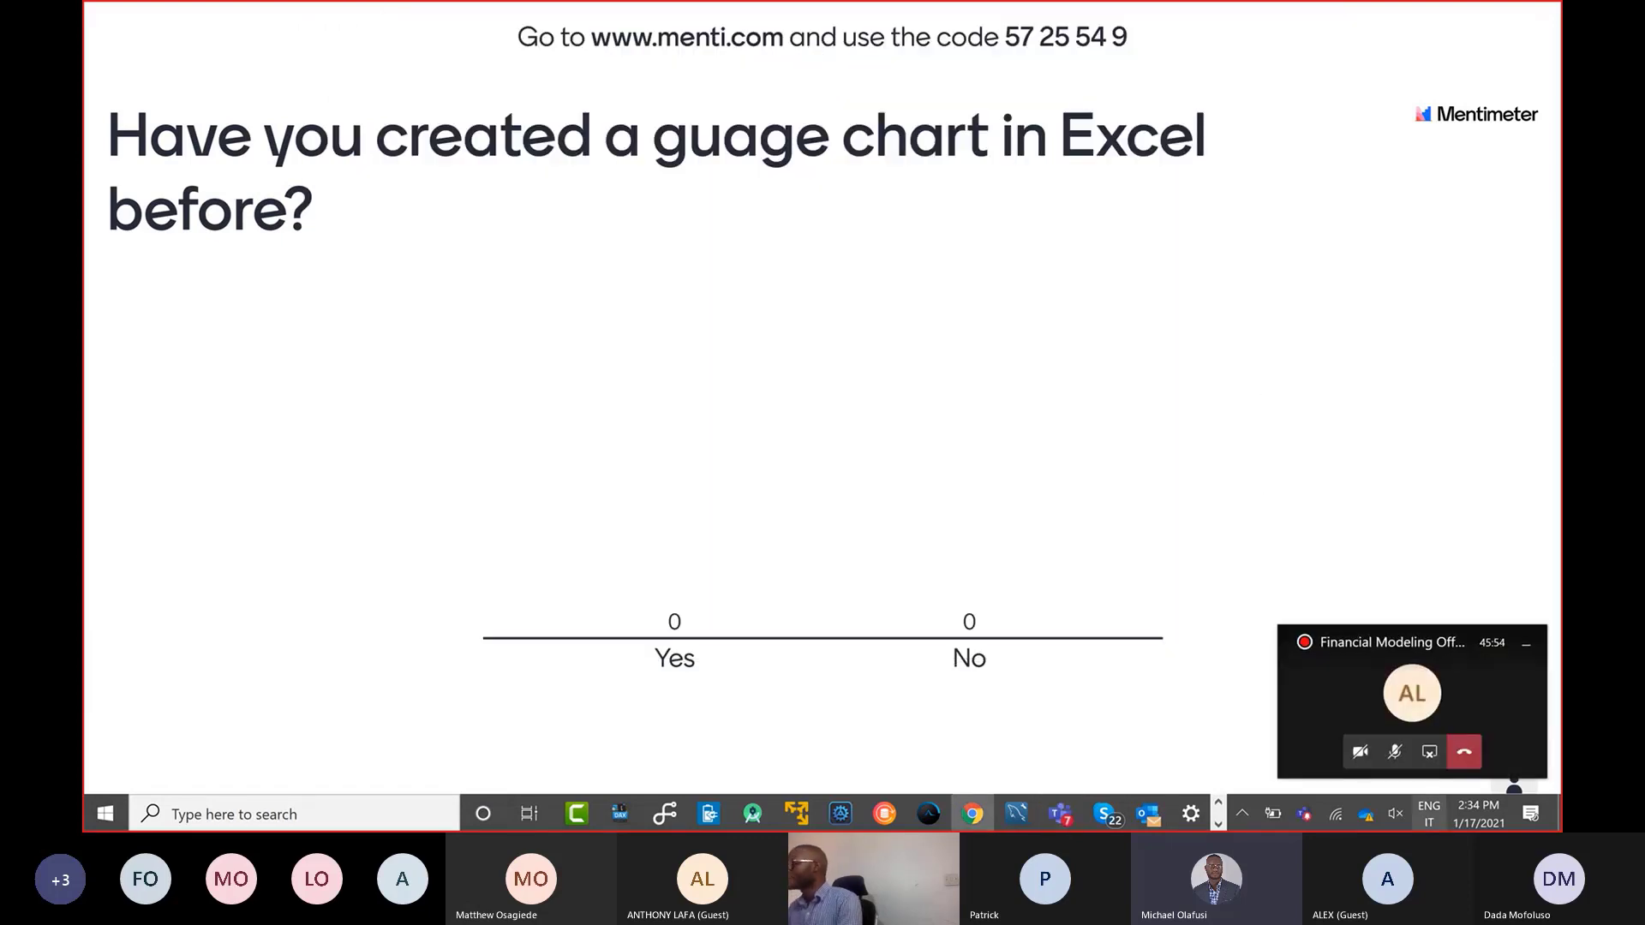
left_click(1528, 650)
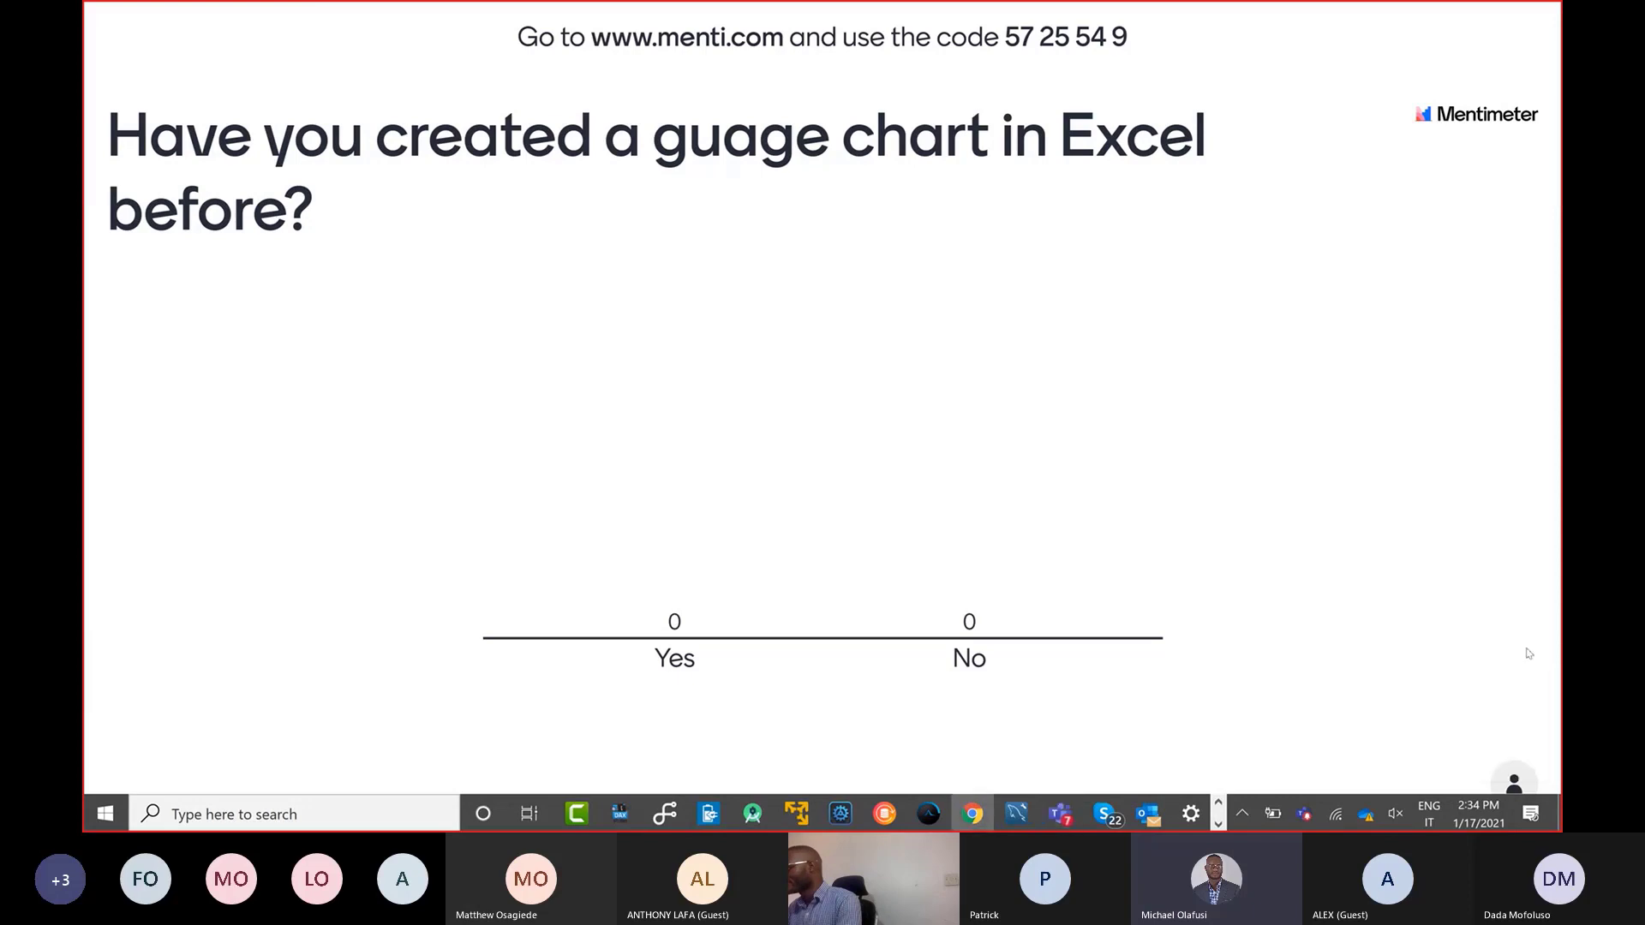
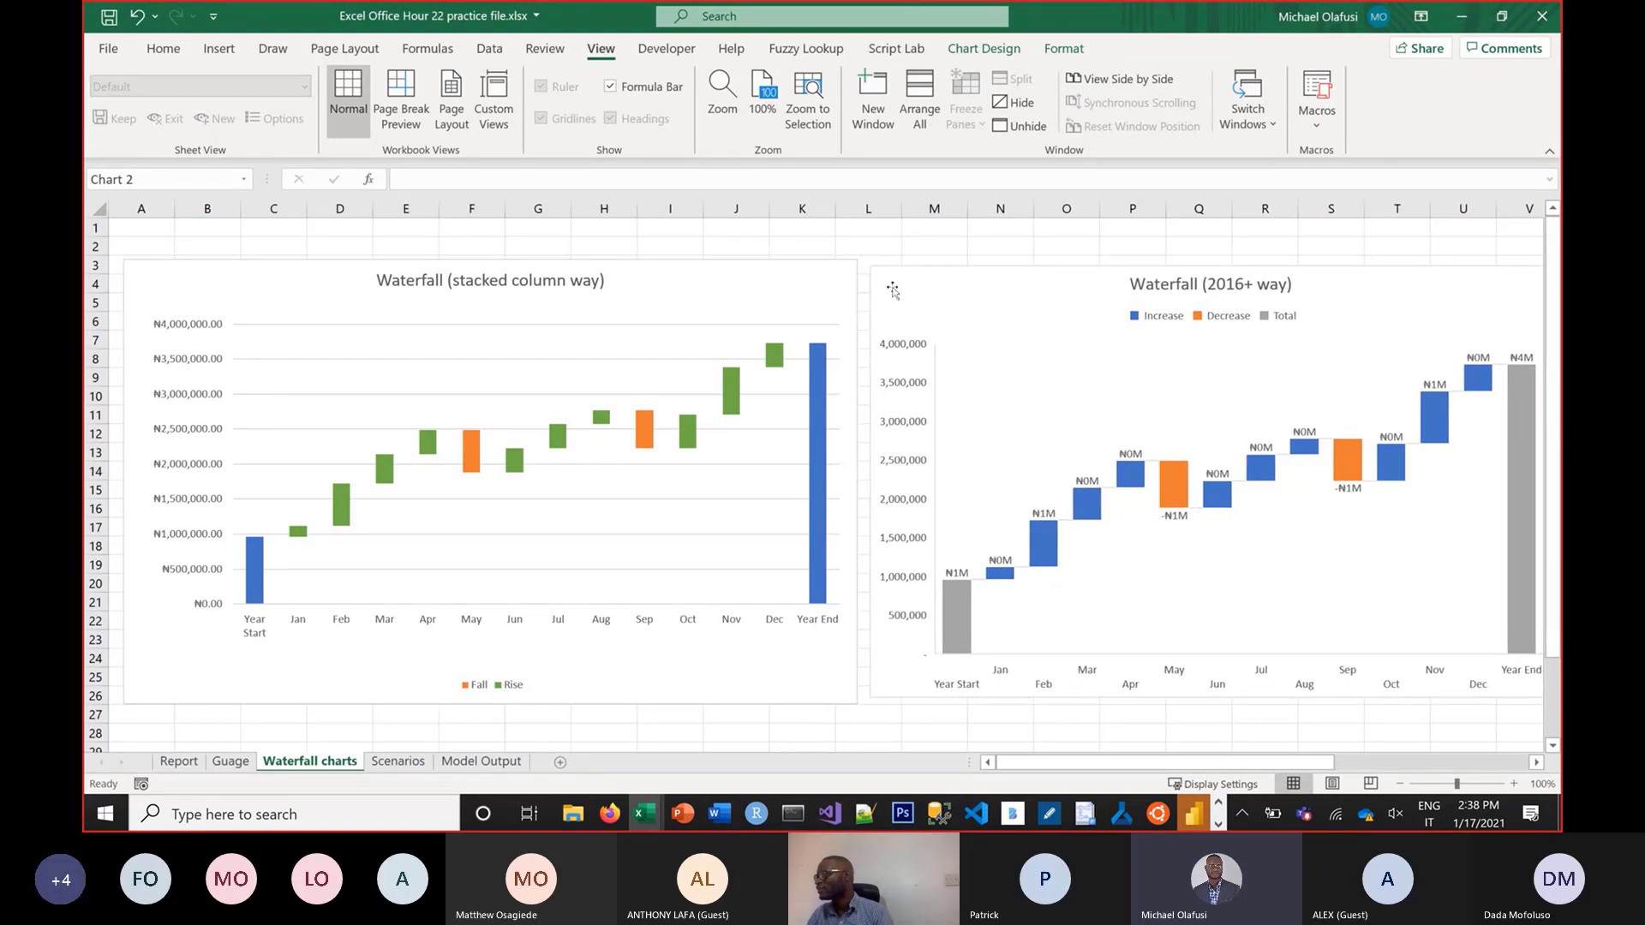
Move the stacked column waterfall chart behind the 2016+ waterfall chart to free the first columns of the Waterfall charts sheet
left_click(893, 290)
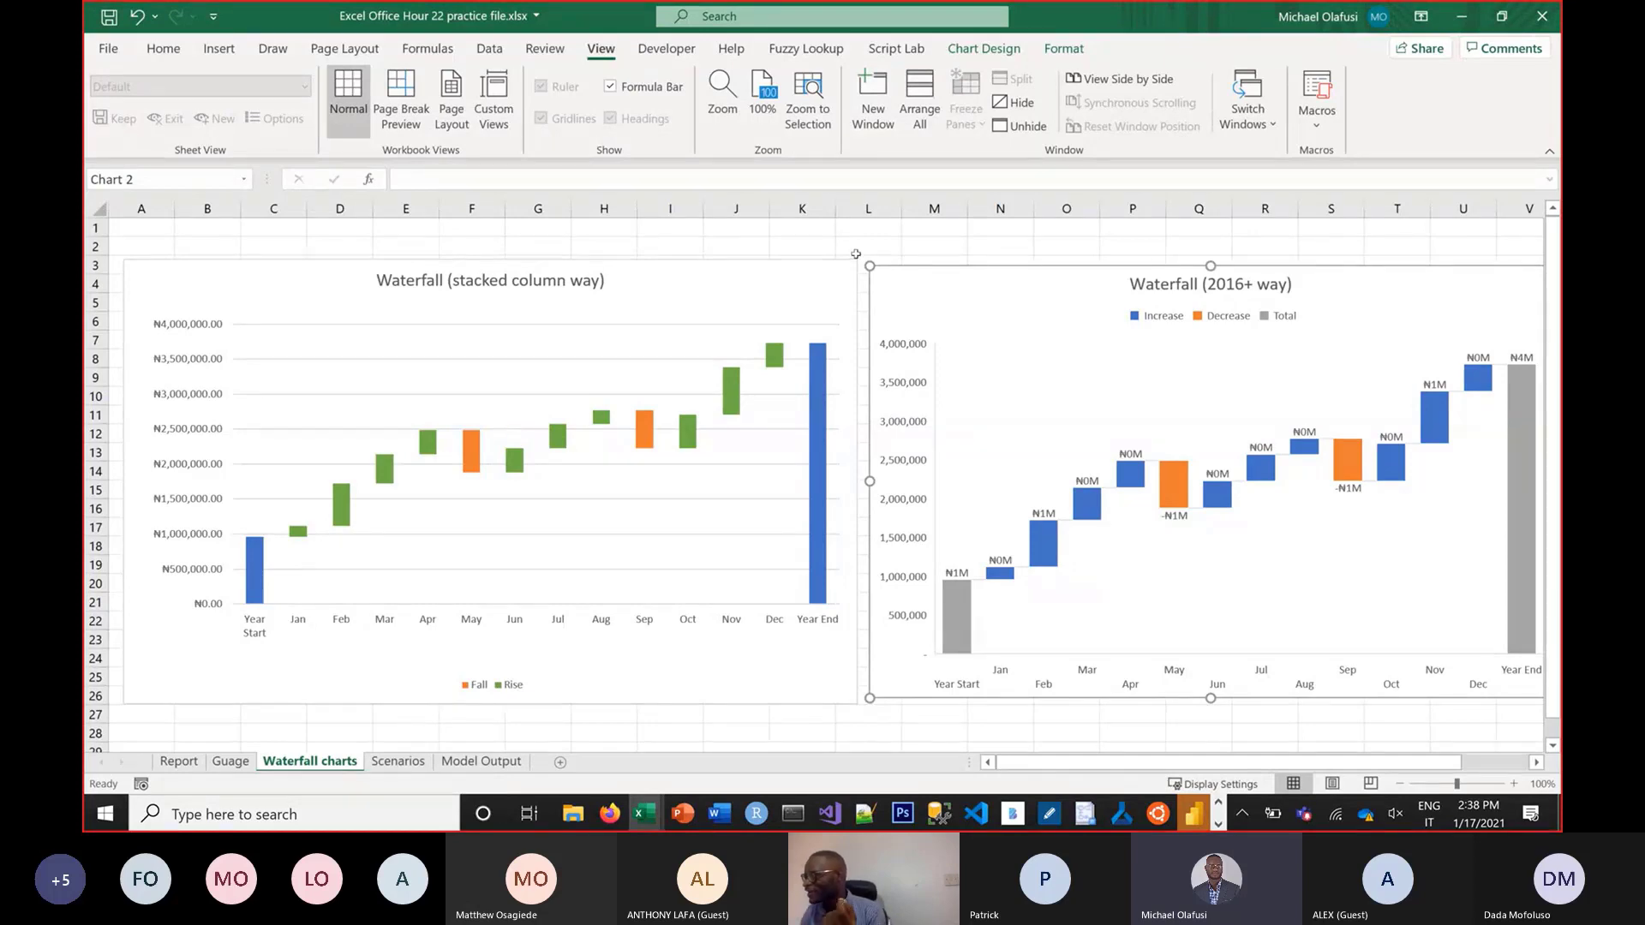
left_click(795, 250)
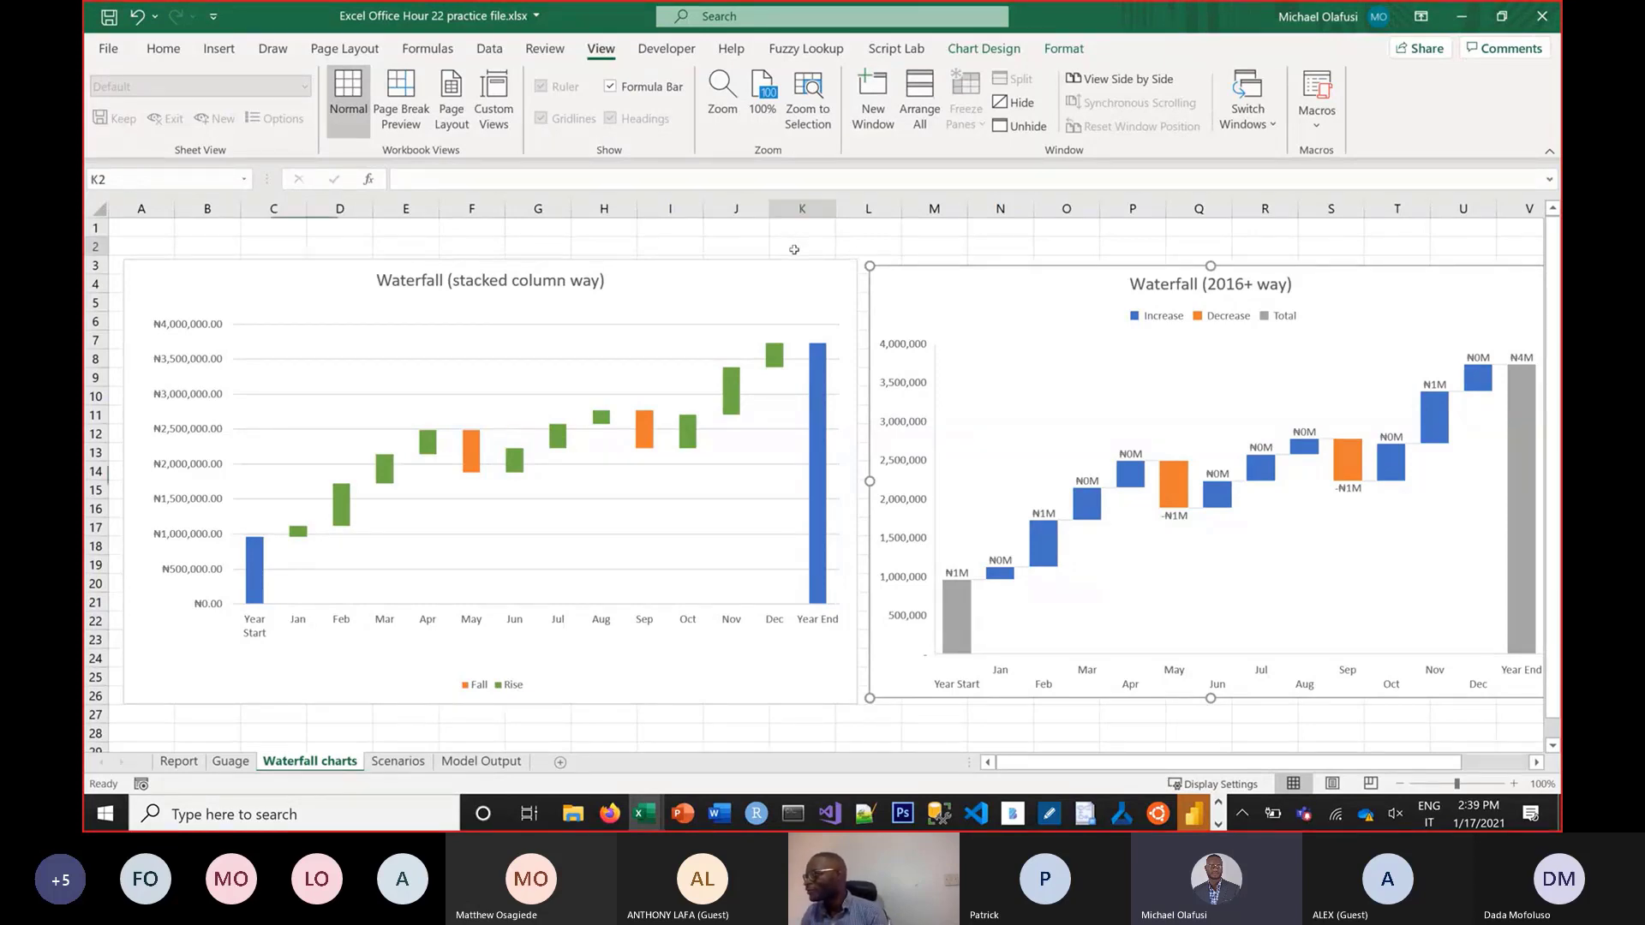
left_click(951, 283)
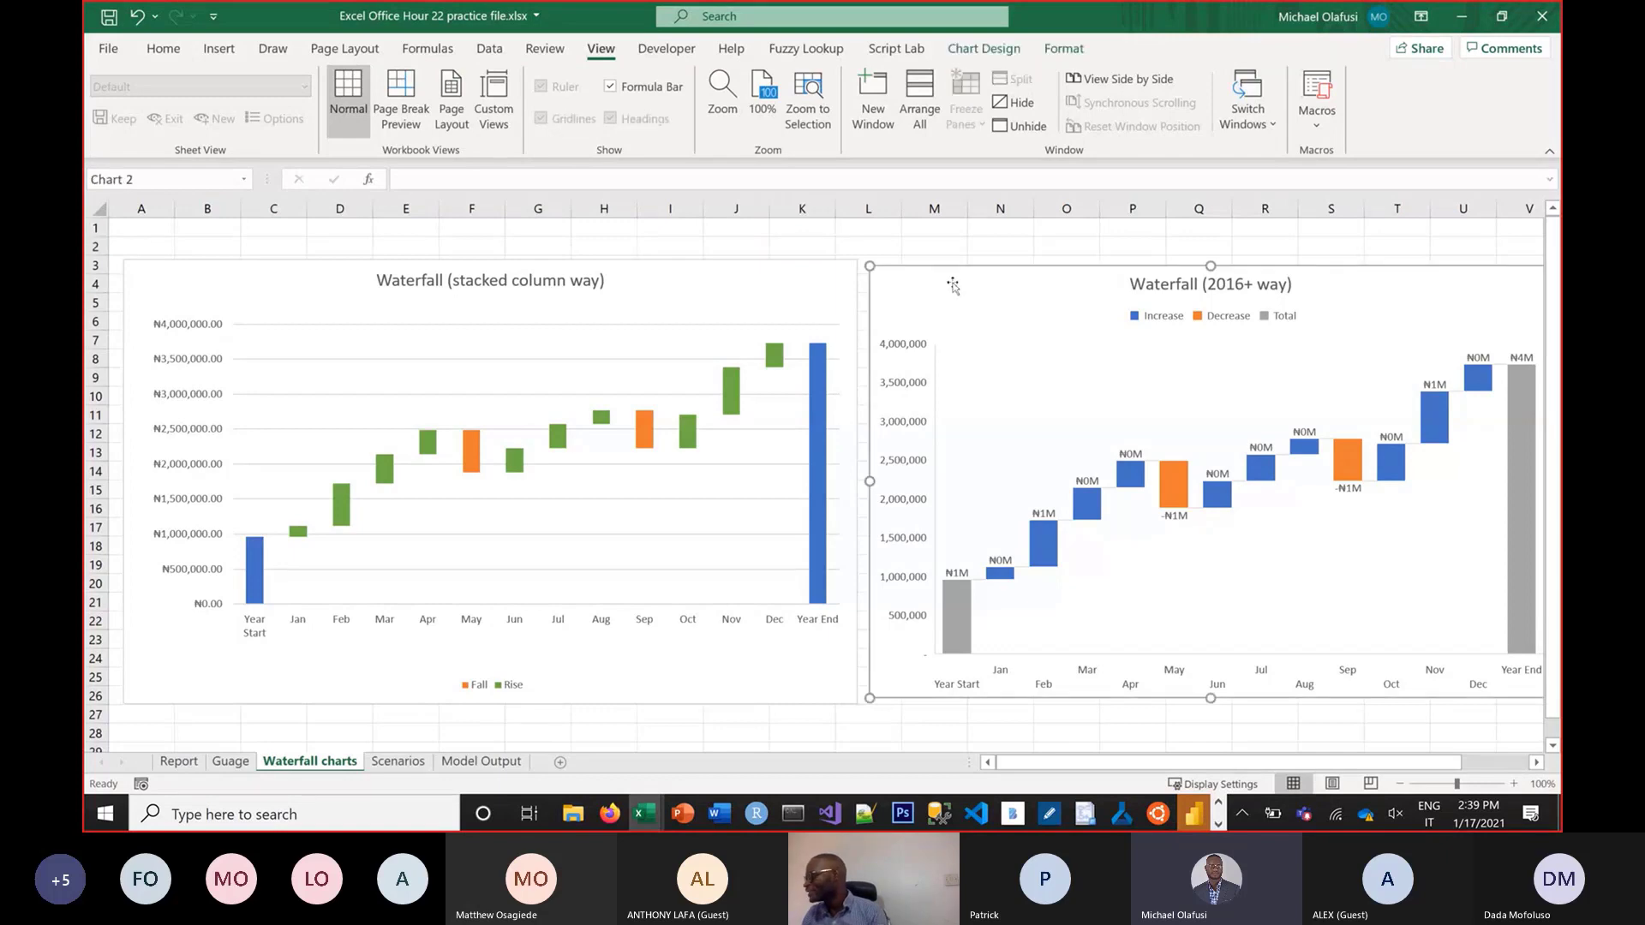
left_click_drag(318, 296, 1124, 315)
left_click(228, 377)
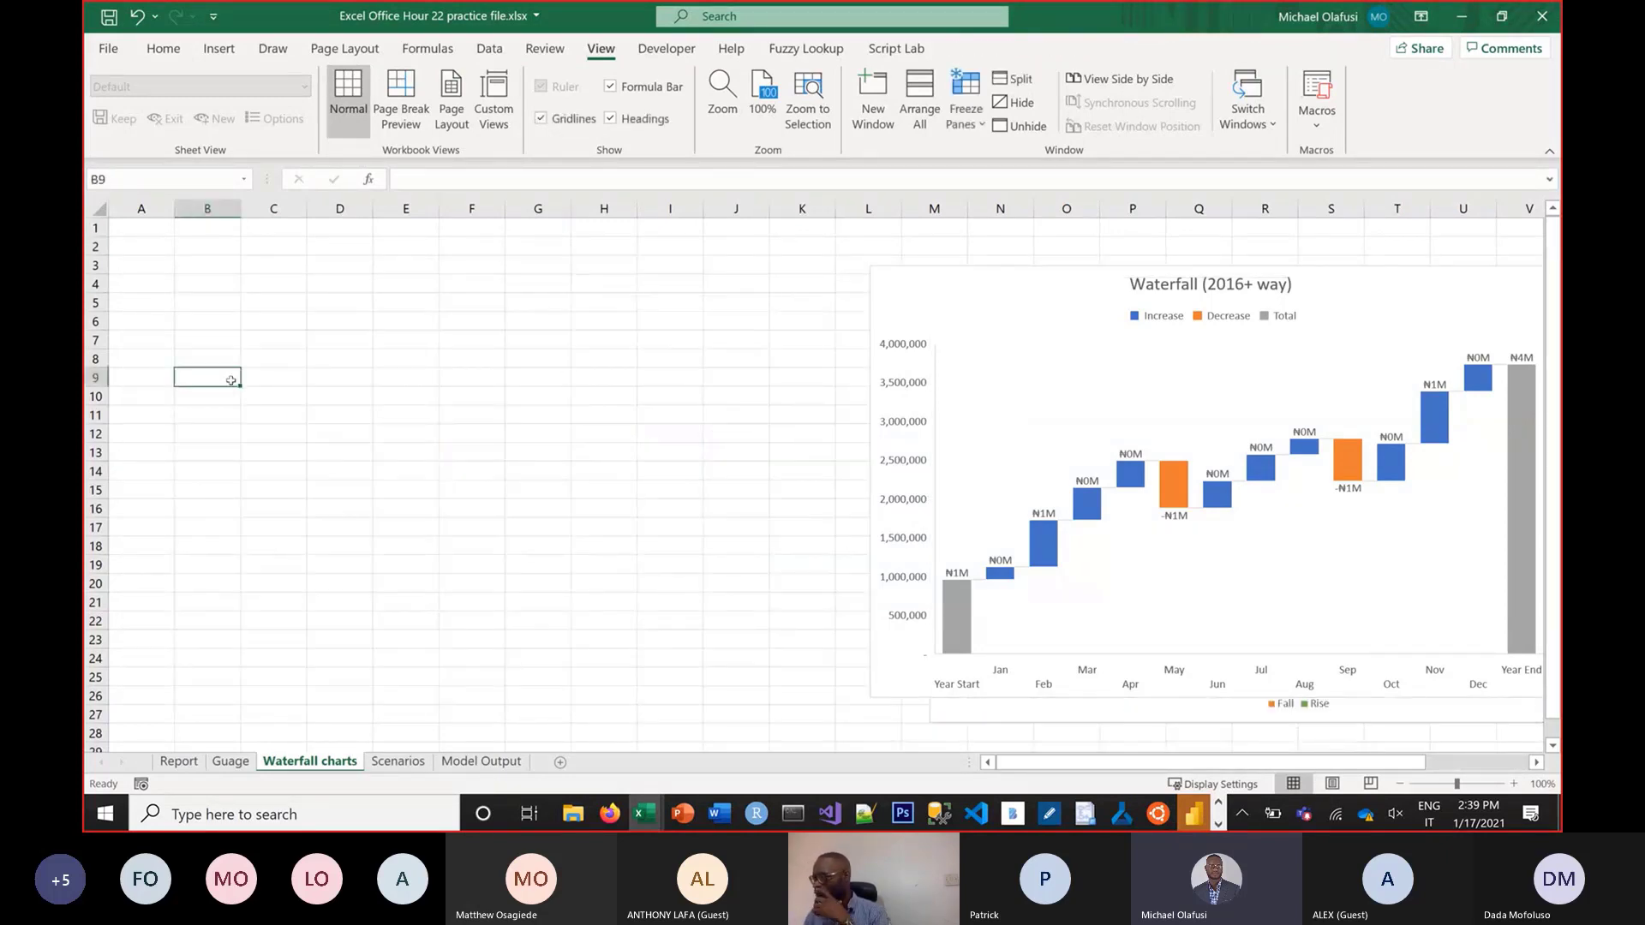
Enter Period in A1 and Period Start in A2, and widen column A to fit the text
left_click(140, 226)
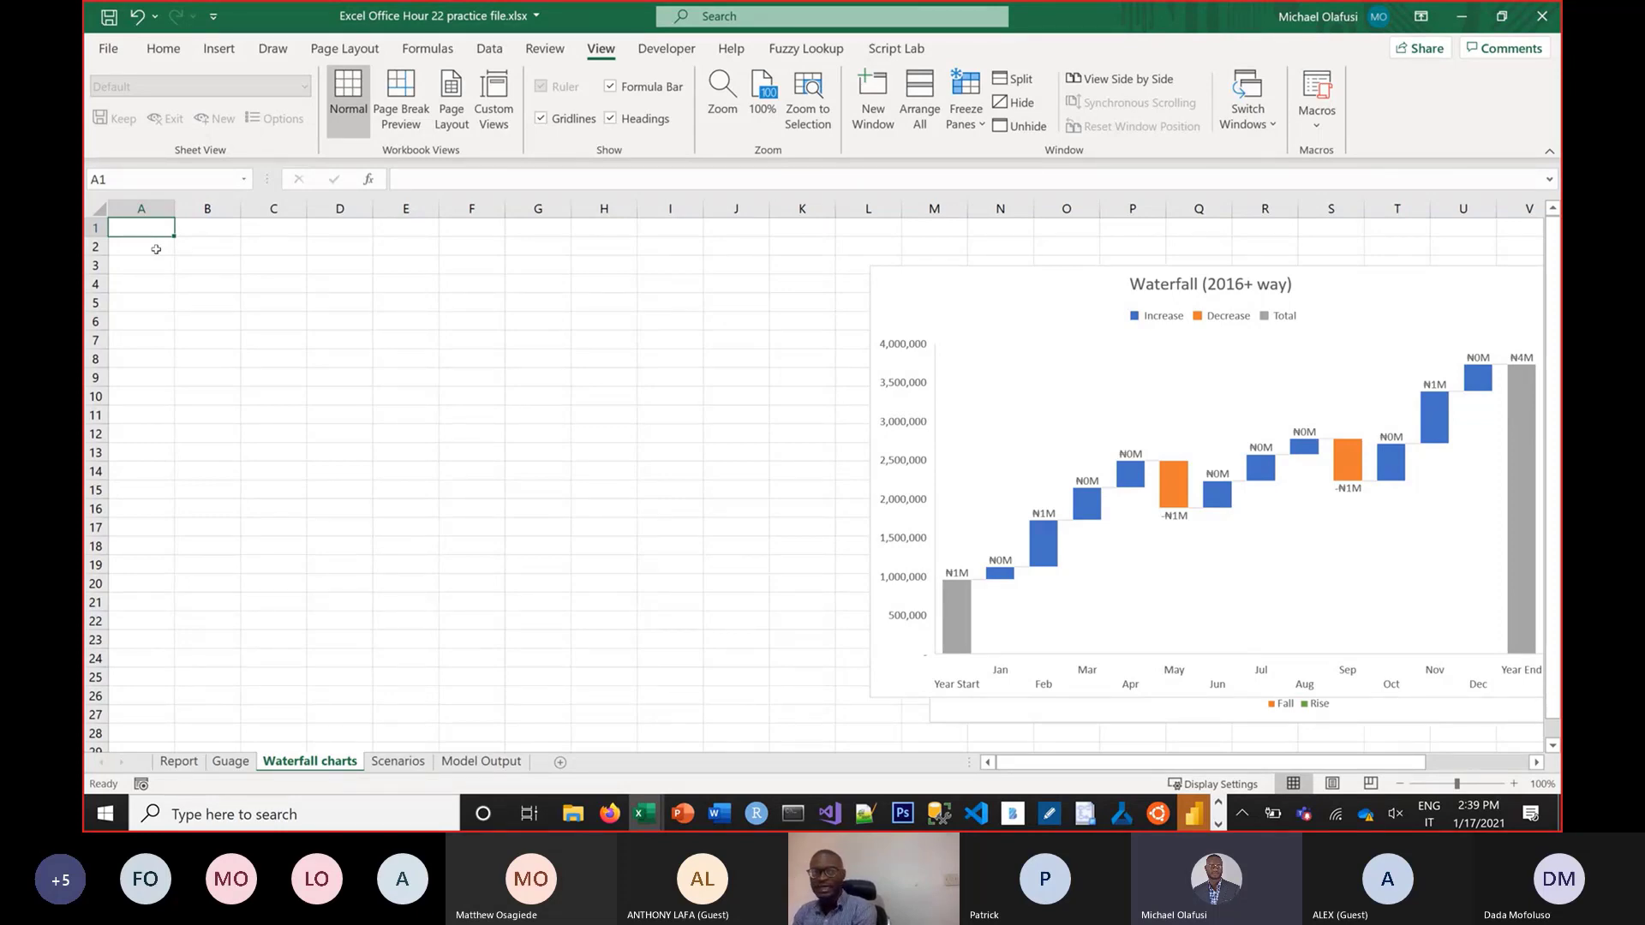
type("Period")
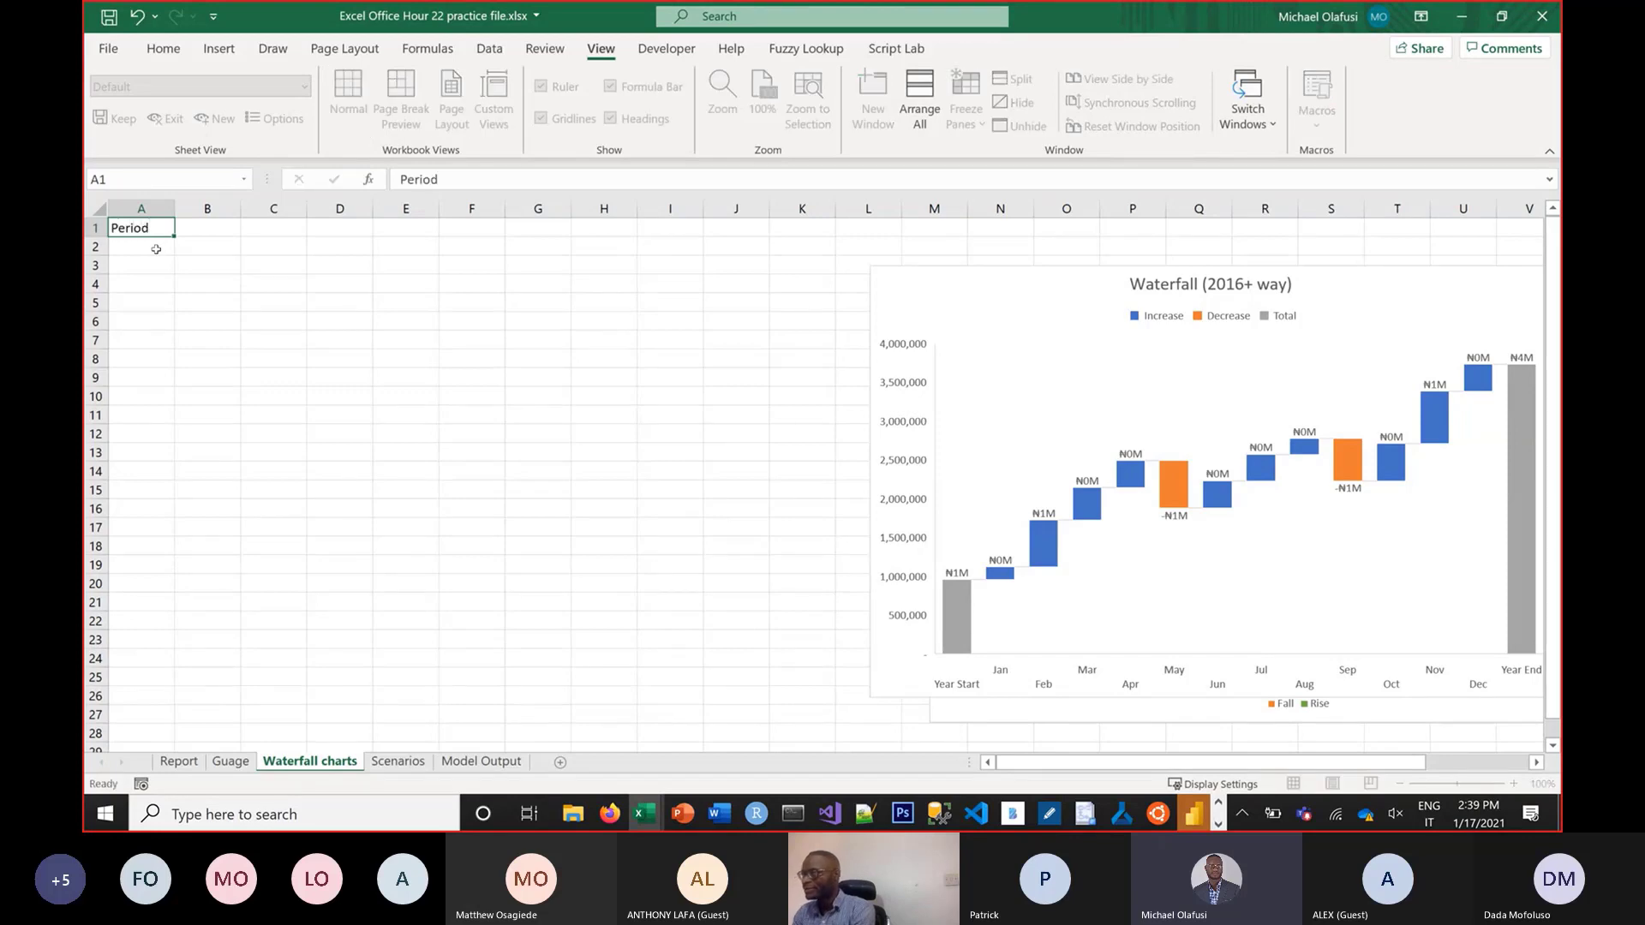
key("Return")
type("Perido S")
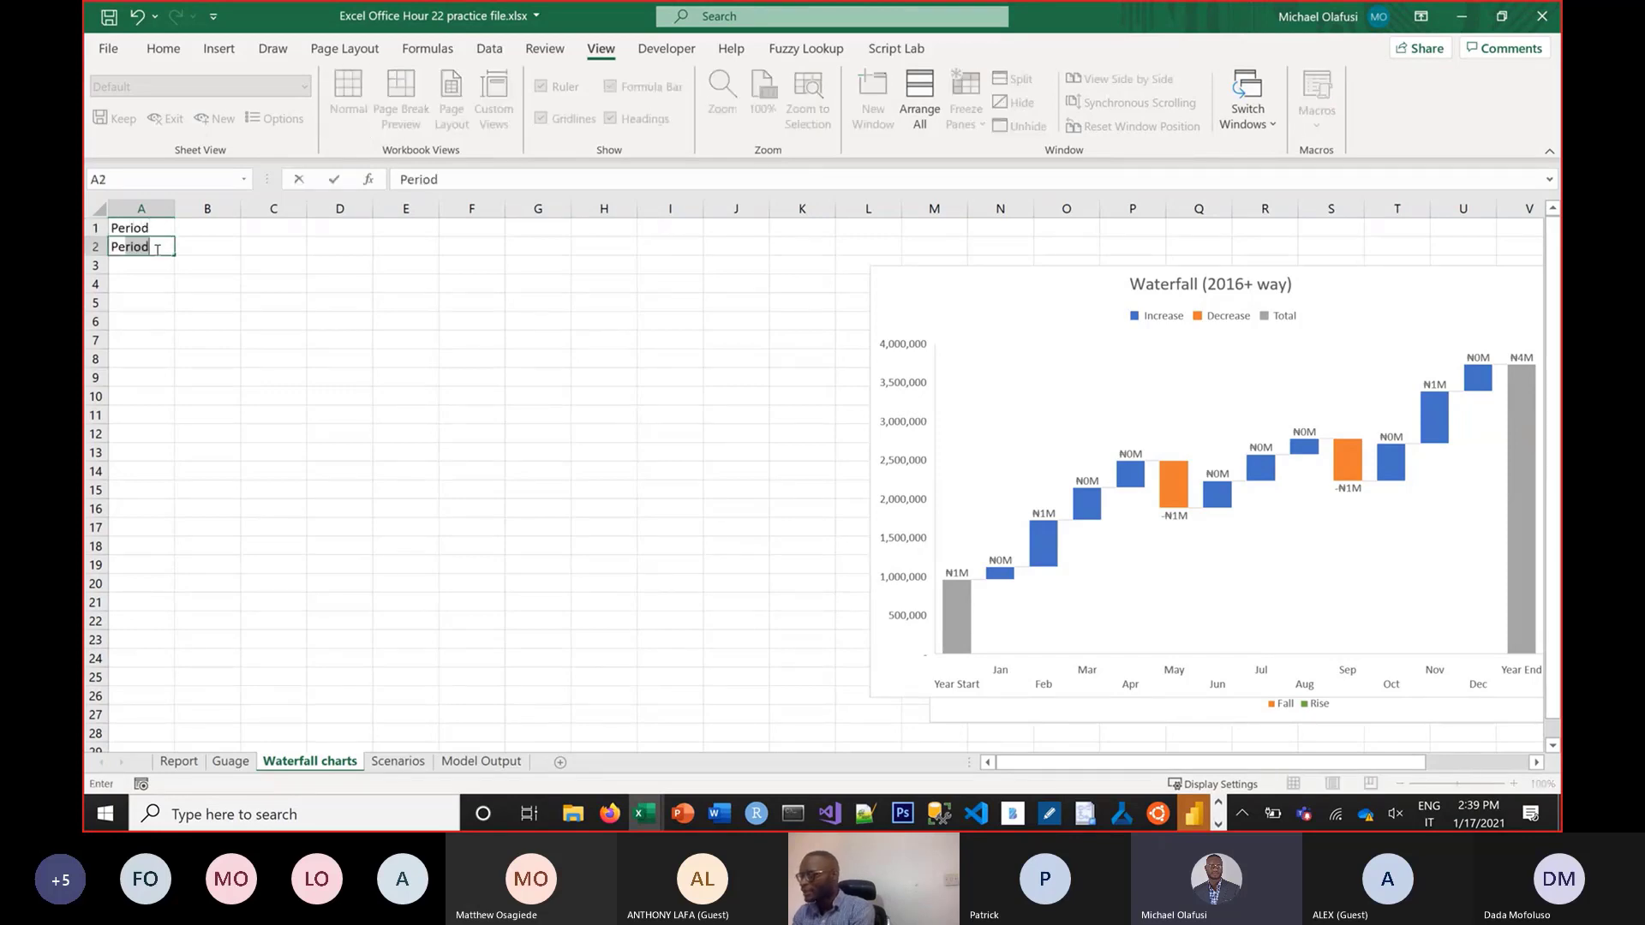
key("BackSpace")
key("BackSpace")
key("BackSpace")
key("BackSpace")
type("od Start")
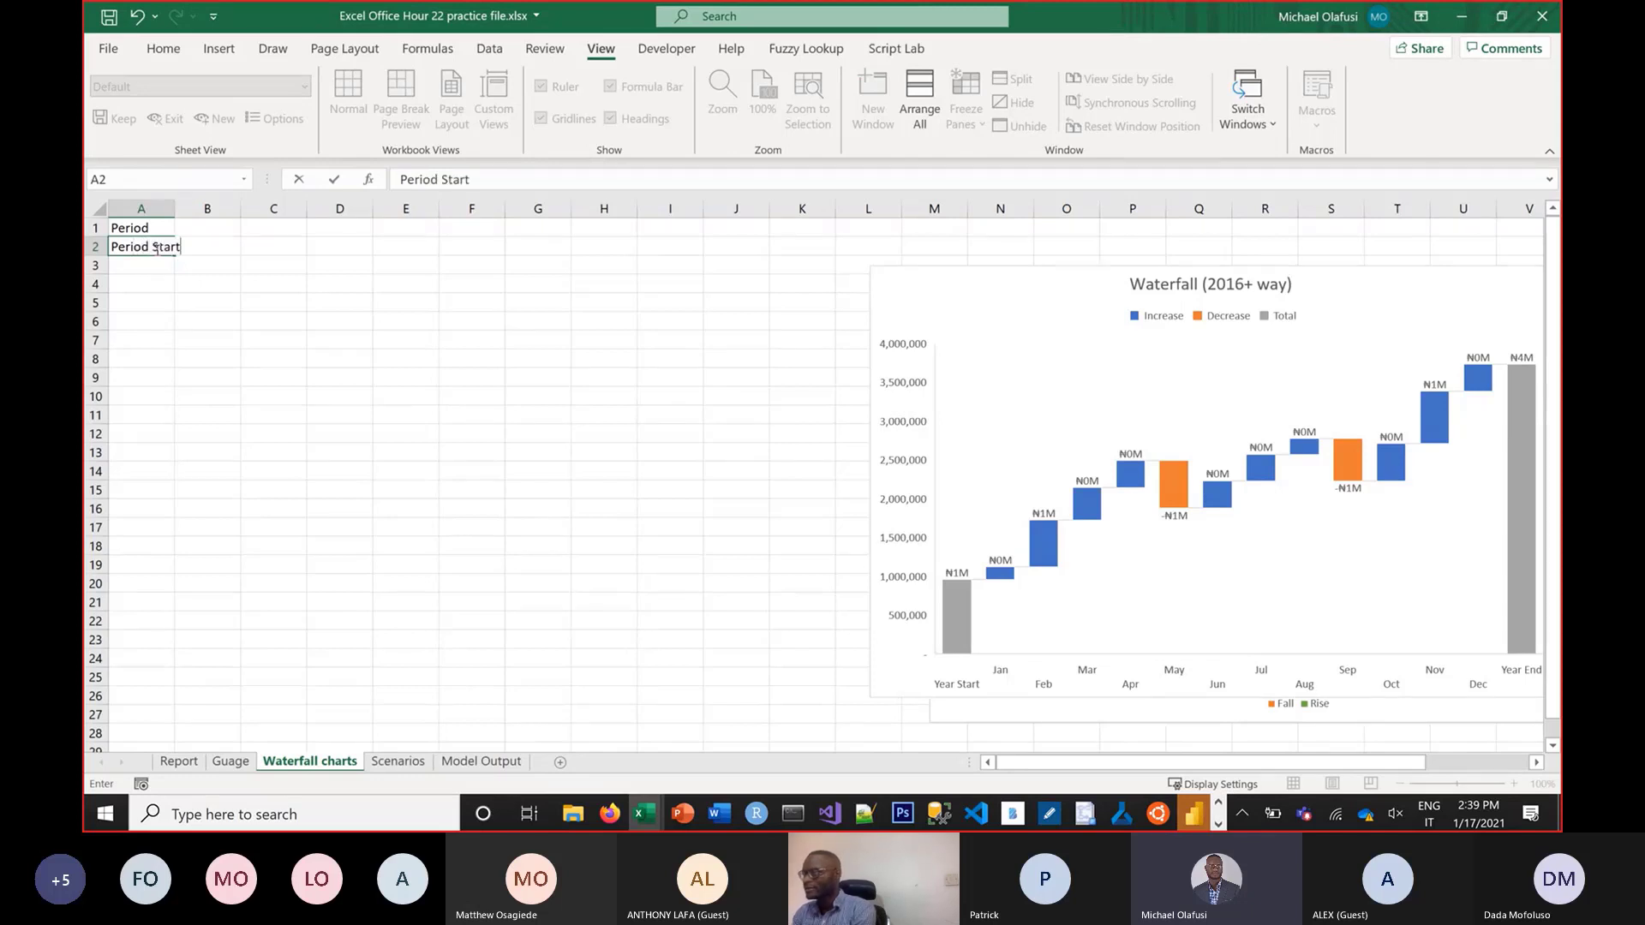
key("Return")
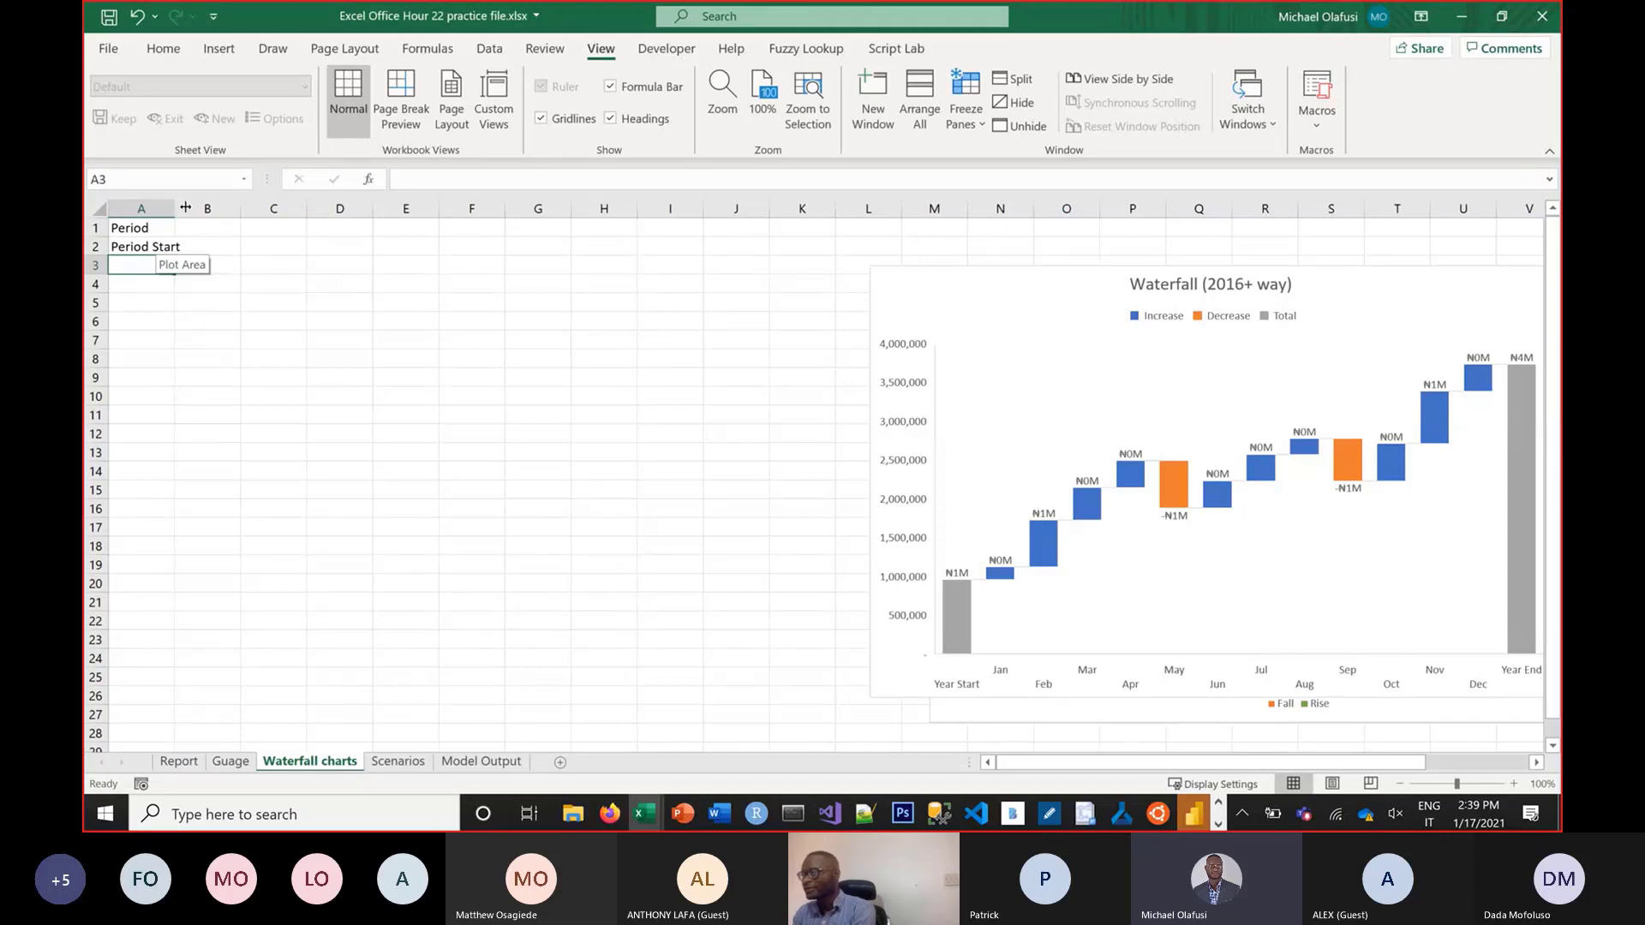
left_click_drag(172, 200, 187, 200)
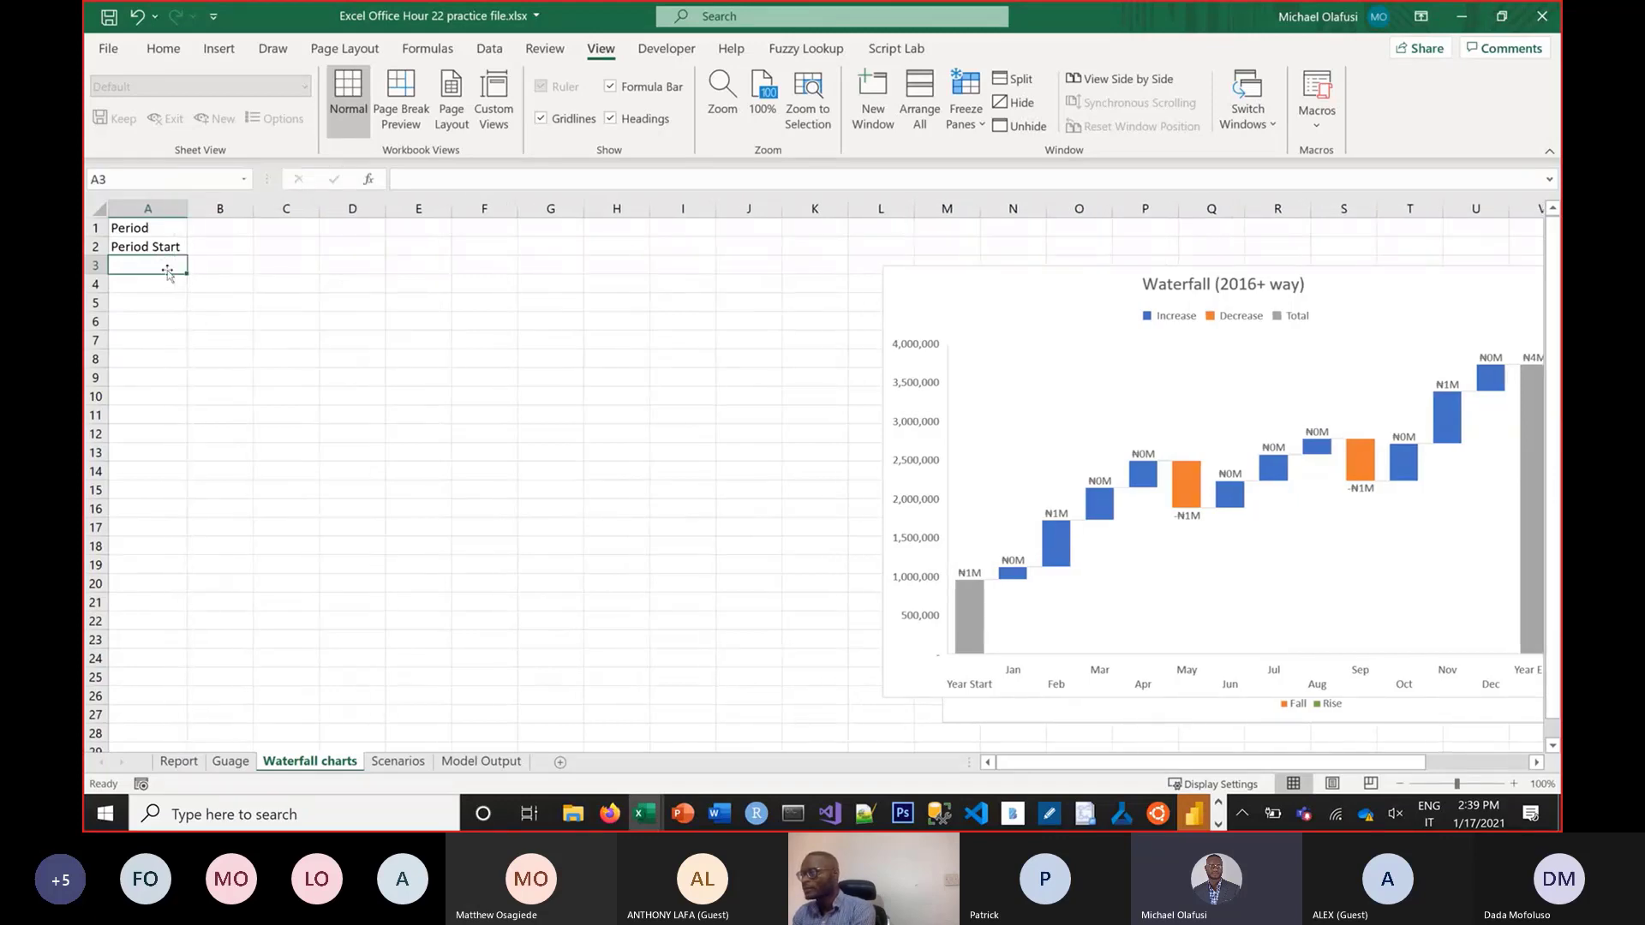
Enter Jan in A3 and Feb in A4, and fill the month series down to Dec in A14
type("Jan")
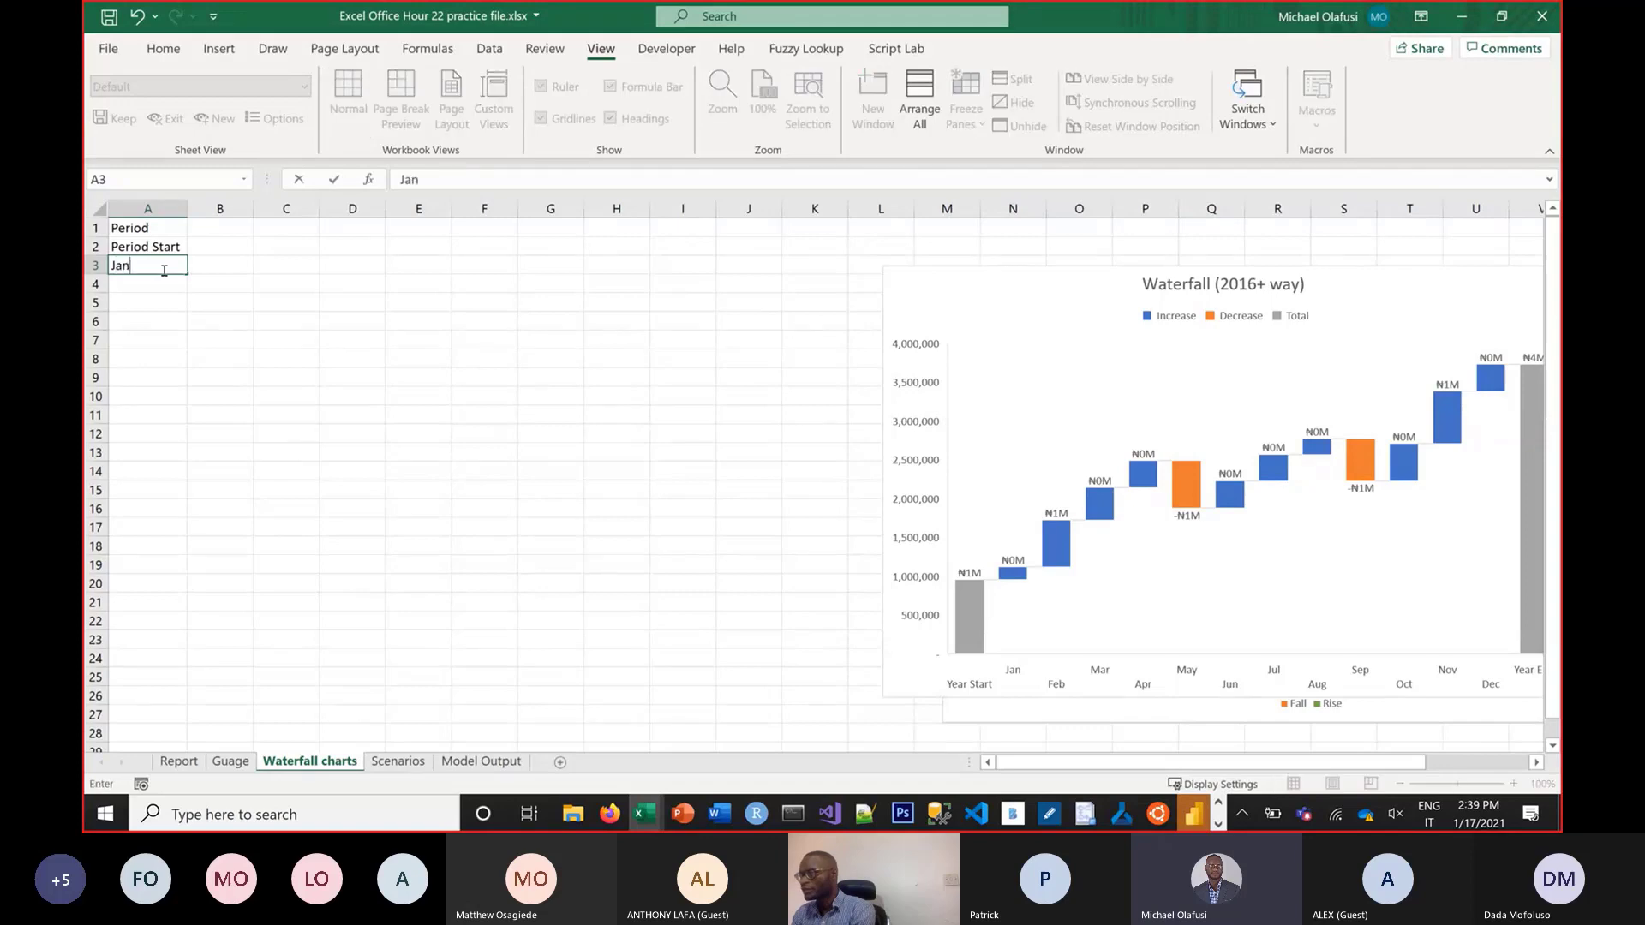
type(" 201")
key("BackSpace")
key("BackSpace")
key("BackSpace")
key("BackSpace")
key("Return")
type("Feb")
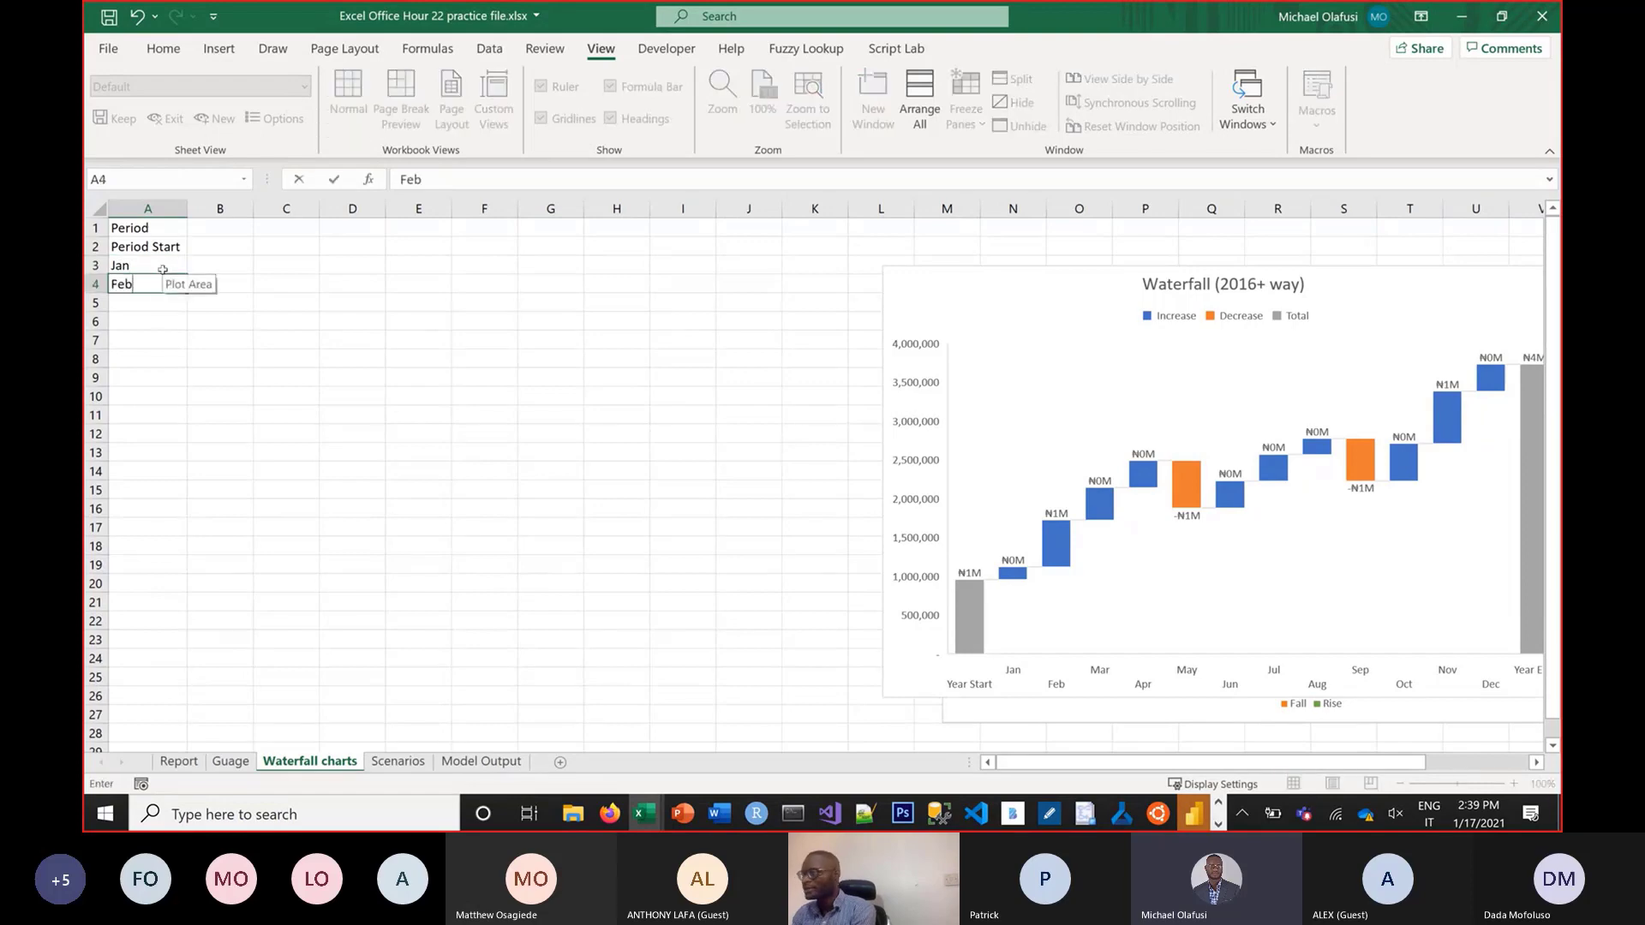
key("Return")
left_click(143, 260)
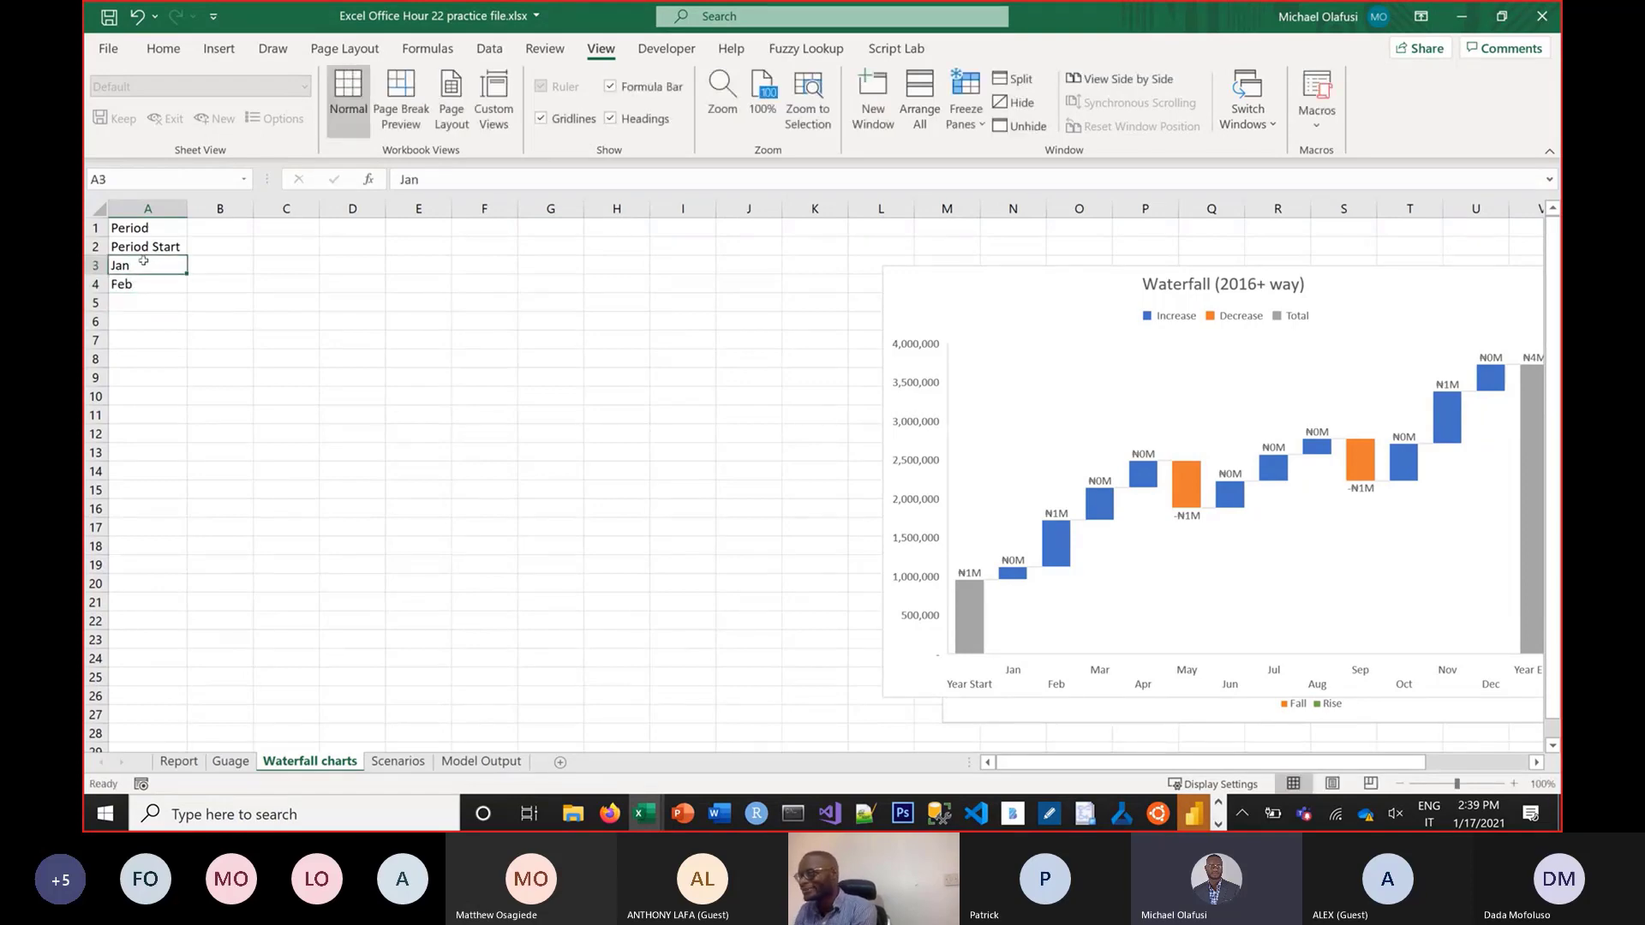
left_click_drag(143, 262, 206, 492)
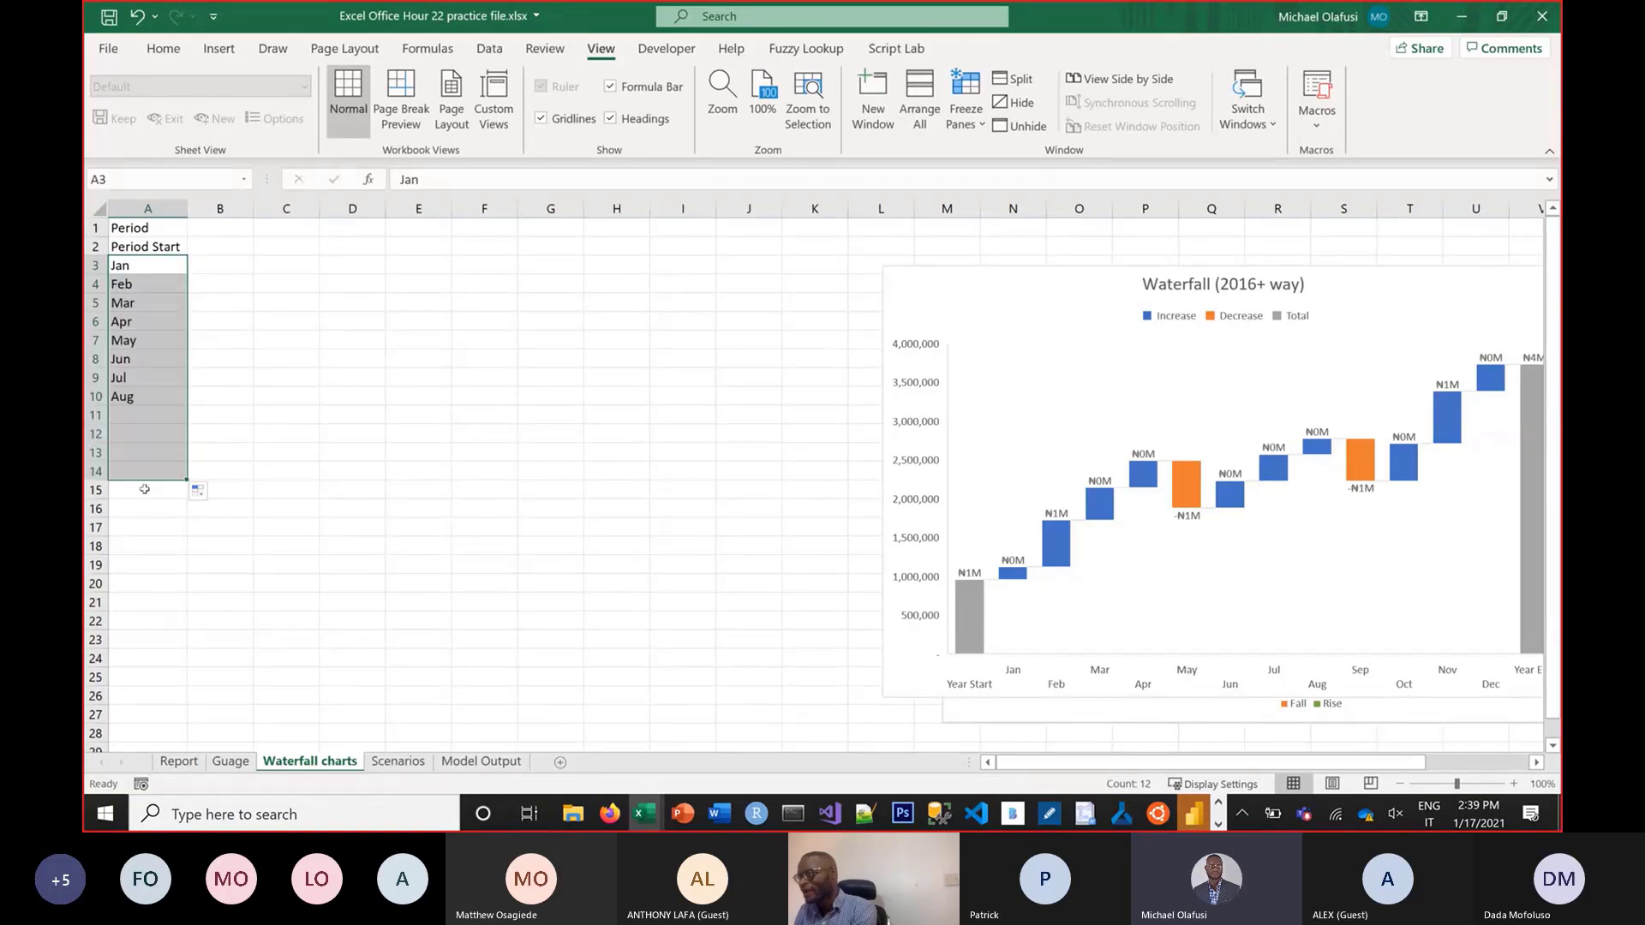
Enter the closing label Period End in A15
left_click(147, 490)
type("Perod")
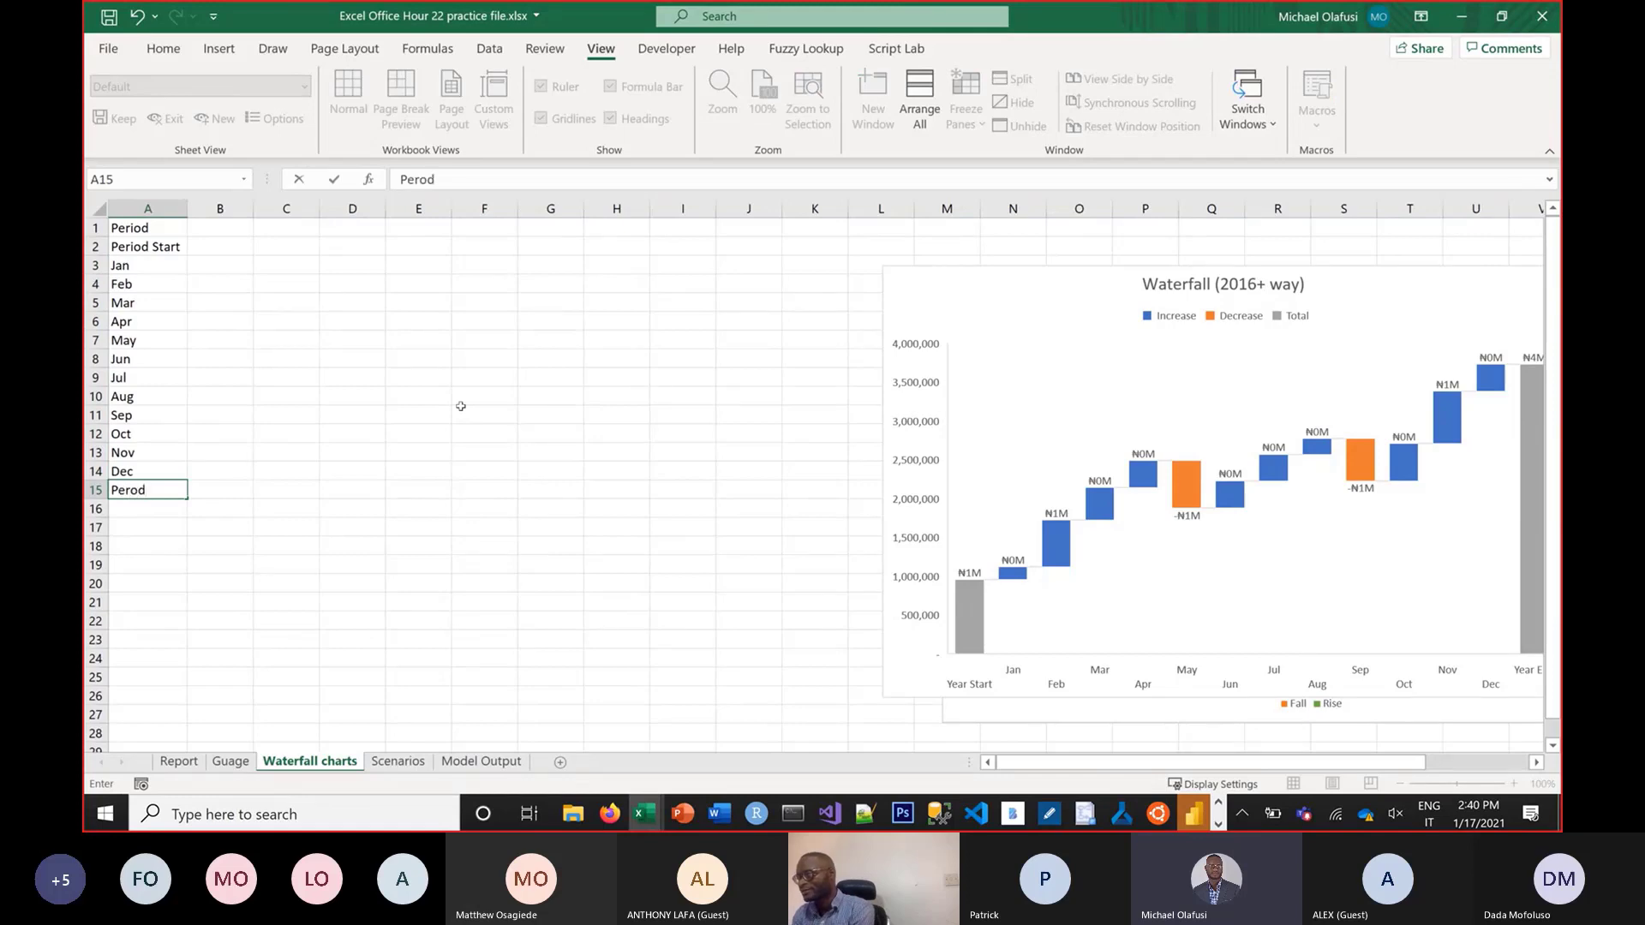
key("BackSpace")
key("BackSpace")
type("iod End")
key("Return")
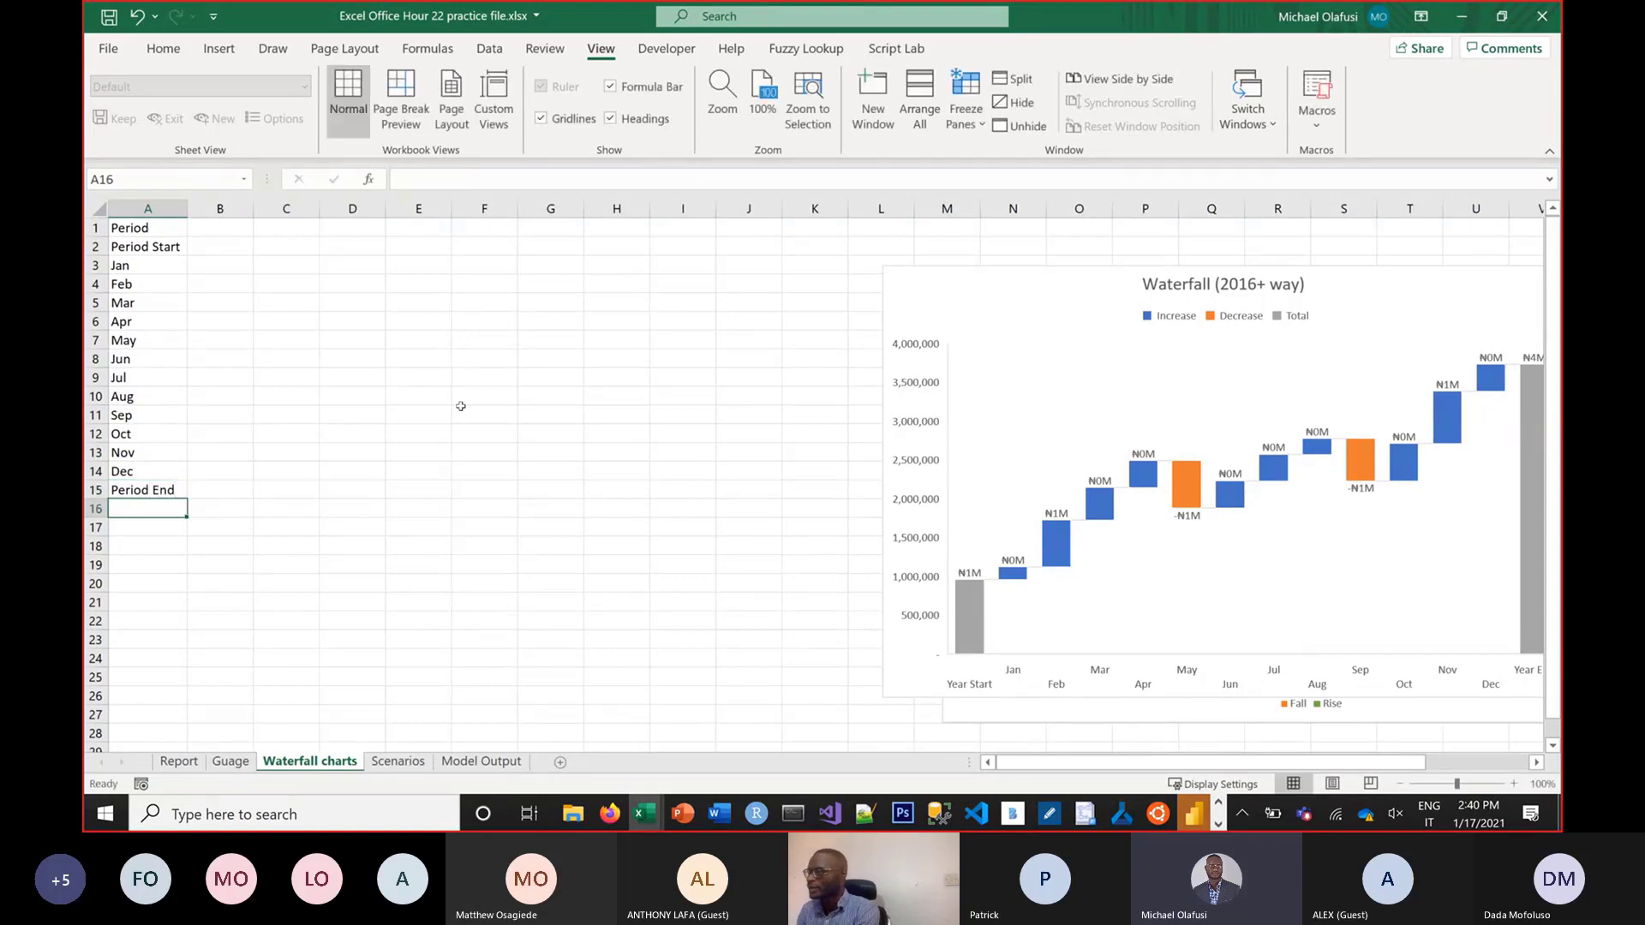
left_click(247, 280)
key("Up")
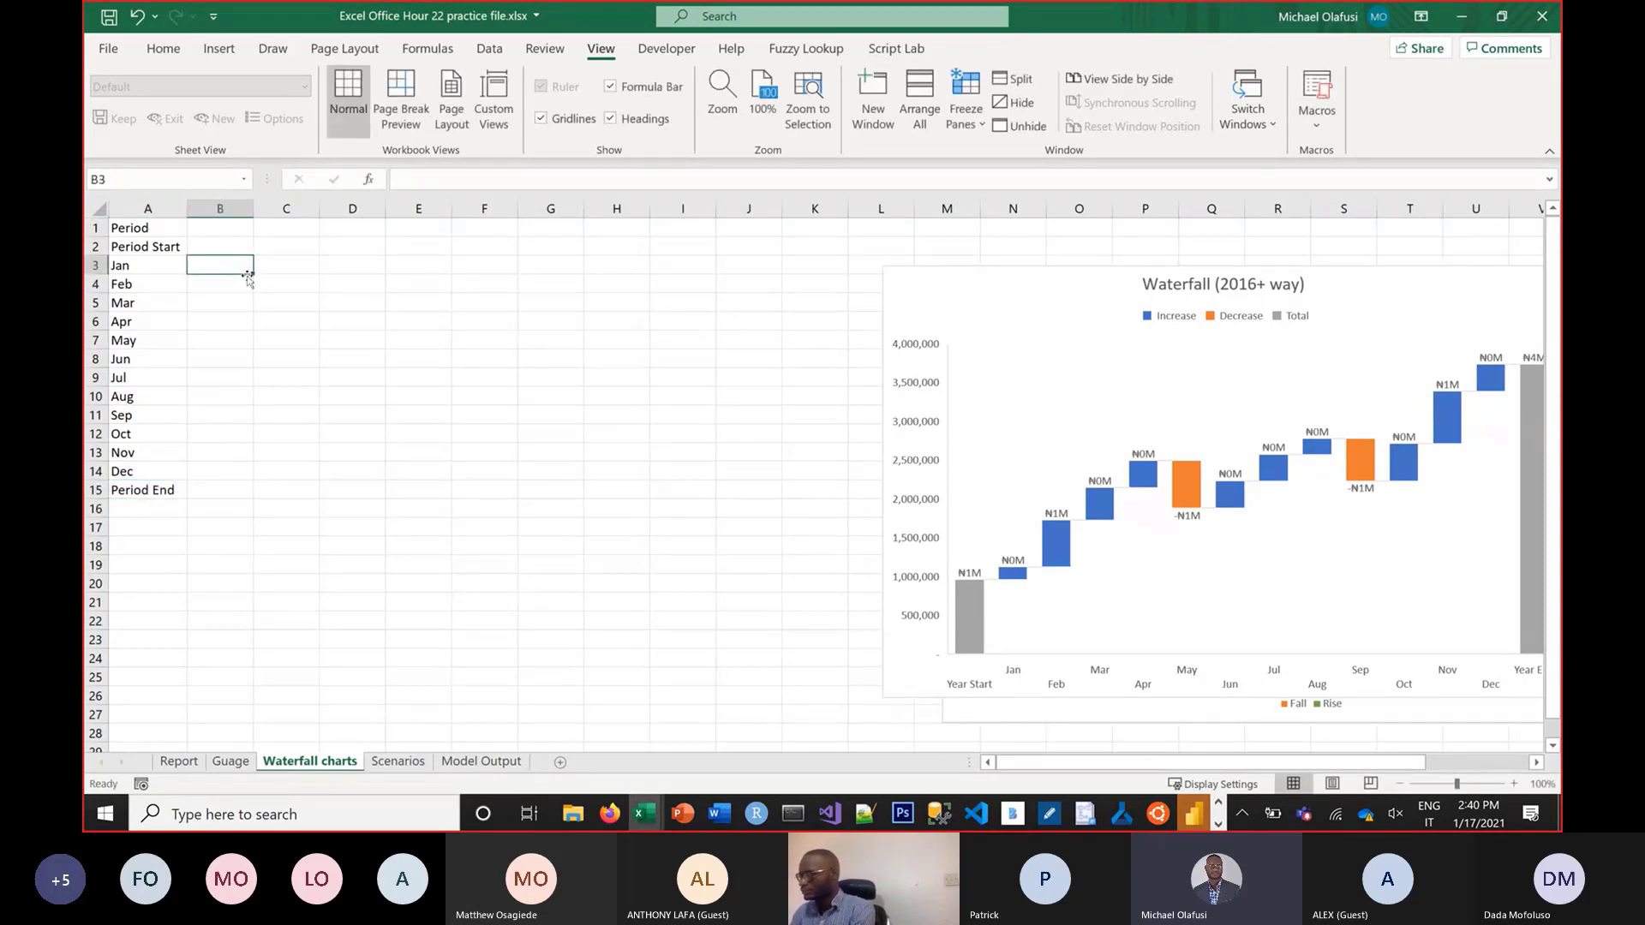
type("=")
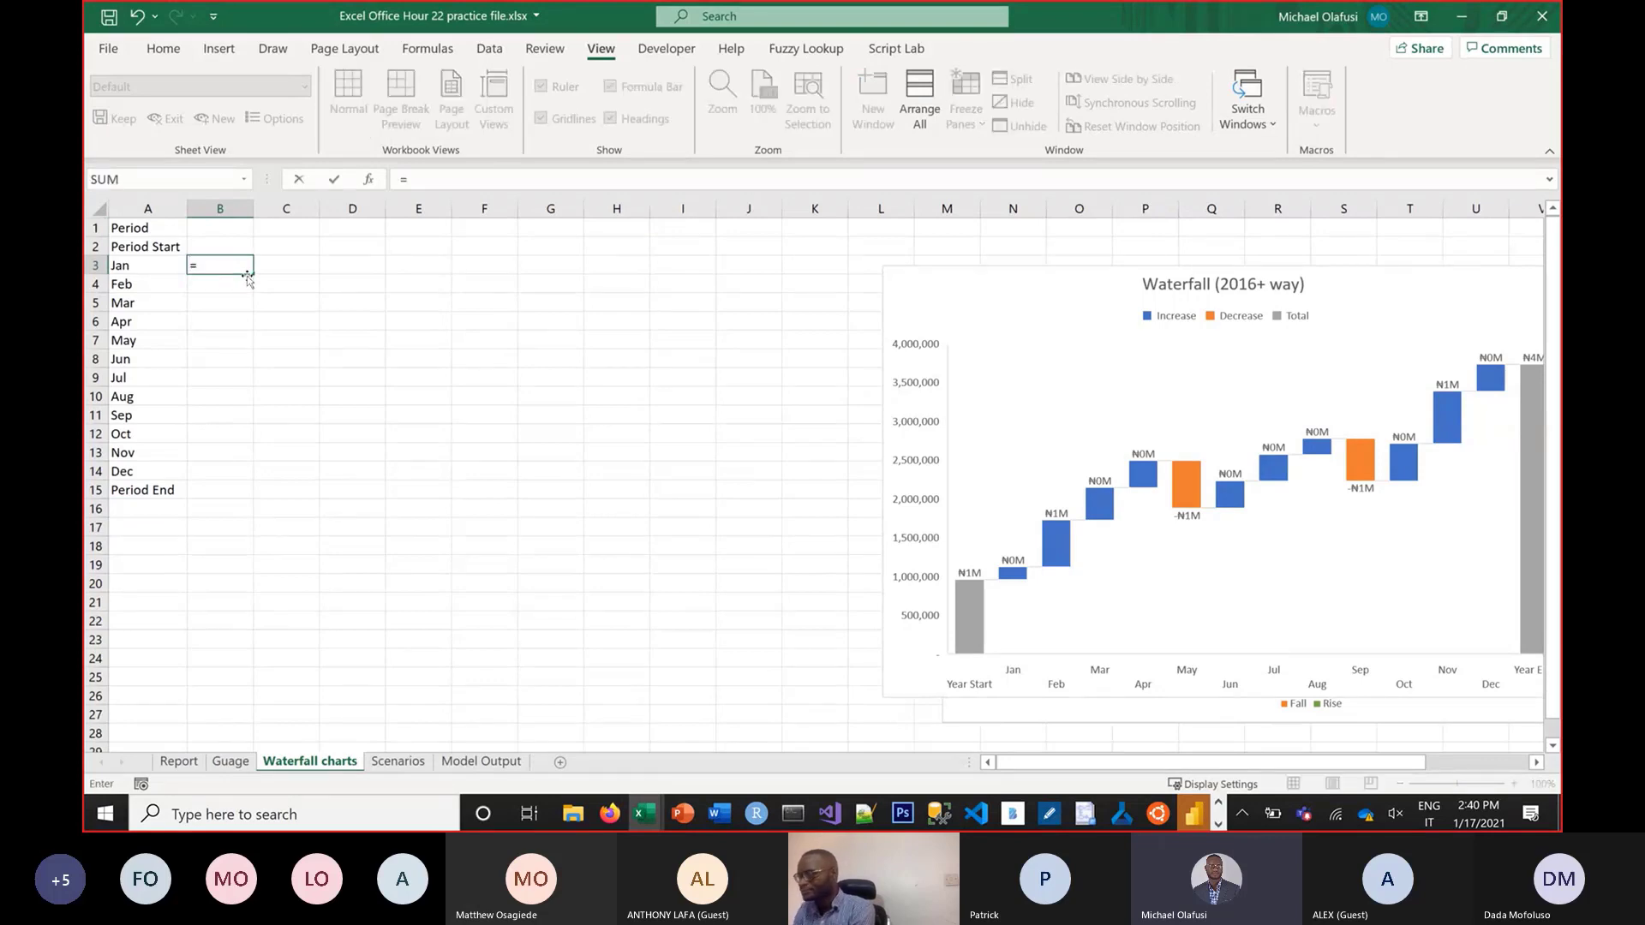
type("tet")
key("BackSpace")
key("BackSpace")
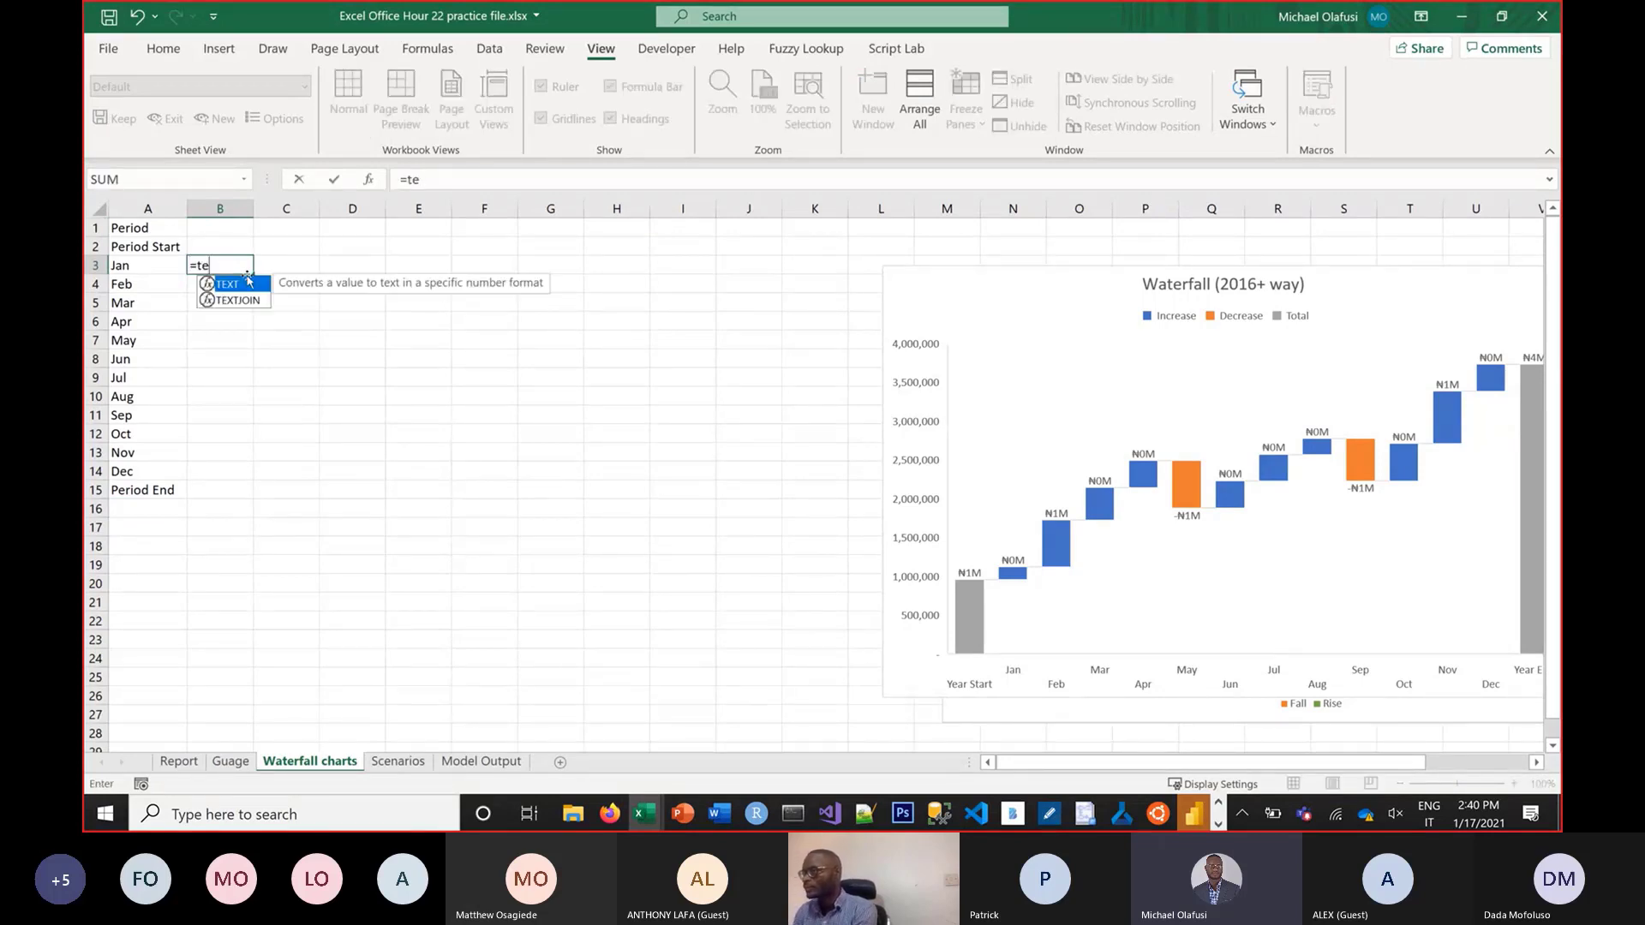
left_click(165, 267)
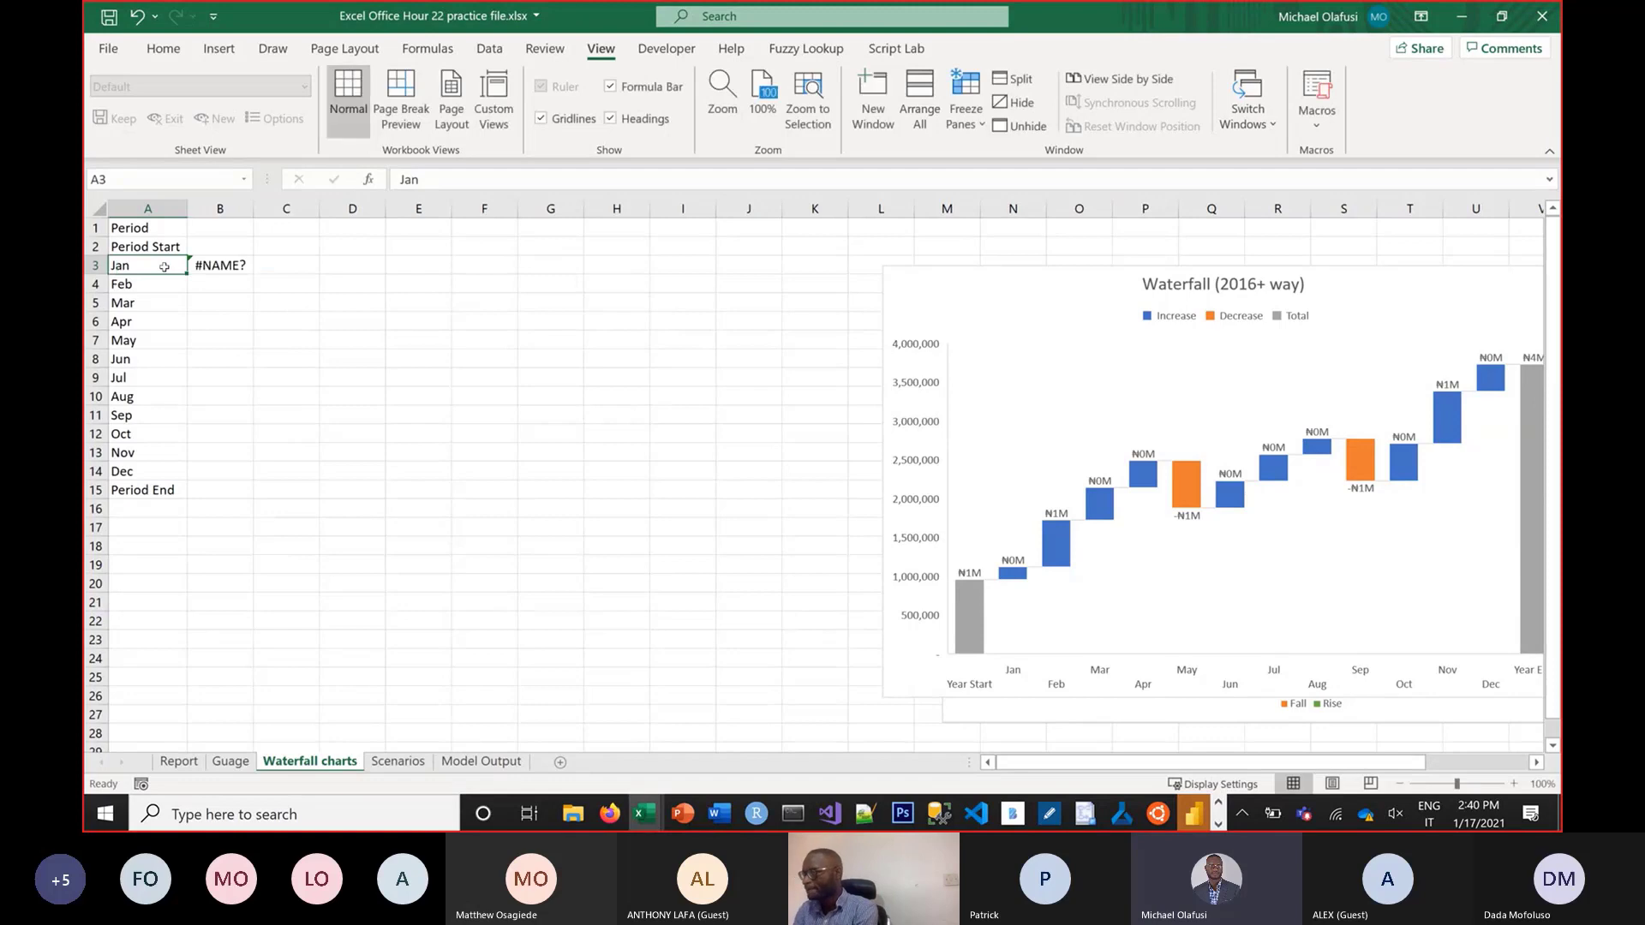
Enter the formula =TEXT(A3,"mmm yyyy") in B3 to convert the January entry into month-year text
left_click(206, 266)
type("=tex")
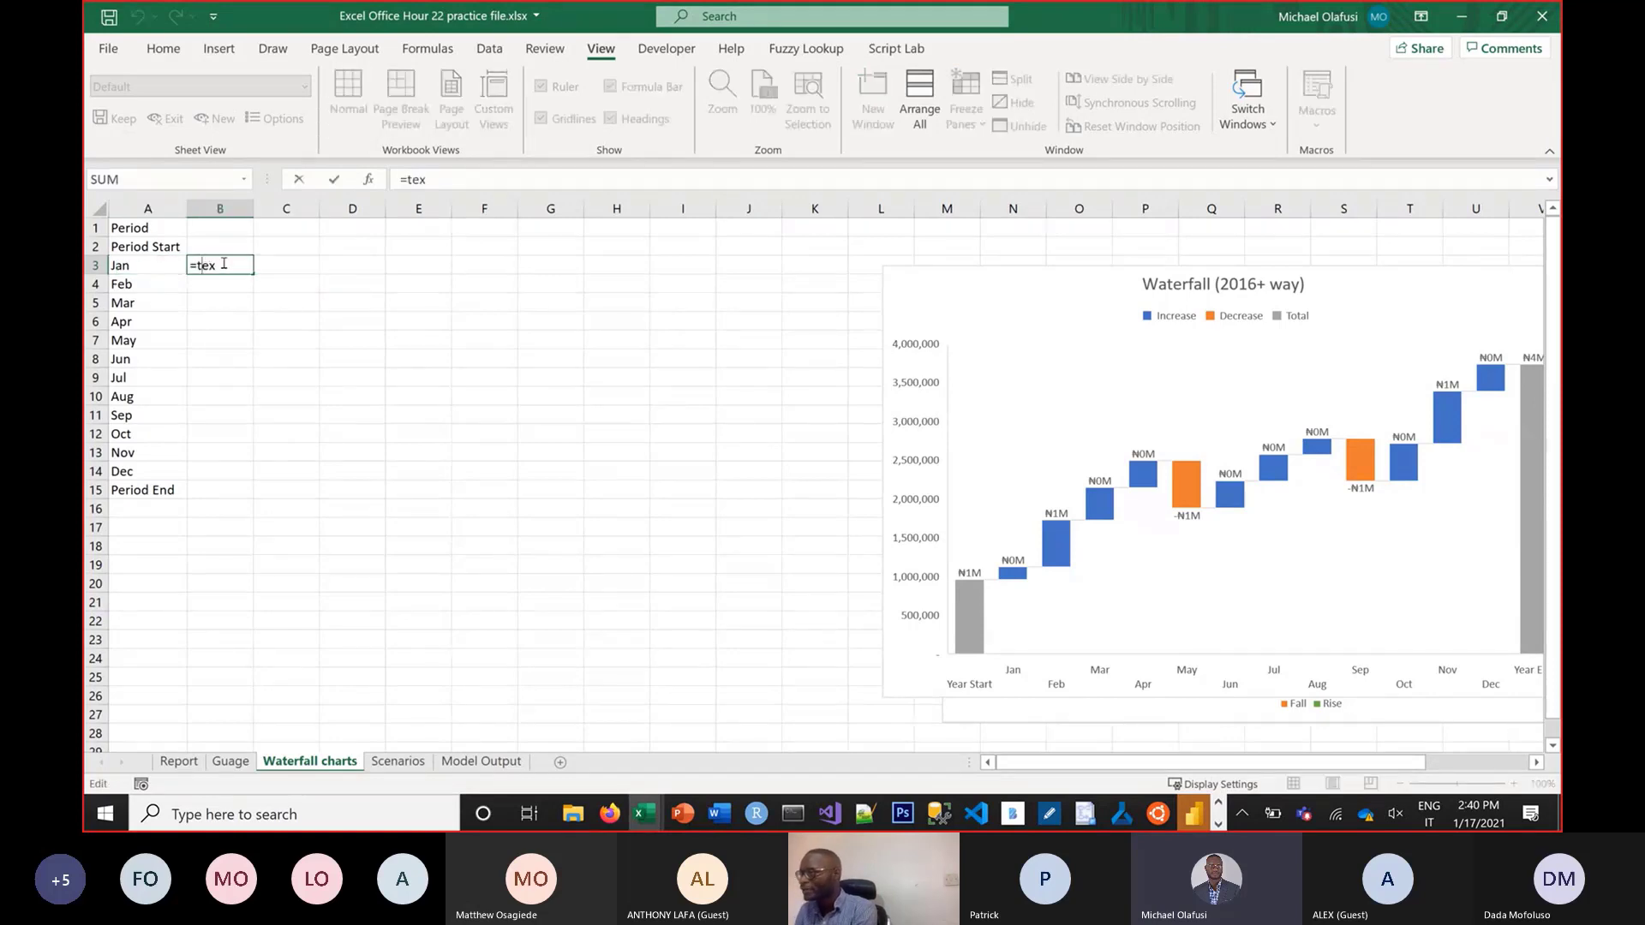
type("t")
key("Tab")
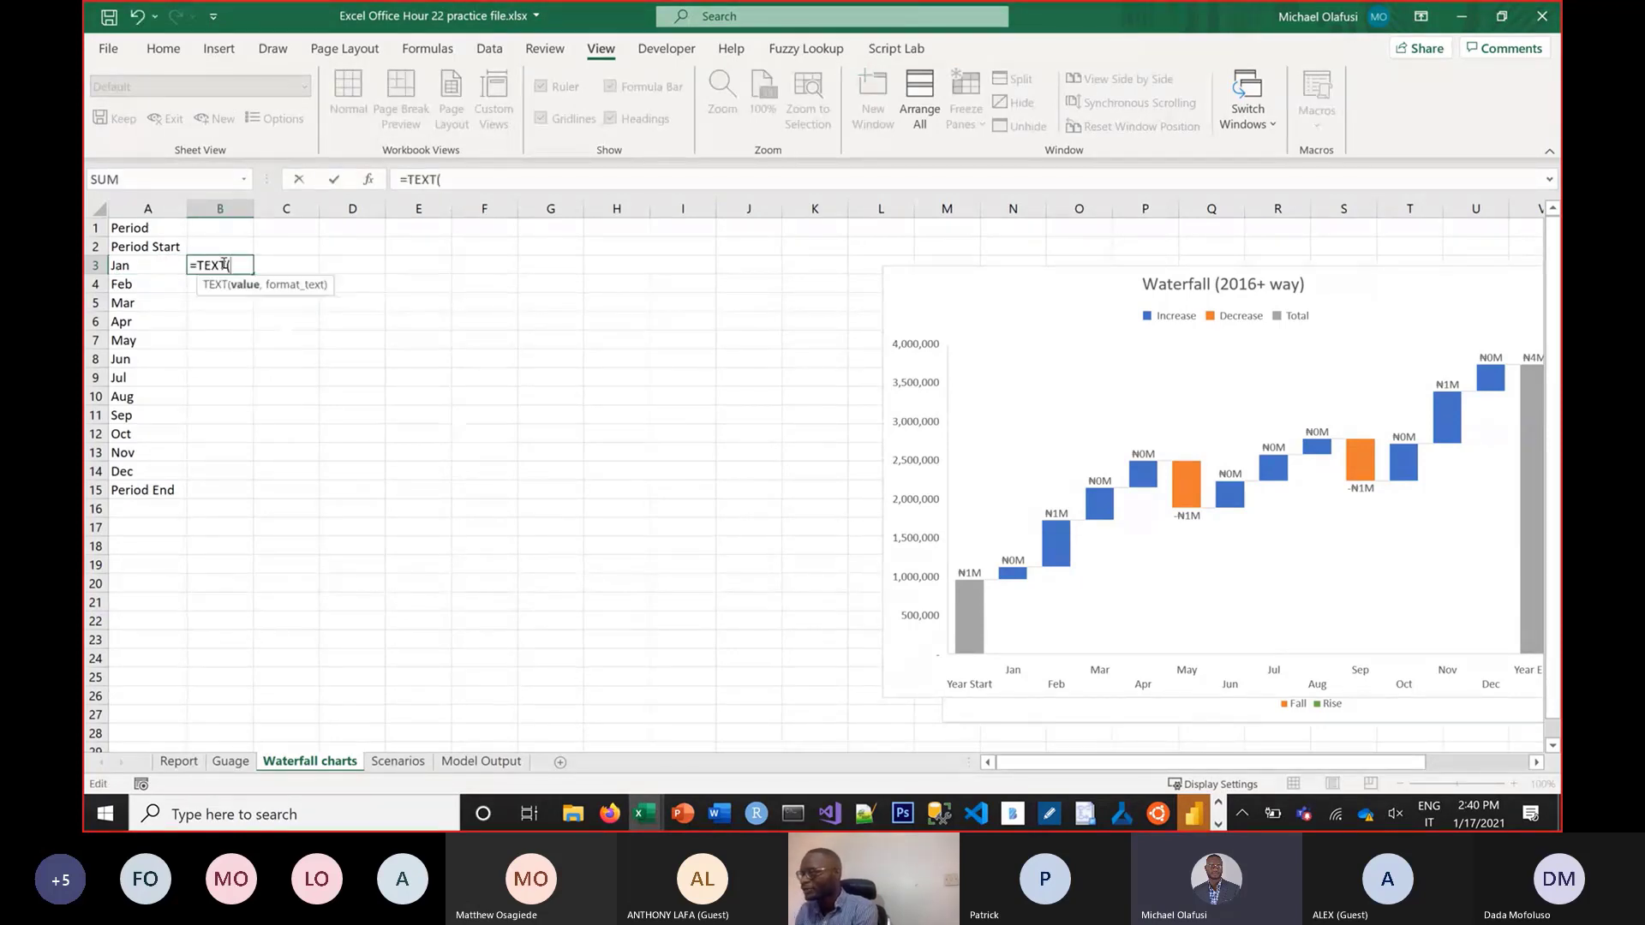
left_click(168, 269)
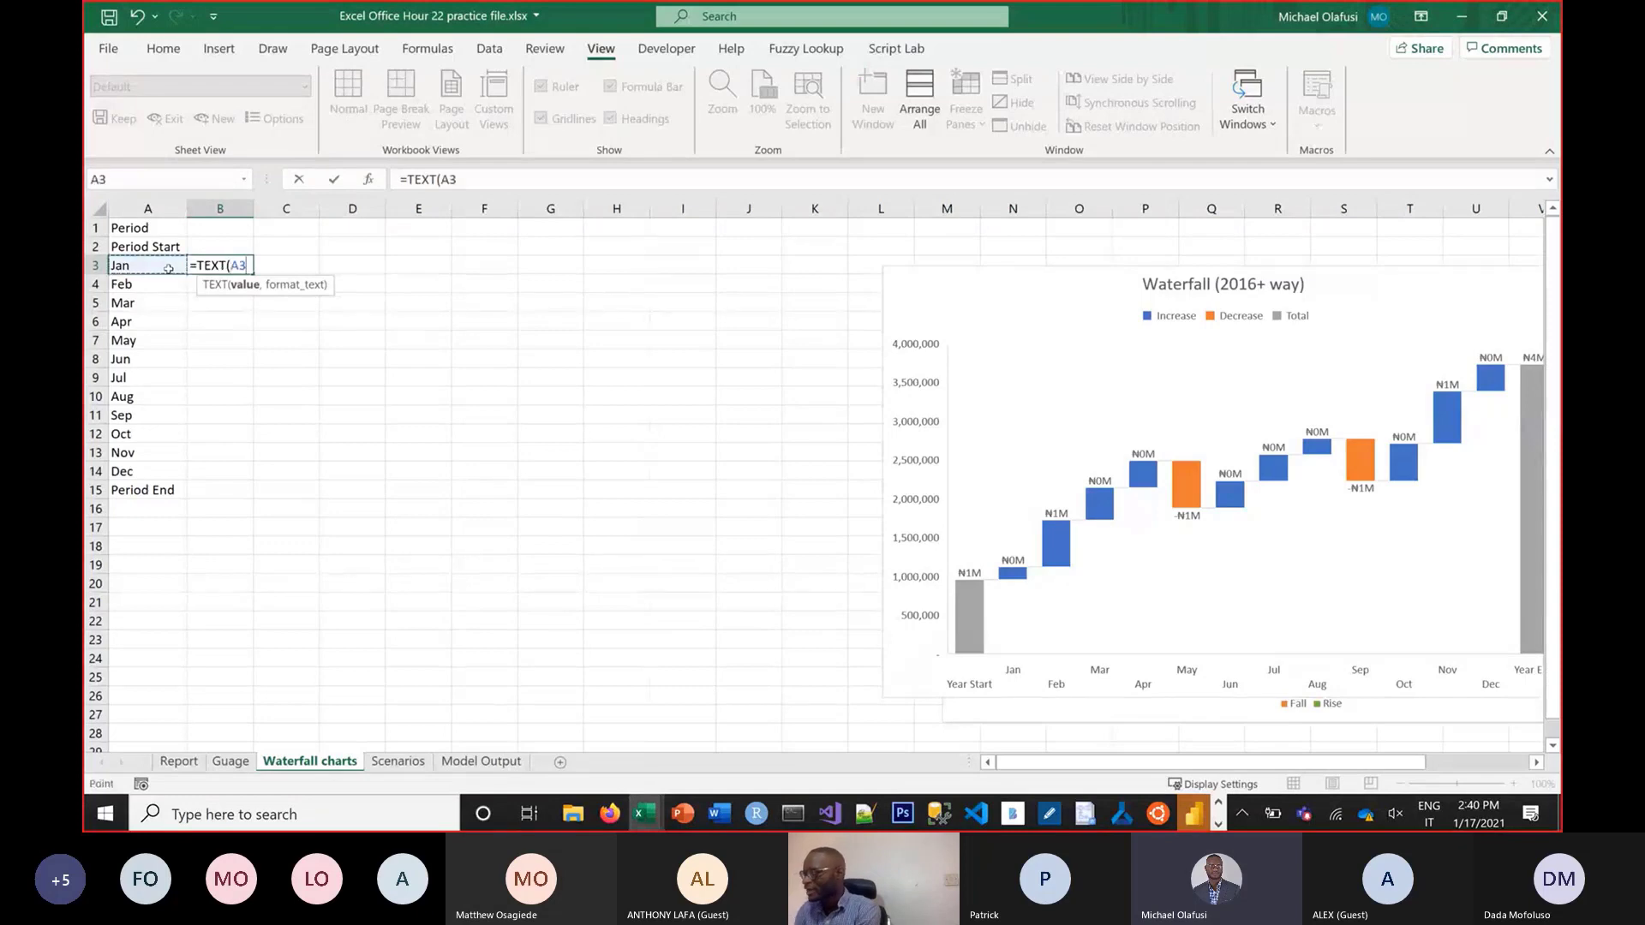
type(",\"mmm")
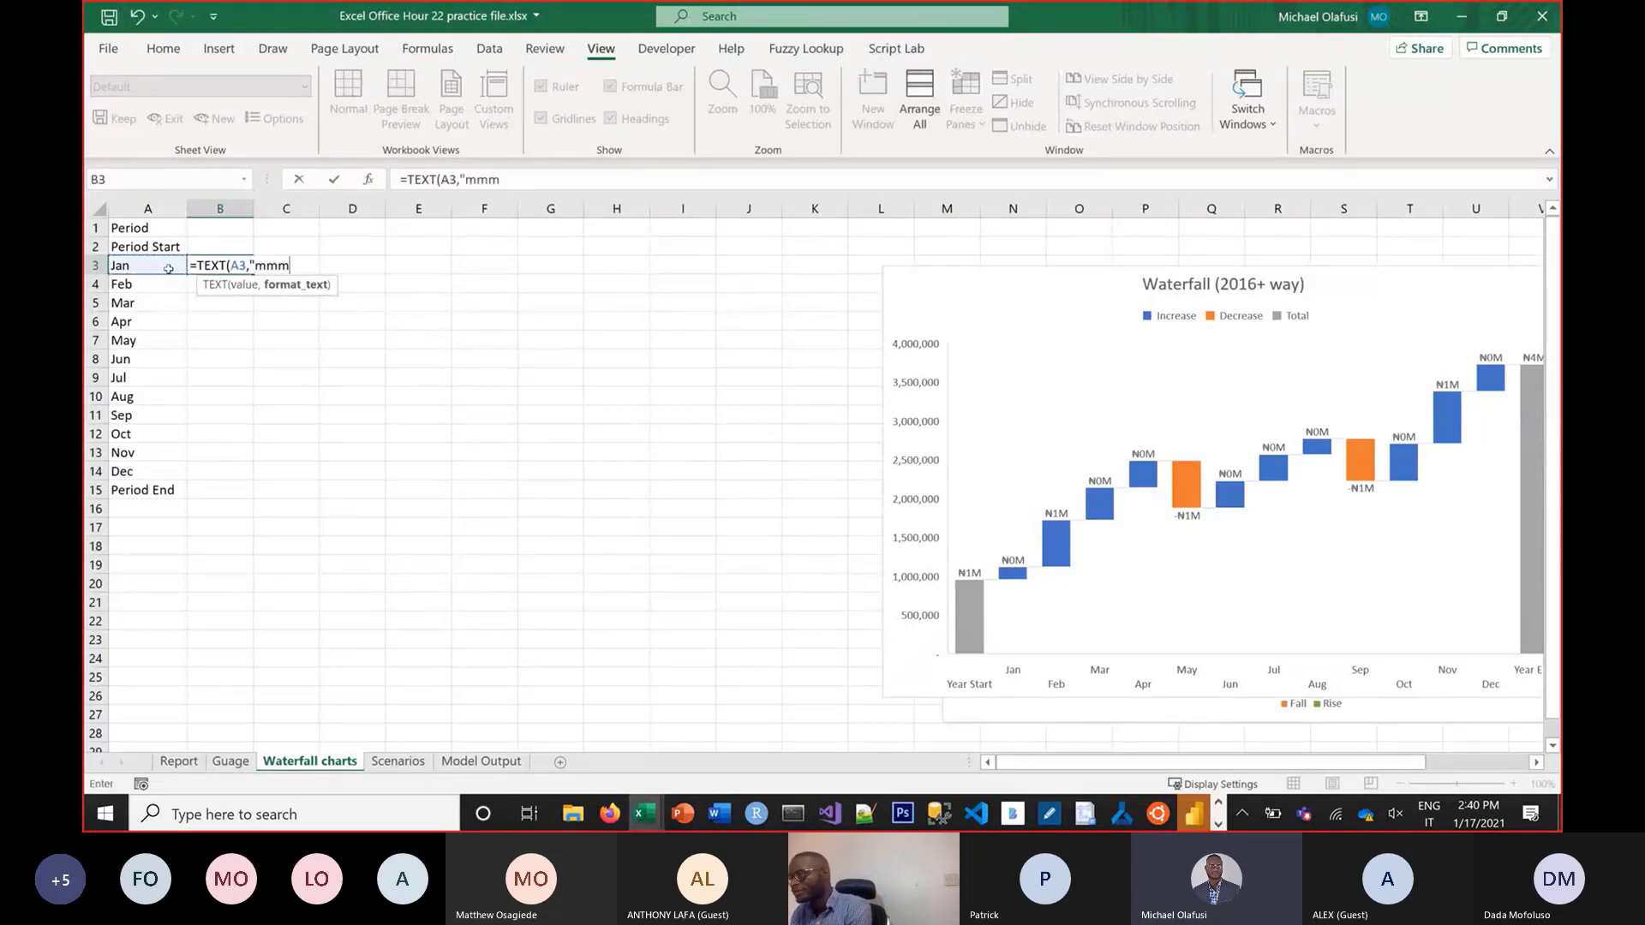
type(" yyyy\")")
key("Return")
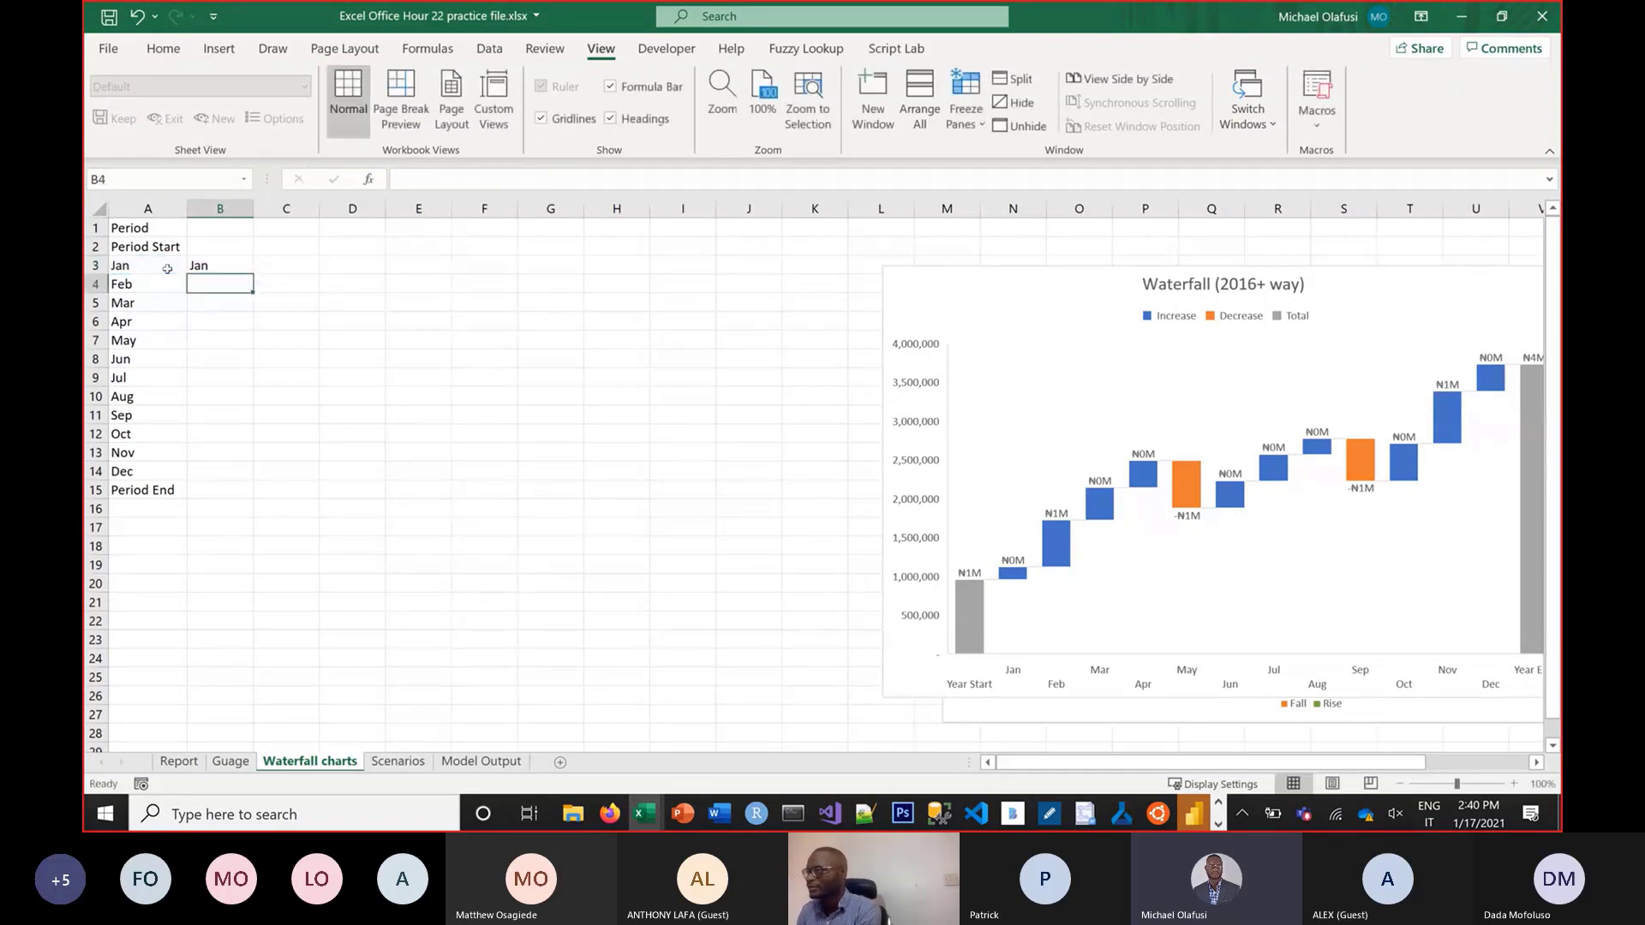
double_click(209, 266)
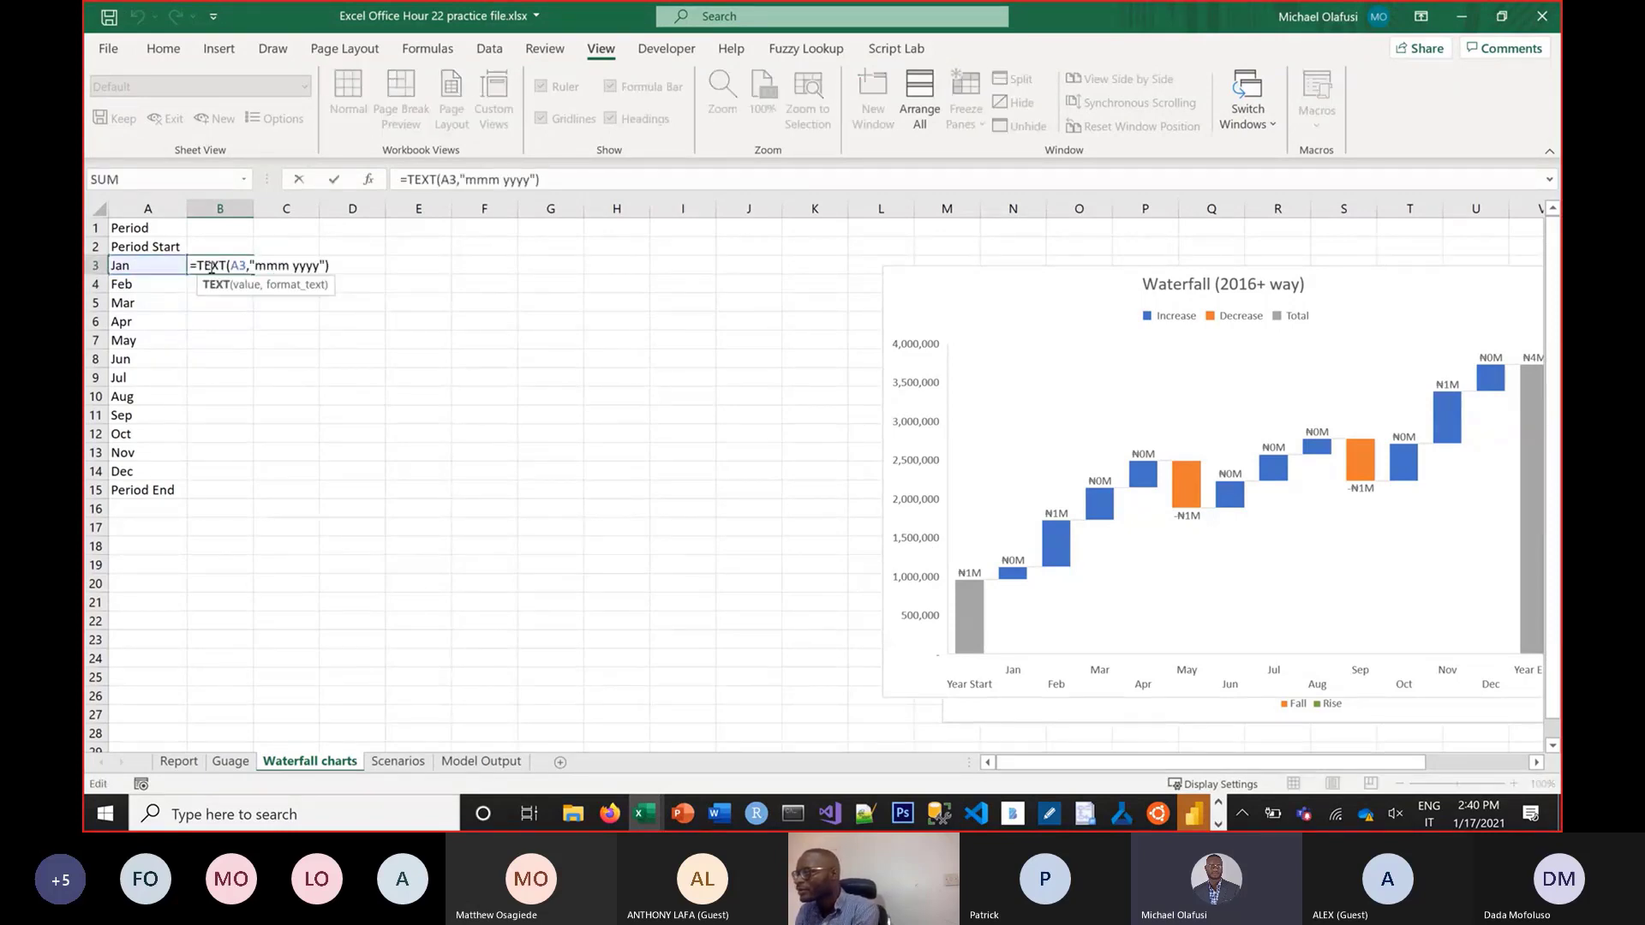
key("Escape")
left_click(169, 269)
key("ctrl+Down")
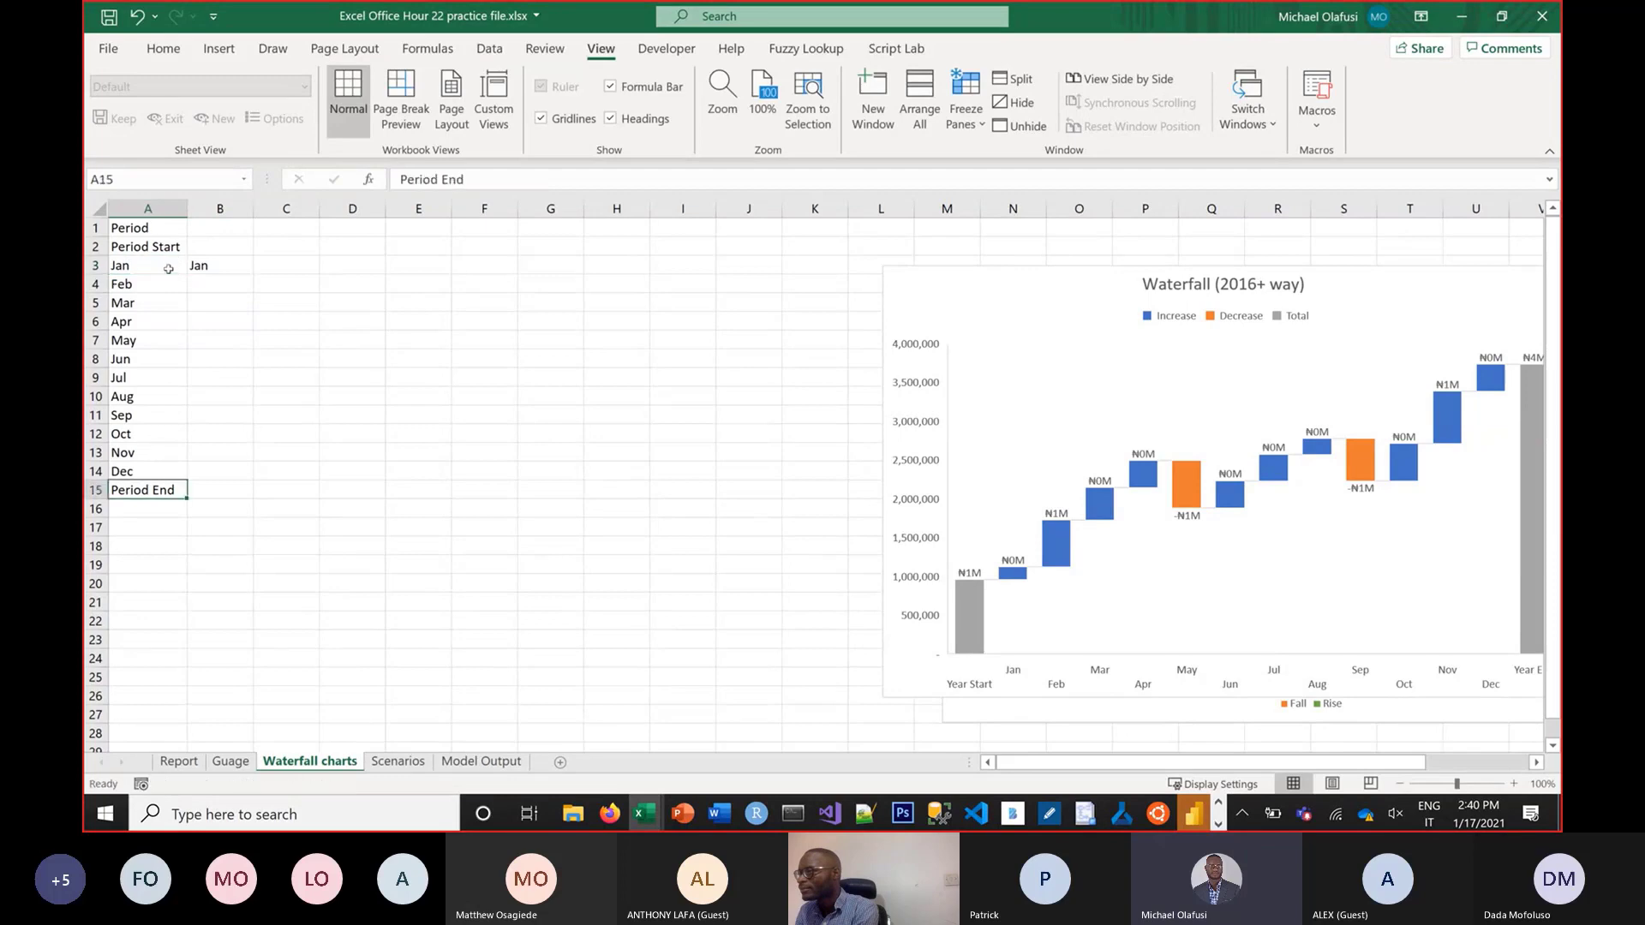
Add the year 2020 to the month entries in A3 and A4, making them Jan 2020 and Feb 2020
double_click(167, 267)
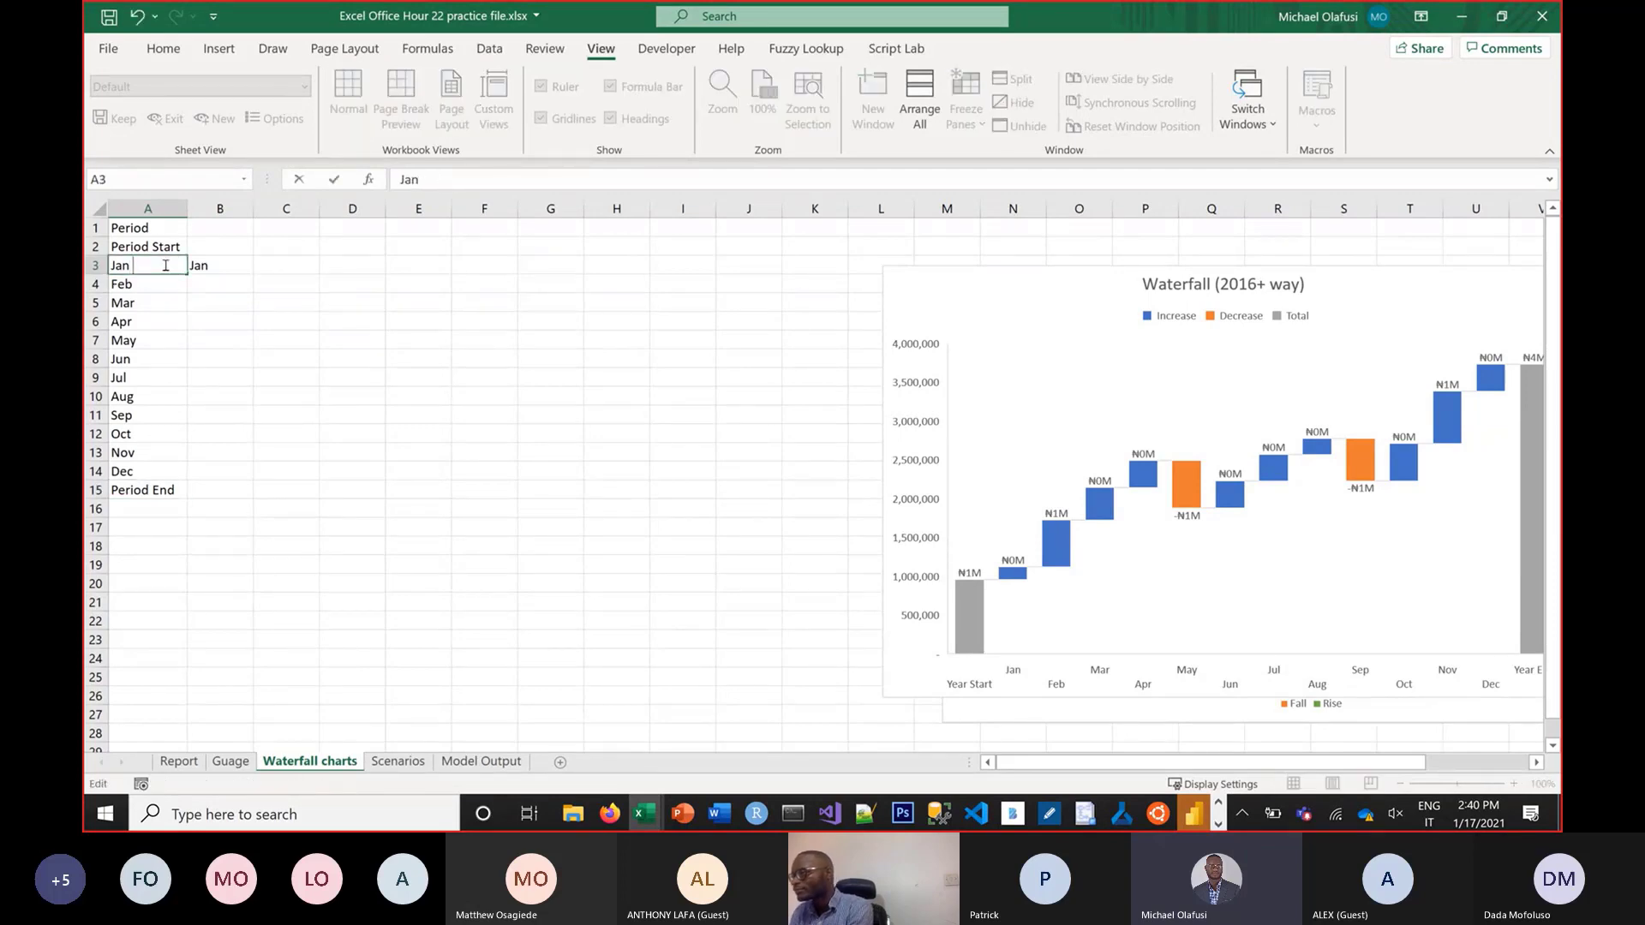
type("2020")
key("Return")
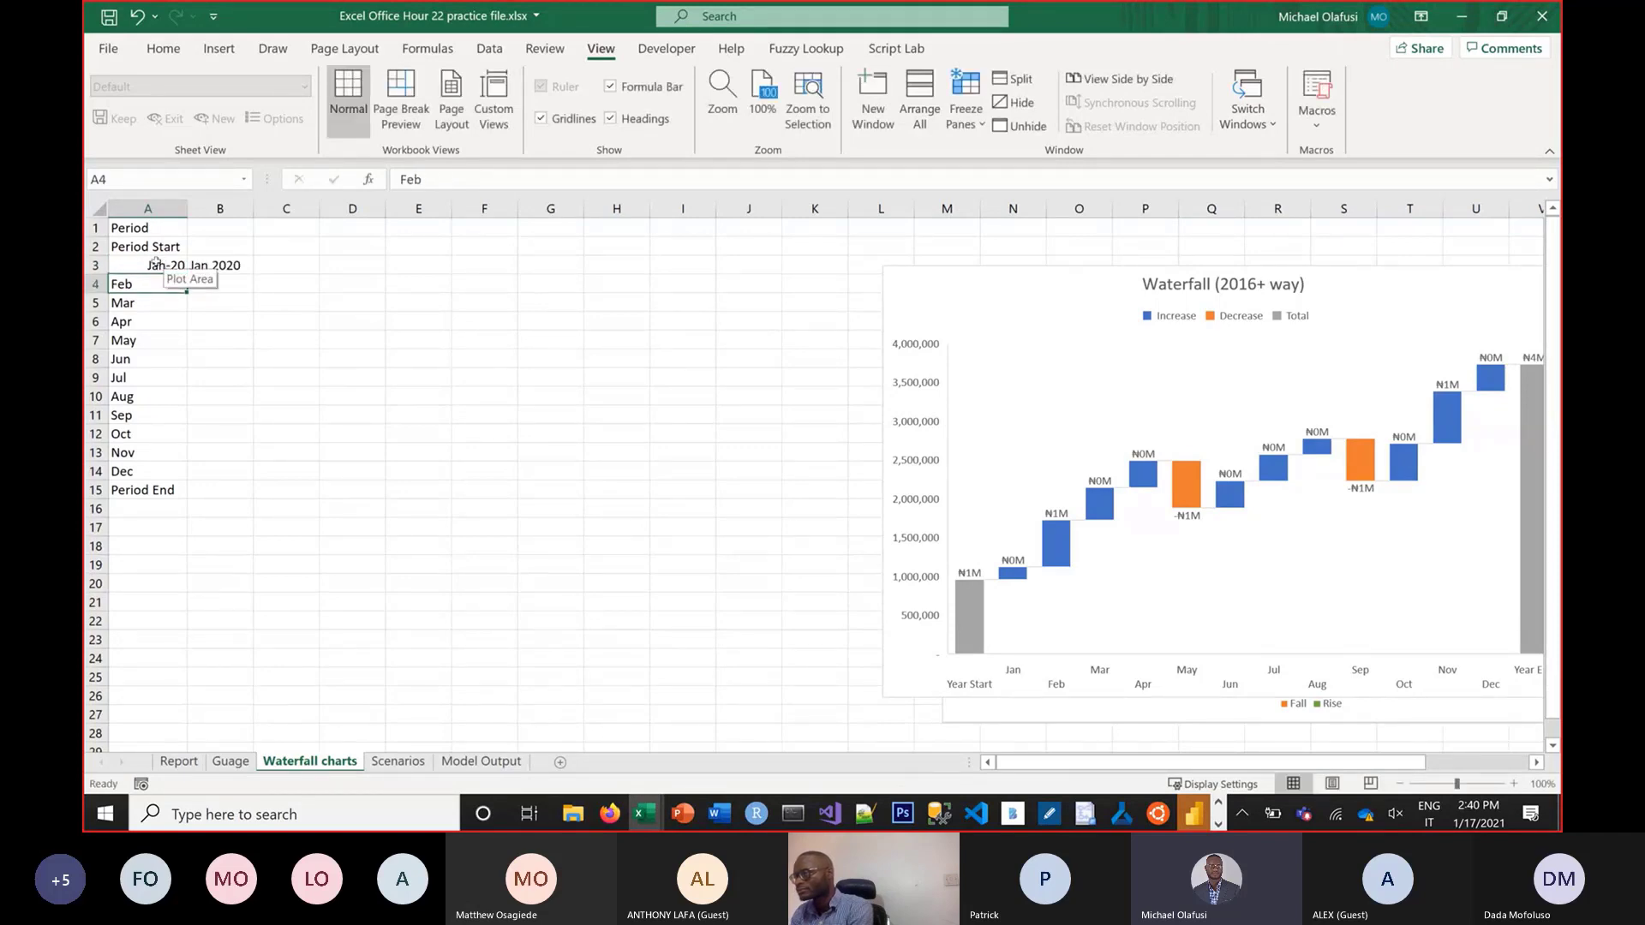
double_click(158, 280)
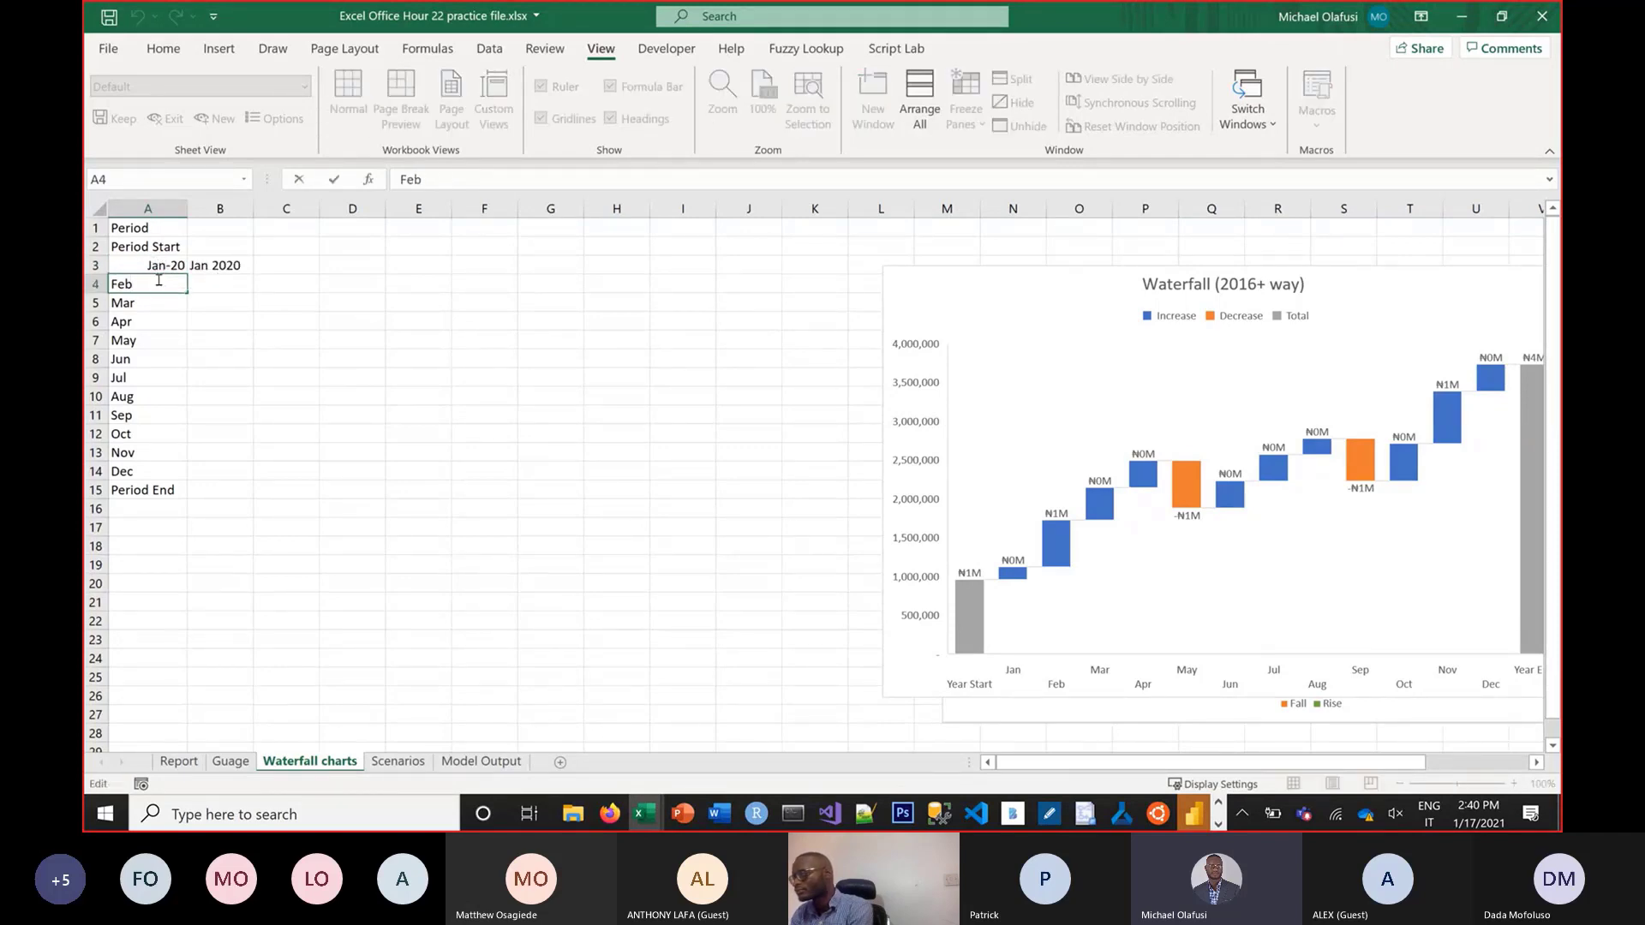
type("2020")
key("Return")
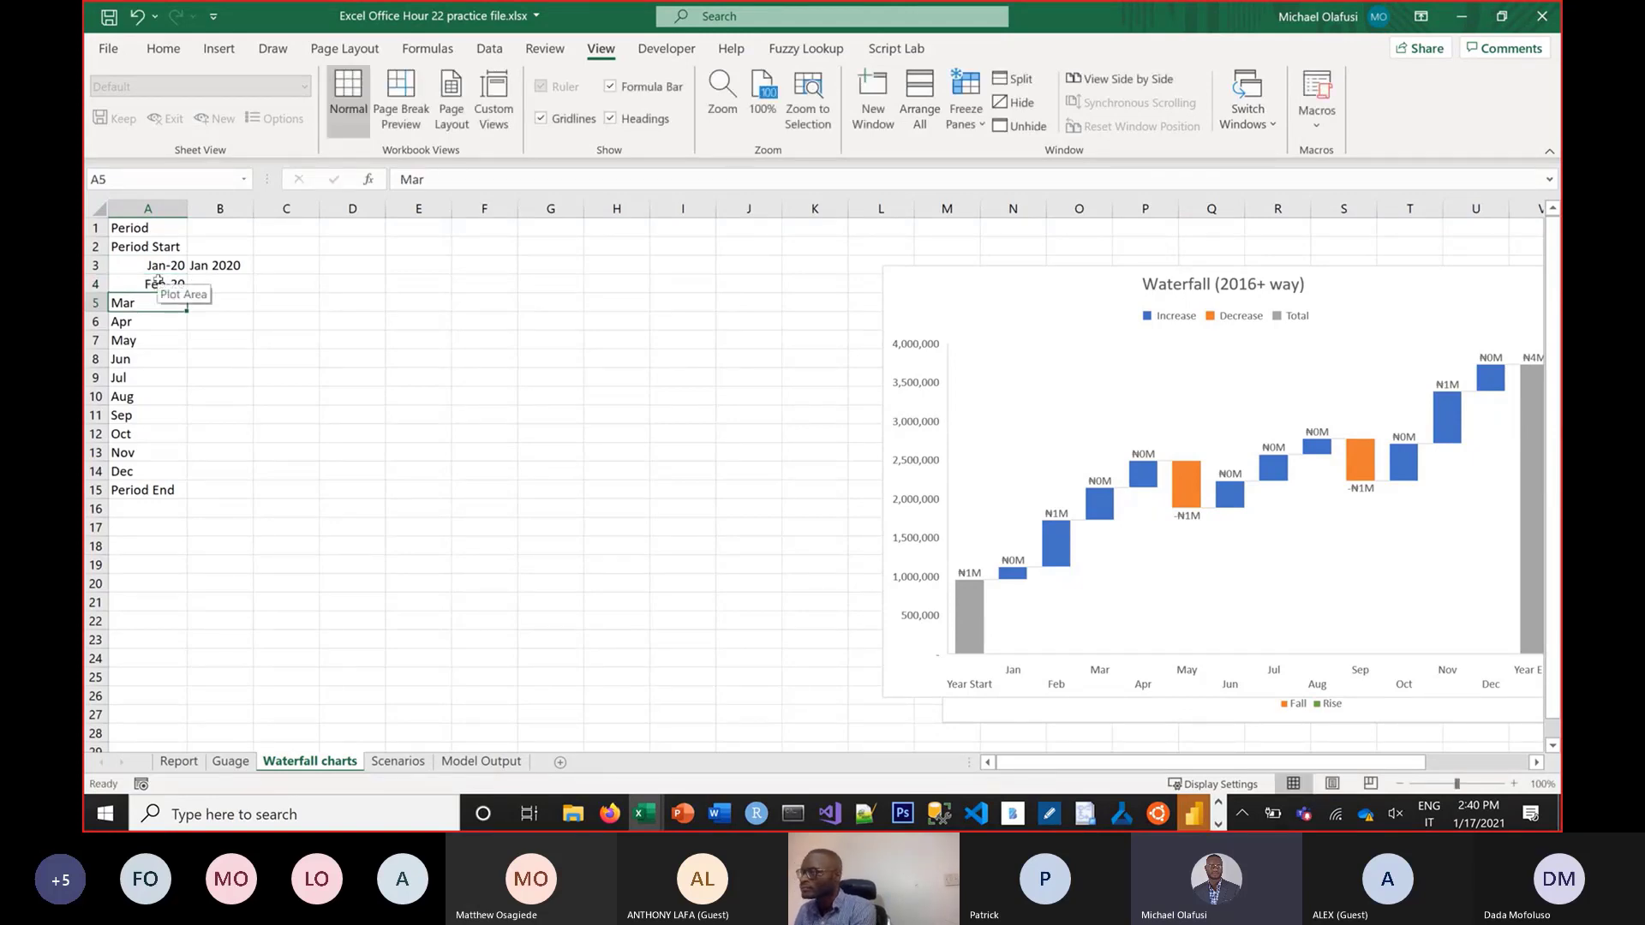
Fill the dated month series from A3:A4 down to December 2020 in A14, keeping Period End in A15
left_click_drag(147, 265, 188, 492)
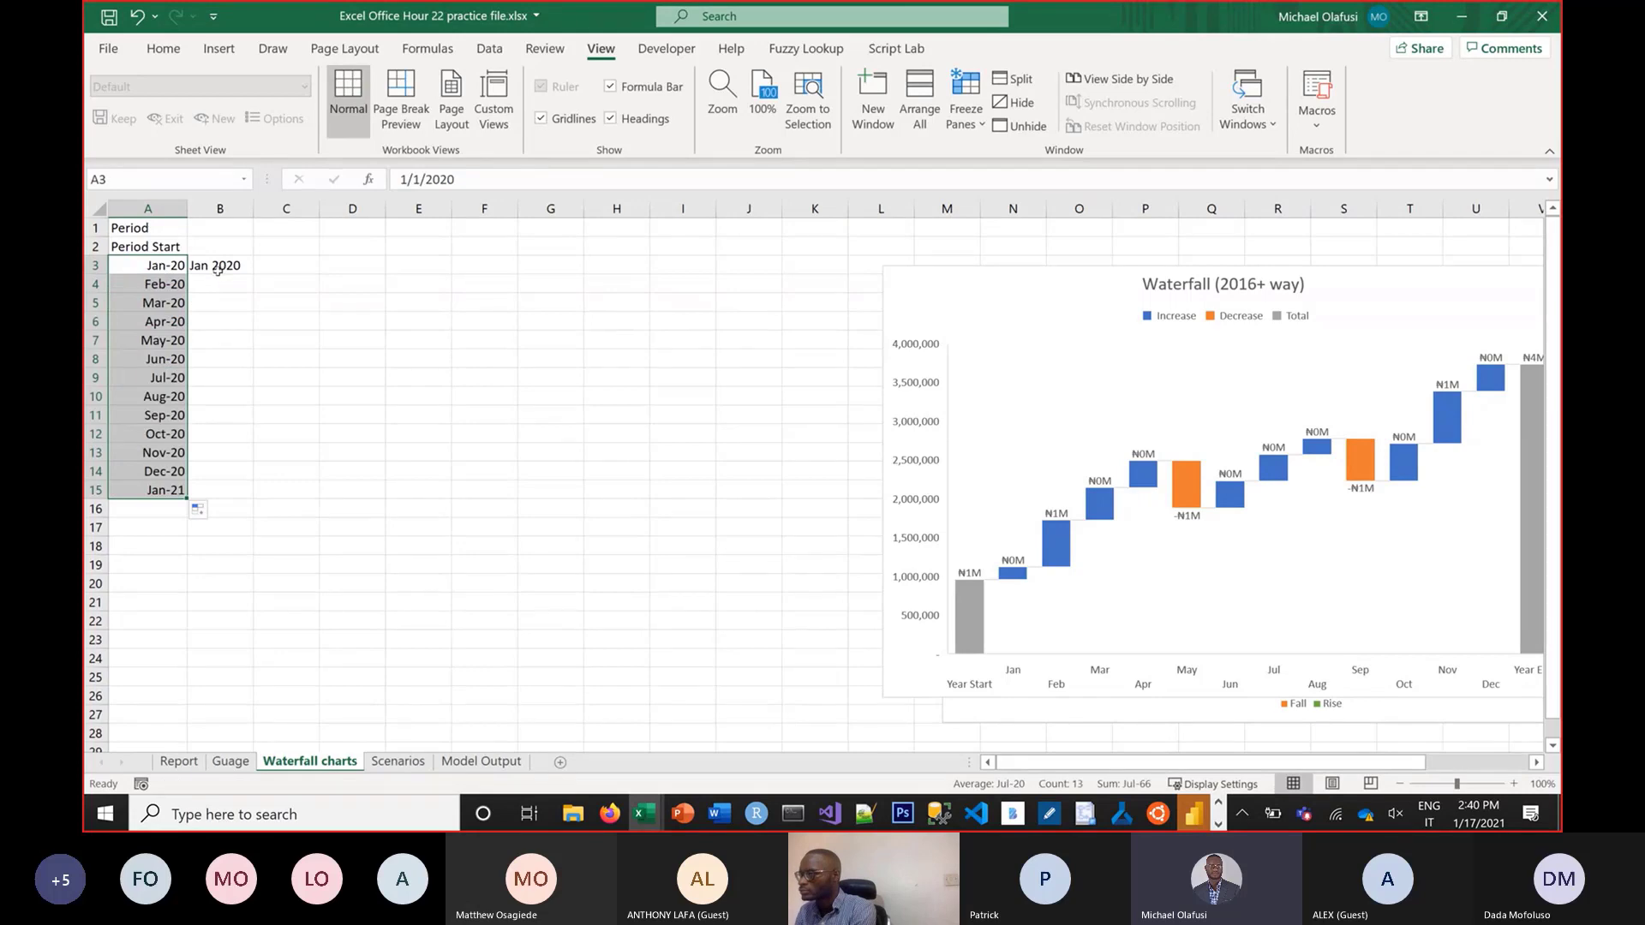
key("ctrl+z")
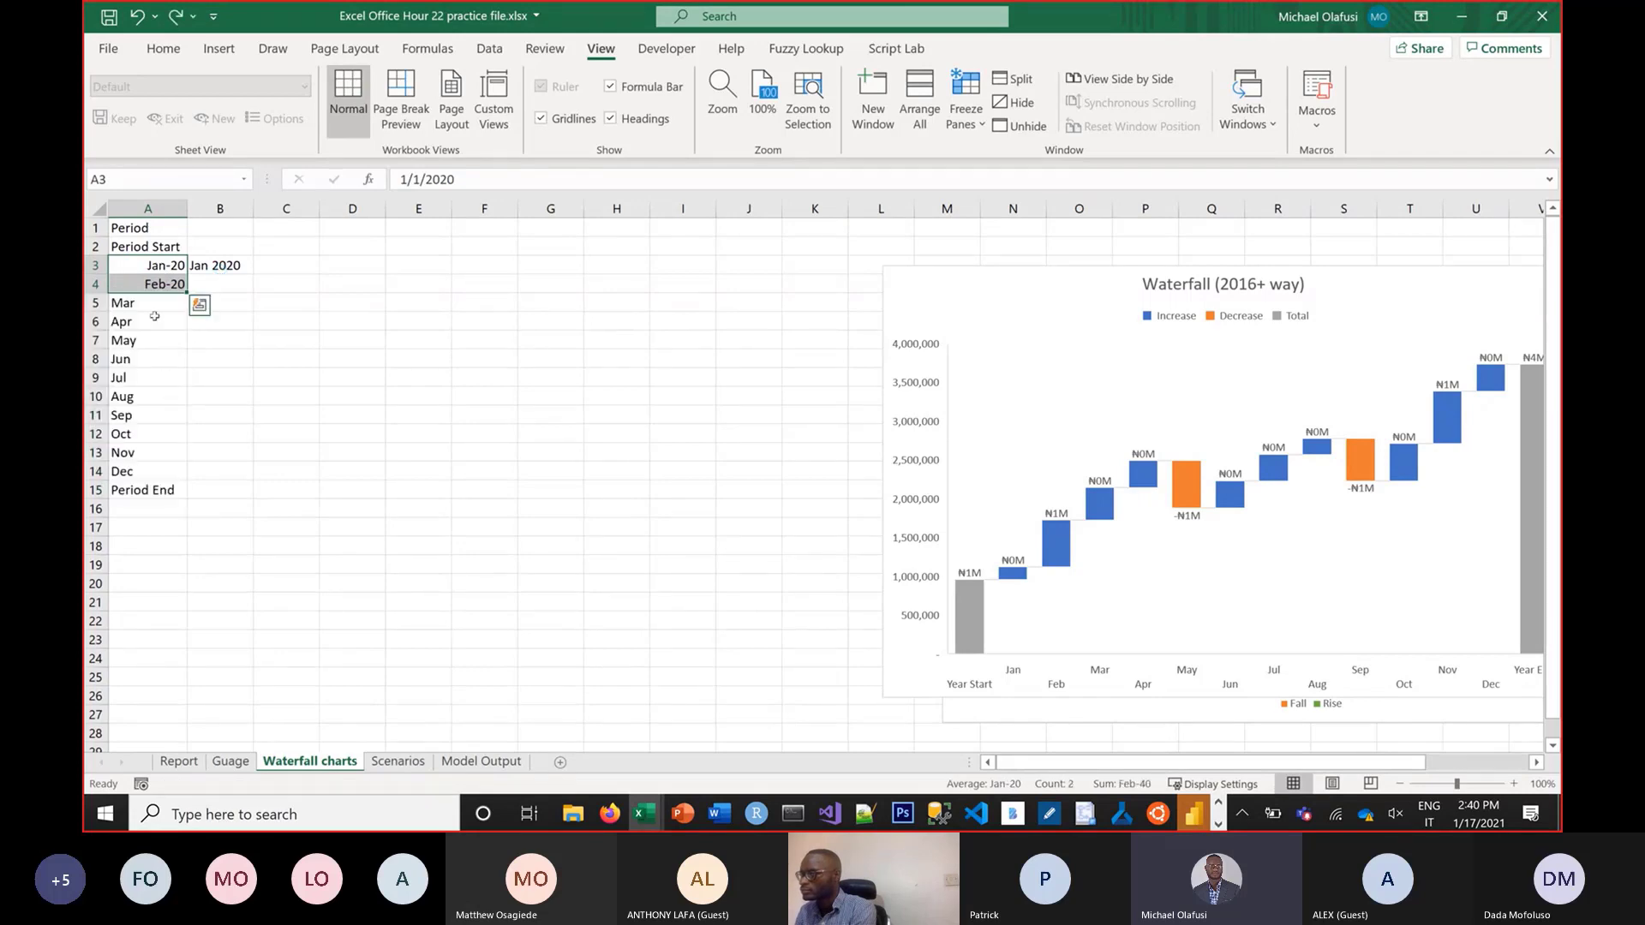
left_click_drag(189, 294, 191, 473)
Fill the TEXT formula from B3 down alongside the months to B14, leaving B15 empty
left_click(240, 268)
double_click(253, 274)
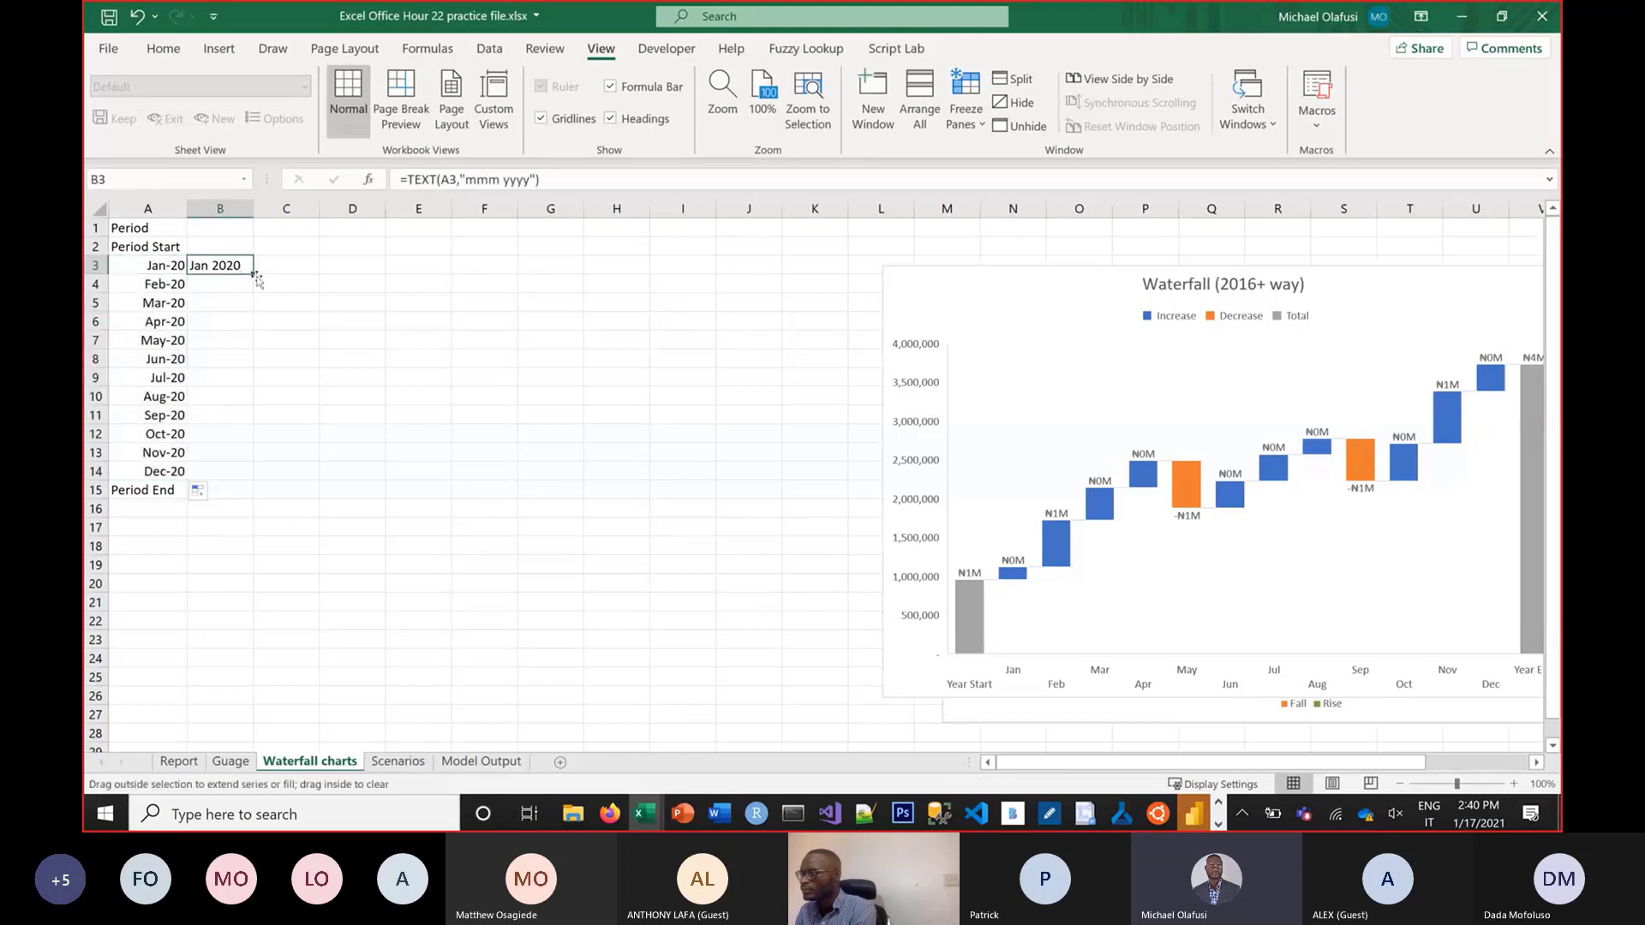
left_click(221, 477)
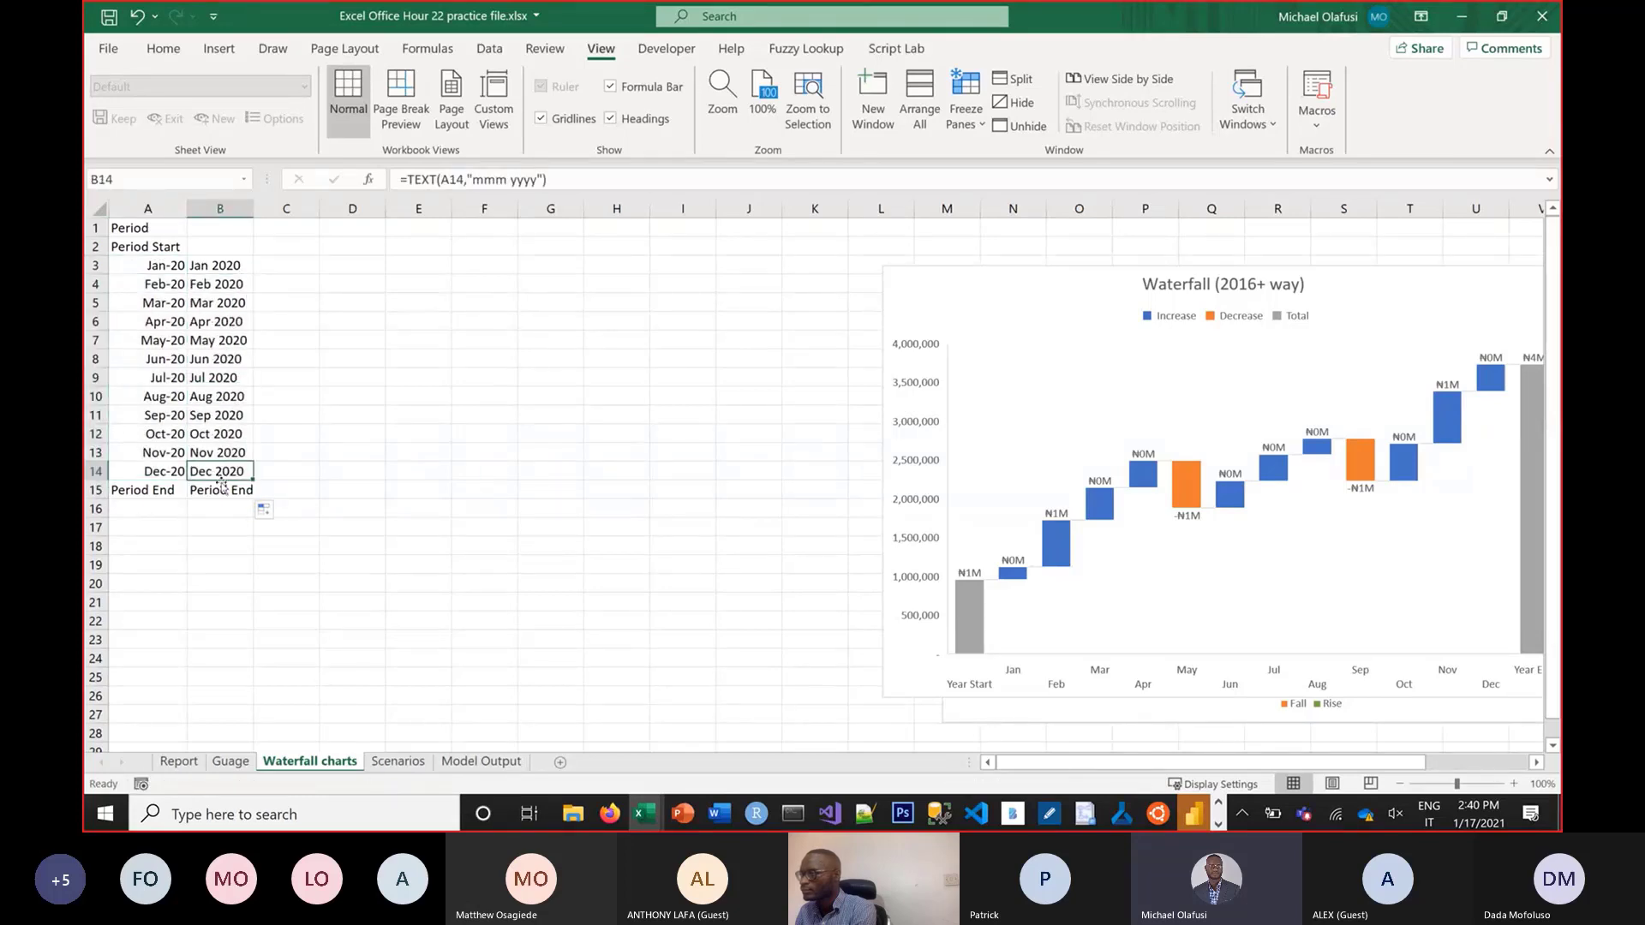
left_click(224, 490)
key("Delete")
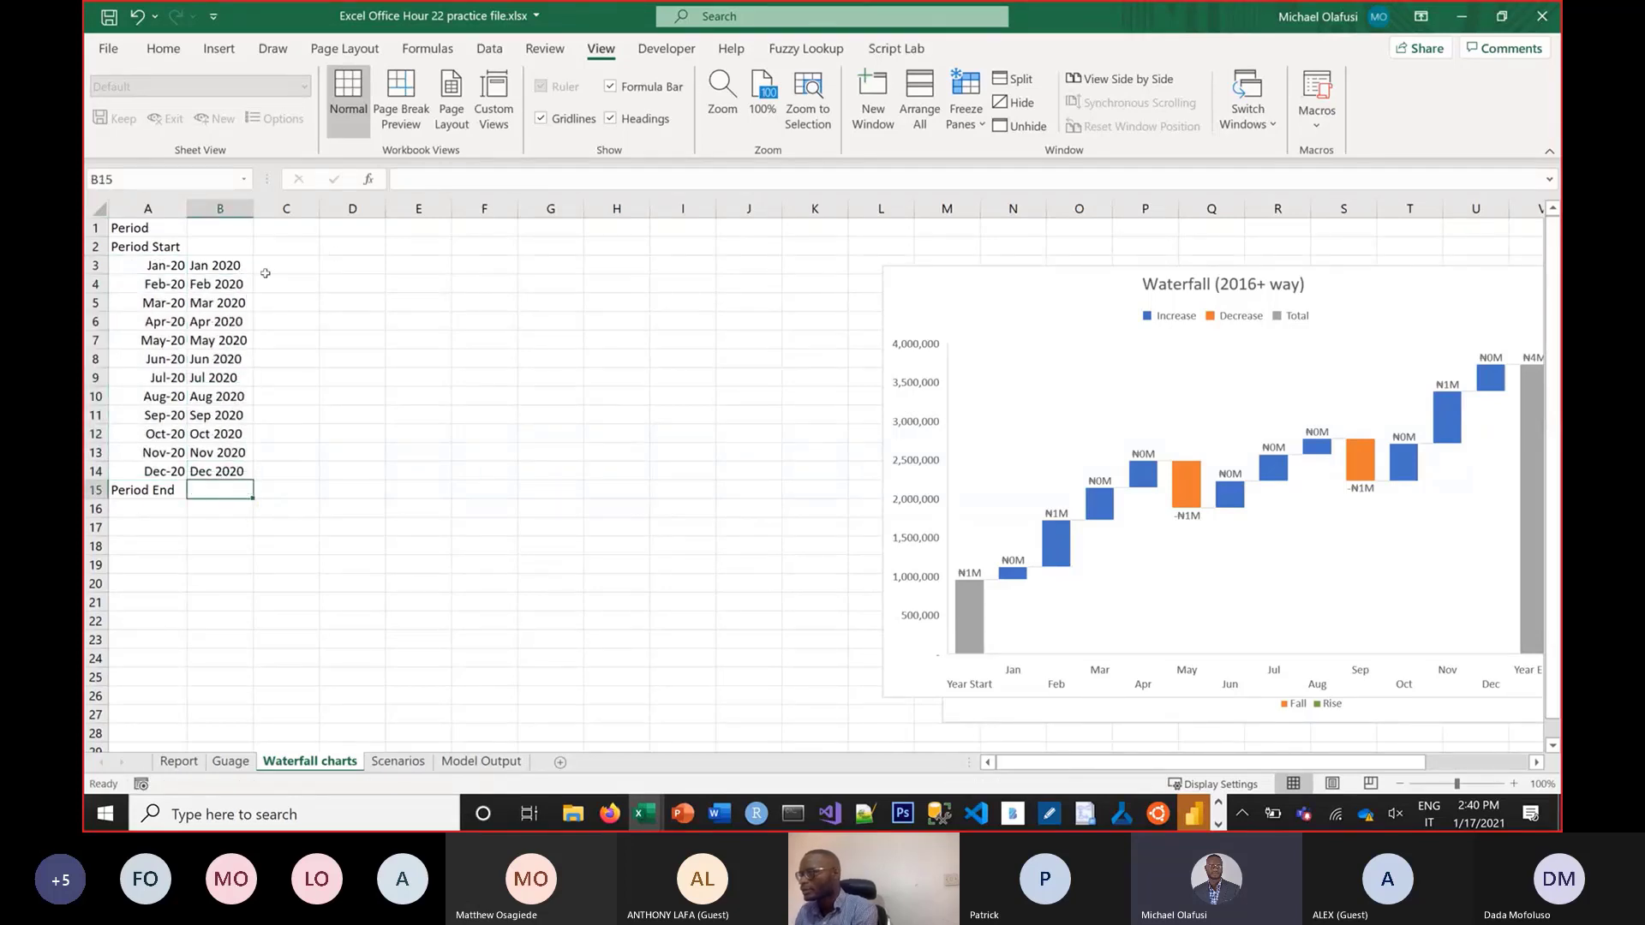
Paste the month text from B3:B14 as values over A3:A14, and clear the contents of column B
left_click_drag(228, 265, 218, 472)
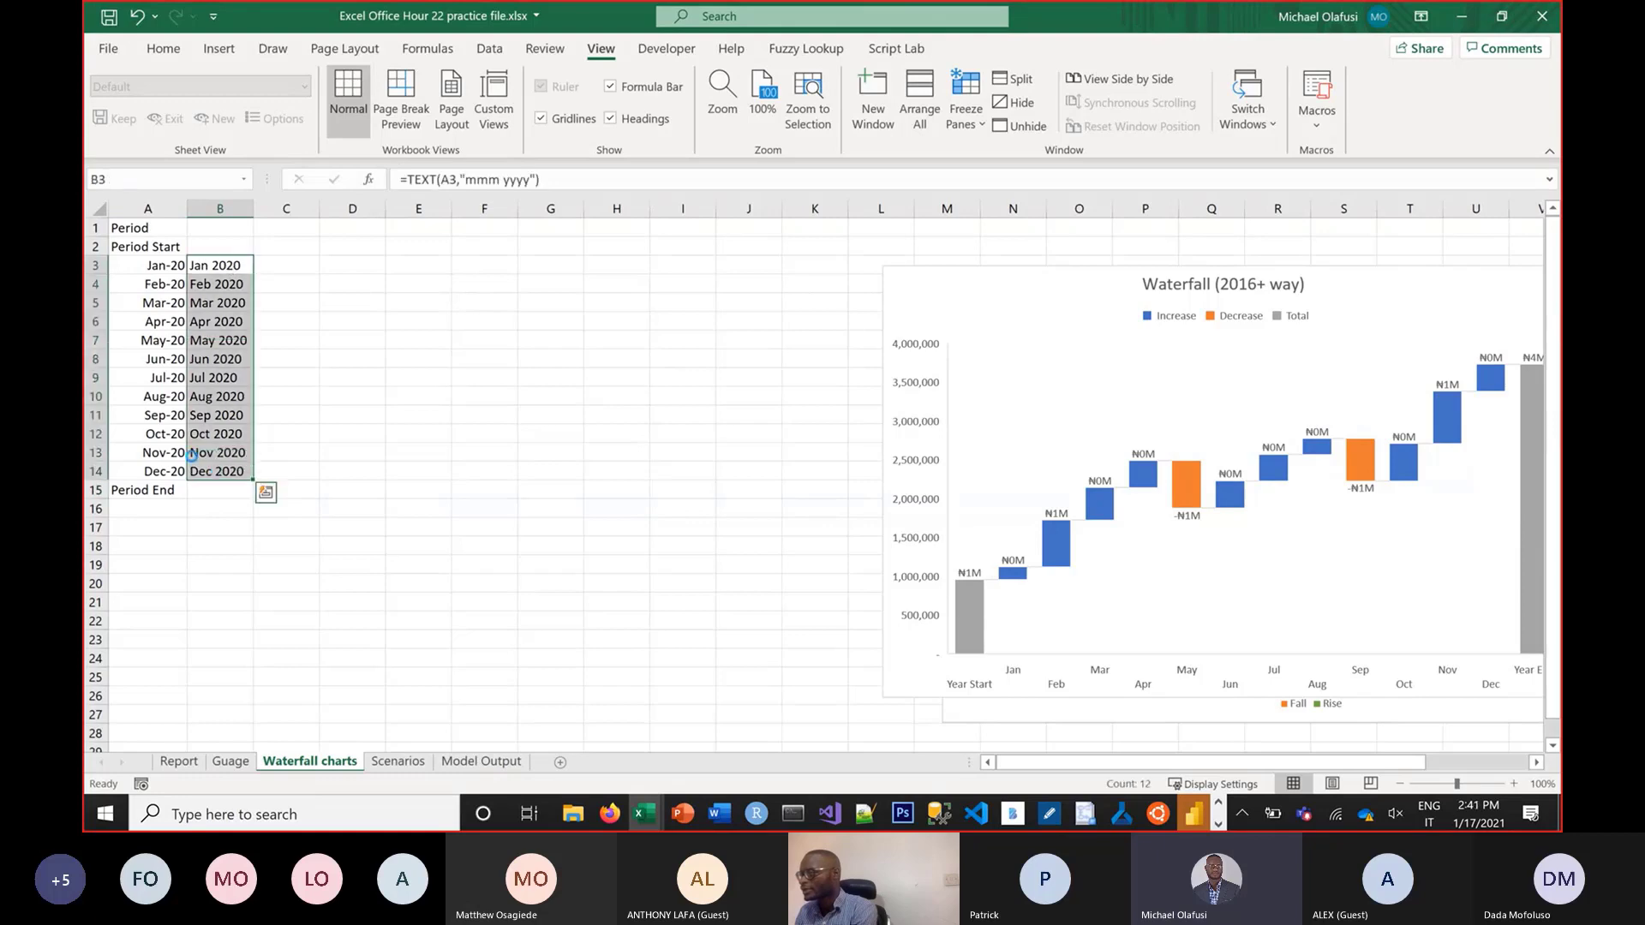
key("ctrl+c")
left_click(131, 269)
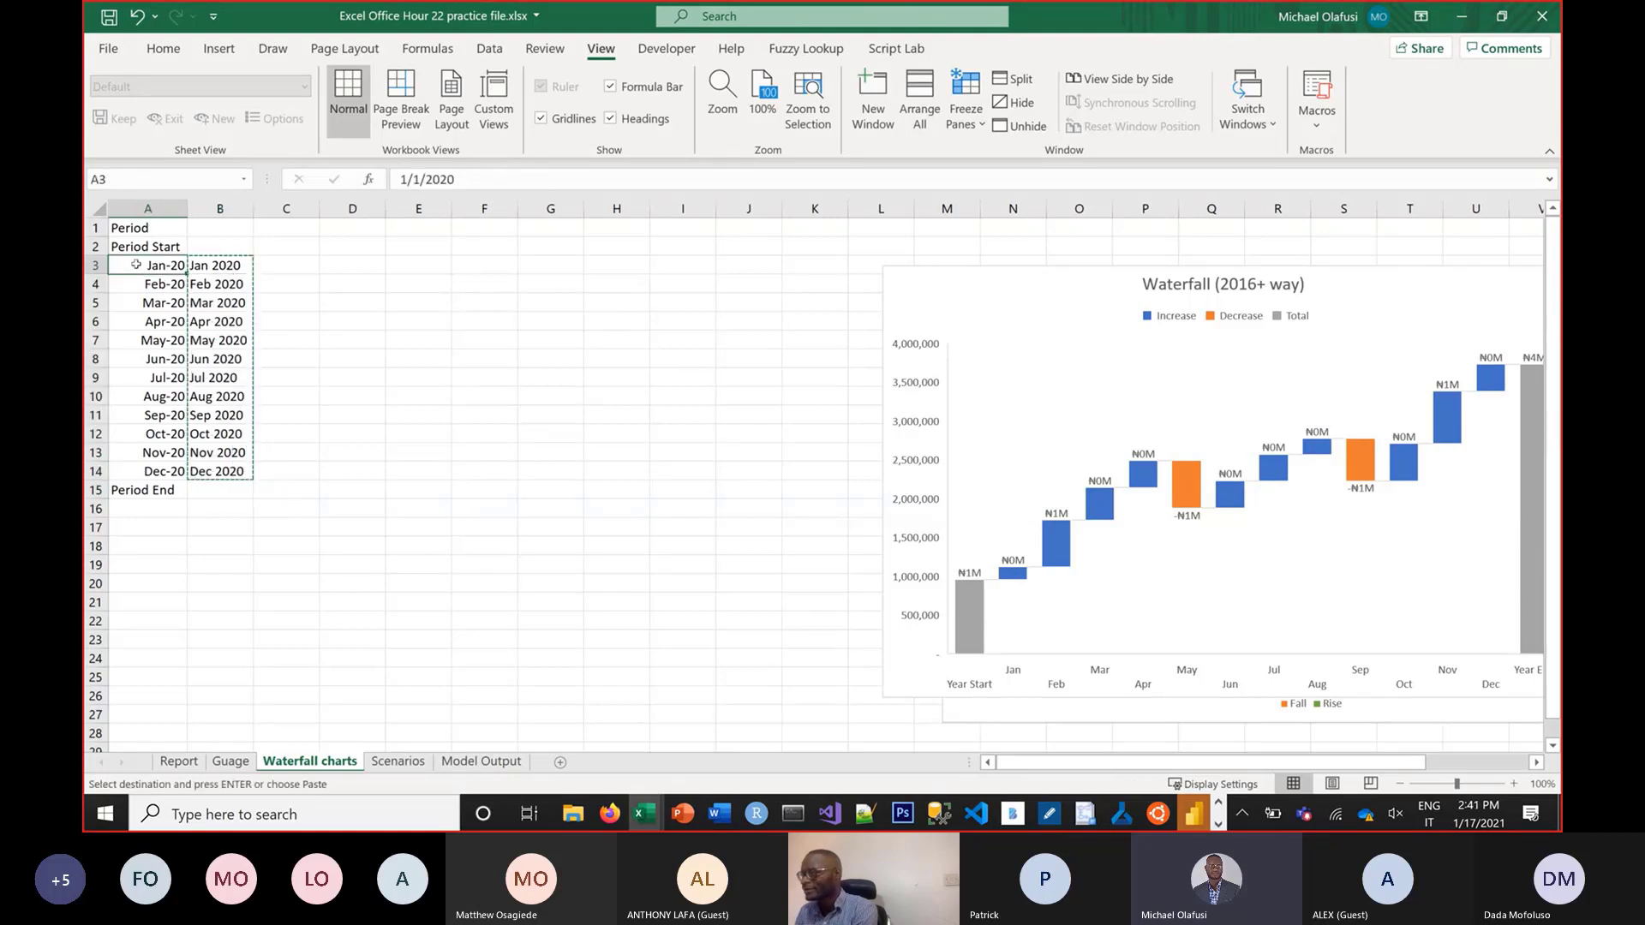
right_click(131, 270)
left_click(216, 353)
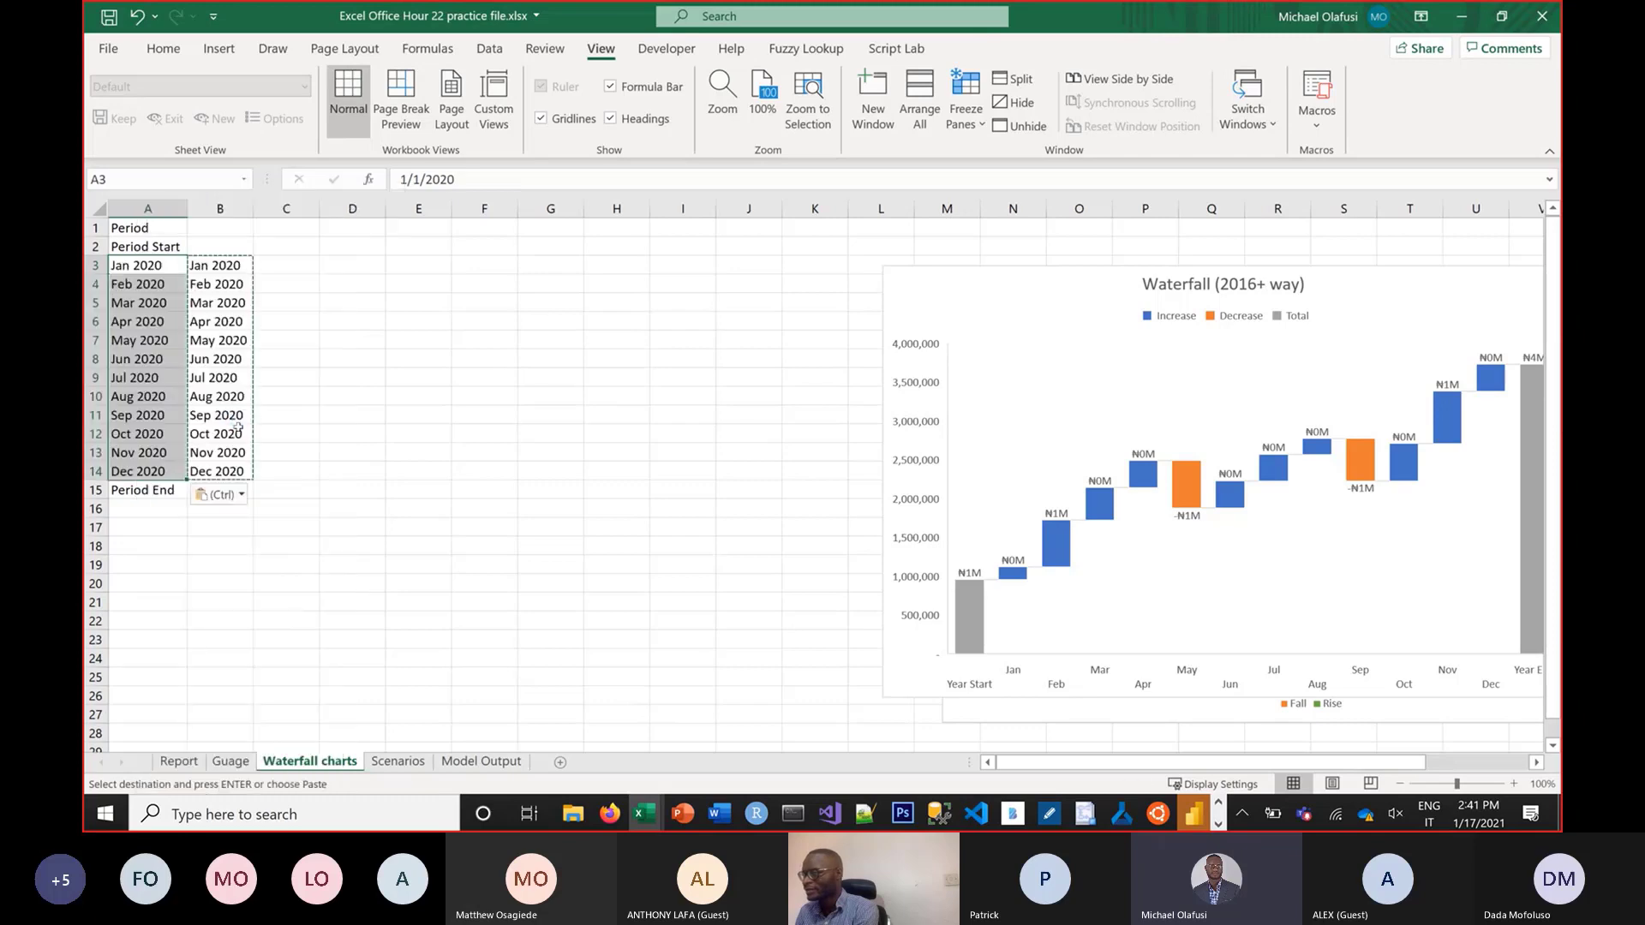
left_click(208, 203)
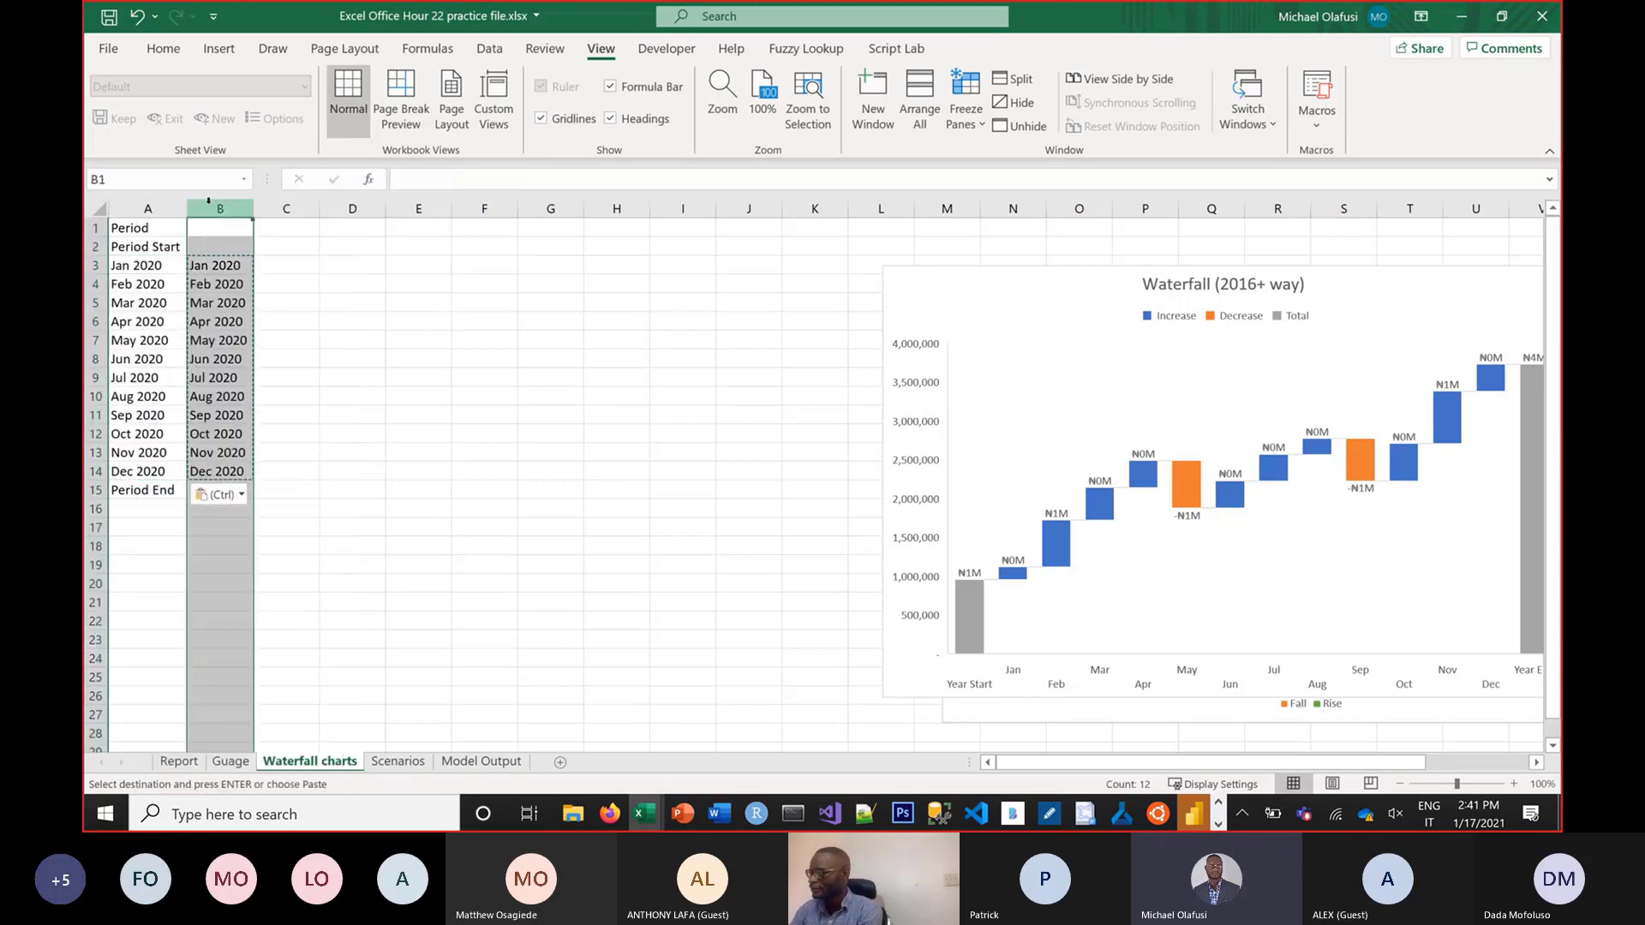
key("Delete")
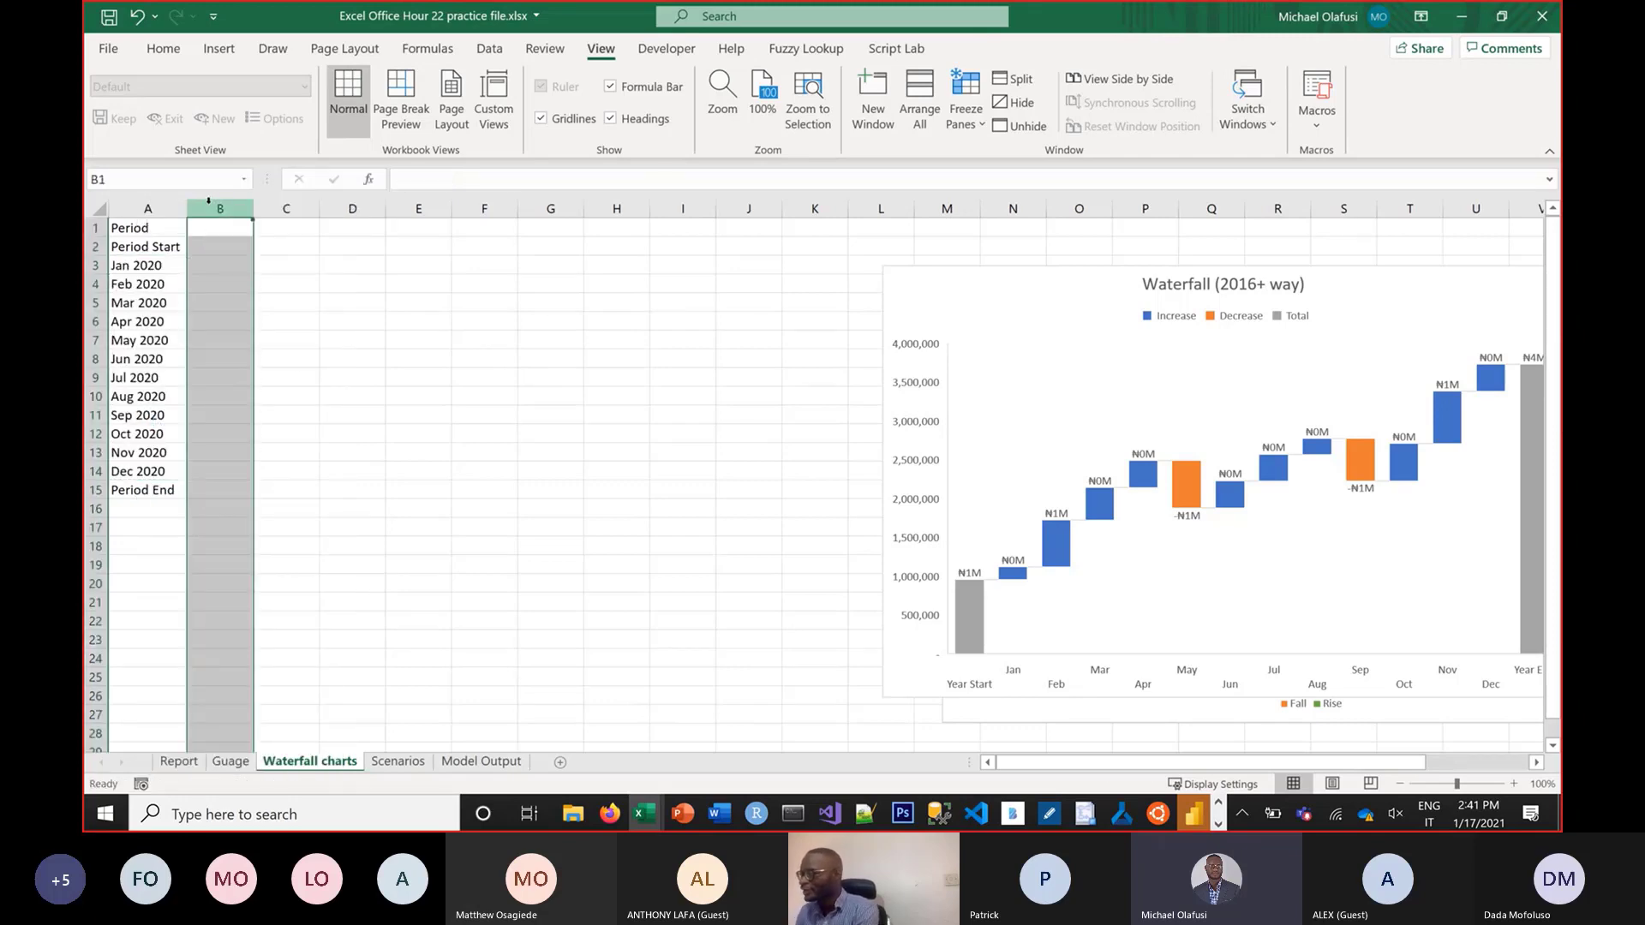
Enter the header Values in B1 and the Period Start amount 1,000,000 in B2
left_click(220, 228)
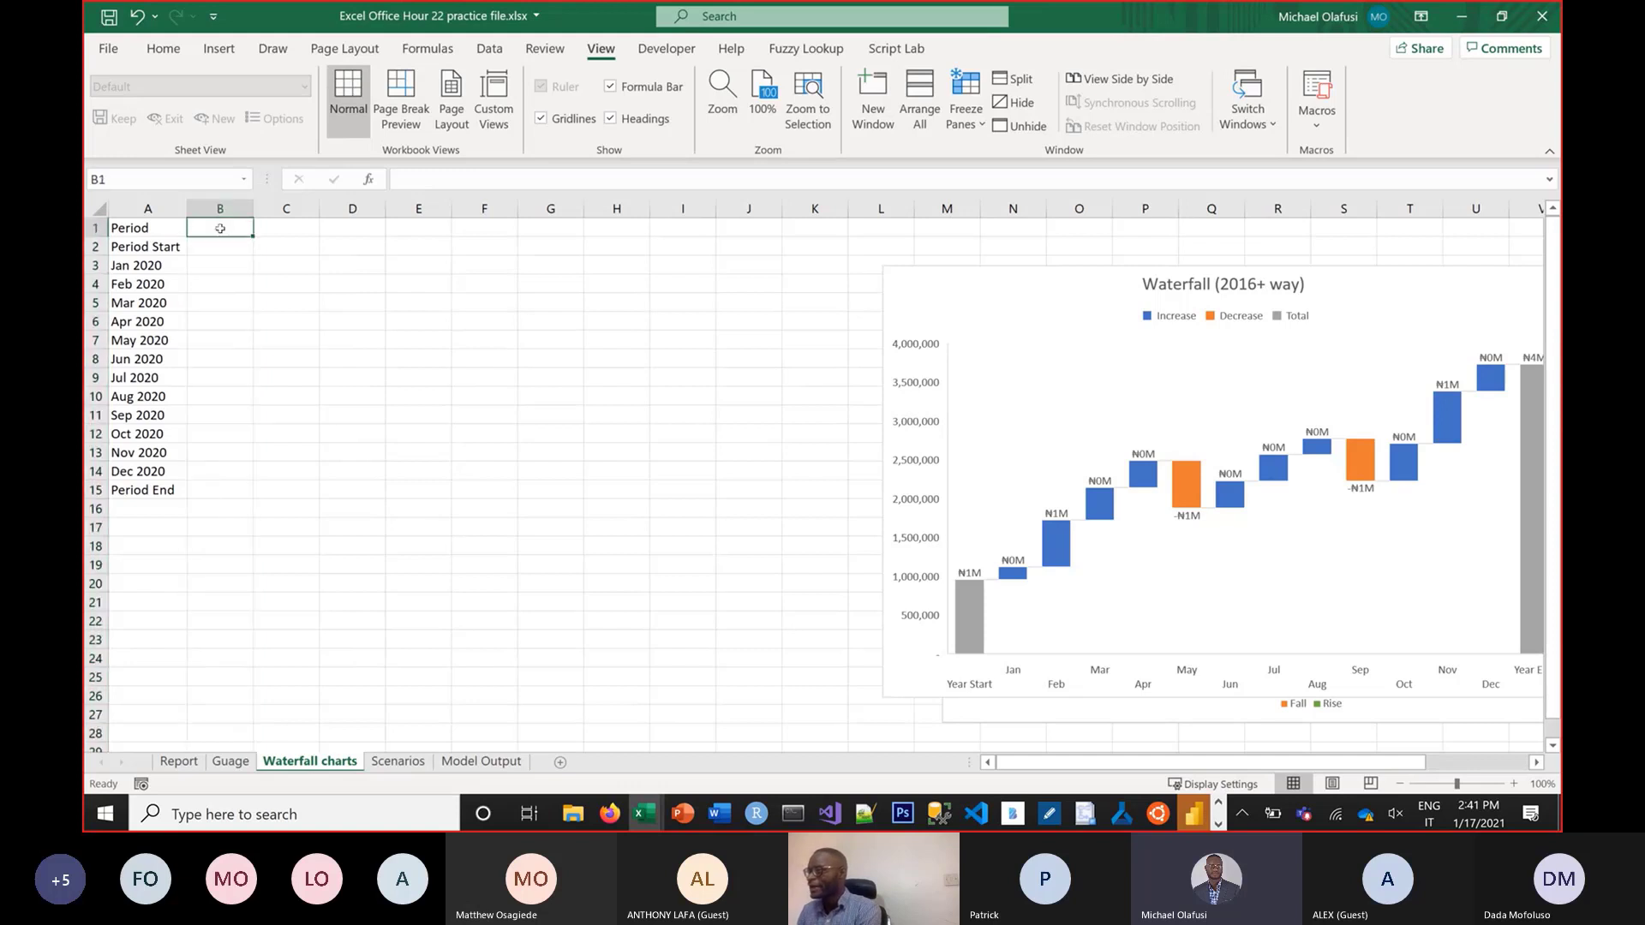
type("Values")
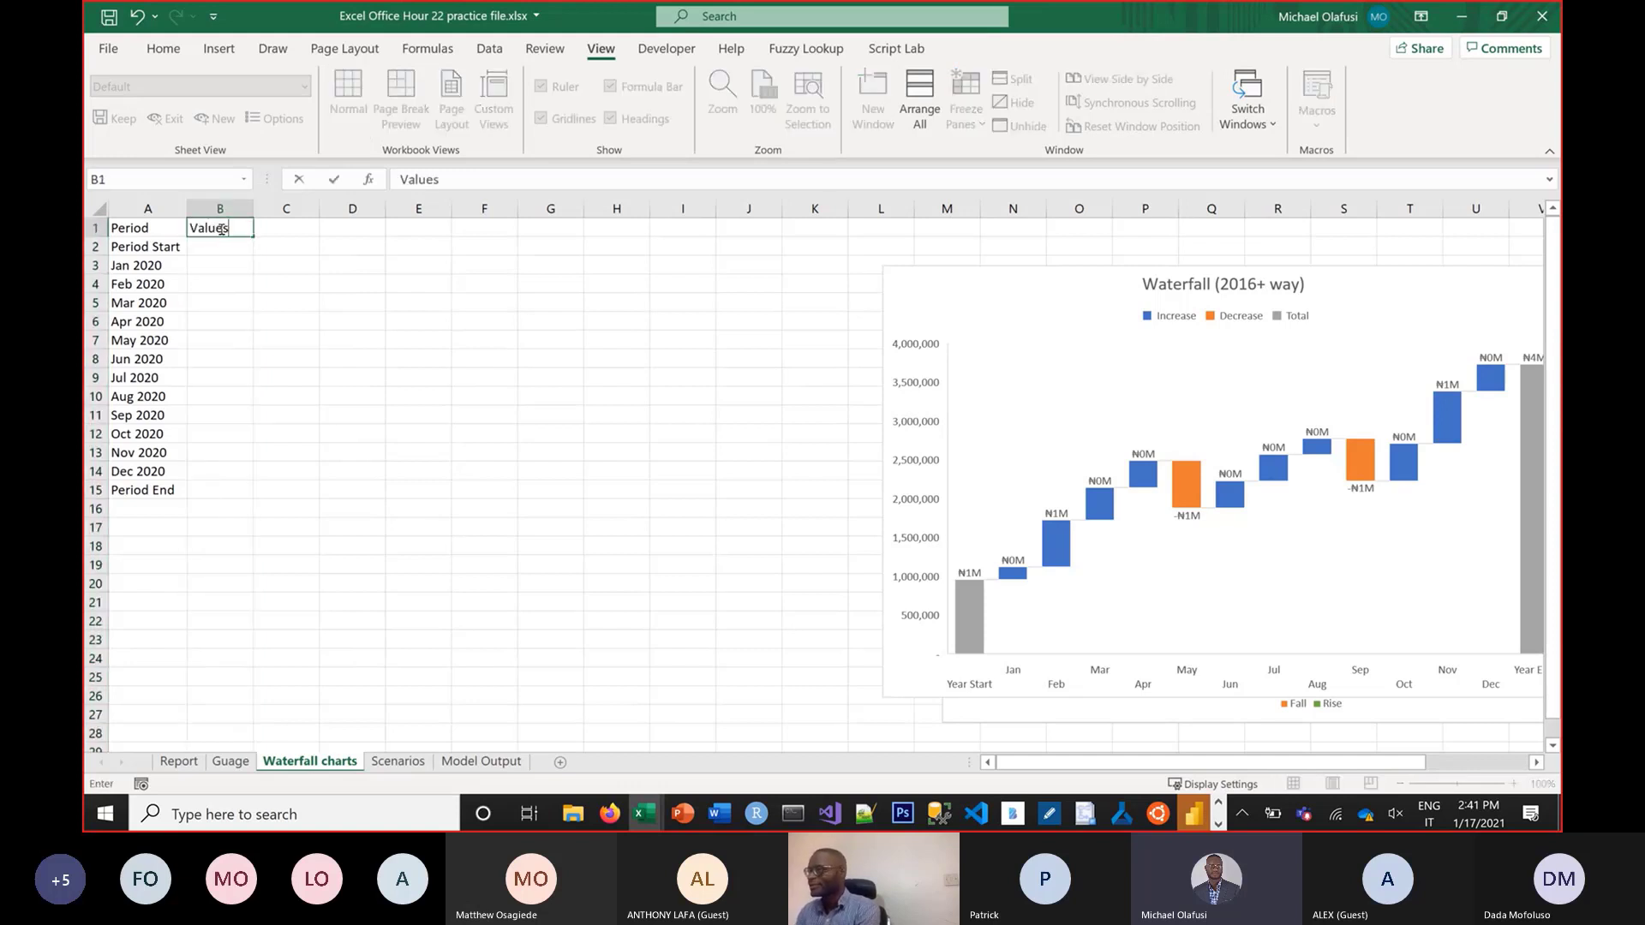
key("Return")
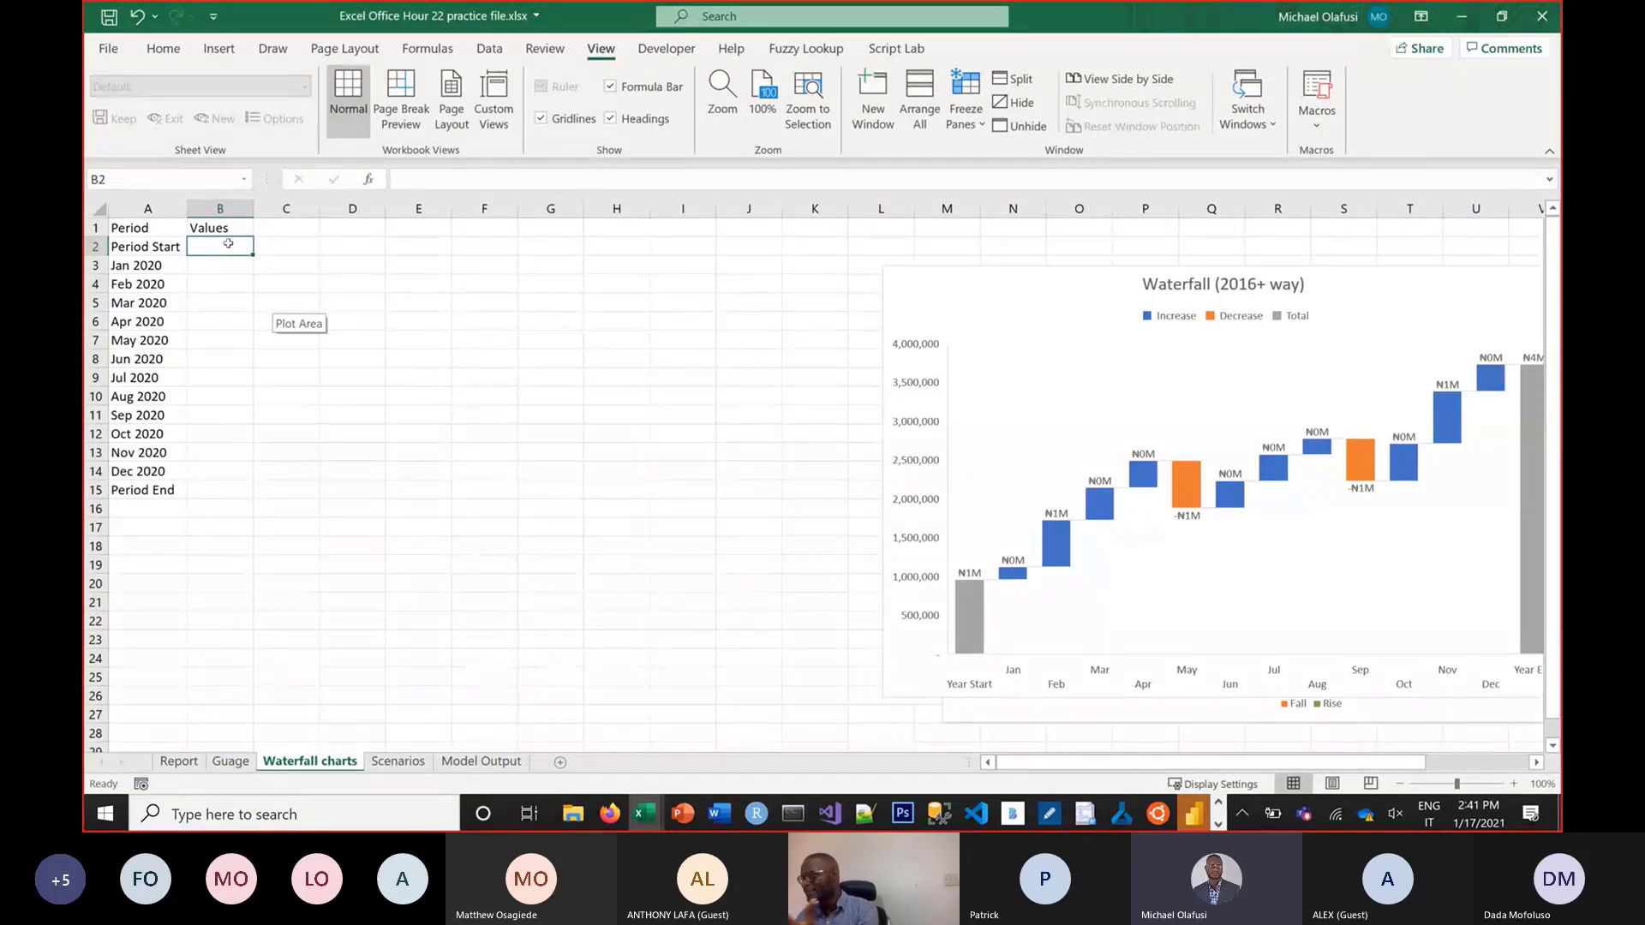
type("10")
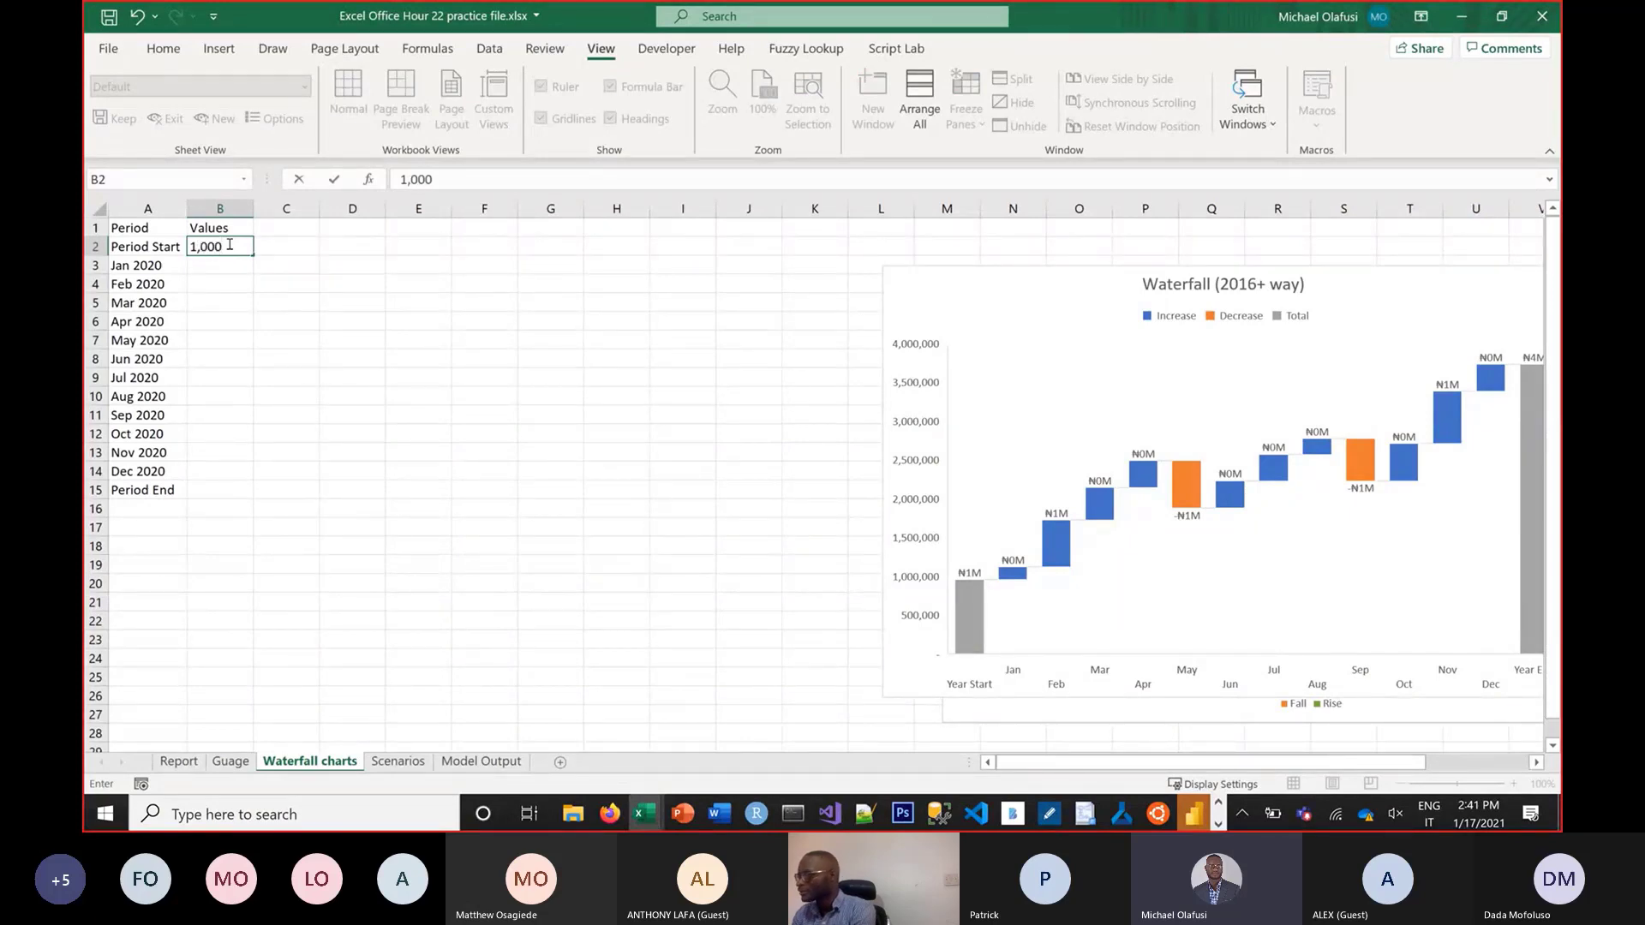
type("00,000")
key("Return")
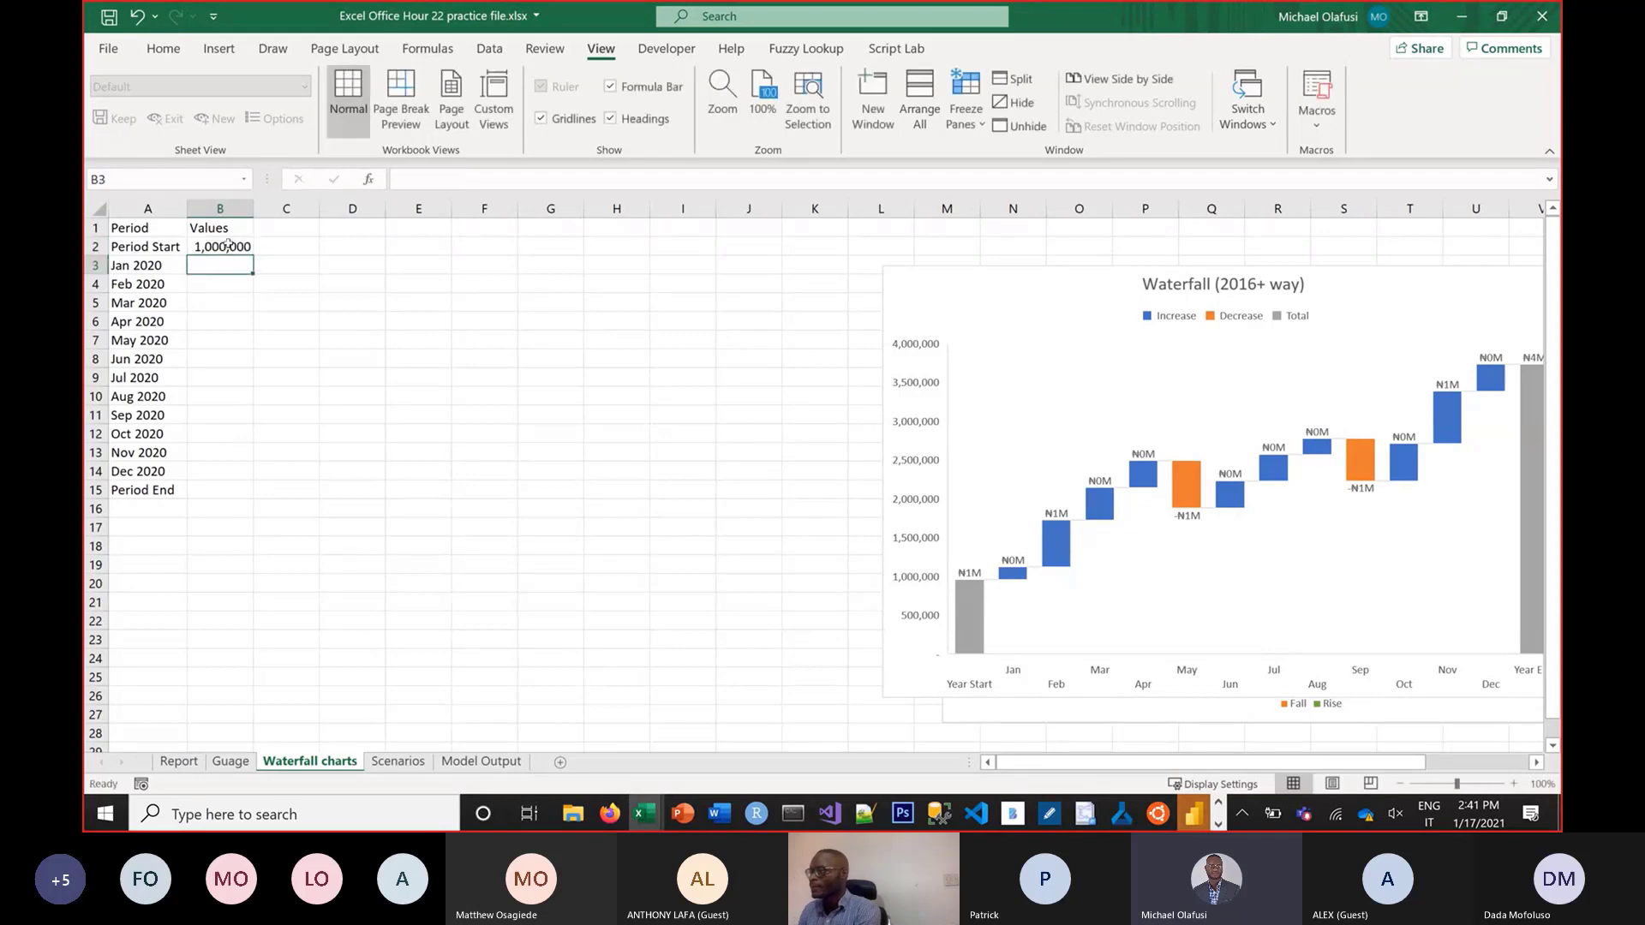
Fill B3:B14 with the formula =RANDBETWEEN(100,250)*1000 to generate random monthly values
left_click_drag(209, 264, 212, 467)
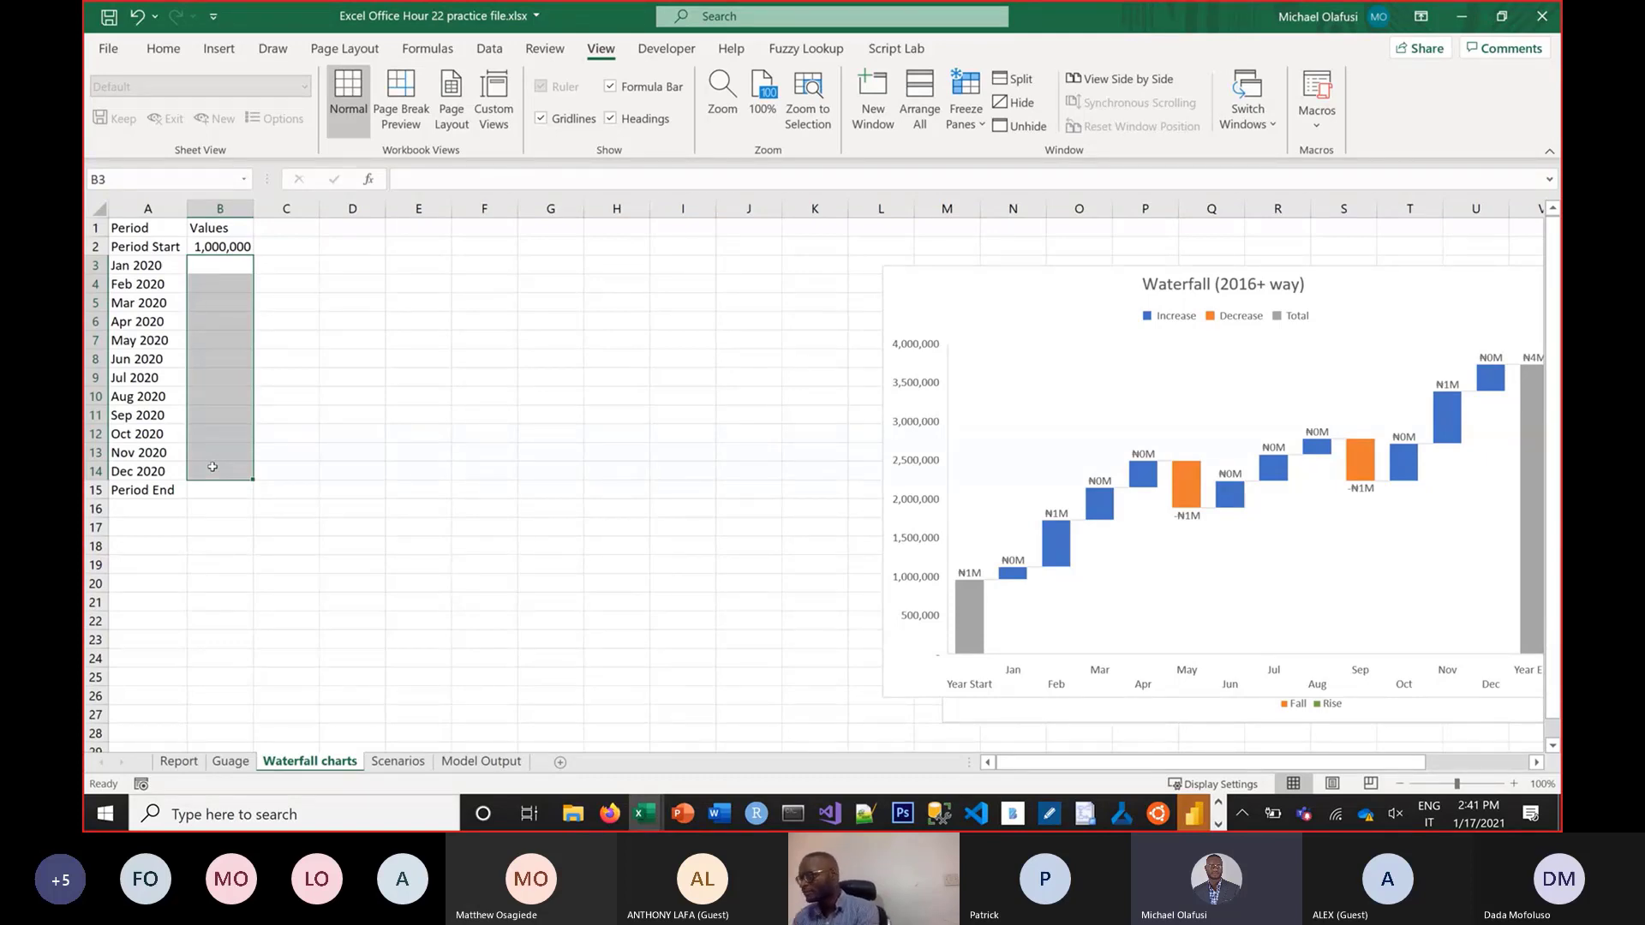
type("0randb")
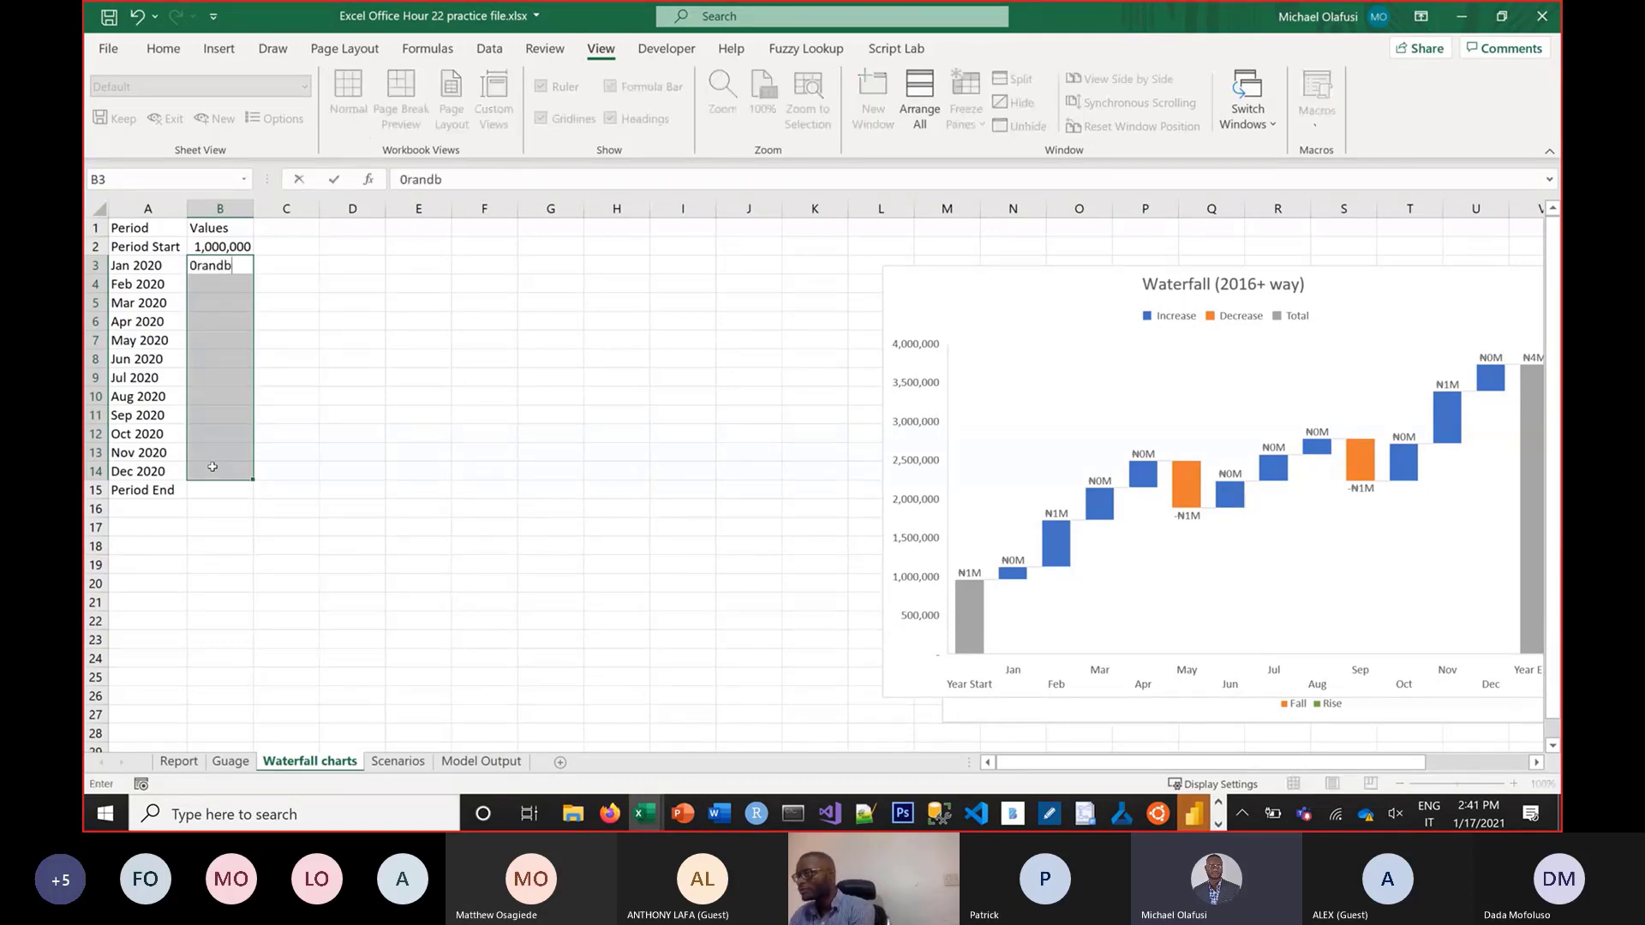
key("BackSpace")
key("BackSpace")
key("BackSpace")
key("BackSpace")
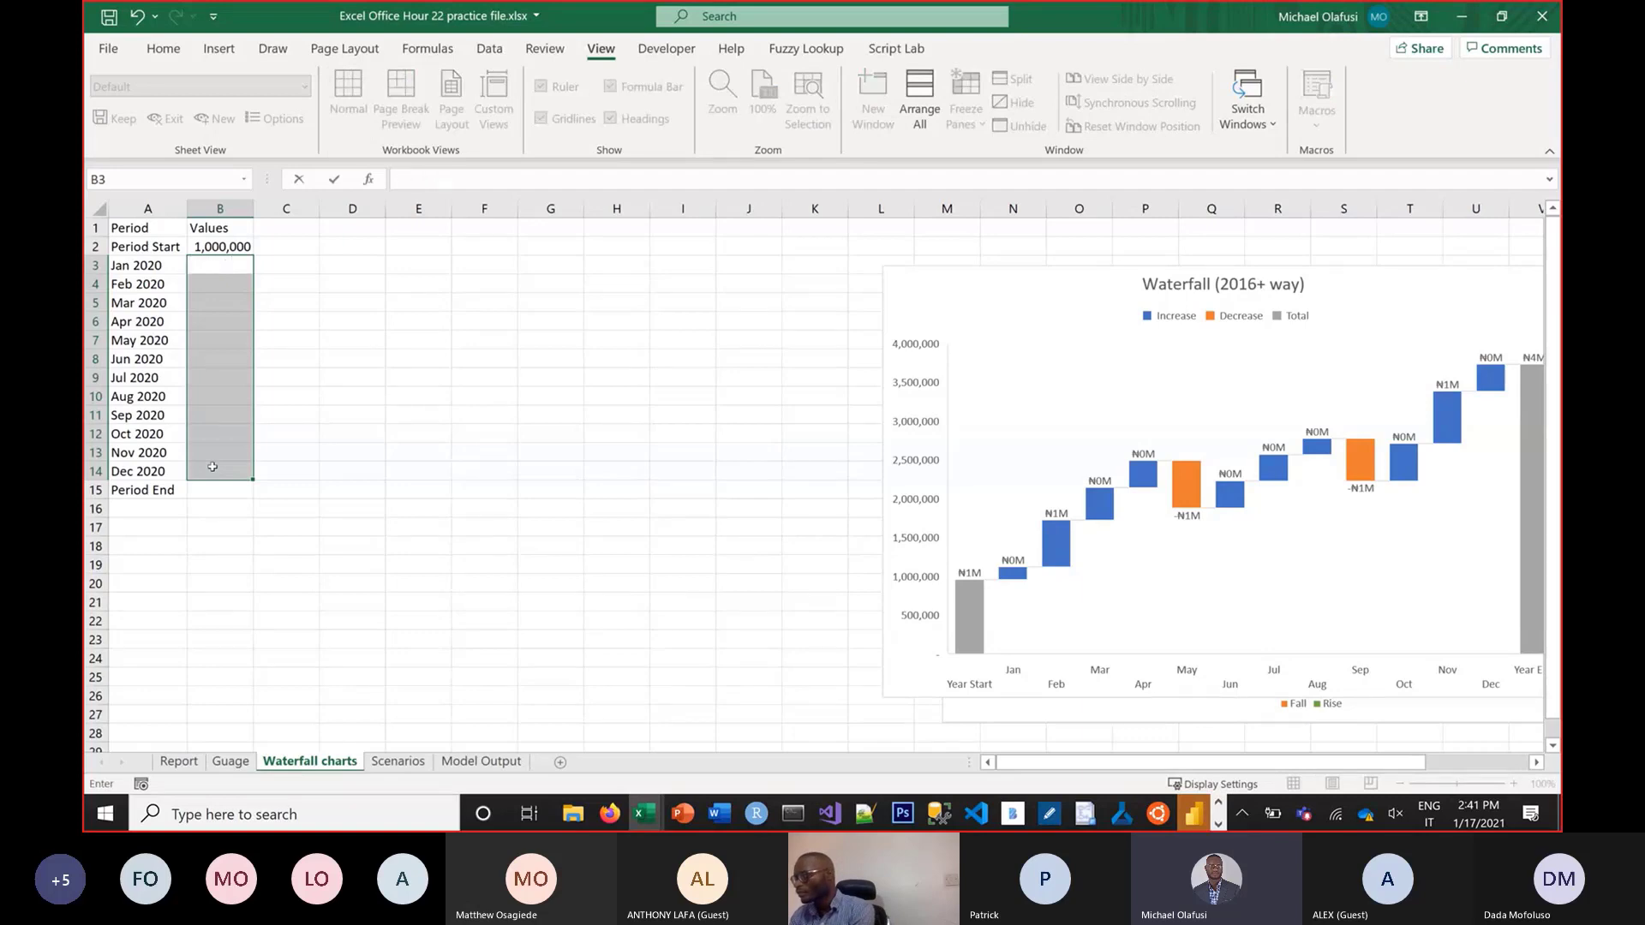
type("=r")
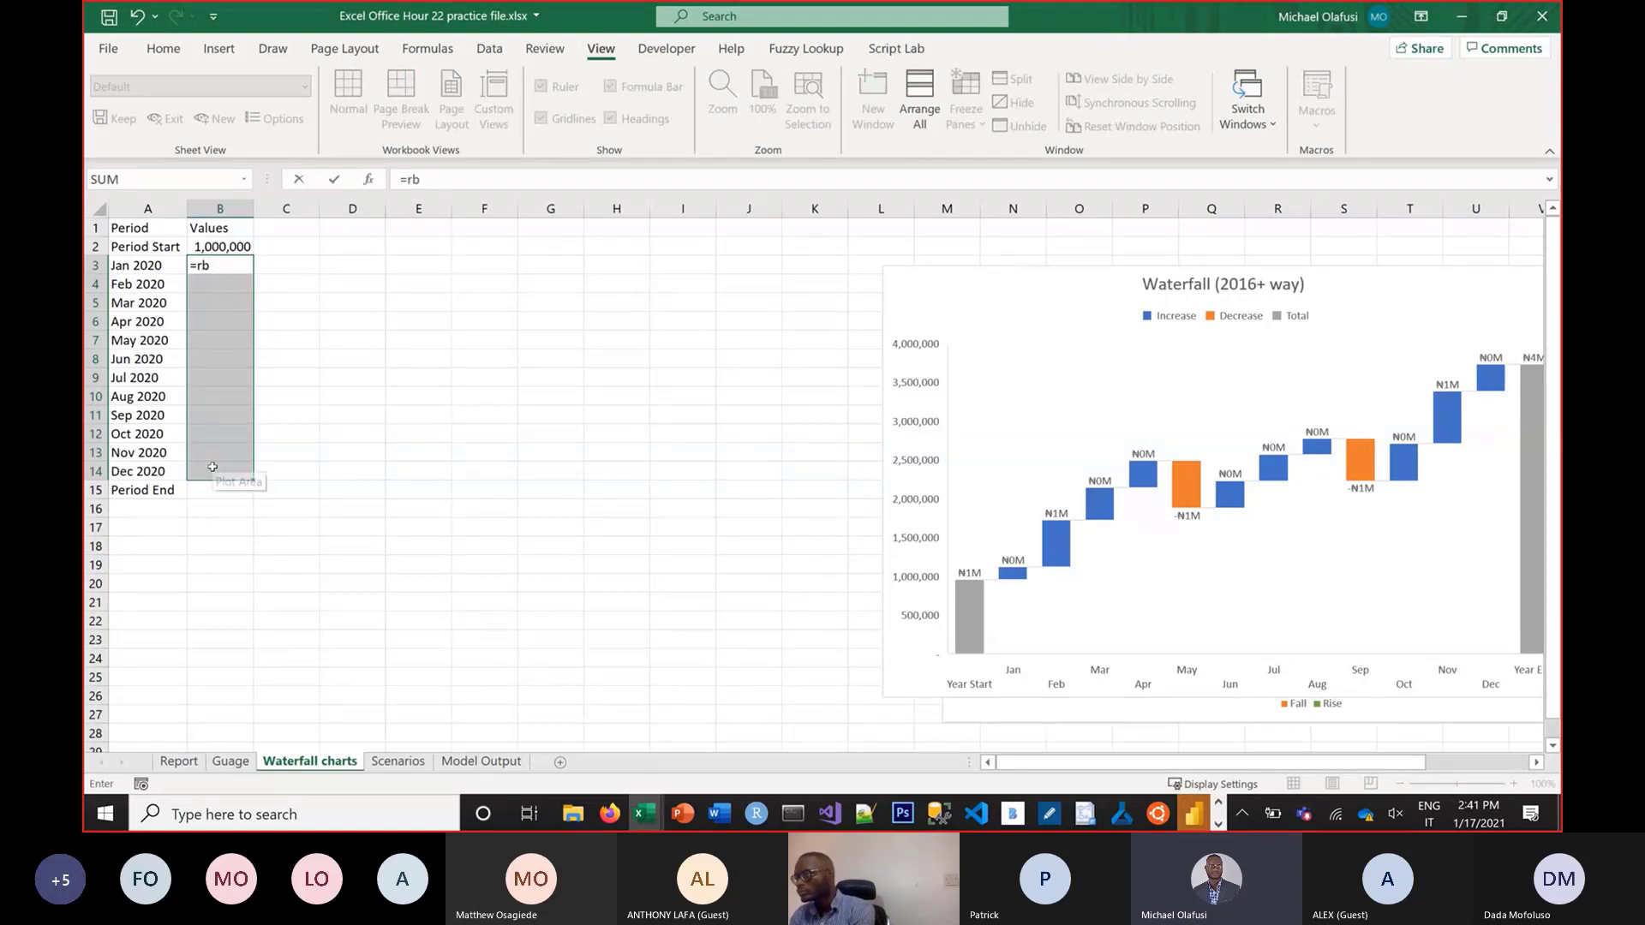
type("anbet")
key("BackSpace")
type("d")
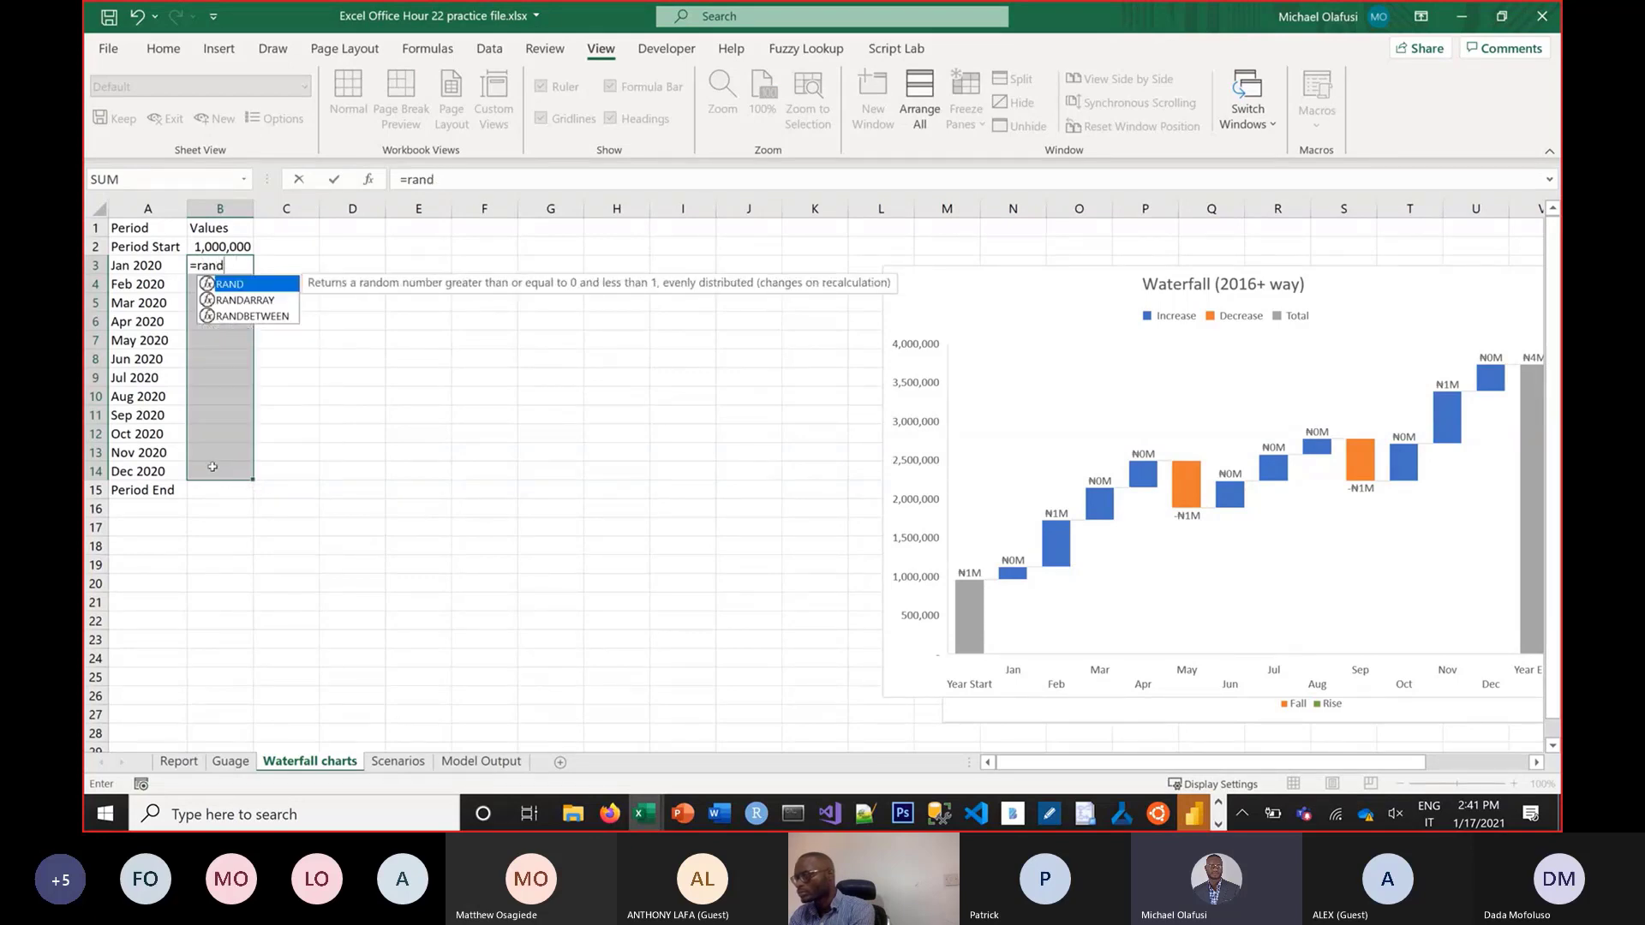
key("Down")
key("Down")
key("Tab")
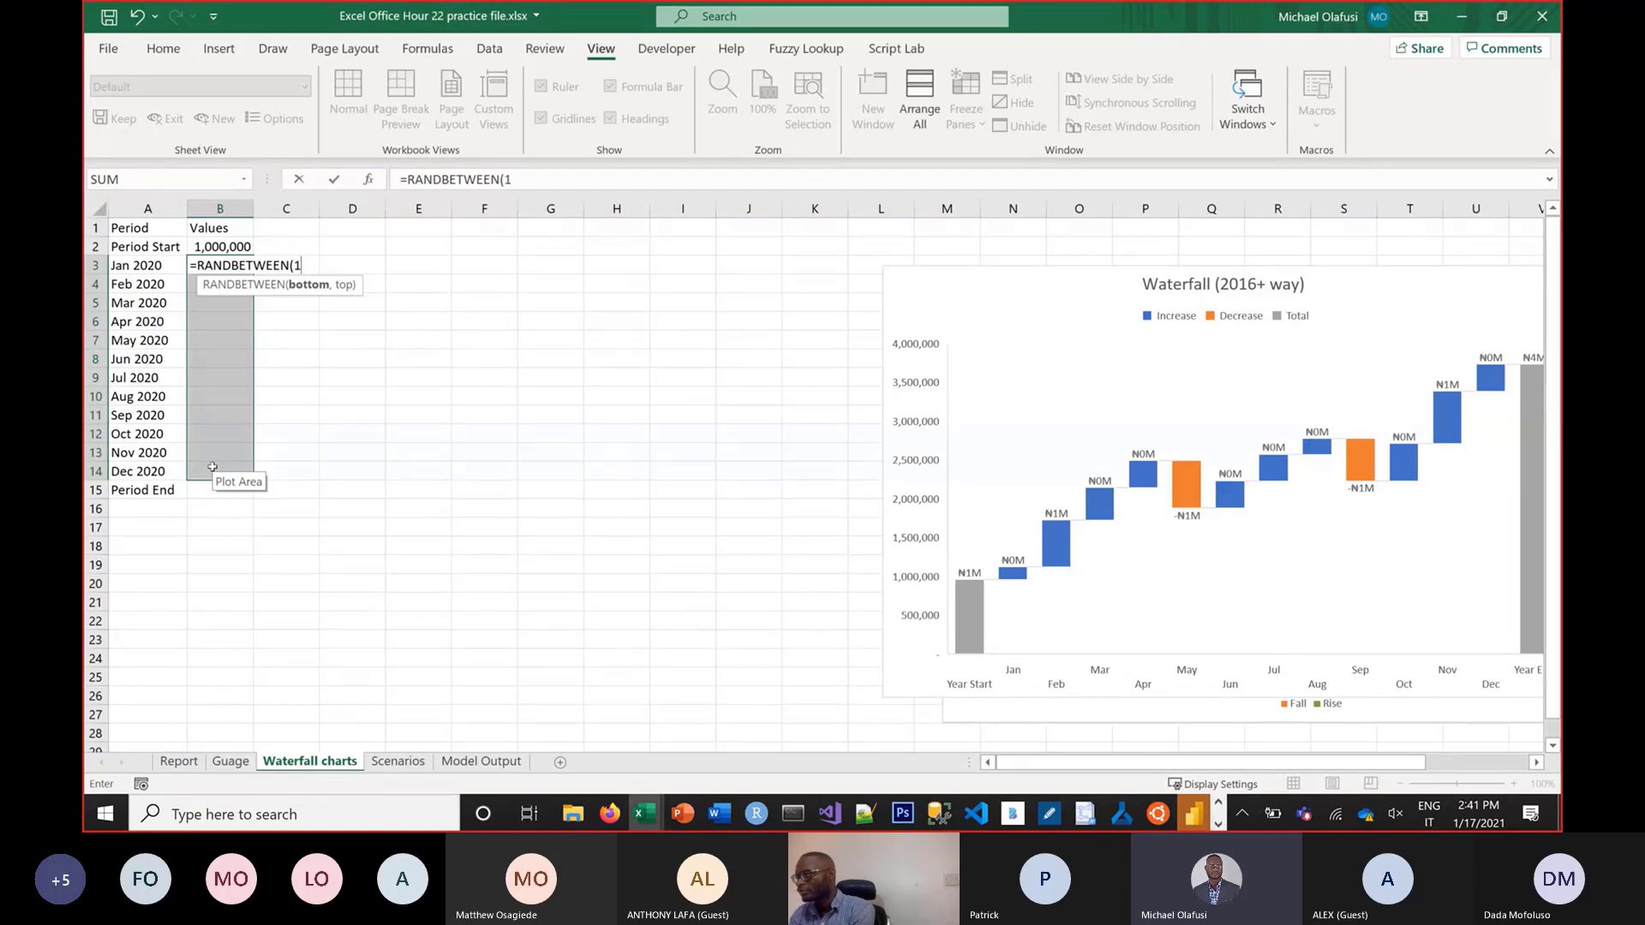
type("100,")
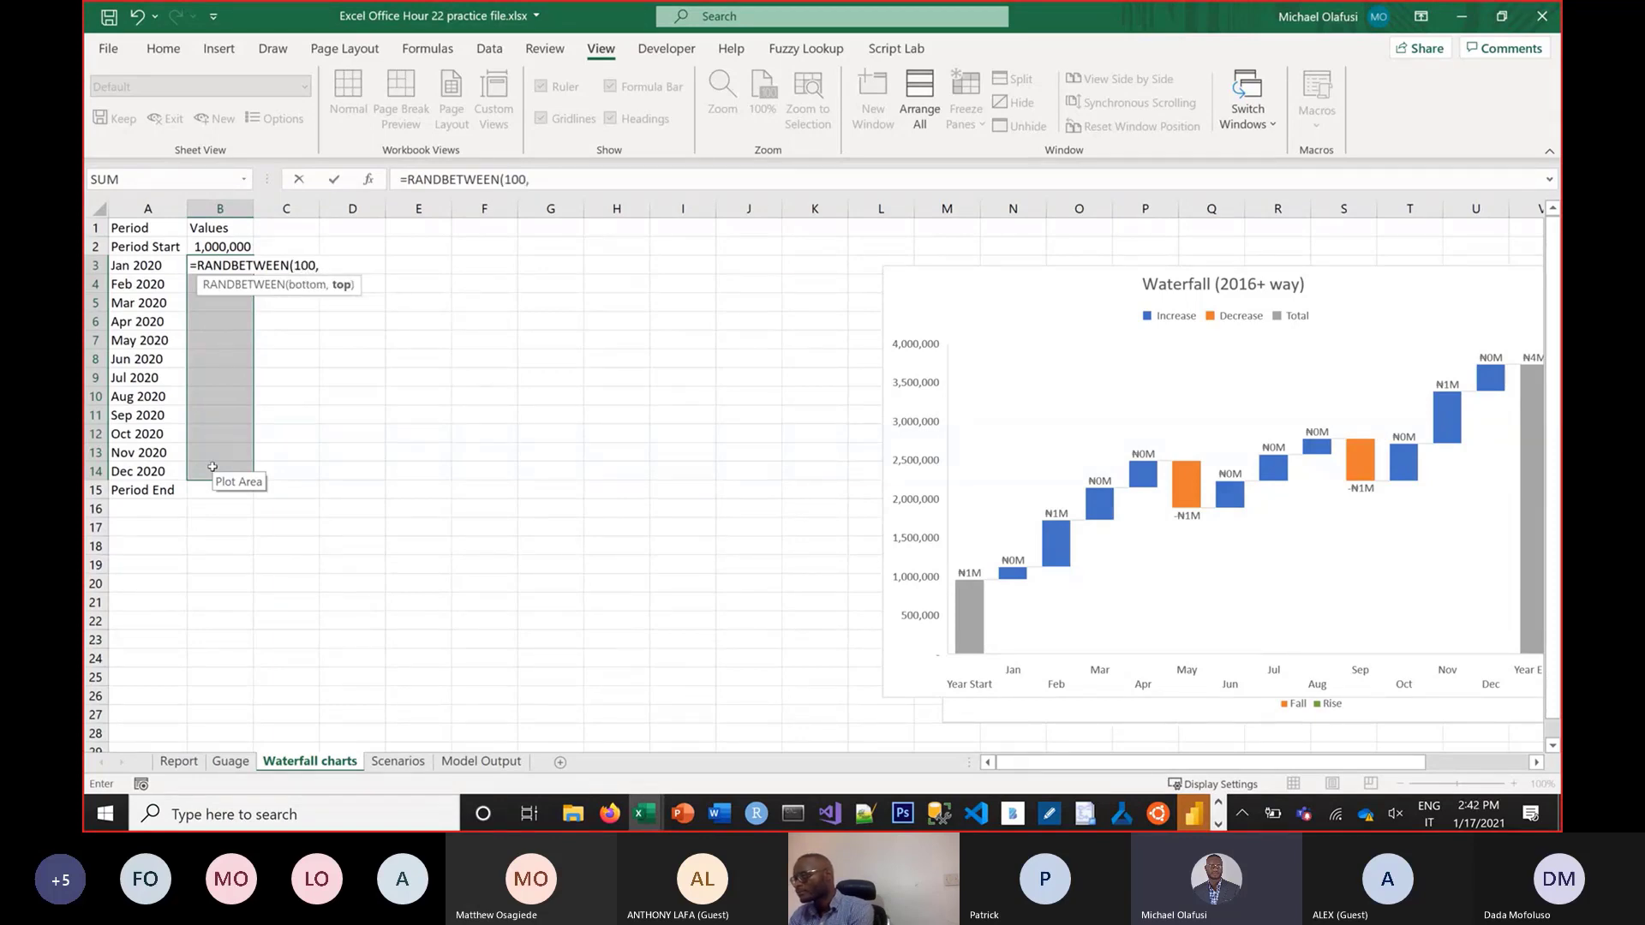
type("250)")
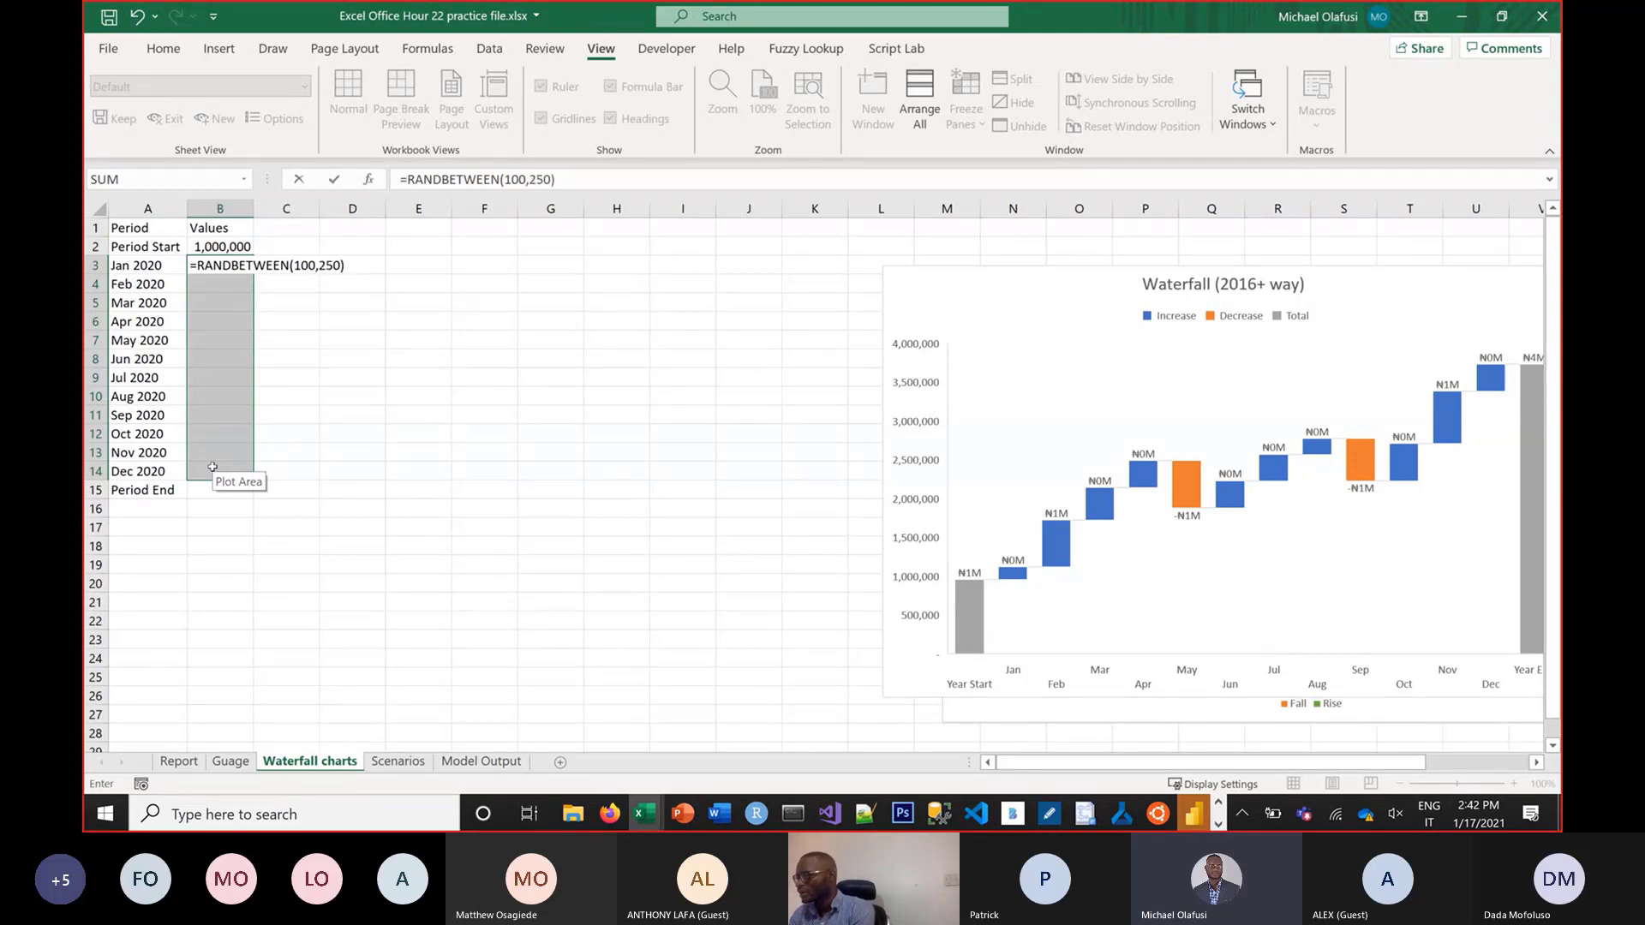
type("*1000")
key("ctrl+Return")
Copy the random amounts in B3:B14 and paste them back over the formulas as values
key("ctrl+c")
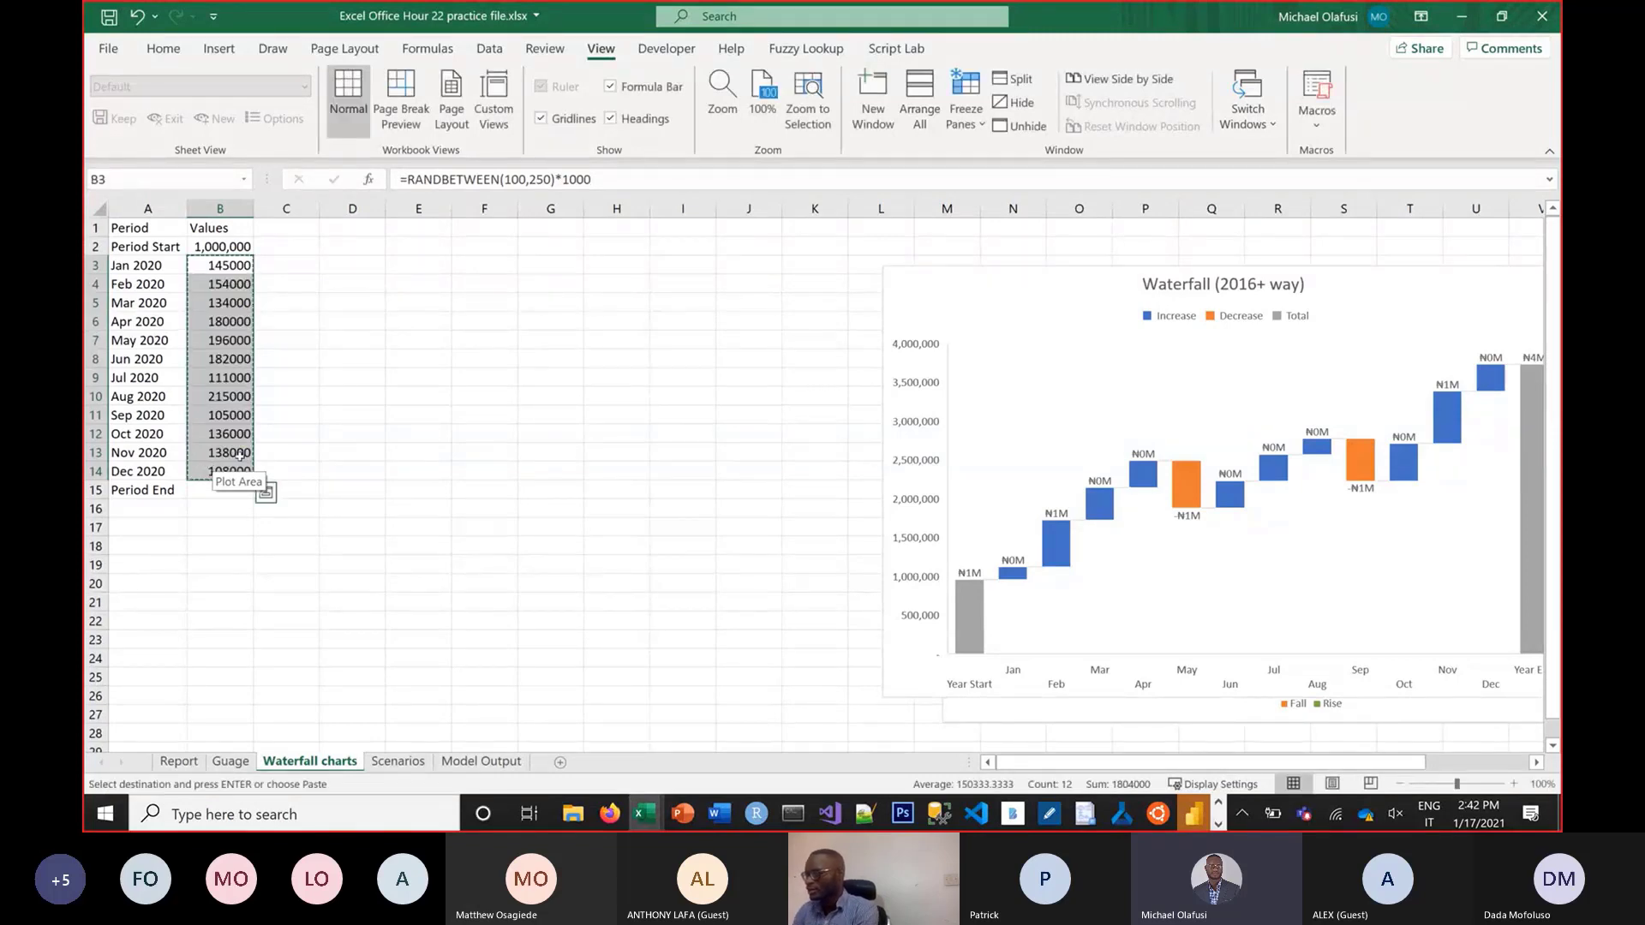
key("alt+h")
key("v")
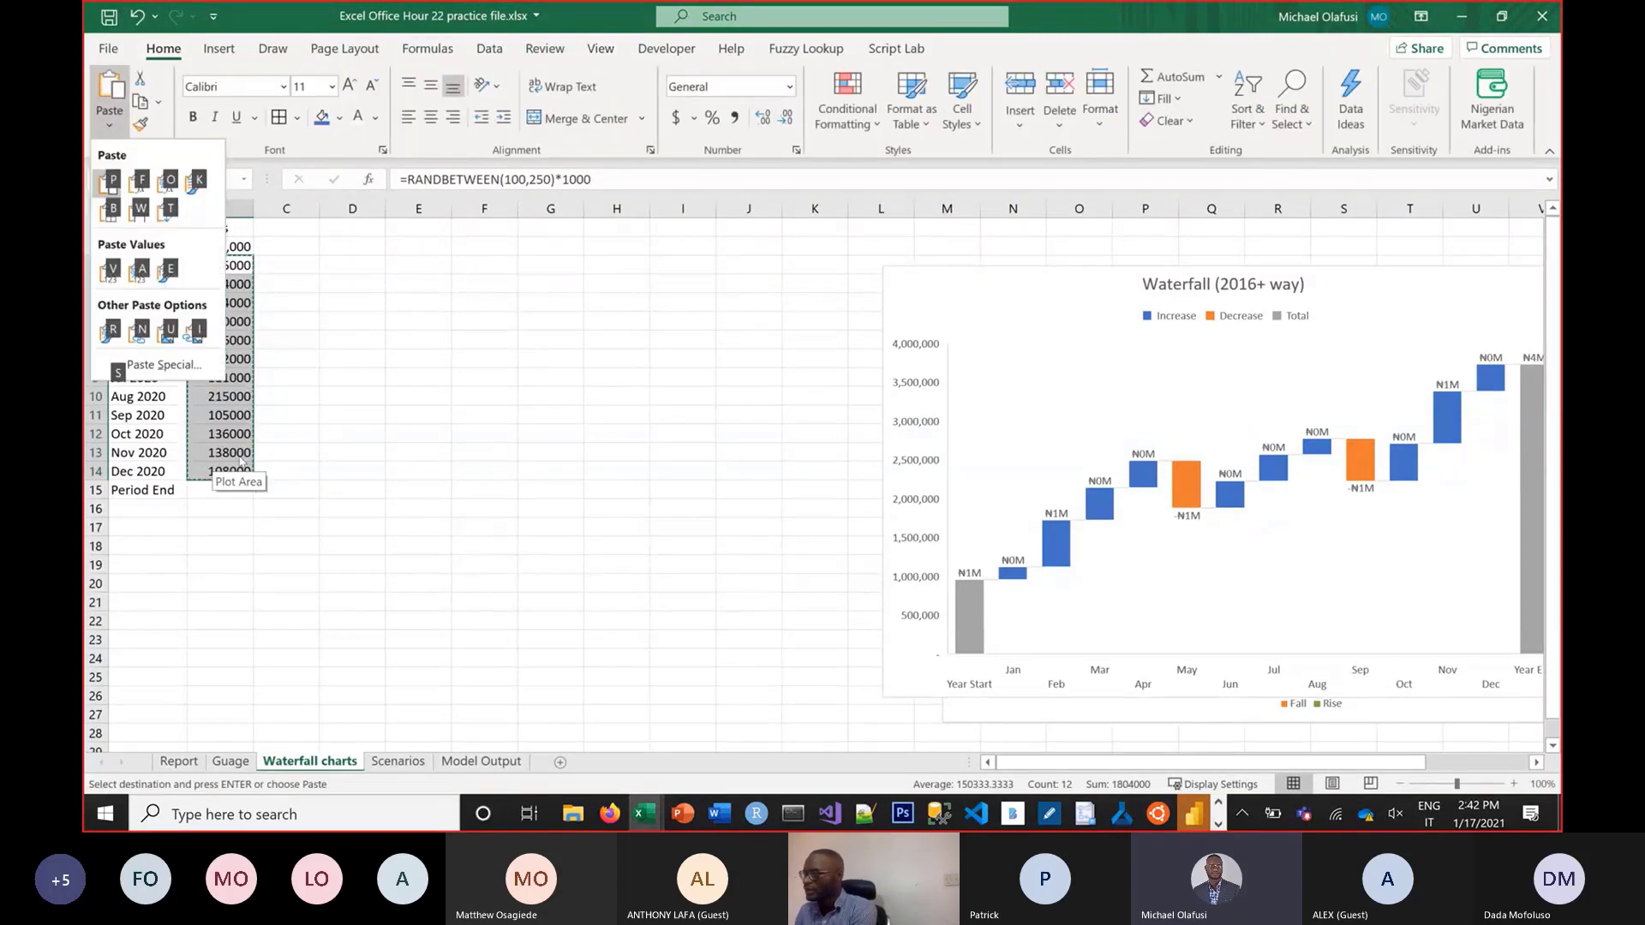
left_click(112, 269)
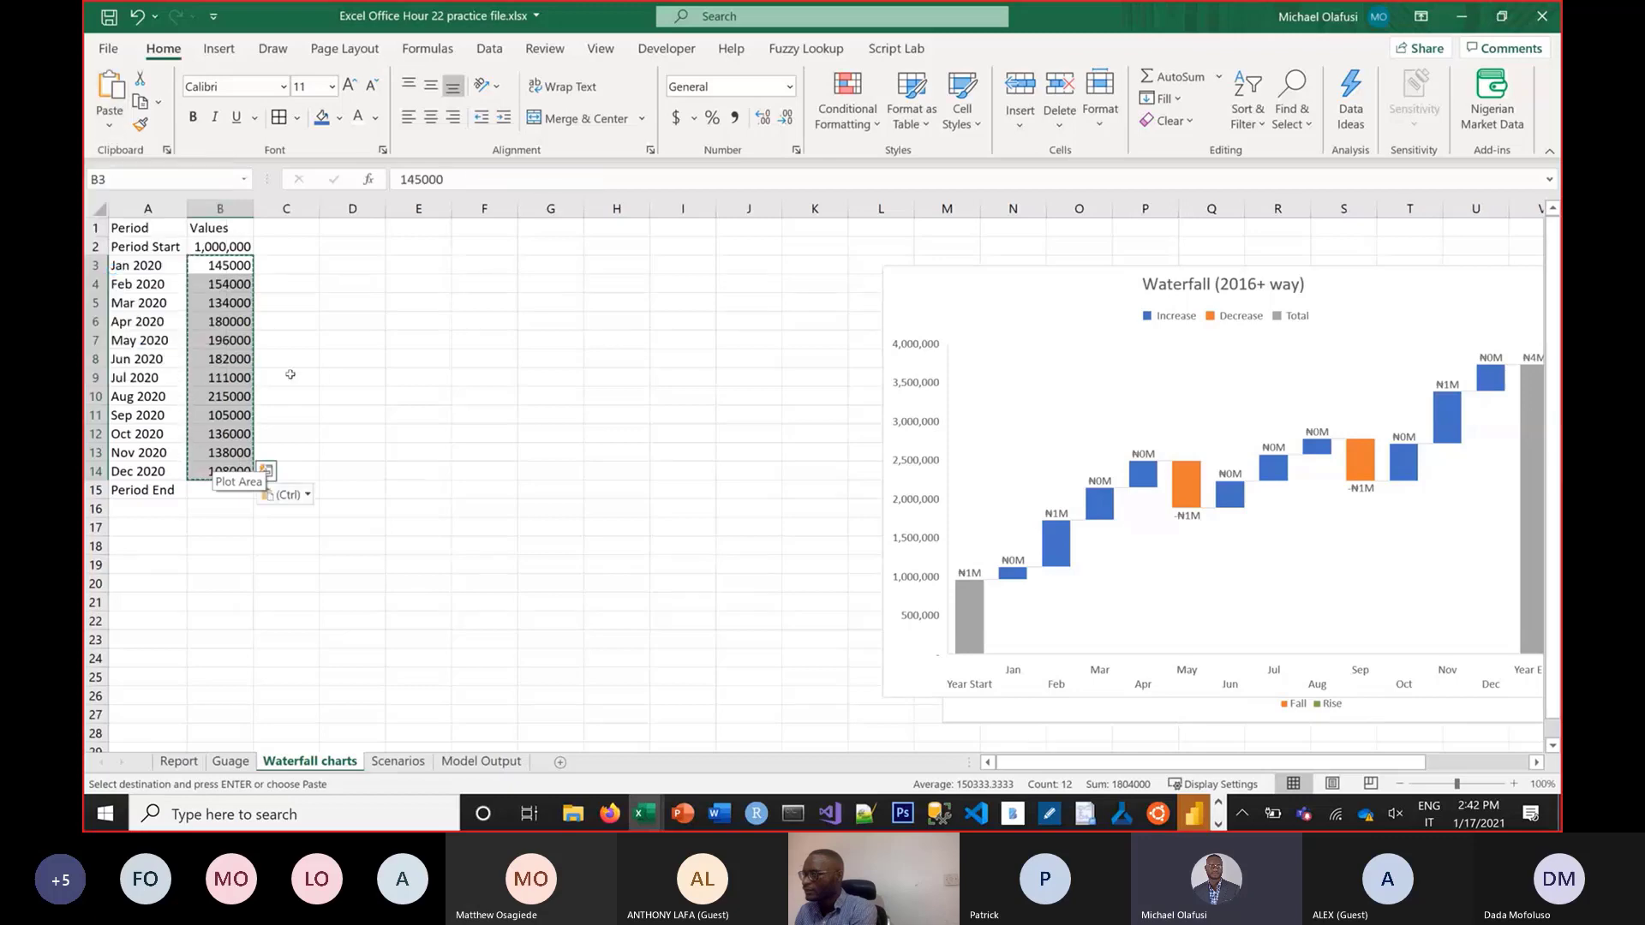
Format the monthly values in B3:B14 in comma style with no decimal places
left_click(735, 118)
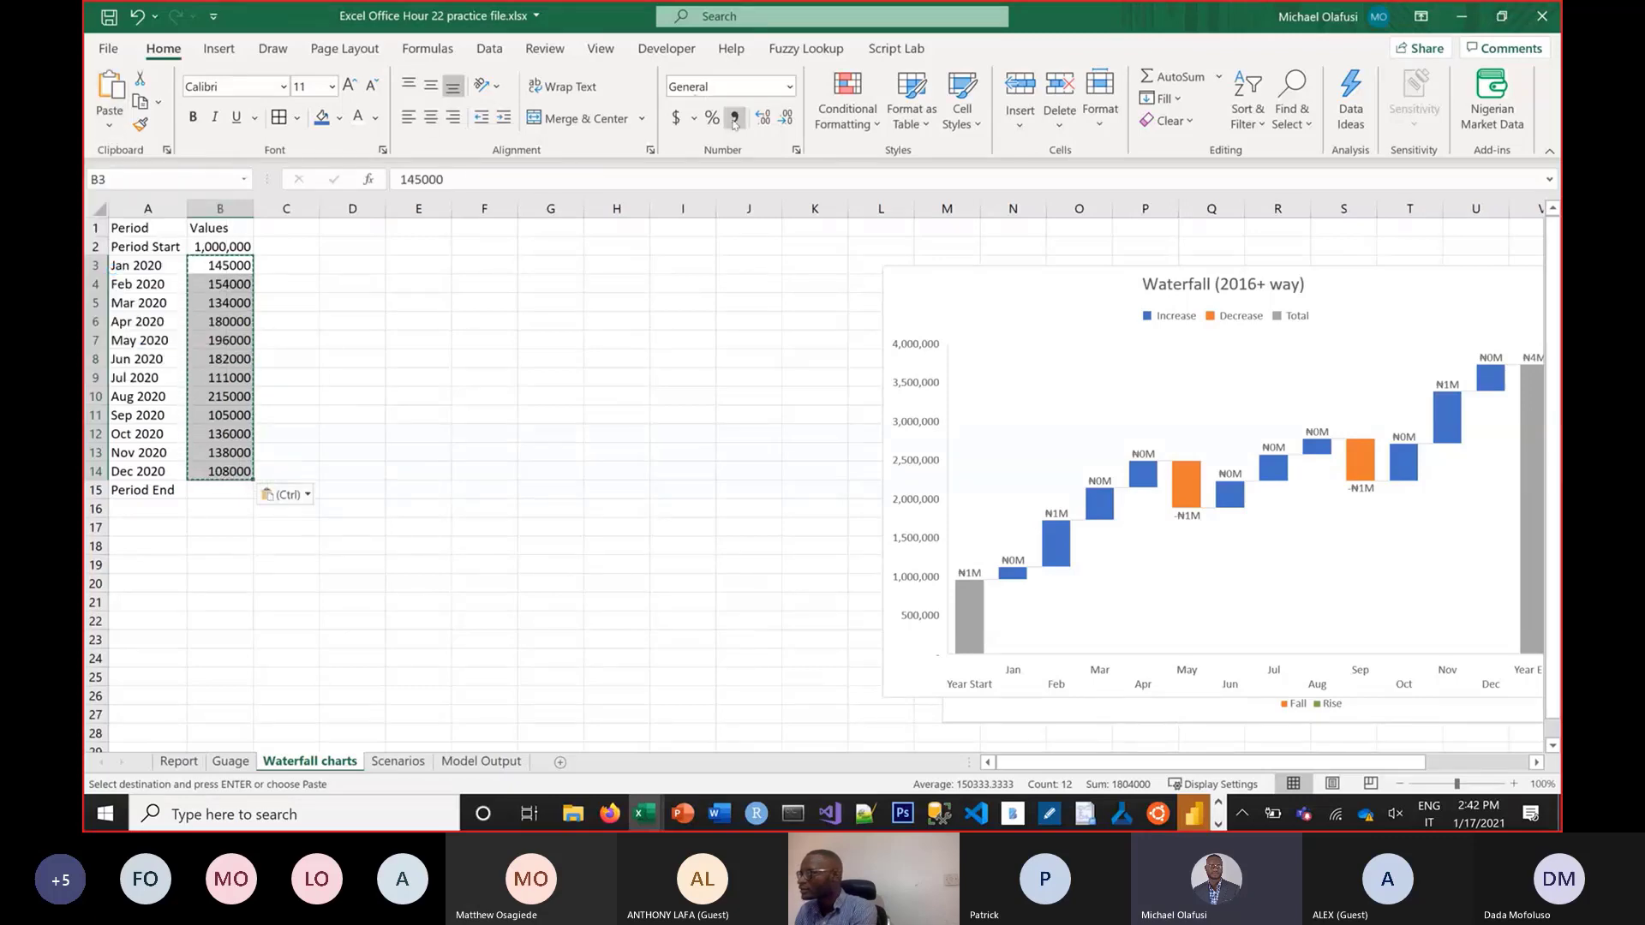
left_click(783, 117)
left_click(783, 118)
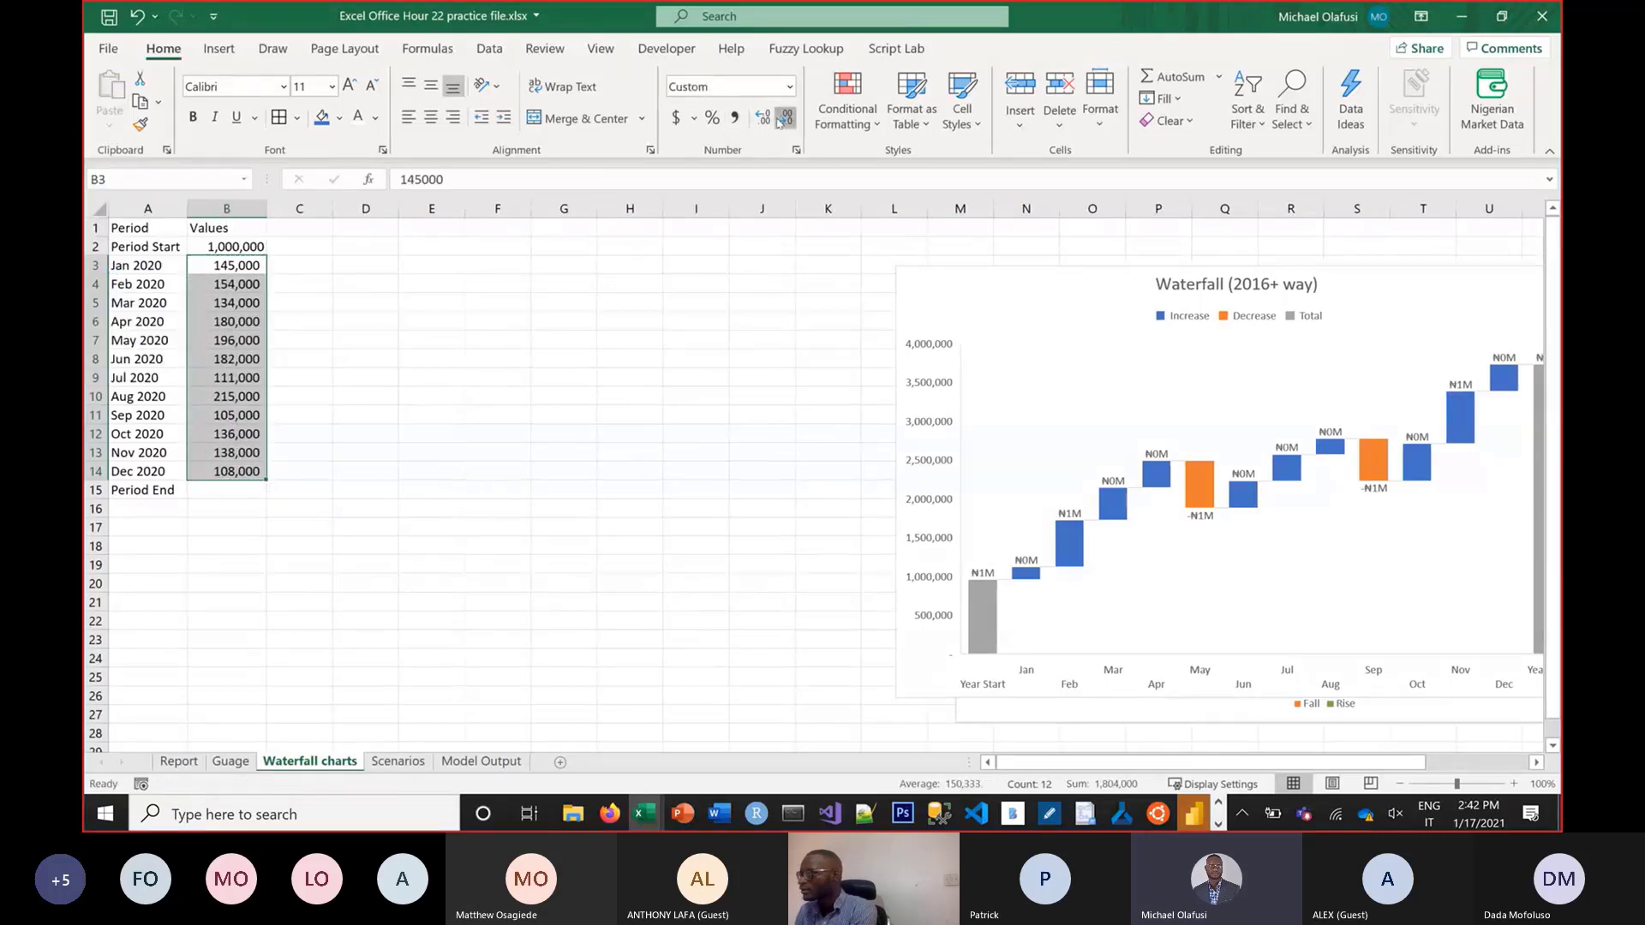
left_click(214, 600)
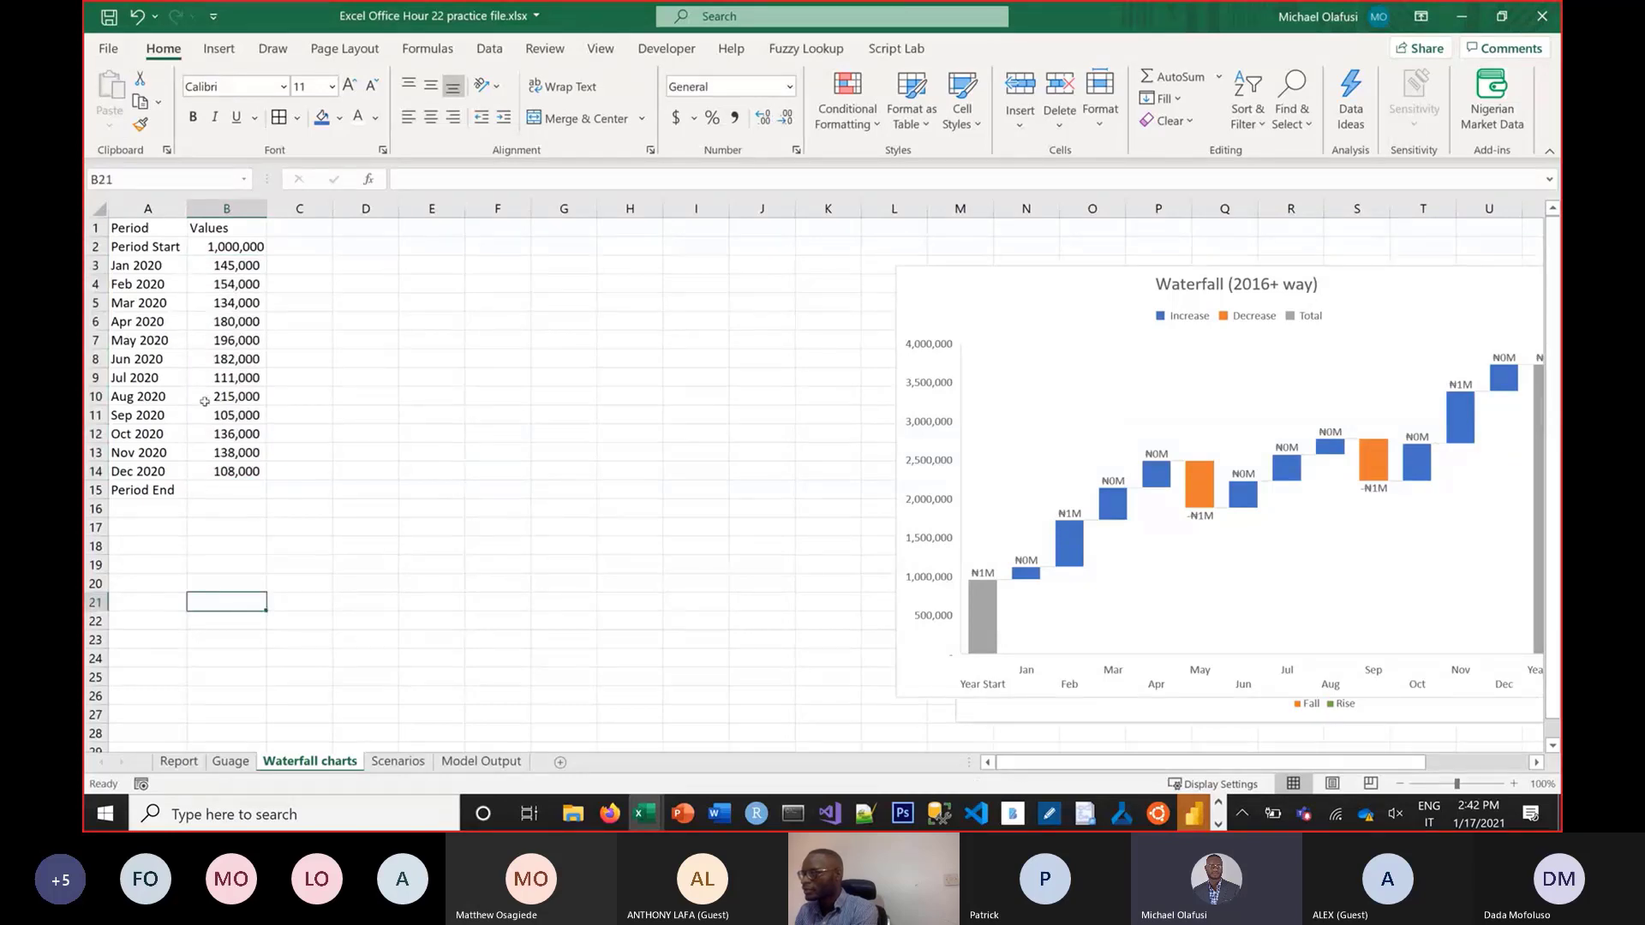
Make the May 2020 and Mar 2020 values negative, giving -196,000 in B7 and -134,000 in B5
double_click(199, 340)
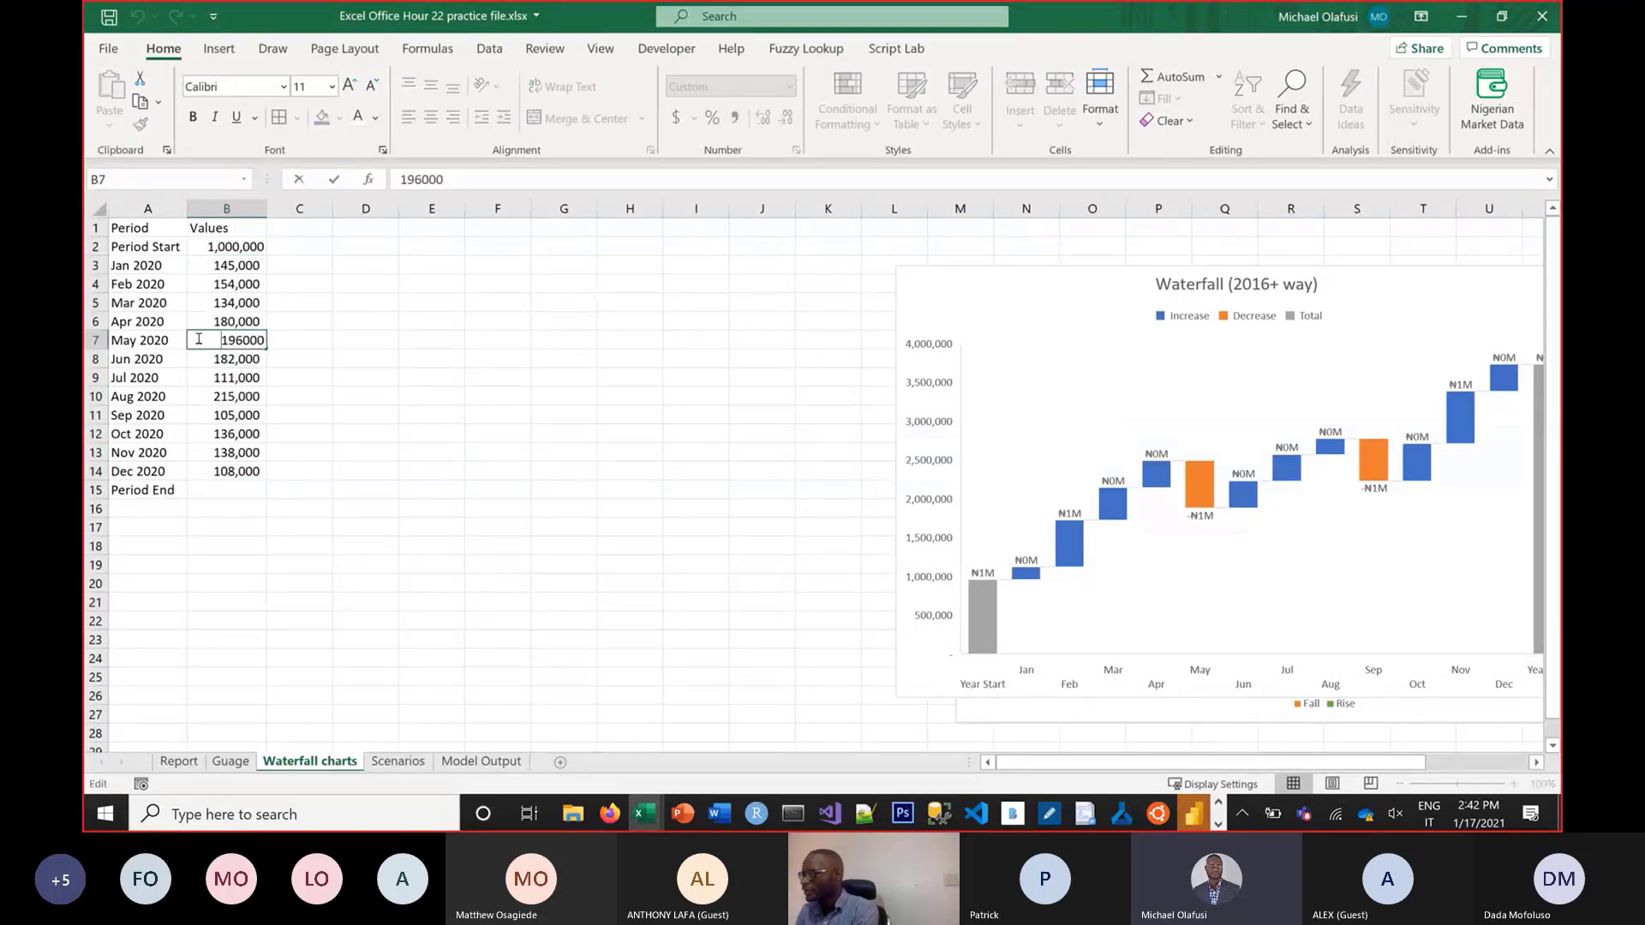
type("-")
key("Return")
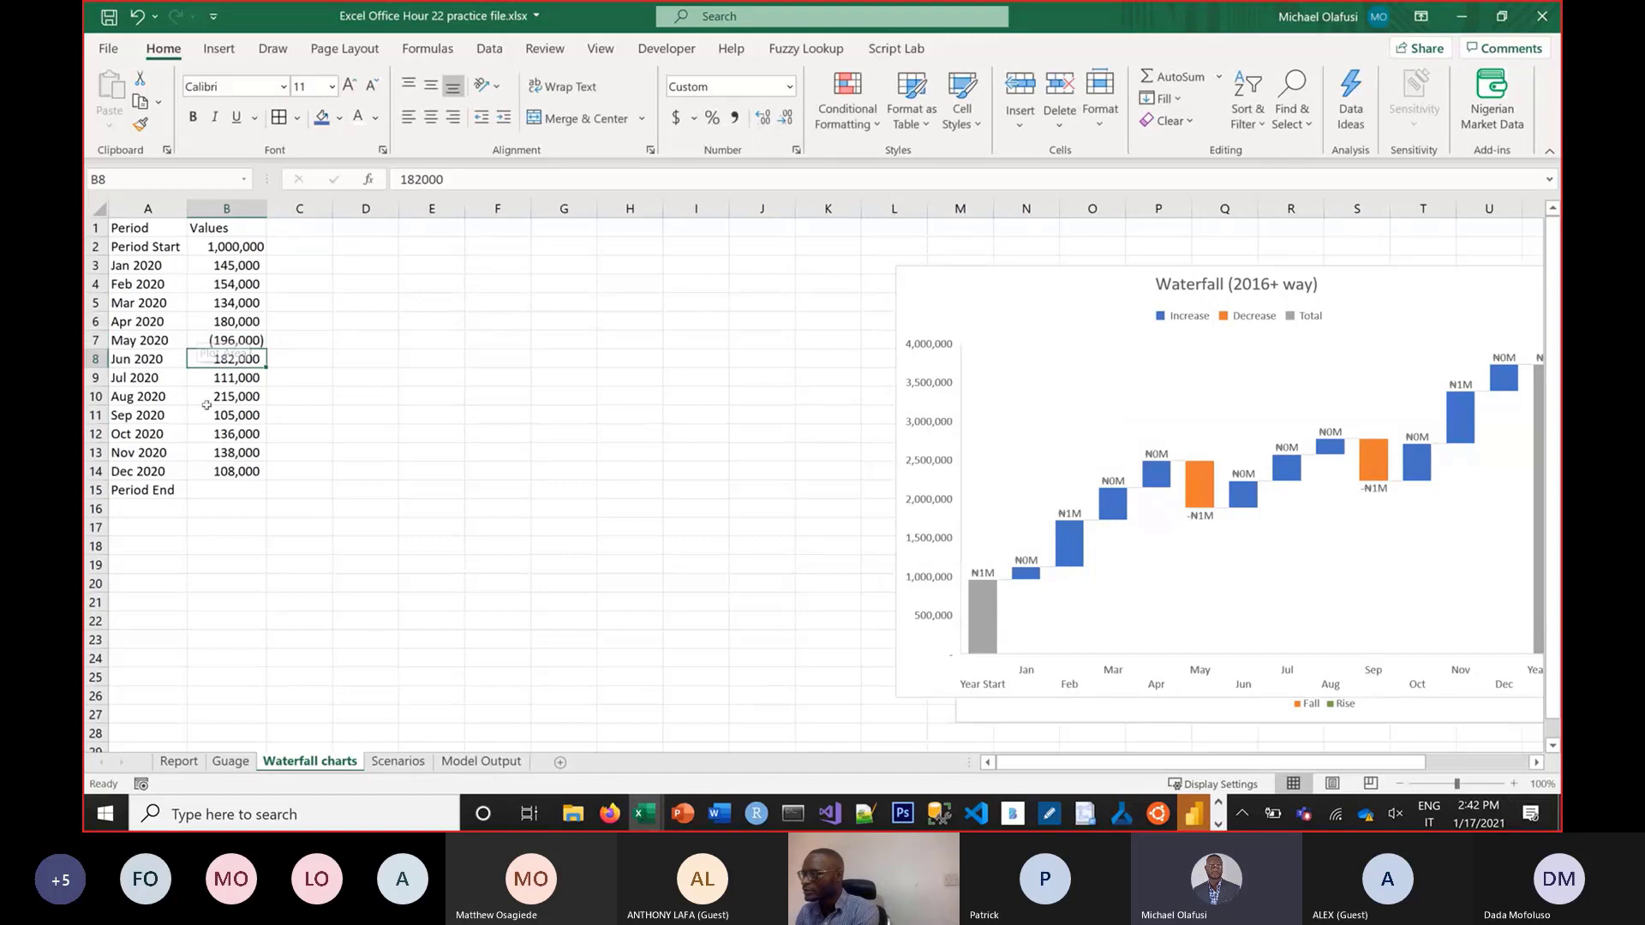
double_click(205, 306)
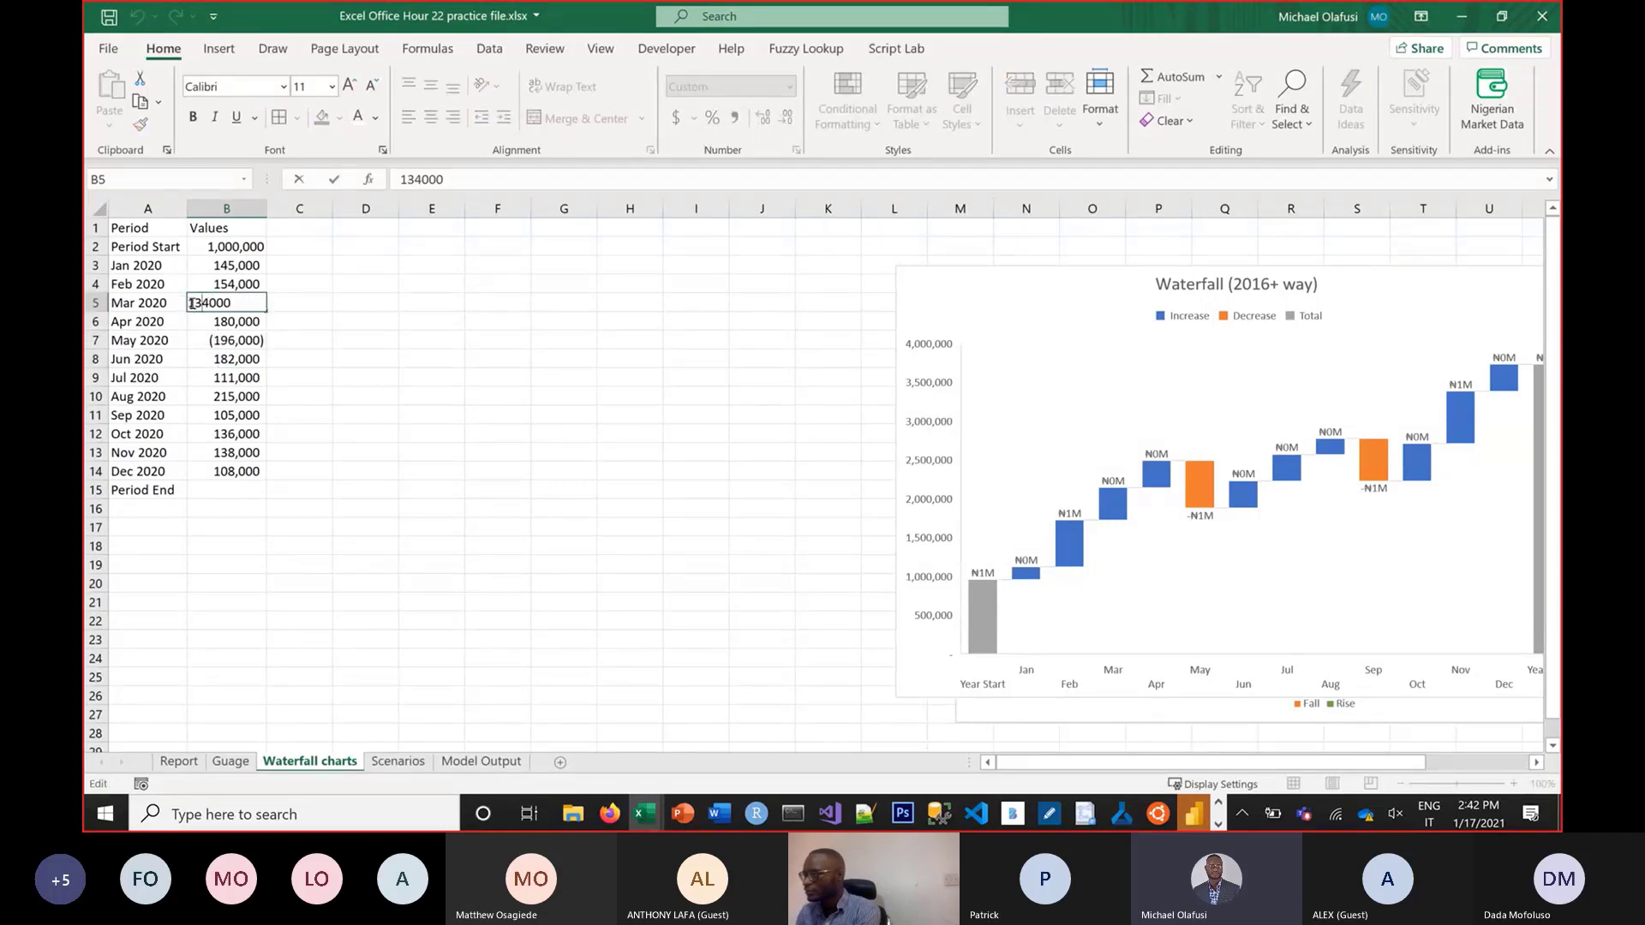
type("-")
key("Return")
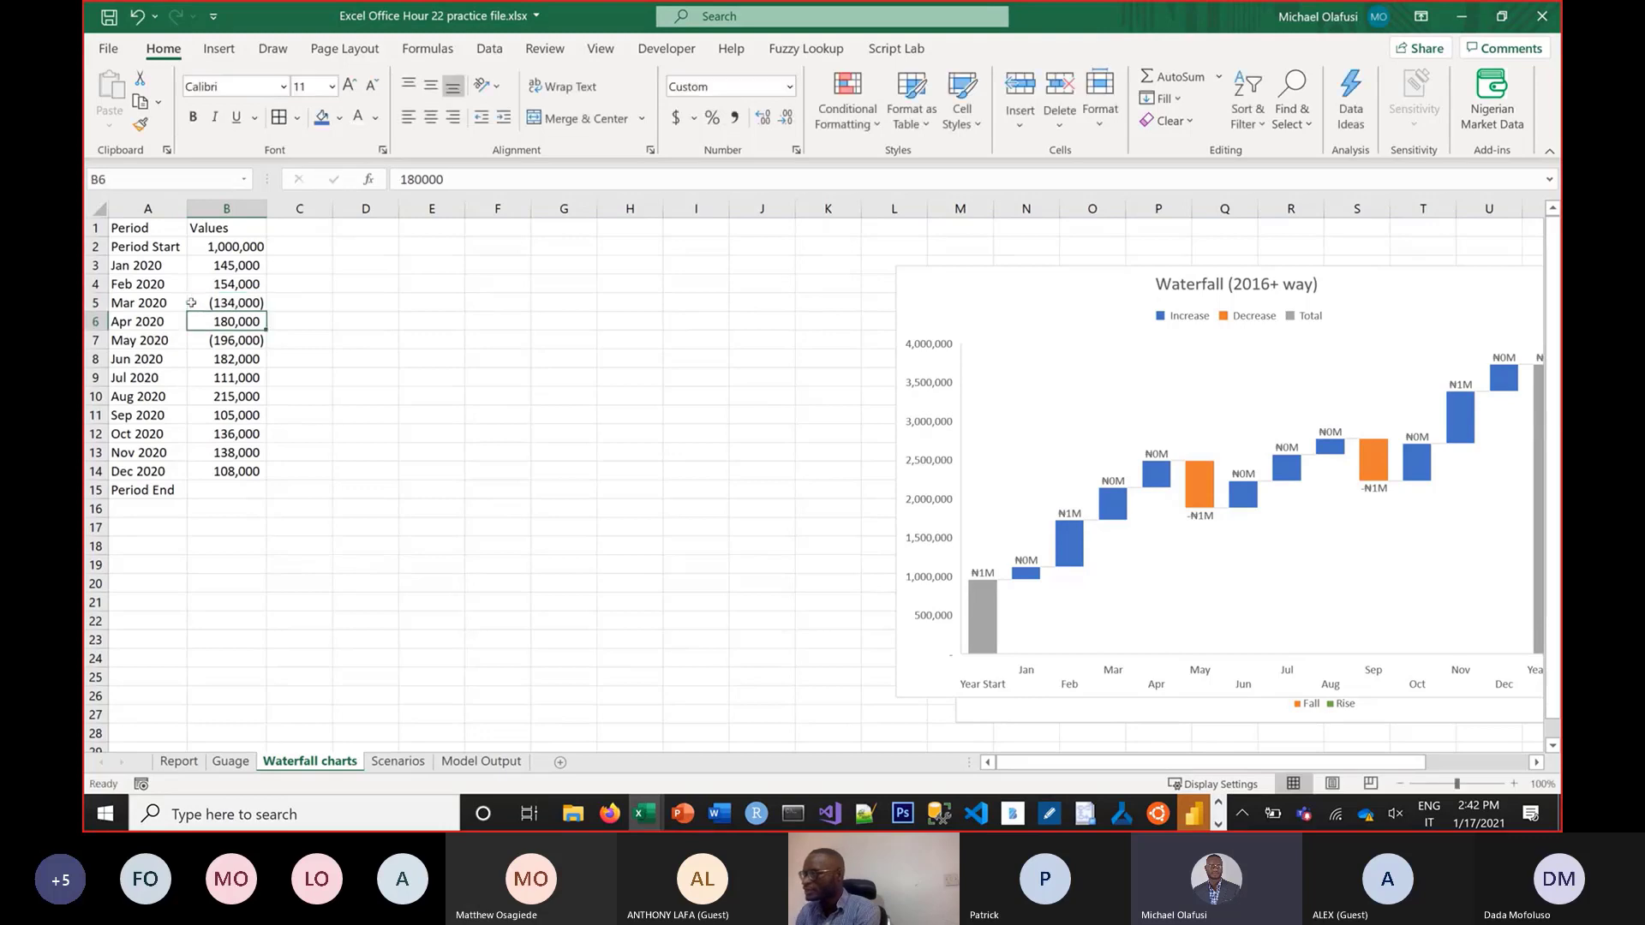
Make the Oct 2020 and Jun 2020 values negative, giving -136,000 in B12 and -182,000 in B8
double_click(209, 433)
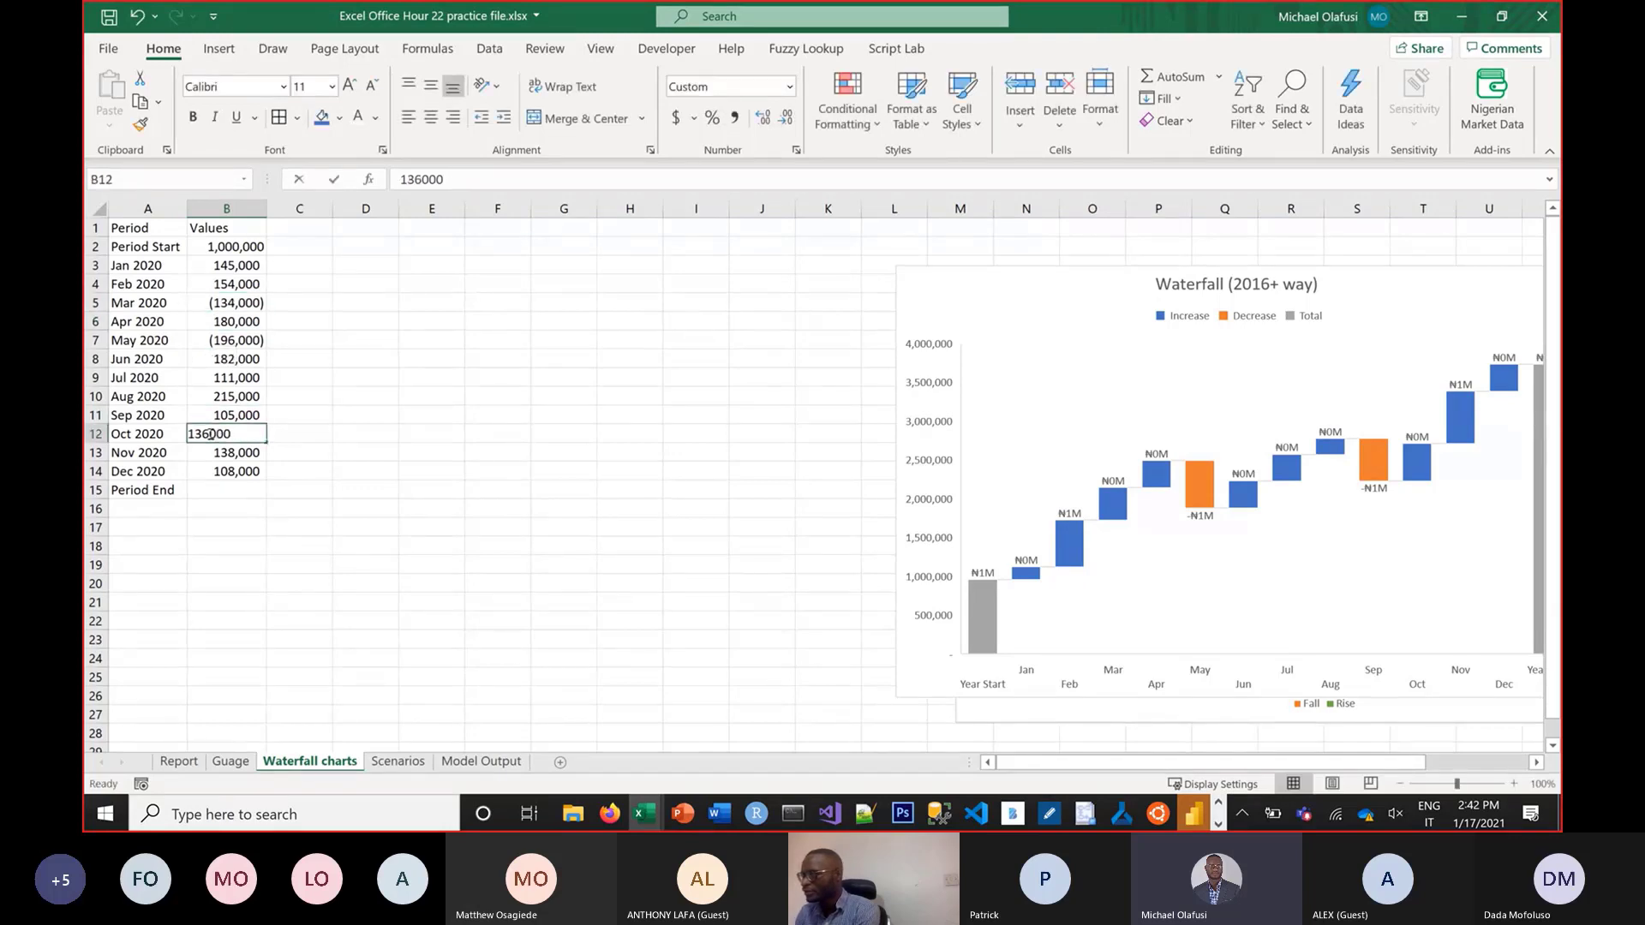
type("-")
key("Return")
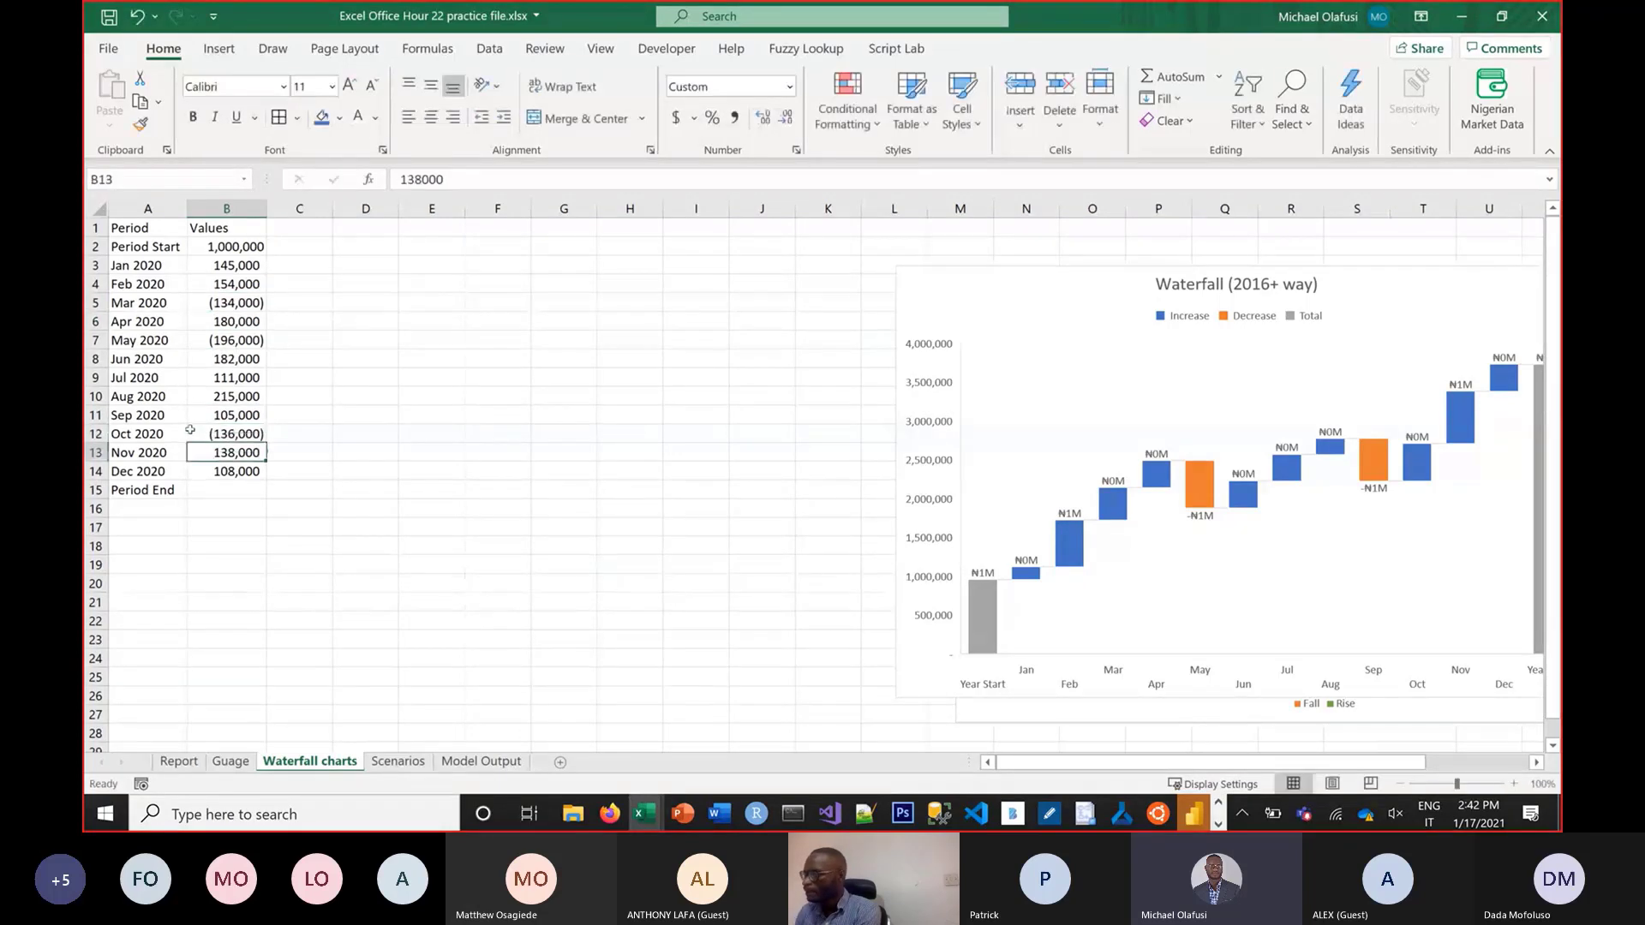
left_click(210, 377)
left_click(201, 360)
double_click(198, 360)
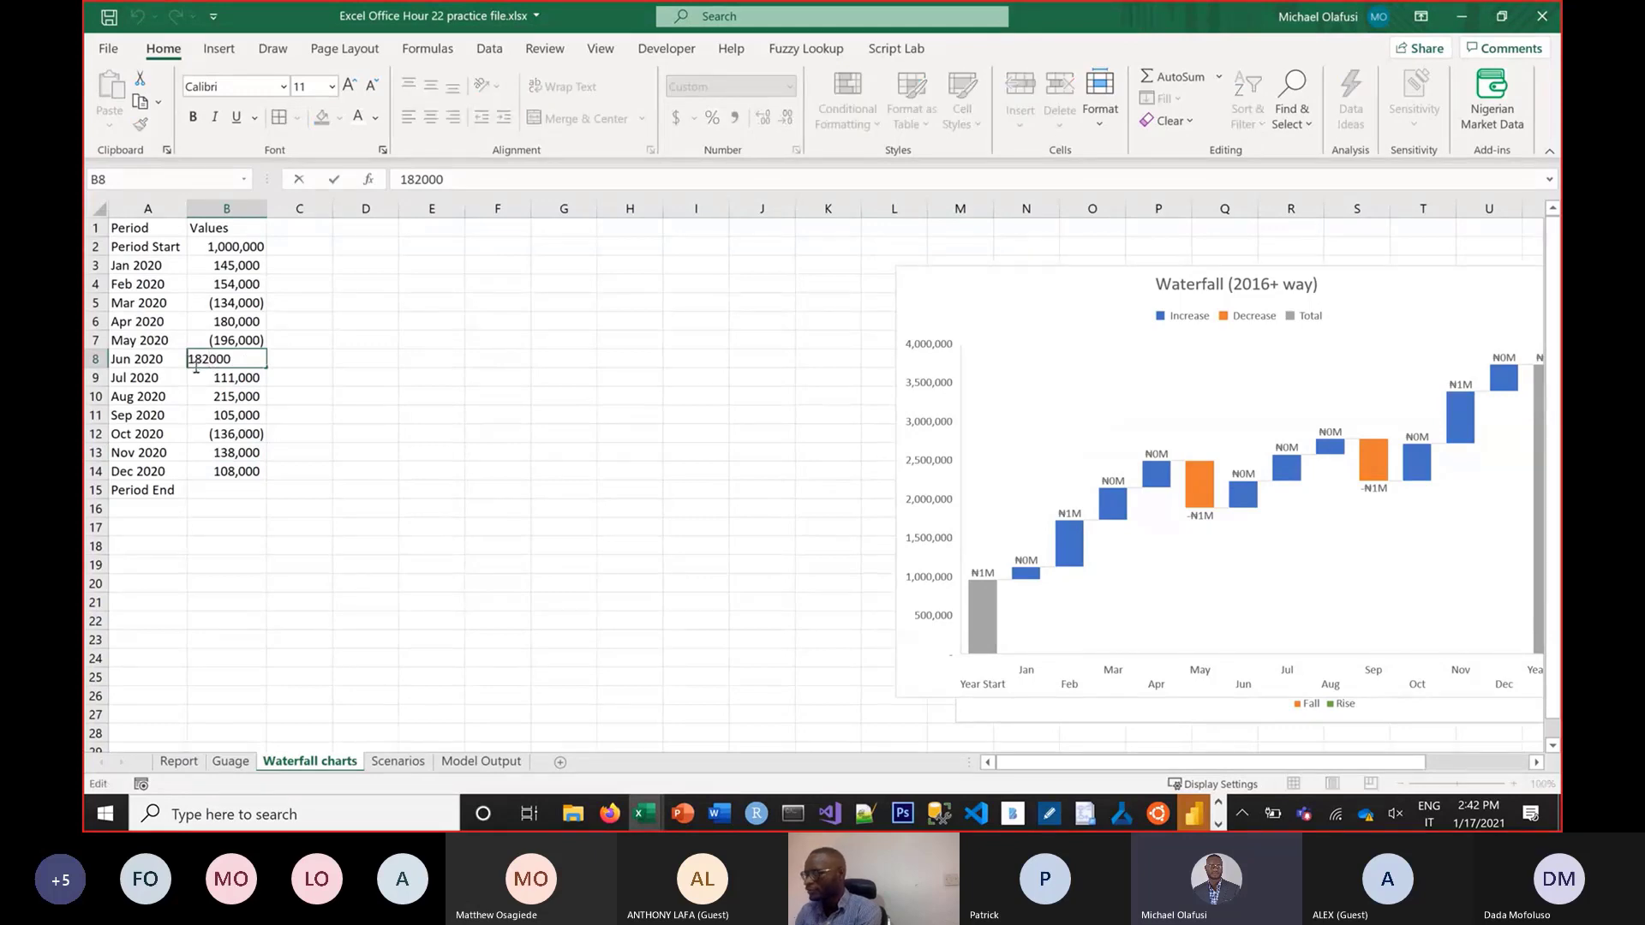
type("-")
key("Return")
Enter =SUM(B2:B14) as the Period End value in B15, and select the monthly values B3:B14
left_click(223, 490)
type("=sum")
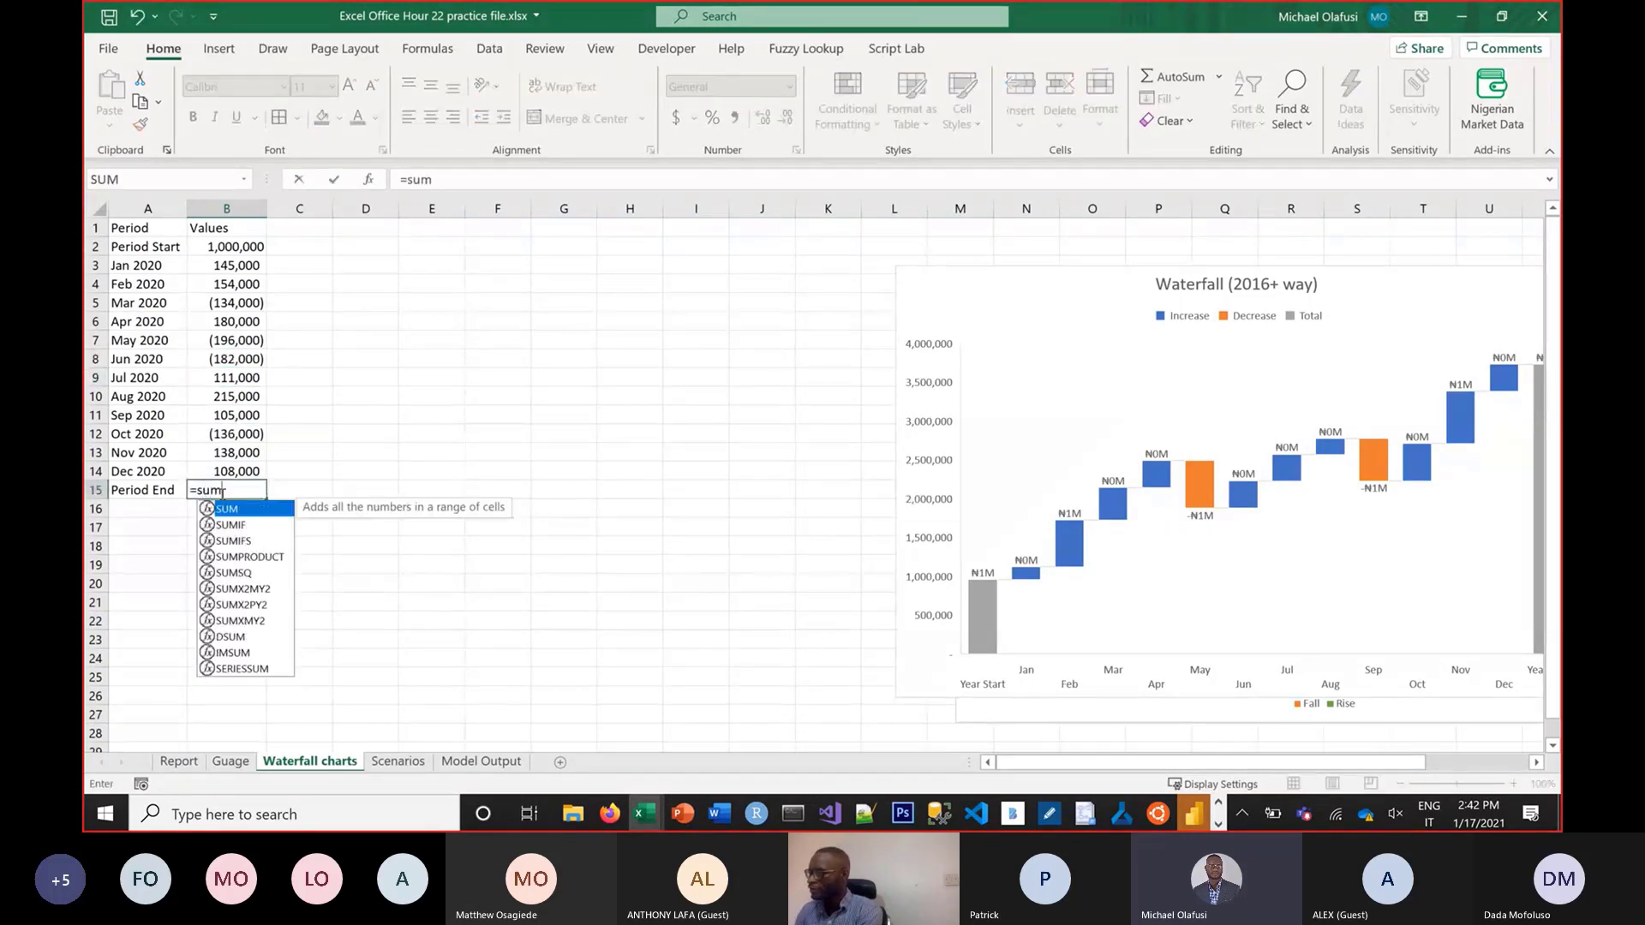
key("Tab")
left_click_drag(226, 247, 241, 473)
key("Return")
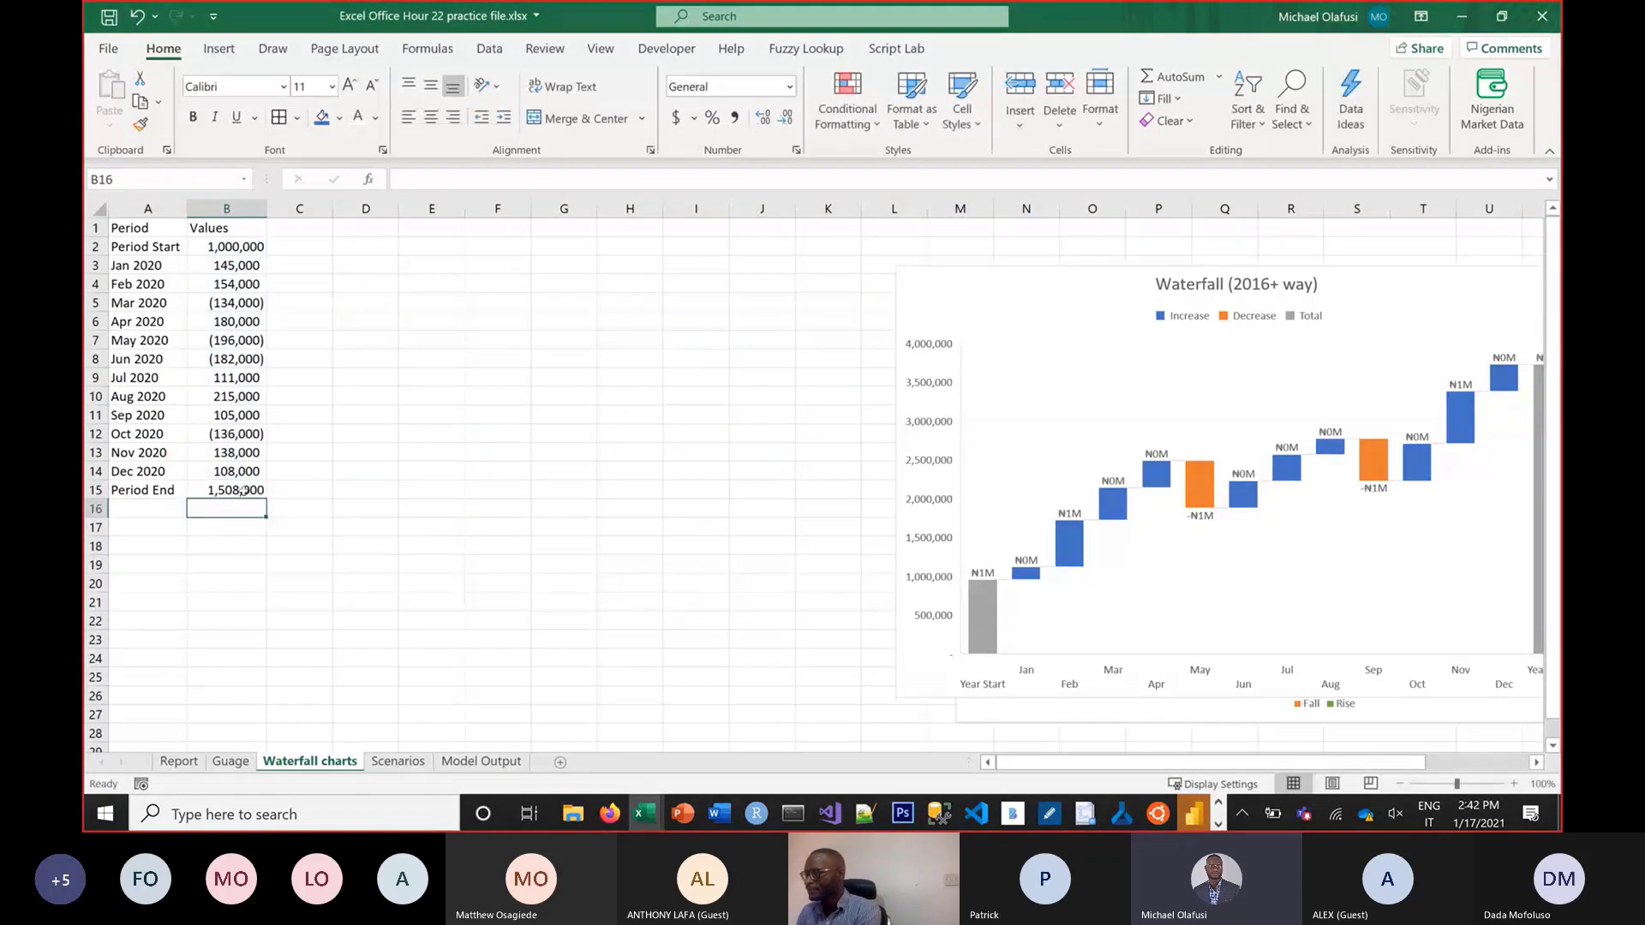
left_click(240, 491)
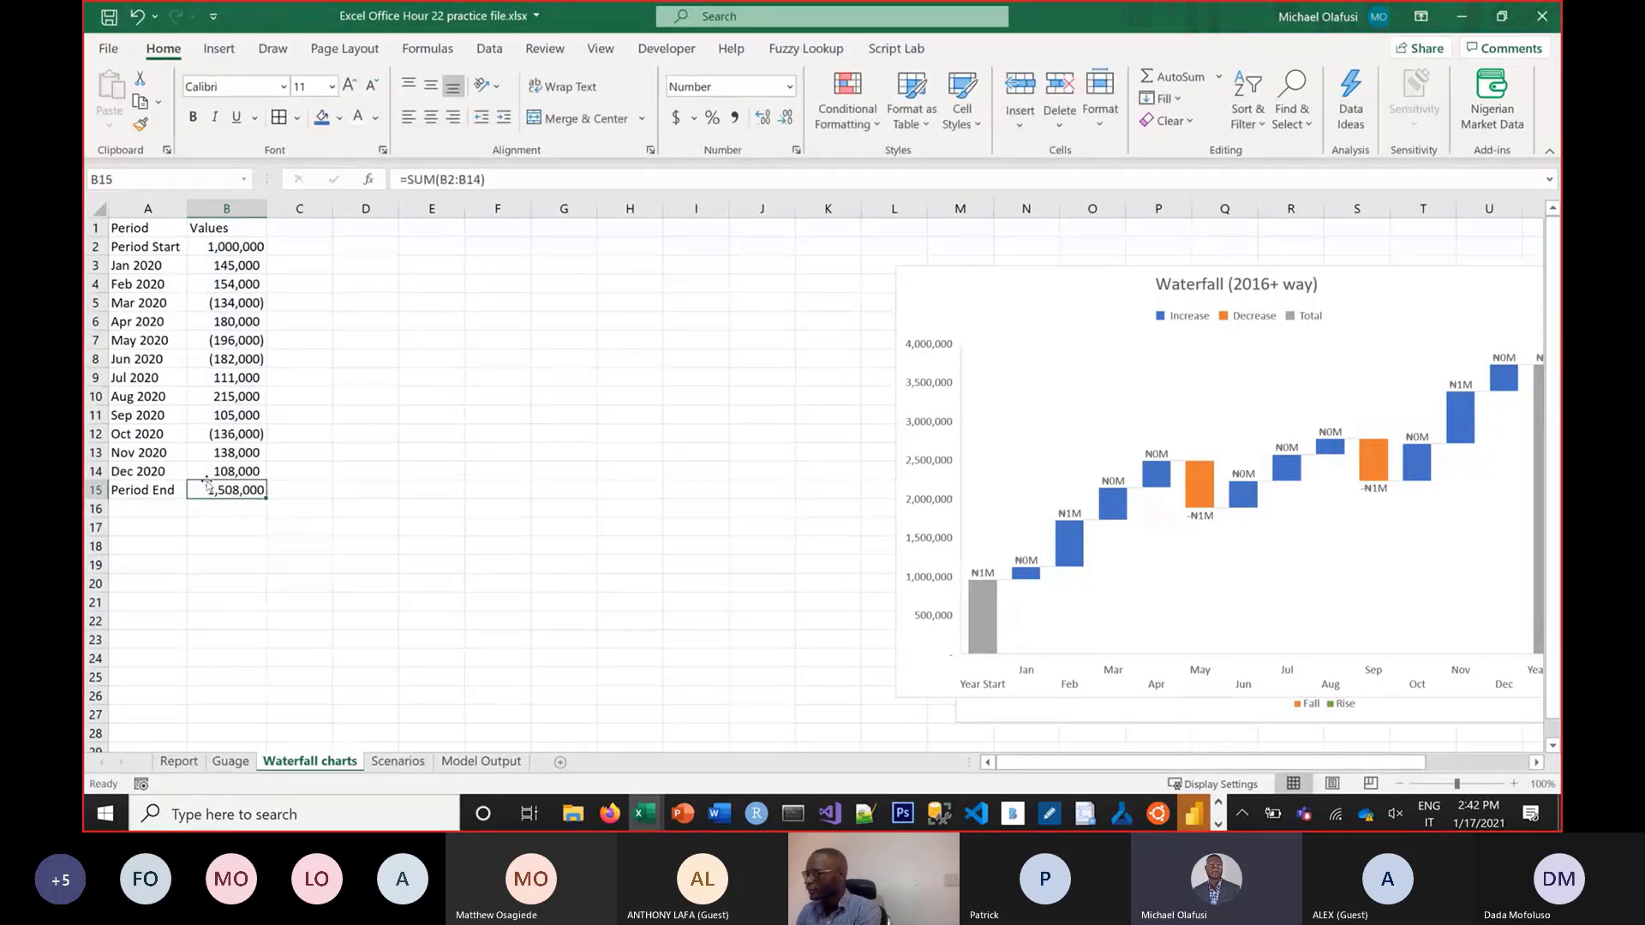
left_click_drag(227, 266, 237, 473)
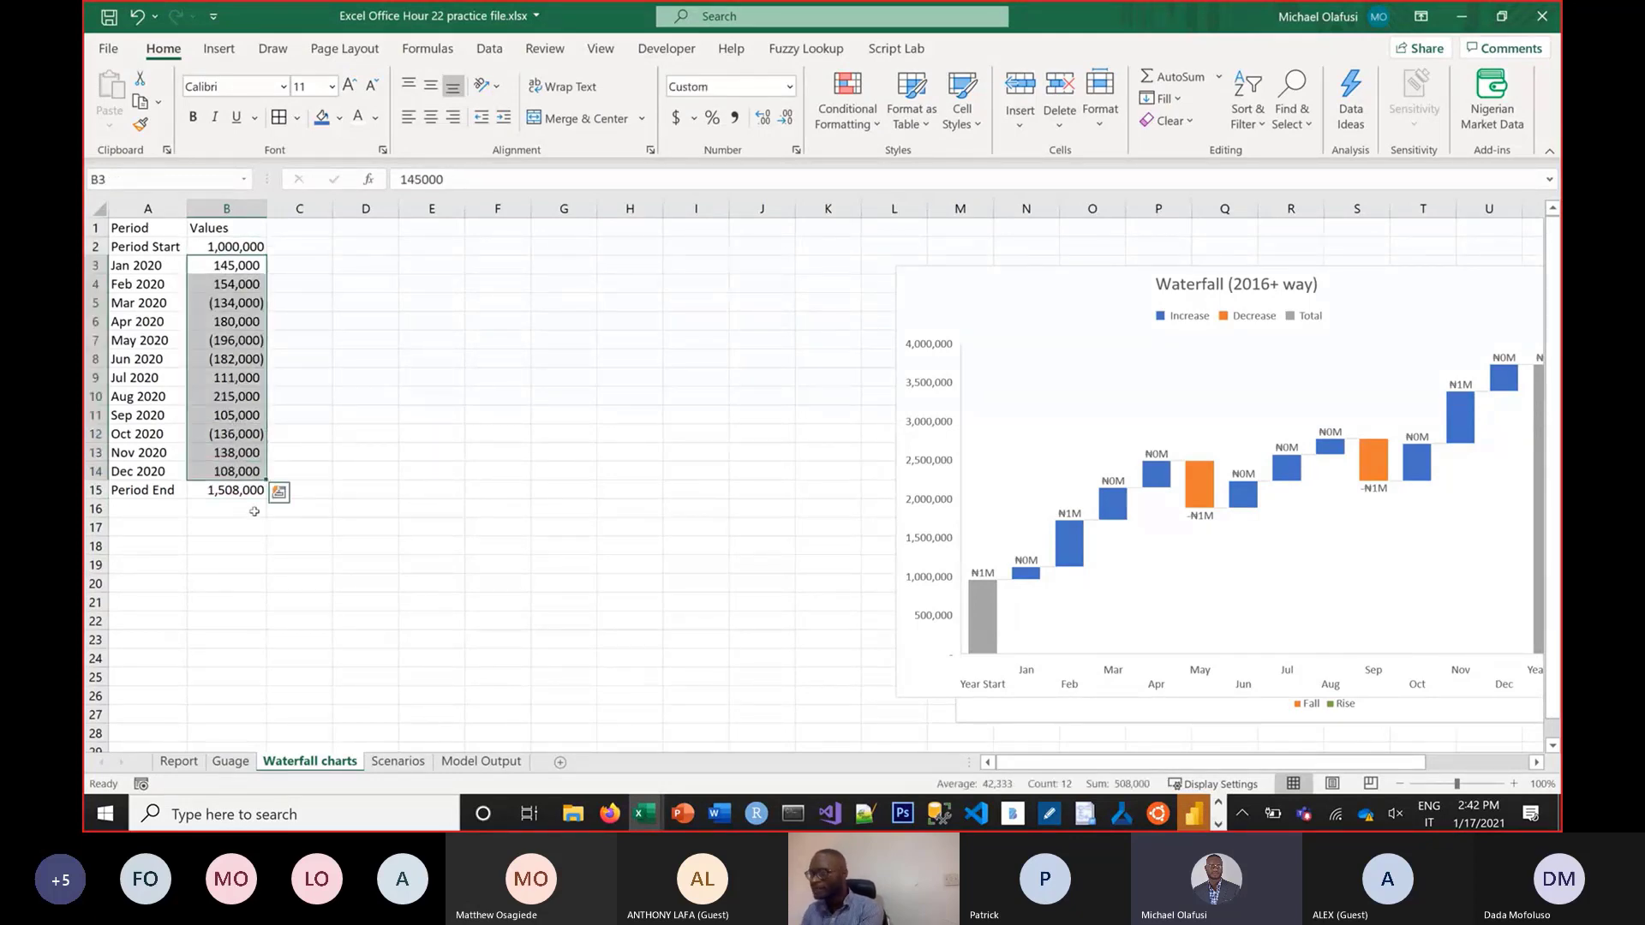
Move the two sample waterfall charts farther away from the data table to free space on the sheet
left_click_drag(914, 287, 1343, 330)
left_click(1075, 313)
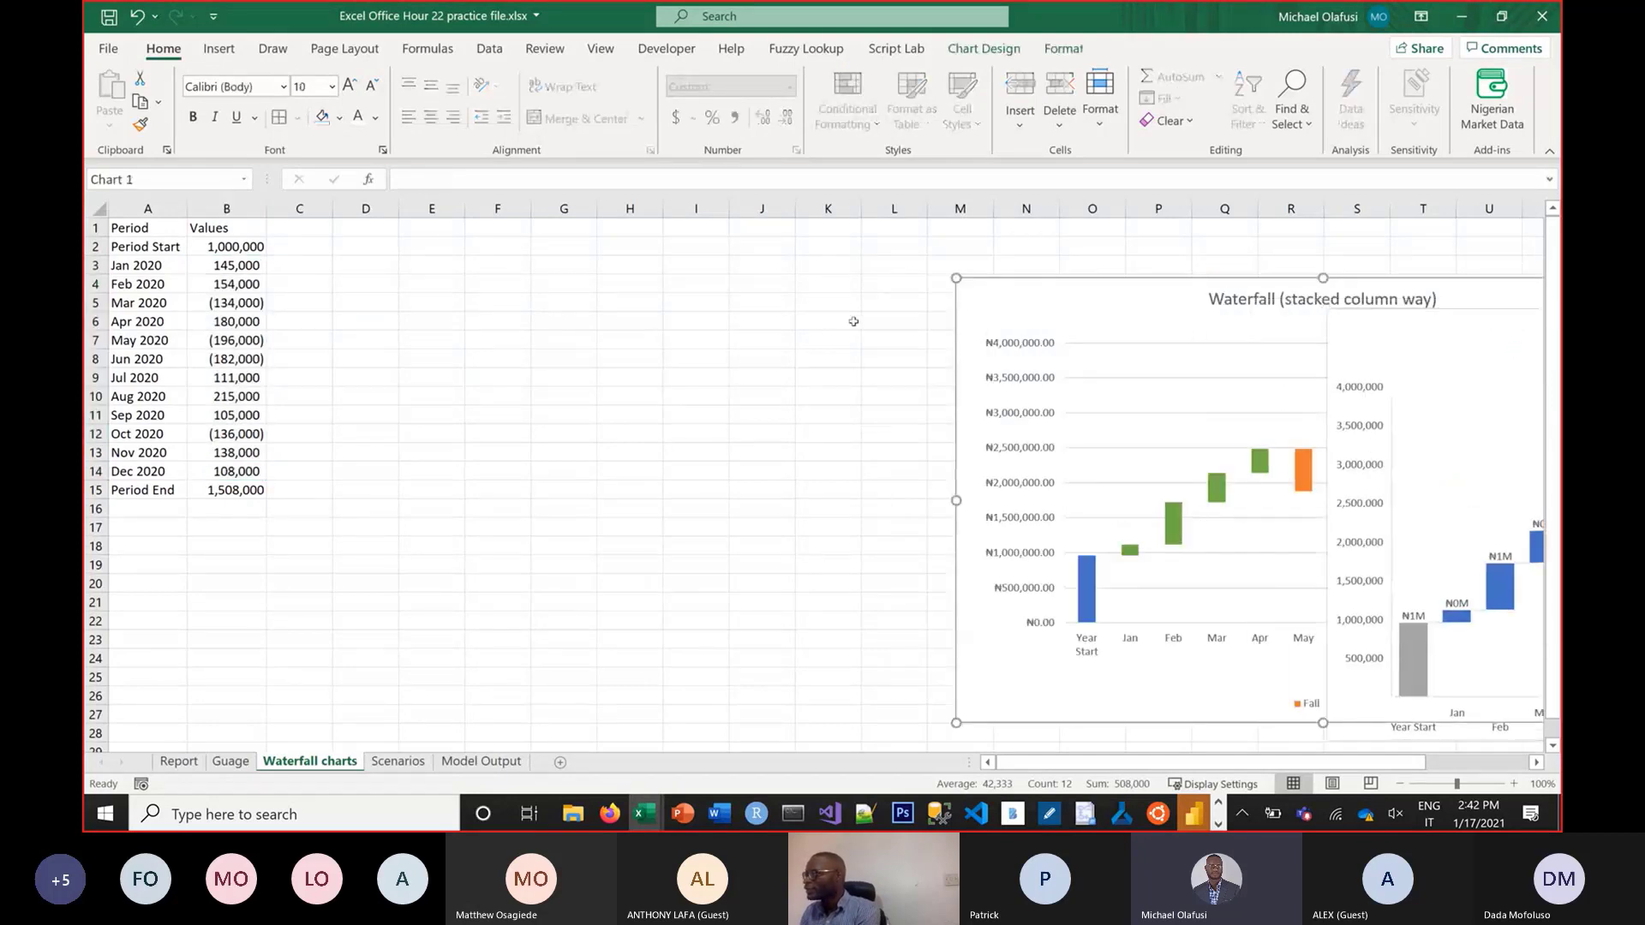
left_click_drag(958, 295, 1291, 294)
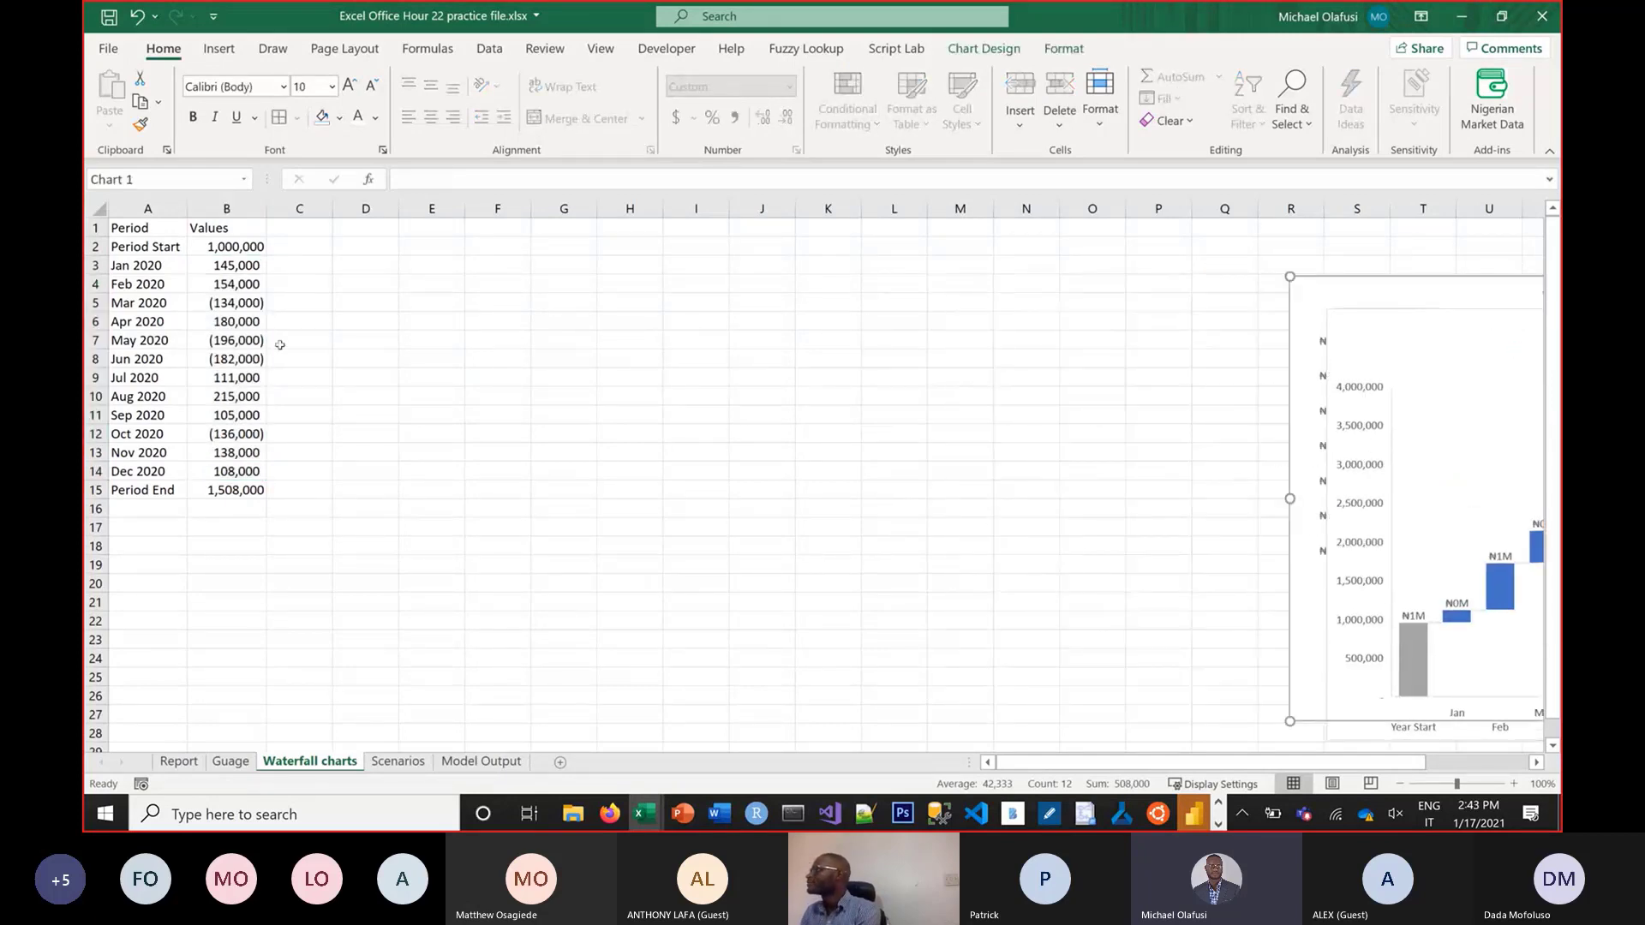
left_click(383, 358)
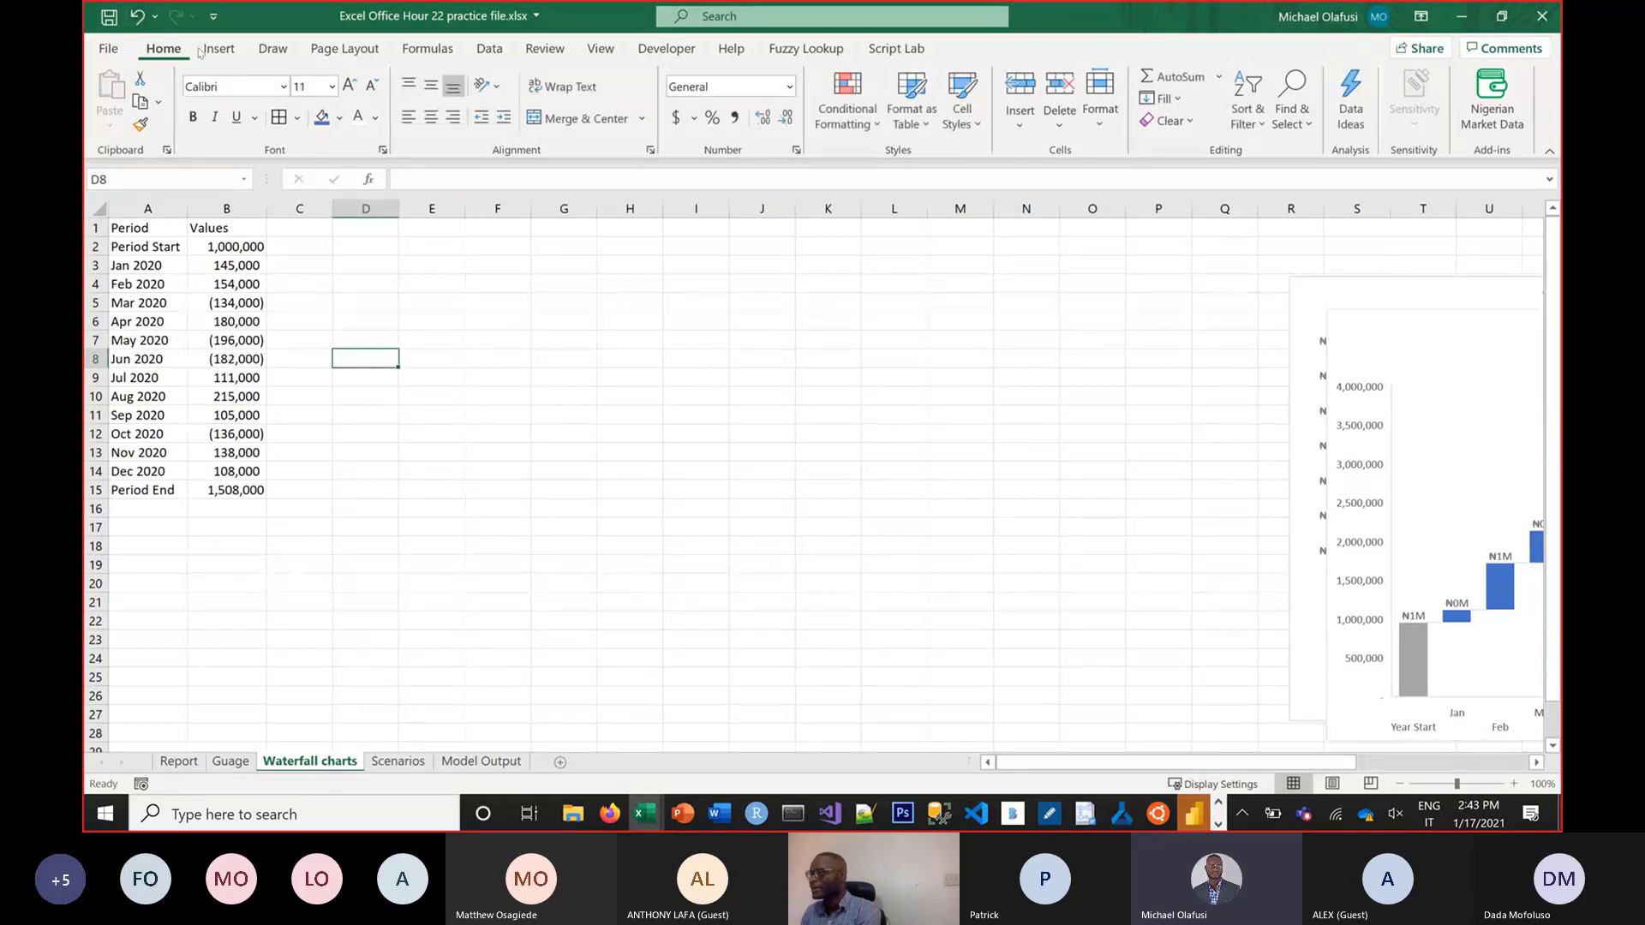
left_click(345, 298)
Insert a waterfall chart based on the period and value table A1:B15
mouse_move(157, 229)
left_mouse_down()
mouse_move(227, 268)
mouse_move(244, 496)
left_mouse_up()
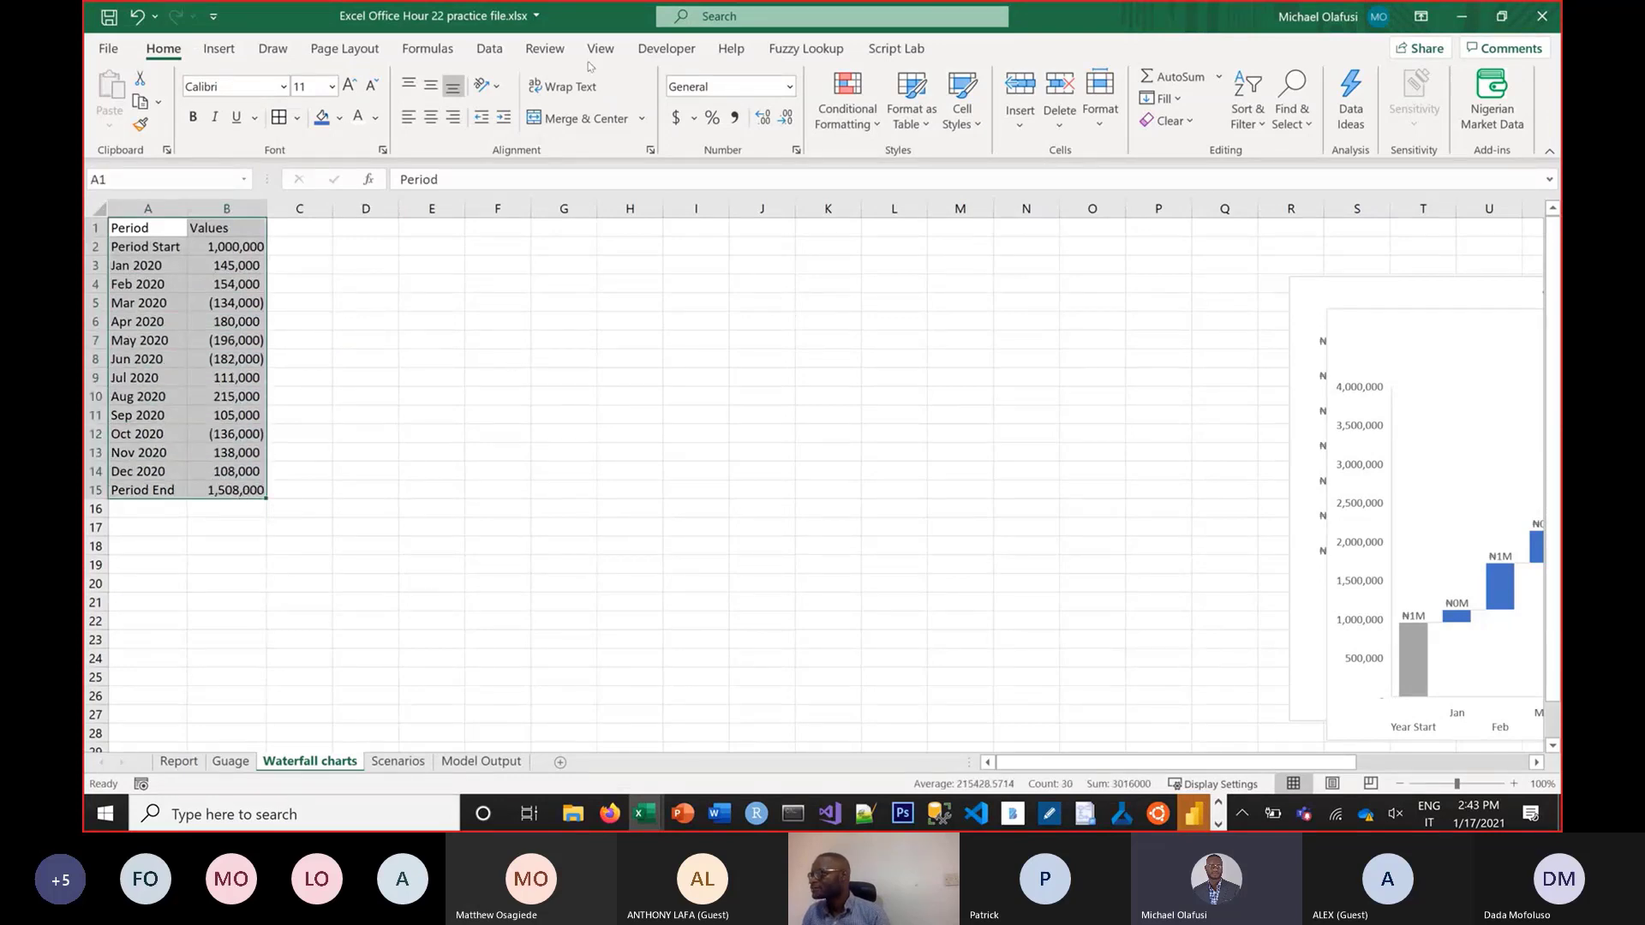
left_click(219, 48)
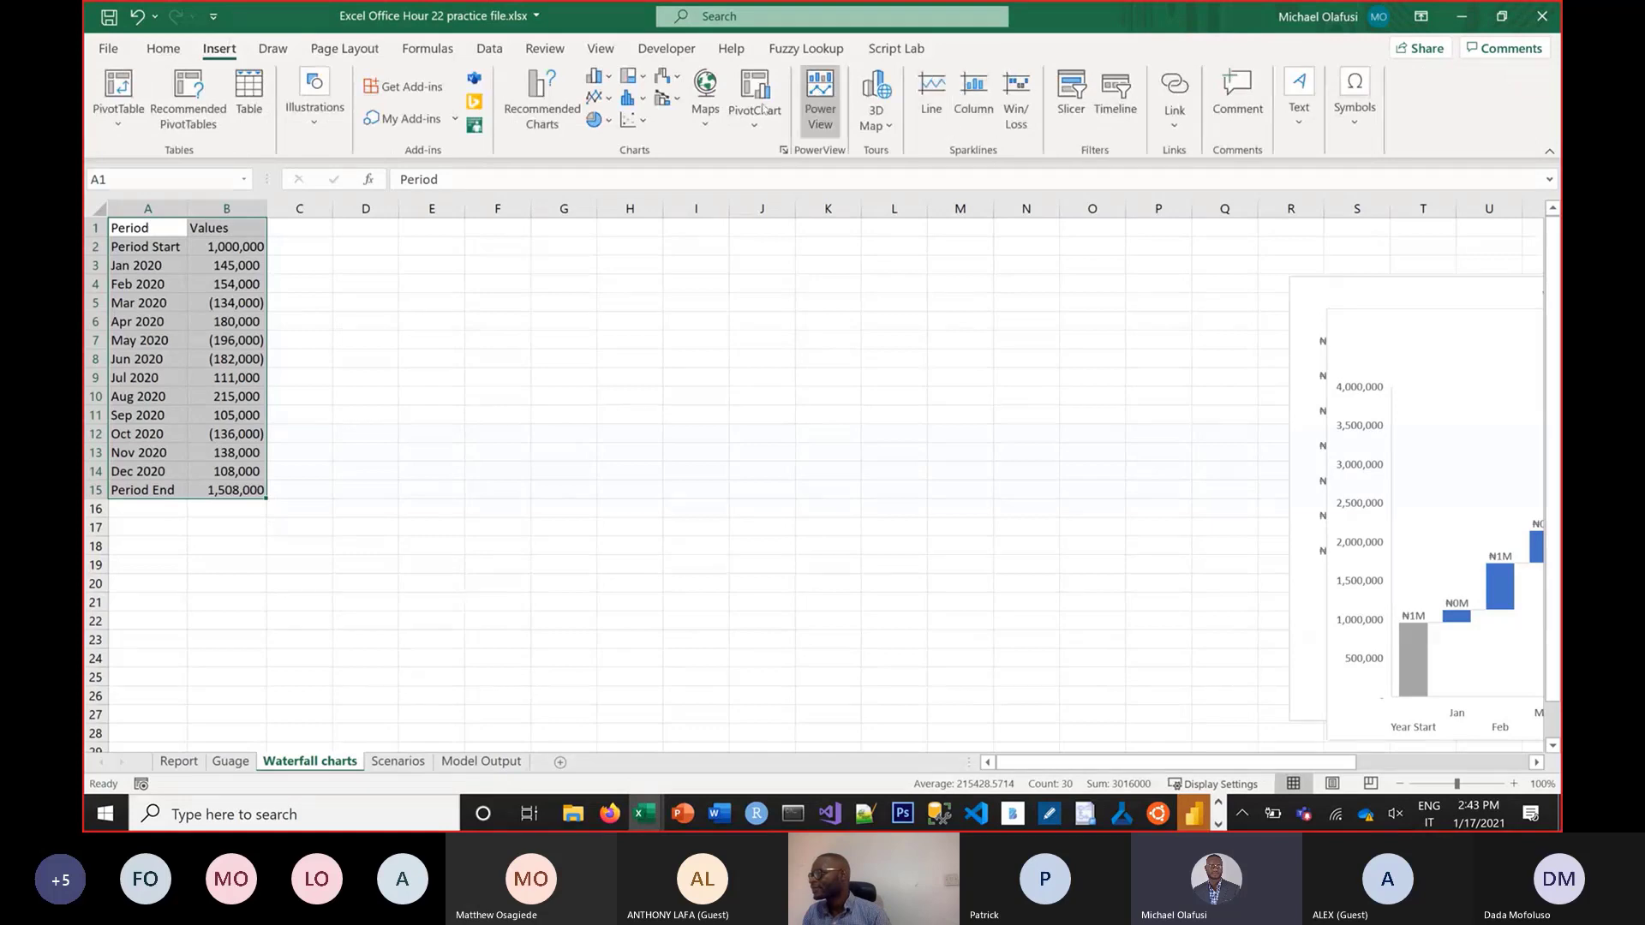
left_click(668, 76)
left_click(682, 138)
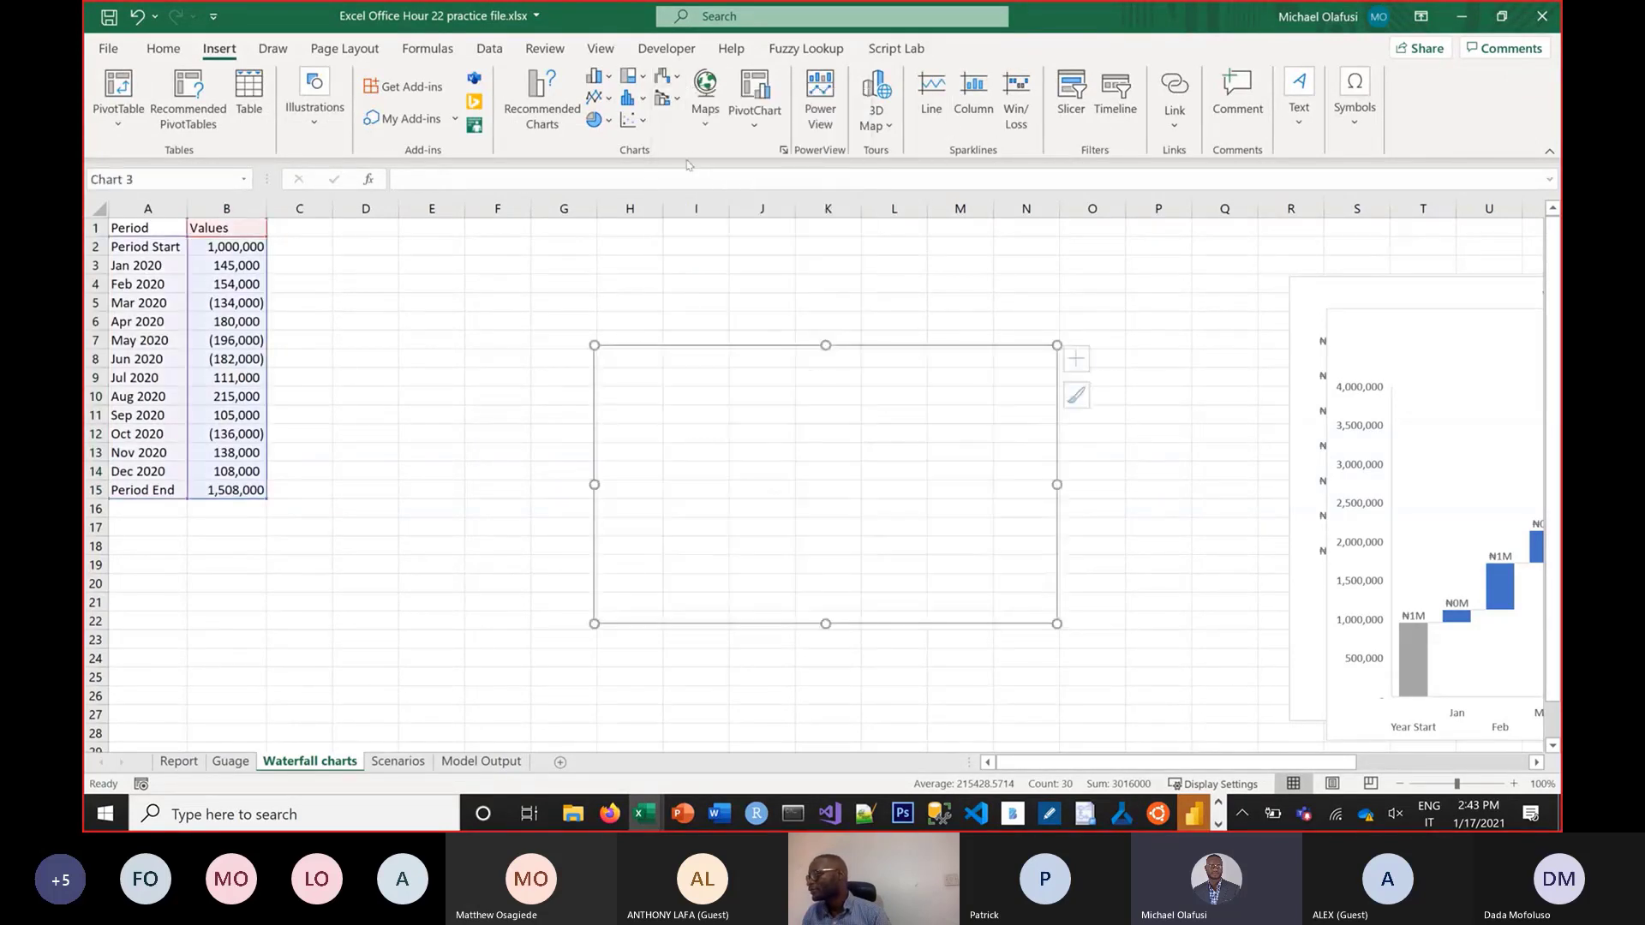
Move the new waterfall chart beside the table and enlarge it to span roughly C2 to O27
left_click_drag(641, 360, 523, 321)
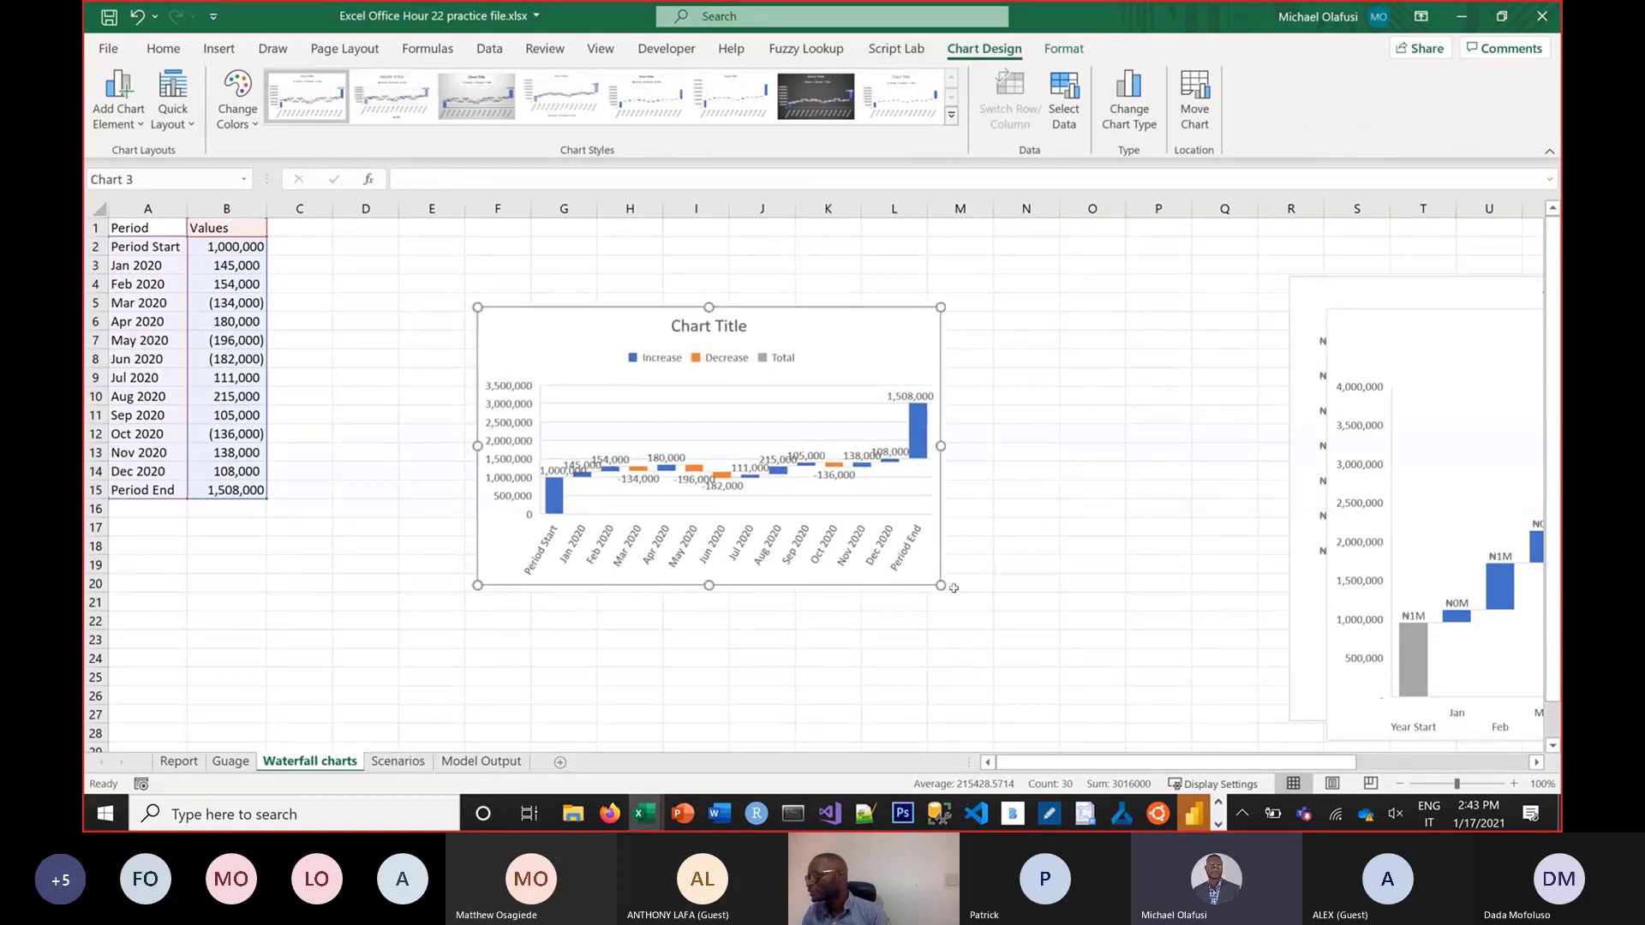
left_click_drag(940, 585, 1089, 718)
left_click_drag(478, 307, 322, 240)
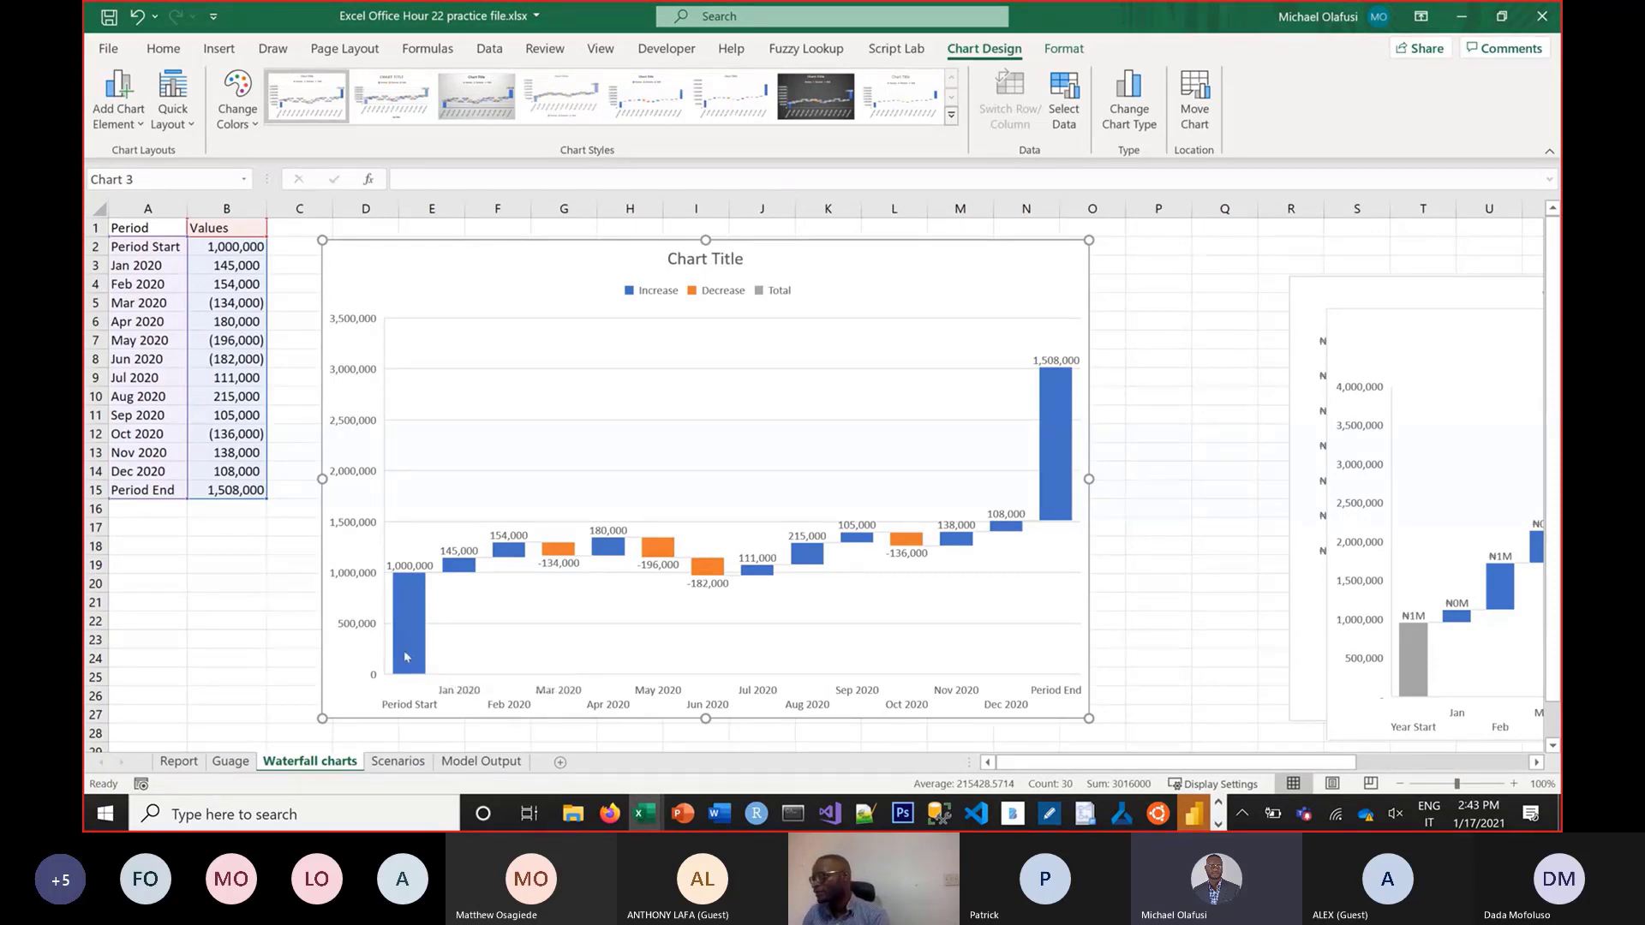
Set the Period Start and Period End columns of the new waterfall chart as totals
left_click(408, 625)
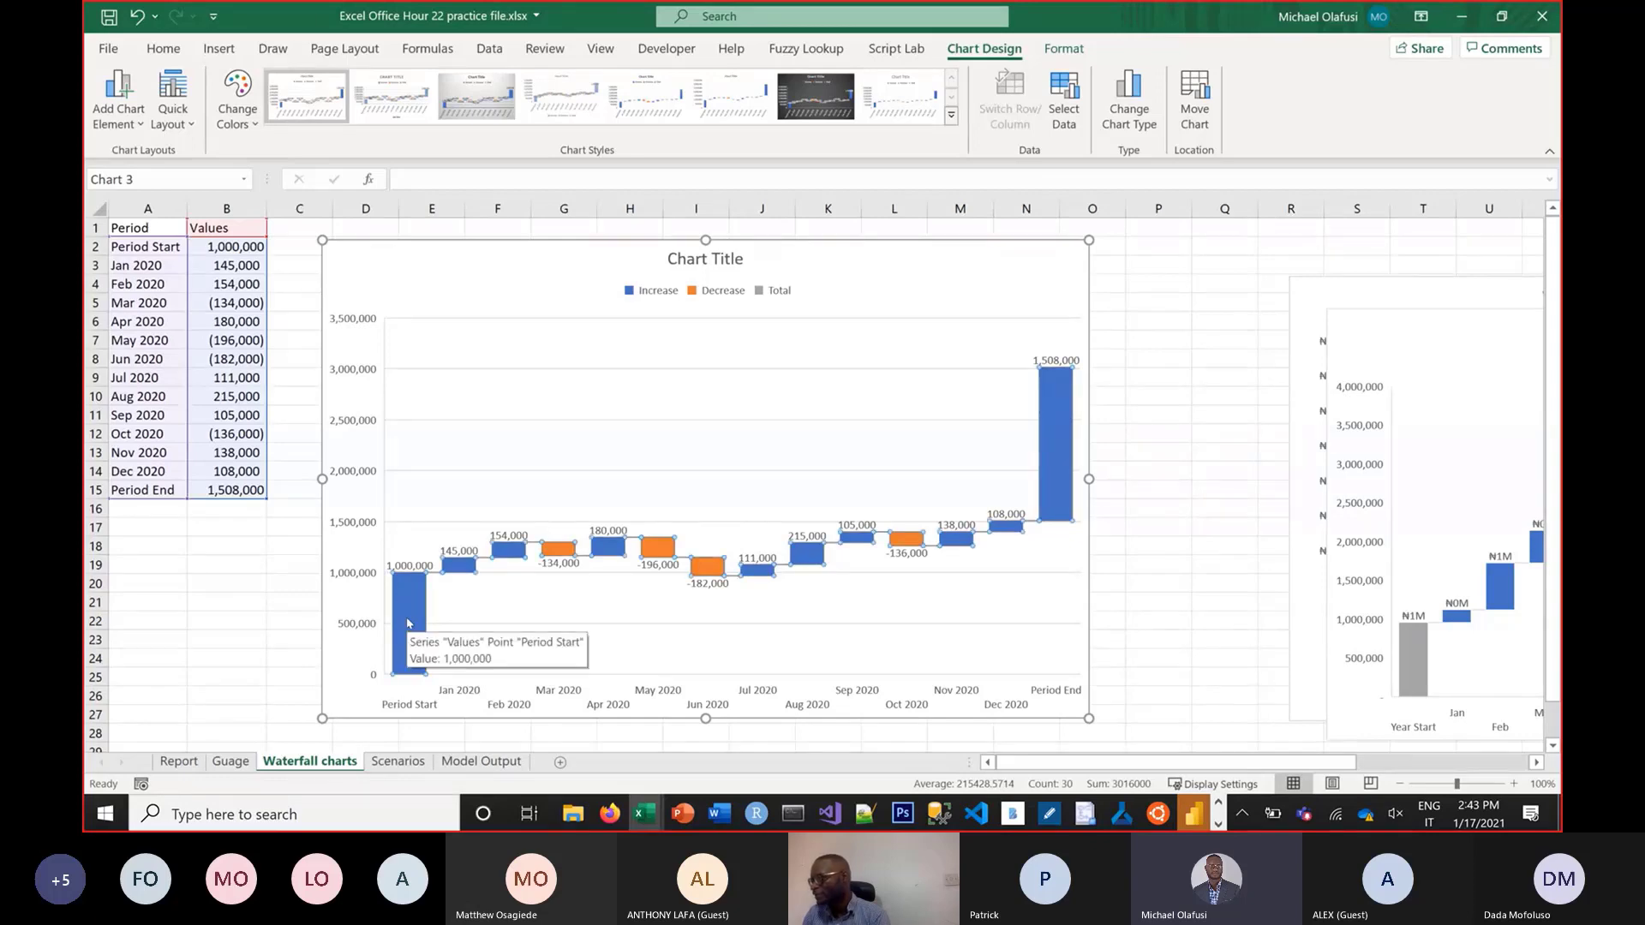
left_click(408, 624)
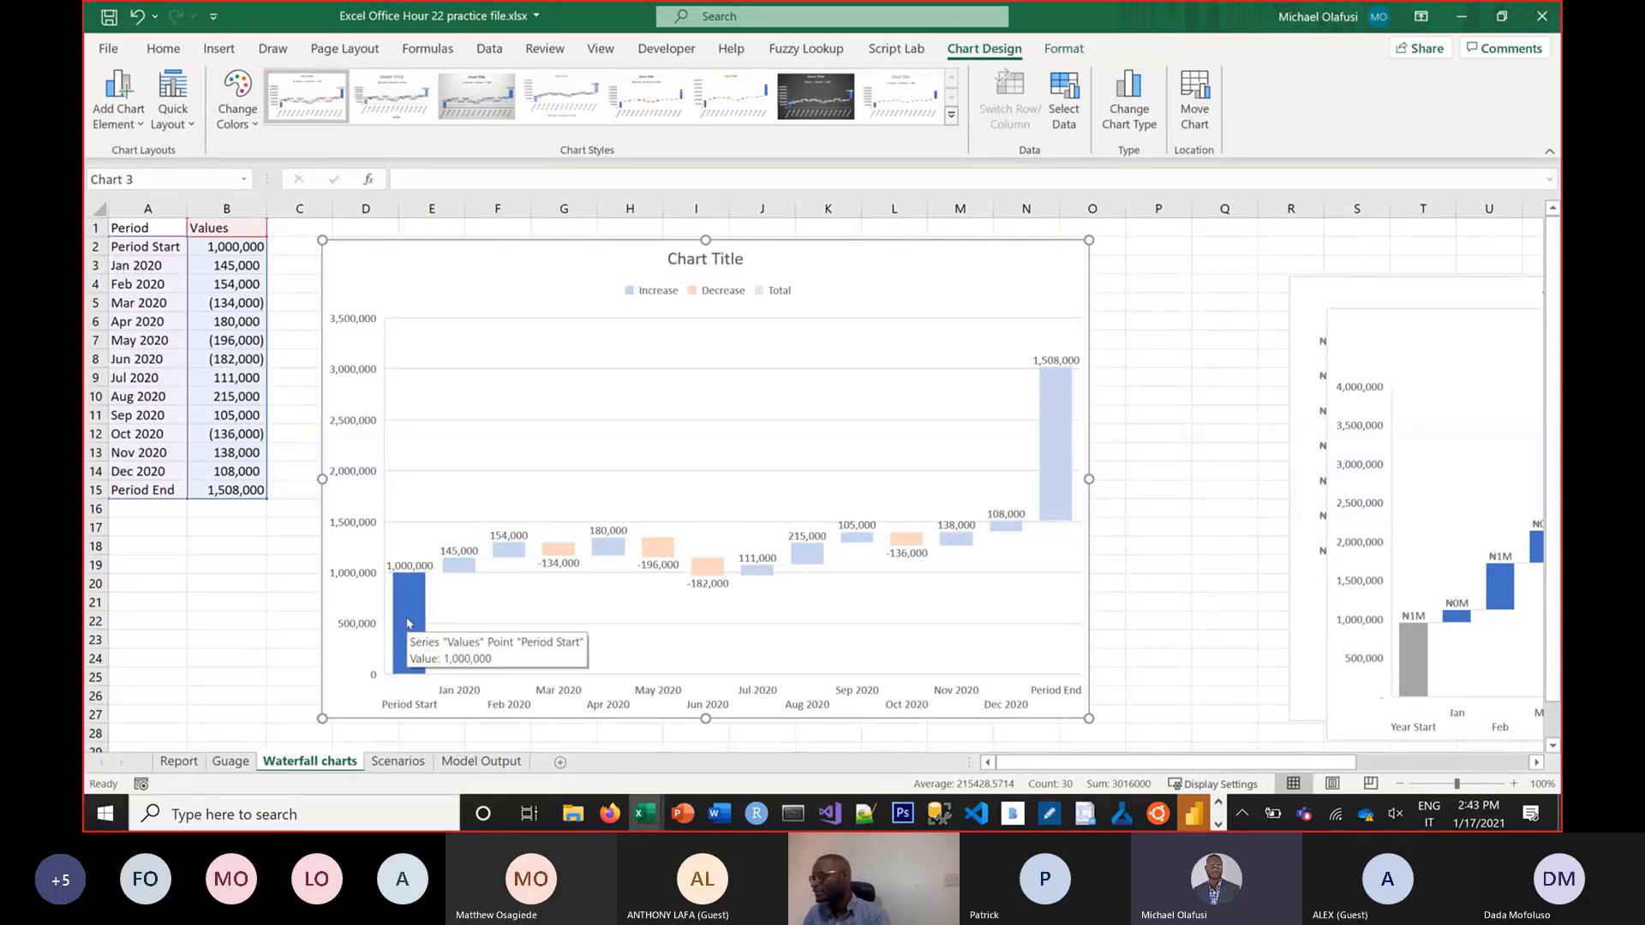
right_click(408, 624)
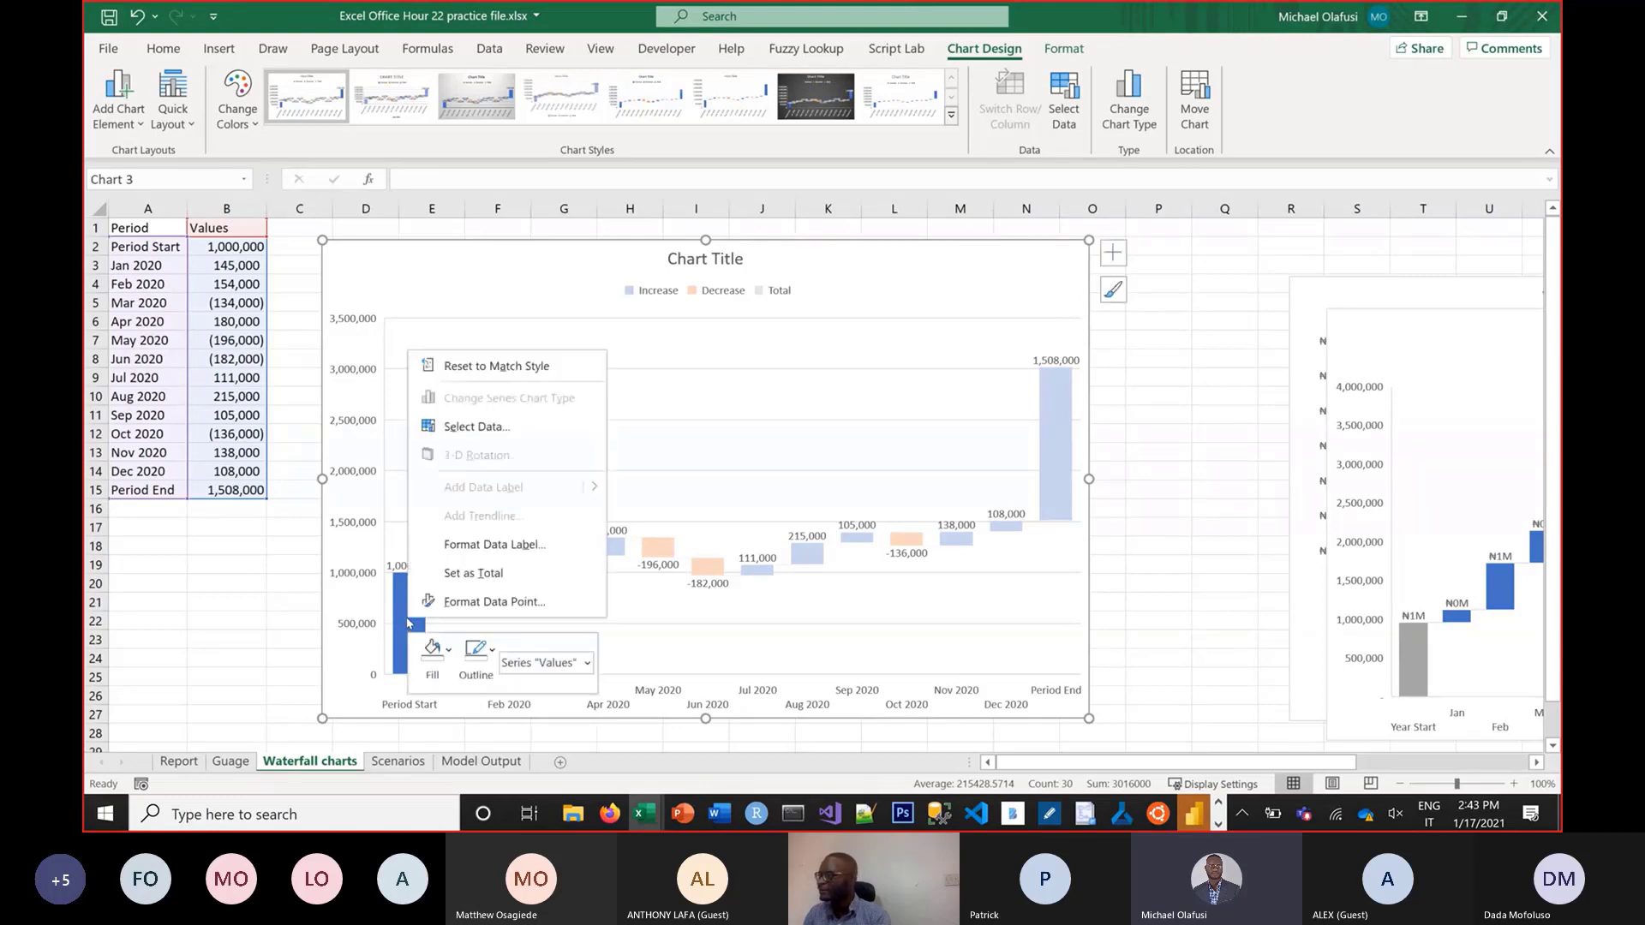
left_click(472, 574)
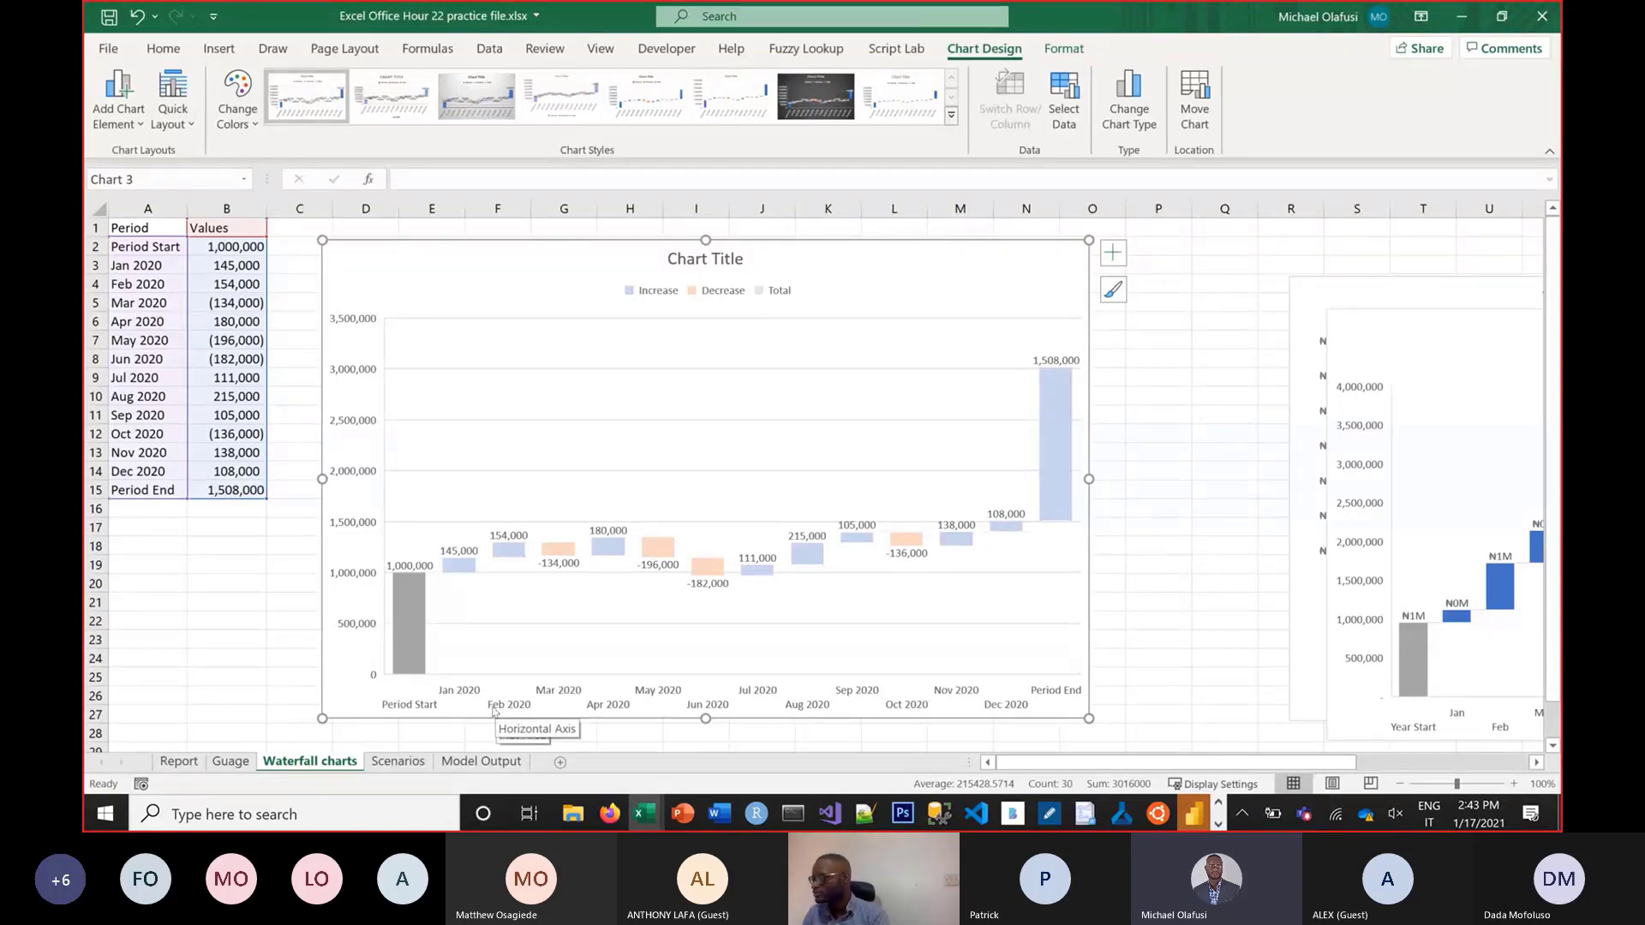
left_click(1059, 476)
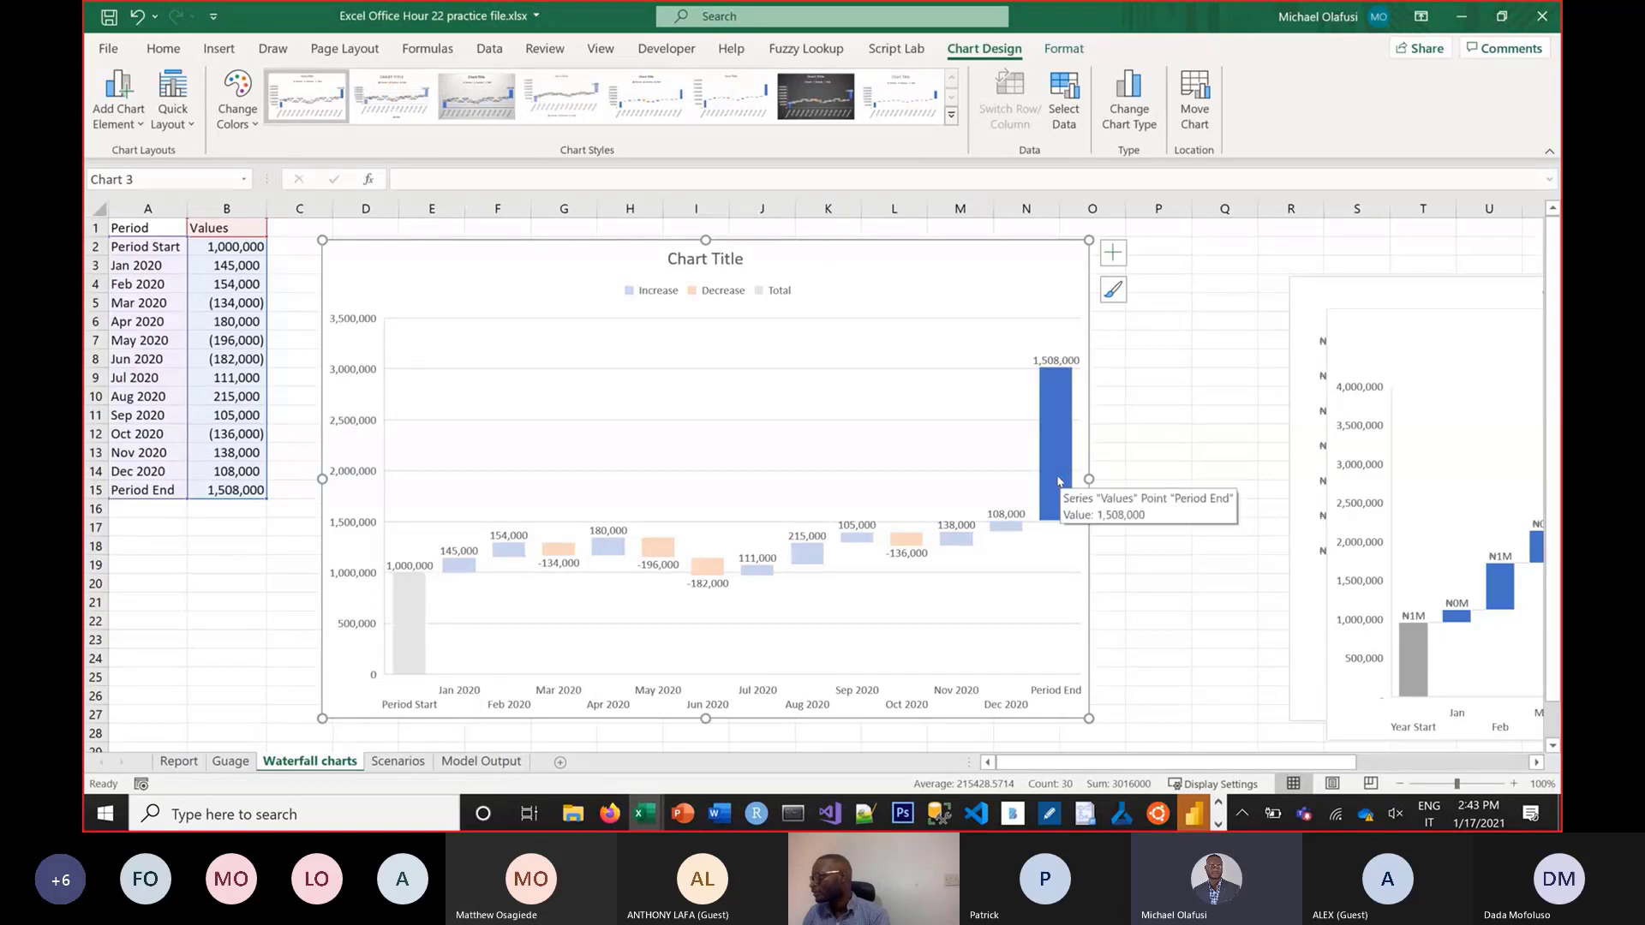
right_click(1059, 481)
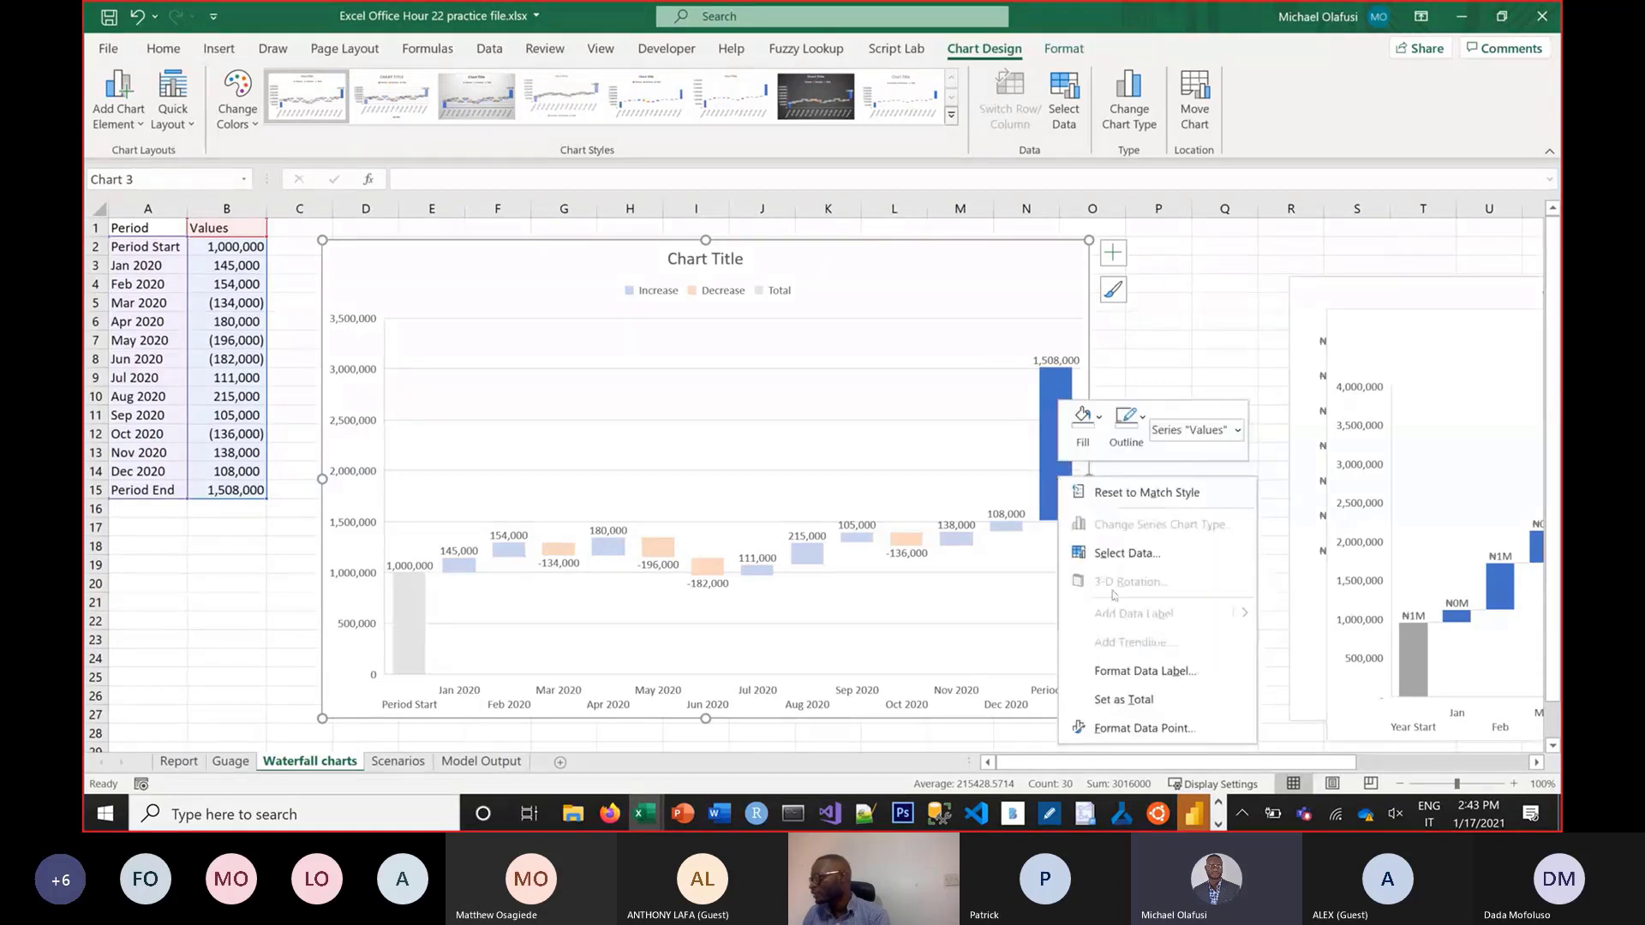
left_click(1123, 699)
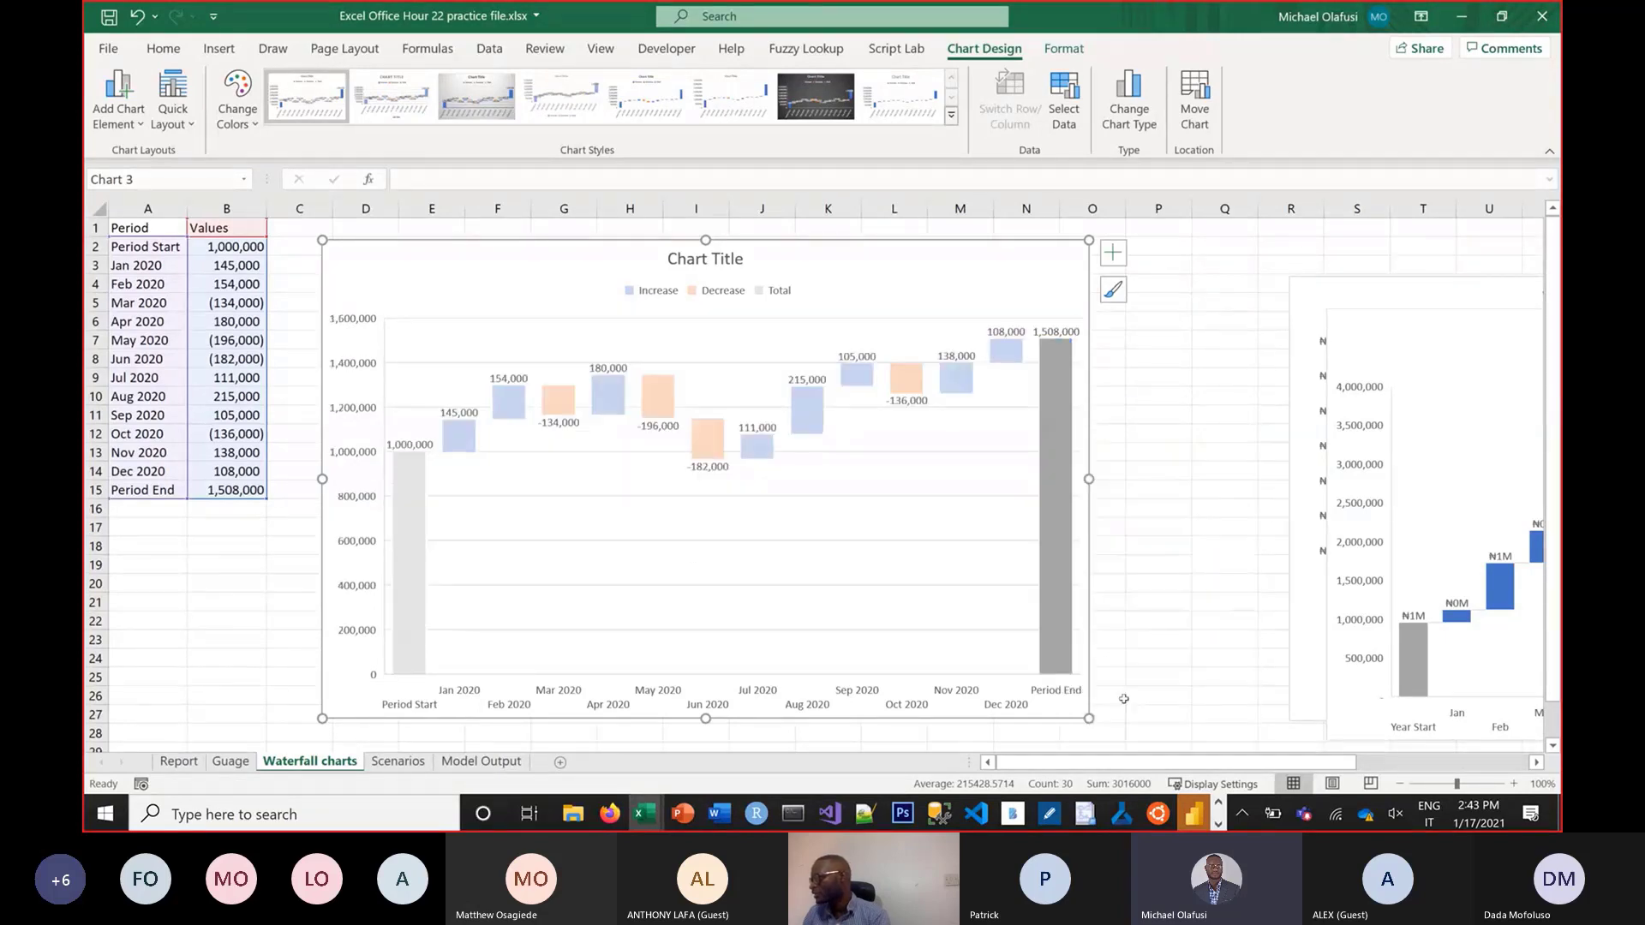
left_click(1180, 567)
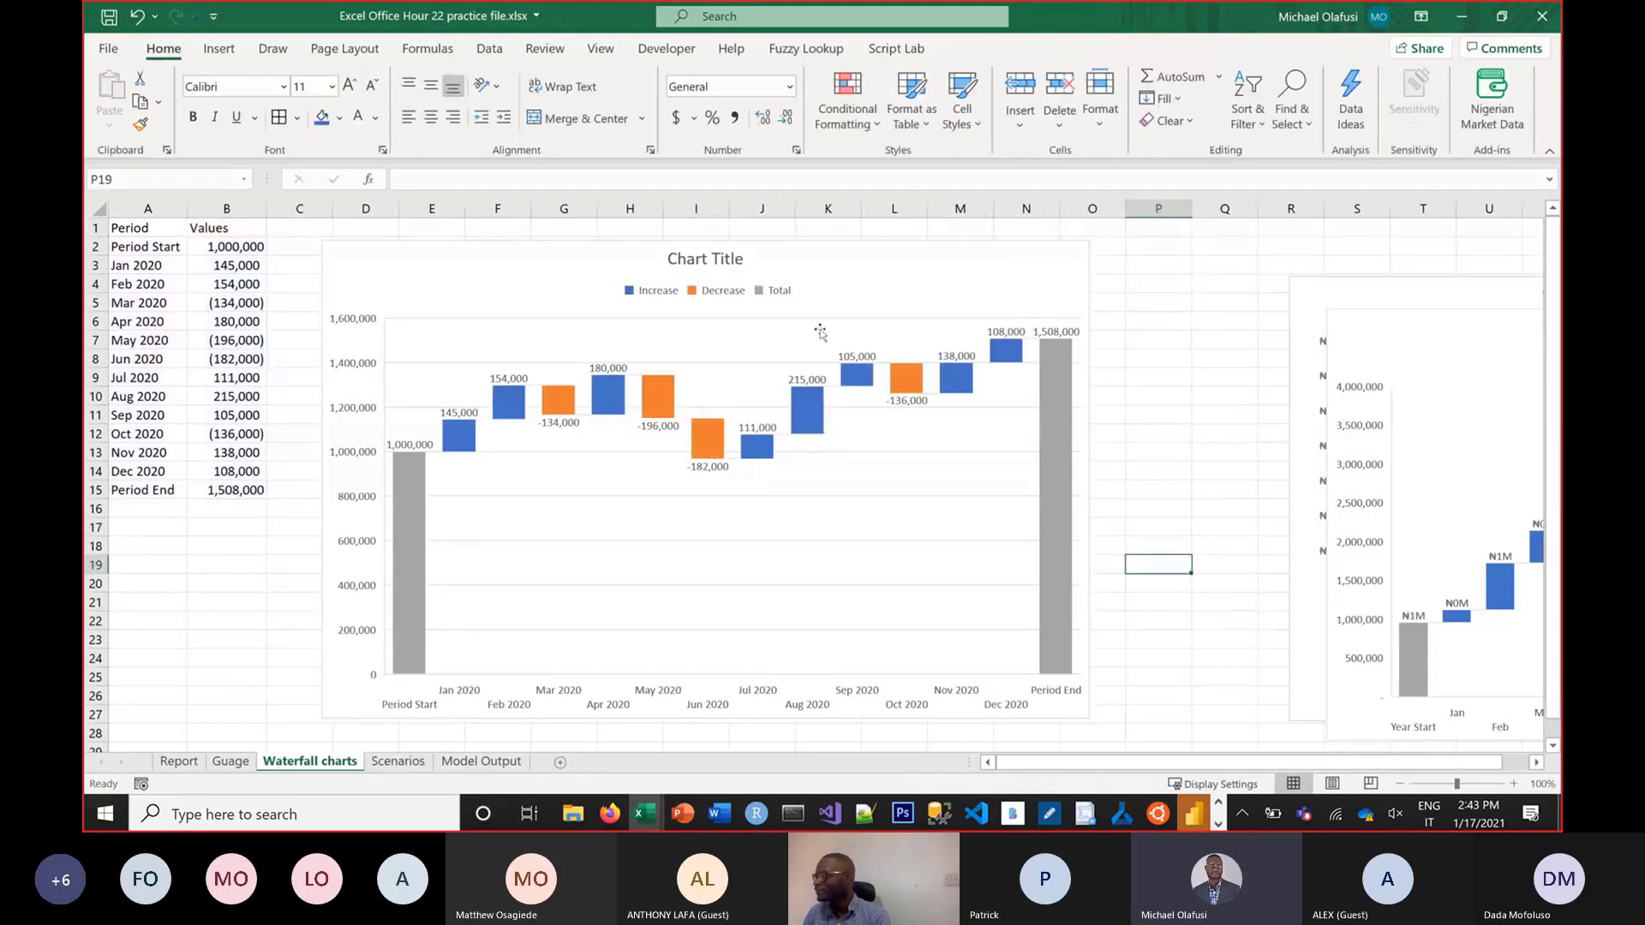
Change the waterfall chart's title to "Waterfall (Excel 2016 and above)"
left_click(707, 265)
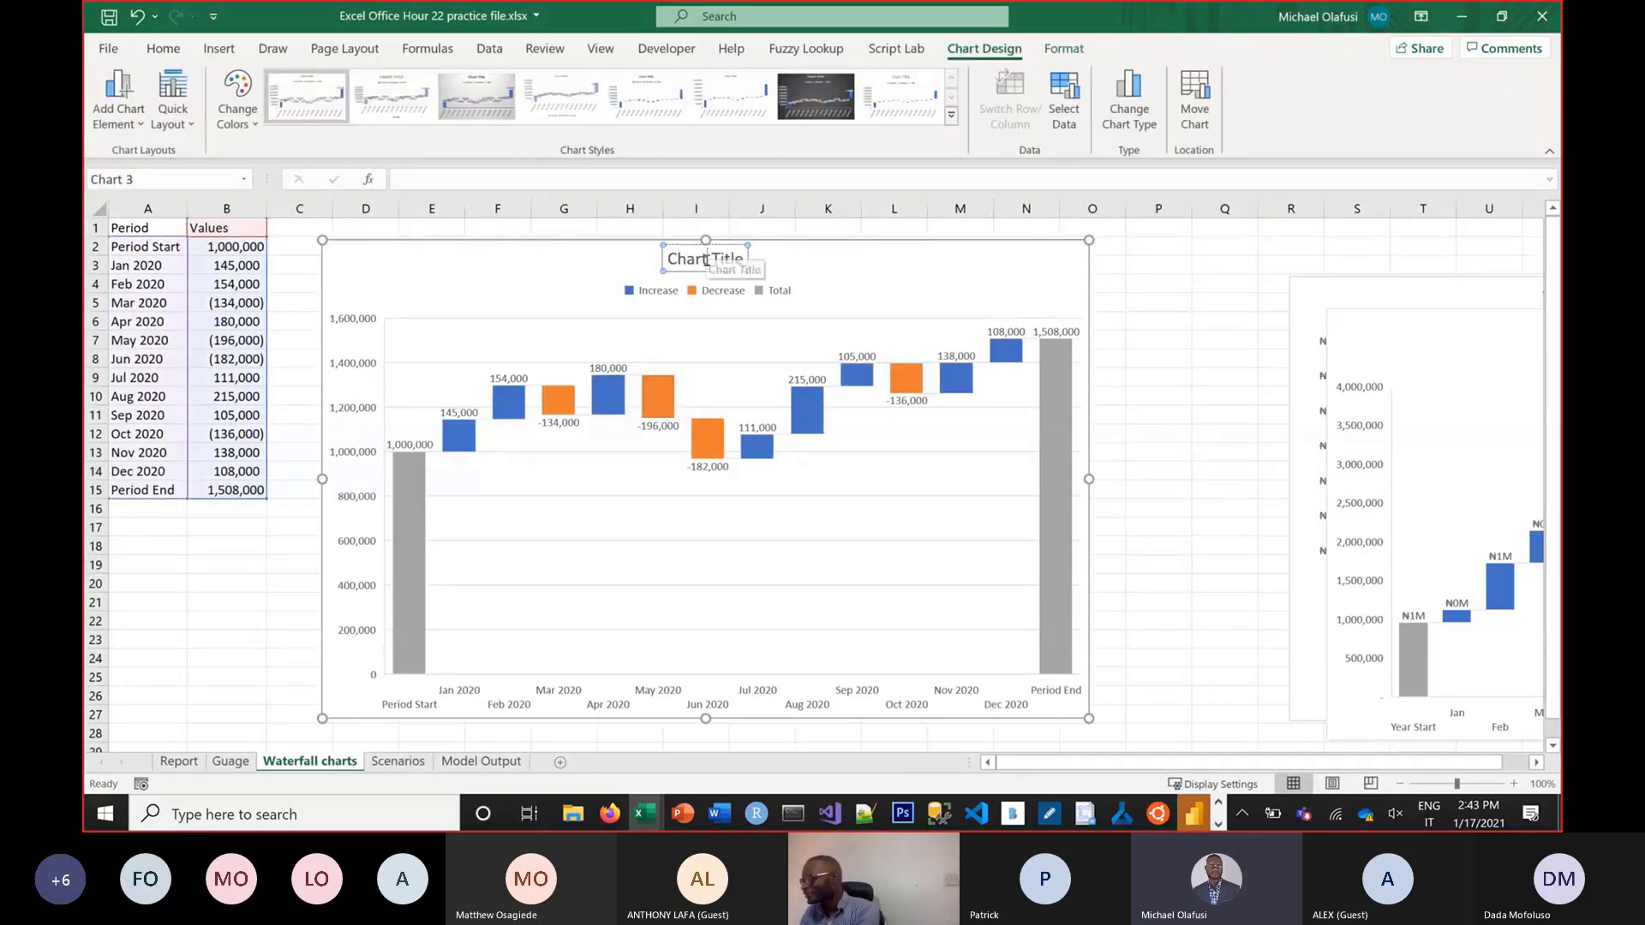
type("Waterf")
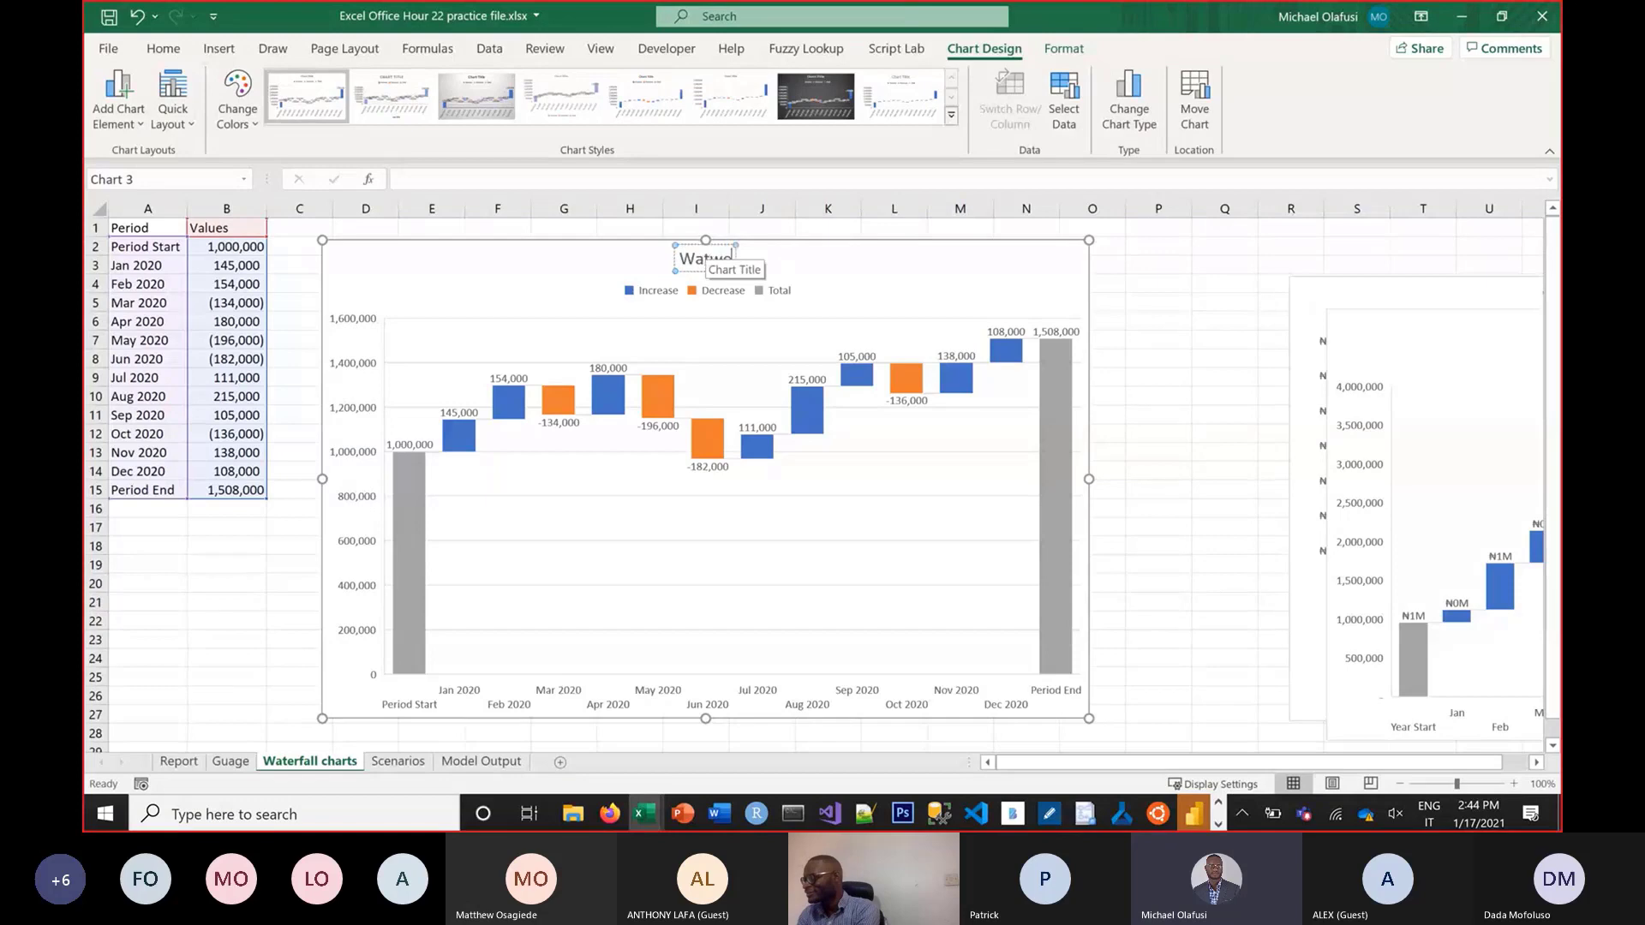
key("BackSpace")
key("BackSpace")
key("BackSpace")
type("e")
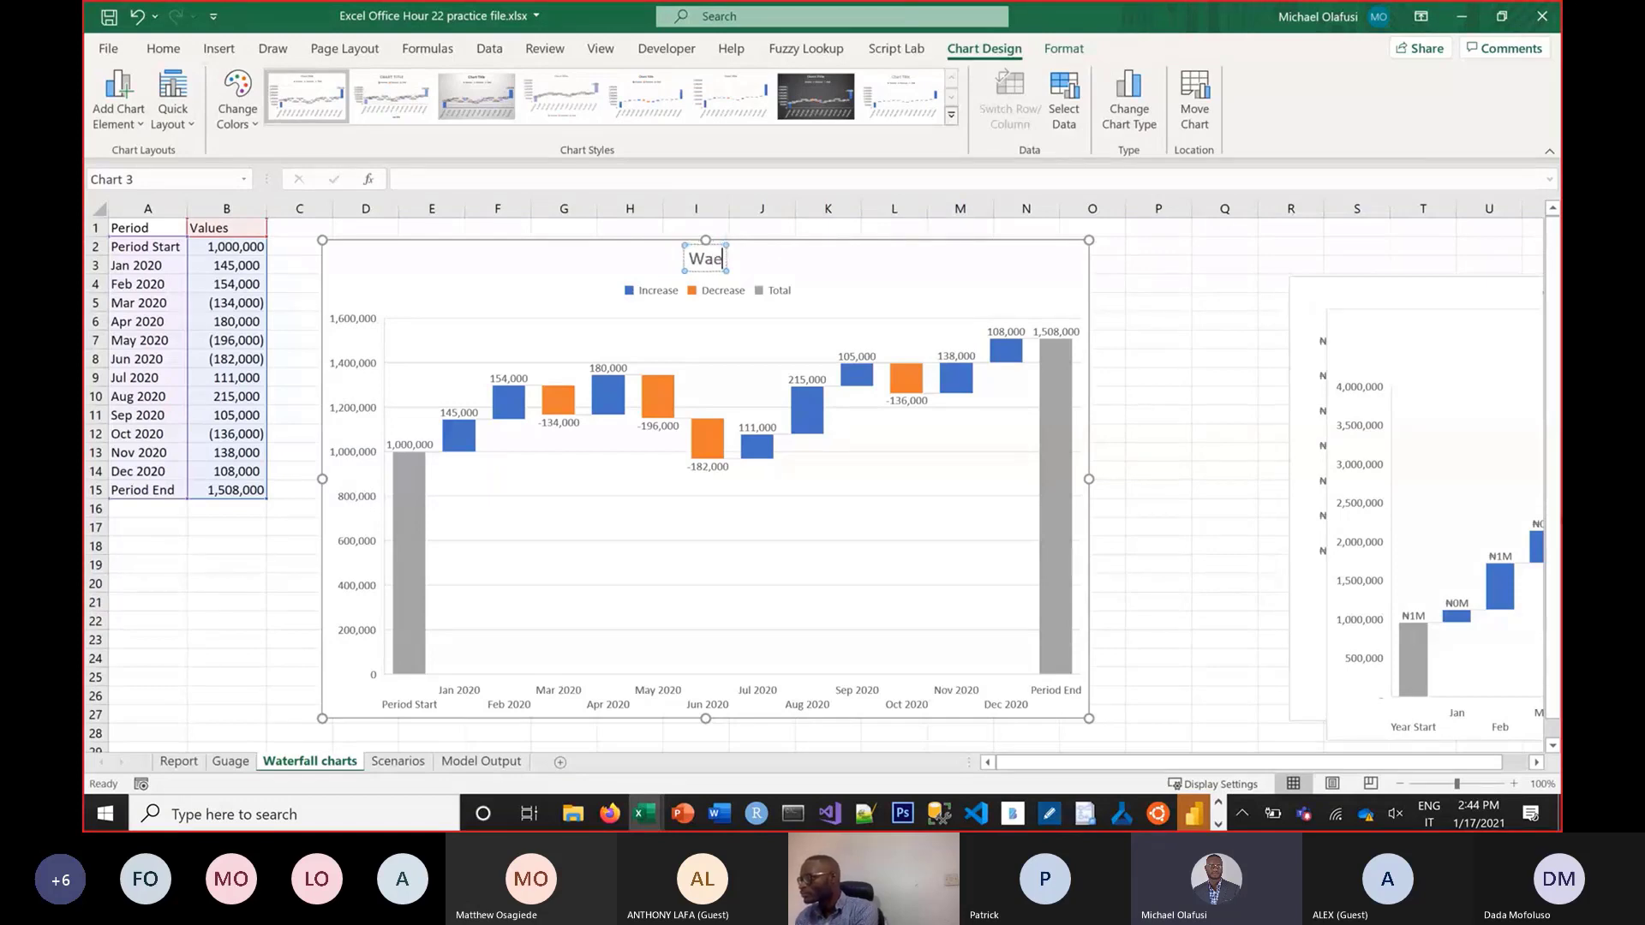
type("rf")
key("BackSpace")
key("BackSpace")
key("BackSpace")
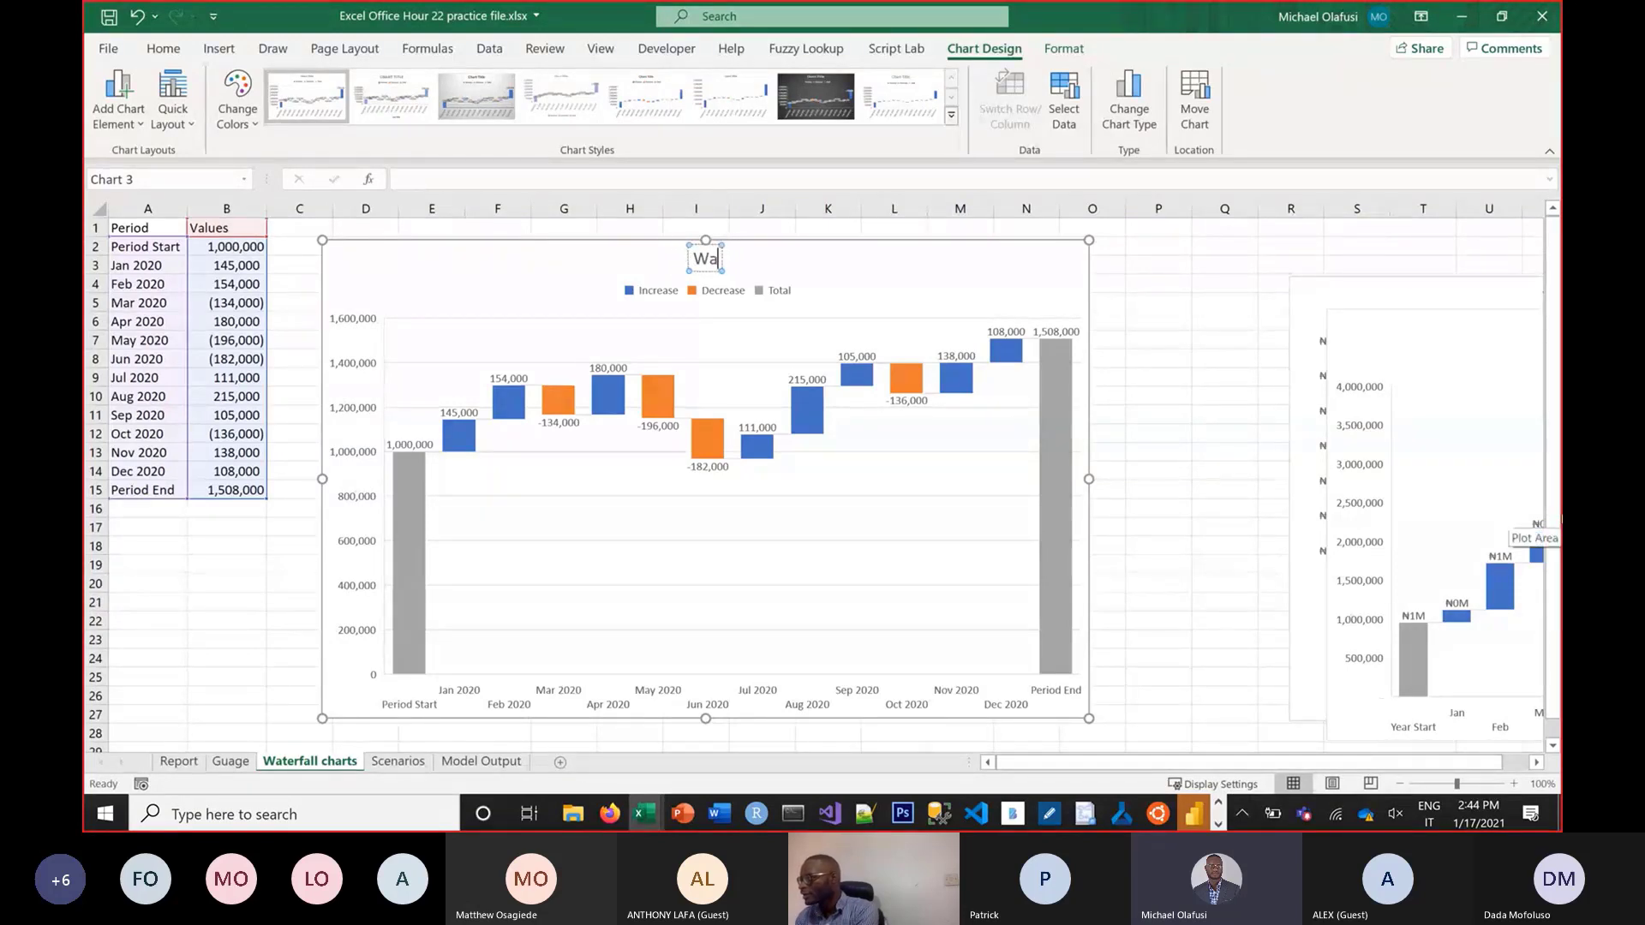
type("tae")
key("BackSpace")
key("BackSpace")
type("erfall")
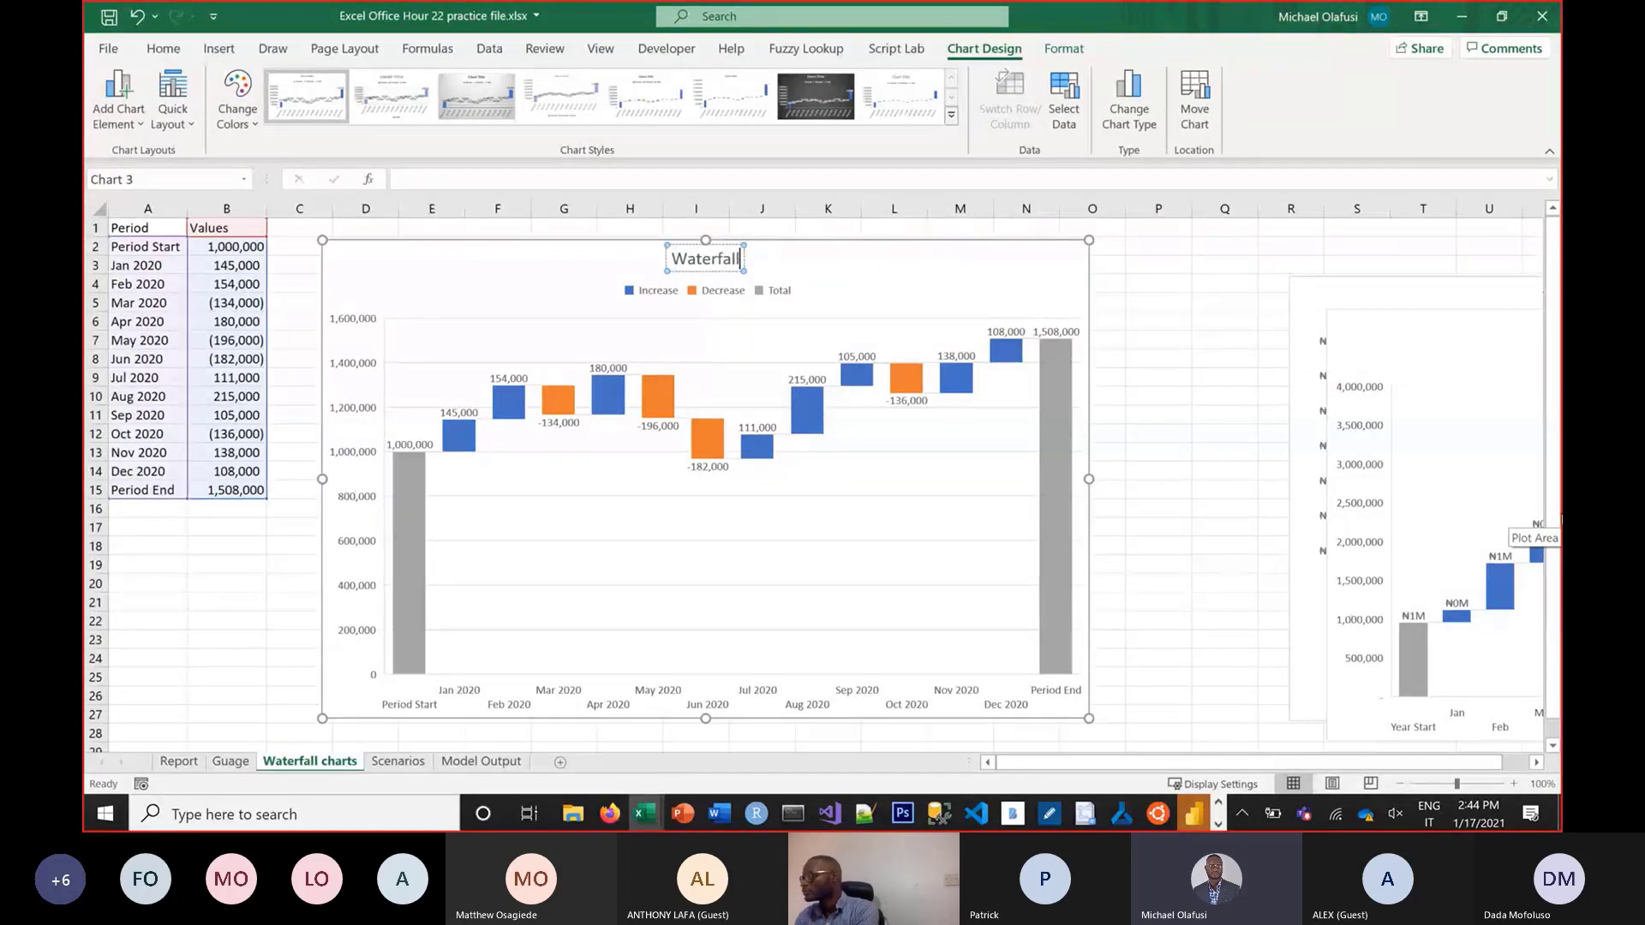
type(" (Ex")
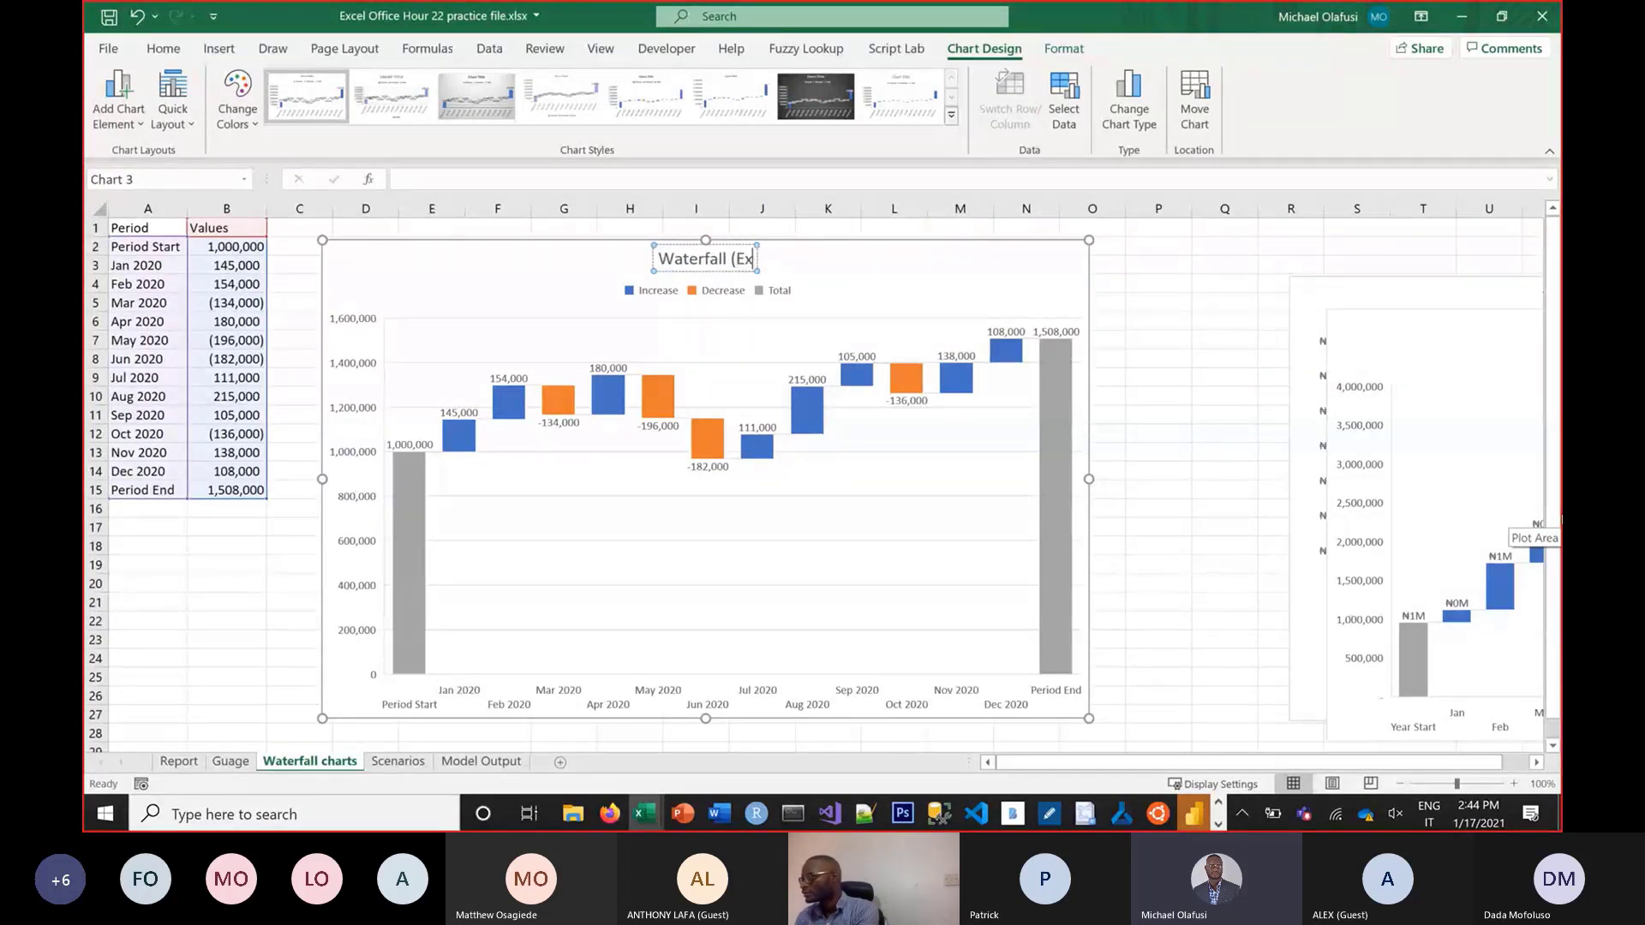
type("cel 2016 an ab")
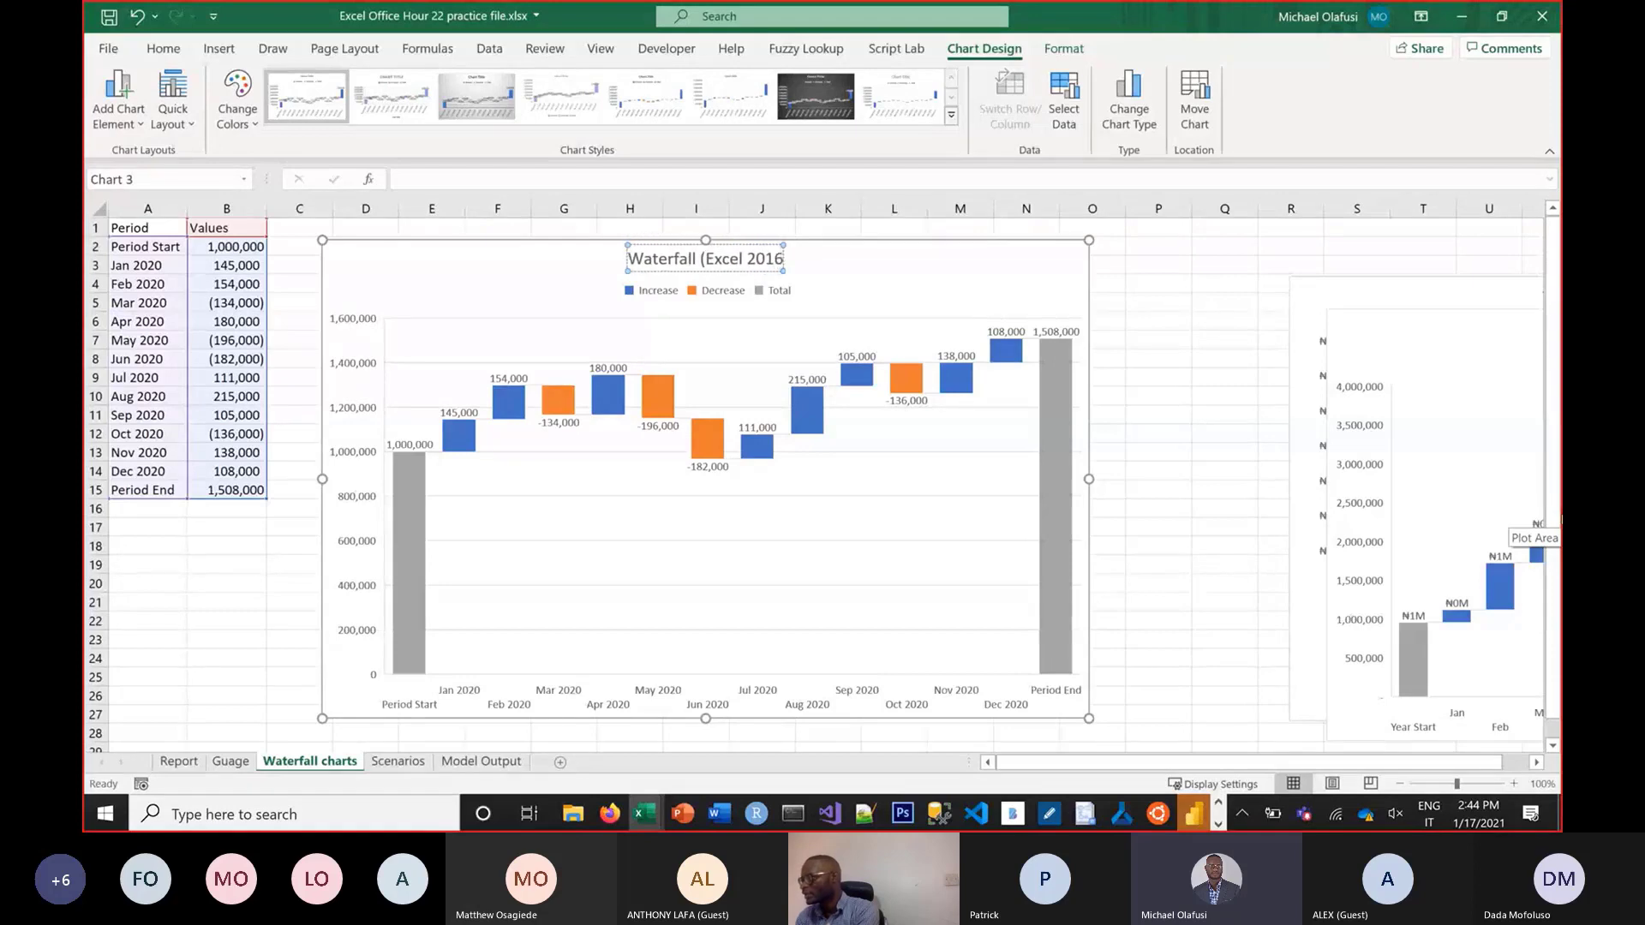
key("BackSpace")
key("BackSpace")
key("BackSpace")
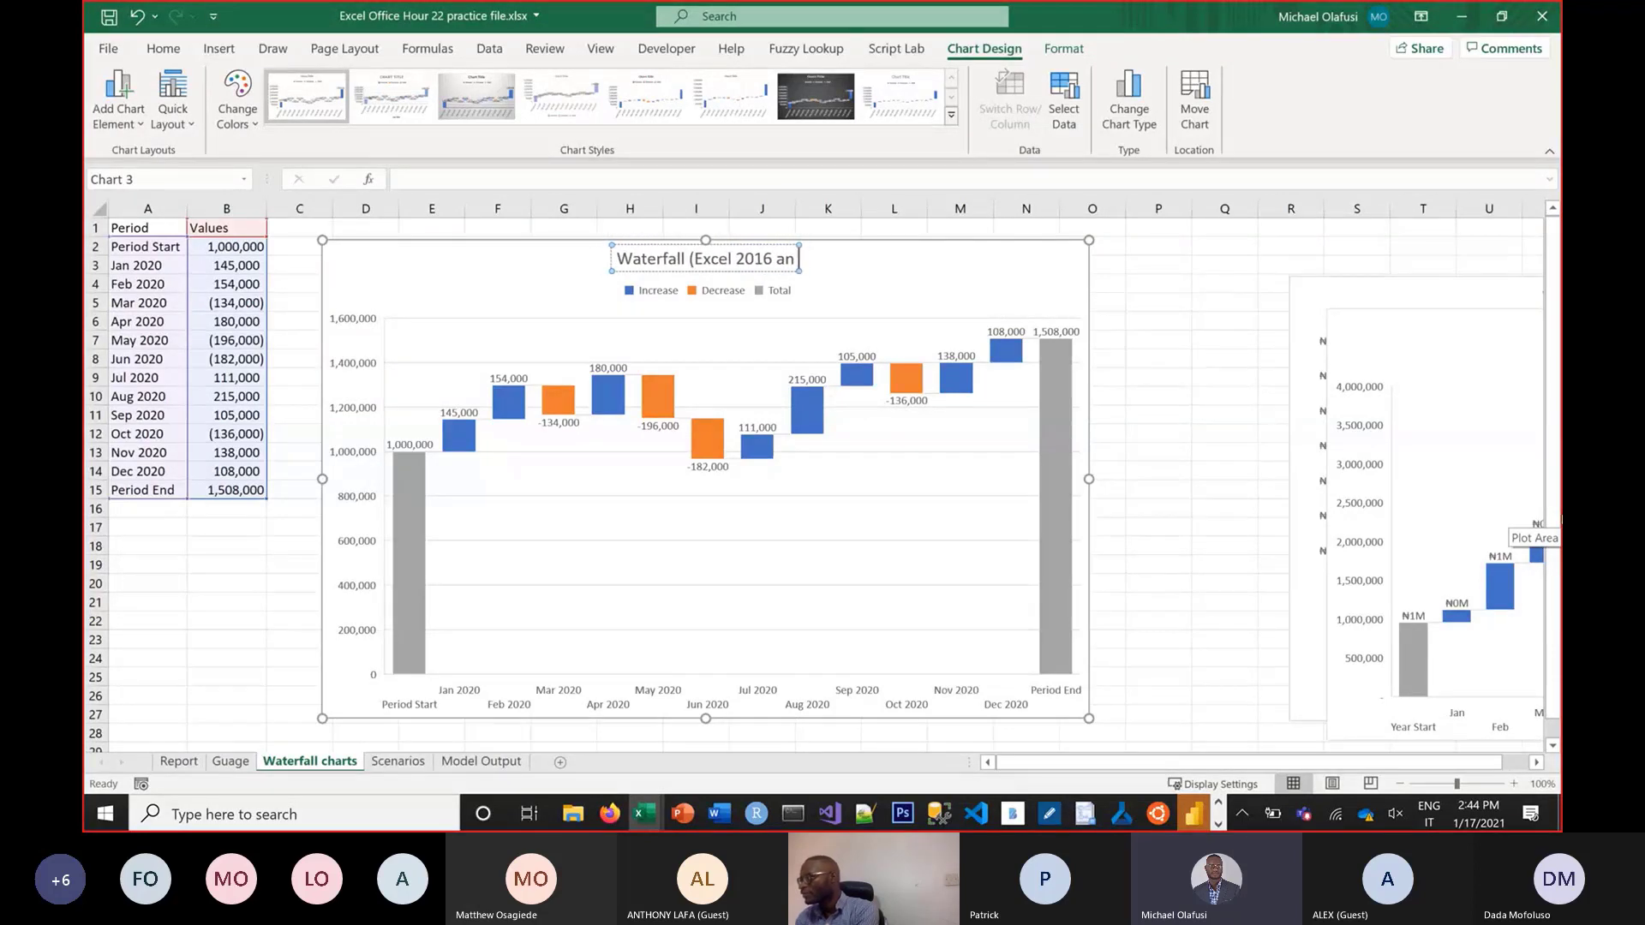
type("d ab")
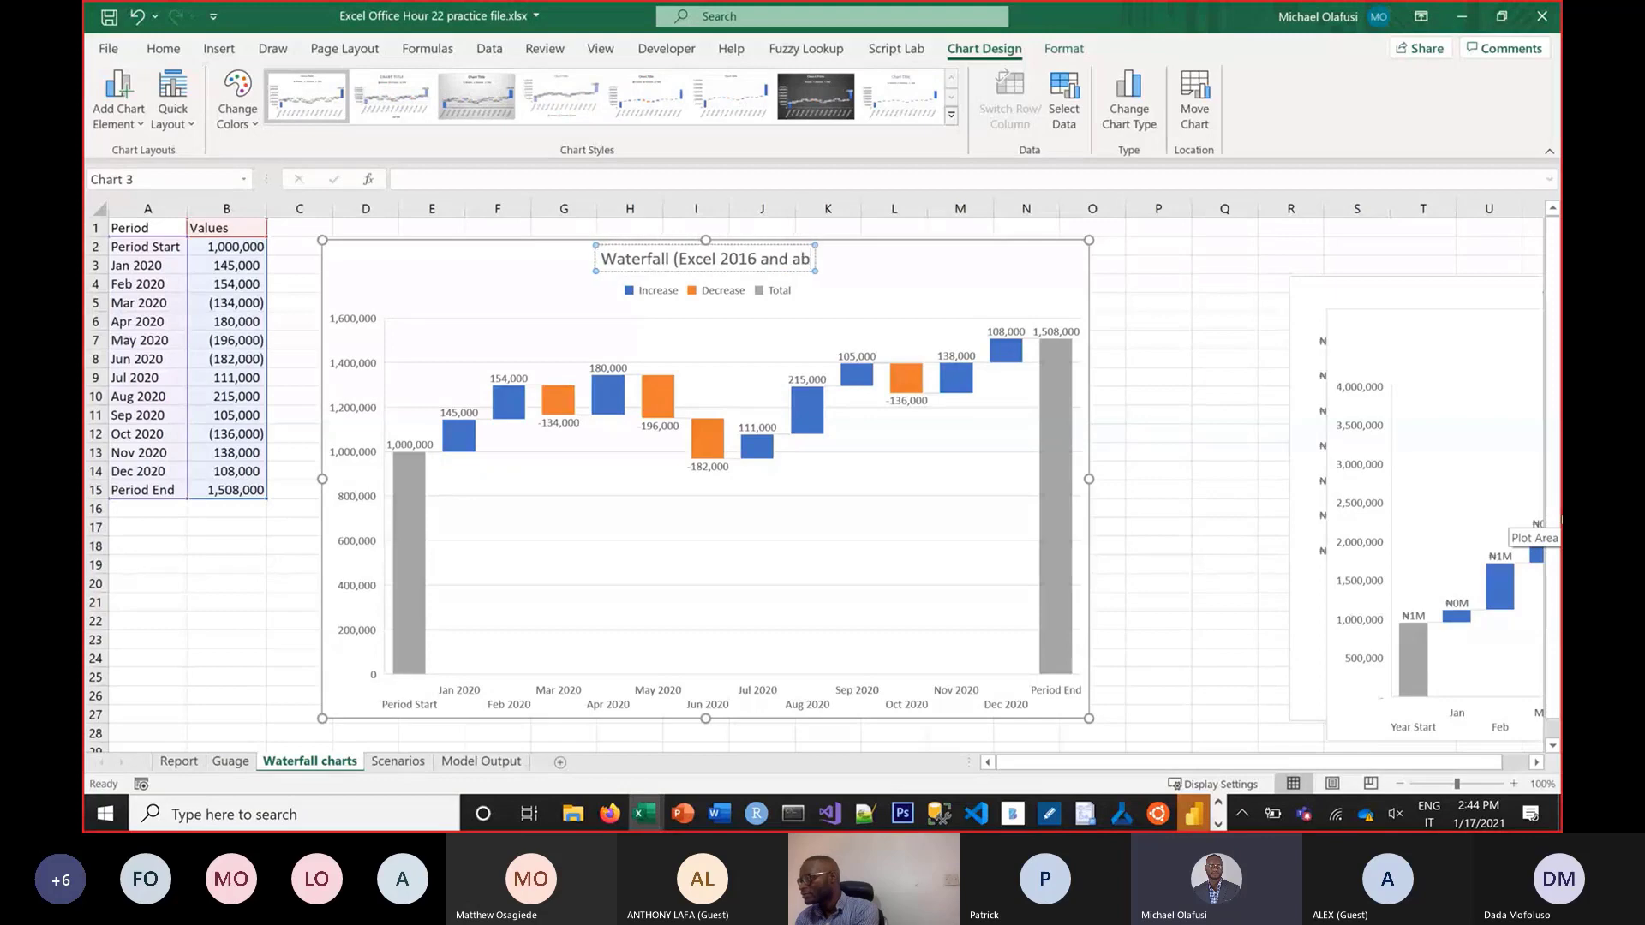
type("ove)")
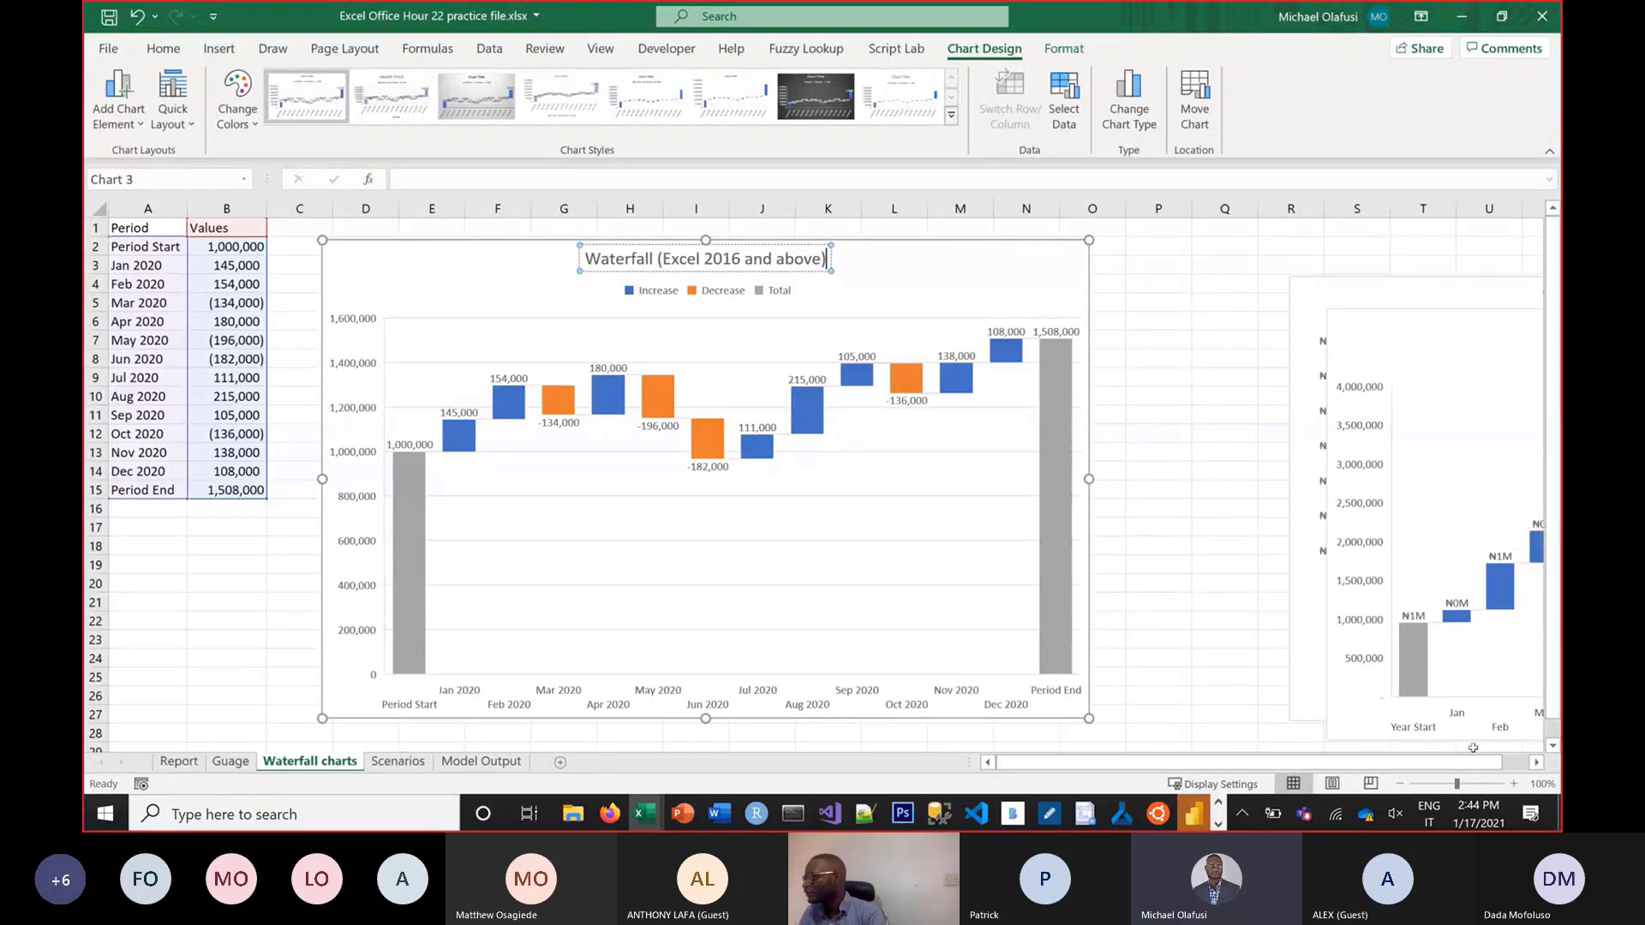
left_click(1189, 490)
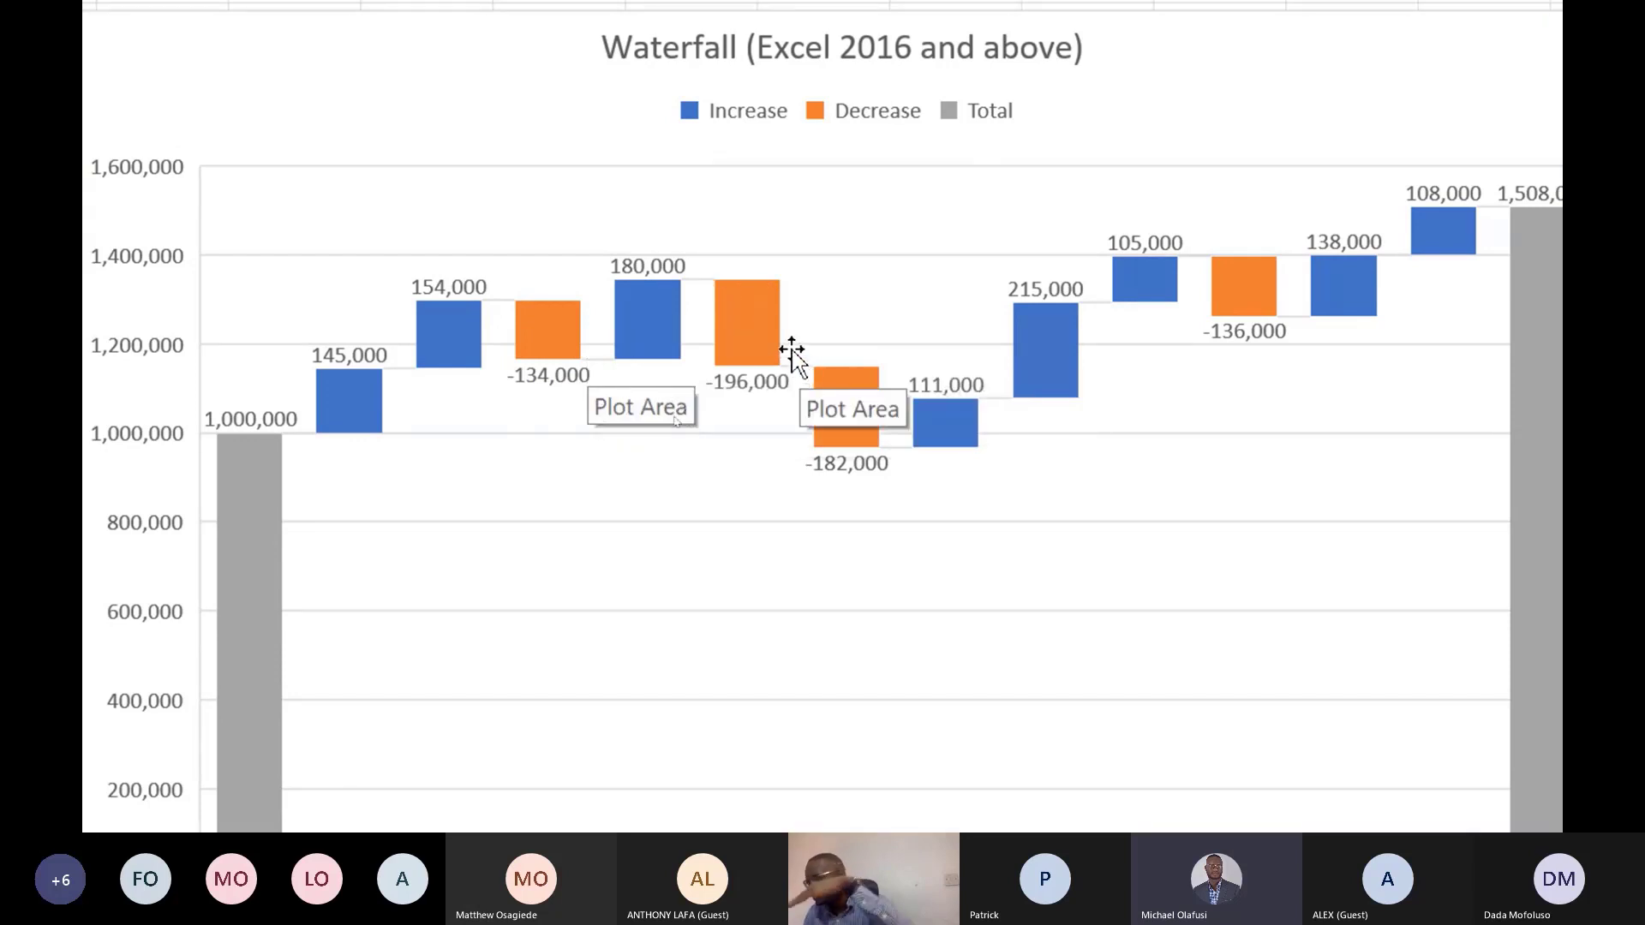
Delete the waterfall chart's horizontal gridlines and move the chart away from the data table, over the sample charts
mouse_move(775, 386)
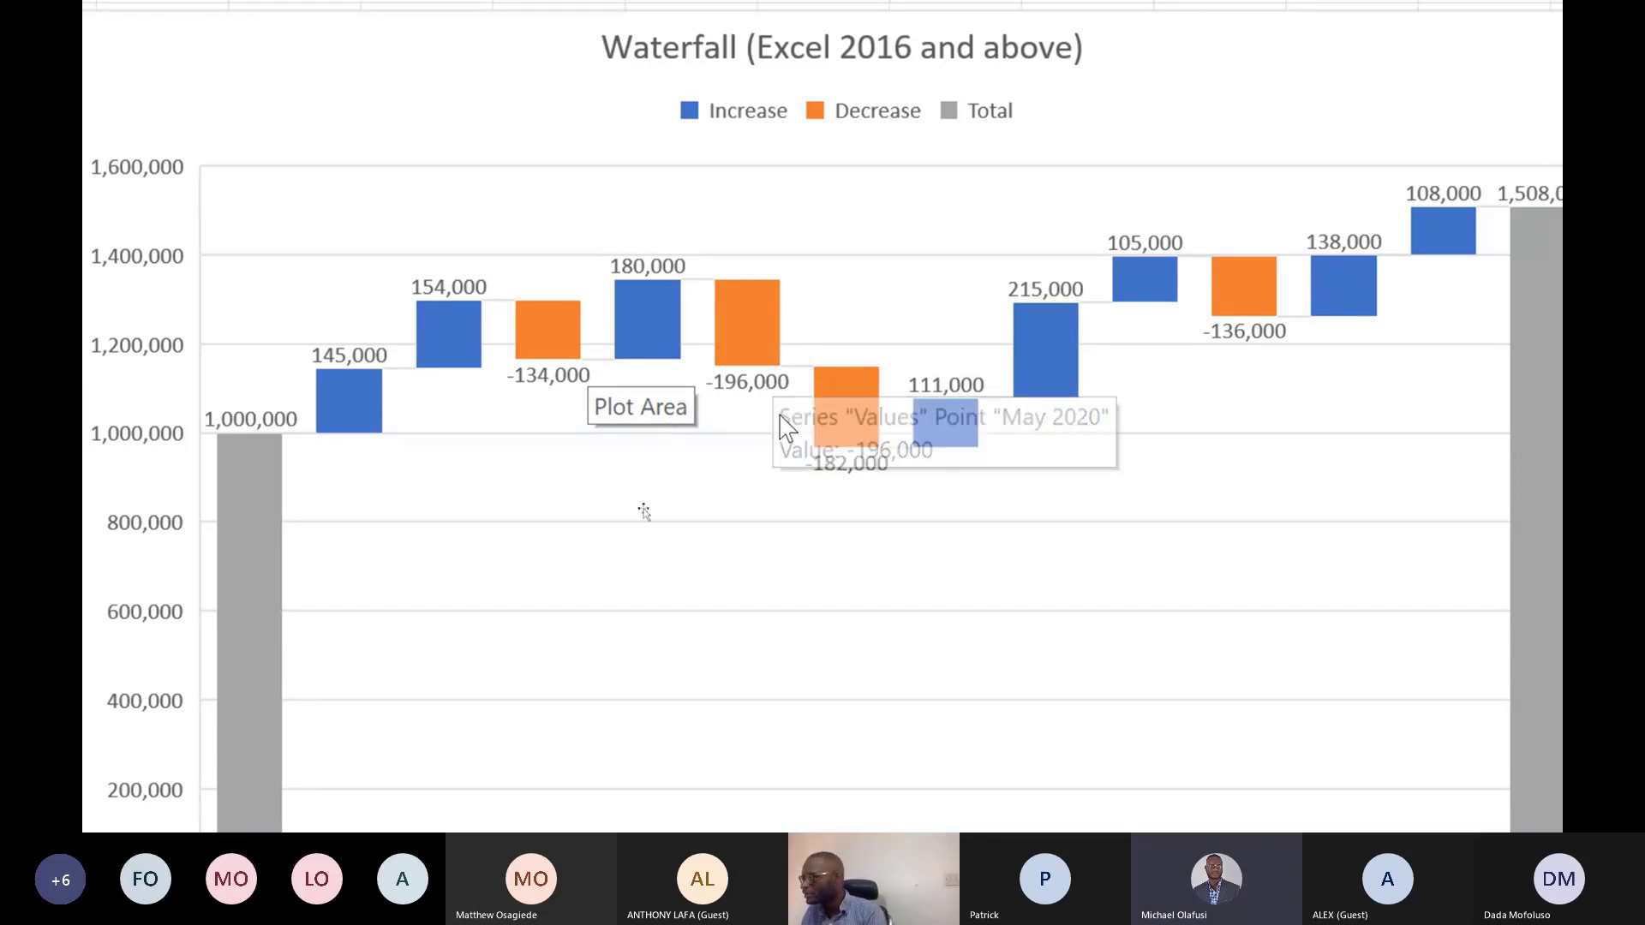
left_click(711, 522)
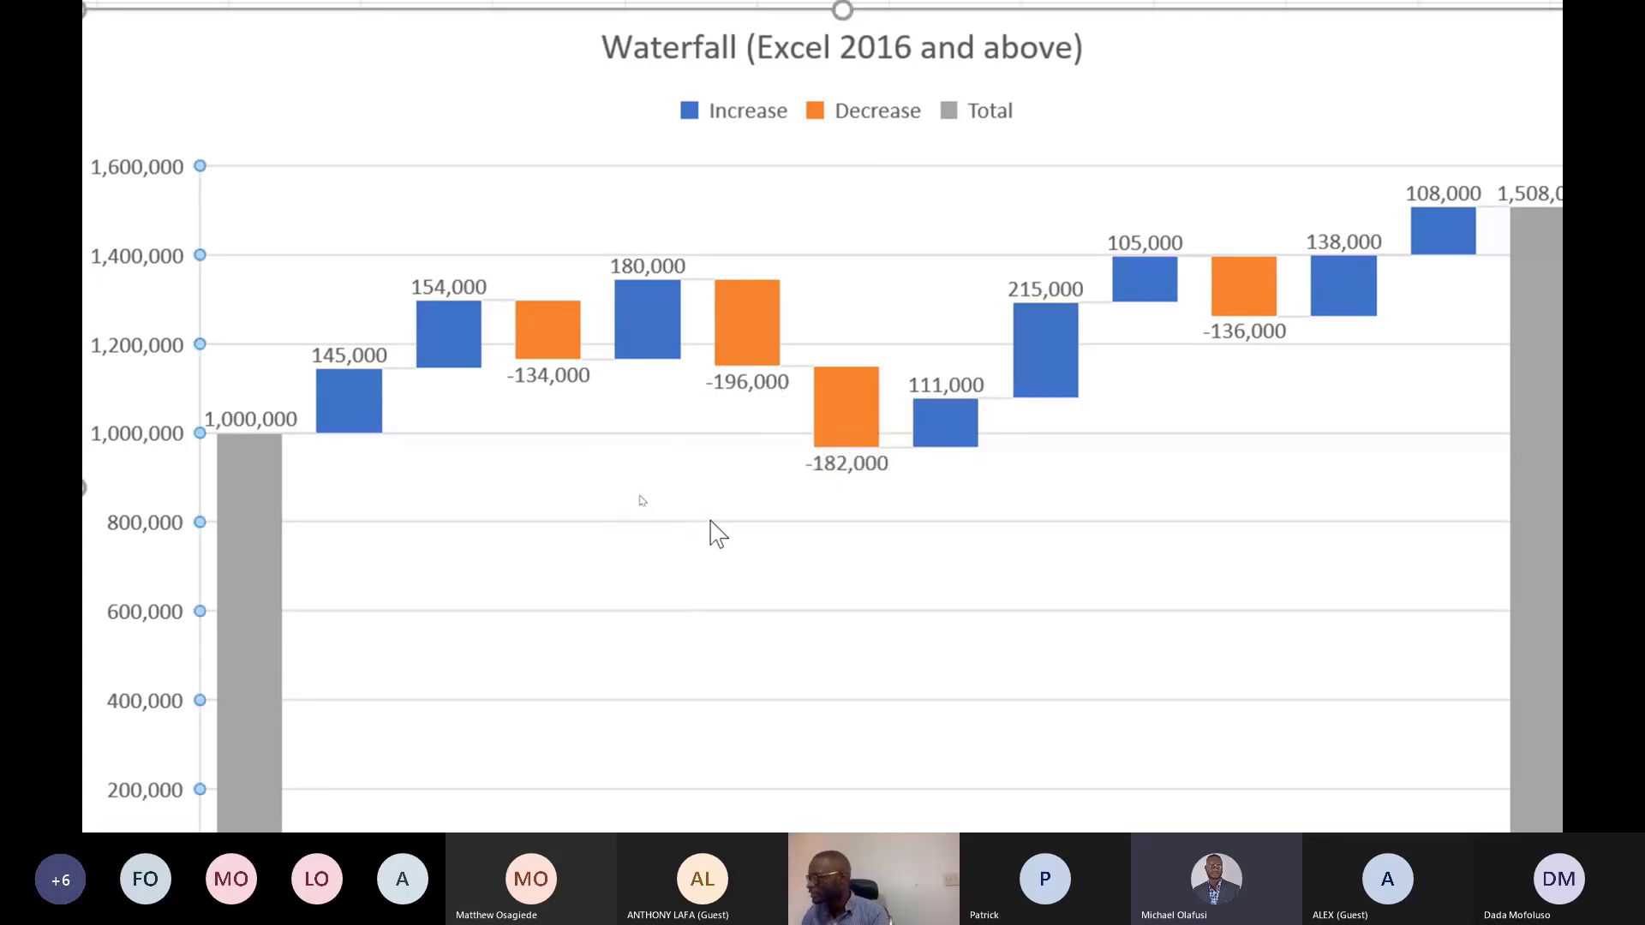
key("Delete")
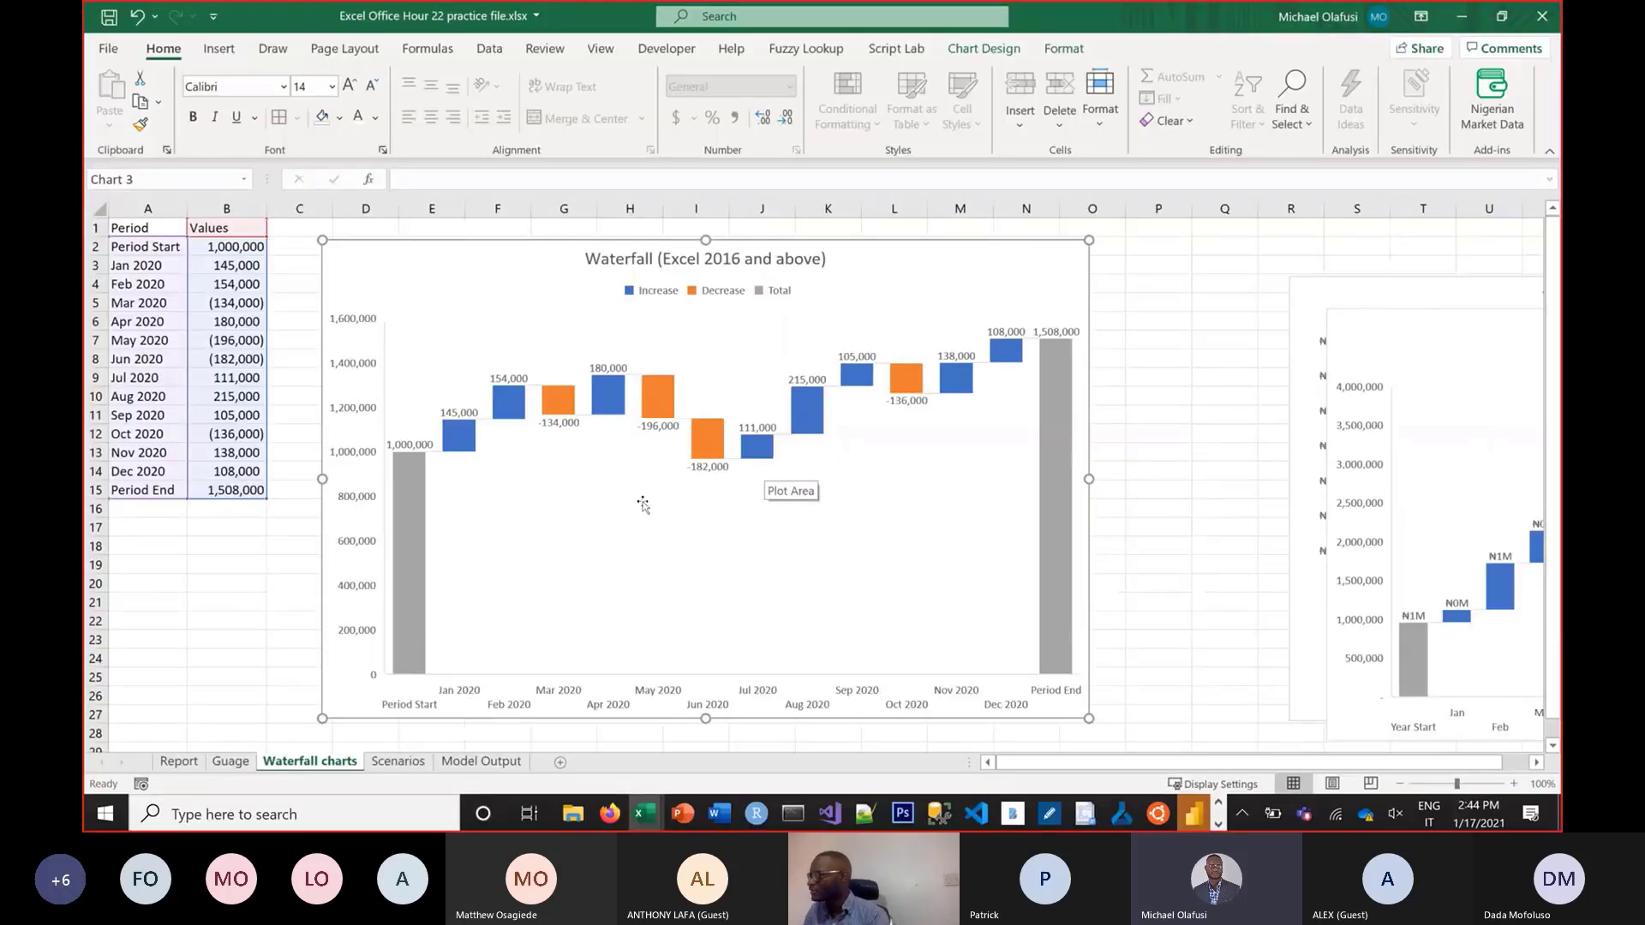
left_click(1105, 257)
left_click(1158, 490)
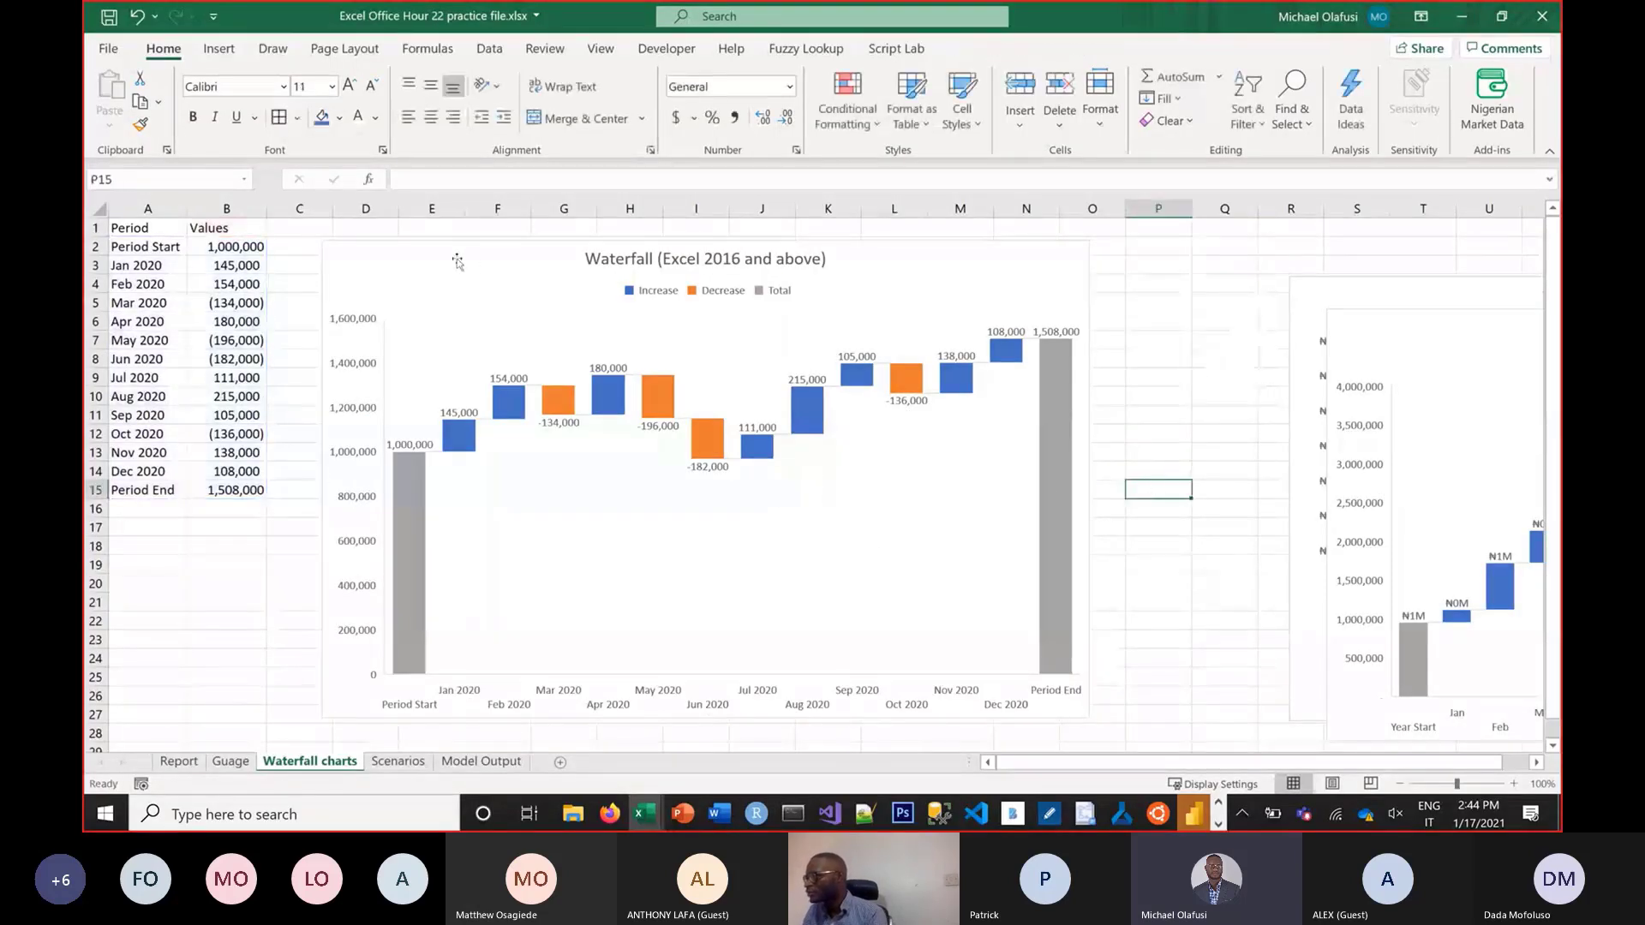
left_click_drag(469, 257, 1491, 317)
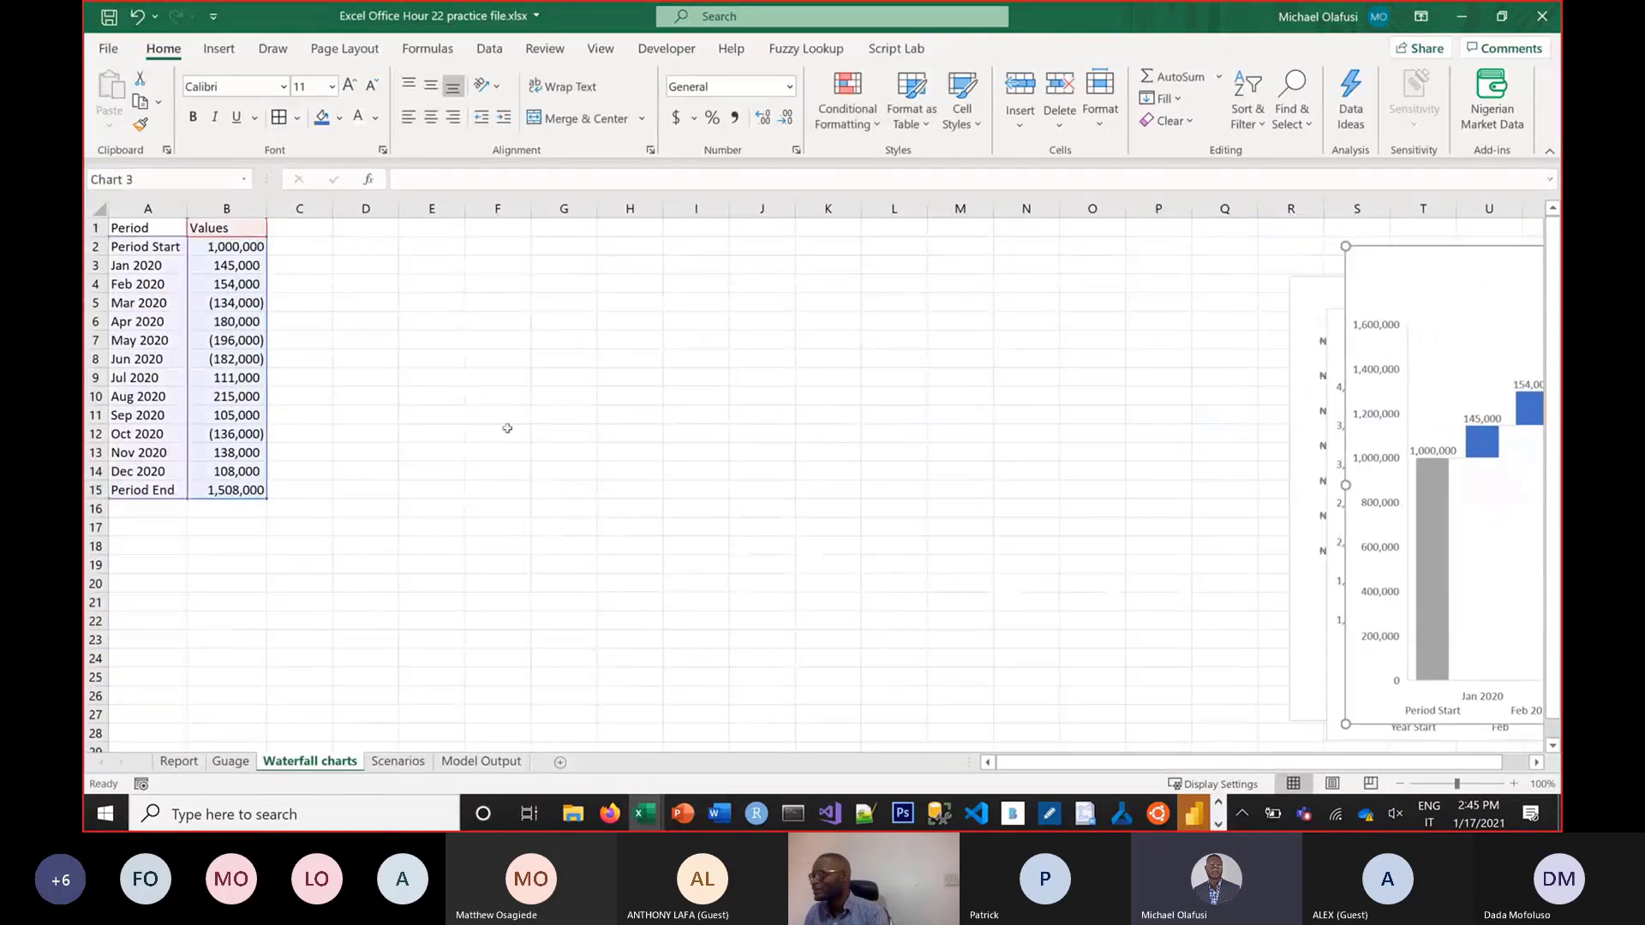
left_click(347, 442)
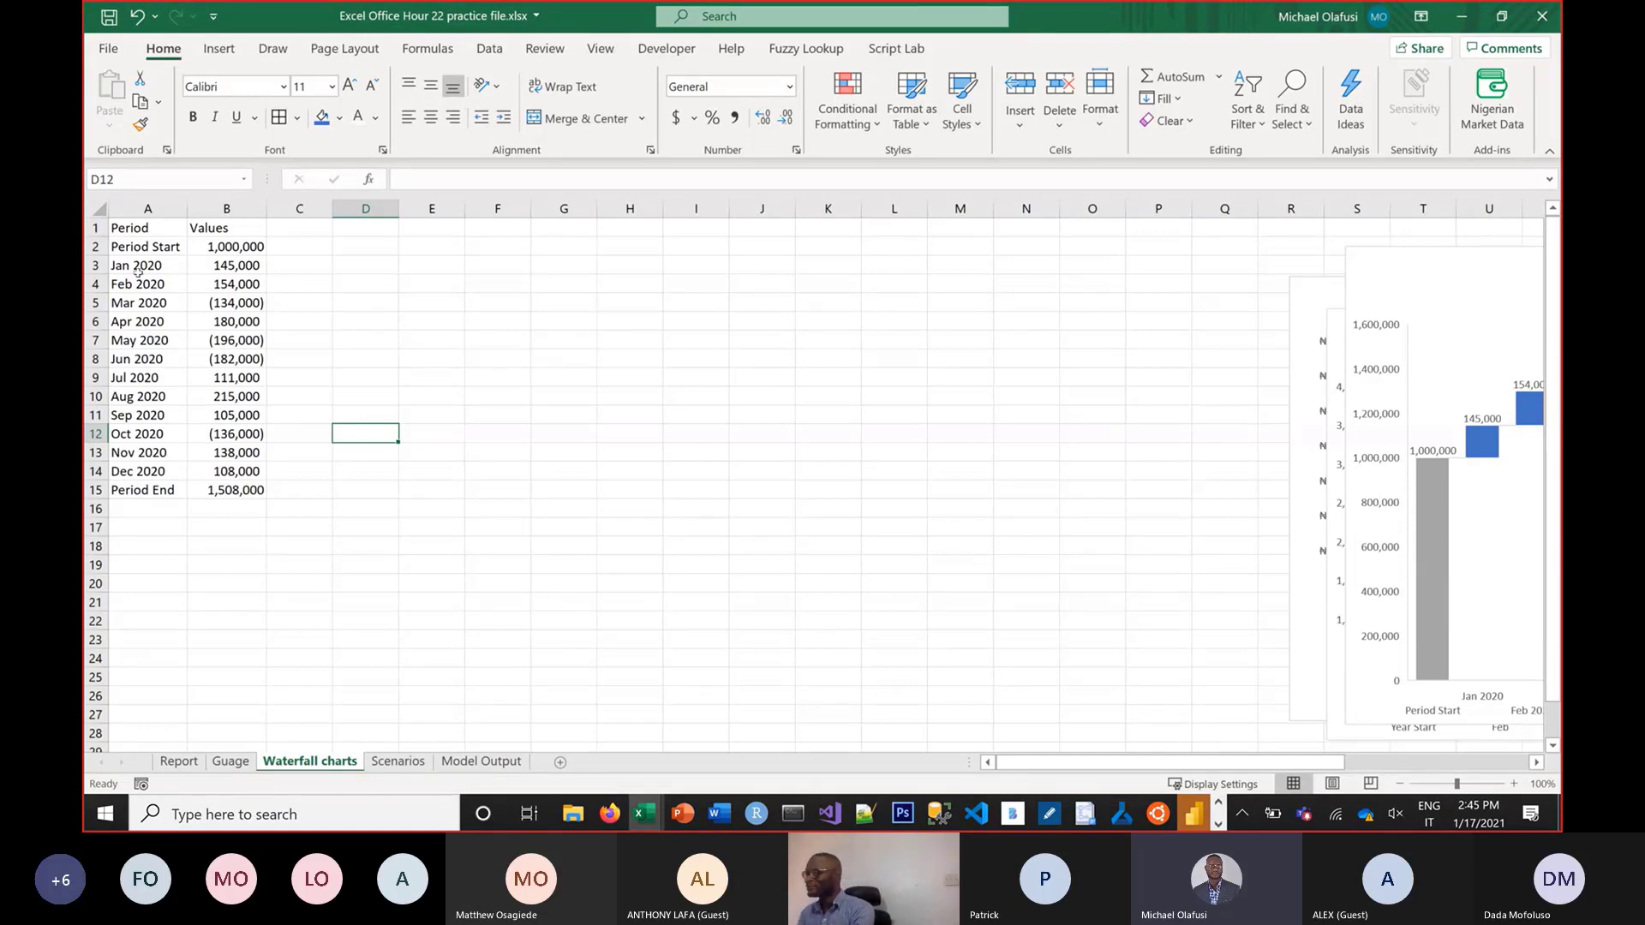
Add the column headers Base, Fall and Rise in C1:E1 beside the Values column
left_click(299, 231)
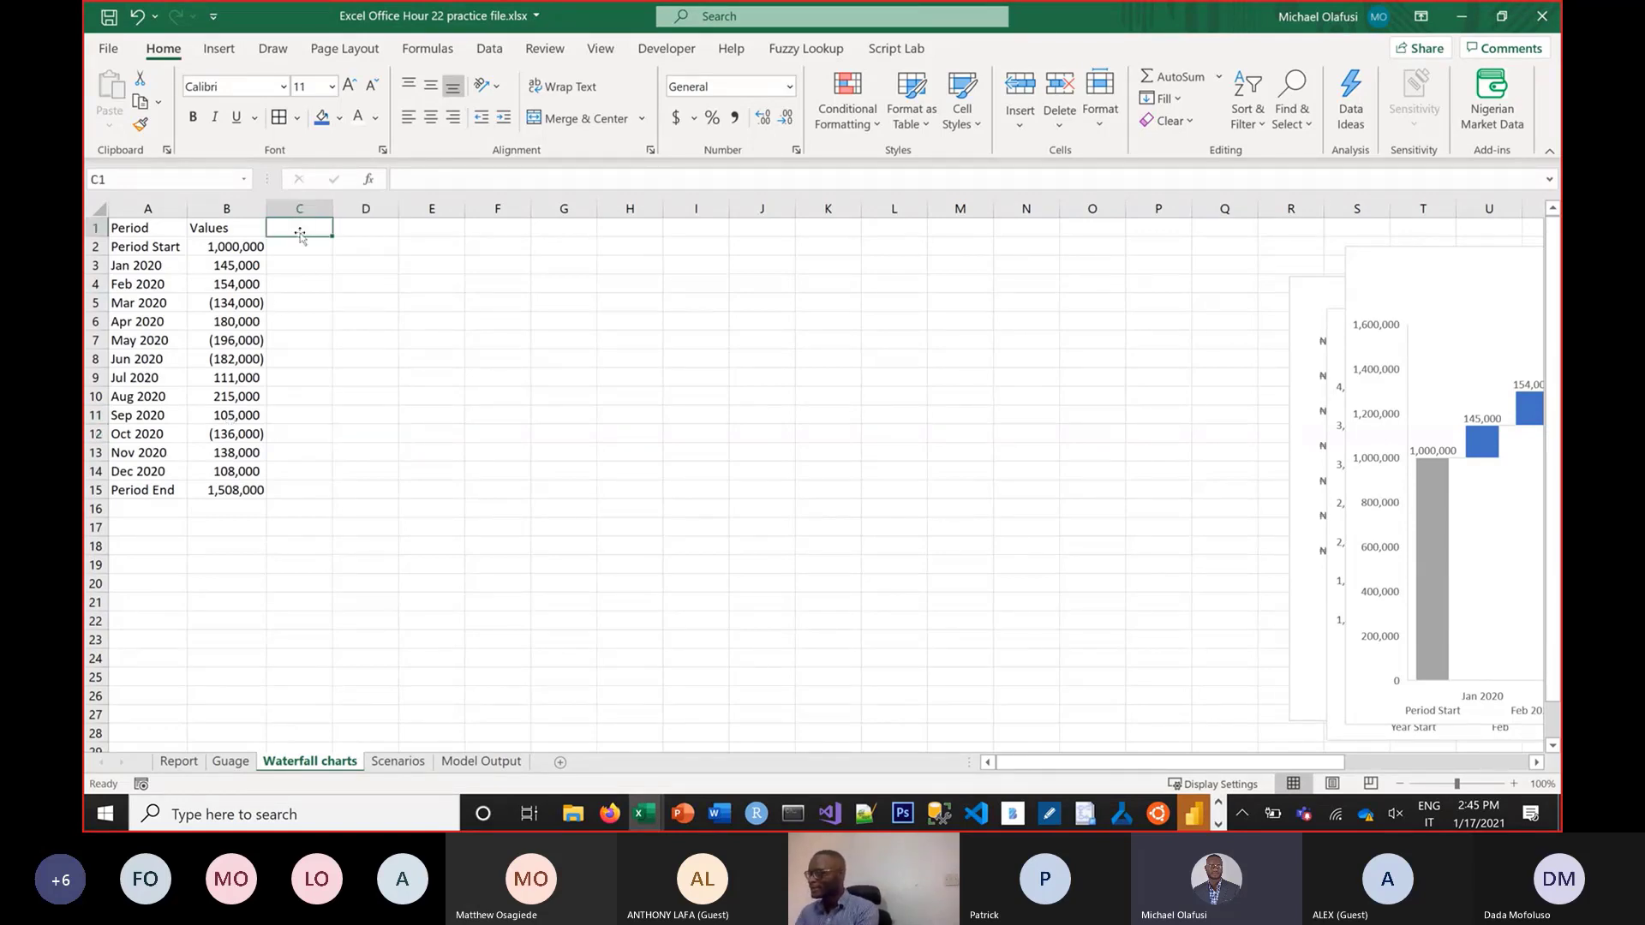
type("Base")
key("Tab")
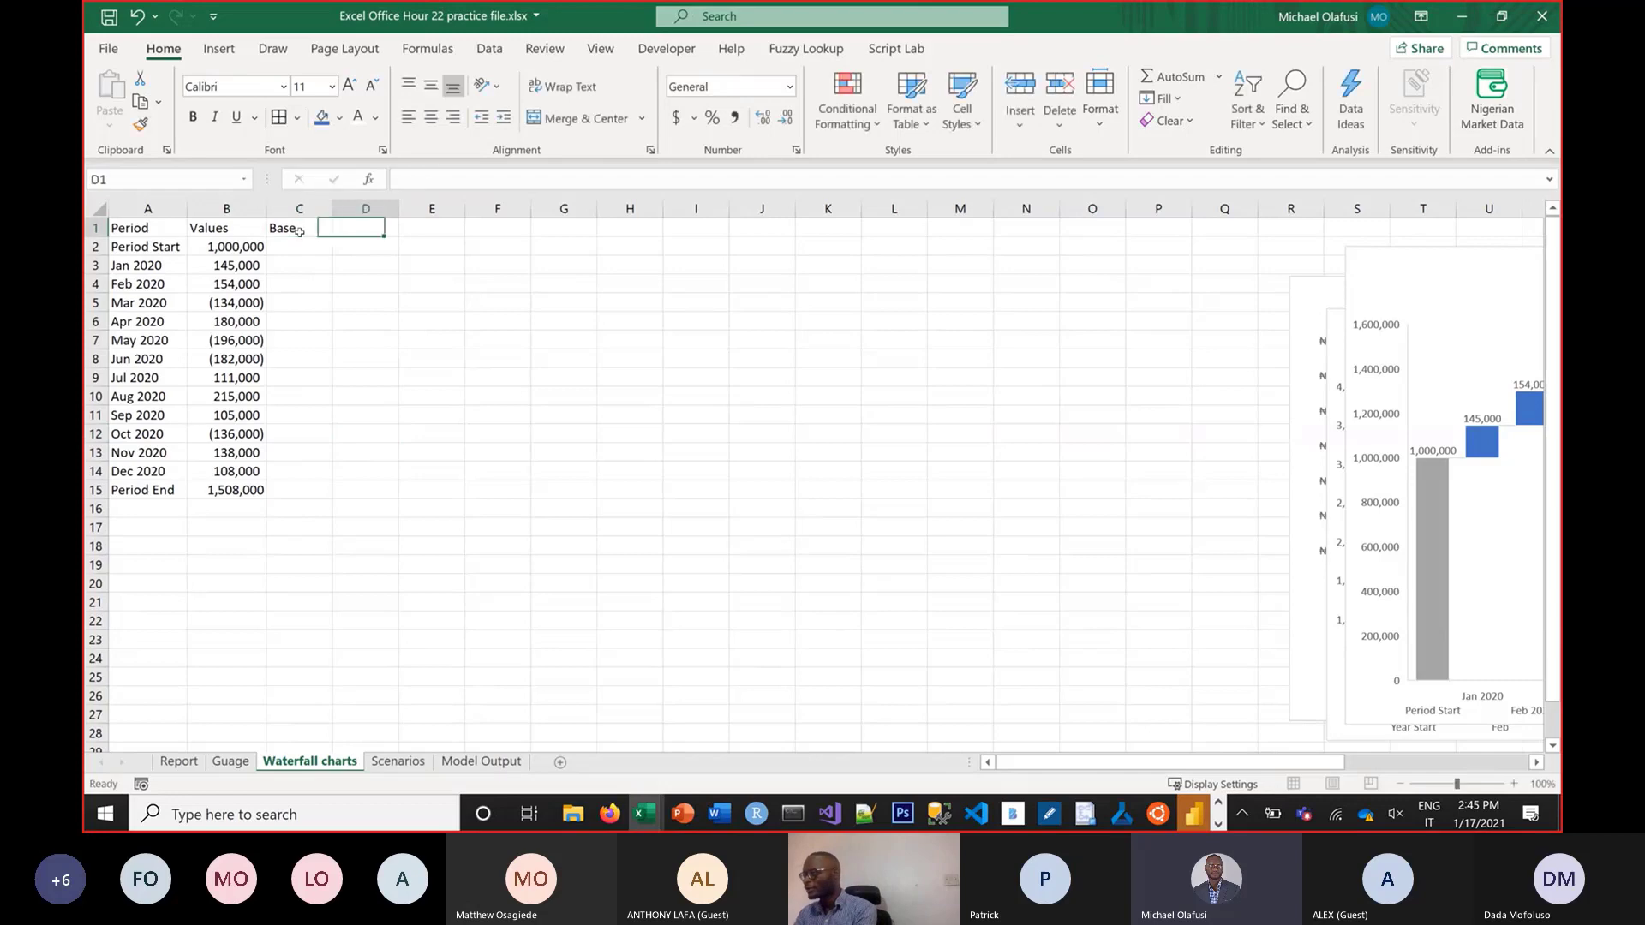
type("Fall")
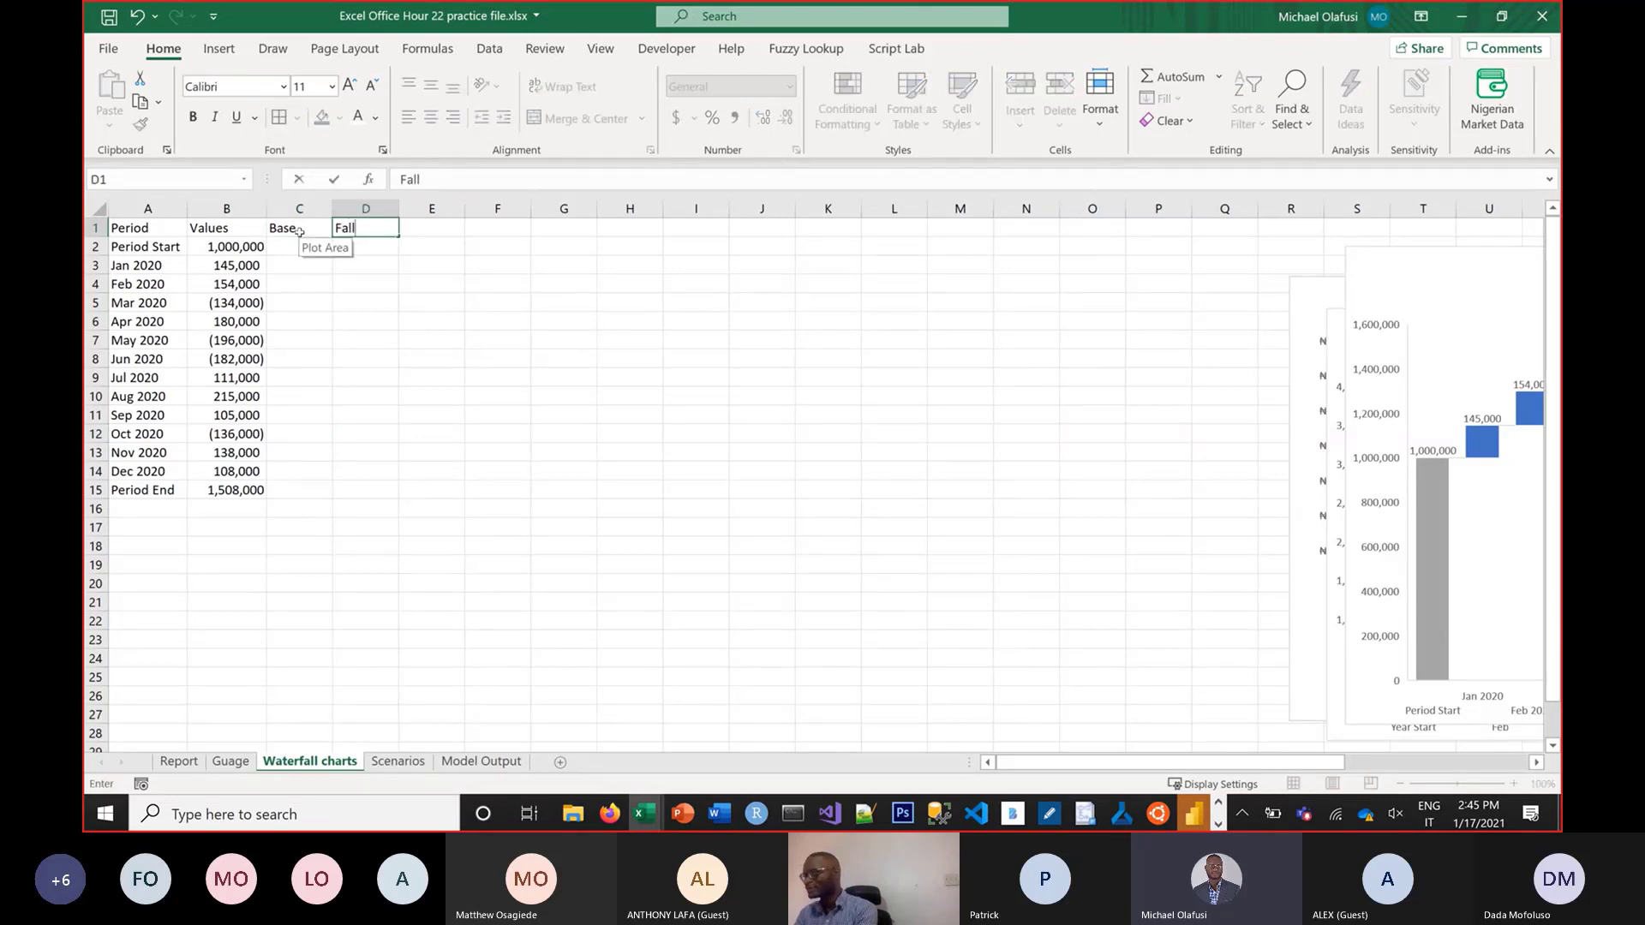
type(" Rise")
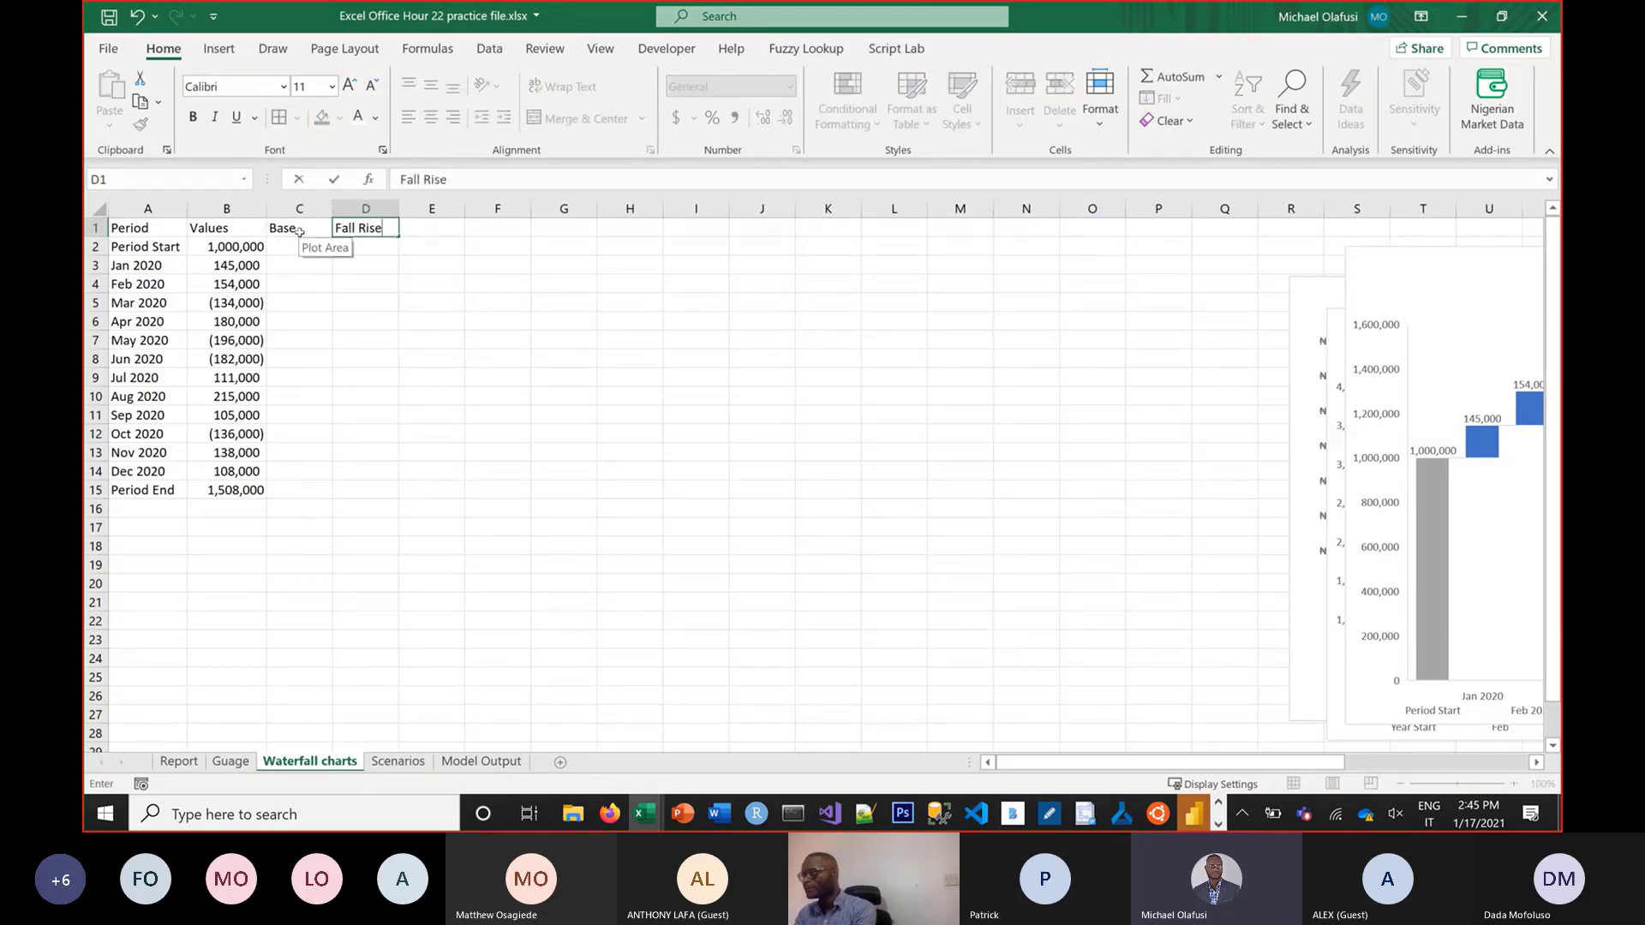
key("BackSpace")
key("BackSpace")
key("BackSpace")
key("BackSpace")
key("BackSpace")
key("Tab")
type("Ris")
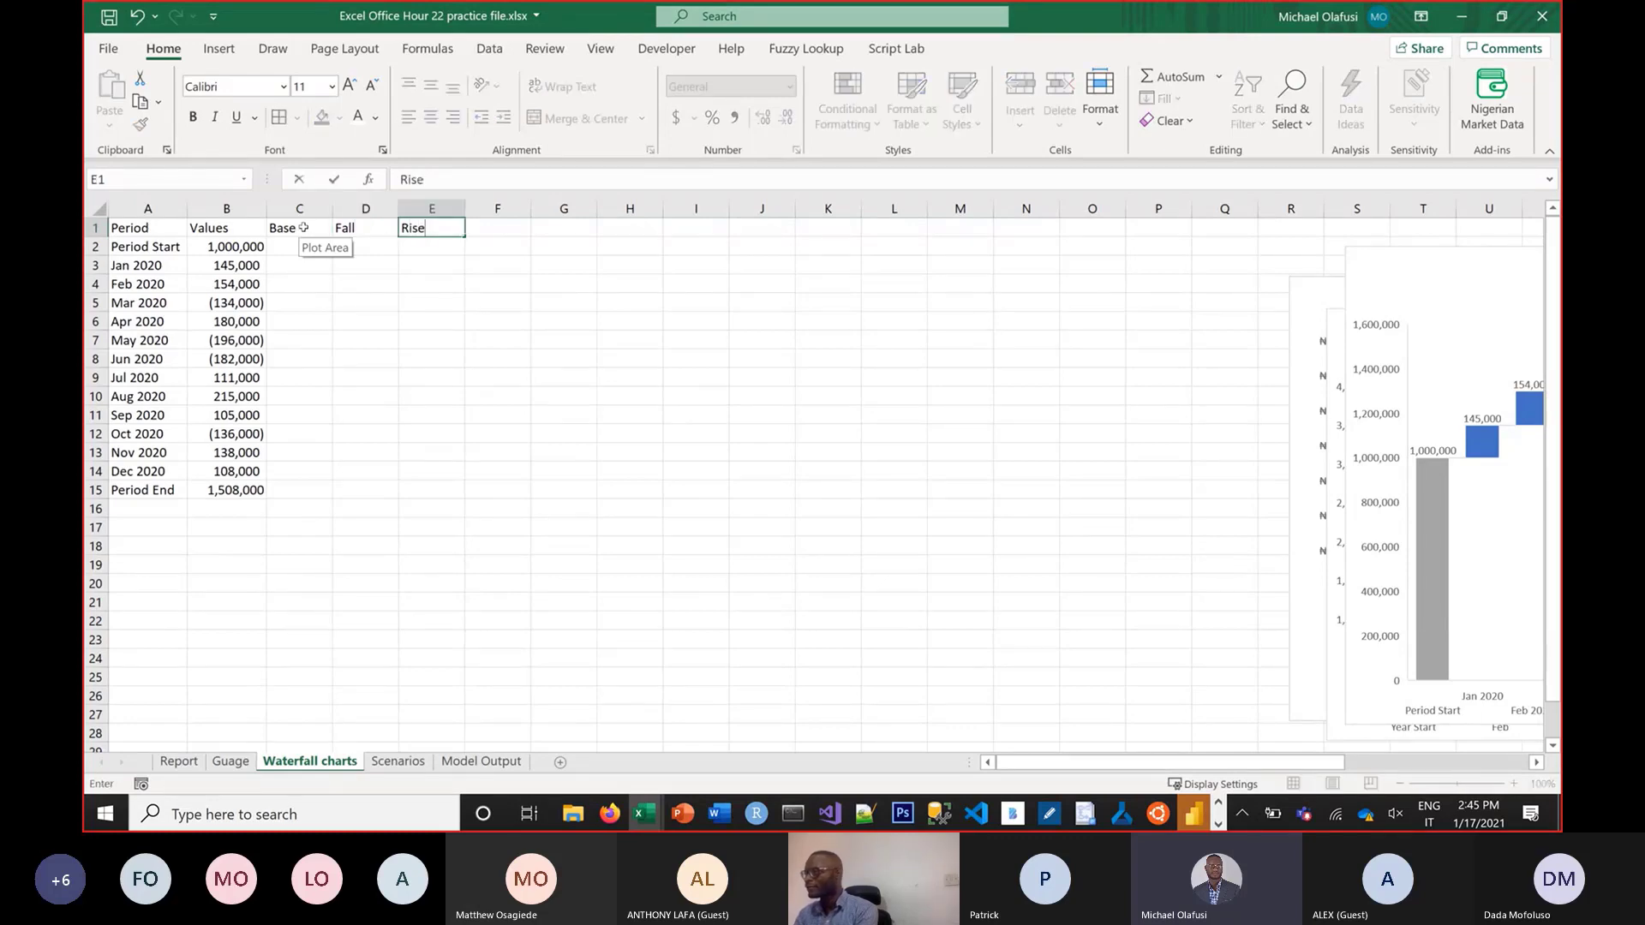
key("Return")
left_click(338, 299)
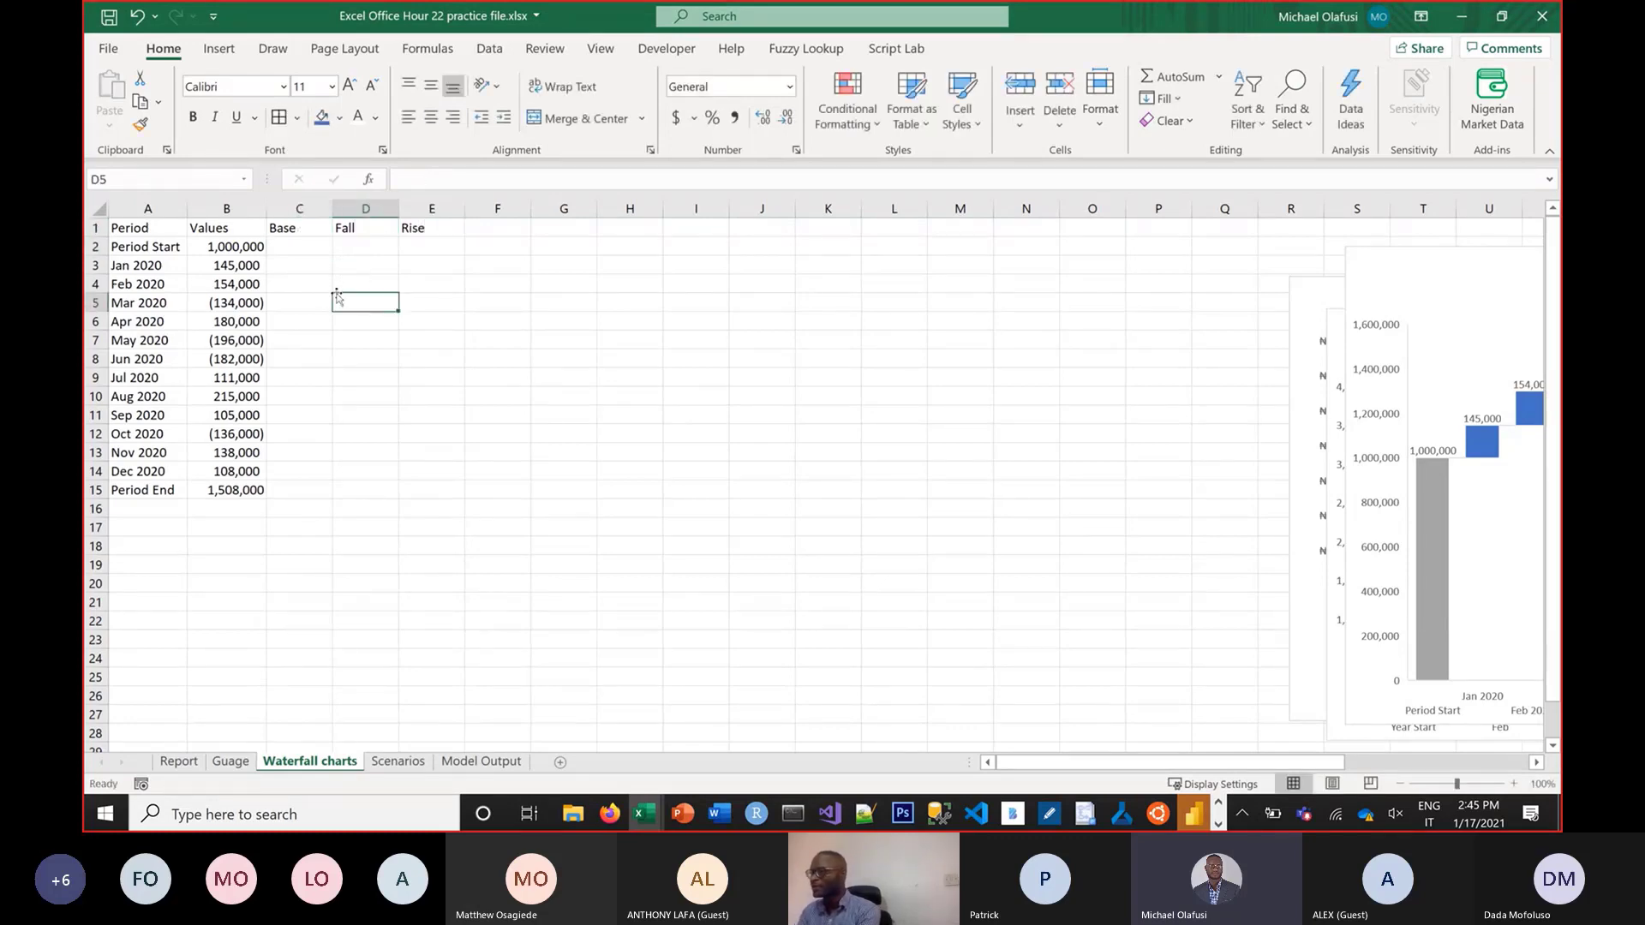
Enter =IF(B2<0,-B2,0) in D2 as the Fall formula for the Period Start row
left_click(318, 248)
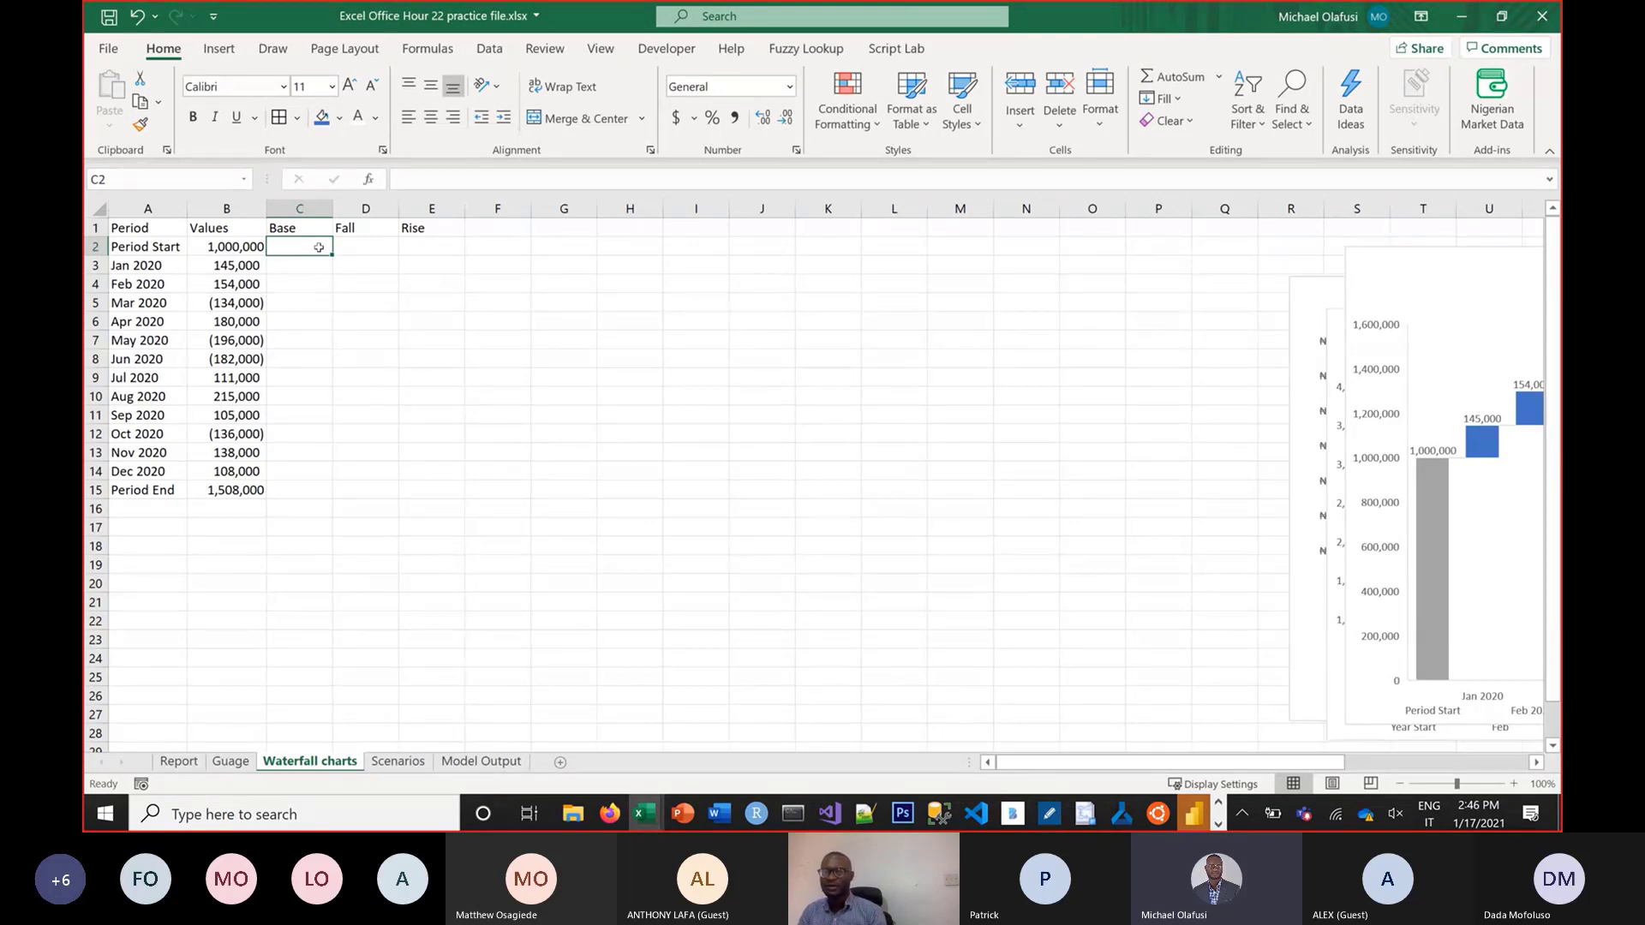
left_click(363, 246)
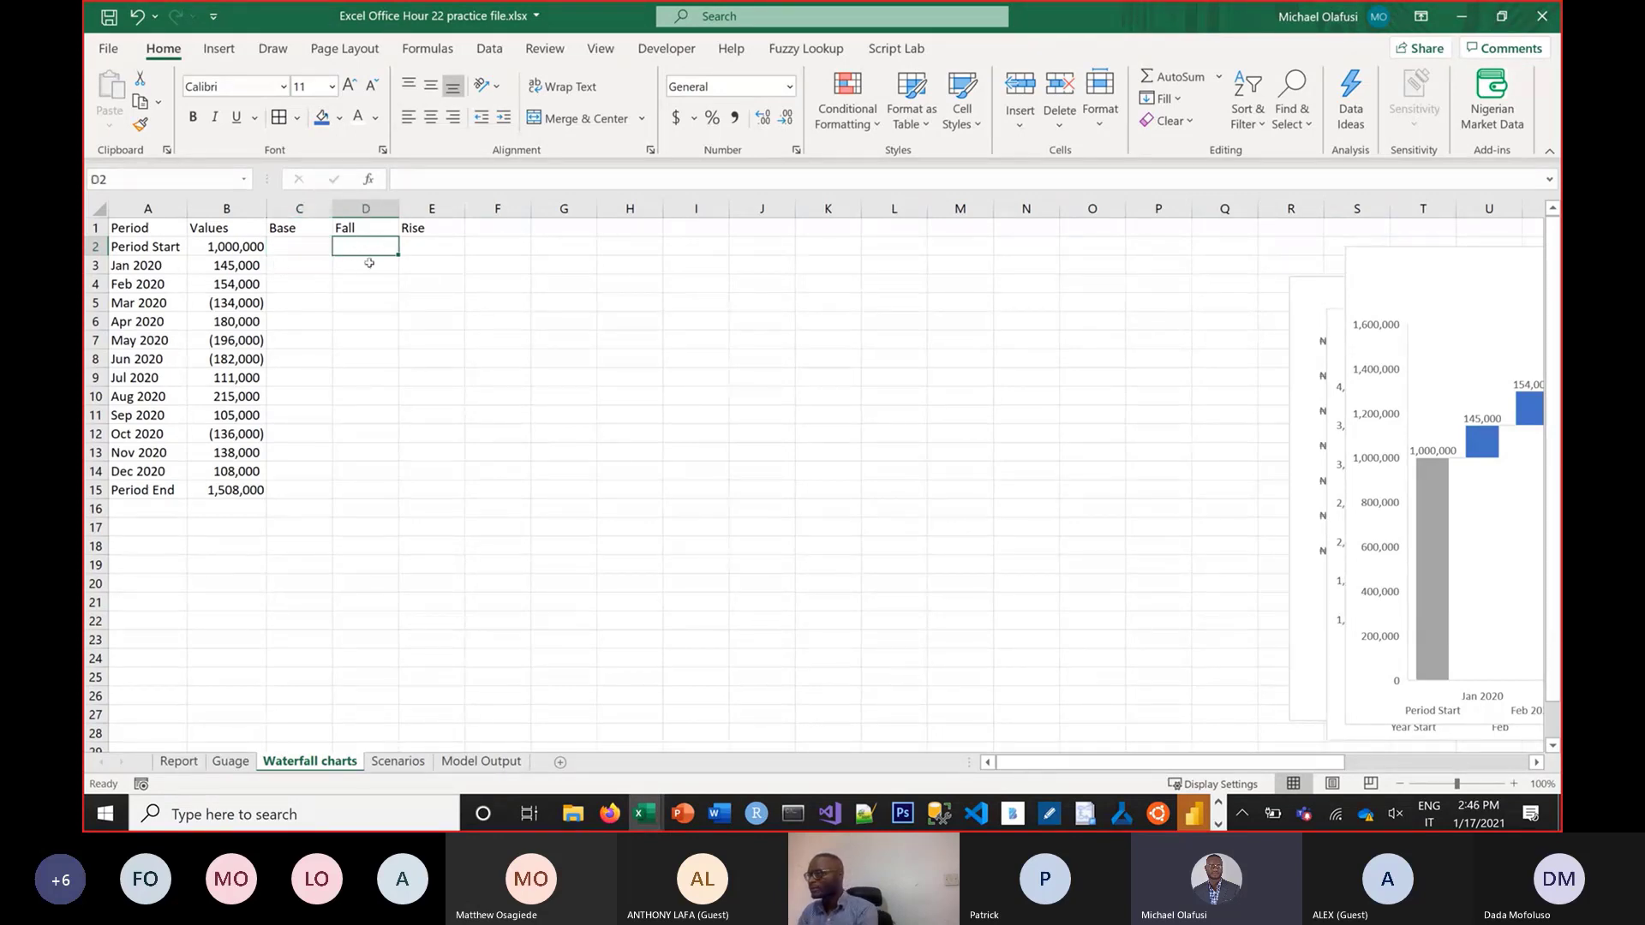
type("=i")
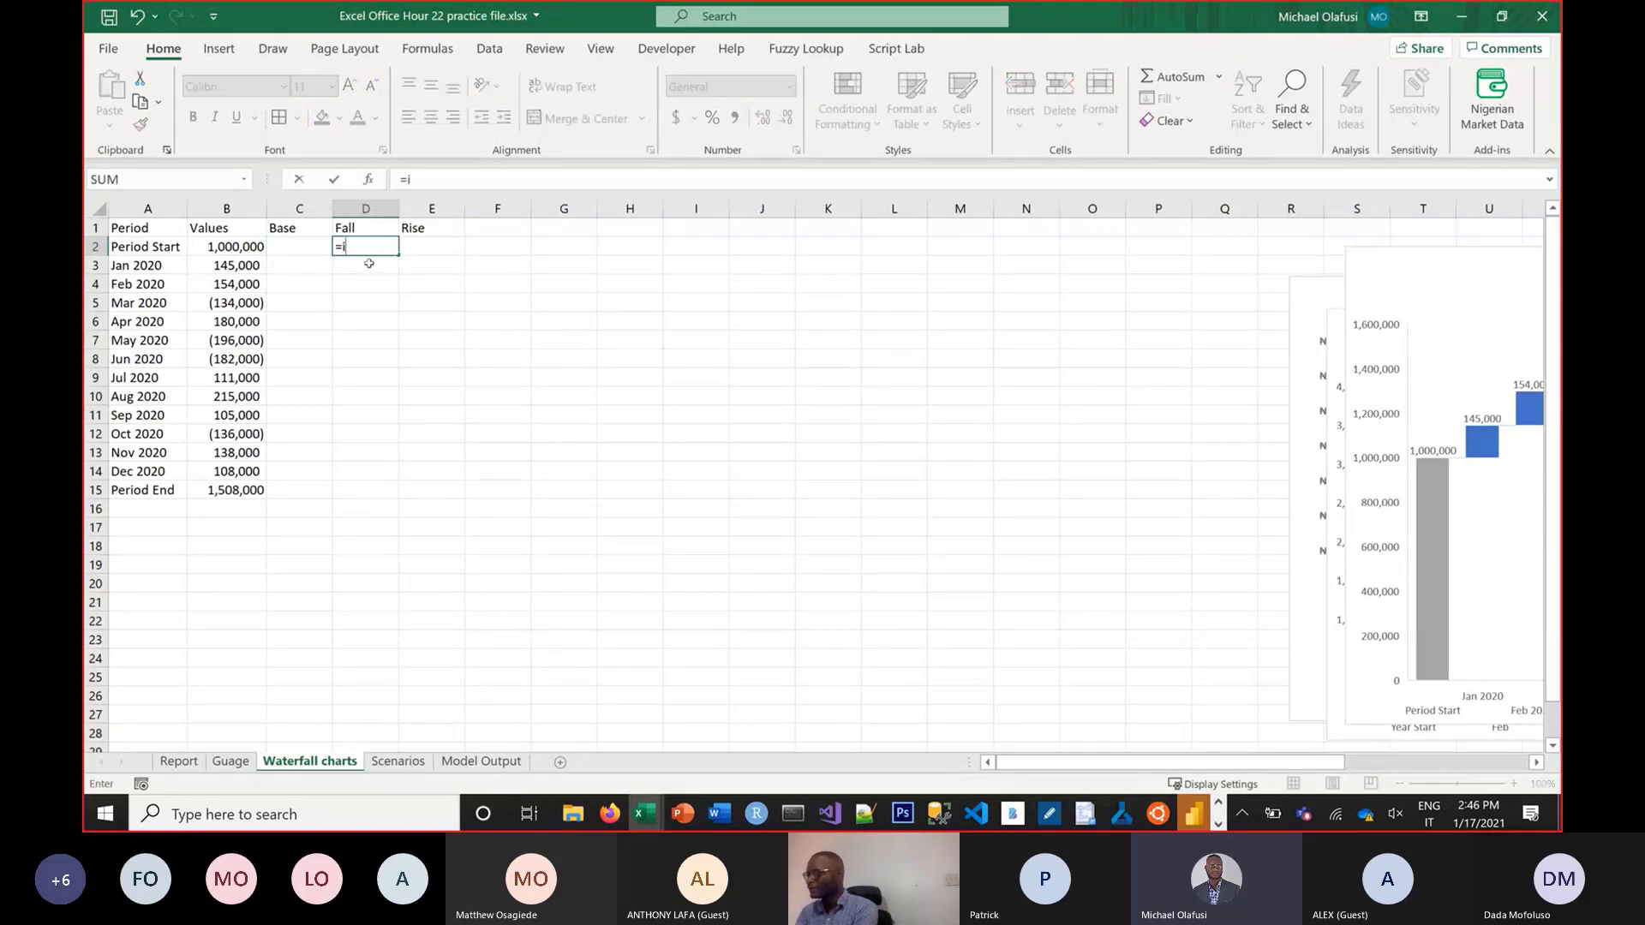
type("f")
key("Tab")
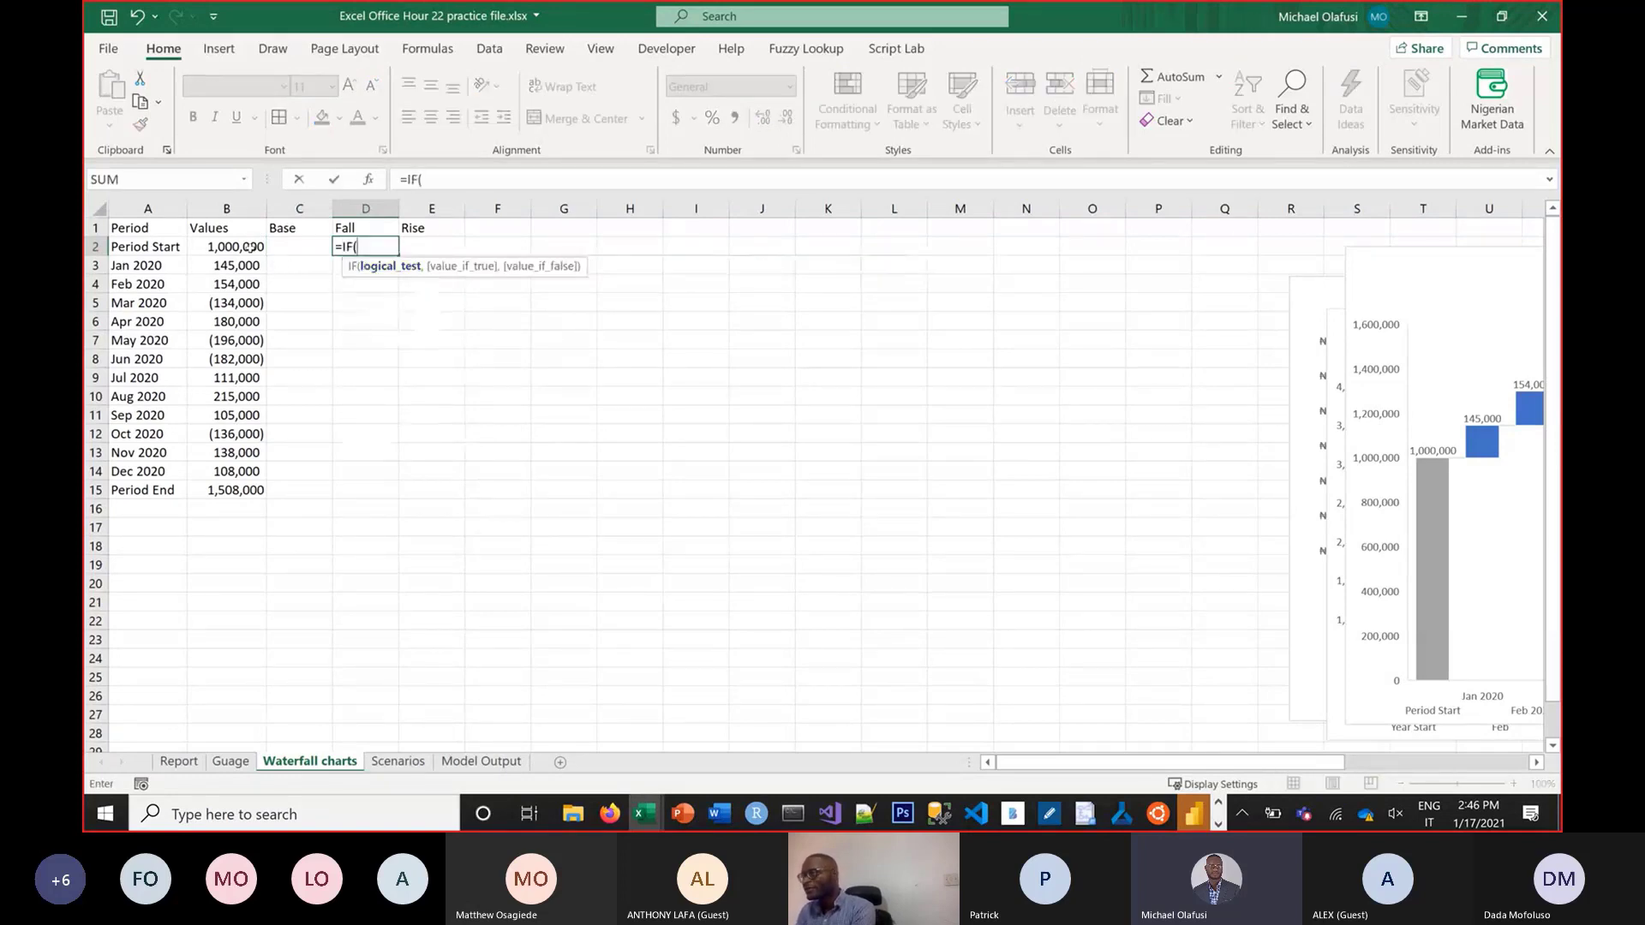
left_click(246, 247)
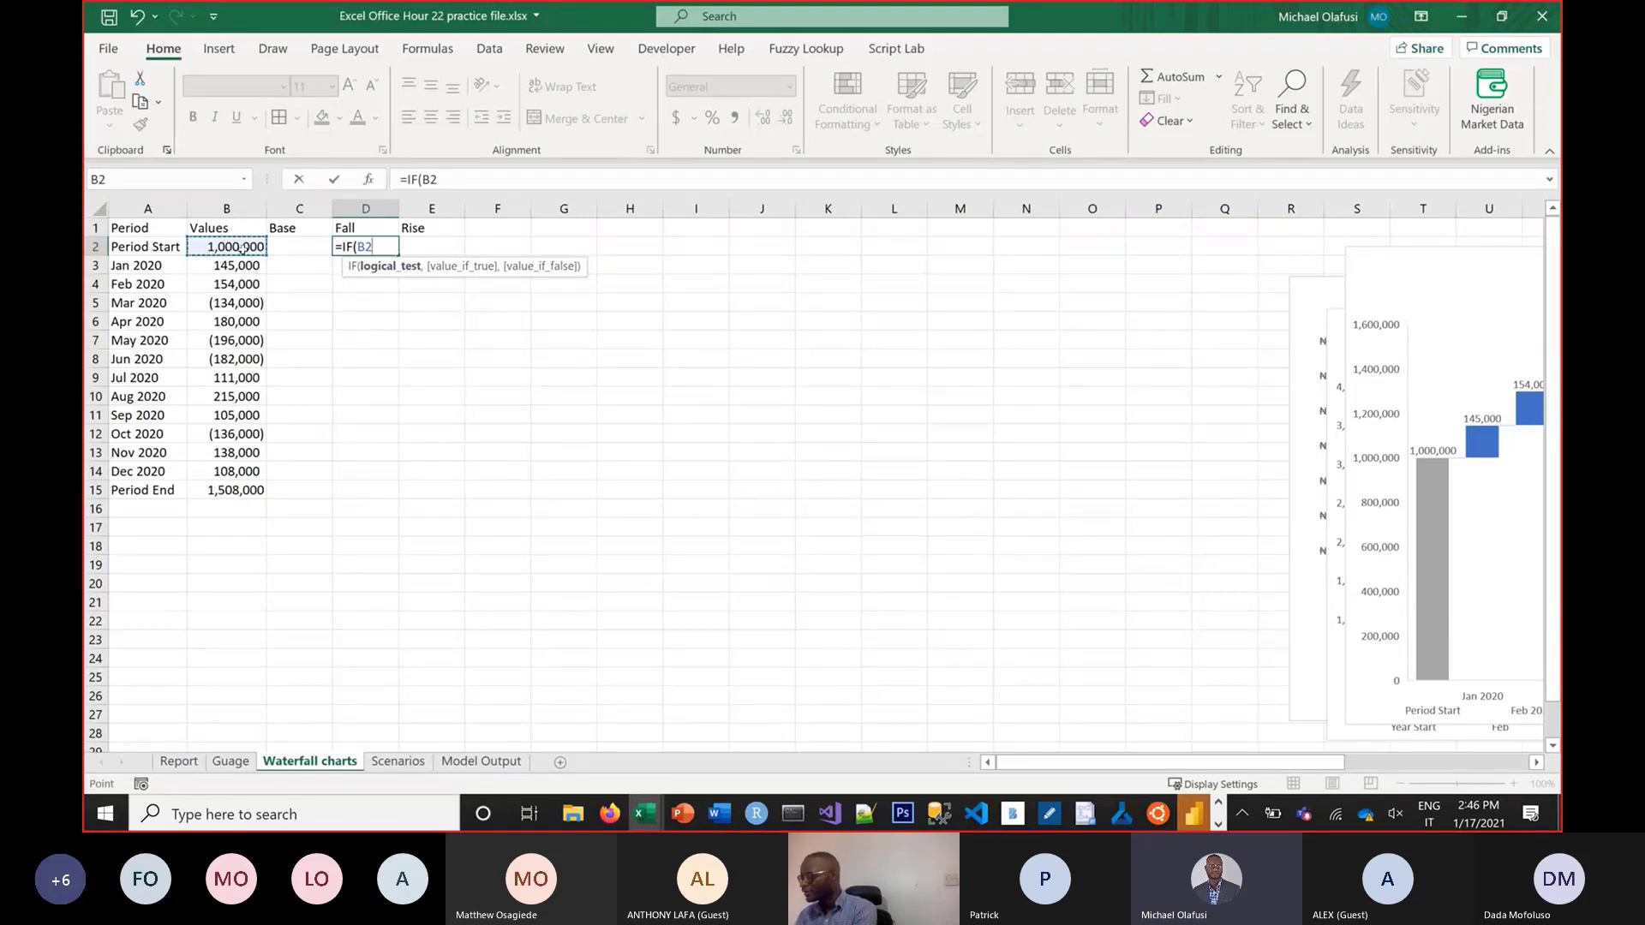
type(">")
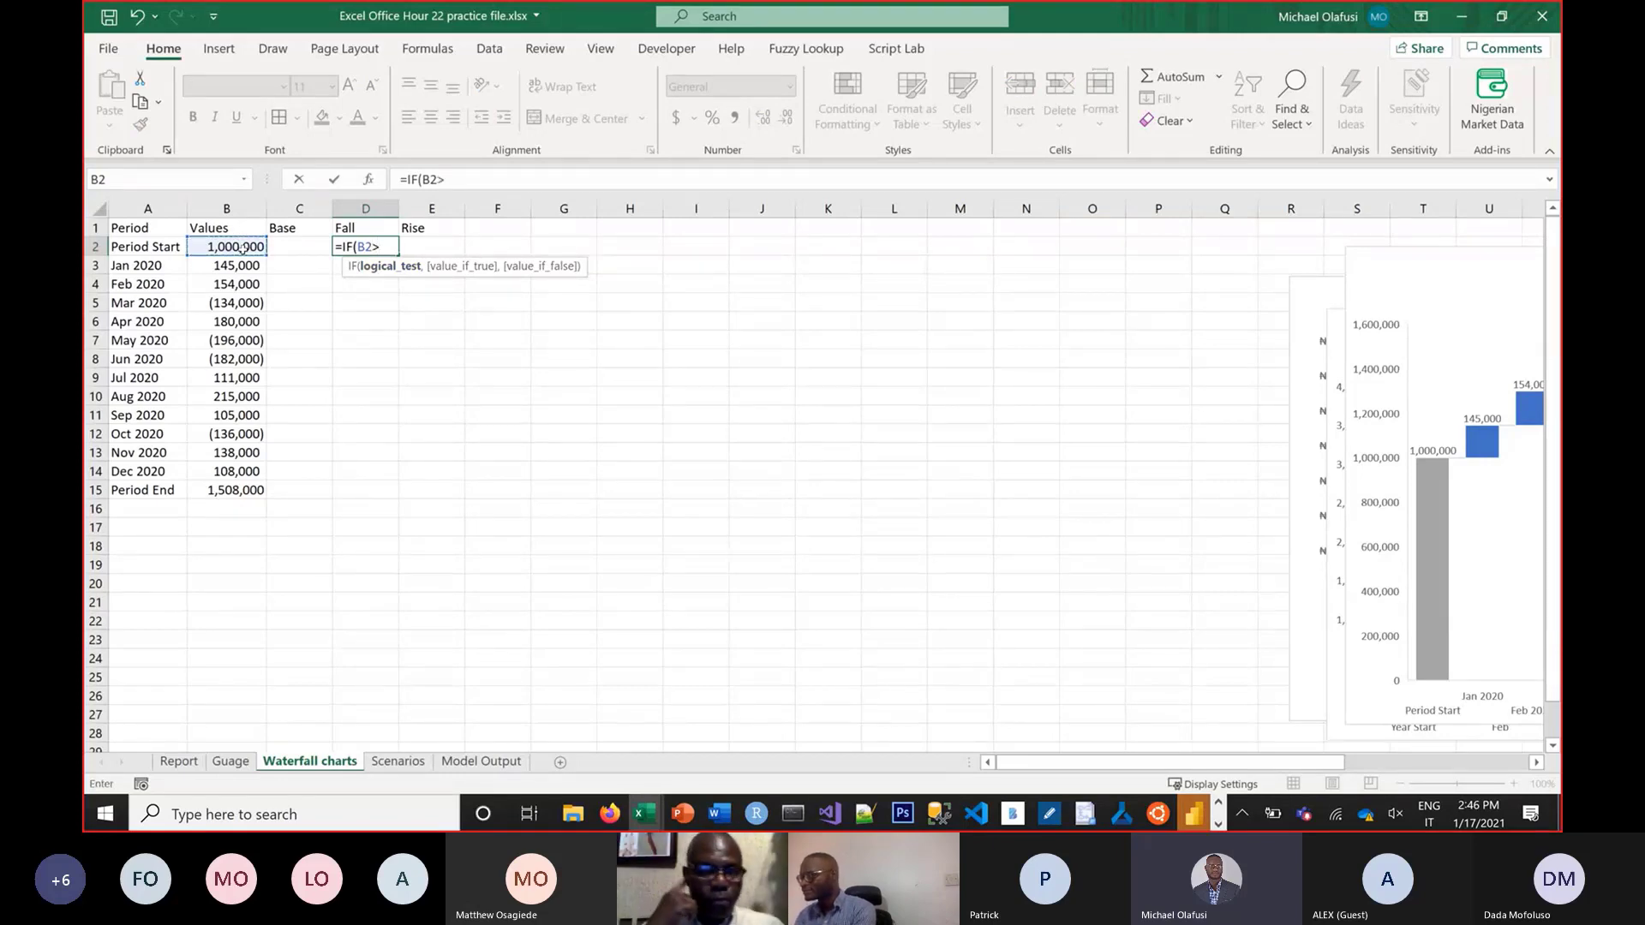
key("BackSpace")
type("<")
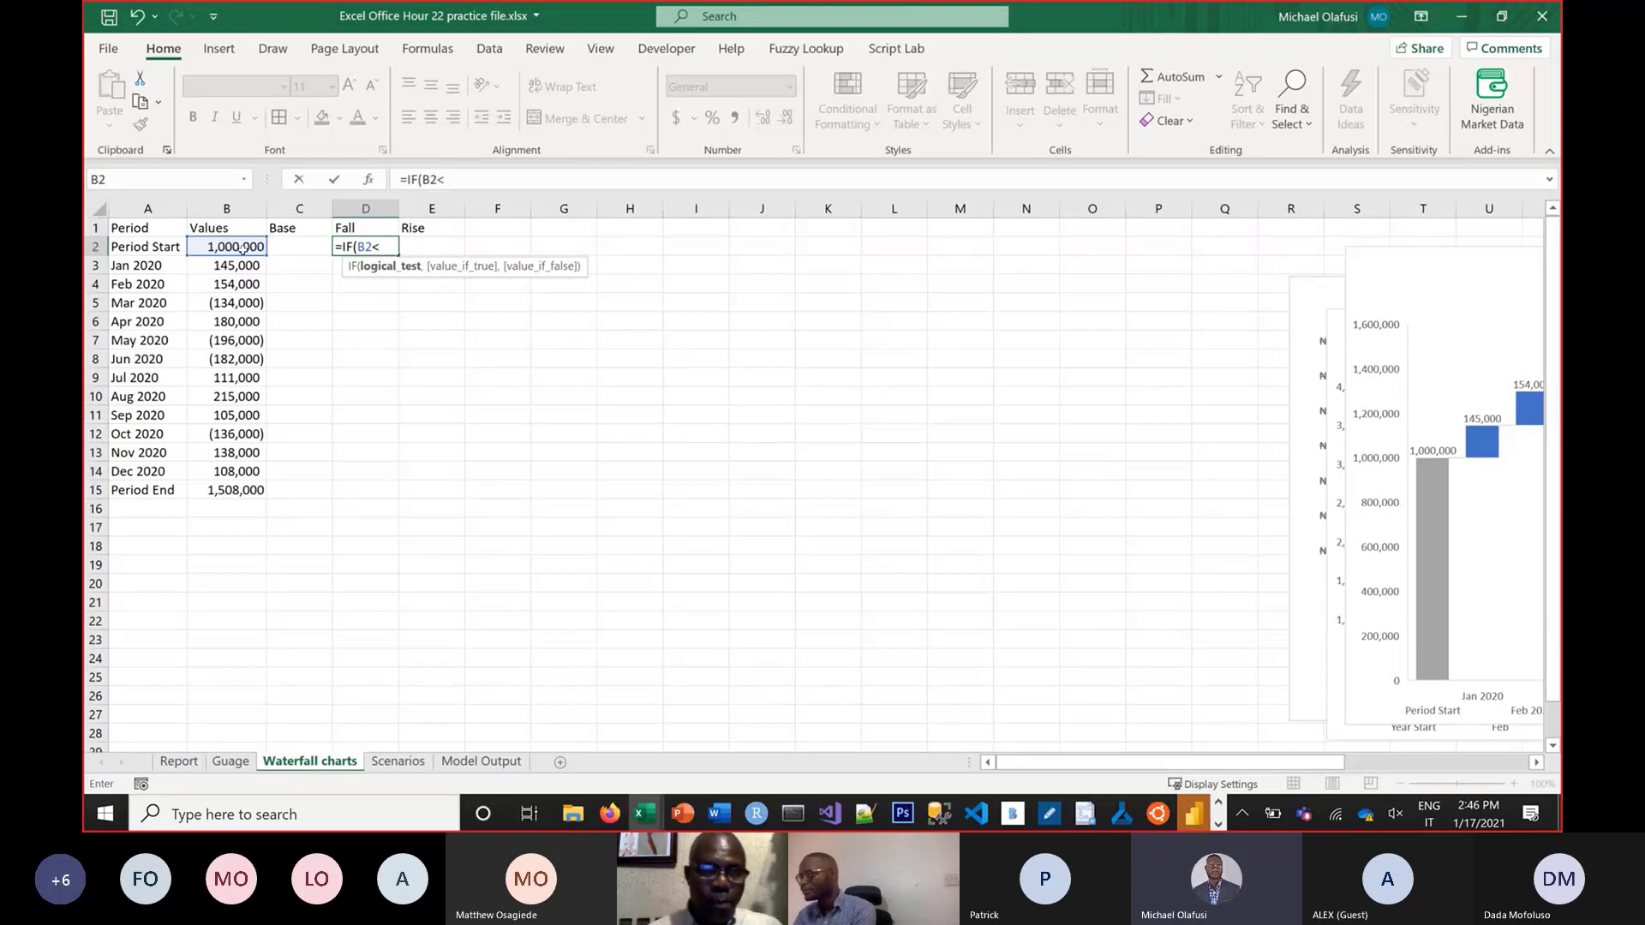
type("0")
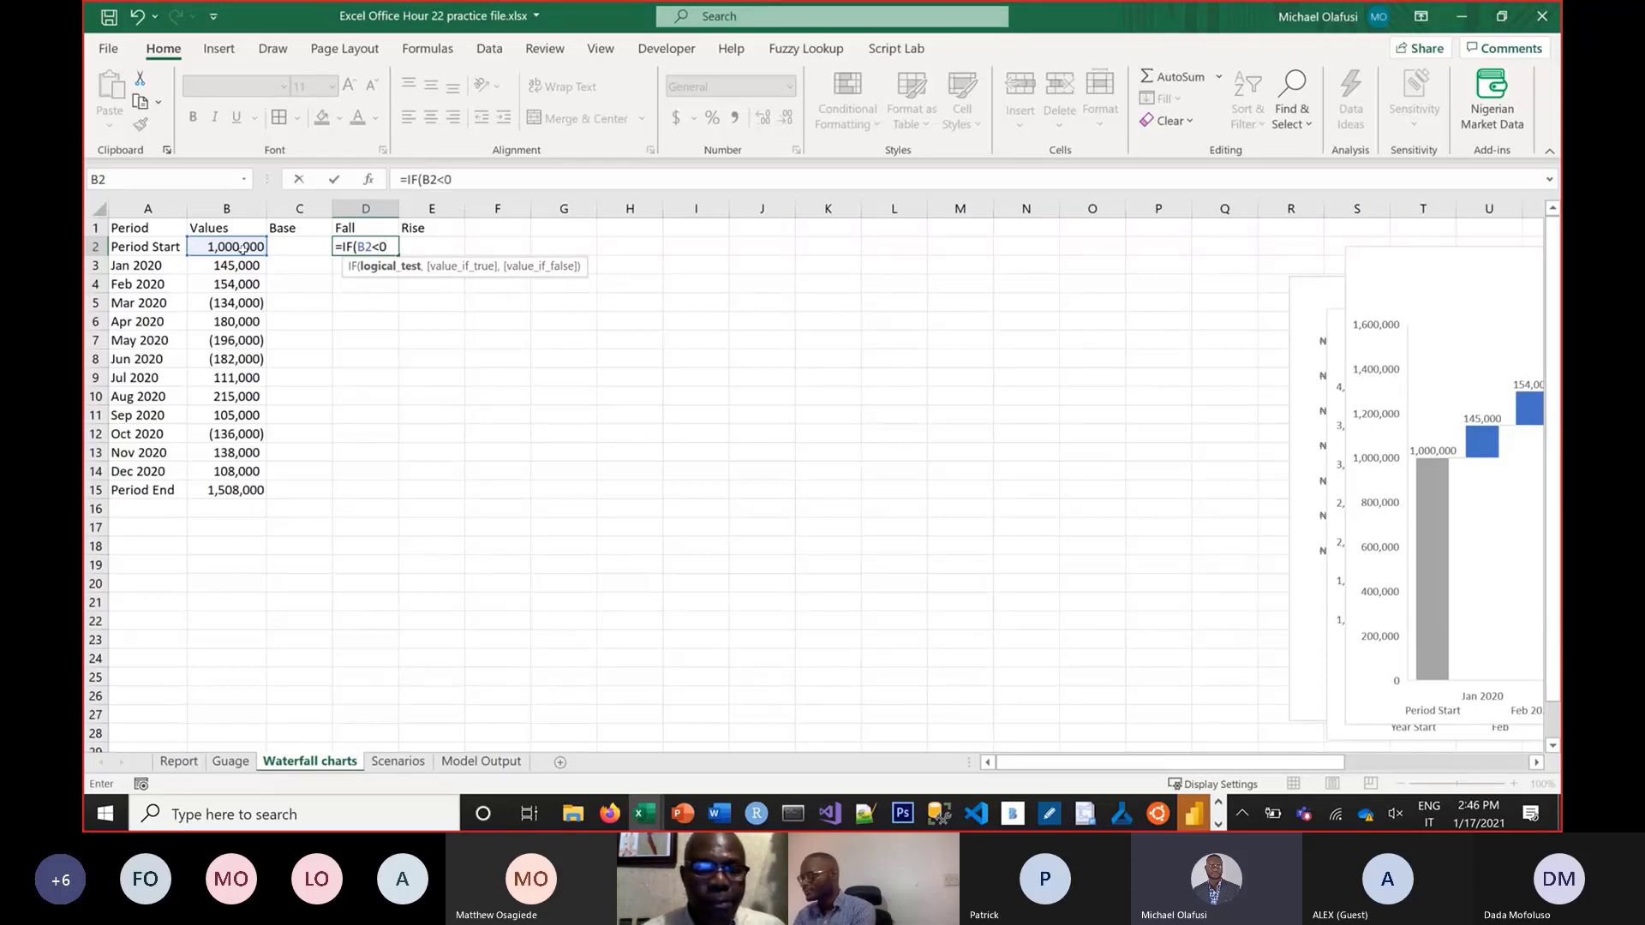
type(",")
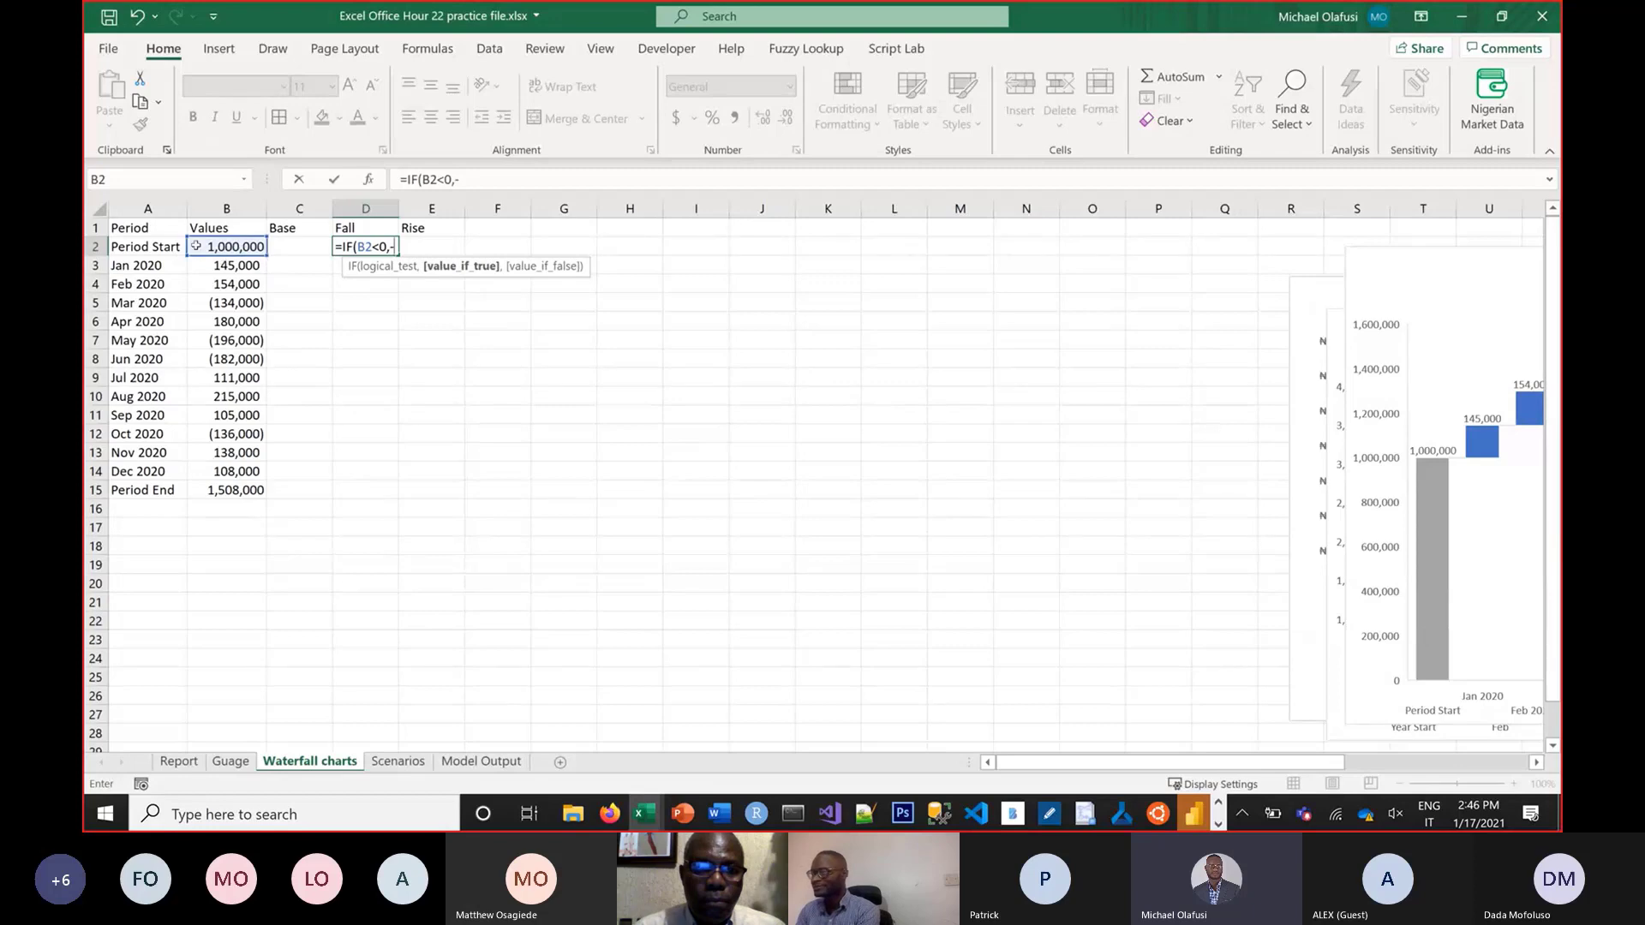
type("-")
left_click(199, 245)
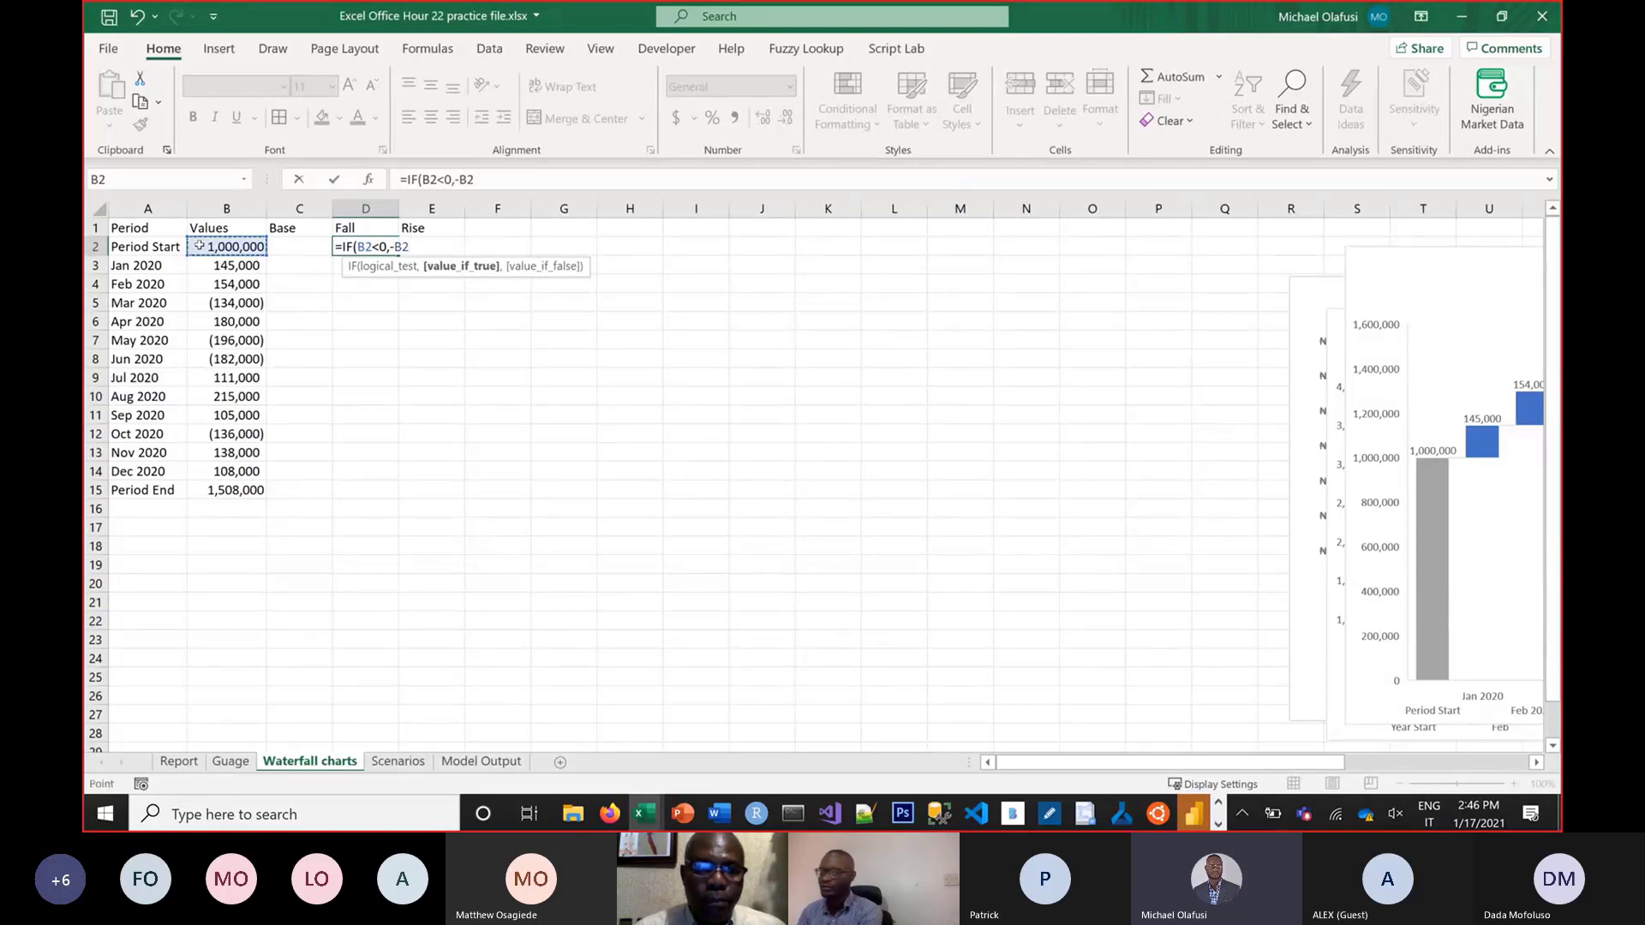
type(",0")
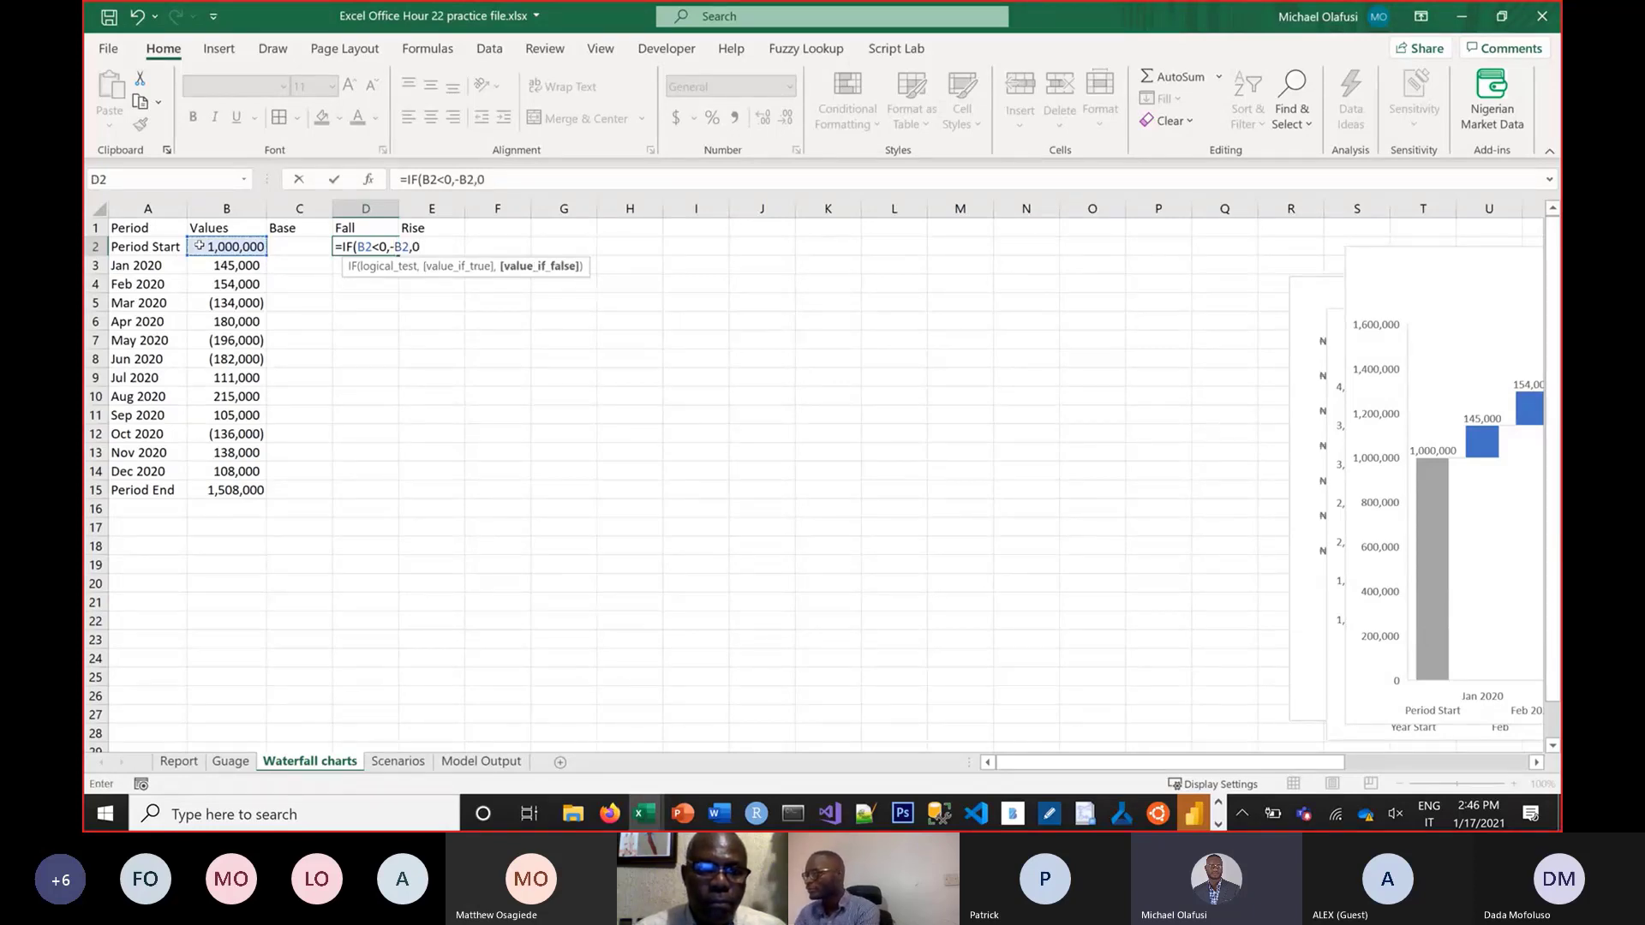
key("Return")
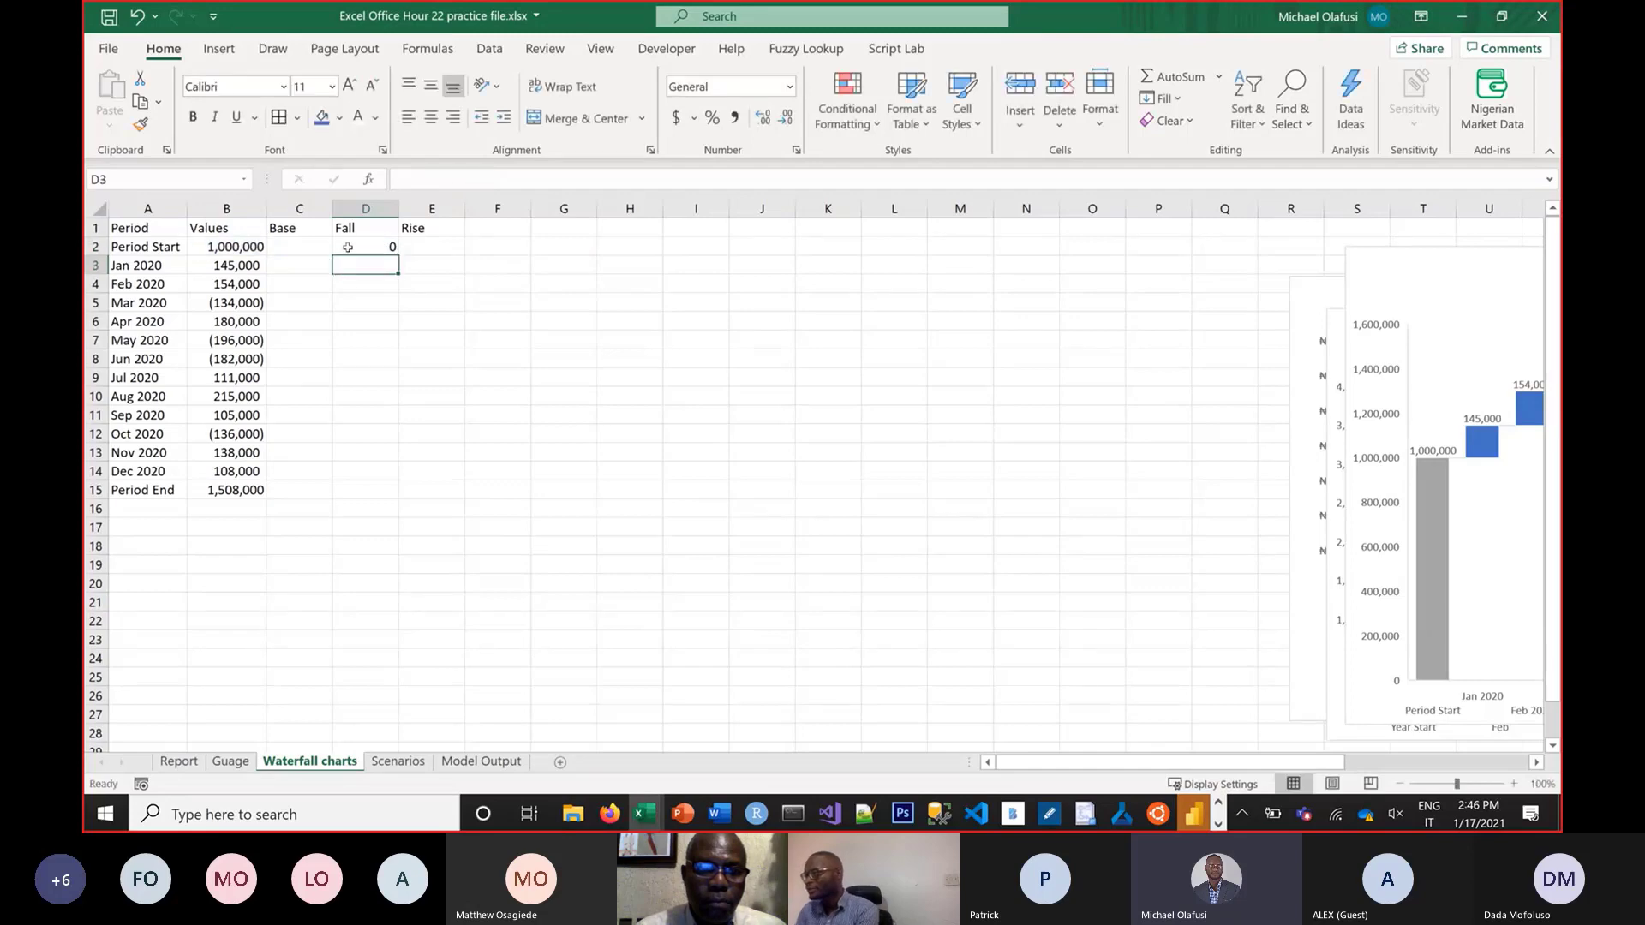
Copy the Fall formula from D2 down through the Period End row, D15
left_click(350, 247)
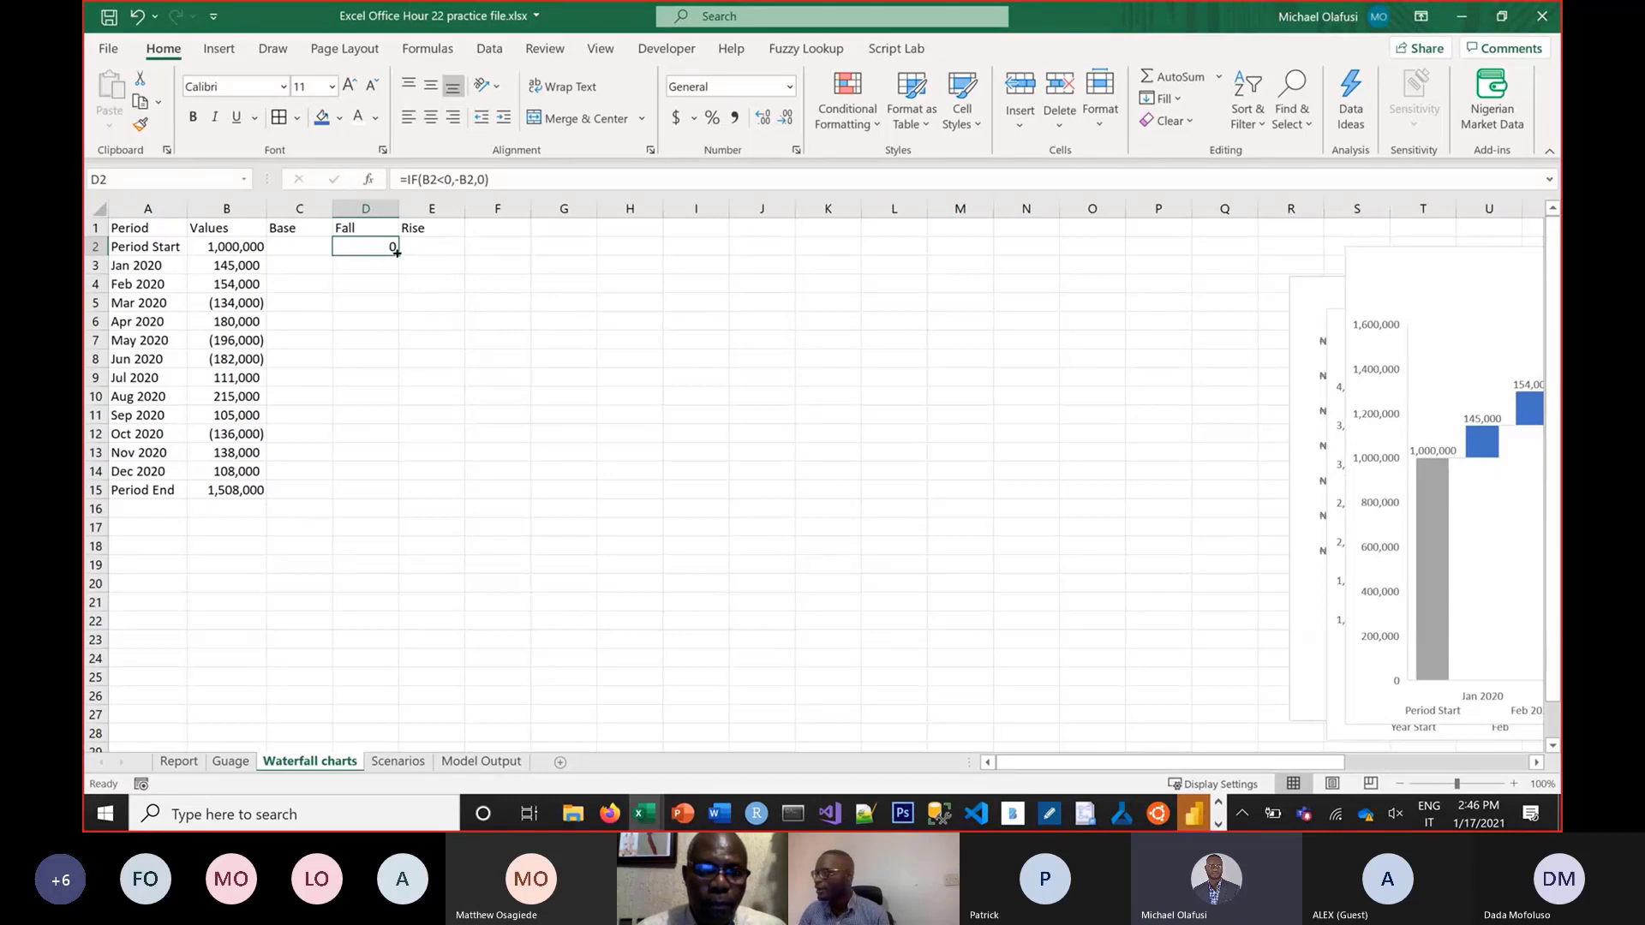
left_click_drag(396, 253, 364, 495)
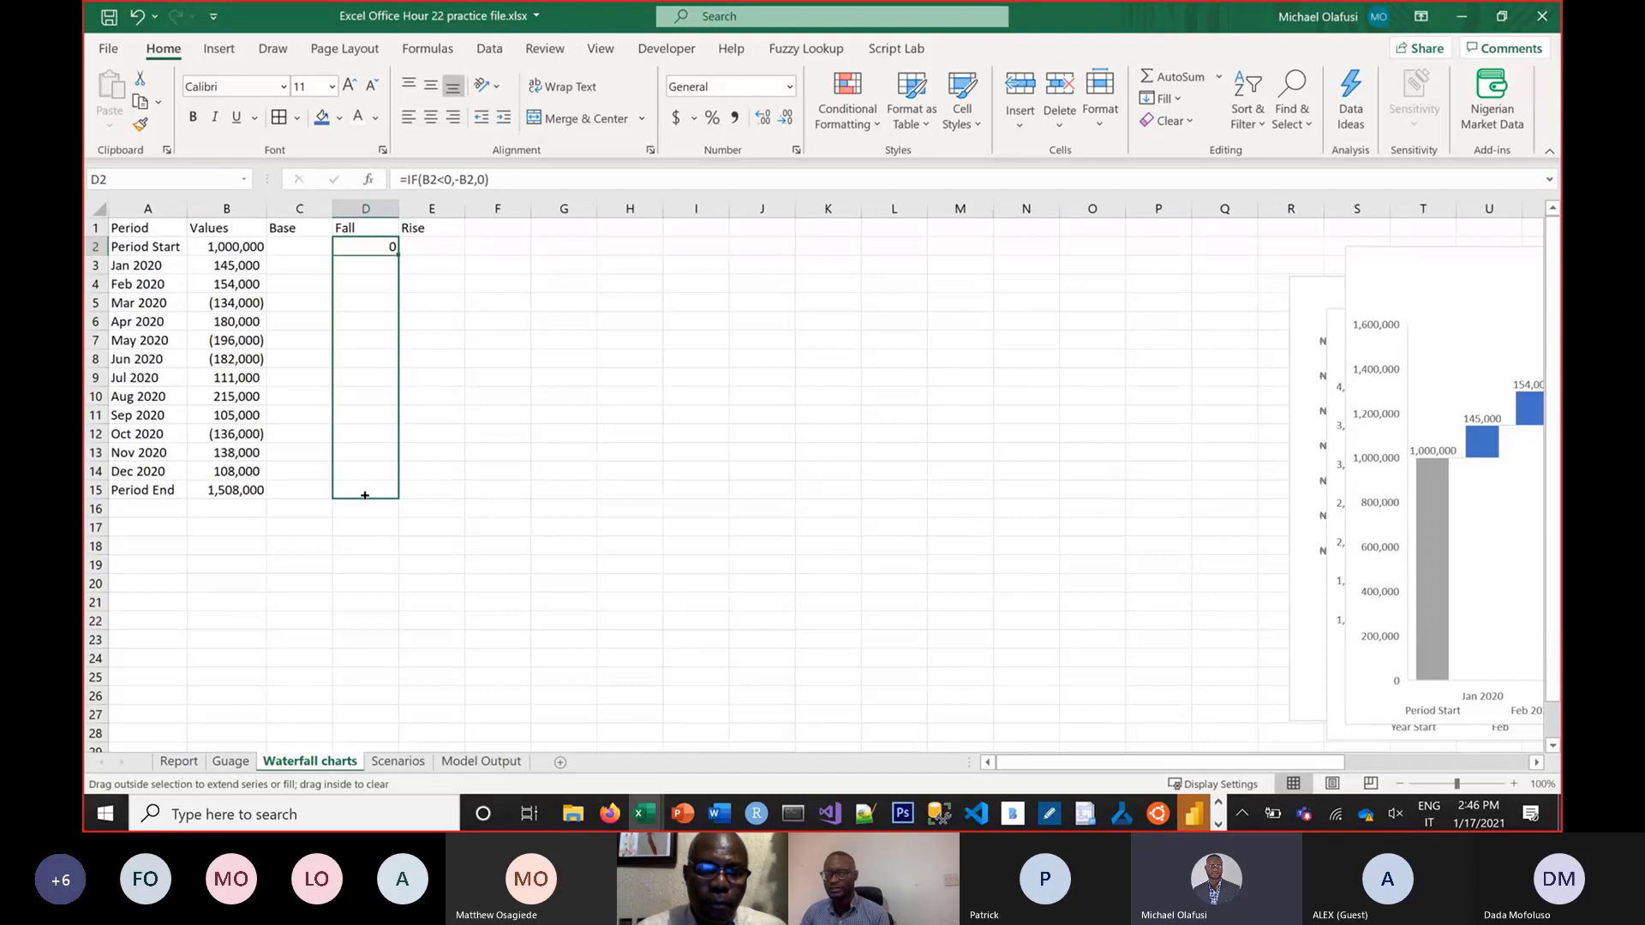
left_click_drag(364, 496, 364, 495)
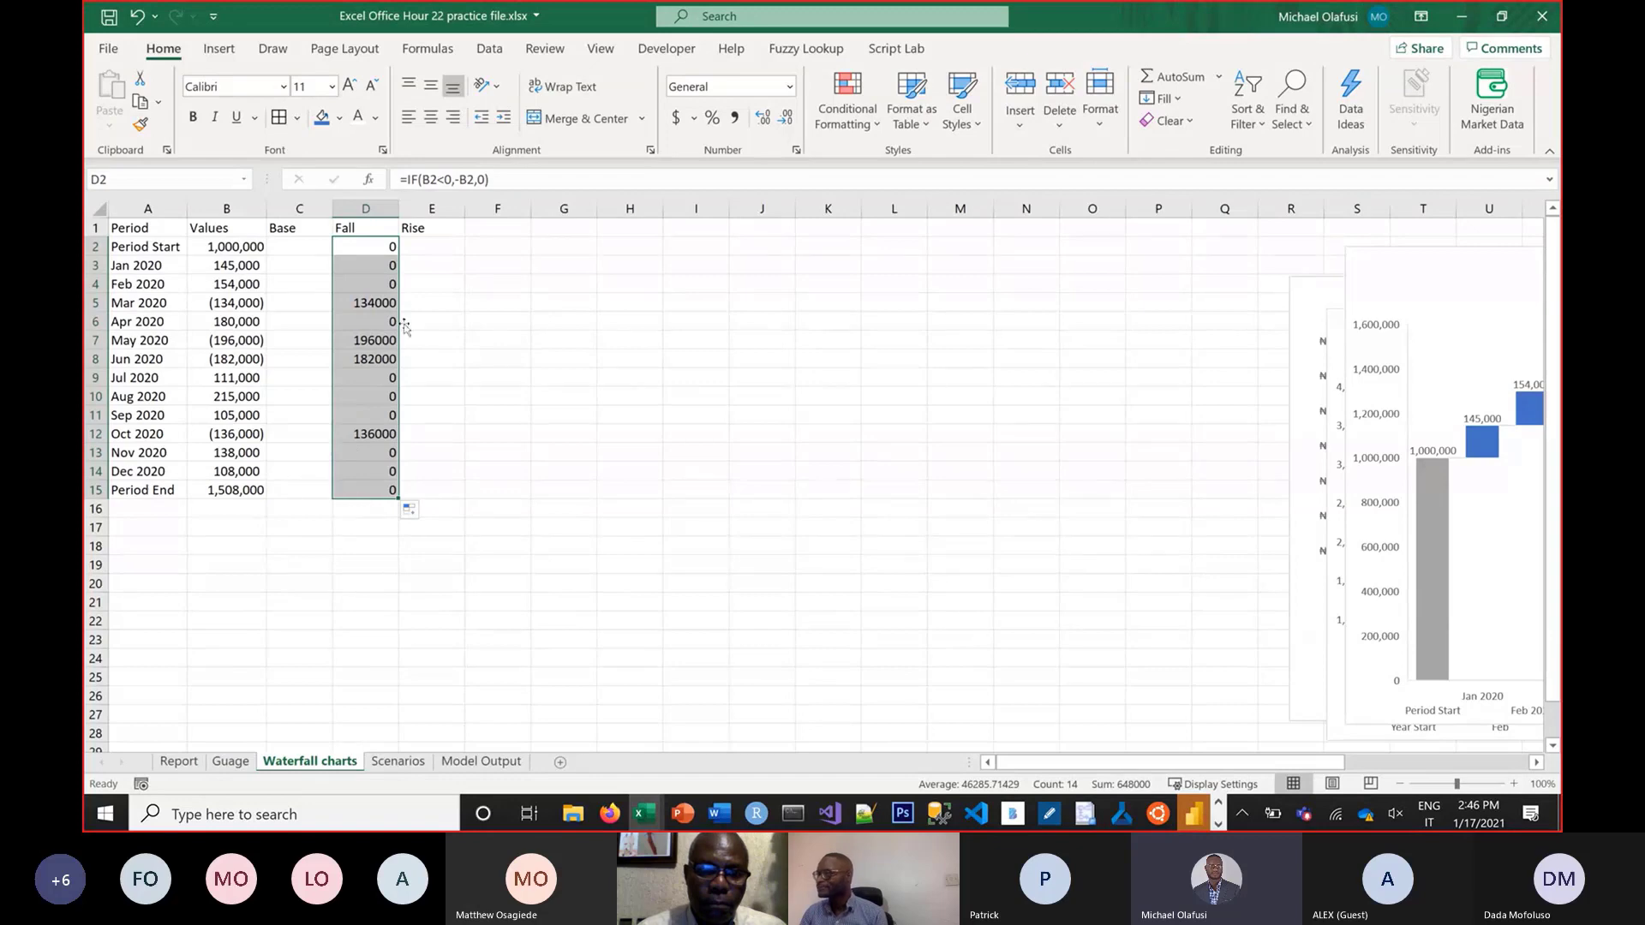
Inspect the Fall formula and its referenced cell in the Mar 2020 row, leaving it as it is
left_click(432, 243)
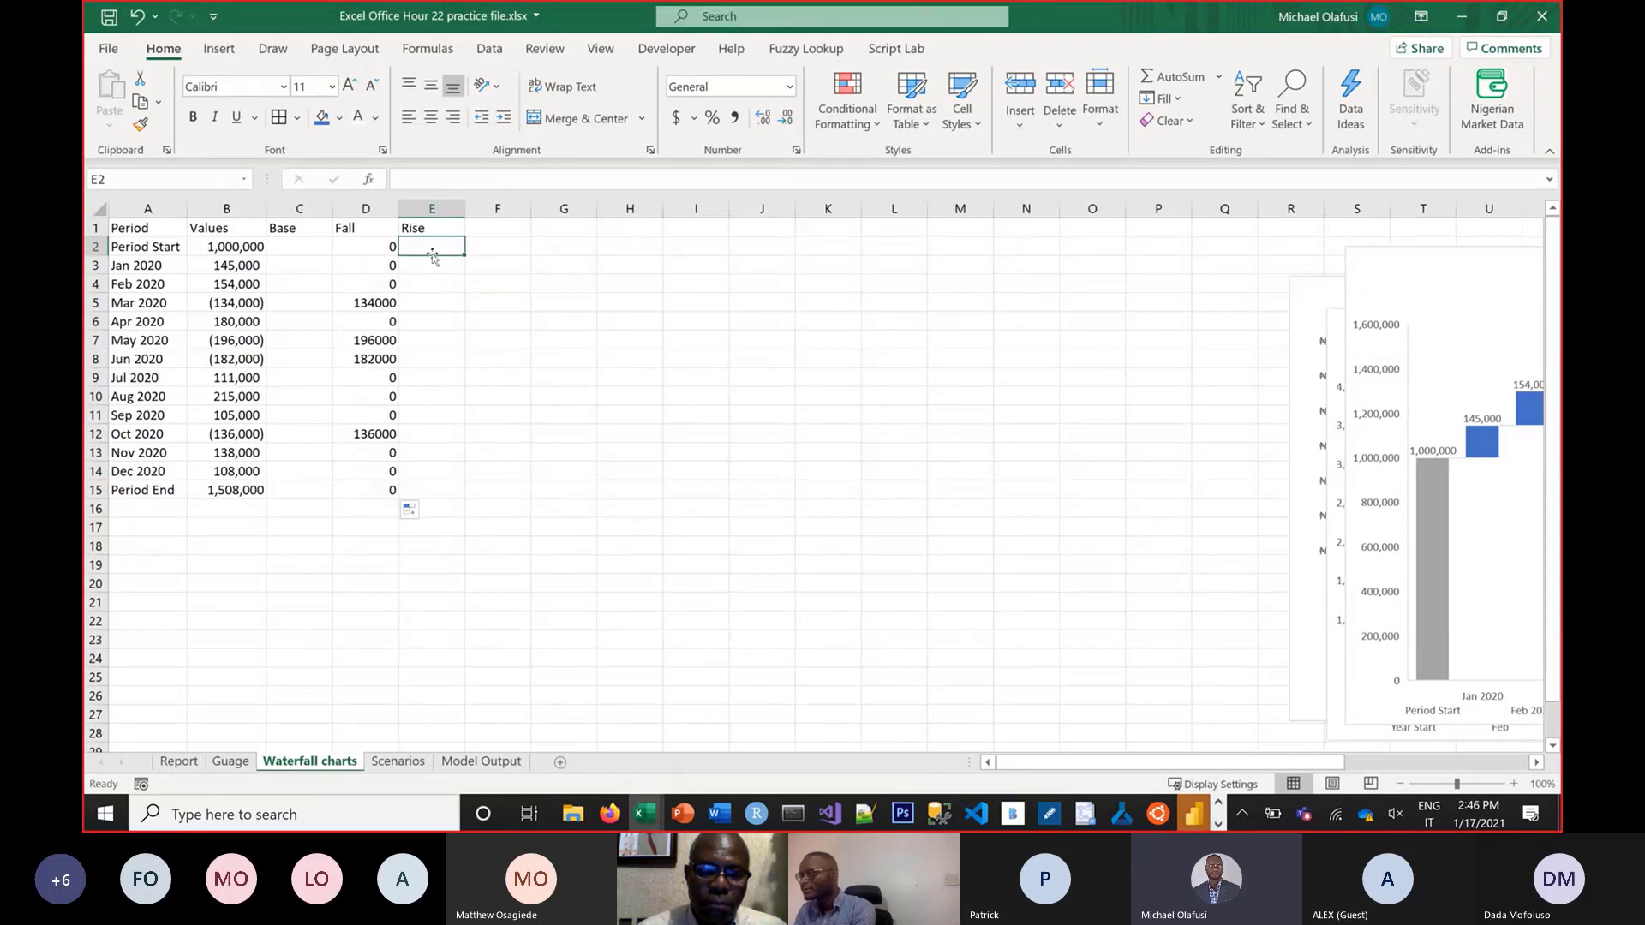
left_click(383, 302)
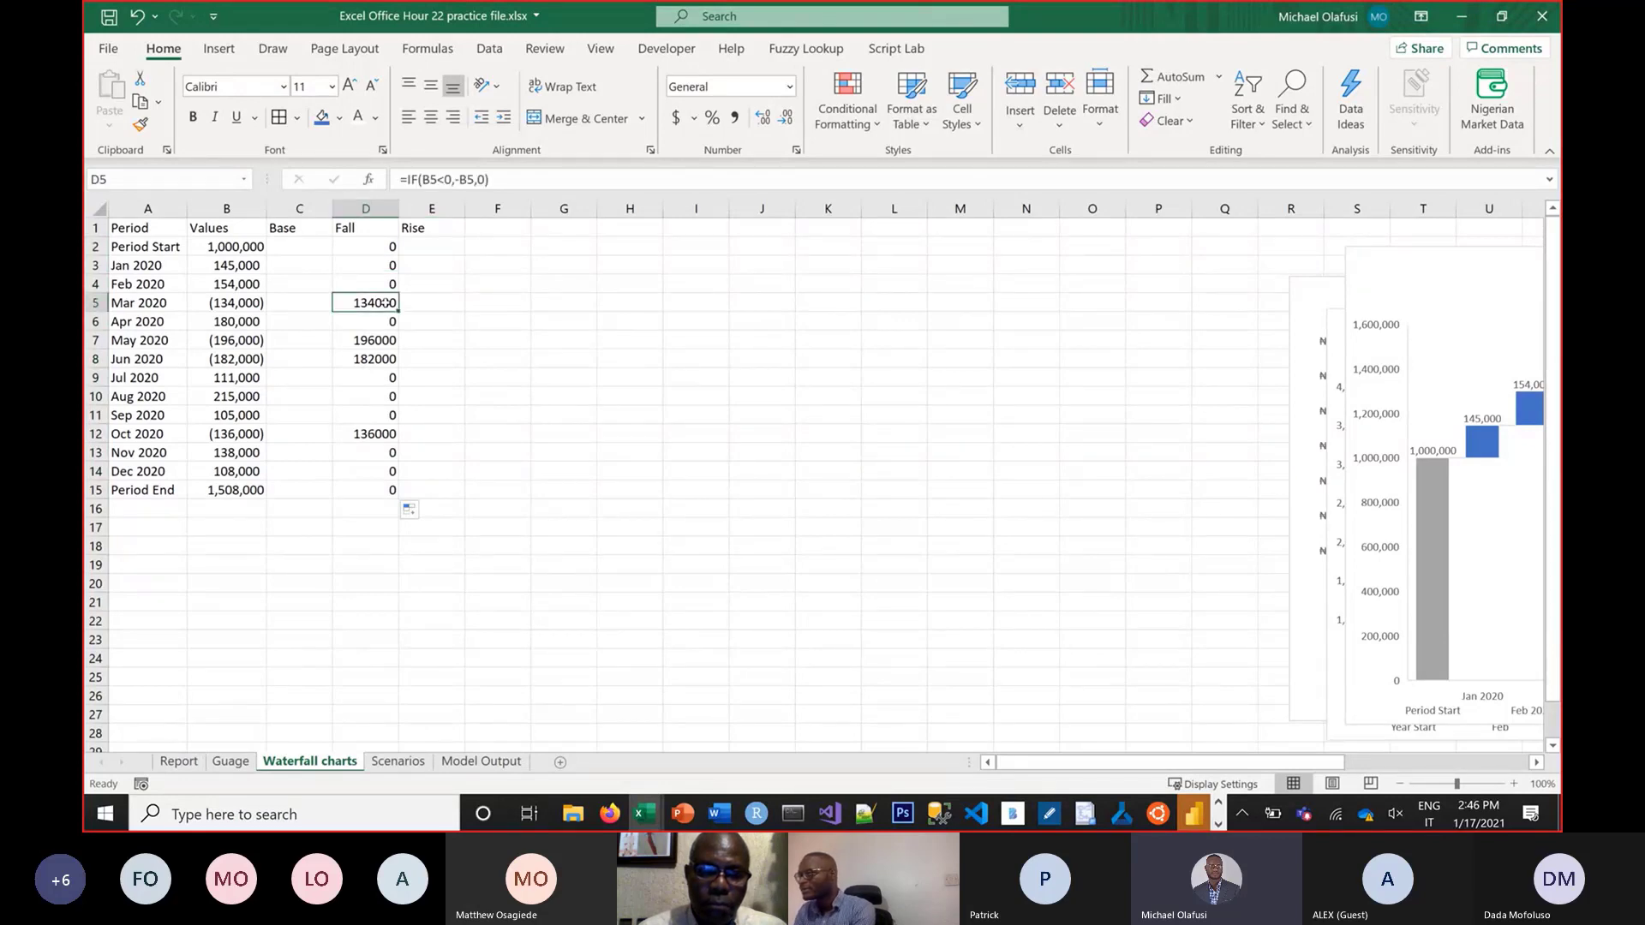
double_click(387, 302)
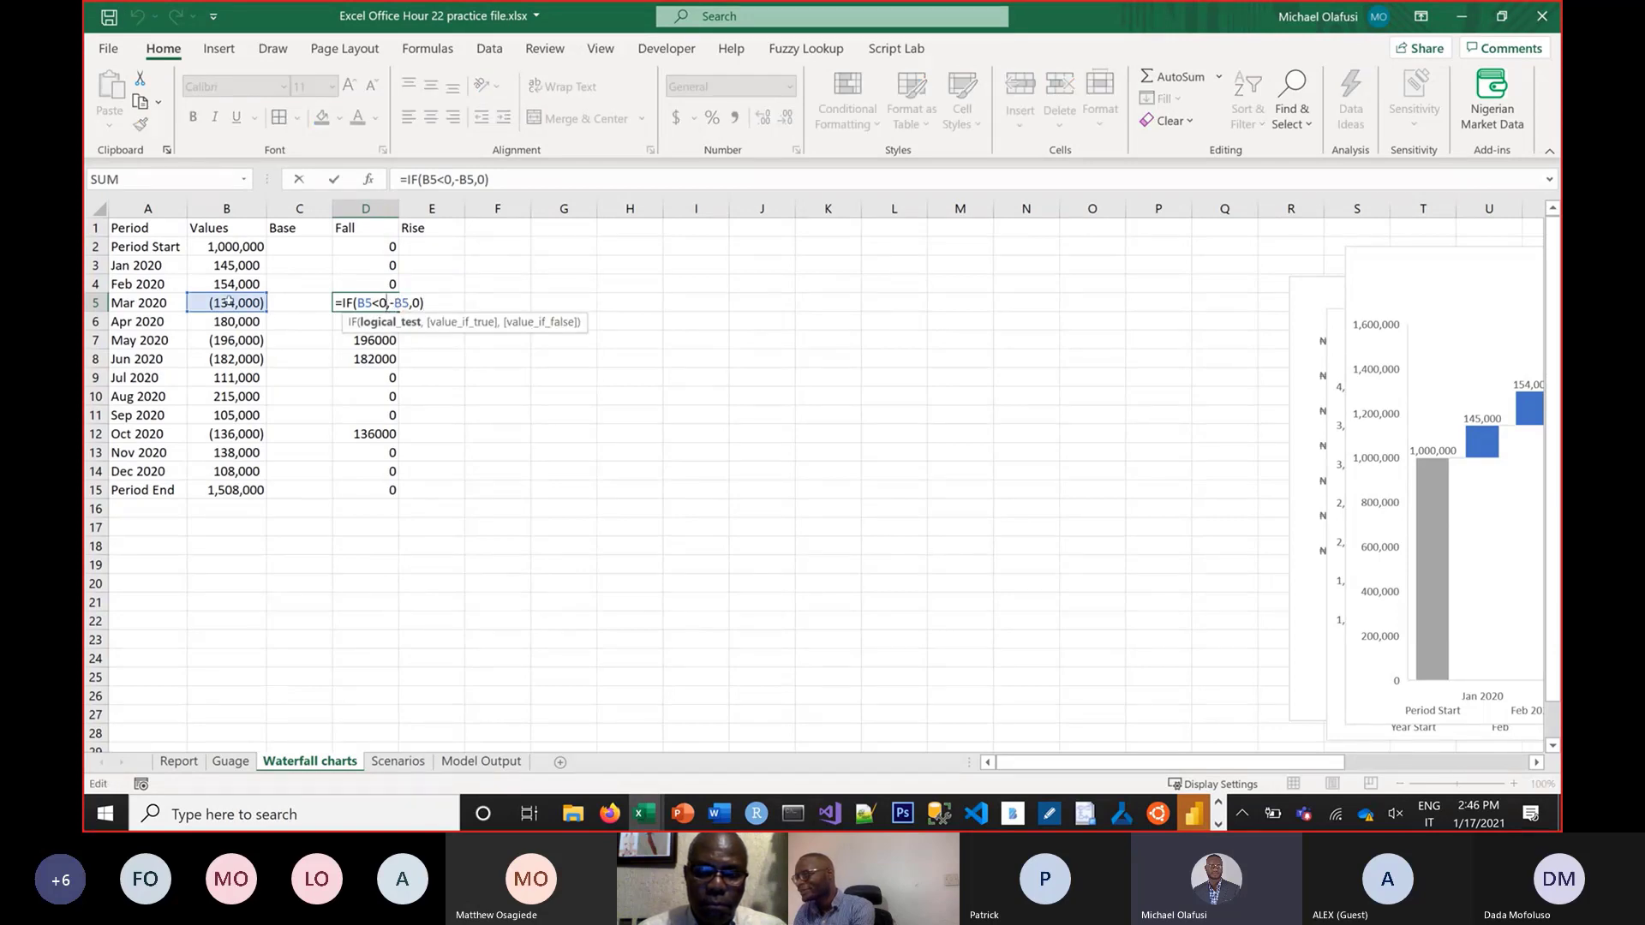
key("ctrl+Return")
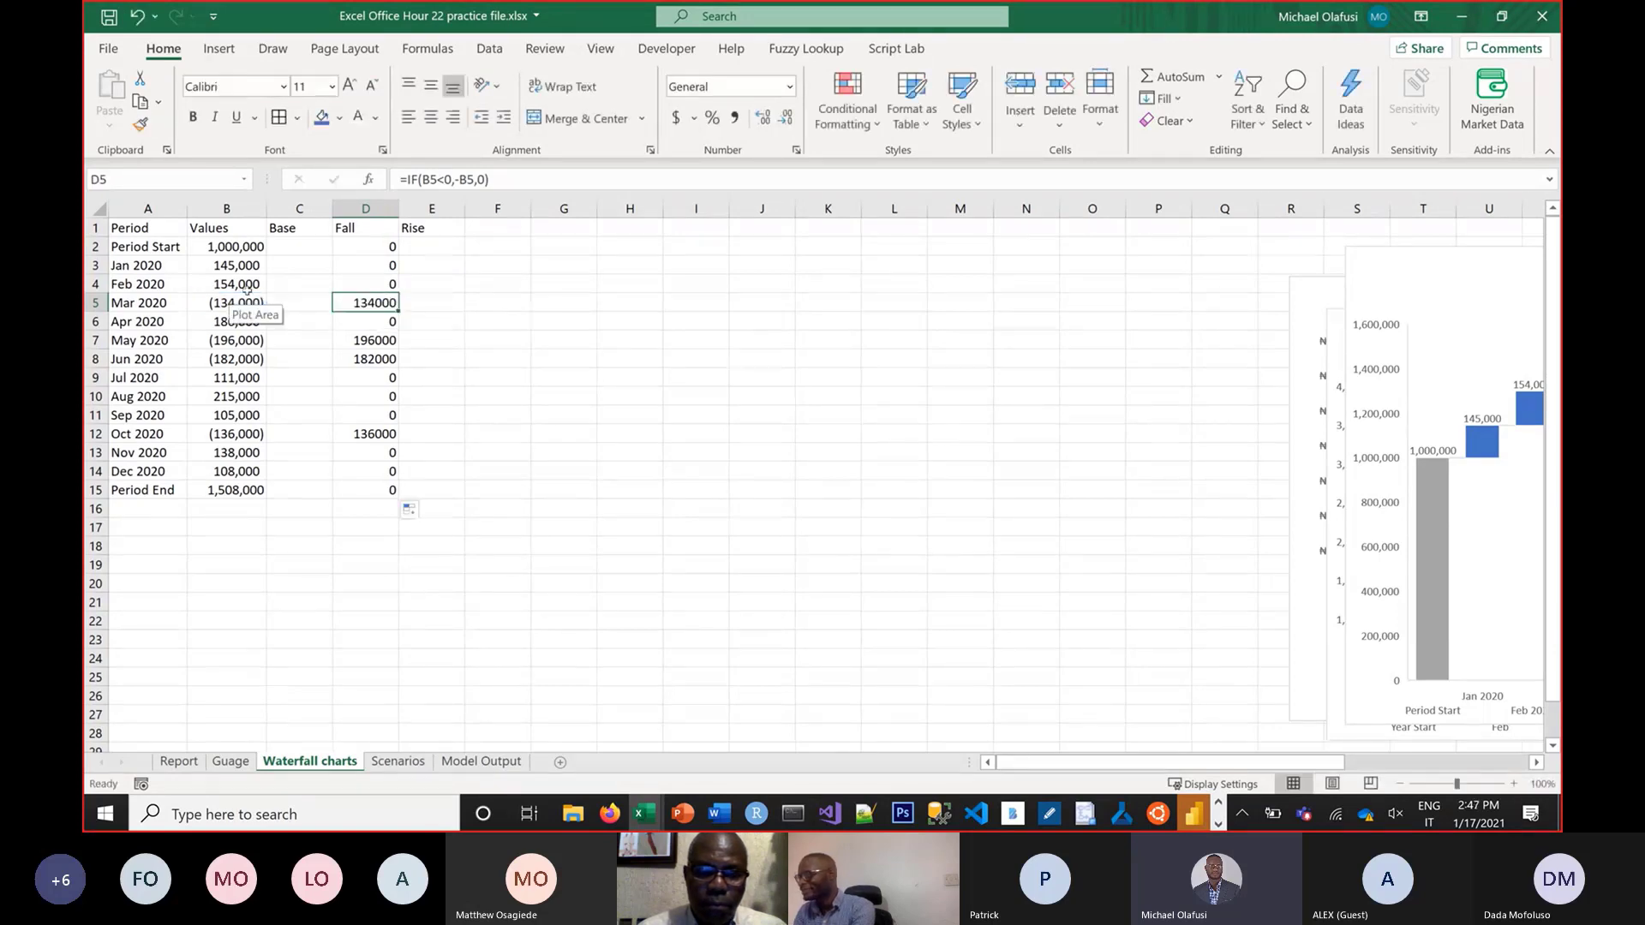
Enter =IF(B2>=0,B2,0) in E2 as the Rise formula for the Period Start row
left_click(413, 245)
type("=i")
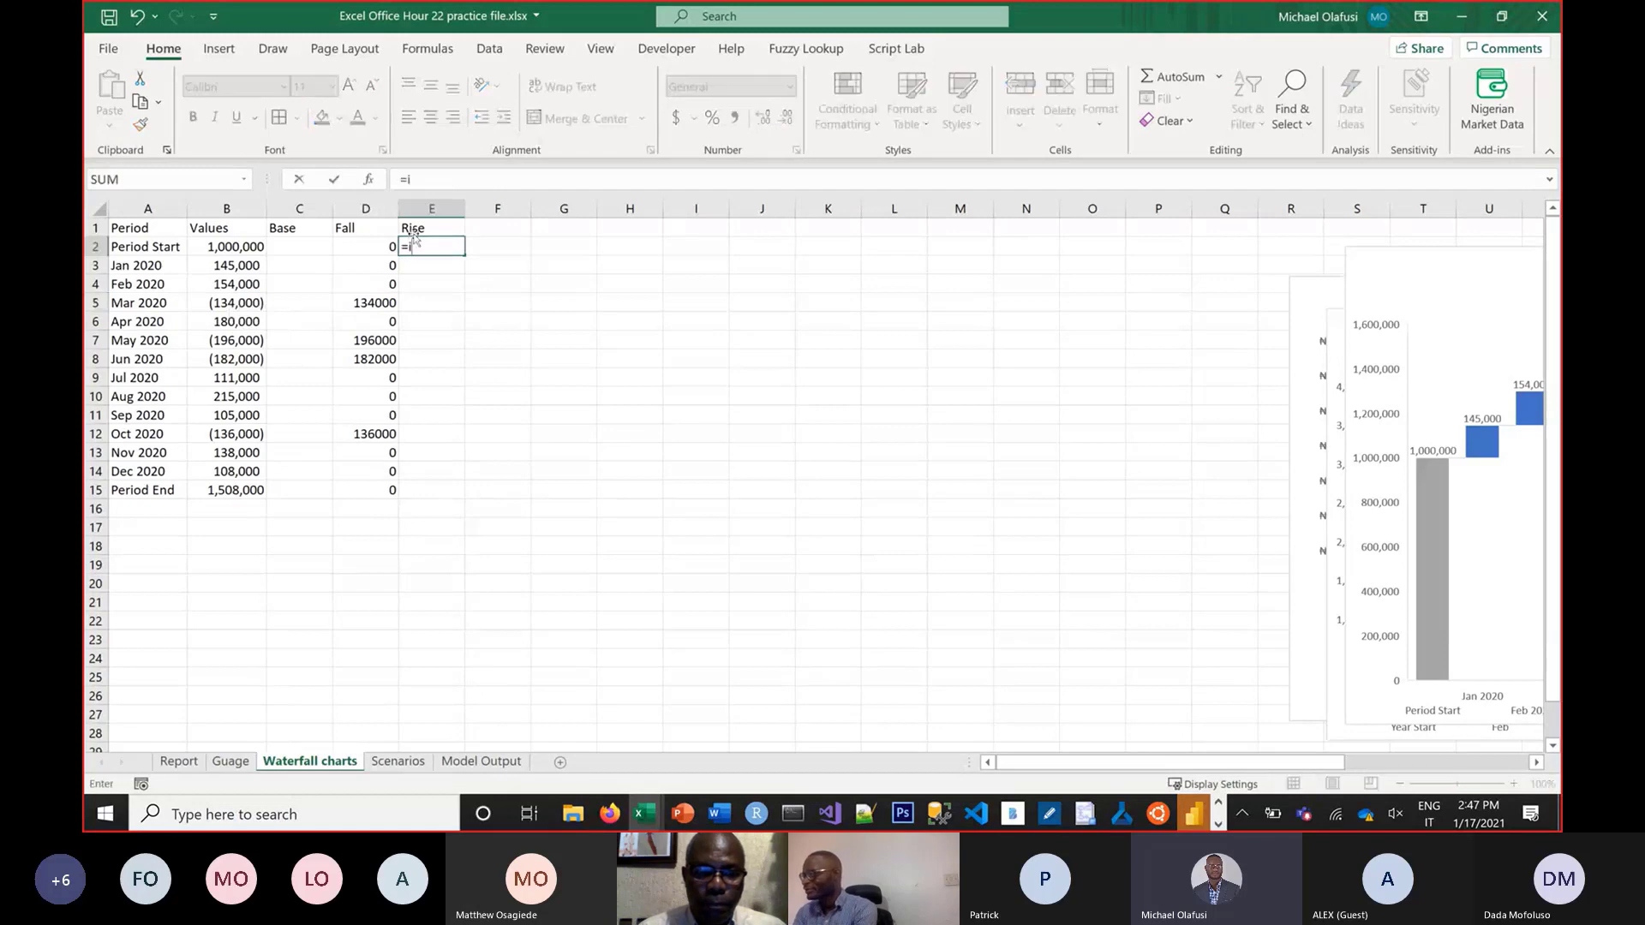
type("f")
key("Tab")
left_click(234, 247)
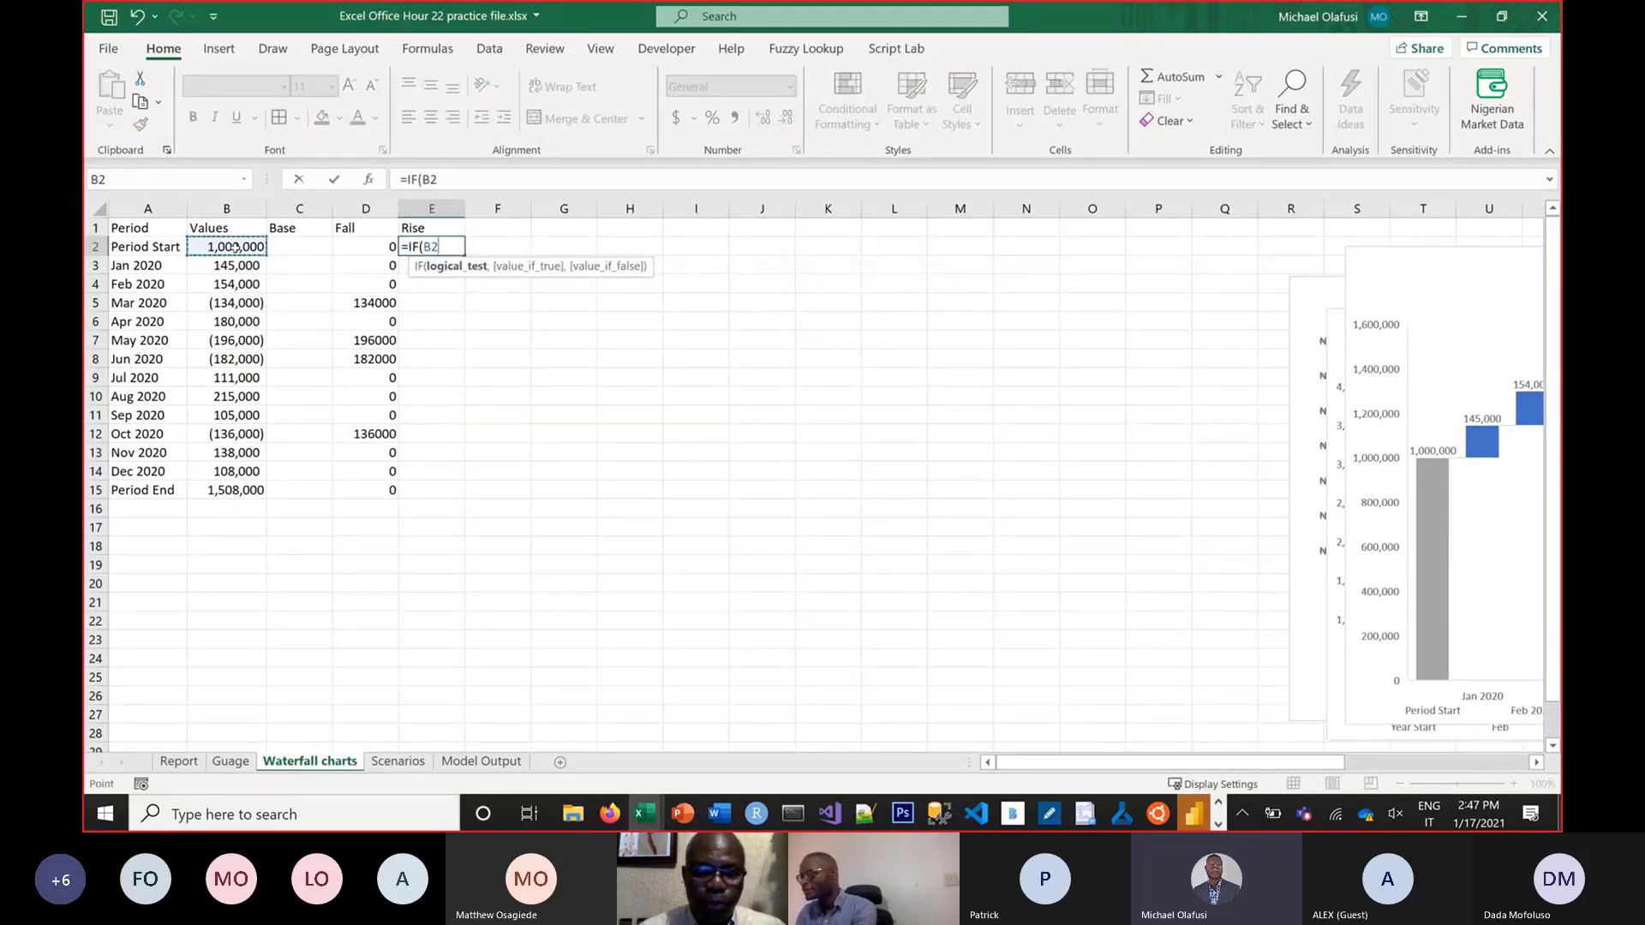
type(">=0")
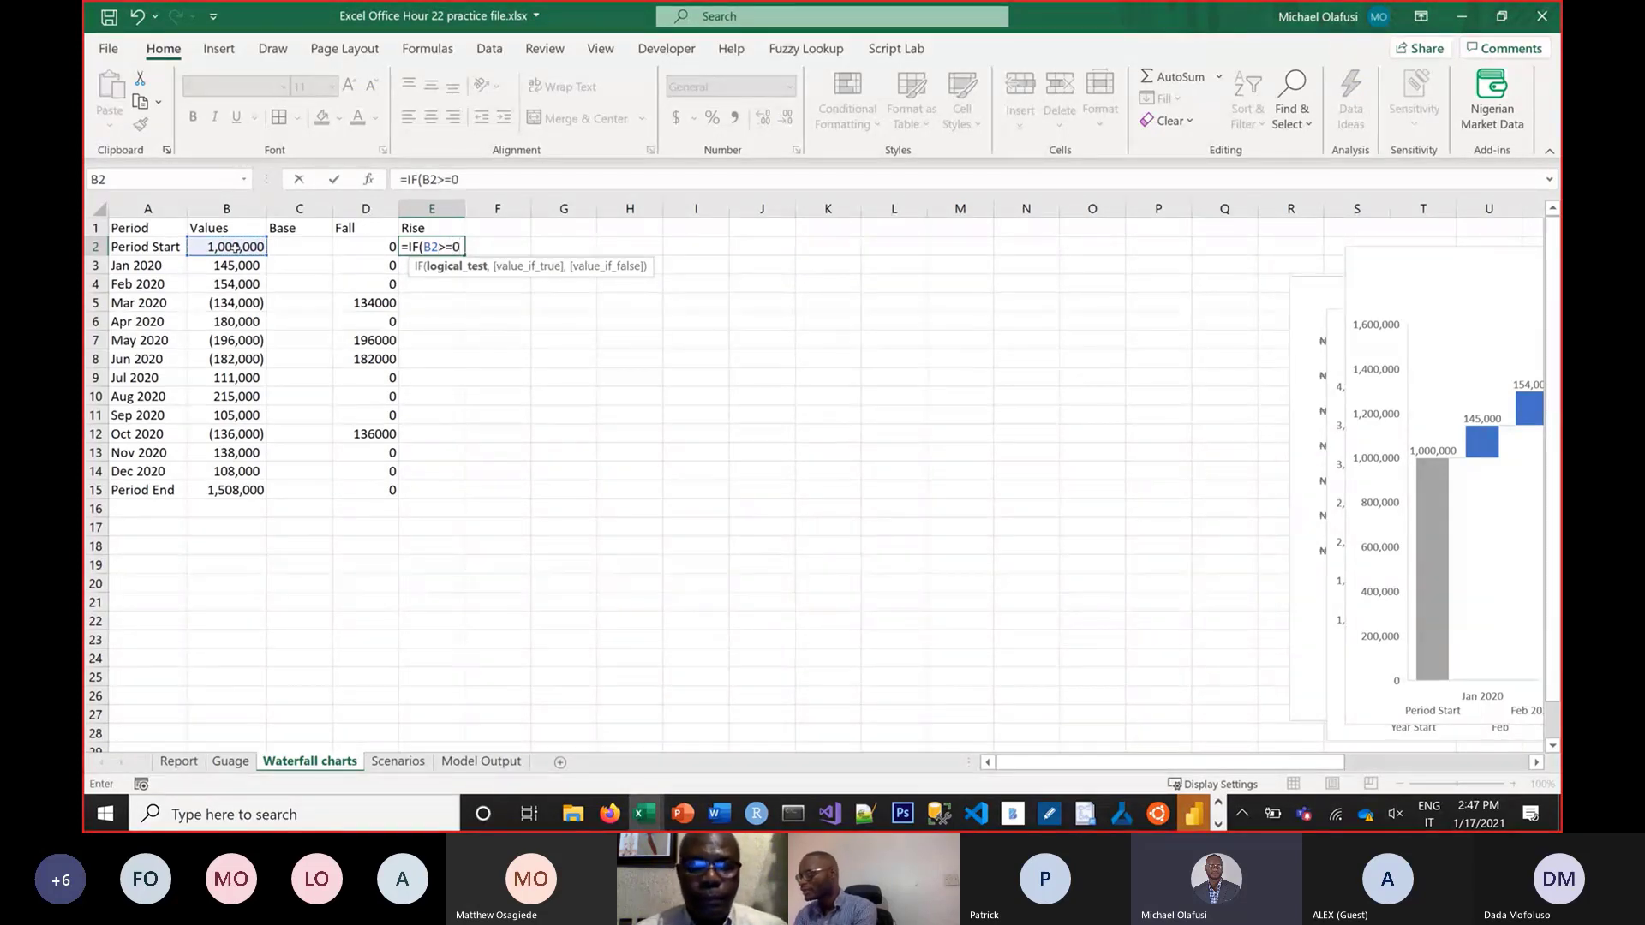
type(",")
left_click(235, 247)
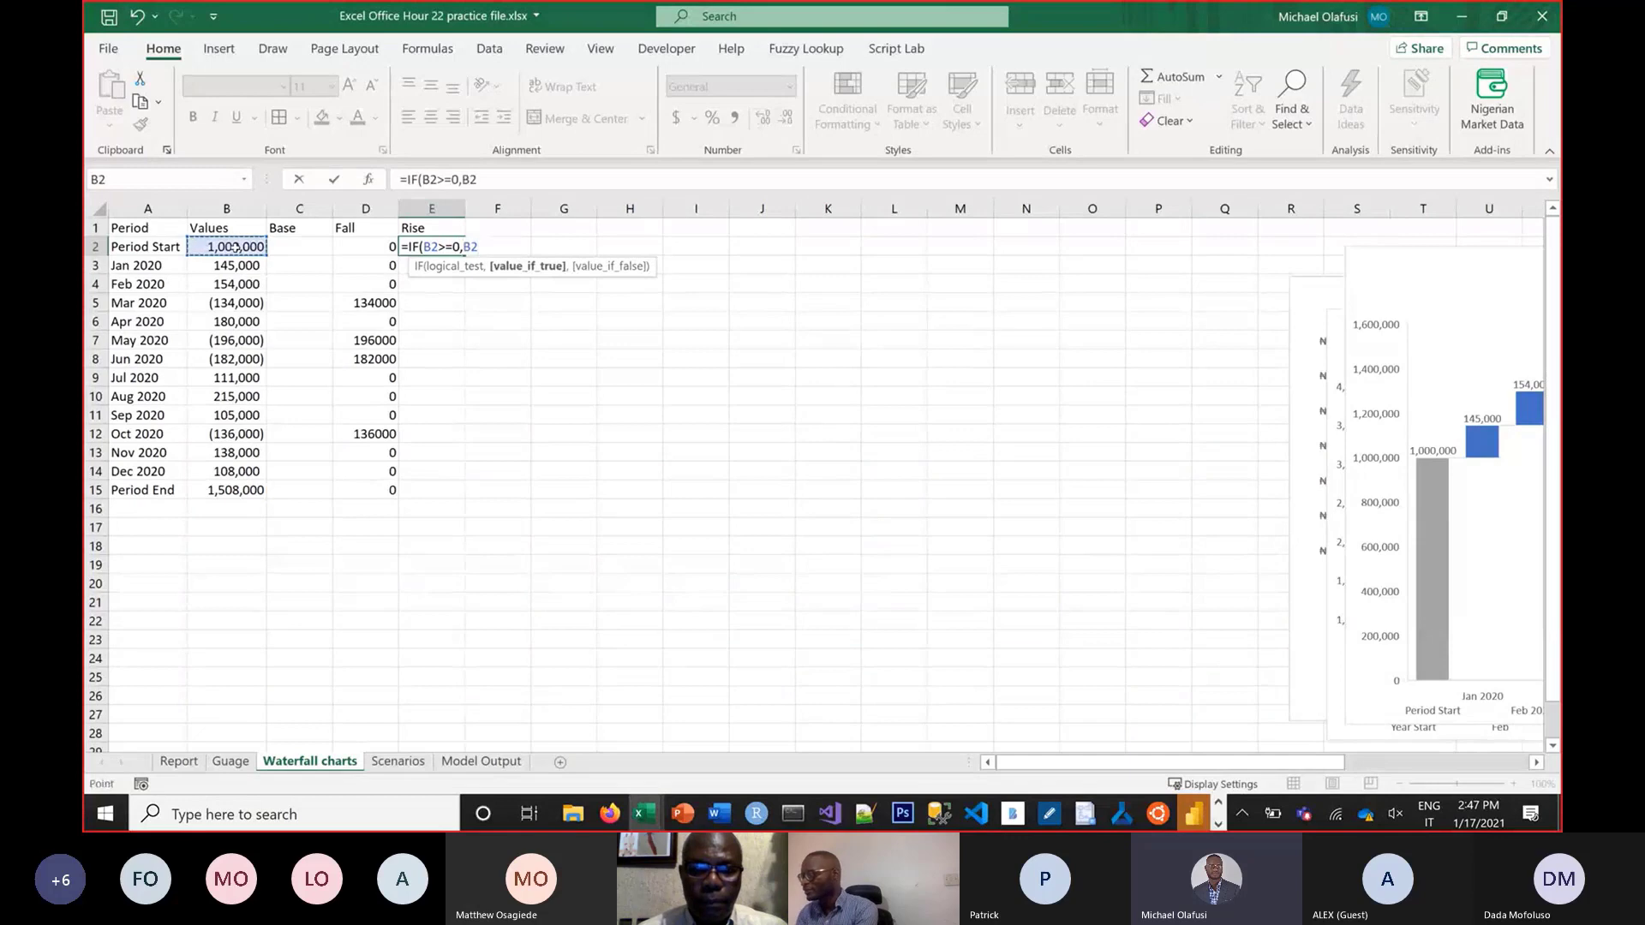
type(",0)")
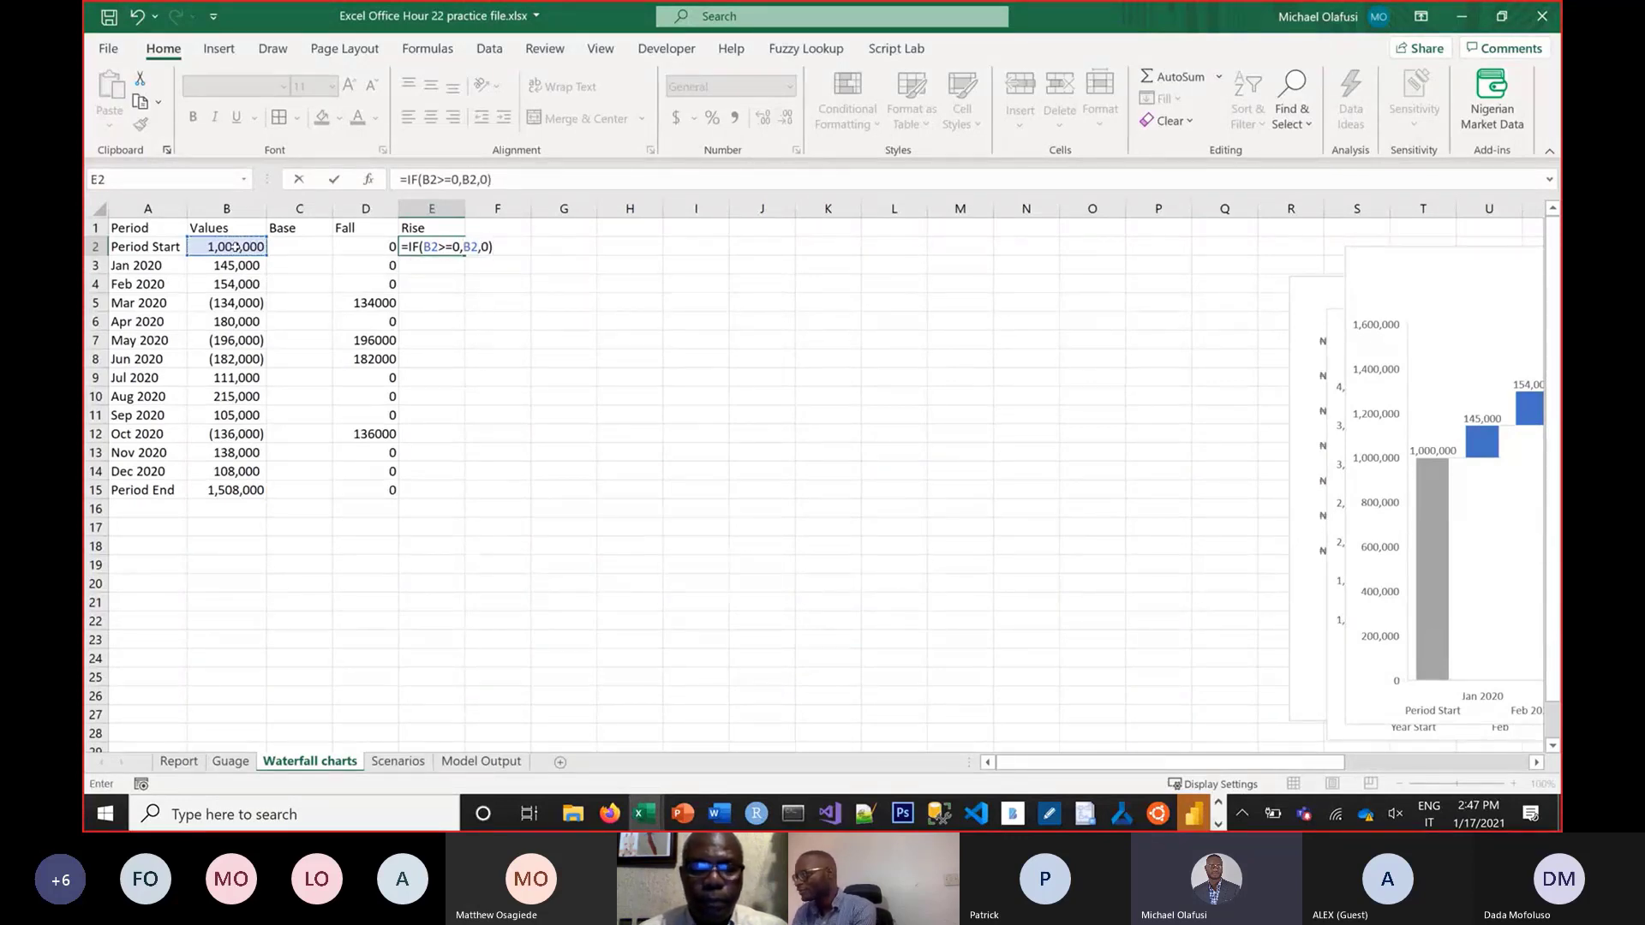
key("Return")
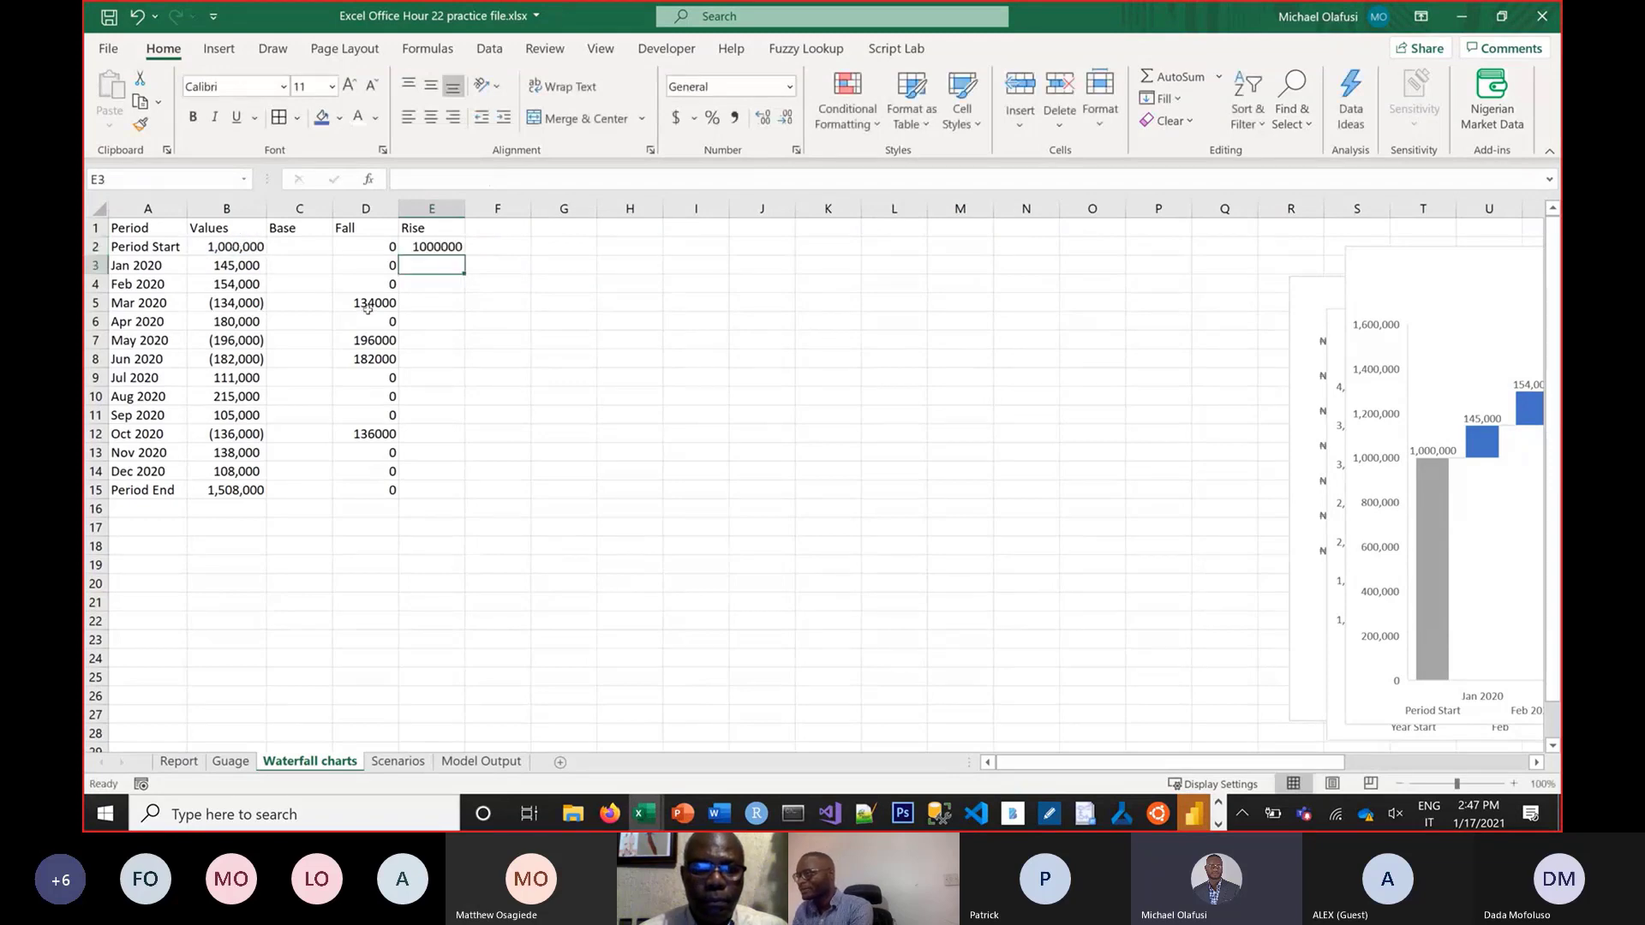
Enlarge the sheet view to 115% and widen the Fall and Rise columns
scroll(367, 308, "up", 1, "ctrl")
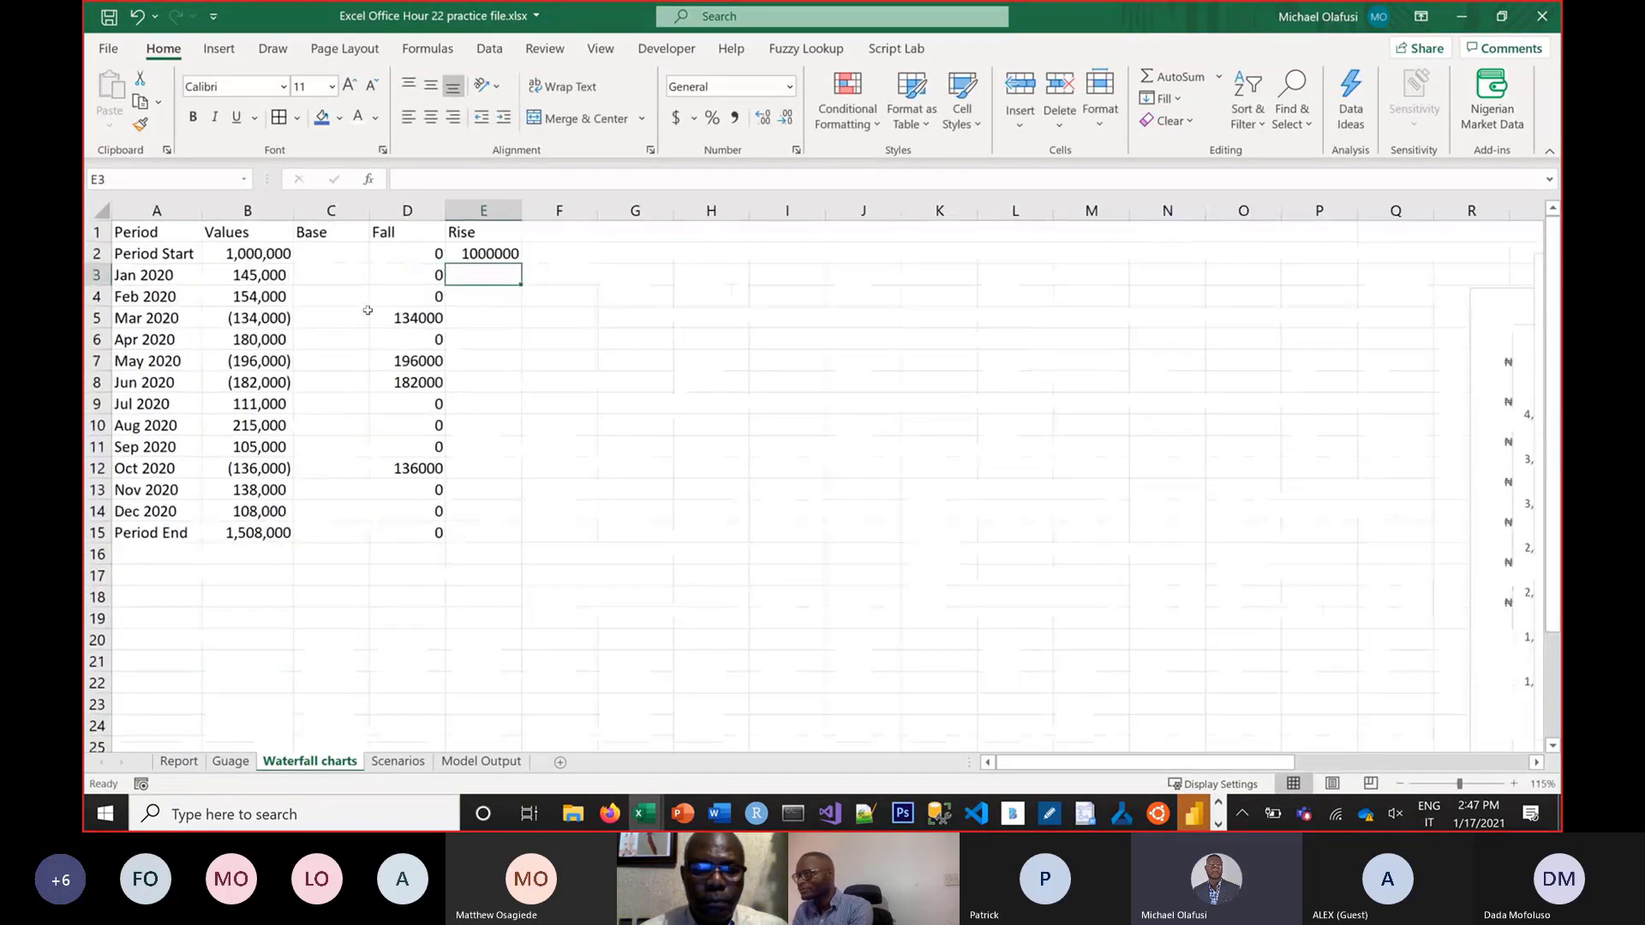
left_click(409, 232)
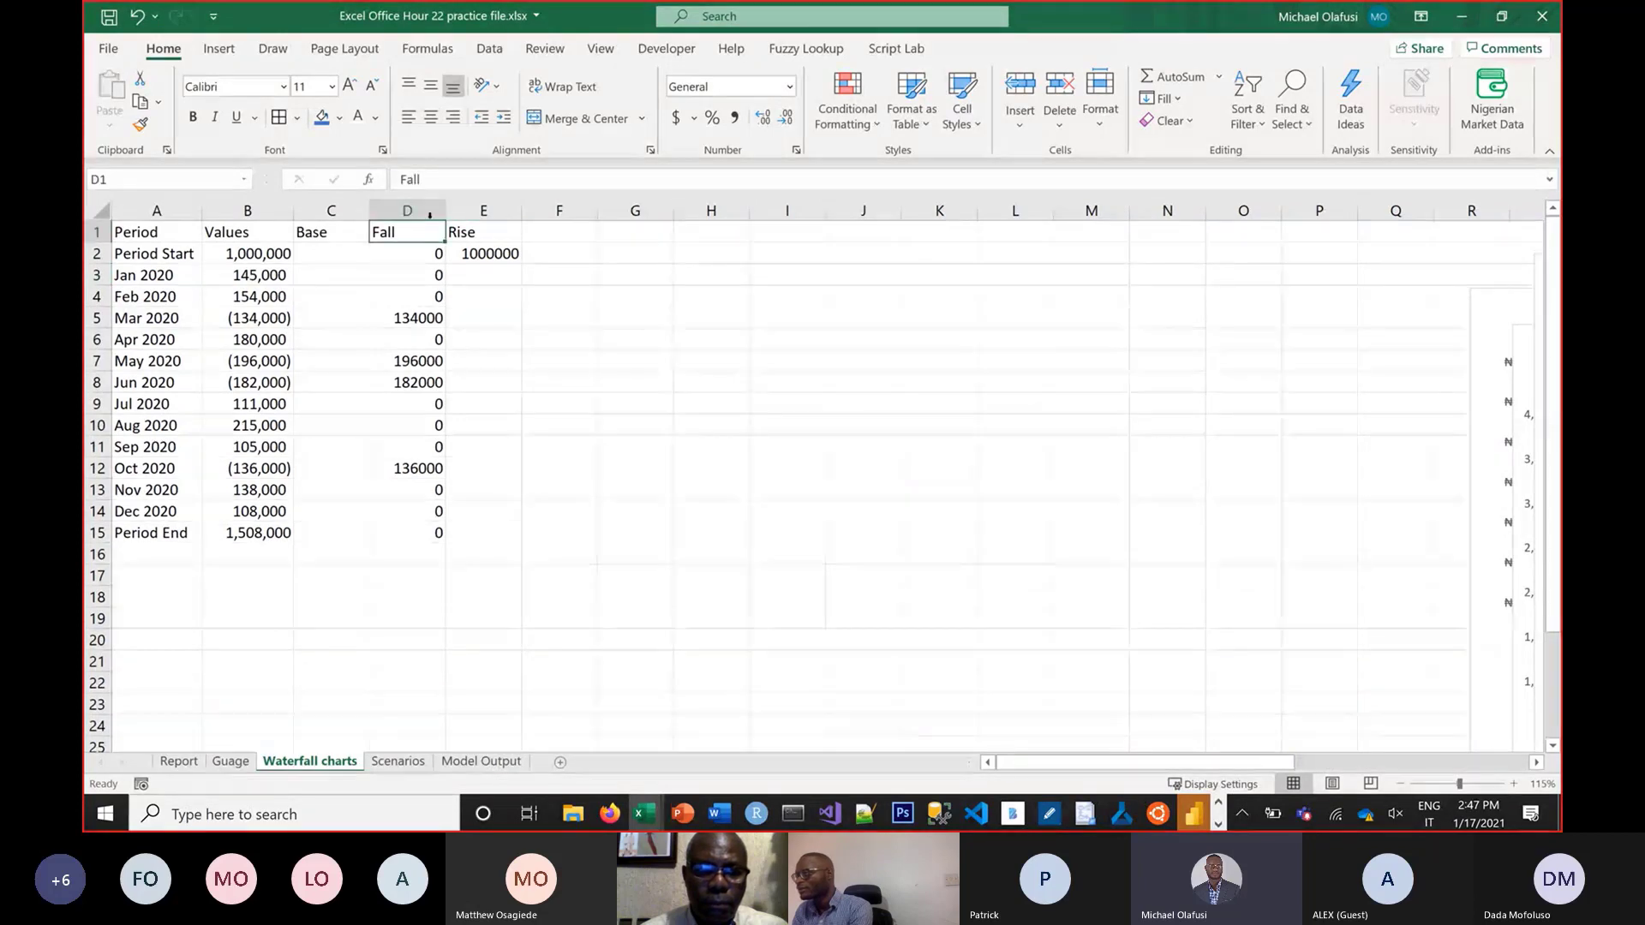
left_click_drag(439, 210, 573, 214)
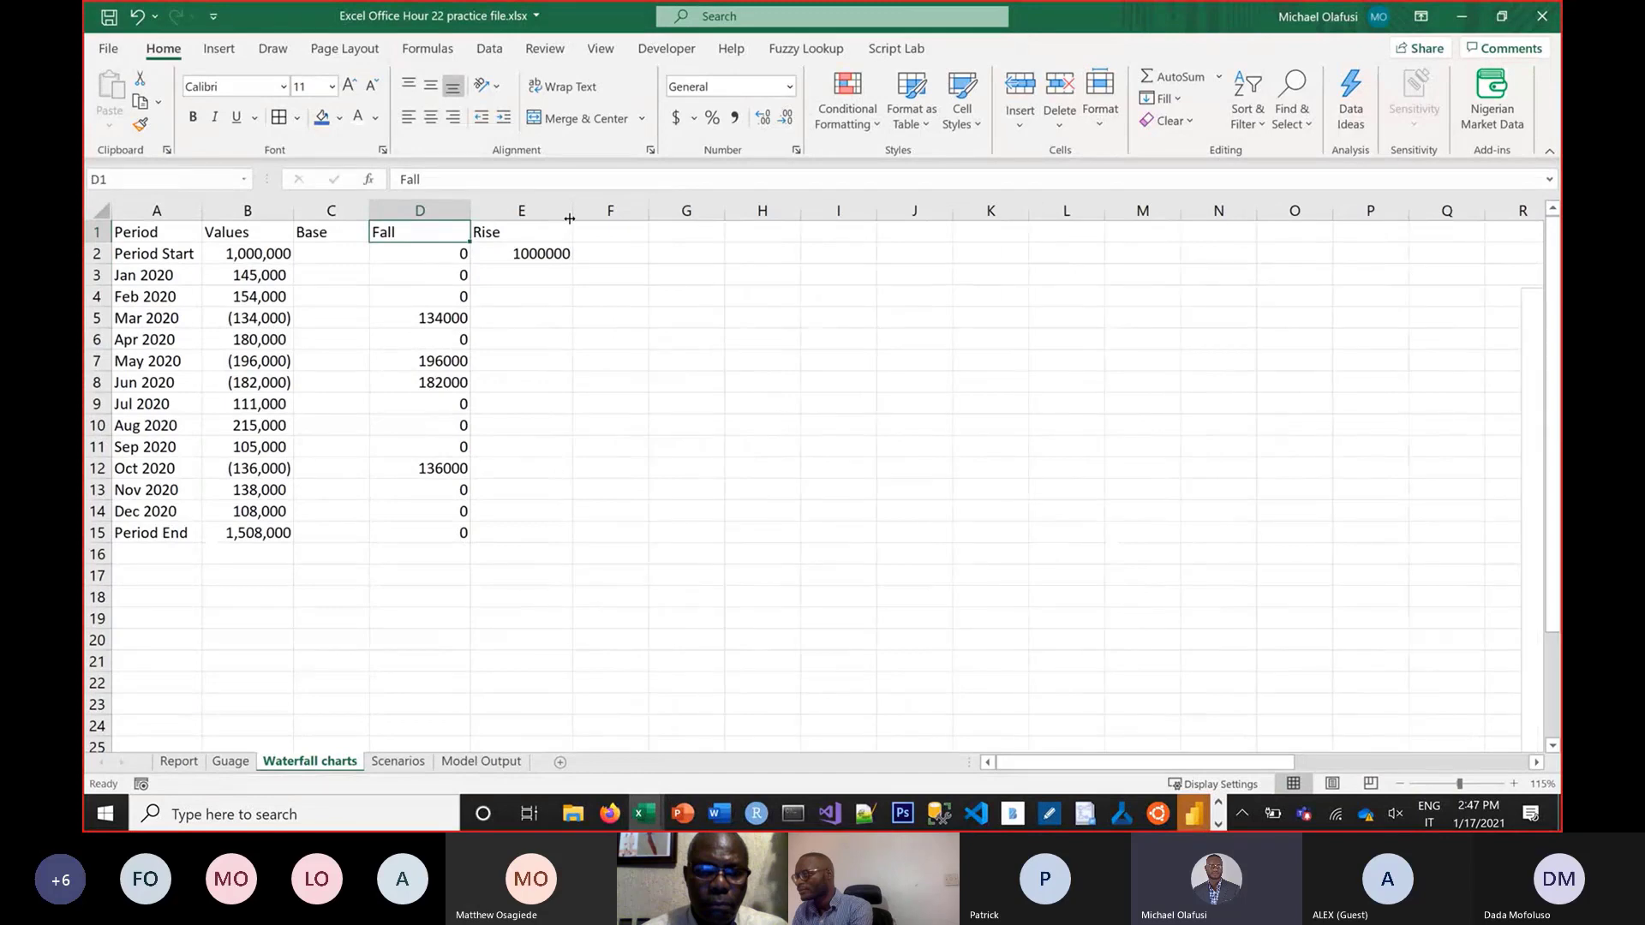
Display the formula of D15 as text in D16 with FORMULATEXT and widen column D to fit it
left_click(440, 538)
left_click(439, 550)
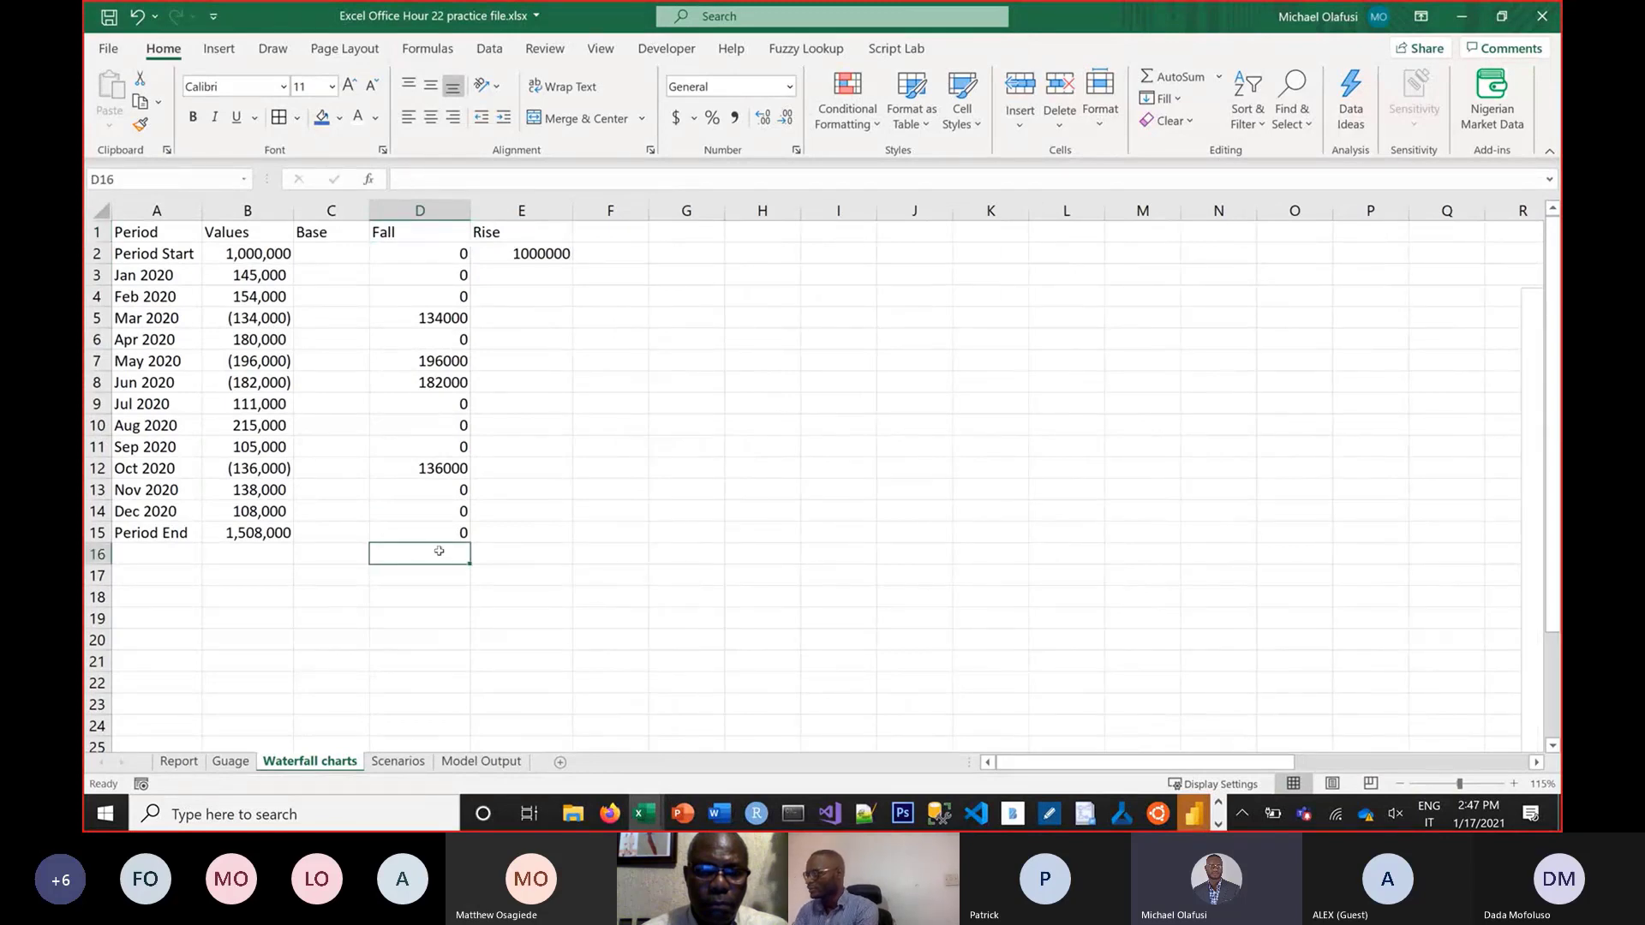
type("=formu")
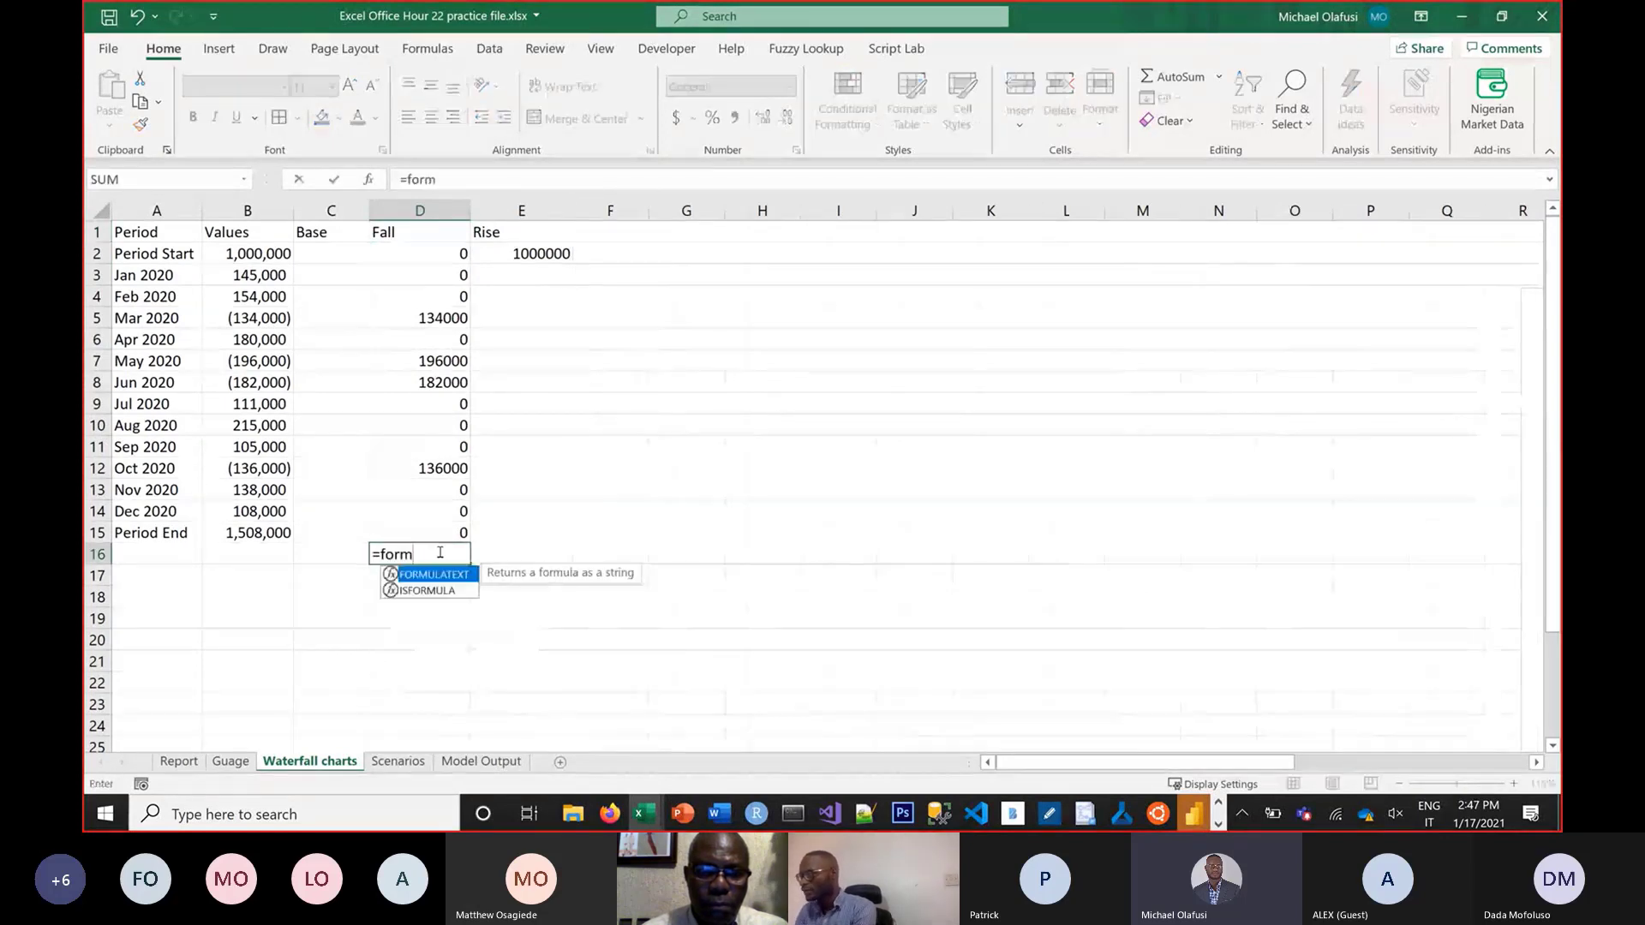
key("Tab")
left_click(449, 532)
key("Return")
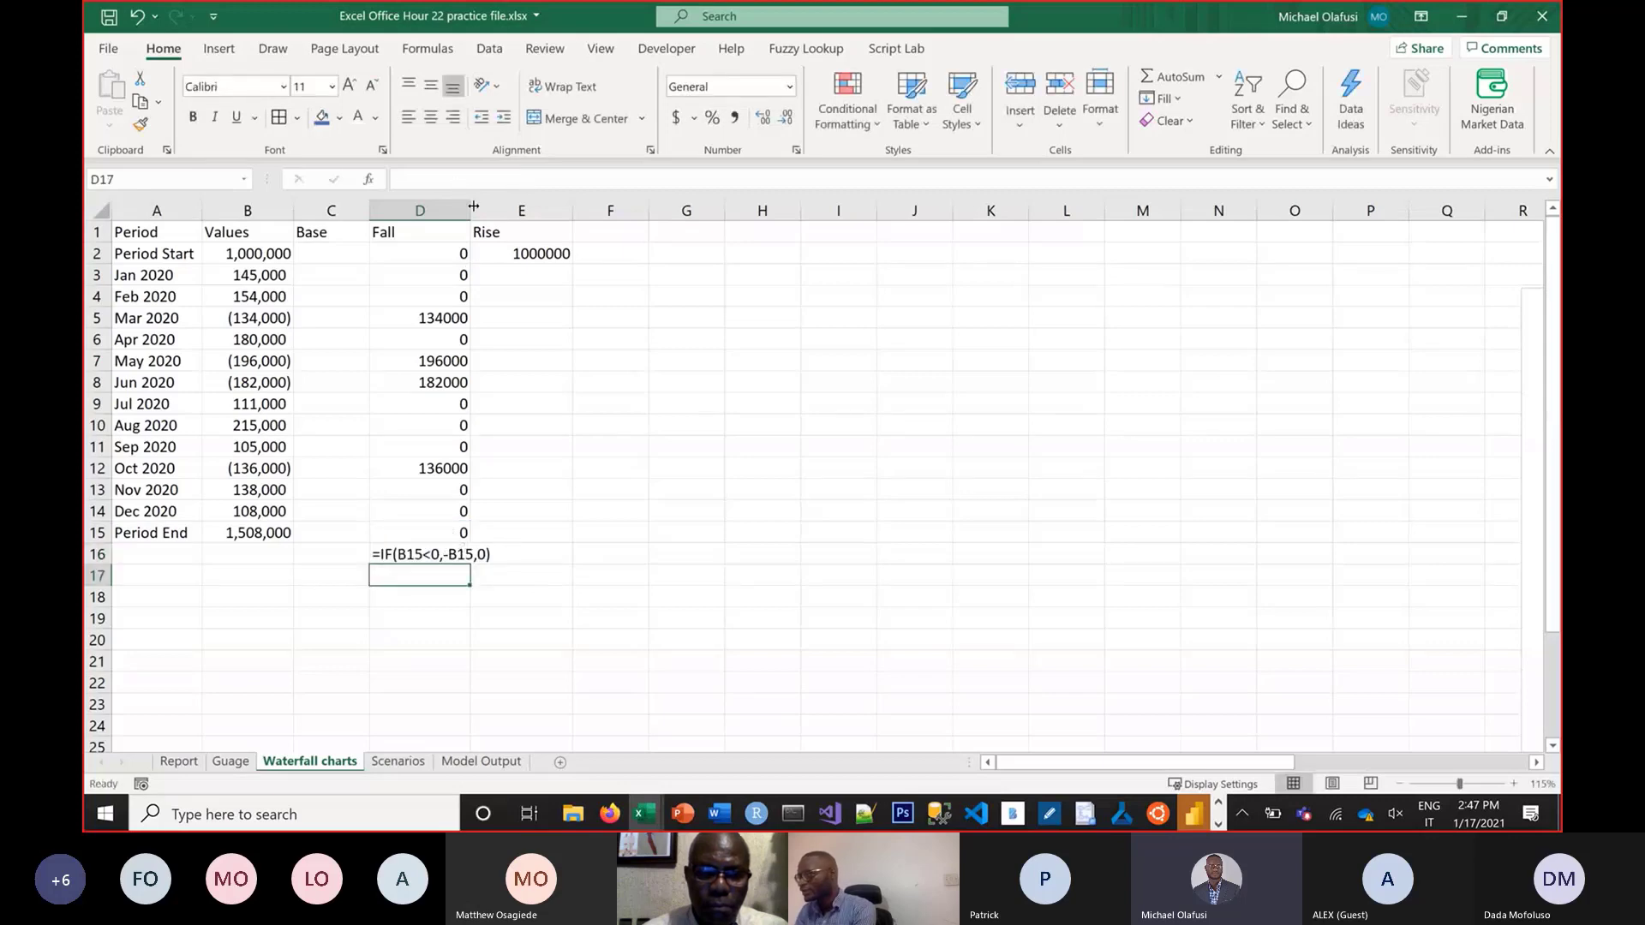
left_click_drag(473, 207, 507, 209)
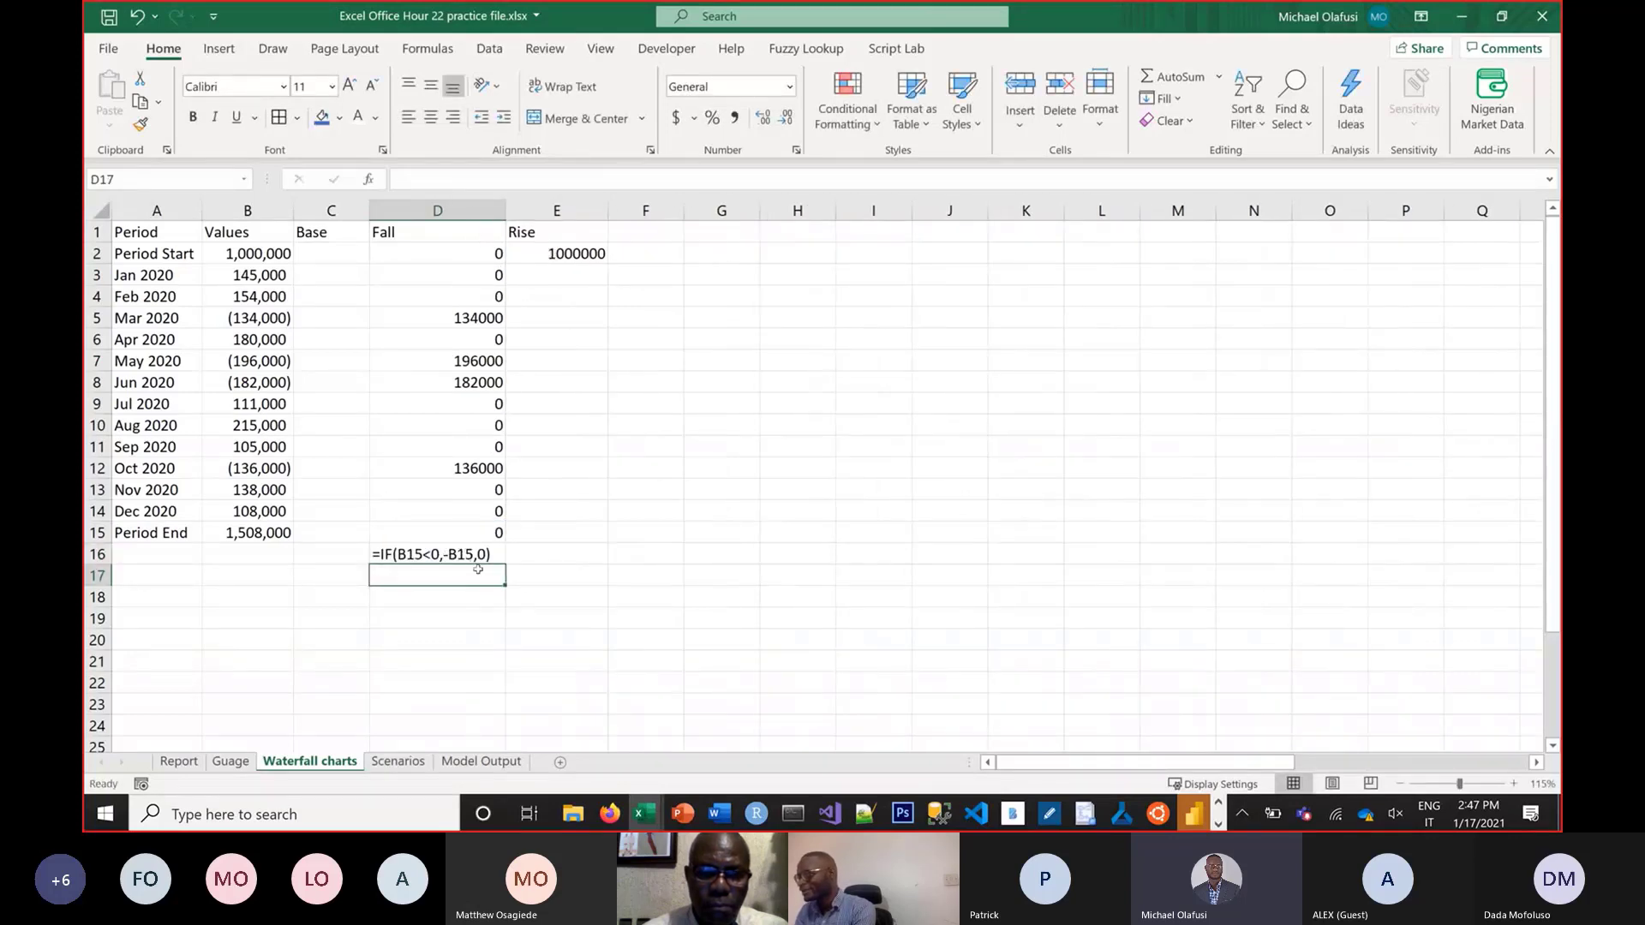
Copy the FORMULATEXT formula from D16 to the neighbouring cells C16 and E16
left_click(480, 555)
left_click_drag(506, 565, 319, 565)
left_click(502, 557)
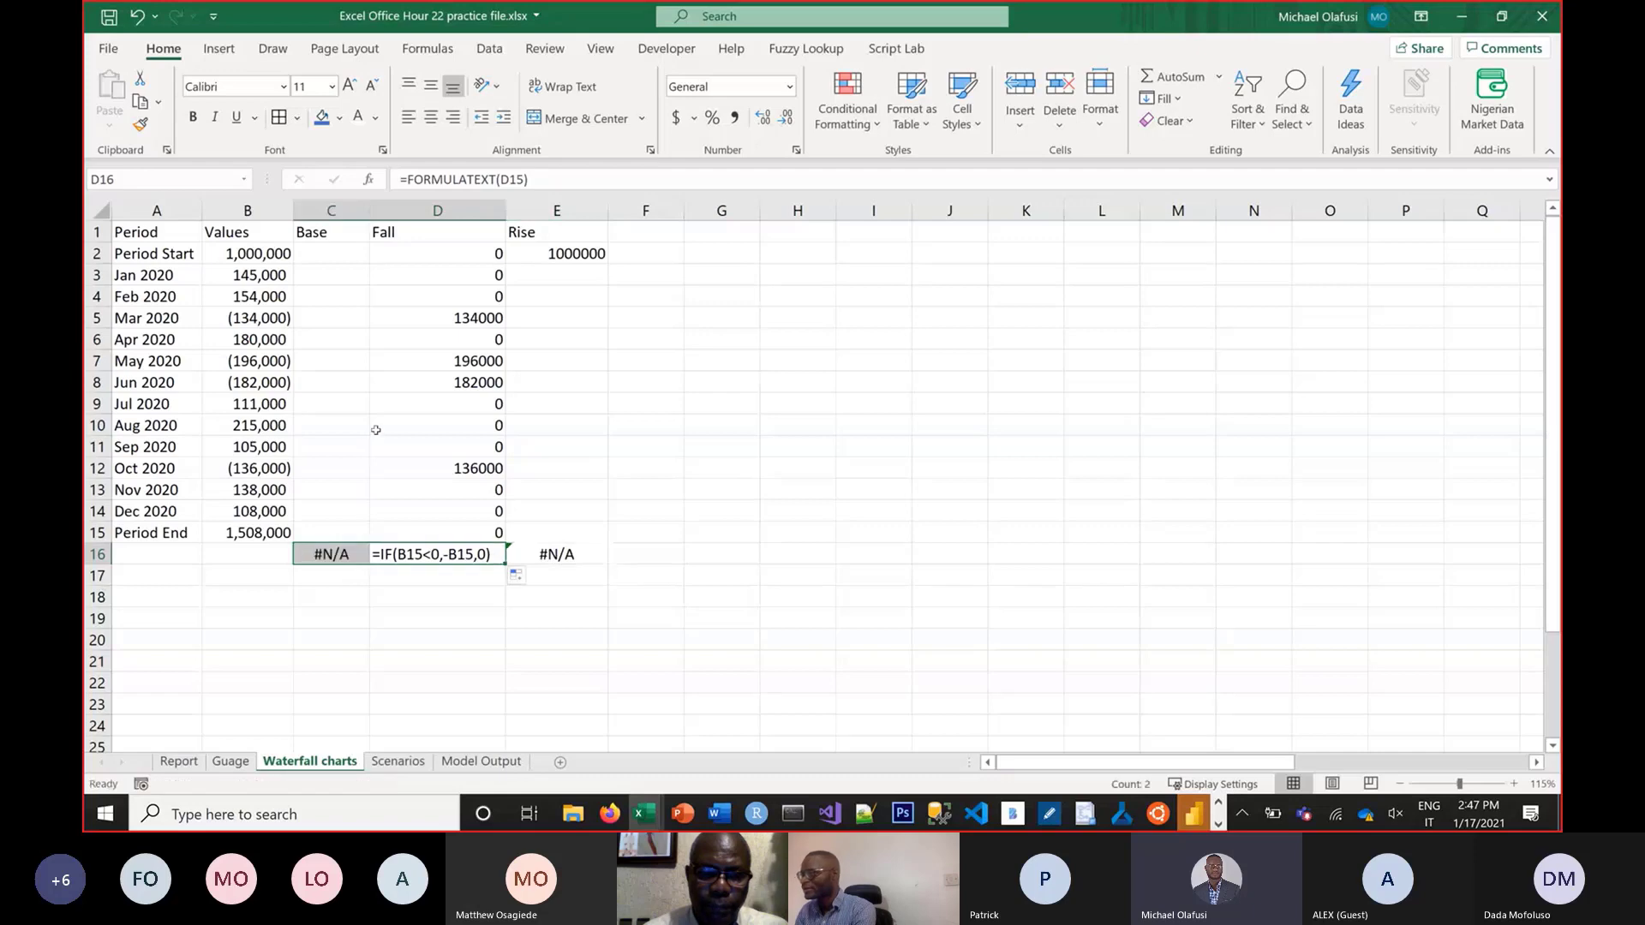
Copy the Rise formula from E2 down through the Period End row, E15
left_click(445, 425)
left_click(588, 254)
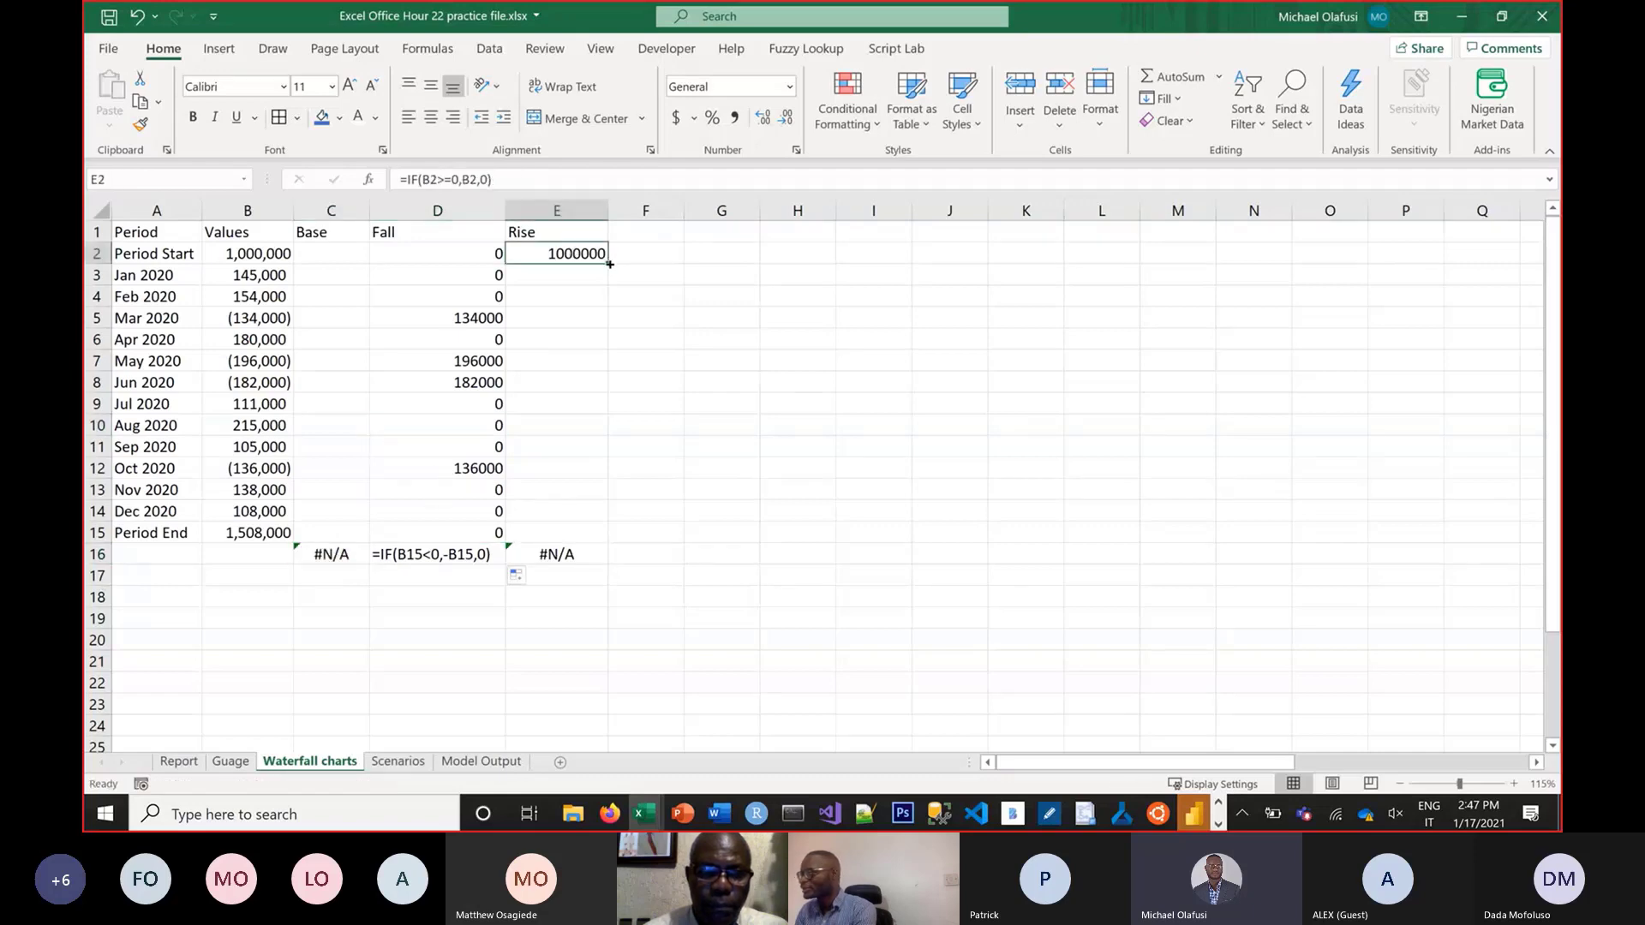
double_click(609, 265)
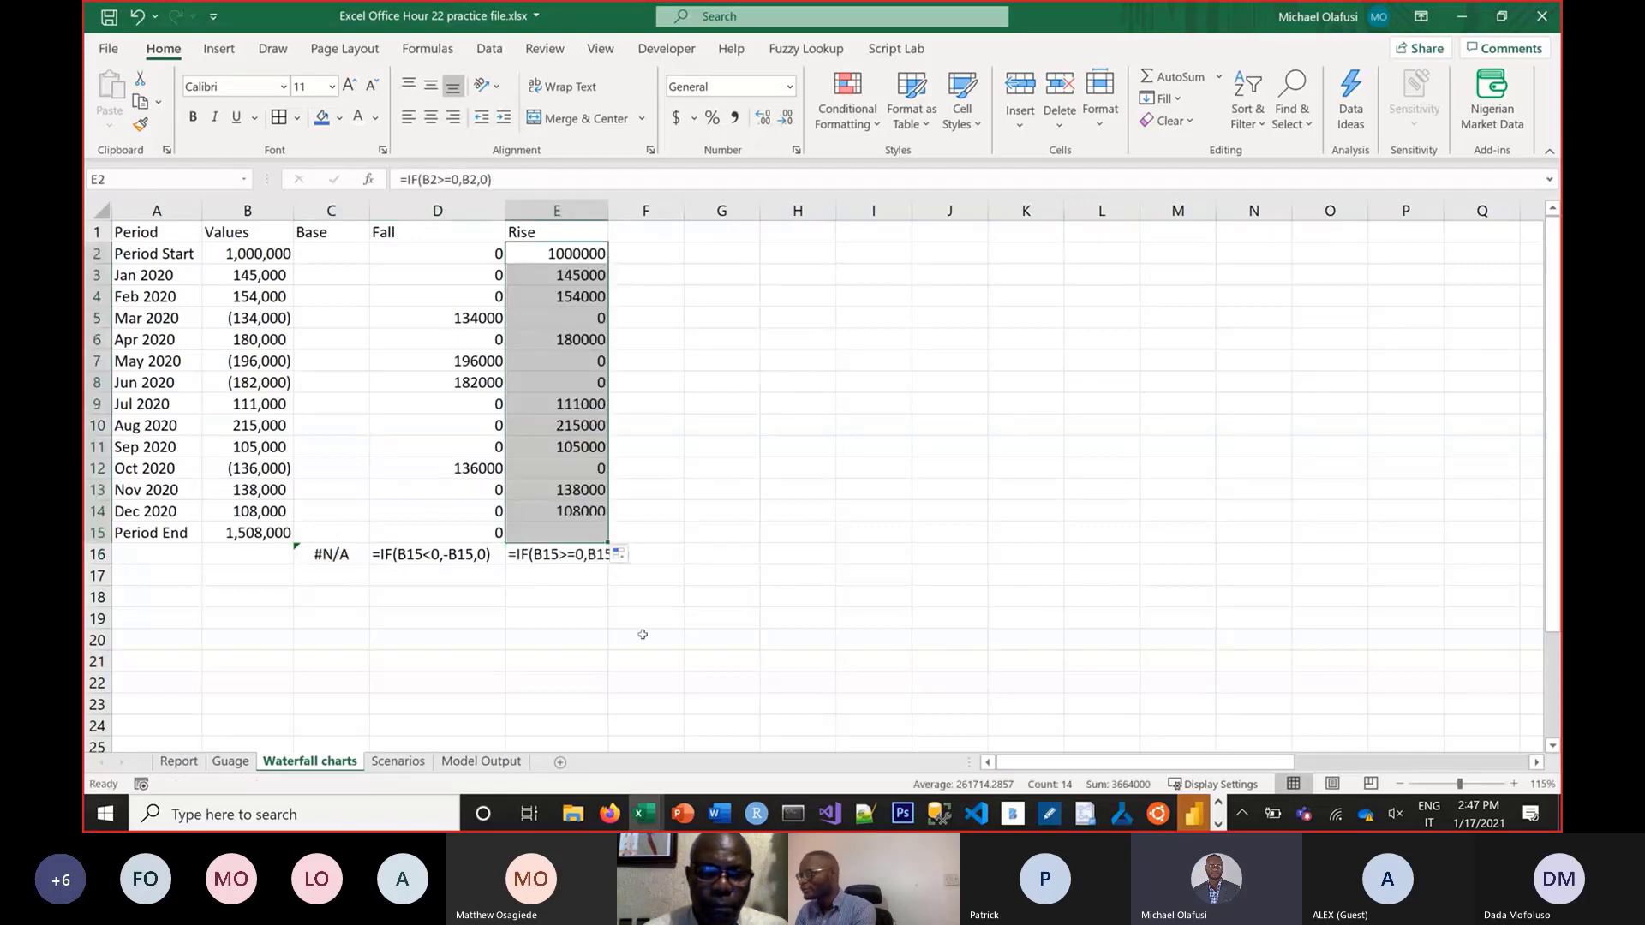
Fit the Rise column to its contents and review the formulas in E2 and D5
double_click(607, 209)
left_click(617, 623)
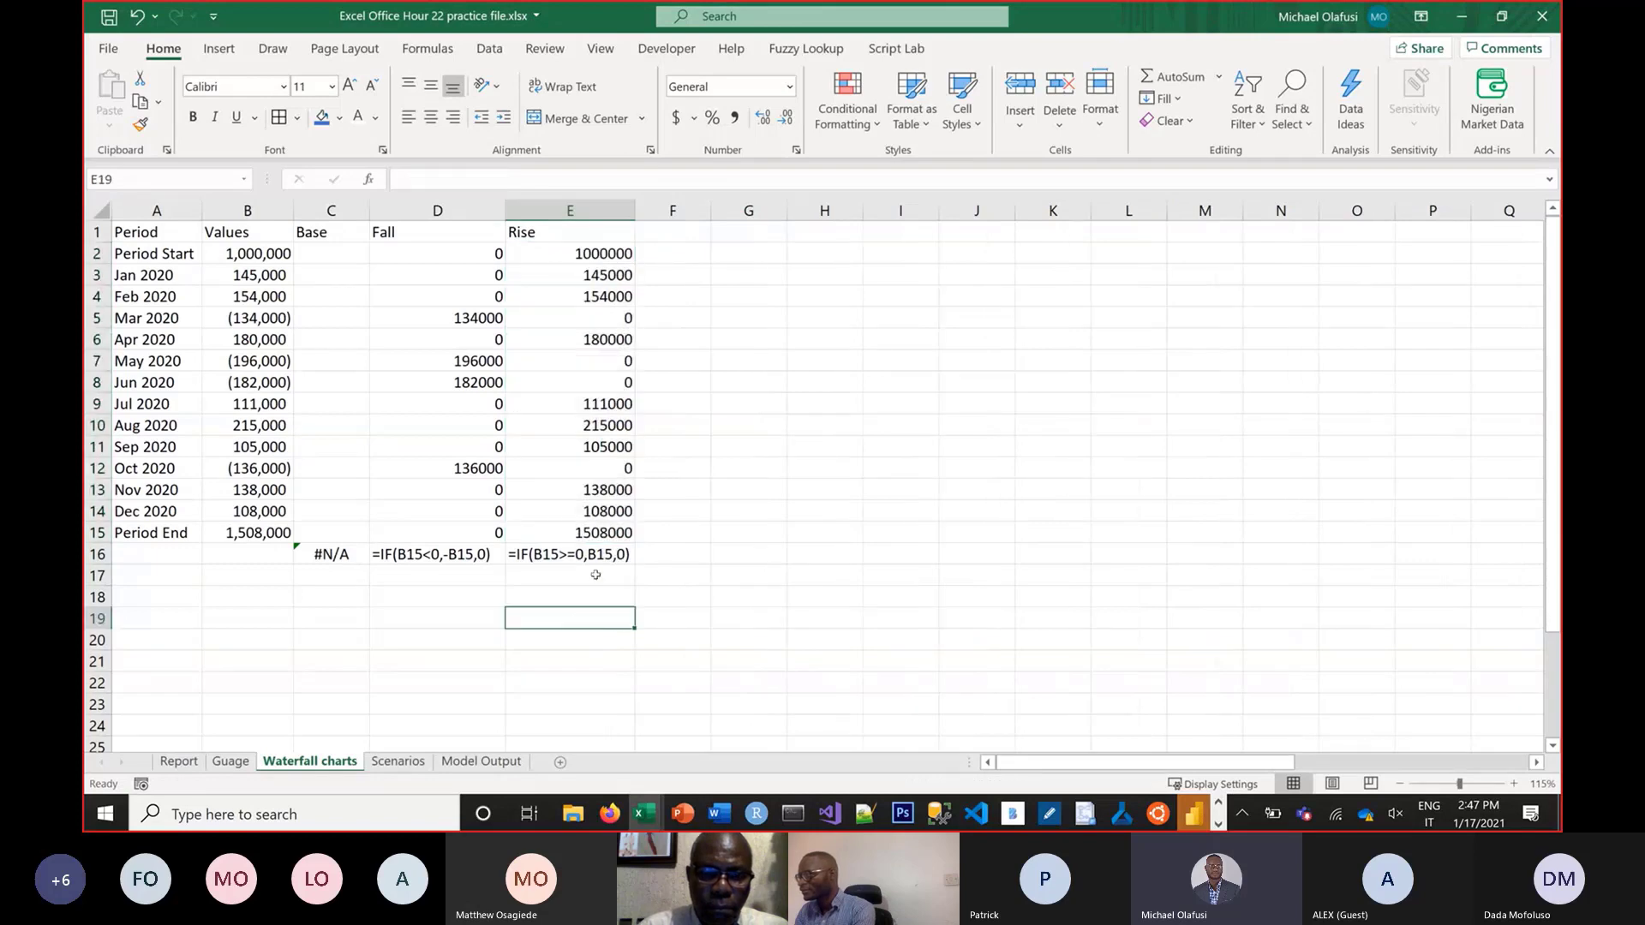
double_click(574, 255)
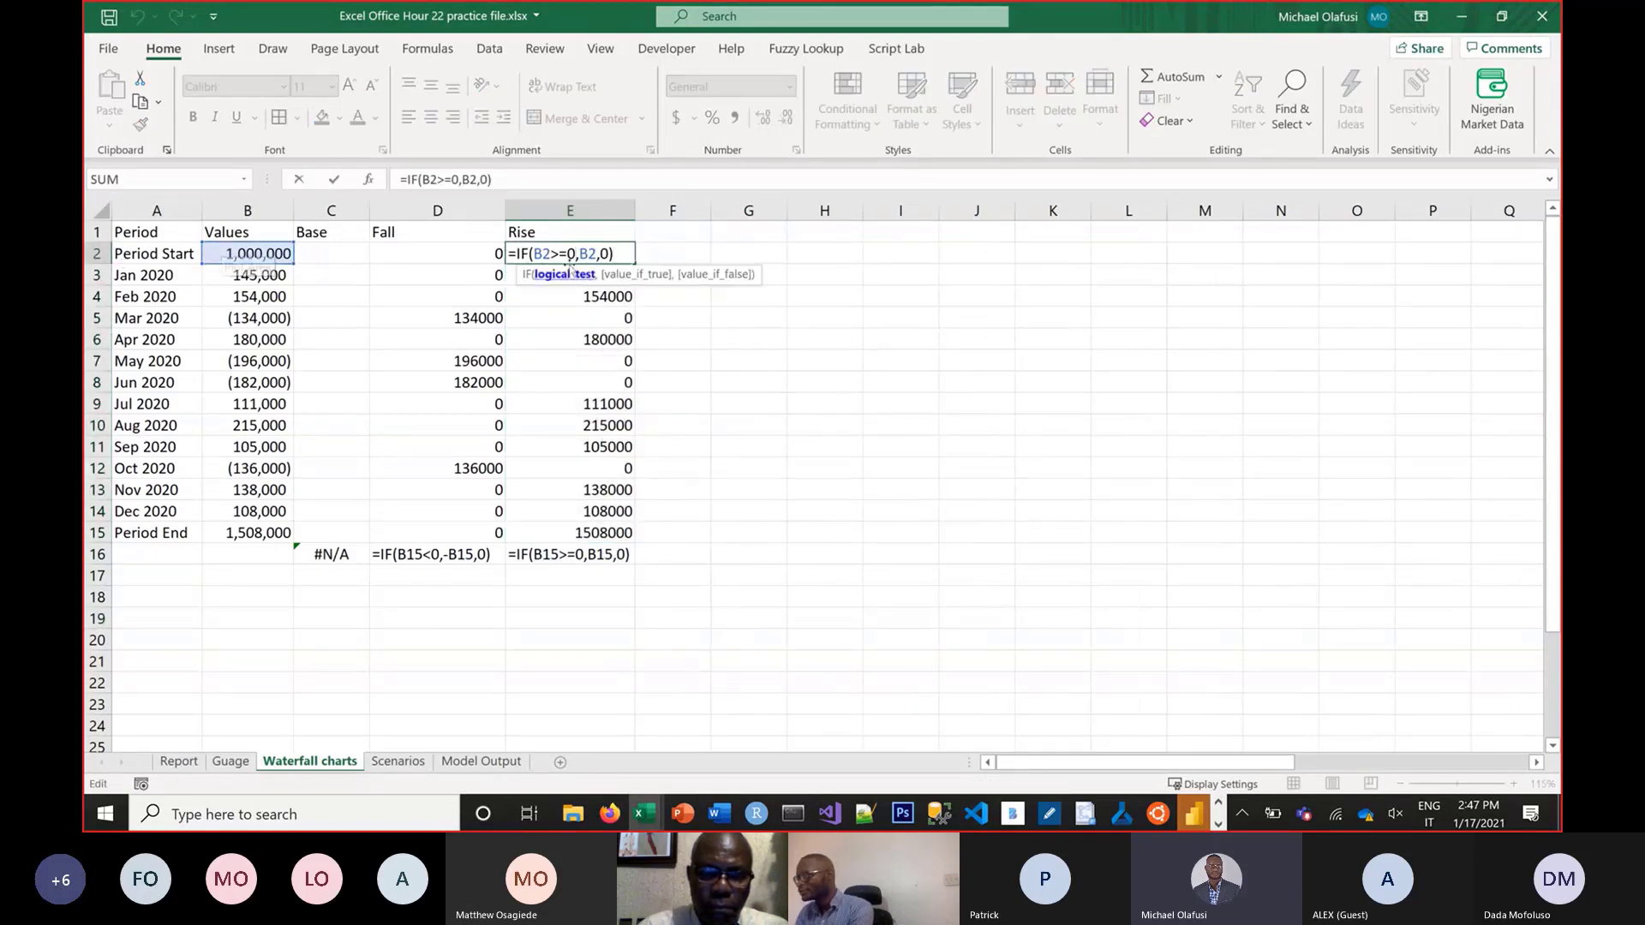
key("Escape")
double_click(430, 318)
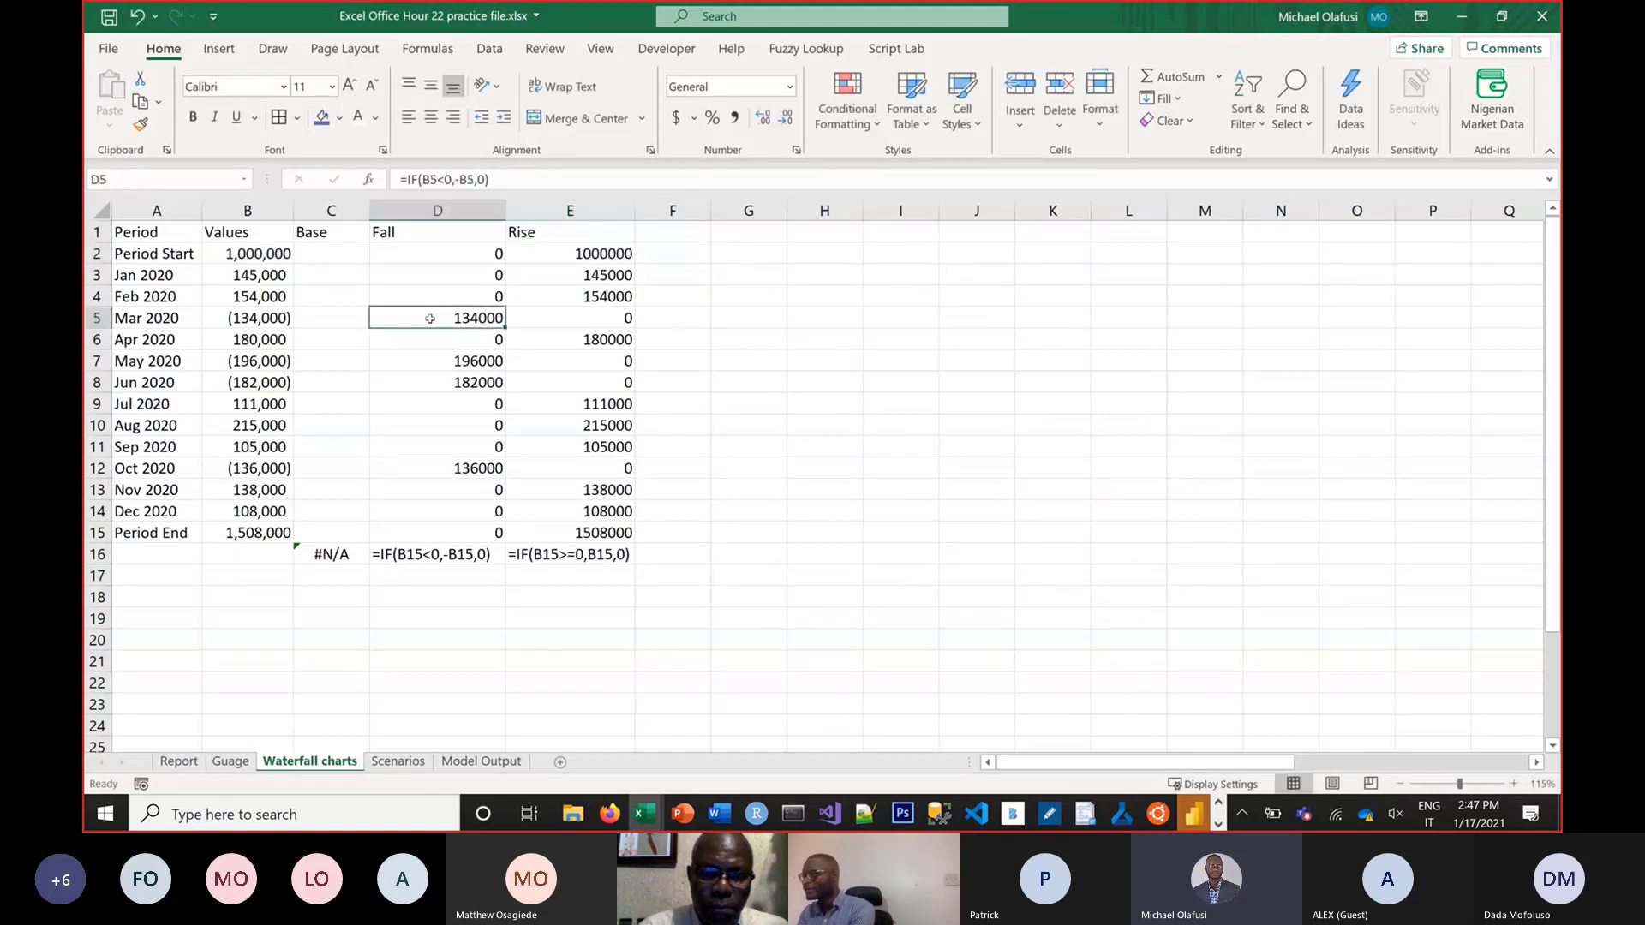
key("Escape")
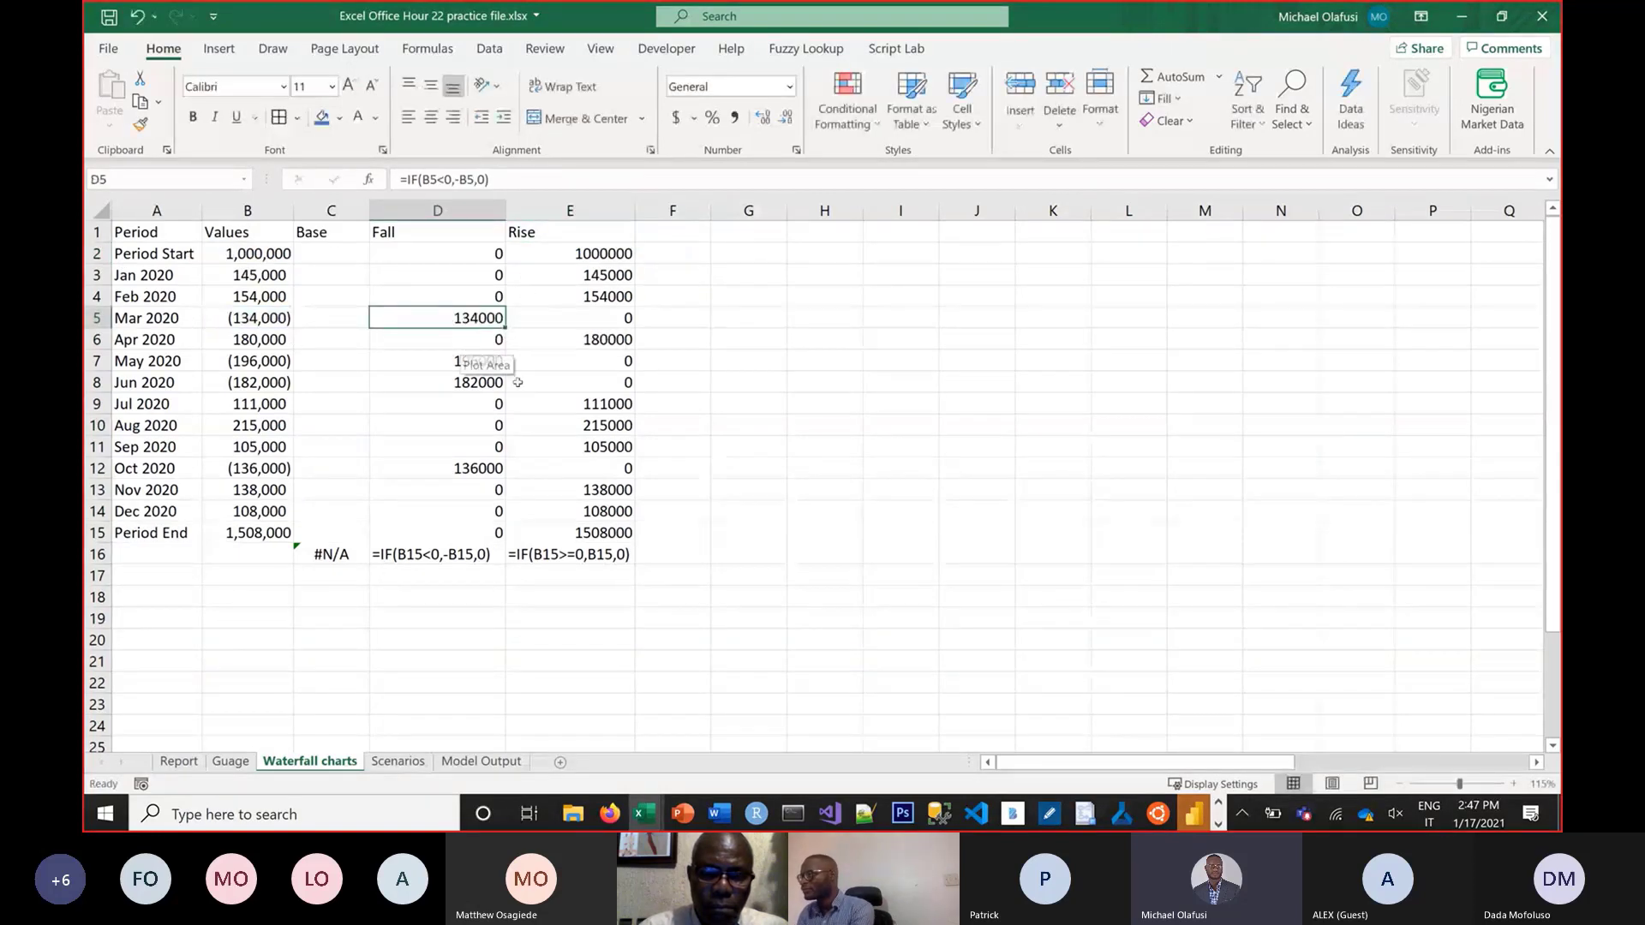
Save the workbook and enter the Base formula =C2-D3+E2 in the Jan 2020 row, C3
left_click(350, 255)
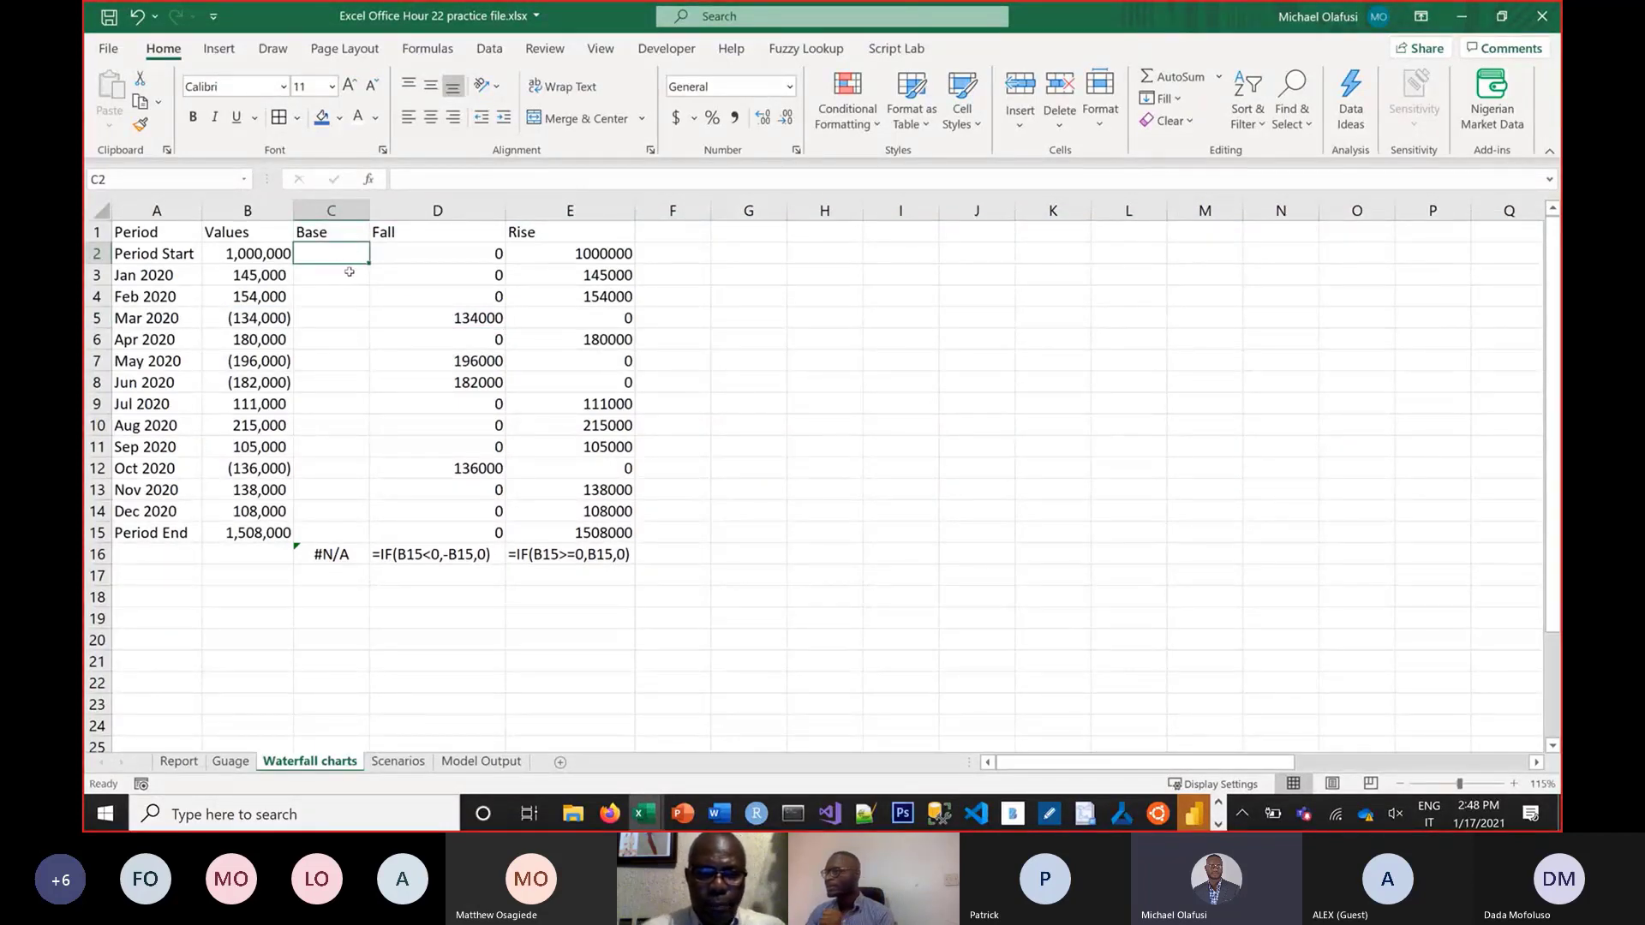
left_click(350, 271)
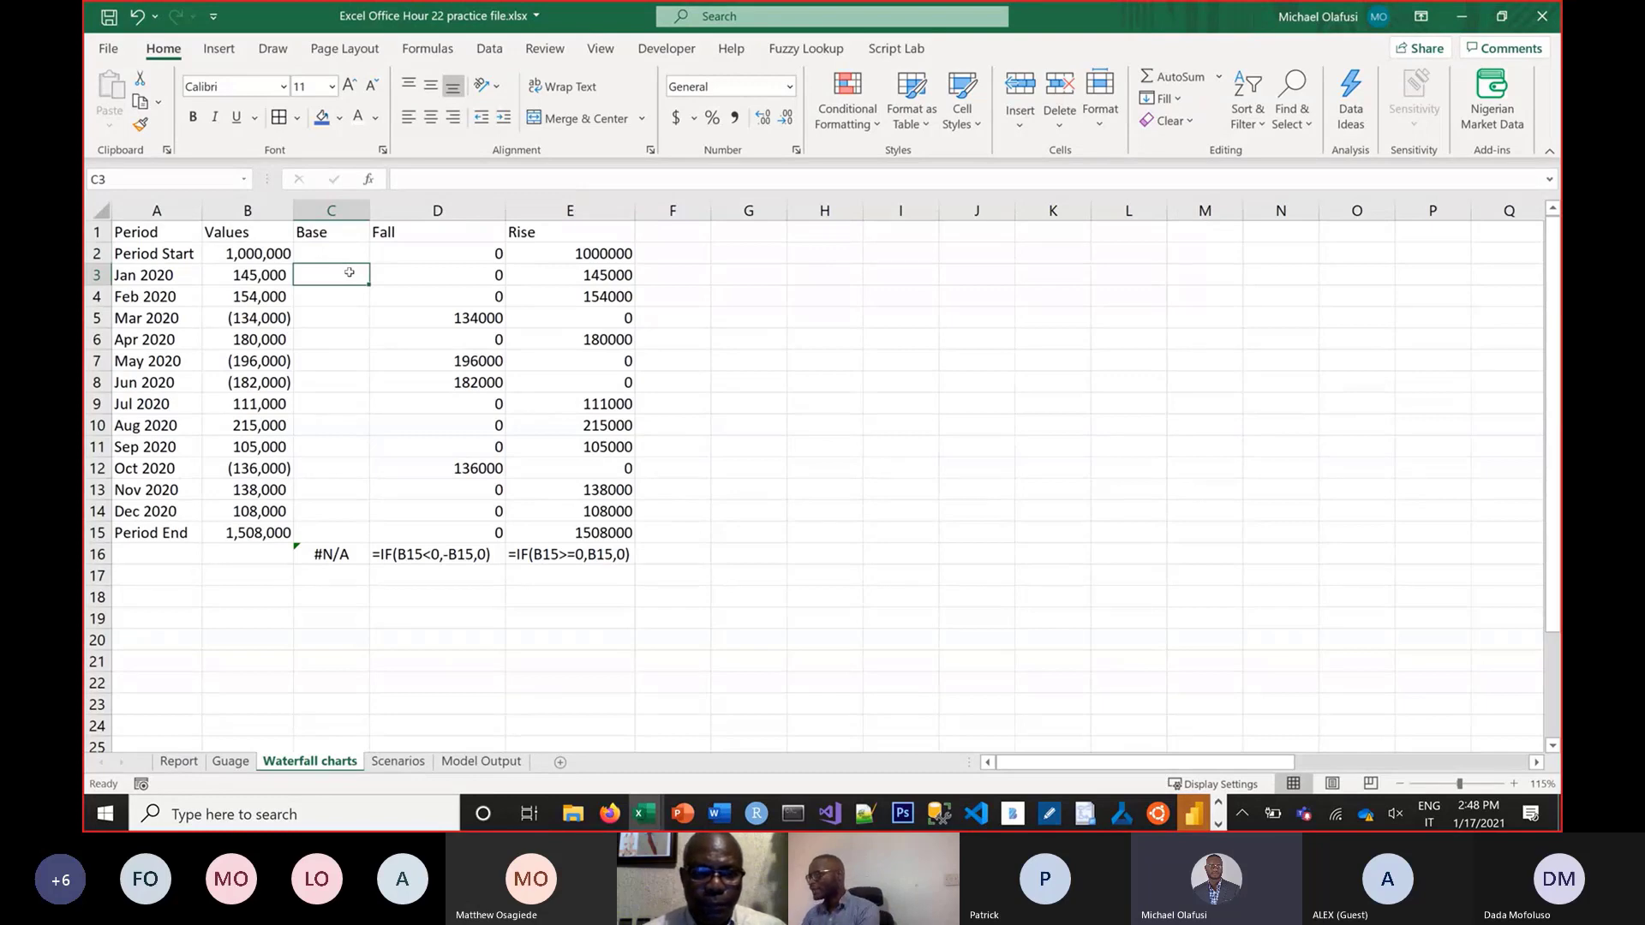
key("ctrl+s")
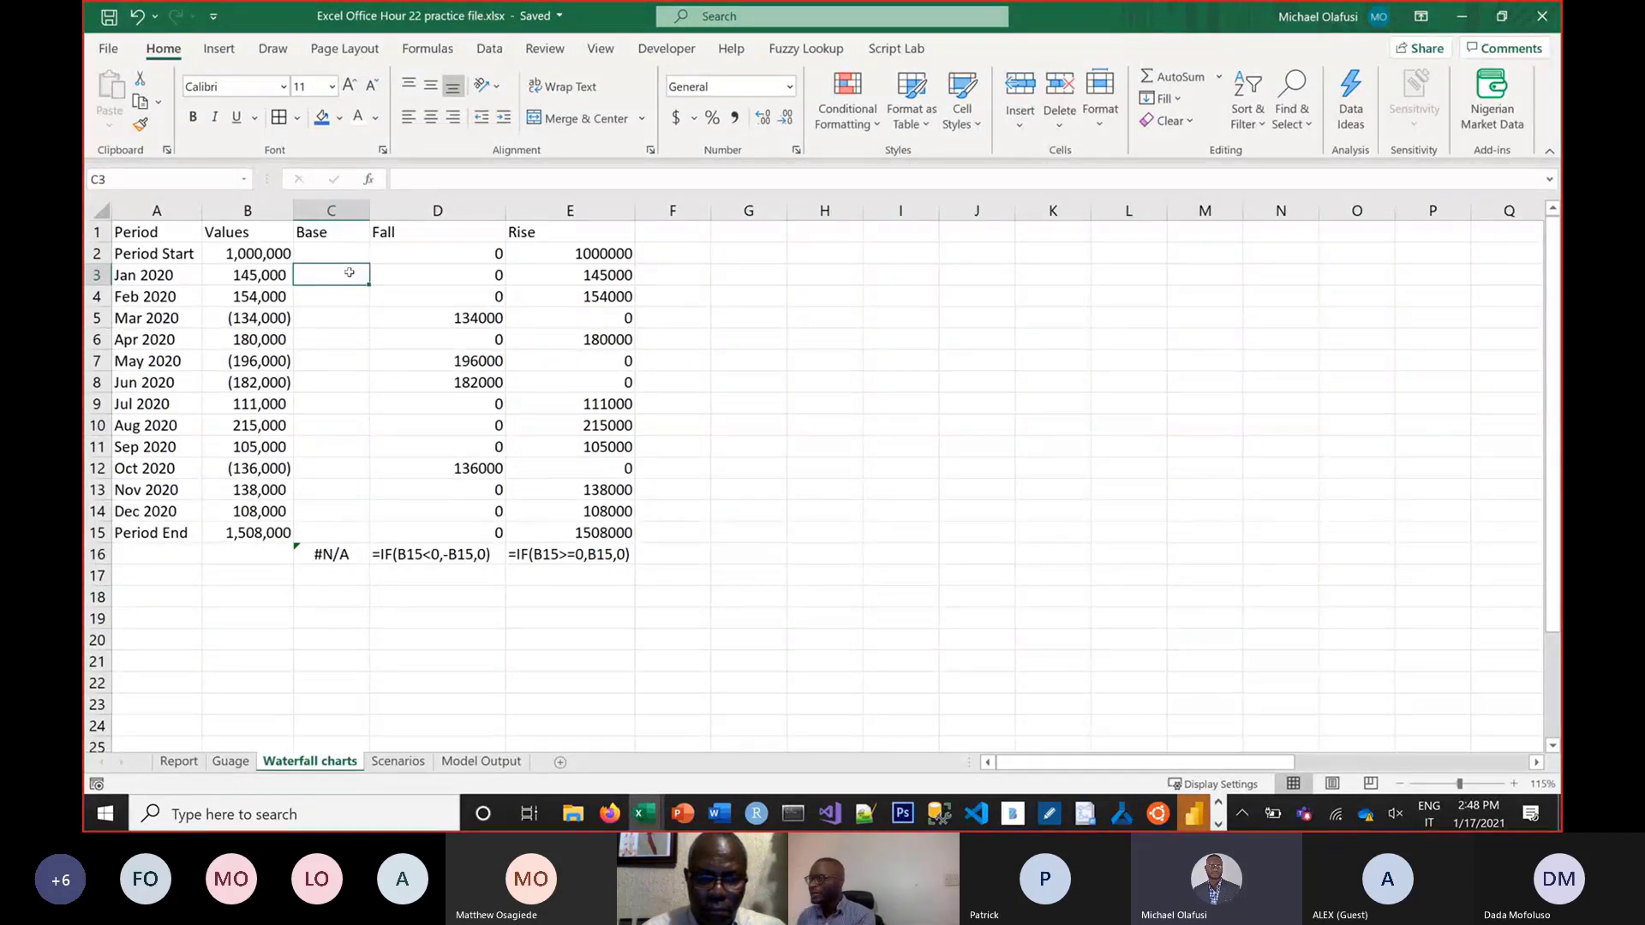
type("=")
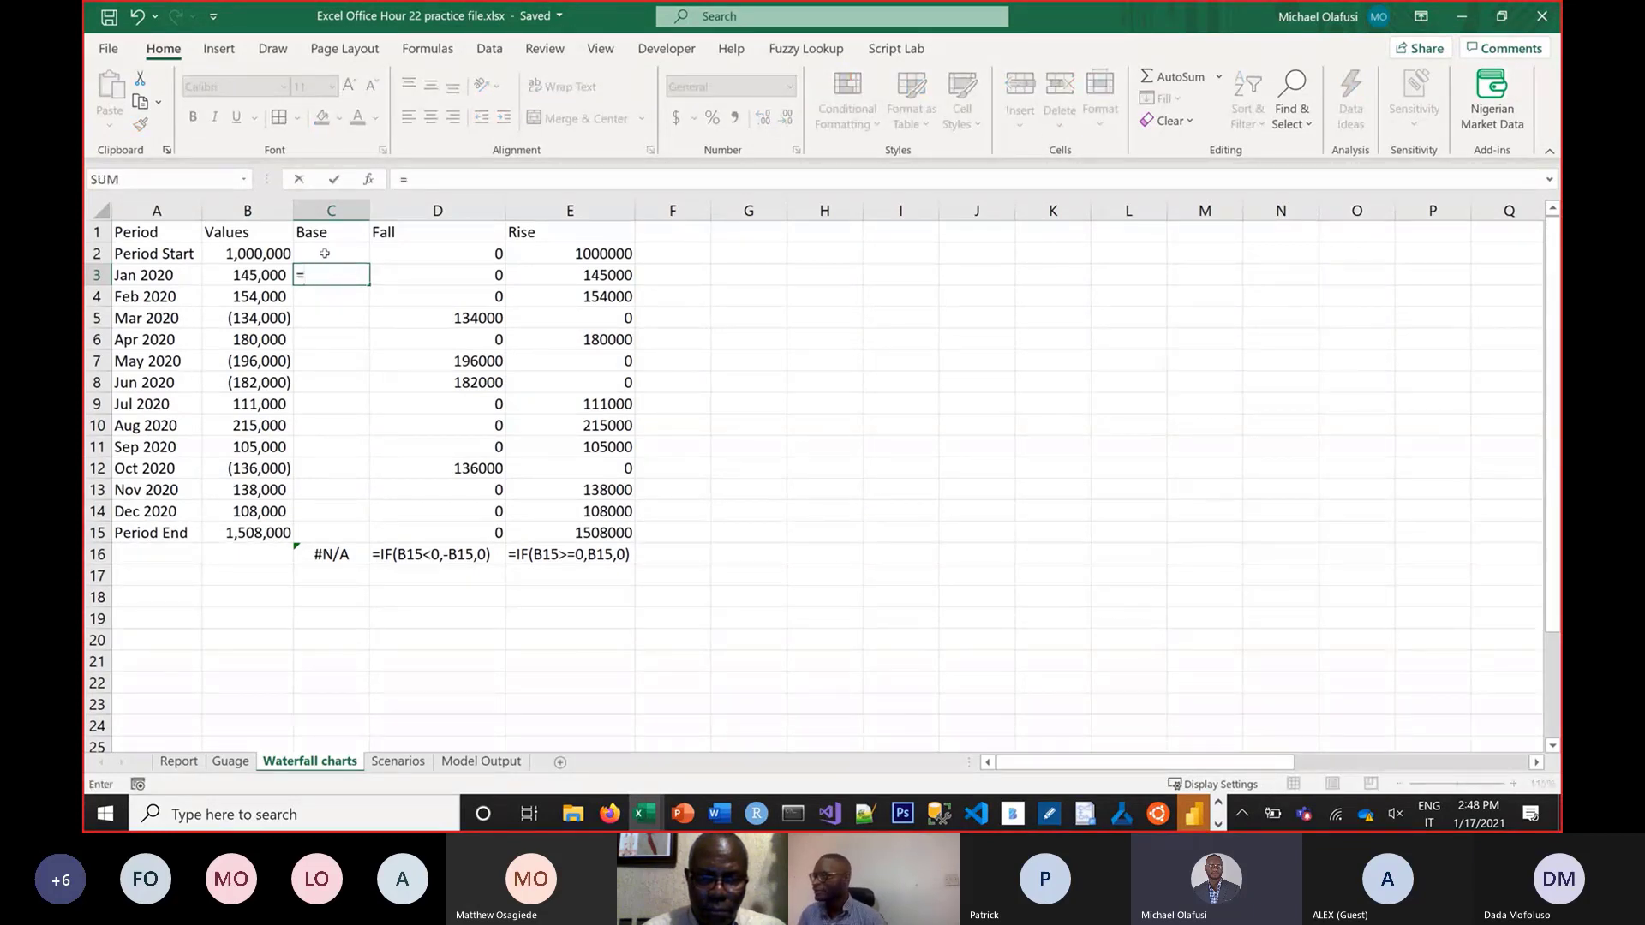
left_click(326, 255)
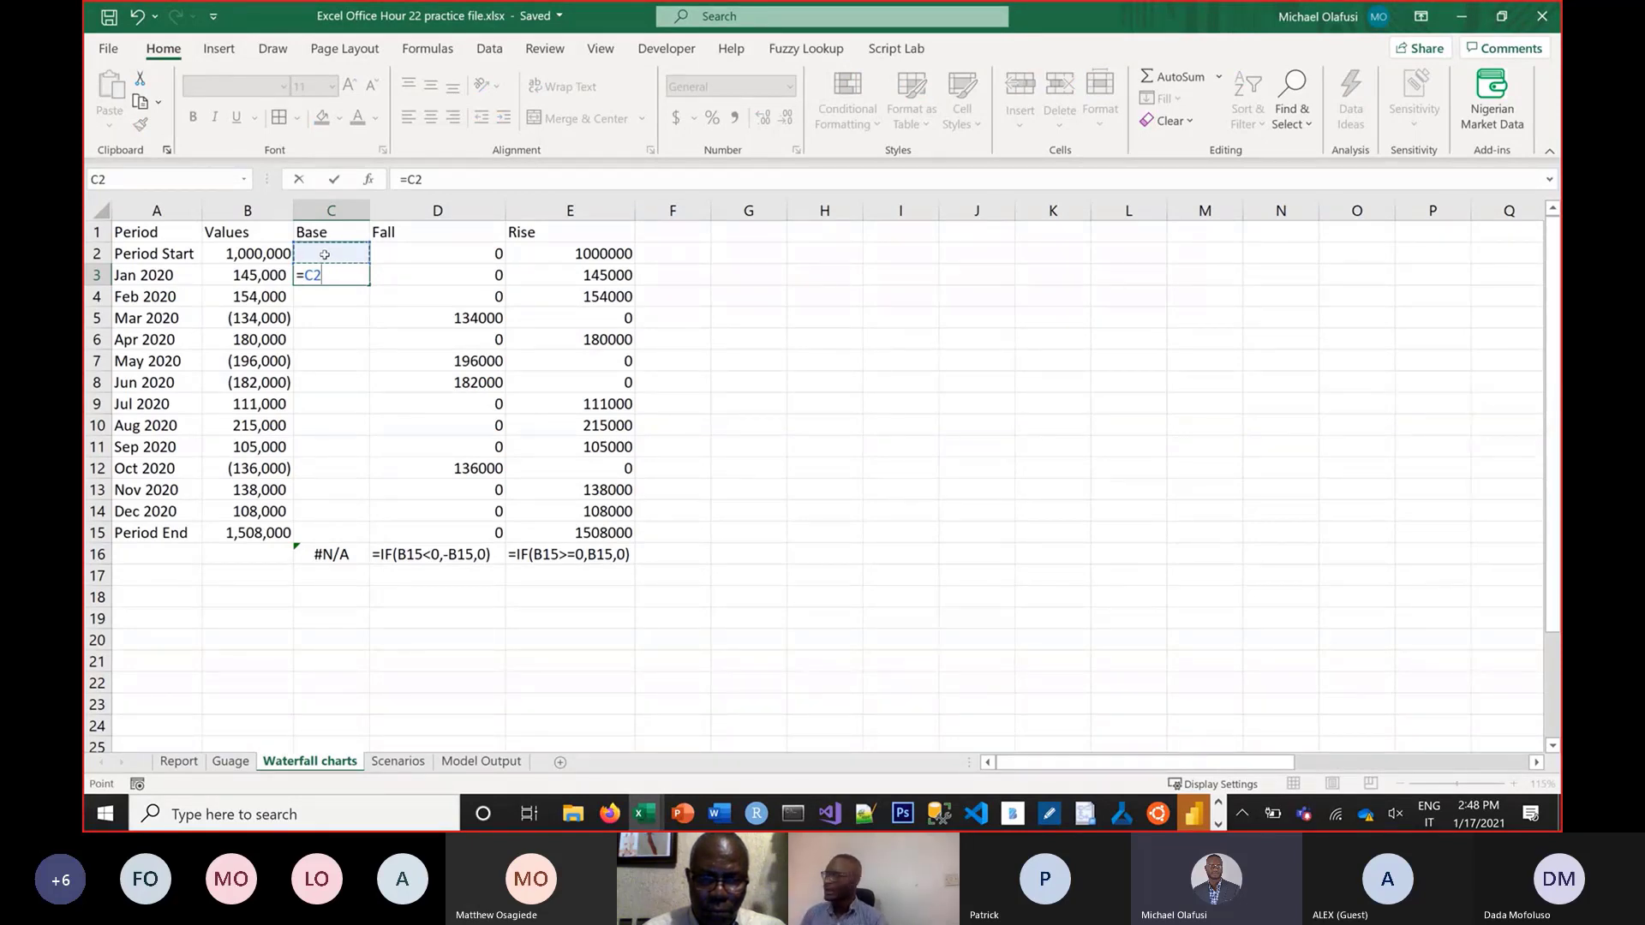
type("-")
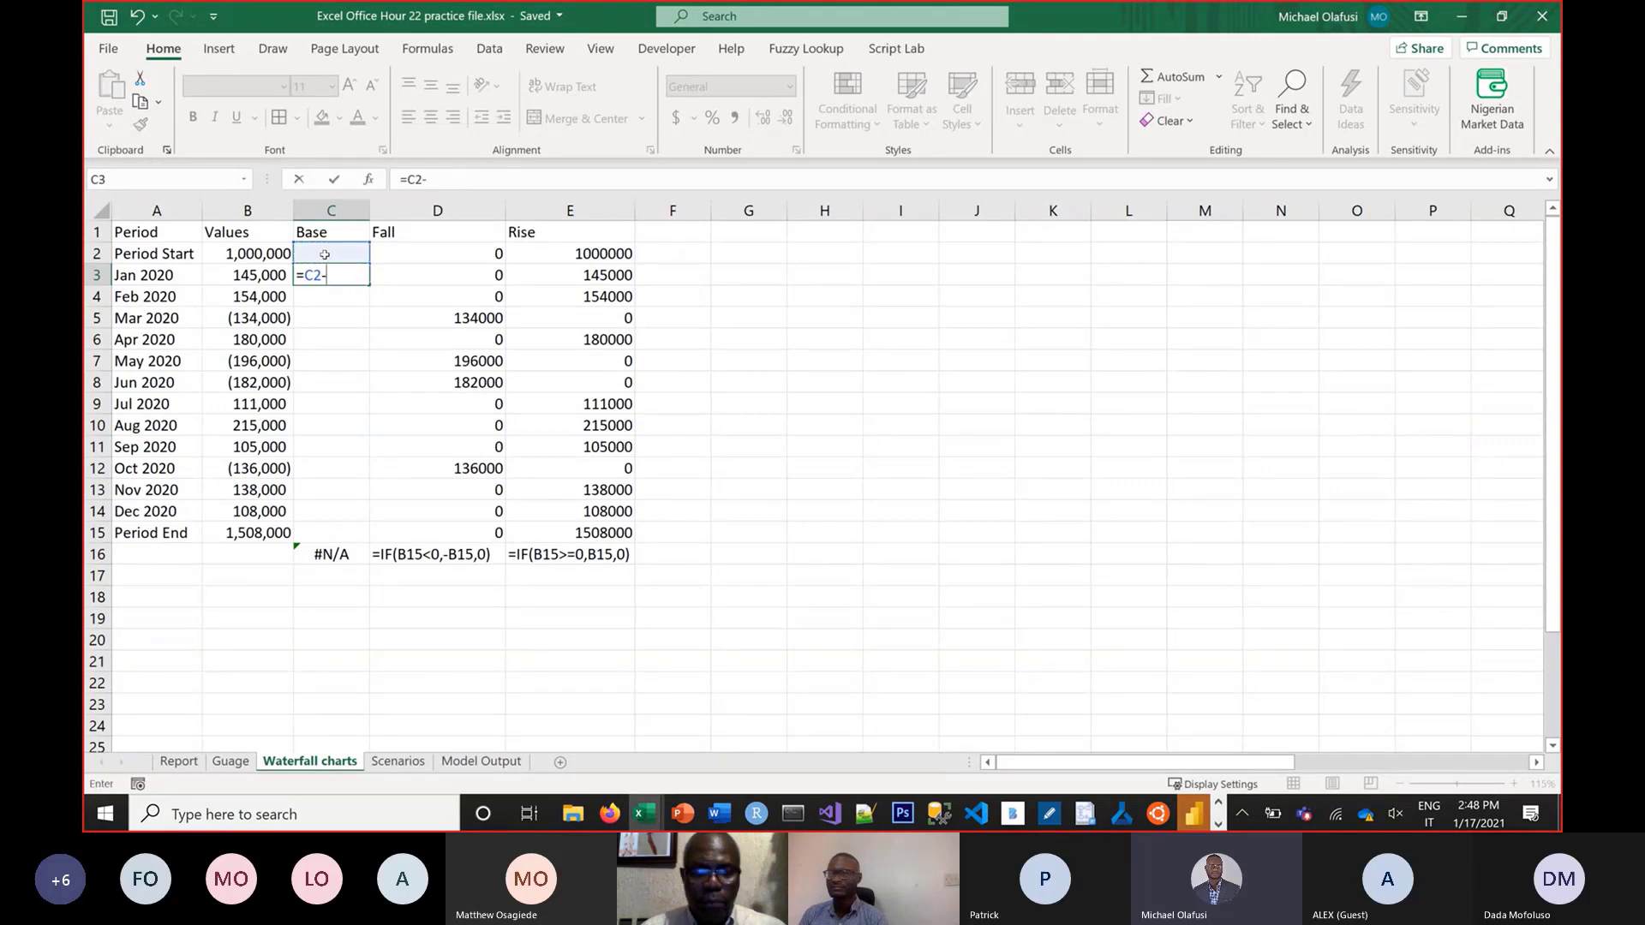
left_click(420, 275)
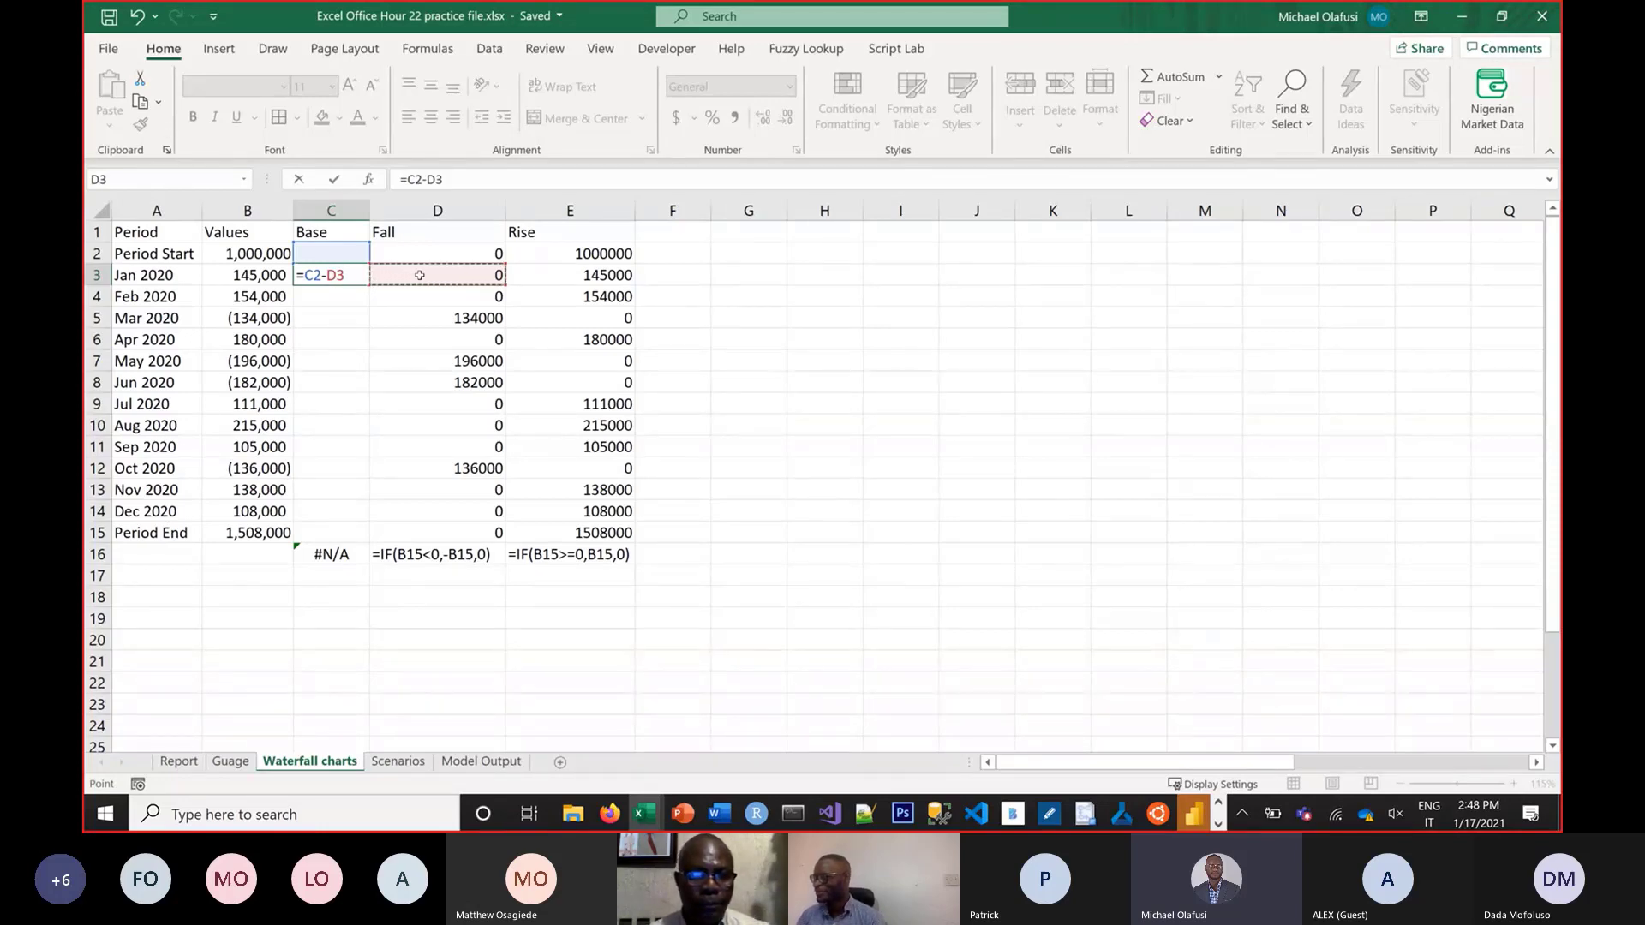
type("+")
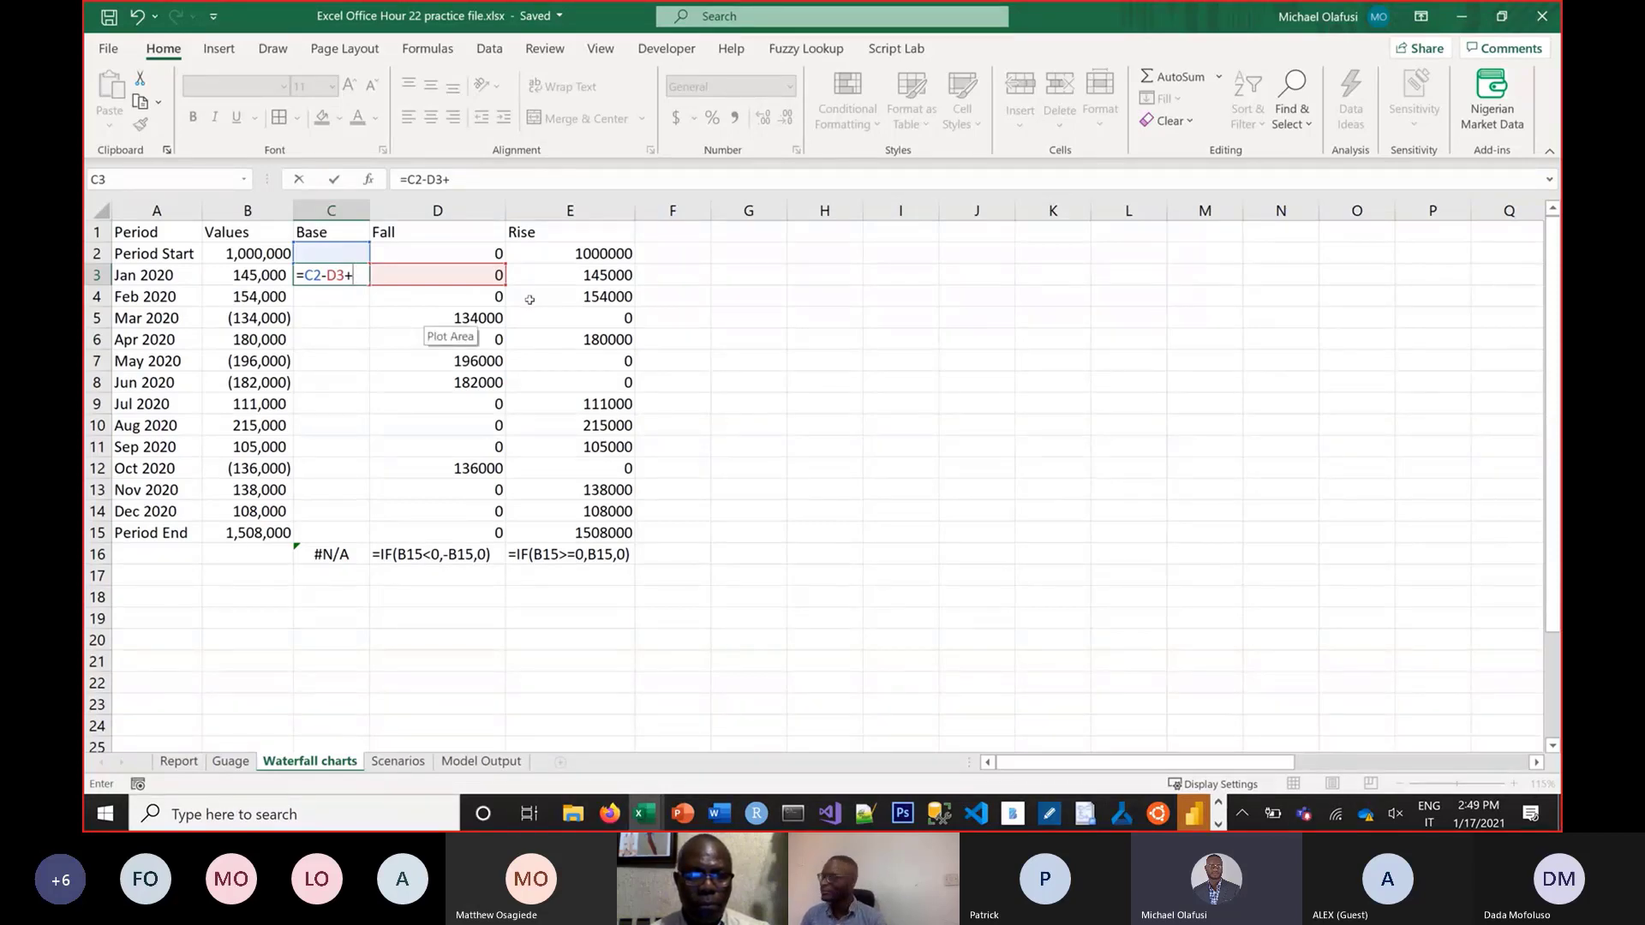
left_click(593, 254)
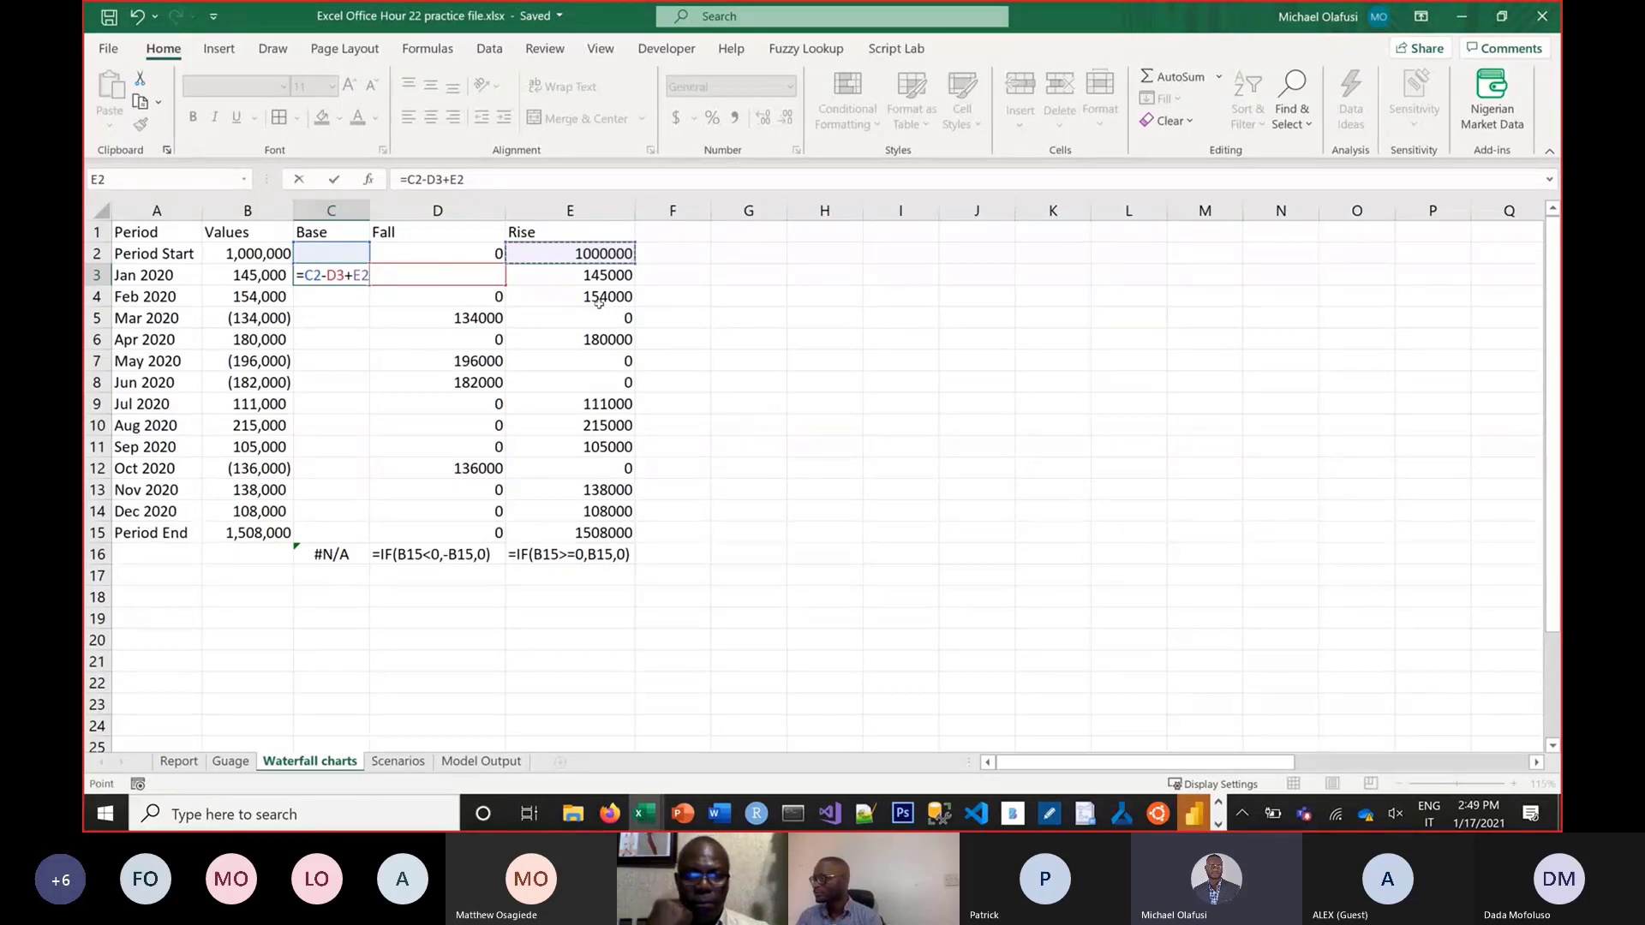
key("ctrl+Return")
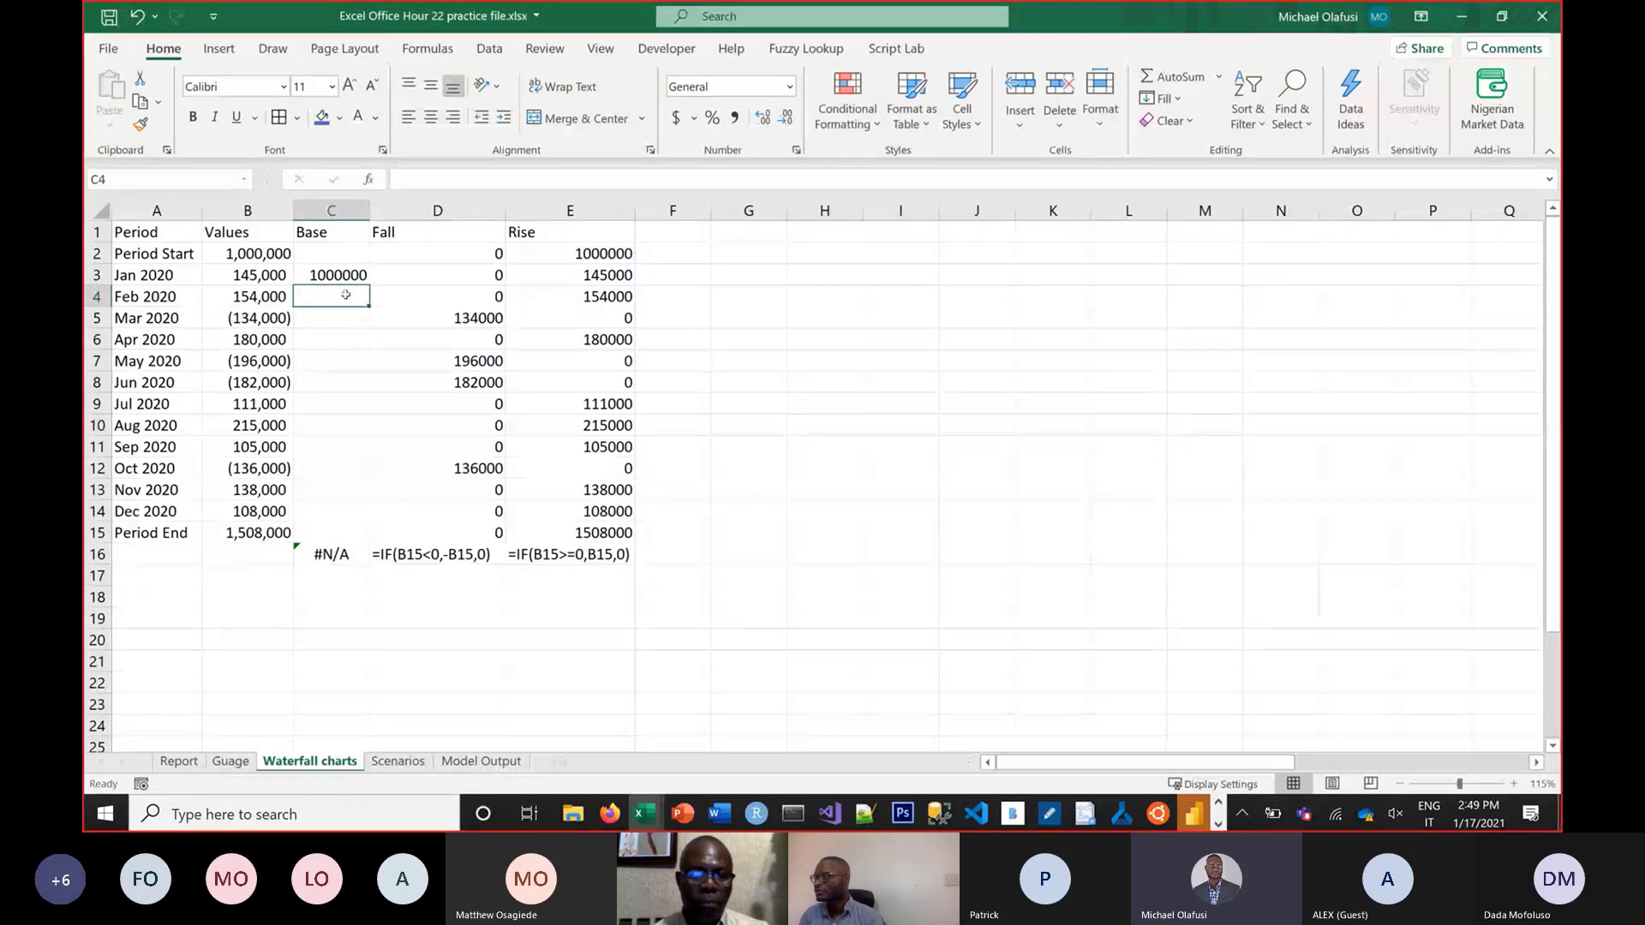
Copy the Base formula from C3 down through the Period End row and widen the Base column to fit
left_click_drag(368, 291, 349, 541)
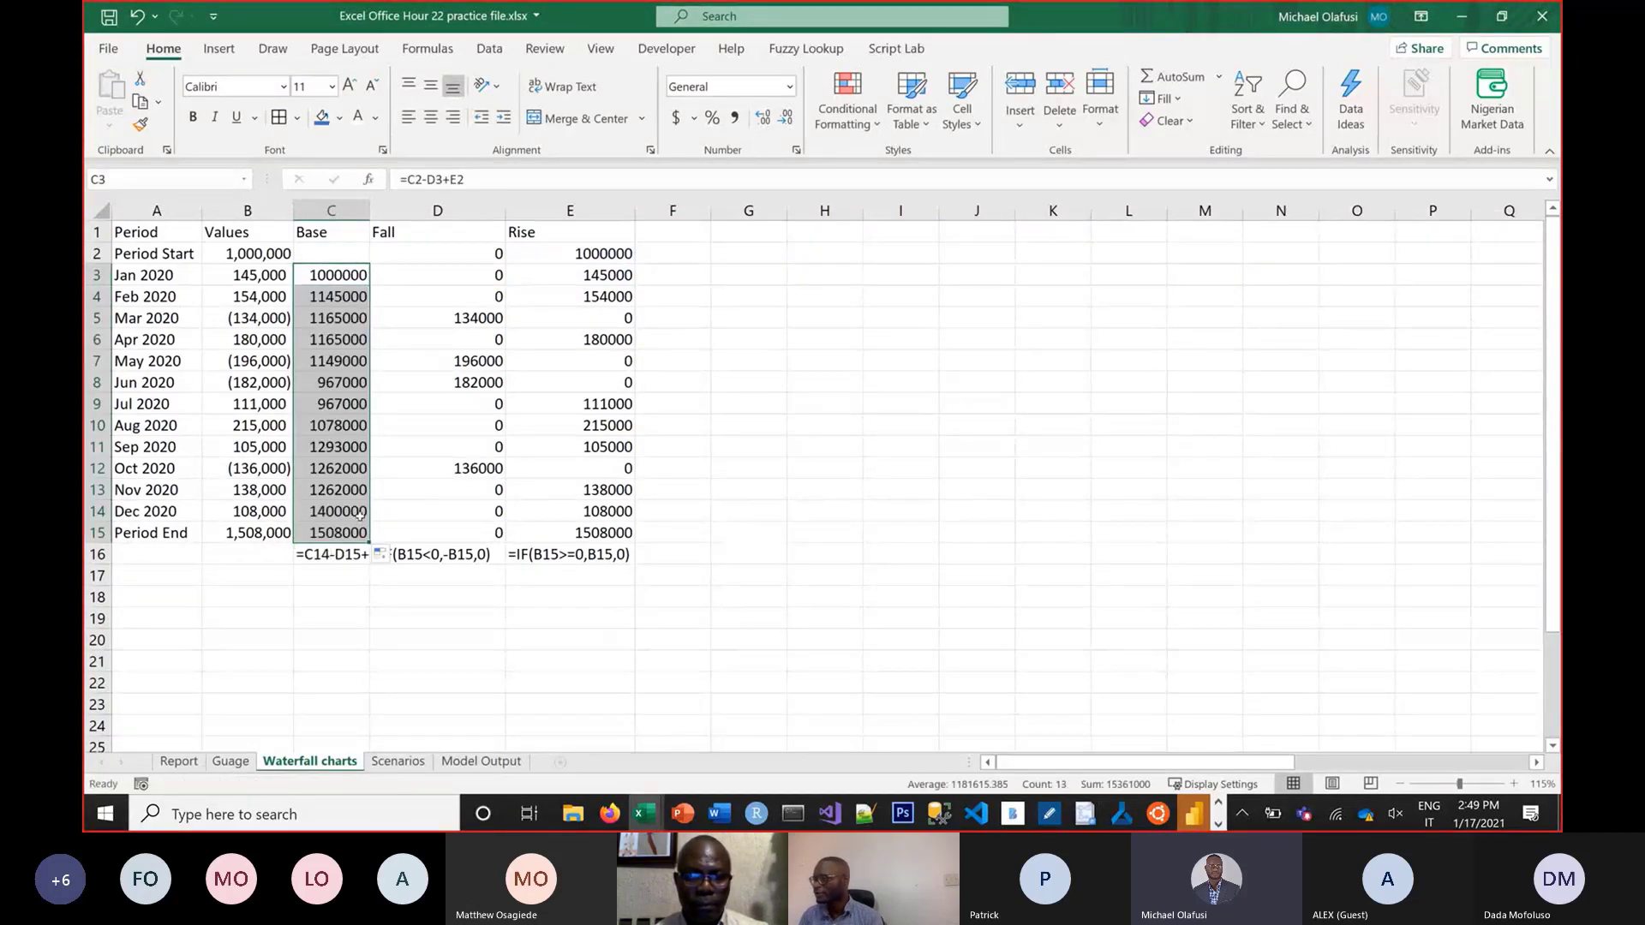
left_click_drag(373, 206, 401, 207)
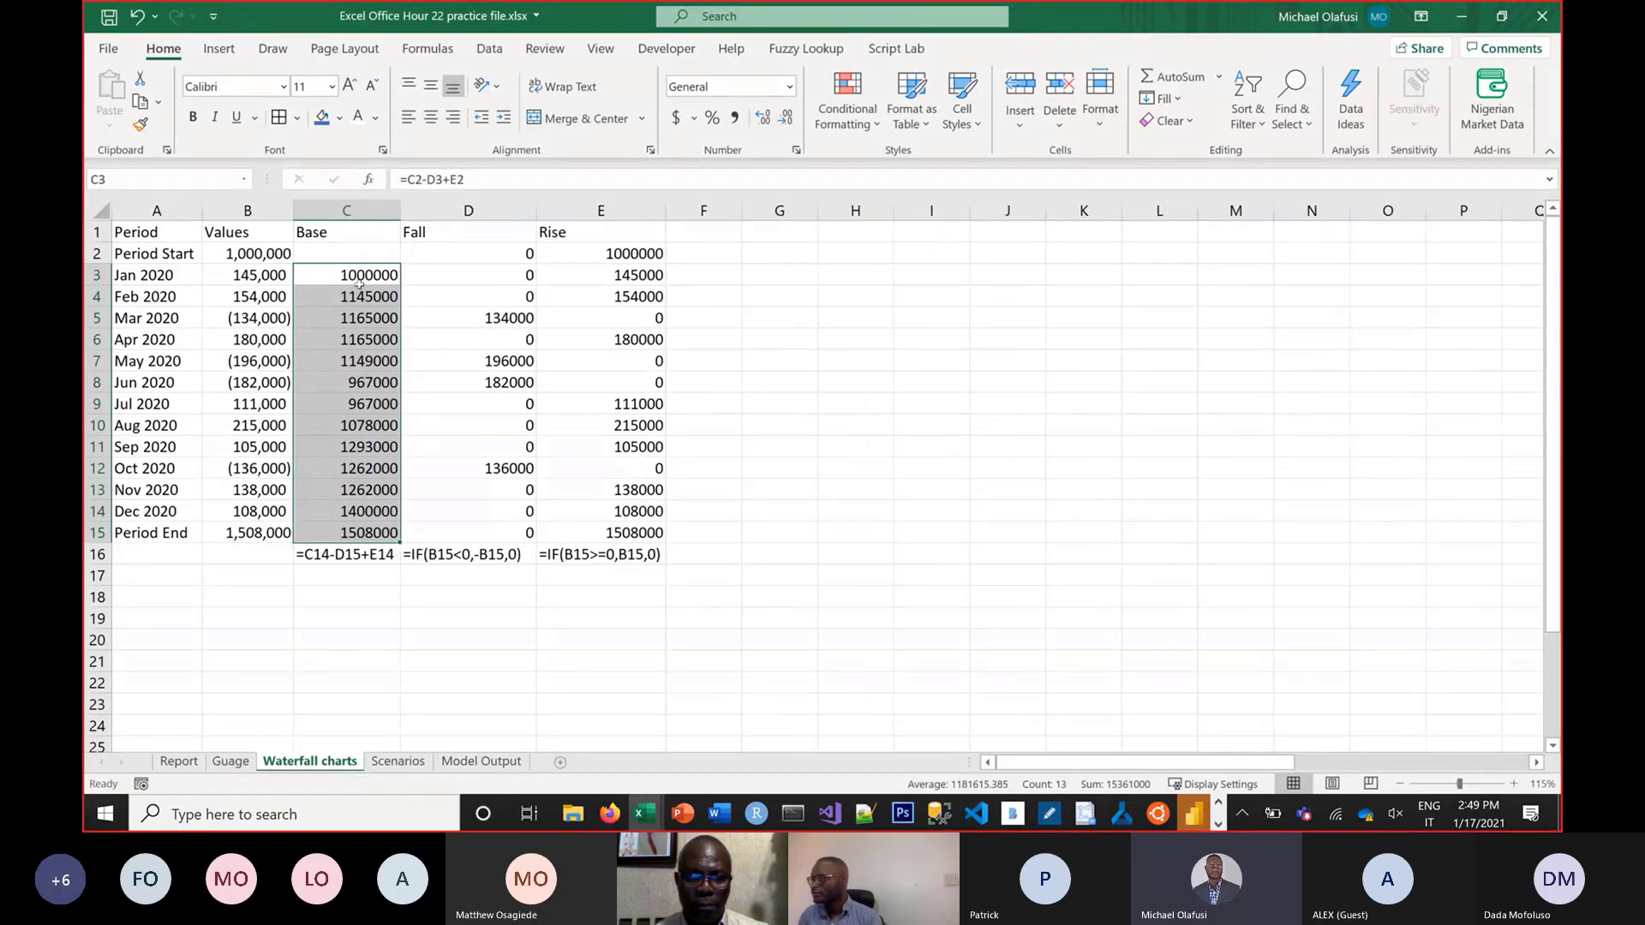
Format the Base, Fall and Rise figures in C2:E15 with comma separators and no decimals
left_click_drag(347, 254, 642, 531)
left_click(735, 117)
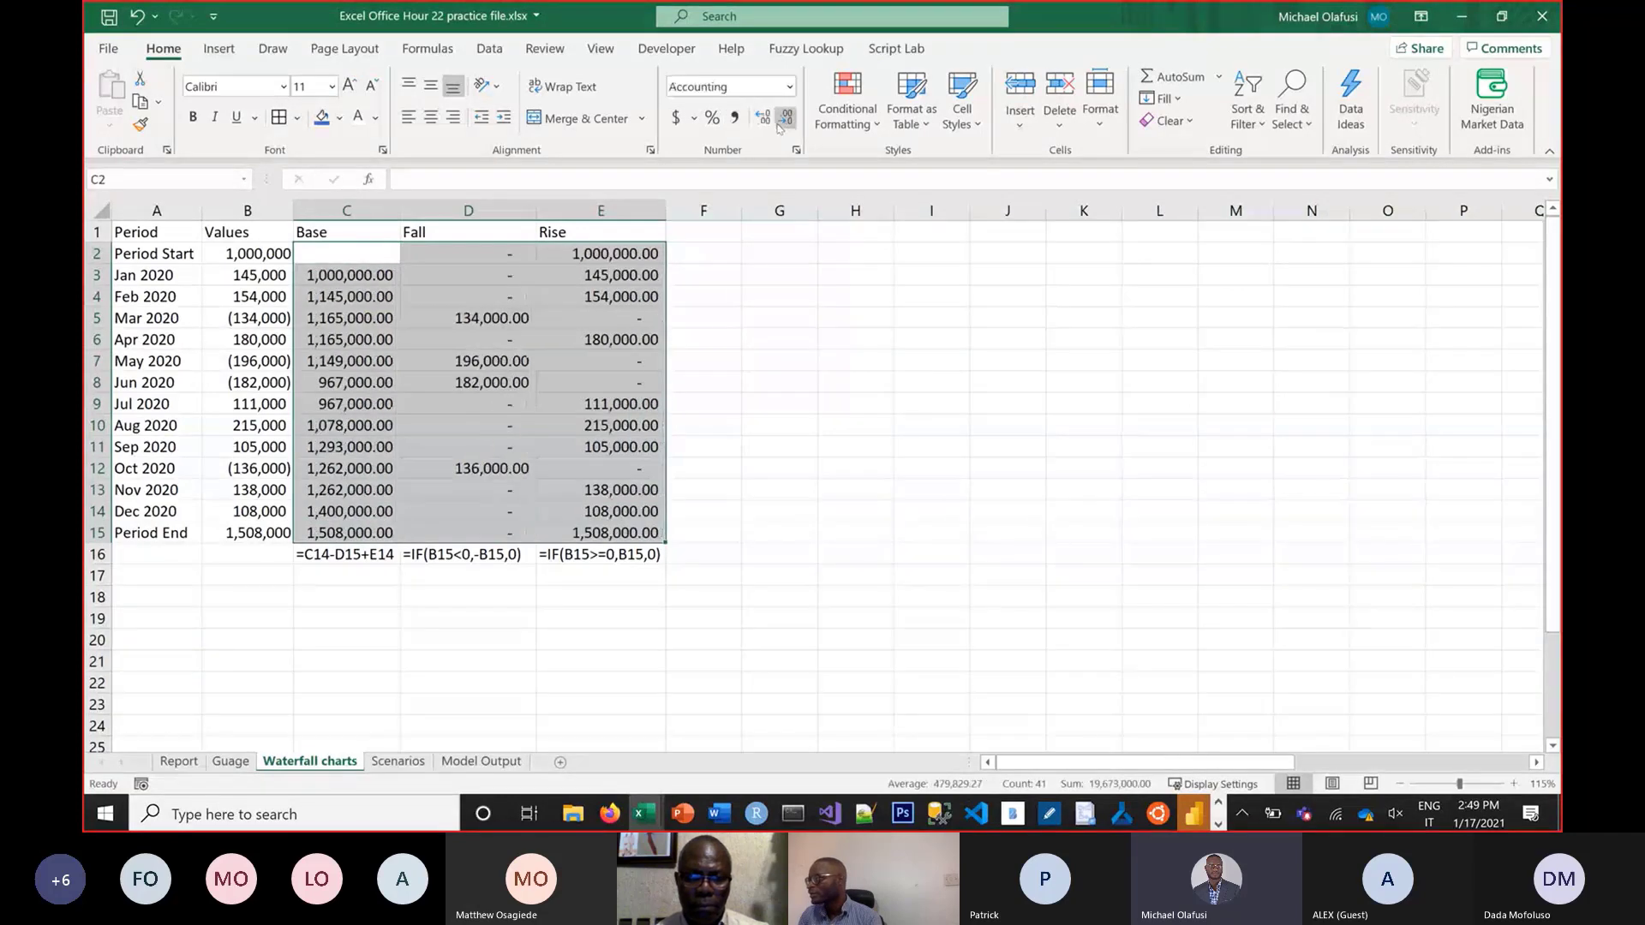
left_click(781, 120)
left_click(781, 120)
left_click(779, 468)
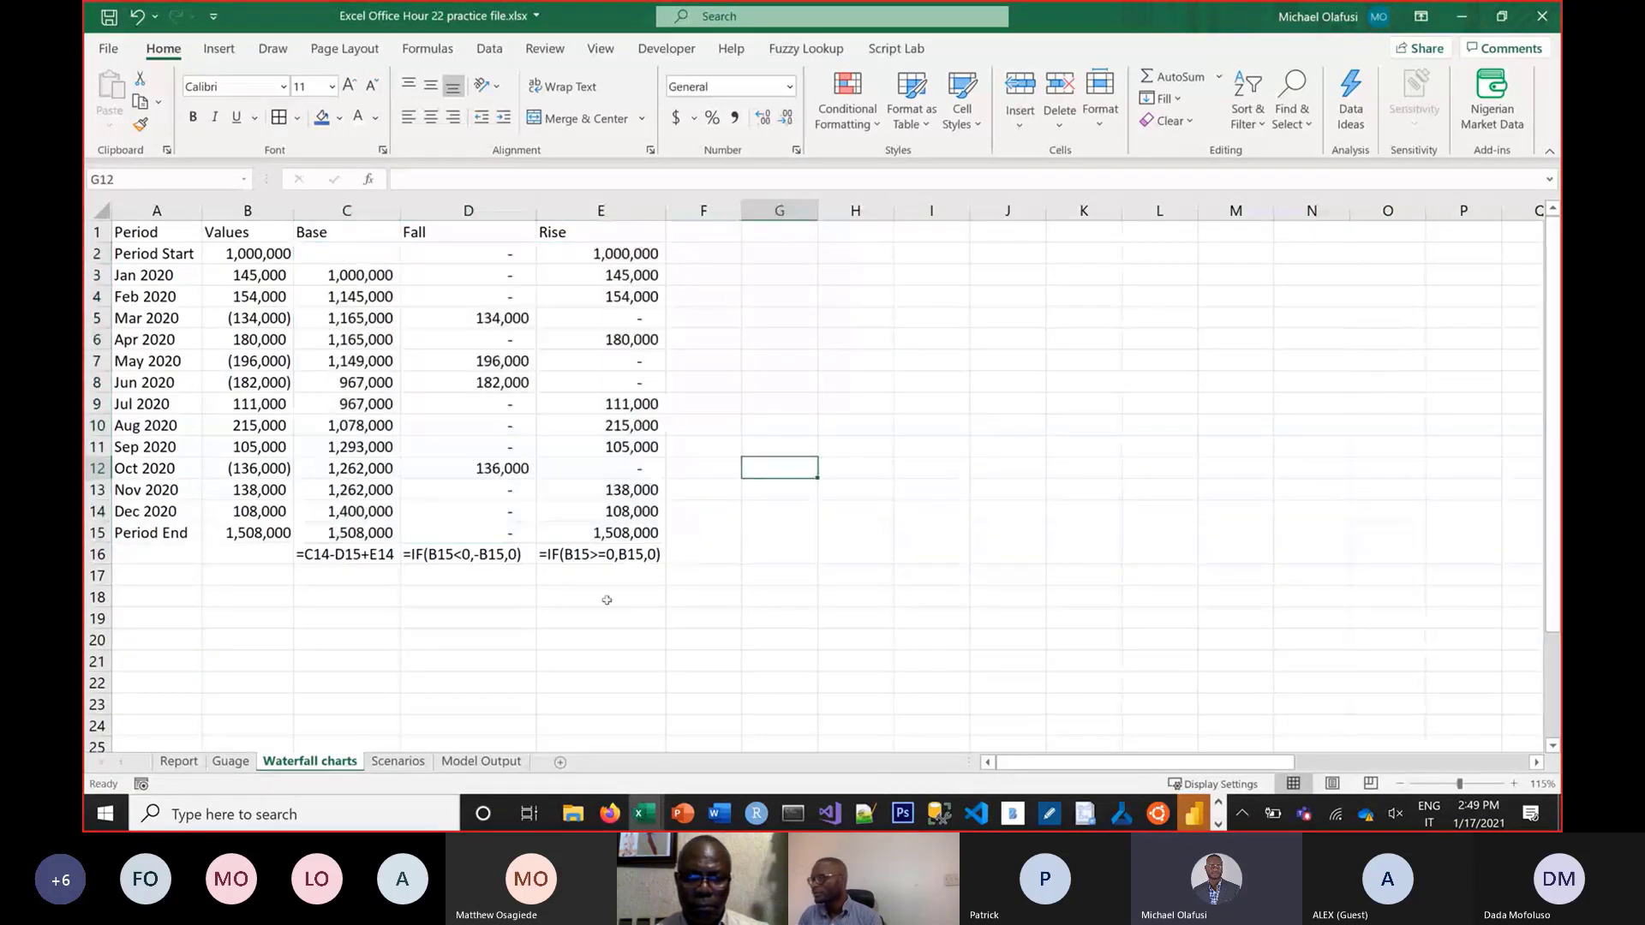
Review which cells the Base formula in C3 refers to
double_click(363, 276)
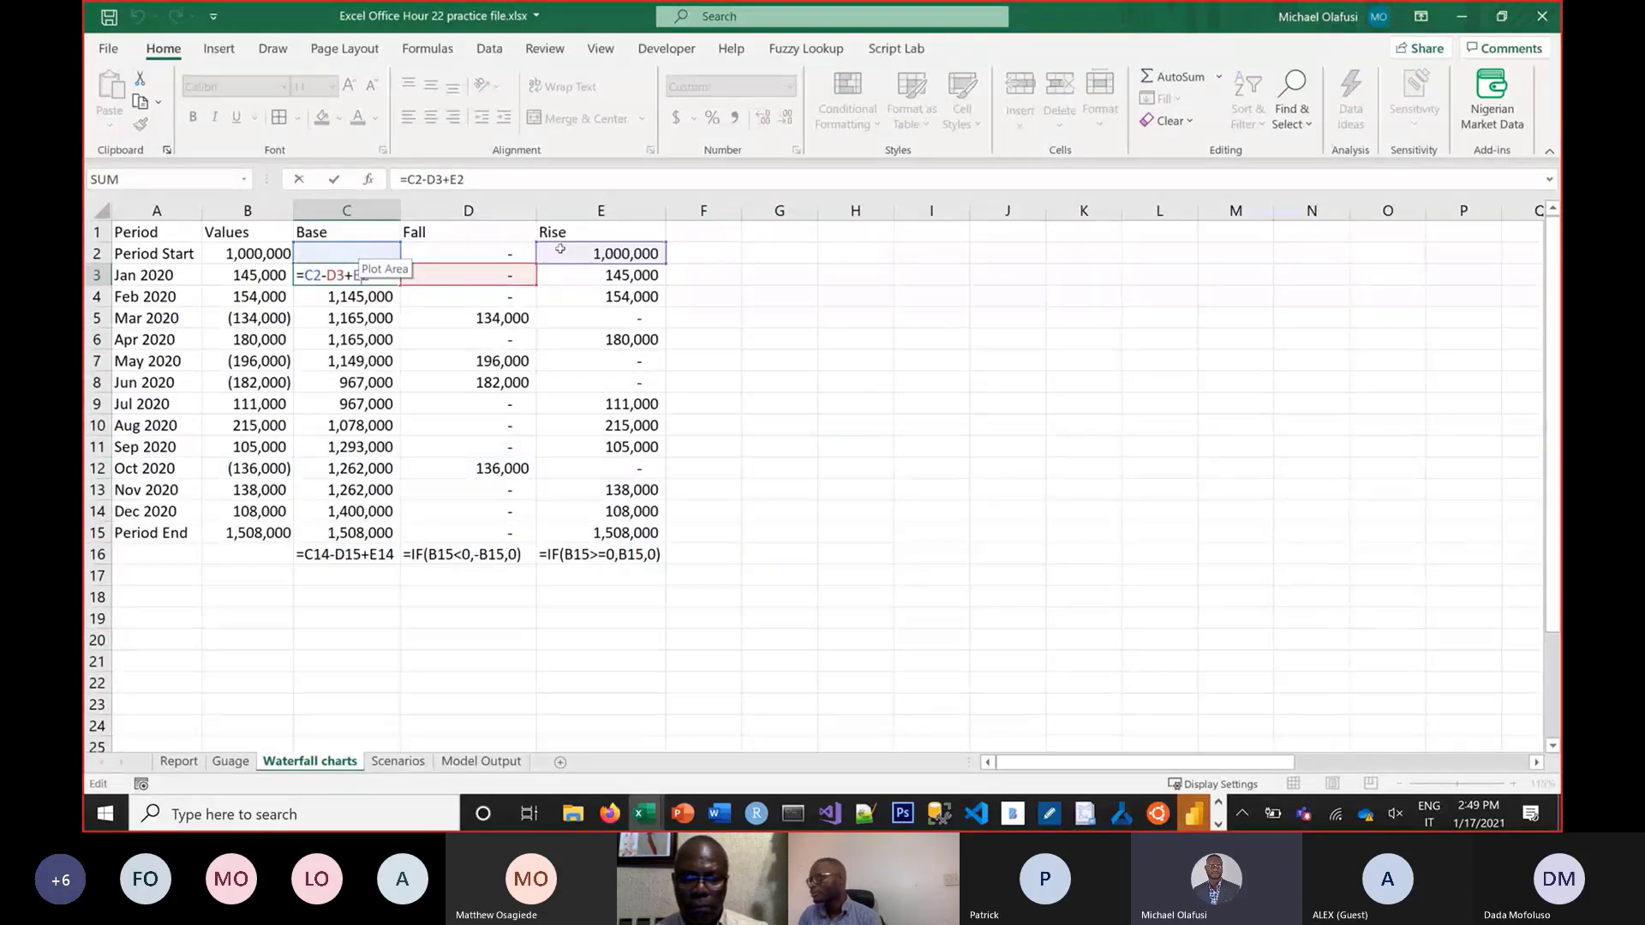
key("Return")
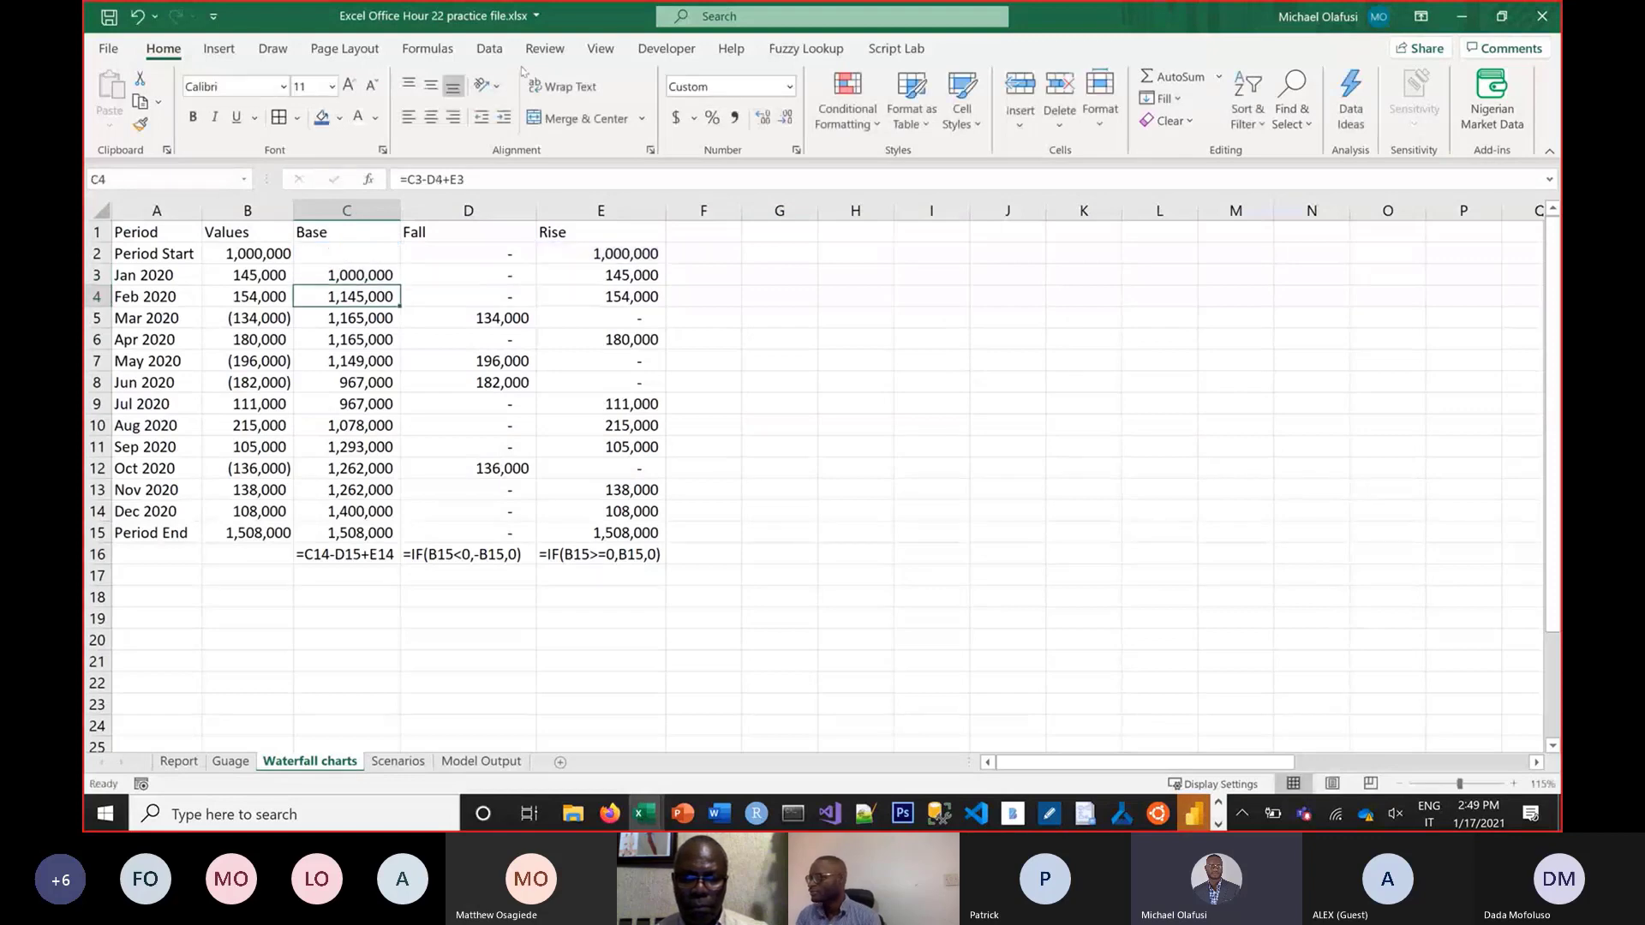
left_click(396, 627)
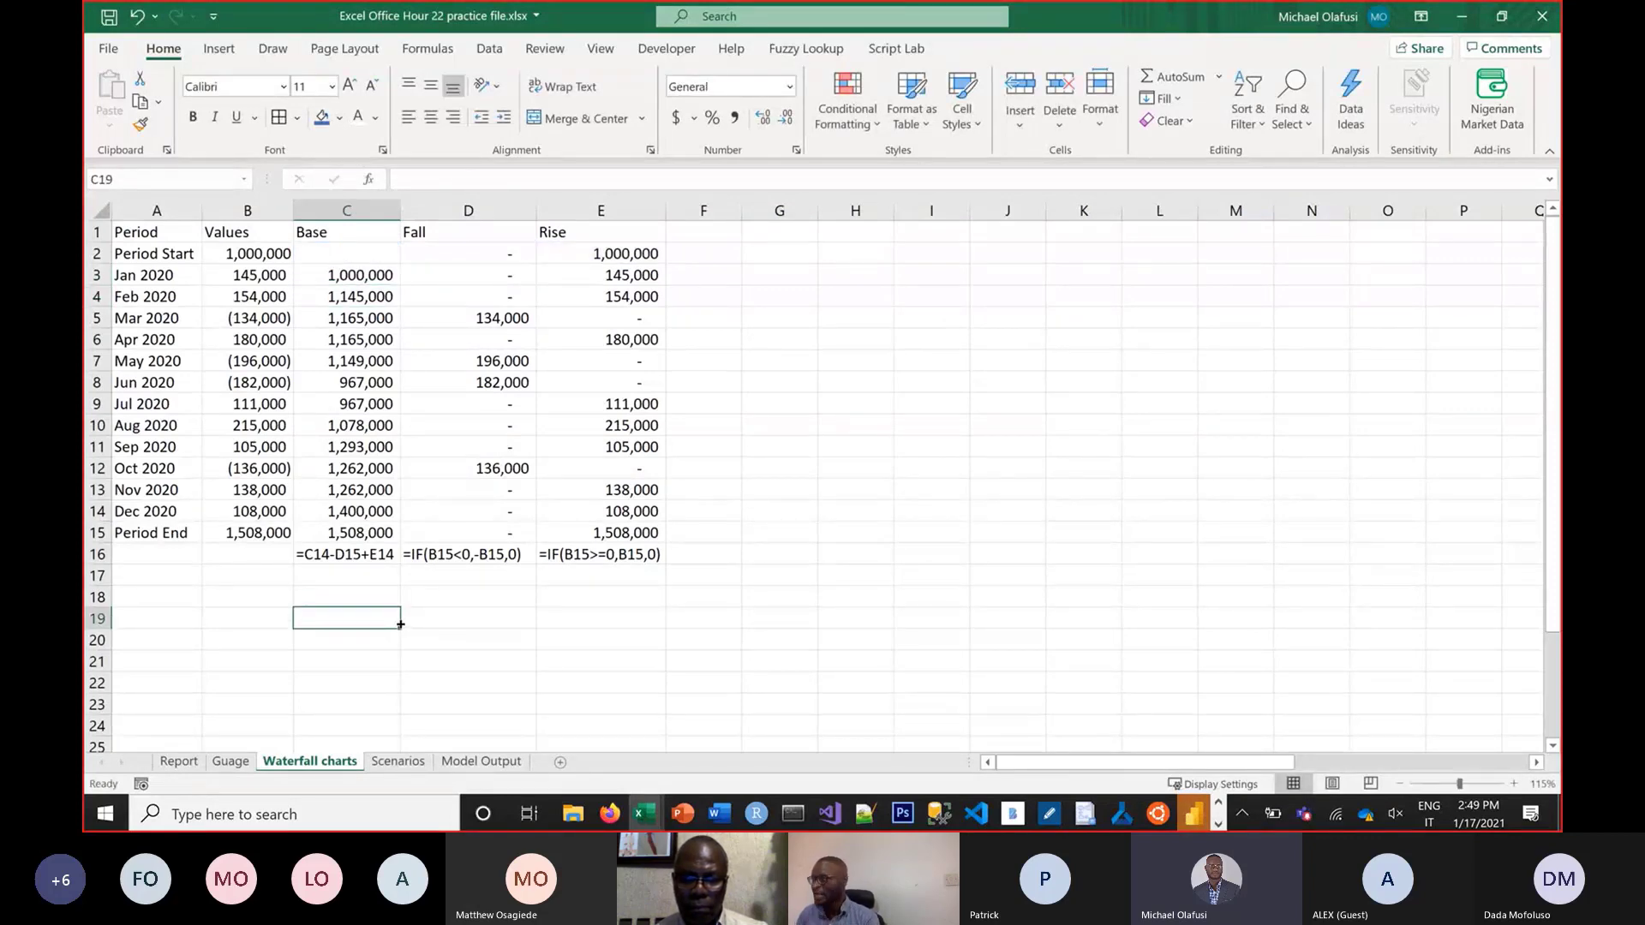
Move the Values column to the end of the table, after the Rise column
left_click(233, 212)
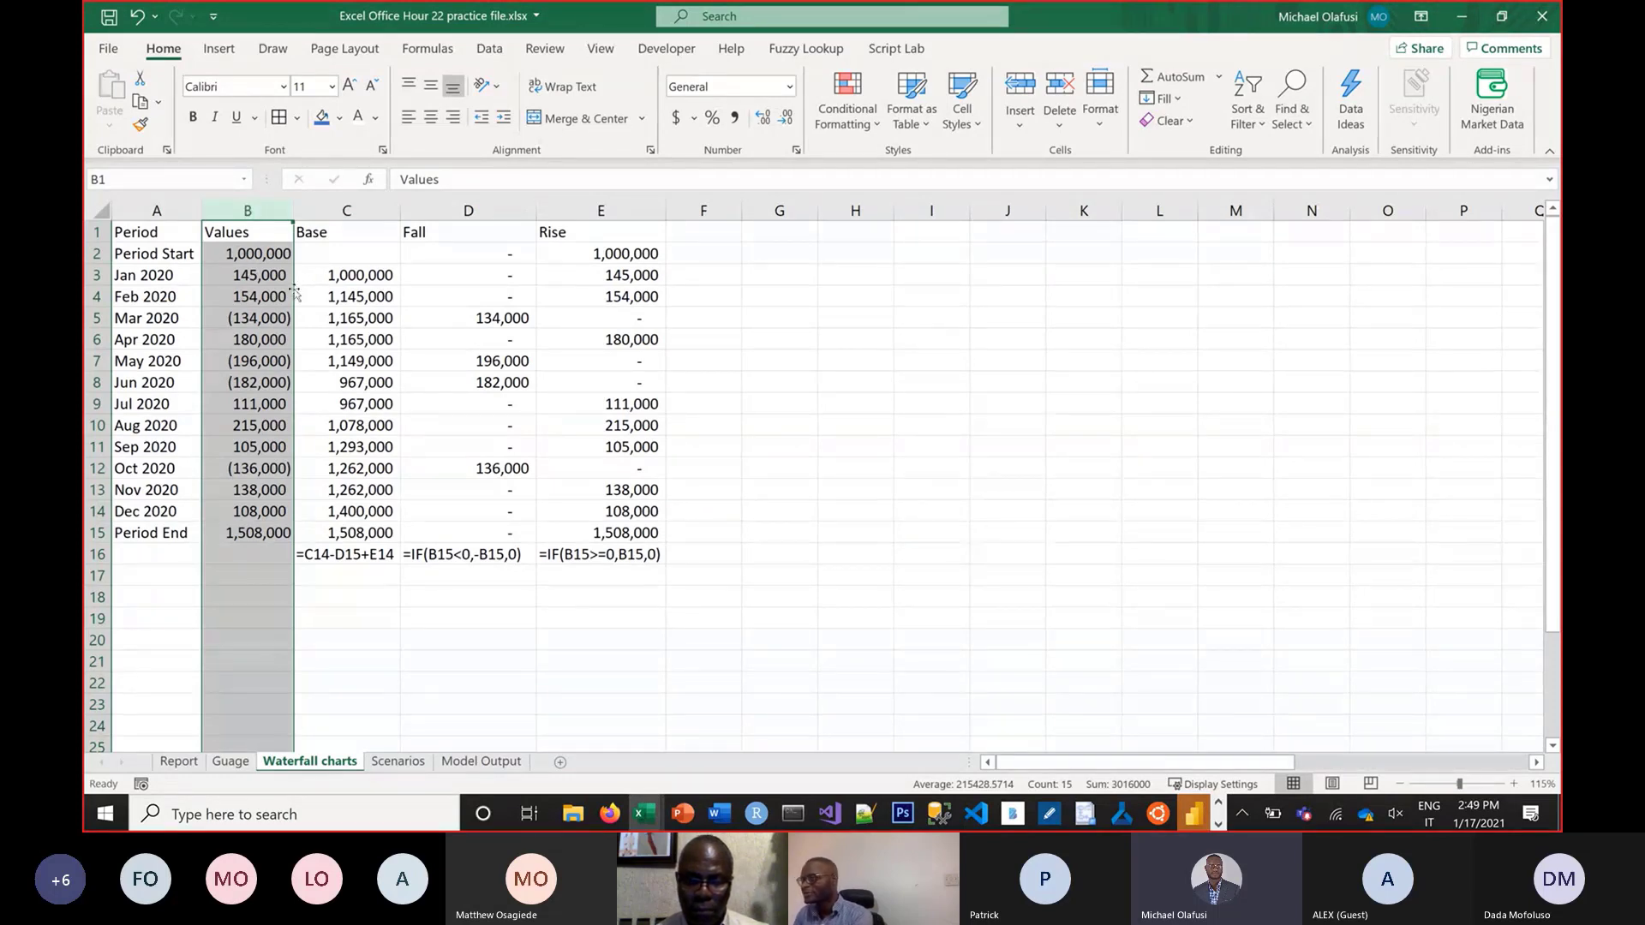
left_click_drag(295, 291, 599, 333)
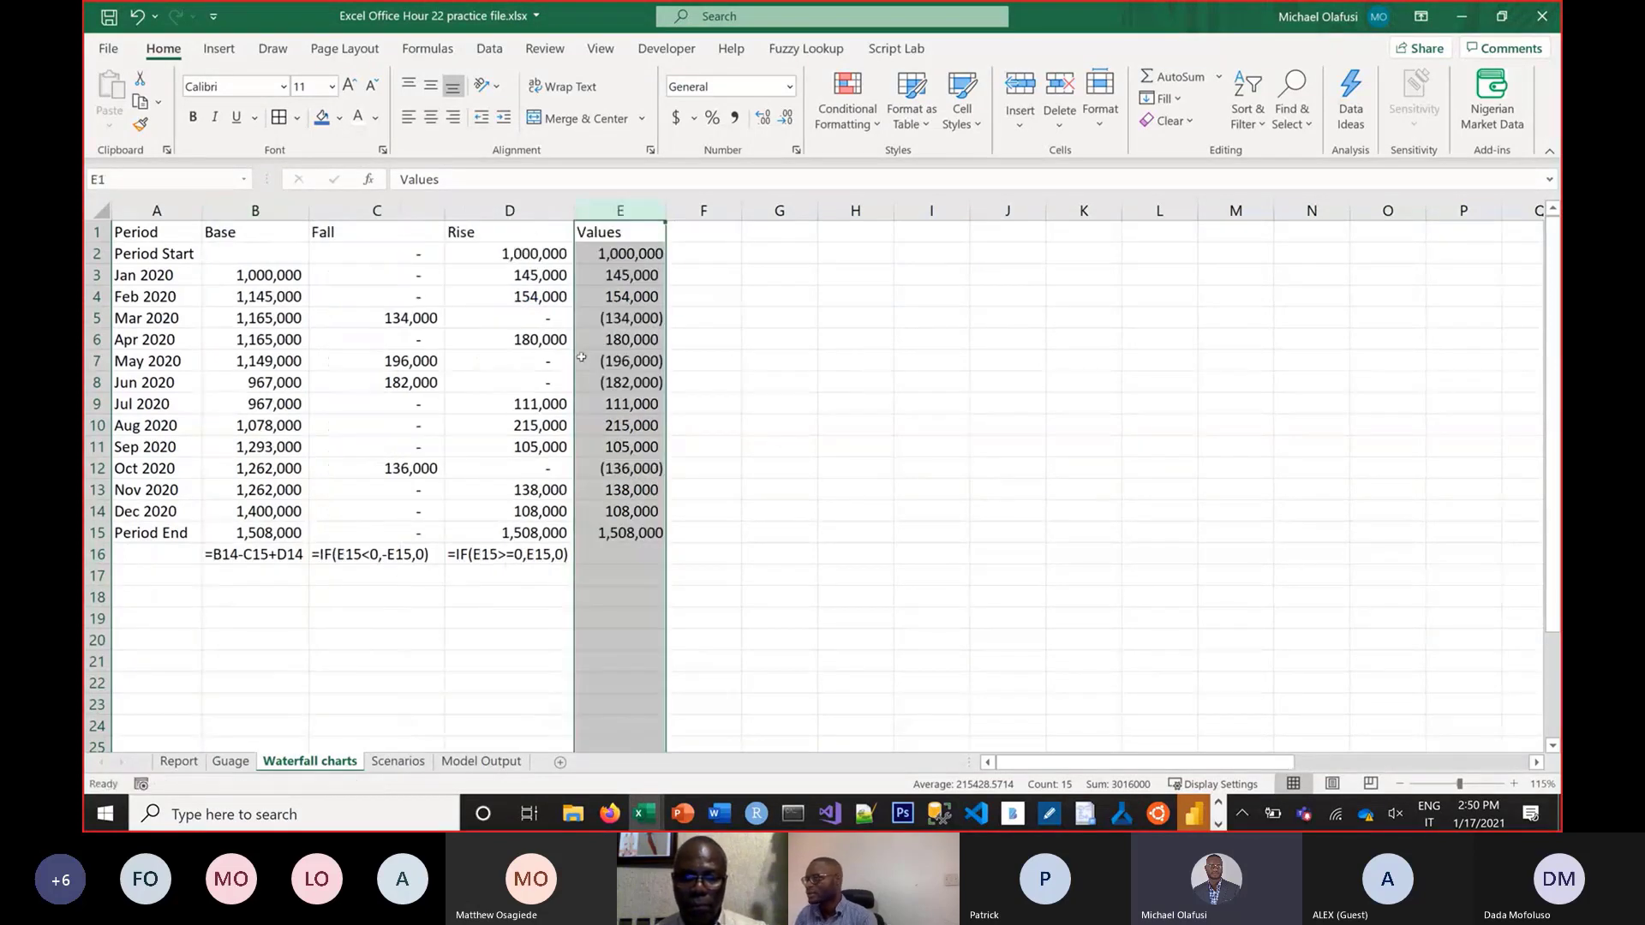
left_click(479, 669)
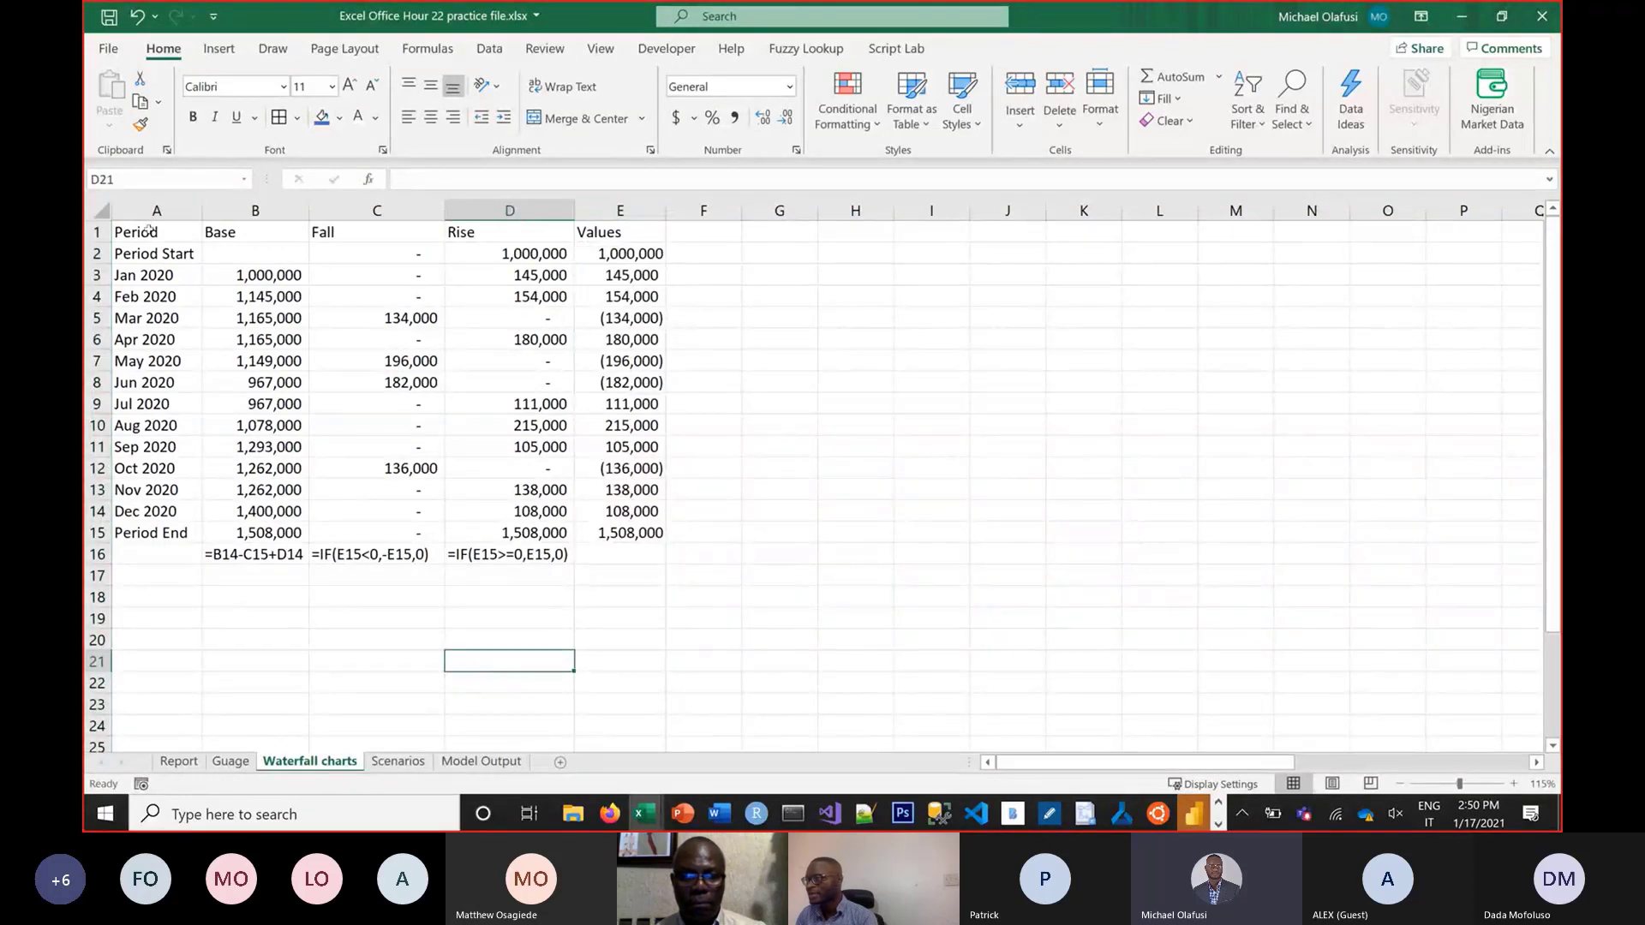
Clear the Fall and Rise cells of the Period End row, C15:D15
left_click_drag(150, 234, 528, 531)
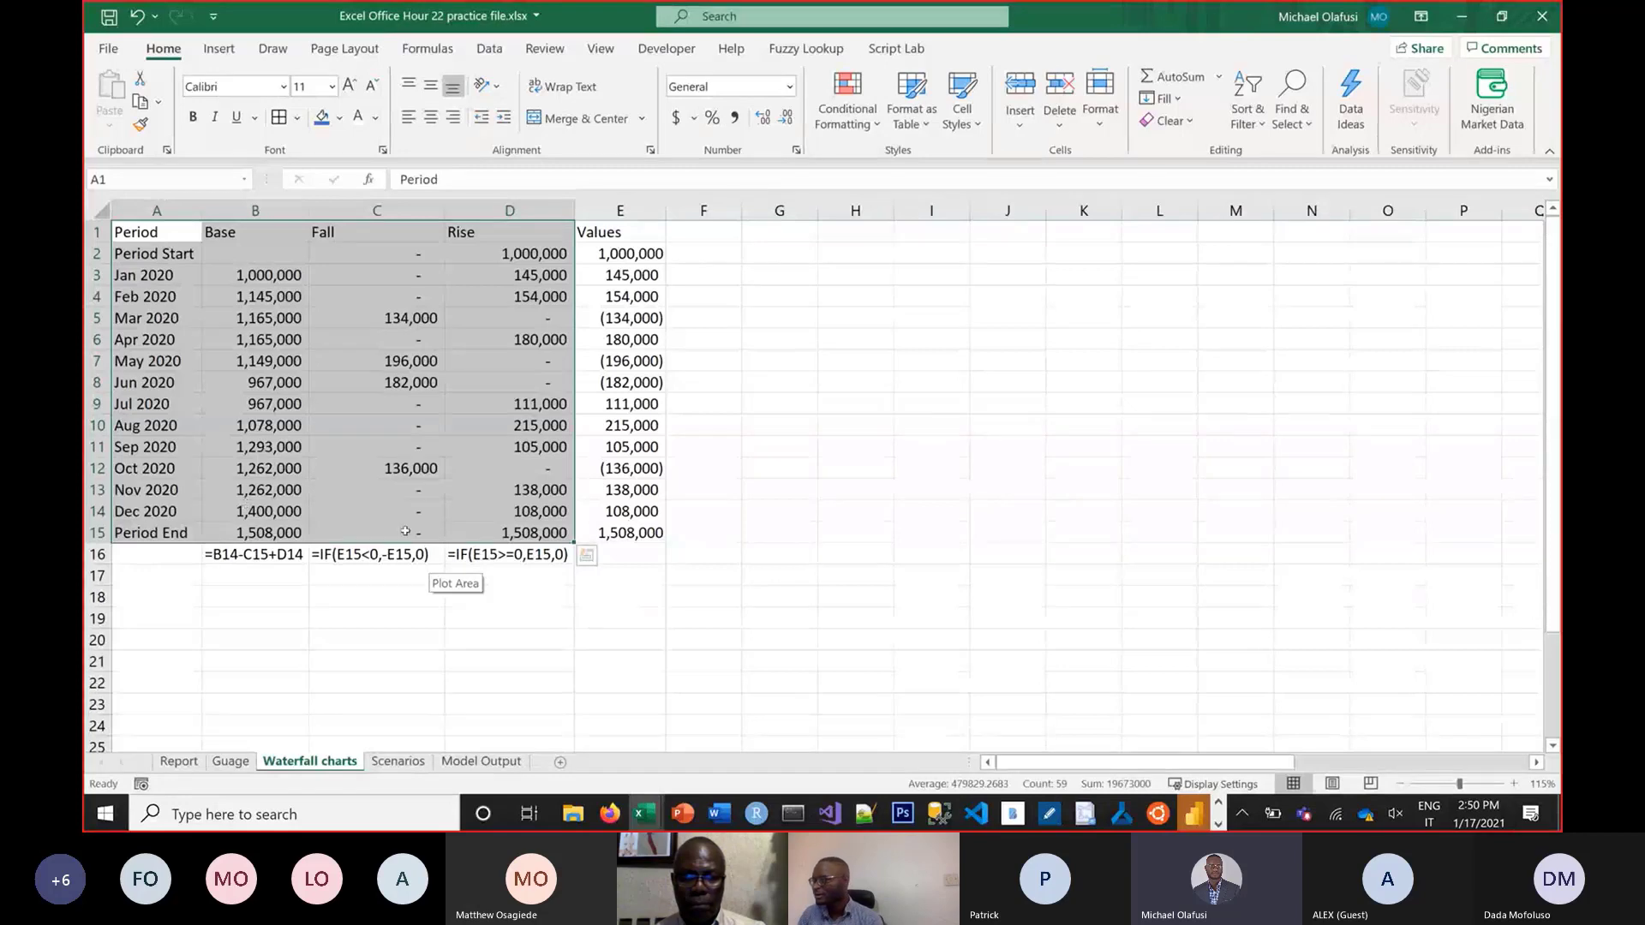
left_click_drag(403, 532, 530, 532)
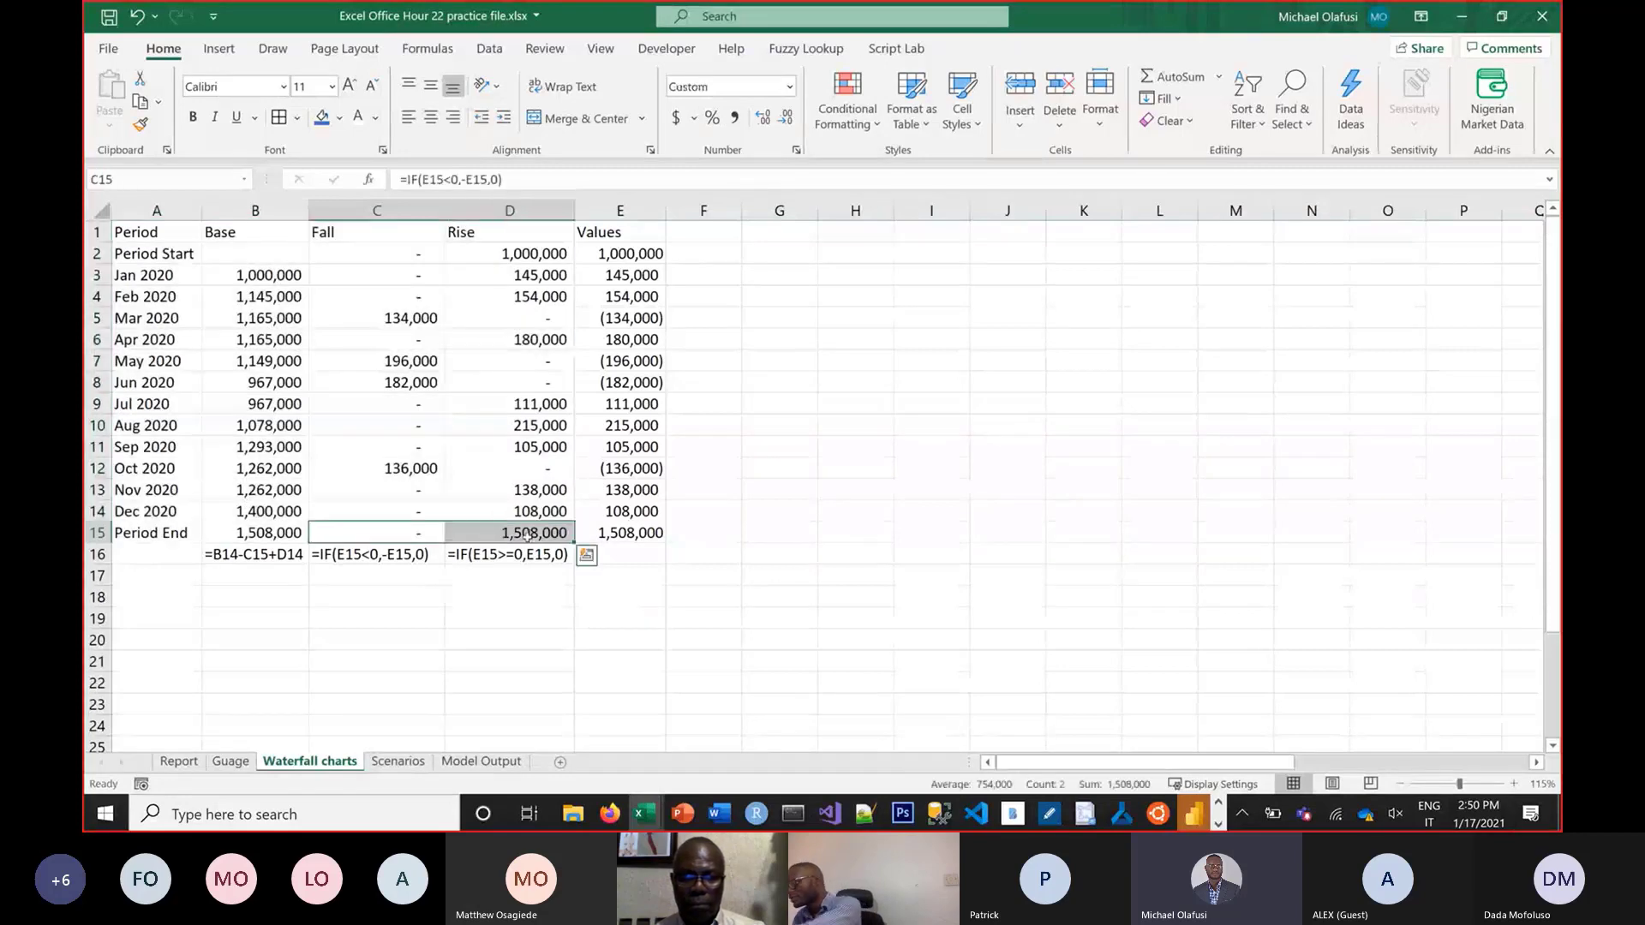
key("Delete")
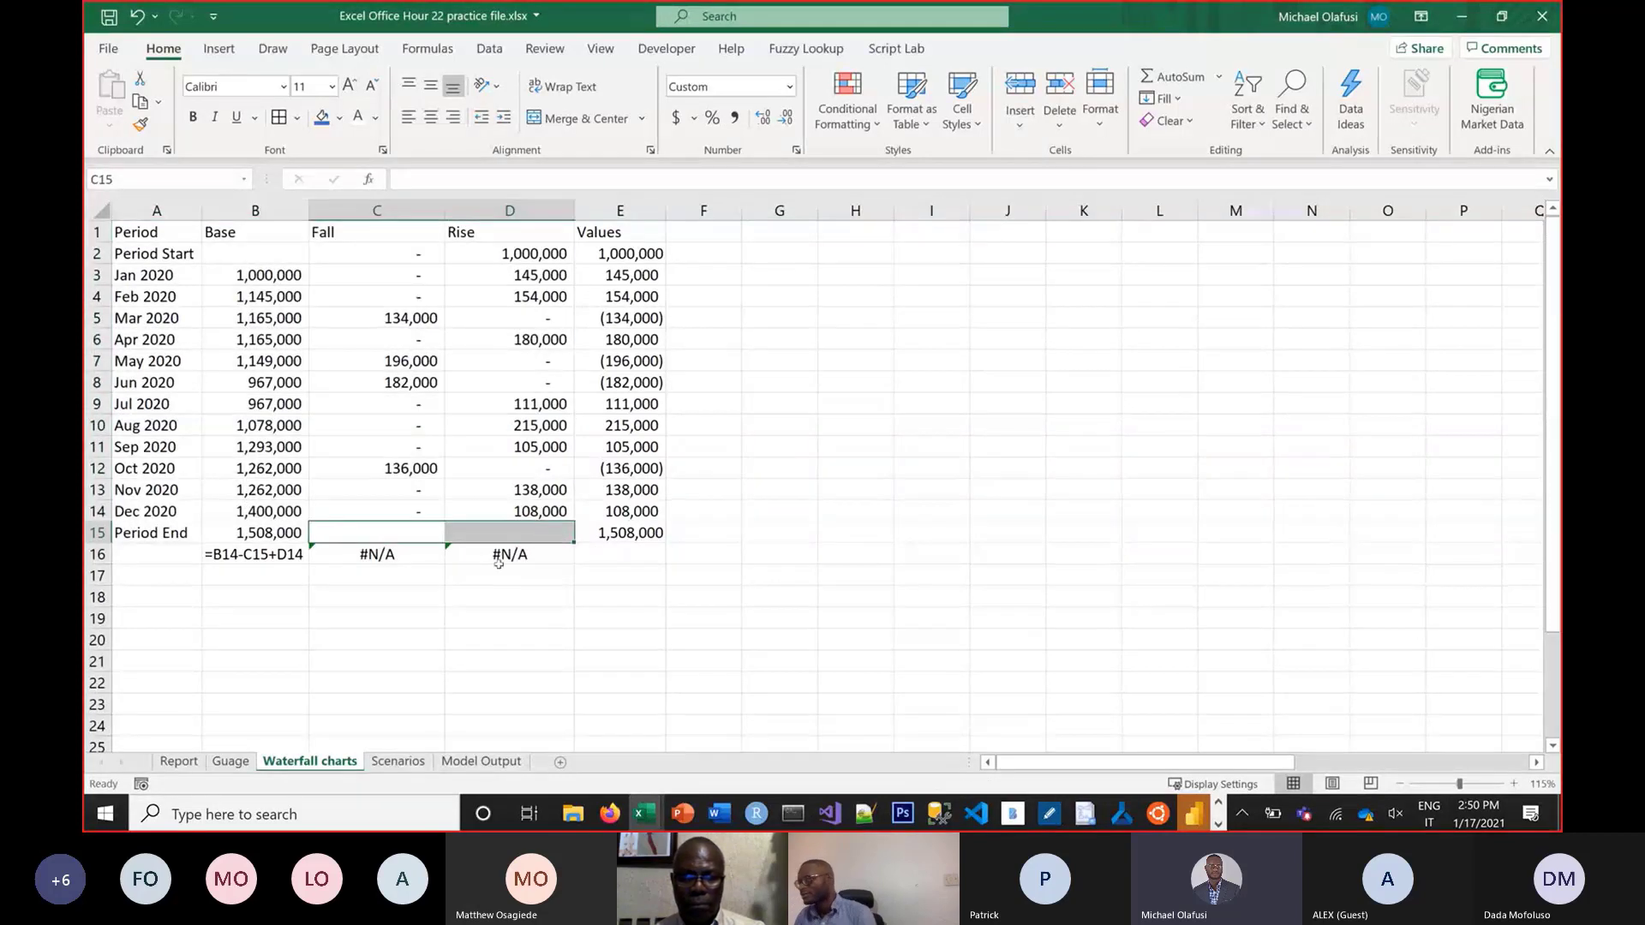
double_click(415, 555)
left_click(430, 518)
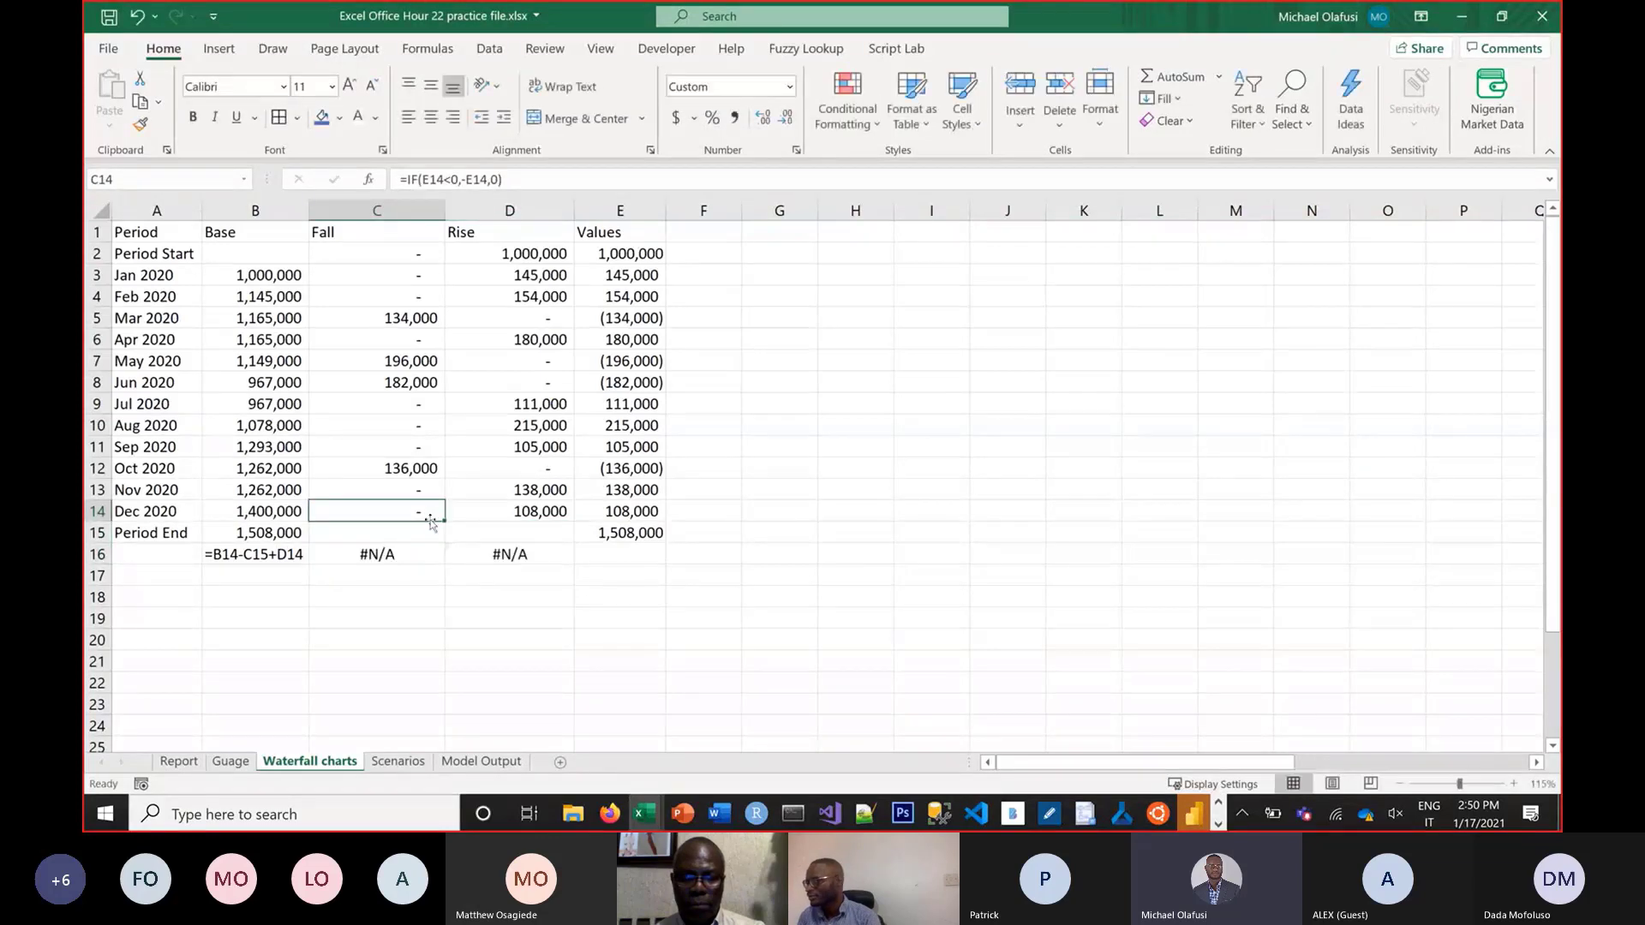
left_click(432, 525)
left_click(401, 552)
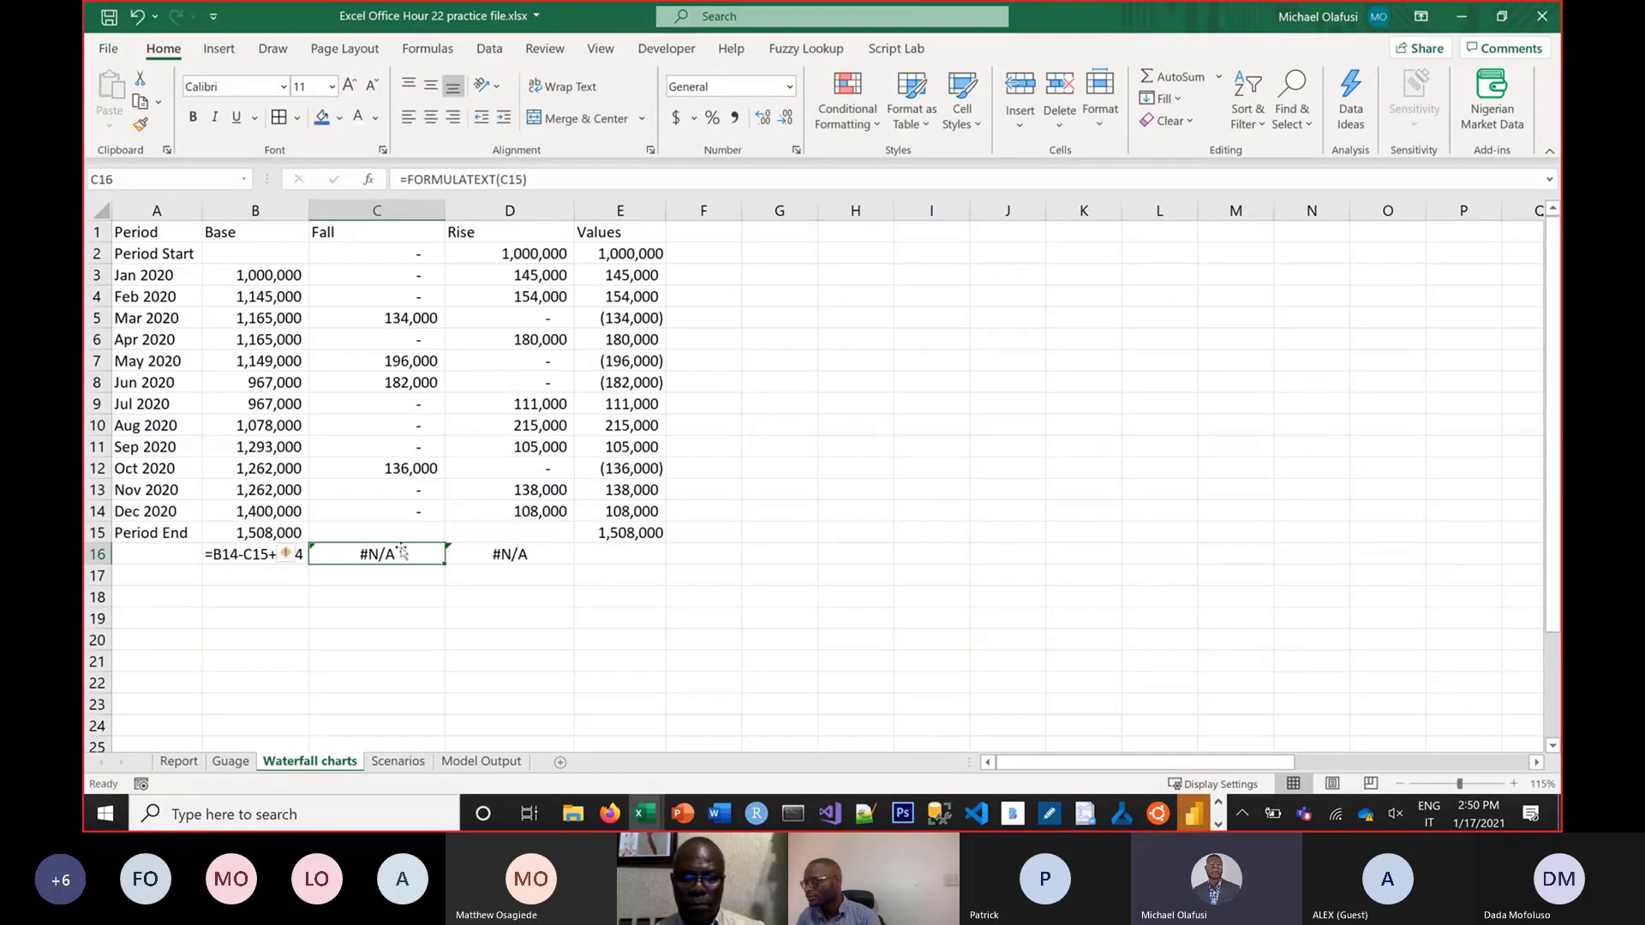
left_click(401, 541)
left_click(401, 549)
double_click(401, 554)
left_click(412, 517)
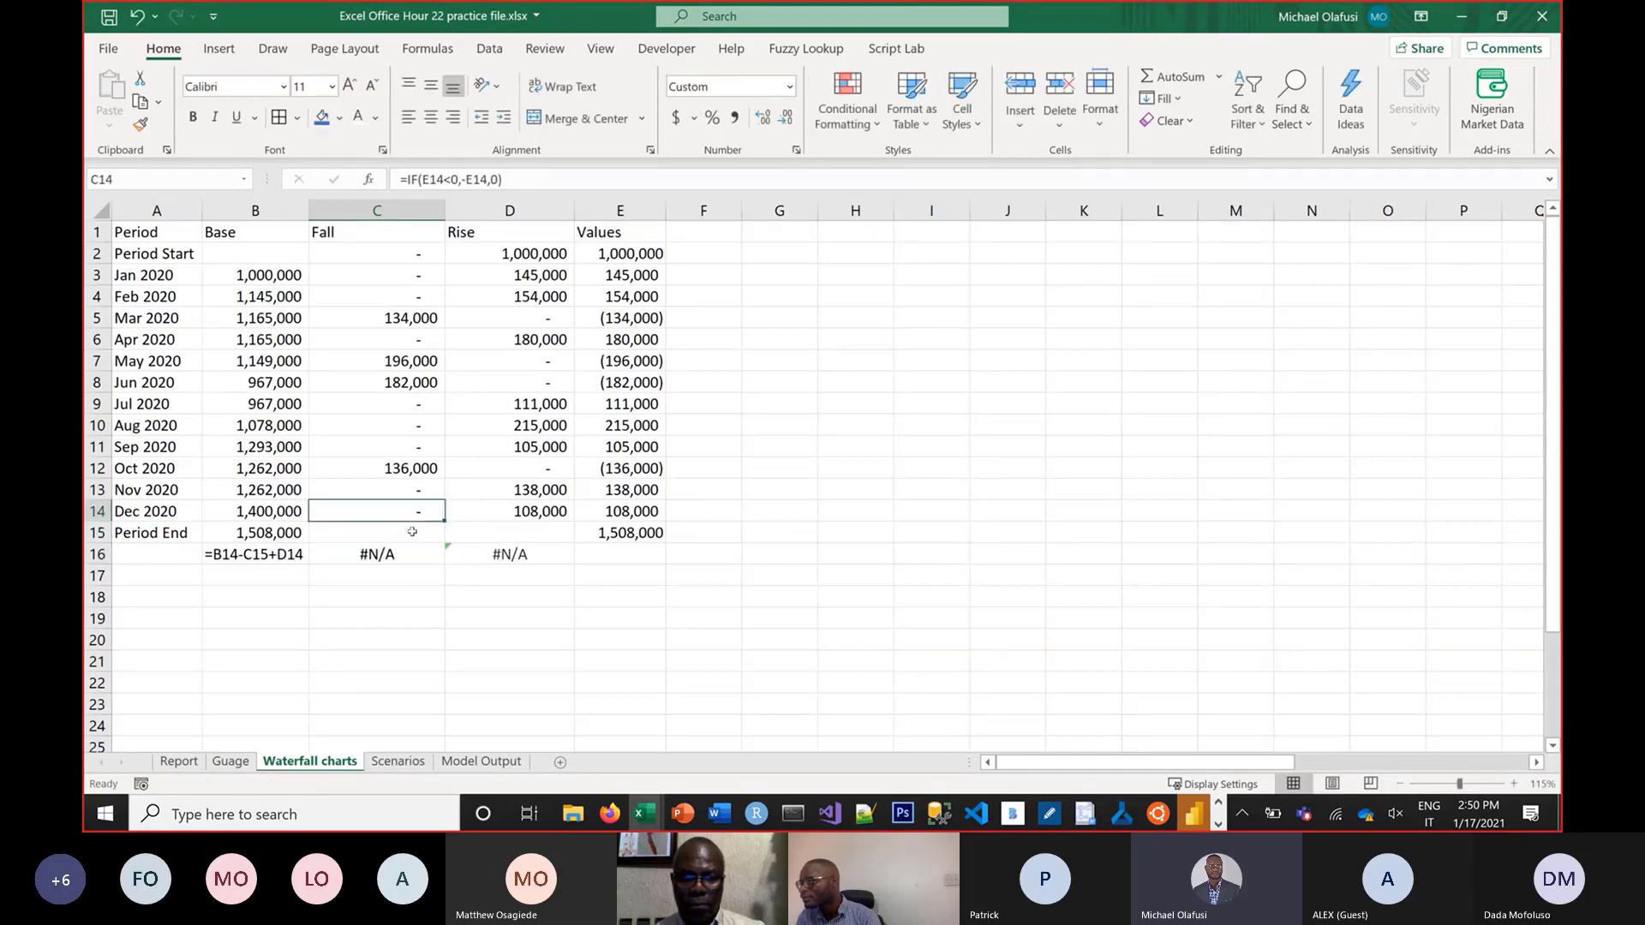
Point the FORMULATEXT formula in C16 to C14 and copy it across to D16
double_click(409, 553)
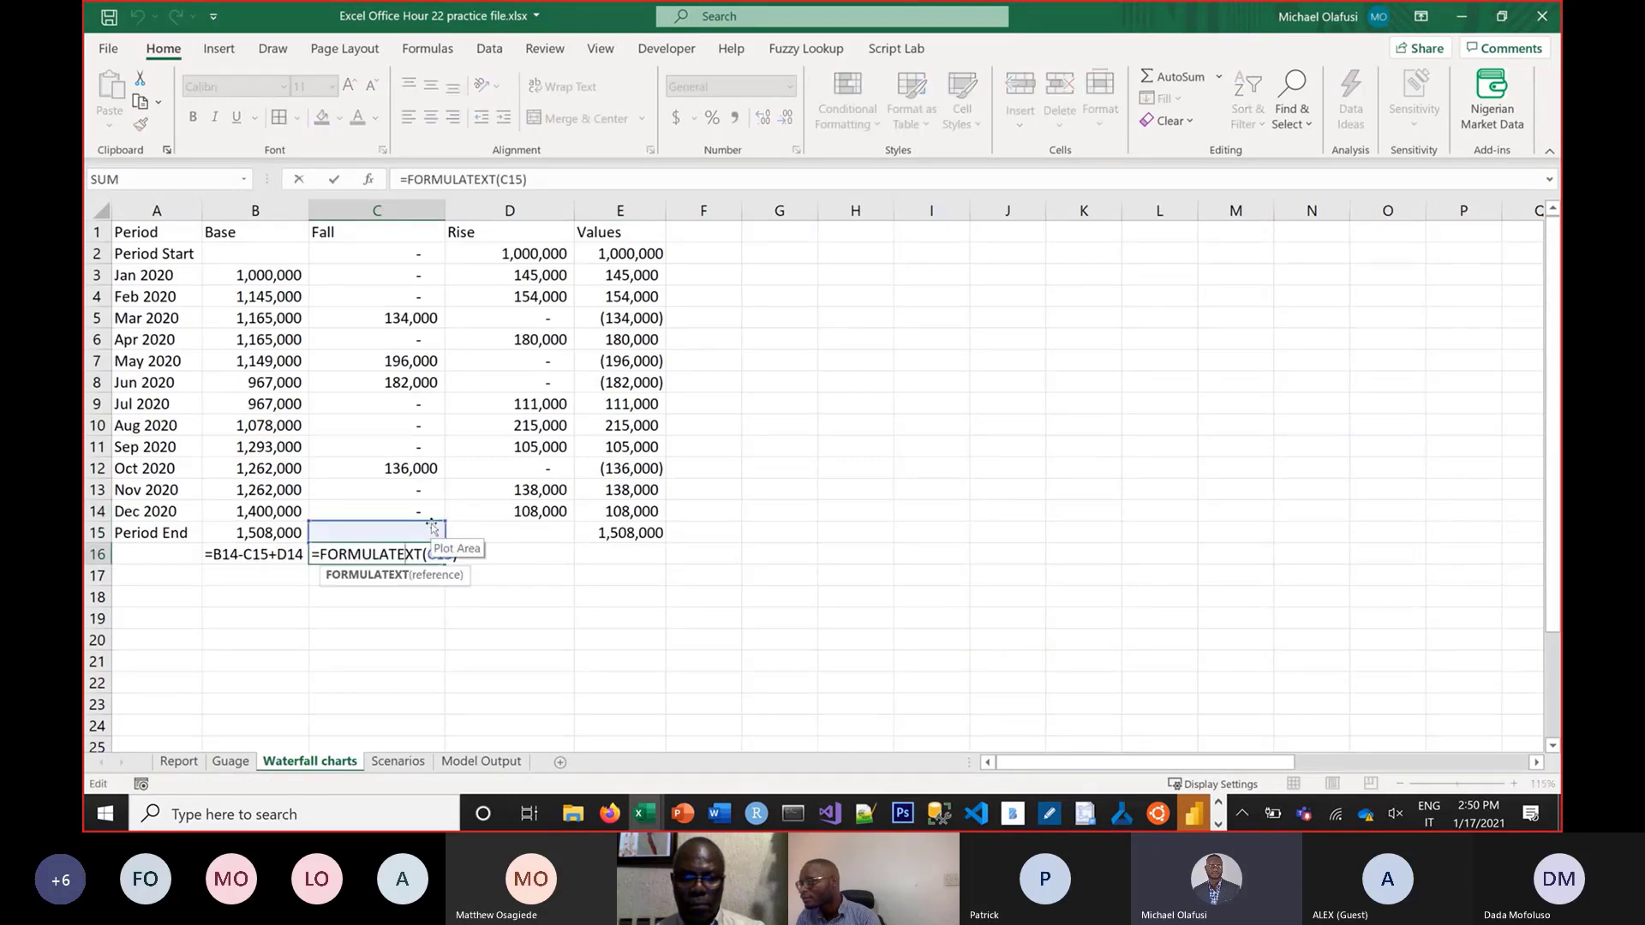
left_click(431, 514)
key("Return")
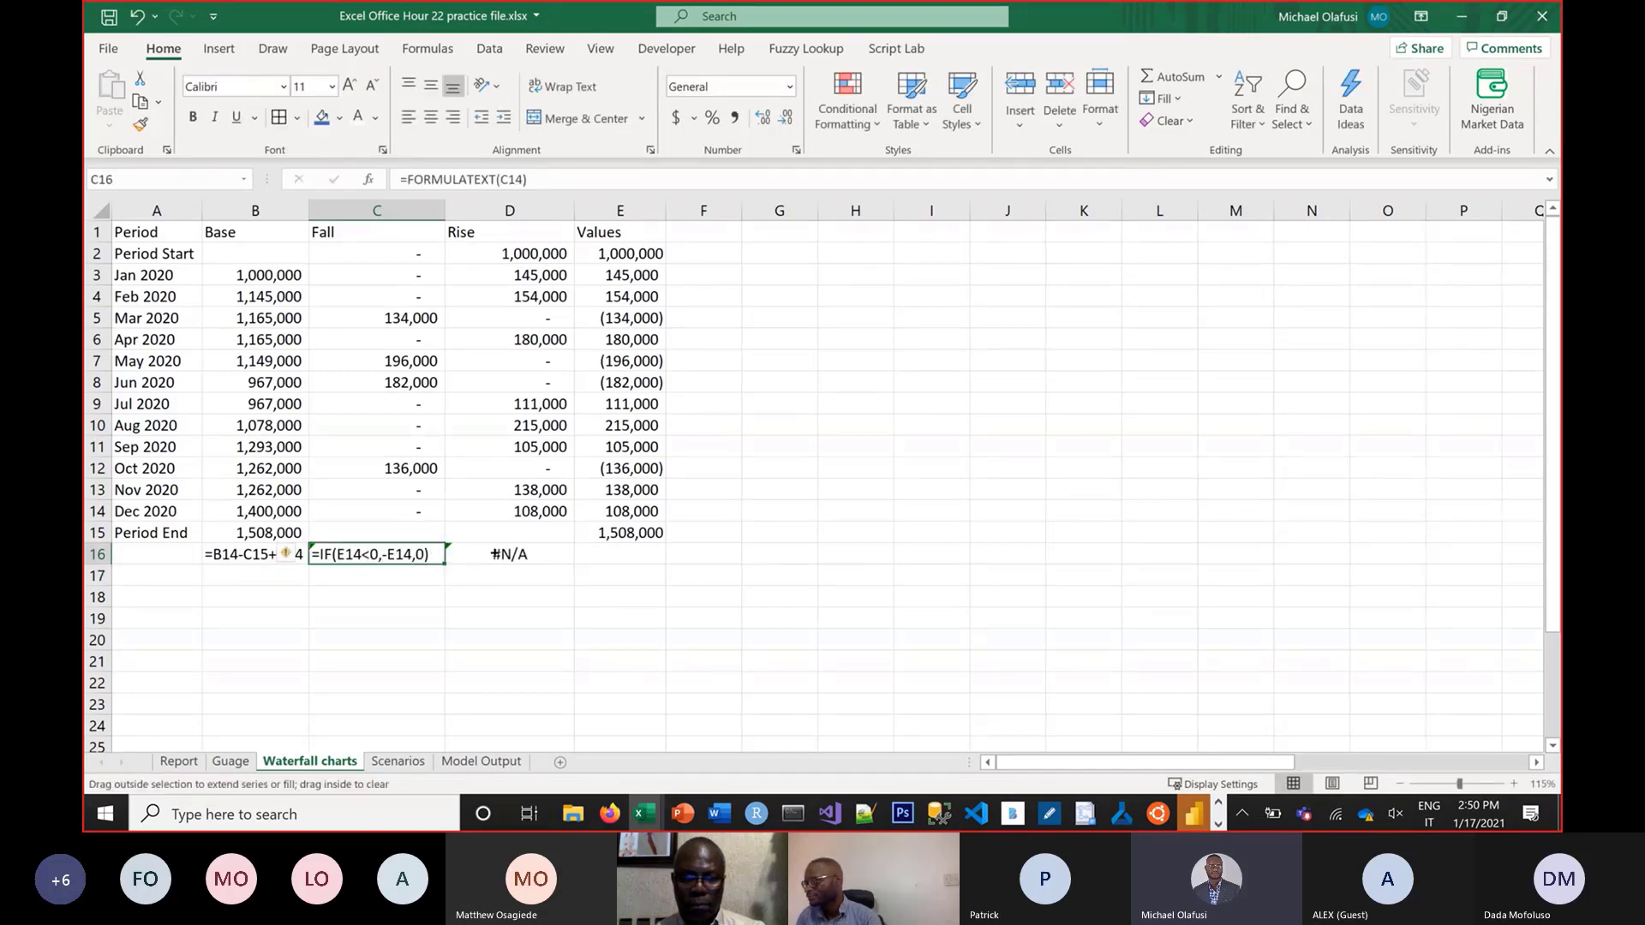
left_click_drag(448, 566, 548, 559)
left_click(443, 655)
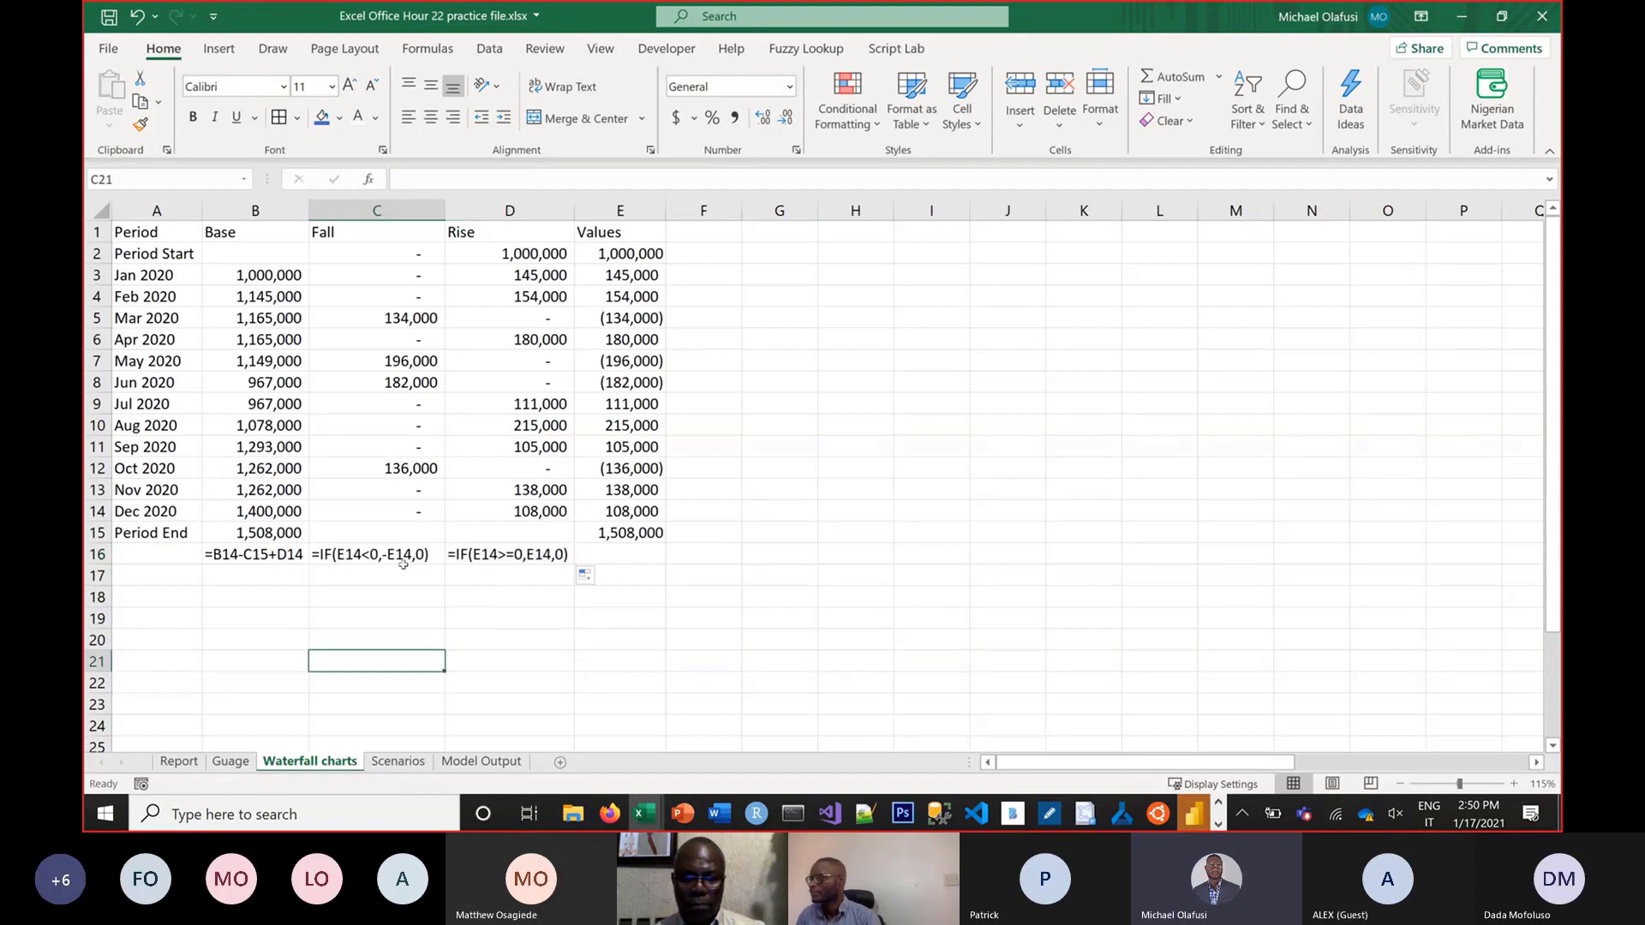
left_click(277, 535)
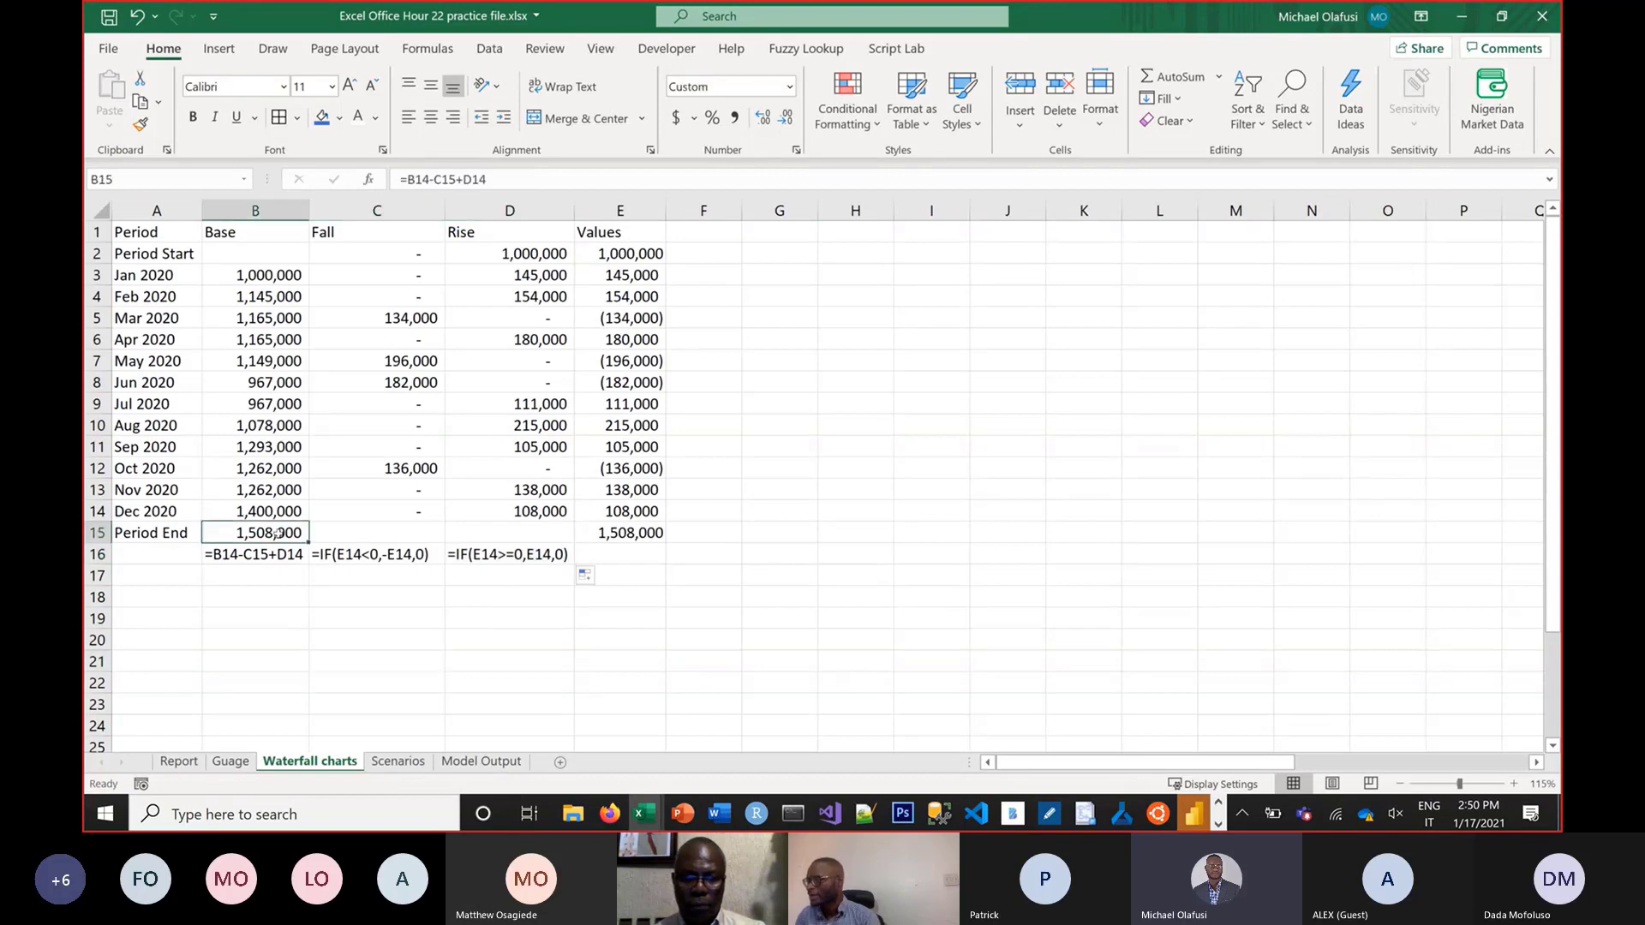
left_click(250, 253)
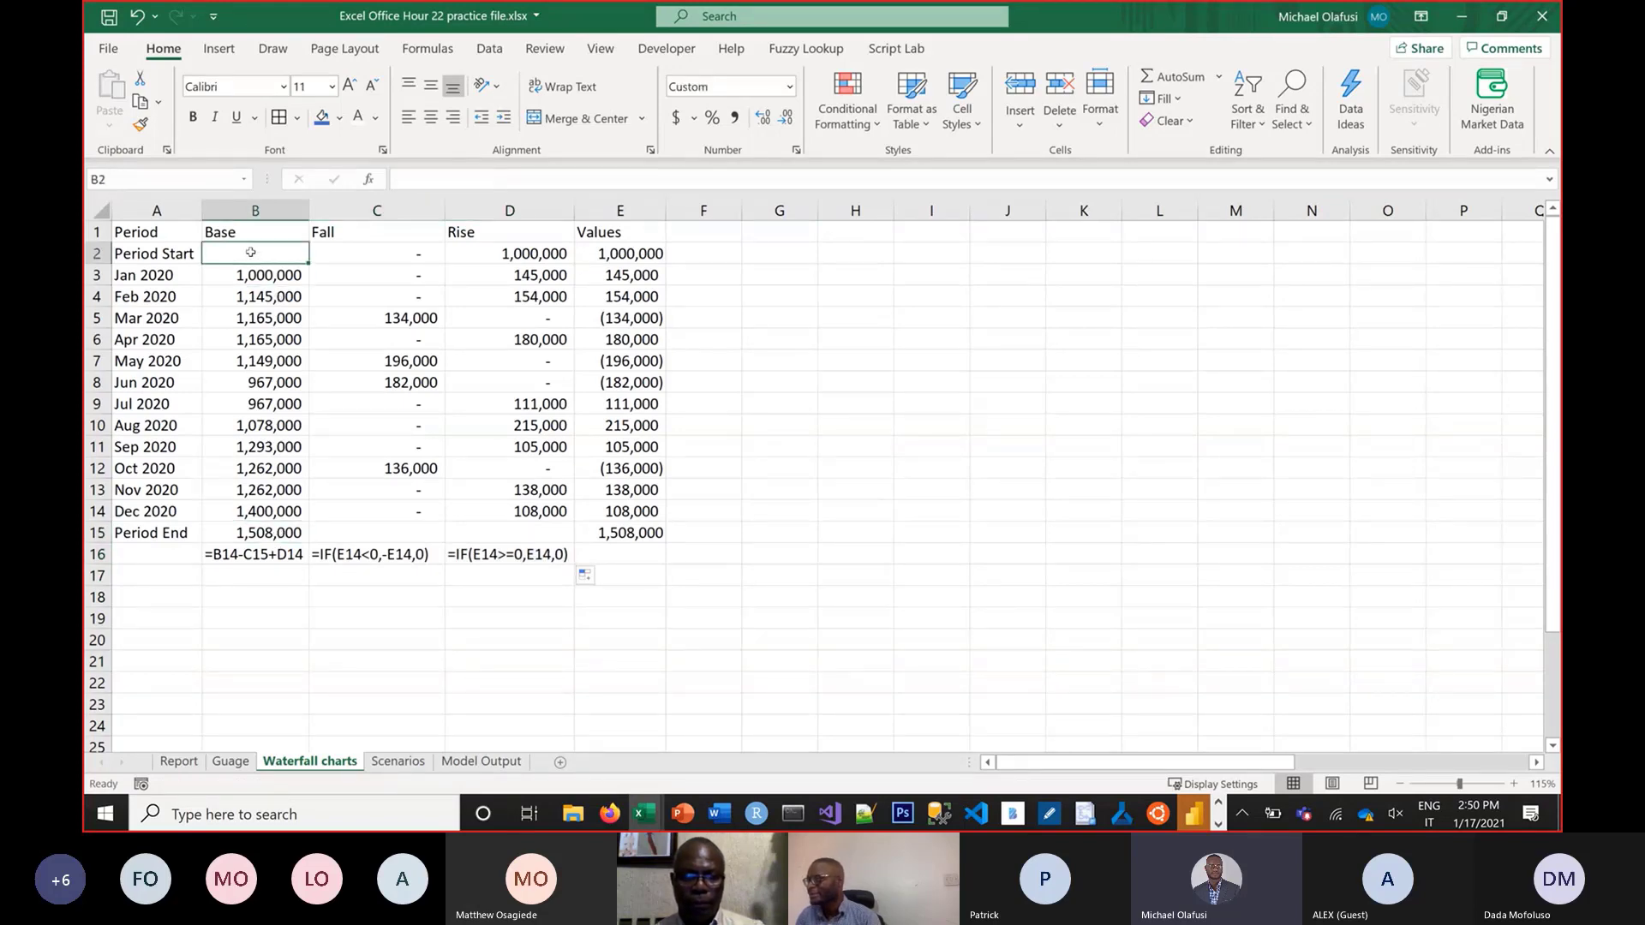
left_click(534, 257)
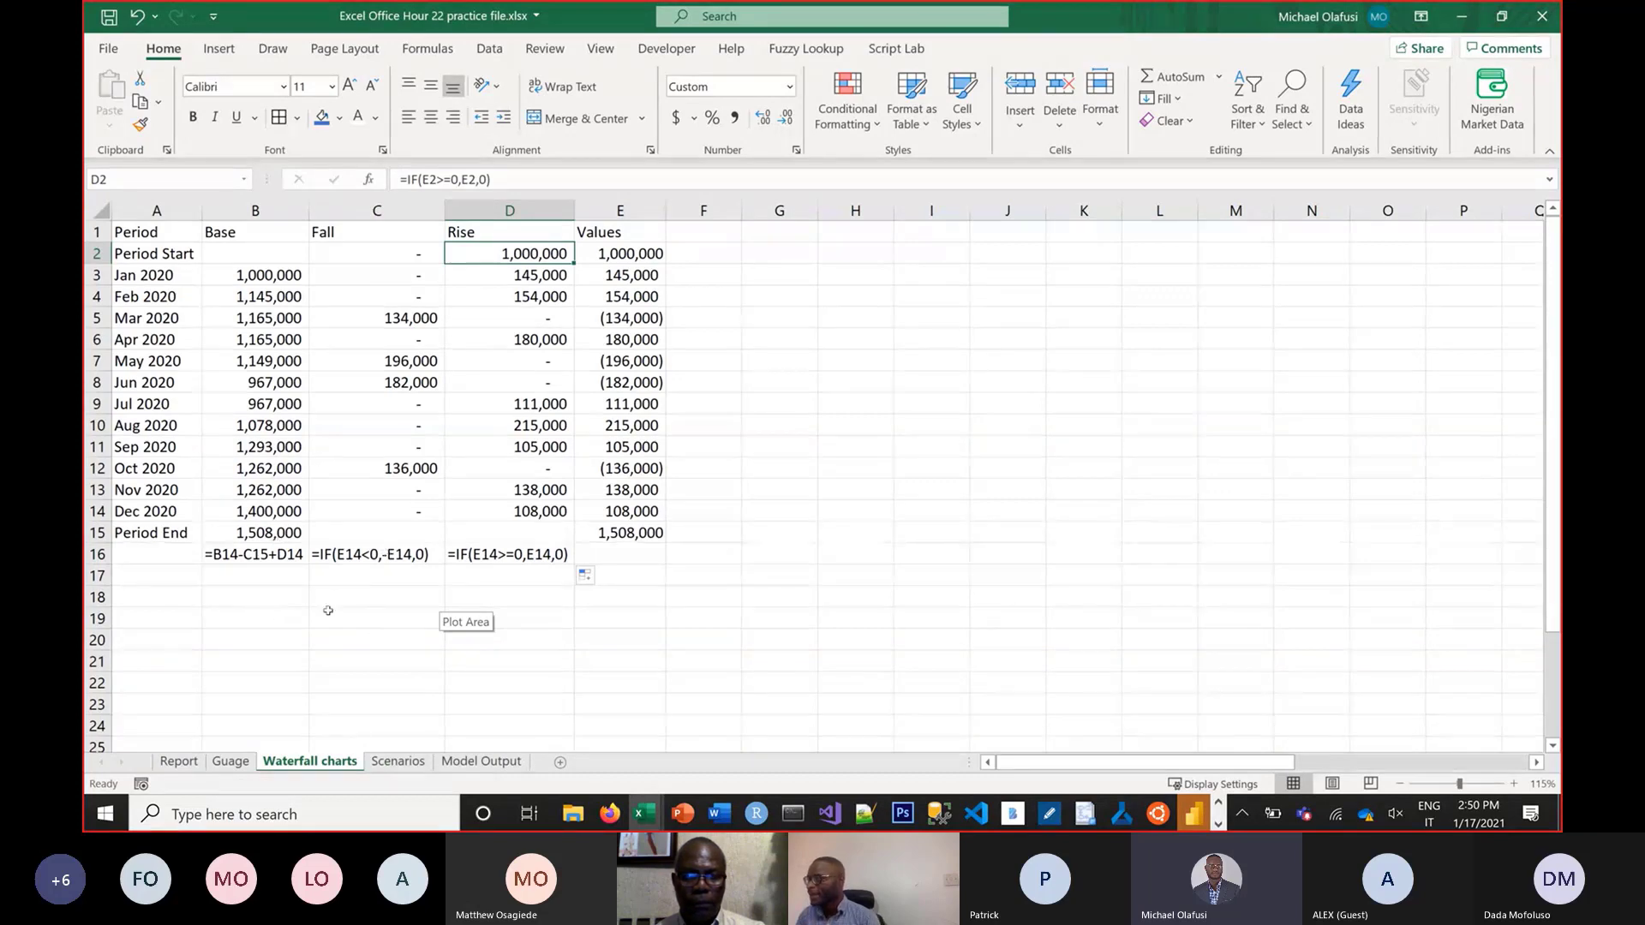
left_click(328, 610)
Insert a 2-D stacked column chart from the Period, Base, Fall and Rise data in A1:D15
left_click(171, 228)
left_click_drag(497, 349, 551, 533)
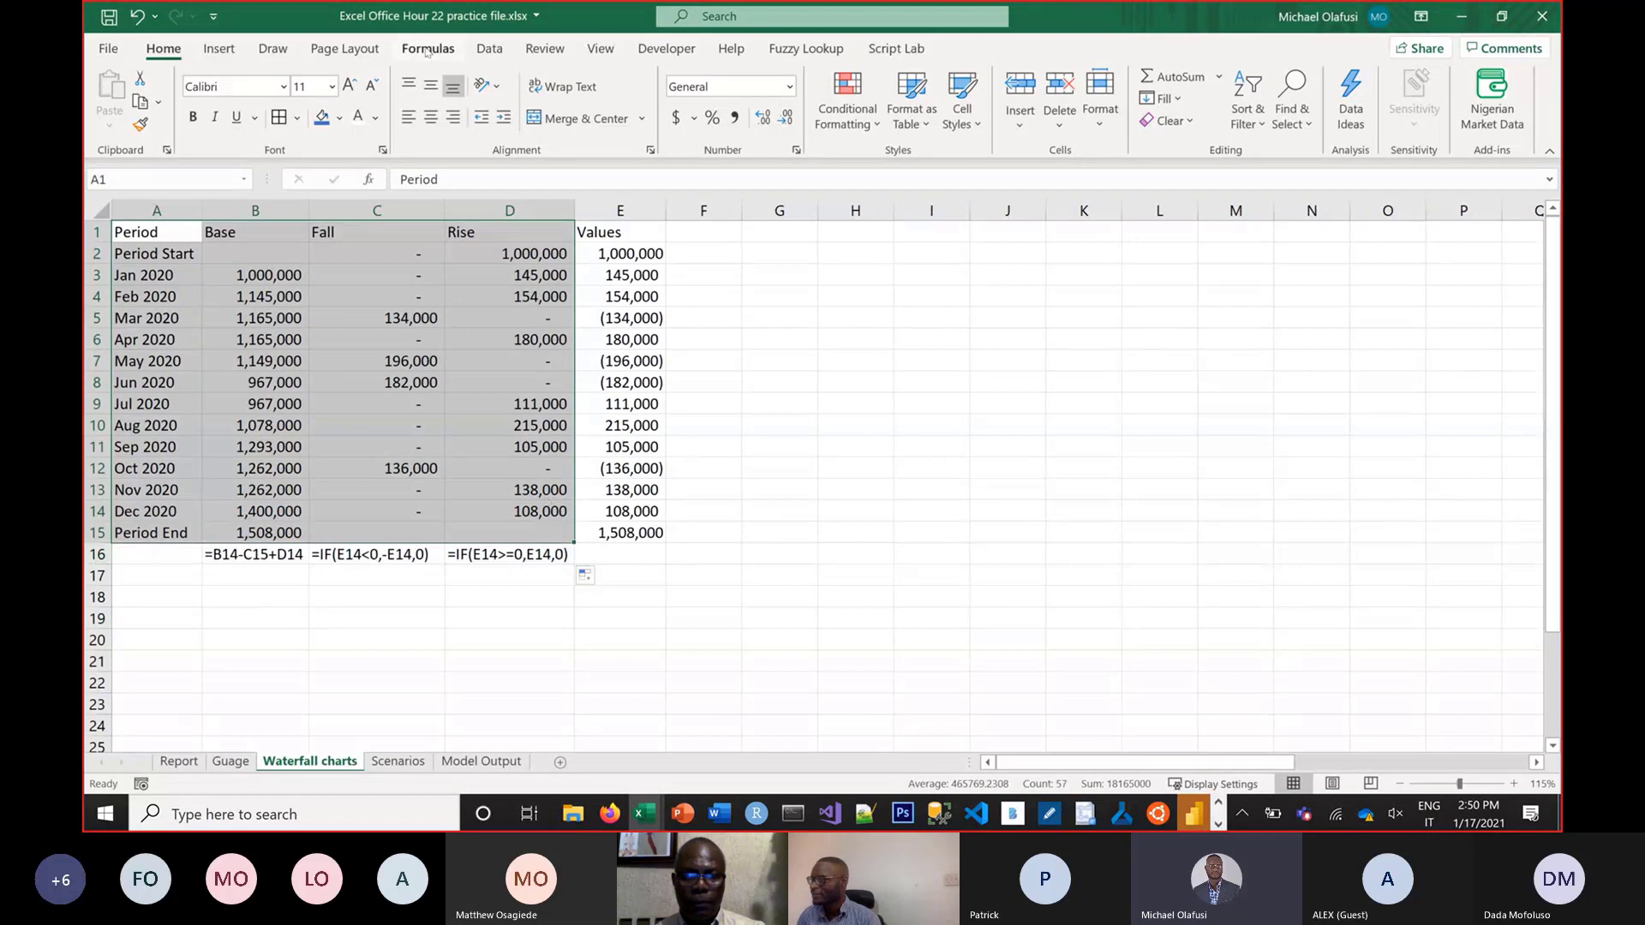
left_click(237, 49)
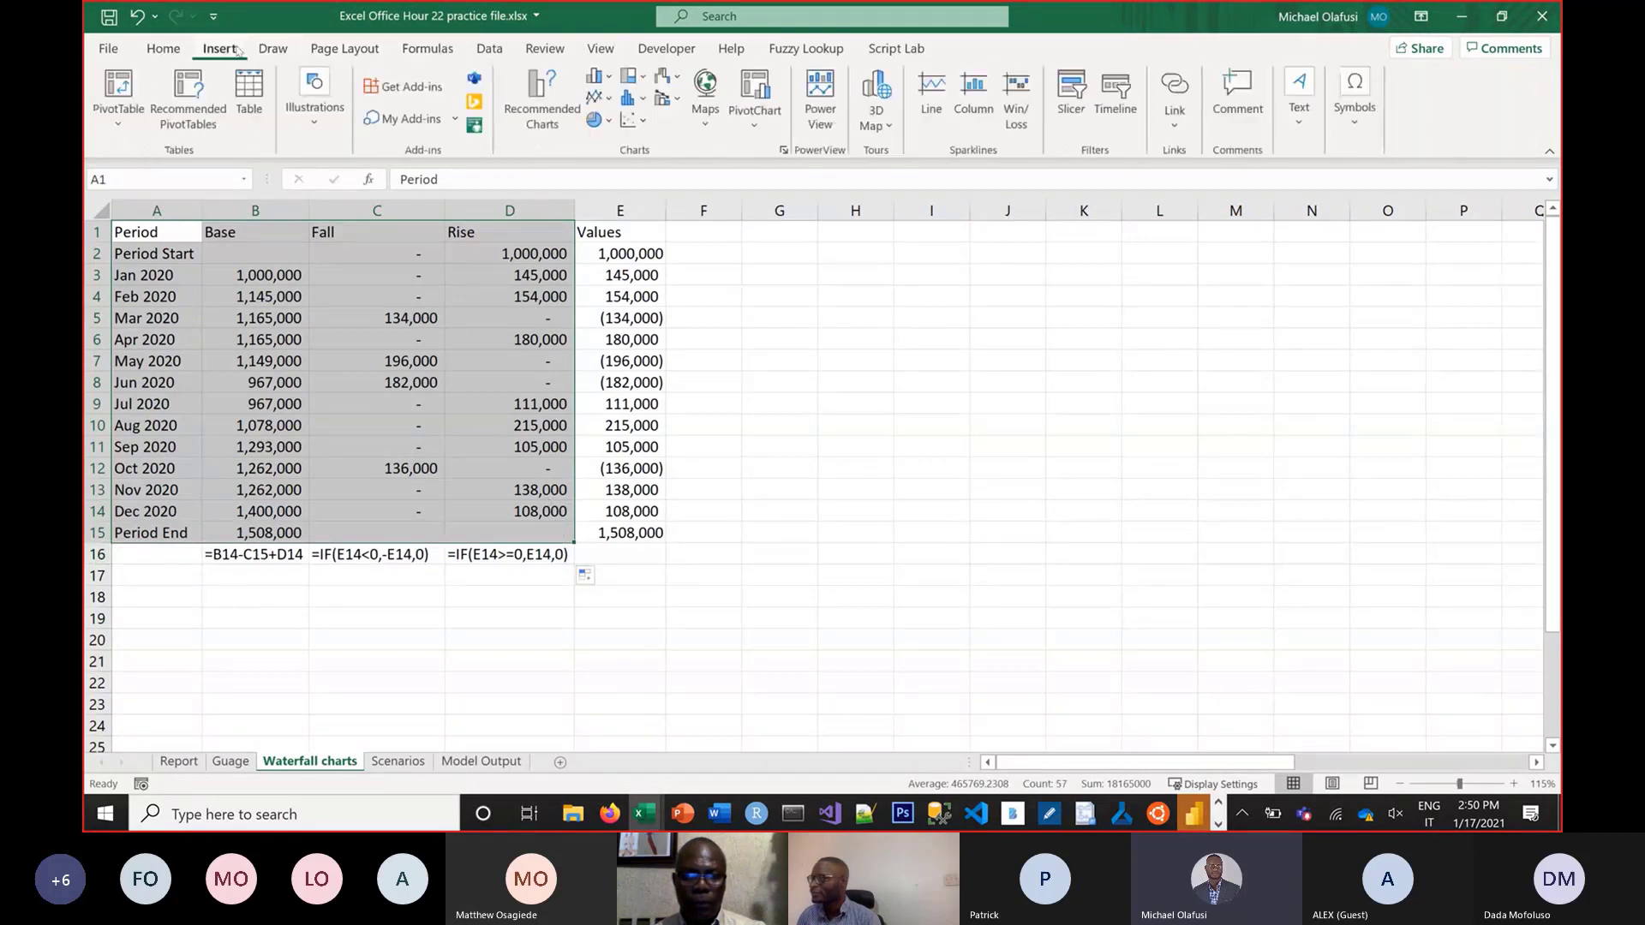
left_click(606, 79)
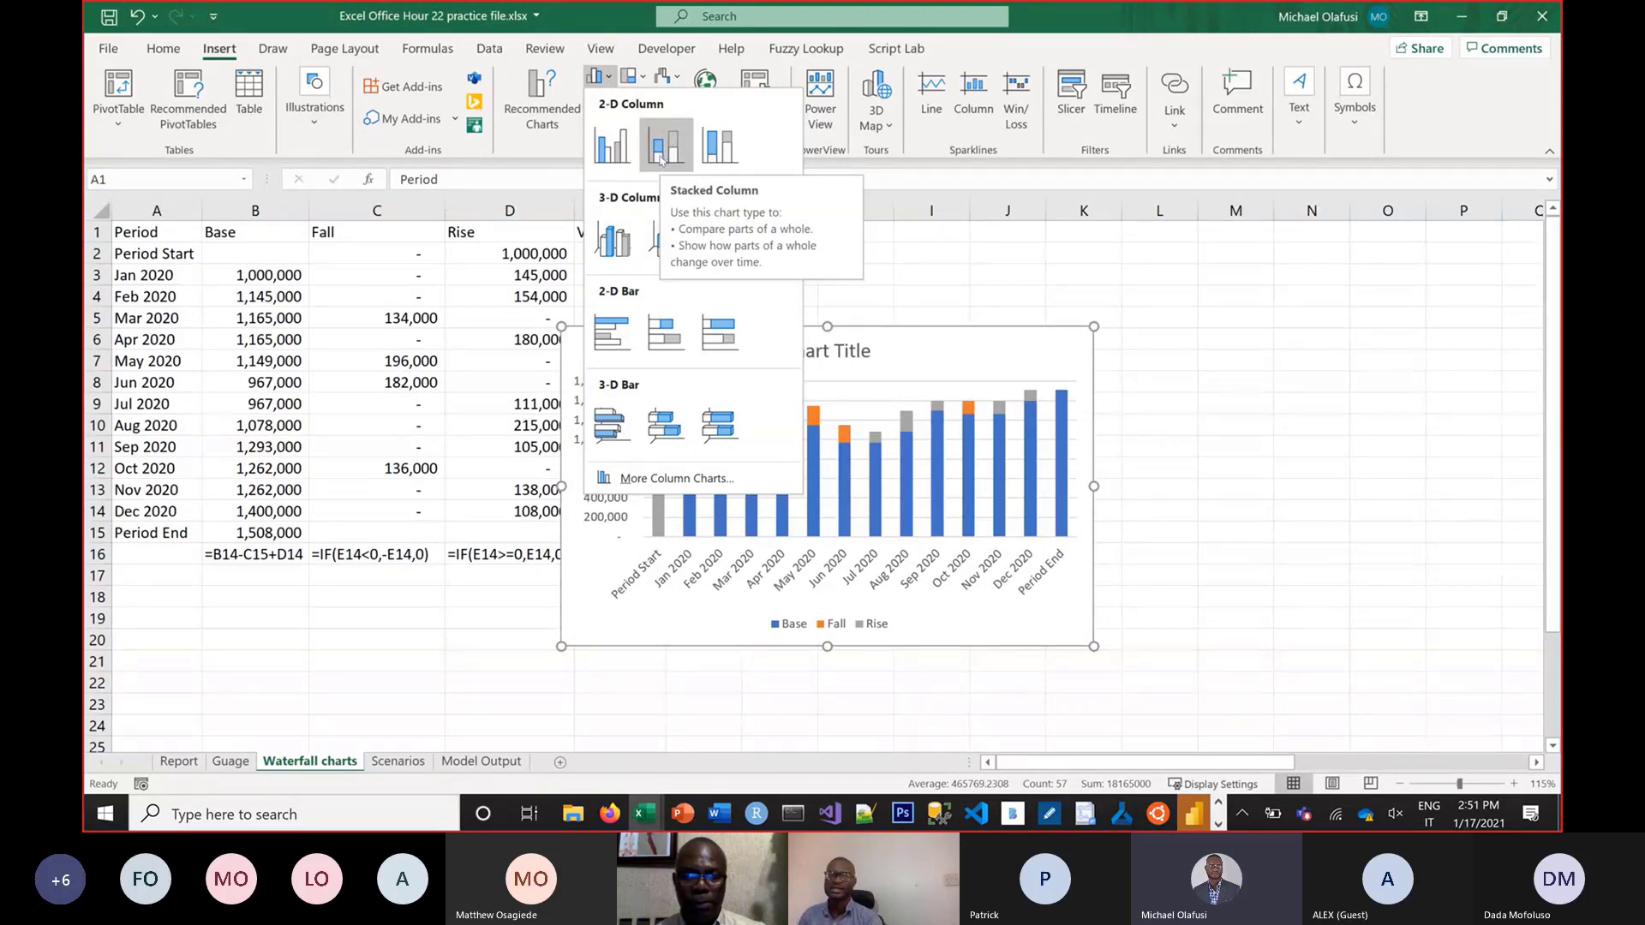
left_click(661, 156)
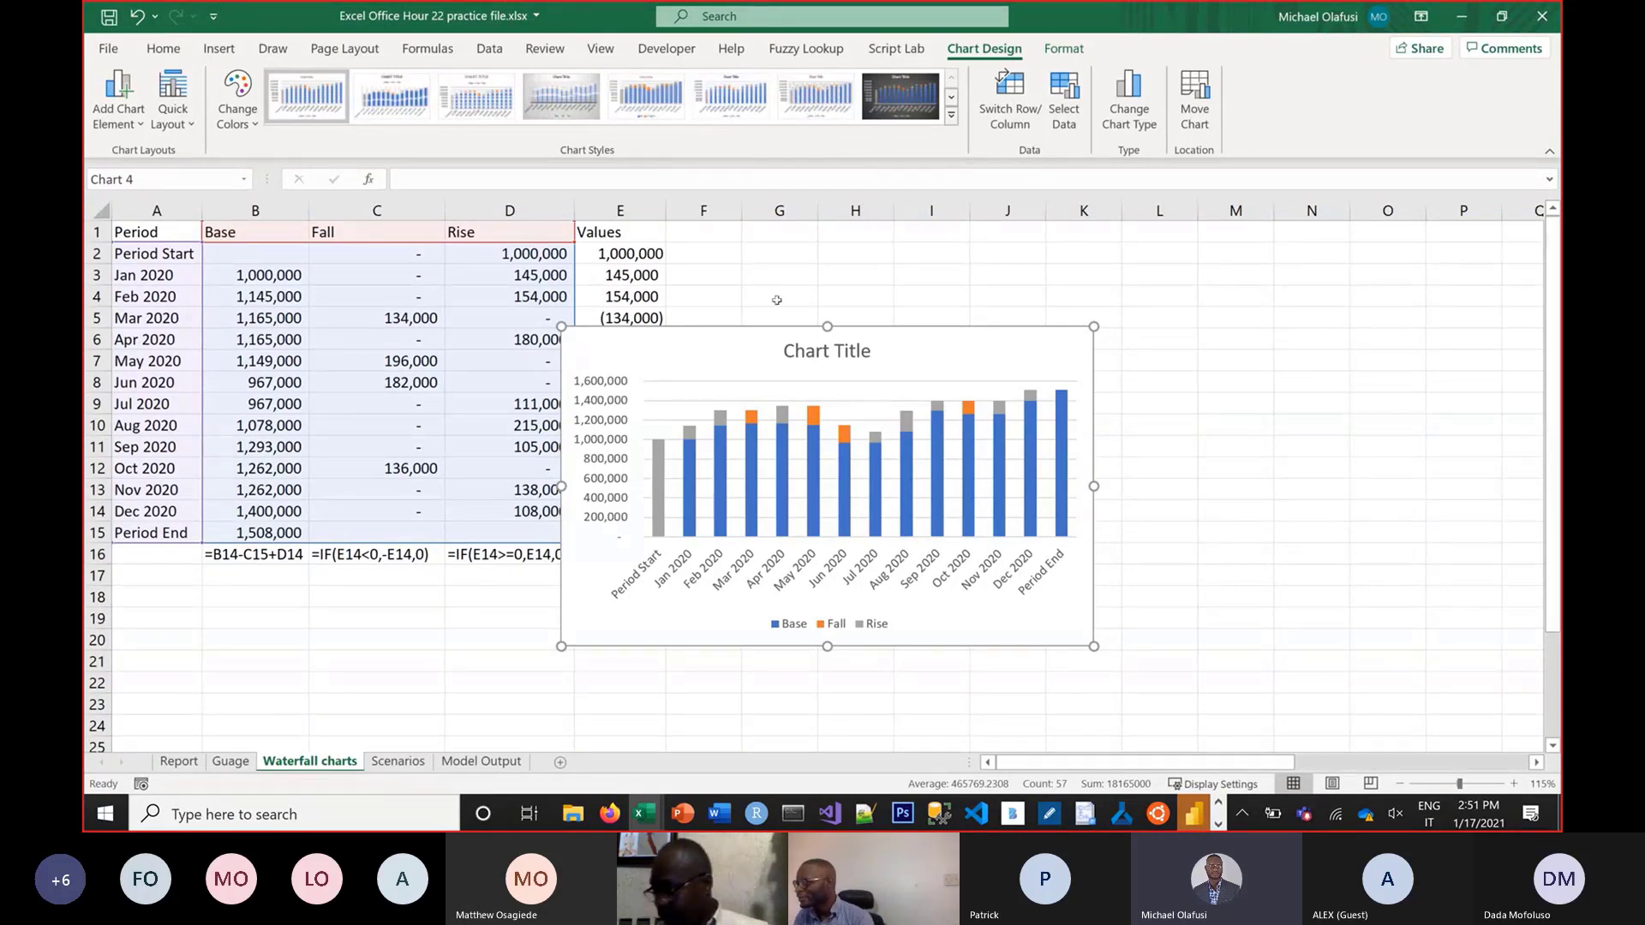
Set the Base series of the stacked column chart to No Fill
left_click(693, 514)
right_click(693, 515)
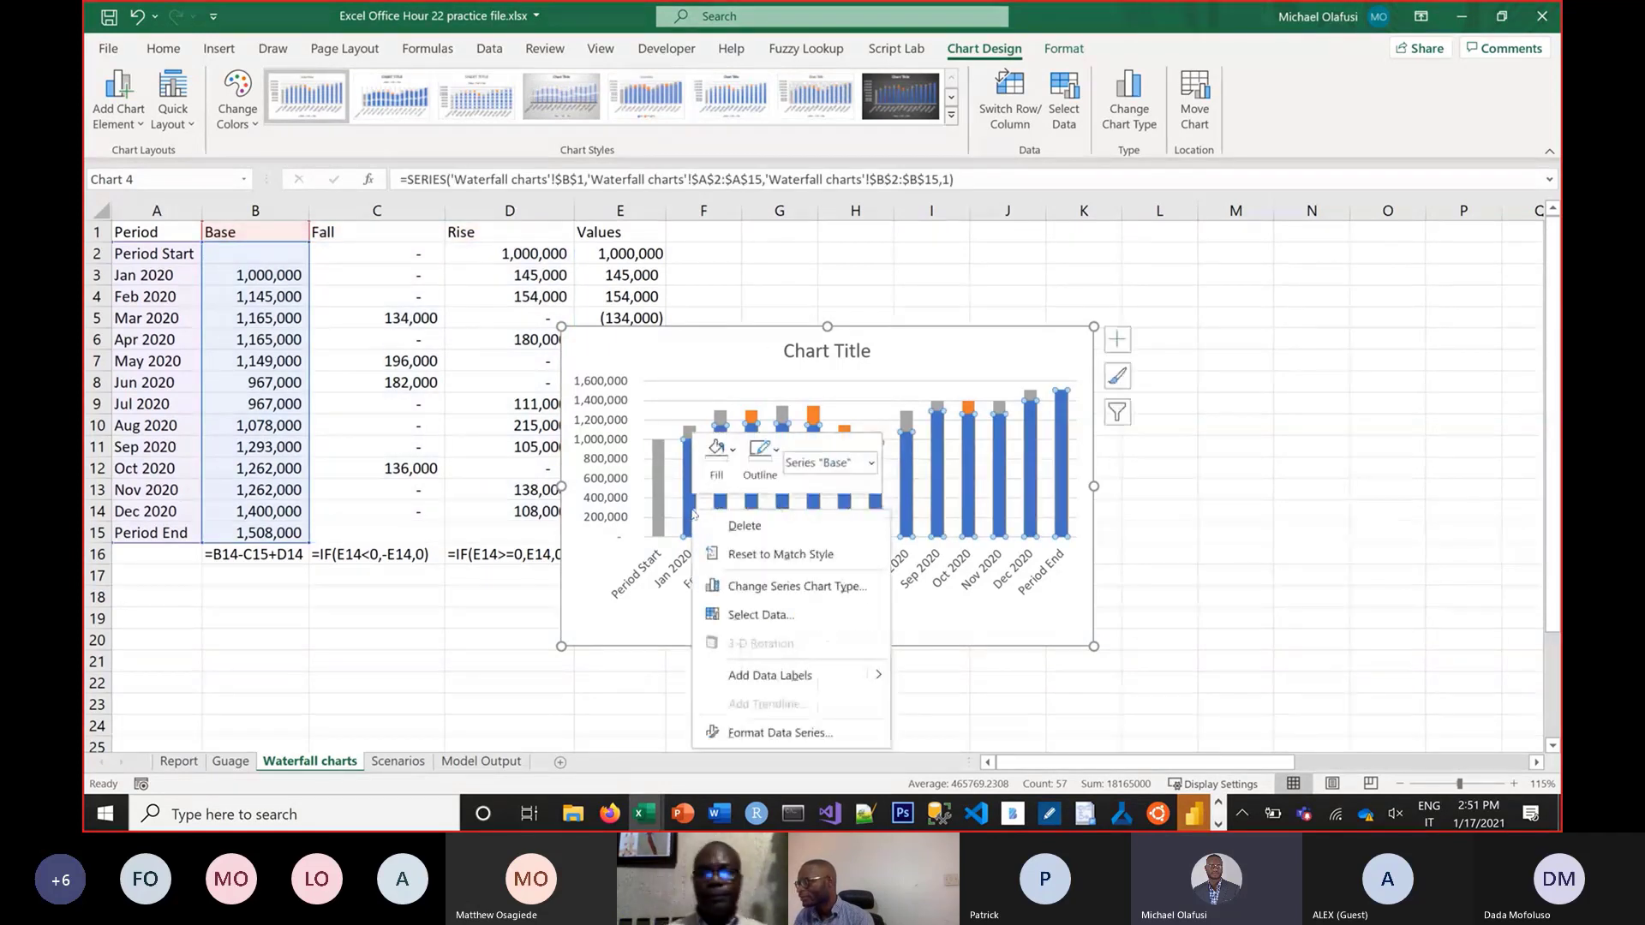
left_click(716, 454)
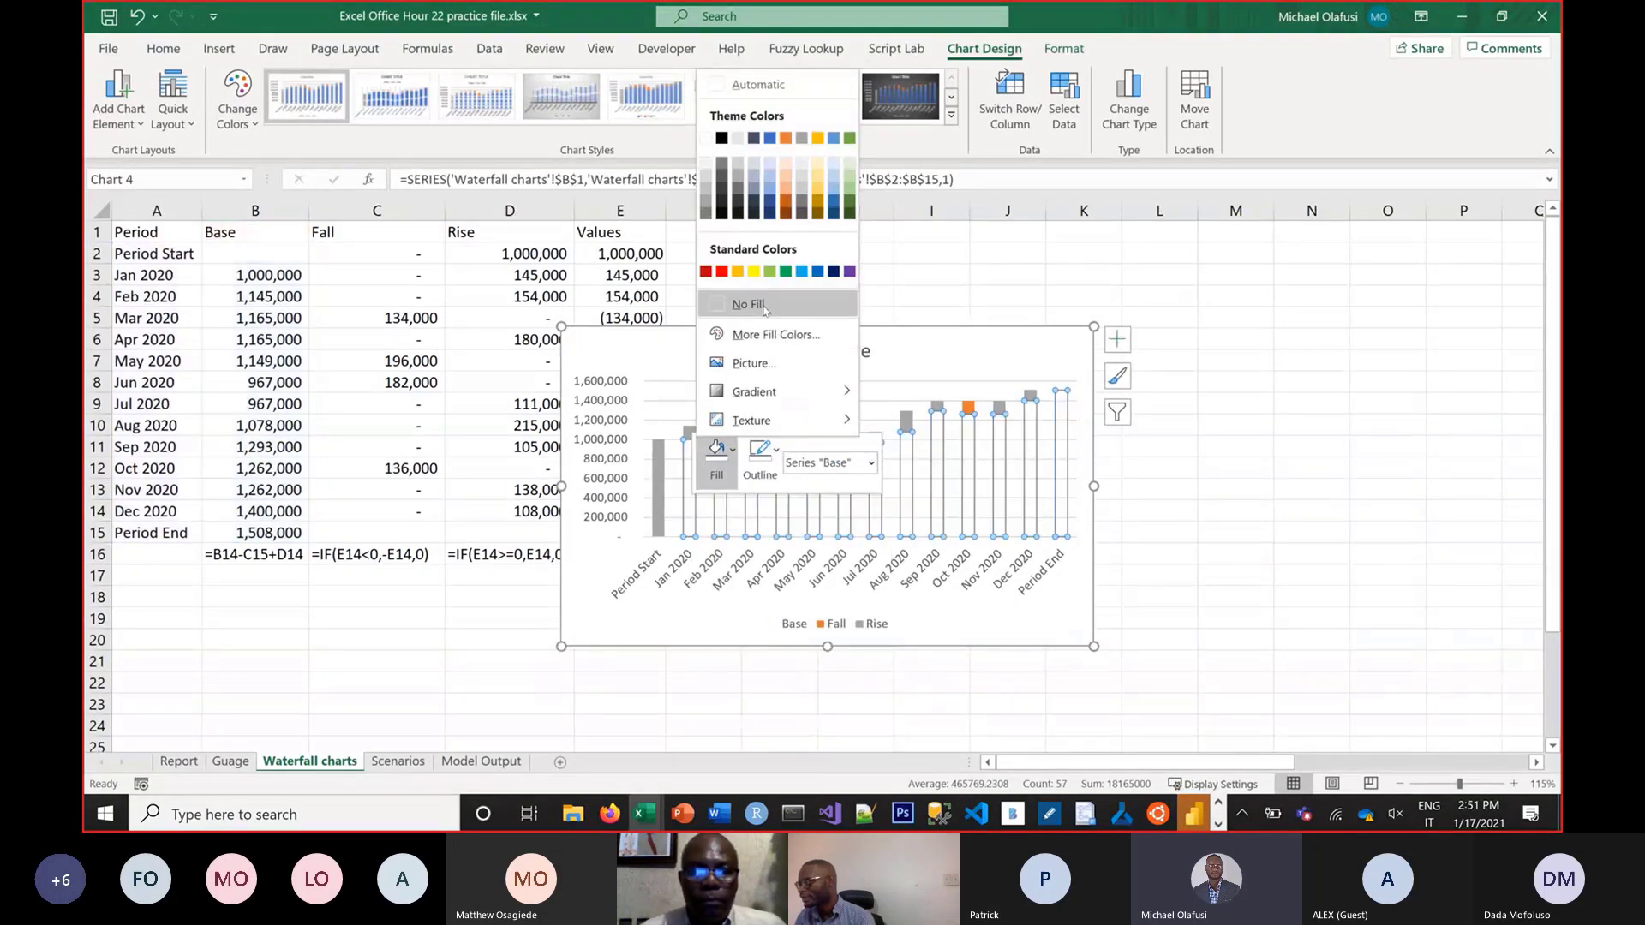
left_click(765, 306)
left_click(1234, 516)
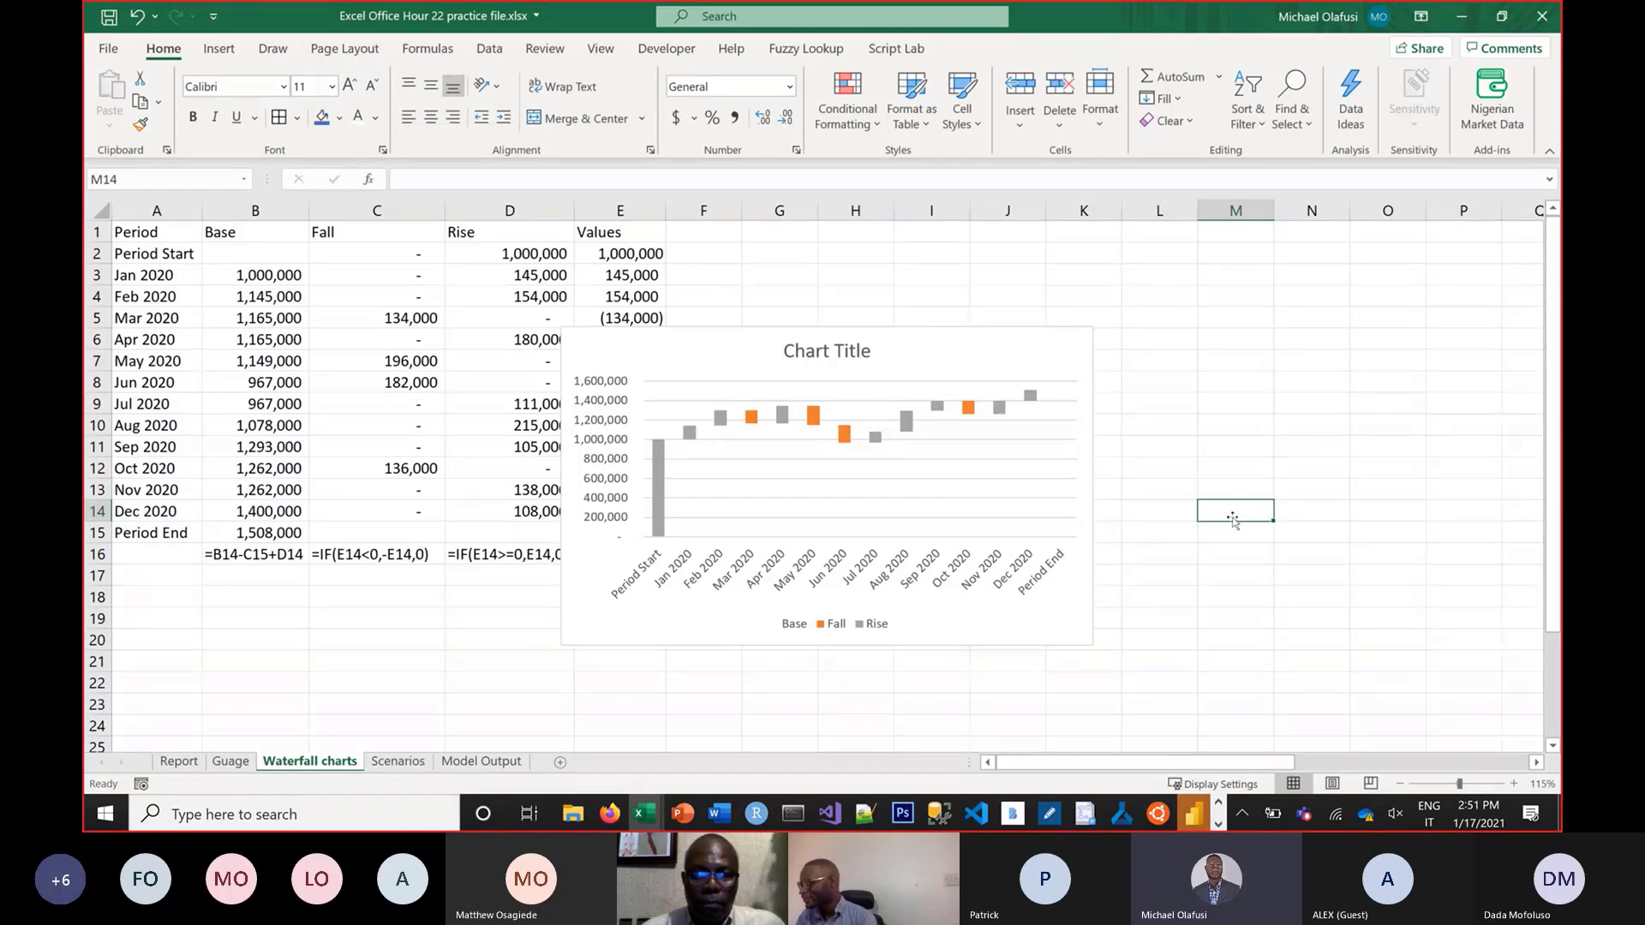
Fill only the Period End column of the Base series with grey
right_click(1062, 462)
left_click(1103, 420)
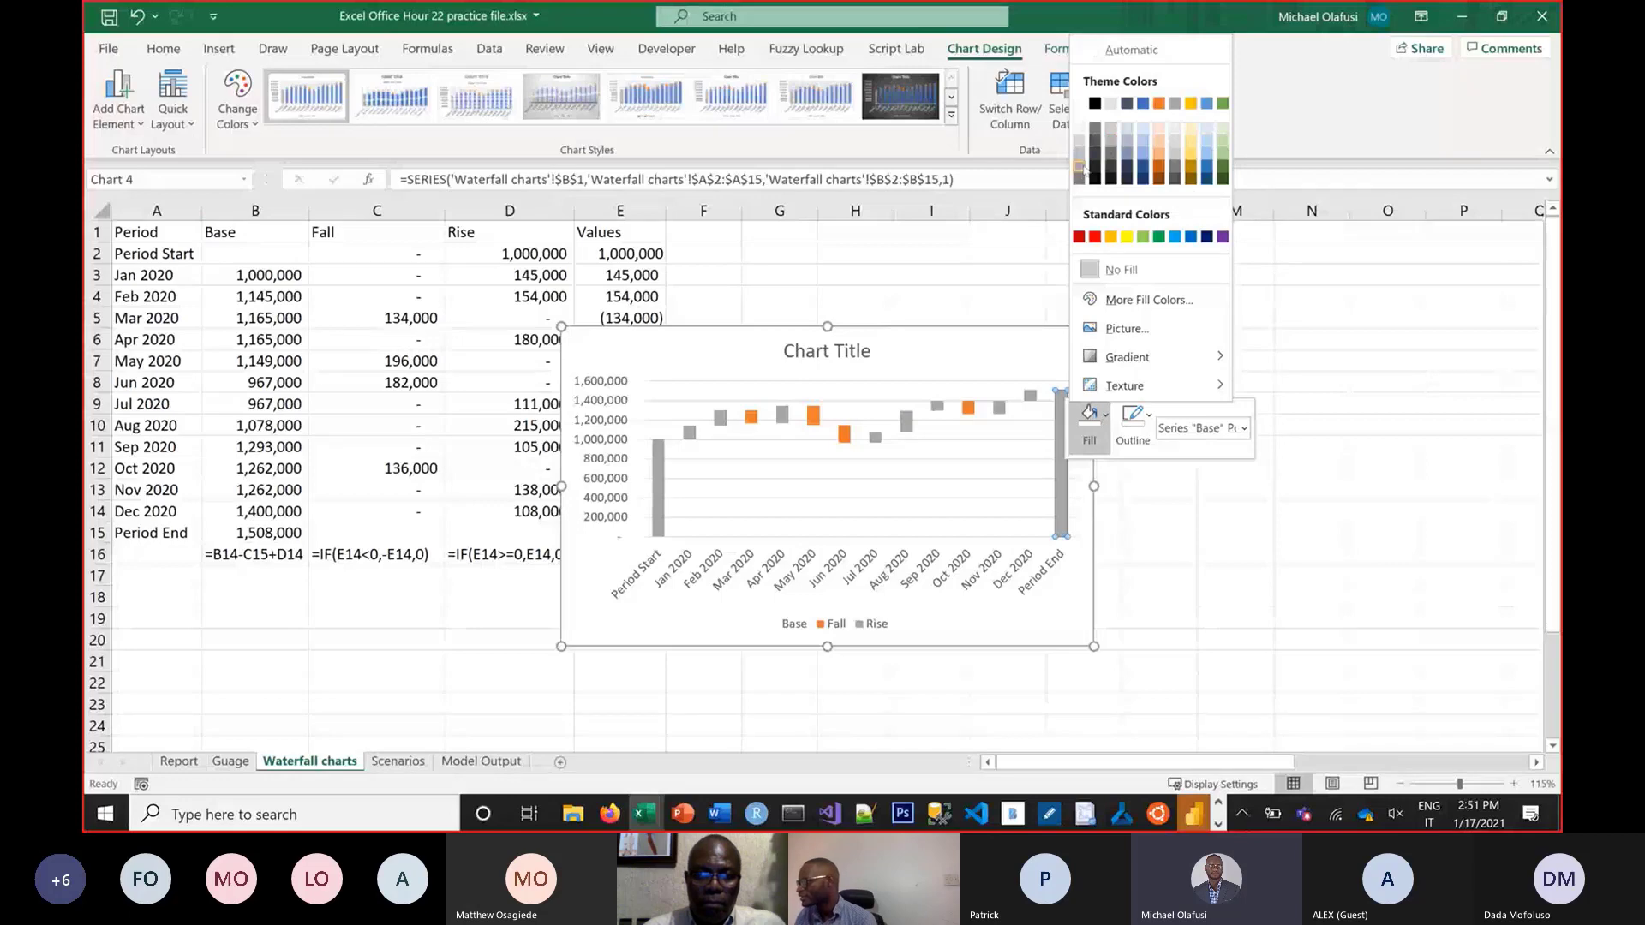
left_click(1104, 150)
left_click(1181, 587)
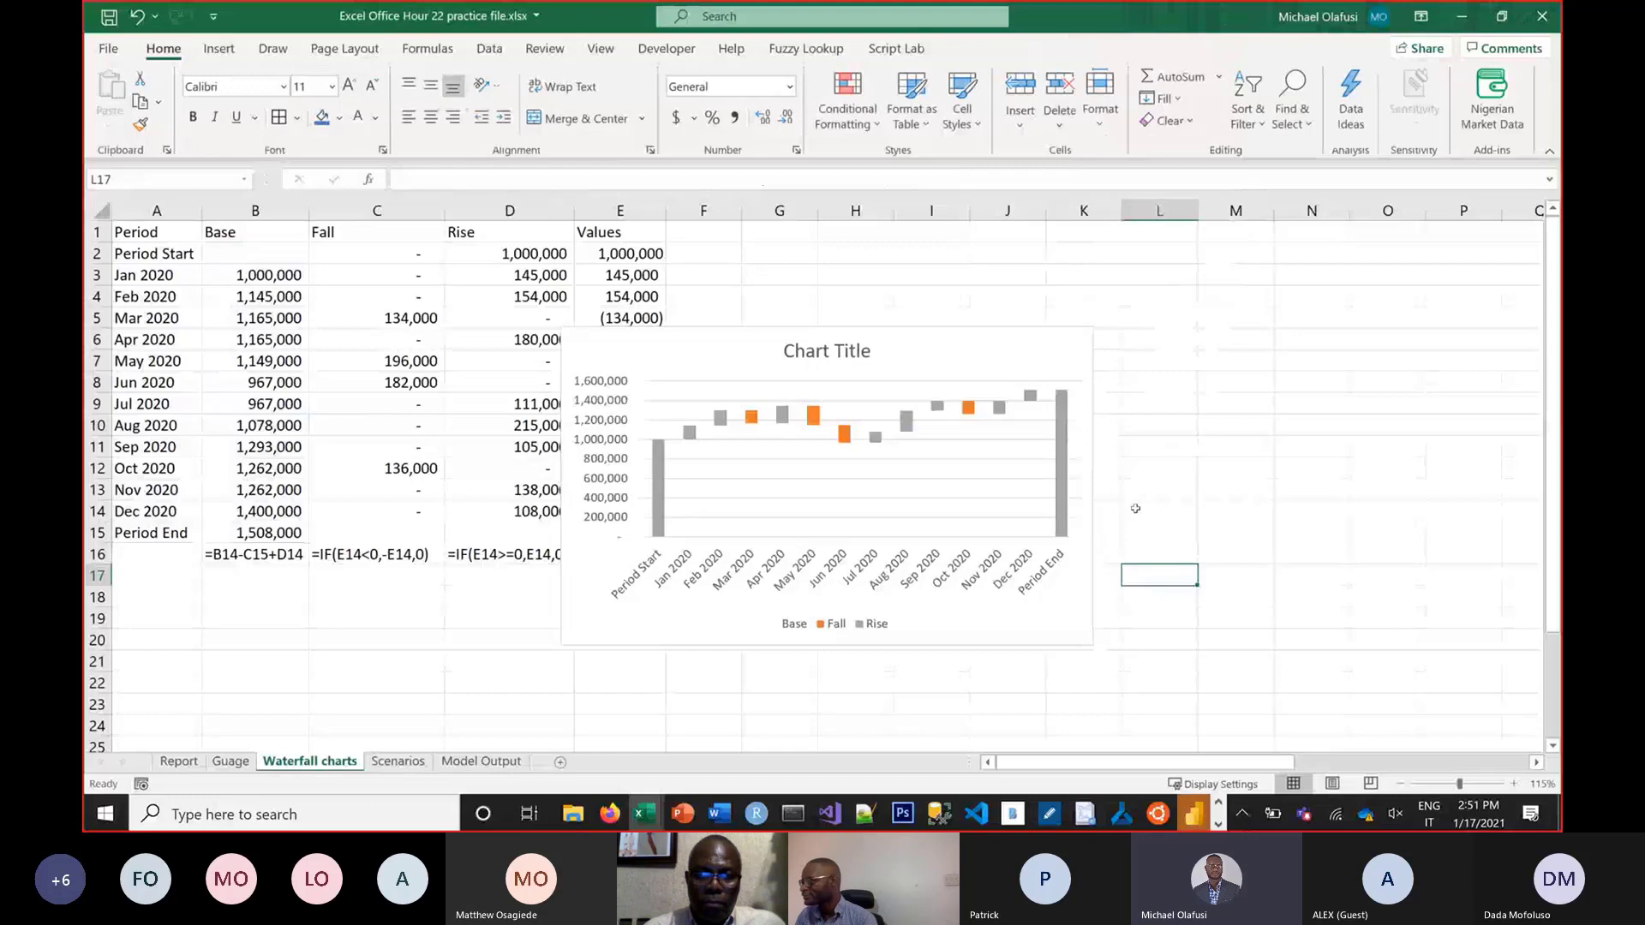
Fill the Rise series with standard green
left_click(690, 435)
right_click(693, 439)
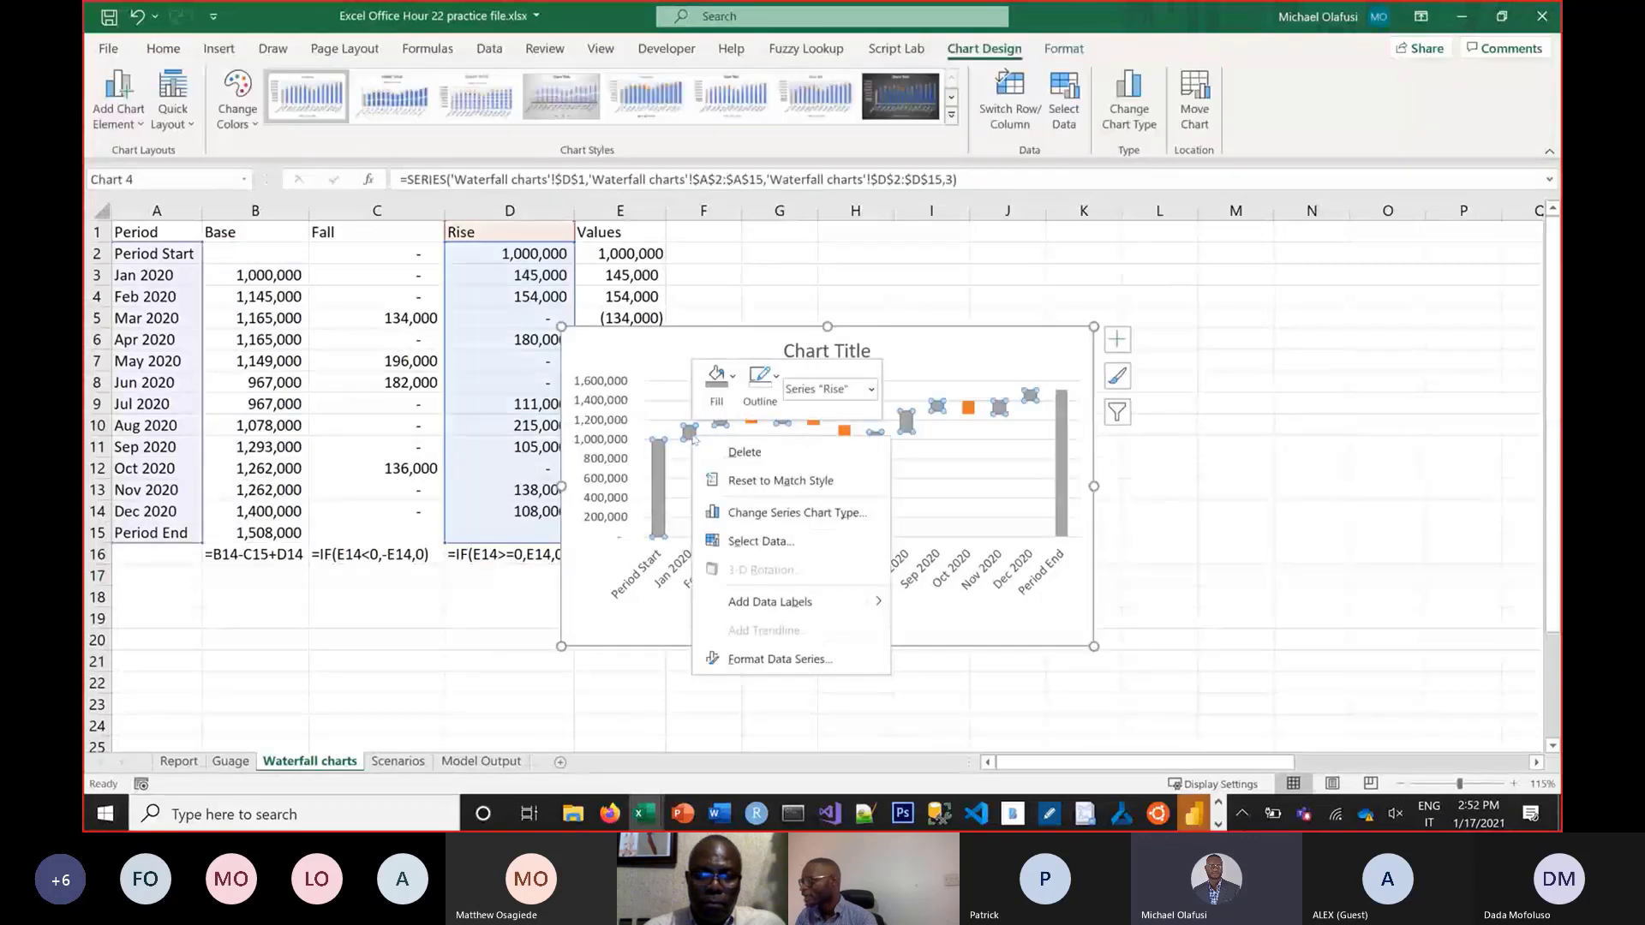
left_click(733, 387)
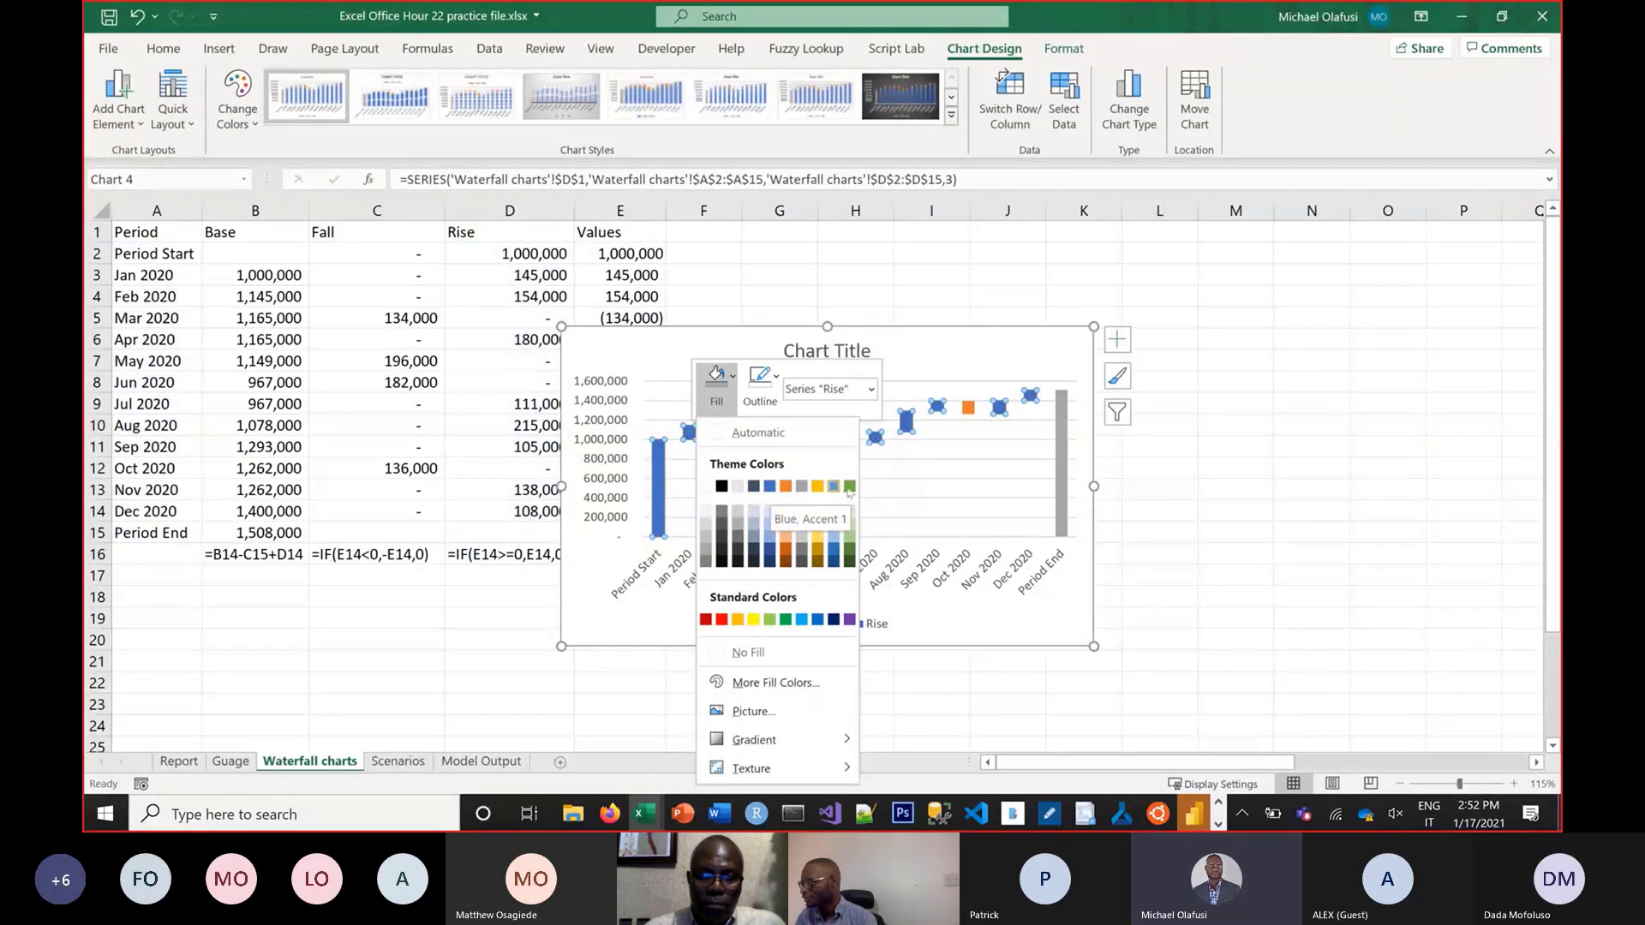
left_click(786, 619)
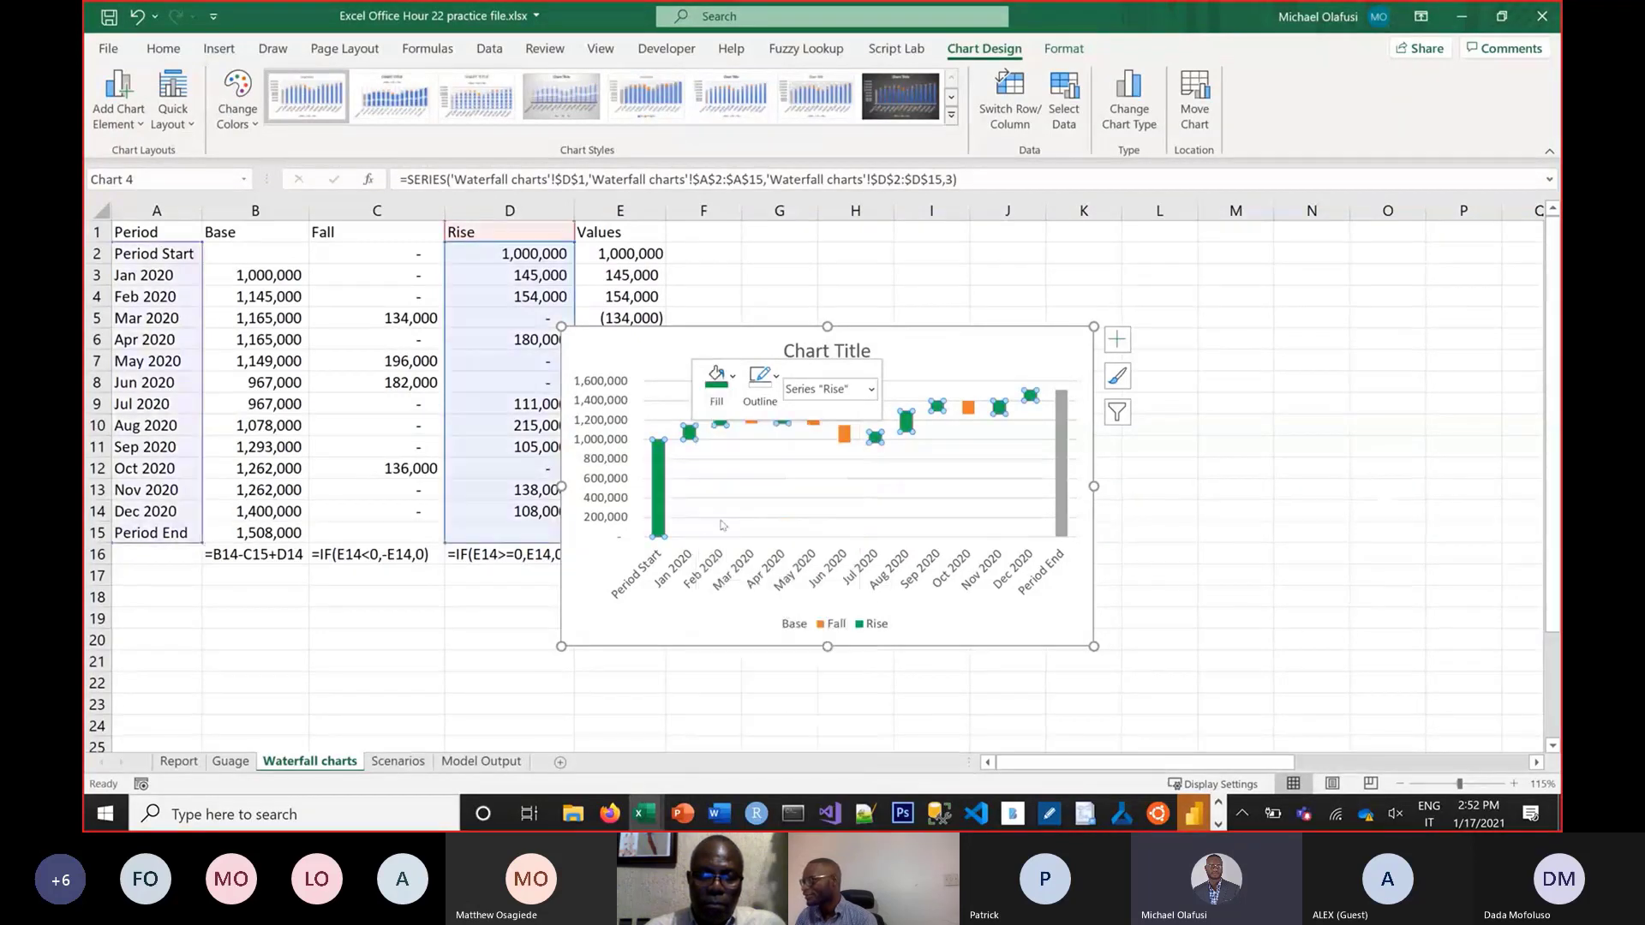
left_click(1269, 556)
Fill only the Period Start column of the Rise series with grey to match the Period End column
left_click(663, 484)
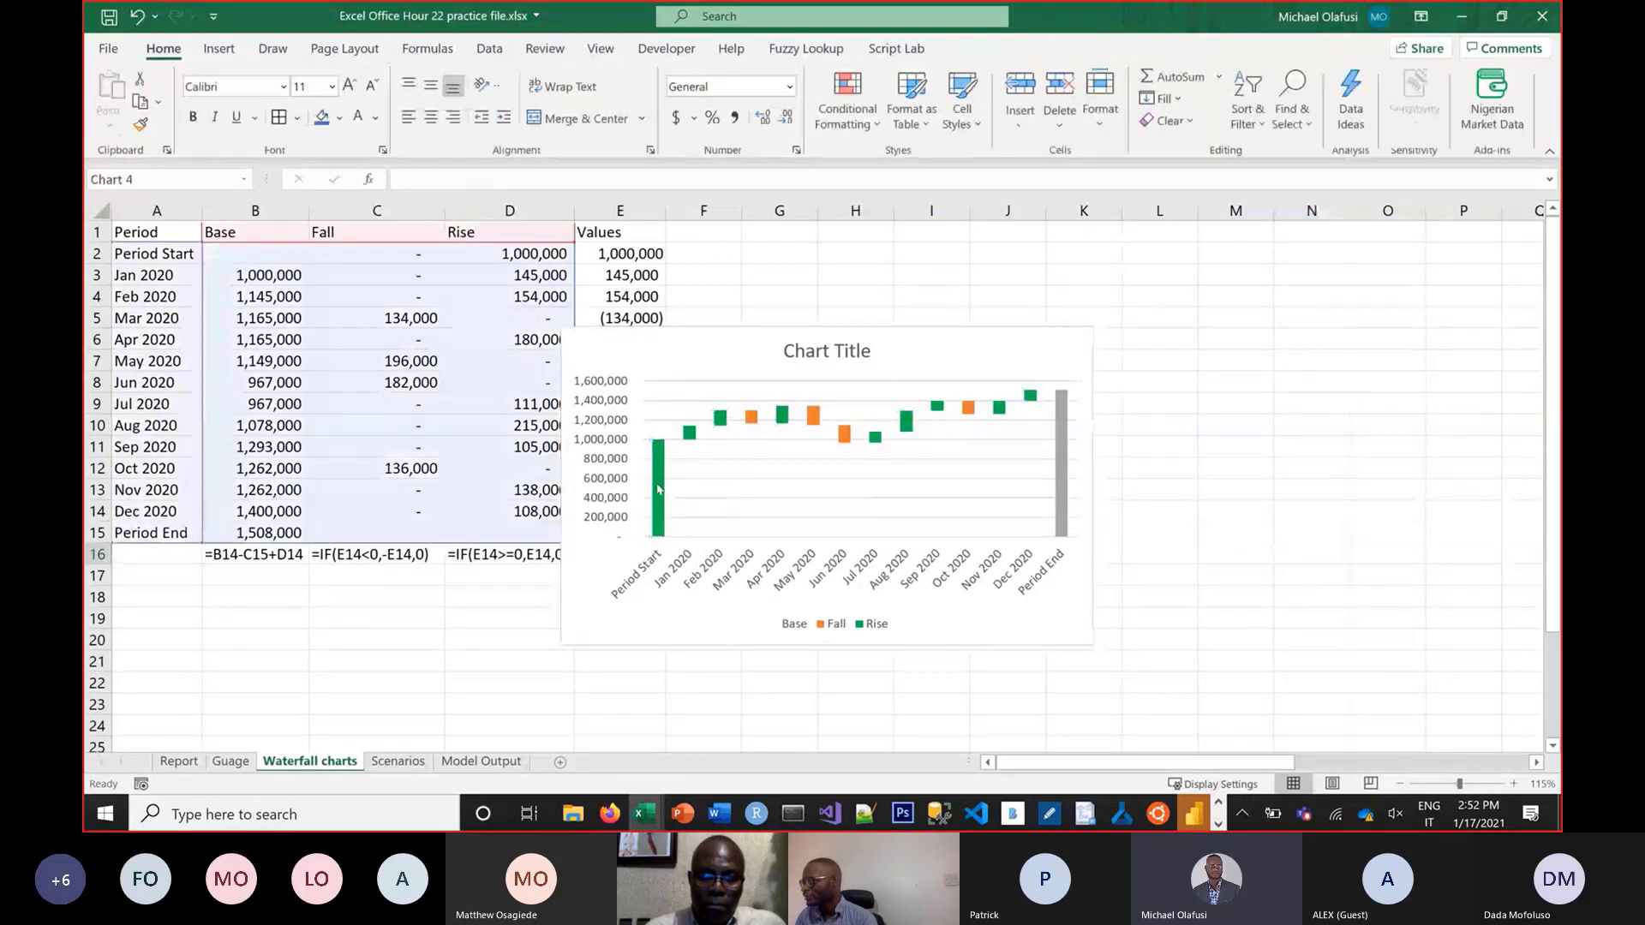
left_click(662, 482)
right_click(663, 483)
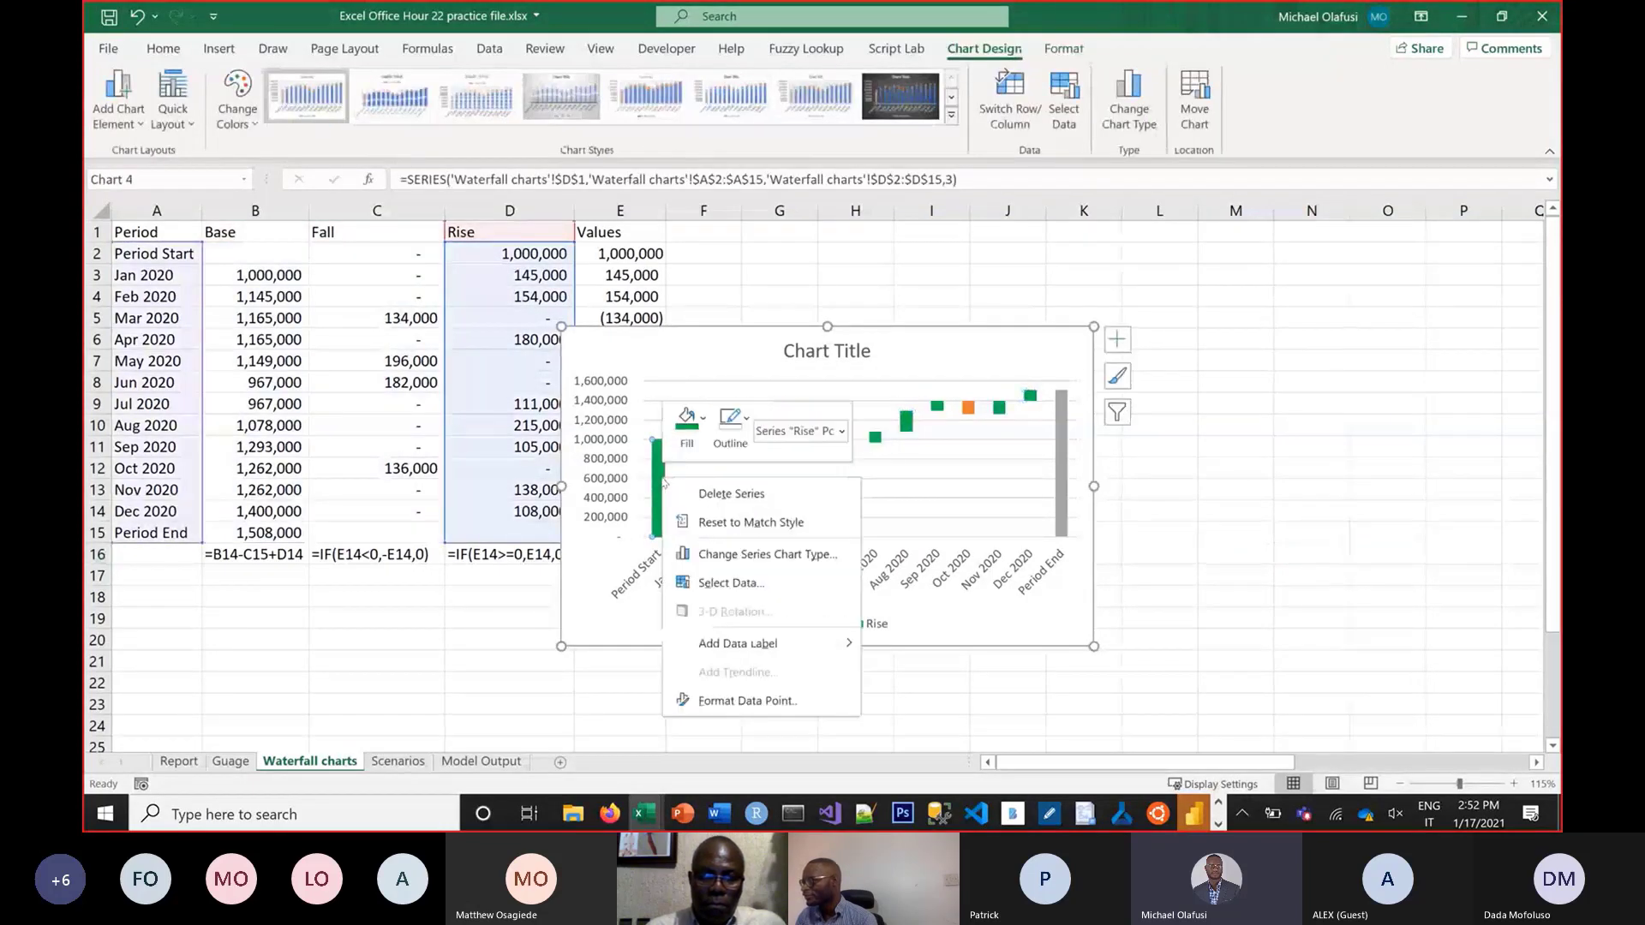
left_click(703, 418)
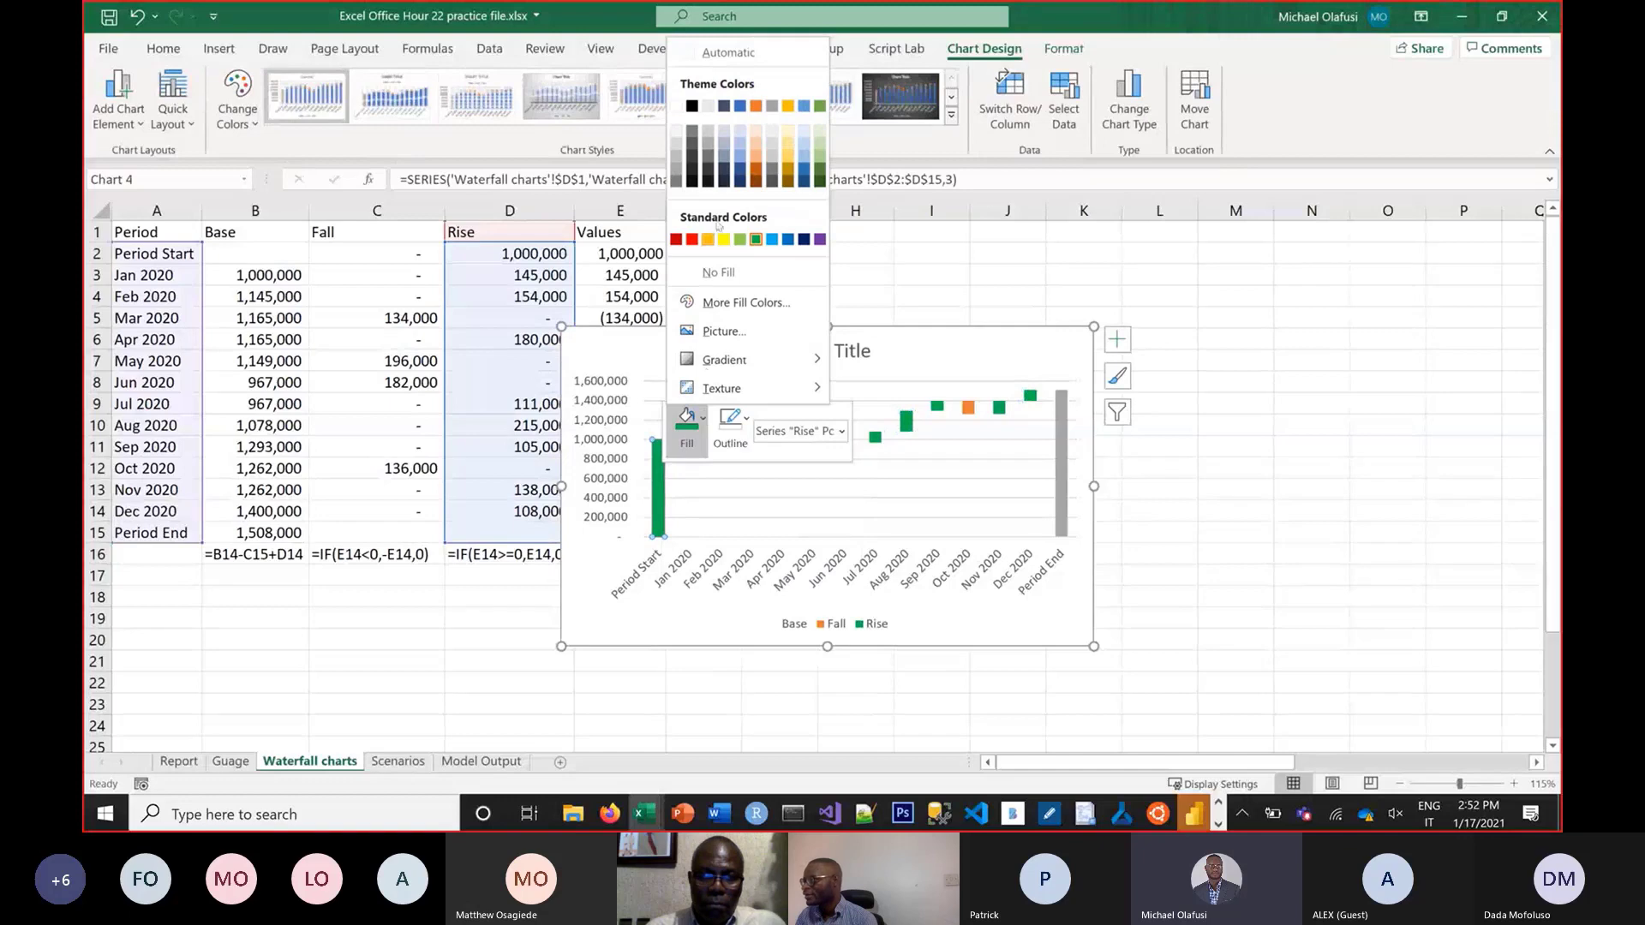
left_click(676, 170)
left_click(1236, 467)
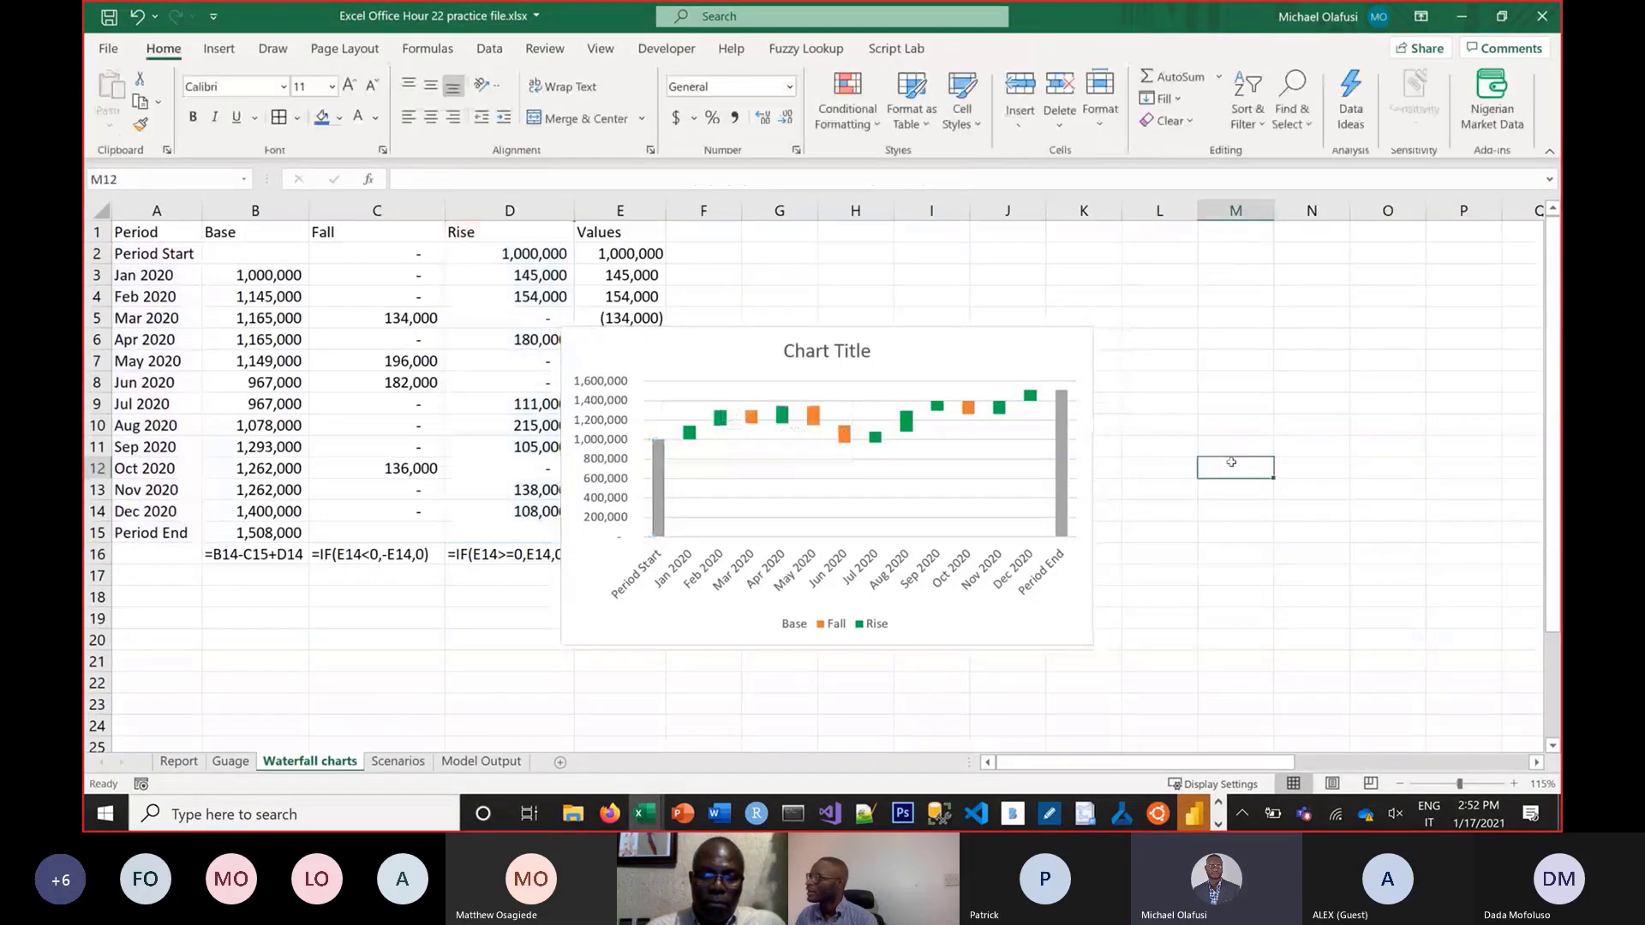
Fill the Fall series with standard red
left_click(844, 434)
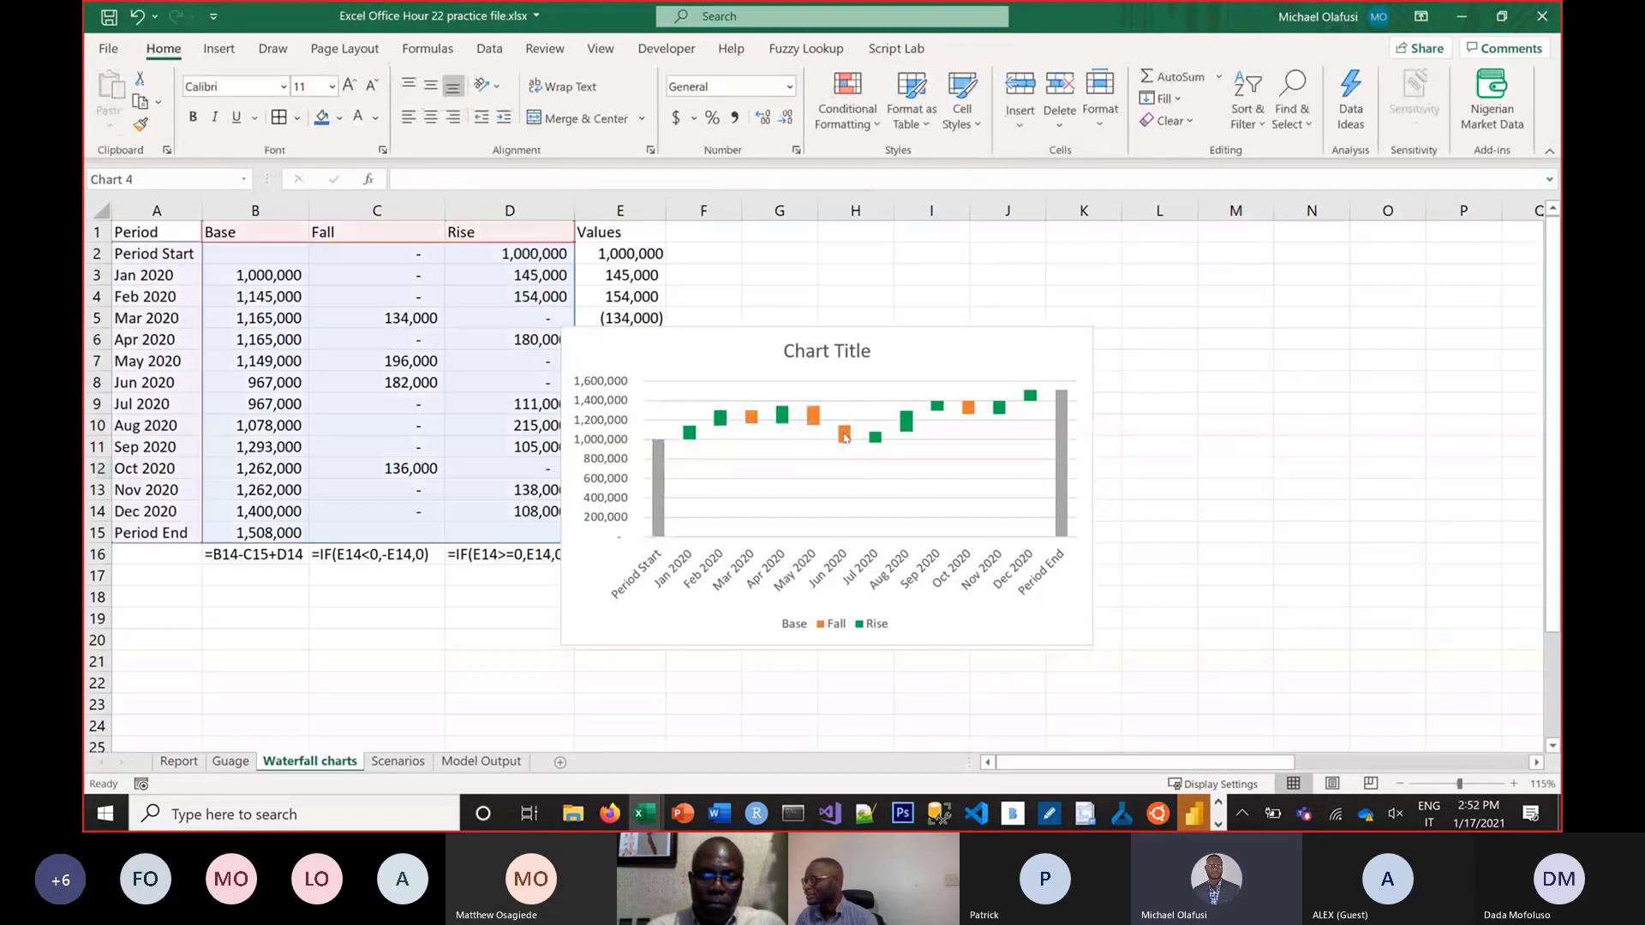
right_click(846, 437)
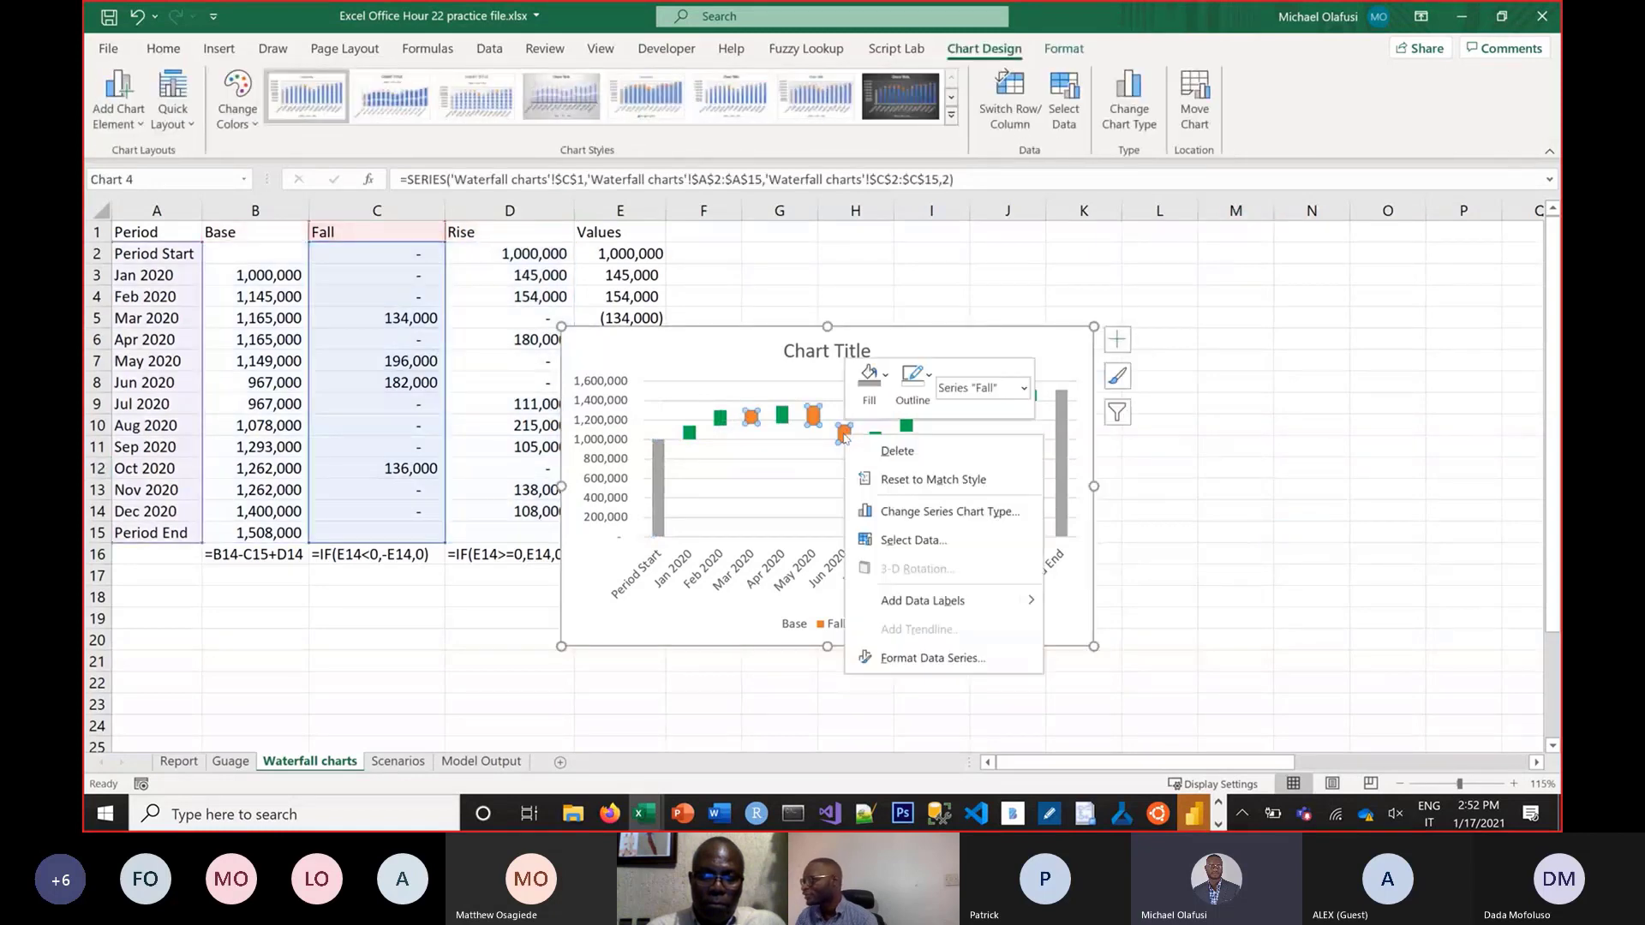
left_click(885, 390)
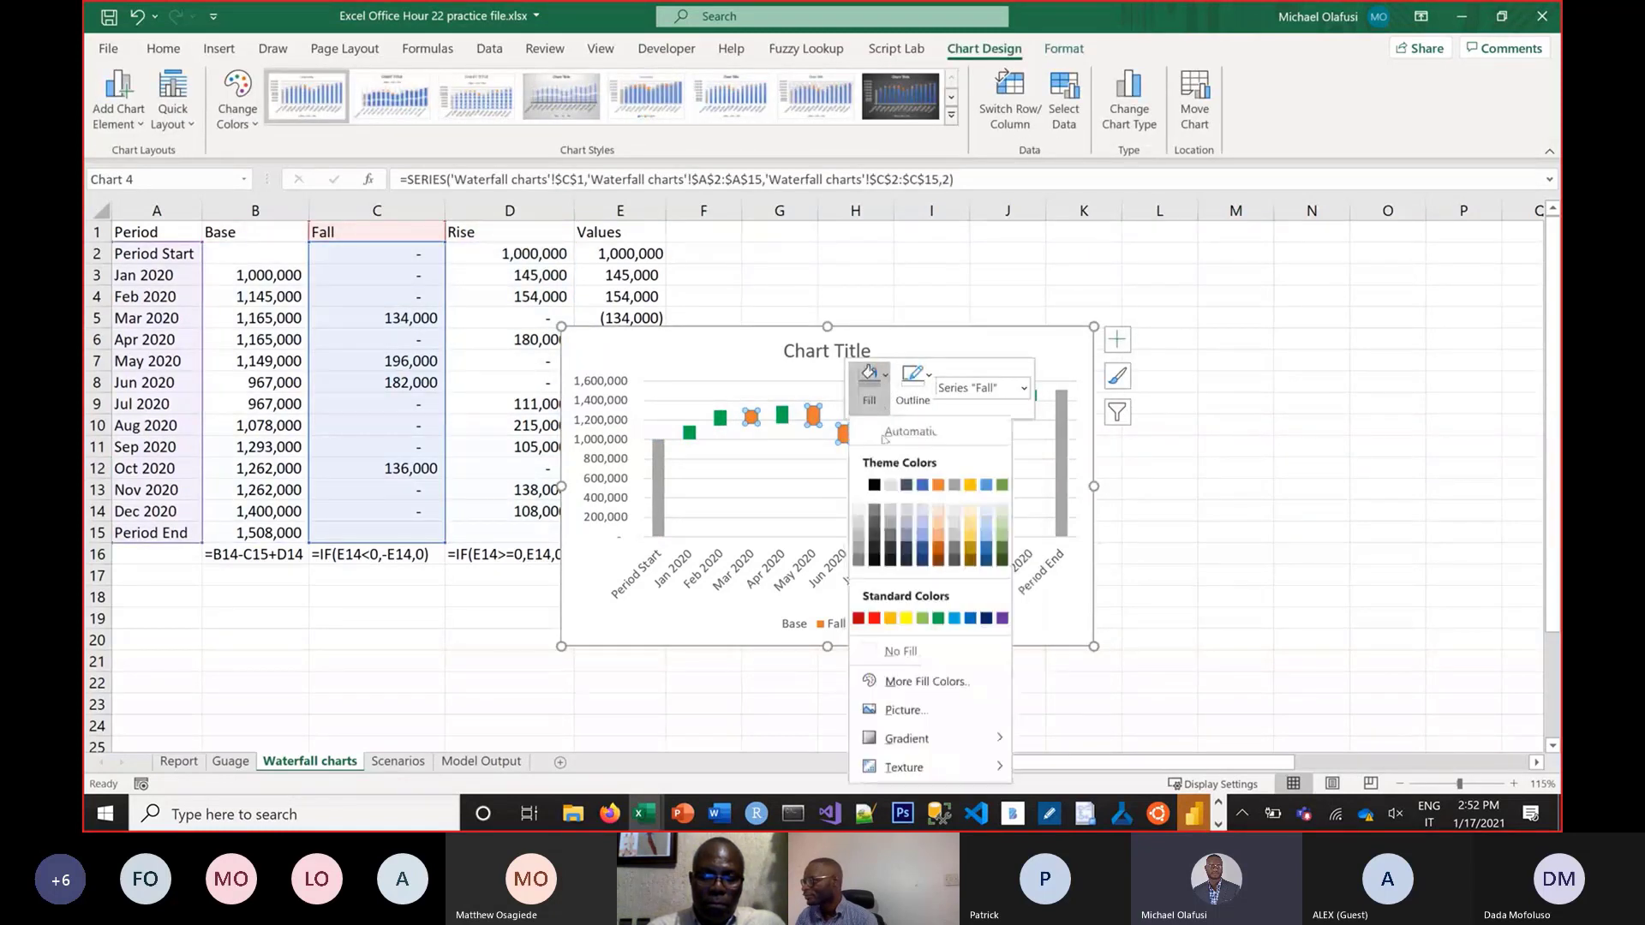
left_click(876, 622)
left_click(1314, 509)
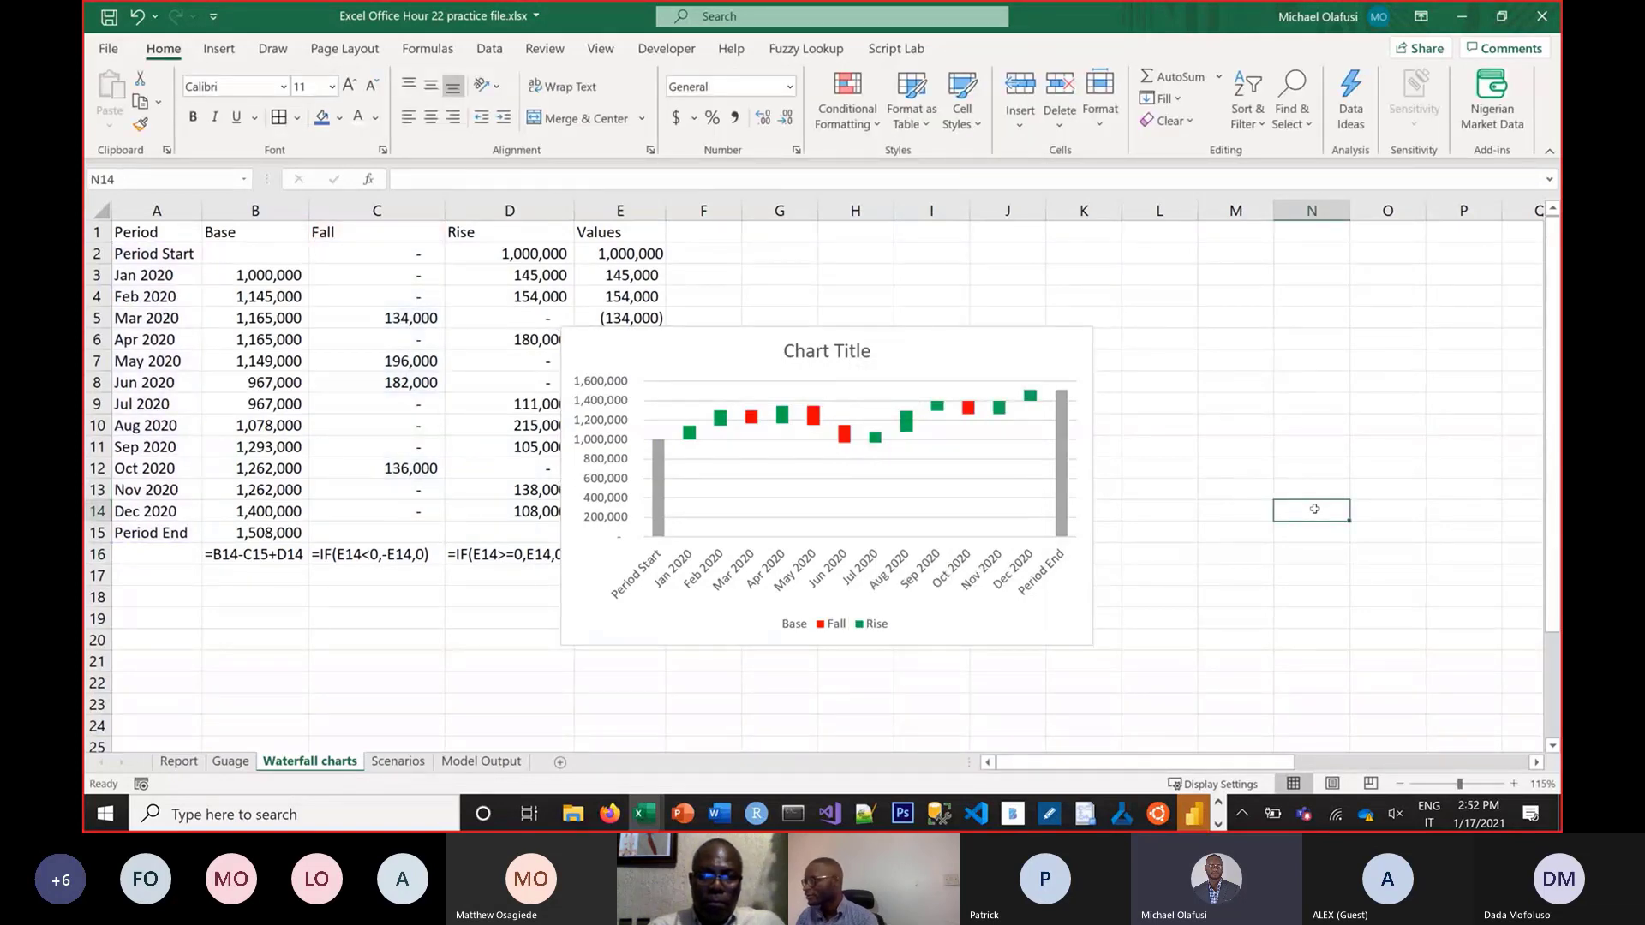
Delete the Base entry from the chart legend, keeping Fall and Rise
left_click(798, 626)
left_click(799, 626)
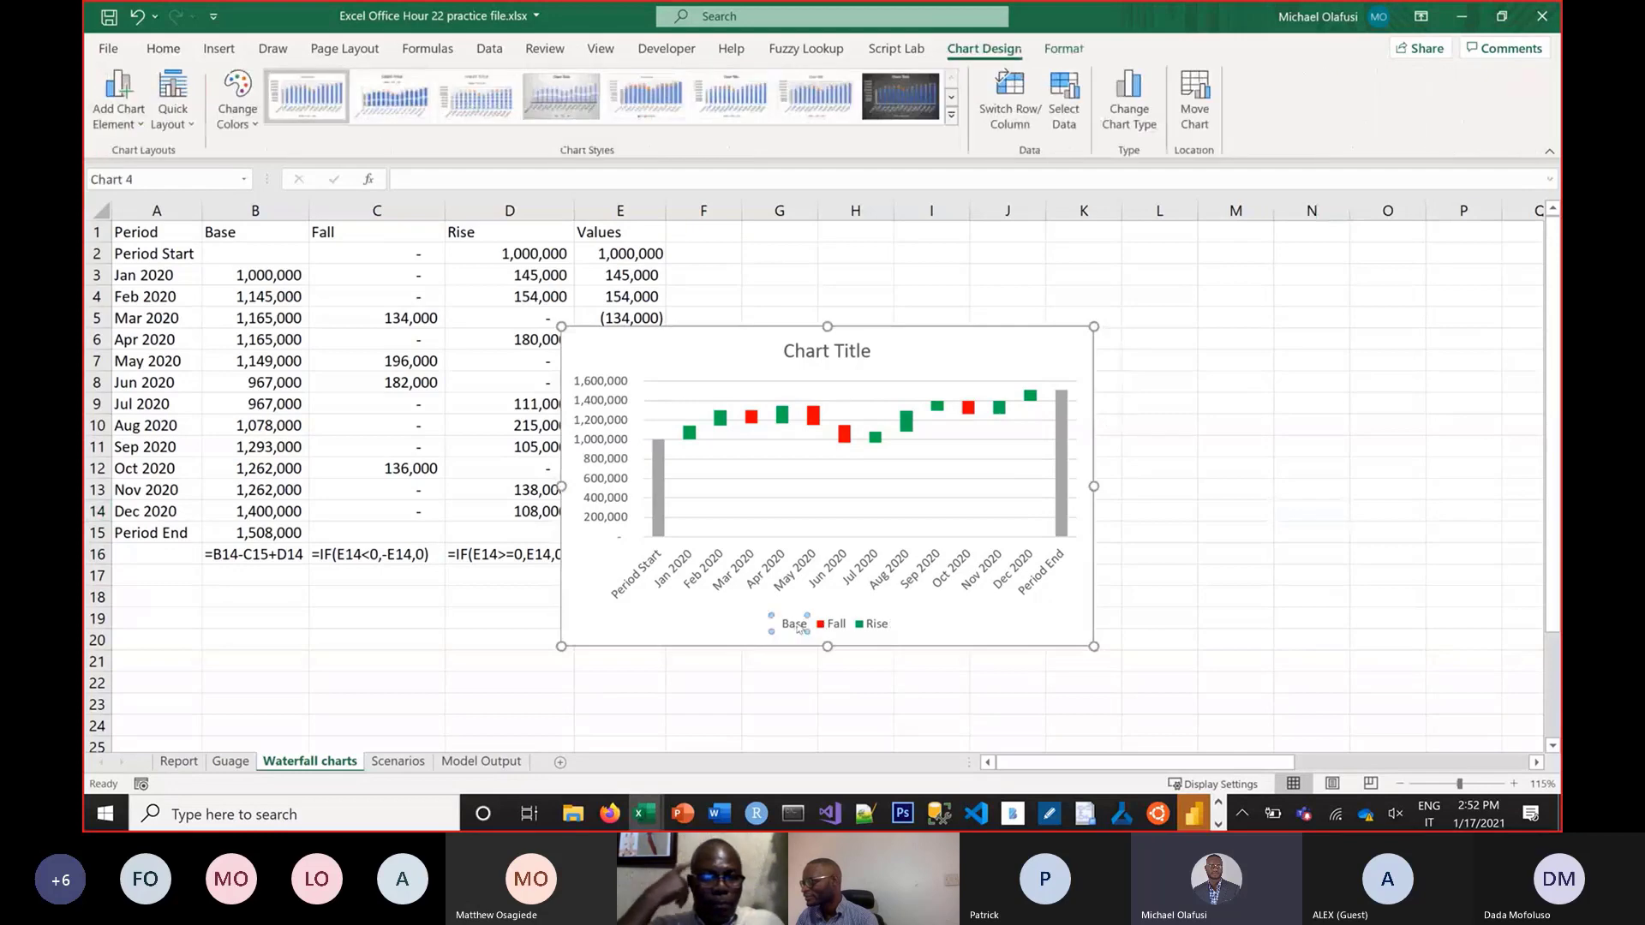
key("Delete")
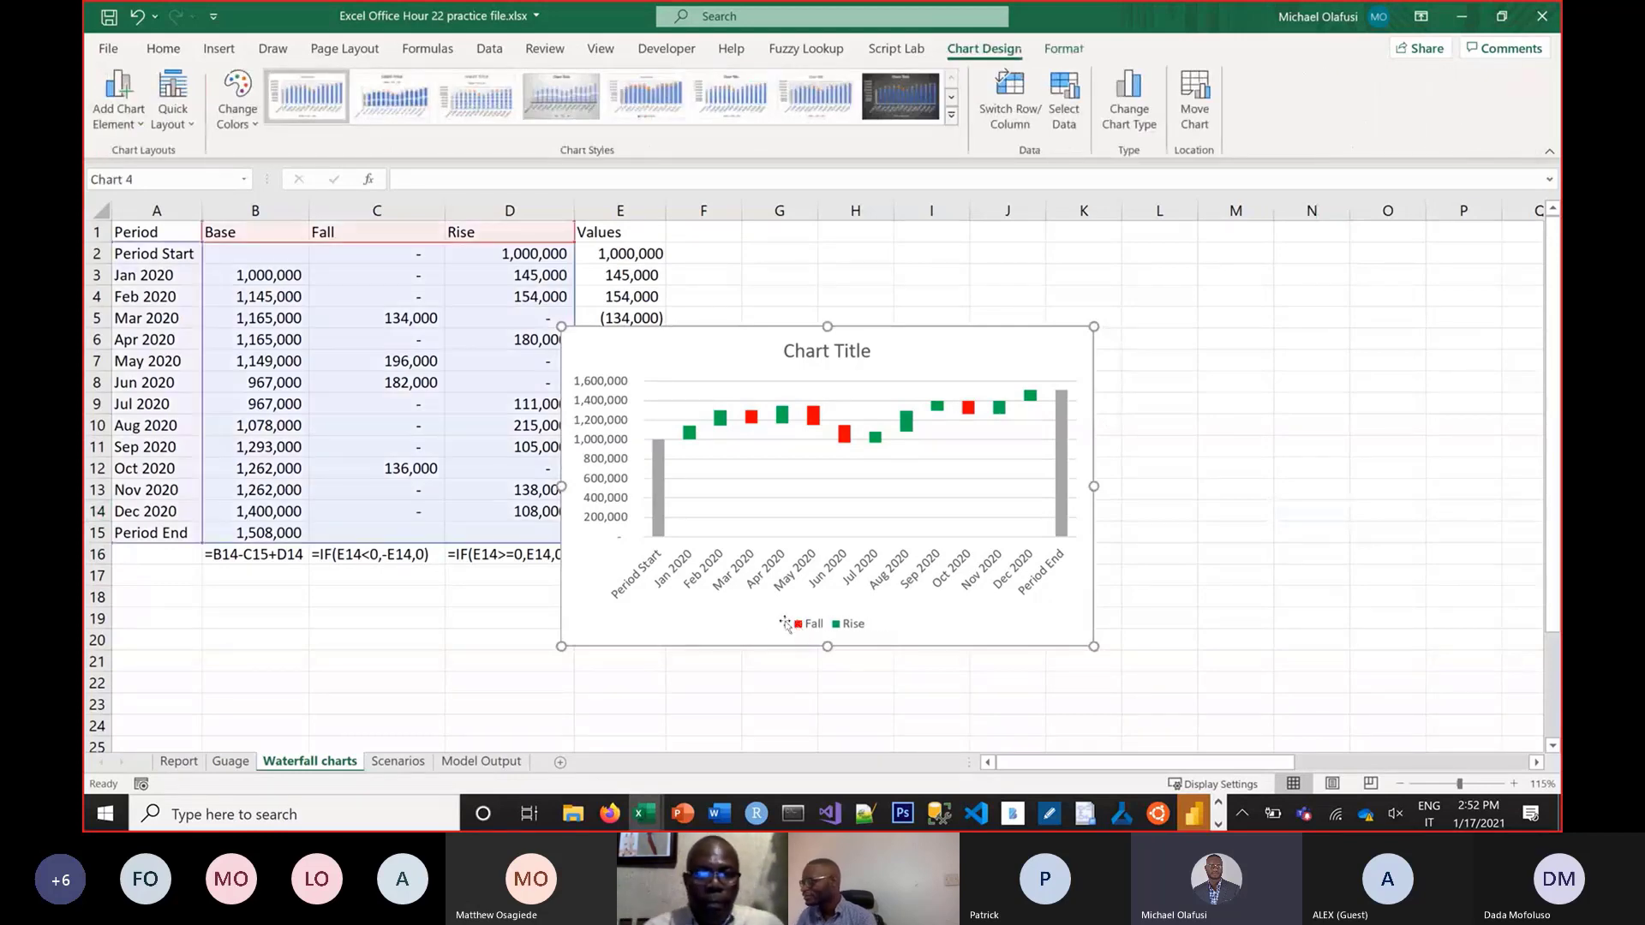
left_click(1182, 542)
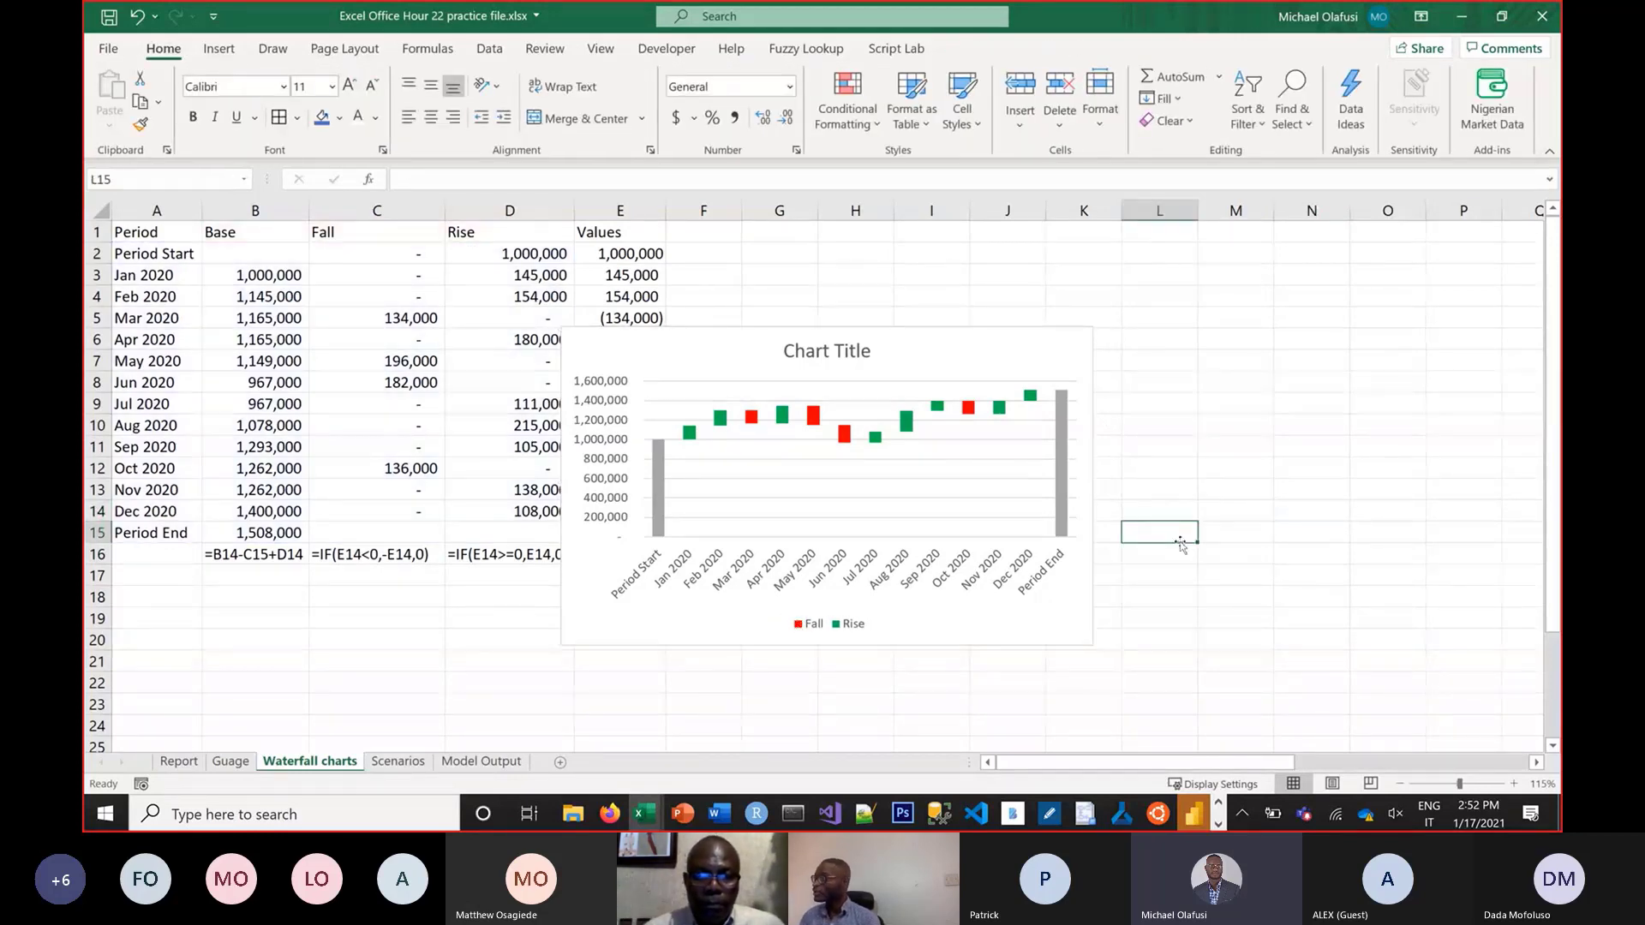
Move the manual chart over the data table and bring the Waterfall (Excel 2016 and above) chart beside it at a smaller size
left_click(1024, 335)
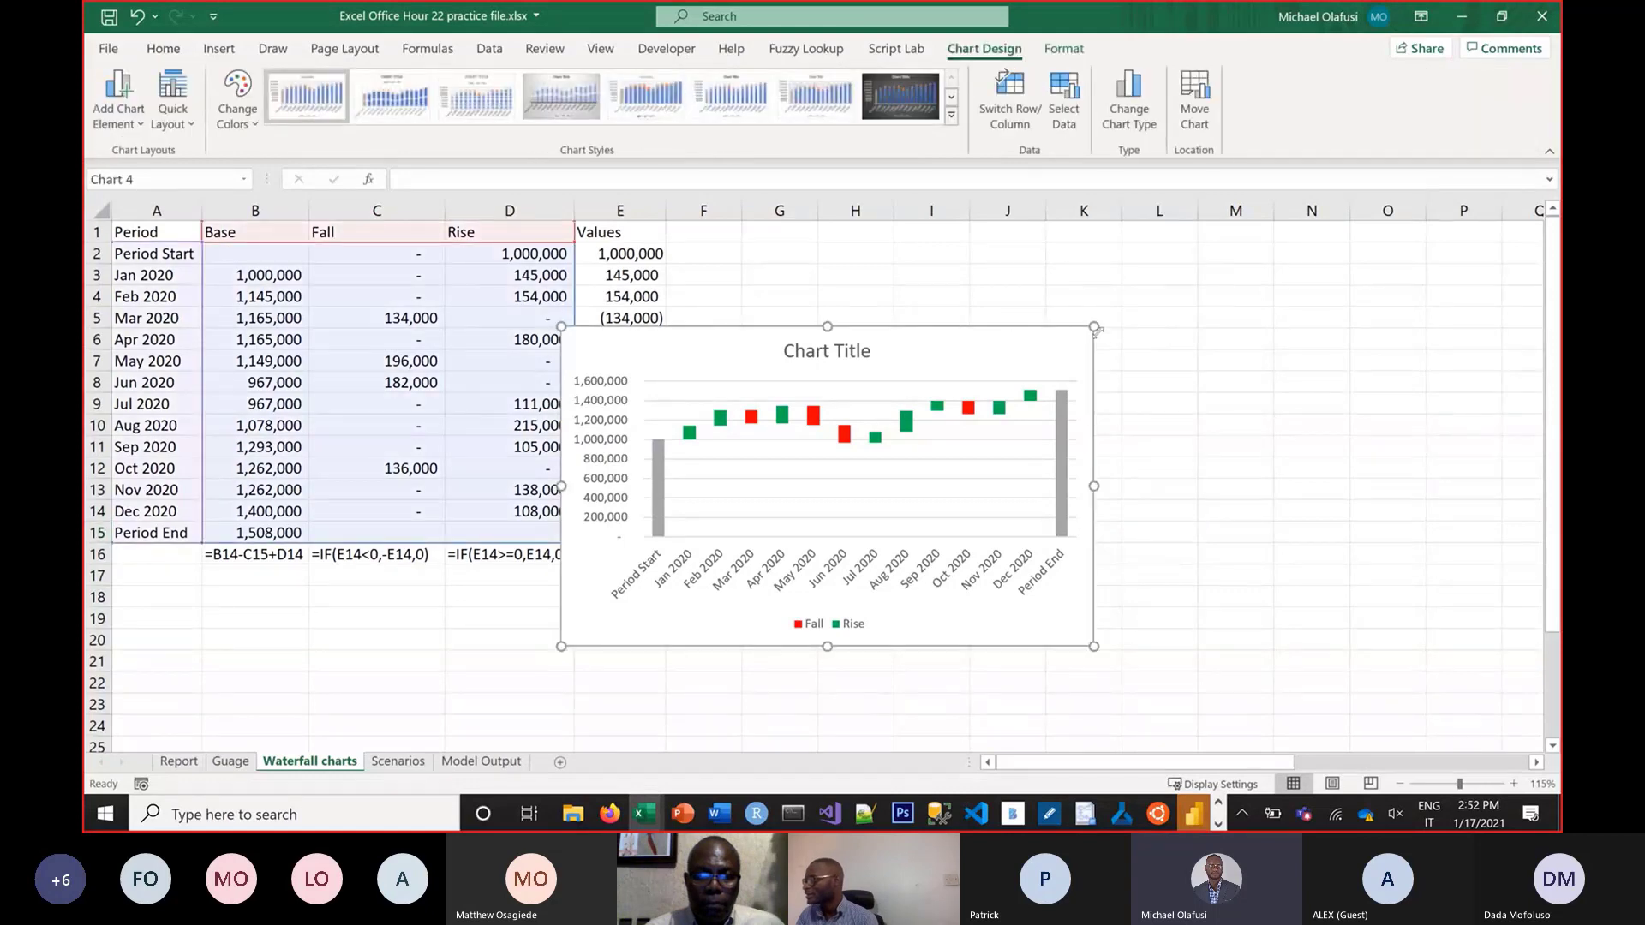
left_click_drag(1009, 355, 676, 338)
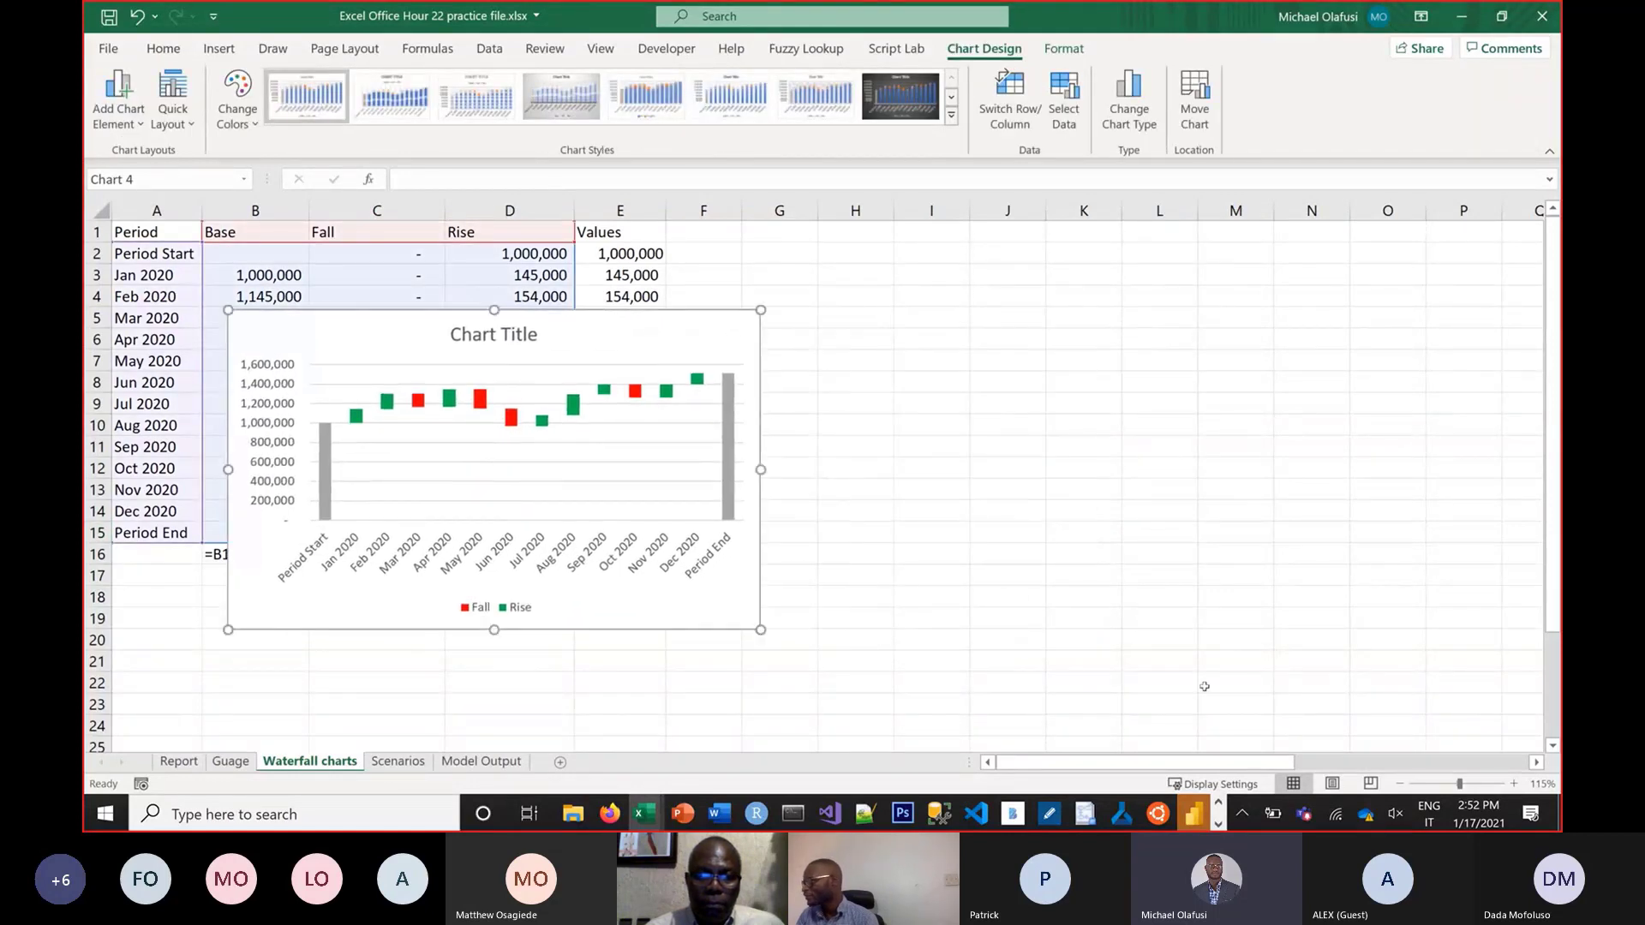
left_click_drag(1206, 761, 1474, 762)
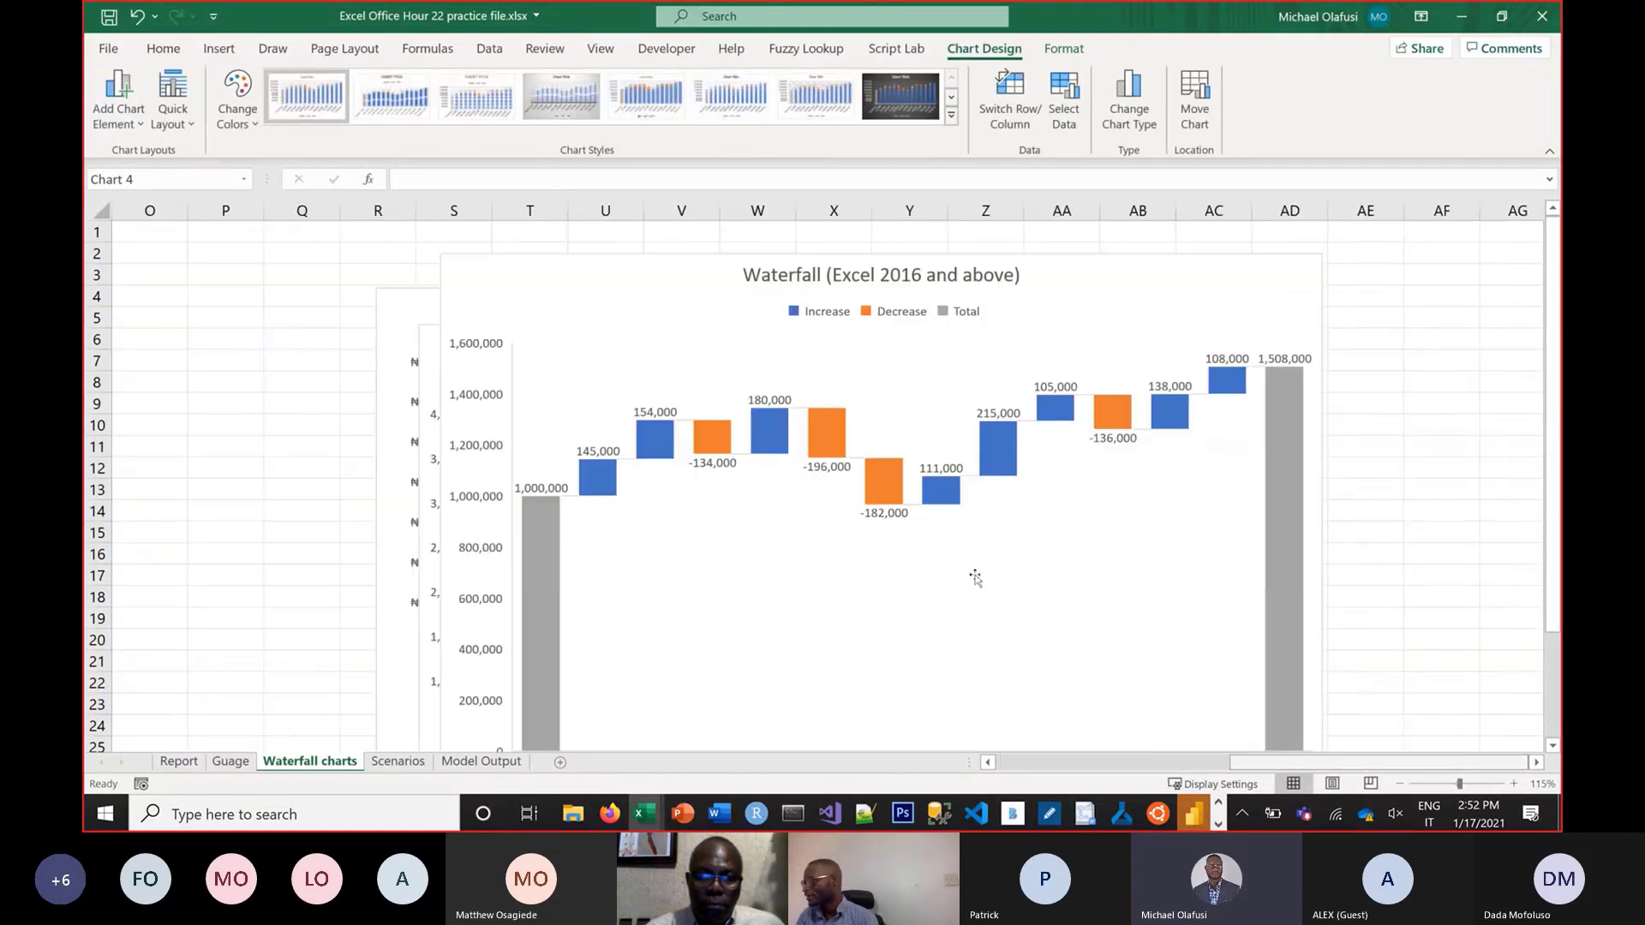
left_click(563, 323)
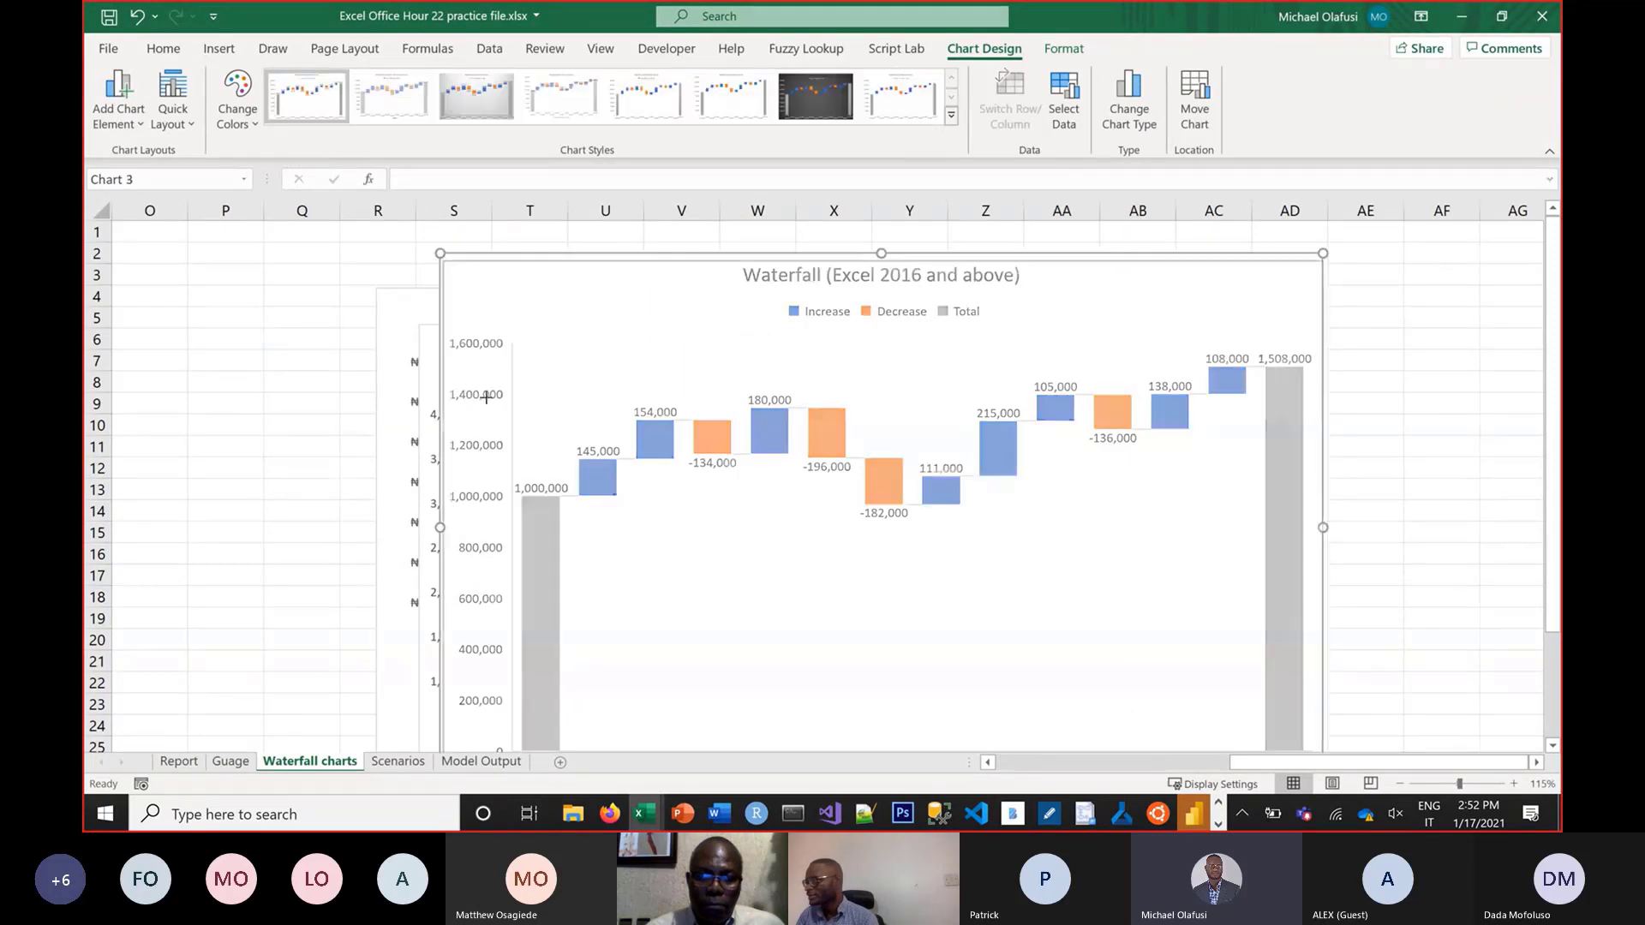
left_click_drag(485, 397, 193, 332)
left_click_drag(1278, 763, 1003, 764)
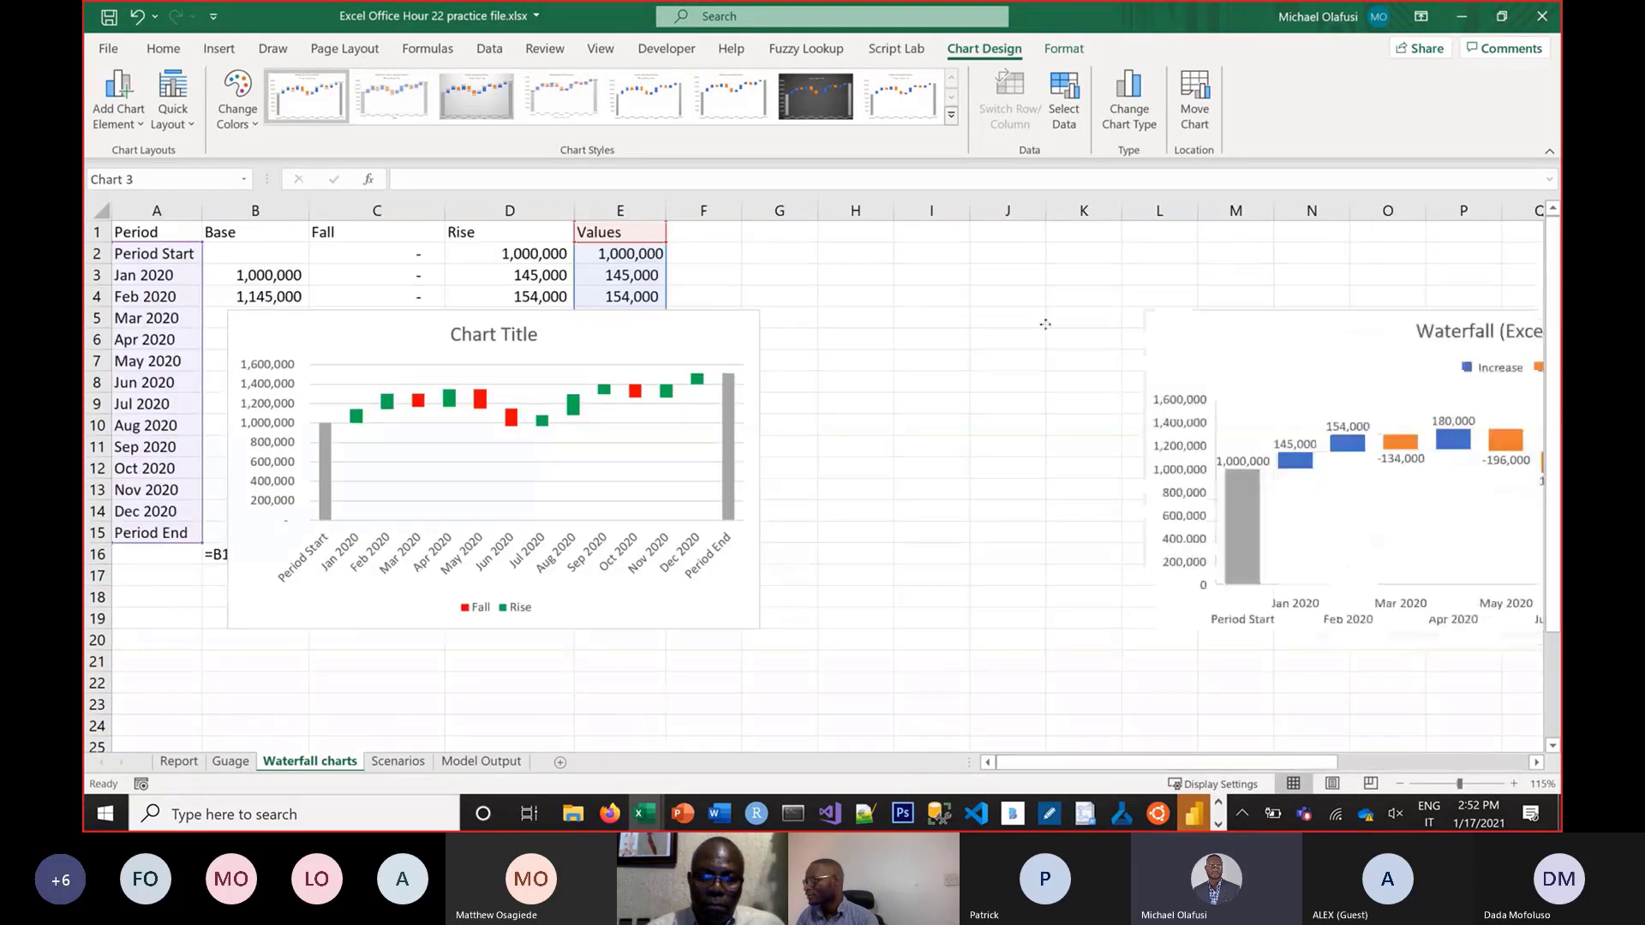
left_click_drag(1045, 324, 828, 324)
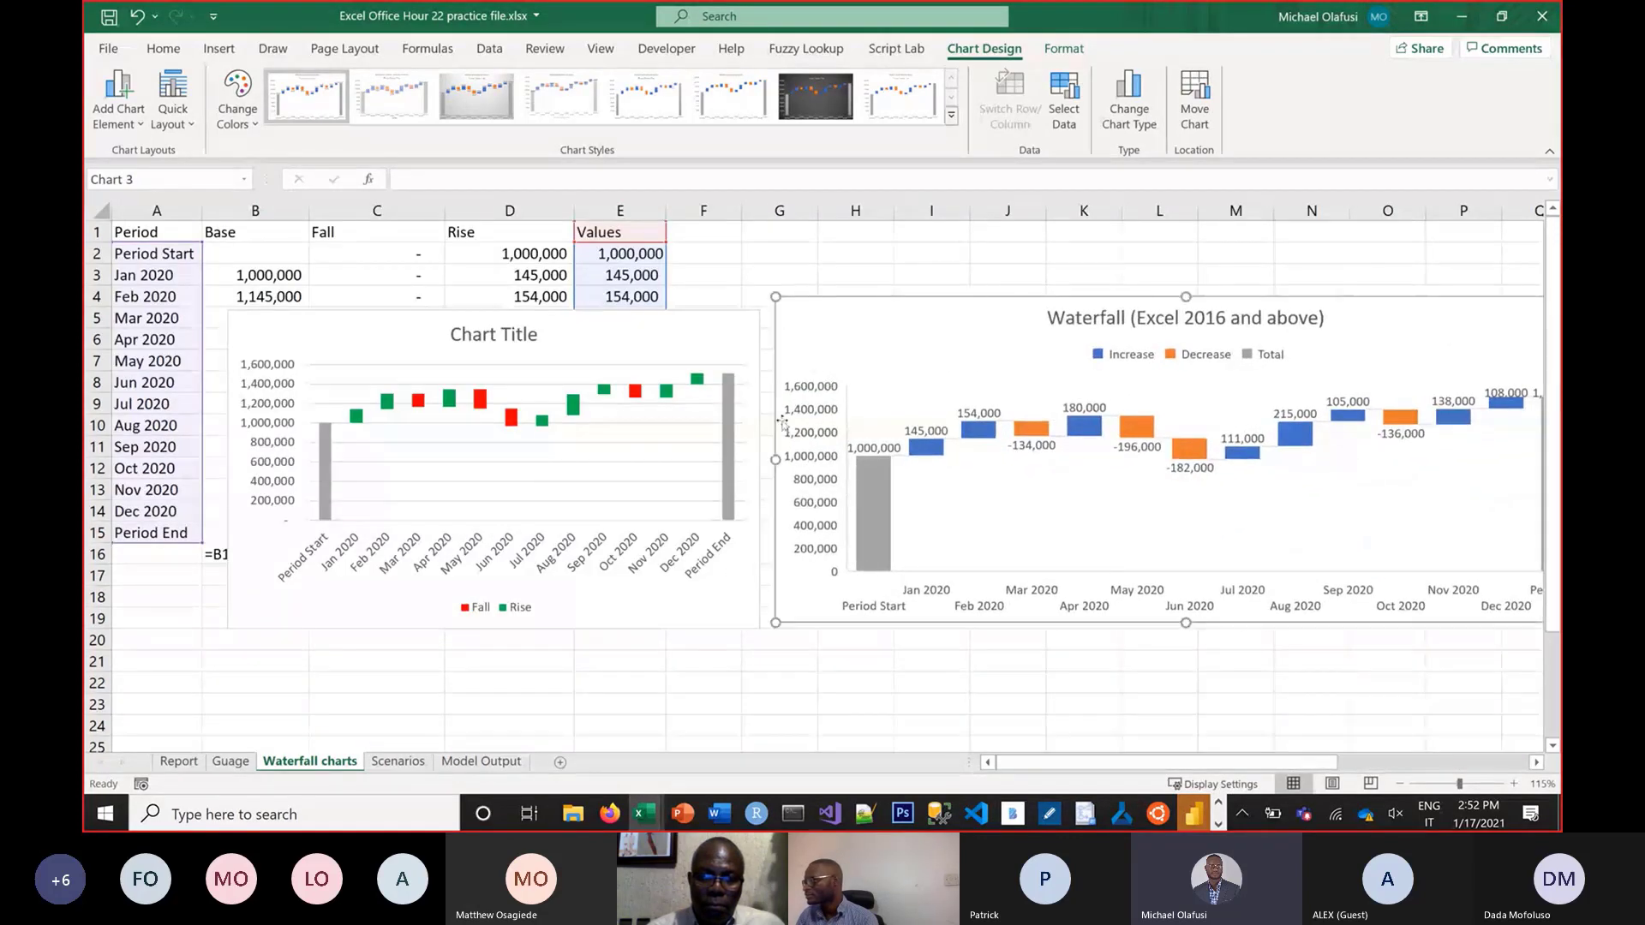
Narrow the Excel 2016 waterfall chart and enlarge the manual chart so both fit side by side at equal height
left_click_drag(775, 460, 866, 460)
left_click_drag(915, 334, 827, 341)
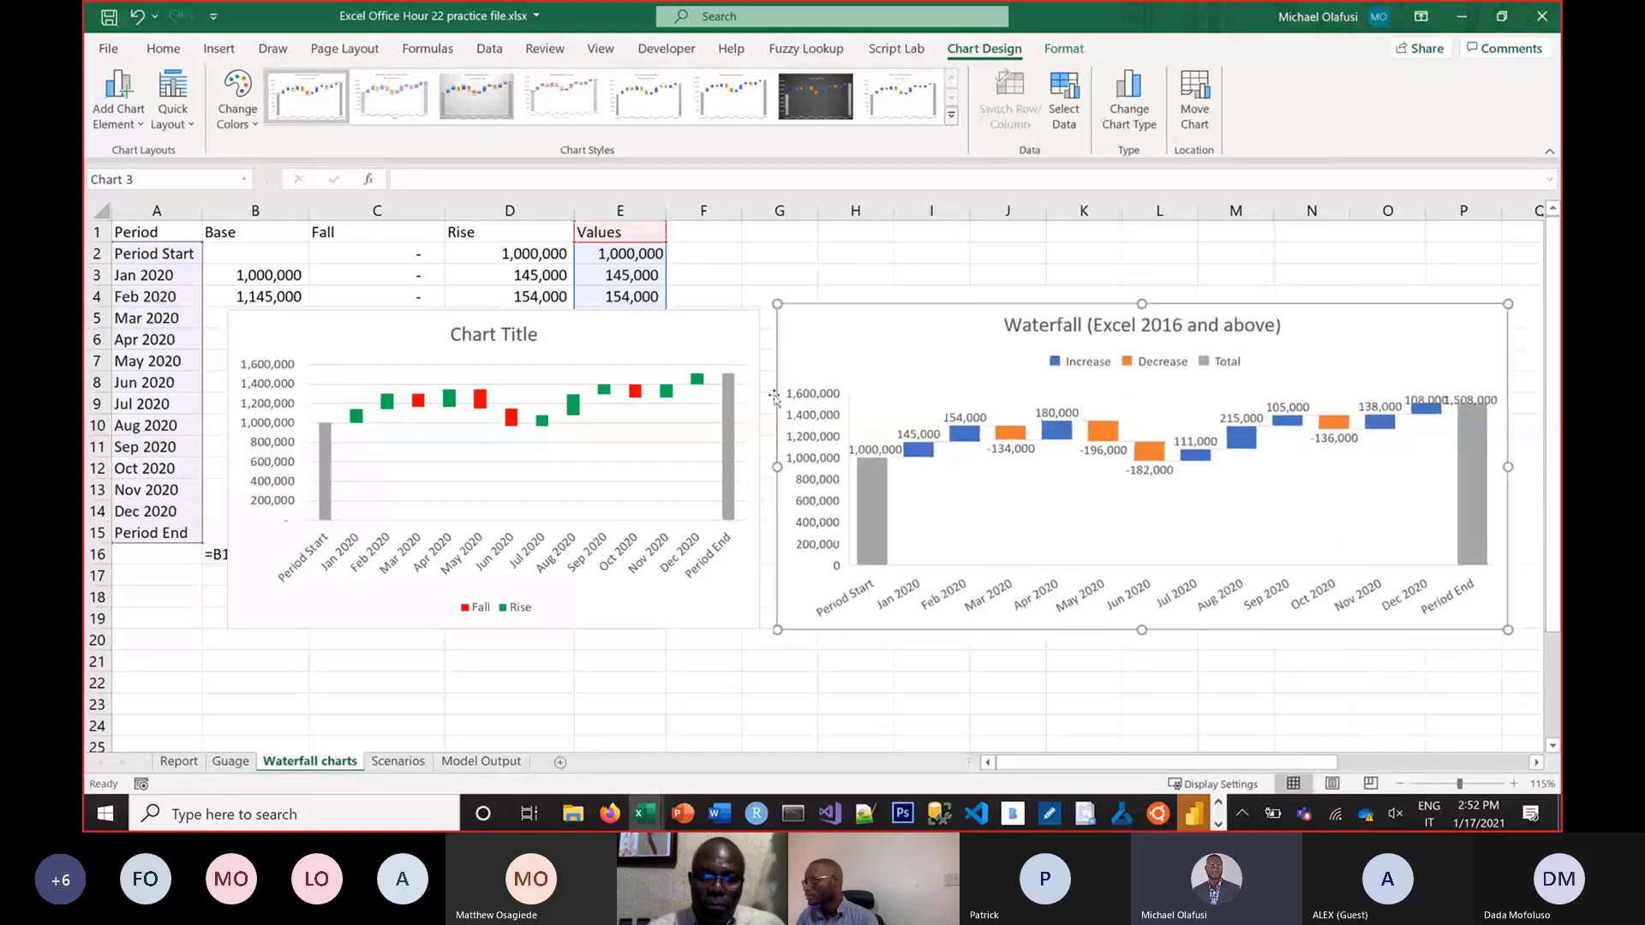
left_click(234, 324)
left_click_drag(227, 311, 135, 303)
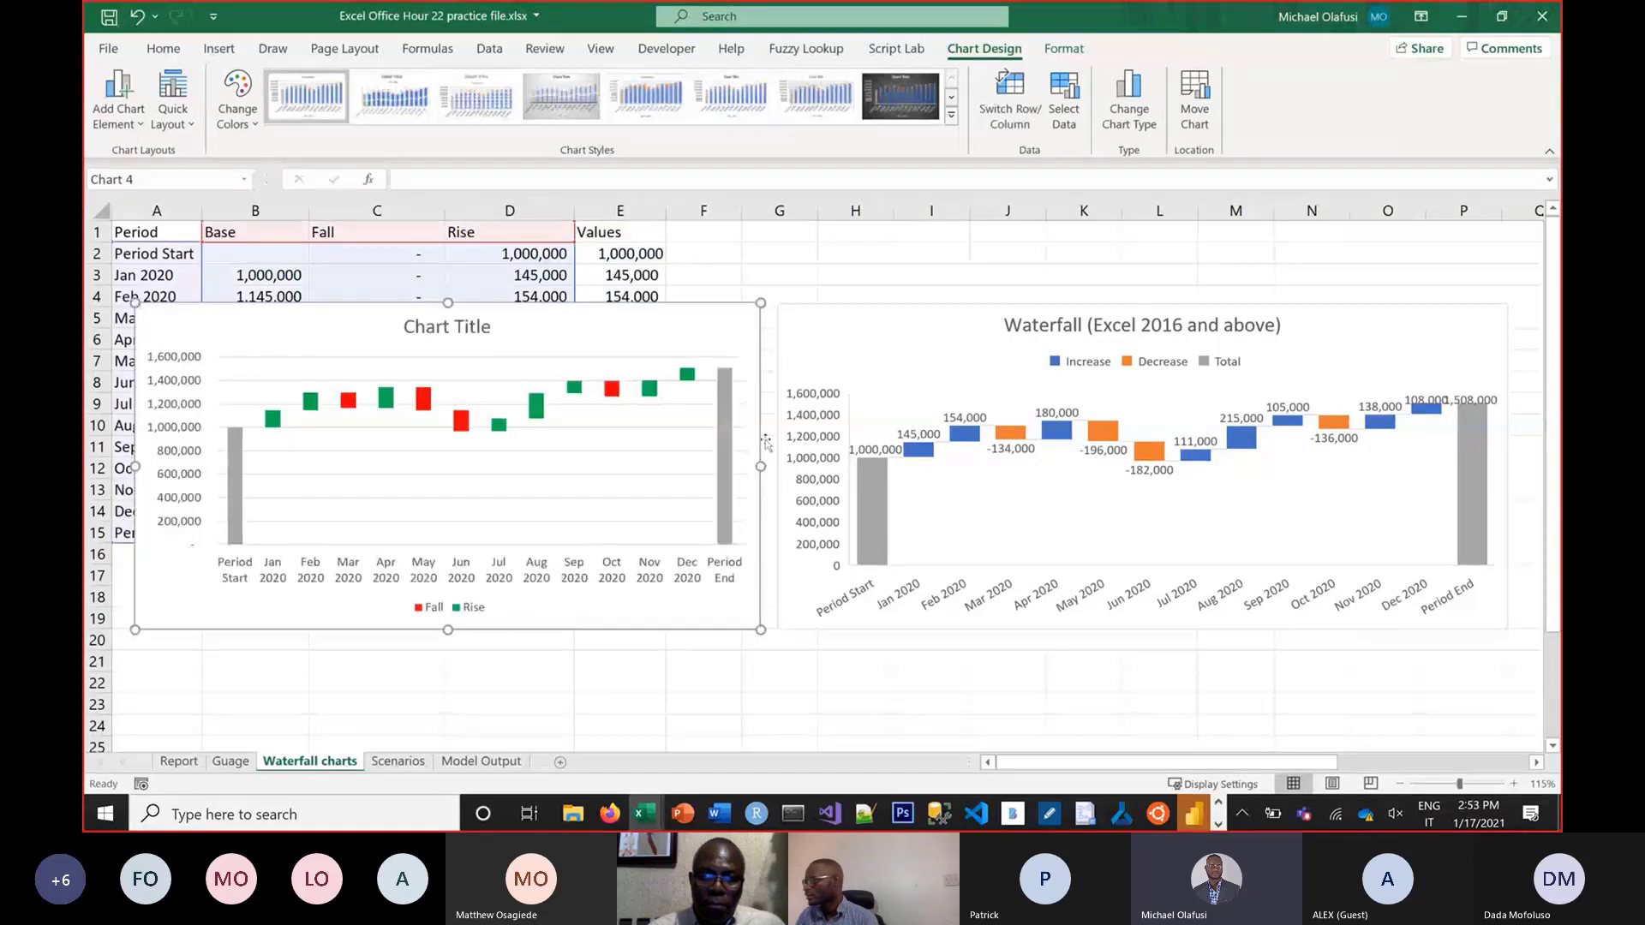
Reduce the gap width of the manual waterfall chart's column series to make its bars wider
left_click(722, 435)
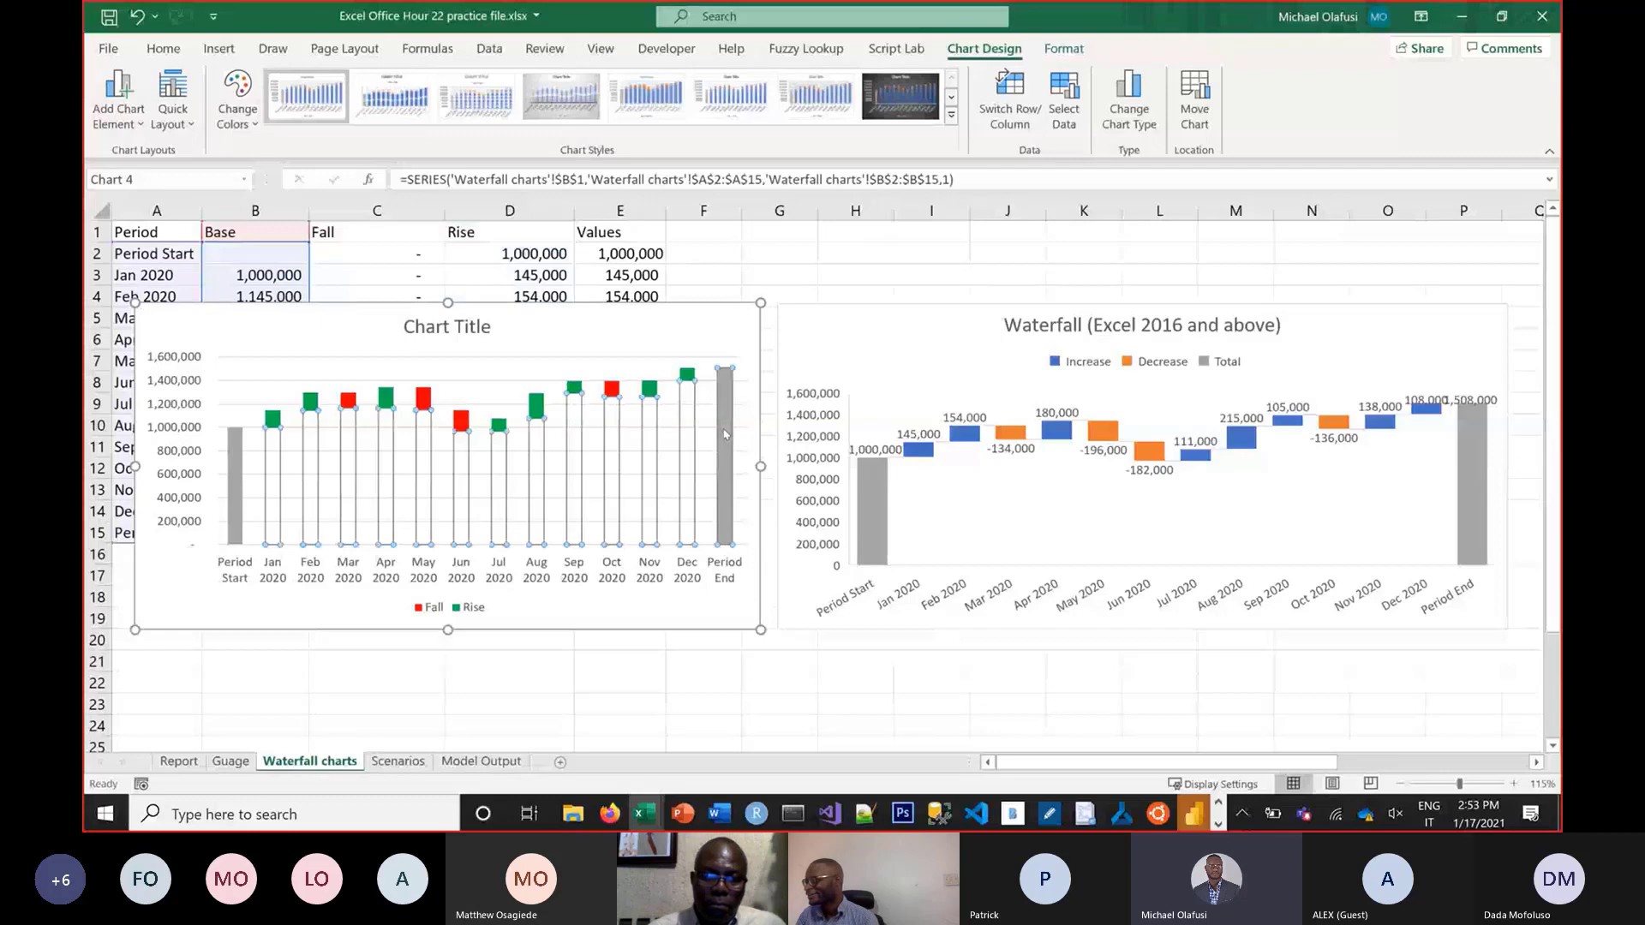
right_click(724, 434)
left_click(809, 653)
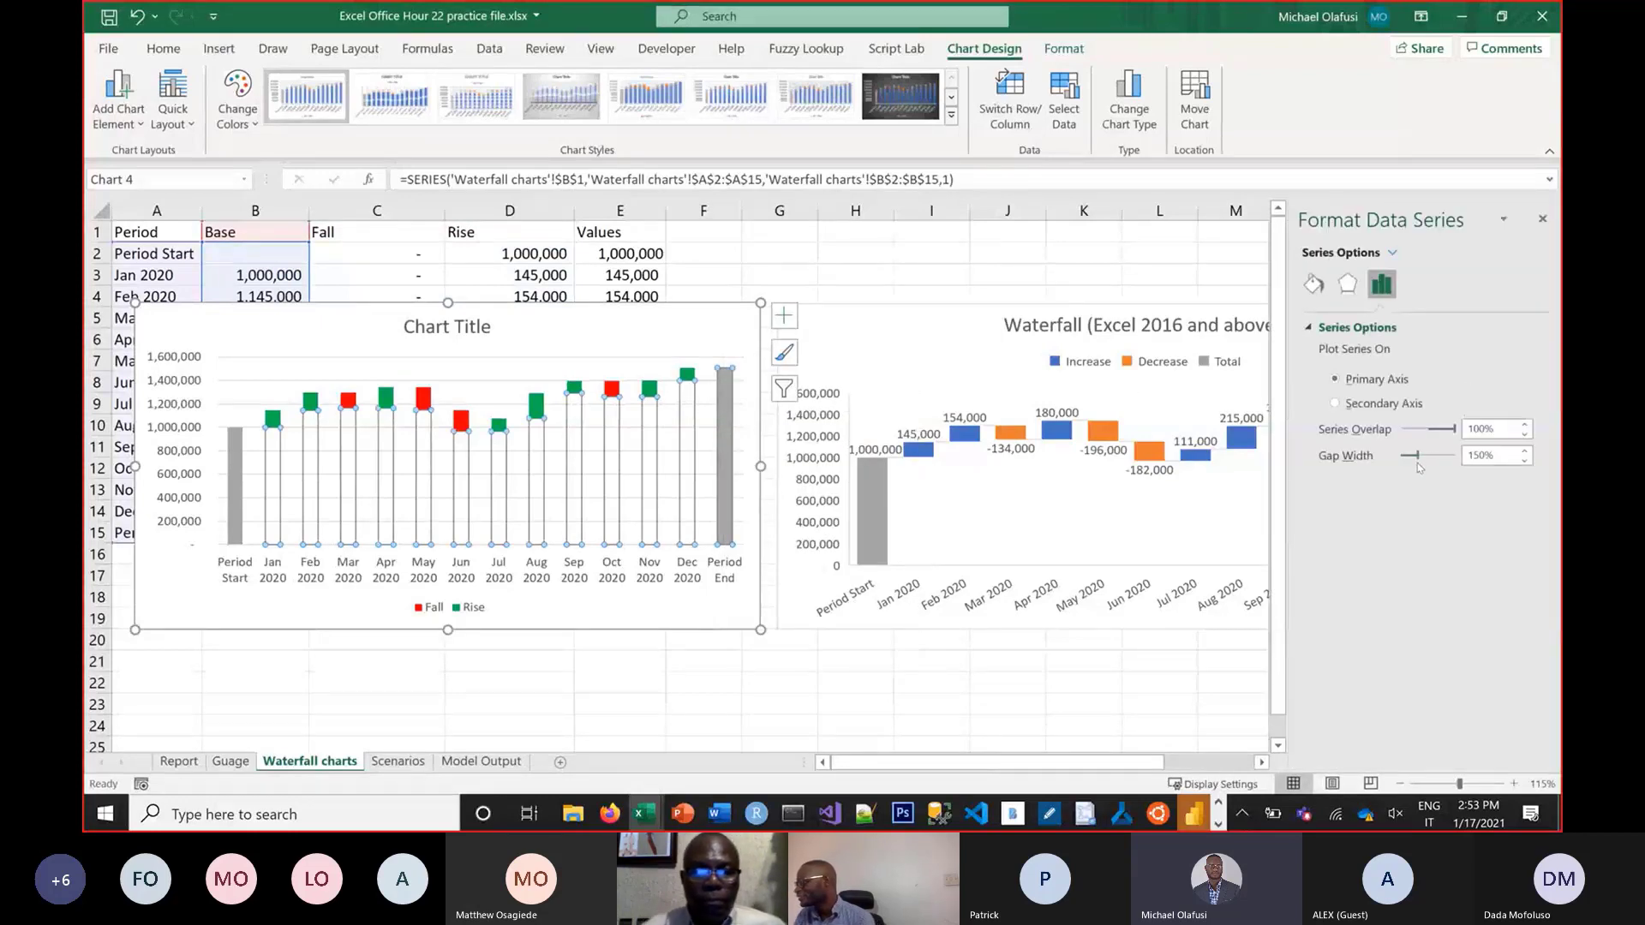
left_click_drag(1425, 468, 1413, 465)
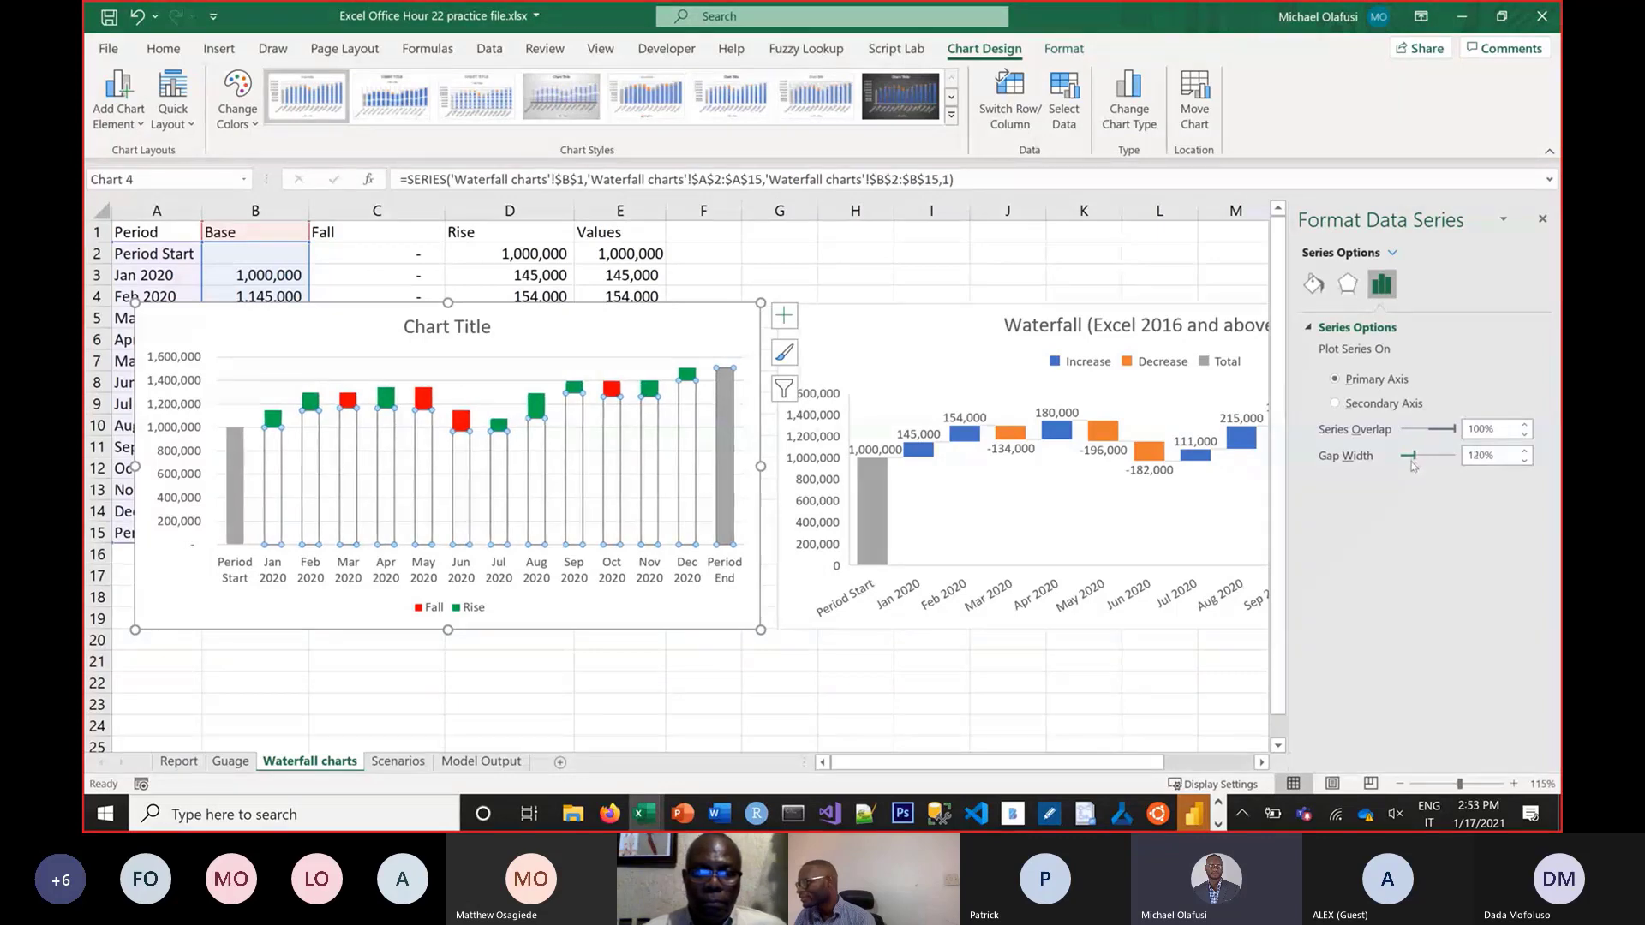
left_click(650, 387)
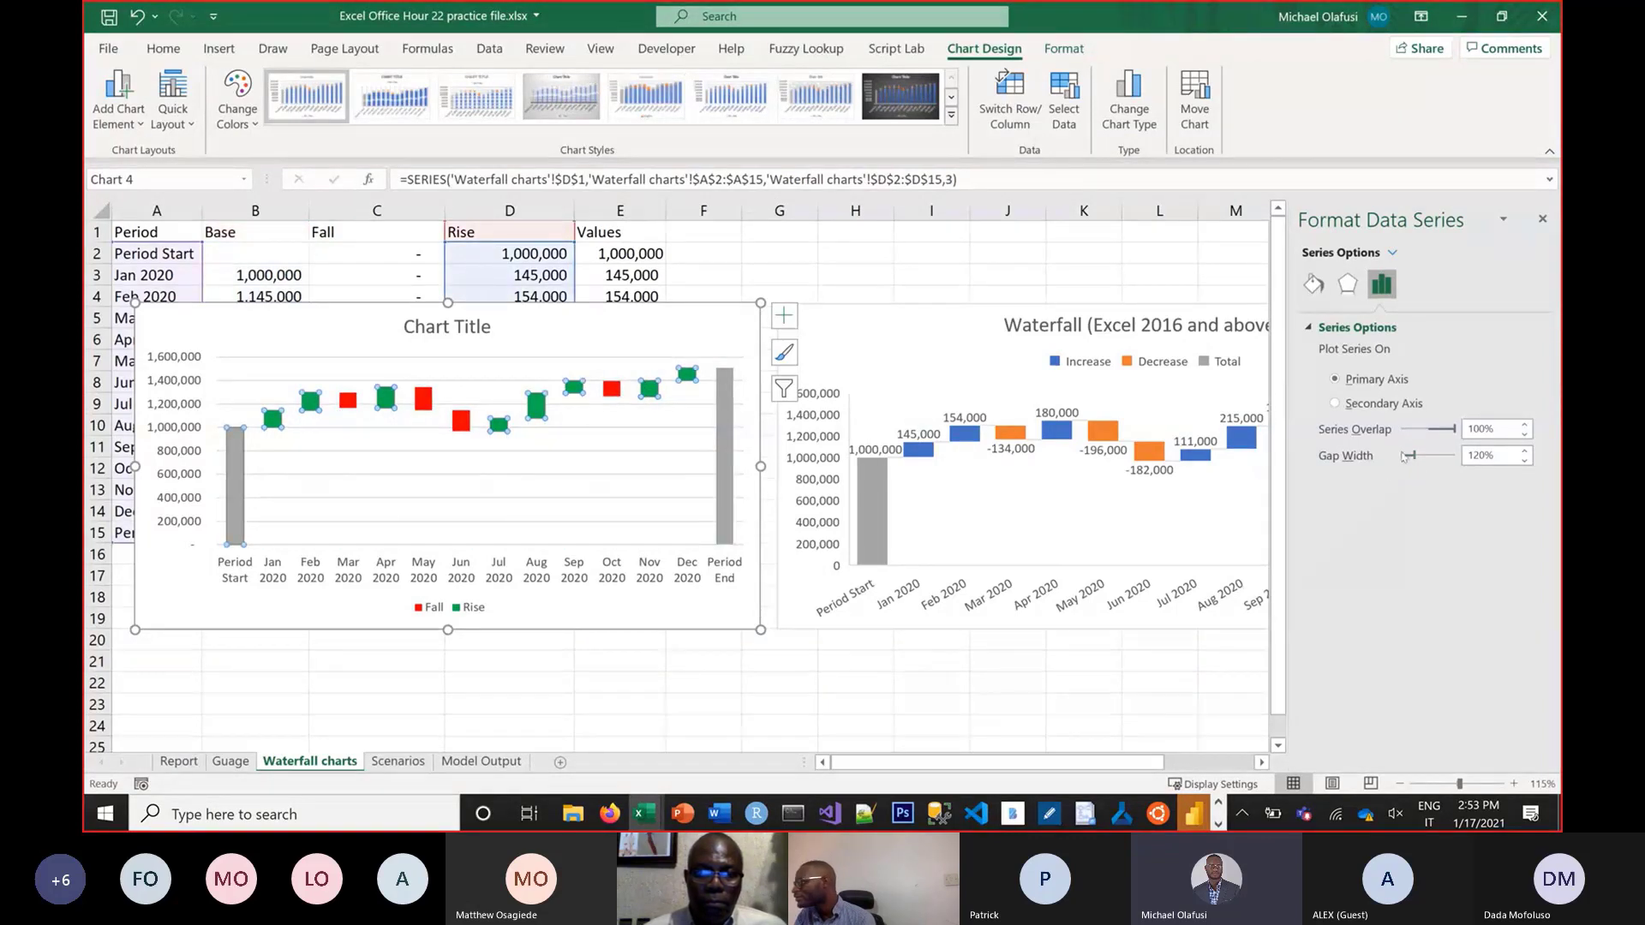
left_click_drag(1405, 457, 1400, 457)
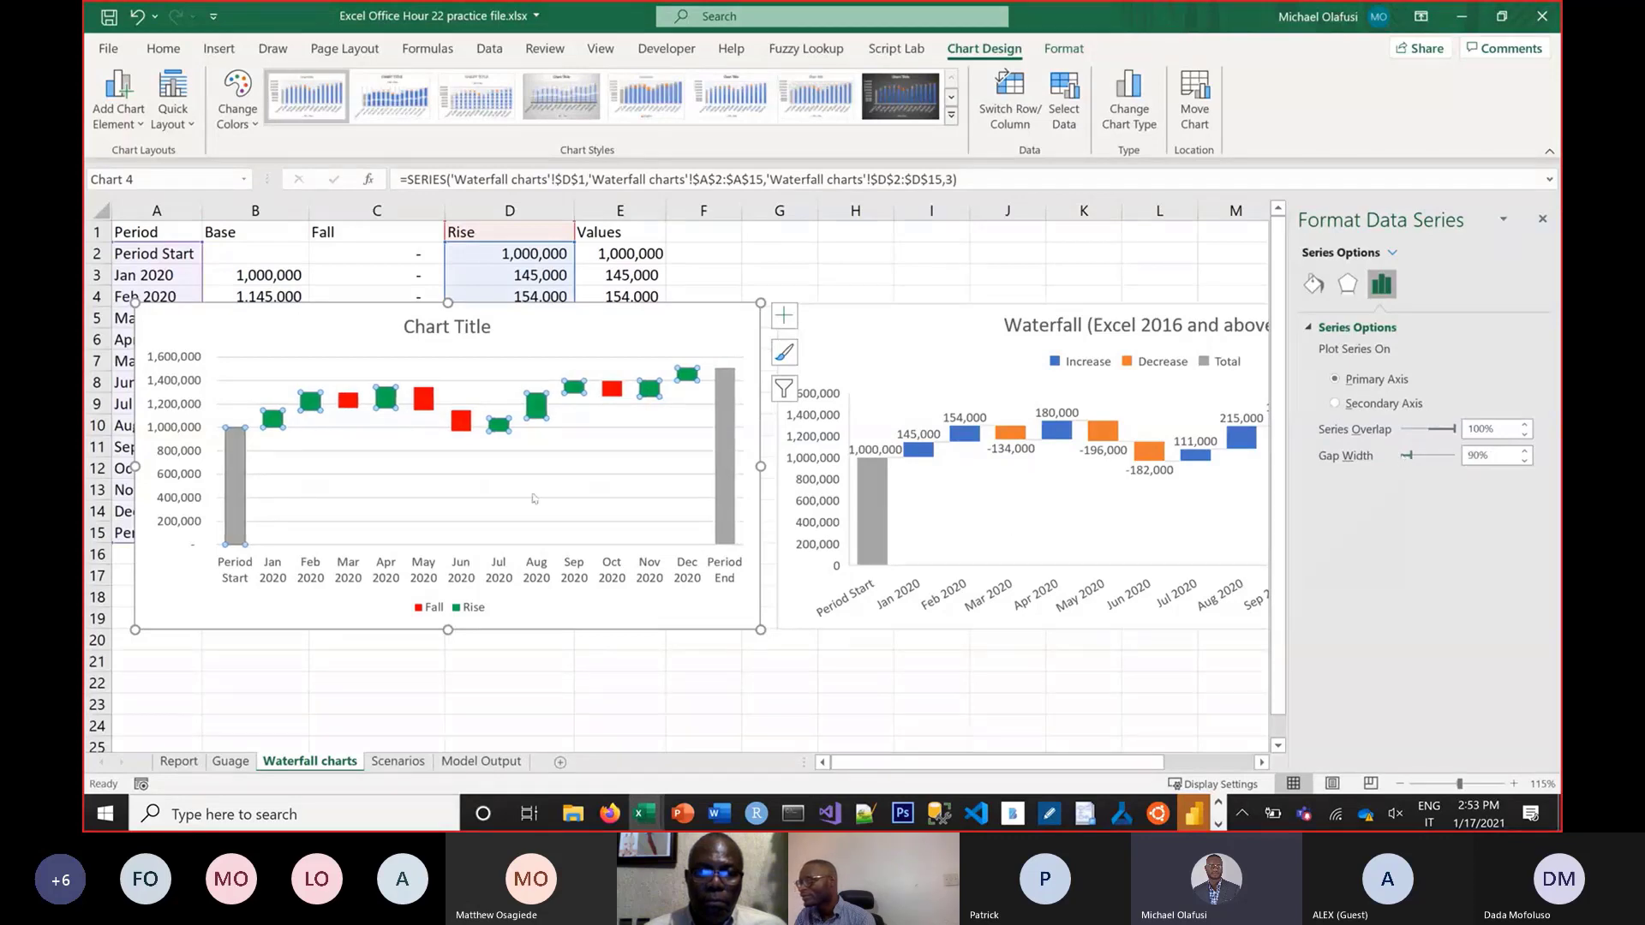
left_click(348, 401)
left_click_drag(1405, 457, 1403, 456)
left_click(780, 708)
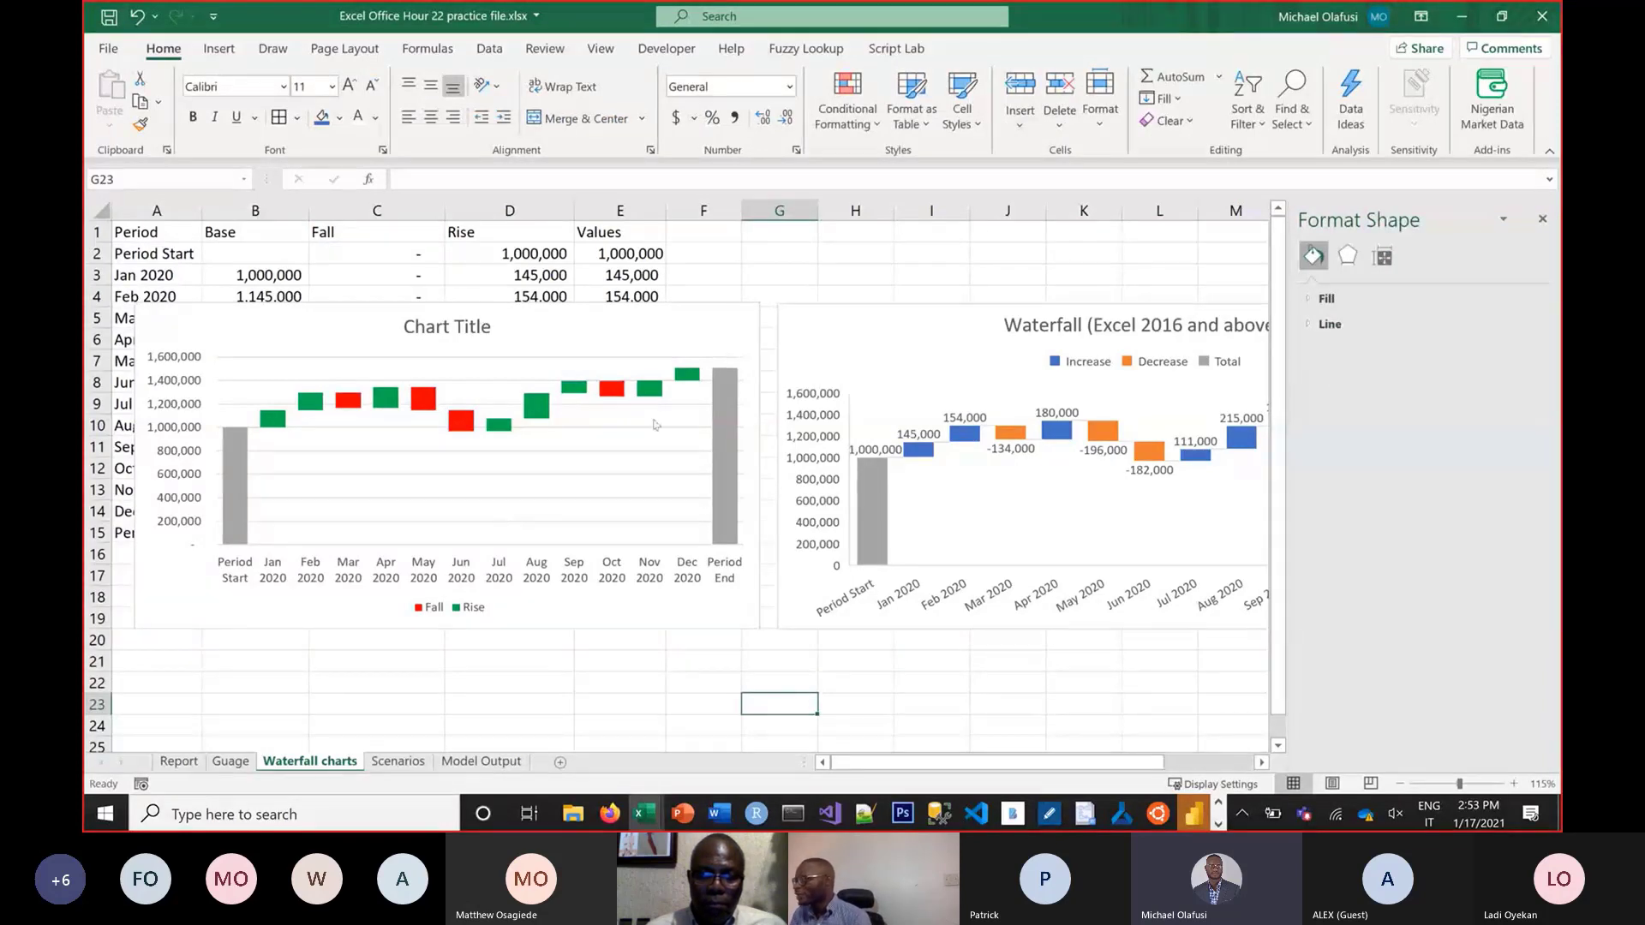
Title the manual chart "Waterfall (from Column Chart)"
left_click(461, 326)
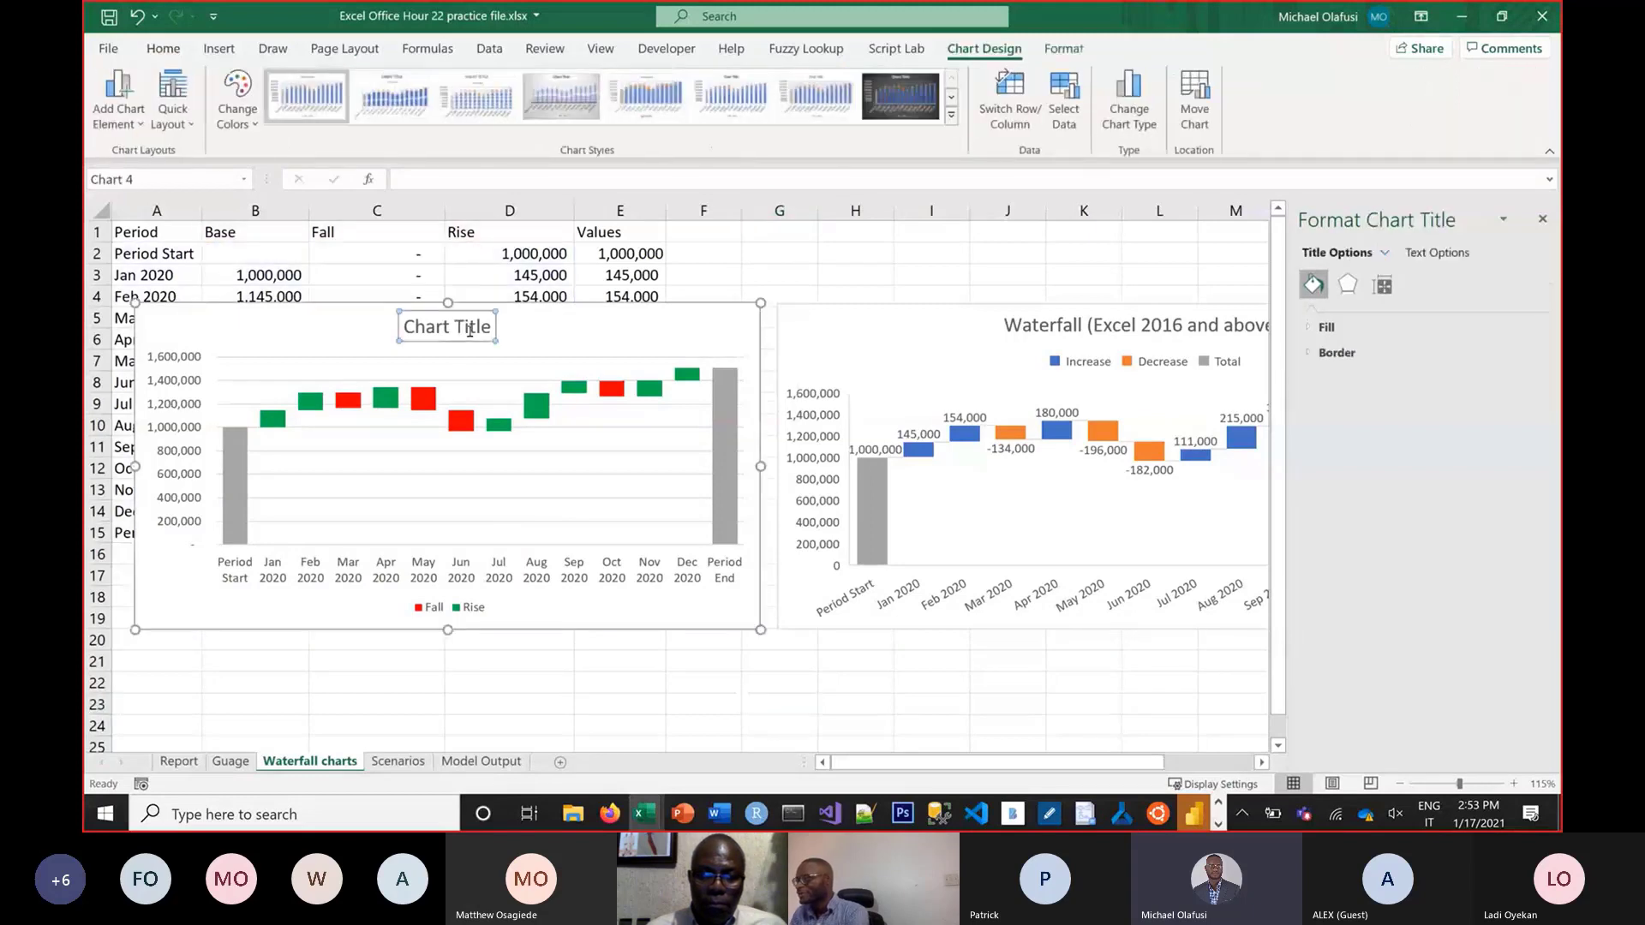
triple_click(468, 331)
type("W")
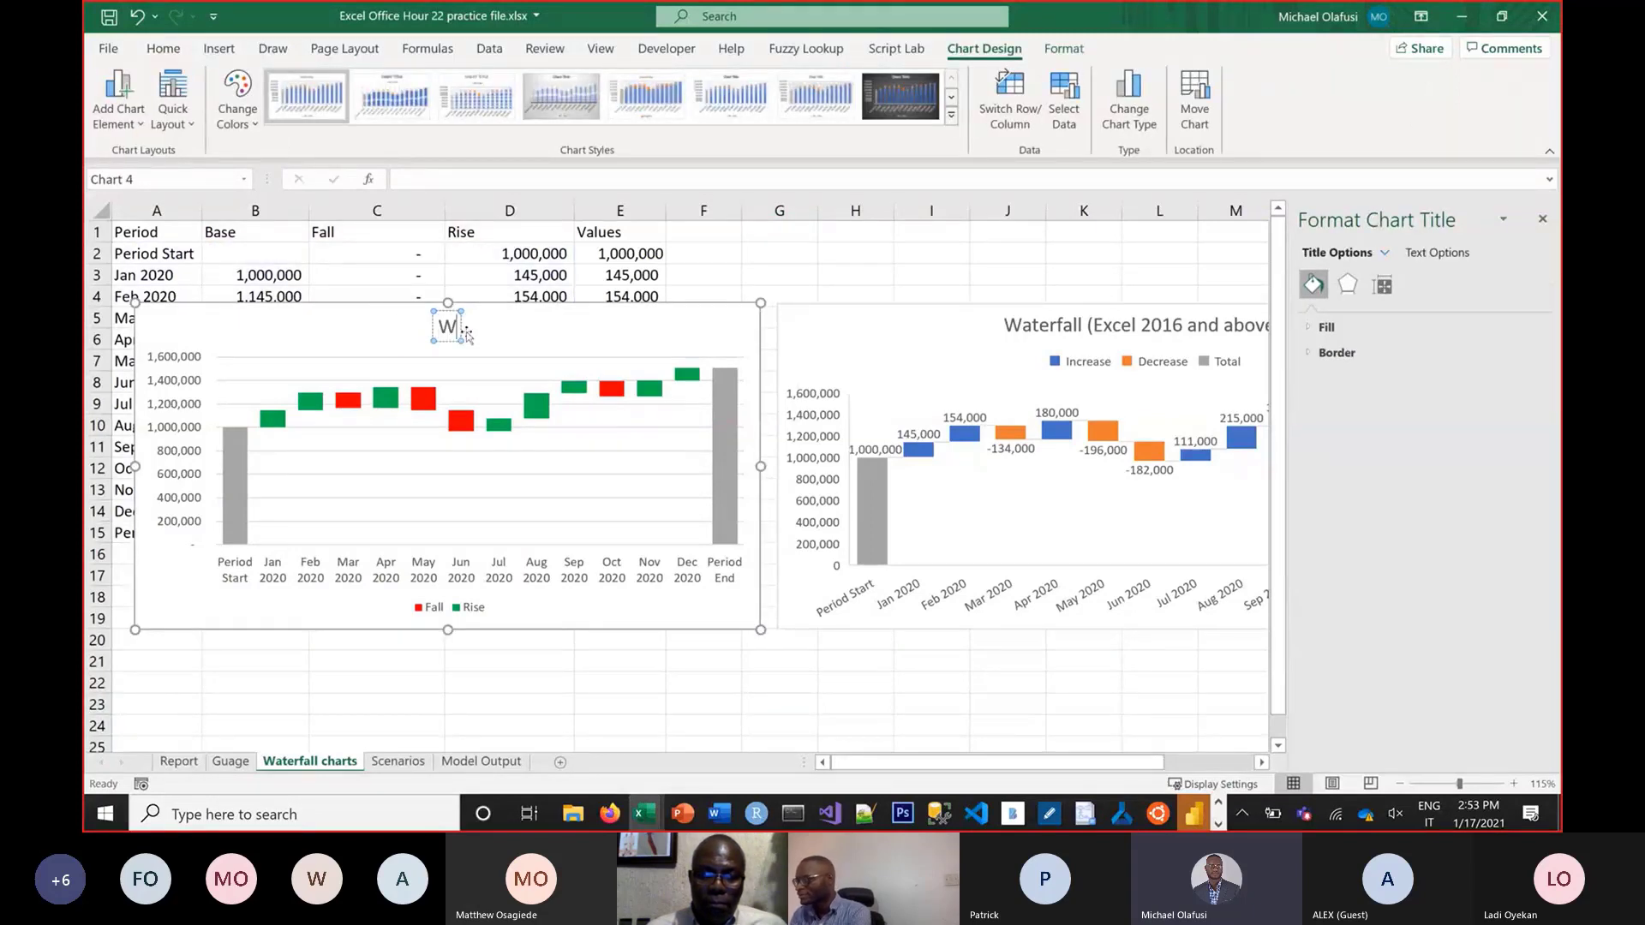
type("aterfal")
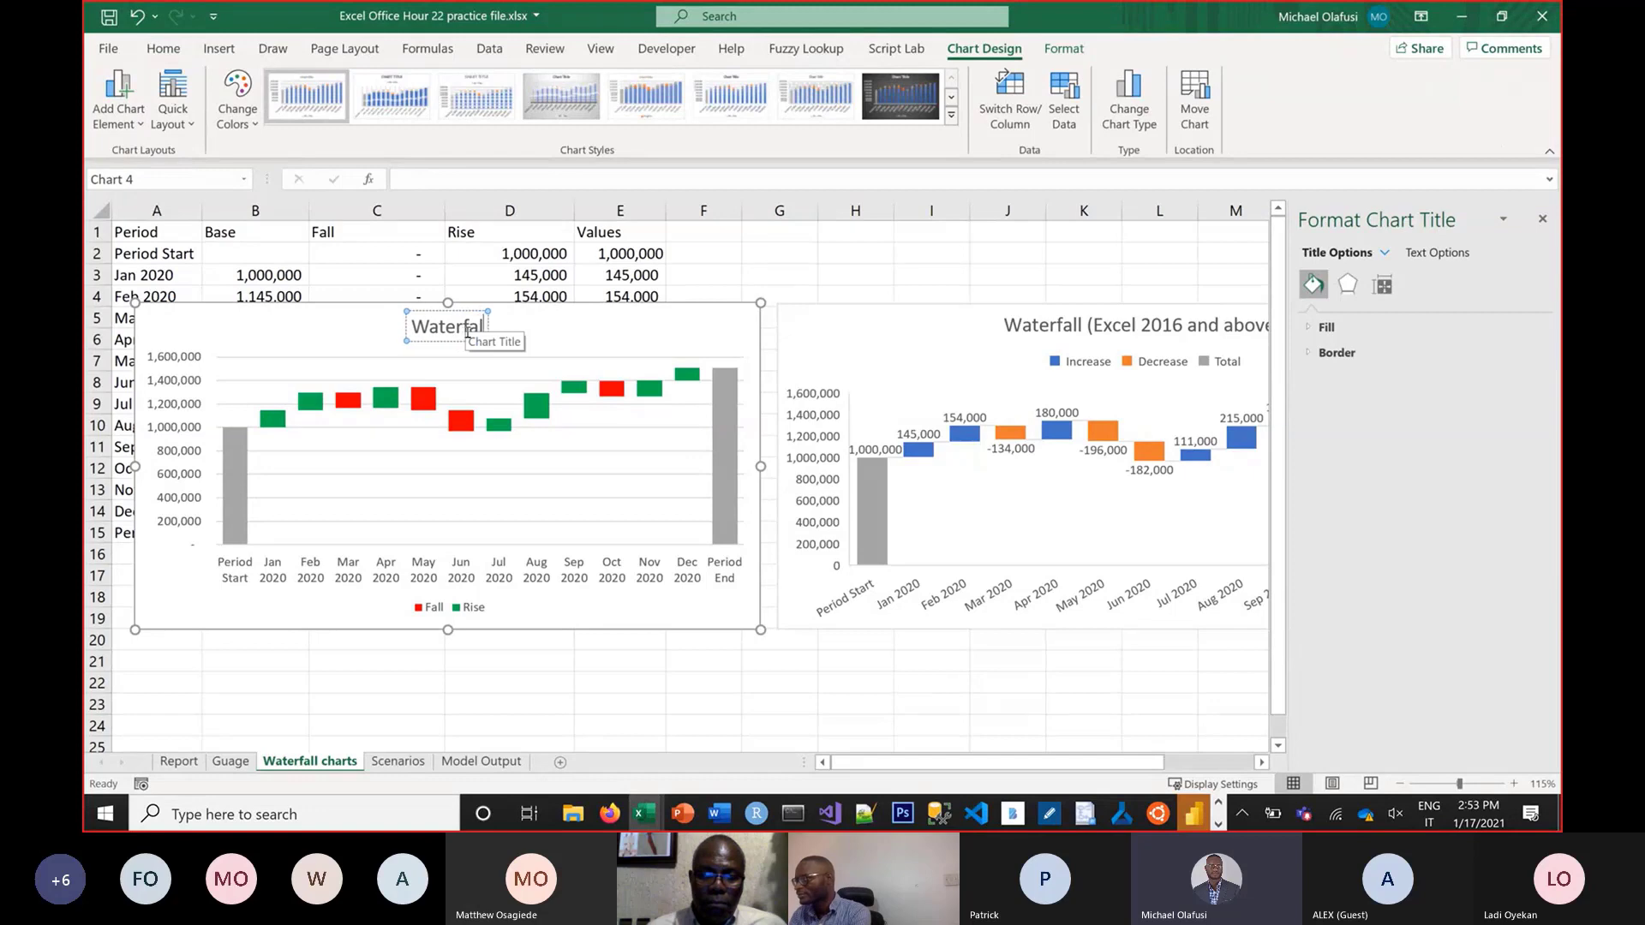
type("l (from")
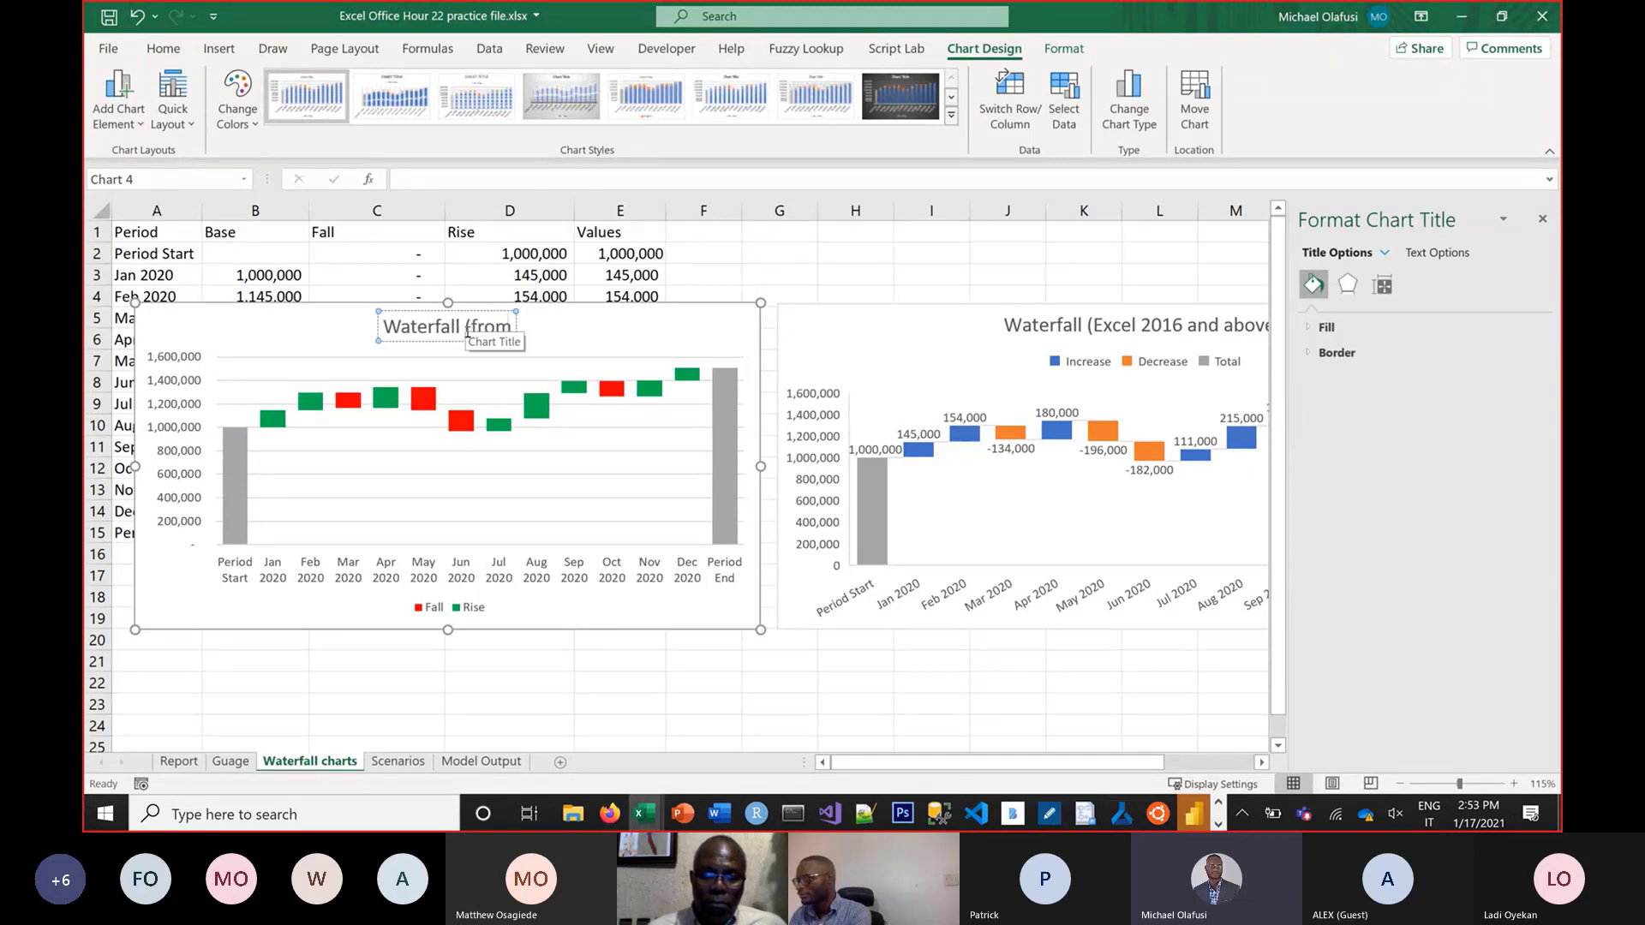
type(" Column H")
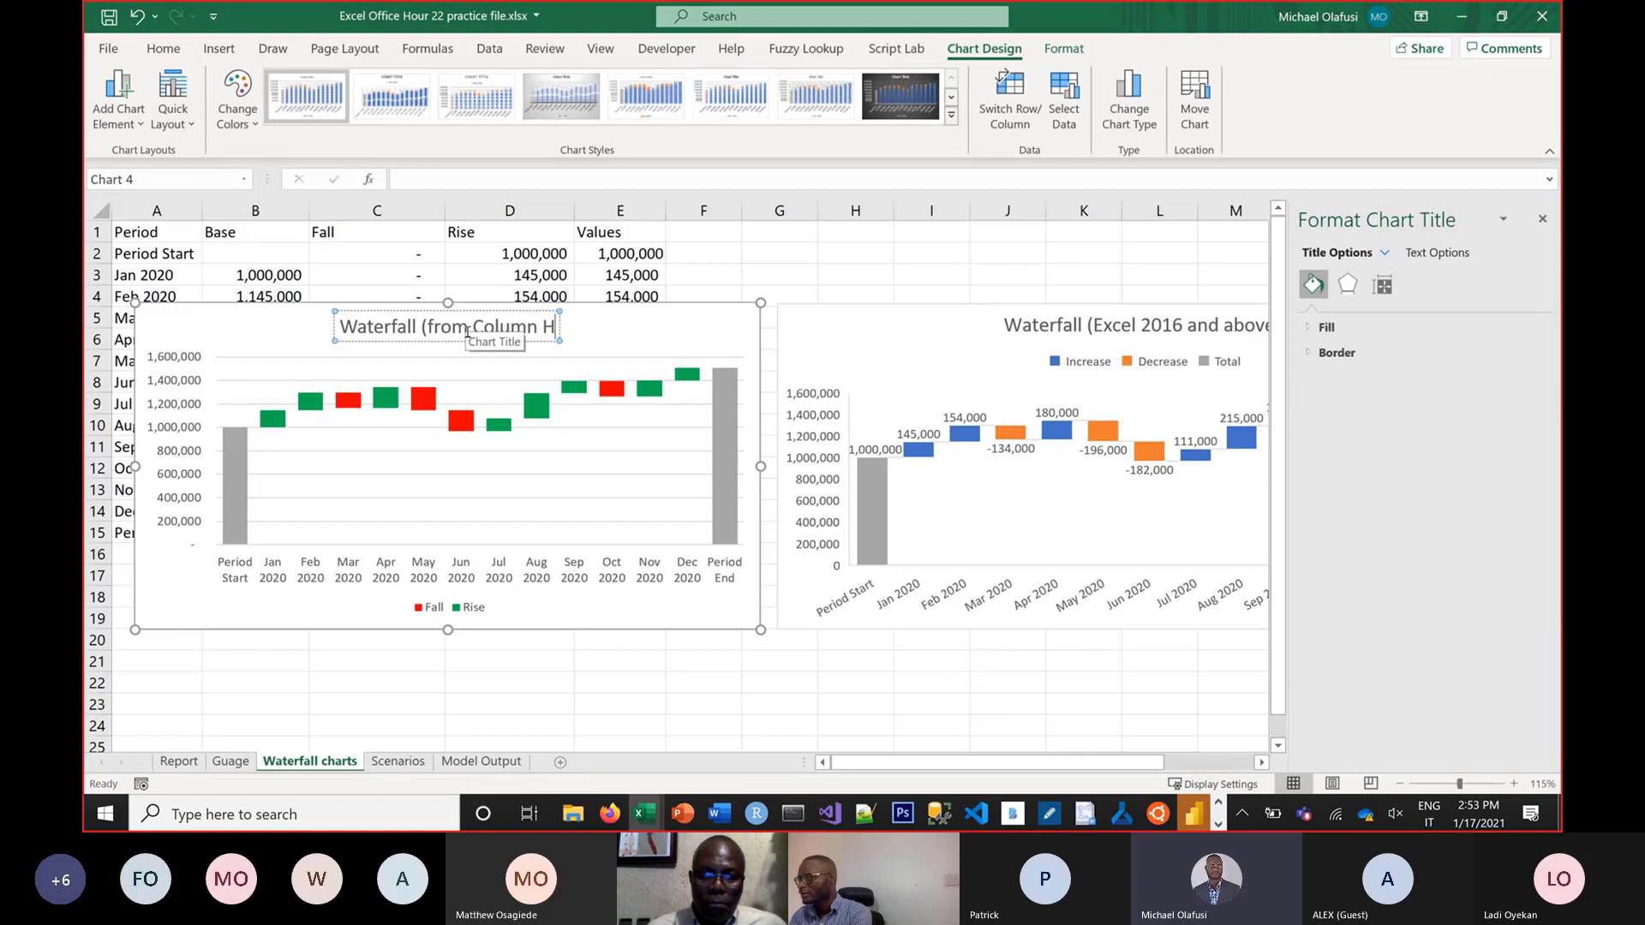
key("BackSpace")
type("C")
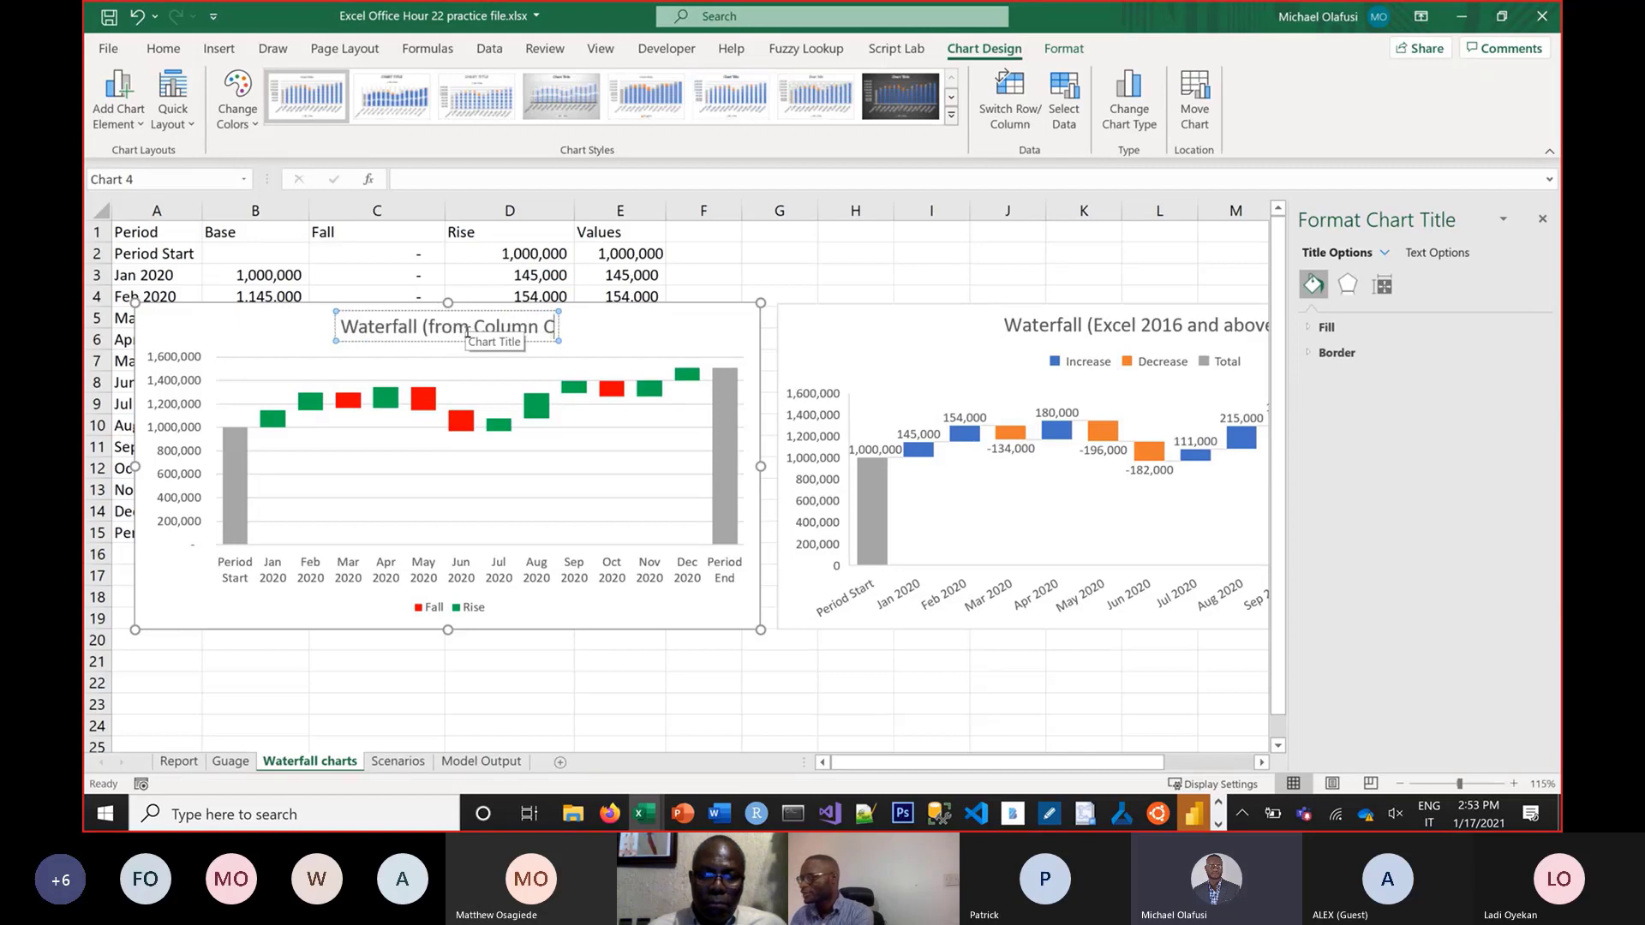
type("hart)")
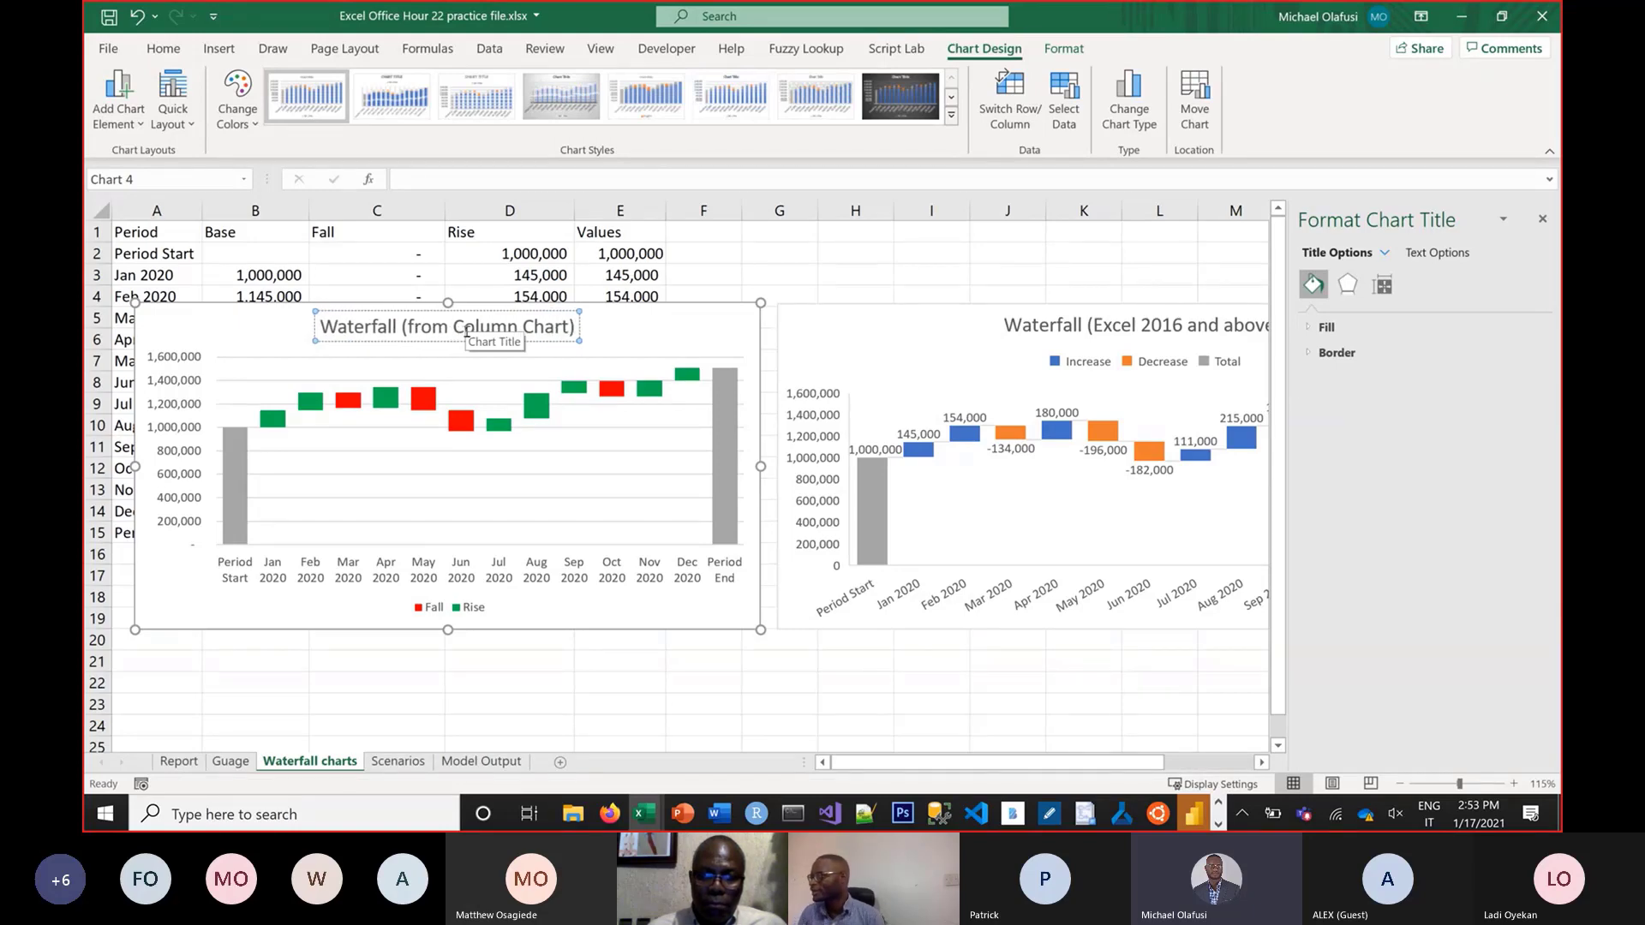
left_click(761, 252)
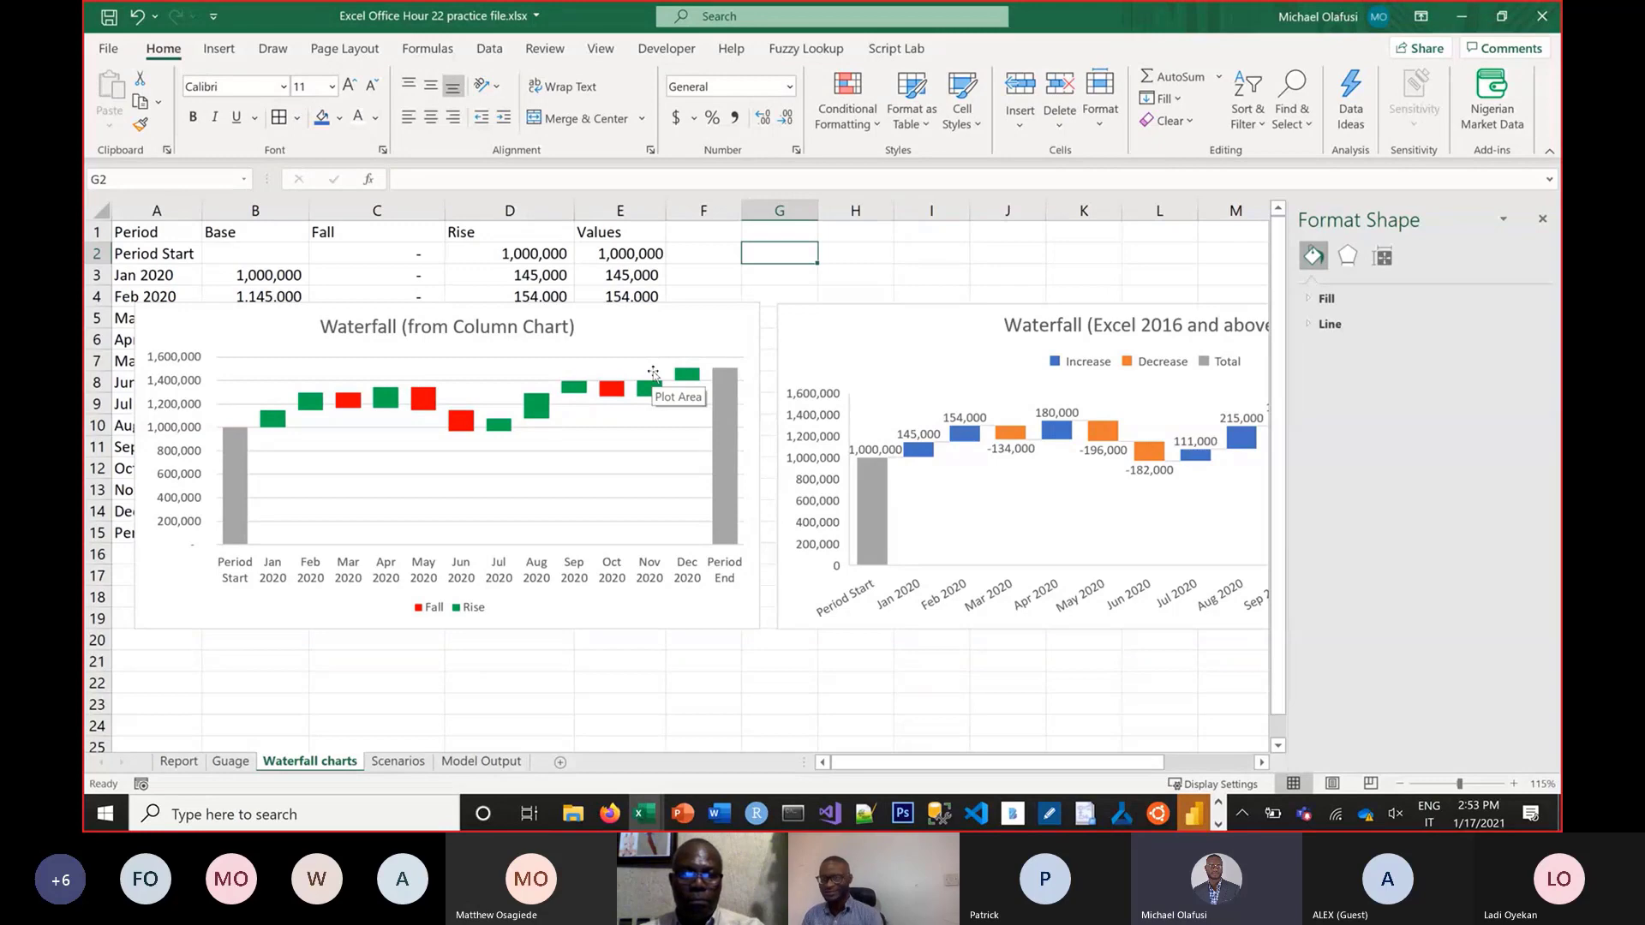
left_click(677, 657)
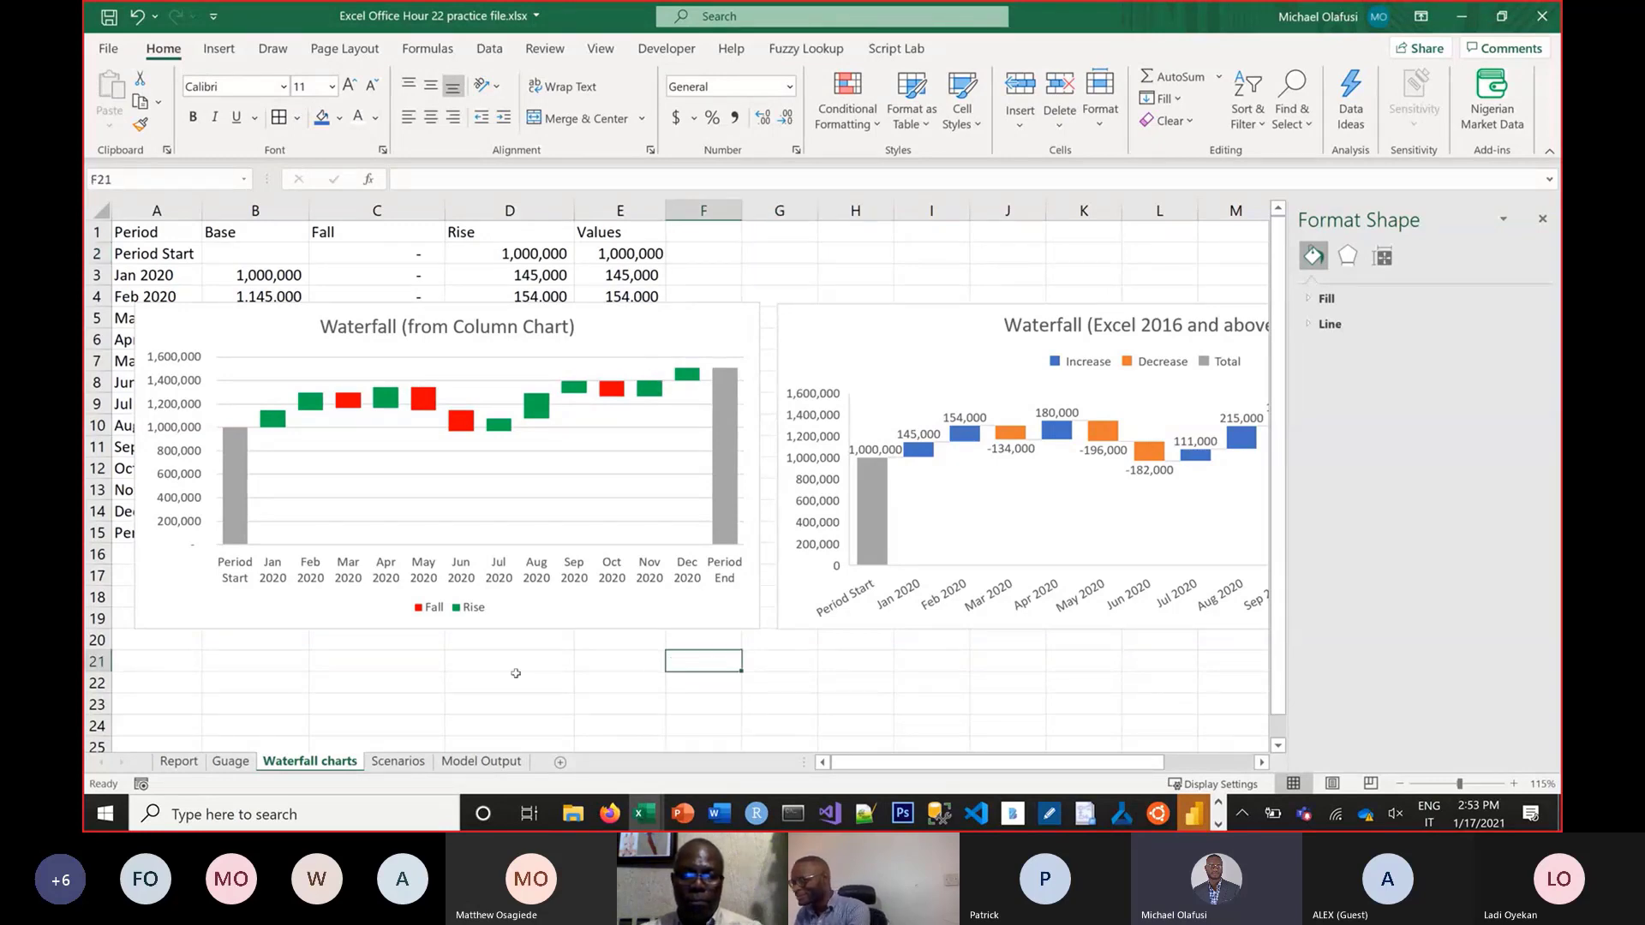
Open the Scenarios sheet without the shape formatting pane and save the workbook
left_click(409, 763)
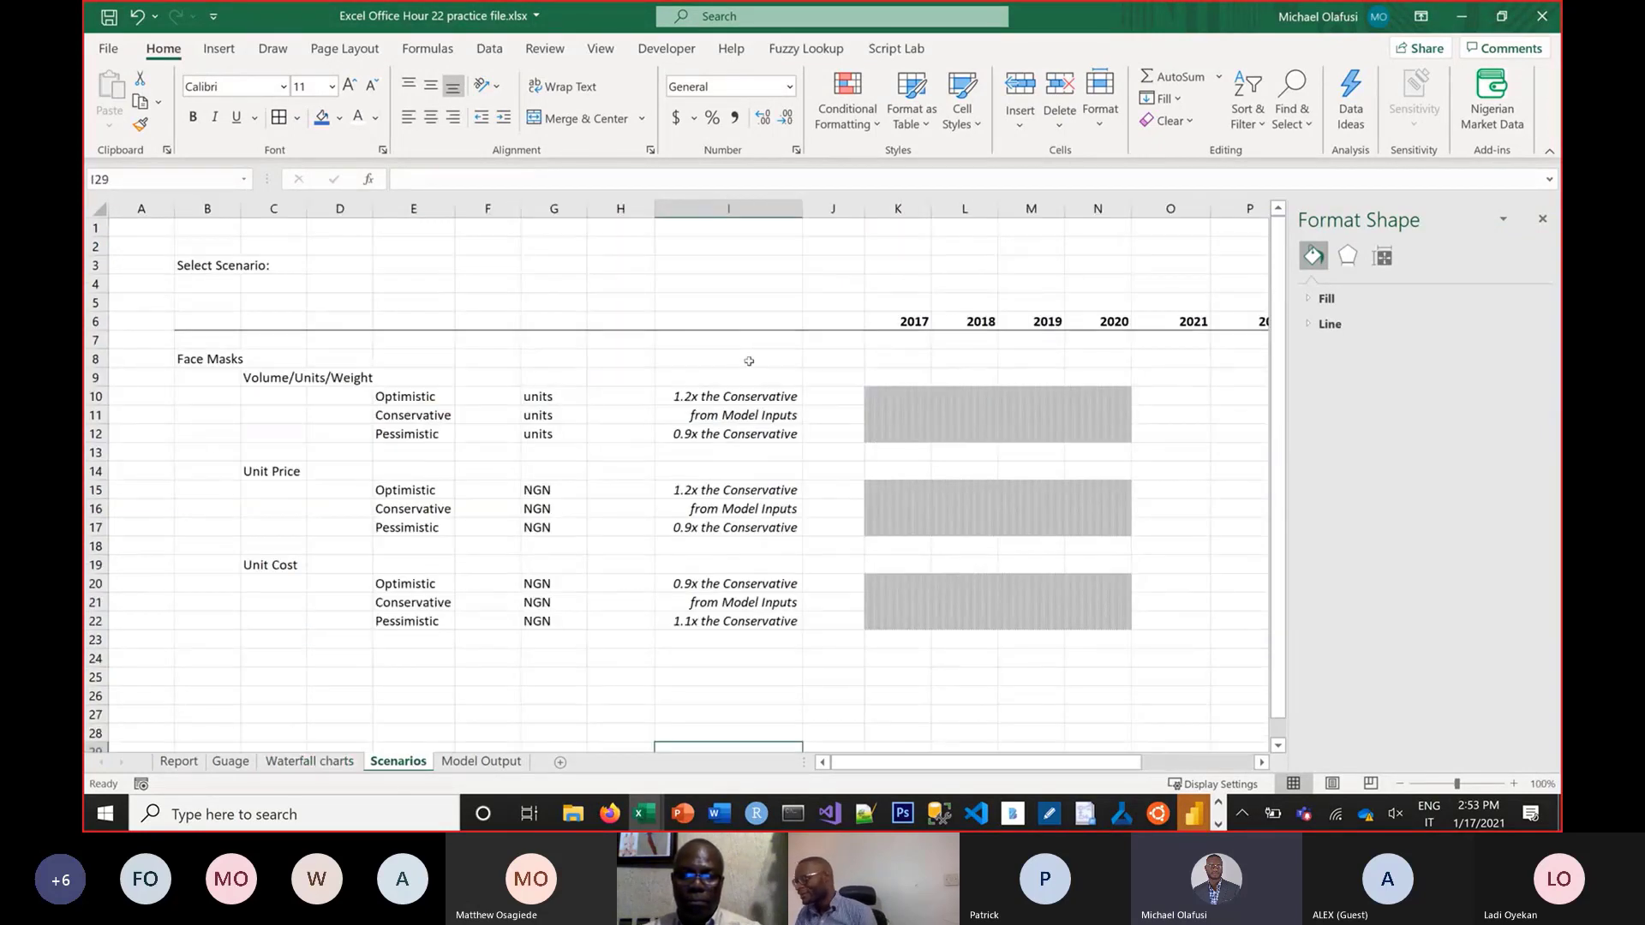
left_click(1542, 220)
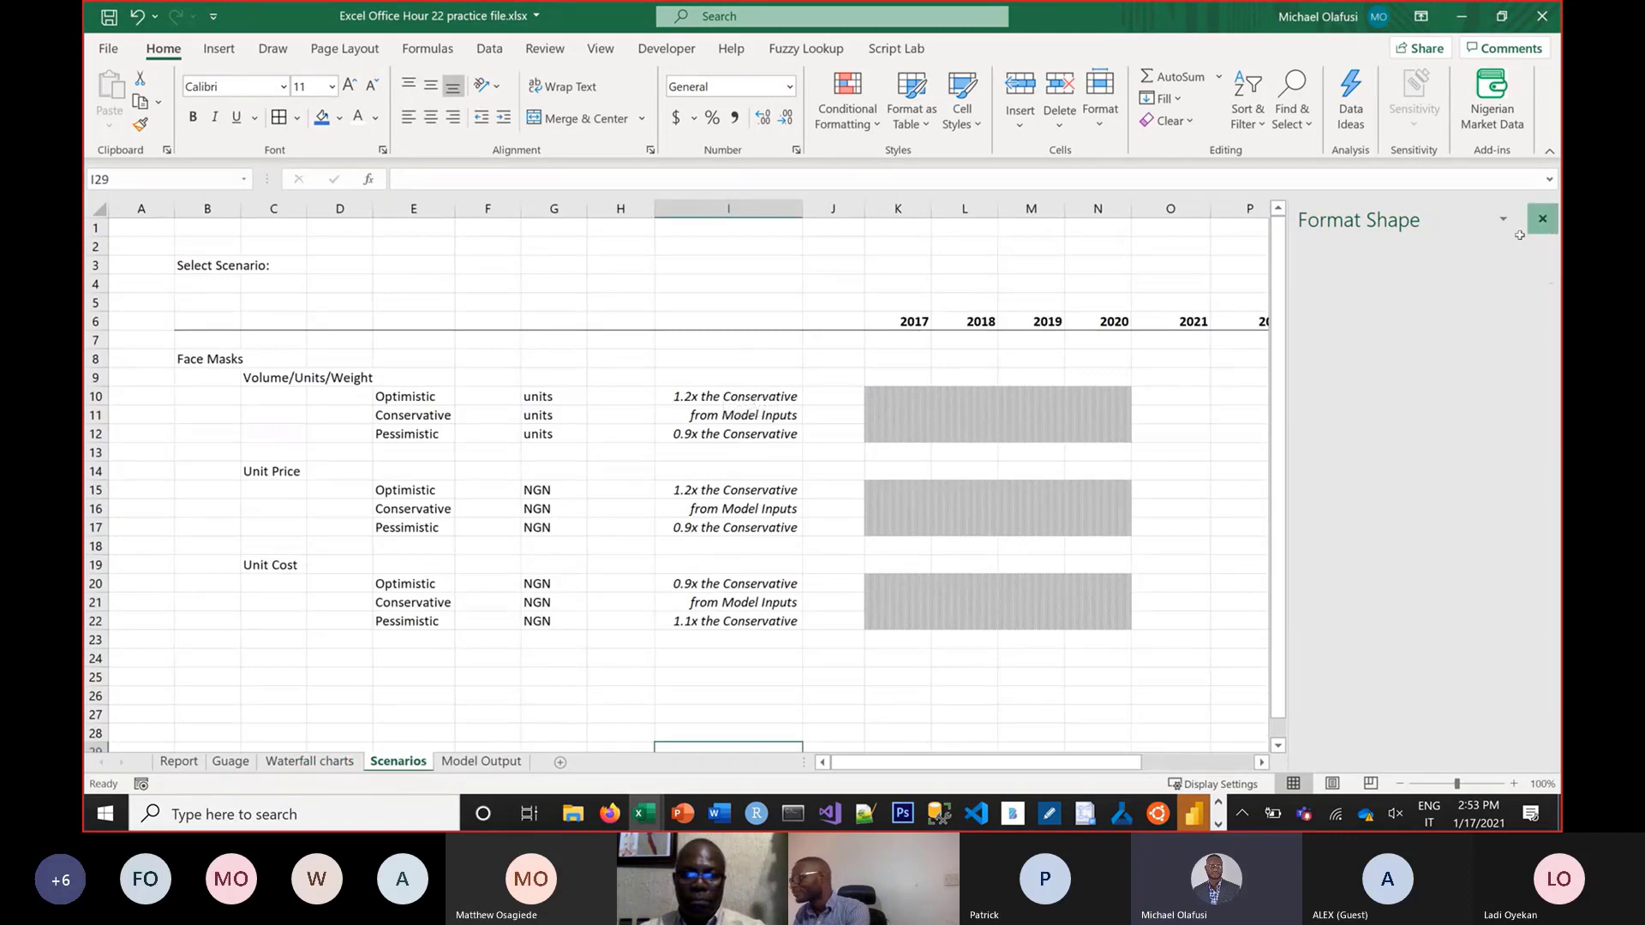
left_click(510, 317)
key("ctrl+s")
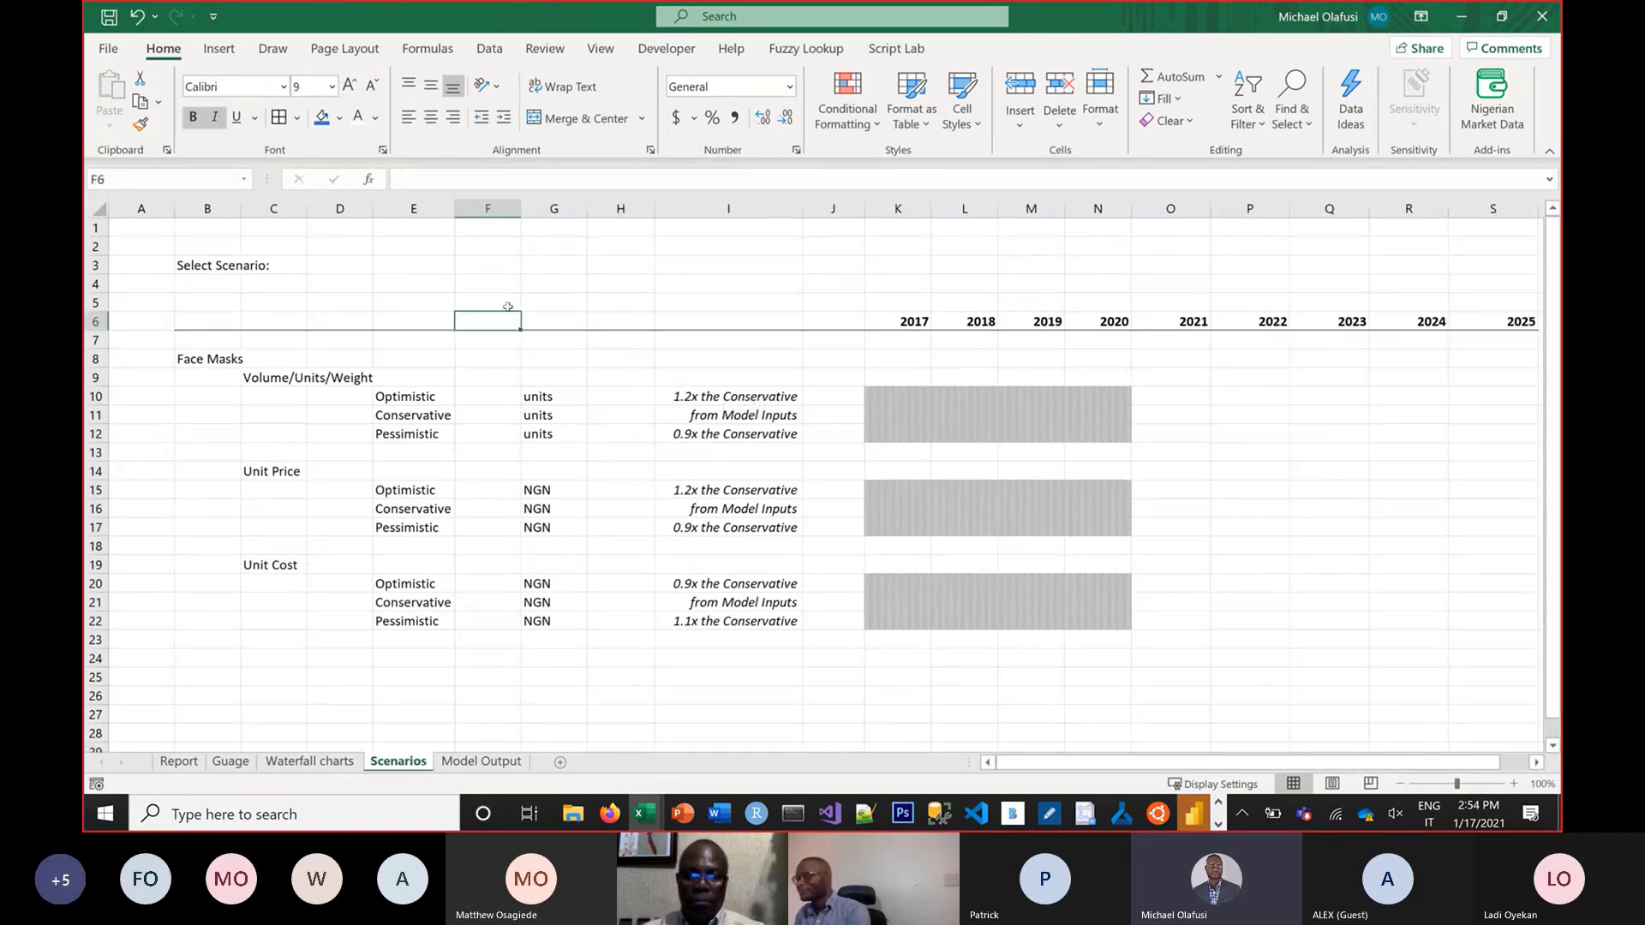
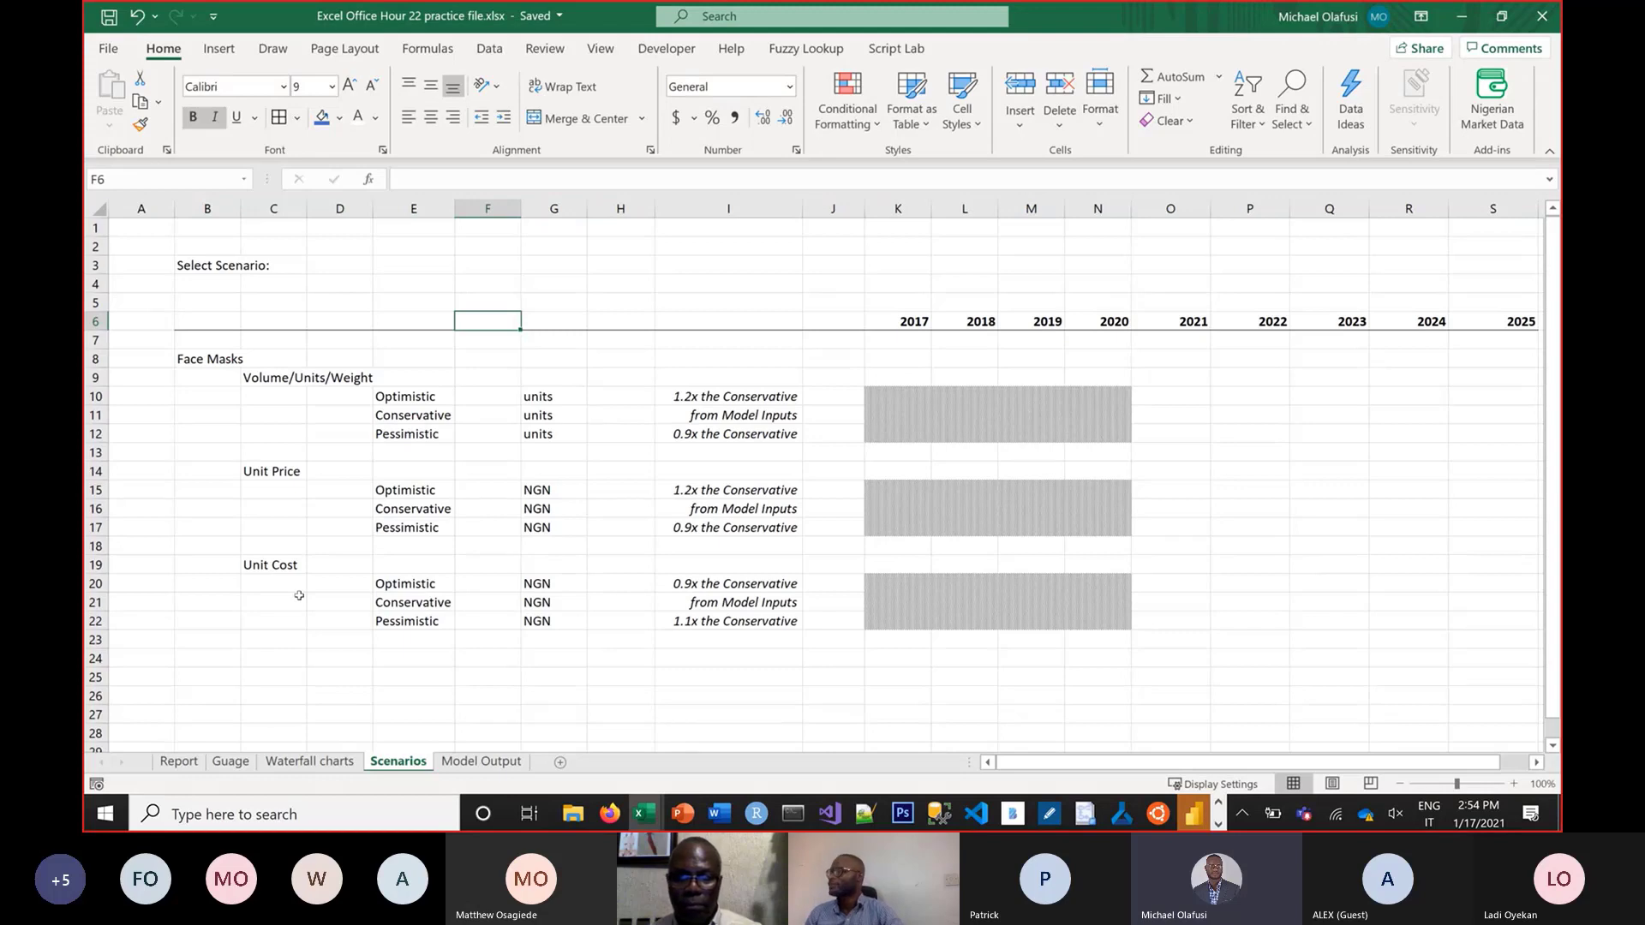
View the Model Output sheet, and fill the Face Masks volume cells K9:N9 (2017 to 2020) on the Scenarios sheet with 500,000
left_click(488, 762)
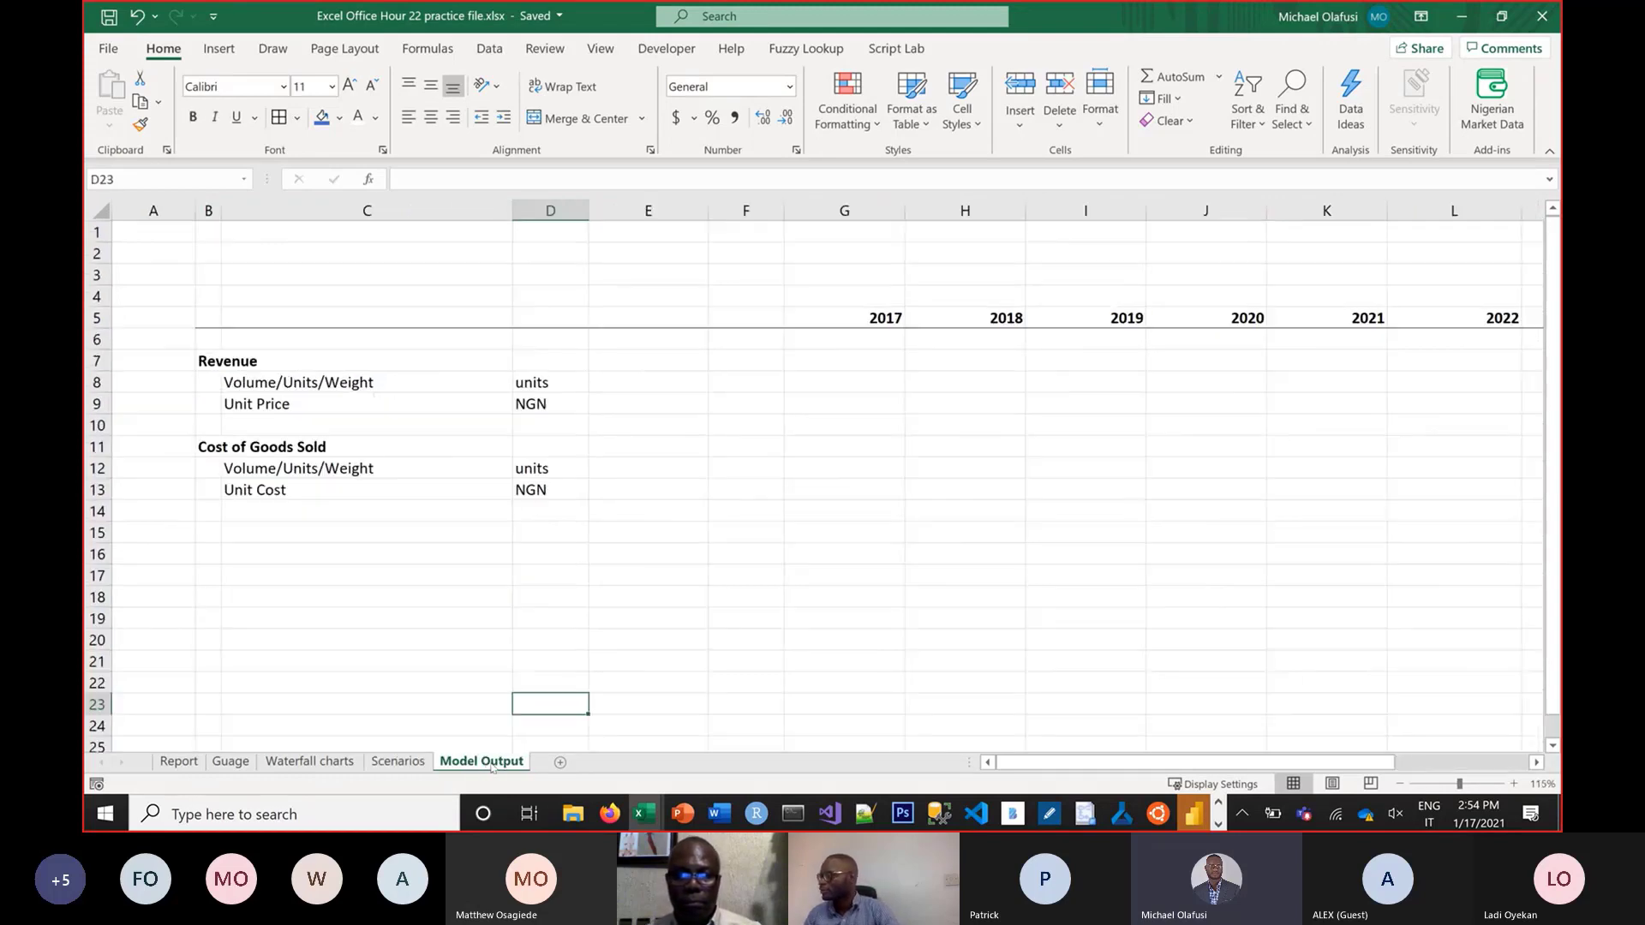
left_click(397, 761)
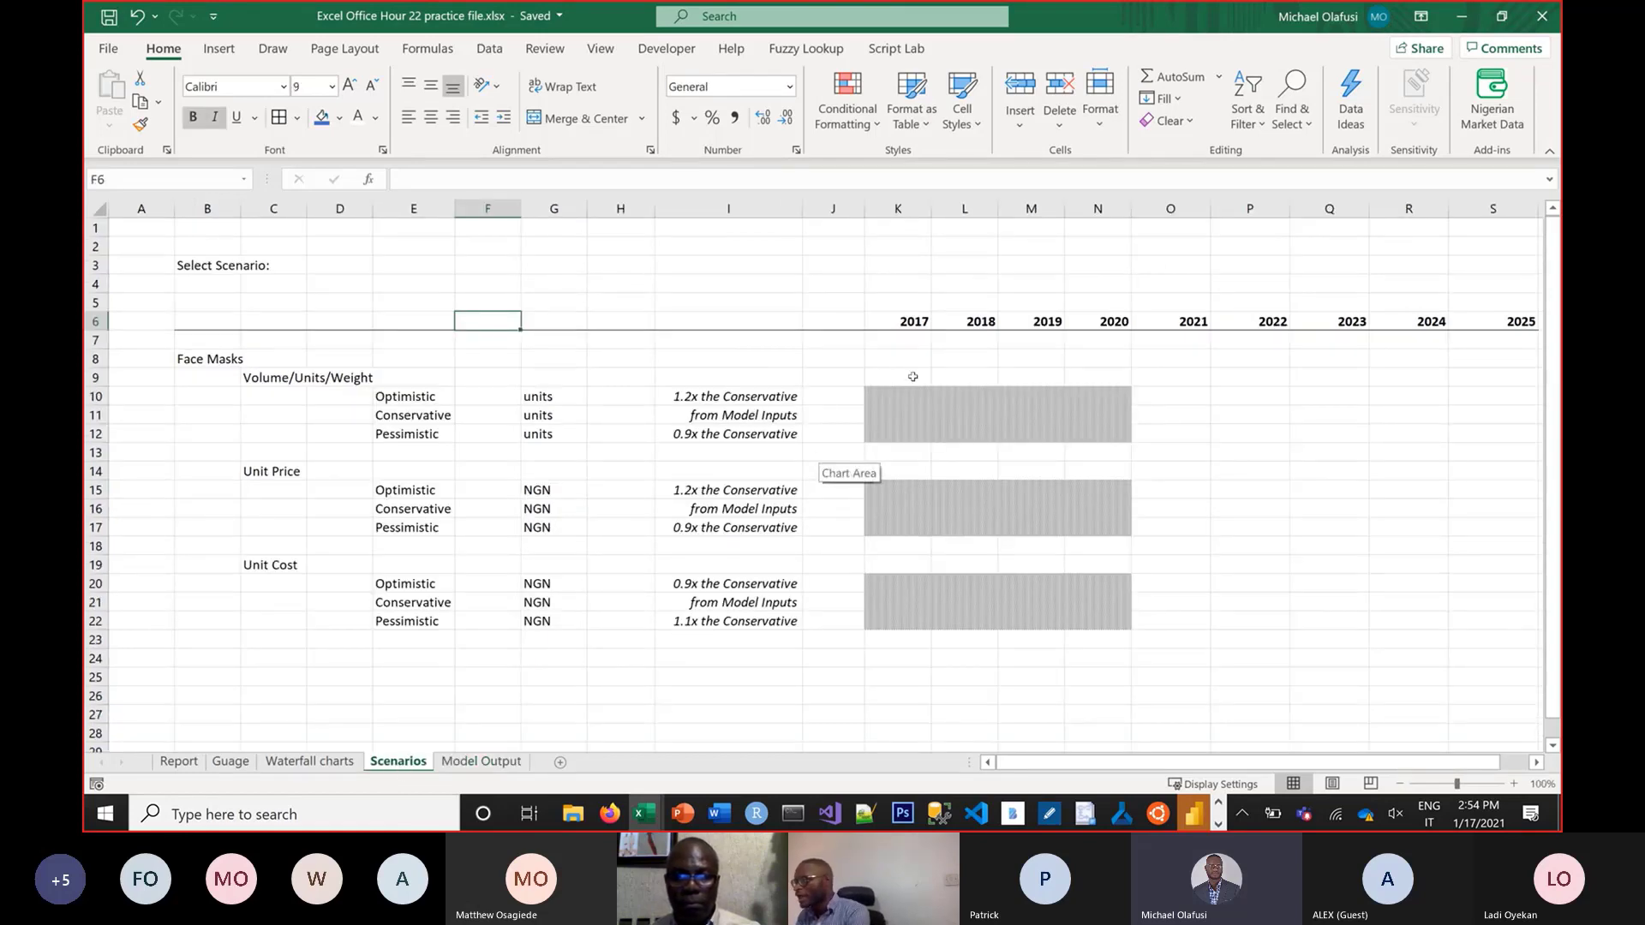
left_click_drag(910, 380, 1114, 383)
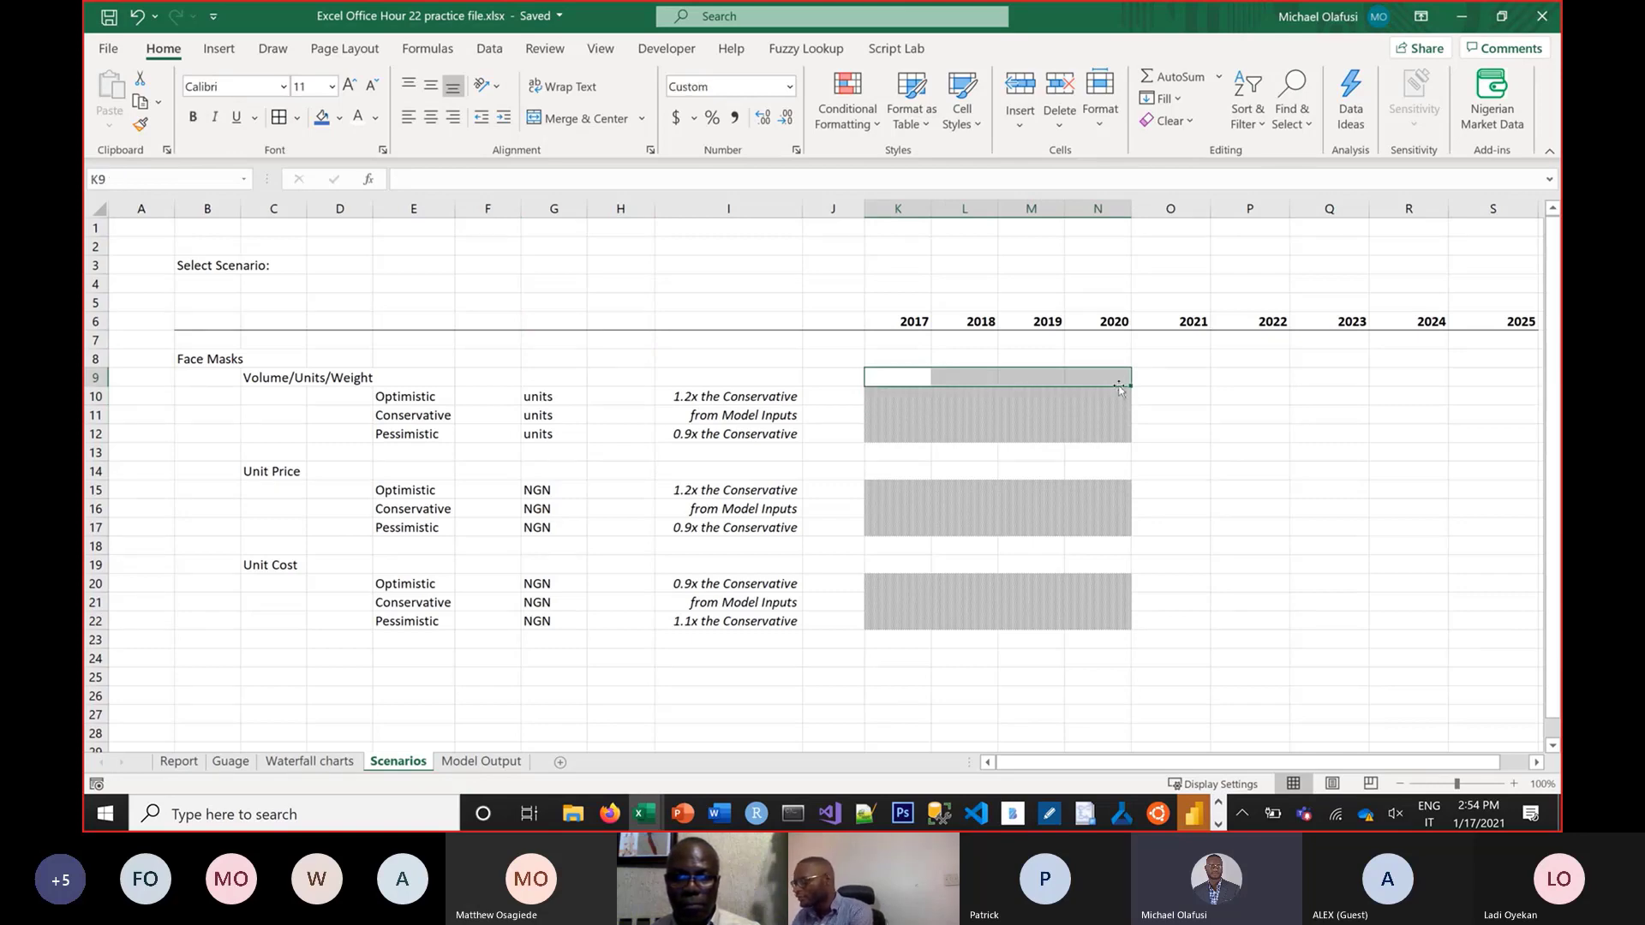
type("500,000")
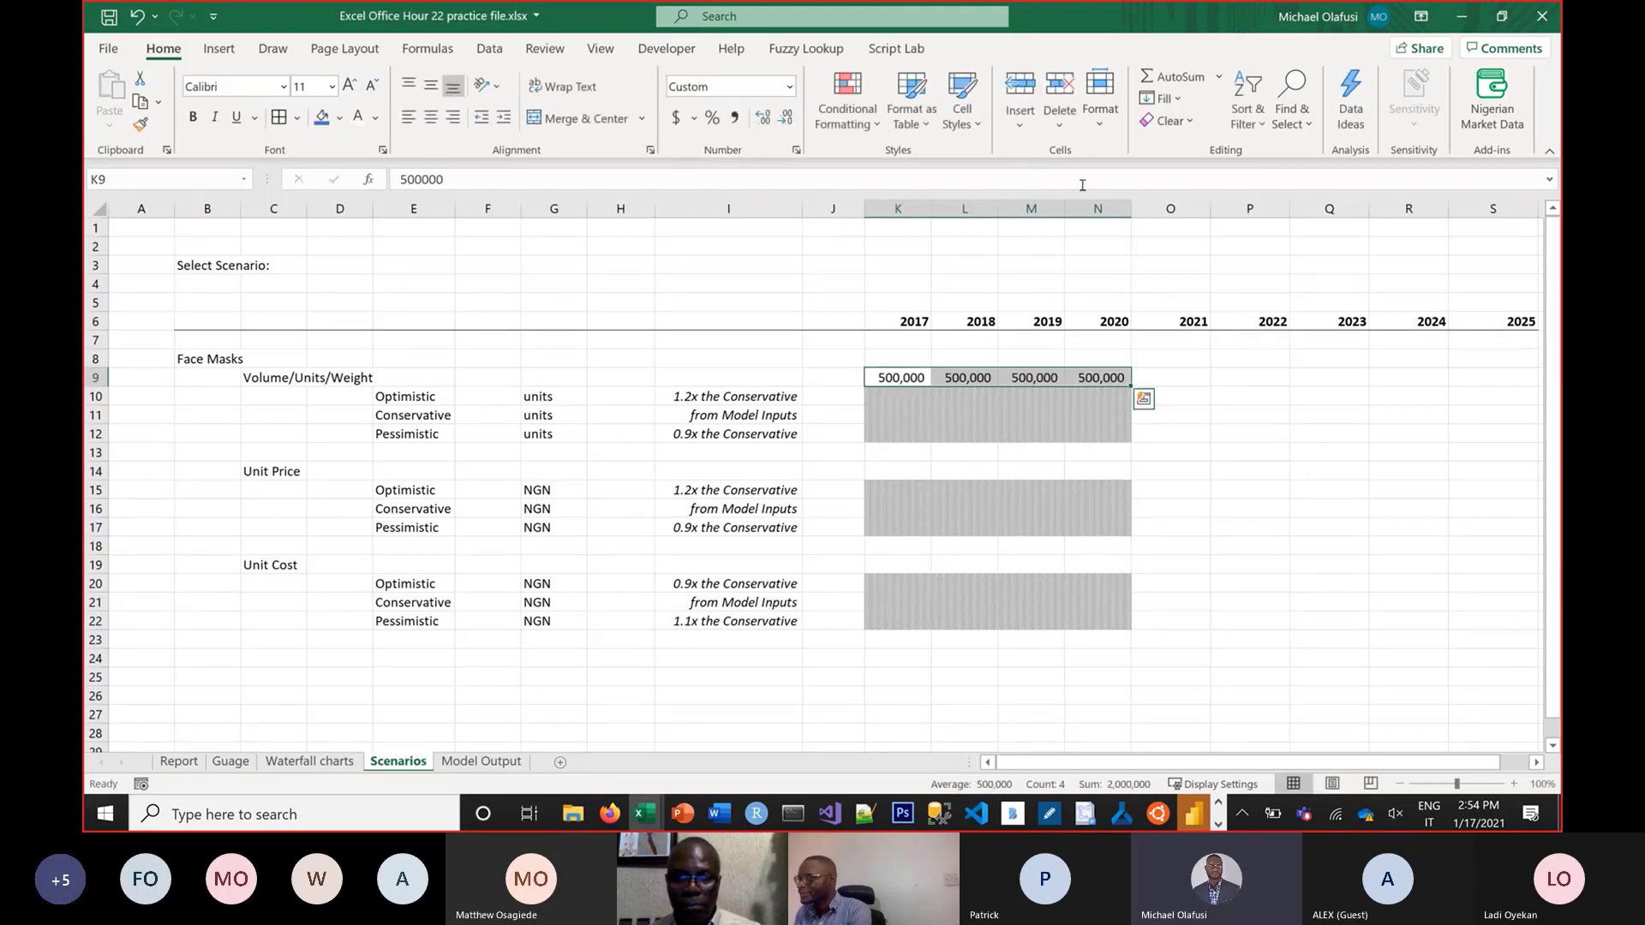
left_click(1184, 420)
left_click(1104, 374)
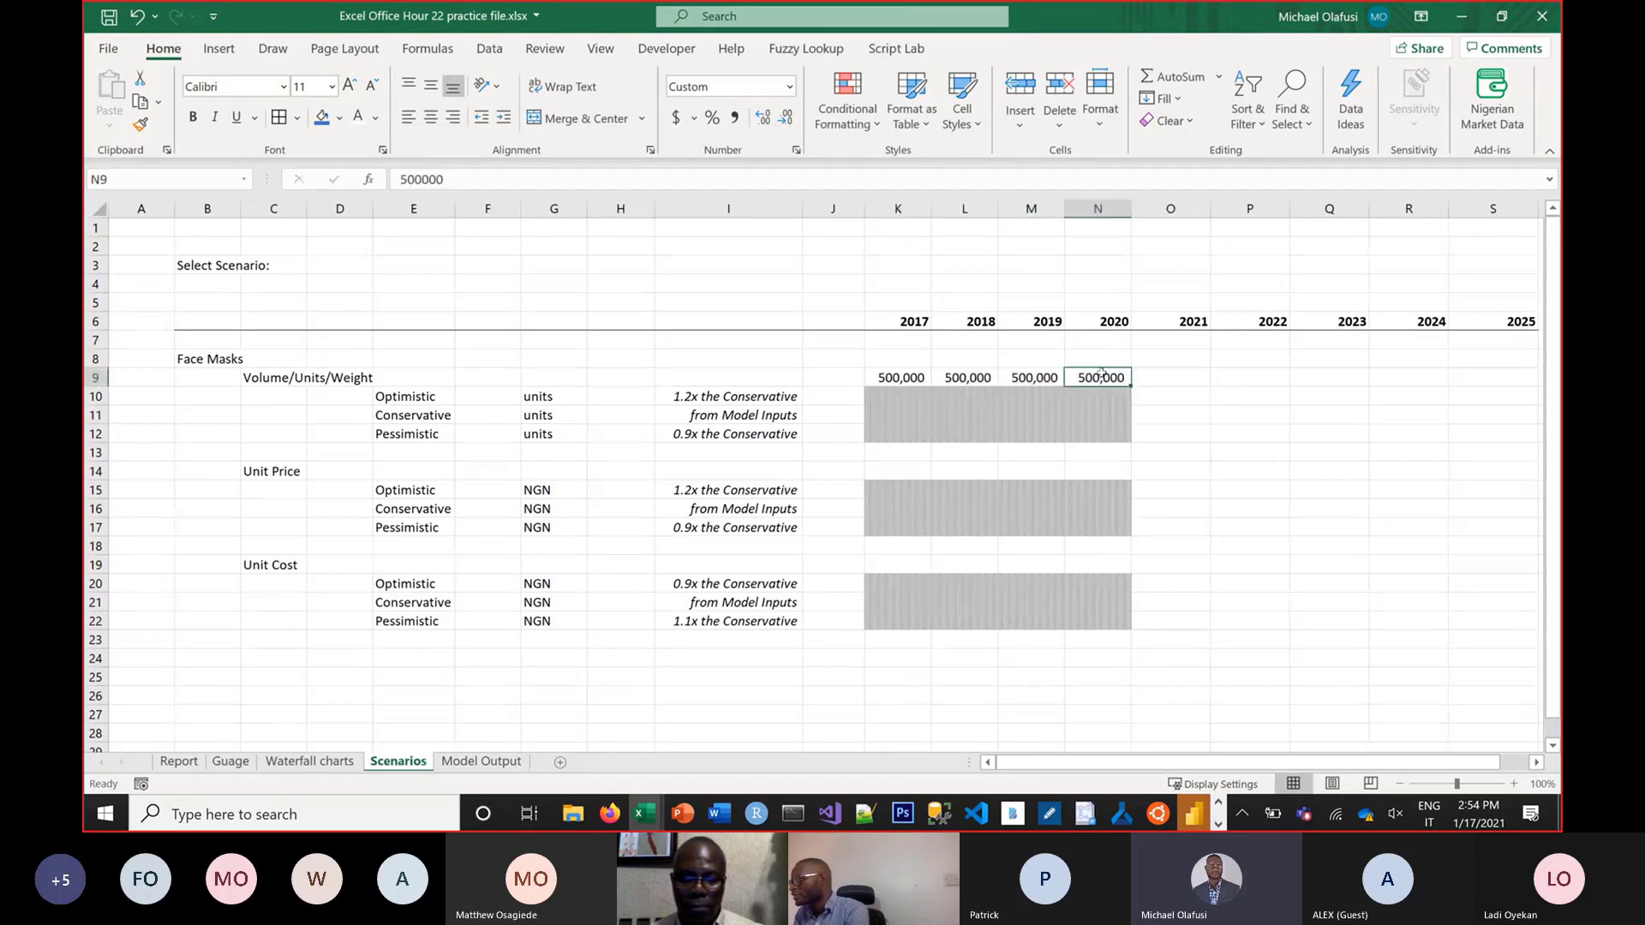
Change the 2020 Face Masks volume in cell N9 to 900,000
left_click(400, 179)
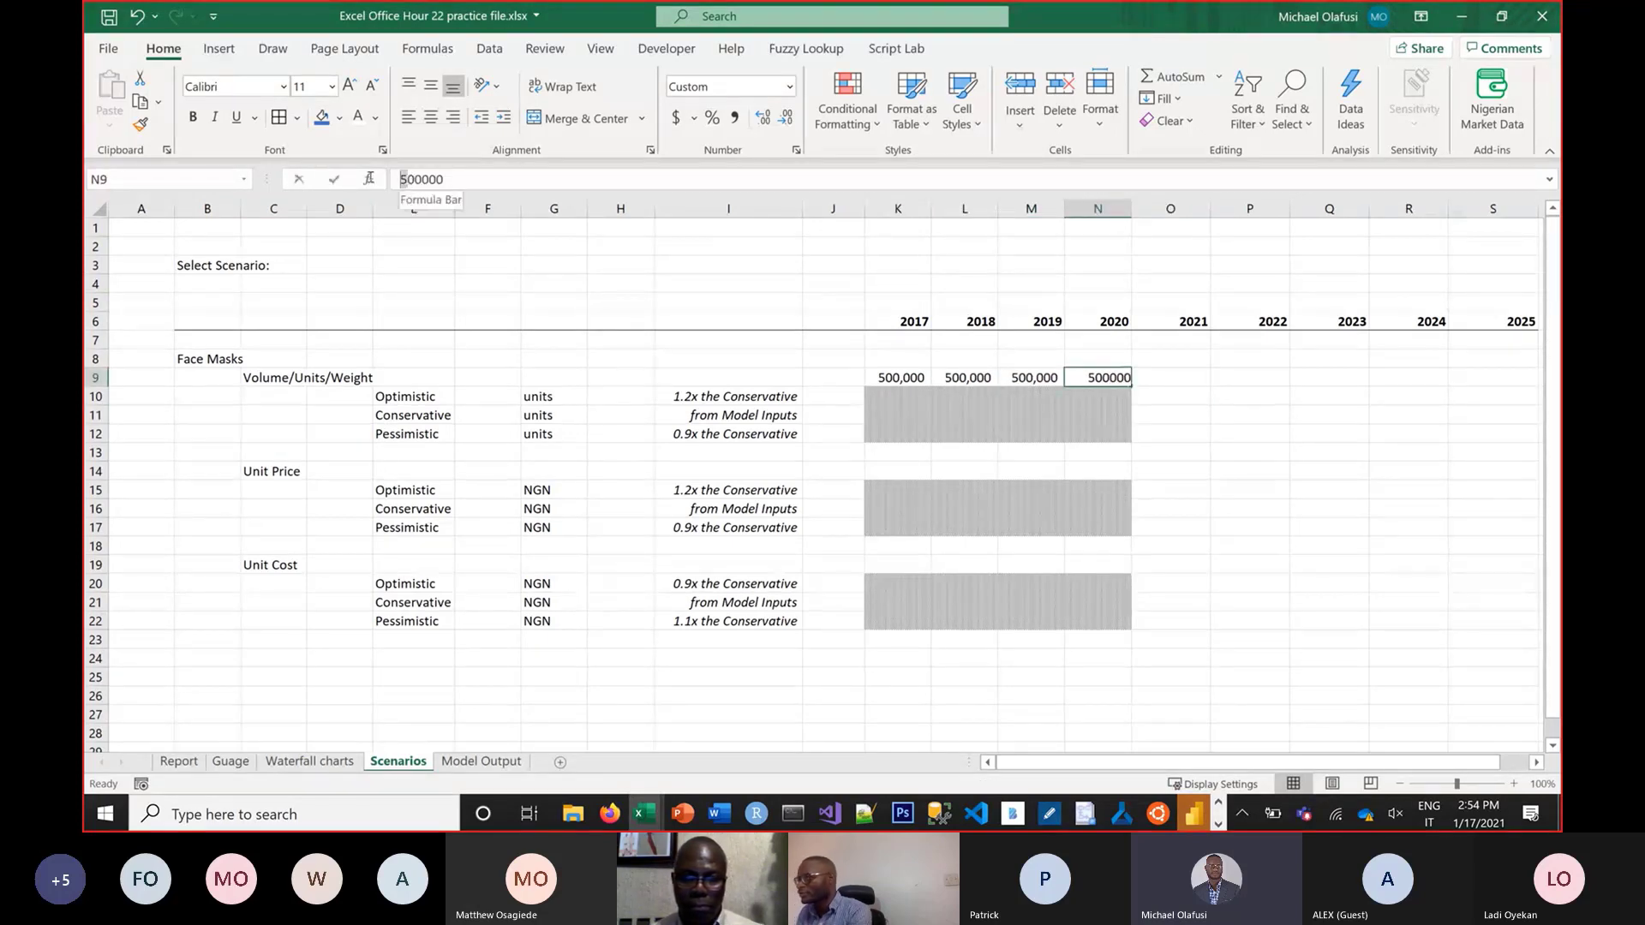
key("Delete")
type("9")
key("Return")
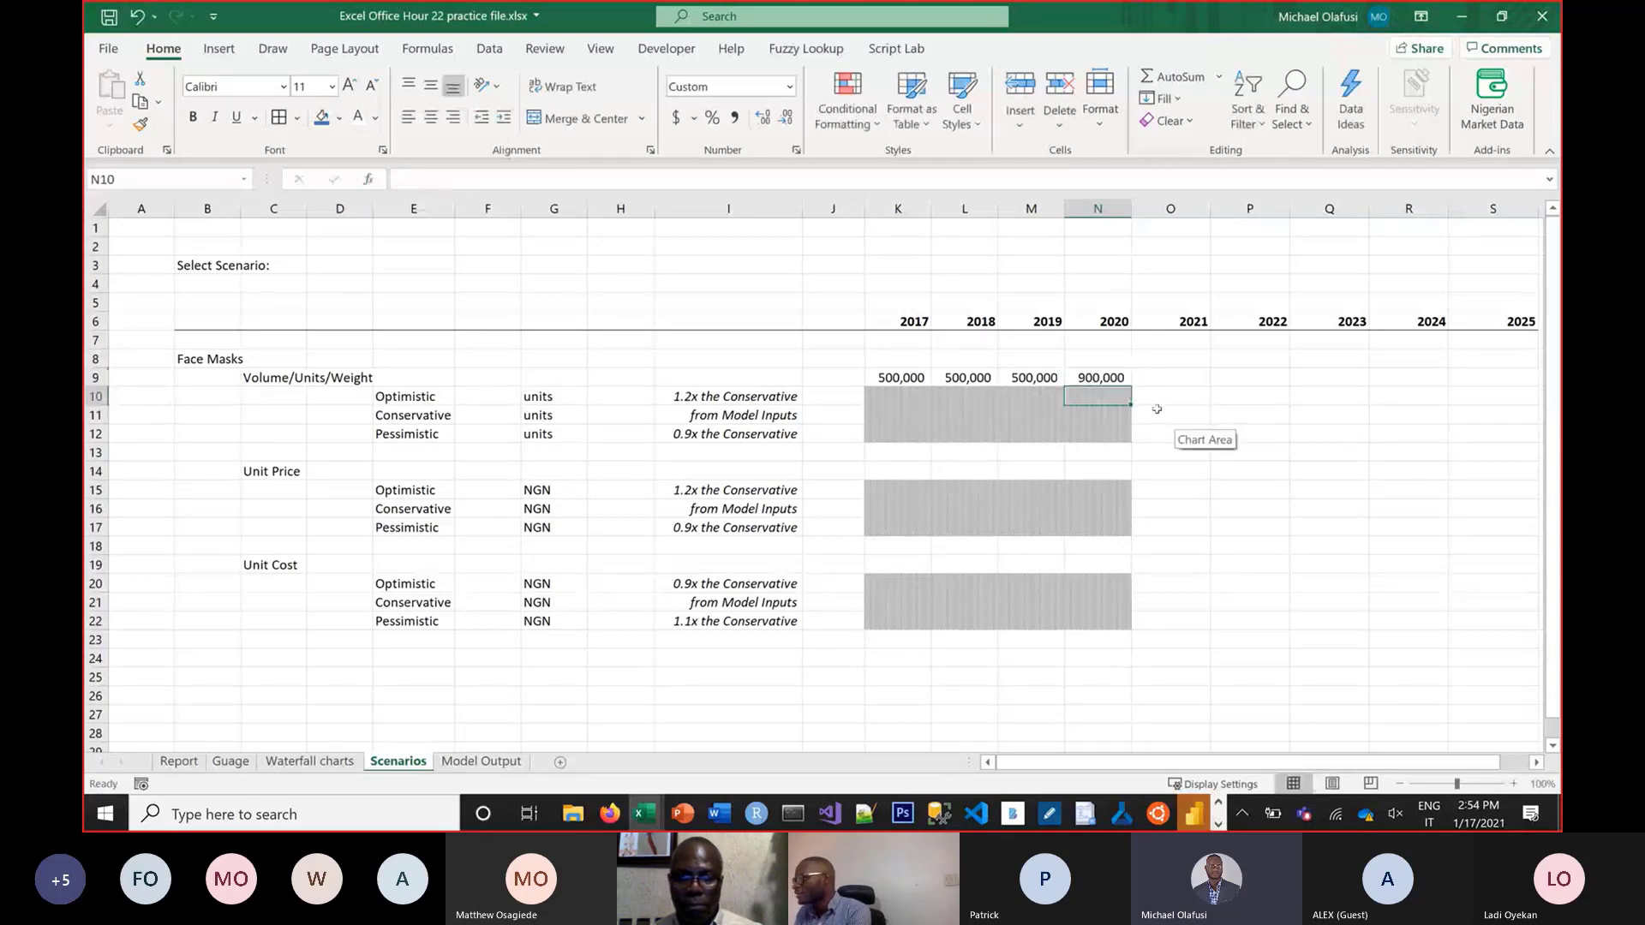
Enter 1,200,000 as the 2021 Conservative volume for Face Masks in cell O11
left_click(1151, 416)
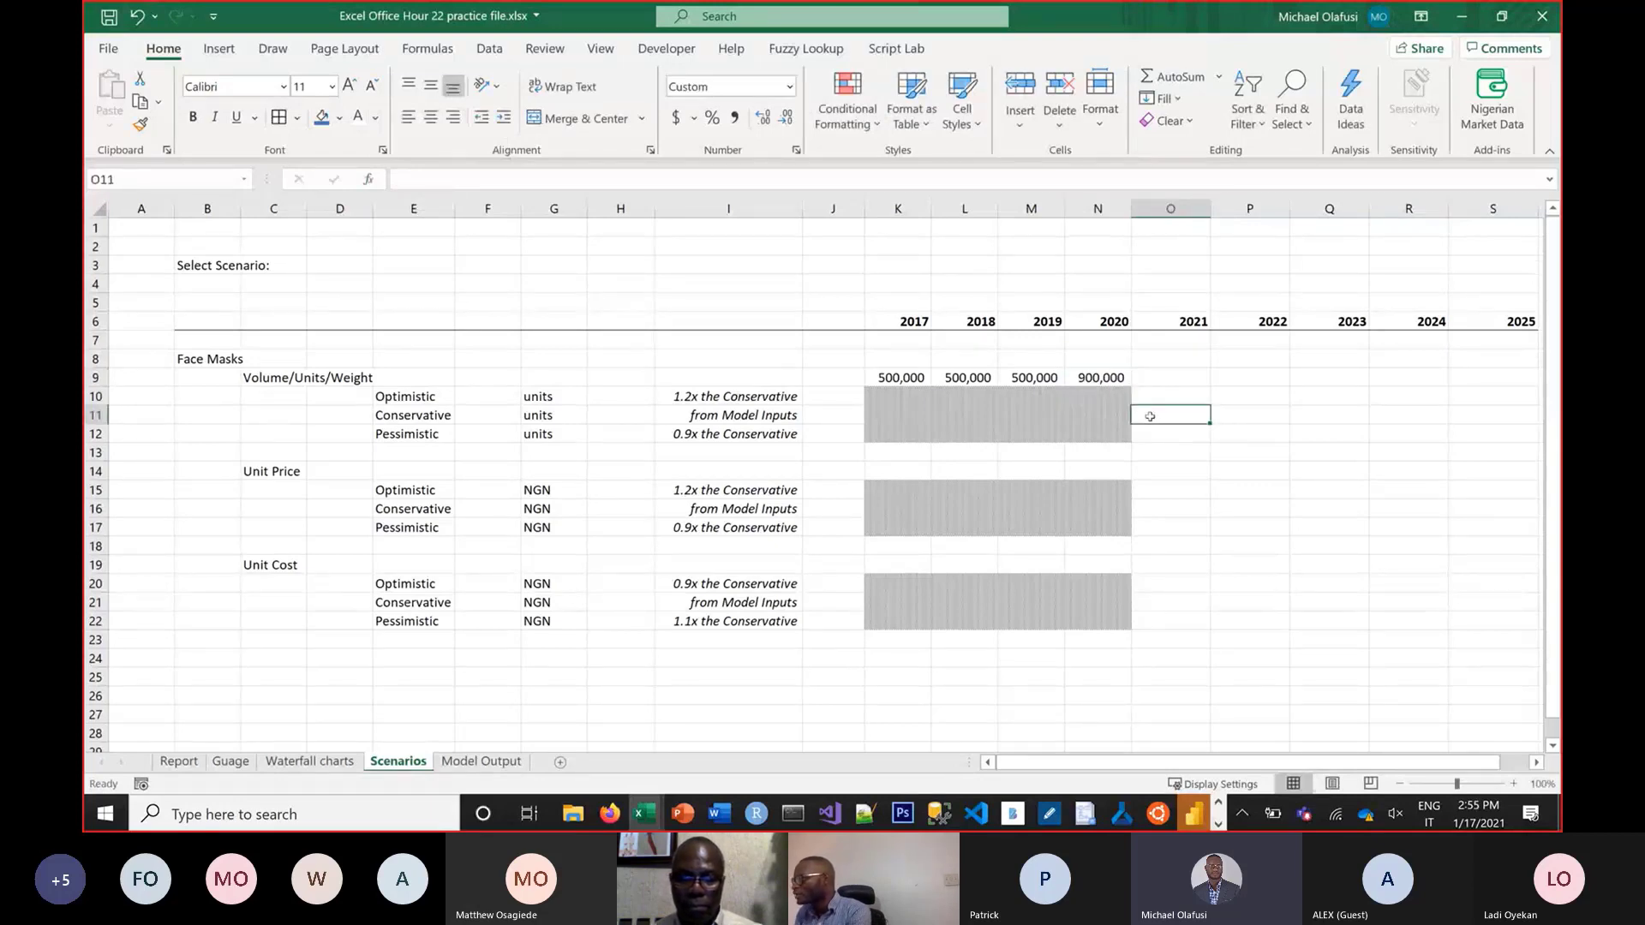
left_click_drag(1150, 415, 1322, 423)
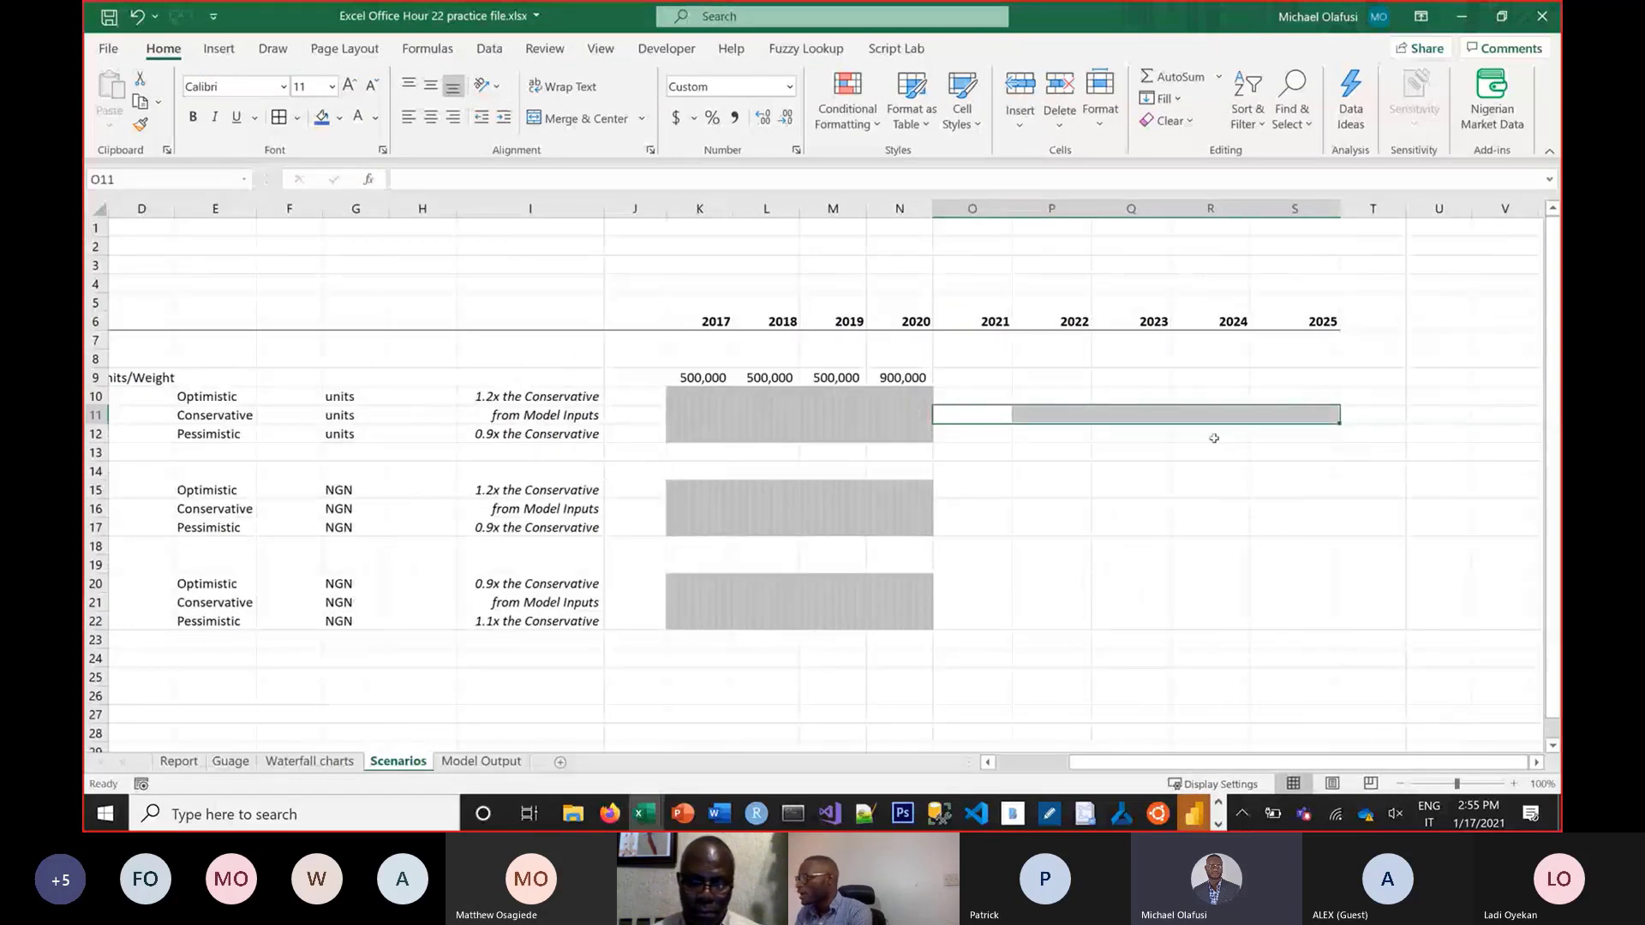
left_click(991, 417)
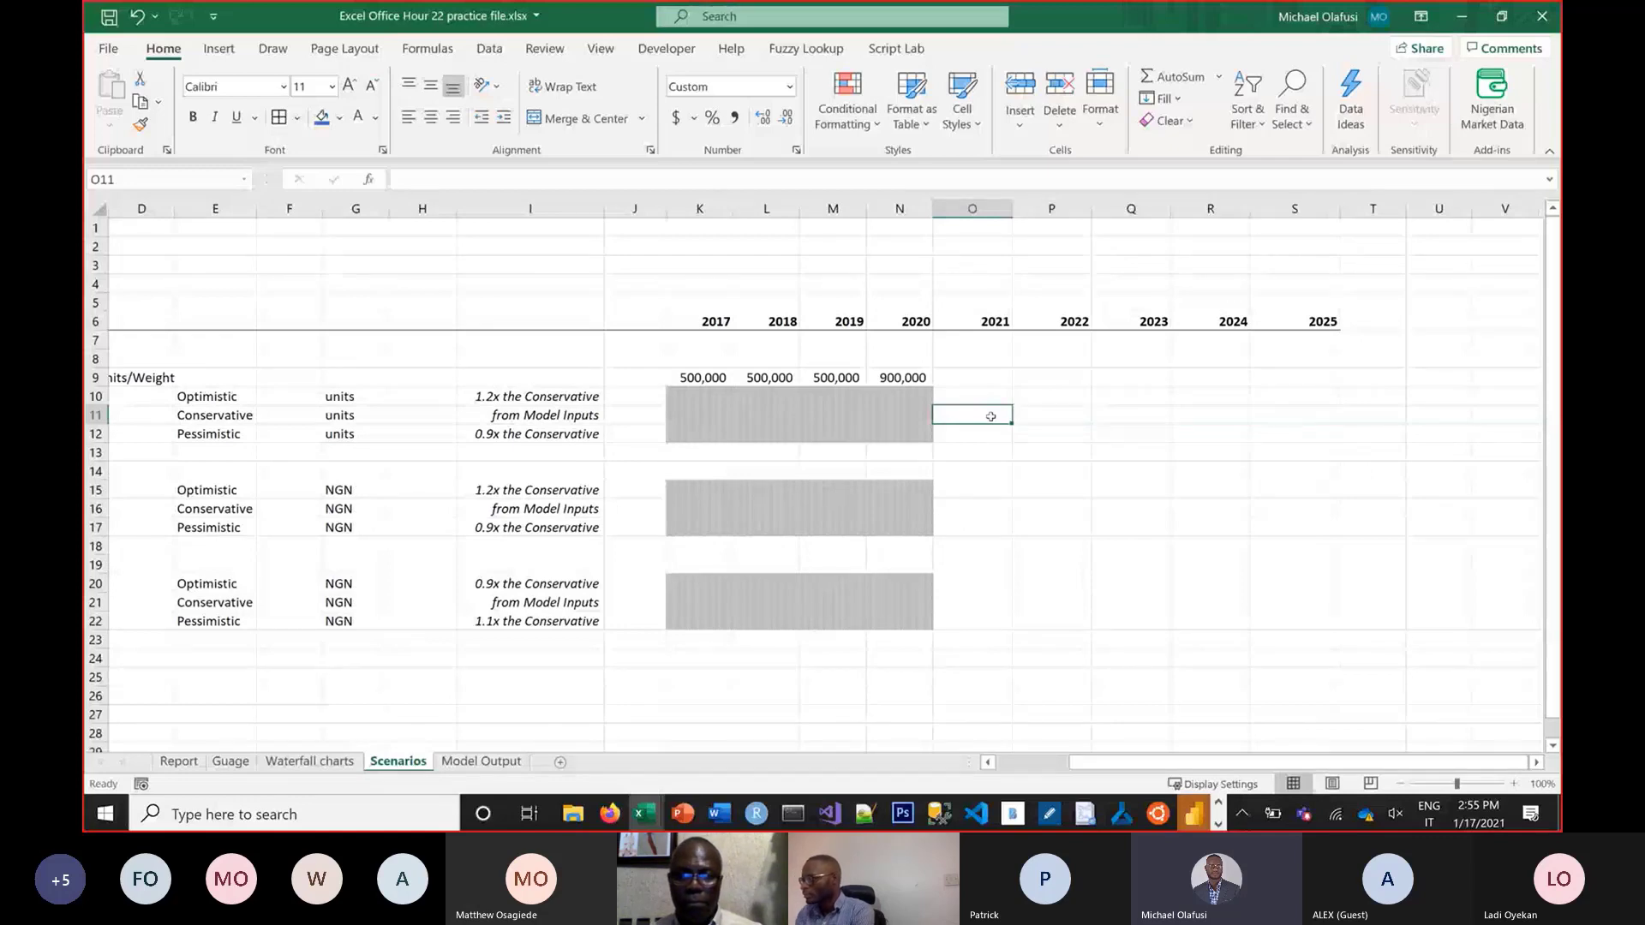
type("1,2")
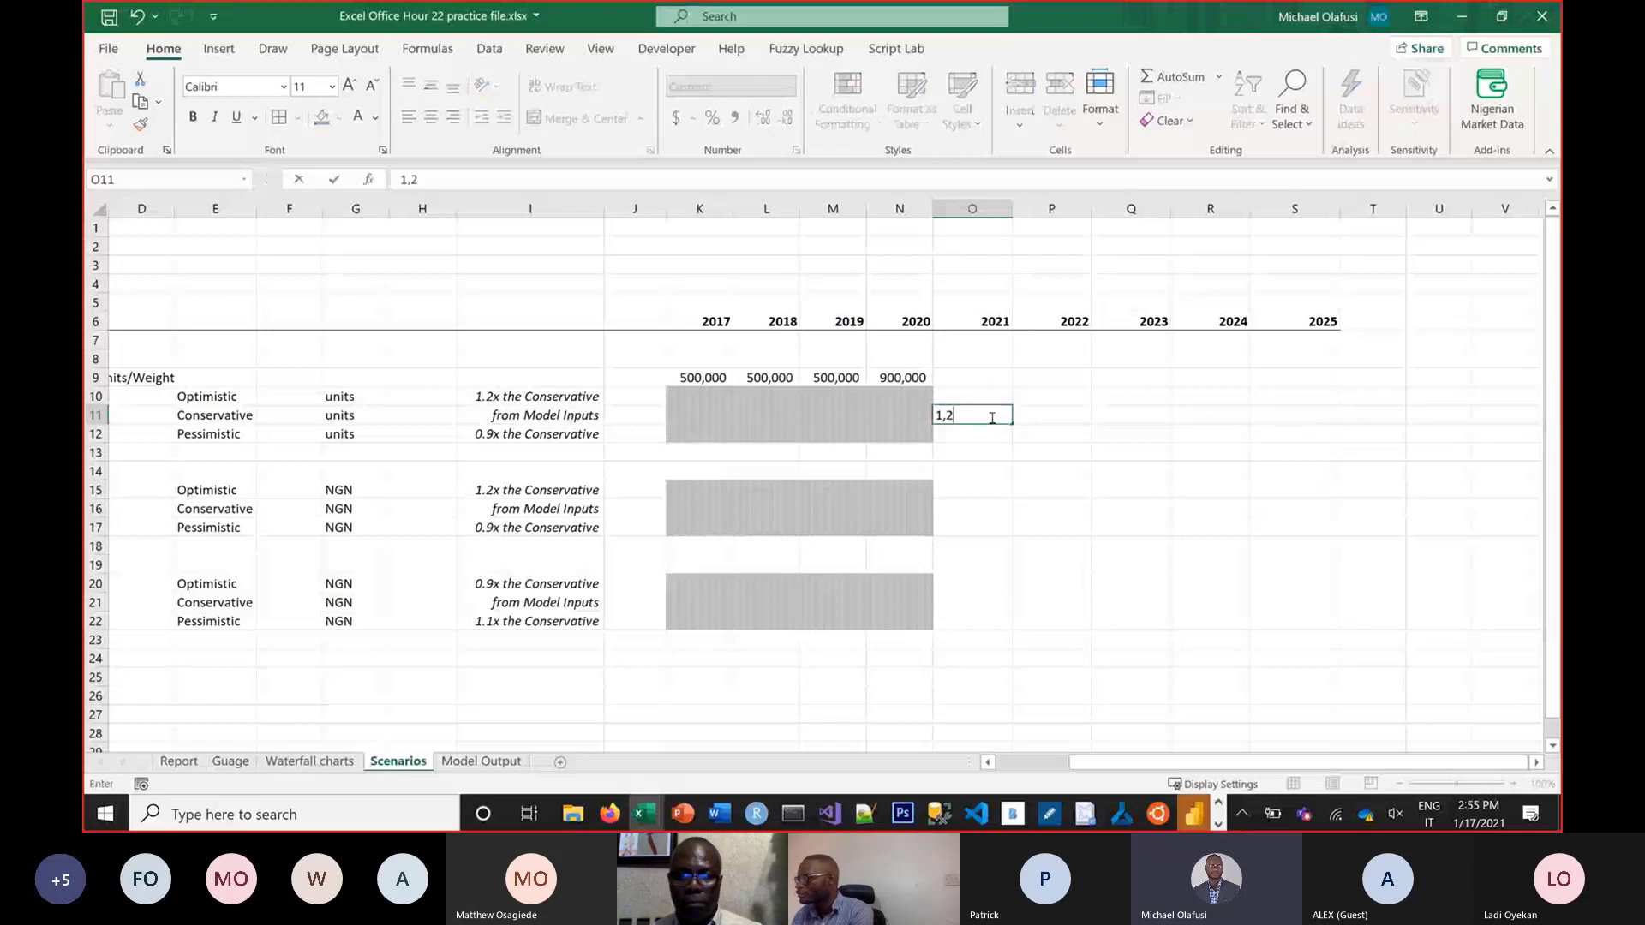
type("00")
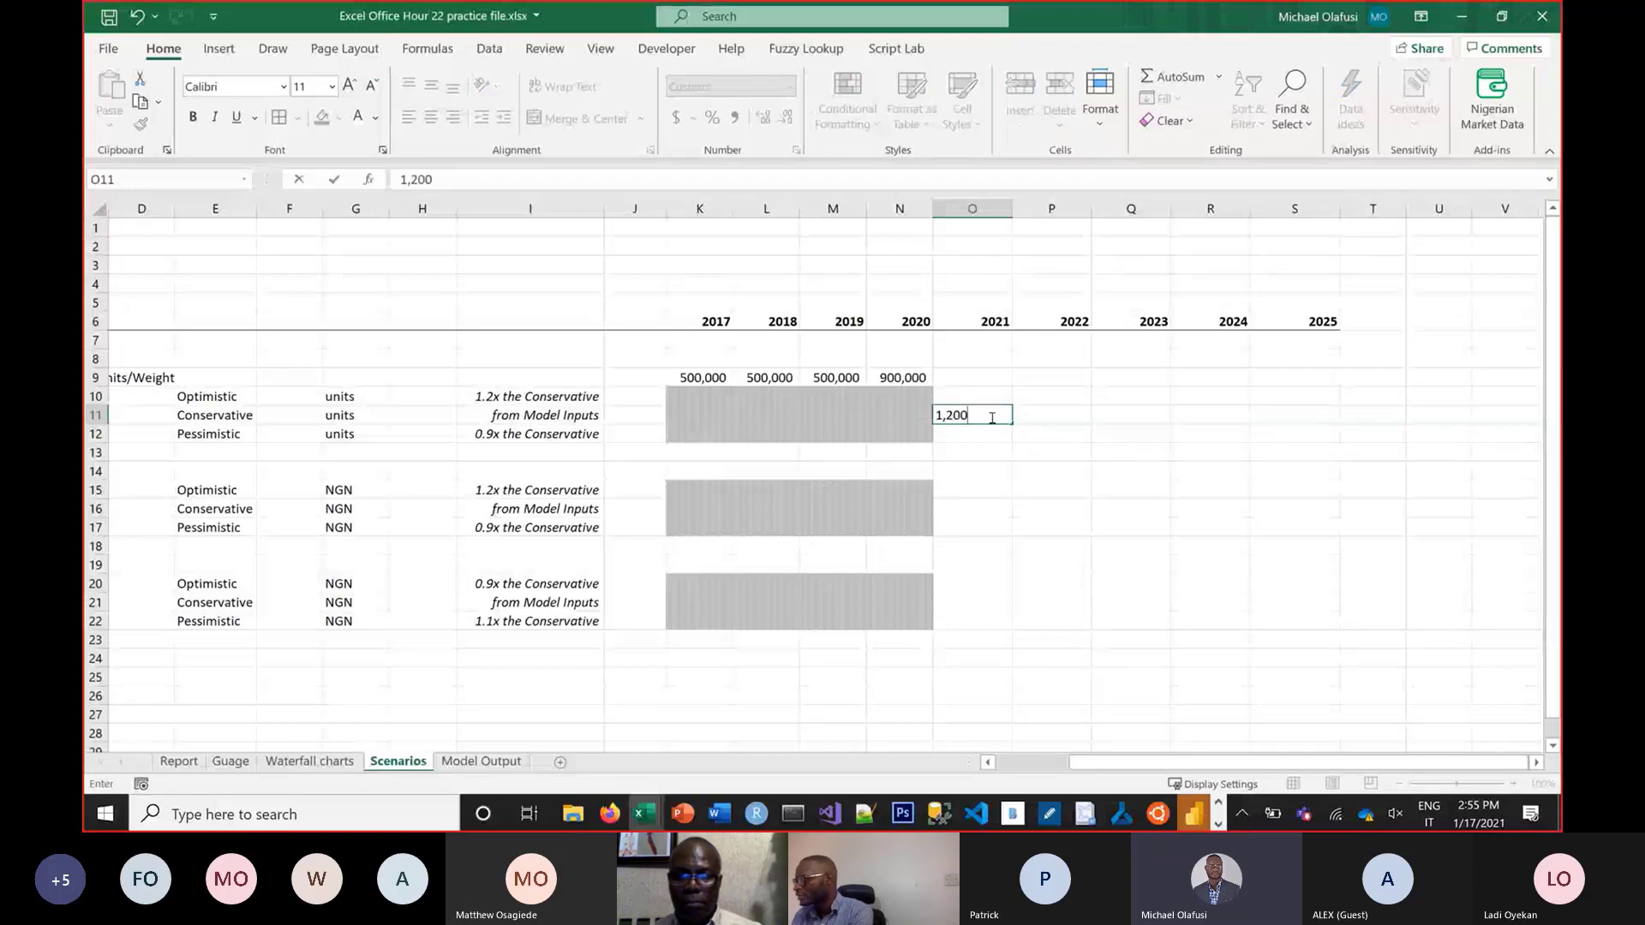
type(",000")
key("Tab")
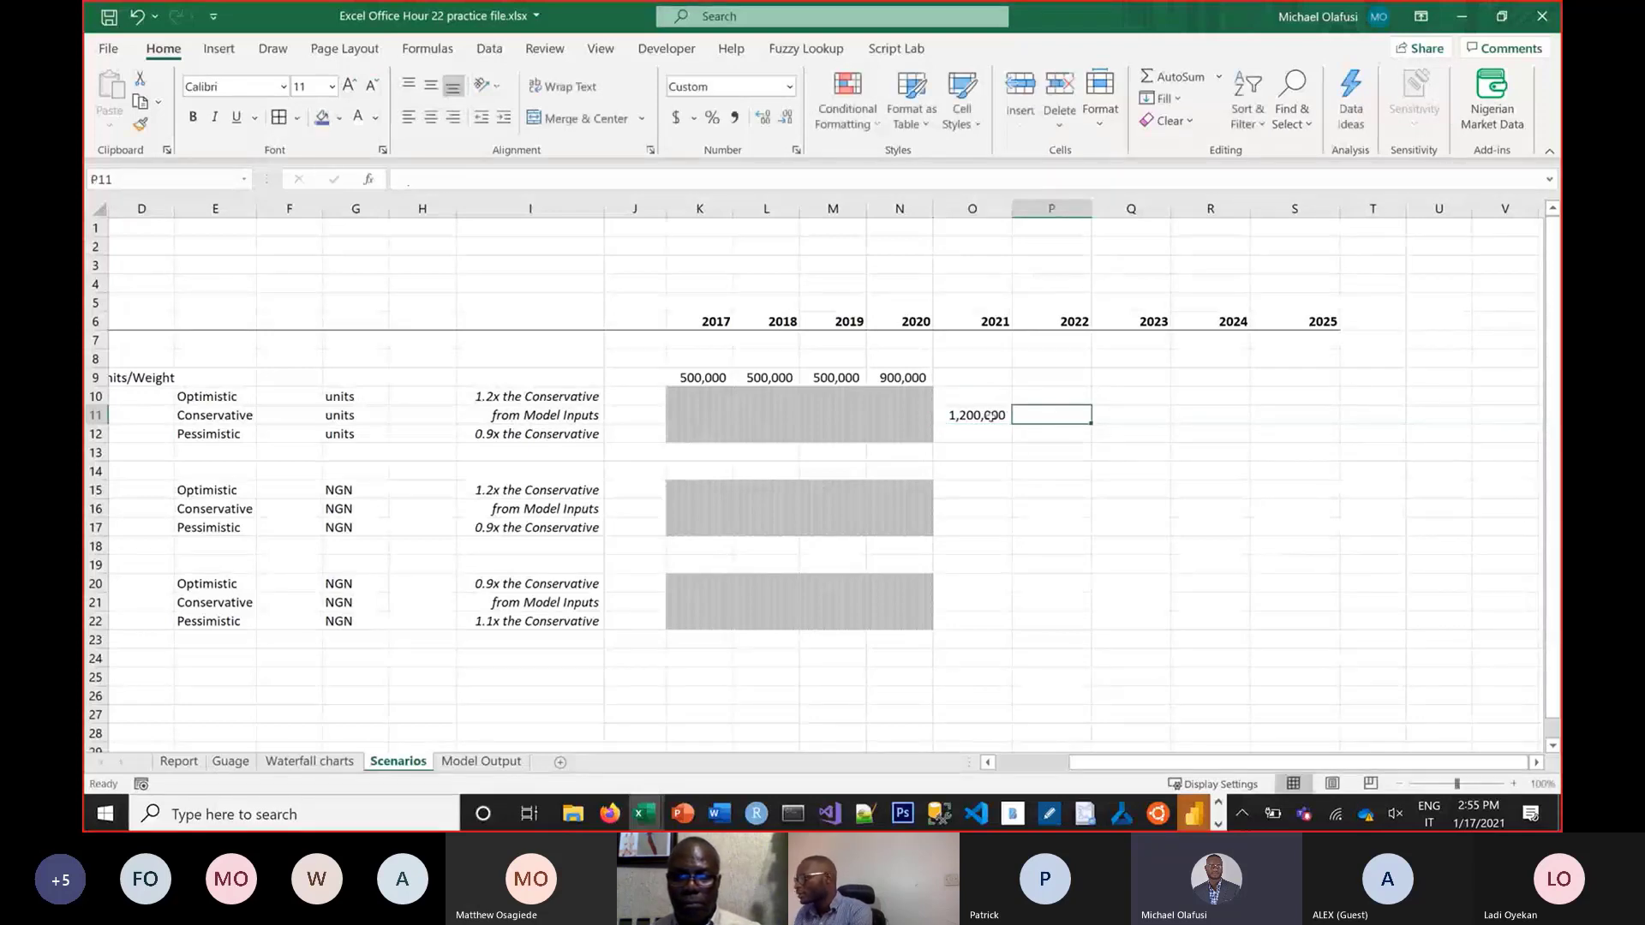
Enter the Conservative volumes 1,500,00 for 2022 and 1,100,000 for 2023 in cells P11 and Q11
type("1,")
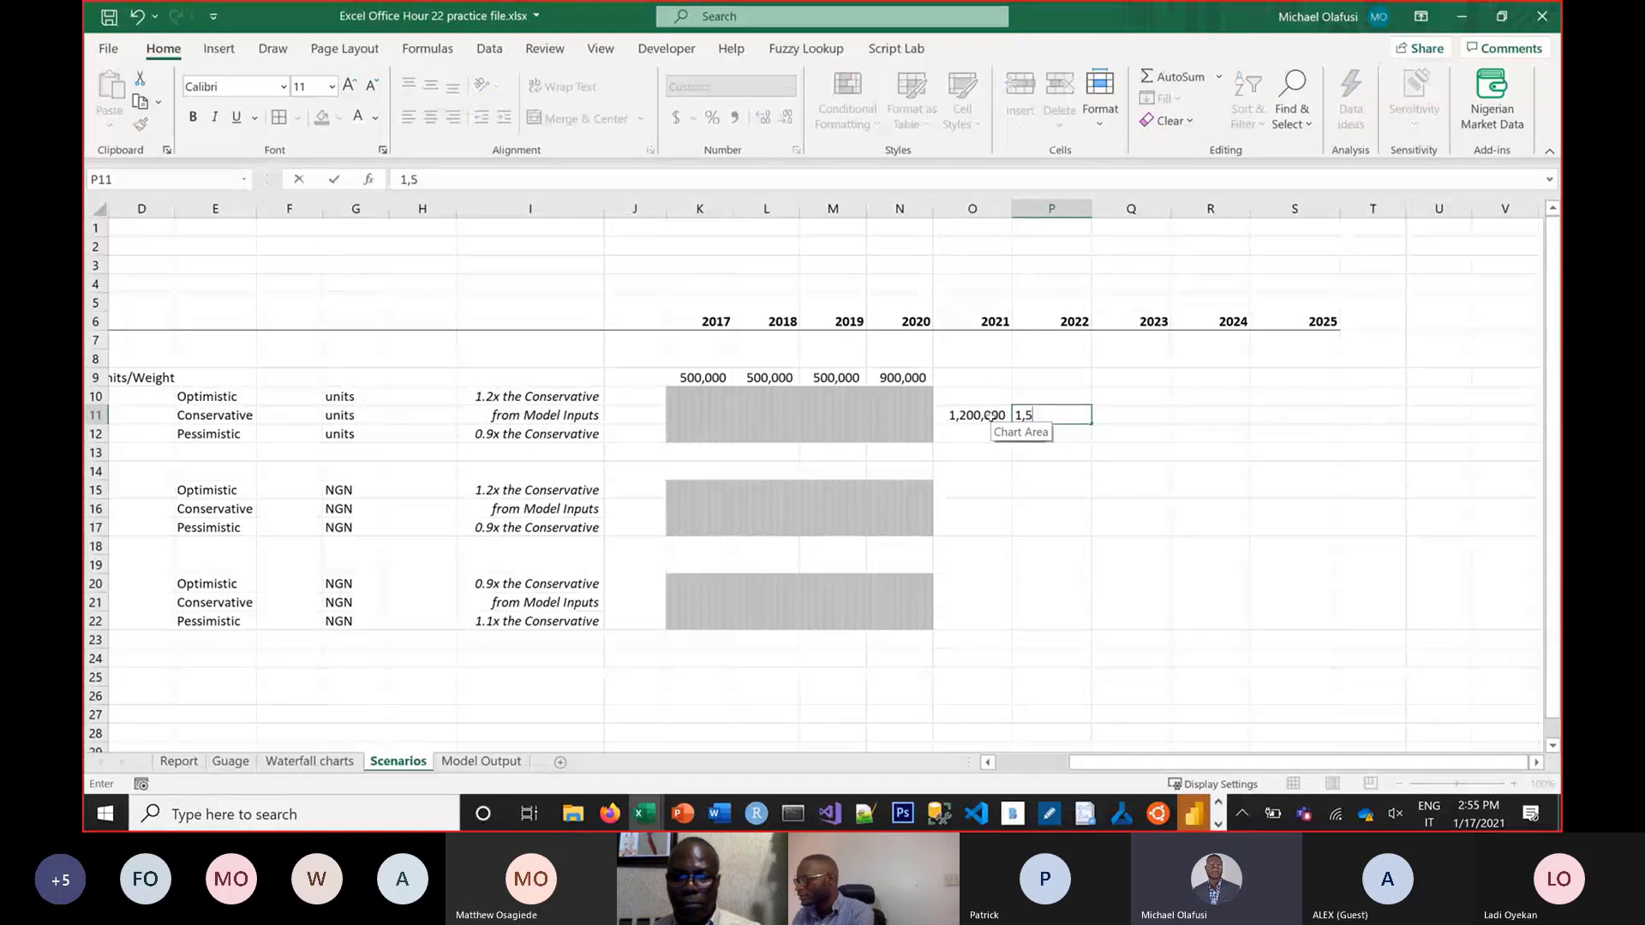
type("500,000")
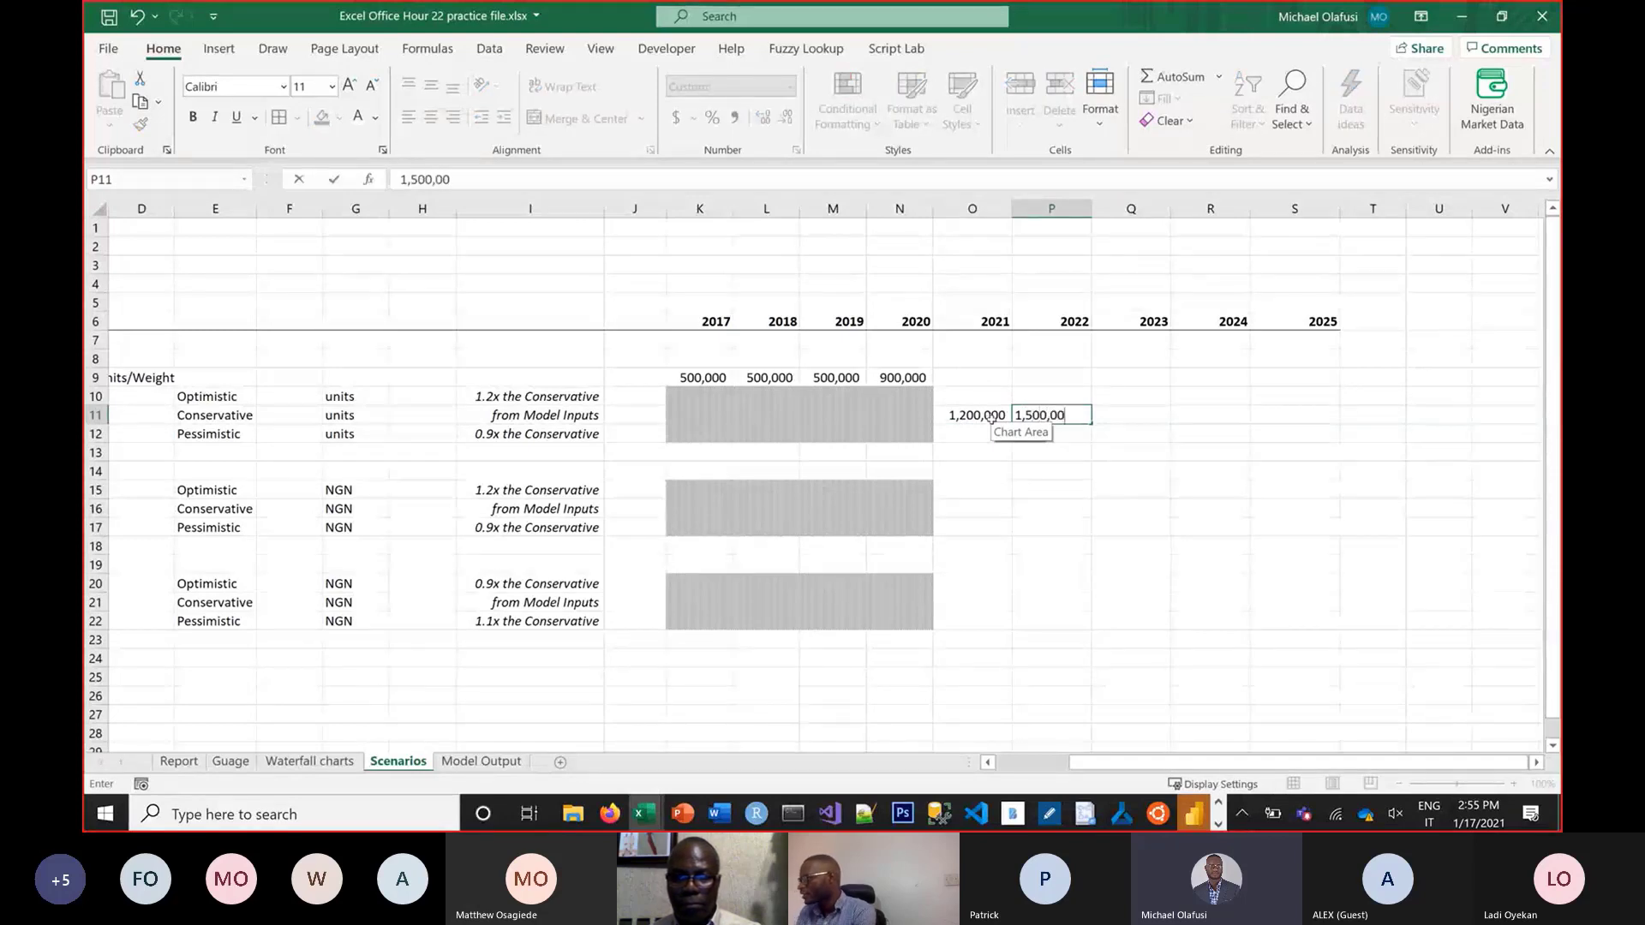
key("Tab")
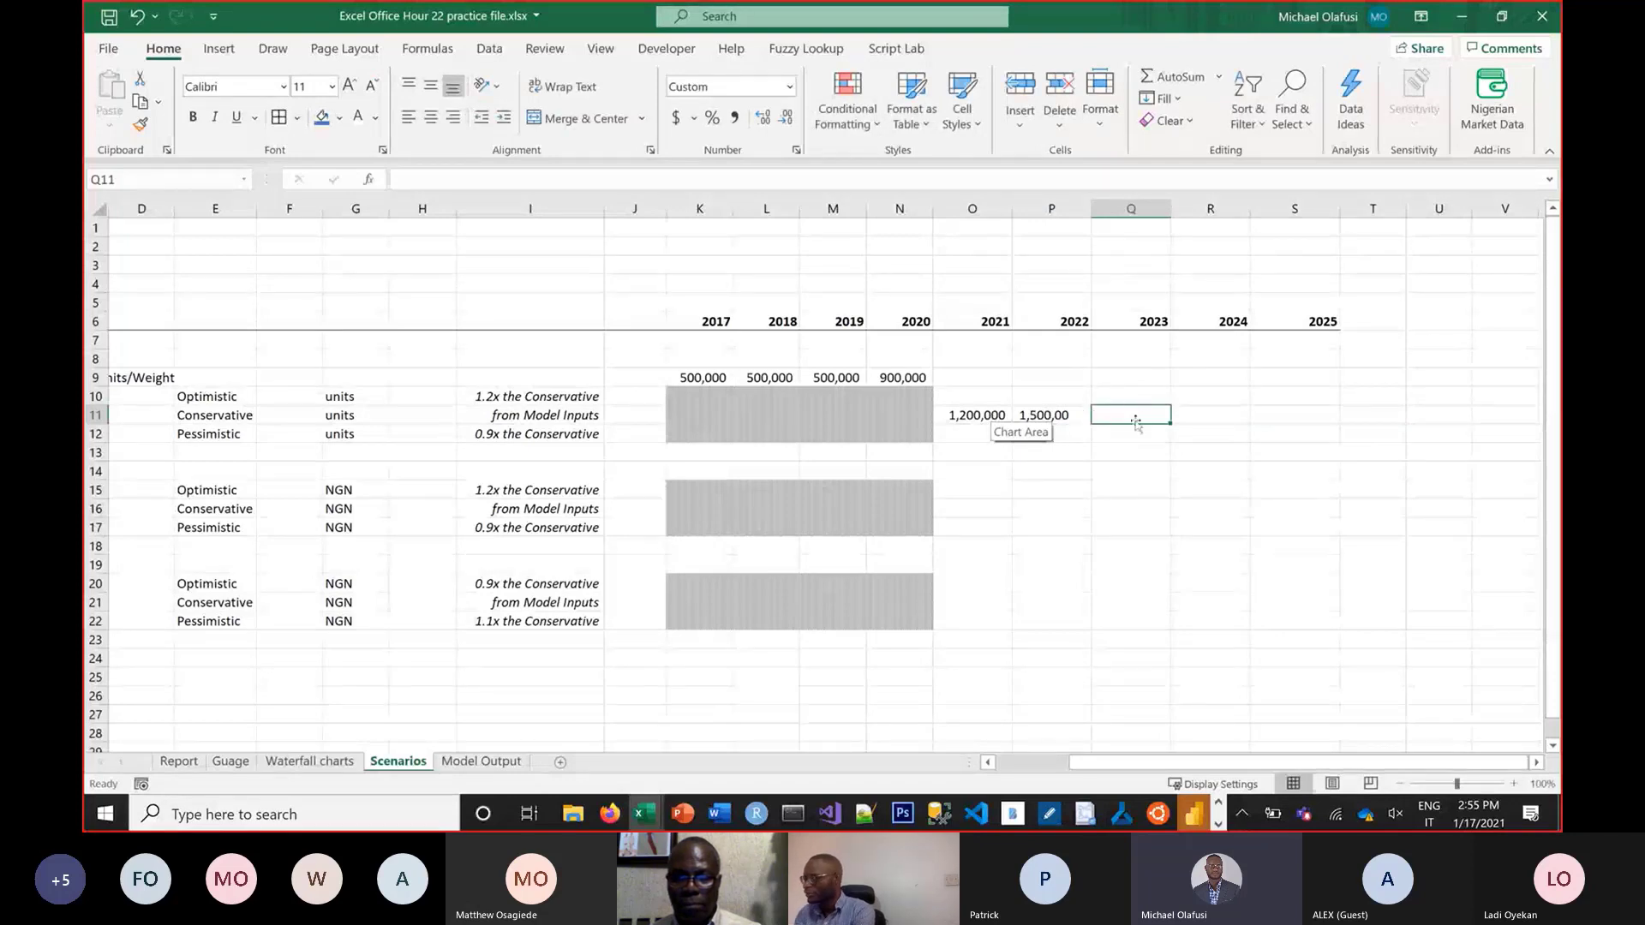
type("1,")
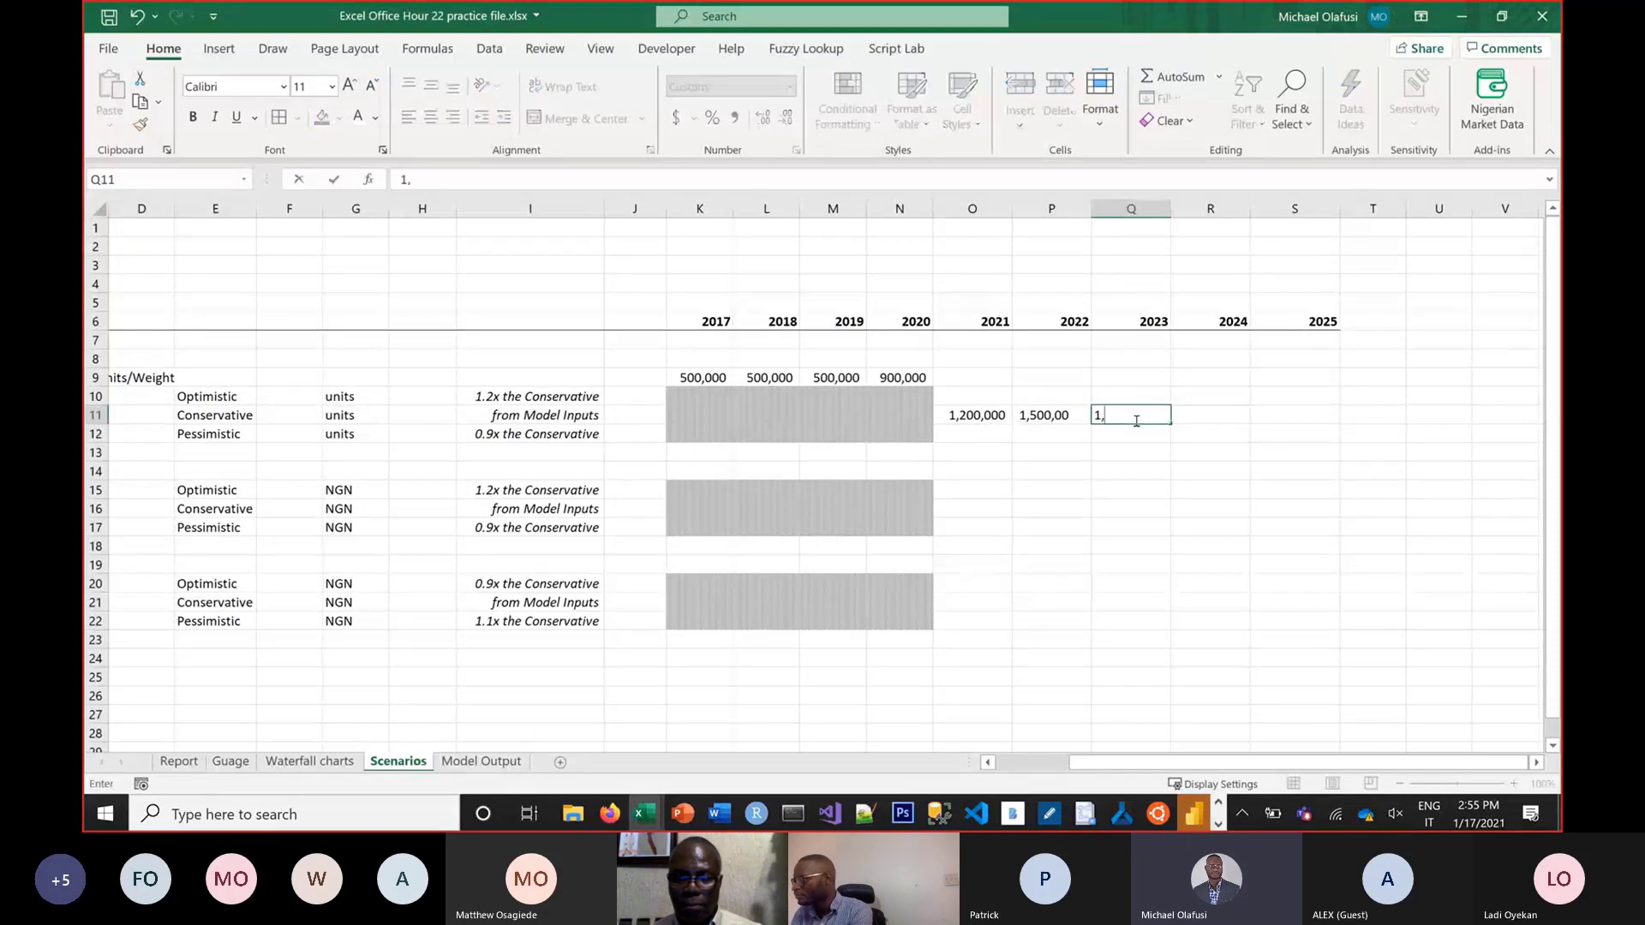
type("100,")
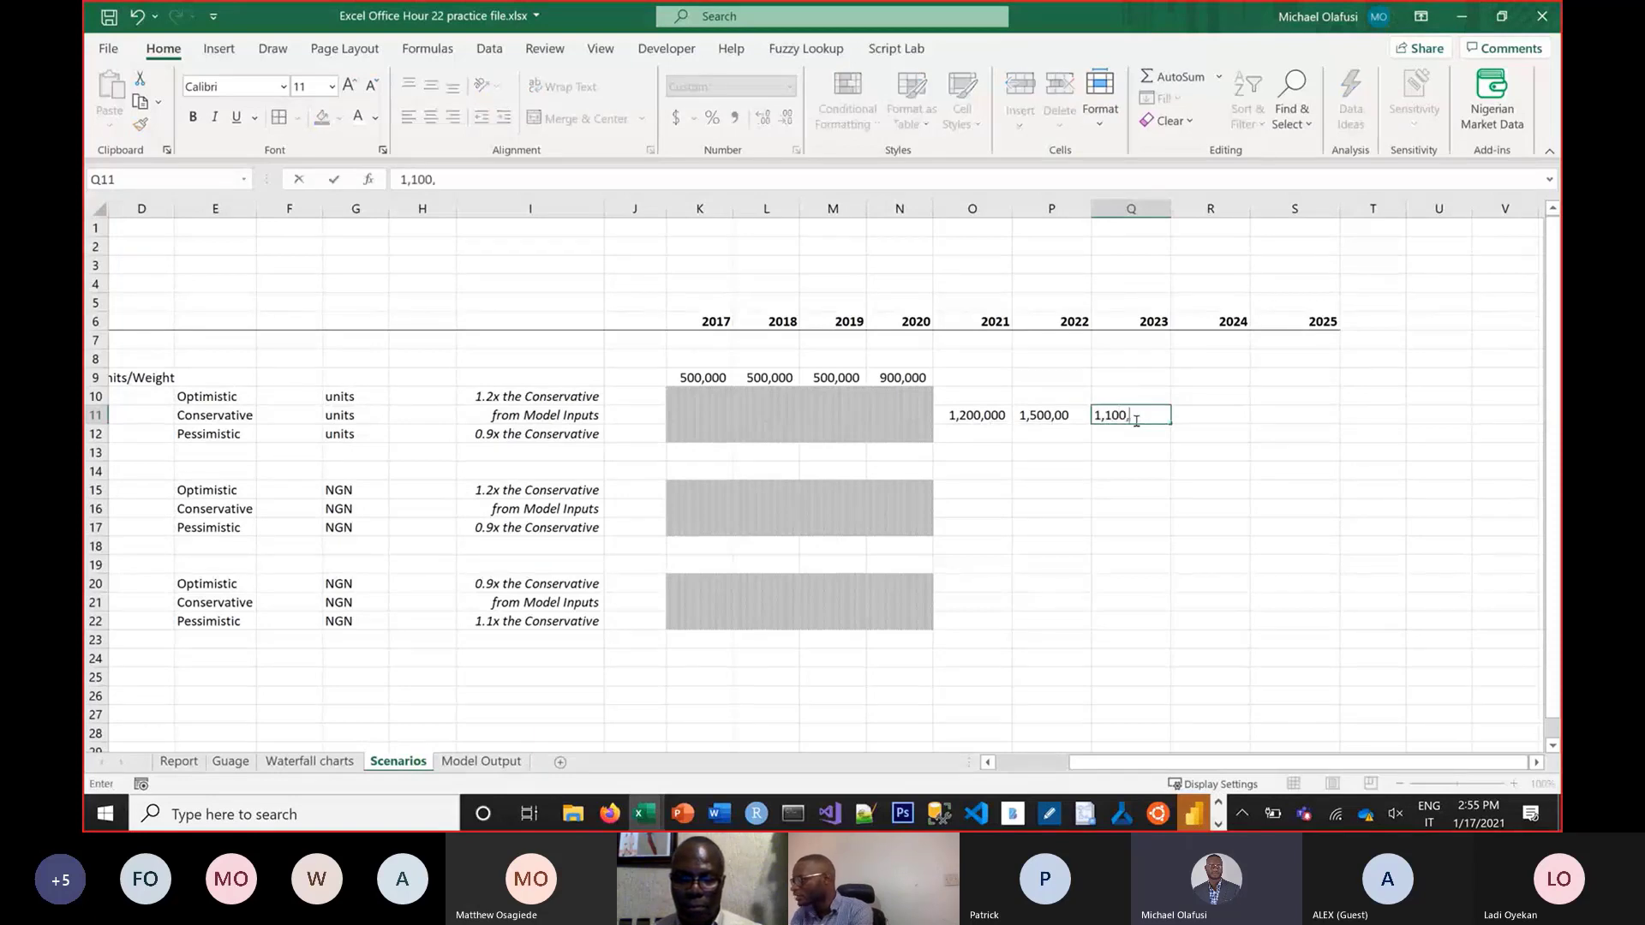
type("000")
key("ctrl+Return")
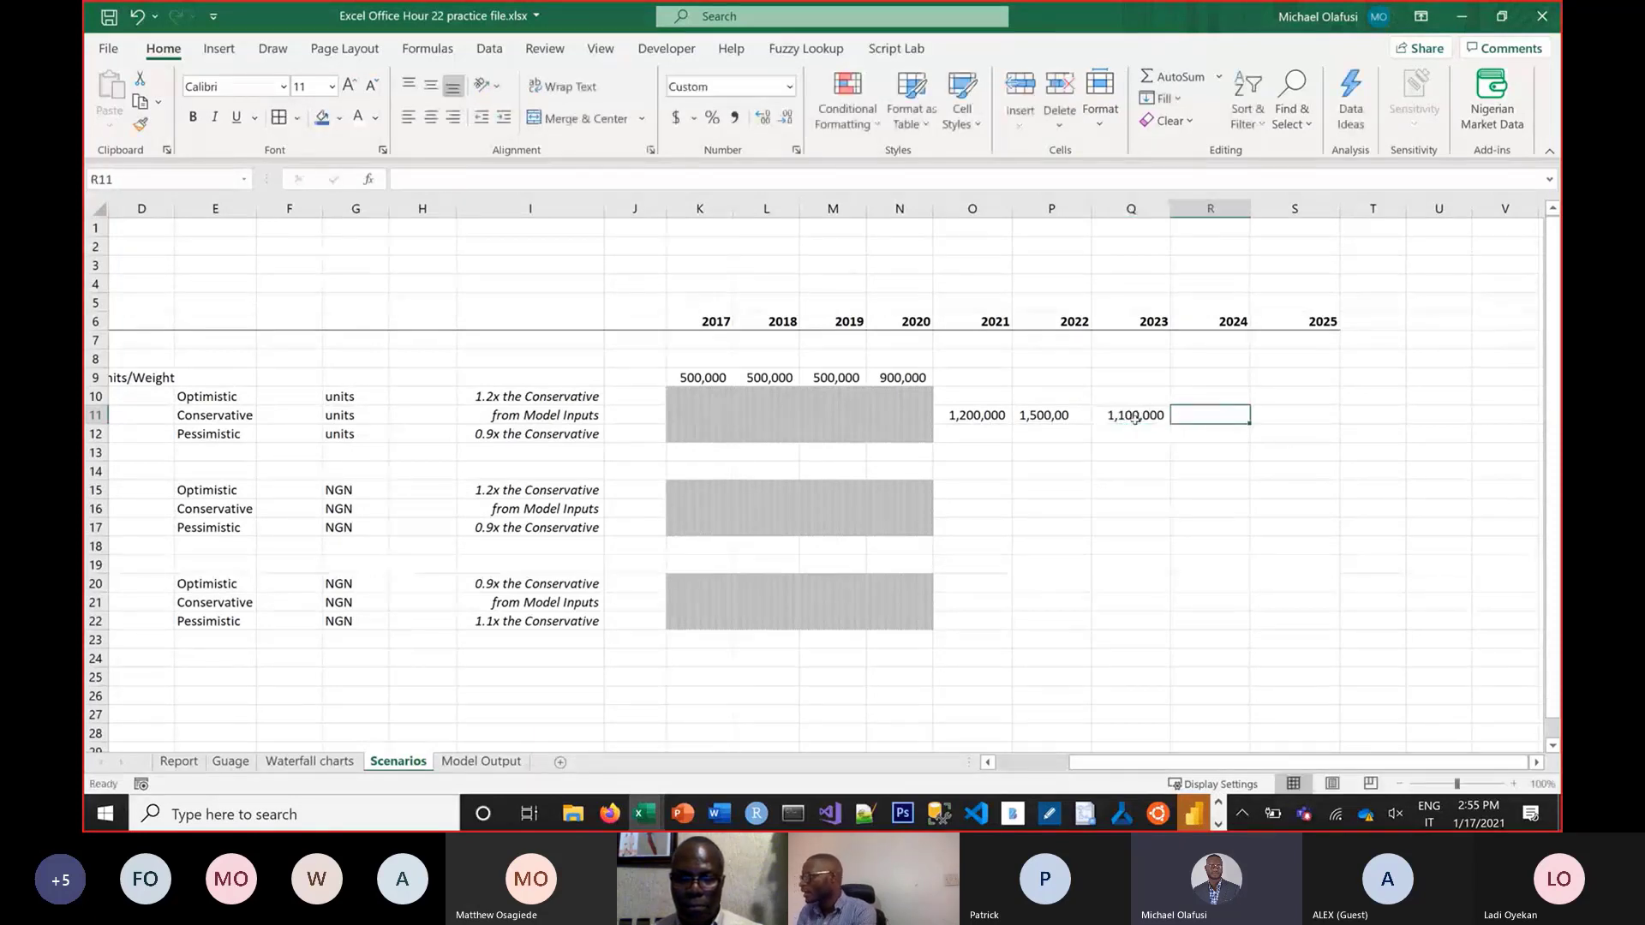
Copy the 2021 Conservative volume into the 2024 and 2025 cells of the same row
left_click_drag(1184, 419, 1292, 415)
left_click(971, 418)
key("ctrl+c")
key("ctrl+v")
left_click(1199, 493)
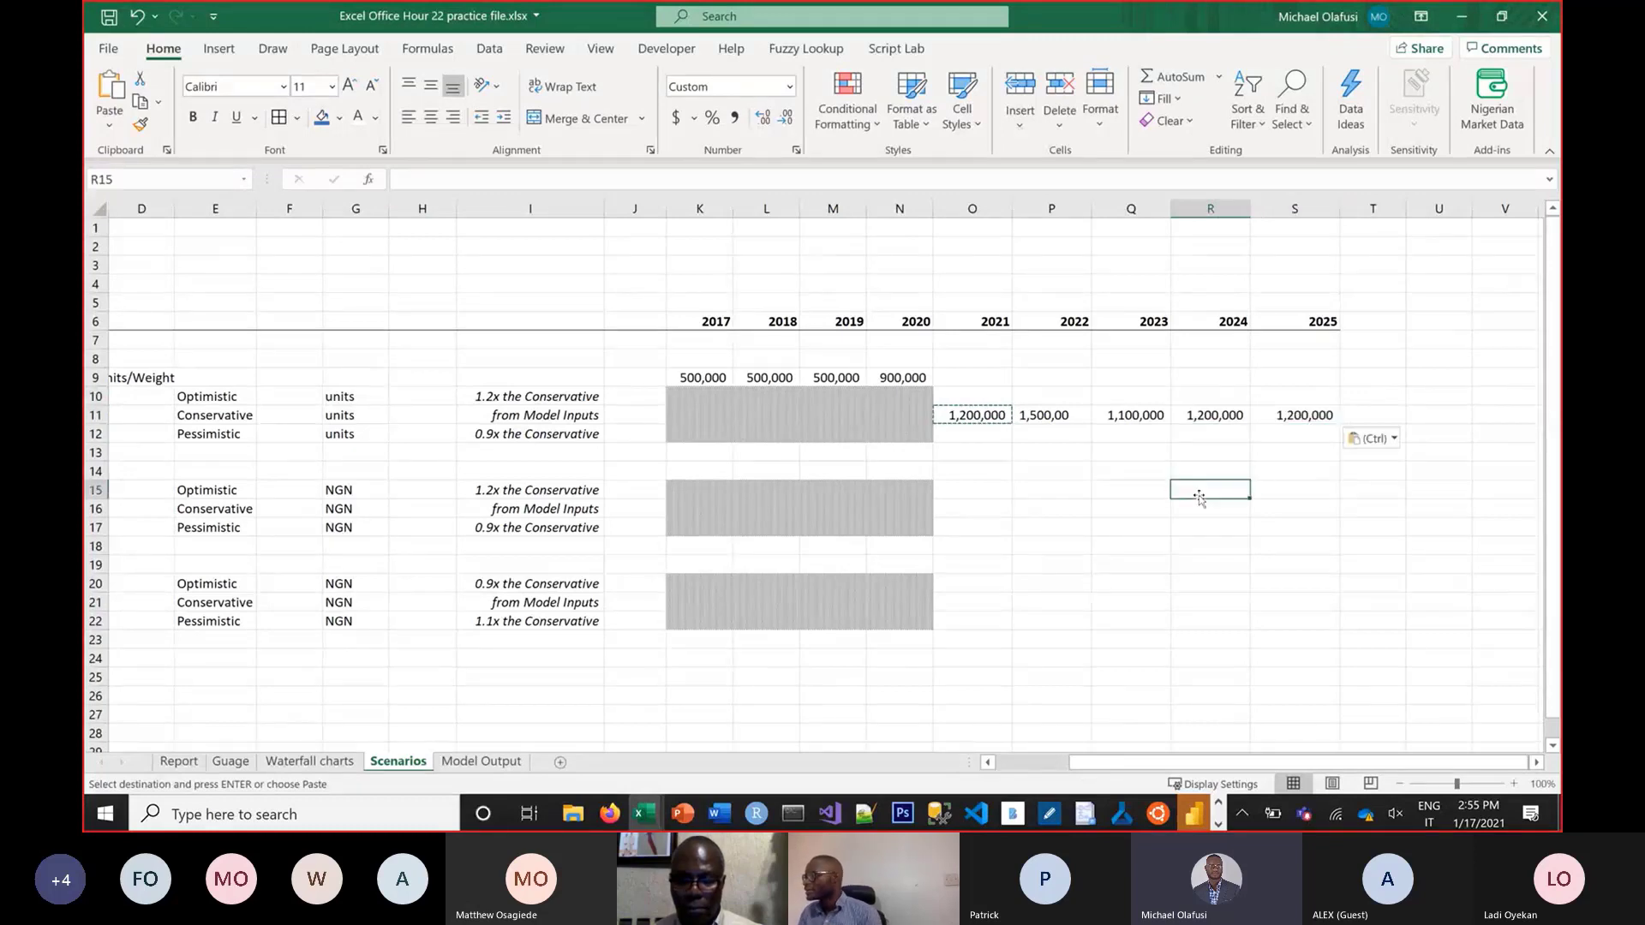
left_click(1070, 490)
key("Escape")
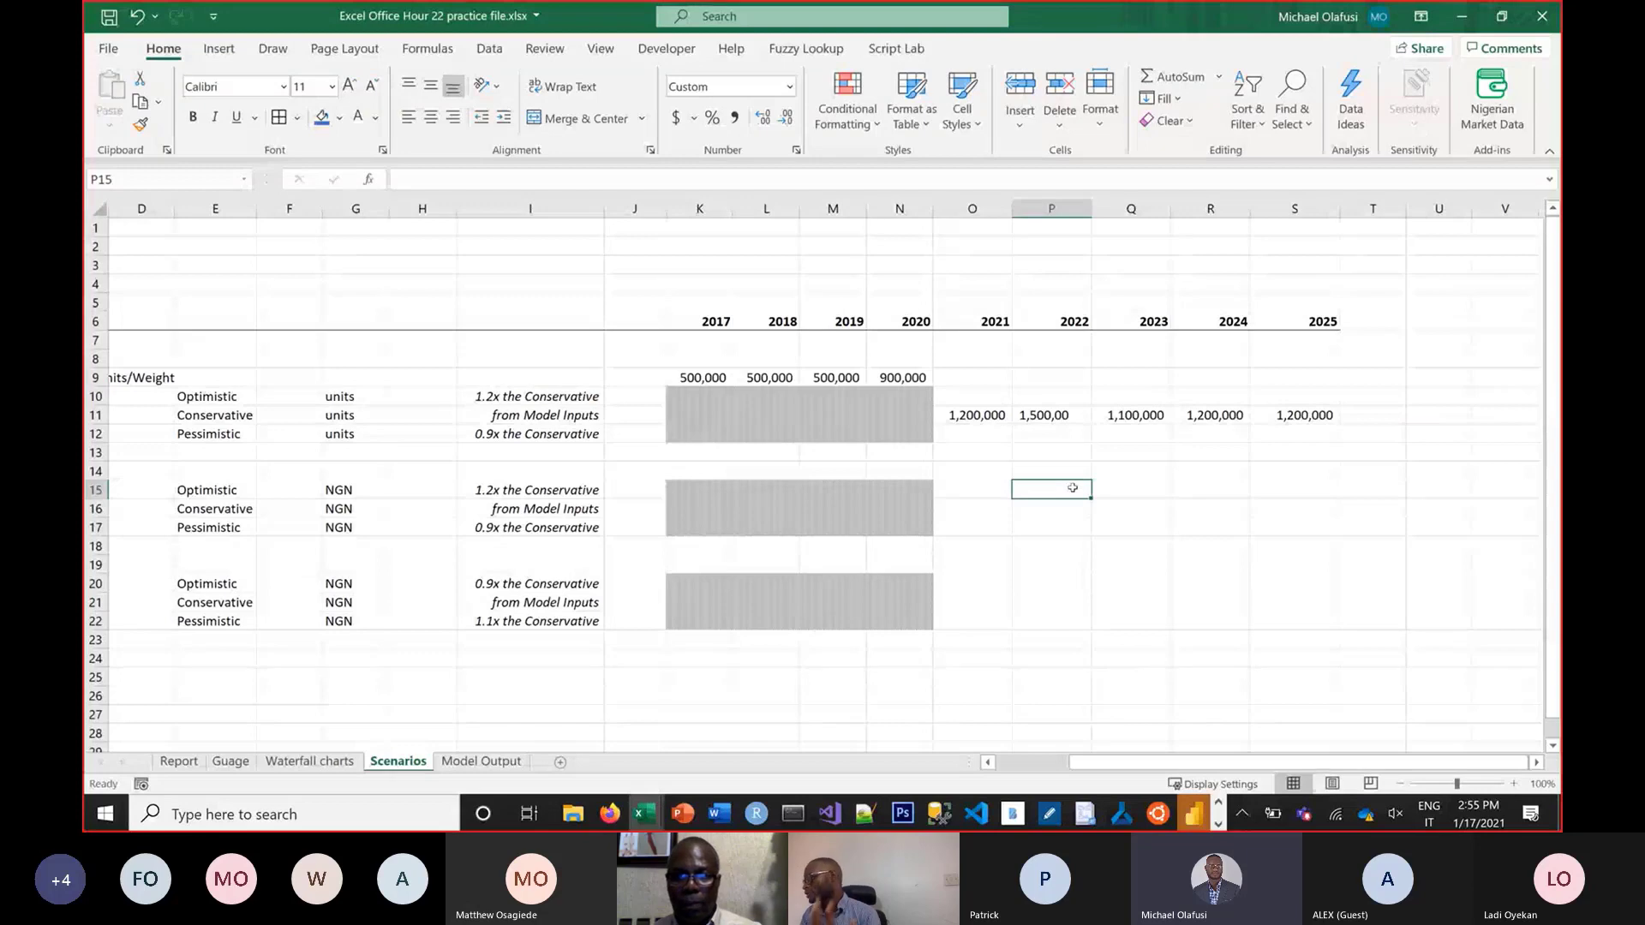
Calculate the 2021 Optimistic volume in O10 with the formula =O11*$I$10
left_click(974, 392)
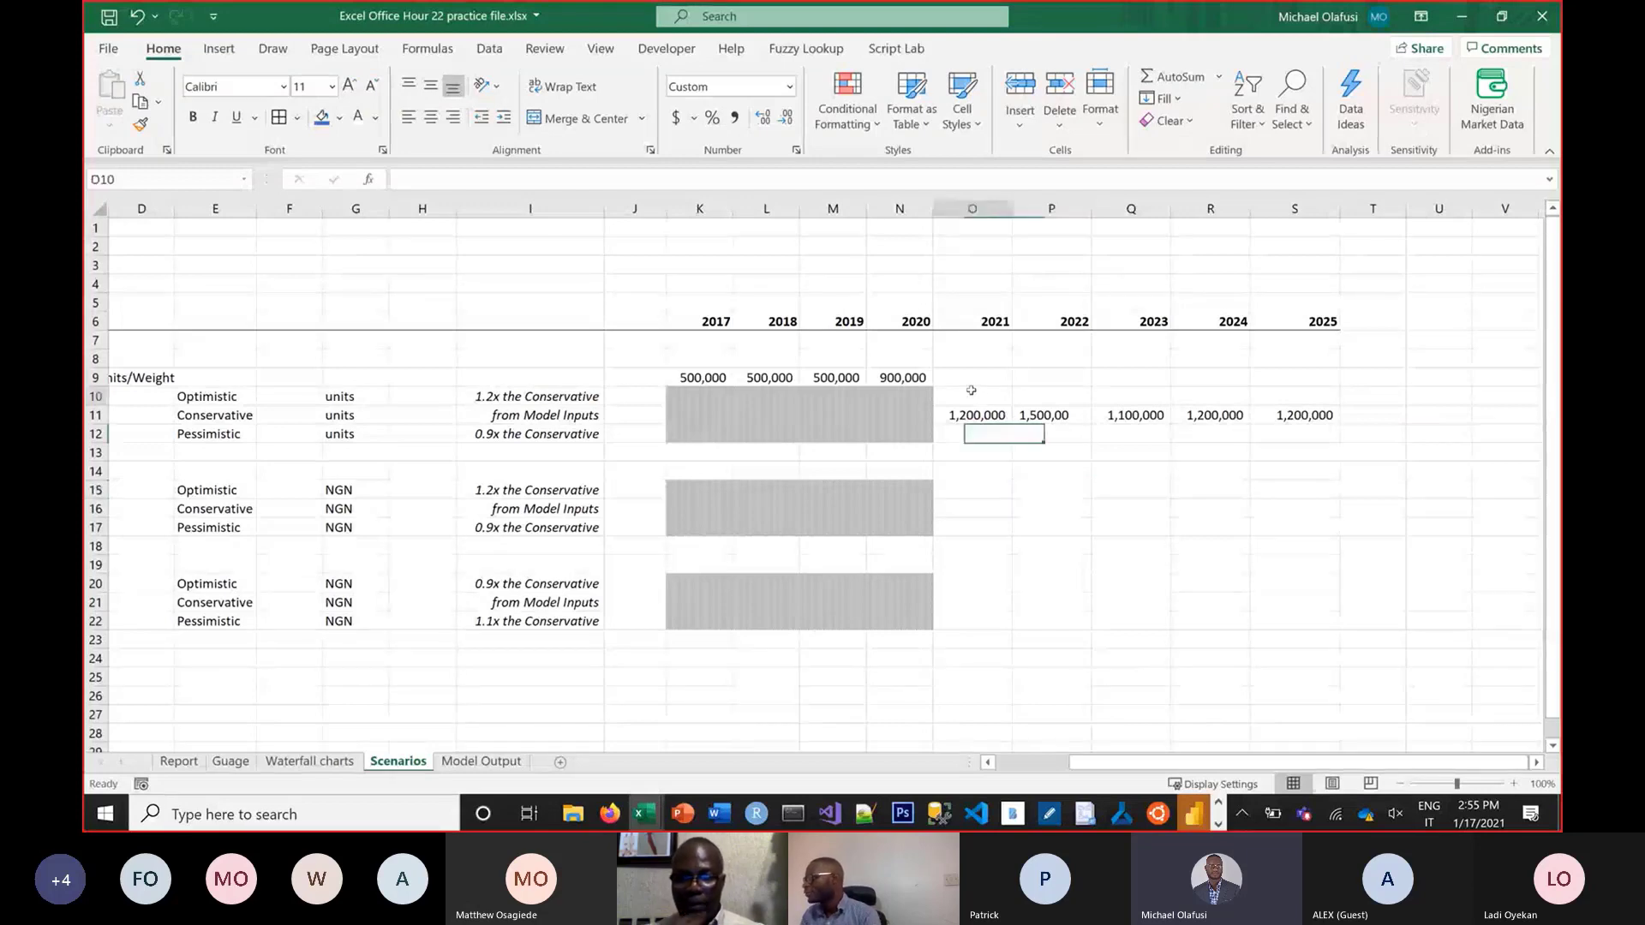
type("=")
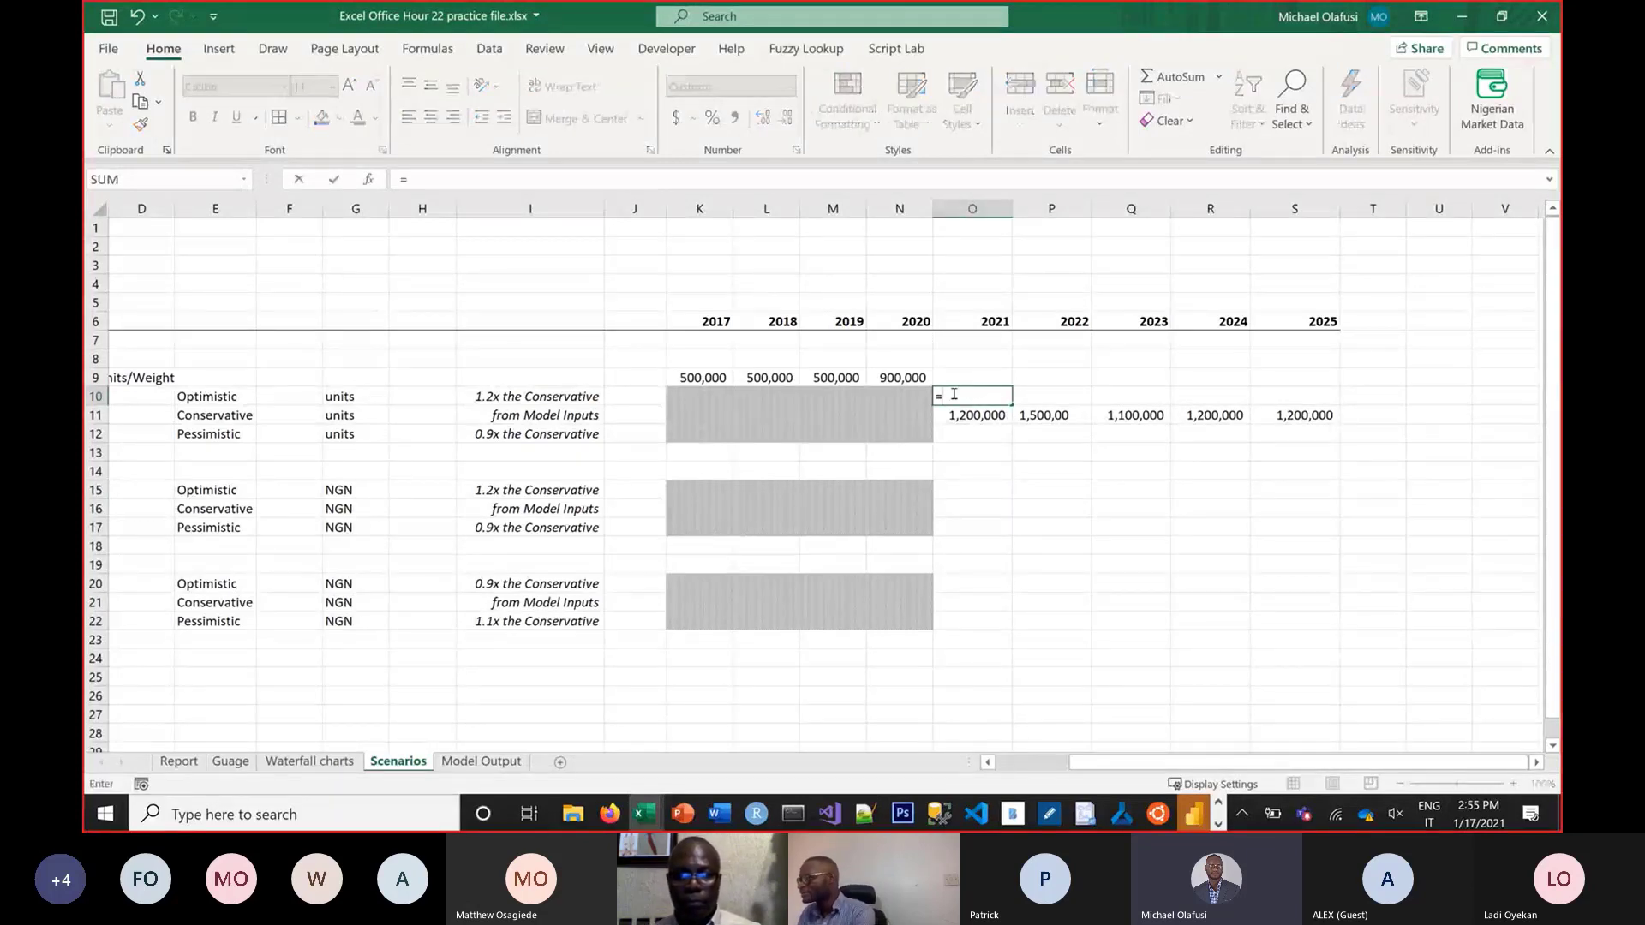
left_click(978, 416)
type("*")
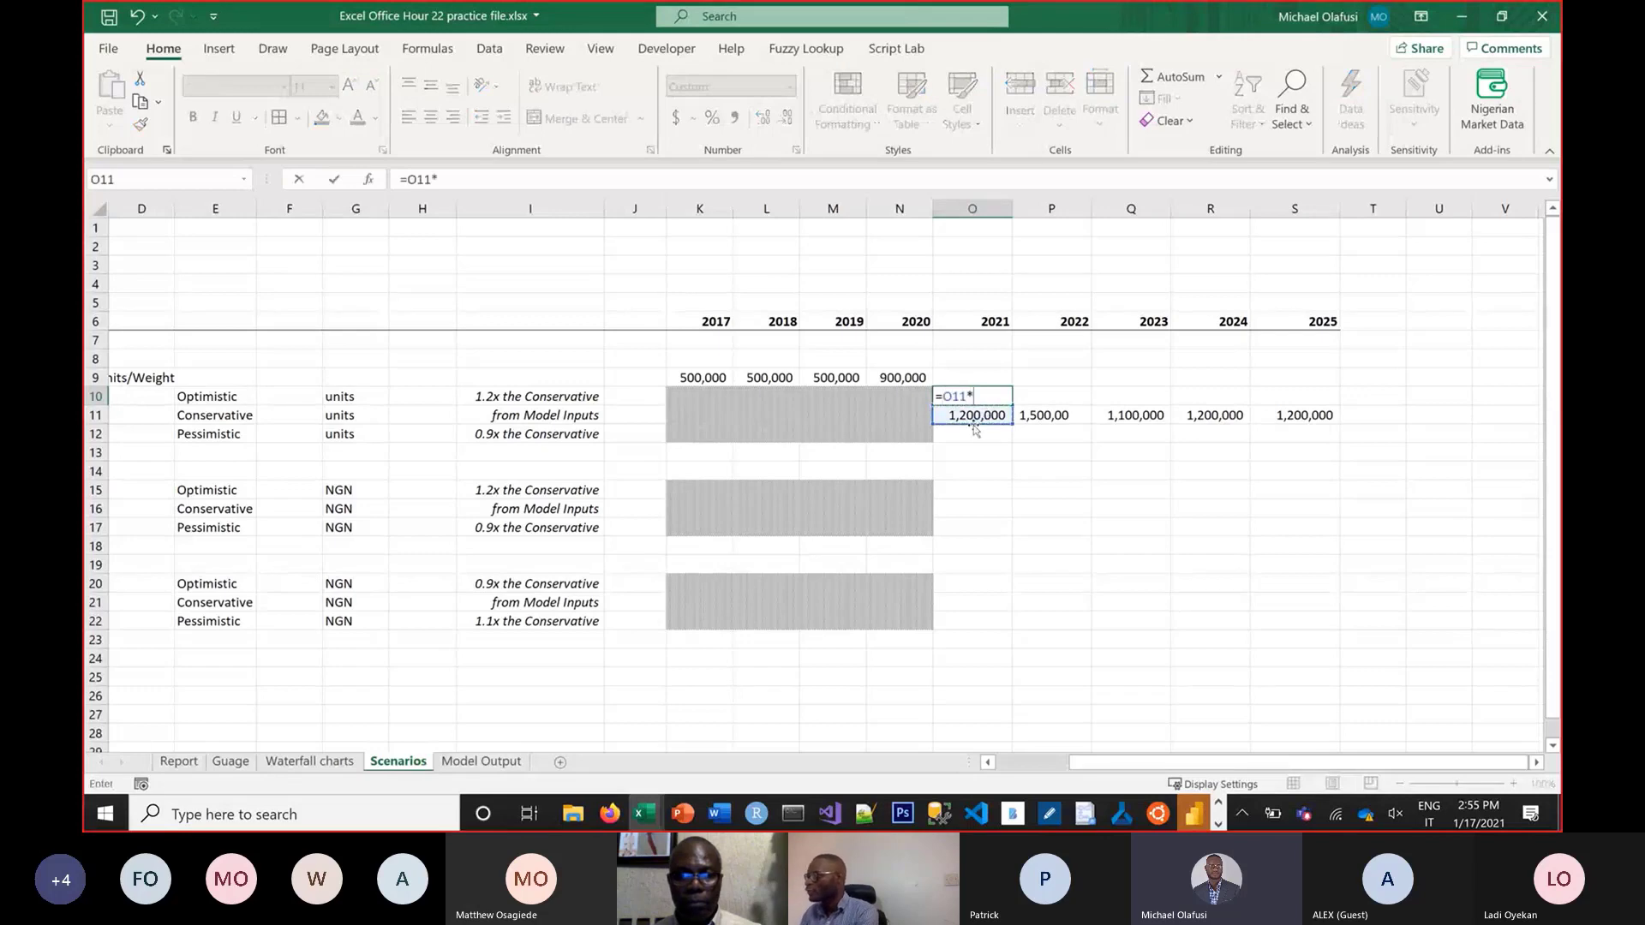
left_click(552, 395)
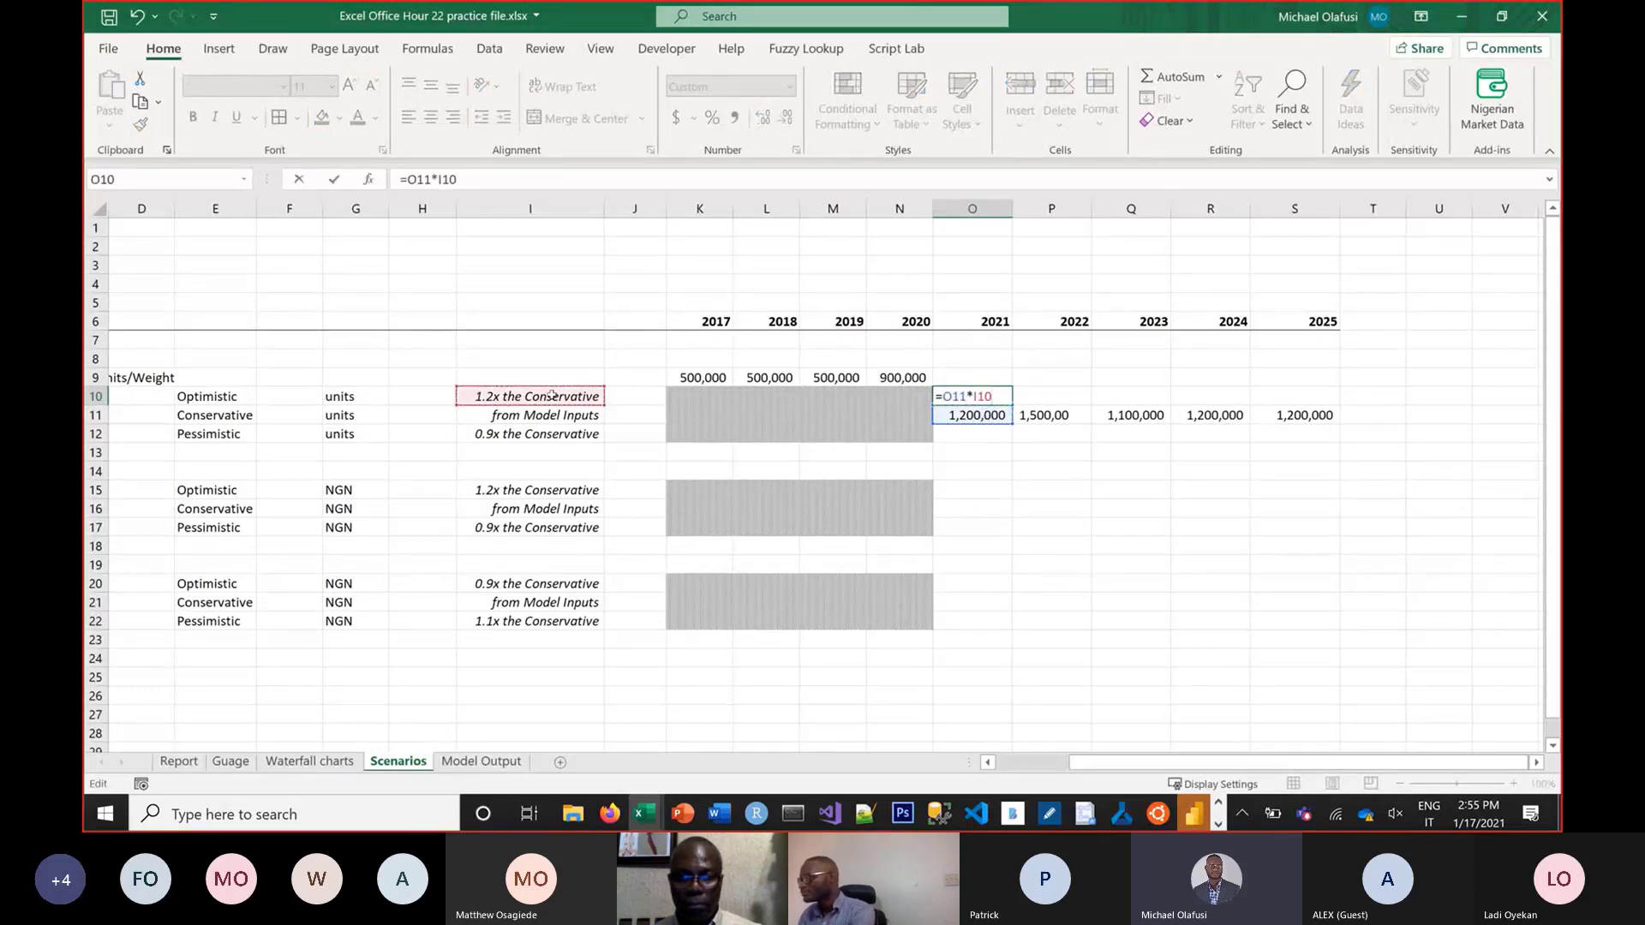
key("F4")
key("Return")
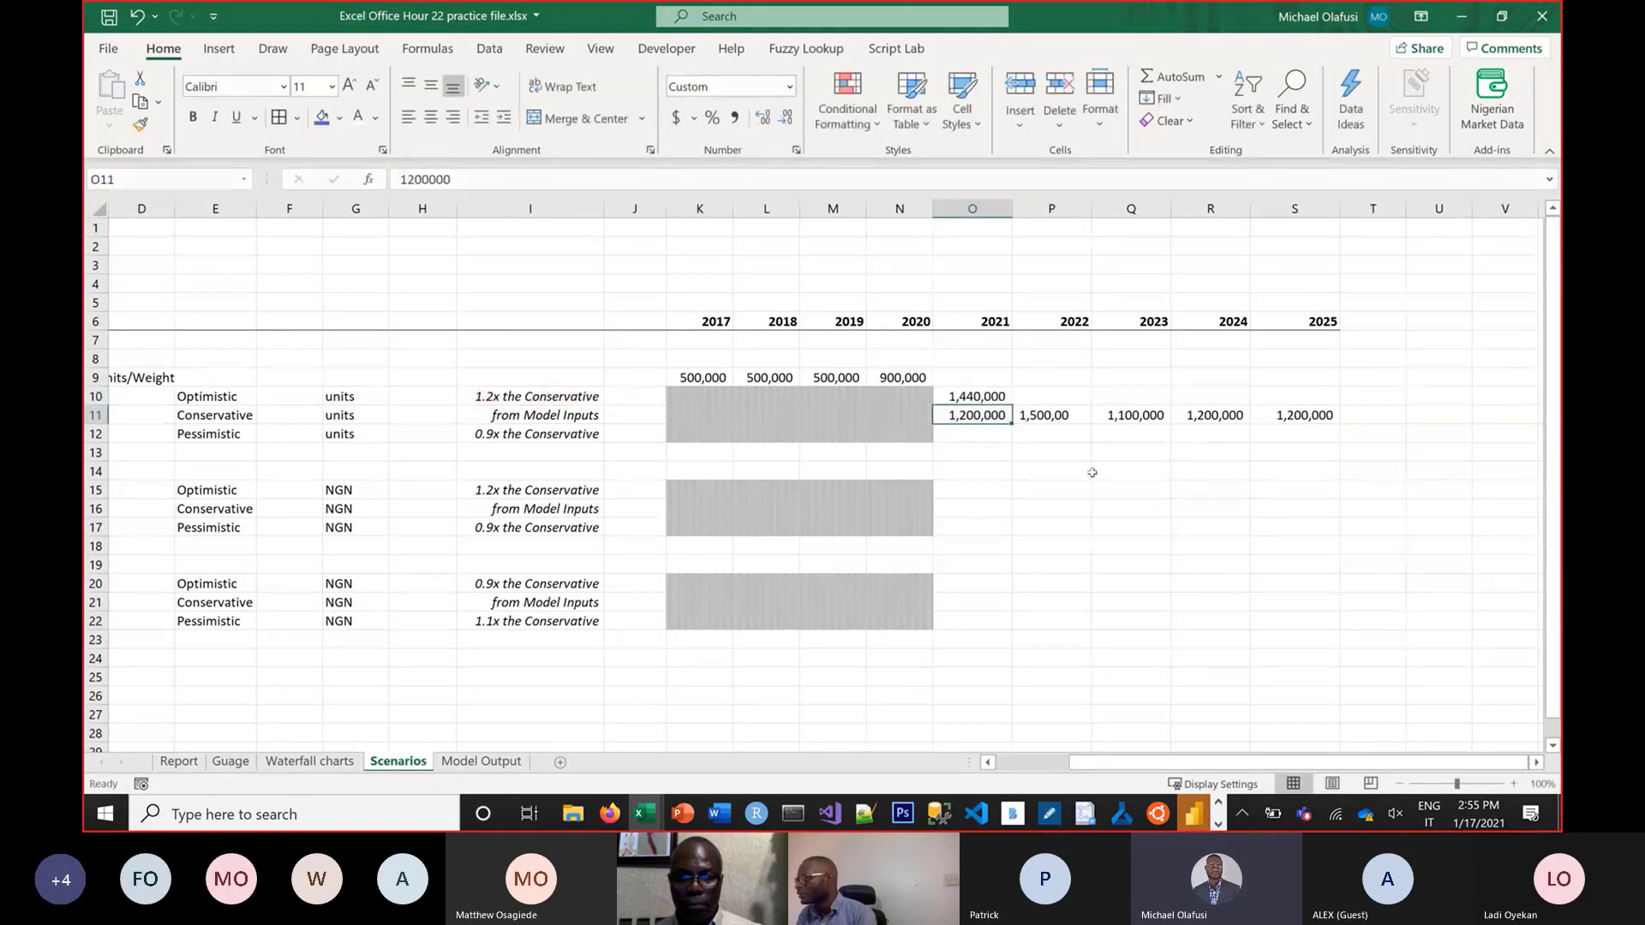
Fill the Optimistic volume formula from 2021 across to 2025 and check the references in O10
left_click(993, 399)
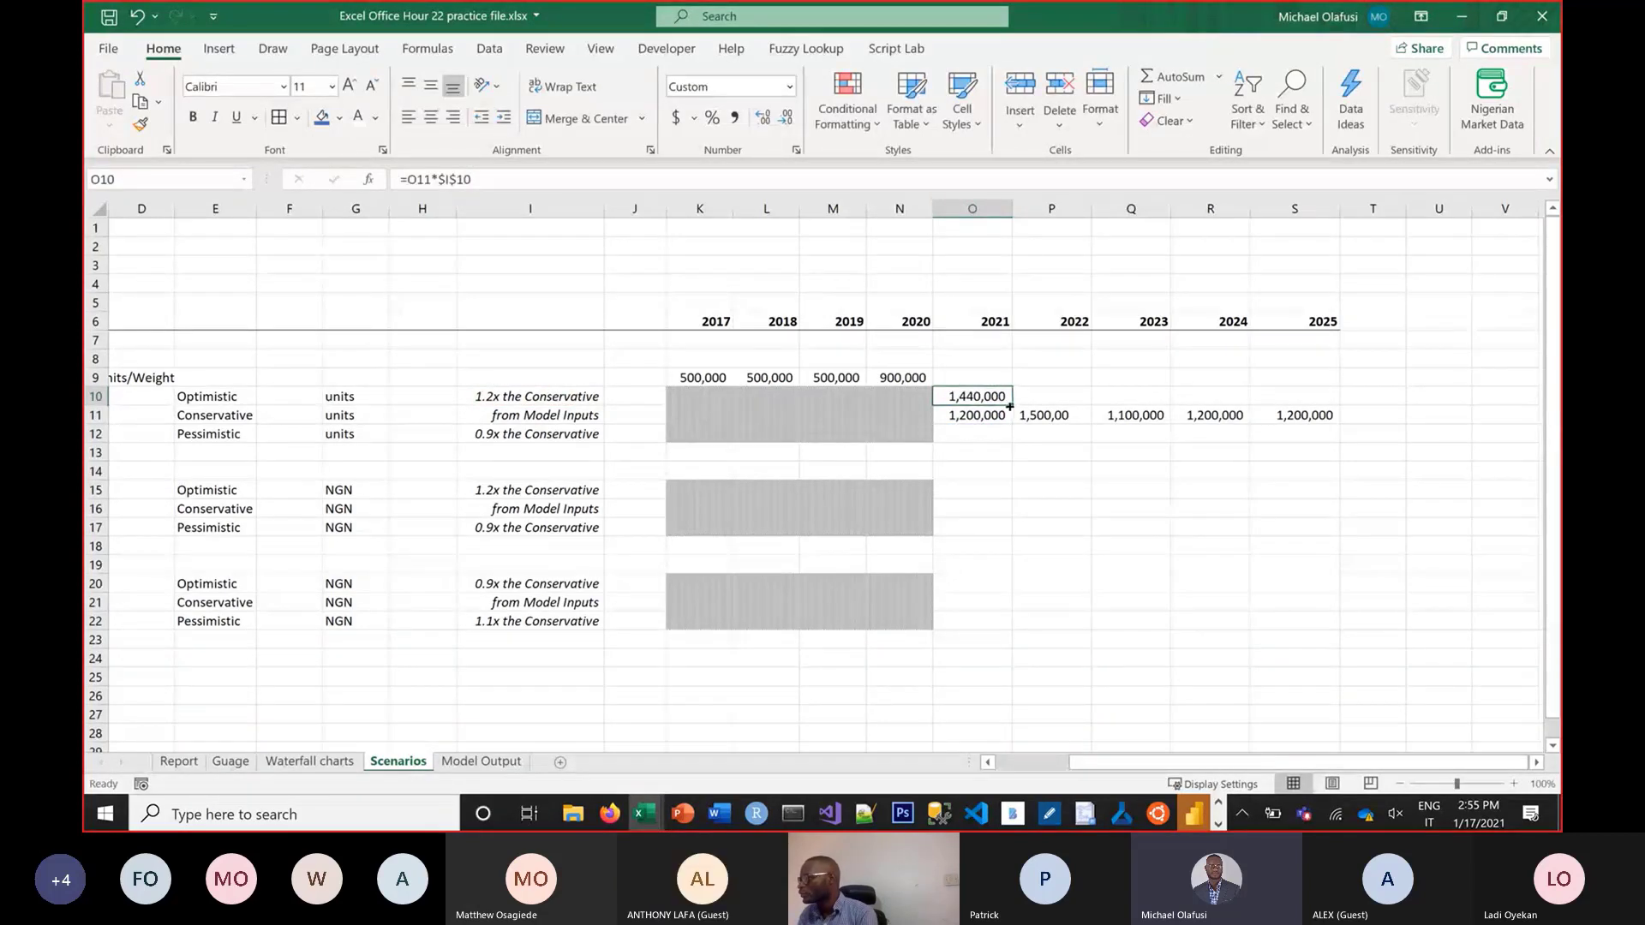
left_click_drag(1010, 406, 1358, 394)
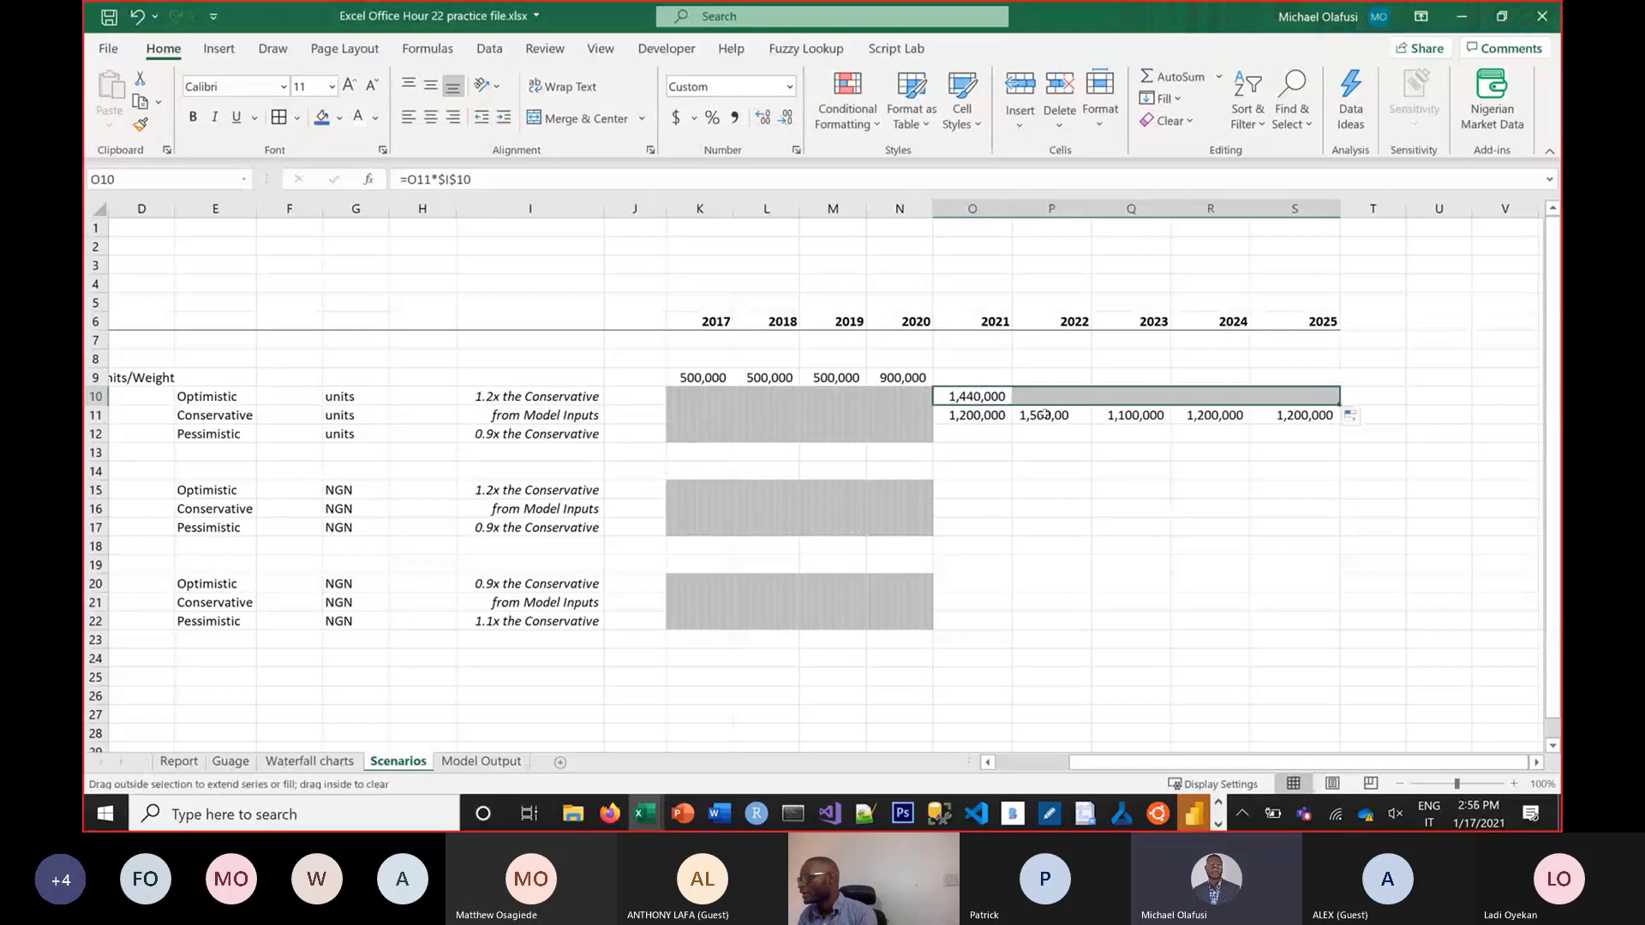
left_click(255, 419)
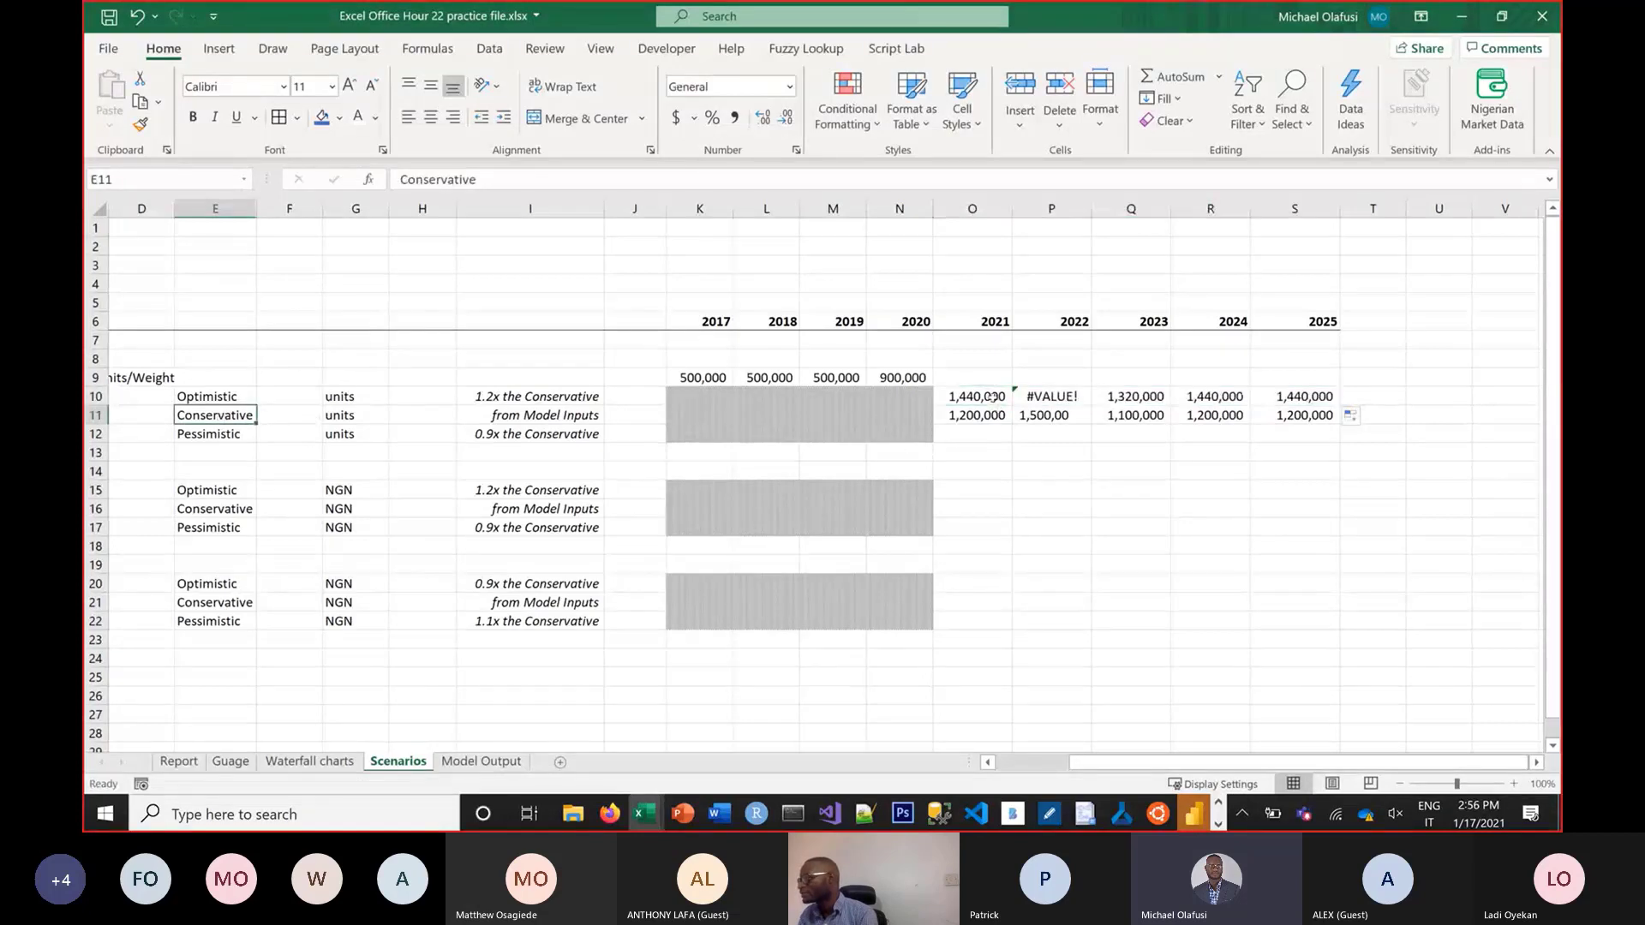
double_click(992, 397)
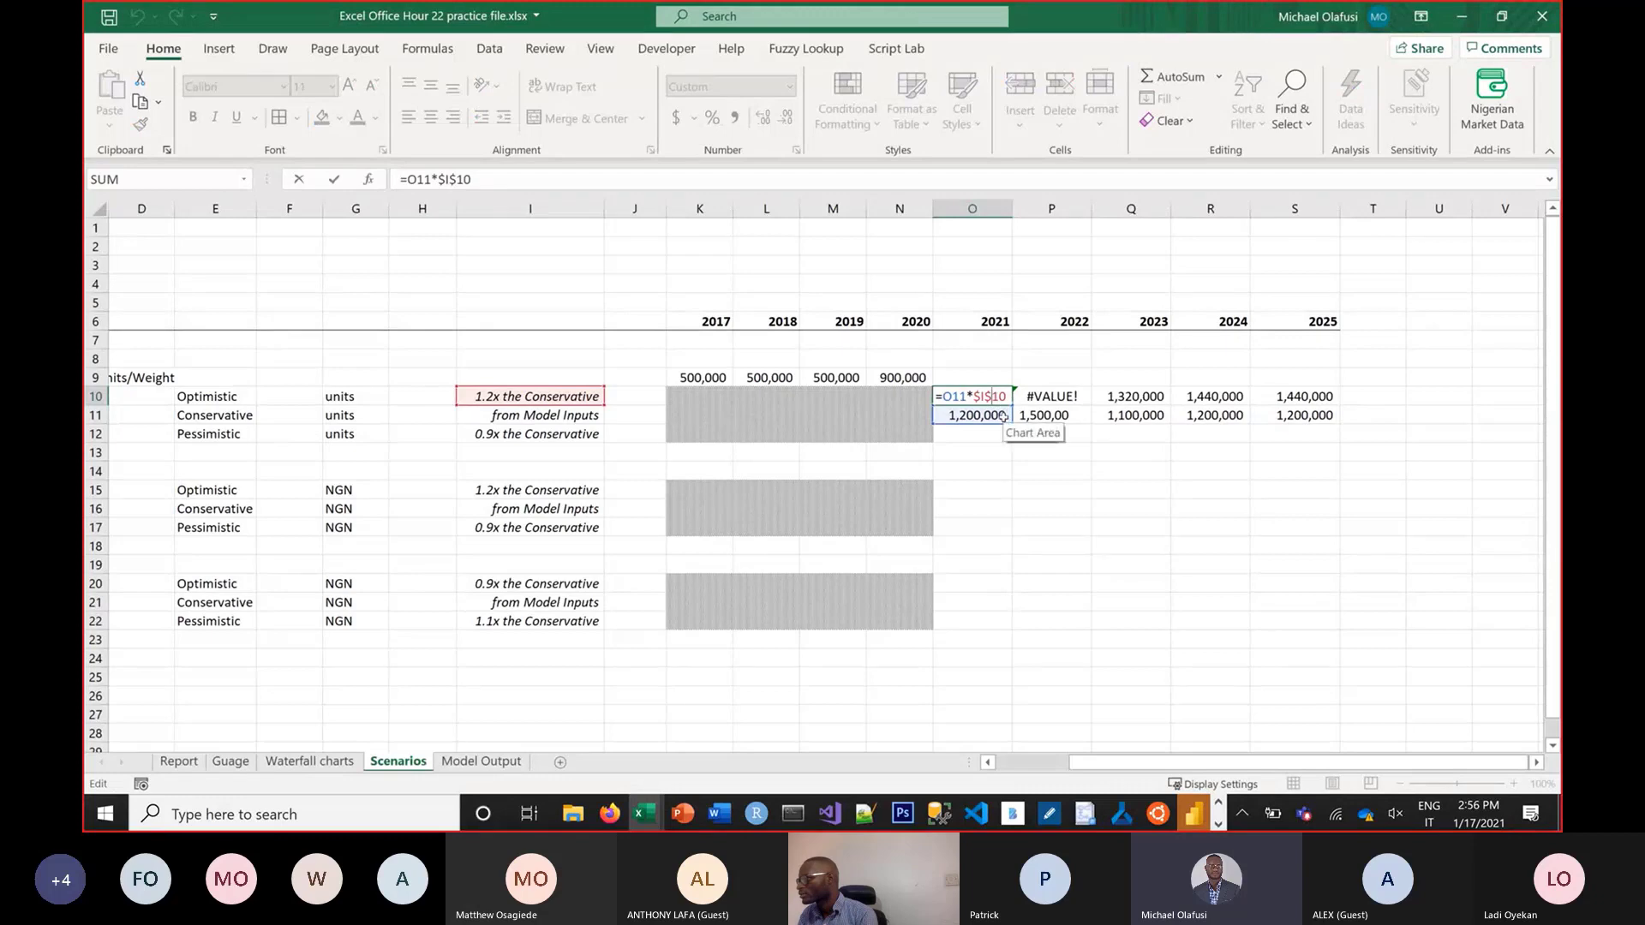
key("Return")
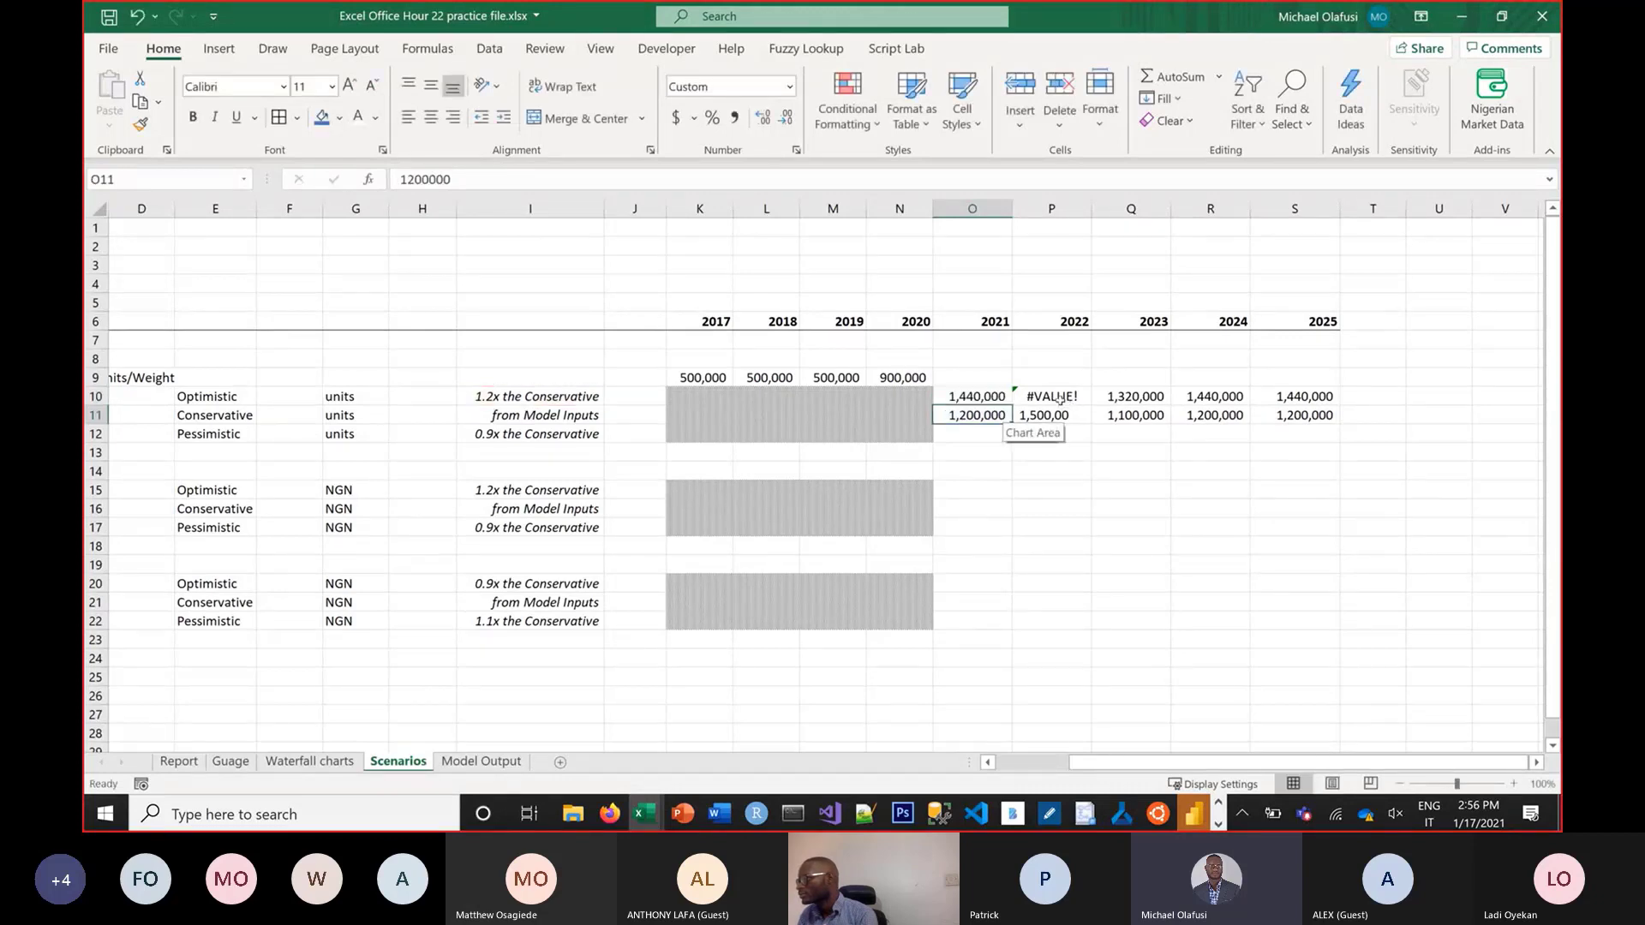
Correct the 2022 Conservative volume in cell P11 to 1,500,000
left_click(1083, 420)
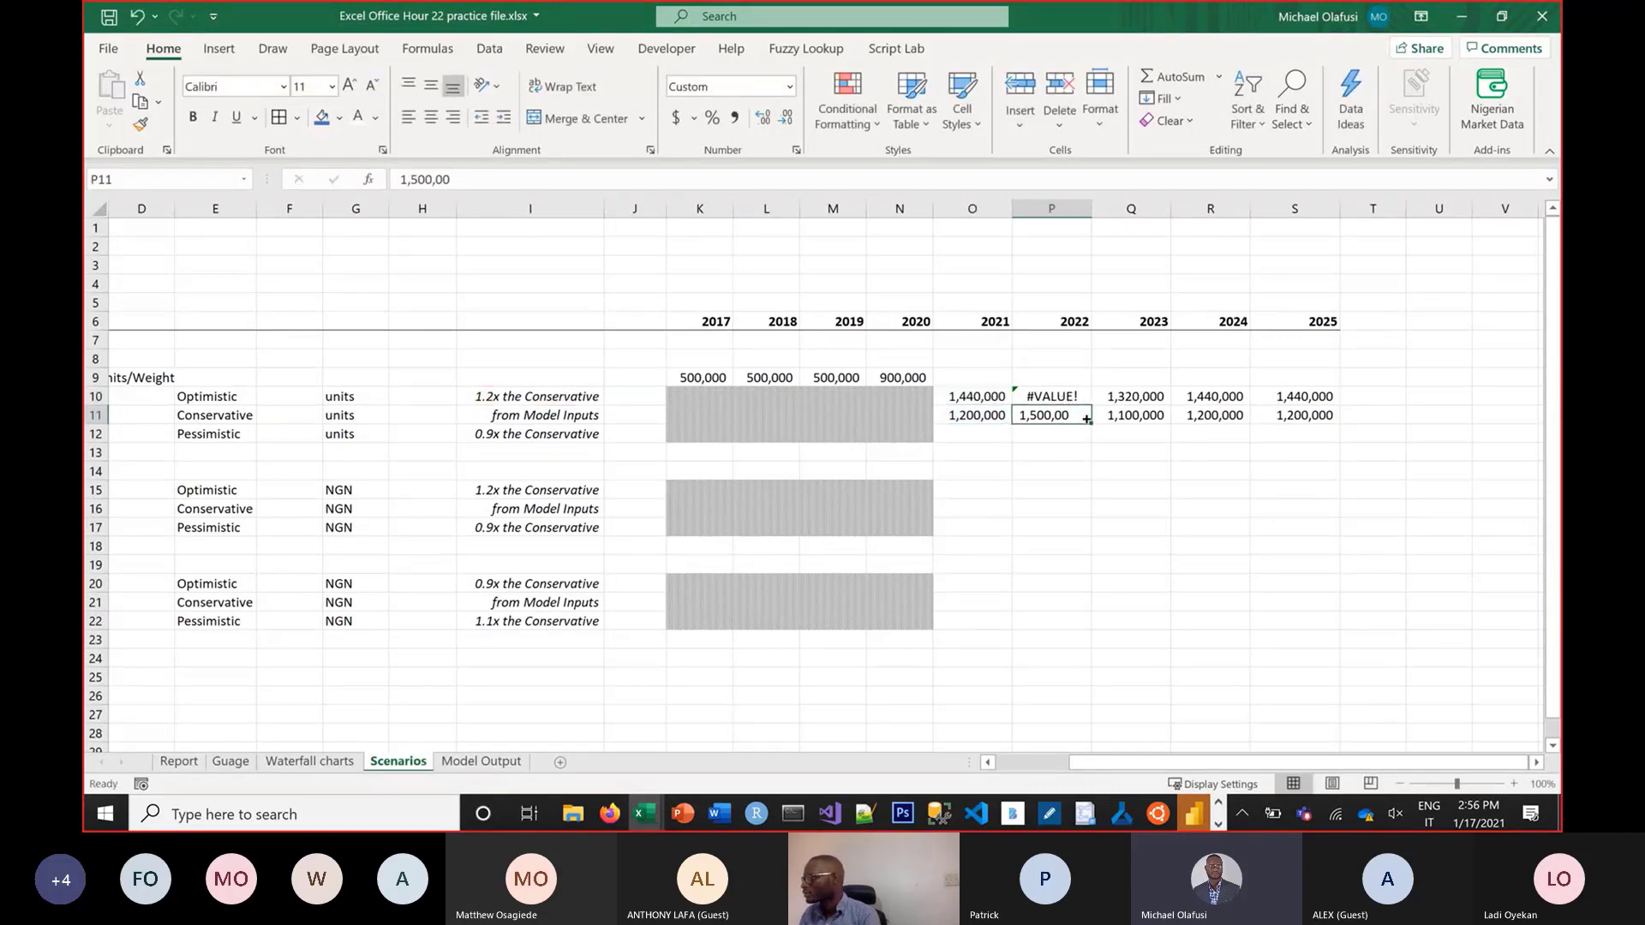
double_click(1084, 417)
type("0")
key("Return")
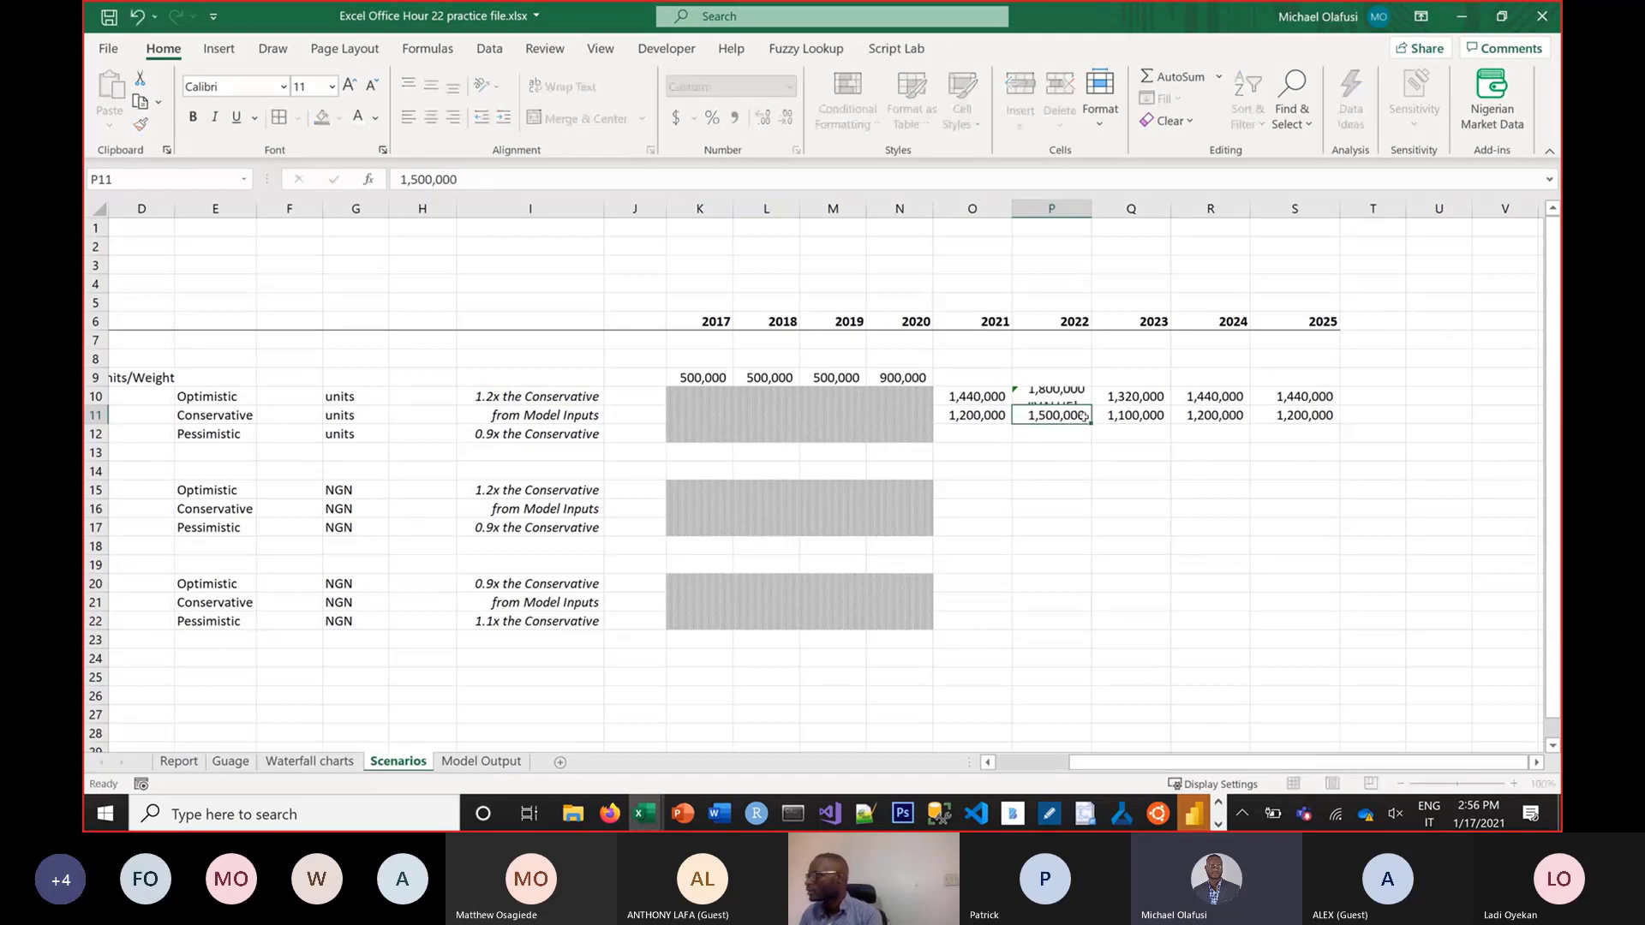
Calculate the 2021 Pessimistic volume in O12 with the formula =O11*$I$12
double_click(1003, 437)
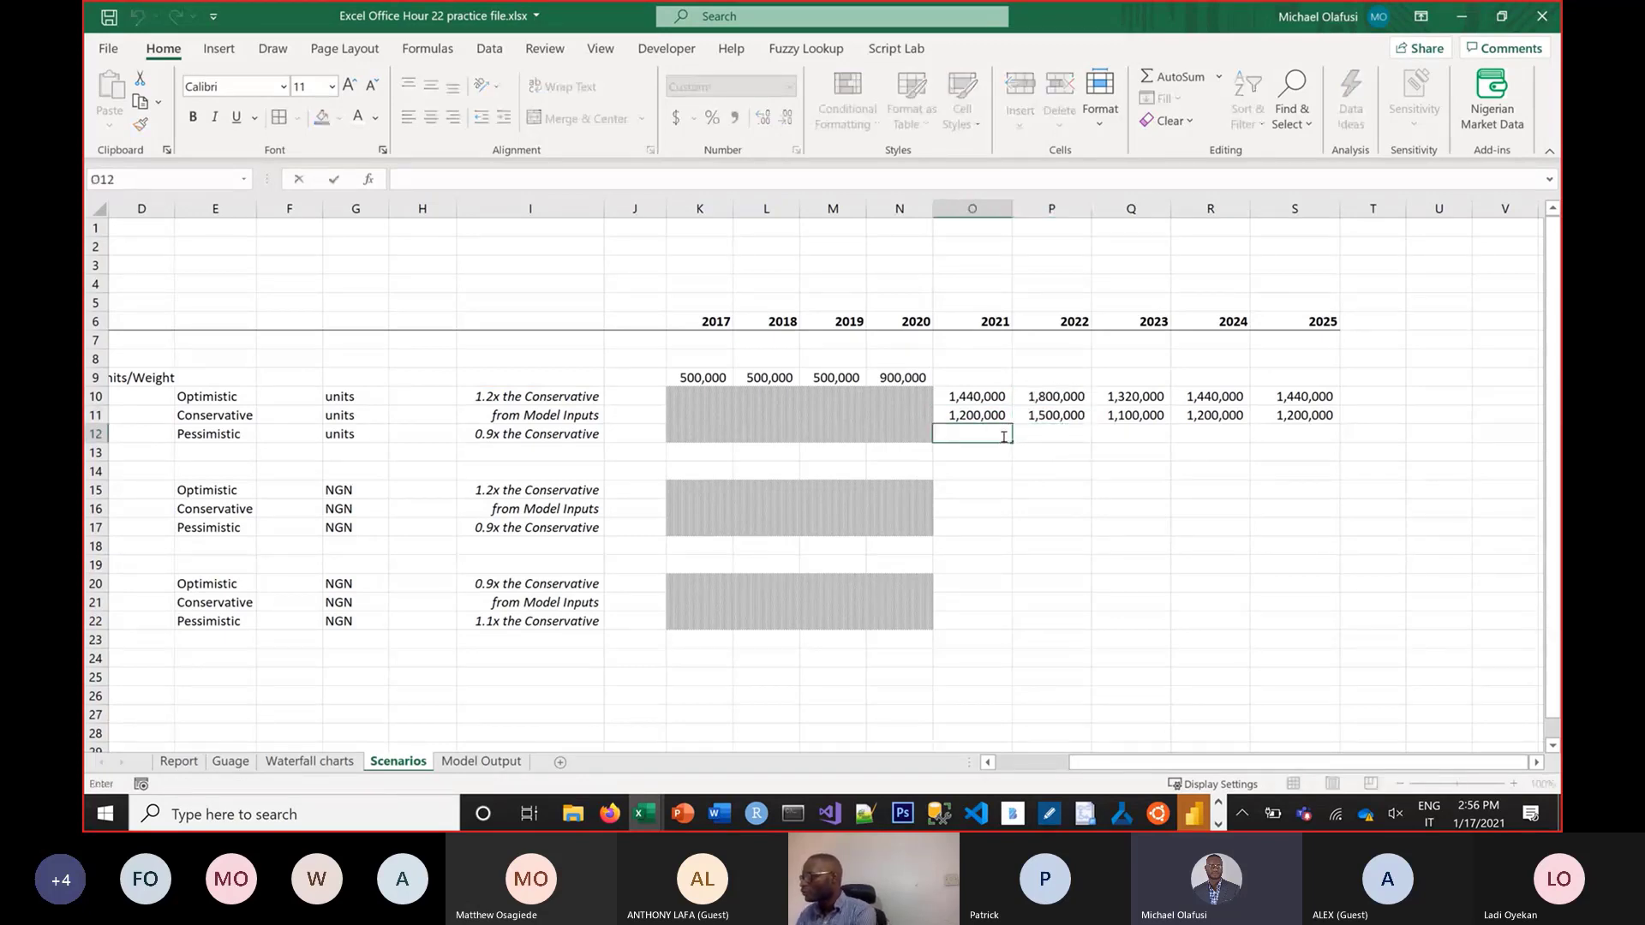
type("=")
left_click(958, 417)
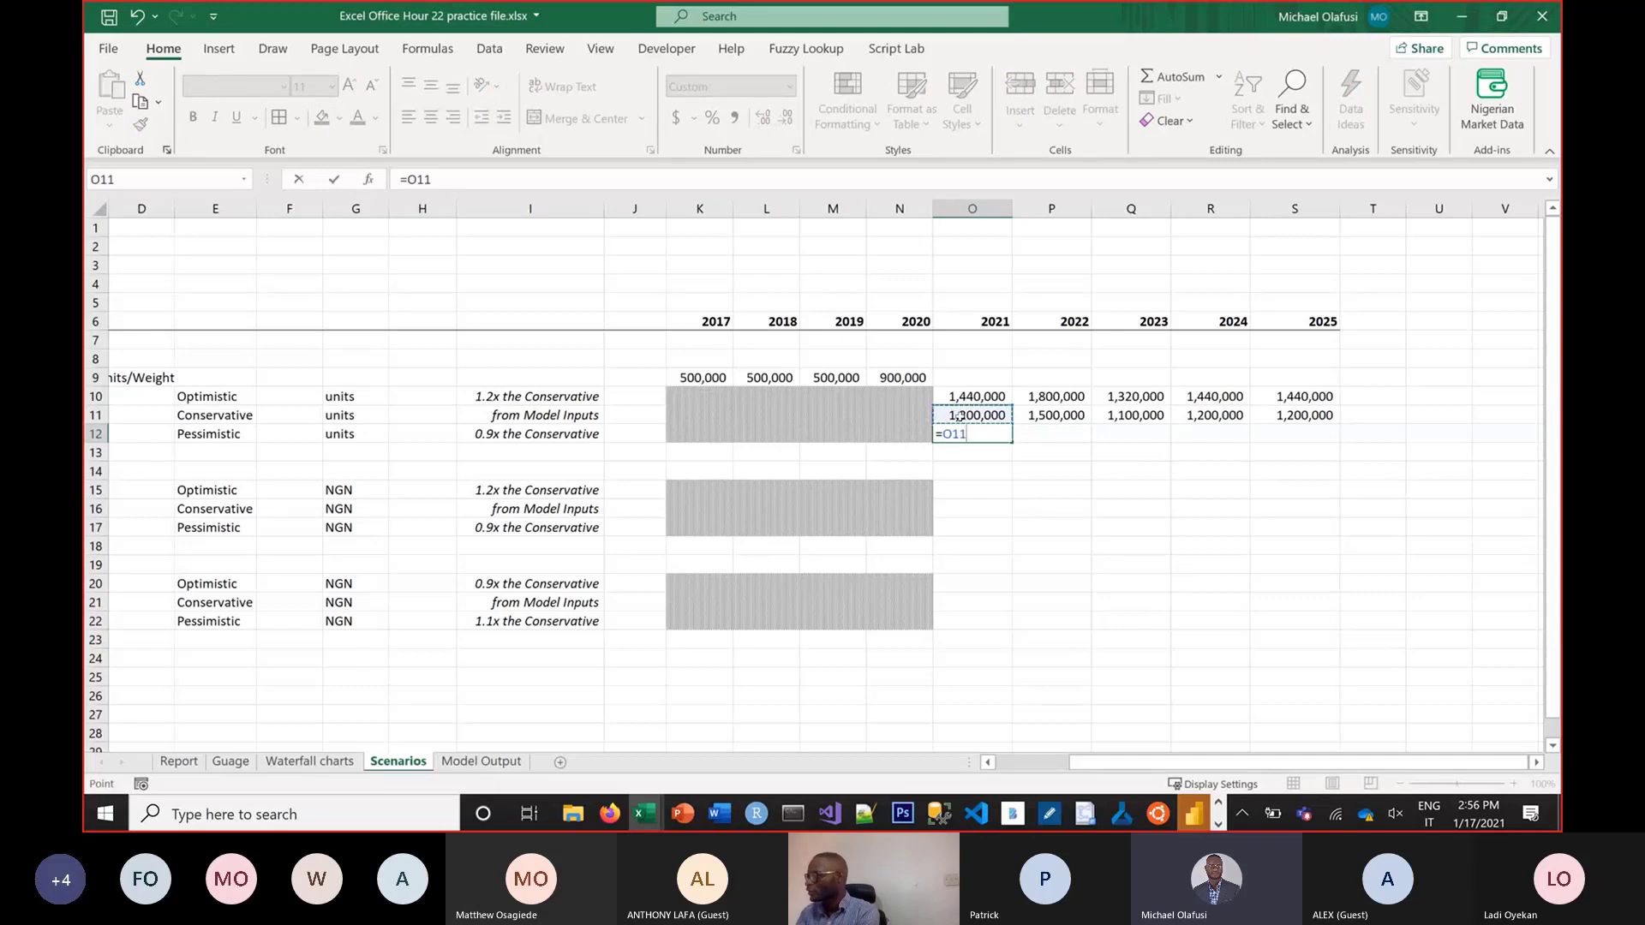
type("*")
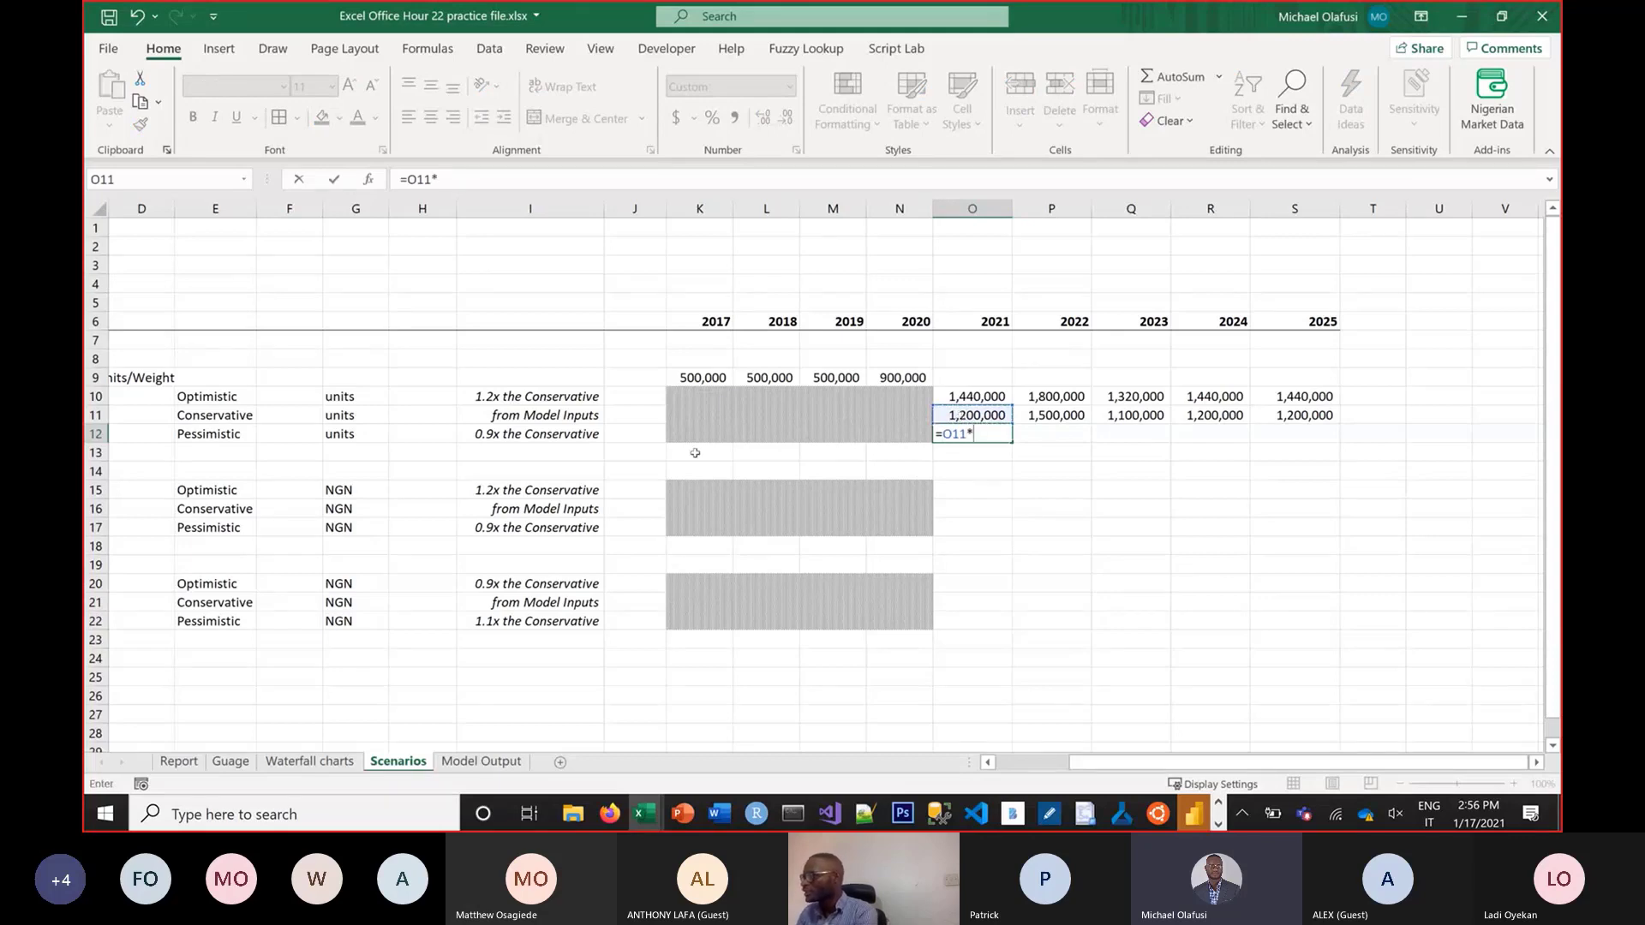
left_click(522, 434)
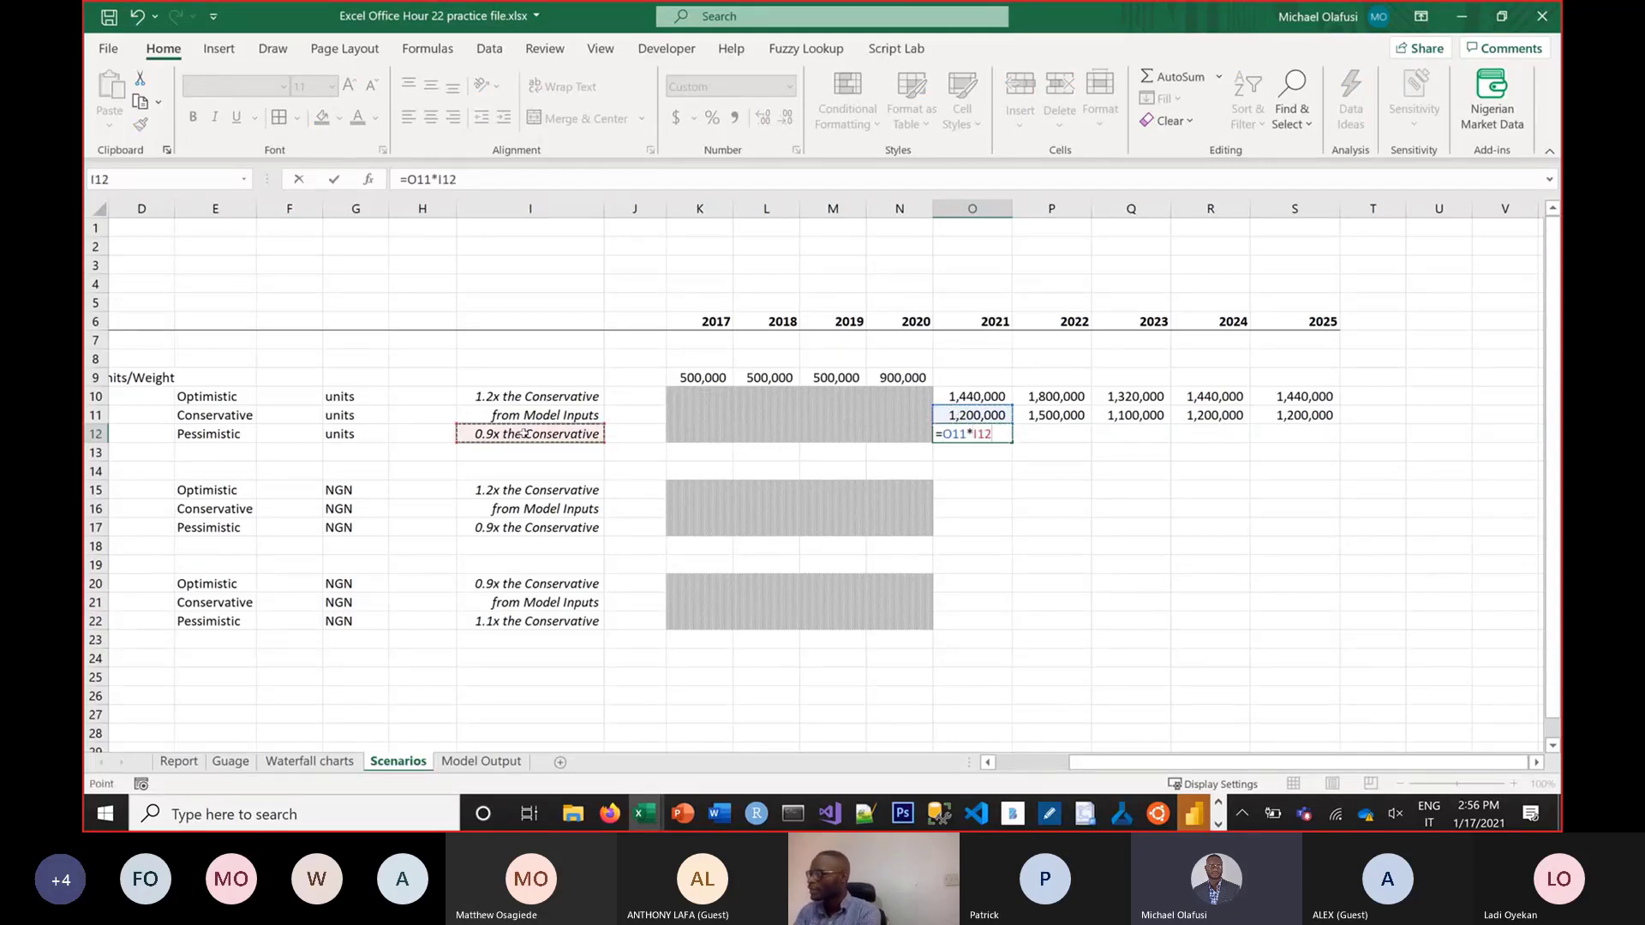
key("Return")
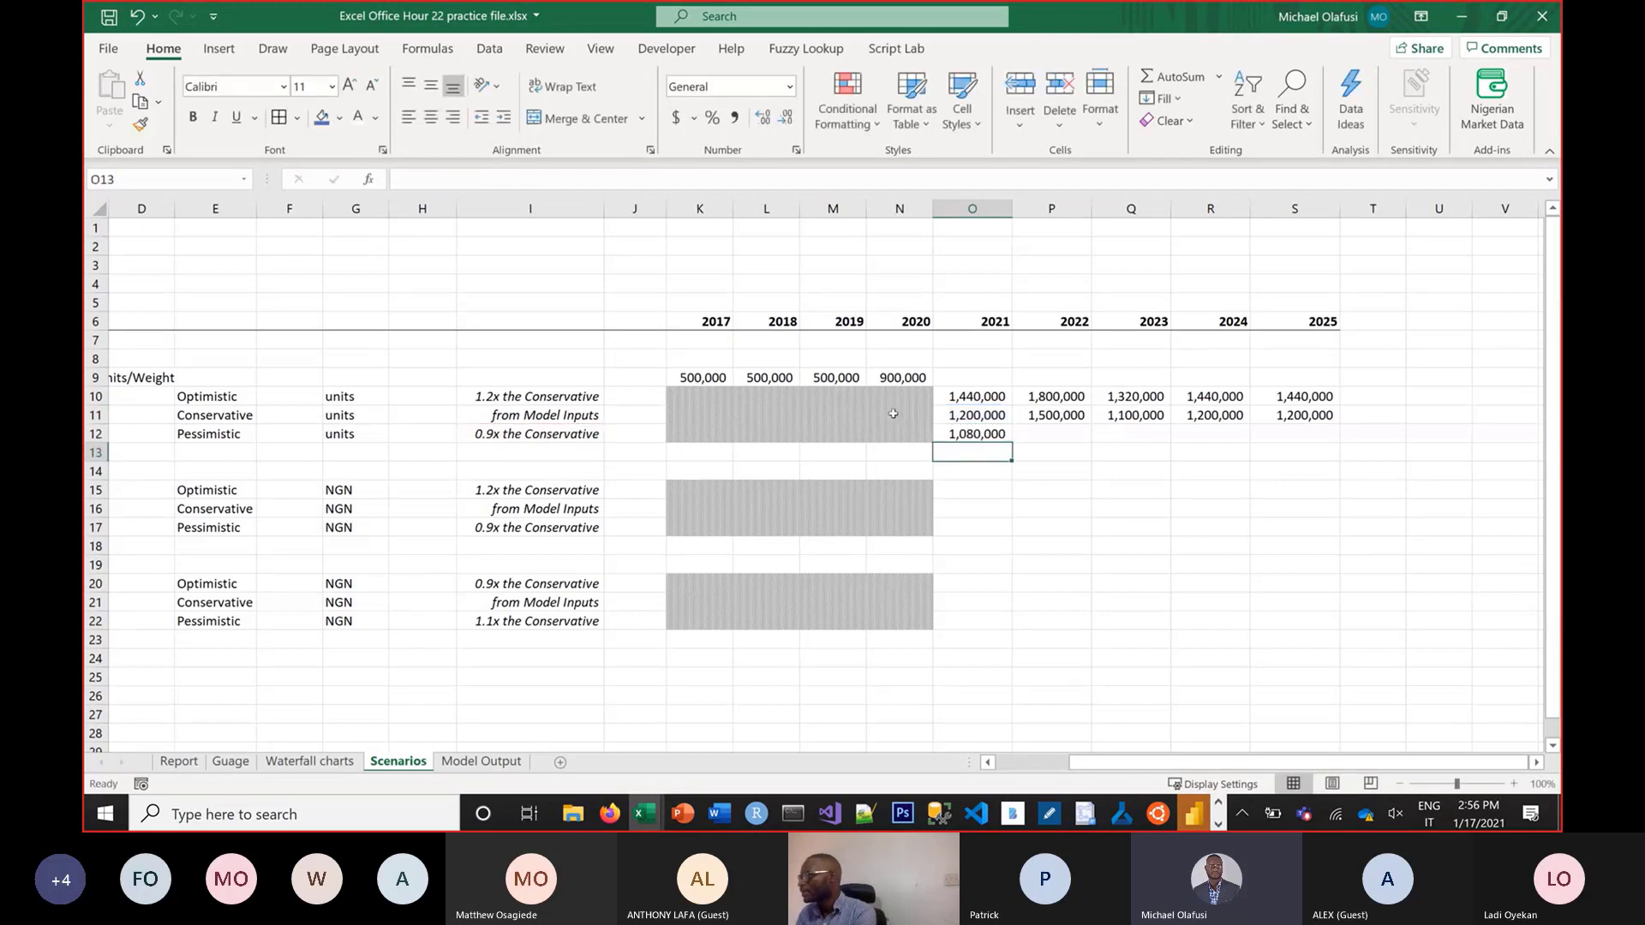
Fill the Pessimistic volume formula from 2021 across to 2025
left_click(970, 431)
left_click_drag(1011, 442, 1339, 435)
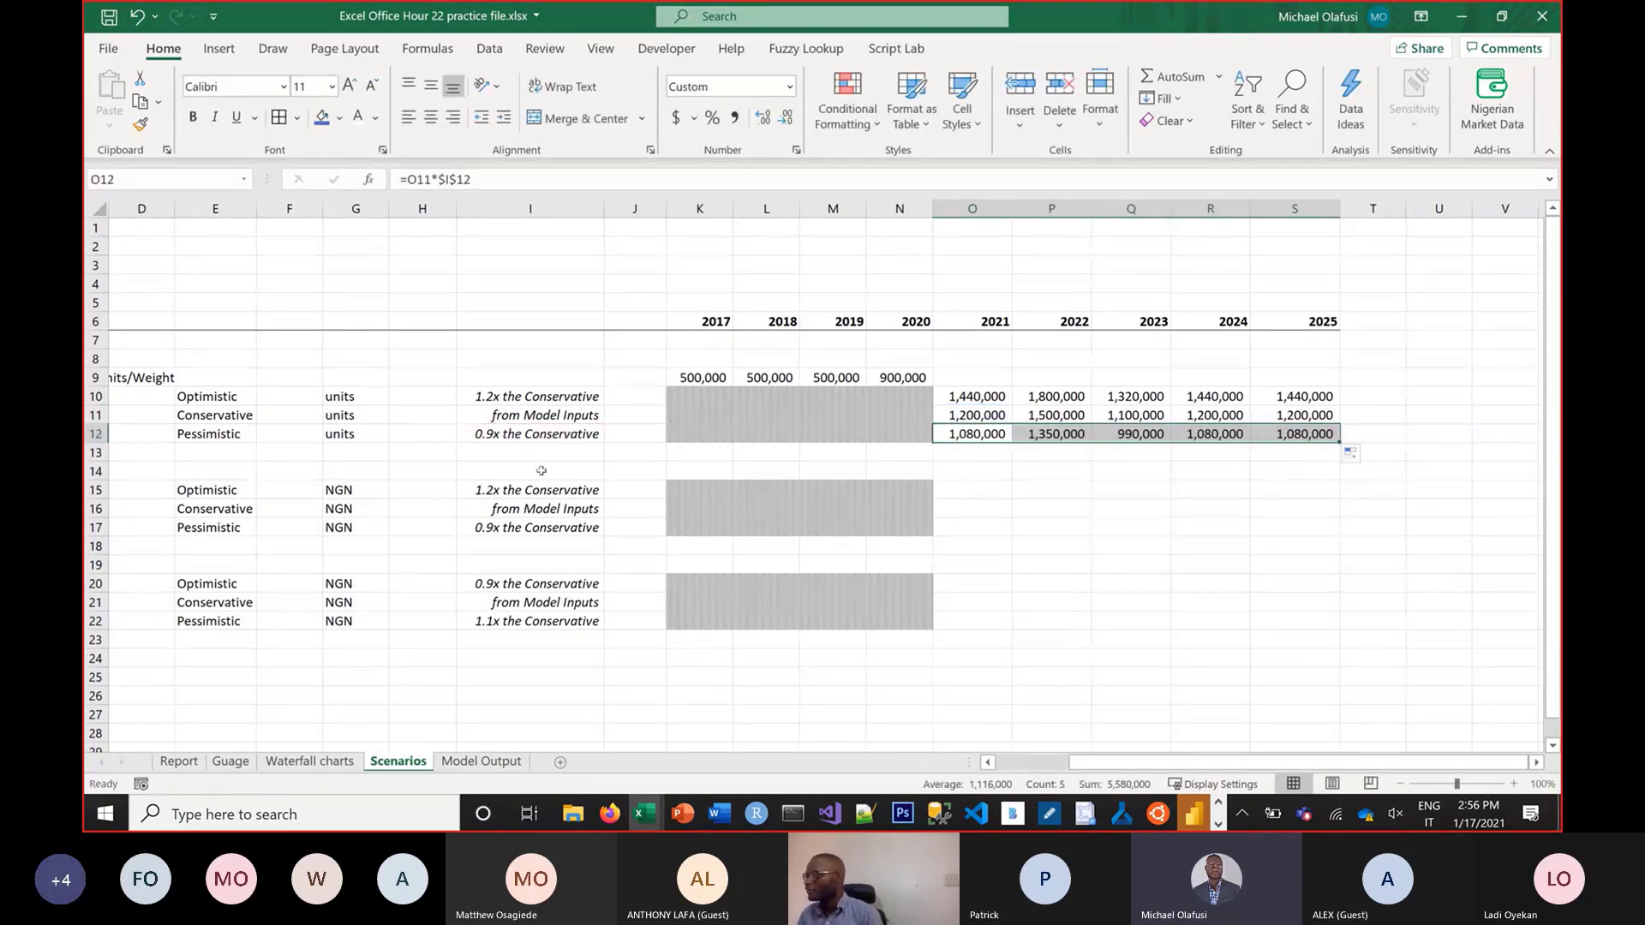
scroll(353, 459, "left", 3)
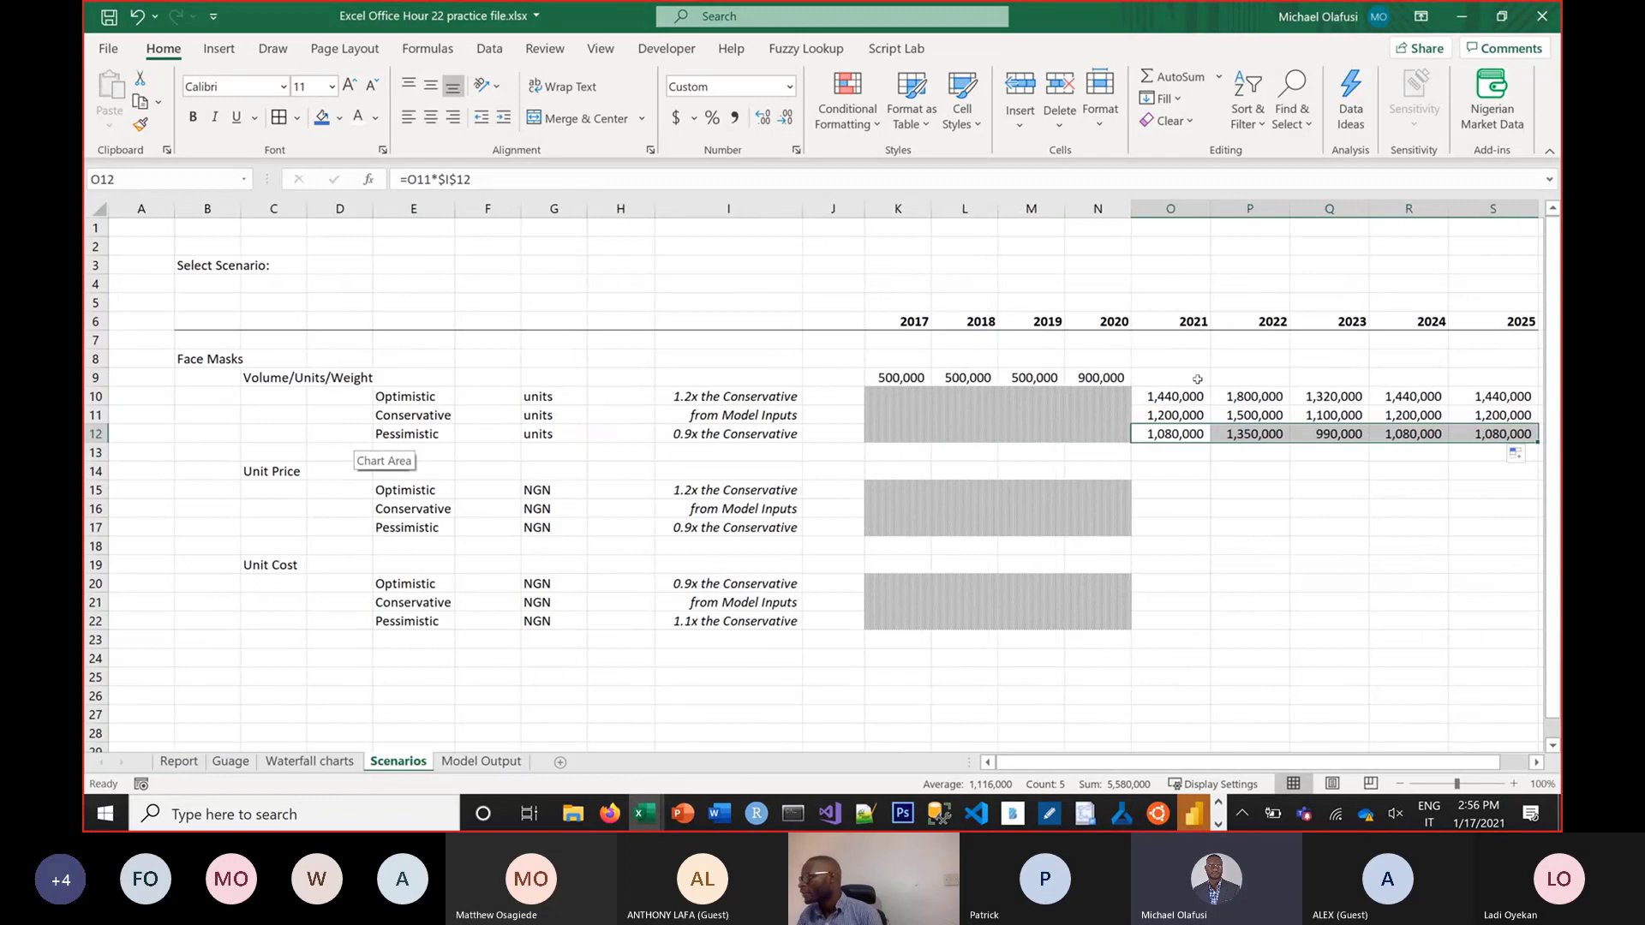
left_click(1537, 762)
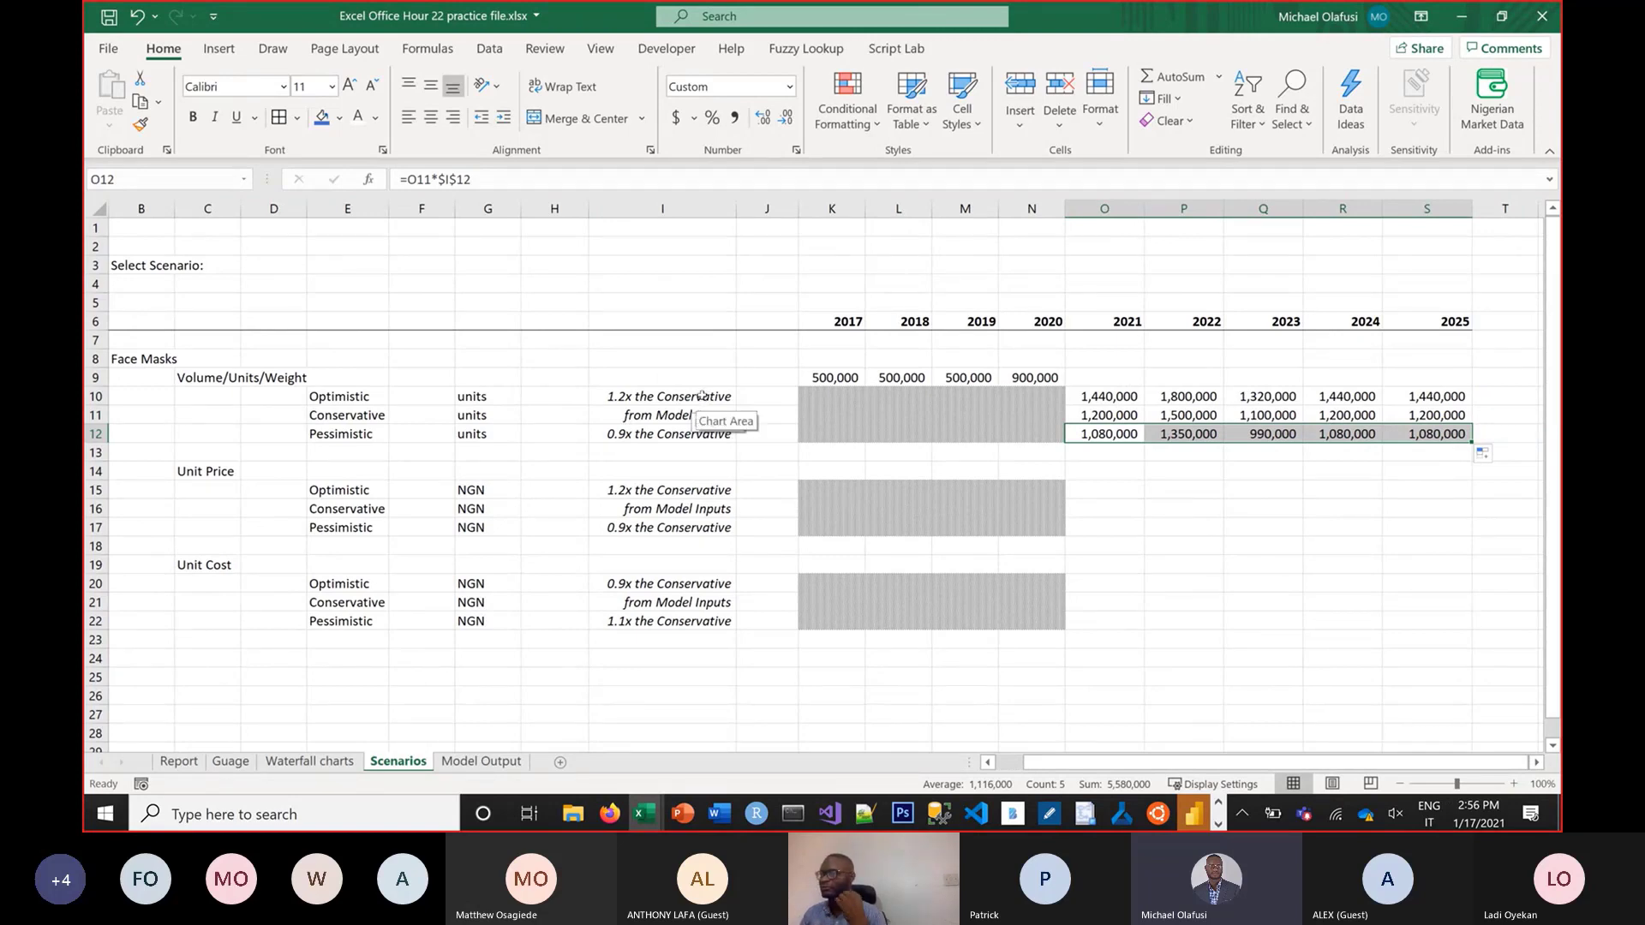
left_click(1132, 385)
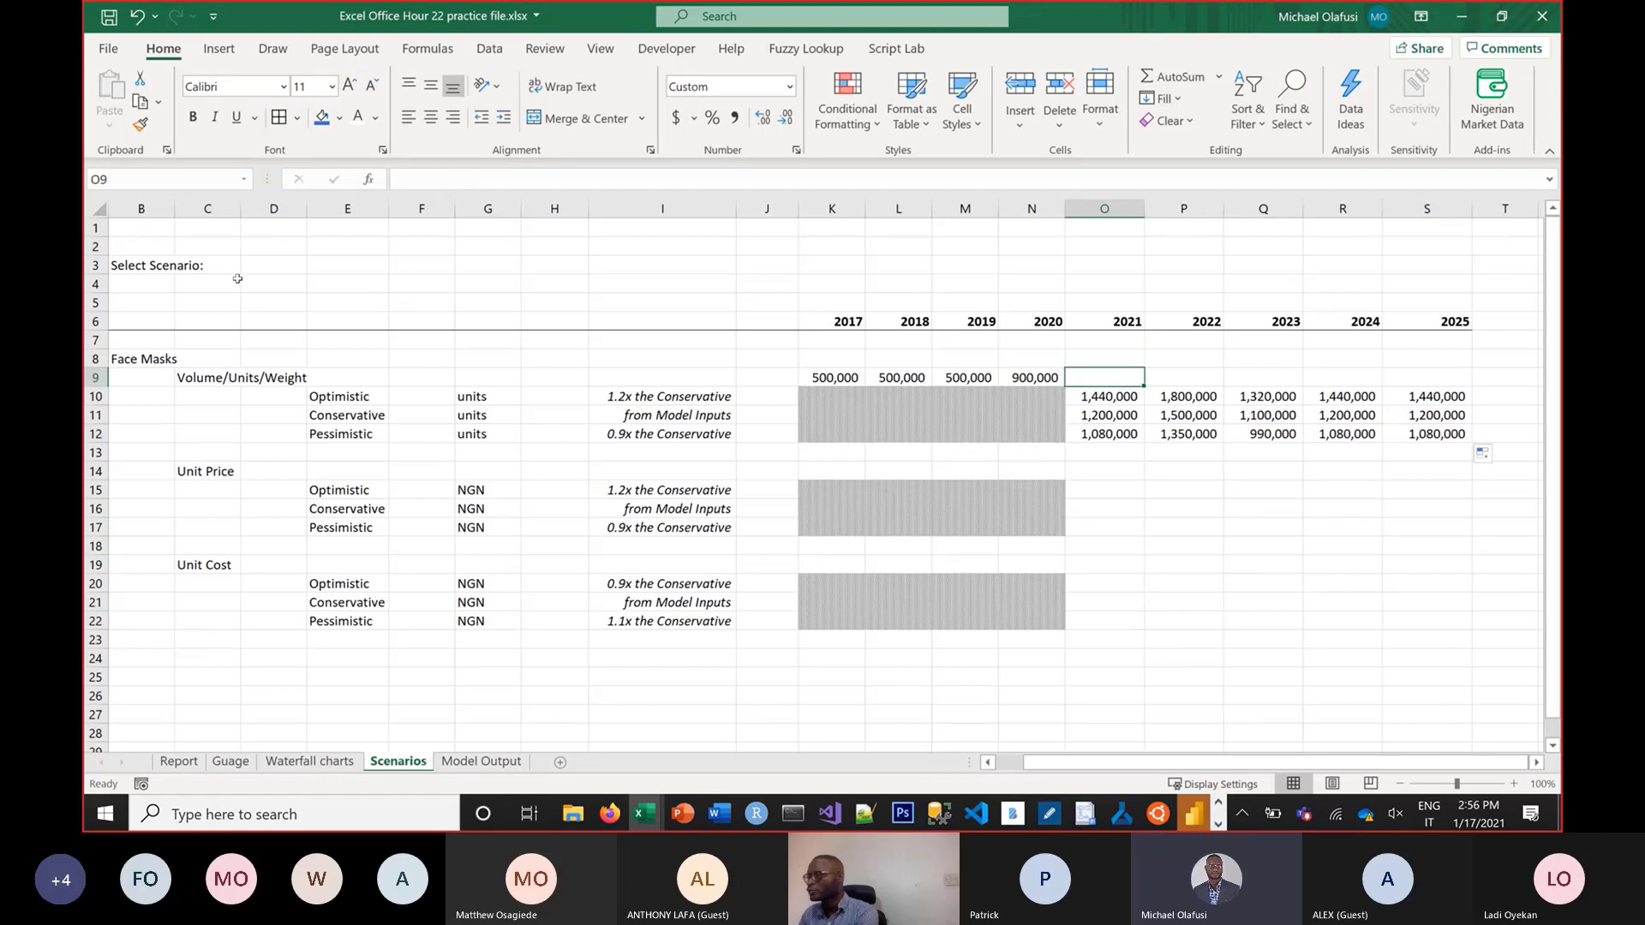
left_click(213, 259)
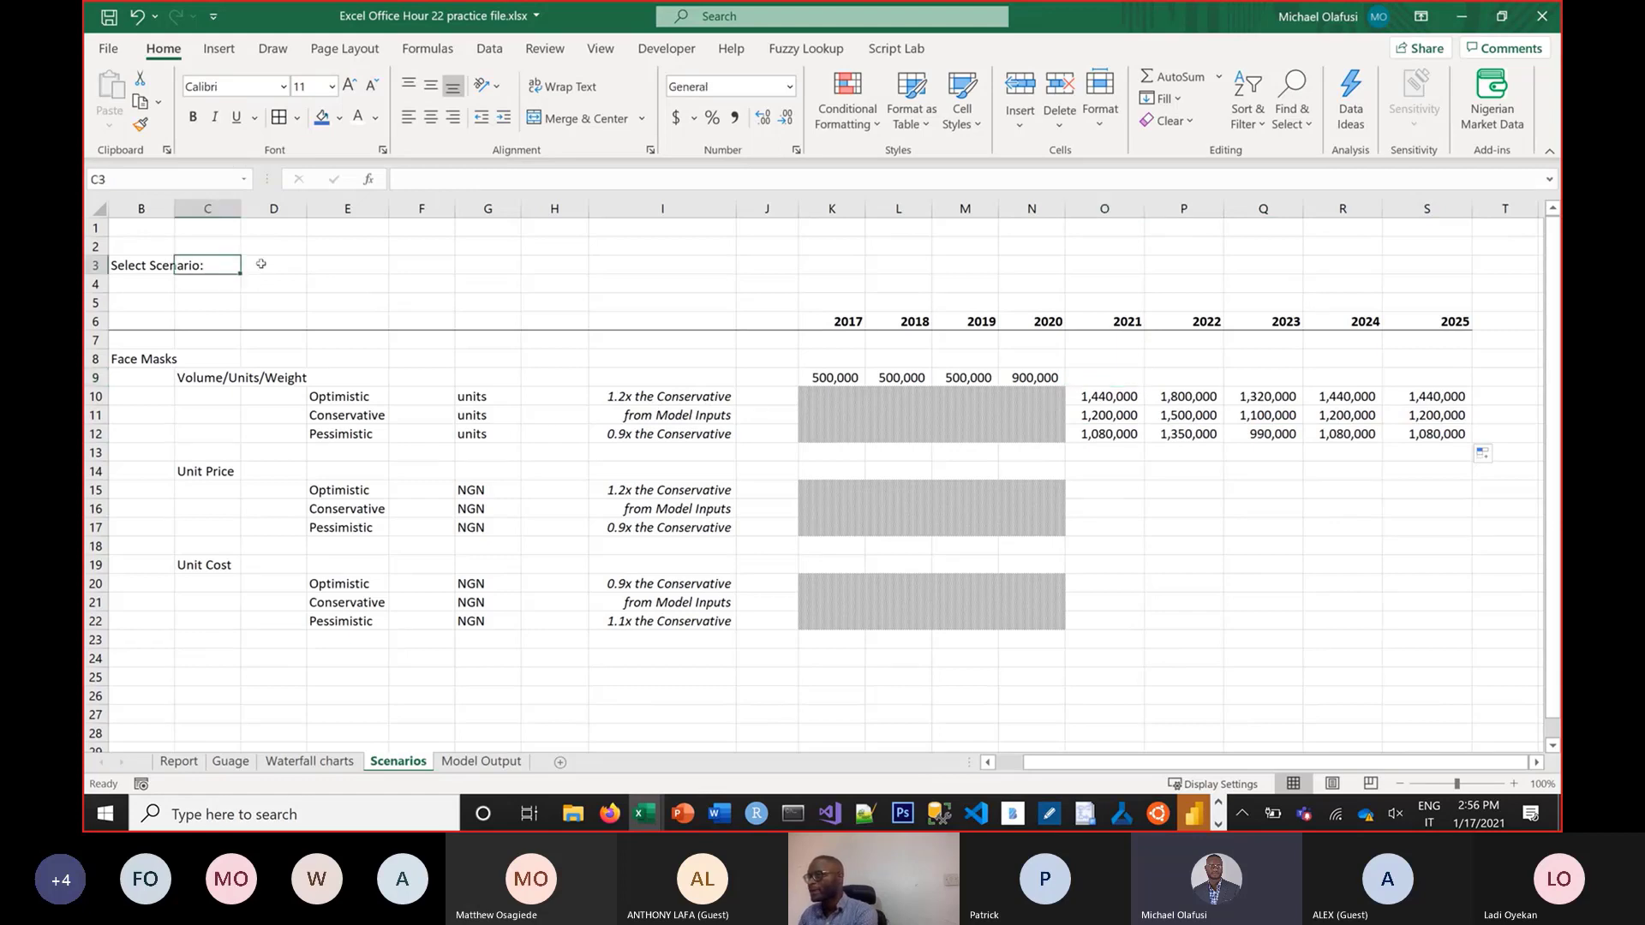
left_click(255, 265)
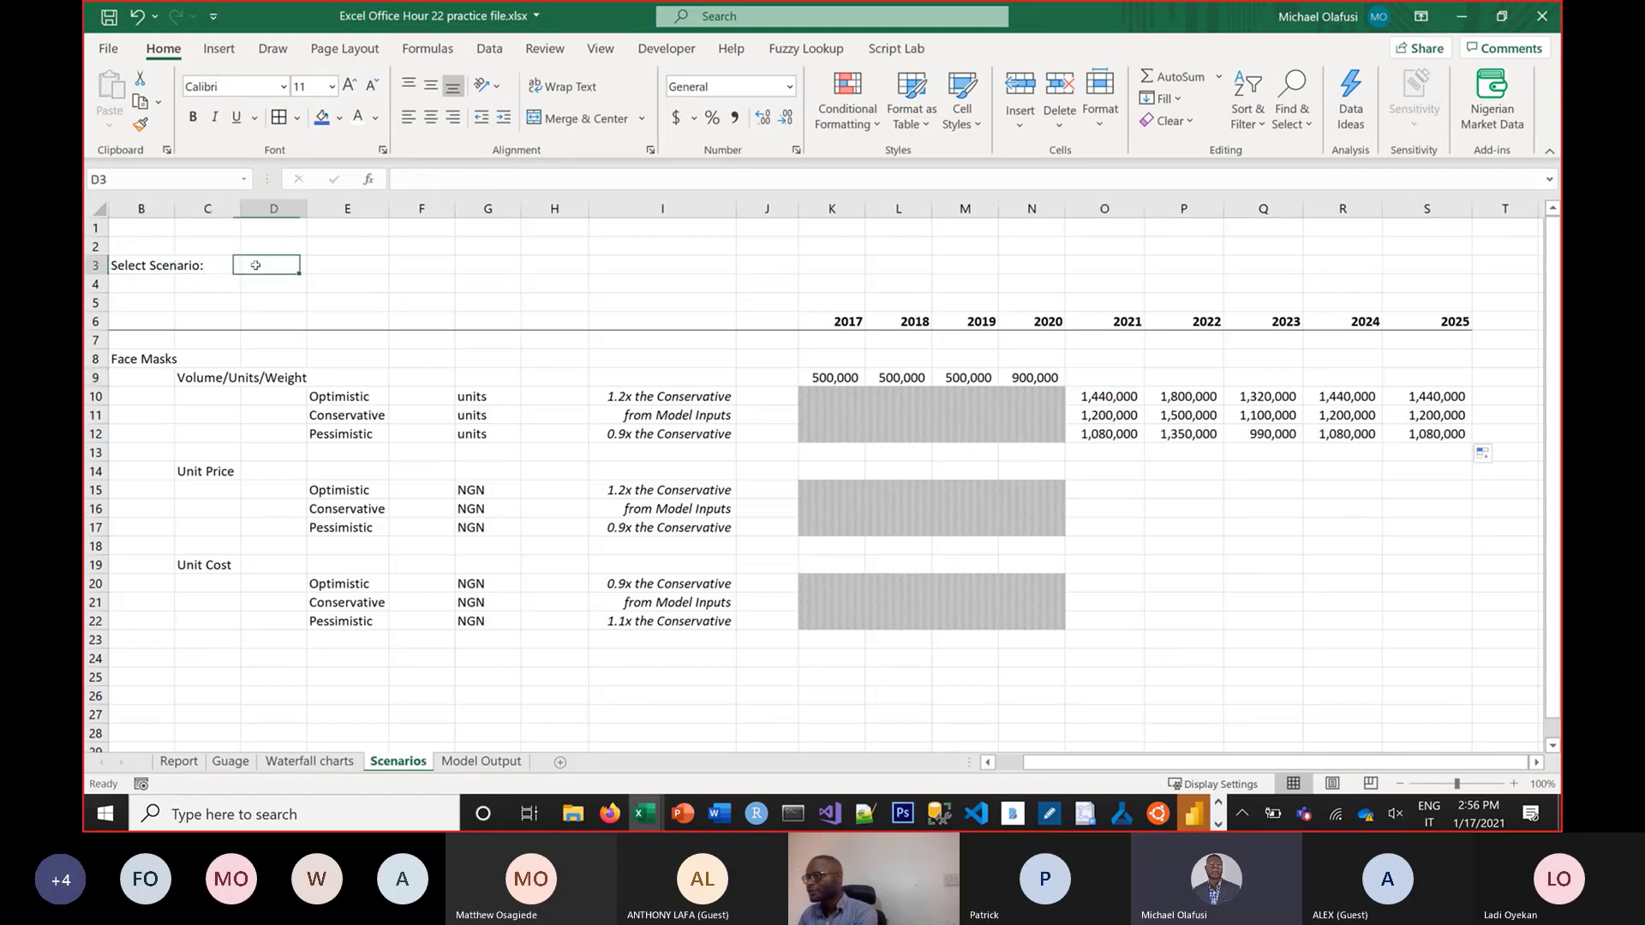
Number the Optimistic, Conservative and Pessimistic volume rows 1, 2 and 3 in cells D10 to D12
left_click(294, 396)
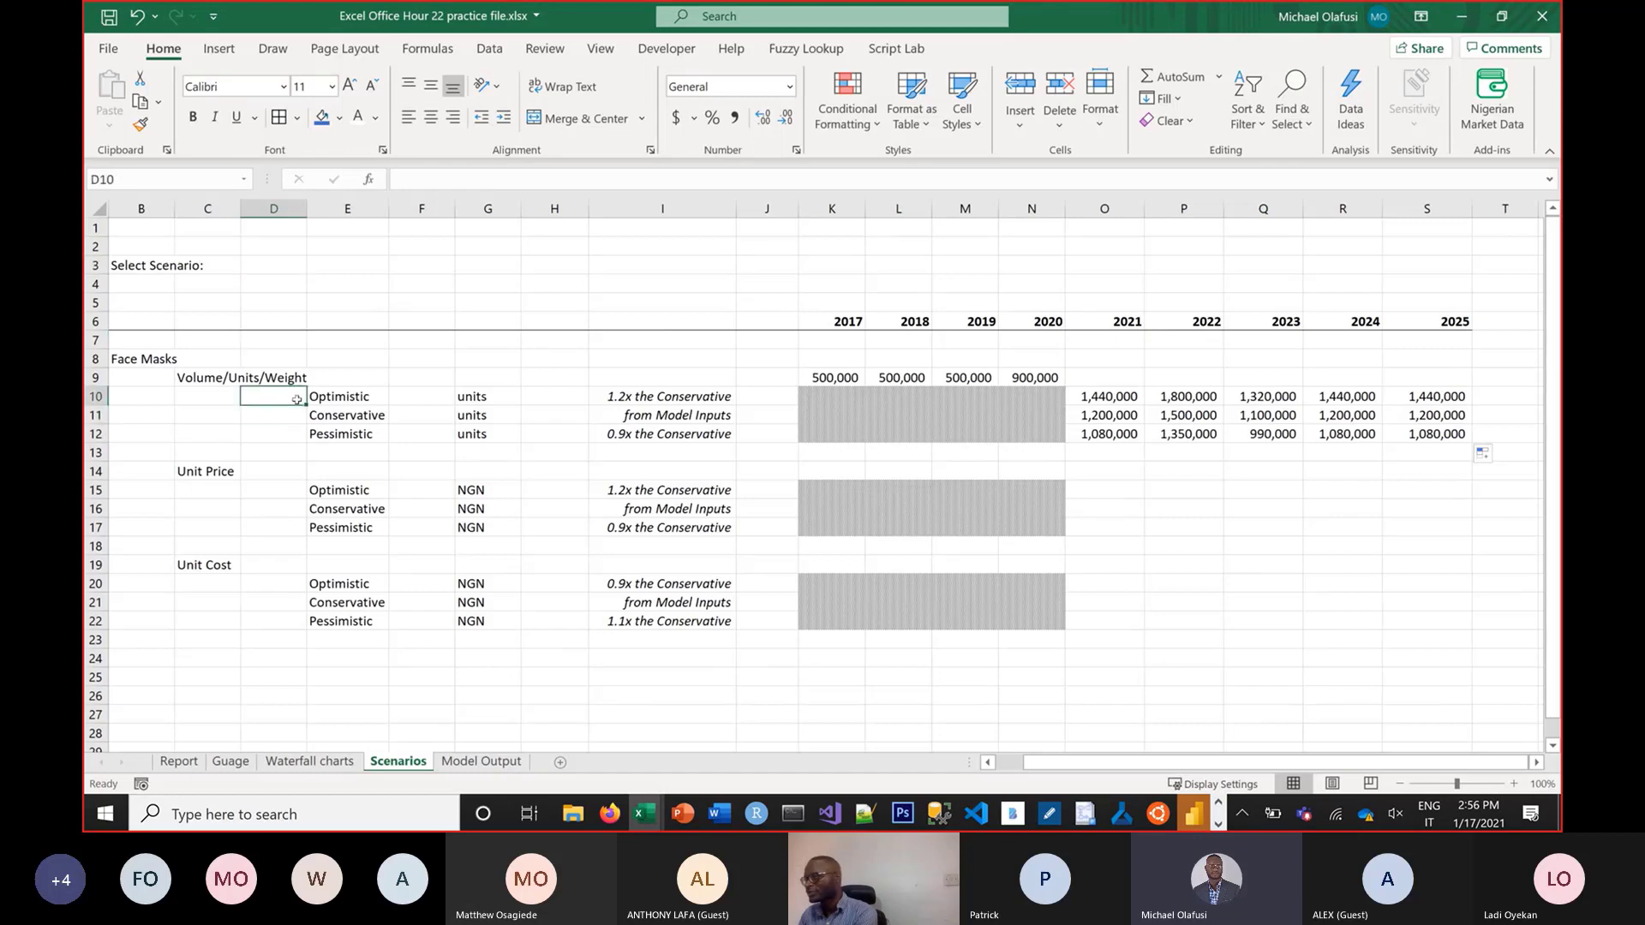
type("1ù")
key("BackSpace")
key("BackSpace")
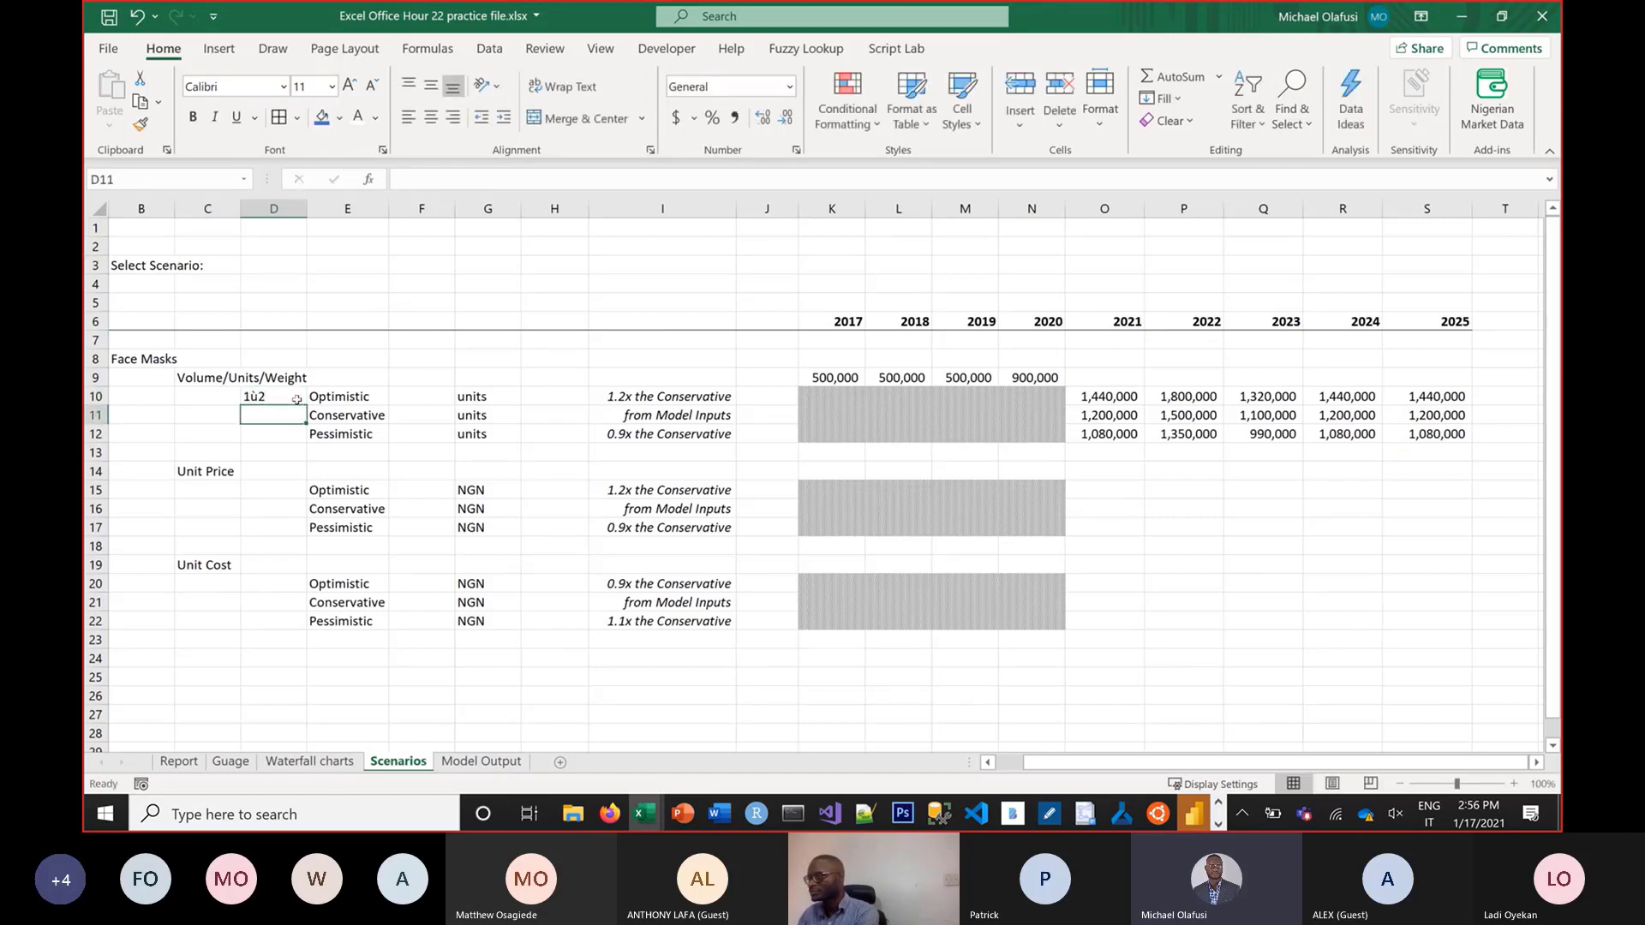
key("Return")
type("2")
key("Return")
type("3")
key("Return")
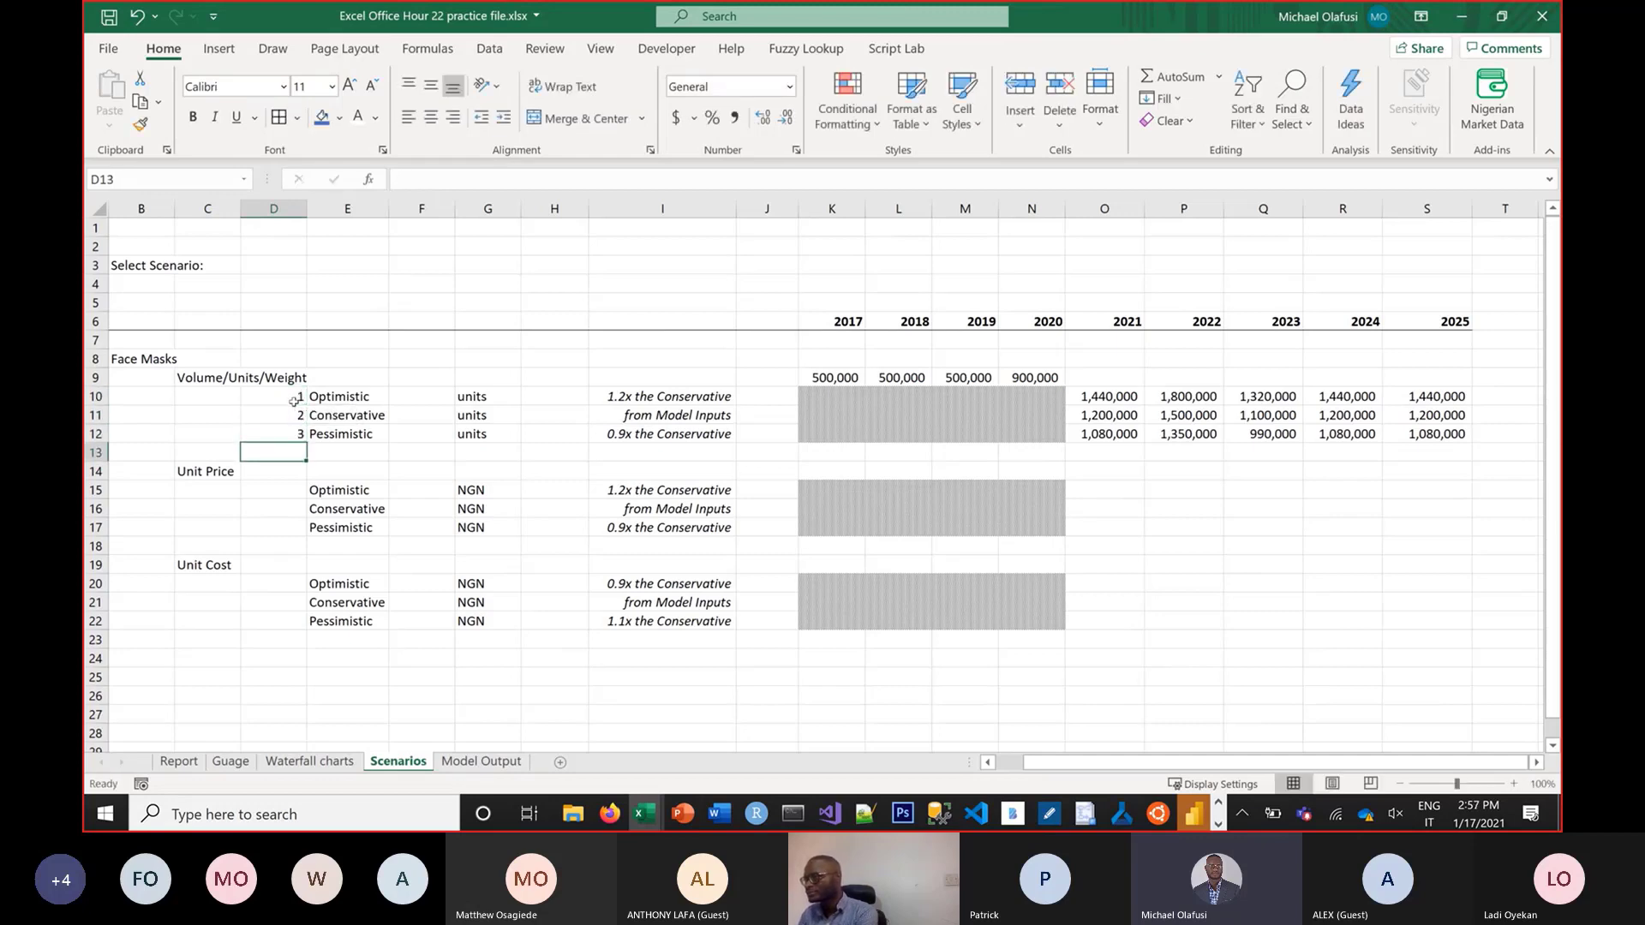
Copy the scenario numbers from D10:D12 beside the Unit Price scenarios at D15 and the Unit Cost scenarios at D20
left_click_drag(296, 397, 283, 435)
key("ctrl+c")
left_click(283, 488)
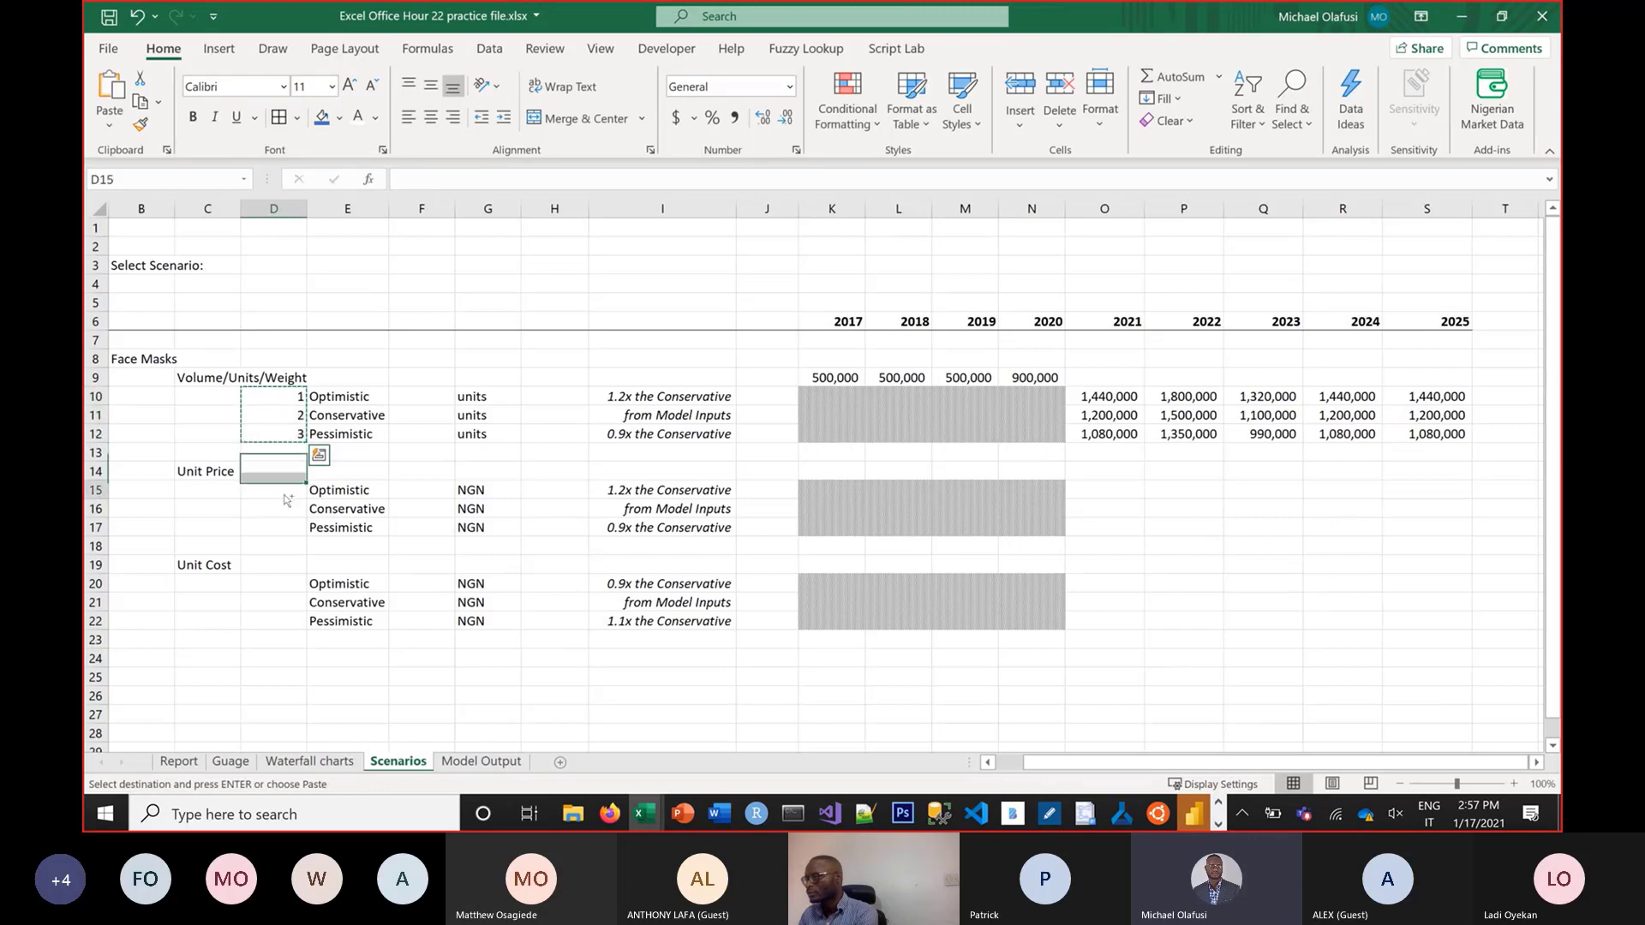
key("ctrl+v")
left_click(294, 589)
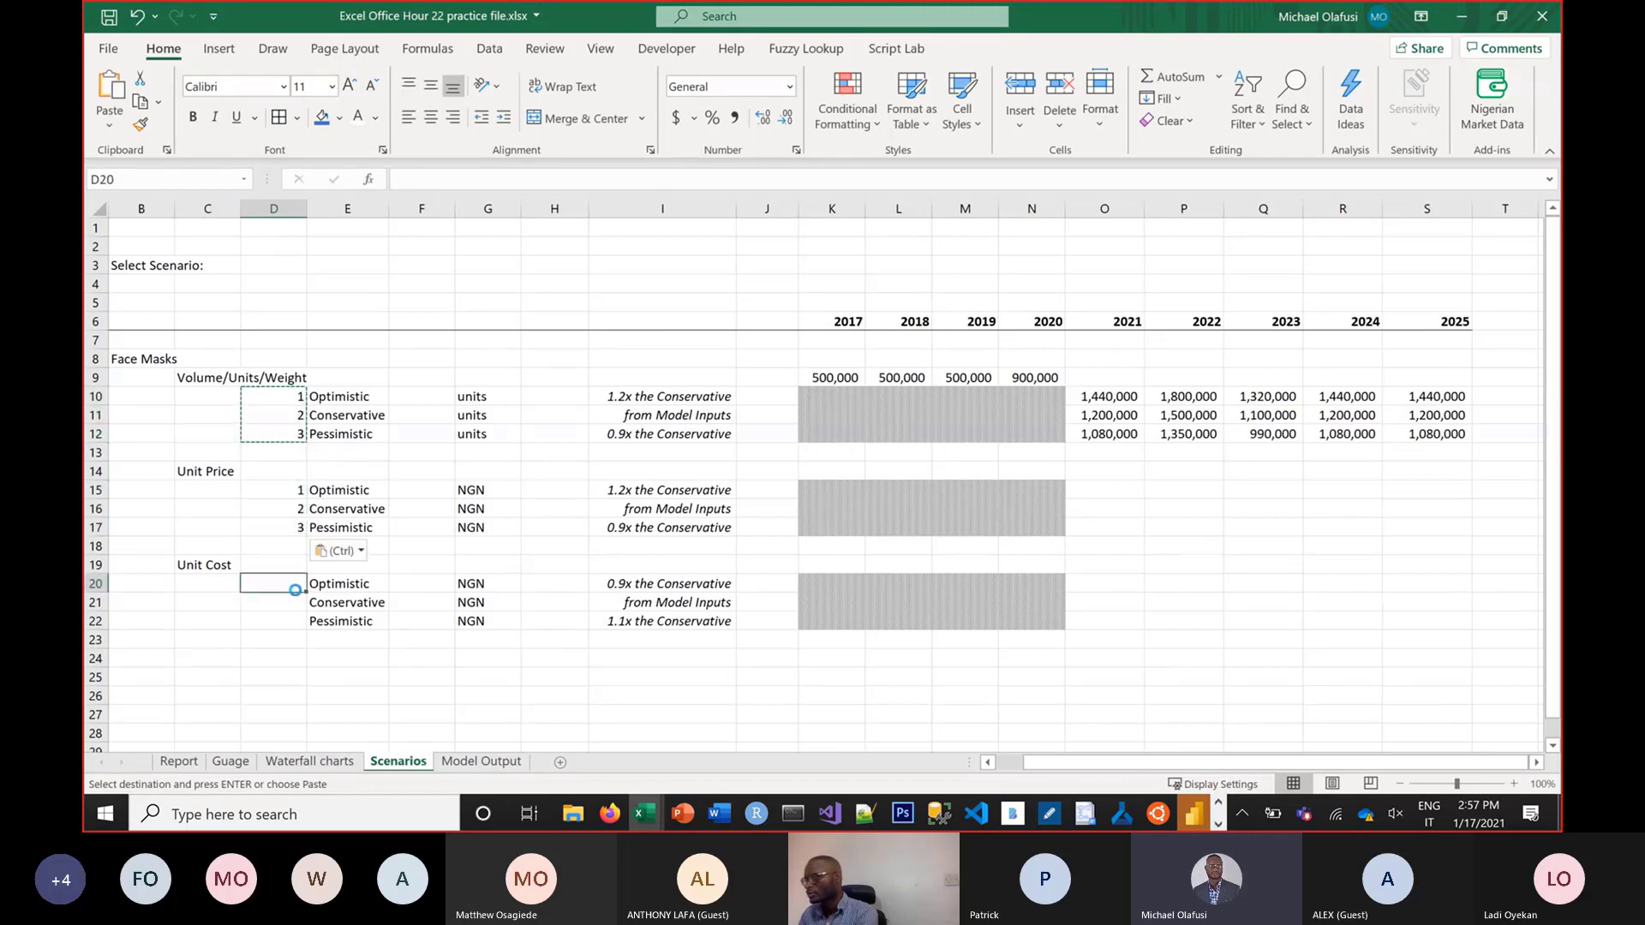
key("ctrl+v")
left_click(325, 546)
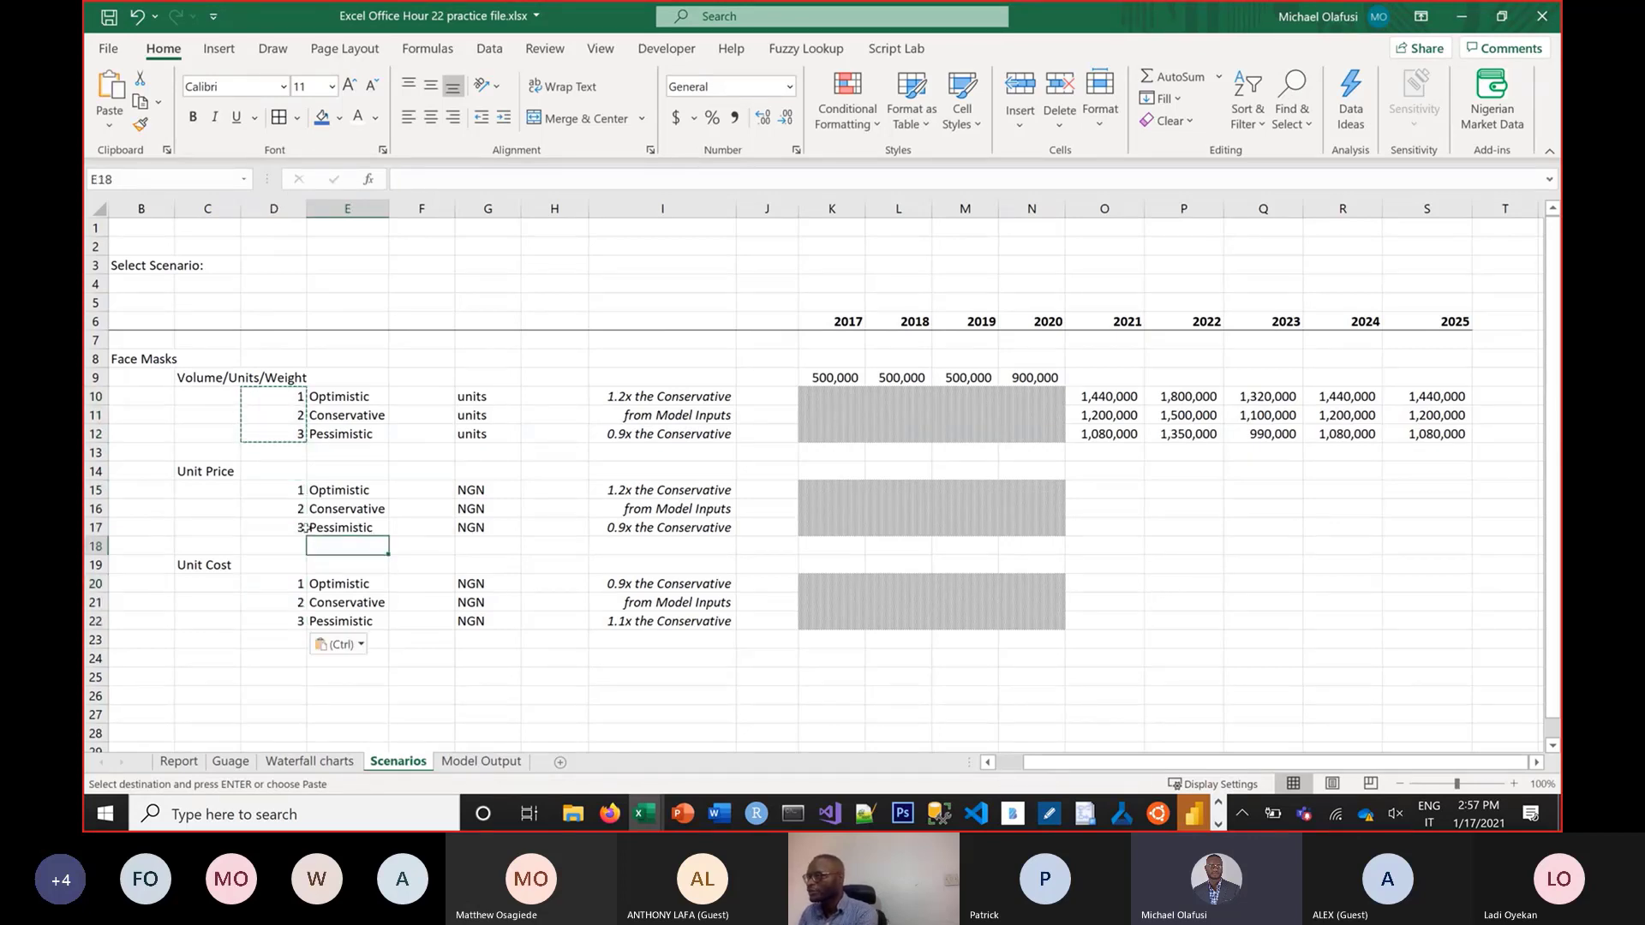
Format the scenario selector cell D3 with a blue fill and bold, white, centred text, and enter 1
left_click(274, 302)
left_click(273, 265)
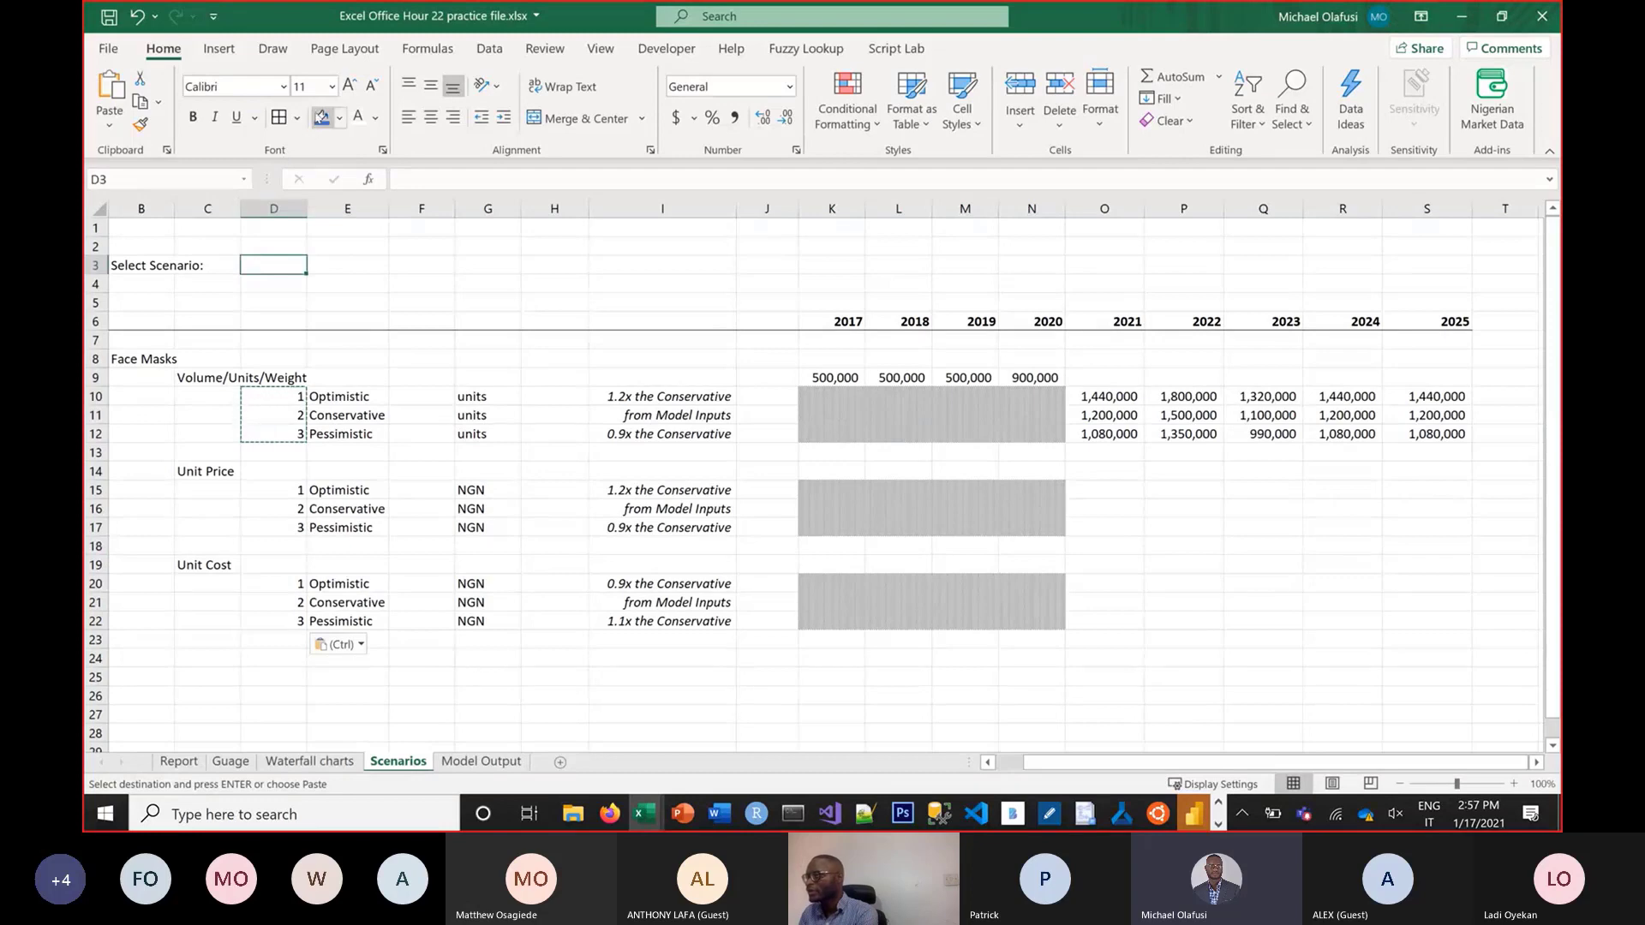
left_click(323, 117)
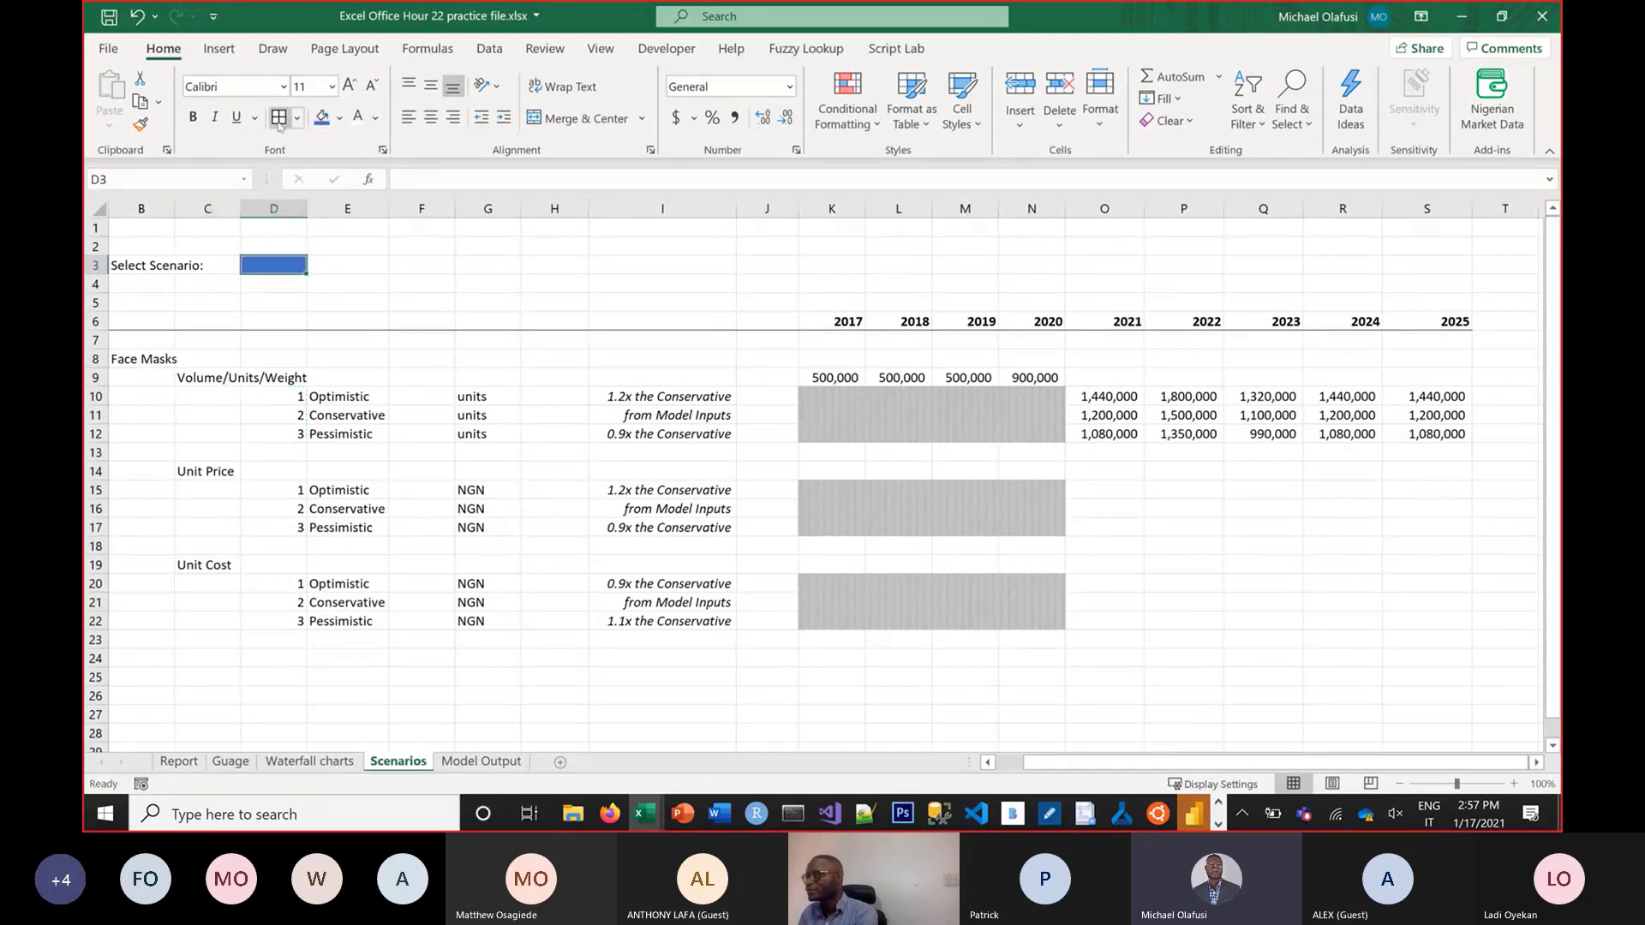
left_click(193, 117)
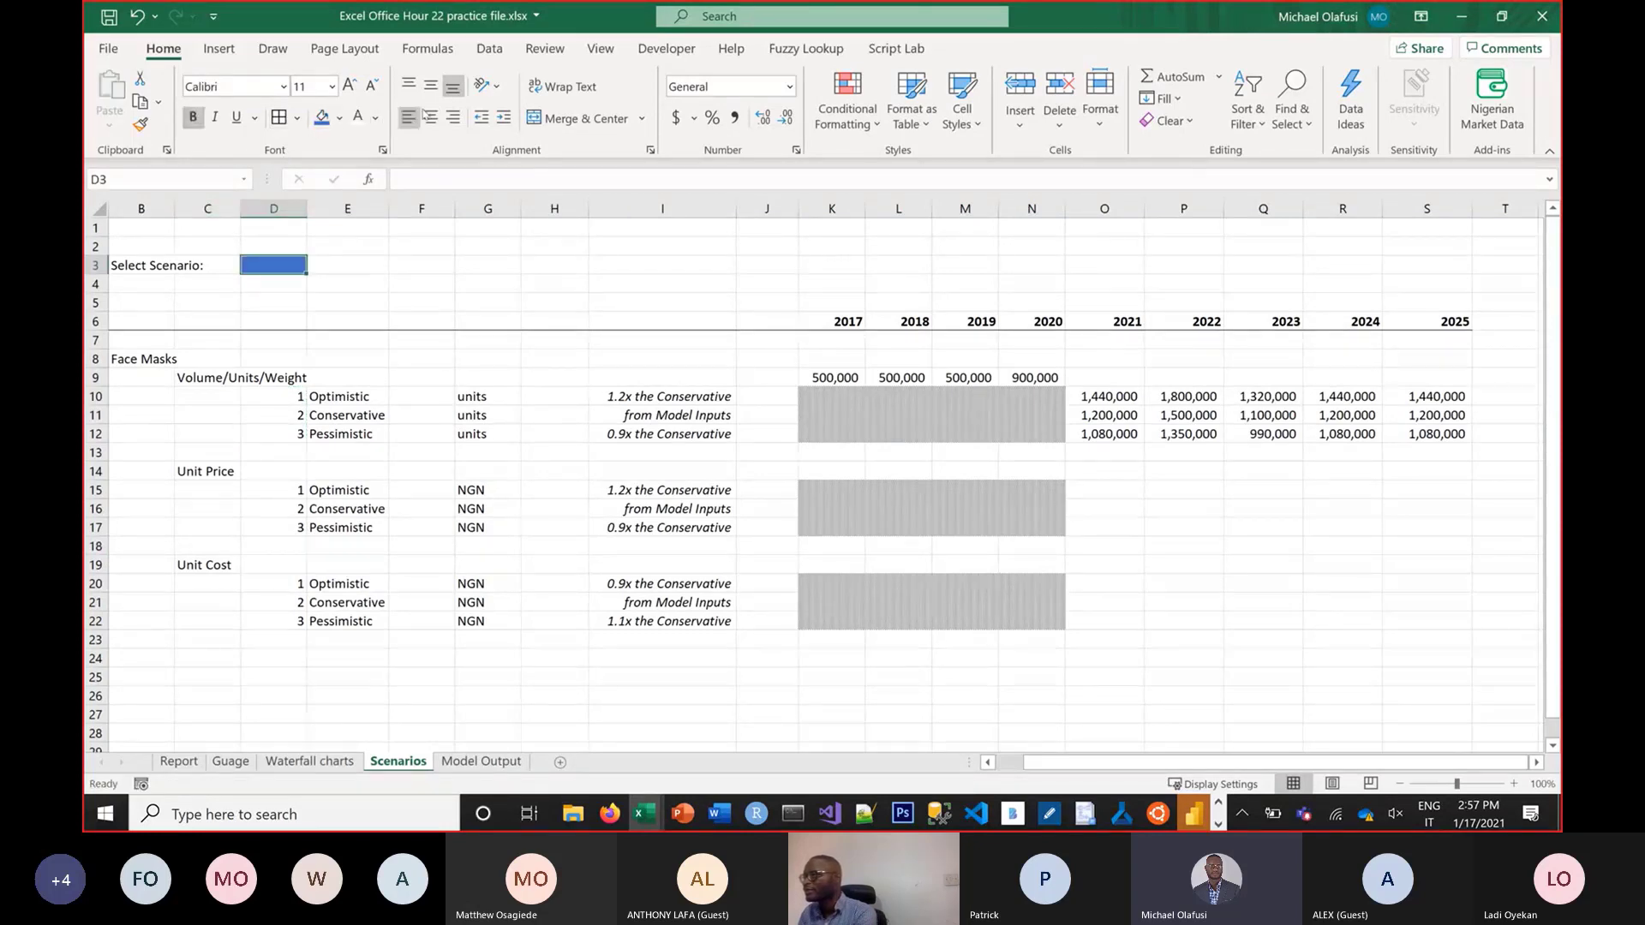
left_click(431, 118)
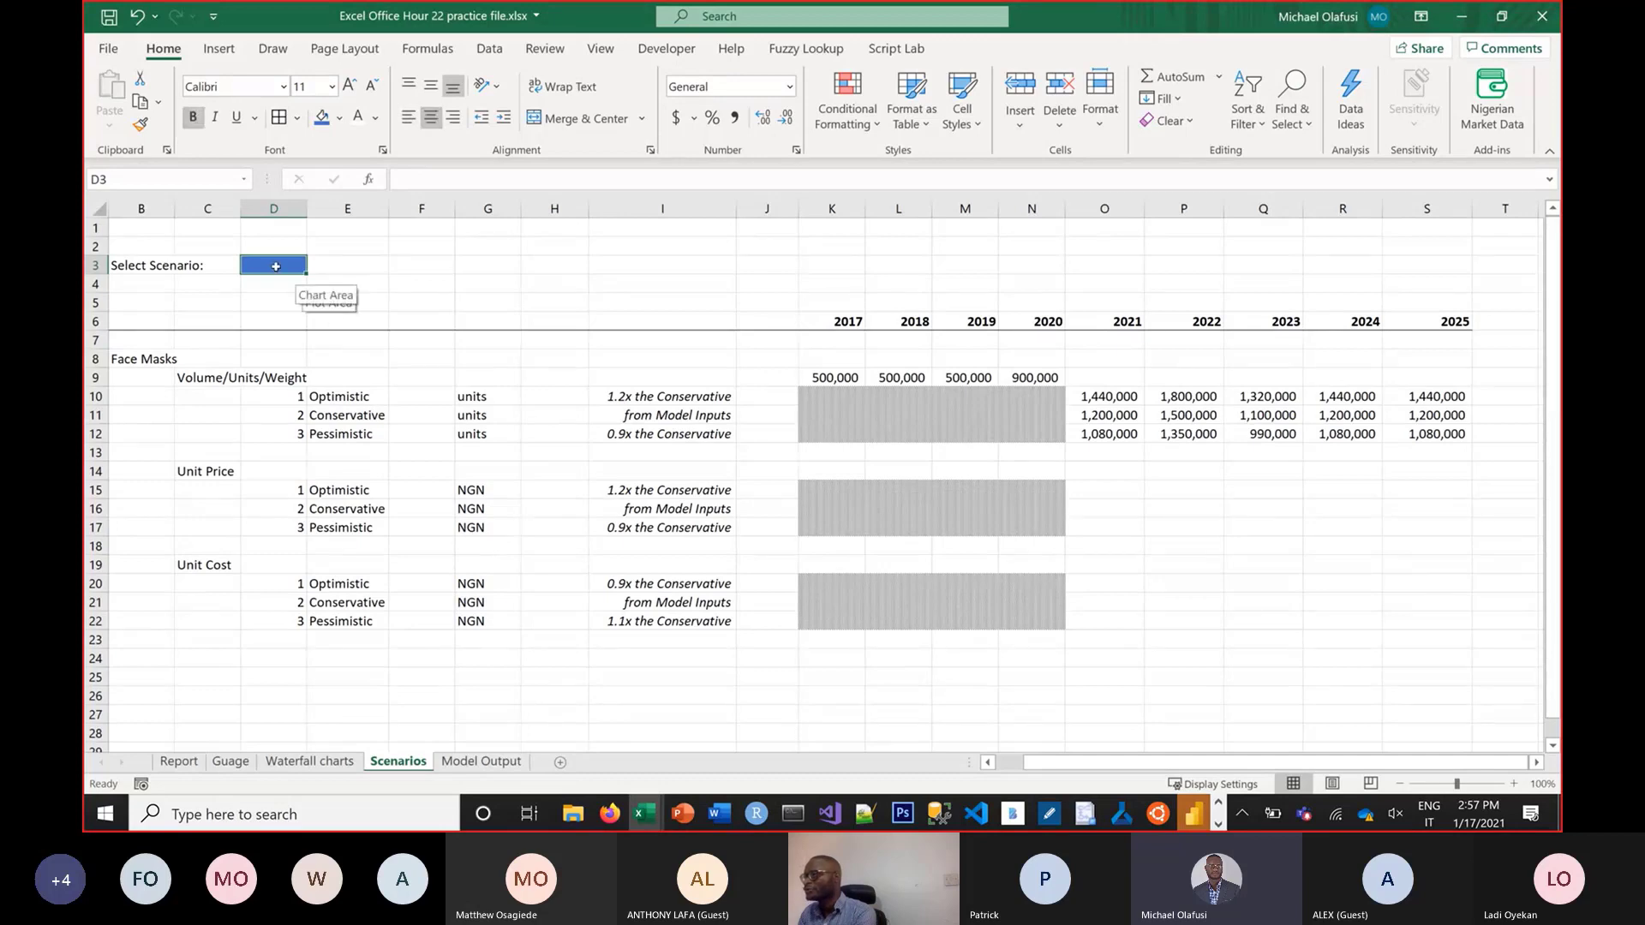
type("1")
key("Return")
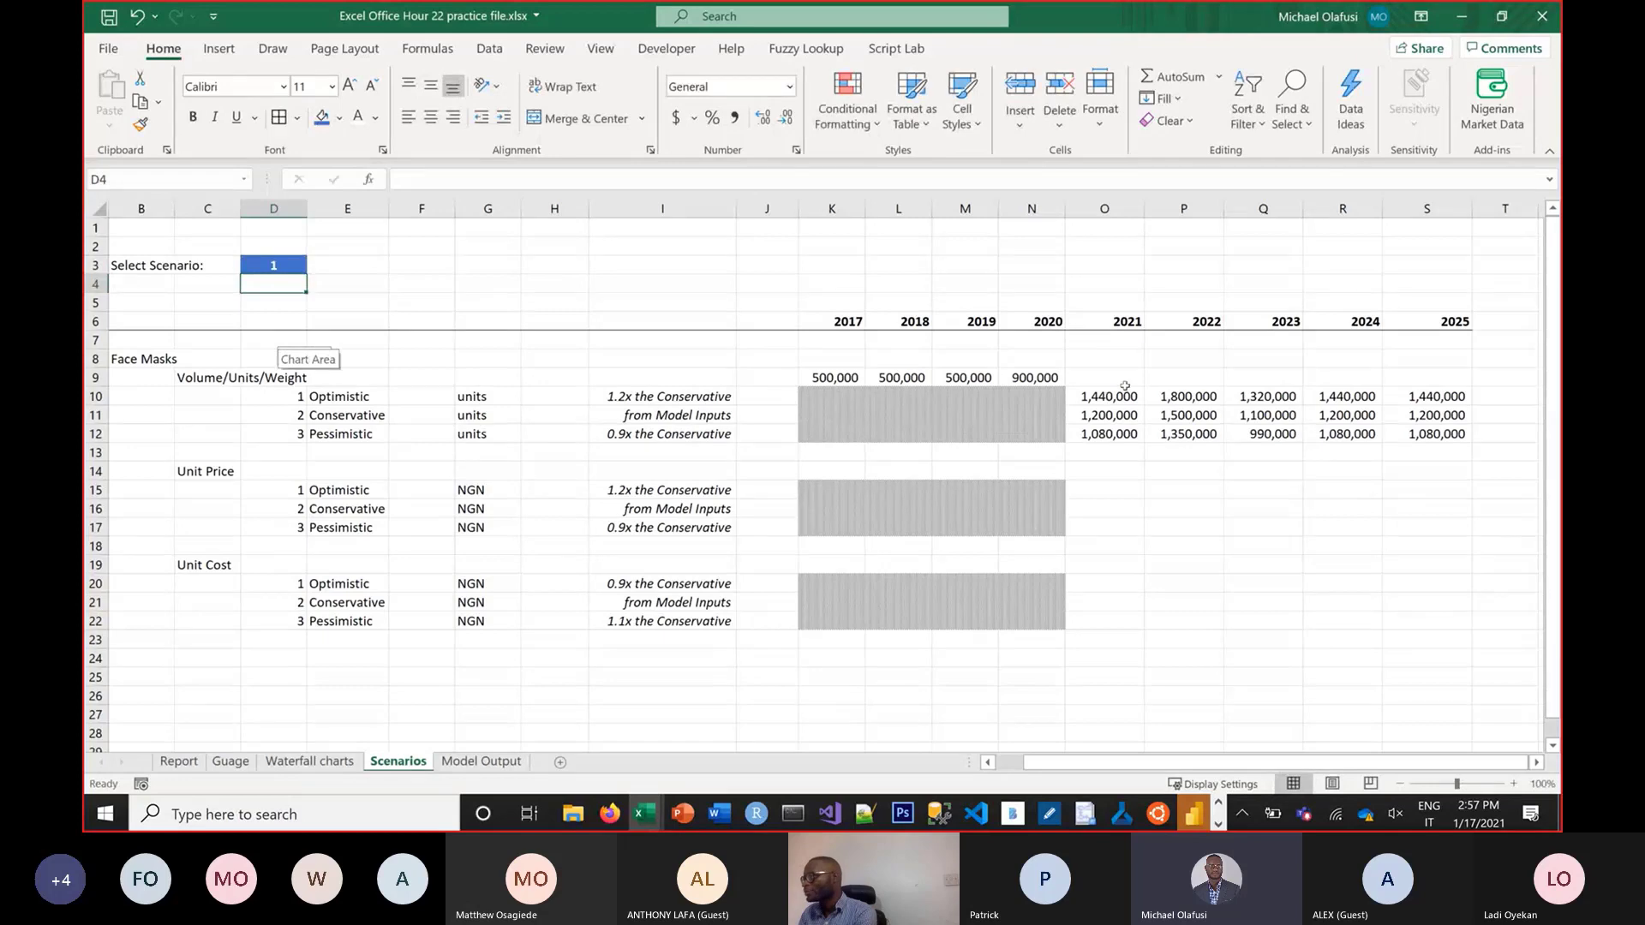
Look up the selected scenario's 2021 volume in O9 with the formula =INDEX(O10:O12,$D$3)
left_click_drag(1105, 378, 1425, 387)
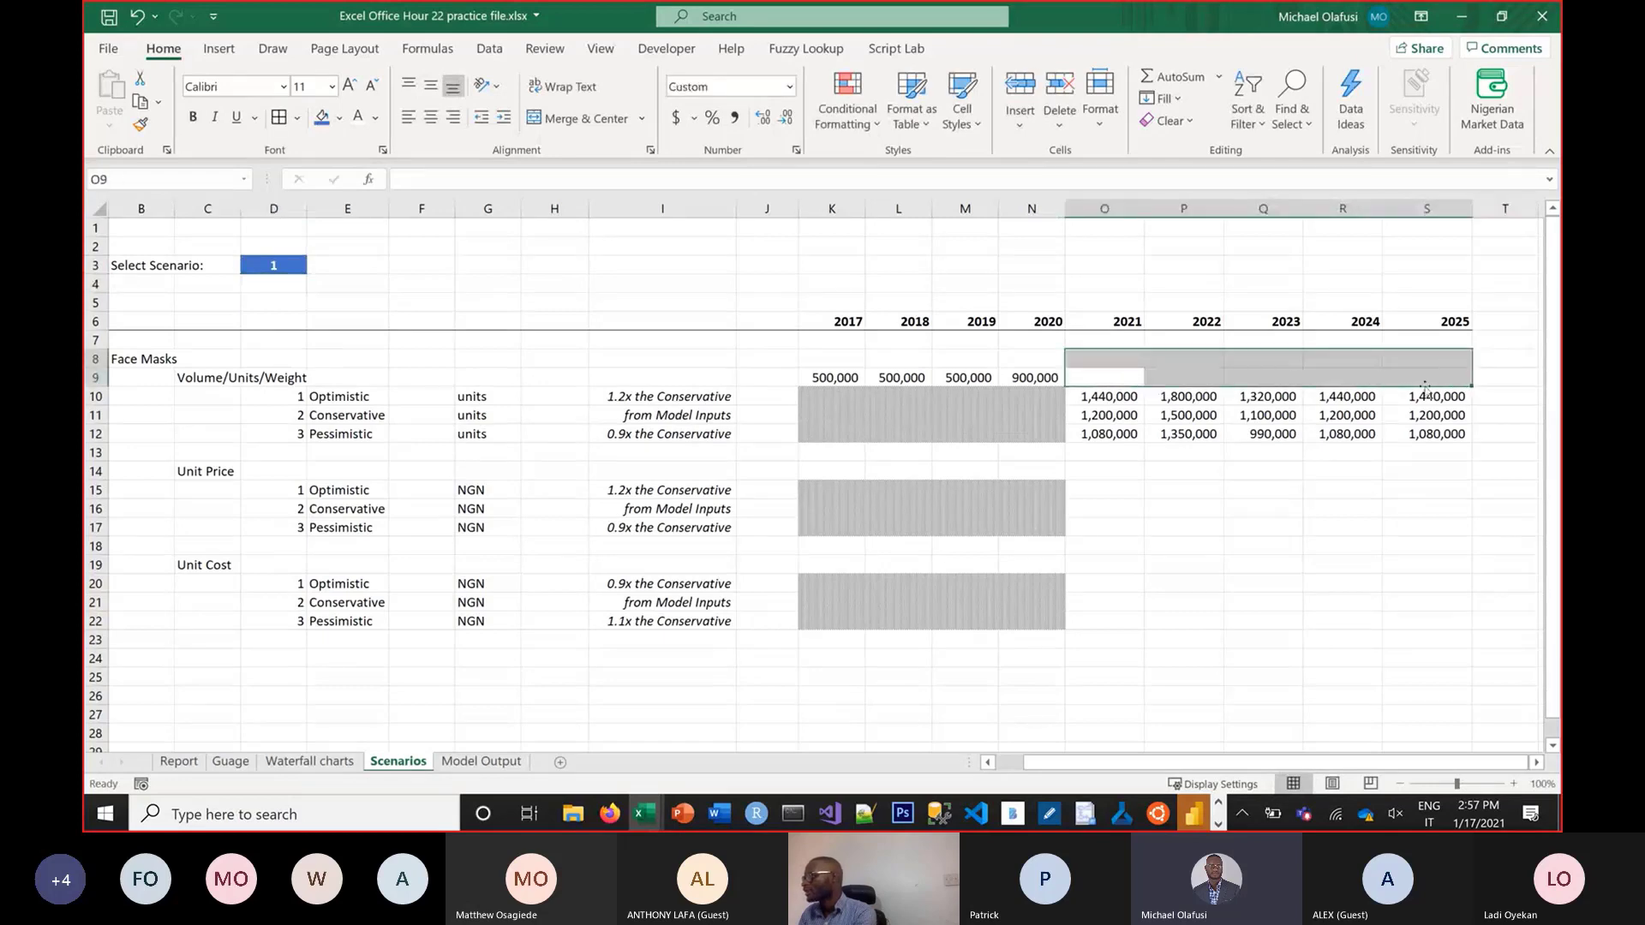
left_click(1140, 375)
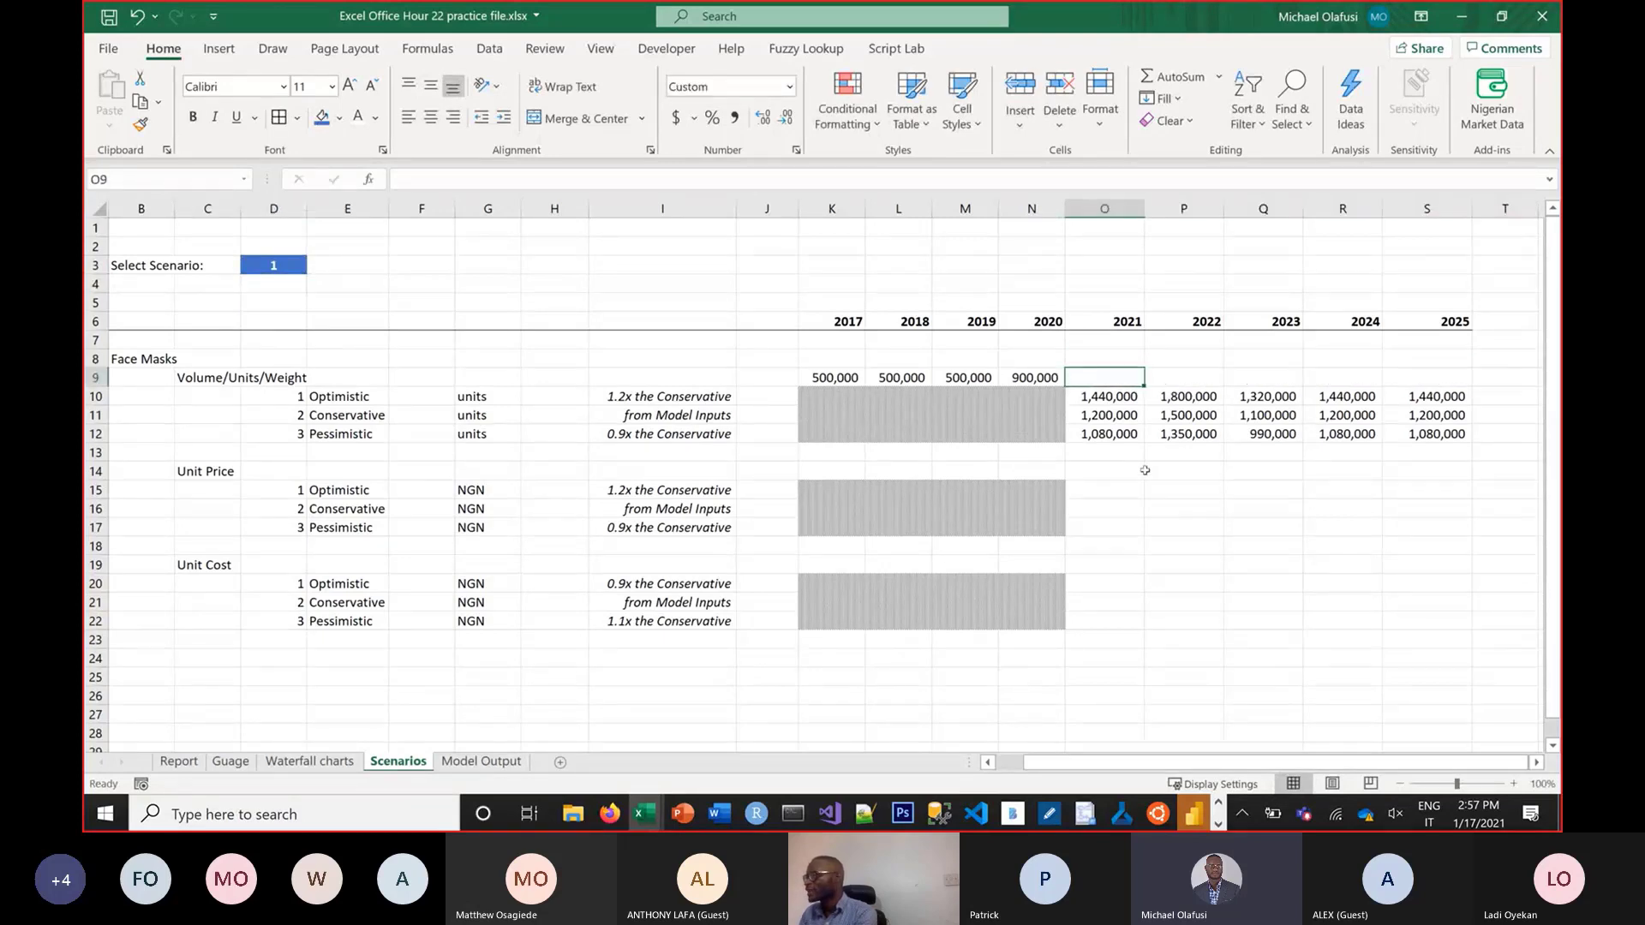
type("=")
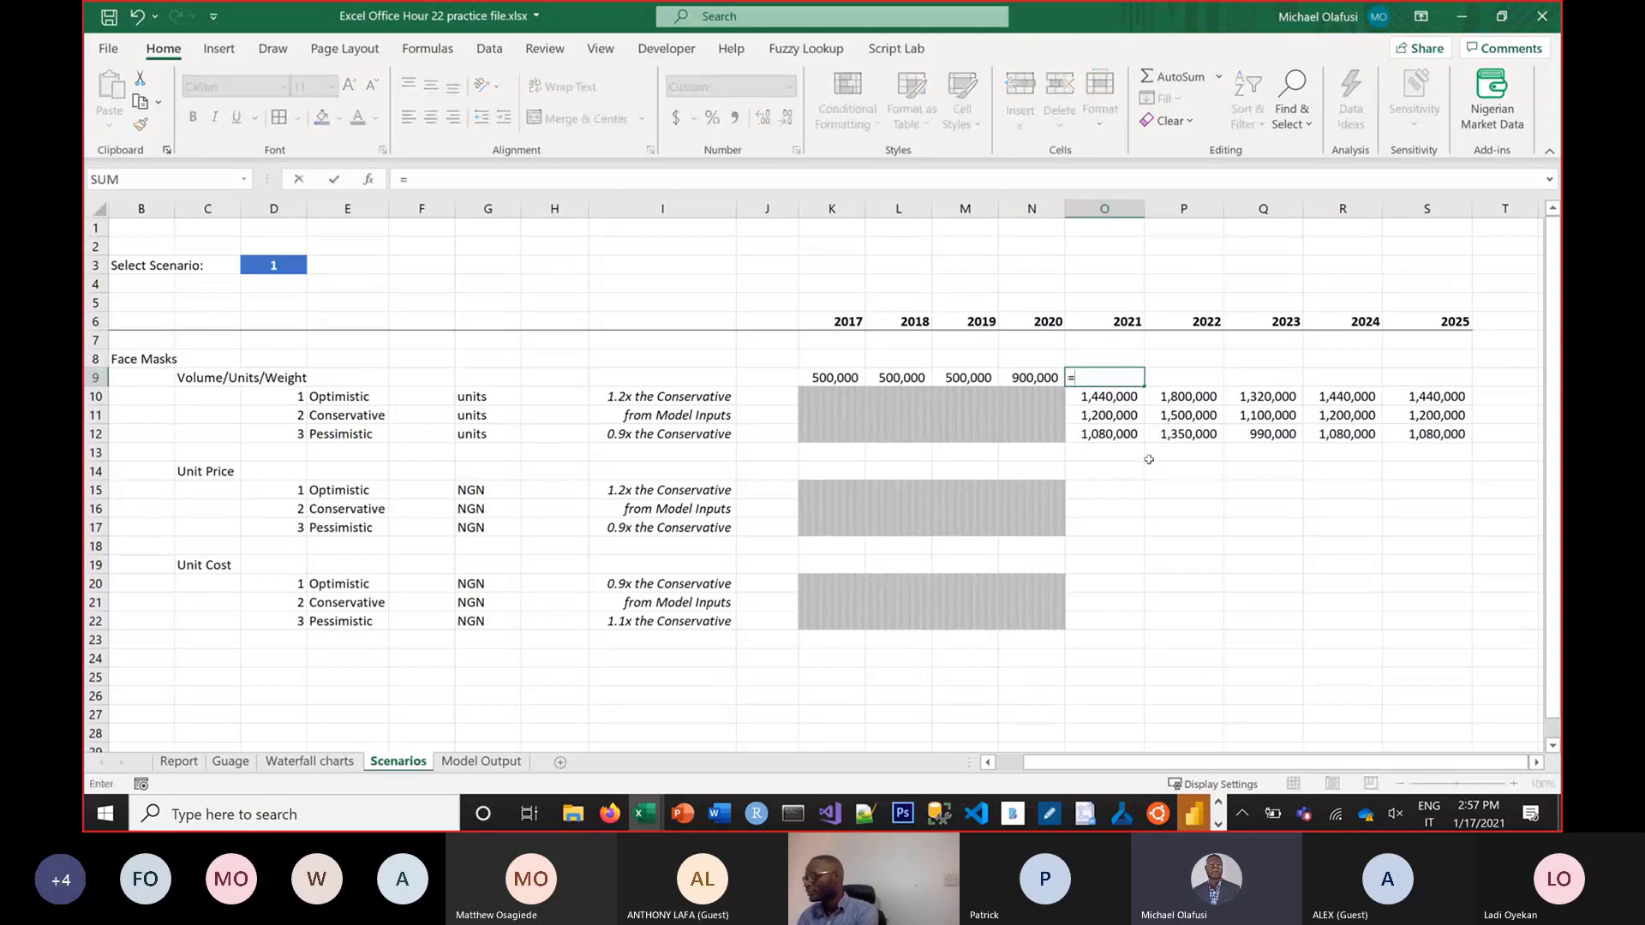
type("INDEX(")
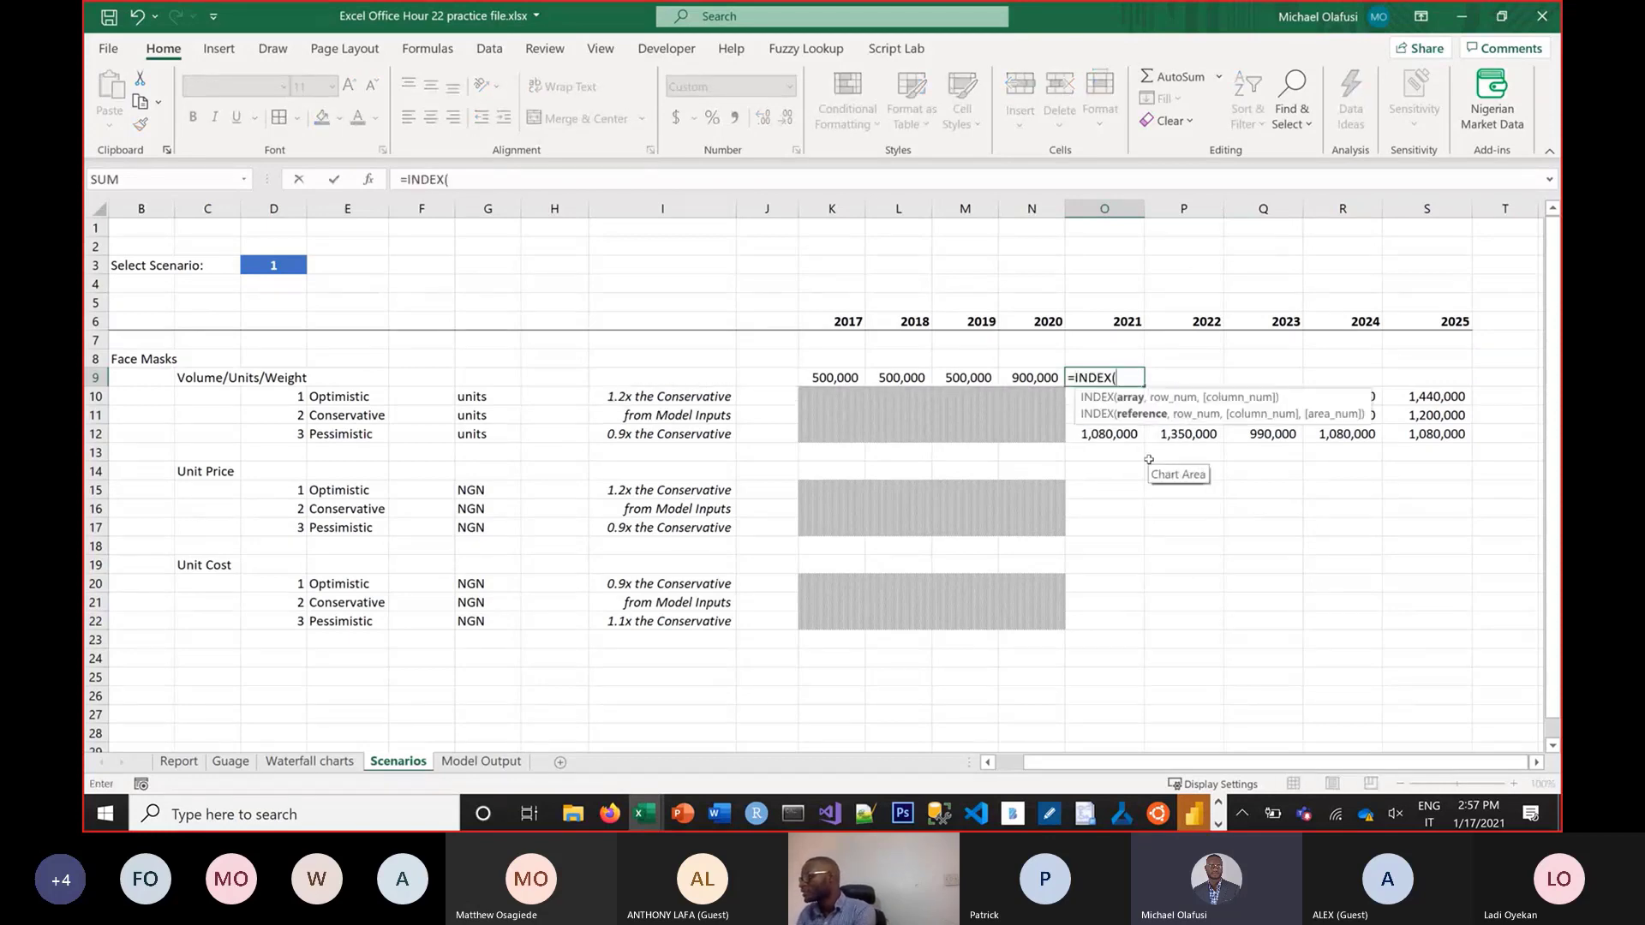
left_click_drag(1232, 404, 1256, 276)
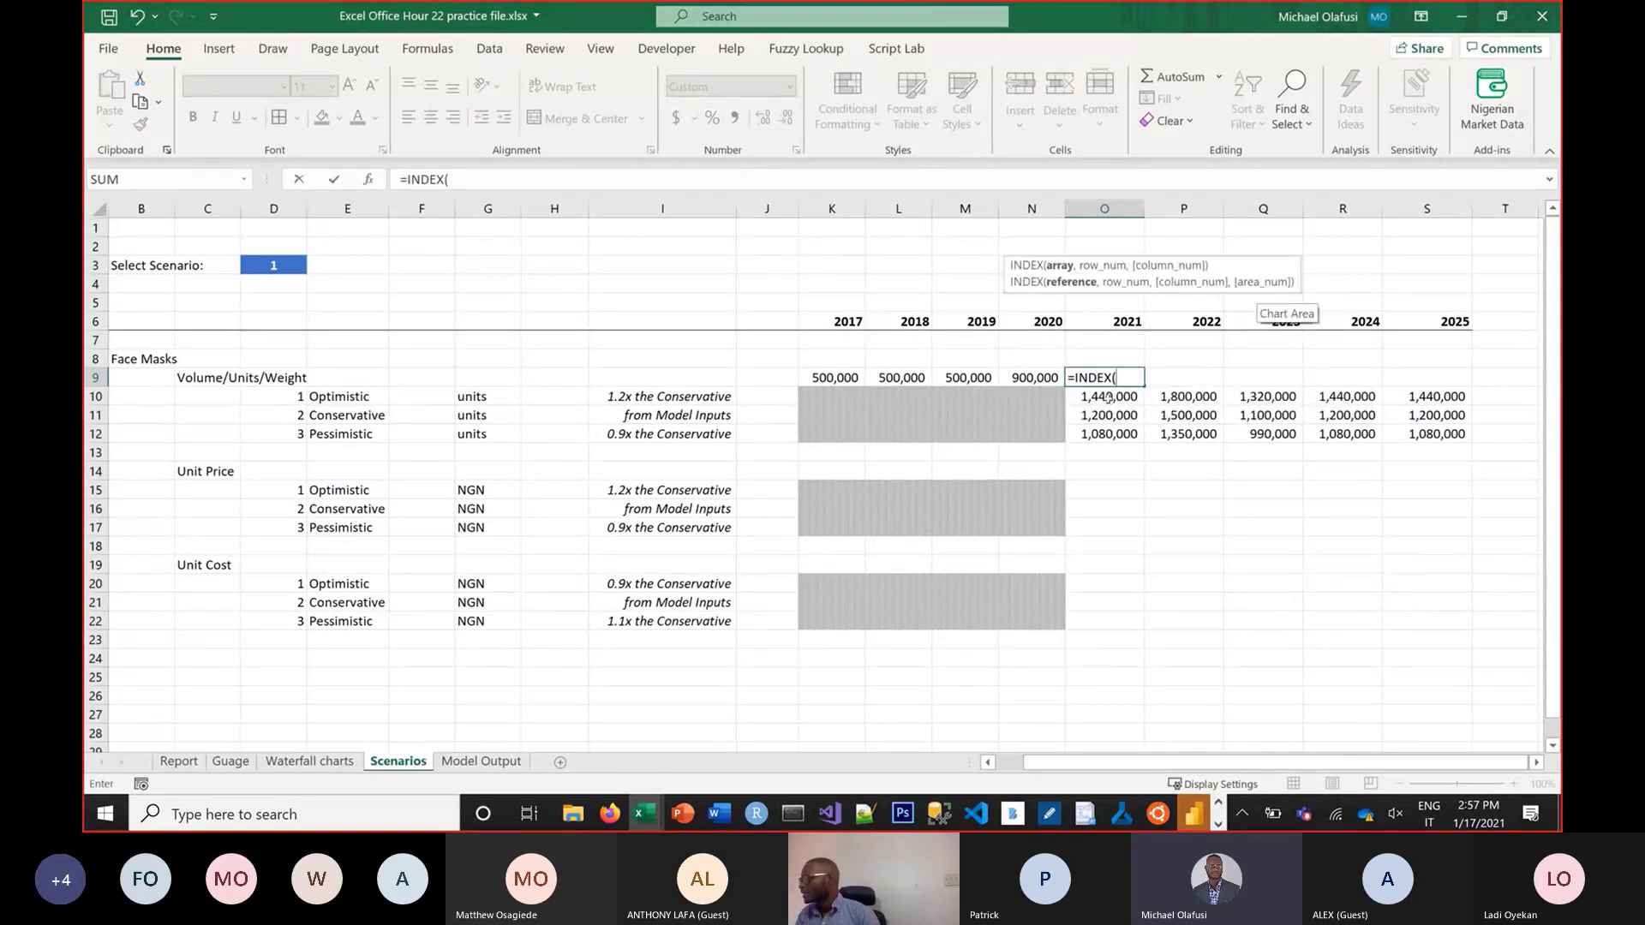
left_click_drag(1109, 397, 1114, 434)
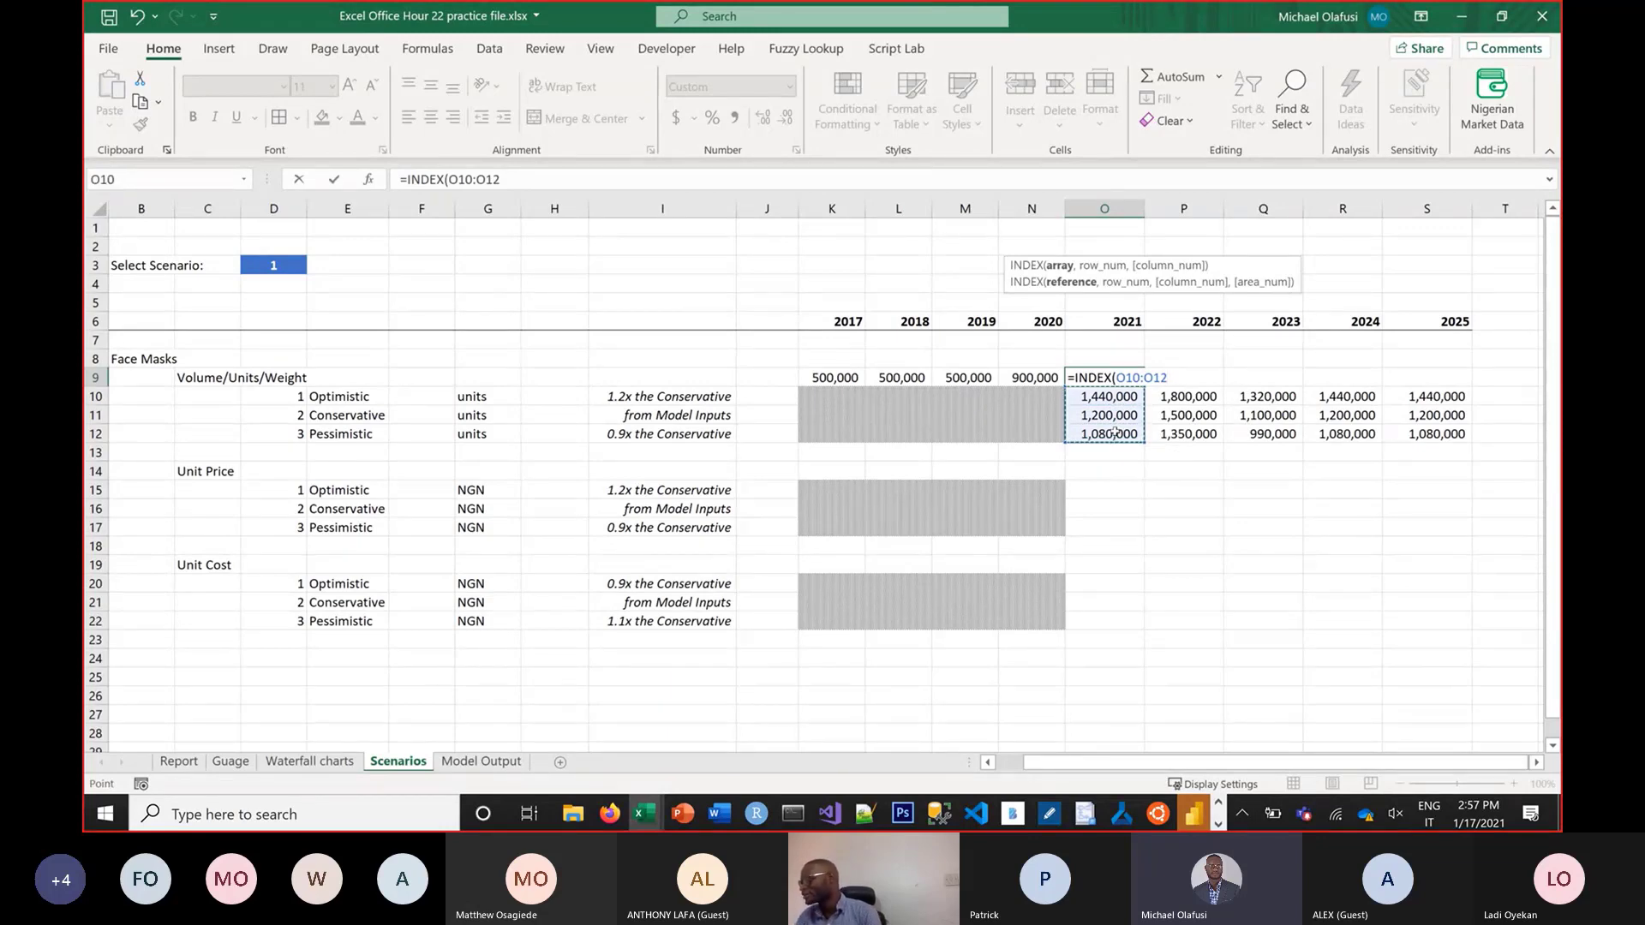
type(",")
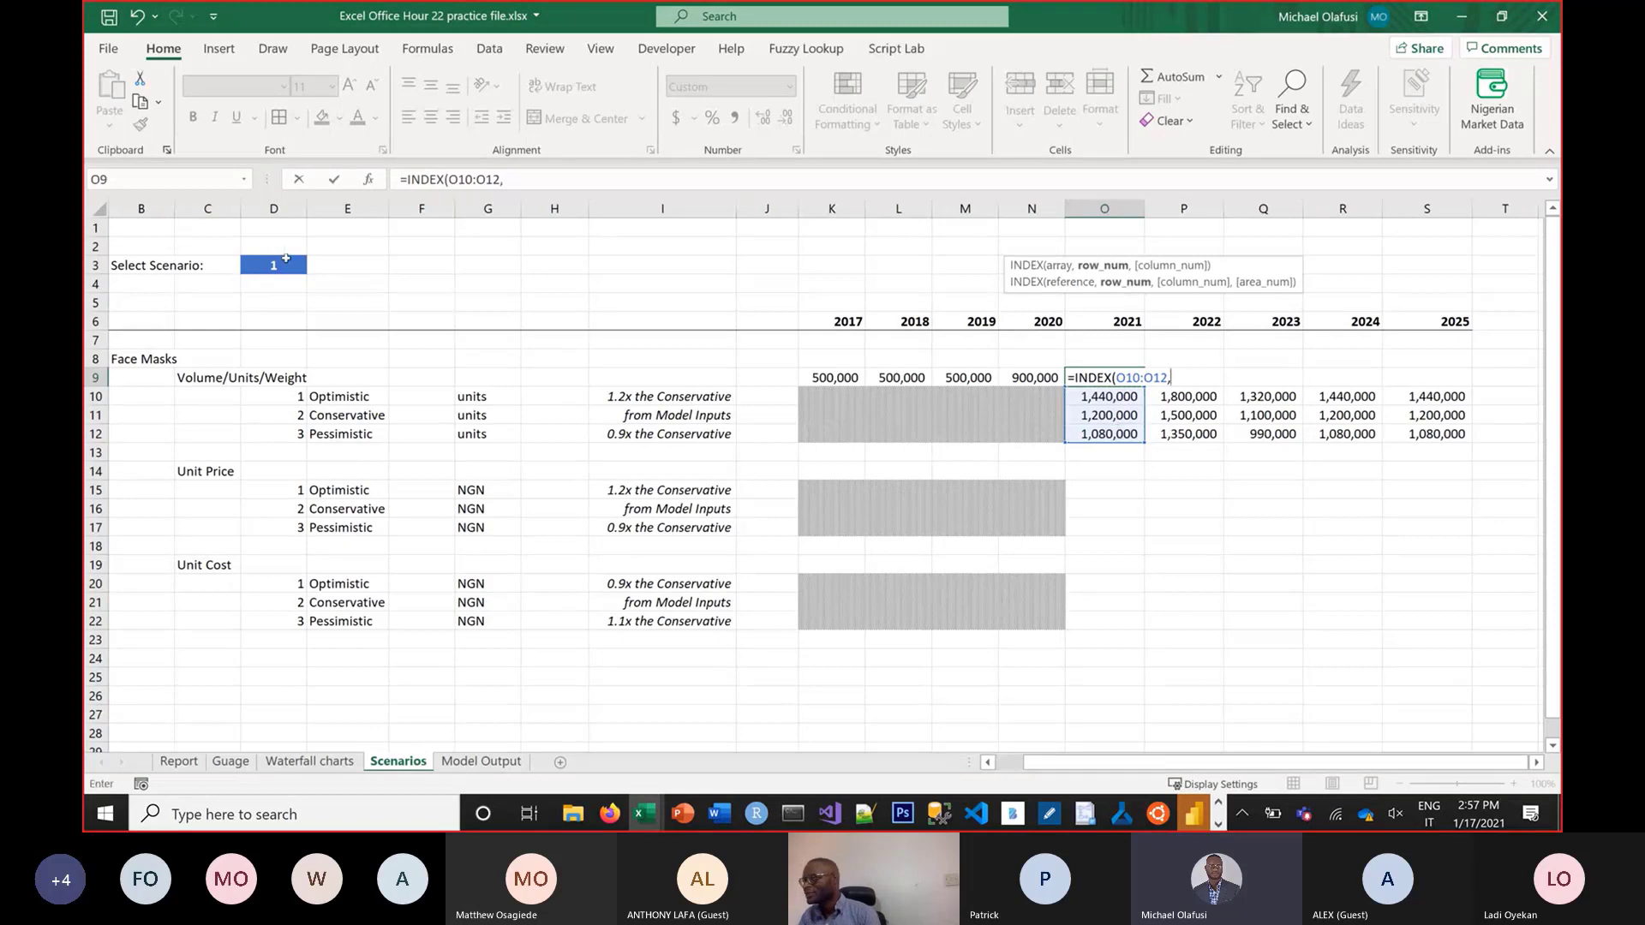
left_click(286, 262)
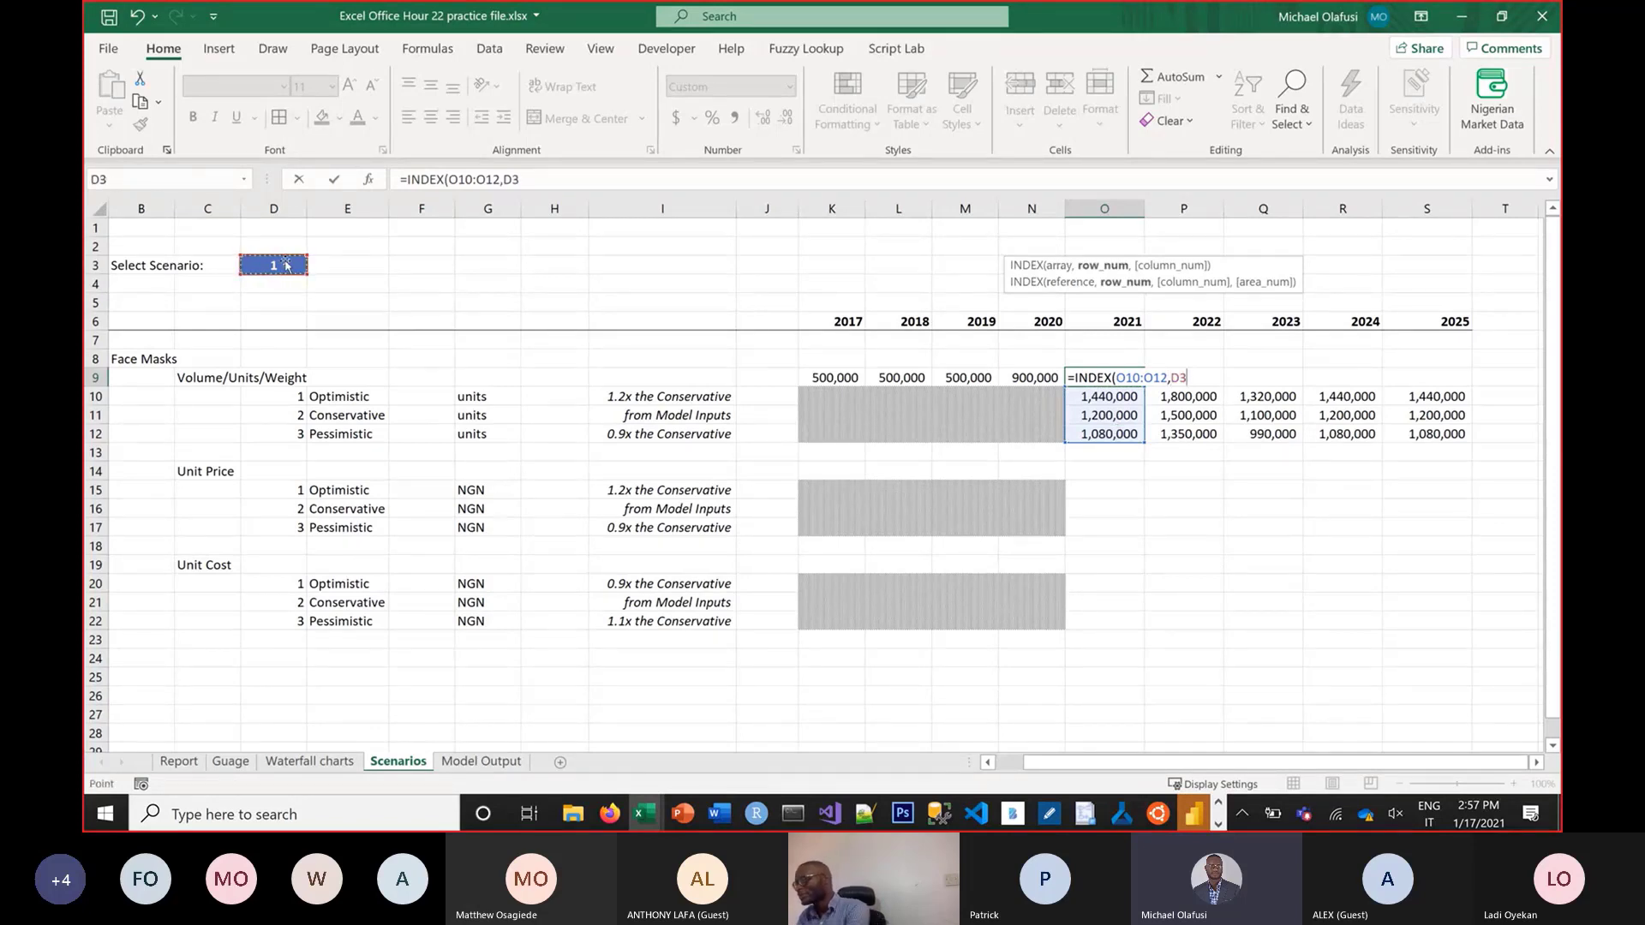
key("F4")
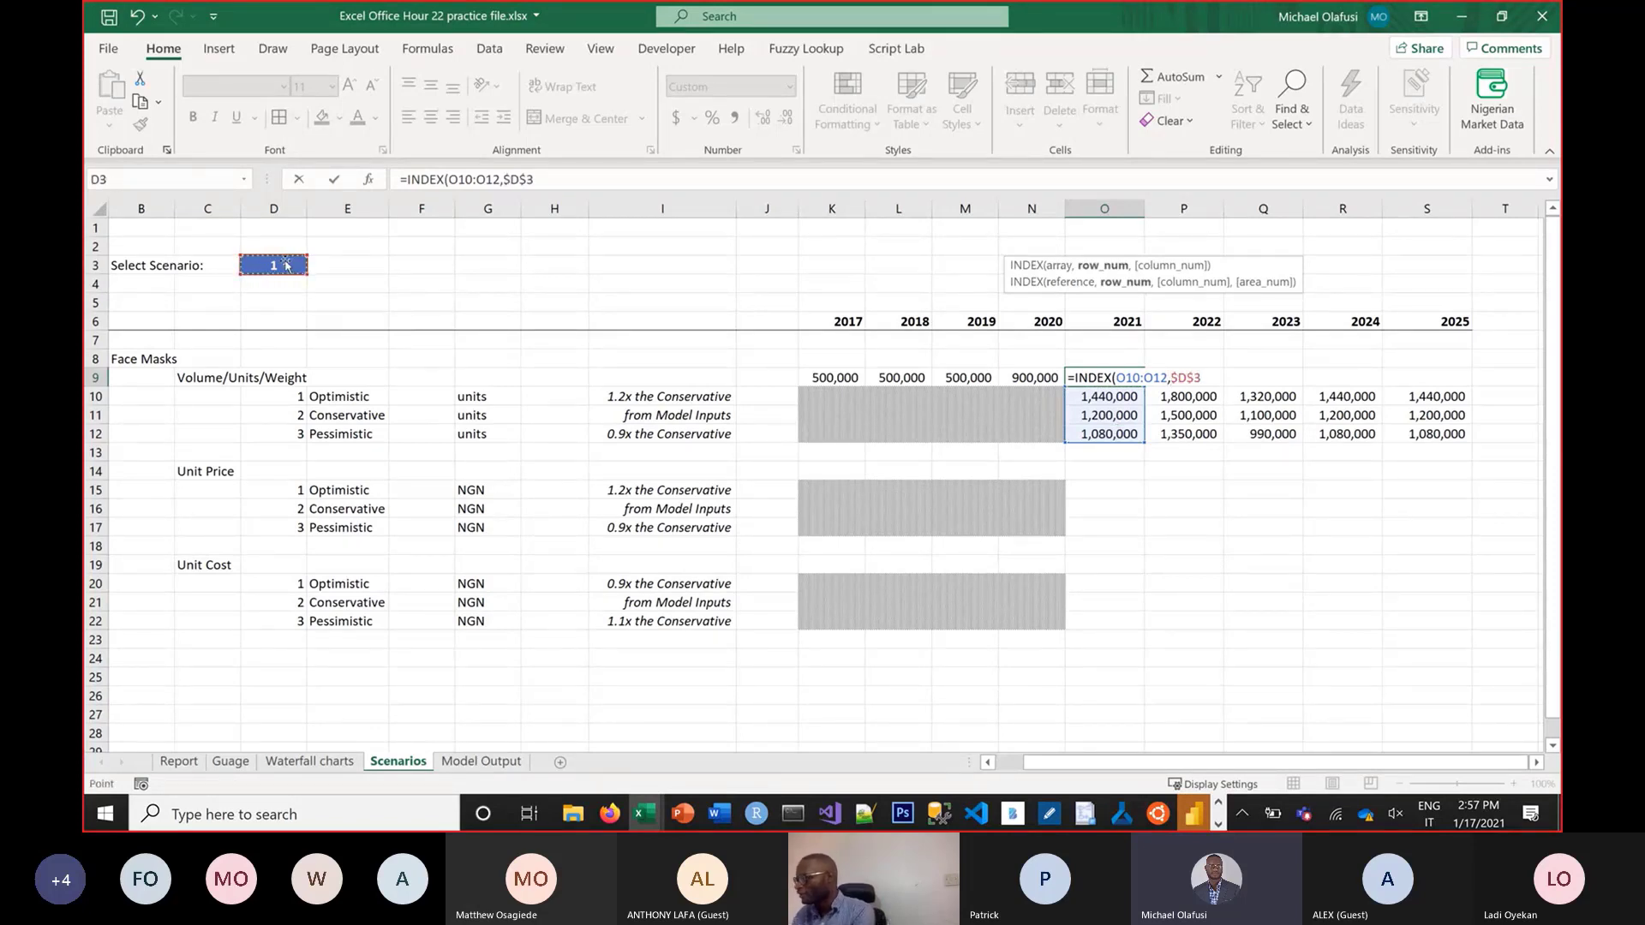
type(")")
key("Return")
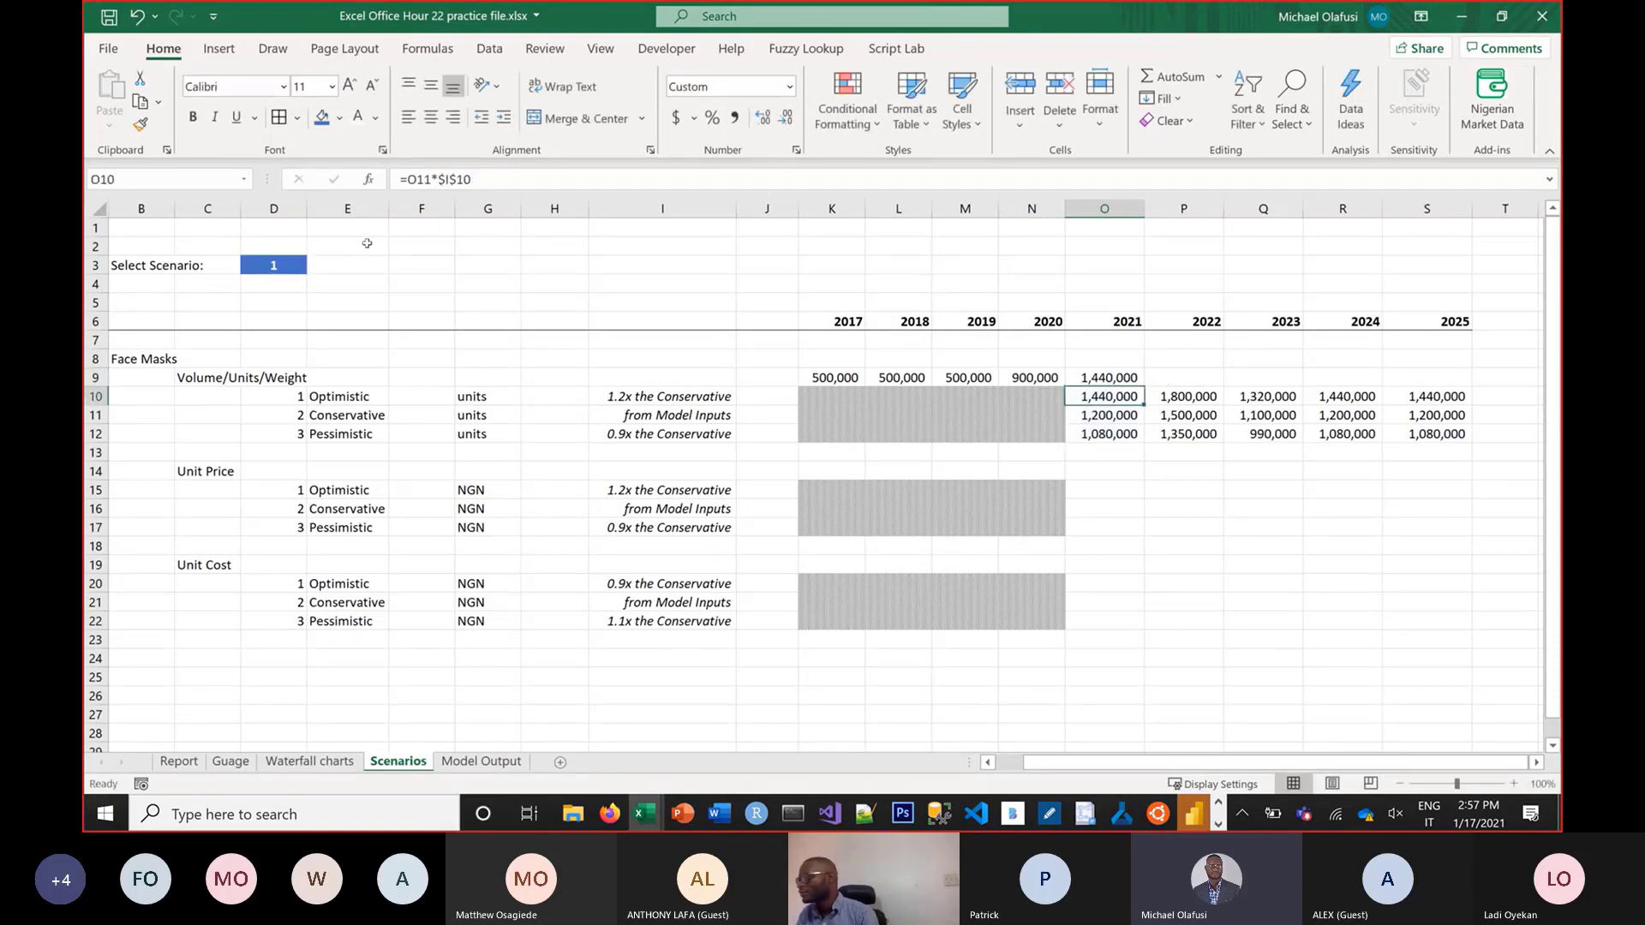
Set the selected scenario in D3 to 2
left_click(289, 268)
type("2")
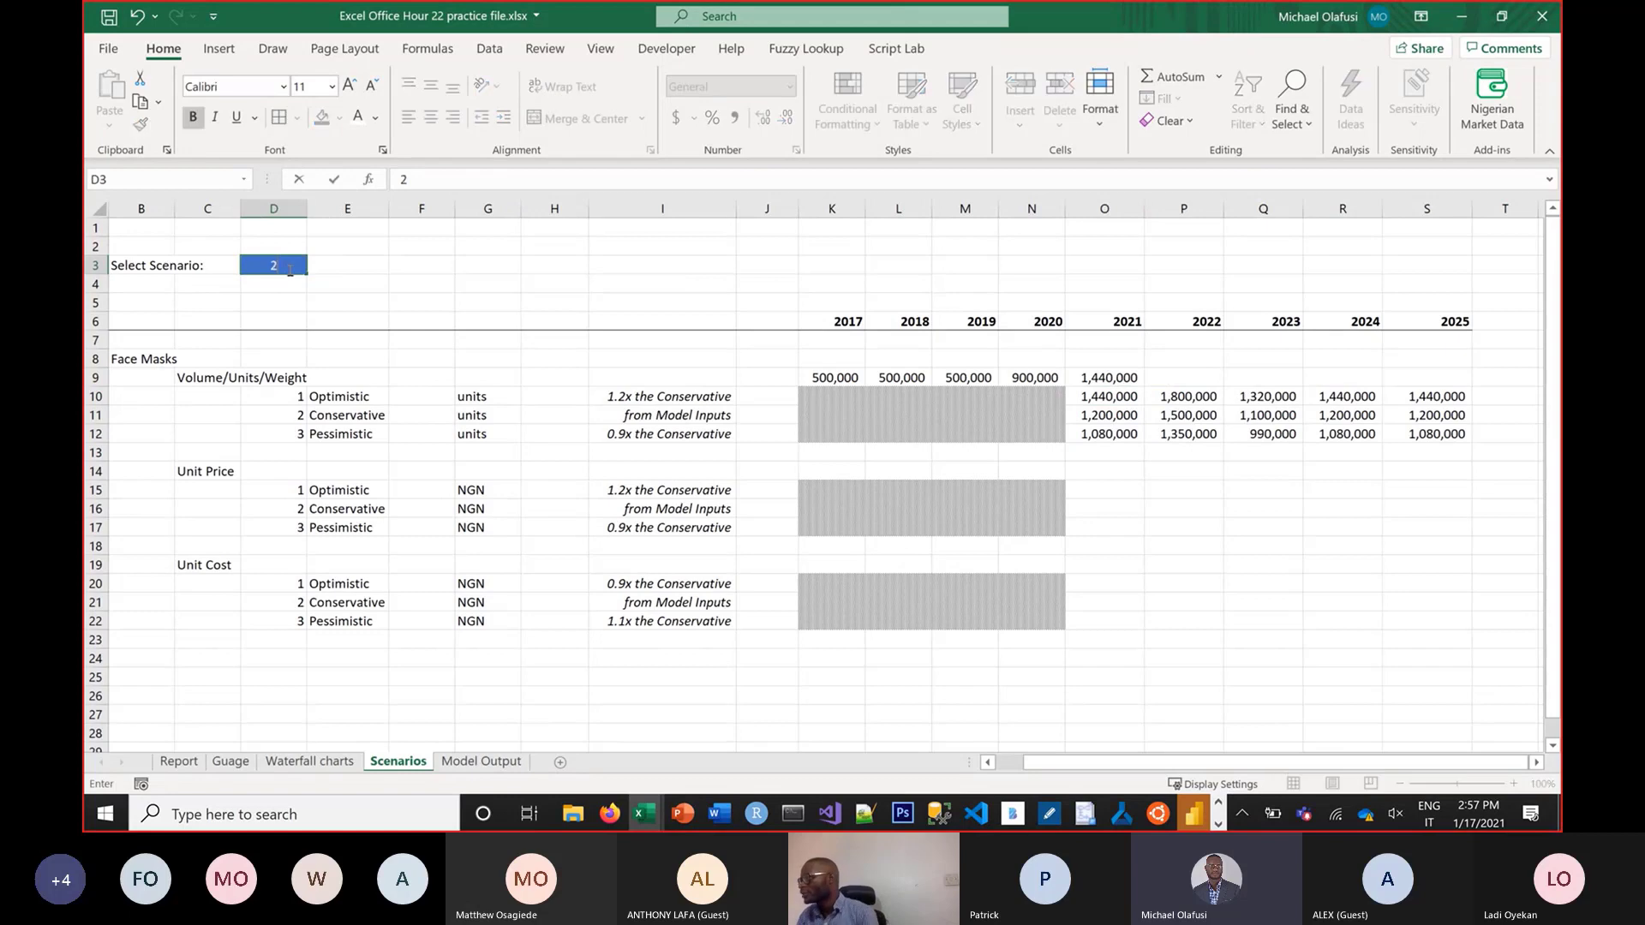
key("Return")
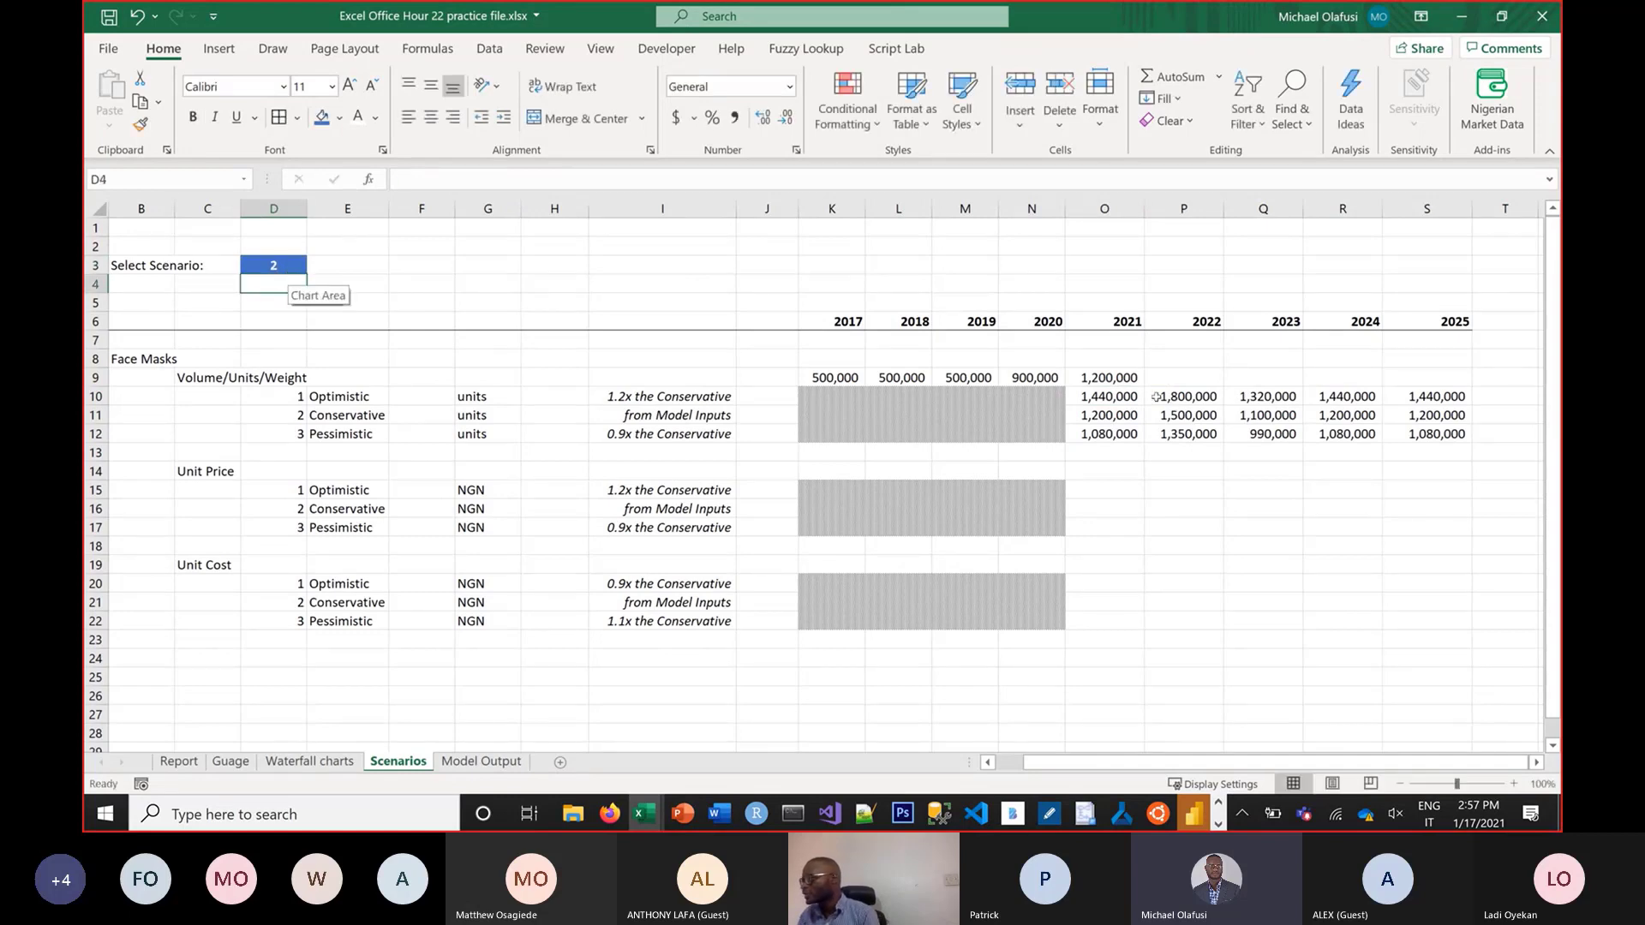
Check the references of the INDEX formula in O9 and fill it across from 2021 to 2025
left_click(1113, 378)
double_click(1114, 377)
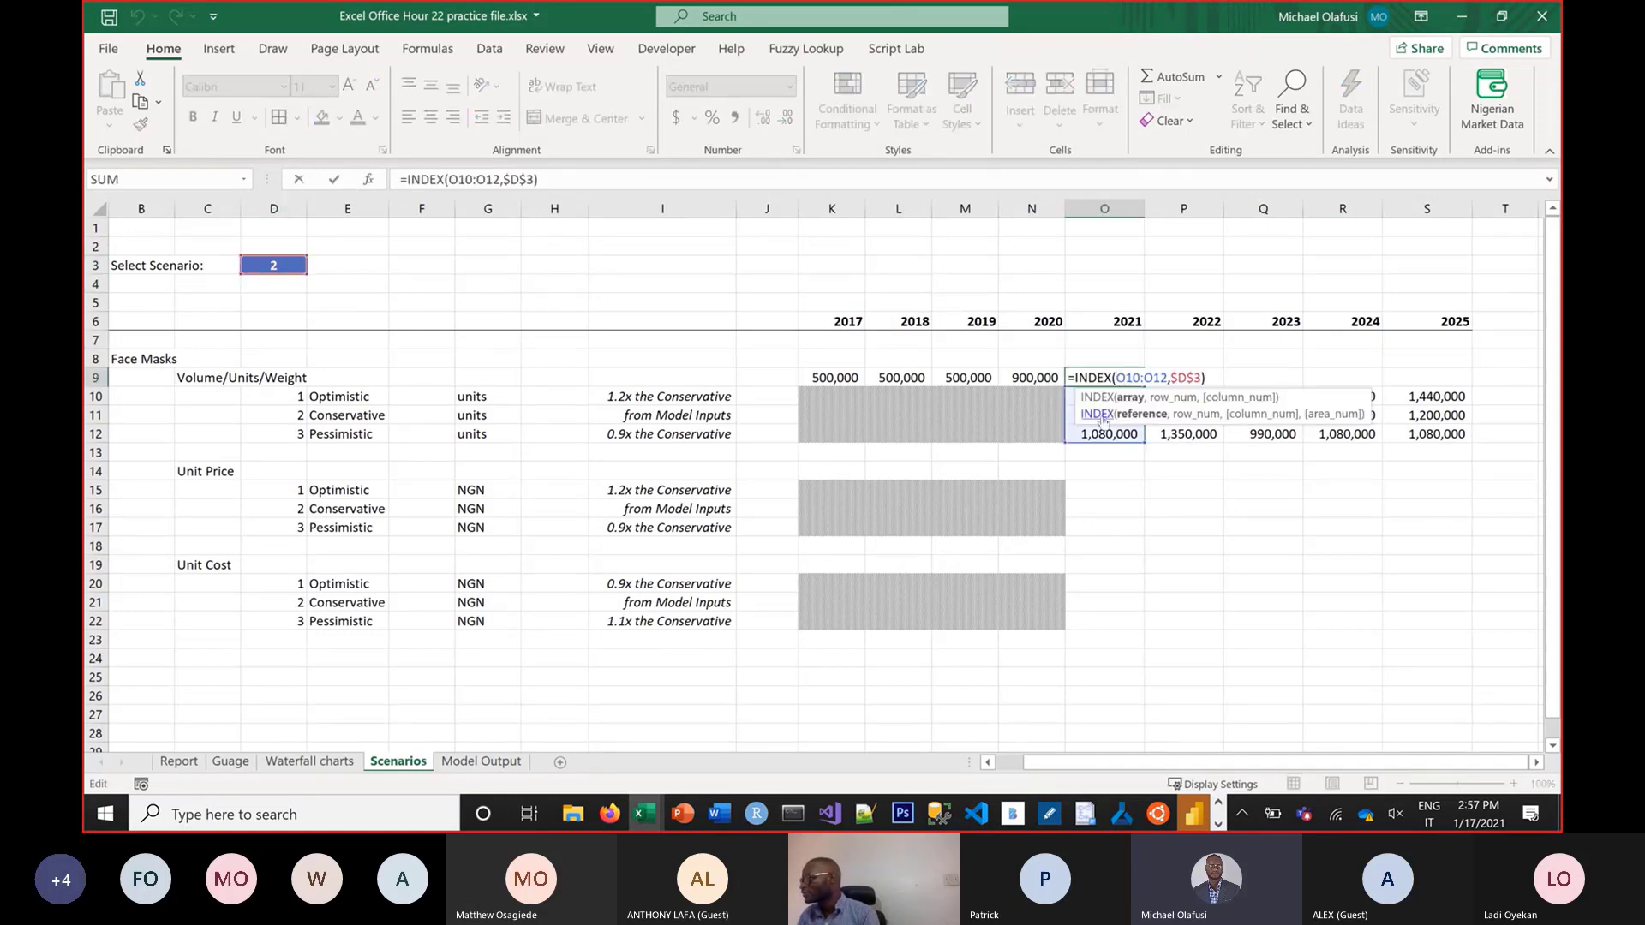
left_click_drag(1300, 402, 1230, 245)
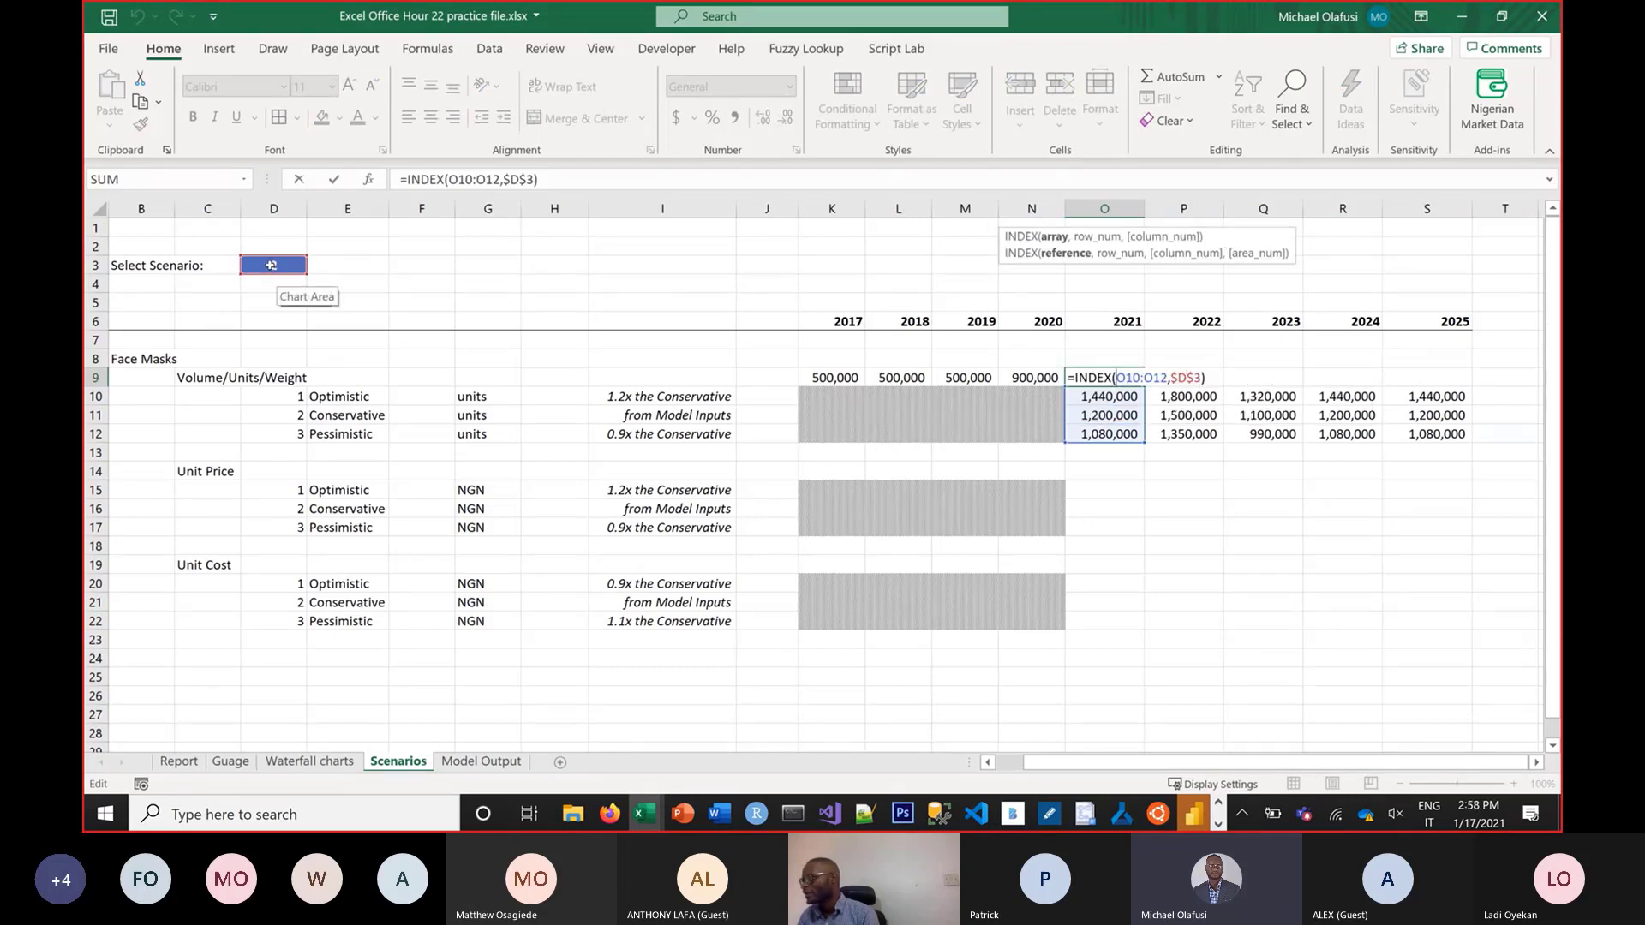
key("ctrl+Return")
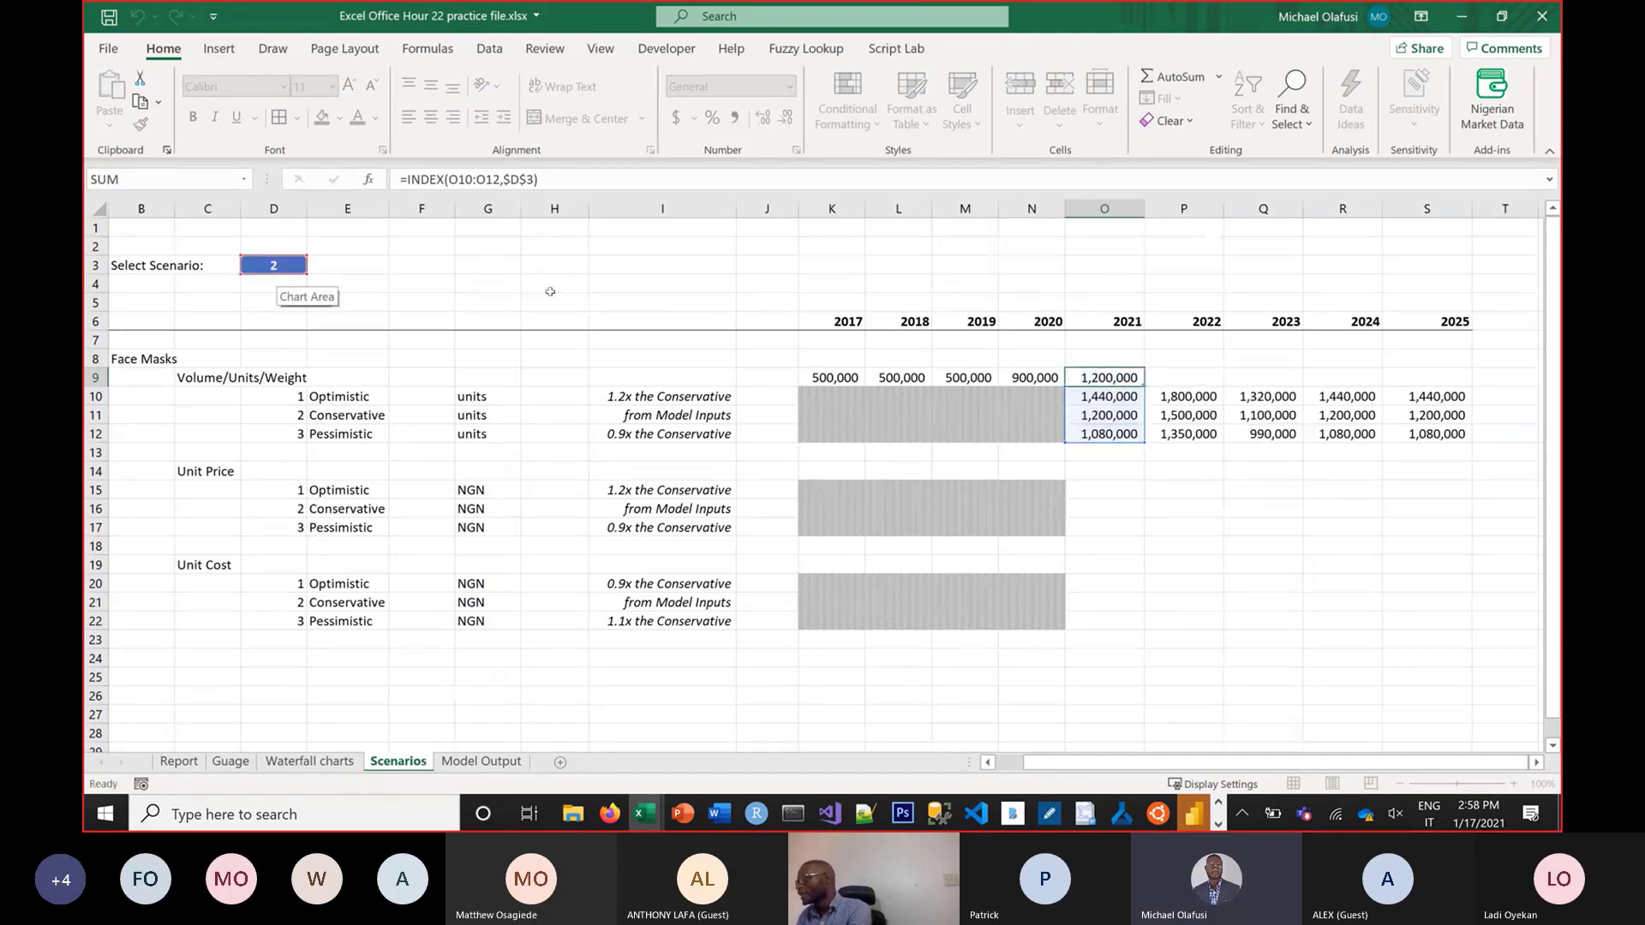
left_click_drag(1145, 387, 1423, 392)
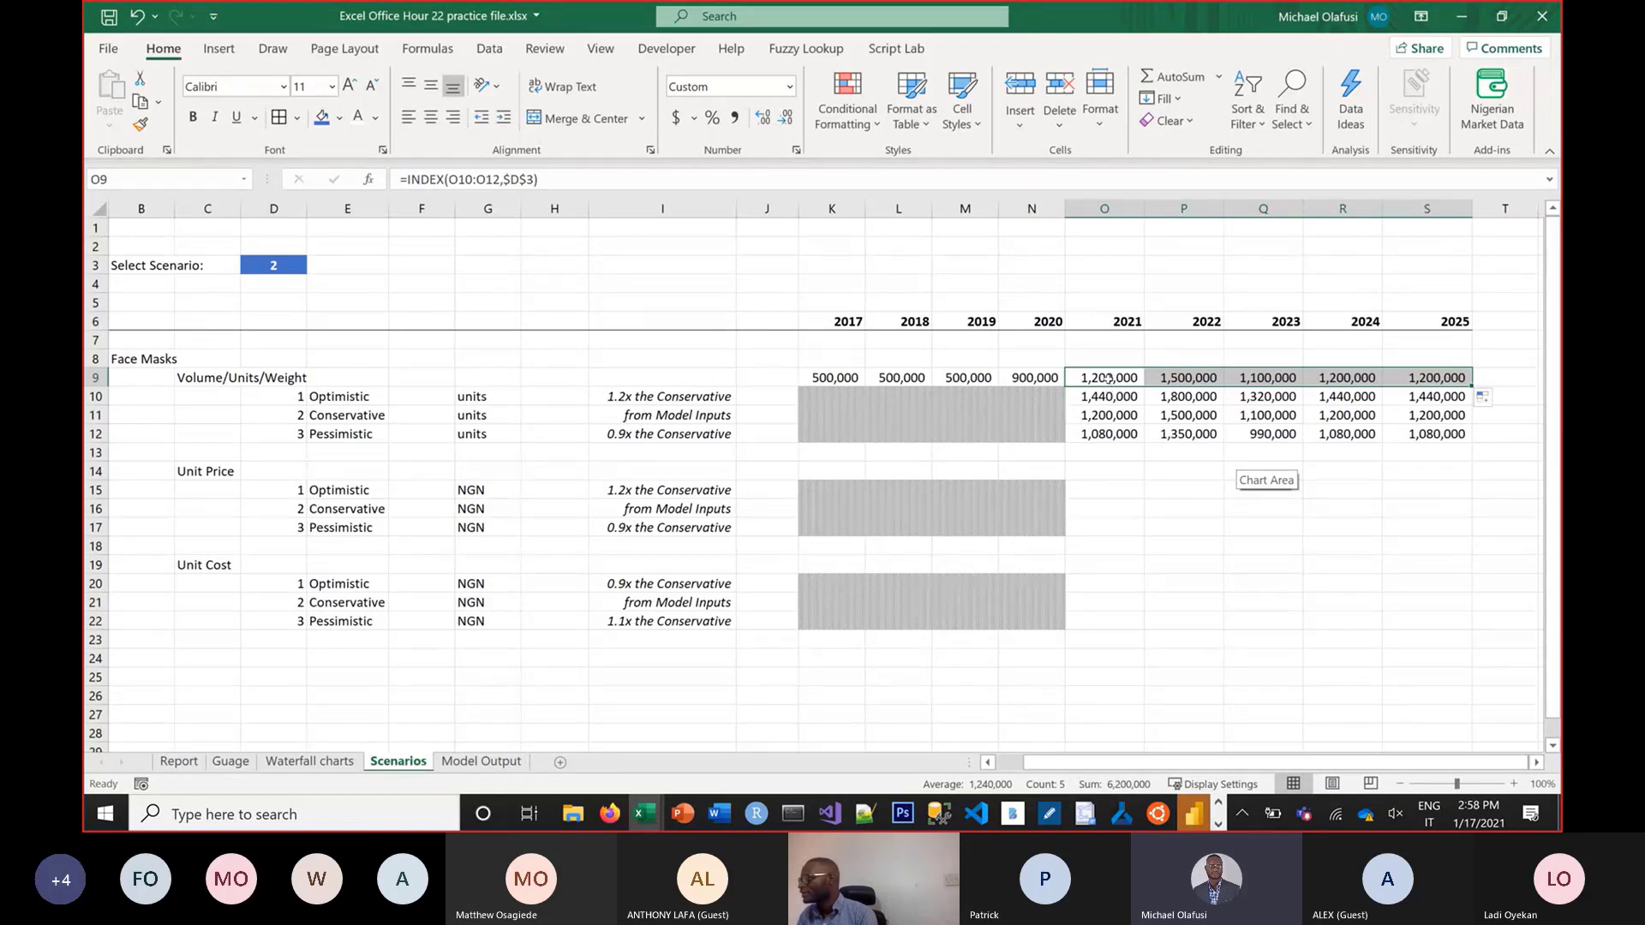
Try to copy the 2021 to 2025 volume block O9:S12 into the Unit Price and Unit Cost sections, and undo both pastes
left_click_drag(1107, 378, 1418, 434)
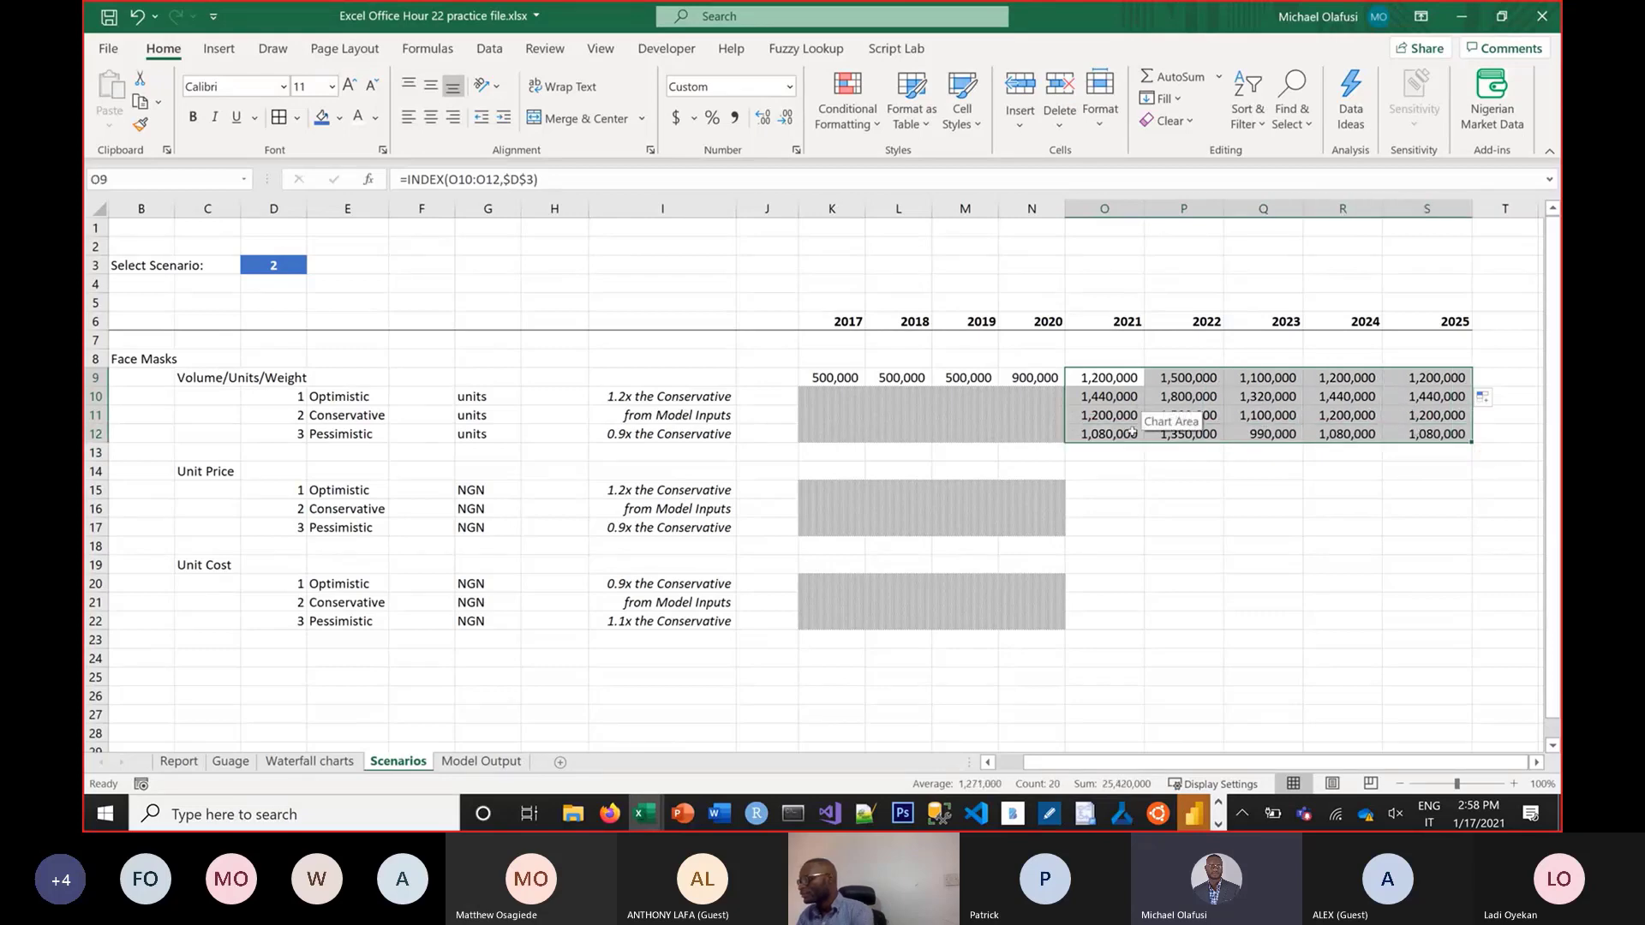
key("ctrl+c")
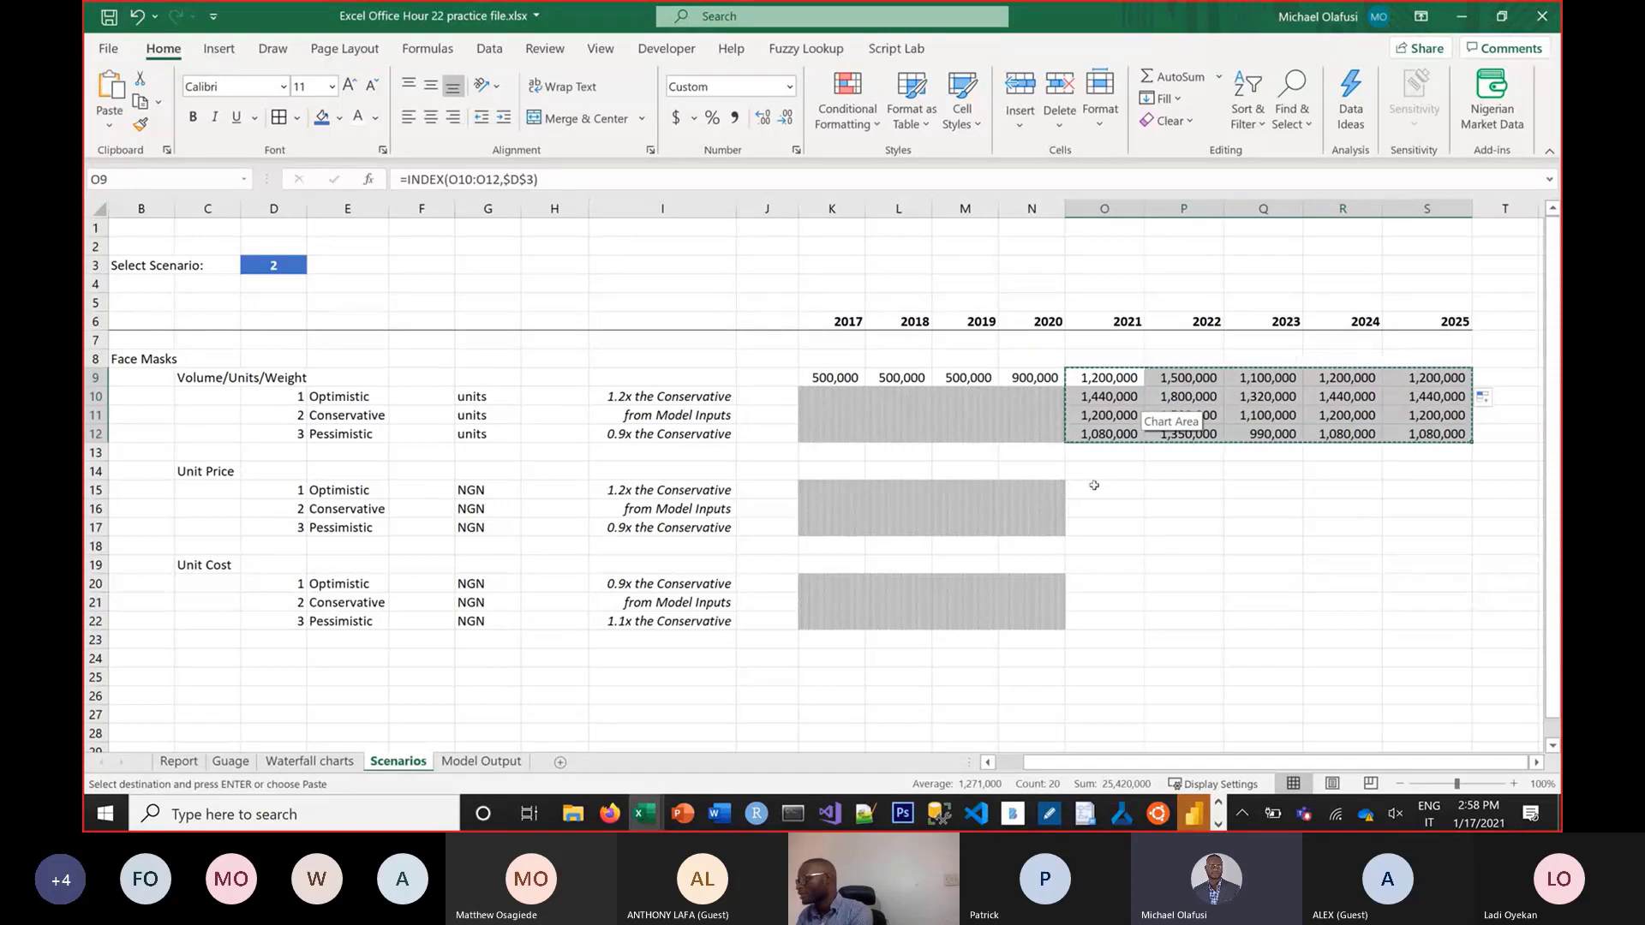
left_click(1094, 485)
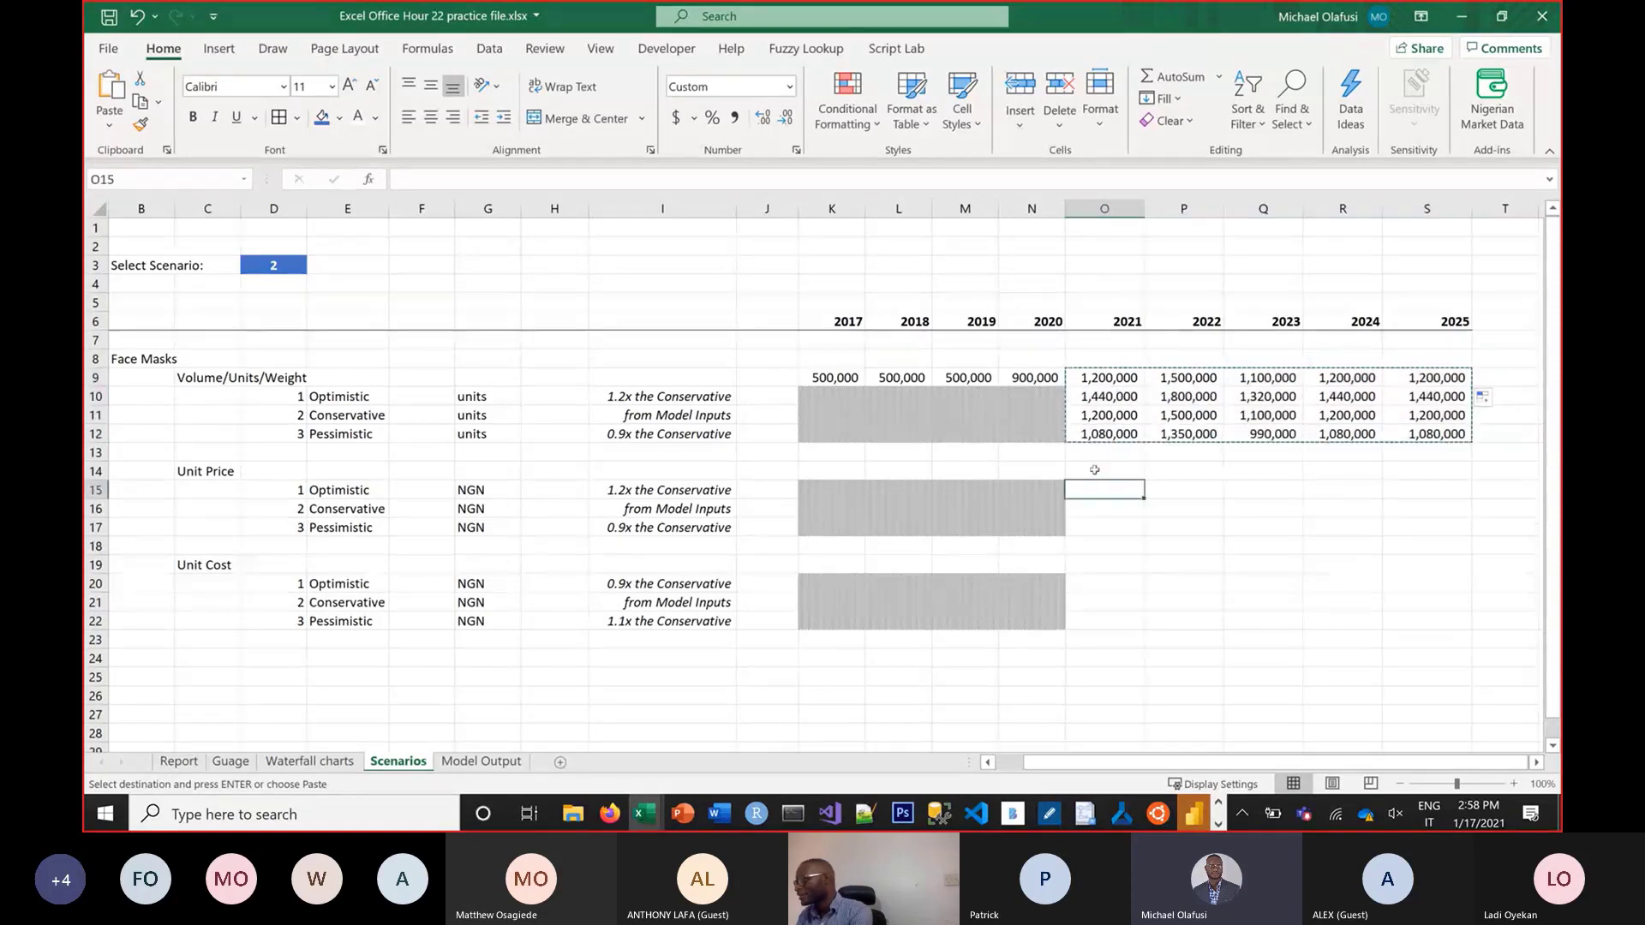
left_click(1100, 468)
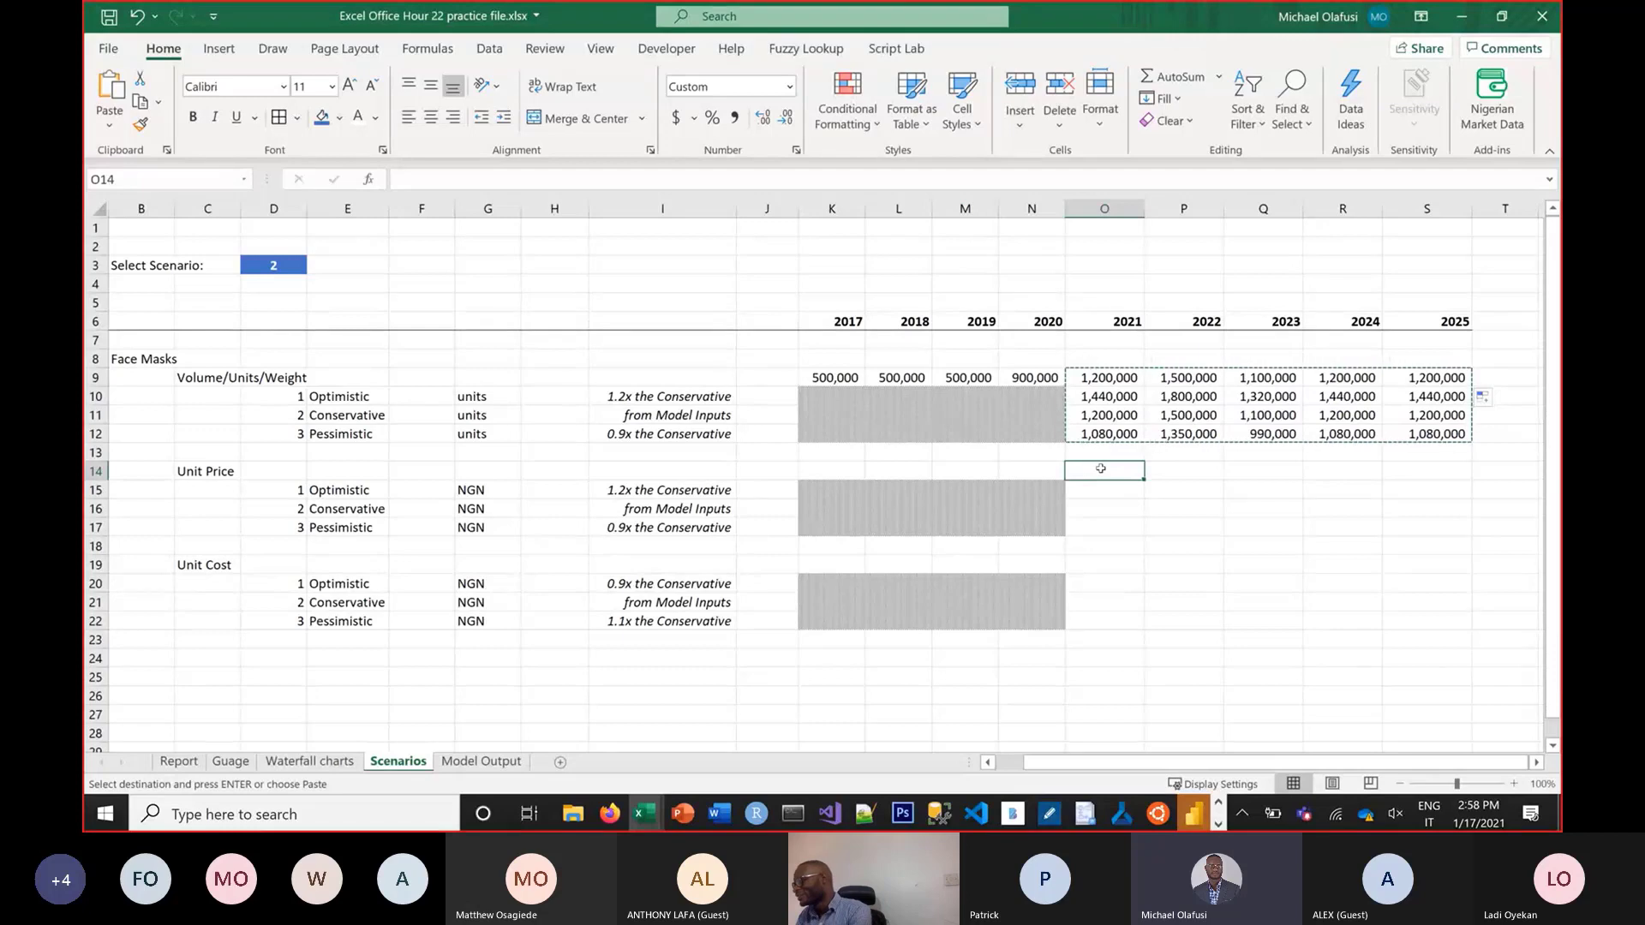
key("ctrl+v")
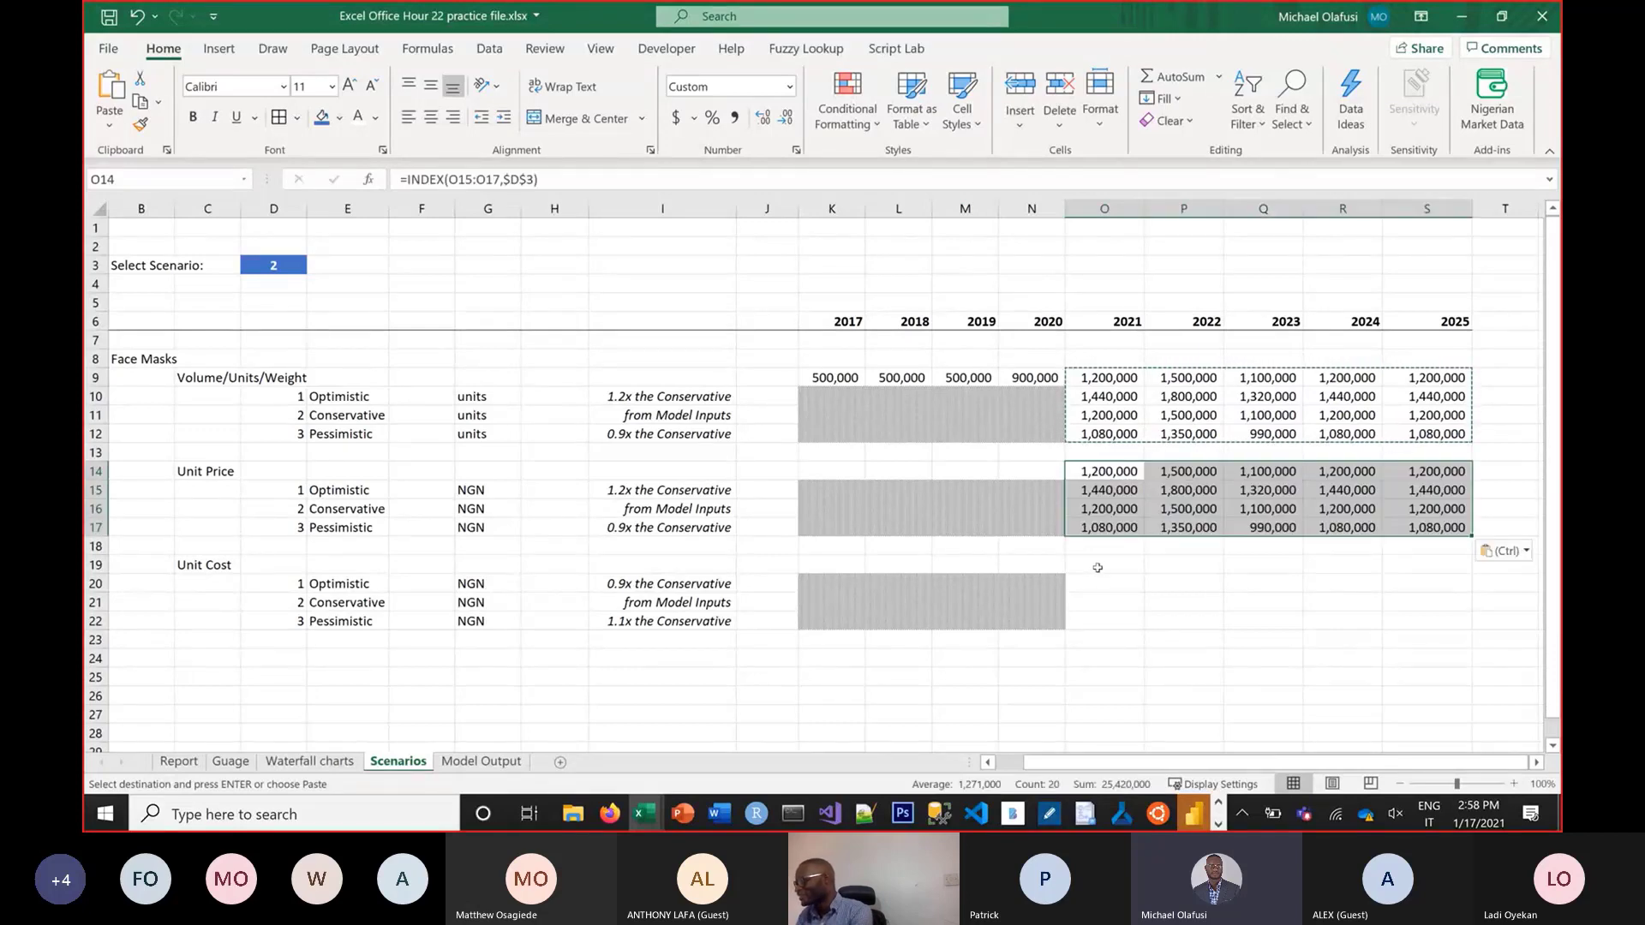
left_click(1098, 567)
key("ctrl+v")
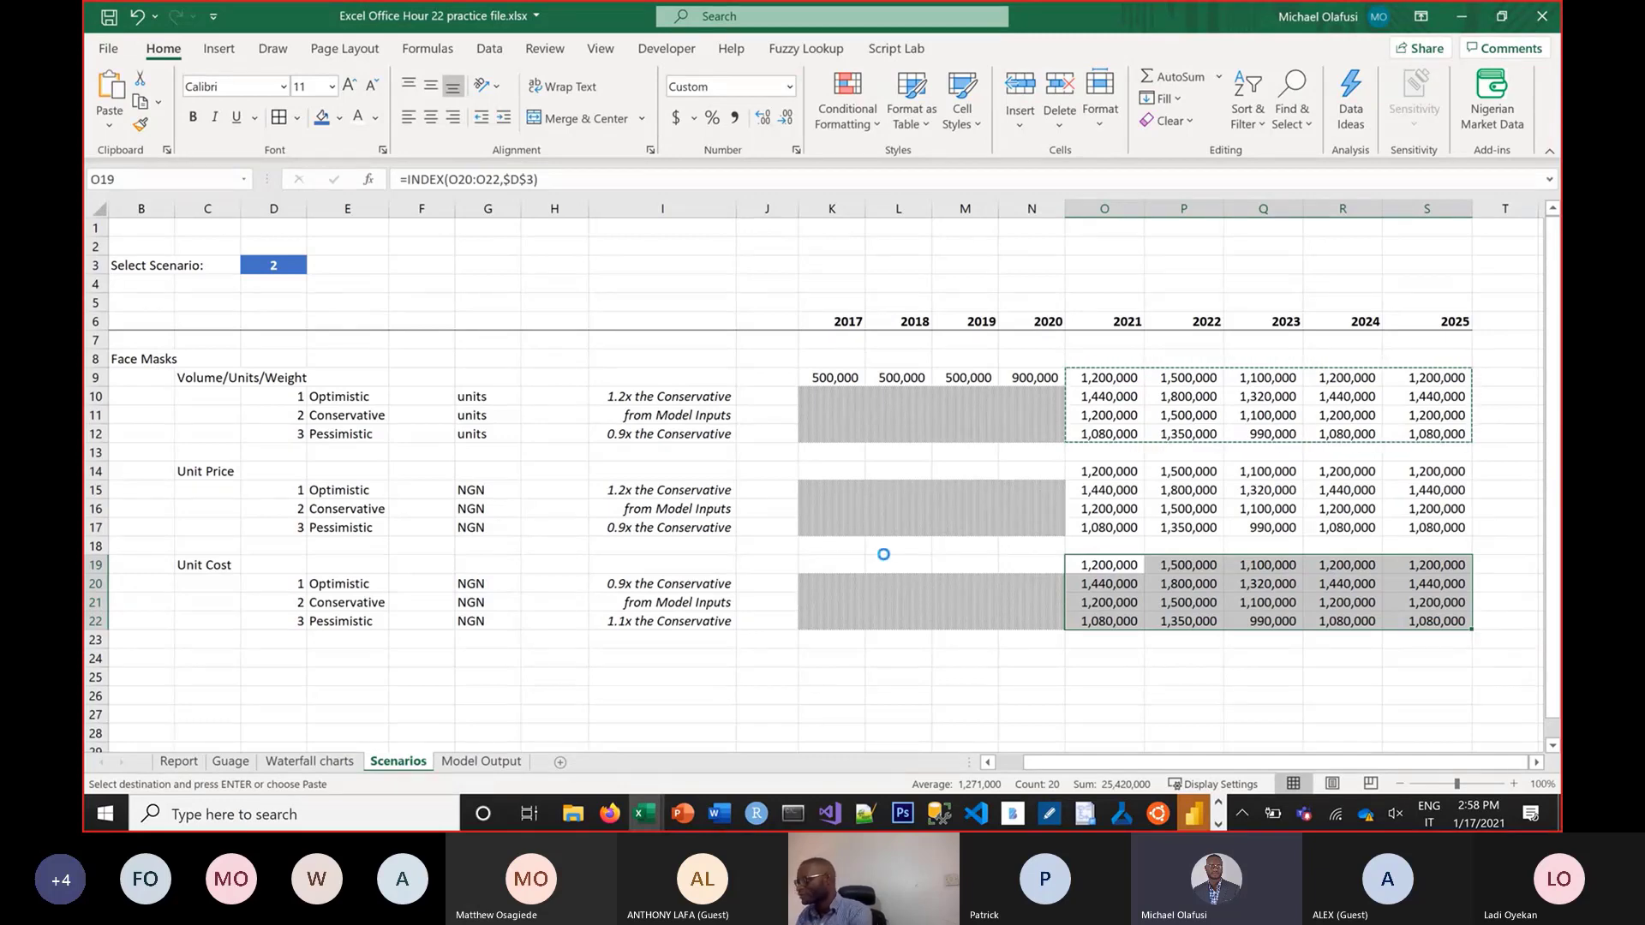
key("ctrl+z")
key("ctrl+z")
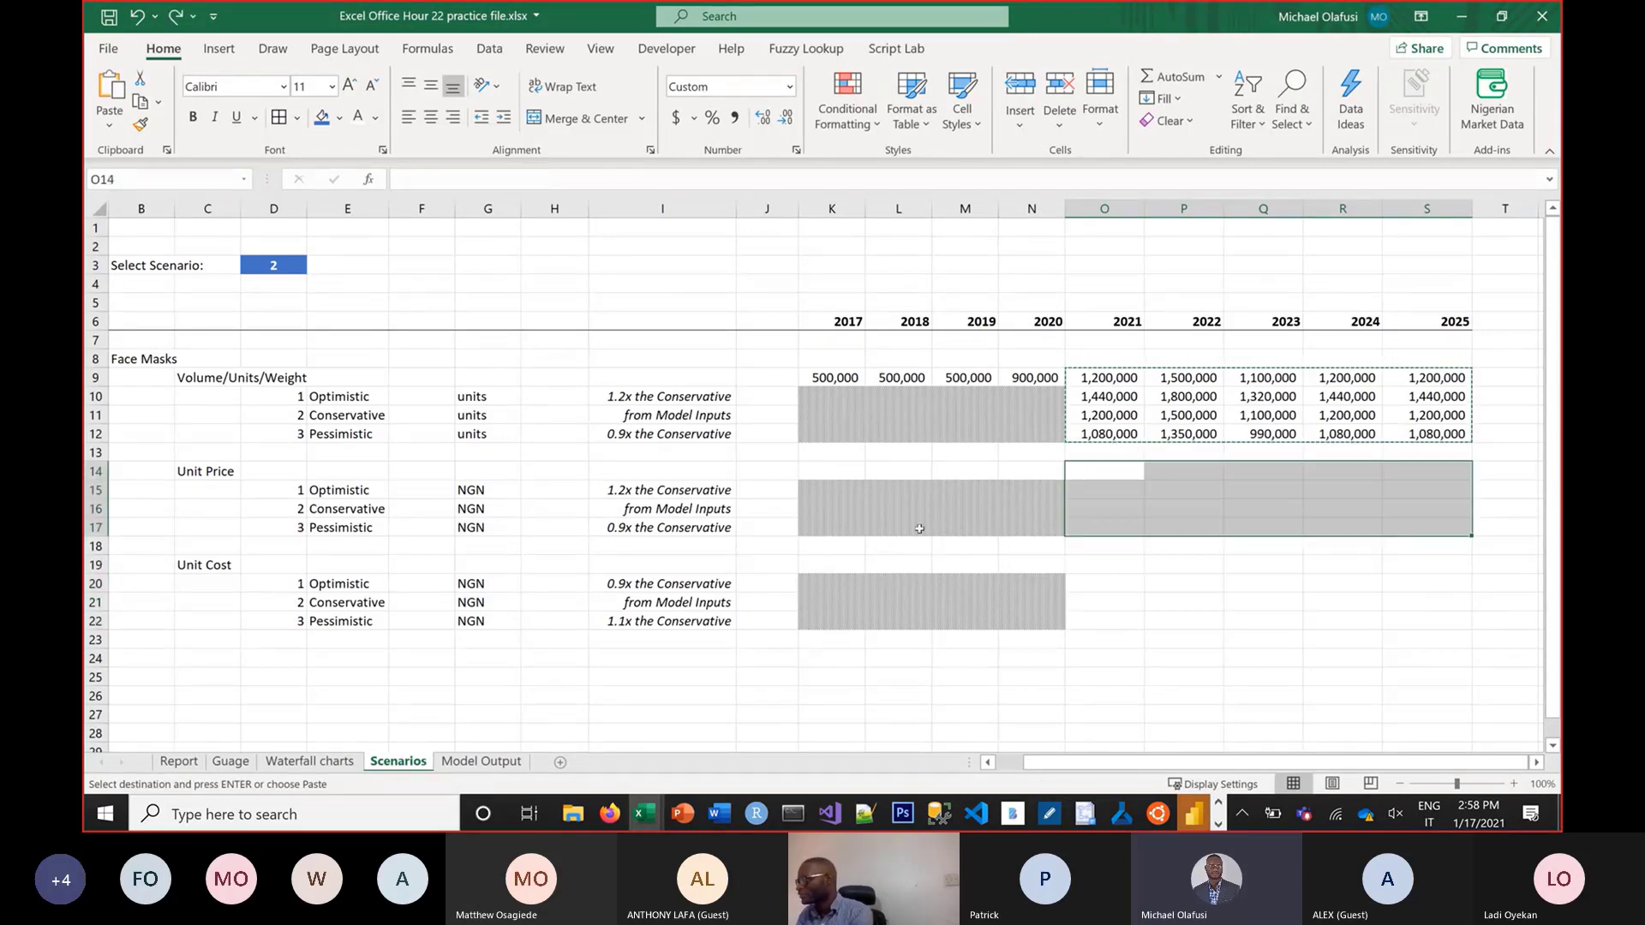
key("Escape")
Make the multiplier's row reference relative in the 2021 Optimistic and Pessimistic volume formulas, giving =O11*$I10 in O10 and =O11*$I12 in O12
double_click(1111, 397)
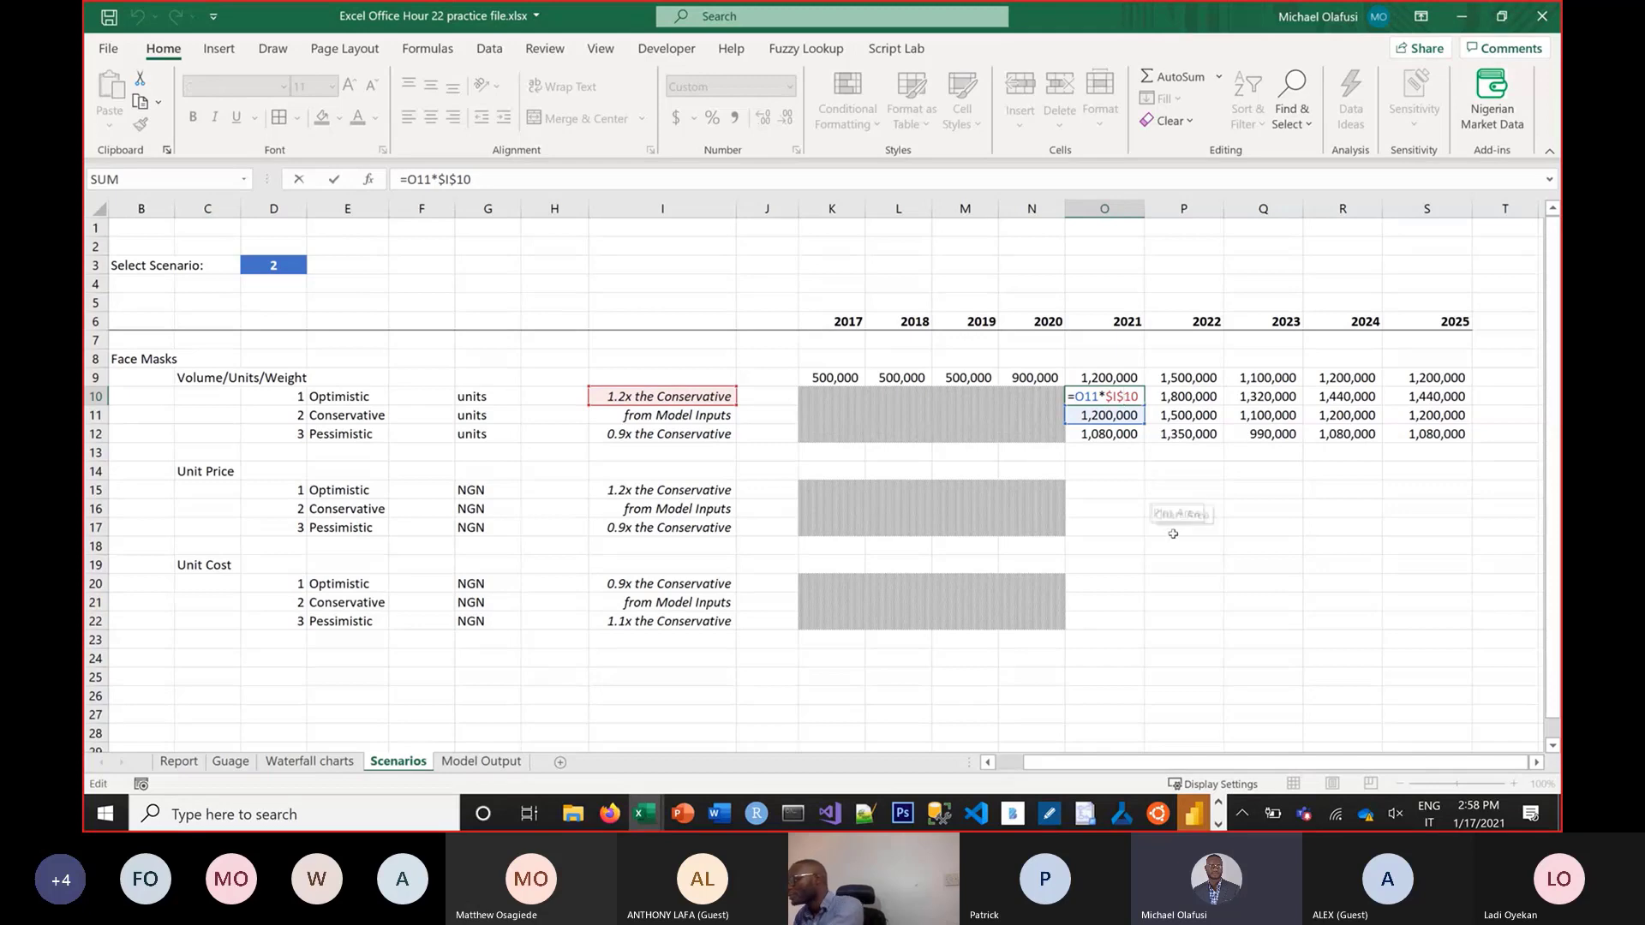
key("BackSpace")
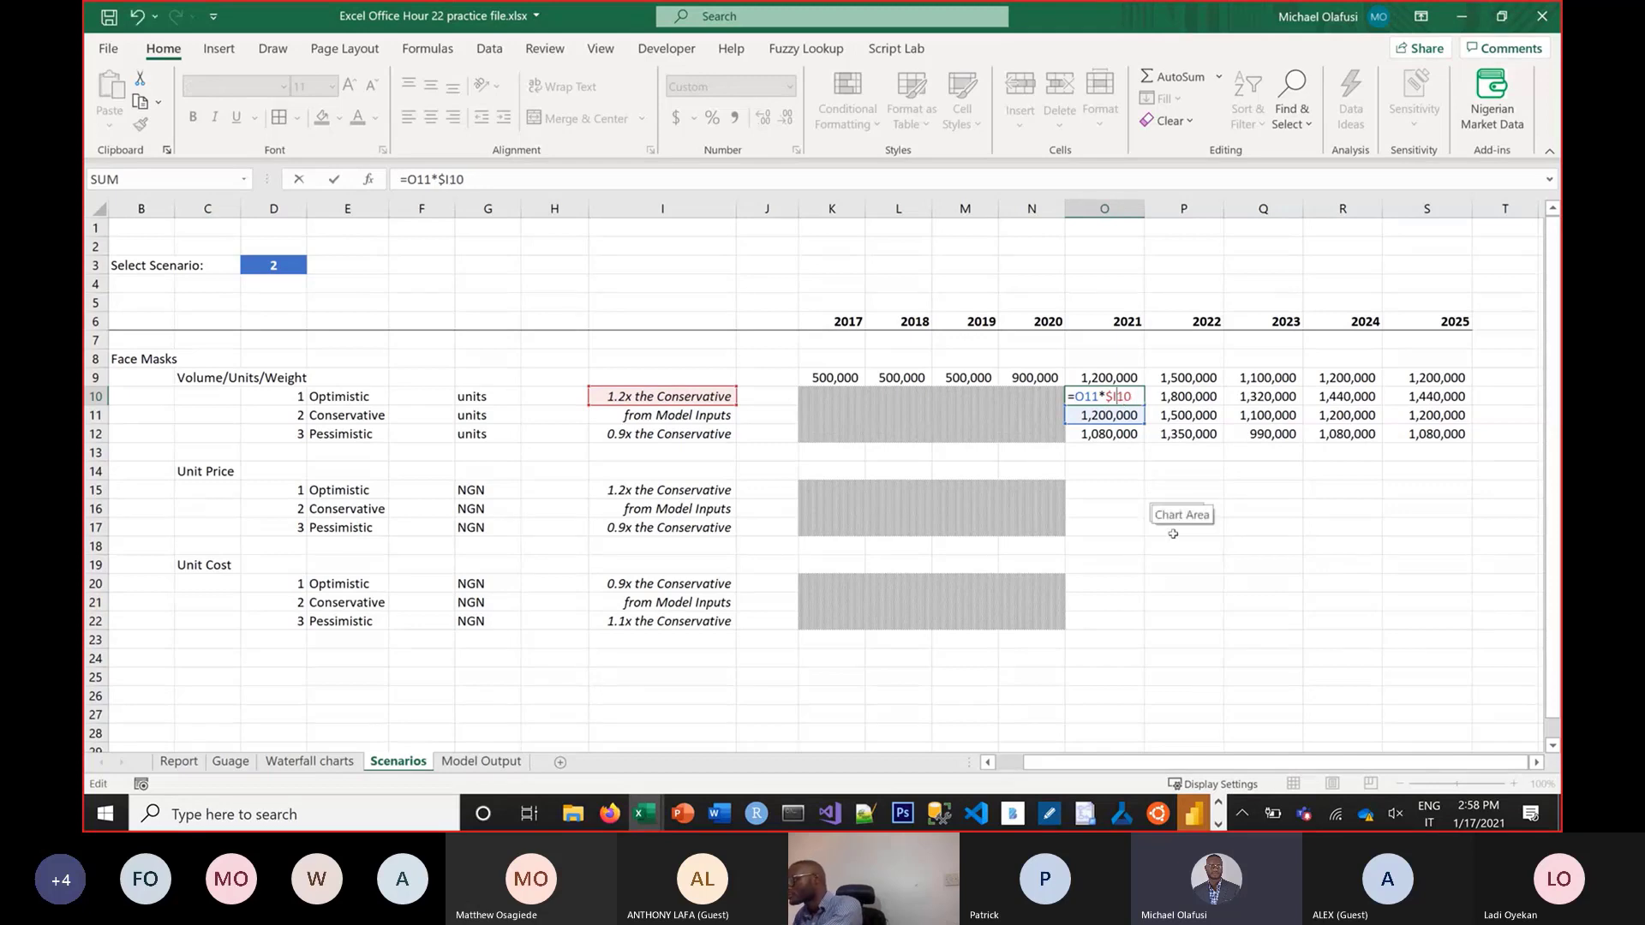
key("Return")
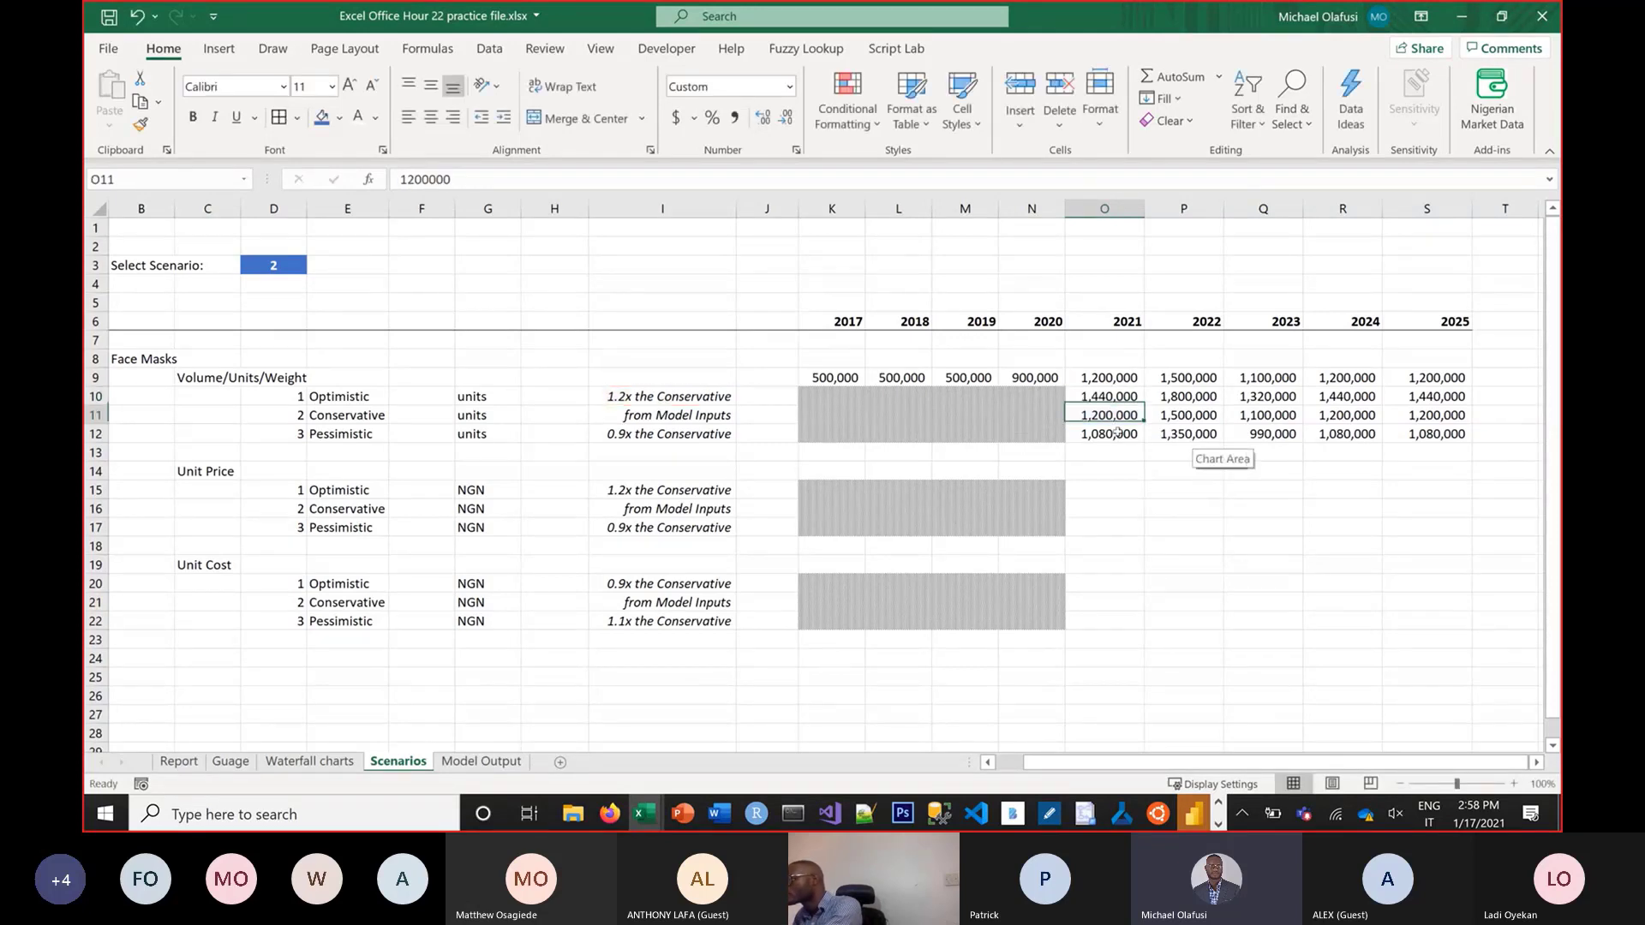
double_click(1112, 434)
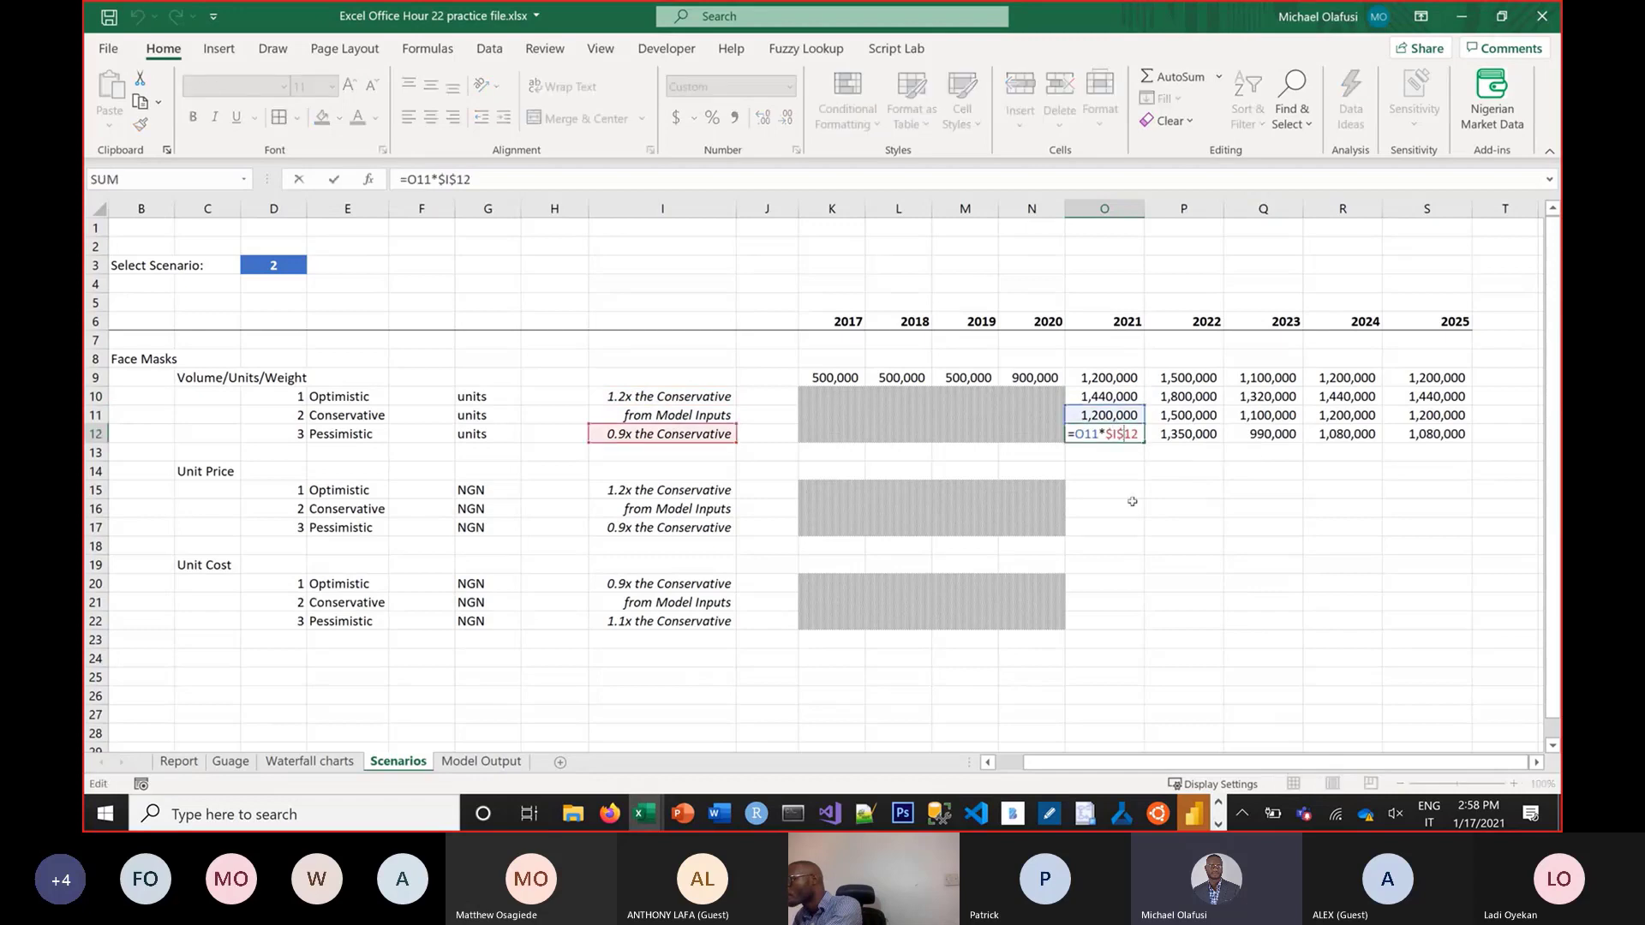
key("BackSpace")
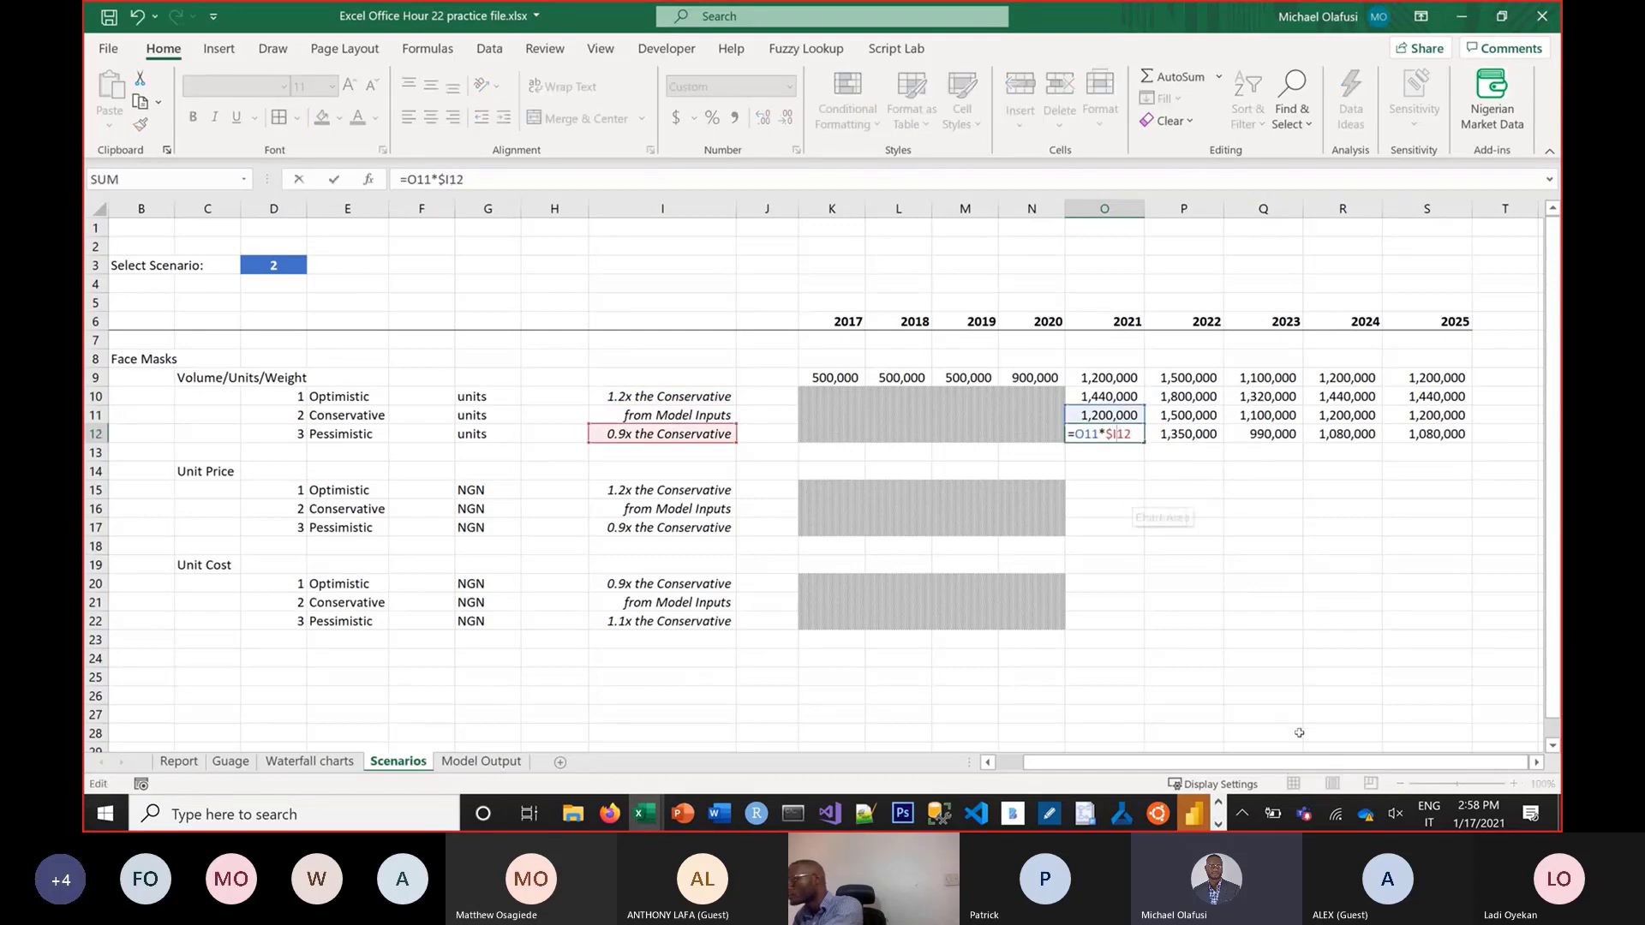
key("Return")
Fill the revised Optimistic and Pessimistic volume formulas in O10 and O12 across to 2025
left_click(1124, 398)
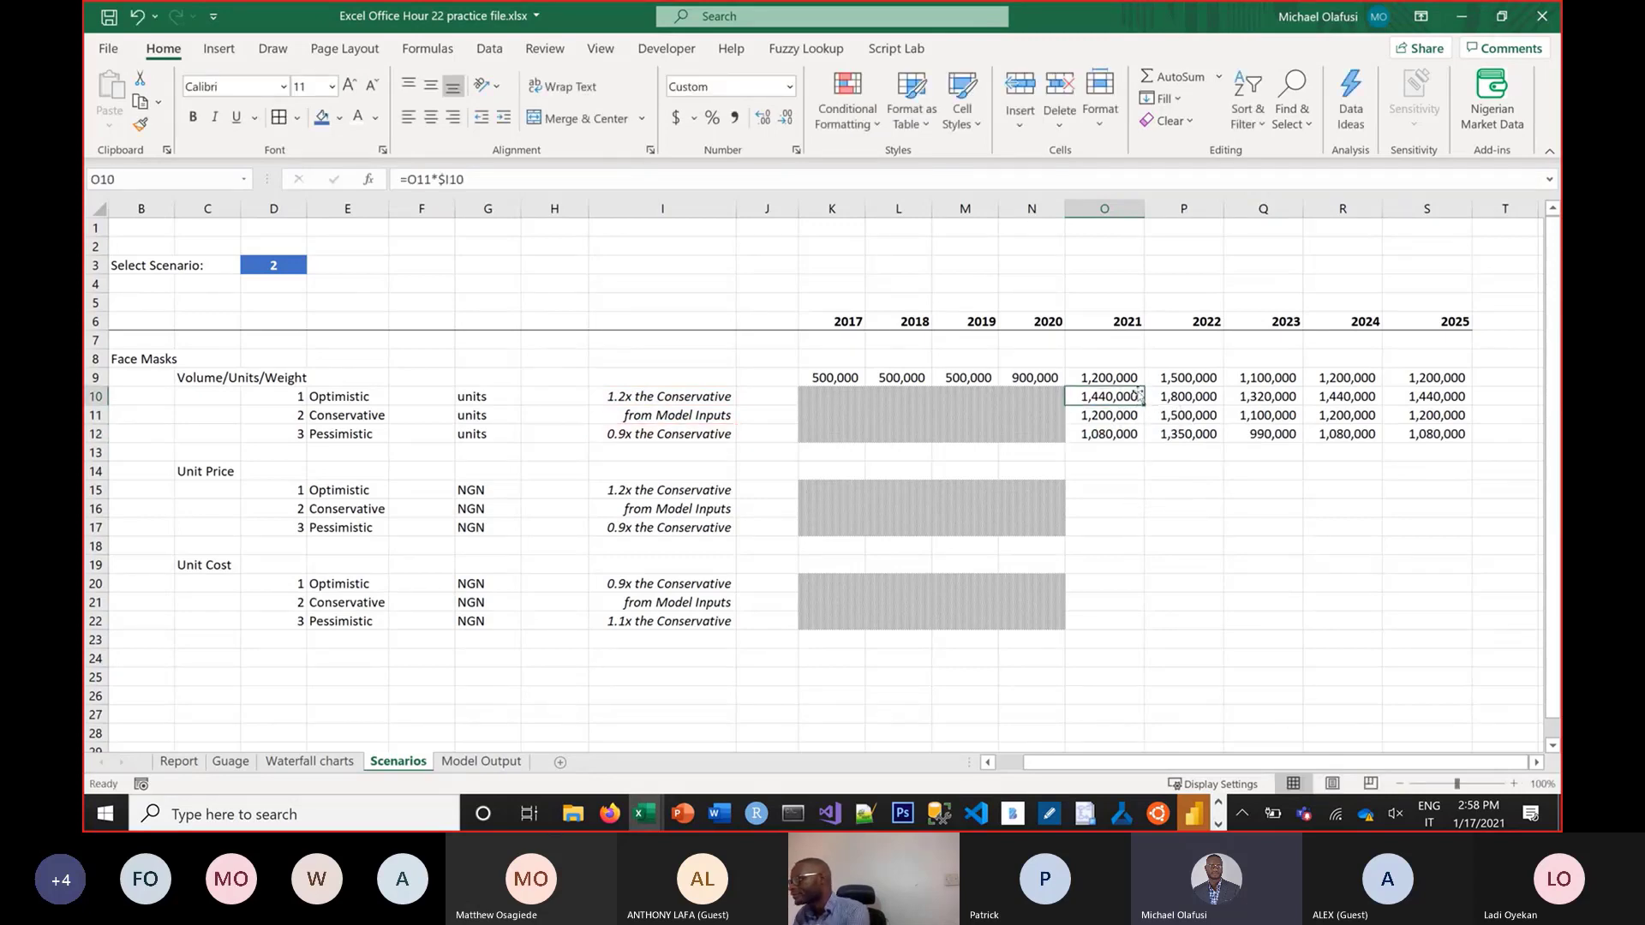
double_click(1126, 379)
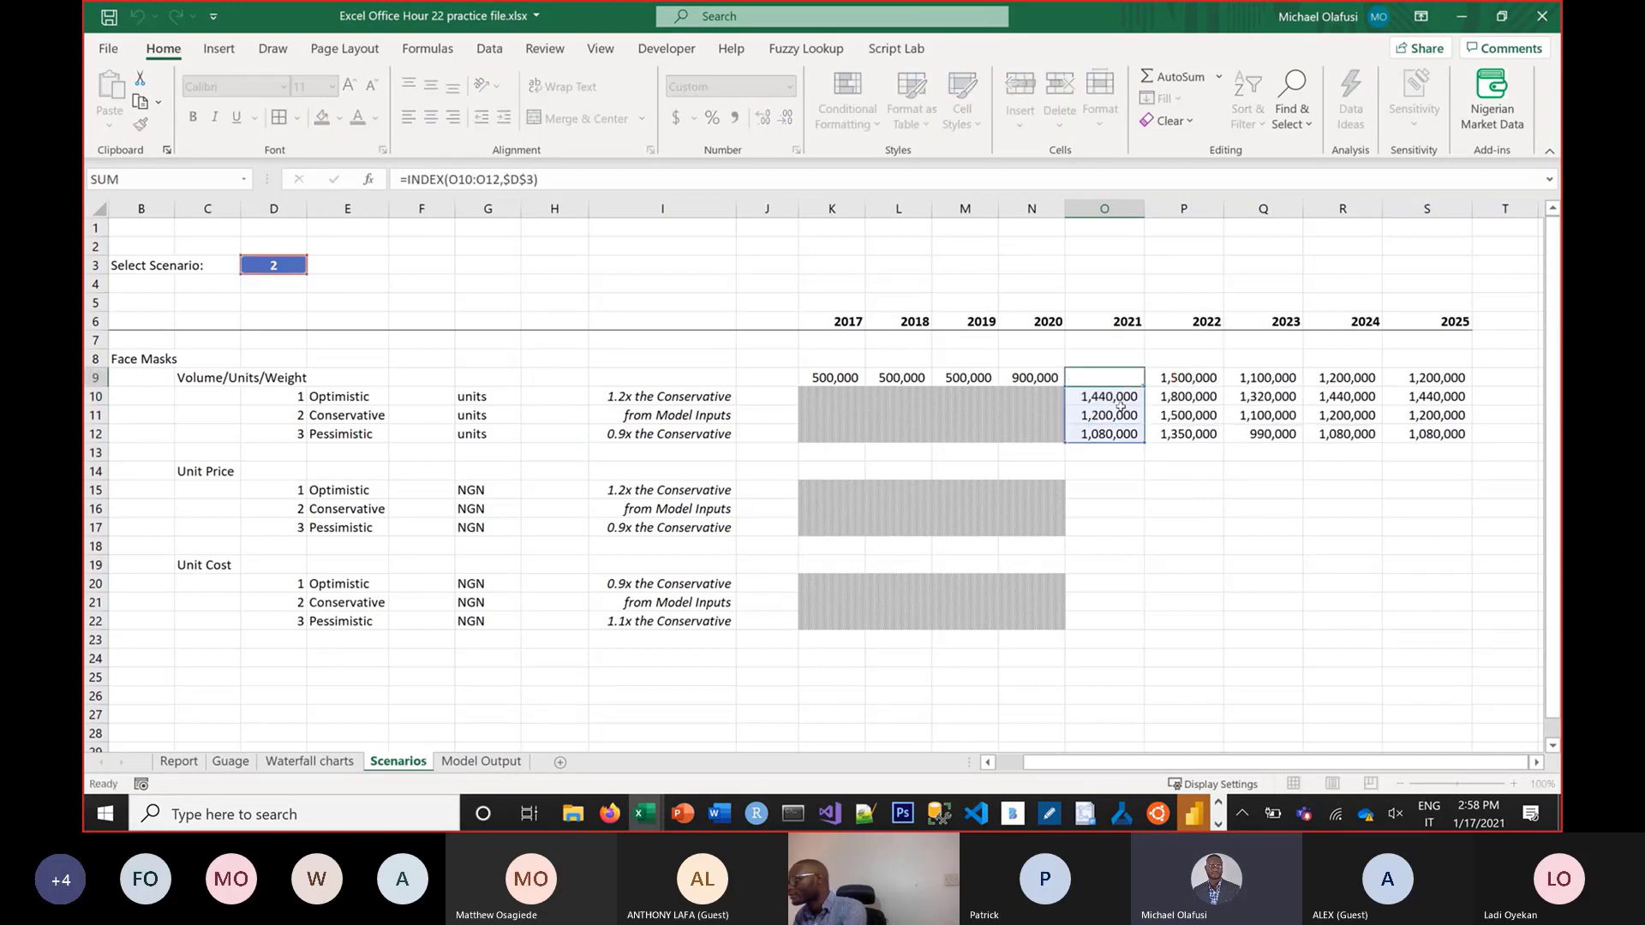
key("Escape")
left_click(1133, 400)
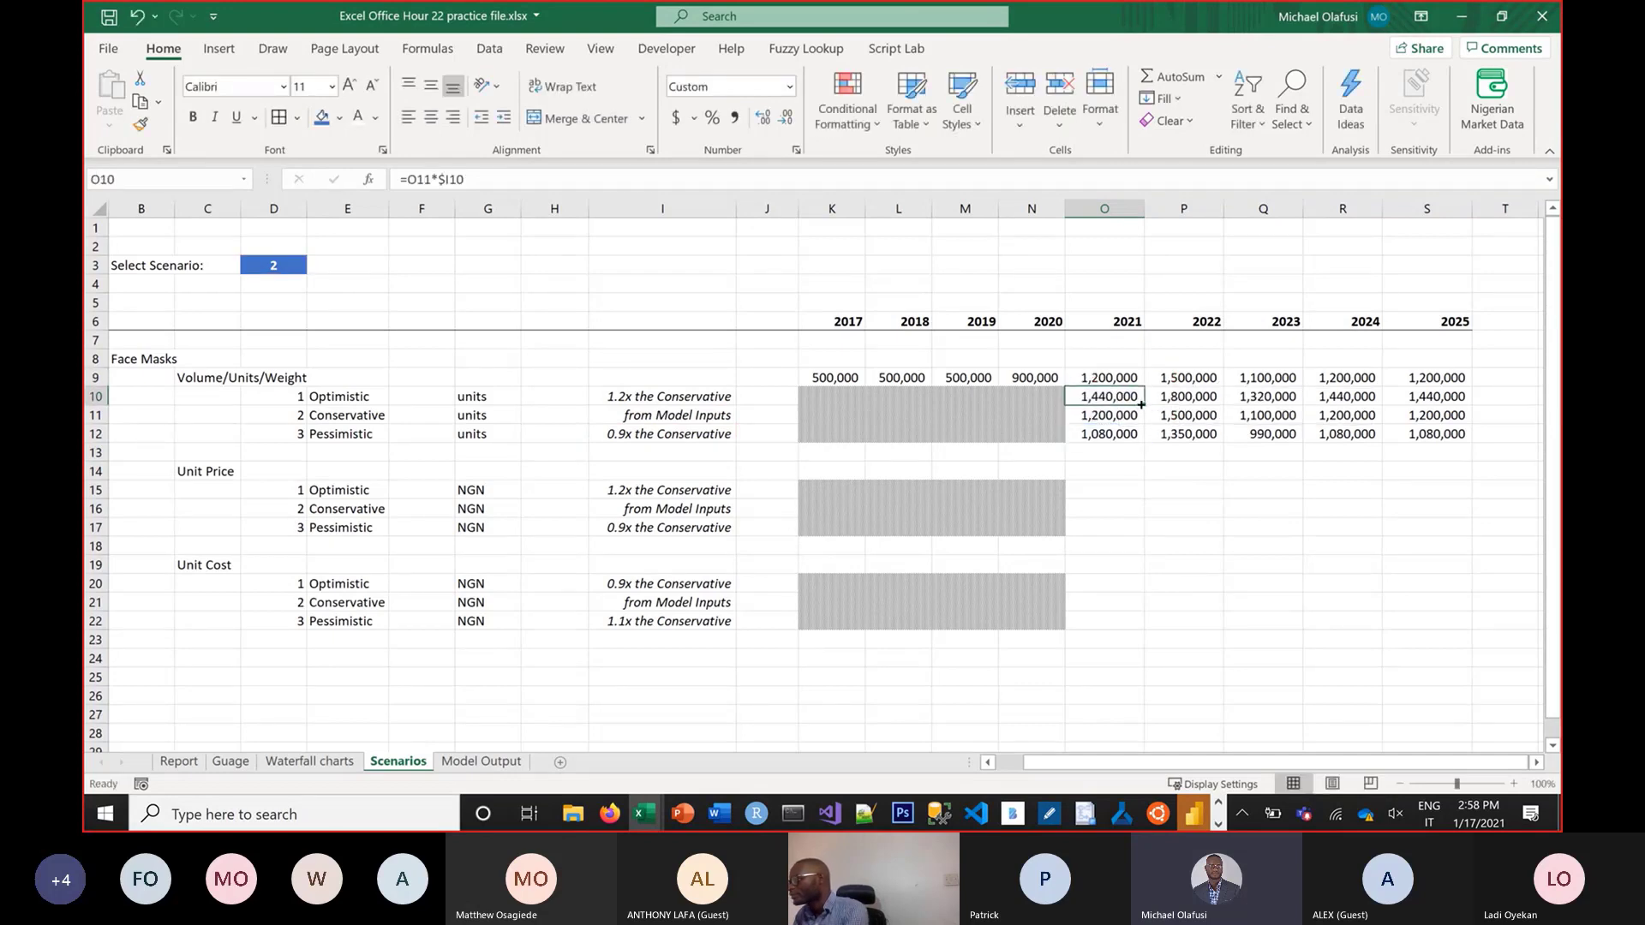
left_click_drag(1140, 404, 1456, 400)
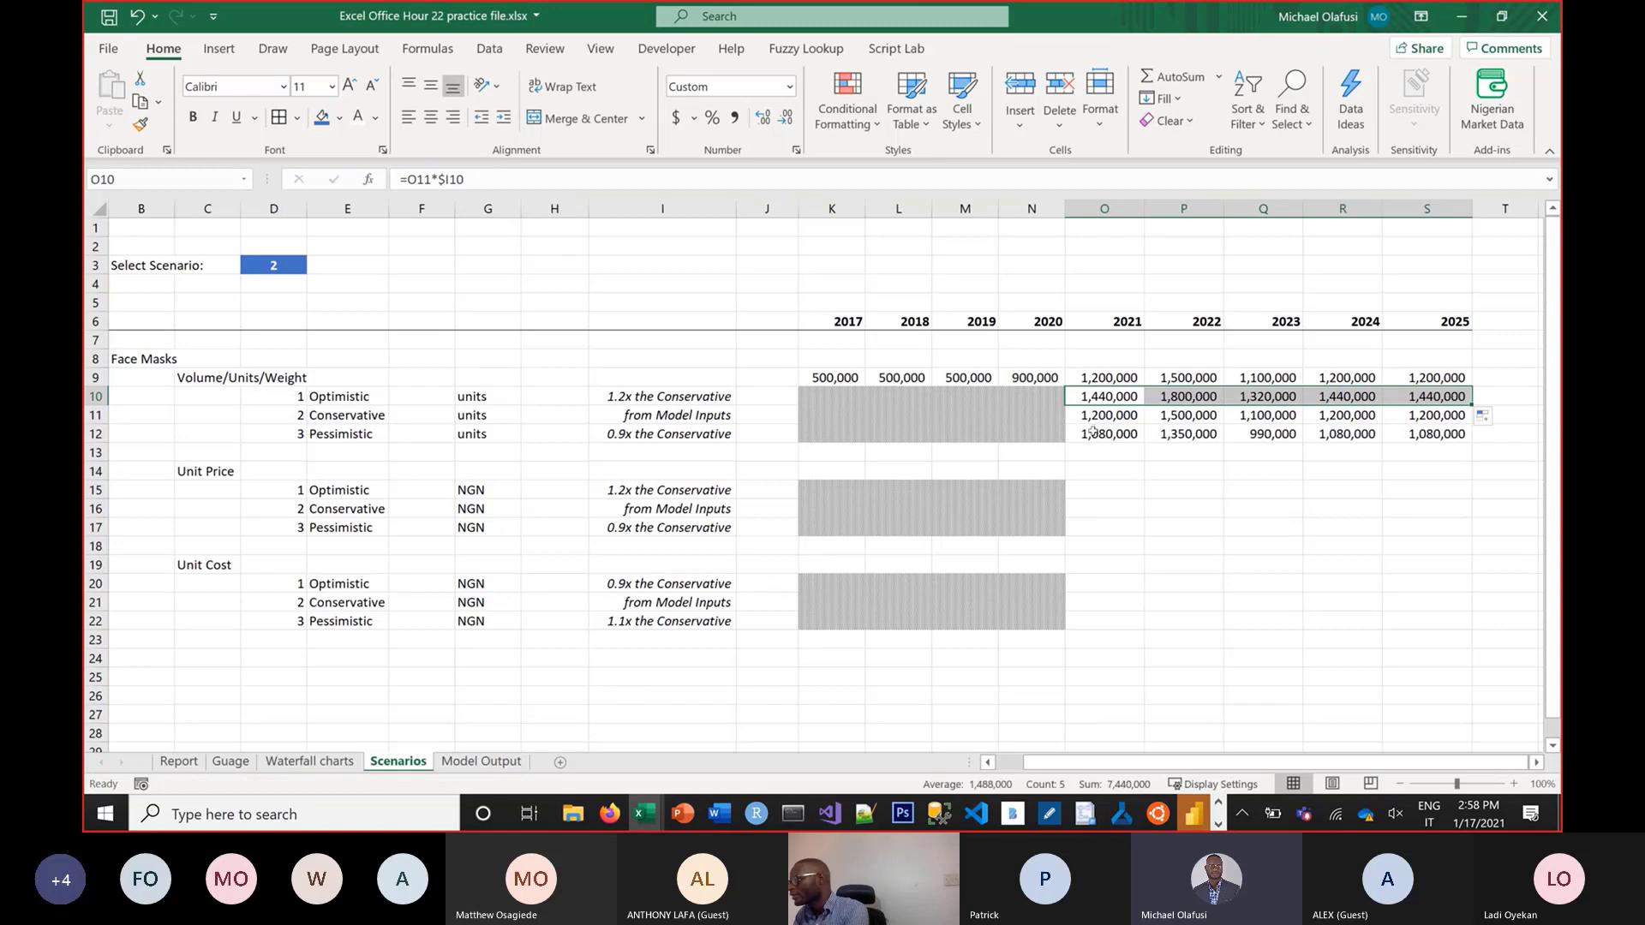
left_click(1136, 432)
left_click_drag(1147, 441, 1435, 450)
Enter the historical unit prices in row 14: 150 for 2017 to 2019 and 250 for 2020
left_click(820, 474)
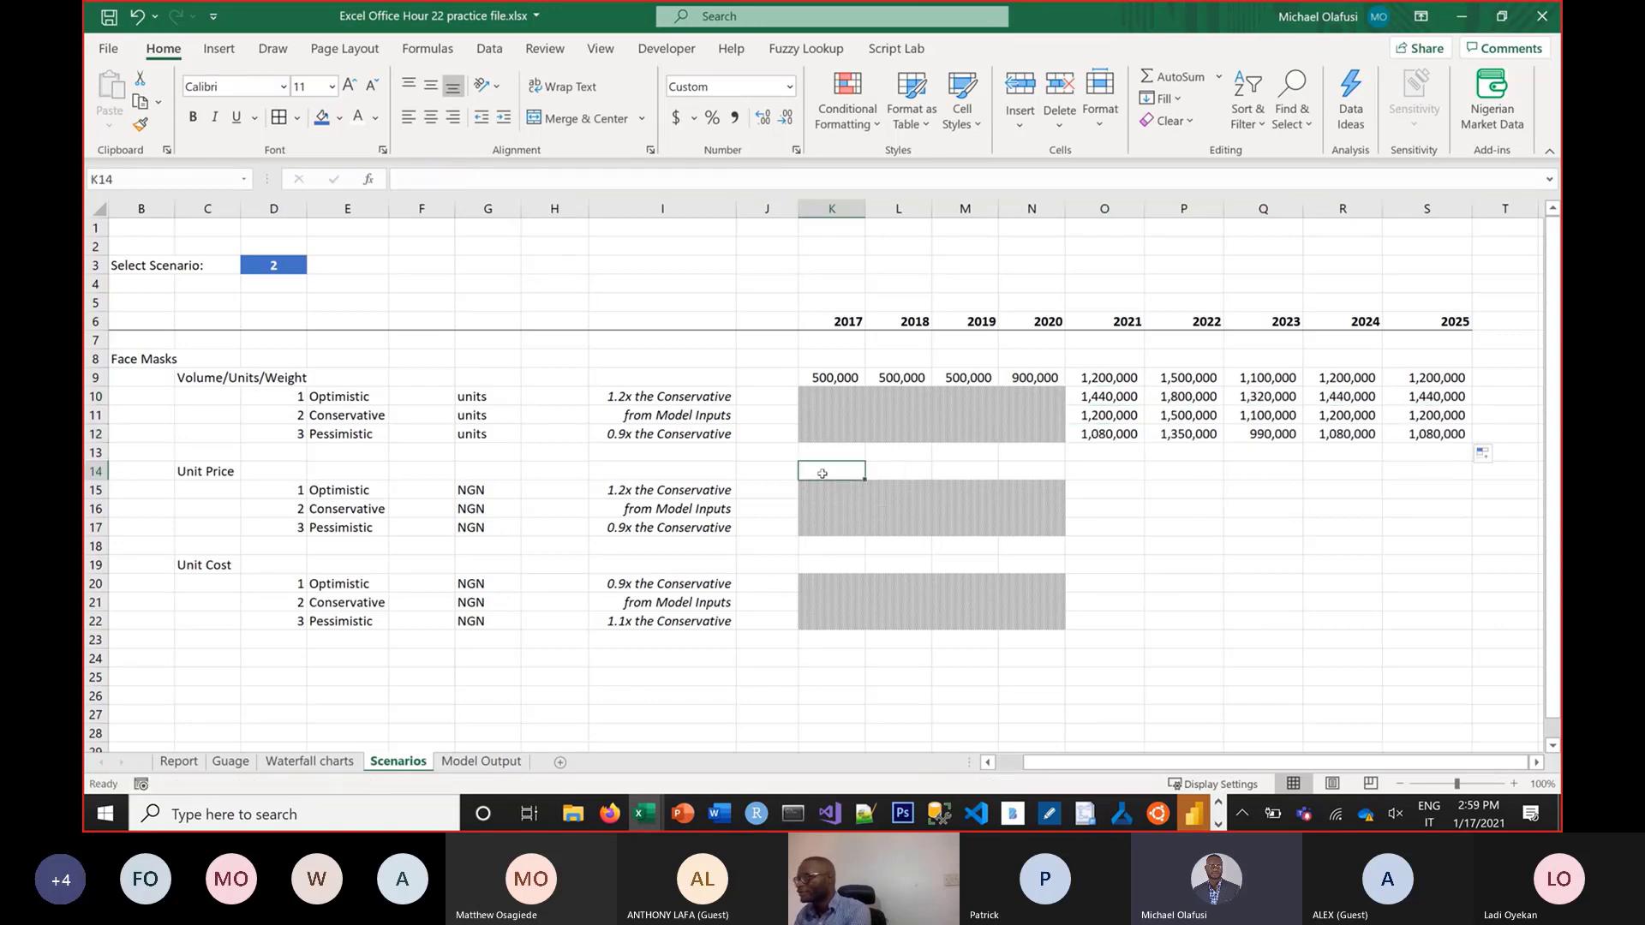
left_click_drag(826, 473, 947, 466)
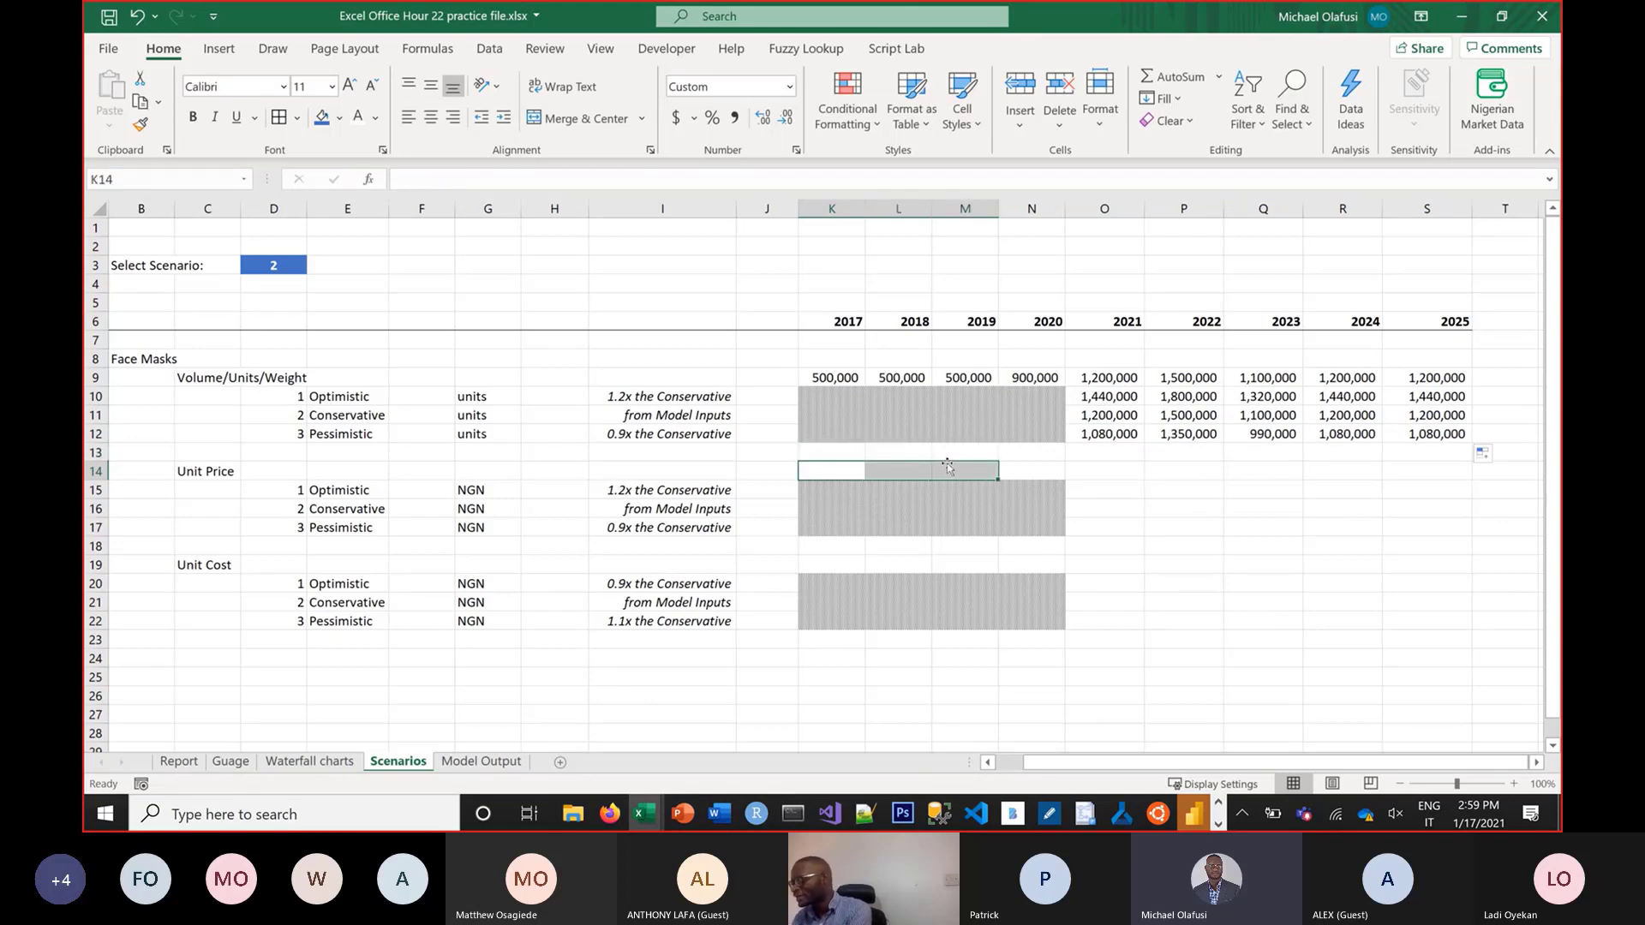
type("15")
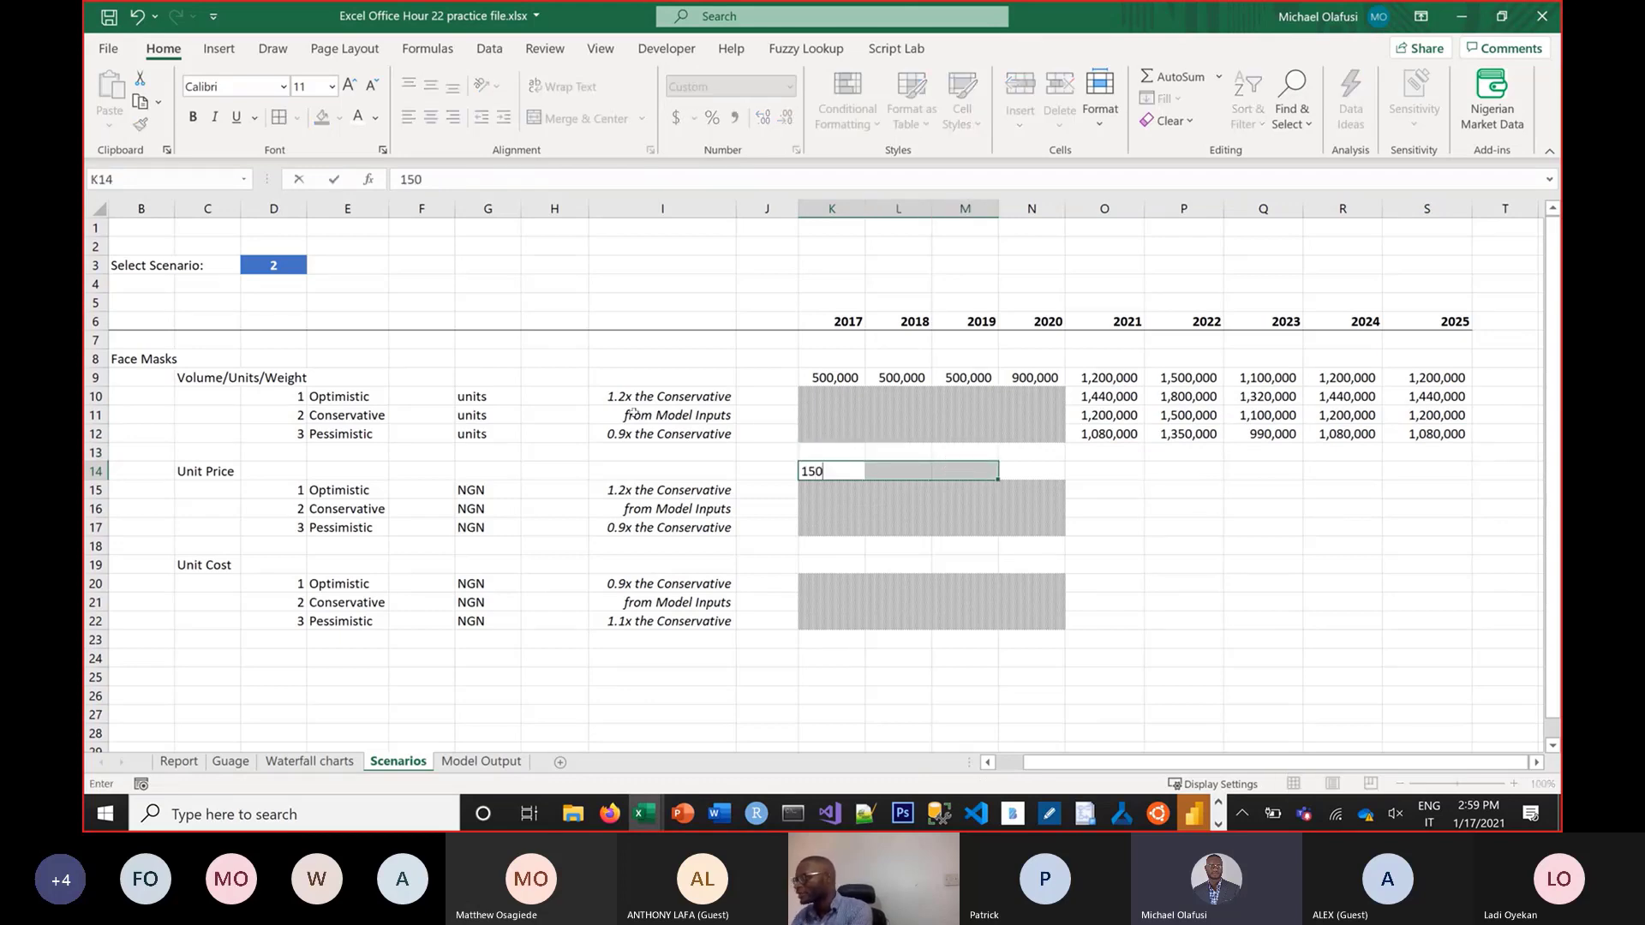
type("0")
key("ctrl+Return")
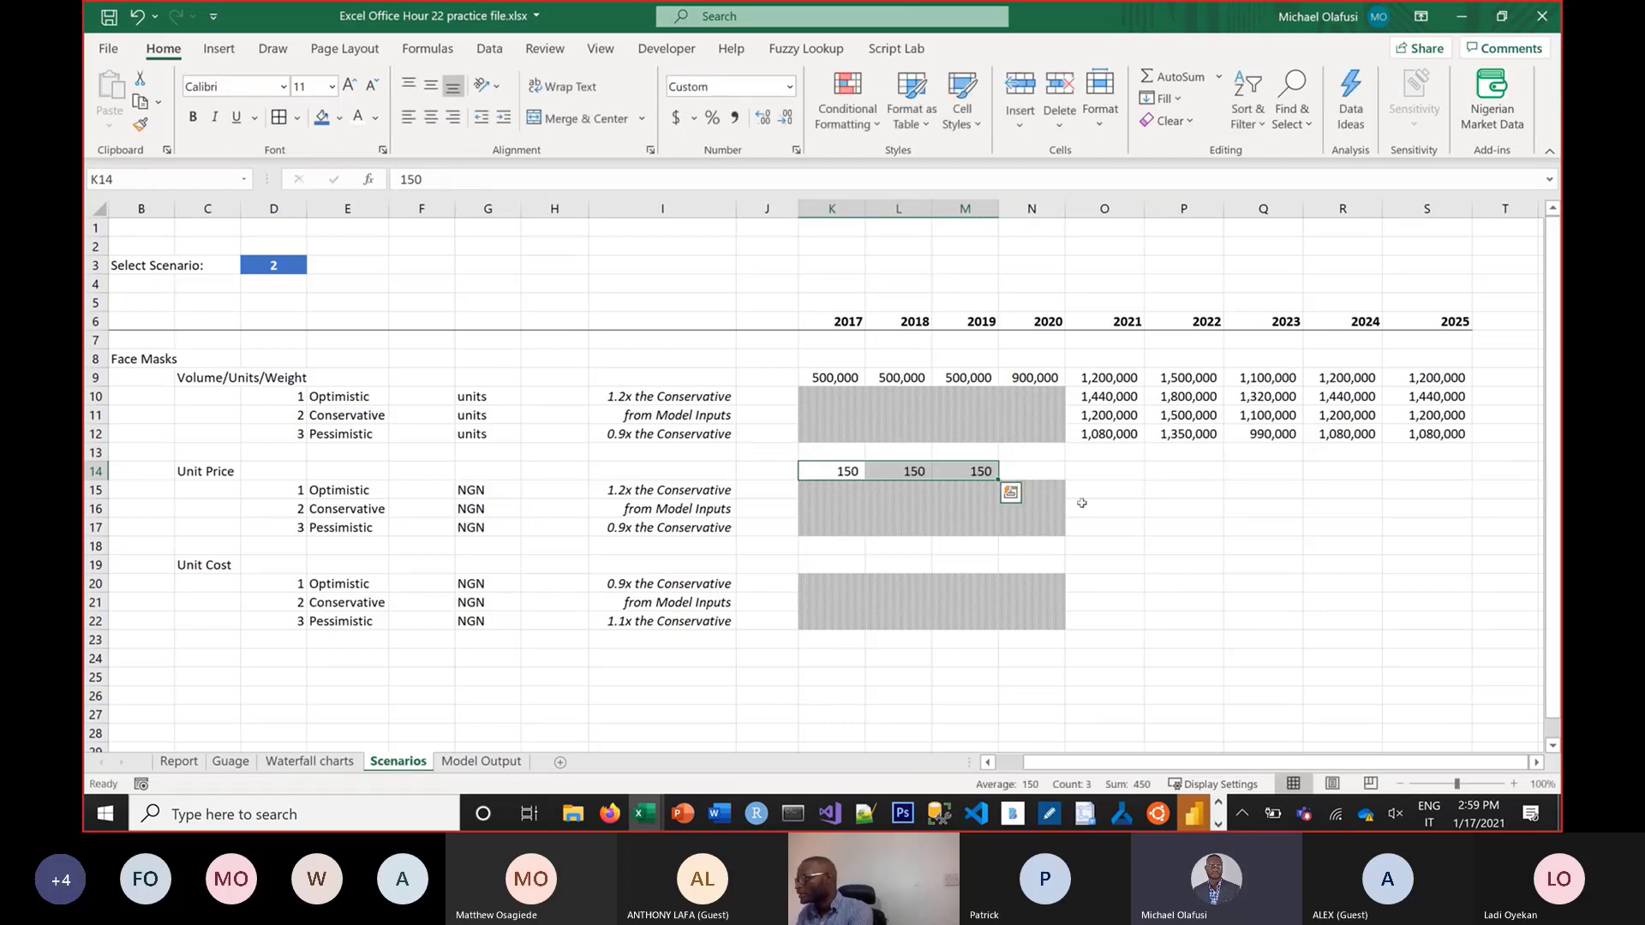
left_click(1028, 471)
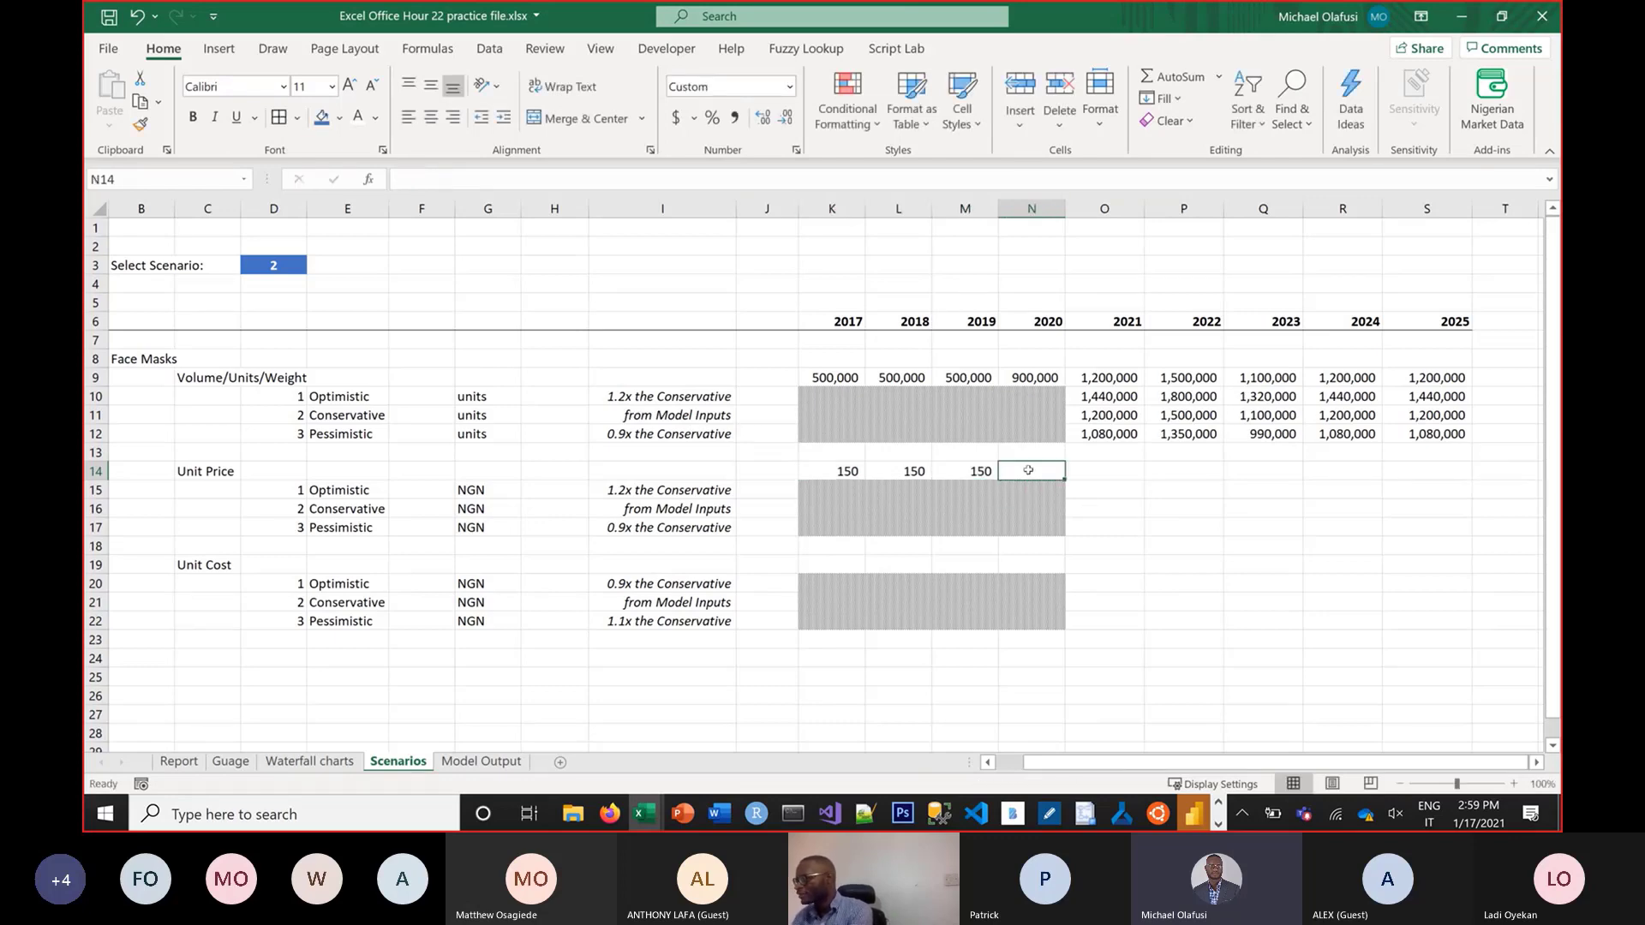
type("25")
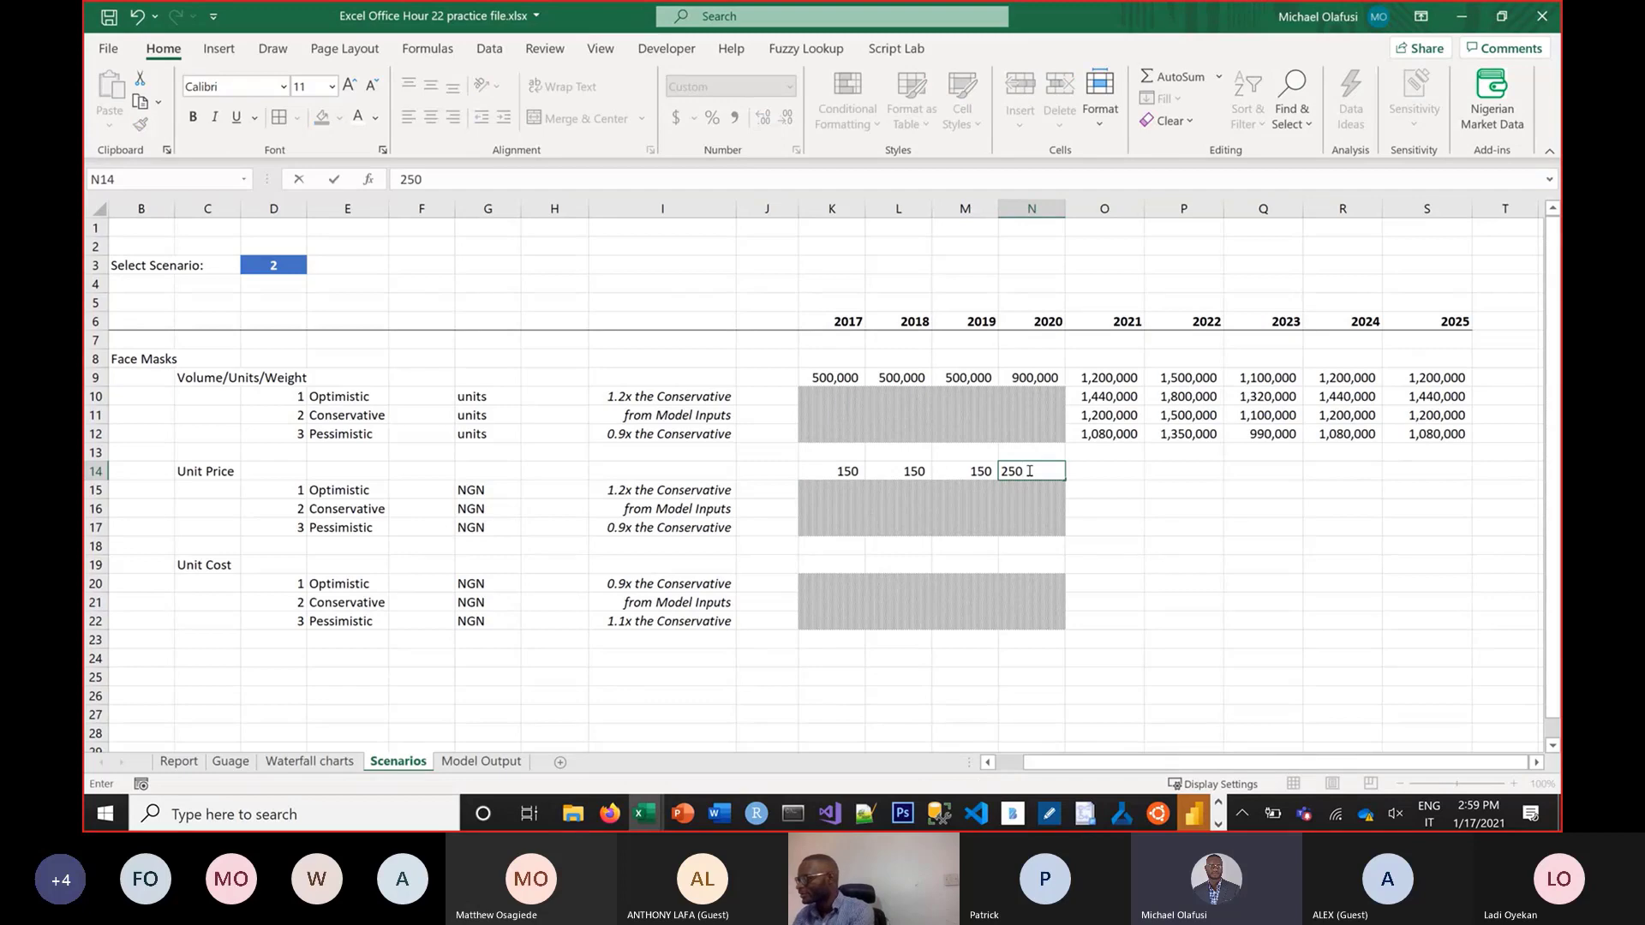
type("0")
key("Return")
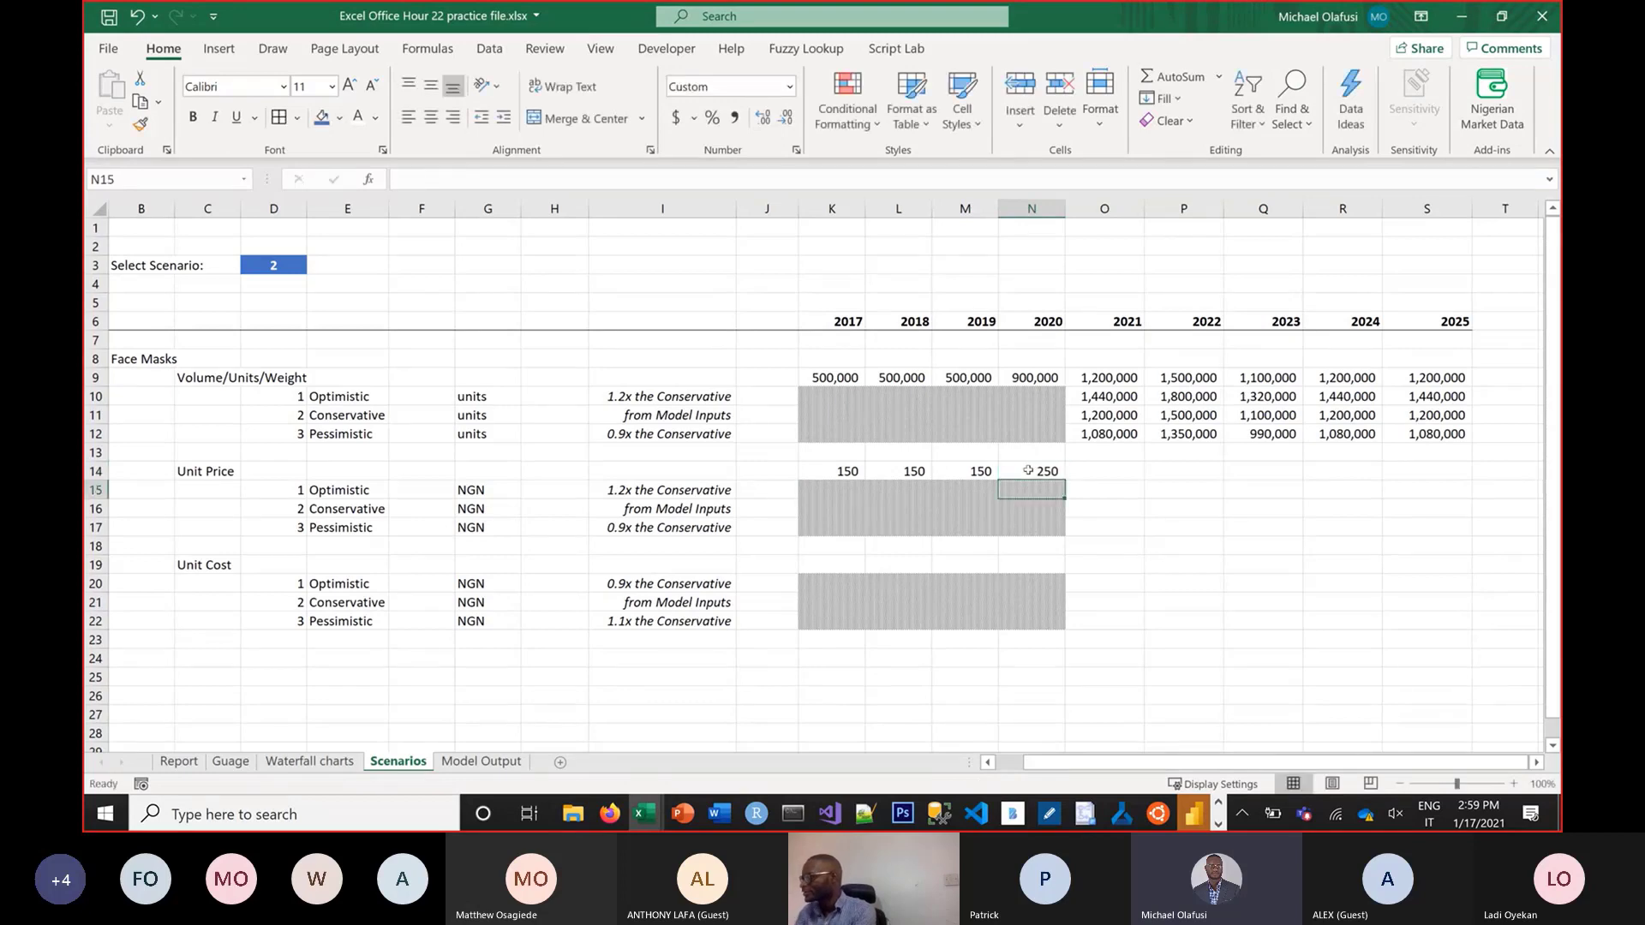
Enter the Conservative unit prices in row 16: 250 for 2021 to 2023 and 300 for 2024 and 2025
left_click(1074, 508)
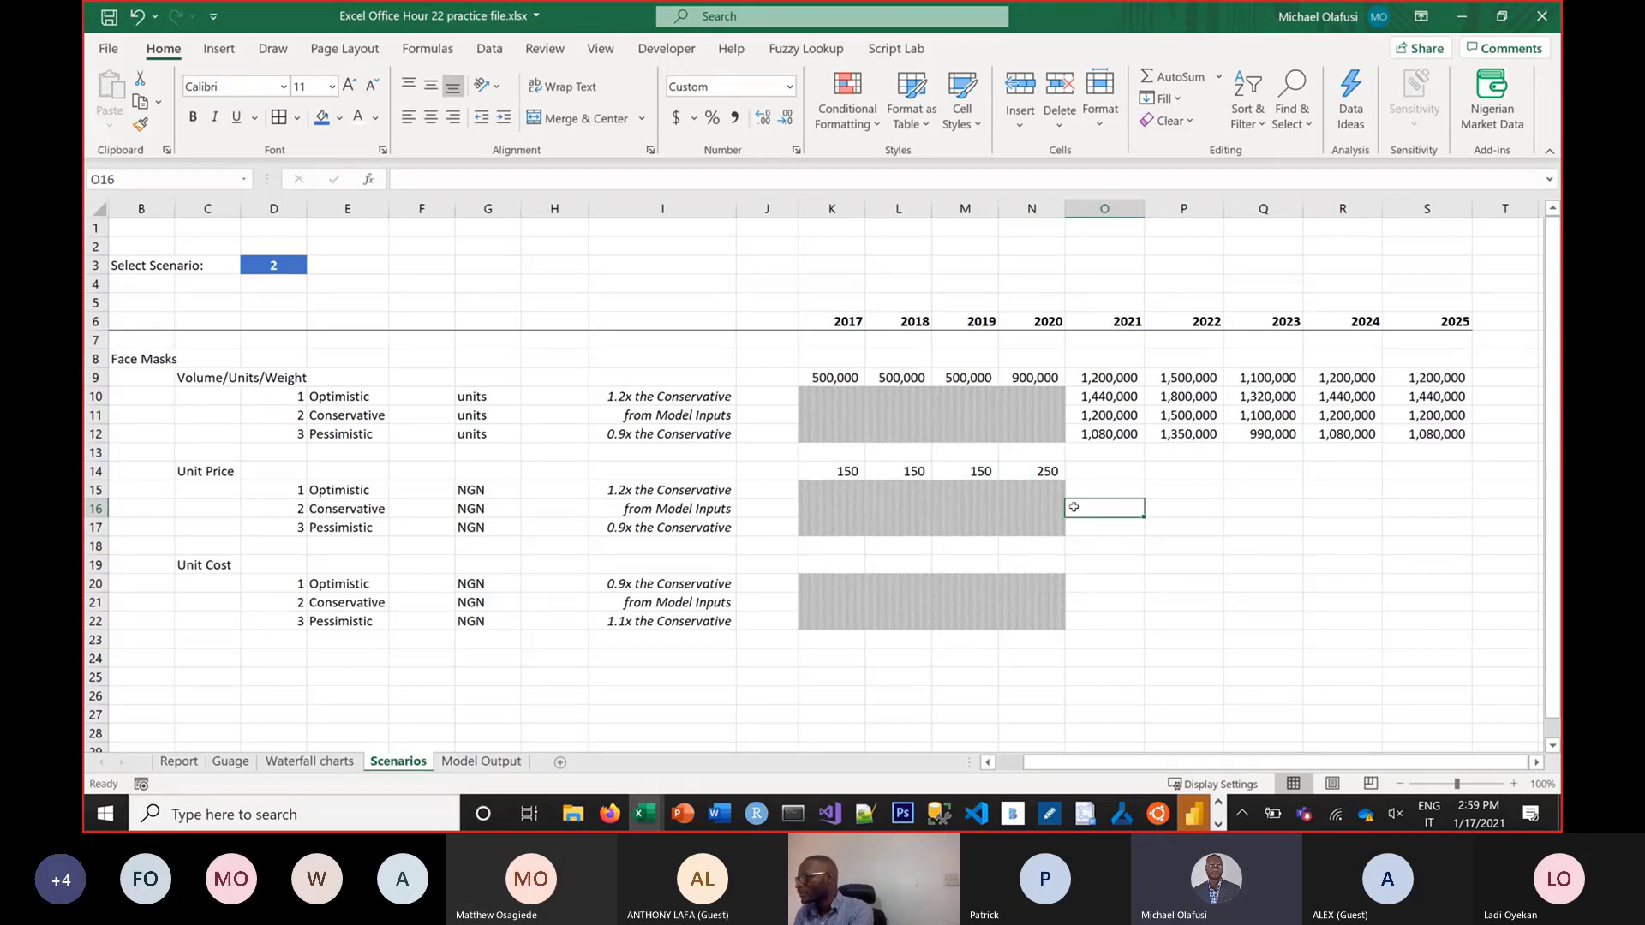
left_click_drag(1074, 508, 1411, 519)
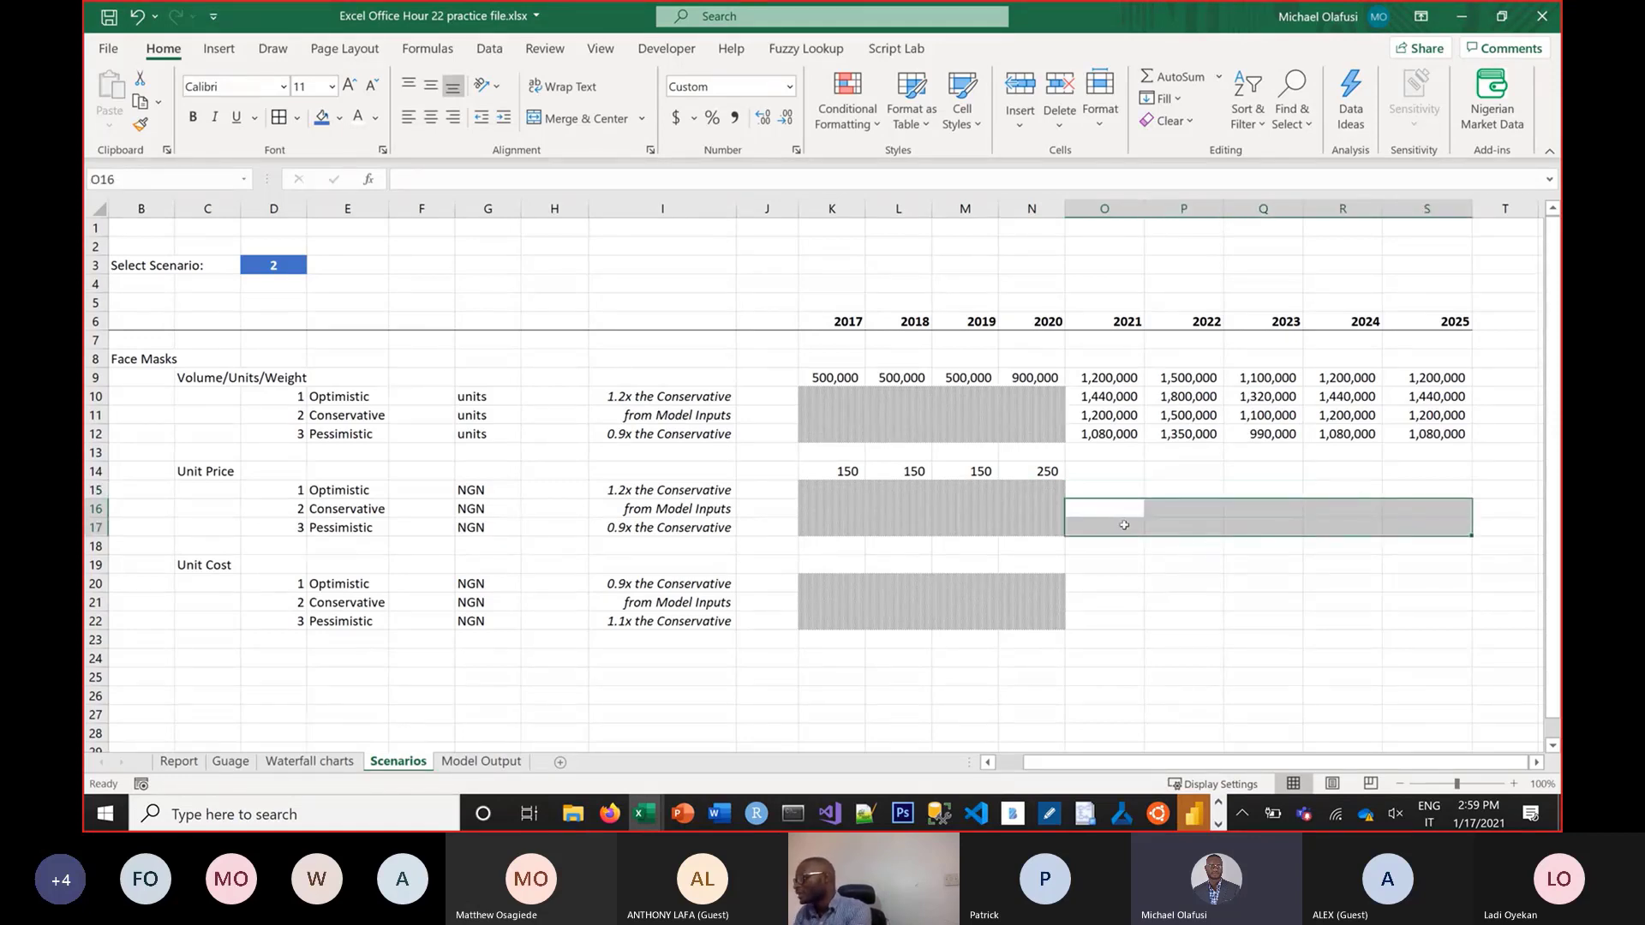
left_click_drag(1105, 509, 1420, 512)
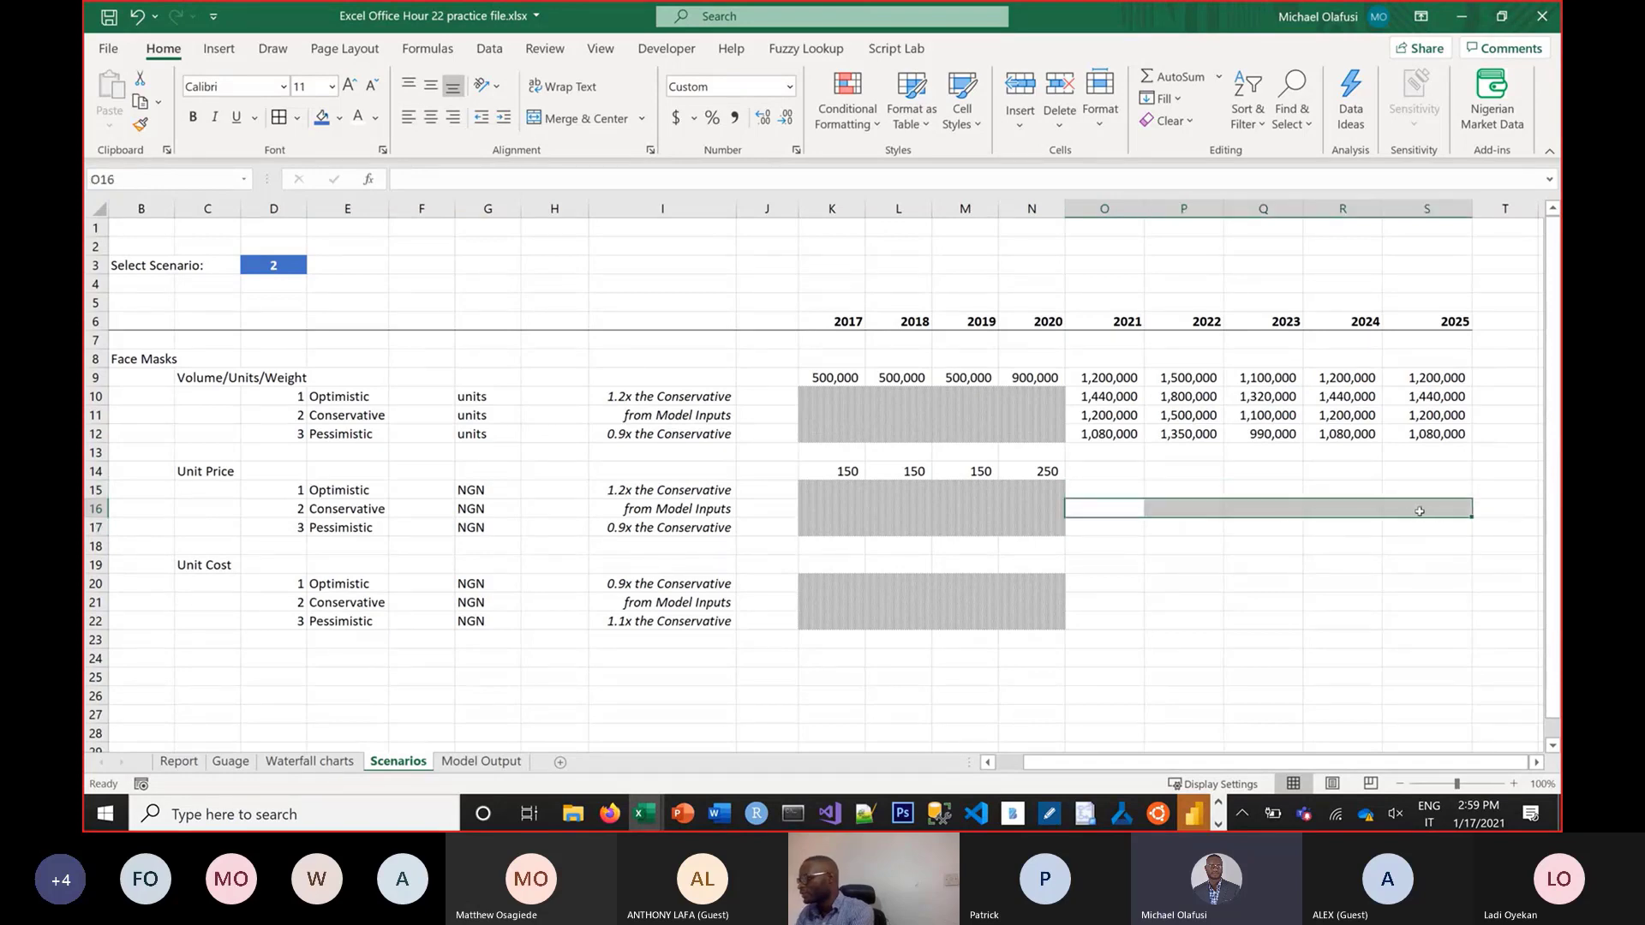
type("250")
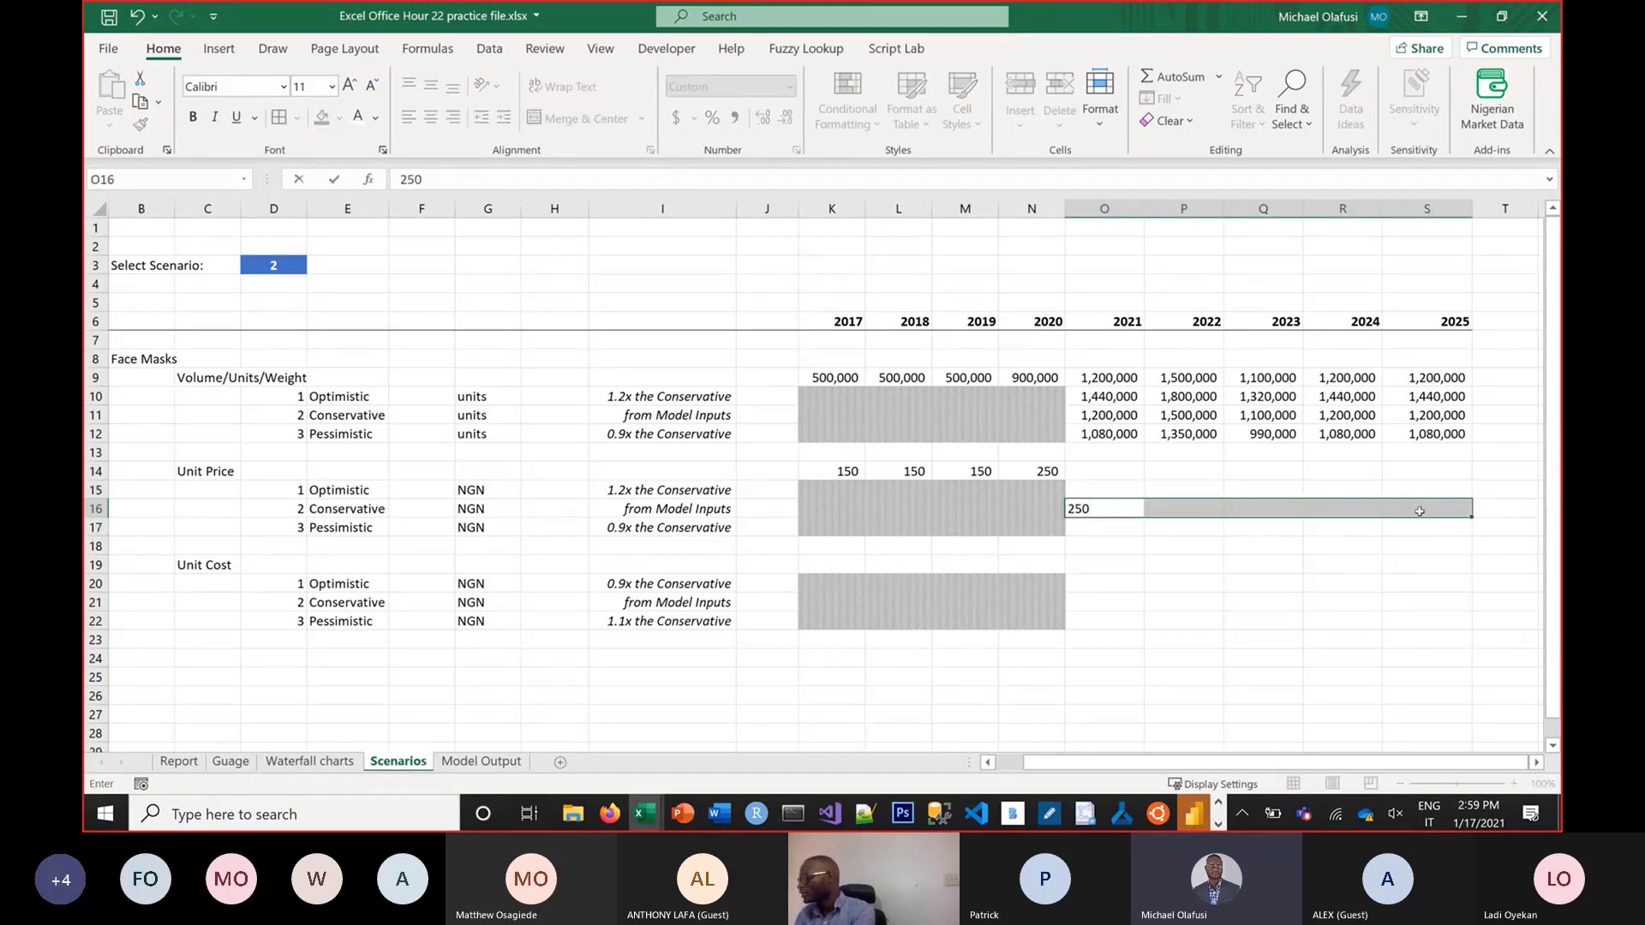
key("ctrl+Return")
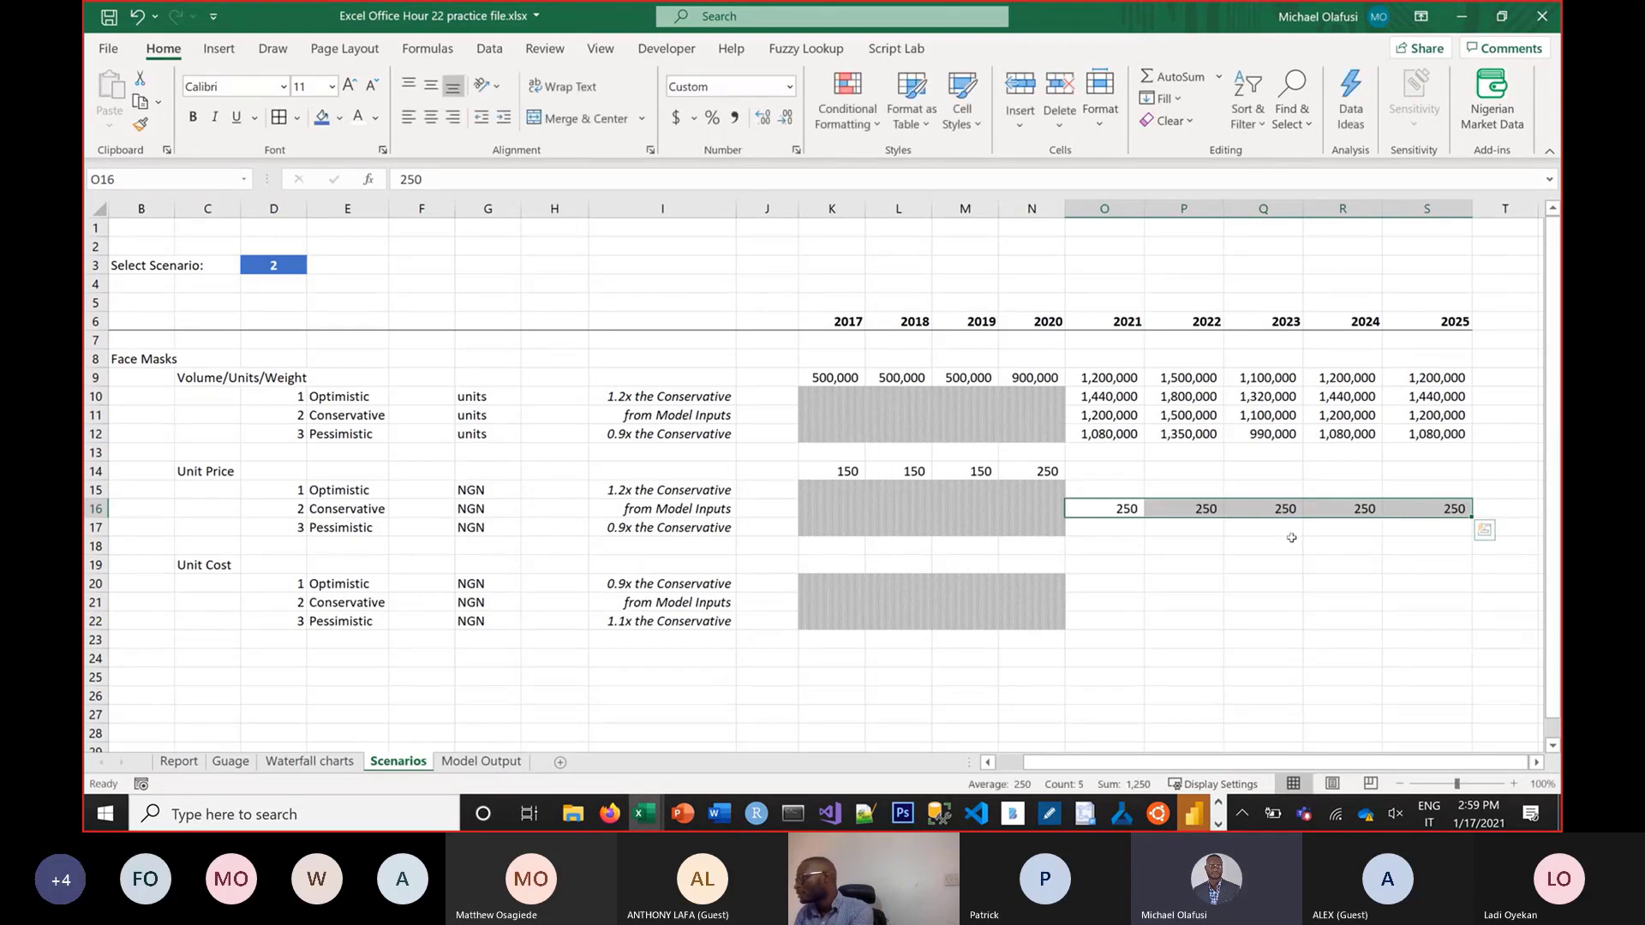
left_click_drag(1318, 512, 1467, 508)
type("300")
key("ctrl+Return")
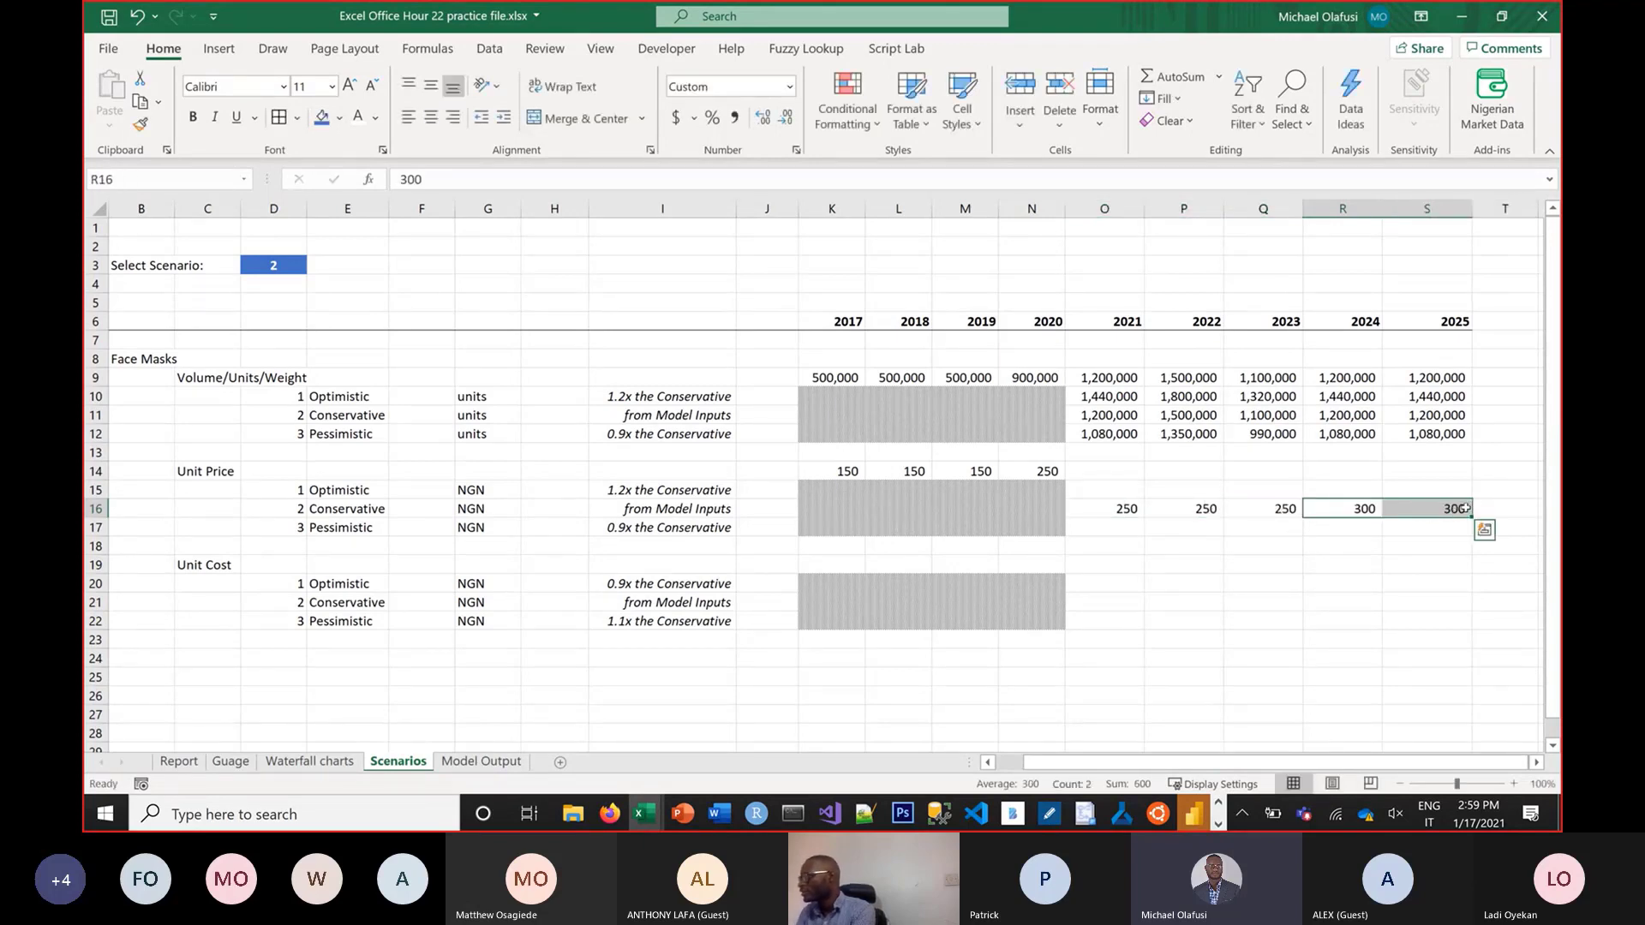
left_click(1392, 579)
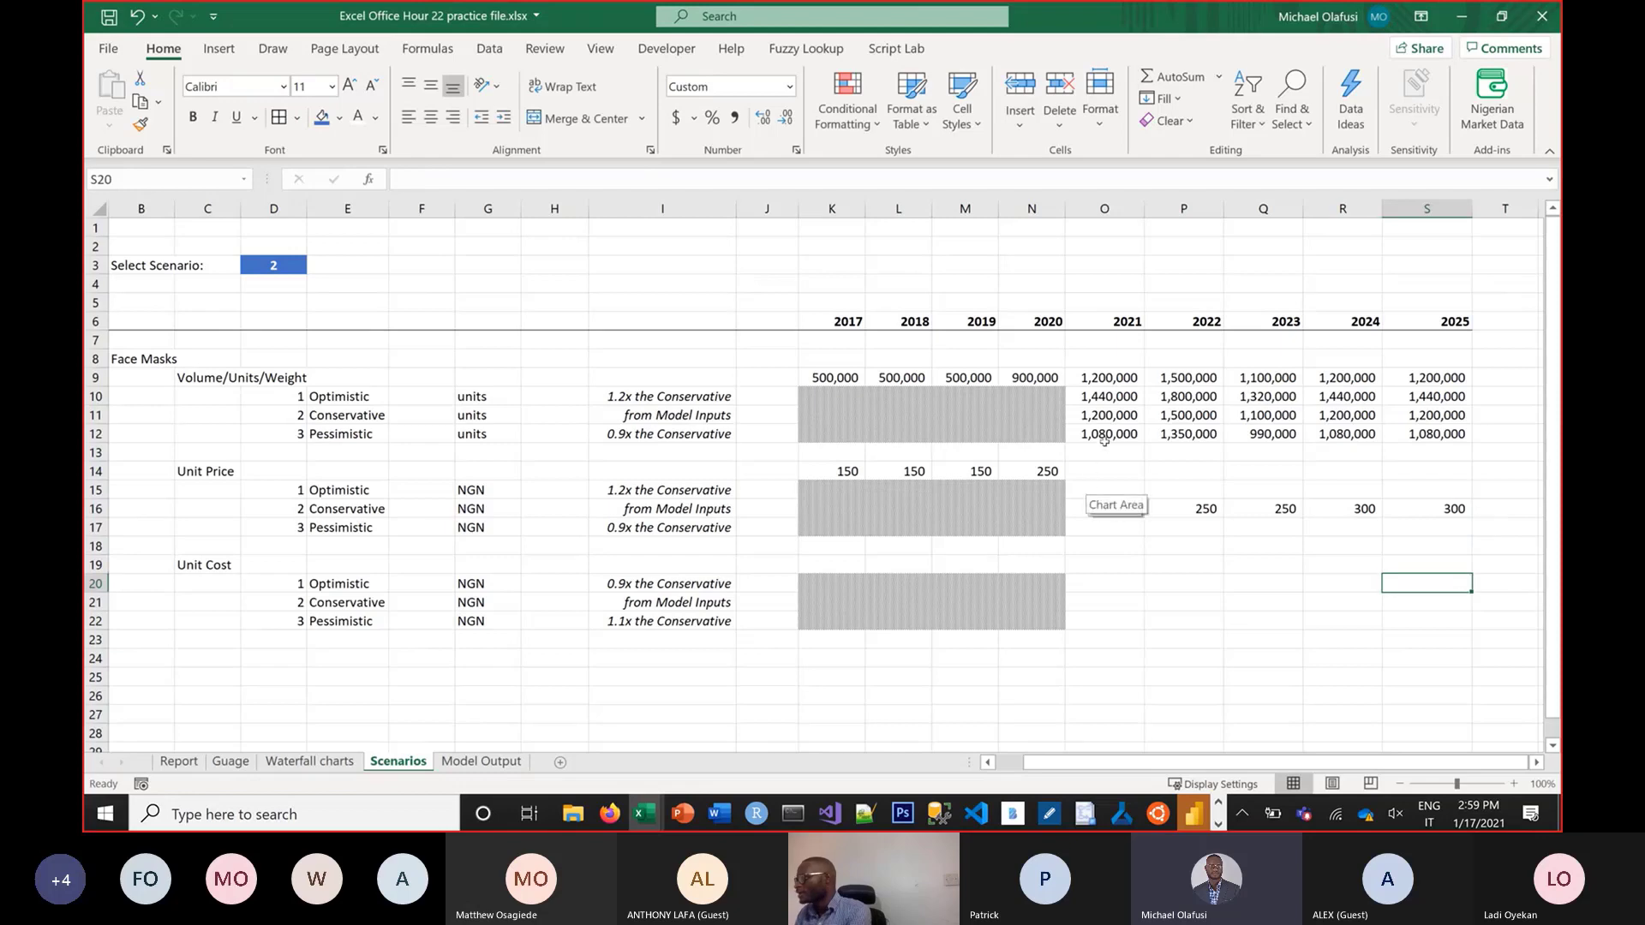
Copy the Optimistic and Pessimistic volume formulas for 2021 to 2025 into the matching Unit Price rows 15 and 17
left_click_drag(1110, 394, 1427, 398)
key("ctrl+c")
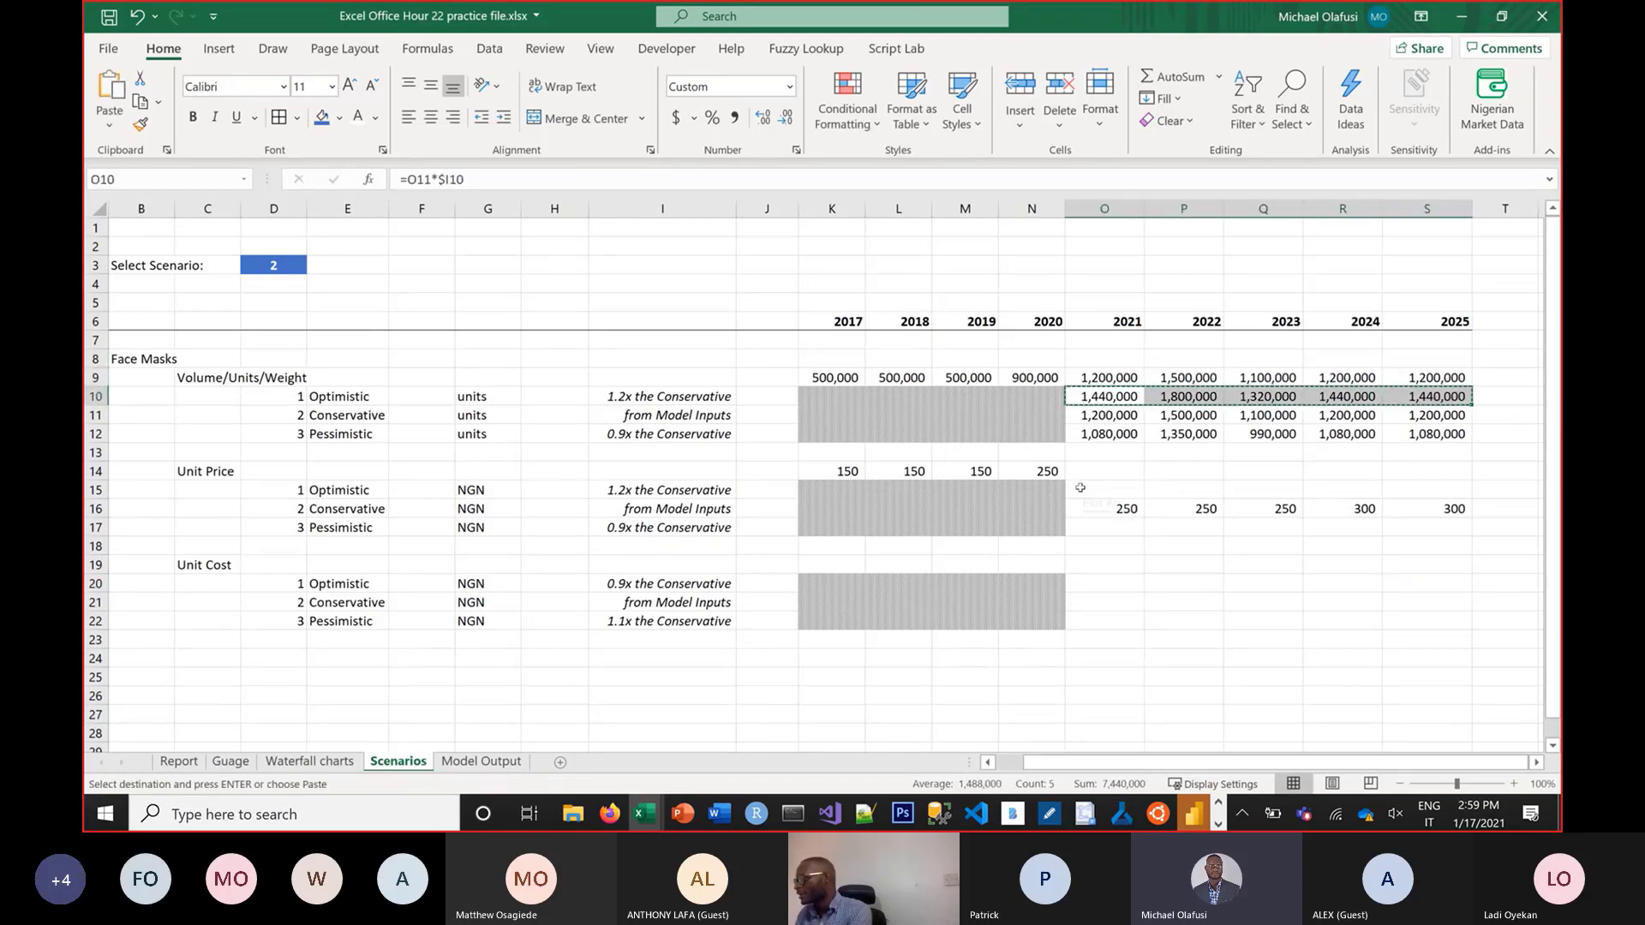
left_click(1078, 490)
key("ctrl+v")
left_click_drag(1105, 434, 1414, 431)
key("ctrl+c")
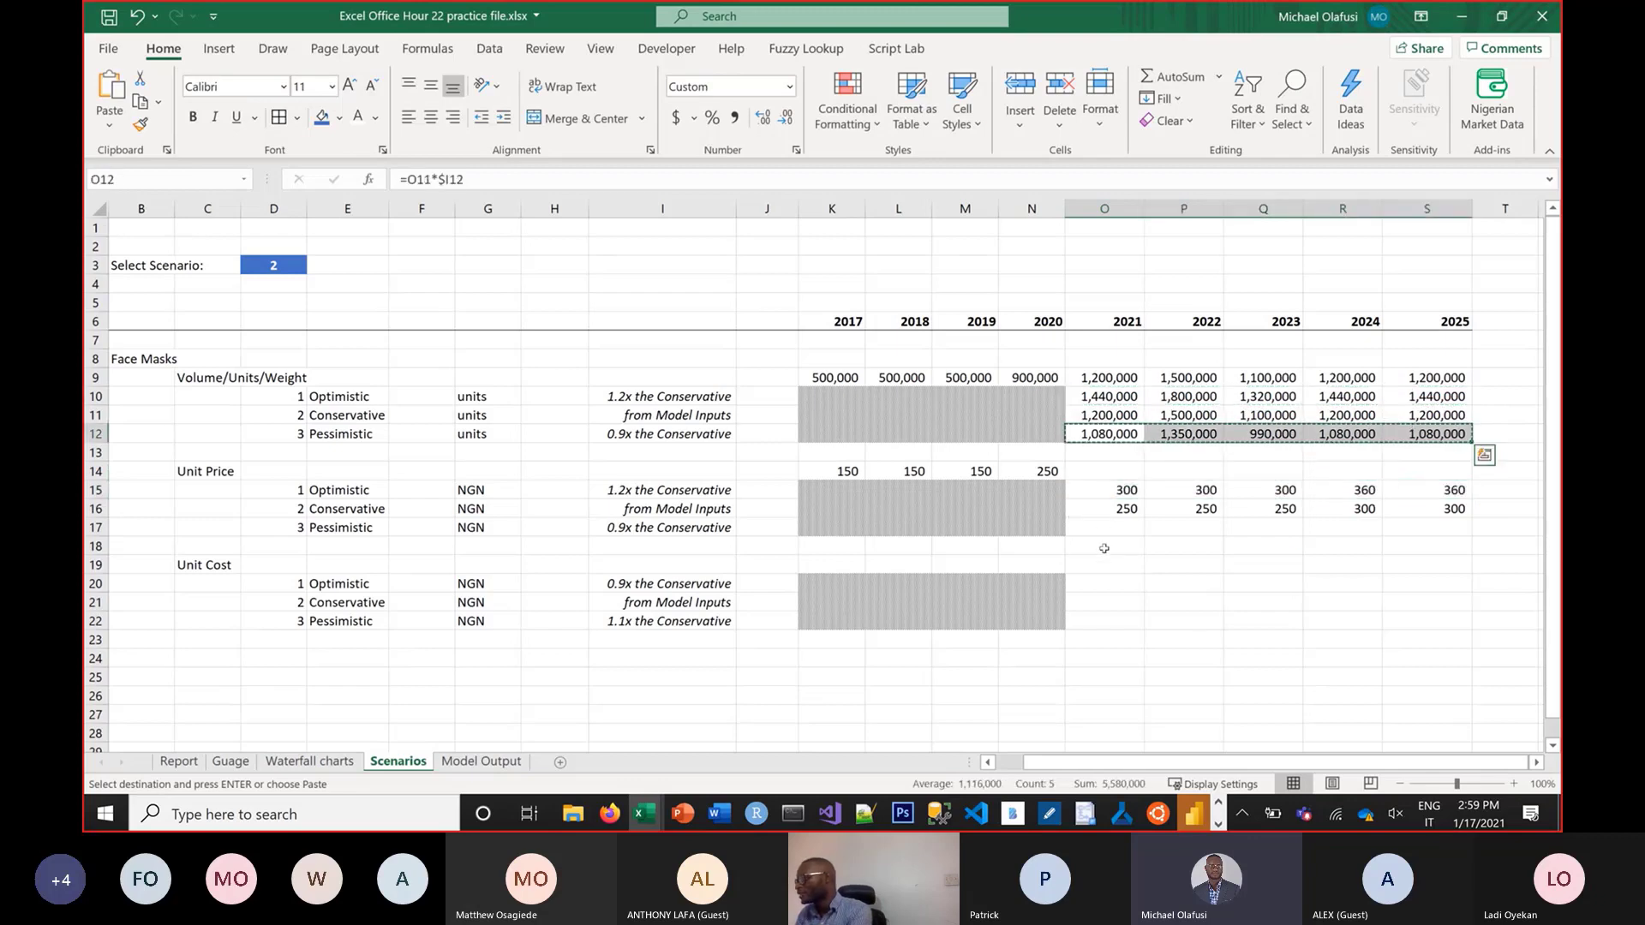
left_click(1113, 529)
key("ctrl+v")
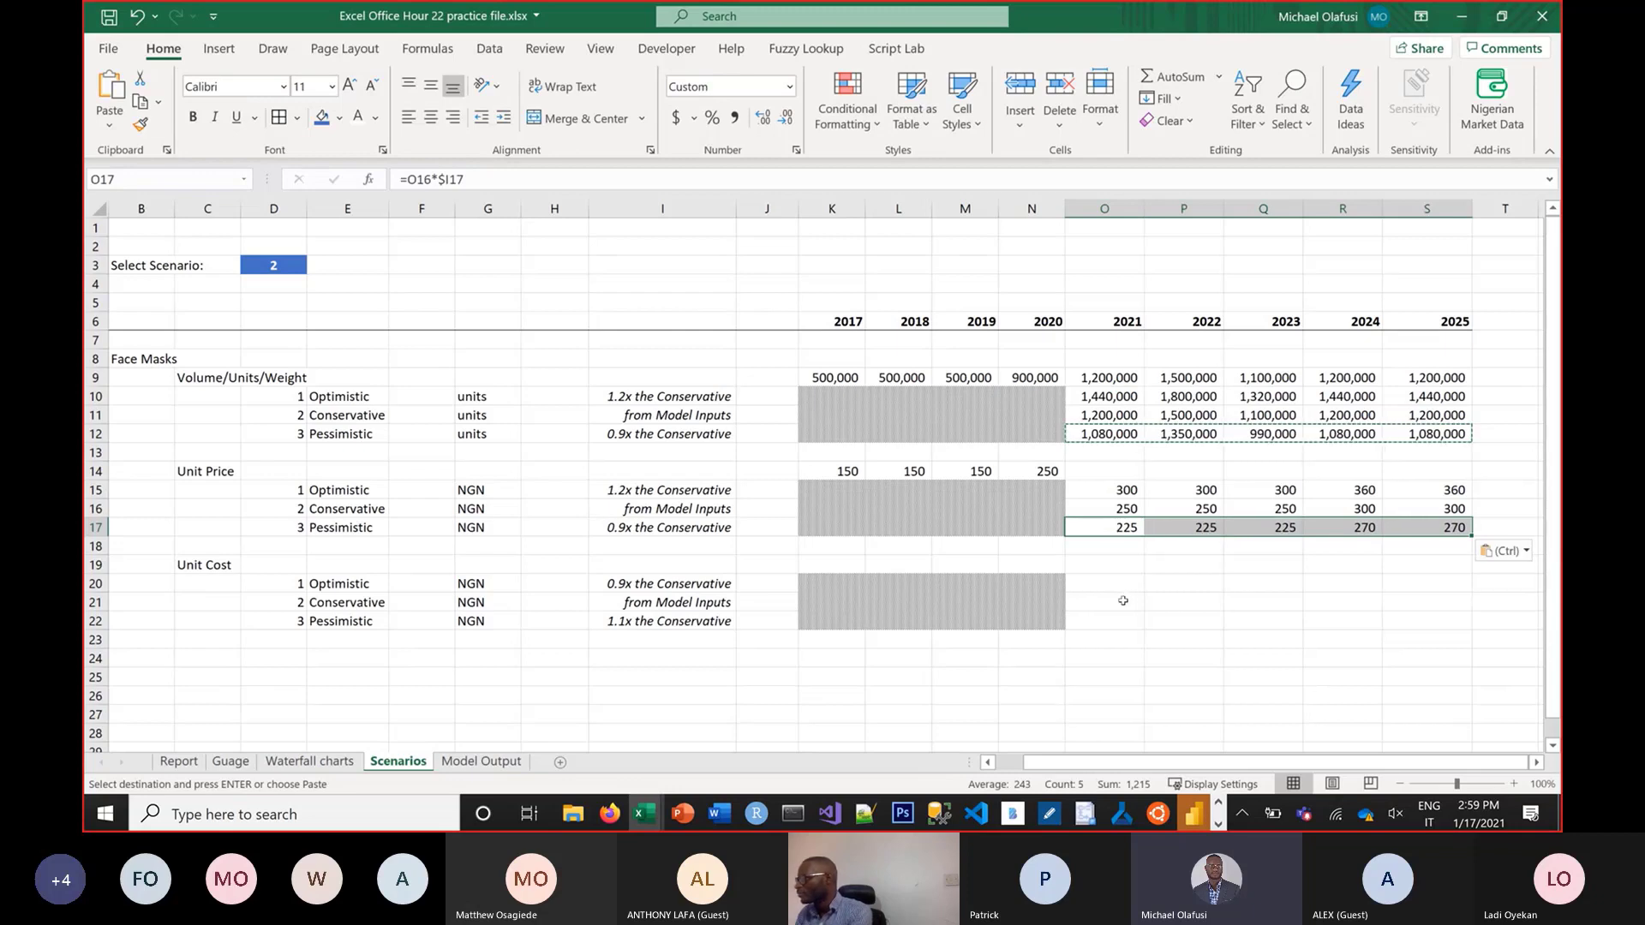
Enter =INDEX(O15:O17,$D$3) in O14 so the 2021 unit price follows the scenario selector
left_click(1080, 471)
type("=index")
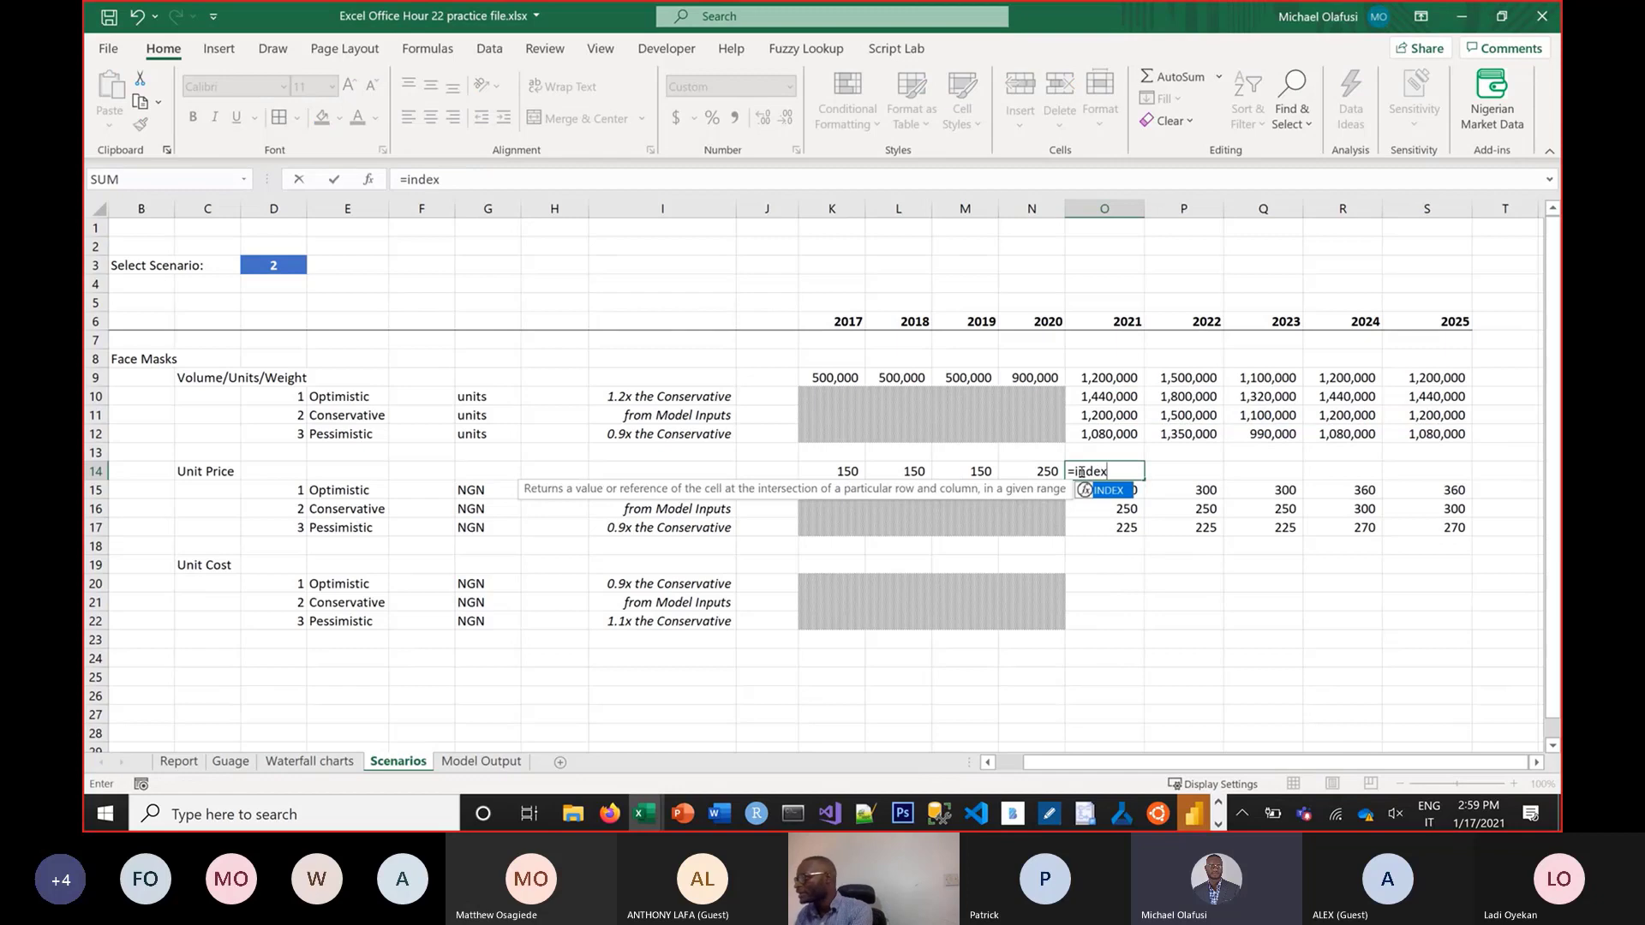
key("Tab")
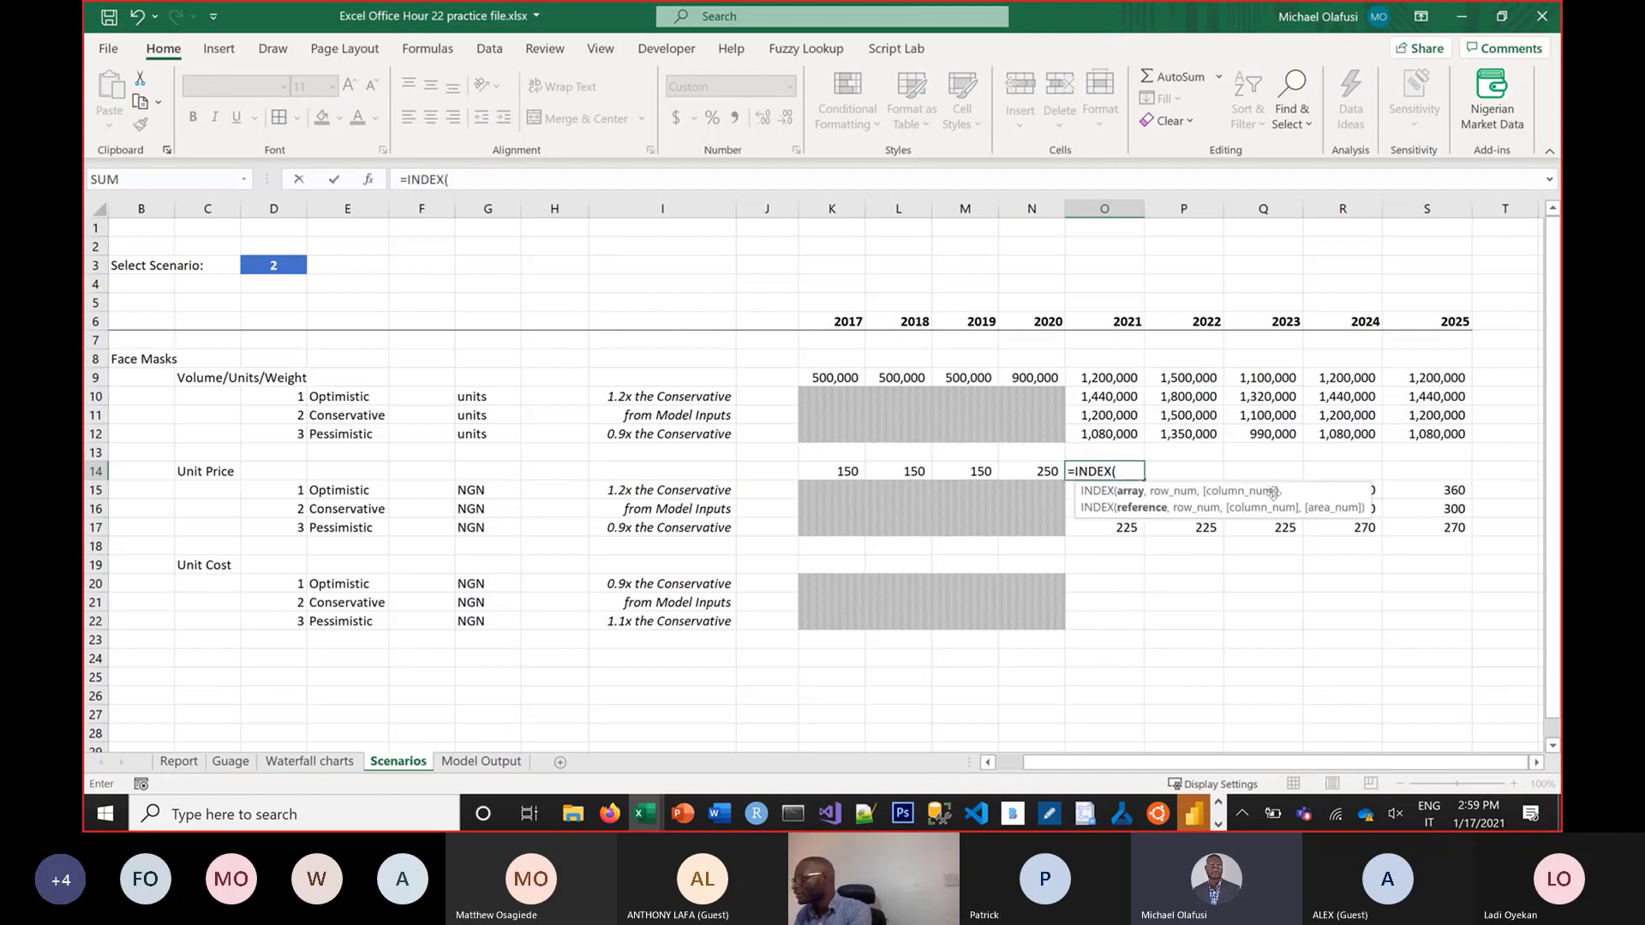
left_click_drag(1304, 507, 1225, 302)
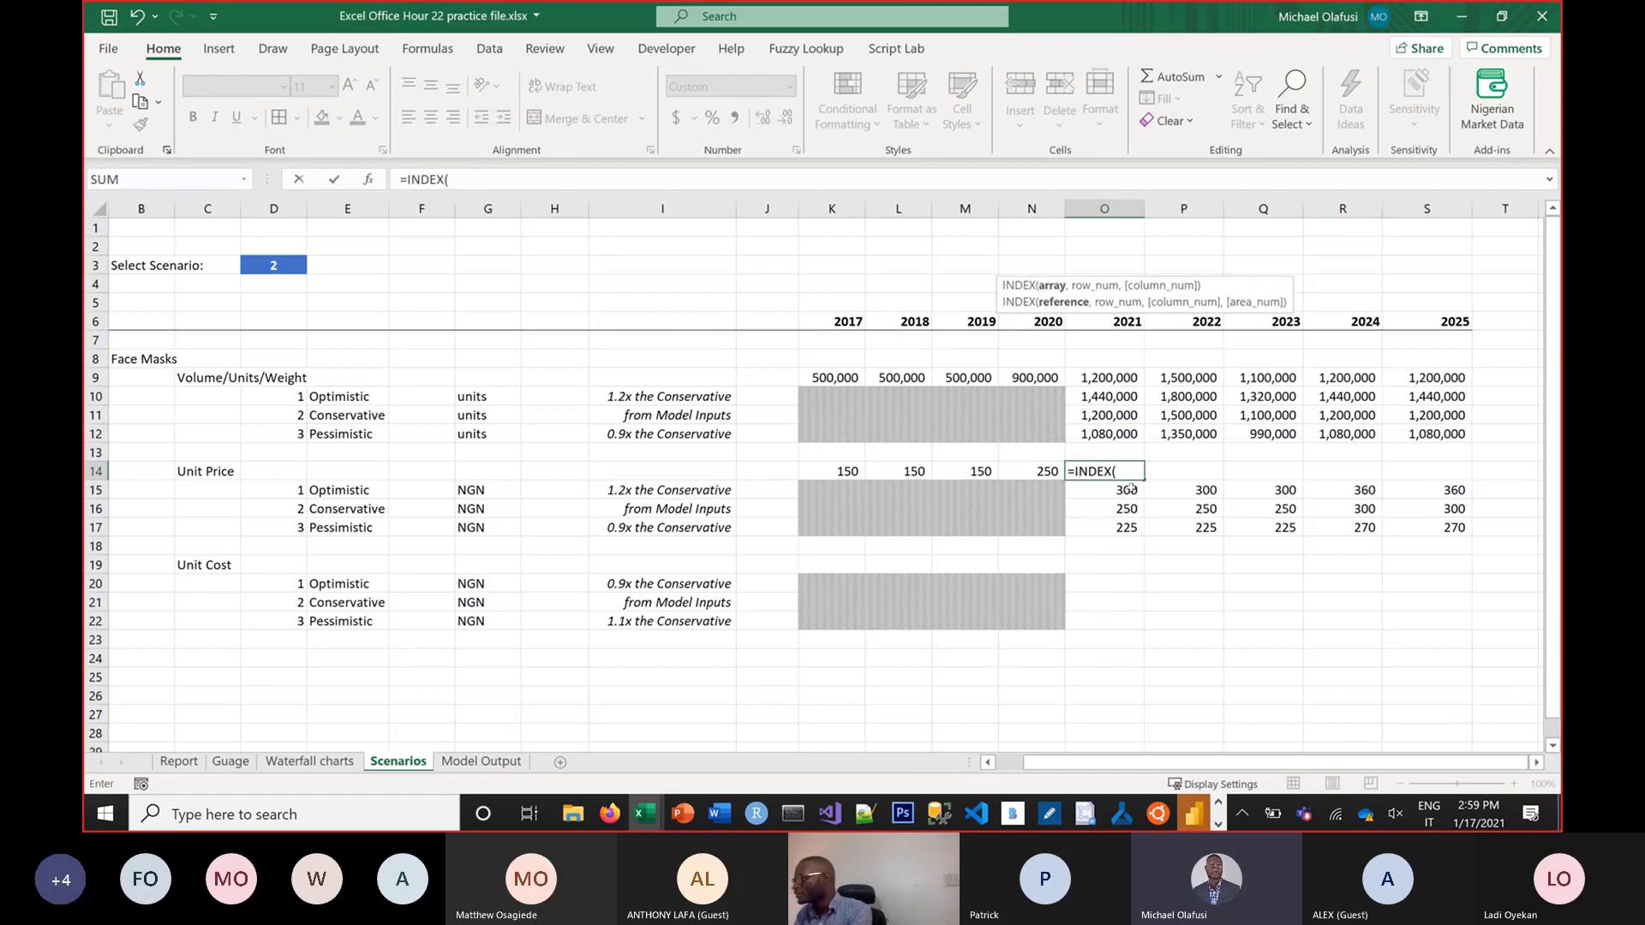
left_click_drag(1129, 489, 1133, 526)
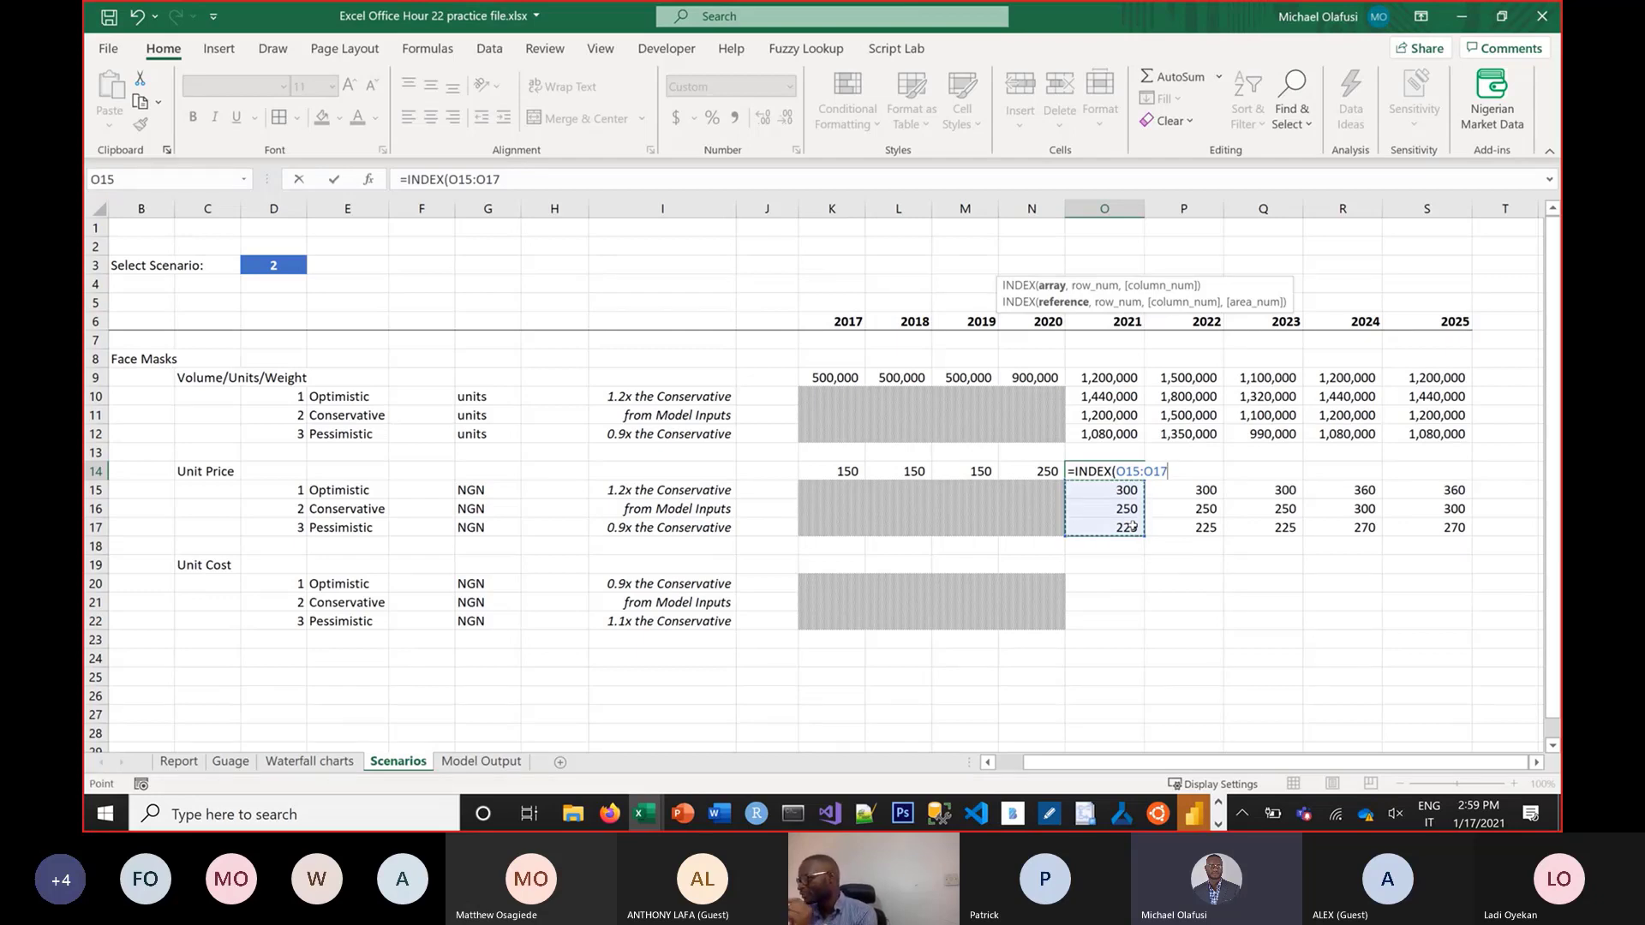
type(",")
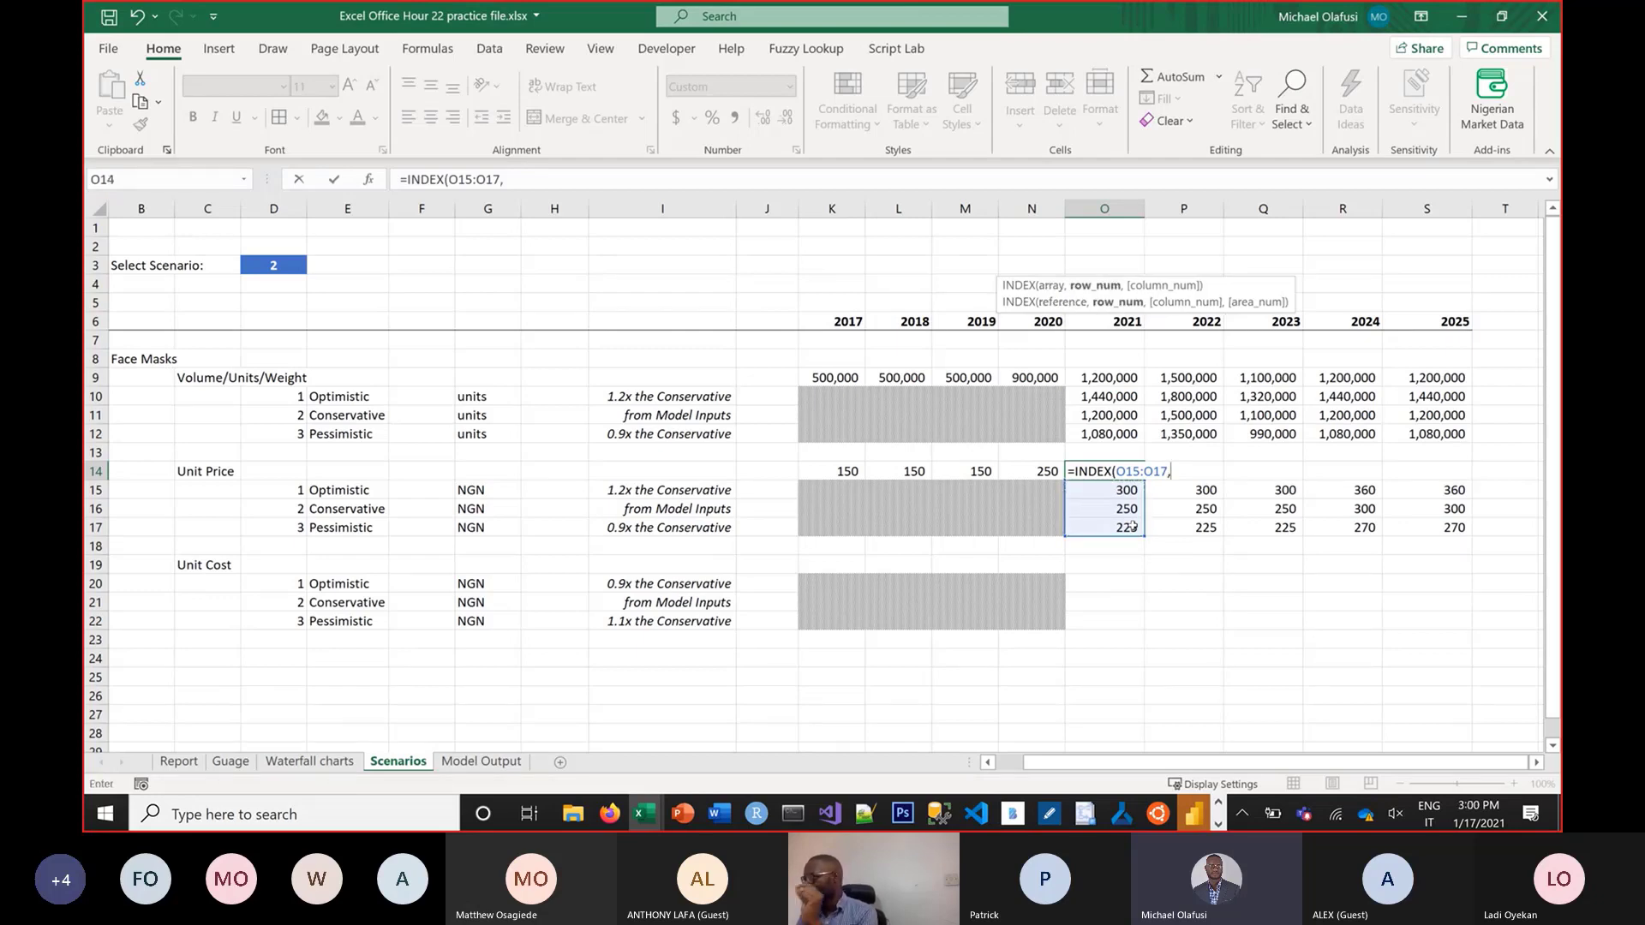
left_click(278, 267)
key("Return")
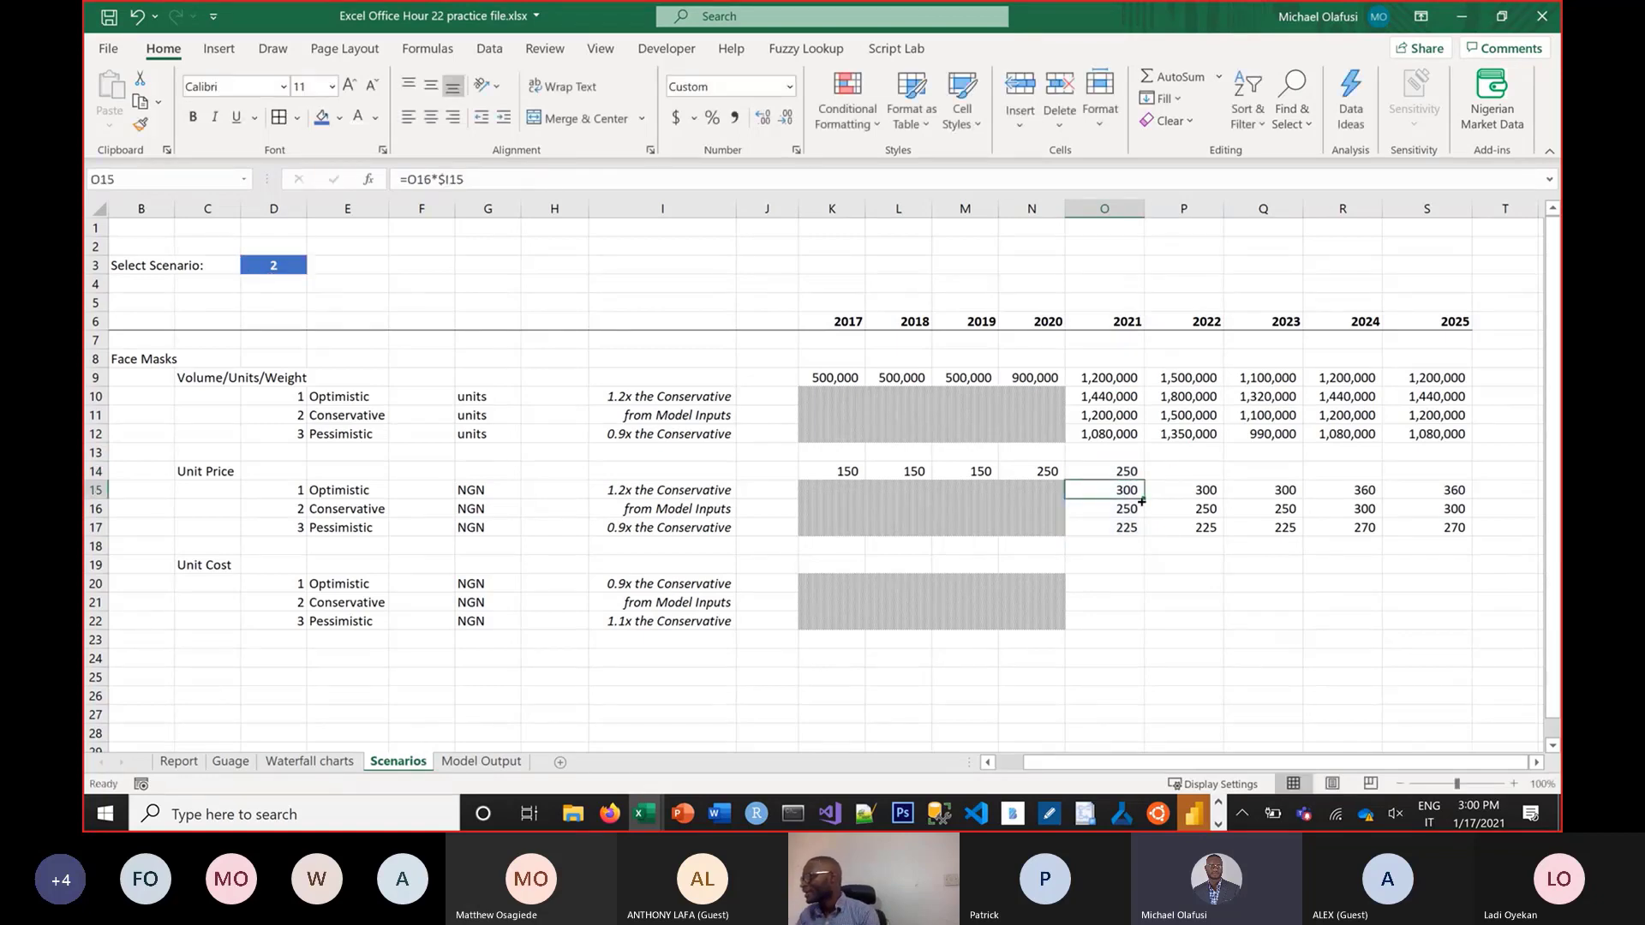
Check the selector reference in the O14 unit price formula and fill the formula across to 2025
double_click(1133, 472)
left_click(1180, 470)
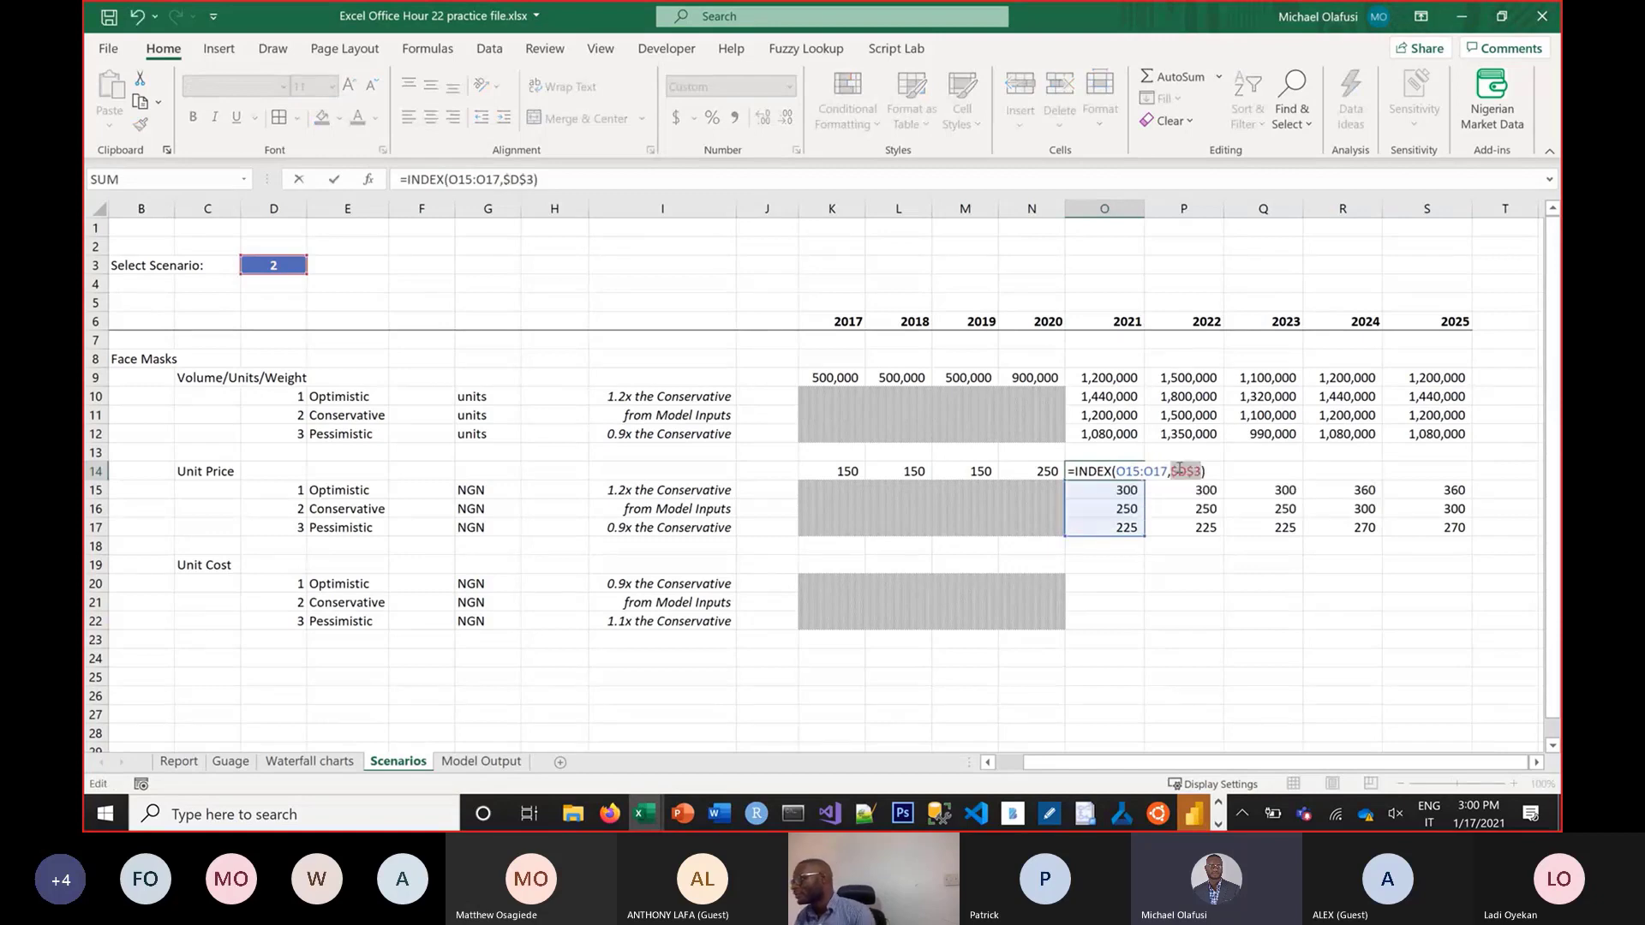
key("Return")
left_click(1129, 471)
left_click_drag(1144, 480, 1301, 512)
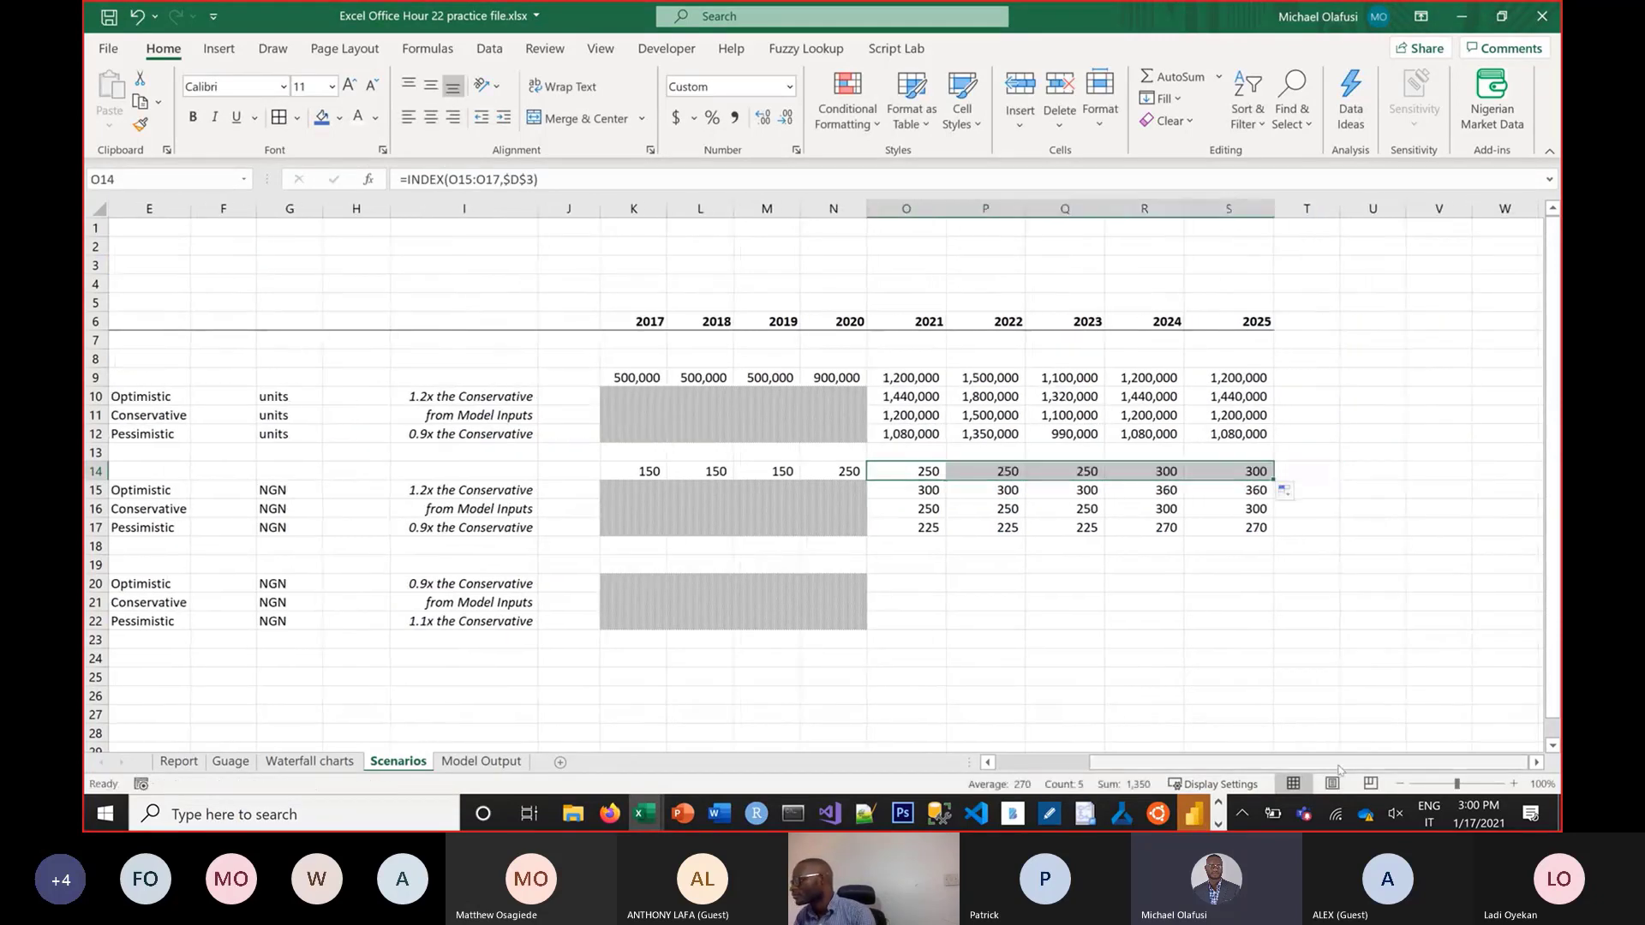
Enter the historical unit costs in row 19: 70 for 2017 and 2018, 80 for 2019 and 100 for 2020
left_click_drag(1303, 761, 1145, 774)
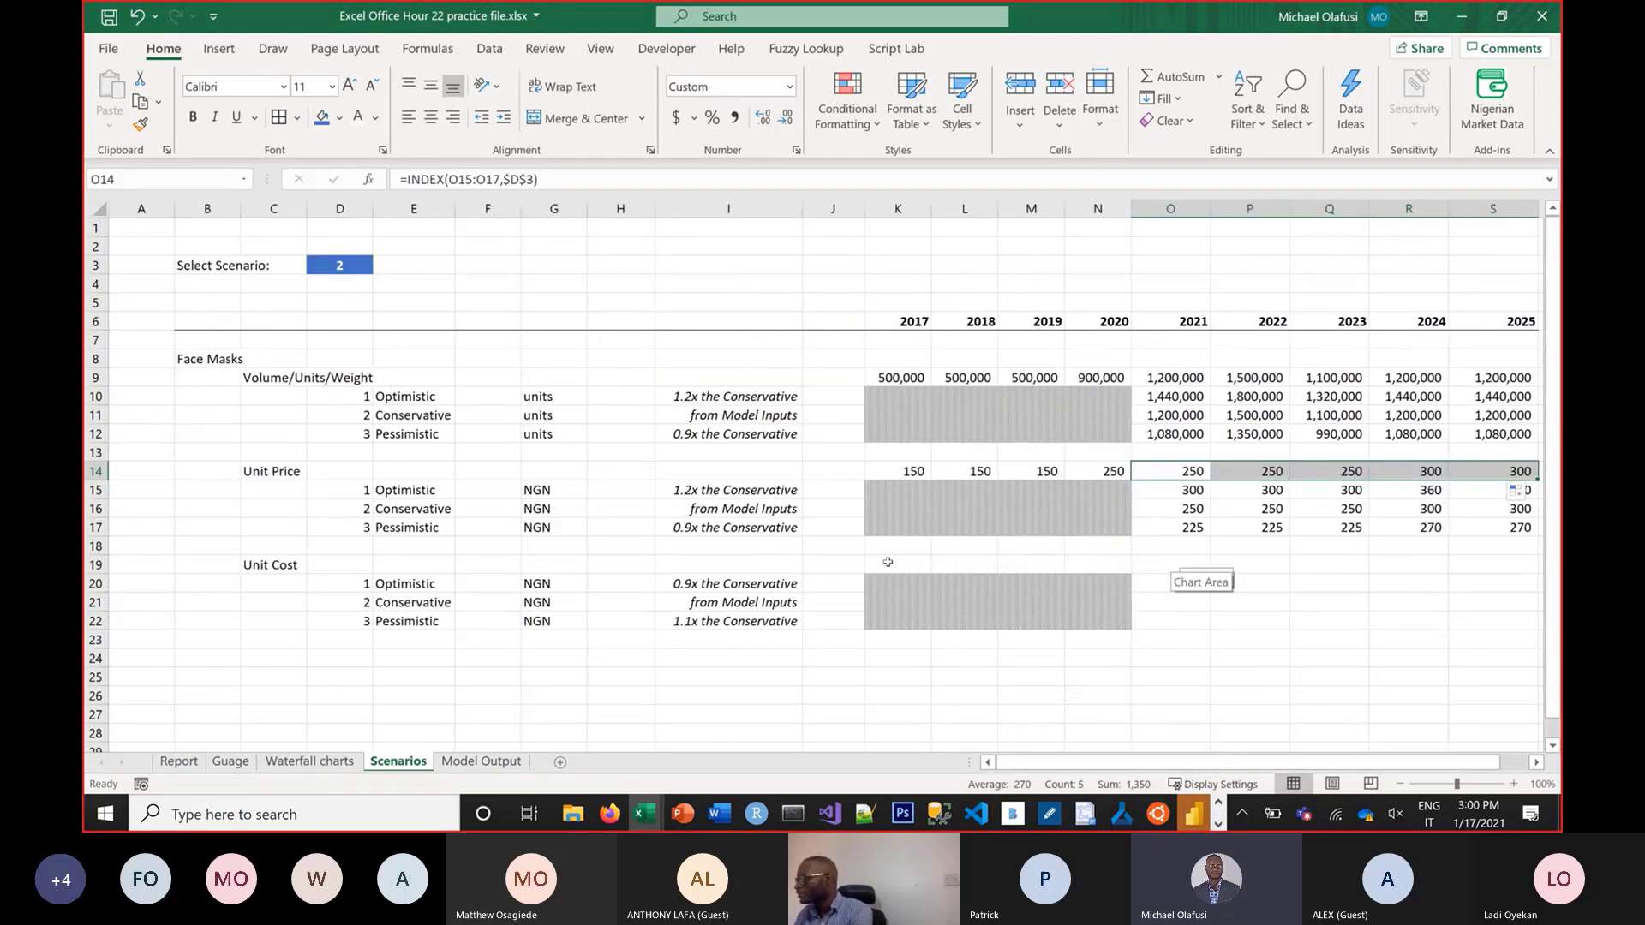
left_click_drag(888, 563, 988, 573)
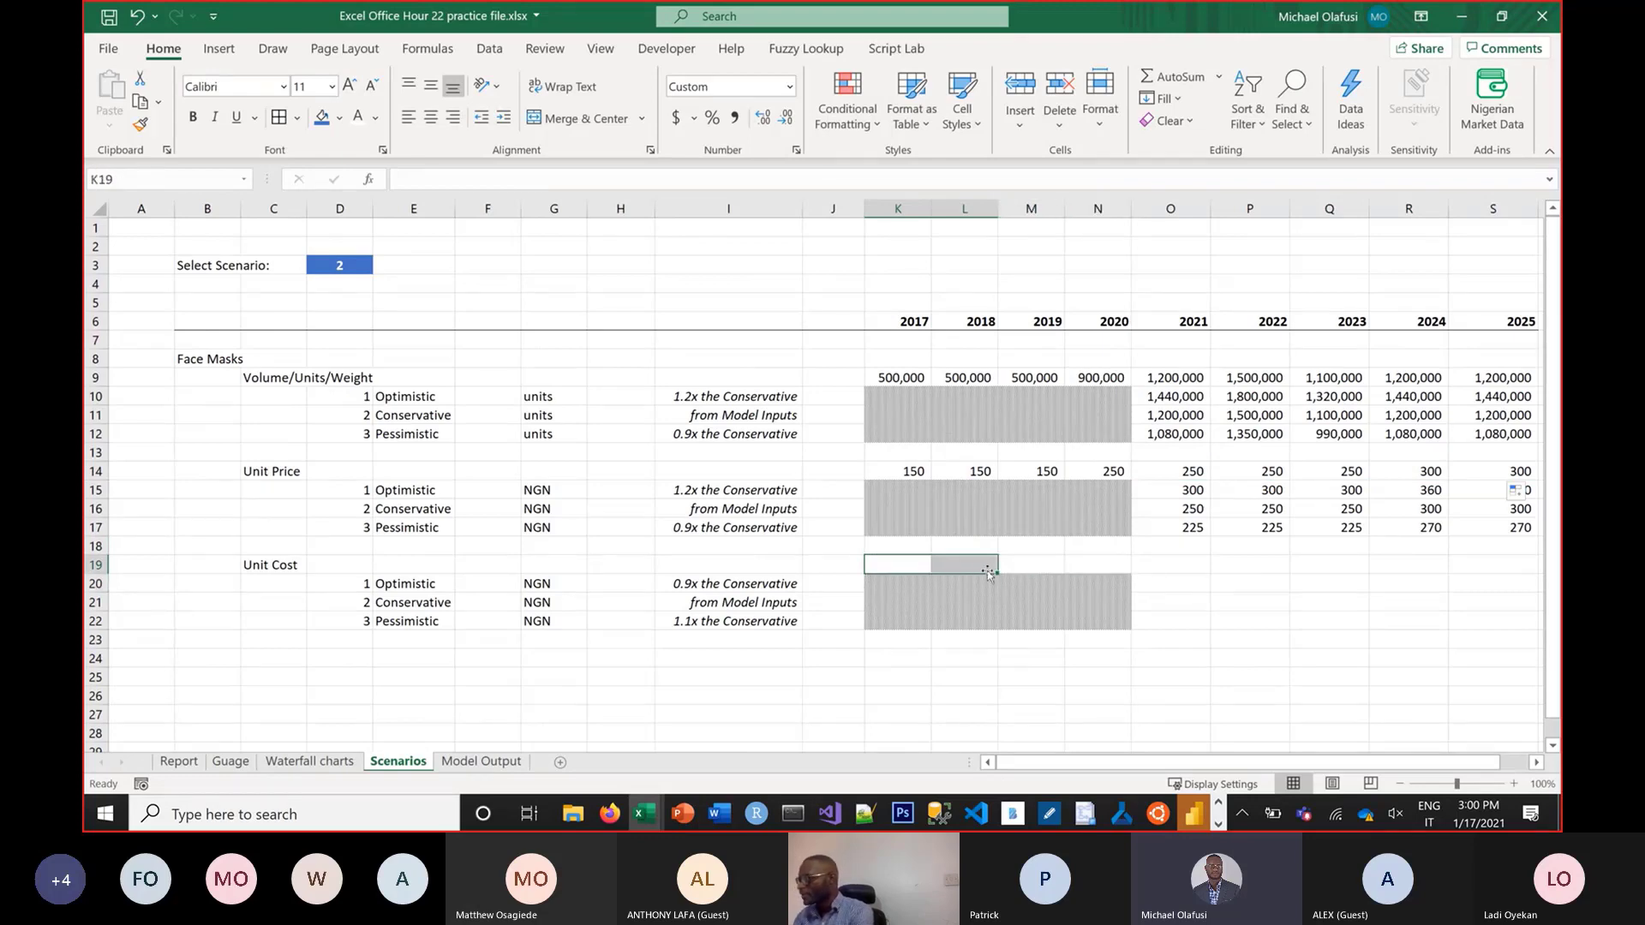
type("70")
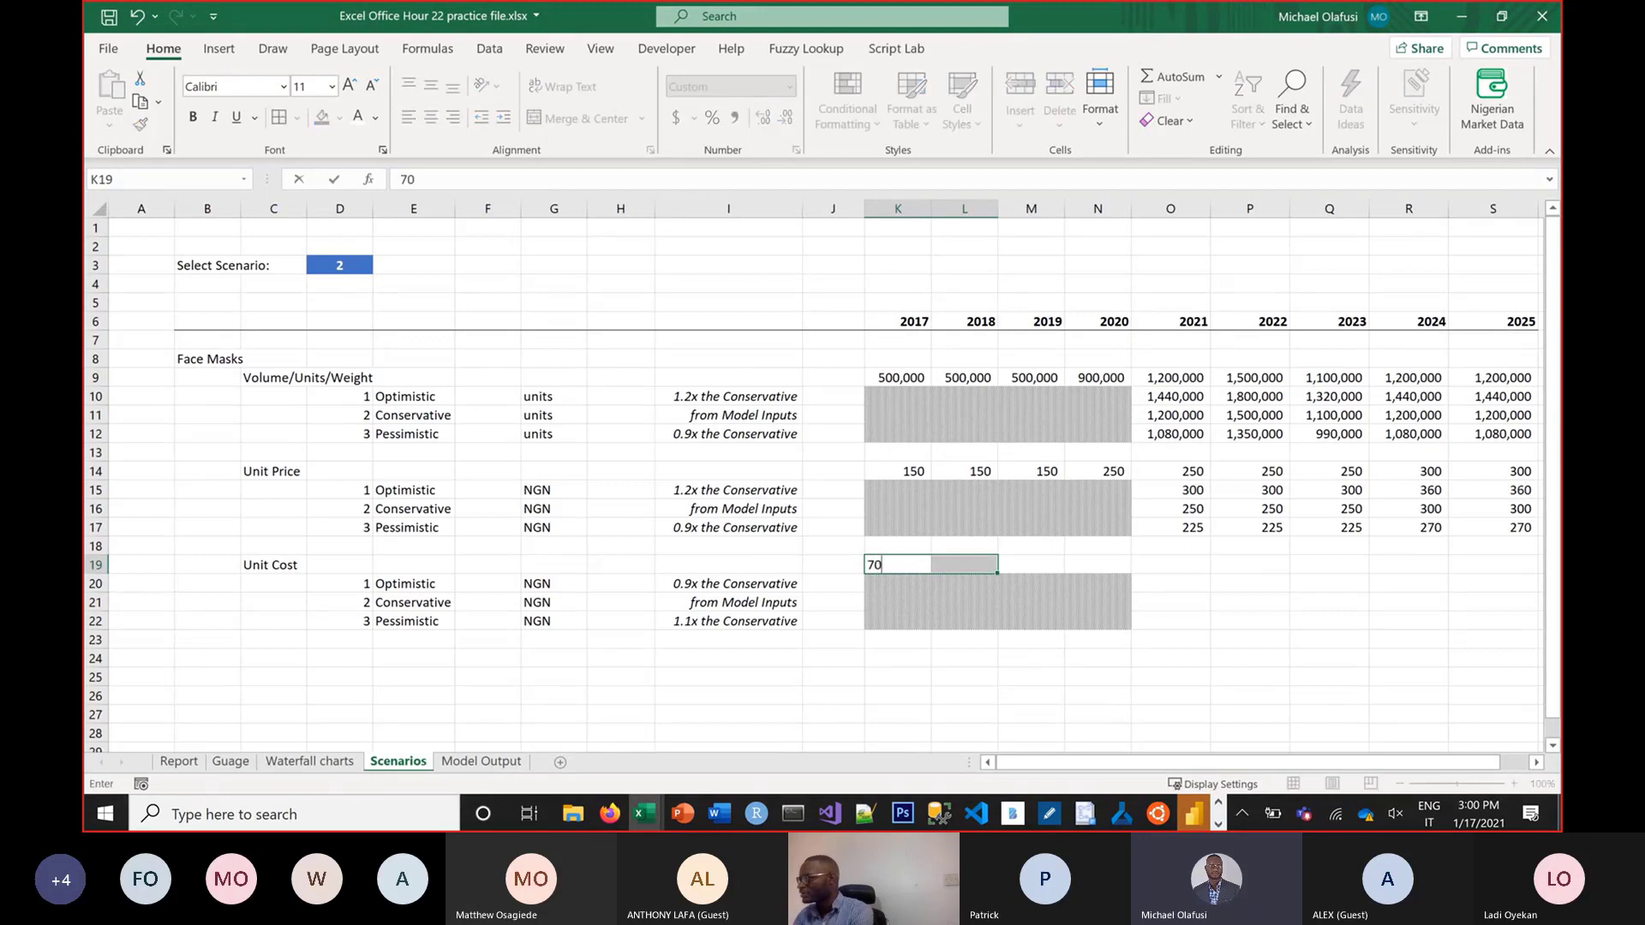
key("ctrl+Return")
mouse_move(1033, 567)
left_mouse_down()
mouse_move(1098, 568)
mouse_move(1051, 566)
left_mouse_up()
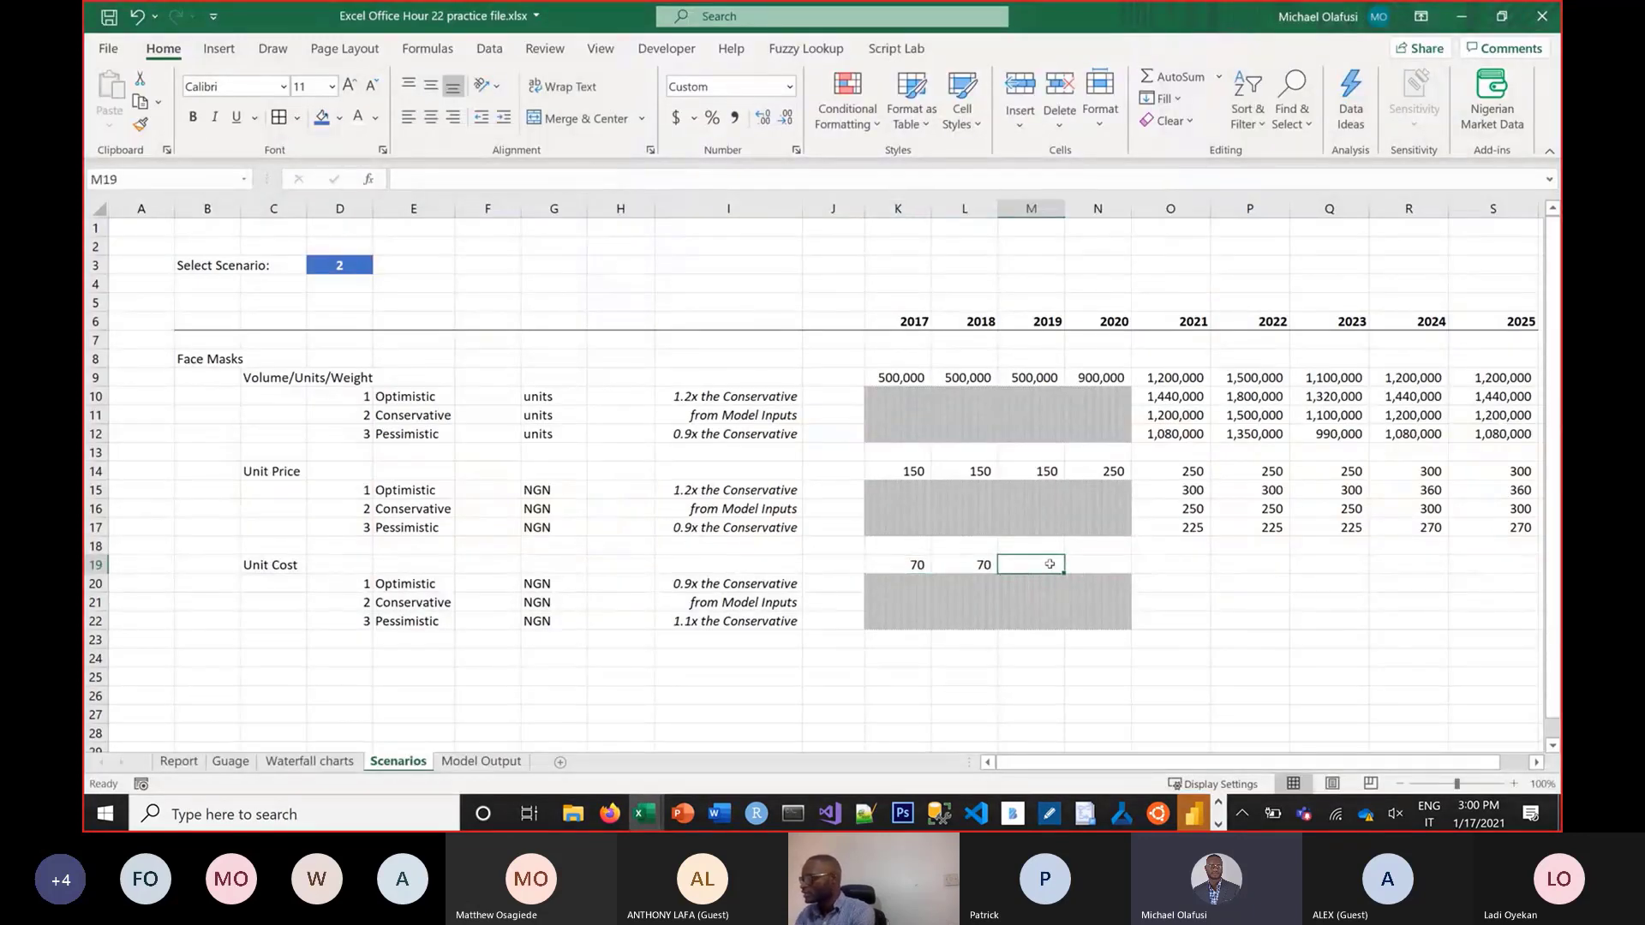
type("10")
key("Tab")
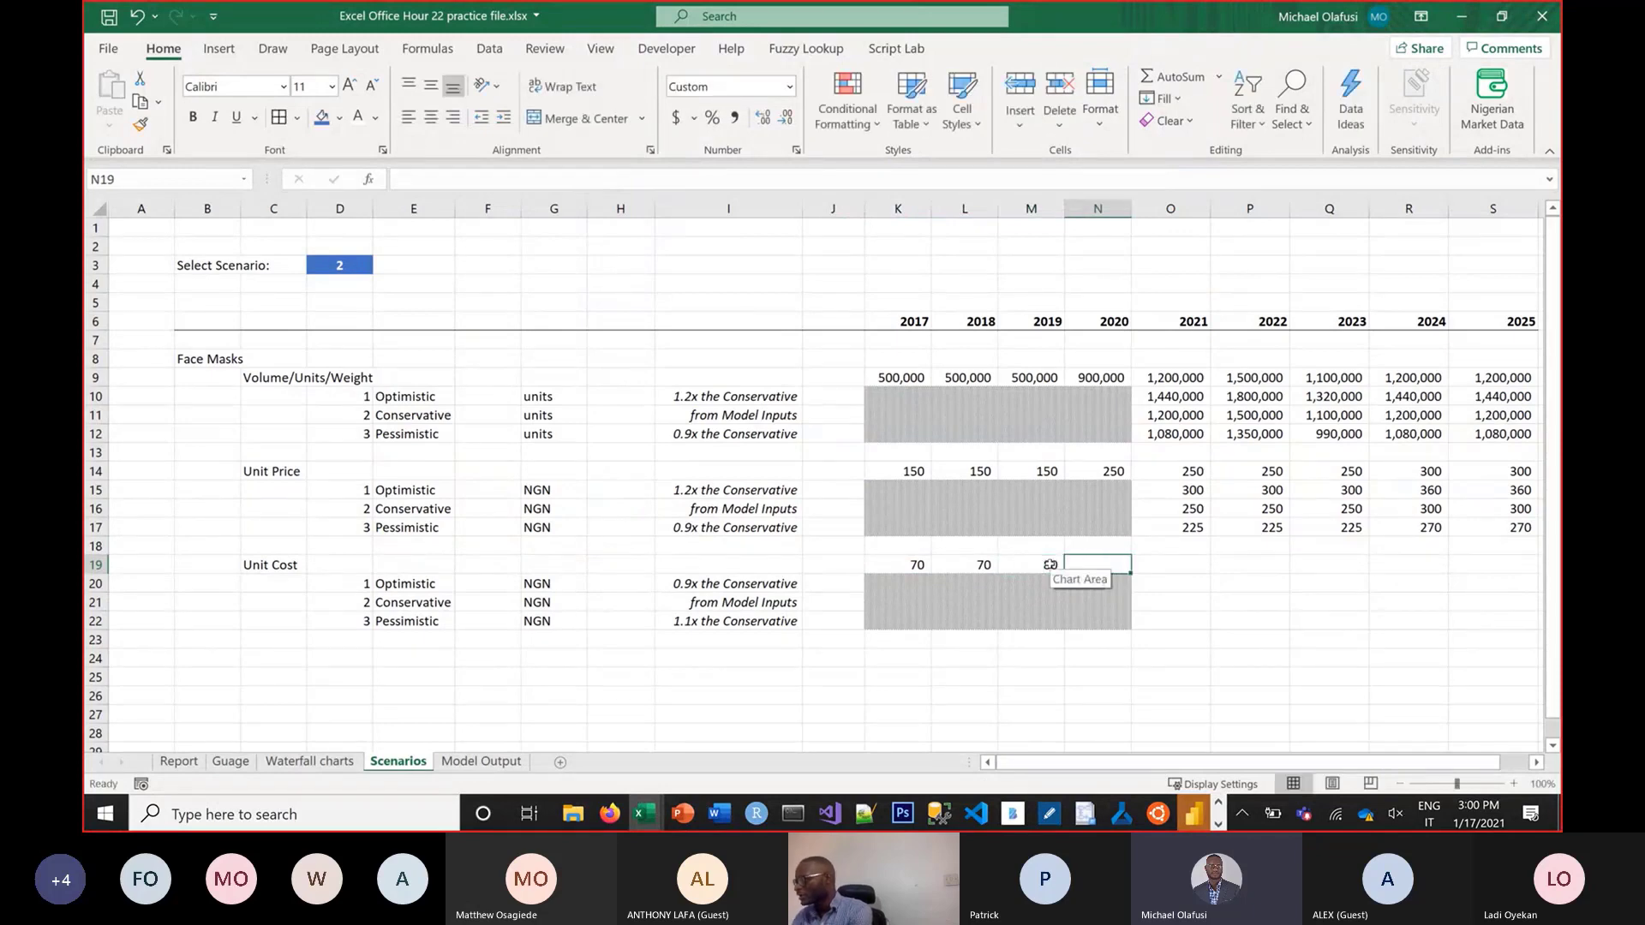
type("100")
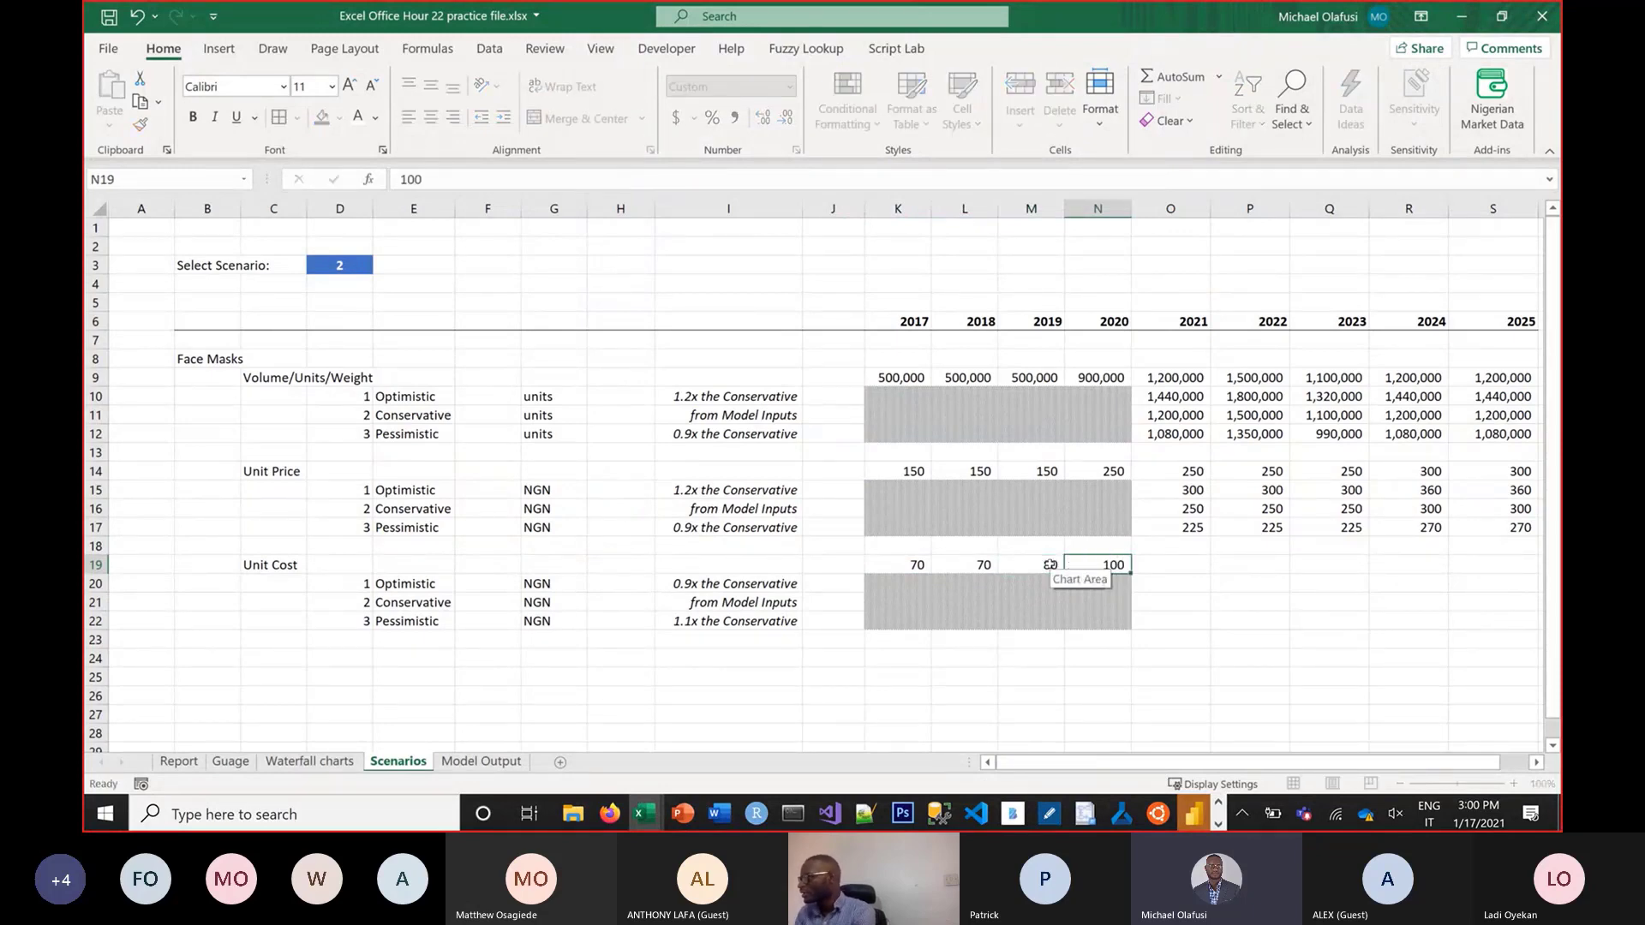
key("Return")
Enter the Conservative unit costs in row 21: 120 for 2021 and 2022, and 180 for 2023 to 2025
left_click_drag(1153, 601, 1271, 609)
type("120")
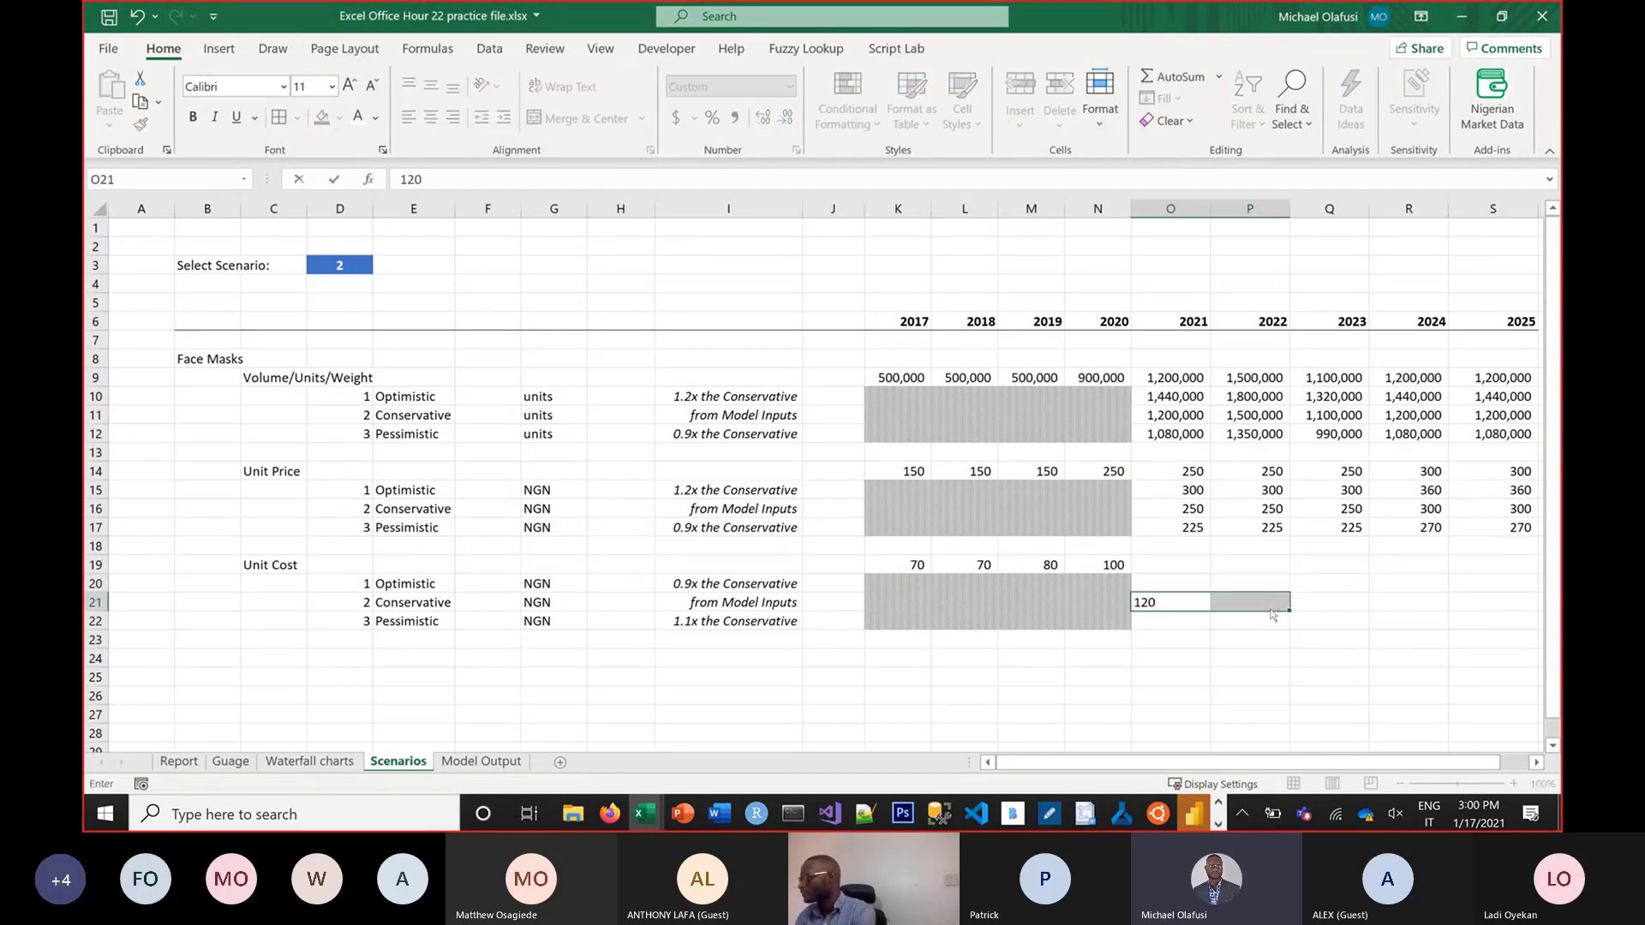
key("ctrl+Return")
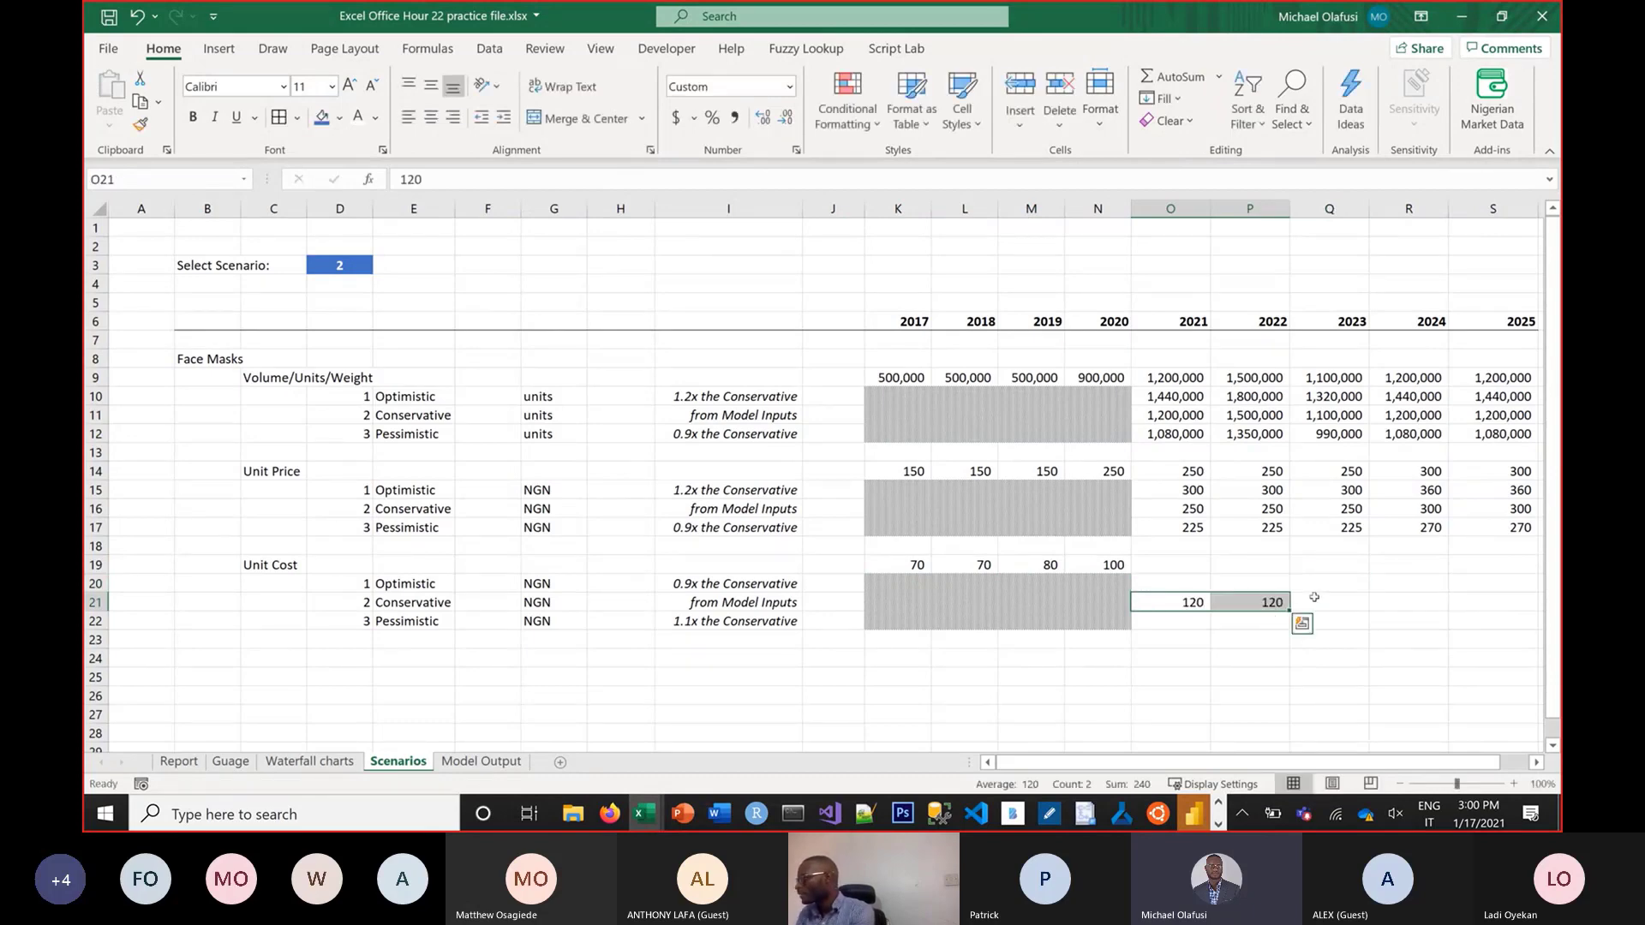
left_click_drag(1317, 603, 1261, 599)
type("180")
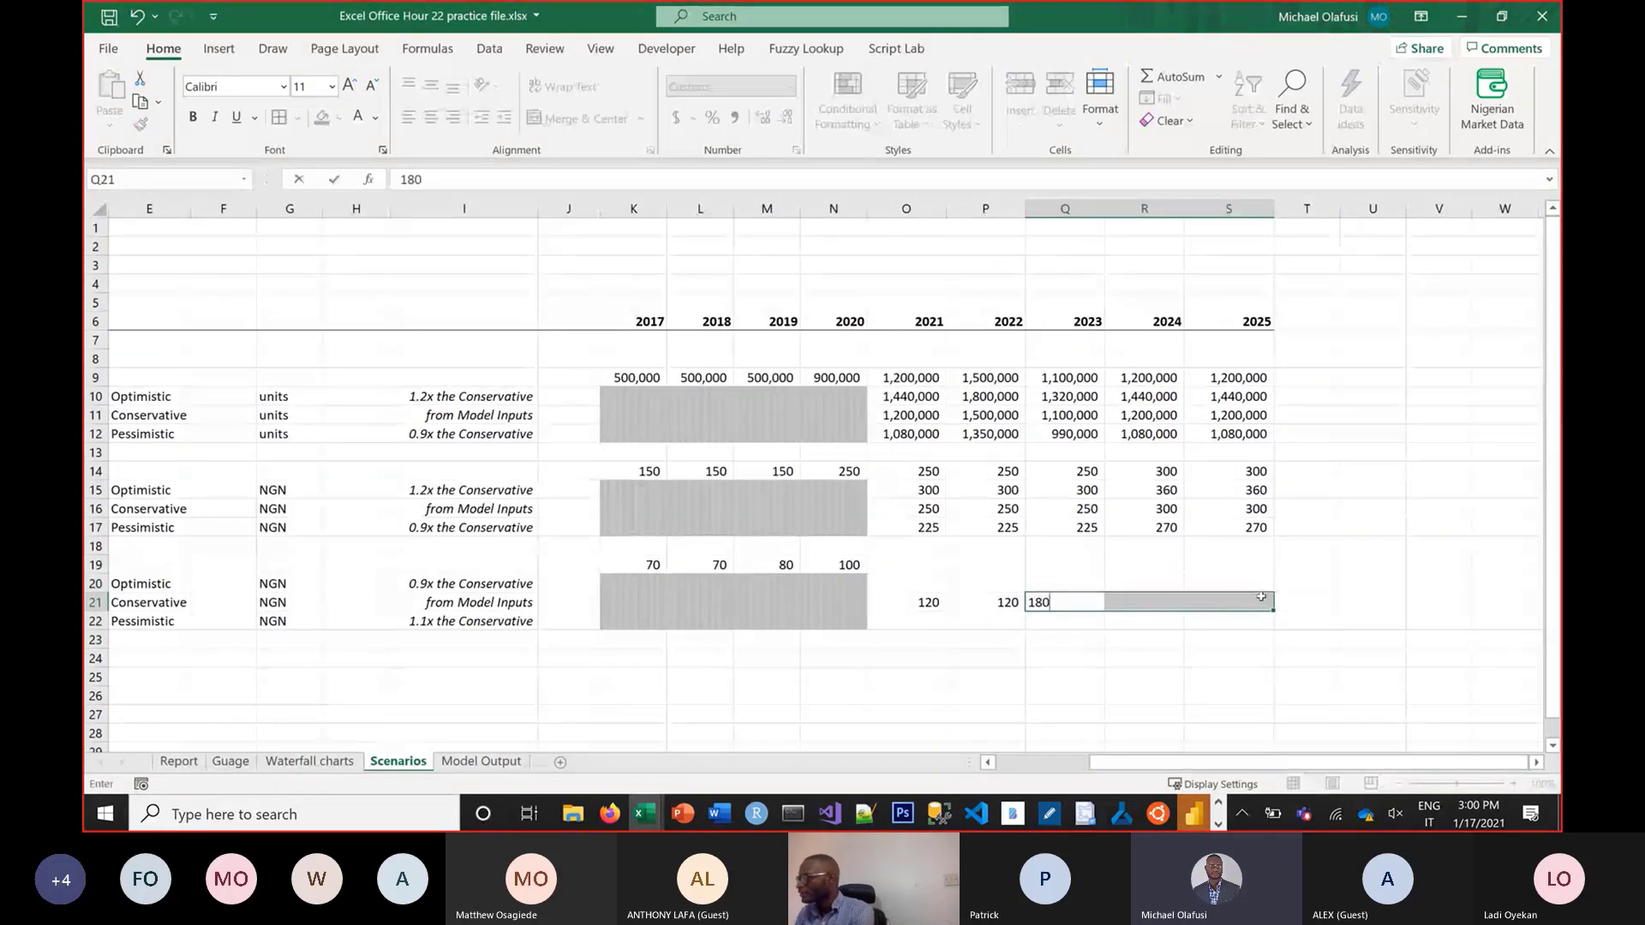
key("ctrl+Return")
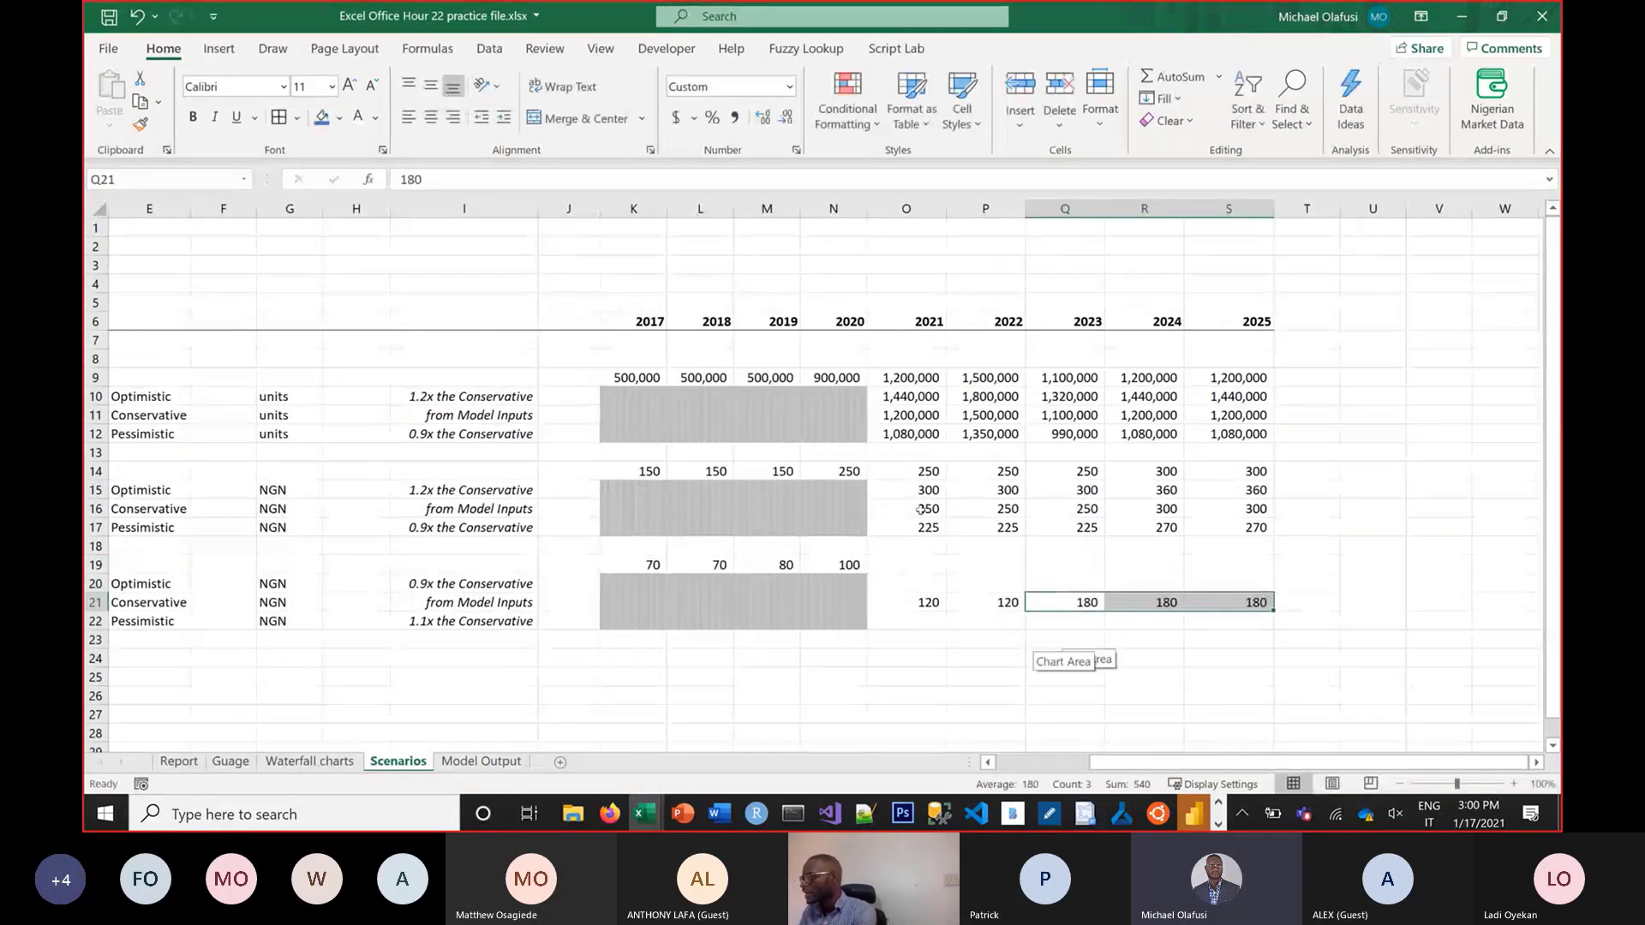
Copy the Optimistic and Pessimistic unit price formulas for 2021 to 2025 into the matching Unit Cost rows 20 and 22
left_click_drag(931, 490, 1228, 487)
key("ctrl+c")
left_click(909, 584)
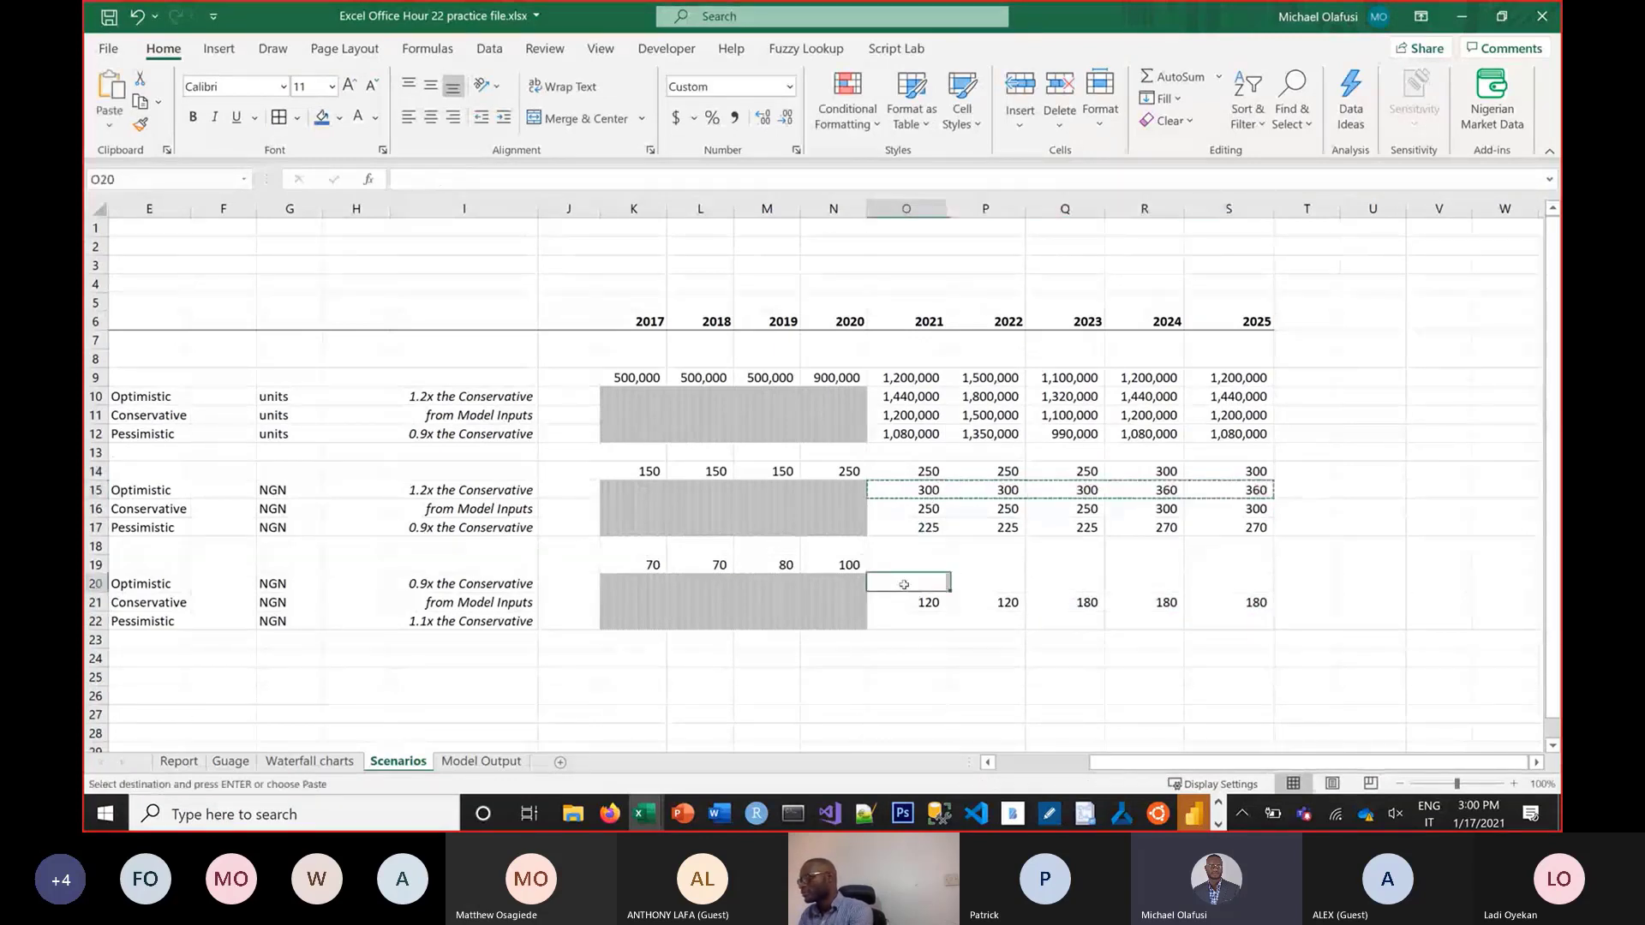
key("ctrl+v")
left_click_drag(928, 527, 1209, 520)
key("ctrl+c")
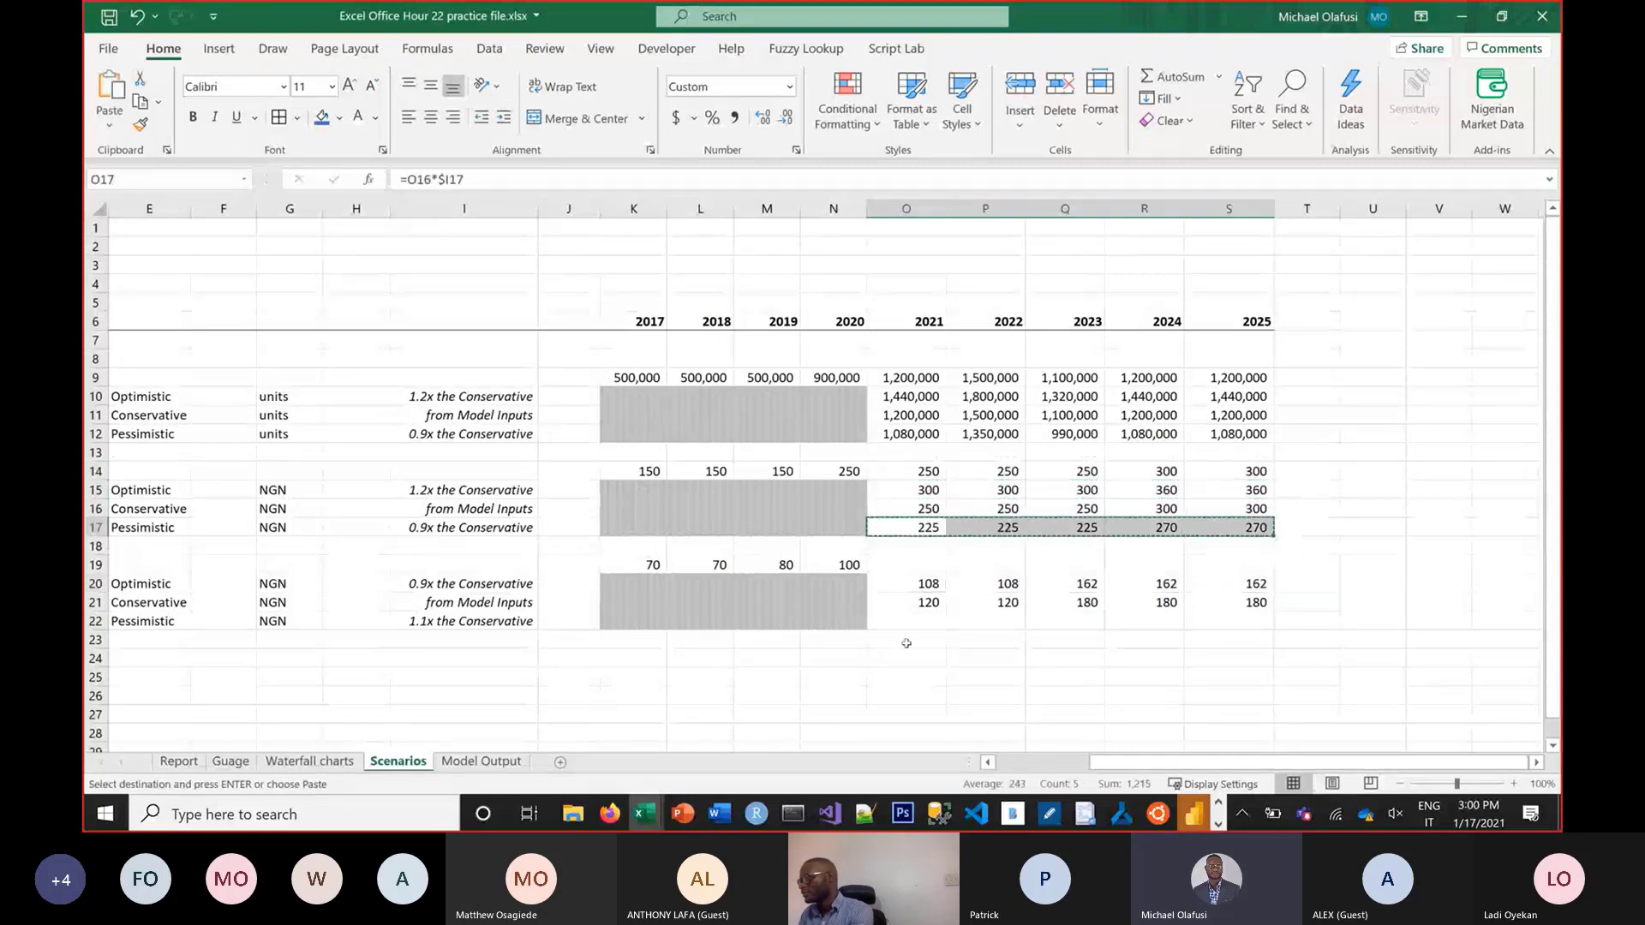
left_click(912, 626)
key("ctrl+v")
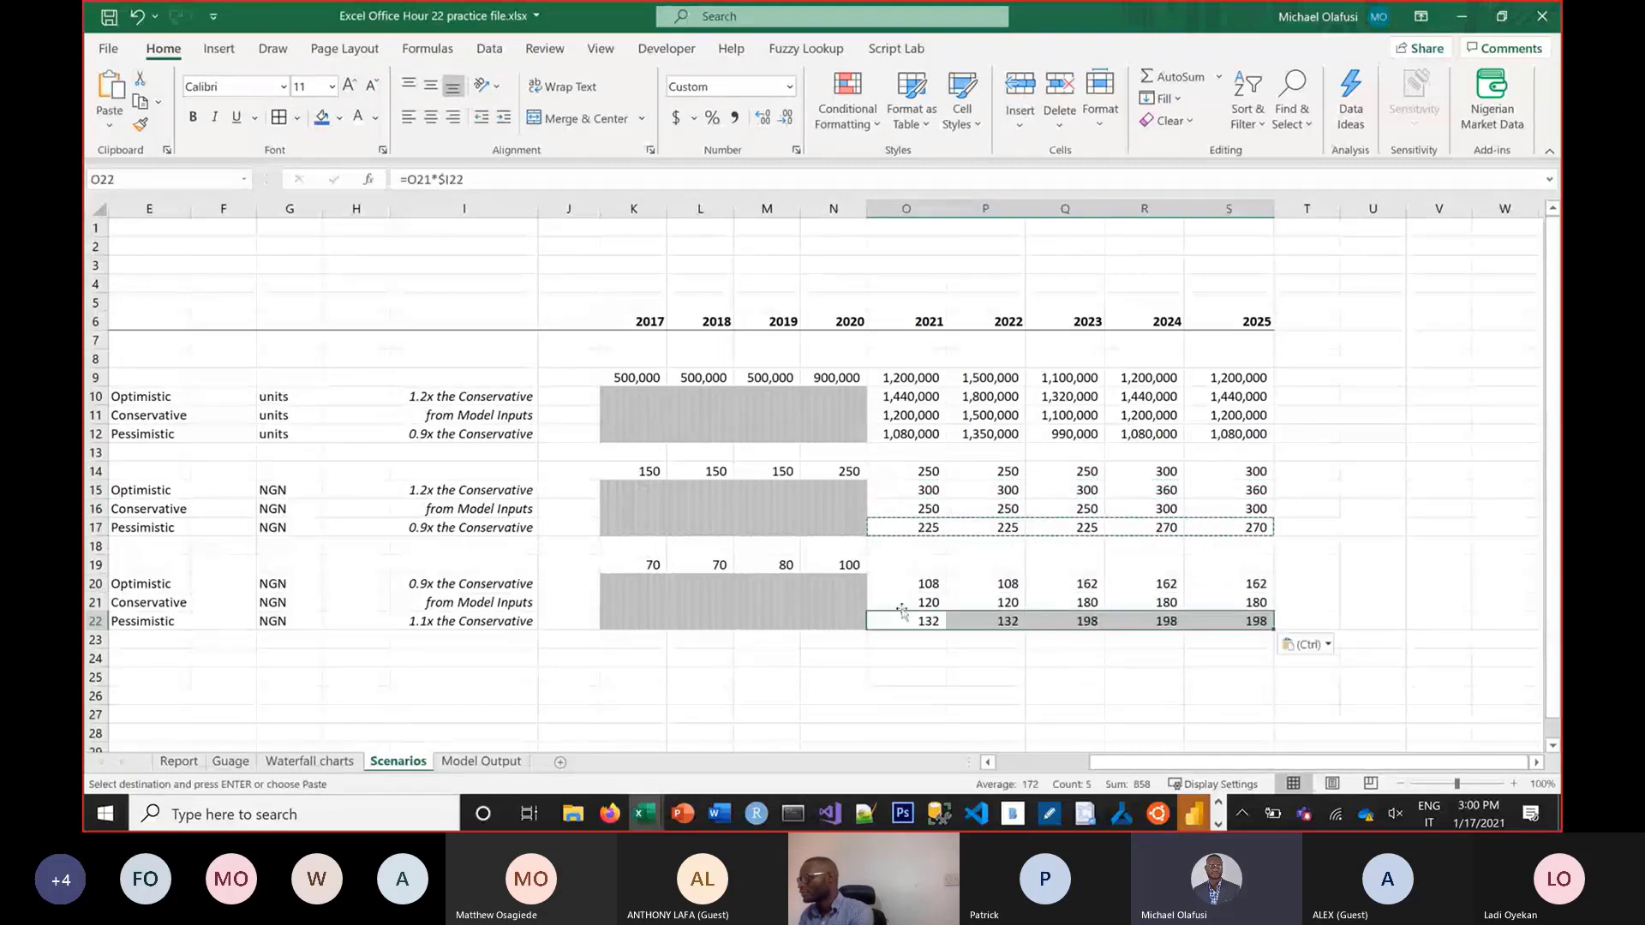
Enter =INDEX(O20:O22,$D$3) in O19 for the selected unit cost and fill it across to 2025
left_click(920, 567)
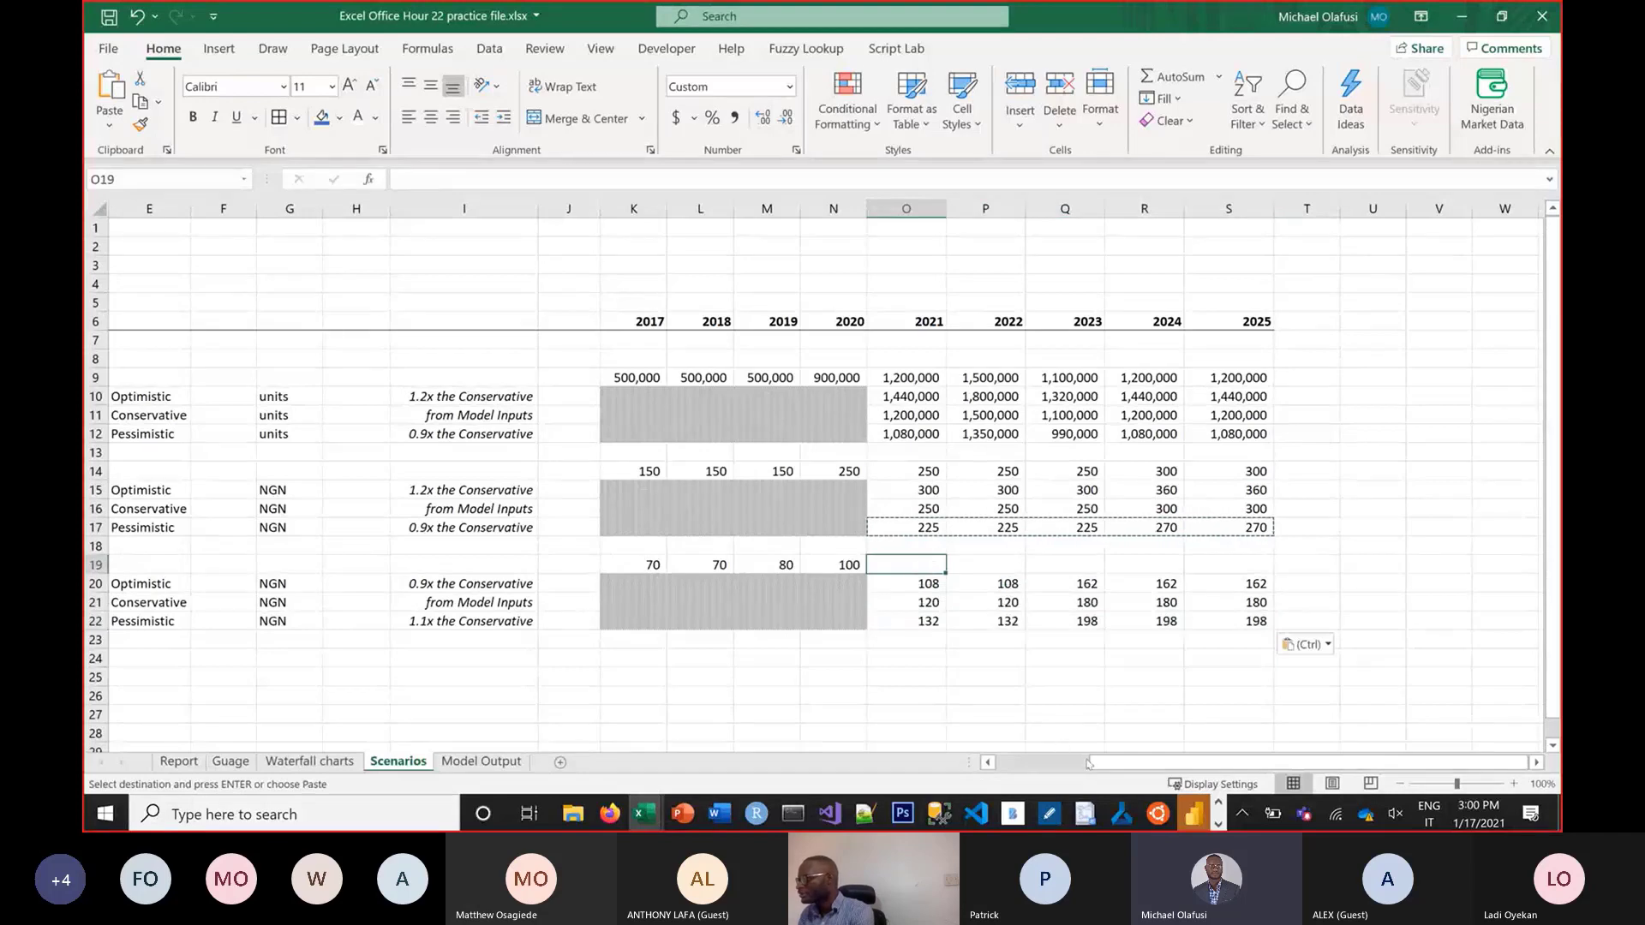
left_click_drag(1083, 762, 1060, 760)
type("=i")
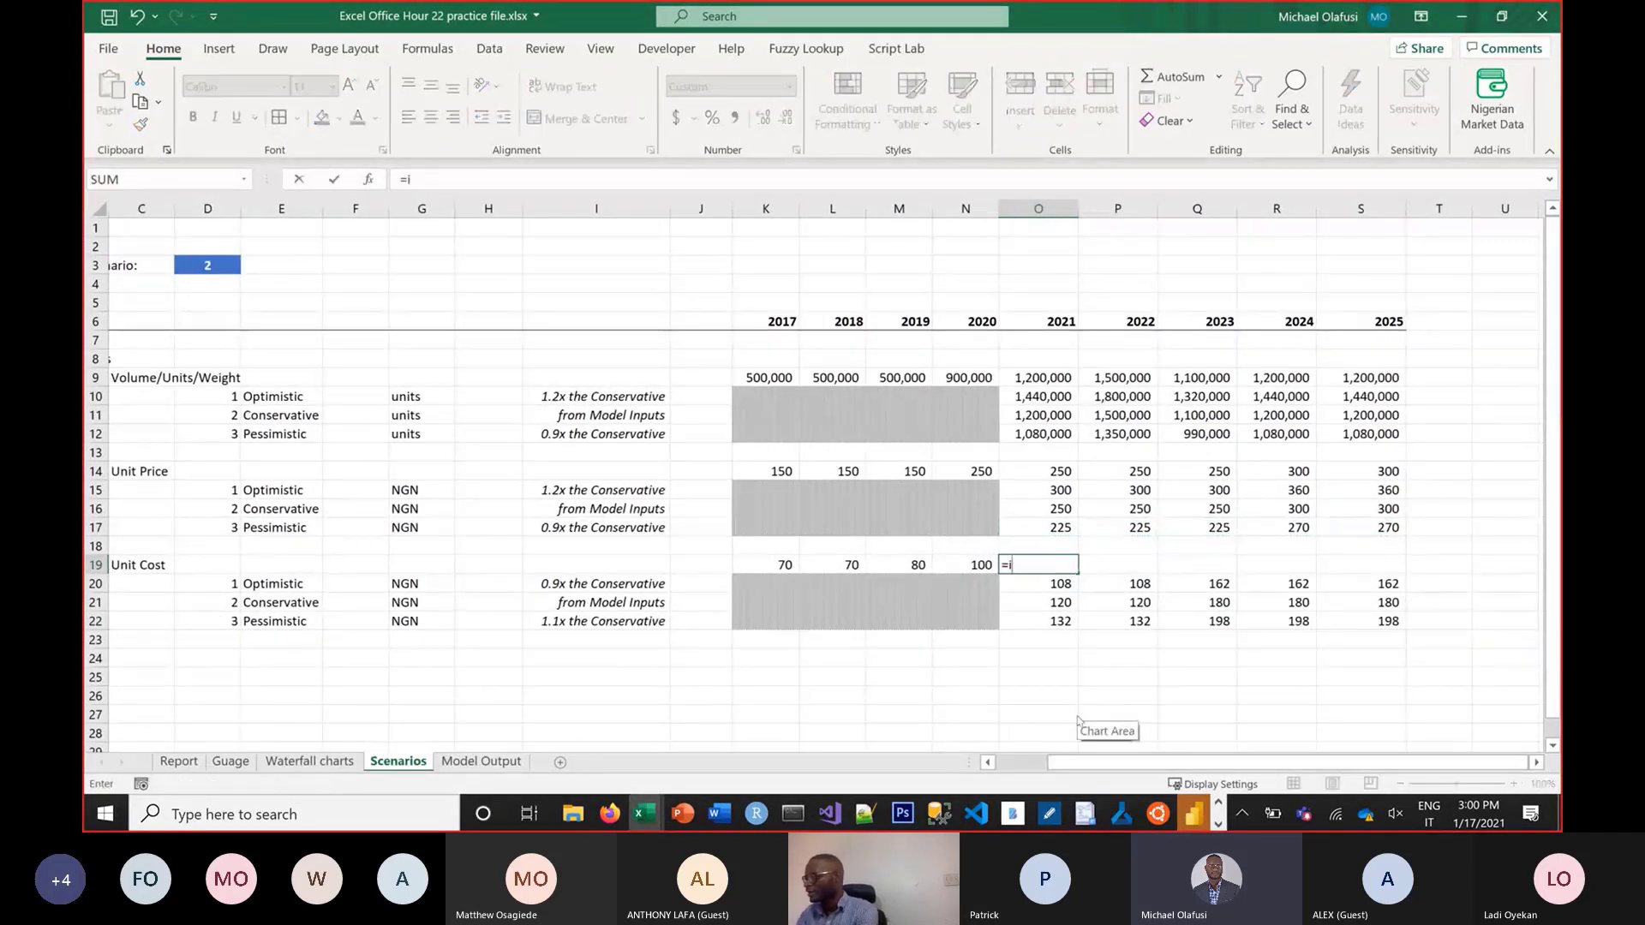
type("ndex")
key("Tab")
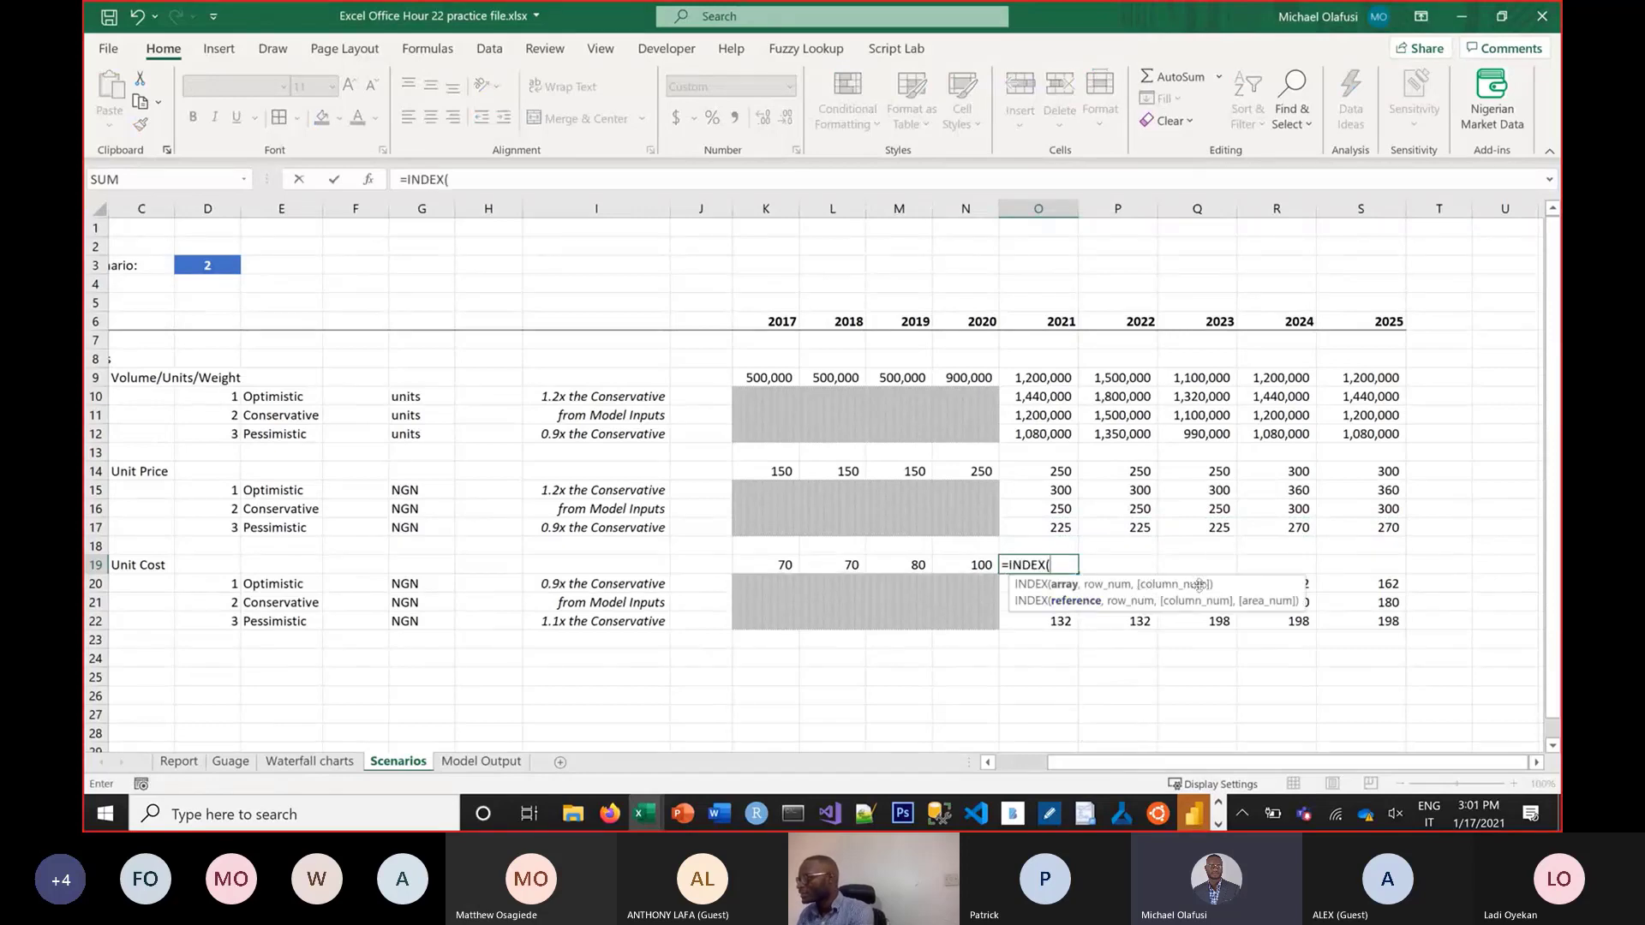
left_click_drag(1060, 588, 1063, 620)
type(",")
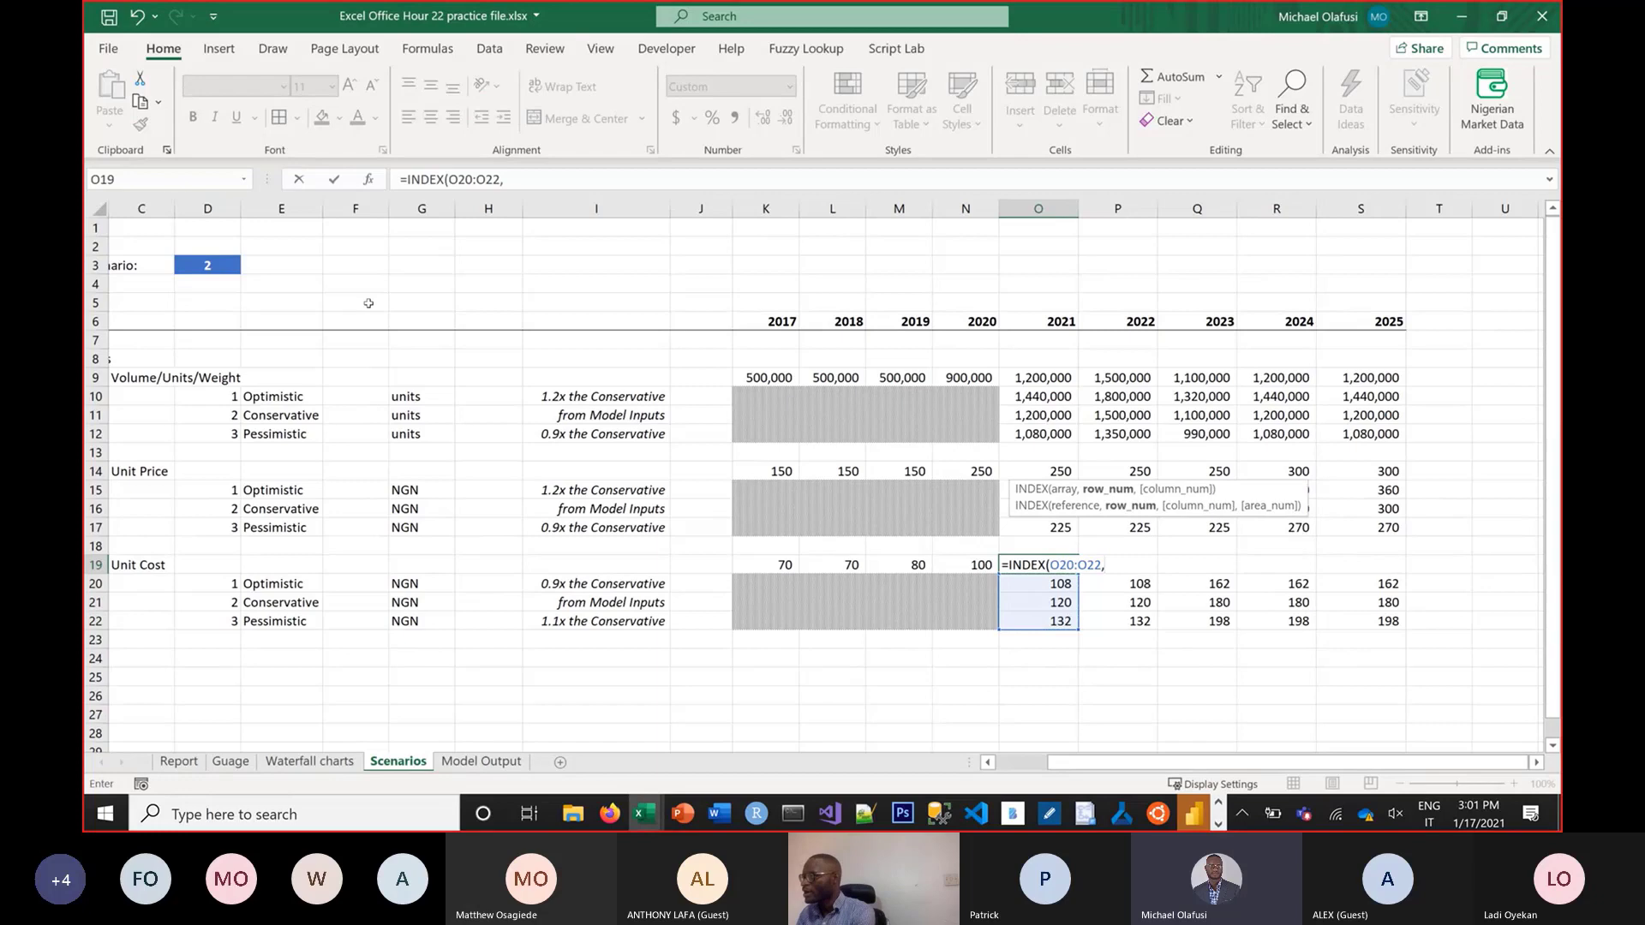
left_click(231, 269)
key("F4")
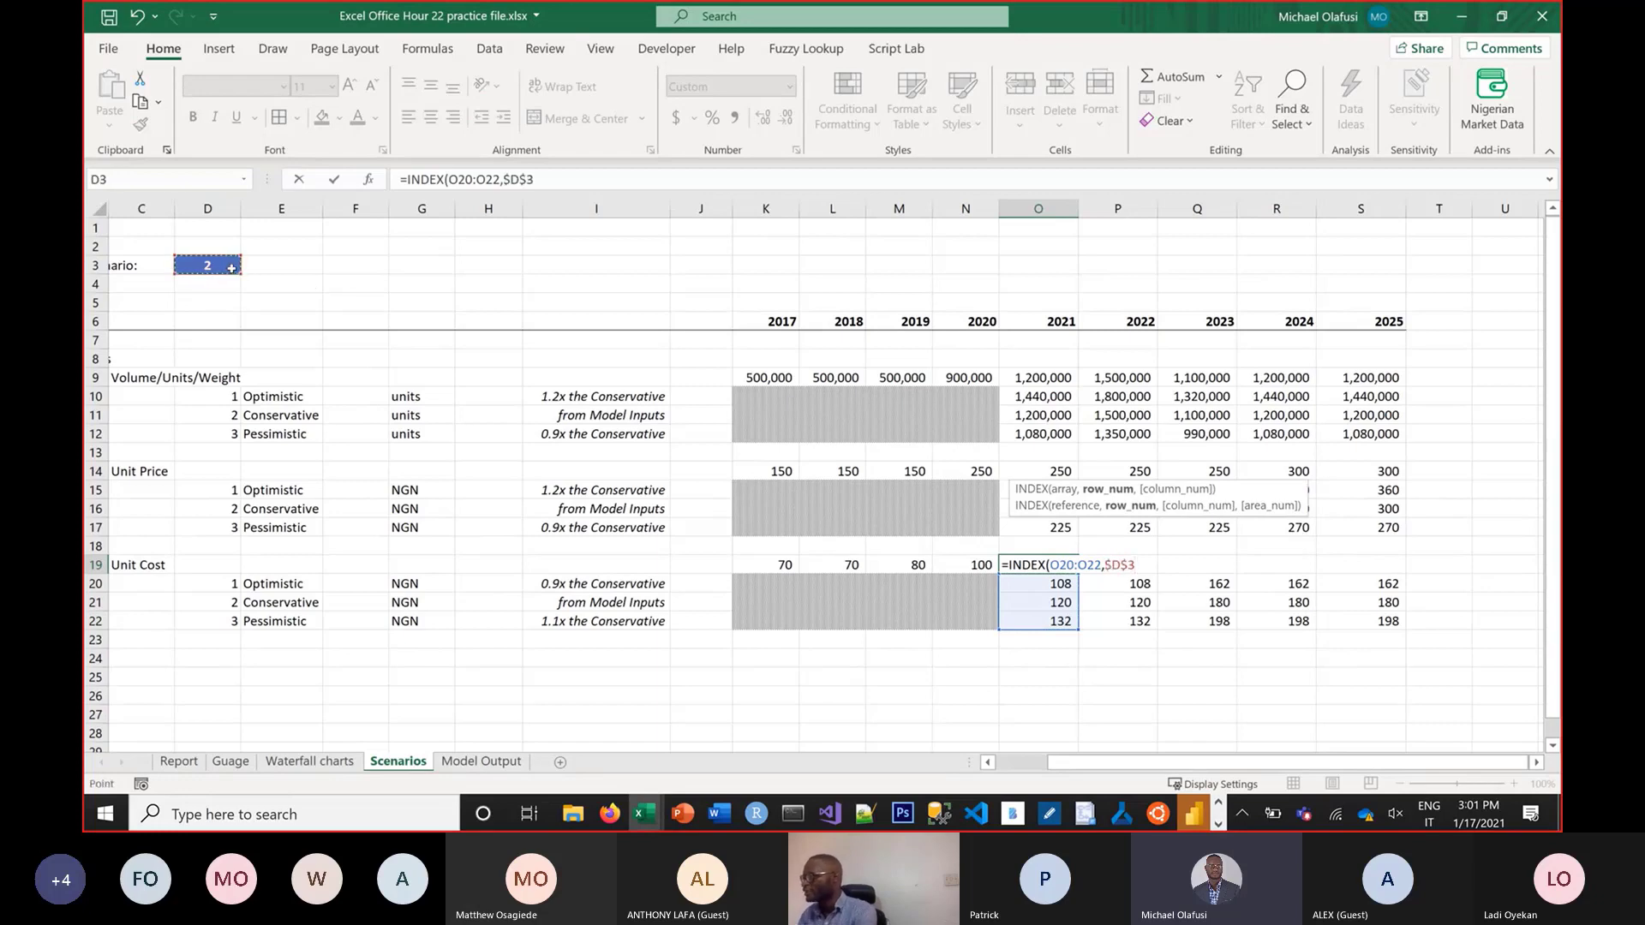
key("Return")
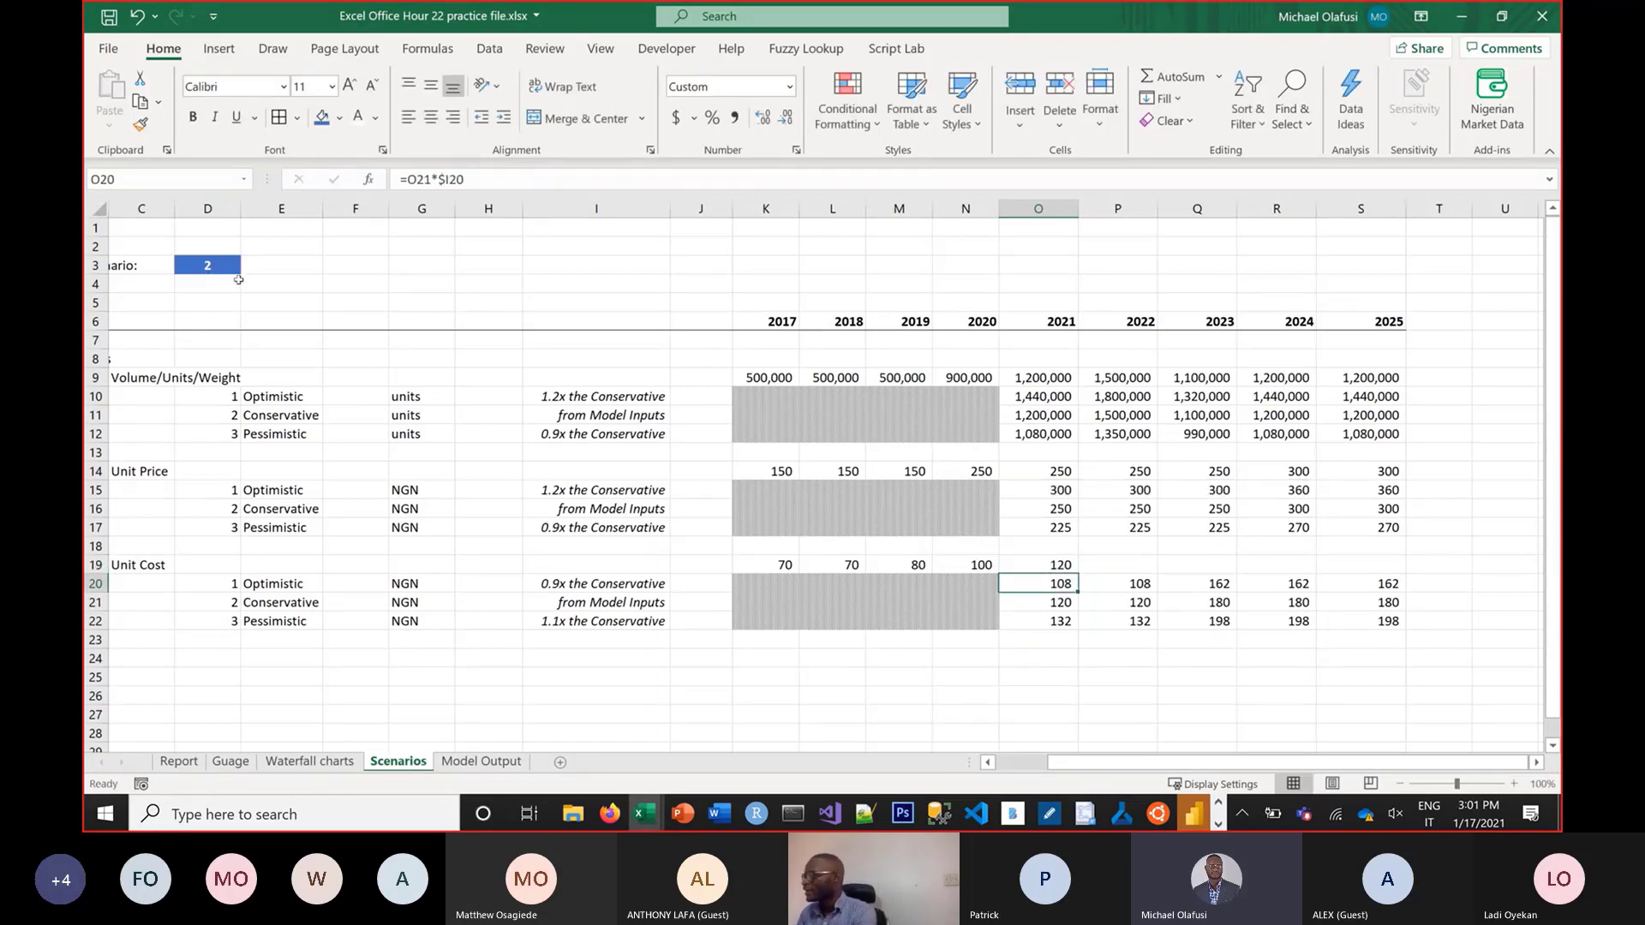
left_click(1056, 566)
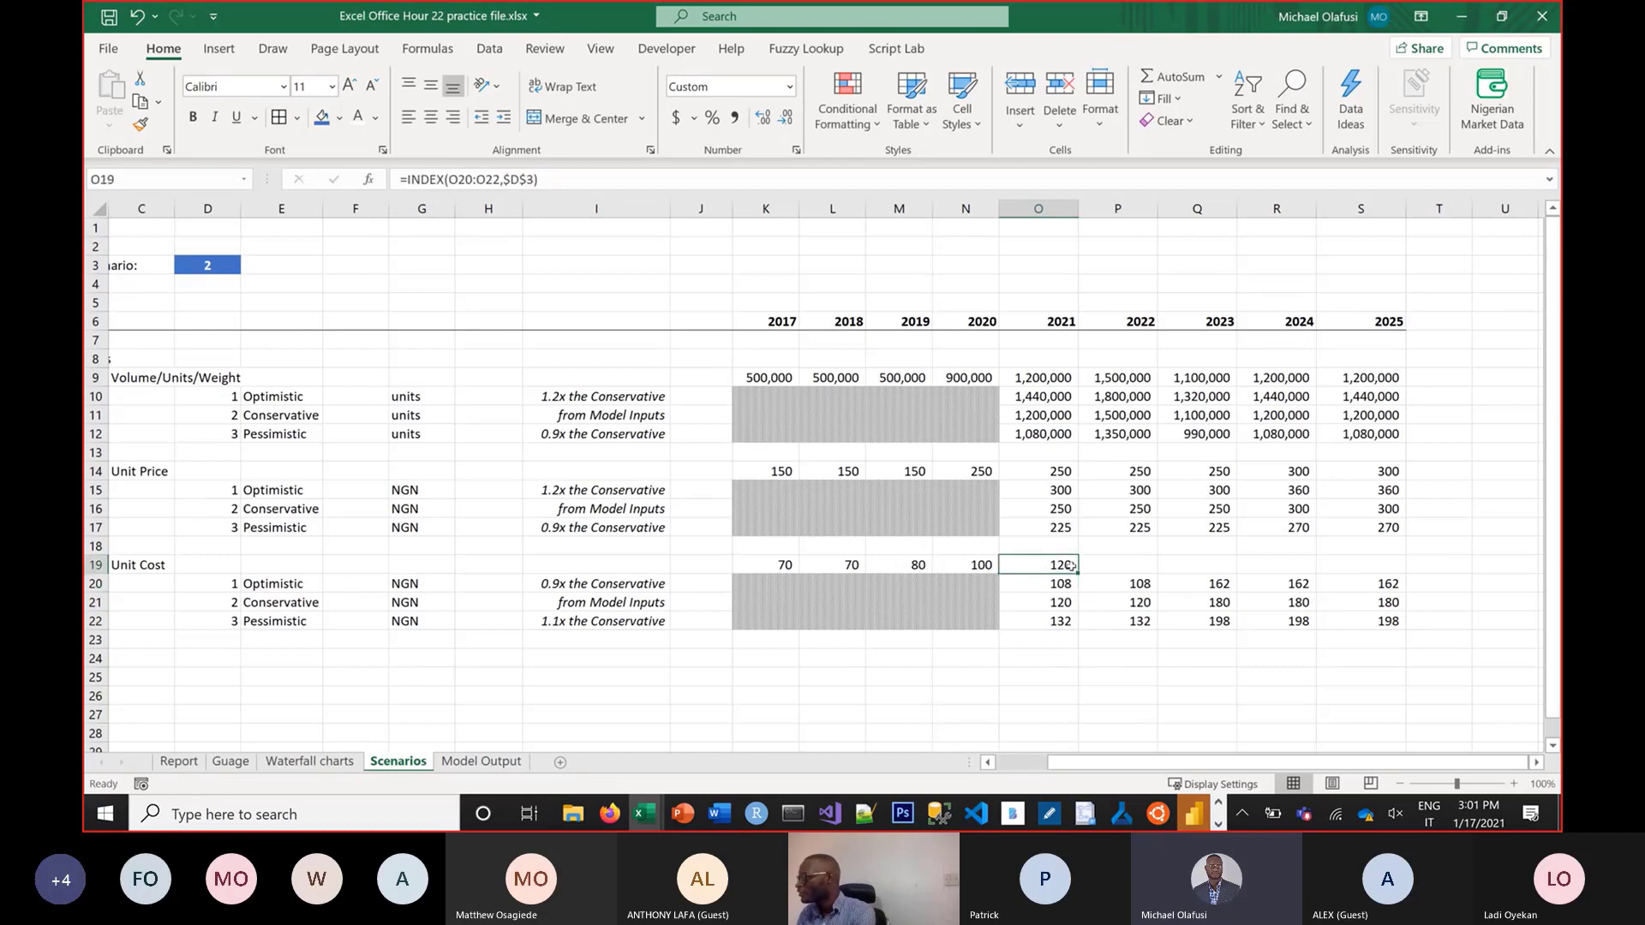
left_click_drag(1075, 570, 1397, 571)
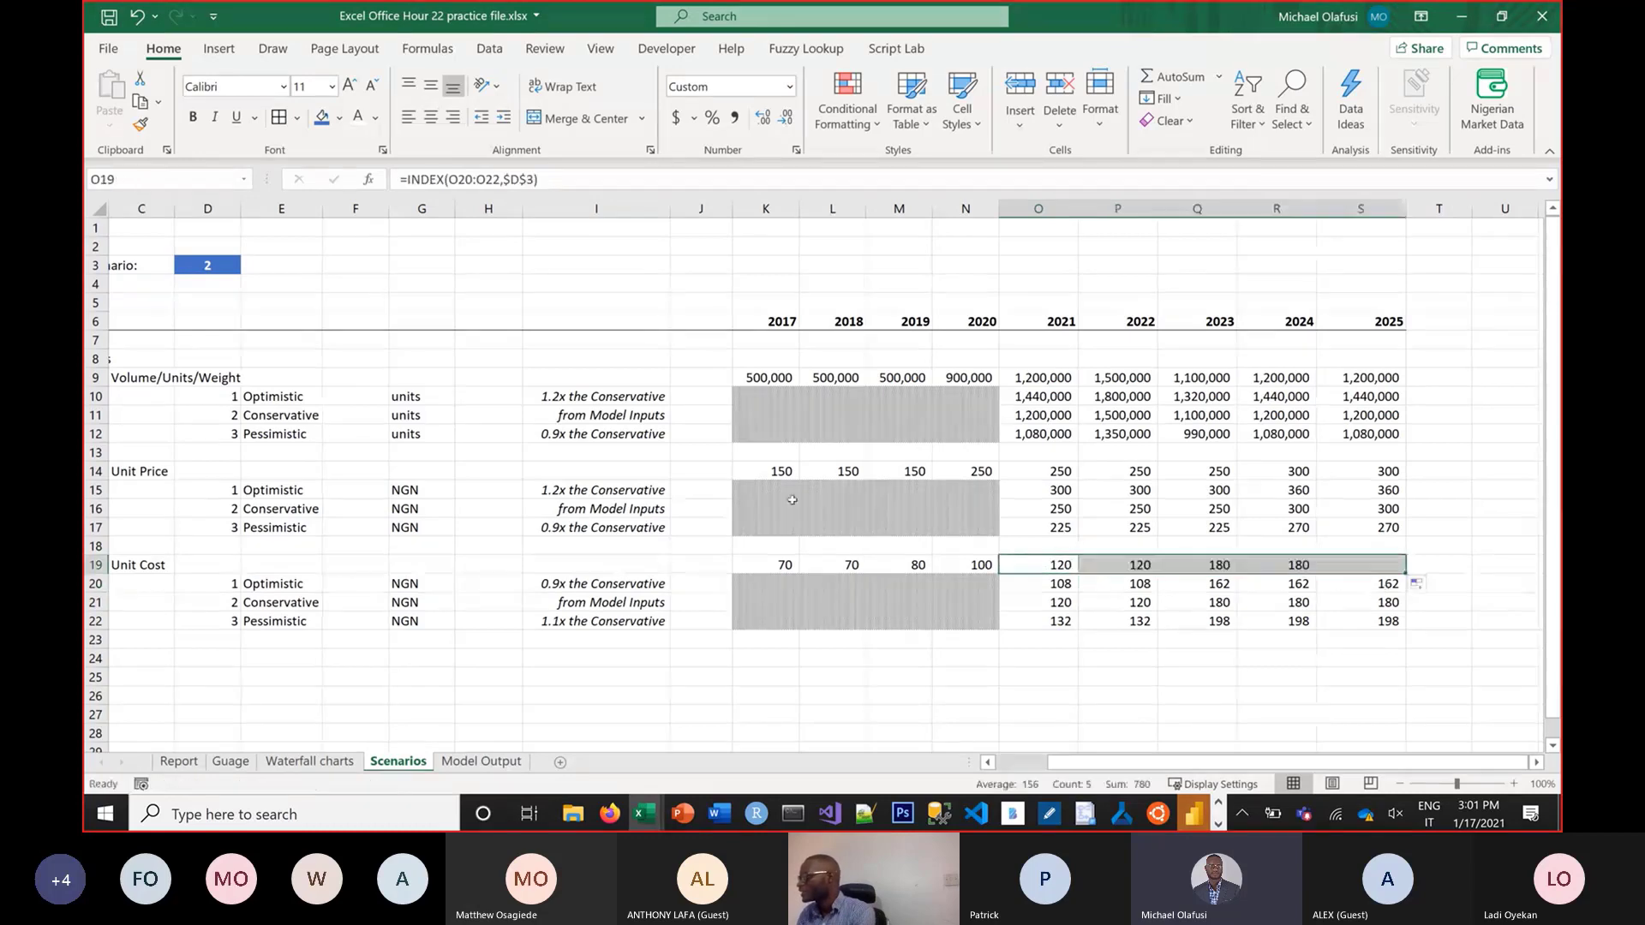
Set the scenario selector in D3 to 1 and compare the selected volume, price and cost with the Optimistic rows
left_click(213, 265)
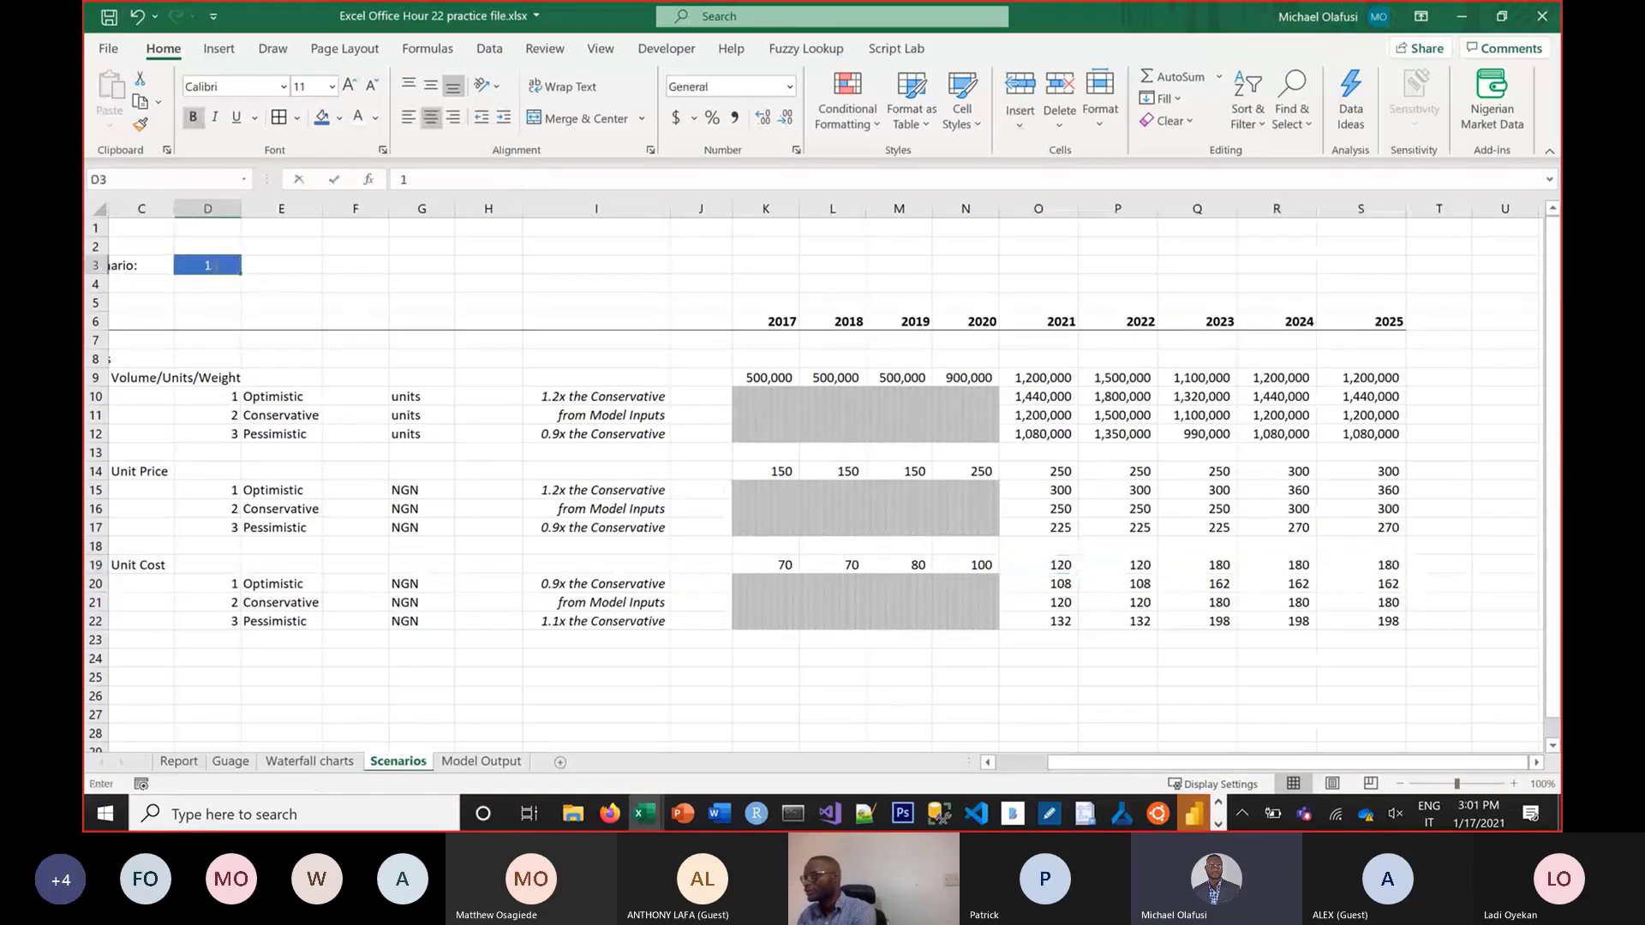
type("1")
key("Return")
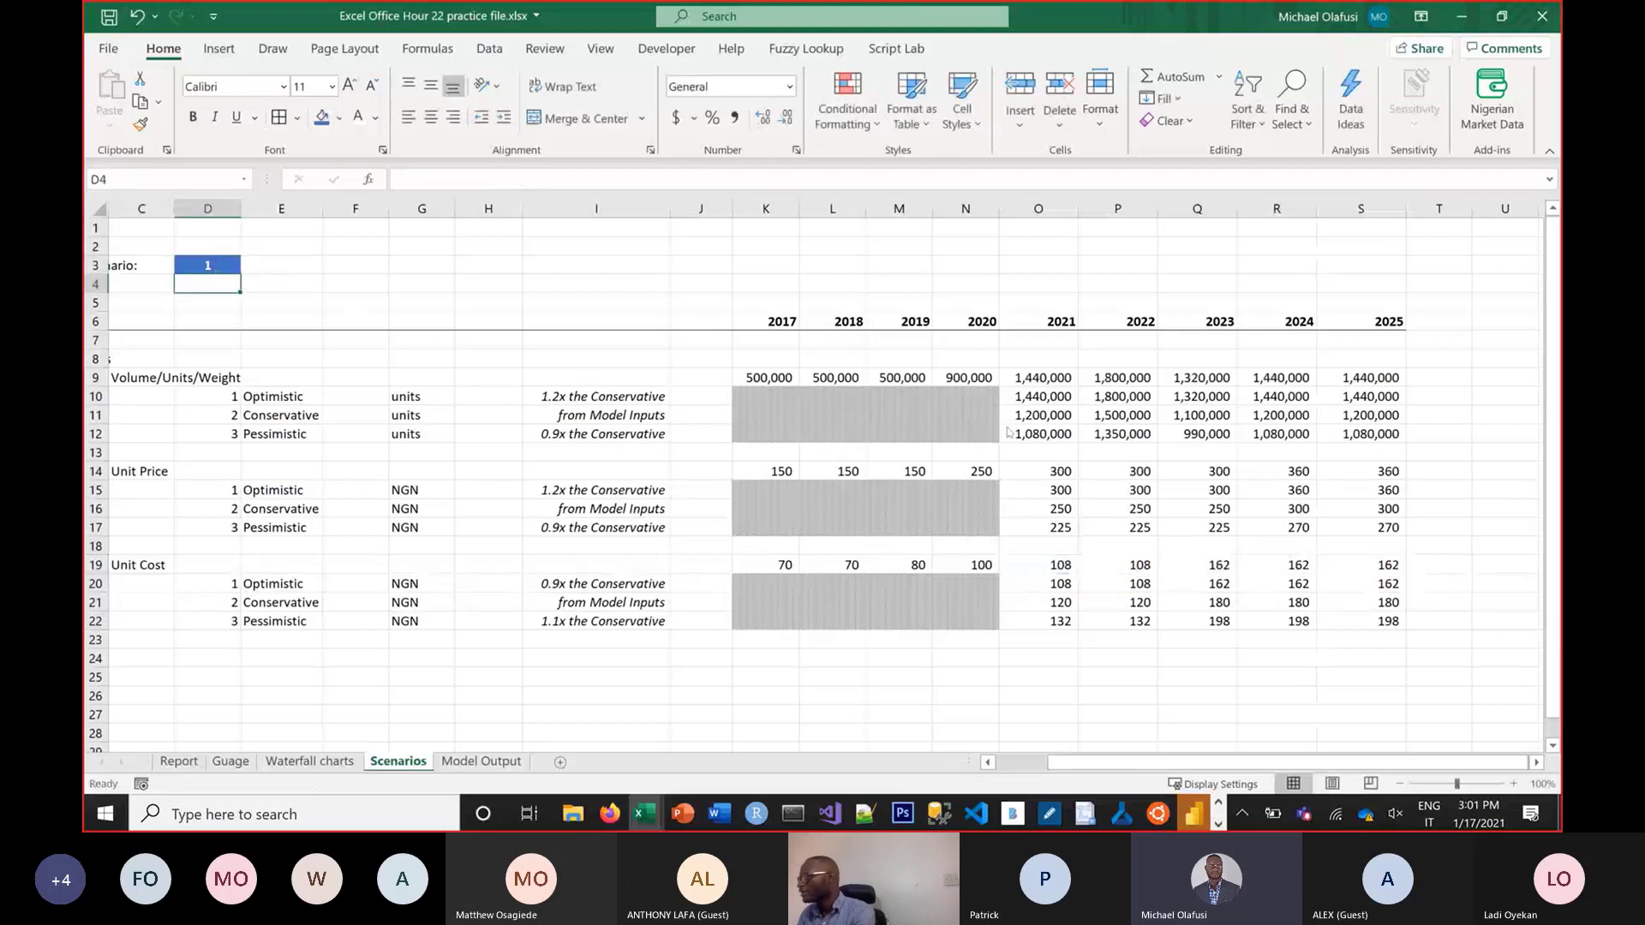
left_click_drag(1031, 378, 1370, 380)
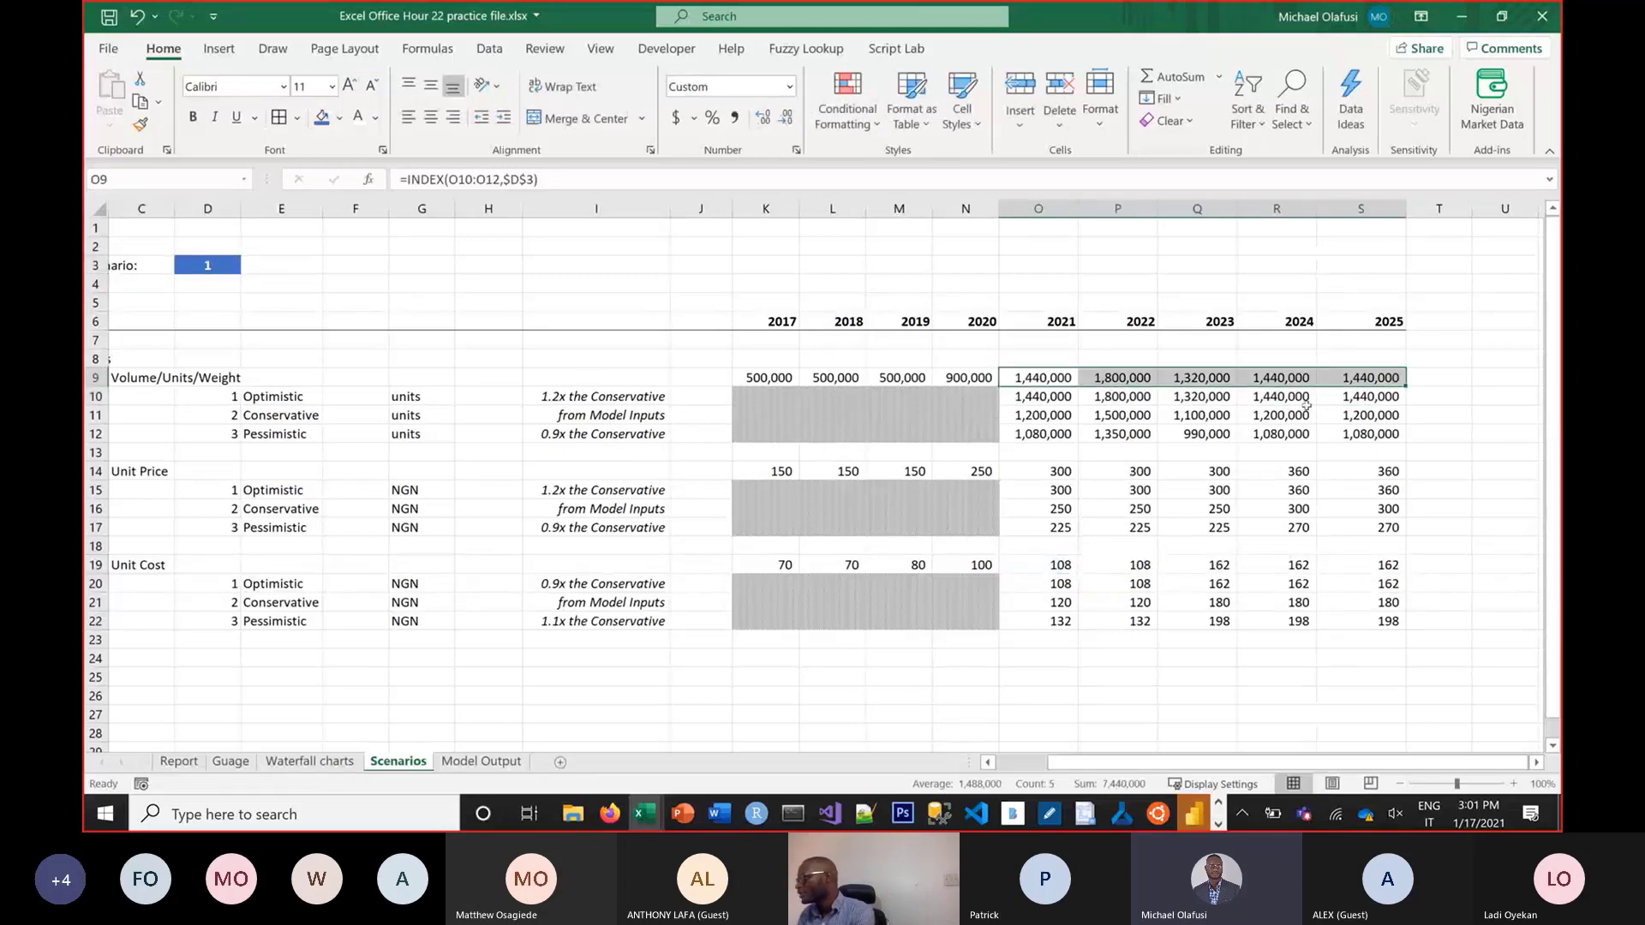
left_click_drag(1043, 396, 1371, 397)
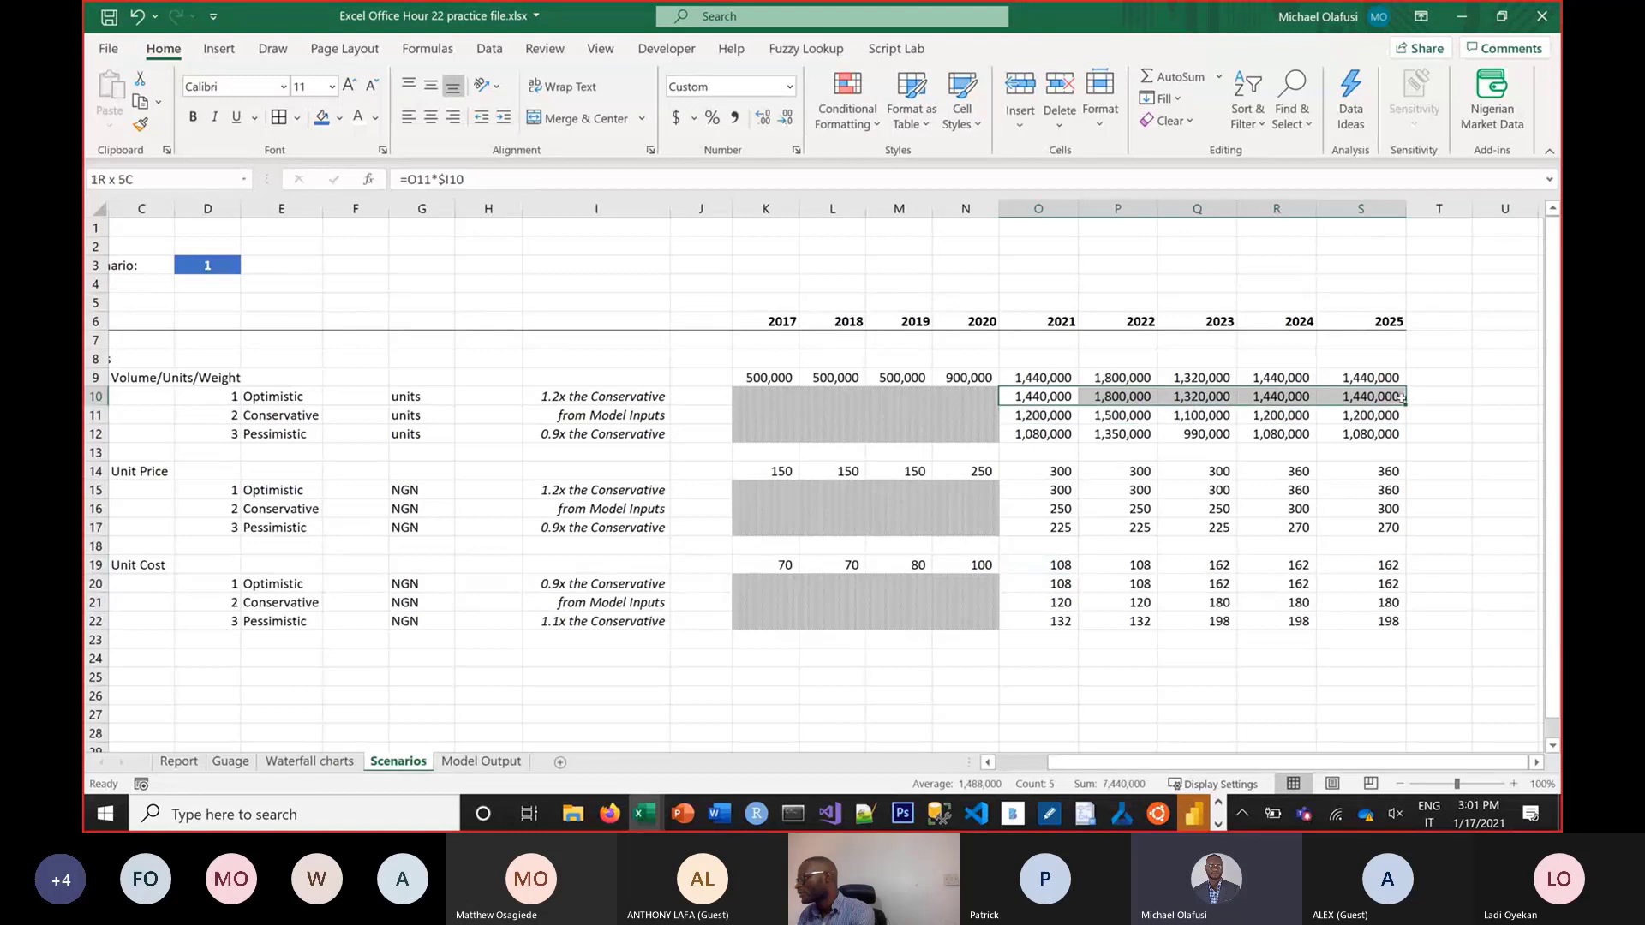
left_click_drag(1046, 495, 1371, 514)
left_click_drag(1054, 583, 1131, 585)
left_click_drag(1356, 613, 1371, 585)
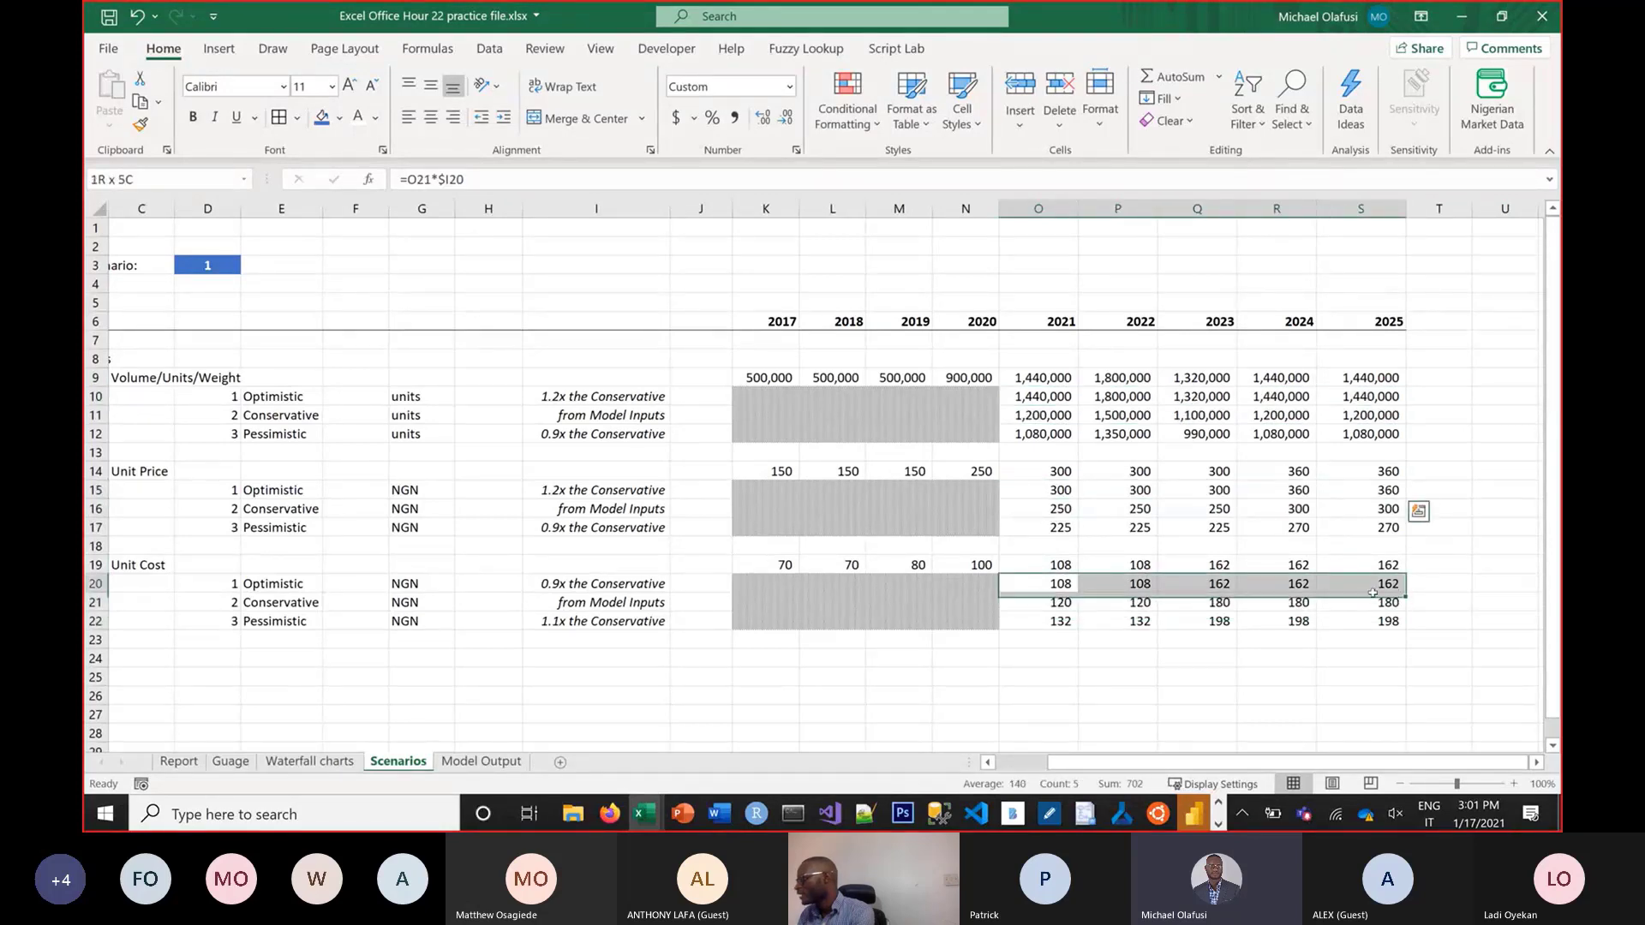
Set the scenario selector in D3 to 3 to switch the projections to the Pessimistic scenario
left_click(232, 261)
type("3")
key("Return")
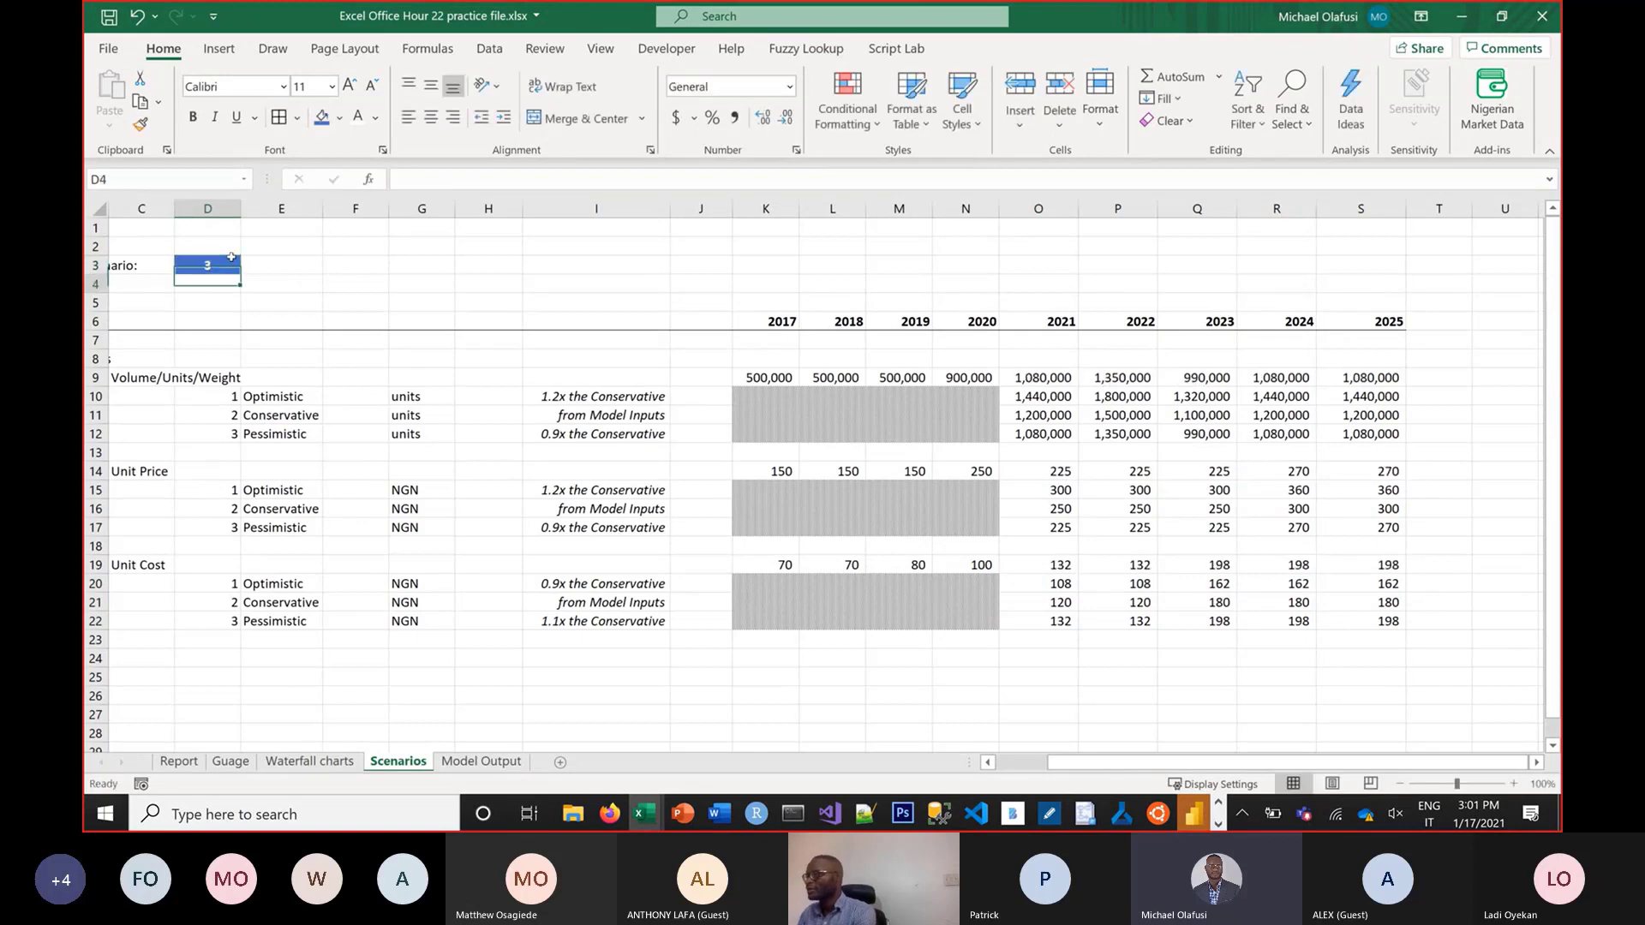
Add list data validation to the scenario selector in D3 with the source values 1,2,3
left_click_drag(1066, 764, 1008, 764)
left_click(346, 273)
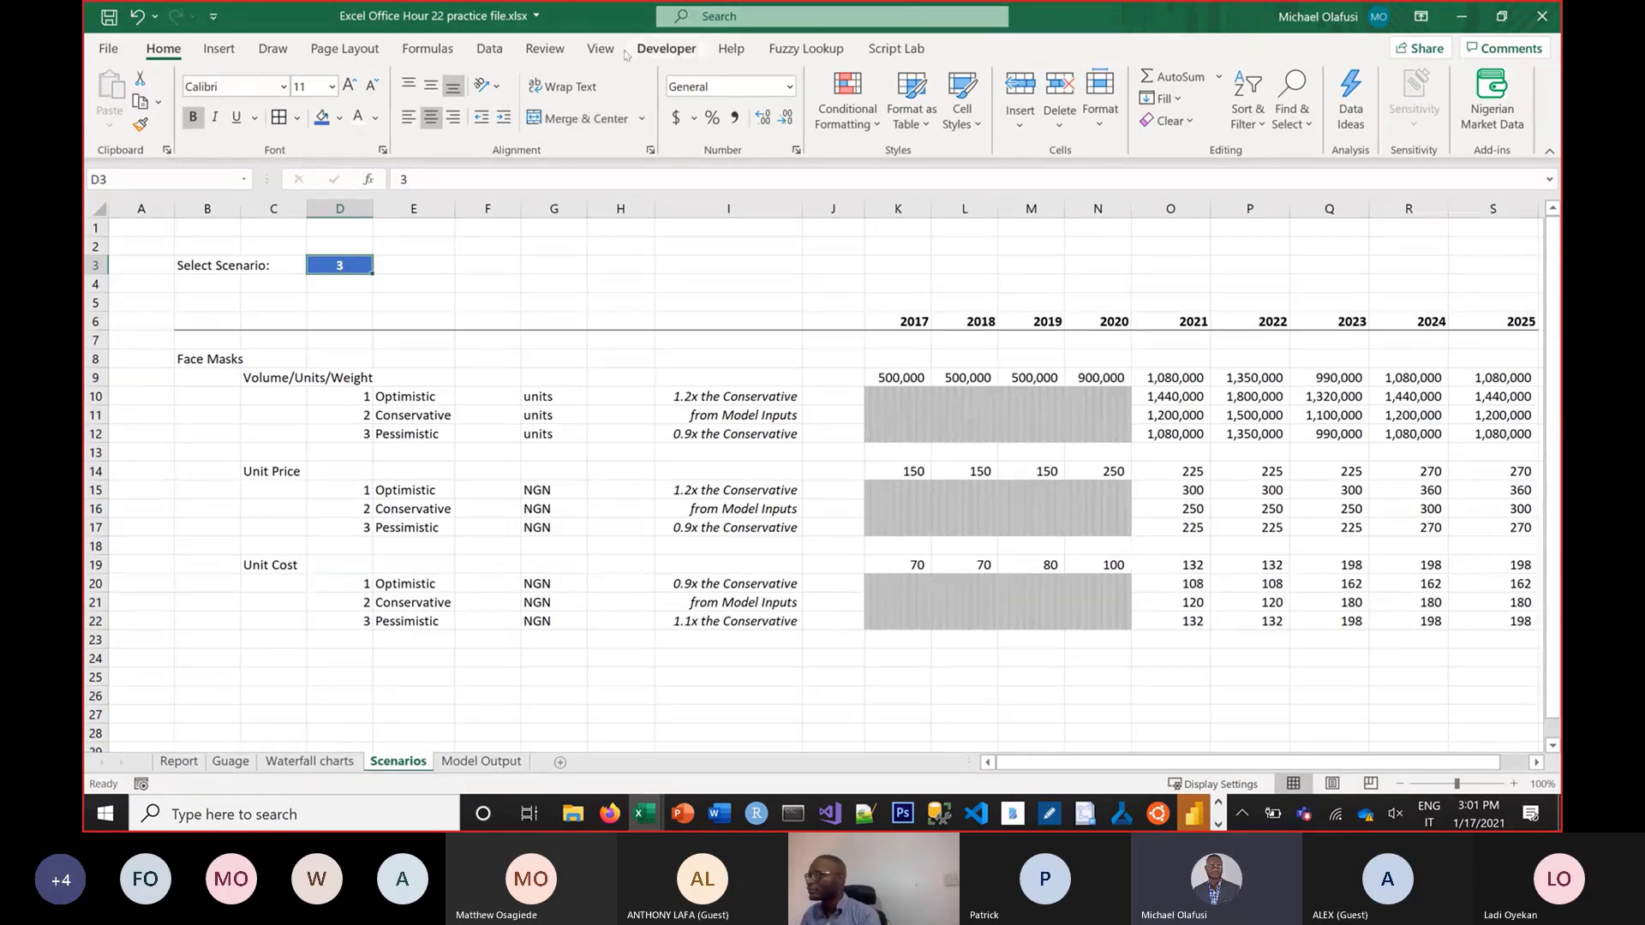
left_click(512, 48)
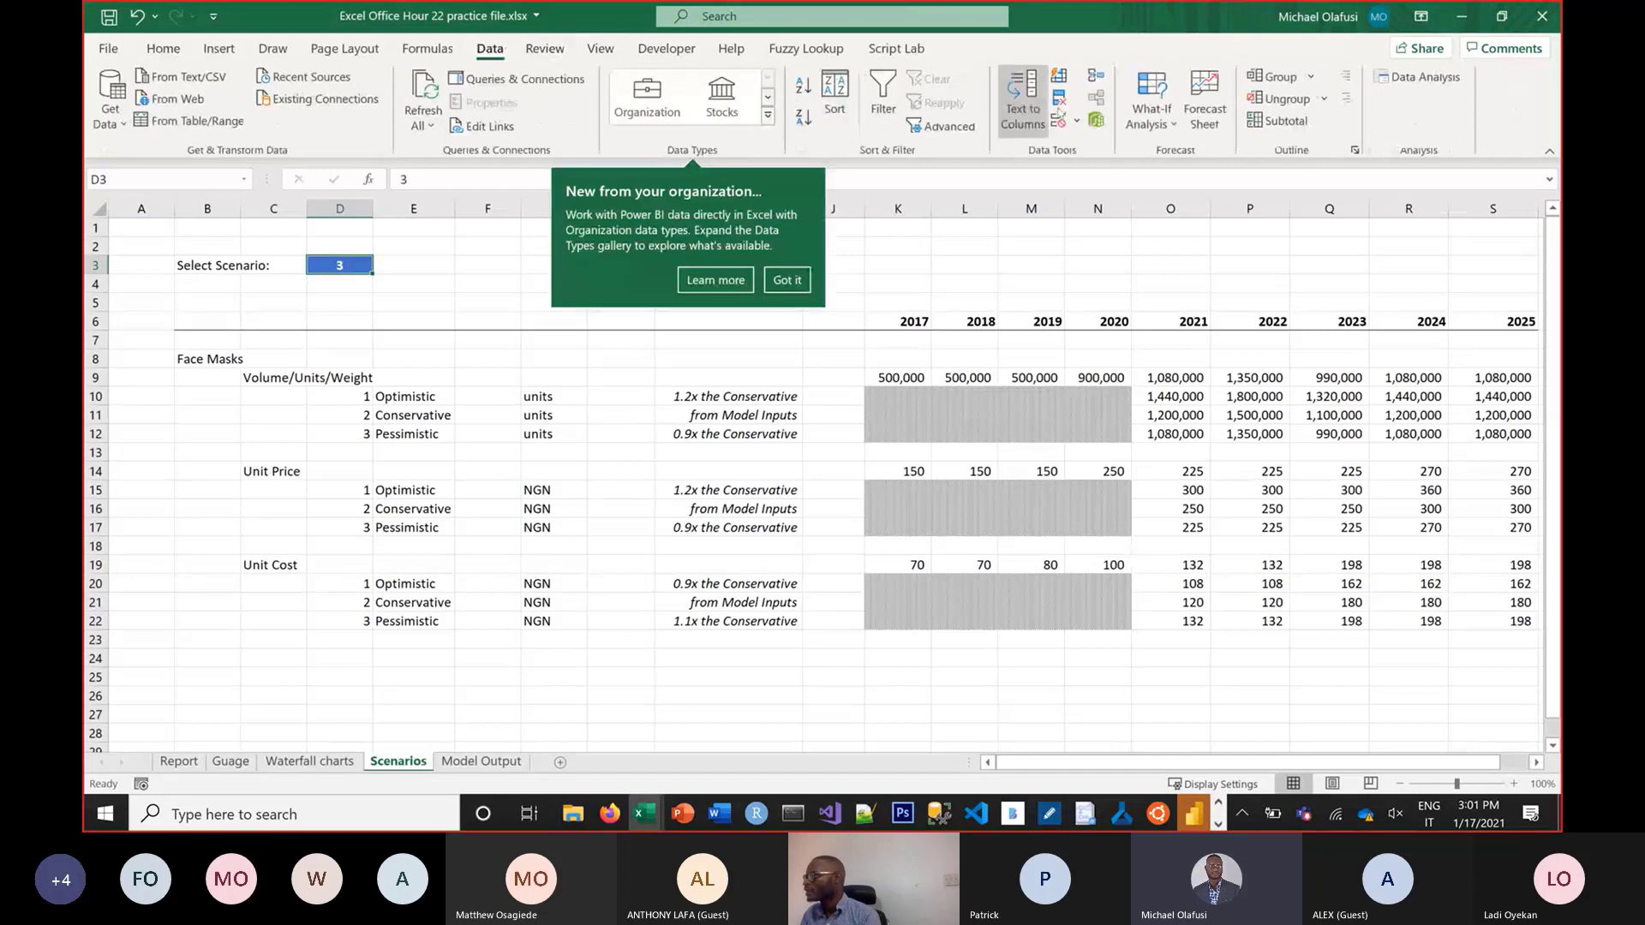
left_click(797, 283)
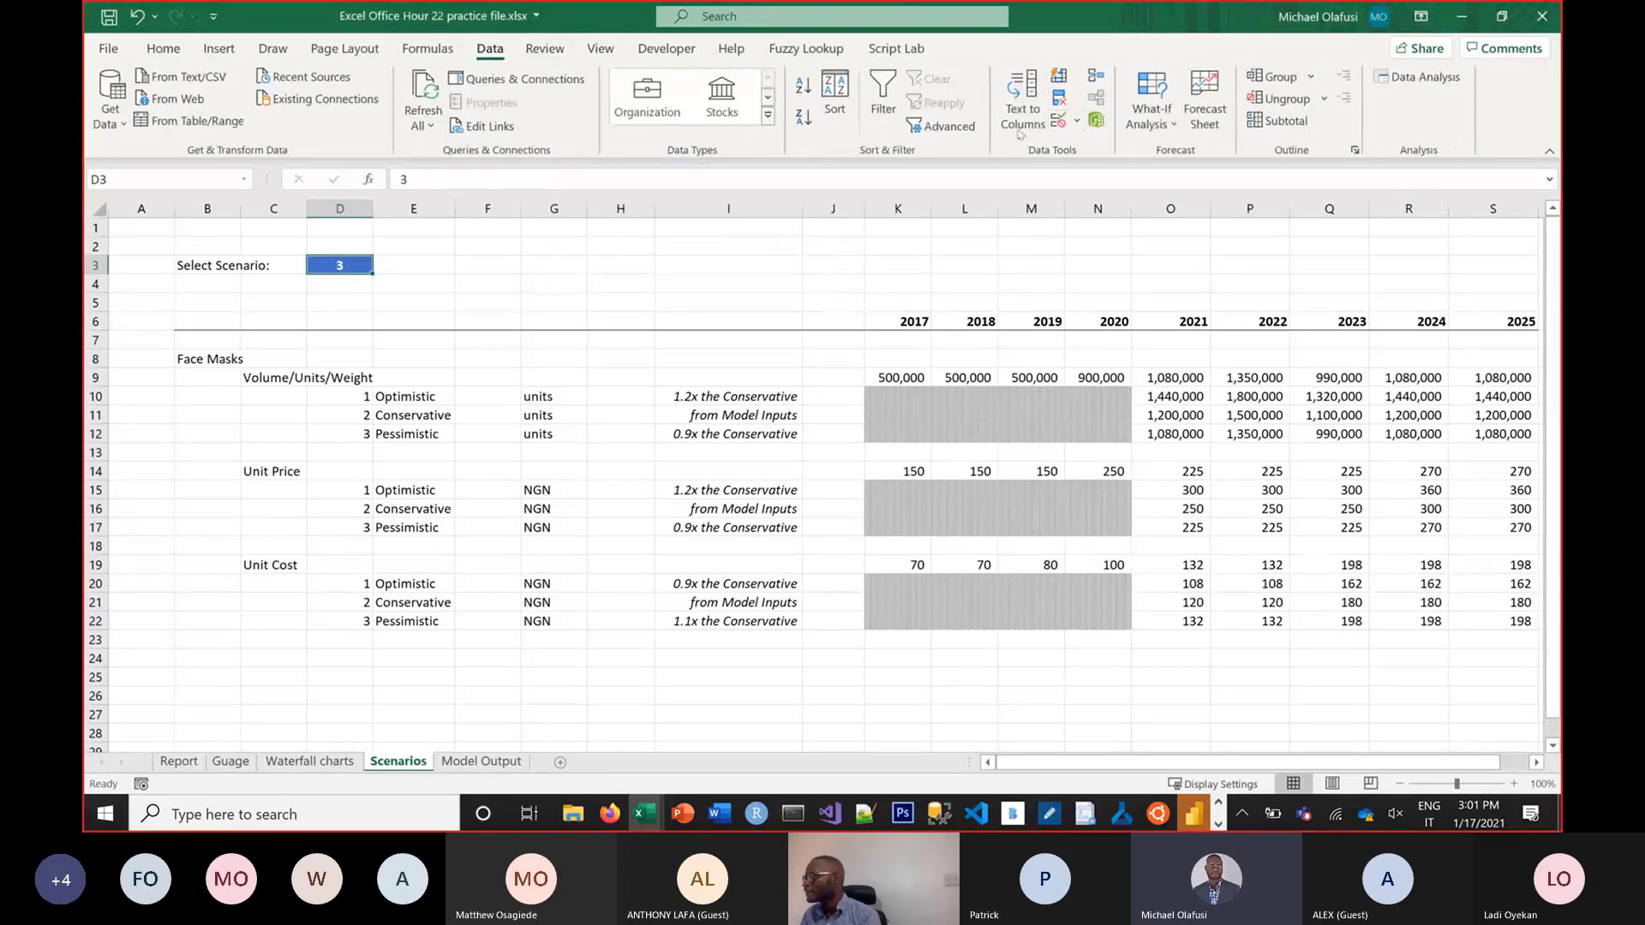
left_click(1077, 121)
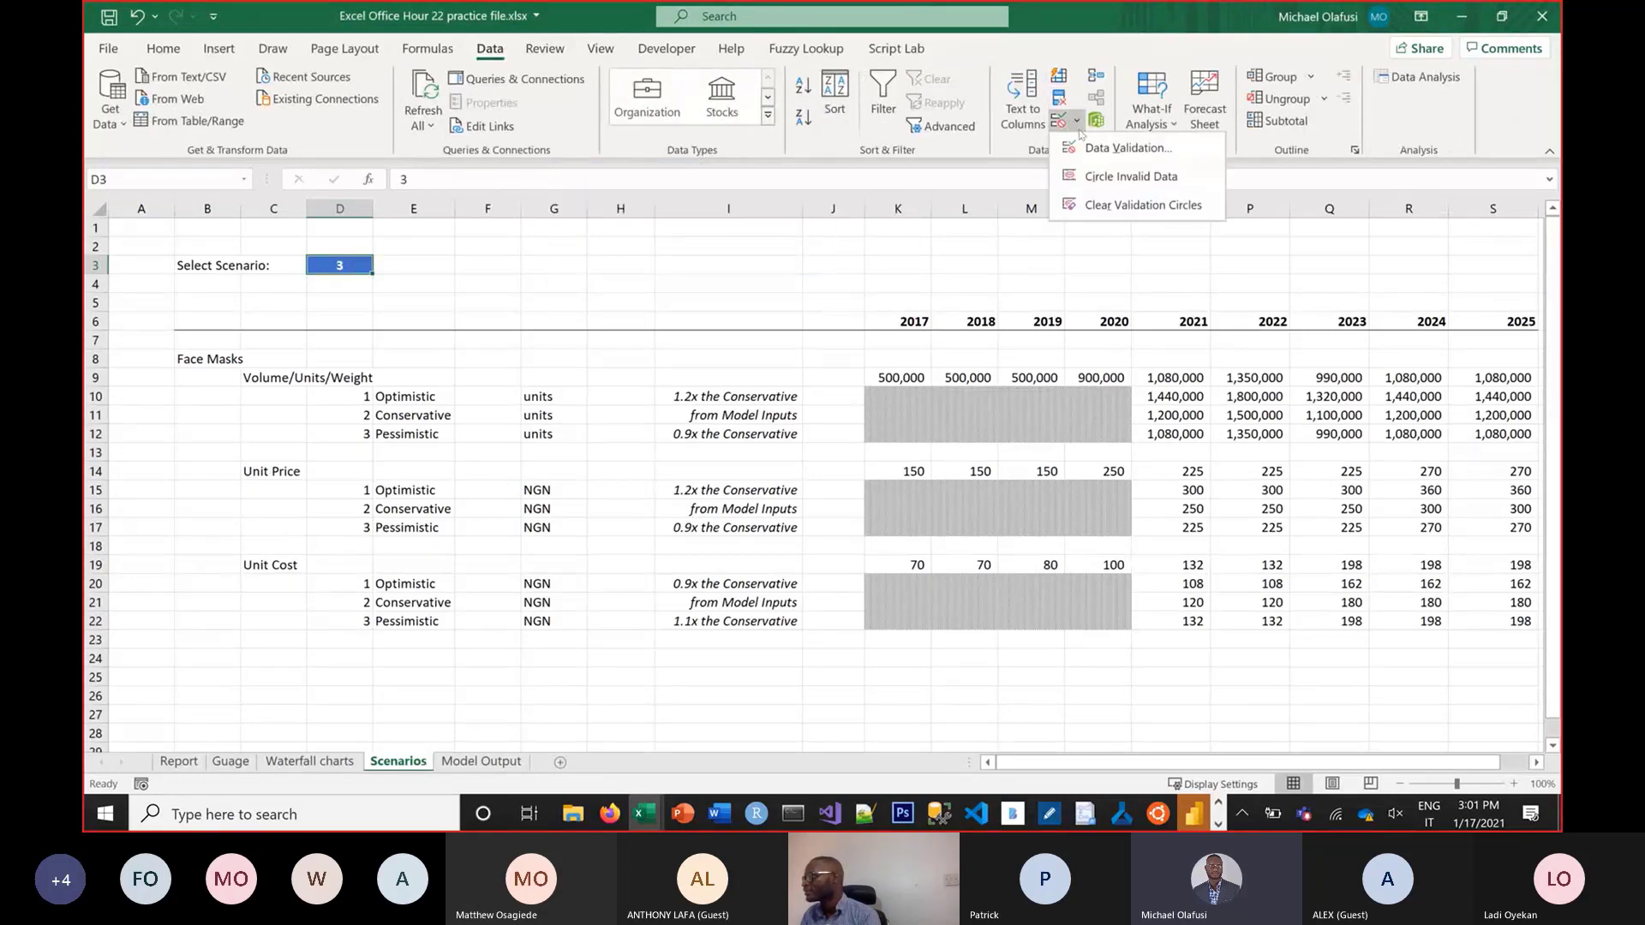
left_click(1117, 157)
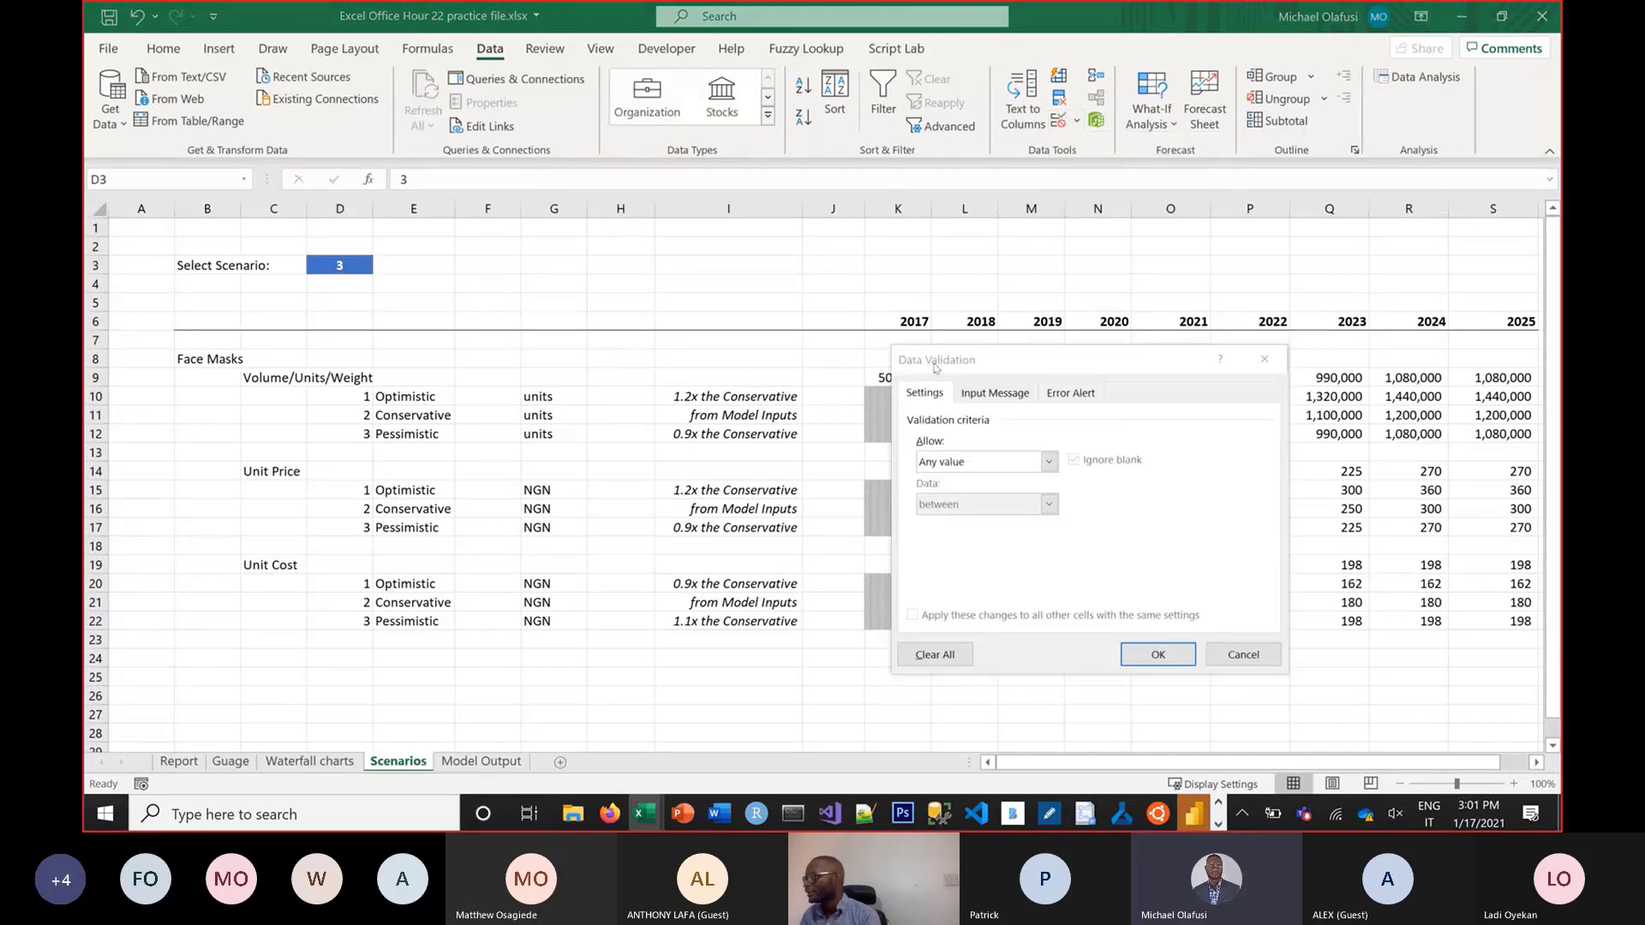
left_click_drag(936, 368, 311, 317)
left_click(423, 412)
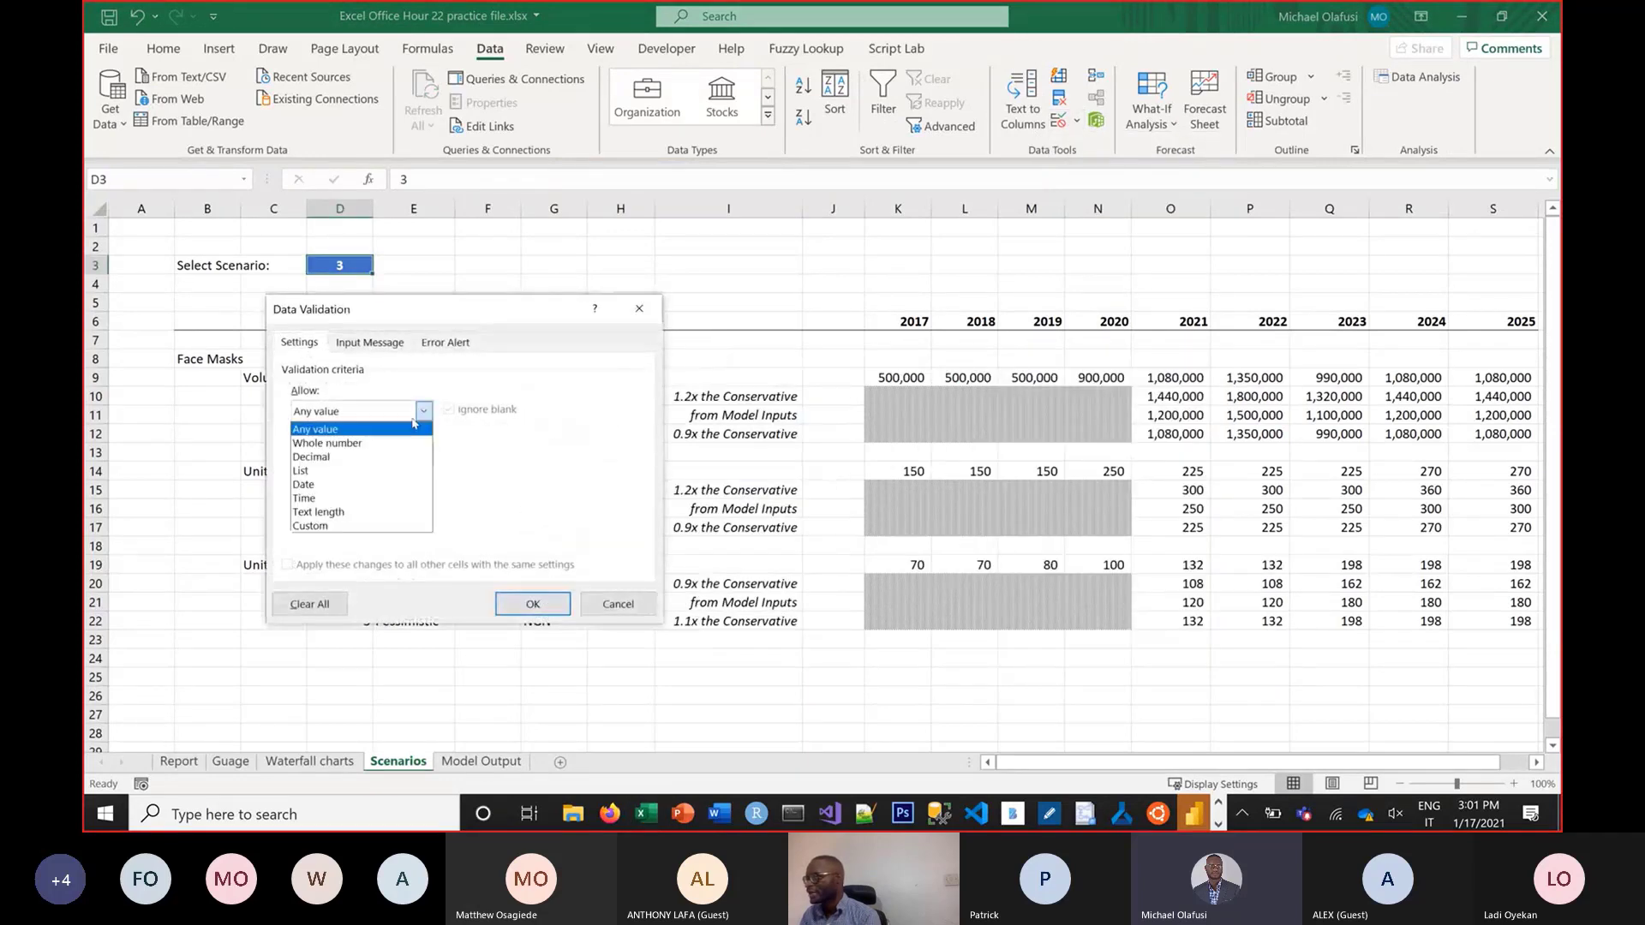
left_click(353, 471)
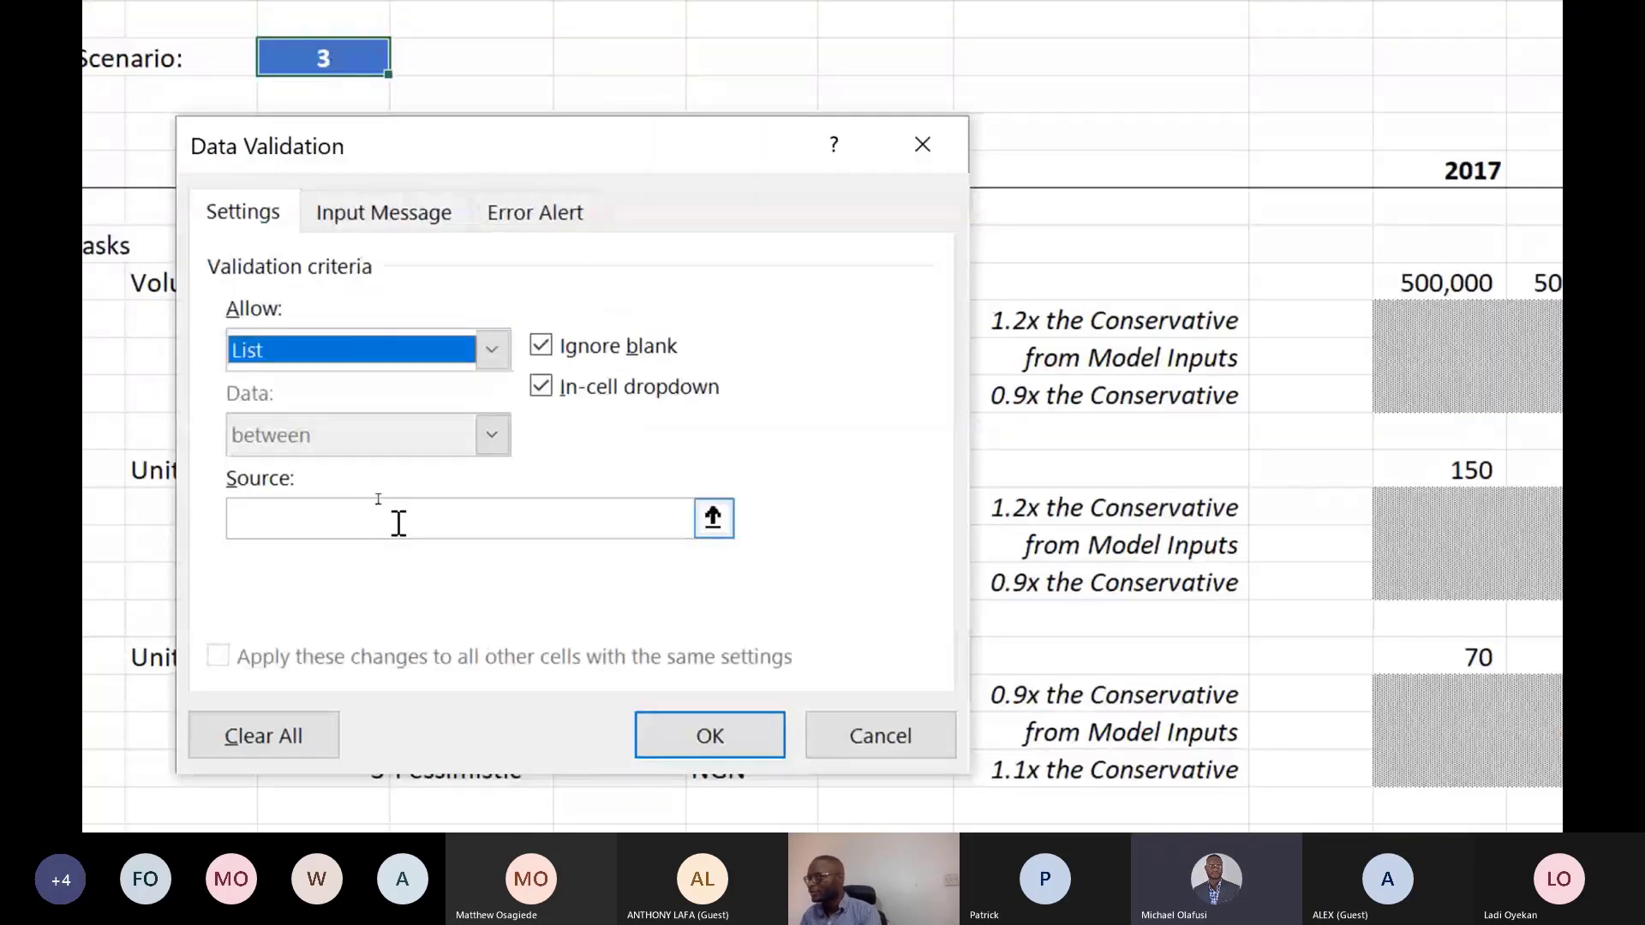
left_click(398, 522)
type("1,2,3")
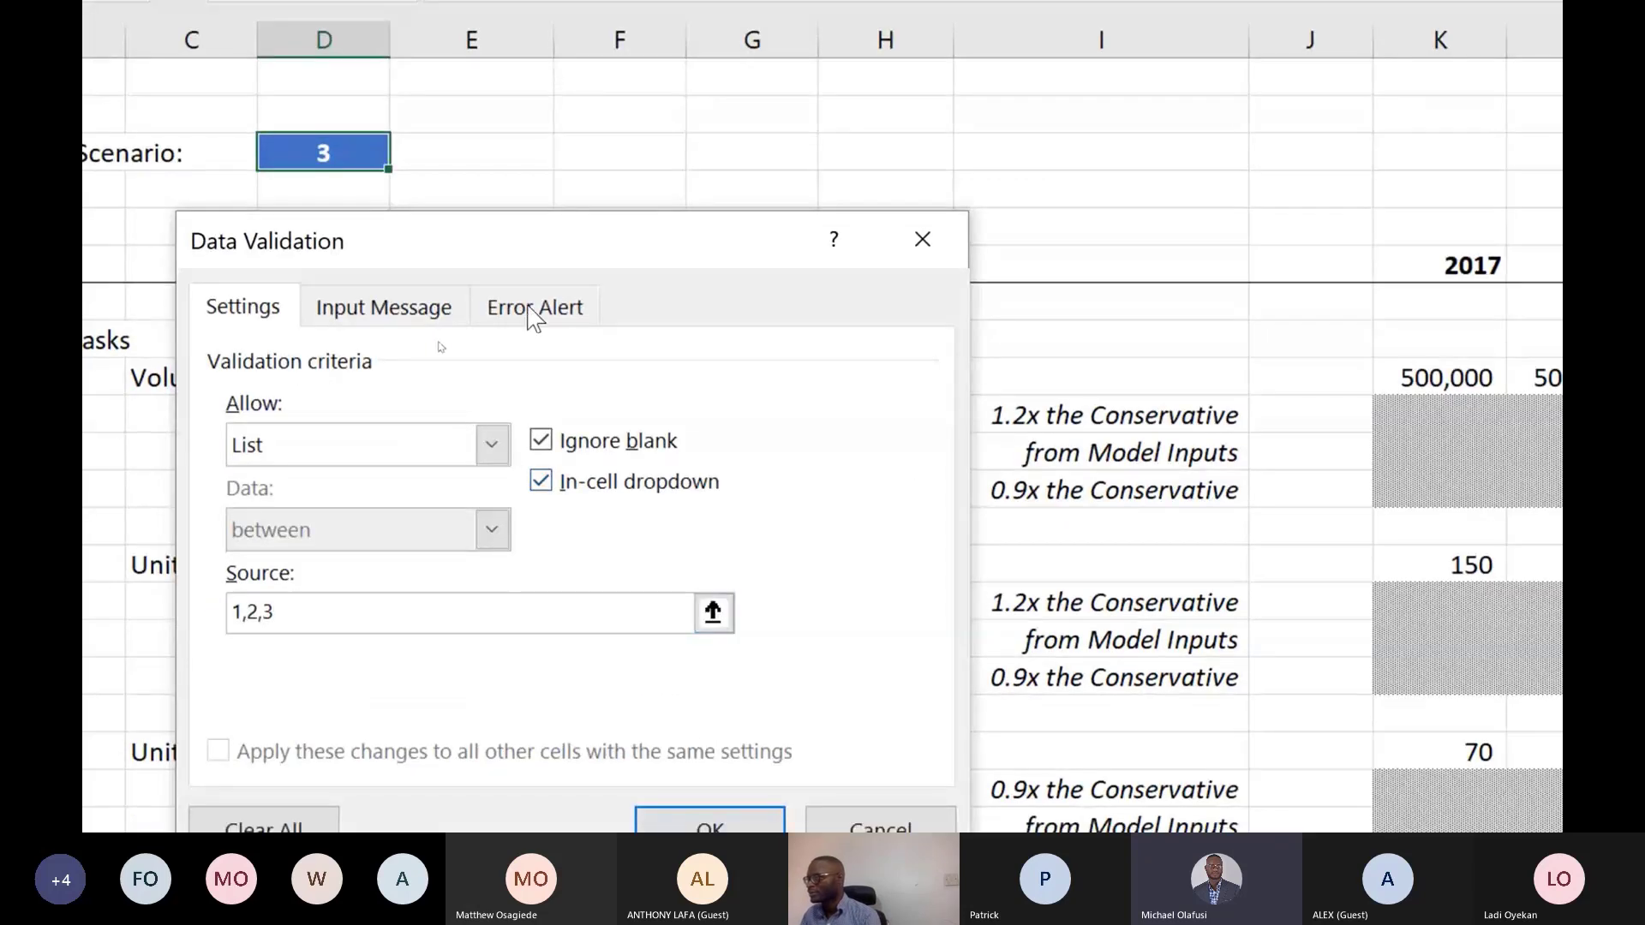
Give D3's validation input message the title "Select Scenario"
left_click(383, 316)
left_click(320, 499)
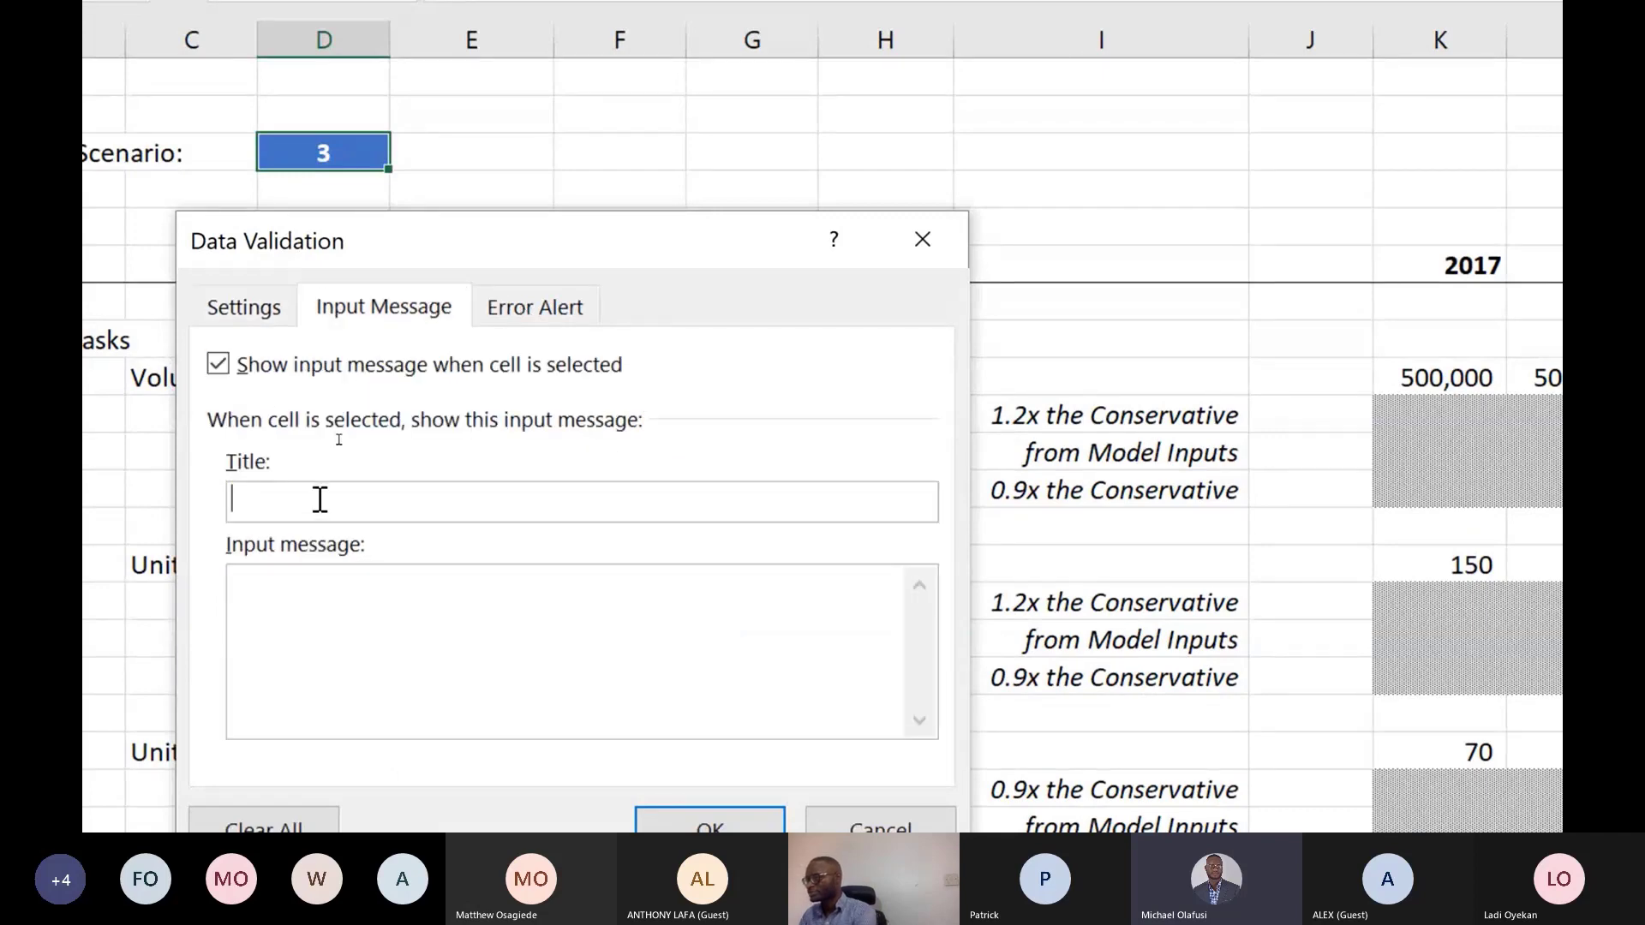
type("Select Scen")
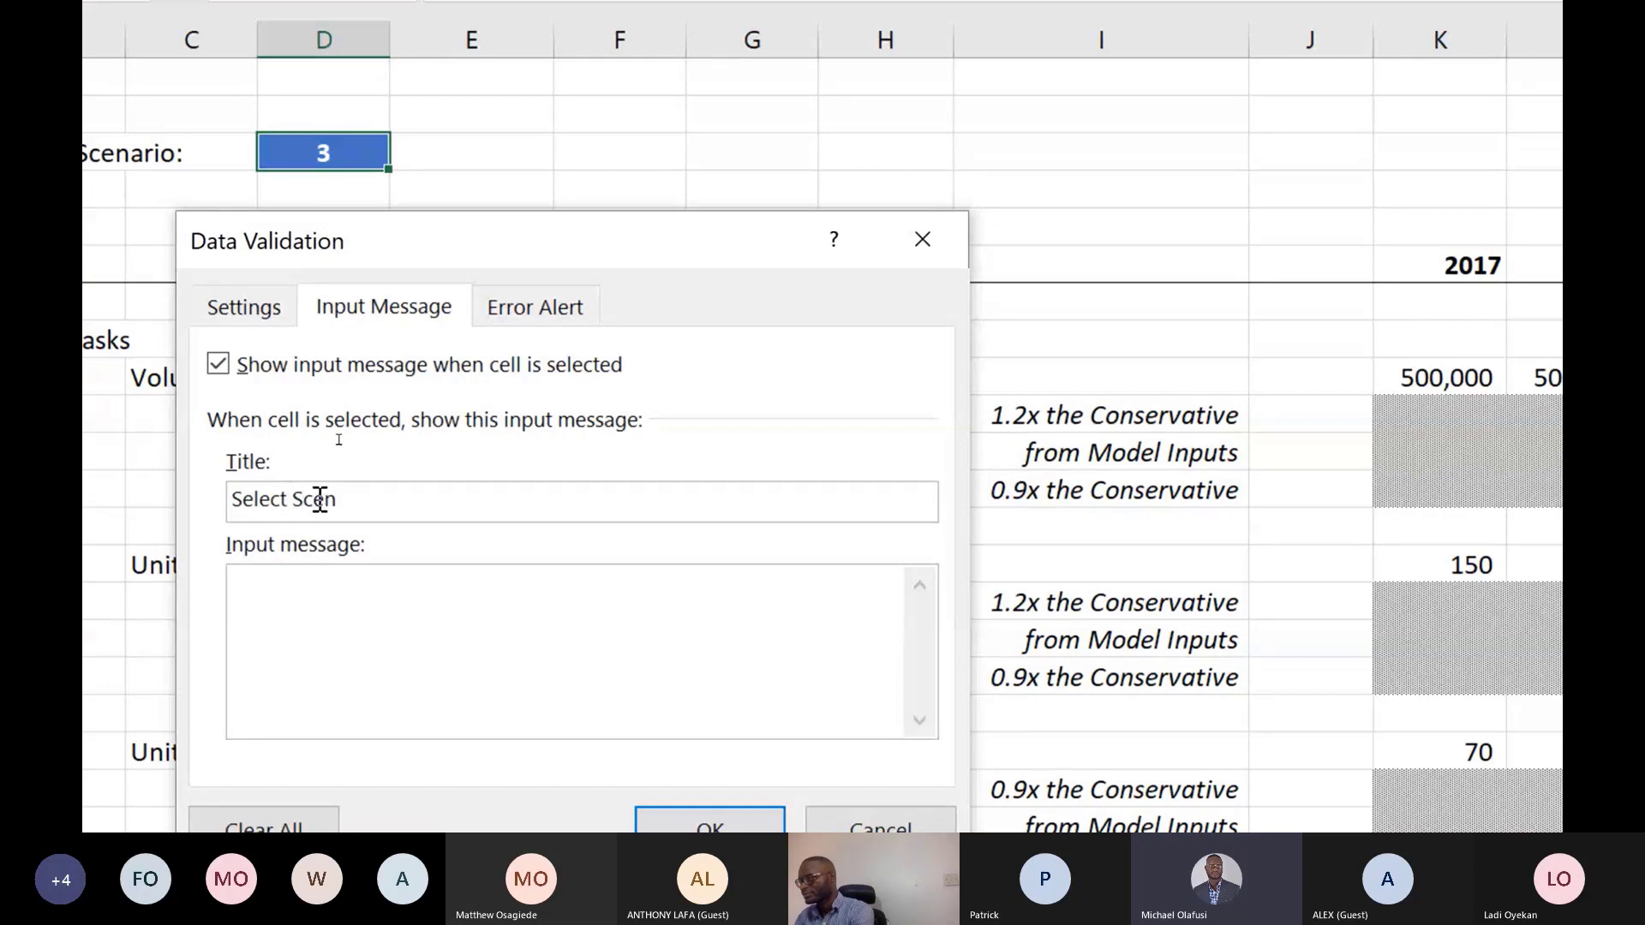
type("ario")
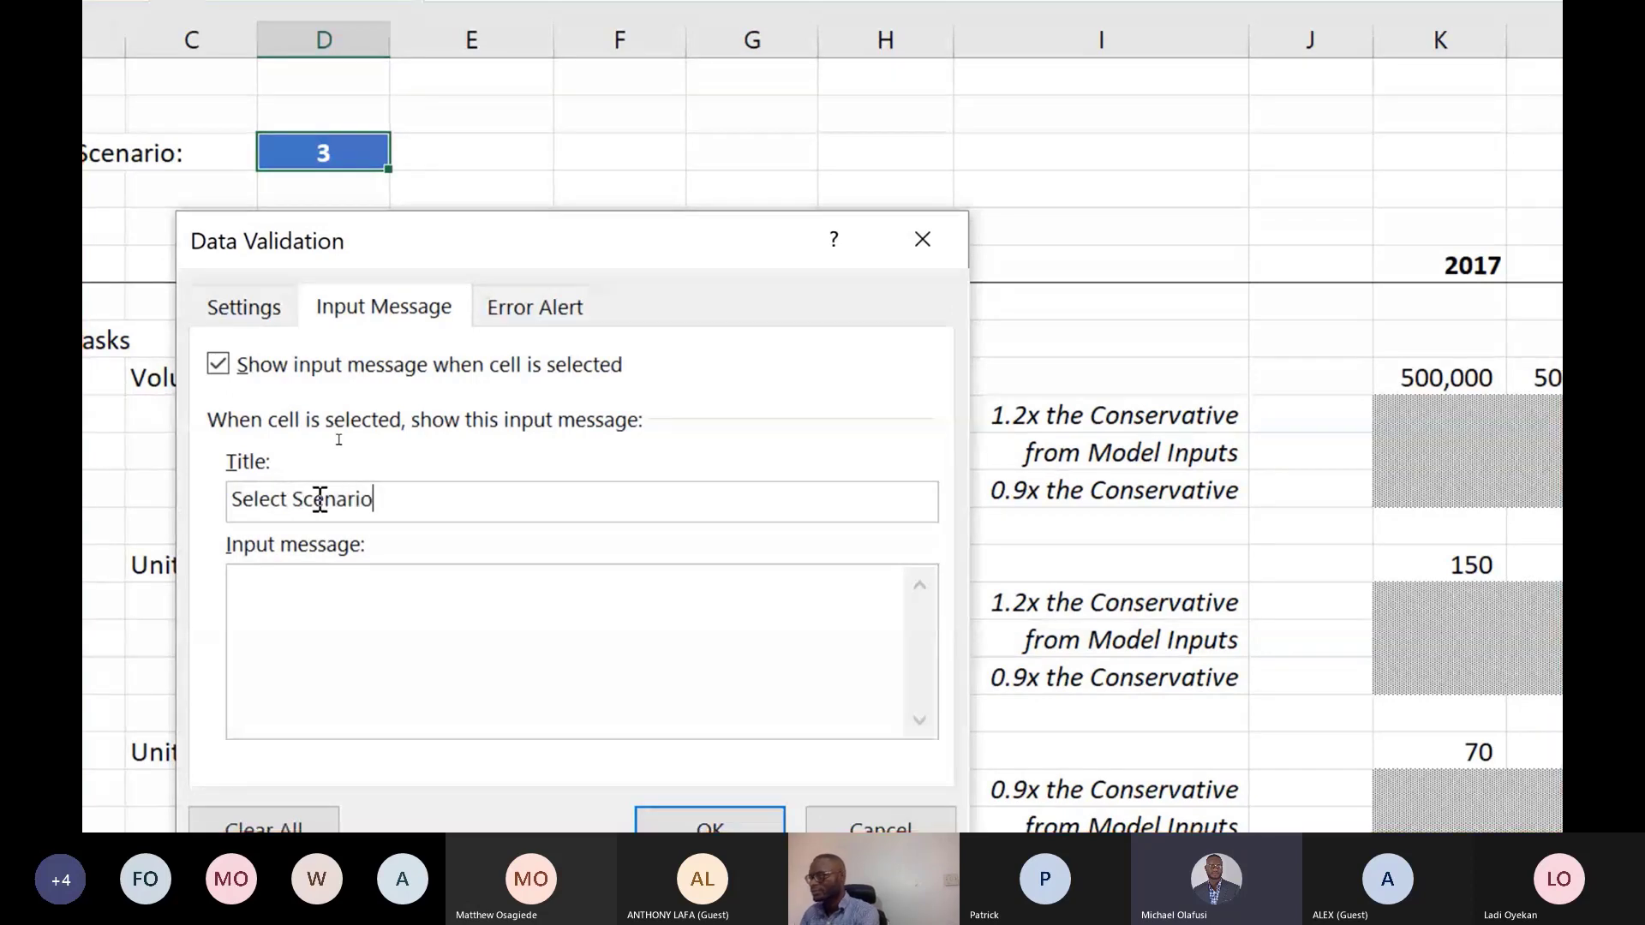
Enter the input message "Select the scenario to simulate or model for in the output" and apply the validation
left_click(343, 618)
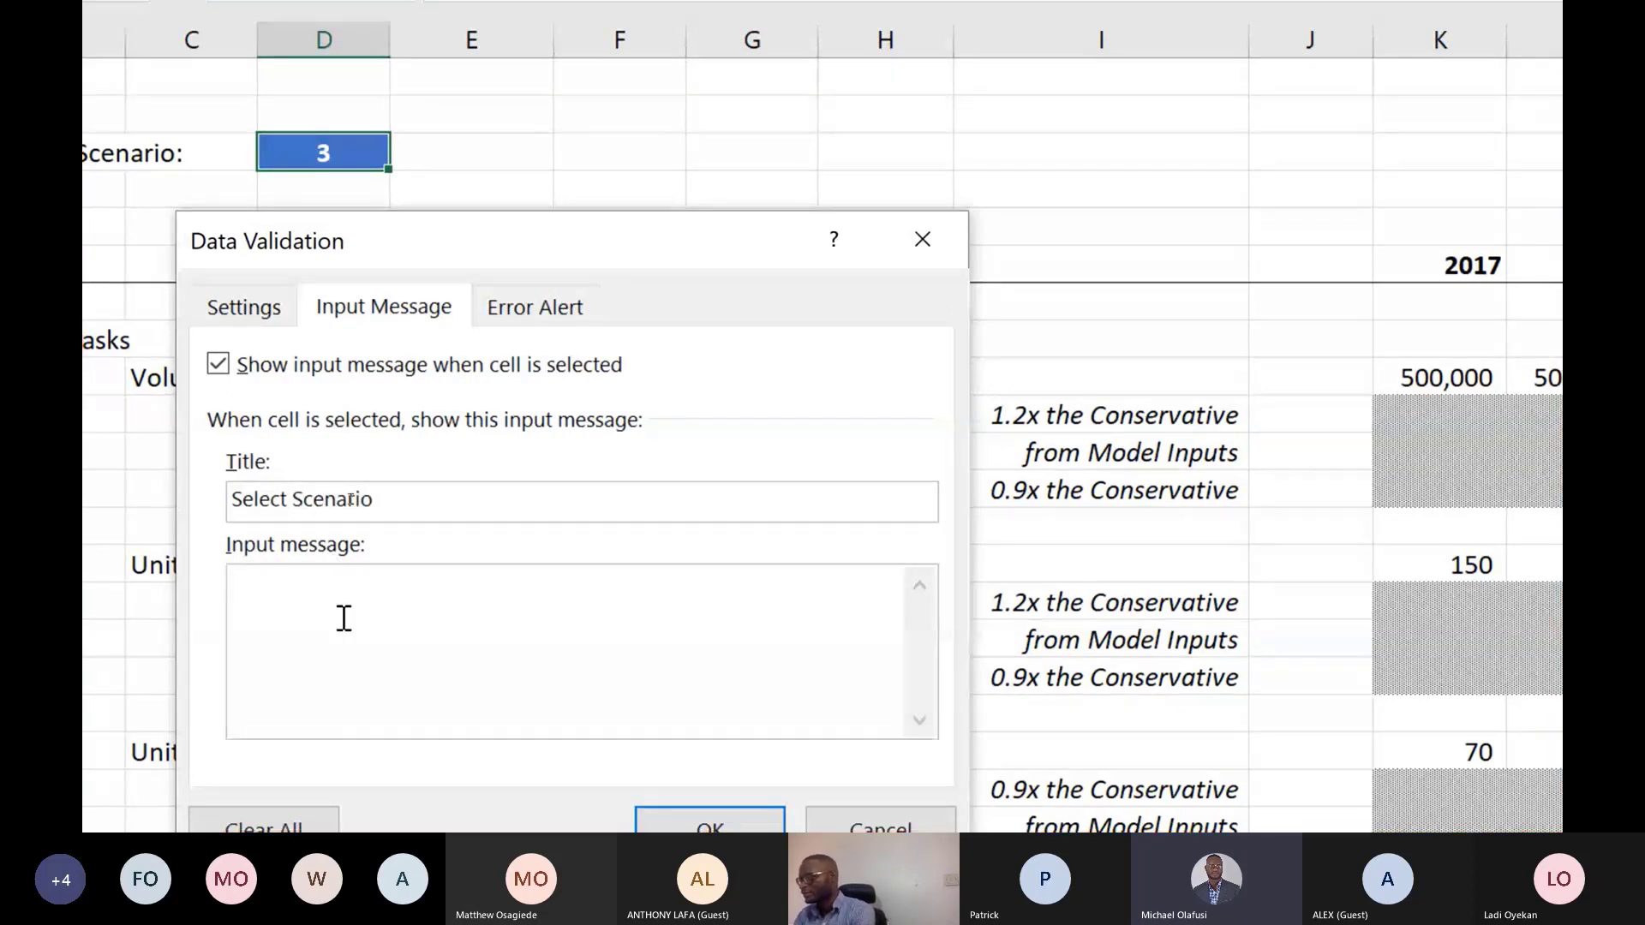
type("Select he s")
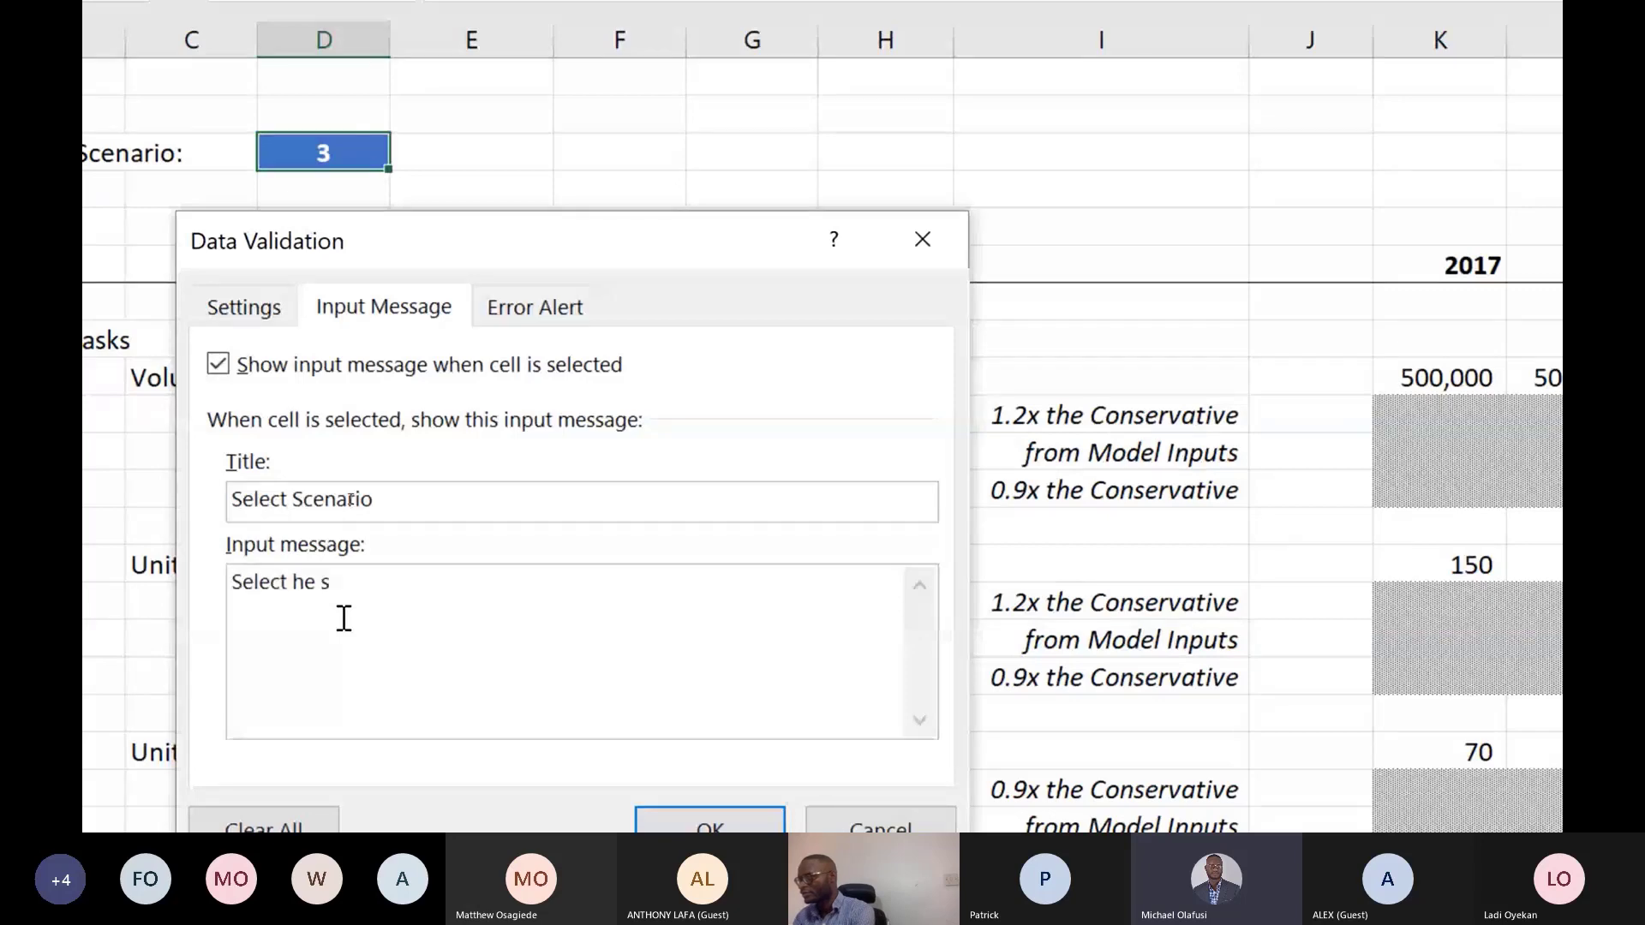
key("BackSpace")
key("BackSpace")
key("BackSpace")
key("BackSpace")
type("the scene")
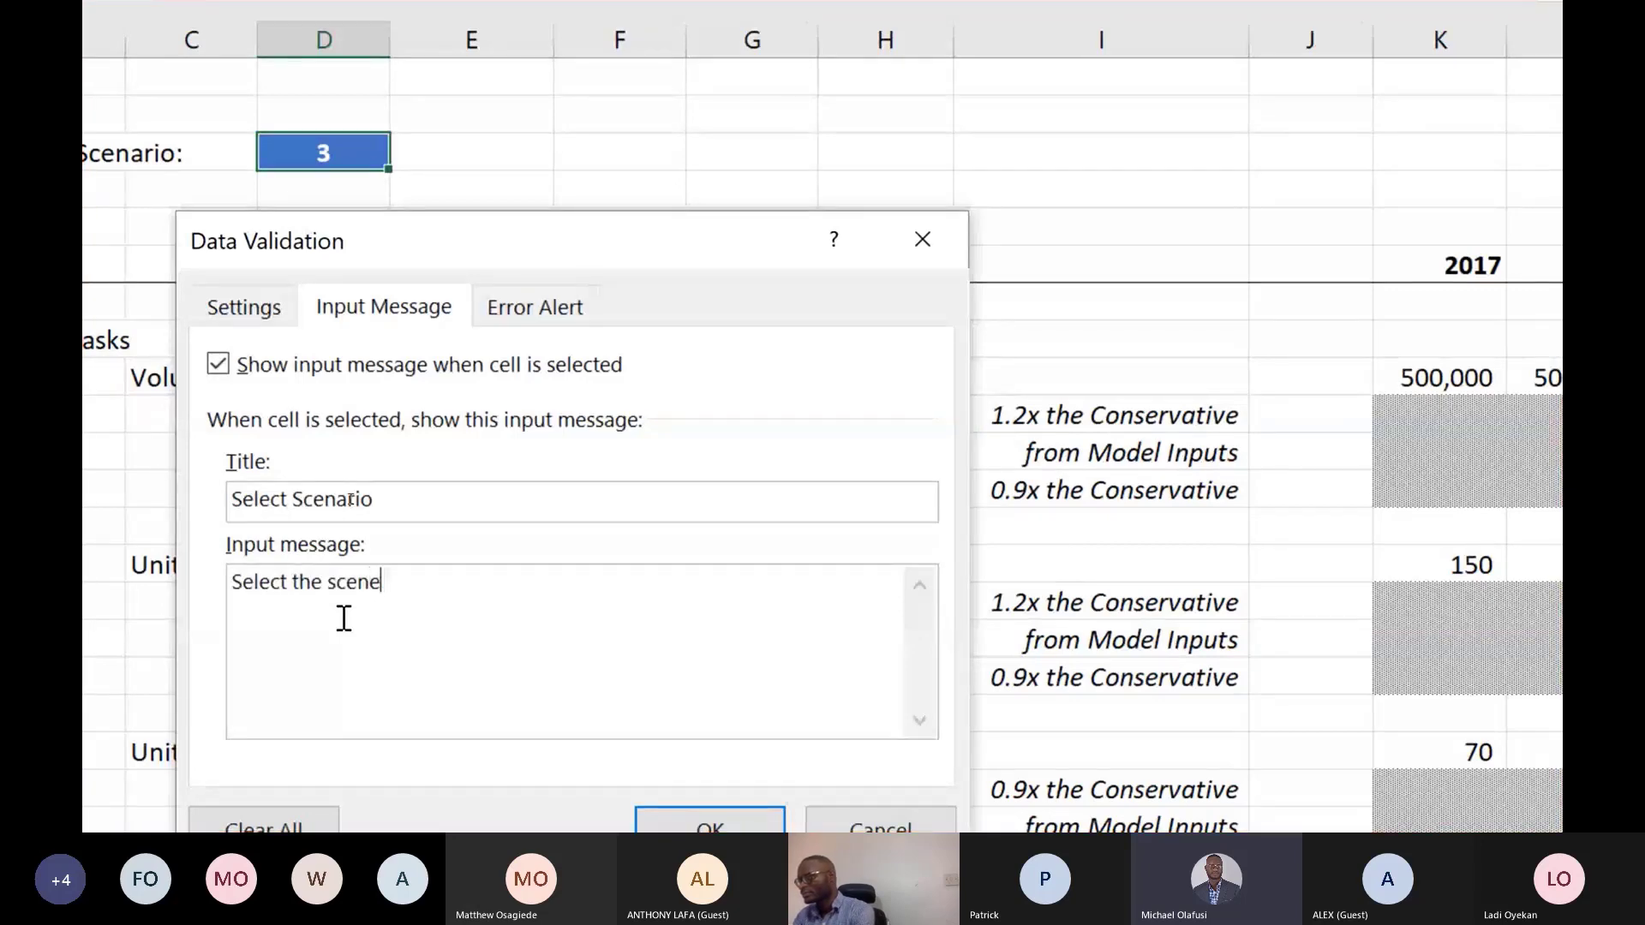
key("BackSpace")
type("ario to")
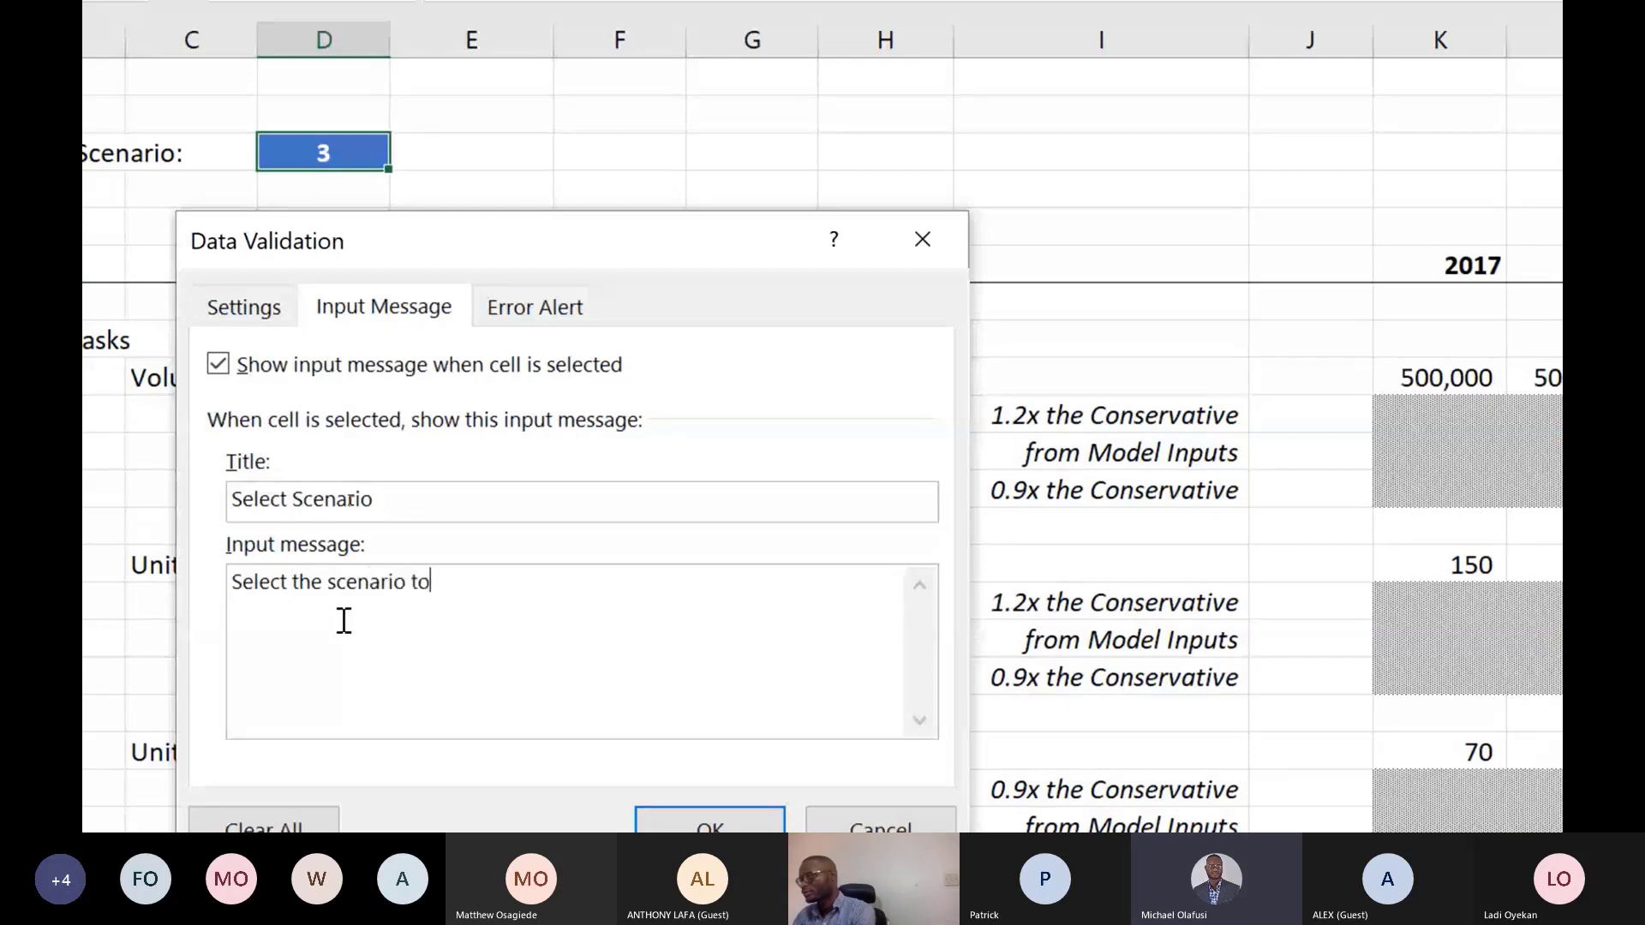
type(" simulate or mode")
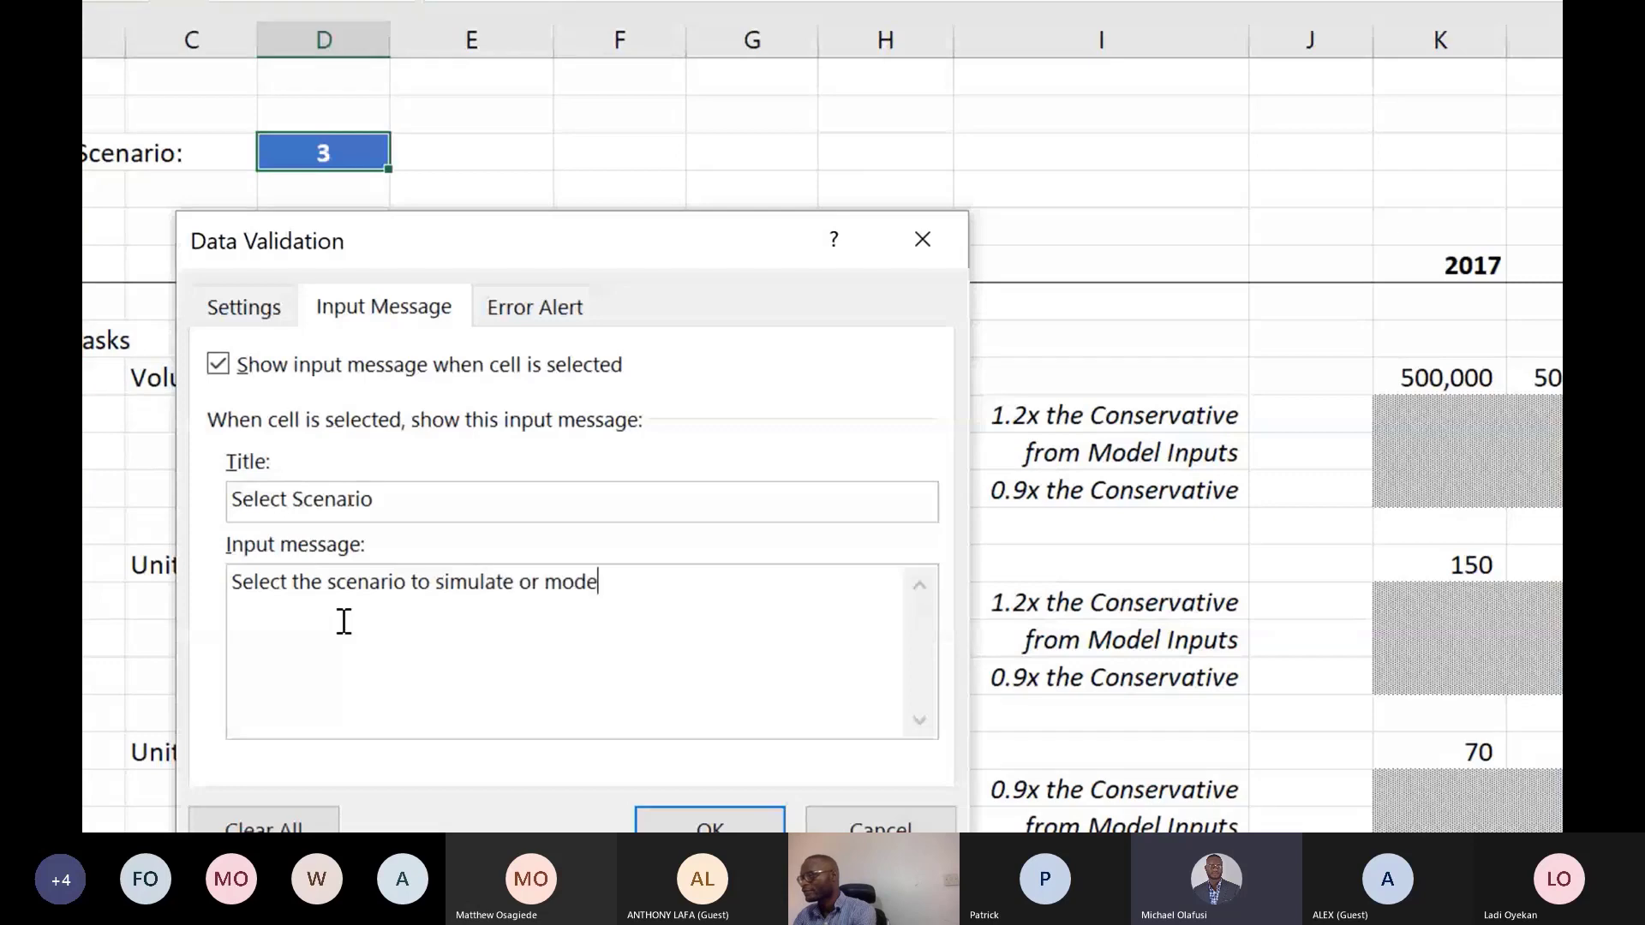
type("l for in the out")
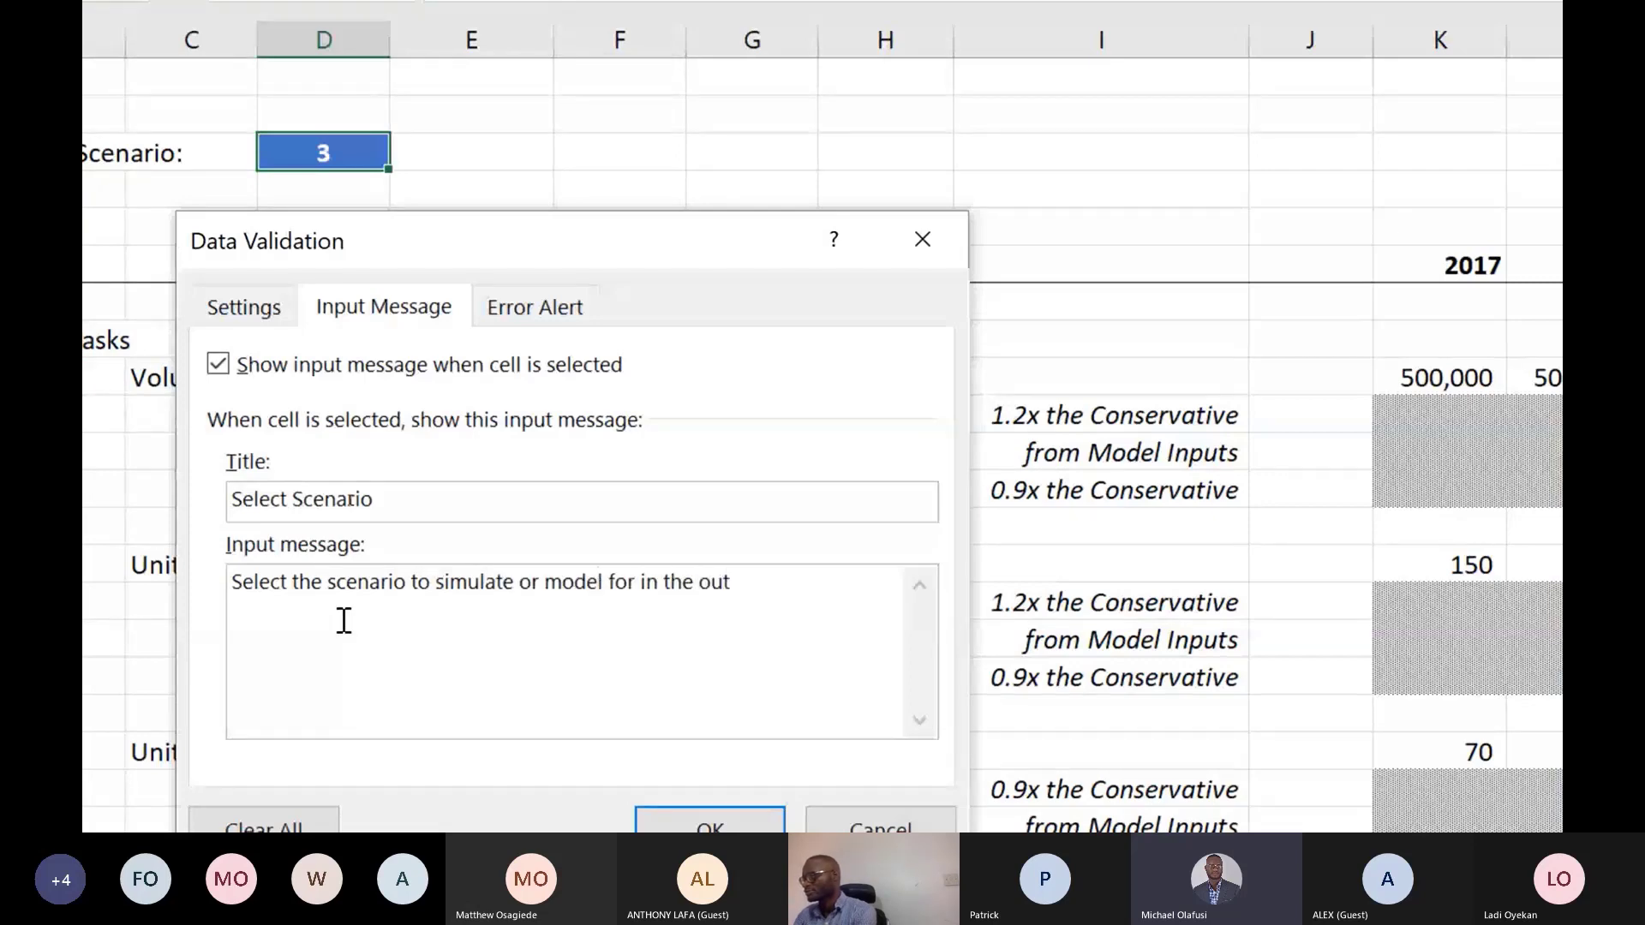
type("put")
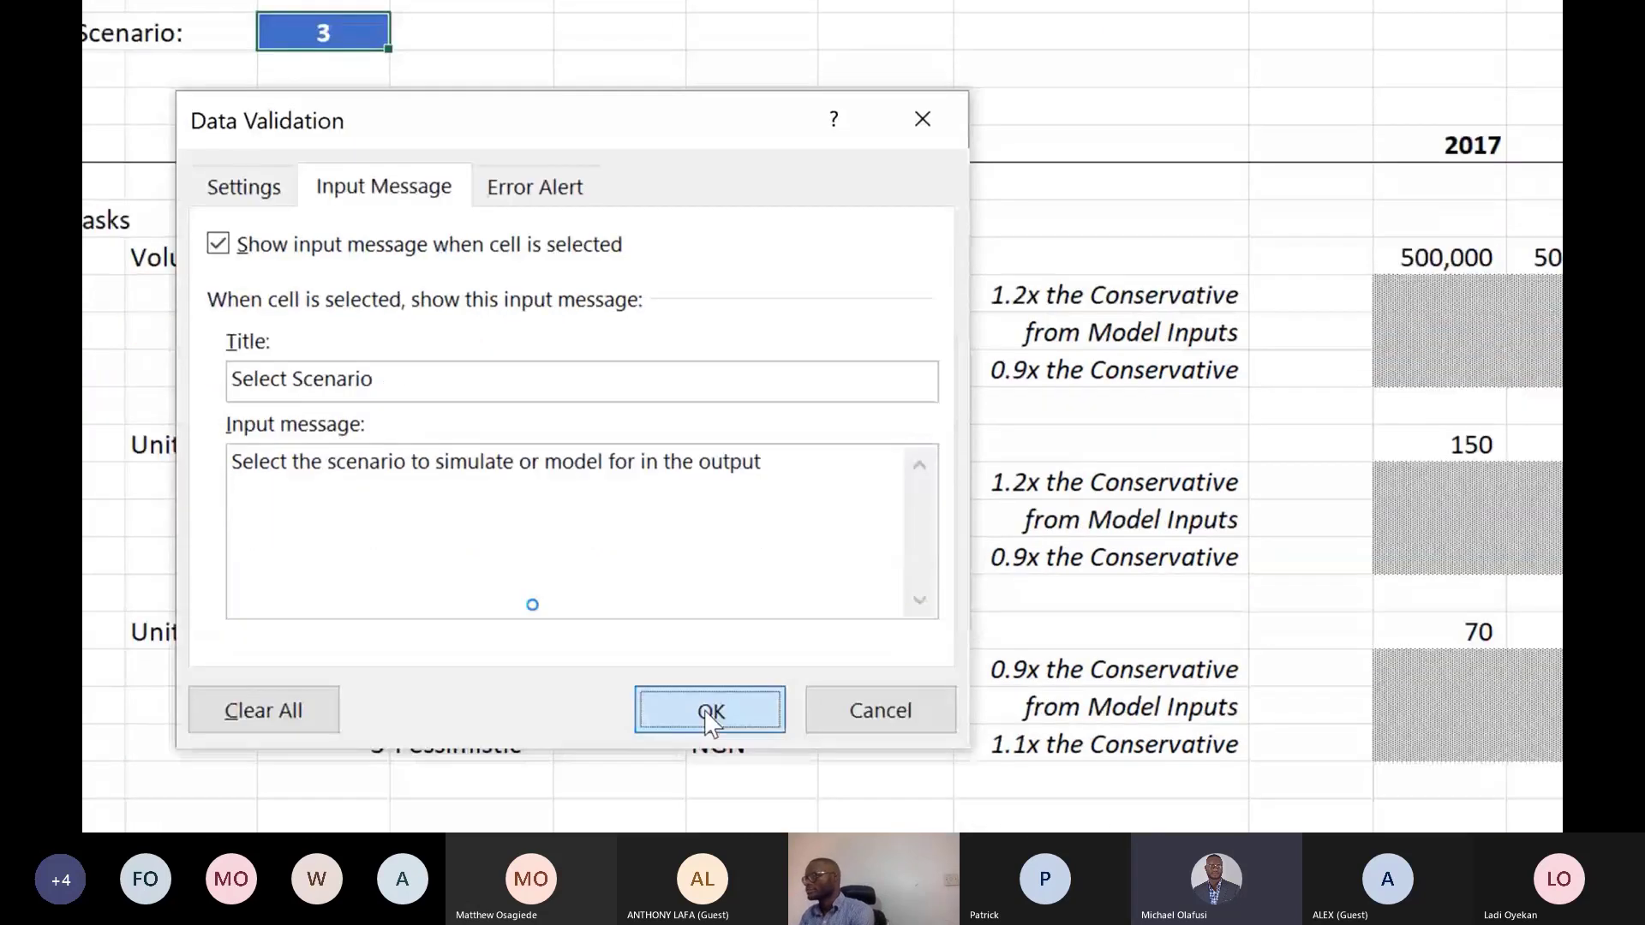
left_click(711, 719)
Choose scenario 1 from the list in D3 to switch the projections to Optimistic
left_click(1000, 399)
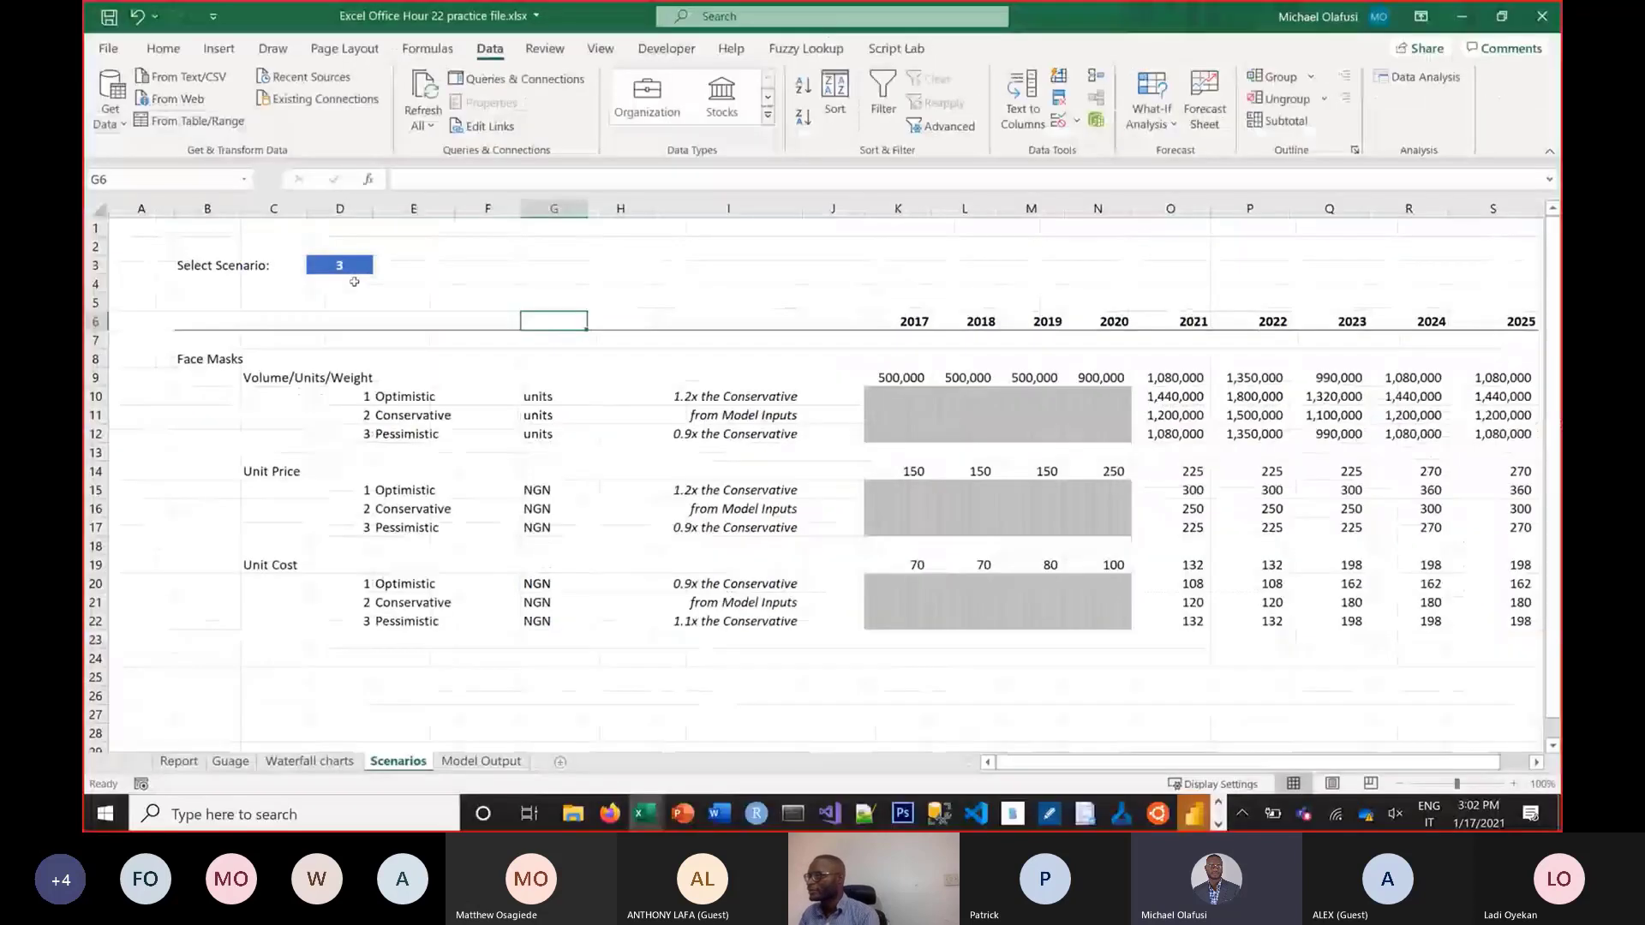
left_click(597, 292)
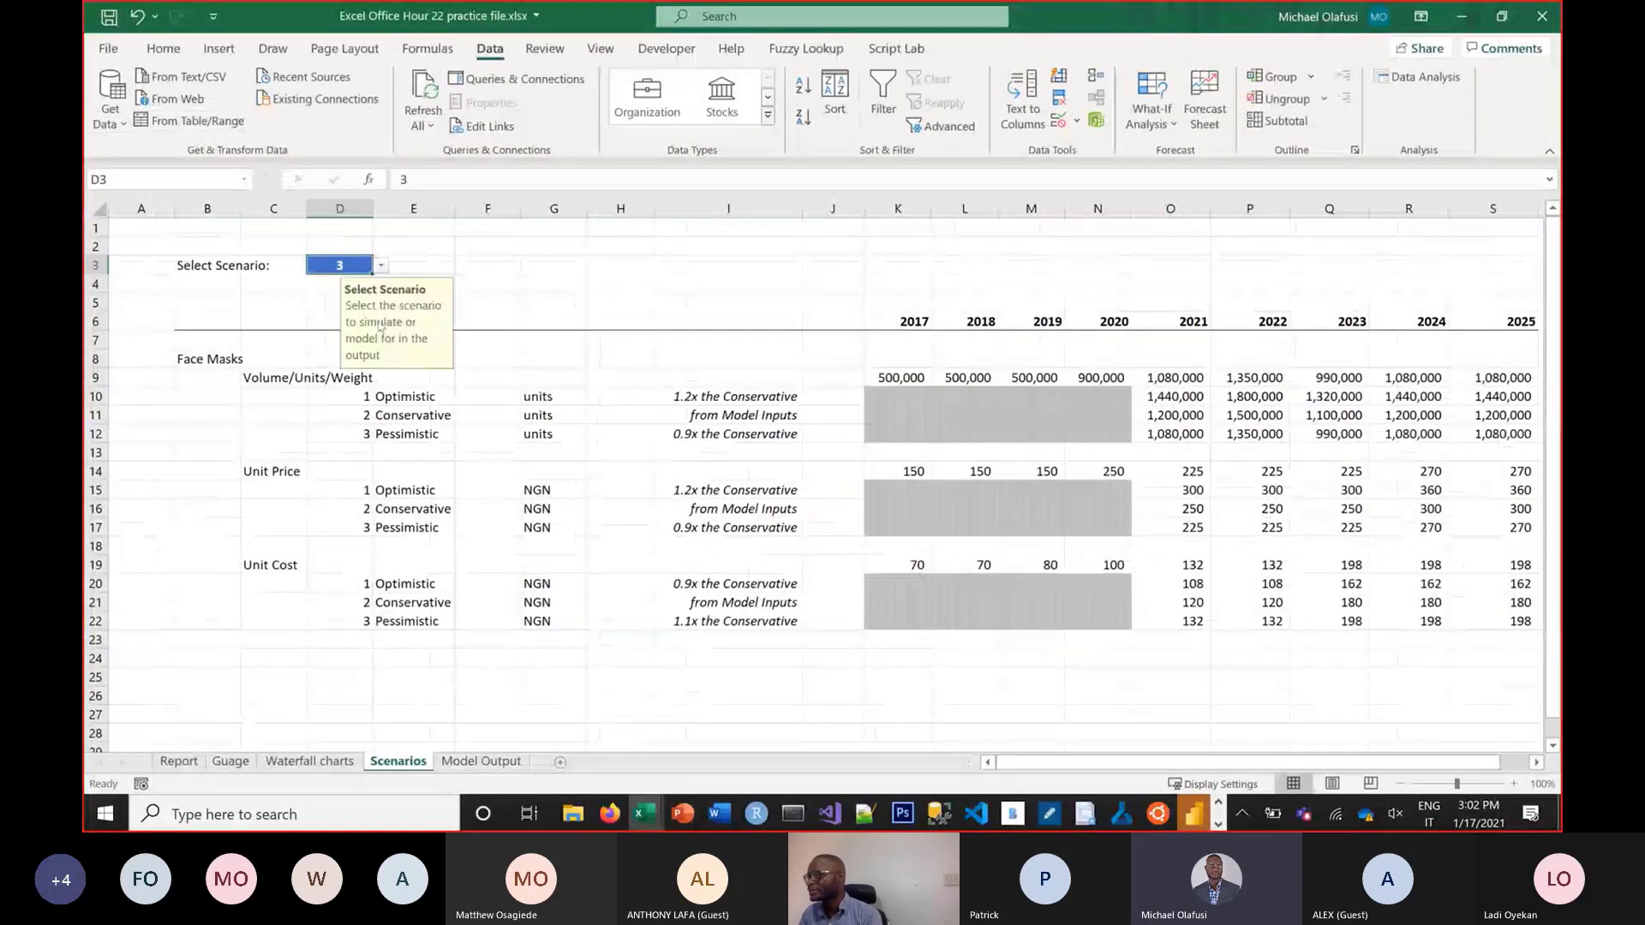
left_click(382, 266)
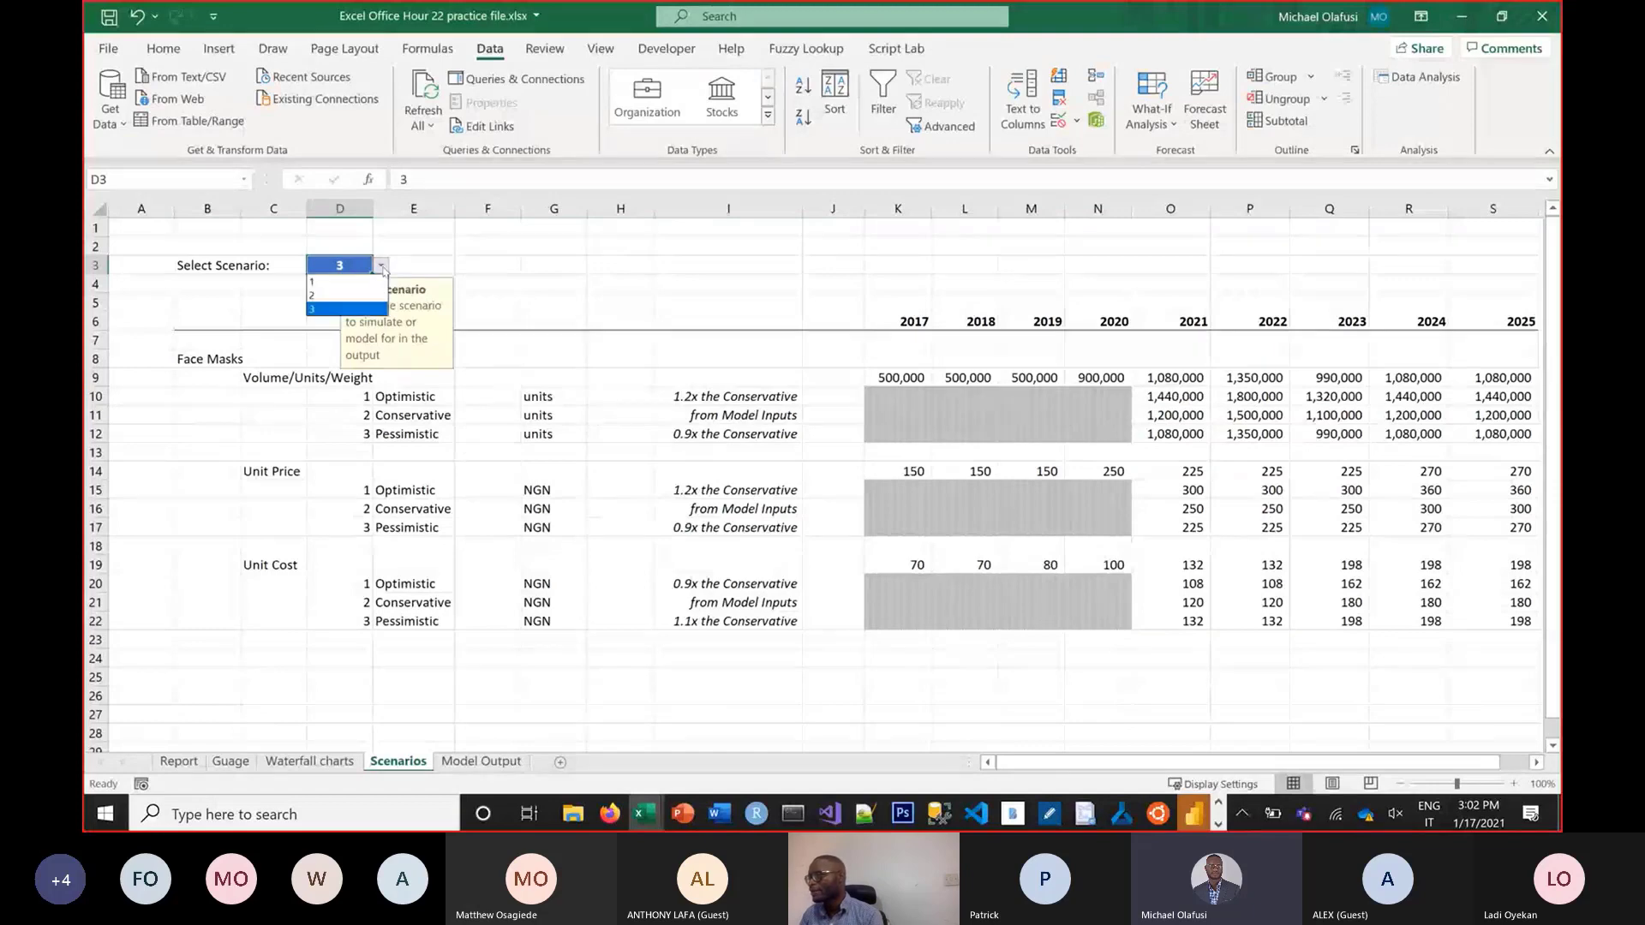
left_click(352, 282)
left_click(620, 452)
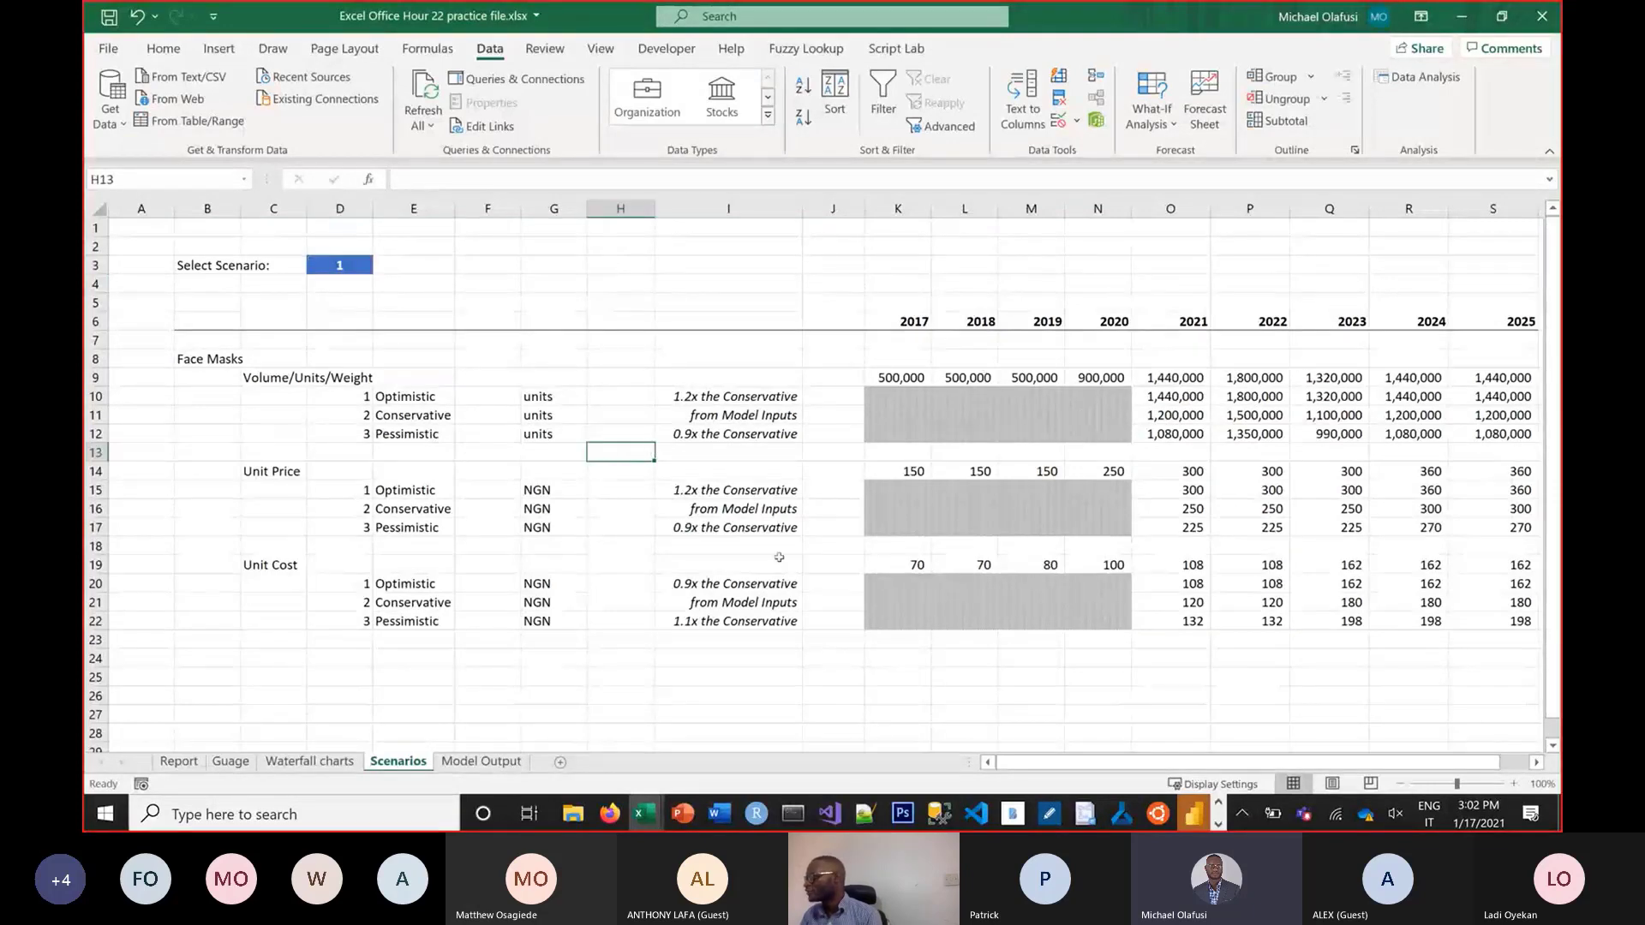
On the Model Output sheet, link the 2017 Revenue volume in G8 to the Scenarios sheet with =Scenarios!K9
left_click(481, 762)
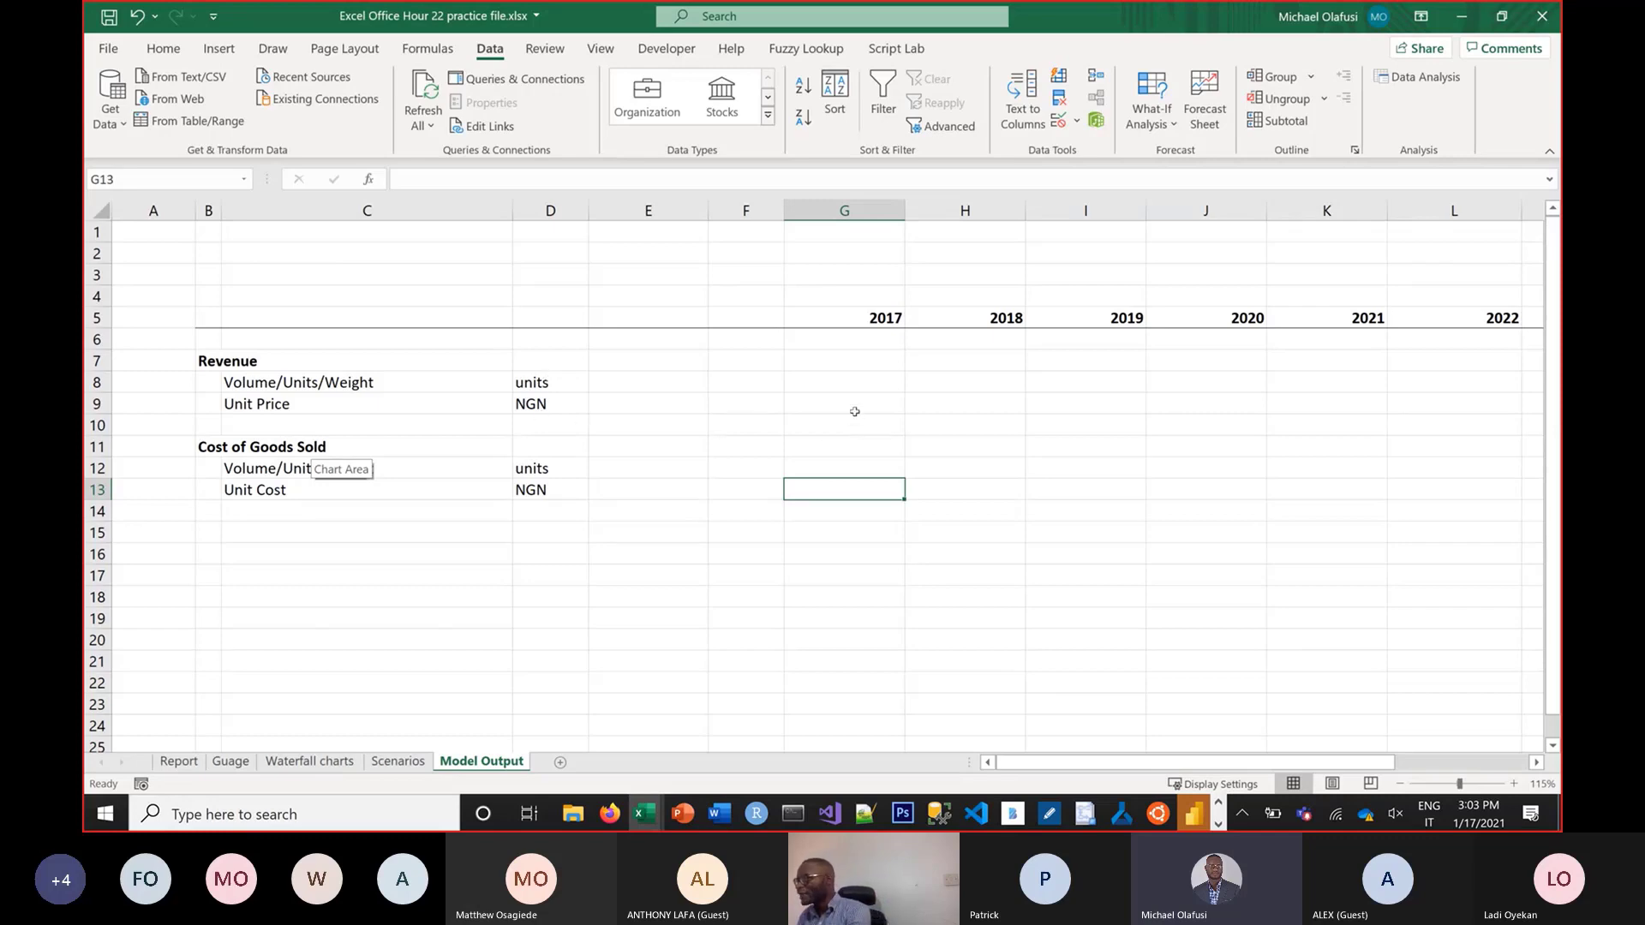
left_click(857, 384)
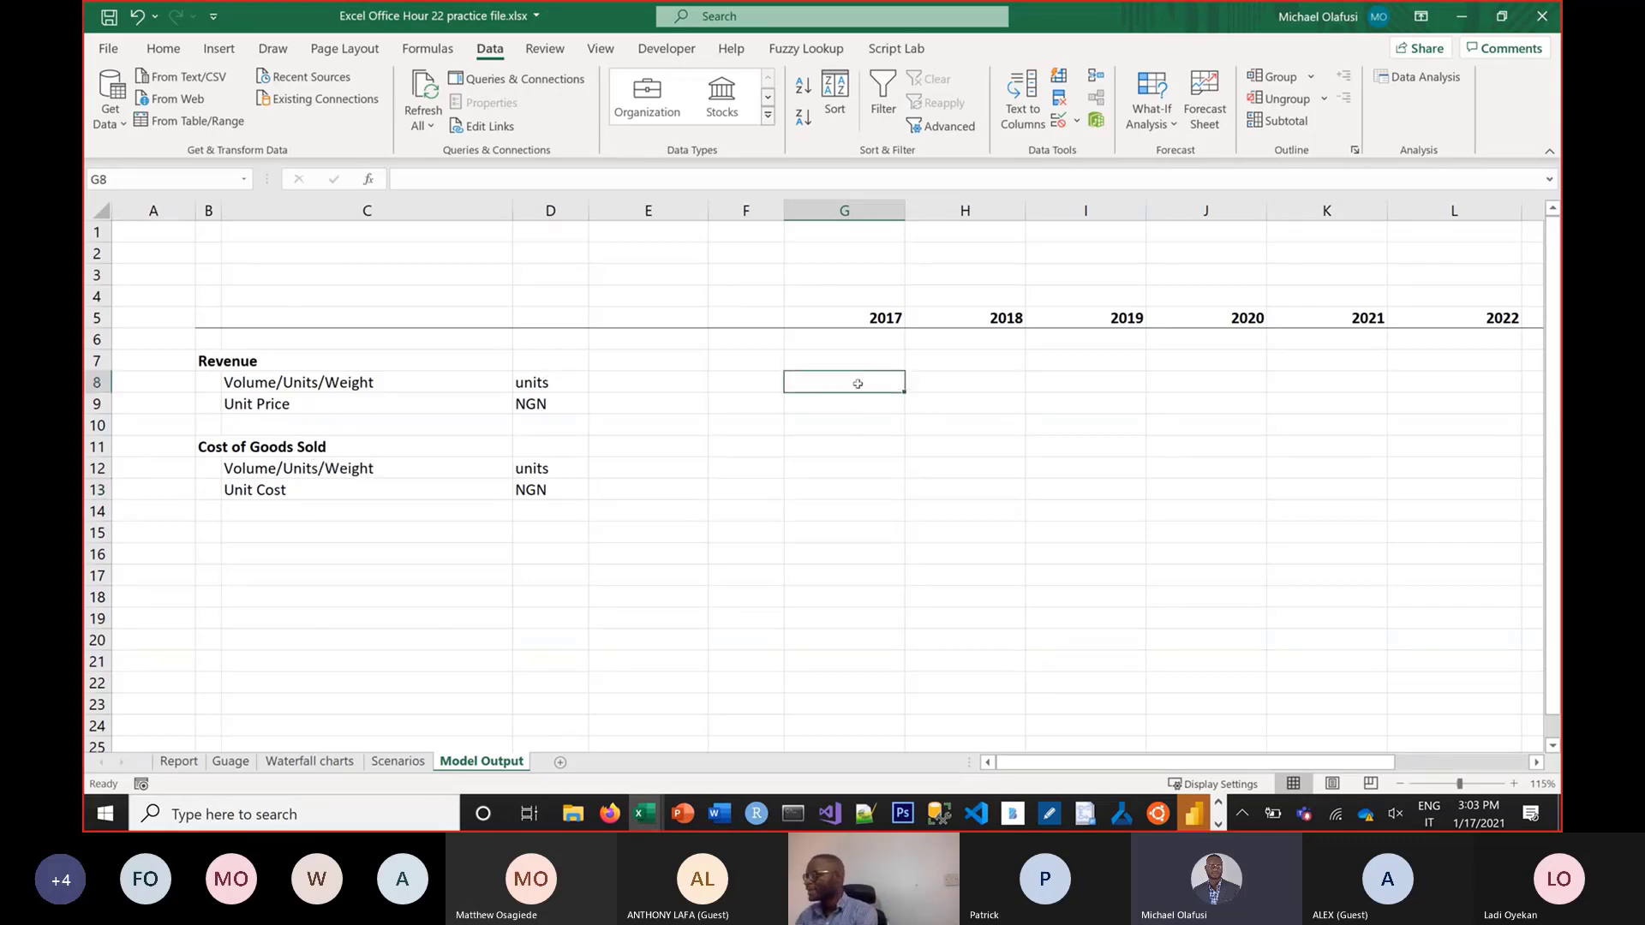
type("=")
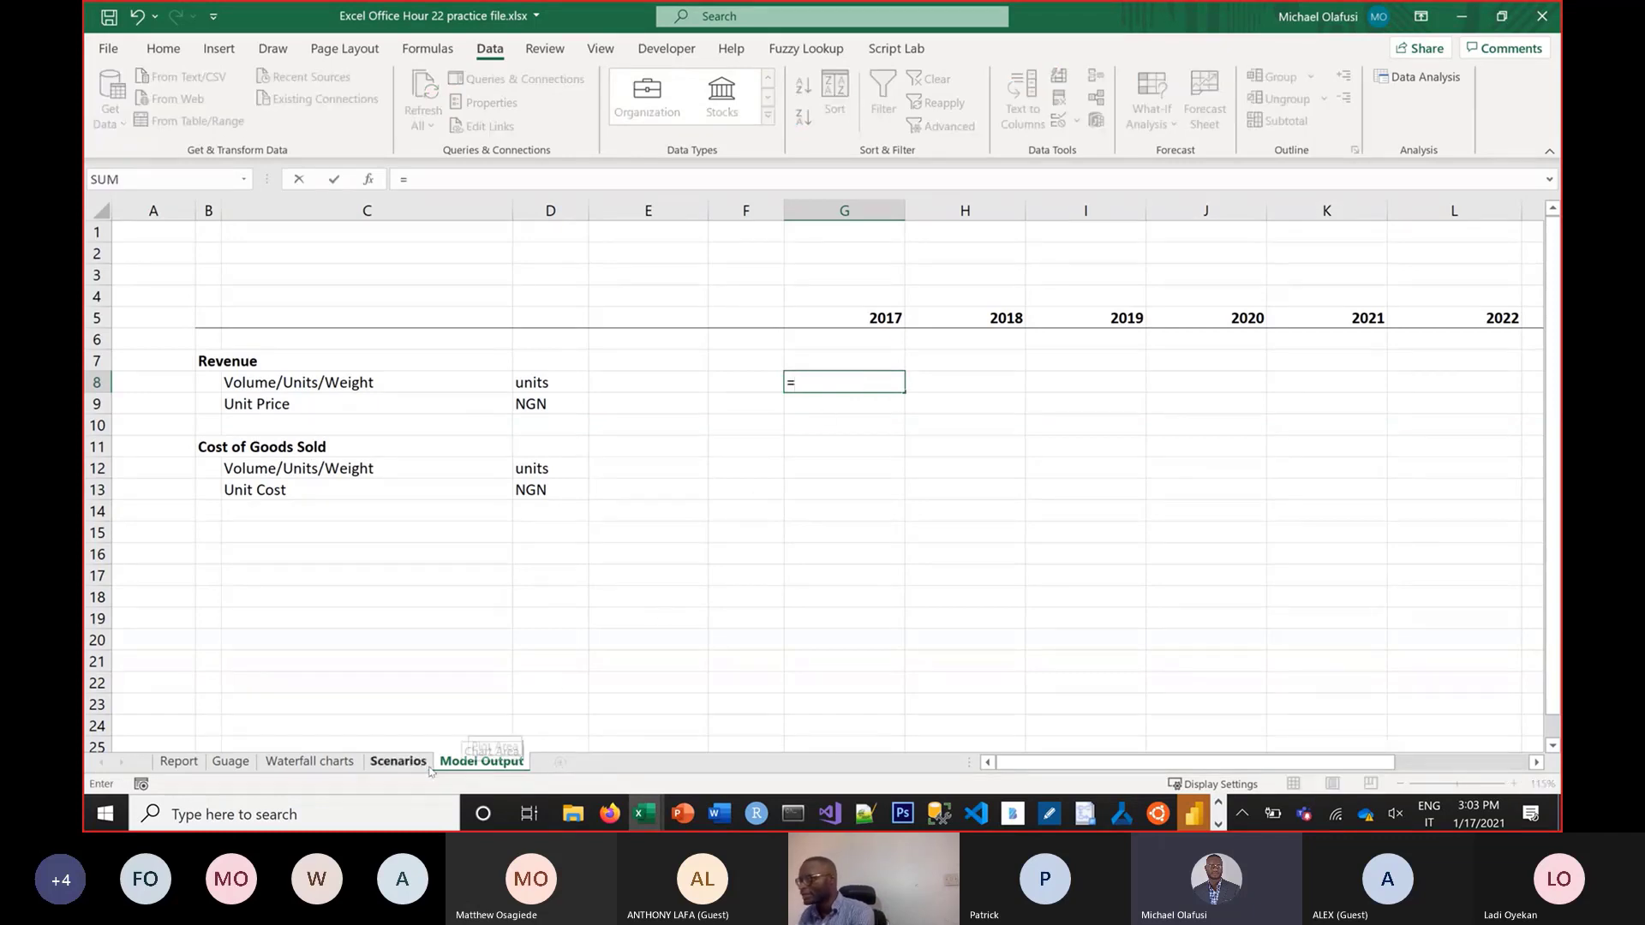
left_click(398, 761)
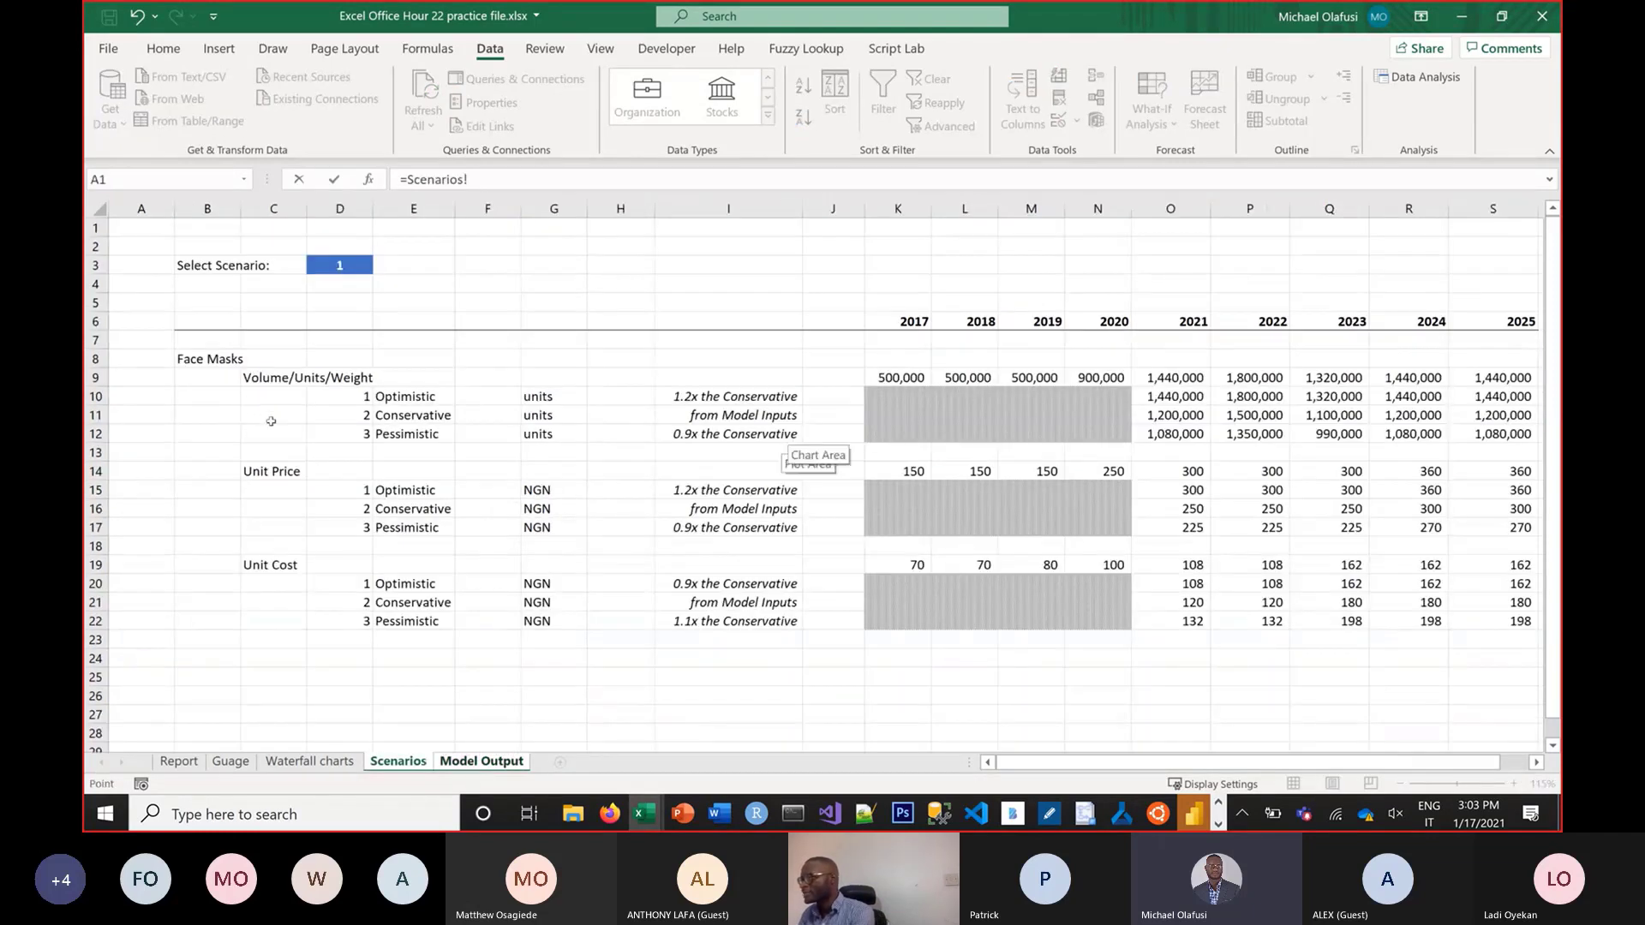
left_click(908, 378)
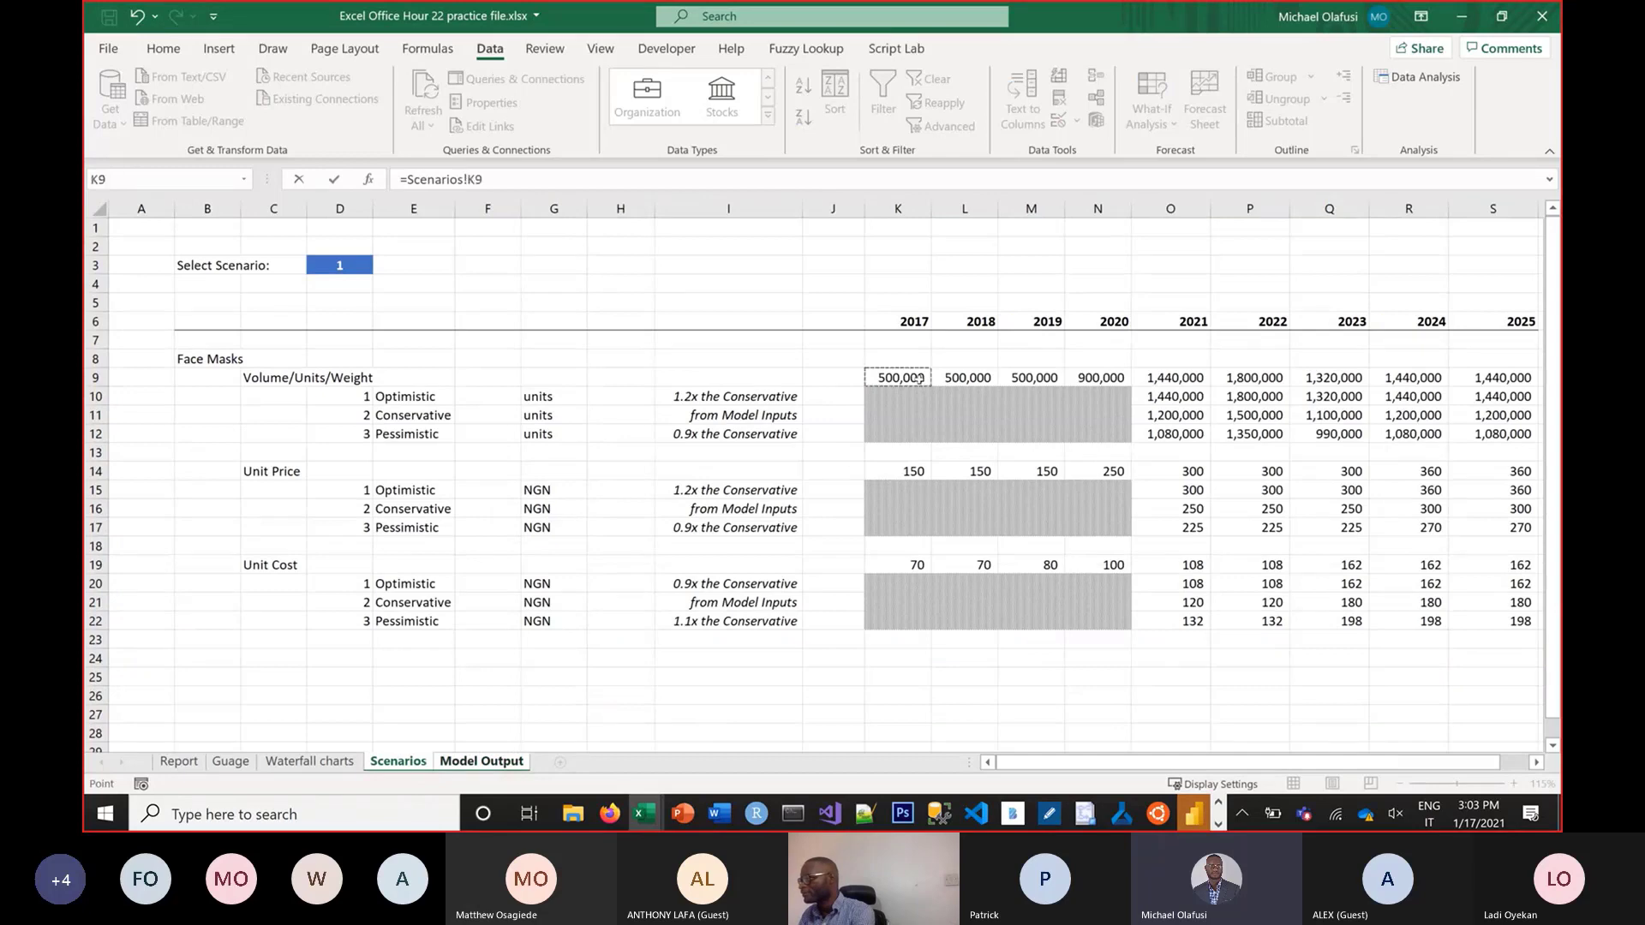
key("Return")
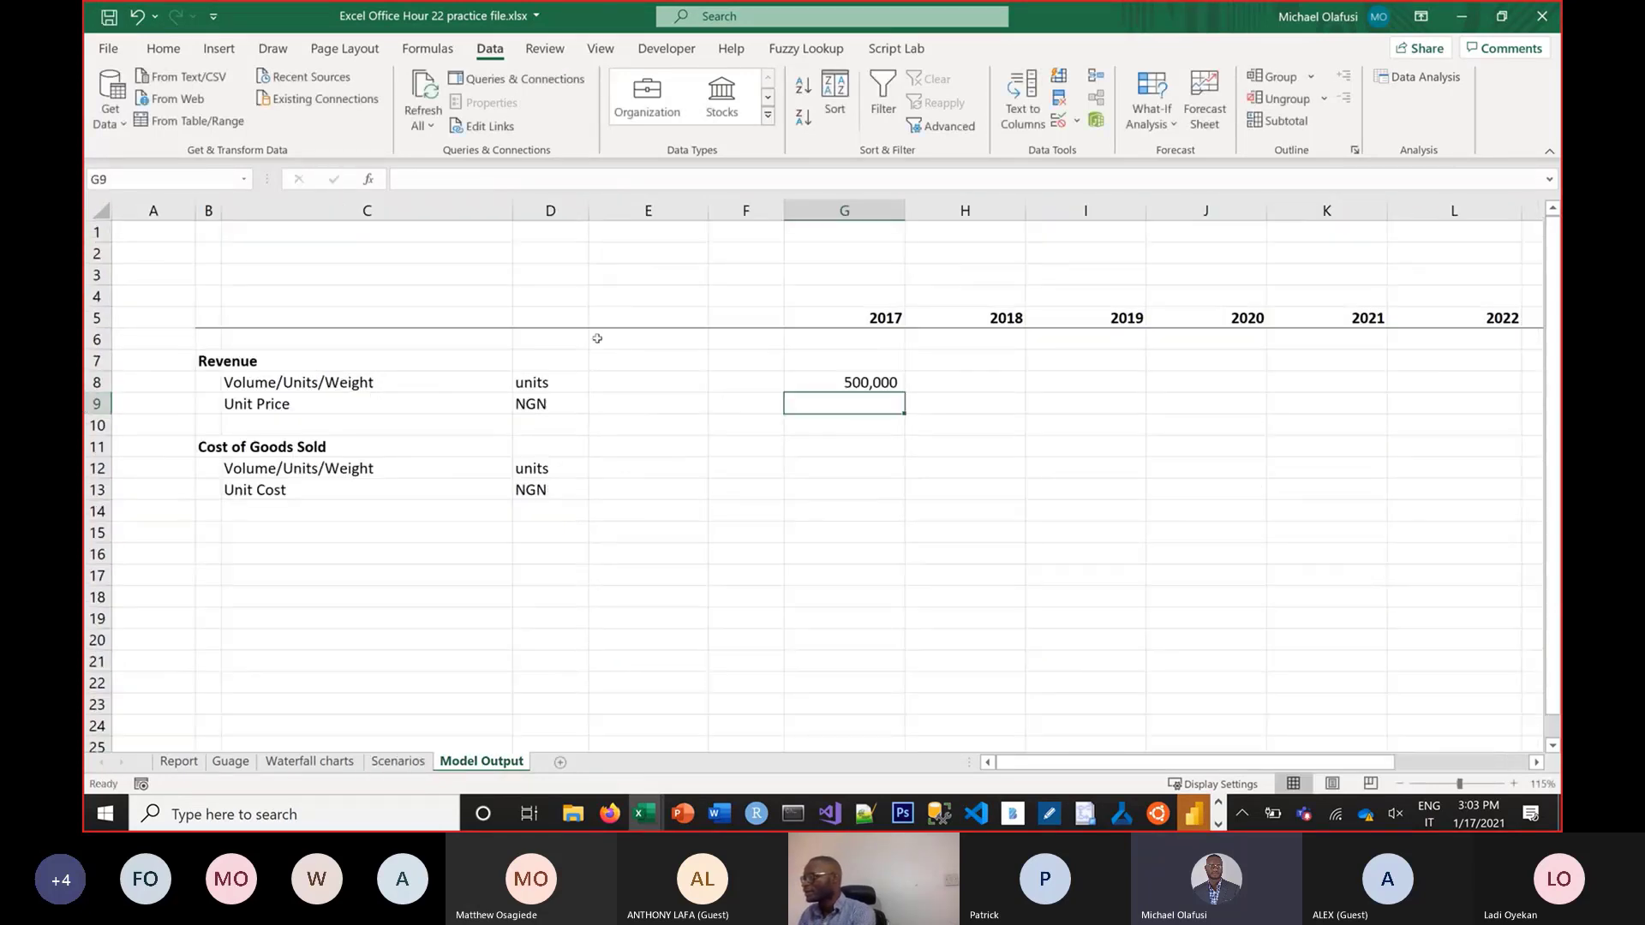
left_click(893, 383)
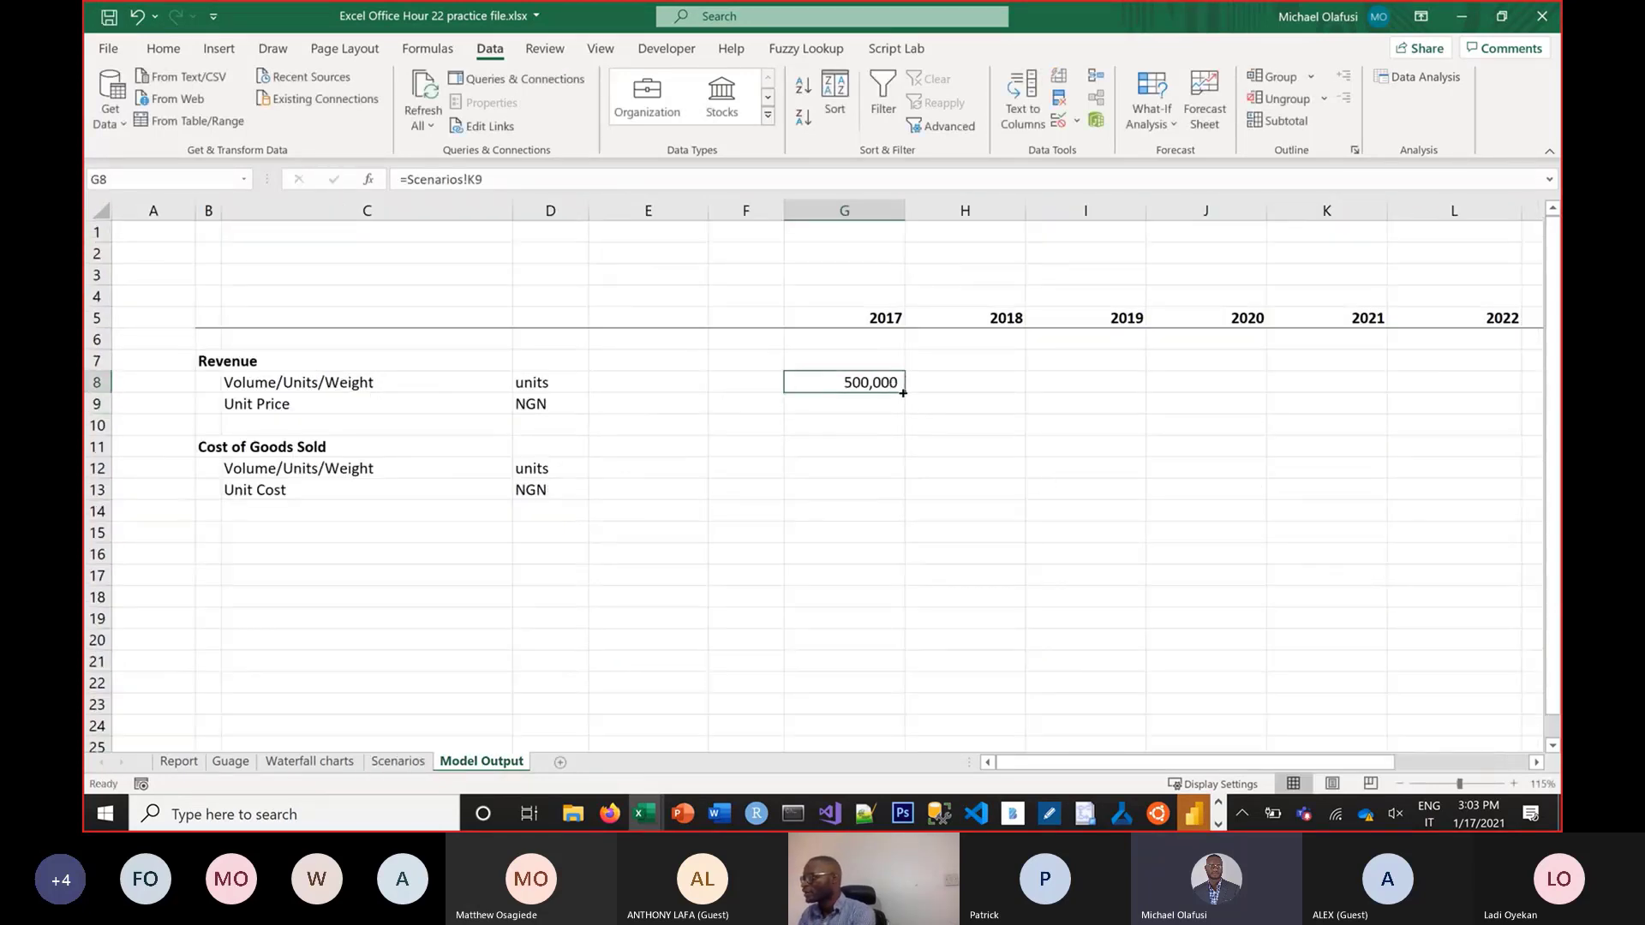
Link the 2017 Unit Price in G9 to the Scenarios sheet with =Scenarios!K14
left_click(862, 413)
type("=")
left_click(400, 761)
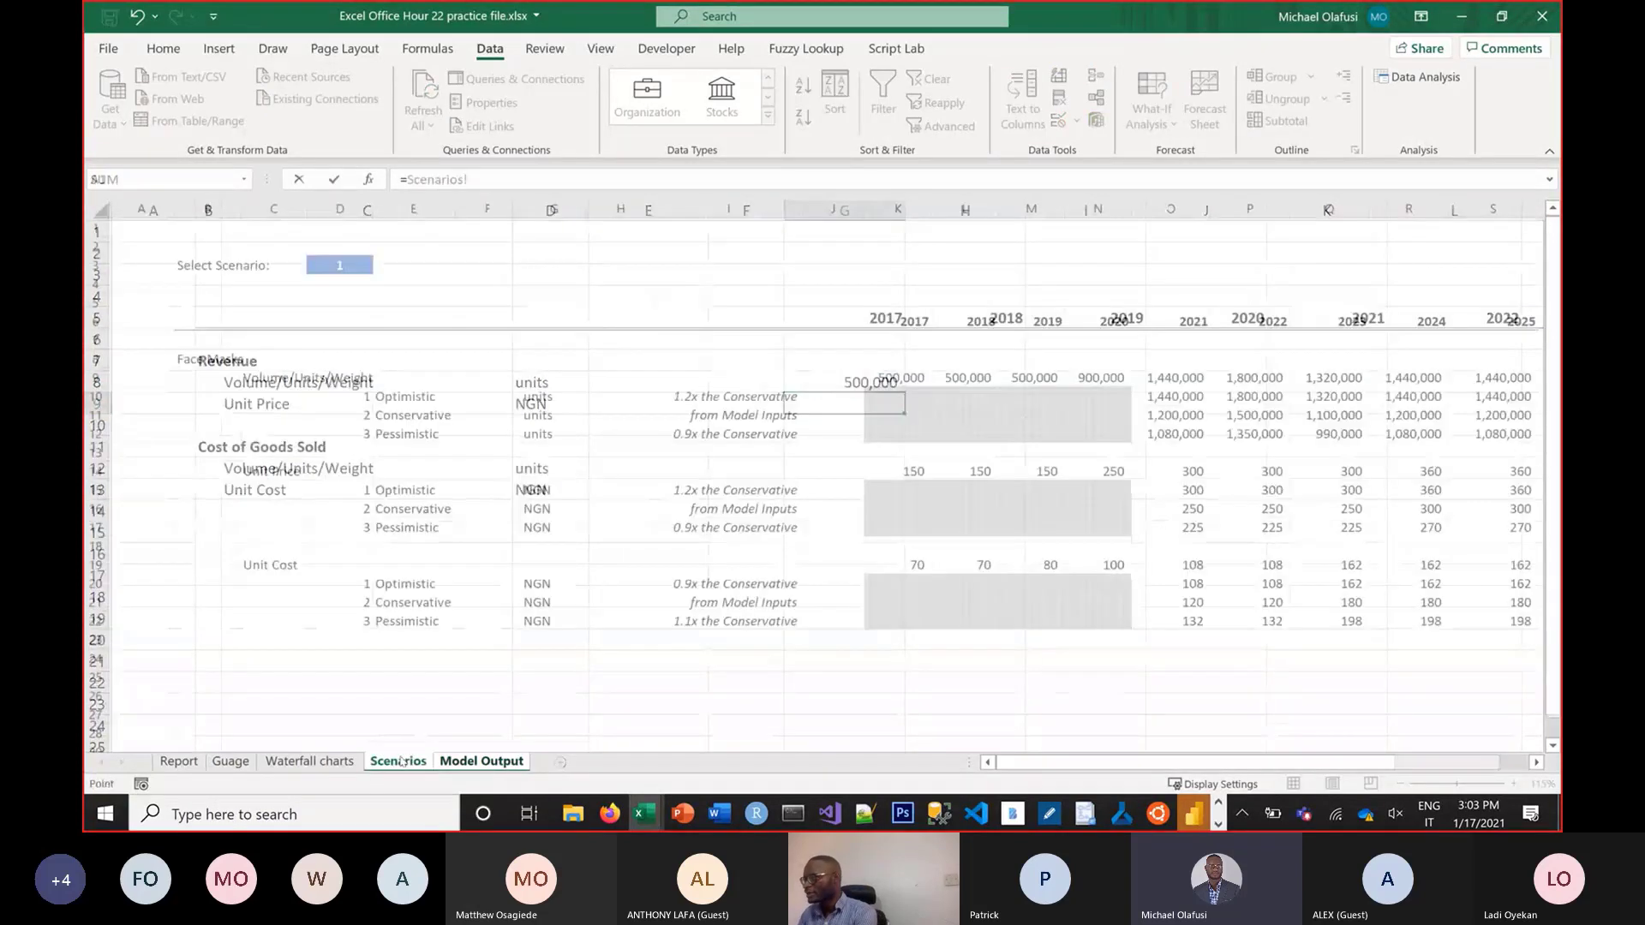
left_click(870, 470)
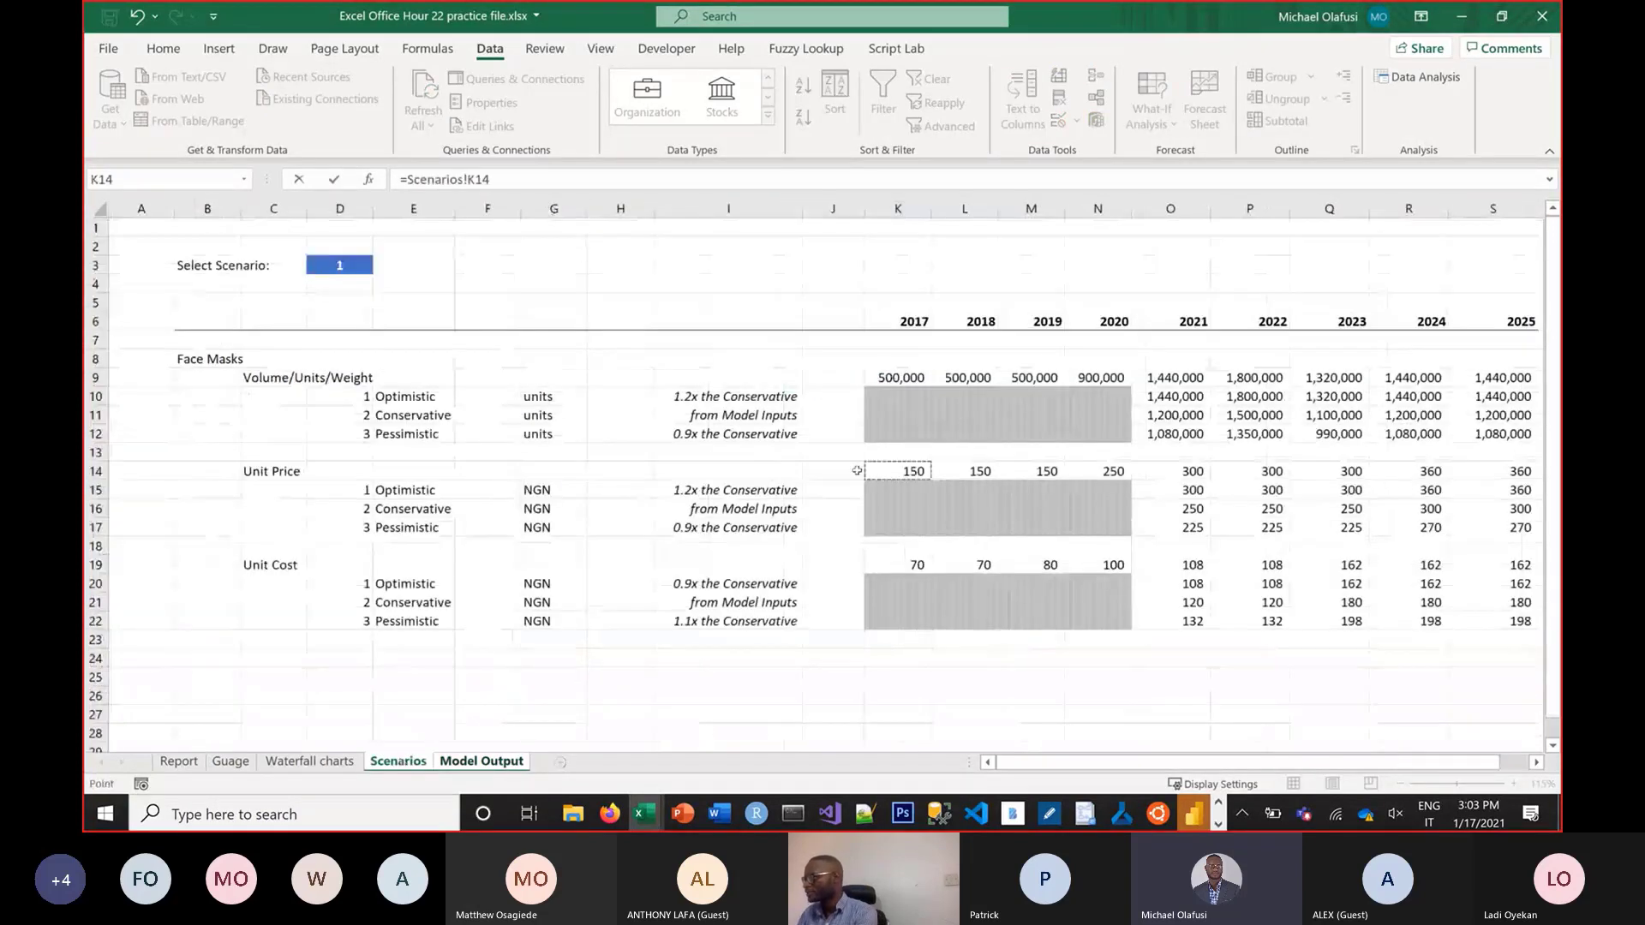
key("Return")
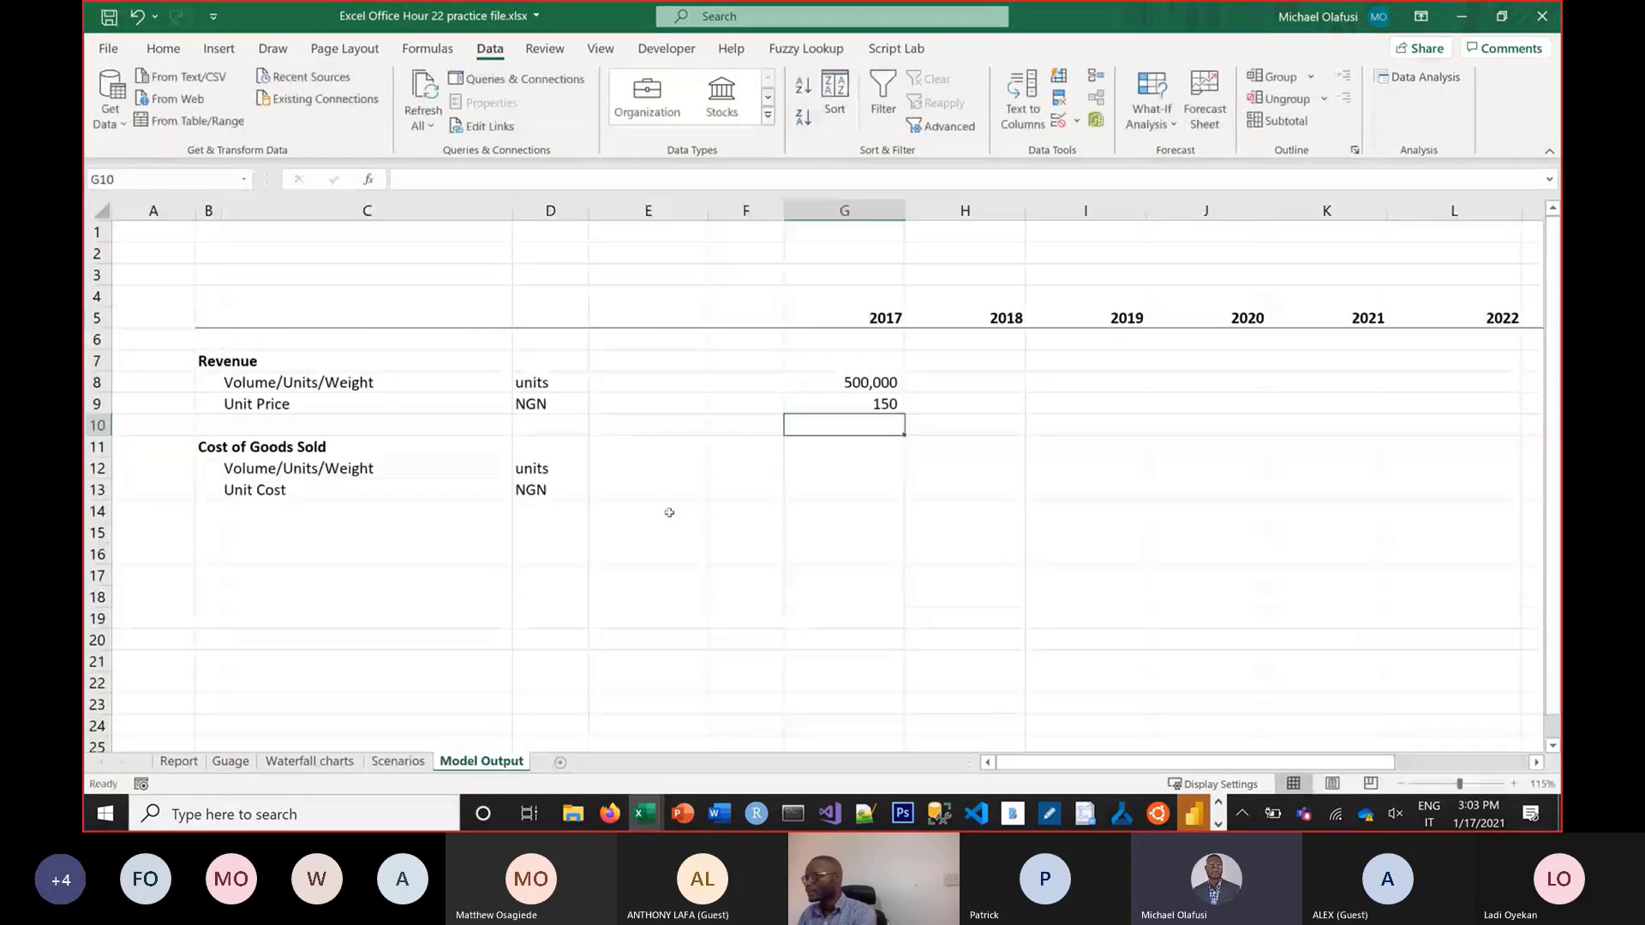
Link the 2017 Cost of Goods Sold volume in G12 to cell K9 on the Scenarios sheet
left_click(812, 465)
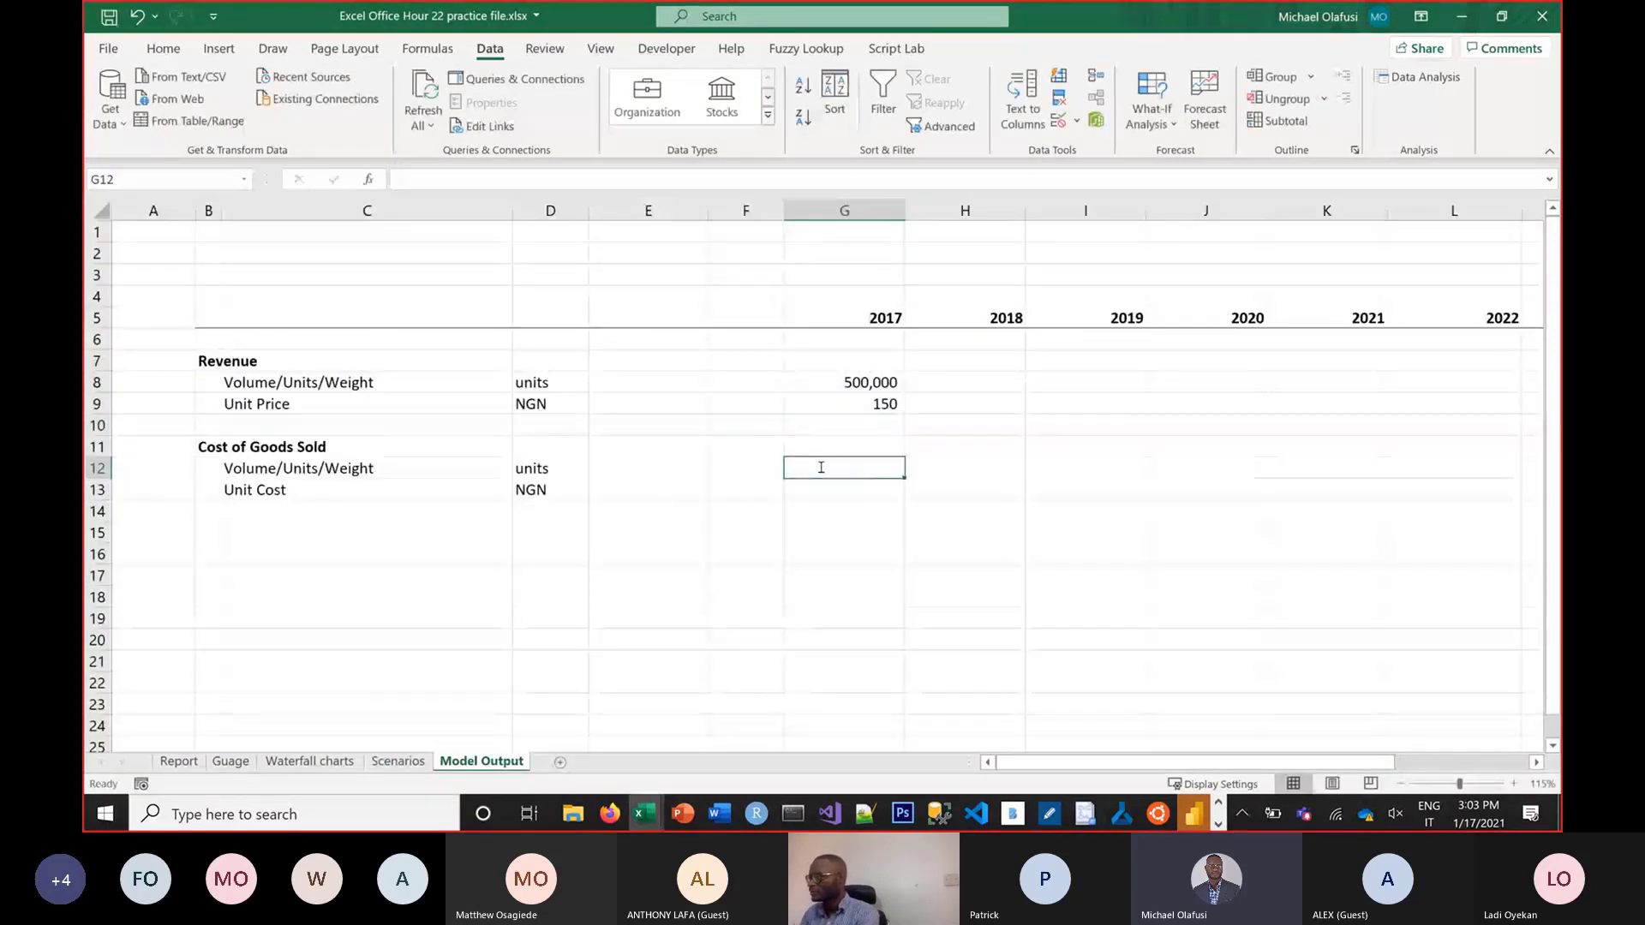
type("=")
left_click(398, 761)
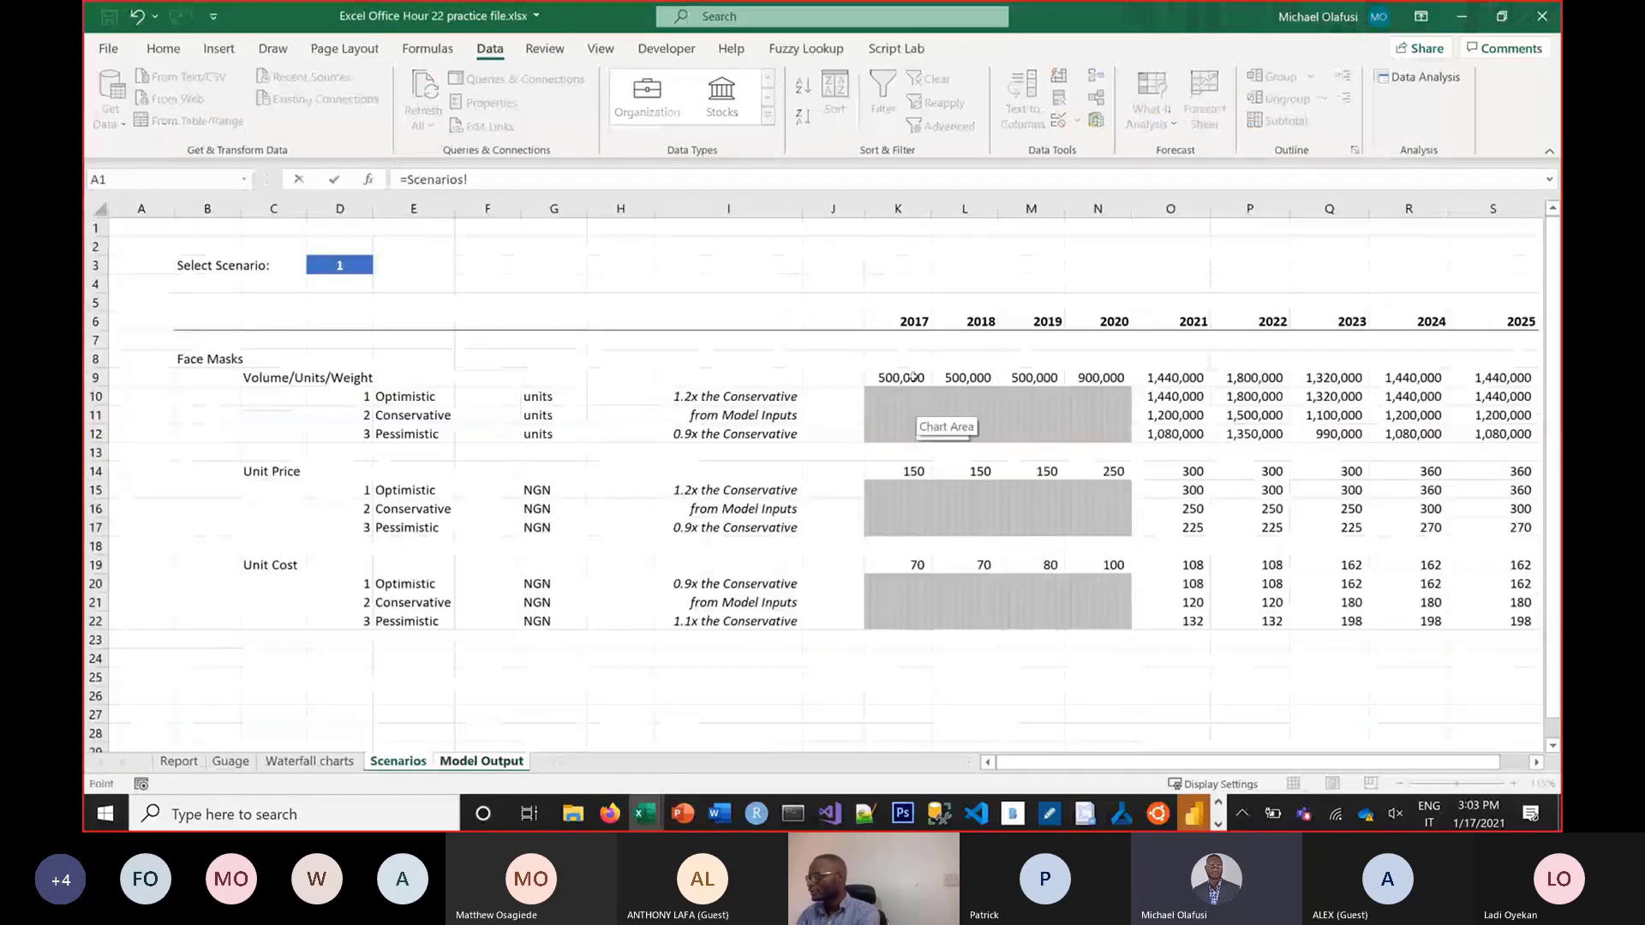
left_click(914, 377)
key("Return")
Link the 2017 Unit Cost in G13 to the Scenarios sheet with =Scenarios!K19
type("=")
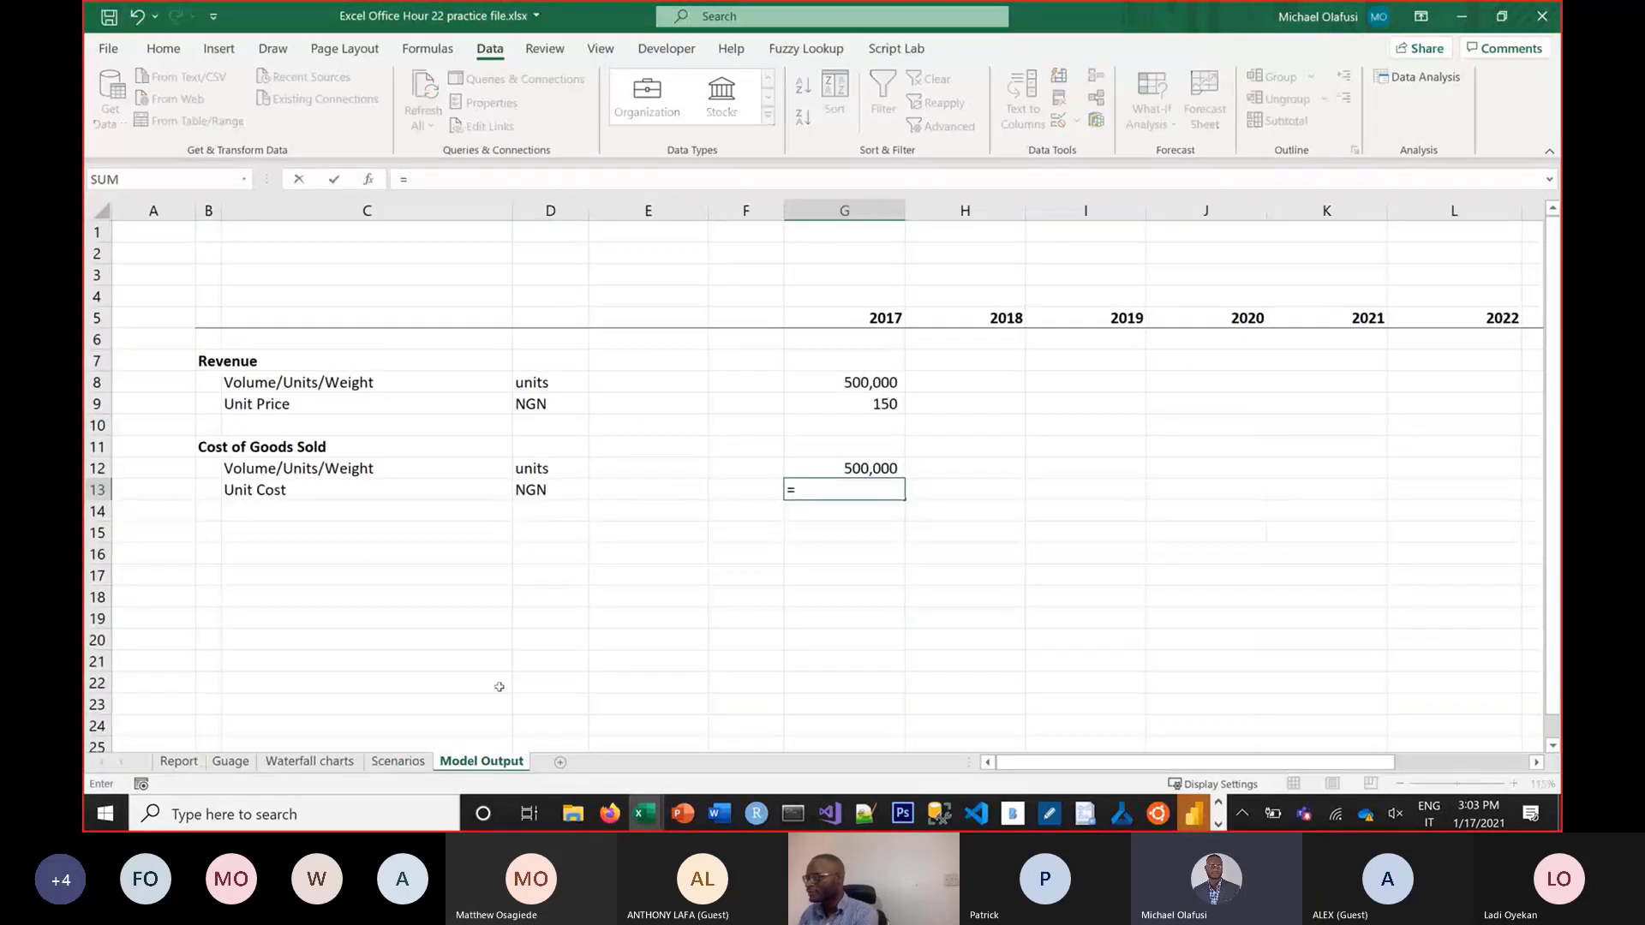
left_click(397, 761)
left_click(892, 564)
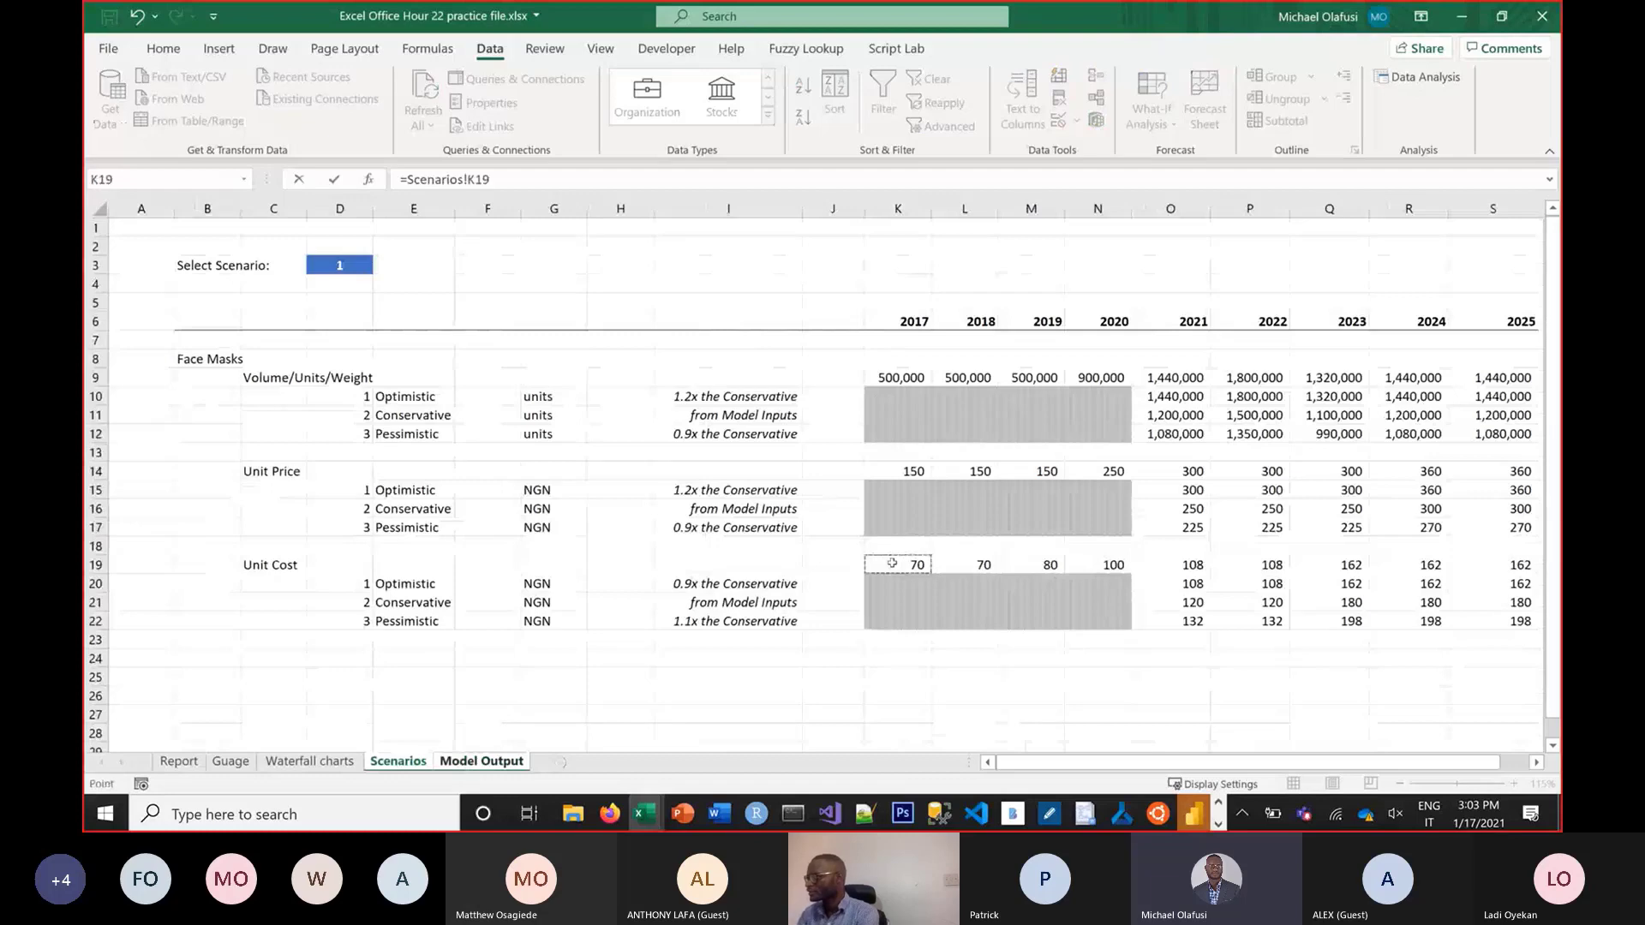
key("Return")
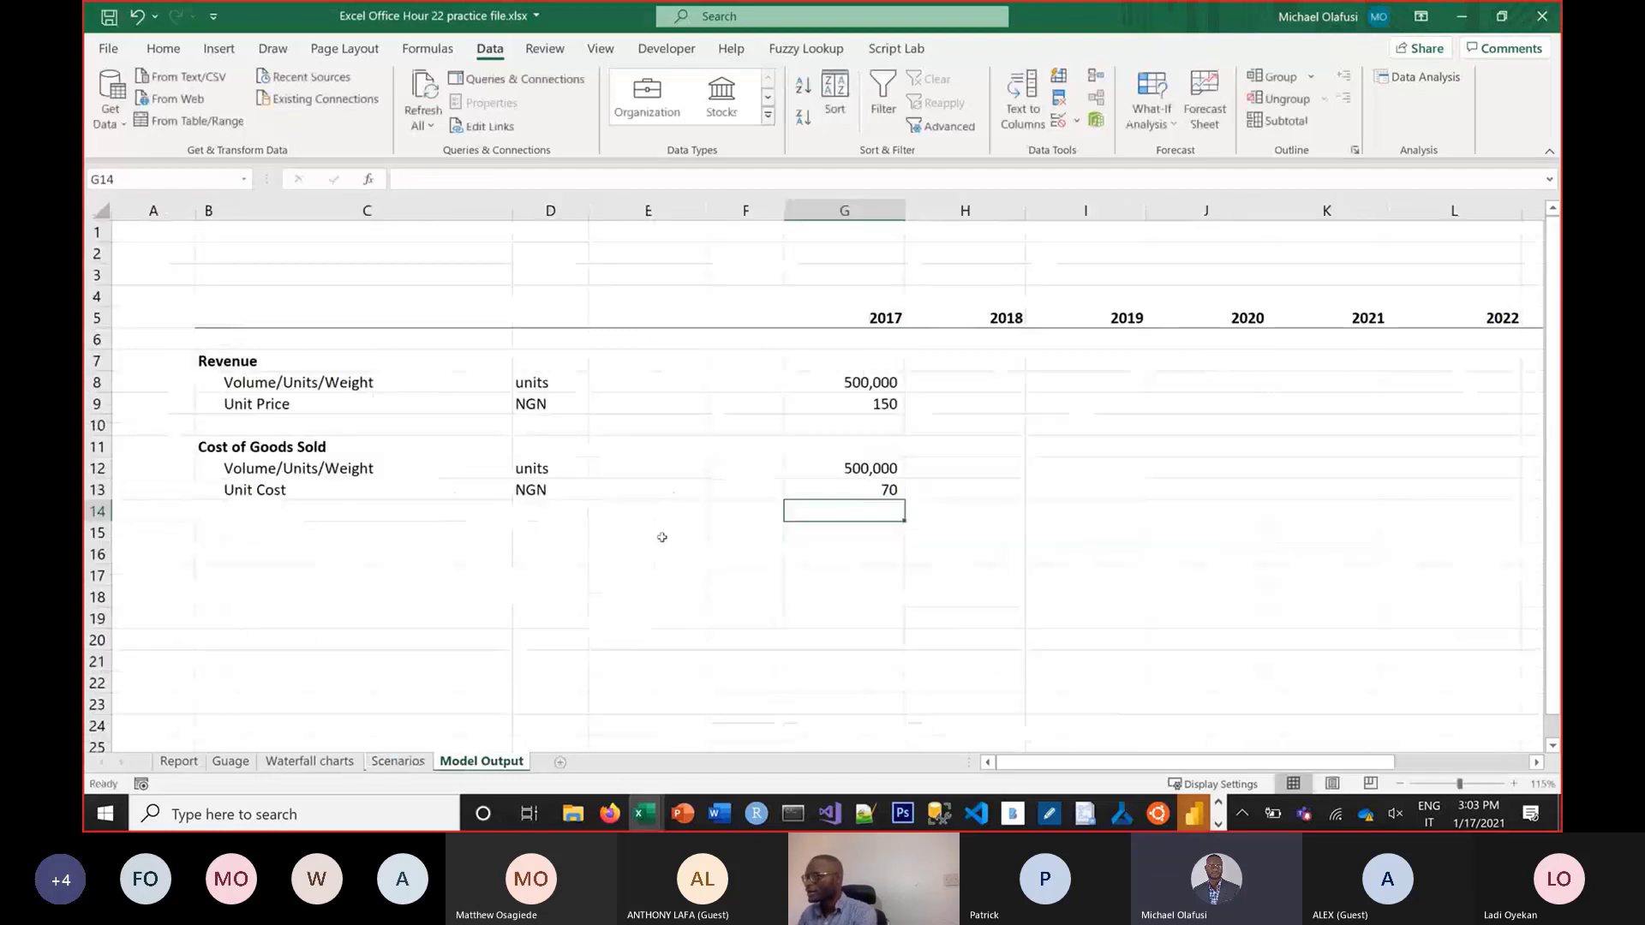
Enter the label Gross Margin in B16 and move it down to B18
left_click(213, 555)
type("Gro")
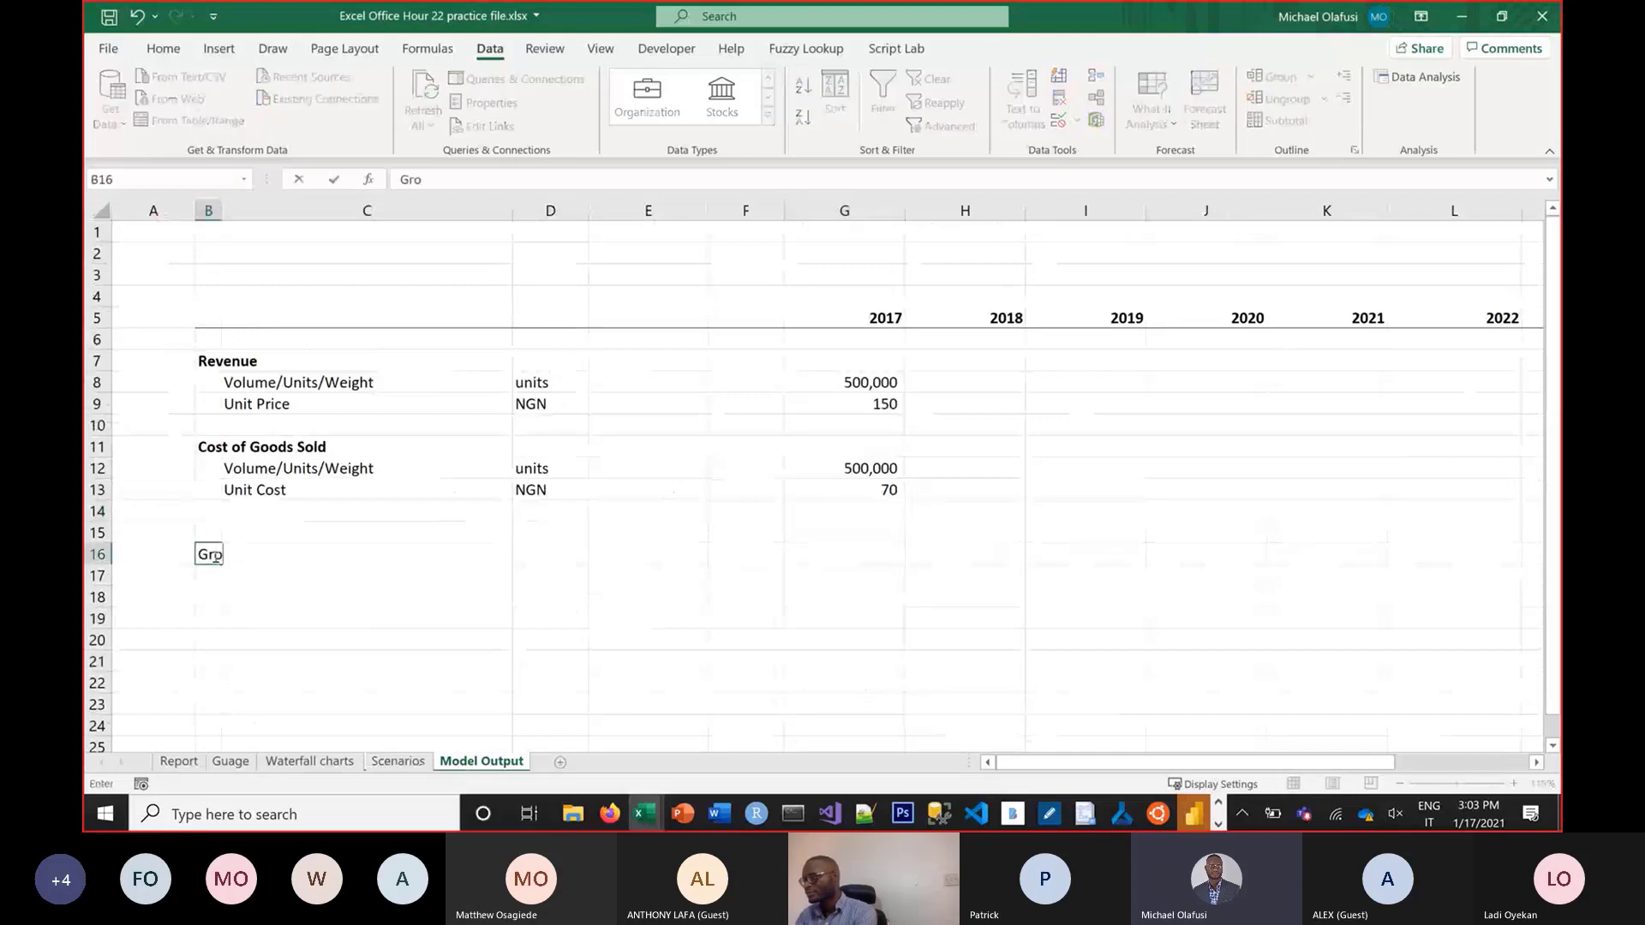
type("ss Margin")
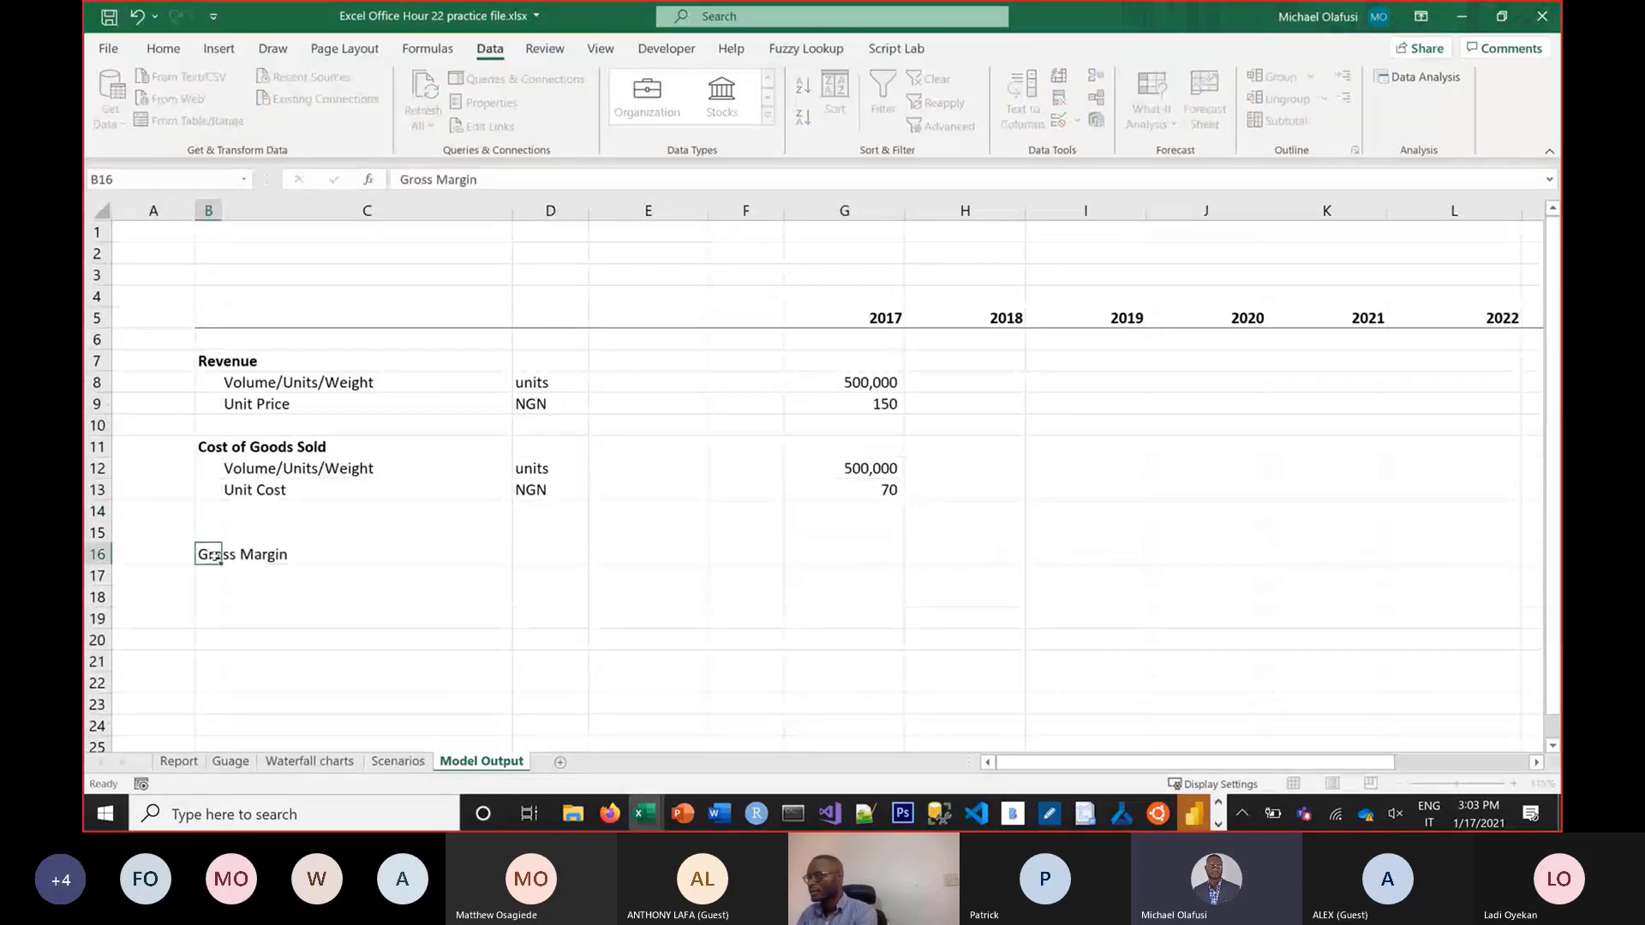
key("Return")
key("Return")
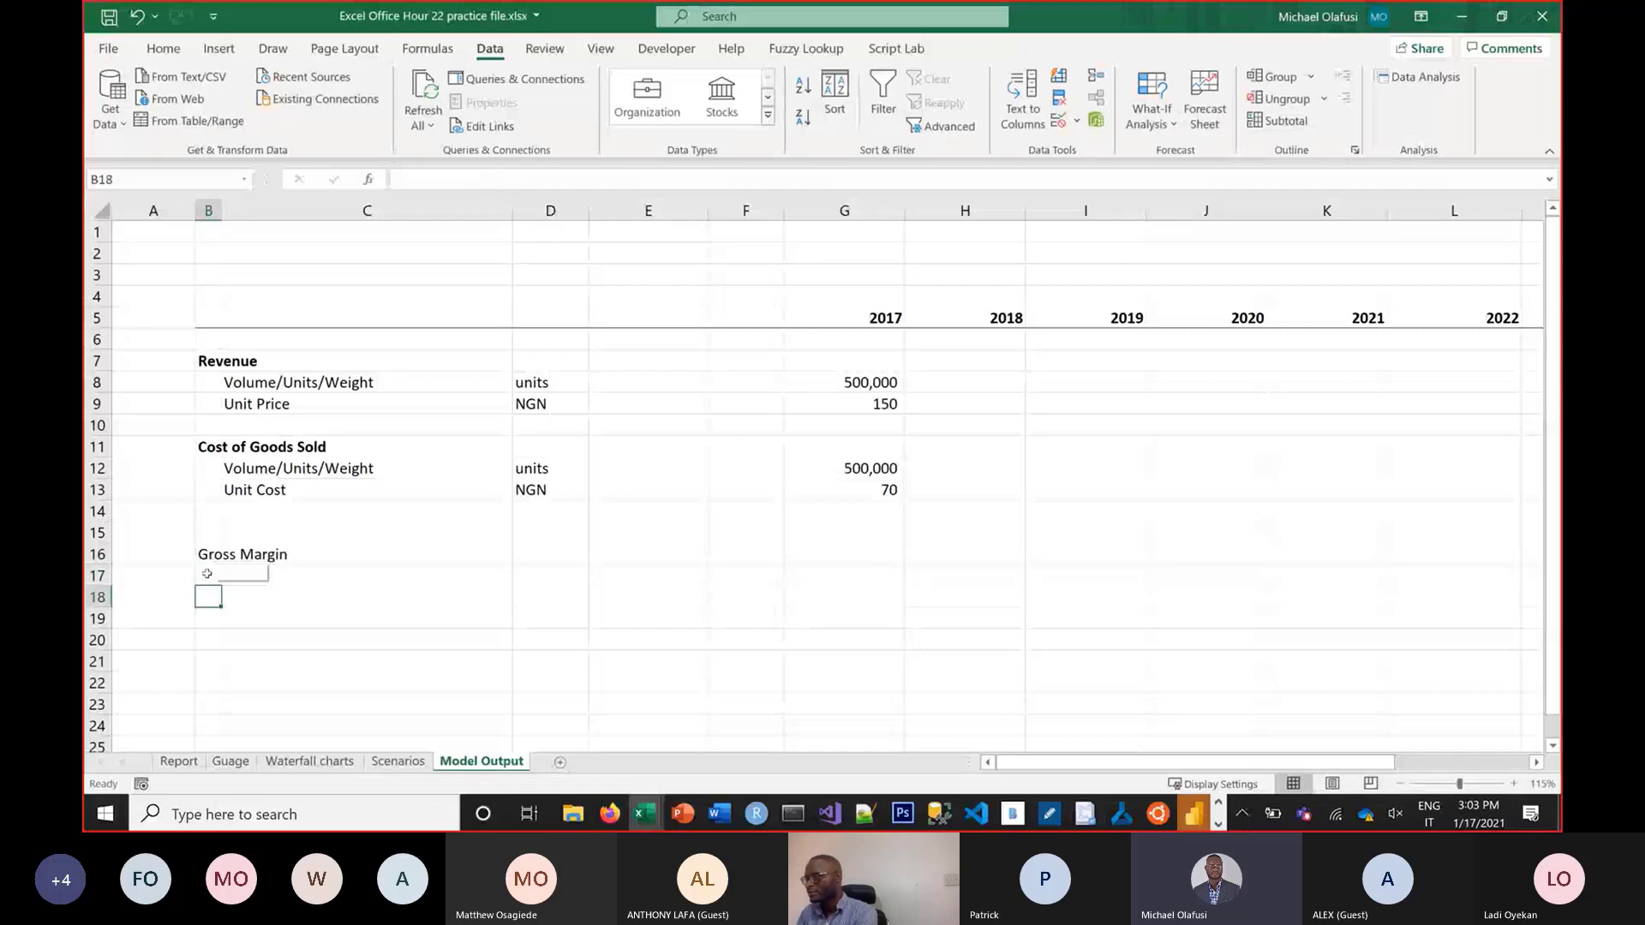
left_click(213, 580)
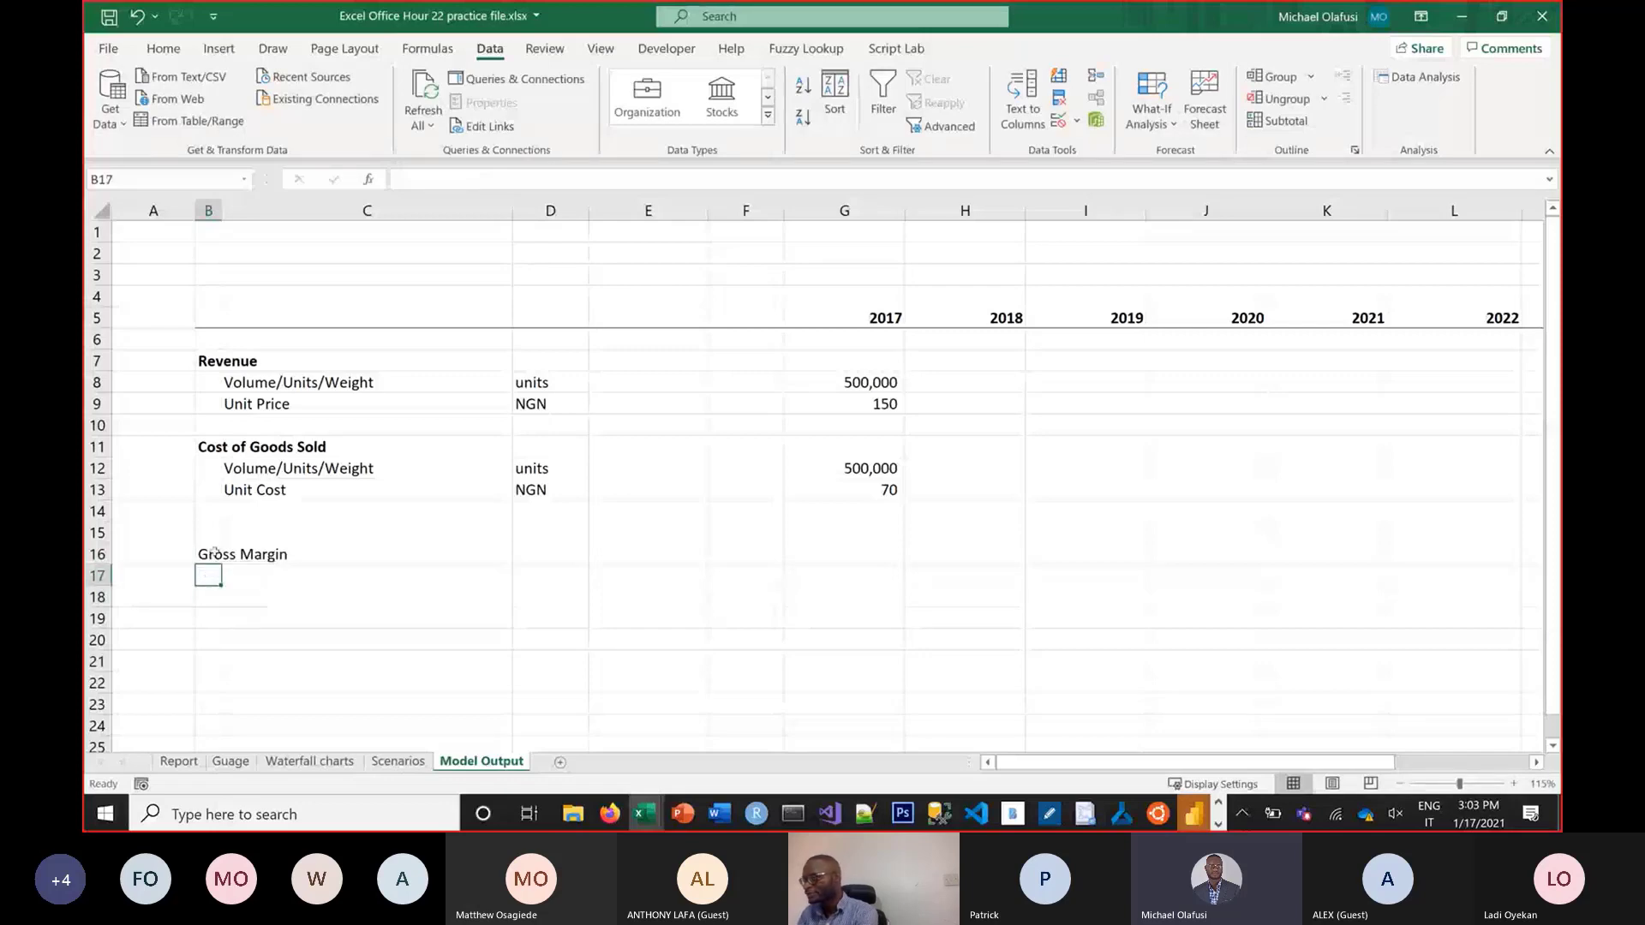
left_click(220, 557)
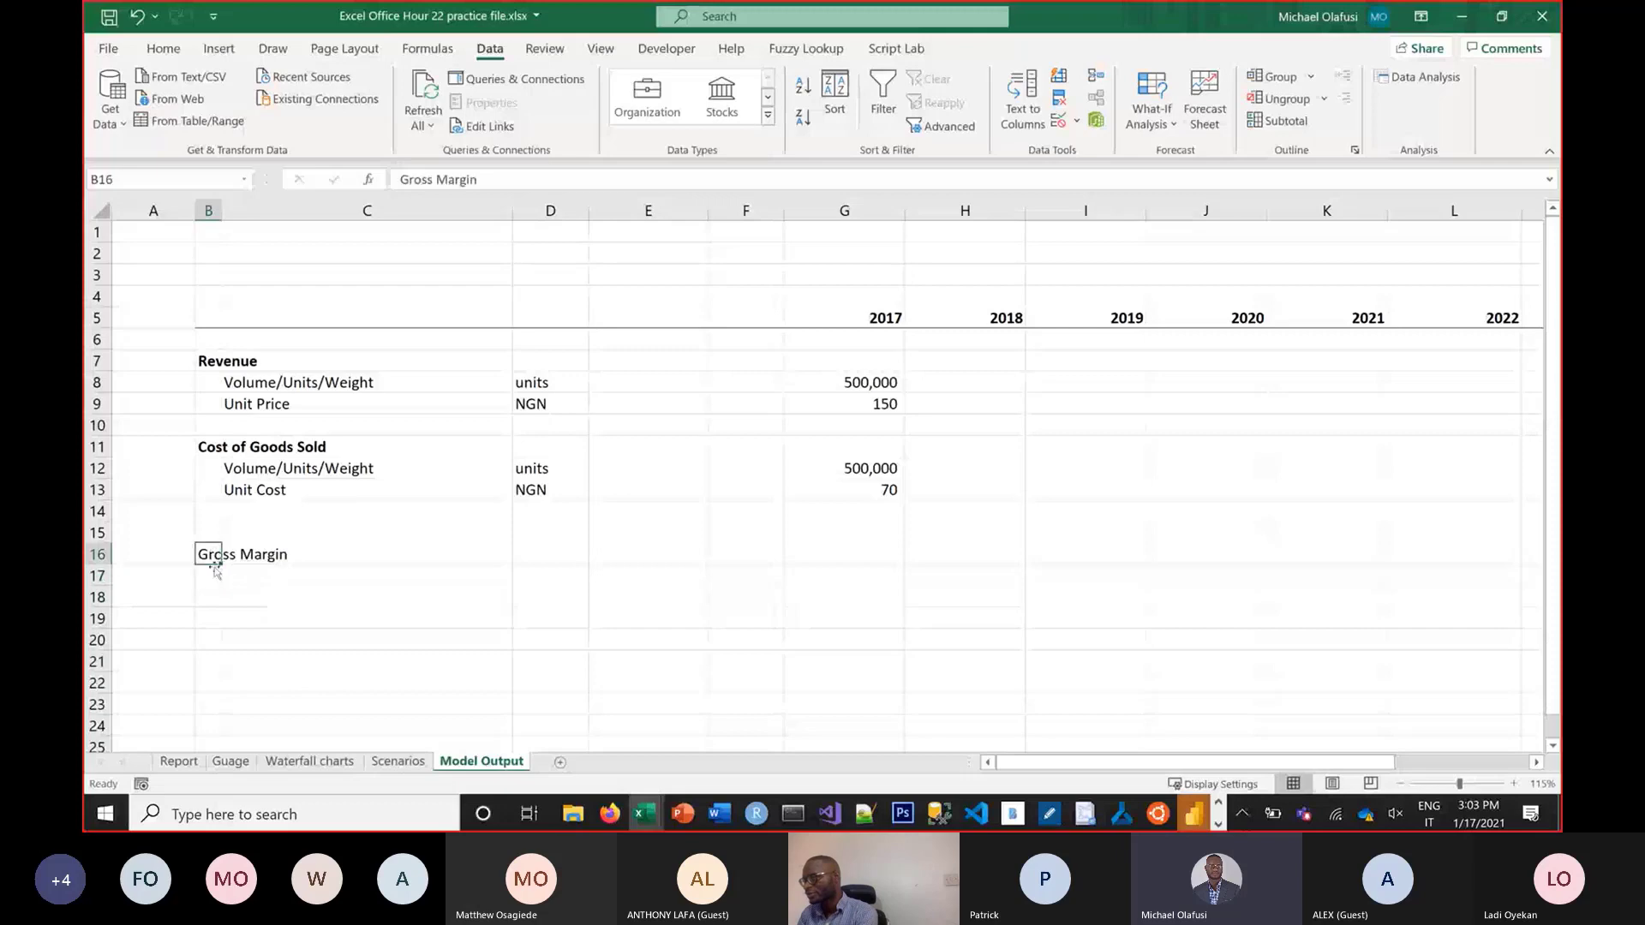
left_click_drag(219, 564, 218, 589)
Enter the label Gross Profit in B16 and make the Gross Profit and Gross Margin labels bold
left_click(211, 555)
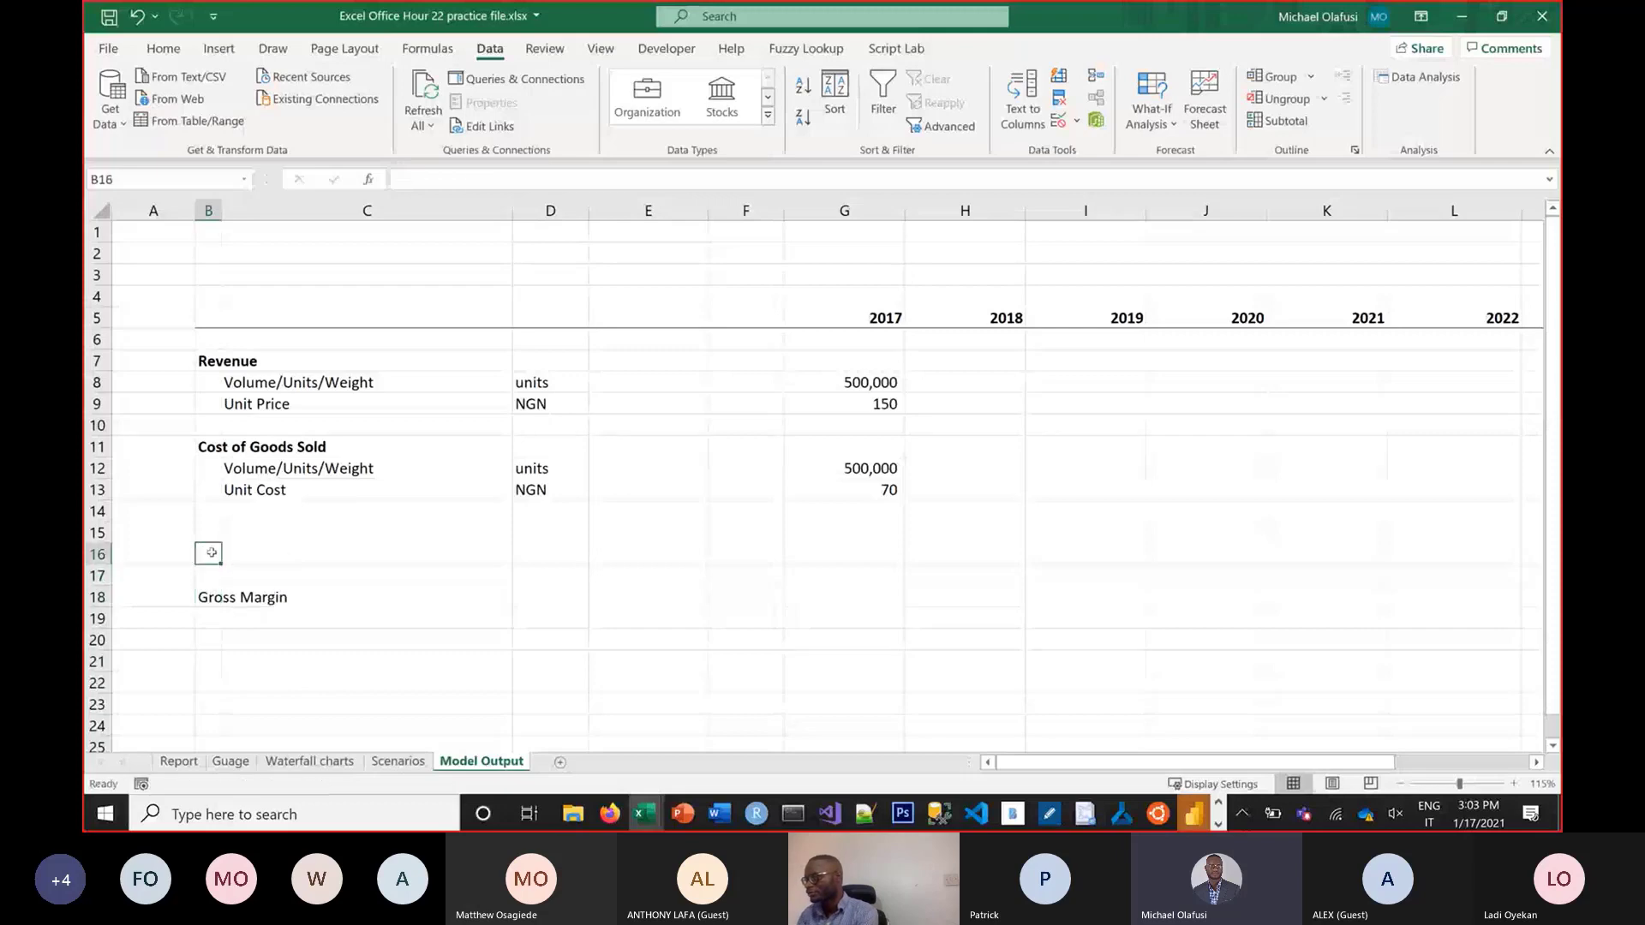
type("Gross ")
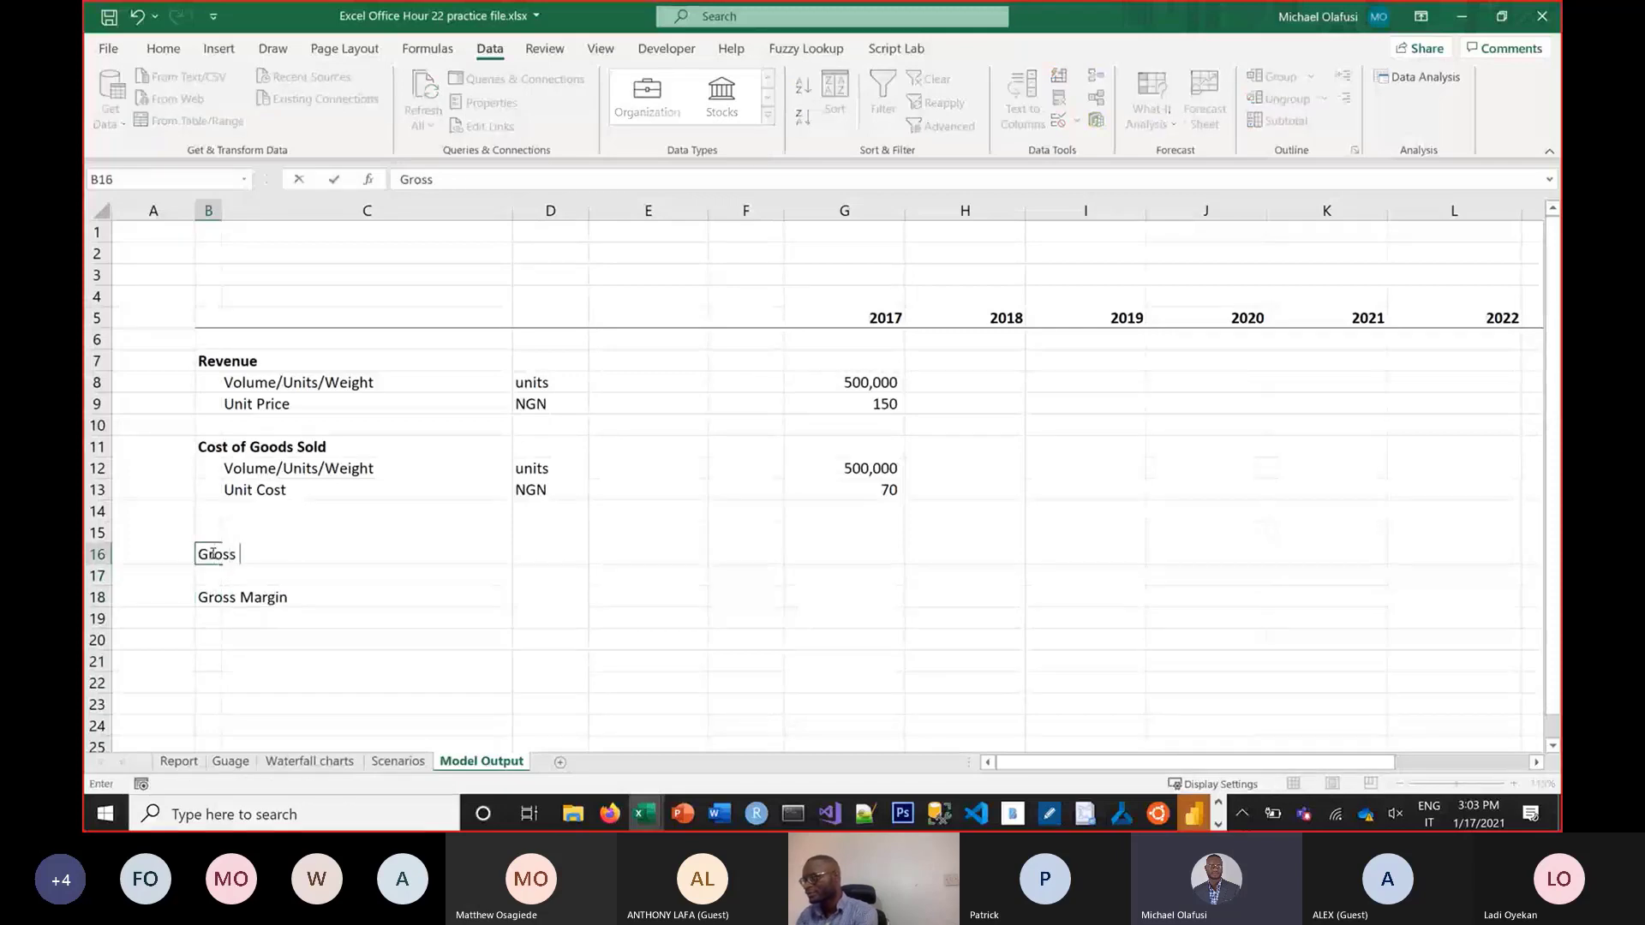
type("Profit")
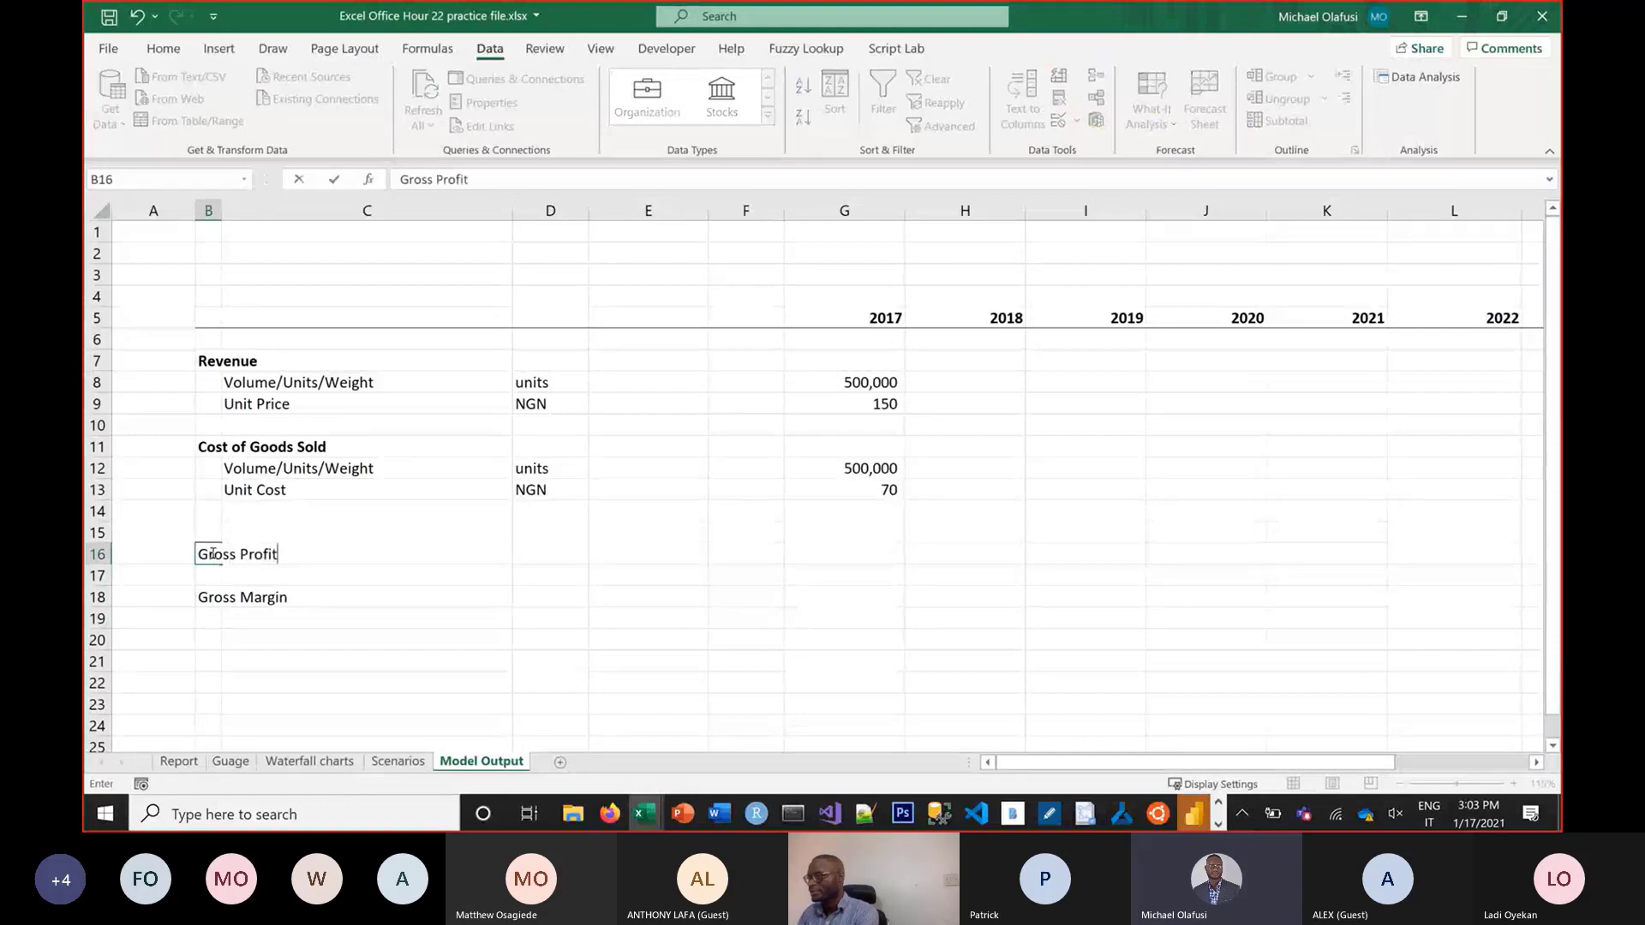
key("Return")
left_click_drag(212, 558, 212, 597)
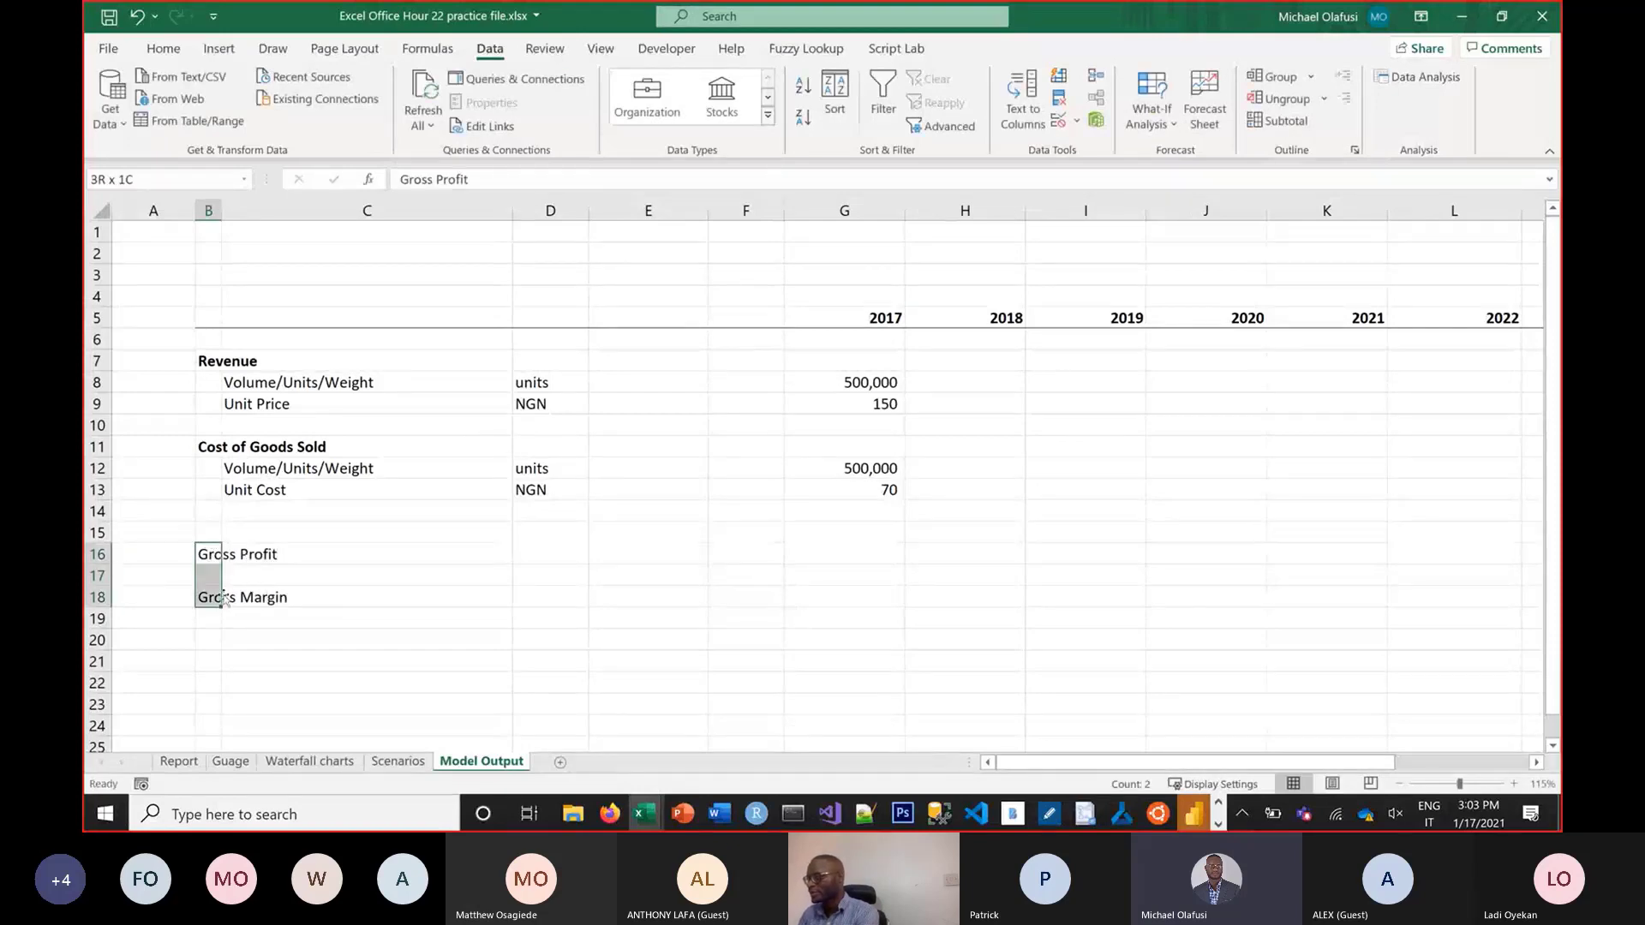
key("ctrl+b")
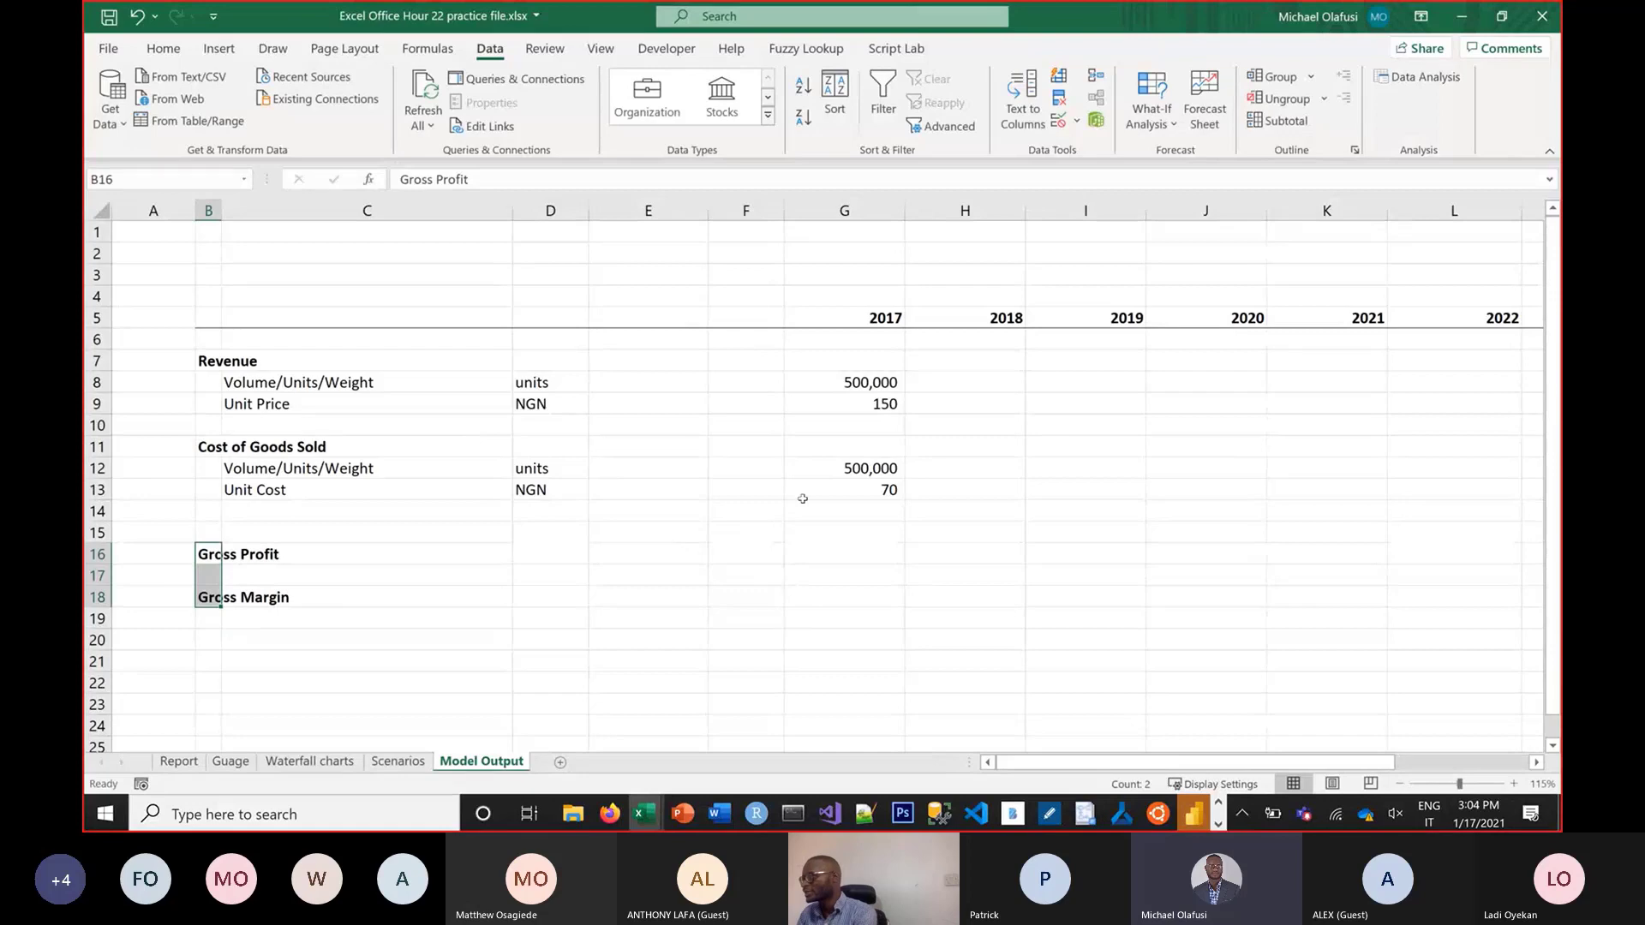
Calculate the 2017 Revenue in G7 as volume times unit price with =G8*G9
left_click(874, 361)
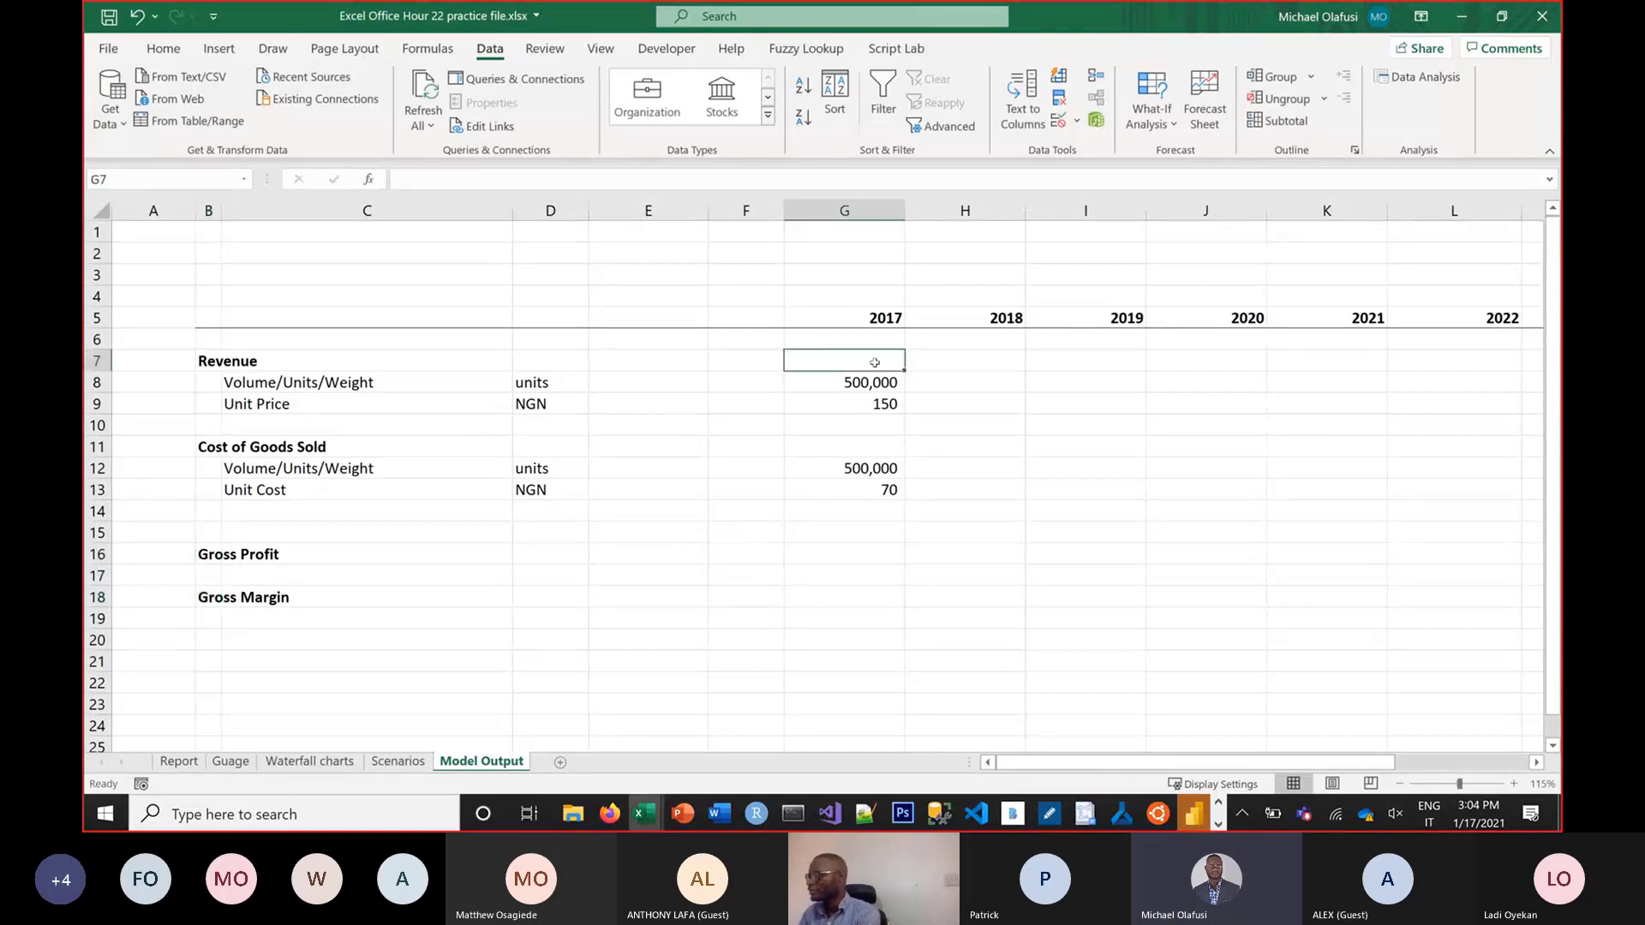
type("=")
left_click(865, 381)
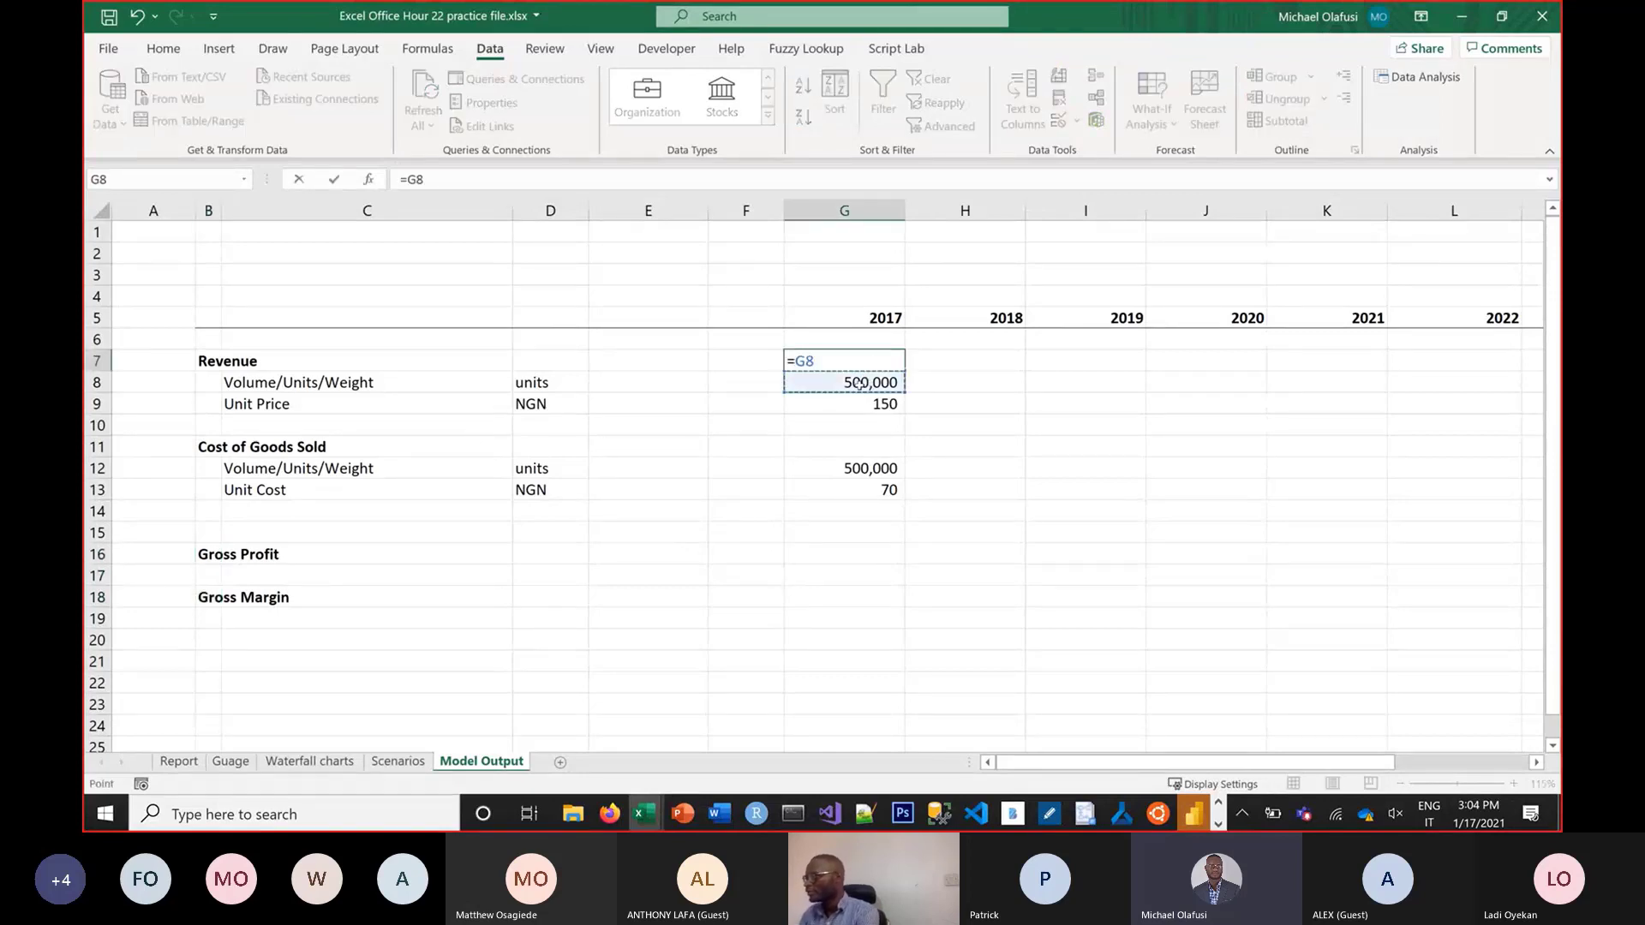
type("*")
left_click(872, 405)
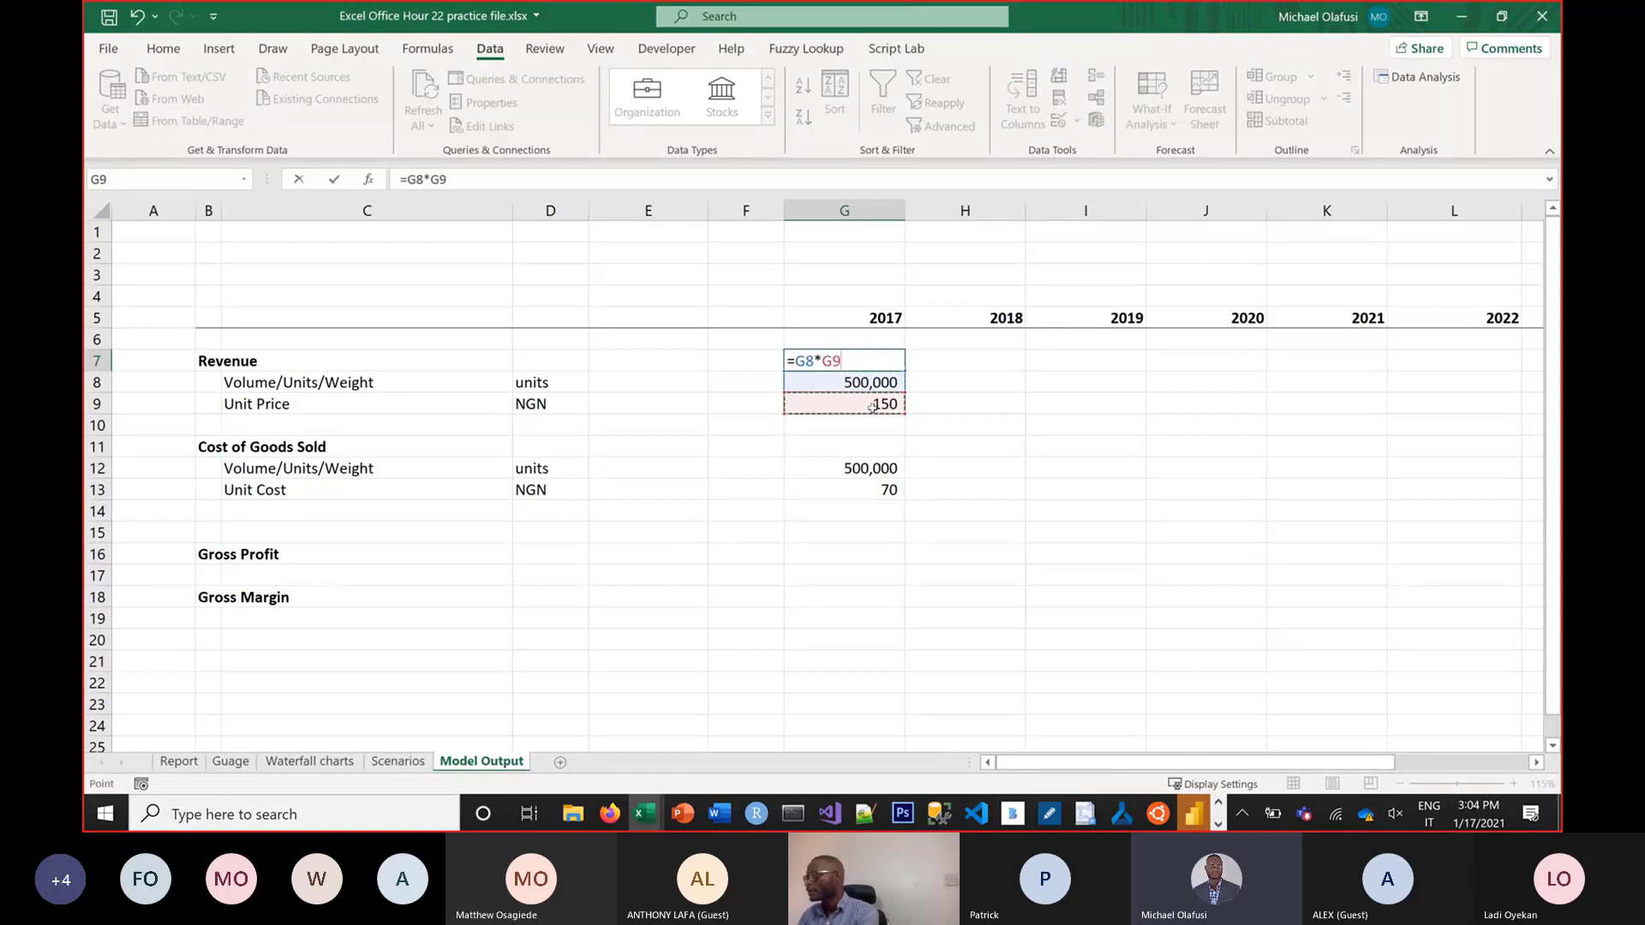
key("Return")
Calculate the 2017 Cost of Goods Sold in G11 as volume times unit cost with =G12*G13
left_click(857, 448)
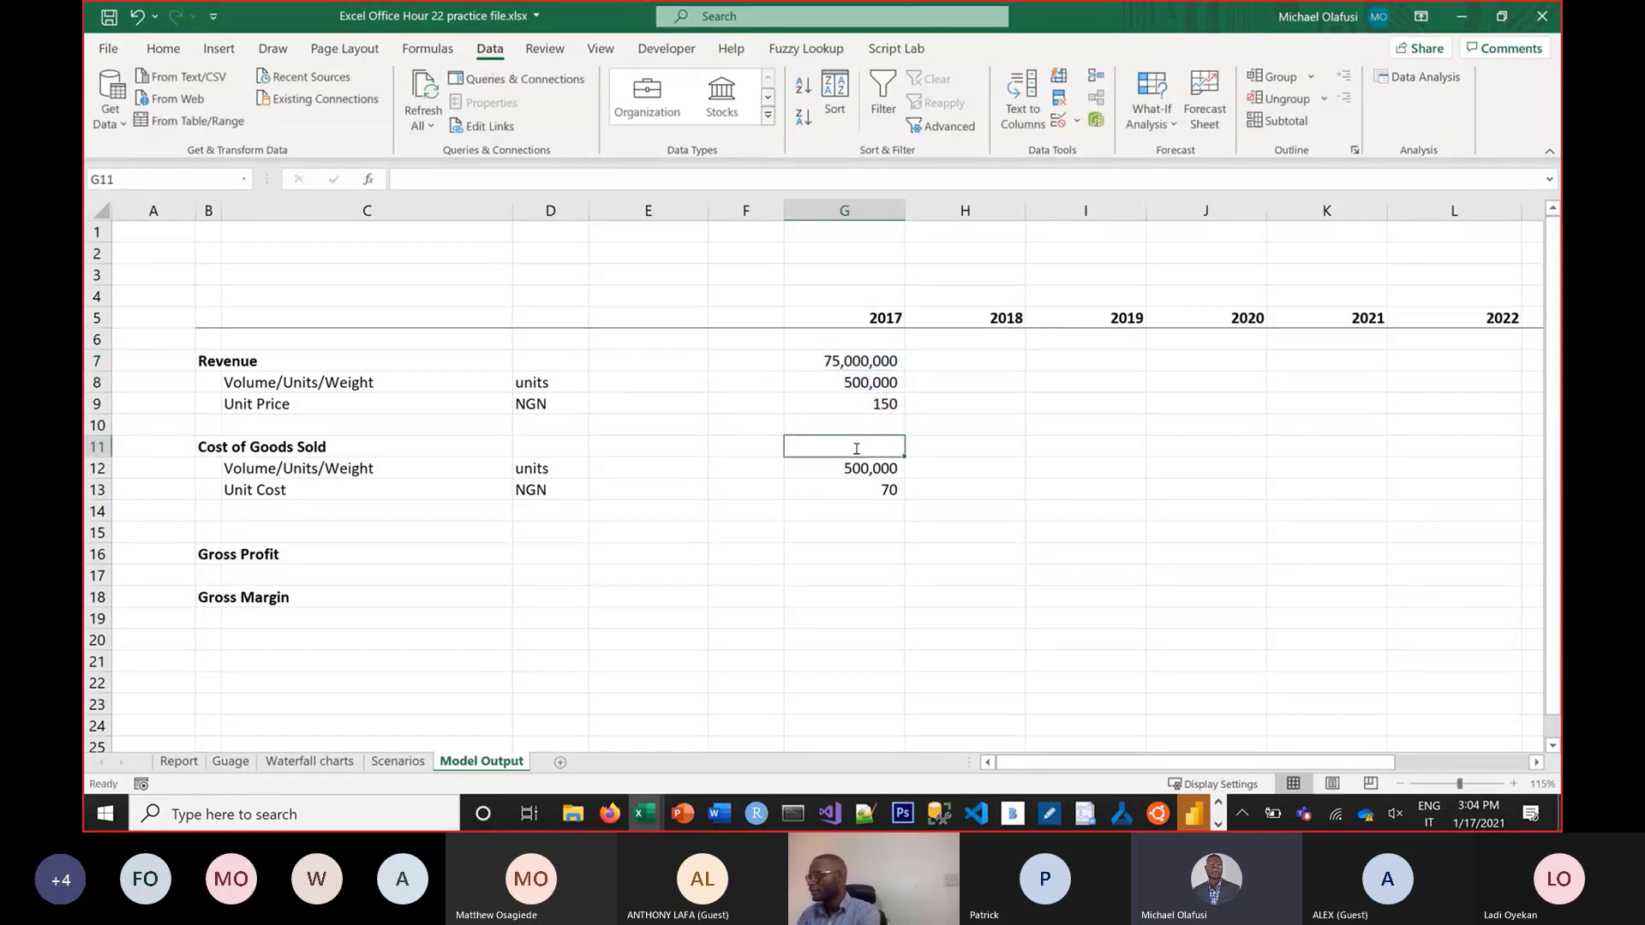
type("=")
left_click(823, 472)
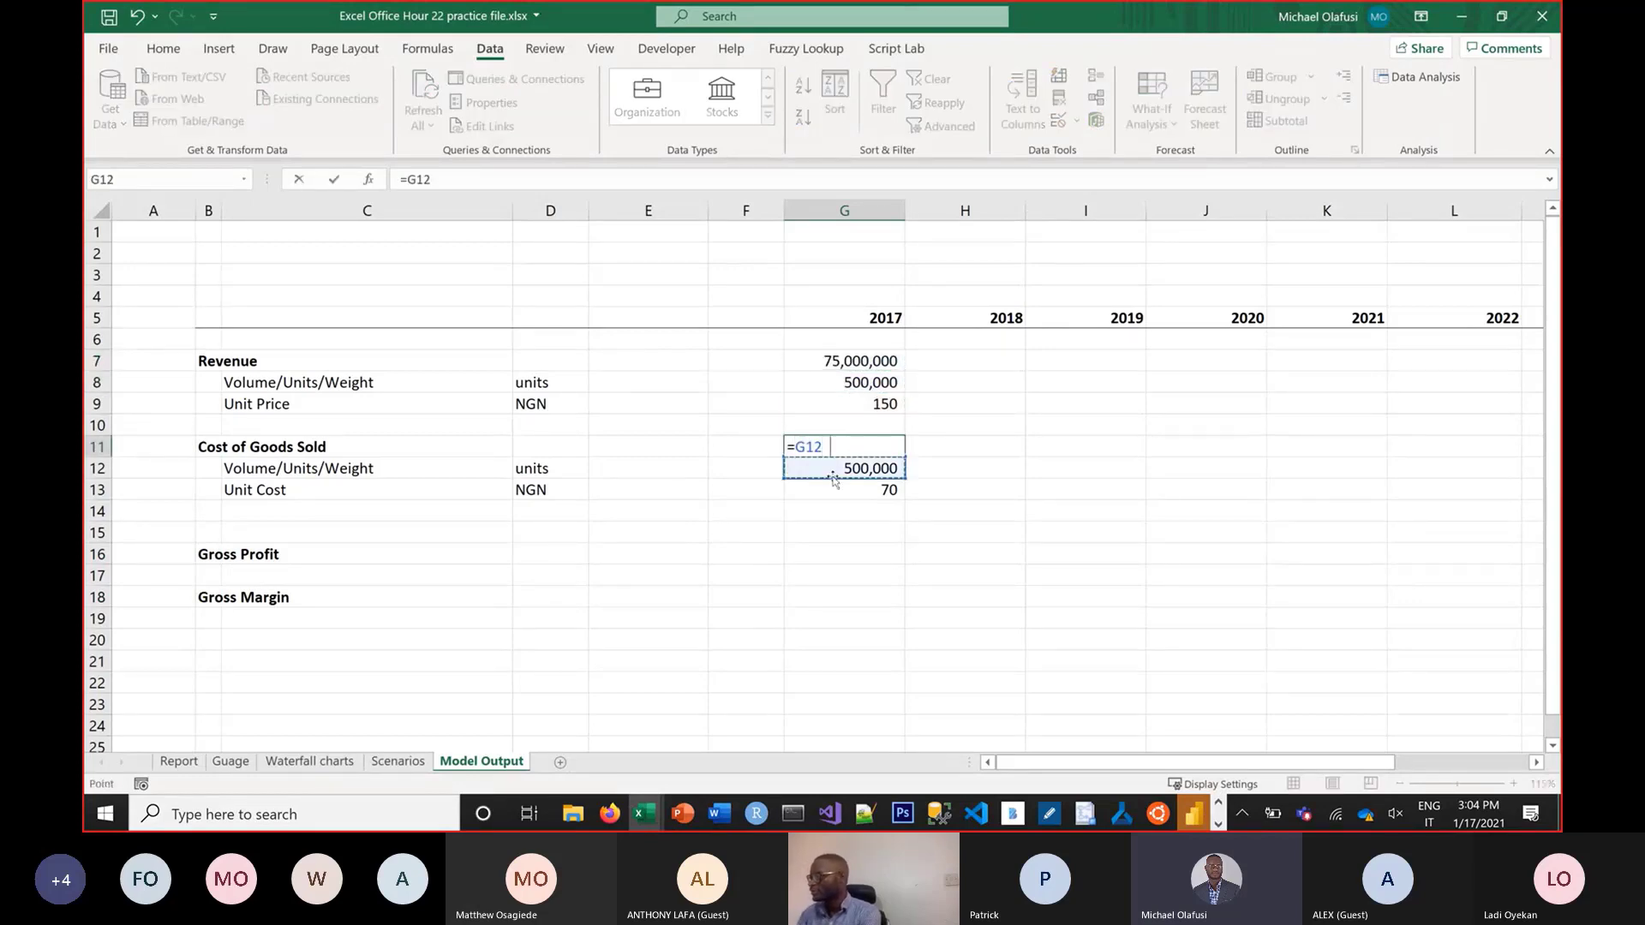
type("*")
left_click(829, 495)
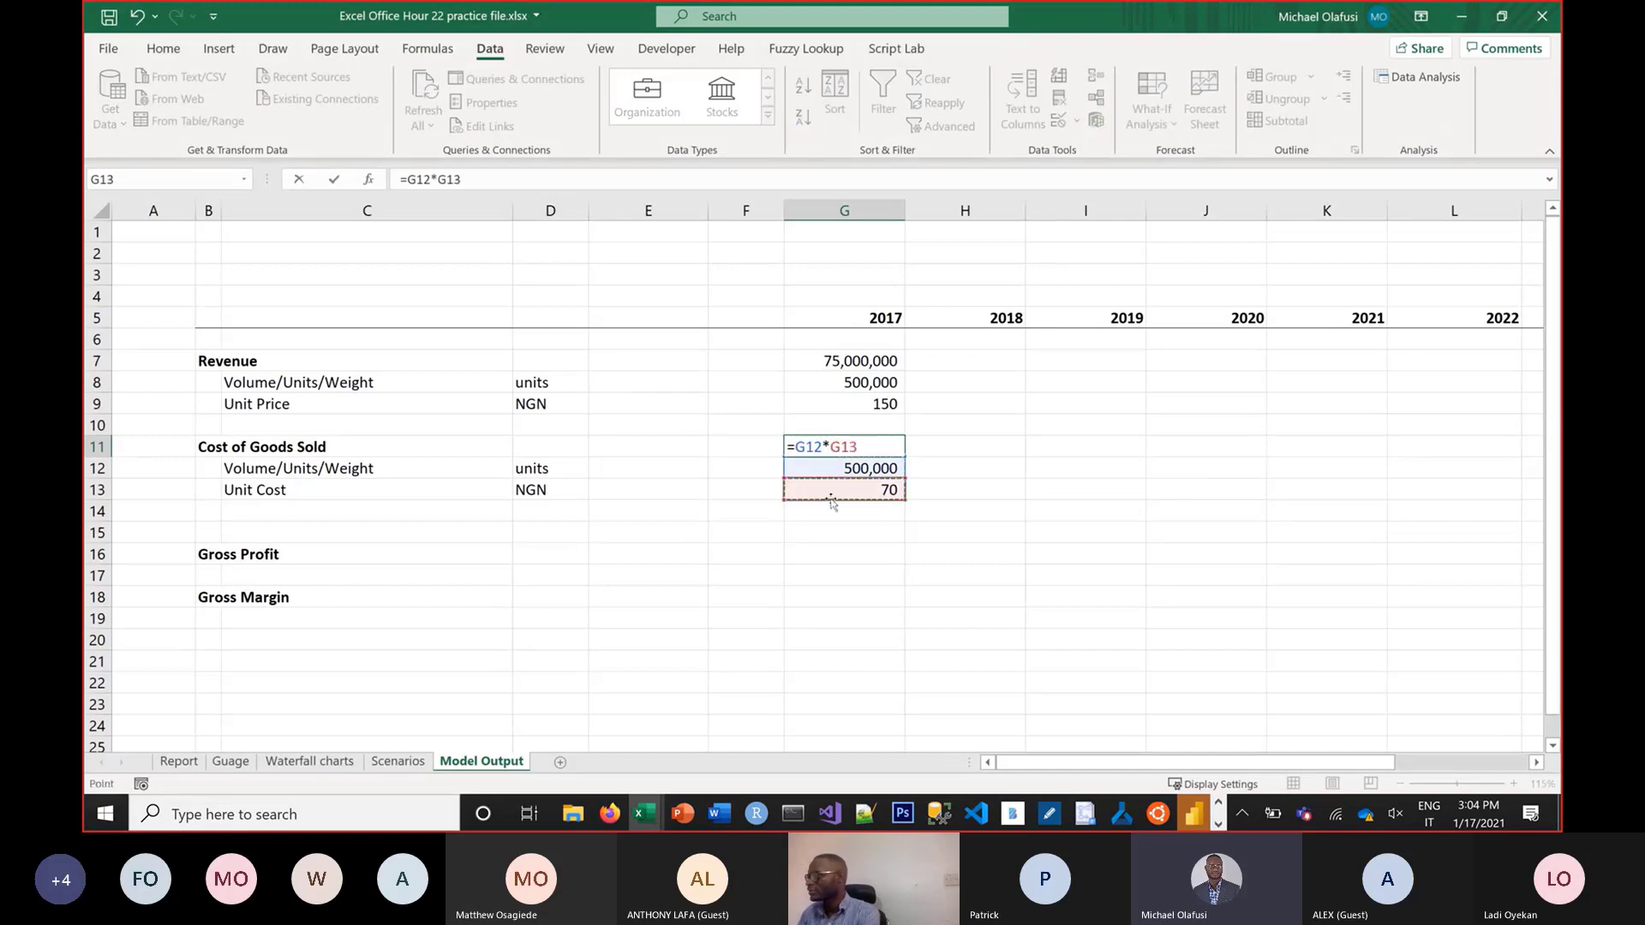
key("Return")
Copy the 2017 Revenue and Cost of Goods Sold formulas in G7:G13 across to 2025 in column O
left_click_drag(831, 363, 1444, 525)
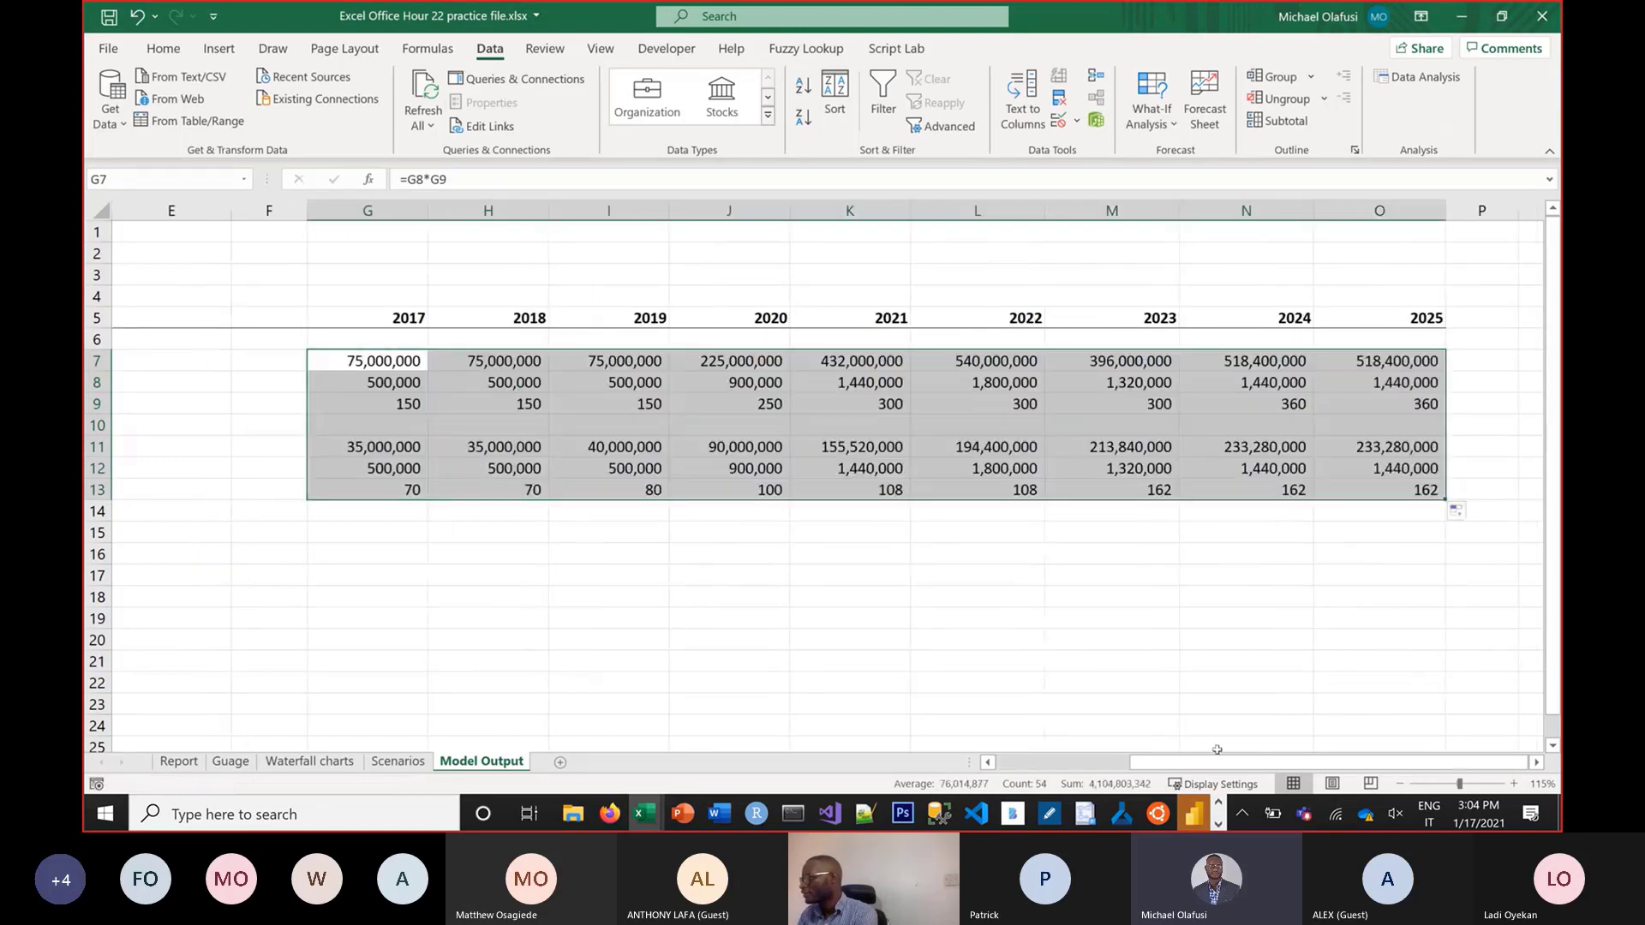
left_click_drag(1217, 749, 1081, 750)
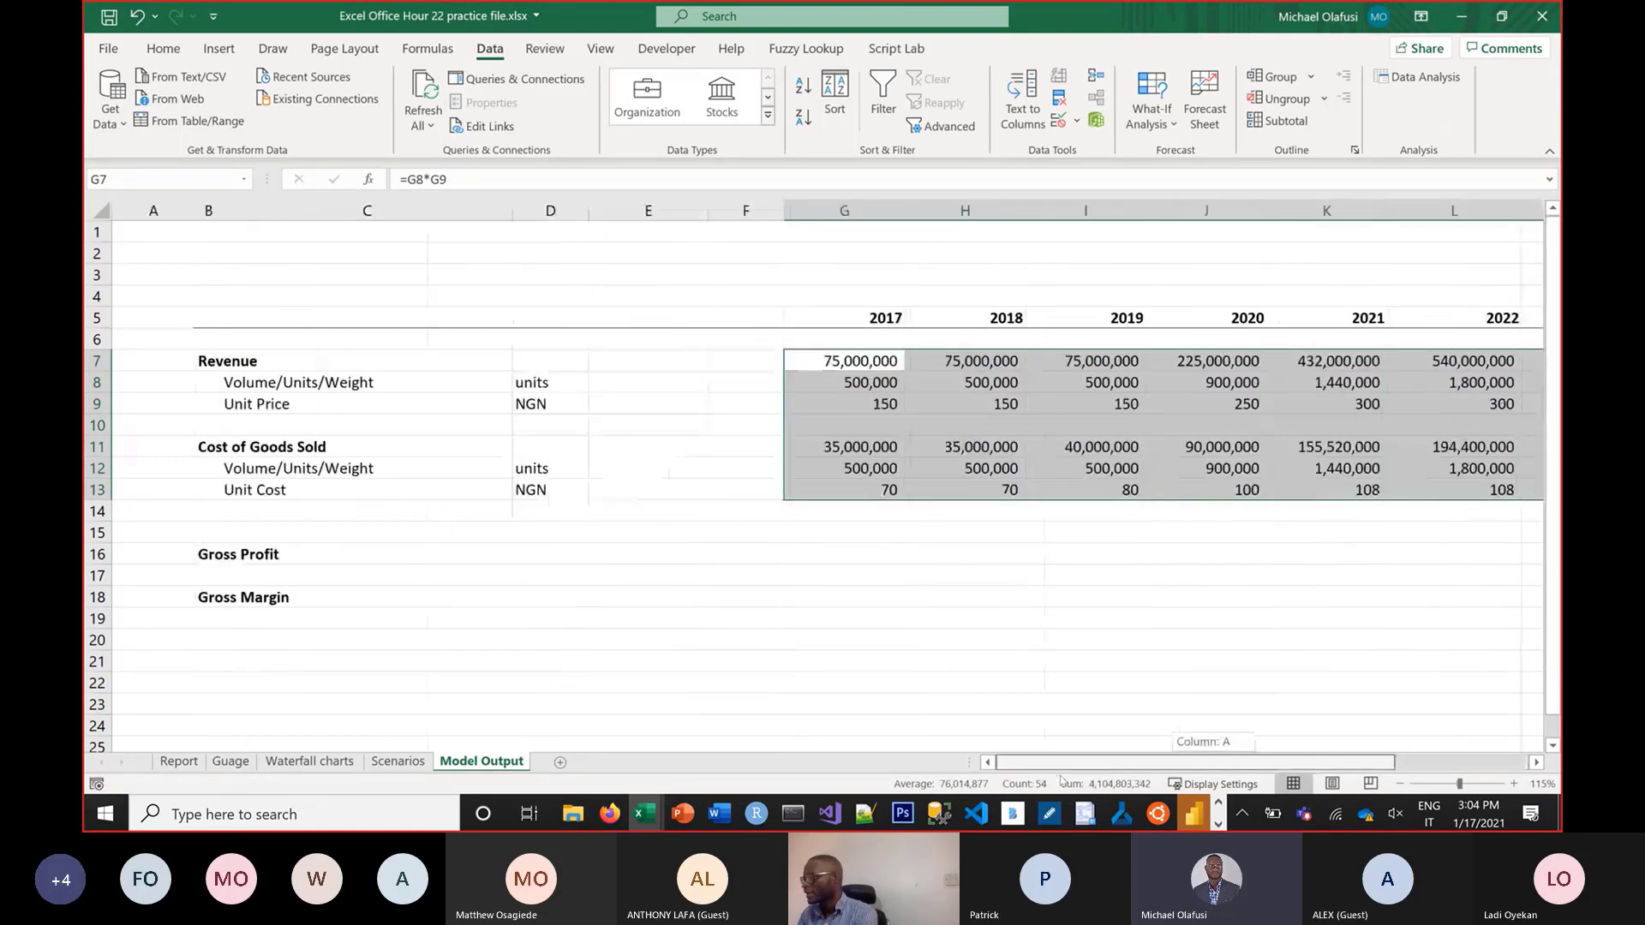
Calculate the 2017 Gross Profit in G16 with =G7-G11 and copy the formula across to 2025 in column O
left_click(817, 561)
type("=")
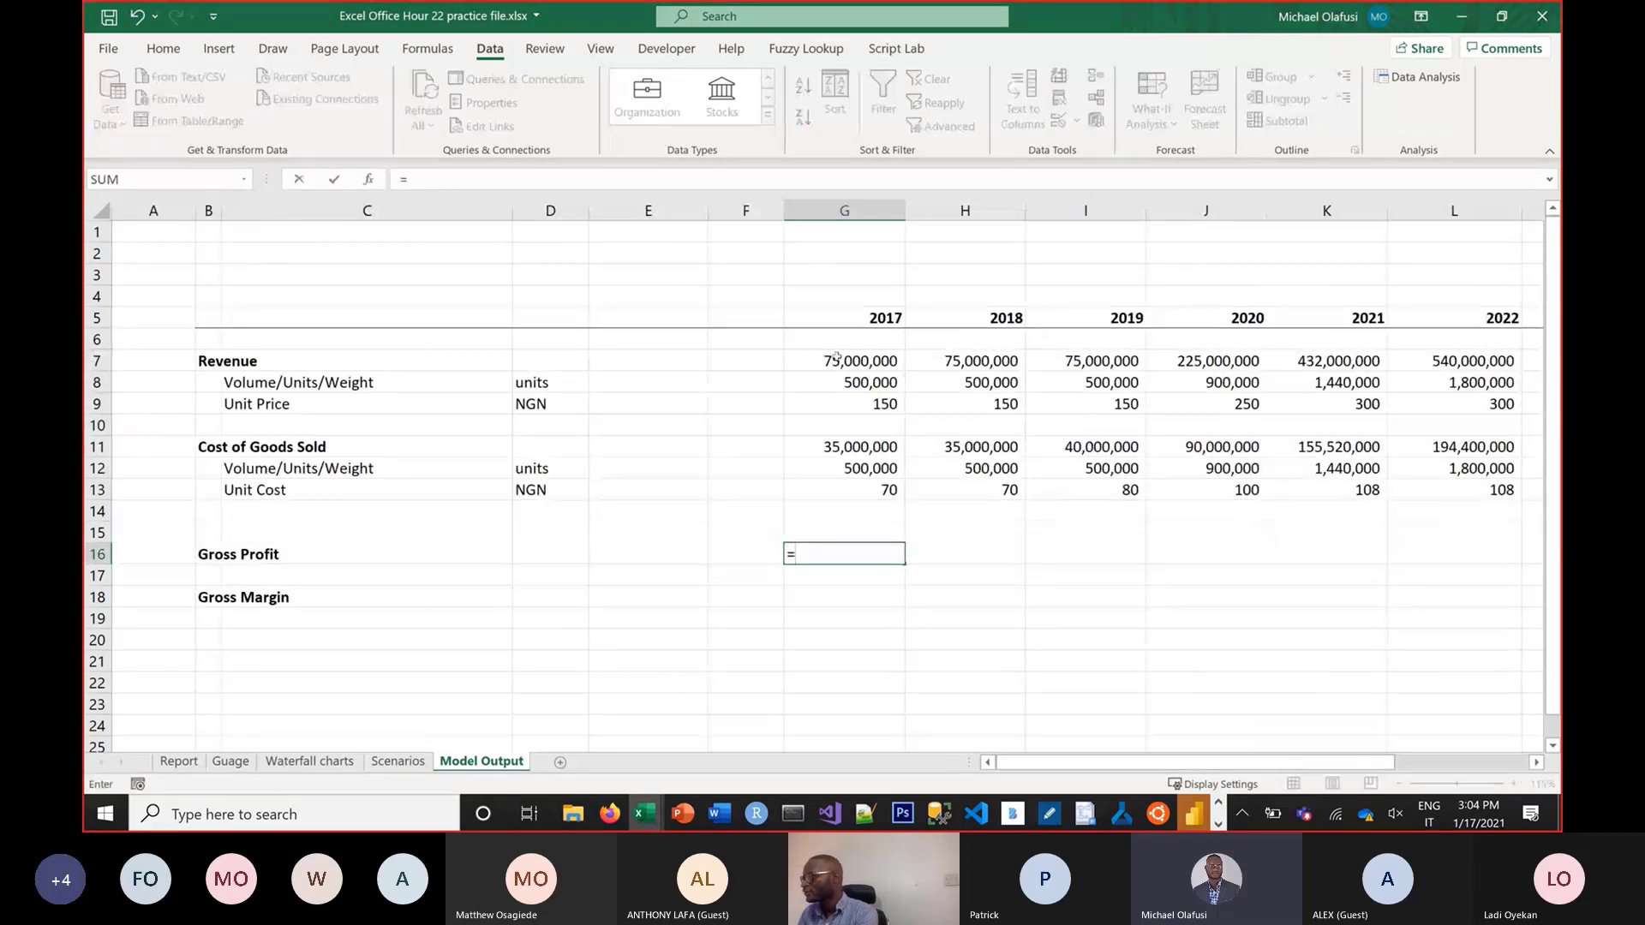
left_click(837, 357)
type("-")
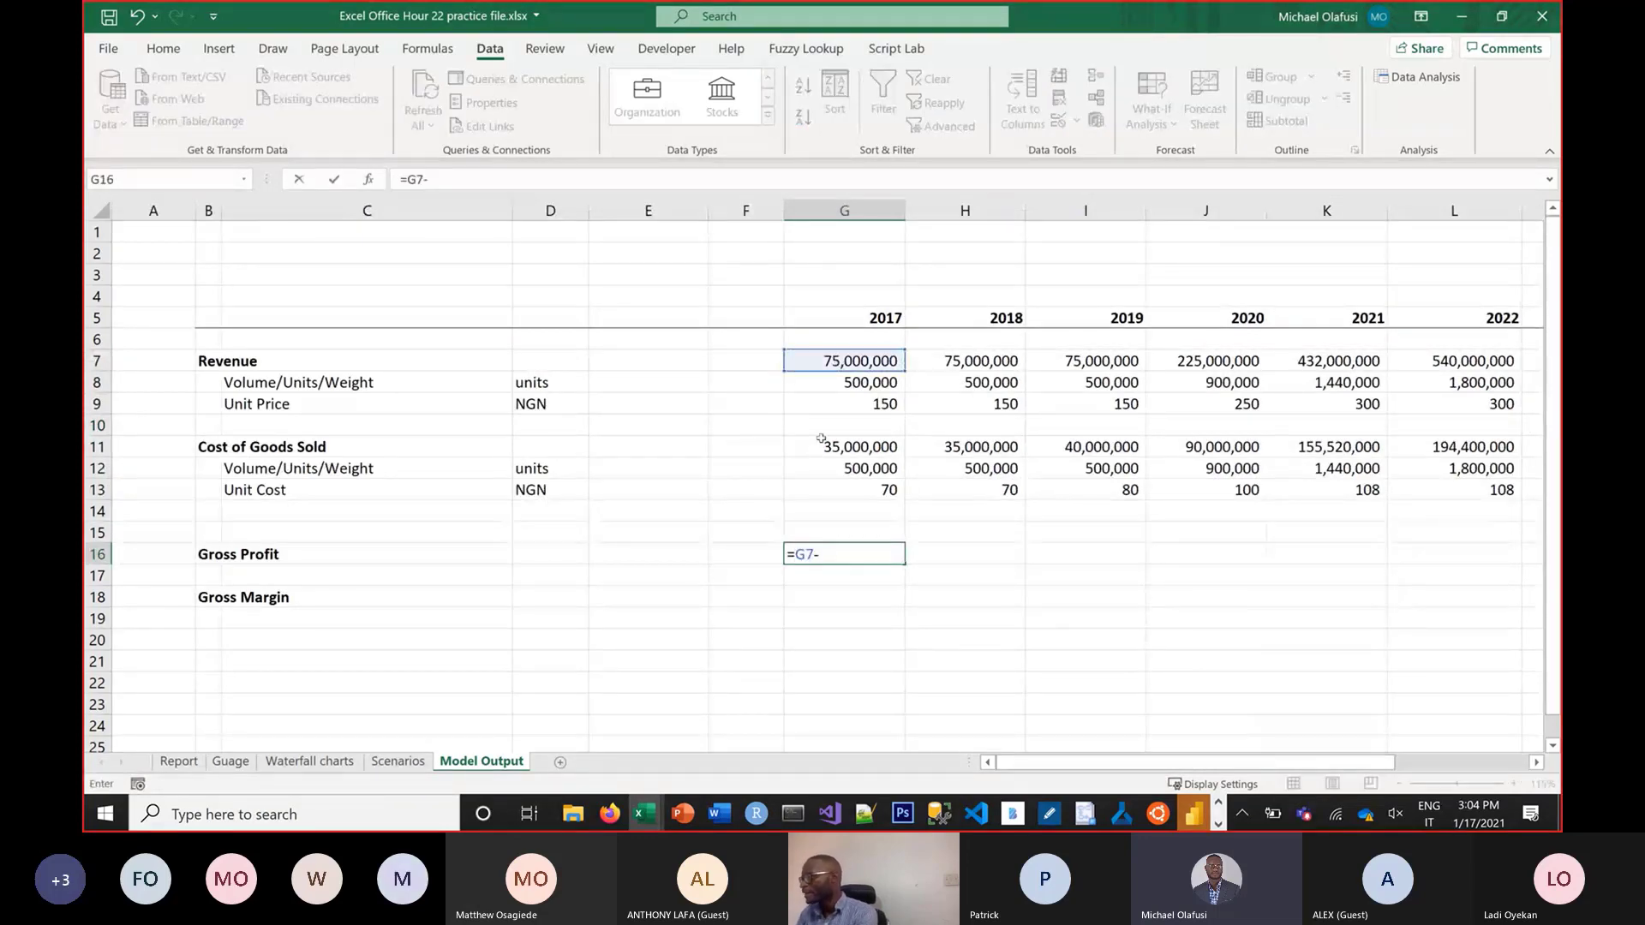
left_click(821, 439)
key("Return")
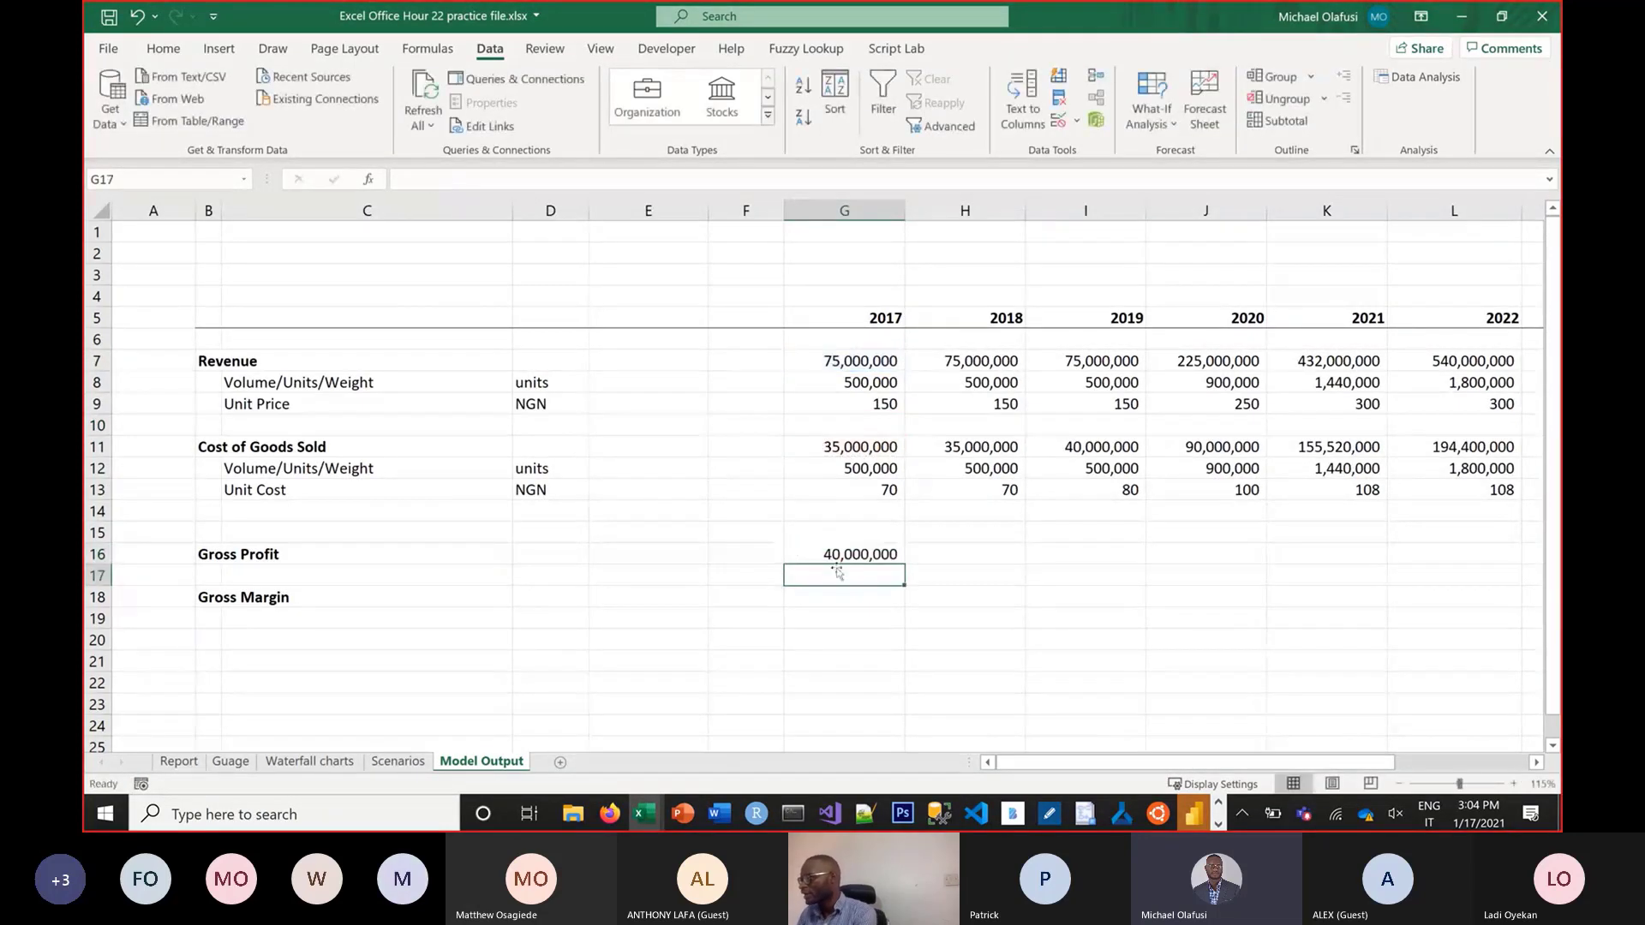
left_click(861, 555)
left_click_drag(903, 566, 1351, 572)
Narrow columns A, C, E and F so that the labels and all years from 2017 to 2025 fit in view
scroll(947, 602, "down", 1)
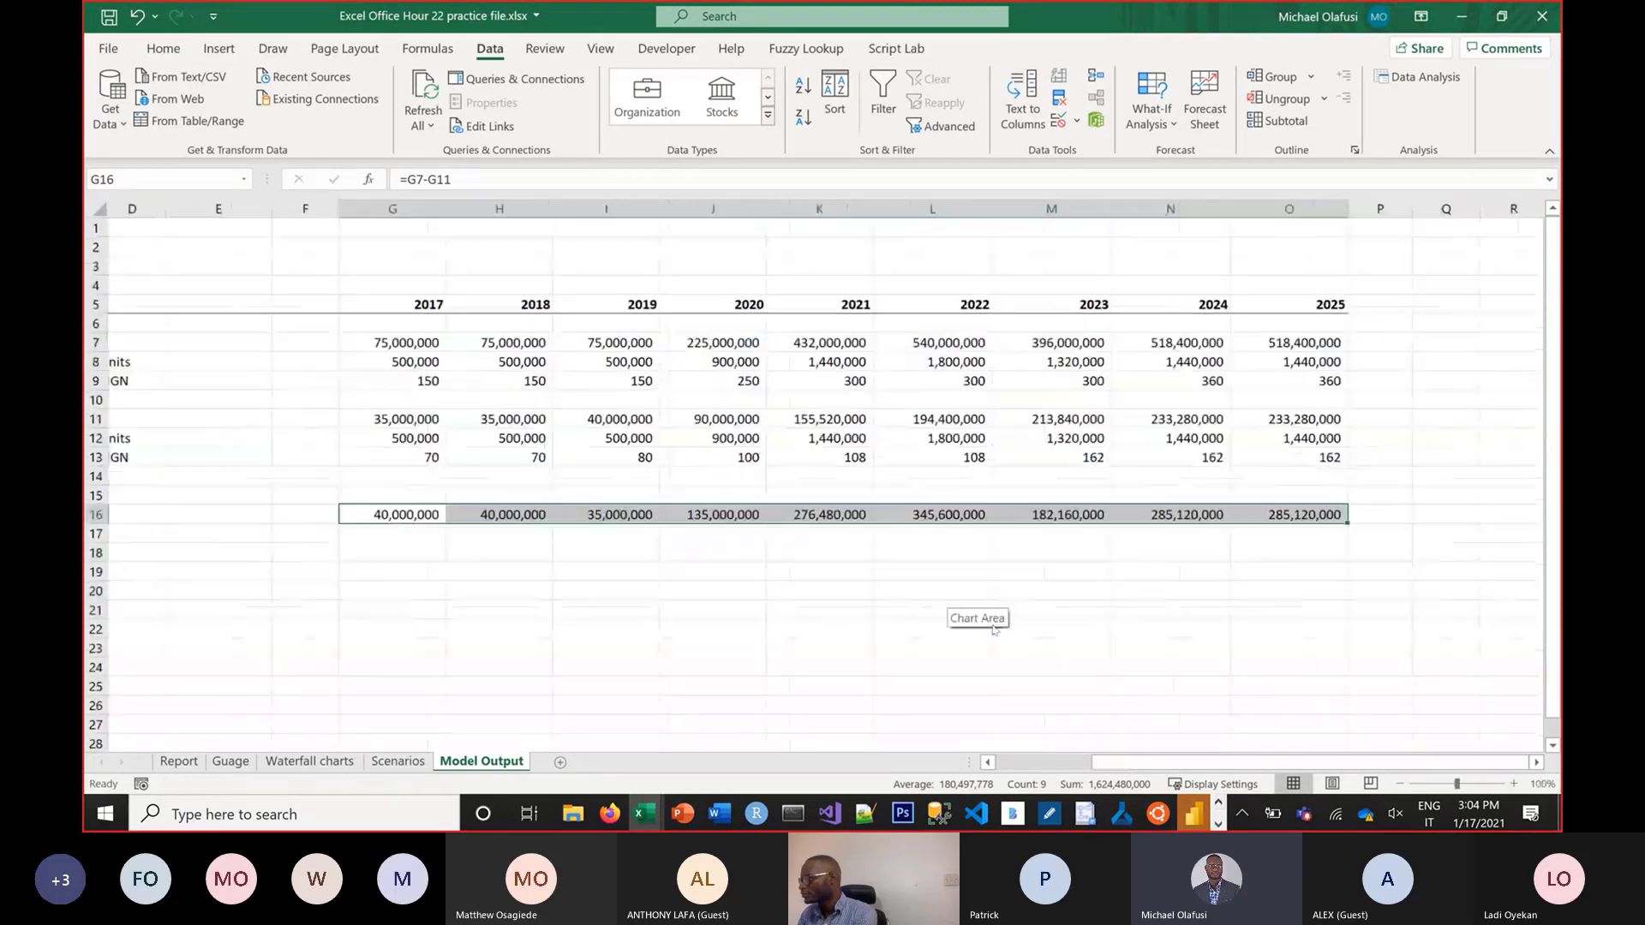
left_click_drag(1144, 762, 1063, 762)
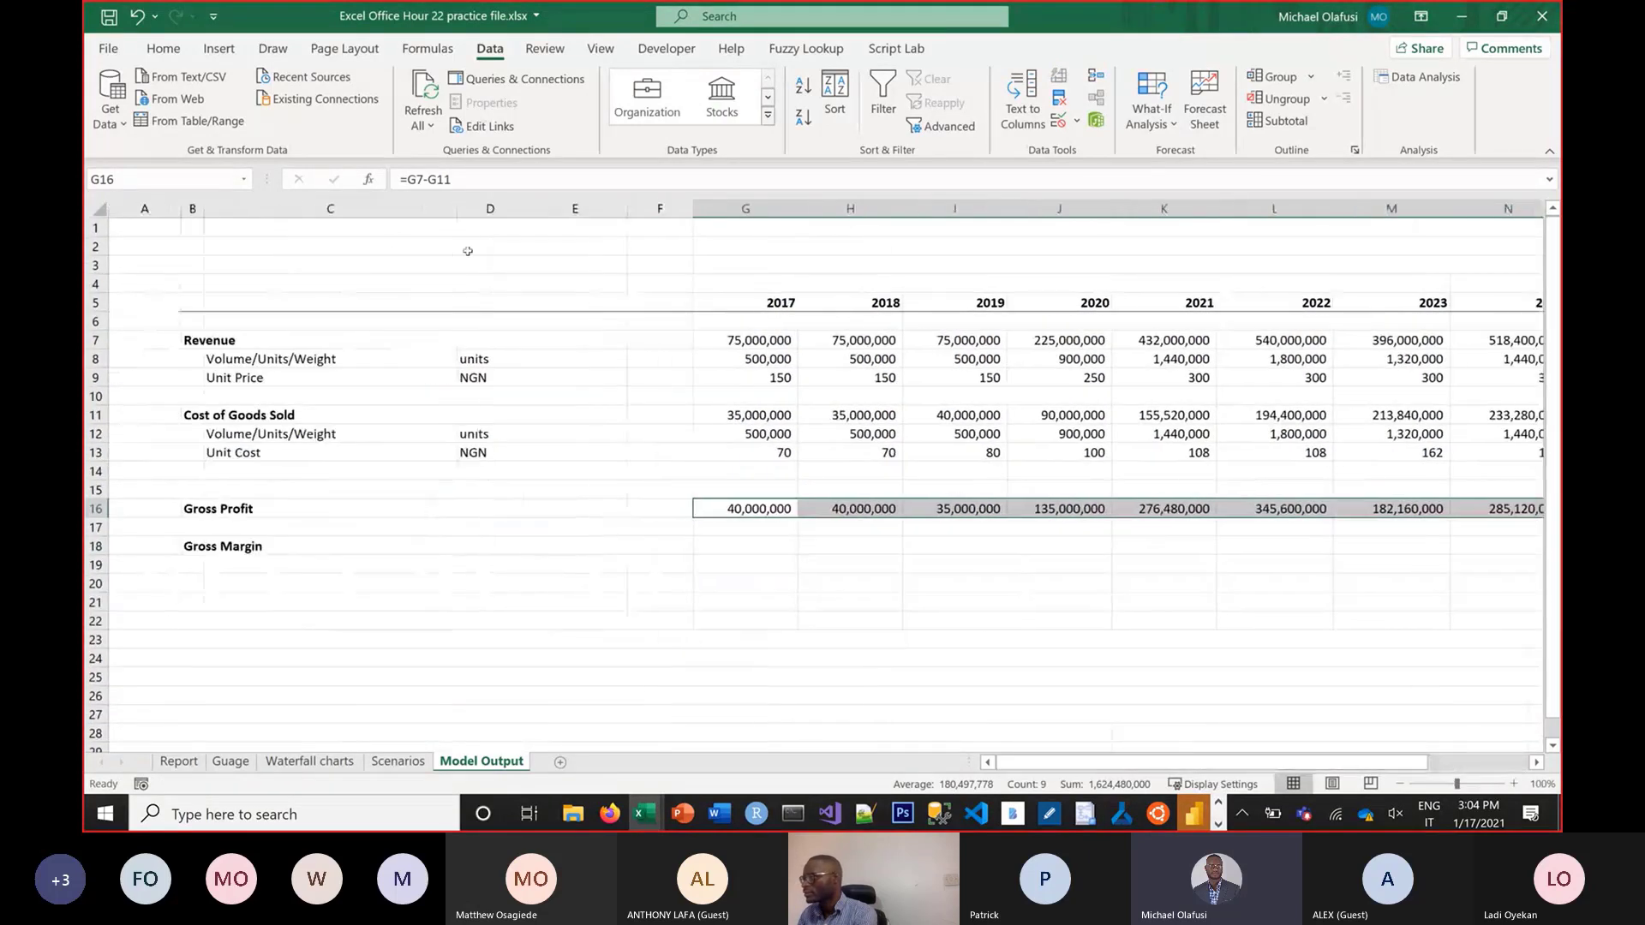
left_click_drag(455, 209, 409, 209)
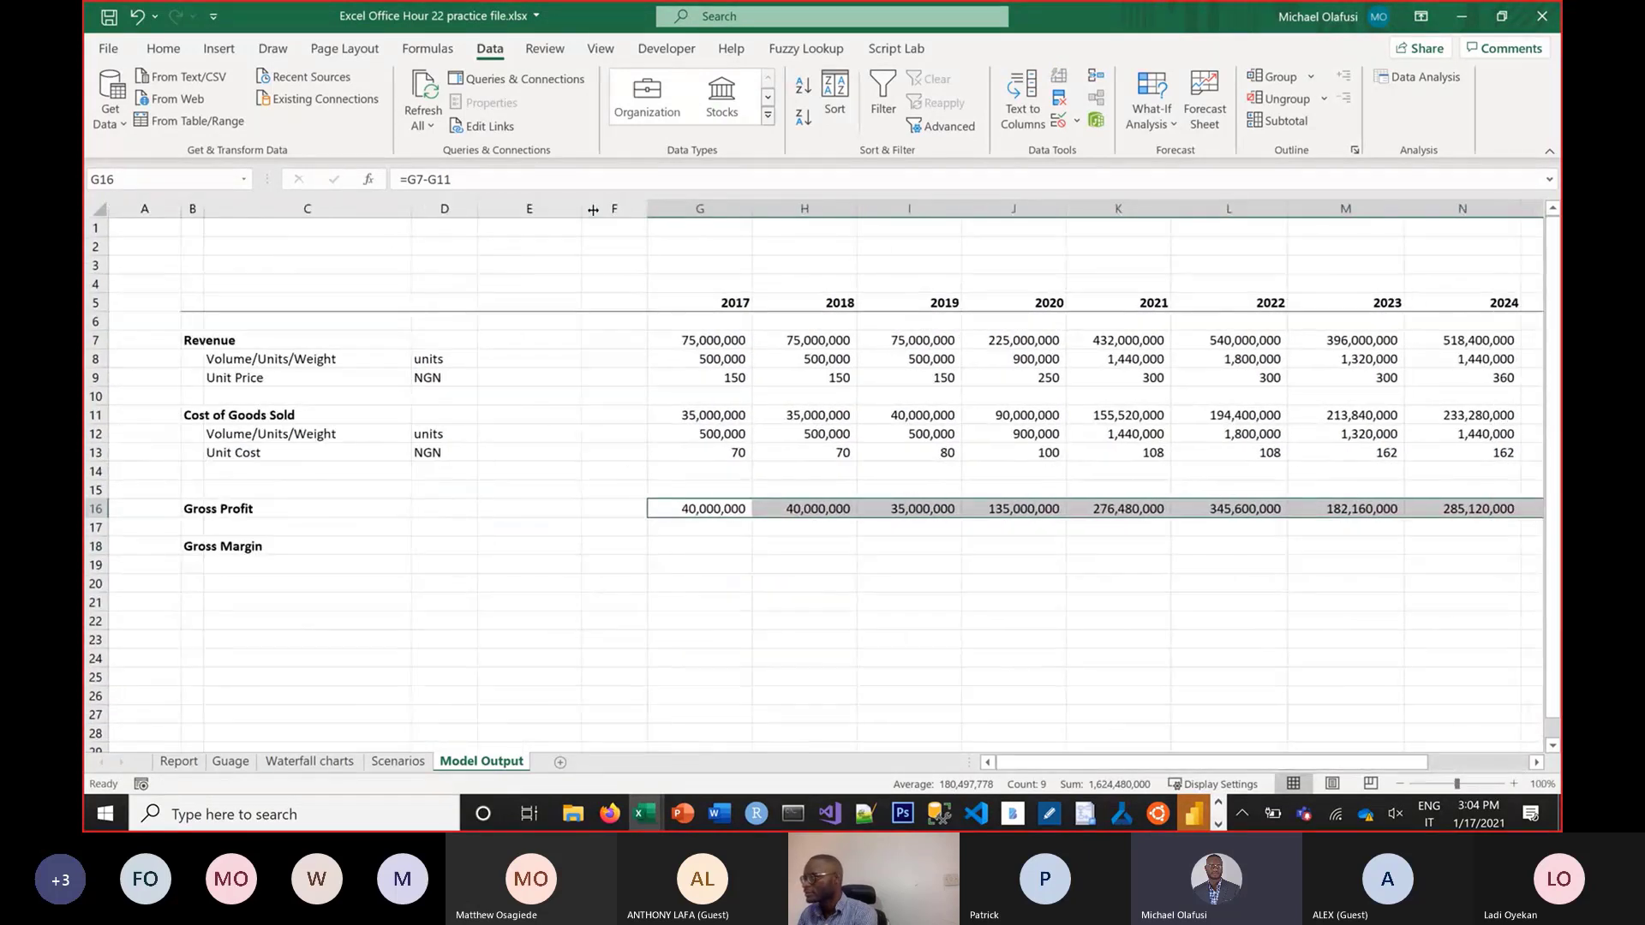
mouse_move(581, 209)
left_mouse_down()
mouse_move(518, 209)
mouse_move(553, 209)
left_mouse_up()
left_click_drag(409, 220, 398, 219)
left_click_drag(174, 209, 133, 209)
Calculate the 2017 Gross Margin in G18 as gross profit divided by revenue with =G16/G7
left_click(549, 550)
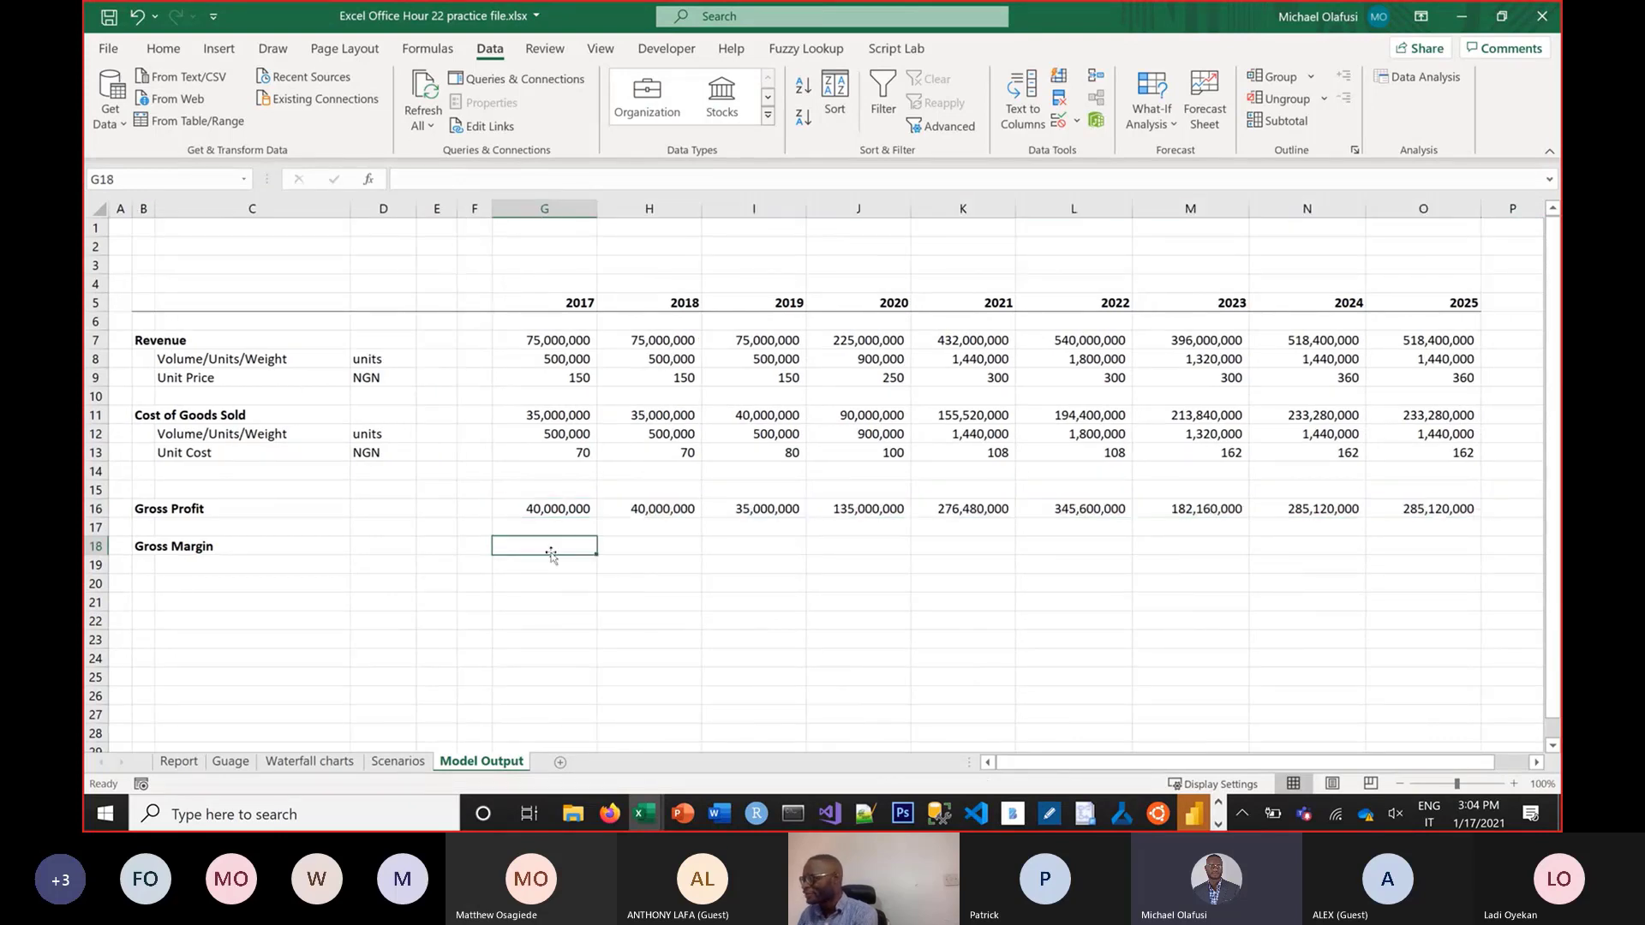
type("=")
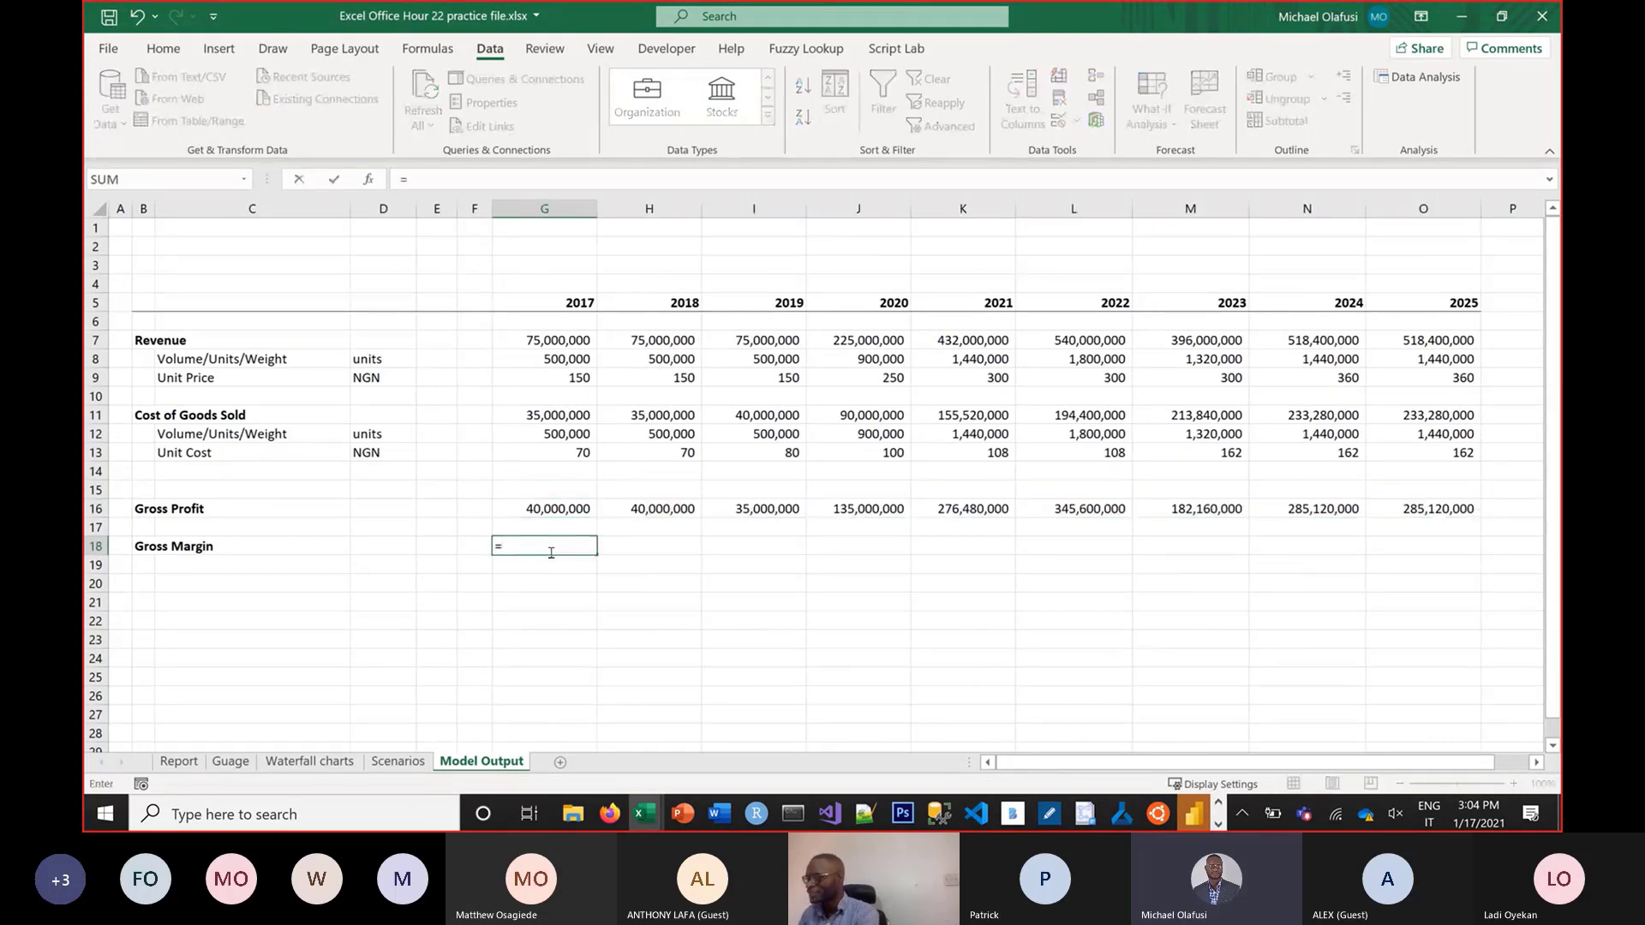
left_click(572, 506)
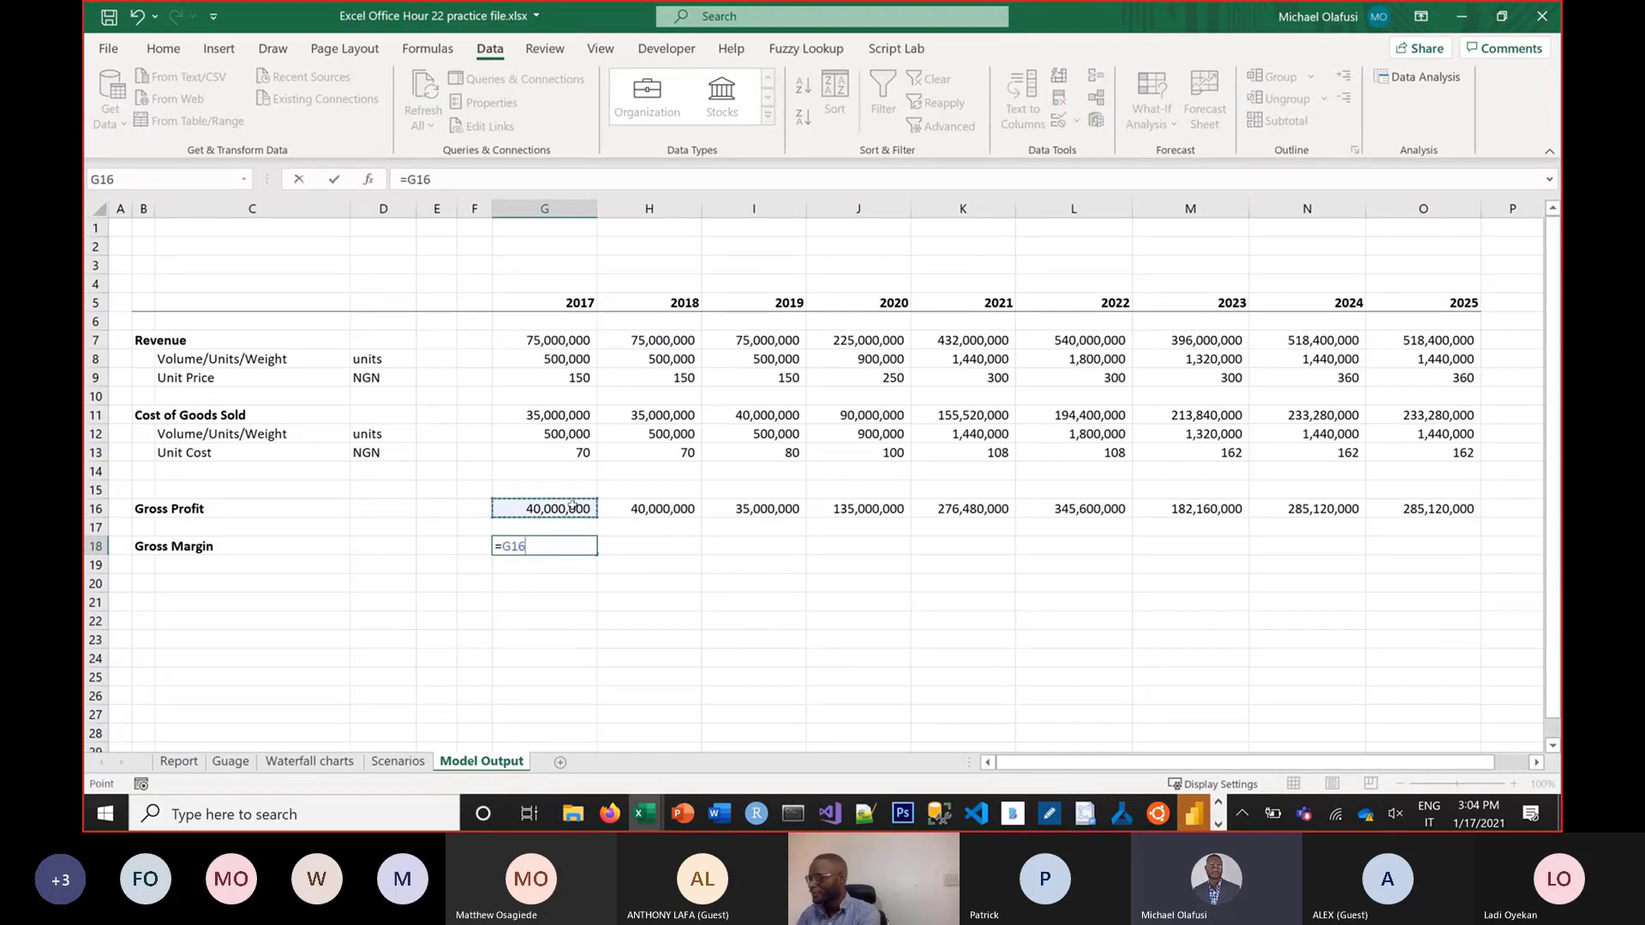
type("/")
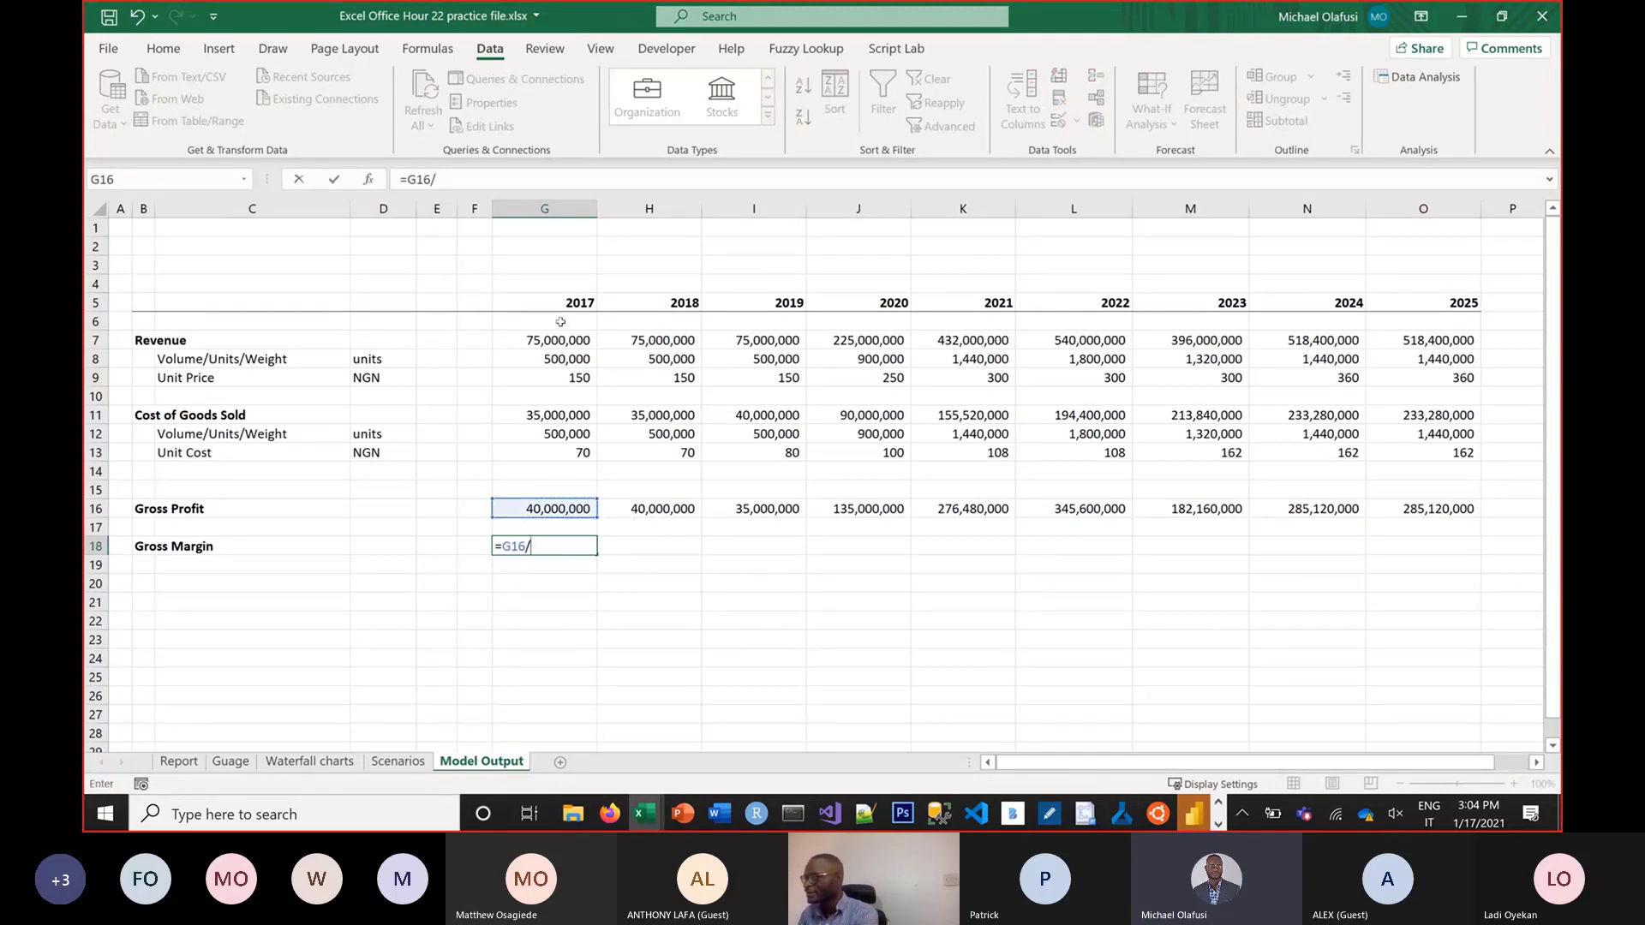
left_click(553, 351)
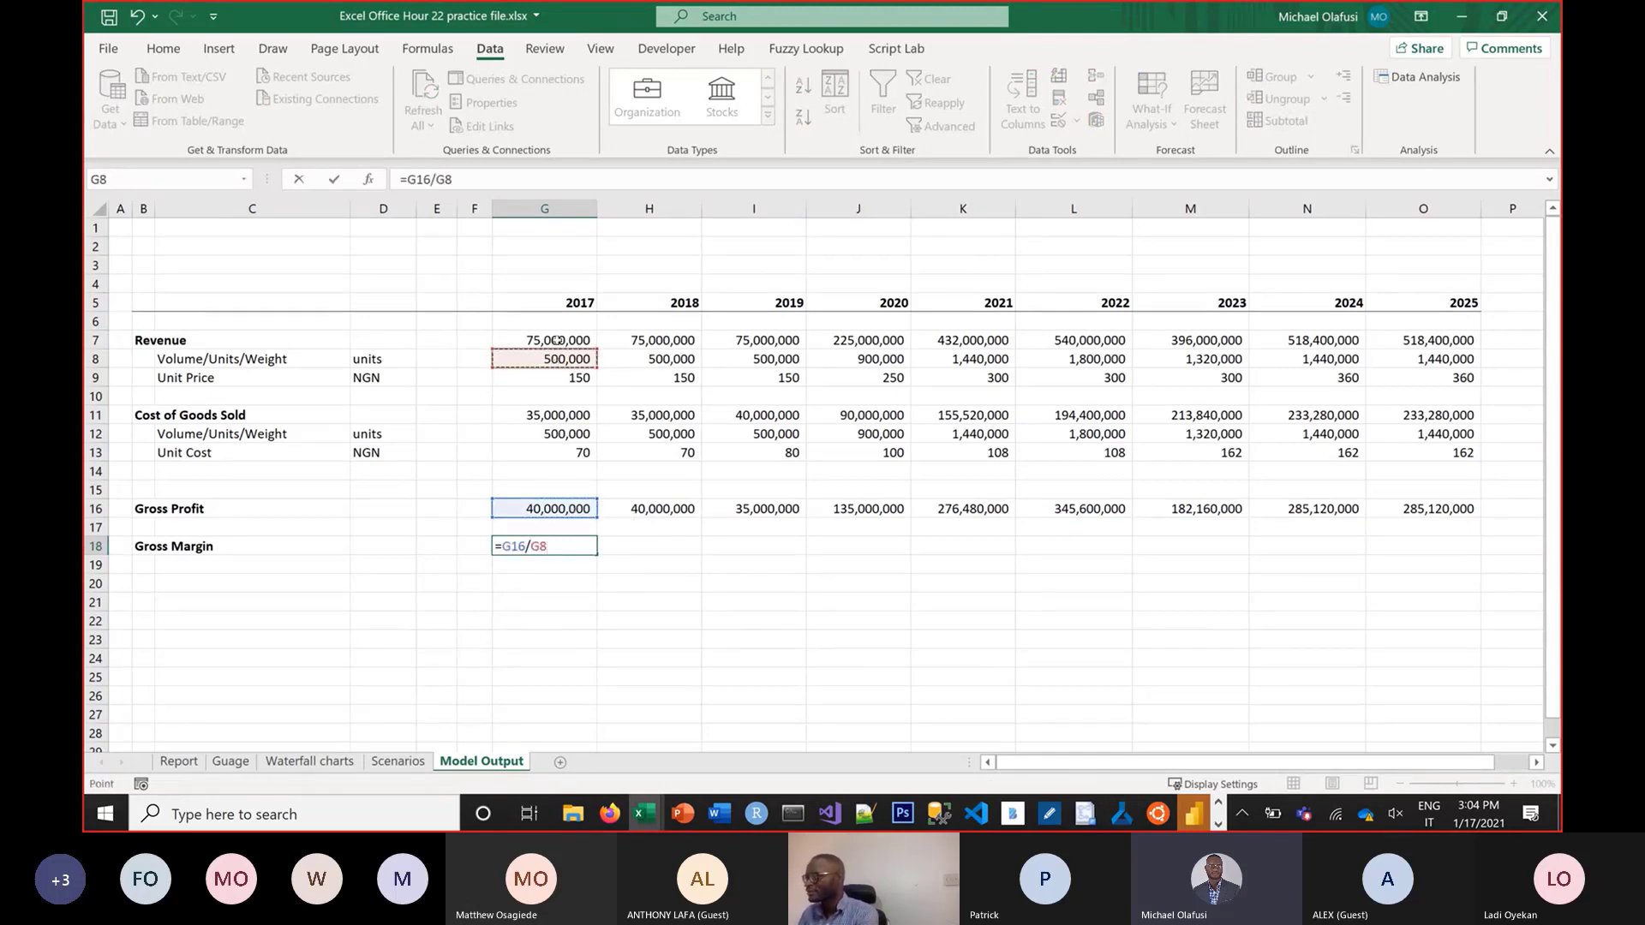
left_click(557, 341)
key("Return")
Format the 2017 Gross Margin in G18 as a percentage and copy it across to 2025 in O18
left_click(563, 547)
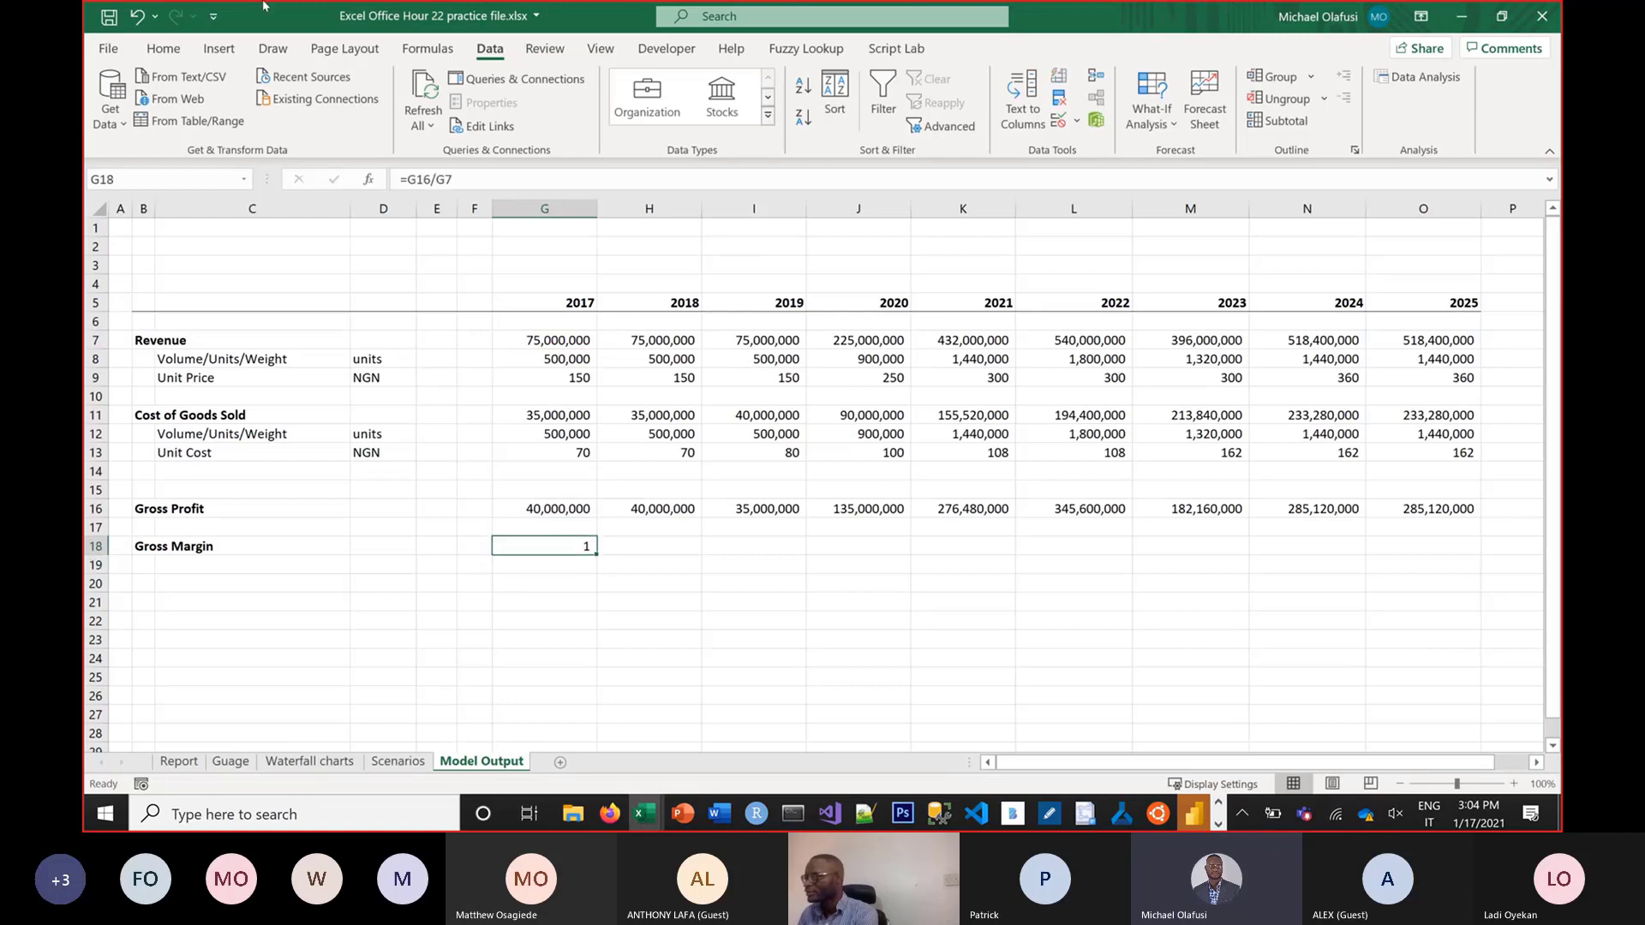
left_click(163, 49)
left_click(712, 117)
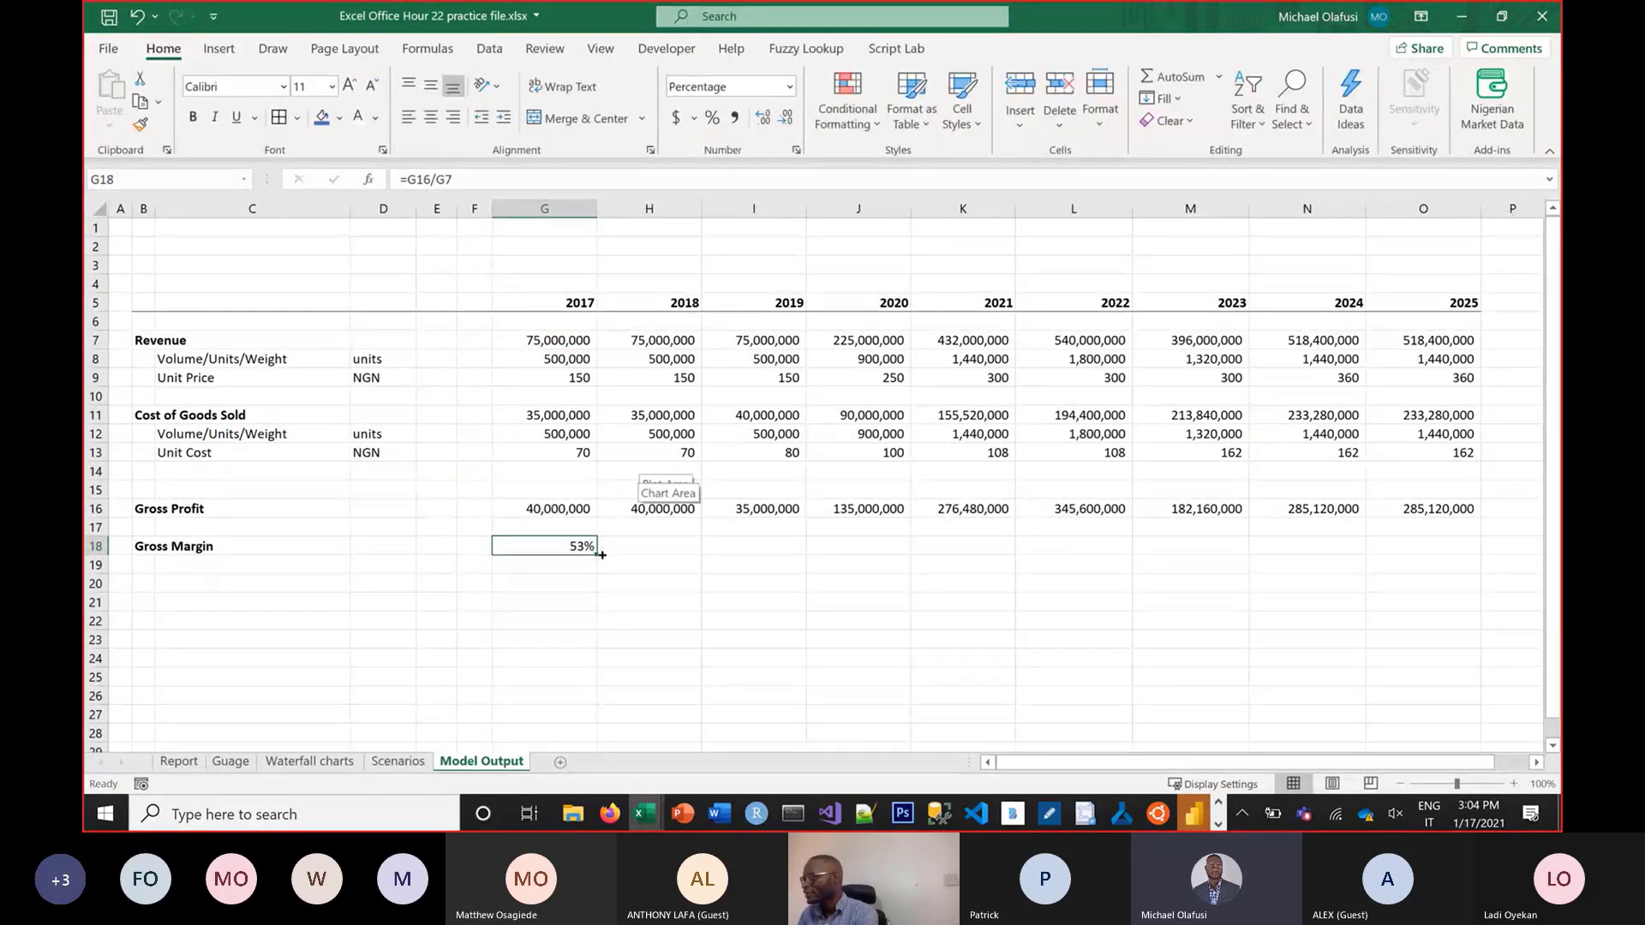
left_click_drag(597, 555, 1486, 591)
left_click_drag(1004, 549, 1431, 549)
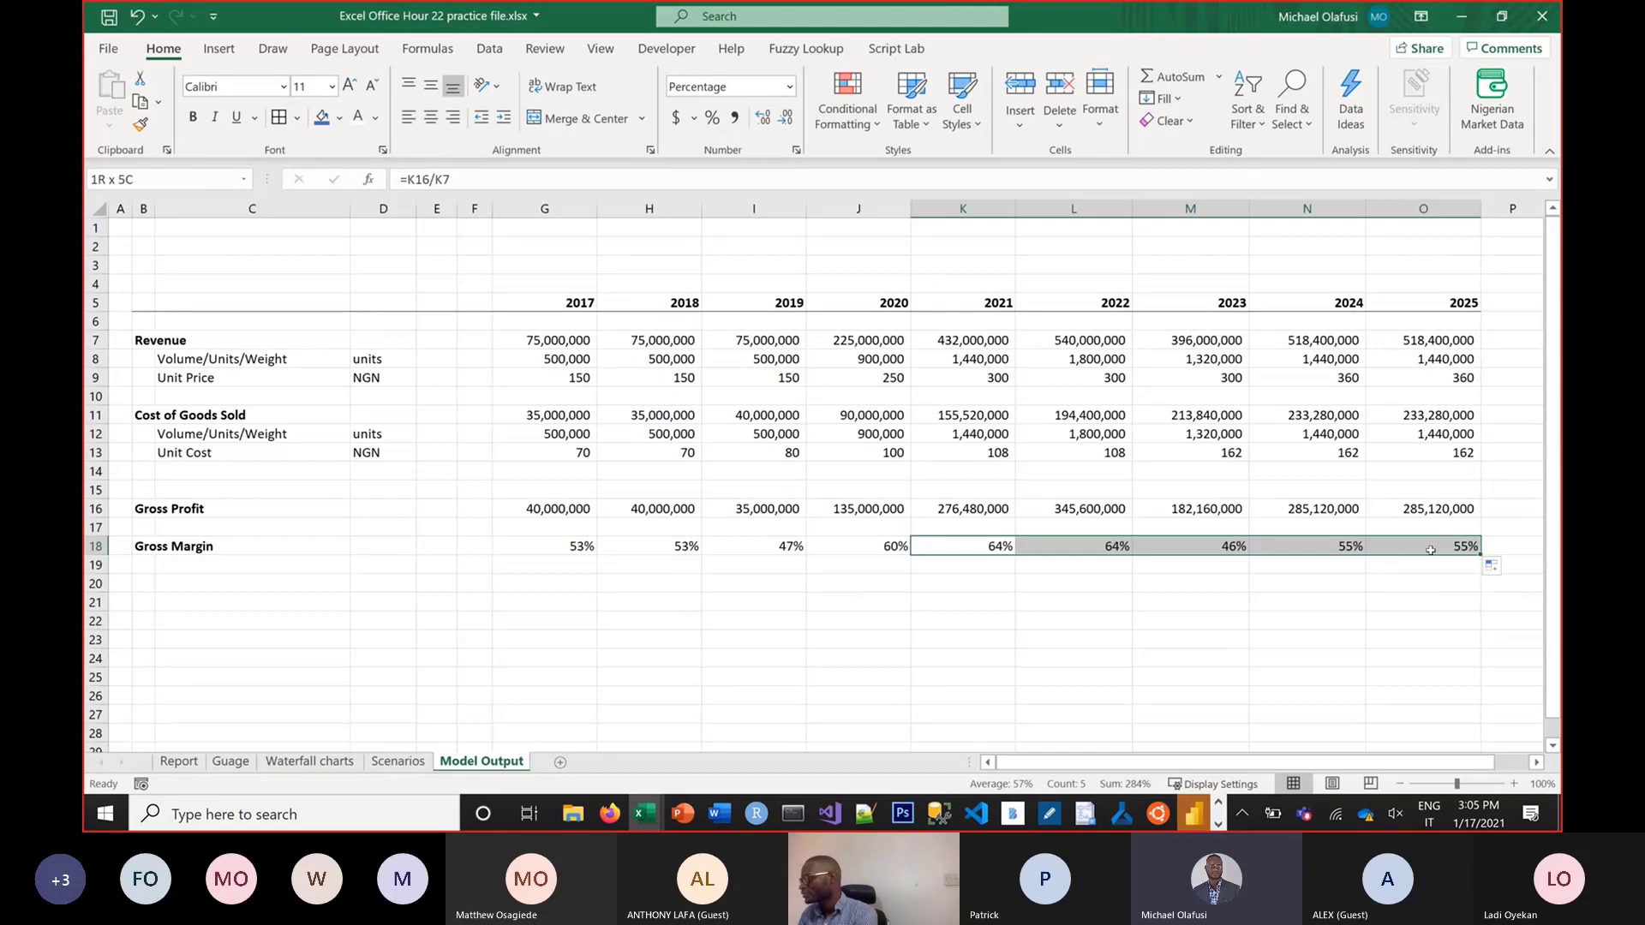
Fill the 2021 to 2025 cells of Revenue, Cost of Goods Sold, Gross Profit and Gross Margin with yellow
left_click_drag(998, 509, 1406, 509)
left_click_drag(968, 342, 1448, 340)
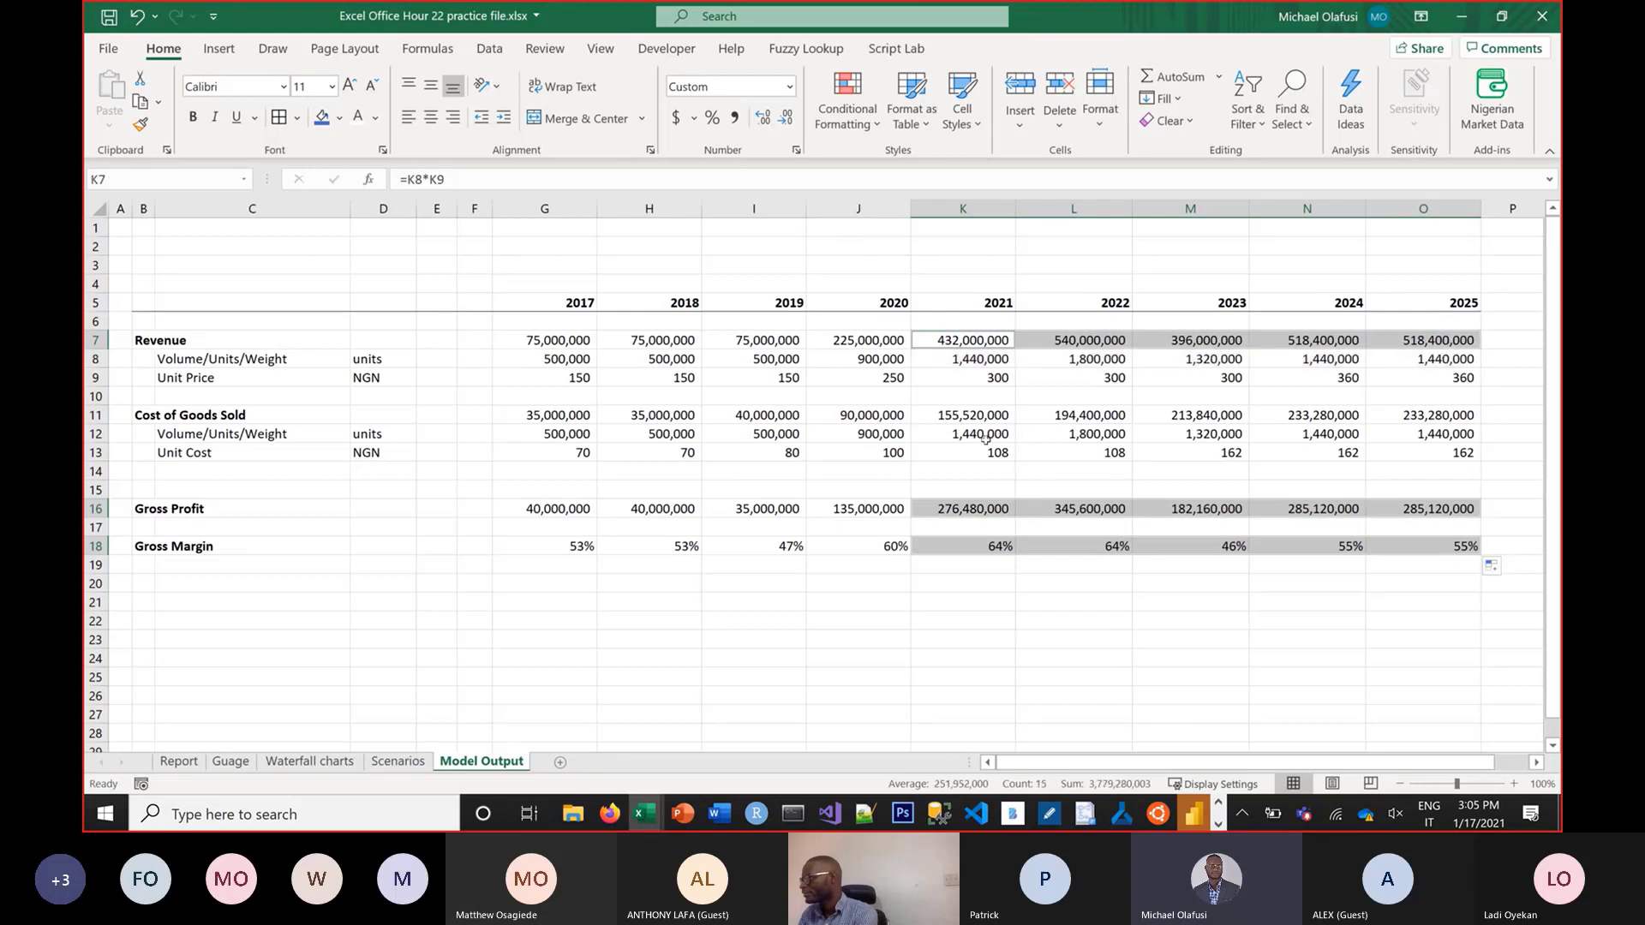
left_click_drag(970, 415, 1418, 413)
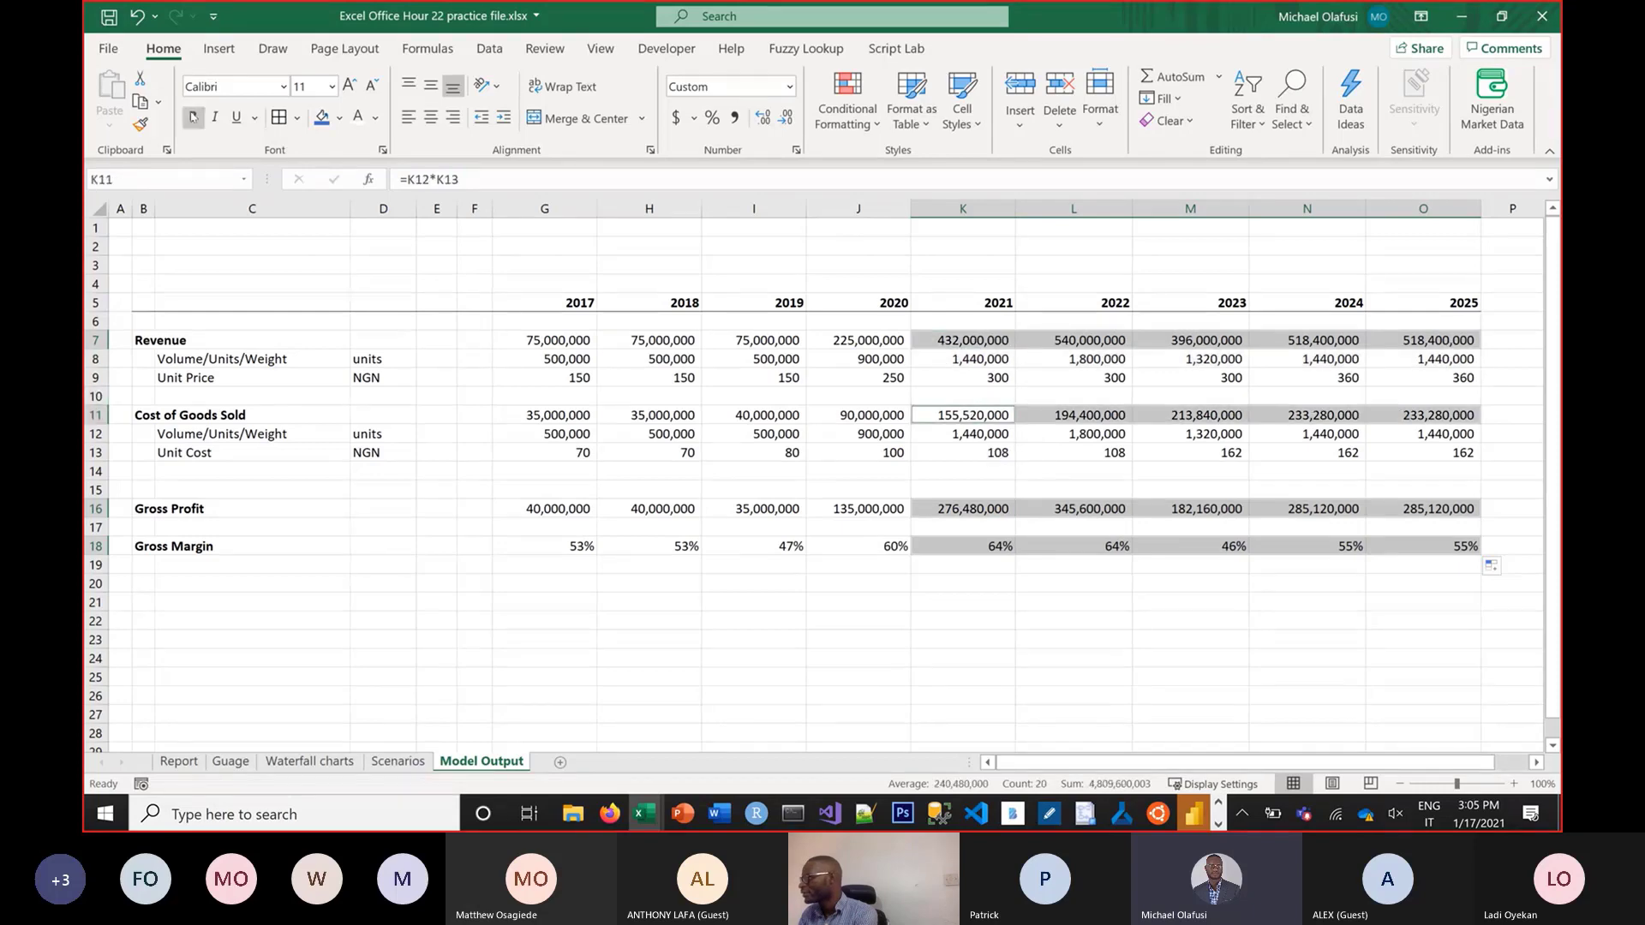
left_click(338, 119)
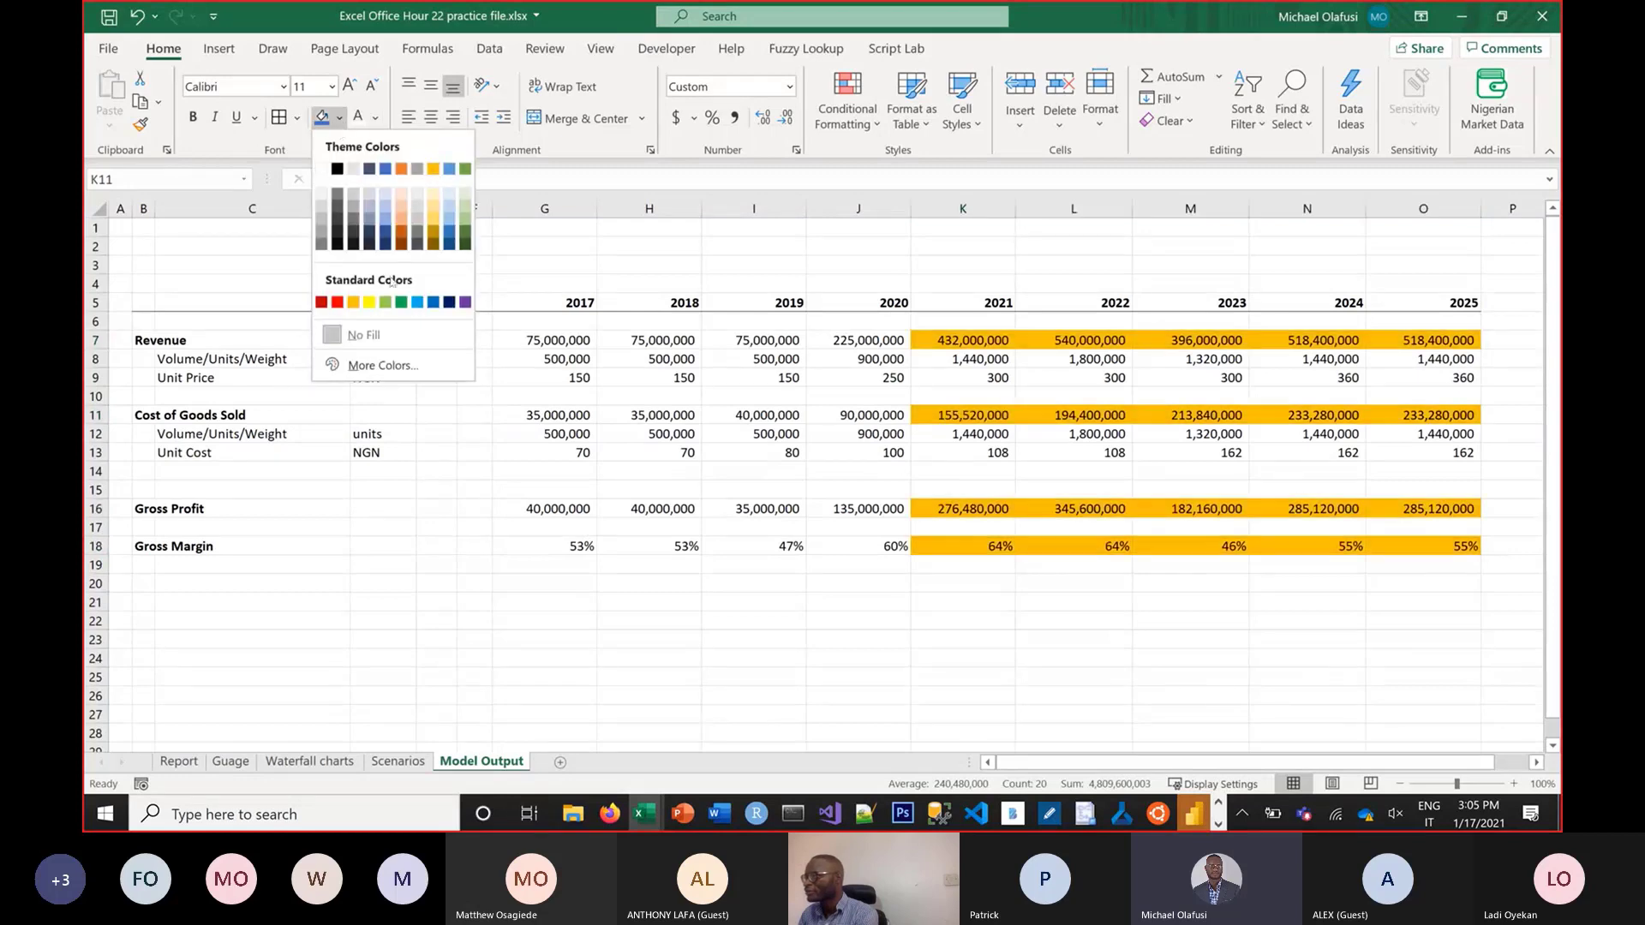
left_click(369, 302)
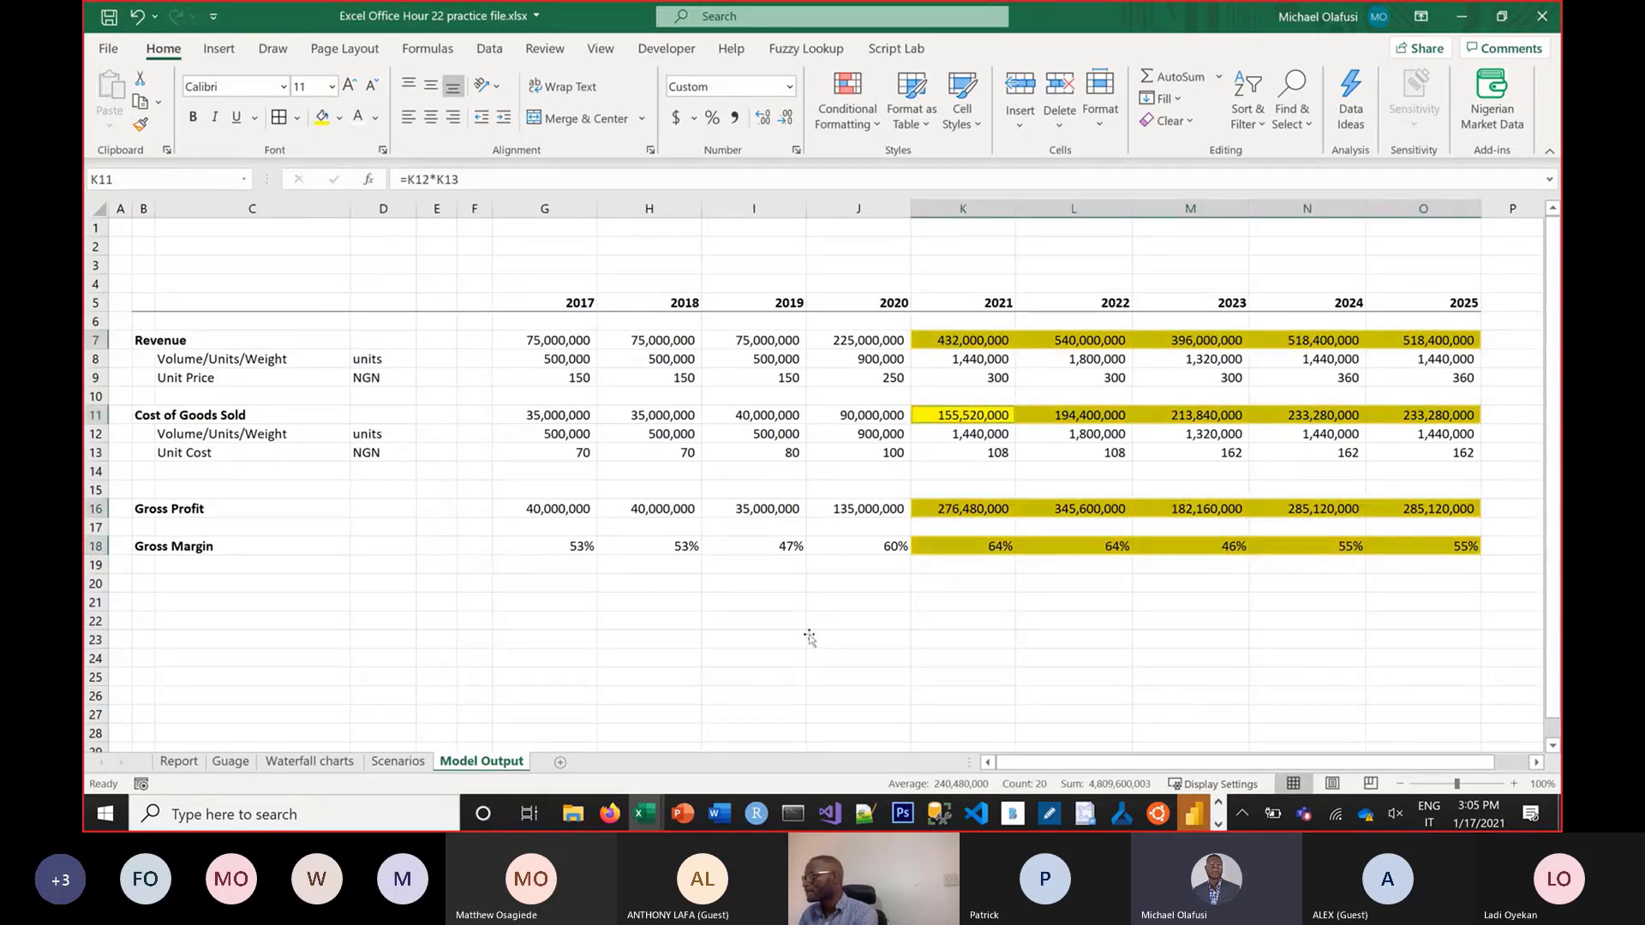
left_click(844, 639)
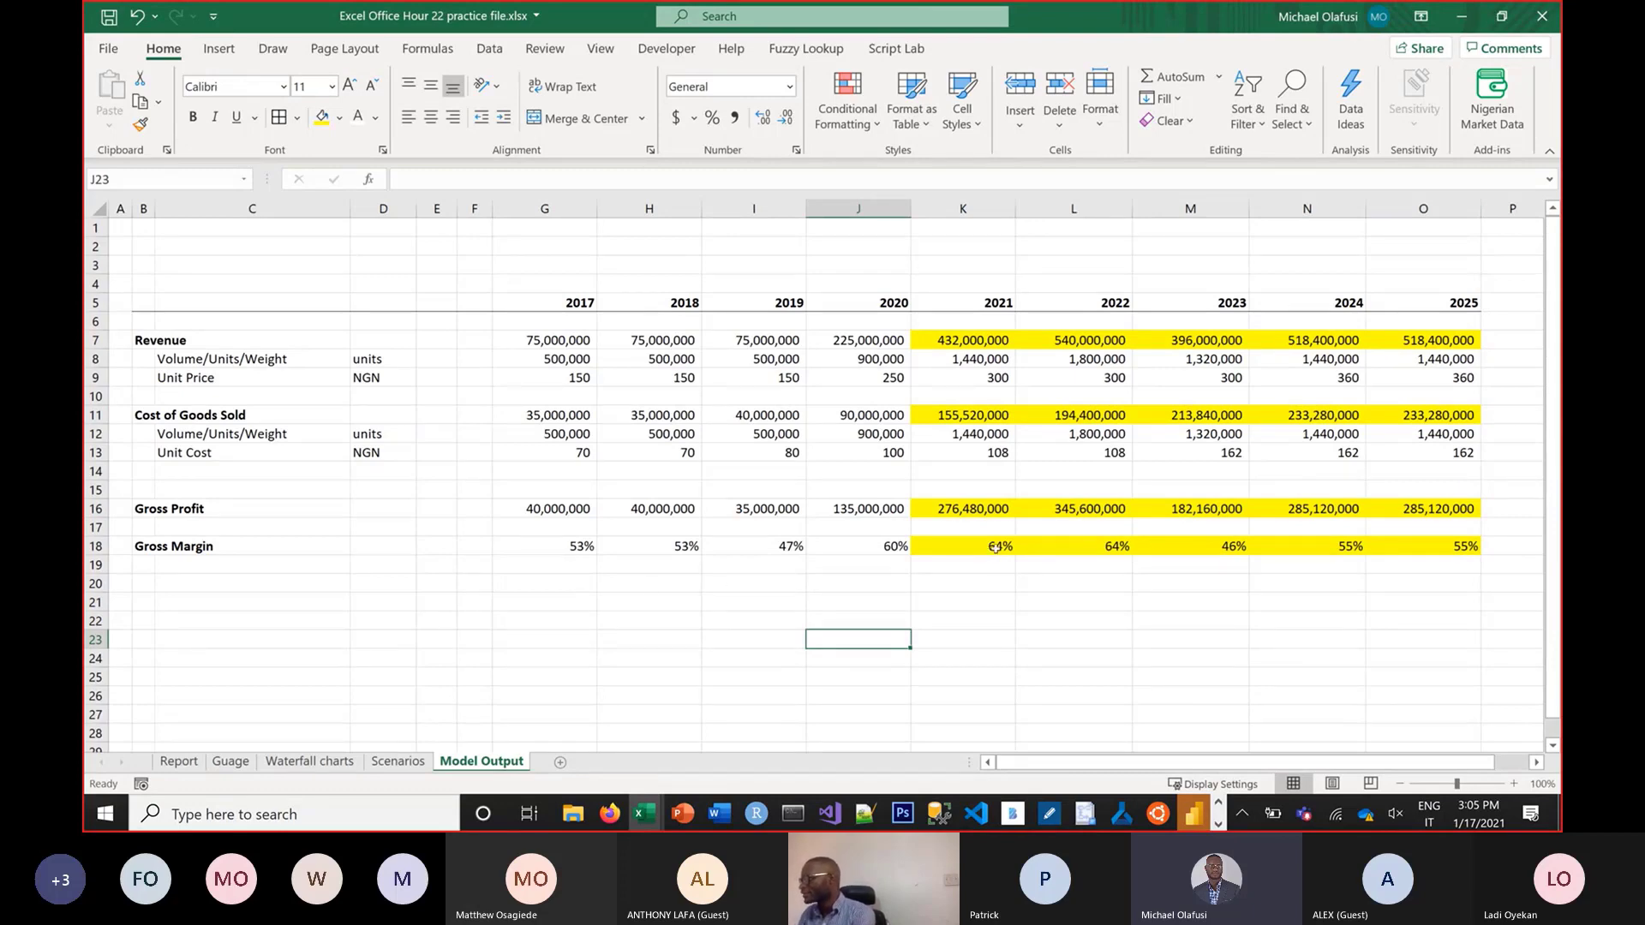
Copy the 2021 to 2025 Gross Margin percentages and paste them as values with number formatting starting at K21
left_click_drag(985, 551, 1457, 549)
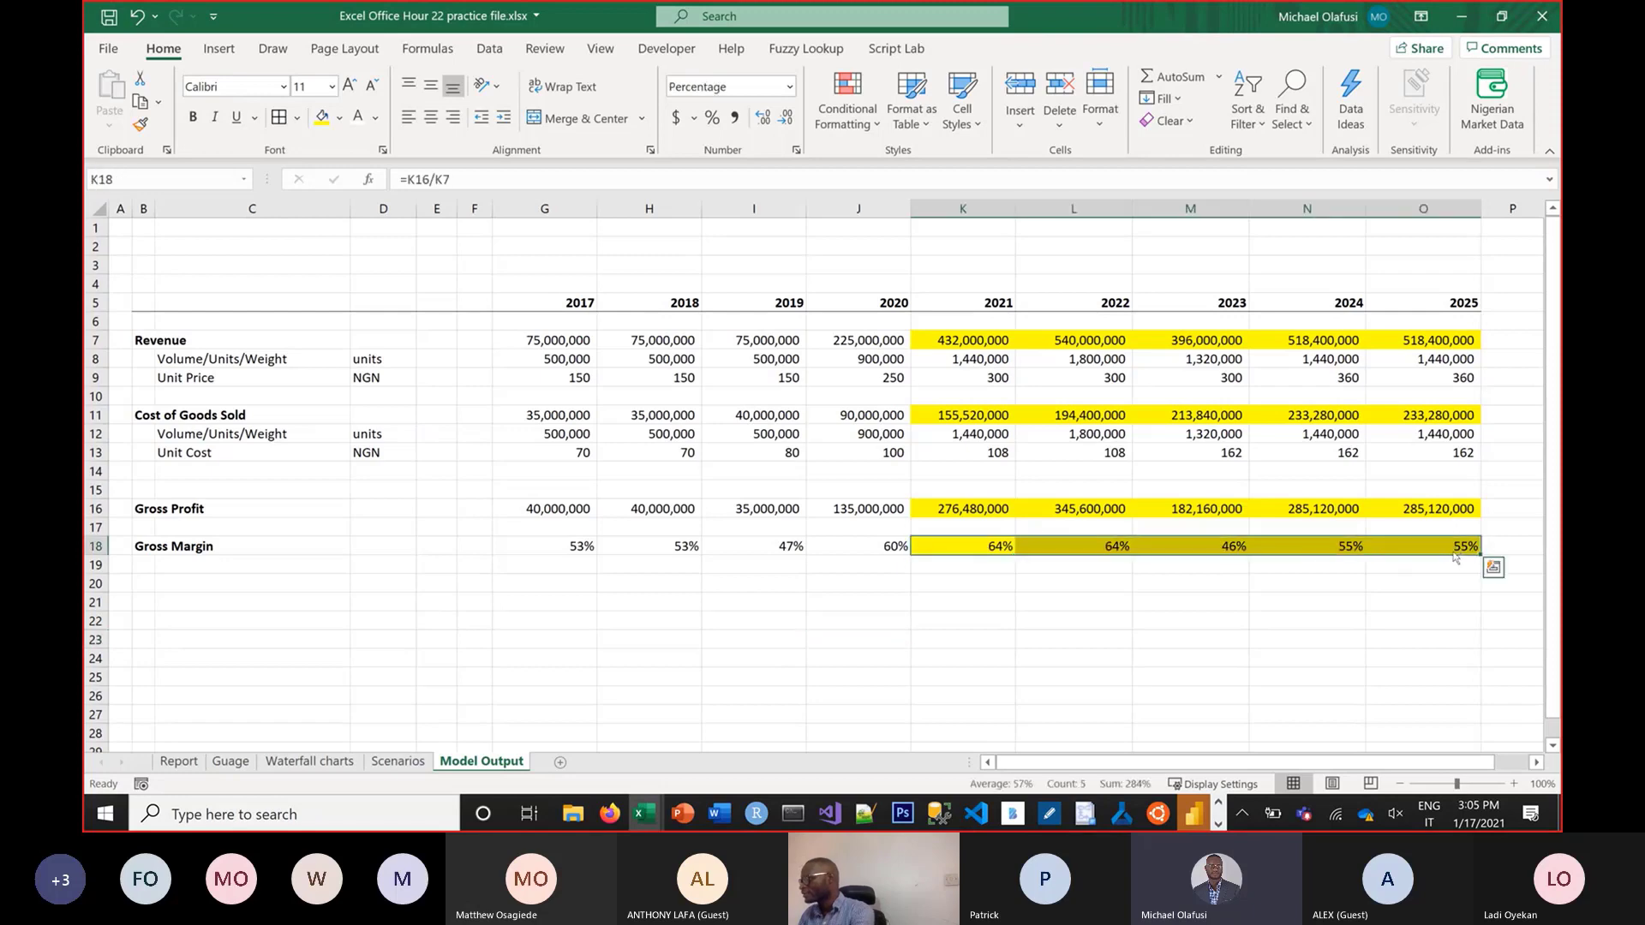
key("ctrl+c")
left_click(953, 619)
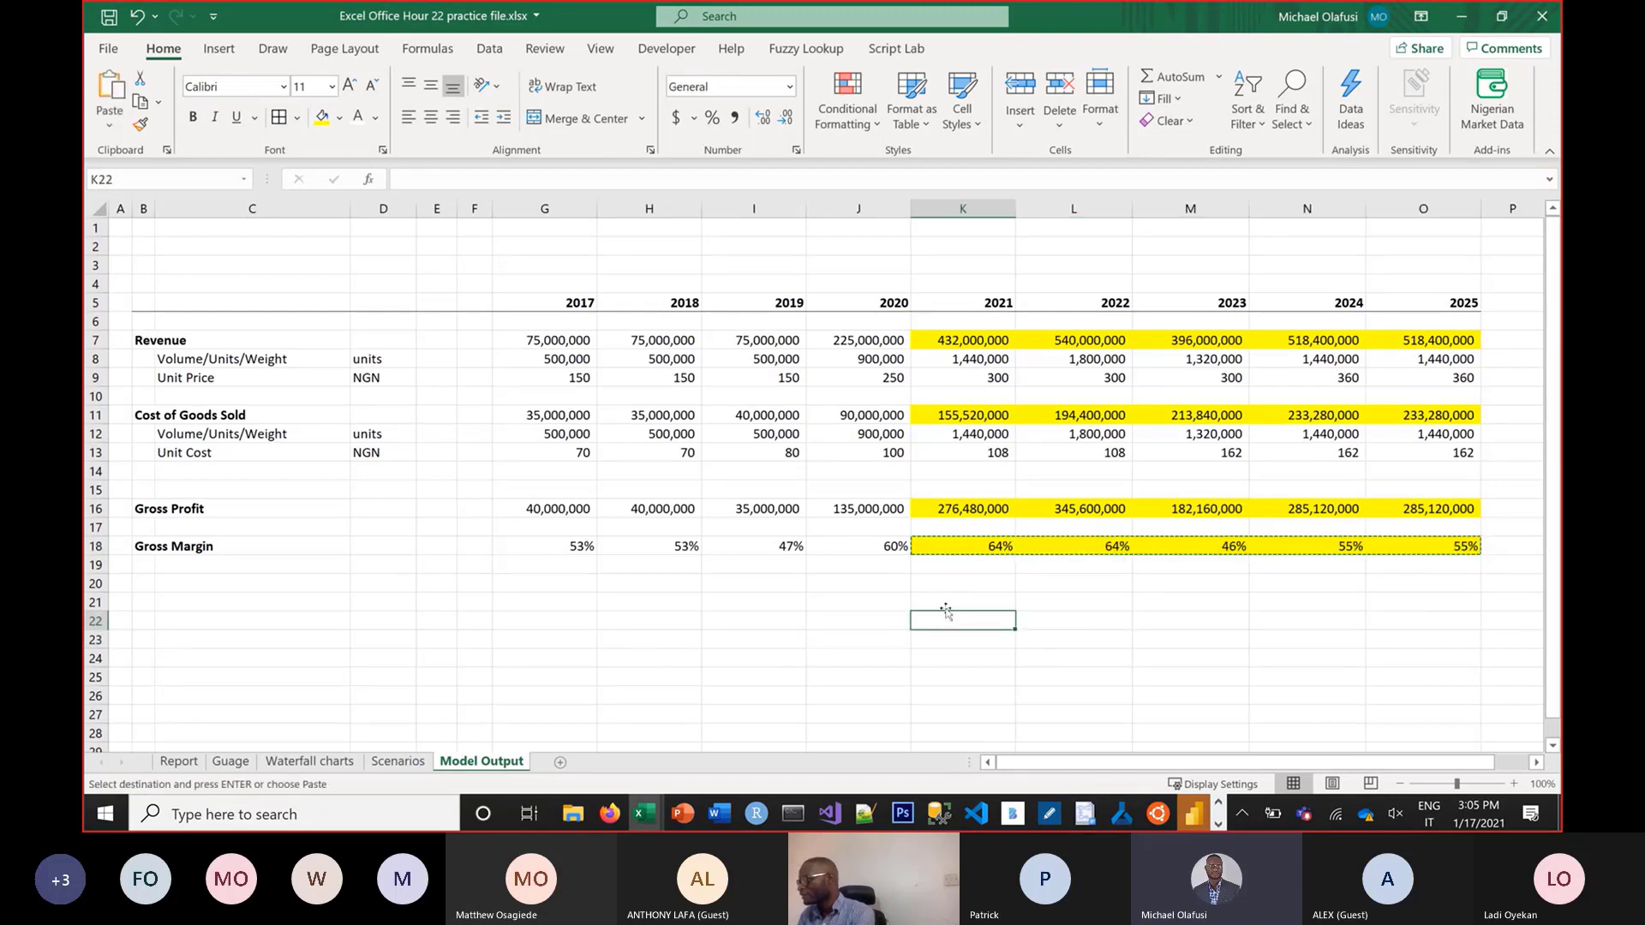
left_click(951, 600)
right_click(951, 600)
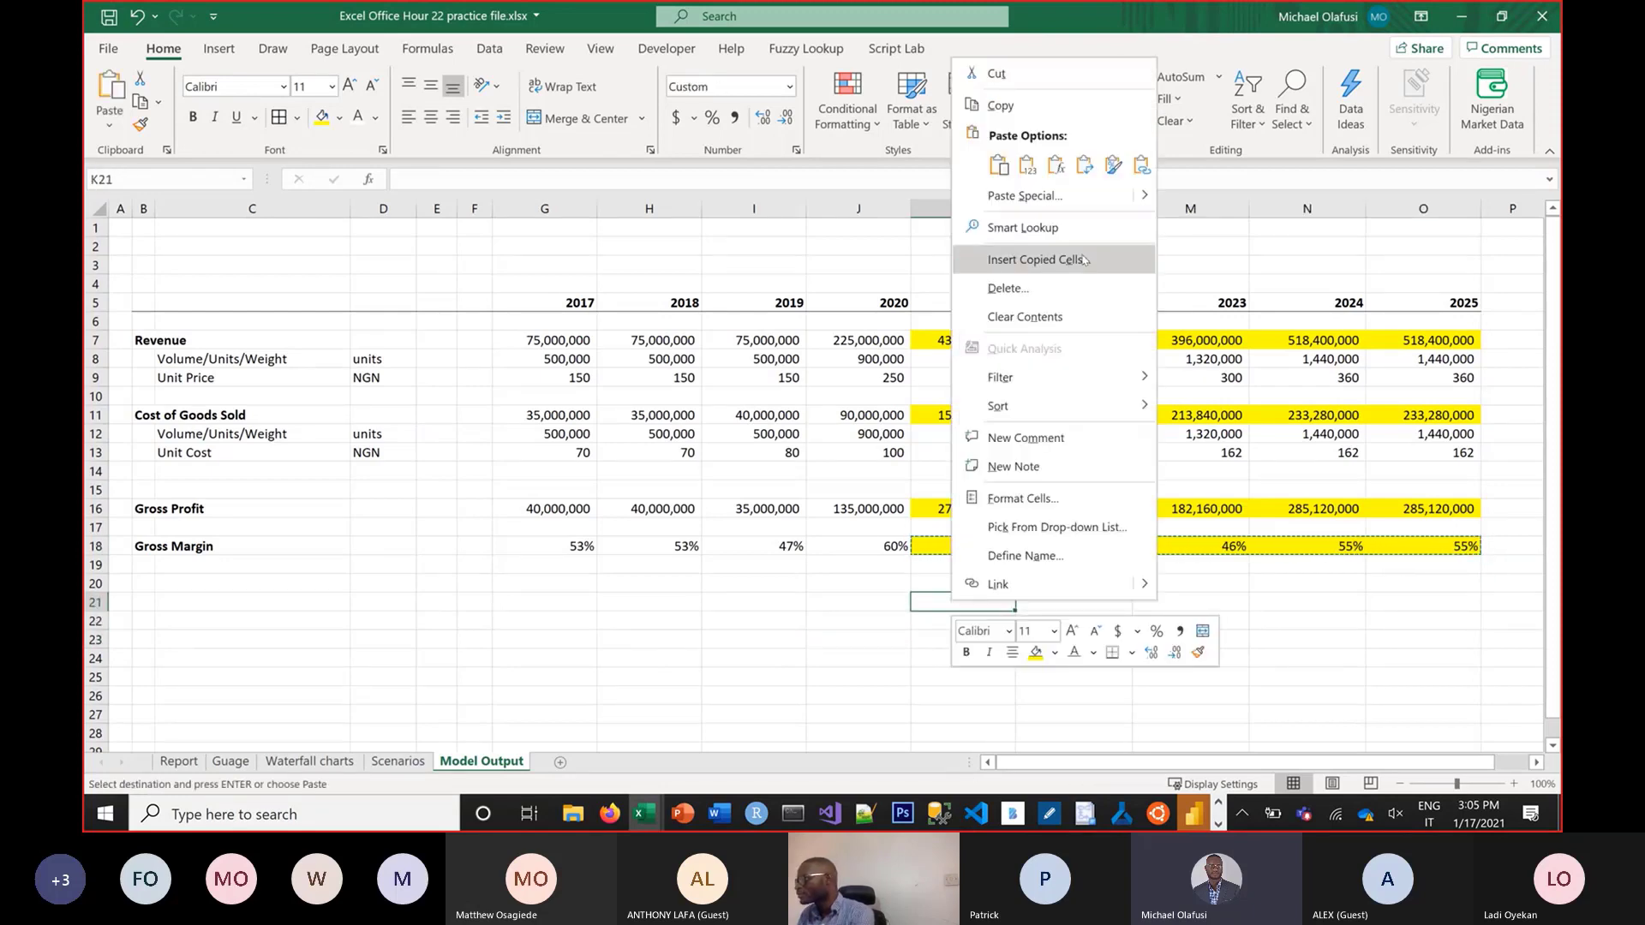
mouse_move(1145, 195)
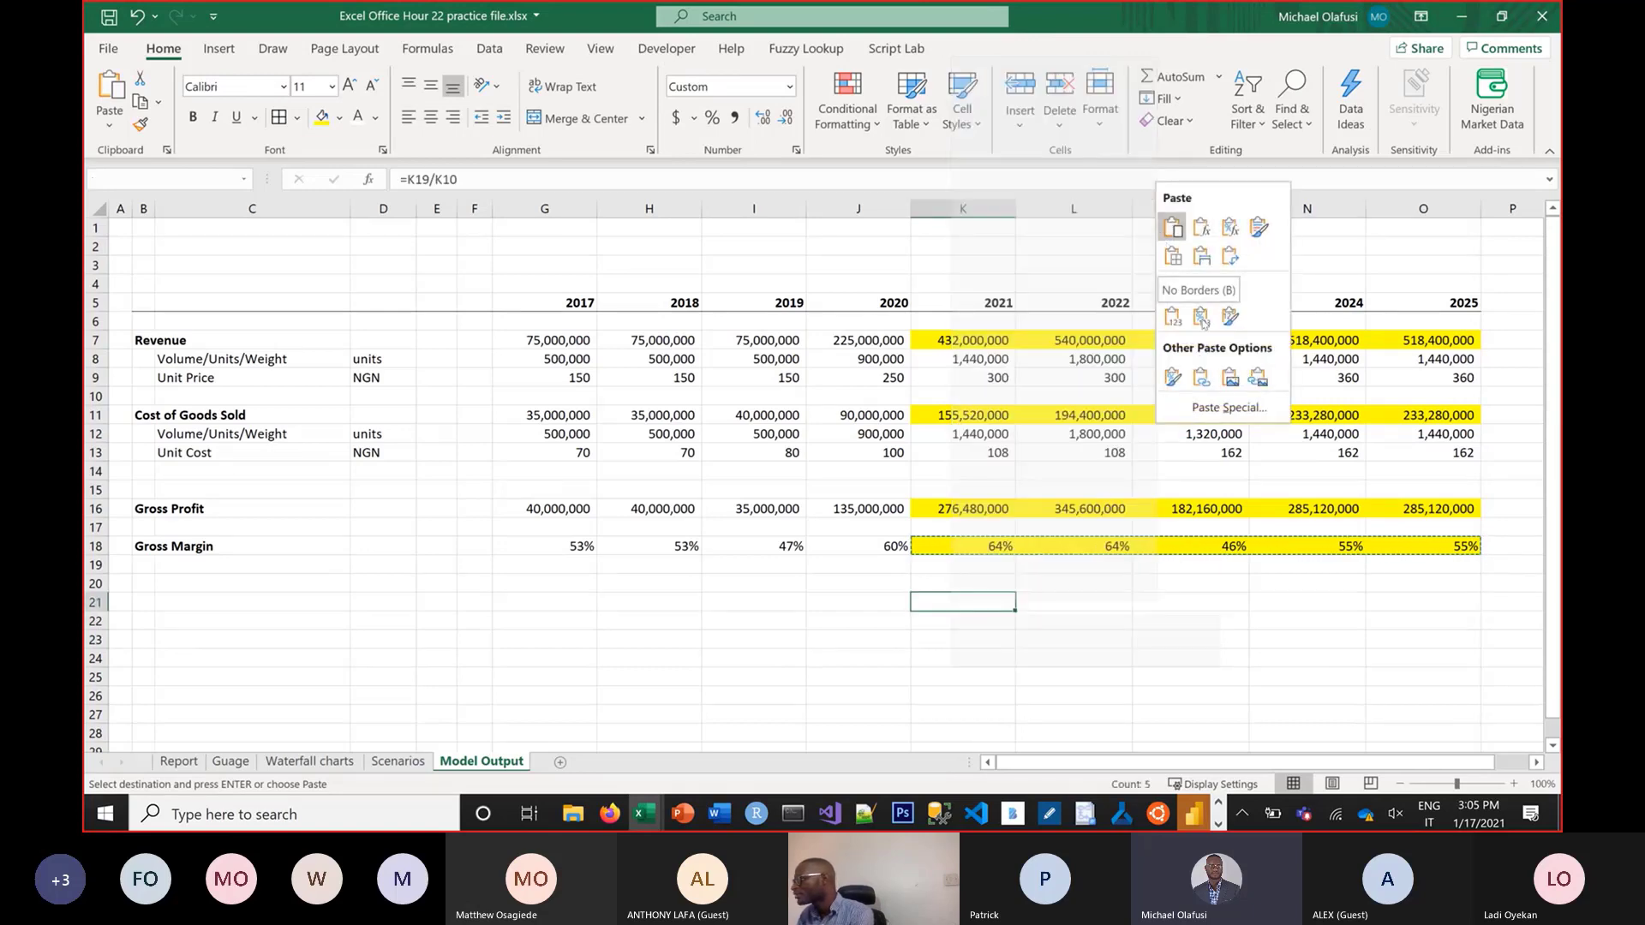
left_click(1202, 319)
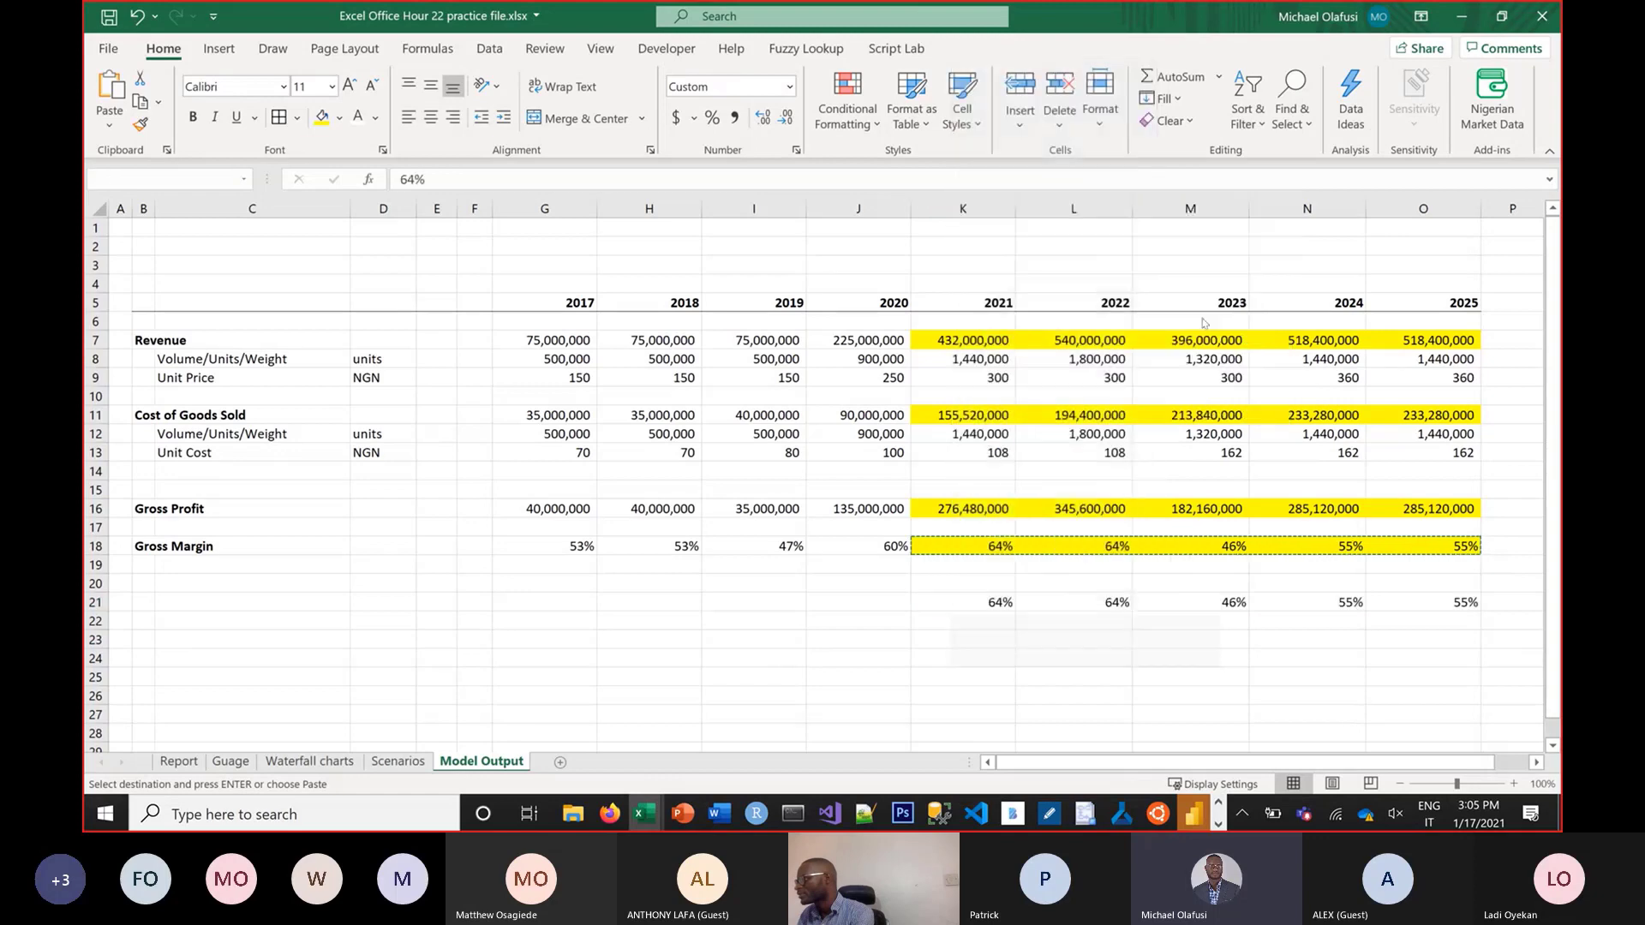
left_click(1080, 694)
key("Escape")
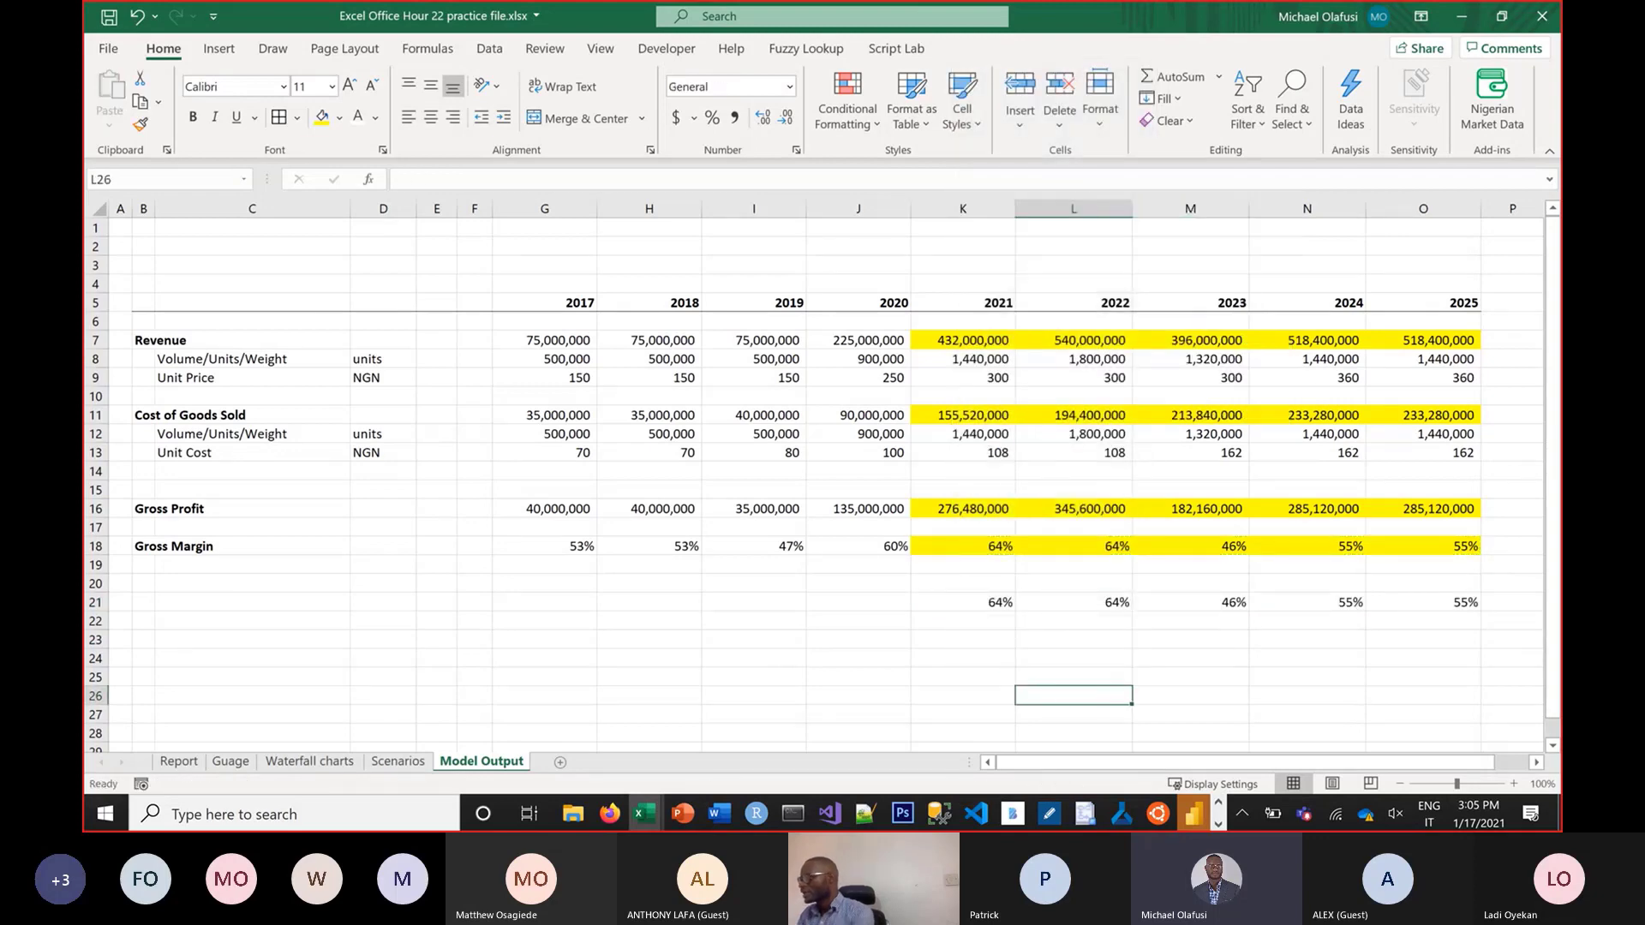
Set the scenario selector in D3 of Scenarios to 3 and check the 2021 to 2025 Gross Margin on Model Output
left_click(394, 762)
left_click(360, 265)
left_click(381, 265)
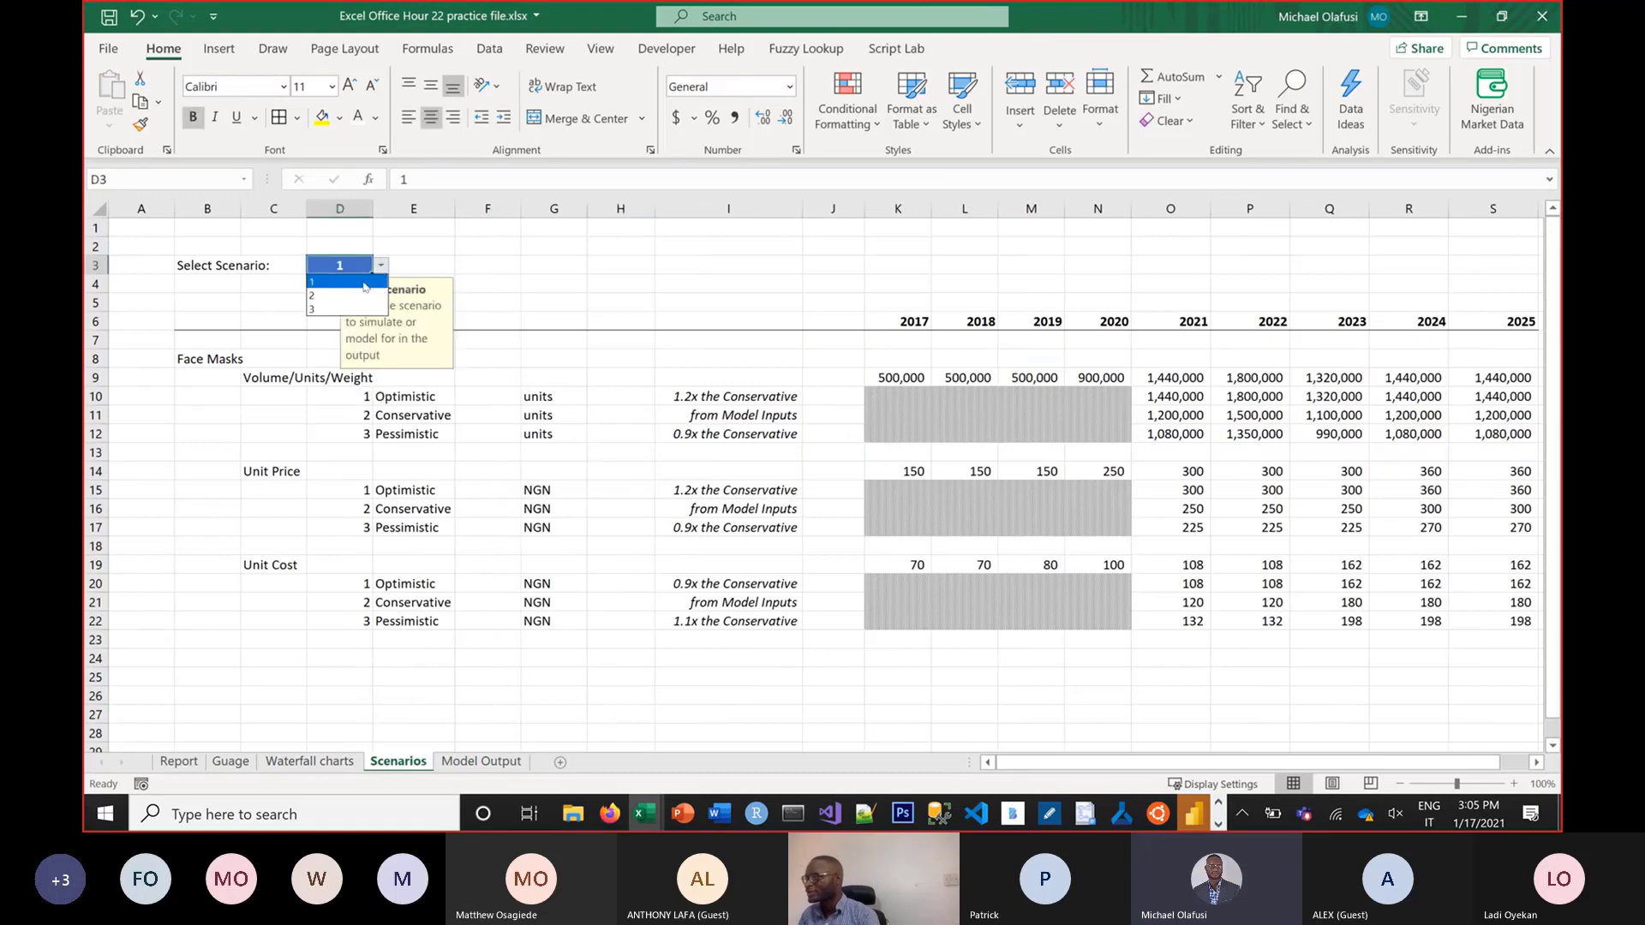
left_click(349, 309)
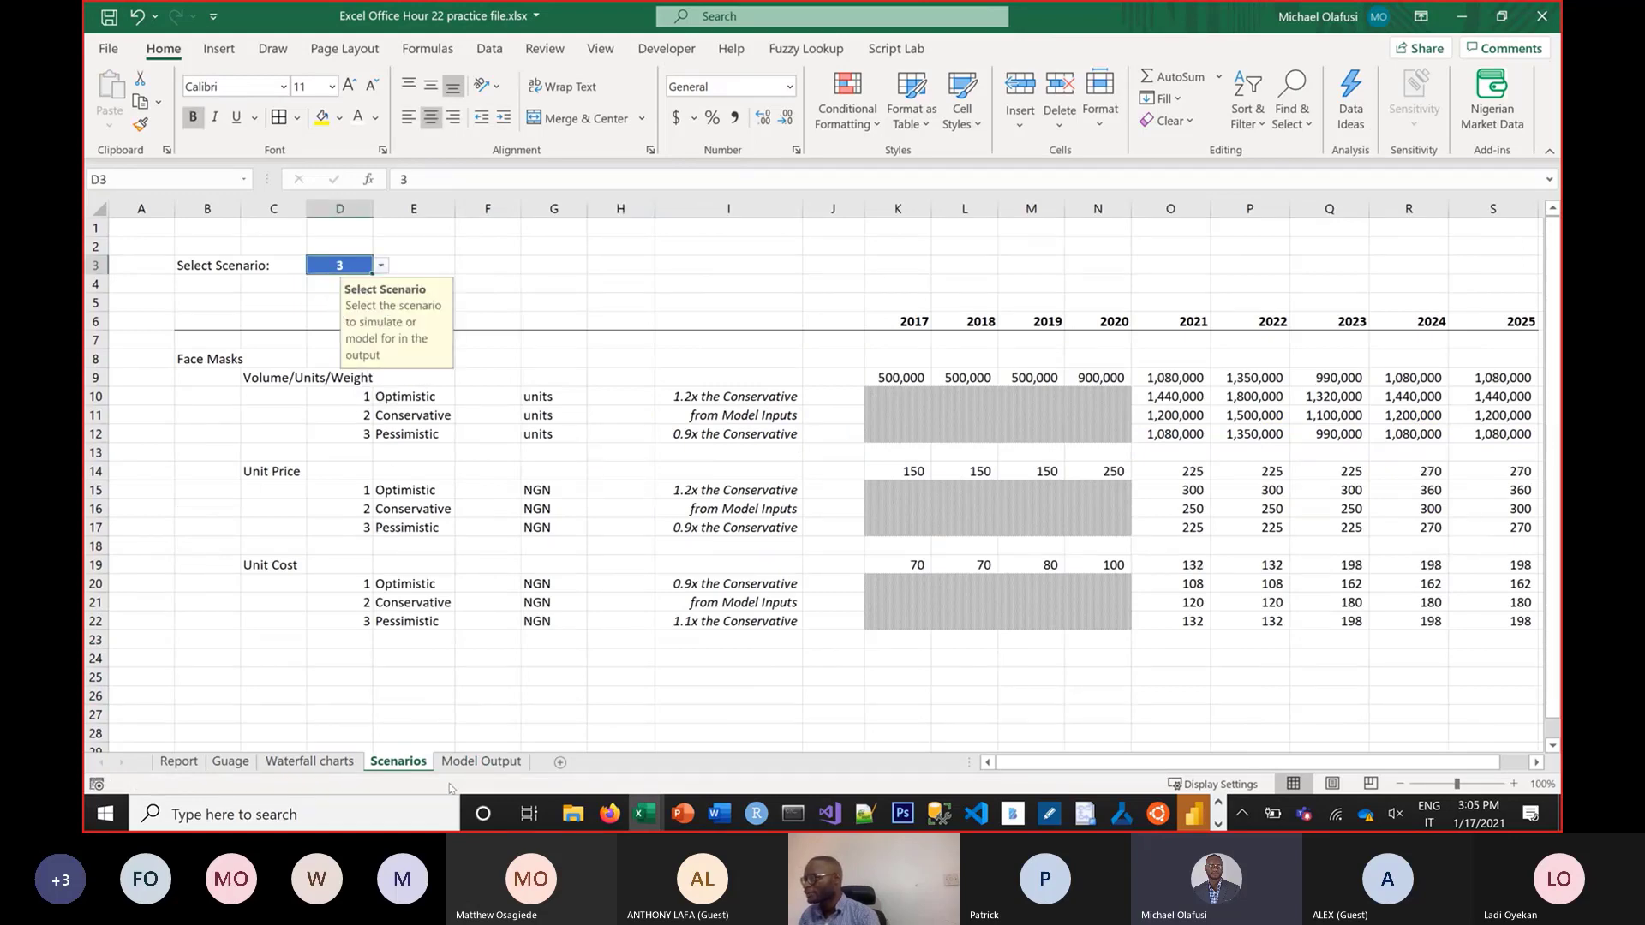
left_click(477, 762)
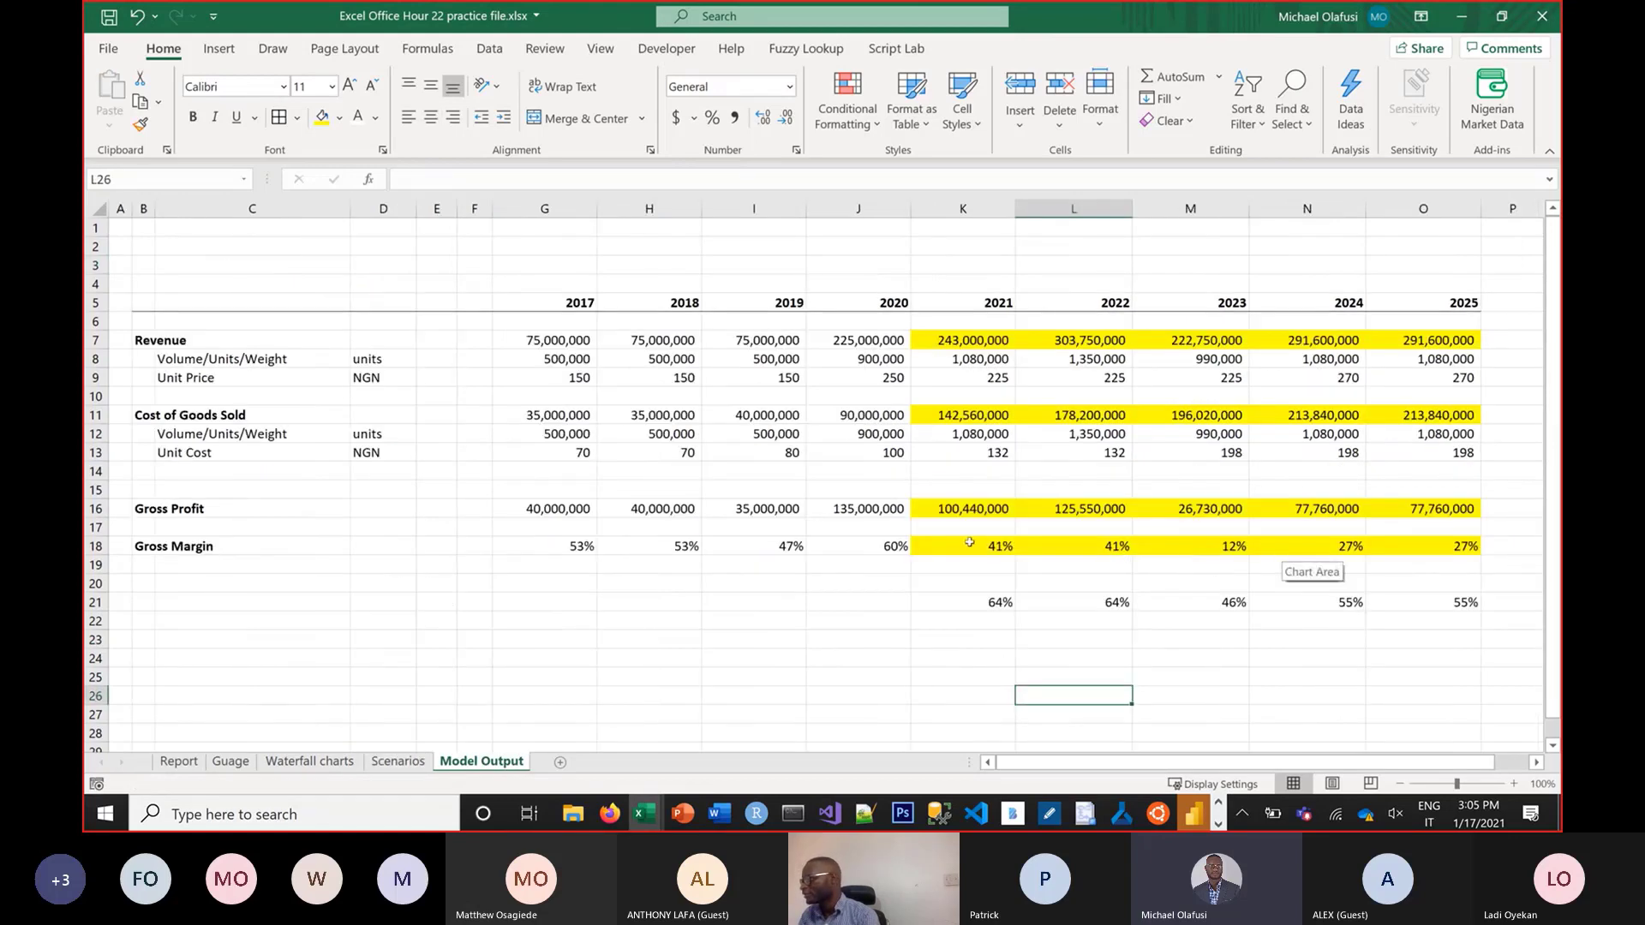
left_click_drag(969, 542, 1457, 548)
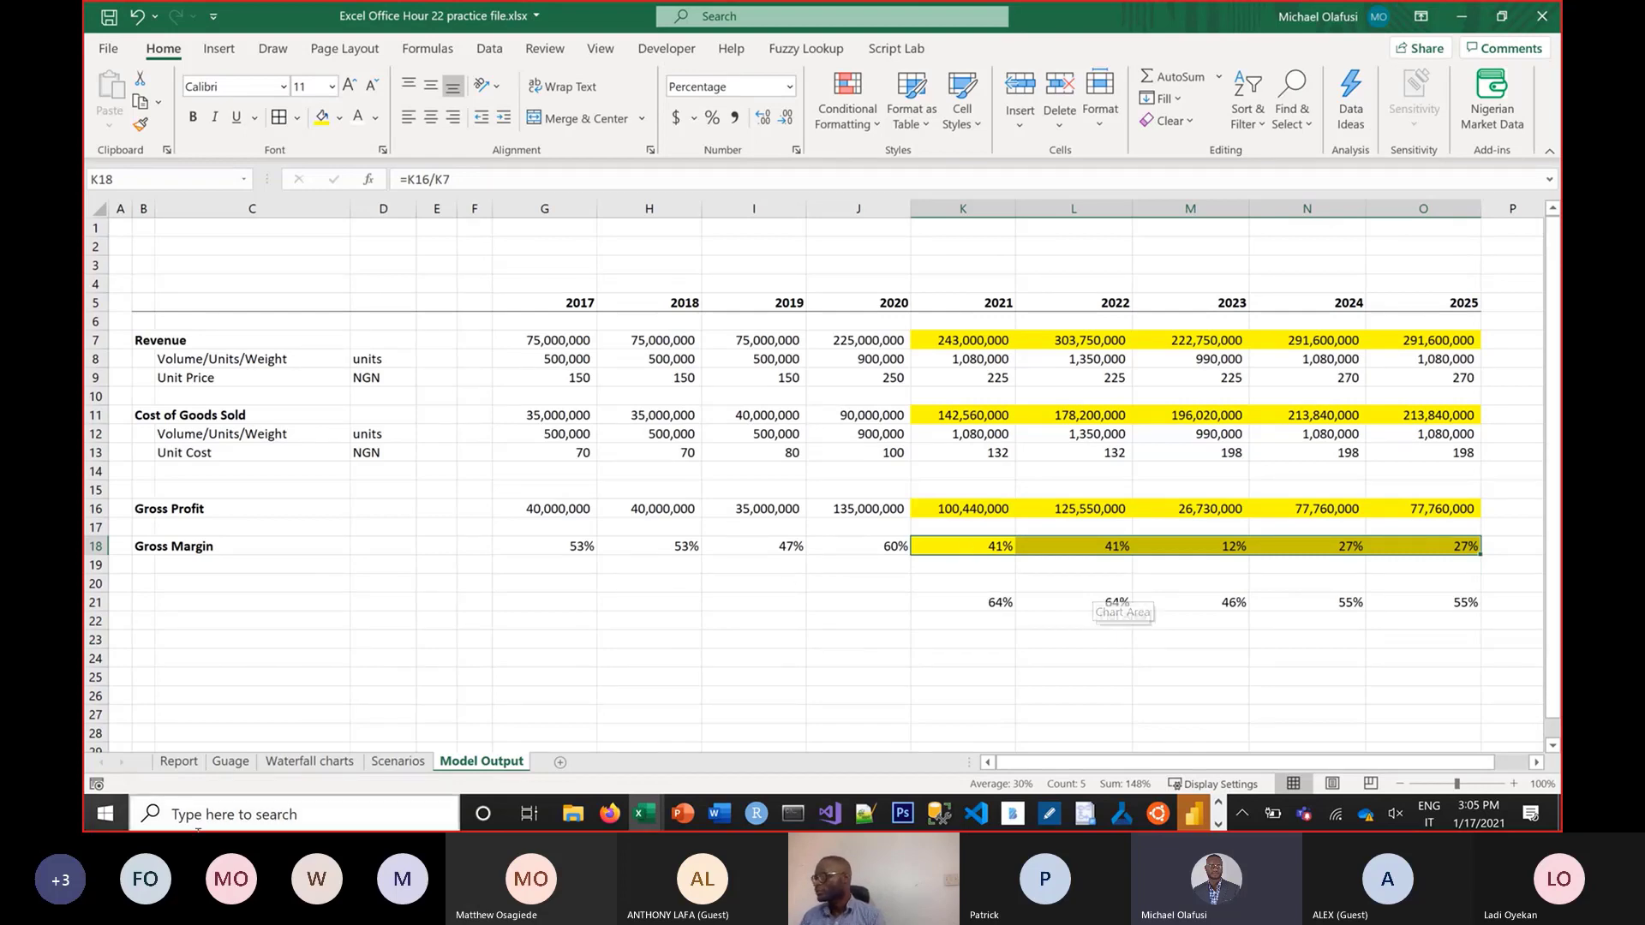
Compare the scenario assumptions on Scenarios with the figures on Model Output, and save the workbook
left_click(373, 759)
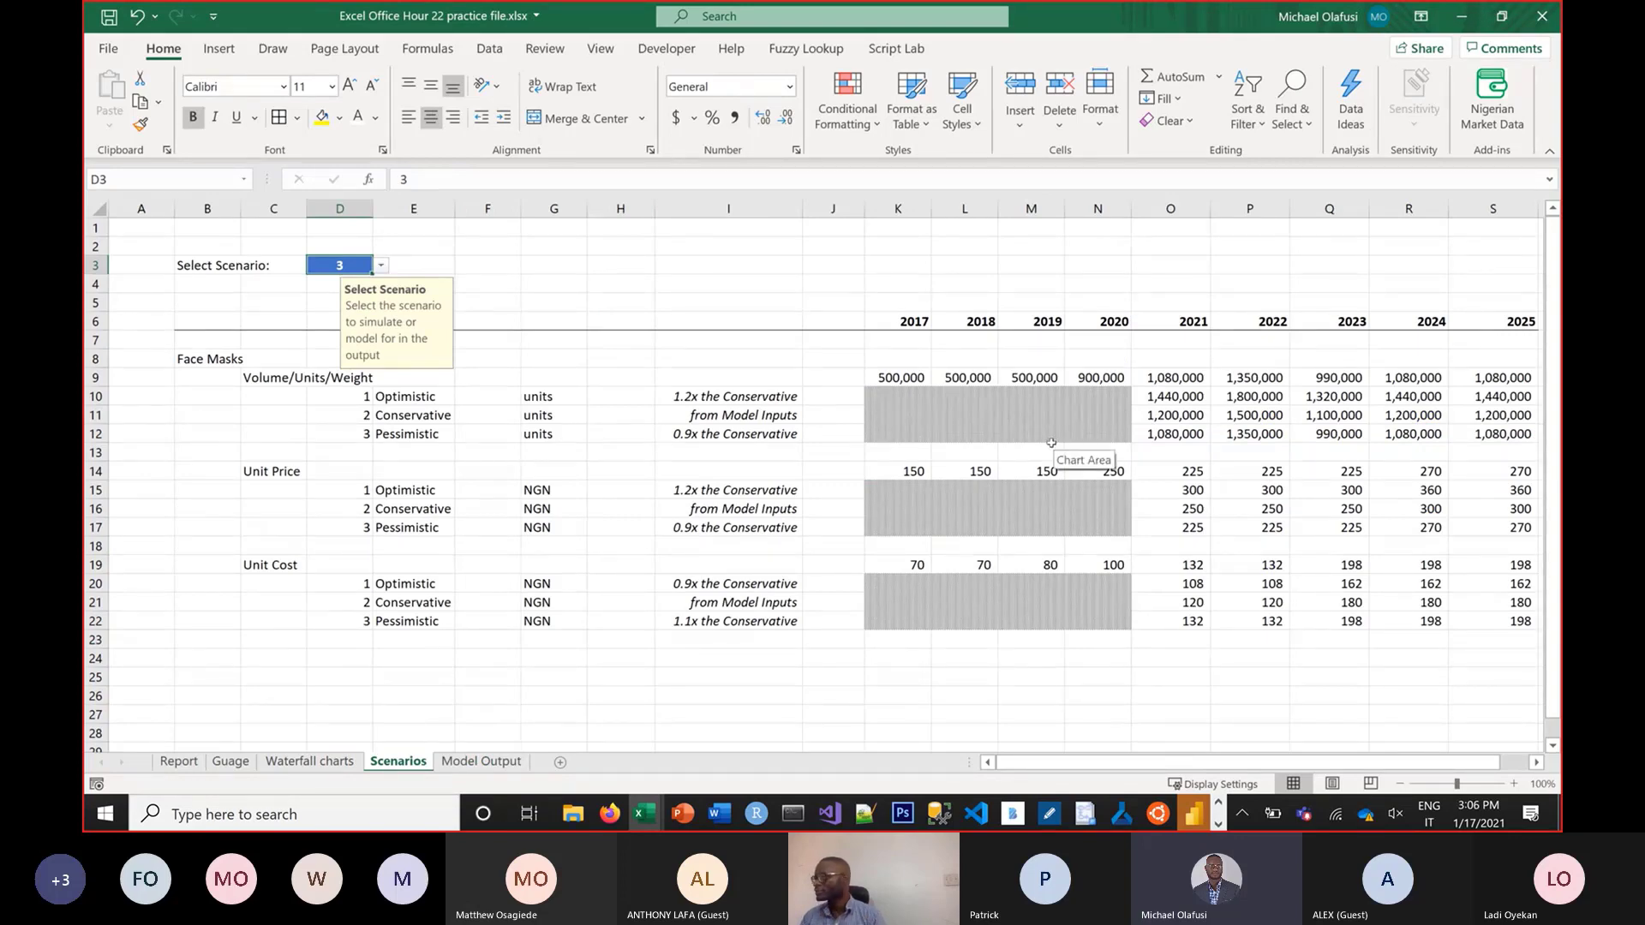
left_click(679, 455)
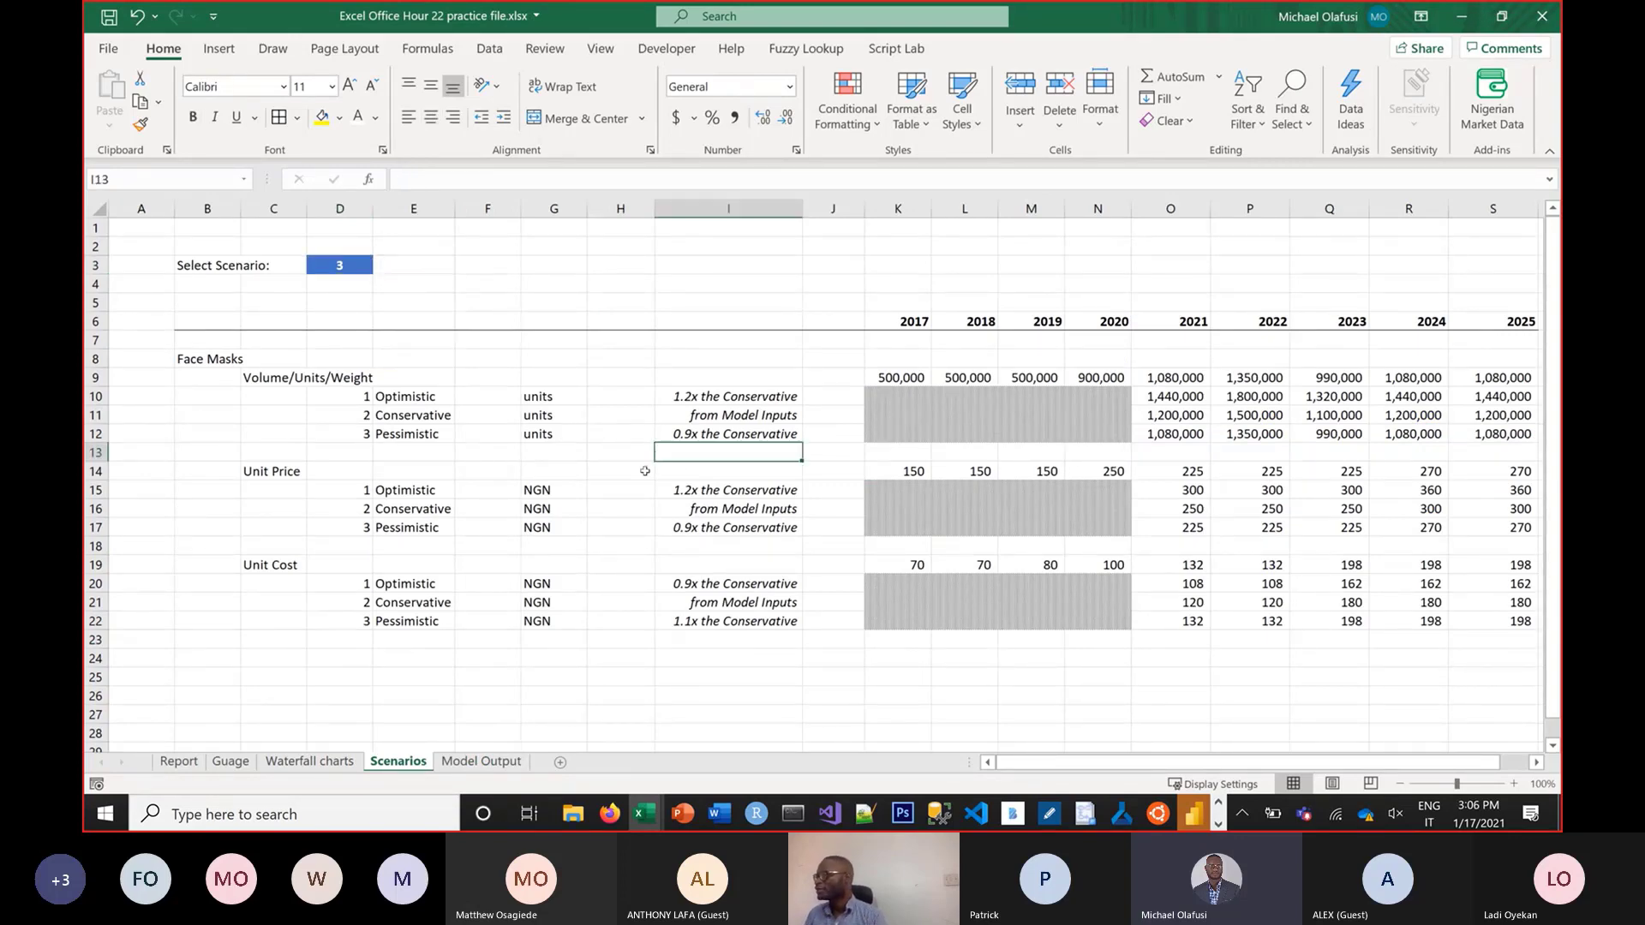
left_click(465, 764)
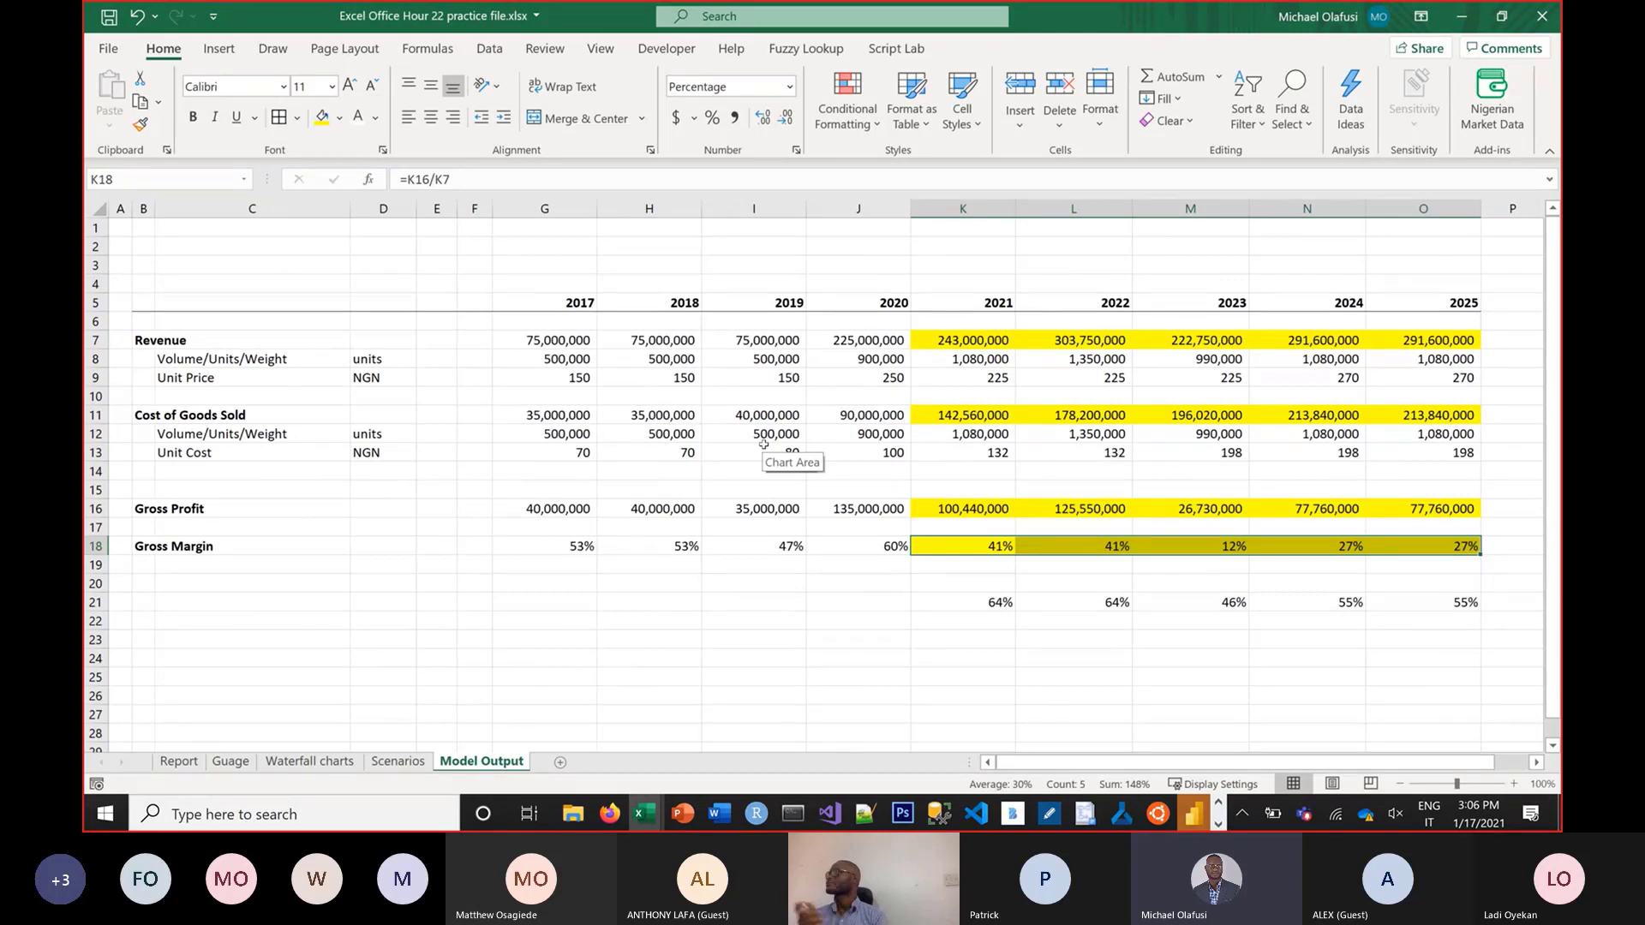
left_click(648, 583)
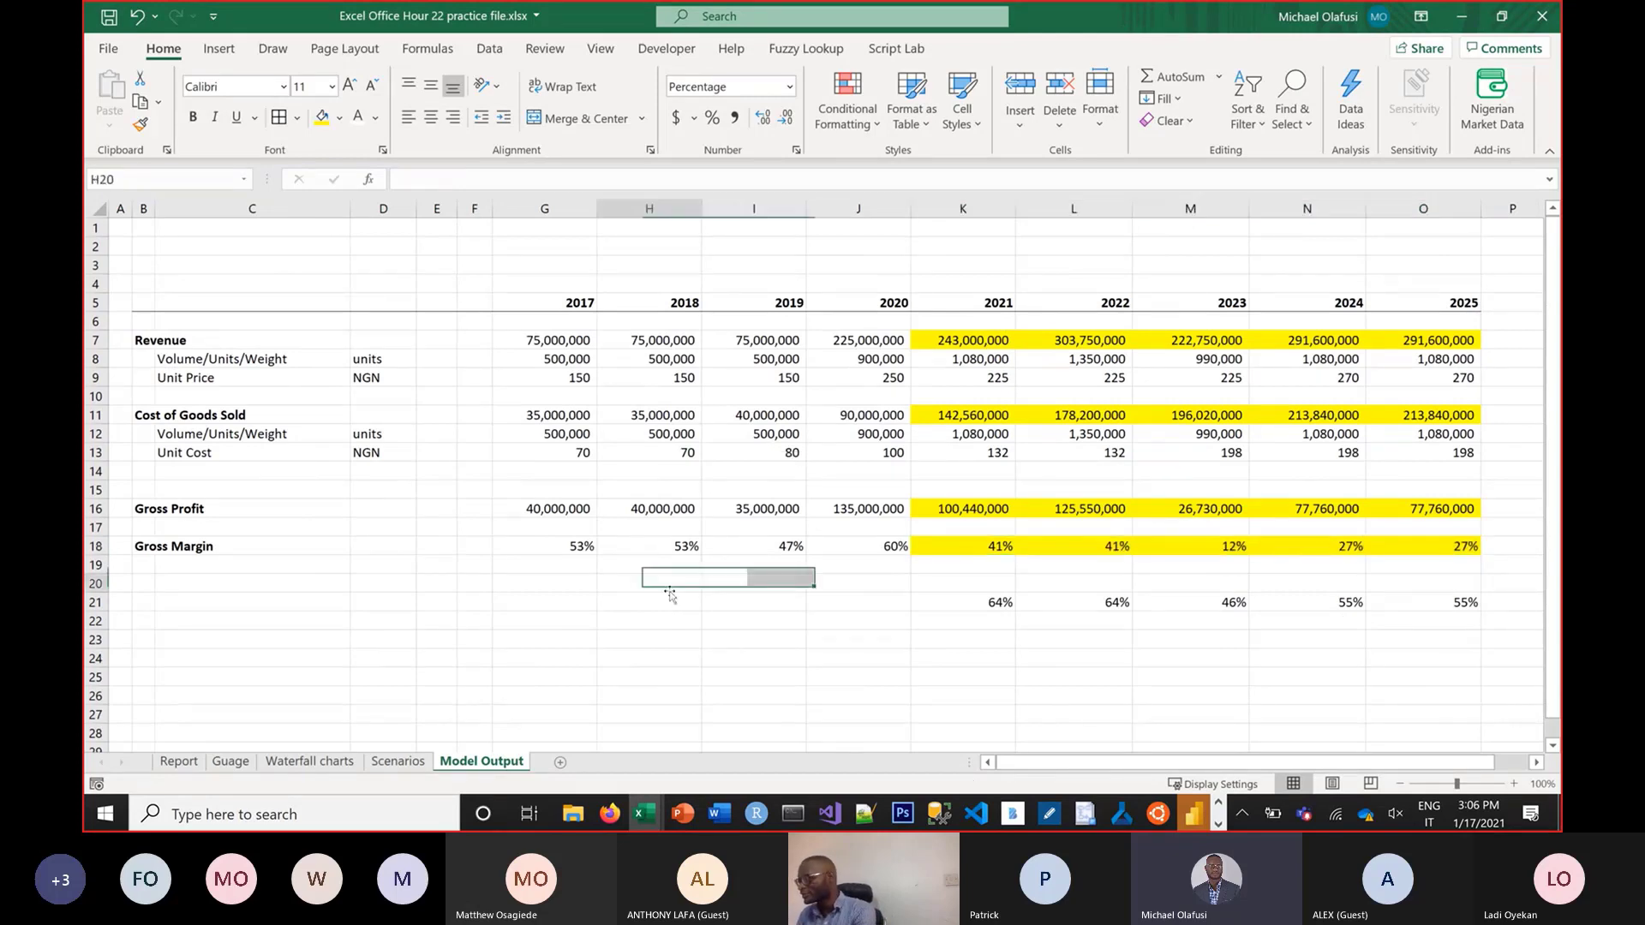
left_click(391, 763)
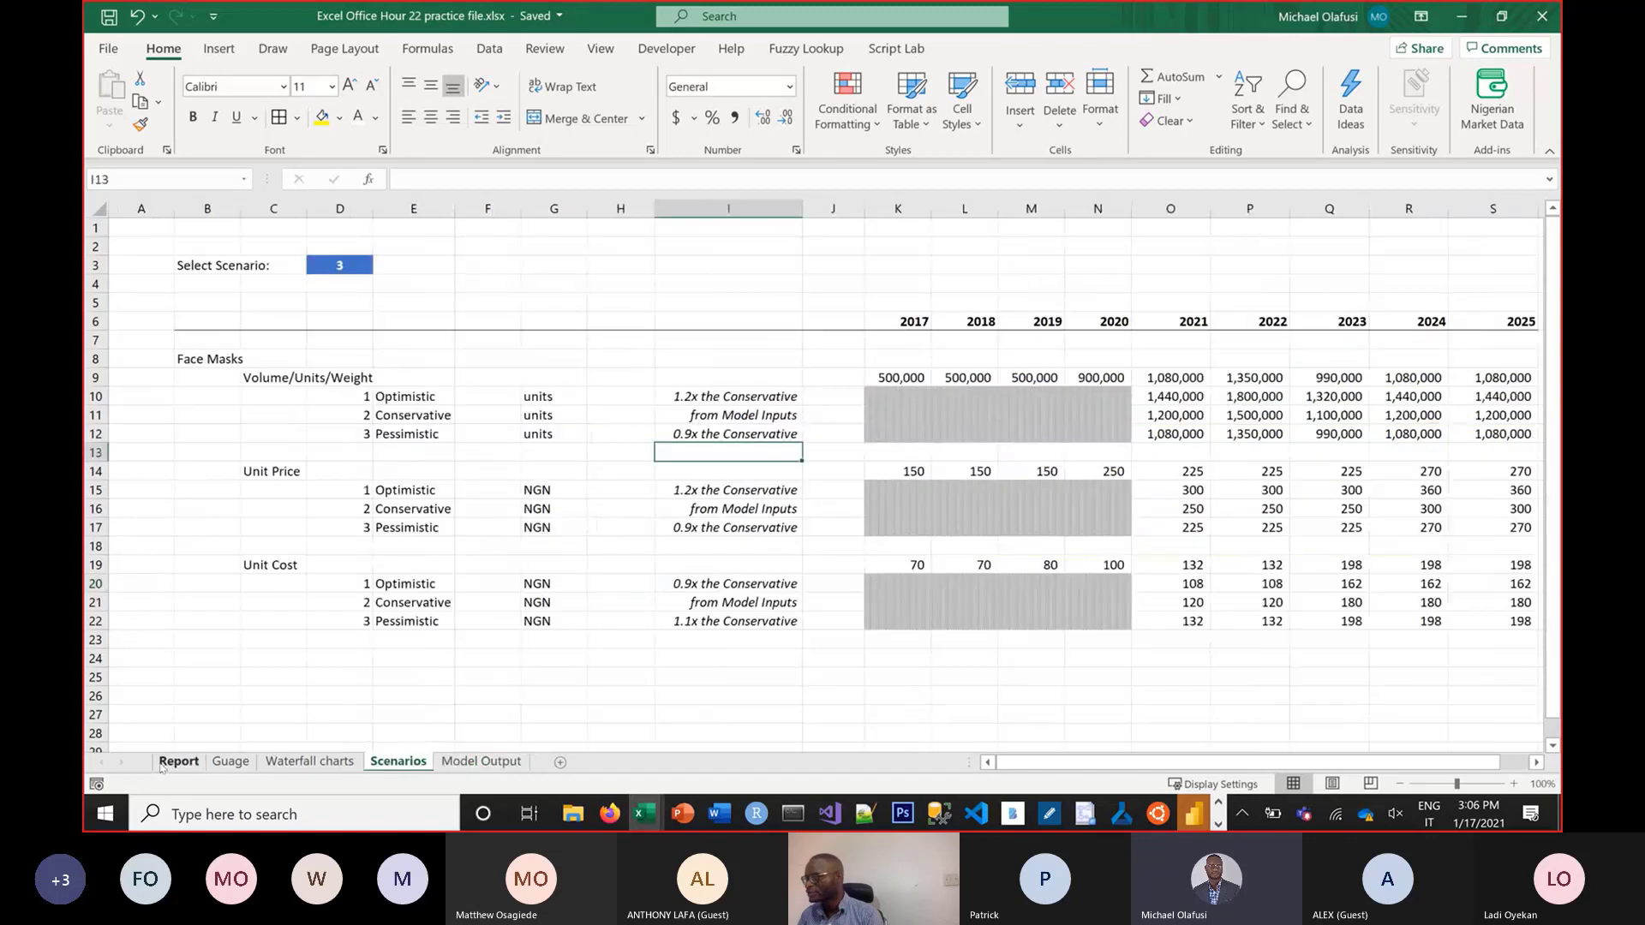
Copy the gauge chart from the Guage sheet onto the Report sheet and place it near the KPI Achievement (%) cells
left_click(179, 762)
left_click(622, 402)
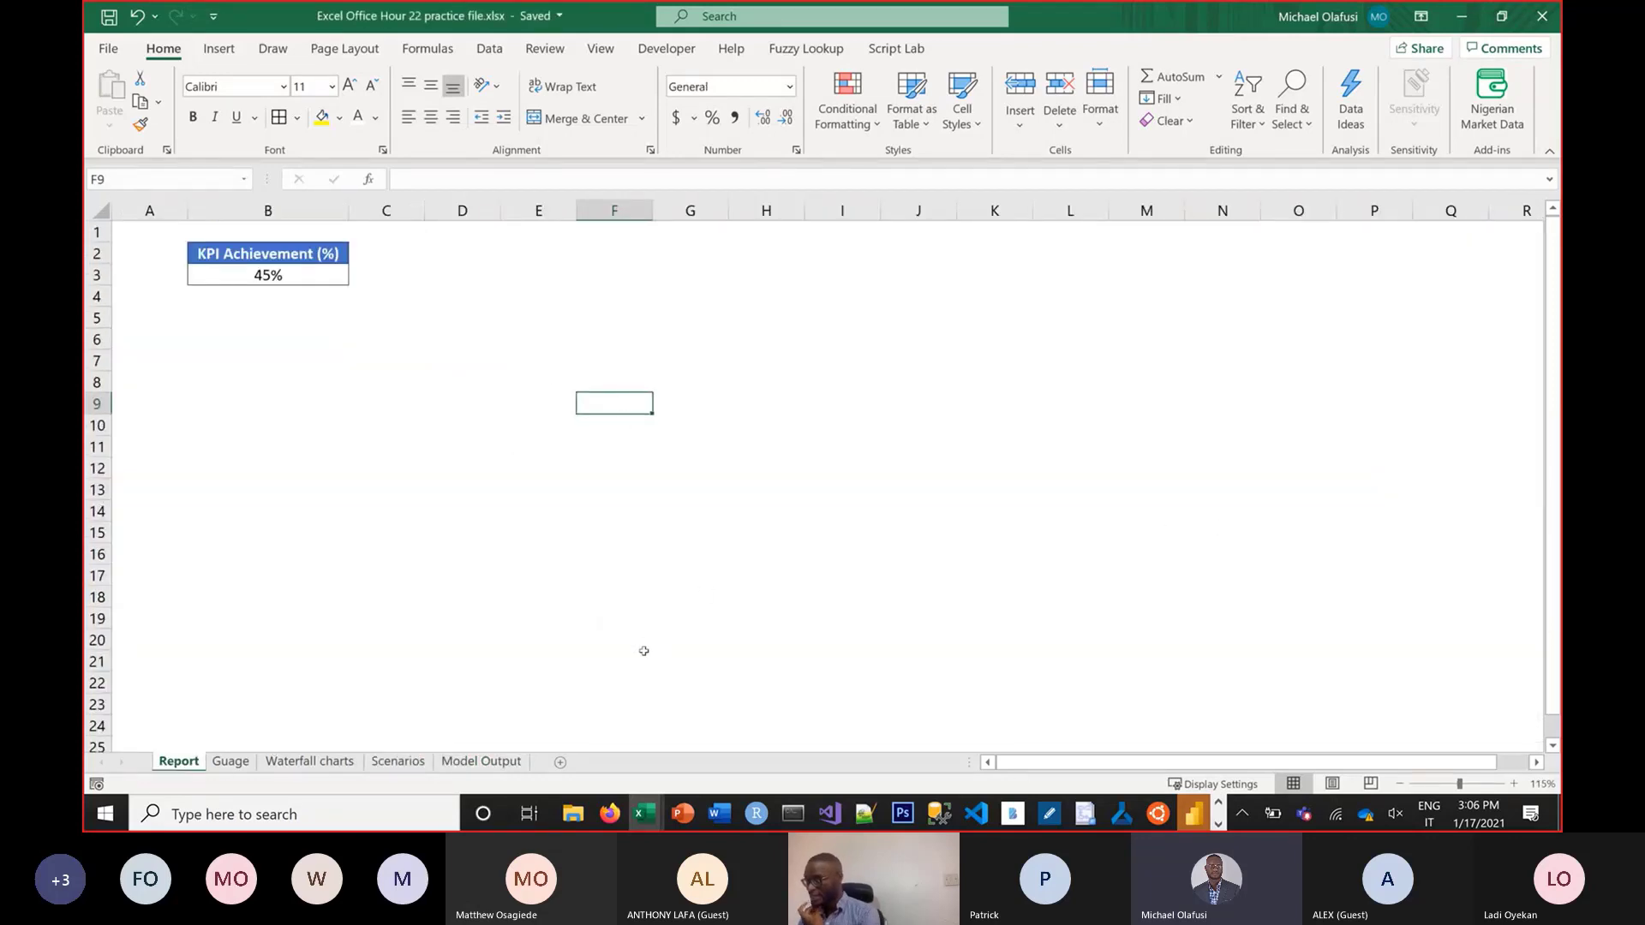
left_click(230, 762)
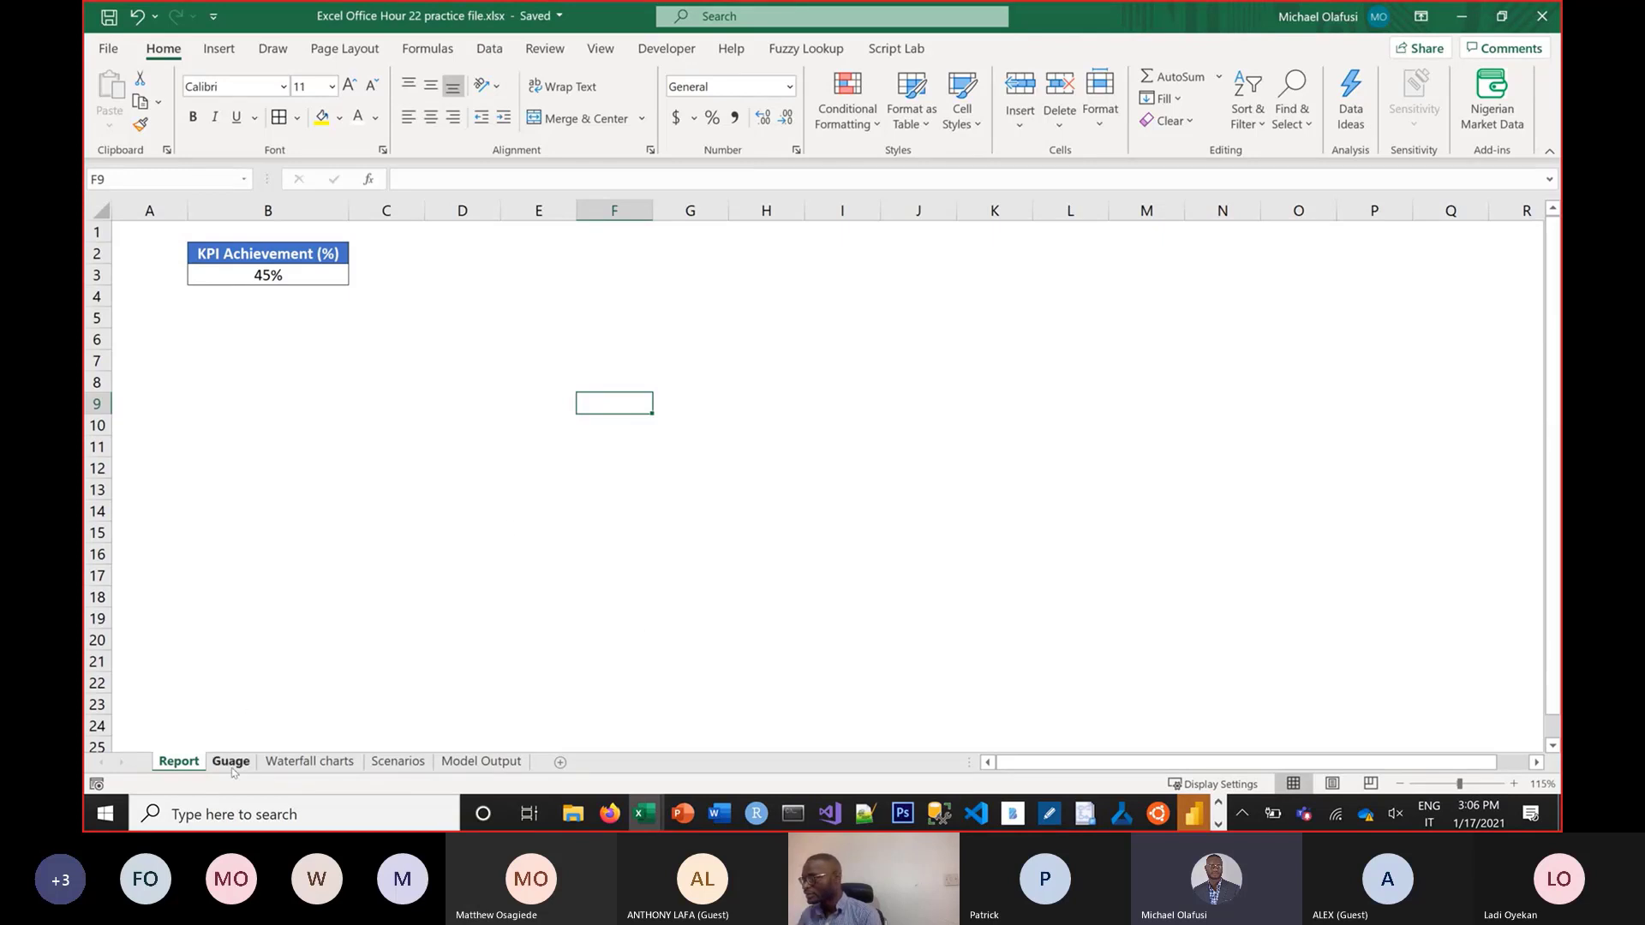
left_click(599, 335)
left_click(709, 432)
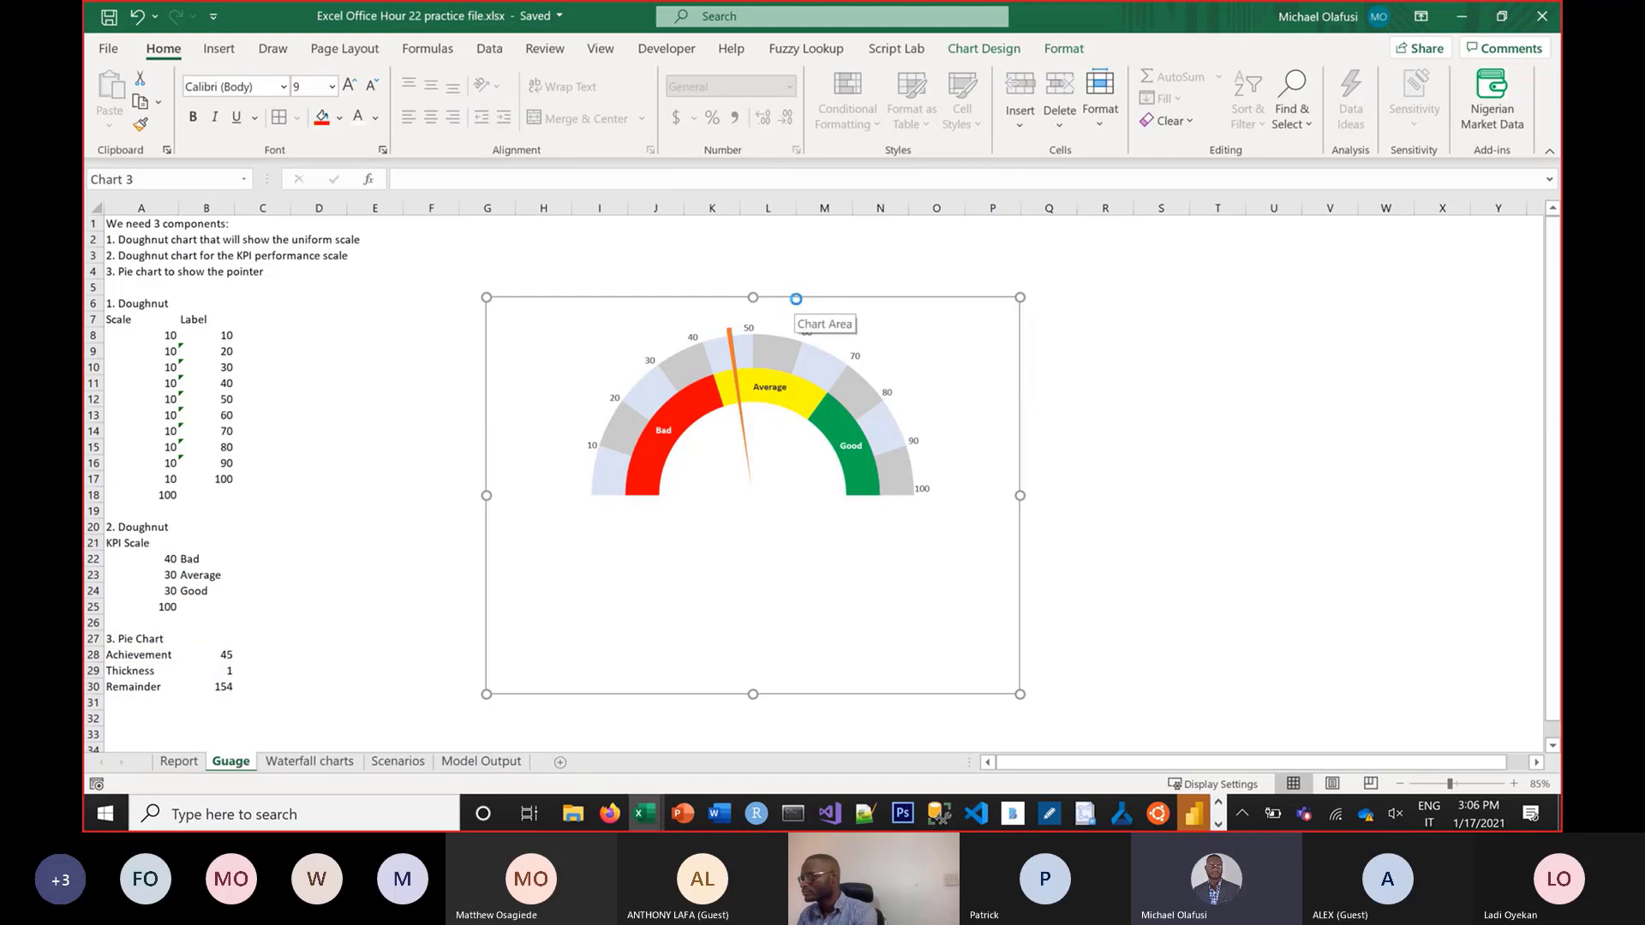
key("ctrl+c")
left_click(178, 761)
left_click(318, 377)
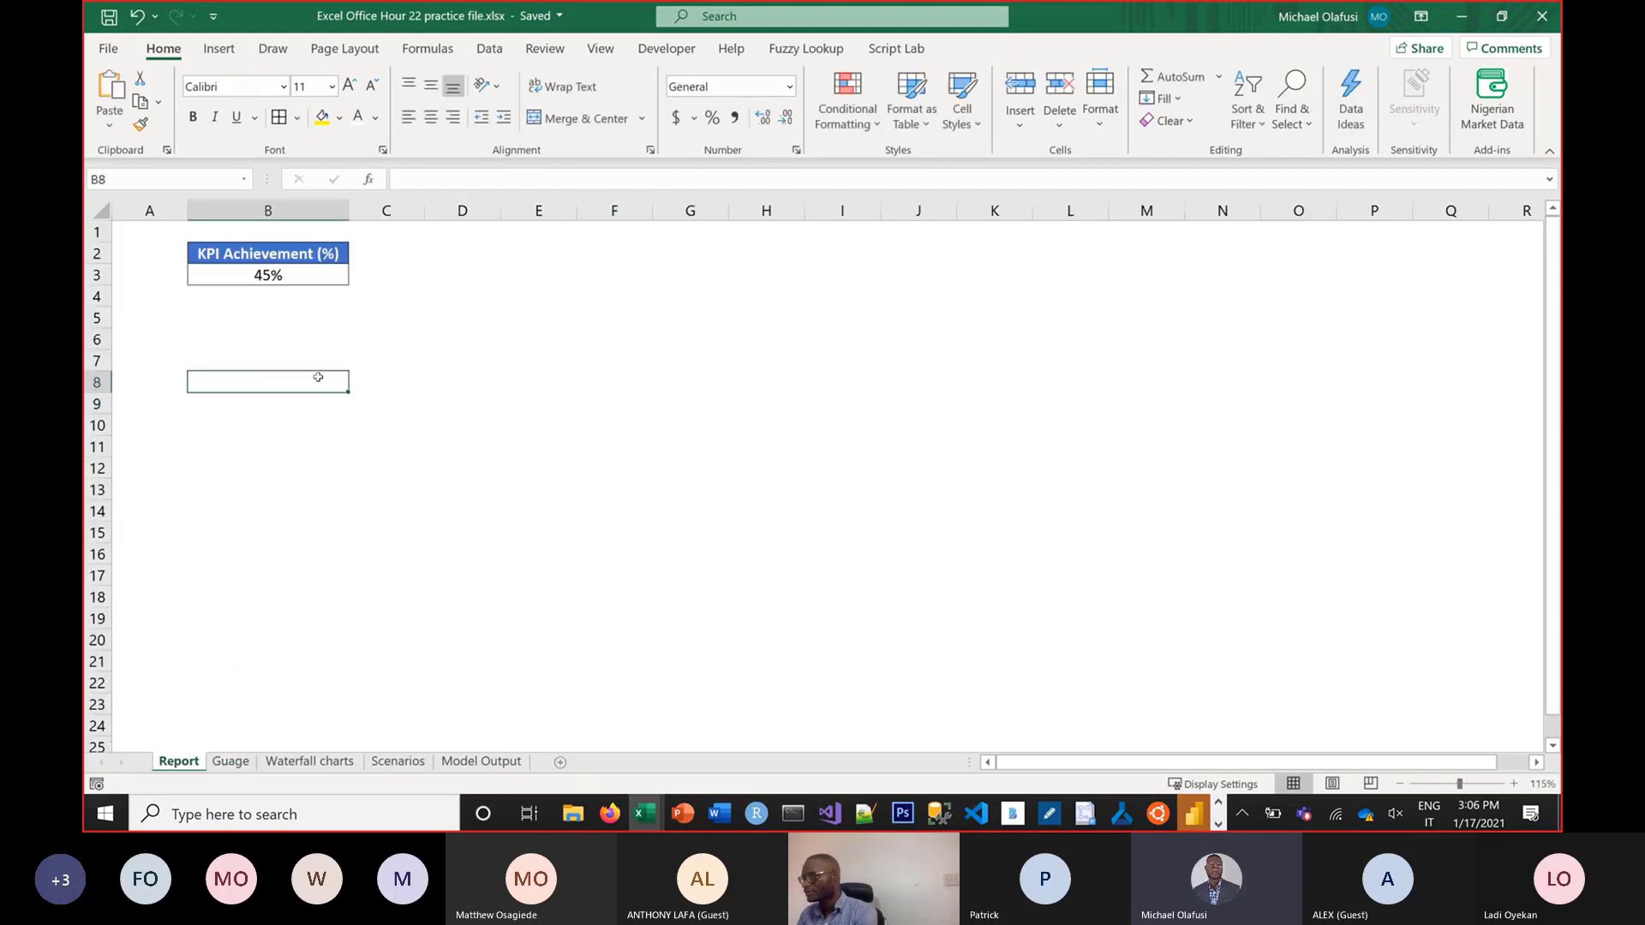
key("ctrl+v")
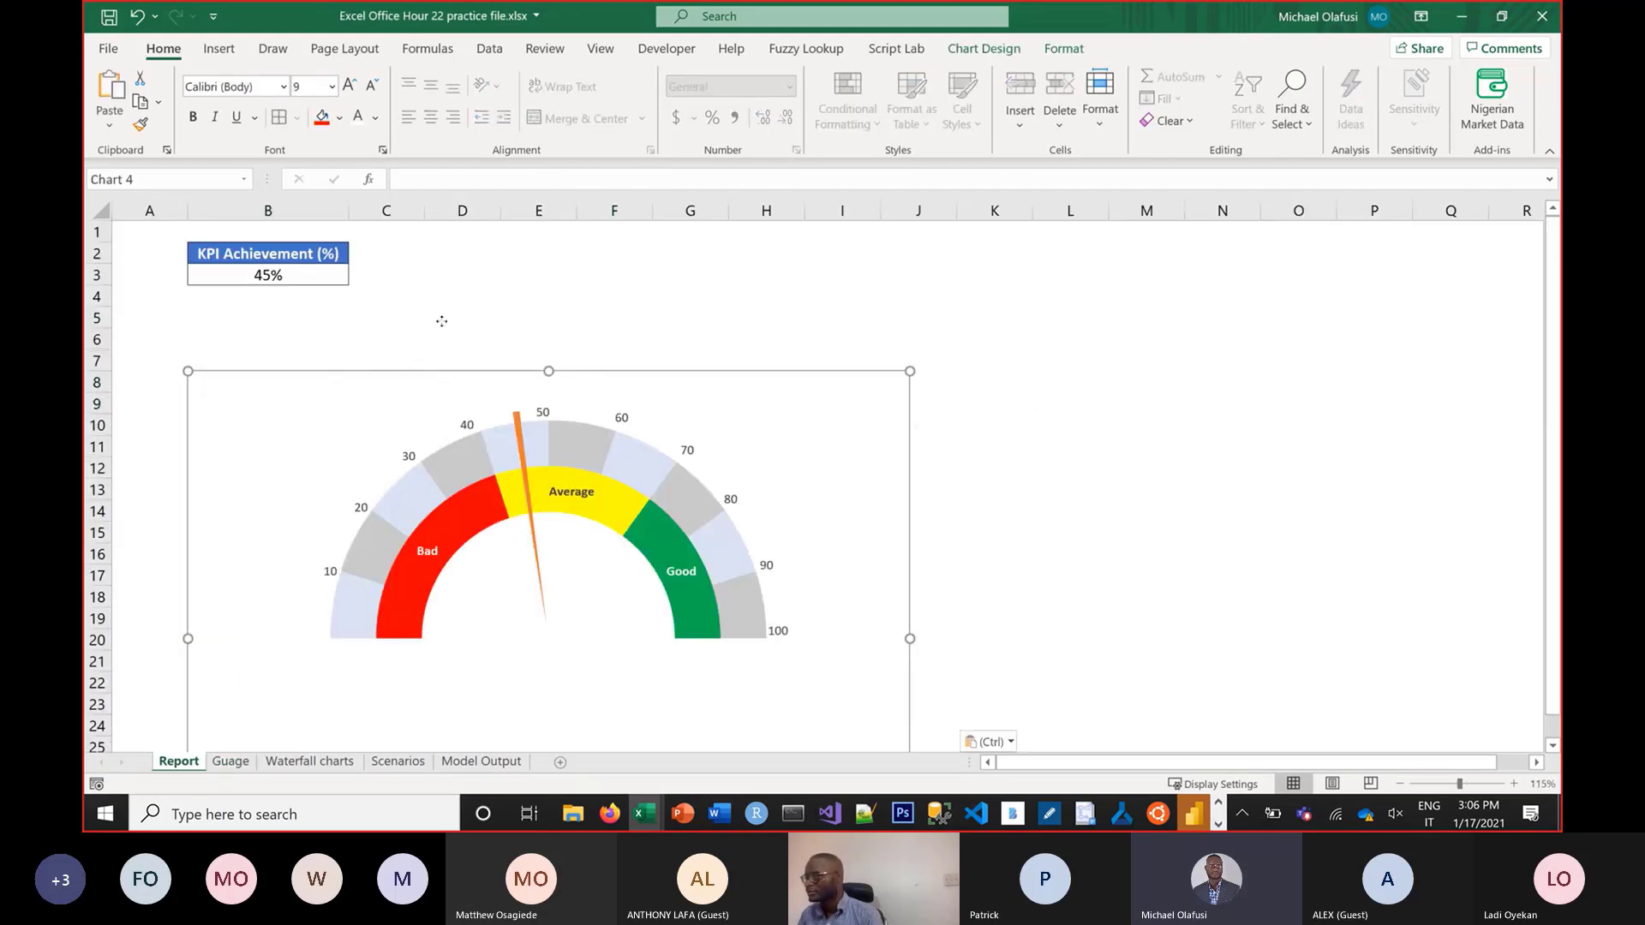
left_click_drag(442, 320, 490, 216)
left_click(166, 336)
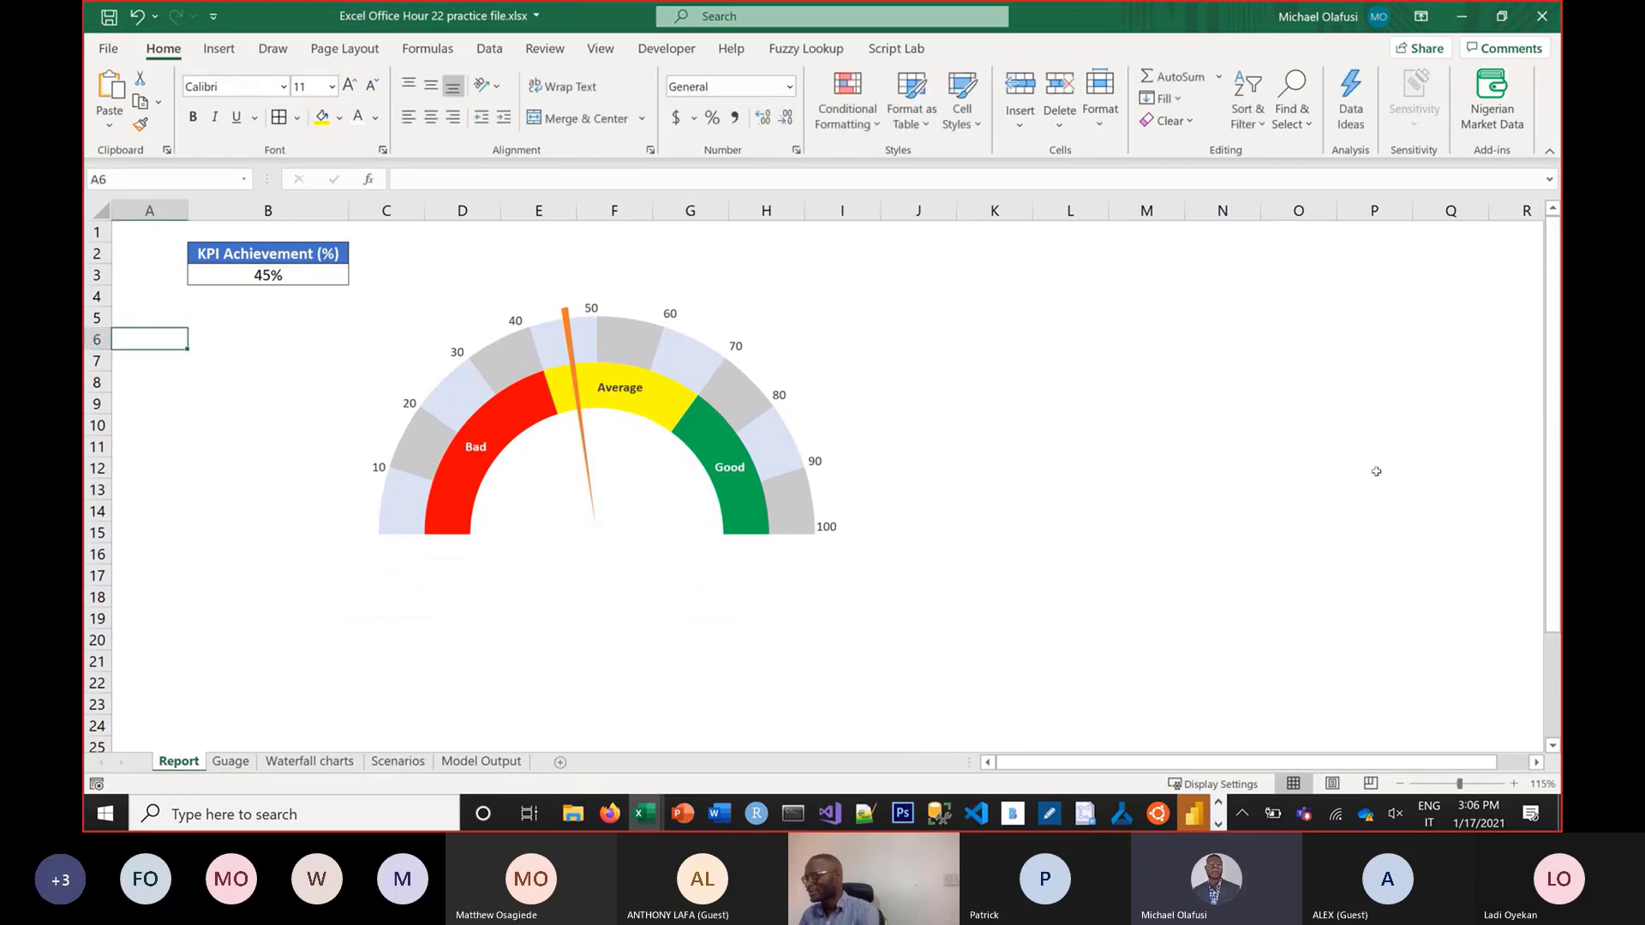
Save and close the Excel Office Hour 22 practice file
key("ctrl+s")
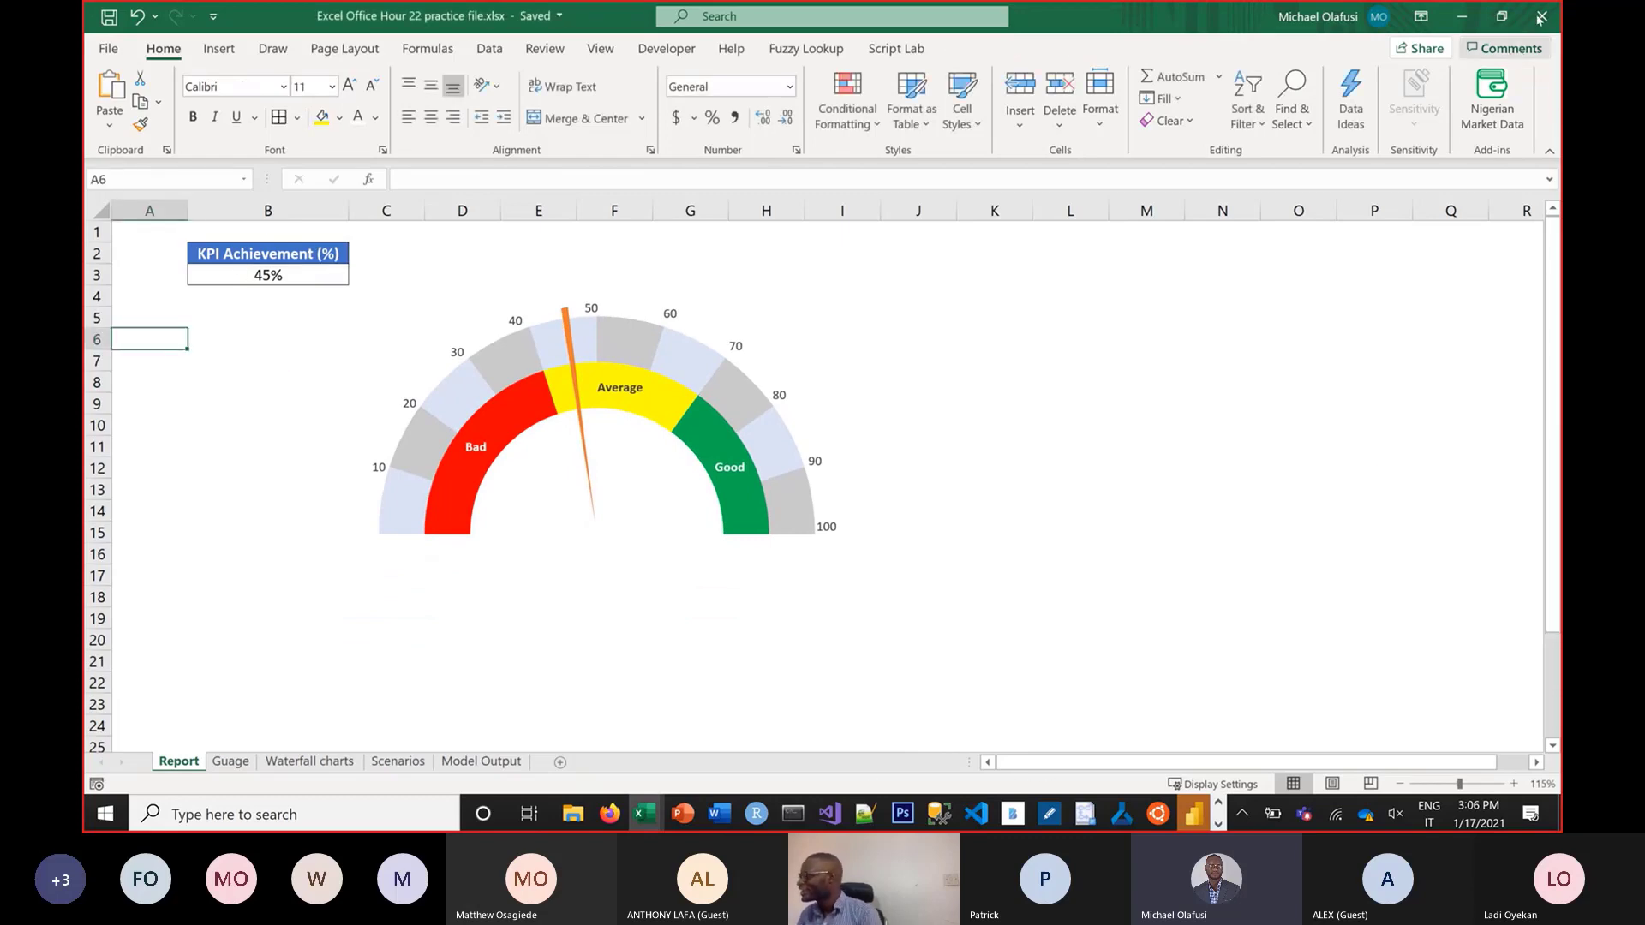
left_click(1539, 17)
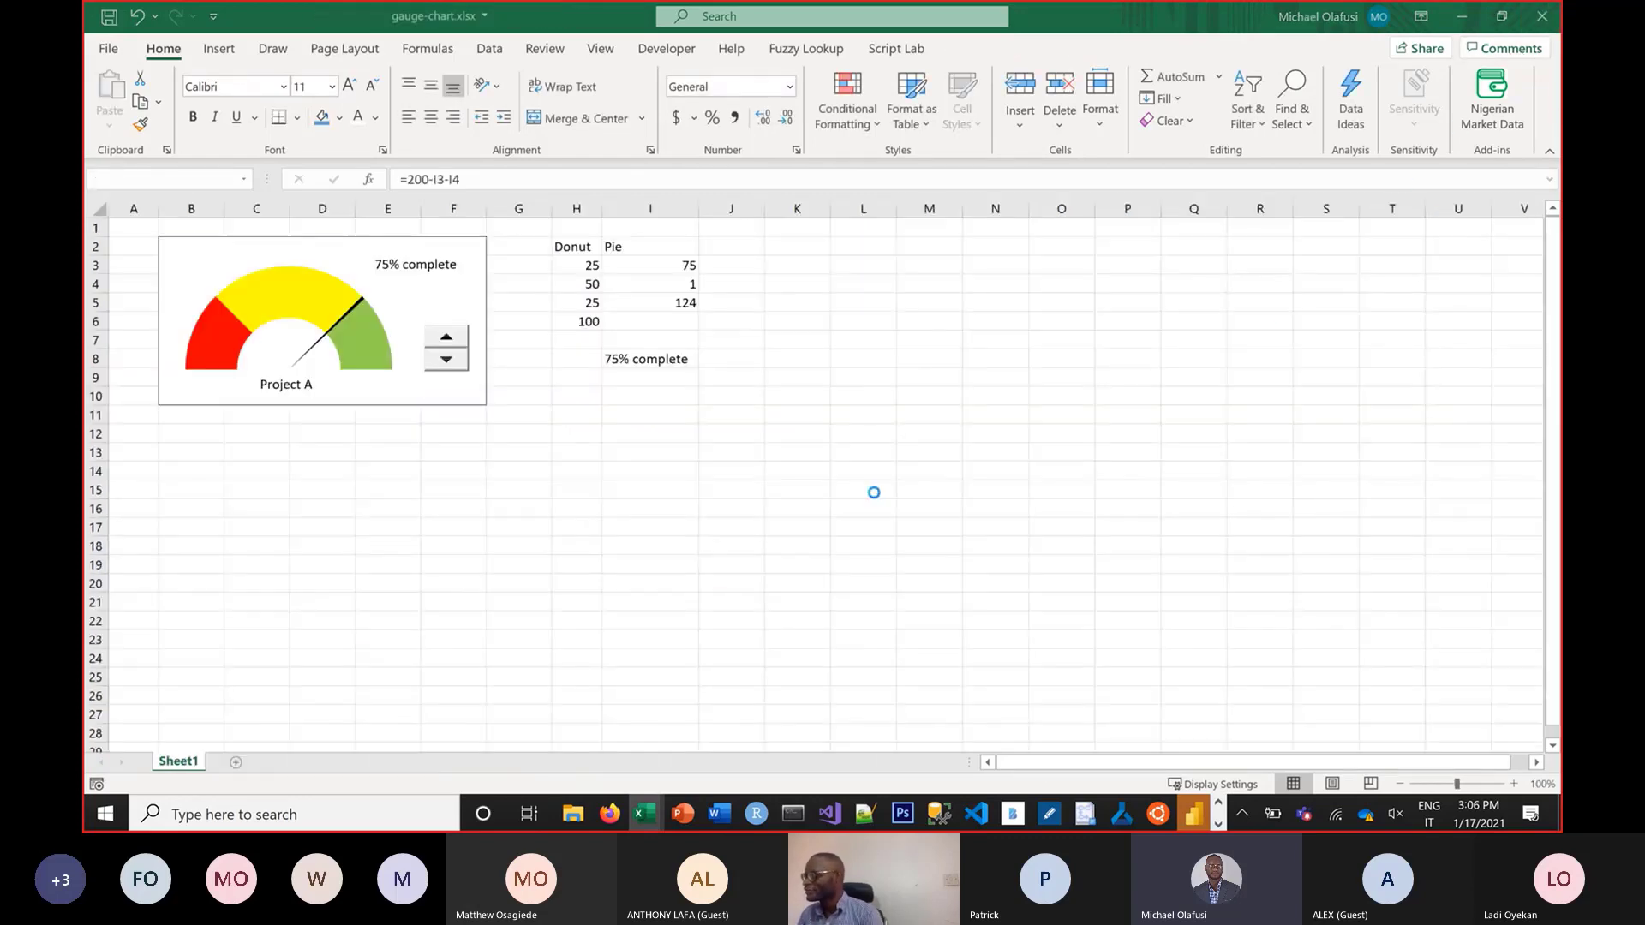
Switch to Microsoft Azure Storage Explorer
left_click(1218, 826)
left_click(1220, 806)
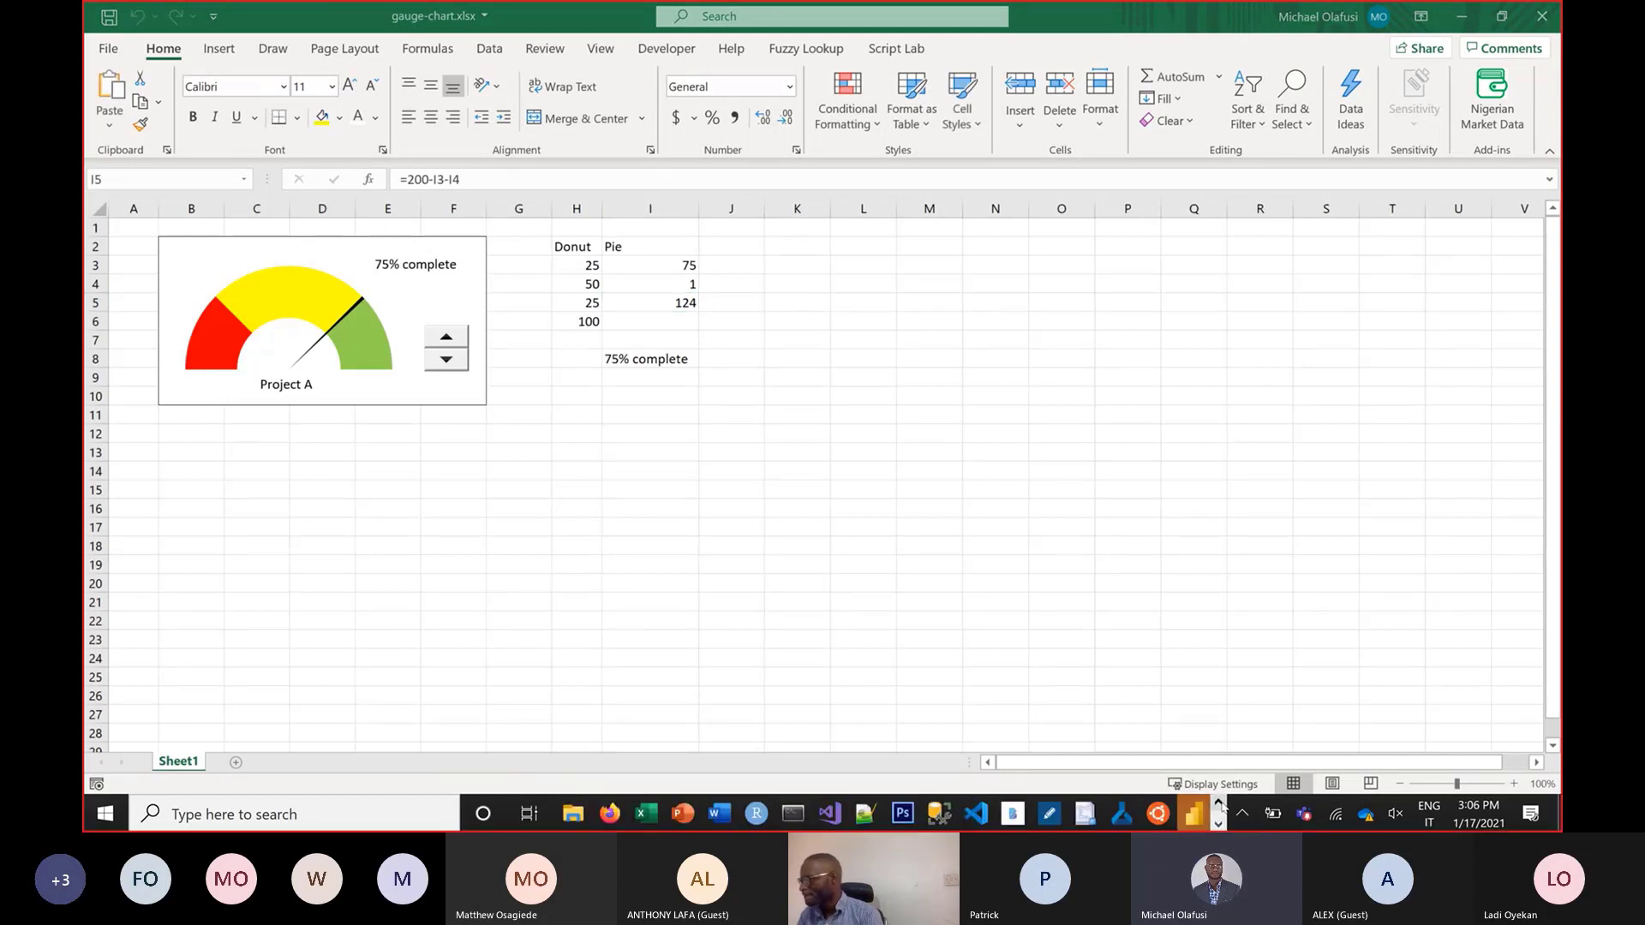
left_click(1219, 825)
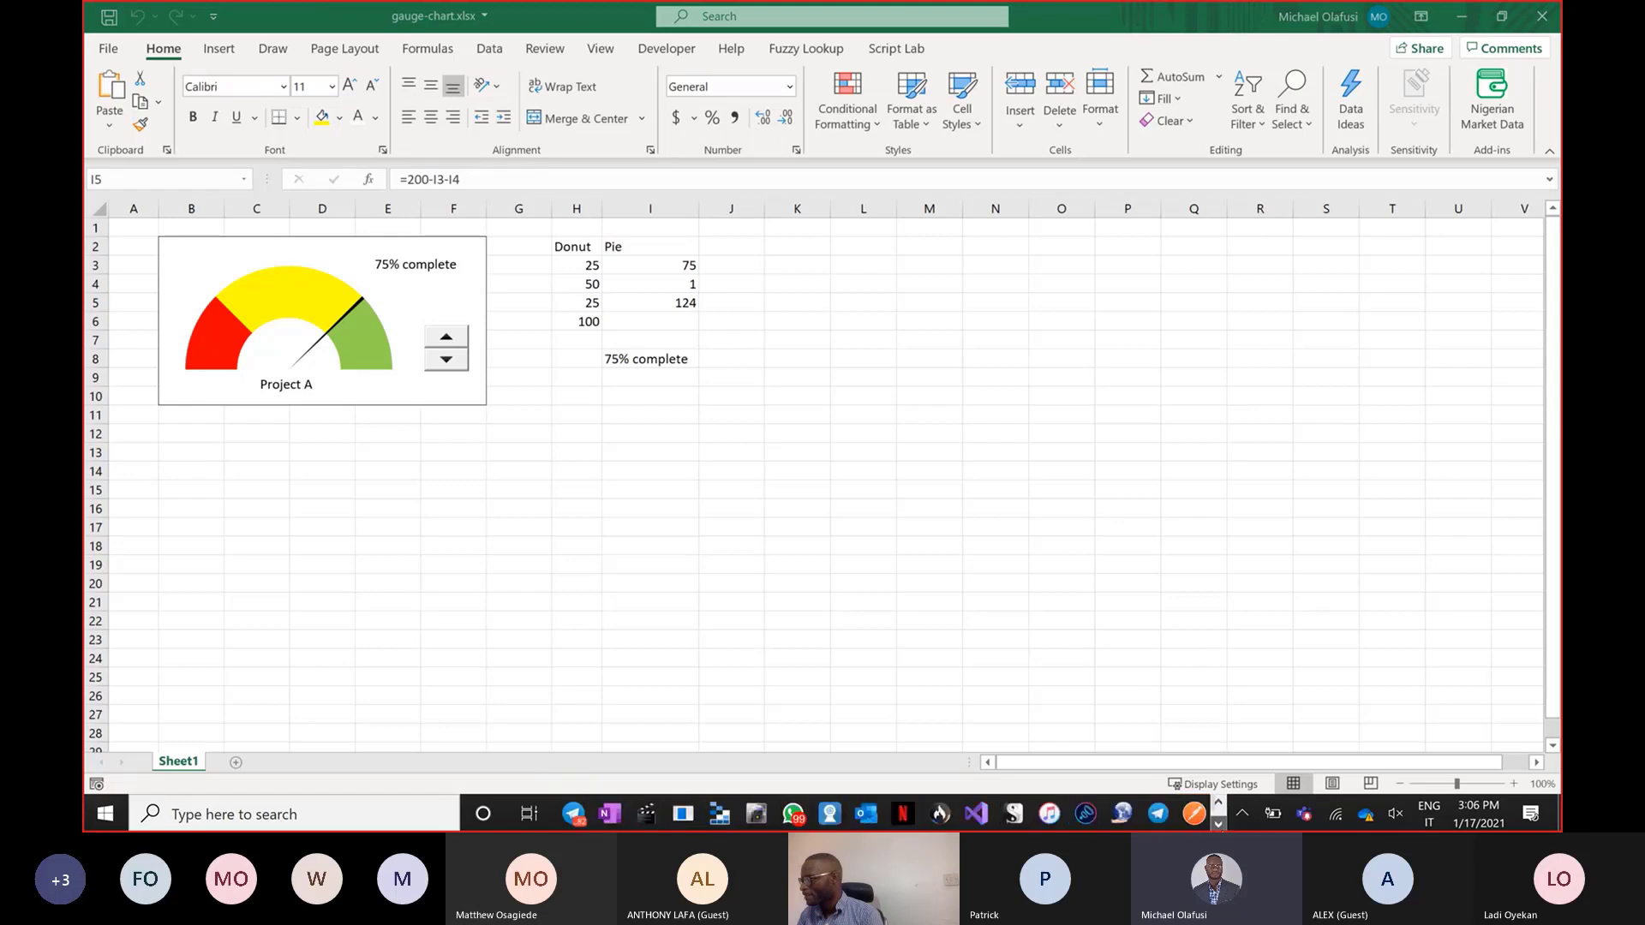
left_click(721, 821)
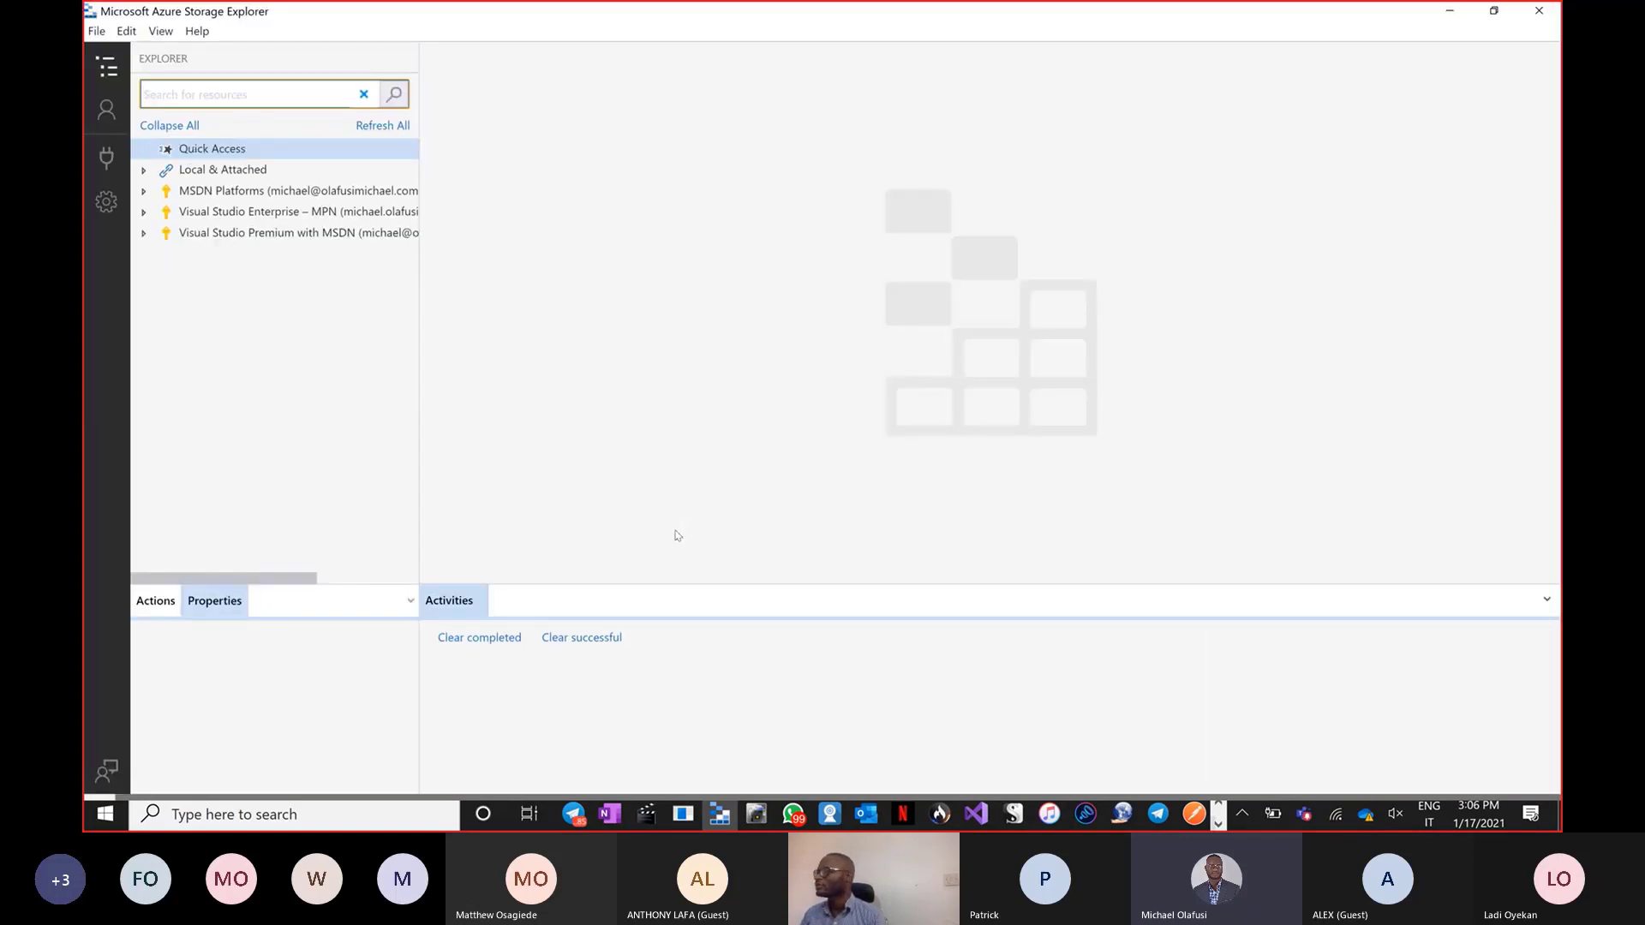
Open the urbizedge blob container of the urbizedge storage account under the Visual Studio Premium with MSDN subscription
left_click(144, 233)
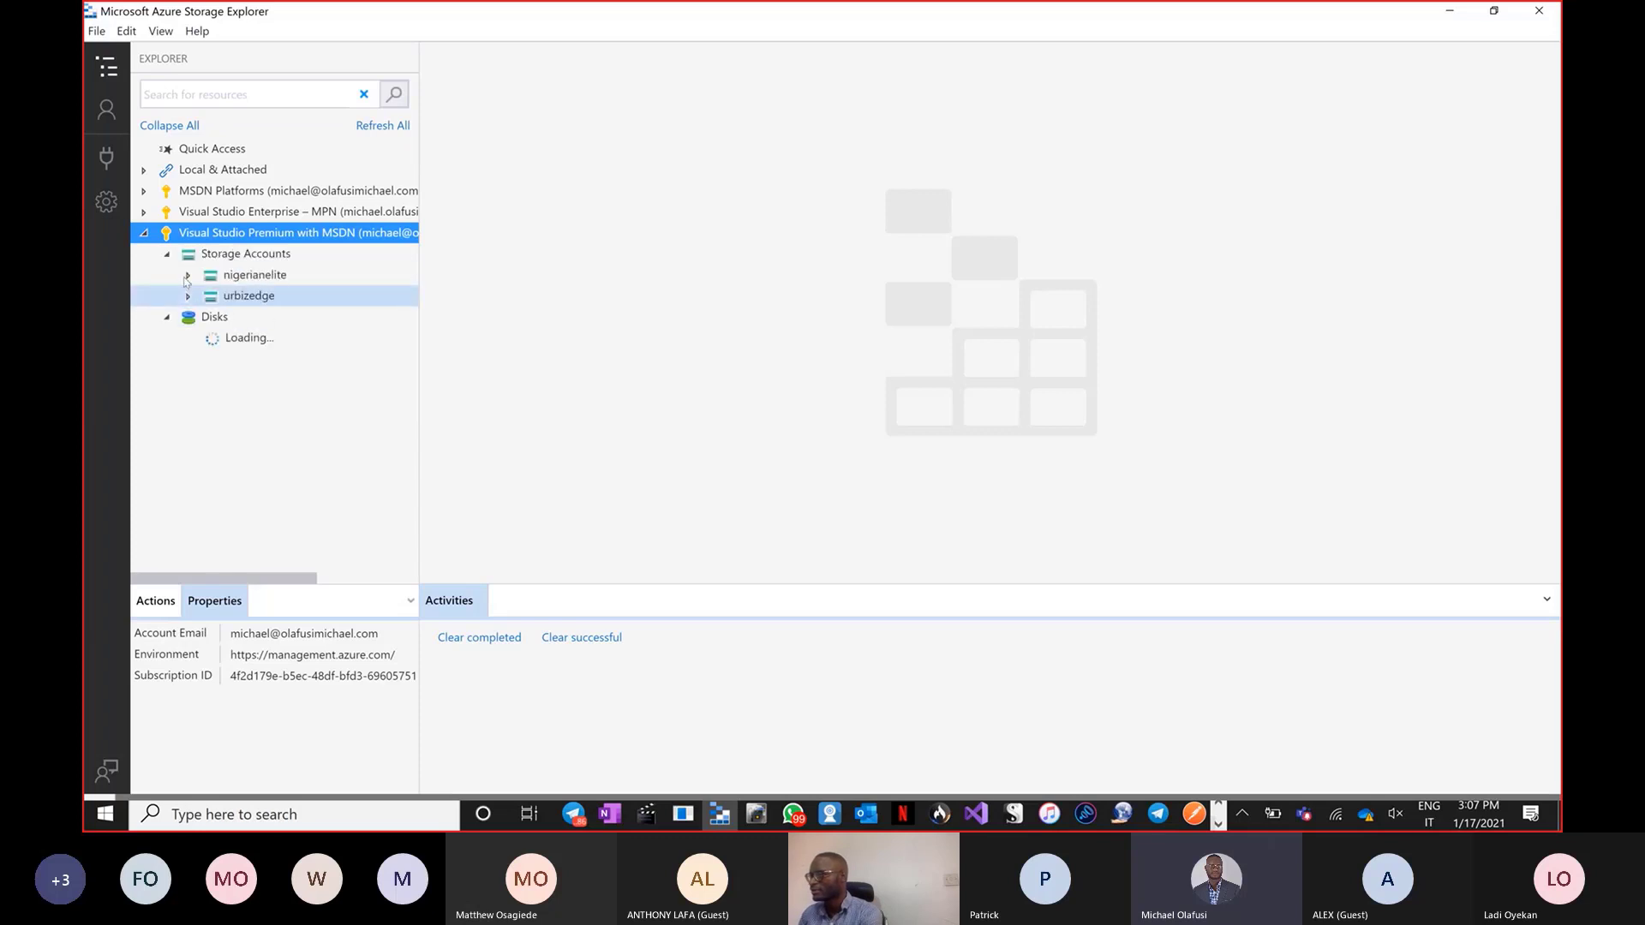
left_click(188, 275)
double_click(256, 318)
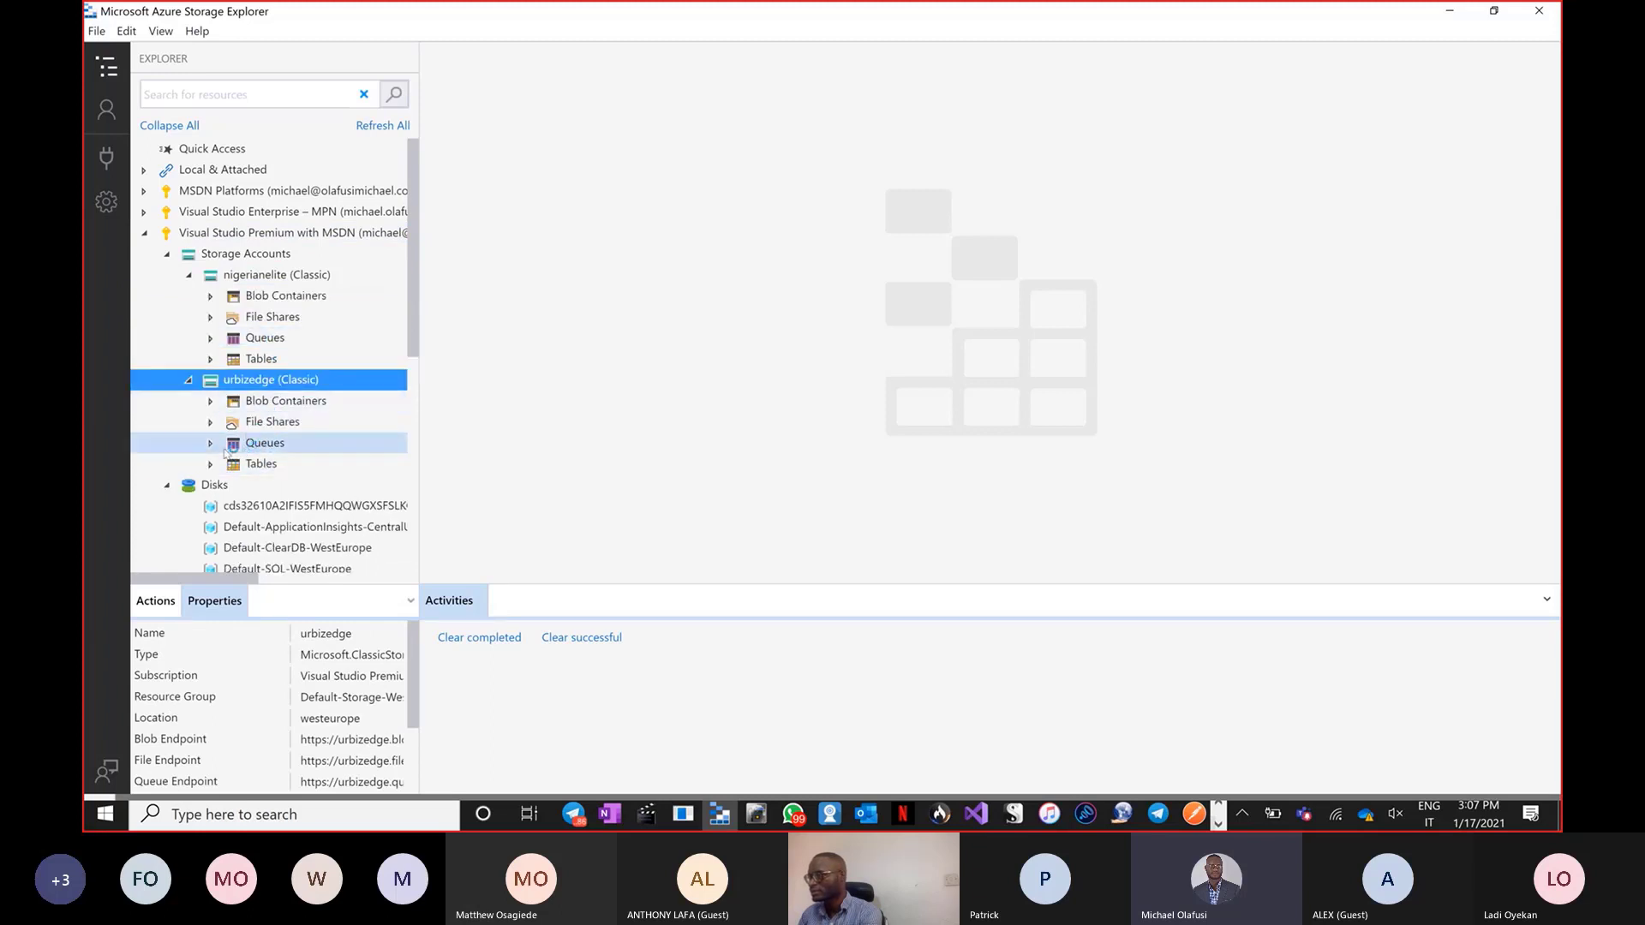
left_click(210, 401)
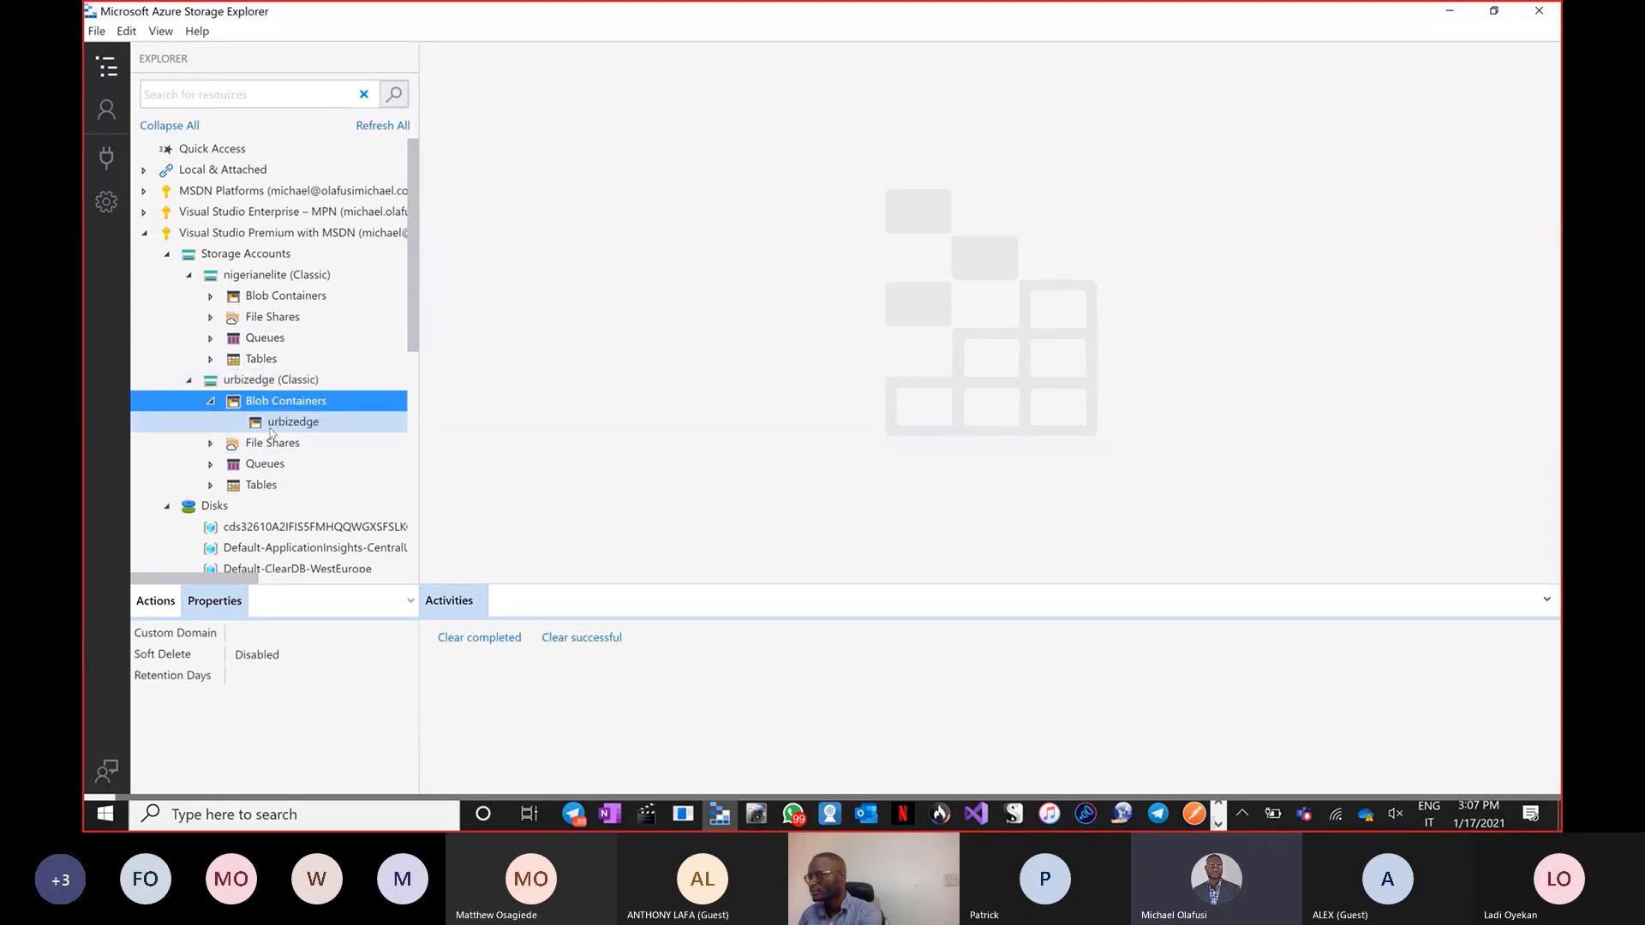
left_click(271, 427)
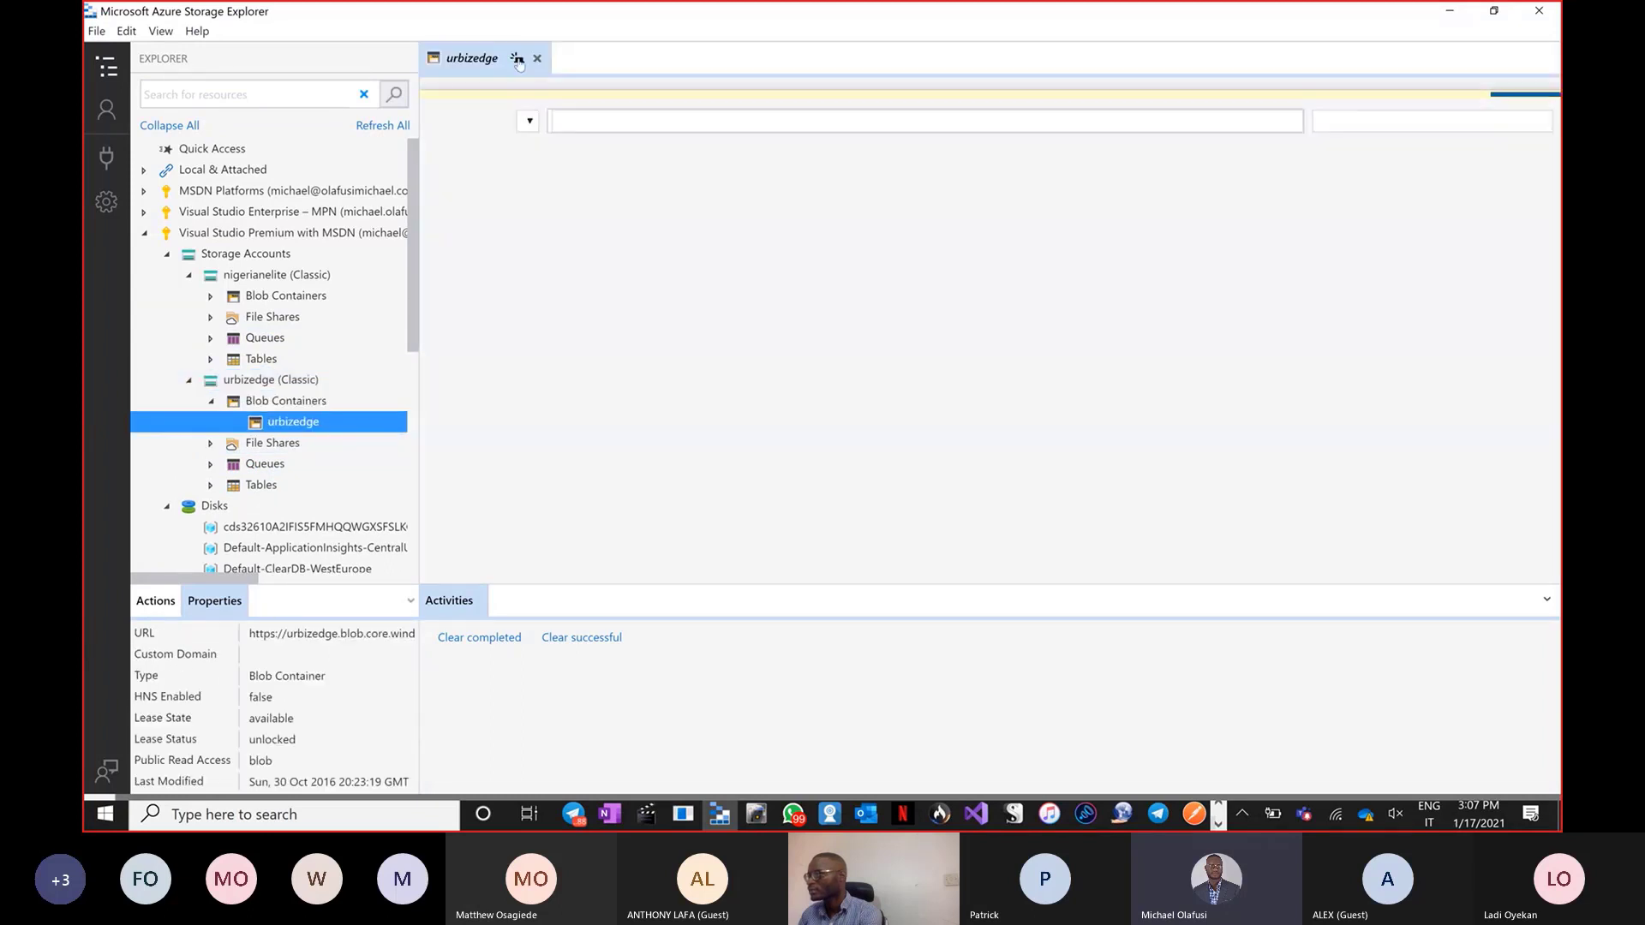
Begin a file upload to the urbizedge container and browse to the Downloads folder for the source file
left_click(458, 108)
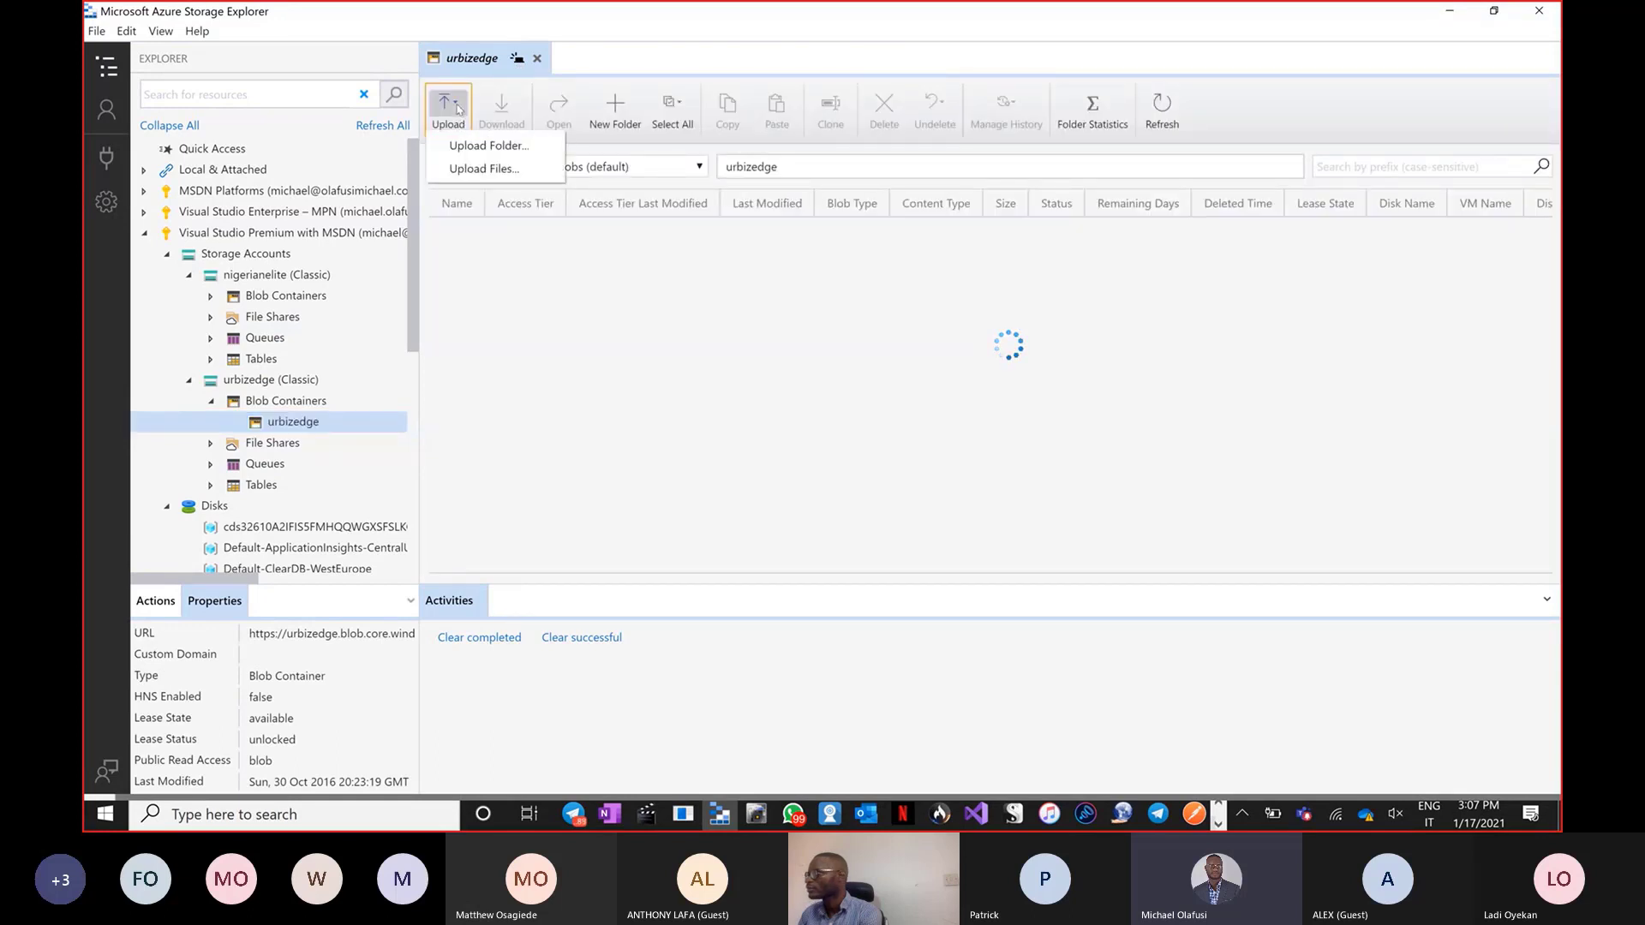
left_click(483, 168)
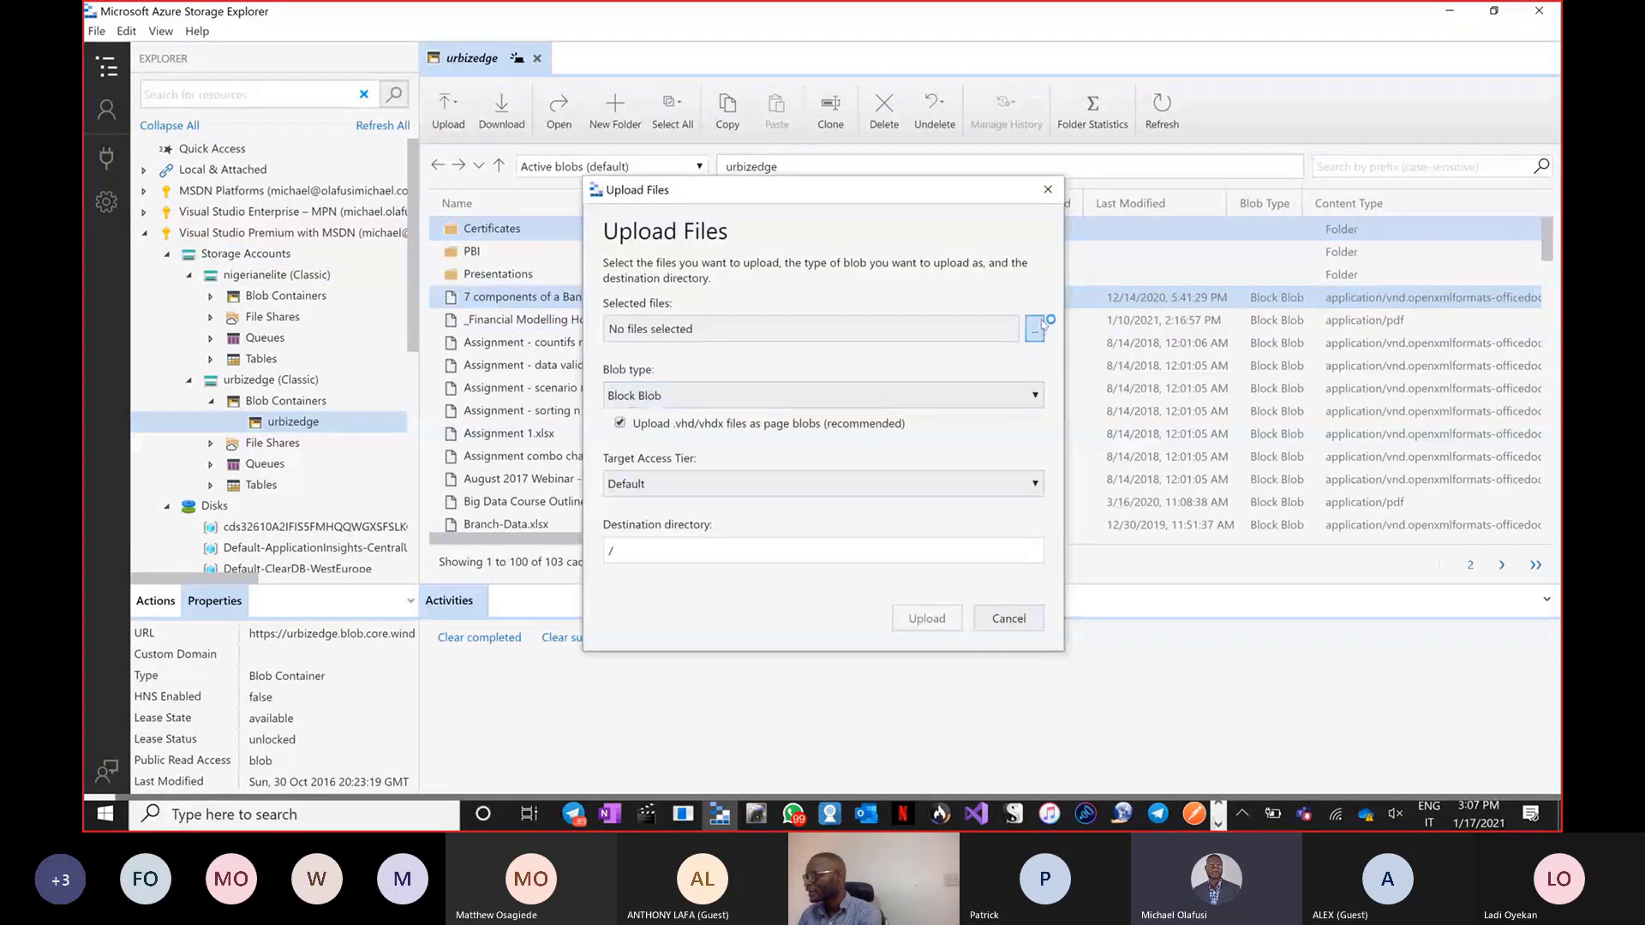
left_click(1035, 329)
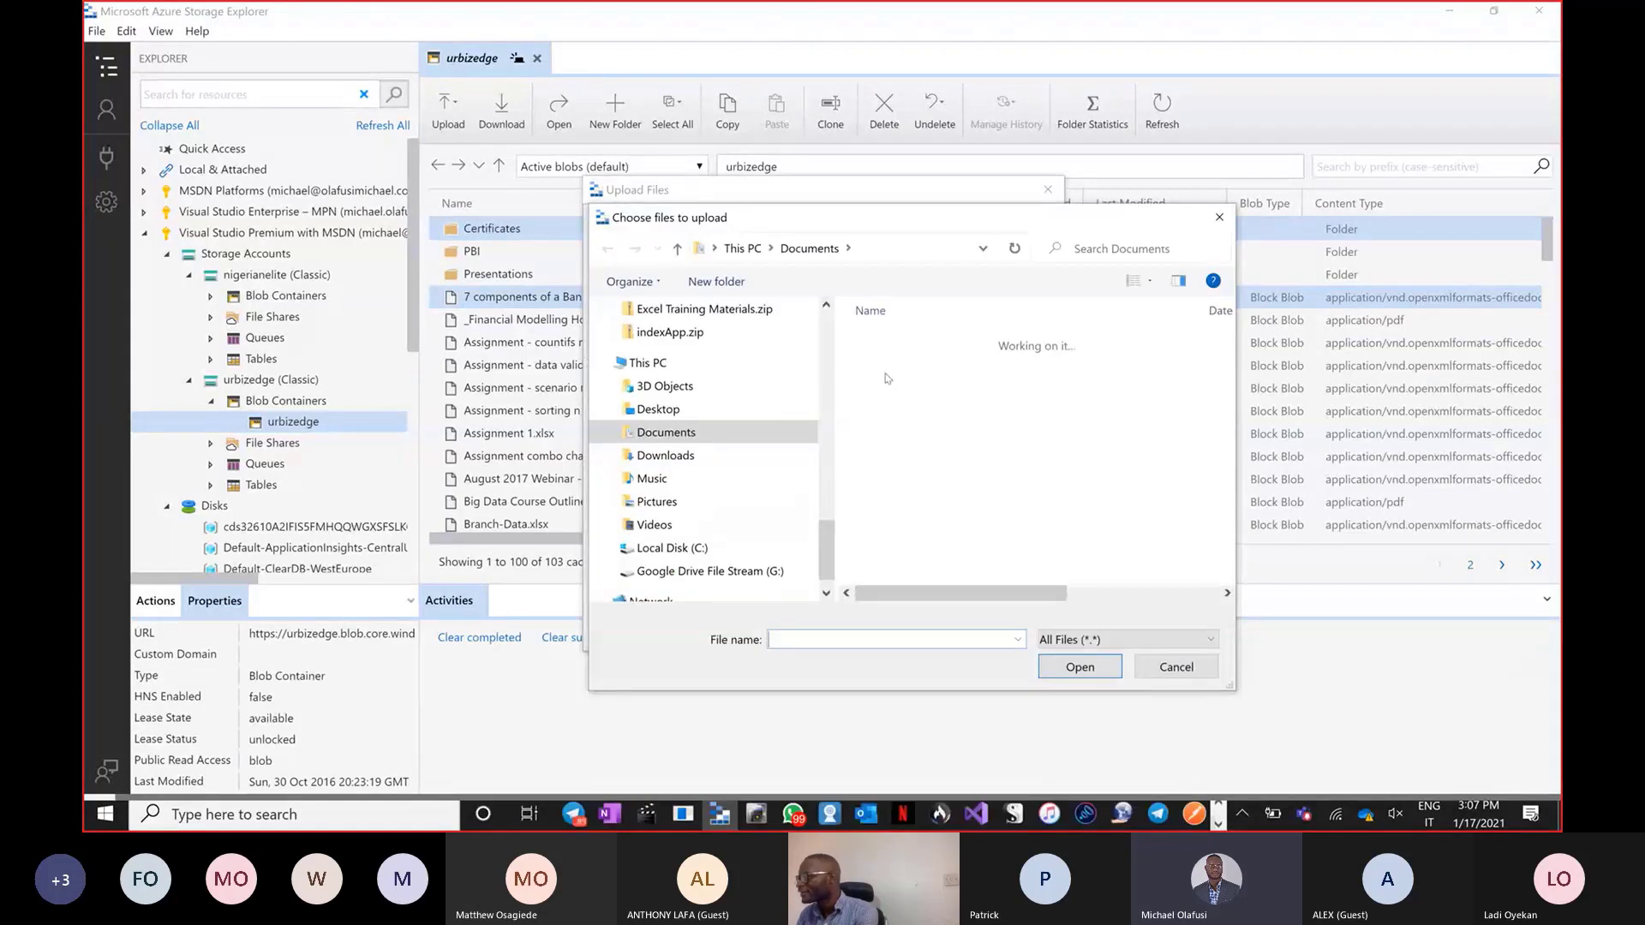
left_click(720, 458)
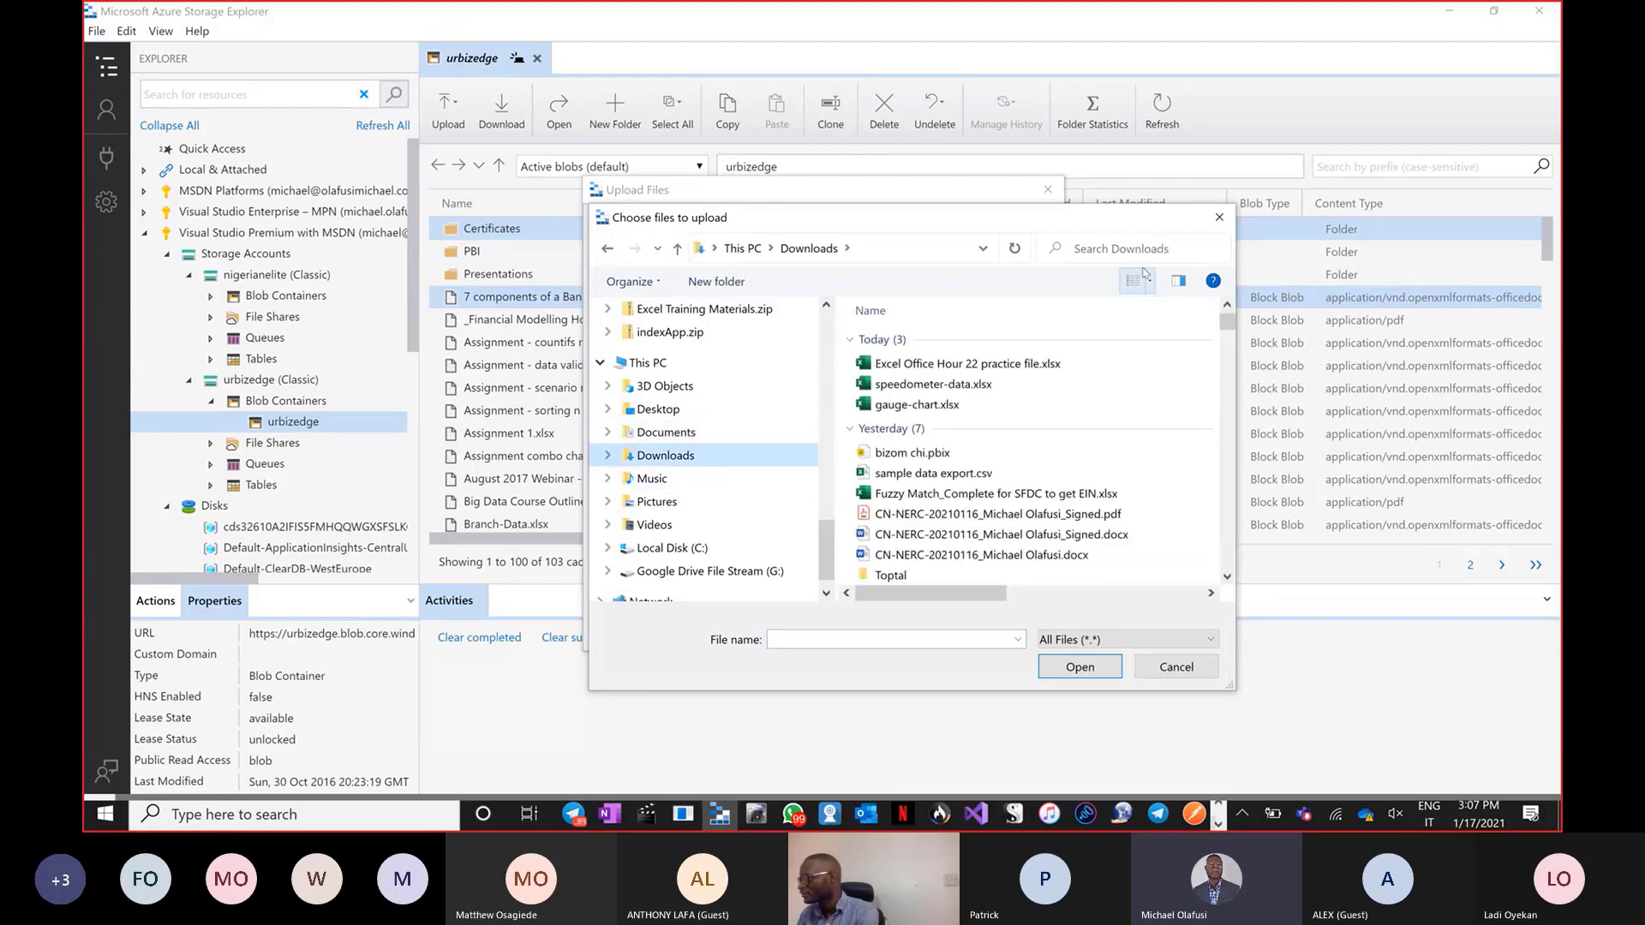
Rename Excel Office Hour 22 practice file.xlsx to Fin Model Office Hour 22 practice file.xlsx within the file chooser
left_click(1045, 363)
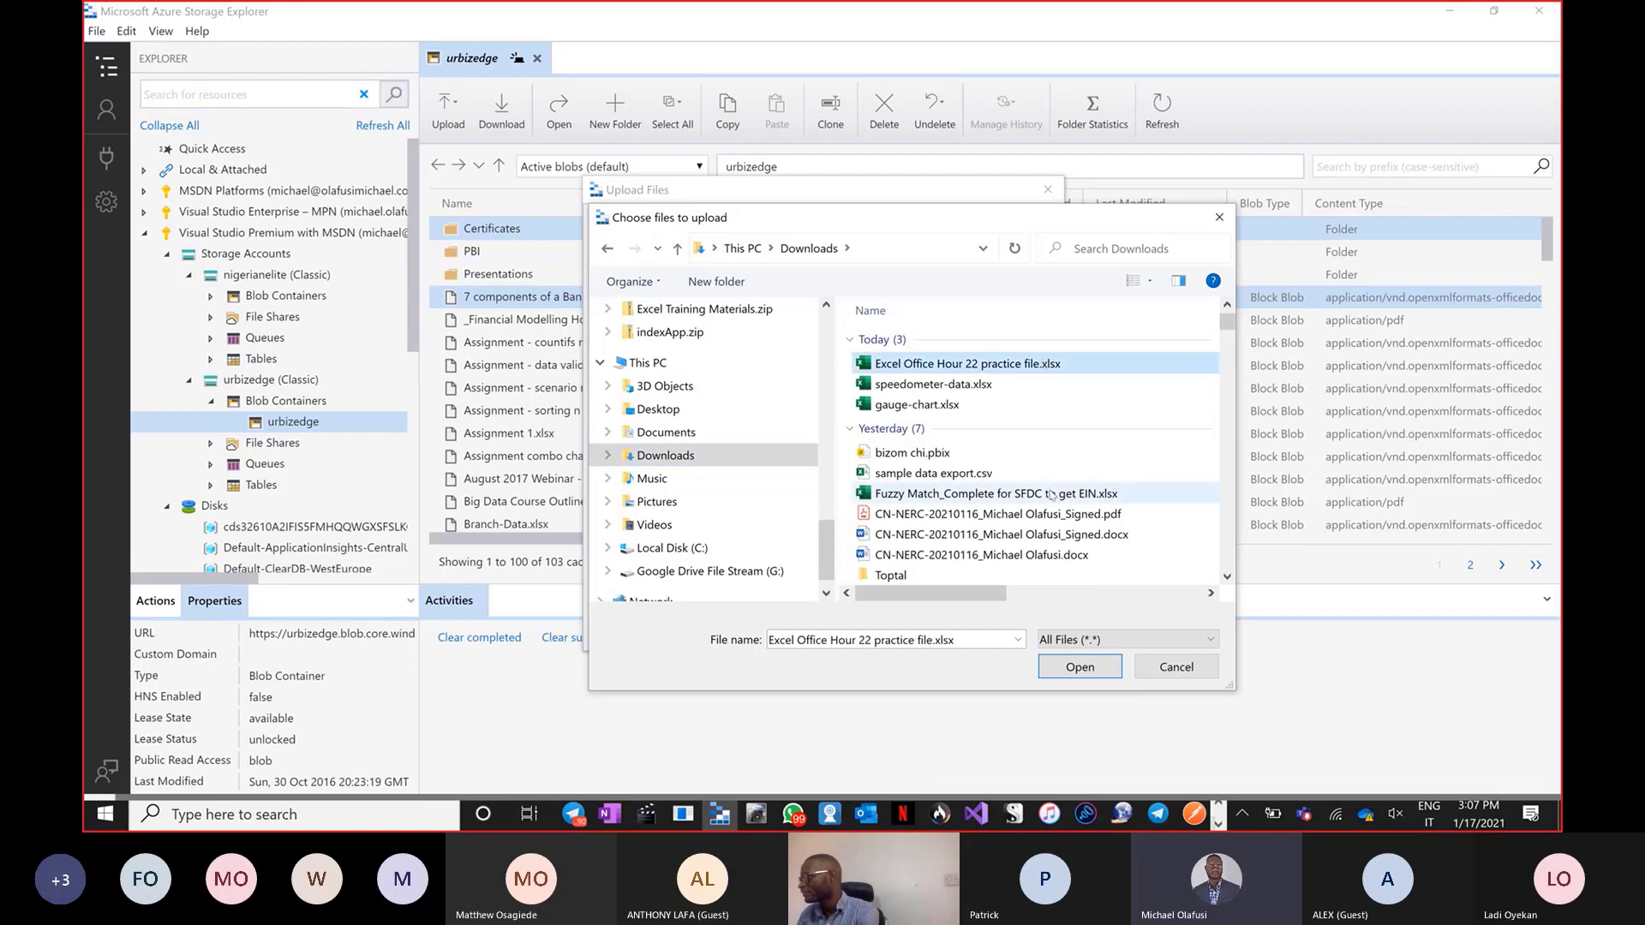
left_click(1081, 666)
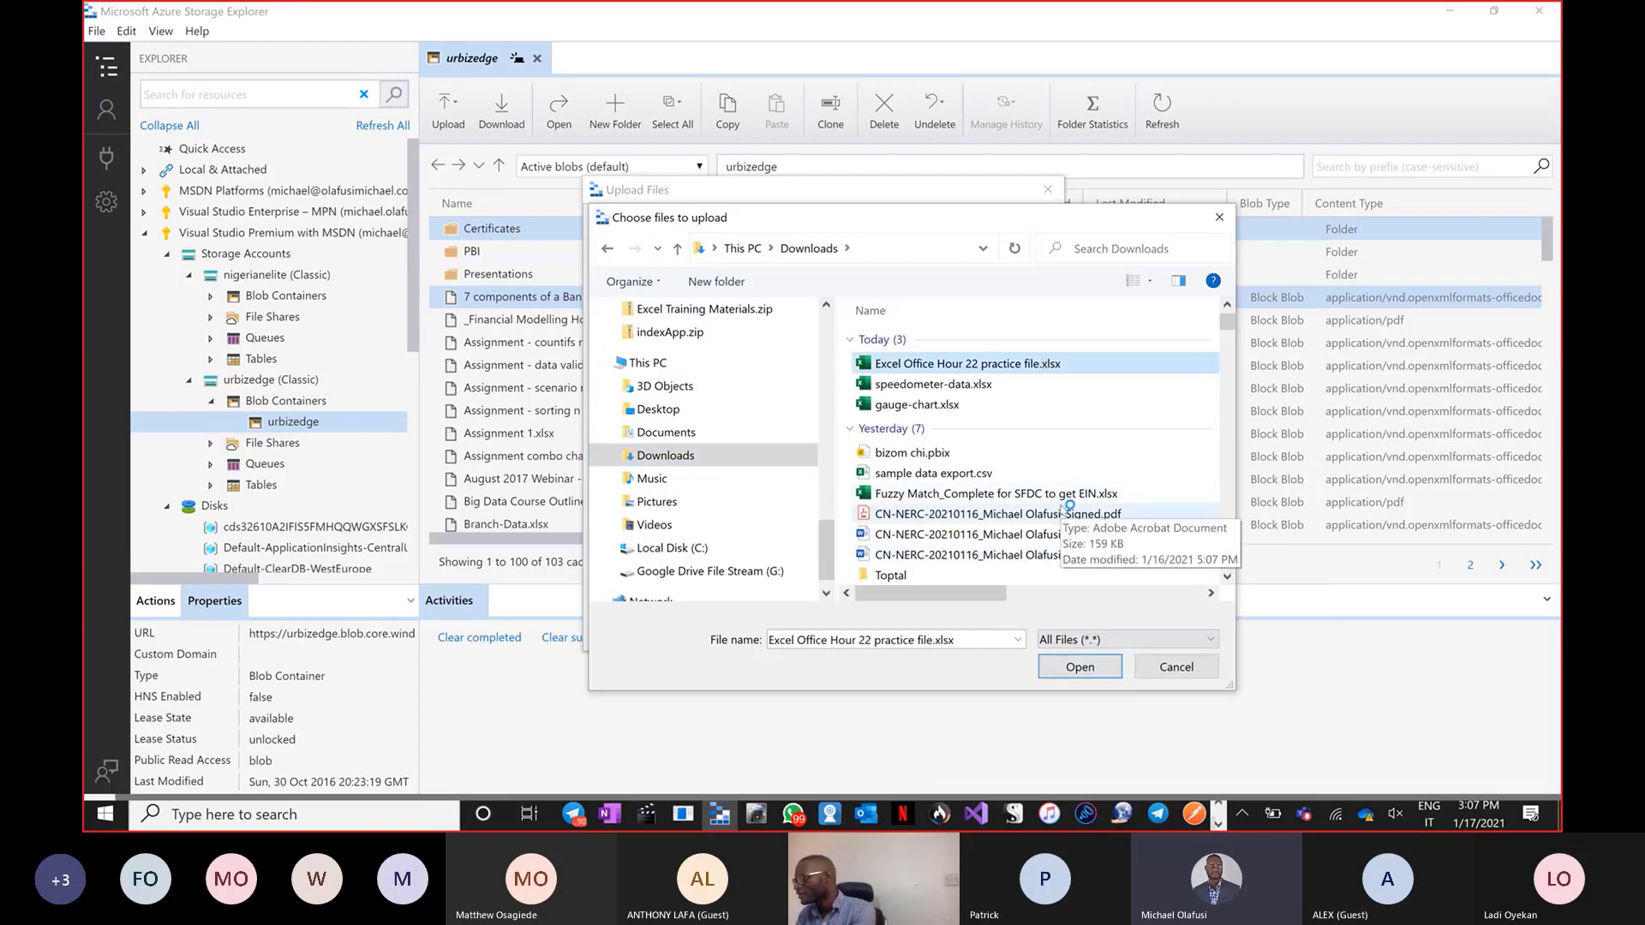
key("F2")
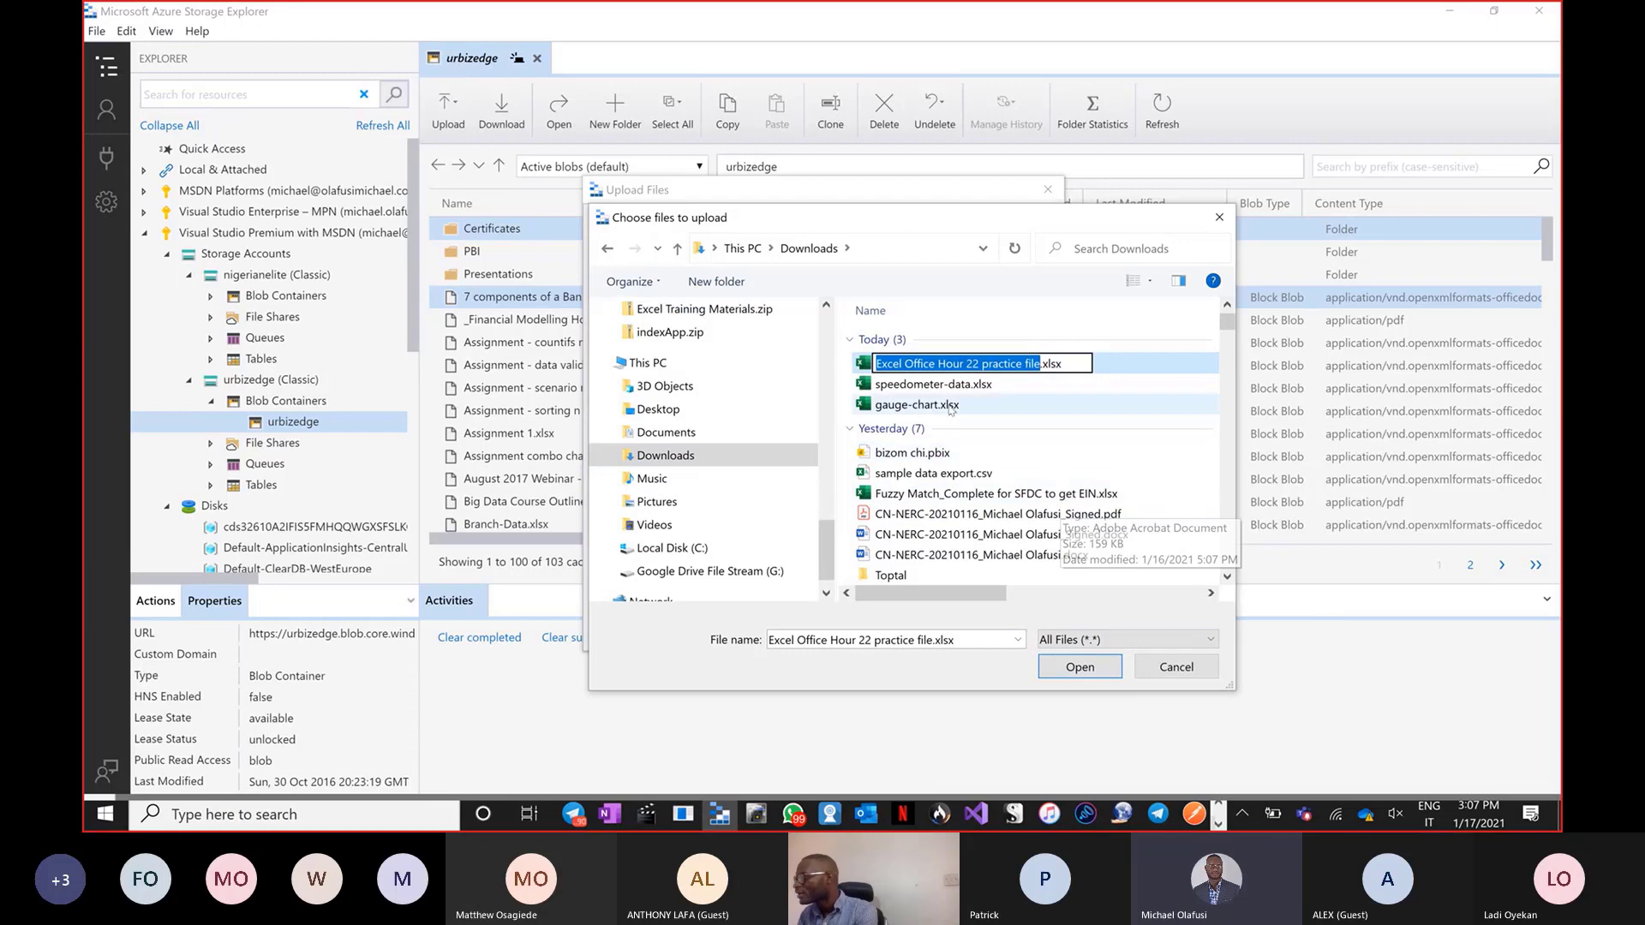
double_click(889, 364)
type("Fir")
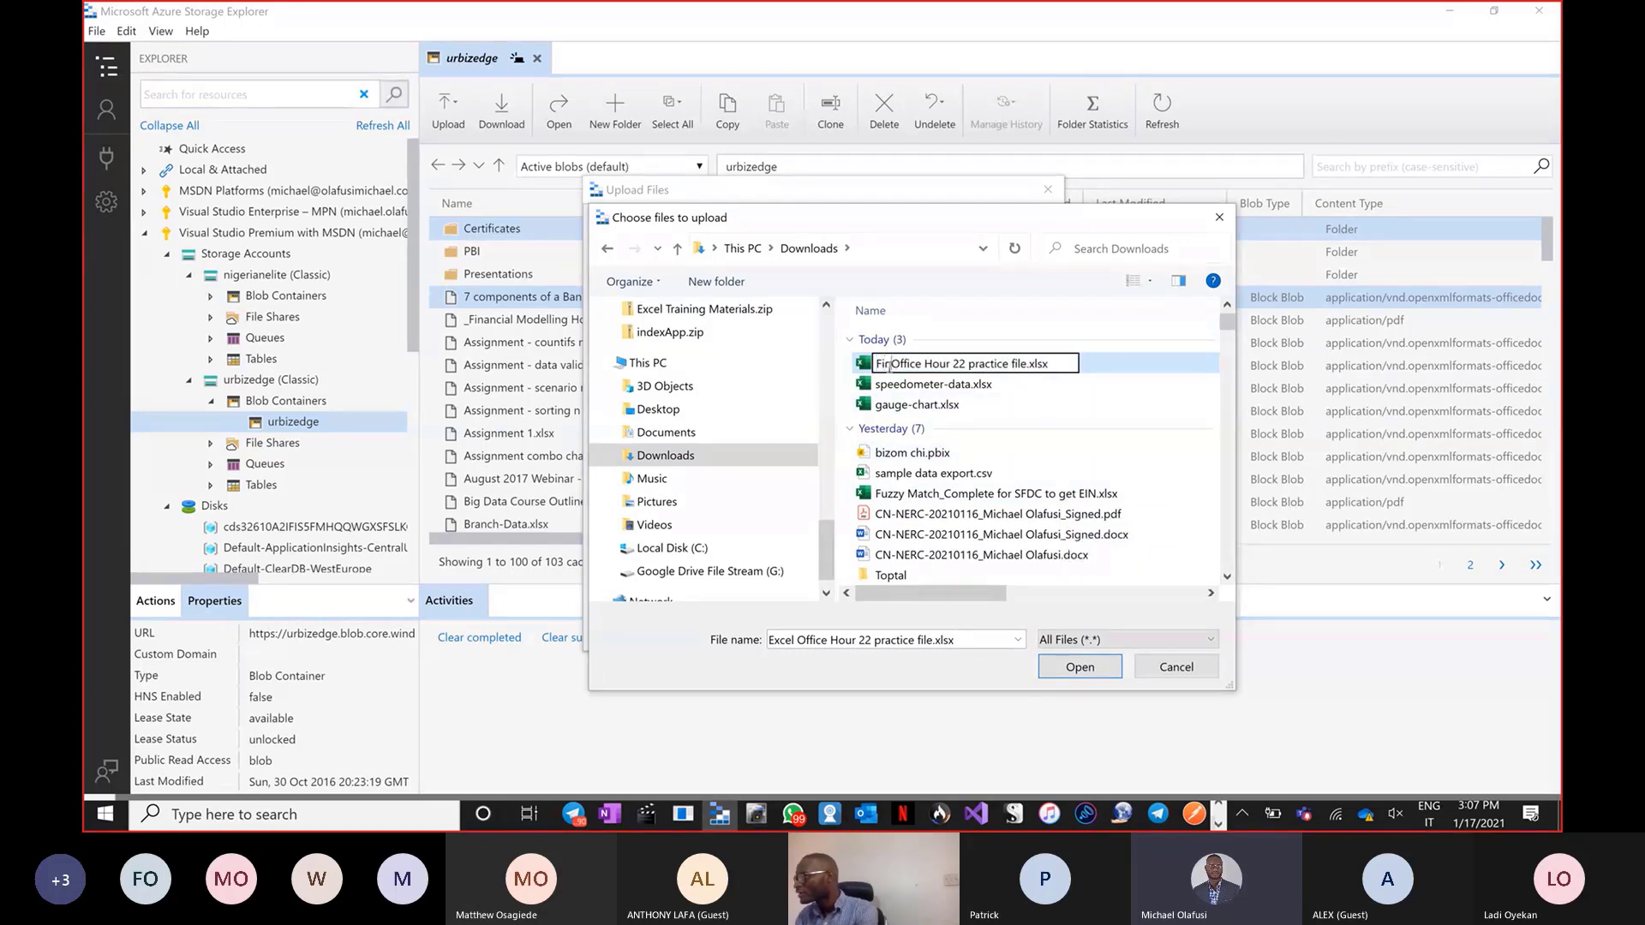
type(" Model")
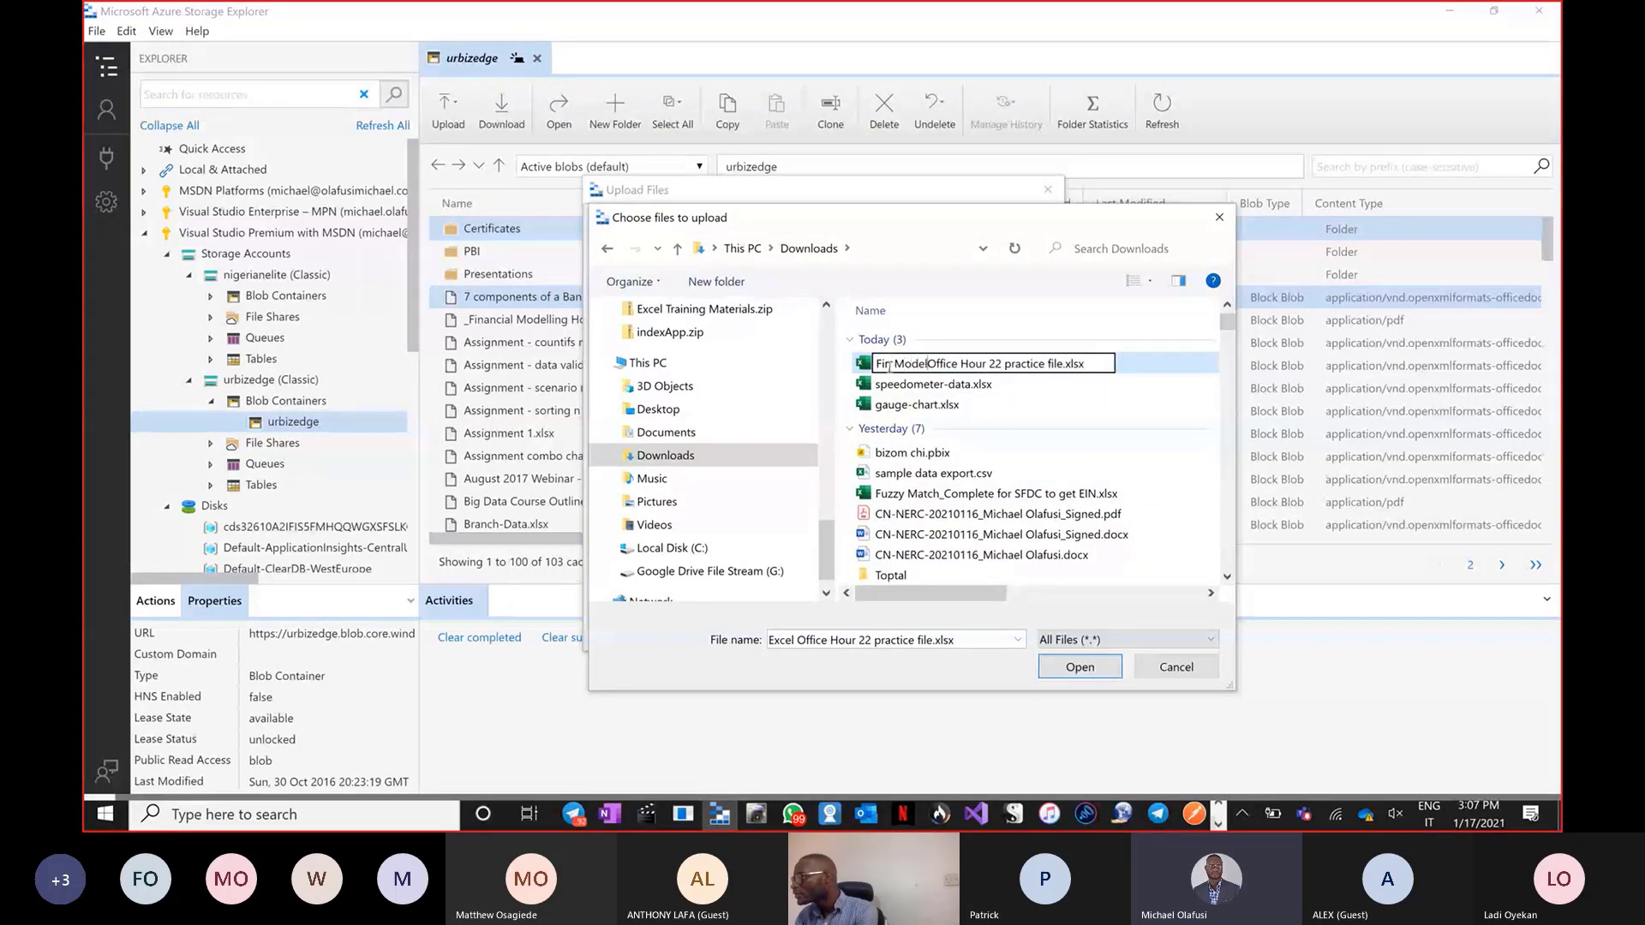
key("Return")
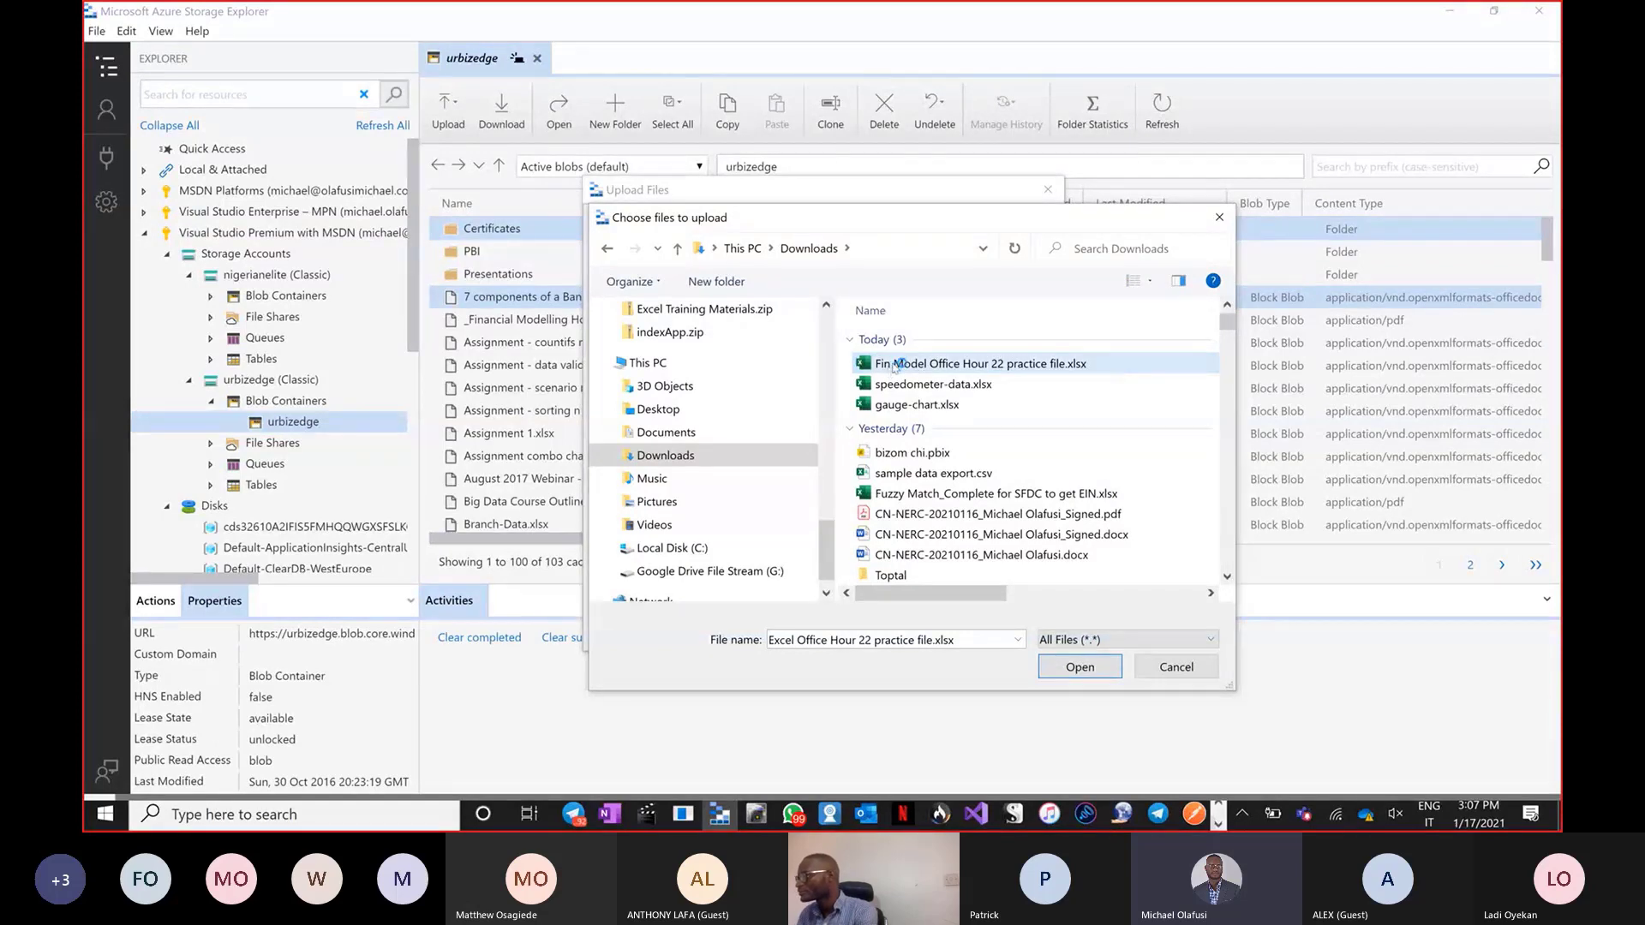
Upload Fin Model Office Hour 22 practice file.xlsx to the container root as a block blob and copy the uploaded blob's URL
double_click(894, 364)
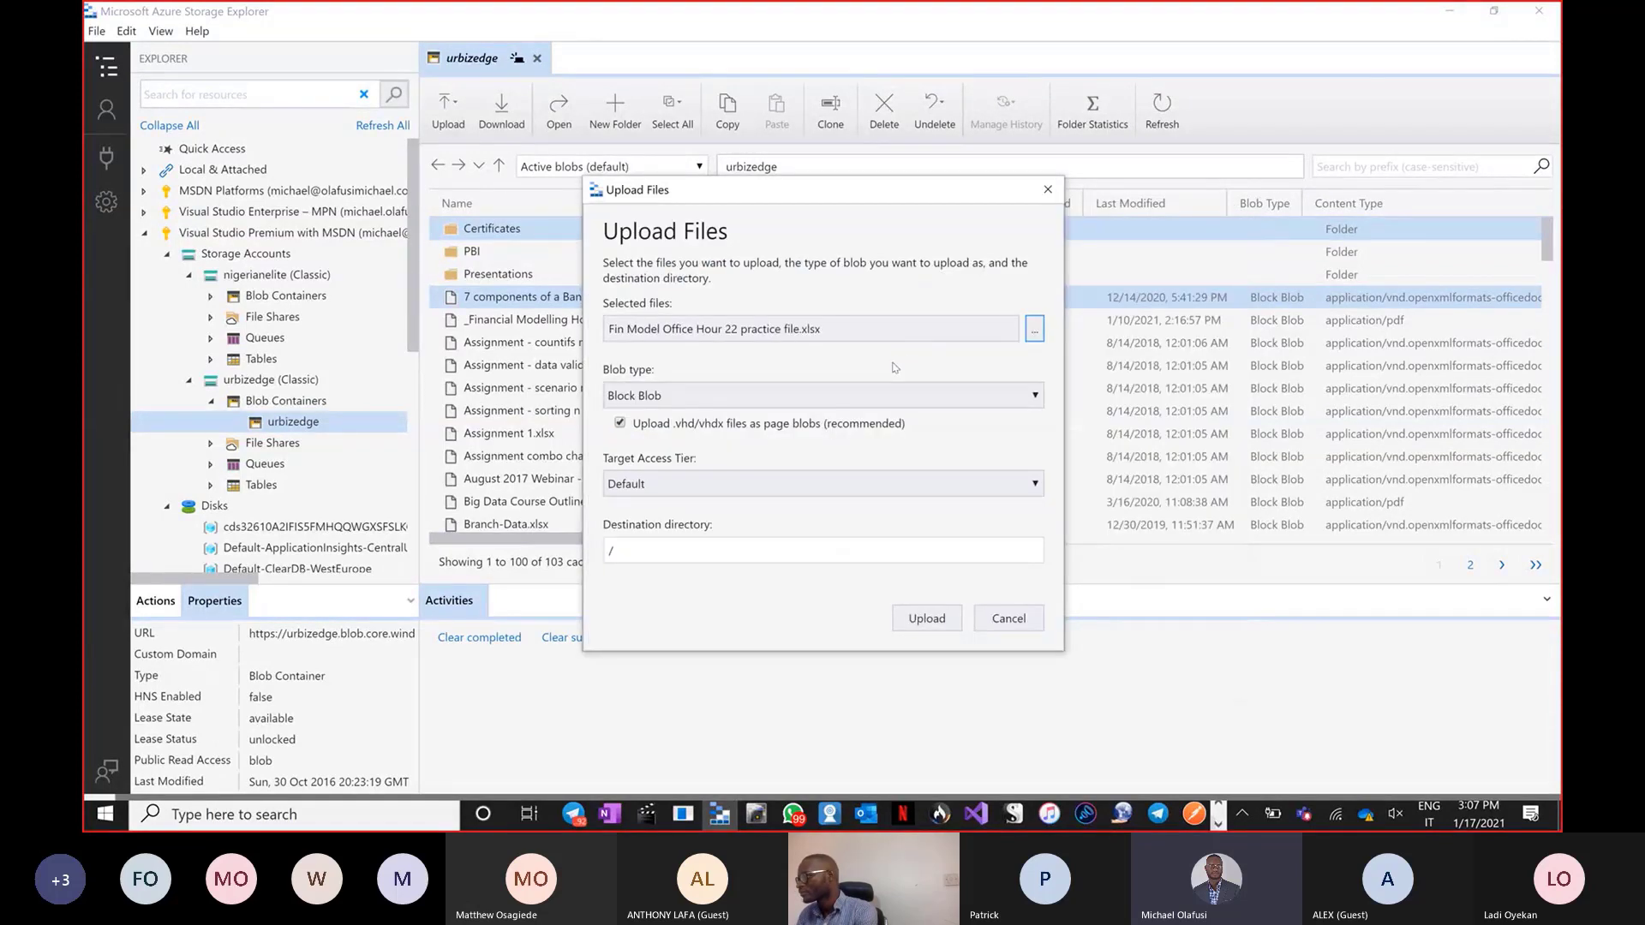
left_click(927, 618)
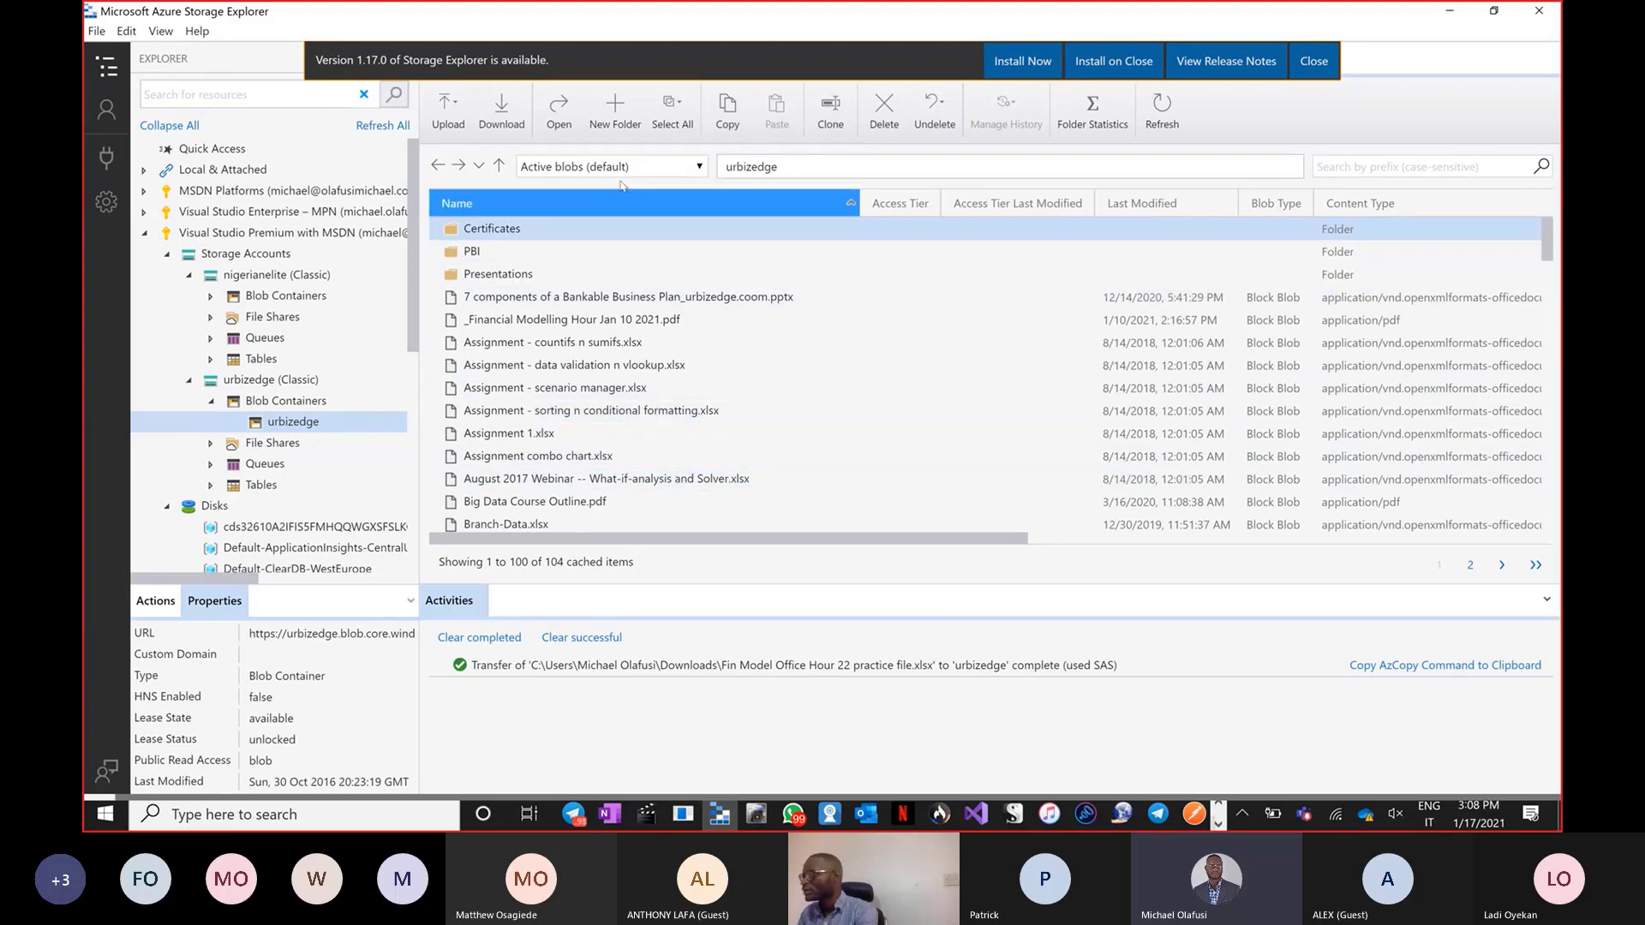
scroll(677, 407, "down", 5)
scroll(677, 406, "down", 15)
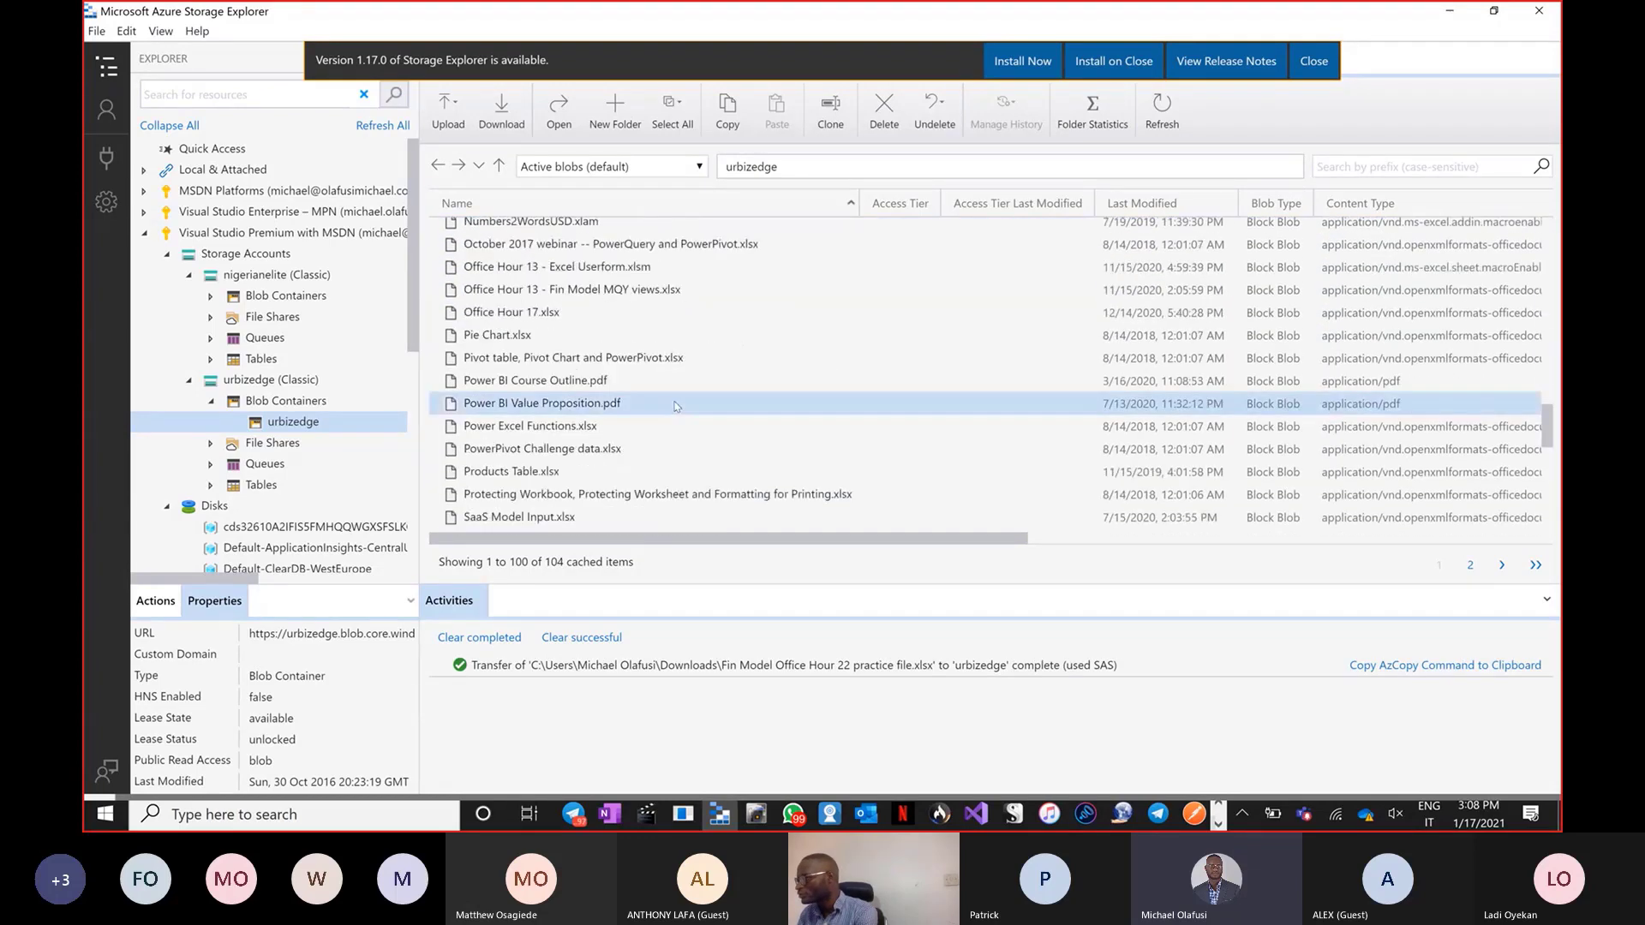
scroll(677, 406, "up", 10)
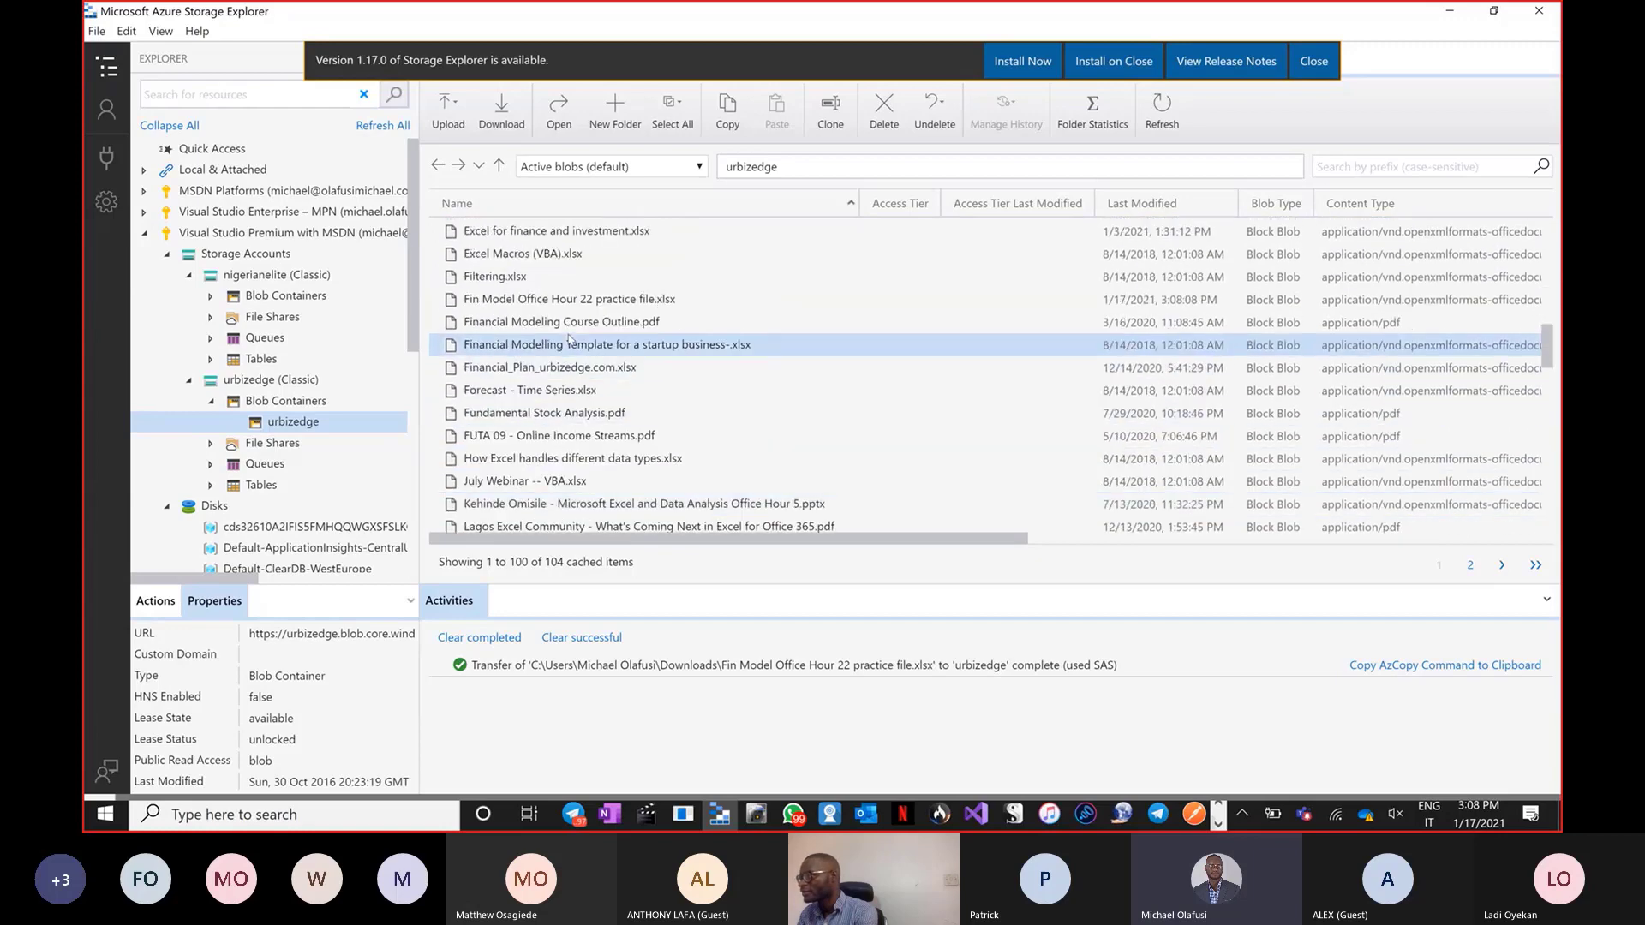
right_click(592, 299)
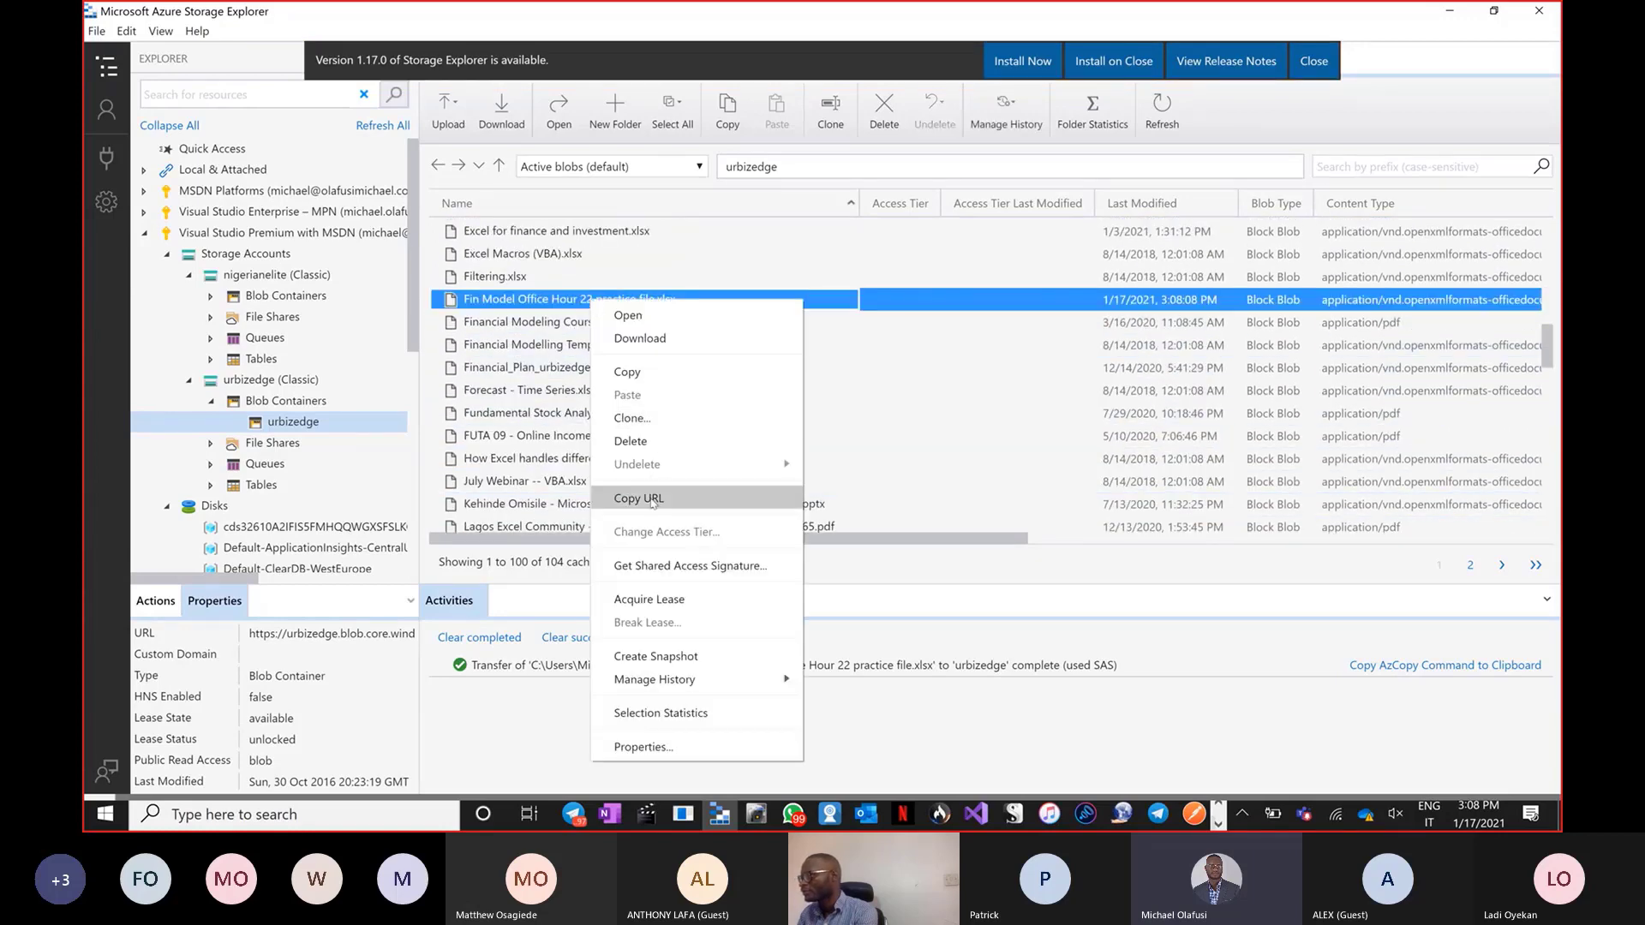
left_click(653, 502)
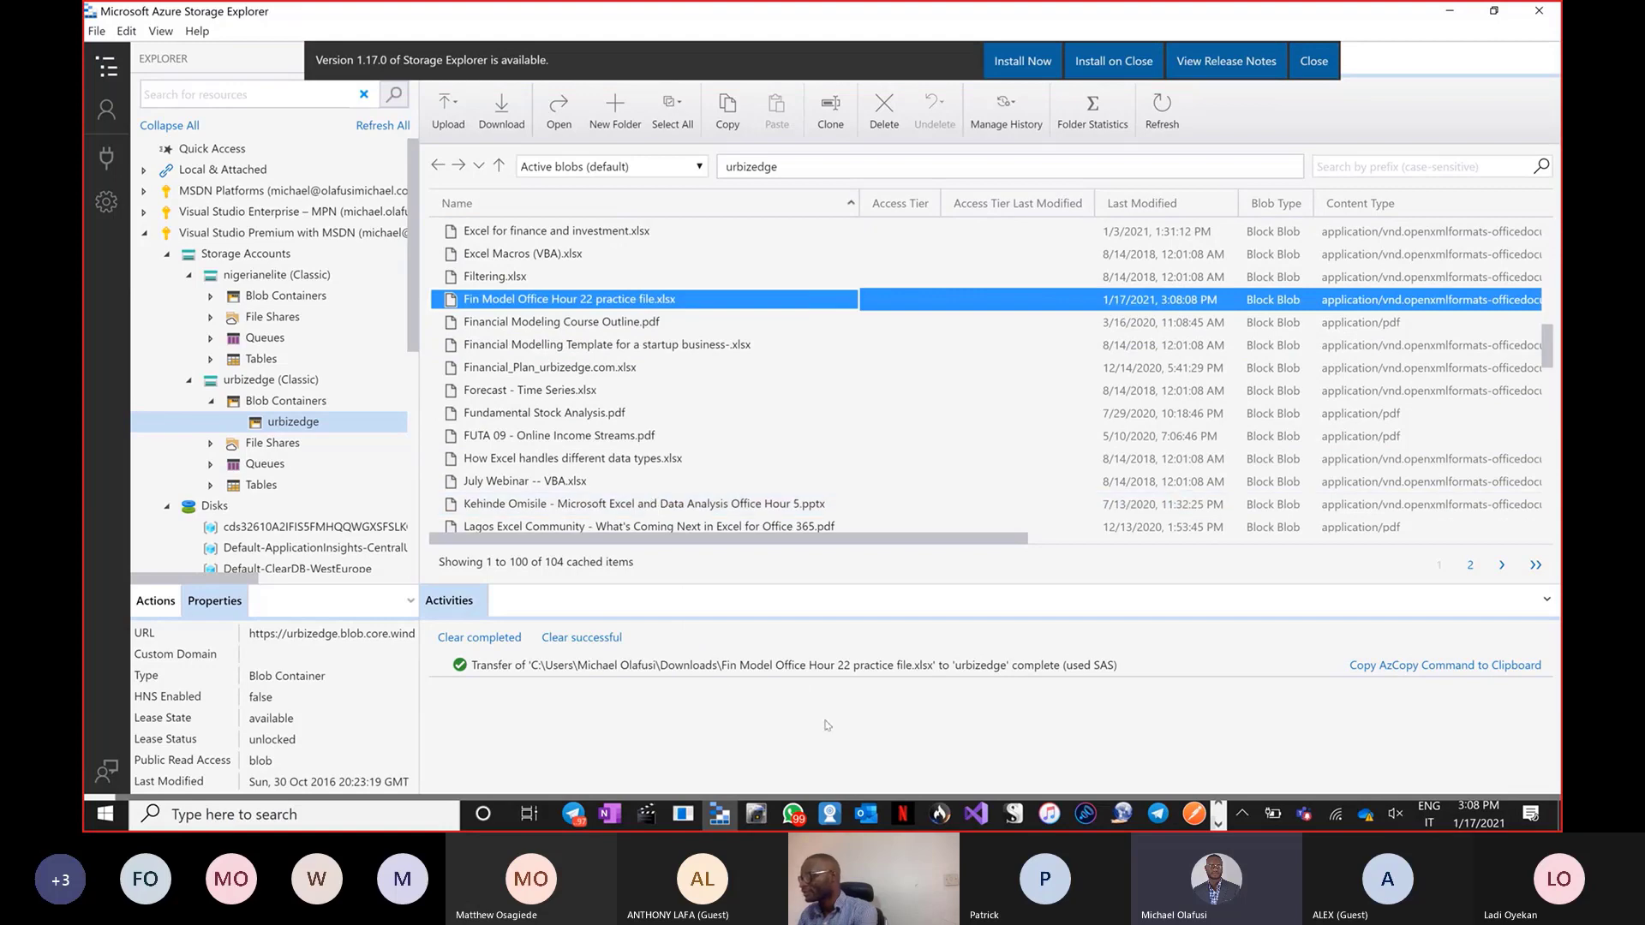
Switch to the Teams meeting and send the chat message "Download the practice file via" followed by the copied blob URL
key("alt+Tab")
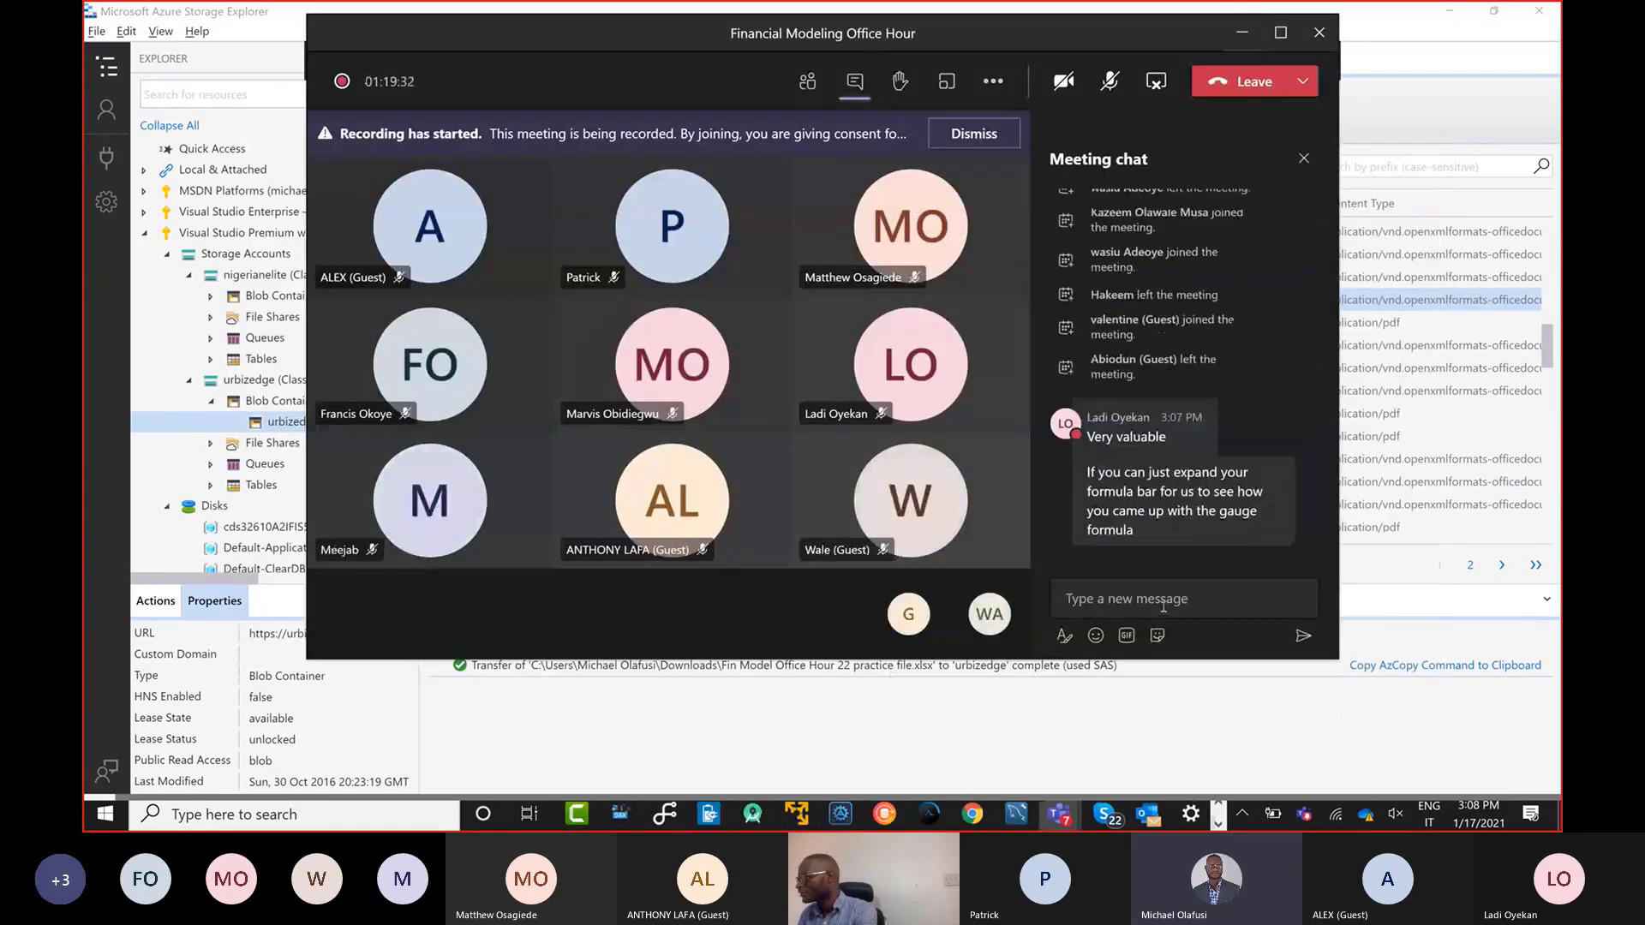
left_click(1163, 606)
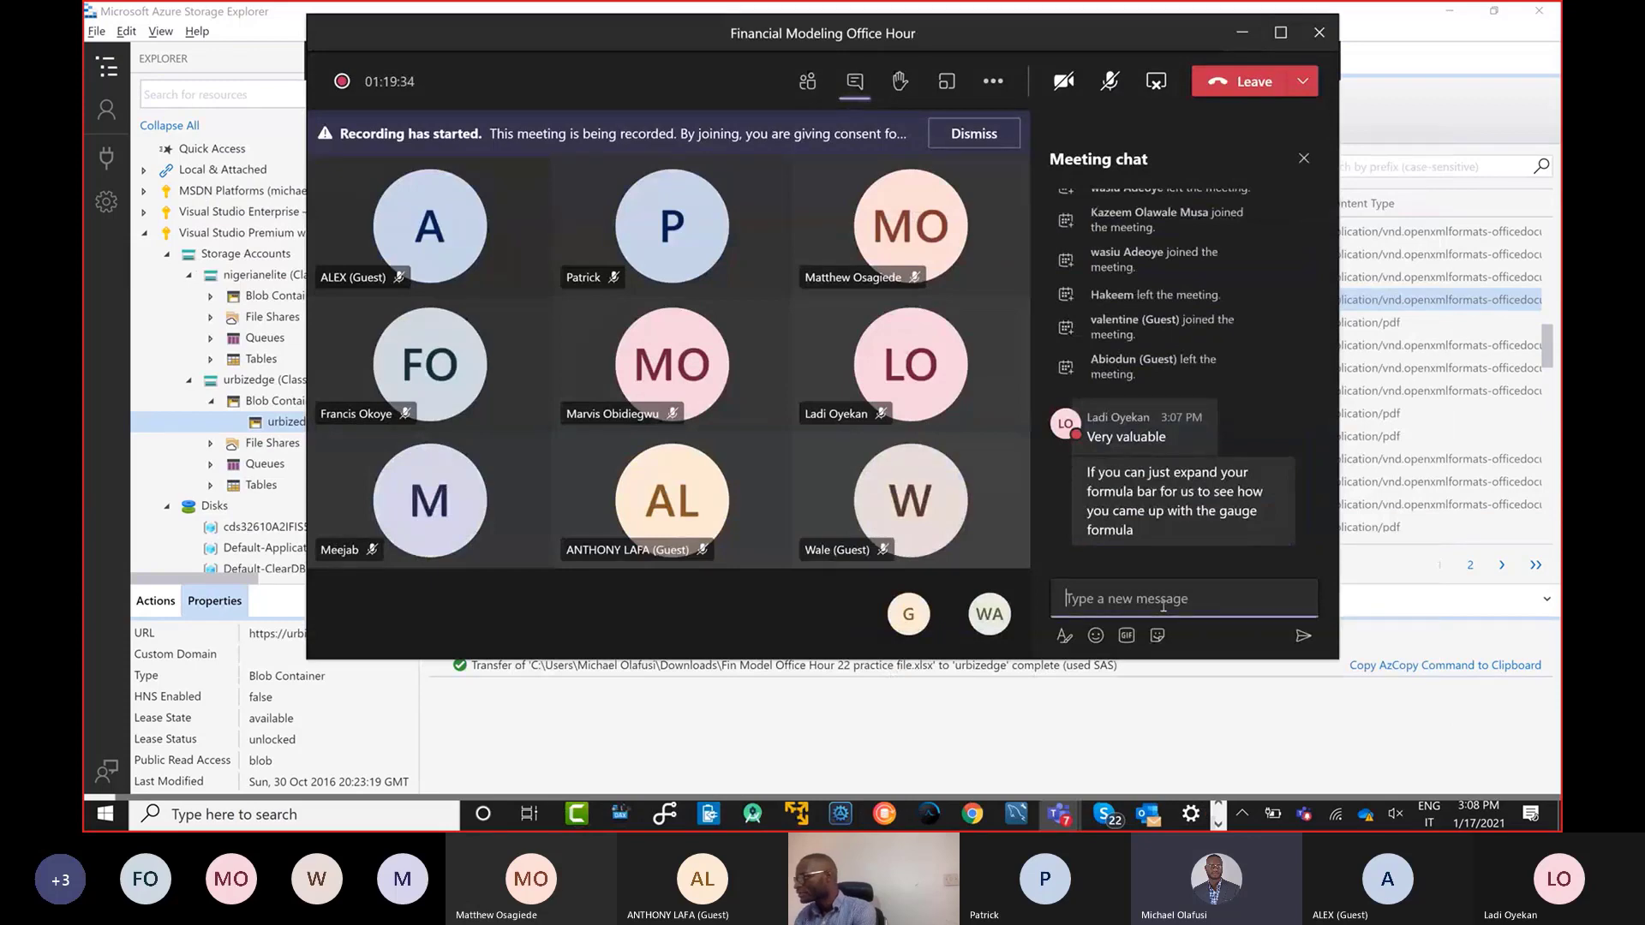
type("Download the pr")
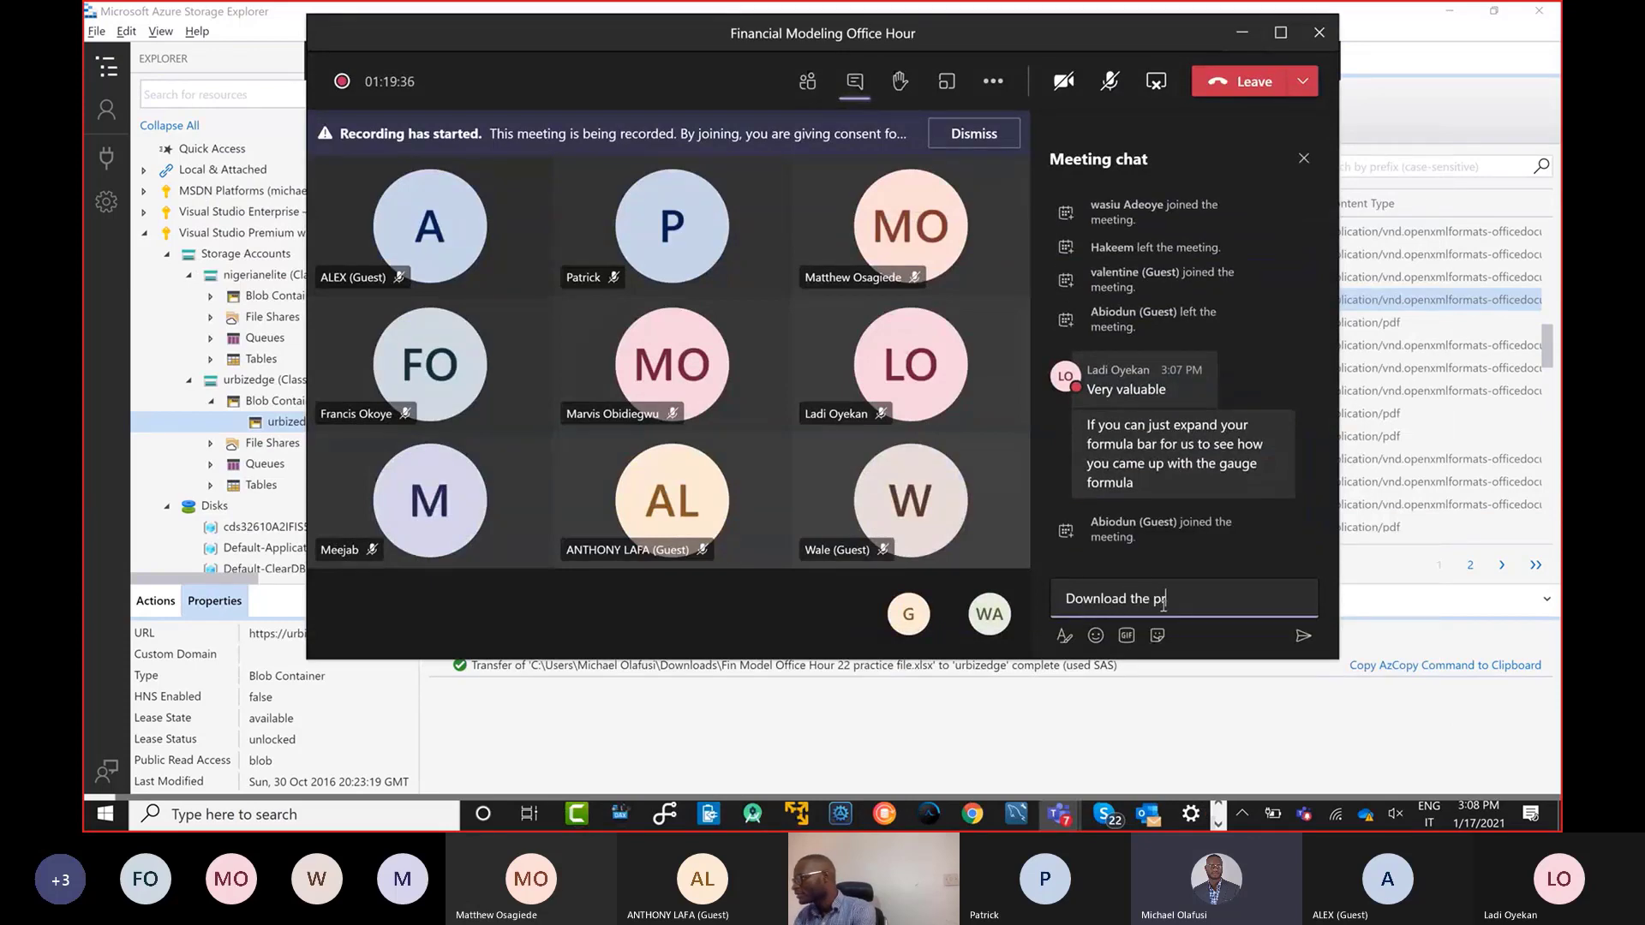
type("actice file via")
type("https://urbizedge.blob.core.windows.net/urbizedge/Fin%20Model%20Office%20Hour%2022%20practice%20file.xlsx")
key("Return")
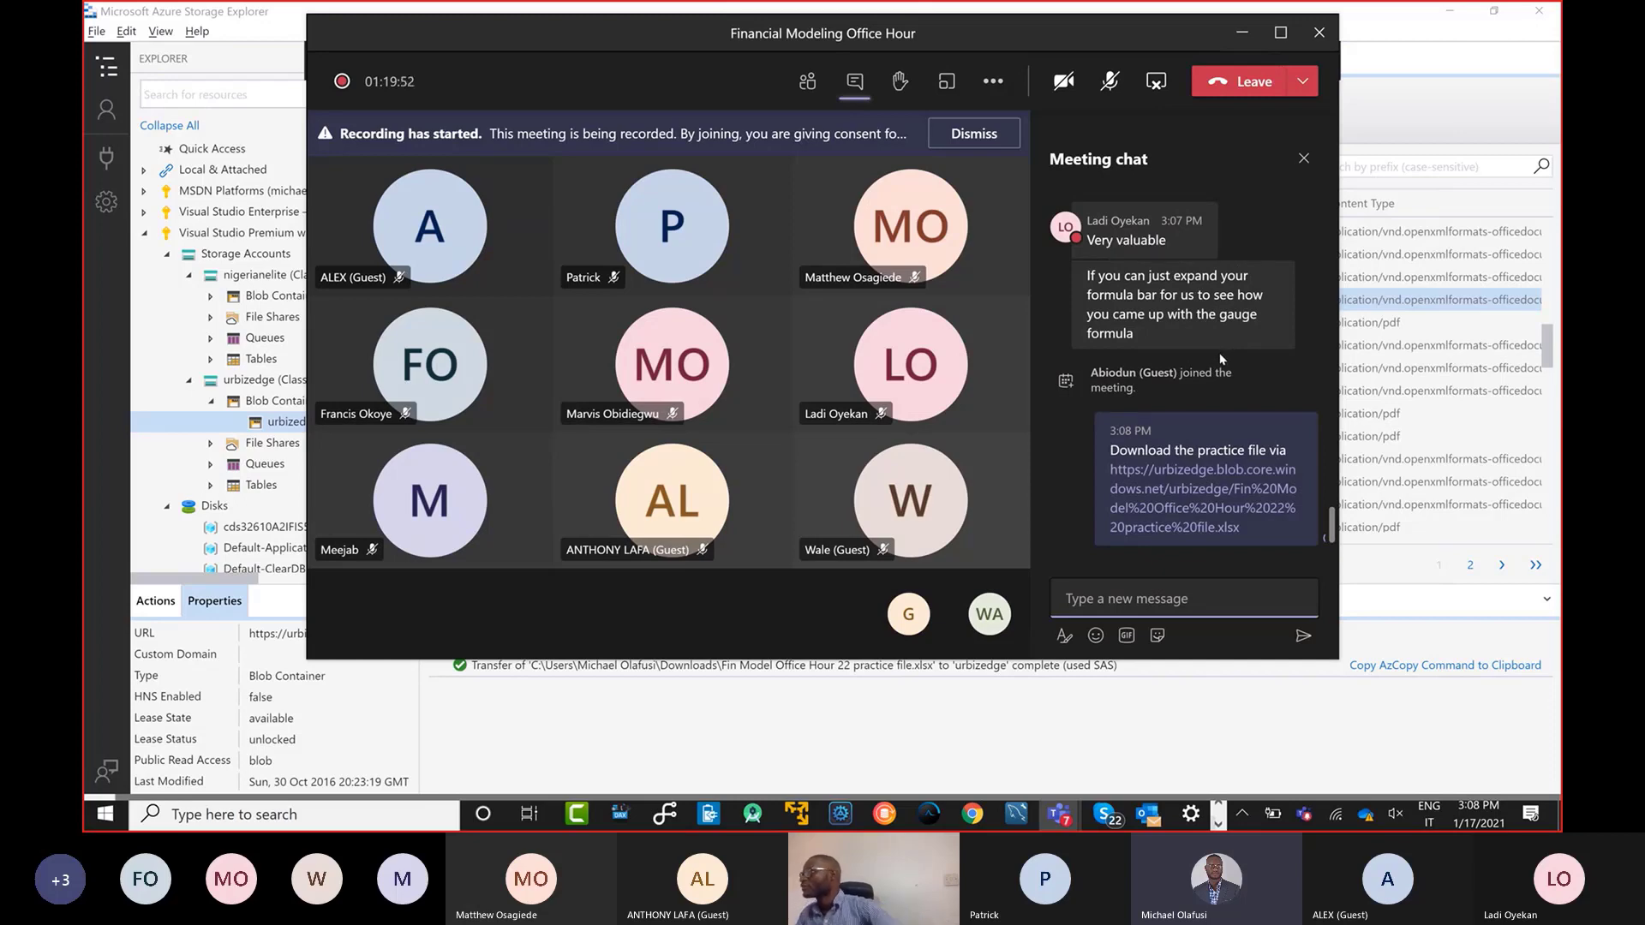
Switch to Excel and open Fin Model Office Hour 22 practice file.xlsx from the Downloads folder
key("alt+Tab")
key("alt+Tab")
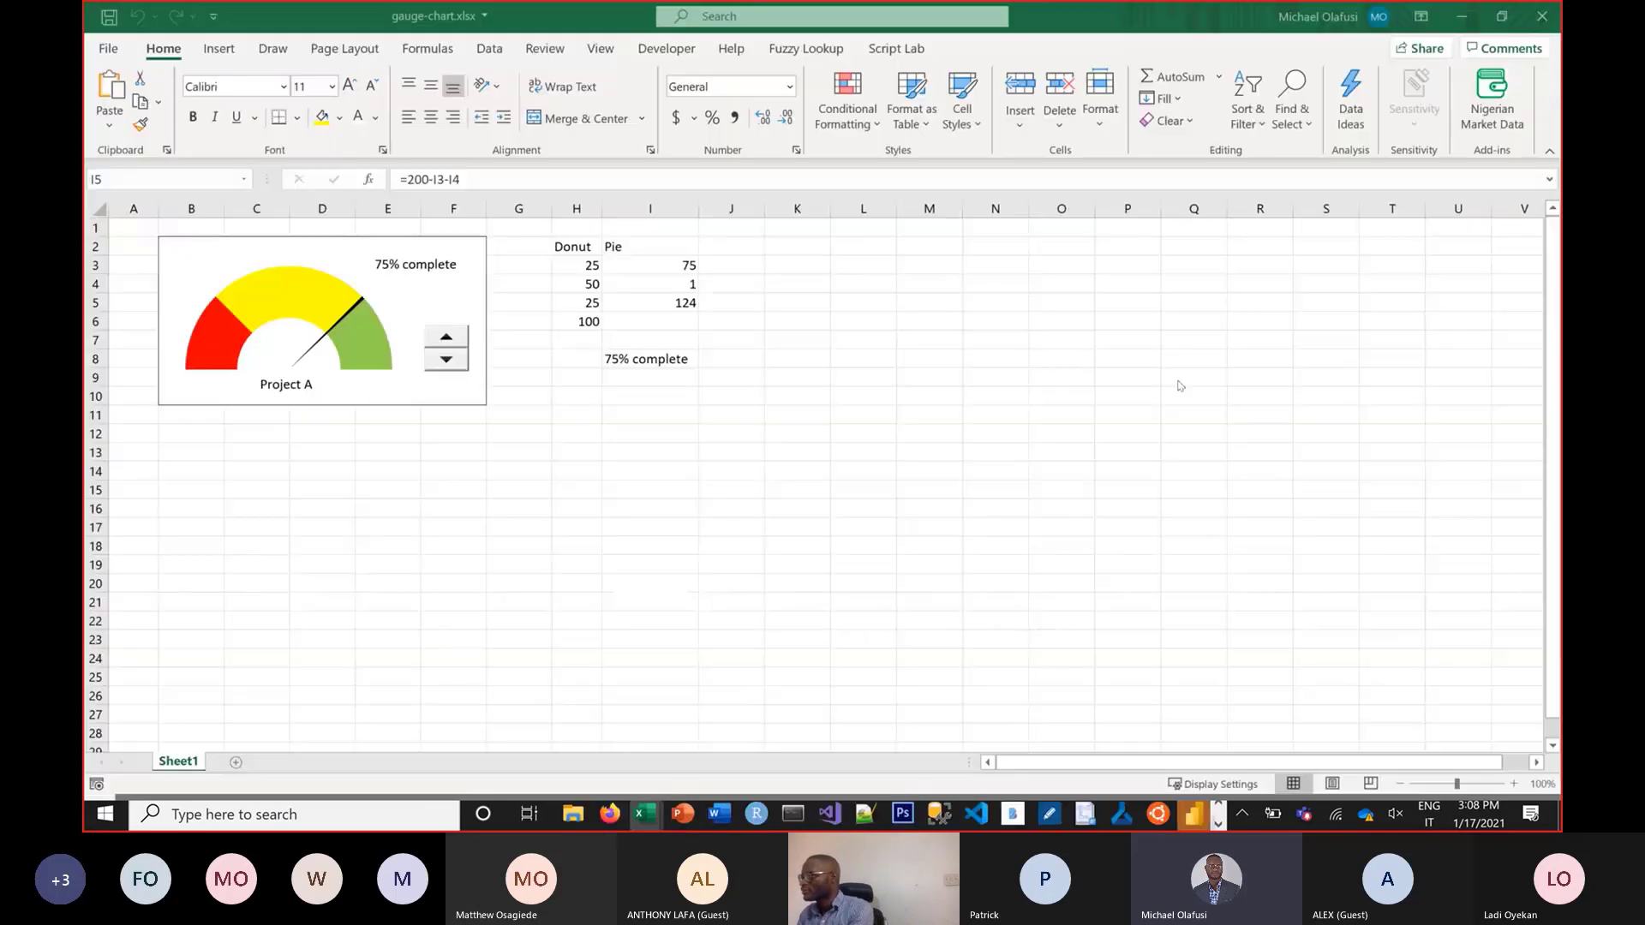
left_click(563, 449)
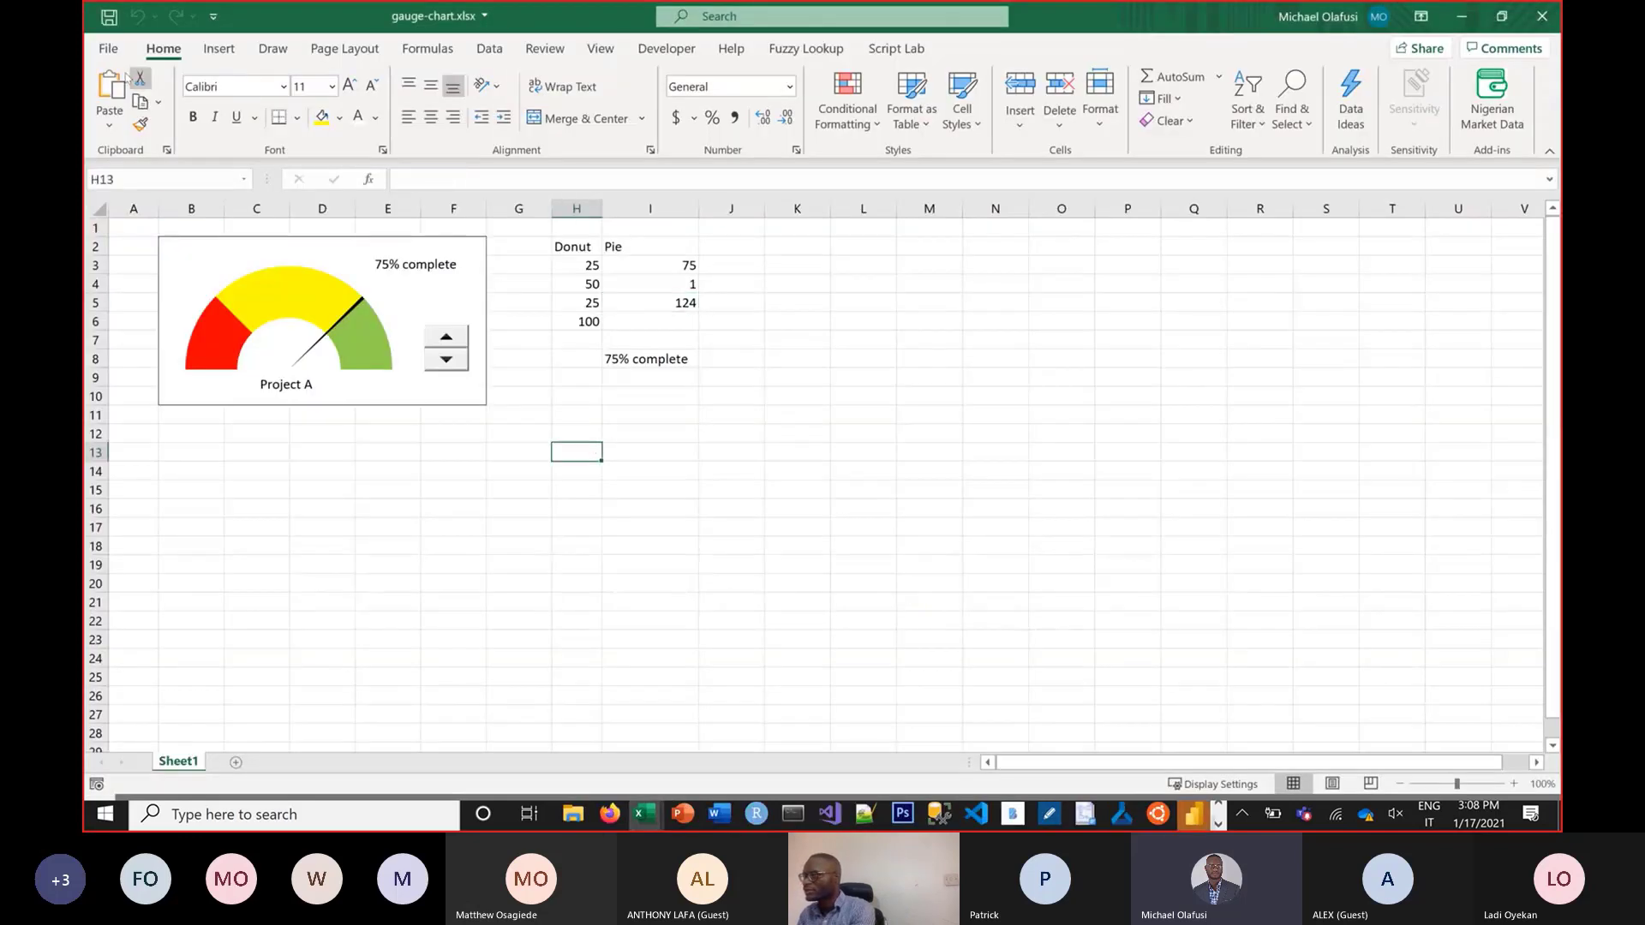
left_click(108, 48)
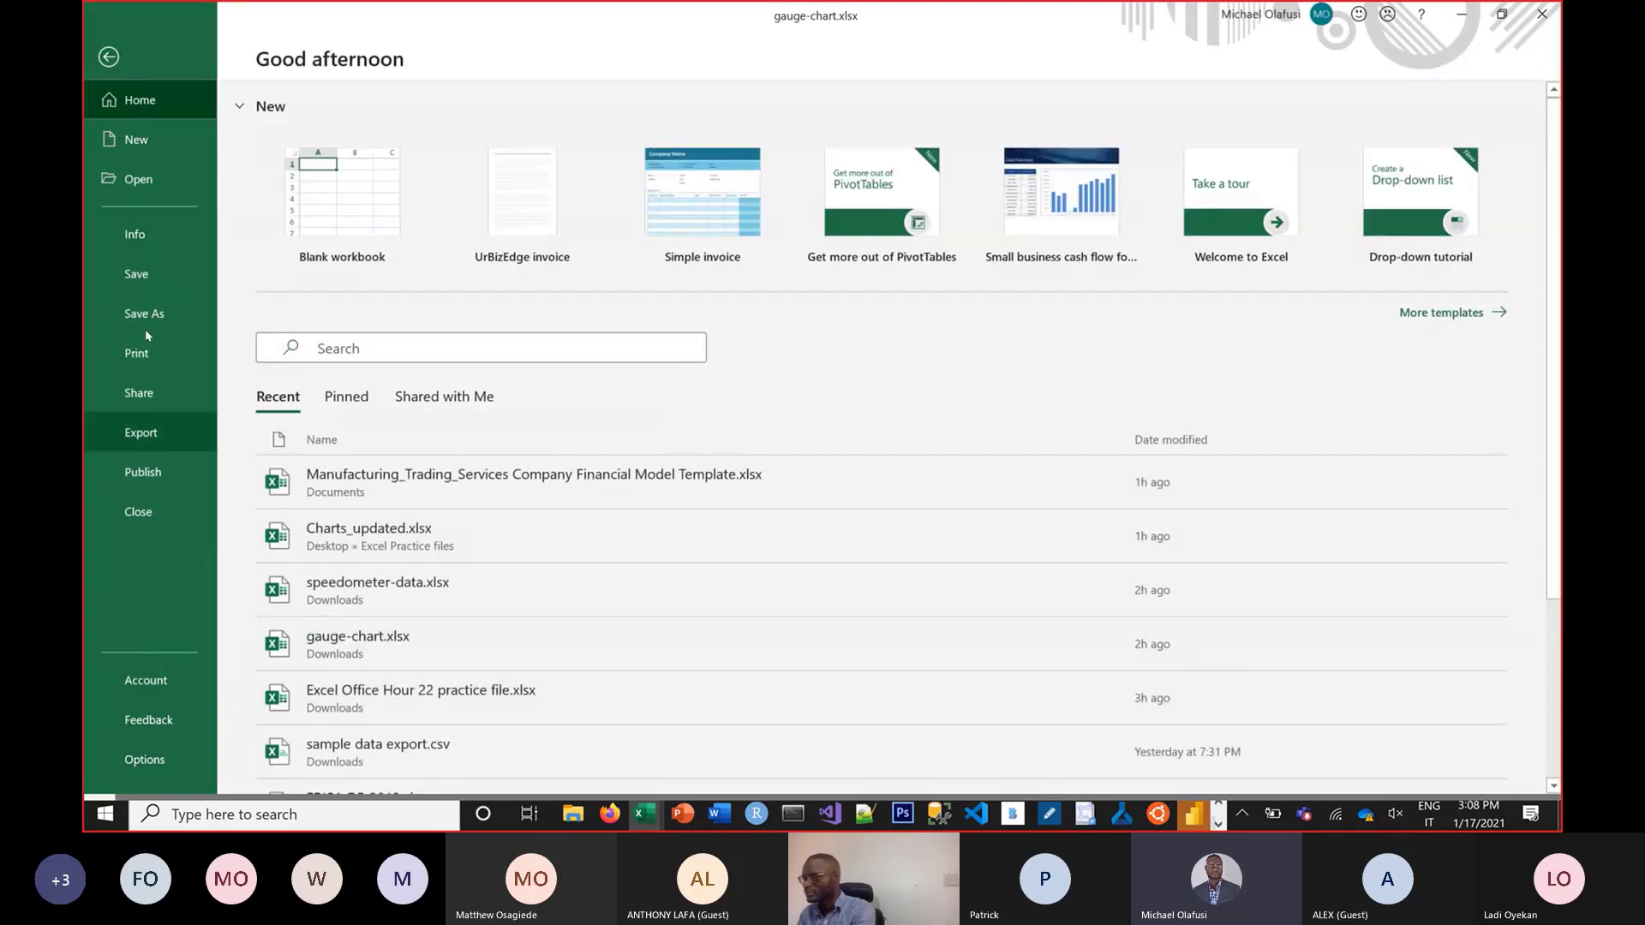
left_click(141, 178)
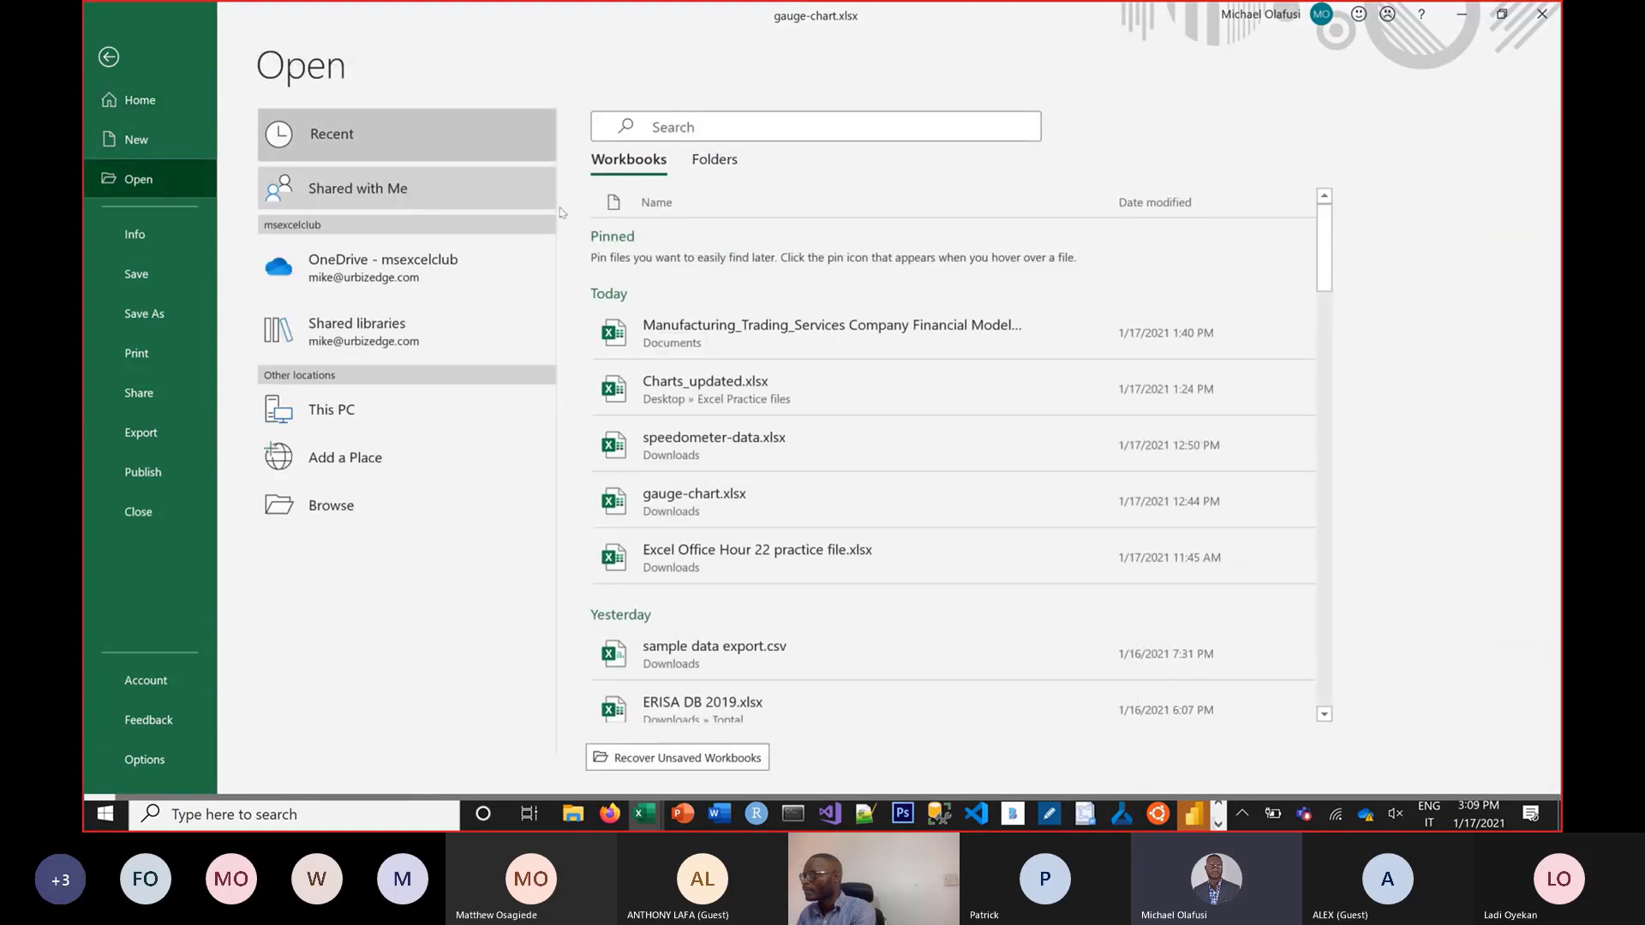
left_click(343, 524)
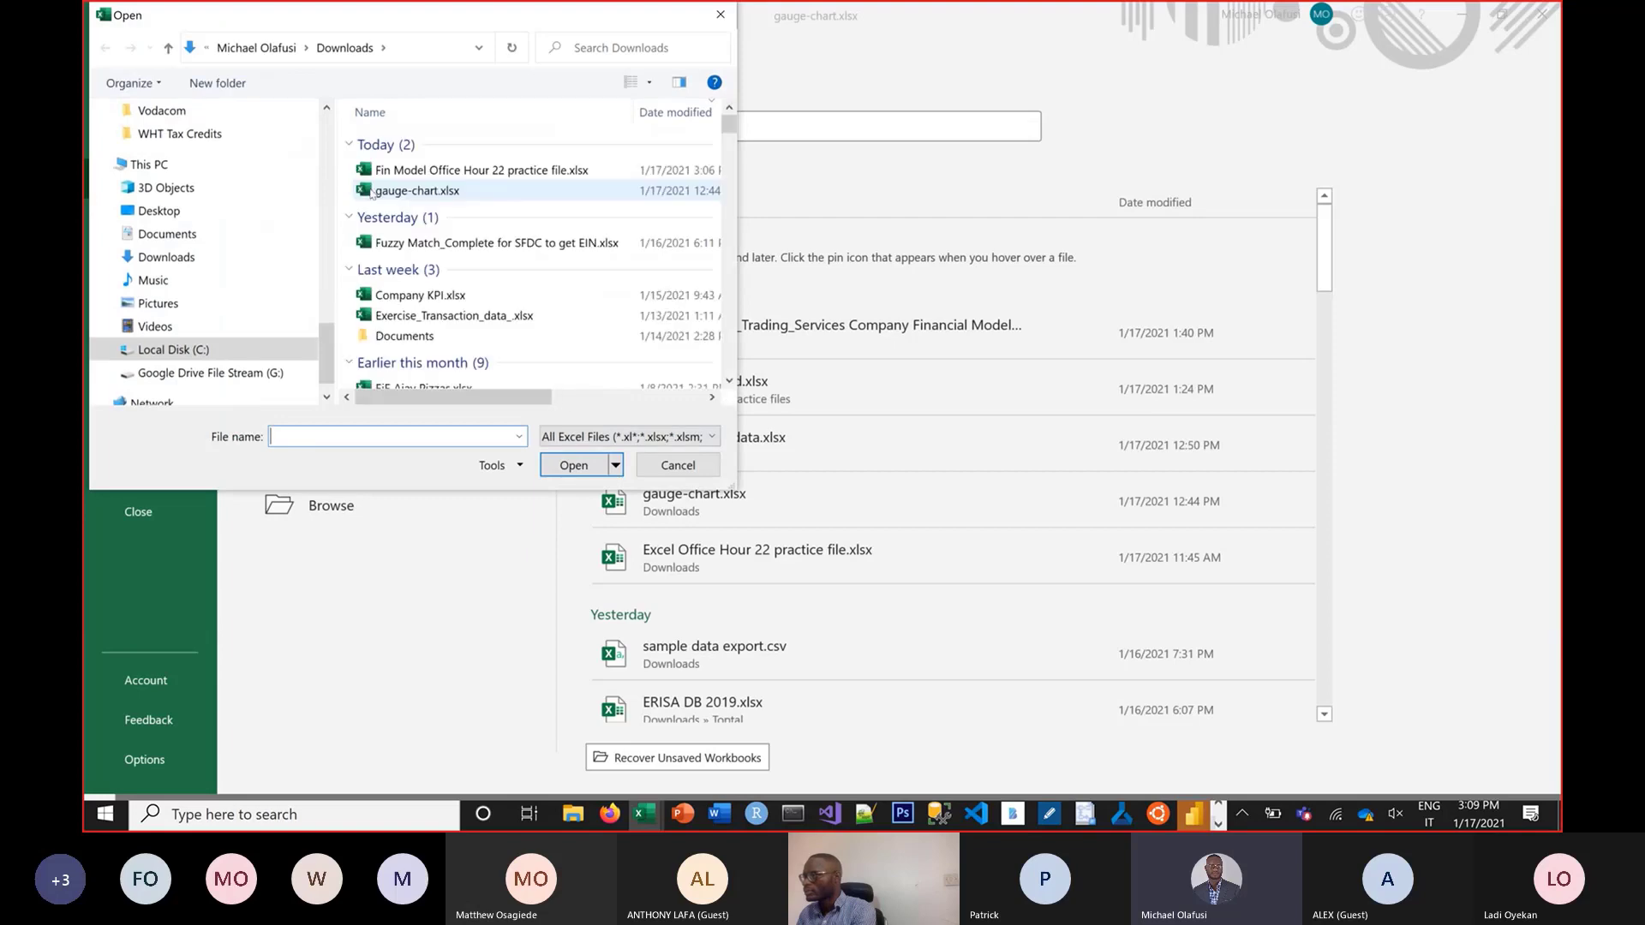
double_click(384, 174)
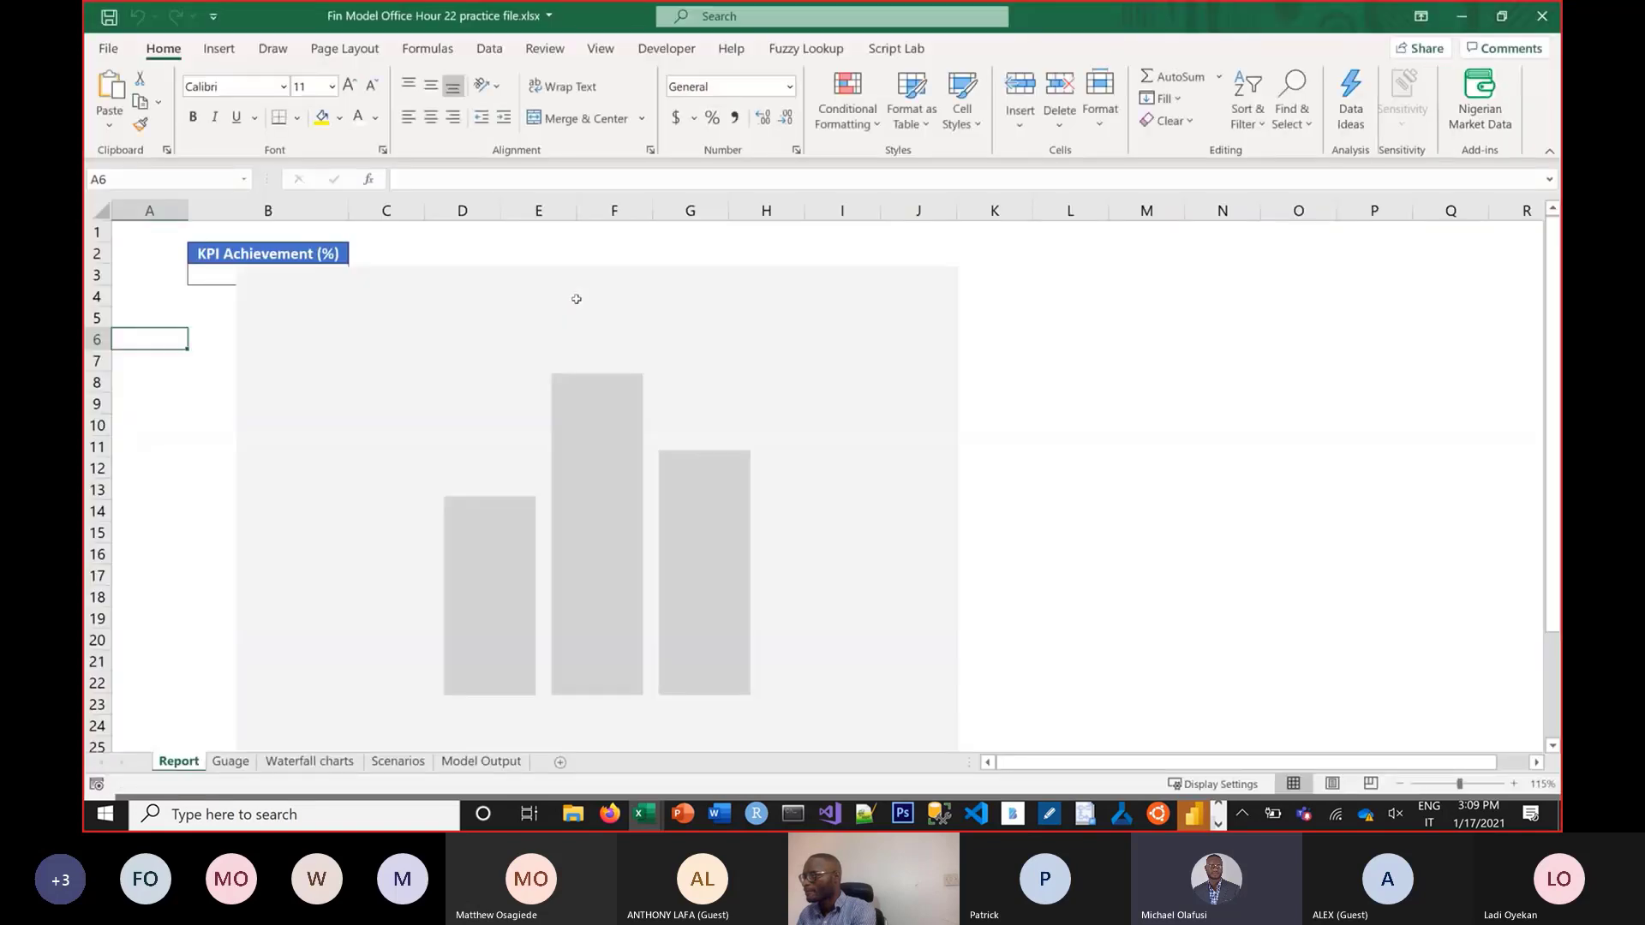
Examine the doughnut scale data and the pie chart's Remainder and Achievement formulas on the Guage sheet
left_click(230, 761)
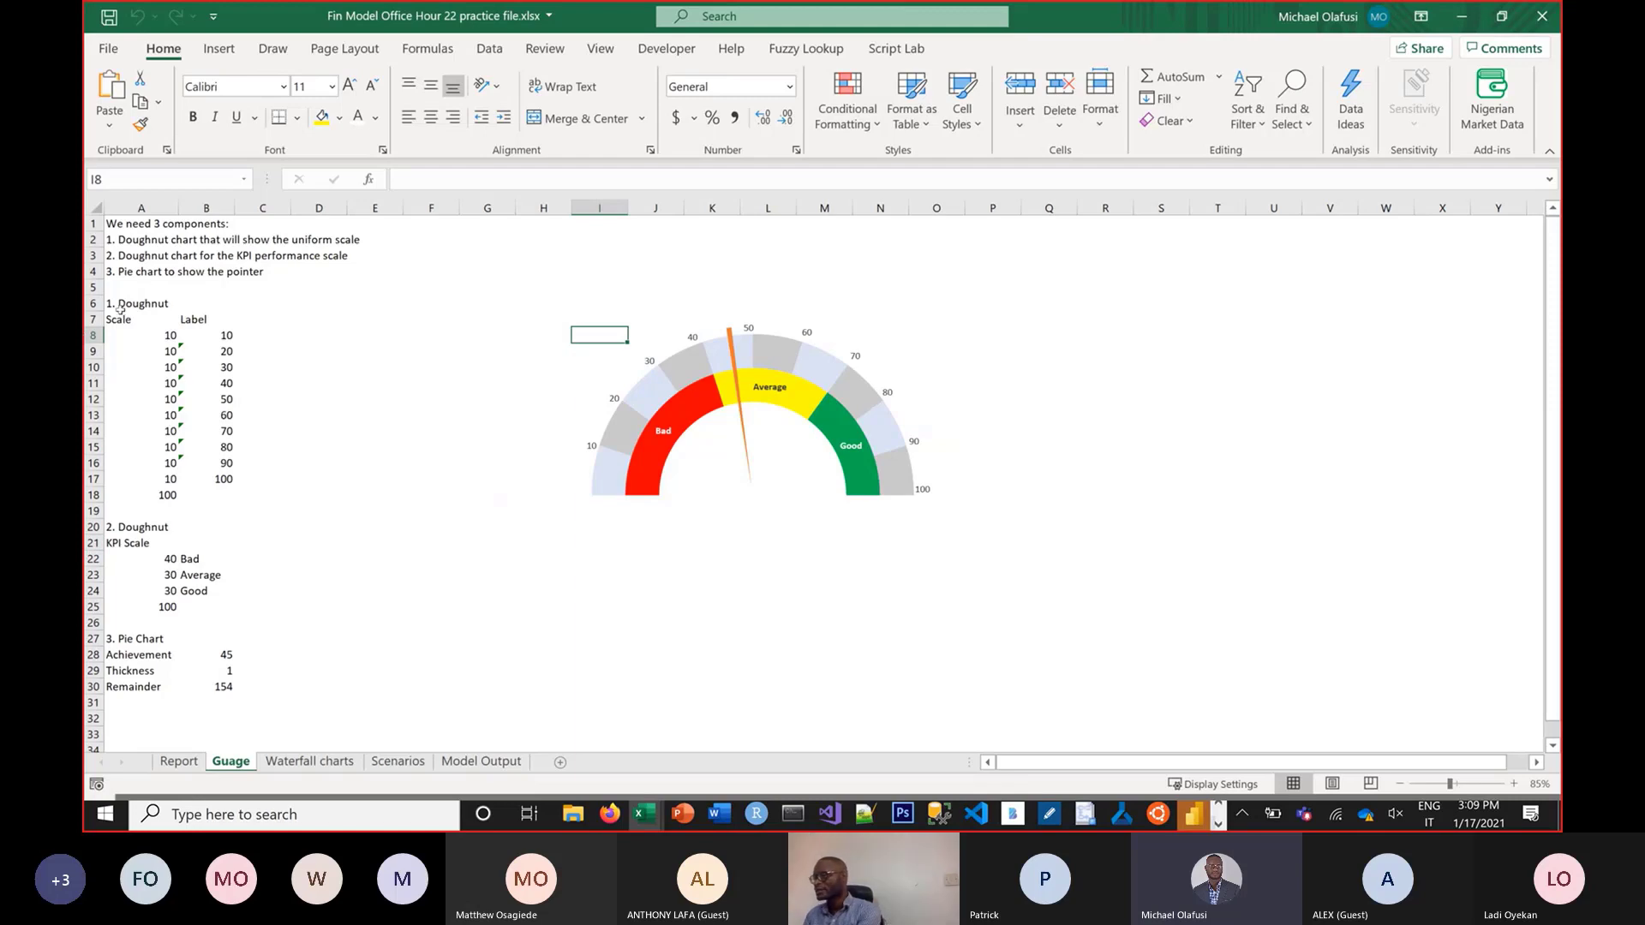
left_click_drag(120, 305, 183, 482)
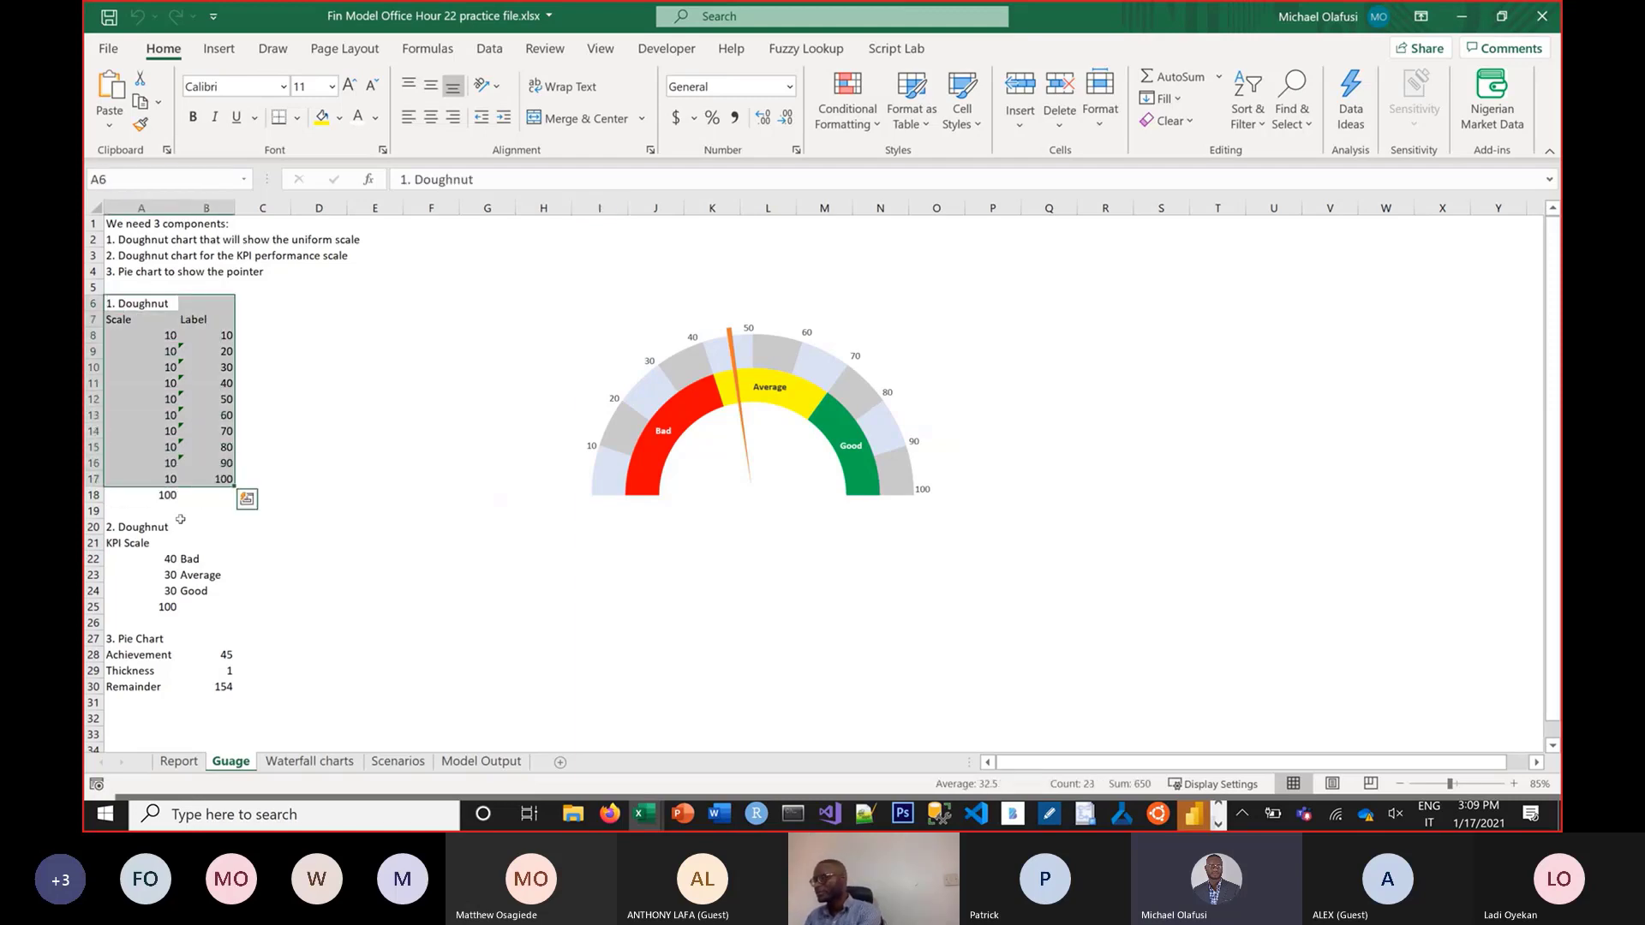
double_click(224, 689)
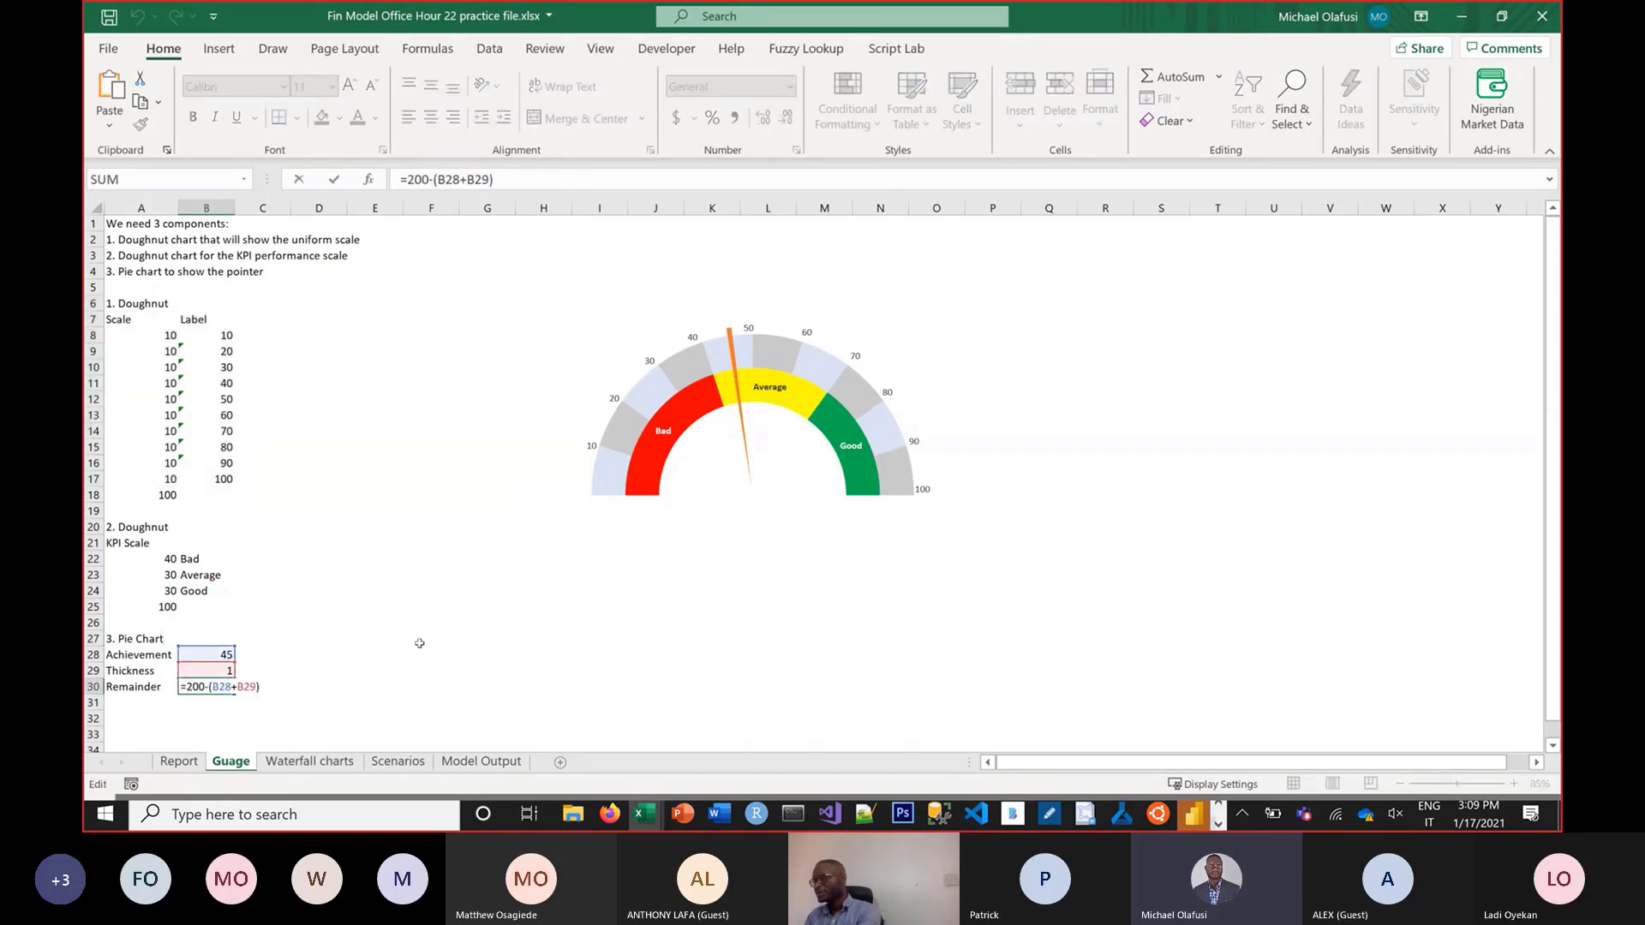
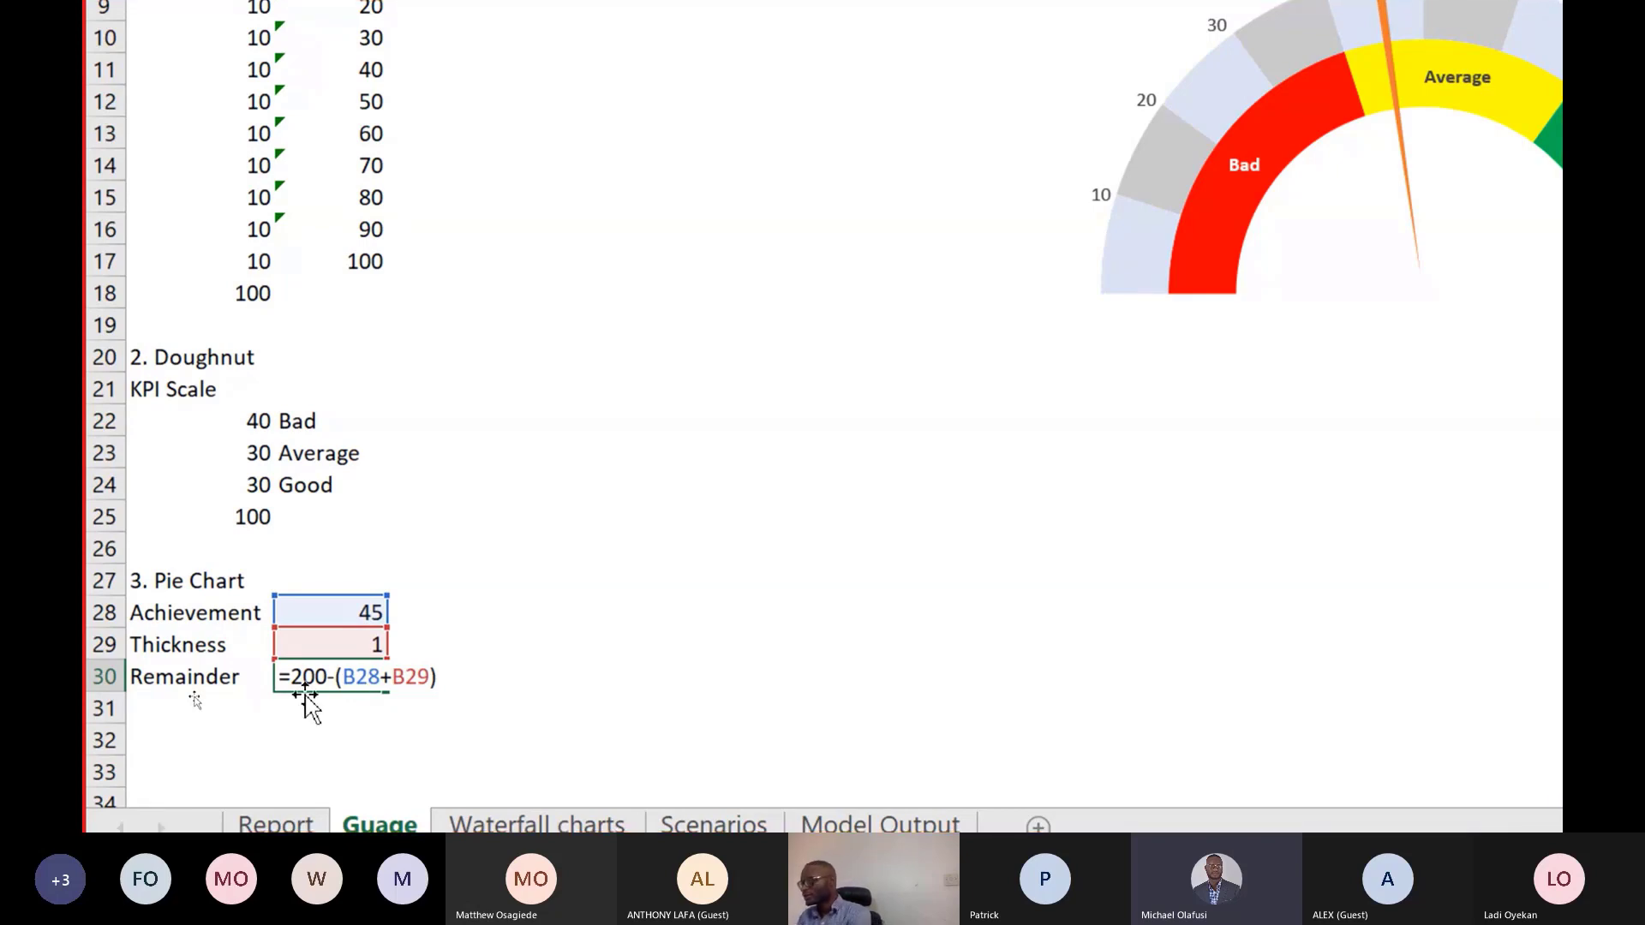
key("ctrl+Return")
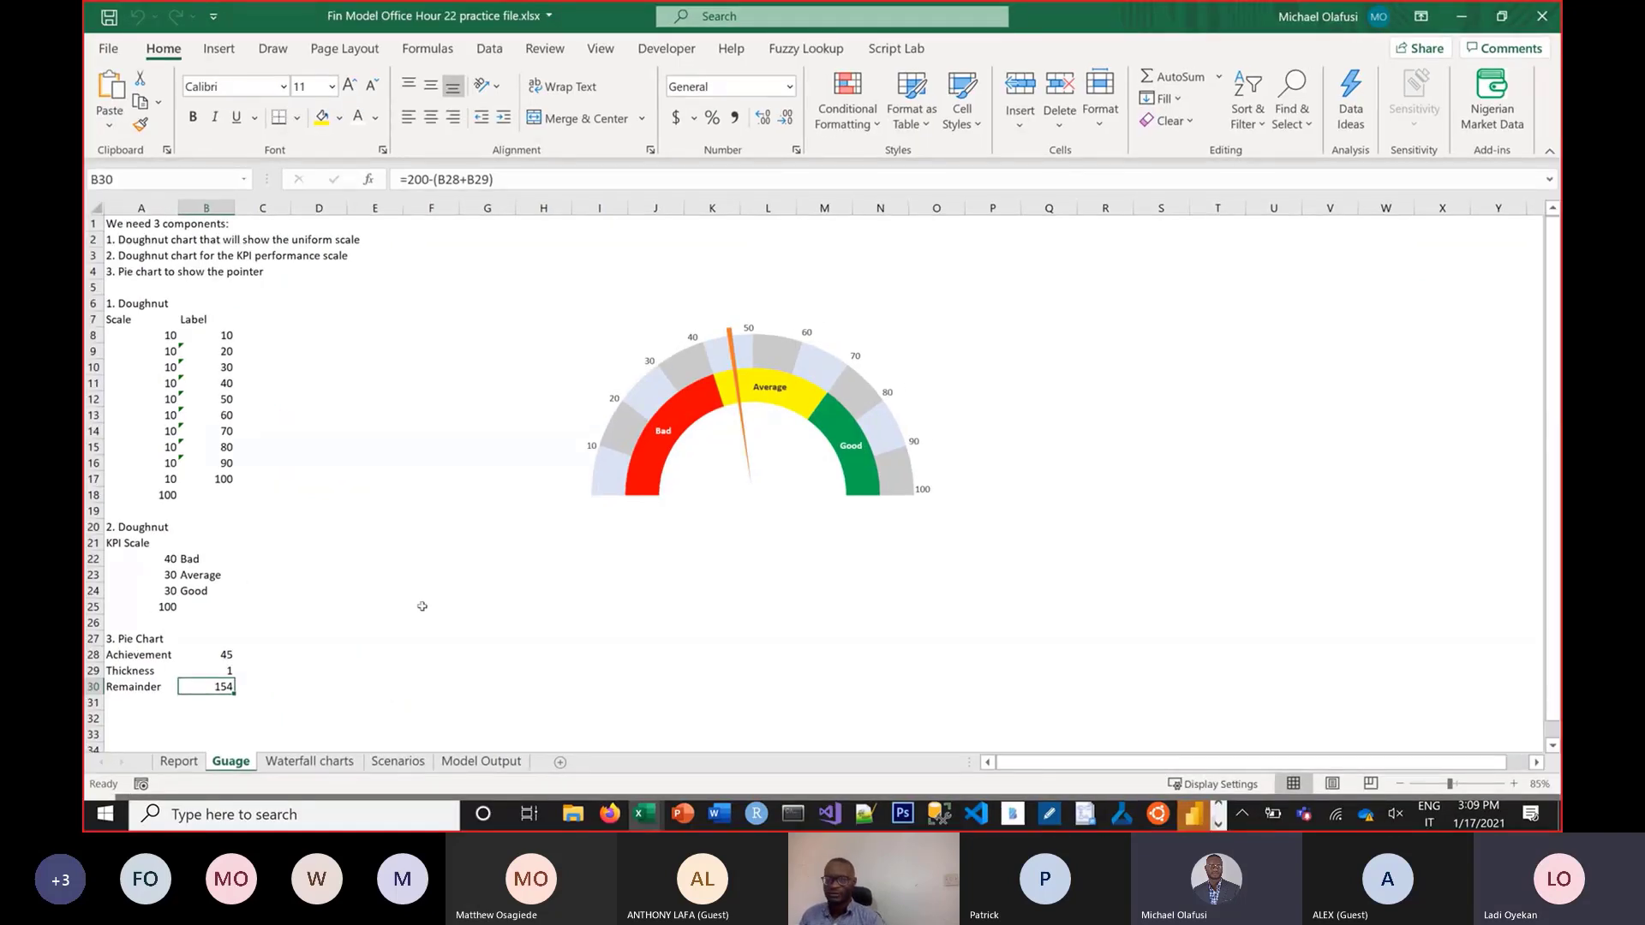
left_click(225, 655)
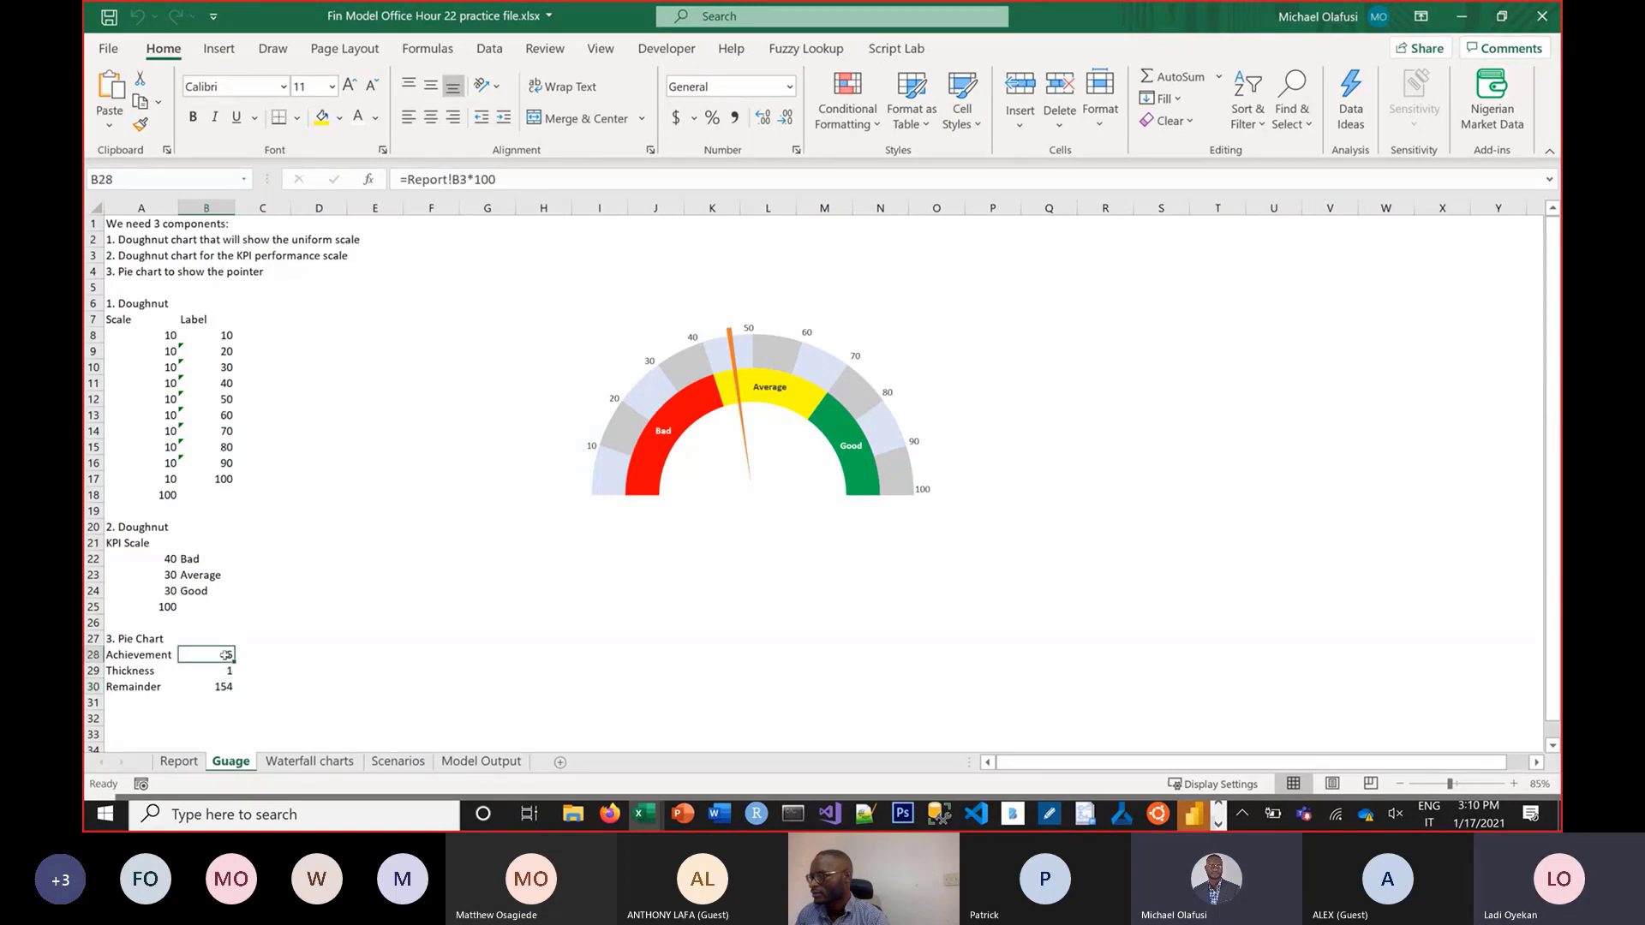
Inspect the KPI Achievement (%) input in cell B3 of the Report sheet without changing it
left_click(179, 762)
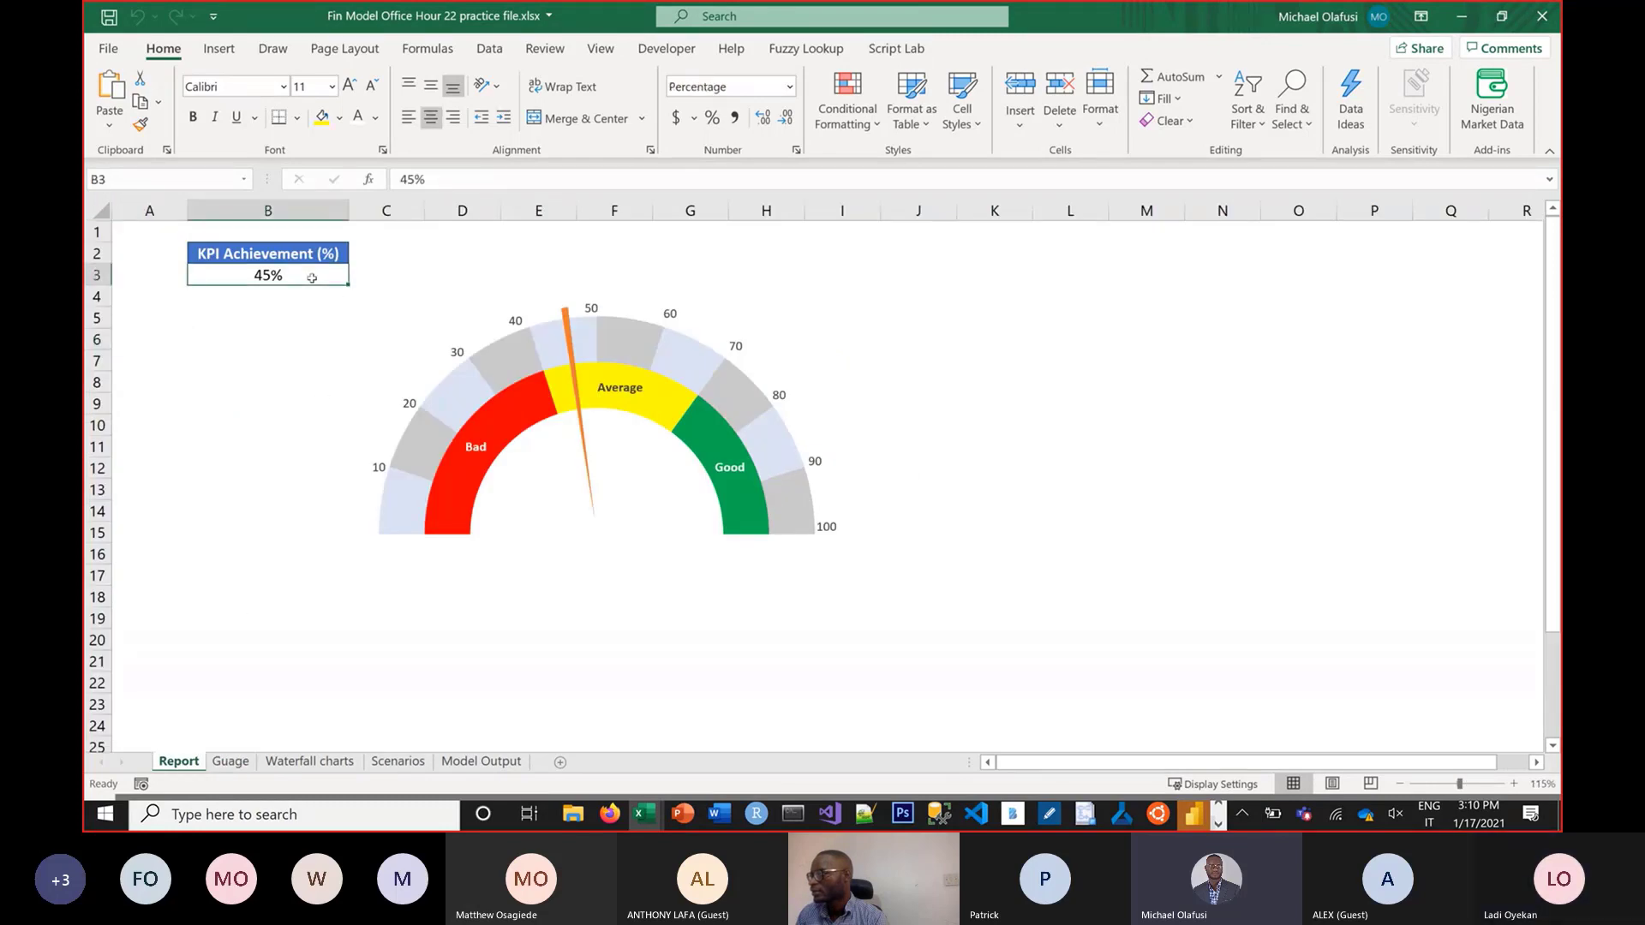
double_click(312, 278)
left_click_drag(286, 275, 224, 290)
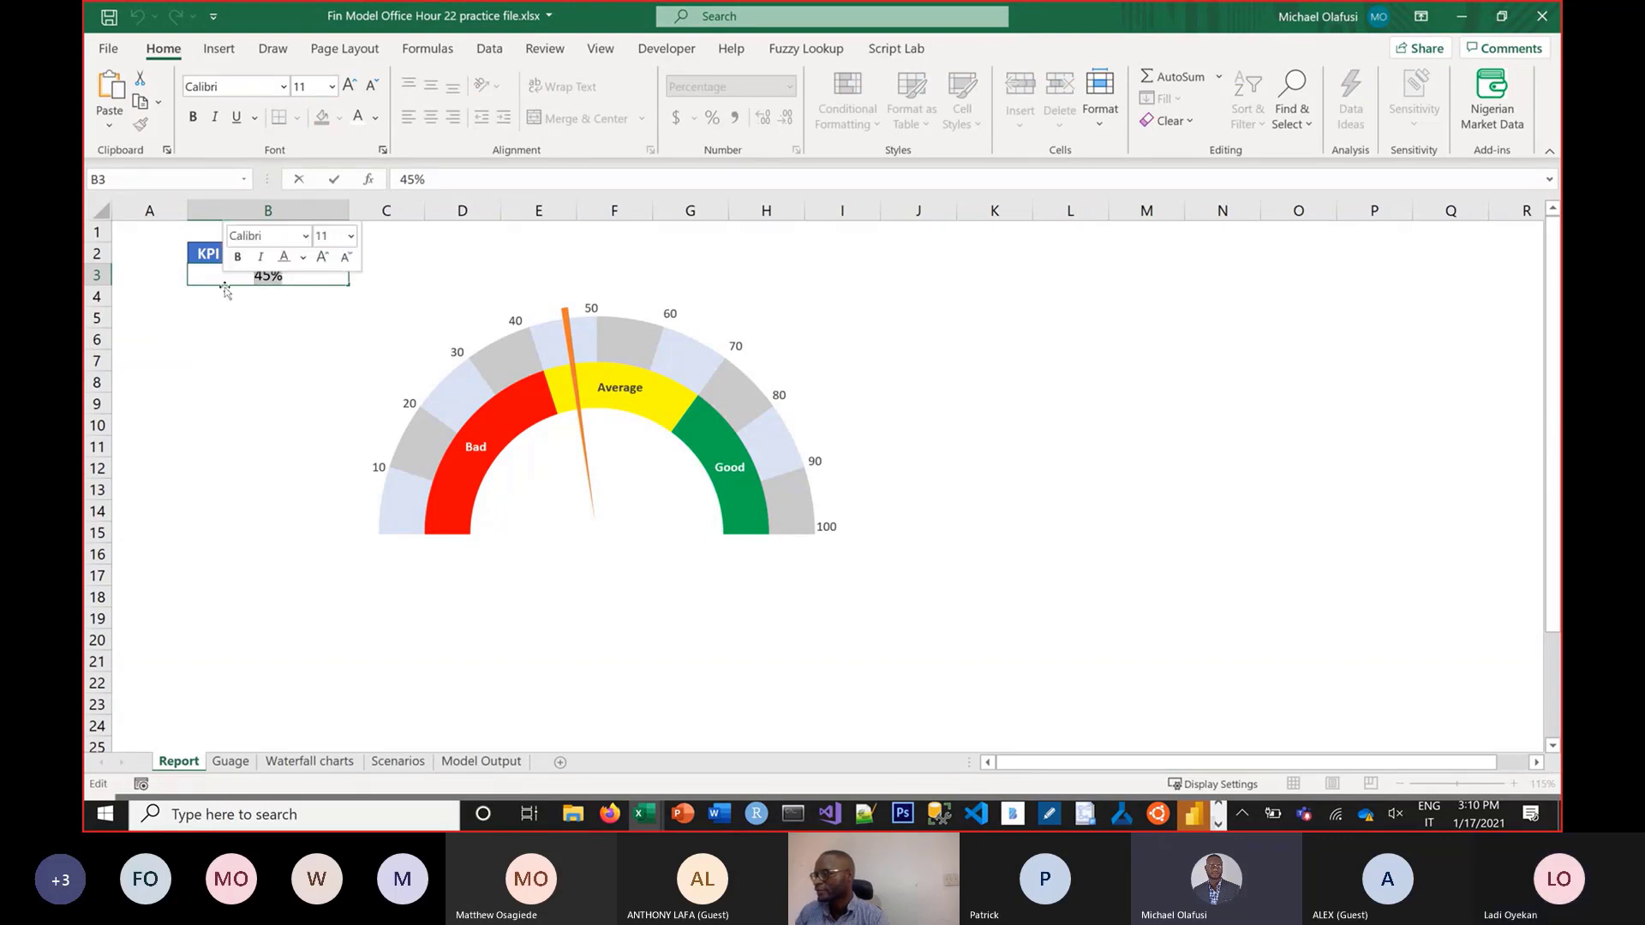
key("Escape")
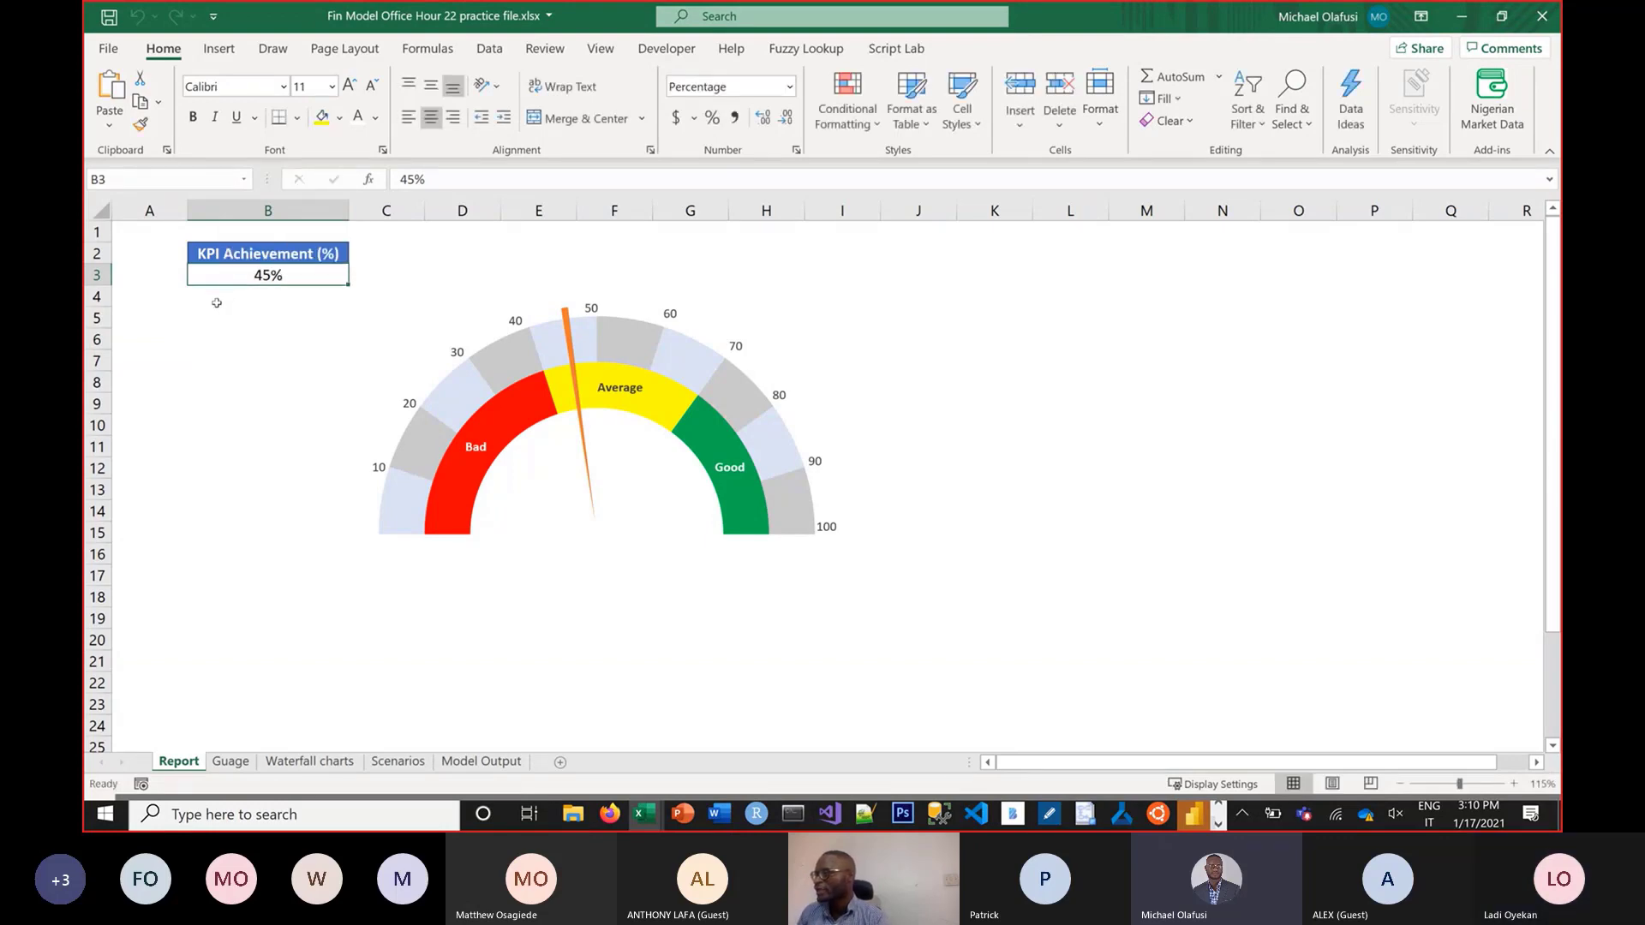
Enter the labels Sales in cell B5 and Target in cell B6 of the Report sheet
left_click(217, 302)
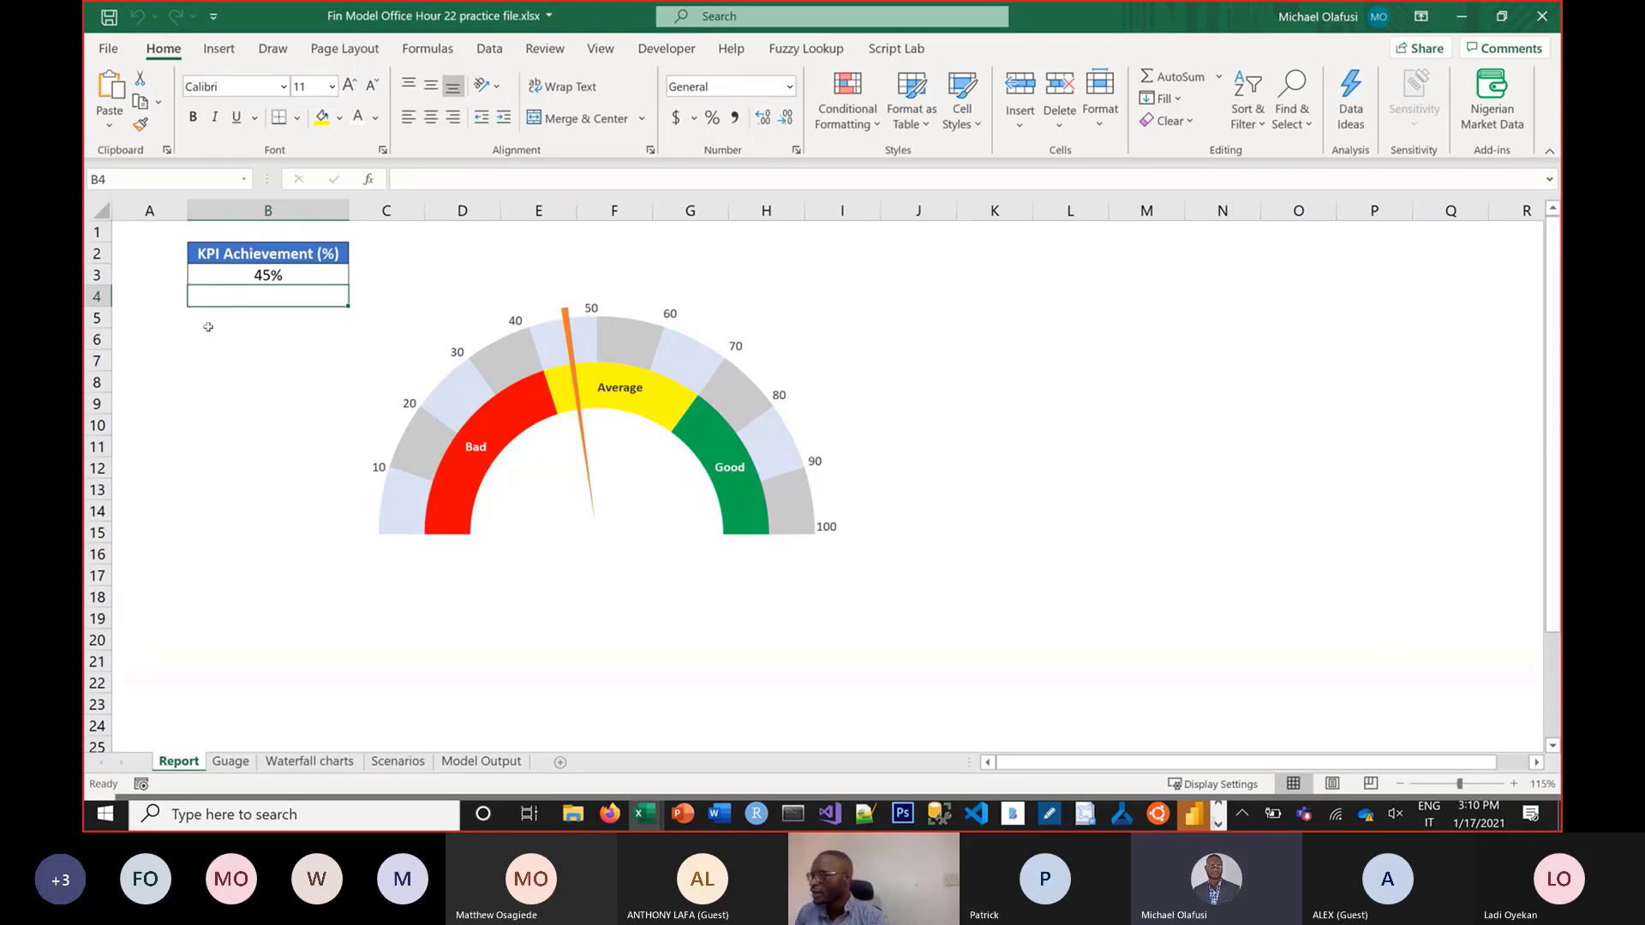
left_click(208, 326)
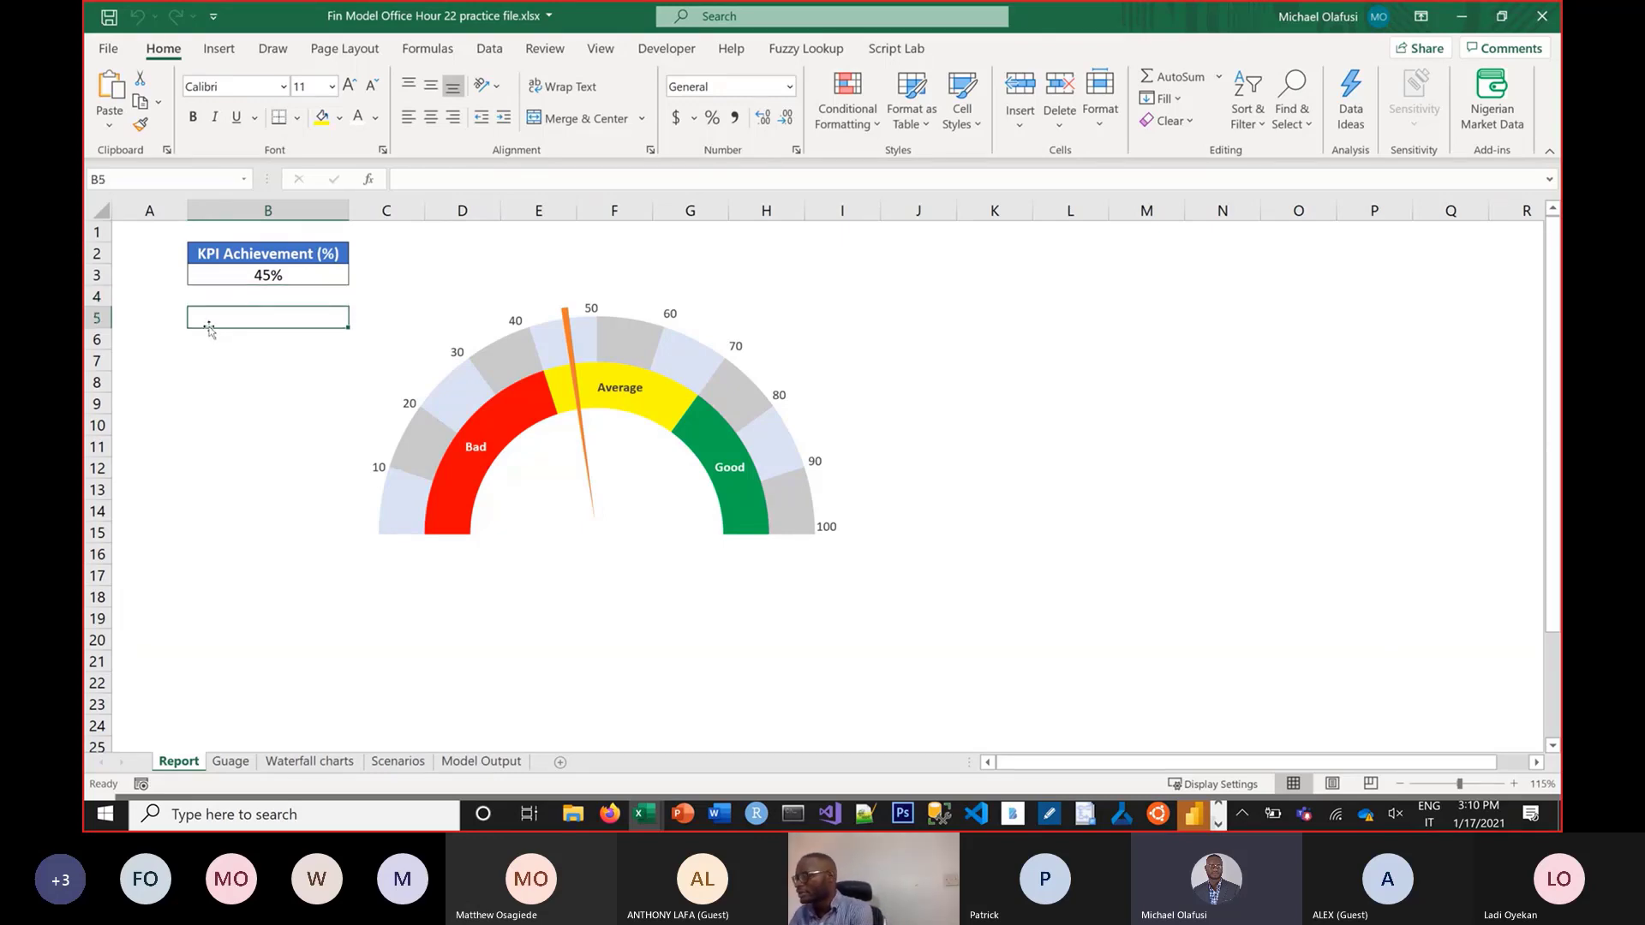
type("Sales")
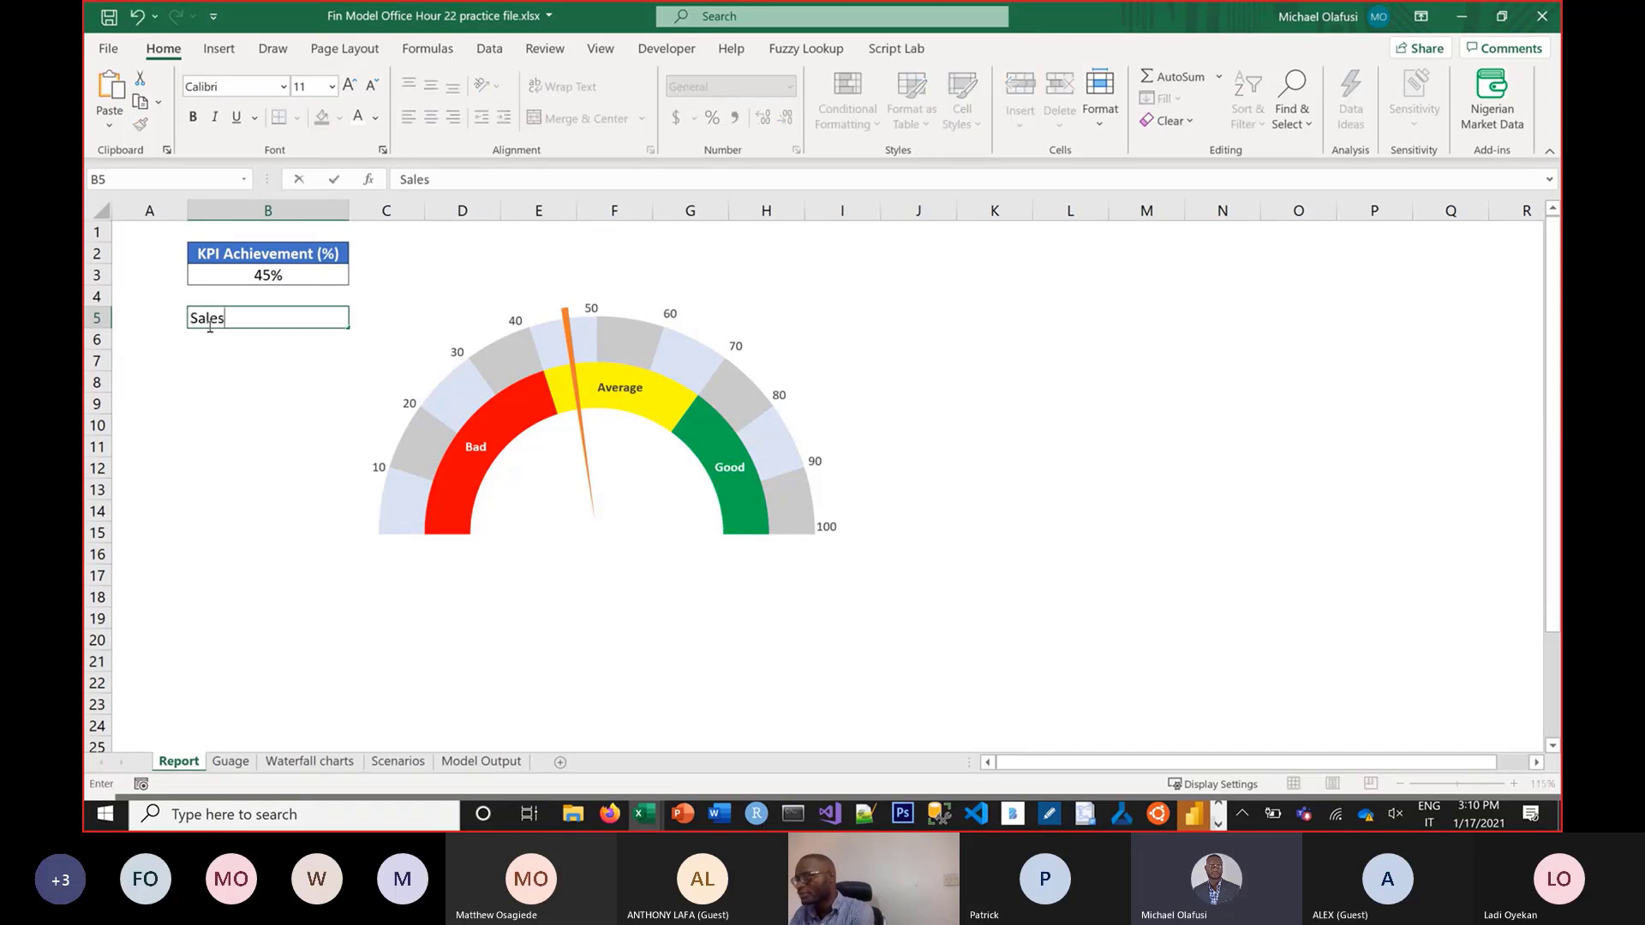
key("Return")
type("Tar")
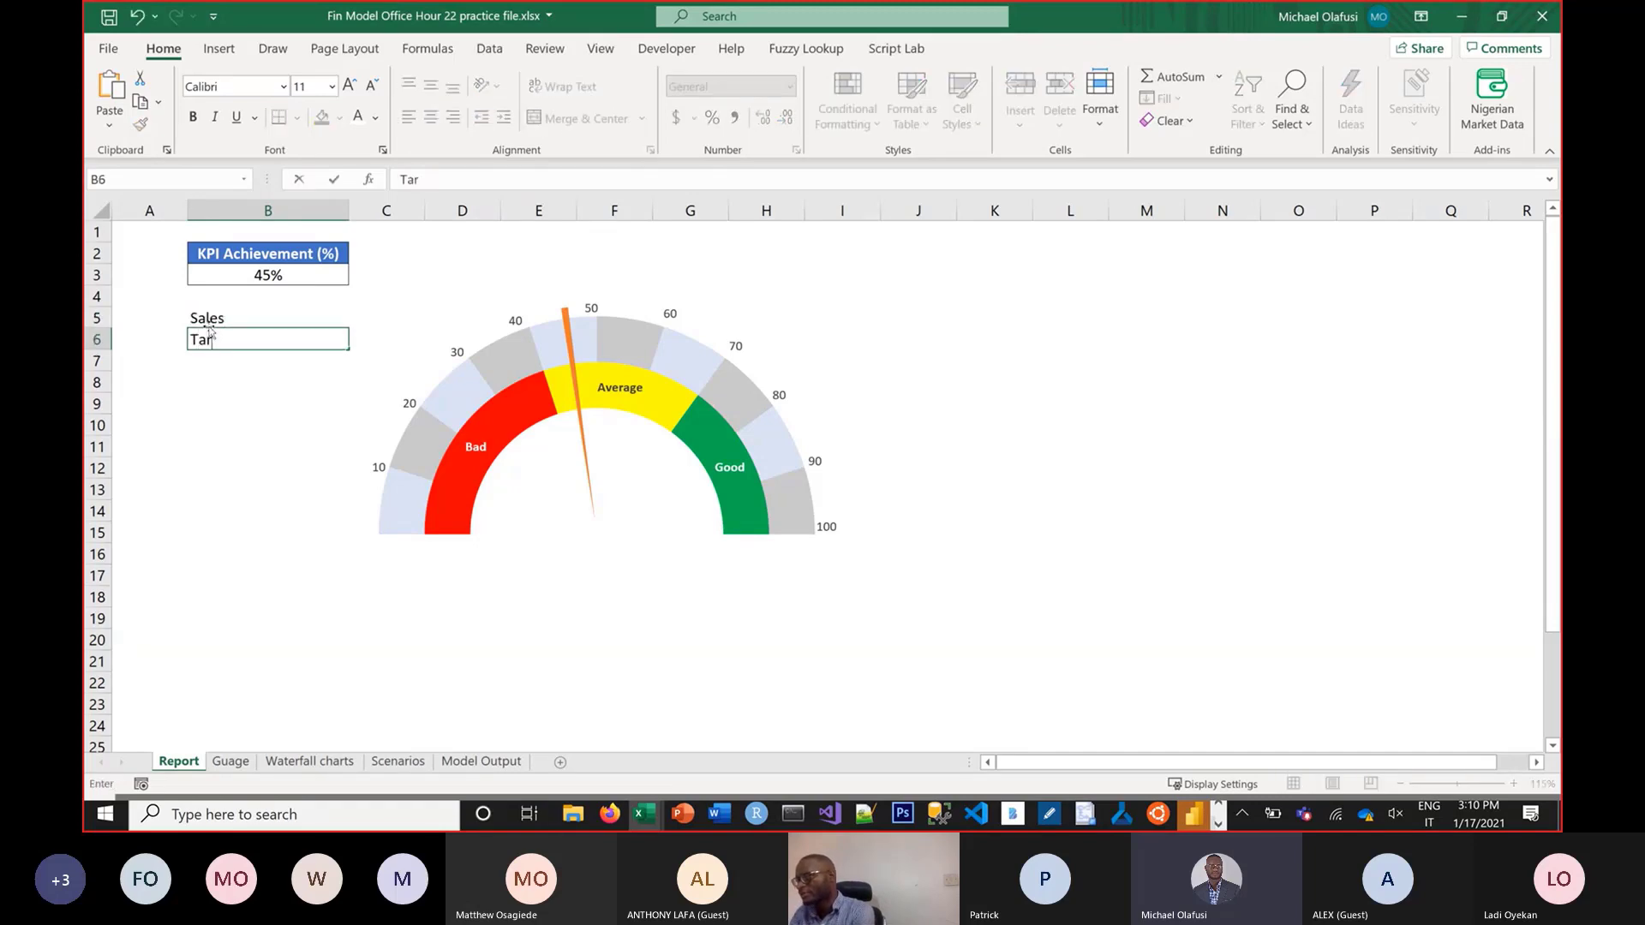
type("get")
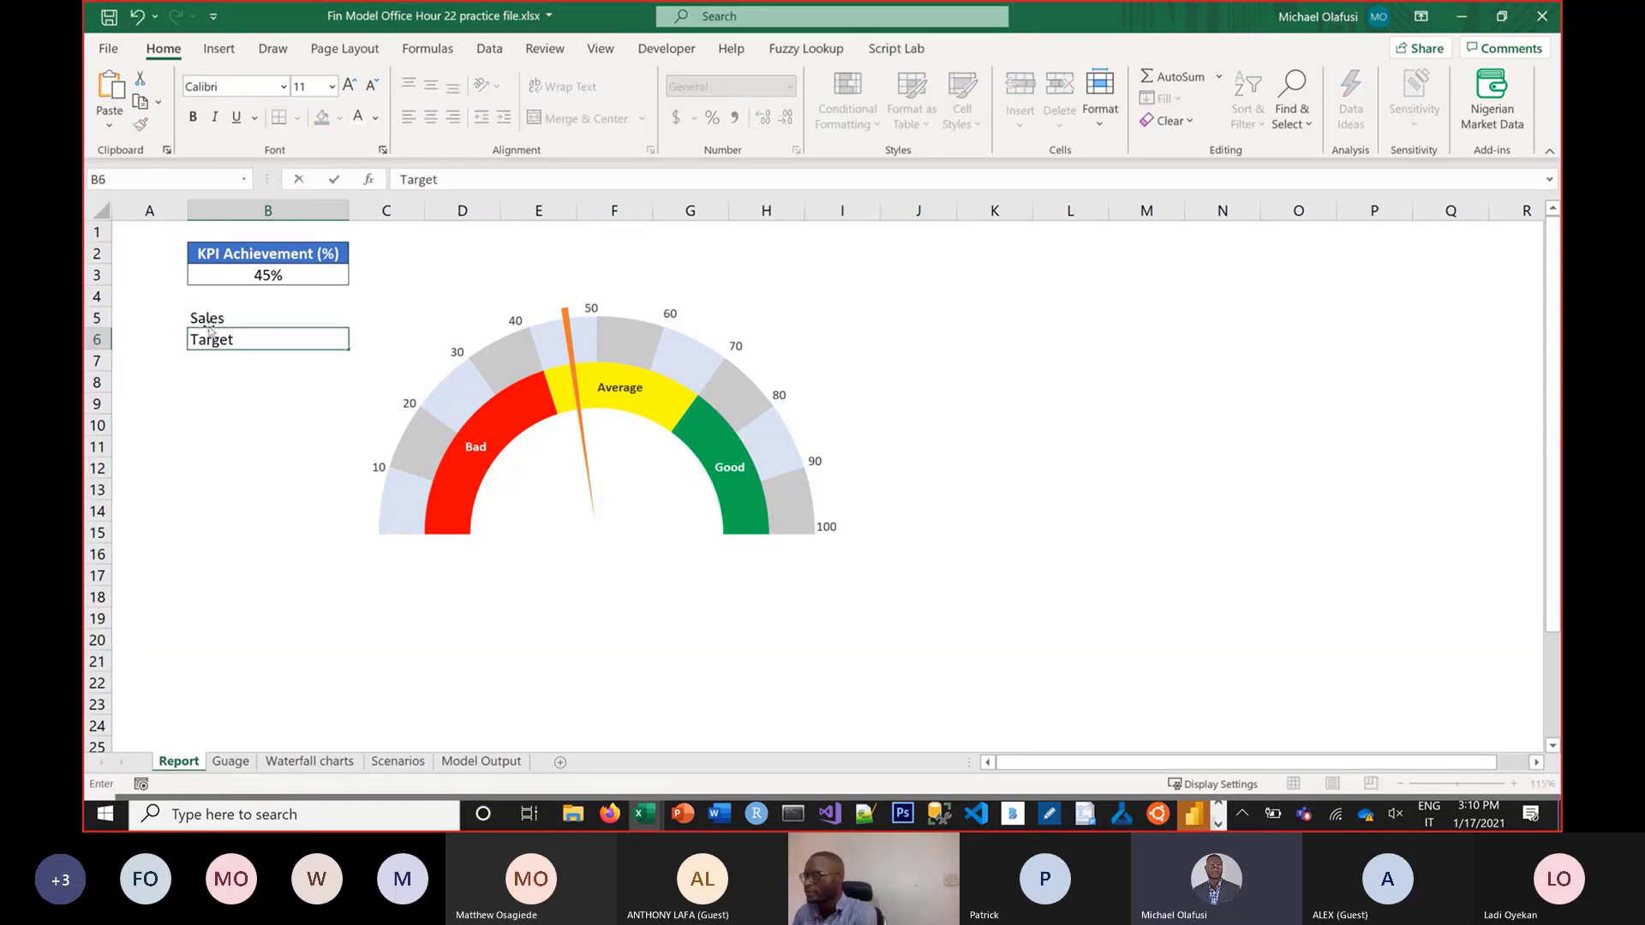
Enter 80 as the Sales value in C5 and 108 as the Target value in C6
left_click(394, 324)
left_click(363, 319)
left_click(220, 319)
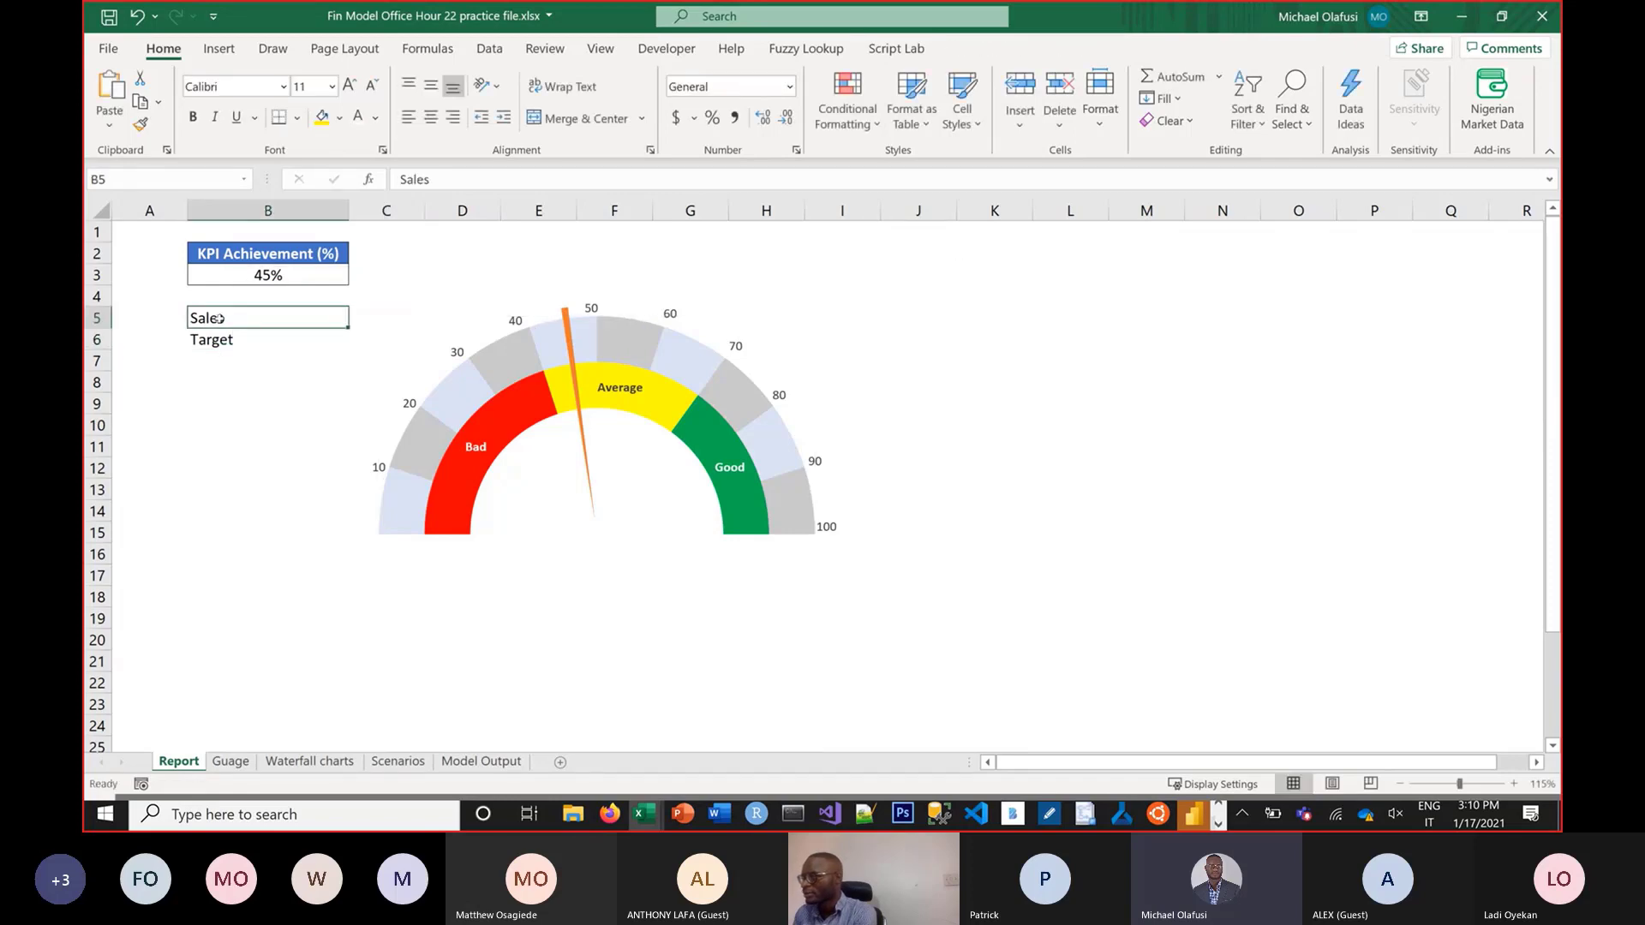
key("Right")
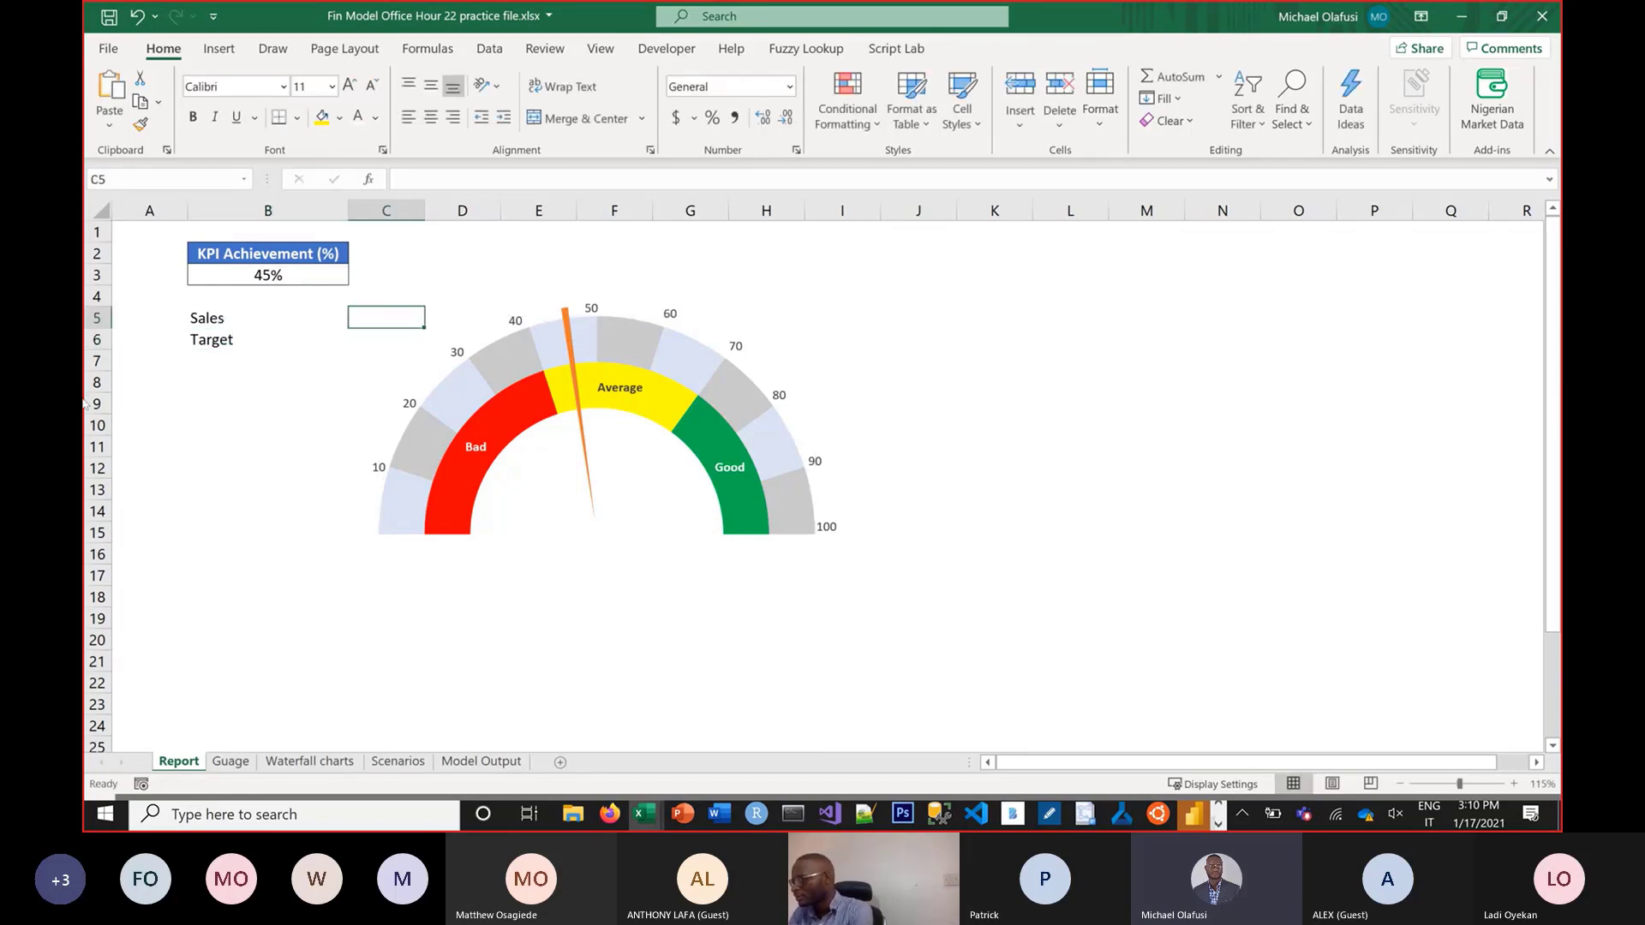
type("80")
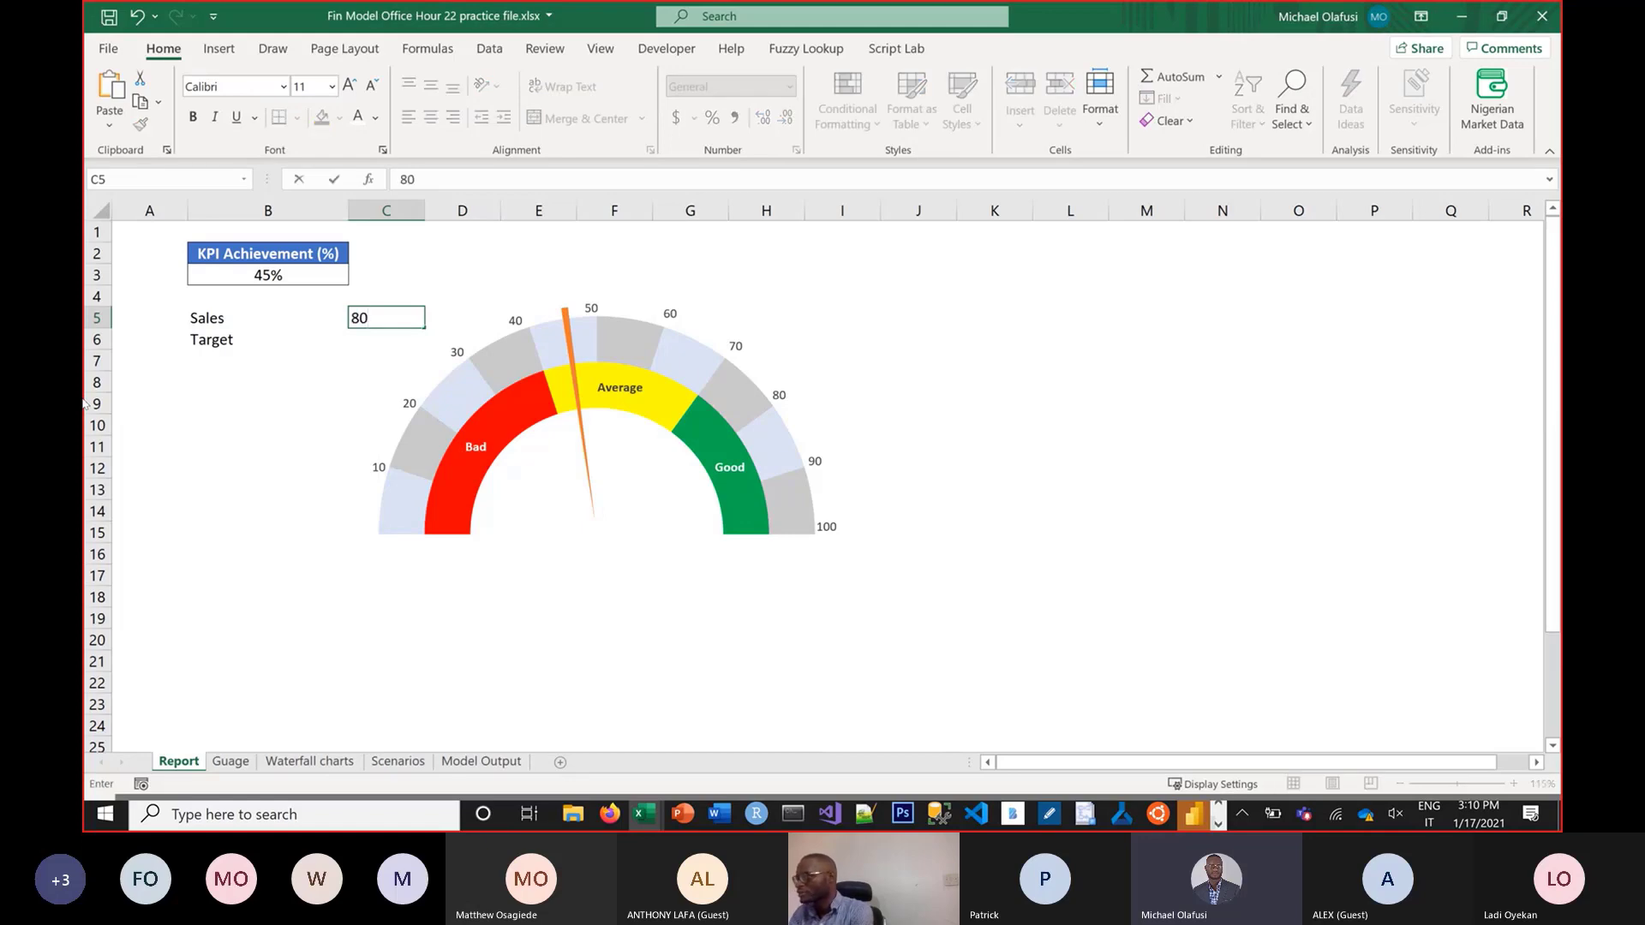
key("Return")
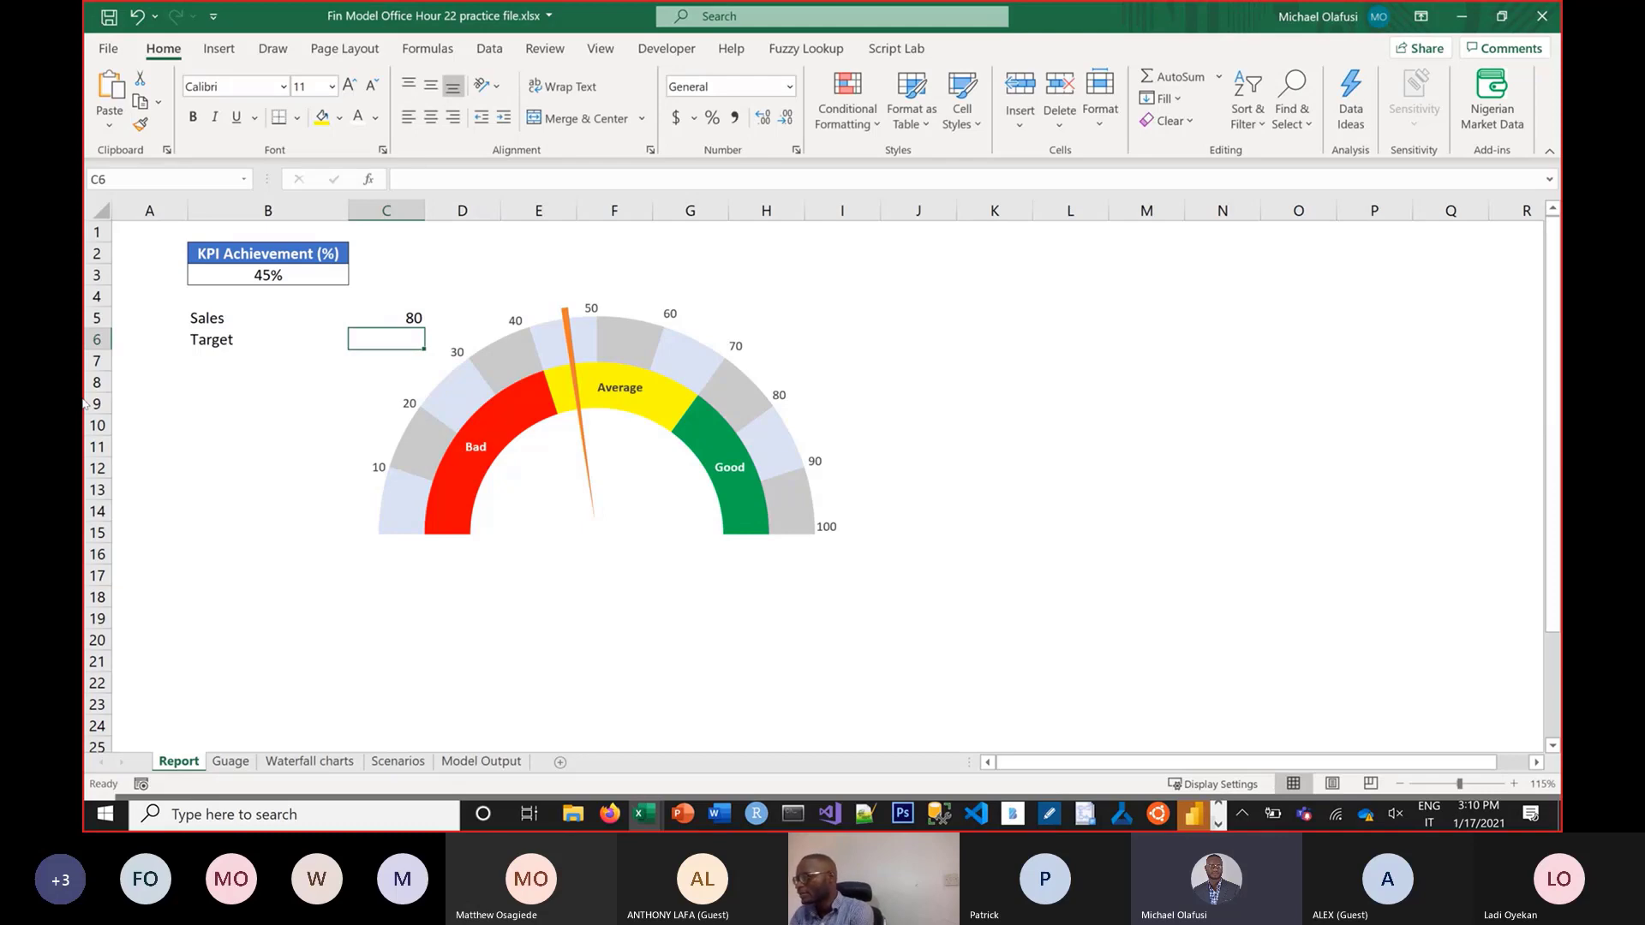
type("108")
key("Return")
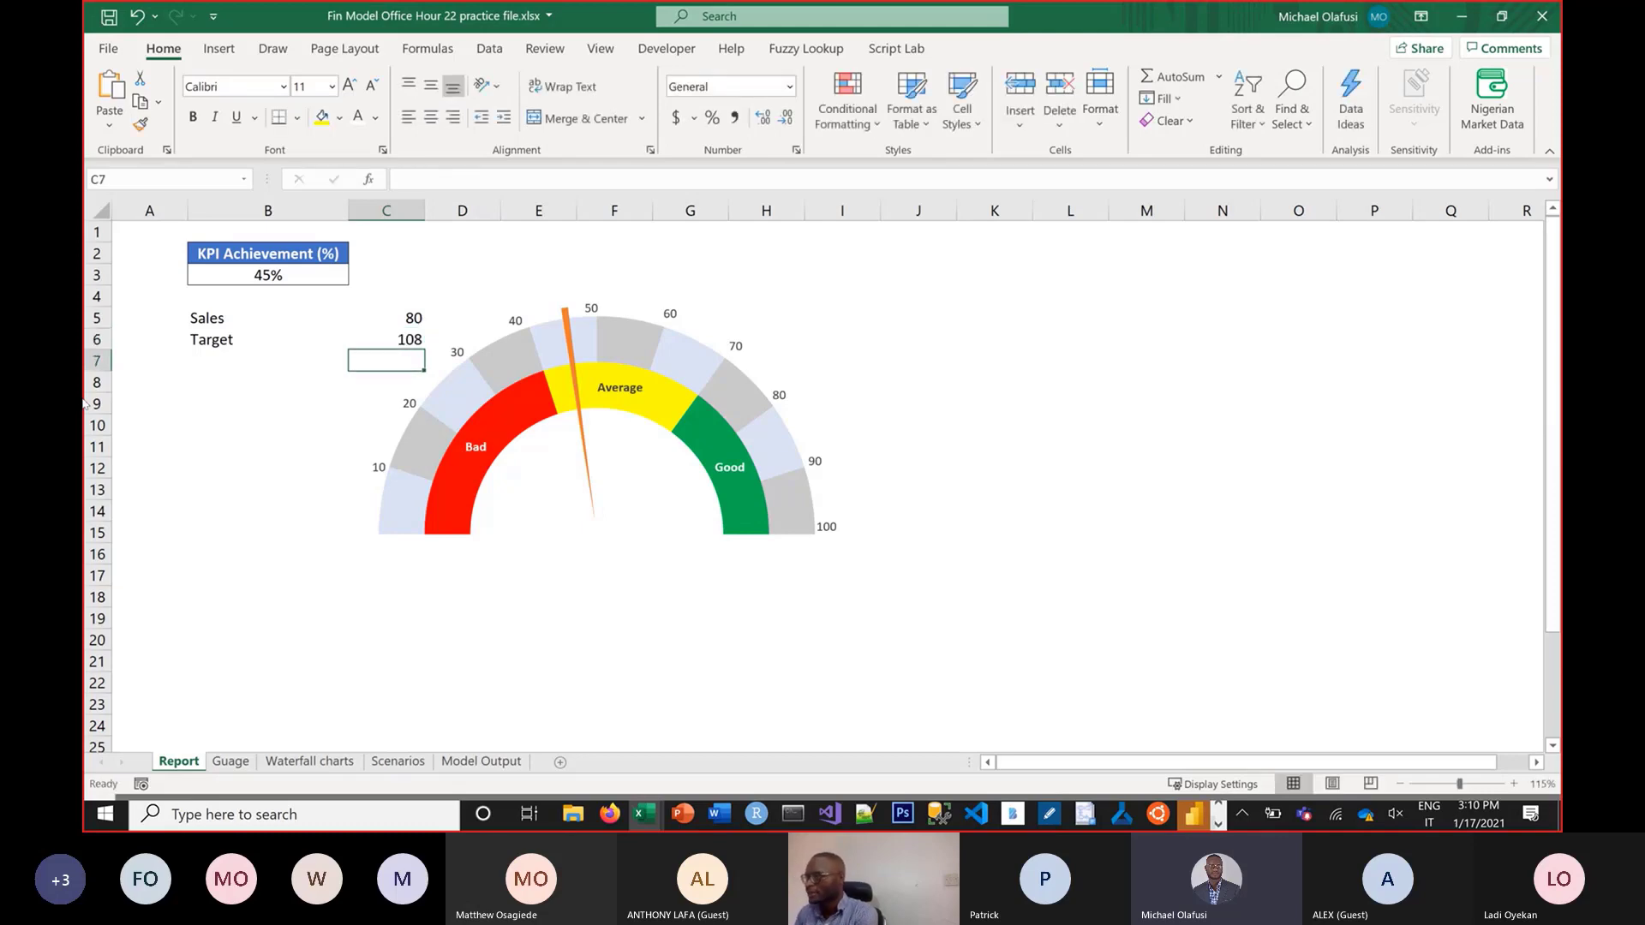
Extend the Sales label in B5 to read "Sales (mill Naira)"
double_click(281, 317)
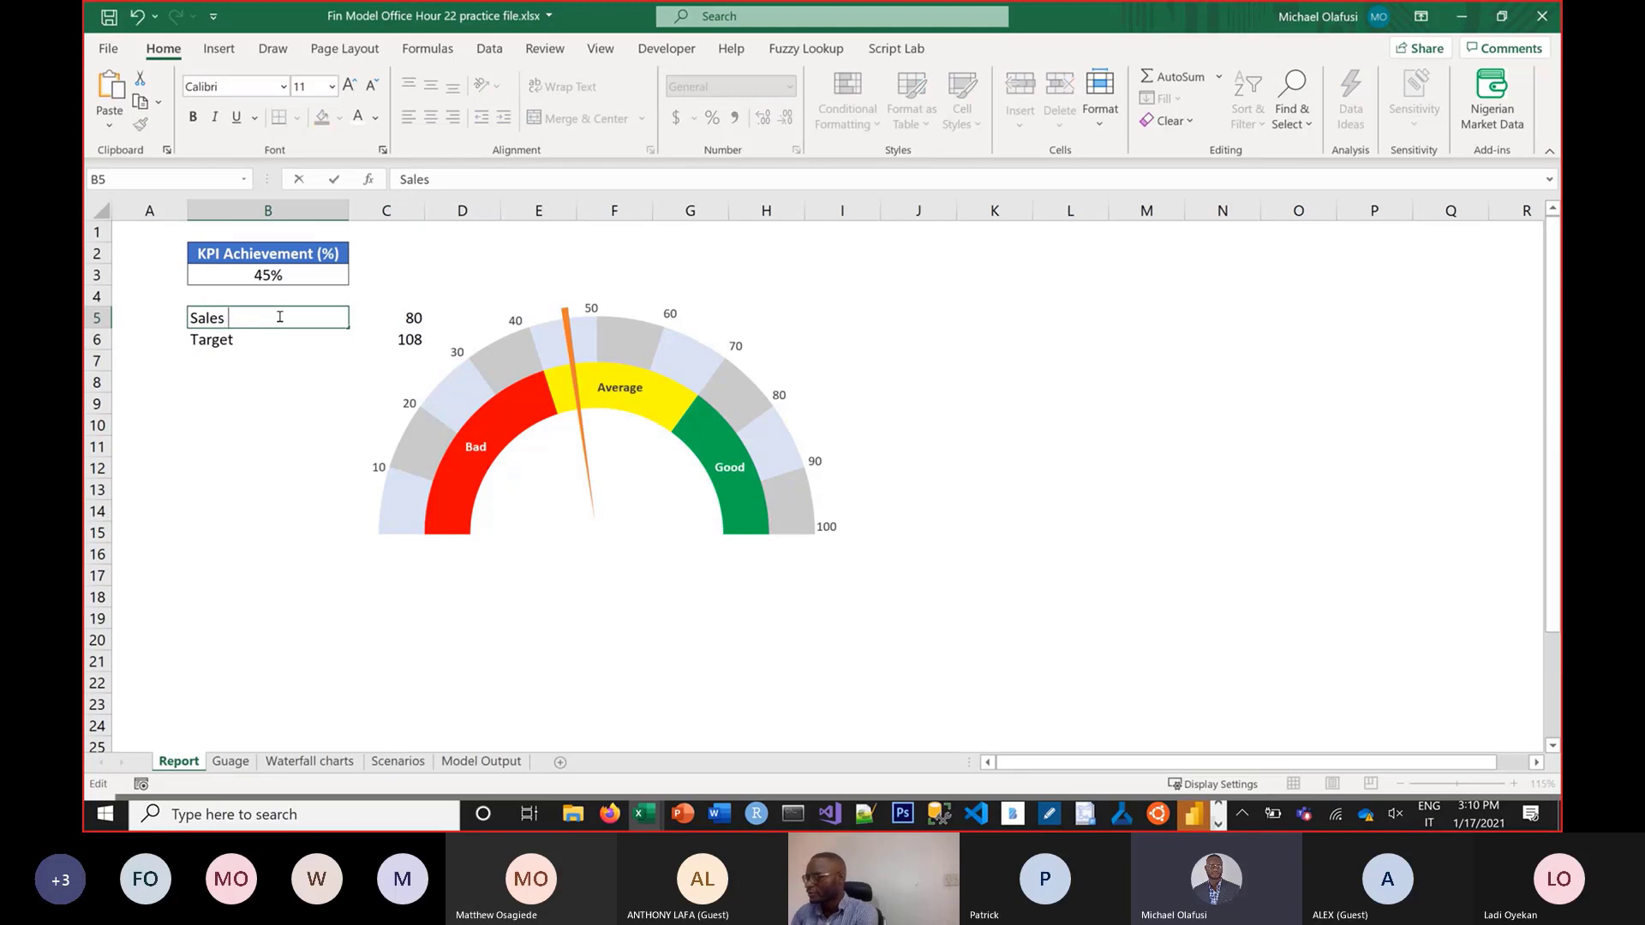
type("(mill Naiar")
key("BackSpace")
key("BackSpace")
key("BackSpace")
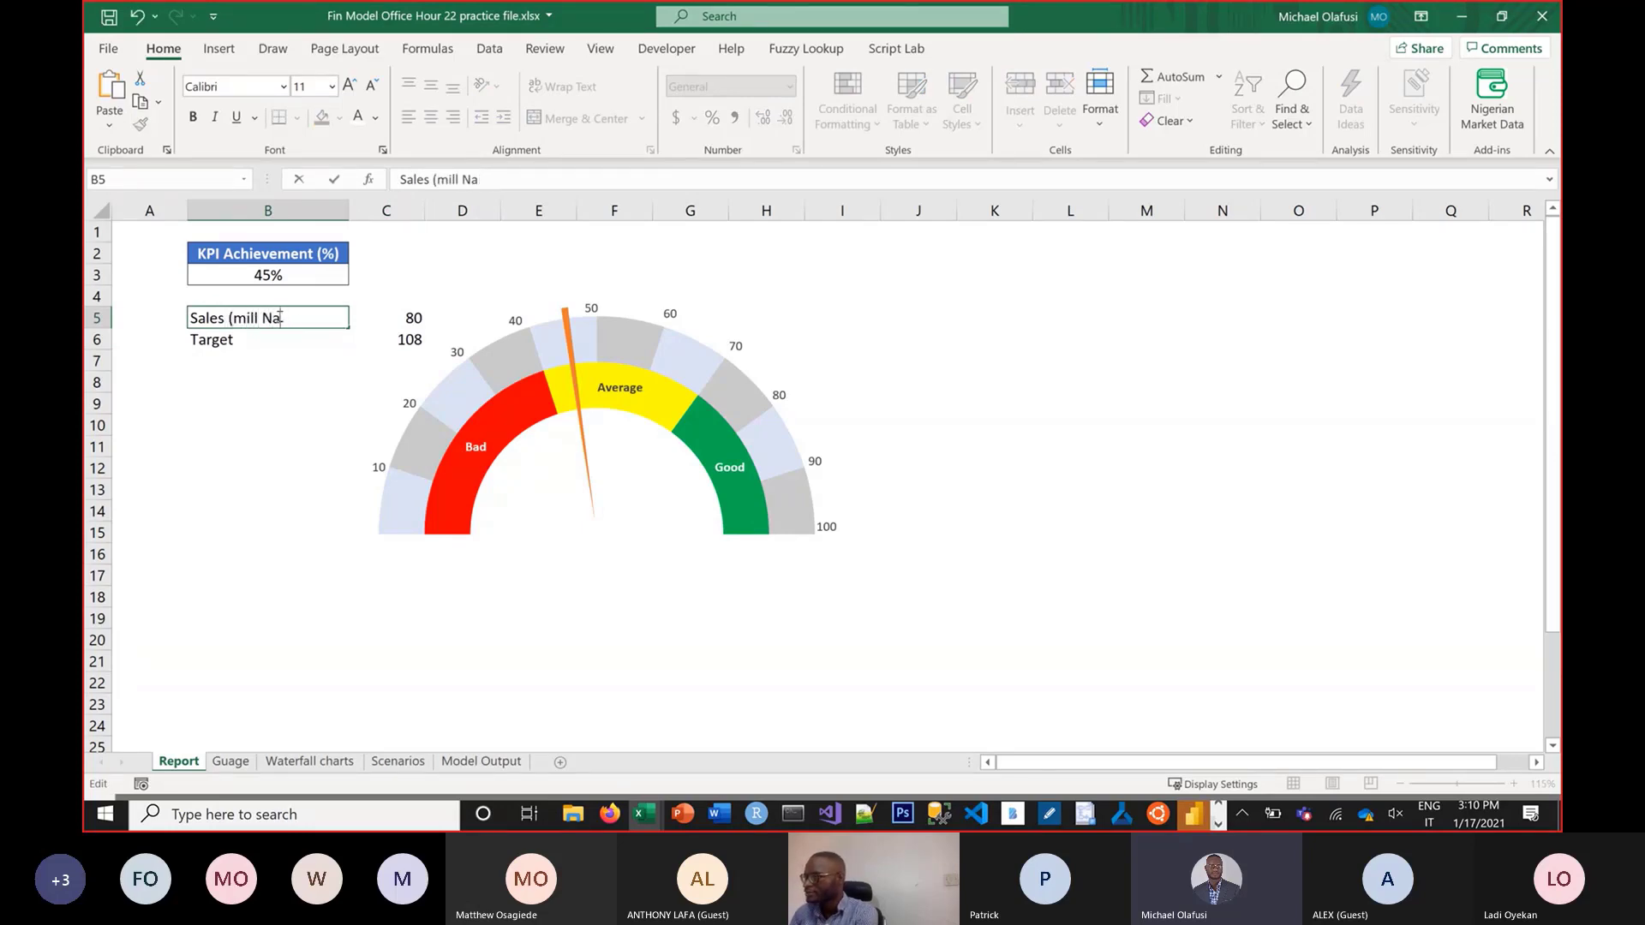
type("iara")
key("BackSpace")
key("BackSpace")
key("BackSpace")
type("a")
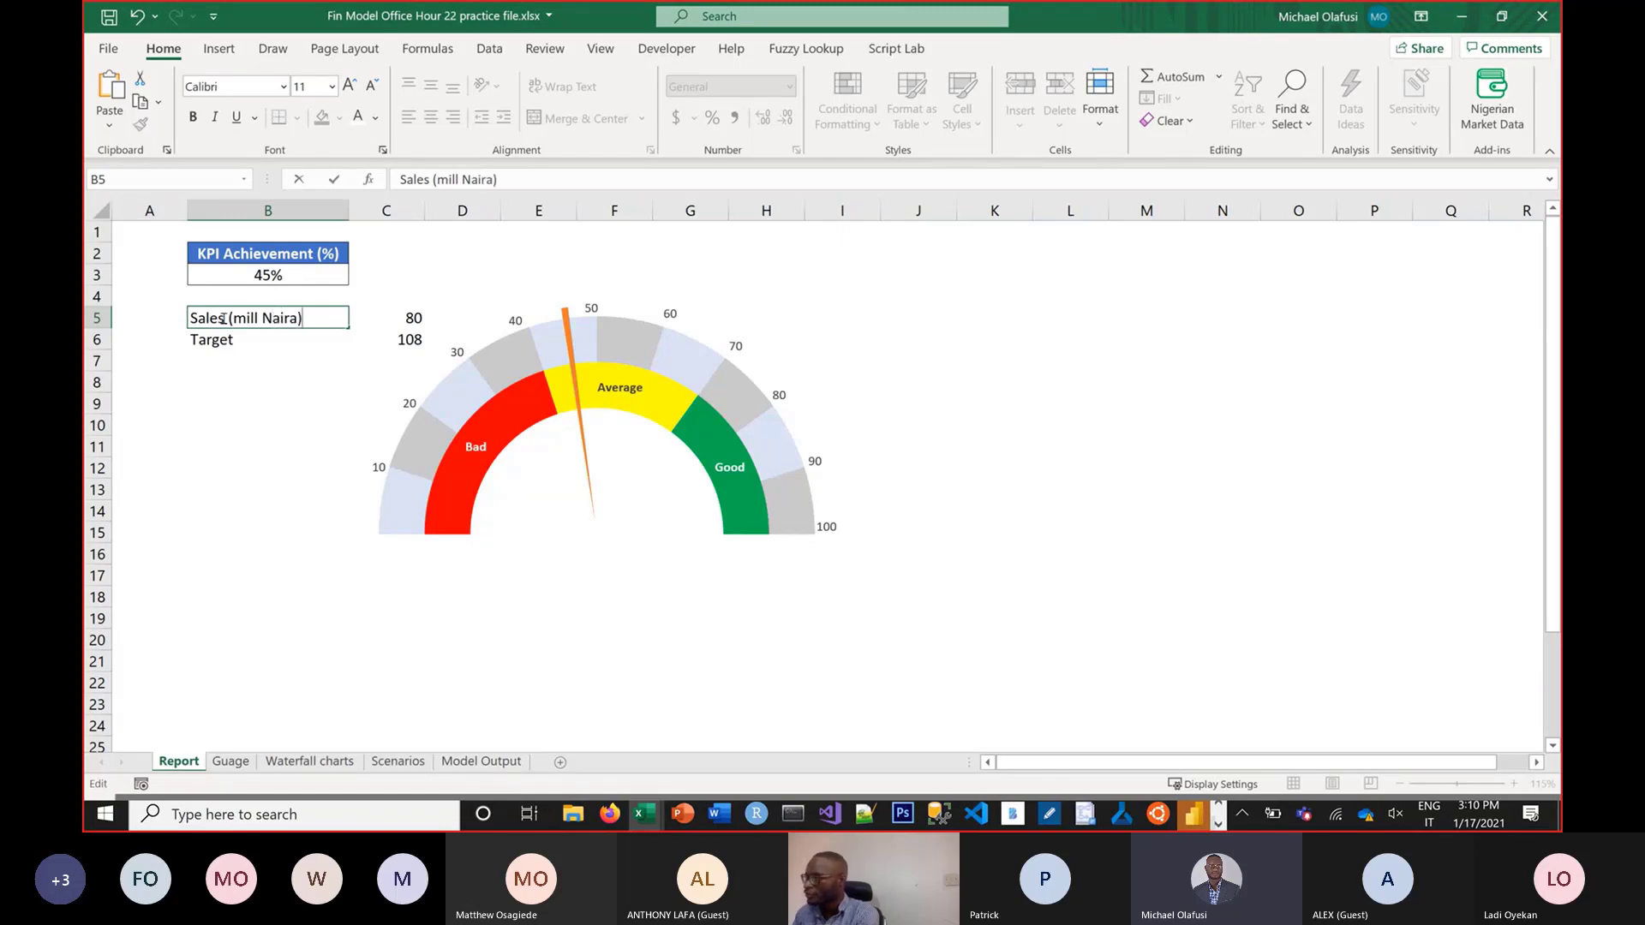
Copy the "(mill Naira)" unit text from the Sales label and append it to the Target label in B6
left_click_drag(222, 318, 414, 330)
key("ctrl+c")
key("Return")
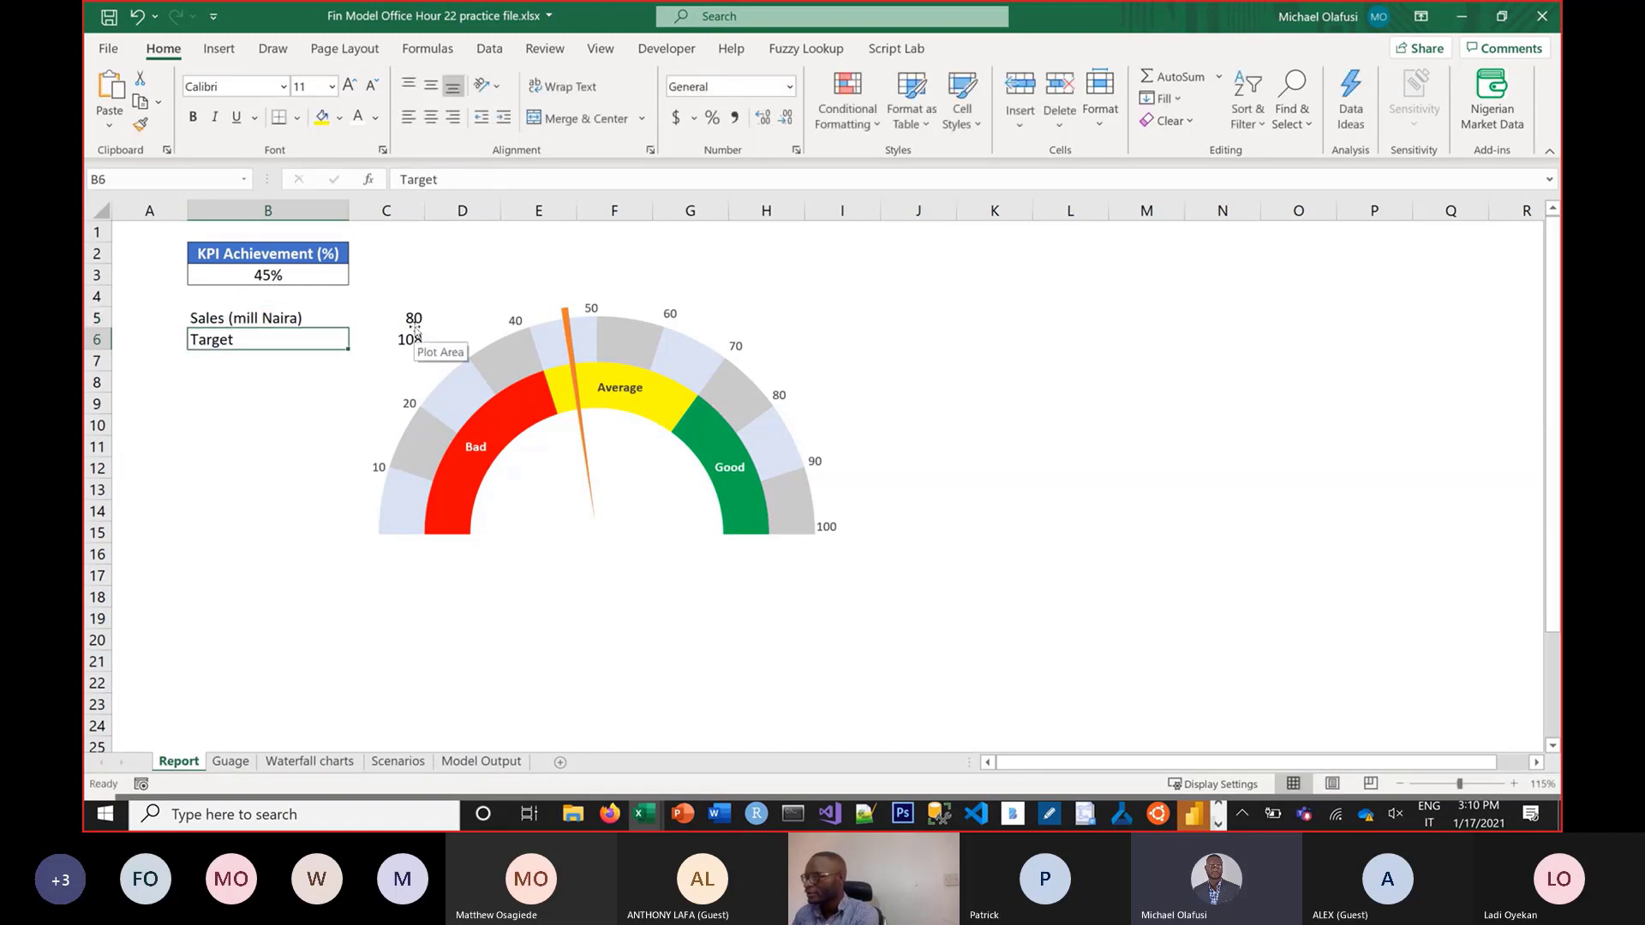
double_click(311, 344)
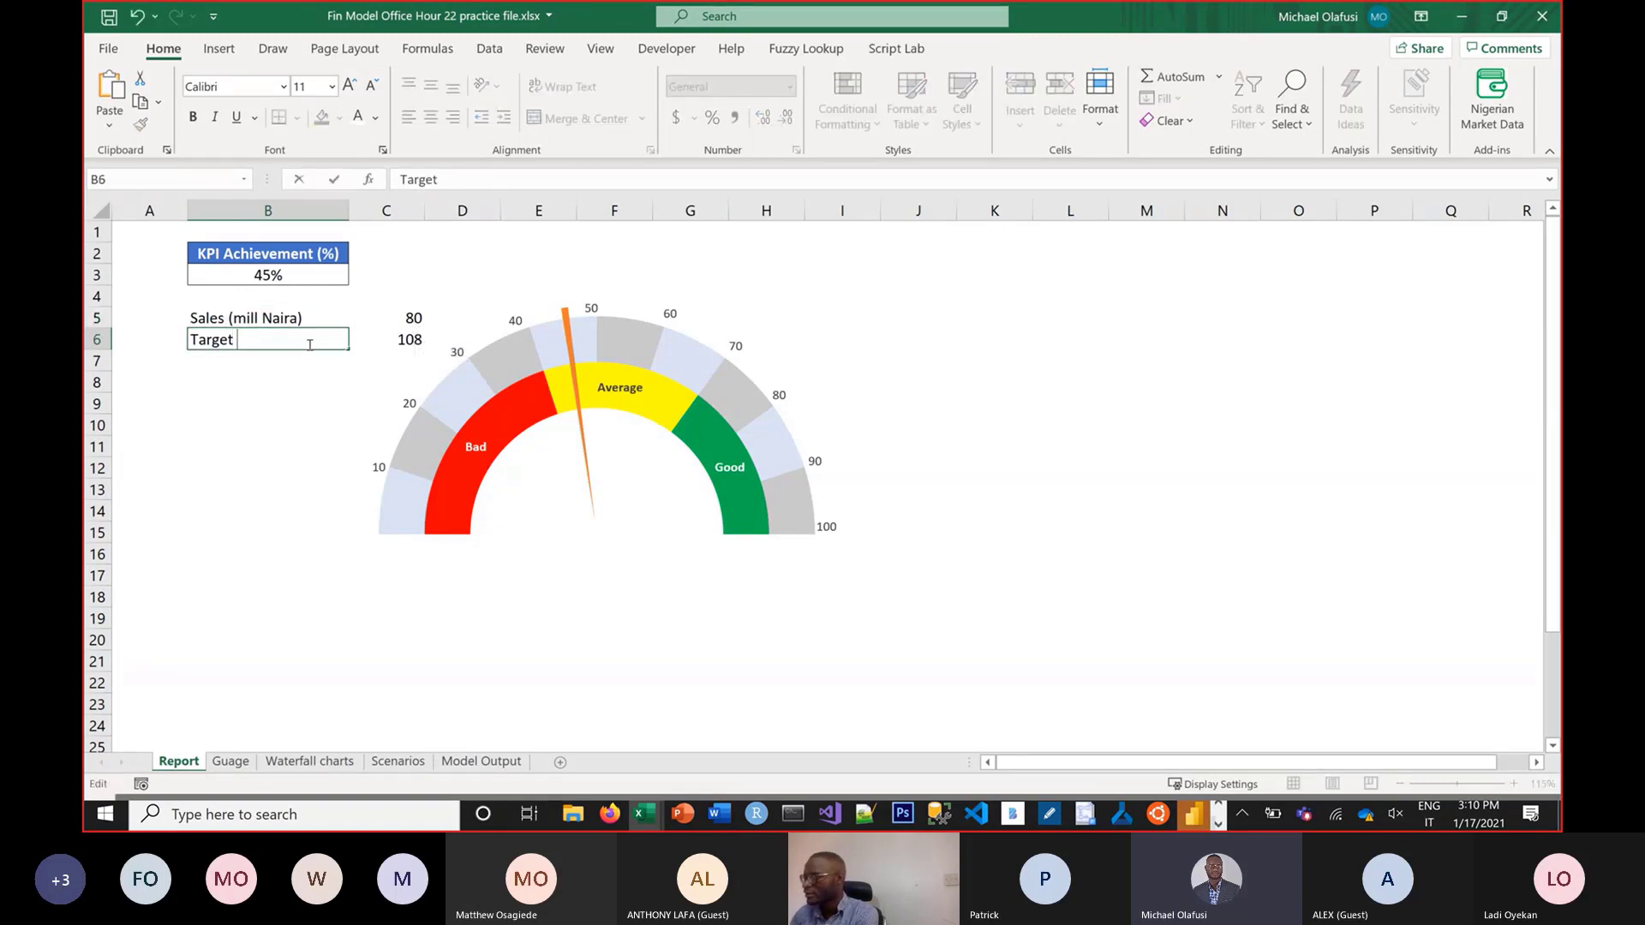
key("ctrl+v")
key("Return")
Replace the KPI Achievement (%) value in B3 with the formula =C5/C6 to divide Sales by Target
left_click(291, 276)
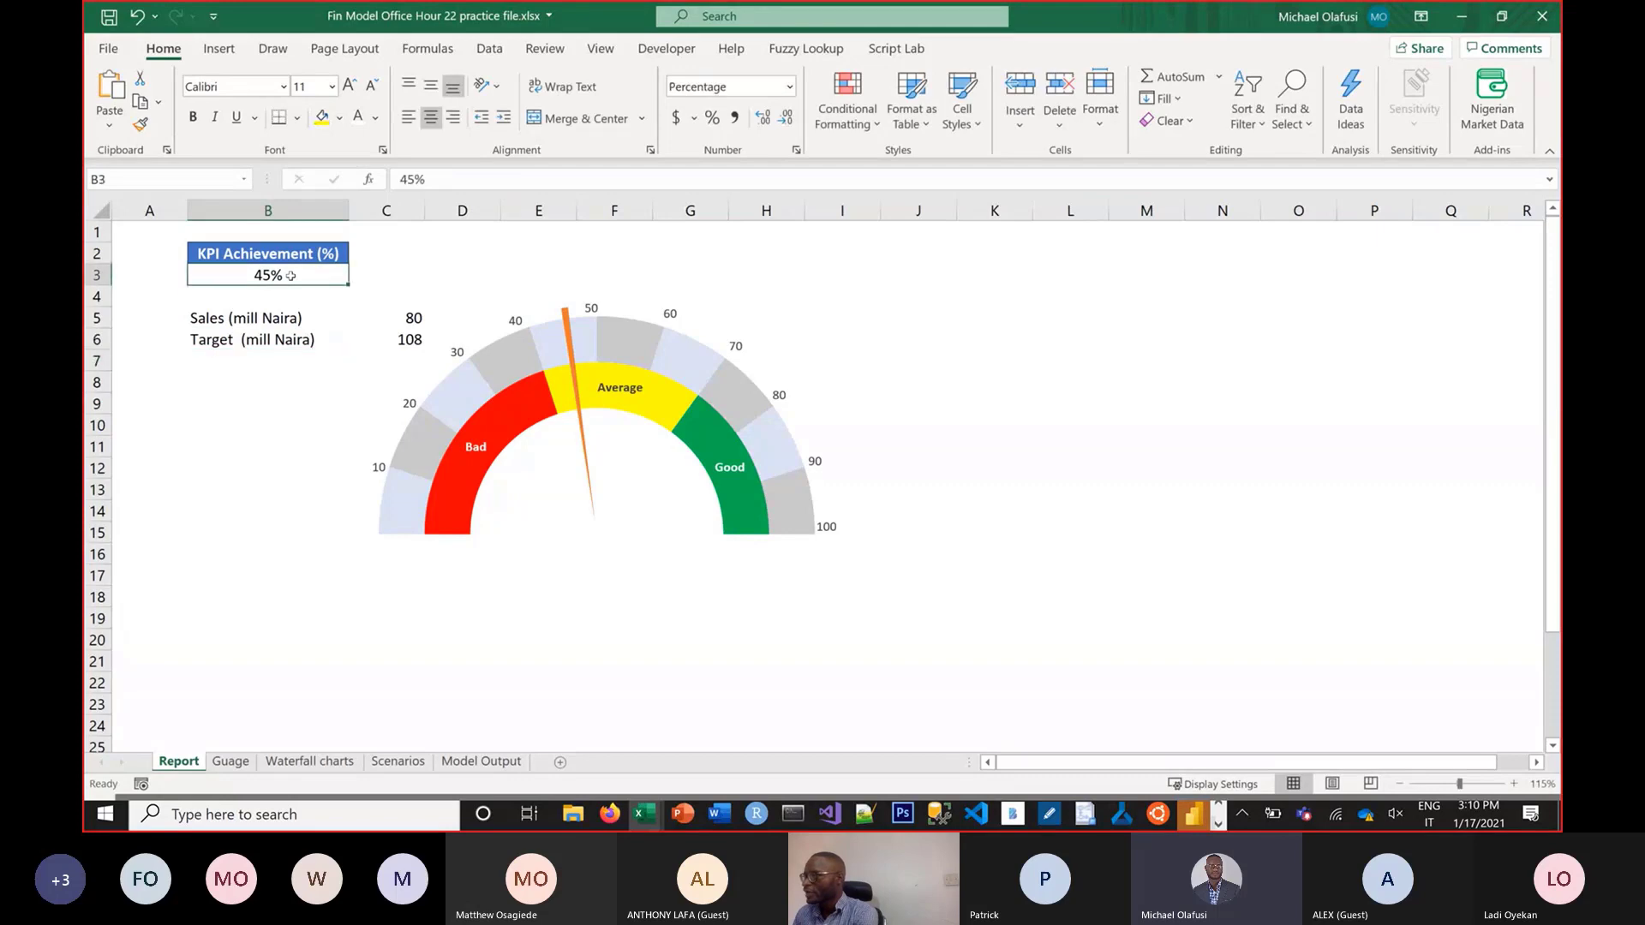
type("=")
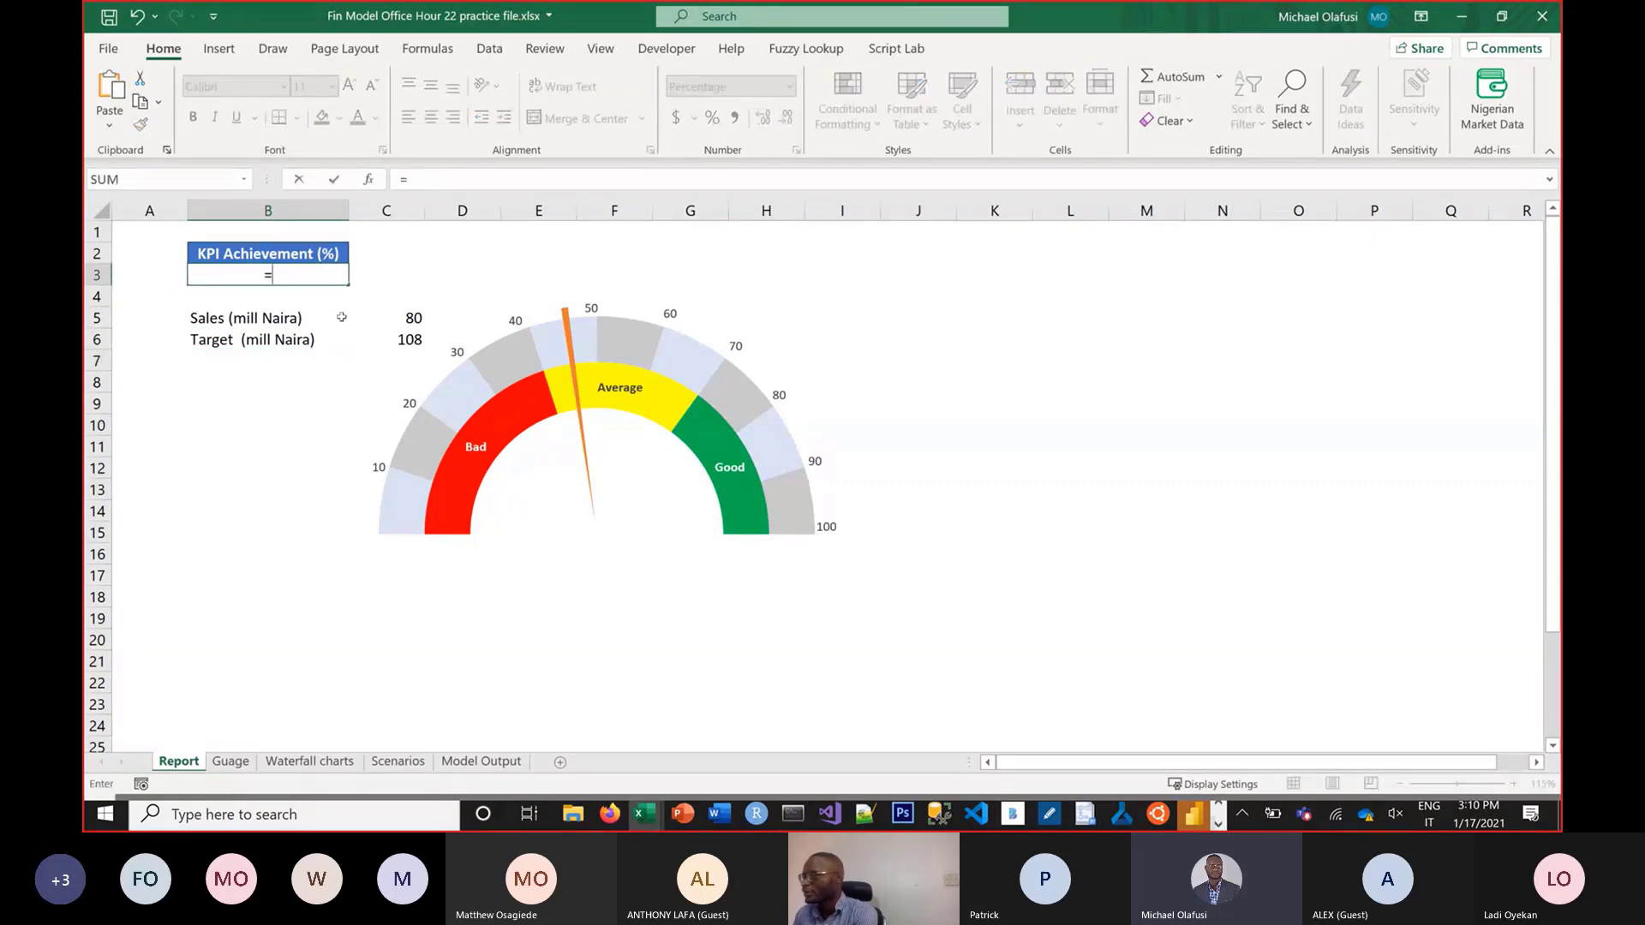
left_click(302, 317)
key("Right")
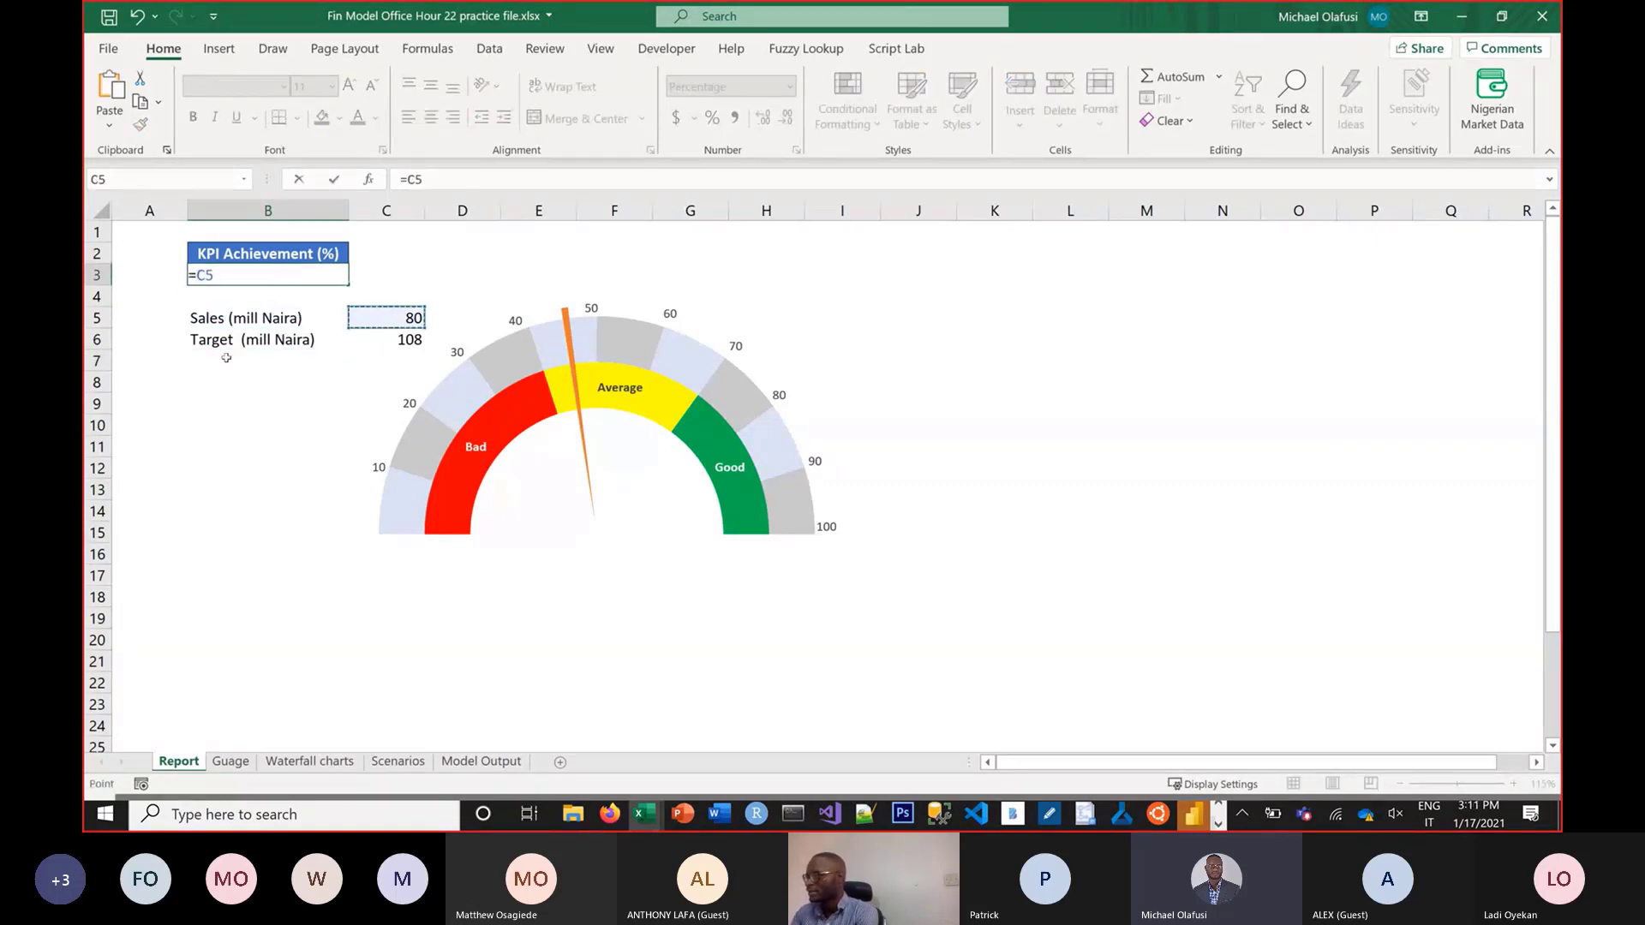
type("/")
left_click(231, 341)
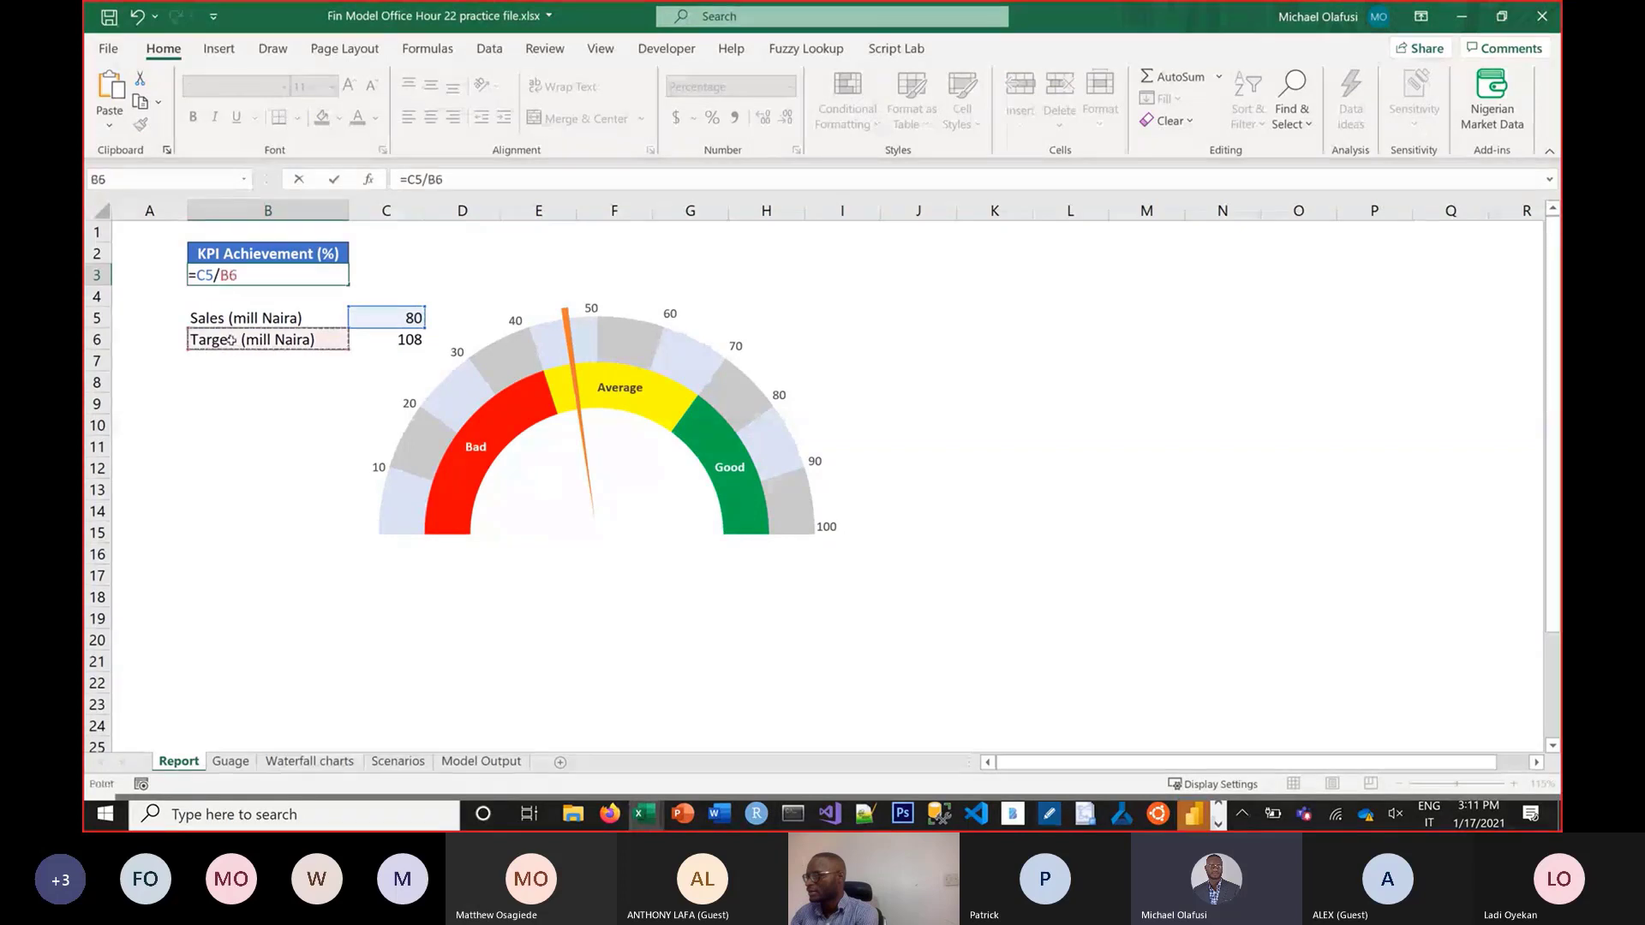
key("Right")
key("Return")
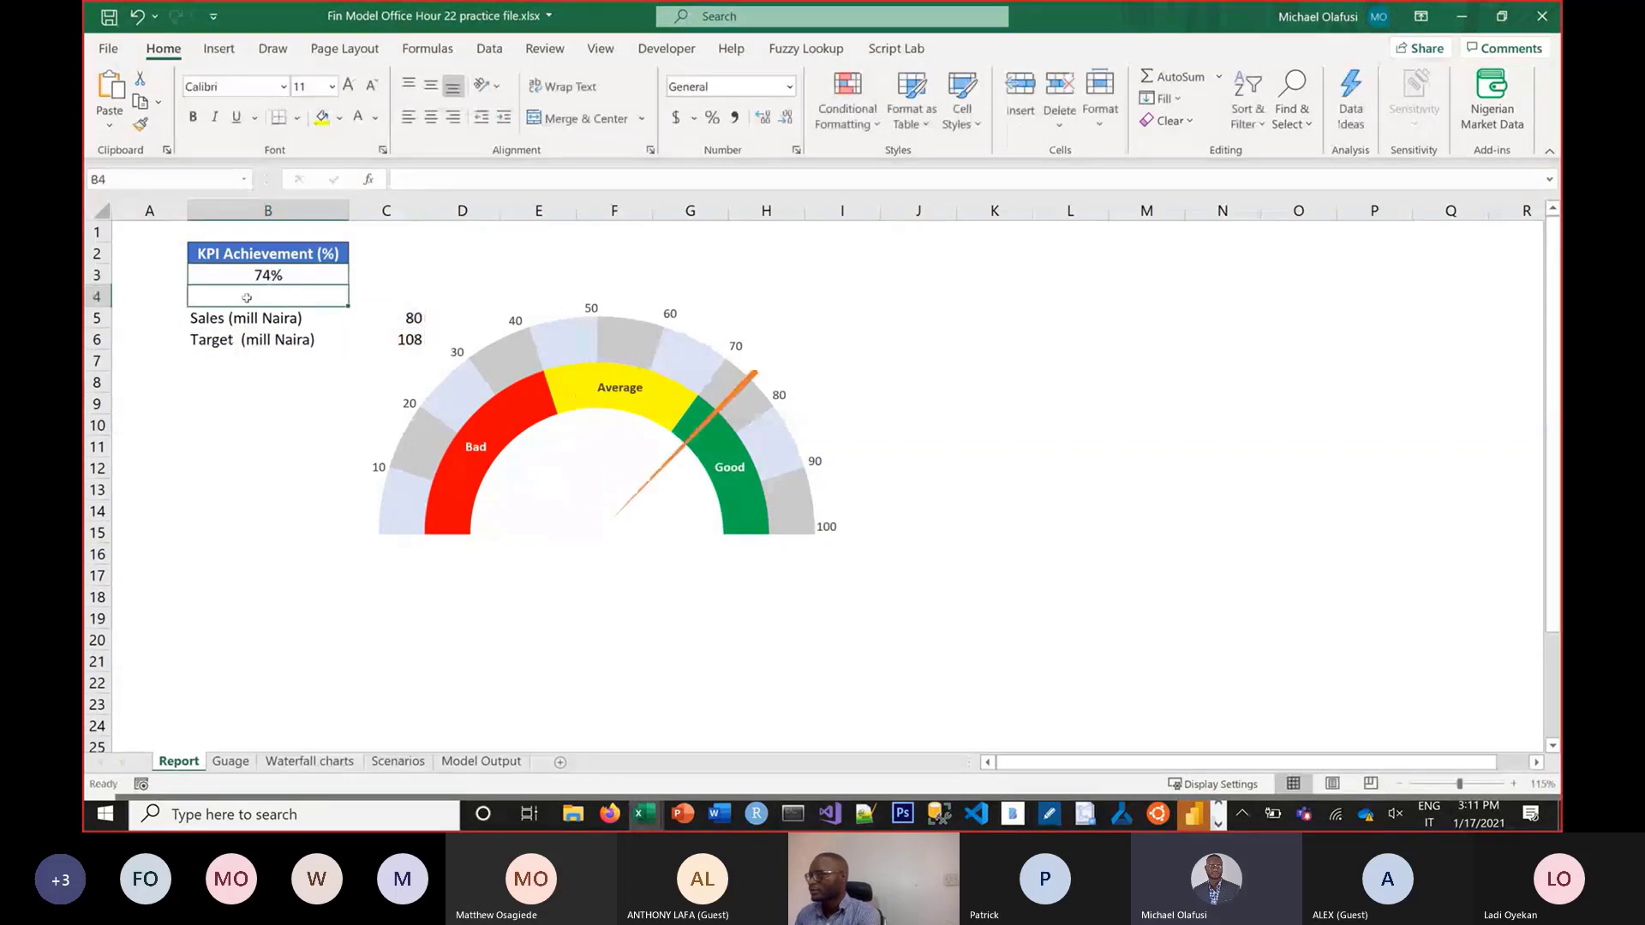
Review the KPI Achievement formula in B3 together with the Sales and Target figures in B5:C6
key("Up")
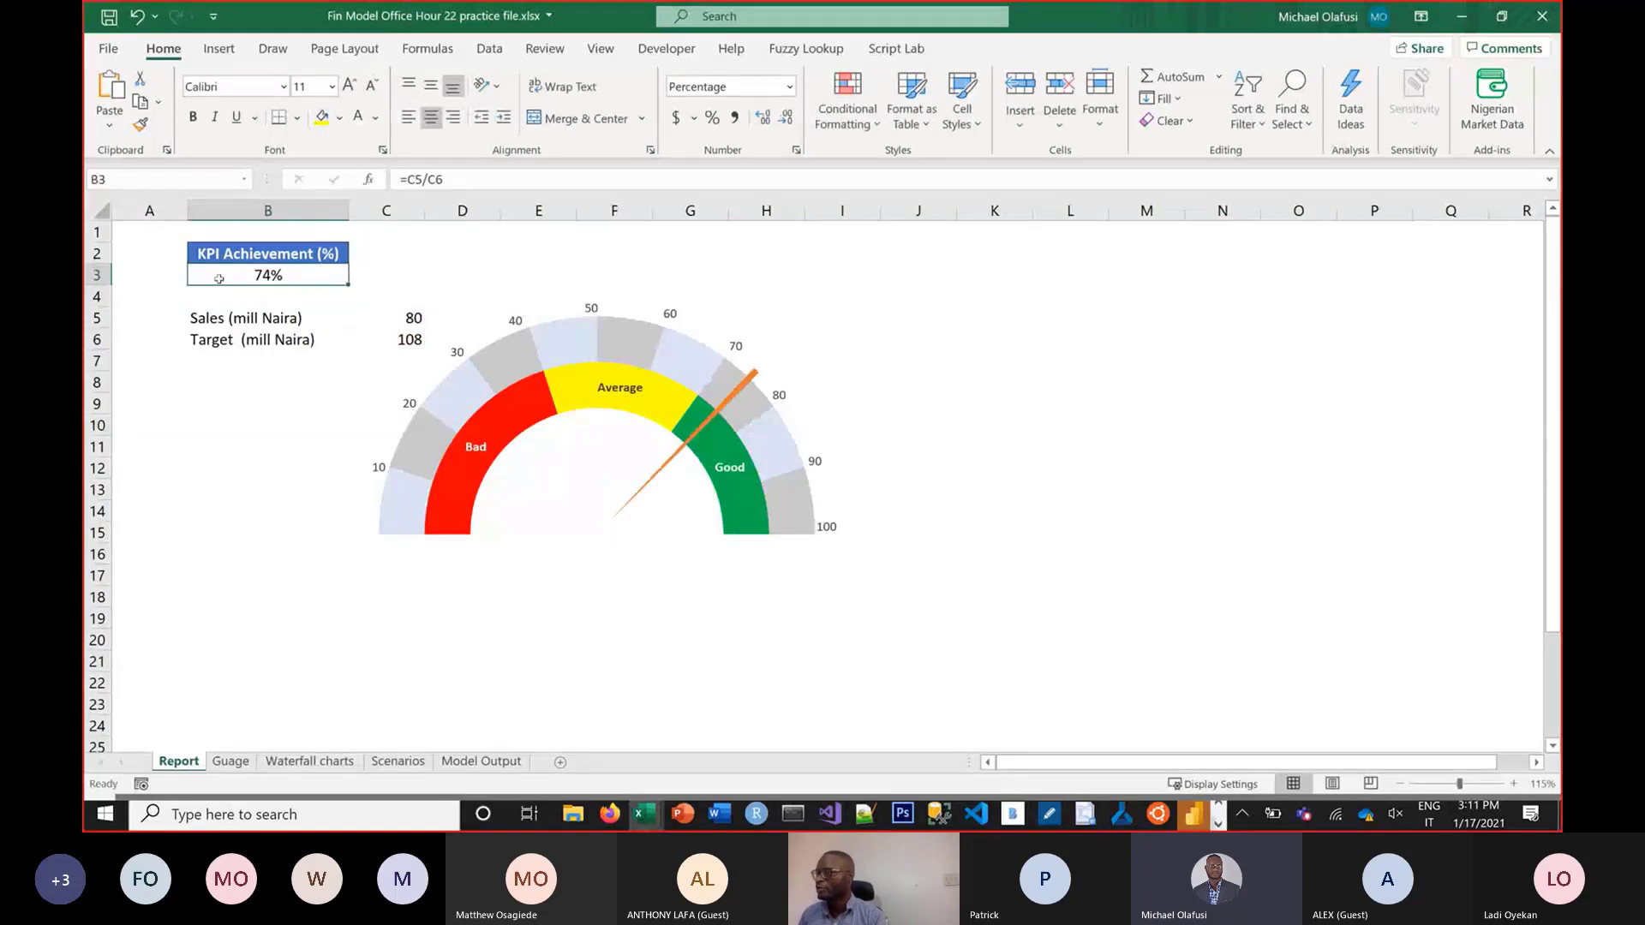
left_click_drag(221, 323, 374, 342)
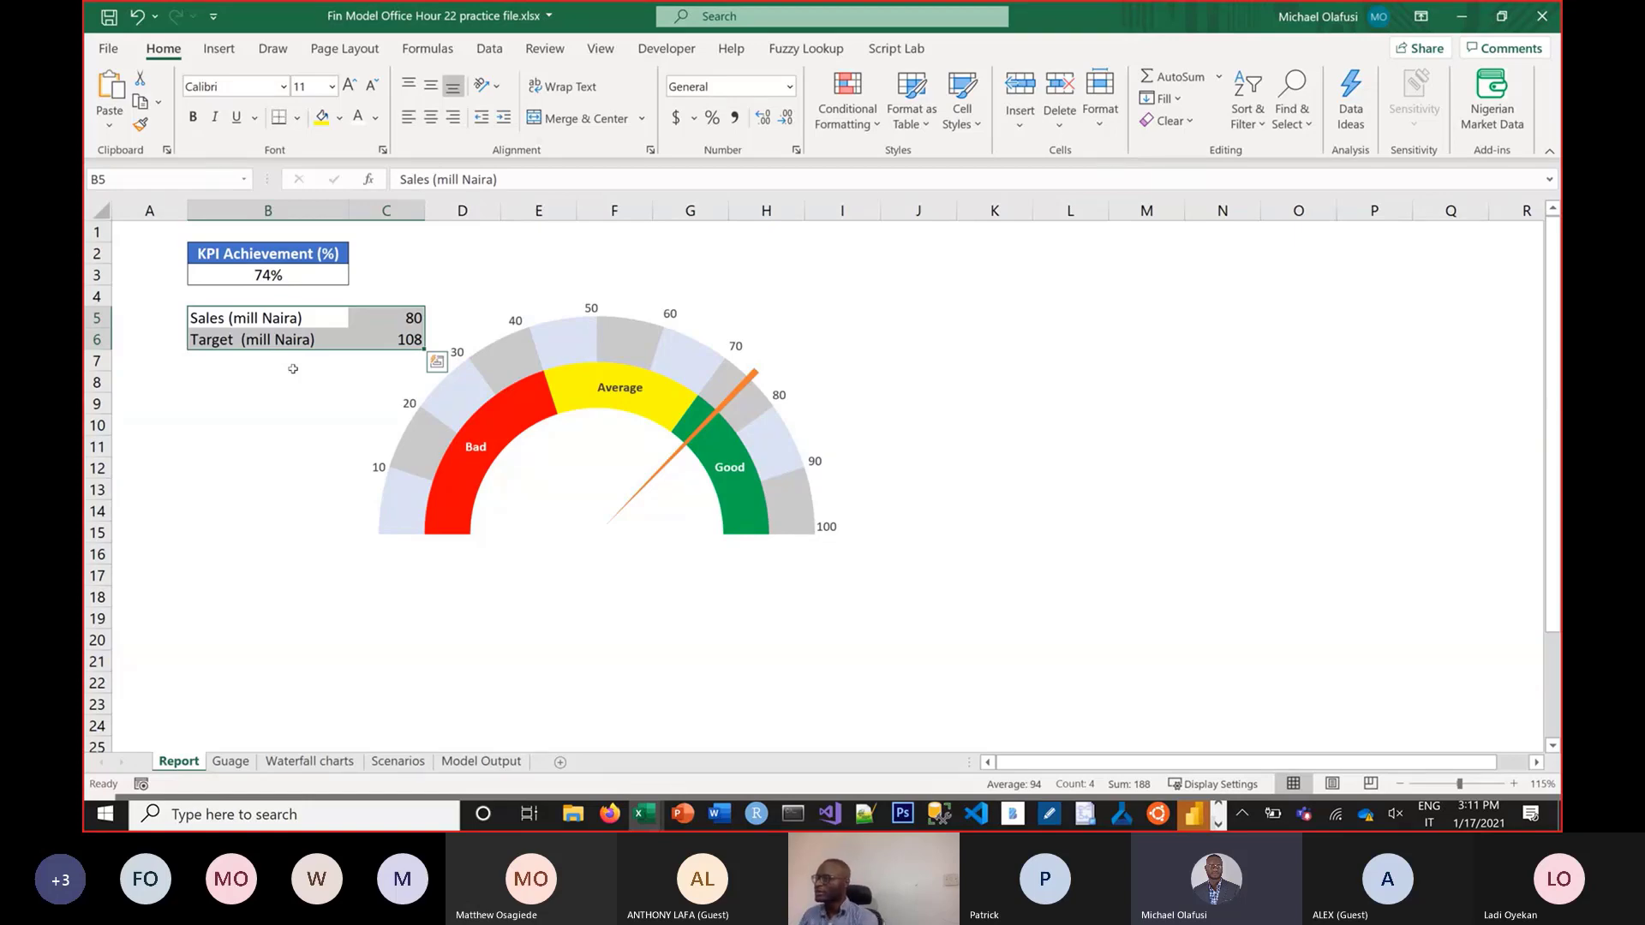
left_click(228, 418)
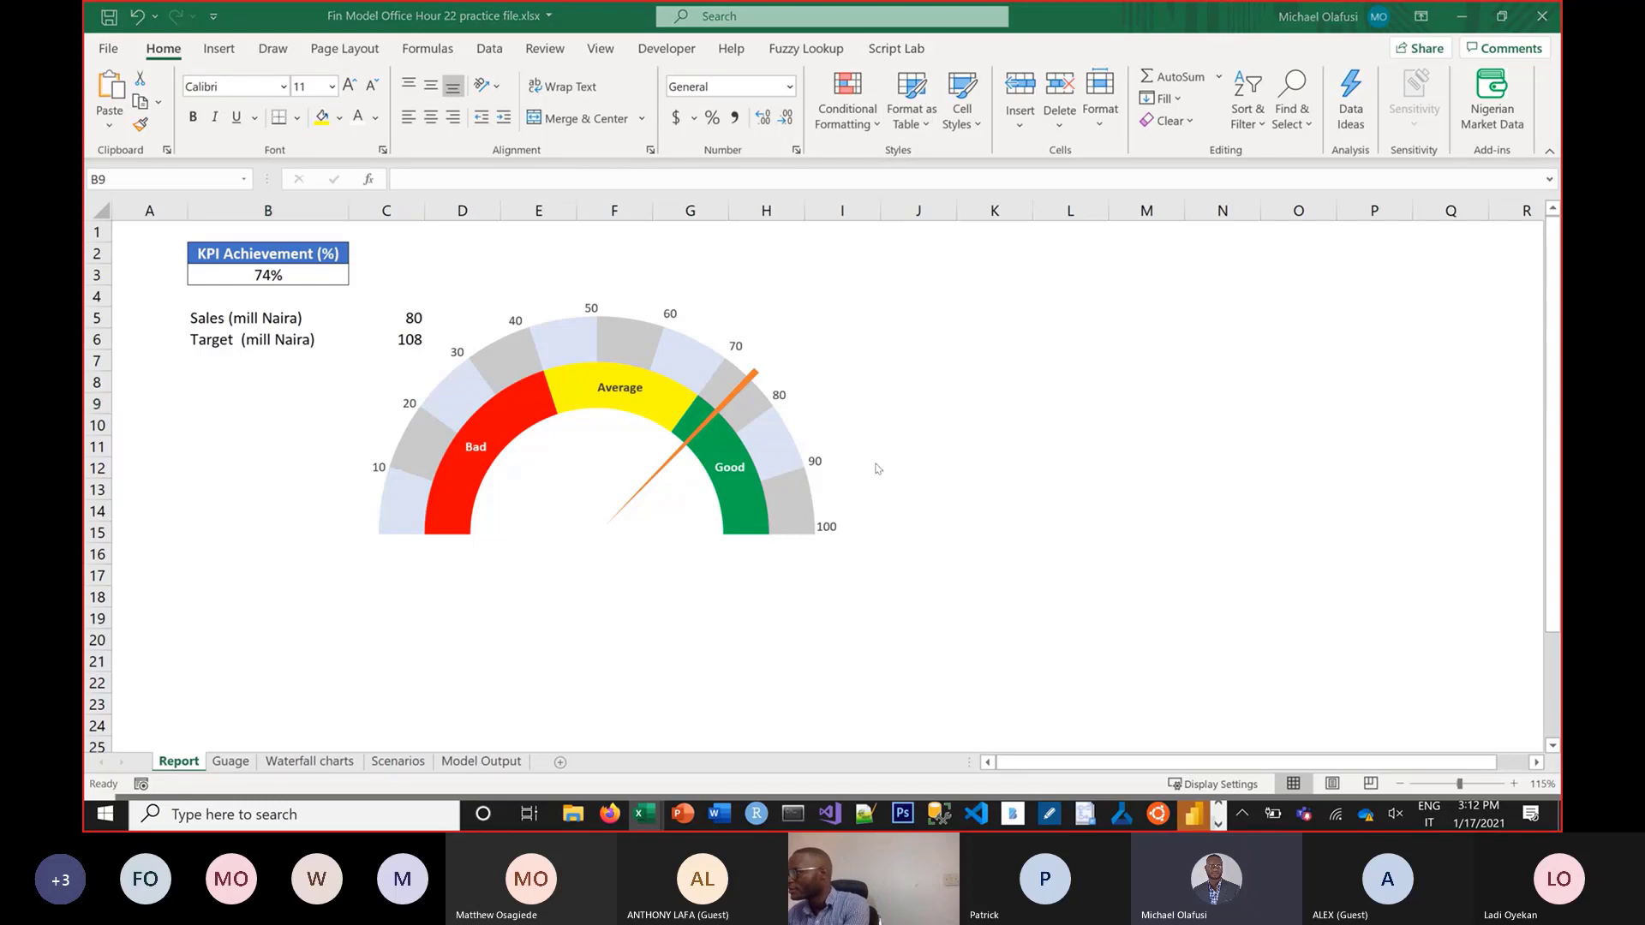
Switch to Chrome and copy the URL of the Microsoft Excel and Data Analysis Learning Community page on Meetup
key("alt+Tab")
key("alt+Tab")
key("alt+Tab")
key("alt+Tab")
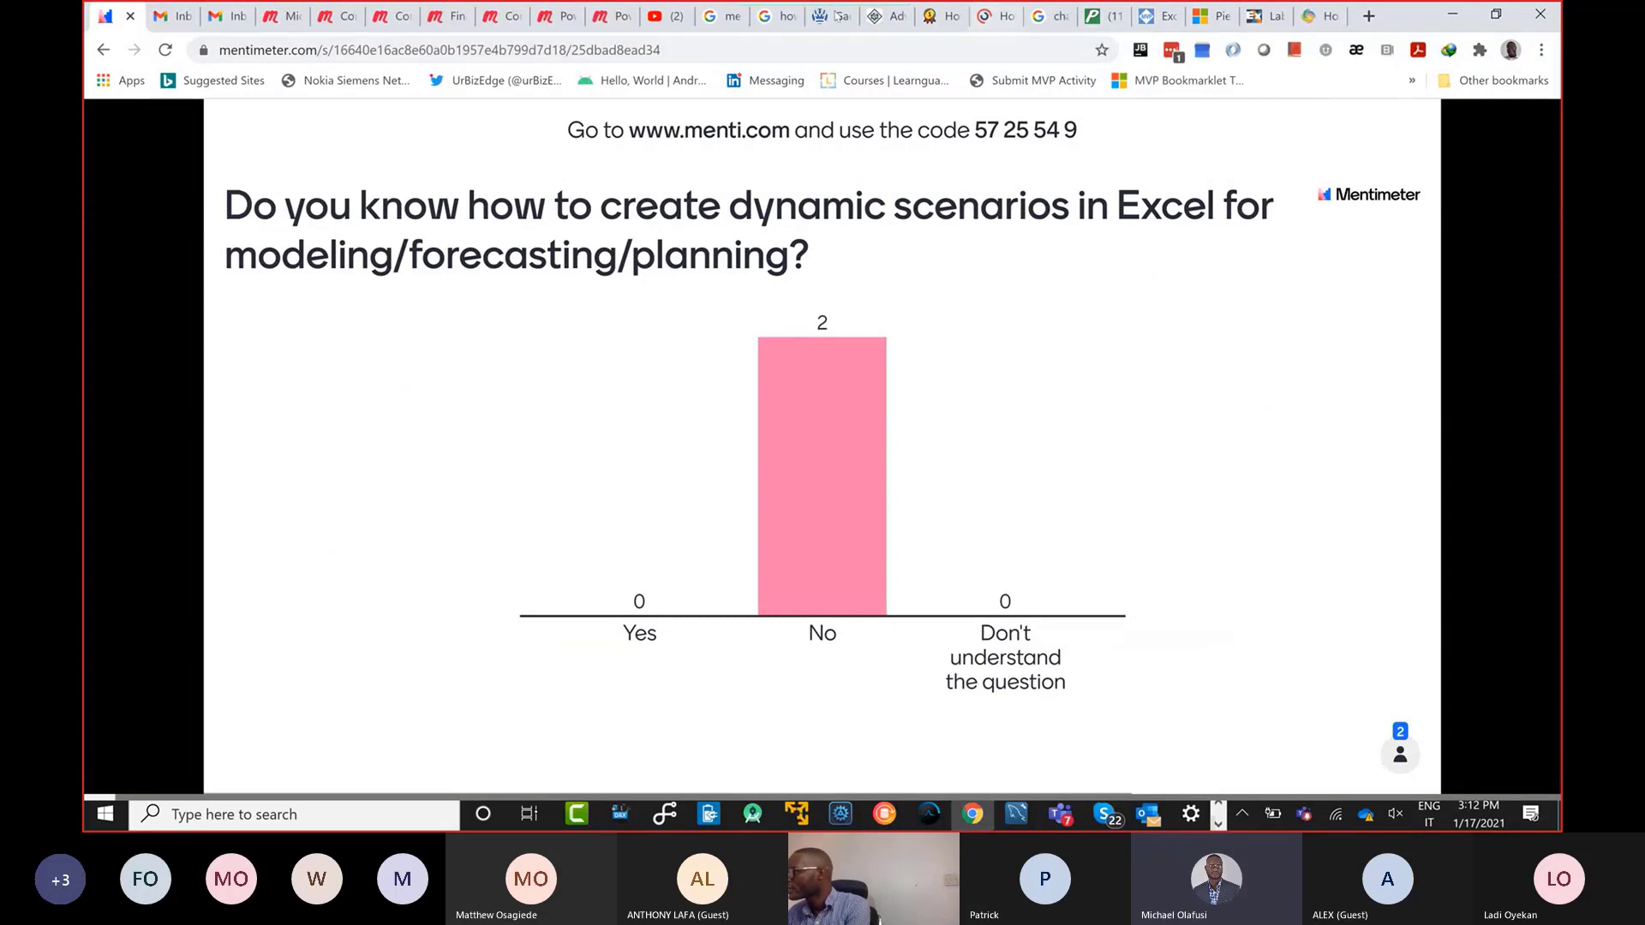
left_click(285, 19)
left_click(690, 54)
key("ctrl+c")
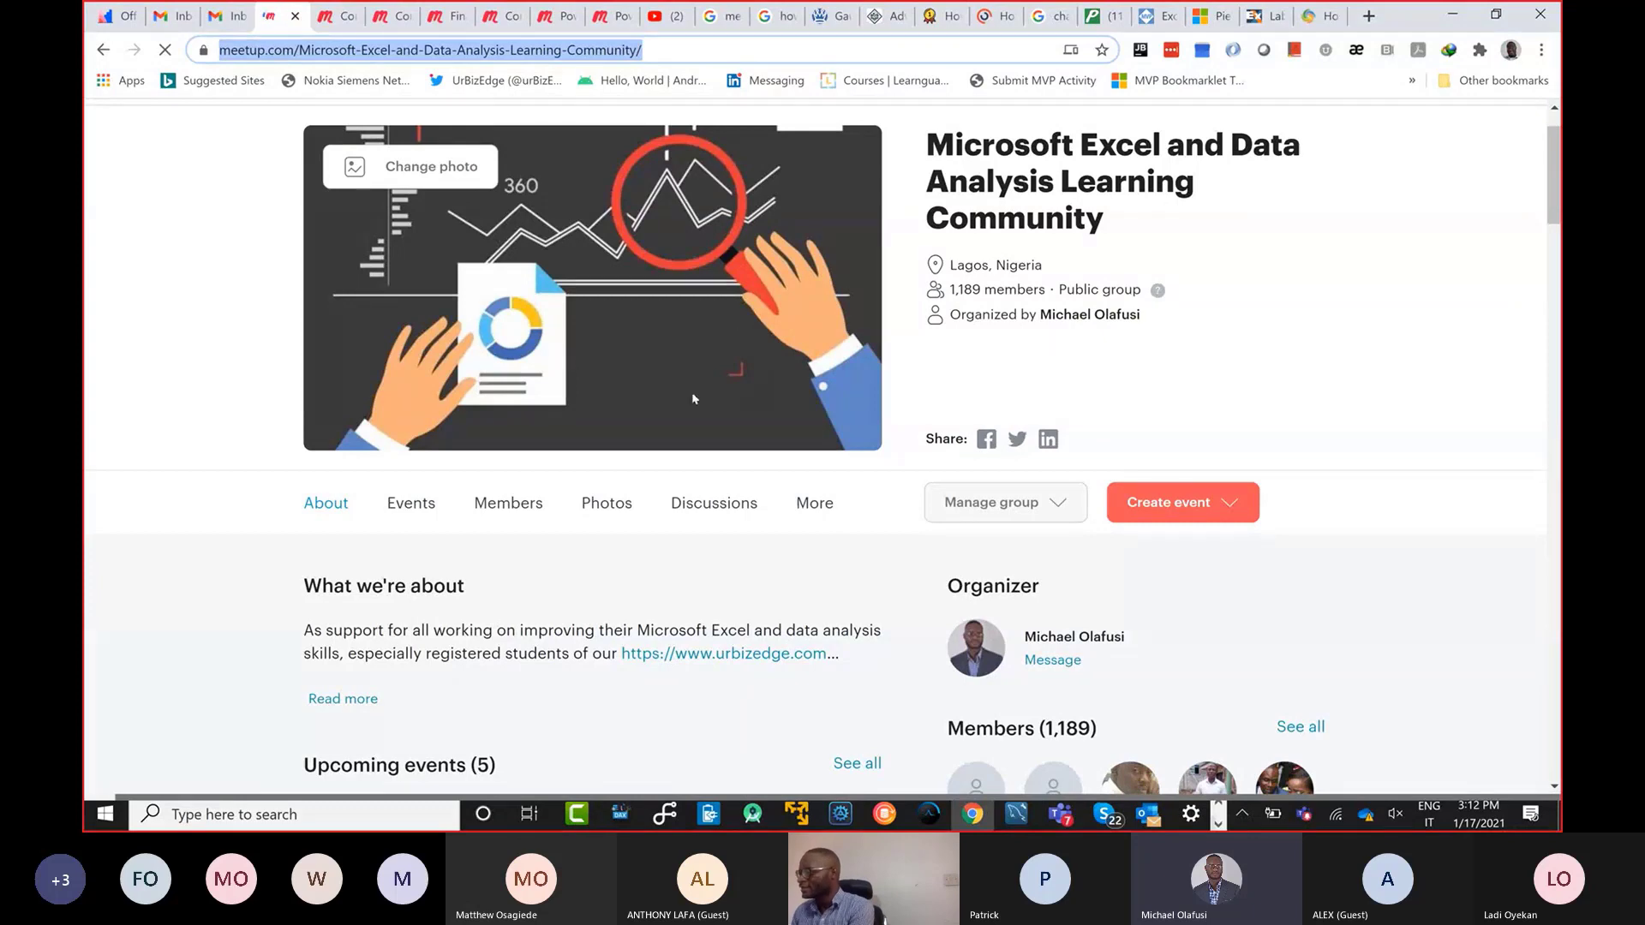
Switch to the Teams meeting and send "Join the community for reminders, for practice files that were shared and for video recording" followed by the copied URL
key("alt+Tab")
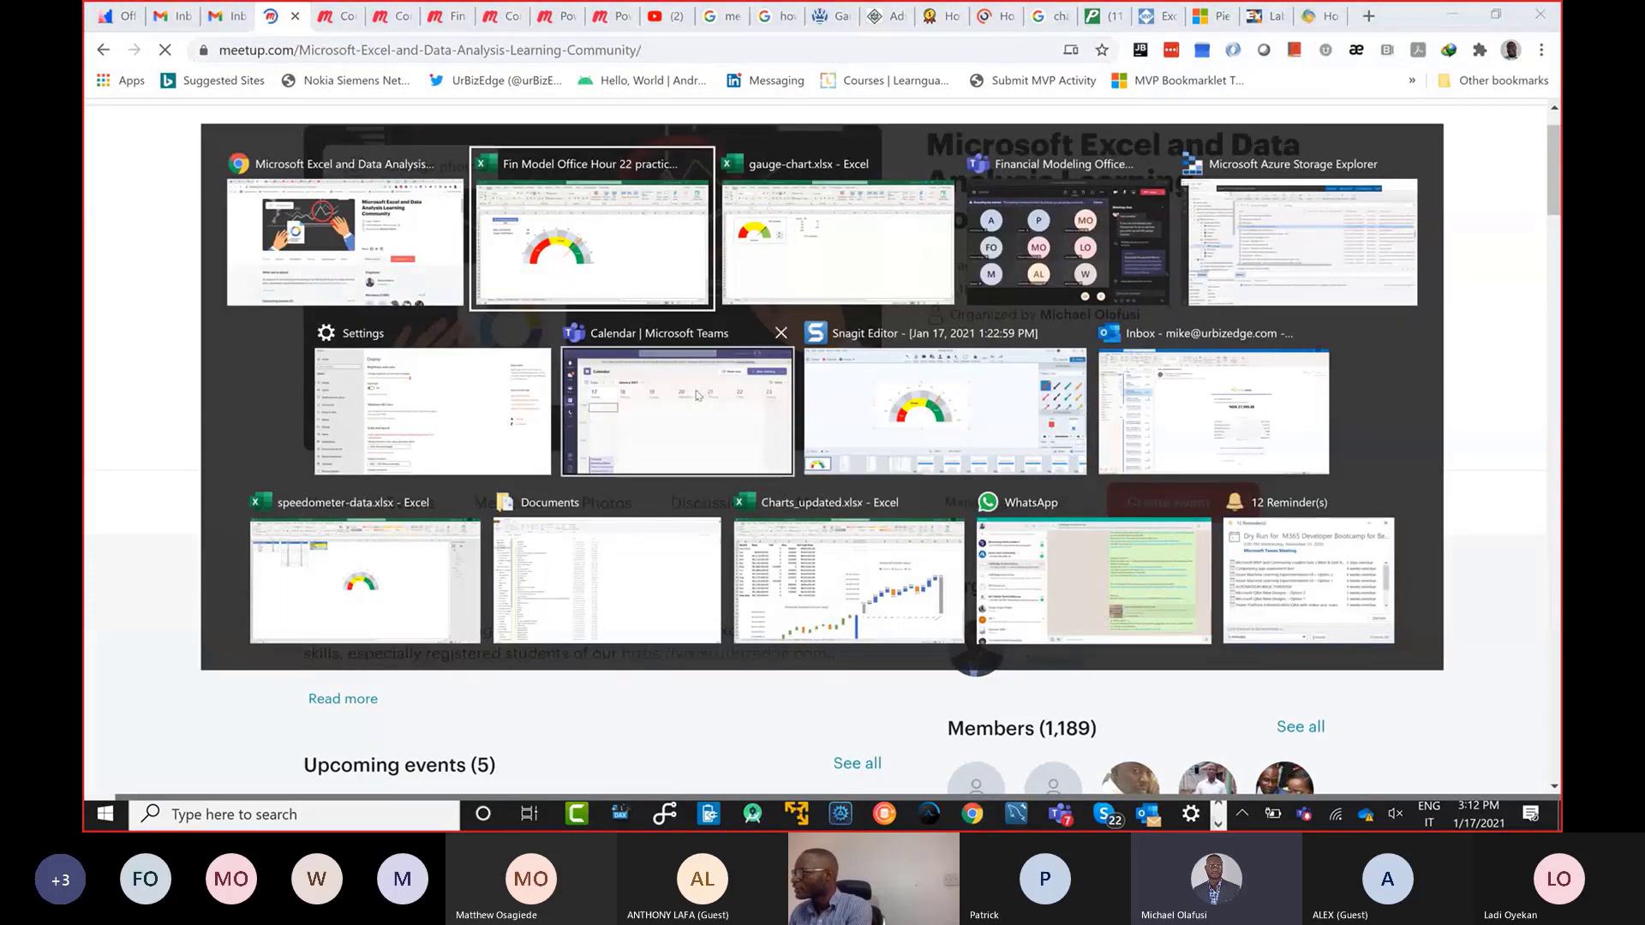
key("alt+Tab")
key("alt+Tab")
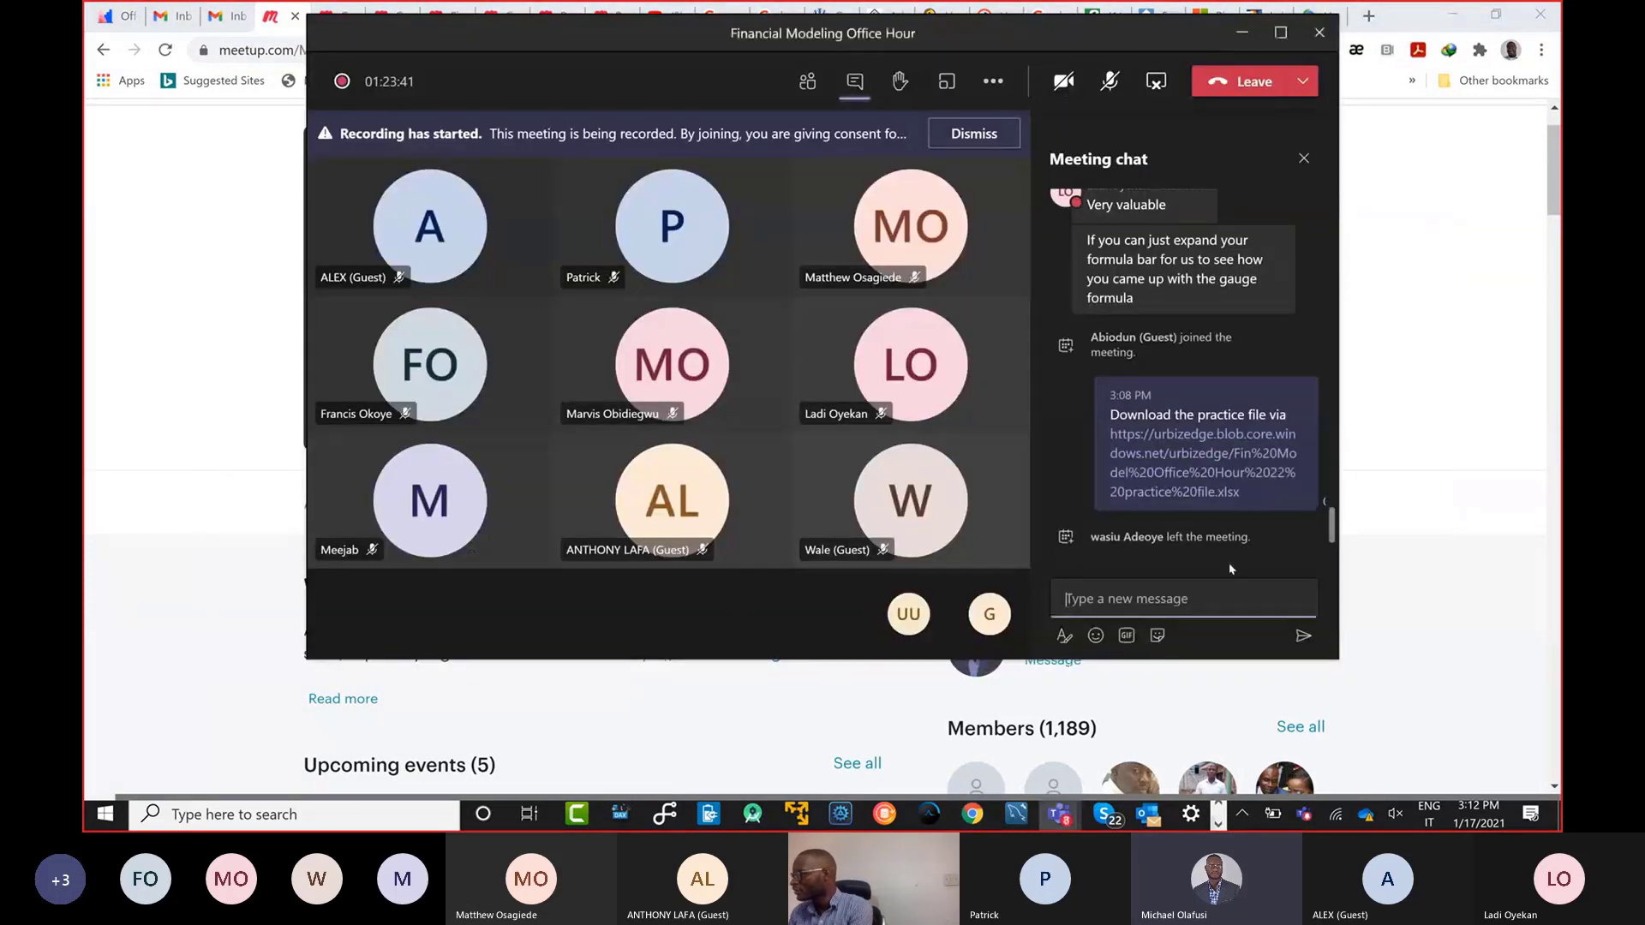
type("Join ")
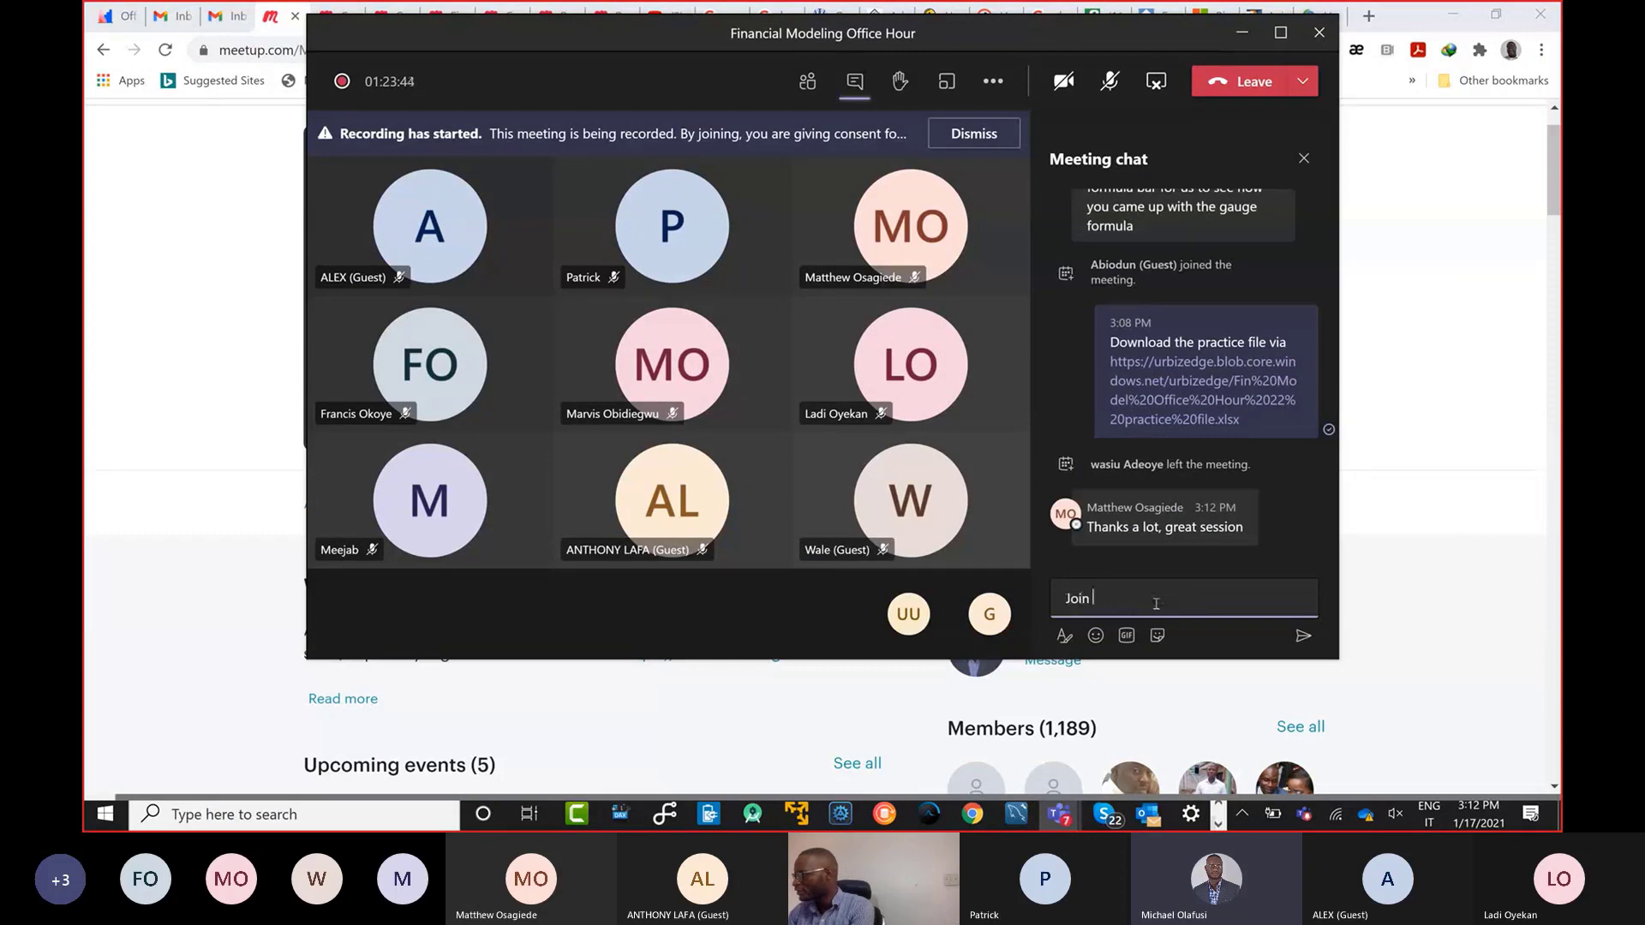
type("the community for ")
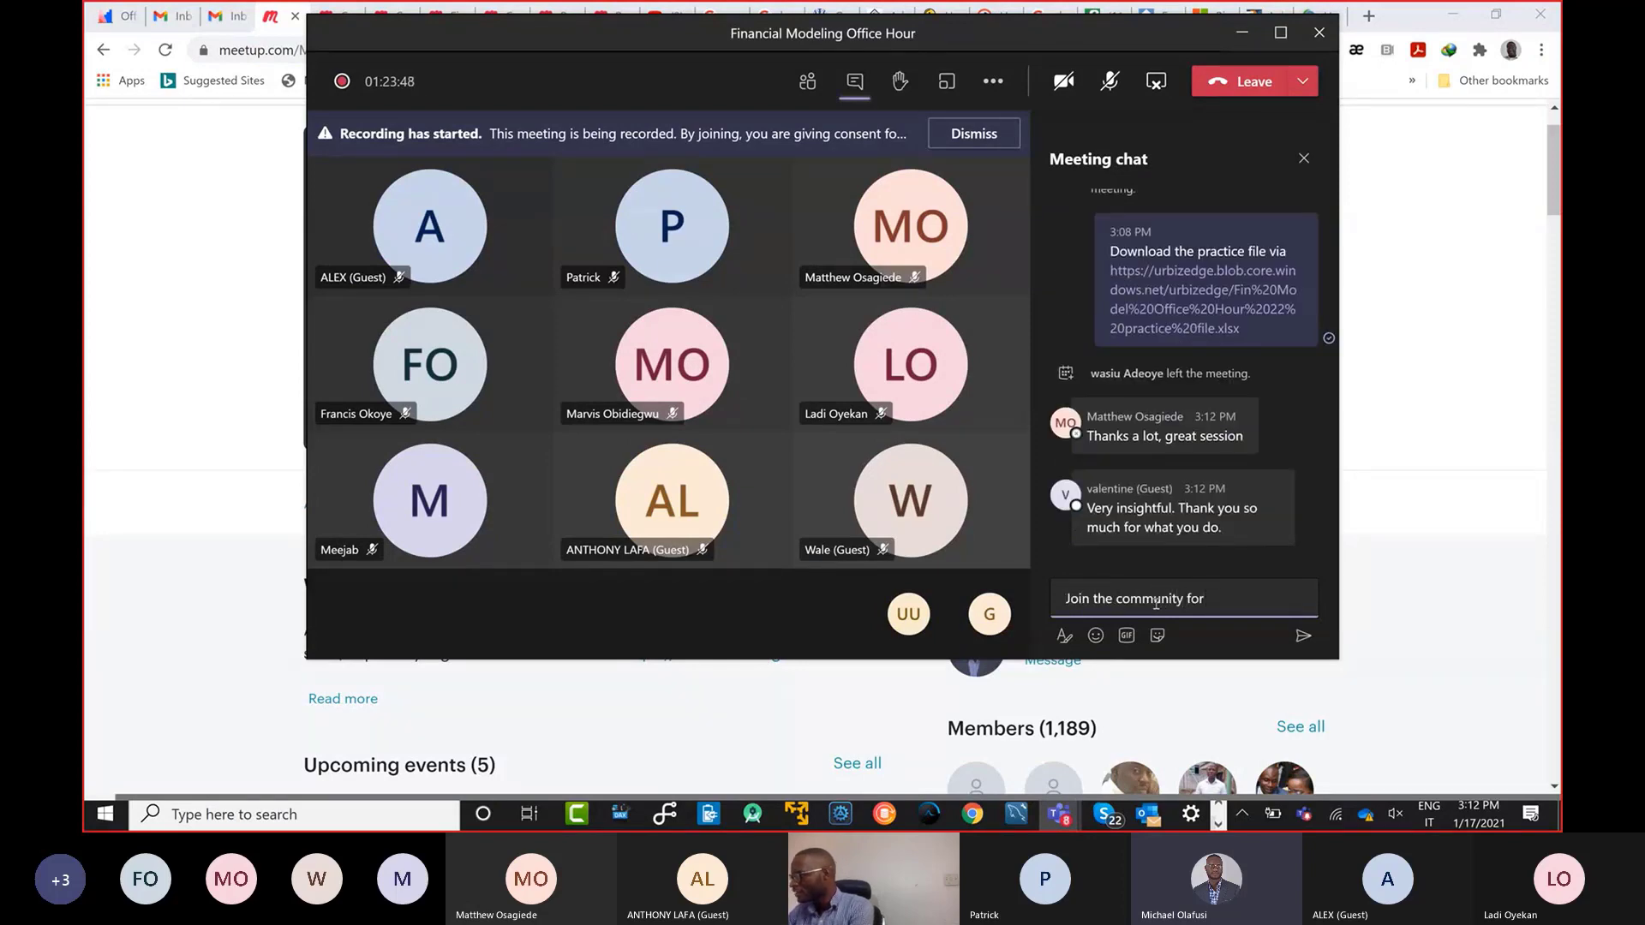
type("reminders, for practic")
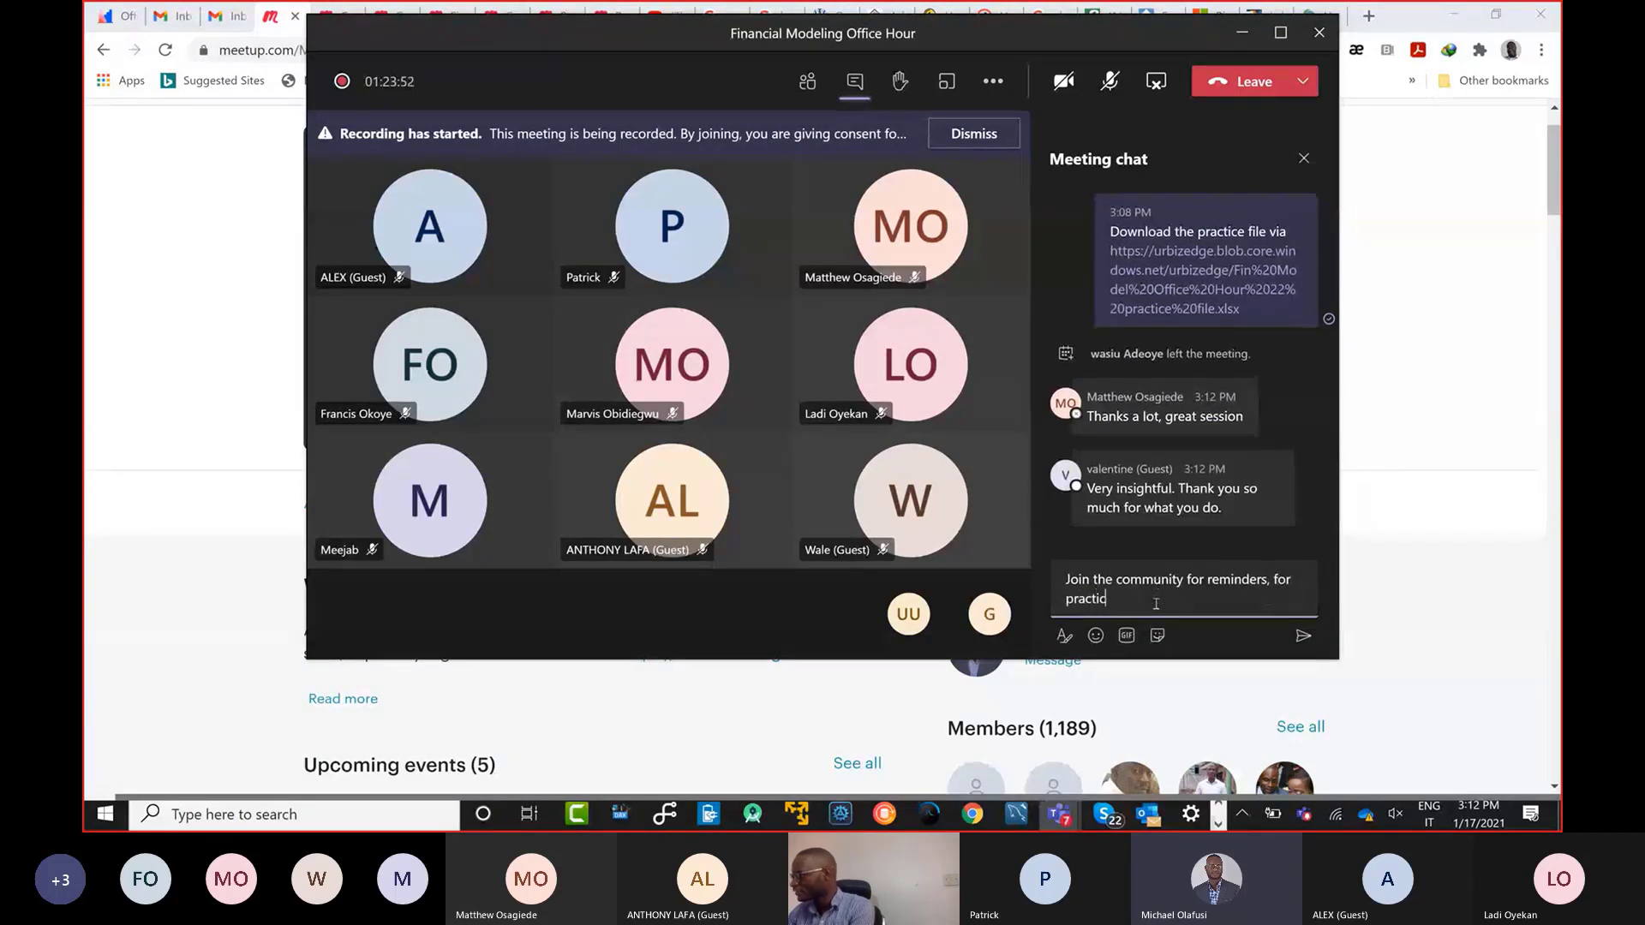
type("e files thww")
key("BackSpace")
key("BackSpace")
key("BackSpace")
type("actice files that were shared and for")
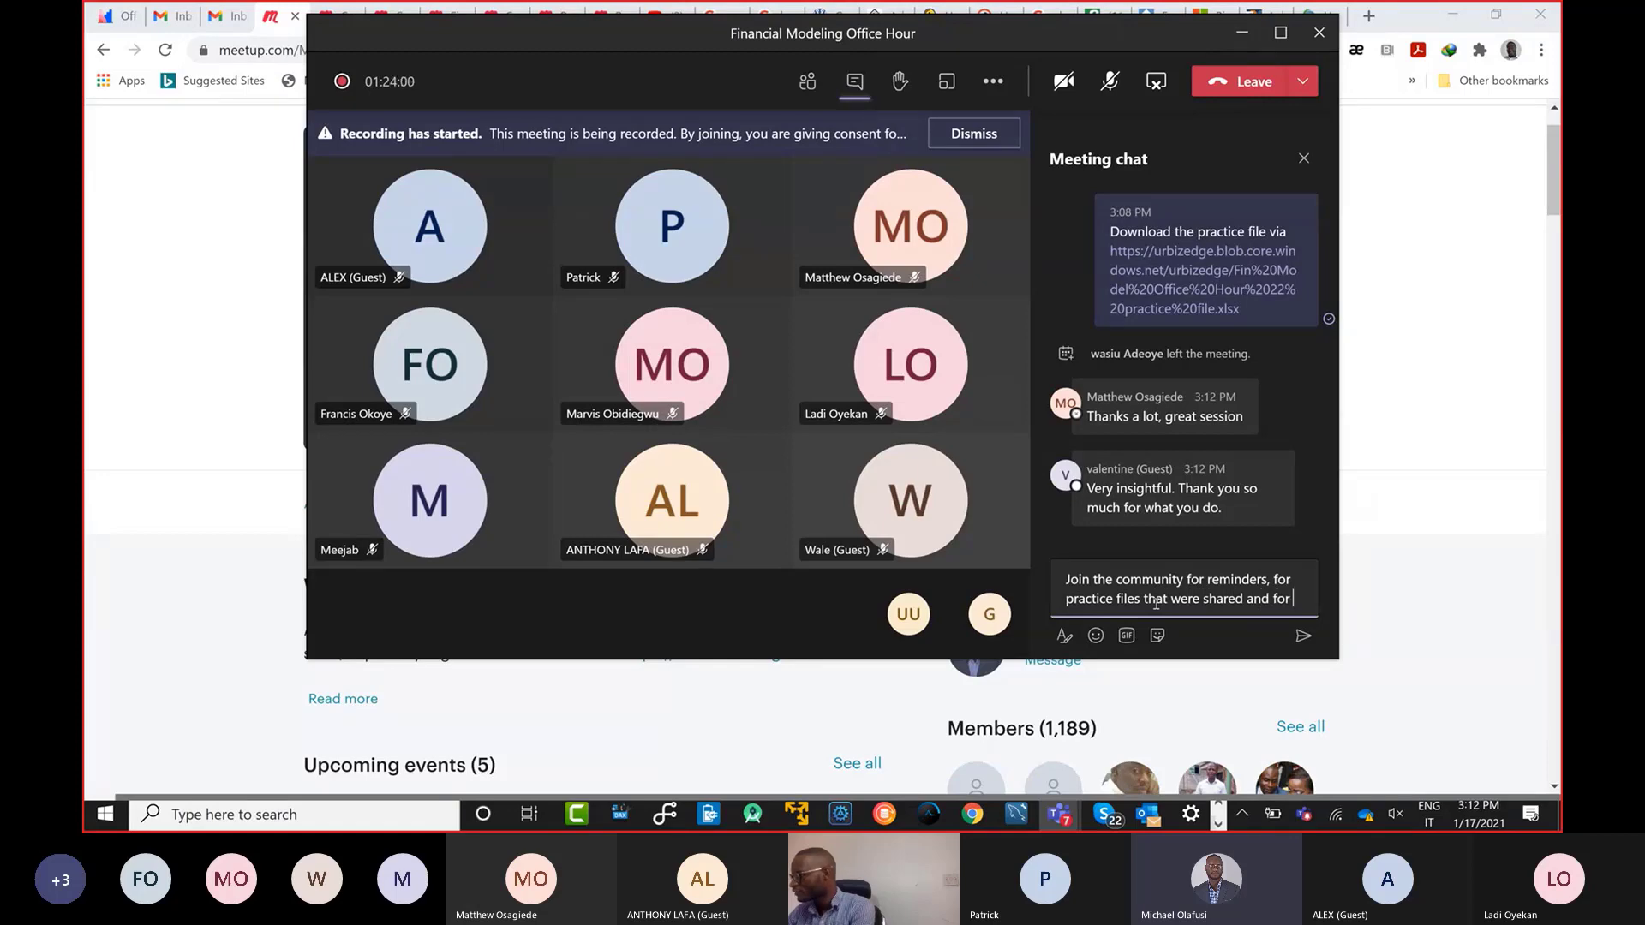
type(" video record")
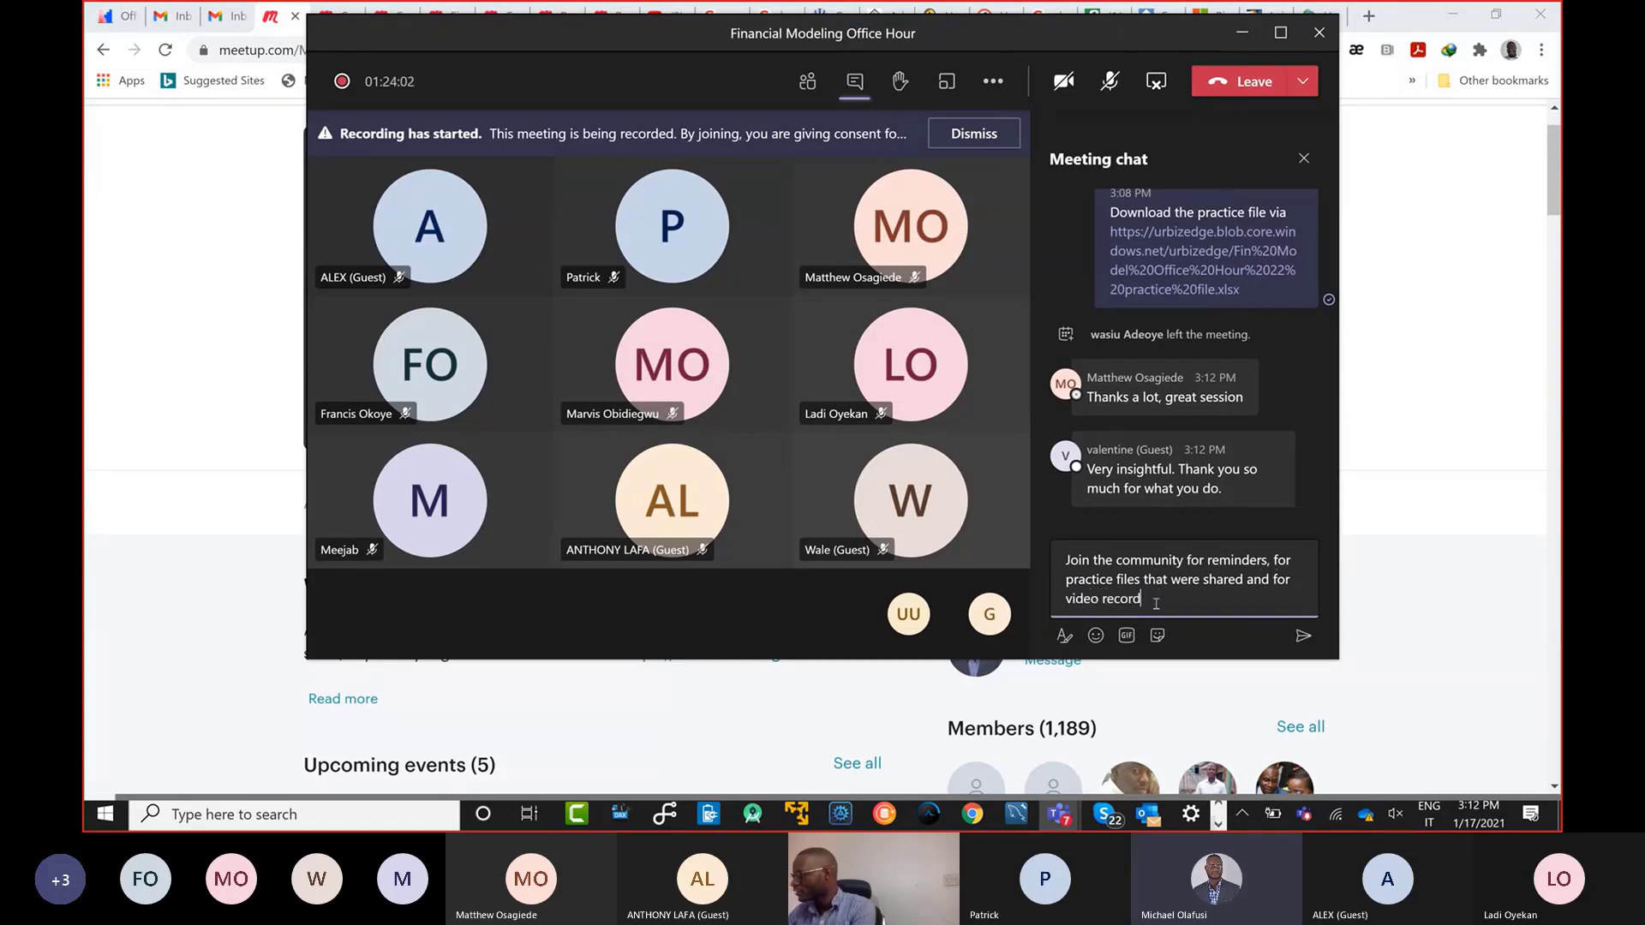
type("ing")
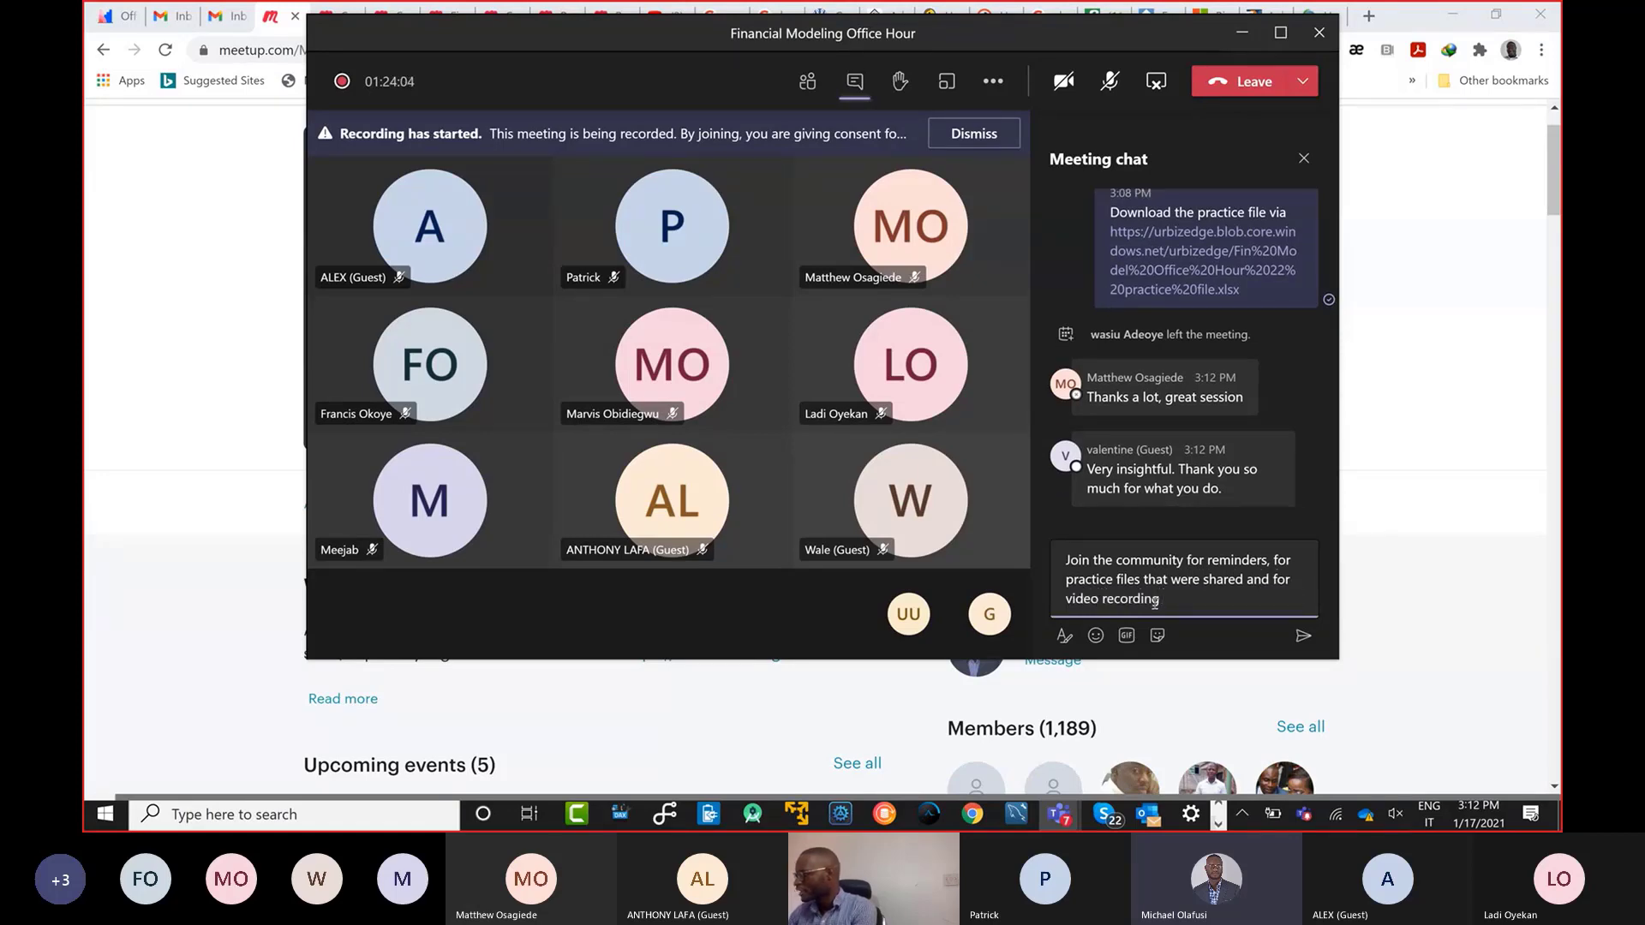
key("ctrl+v")
key("Return")
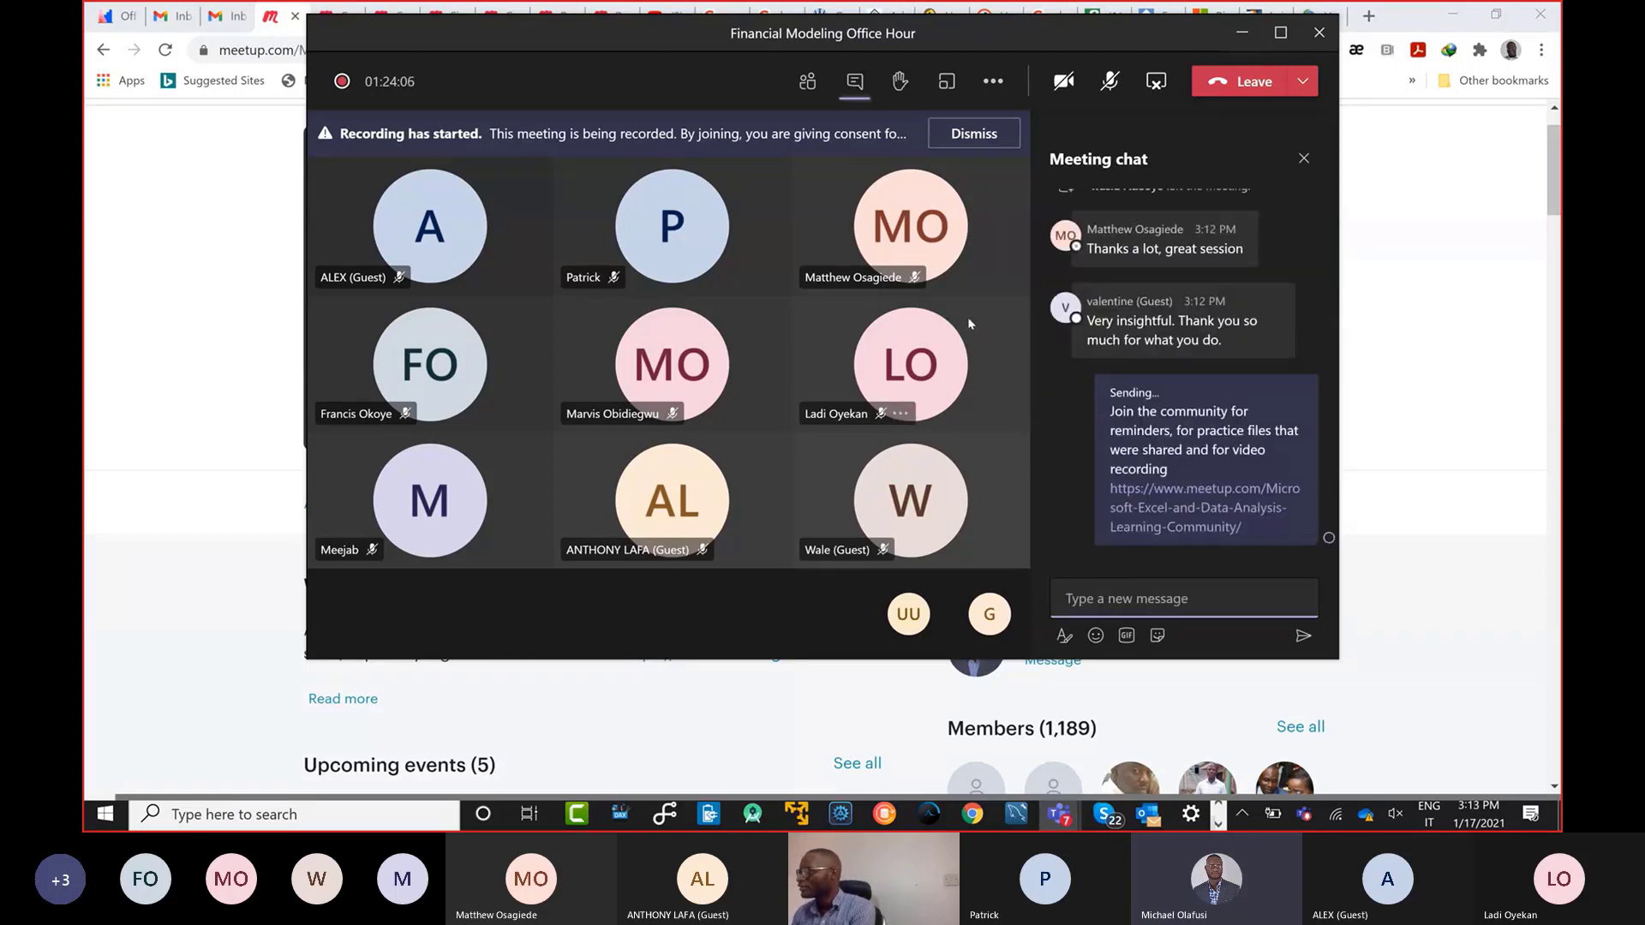
Switch to Chrome, copy the Financial-Modeling-Valuation-Learning-Community base URL without its events part from the Meetup event page, and send it in the Teams meeting chat
key("alt+Tab")
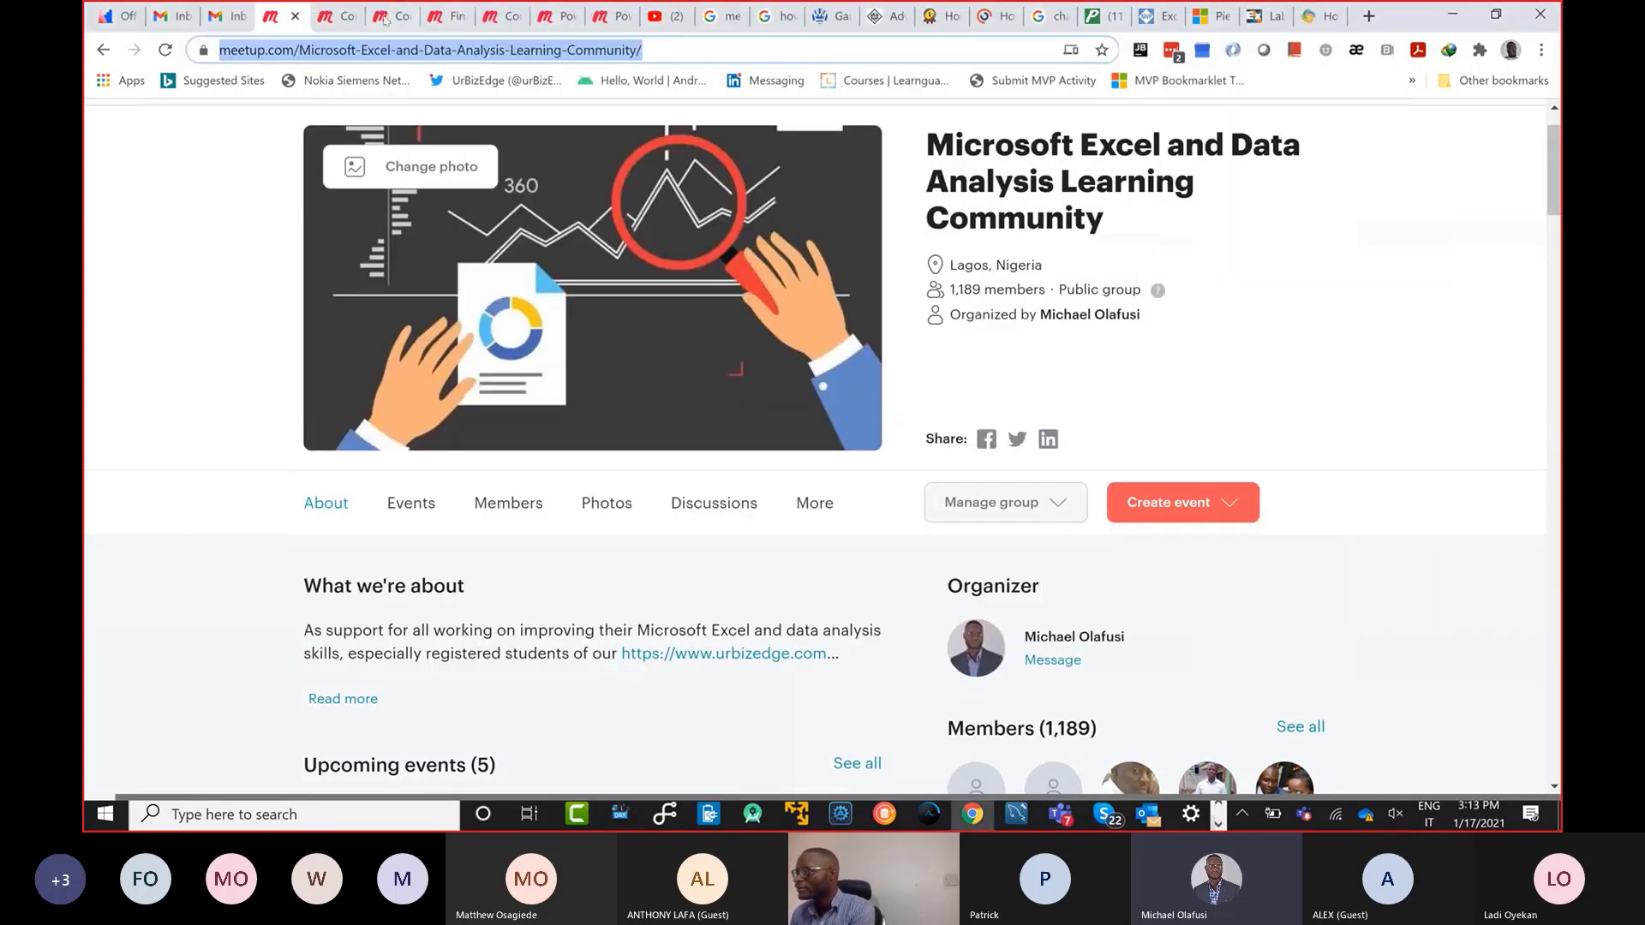
left_click(439, 16)
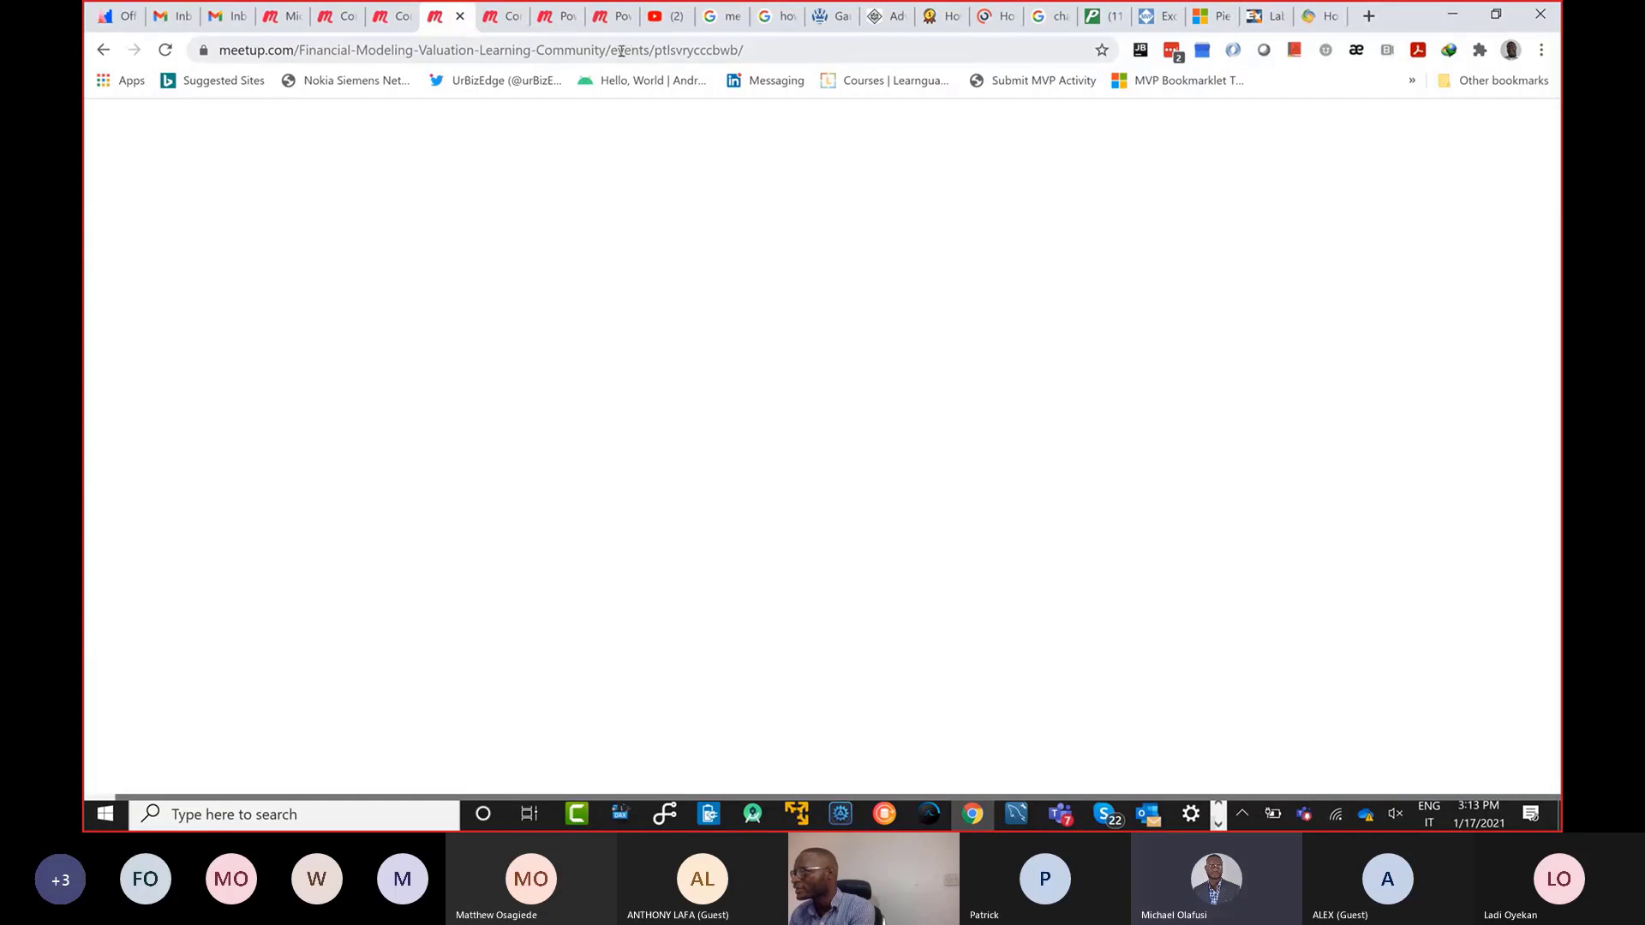
left_click_drag(621, 52, 116, 56)
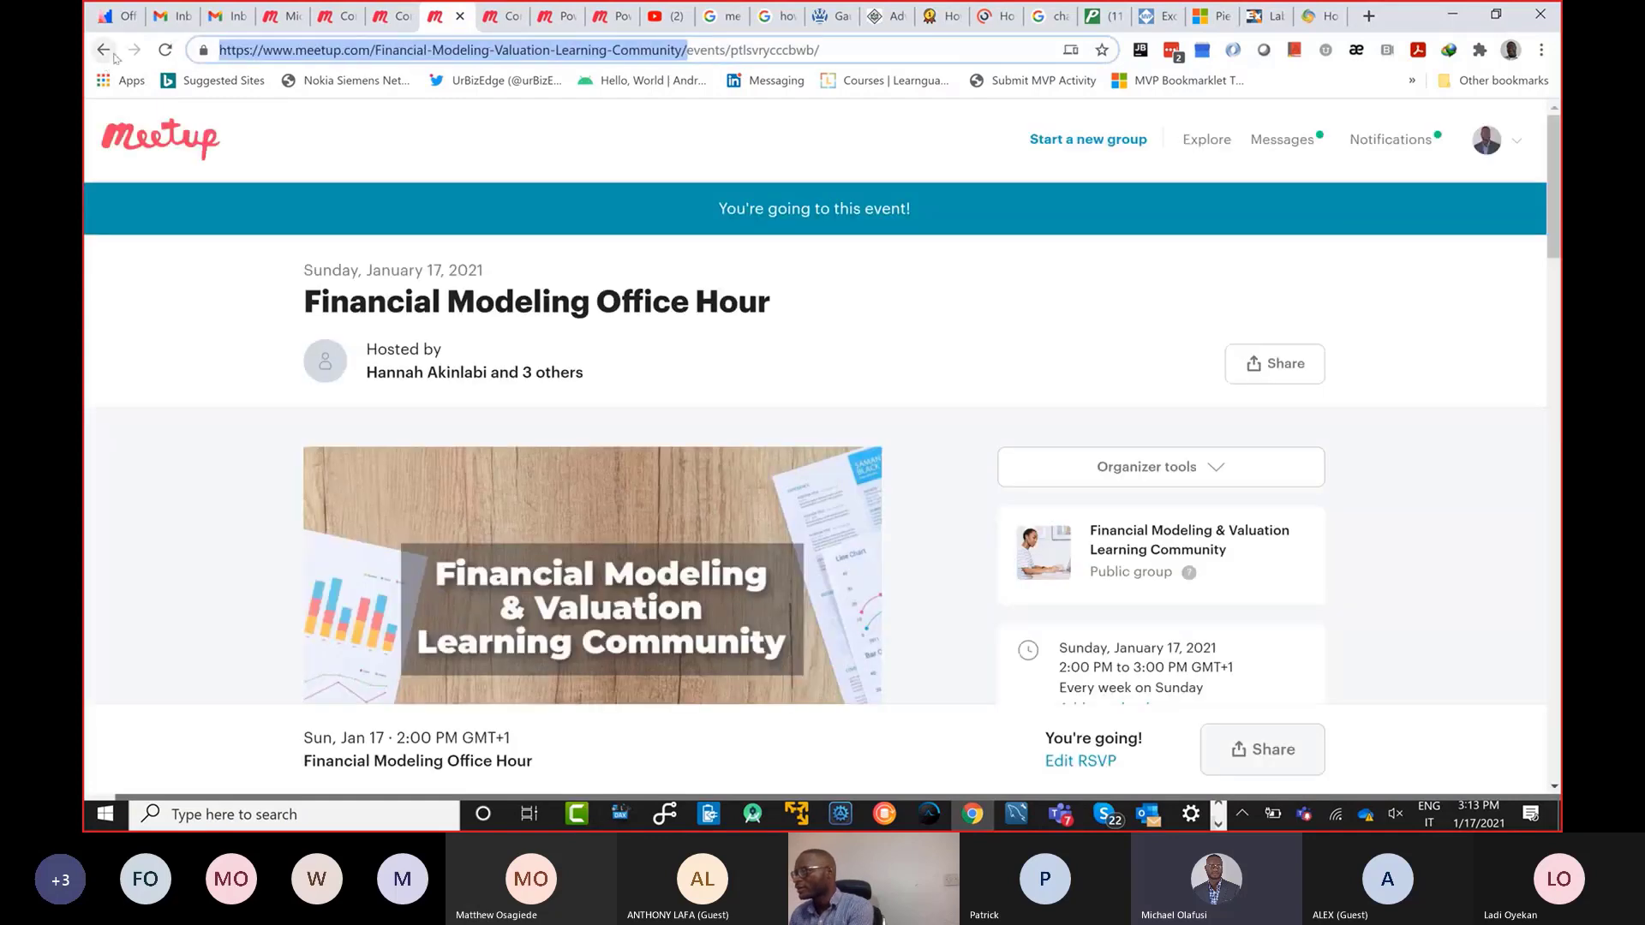
key("ctrl+c")
key("alt+Tab")
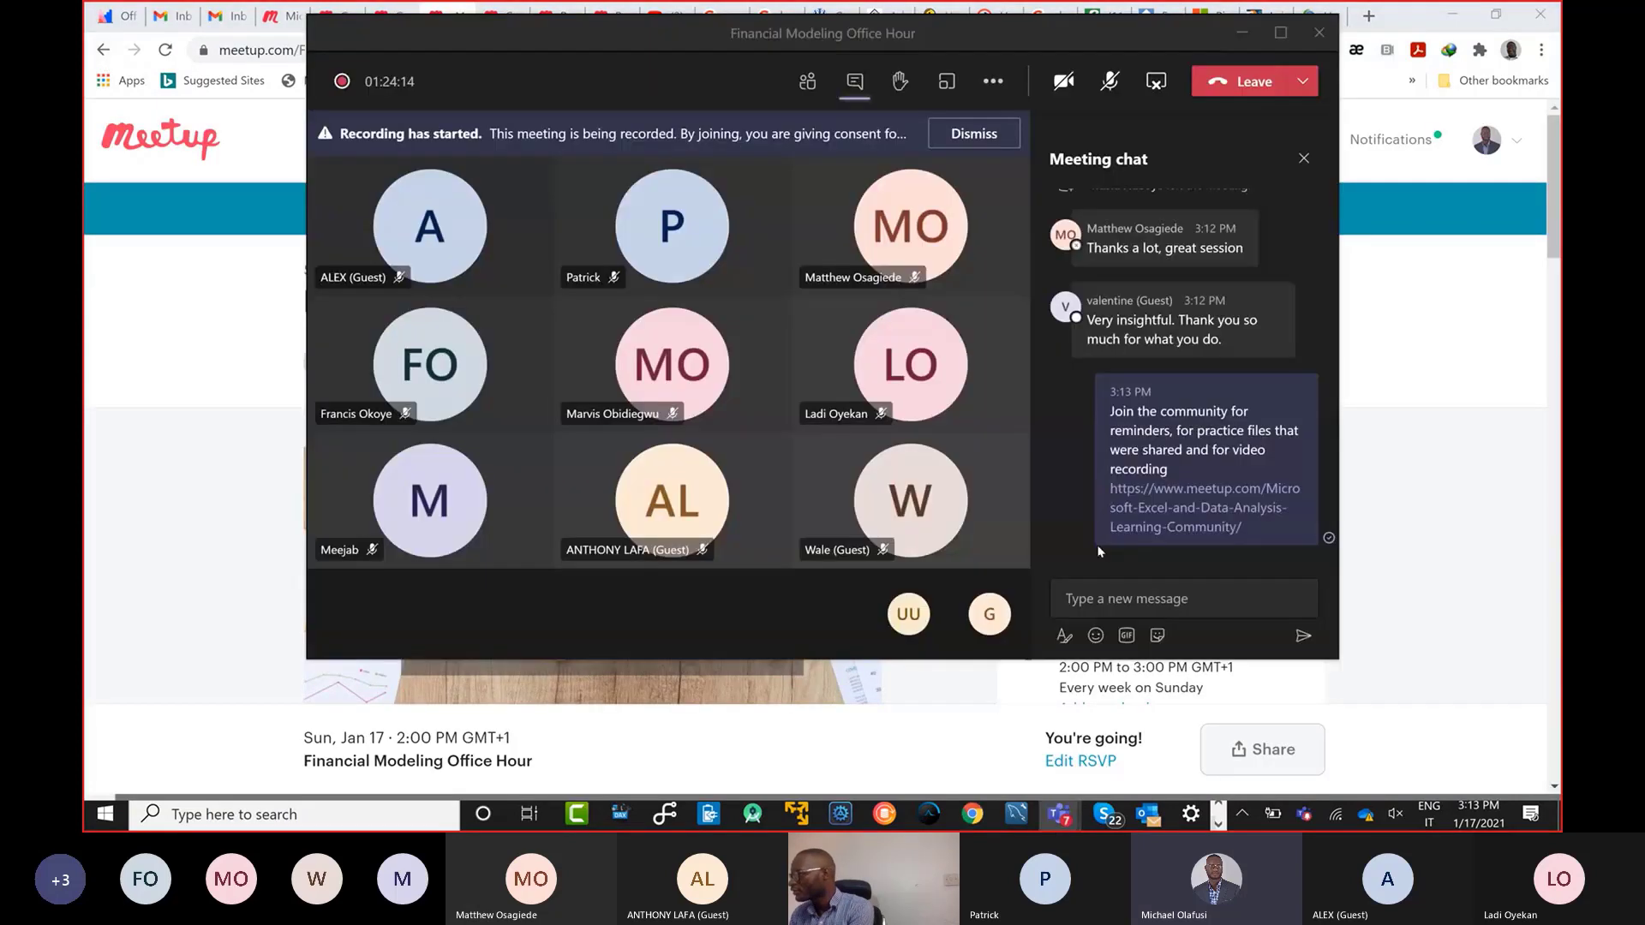
key("ctrl+v")
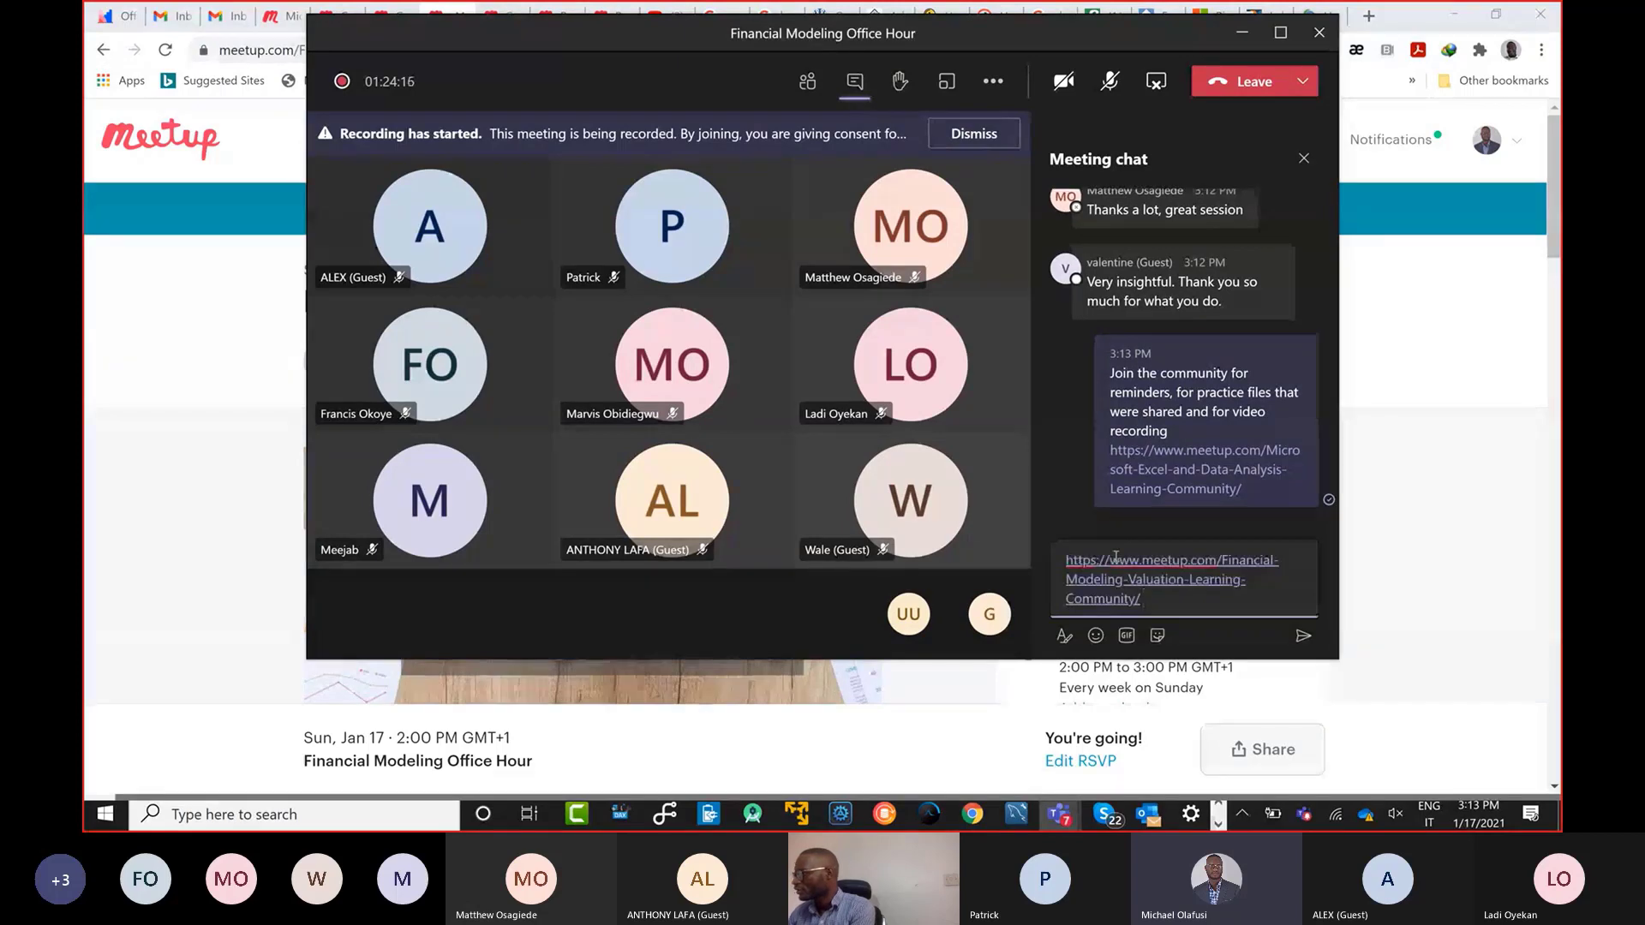
key("Return")
Switch to Chrome, copy the Power BI Learning Community Meetup URL without its success=email_sent parameter, and send it in the Teams meeting chat
key("alt+Tab")
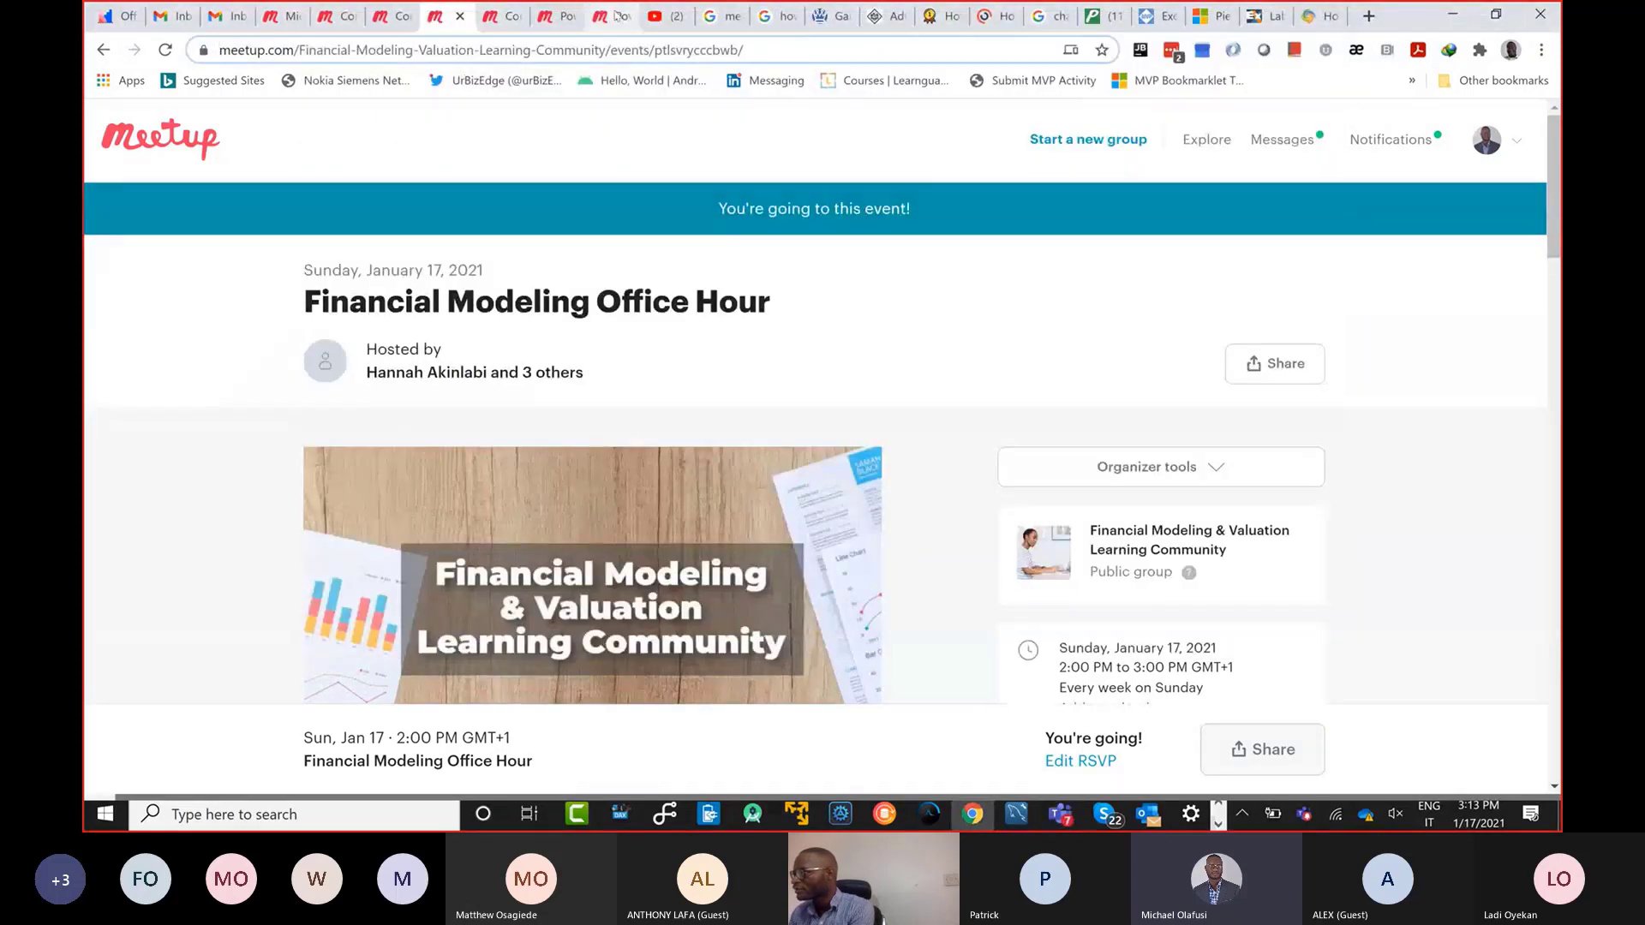
left_click(617, 16)
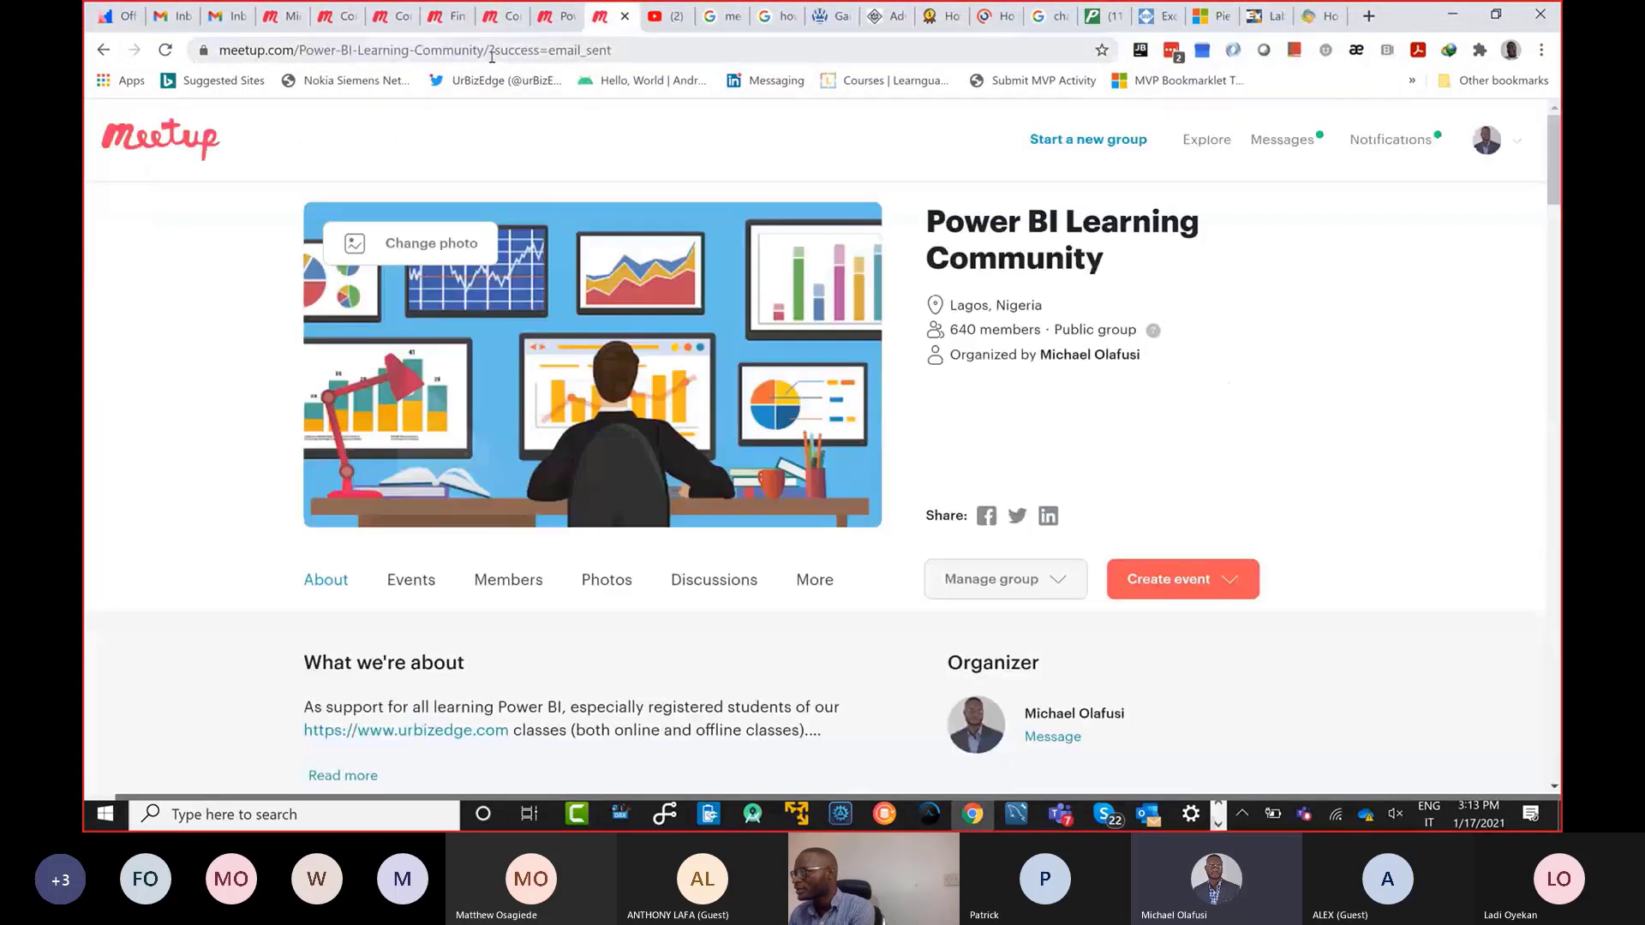
left_click(491, 56)
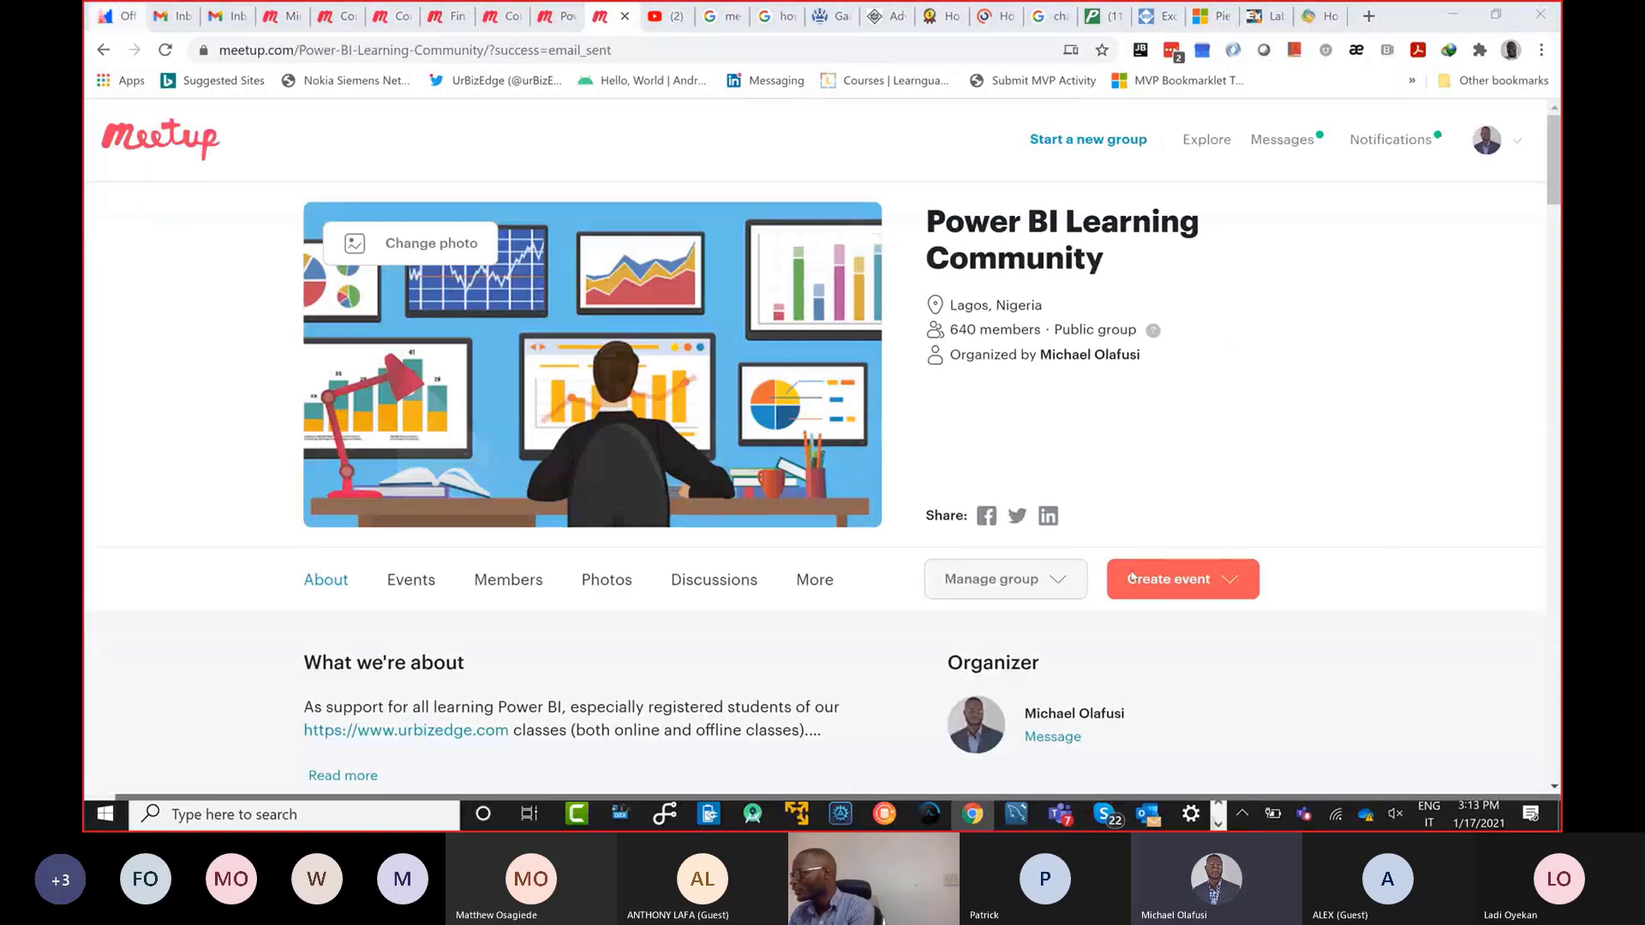
key("alt+Tab")
key("ctrl+v")
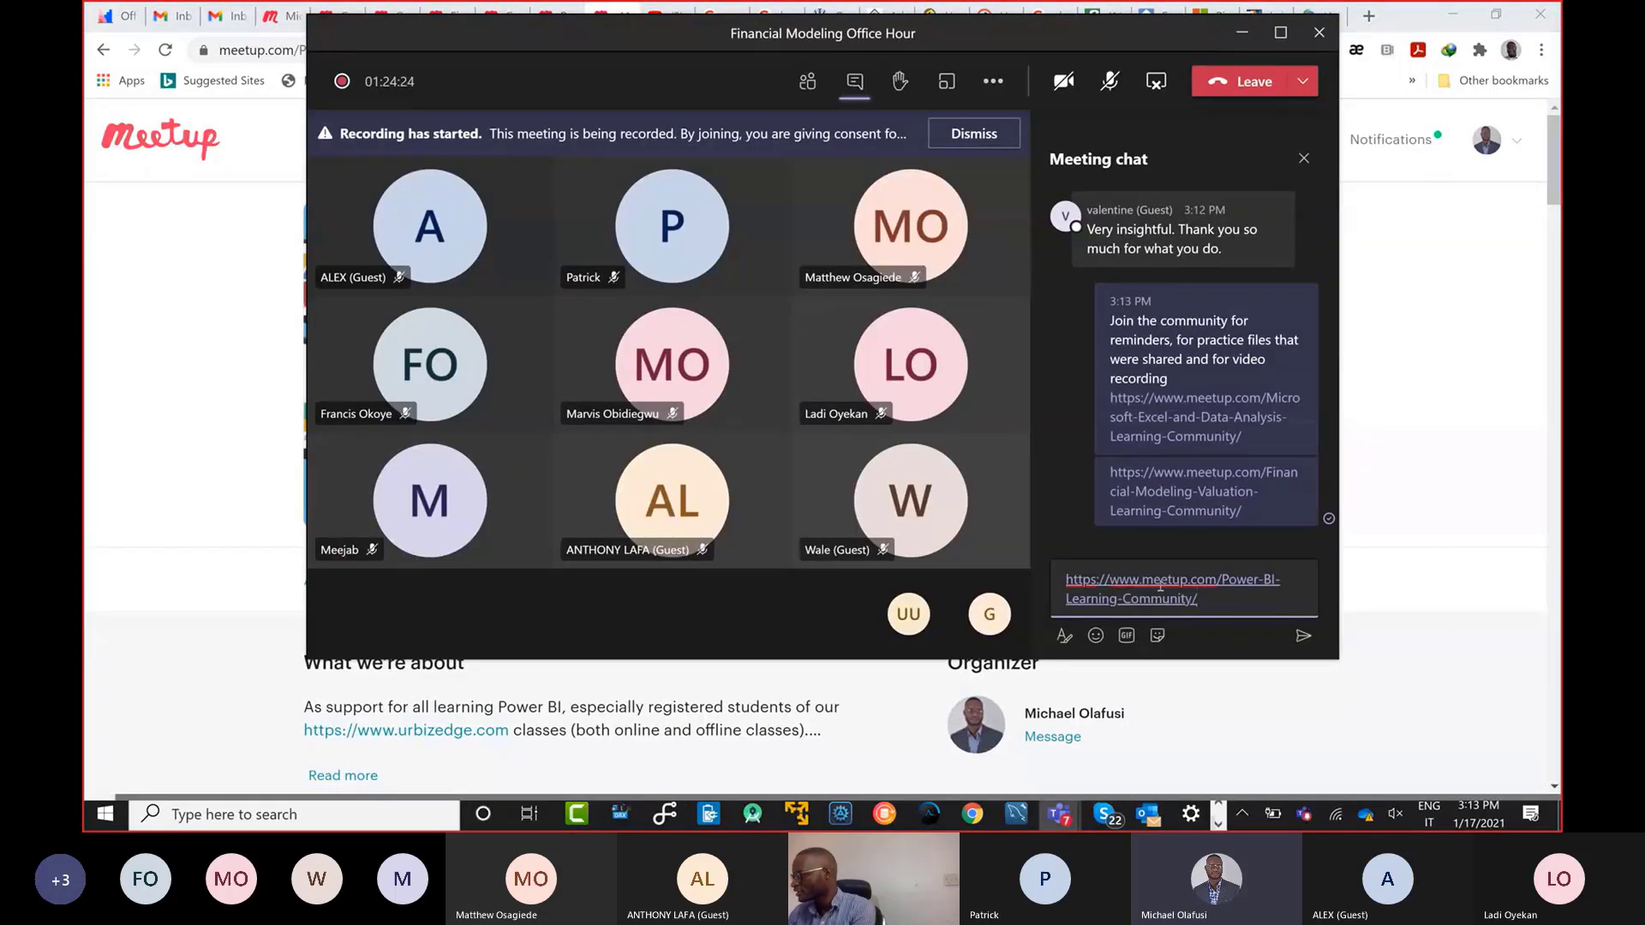
key("Return")
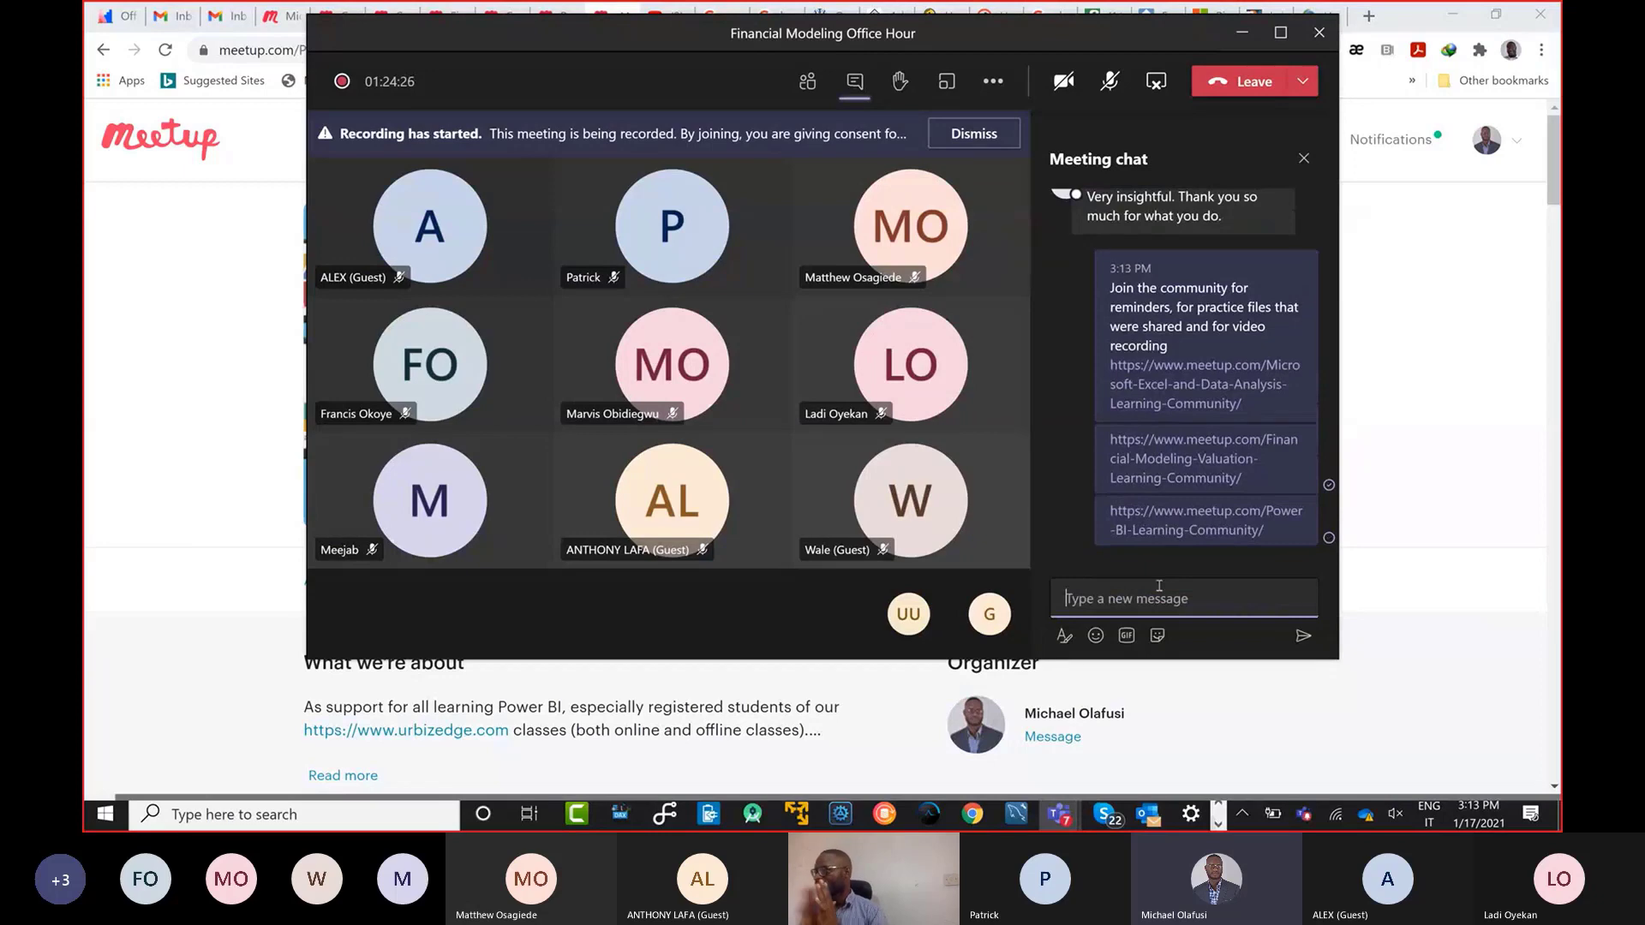